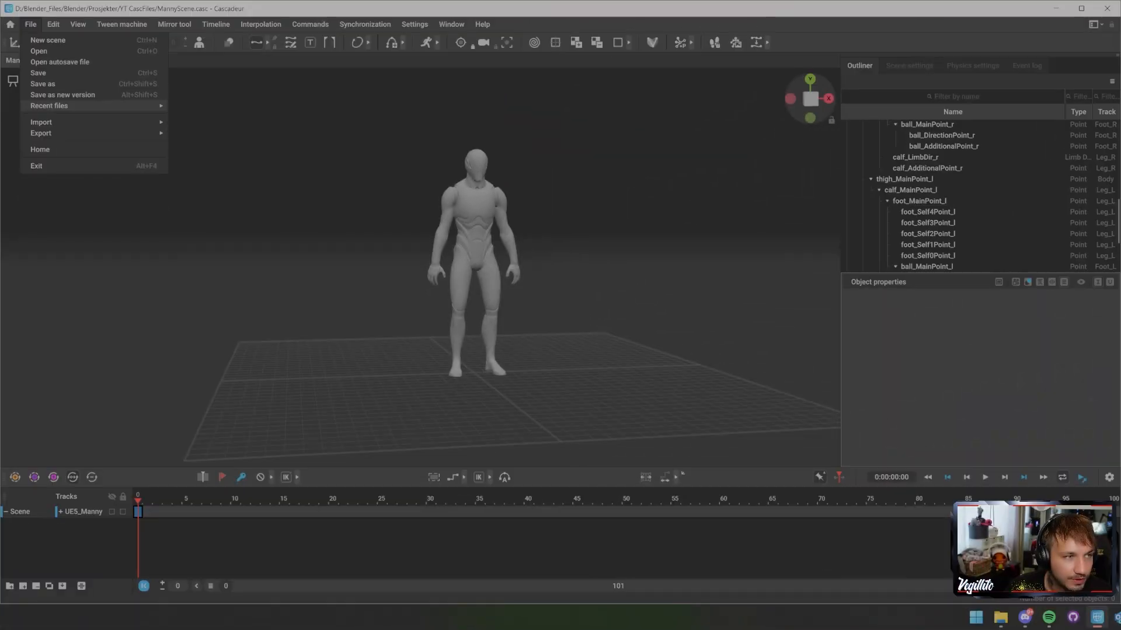
- Import Taekwondo cheat 720 kick.mp4 as a reference video and move its plane up beside the character
mouse_move(88, 122)
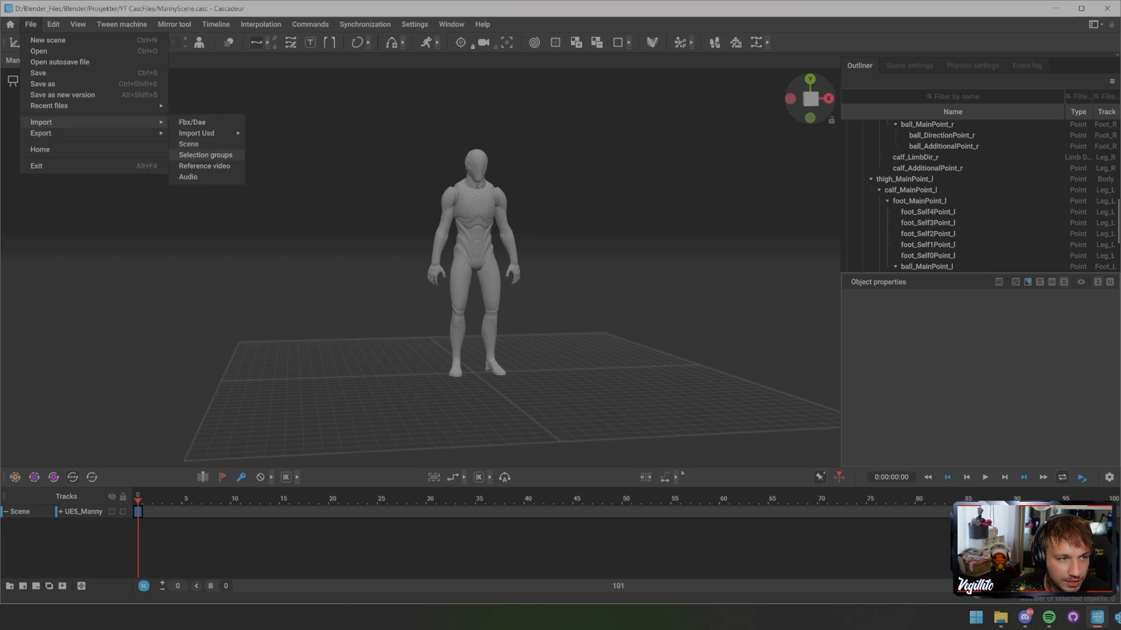
left_click(204, 166)
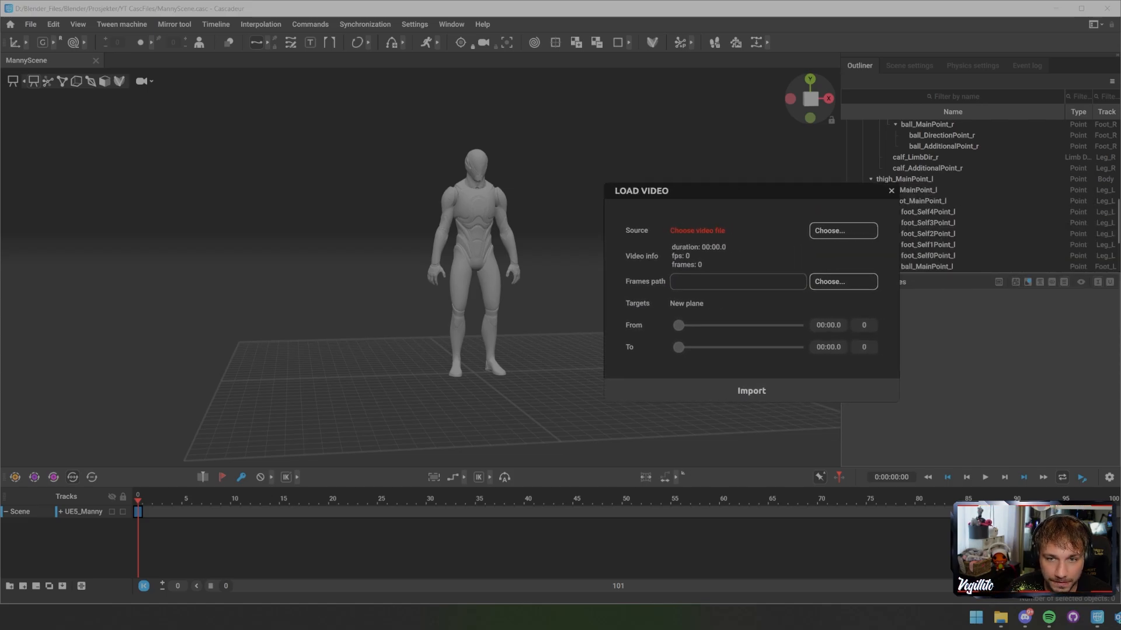
left_click(843, 231)
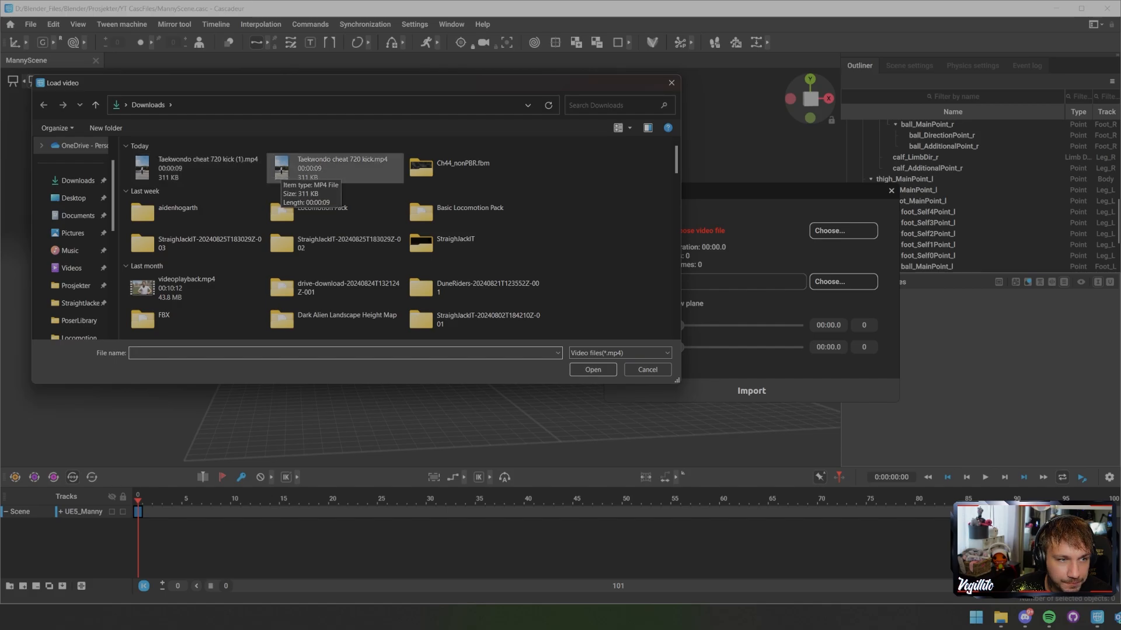
left_click(335, 168)
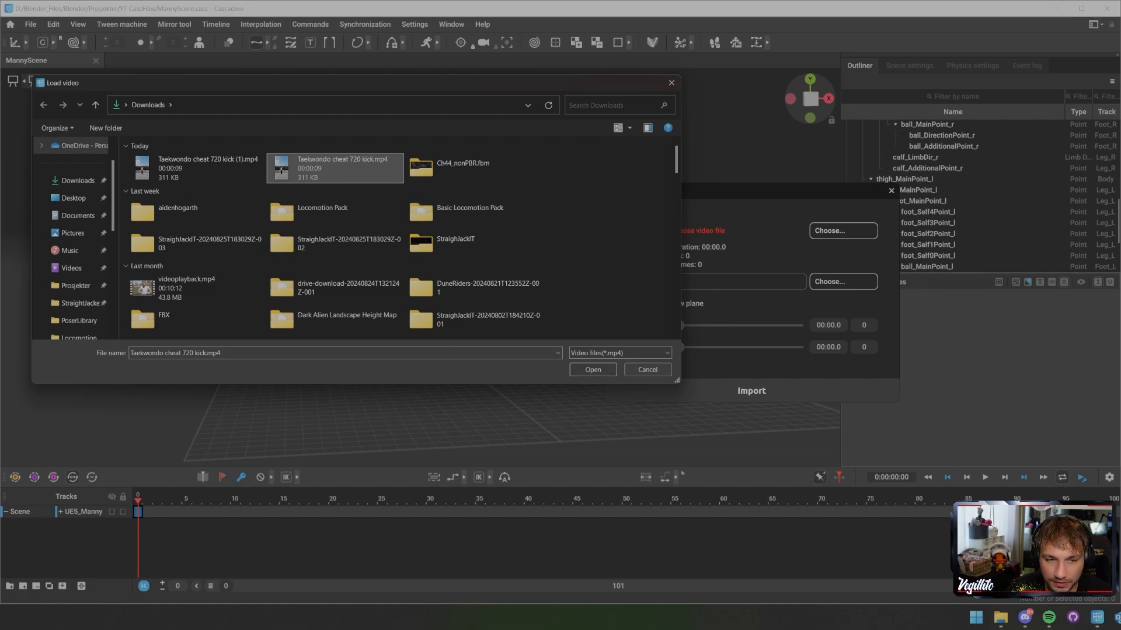
left_click(593, 370)
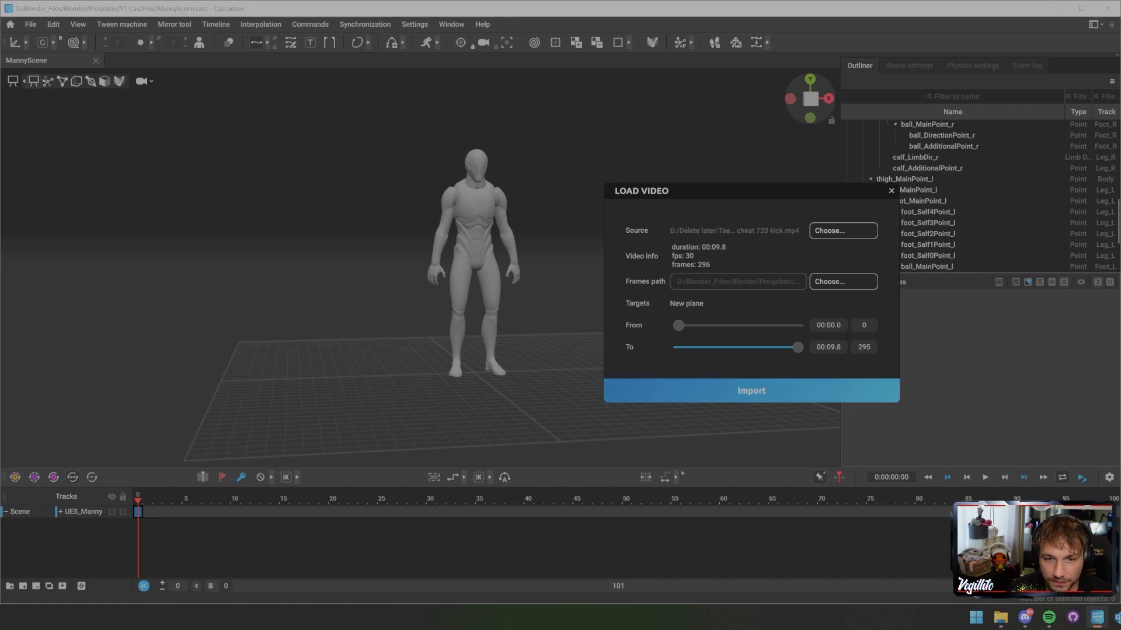
left_click(751, 391)
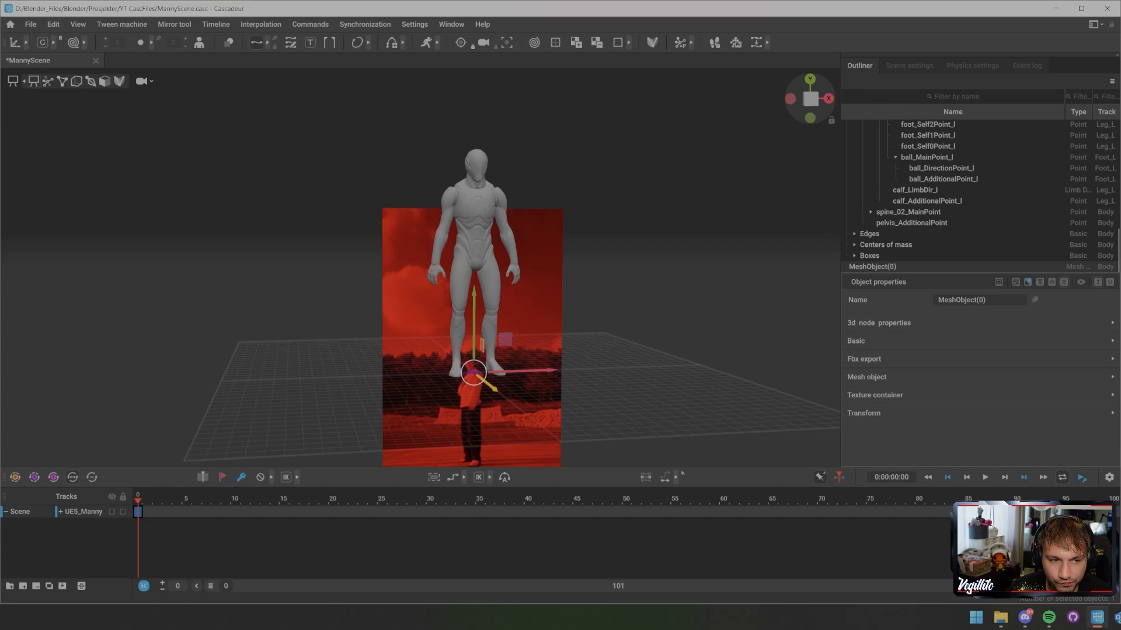
left_click_drag(506, 339, 615, 182)
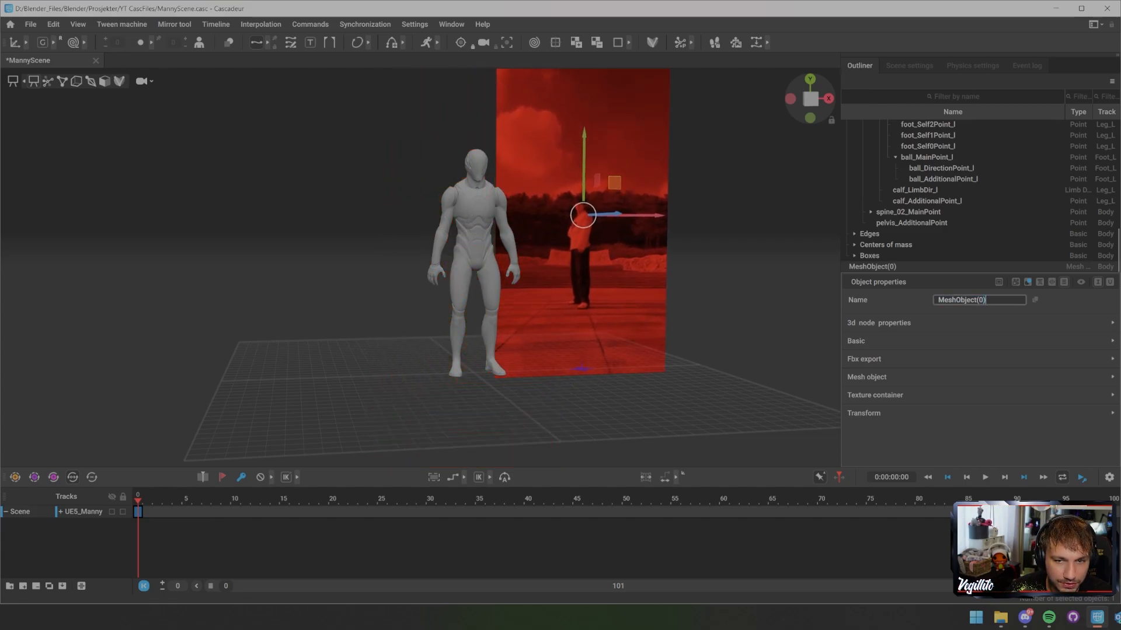
- Rename the video plane ReferenceVideo and add a timeline track with the same name for it
key("ctrl+a")
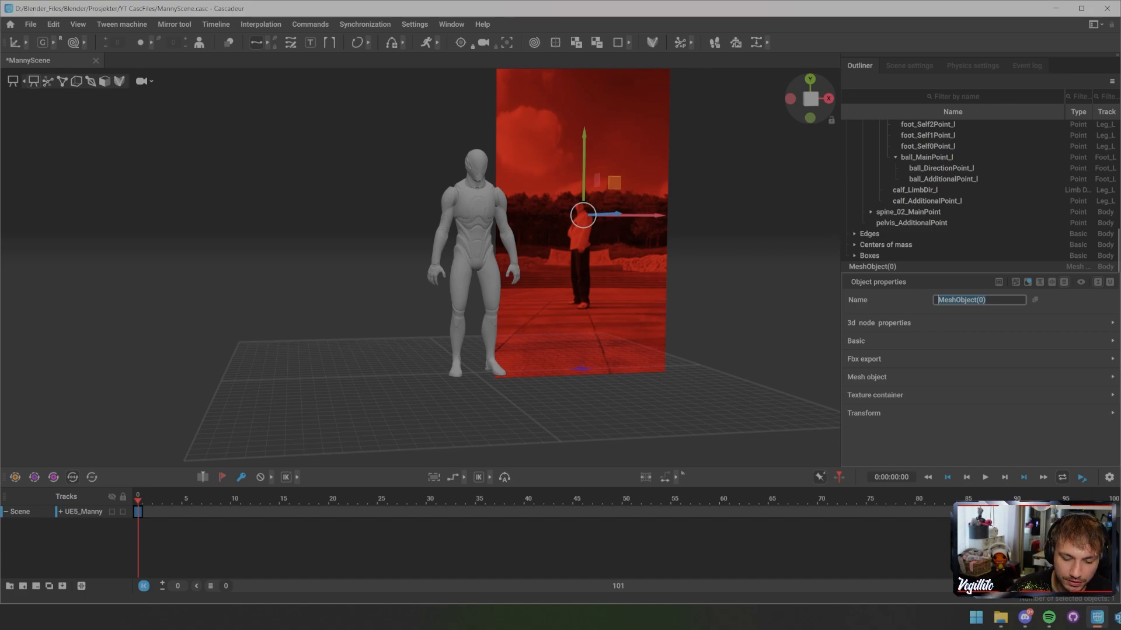
type("Refere")
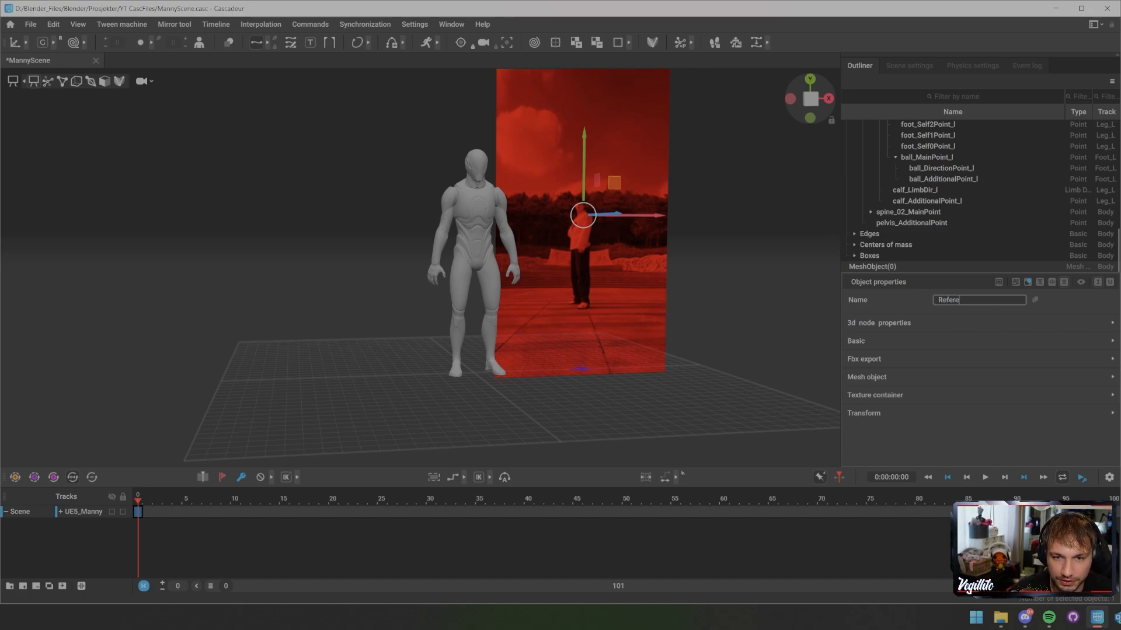
type("nce")
type("Vid")
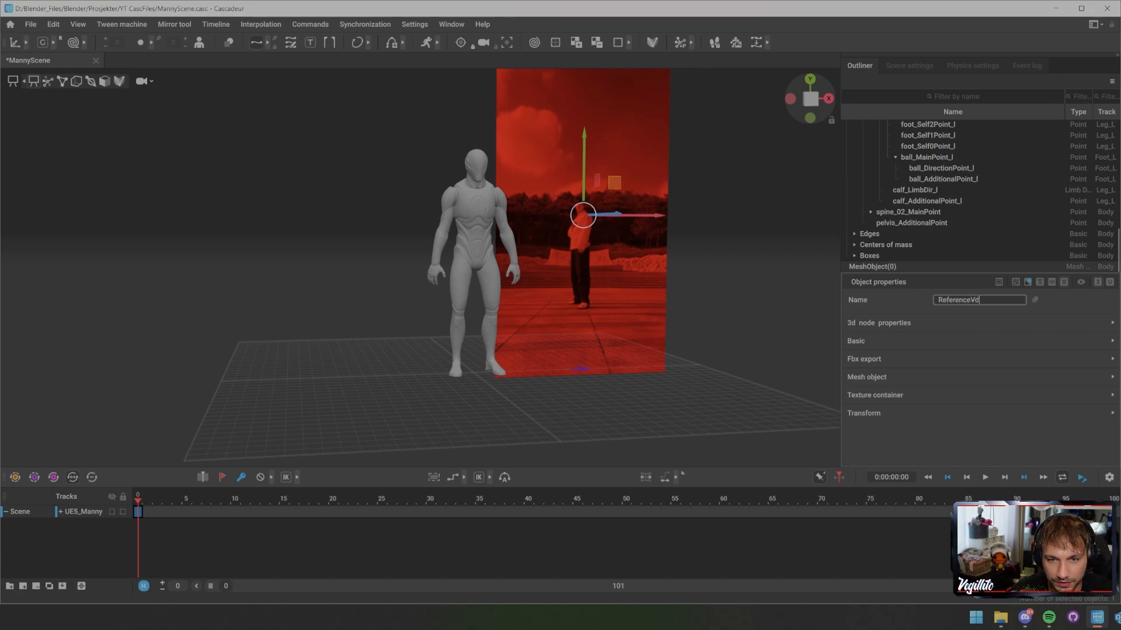
key("BackSpace")
type("ideo")
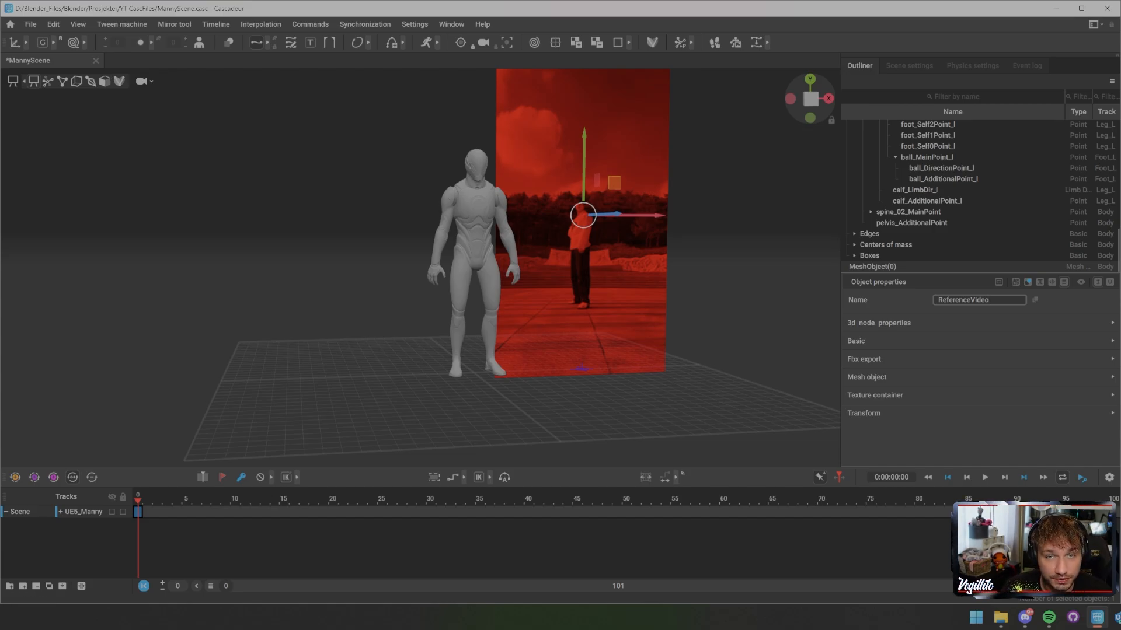
key("Return")
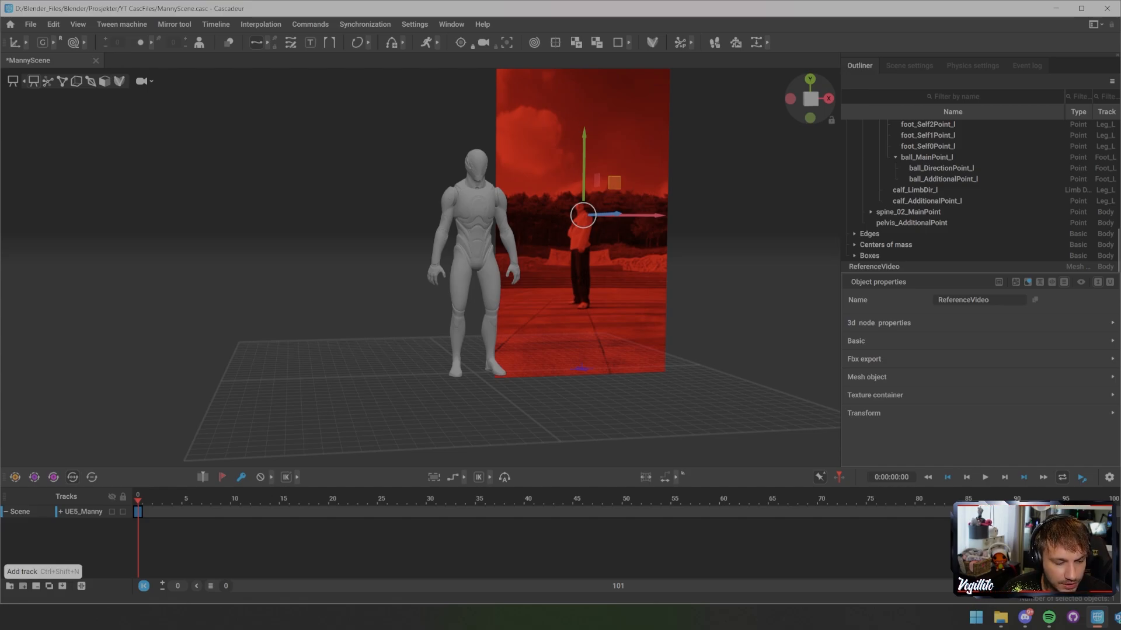
left_click(23, 586)
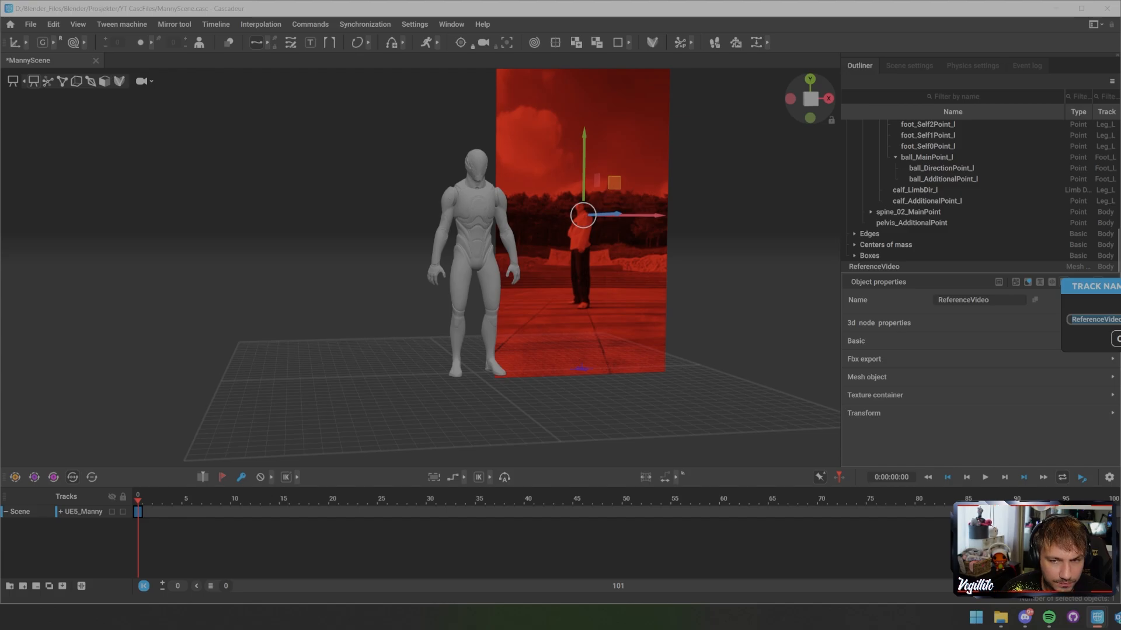
key("Return")
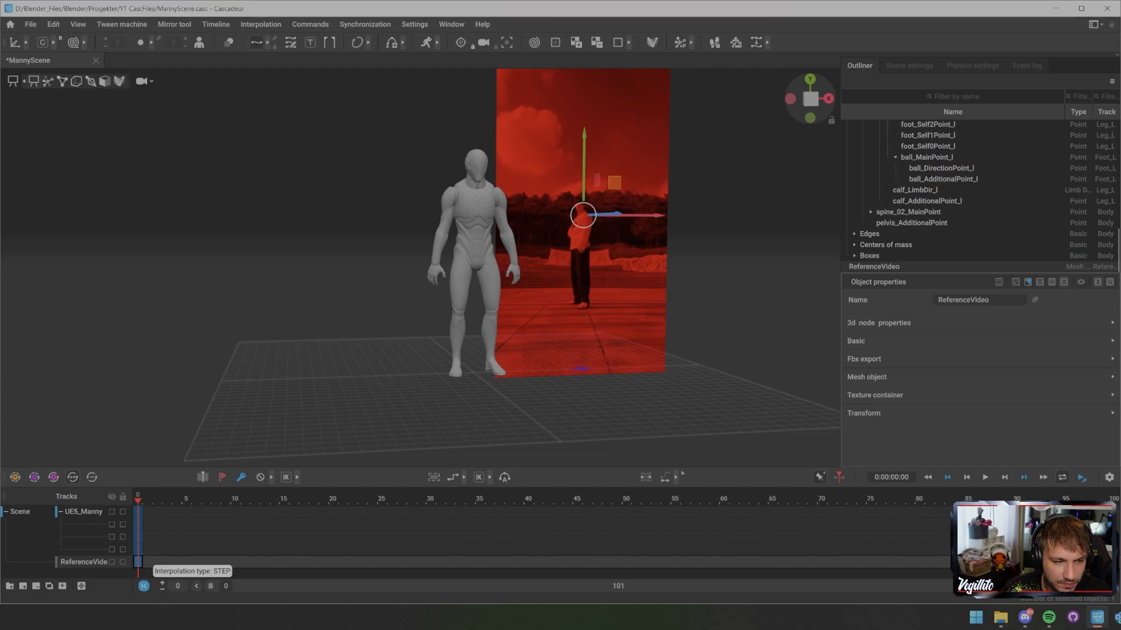
- Try keyframing the reference video plane at frame 34 and sliding it sideways along the X axis
left_click_drag(138, 499, 471, 500)
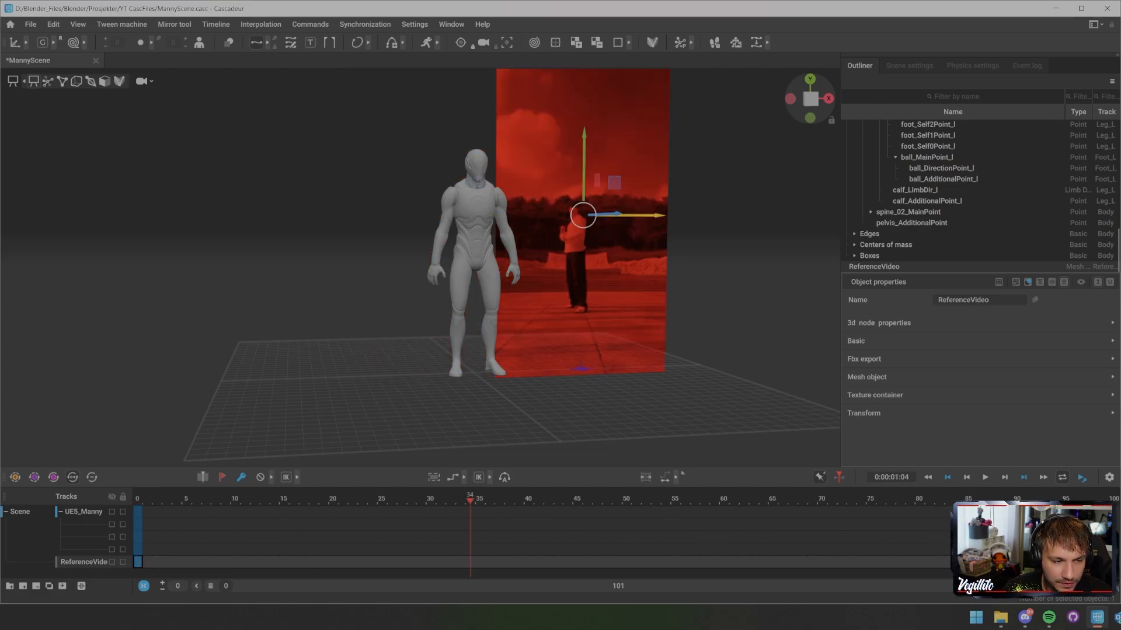
key("f")
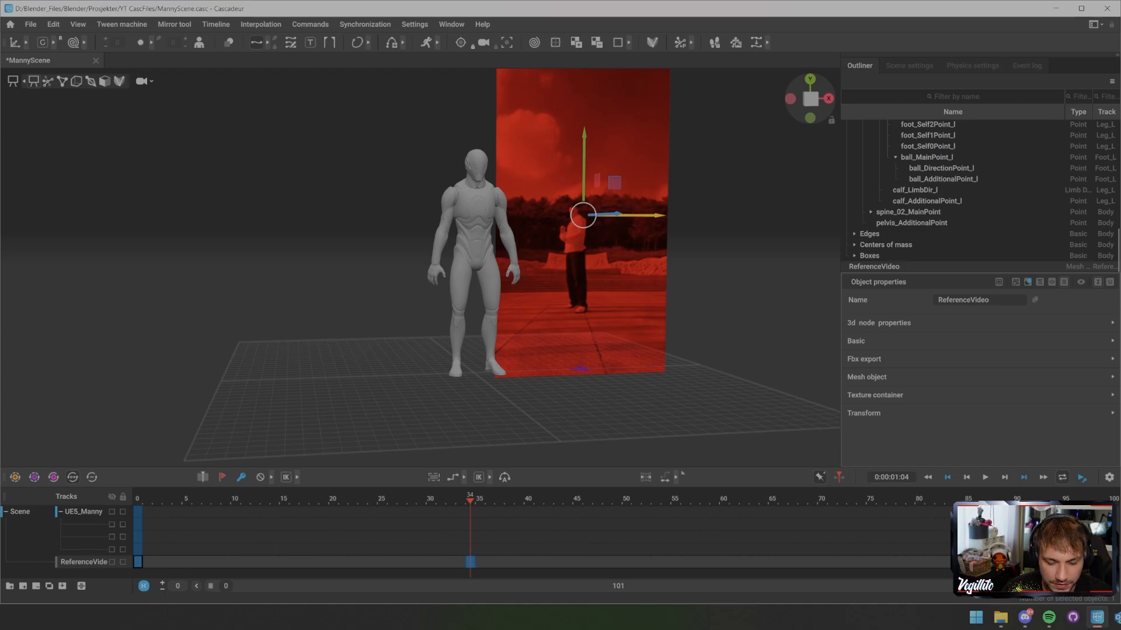
left_click_drag(637, 216, 620, 215)
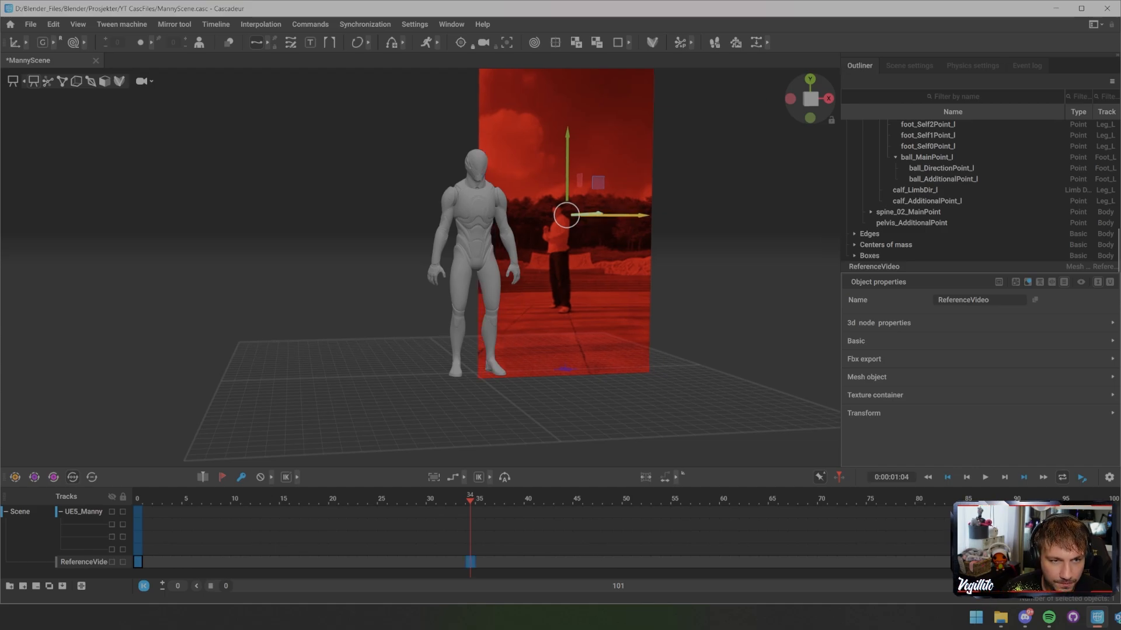
key("e")
key("w")
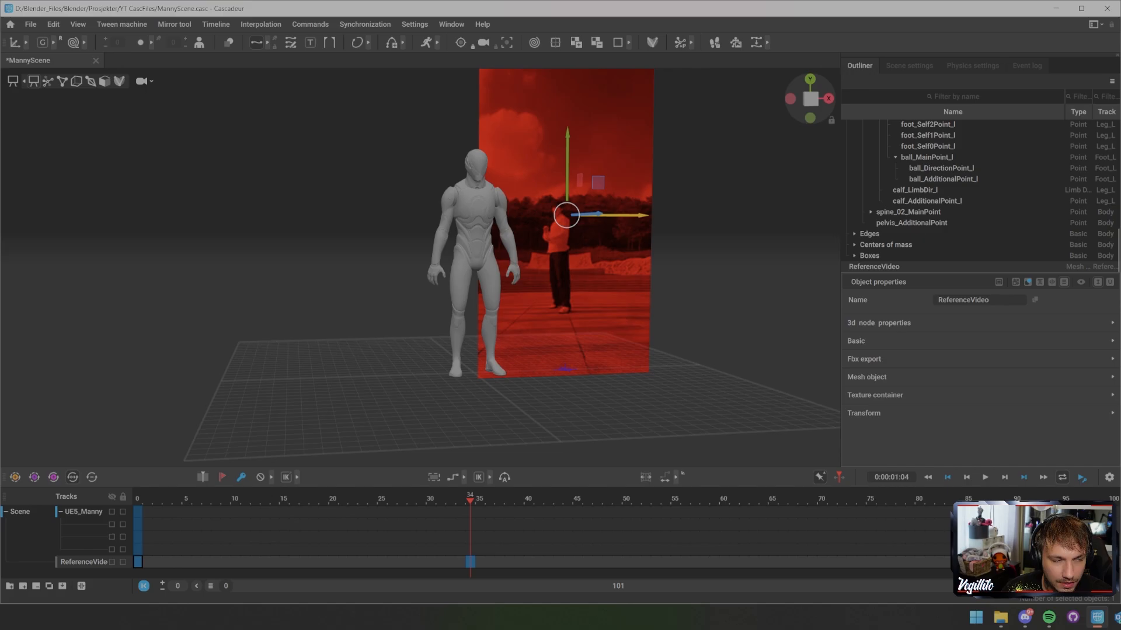
left_click_drag(618, 216, 776, 216)
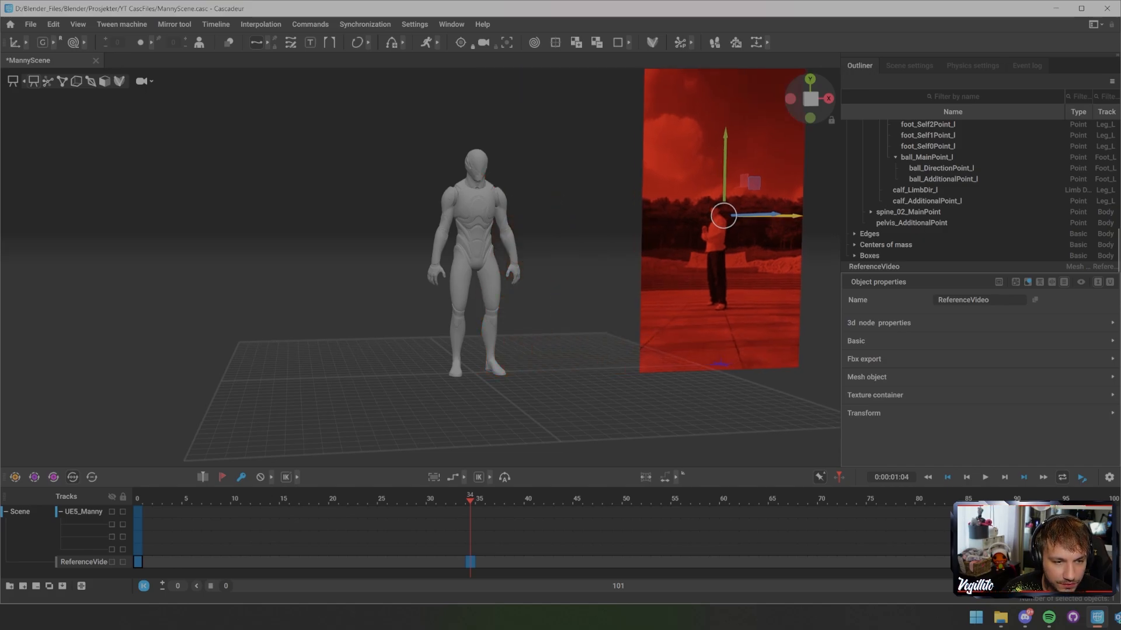
left_click_drag(470, 499, 430, 499)
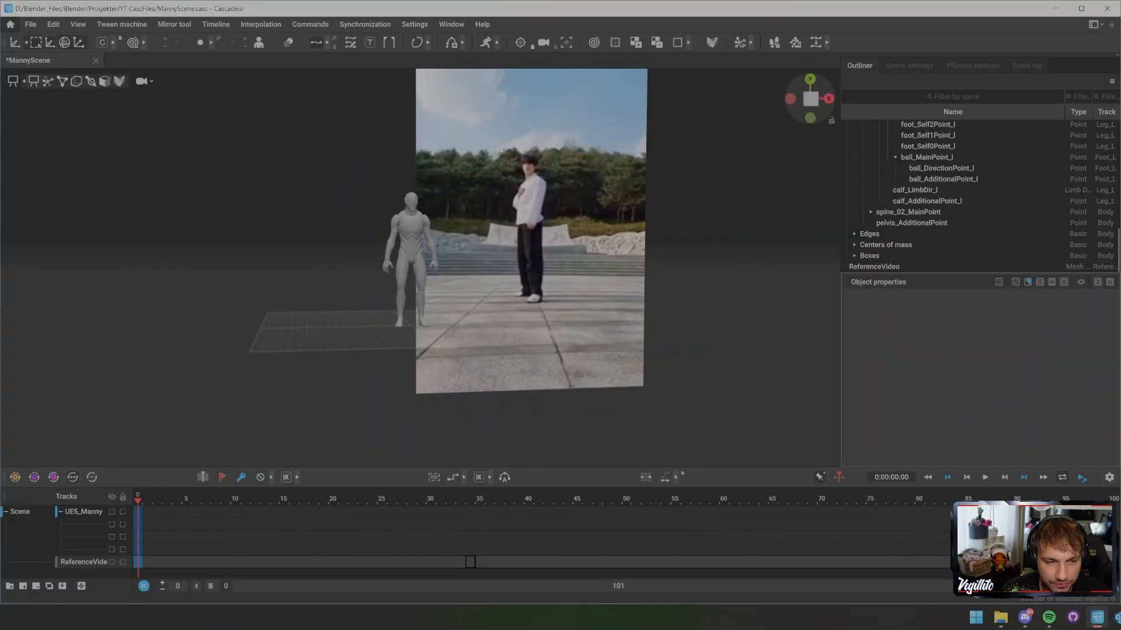
- Display the character's rig control points for posing
key("i")
key("i")
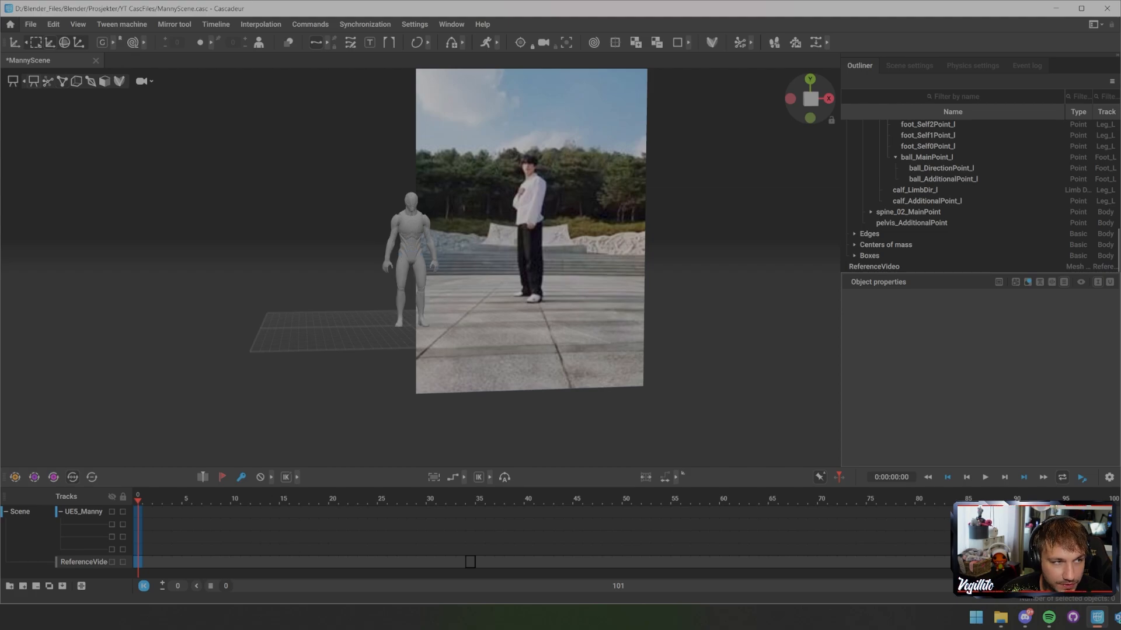
left_click(47, 82)
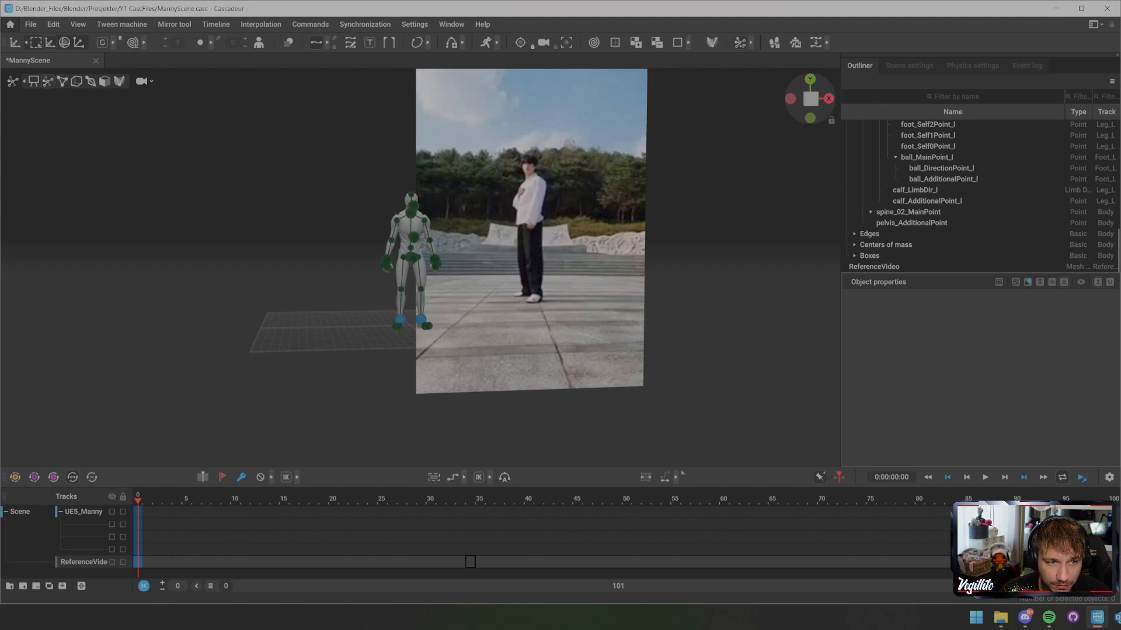
scroll(414, 234, "up", 3)
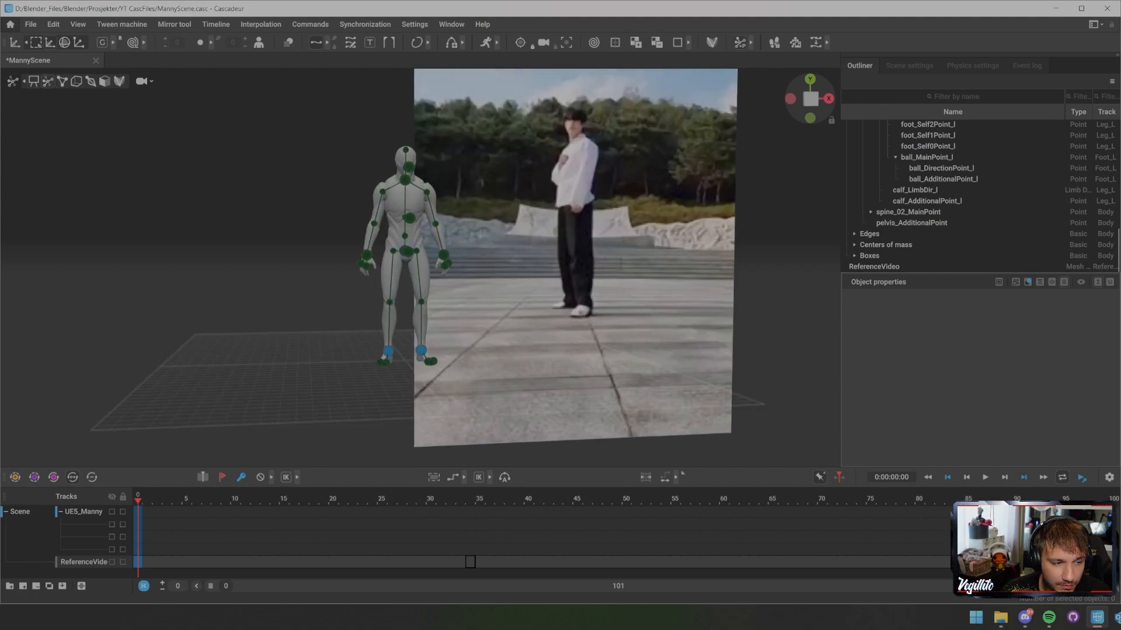
- Play through the reference video and set the current frame to 32, where the performer starts the movement
key("space")
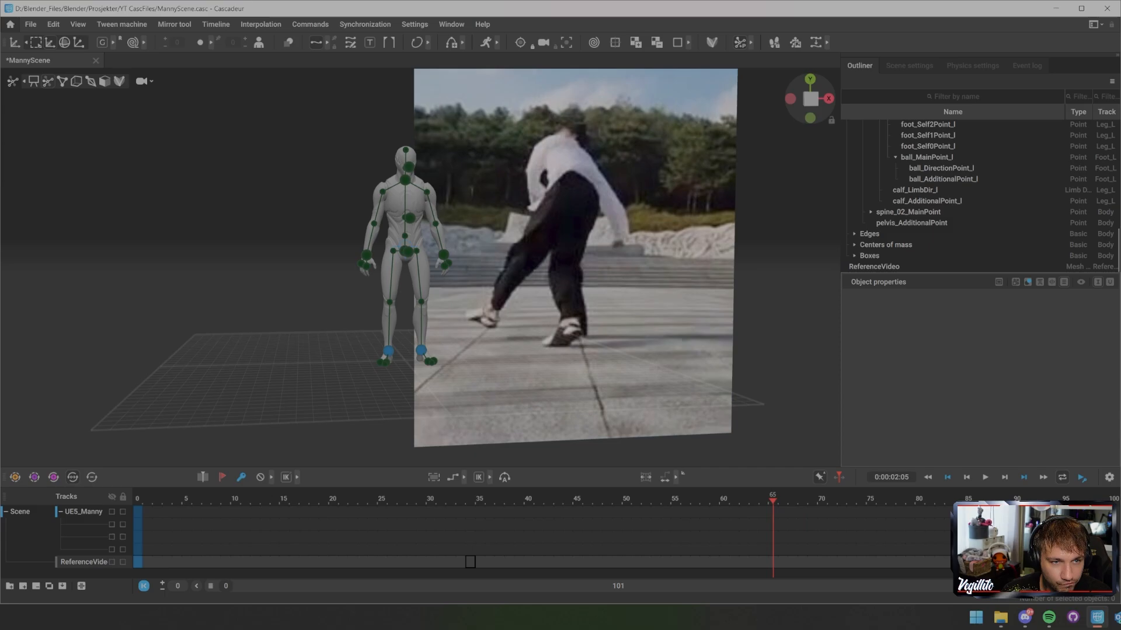
left_click_drag(773, 500, 577, 500)
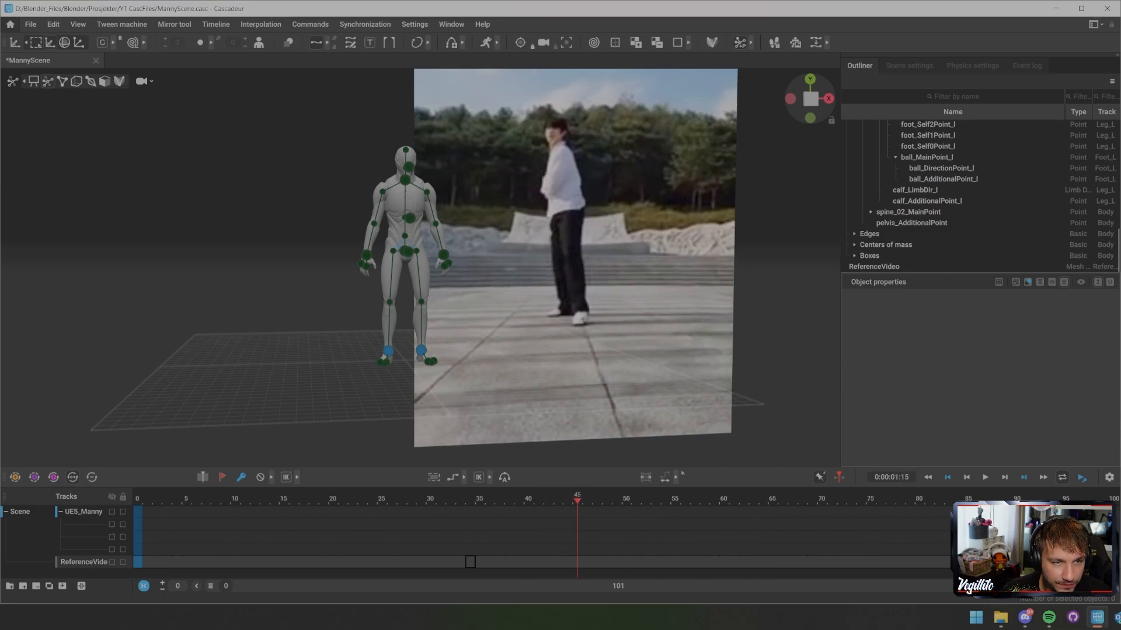
key("Left")
key("Left")
key("Left")
key("Left")
key("Left")
key("Left")
key("Left")
key("Left")
key("Left")
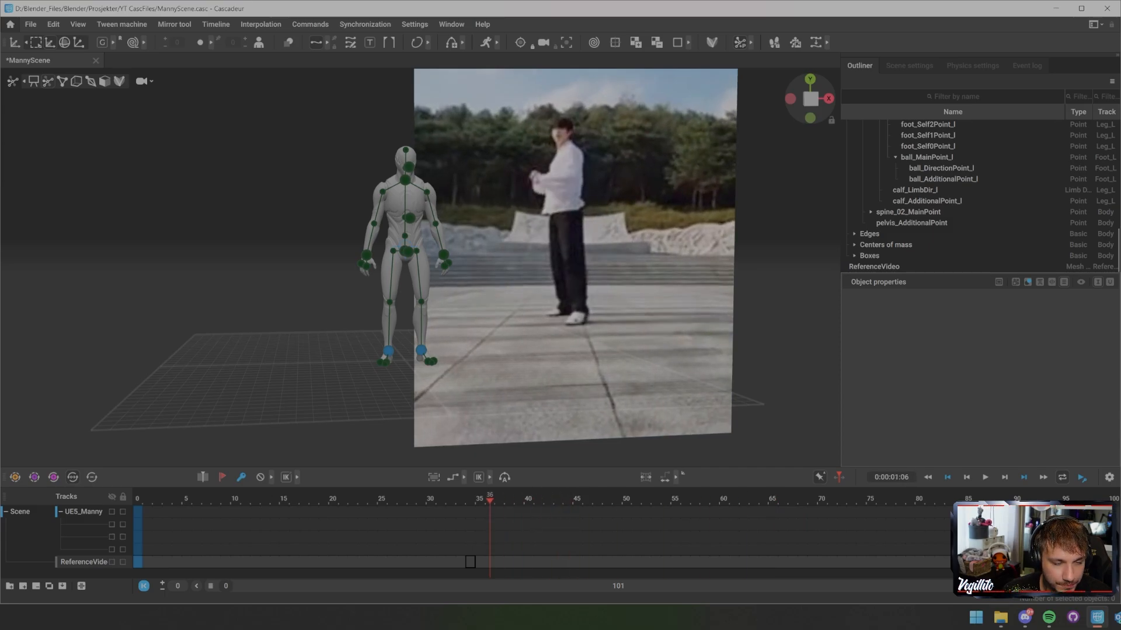
key("Left")
key("Left")
key("Left")
key("Left")
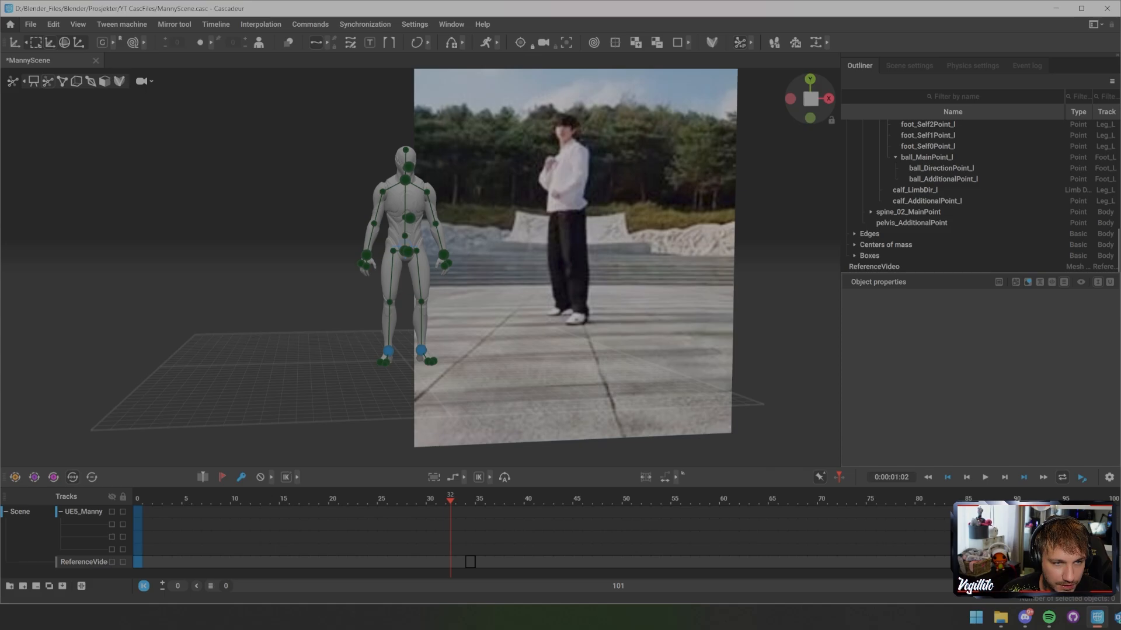
- Lock the ReferenceVideo track and add a keyframe at frame 32 on the UE5_Manny tracks
left_click(450, 555)
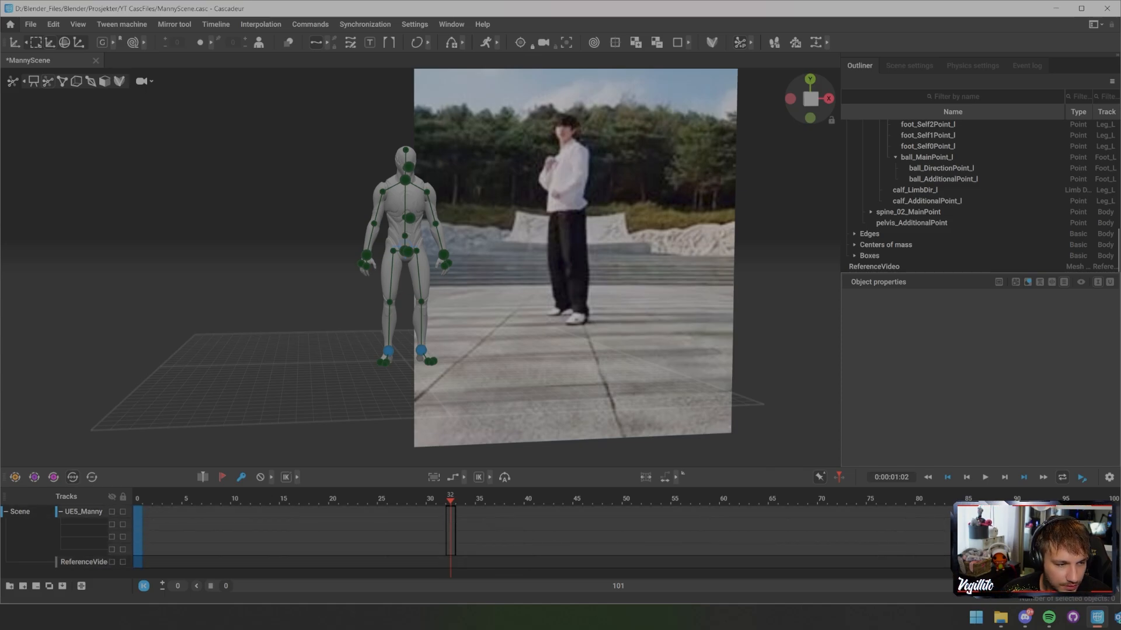
left_click(112, 562)
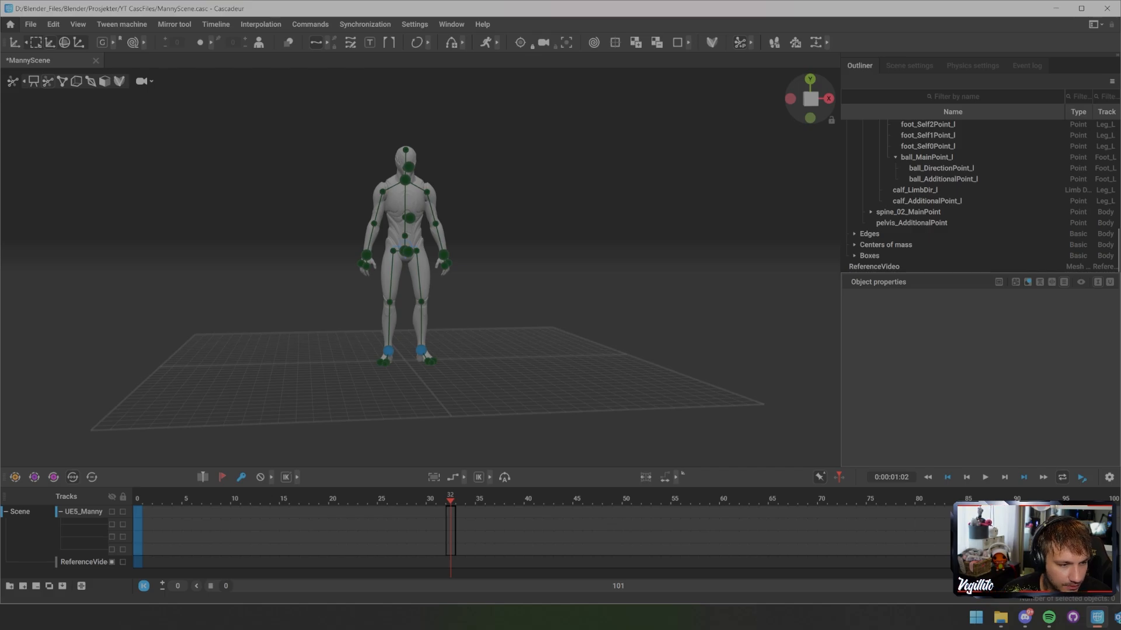
left_click(112, 562)
left_click(123, 562)
key("f")
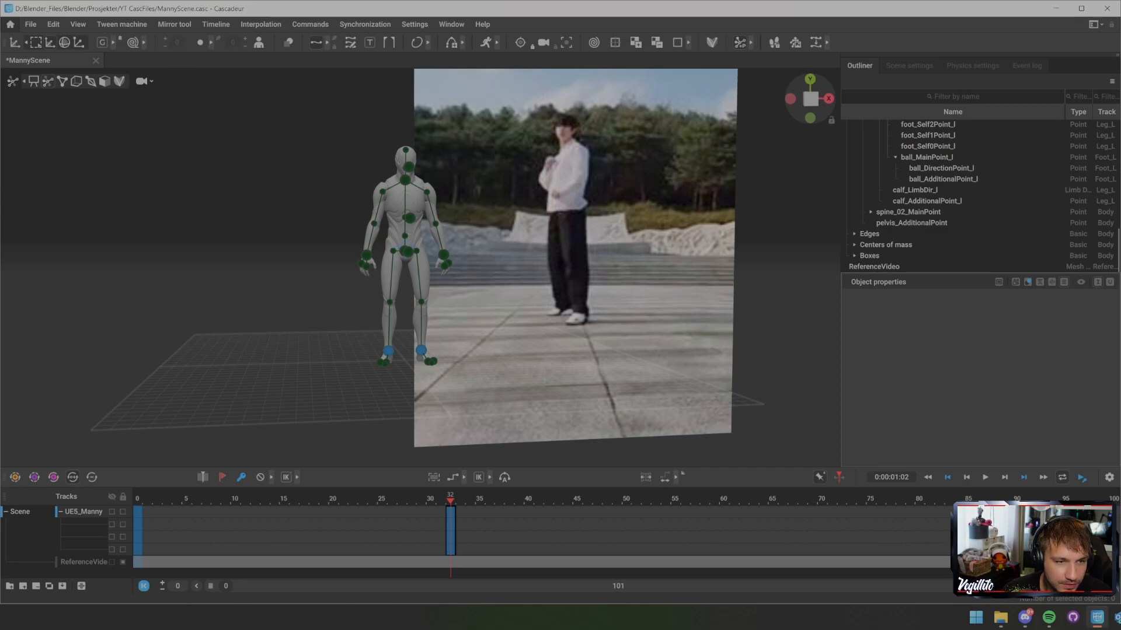
- Turn the mannequin toward the performer's stance at frame 32 by repositioning a foot point and the head direction controller
left_click_drag(450, 263, 431, 342, "alt")
left_click(428, 341)
left_click_drag(429, 287, 429, 285)
left_click_drag(463, 344, 508, 340)
left_click(364, 169)
mouse_move(367, 169)
left_mouse_down("alt")
mouse_move(459, 165)
mouse_move(338, 170)
mouse_move(367, 168)
mouse_move(357, 169)
left_mouse_up("alt")
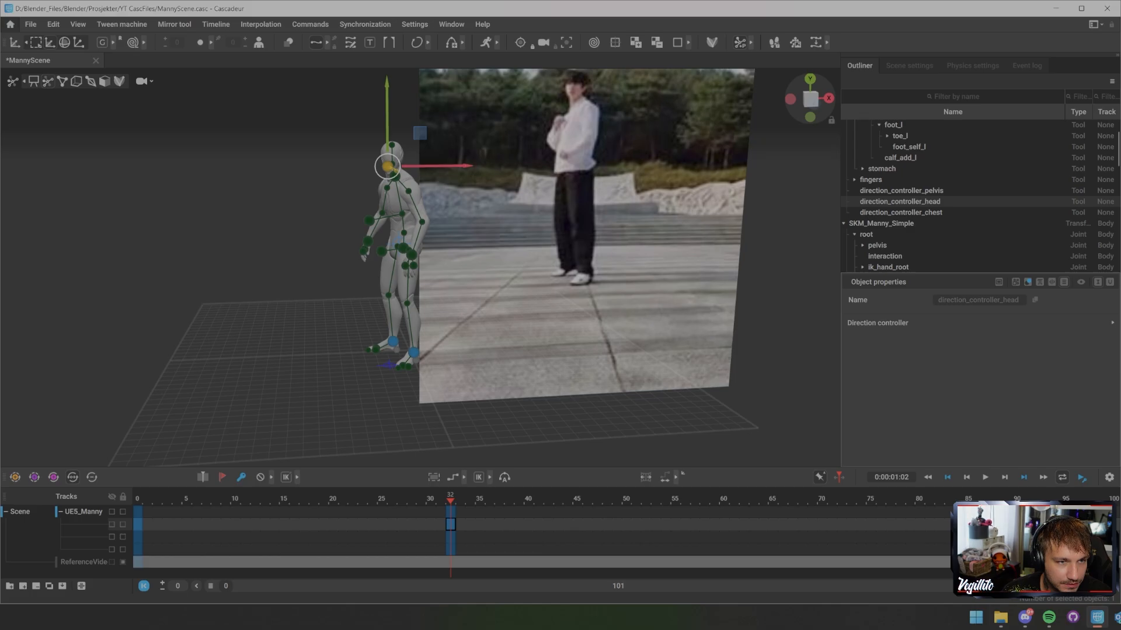
- Select the neck point and adjust it to match the performer's upright upper body at frame 32
key("Escape")
left_click(395, 176)
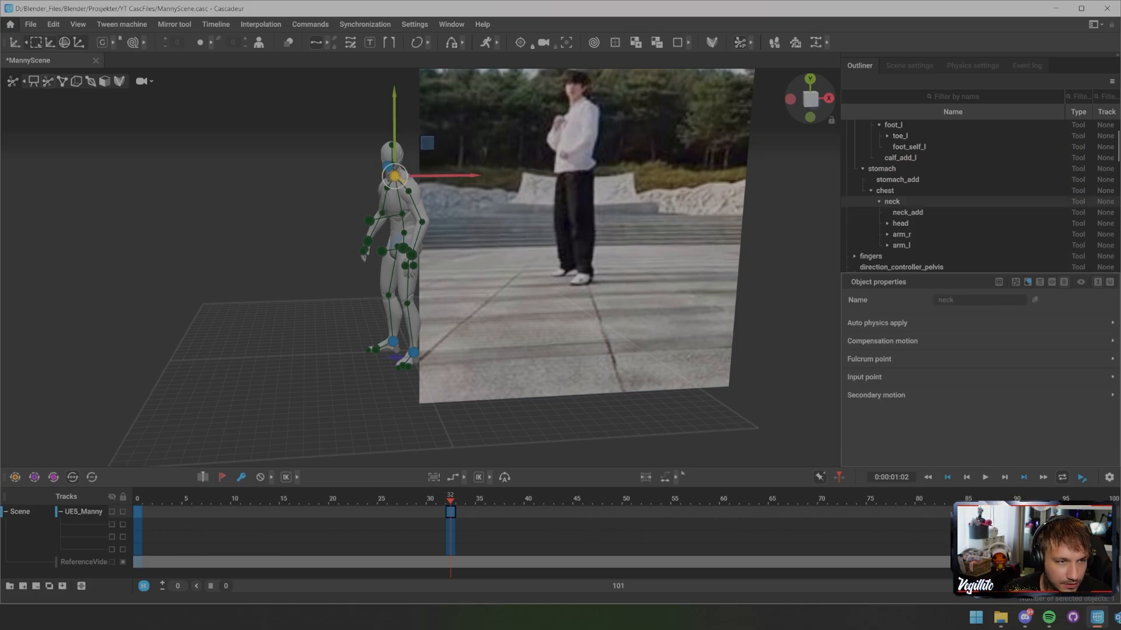
mouse_move(397, 175)
left_mouse_down("alt")
mouse_move(405, 163)
mouse_move(399, 177)
left_mouse_up("alt")
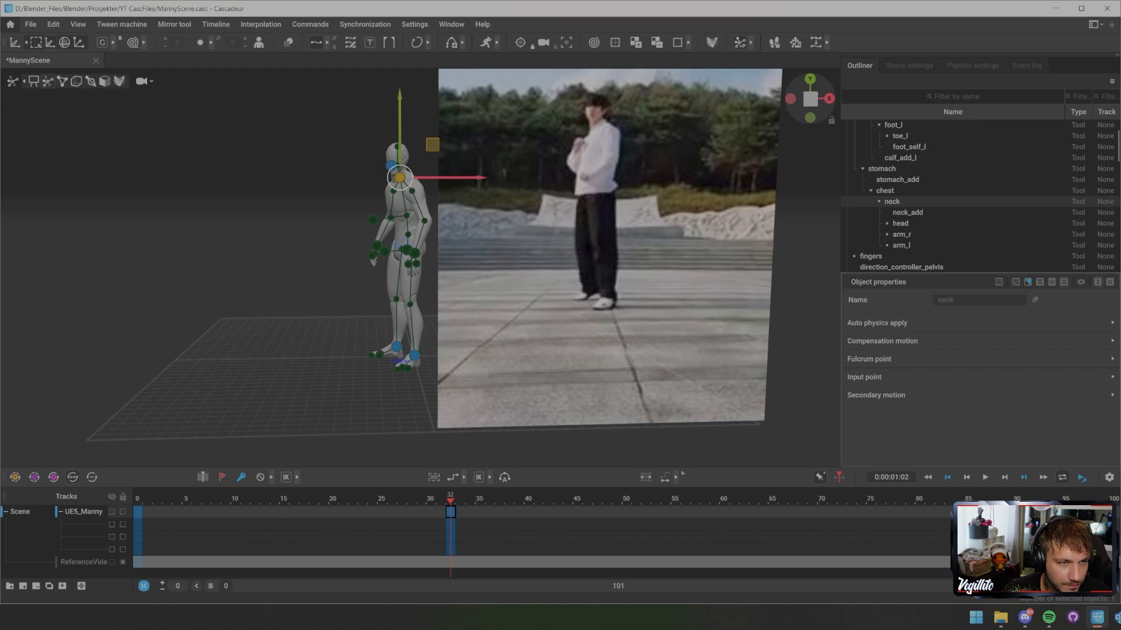
left_click(467, 152)
scroll(466, 175, "up", 3)
left_click_drag(467, 175, 531, 176, "alt")
left_click(380, 243)
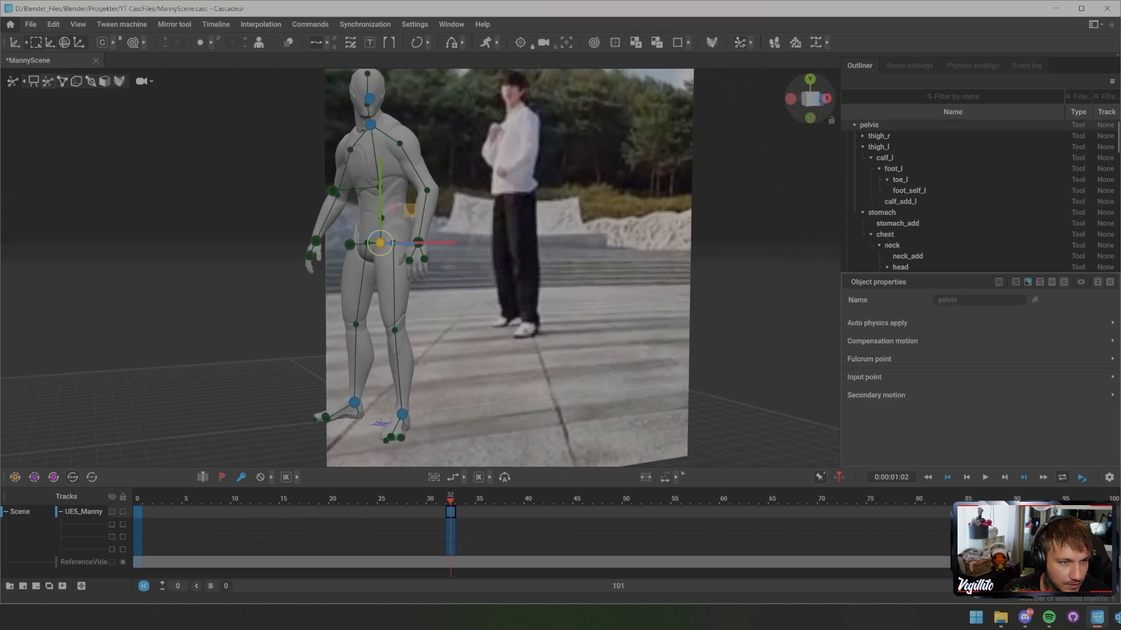
key("q")
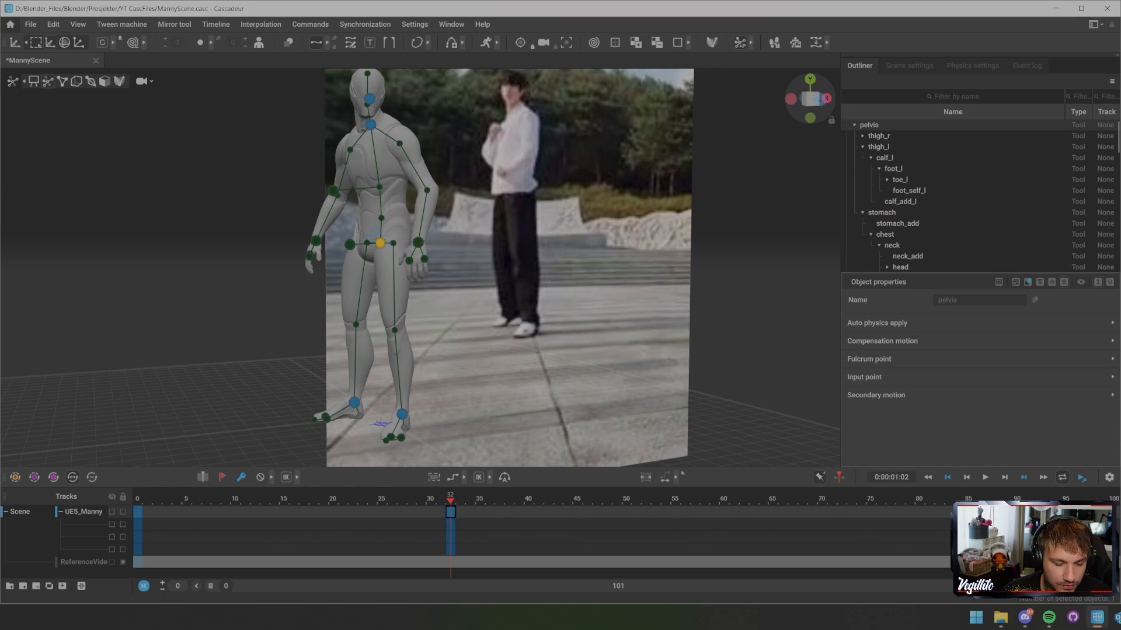
key("ctrl+z")
key("ctrl+z")
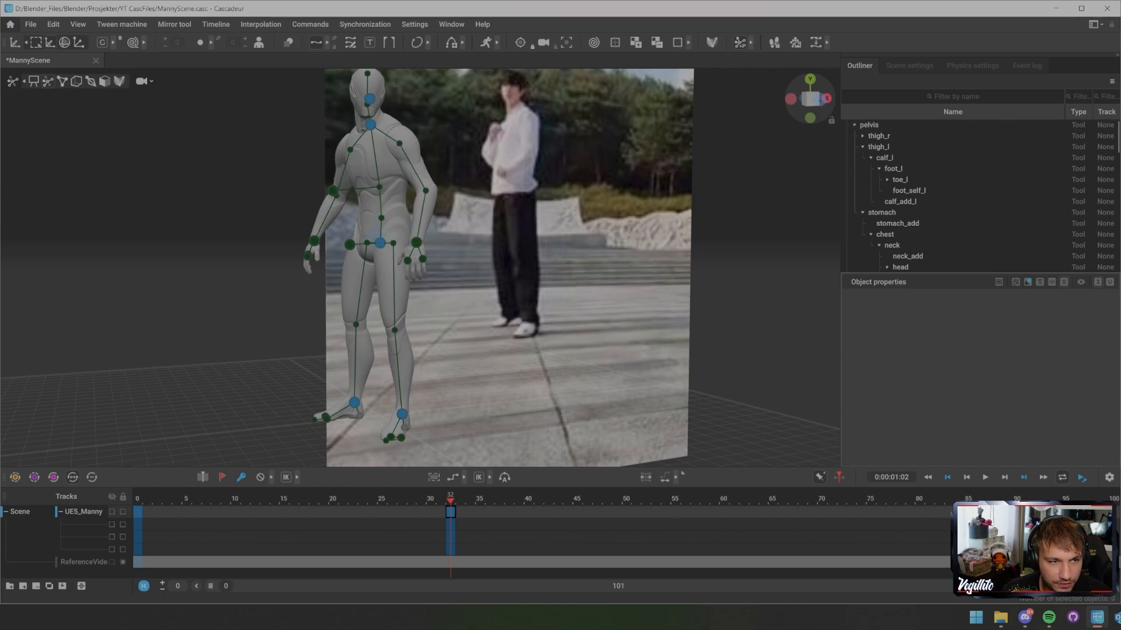
- Shift the neck point slightly along the X axis and raise it a little to straighten the torso at frame 32
left_click_drag(479, 257, 420, 257, "alt")
middle_click_drag(420, 257, 422, 303, "alt")
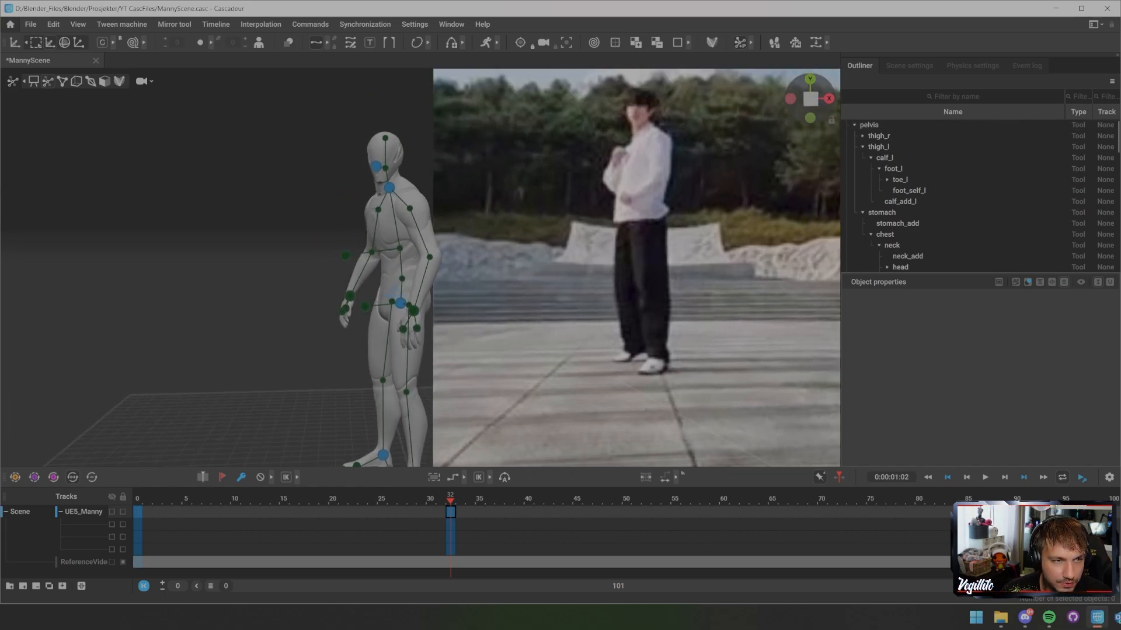
left_click(389, 187)
left_click_drag(447, 188, 451, 188)
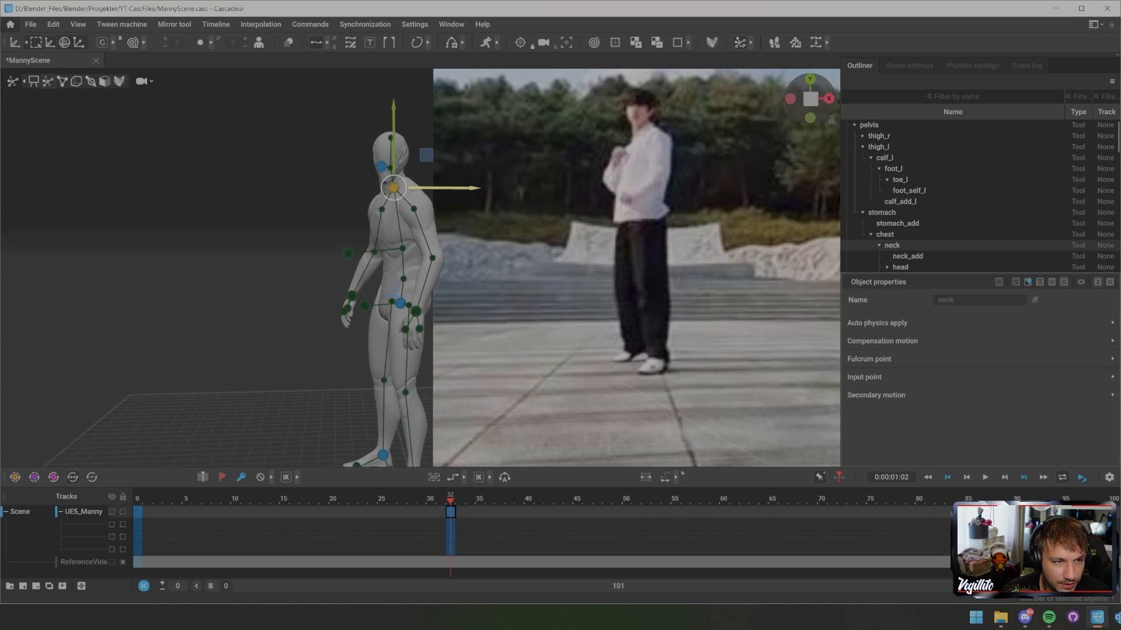
left_click_drag(394, 140, 393, 137)
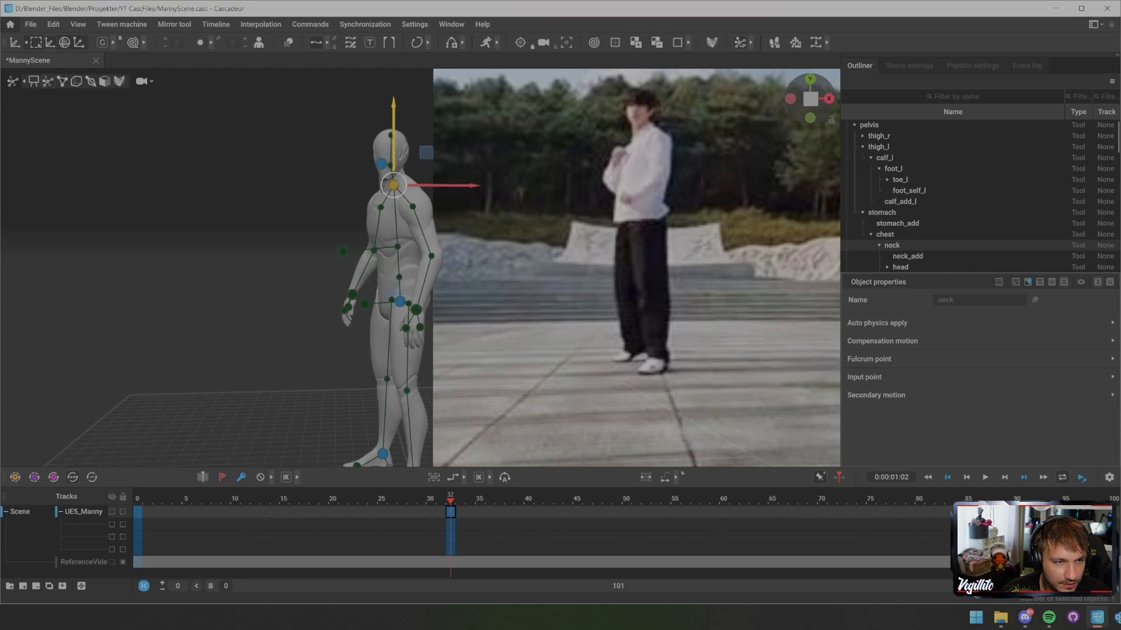
scroll(420, 233, "down", 3)
mouse_move(420, 234)
left_mouse_down("alt")
mouse_move(525, 236)
mouse_move(424, 230)
left_mouse_up("alt")
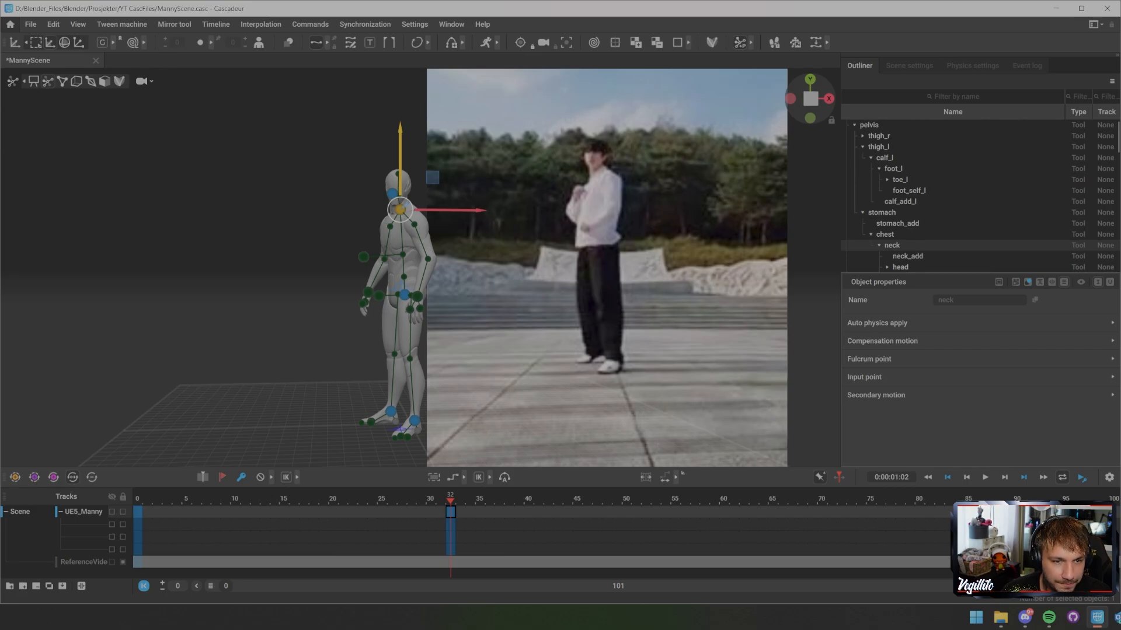
- Select the neck and pelvis points together and fine-tune their shared height
left_click(404, 295, "shift")
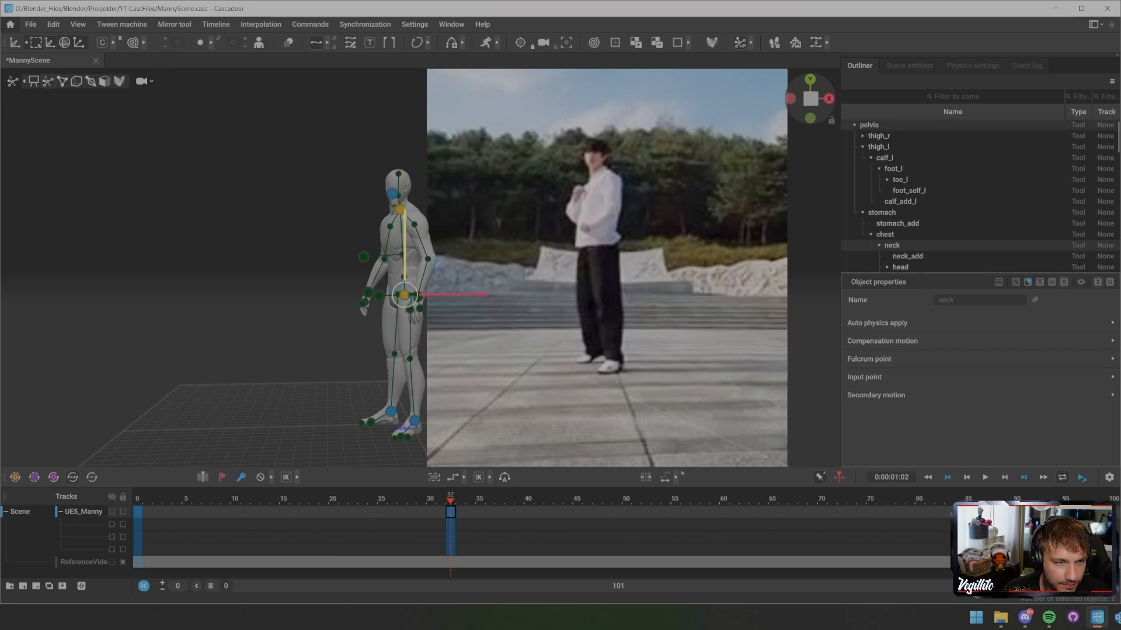
left_click_drag(404, 246, 405, 245)
left_click(327, 233)
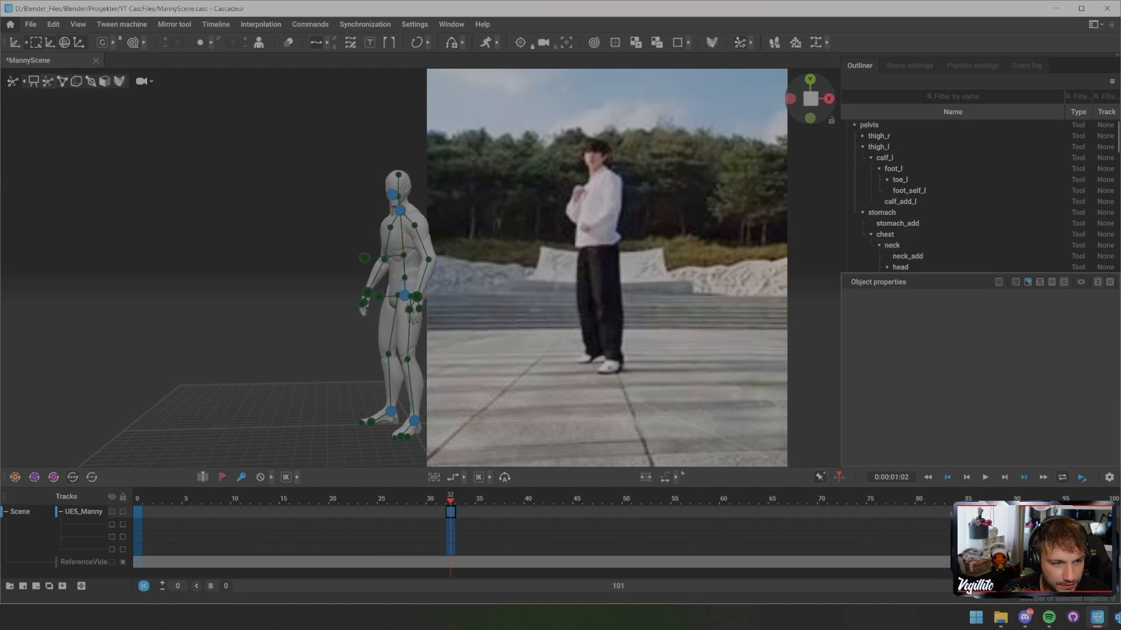
- Switch the mannequin to box controller mode with the right hand in close view
middle_click_drag(327, 234, 513, 216)
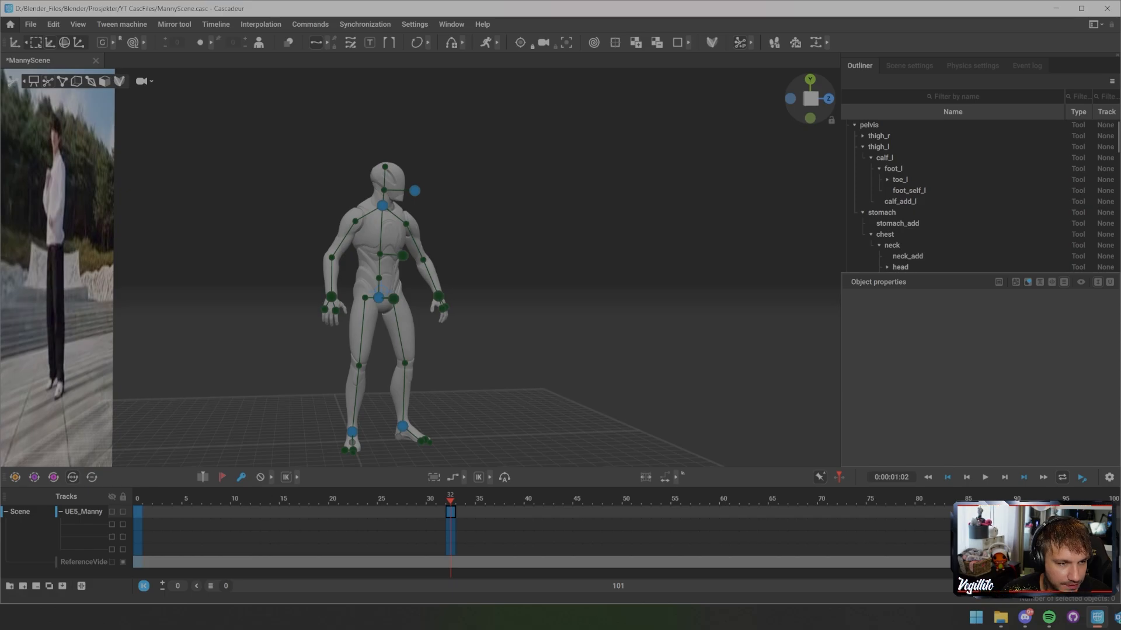
scroll(421, 267, "up", 6)
middle_click_drag(327, 263, 532, 230)
key("grave")
key("grave")
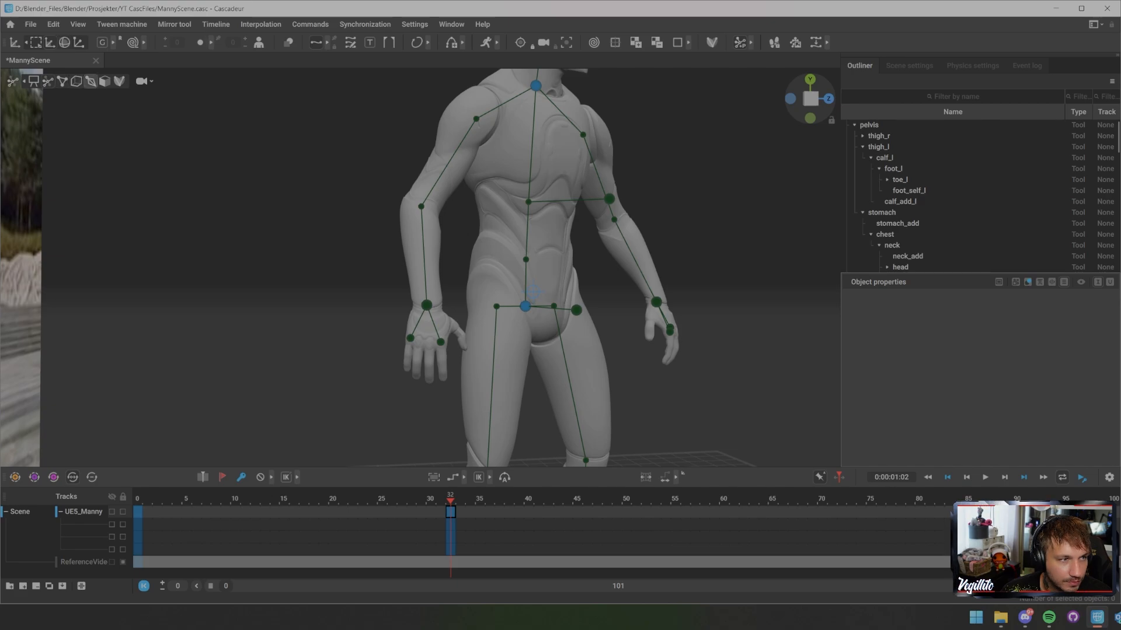
left_click(75, 81)
key("ctrl+a")
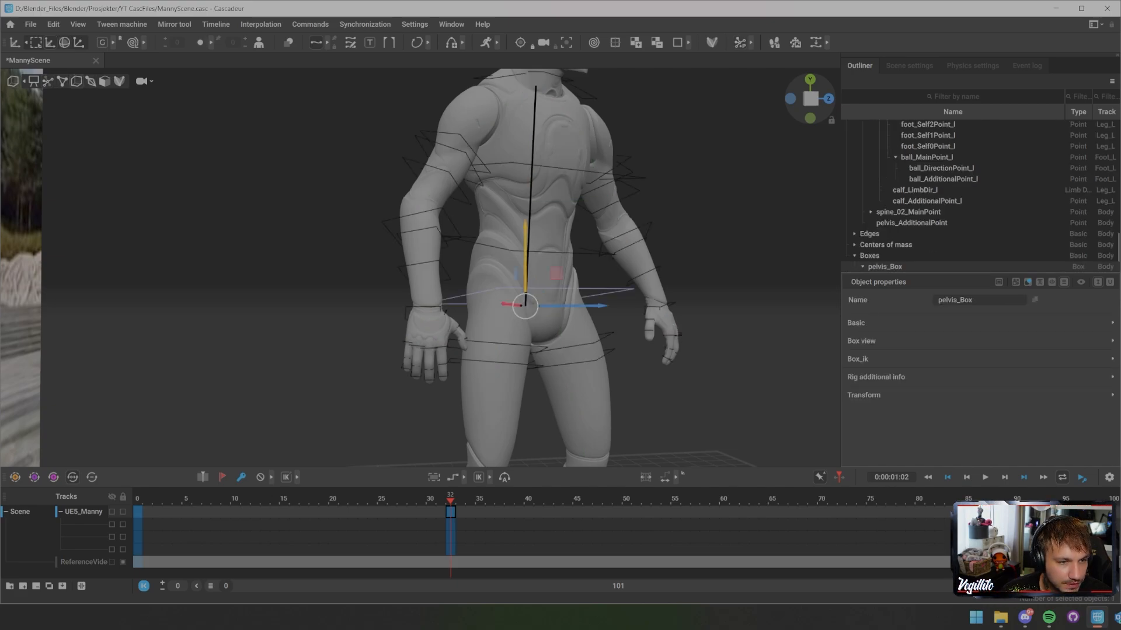
- Select the finger boxes without the hand boxes and put them on separate Fingers_R and Fingers_L tracks
left_click(456, 285)
double_click(427, 307)
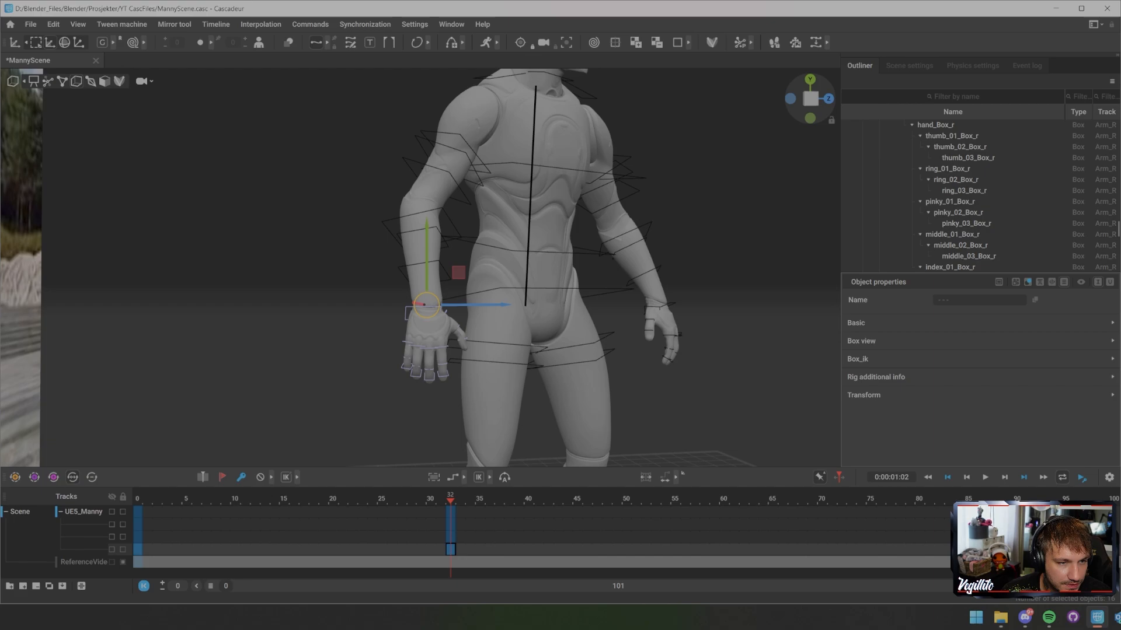
left_click(409, 308, "ctrl")
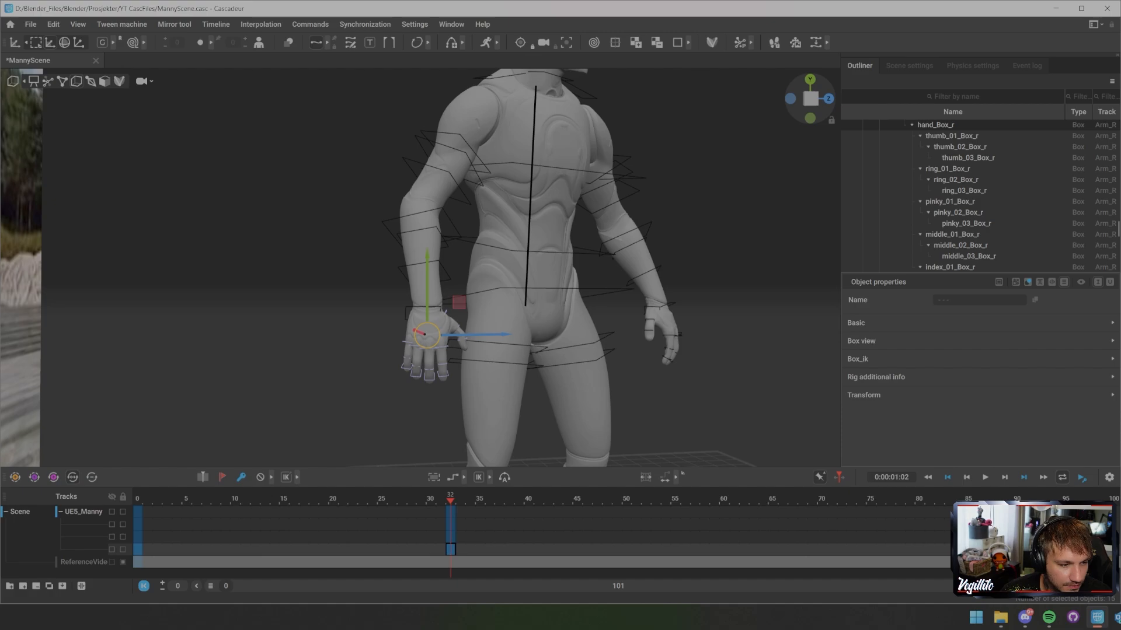
left_click(23, 586)
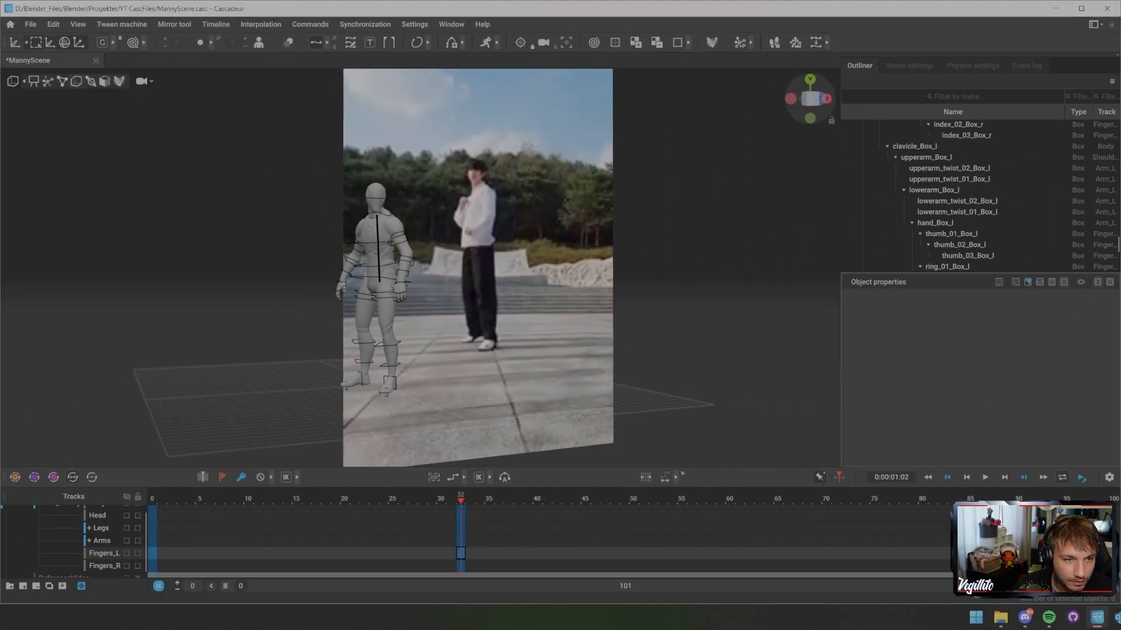
- Return to point controller mode and show the finger controllers on the mannequin's hands
middle_click_drag(501, 269, 422, 269)
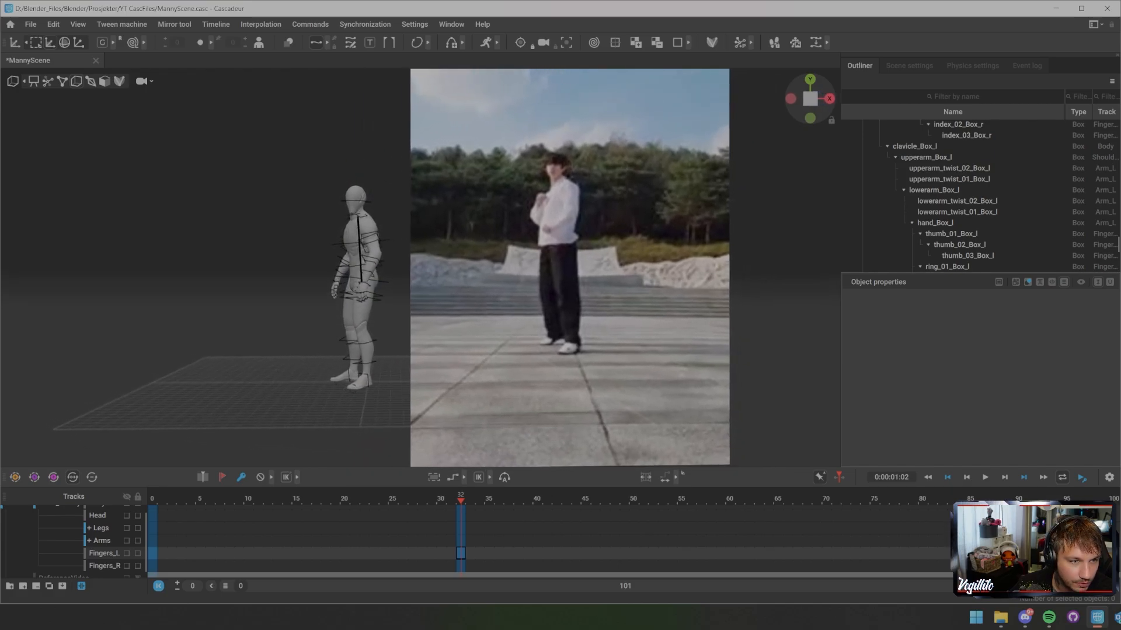
scroll(449, 268, "up", 3)
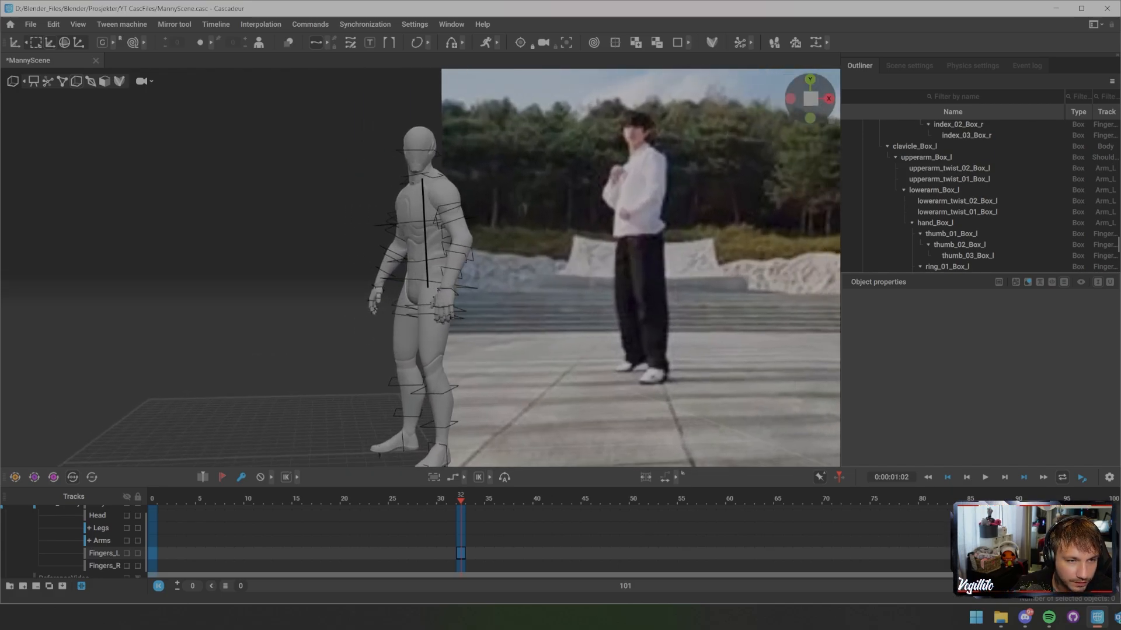
scroll(450, 269, "up", 2)
middle_click_drag(420, 269, 589, 269)
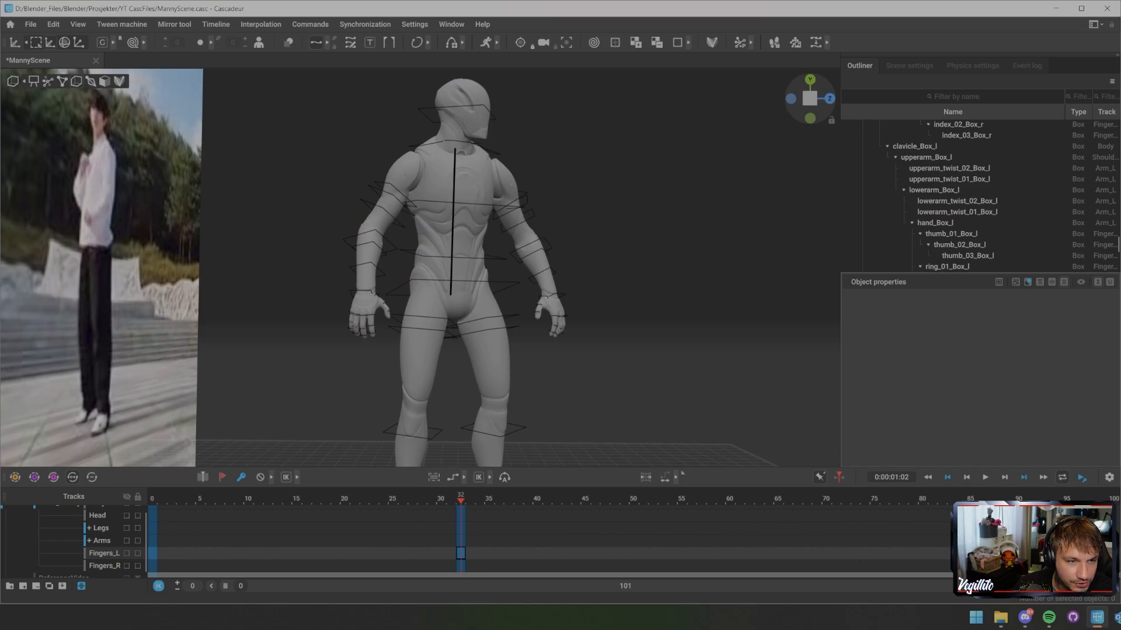
scroll(449, 268, "up", 4)
middle_click_drag(449, 280, 546, 242)
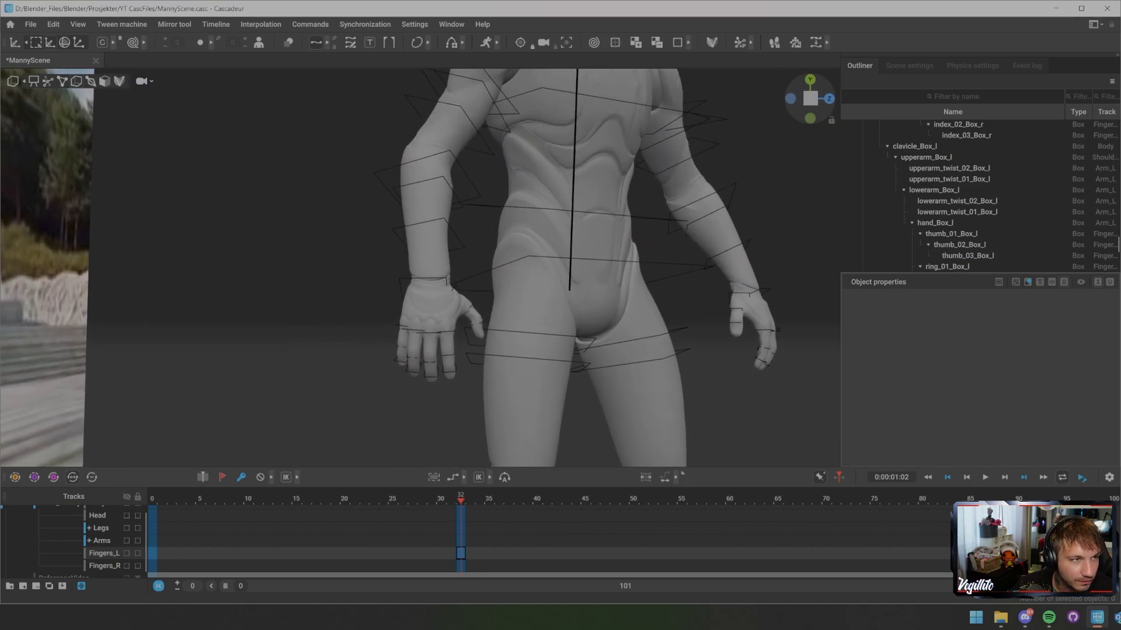
key("n")
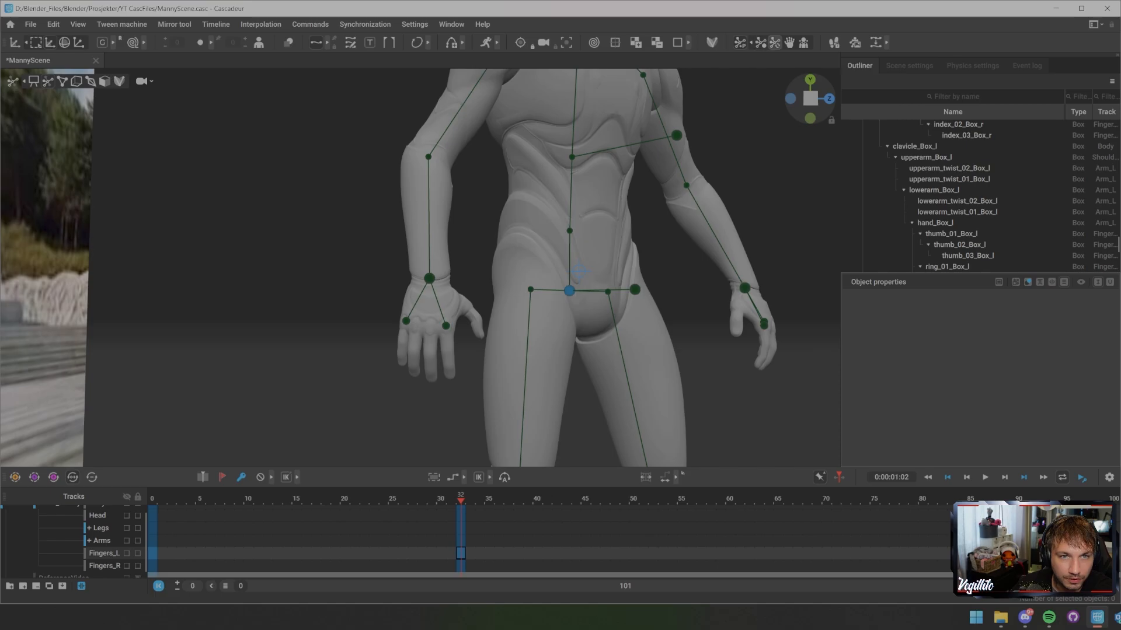
left_click(790, 43)
- Curl the mannequin's right-hand fingers into a fist by repositioning the fingertip points, including tip_index_r
middle_click_drag(429, 279, 572, 219)
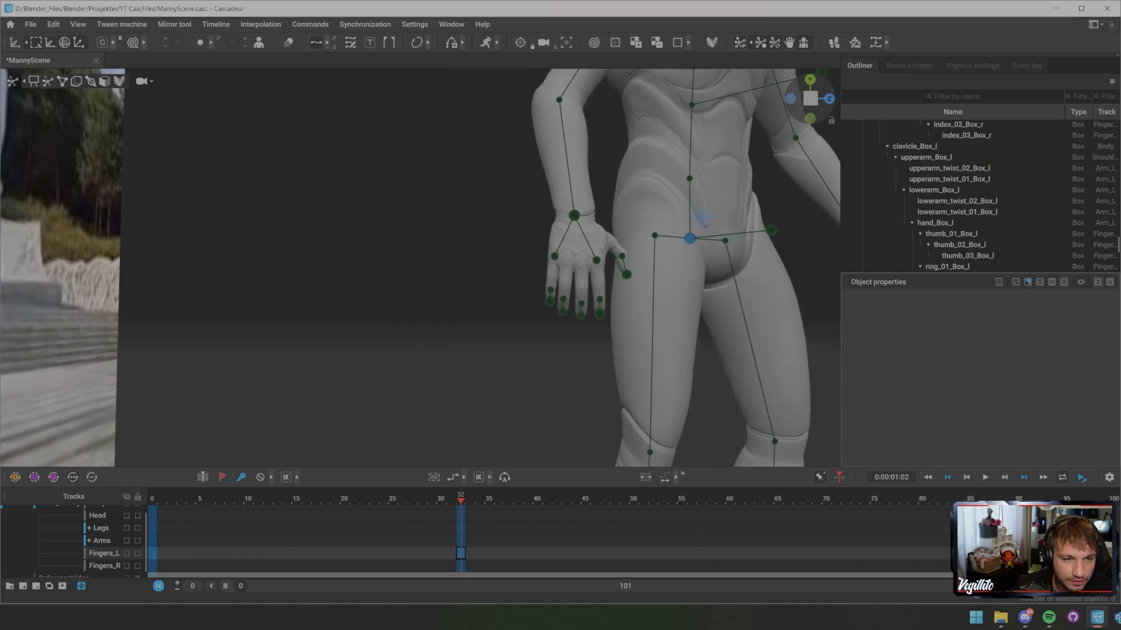
scroll(572, 219, "up", 4)
left_click_drag(572, 219, 373, 222, "alt")
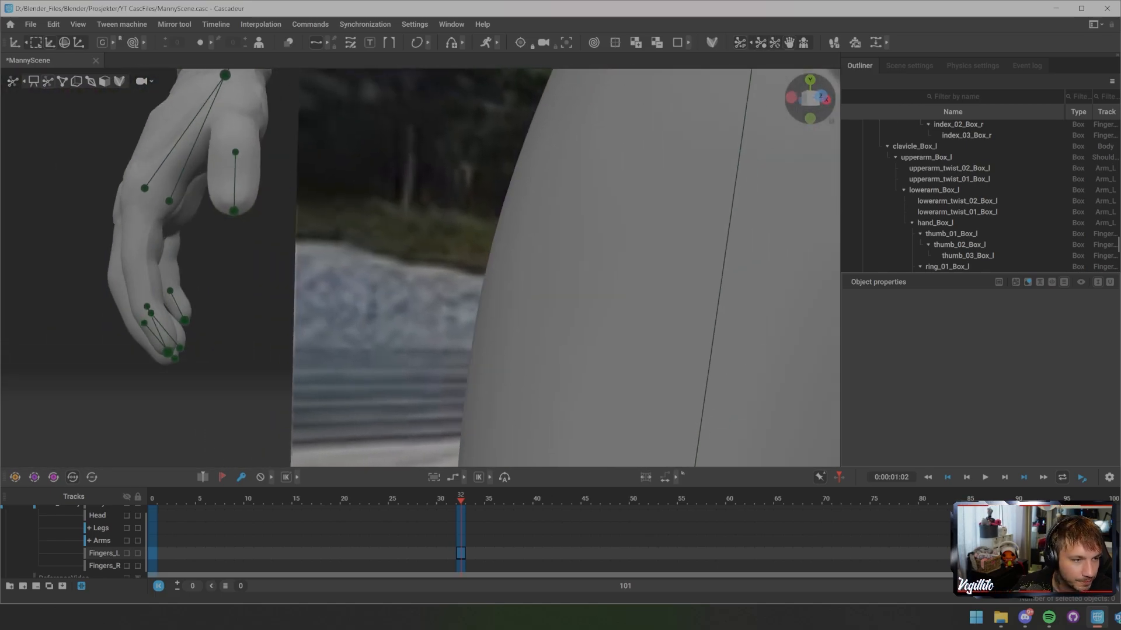
left_click(168, 352)
left_click_drag(167, 353, 590, 201)
scroll(589, 202, "up", 4)
scroll(421, 267, "up", 1)
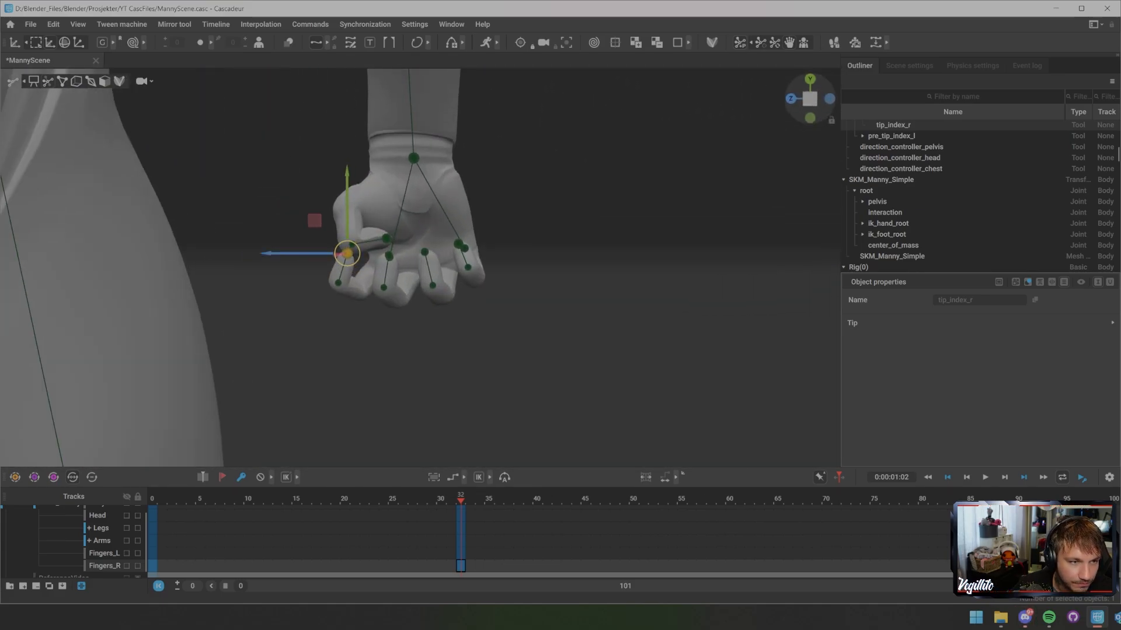
left_click_drag(347, 254, 163, 232)
- Curl the mannequin's left-hand fingers into a fist by repositioning the fingertip points, including tip_index_l
scroll(189, 233, "down", 4)
left_click_drag(560, 262, 373, 268, "alt")
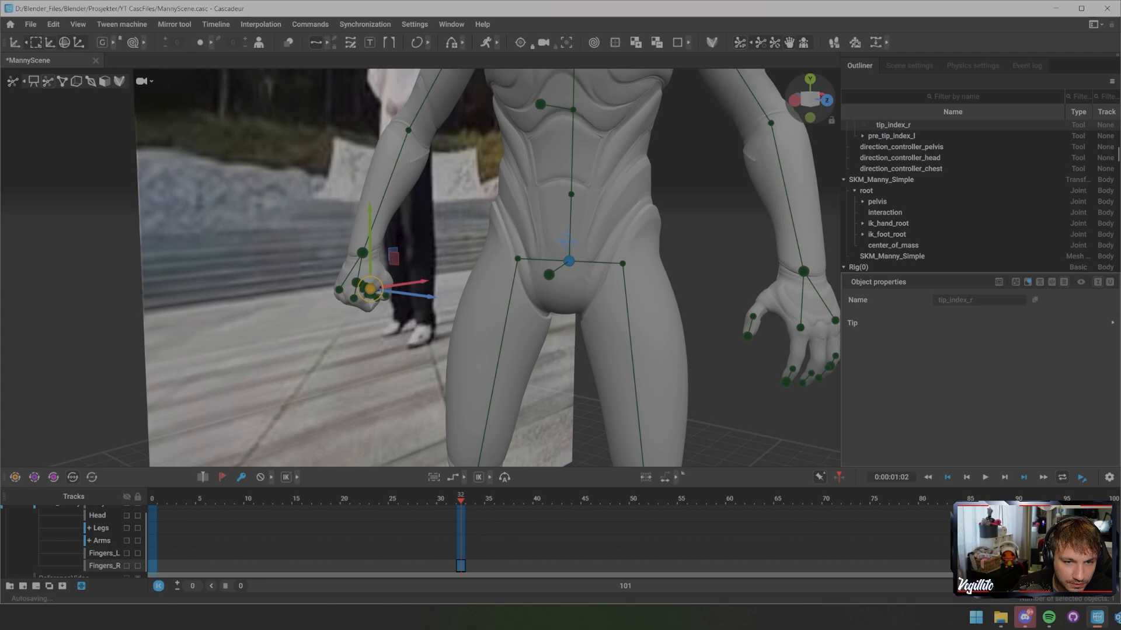
left_click(785, 383)
left_click_drag(785, 383, 788, 359, "alt")
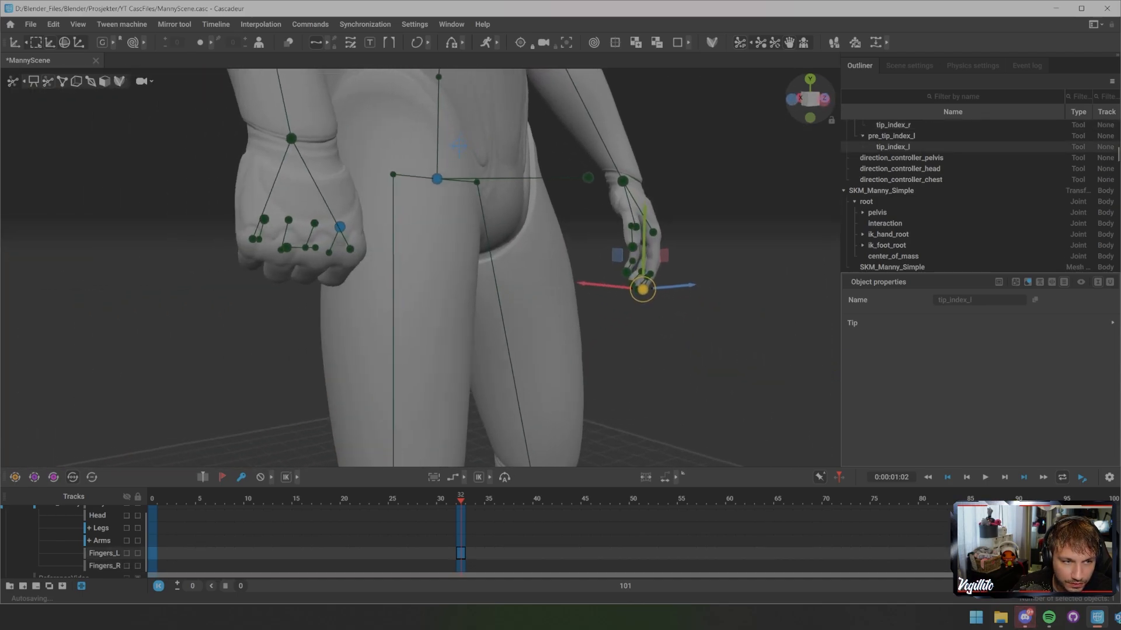
scroll(420, 267, "down", 5)
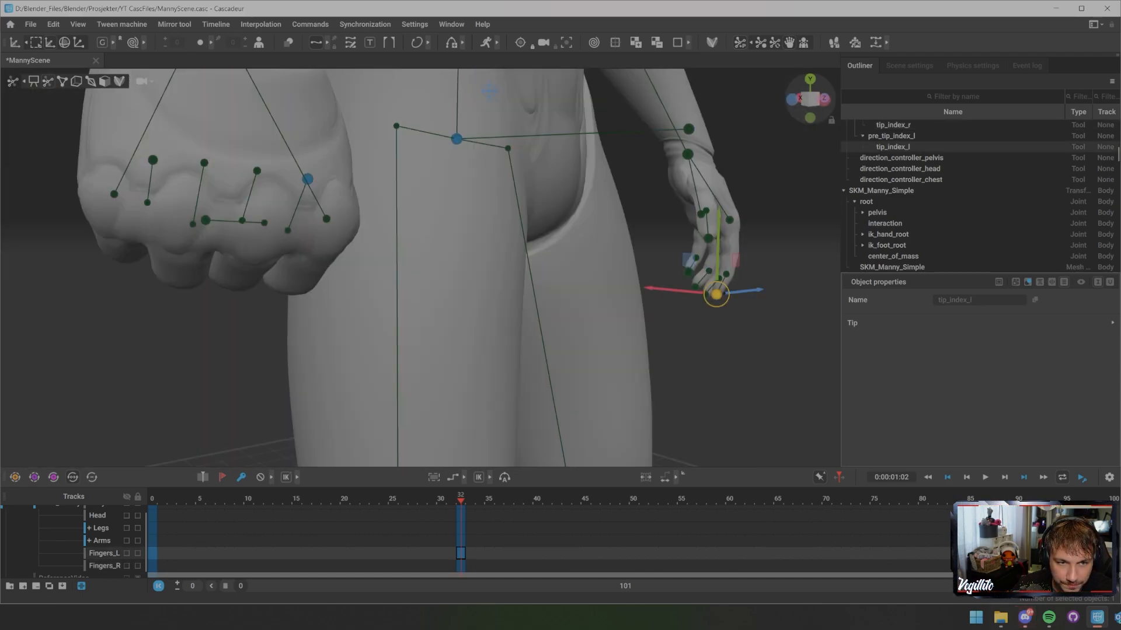
middle_click_drag(665, 292, 438, 286, "alt")
scroll(438, 286, "up", 5)
left_click_drag(496, 323, 432, 59)
left_click_drag(432, 234, 292, 204, "alt")
middle_click_drag(642, 175, 362, 271, "alt")
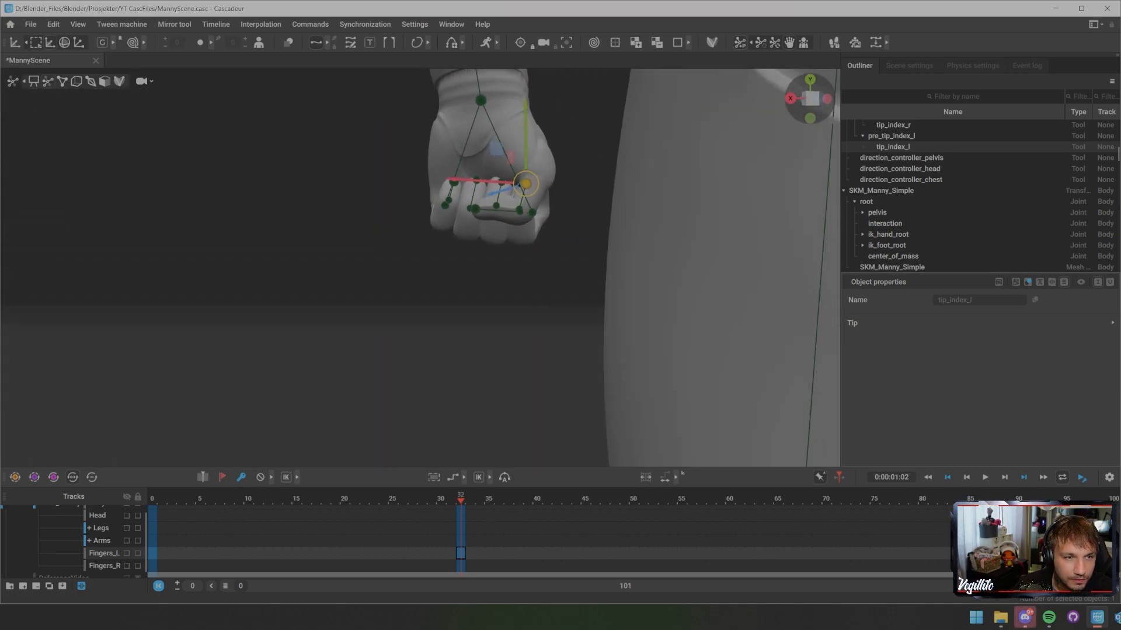
- Move the left hand in front of the abdomen and rotate it to match the performer's arm at frame 32, checking the pose with controllers hidden
left_click_drag(362, 251, 636, 284, "alt")
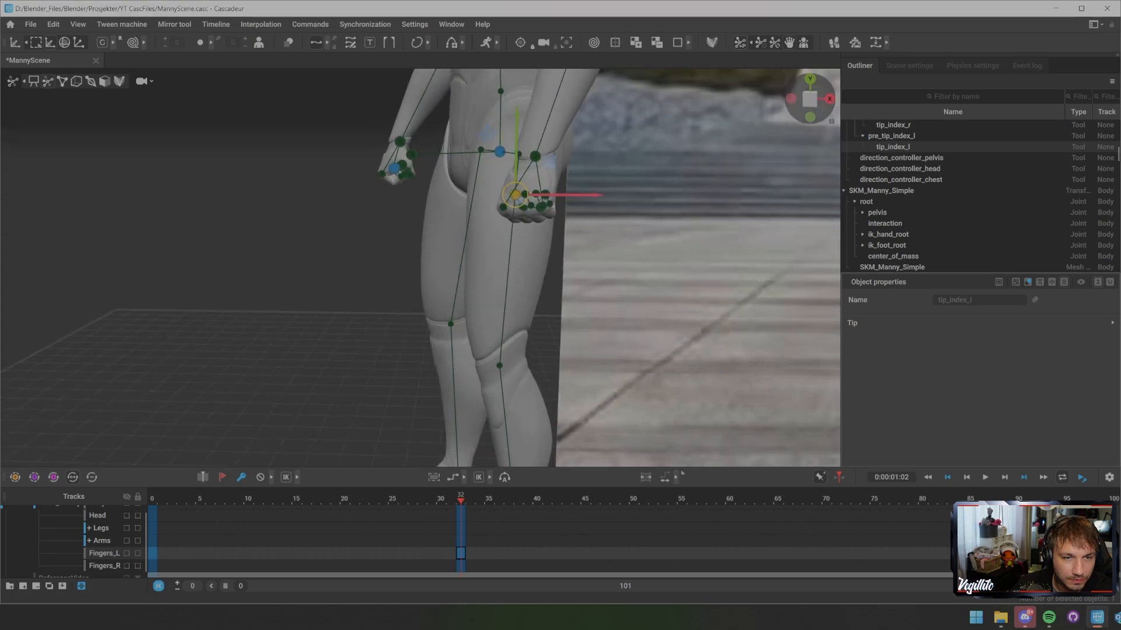
left_click_drag(520, 269, 637, 274, "alt")
scroll(420, 268, "down", 8)
middle_click_drag(421, 257, 543, 273, "alt")
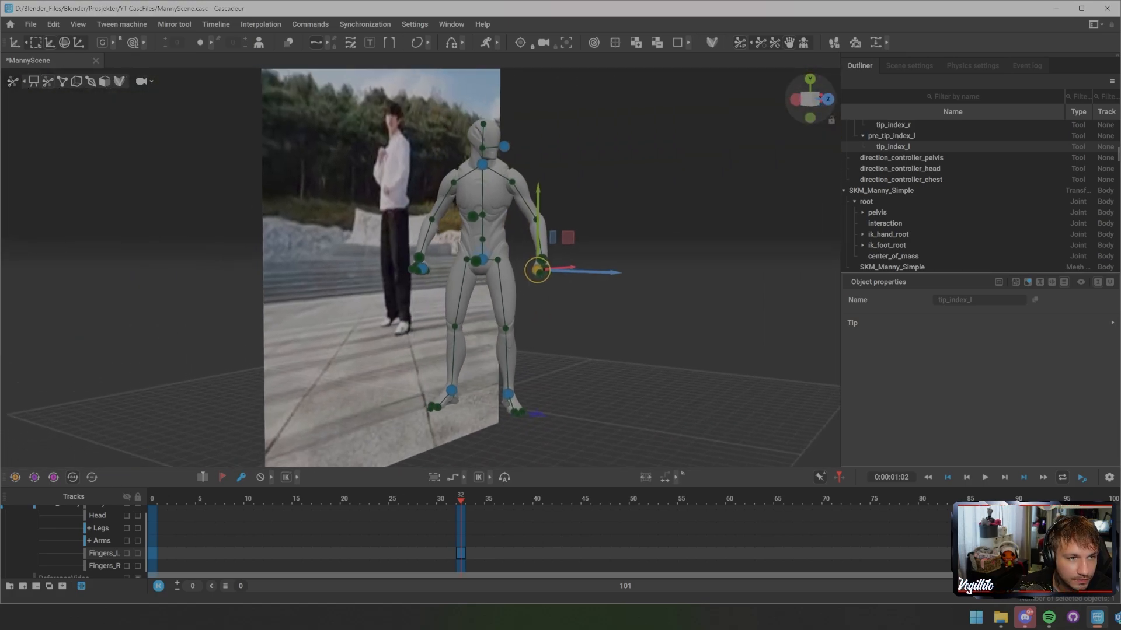
left_click_drag(543, 273, 341, 277, "alt")
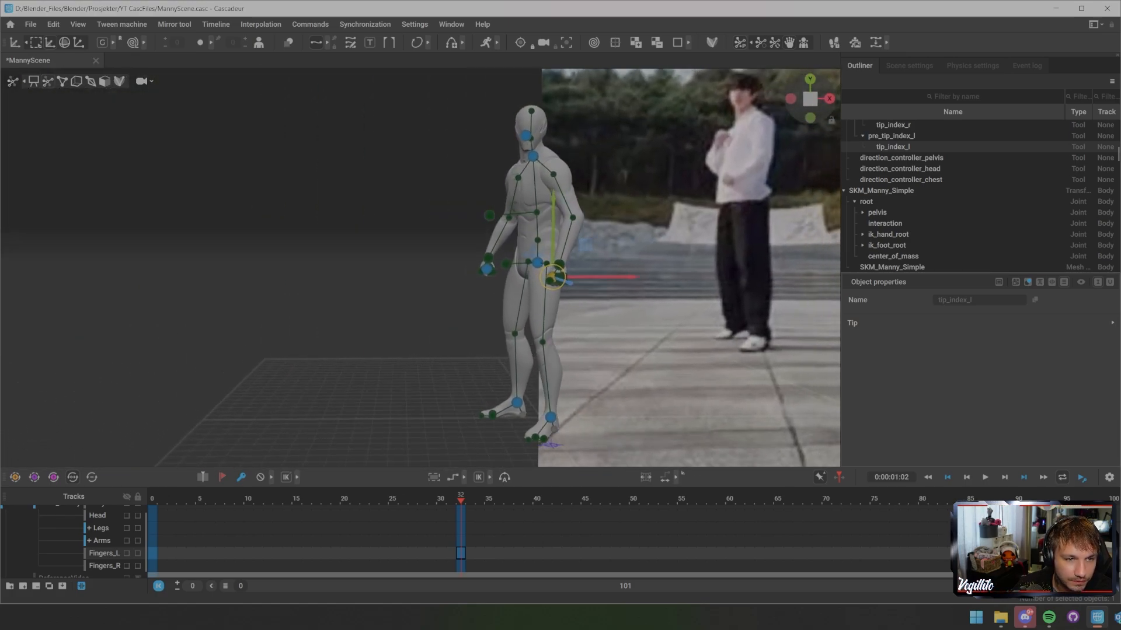
left_click(585, 244)
left_click_drag(585, 245, 531, 253, "alt")
middle_click_drag(531, 252, 495, 263, "alt")
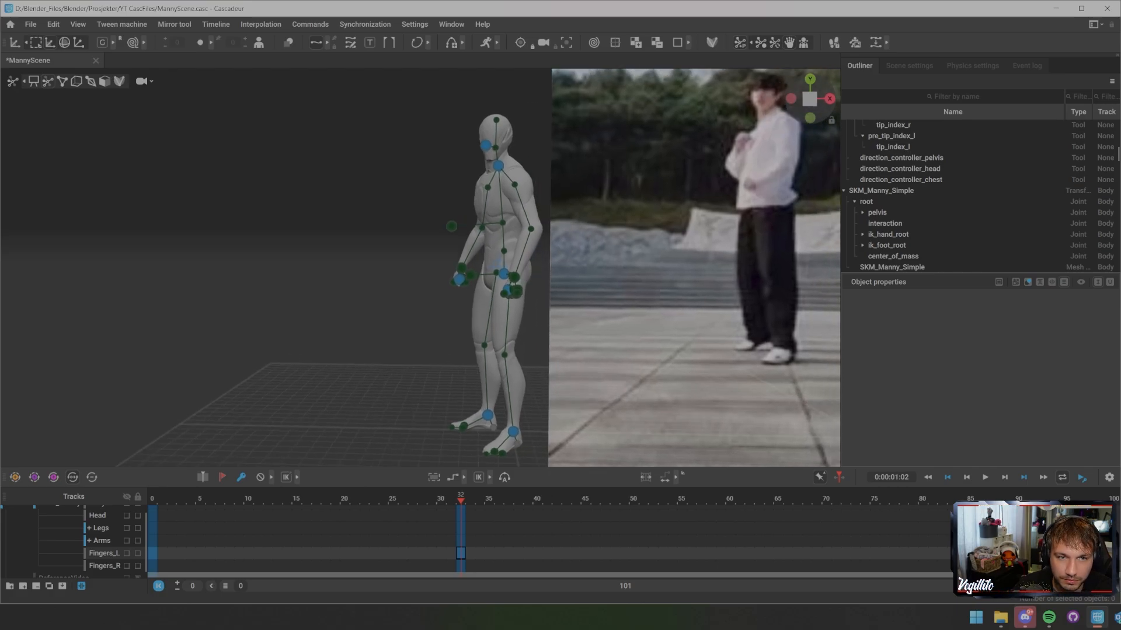
left_click(514, 277)
left_click_drag(513, 277, 545, 274)
key("e")
left_click(566, 280)
key("t")
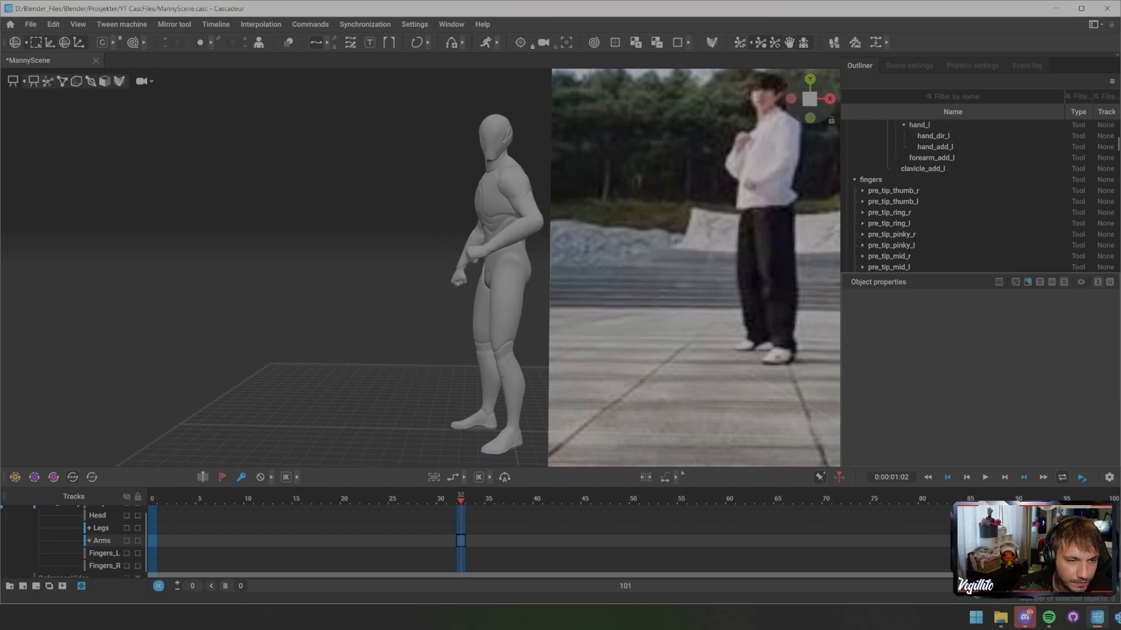
key("t")
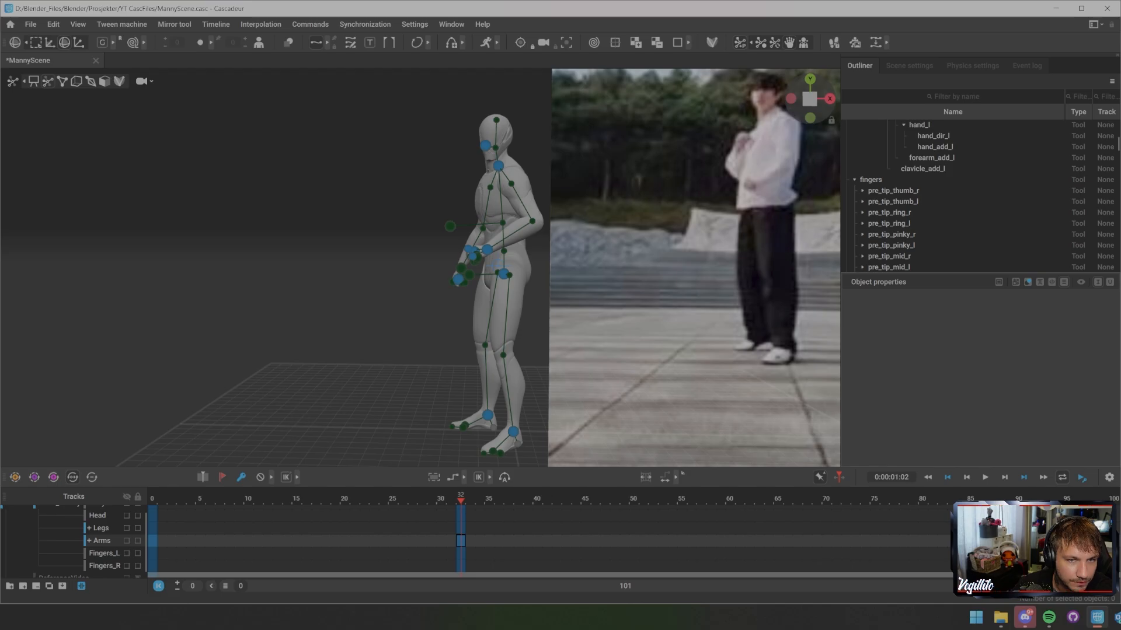
- Raise the mannequin's right hand (hand_r) from beside the hip to a guard position in front of the upper chest
left_click_drag(374, 280, 548, 280, "alt")
scroll(420, 267, "up", 4)
middle_click_drag(420, 267, 545, 324, "alt")
left_click(428, 343)
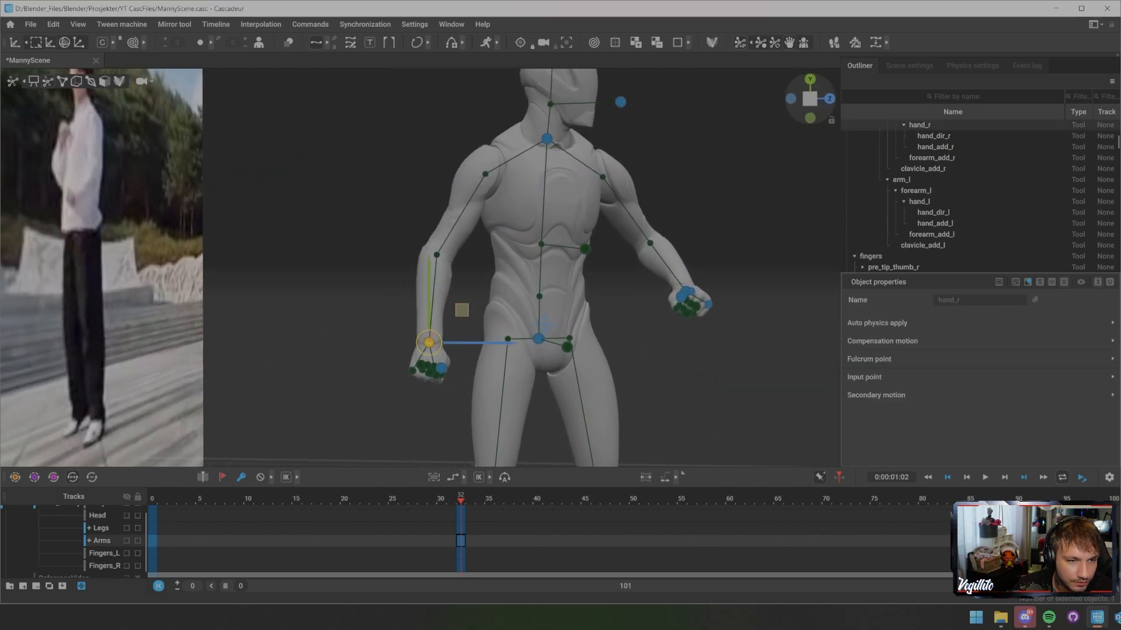
left_click_drag(428, 343, 327, 183)
middle_click_drag(561, 170, 384, 173, "alt")
- Rotate the raised right fist, nudge it toward the chin, and compare the frame 32 guard with the performer with controllers hidden
key("e")
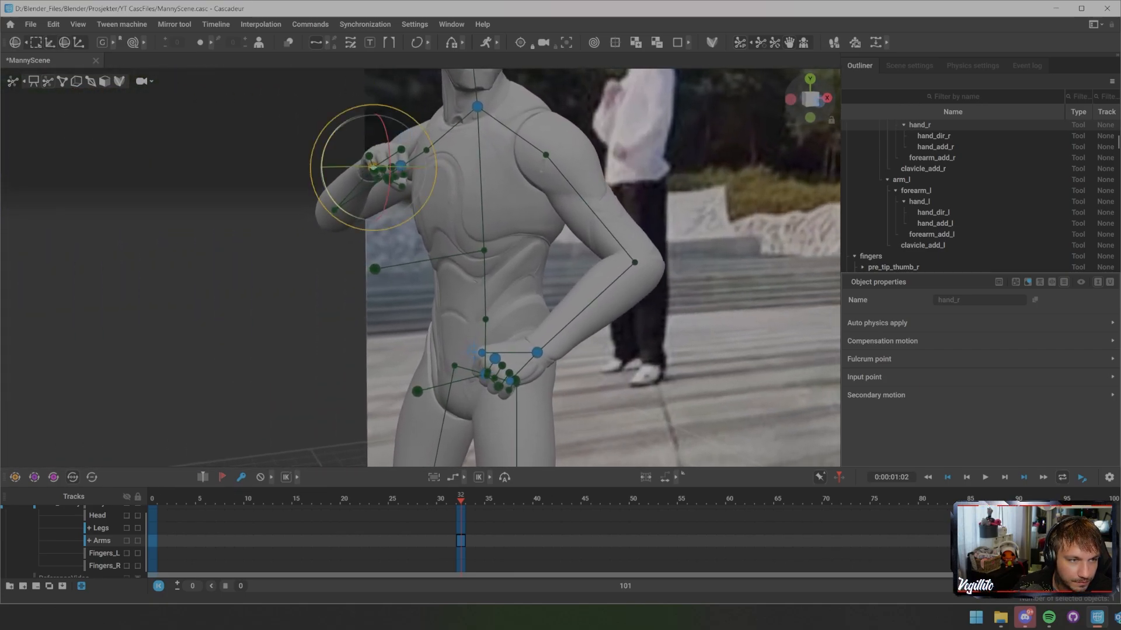
left_click_drag(324, 148, 476, 120)
key("w")
left_click_drag(467, 170, 445, 158)
scroll(439, 190, "down", 5)
key("e")
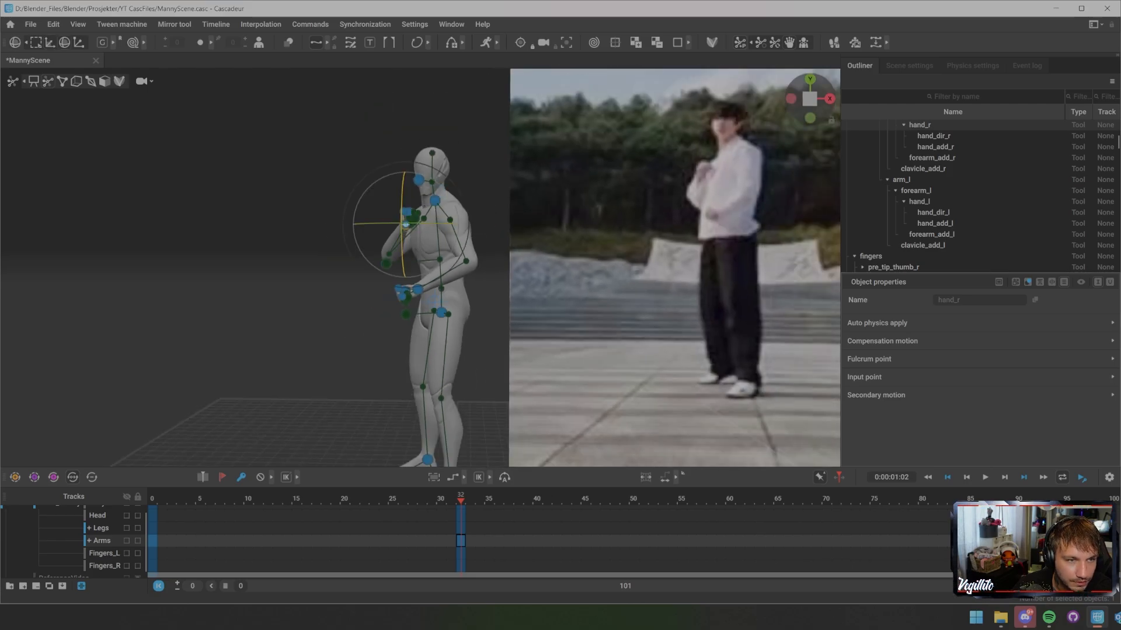
key("Escape")
mouse_move(405, 225)
left_mouse_down("alt")
mouse_move(437, 225)
mouse_move(350, 225)
mouse_move(426, 225)
mouse_move(390, 225)
left_mouse_up("alt")
key("1")
middle_click_drag(390, 224, 344, 207, "alt")
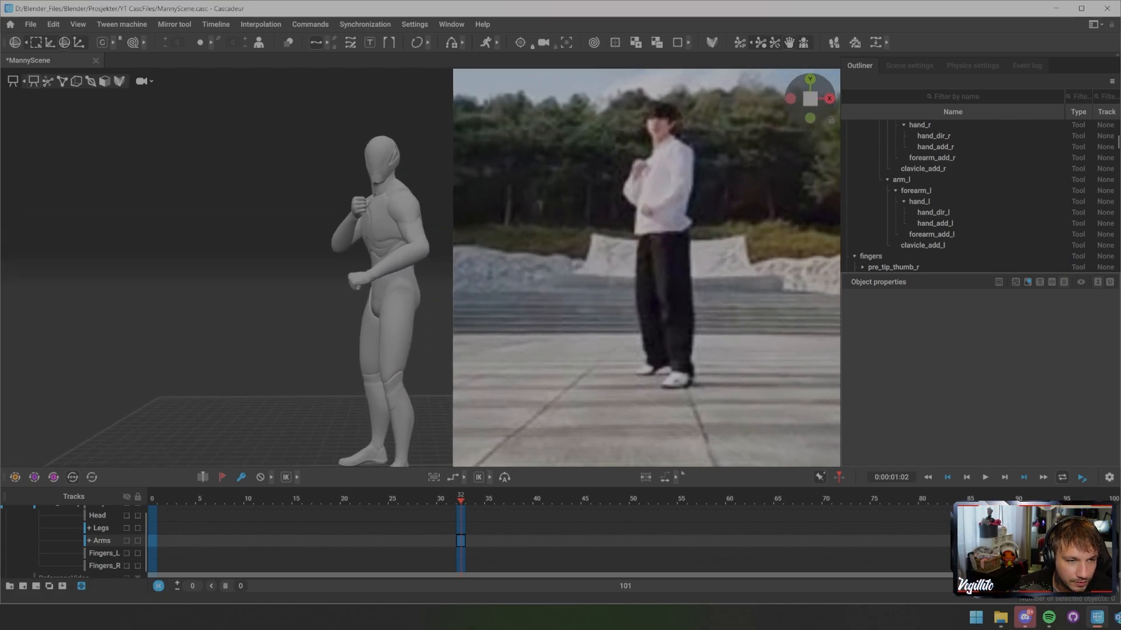
scroll(421, 268, "down", 3)
mouse_move(420, 268)
left_mouse_down("alt")
mouse_move(437, 268)
mouse_move(422, 268)
left_mouse_up("alt")
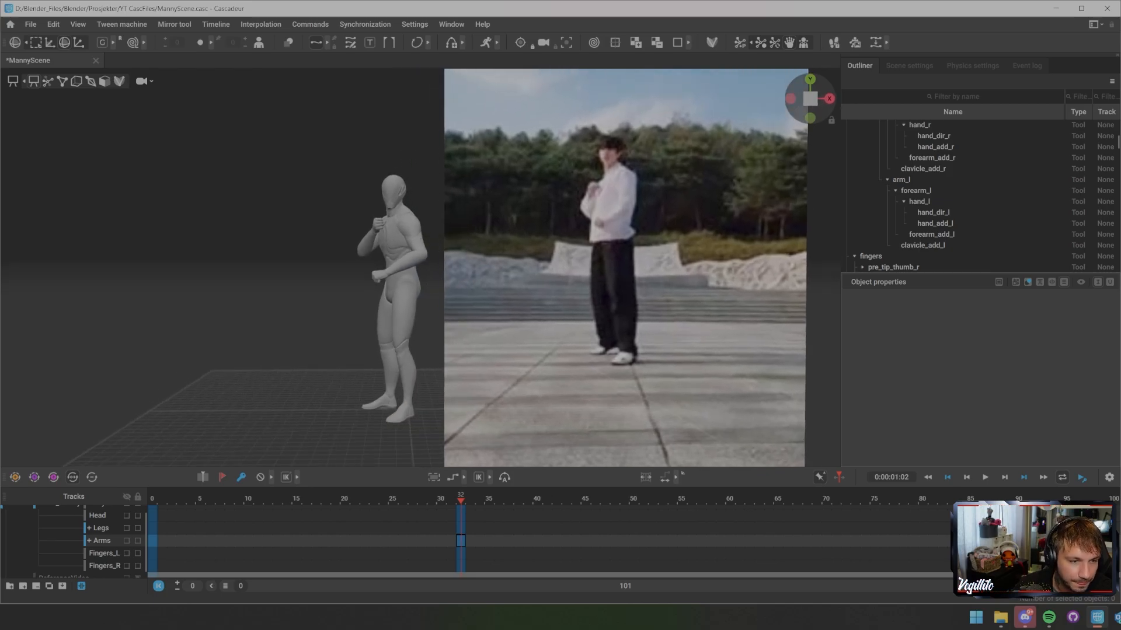
- Advance frame by frame through the reference video to the performer's wind-up pose at frame 48
key("Right")
key("Right")
key("Right")
key("Right")
key("Right")
key("Right")
key("Right")
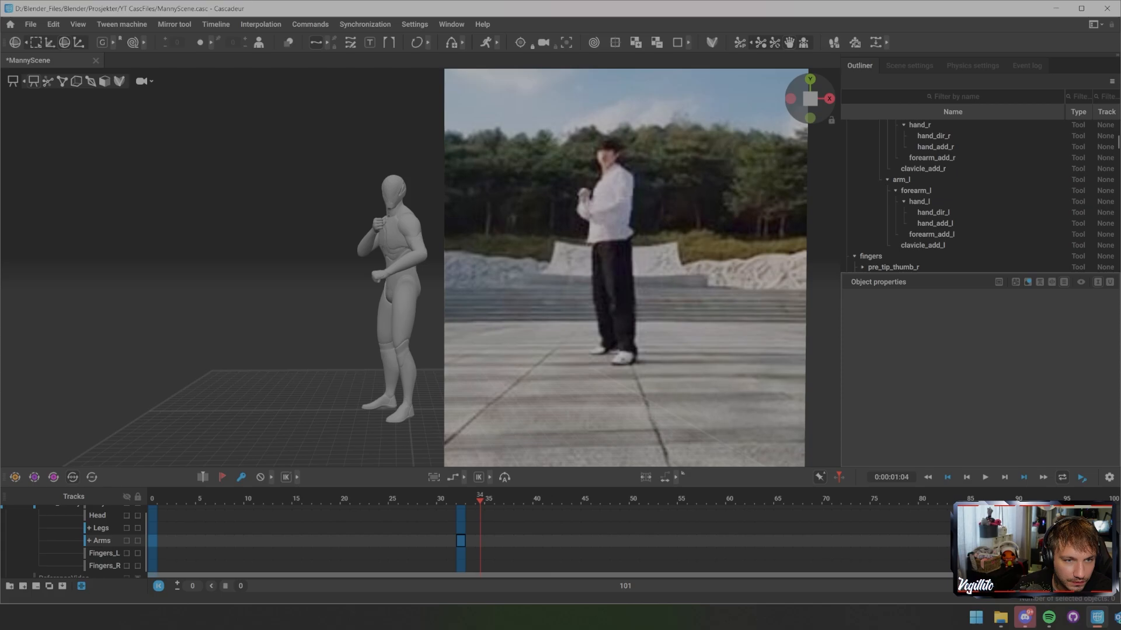
key("Right")
key("Right")
key("Right")
key("Right")
key("Right")
key("Right")
key("Right")
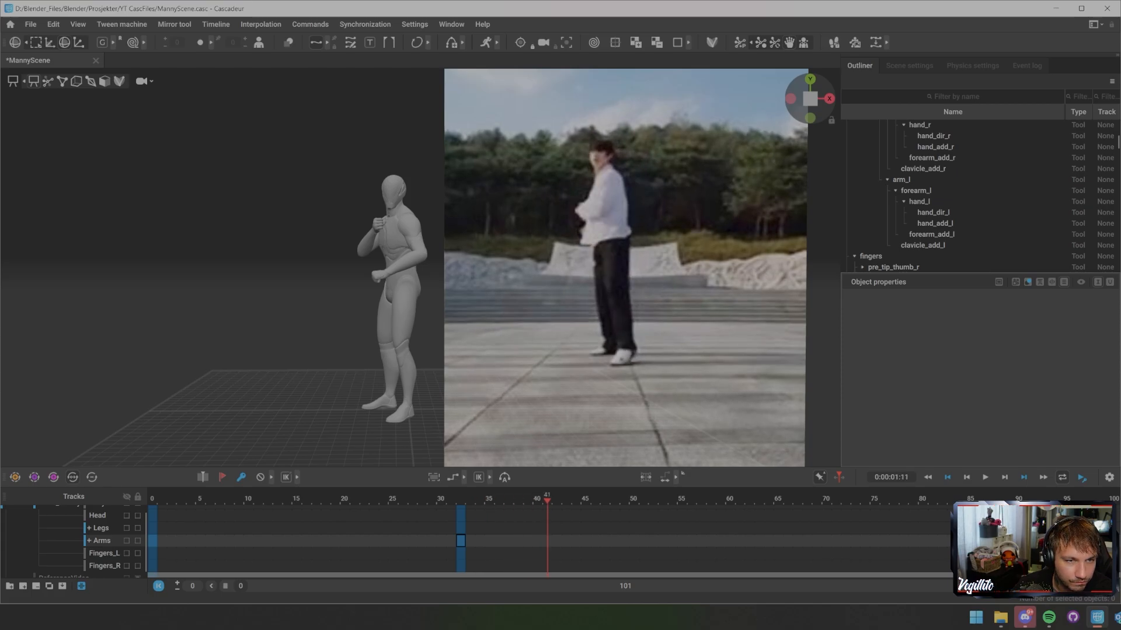
key("Right")
key("Right")
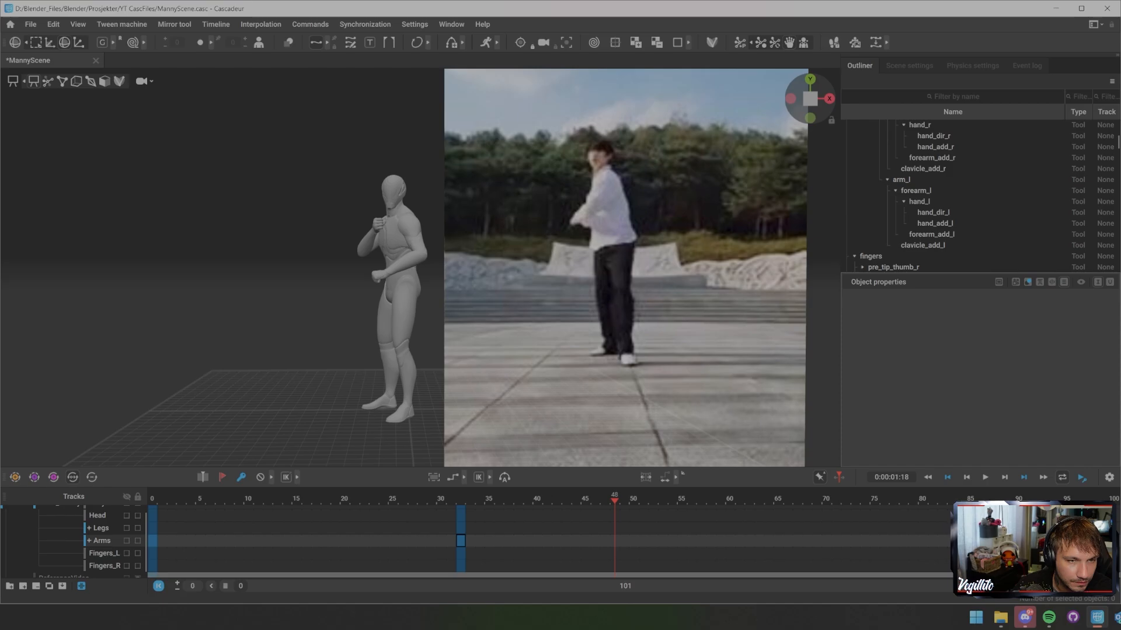
- Enlarge the timeline area and add a keyframe on all UE5_Manny tracks at frame 48
left_click(614, 508)
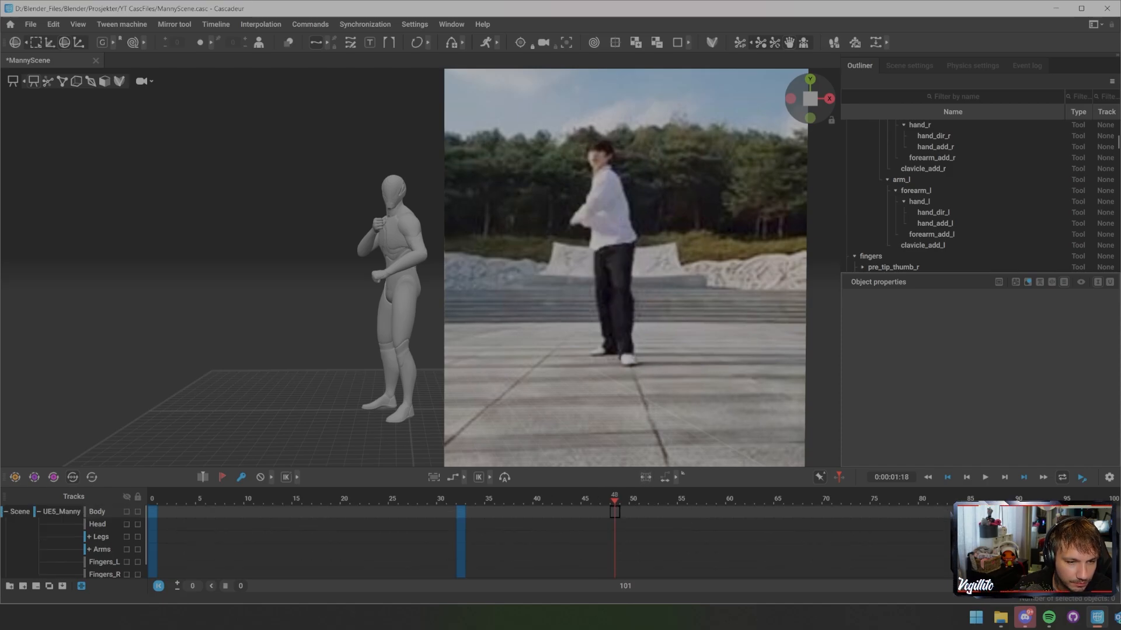
left_click_drag(590, 467, 589, 410)
left_click_drag(615, 456, 615, 518)
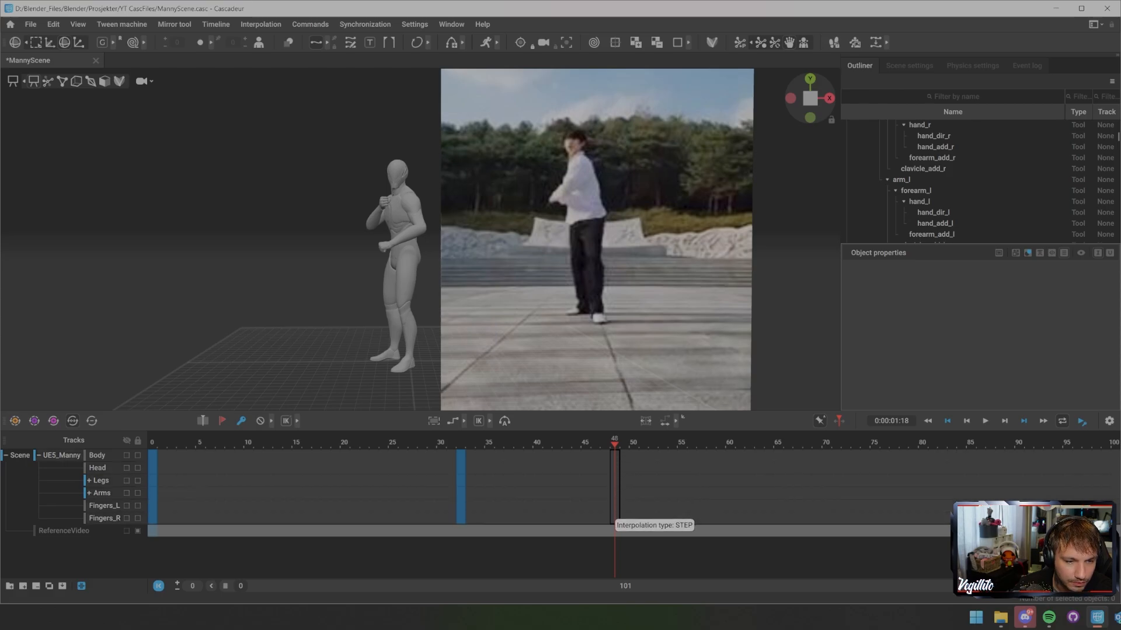
key("f")
scroll(435, 202, "up", 4)
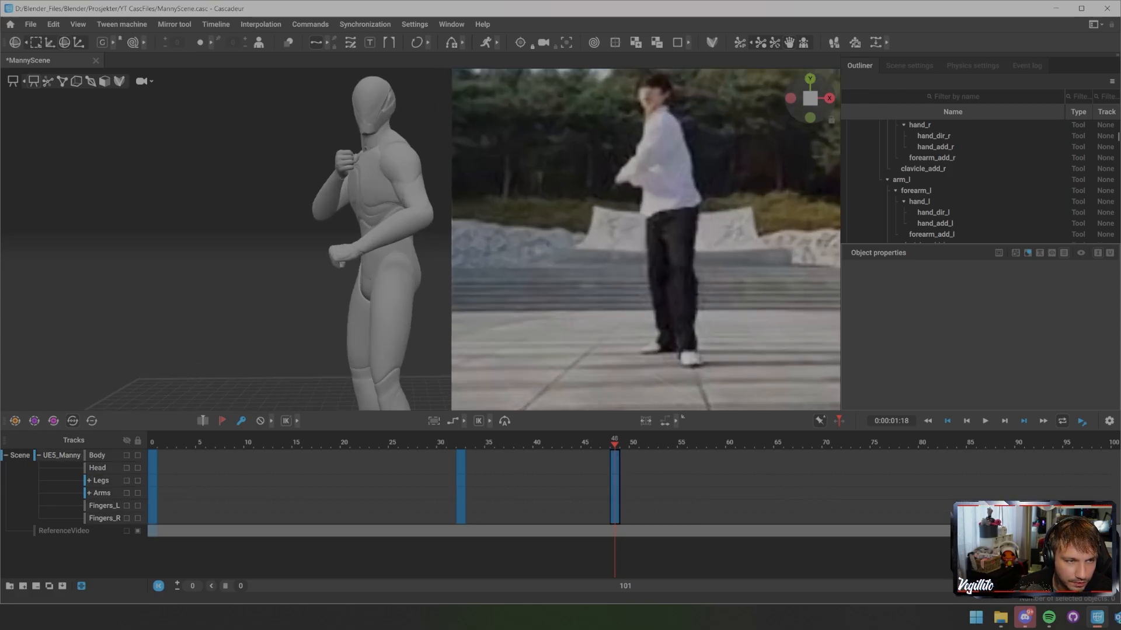
- Show the point controllers and pull the left hand (hand_l) across in front of the lower abdomen at frame 48
left_click_drag(435, 203, 542, 213, "alt")
key("2")
middle_click_drag(543, 213, 572, 178, "alt")
left_click_drag(525, 204, 583, 205, "alt")
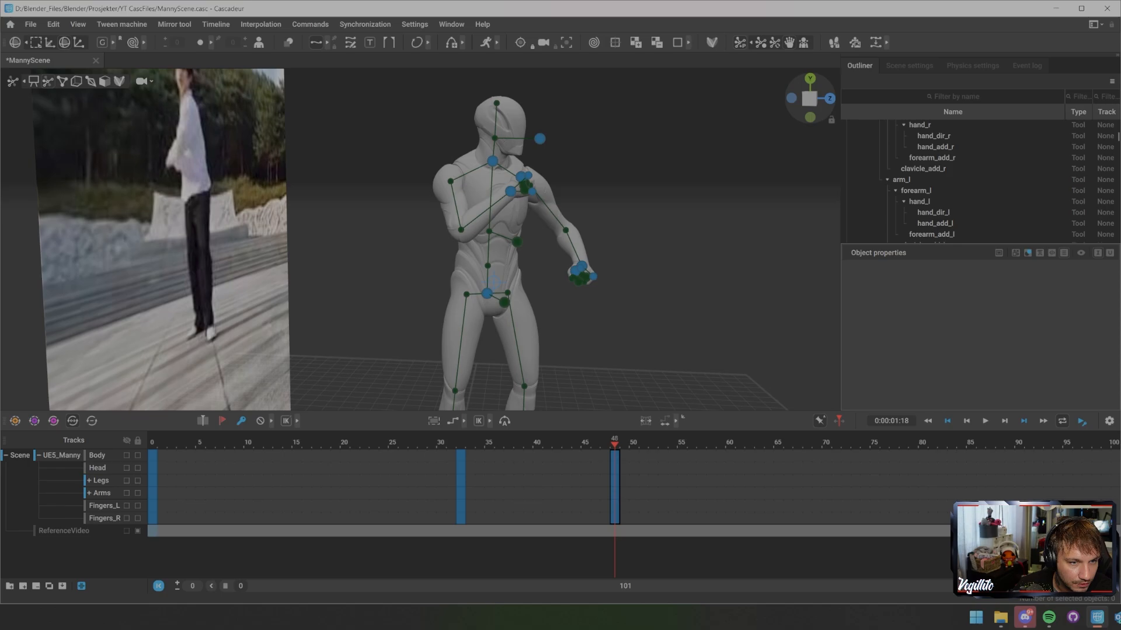
left_click(580, 269)
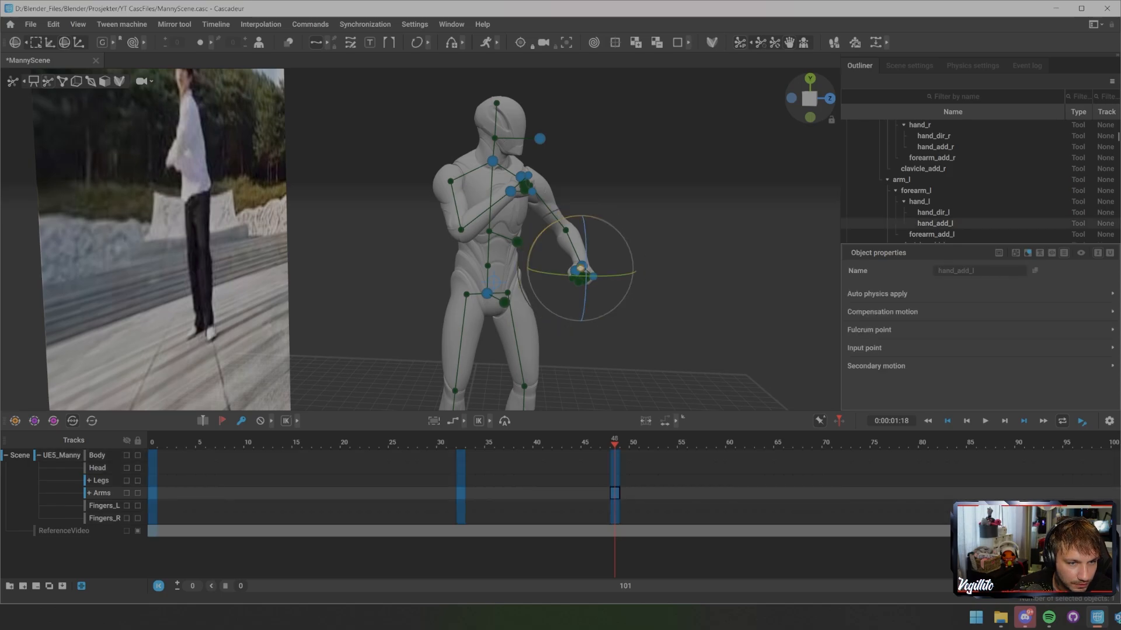
left_click(606, 254)
left_click(582, 265)
key("w")
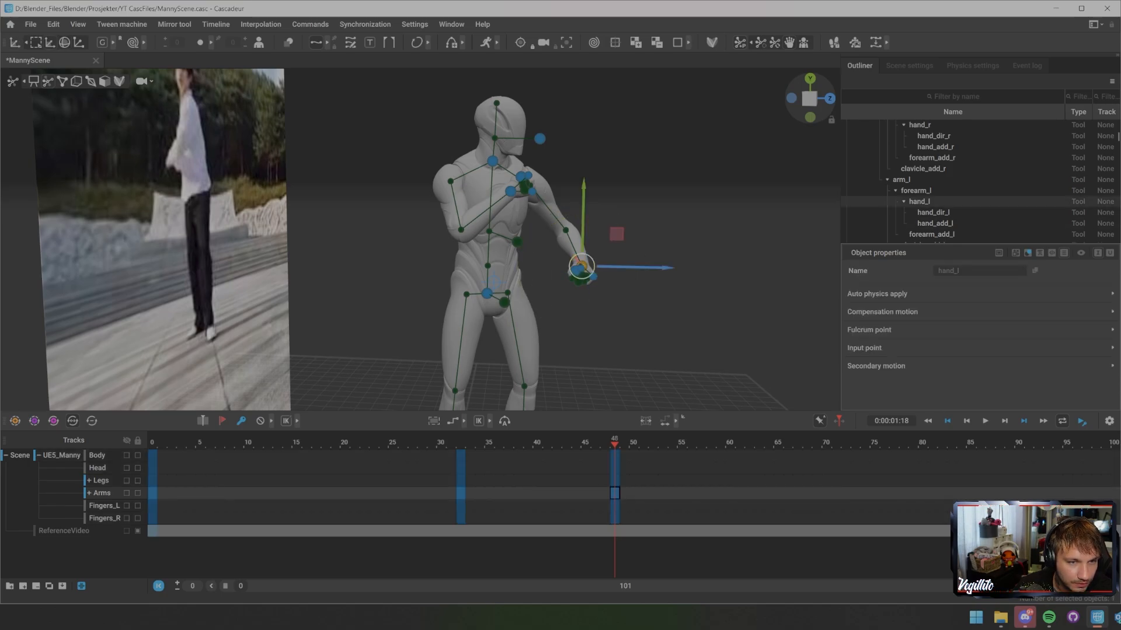
left_click_drag(582, 266, 497, 273)
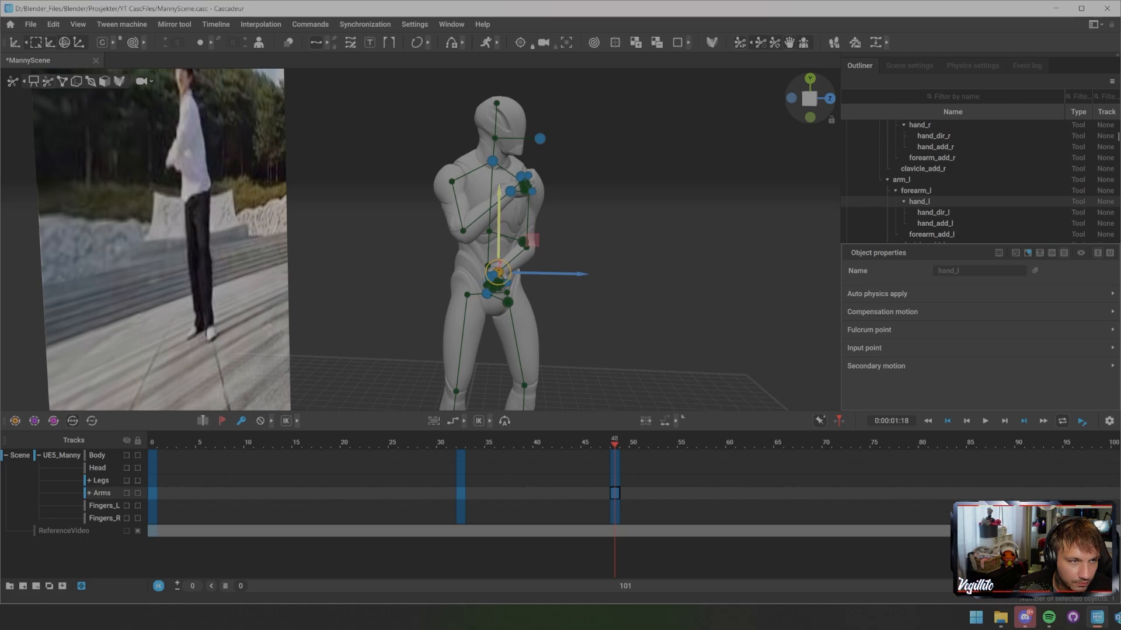
- Lower the right hand (hand_r) to the front of the lower chest and rotate the fist inward at frame 48
left_click(510, 190)
left_click_drag(514, 195, 464, 246, "alt")
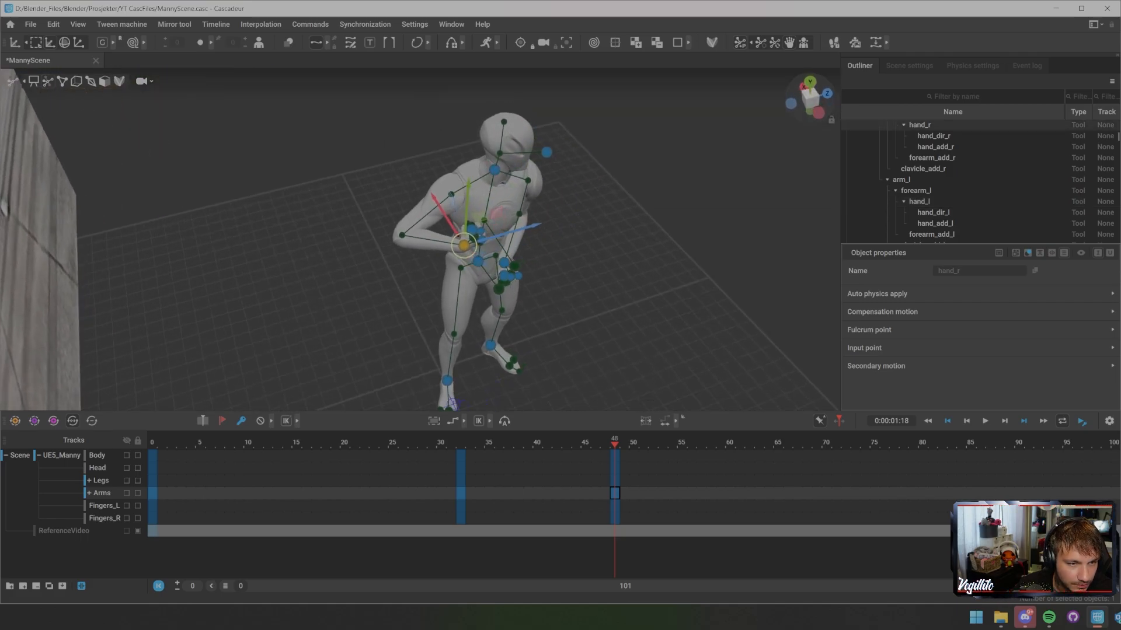
left_click(374, 280)
scroll(444, 251, "up", 5)
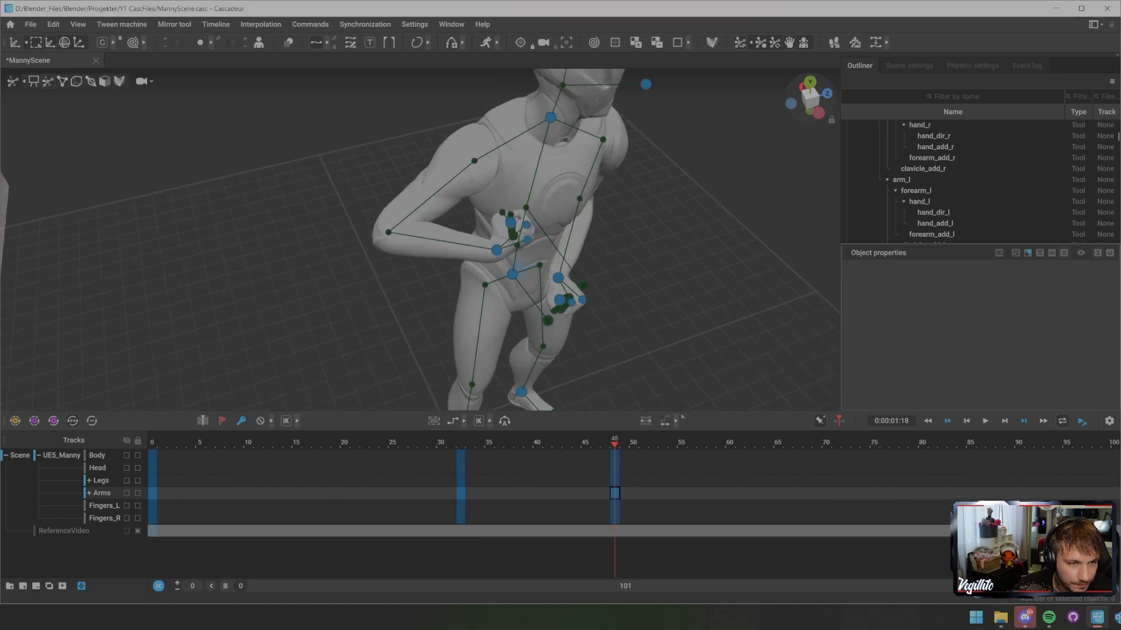
left_click_drag(560, 286, 442, 233, "alt")
left_click(519, 227)
left_click(524, 251, "shift")
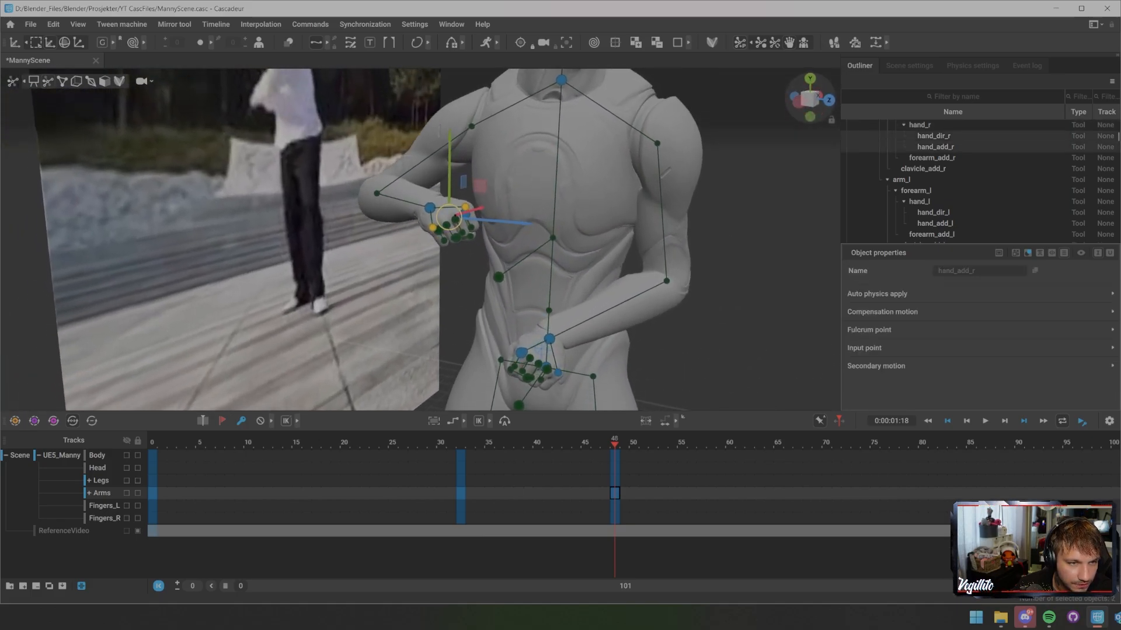
left_click(430, 209)
key("e")
left_click_drag(472, 180, 453, 164)
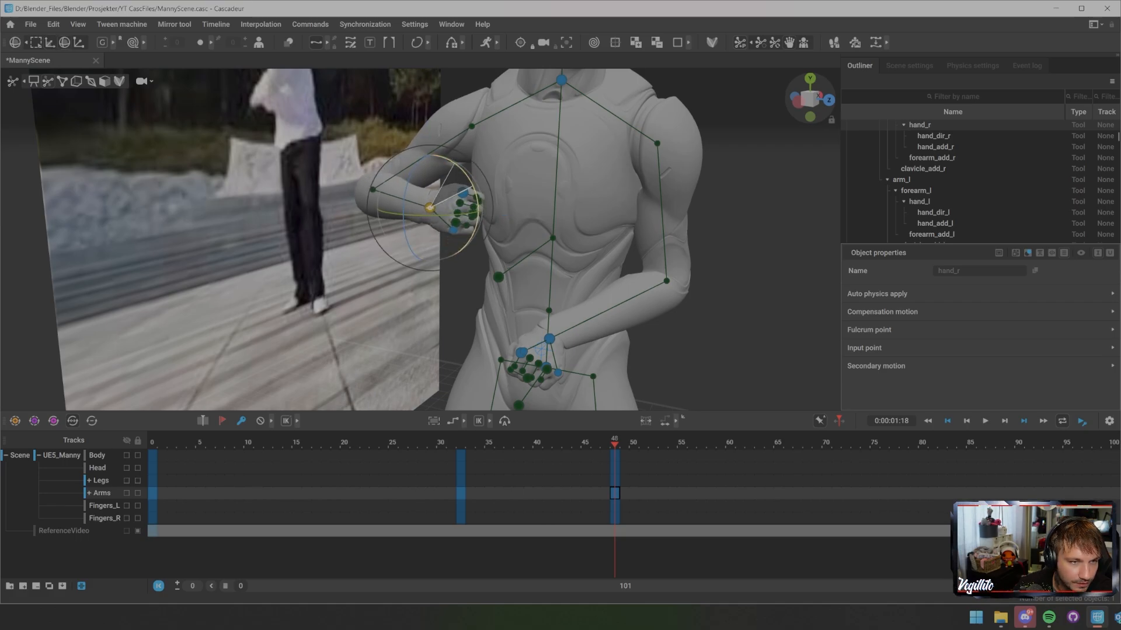
- Raise and rotate the left hand (hand_l) below the right fist at frame 48, and hide the controllers to check the arms
left_click_drag(480, 207, 435, 218, "alt")
scroll(429, 217, "down", 5)
left_click(448, 262)
key("w")
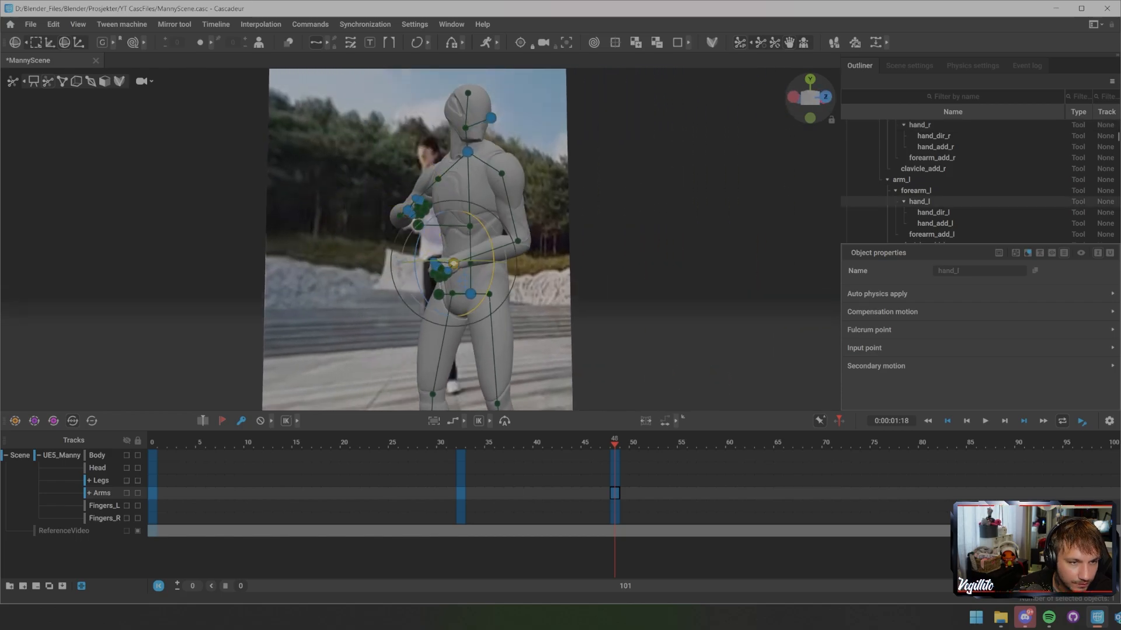
left_click_drag(447, 262, 540, 206, "alt")
key("e")
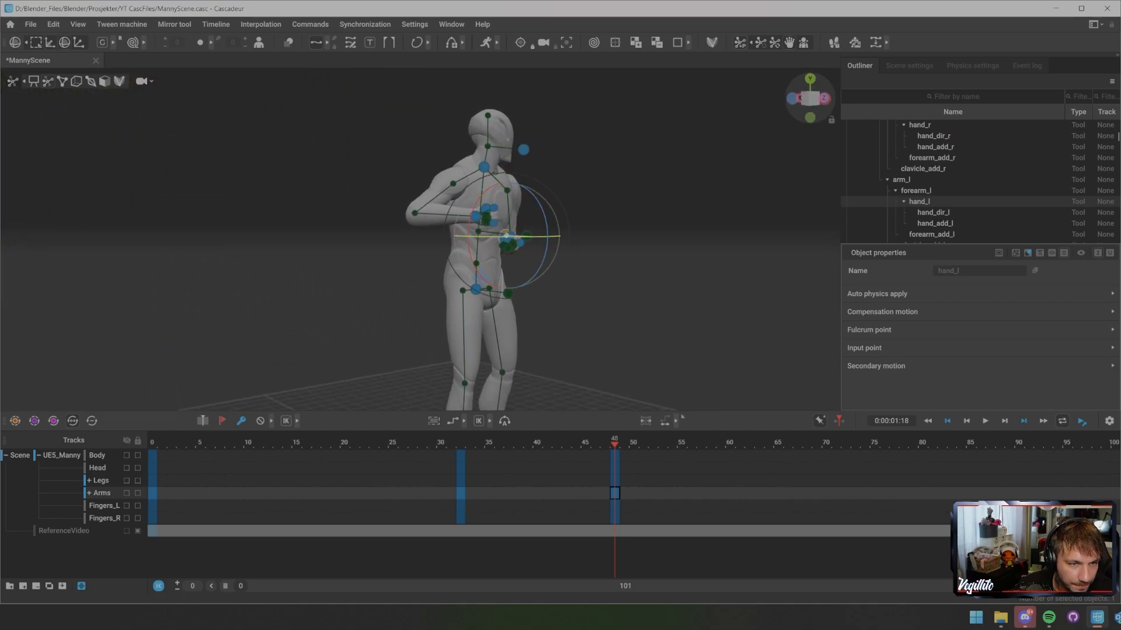
left_click_drag(506, 237, 277, 216)
key("1")
left_click(476, 210)
- Step back and forth through the frames before frame 48 to compare the mannequin's poses with the performer's
key("Left")
key("Left")
key("Left")
key("Left")
key("Left")
key("Left")
key("Left")
key("Left")
key("Left")
key("Left")
key("Right")
key("Right")
key("Right")
key("Right")
key("Right")
key("Right")
key("Right")
key("Right")
key("Right")
key("Right")
key("Right")
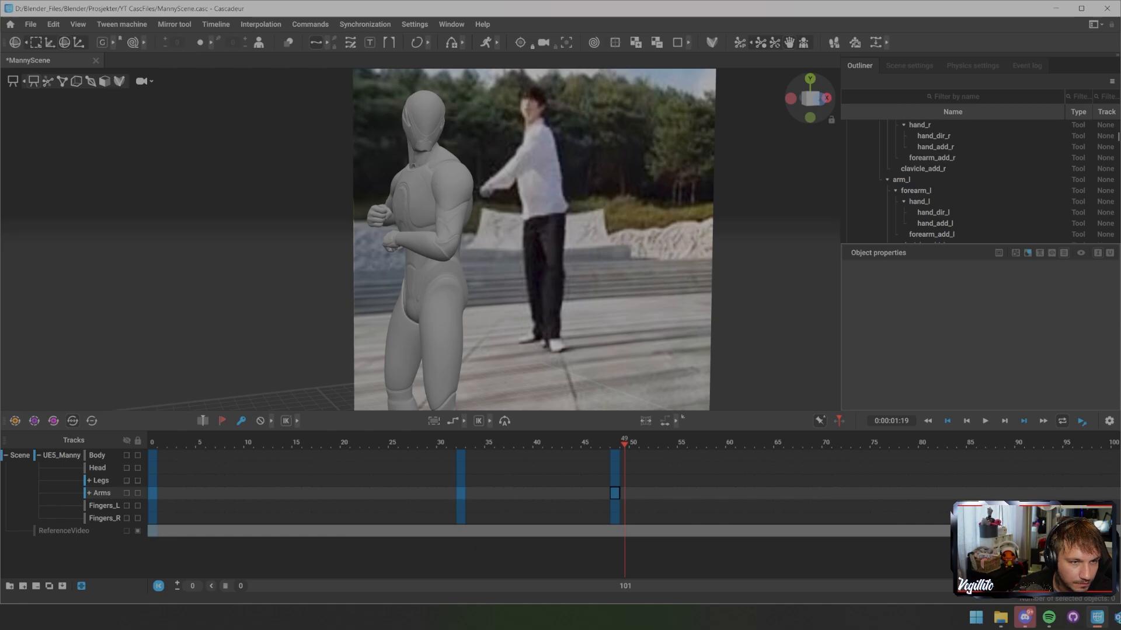
- Advance the reference video to frame 54, where the performer's left arm extends at shoulder height
key("Left")
key("Right")
key("Right")
key("Right")
key("Right")
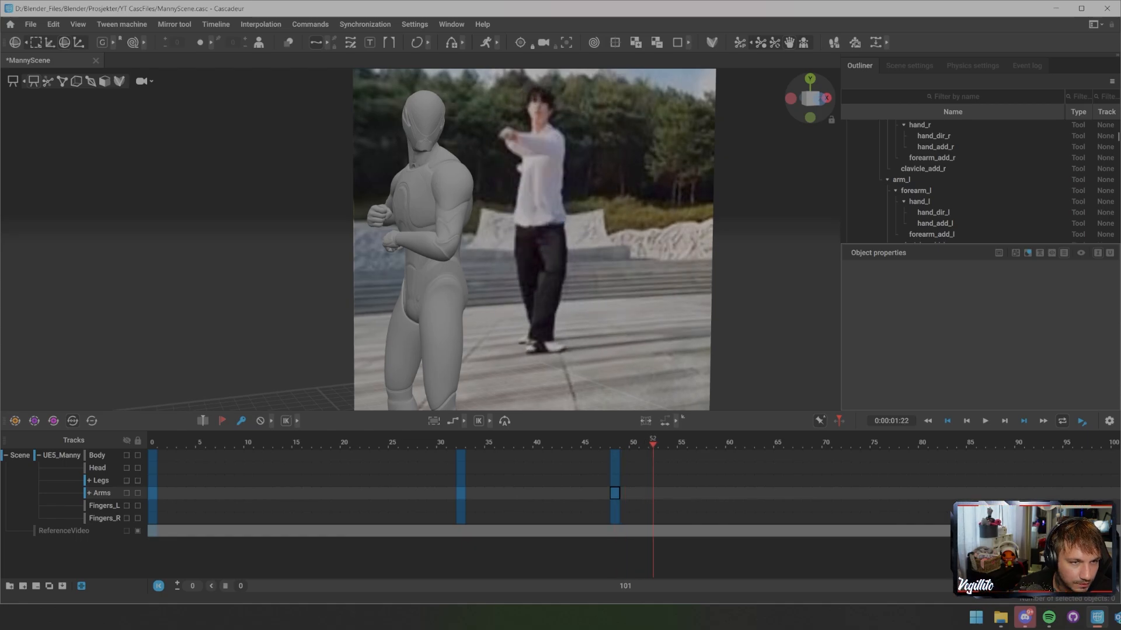
key("Left")
key("Left")
key("Right")
key("Right")
key("Right")
key("Right")
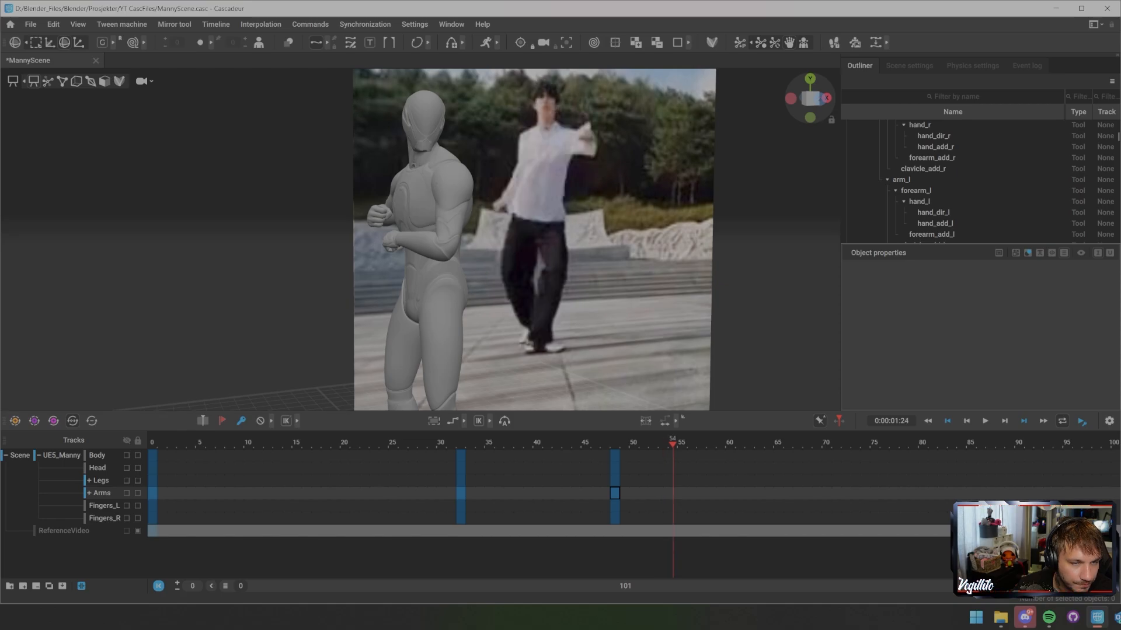
- Add a keyframe on all UE5_Manny tracks at frame 54
scroll(420, 239, "down", 3)
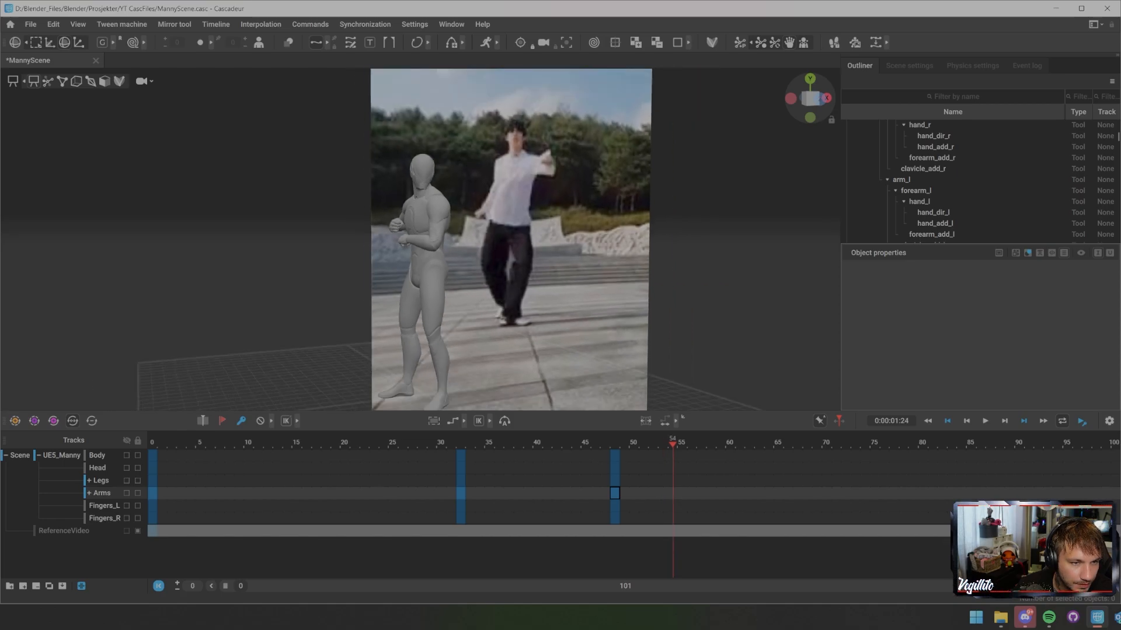
scroll(420, 239, "down", 2)
left_click_drag(467, 245, 397, 245, "alt")
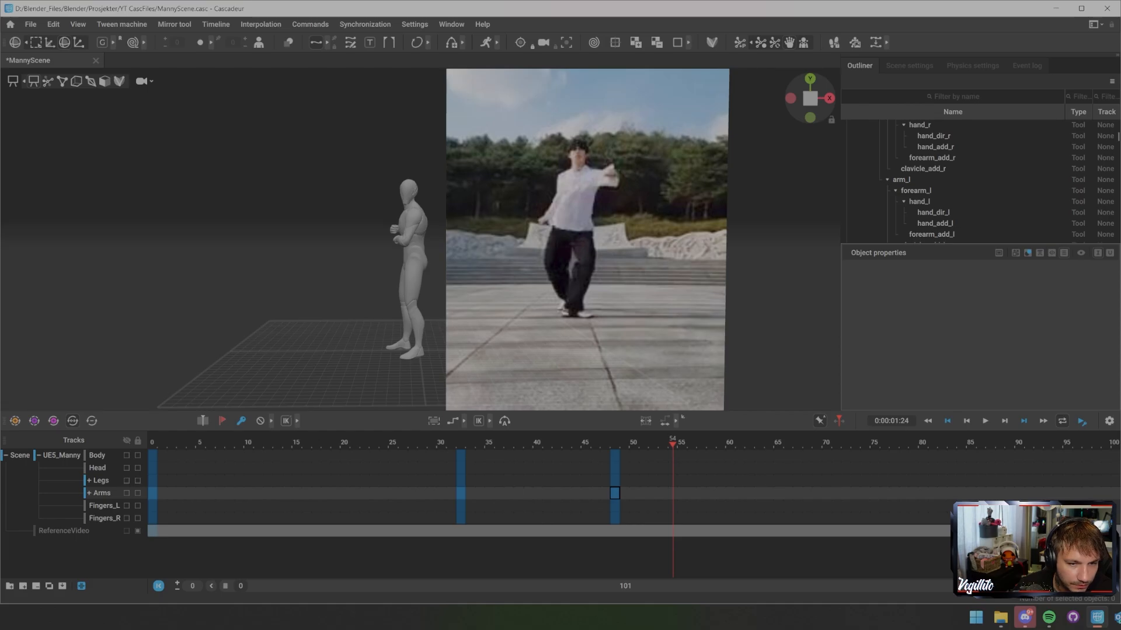
left_click_drag(673, 456, 673, 517)
key("f")
scroll(420, 240, "up", 3)
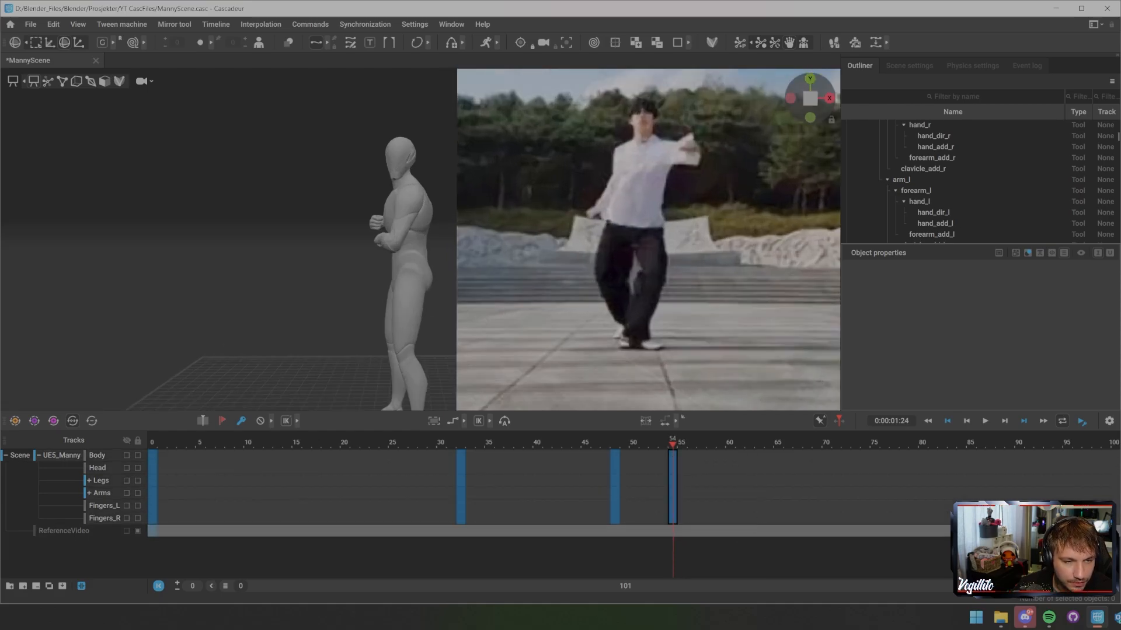
scroll(421, 240, "up", 3)
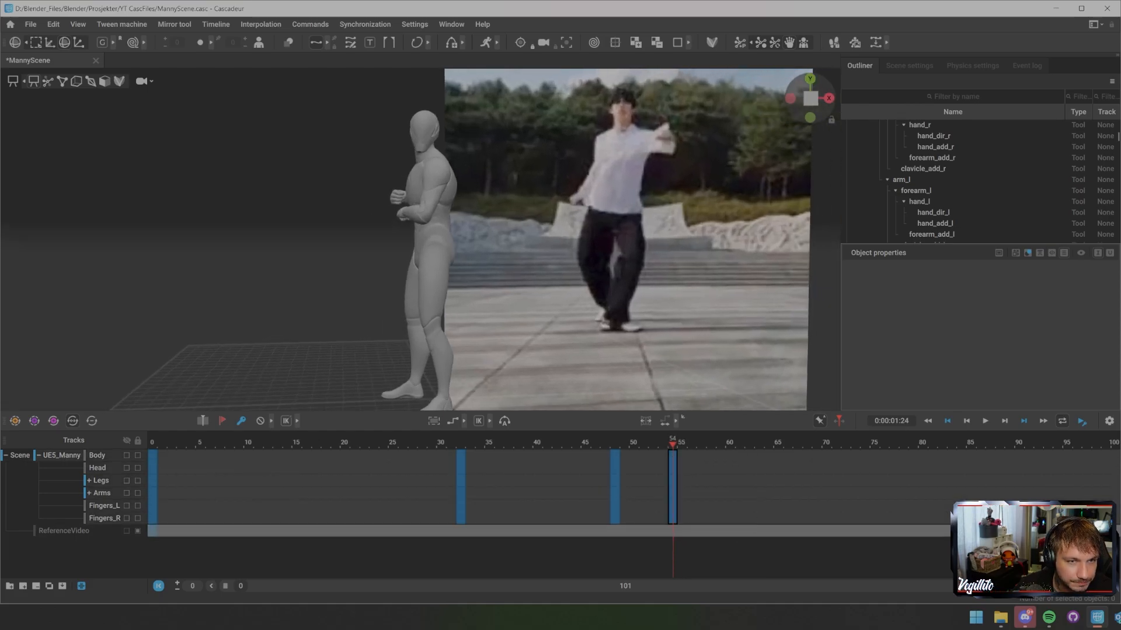
left_click_drag(420, 240, 450, 240, "alt")
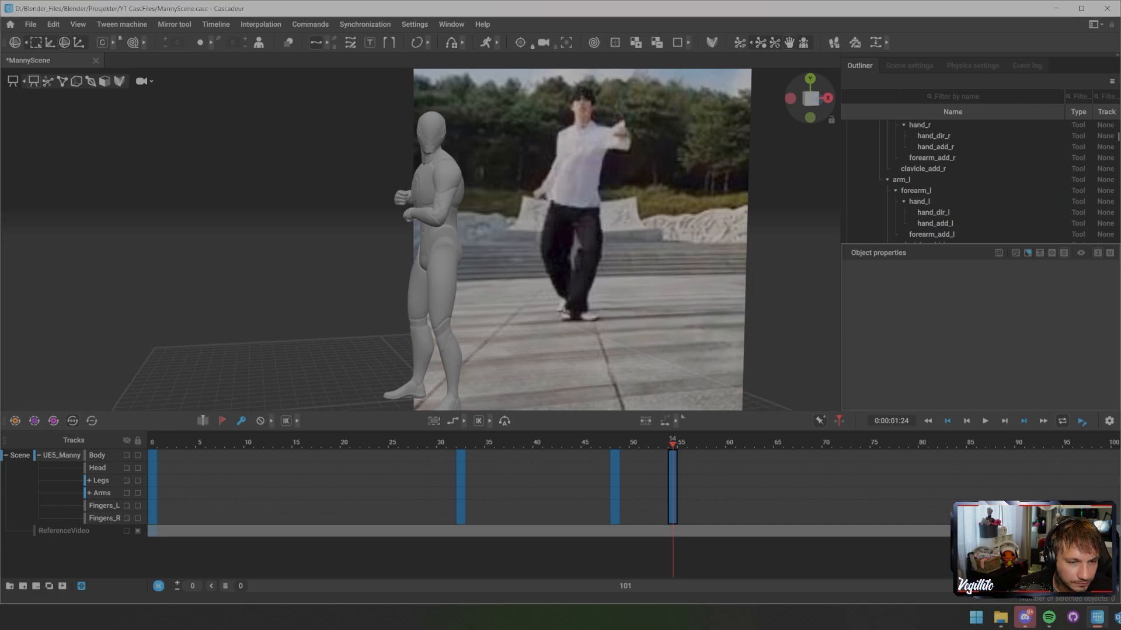
- Return to frame 48, show the point controllers, and rotate the left foot (foot_l) outward to match the performer's stance
left_click_drag(673, 443, 615, 442)
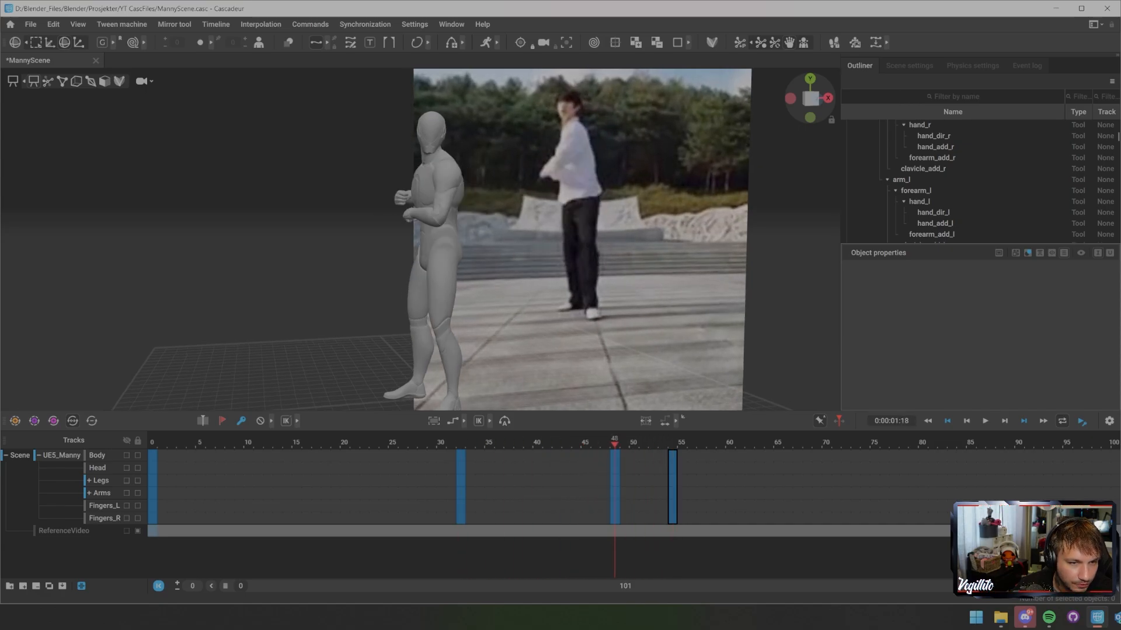
middle_click_drag(432, 245, 459, 181, "alt")
left_click_drag(458, 181, 470, 190, "alt")
key("2")
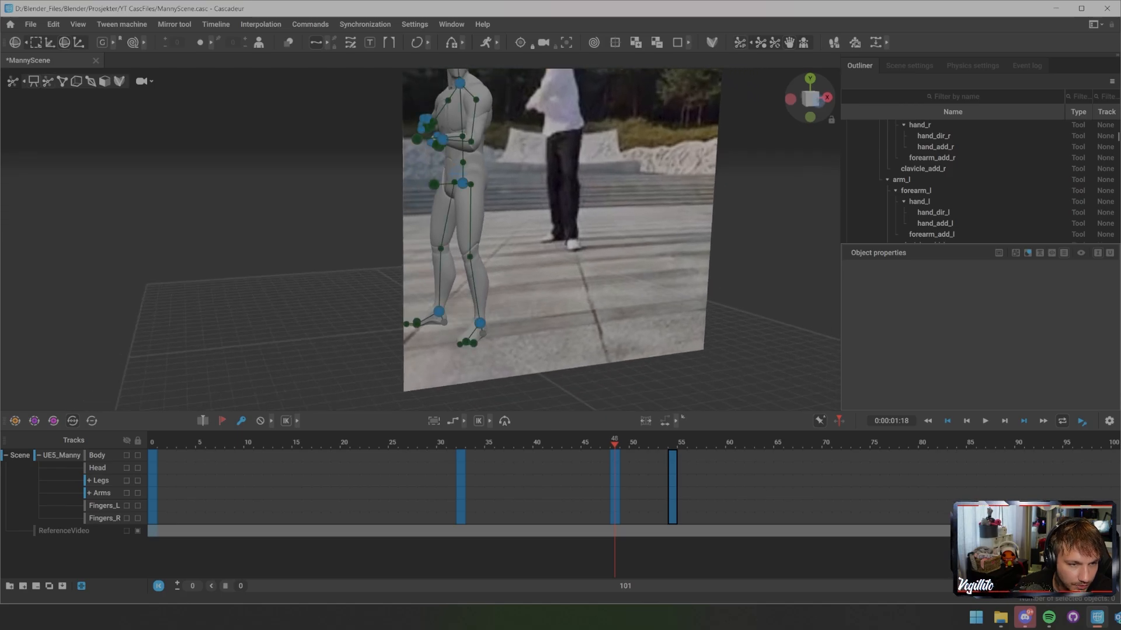
left_click(480, 323)
left_click_drag(480, 337, 490, 341)
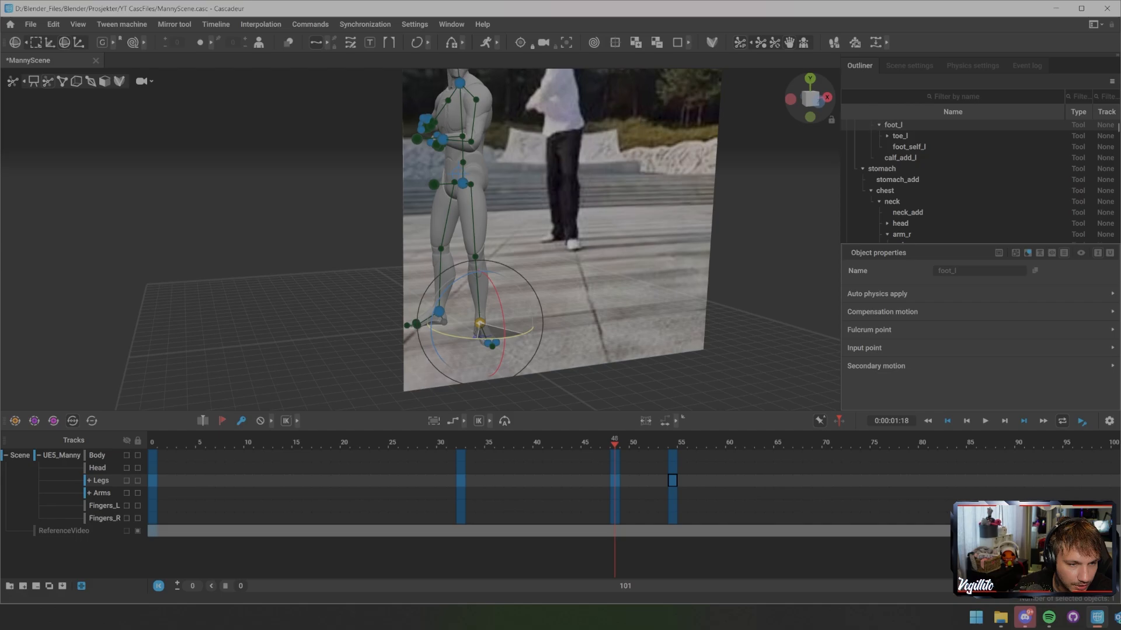
left_click(553, 320)
left_click_drag(553, 319, 584, 315, "alt")
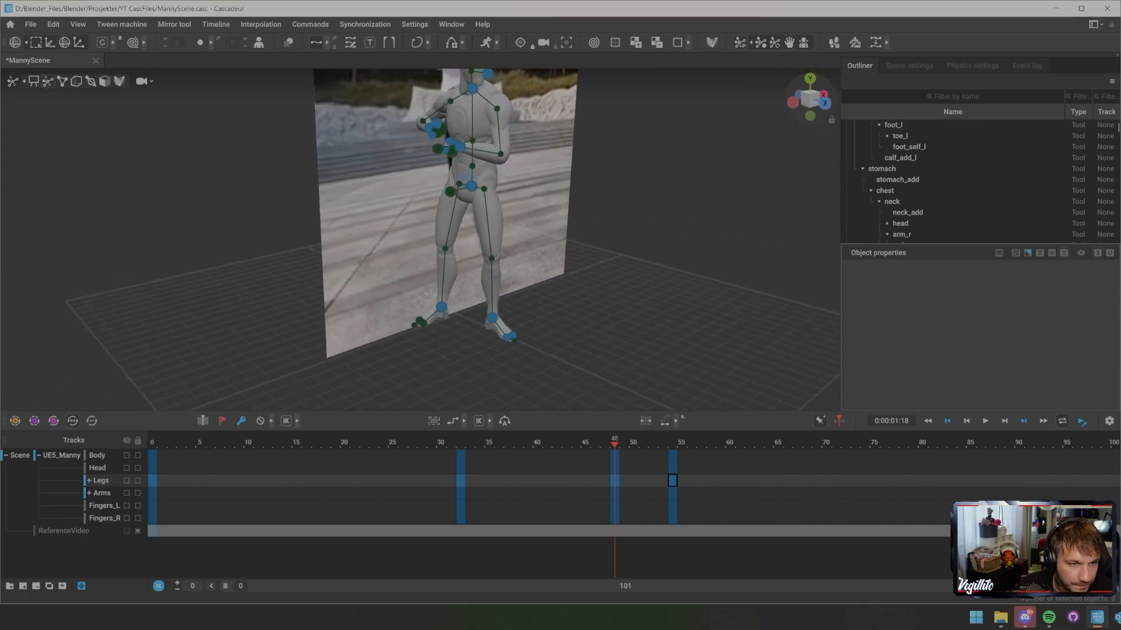
- Reposition the pelvis direction controller at frame 48 to turn the hips to match the performer's
left_click(450, 192)
key("w")
left_click_drag(450, 192, 324, 181)
middle_click_drag(421, 239, 467, 216)
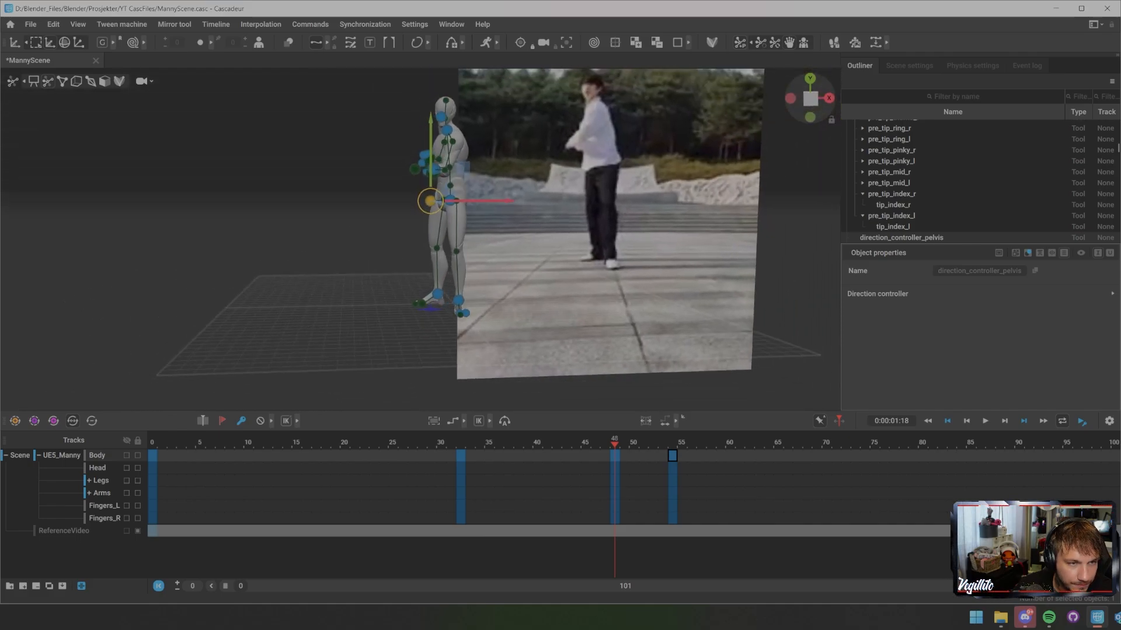
- Hide the controllers and step through the frames around frame 48 to compare the mannequin's stance with the reference
key("1")
key("Right")
key("Right")
key("Left")
key("Left")
key("Left")
key("Left")
key("Left")
key("Left")
key("Left")
key("Left")
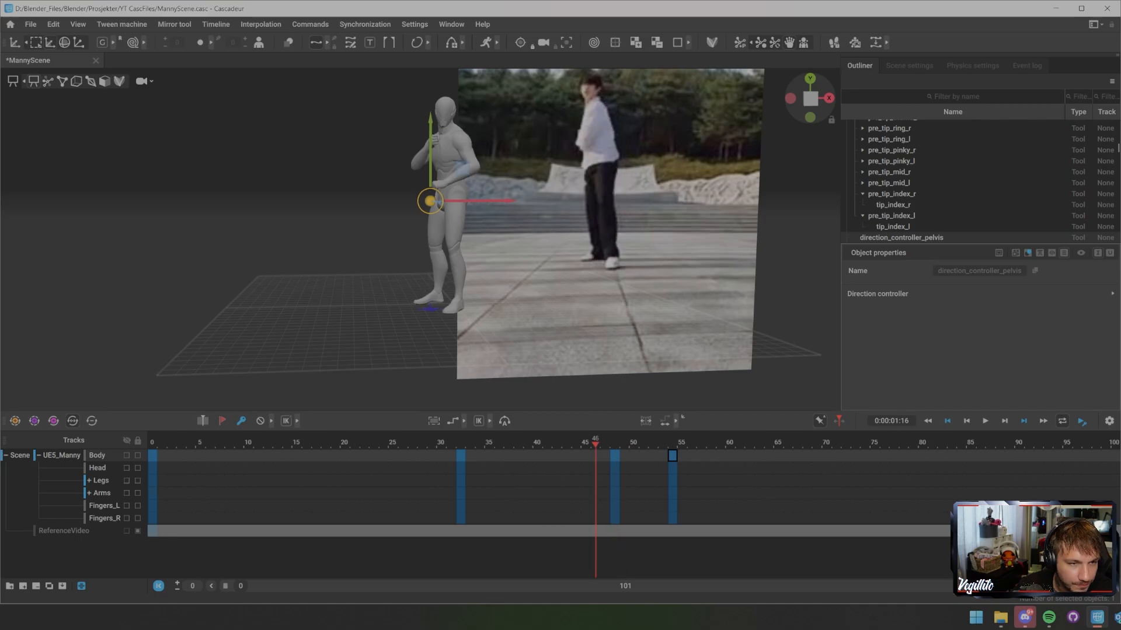
- Step back and forth between frames 46 and 50 to compare the mannequin's stance with the performer's turn
key("Right")
key("Right")
key("Right")
key("Right")
key("Right")
key("Right")
key("Right")
key("Right")
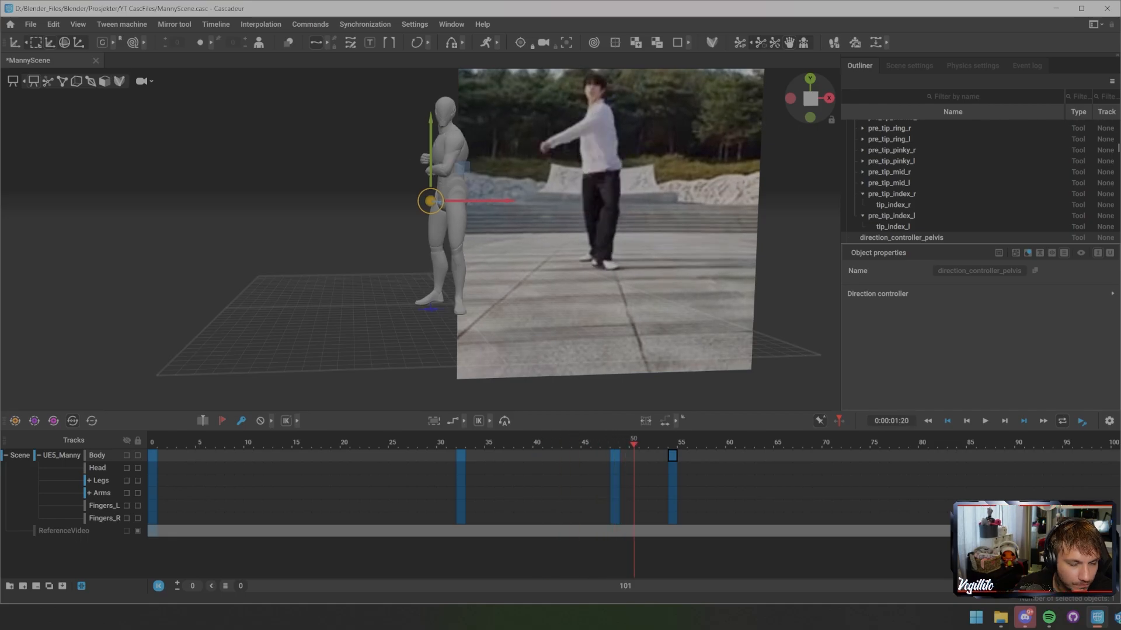
key("Left")
key("Left")
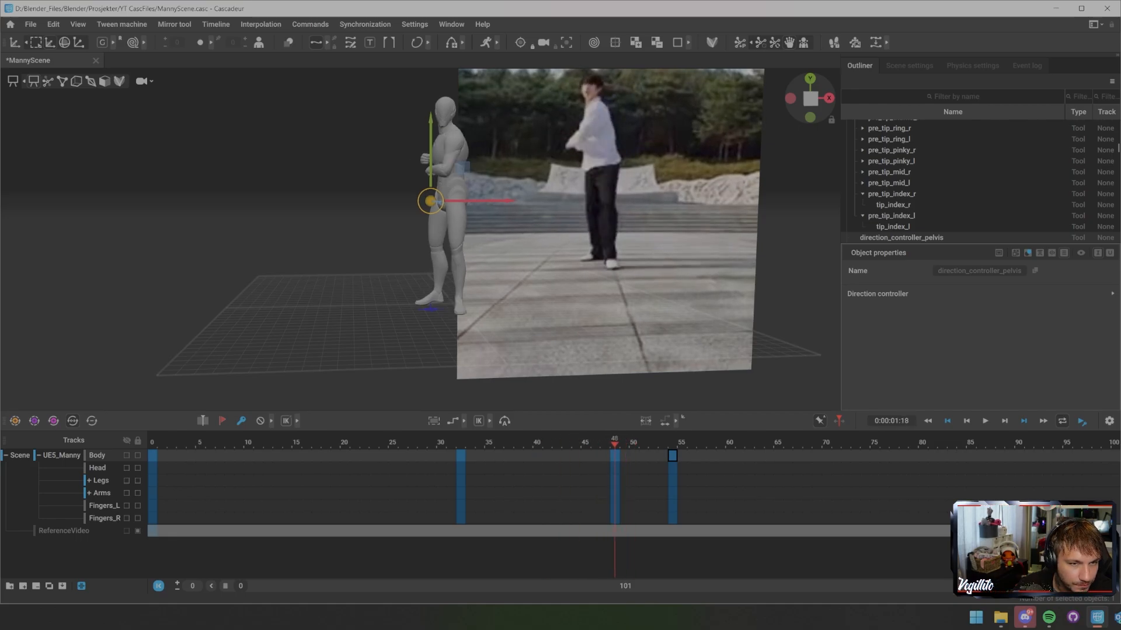
key("Right")
key("Right")
key("Left")
key("Left")
key("Left")
key("Left")
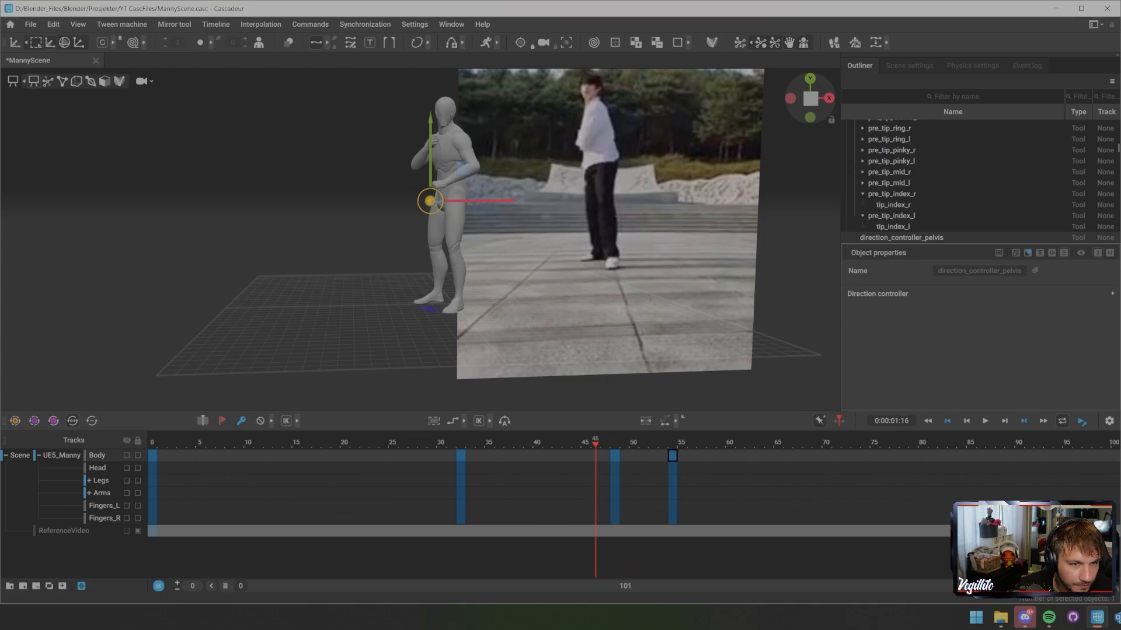
key("Right")
key("Right")
key("Left")
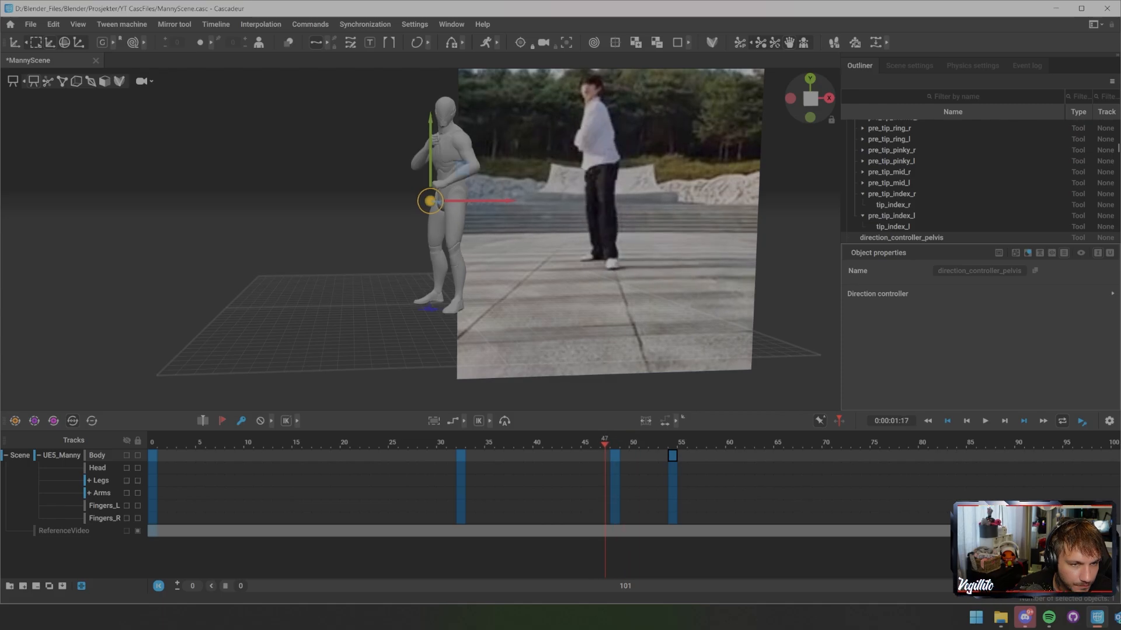
- Step back to frame 39 and forward to frame 49 to examine how the performer moves into the turn
key("Left")
key("Left")
key("Left")
key("Left")
key("Left")
key("Left")
key("Left")
key("Left")
key("Right")
key("Right")
key("Right")
key("Right")
key("Right")
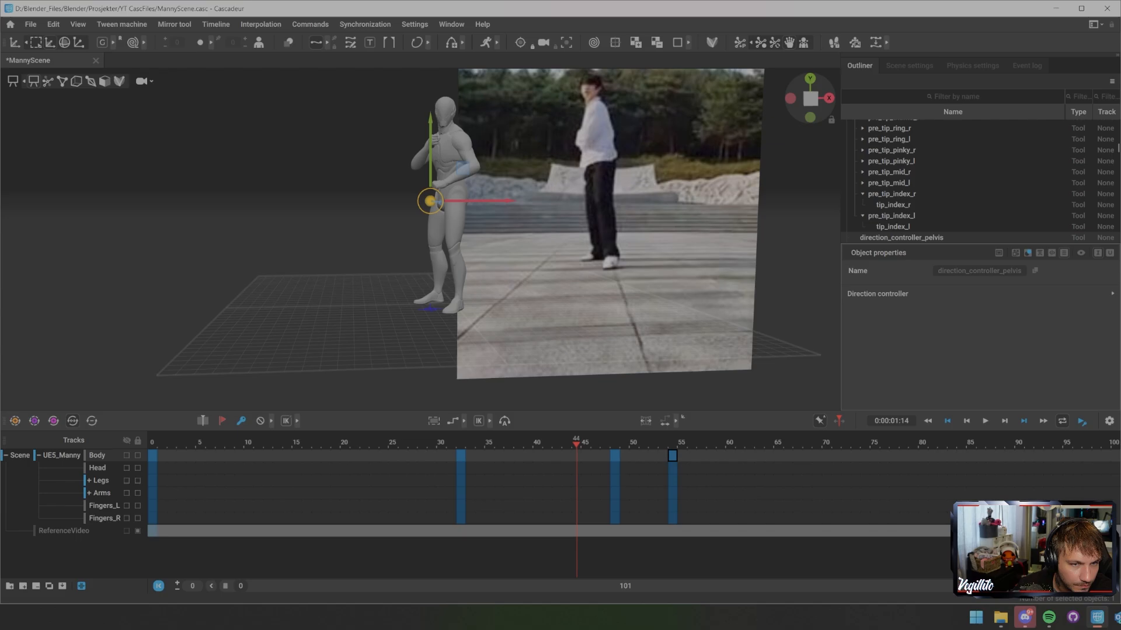
key("Right")
key("Right")
key("Right")
key("Right")
key("Right")
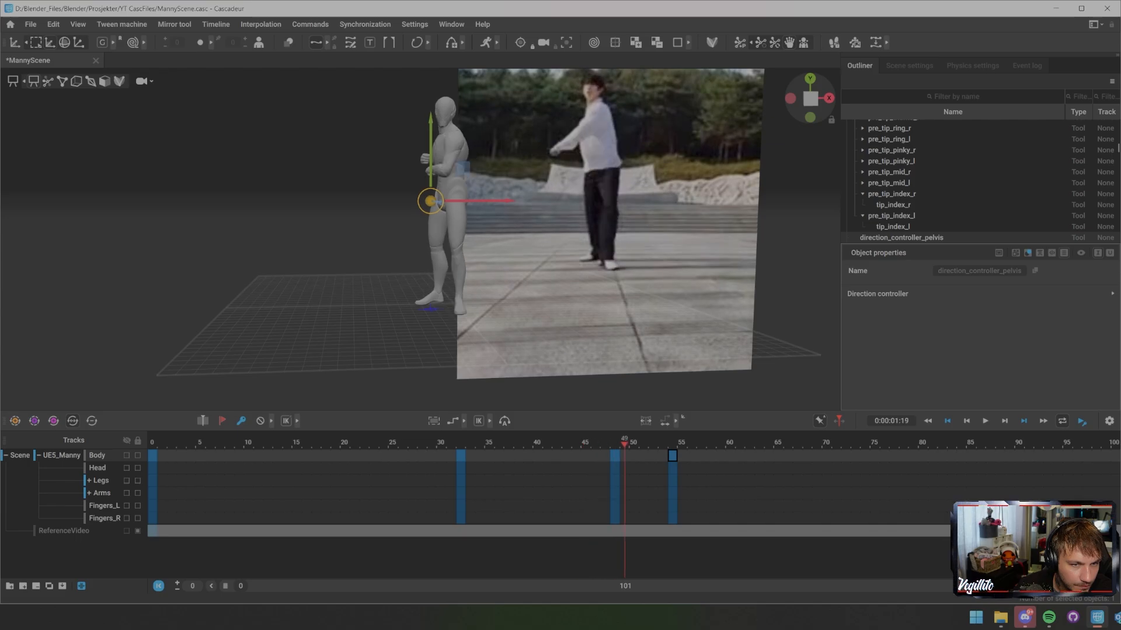
- At frame 54, show the point controllers and rotate the whole left foot around its toe about the vertical axis
key("Right")
key("Right")
key("Right")
key("Right")
key("Right")
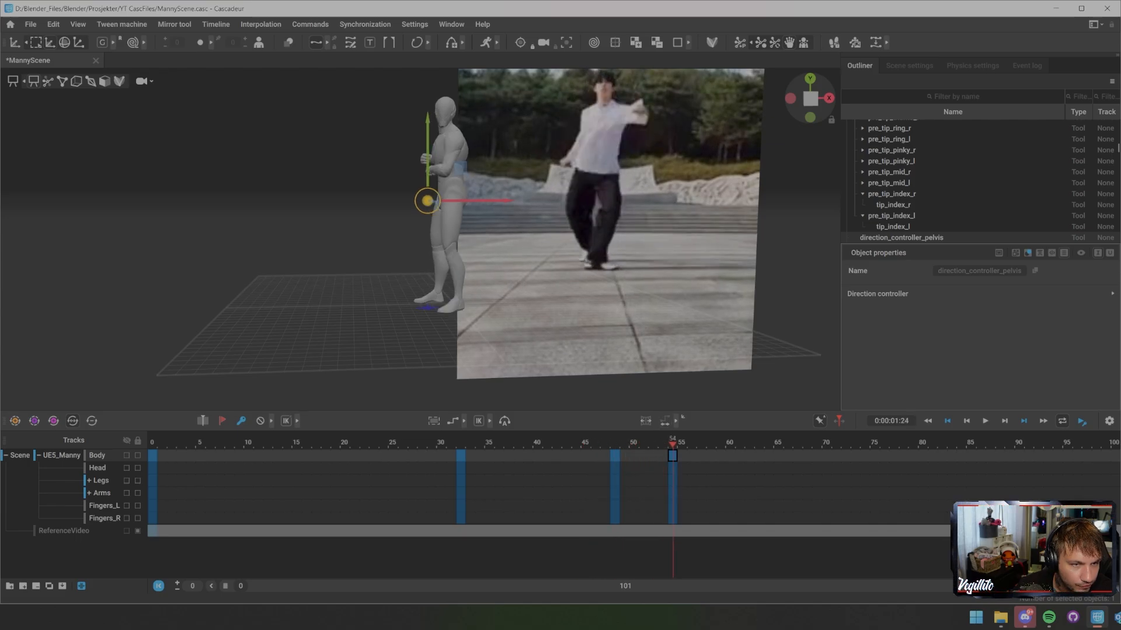
key("2")
scroll(420, 239, "up", 4)
double_click(487, 345)
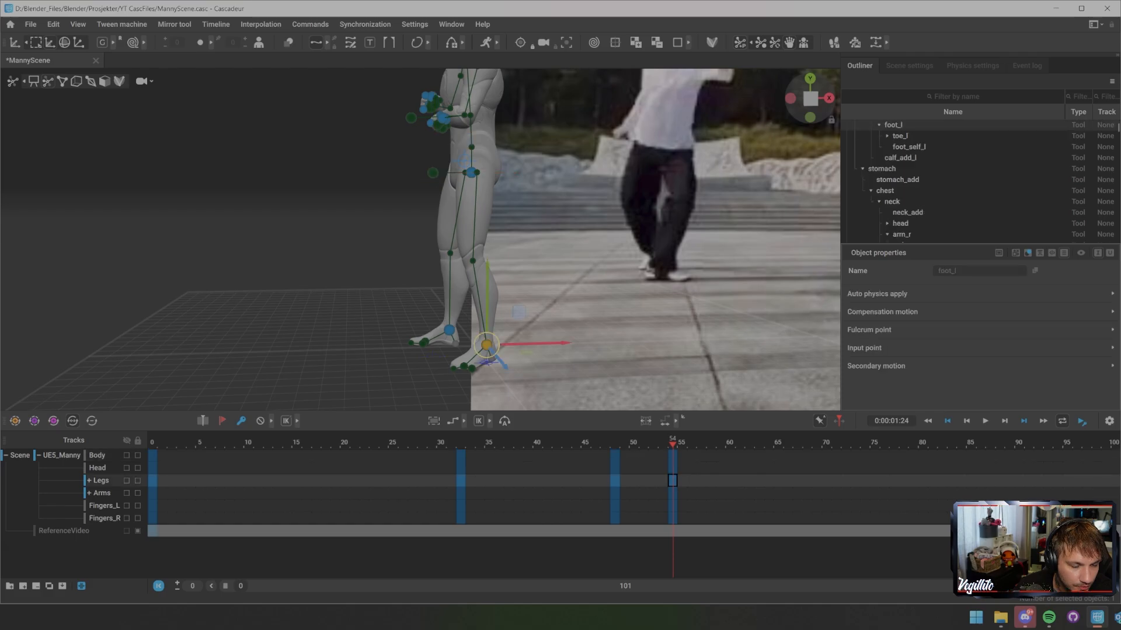
scroll(487, 345, "up", 4)
middle_click_drag(487, 345, 400, 154)
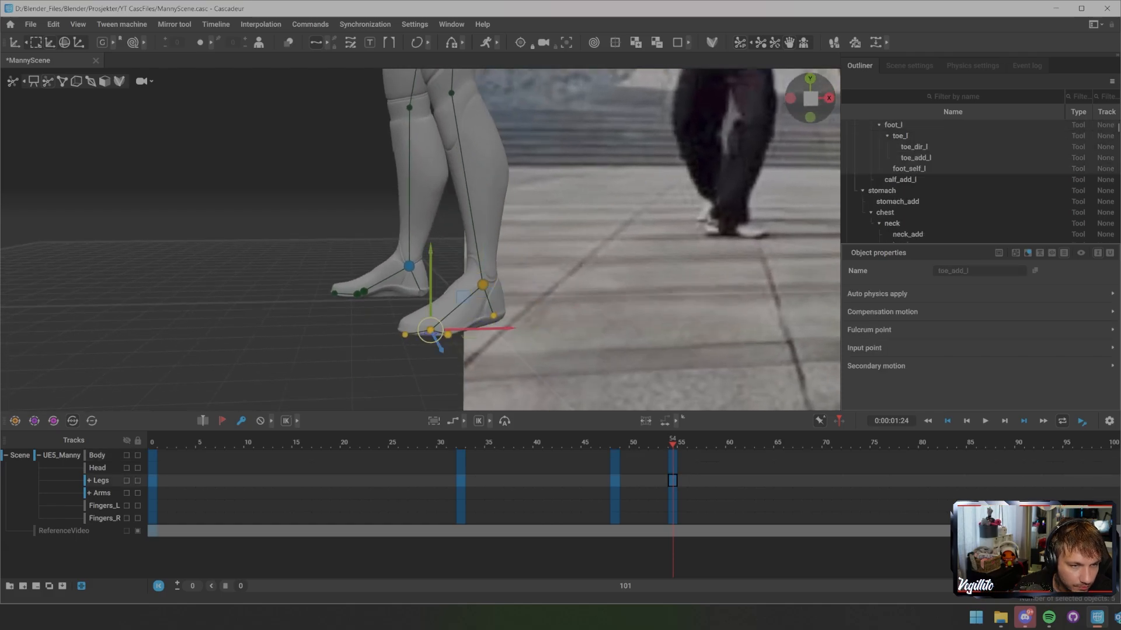
key("e")
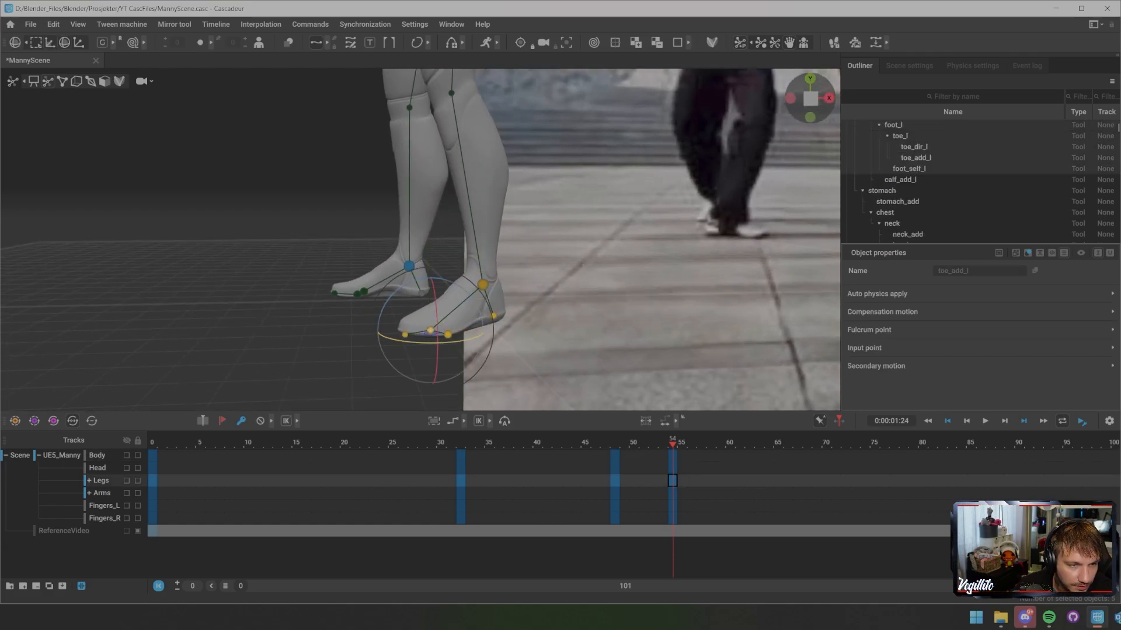
left_click_drag(446, 342, 724, 326)
scroll(478, 325, "down", 4)
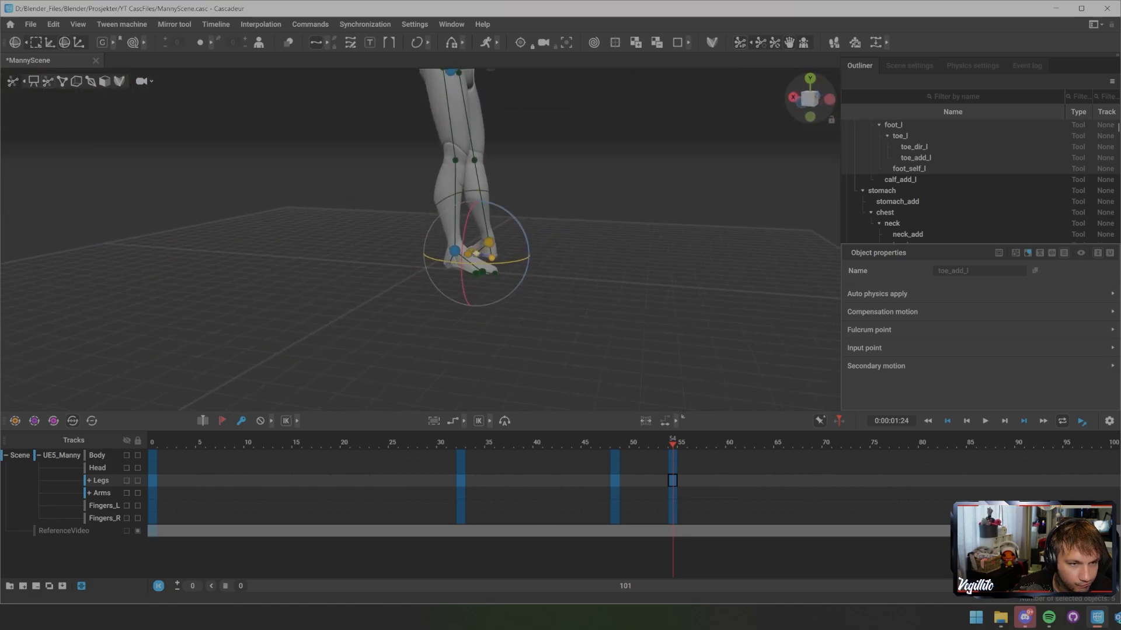
- Rotate the right foot around its toe joint at frame 54 to lift the heel off the ground
scroll(502, 263, "up", 3)
middle_click_drag(512, 257, 446, 271, "alt")
left_click_drag(447, 271, 526, 267, "alt")
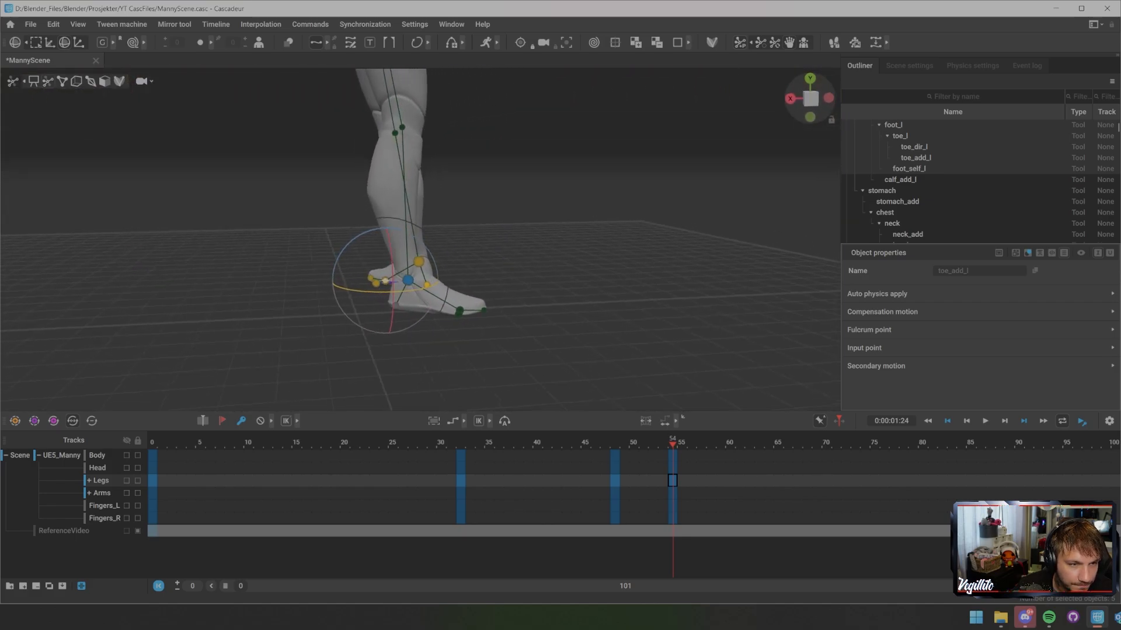
left_click(520, 275)
left_click(408, 280)
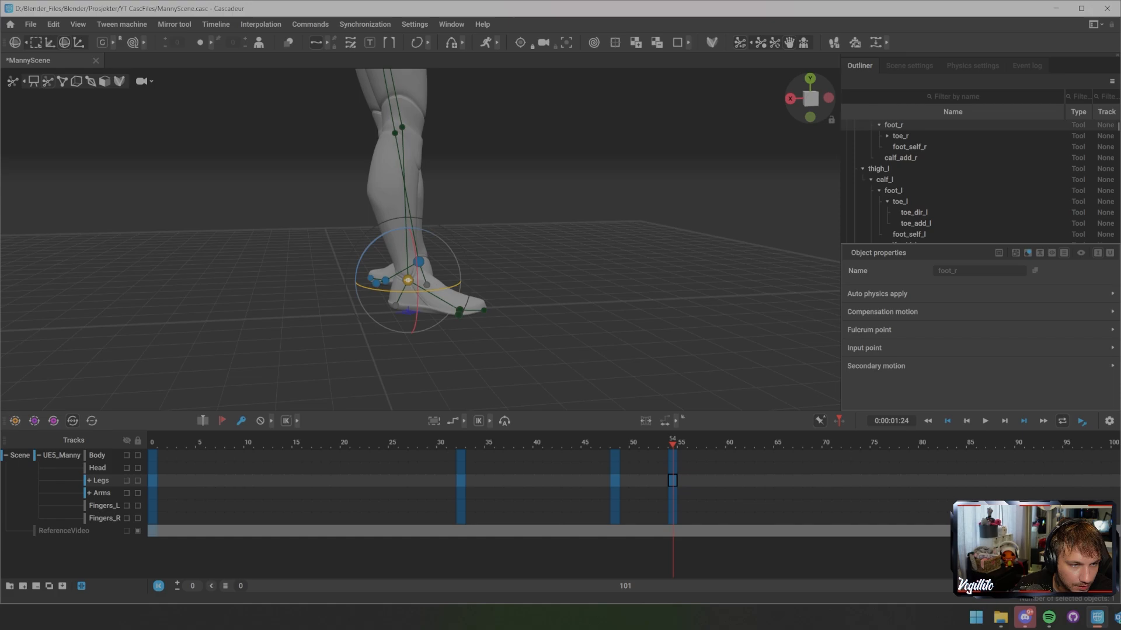
double_click(408, 280)
left_click_drag(444, 280, 508, 279, "alt")
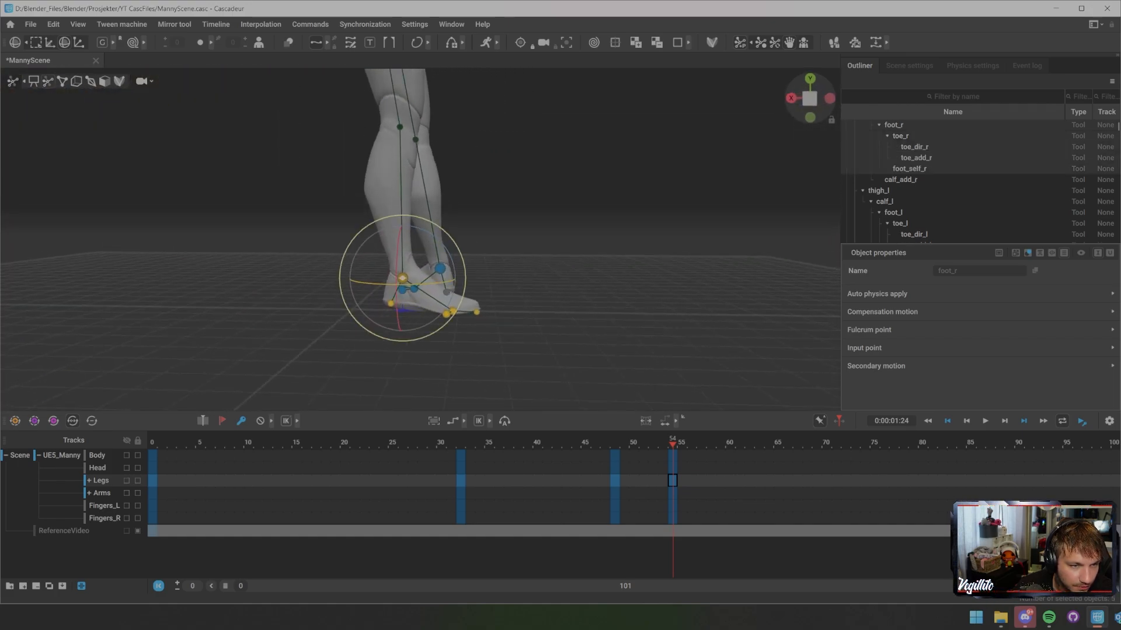
left_click(453, 312, "shift")
left_click_drag(468, 261, 490, 270)
left_click(523, 287)
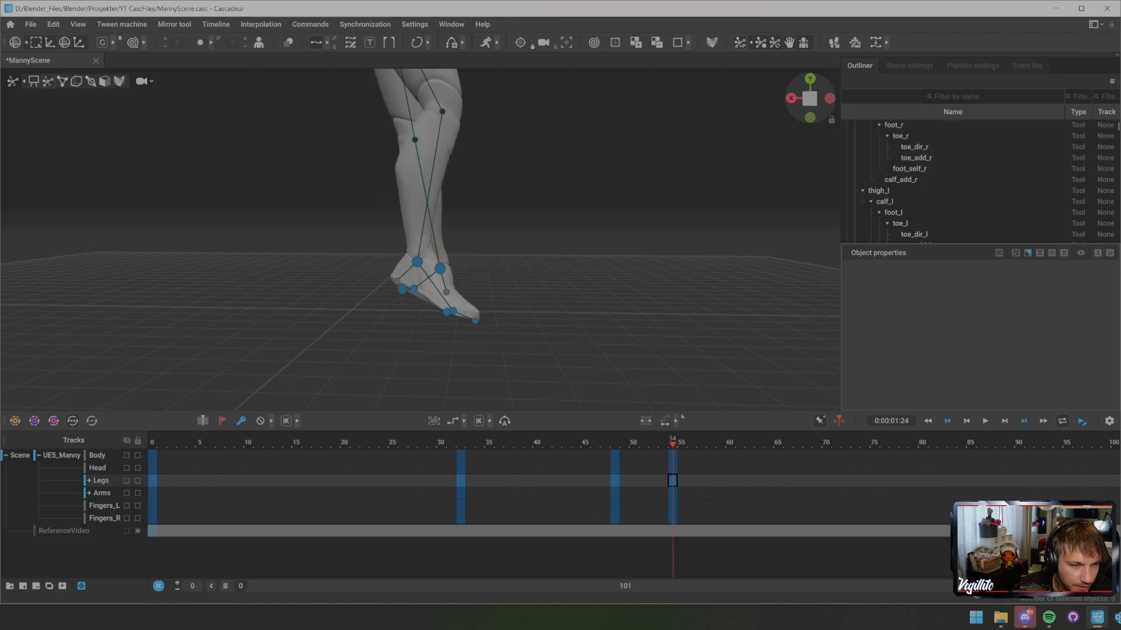
- Raise the right toe direction point (toe_dir_r) to bend the toes flat against the ground
left_click(476, 321)
key("w")
key("e")
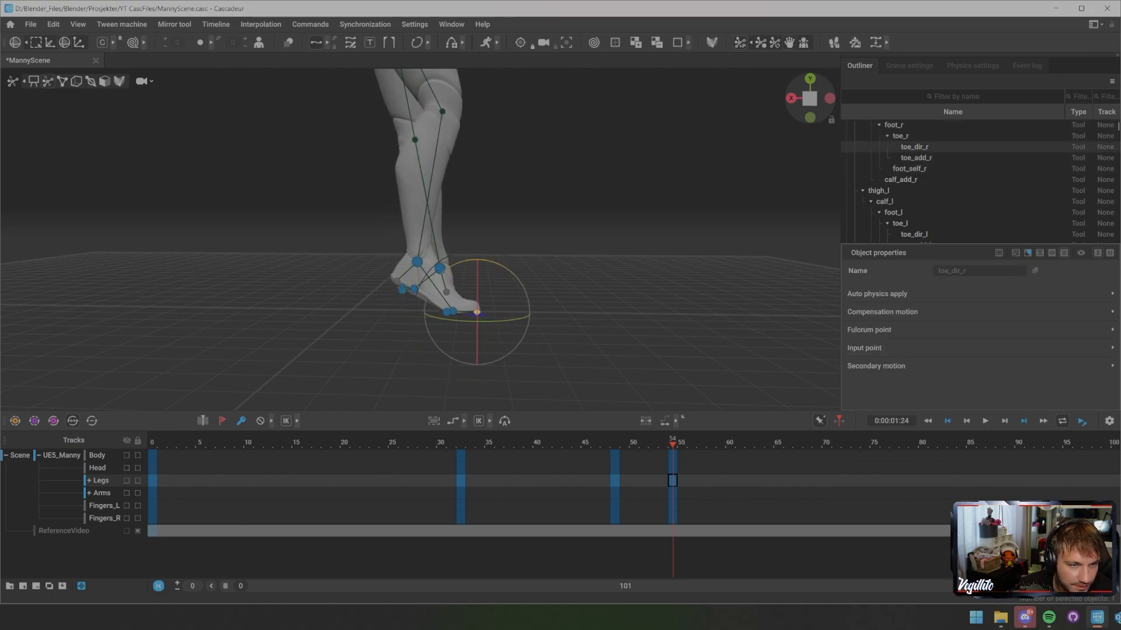
left_click_drag(479, 318, 292, 314, "alt")
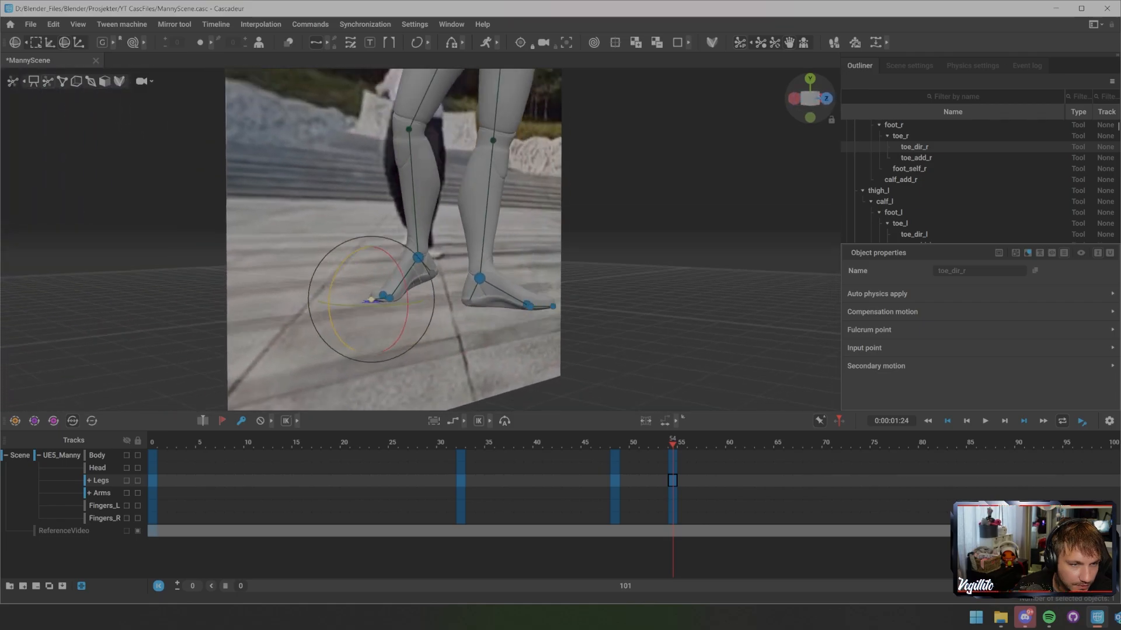
- Move the pelvis direction controller at frame 54 to turn the hips toward the performer's facing
scroll(420, 240, "down", 2)
left_click_drag(420, 239, 379, 243, "alt")
middle_click_drag(379, 242, 280, 338, "alt")
left_click_drag(409, 263, 350, 280, "alt")
left_click(302, 202)
key("w")
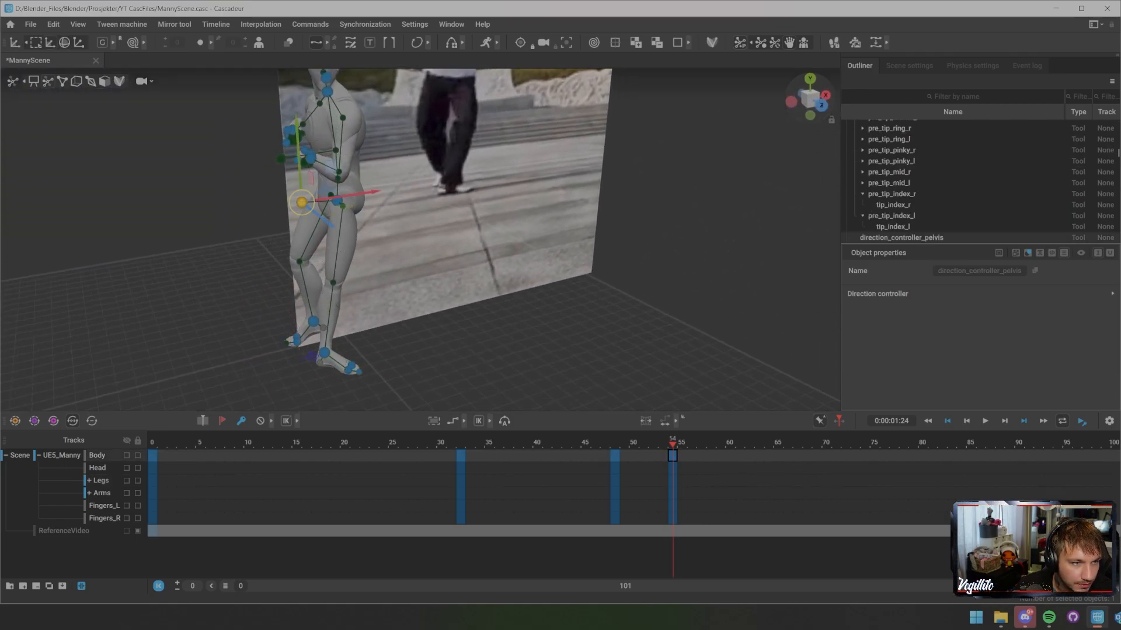
left_click_drag(302, 203, 331, 212)
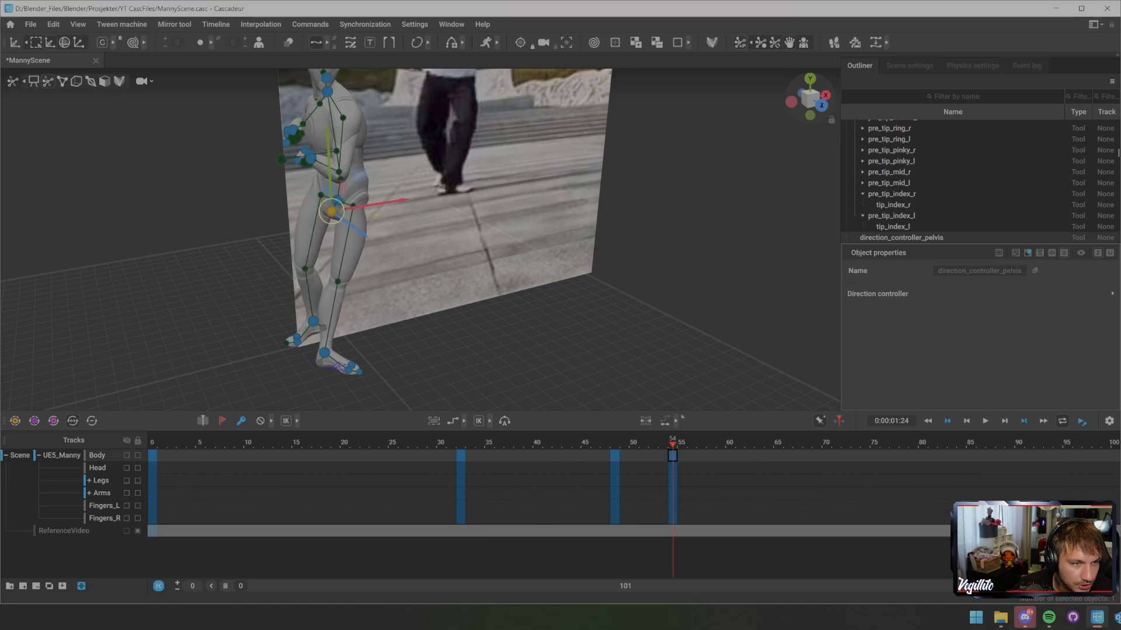
left_click_drag(409, 251, 321, 210, "alt")
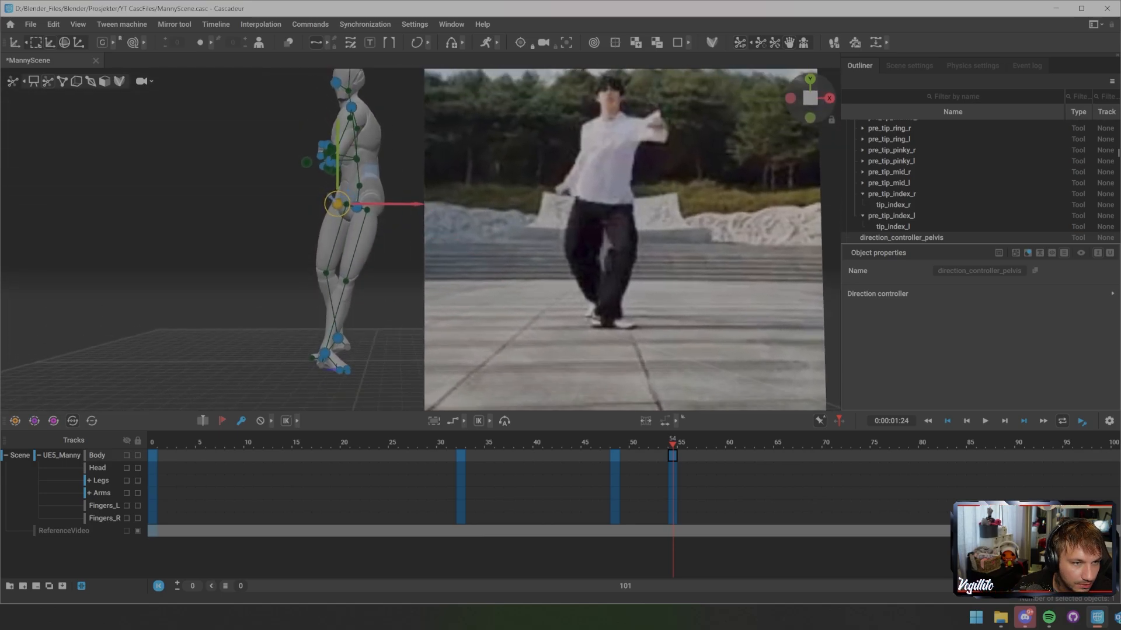
left_click(402, 238)
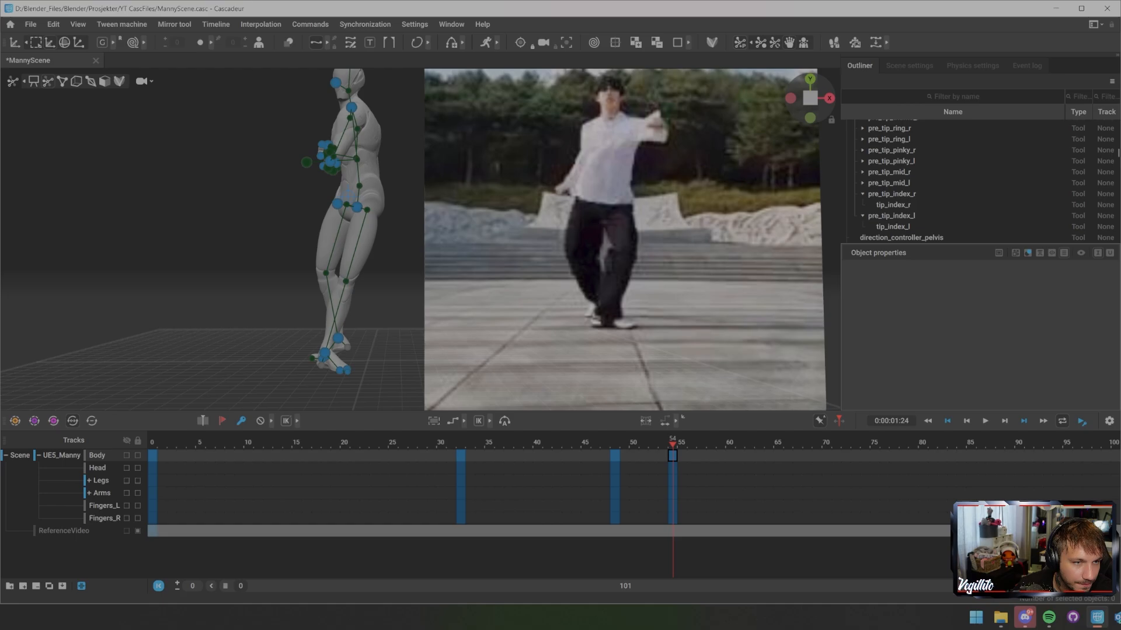
- Shift the neck and pelvis points together sideways and slightly down at frame 54 to bend the knees
left_click(352, 107)
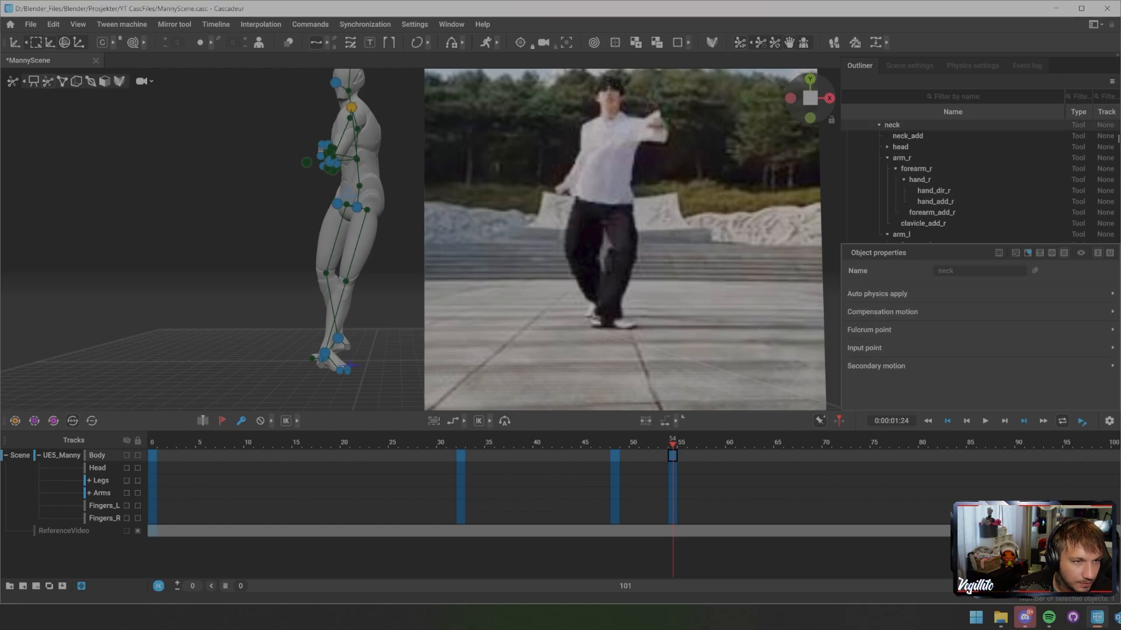
left_click(357, 207, "shift")
left_click_drag(409, 207, 400, 207)
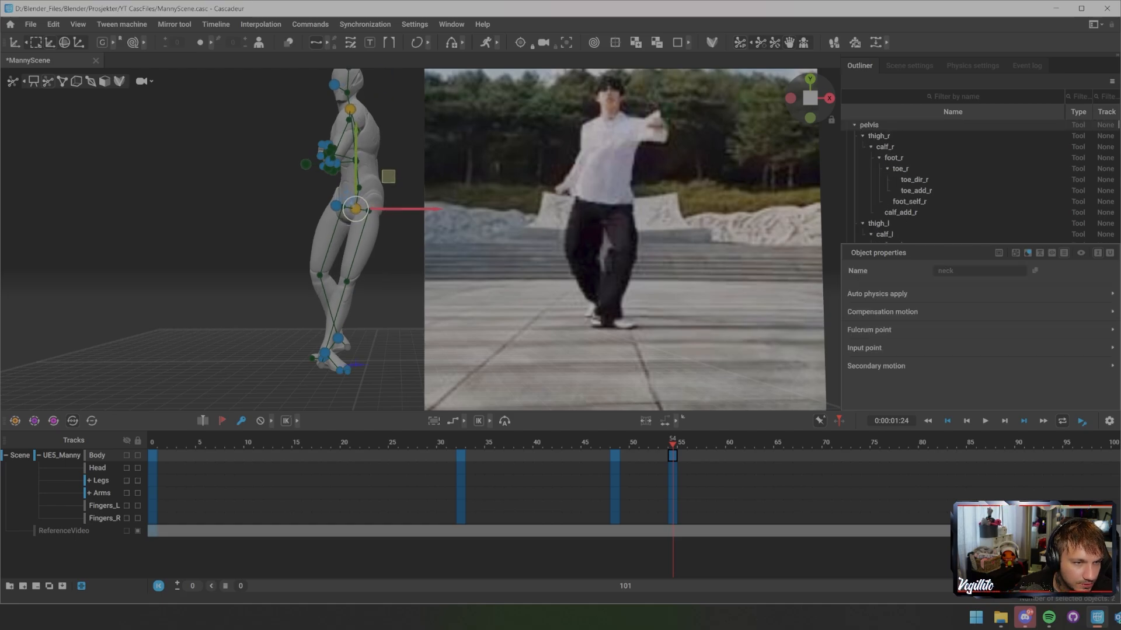
left_click_drag(348, 166, 376, 181)
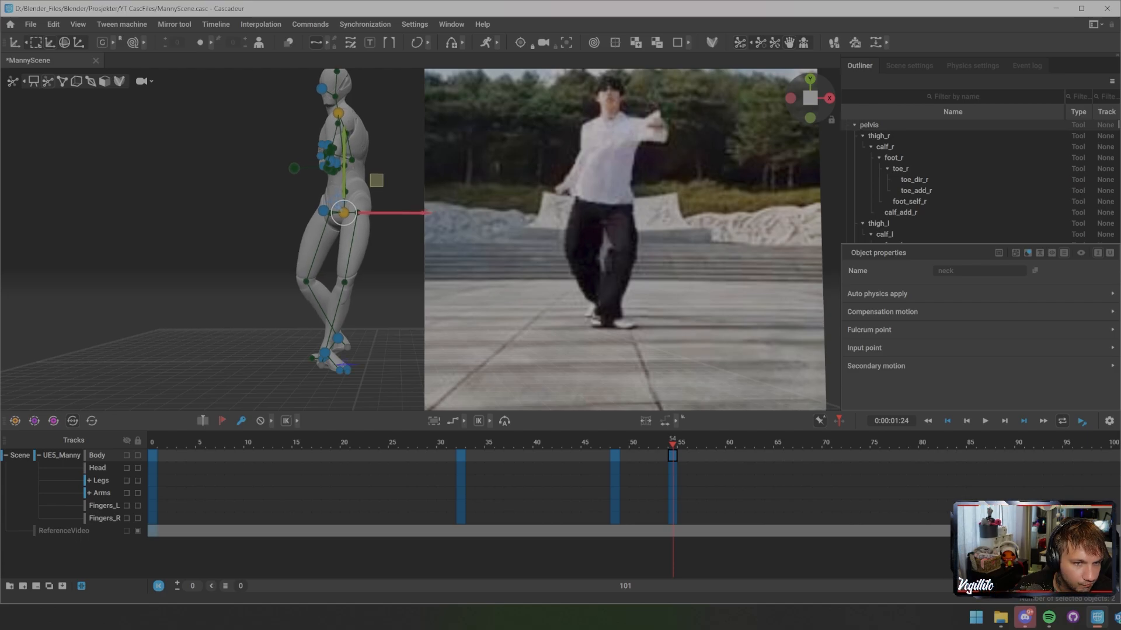
- Fine-tune the hip direction at frame 54 by nudging the pelvis direction controller slightly sideways
middle_click_drag(376, 180, 452, 212)
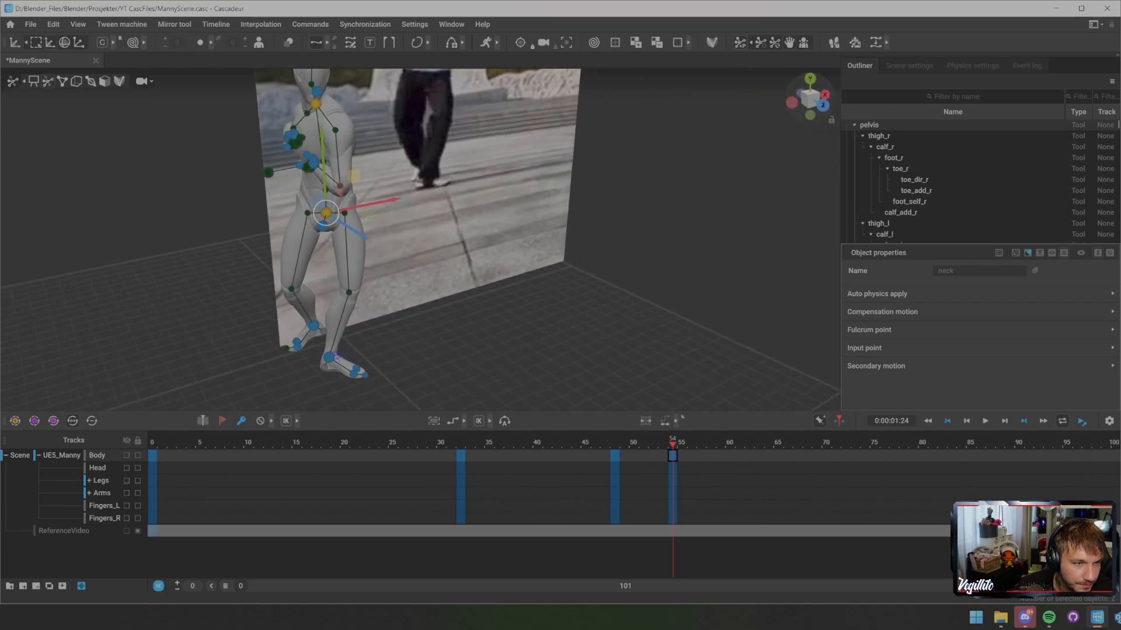
left_click(322, 226)
left_click_drag(323, 226, 331, 226)
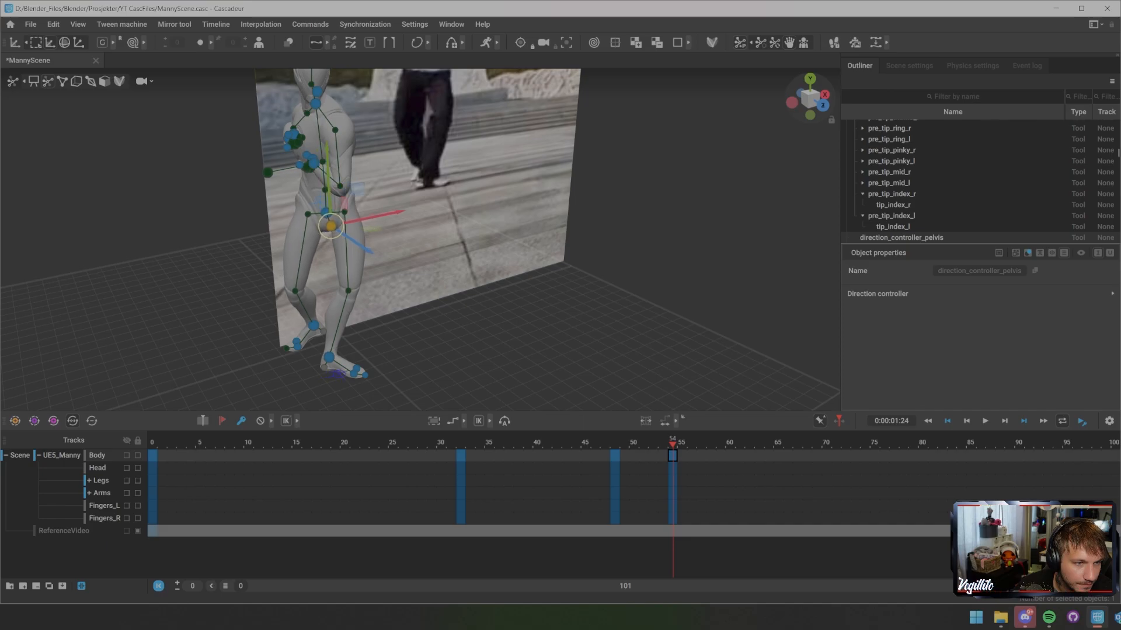
left_click(420, 245)
scroll(420, 239, "down", 4)
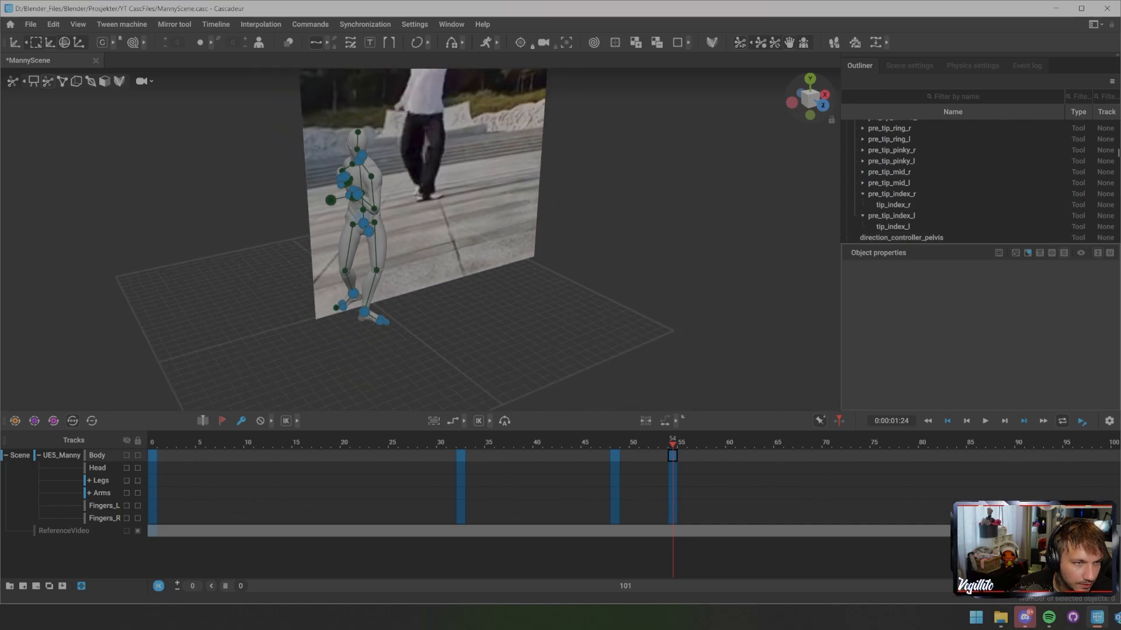
middle_click_drag(420, 239, 420, 286)
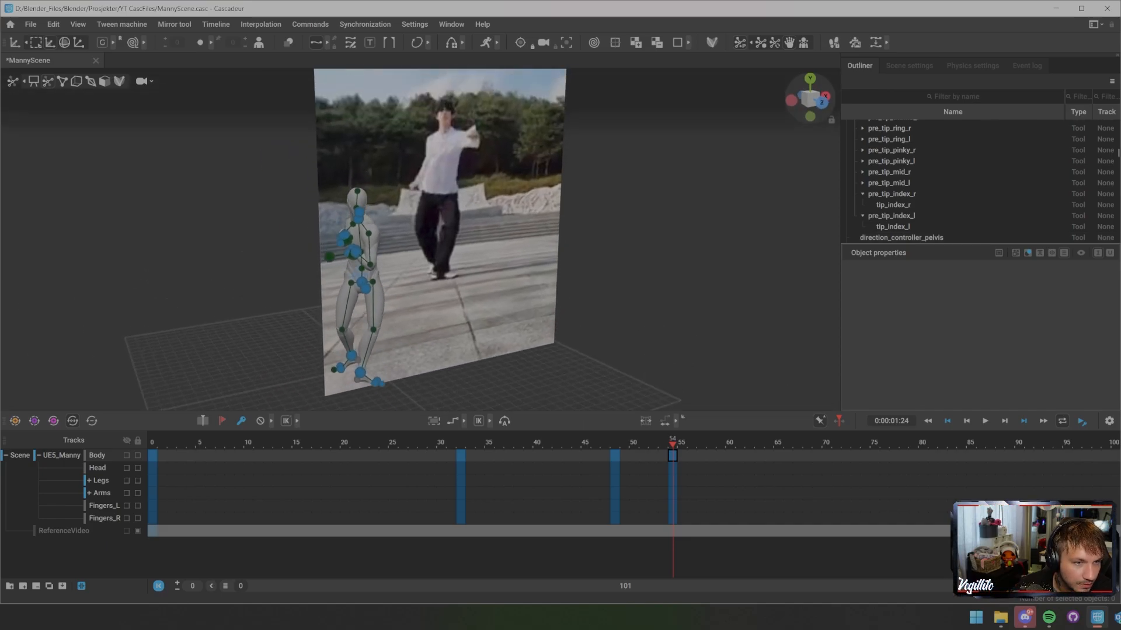
middle_click_drag(408, 234, 437, 270)
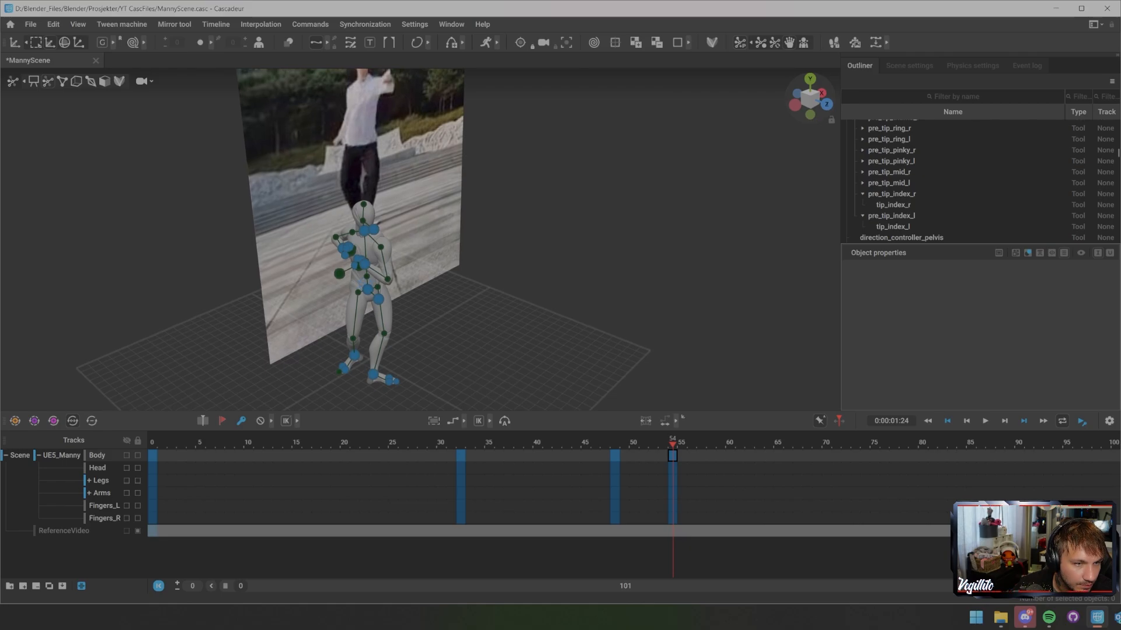
left_click(364, 264)
scroll(364, 264, "up", 5)
left_click(264, 258, "shift")
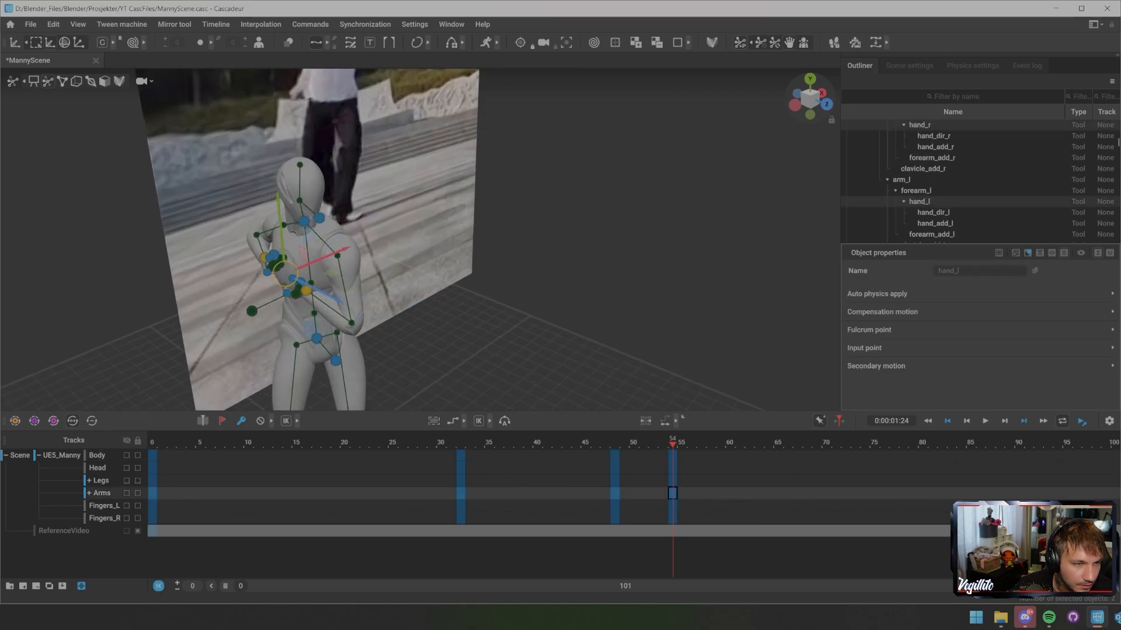
left_click(305, 221, "shift")
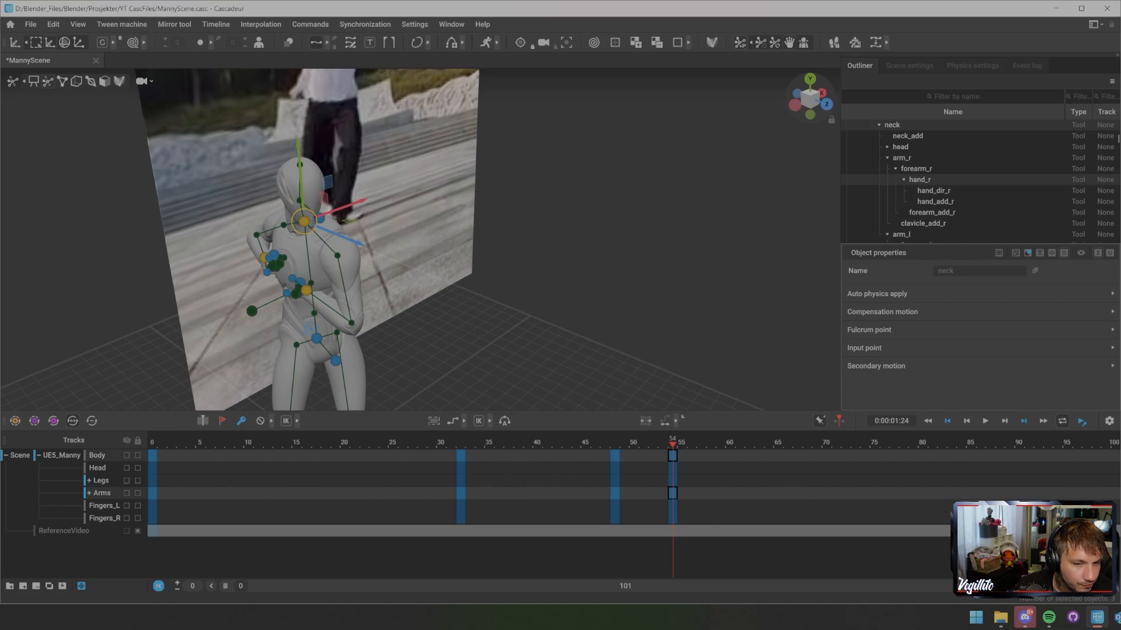
left_click(560, 233)
middle_click_drag(561, 233, 514, 218)
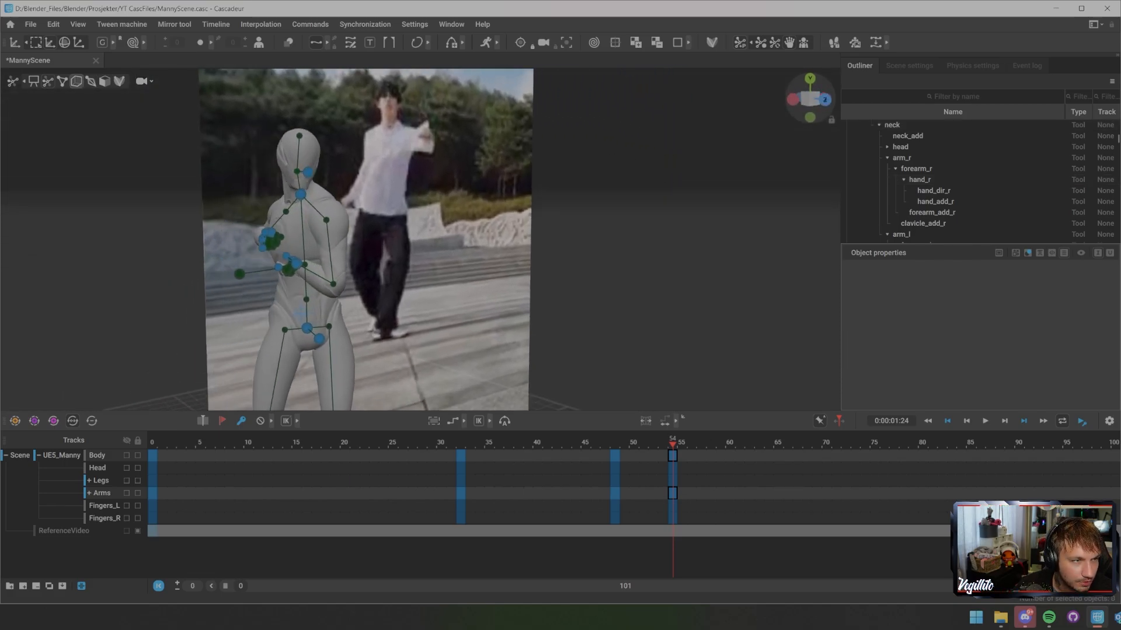
- Rotate the upper-body box controllers around the vertical axis at frame 54 to turn the torso toward the performer's facing
left_click(76, 81)
key("ctrl+a")
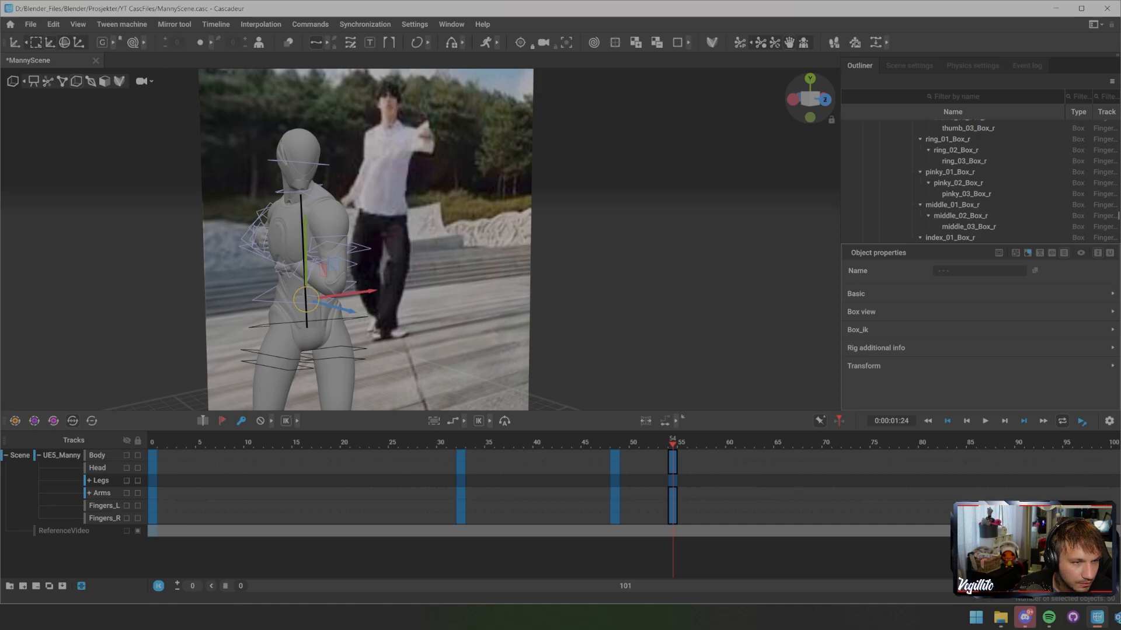
middle_click_drag(421, 222, 537, 225)
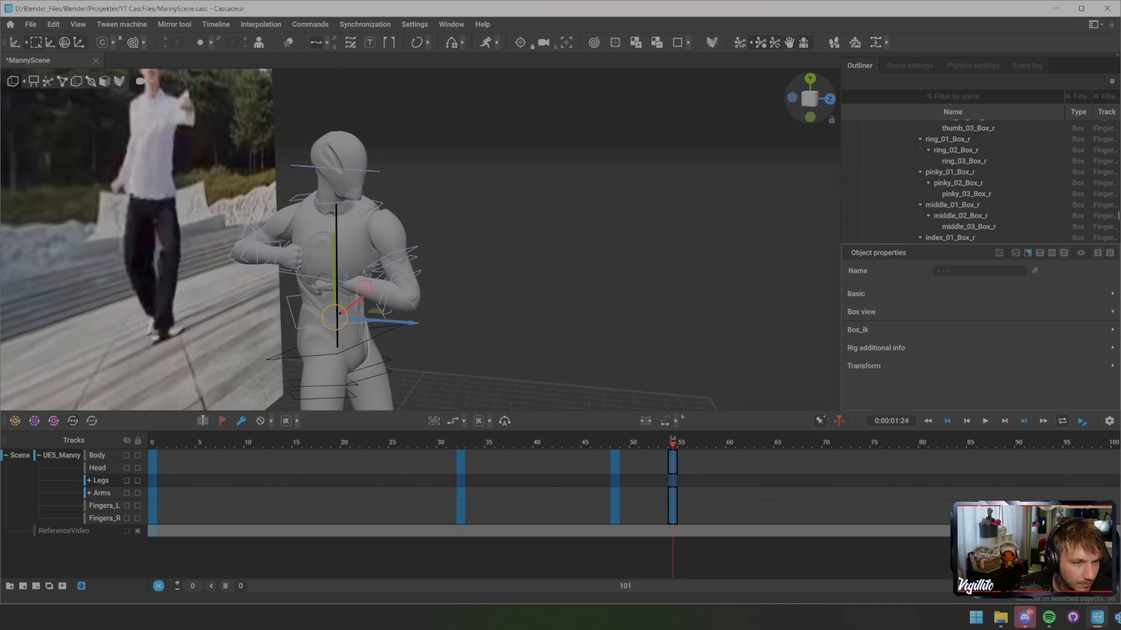
left_click(292, 315, "ctrl")
middle_click_drag(408, 280, 292, 279)
key("e")
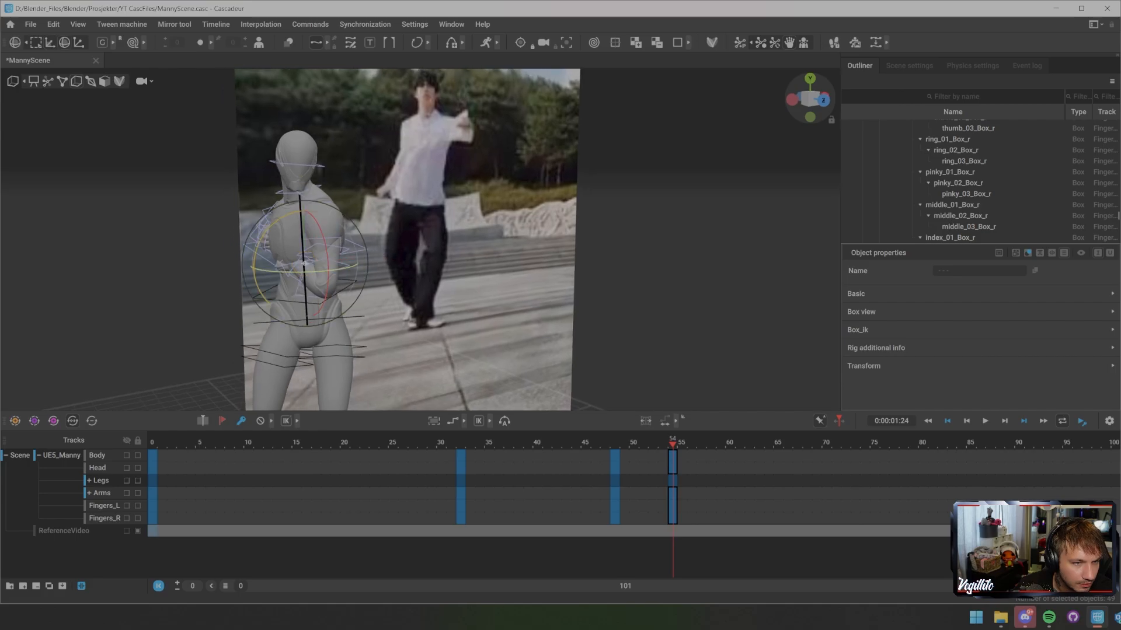
left_click_drag(270, 271, 342, 270)
left_click(408, 280)
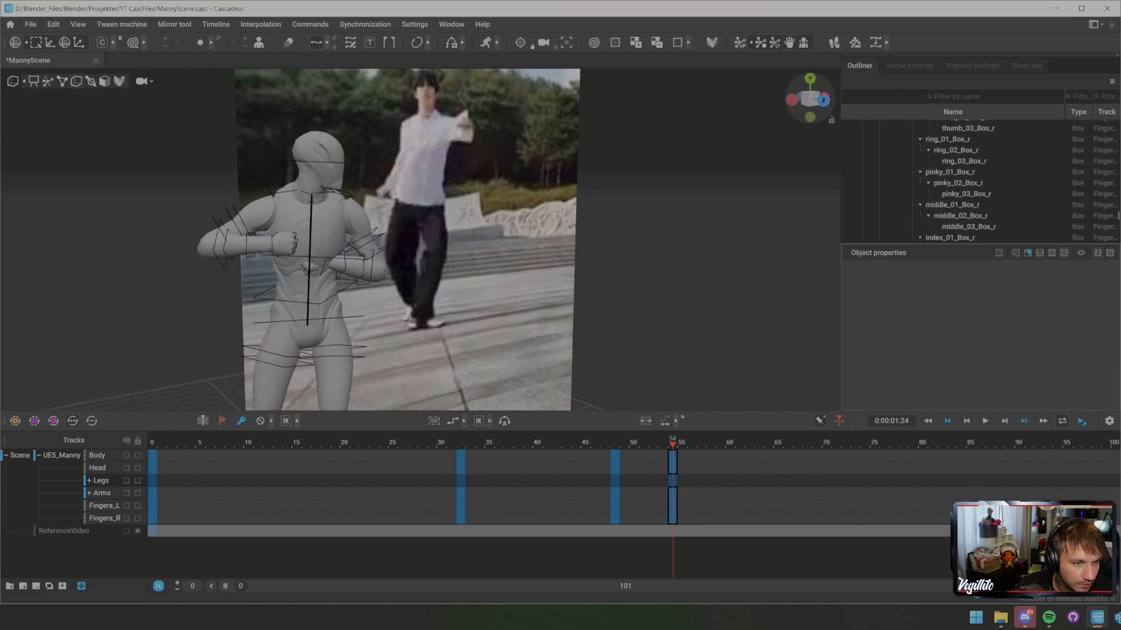
middle_click_drag(409, 280, 326, 258)
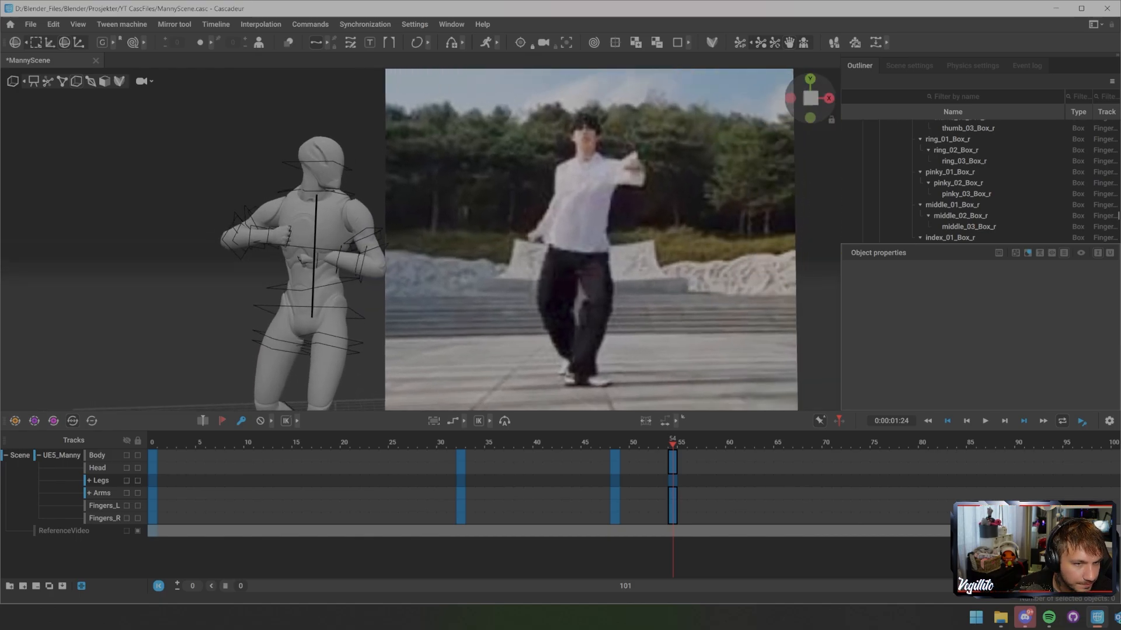
- Rotate spine_02_Box together with its child boxes slightly further around the vertical axis to twist the chest and head
left_click(304, 290)
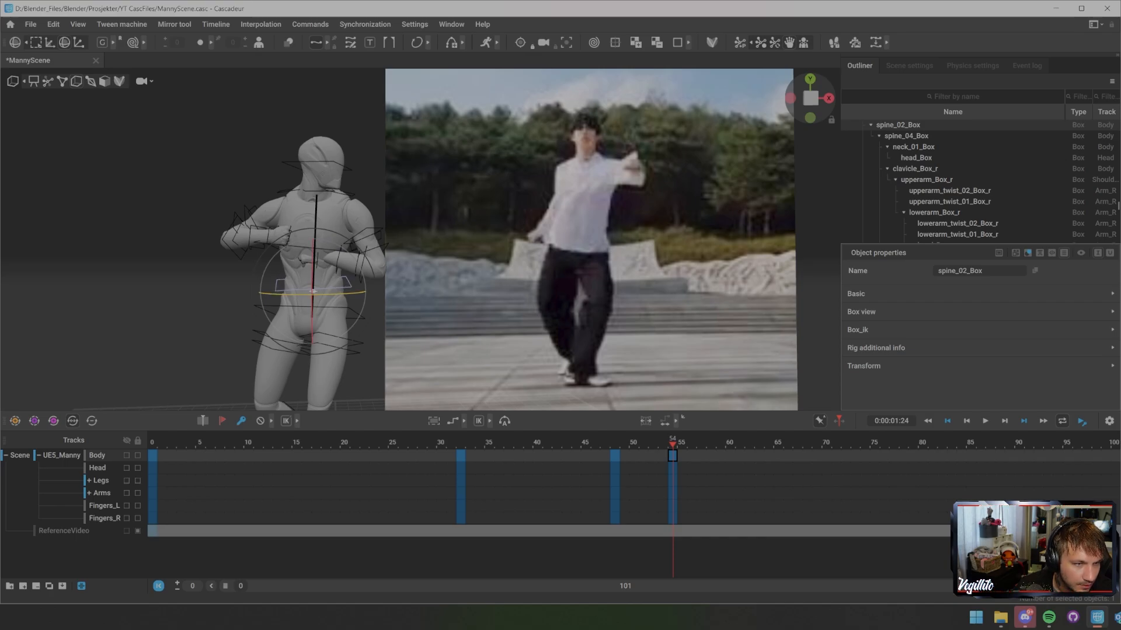
key("bracketright")
left_click_drag(315, 259, 334, 260)
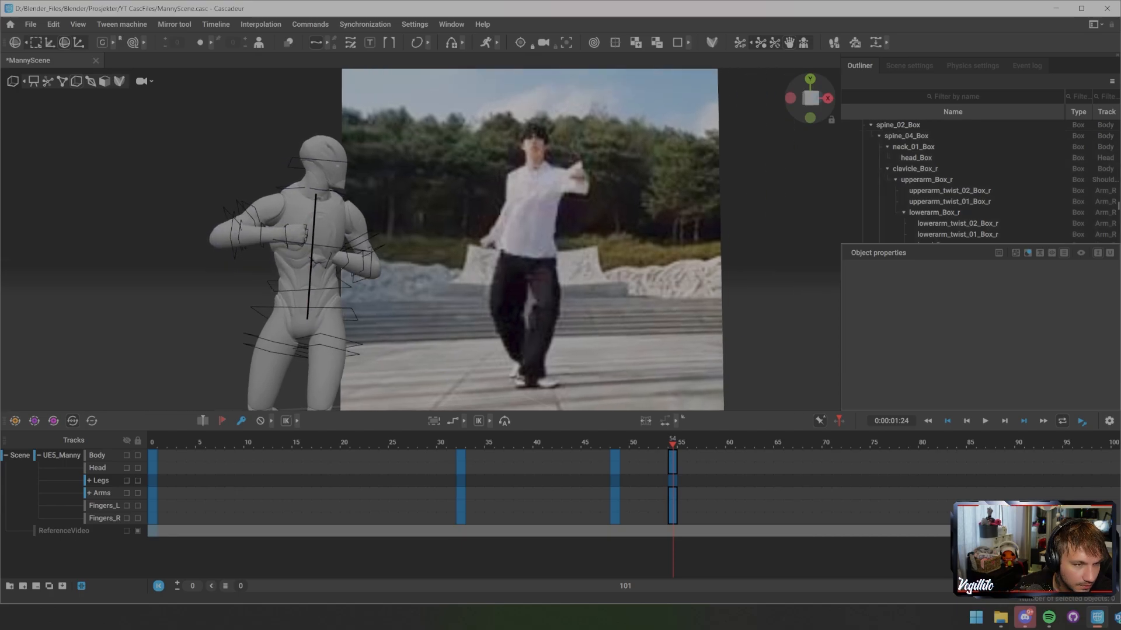
- Return to the point controllers and adjust the AutoPosing lock state for the pose at frame 54
key("1")
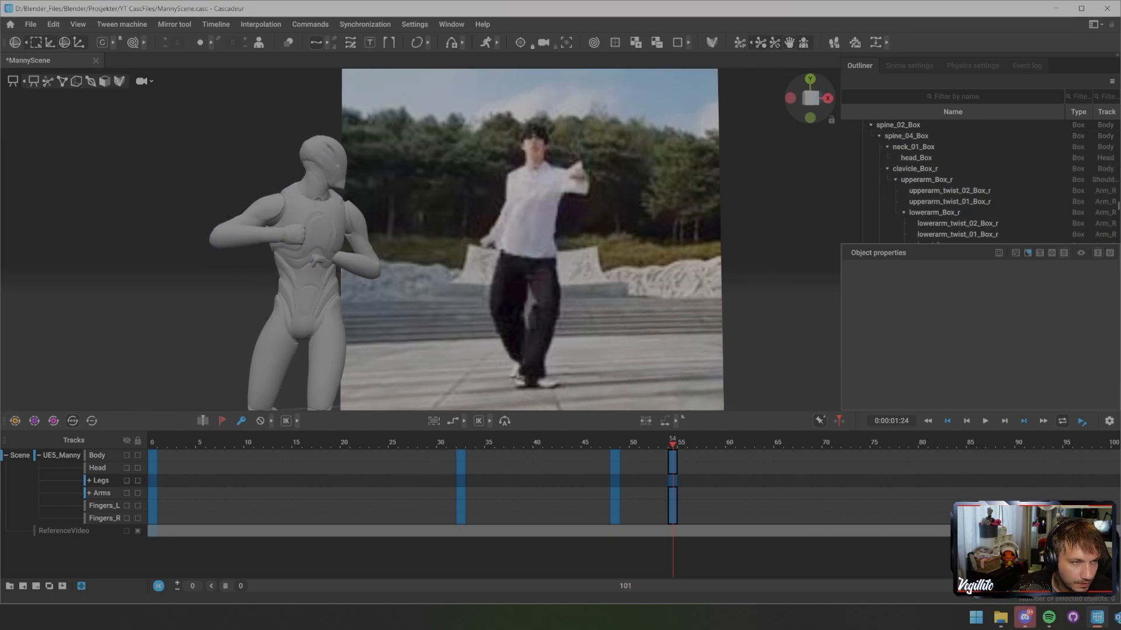
key("2")
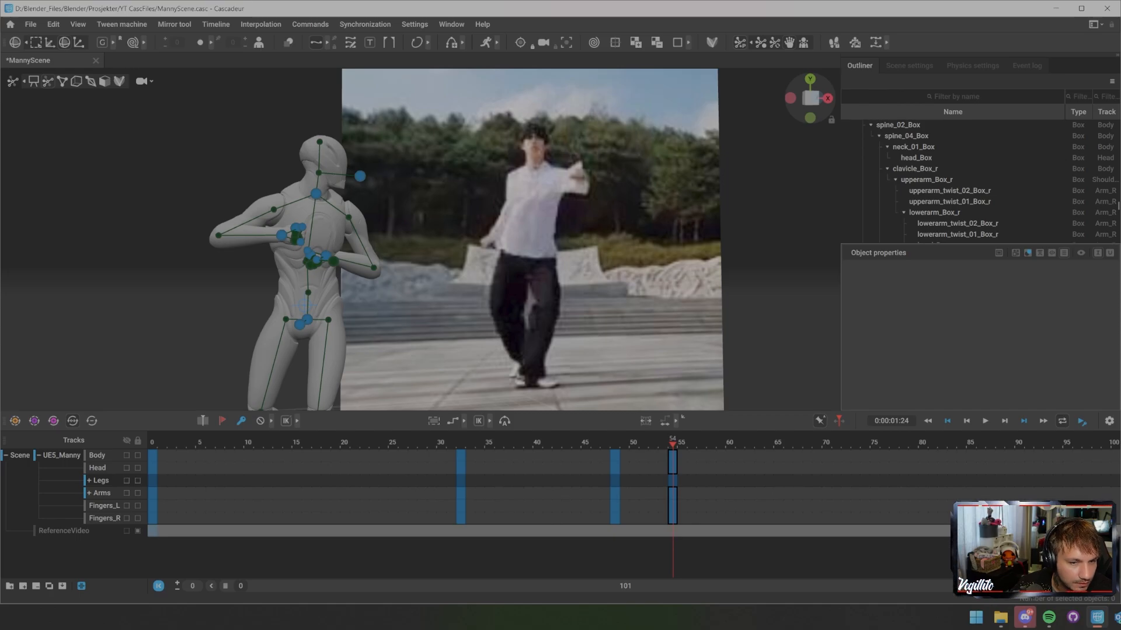
scroll(420, 240, "down", 4)
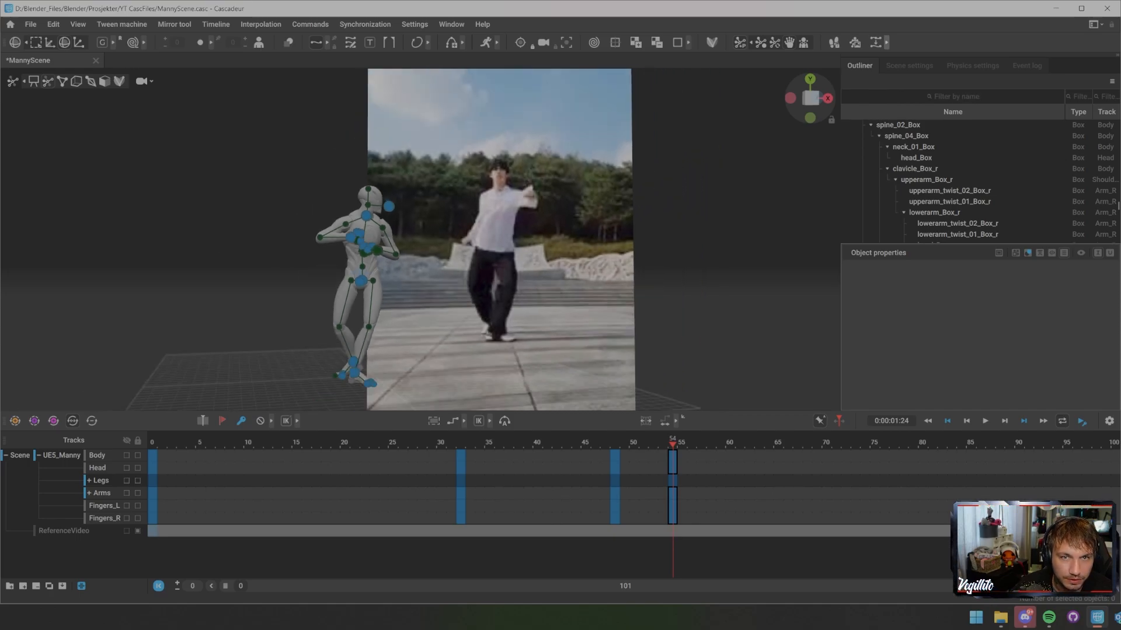
left_click(887, 43)
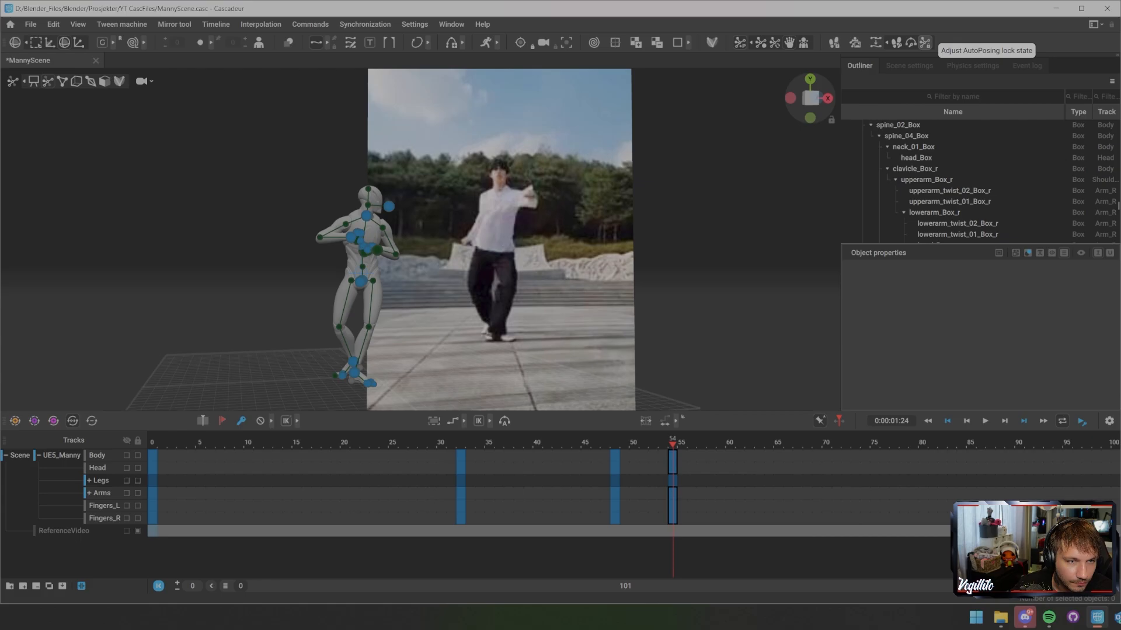
left_click(924, 42)
scroll(420, 239, "up", 4)
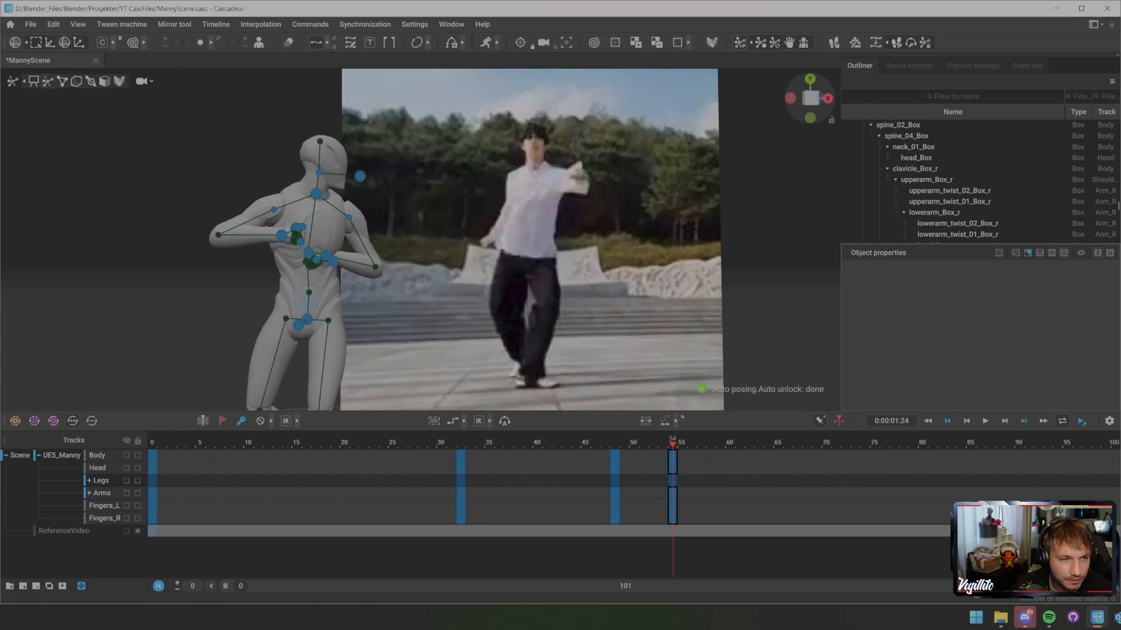
- Move the left hand point (hand_l) forward and up to chest height to extend the left arm in front
middle_click_drag(420, 240, 496, 210)
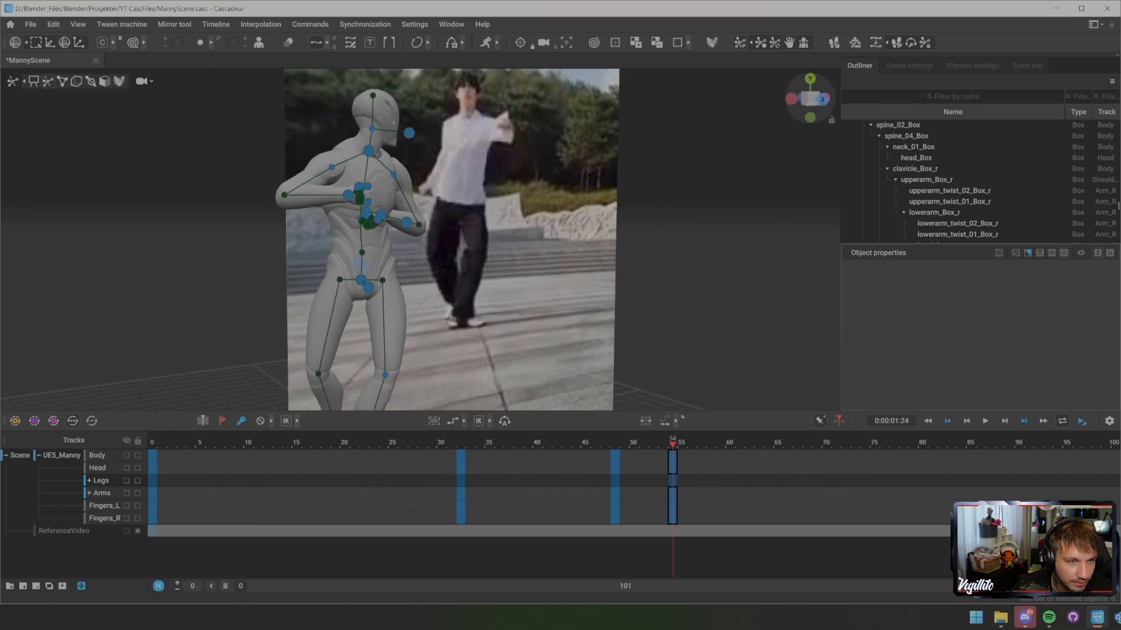
left_click(381, 215)
middle_click_drag(385, 217, 497, 217)
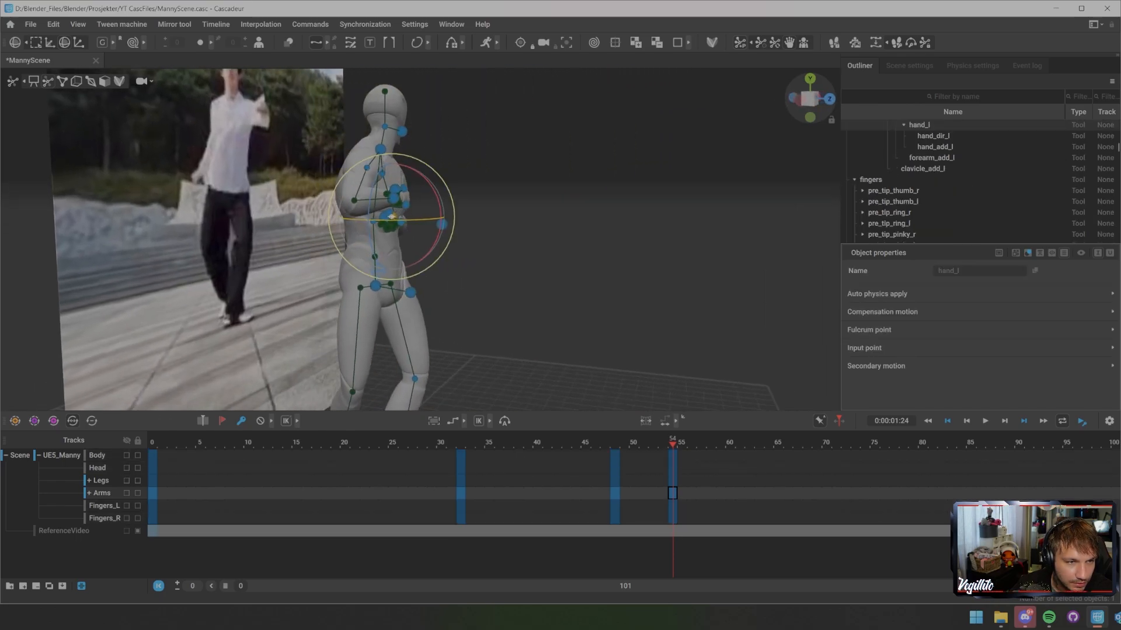
key("w")
left_click_drag(393, 217, 496, 150)
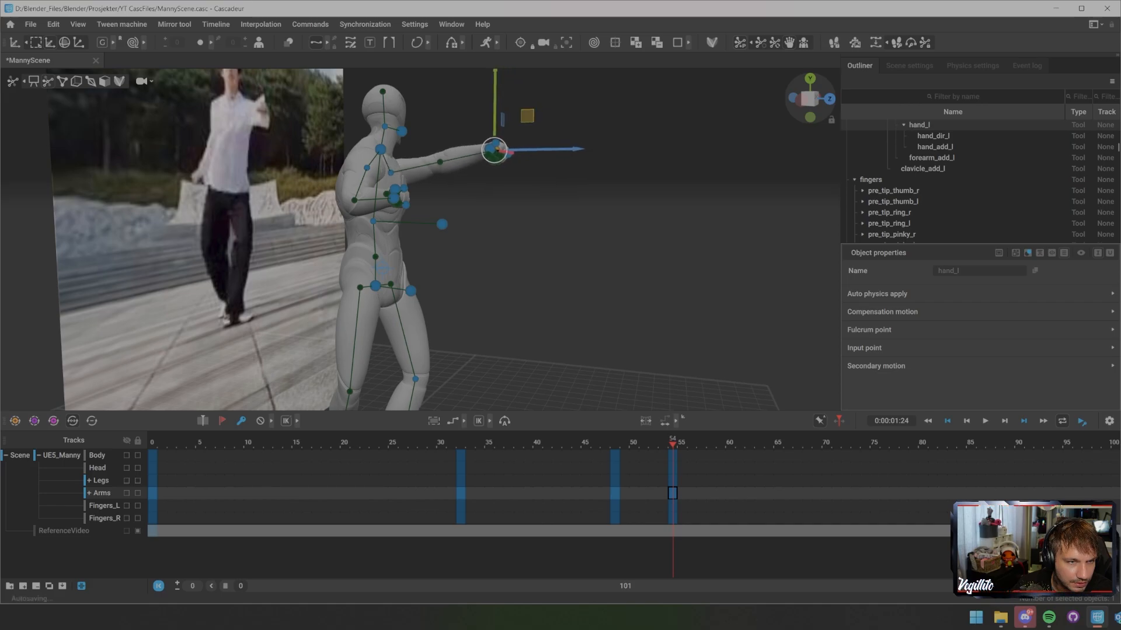
- Move the head direction controller further forward from the face at frame 54
left_click(401, 132)
middle_click_drag(404, 134, 447, 134)
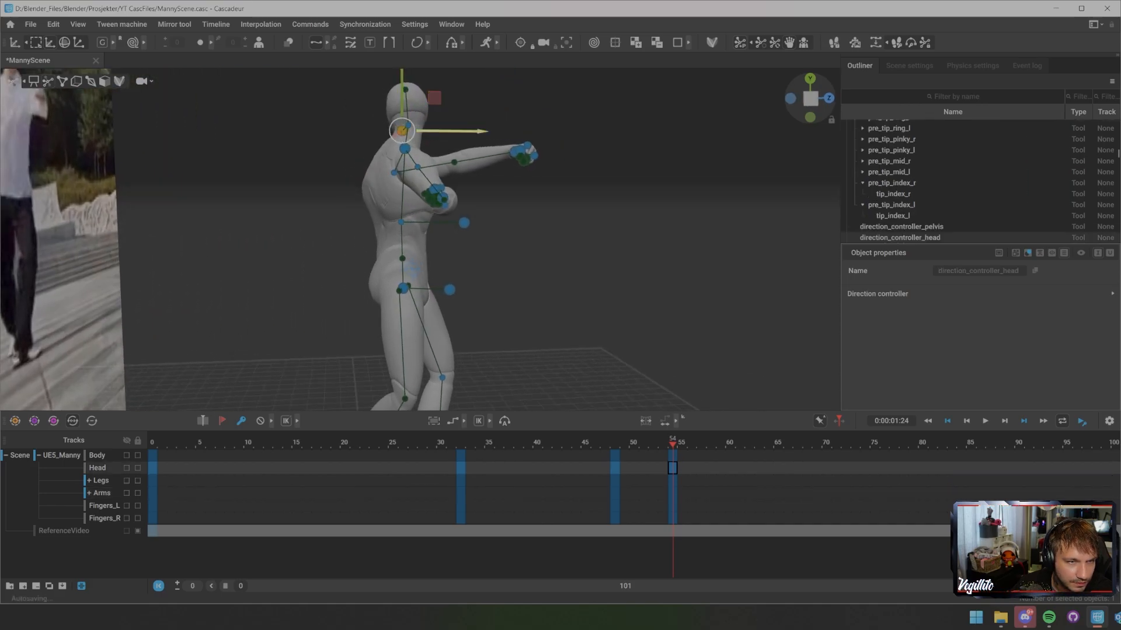
left_click_drag(454, 131, 502, 128)
middle_click_drag(503, 130, 382, 138)
- Move the right hand point (hand_r) down and back beside the hip at frame 54
left_click(422, 173)
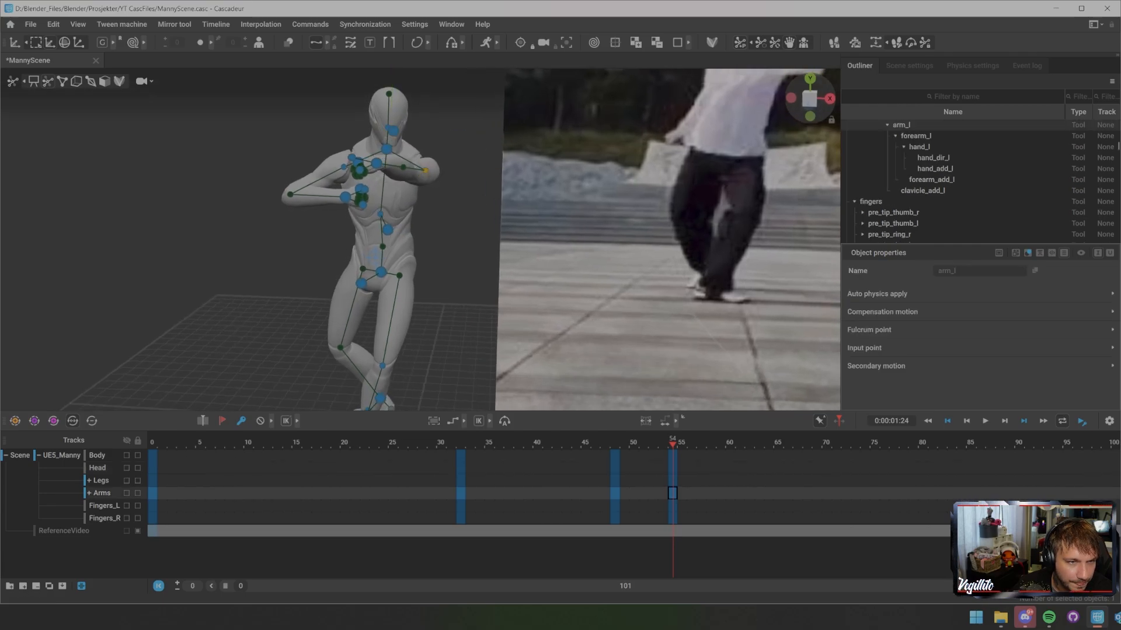
left_click(343, 167)
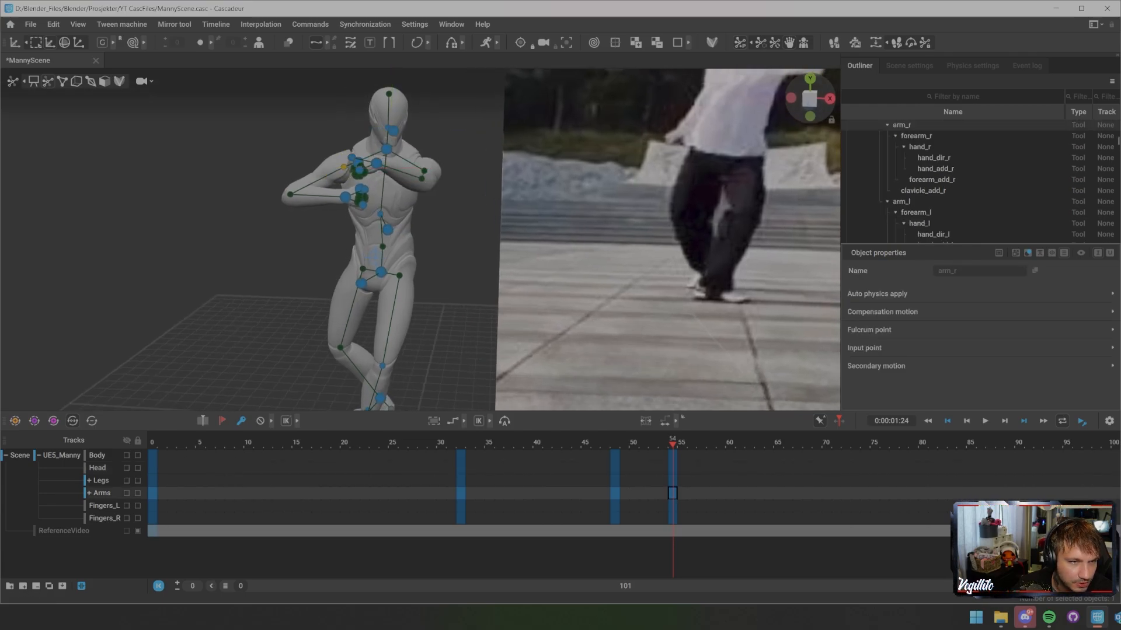
middle_click_drag(345, 168, 467, 203)
left_click(395, 208)
left_click_drag(455, 217, 425, 296)
right_click_drag(425, 295, 461, 295)
middle_click_drag(472, 240, 494, 232)
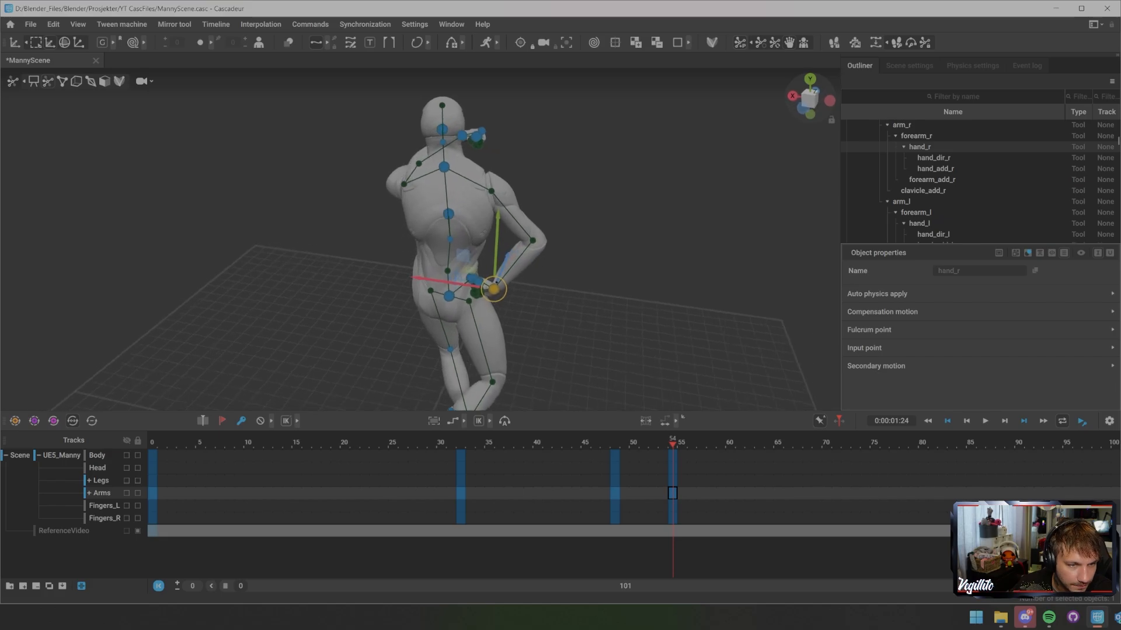
- Move the right hand's hand_dir_r and hand_add_r points together to reorient the hand beside the hip
left_click(542, 274)
scroll(543, 275, "up", 5)
middle_click_drag(543, 274, 521, 253)
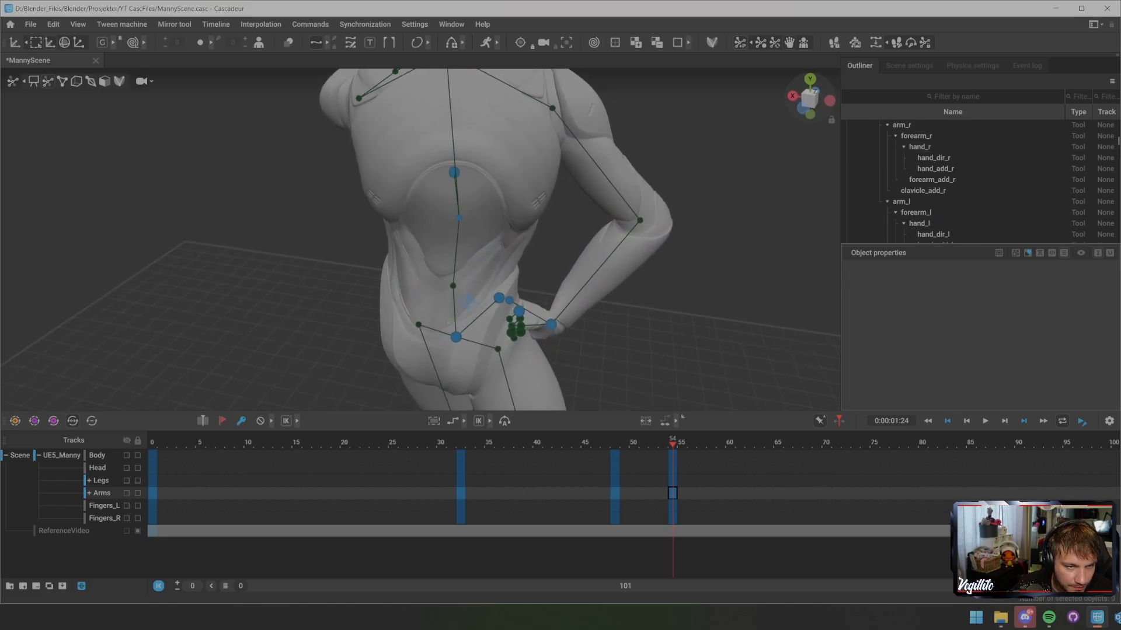
left_click(510, 300)
middle_click_drag(512, 295, 260, 288)
left_click(296, 290, "shift")
scroll(297, 291, "down", 5)
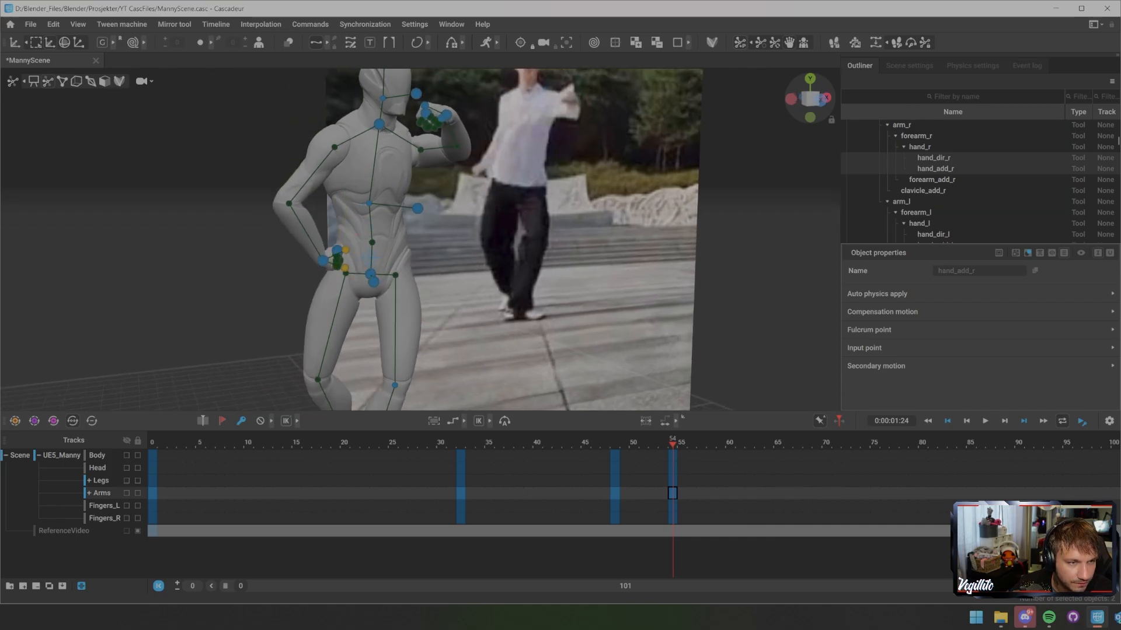
left_click_drag(333, 280, 331, 284)
scroll(333, 284, "down", 3)
middle_click_drag(333, 284, 382, 301)
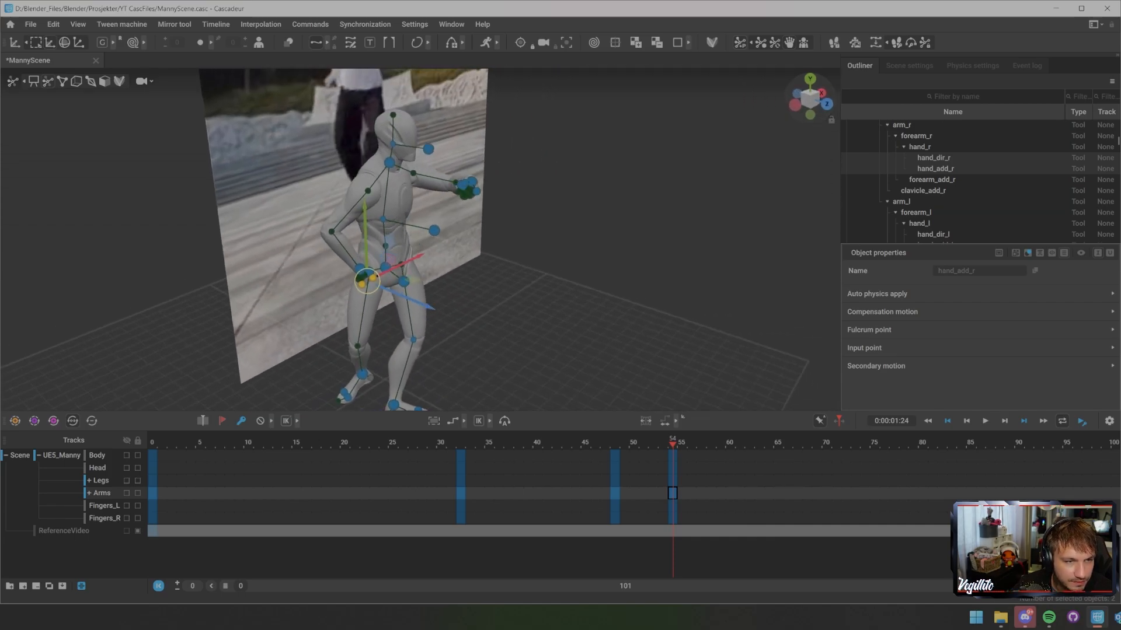
- Move hand_r outward and back from the hip, and rotate it so the hand points away from the body
left_click(359, 269)
left_click_drag(360, 269, 325, 267)
middle_click_drag(325, 267, 275, 233)
key("e")
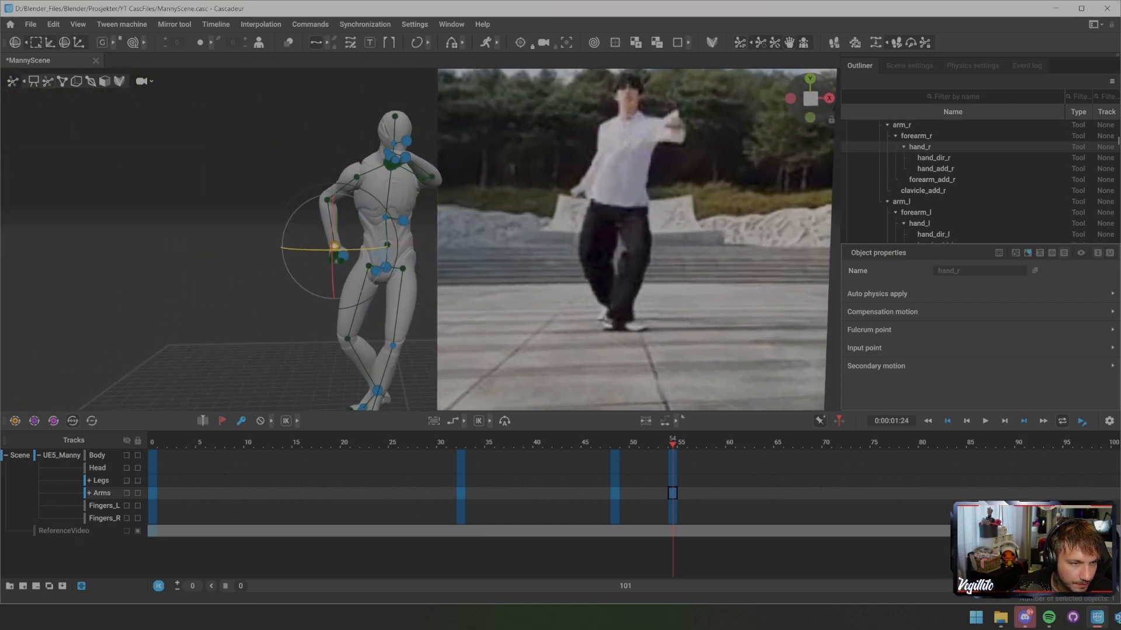
left_click_drag(397, 238, 383, 287)
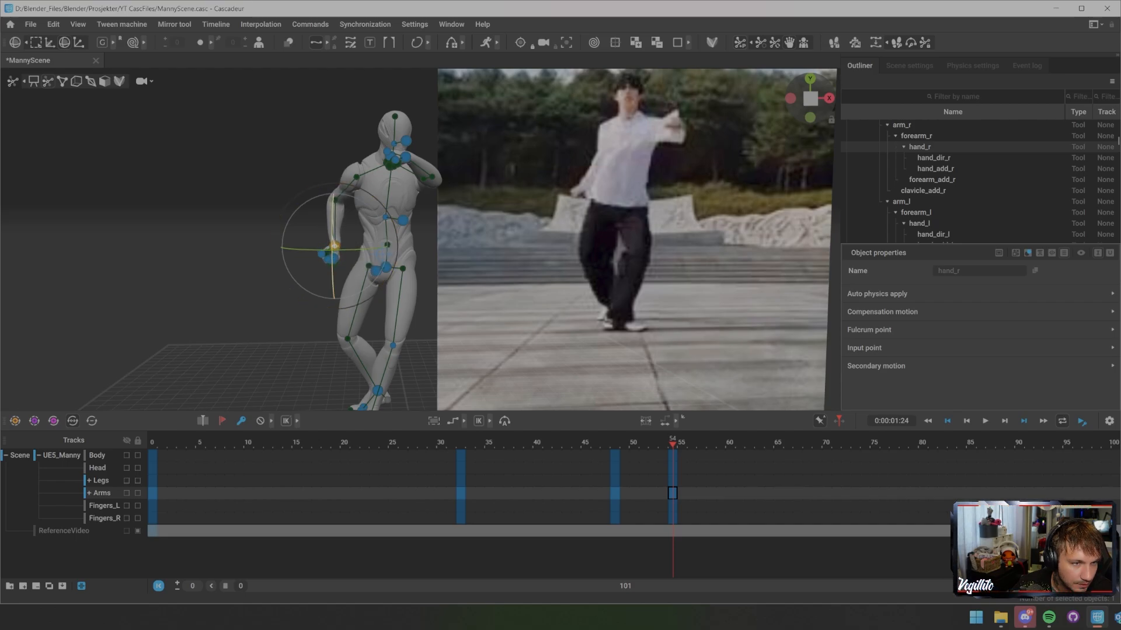
left_click_drag(334, 286, 551, 301, "alt")
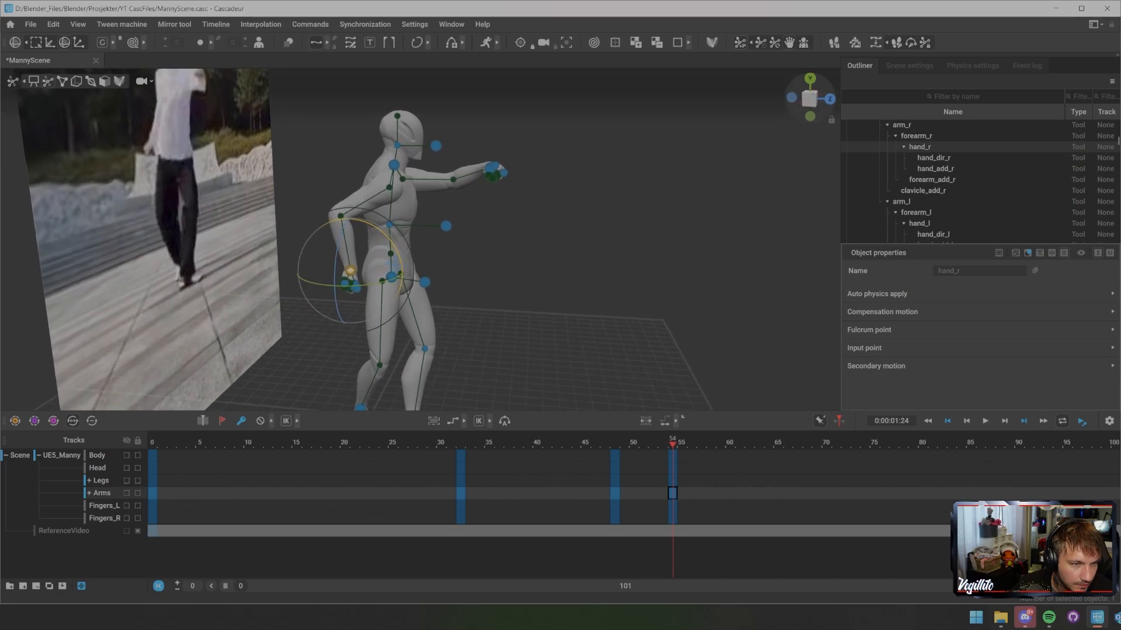
left_click(327, 274)
left_click_drag(327, 274, 511, 271)
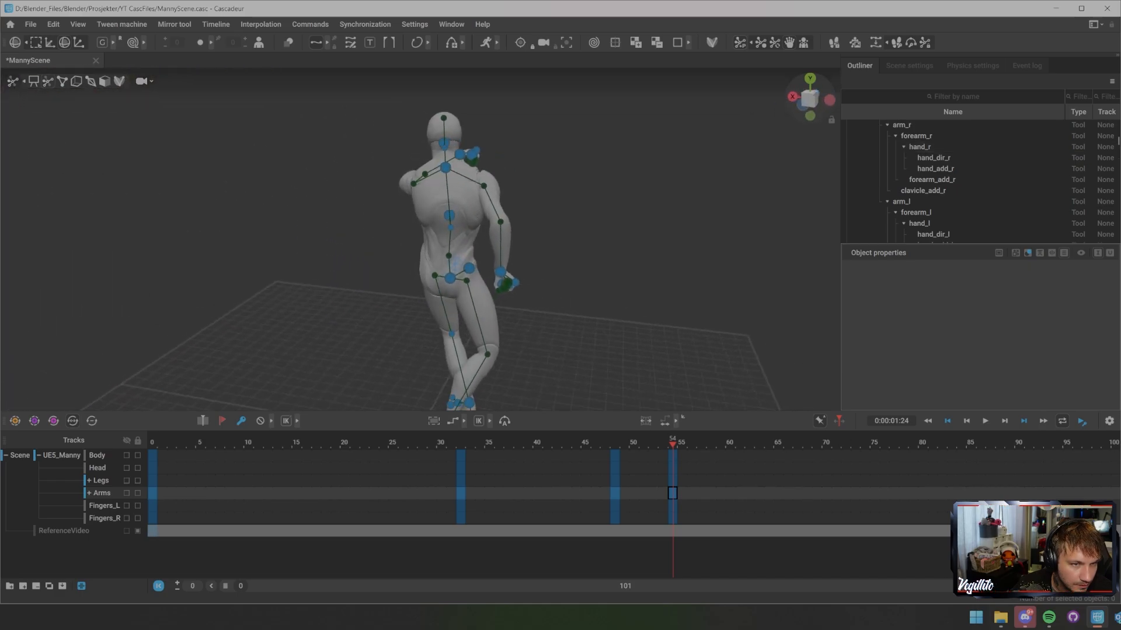
- Shift the right elbow point (forearm_r) inward toward the torso at frame 54
left_click(500, 222)
key("w")
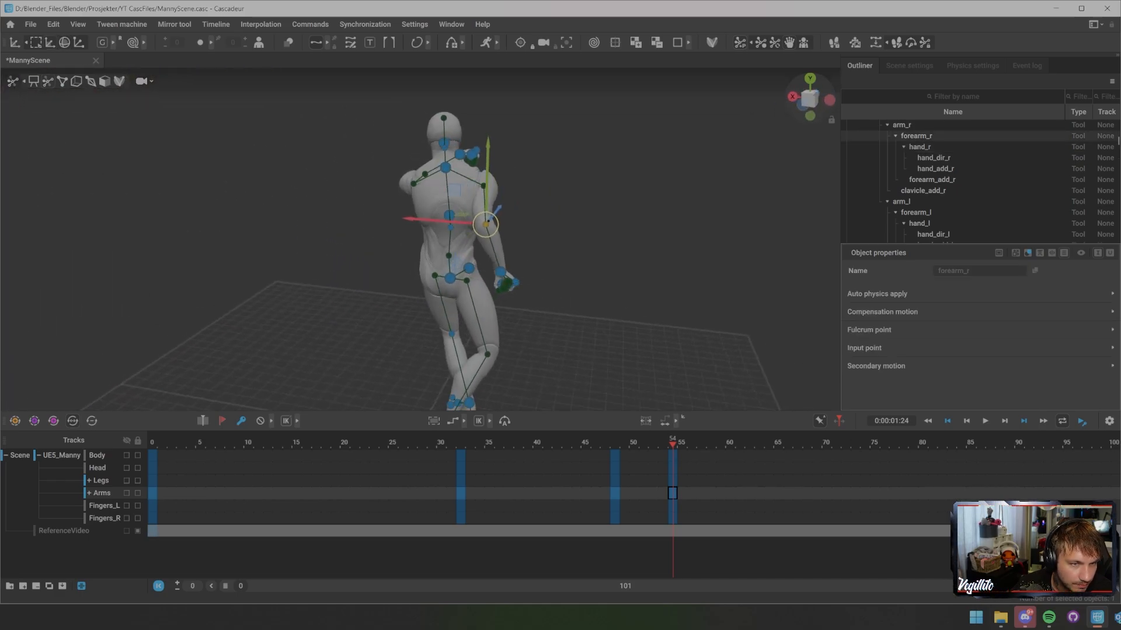
left_click_drag(497, 257, 196, 260, "alt")
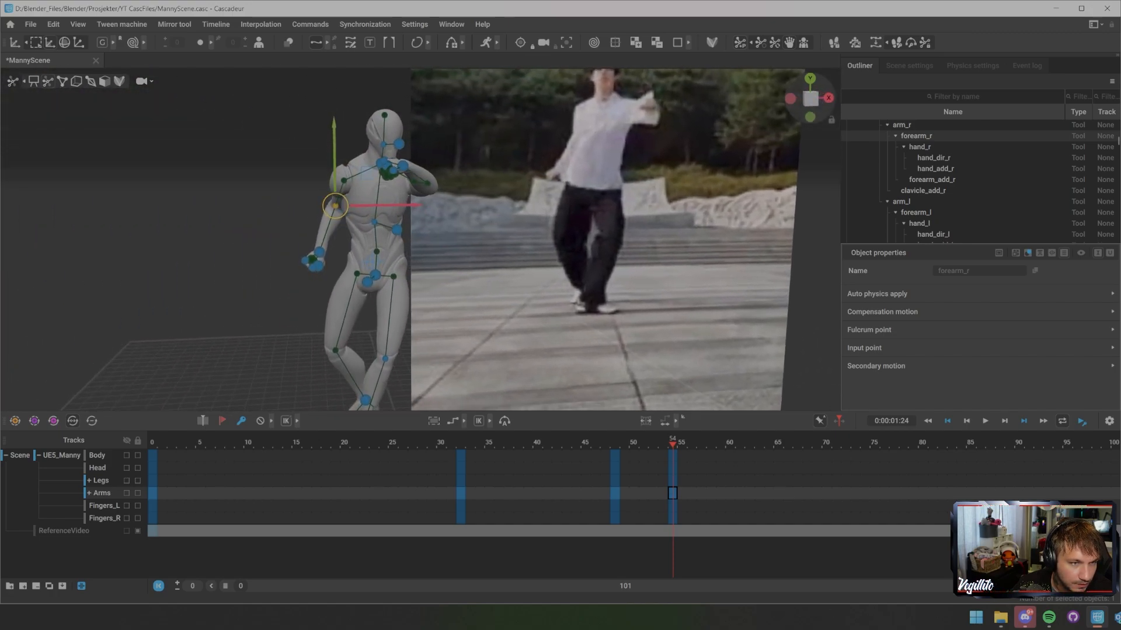
- Nudge the chest direction controller slightly sideways at frame 54 to turn the chest
left_click(396, 230)
left_click_drag(397, 230, 384, 229)
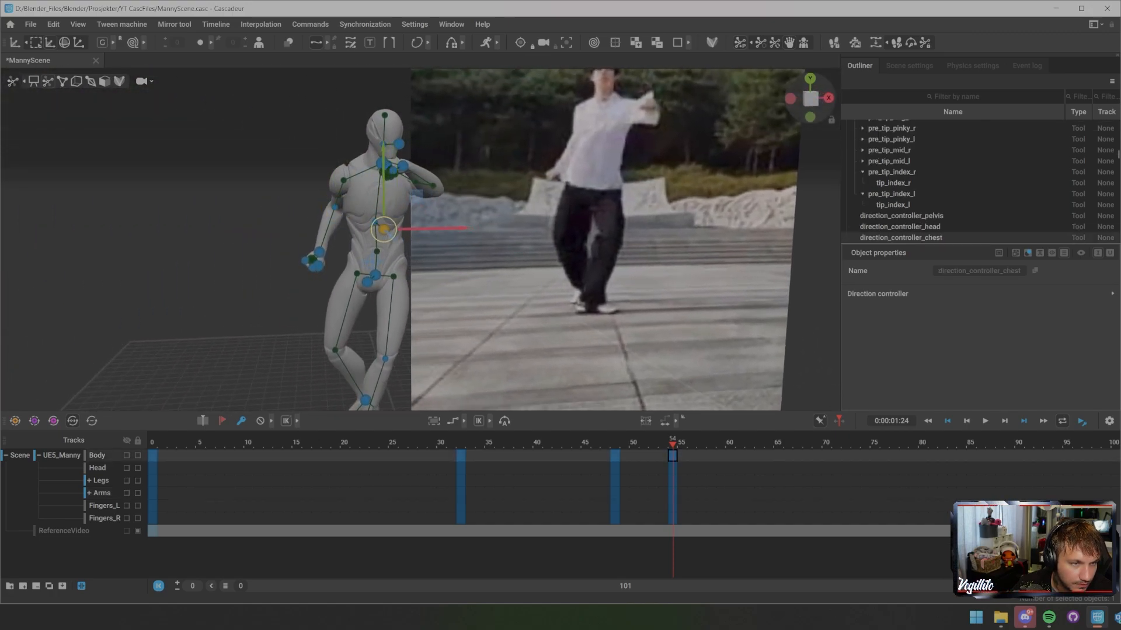
key("Escape")
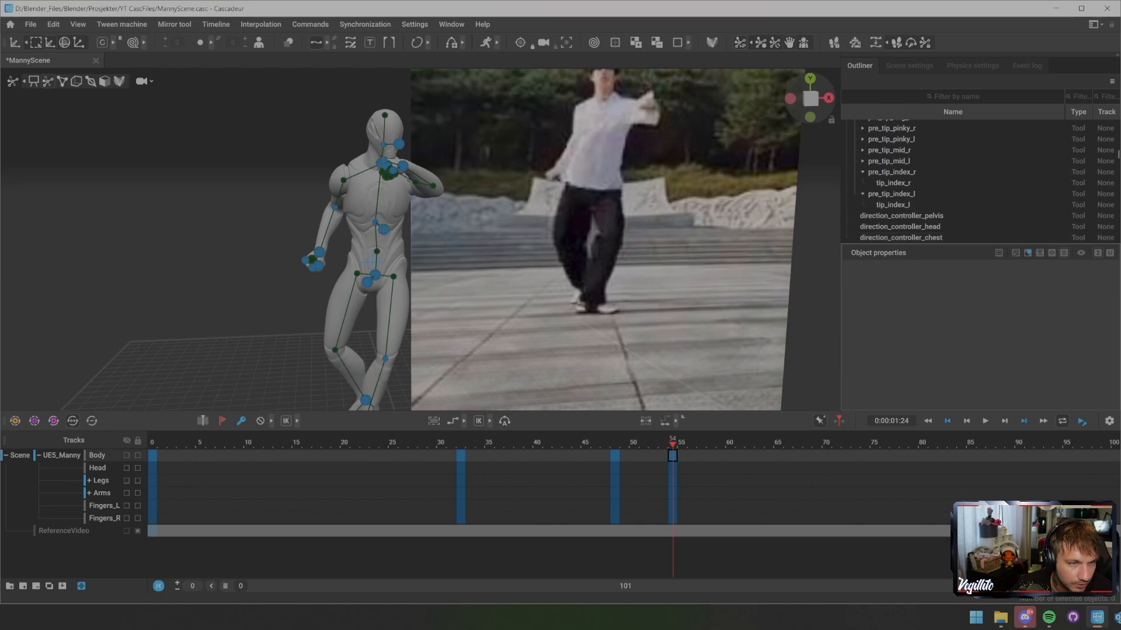
mouse_move(384, 246)
middle_mouse_down()
mouse_move(332, 242)
mouse_move(415, 232)
mouse_move(376, 231)
mouse_move(379, 132)
mouse_move(393, 243)
middle_mouse_up()
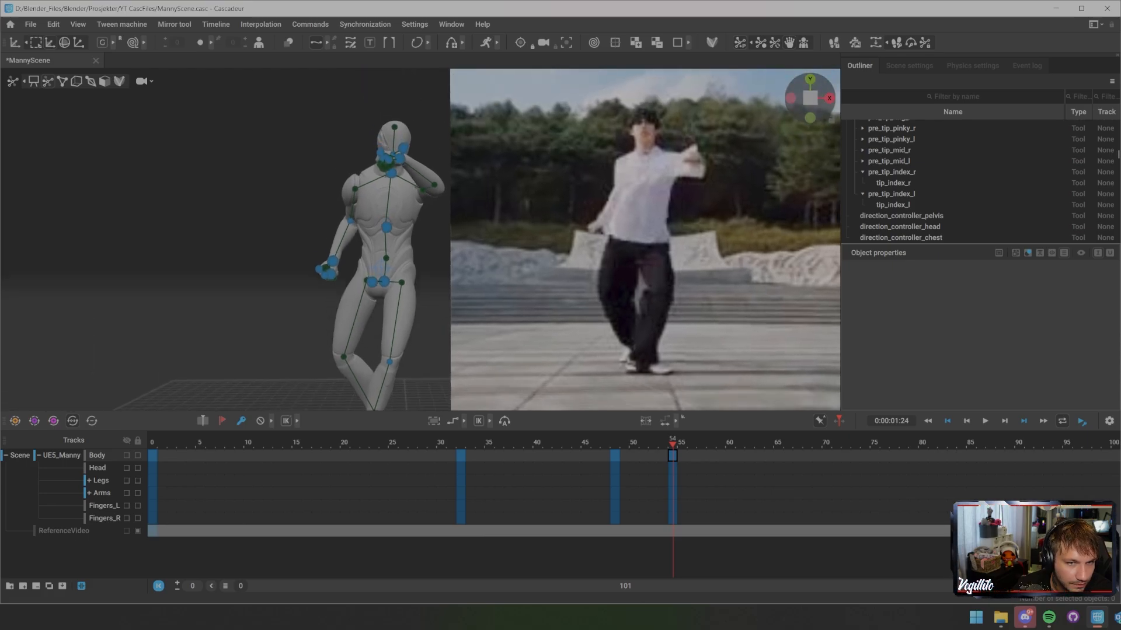
middle_click_drag(373, 181, 428, 215)
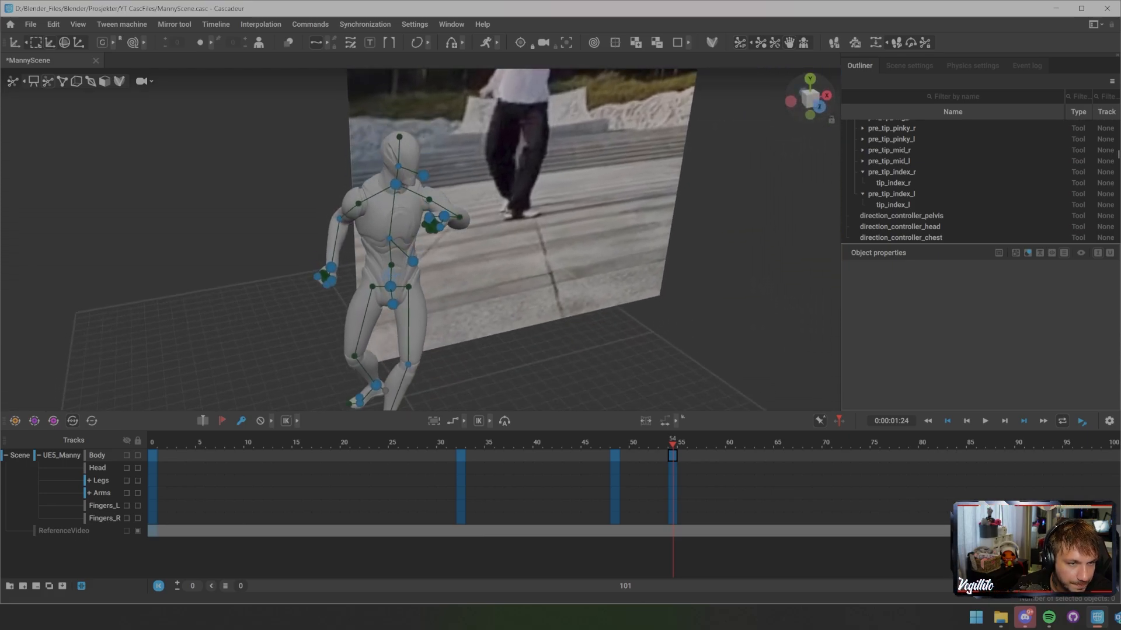
- Move the left hand point (hand_l) outward at frame 54 so the extended arm matches the performer's
left_click(429, 217)
left_click(448, 218, "shift")
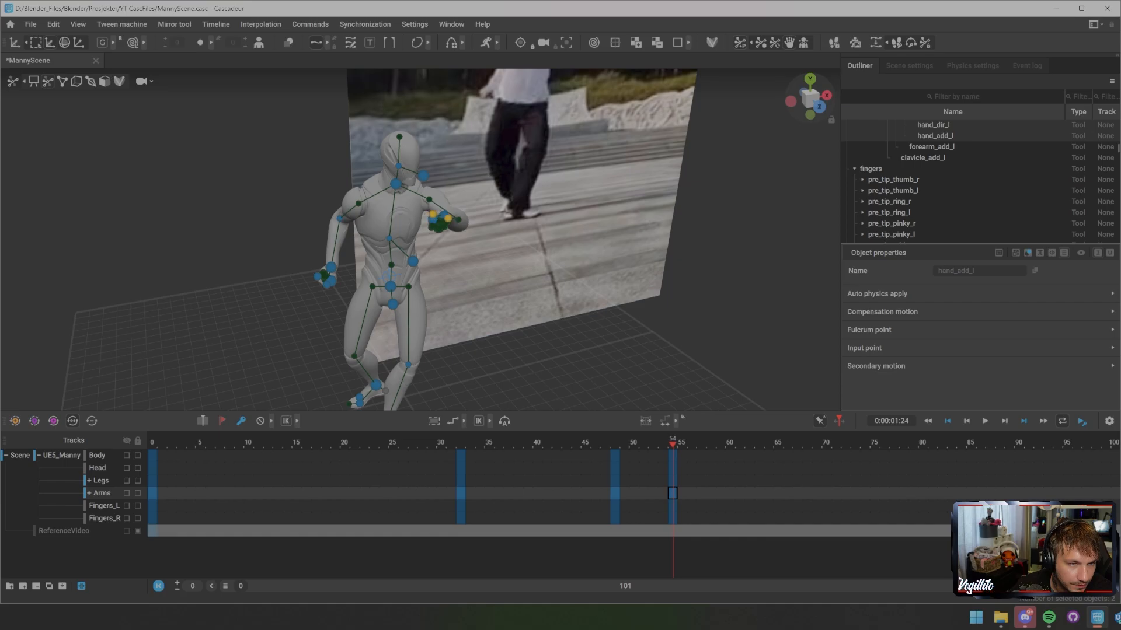
left_click(497, 251)
middle_click_drag(497, 251, 514, 217)
left_click(399, 173)
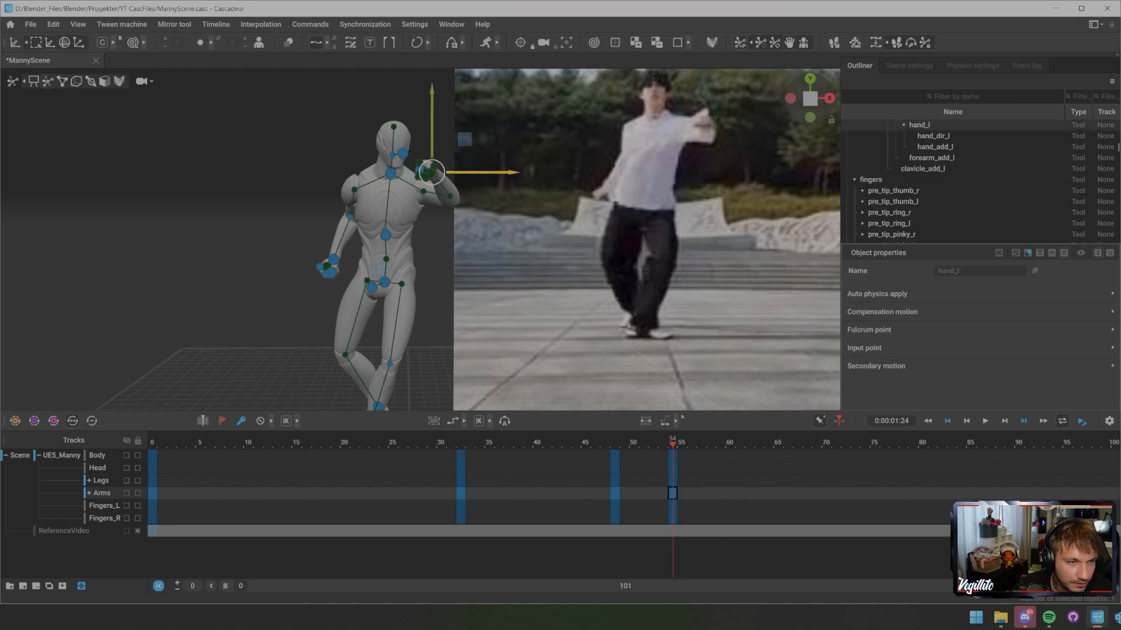
middle_click_drag(432, 192, 572, 195)
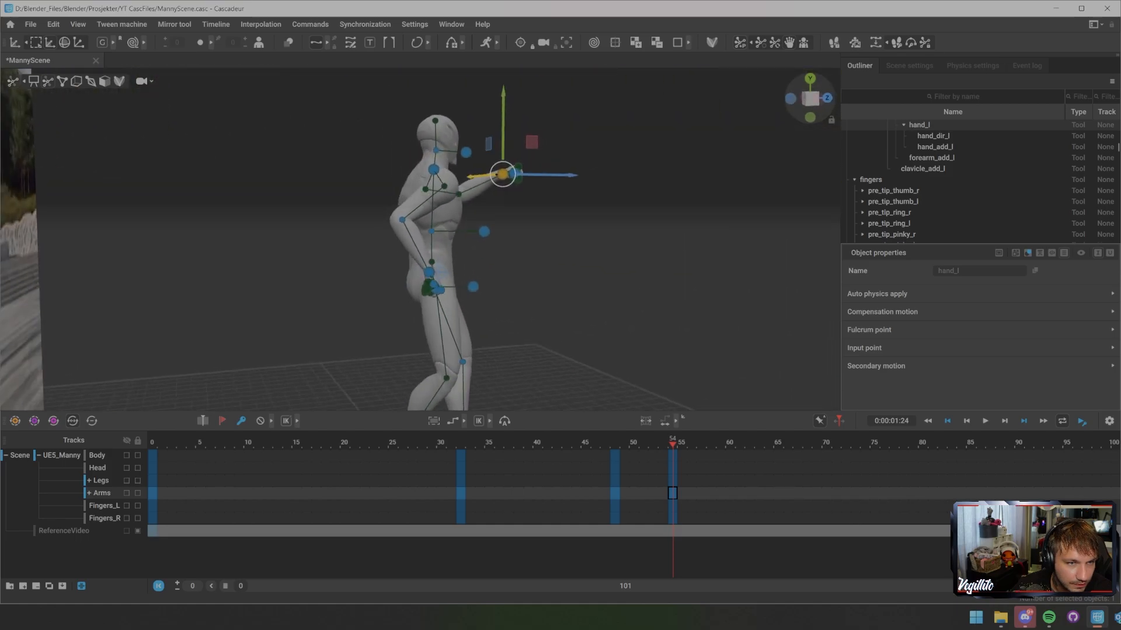
- Nudge the head direction controller (direction_controller_head) slightly at frame 54 to adjust where the head faces
left_click(466, 152)
middle_click_drag(465, 153, 409, 154)
left_click_drag(460, 153, 461, 153)
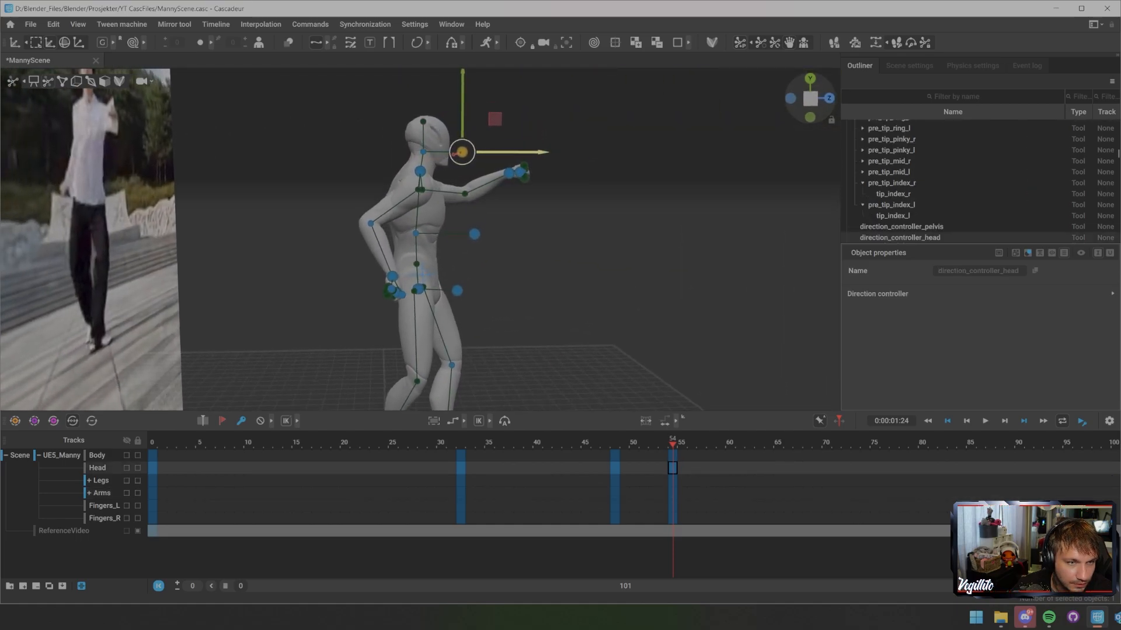
middle_click_drag(462, 152, 327, 154)
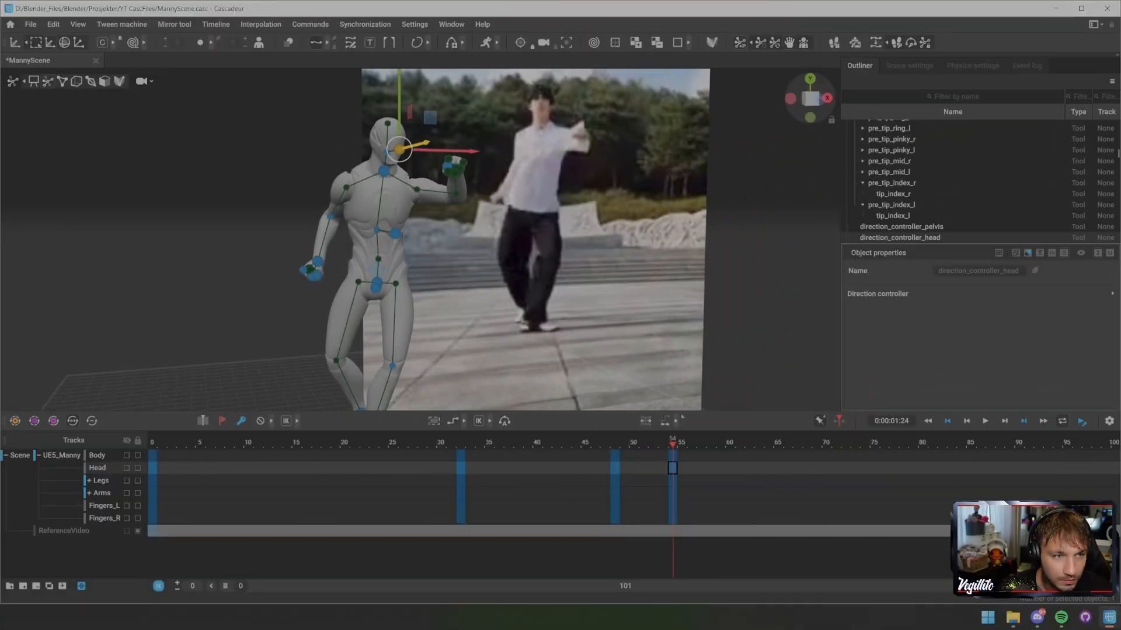
middle_click_drag(409, 152, 350, 152)
middle_click_drag(356, 234, 346, 211)
scroll(350, 140, "down", 2)
- Step back and forth through the reference video between frames 54 and 59 to find the next key pose
key("Right")
key("Right")
key("Right")
key("Right")
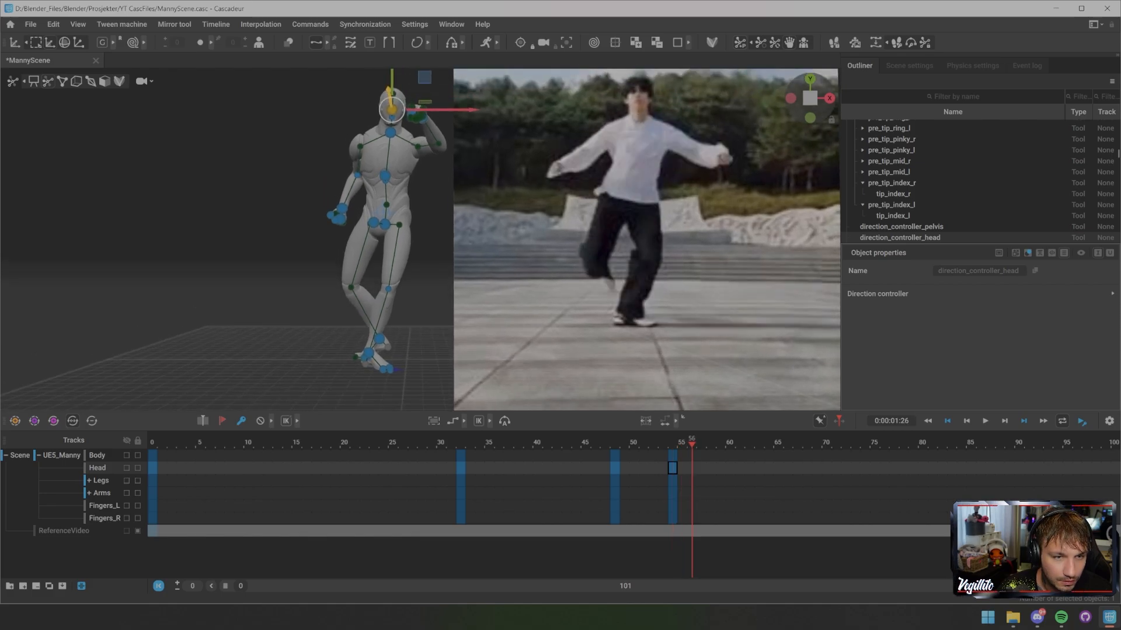
key("Left")
key("Left")
key("Left")
key("Left")
key("Left")
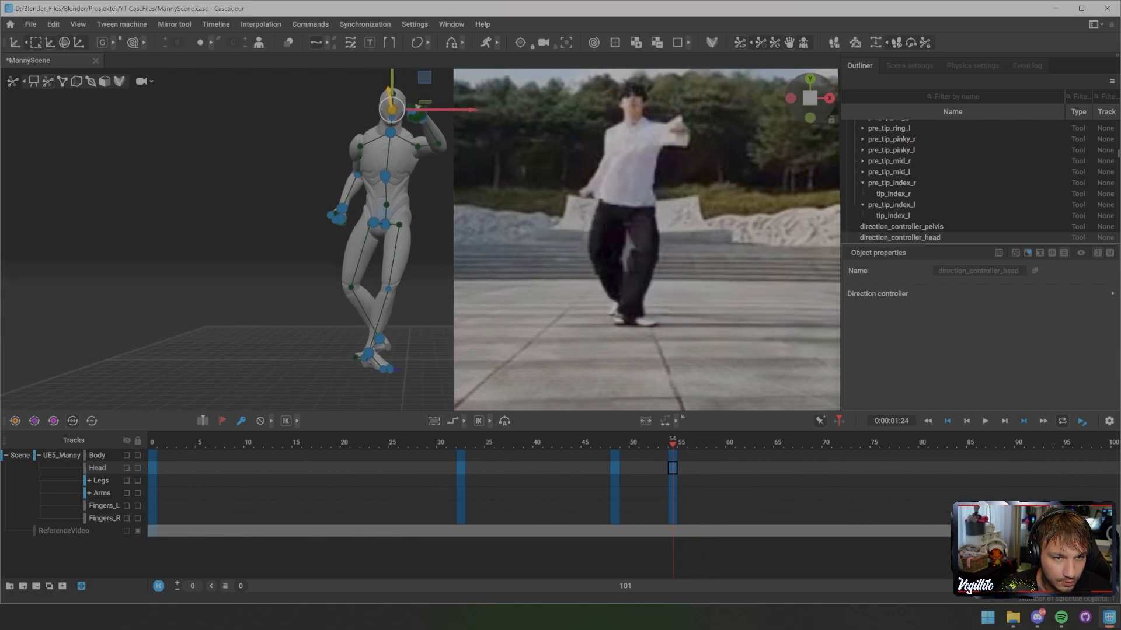
key("Right")
key("Right")
key("Right")
key("Right")
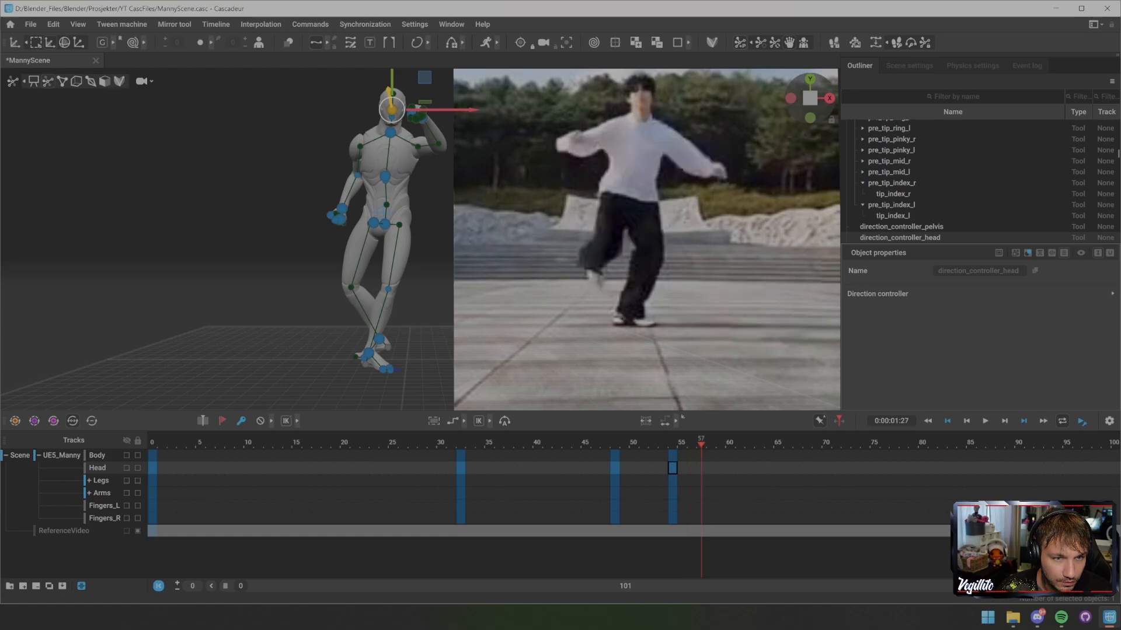
key("Right")
key("Left")
key("Left")
key("Left")
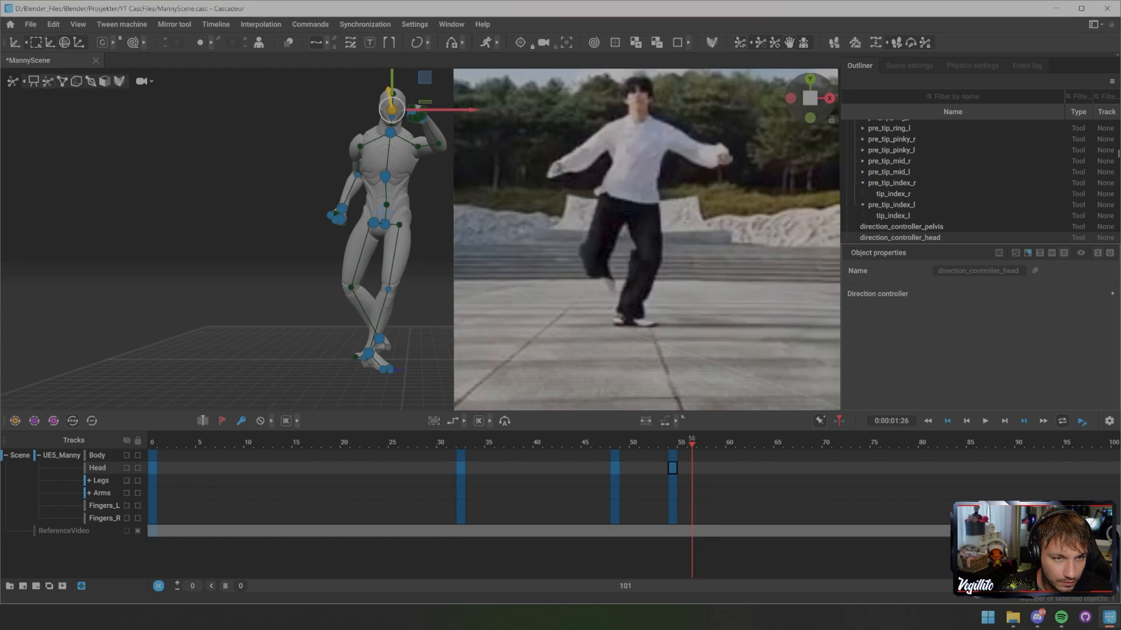
key("Right")
key("Right")
key("Right")
key("Right")
key("Left")
key("Left")
key("Left")
key("Left")
key("Left")
key("Left")
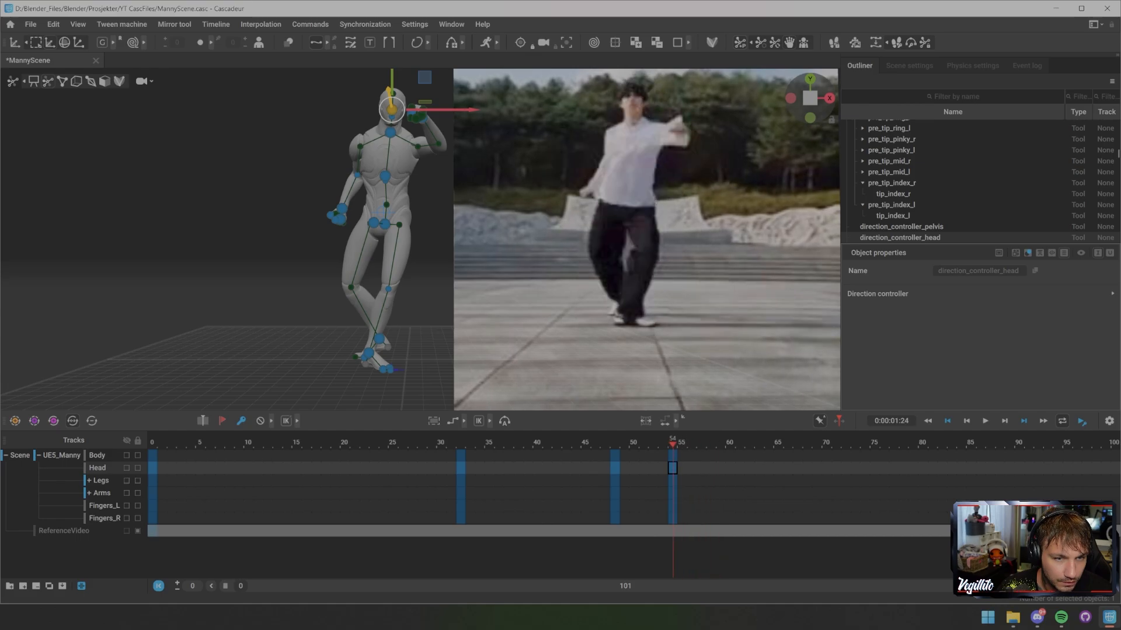
key("Right")
key("Right")
key("Right")
key("Right")
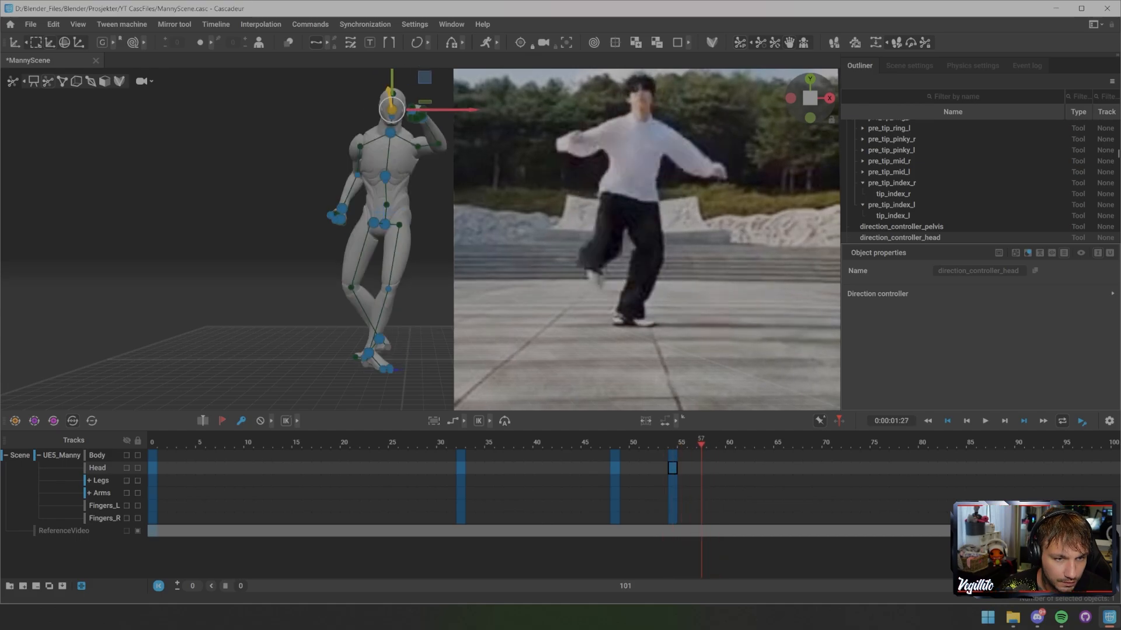
key("Left")
key("Left")
key("Left")
key("Left")
key("Right")
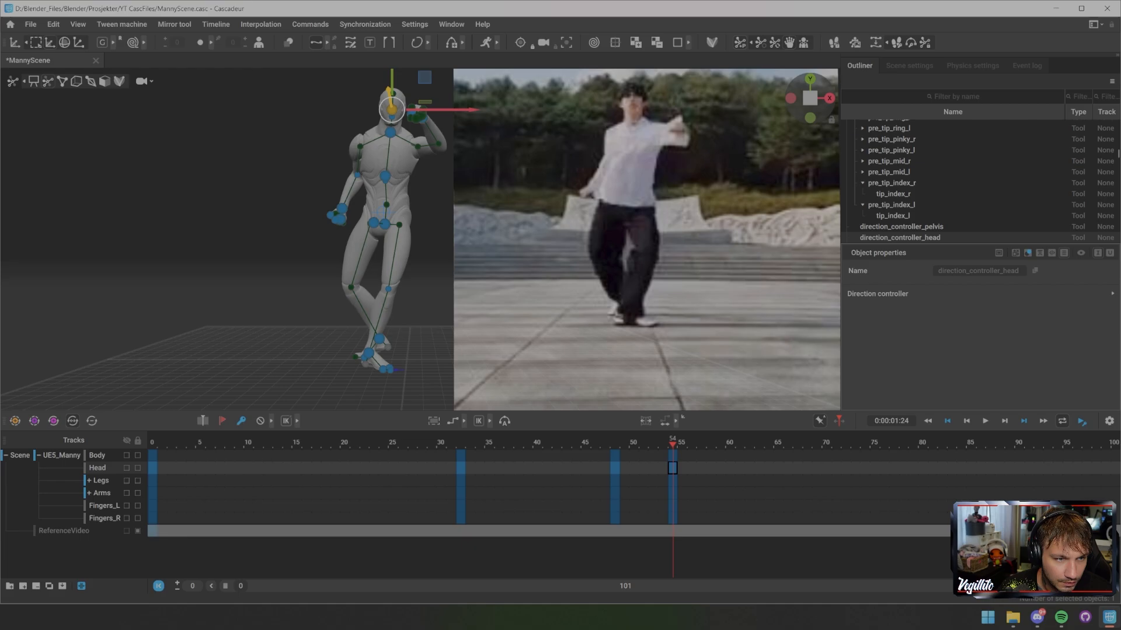
key("Right")
key("Right")
key("Right")
key("Right")
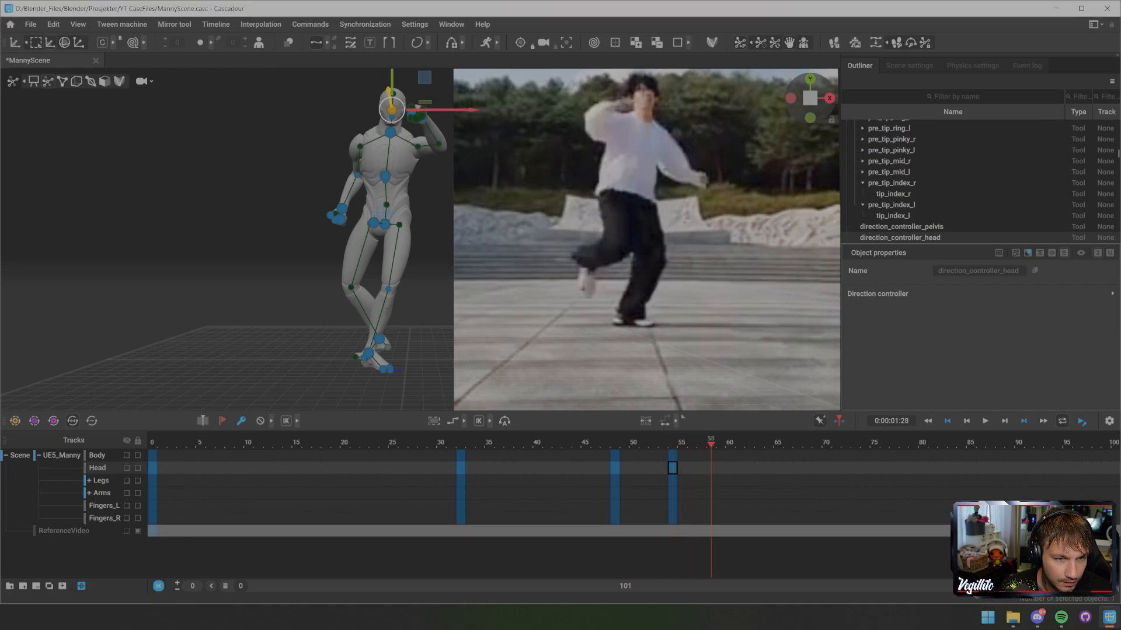
key("Right")
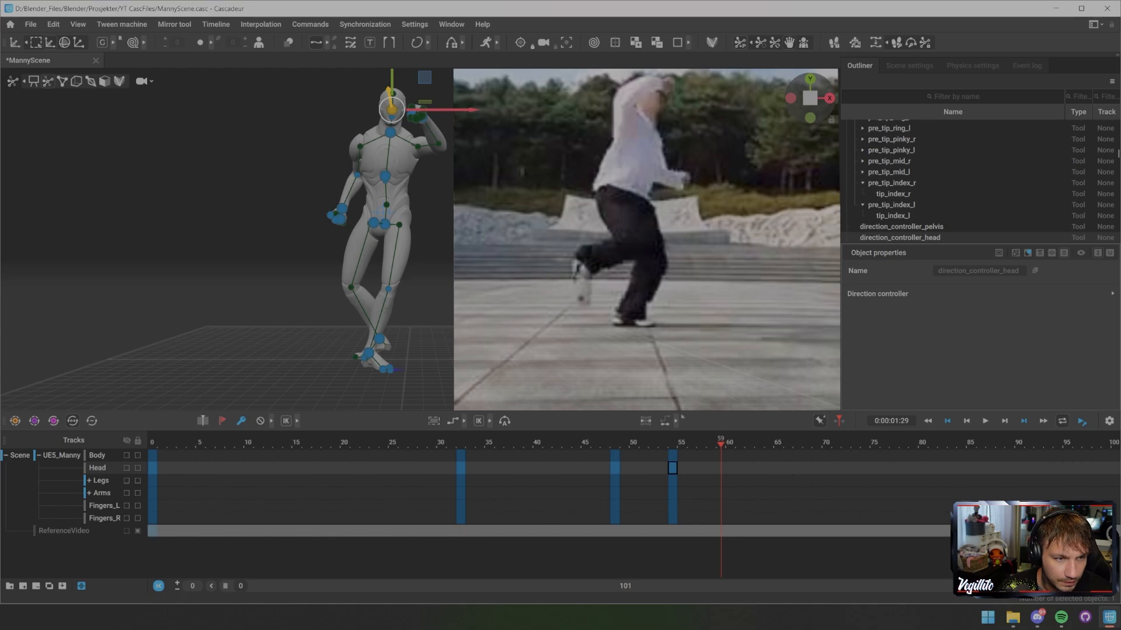
- Add a keyframe at frame 59 on all UE5_Manny tracks, from Body to Fingers_R
left_click_drag(420, 245, 461, 245, "alt")
middle_click_drag(461, 245, 448, 202, "alt")
left_click_drag(449, 202, 417, 203, "alt")
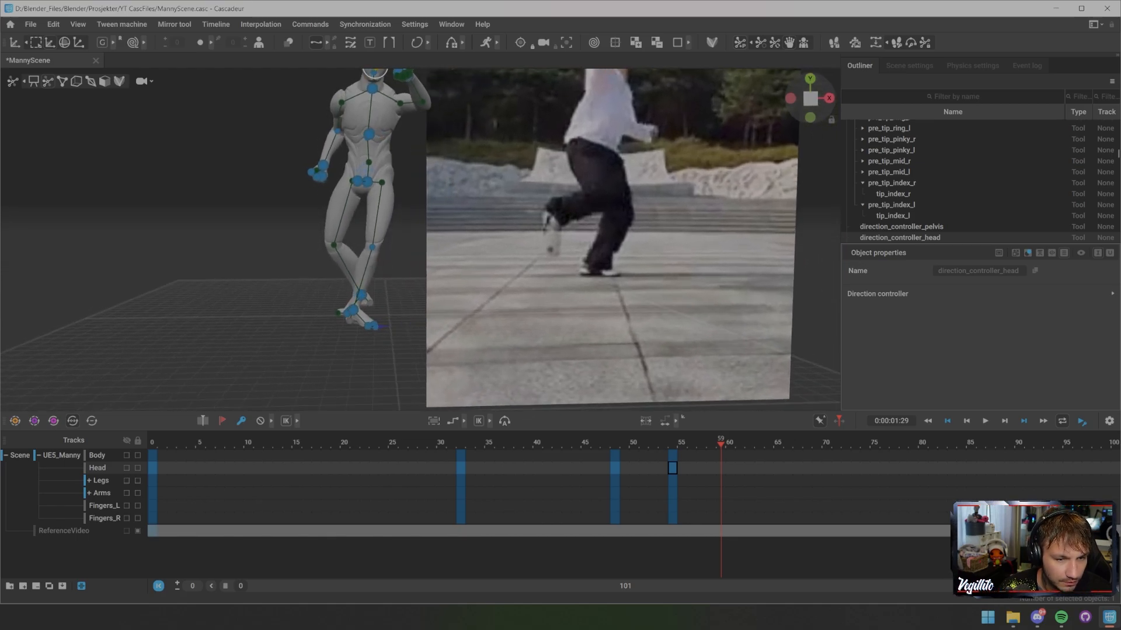
left_click_drag(721, 455, 721, 515)
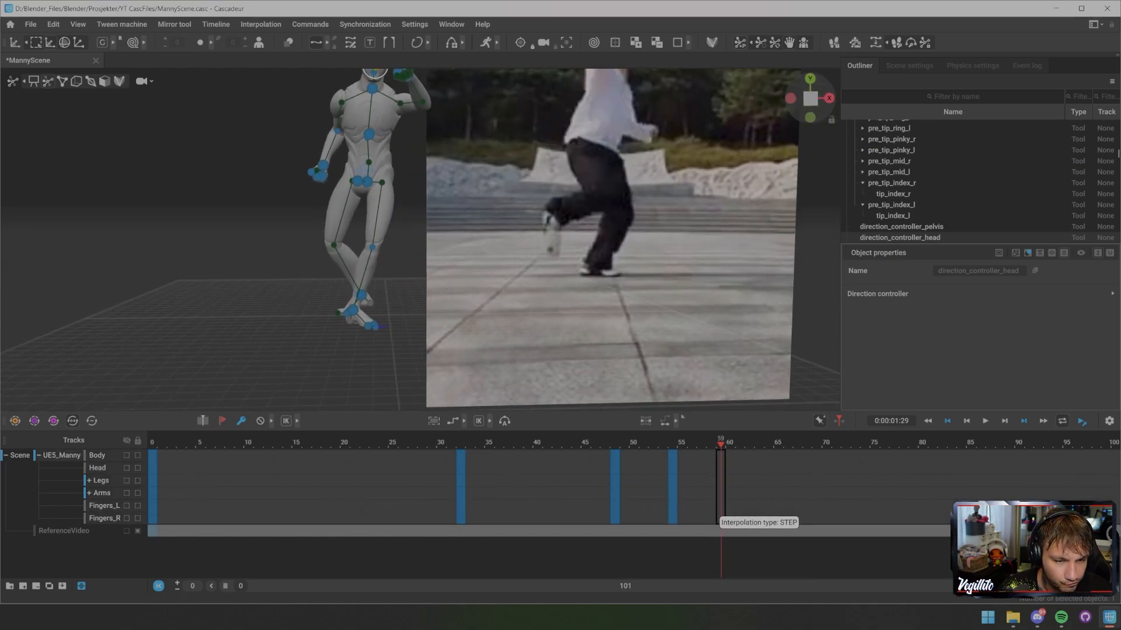
key("f")
scroll(421, 239, "up", 1)
middle_click_drag(420, 239, 469, 300, "alt")
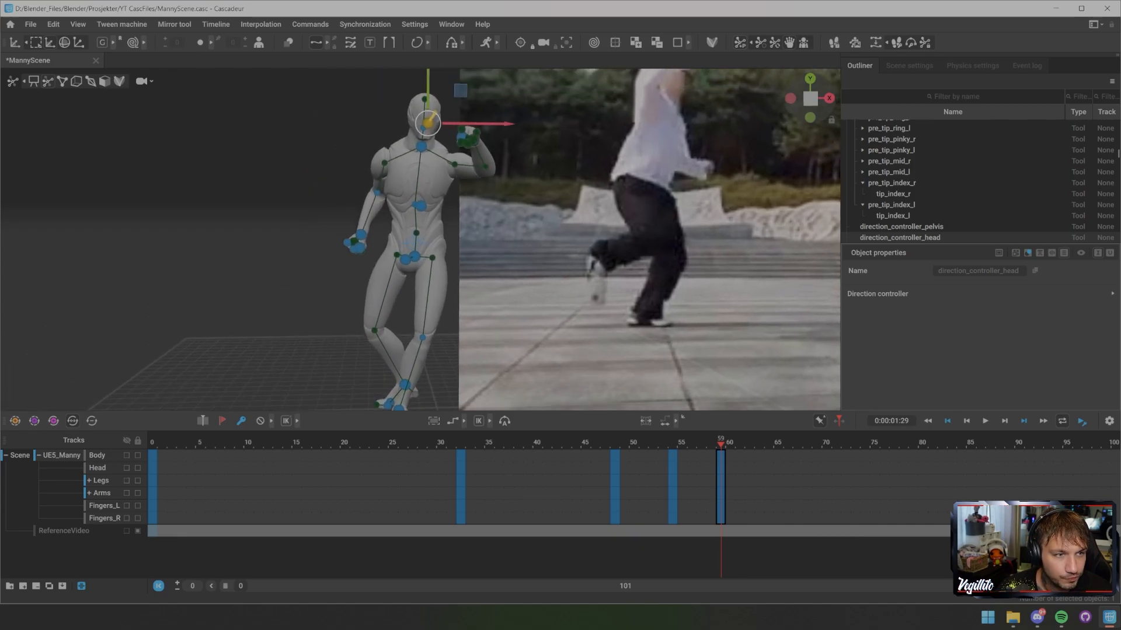
scroll(468, 300, "down", 3)
left_click_drag(421, 240, 388, 244, "alt")
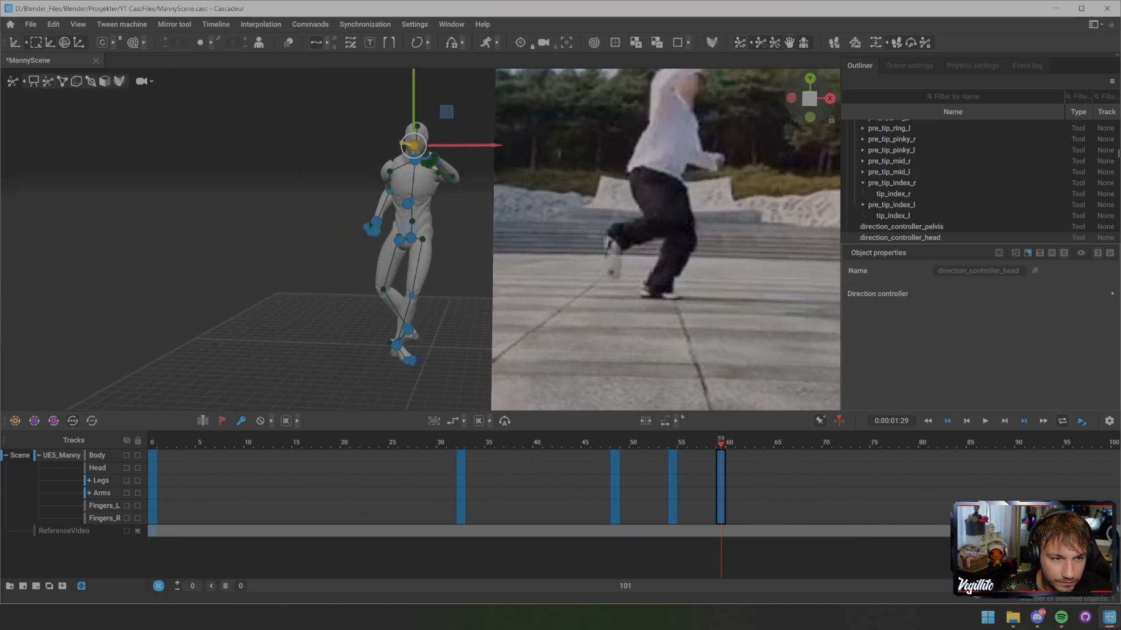
- Try to rotate the head controller, neck, pelvis, right foot and both hands together around the left foot at frame 59
left_click(396, 345)
middle_click_drag(420, 239, 519, 246, "alt")
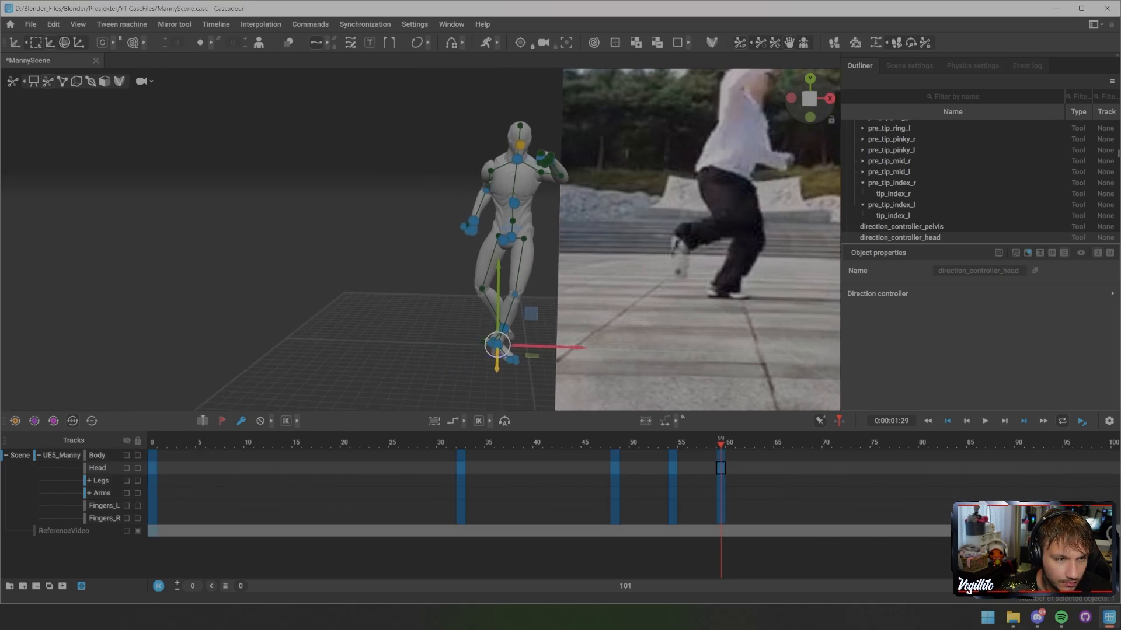
scroll(520, 245, "up", 1)
left_click_drag(421, 239, 519, 237, "alt")
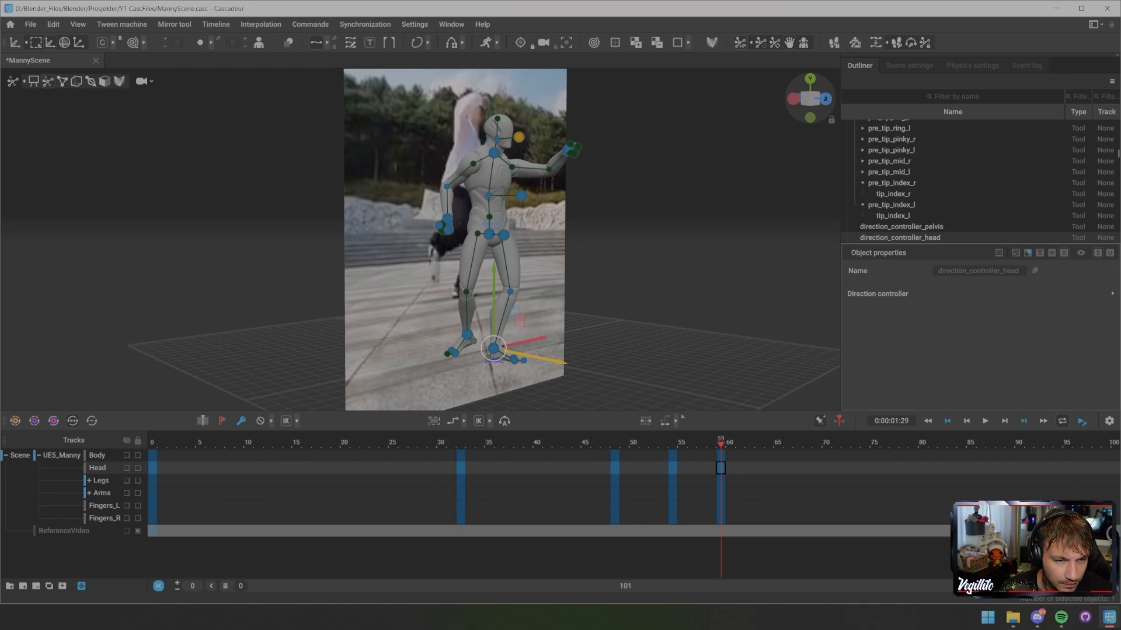
left_click(467, 334, "shift")
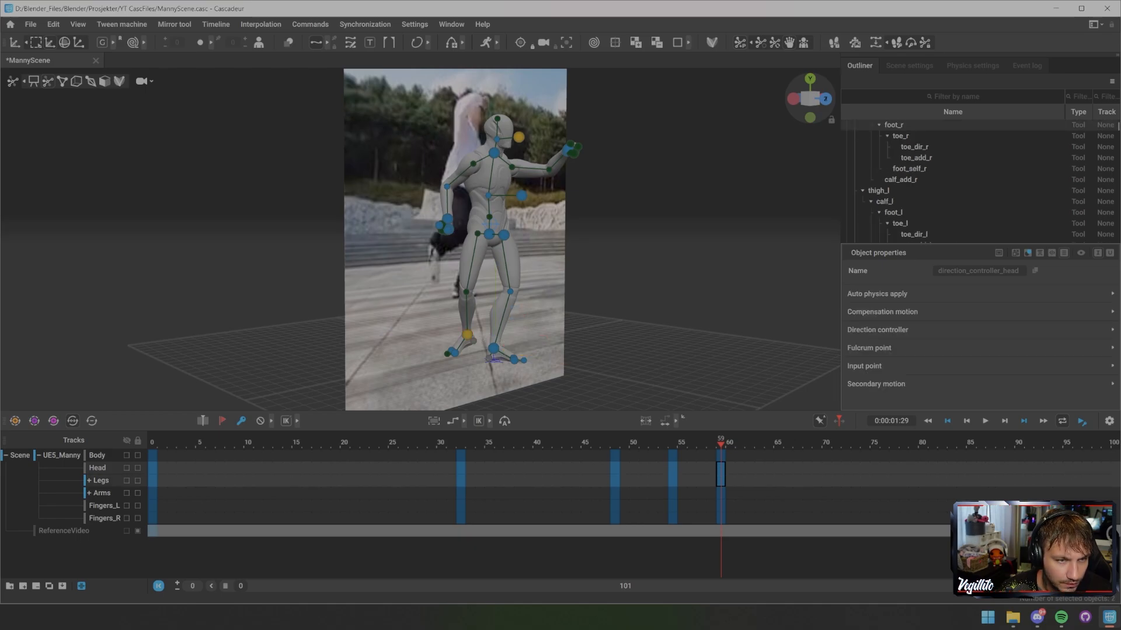
left_click(489, 234, "shift")
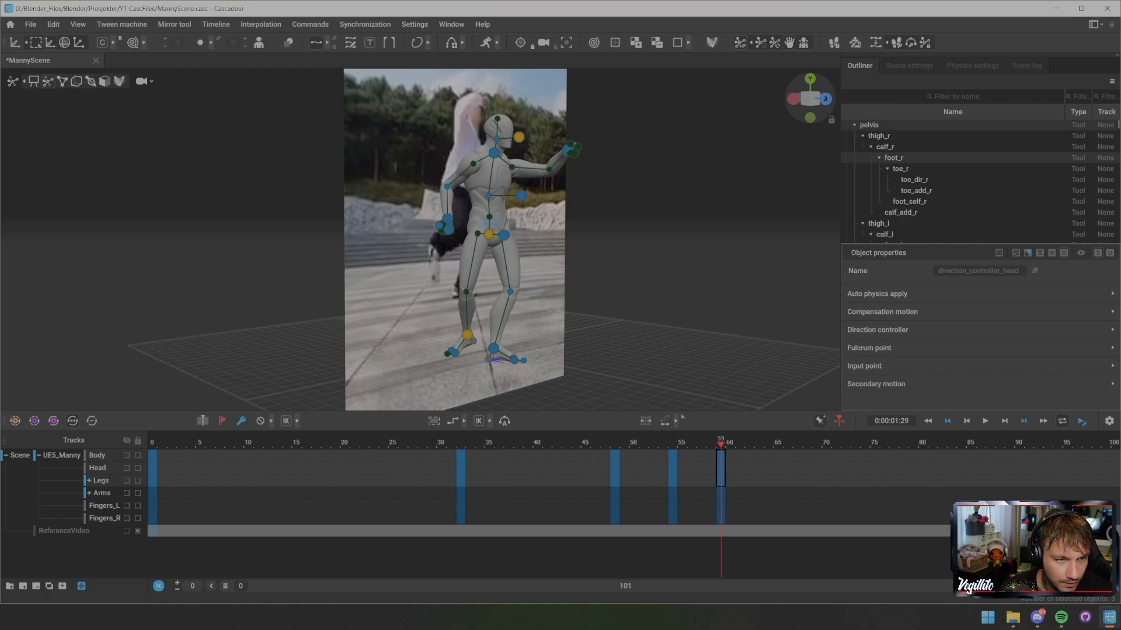
left_click(493, 153, "shift")
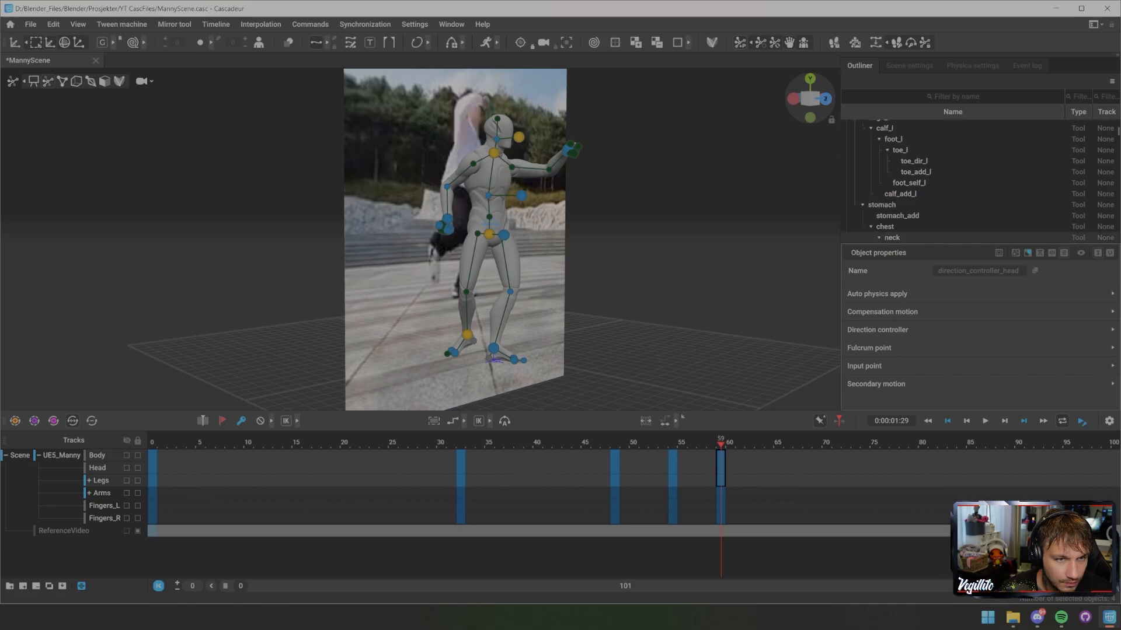
left_click_drag(494, 176, 543, 263, "alt")
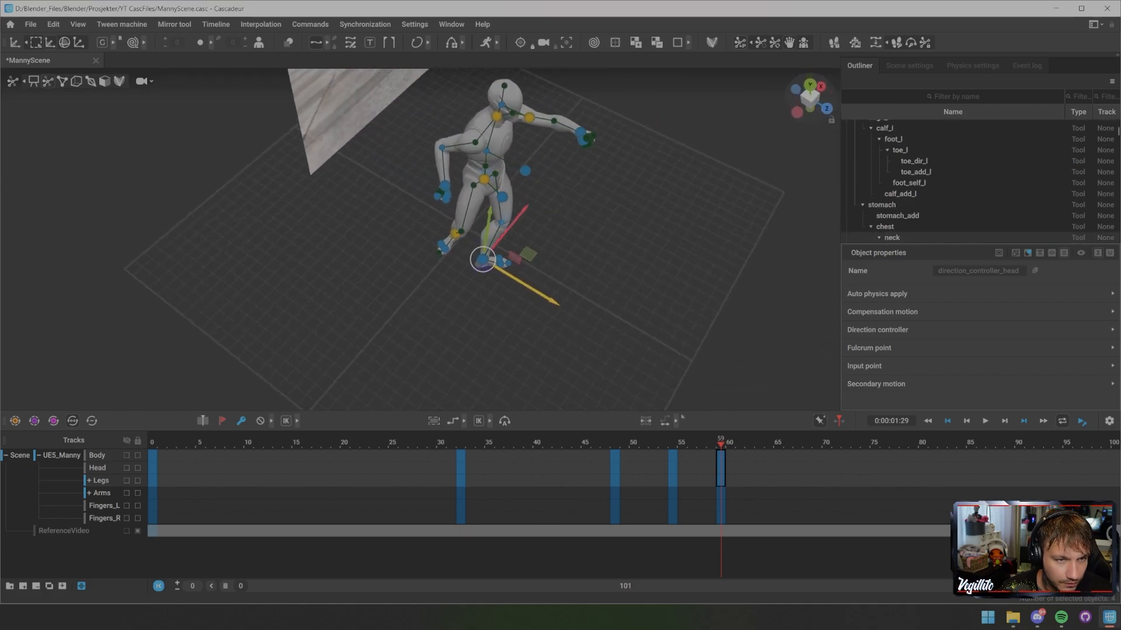
scroll(543, 263, "up", 3)
middle_click_drag(543, 263, 467, 351, "alt")
left_click(581, 148, "shift")
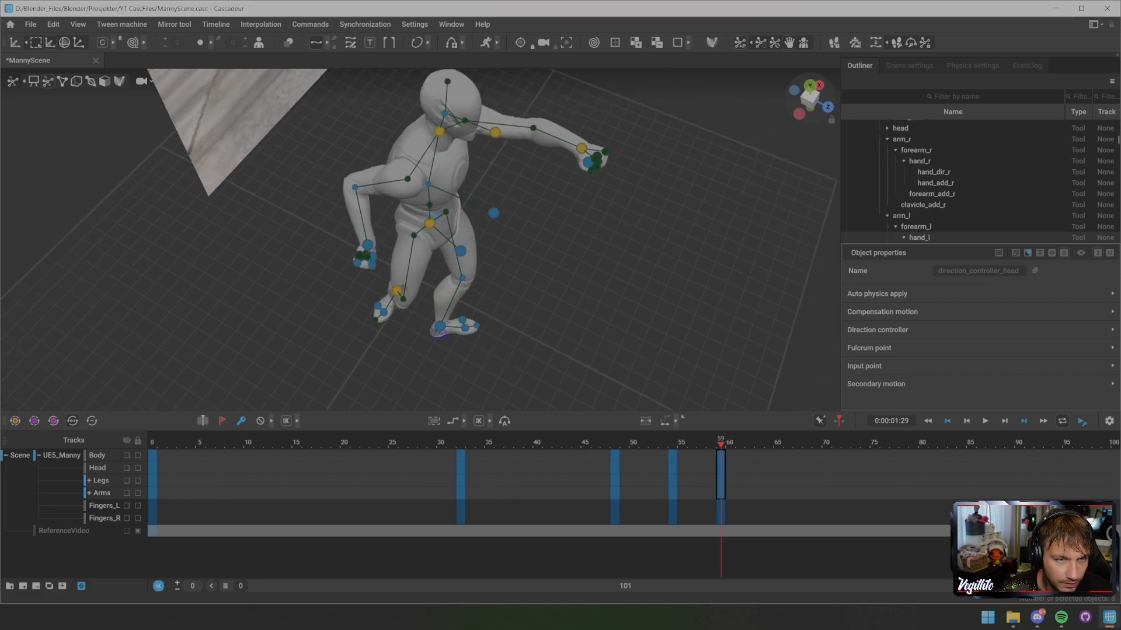
middle_click_drag(543, 262, 480, 177, "alt")
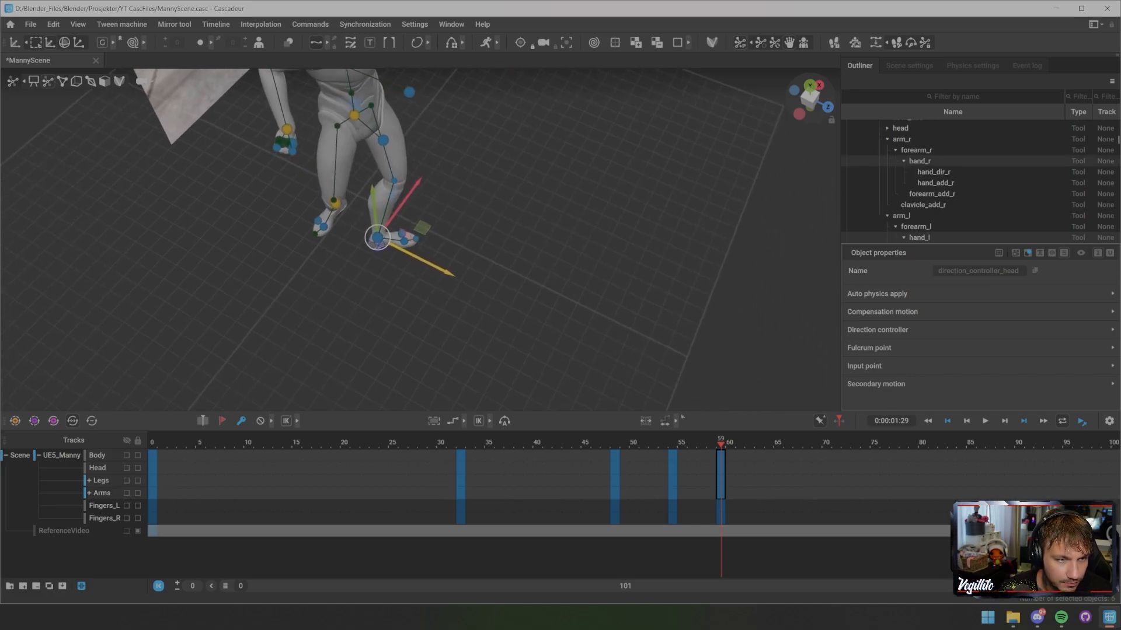
left_click_drag(480, 178, 402, 100, "alt")
scroll(420, 239, "down", 3)
key("e")
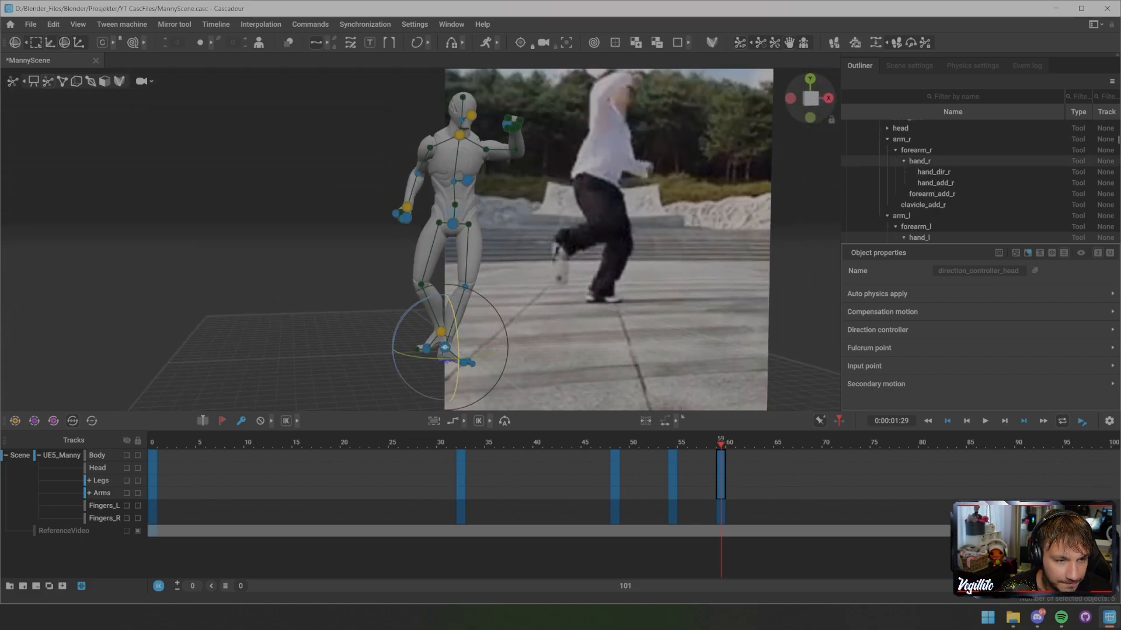
left_click_drag(458, 358, 498, 346)
key("ctrl+z")
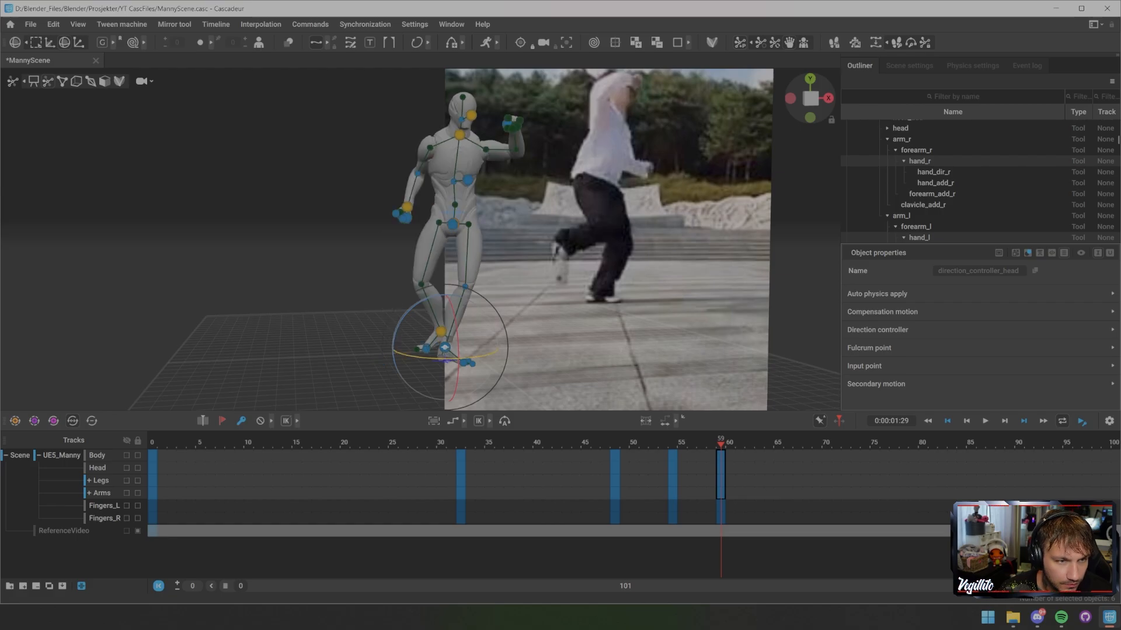
- Switch to the box controllers and select all of the character's boxes except those of the supporting left leg
left_click(521, 352)
key("u")
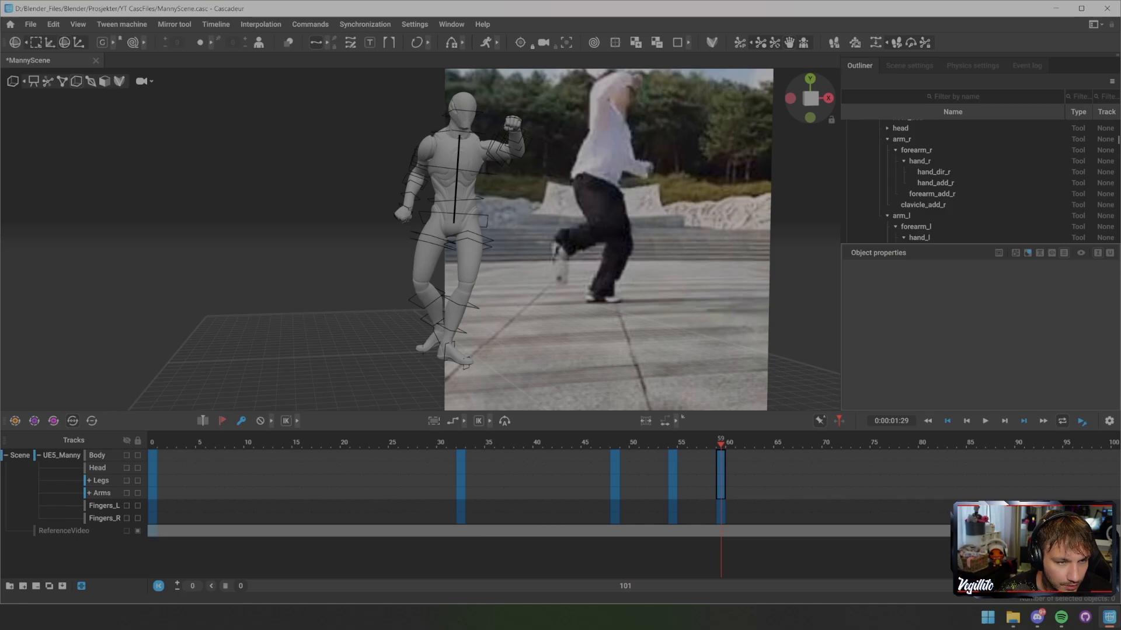
key("ctrl+a")
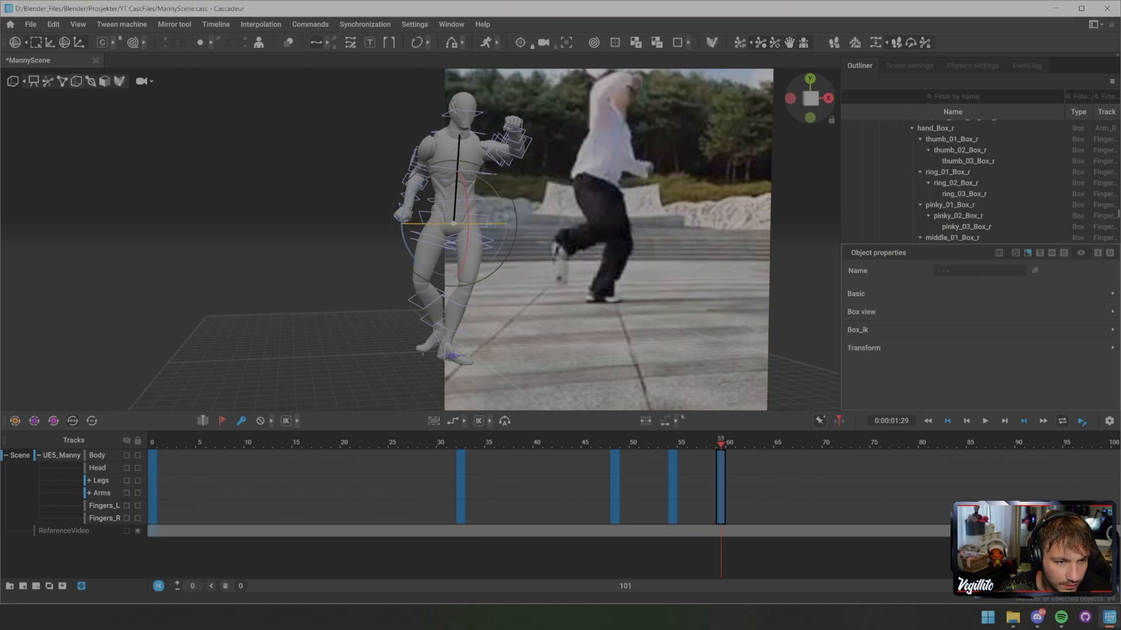
key("Escape")
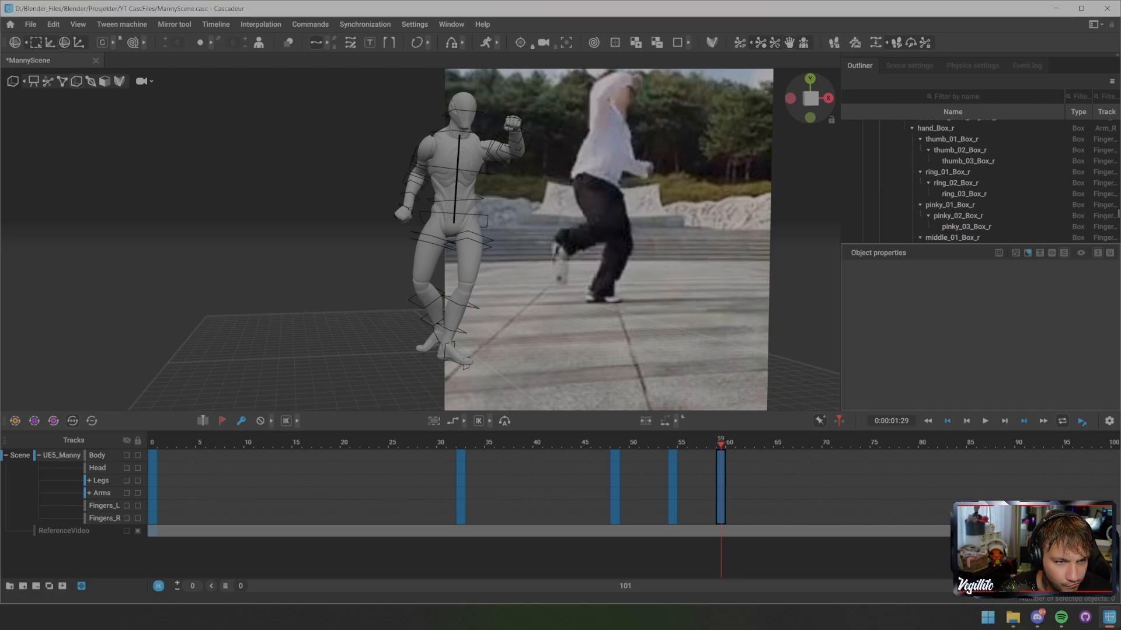
key("ctrl+a")
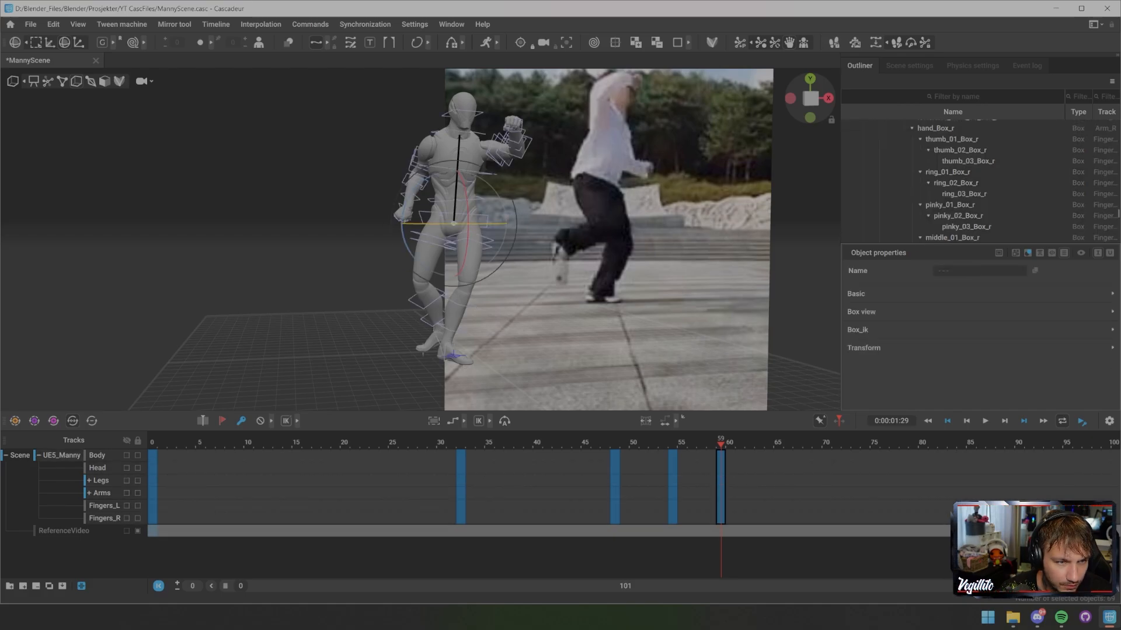
key("Escape")
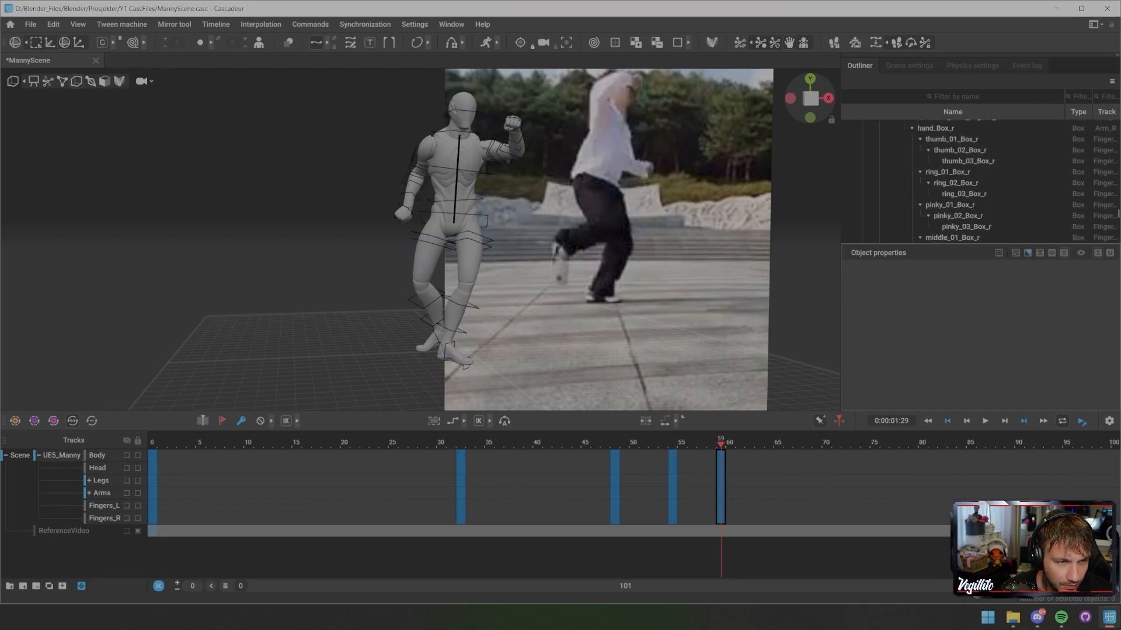
key("ctrl+a")
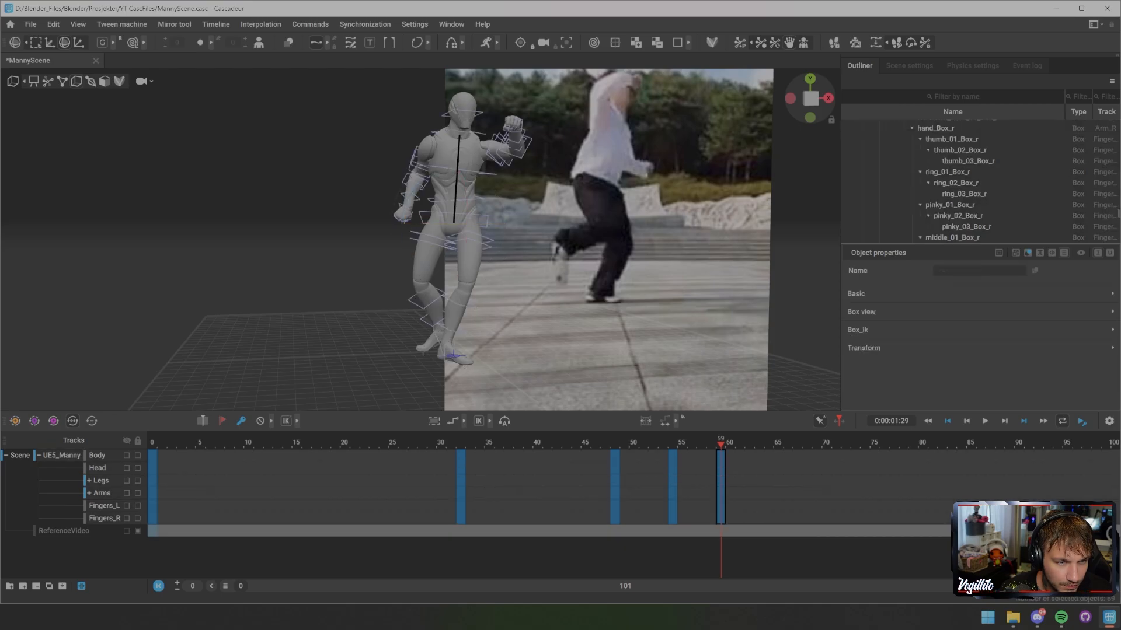
left_click_drag(506, 240, 453, 376, "ctrl")
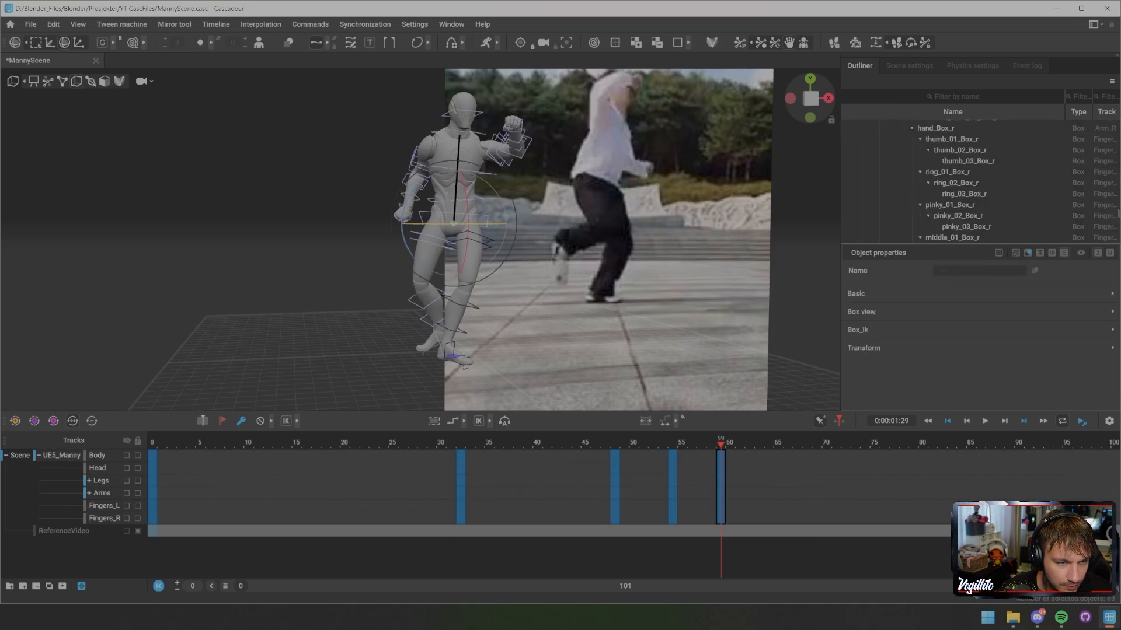
- Turn the selected body boxes about the vertical axis at frame 59 and shift them along the Z axis over the supporting foot
left_click_drag(453, 224, 340, 204)
key("w")
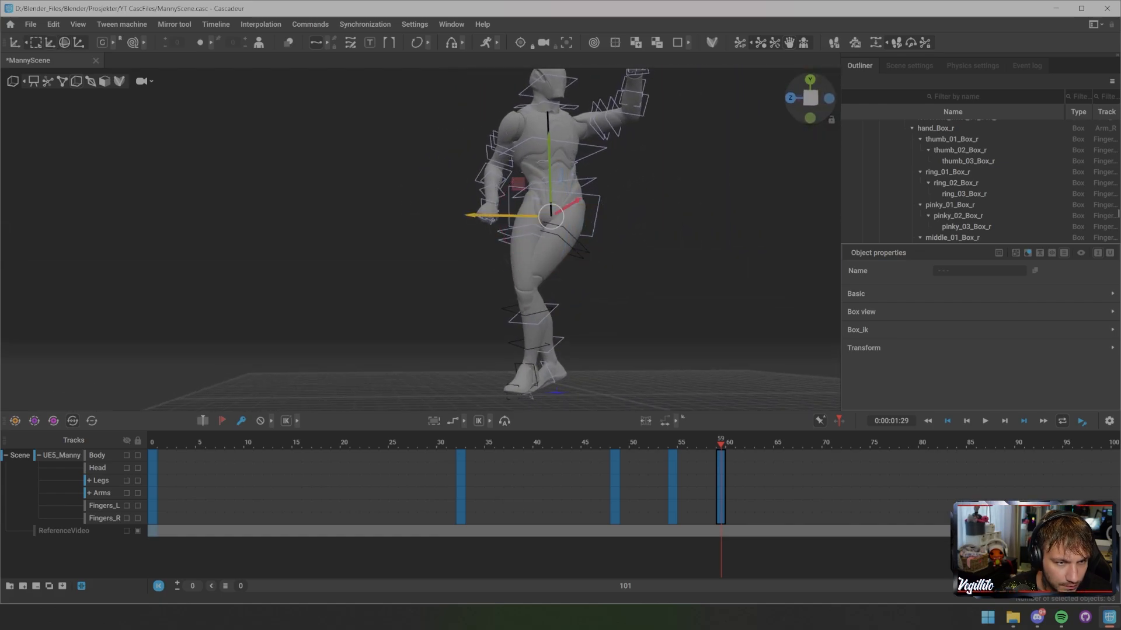
left_click_drag(485, 216, 628, 201)
left_click_drag(496, 174, 344, 175)
key("ctrl+z")
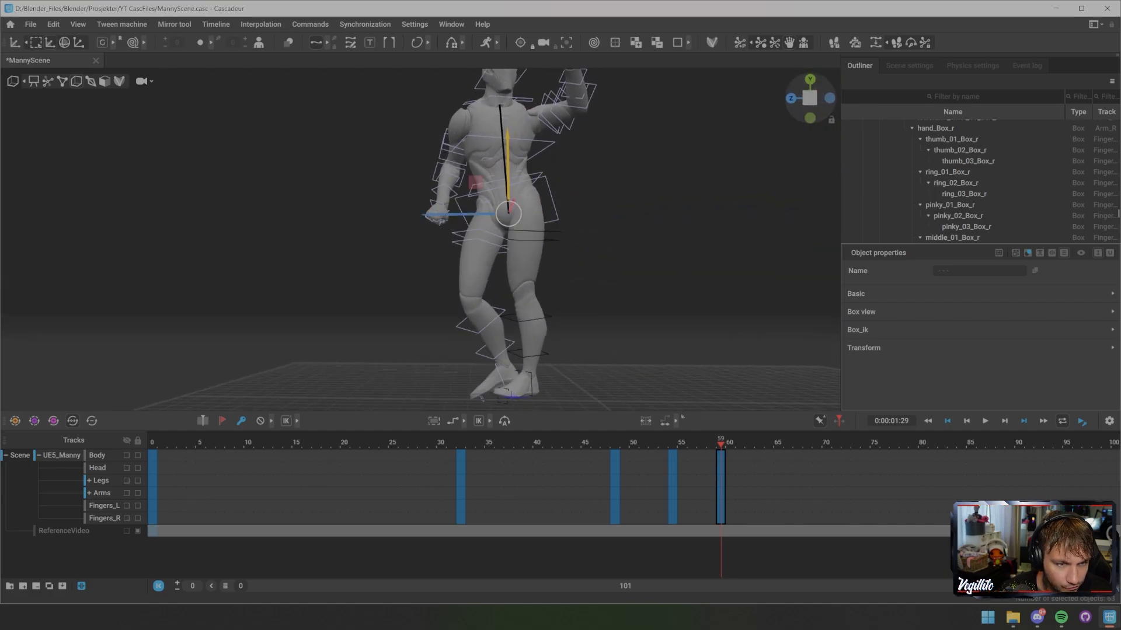
- Add the left thigh box to the selected body boxes and lower them along the vertical axis at frame 59
left_click(548, 232, "shift")
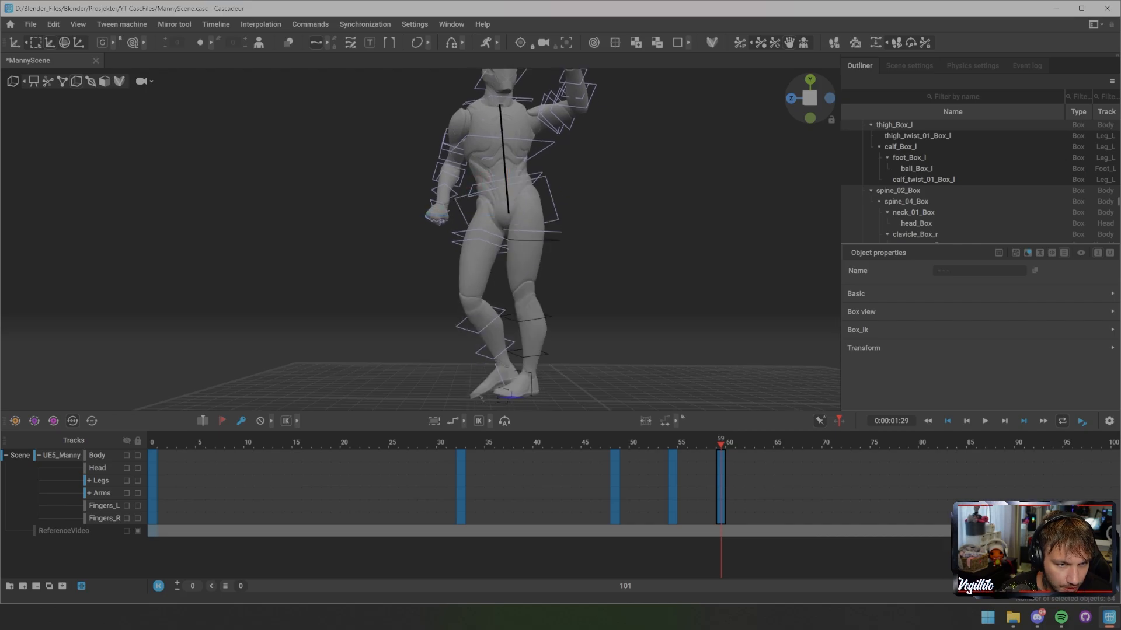
left_click(550, 240, "shift")
left_click_drag(508, 166, 509, 188)
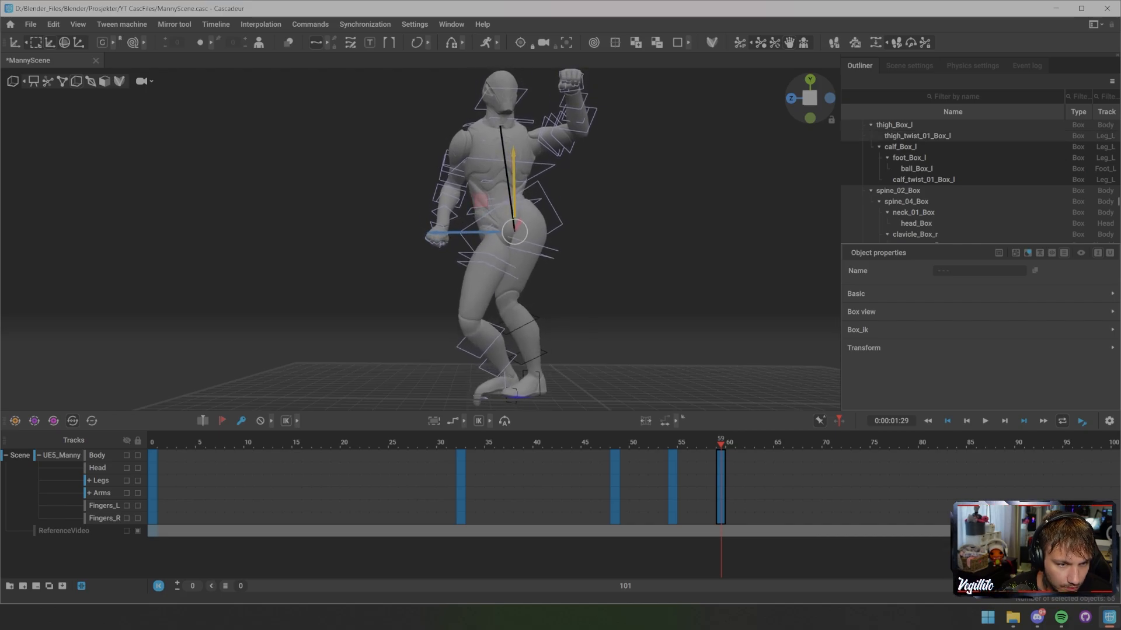
- Rotate the selected body boxes about the vertical axis at frame 59 so the torso turns over the supporting left leg
middle_click_drag(509, 187, 536, 202)
scroll(514, 195, "down", 3)
key("e")
left_click_drag(529, 232, 516, 253)
mouse_move(516, 255)
middle_mouse_down()
mouse_move(601, 258)
mouse_move(518, 257)
mouse_move(518, 269)
middle_mouse_up()
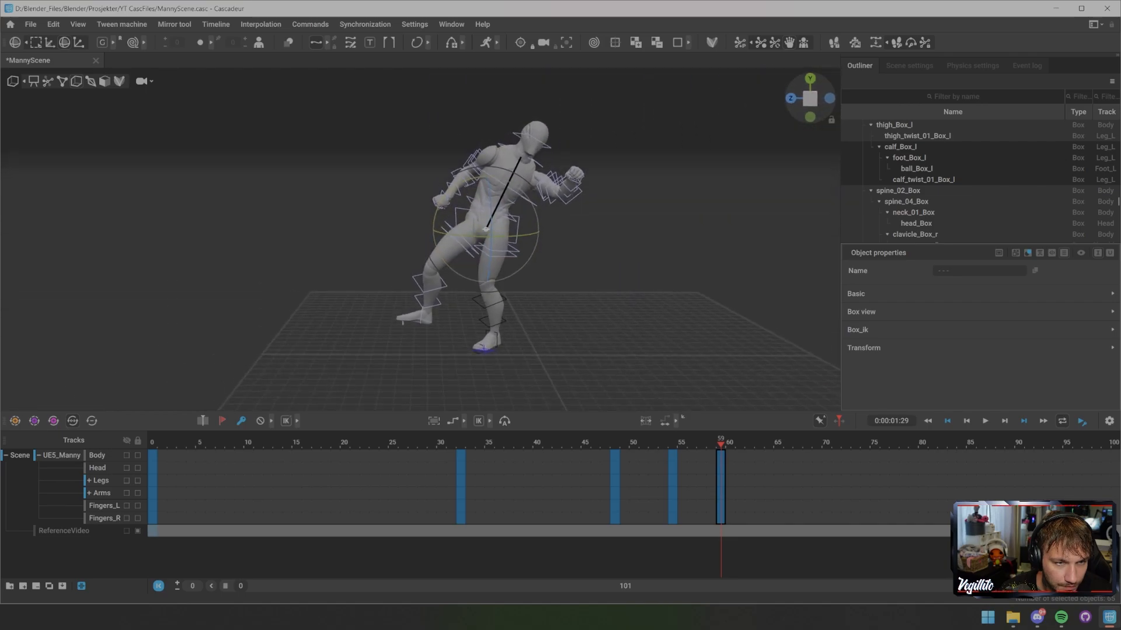
- Try to shift the selected body boxes along the X axis at frame 59
left_click(590, 266)
middle_click_drag(590, 266, 651, 260)
key("ctrl+z")
key("w")
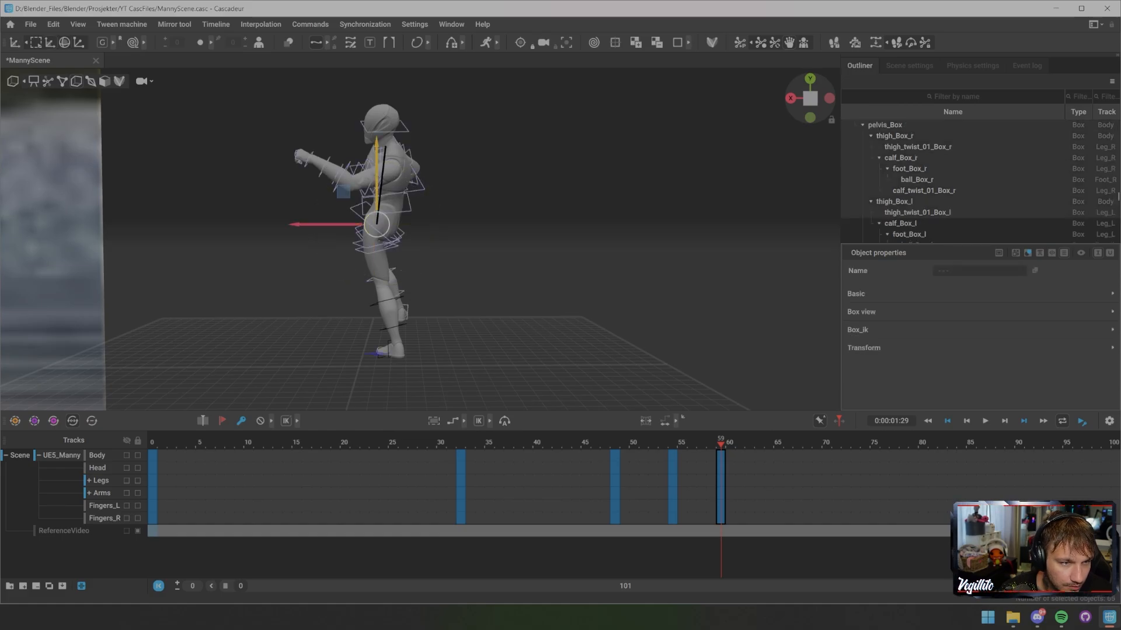
left_click_drag(336, 224, 350, 224)
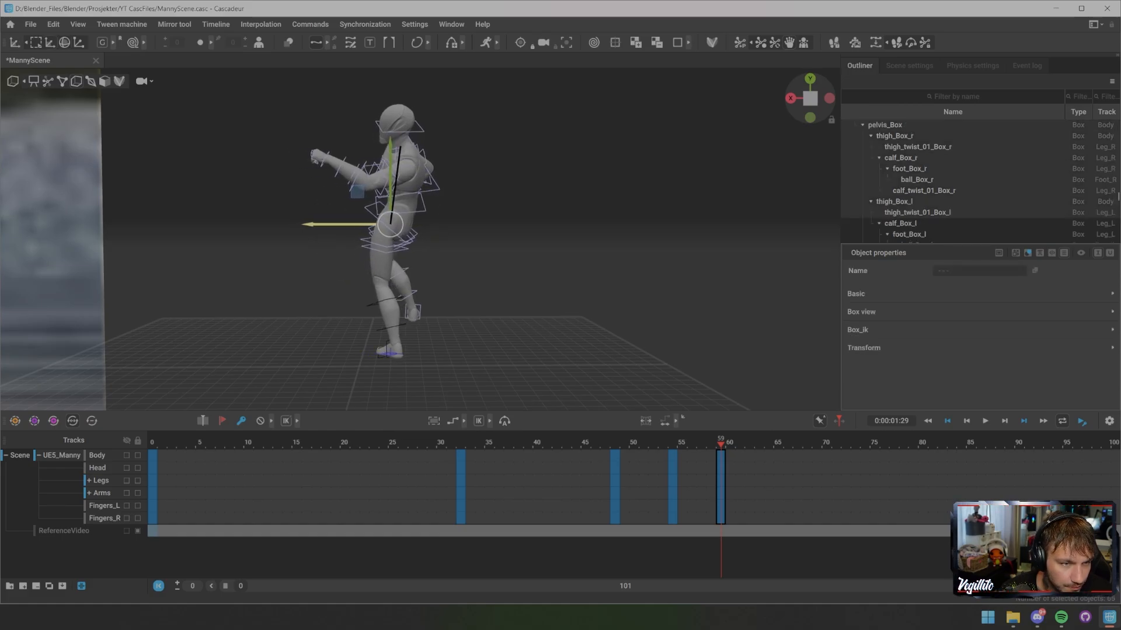
key("ctrl+z")
- Deselect the boxes, switch back to the point controllers and run the AutoPosing Auto unlock at frame 59
left_click(304, 257)
middle_click_drag(304, 257, 572, 254)
scroll(421, 239, "down", 3)
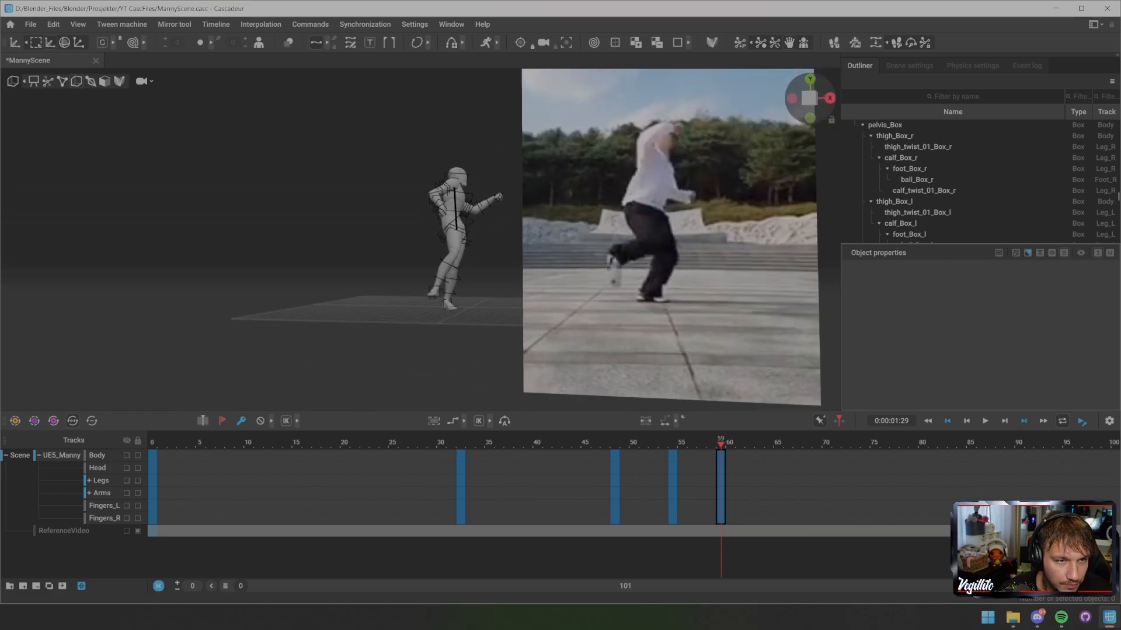
middle_click_drag(421, 240, 491, 312)
scroll(420, 239, "up", 3)
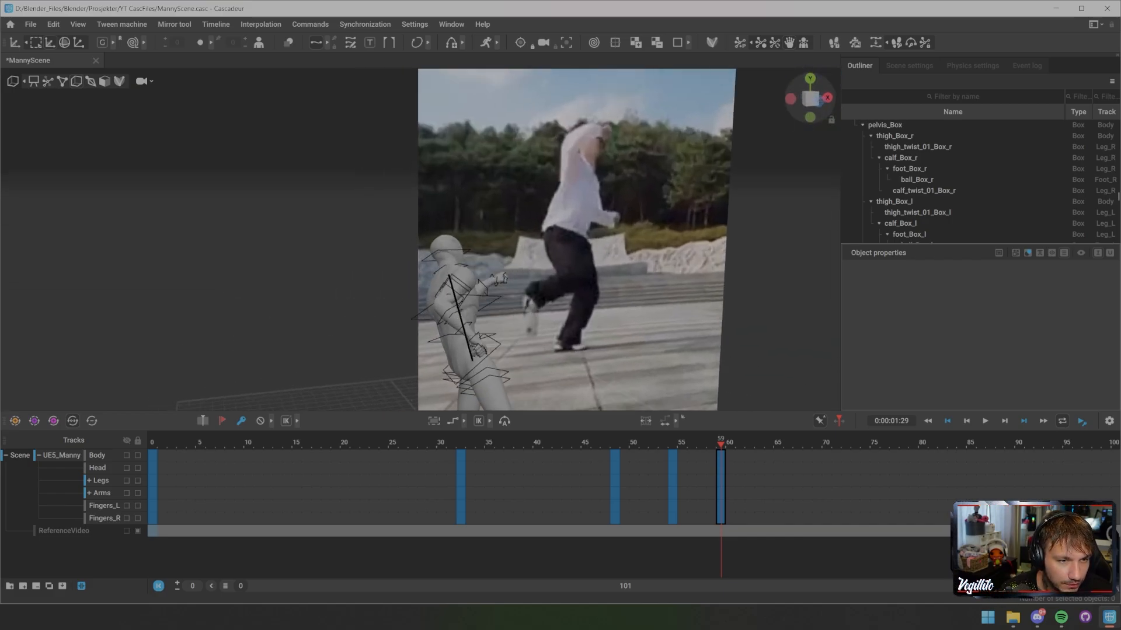
middle_click_drag(491, 251, 409, 228)
scroll(420, 239, "down", 3)
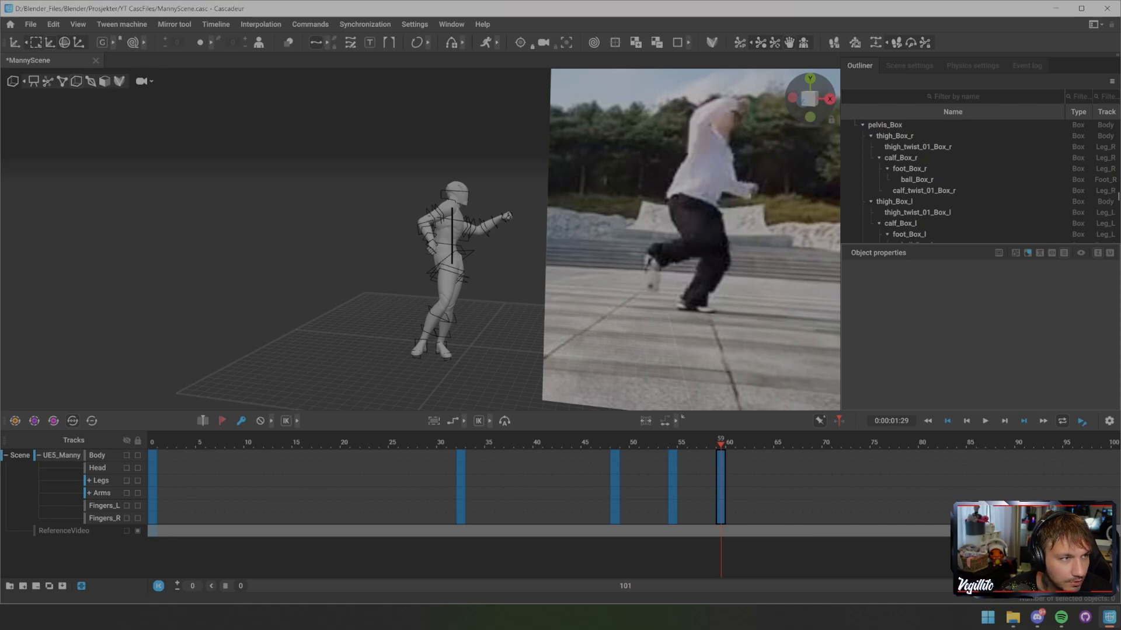
key("n")
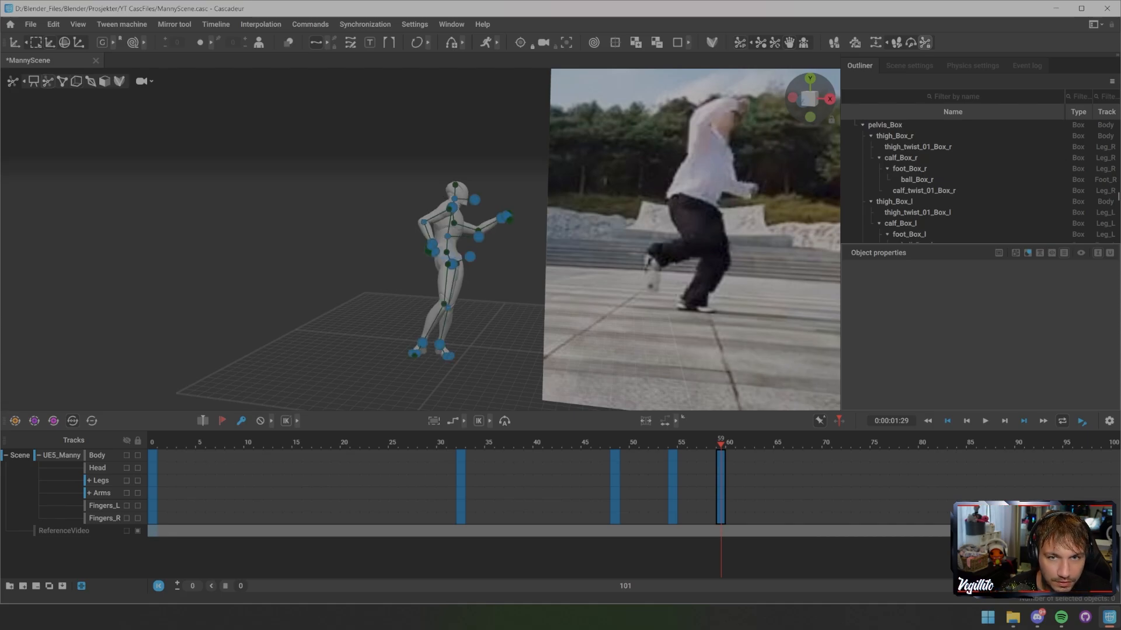
left_click(925, 43)
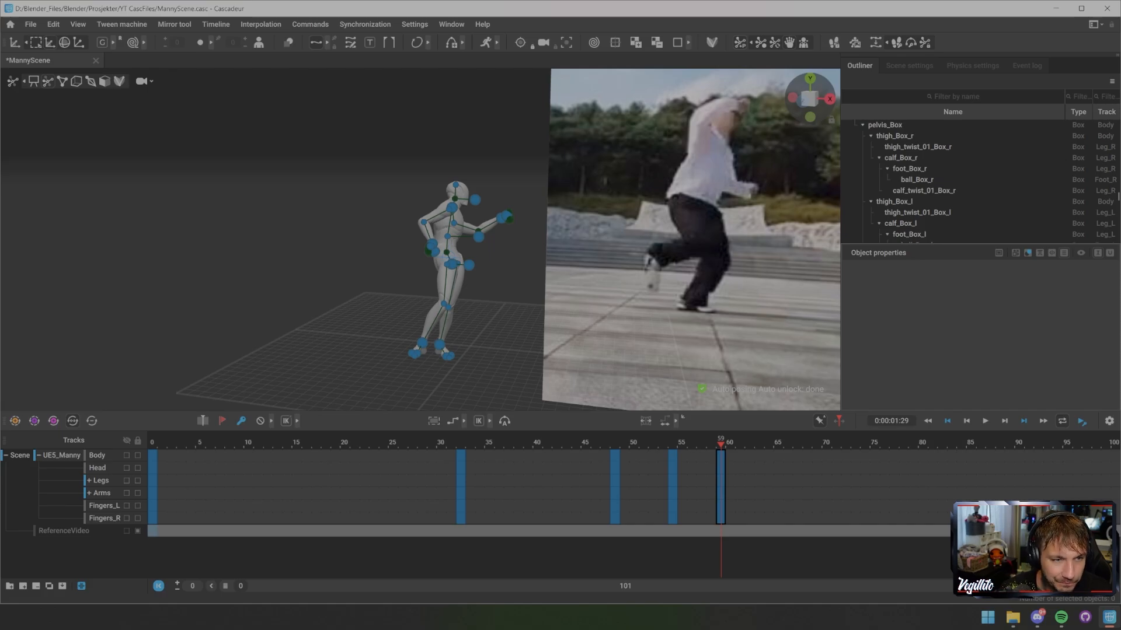
mouse_move(721, 443)
left_mouse_down()
mouse_move(662, 443)
mouse_move(721, 443)
left_mouse_up()
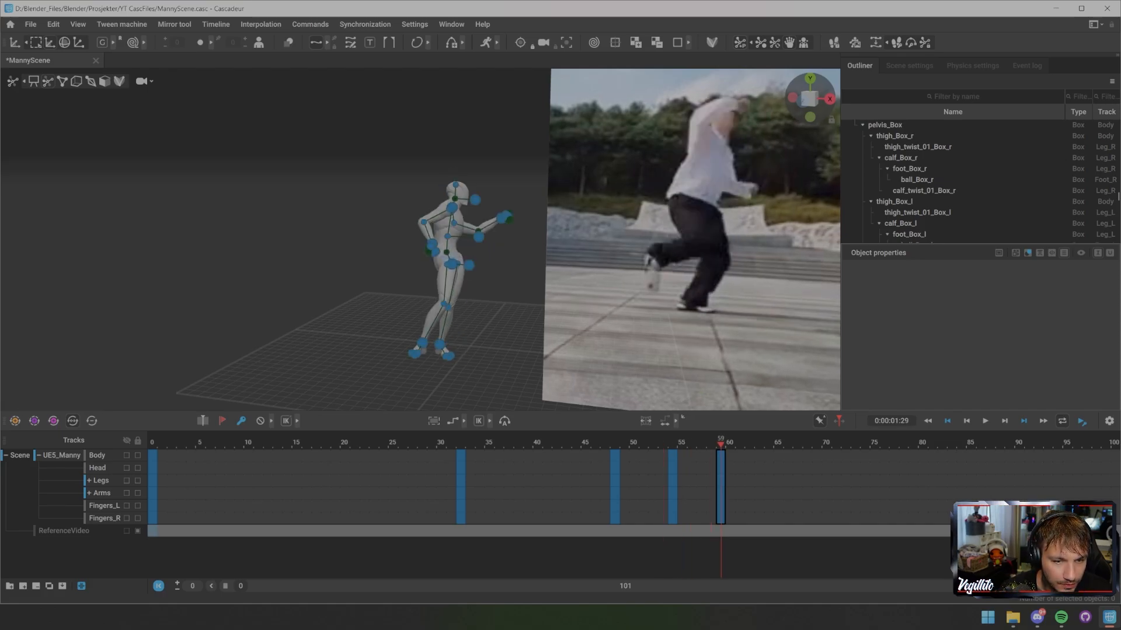
- Adjust the hip and neck controllers at frame 59 to refine the torso's lean
scroll(479, 262, "up", 3)
left_click_drag(583, 263, 488, 269, "alt")
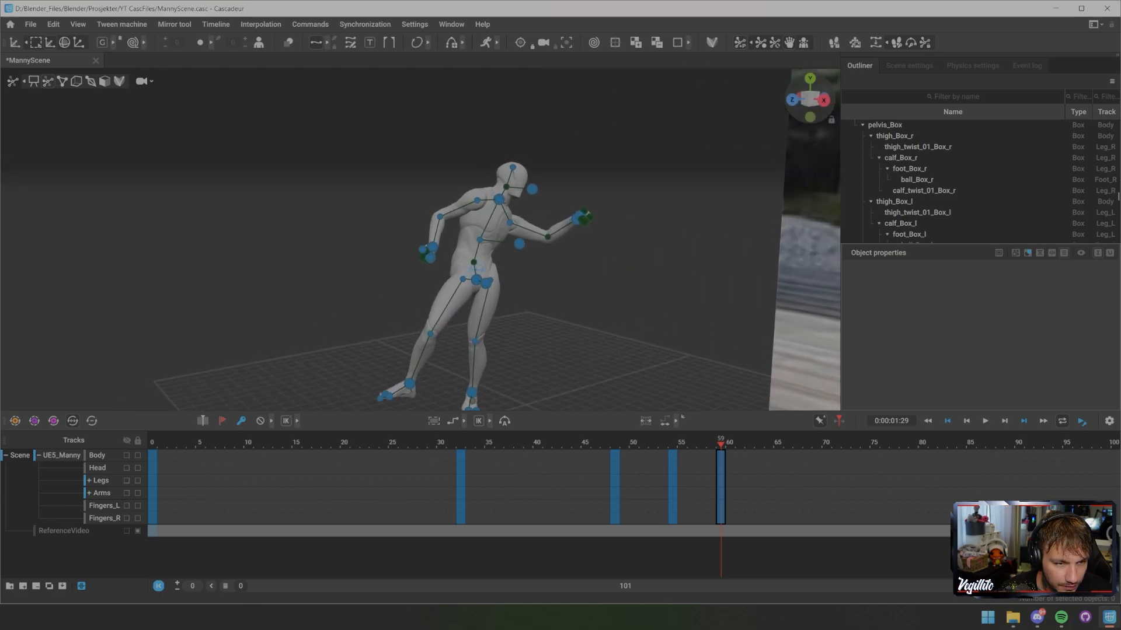
left_click(490, 280)
left_click_drag(543, 294, 382, 275, "alt")
left_click(458, 282)
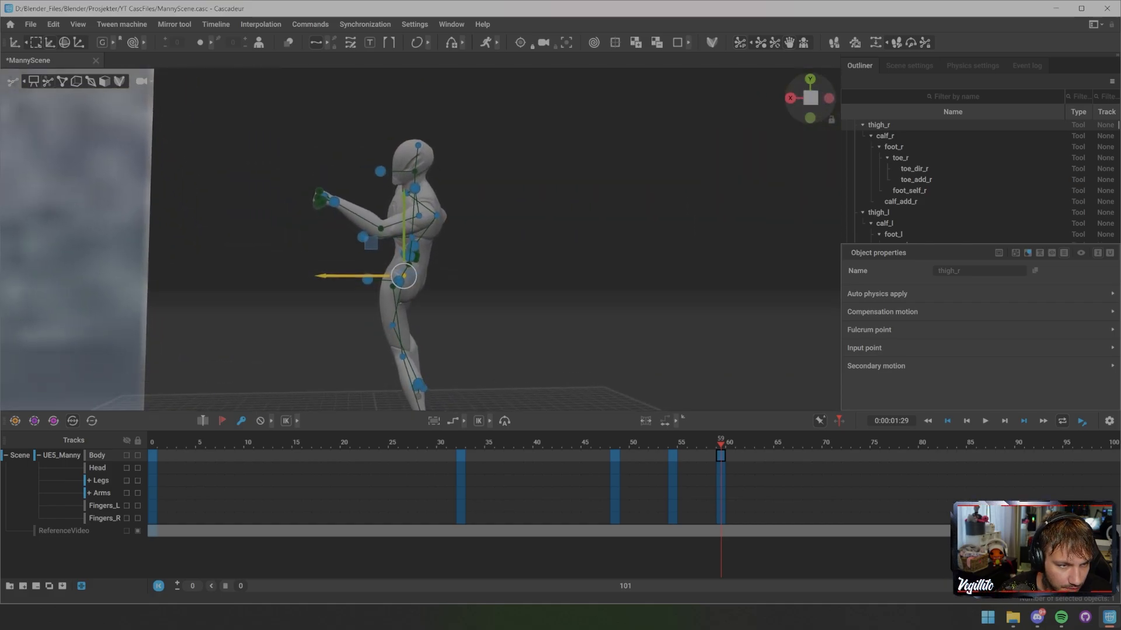
left_click(414, 188)
left_click_drag(414, 188, 677, 178)
- Move the left knee controller forward at frame 59 to follow the supporting leg in the reference
left_click(397, 245)
left_click_drag(397, 245, 344, 238, "alt")
left_click(475, 352)
left_click_drag(475, 352, 507, 350)
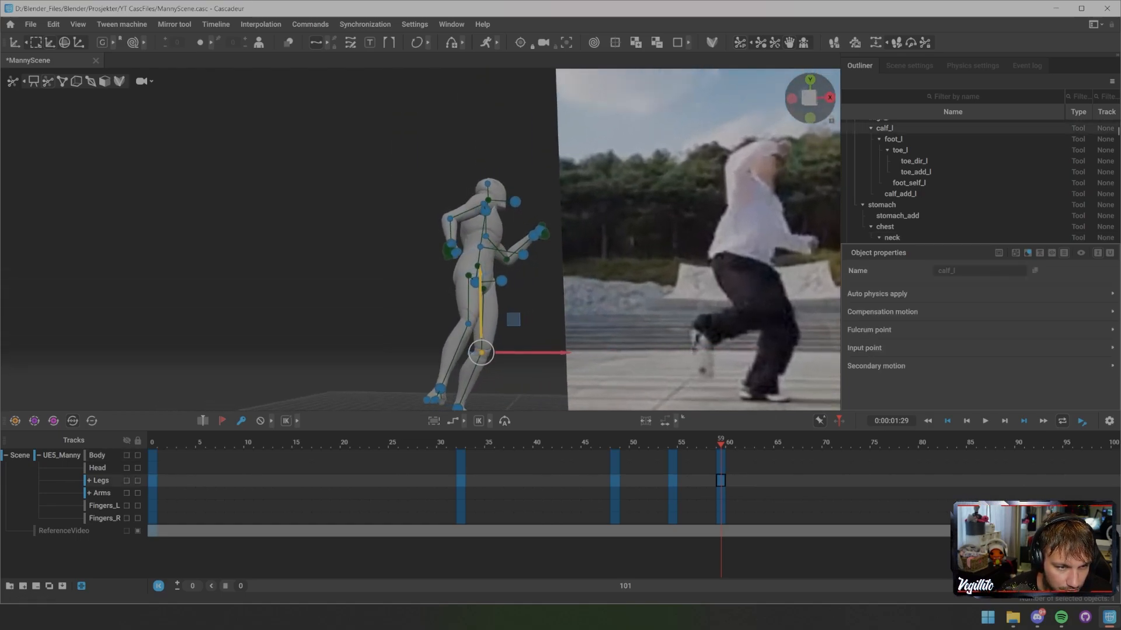
- Select the neck and both hand controllers and move them together along the neck's local axis at frame 59
left_click(475, 283)
key("w")
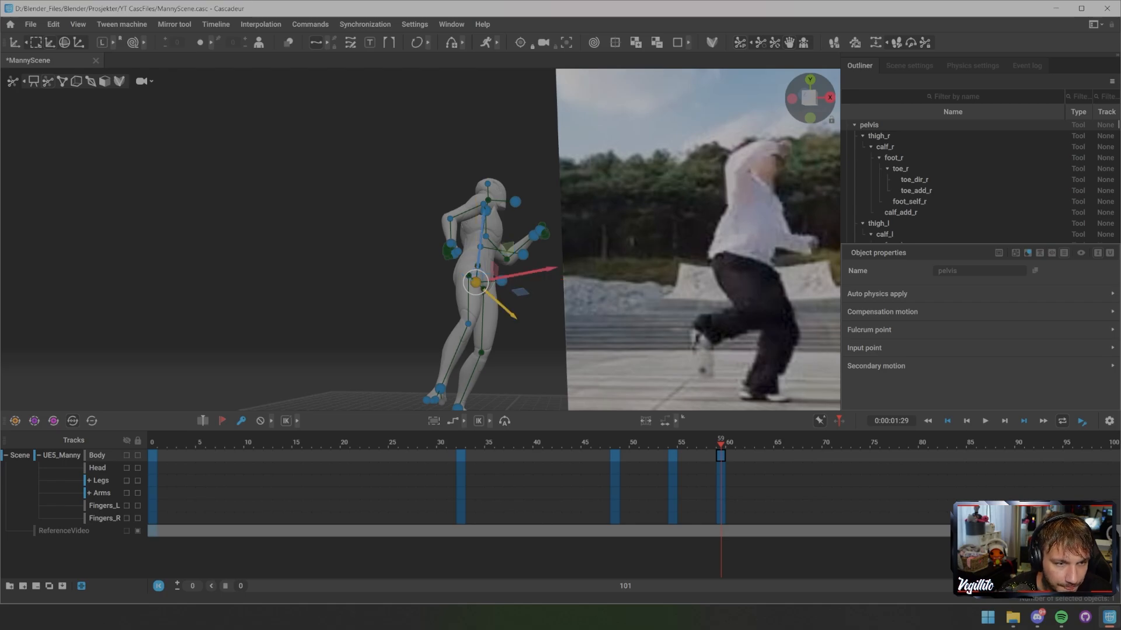
left_click(409, 245)
left_click_drag(409, 245, 432, 315, "alt")
scroll(432, 316, "up", 4)
middle_click_drag(432, 316, 298, 403, "alt")
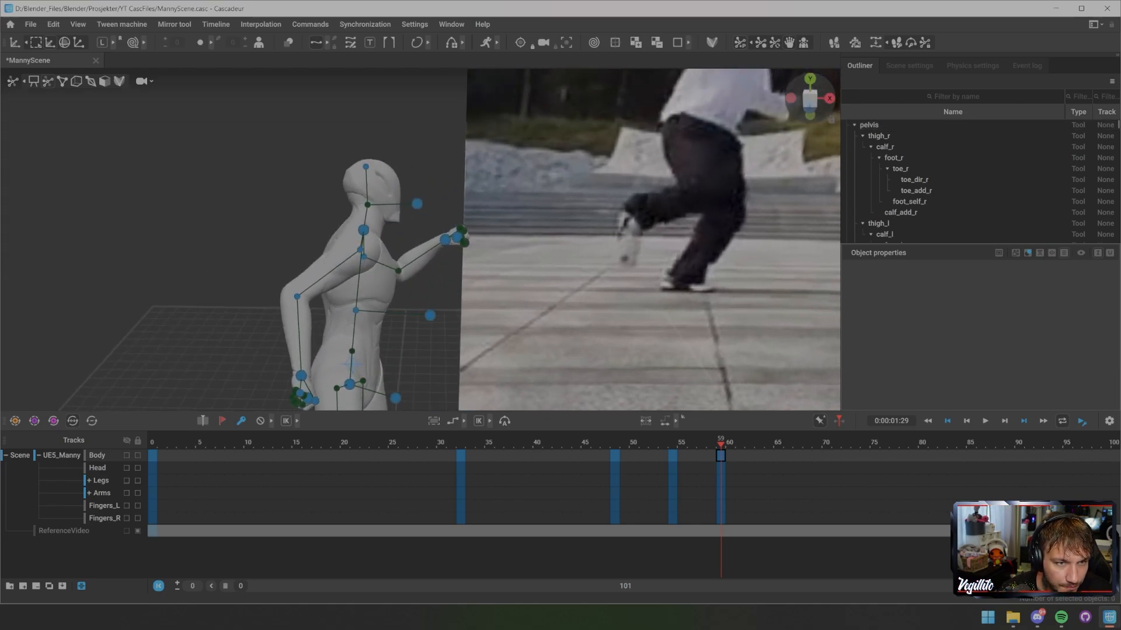
left_click_drag(374, 280, 291, 246, "alt")
left_click(414, 228)
left_click(292, 327, "shift")
left_click(423, 232, "shift")
left_click_drag(382, 209, 379, 200)
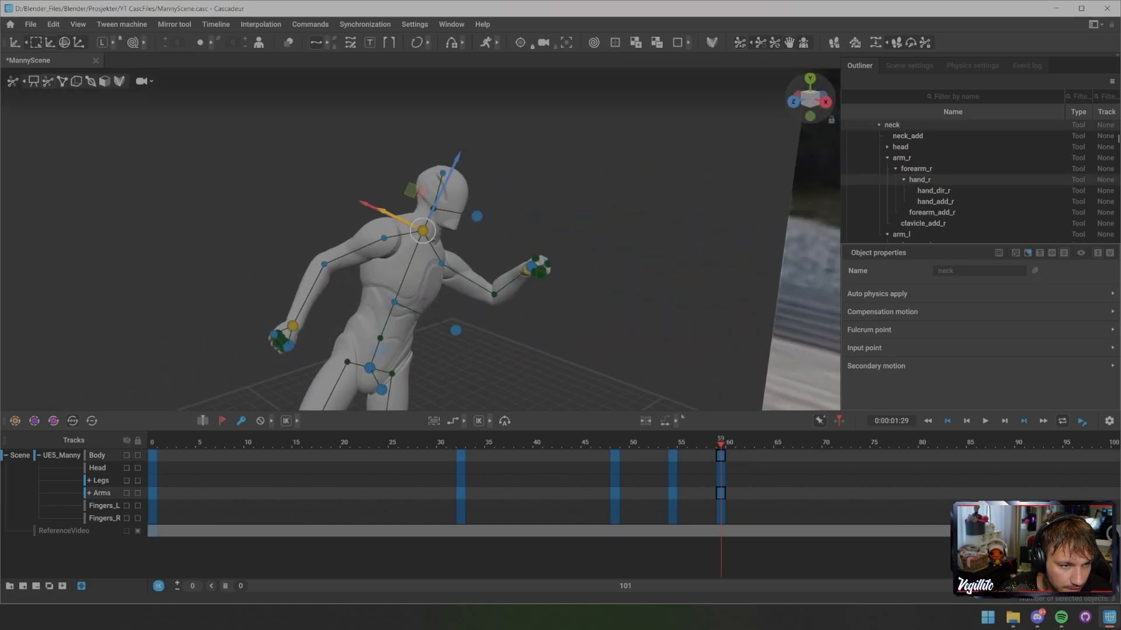
- Add the pelvis to the selection and lower the body along the global vertical axis, bending the supporting leg at frame 59
middle_click_drag(380, 233, 327, 95, "alt")
left_click(317, 231, "shift")
scroll(327, 234, "down", 5)
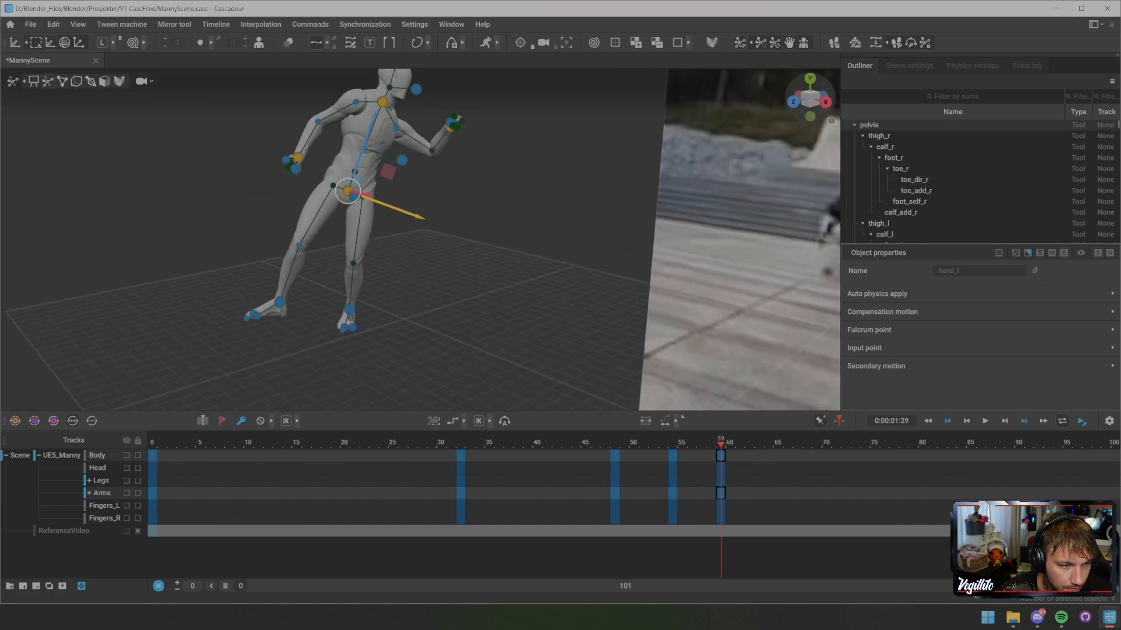
left_click_drag(333, 246, 362, 198, "alt")
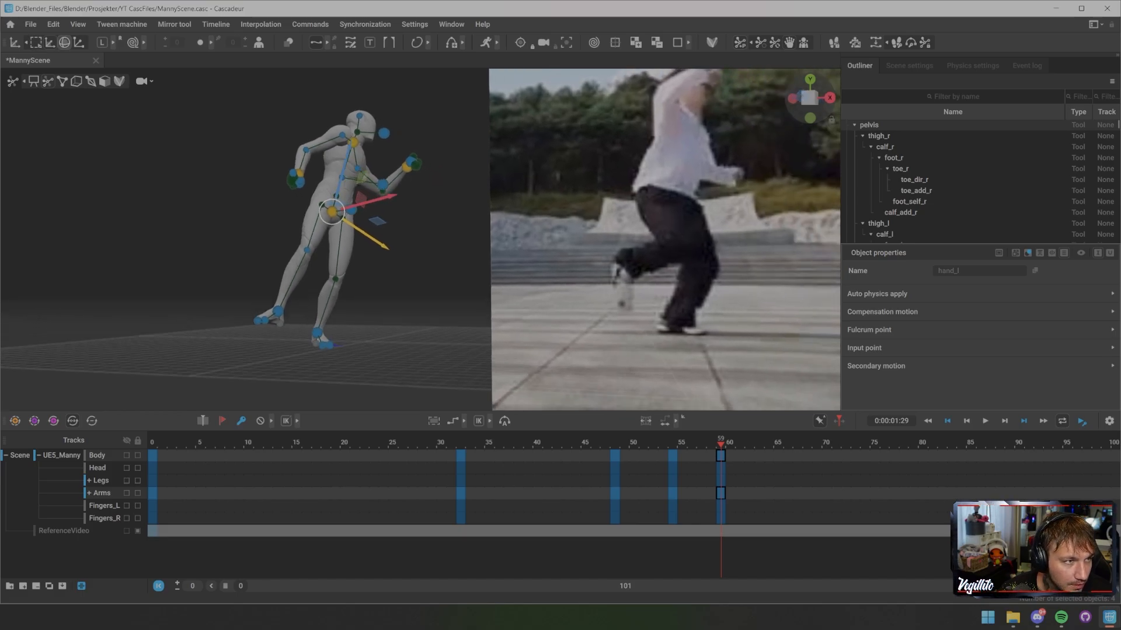
key("g")
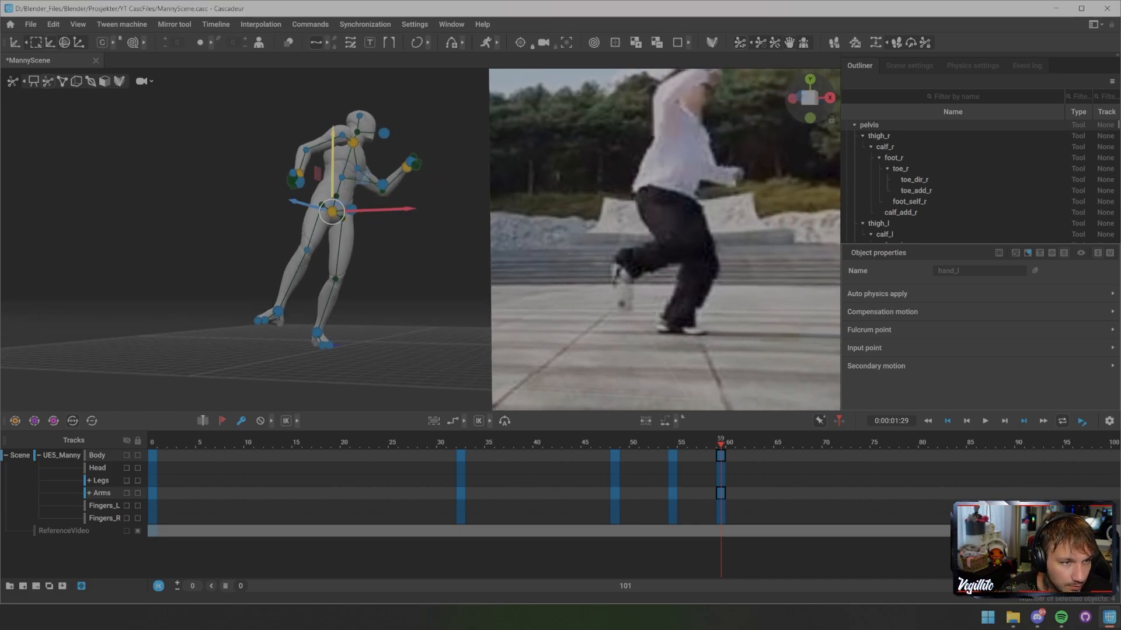
left_click_drag(332, 157, 333, 178)
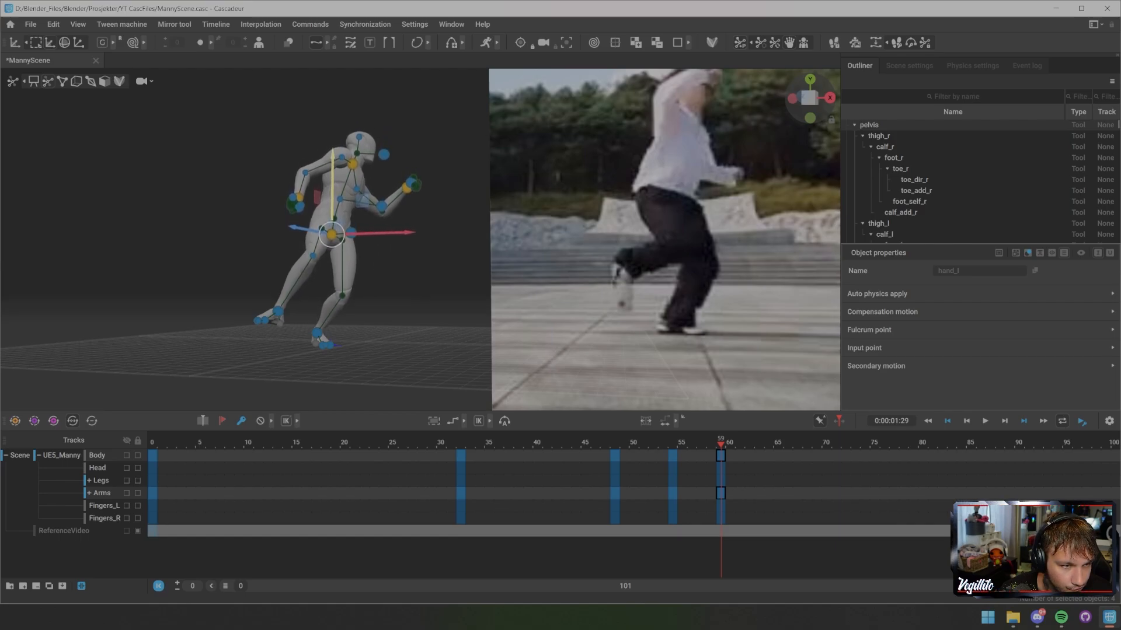
- Step back and forth between frames 54 and 59 to compare the body's turn with the reference video
left_click_drag(374, 239, 424, 266, "alt")
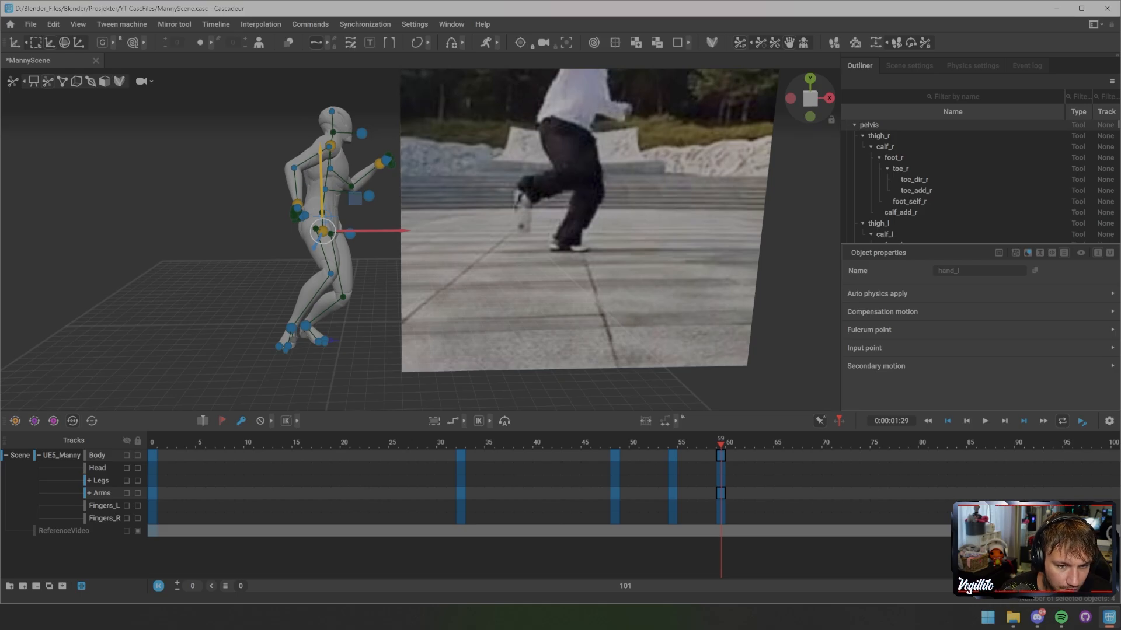
key("Left")
key("Left")
key("Left")
key("Left")
key("Left")
key("Right")
key("Right")
key("Right")
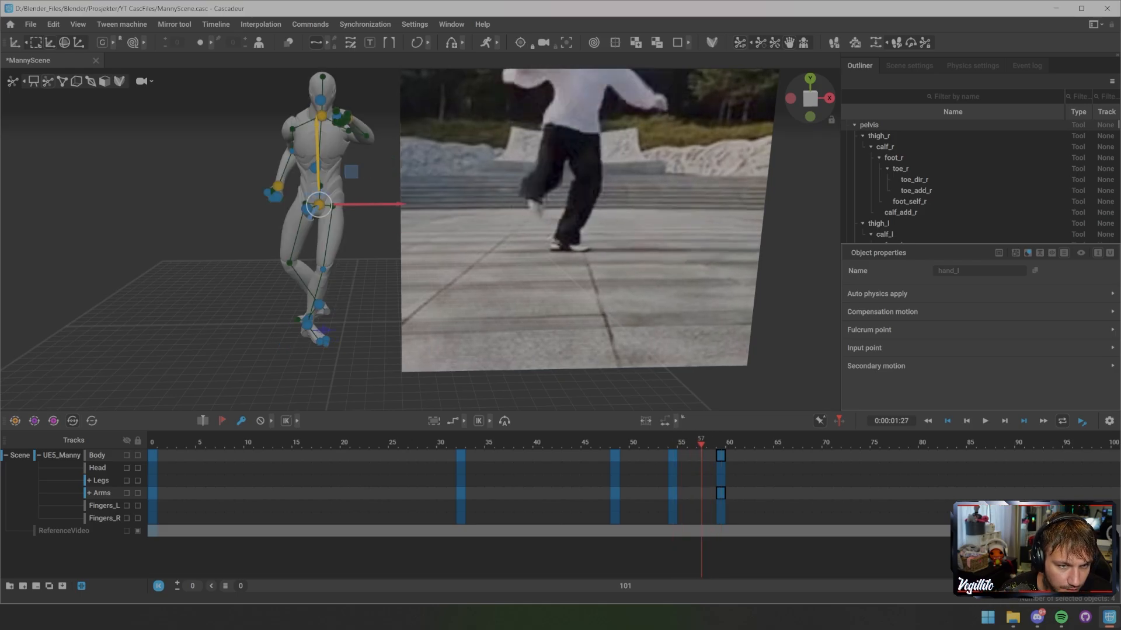
key("Right")
key("Right")
key("Left")
key("Left")
key("Left")
key("Left")
key("Left")
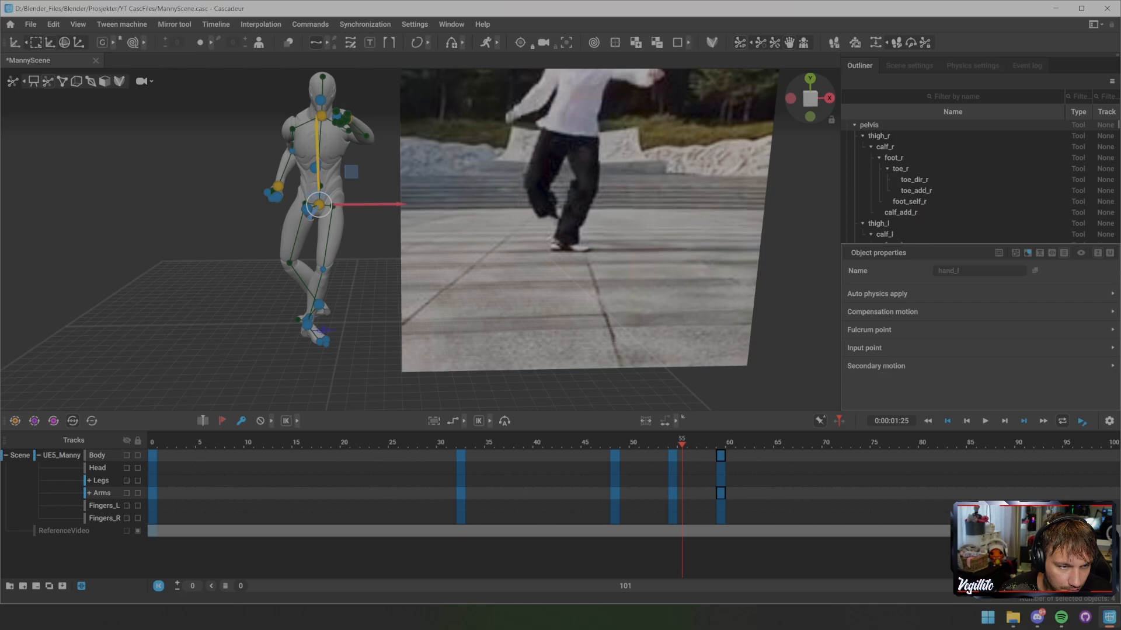
- Select the left foot with its toe controllers and check its placement between frames 48 and 55 against the reference
double_click(307, 324)
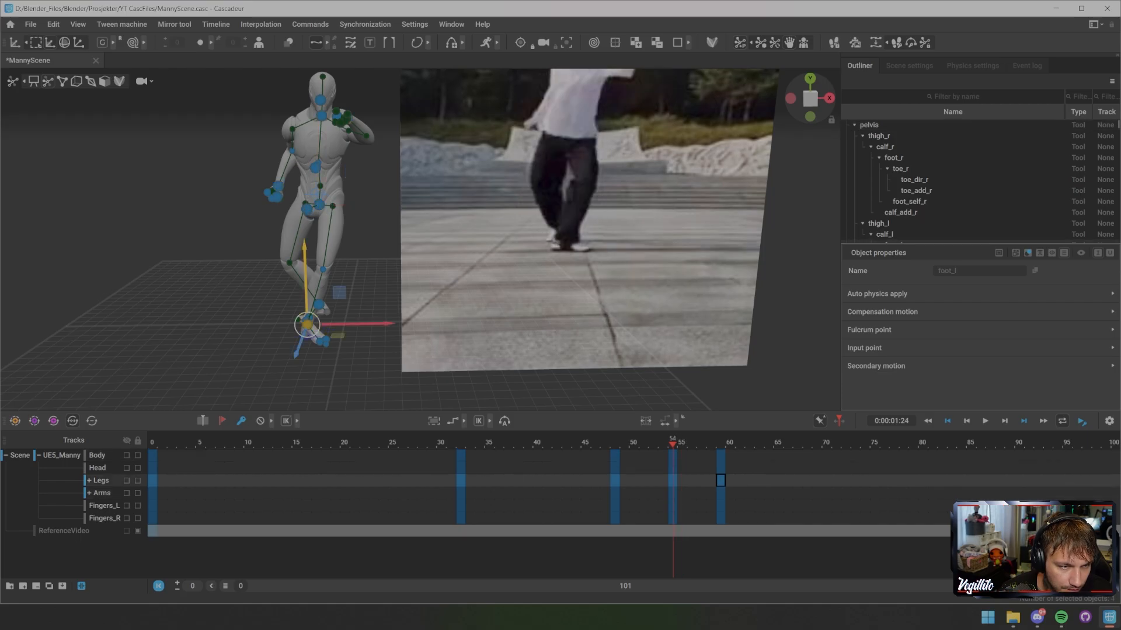
key("Left")
key("Left")
key("Left")
key("Left")
key("Left")
key("Left")
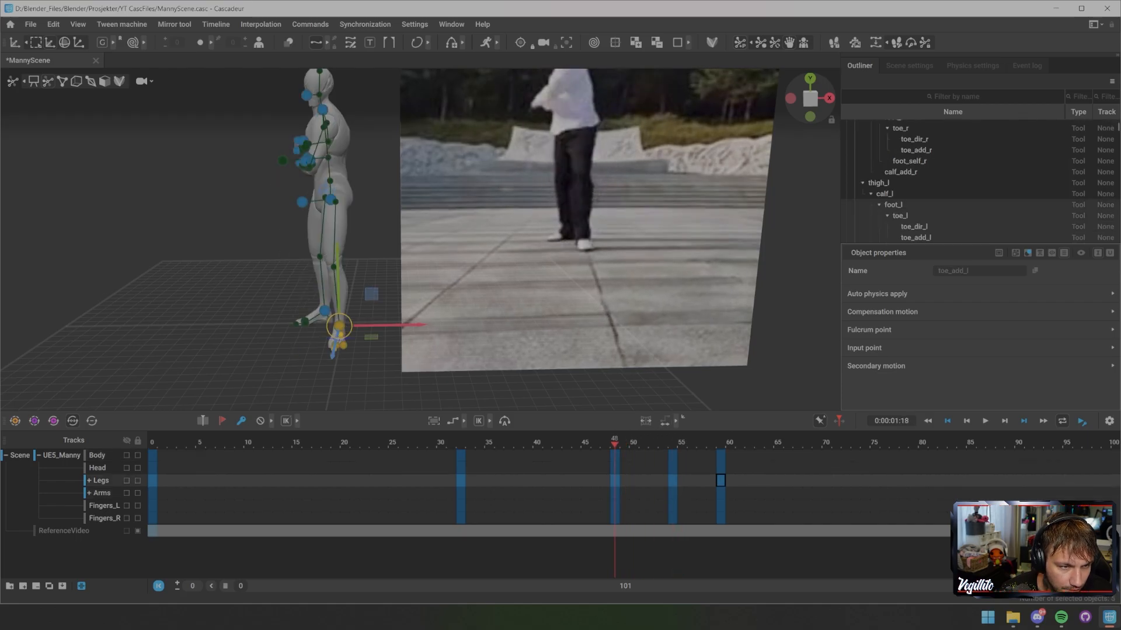
key("Right")
key("Right")
key("Right")
key("Right")
key("Right")
key("Right")
key("Right")
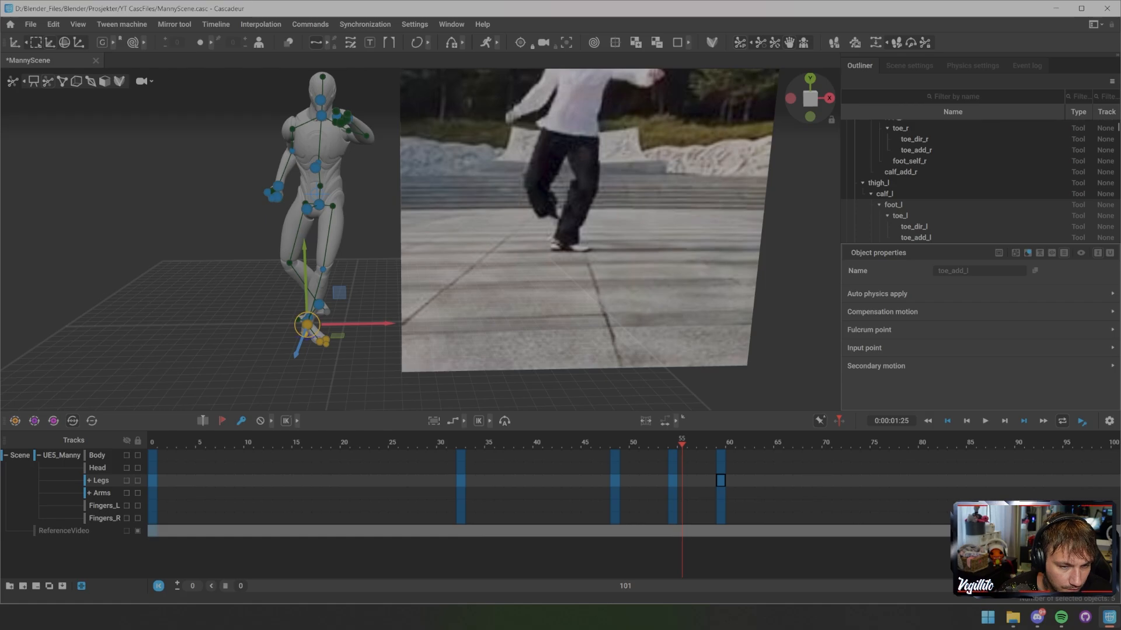
- At frame 54, include the remaining left foot controllers and rotate the foot about the vertical axis around its toe
key("Left")
scroll(303, 339, "up", 5)
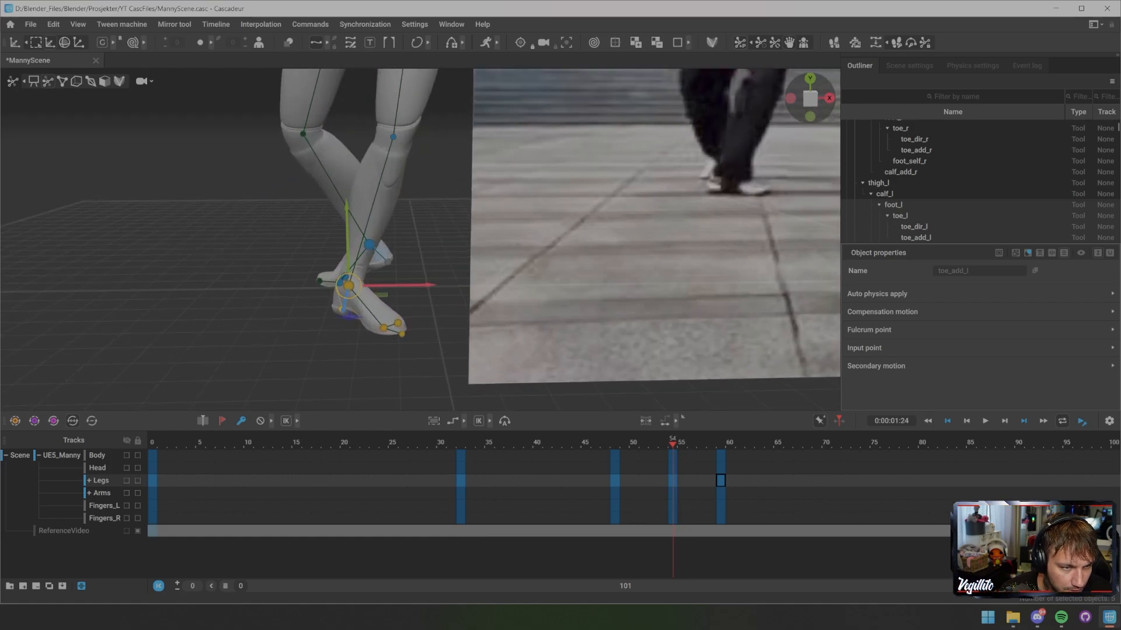
left_click(383, 328, "shift")
key("e")
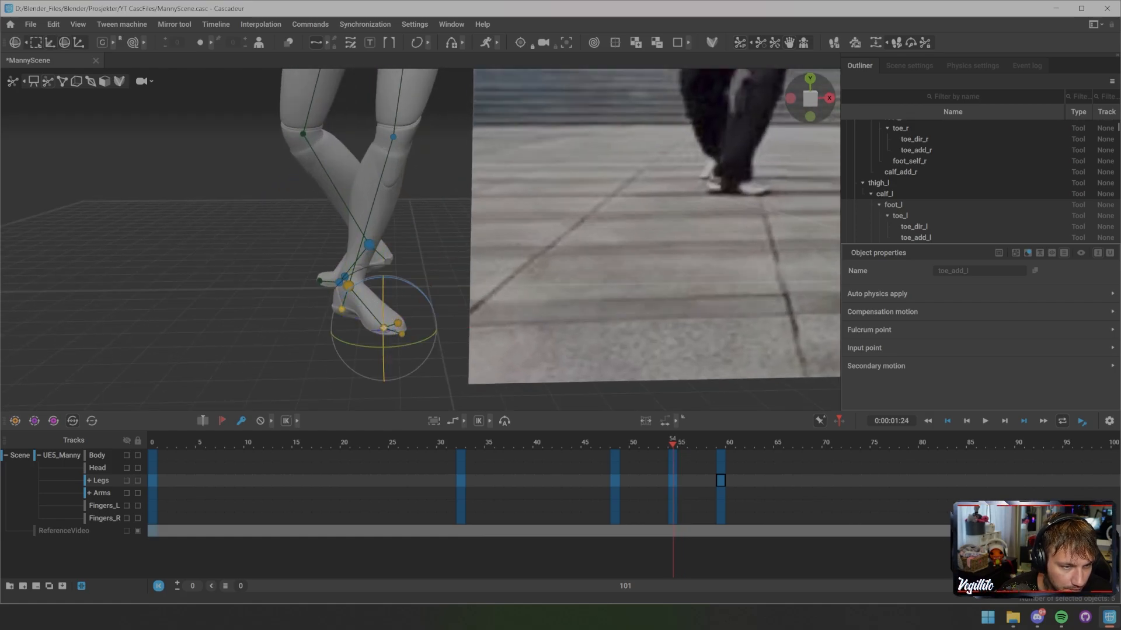
left_click_drag(382, 348, 418, 343)
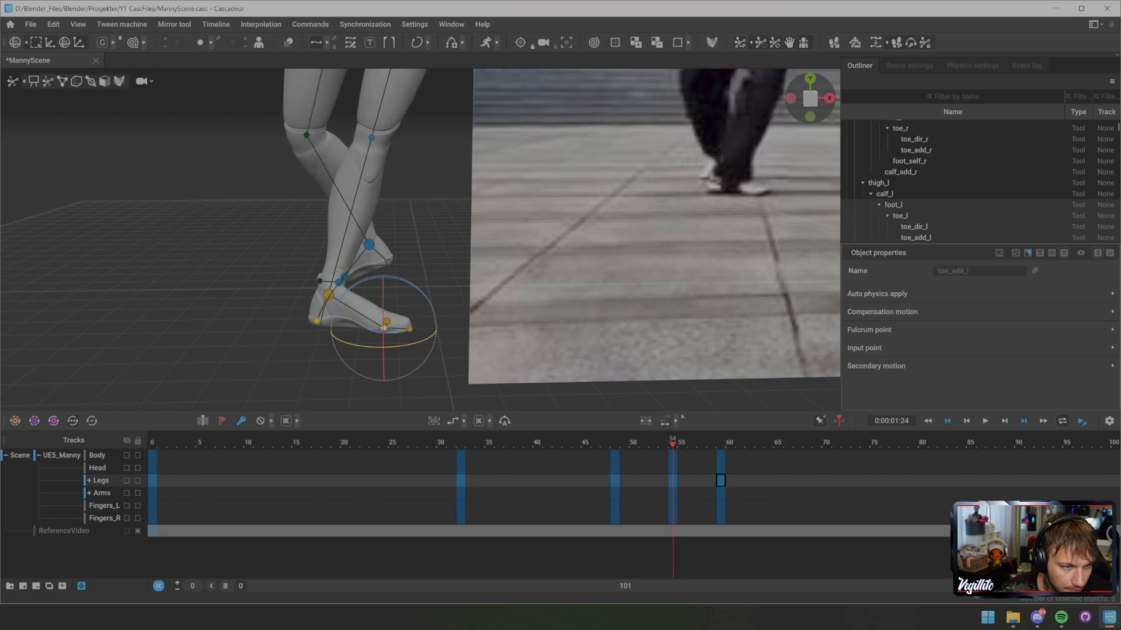
- Go to the keyframe at frame 59, nudge the left foot toward its frame 54 placement, and deselect it
key("Up")
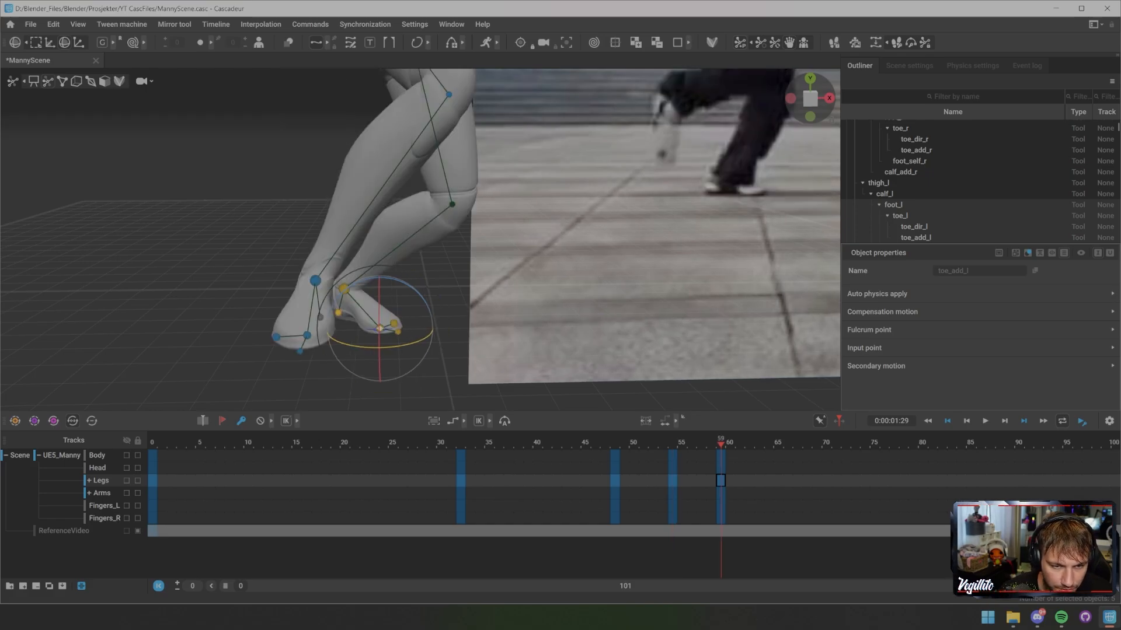
left_click_drag(379, 329, 383, 328)
scroll(383, 328, "down", 5)
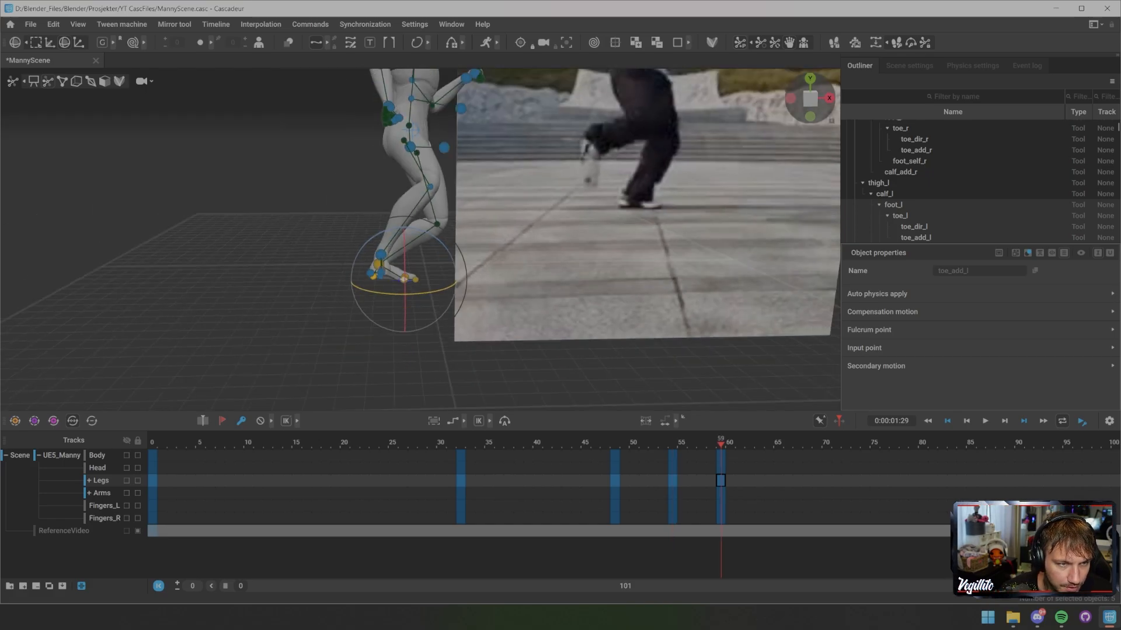
left_click_drag(408, 280, 473, 306, "alt")
scroll(417, 350, "down", 3)
left_click(403, 318)
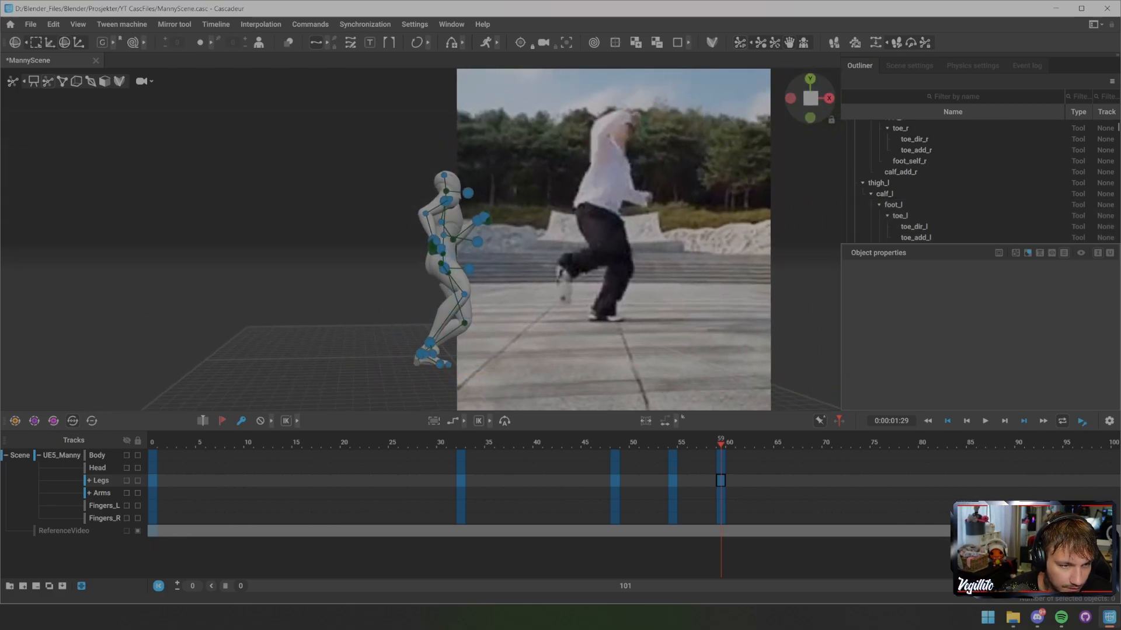
- Move the right foot up and back at frame 59 so the lifted leg bends behind the body
left_click(430, 343)
key("w")
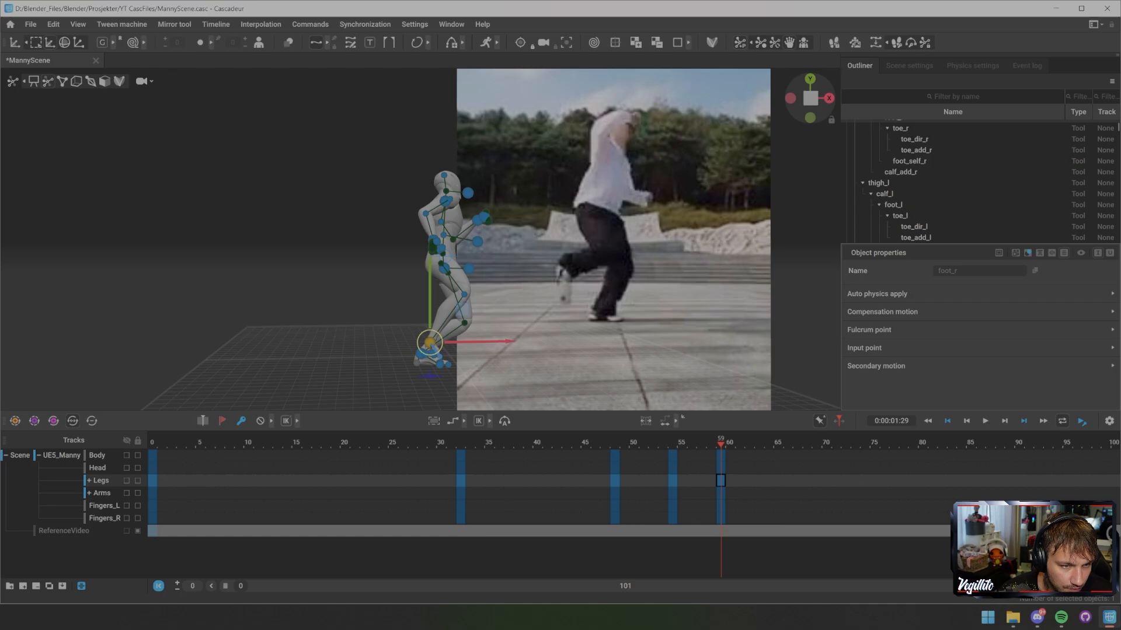
left_click_drag(430, 342, 356, 313)
left_click(350, 338)
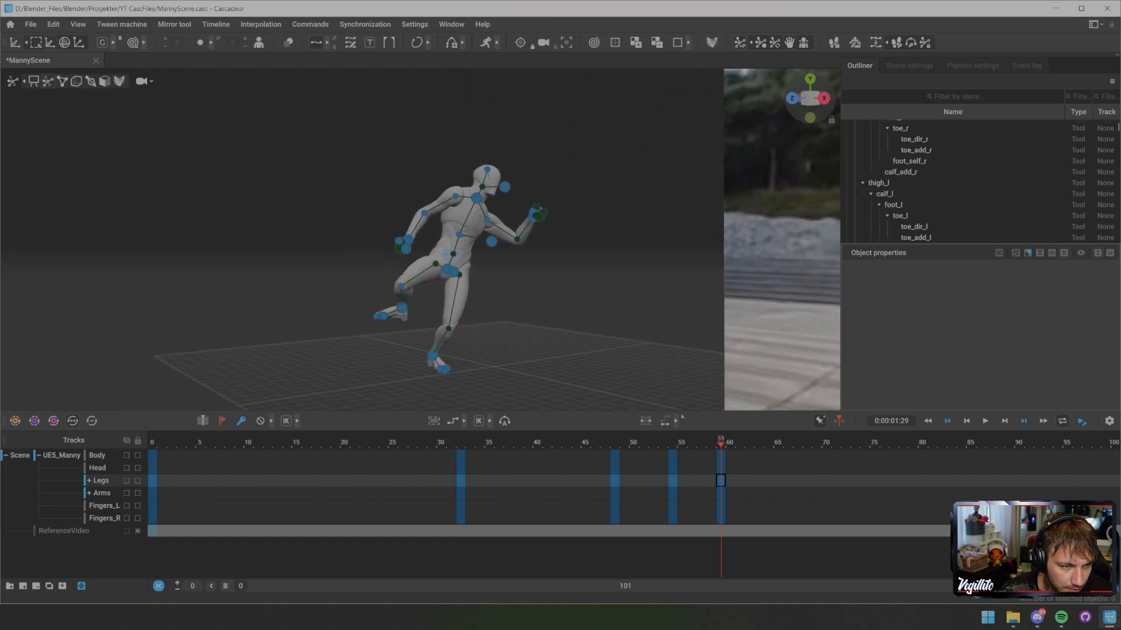
- Release the right foot's toe controllers and the right knee controller at frame 59 so auto-posing places them
left_click(381, 312)
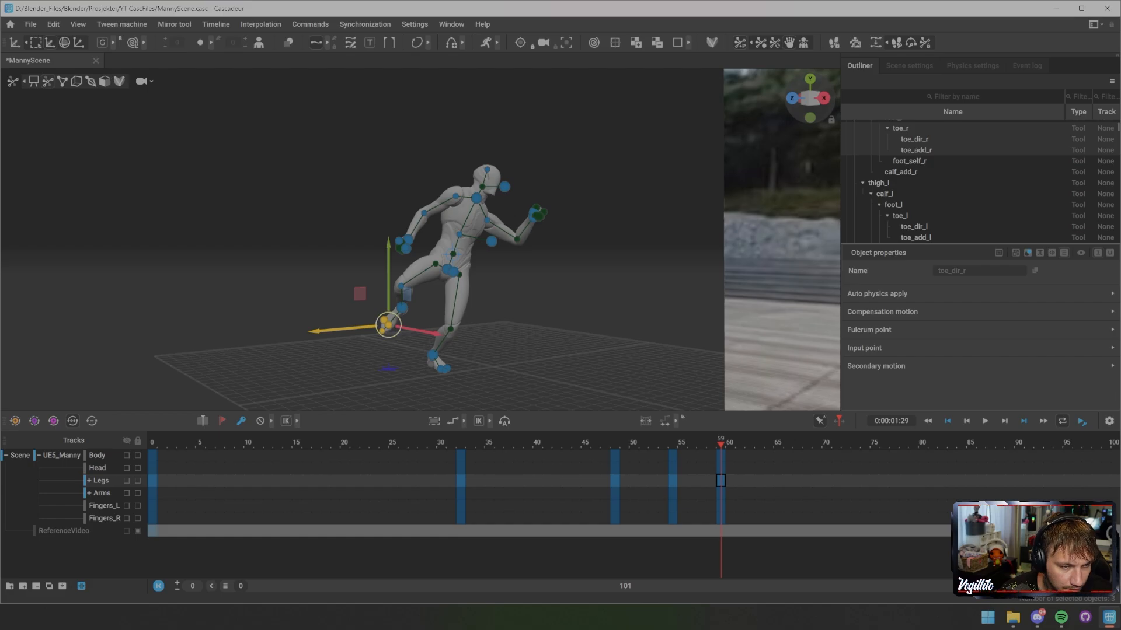
left_click(351, 356)
left_click_drag(350, 351, 413, 336, "alt")
left_click(478, 290)
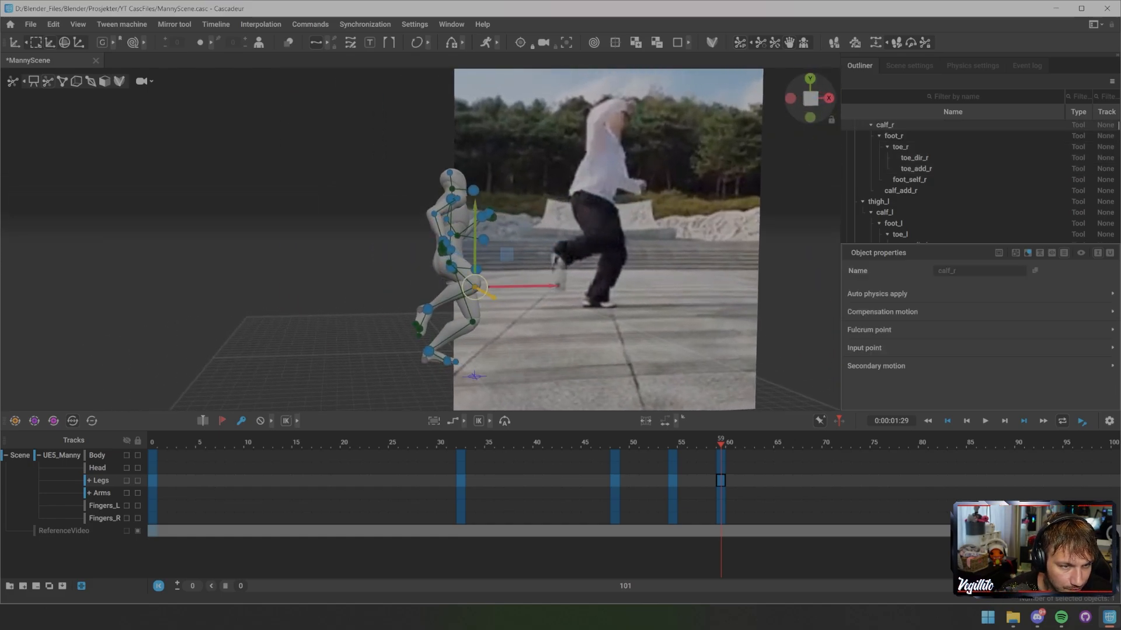
left_click_drag(485, 303, 402, 285, "alt")
- Release both shoulder controllers and the right elbow controller at frame 59 so auto-posing drives the arms
left_click(502, 213)
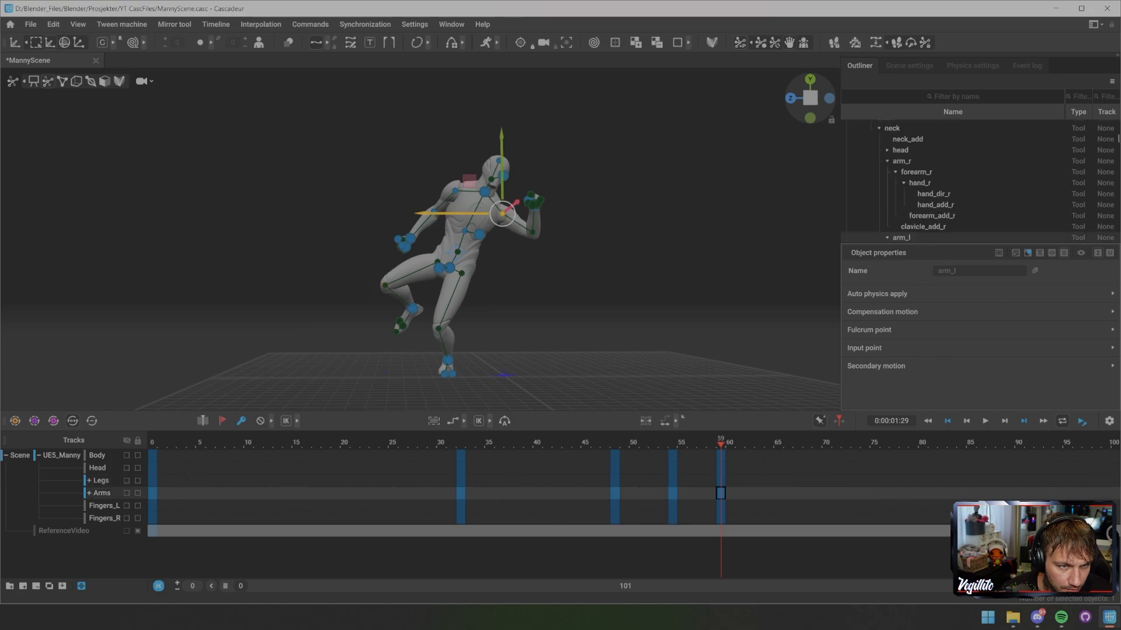
left_click(456, 191)
left_click(403, 169)
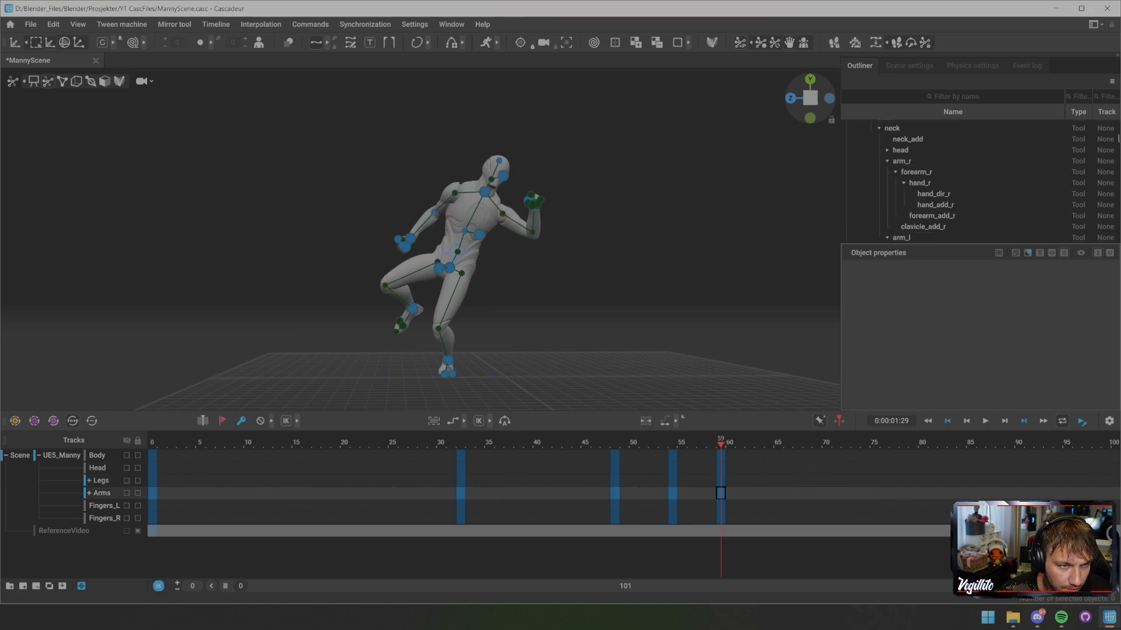
left_click_drag(403, 170, 502, 177, "alt")
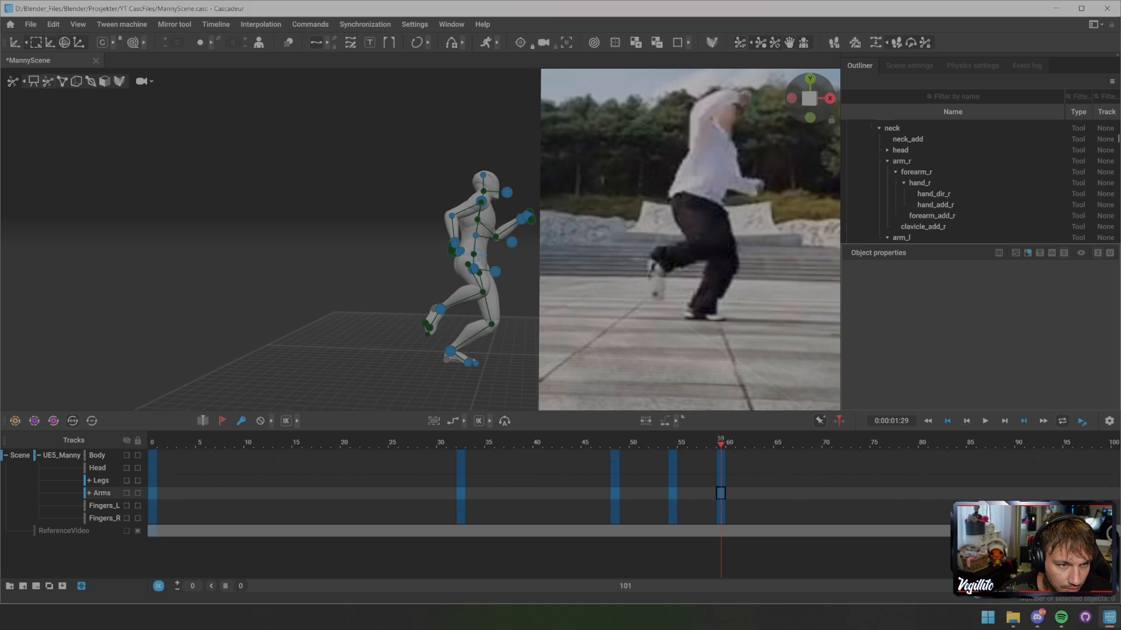
left_click(454, 210)
left_click_drag(454, 210, 397, 204, "alt")
- Lower the left hand at frame 59 and shift it sideways toward the hips, then check the pose without controllers
left_click(558, 202)
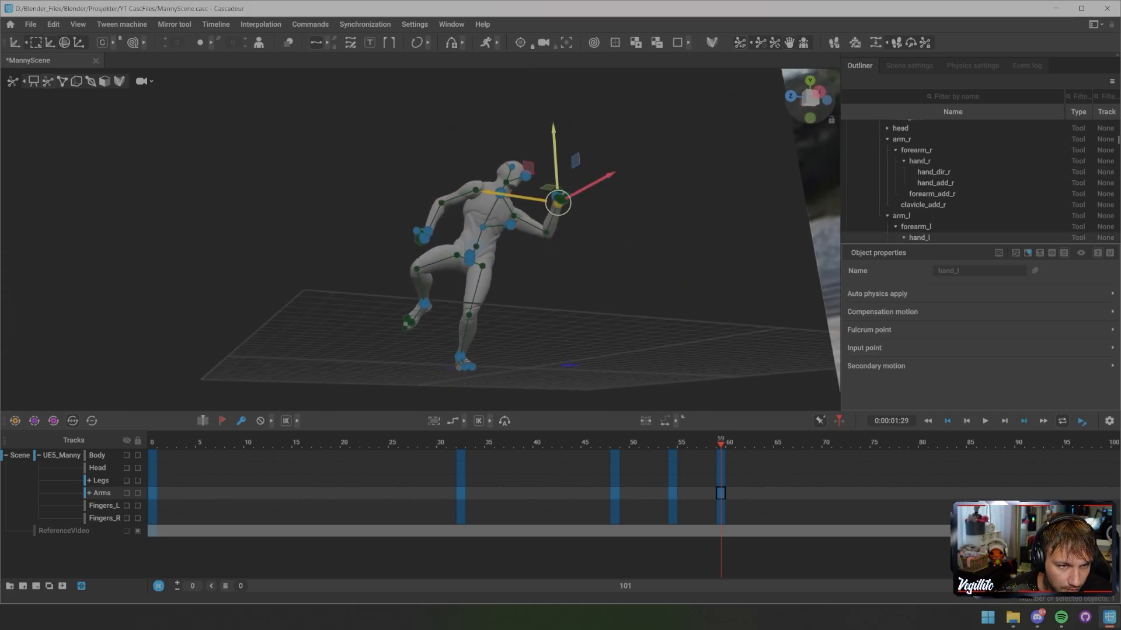
mouse_move(555, 161)
left_mouse_down()
mouse_move(558, 209)
mouse_move(633, 202)
mouse_move(558, 192)
mouse_move(556, 177)
left_mouse_up()
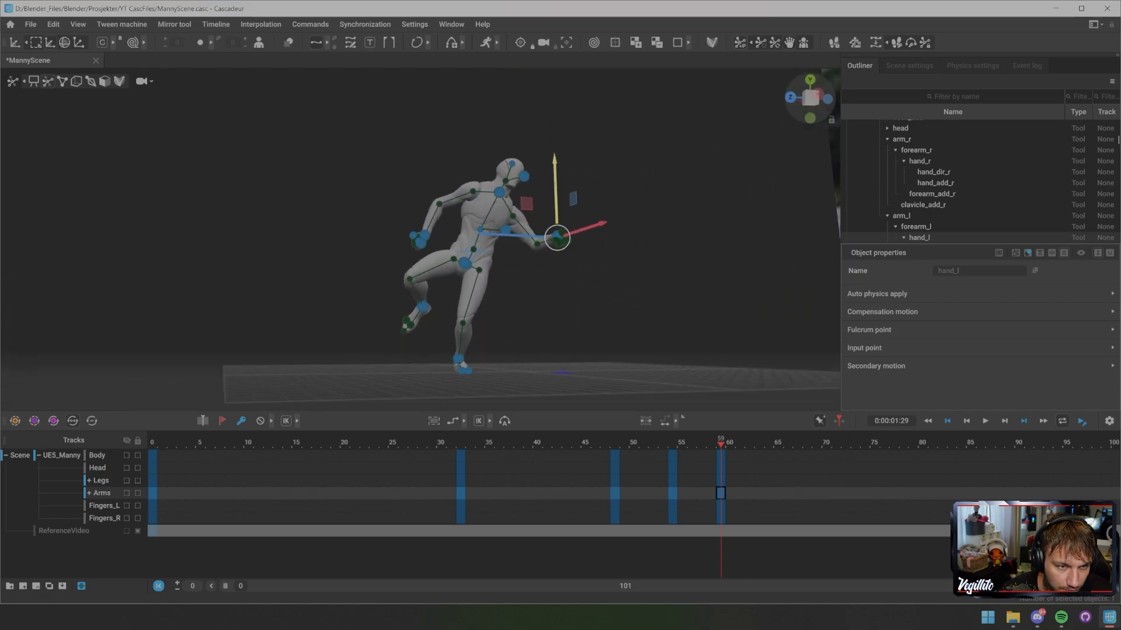
left_click_drag(508, 235, 474, 257)
left_click(575, 219)
key("y")
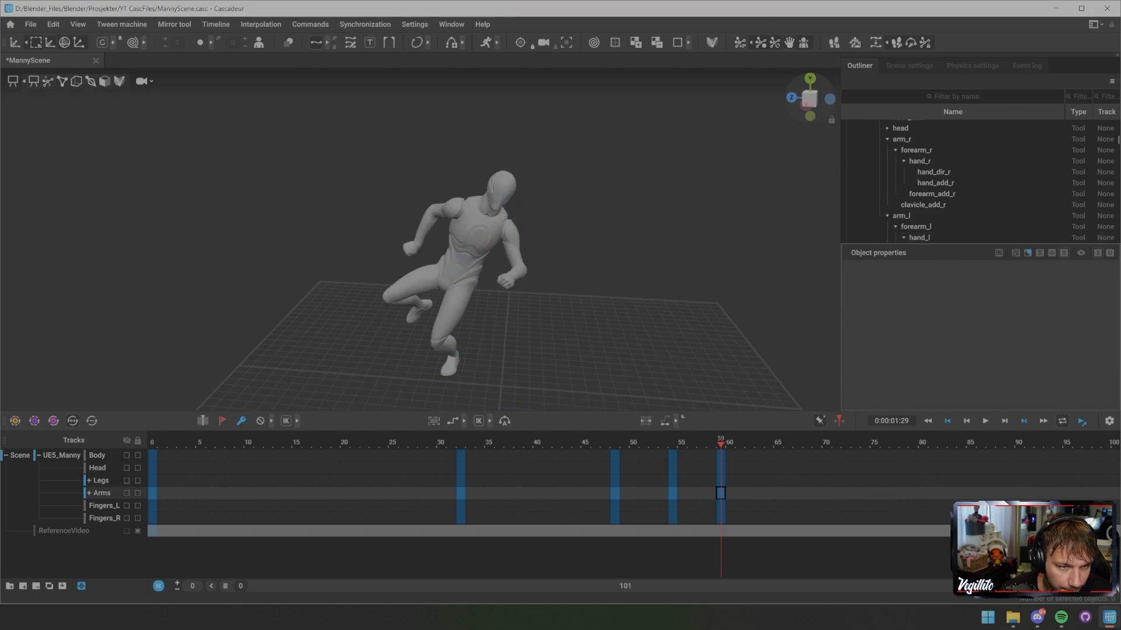
key("u")
- Angle the right hand downward at the wrist using its hand_dir_r and hand_add_r controllers
scroll(517, 240, "up", 5)
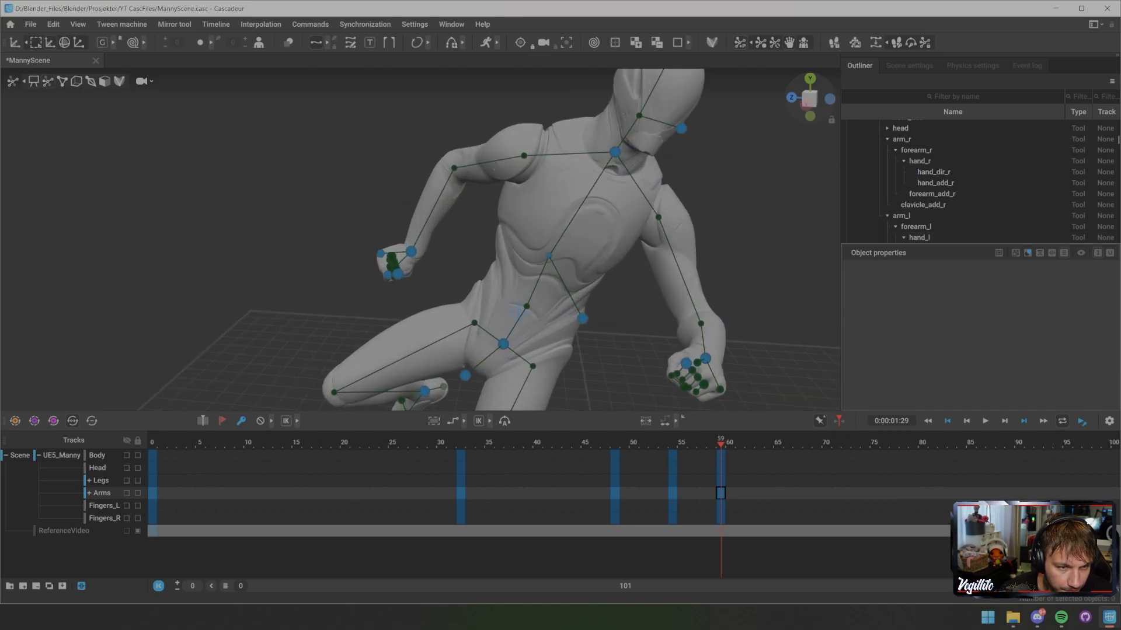
left_click_drag(517, 240, 591, 234, "alt")
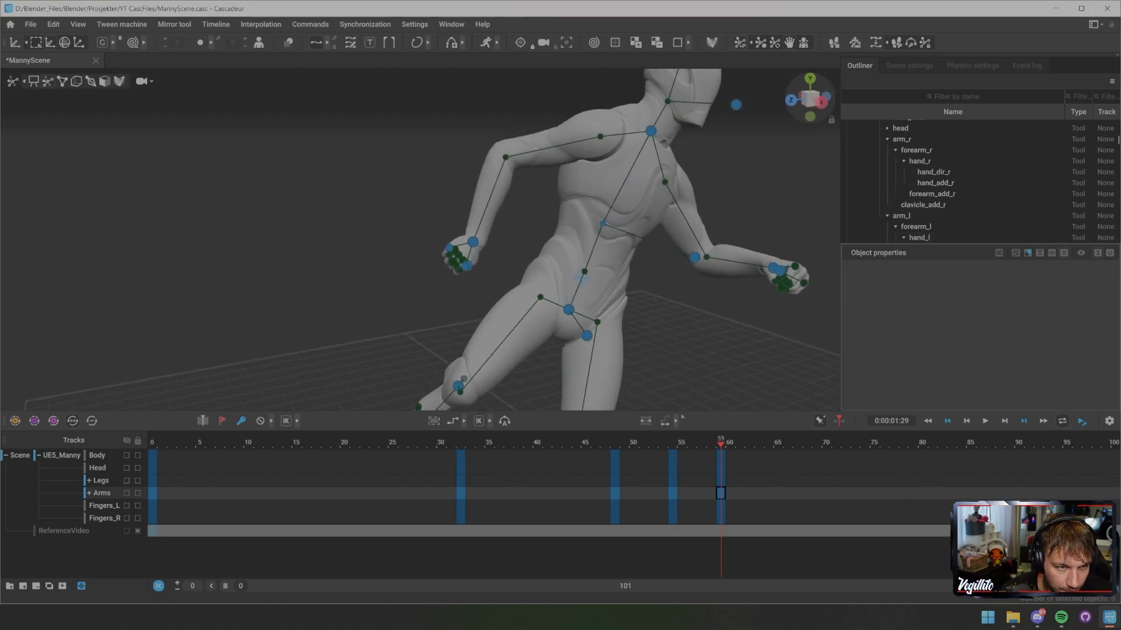
left_click(472, 242)
left_click(450, 248)
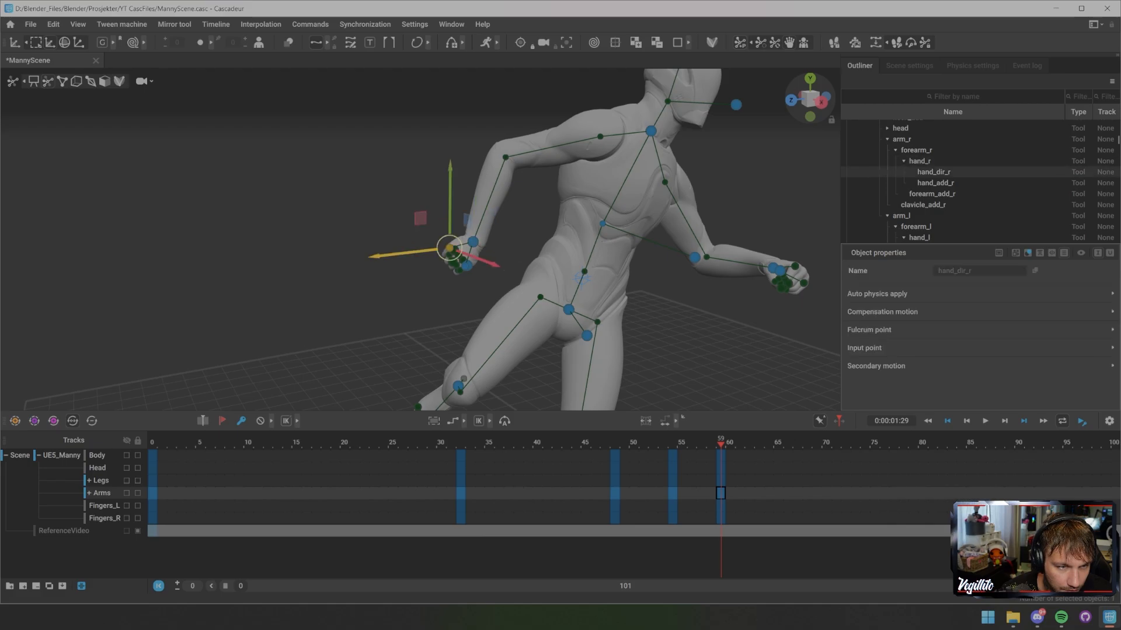
left_click(466, 267, "shift")
left_click_drag(417, 264, 425, 272)
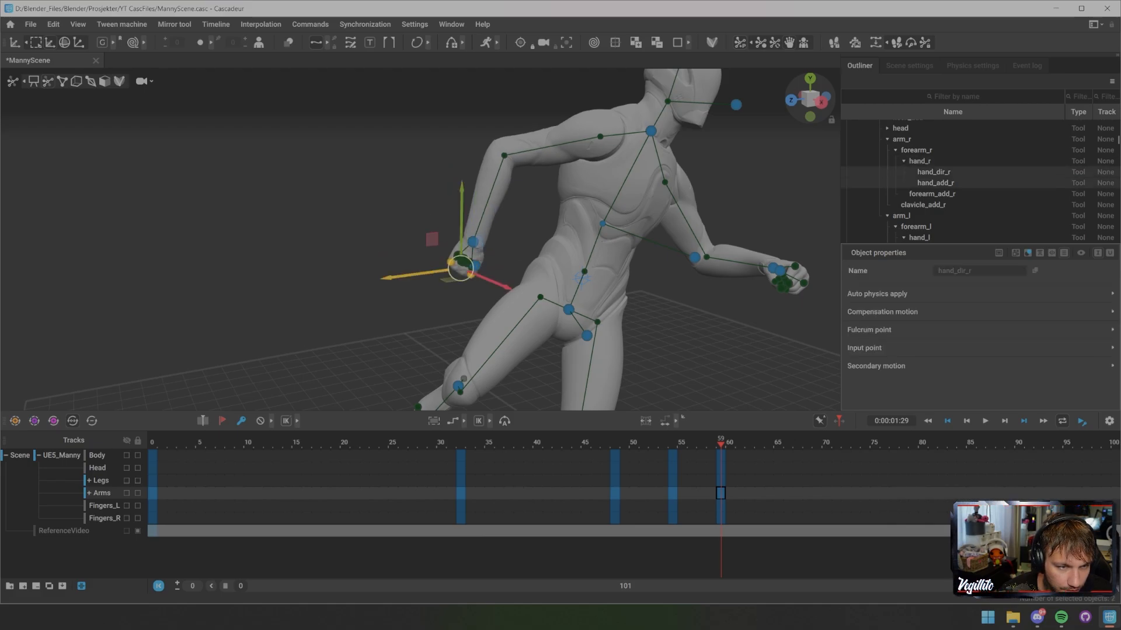
- Raise the right hand above the head at frame 59 so the arm bends as in the reference
left_click(473, 241)
left_click_drag(472, 242, 561, 109, "alt")
middle_click_drag(560, 108, 489, 214, "alt")
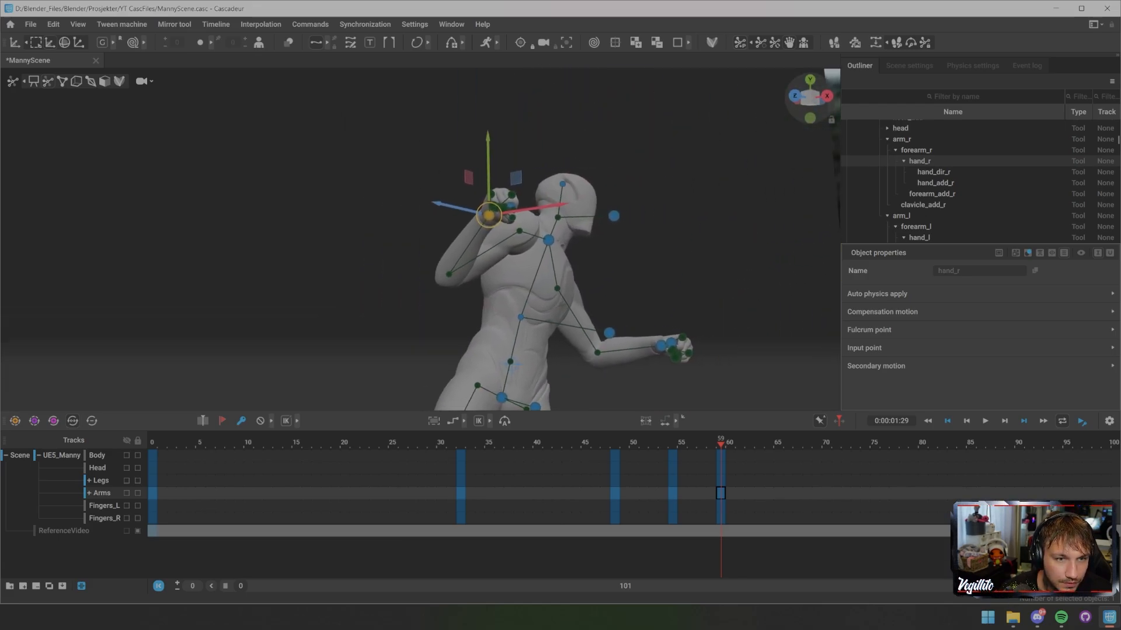
left_click_drag(489, 216, 563, 130)
- Adjust the chest controllers at frame 59 to turn the torso beneath the raised right arm
left_click(533, 321)
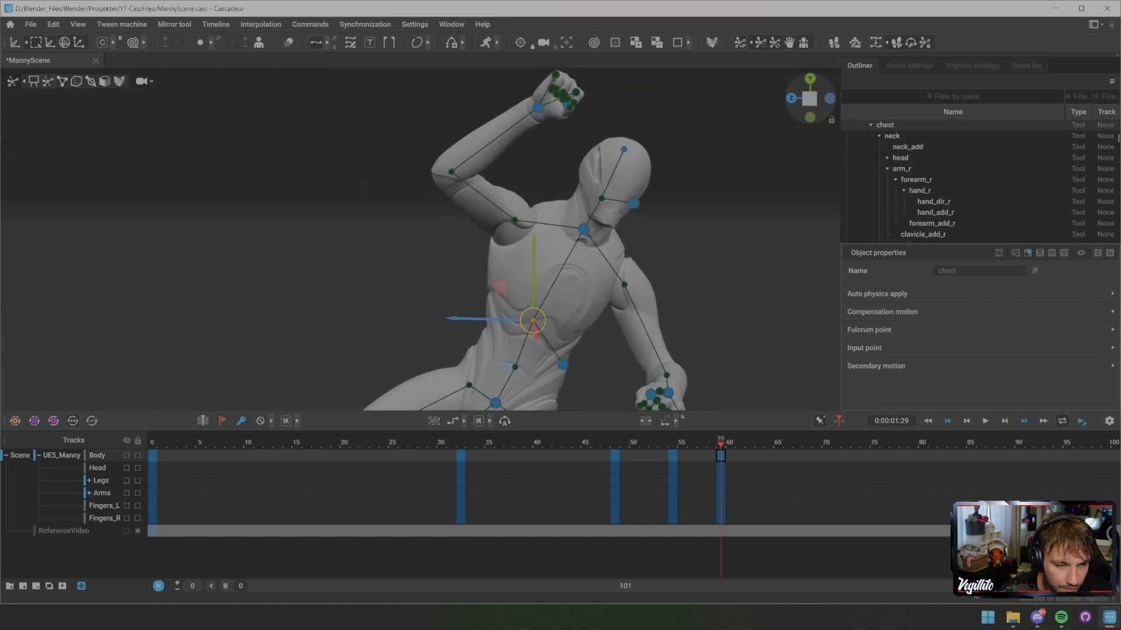
mouse_move(532, 321)
left_mouse_down("alt")
mouse_move(507, 302)
mouse_move(510, 320)
mouse_move(475, 303)
mouse_move(540, 330)
left_mouse_up("alt")
left_click(506, 303)
left_click(535, 331)
- Pull the raised right hand backward, move the right elbow back and up, and deselect the arm
left_click(576, 123)
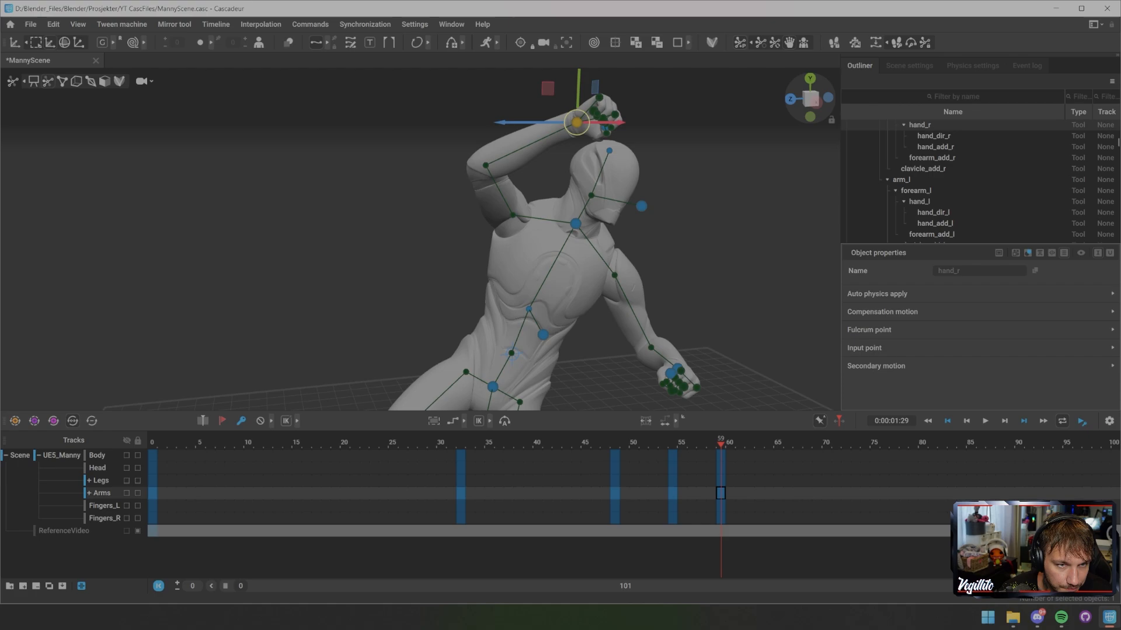
left_click_drag(577, 123, 698, 125, "alt")
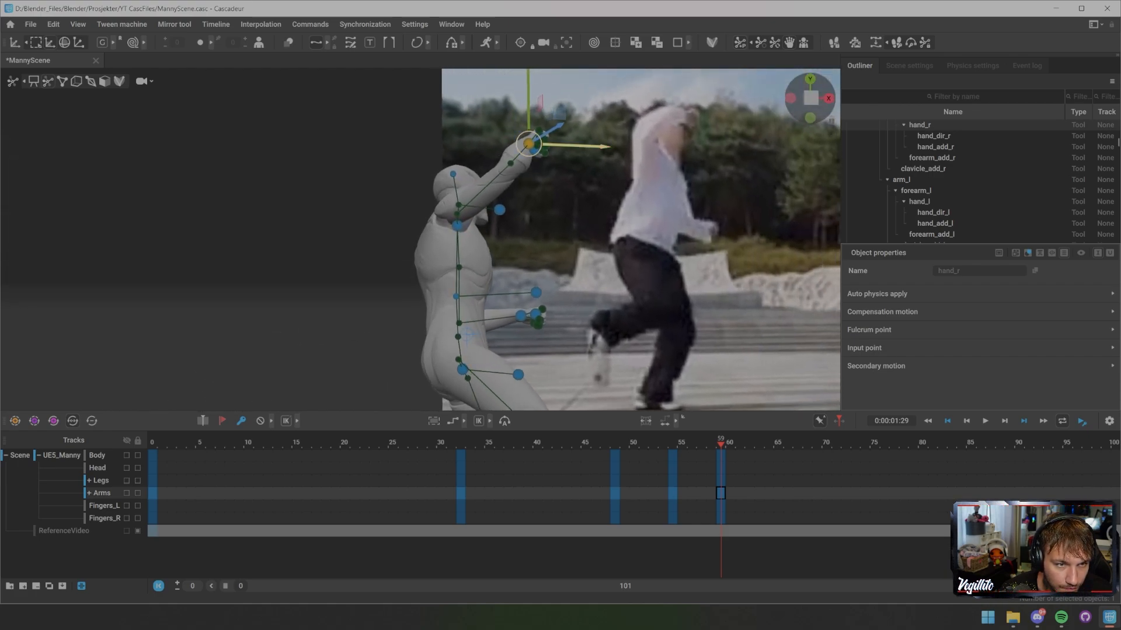
left_click_drag(529, 143, 505, 143)
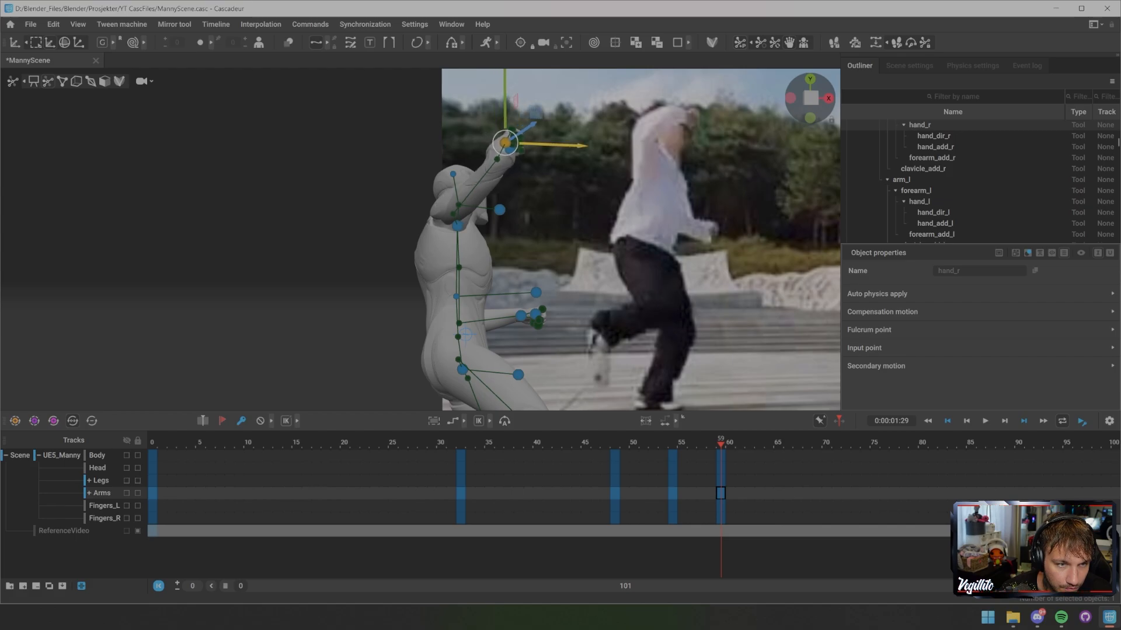
left_click(497, 160)
left_click_drag(497, 160, 483, 150)
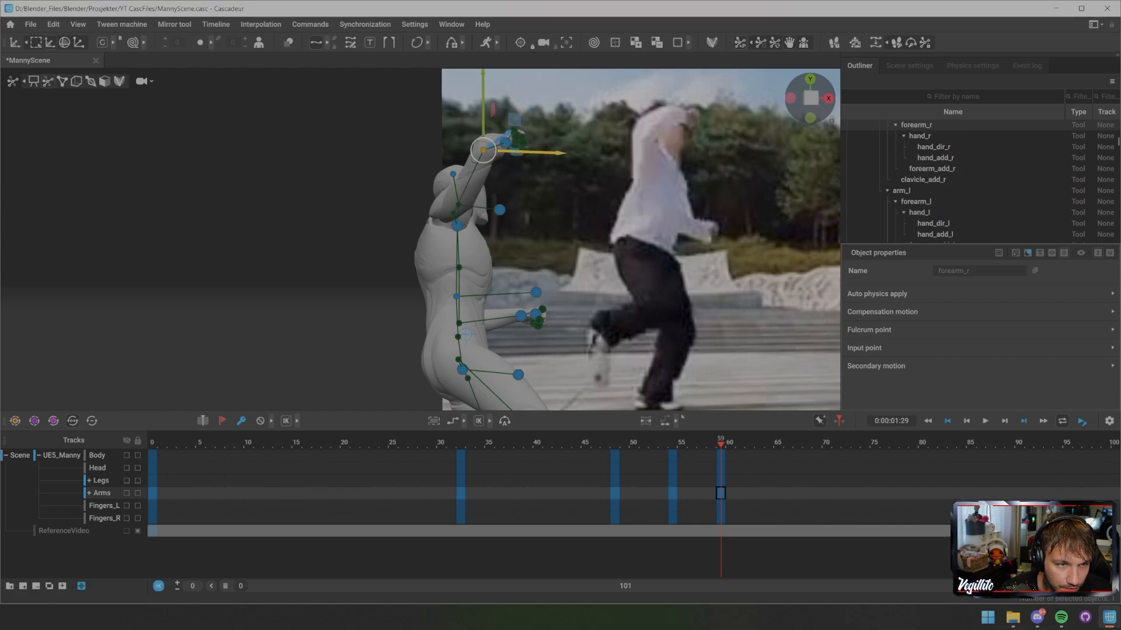
key("Escape")
- Shift the neck and both hands together at frame 59 to match the upper body's lean to the reference
scroll(421, 239, "down", 4)
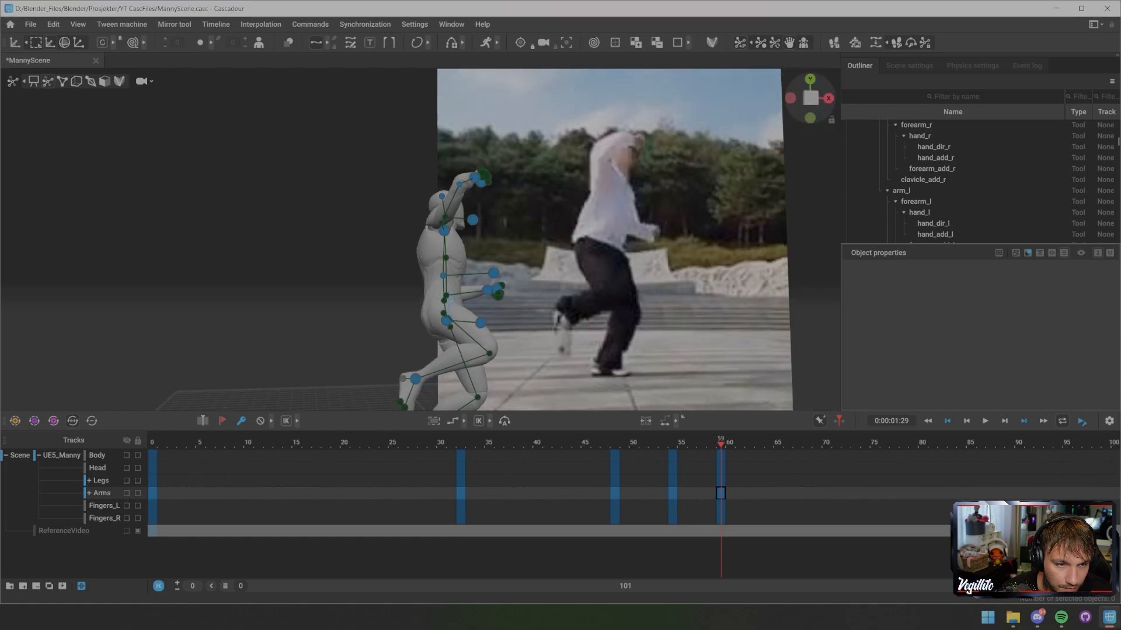
middle_click_drag(420, 239, 467, 244)
scroll(443, 242, "down", 3)
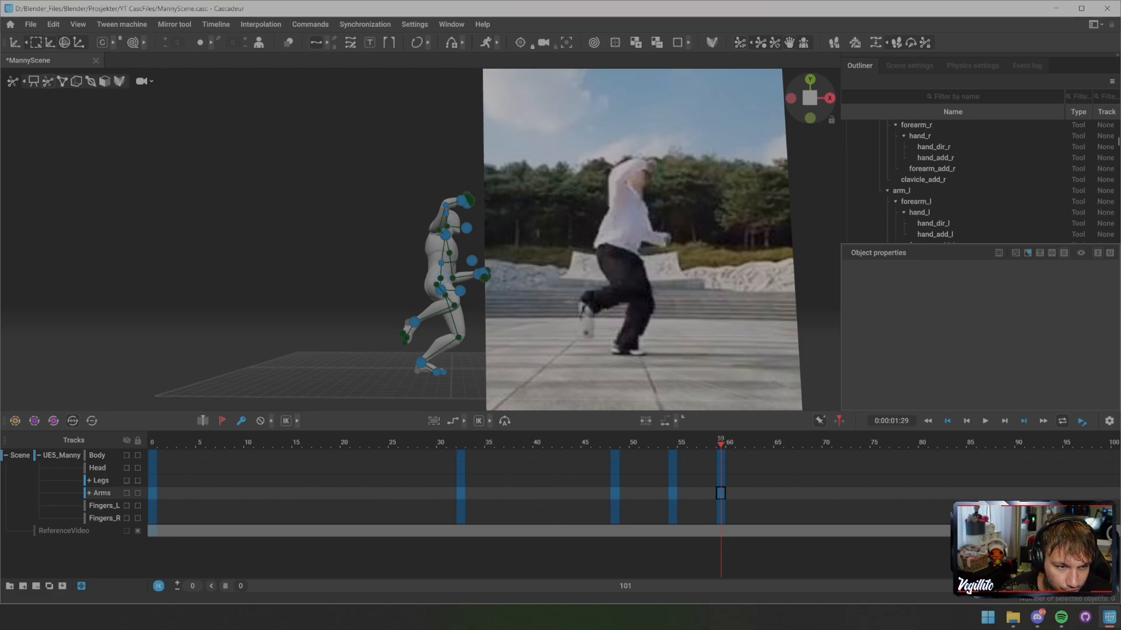
mouse_move(444, 239)
middle_mouse_down()
mouse_move(423, 249)
mouse_move(436, 244)
middle_mouse_up()
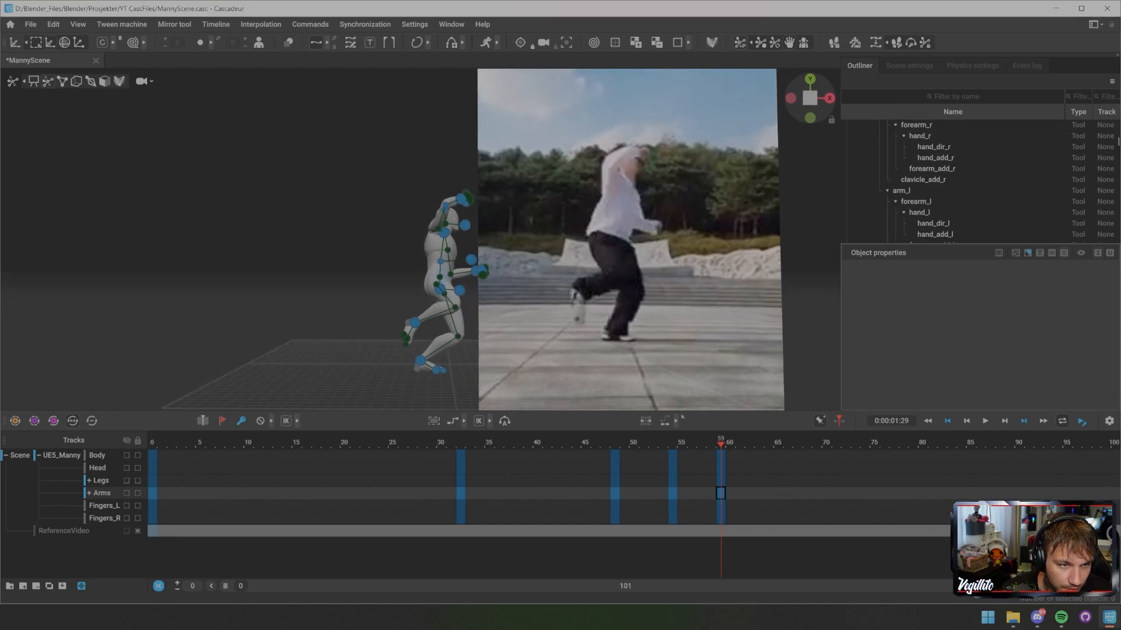
scroll(420, 240, "up", 2)
left_click(453, 230)
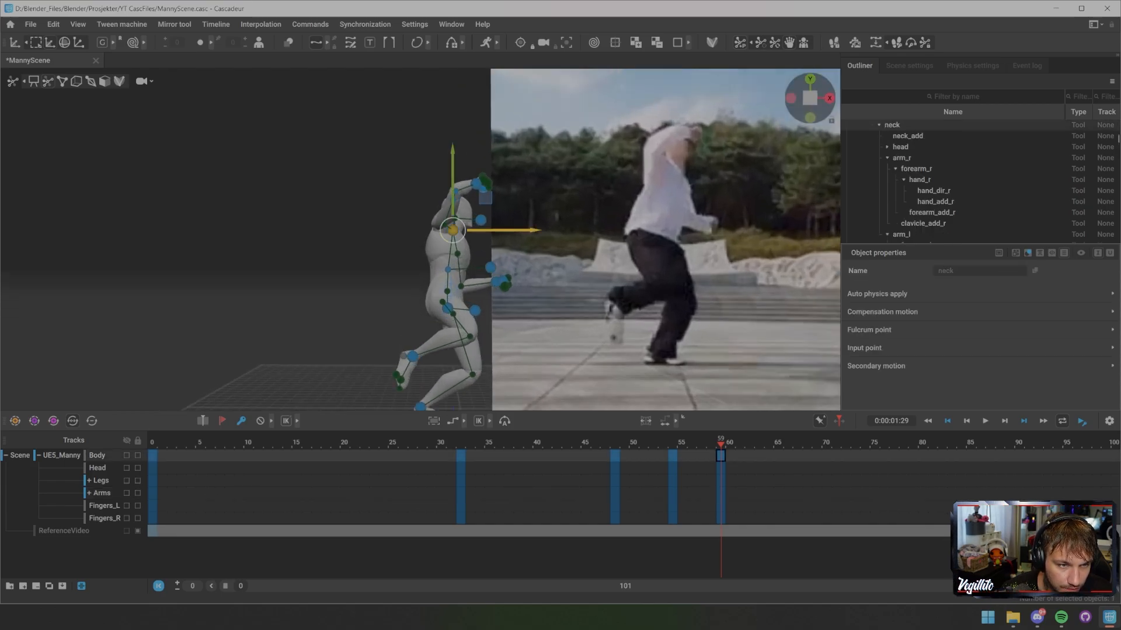
left_click(476, 184, "shift")
left_click(483, 189, "shift")
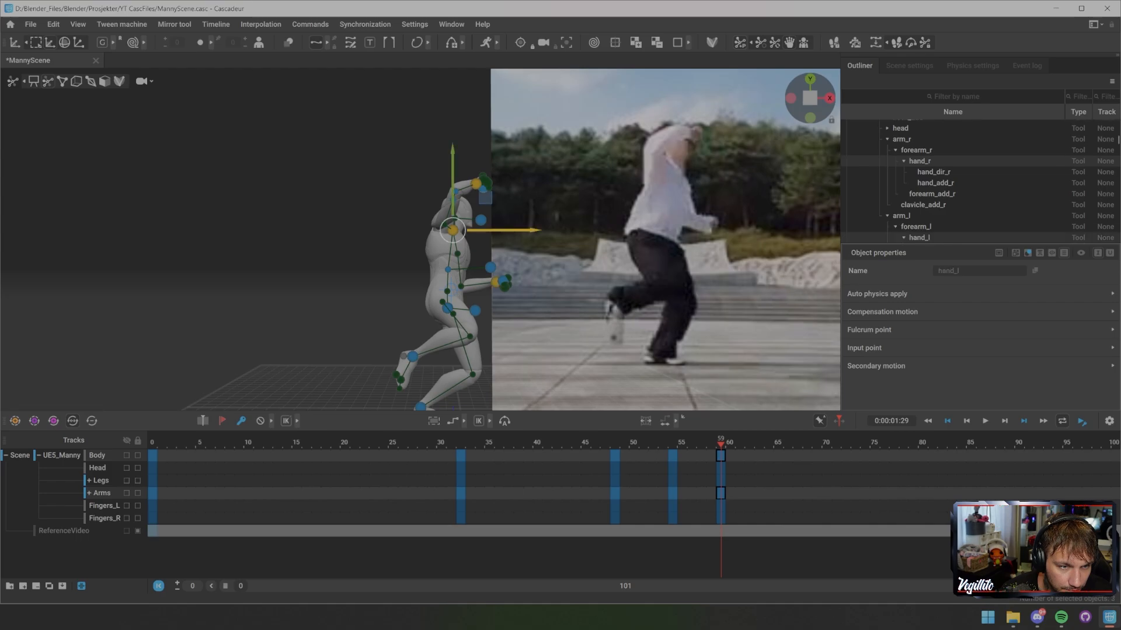
mouse_move(485, 198)
left_mouse_down()
mouse_move(498, 201)
mouse_move(391, 201)
mouse_move(555, 201)
mouse_move(481, 186)
mouse_move(592, 202)
mouse_move(482, 187)
left_mouse_up()
left_click(561, 196)
- Select the pelvis, right foot and both hands and fine-tune their sideways position over the standing left foot
scroll(555, 201, "down", 4)
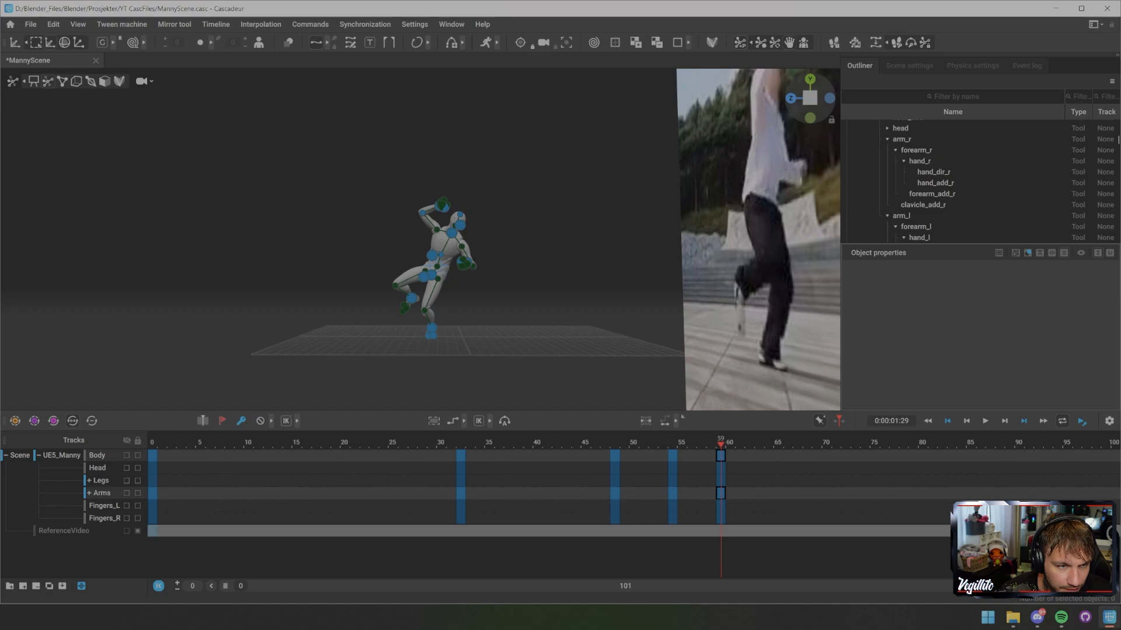
left_click(432, 275)
left_click(411, 299, "shift")
scroll(420, 239, "up", 8)
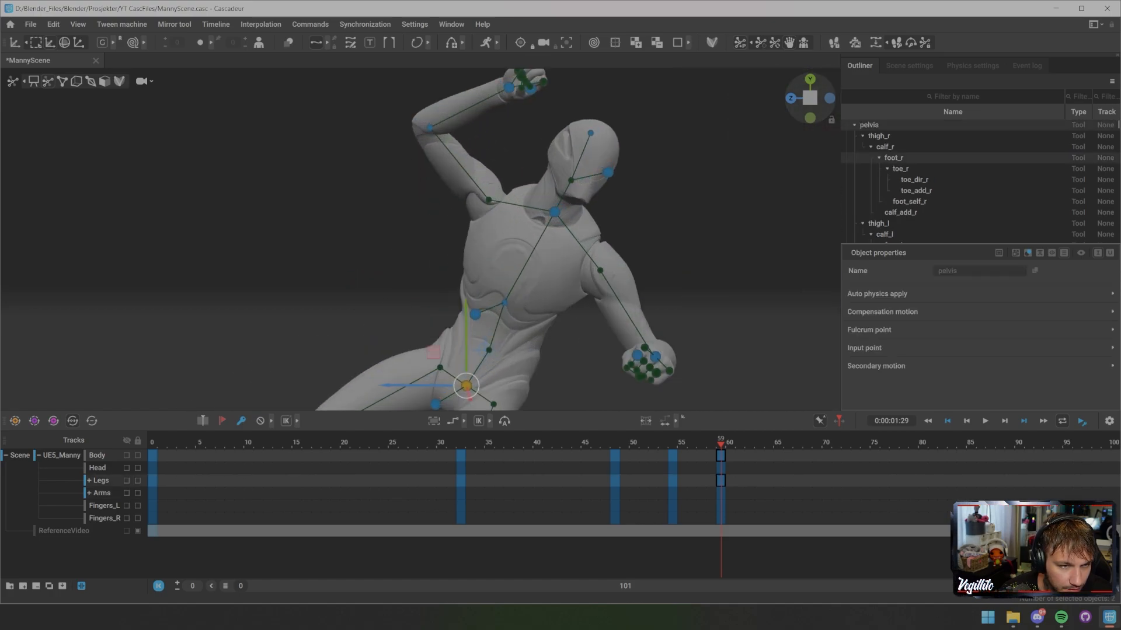
left_click(509, 87, "shift")
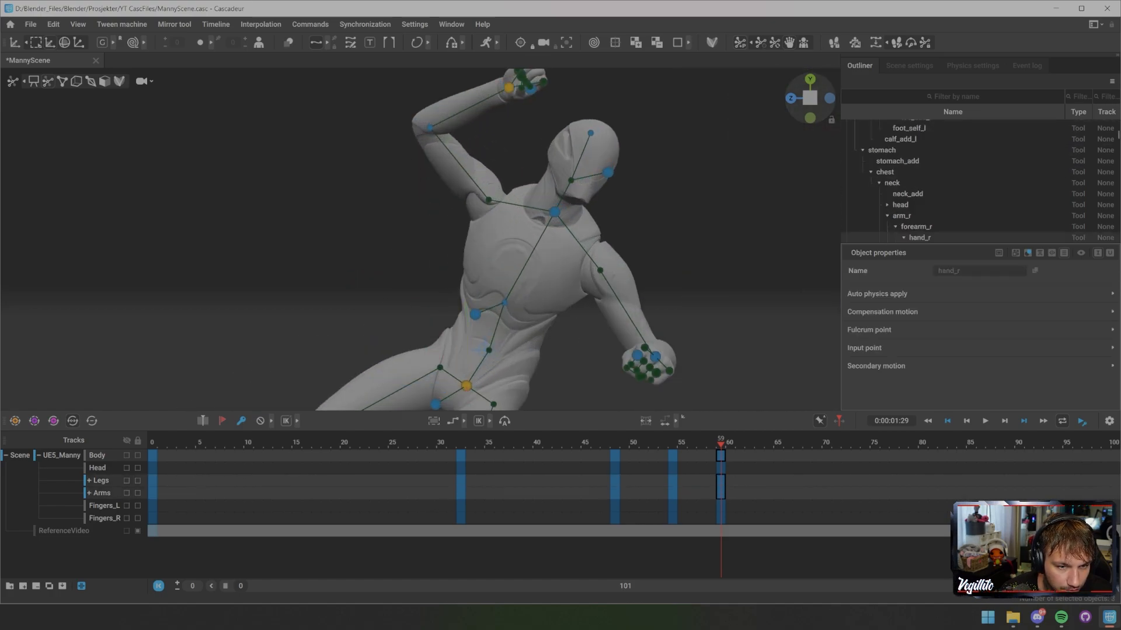
left_click(655, 357, "shift")
scroll(655, 357, "down", 5)
middle_click_drag(655, 356, 670, 339)
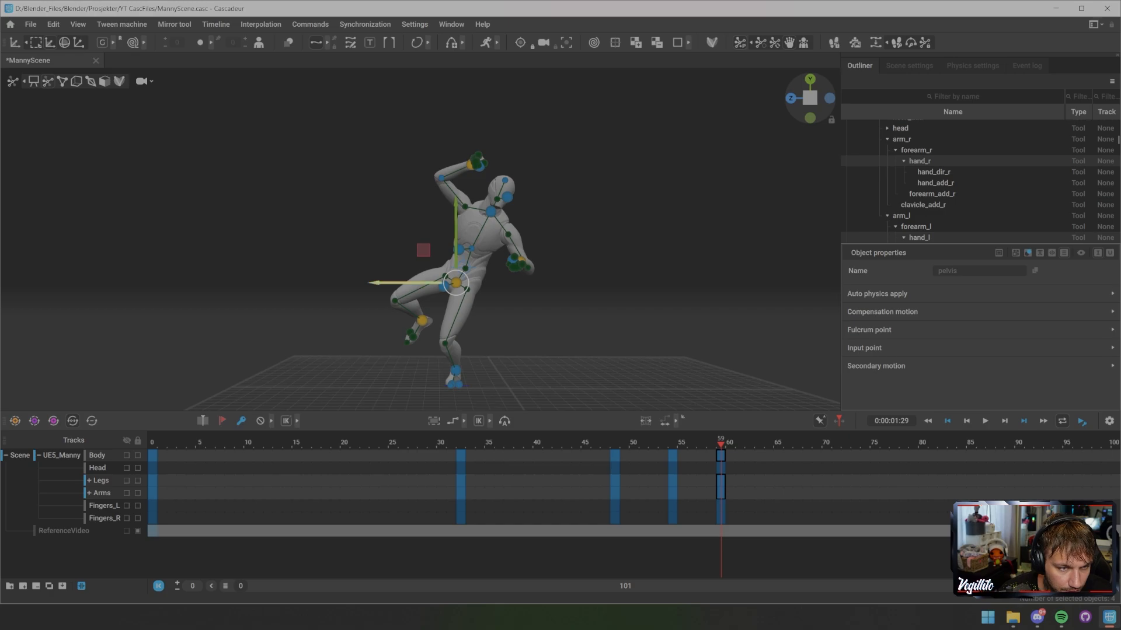
middle_click_drag(405, 283, 406, 328)
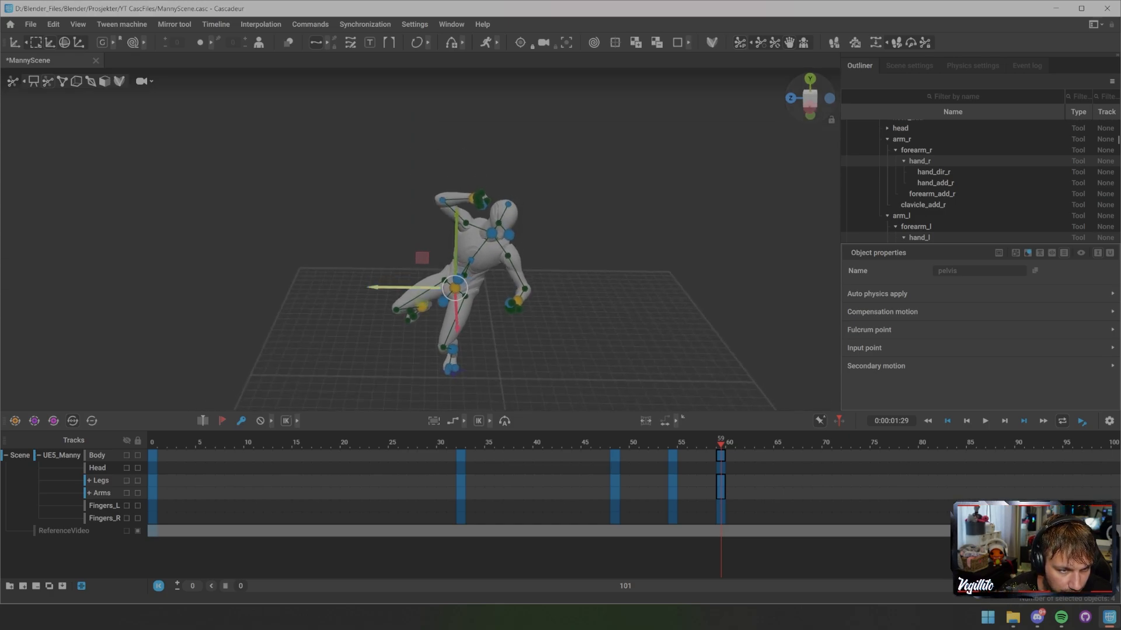
left_click_drag(400, 287, 394, 287)
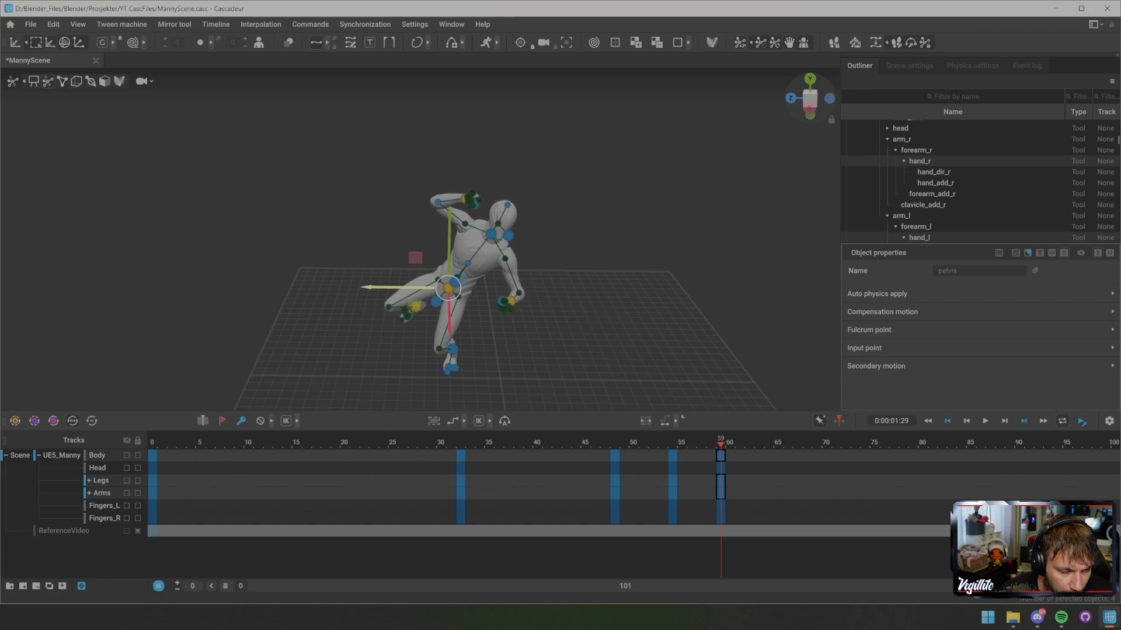
middle_click_drag(393, 288, 401, 245)
left_click_drag(400, 283, 403, 283)
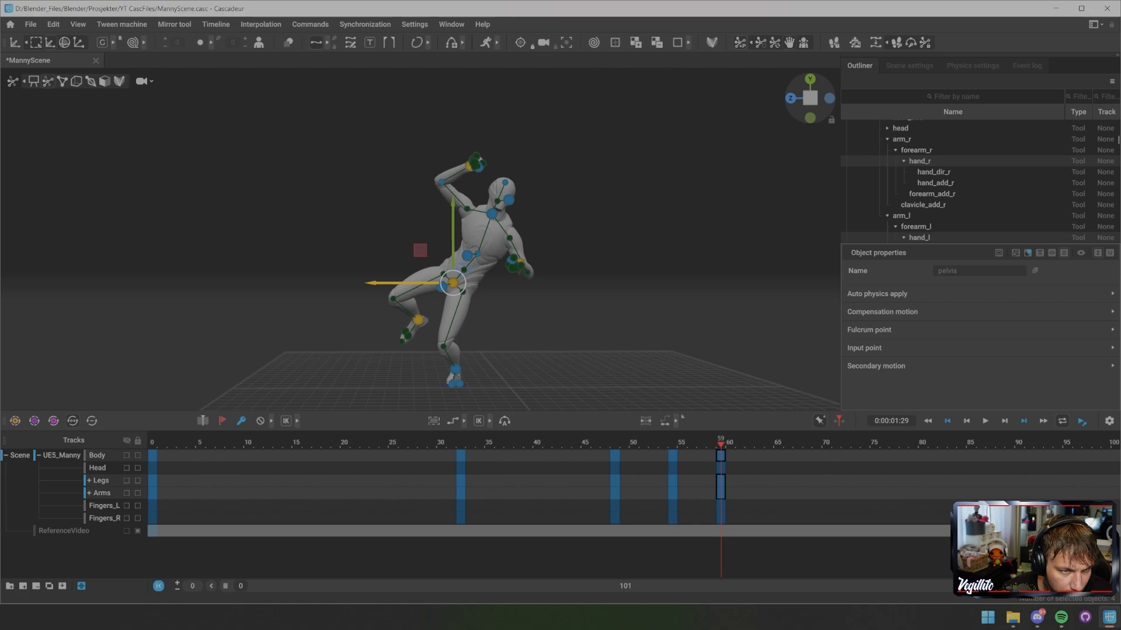
middle_click_drag(403, 280, 601, 271)
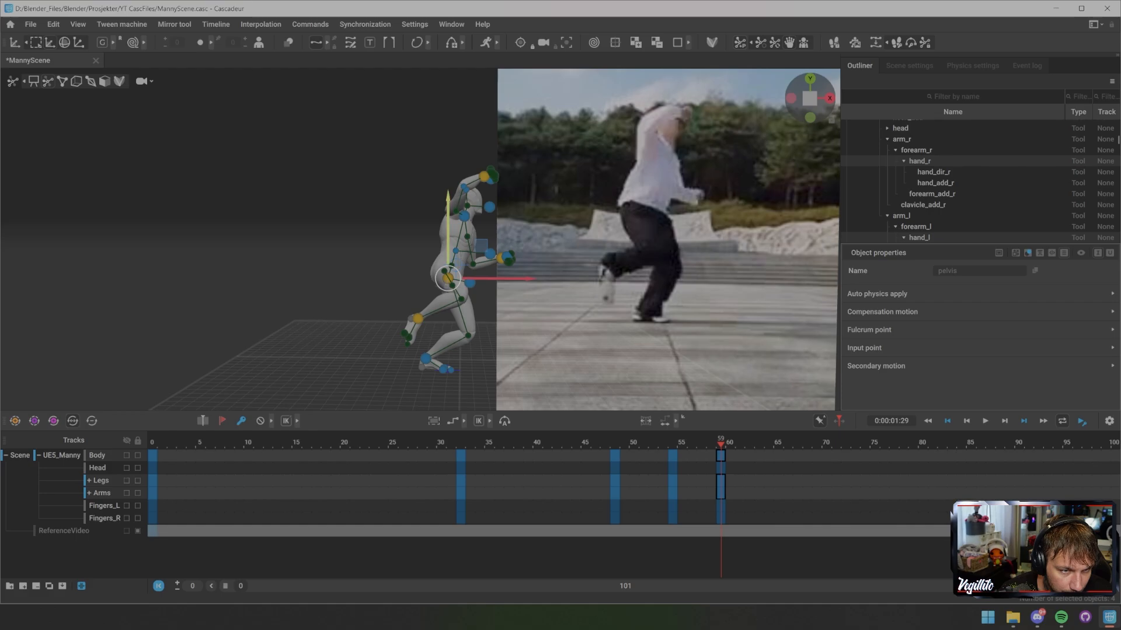
left_click_drag(448, 233, 327, 217)
key("ctrl+z")
- Add the neck to the selected pelvis, right foot and hands, and move the group slightly up and backward
left_click(464, 215, "shift")
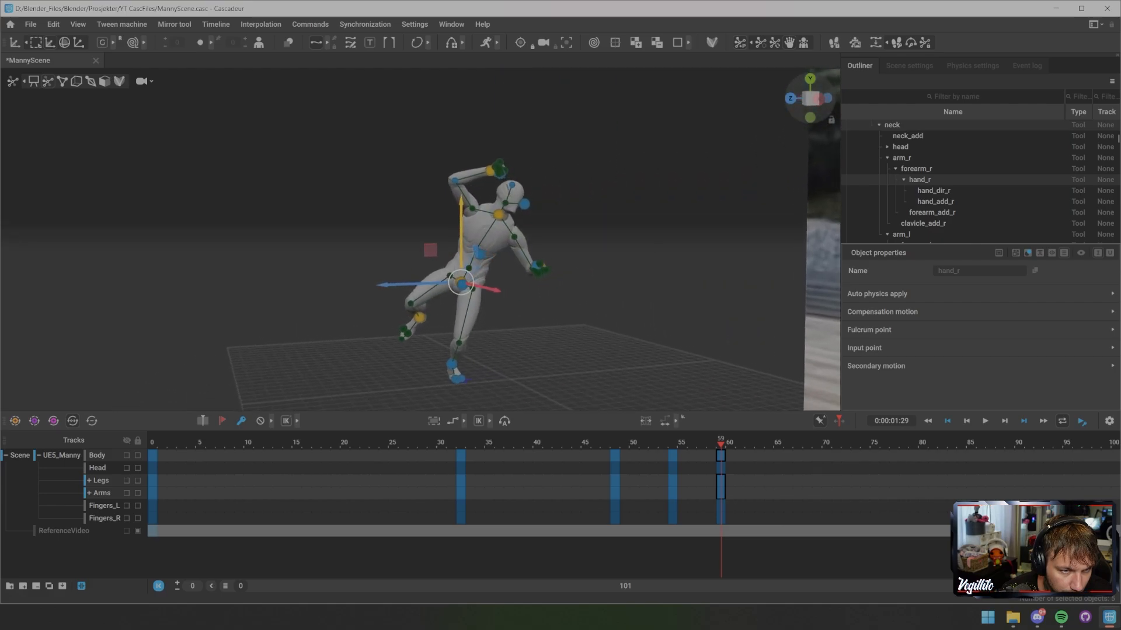
left_click_drag(402, 285, 525, 284)
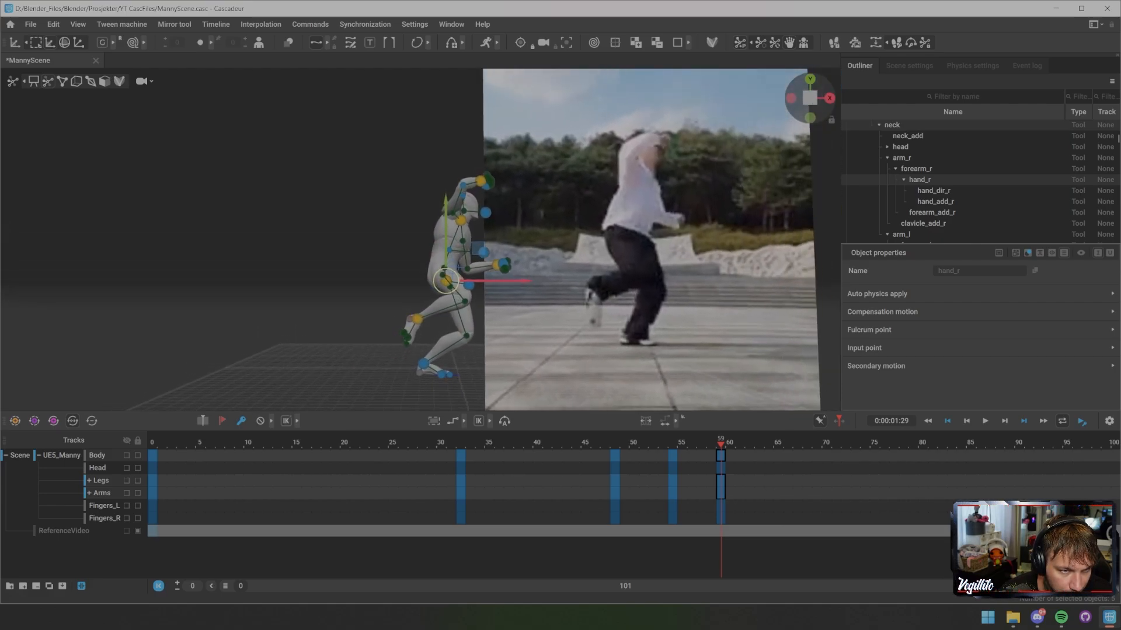
left_click_drag(445, 231, 446, 223)
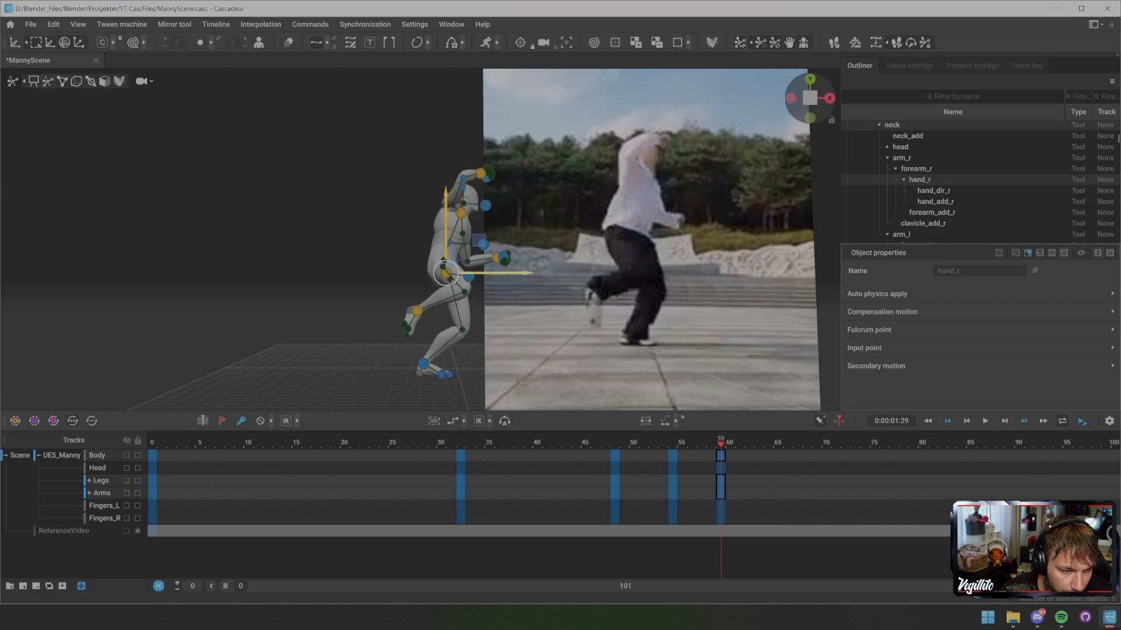
left_click_drag(496, 273, 477, 273)
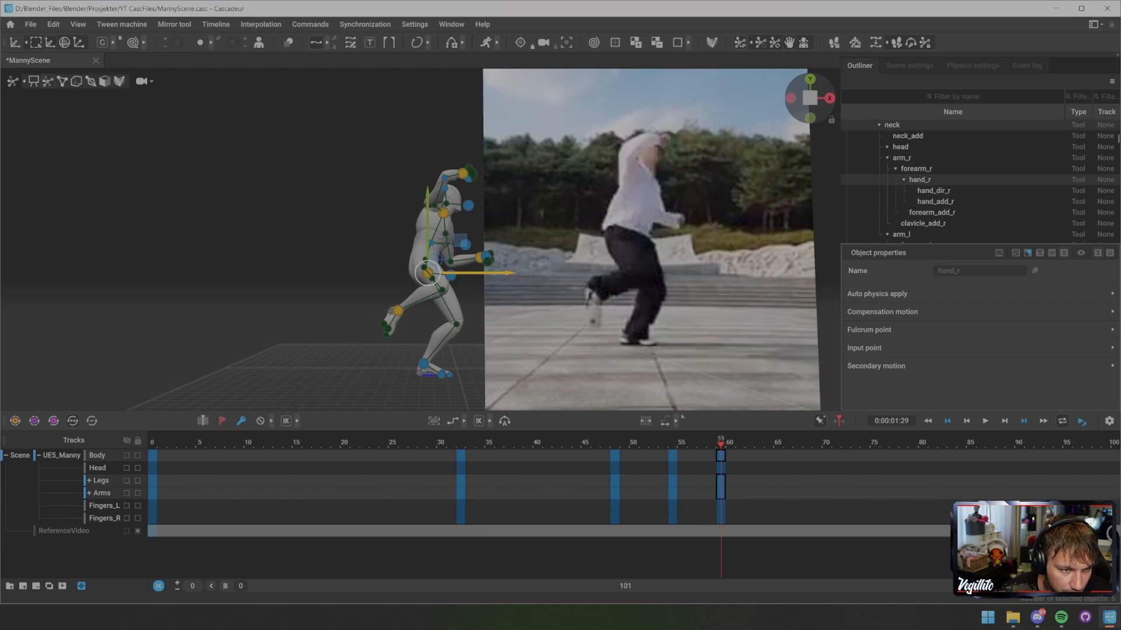
- Nudge the selected neck, pelvis, right foot and hands slightly backward at frame 59, deselect them and hide the rig controllers
left_click_drag(478, 273, 474, 273)
scroll(425, 234, "down", 2)
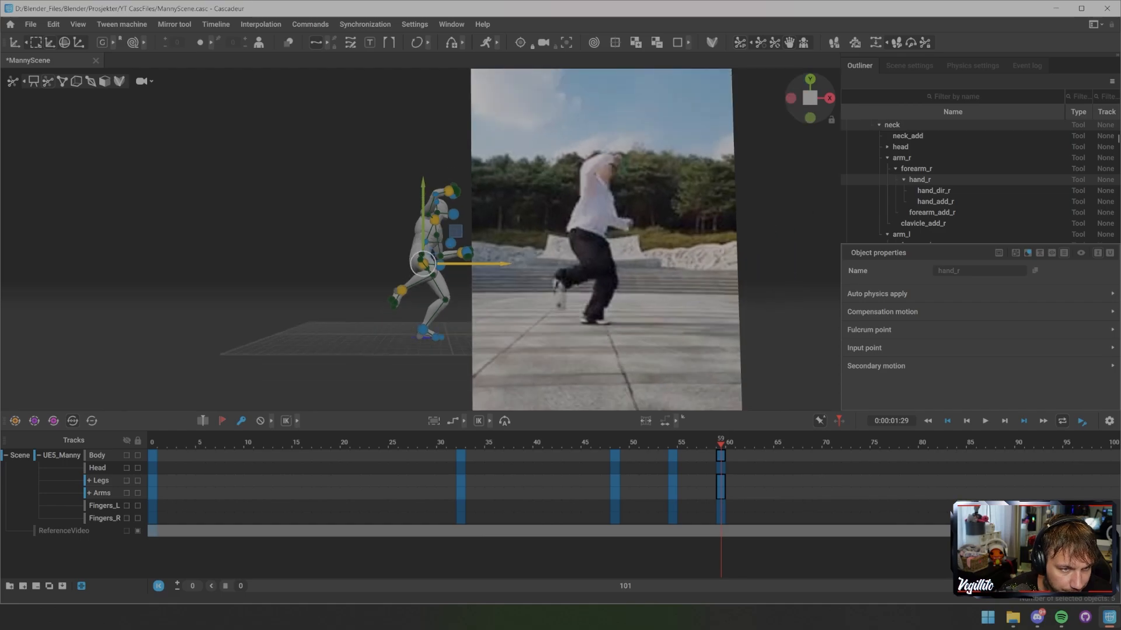
key("Escape")
key("1")
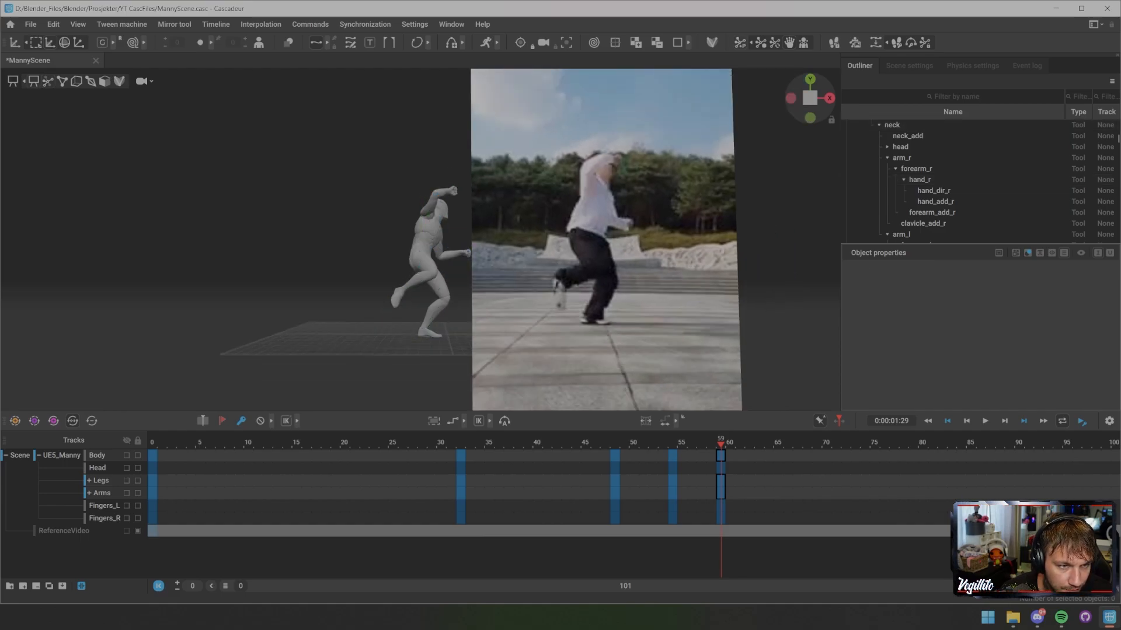
- Step back and forth between frames 58 and 63 to examine how the reference body turns after frame 59
key("Right")
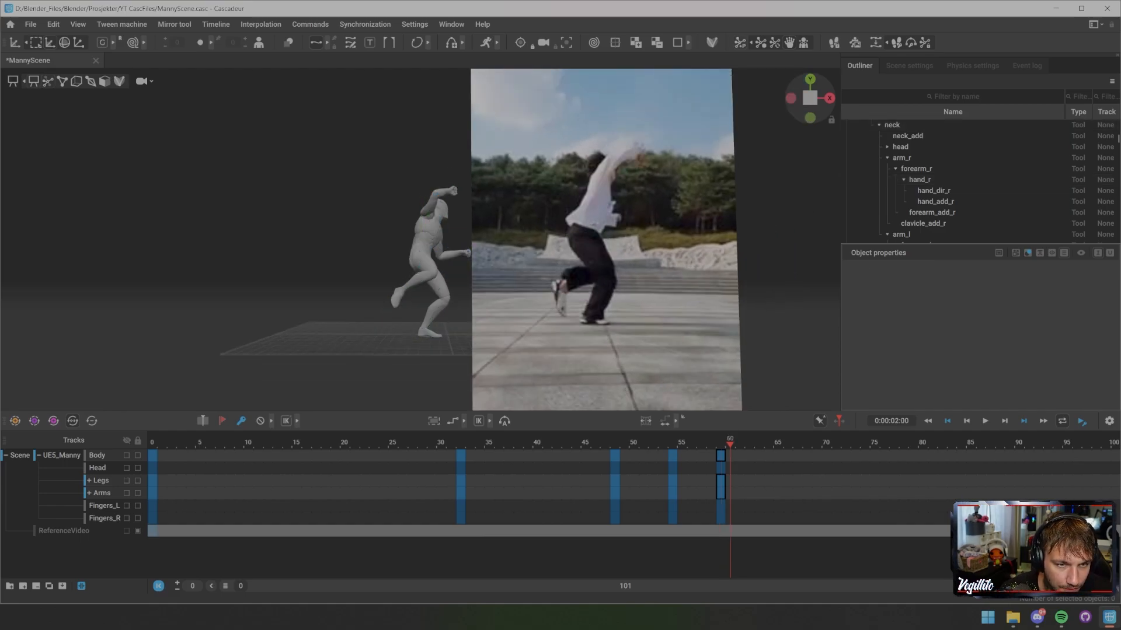
key("Right")
key("Right")
key("Right")
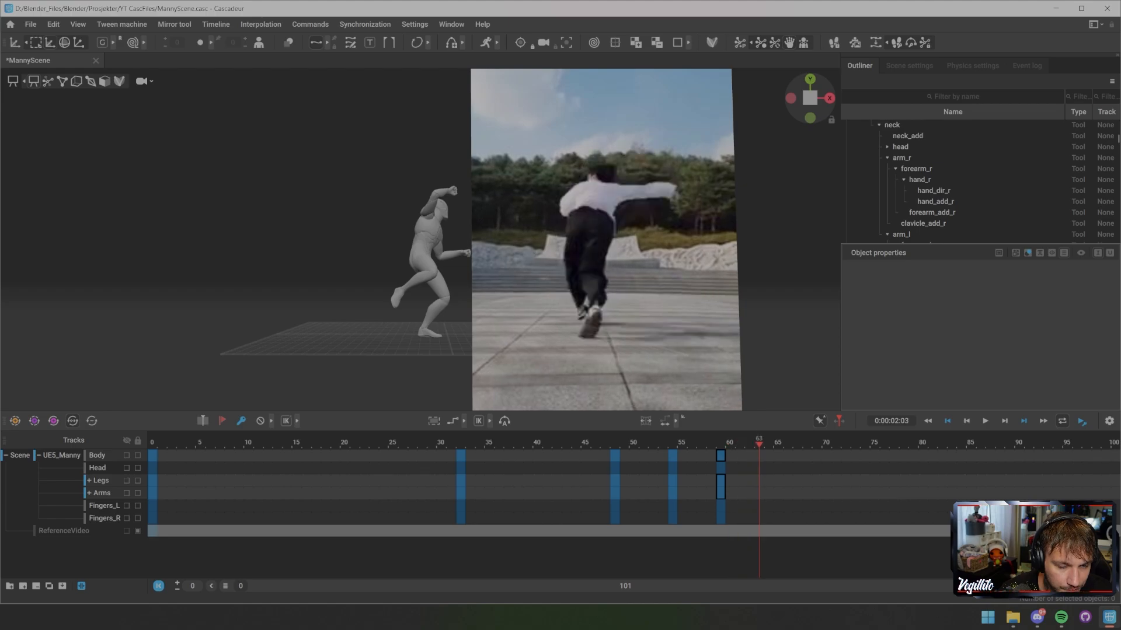
key("Left")
key("Left")
key("Left")
key("Left")
key("Left")
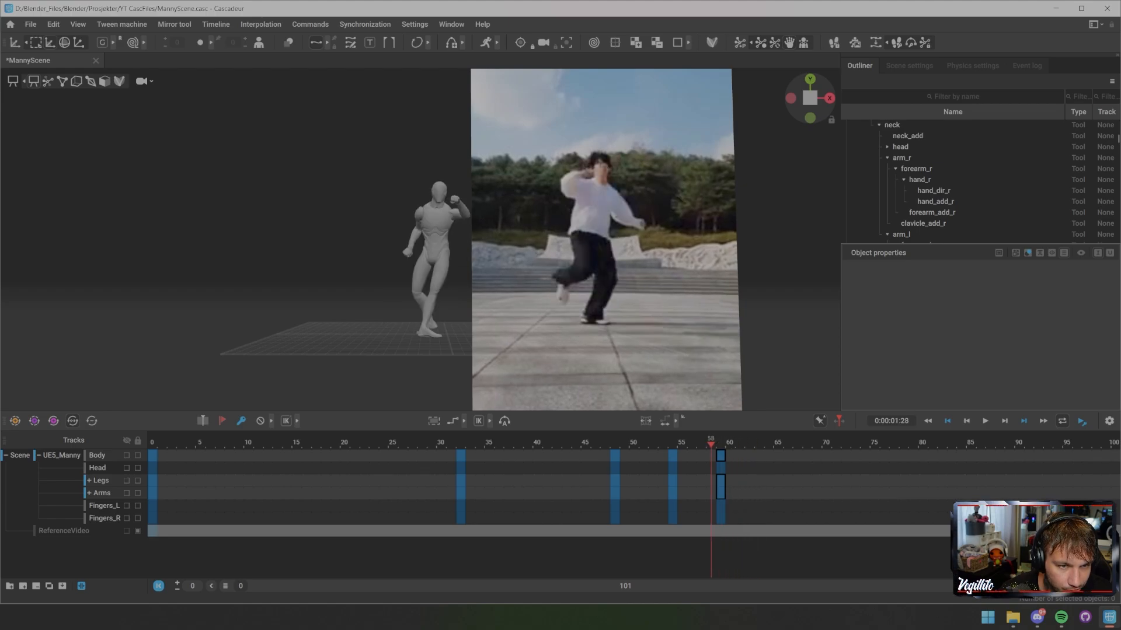
key("Right")
key("Right")
key("Right")
key("Right")
key("Right")
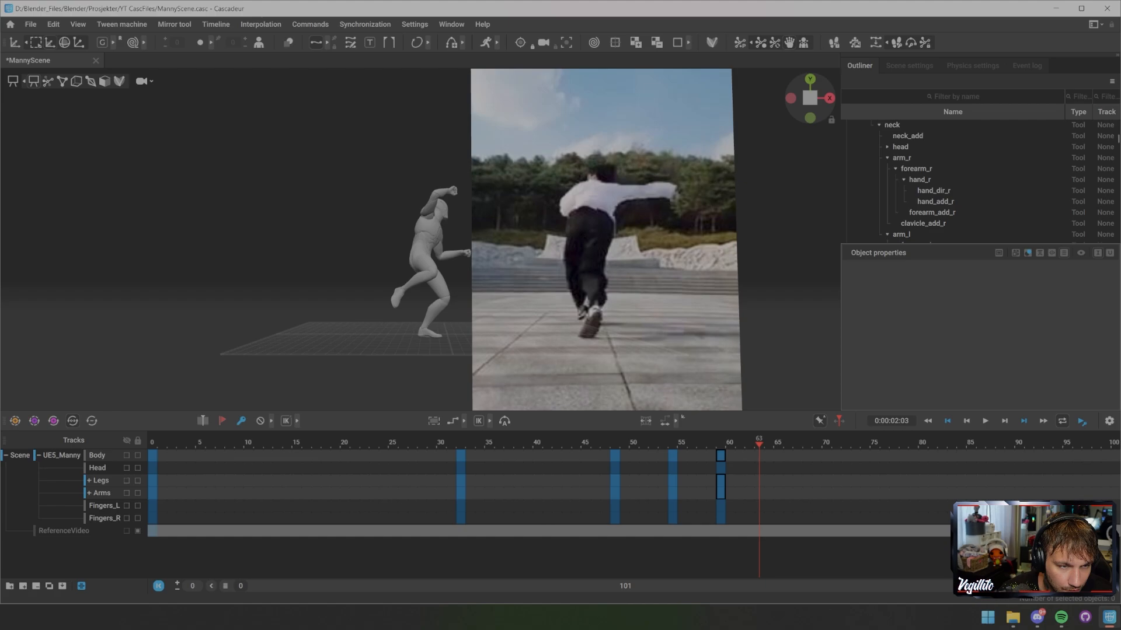
- Add a keyframe at frame 63 on all body, leg, arm and finger tracks
left_click_drag(759, 455, 758, 518)
key("f")
scroll(420, 239, "down", 1)
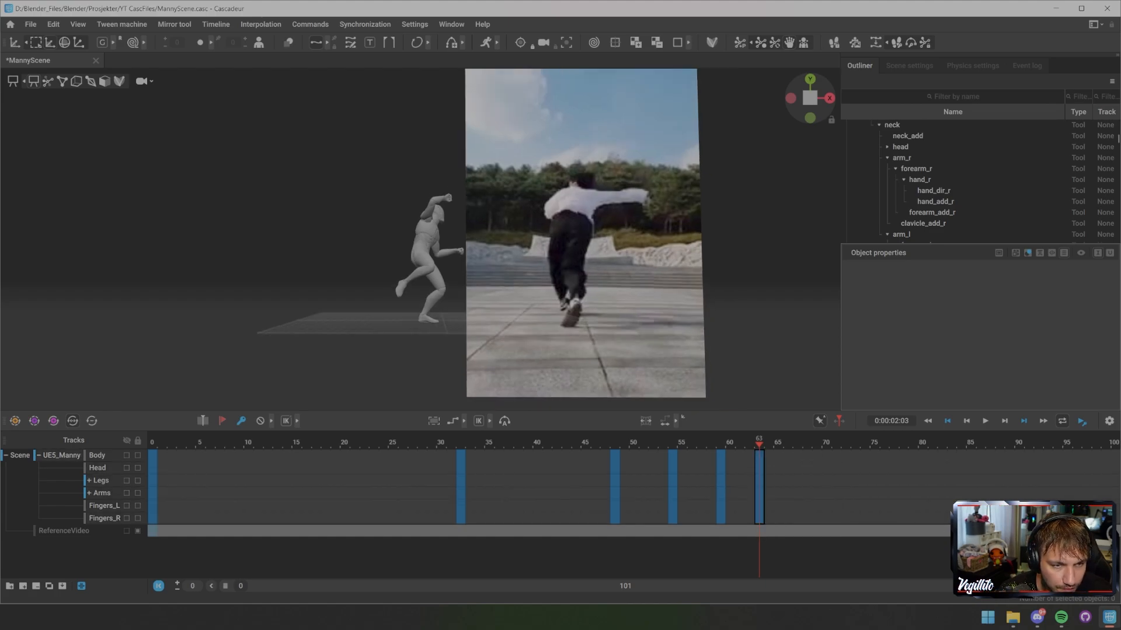
- Select all of the rig's box controllers with the left foot as pivot and rotate the whole body to face away like the reference
scroll(421, 239, "up", 3)
mouse_move(420, 239)
left_mouse_down("alt")
mouse_move(514, 245)
mouse_move(440, 240)
left_mouse_up("alt")
left_click(77, 81)
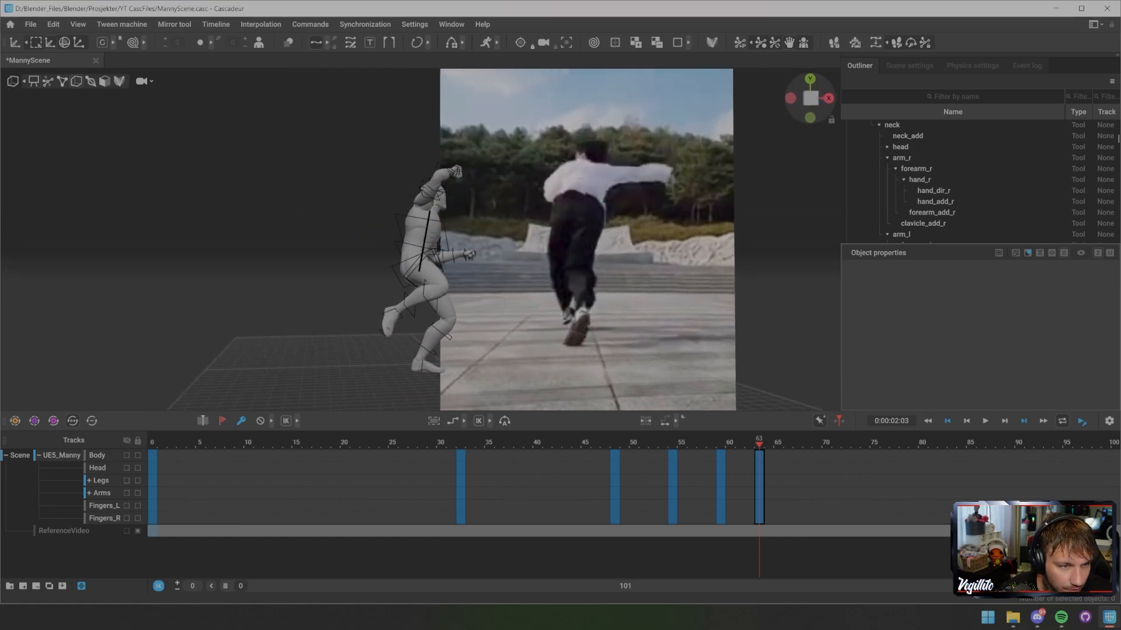
key("ctrl+a")
left_click(419, 363, "shift")
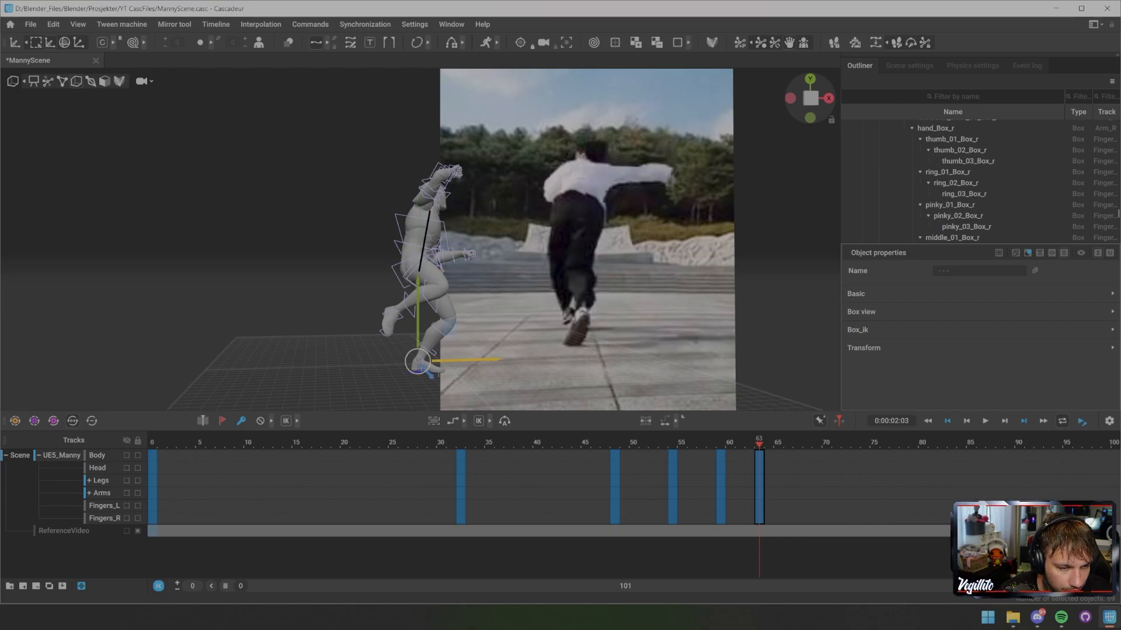
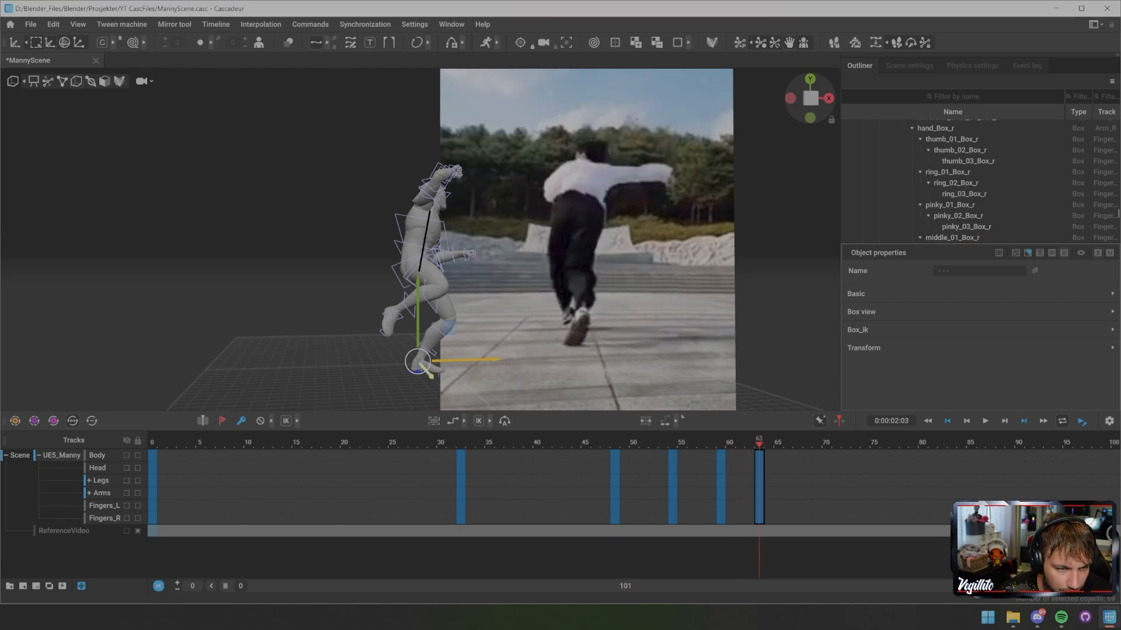
left_click_drag(418, 362, 636, 369)
key("ctrl+z")
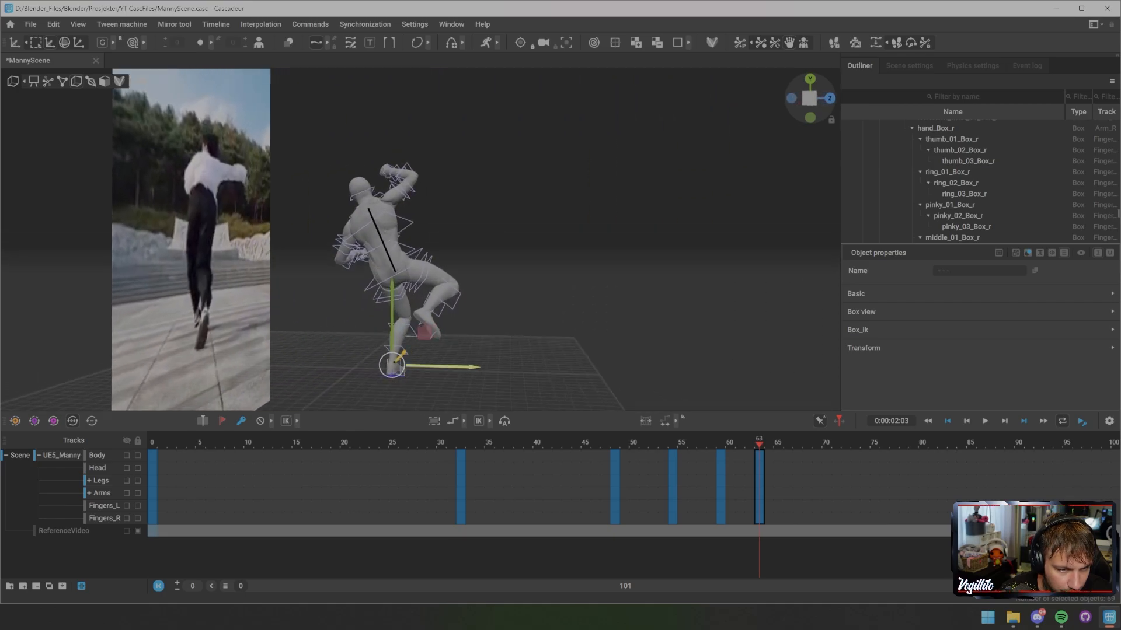
key("e")
left_click_drag(429, 373, 522, 373)
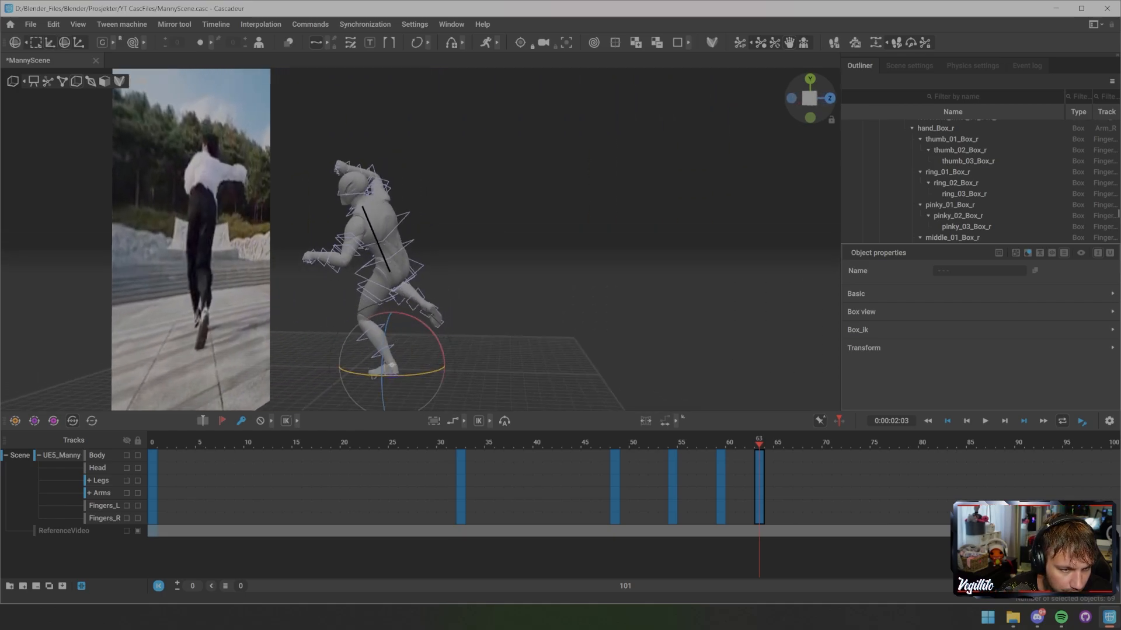
key("ctrl+z")
left_click_drag(399, 376, 288, 375)
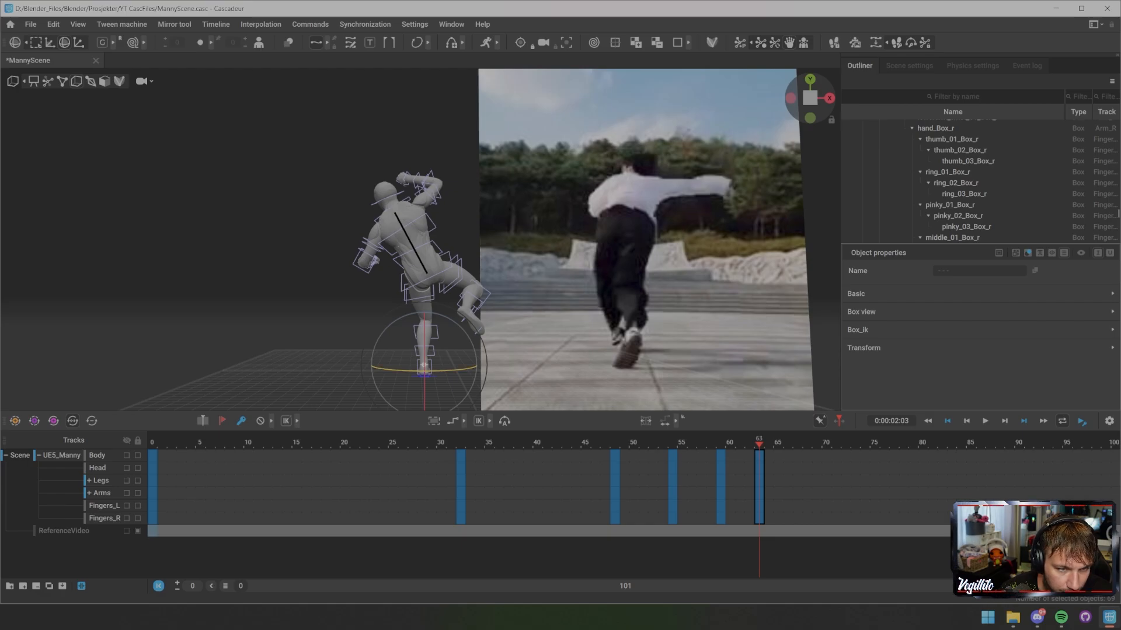
key("Escape")
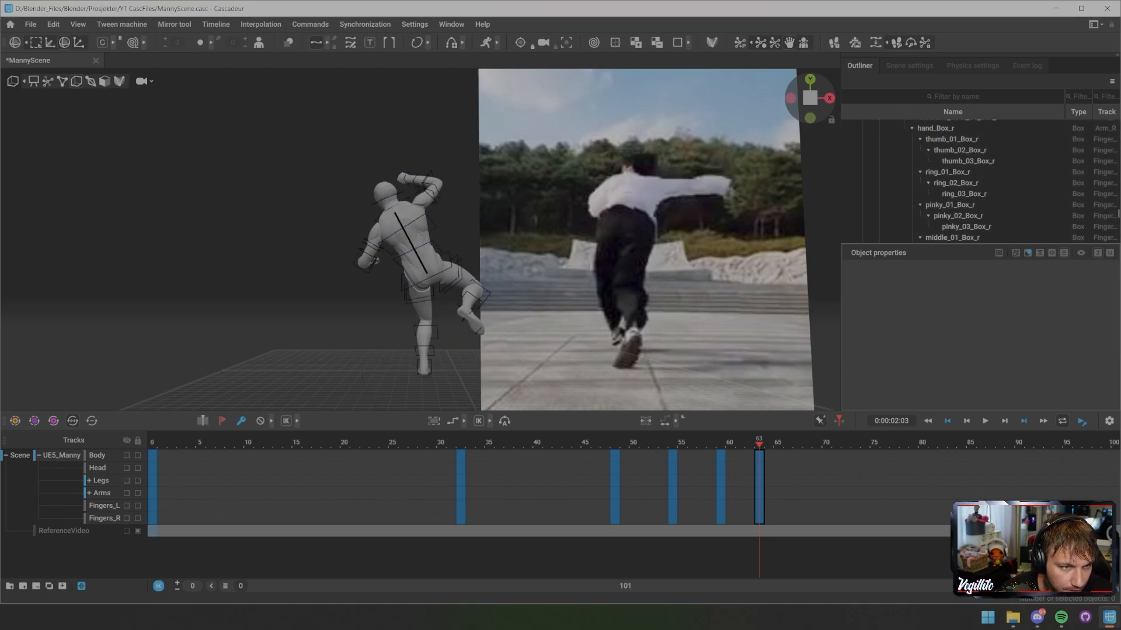
- Using the point controllers, move the left hand in front of the chest and extend the right hand outward away from the head
key("2")
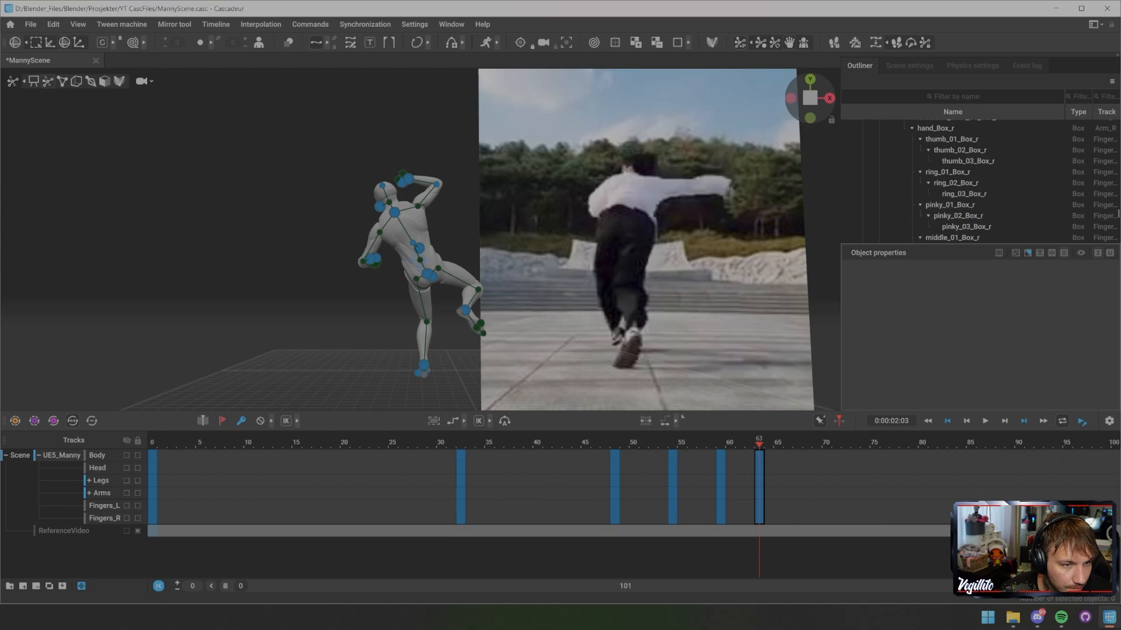
left_click_drag(292, 350, 619, 357, "alt")
left_click(449, 278)
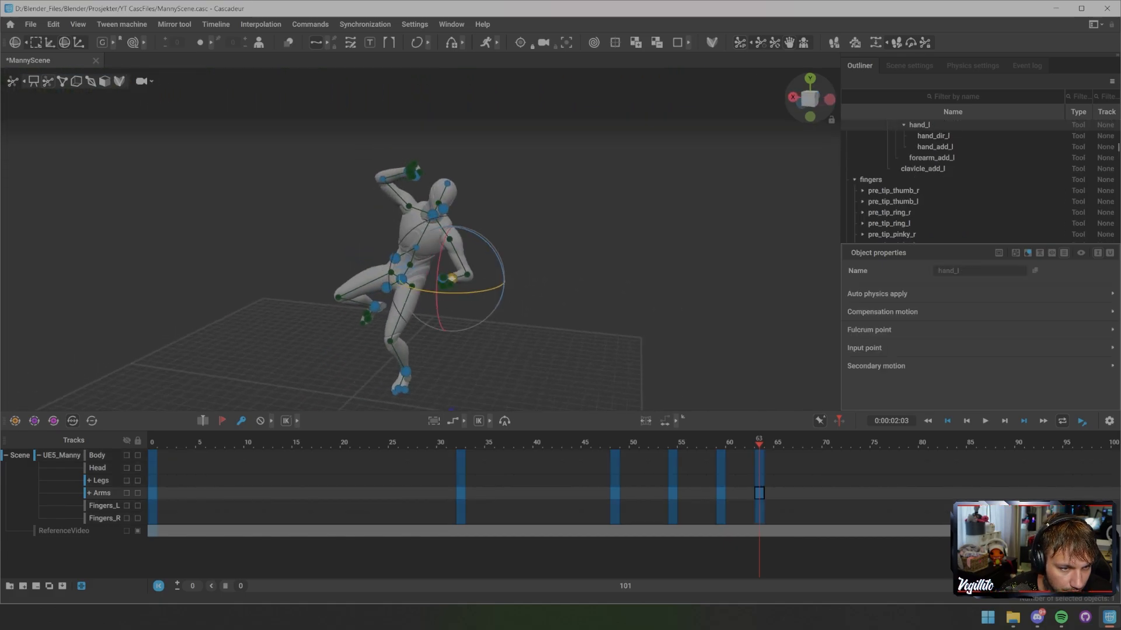
key("w")
left_click_drag(449, 278, 216, 268)
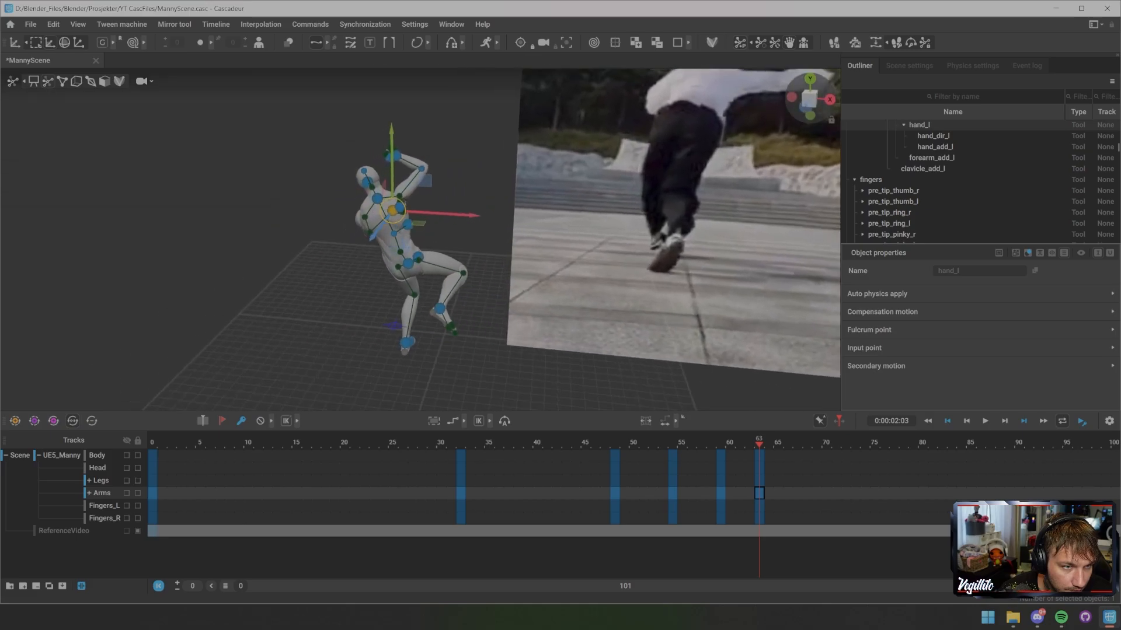
left_click(395, 156)
left_click_drag(395, 155, 498, 155)
- Release the neck and pelvis controllers to auto-posing and deselect them
left_click(365, 206)
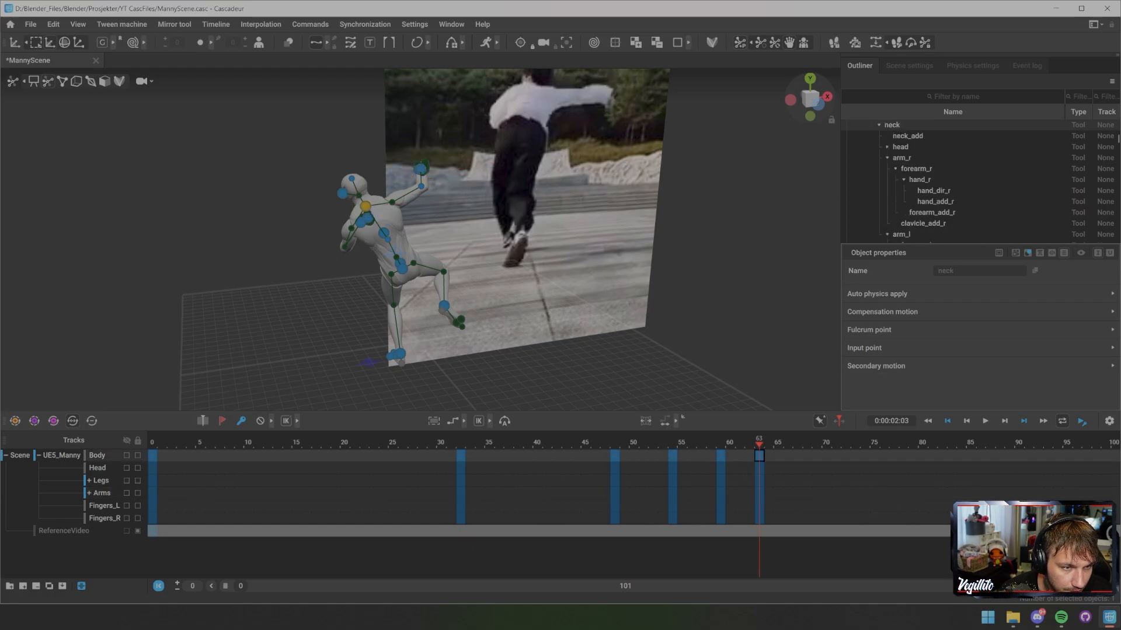
left_click(402, 269, "shift")
left_click(444, 305, "shift")
left_click_drag(445, 306, 562, 283, "alt")
left_click(437, 311, "shift")
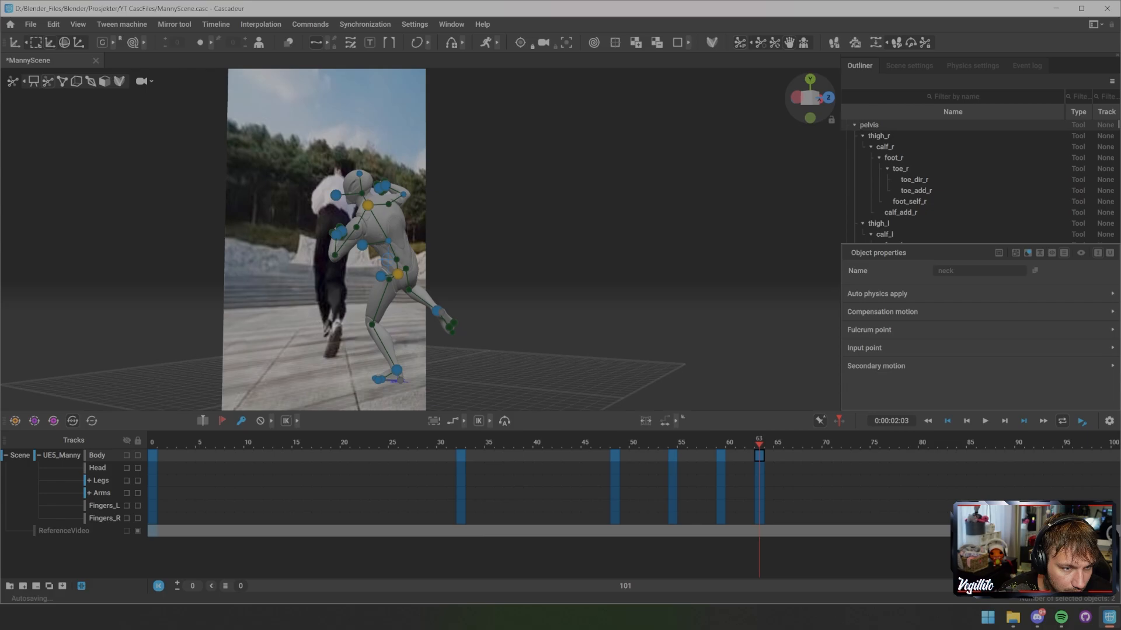
key("r")
key("Escape")
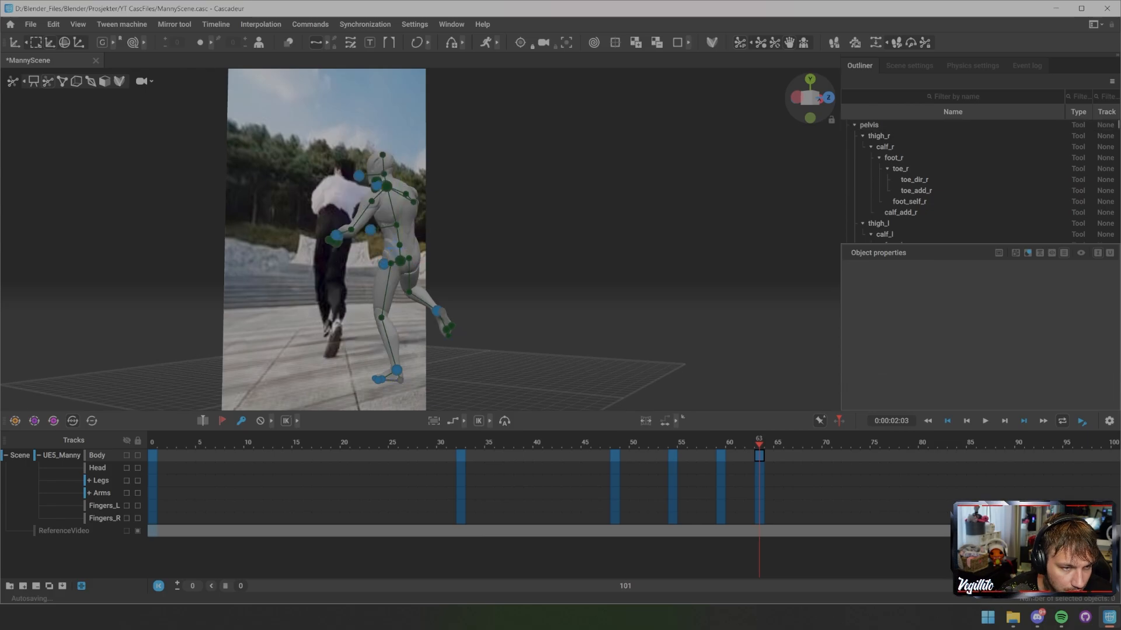
- Move the right foot down to the floor and far behind the body to form a long lunge
left_click_drag(502, 291, 560, 286, "alt")
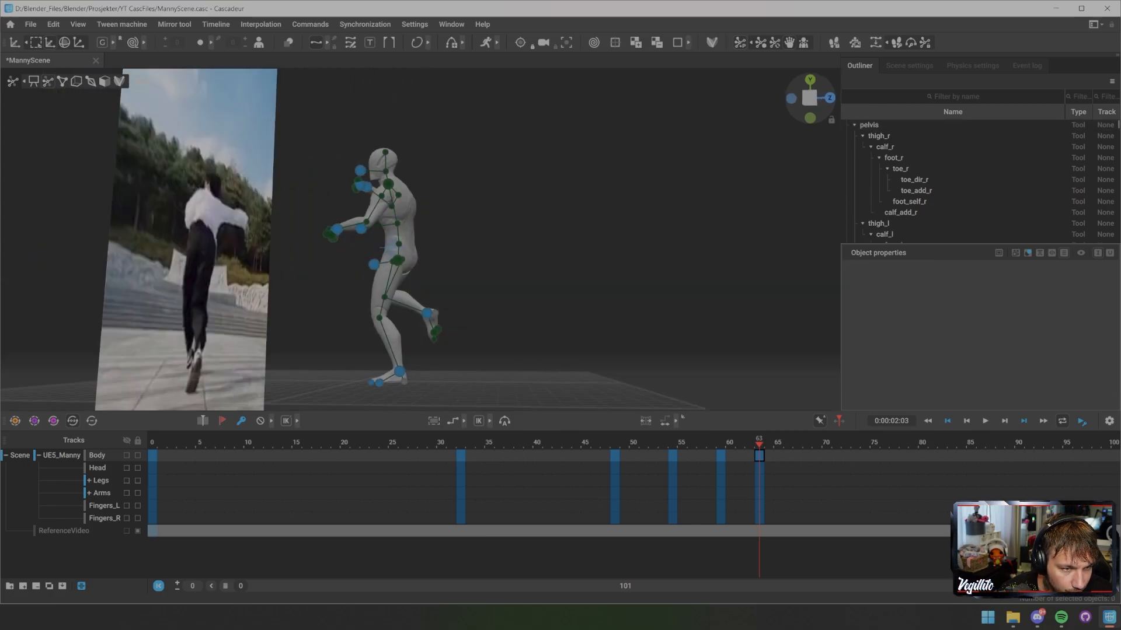
middle_click_drag(561, 286, 522, 238, "alt")
left_click(390, 266)
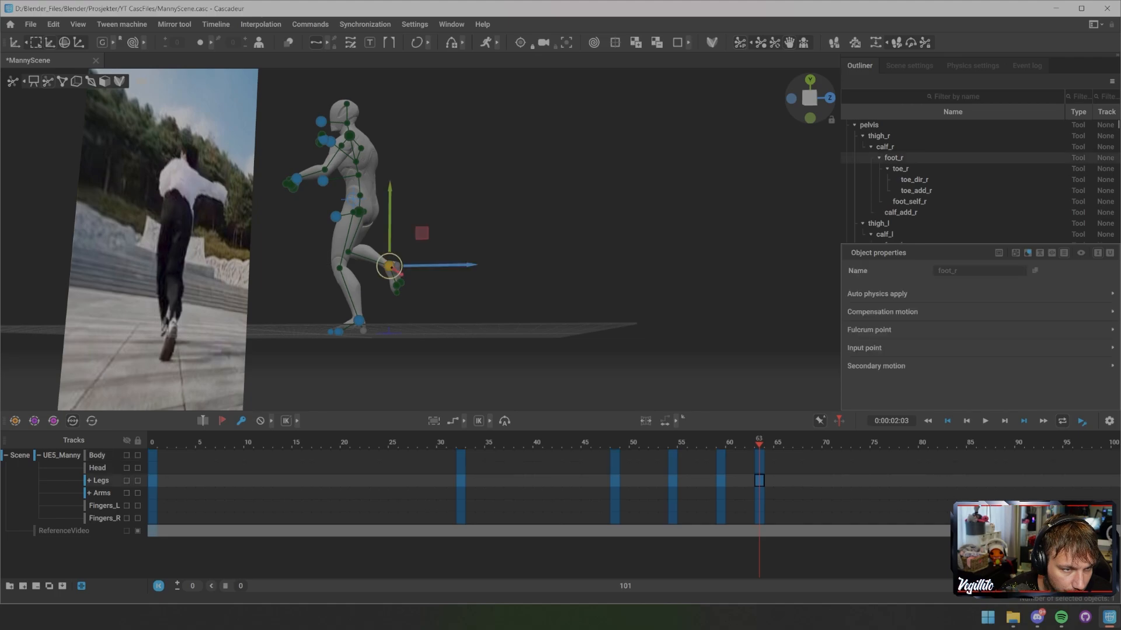
left_click_drag(390, 266, 295, 333)
left_click_drag(496, 319, 635, 319)
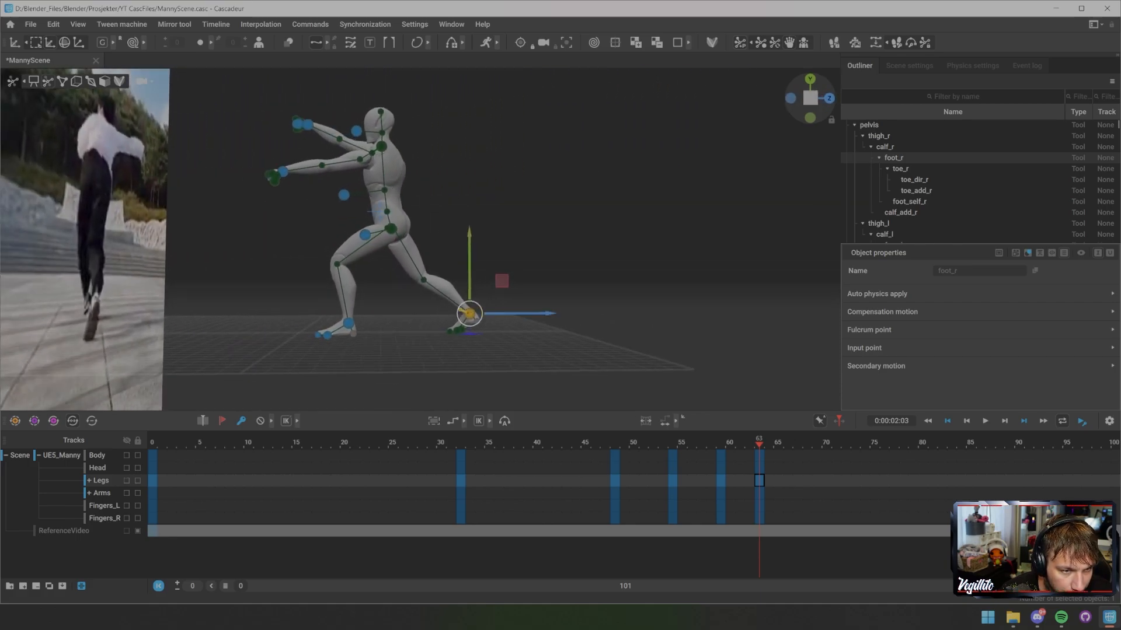
left_click_drag(513, 313, 540, 314)
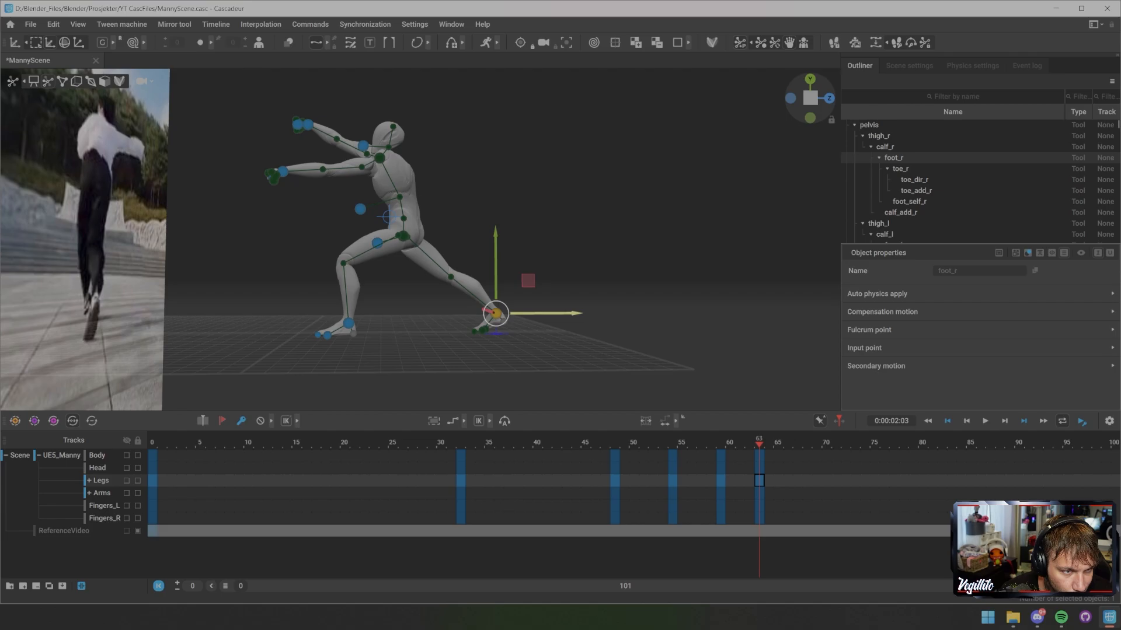
- Pull the right hand down and back to waist height, and the left hand back beside the hip
left_click(307, 125)
left_click_drag(308, 124, 373, 228)
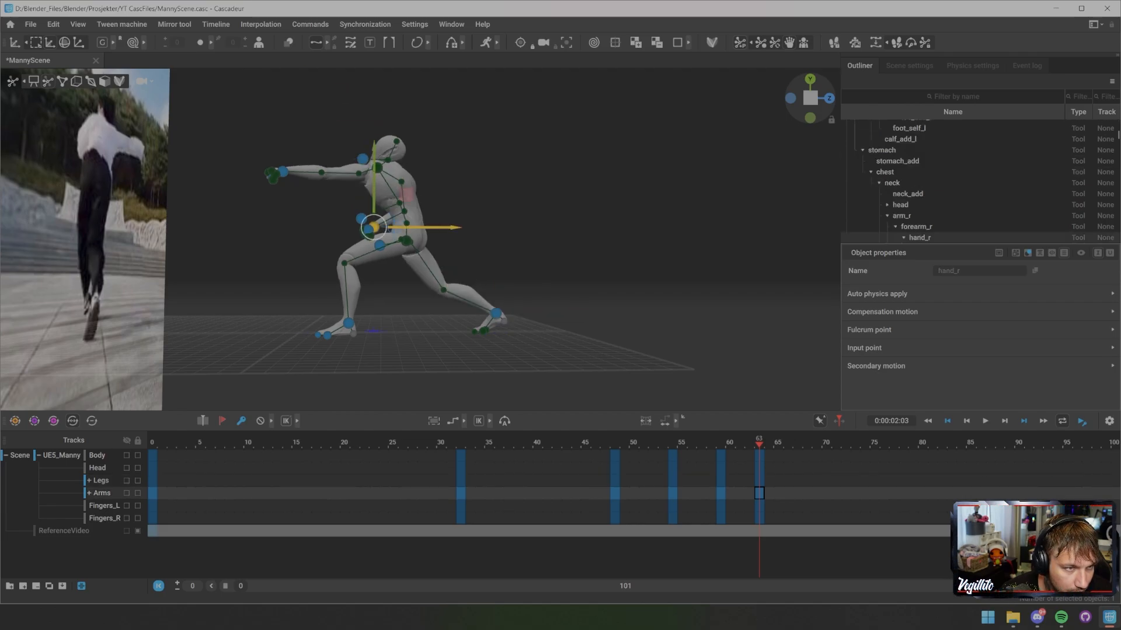
left_click(283, 171)
left_click_drag(282, 171, 464, 240)
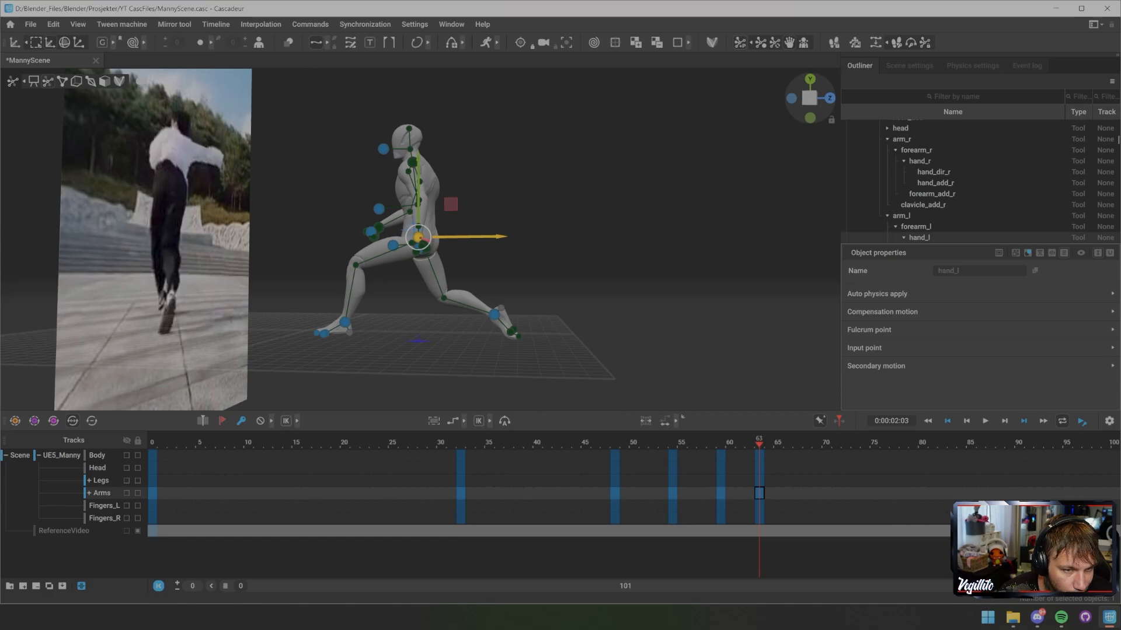
- Adjust the rear right foot so its toes rest on the floor behind the raised heel, and deselect it
left_click(494, 315)
left_click_drag(549, 315, 553, 354)
key("e")
left_click(595, 350)
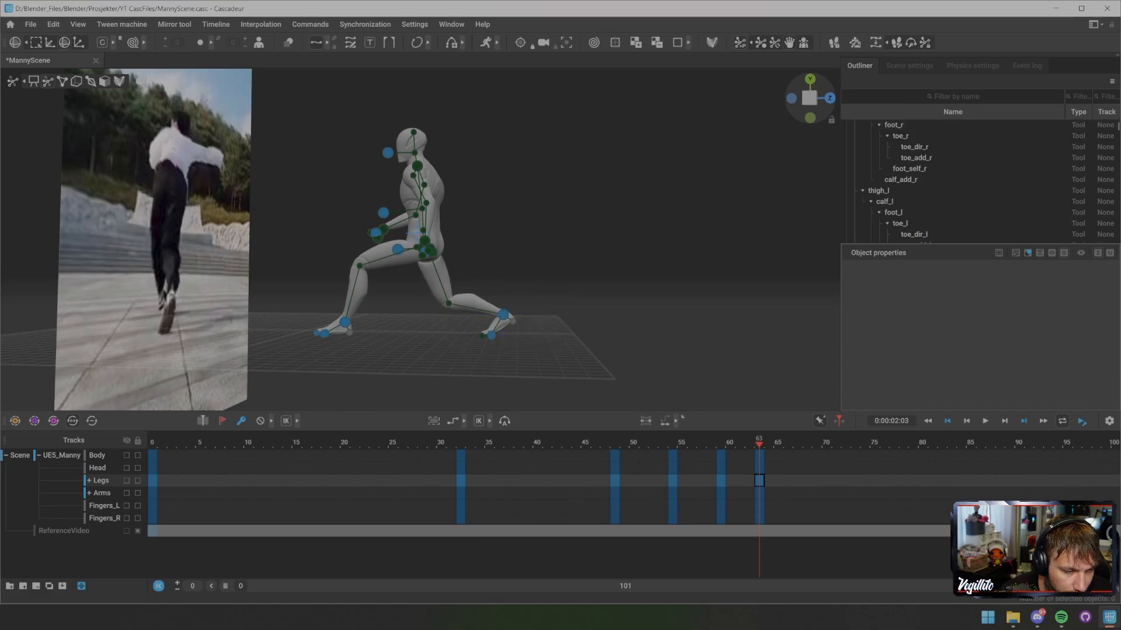
- Select the pelvis and neck together and move them slightly forward and up over the lunge
left_click_drag(560, 291, 505, 293, "alt")
left_click(397, 252)
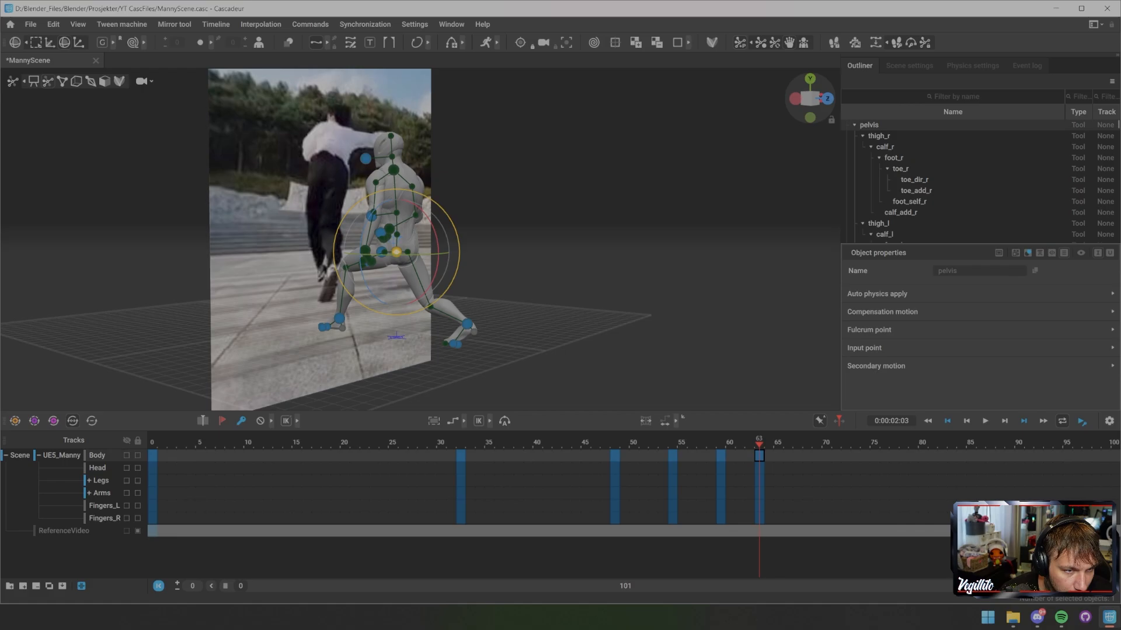
left_click(394, 170, "shift")
left_click_drag(395, 173, 467, 174, "alt")
key("w")
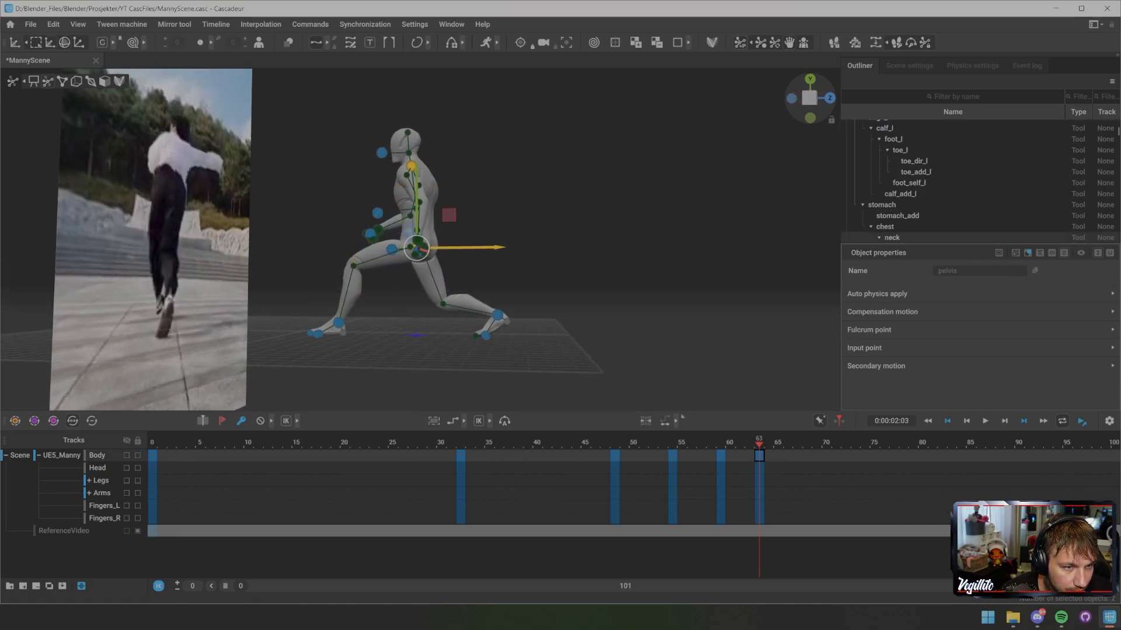
mouse_move(448, 214)
left_mouse_down()
mouse_move(437, 206)
mouse_move(195, 208)
mouse_move(467, 210)
mouse_move(292, 215)
mouse_move(435, 209)
left_mouse_up()
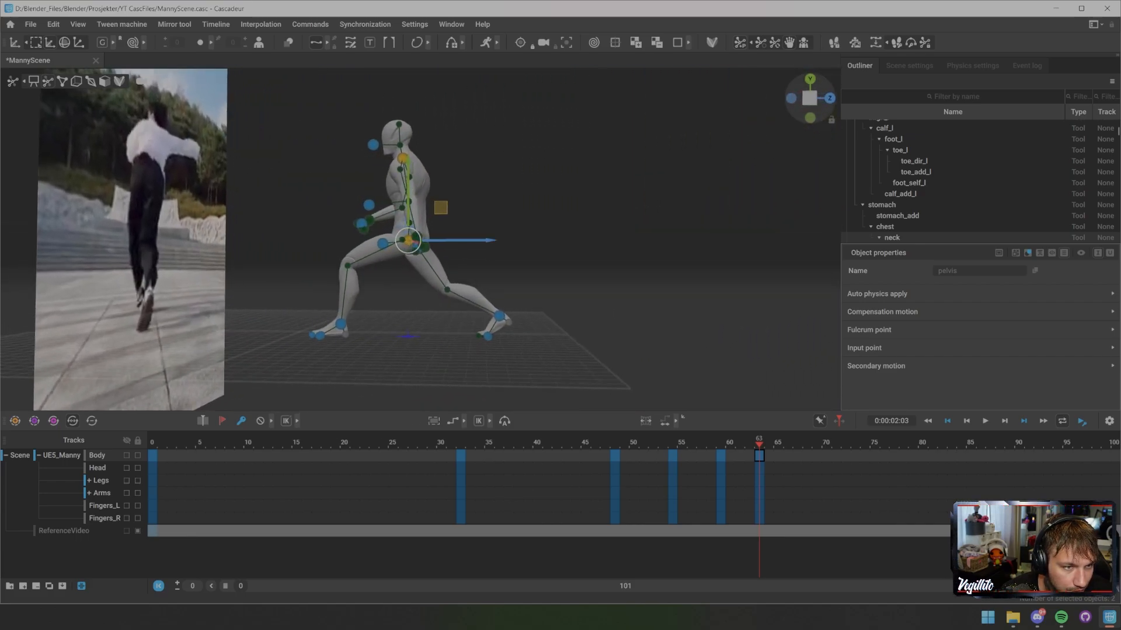
- Rotate the pelvis and neck forward so the torso leans over the front leg, and deselect them
key("e")
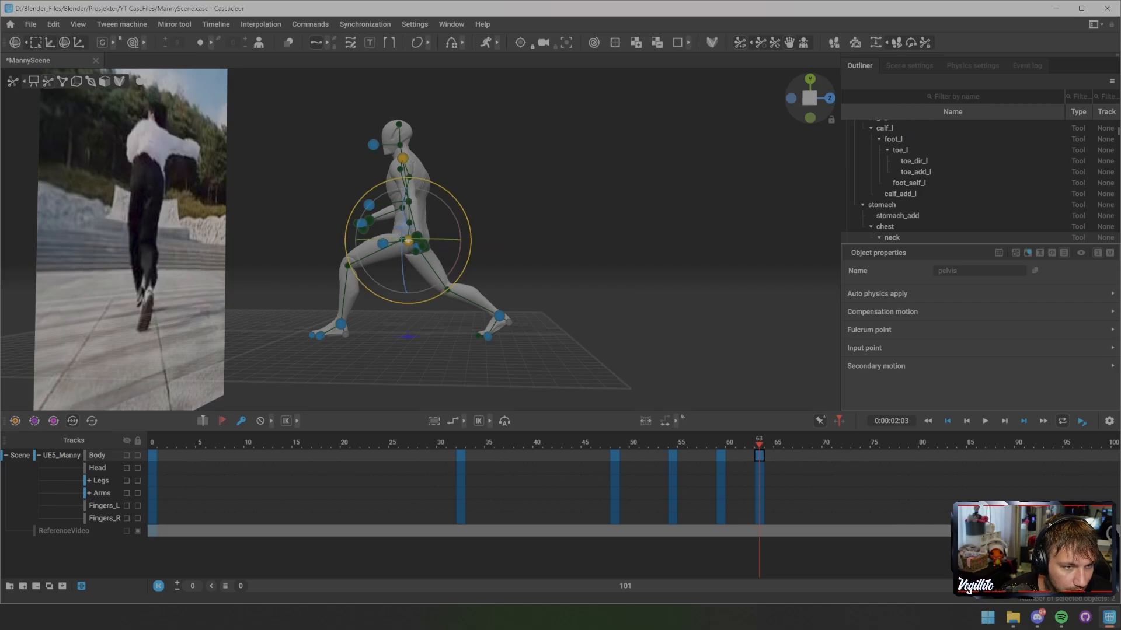
left_click_drag(466, 216, 449, 193)
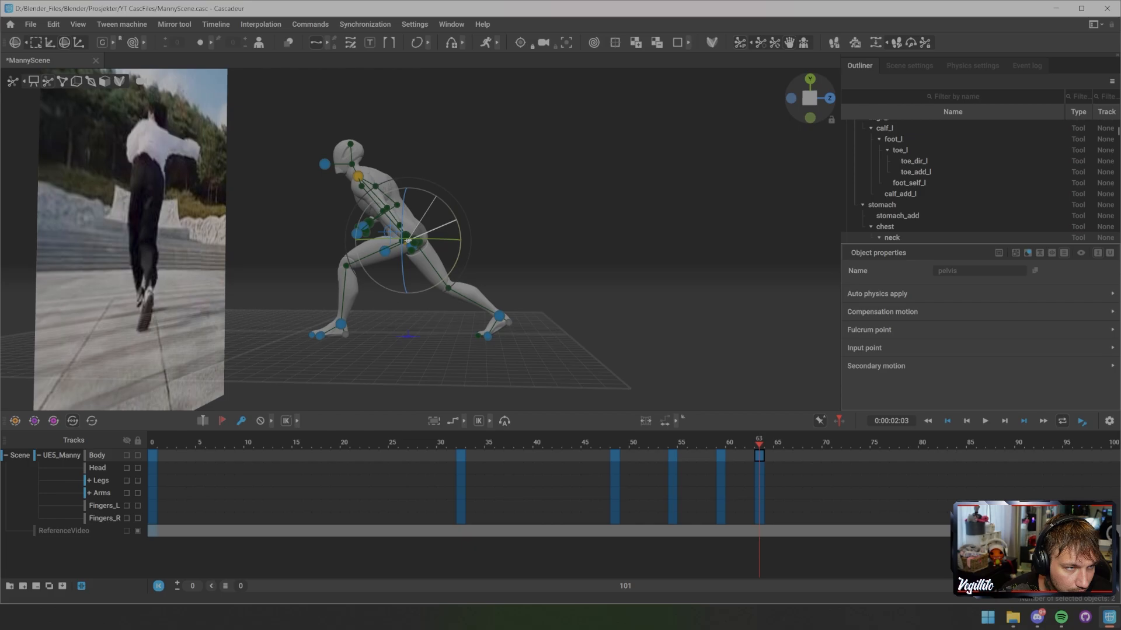
left_click(502, 198)
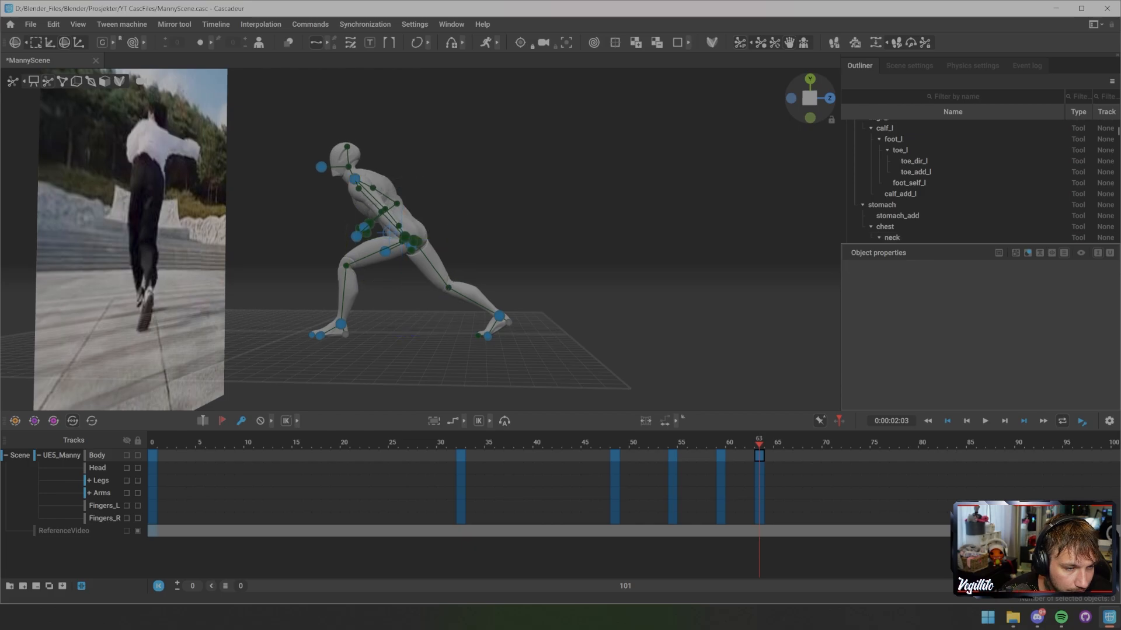
- Move the torso's direction controller sideways to turn the chest, and extend the right hand outward and up
left_click_drag(502, 199, 563, 217, "alt")
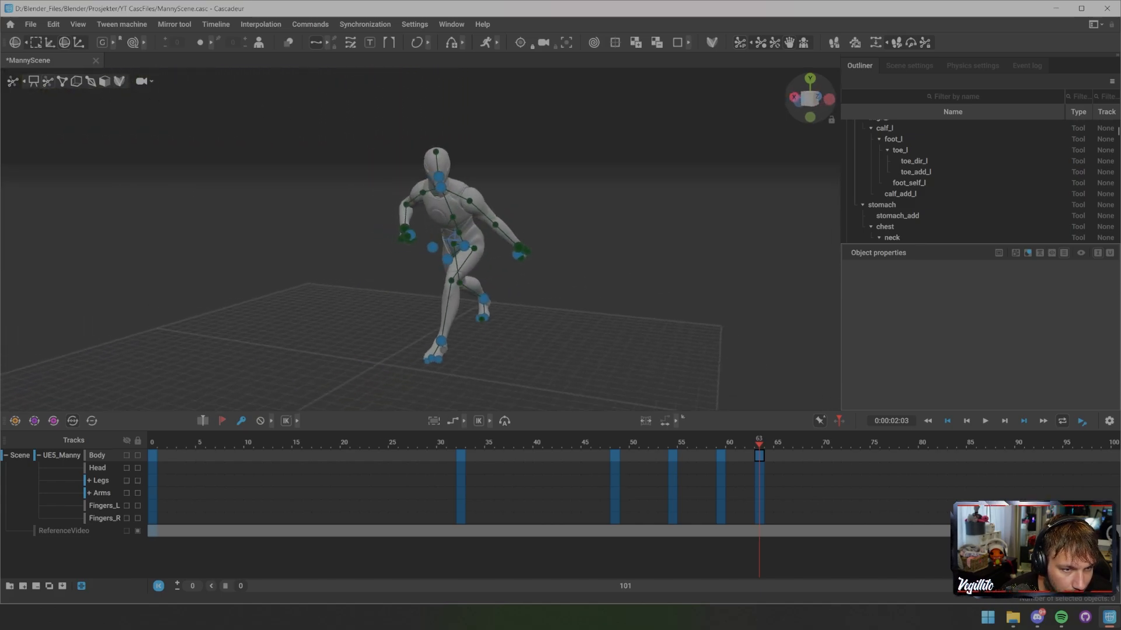
left_click(432, 248)
left_click_drag(432, 248, 181, 242)
scroll(440, 309, "up", 5)
left_click(564, 244)
scroll(496, 228, "down", 3)
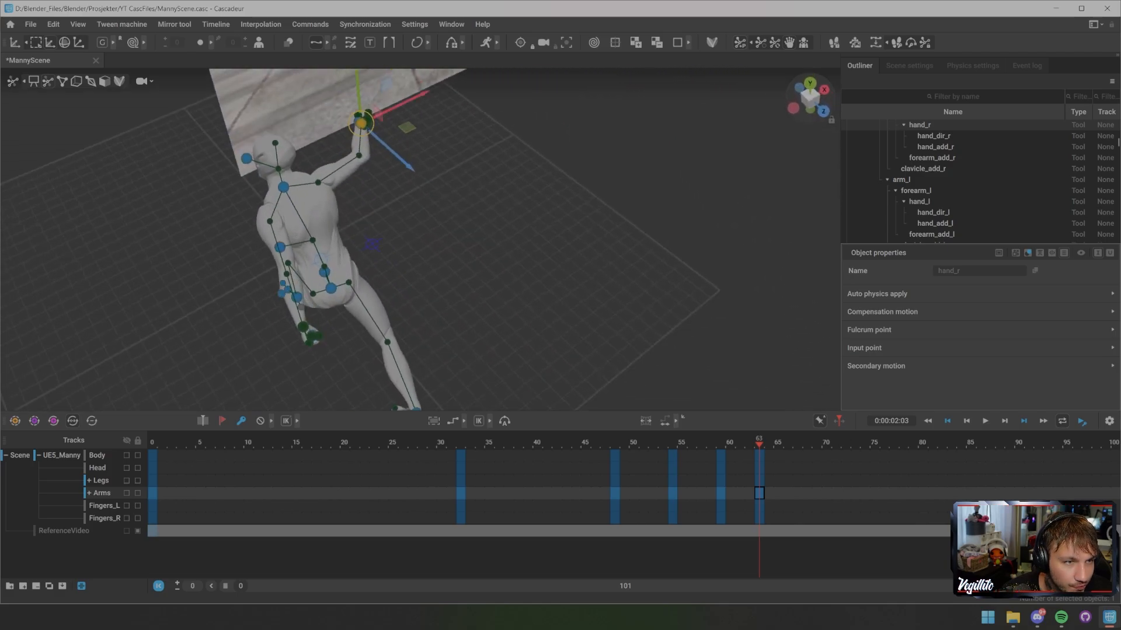
- Bring the left hand inward so the forearm crosses in front of the waist, checking the pose beside the reference
left_click_drag(361, 123, 555, 100)
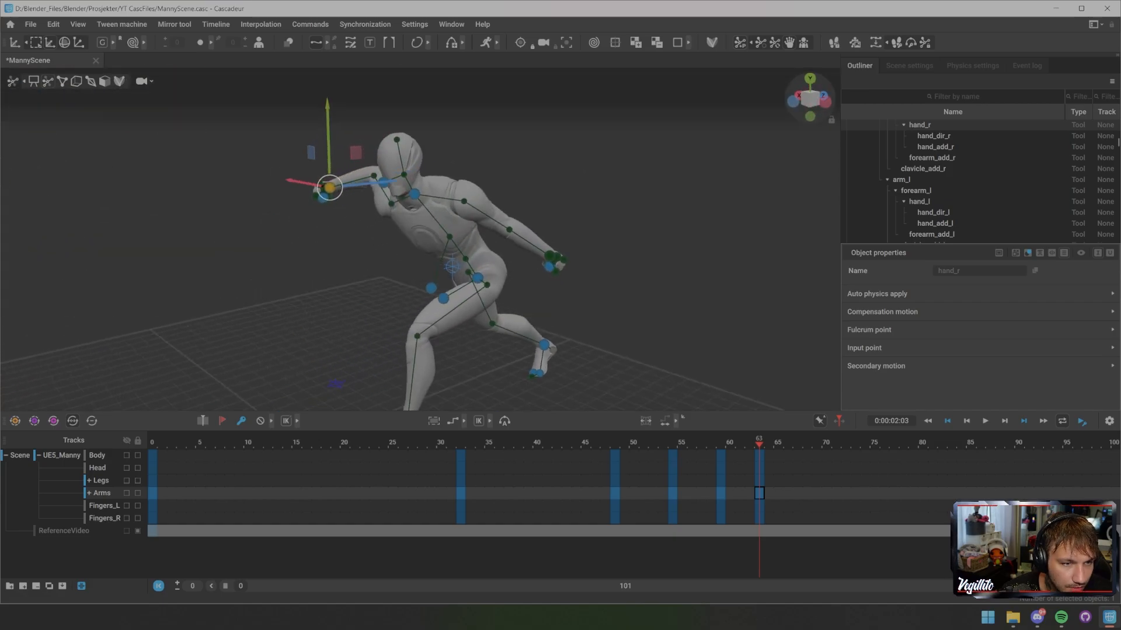
left_click(549, 257)
left_click_drag(549, 256, 442, 227)
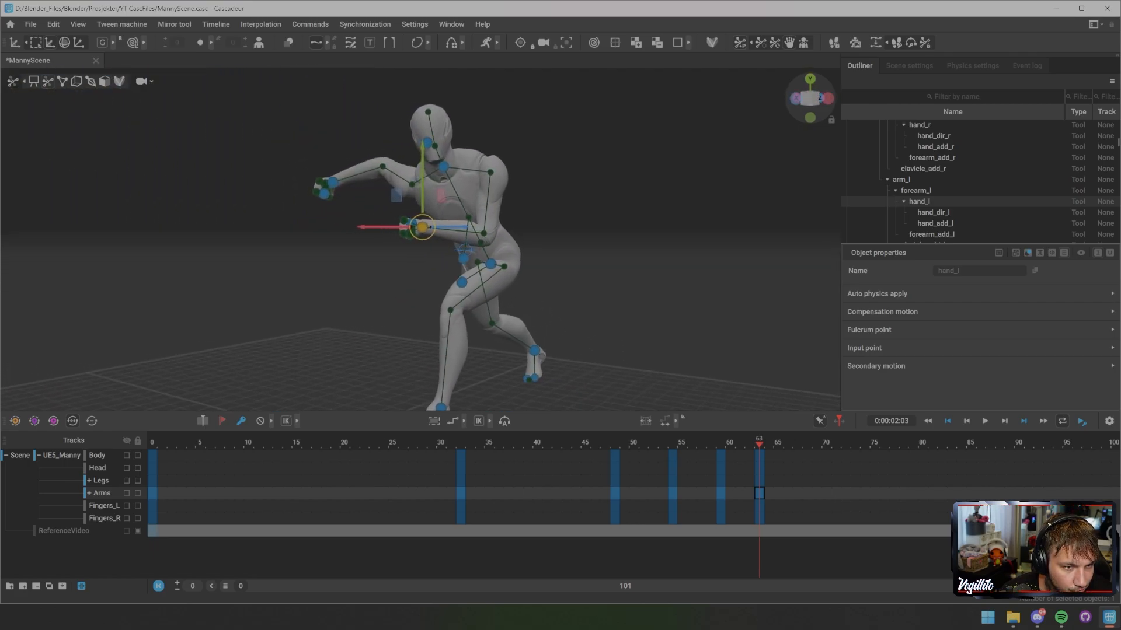
left_click_drag(422, 181, 277, 202)
scroll(420, 240, "down", 2)
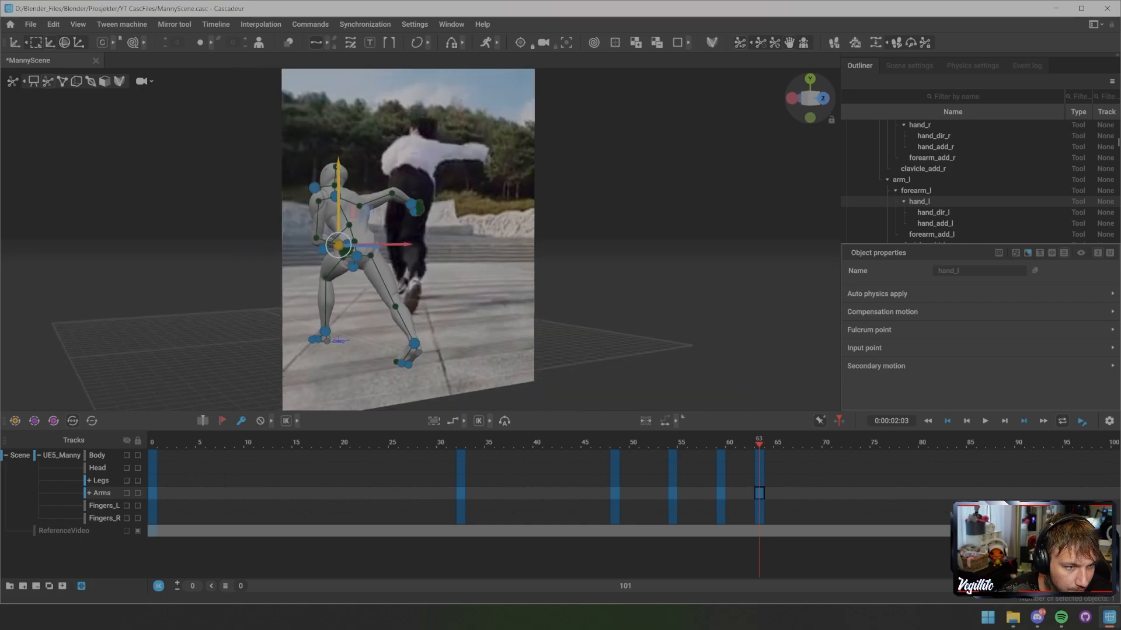
- Adjust the placement of the front left foot, and move the right hand slightly outward to straighten the arm
left_click_drag(420, 239, 351, 238, "alt")
left_click(336, 328)
left_click_drag(336, 326, 563, 323, "alt")
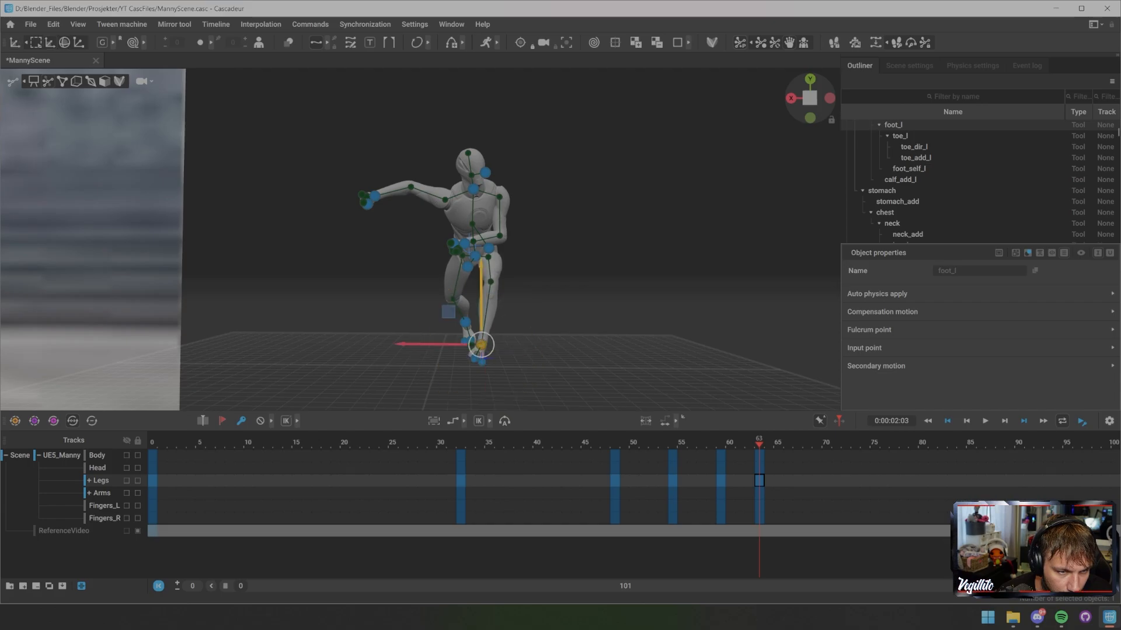
left_click_drag(480, 345, 251, 341)
left_click(427, 208)
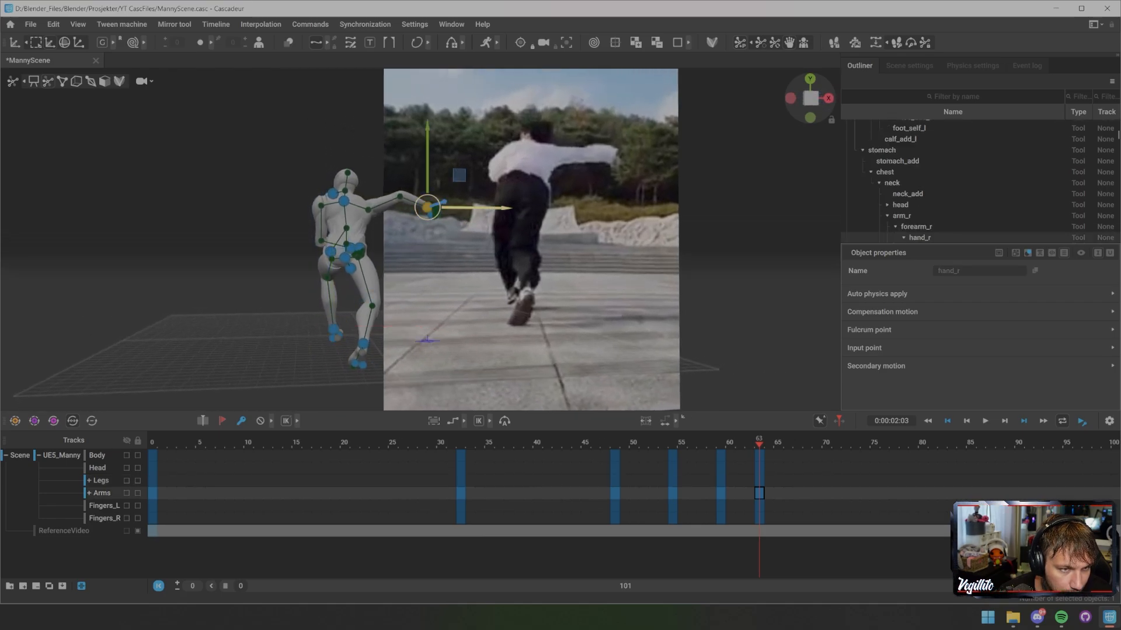
left_click_drag(428, 208, 435, 208)
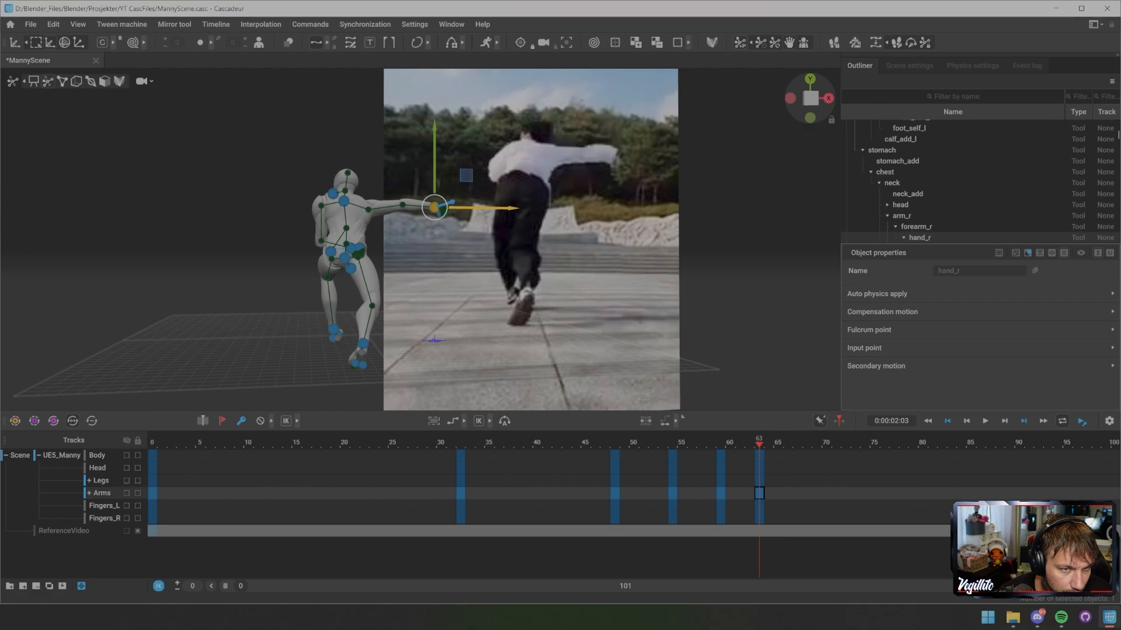
- Step back to frame 51 and return to frame 63, comparing the keyed poses with the reference video
key("Left")
key("Left")
key("Left")
key("Left")
key("Left")
key("Left")
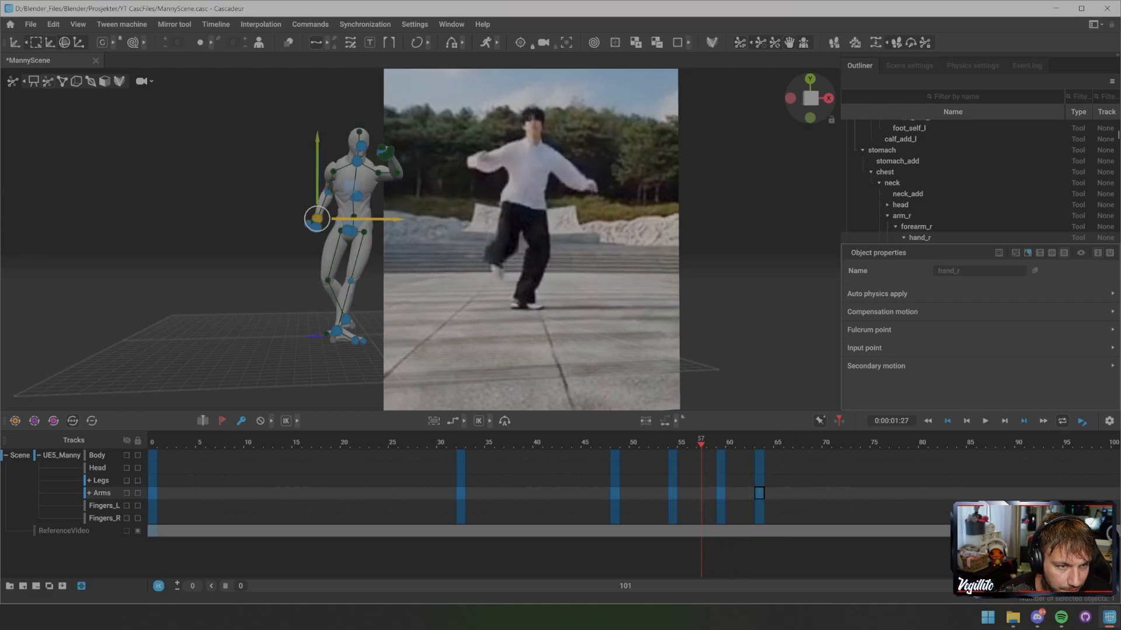
key("Left")
key("Left")
key("Left")
key("Left")
key("Left")
key("Left")
key("Right")
key("Right")
key("Right")
key("Right")
key("Right")
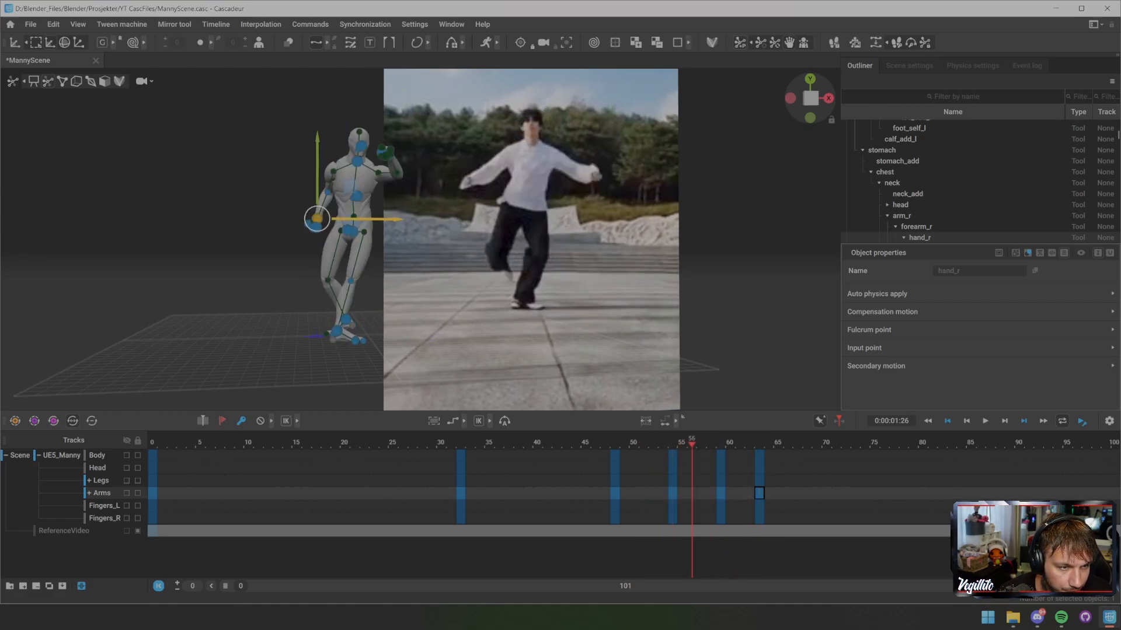
key("Right")
key("Right")
key("Right")
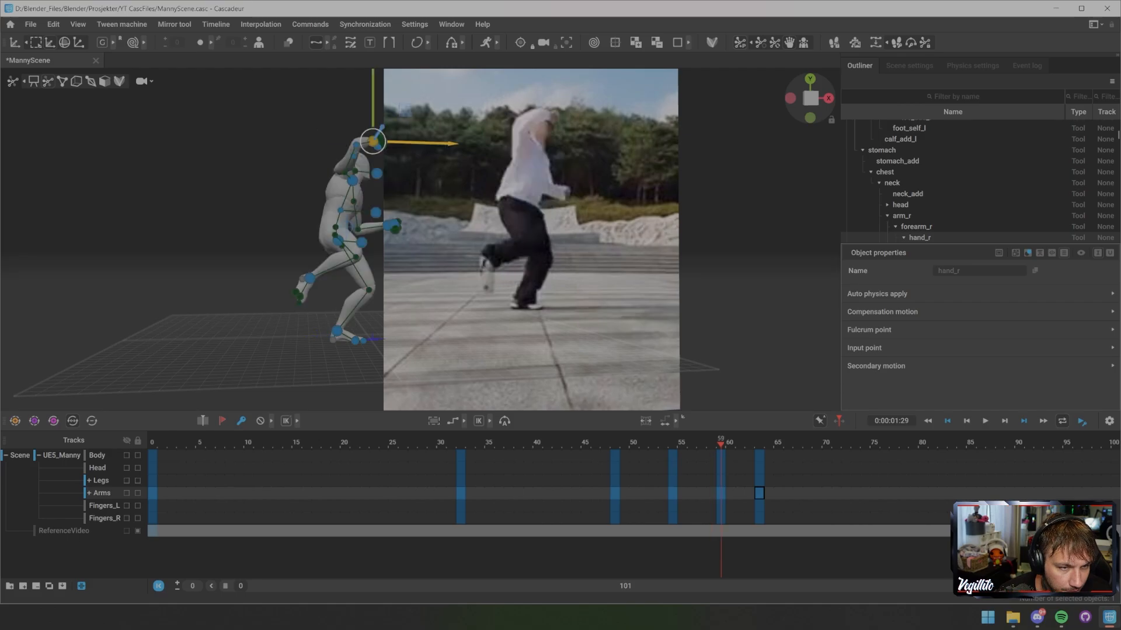
key("Right")
key("Right")
key("Right")
key("Right")
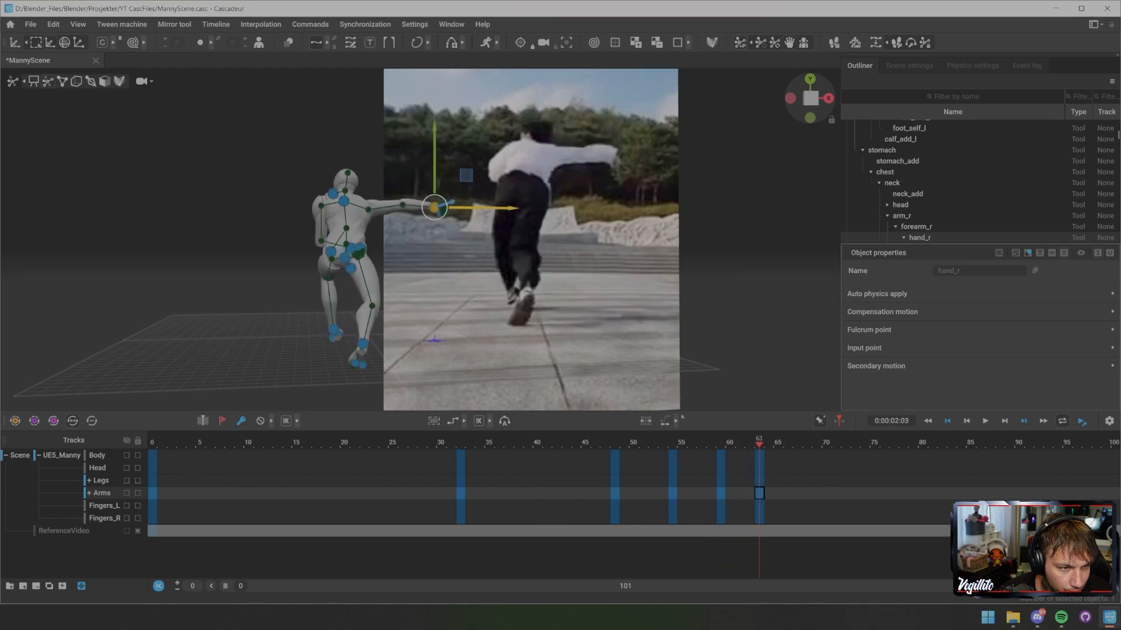
- Step forward frame by frame from 63 to frame 78 to examine the kicking leg's rise in the reference
key("Right")
key("Right")
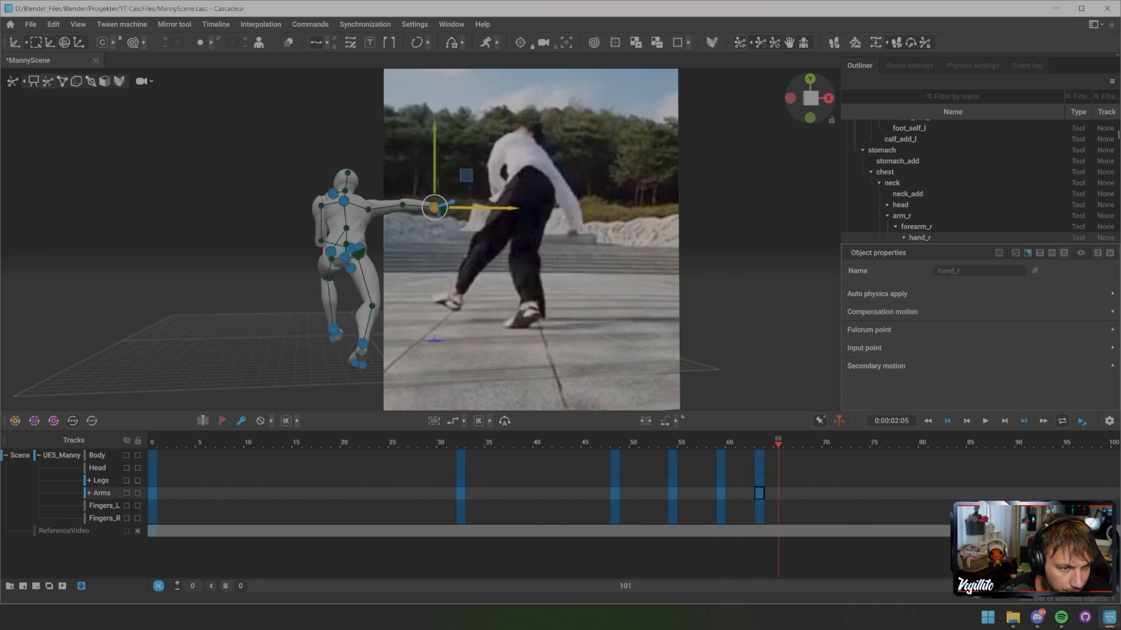
key("Right")
key("Right")
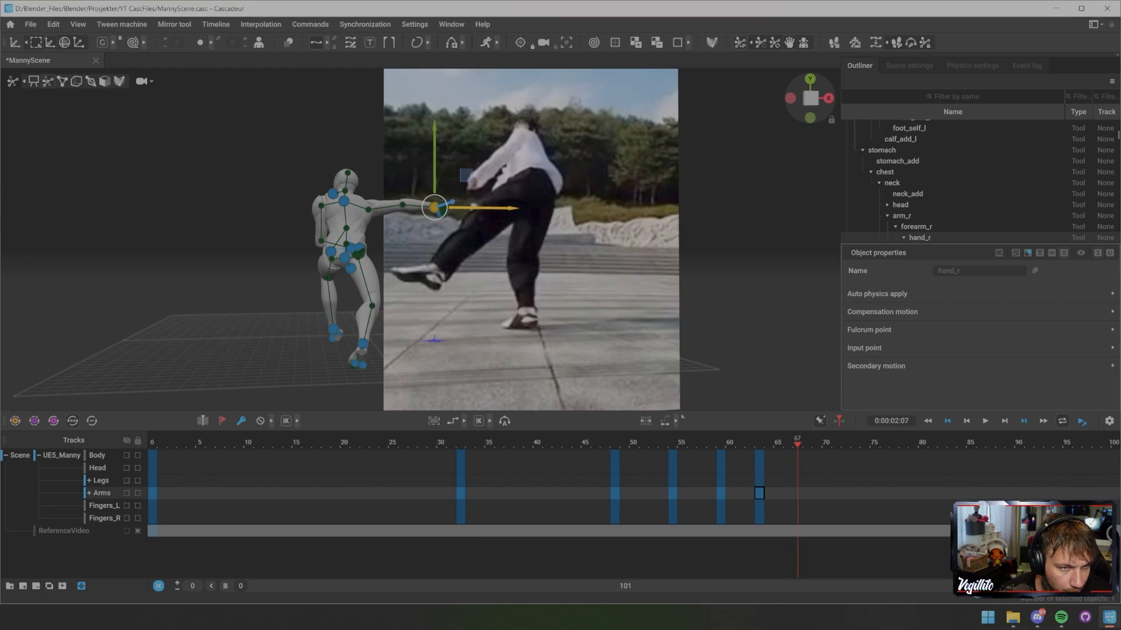
key("Right")
key("Right")
key("Right")
key("Right")
key("Right")
key("Right")
key("Right")
key("Right")
key("Right")
key("Right")
key("Right")
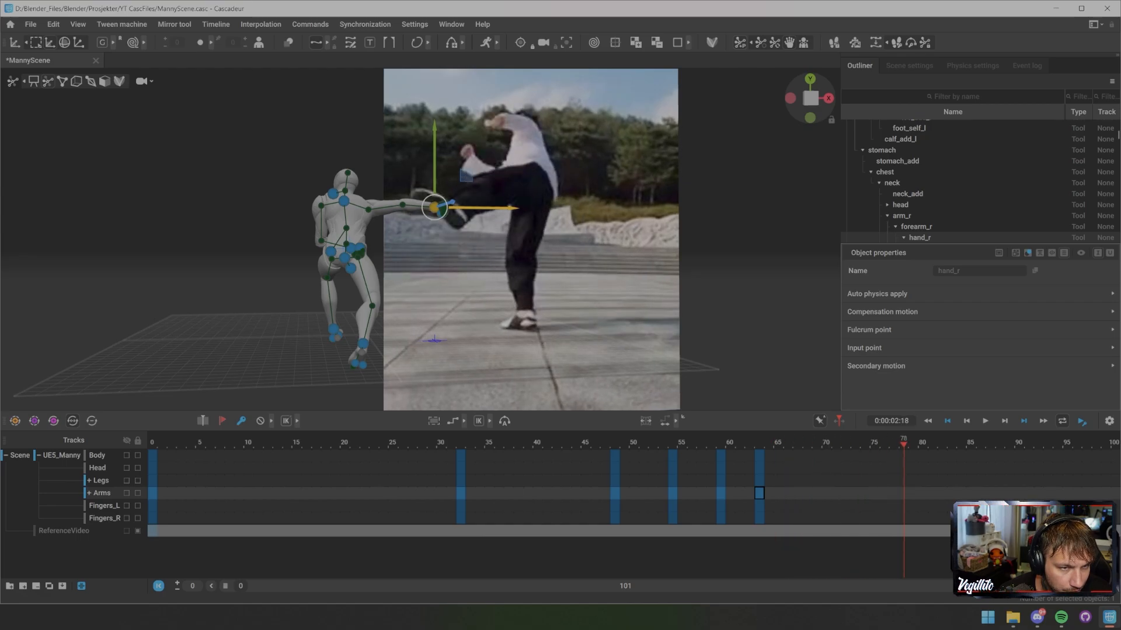
- Add a keyframe on all character tracks at frame 71, where the reference kick begins to rise
key("Left")
key("Left")
key("Left")
key("Left")
key("Left")
key("Left")
key("Left")
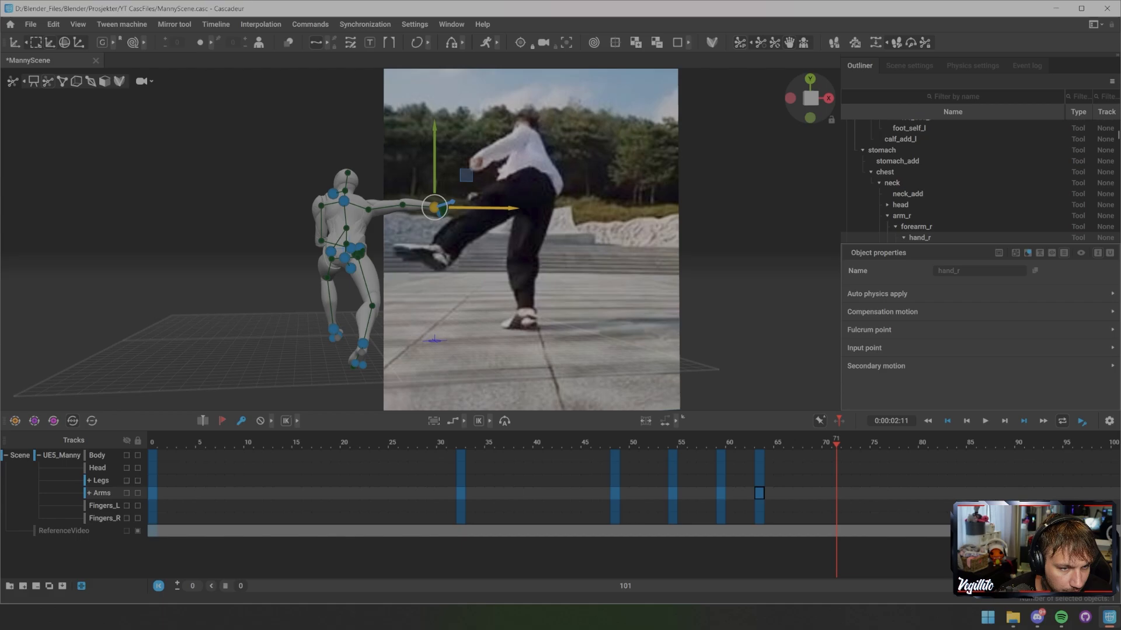
left_click_drag(837, 456, 836, 517)
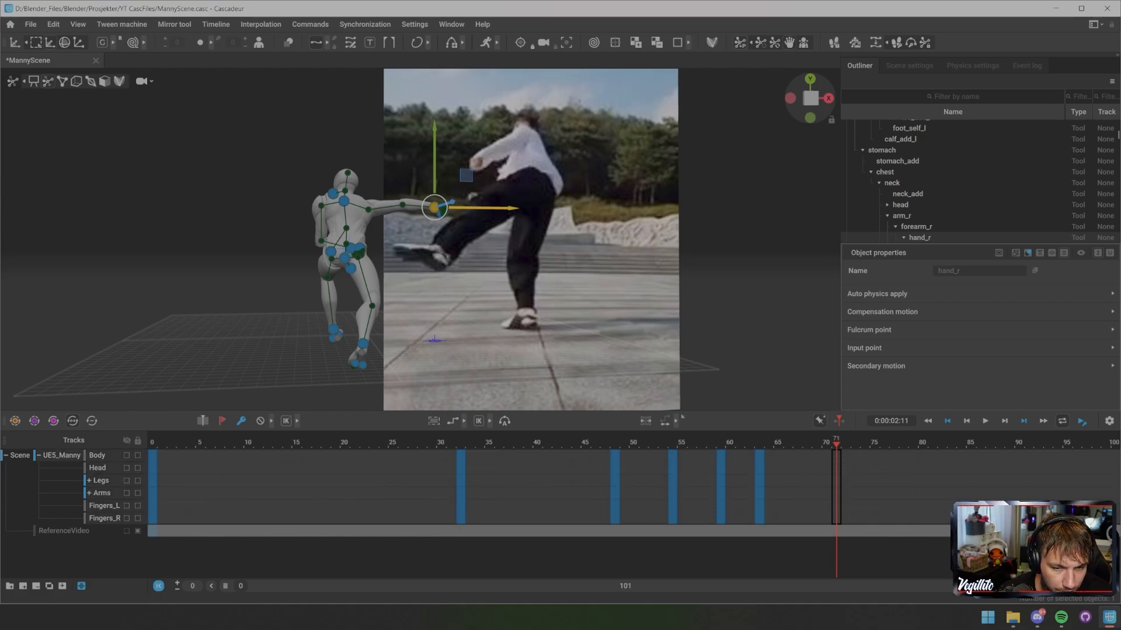
middle_click_drag(479, 208, 435, 194)
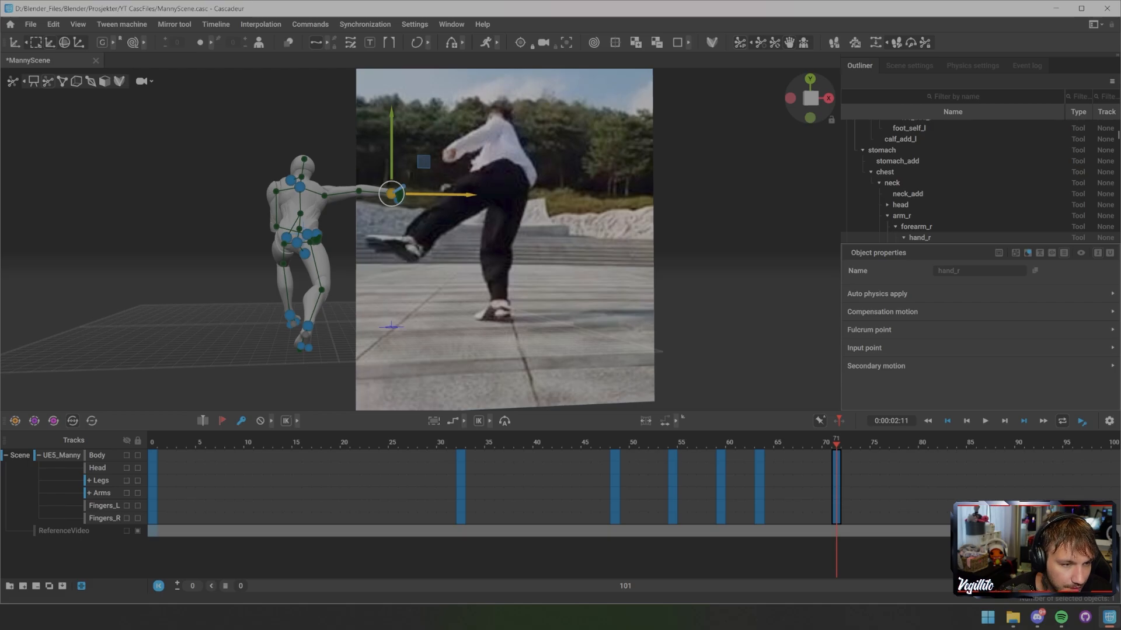
mouse_move(435, 194)
left_mouse_down("alt")
mouse_move(537, 201)
mouse_move(427, 194)
left_mouse_up("alt")
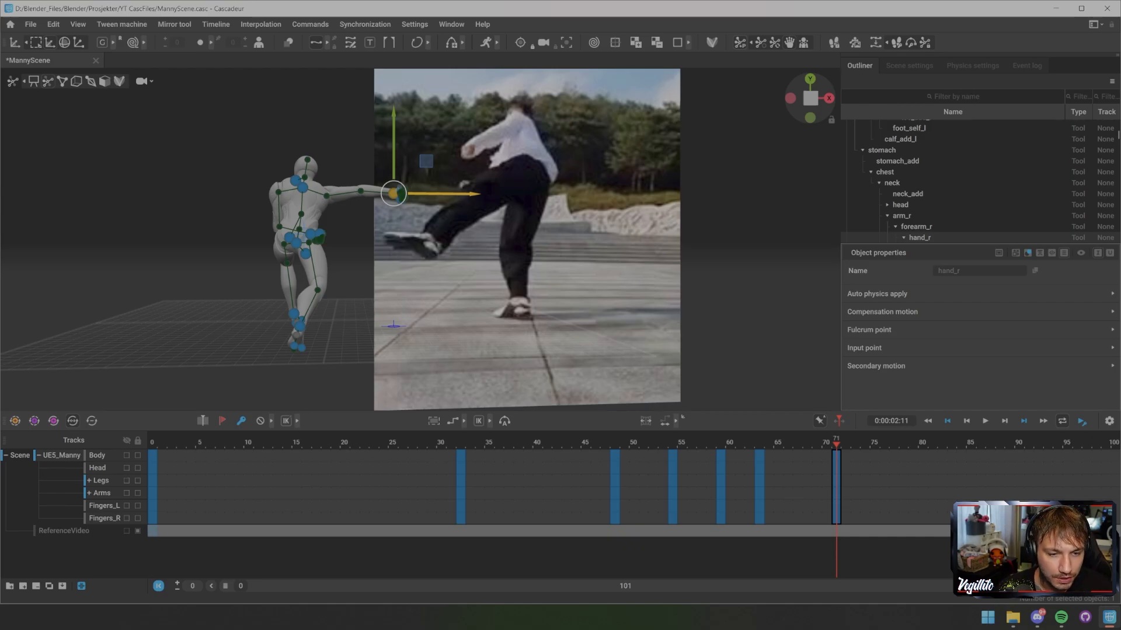
left_click_drag(526, 443, 836, 442)
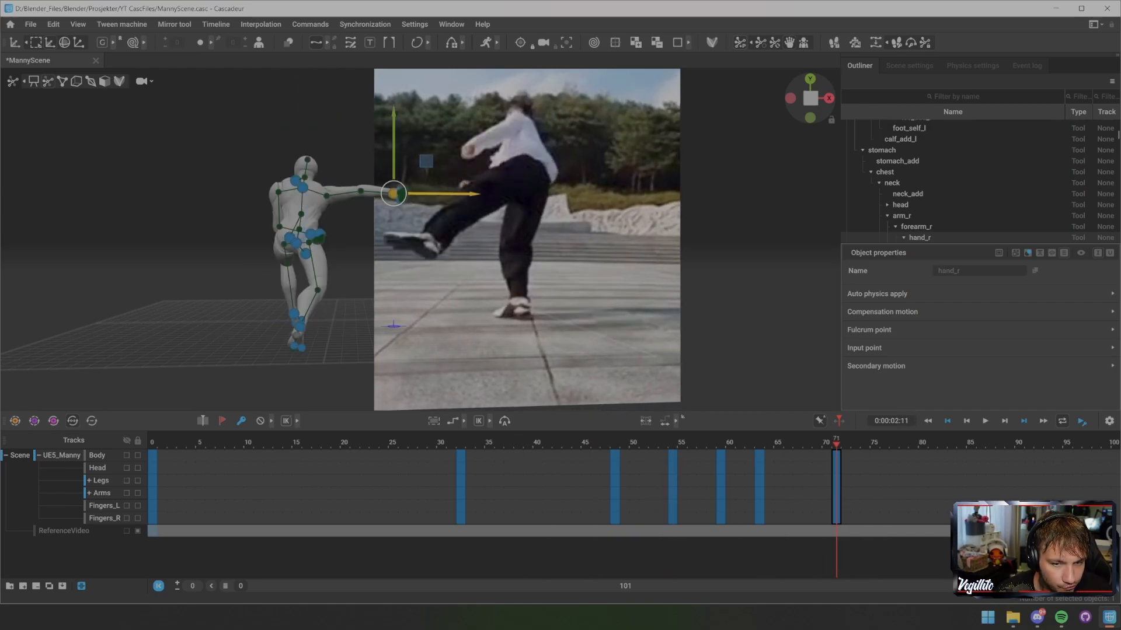
- Paste the copied pose onto both hands, the neck, the pelvis and the chest and pelvis direction controllers at frame 71
left_click_drag(432, 245, 671, 247, "alt")
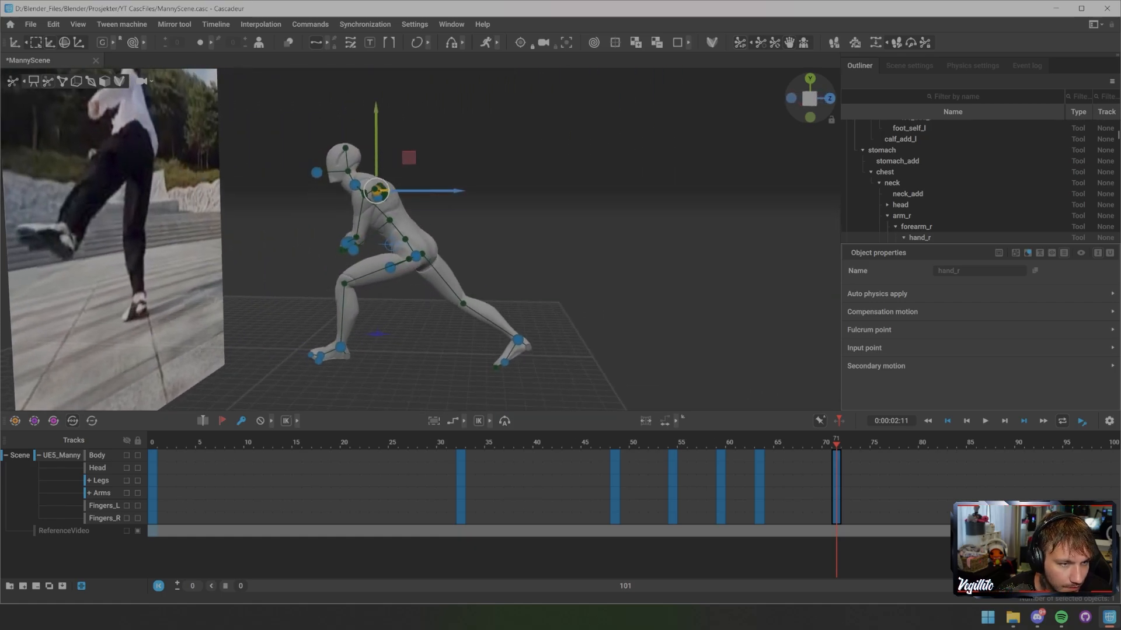
left_click_drag(409, 245, 569, 246, "alt")
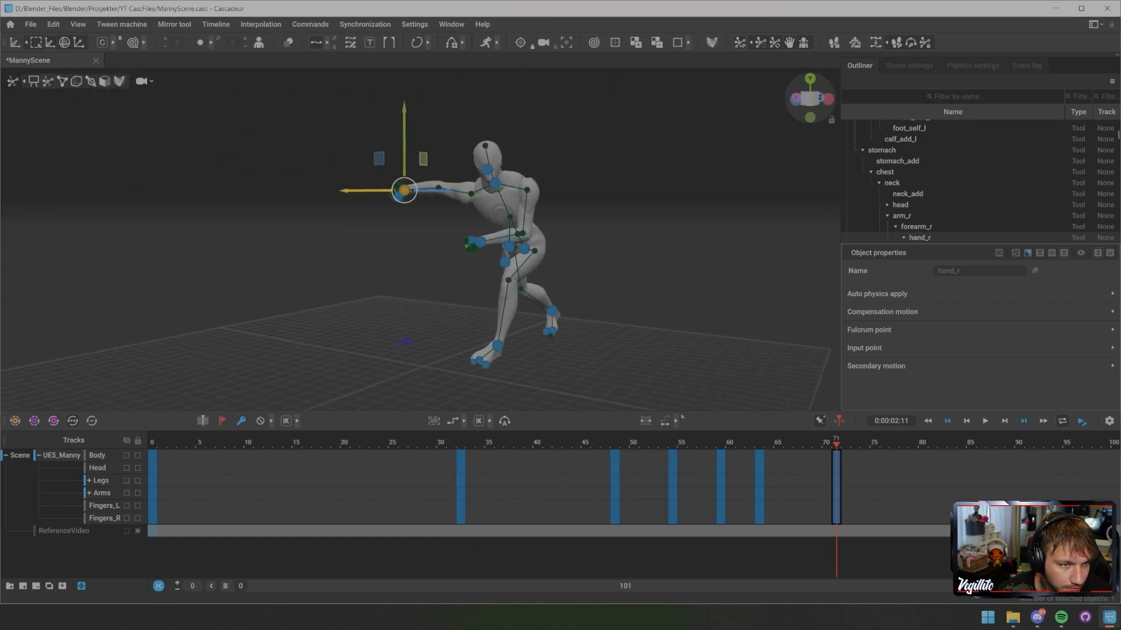
left_click(480, 242, "shift")
left_click(494, 183, "shift")
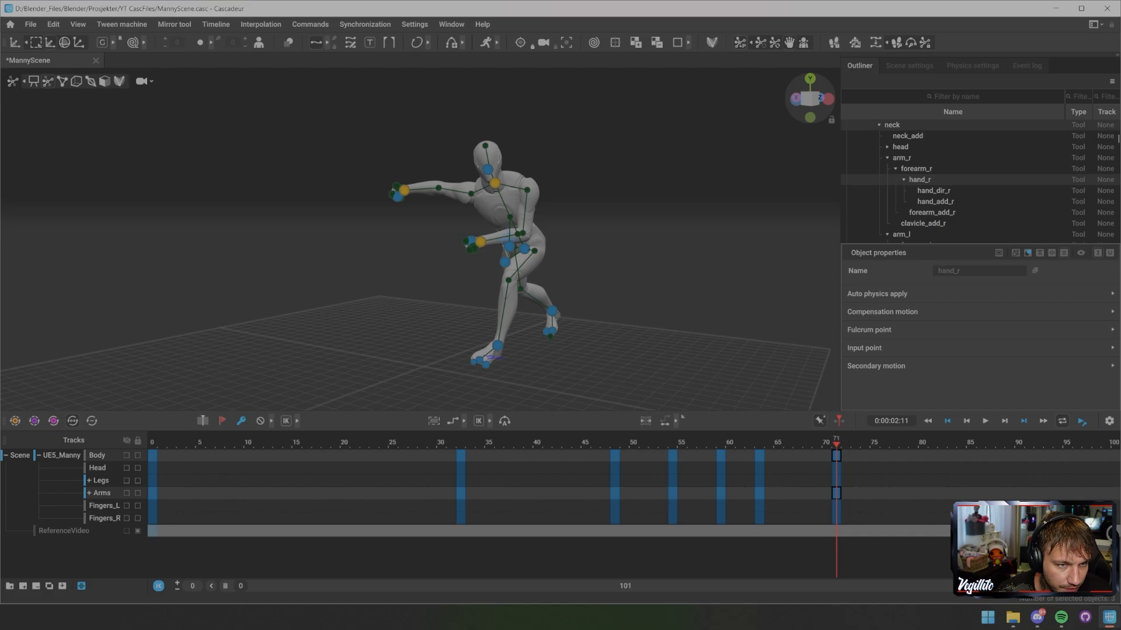
left_click(524, 249, "shift")
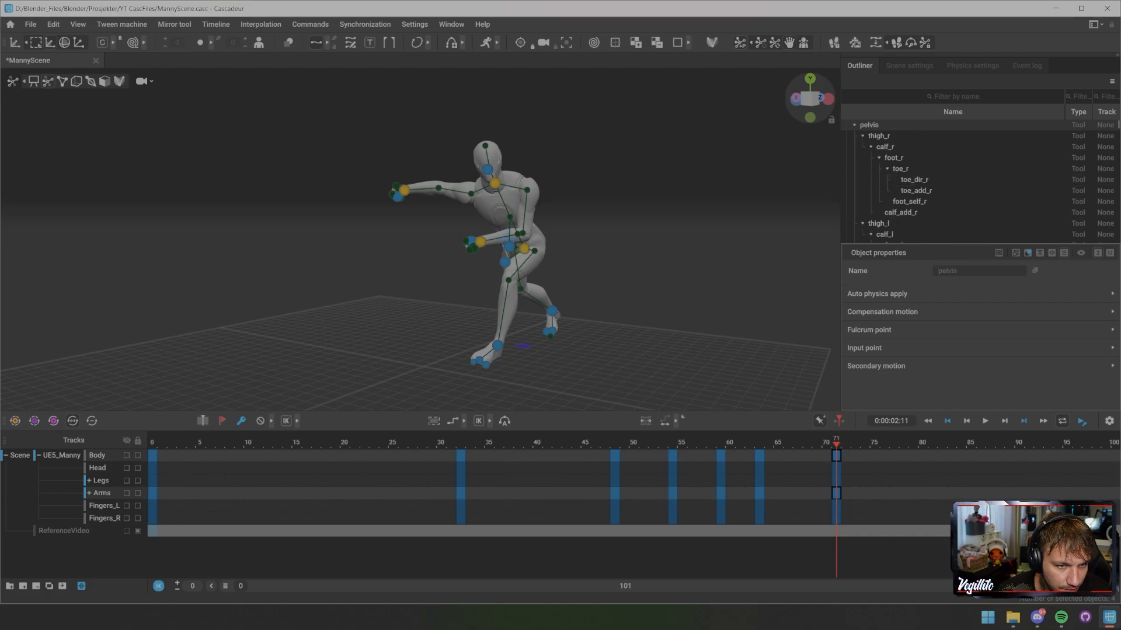
left_click_drag(524, 249, 429, 252, "alt")
left_click(445, 257, "shift")
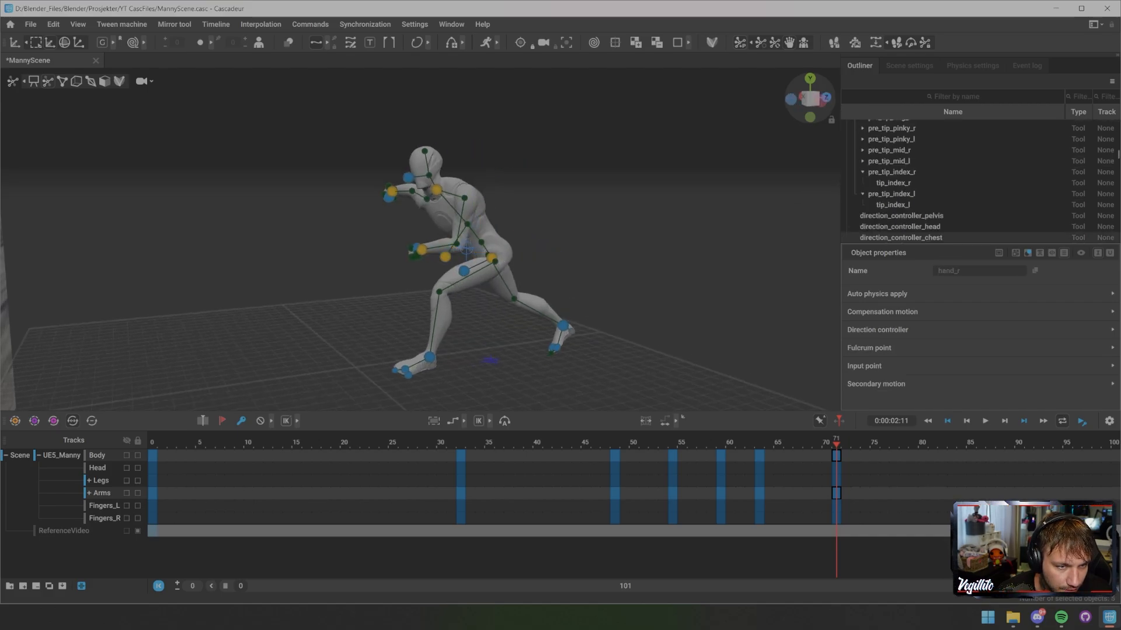
left_click(464, 271, "shift")
key("ctrl+v")
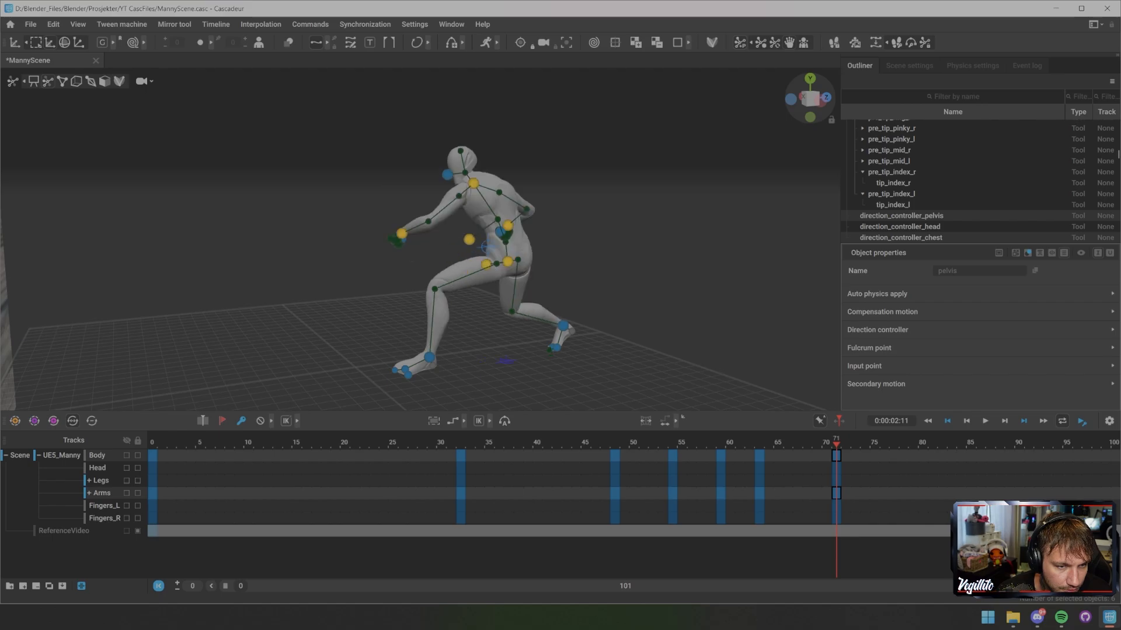
- Reposition the right foot slightly lower at frame 71 to serve as the supporting foot
key("w")
left_click(560, 233)
left_click_drag(560, 234, 451, 236, "alt")
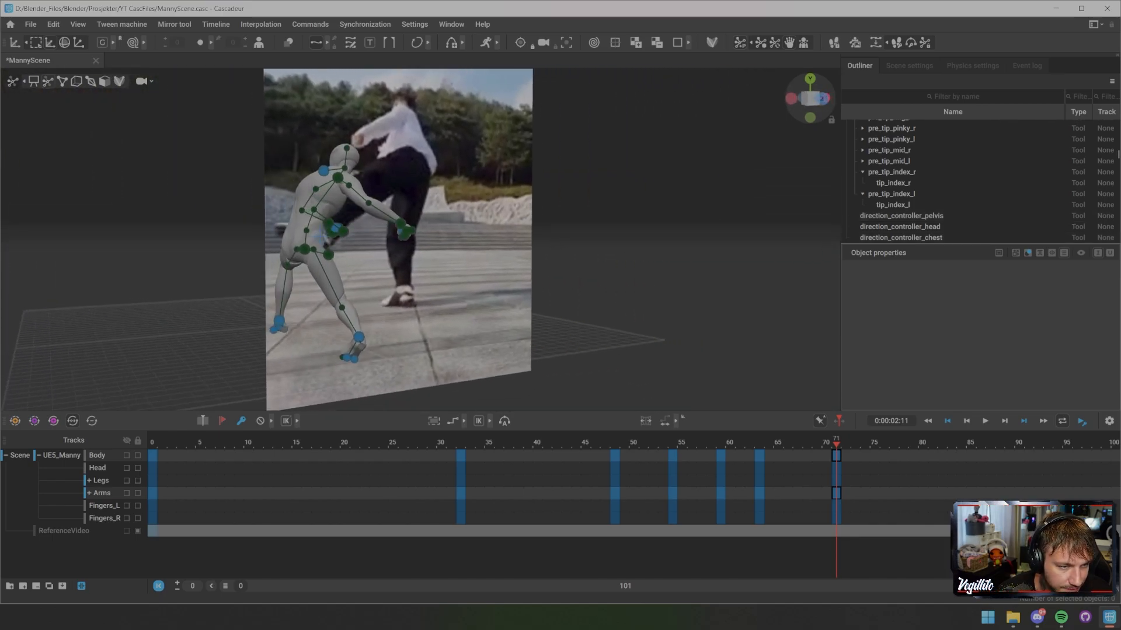
left_click(358, 337)
left_click_drag(359, 337, 359, 349)
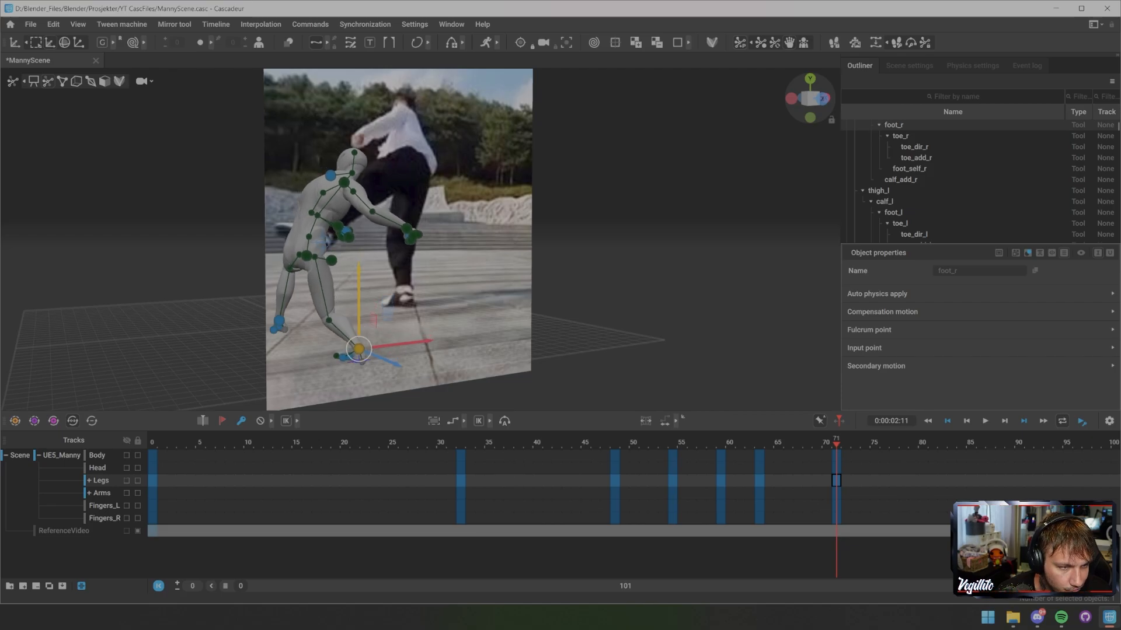
- Lift the left foot off the ground, stretch the leg out behind the body and adjust its toe points
left_click_drag(403, 281, 158, 255, "alt")
left_click(479, 317)
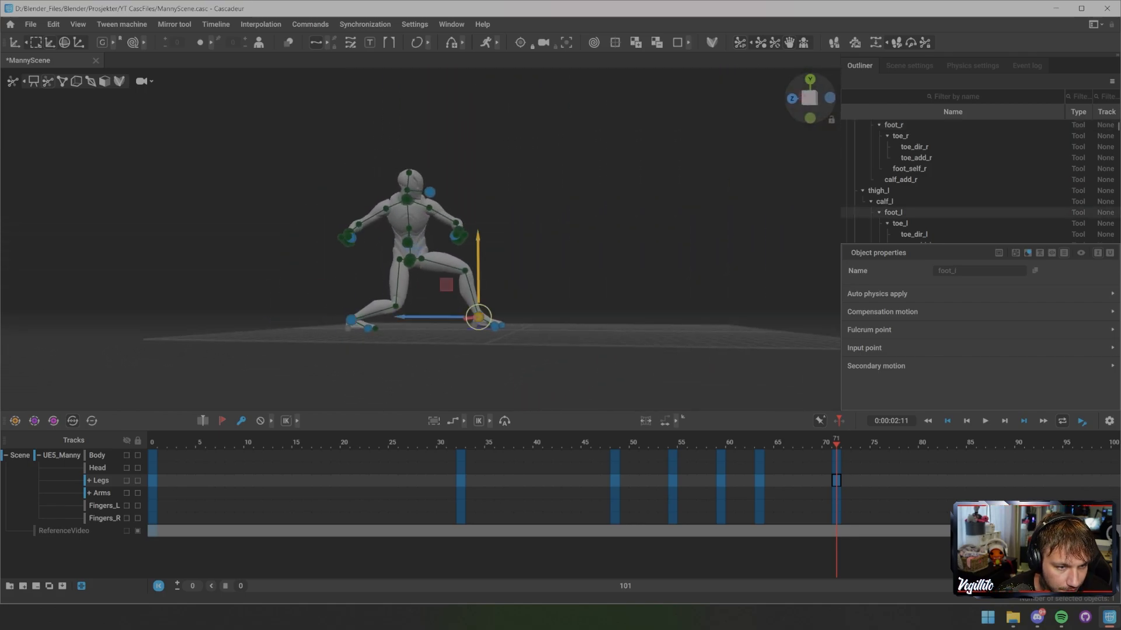
left_click_drag(479, 317, 549, 358, "alt")
left_click_drag(431, 286, 565, 232)
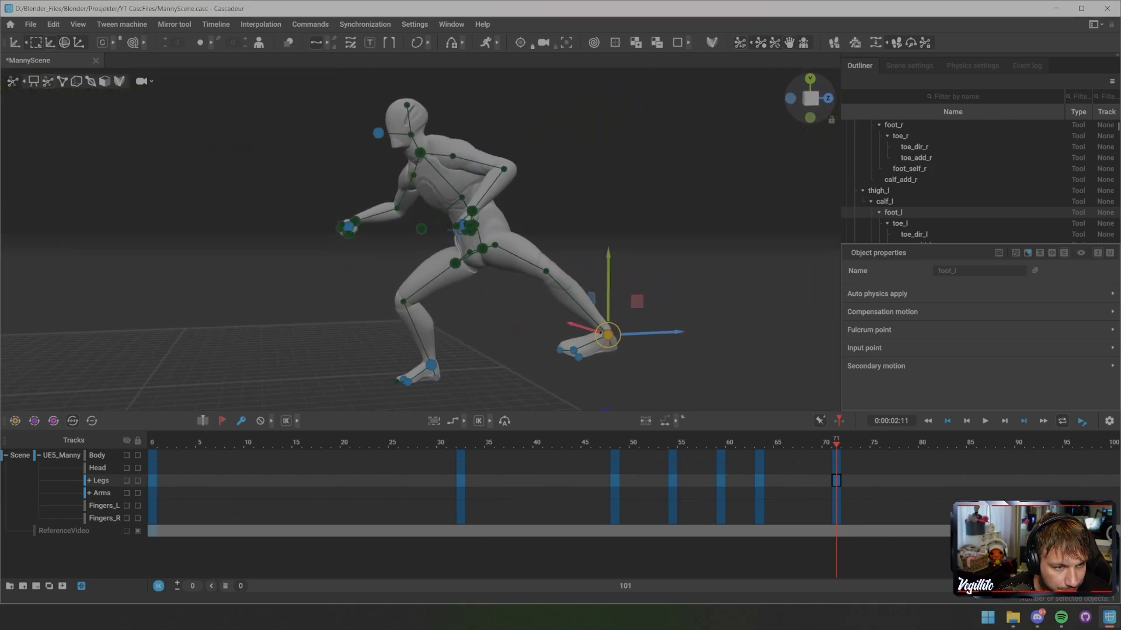
left_click_drag(550, 333, 376, 355)
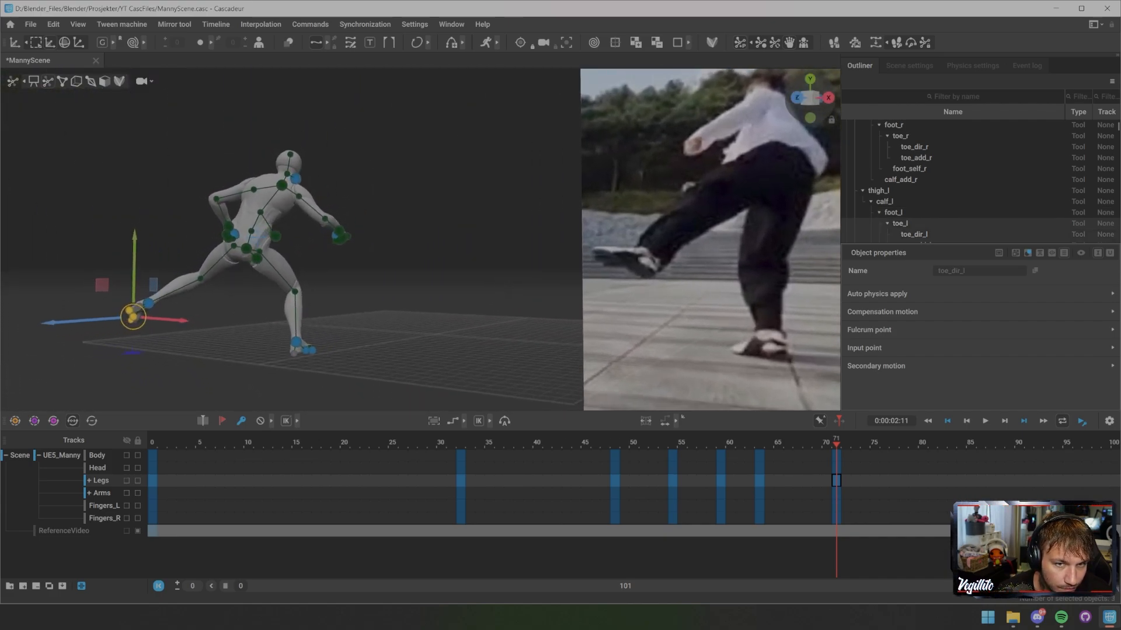
- Shift the pelvis so the body's weight sits over the supporting right foot
left_click(246, 249)
left_click_drag(247, 251, 405, 298, "alt")
left_click_drag(318, 302, 334, 306)
- Rotate the whole right foot, including its toe points, around the vertical axis
left_click(344, 386)
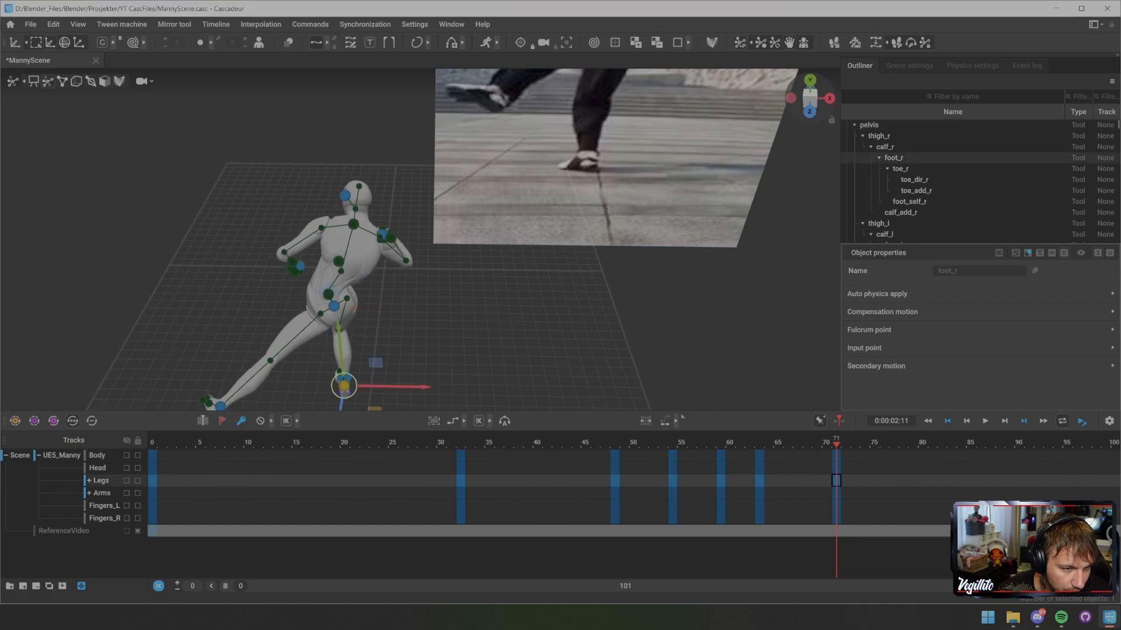
double_click(344, 385)
key("e")
left_click_drag(389, 406, 595, 351)
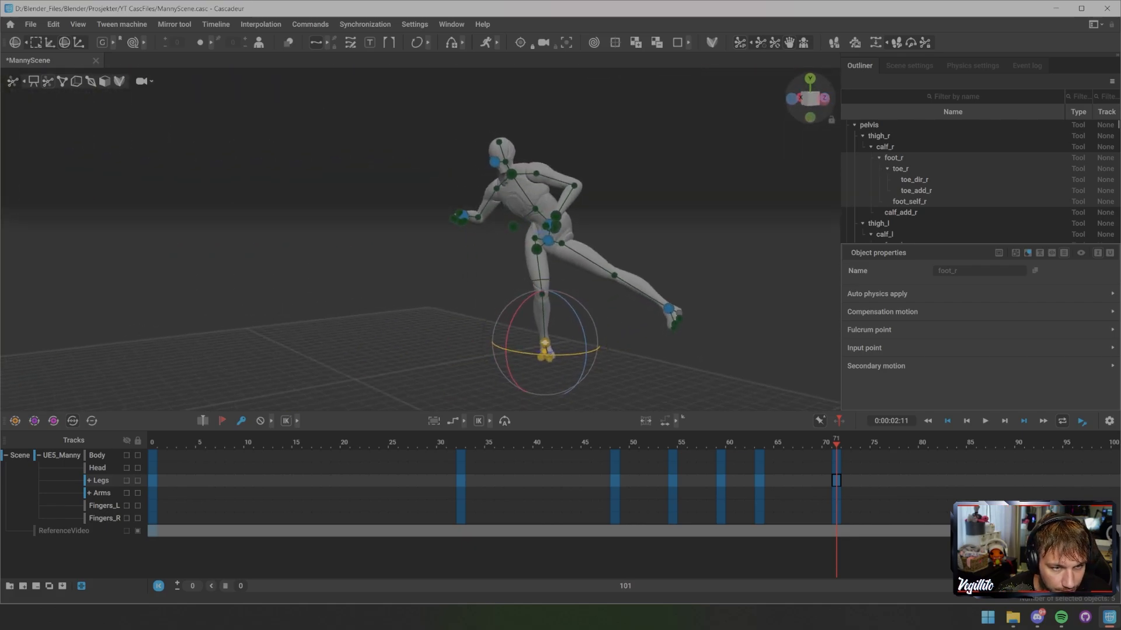
- Move the raised left foot so that the left knee bends
left_click(669, 309)
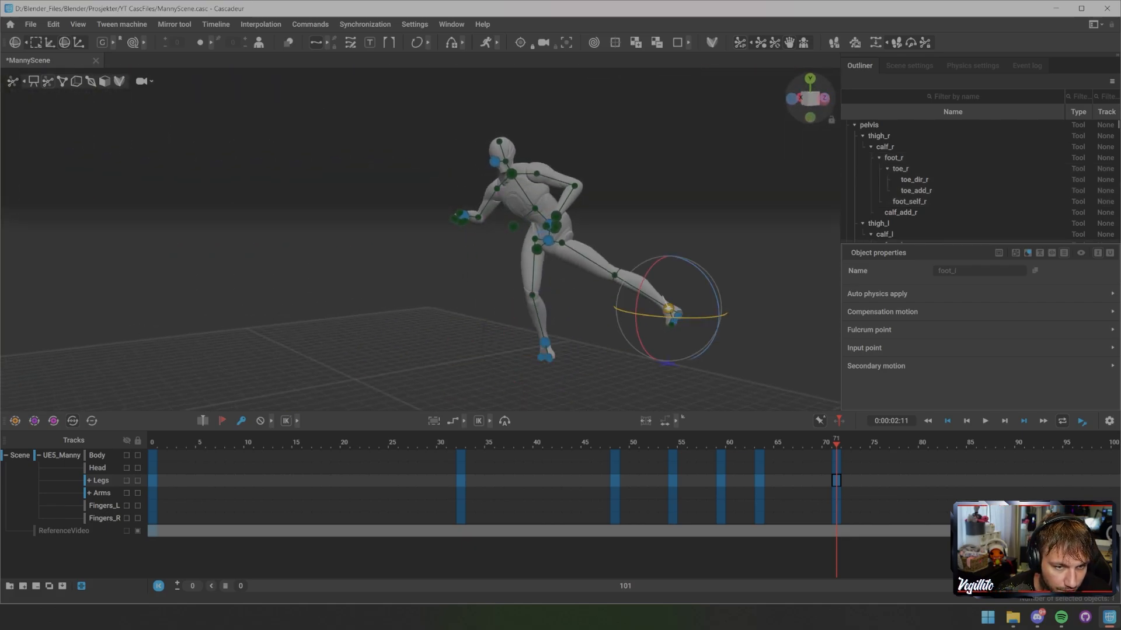
key("w")
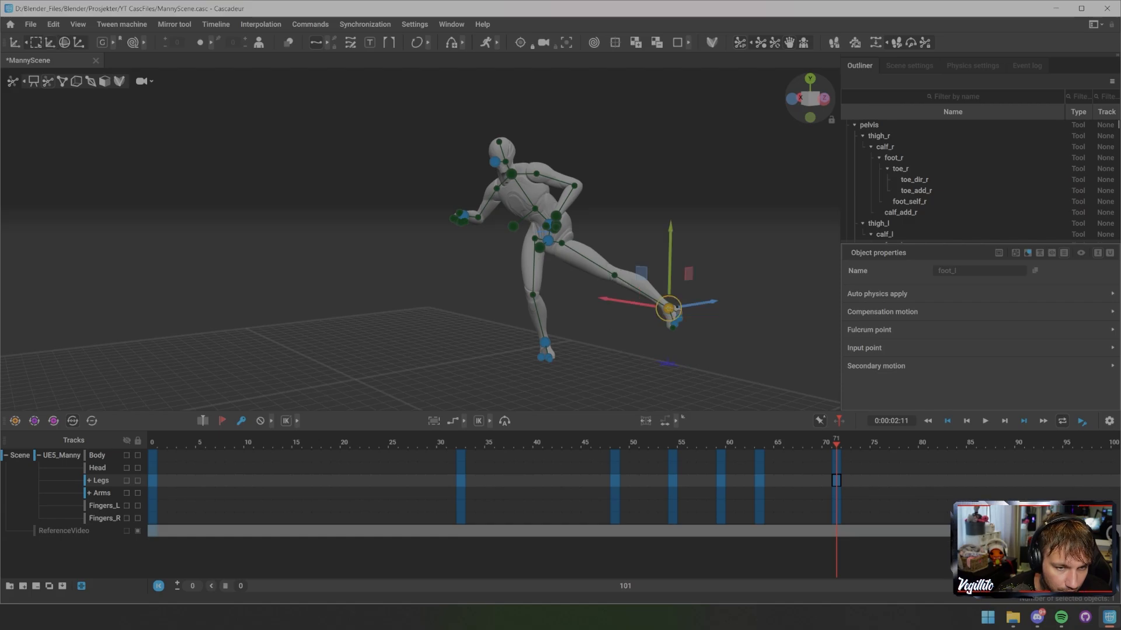
left_click_drag(671, 308, 271, 302)
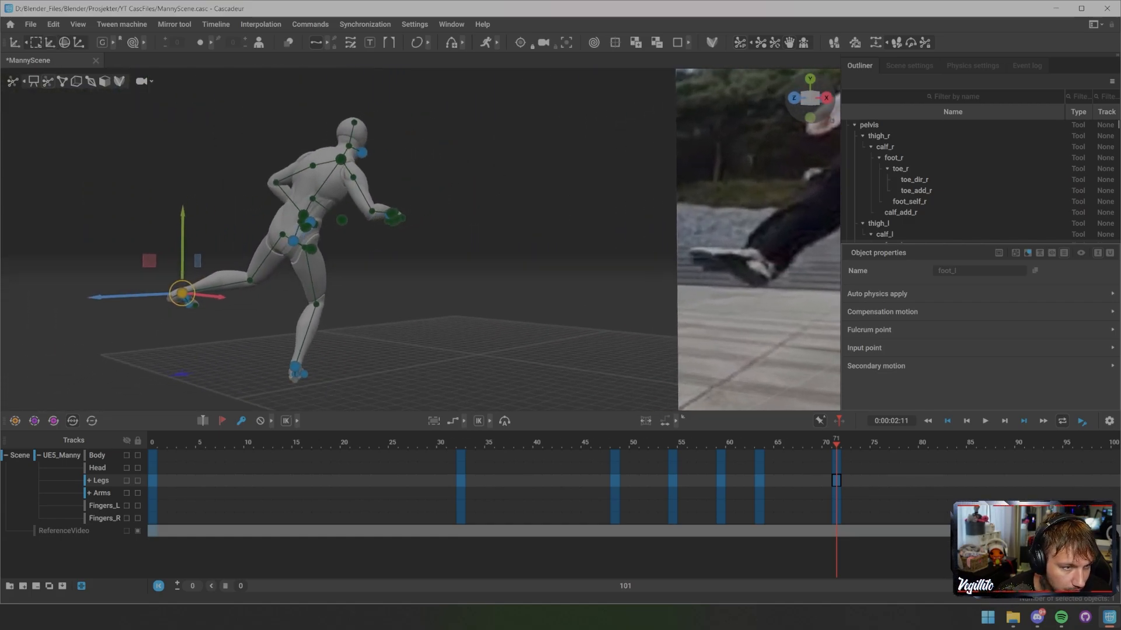
left_click_drag(182, 293, 175, 299)
- Turn the pelvis and chest with their direction controllers and lower the neck to lean the torso
left_click_drag(176, 299, 642, 312, "alt")
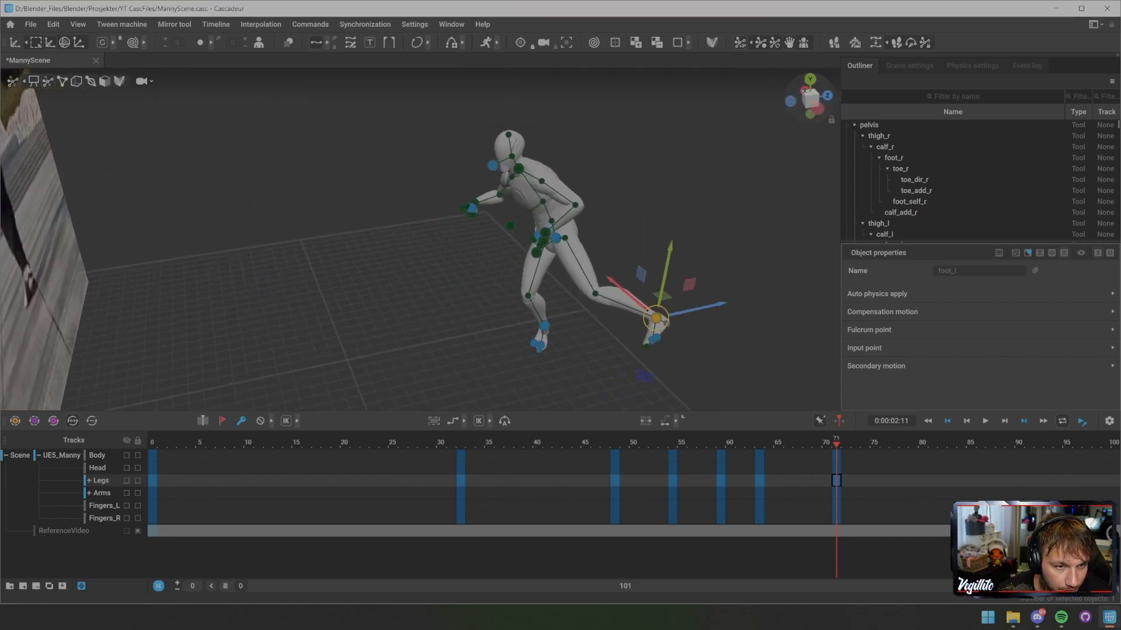
left_click(536, 252)
left_click_drag(535, 253, 490, 189)
left_click(506, 227)
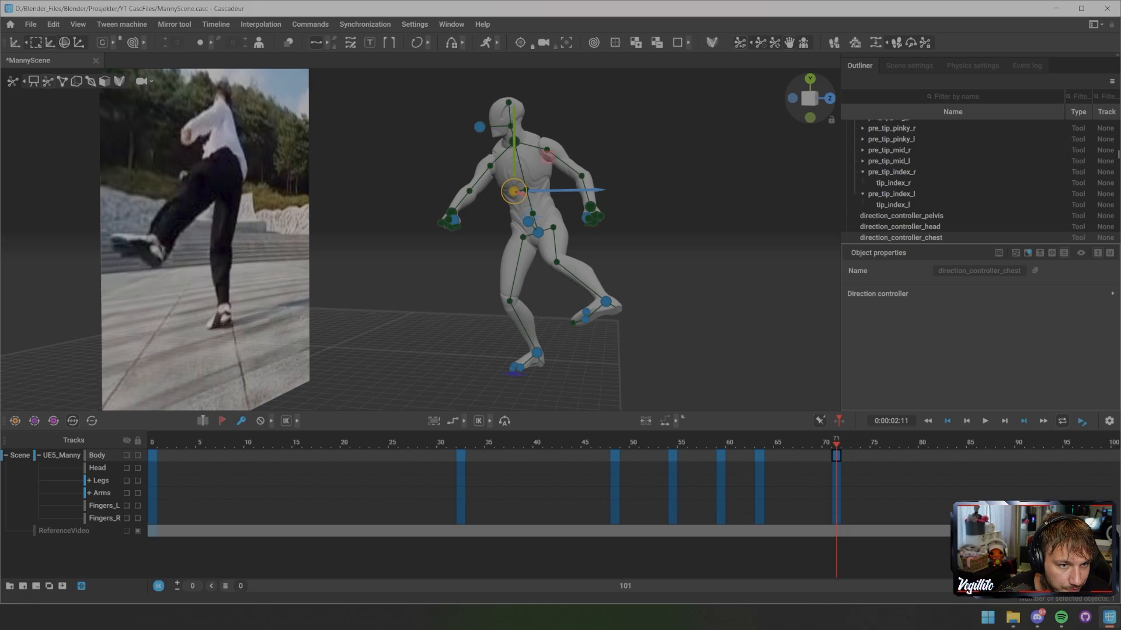
left_click(514, 142)
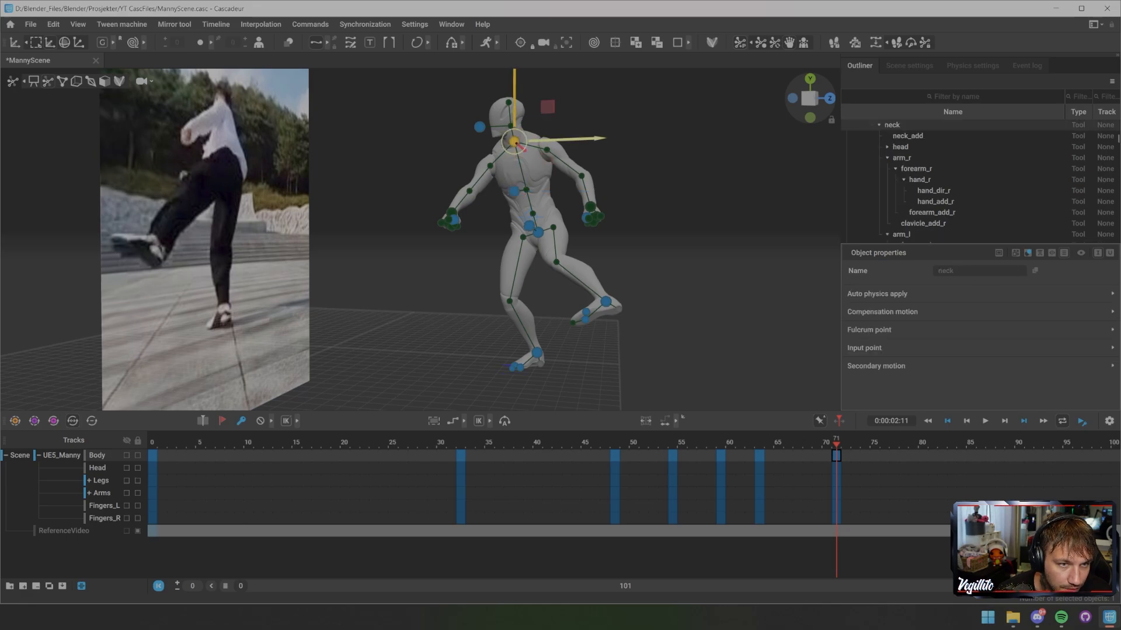
left_click_drag(514, 142, 518, 179)
- Reposition the right hand at frame 71 to suit the leaning torso
left_click(502, 284)
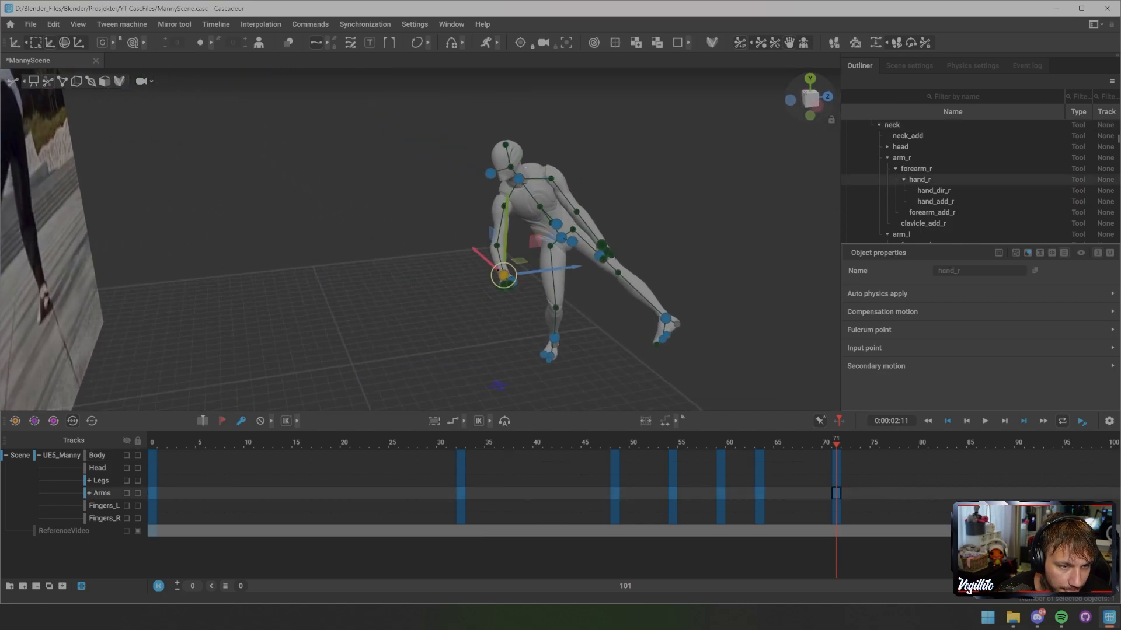
left_click_drag(508, 262, 431, 276, "alt")
left_click(535, 292)
left_click_drag(536, 292, 382, 239)
- Adjust the chest direction controller and turn the head around toward the kicking side at frame 71
left_click_drag(273, 205, 529, 215)
left_click(532, 219)
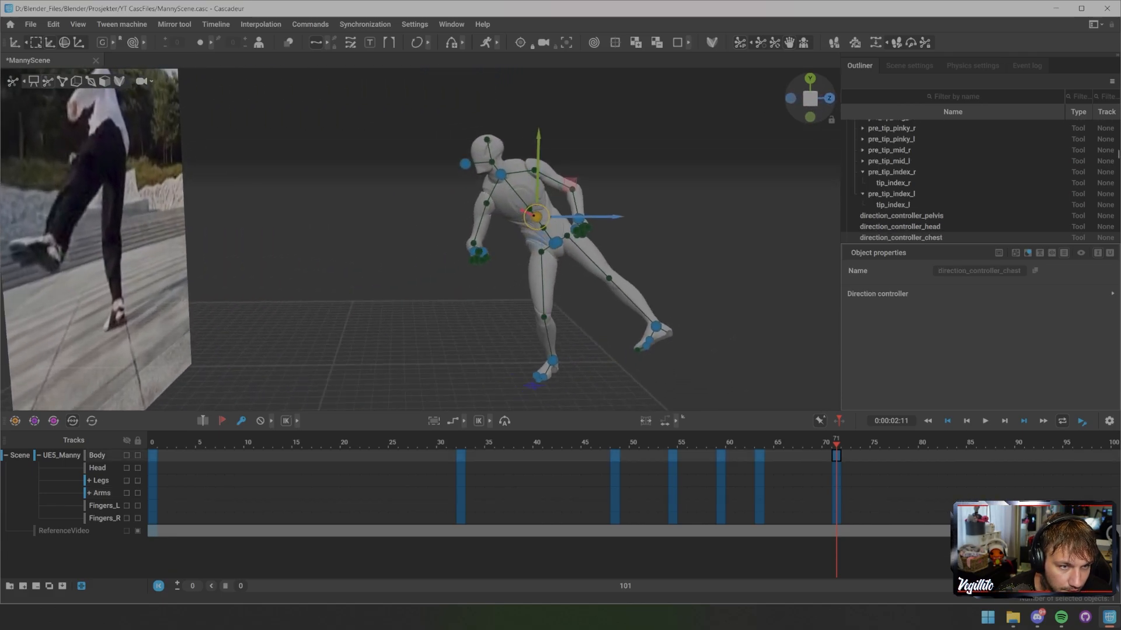
left_click(465, 164)
left_click_drag(465, 164, 524, 161)
- Compare the neighbouring key poses at frames 63 and 59, adjust the head direction at frame 59, and return to frame 71
left_click(749, 444)
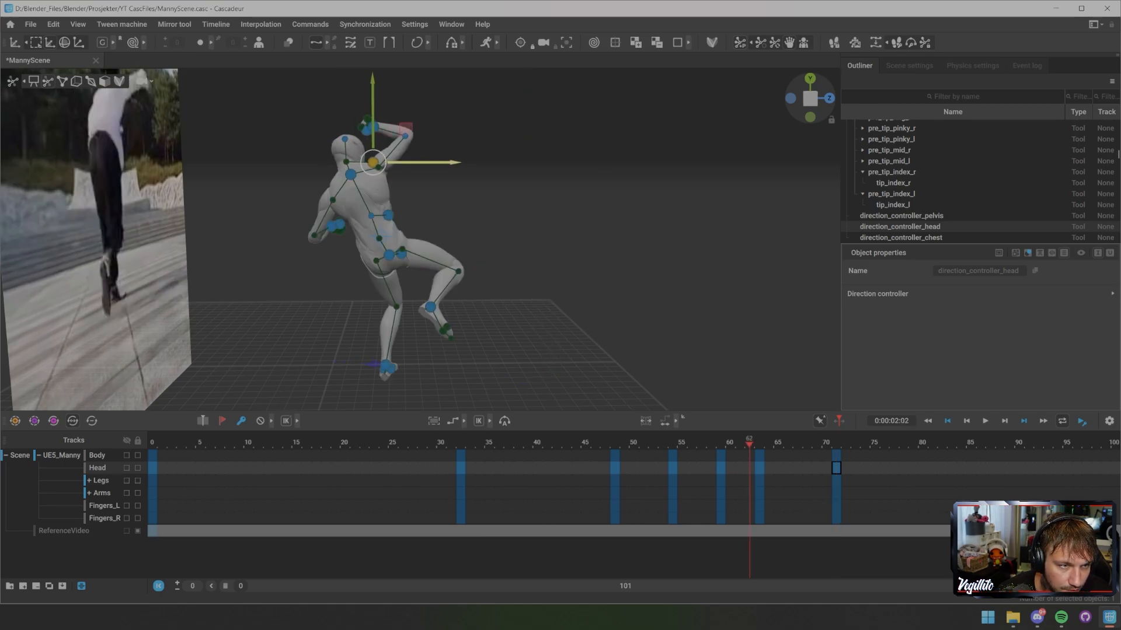
key("Right")
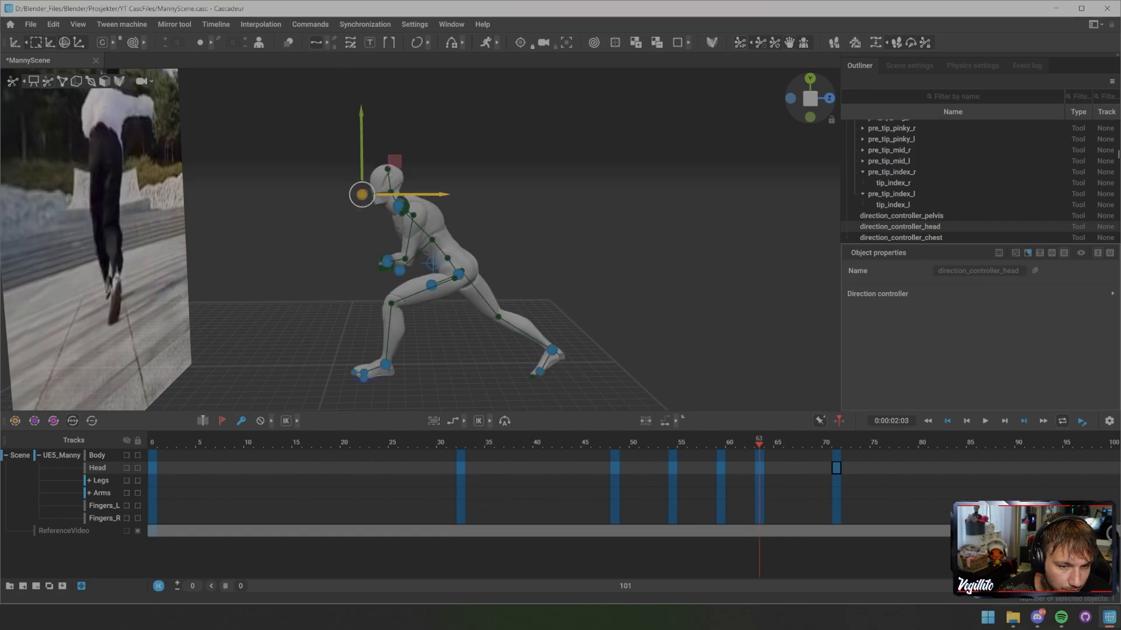
left_click_drag(420, 201, 429, 248, "alt")
key("Down")
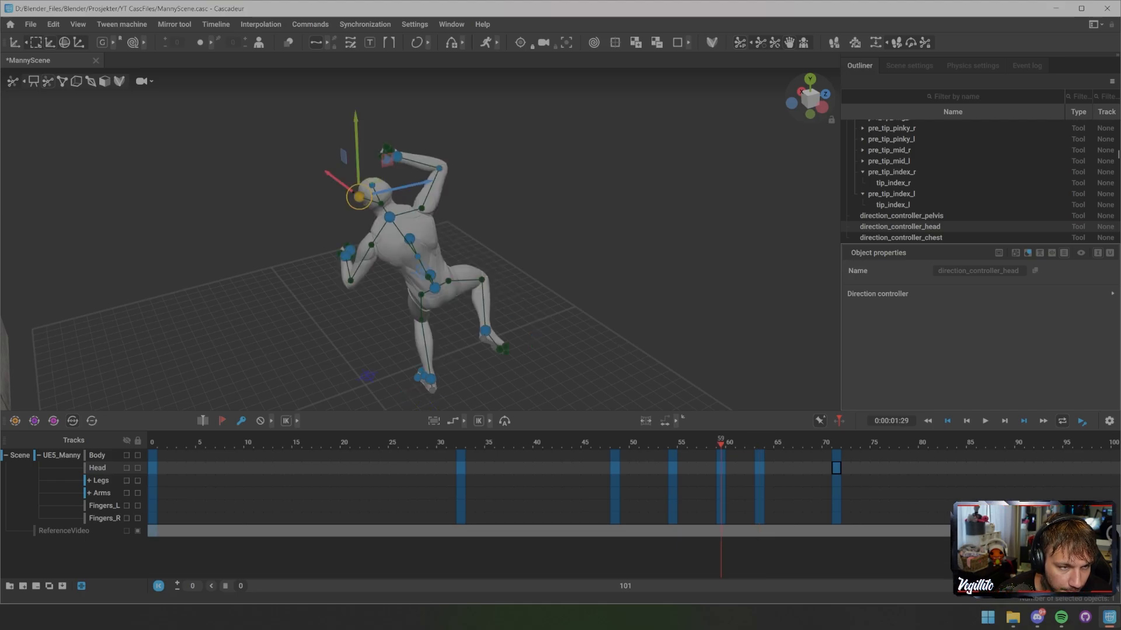
left_click_drag(359, 198, 383, 192)
key("Down")
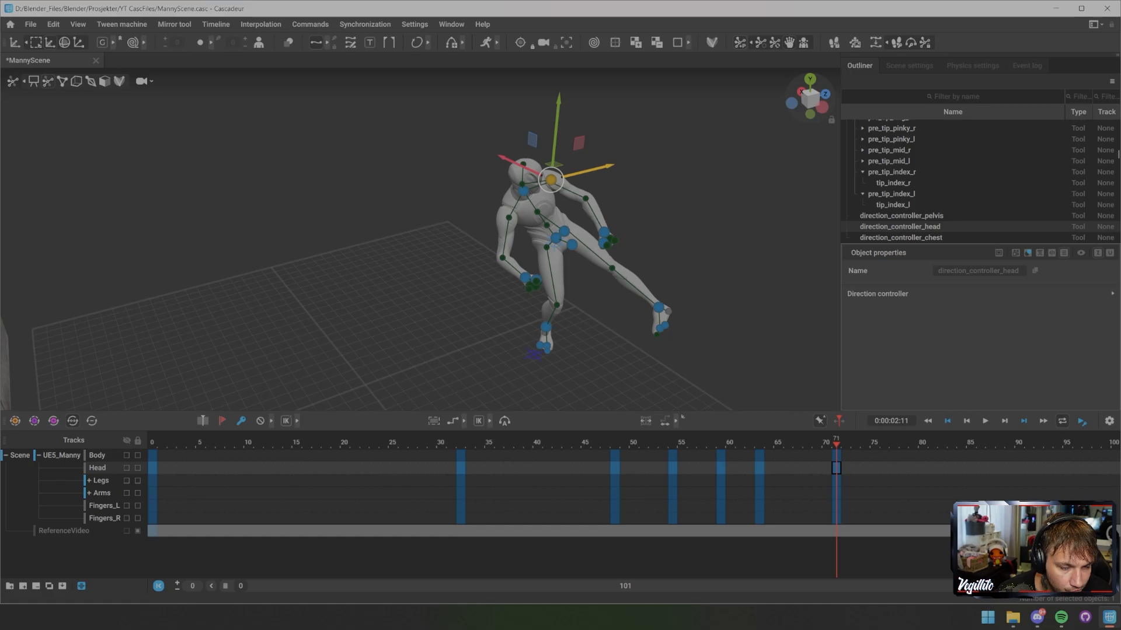
- Swing the left foot forward and raise it at frame 71 to match the rising kick in the reference video
left_click_drag(583, 251, 303, 211, "alt")
left_click(210, 291)
left_click_drag(211, 290, 281, 283)
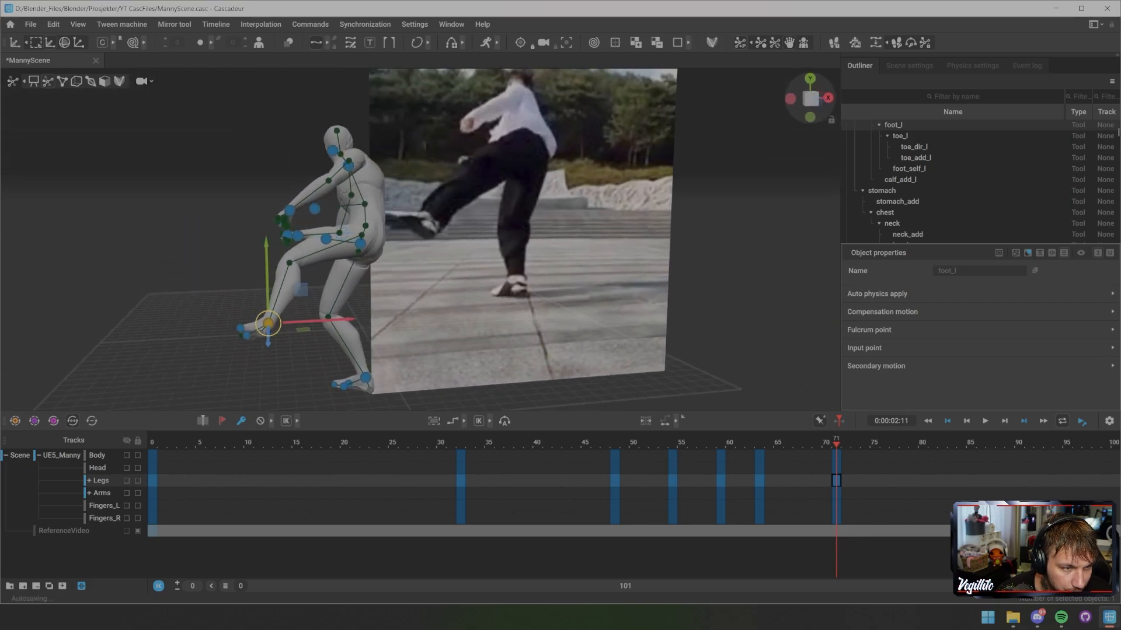
mouse_move(268, 324)
left_mouse_down()
mouse_move(265, 334)
mouse_move(198, 303)
mouse_move(271, 315)
left_mouse_up()
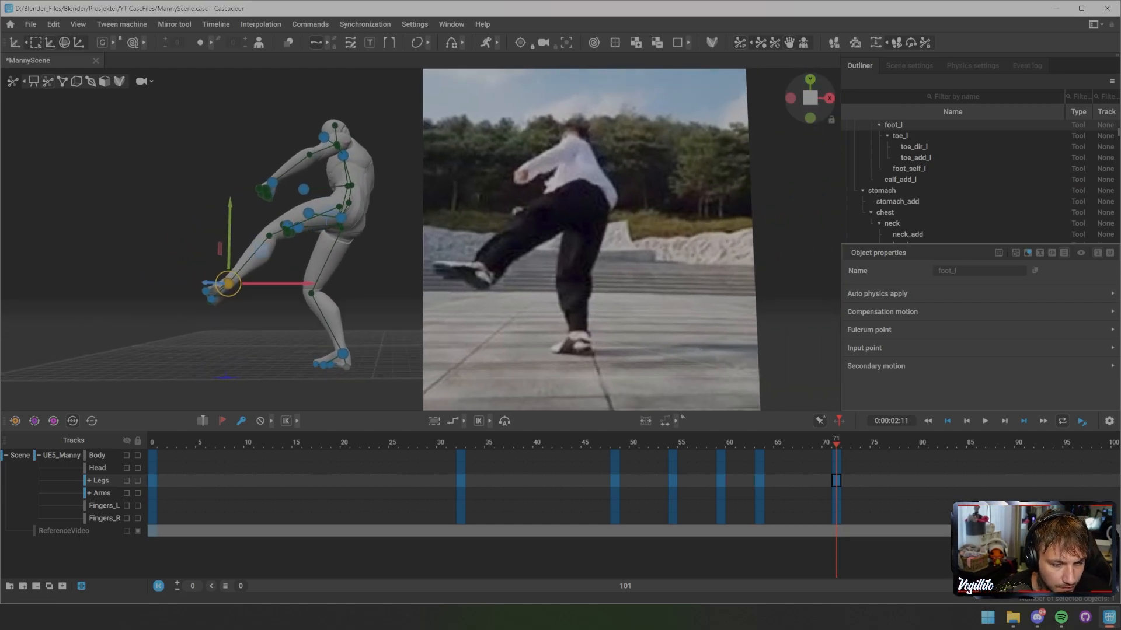
- Play the reference video past frame 100 and extend the timeline range to 310 frames
key("space")
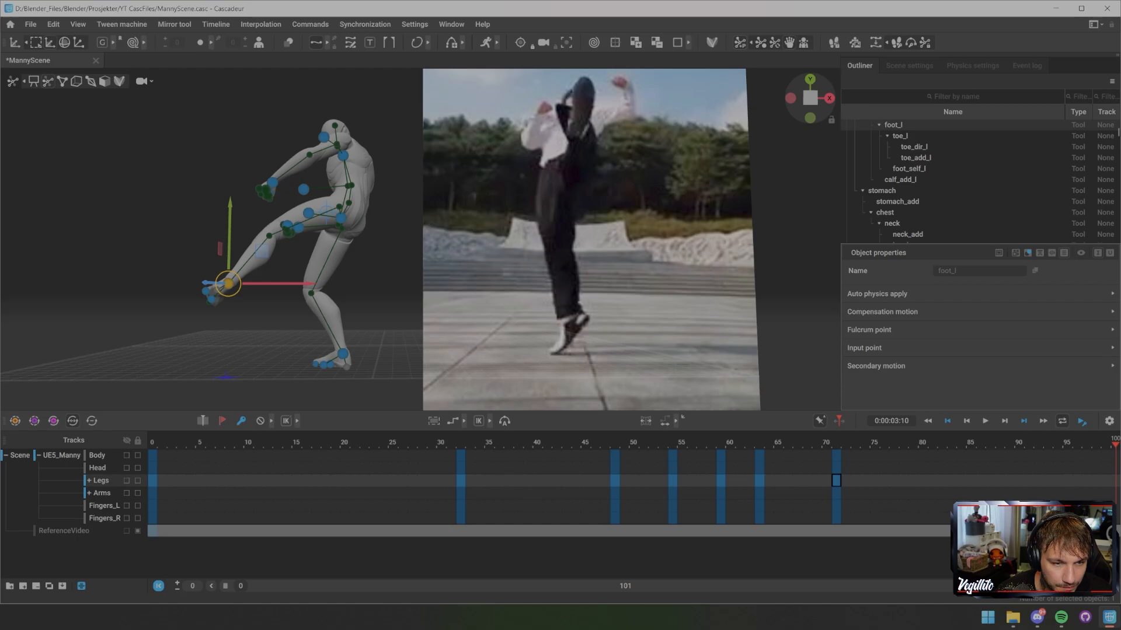
scroll(631, 487, "down", 10)
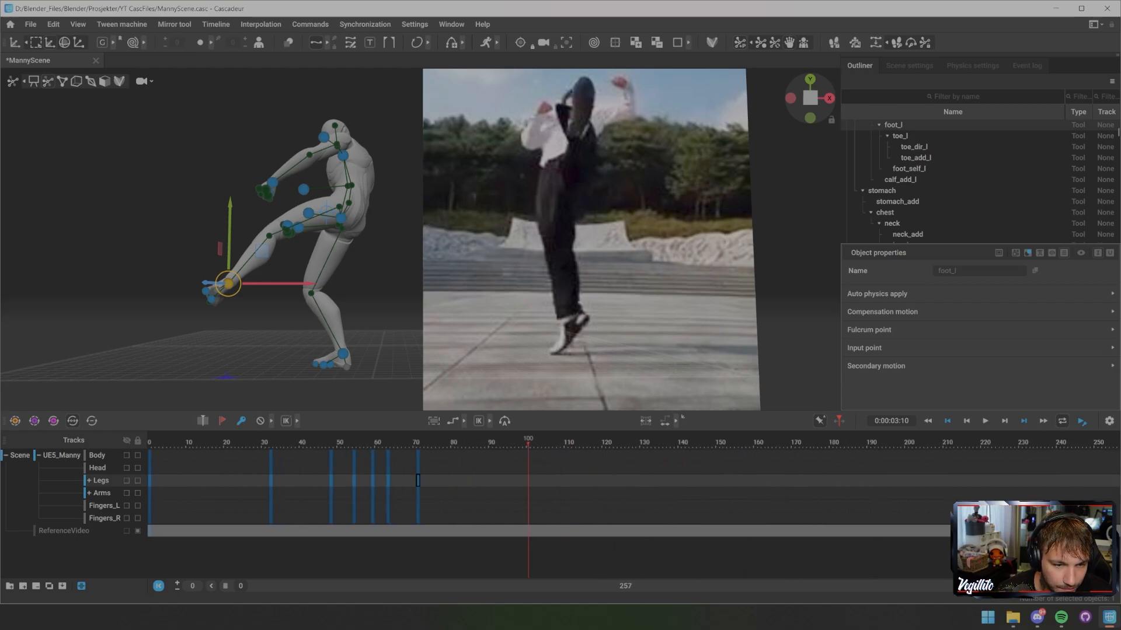
scroll(630, 488, "down", 3)
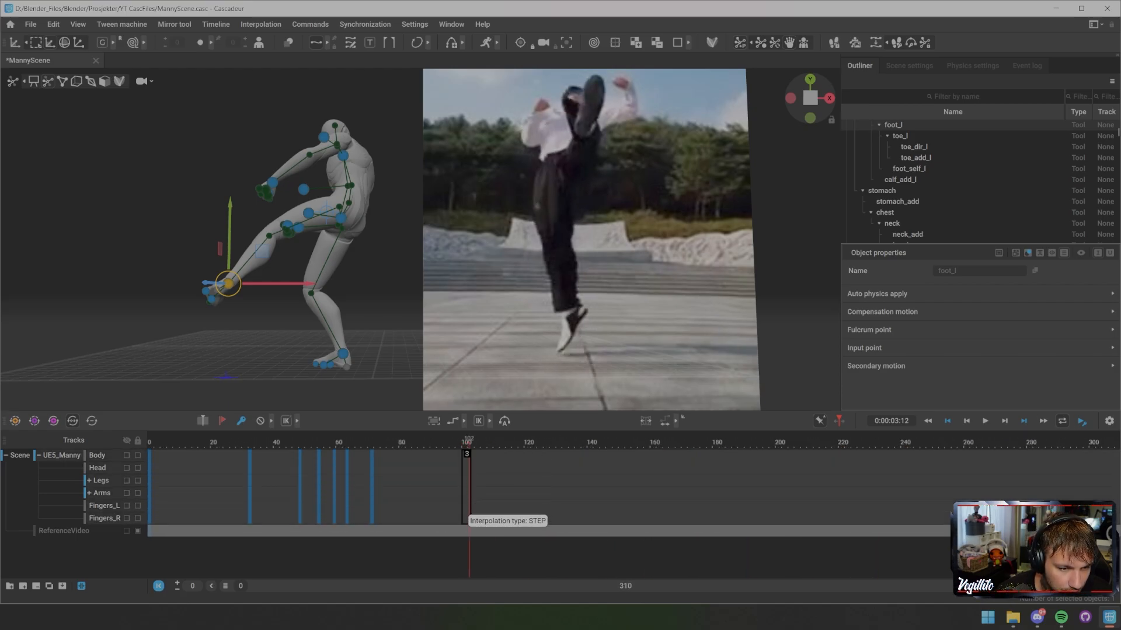
- Create a pose key at frame 100 and raise the left foot high in front of the torso to match the reference kick
scroll(464, 484, "up", 10)
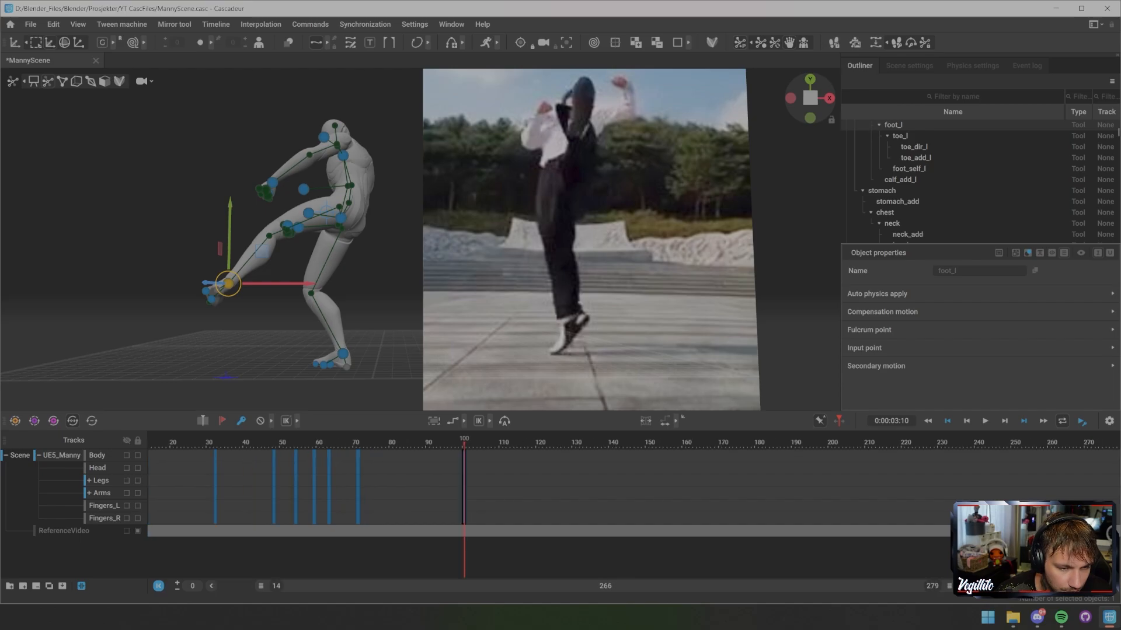
middle_click_drag(362, 251, 394, 238)
left_click_drag(244, 276, 350, 134)
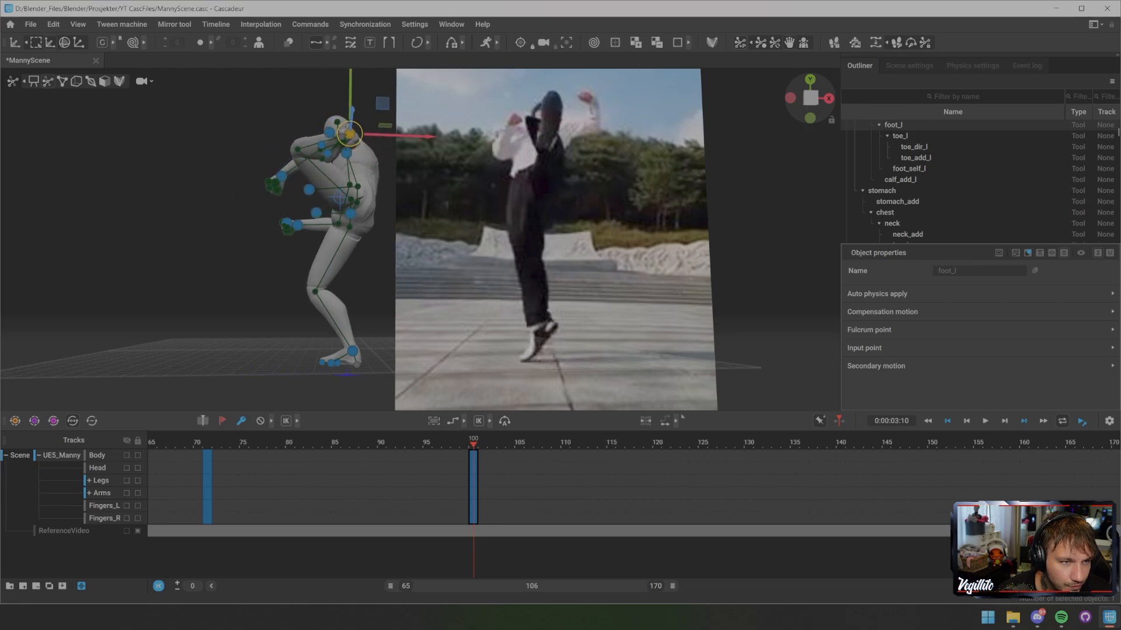
left_click_drag(314, 139, 169, 119)
left_click_drag(163, 160, 405, 186)
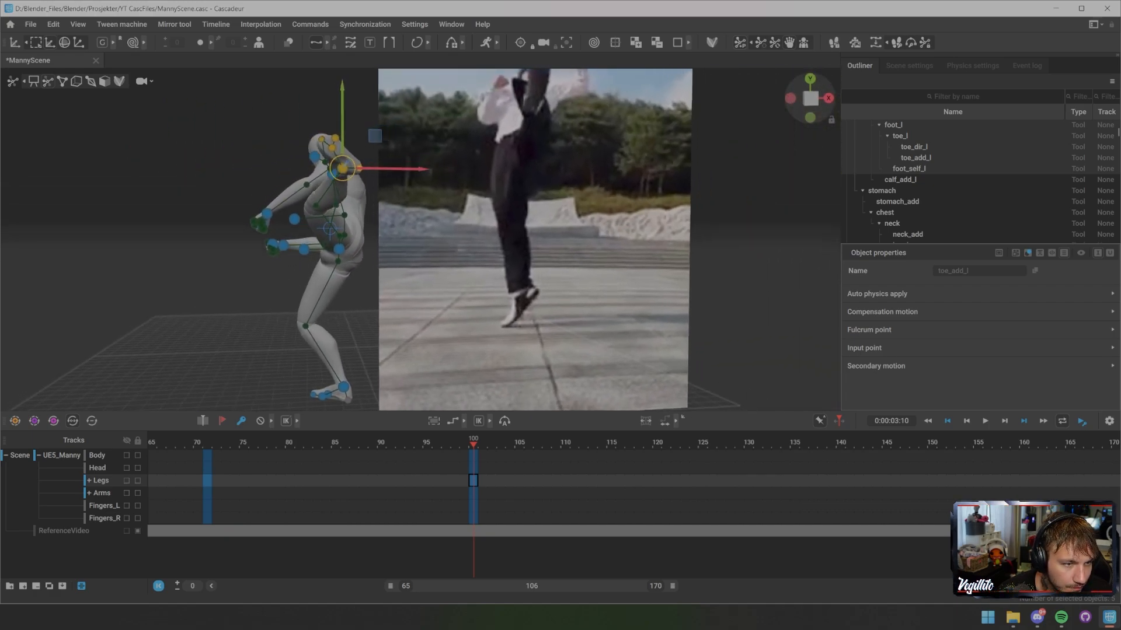
- Adjust the chest and pelvis direction controllers at frame 100 to orient the torso for the high kick
left_click(304, 249)
key("r")
left_click_drag(304, 249, 501, 260, "alt")
left_click(526, 262)
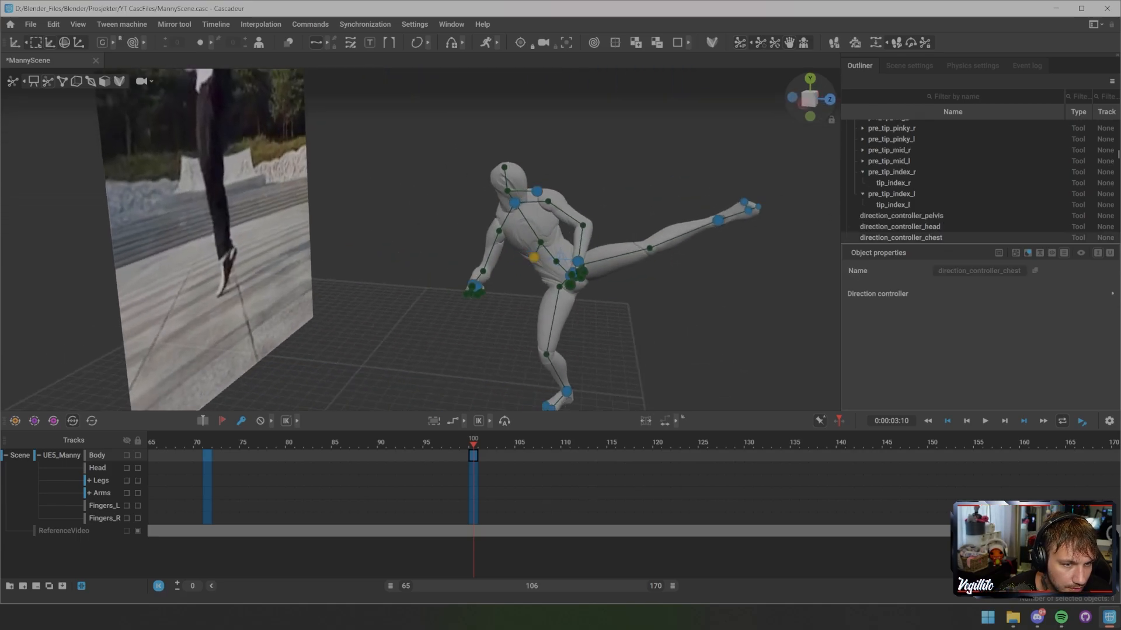
left_click(579, 266)
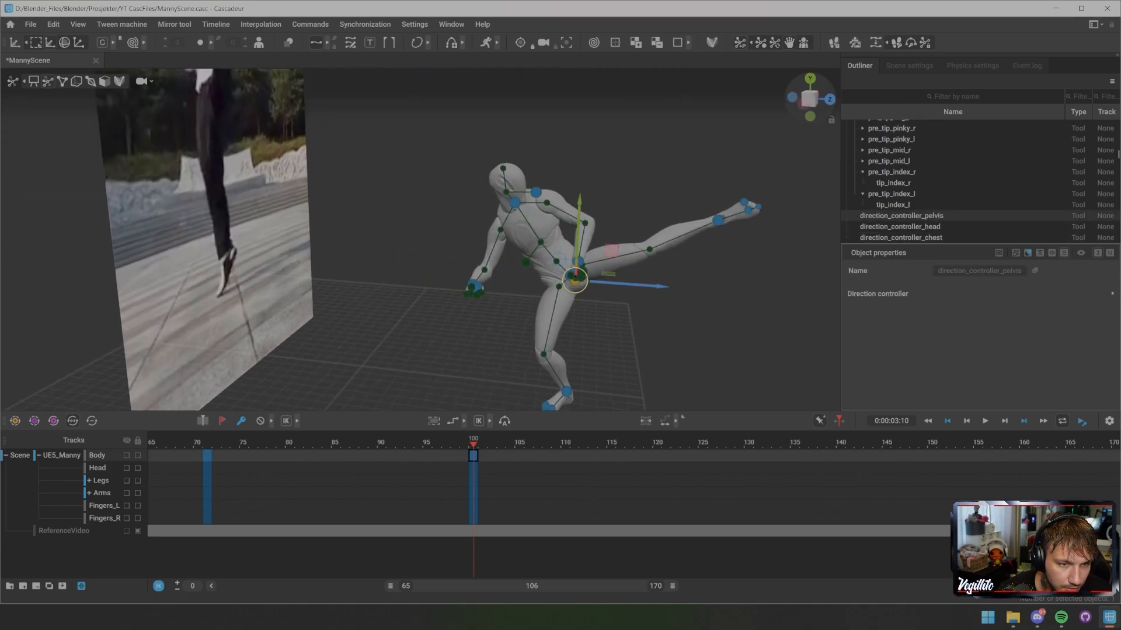
left_click_drag(579, 266, 533, 241, "alt")
left_click(461, 283)
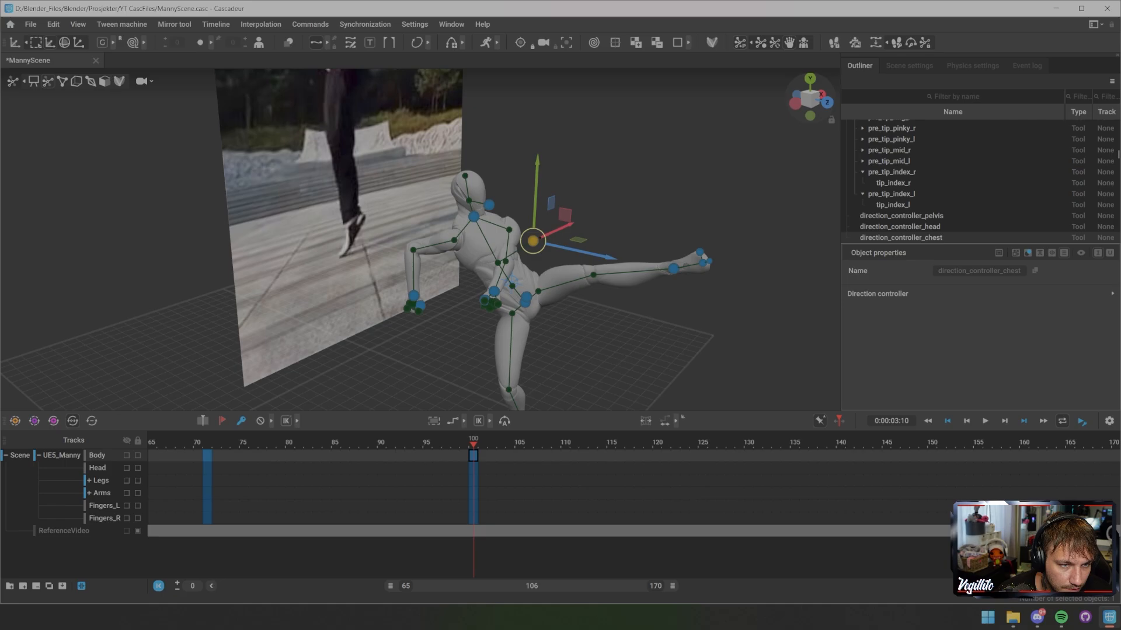
- Raise the left hand to head height beside the kicking leg at frame 100
left_click(493, 291)
left_click_drag(494, 292, 382, 263, "alt")
left_click_drag(356, 210, 471, 133)
- Lift the right hand at frame 100 and place it bent in guard close to the face
left_click(351, 256)
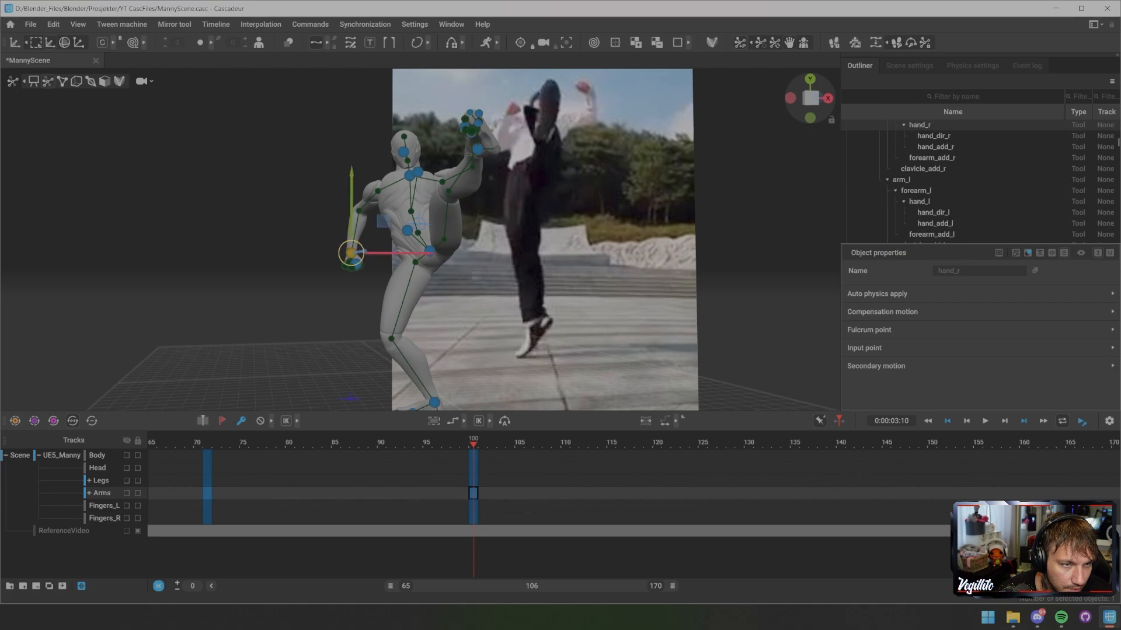
left_click_drag(350, 255, 337, 140)
middle_click_drag(337, 140, 518, 143)
left_click_drag(518, 171, 586, 175)
middle_click_drag(585, 175, 347, 140)
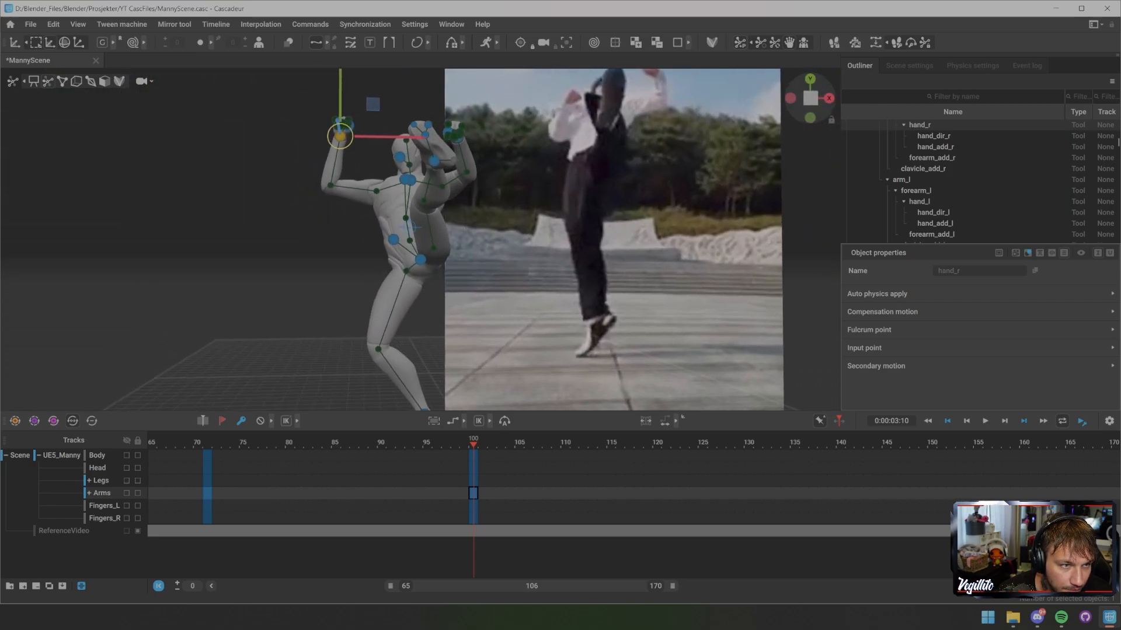
left_click_drag(340, 136, 377, 177)
middle_click_drag(377, 177, 368, 150)
left_click_drag(429, 163, 421, 159)
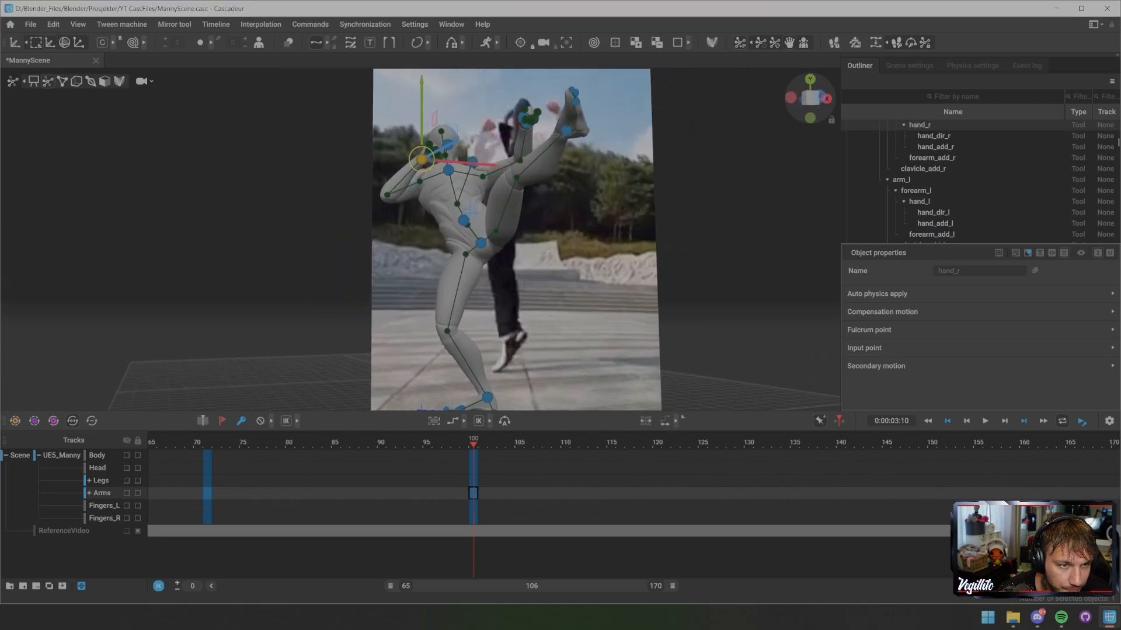
middle_click_drag(422, 159, 351, 170)
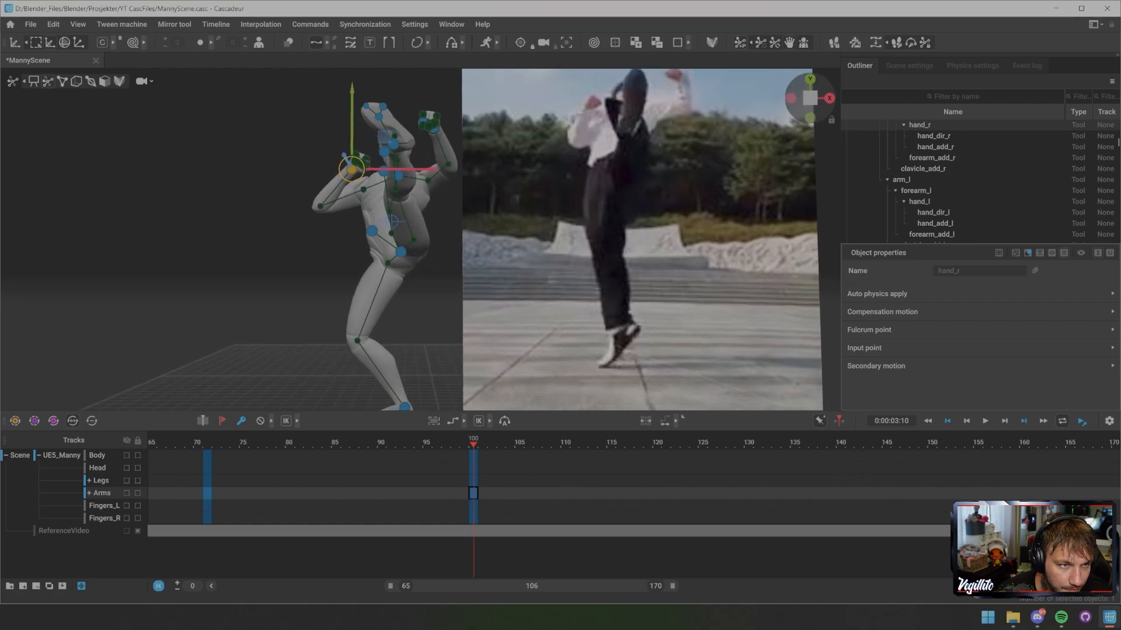
- Rotate the raised left foot at frame 100 so its toes point upward like the kicking foot in the reference
left_click(393, 145)
key("e")
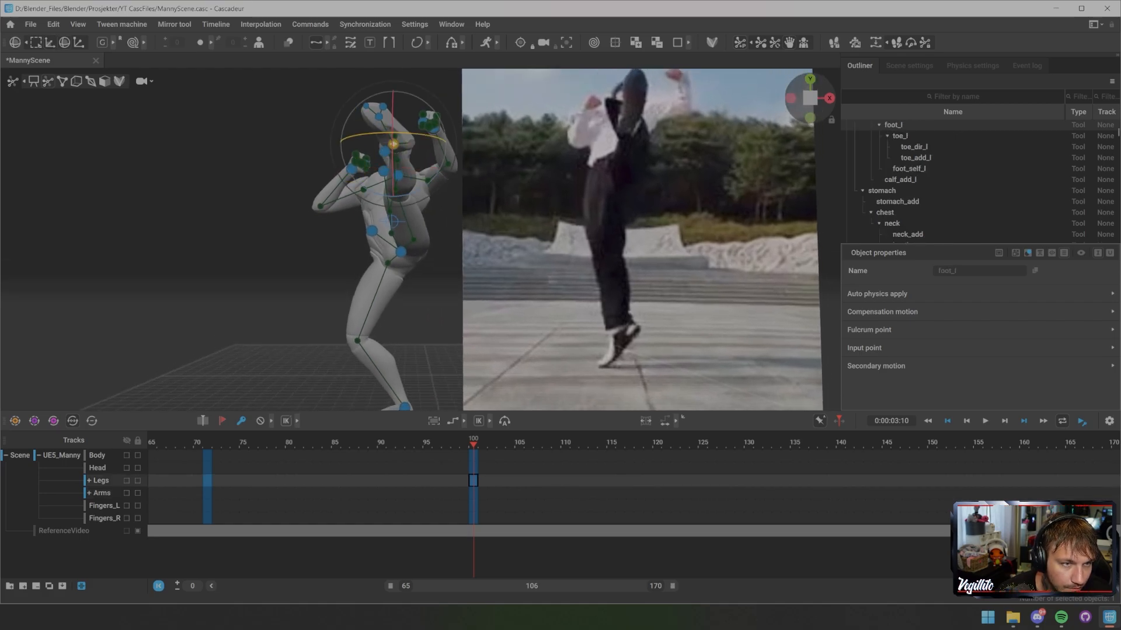
left_click_drag(455, 137, 451, 166)
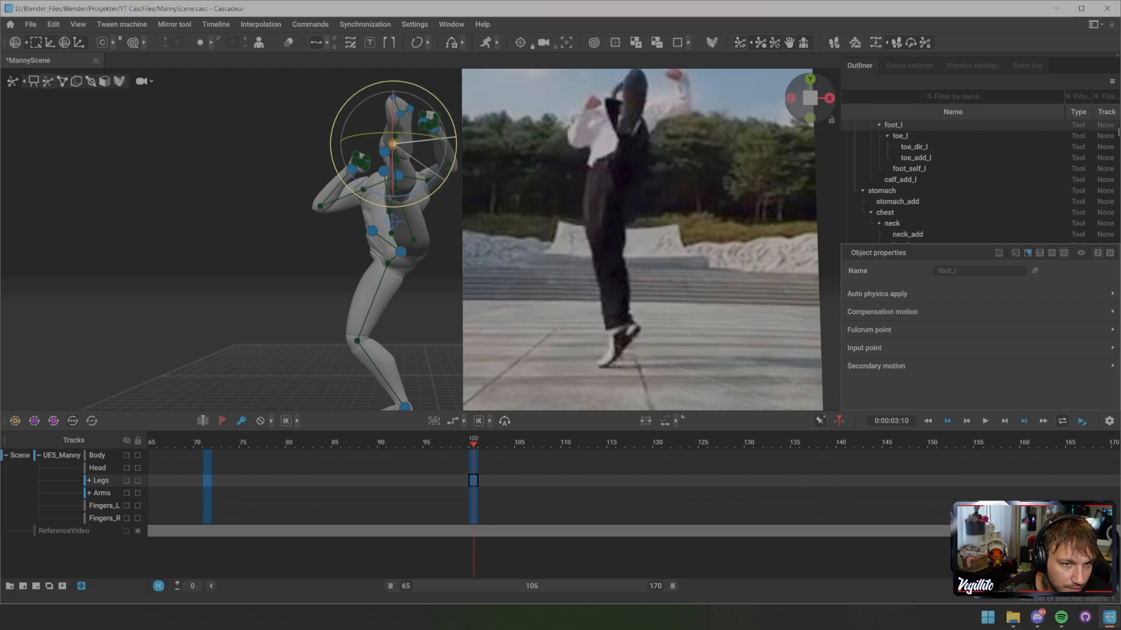
middle_click_drag(444, 179, 453, 180)
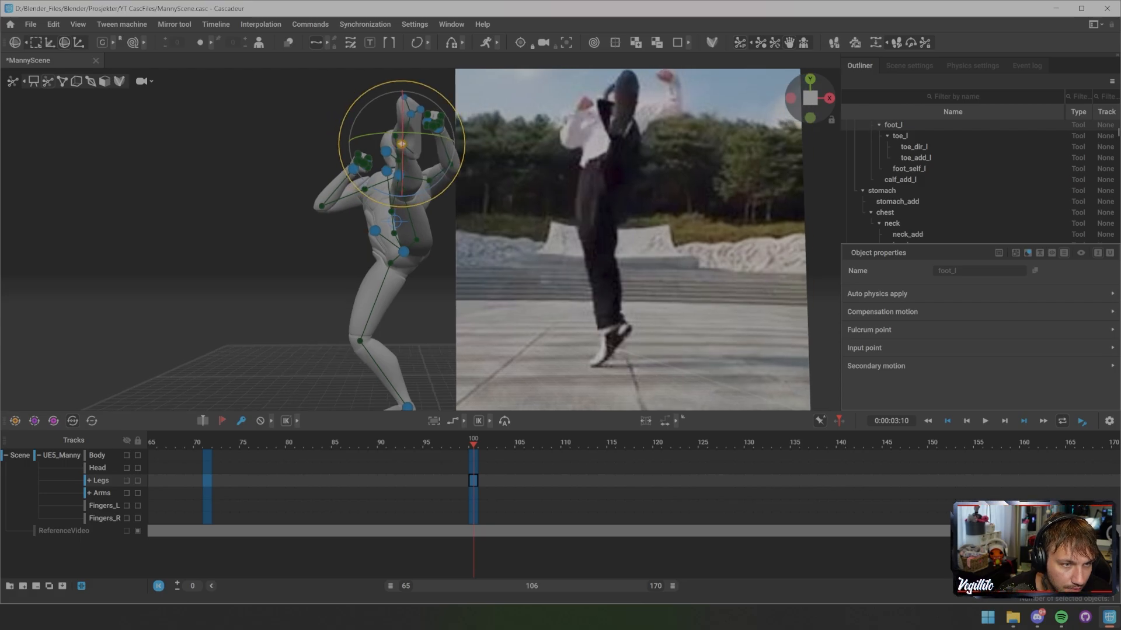
left_click_drag(422, 135, 387, 134)
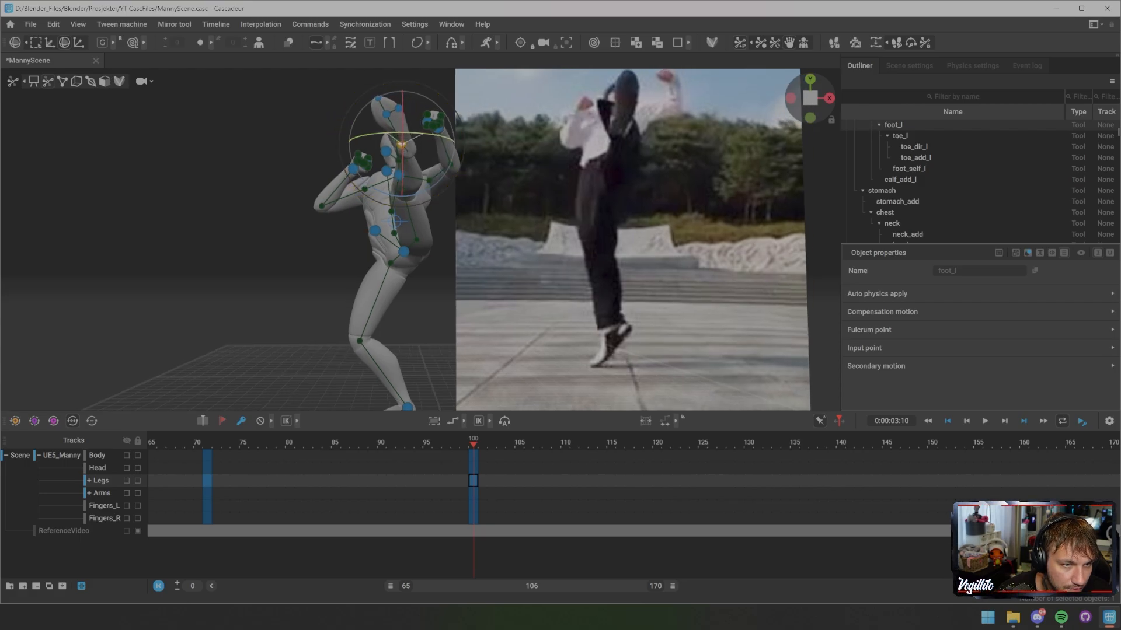
left_click_drag(455, 111, 464, 138)
scroll(420, 291, "down", 2)
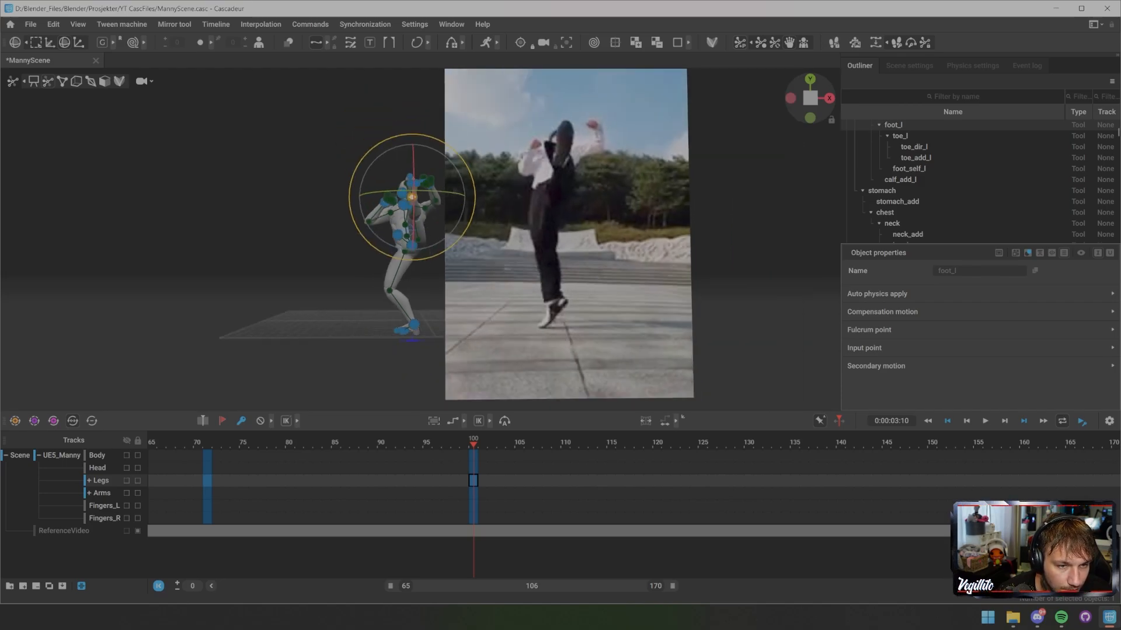
- Raise the pelvis, neck and both hands together at frame 100 to straighten the standing right leg
middle_click_drag(420, 262, 408, 252)
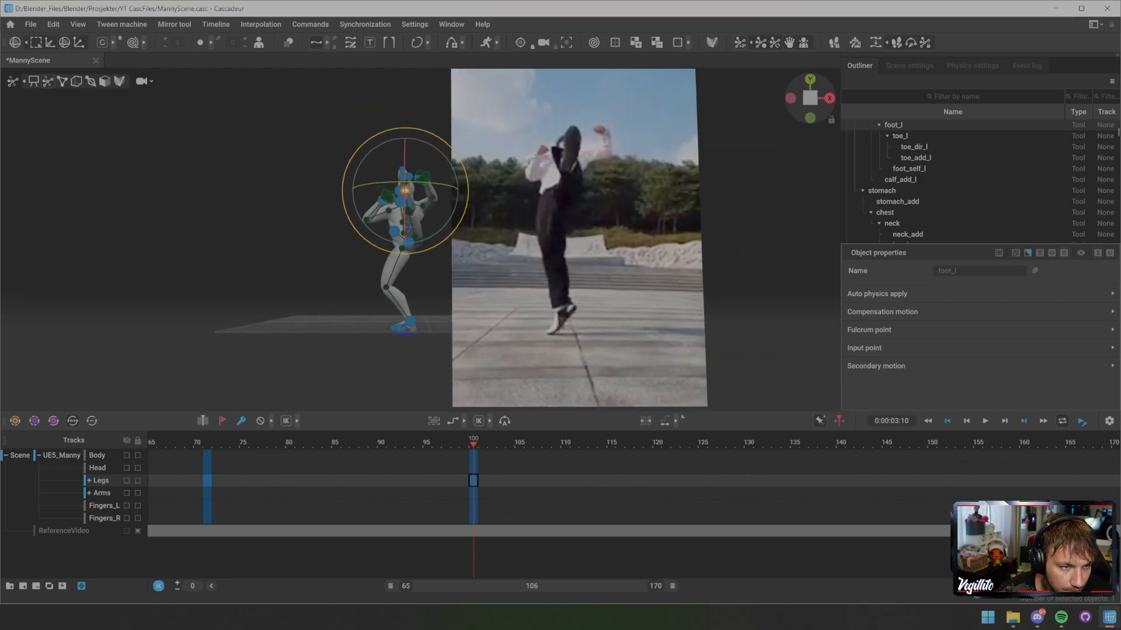
scroll(420, 239, "up", 4)
left_click(398, 245)
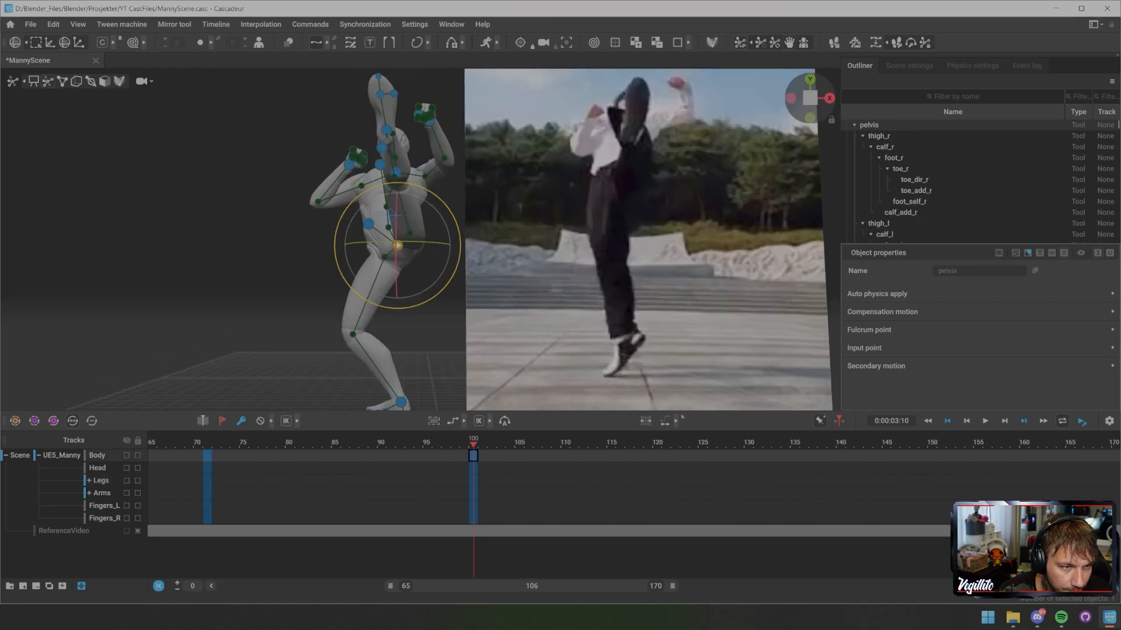
left_click(430, 122, "shift")
left_click(396, 172, "shift")
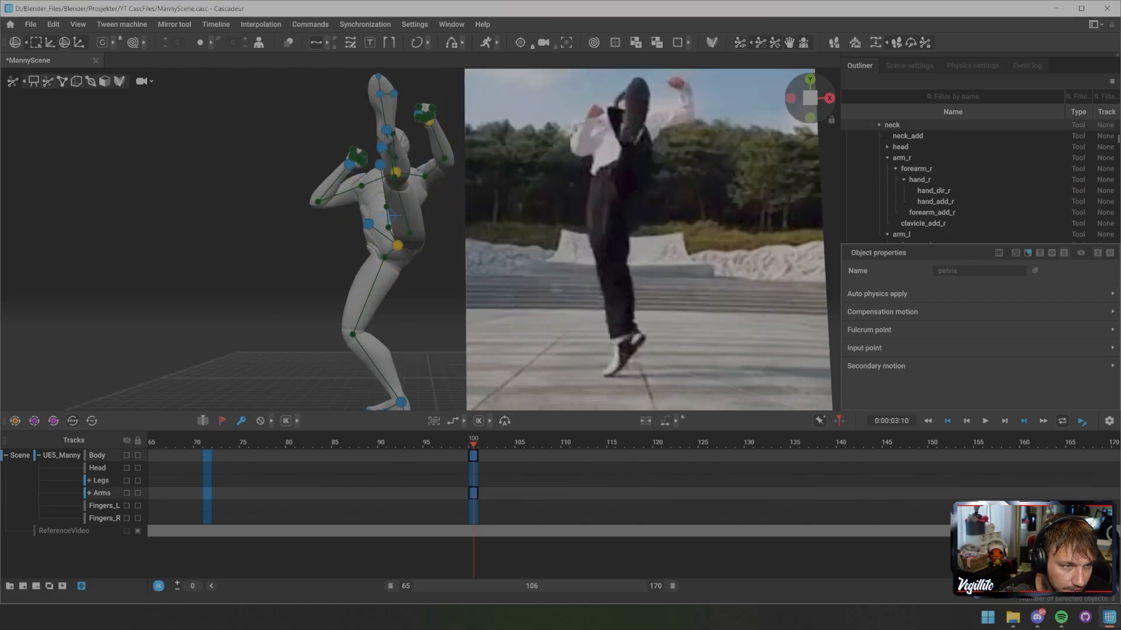
left_click(349, 165, "shift")
middle_click_drag(379, 233, 400, 141)
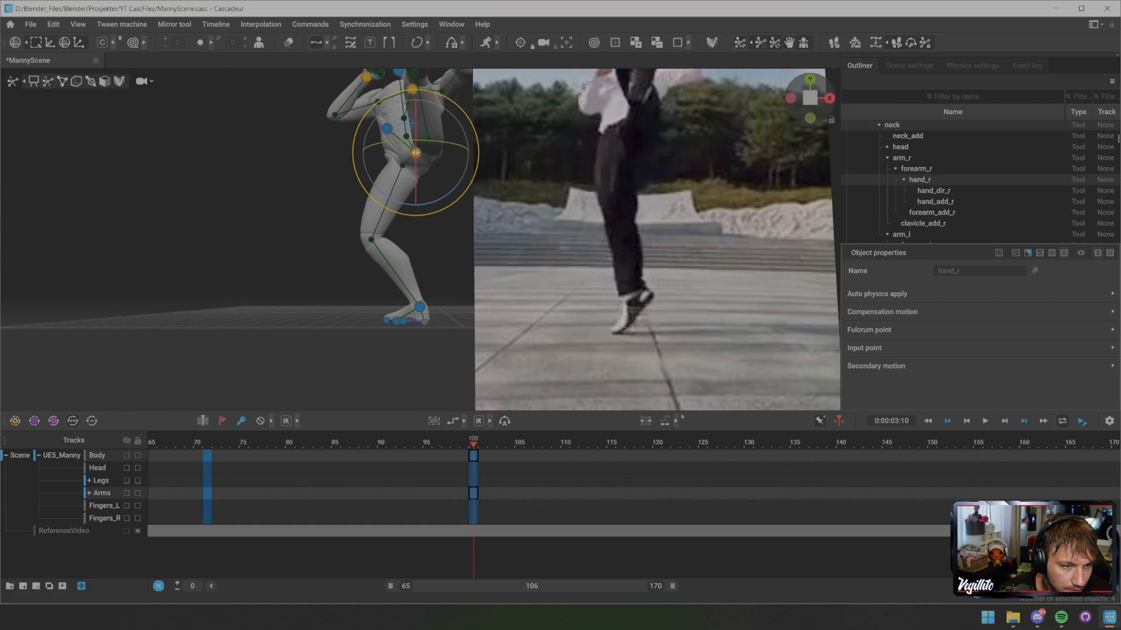
left_click(420, 306, "shift")
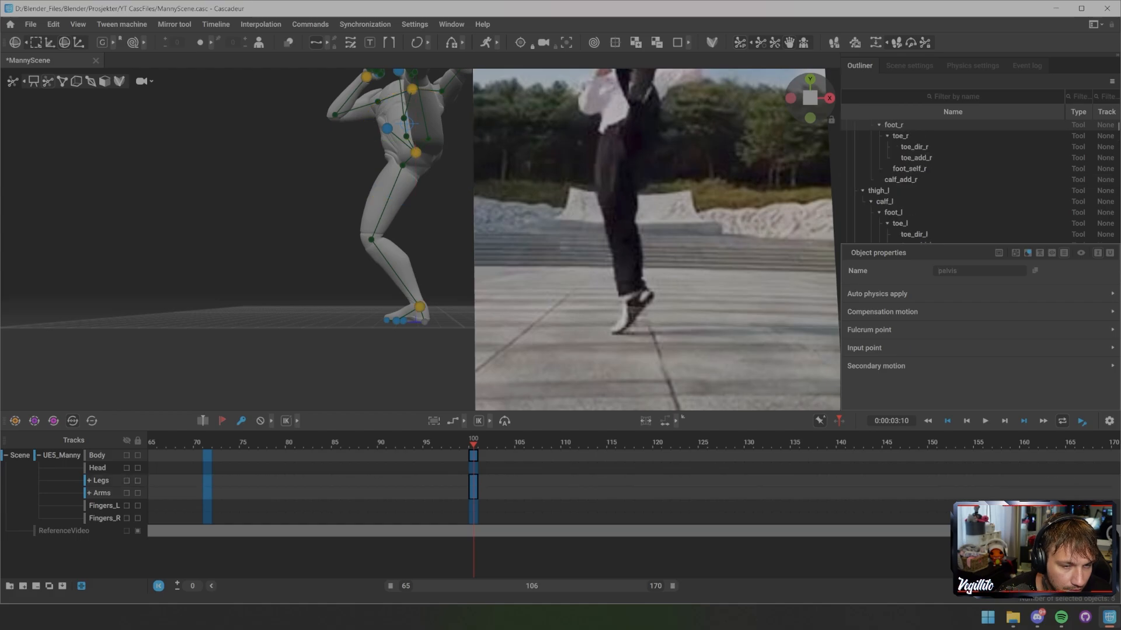
key("ctrl+z")
key("w")
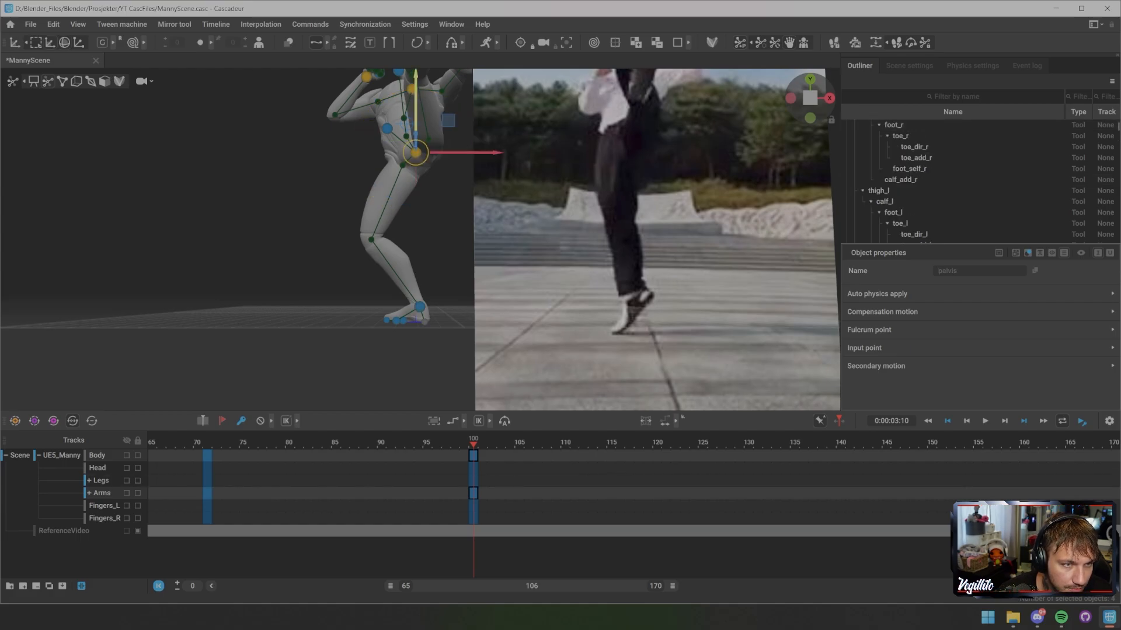
left_click_drag(415, 153, 415, 119)
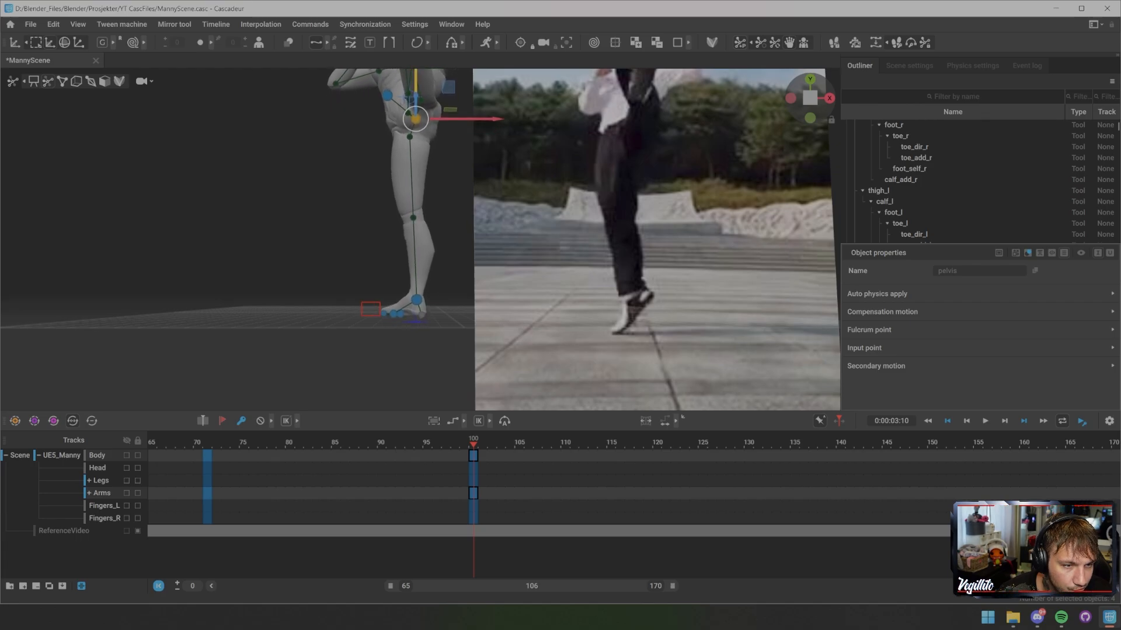
- Release the right toe controllers, then lift and rotate the right foot at frame 100 to stand on its ball
left_click(392, 321)
left_click(344, 263)
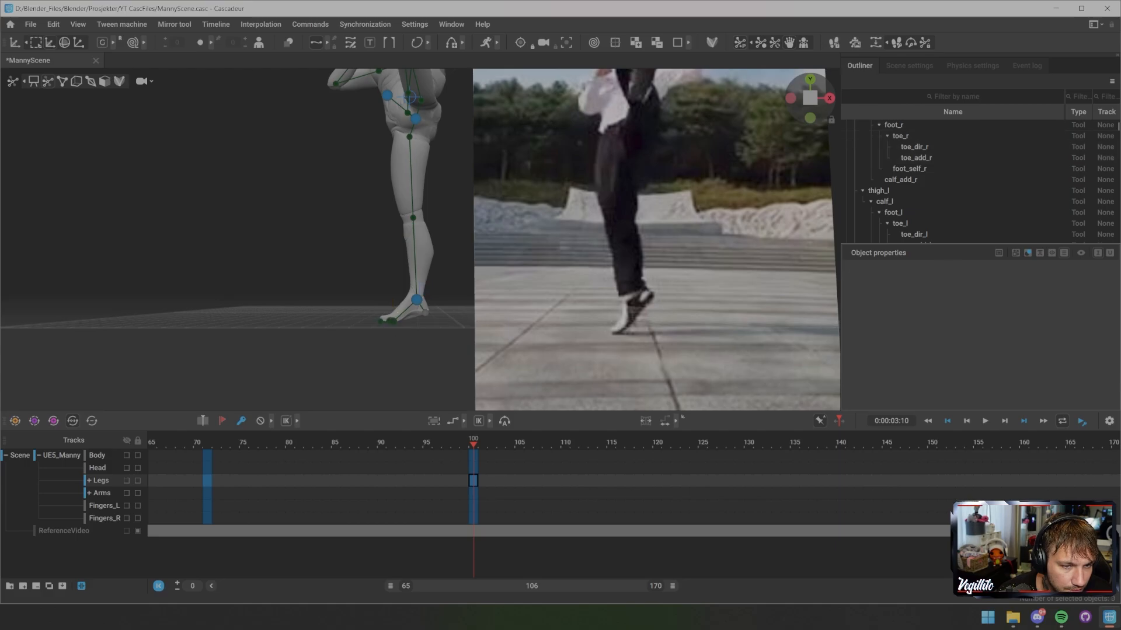
scroll(420, 239, "down", 3)
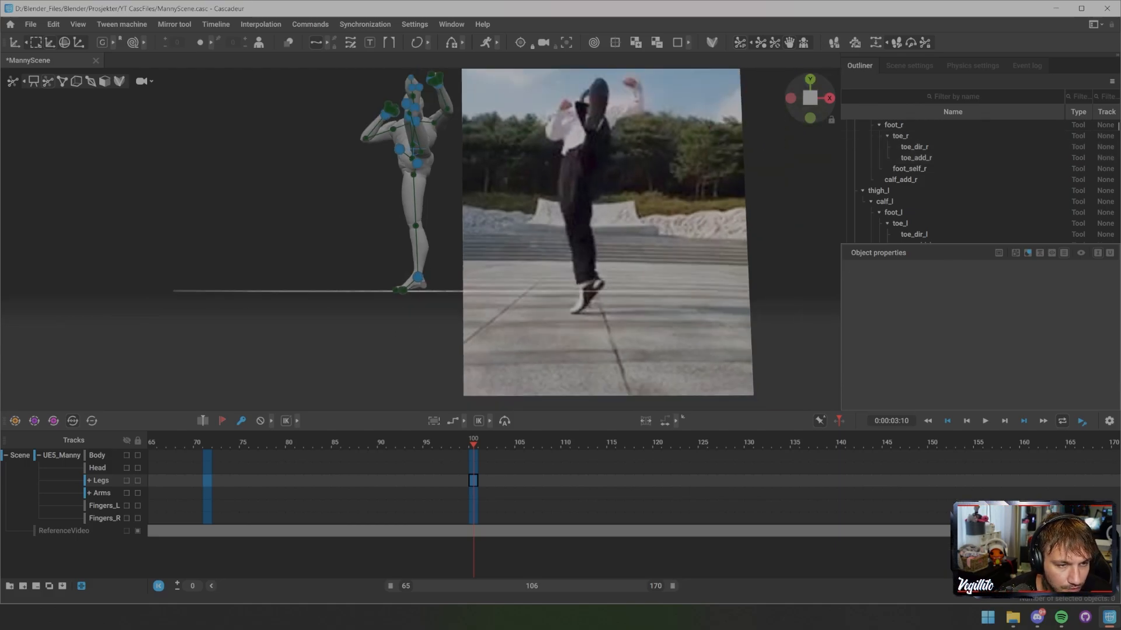
left_click(418, 277)
mouse_move(426, 257)
middle_mouse_down()
mouse_move(534, 274)
mouse_move(437, 260)
middle_mouse_up()
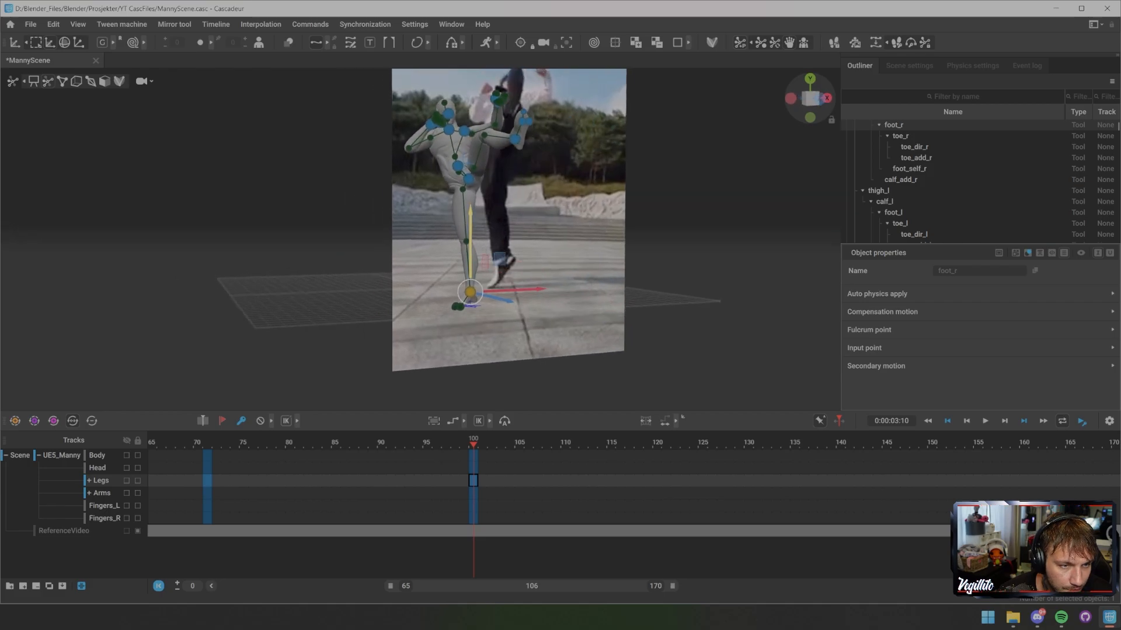
left_click_drag(470, 235, 471, 232)
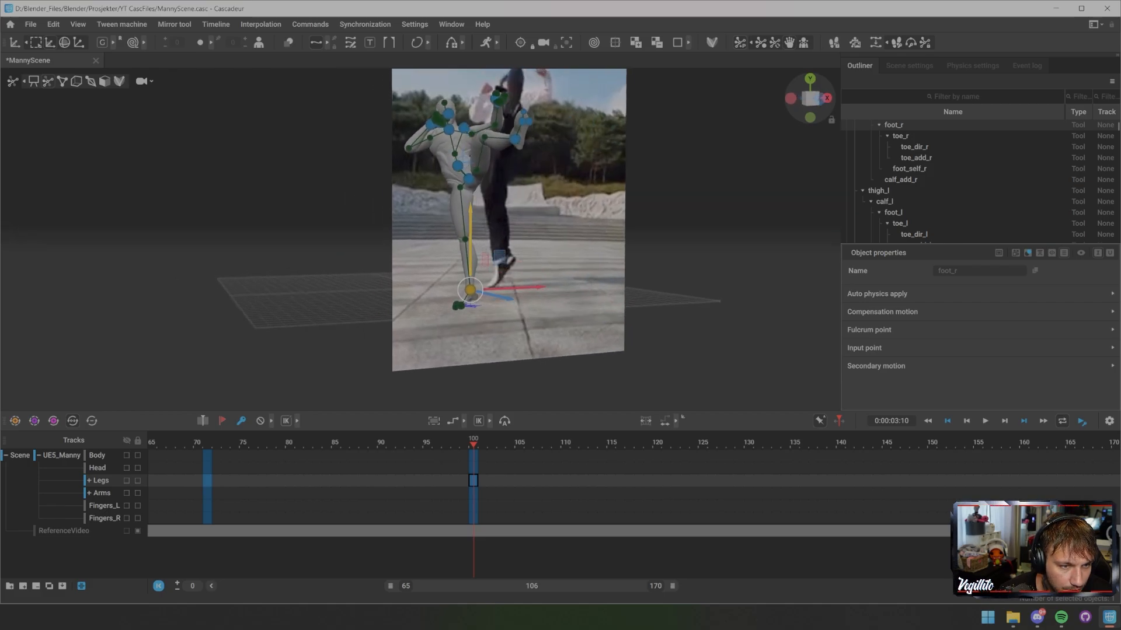
middle_click_drag(470, 234, 414, 217)
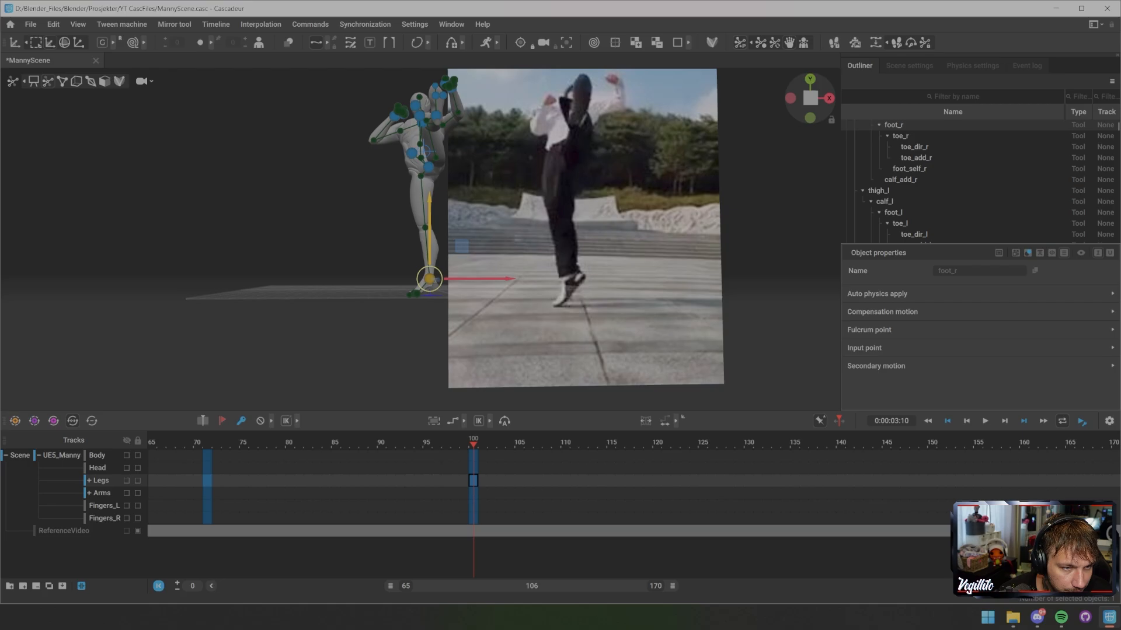
scroll(430, 274, "up", 5)
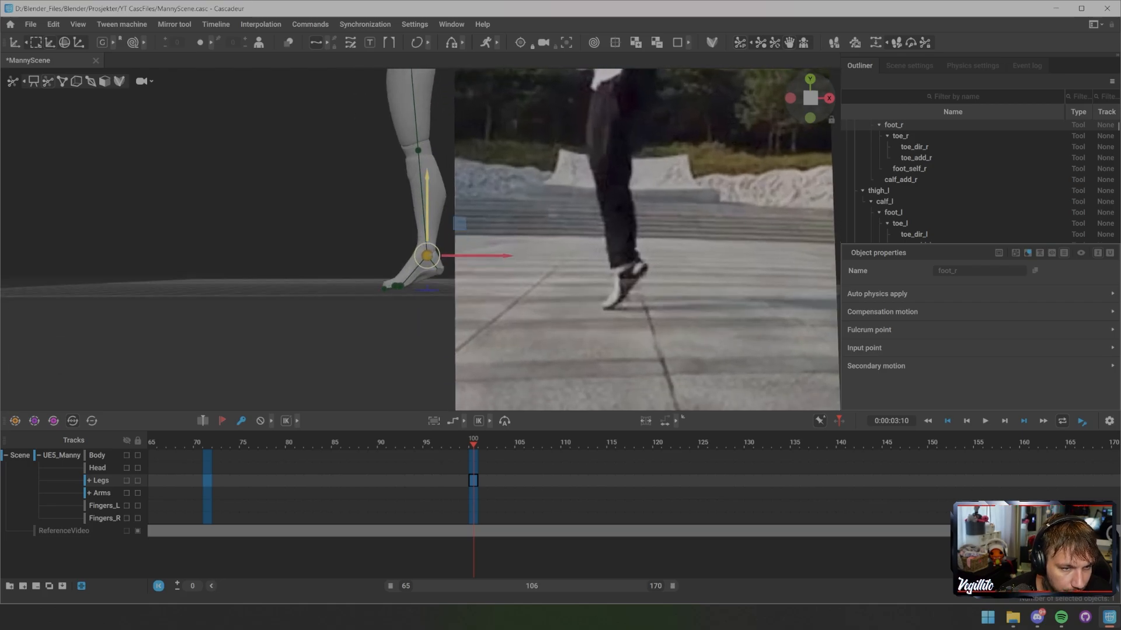
left_click_drag(426, 204, 372, 221)
key("e")
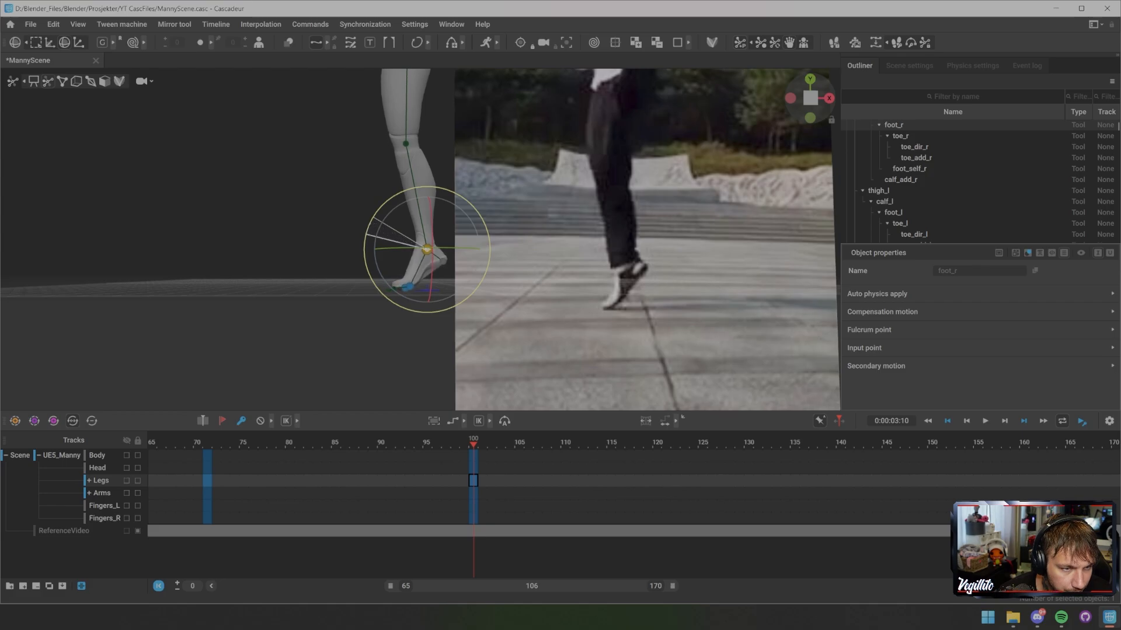
- Check the frame 100 pose from the side without controllers and reposition the extended left foot
scroll(425, 248, "down", 3)
middle_click_drag(423, 244, 420, 291, "alt")
left_click_drag(419, 292, 277, 297, "alt")
key("1")
middle_click_drag(278, 297, 392, 323, "alt")
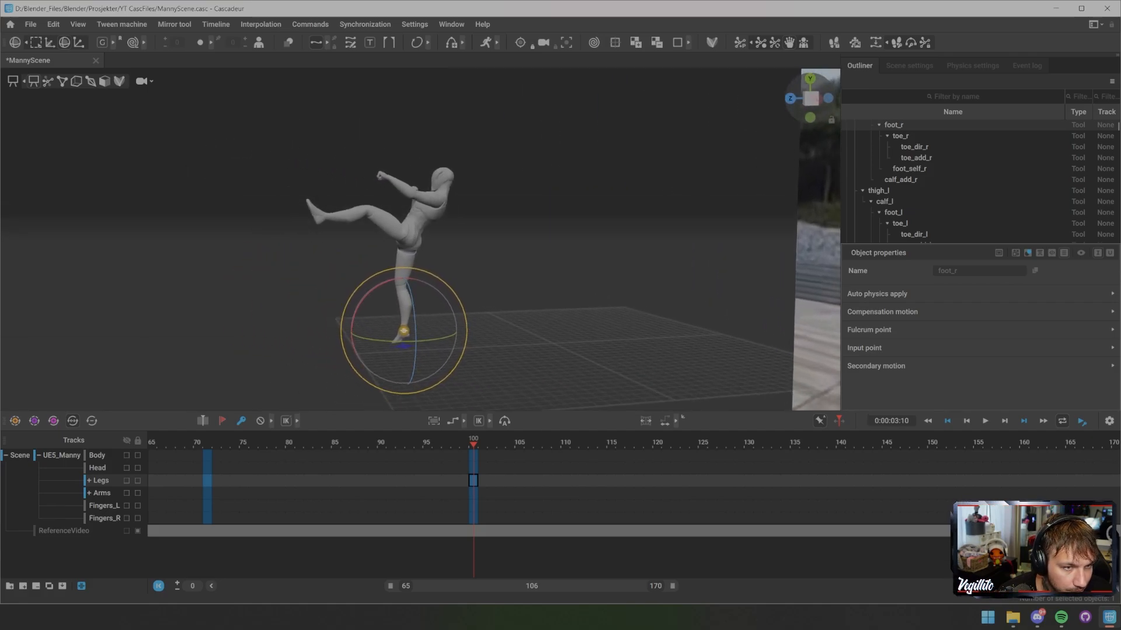
left_click_drag(392, 323, 384, 321, "alt")
key("2")
left_click(319, 217)
key("w")
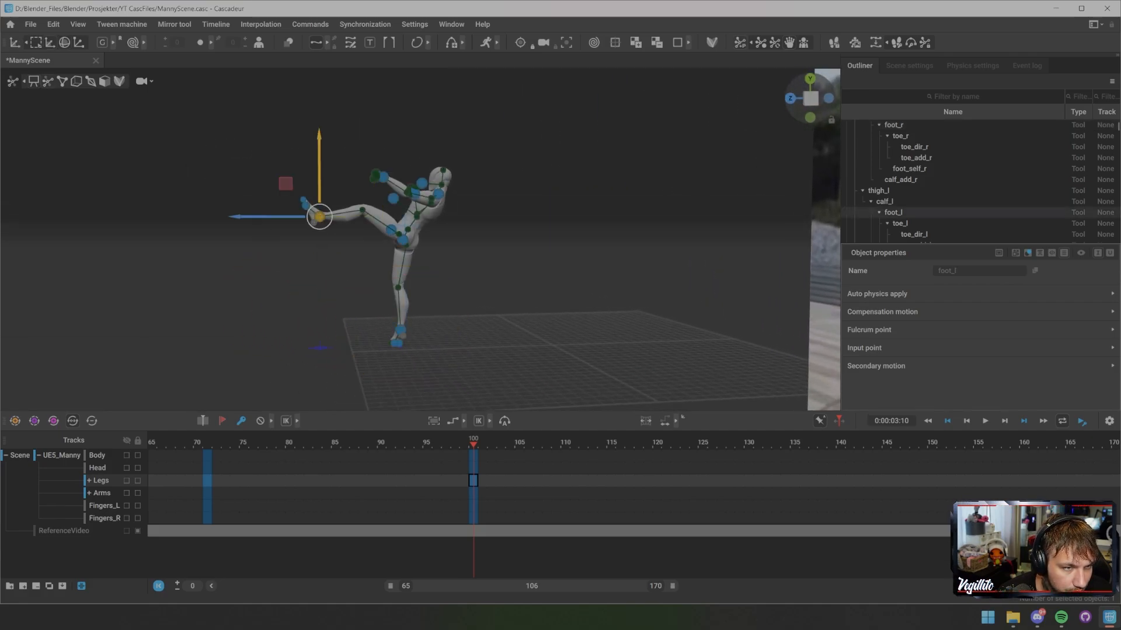
left_click_drag(319, 217, 466, 252)
key("1")
left_click(382, 257)
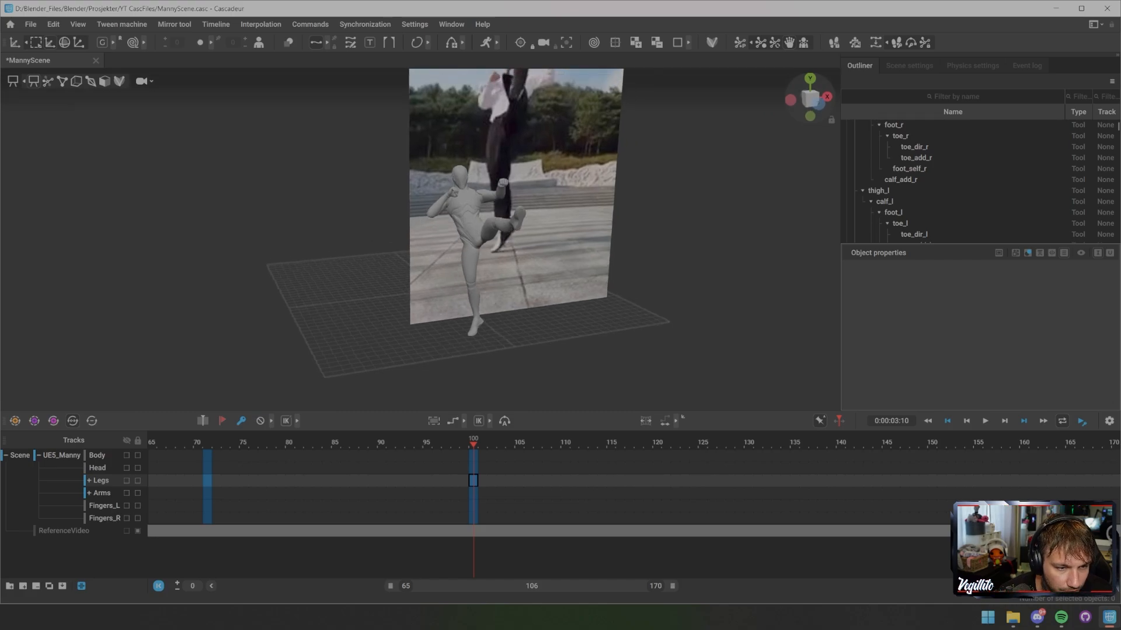
- Play the reference video on to the airborne pose at frame 134 and add a key on all tracks there
key("space")
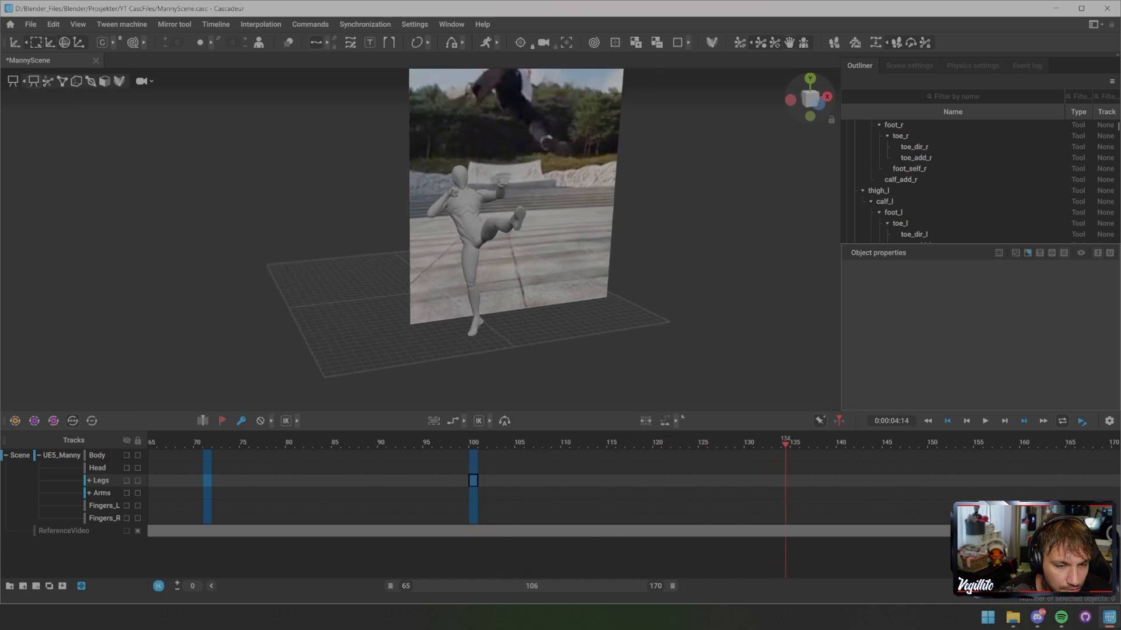
scroll(467, 233, "down", 5)
left_click_drag(467, 234, 423, 216, "alt")
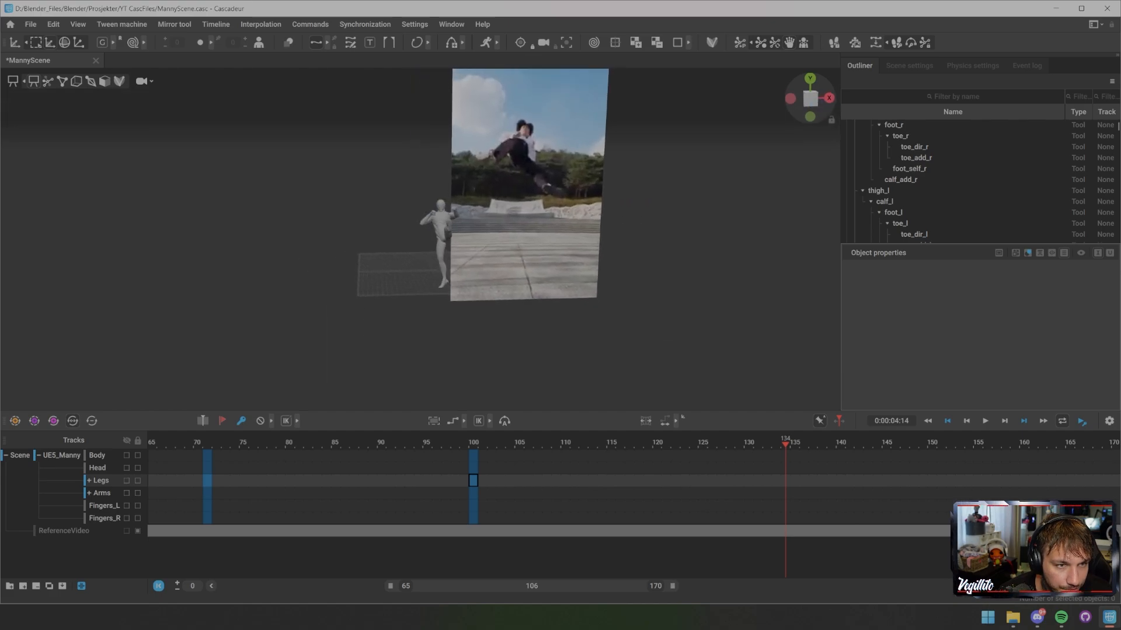
middle_click_drag(496, 233, 437, 203, "alt")
left_click_drag(785, 455, 784, 517)
key("f")
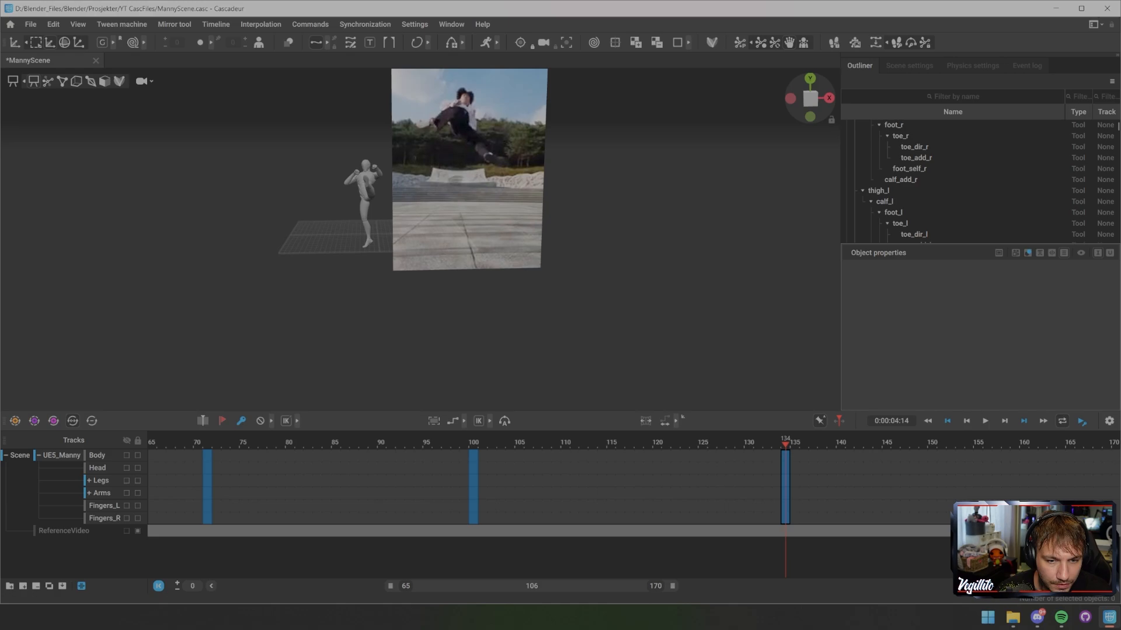
- Compare the character with the reference video's airborne pose at frame 134 from several angles, ending with the point controllers shown
left_click_drag(467, 234, 447, 233, "alt")
middle_click_drag(446, 233, 571, 231, "alt")
left_click_drag(571, 231, 599, 233, "alt")
left_click_drag(496, 233, 455, 234, "alt")
scroll(455, 233, "up", 4)
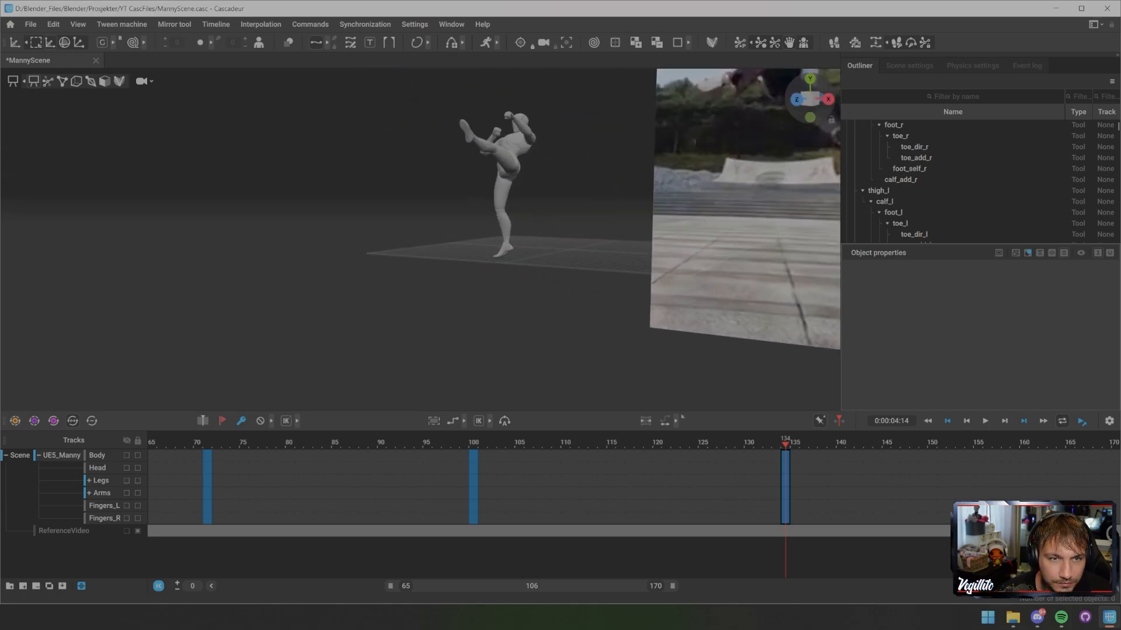
middle_click_drag(455, 205, 440, 286, "alt")
left_click_drag(441, 286, 491, 285, "alt")
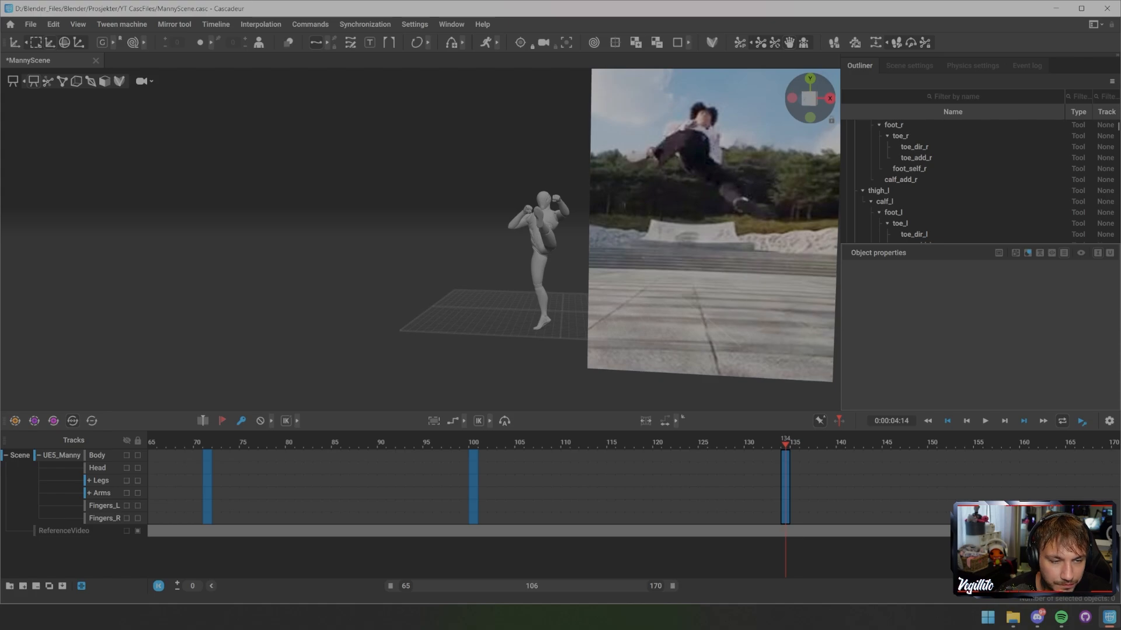
key("Right")
key("Left")
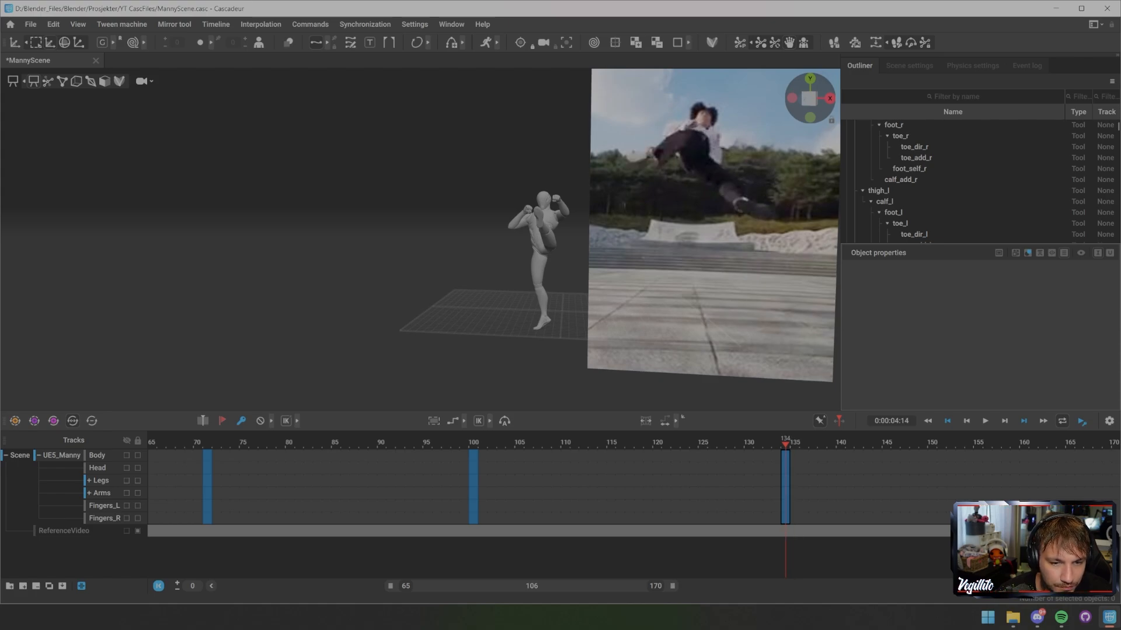
left_click_drag(492, 285, 508, 285, "alt")
middle_click_drag(508, 285, 528, 285, "alt")
scroll(529, 285, "up", 3)
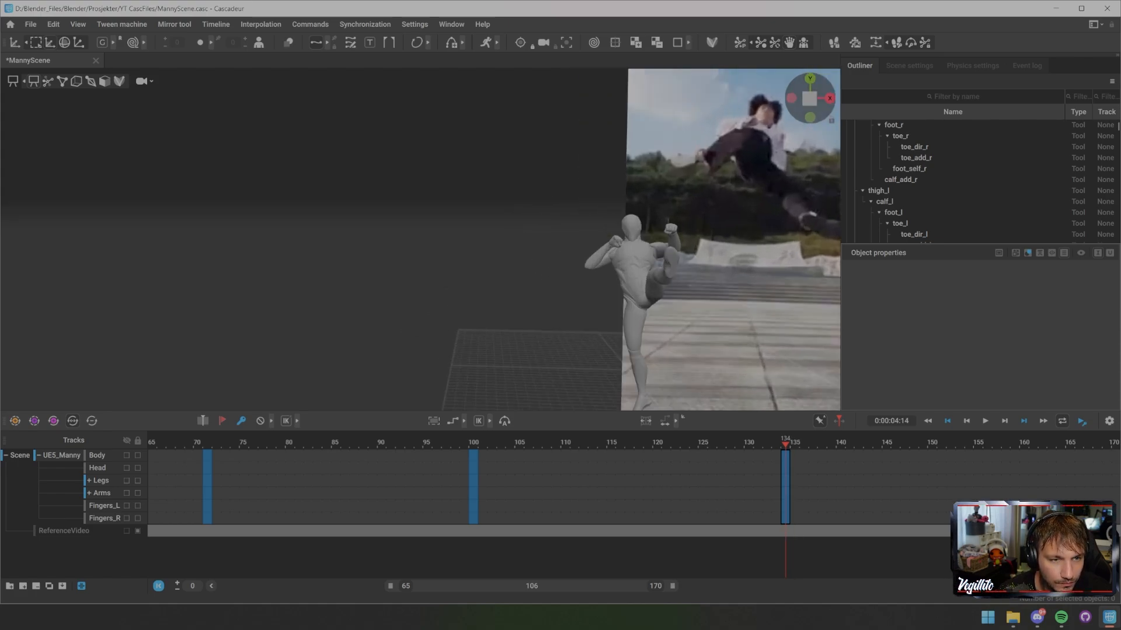
left_click_drag(528, 285, 514, 270, "alt")
middle_click_drag(514, 270, 438, 252, "alt")
key("2")
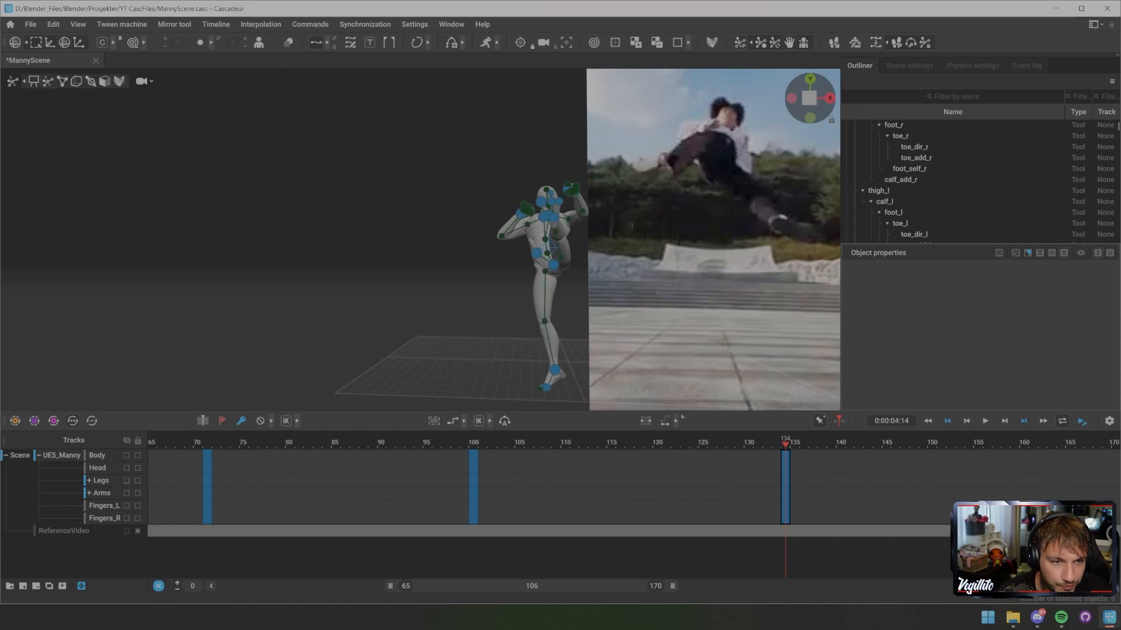
left_click(552, 248)
left_click(461, 251)
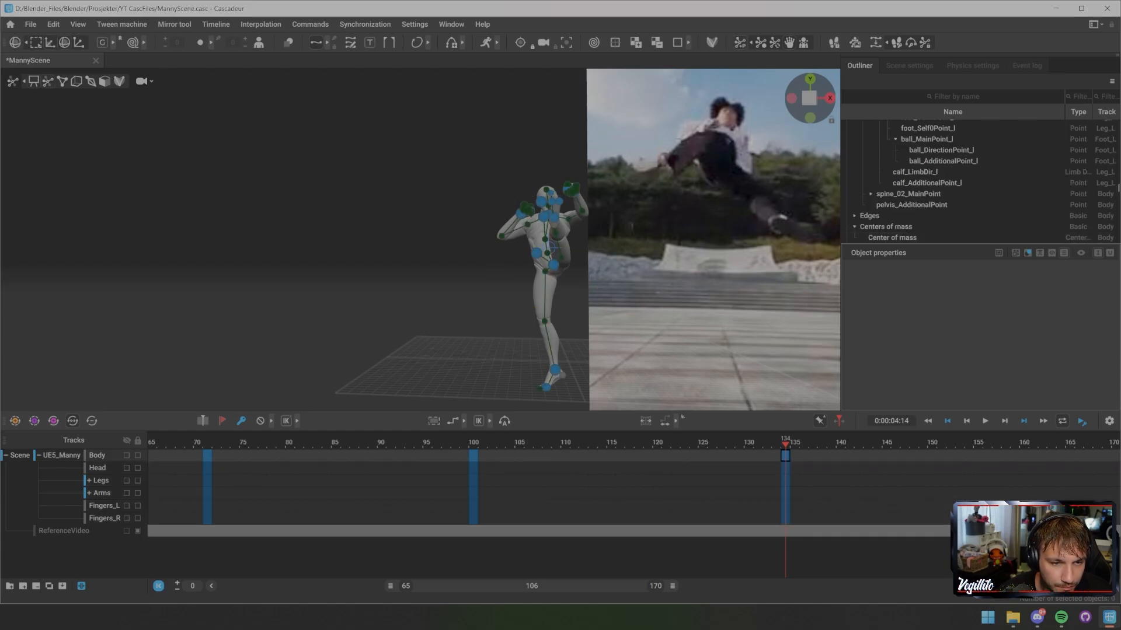
left_click(553, 265)
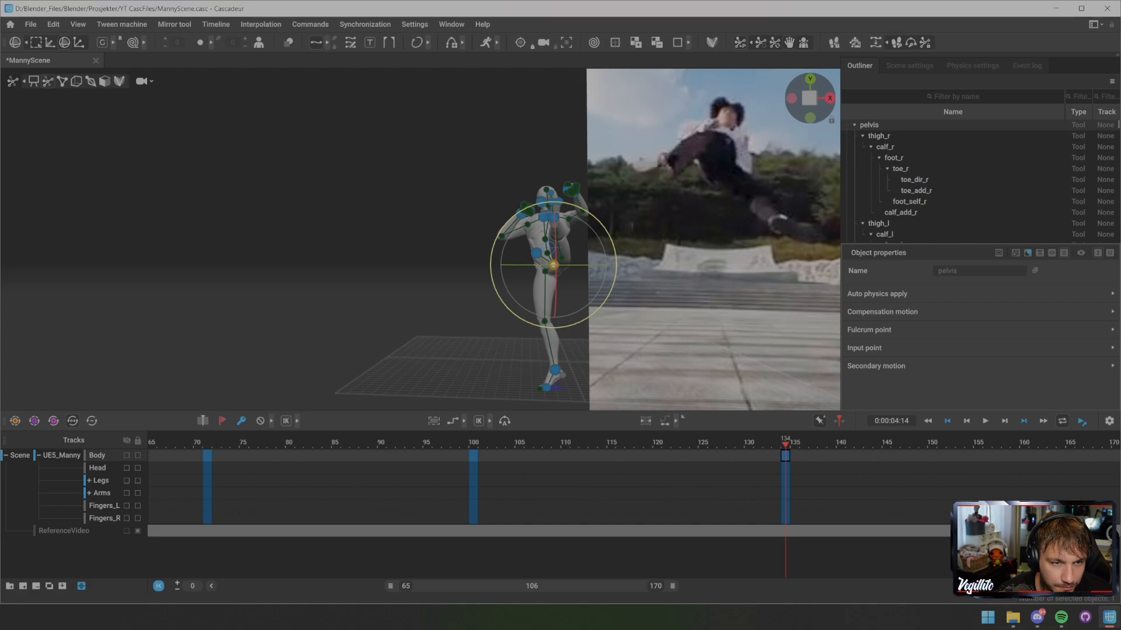
left_click_drag(610, 234, 612, 238)
left_click(633, 251)
left_click(553, 265)
left_click(633, 251)
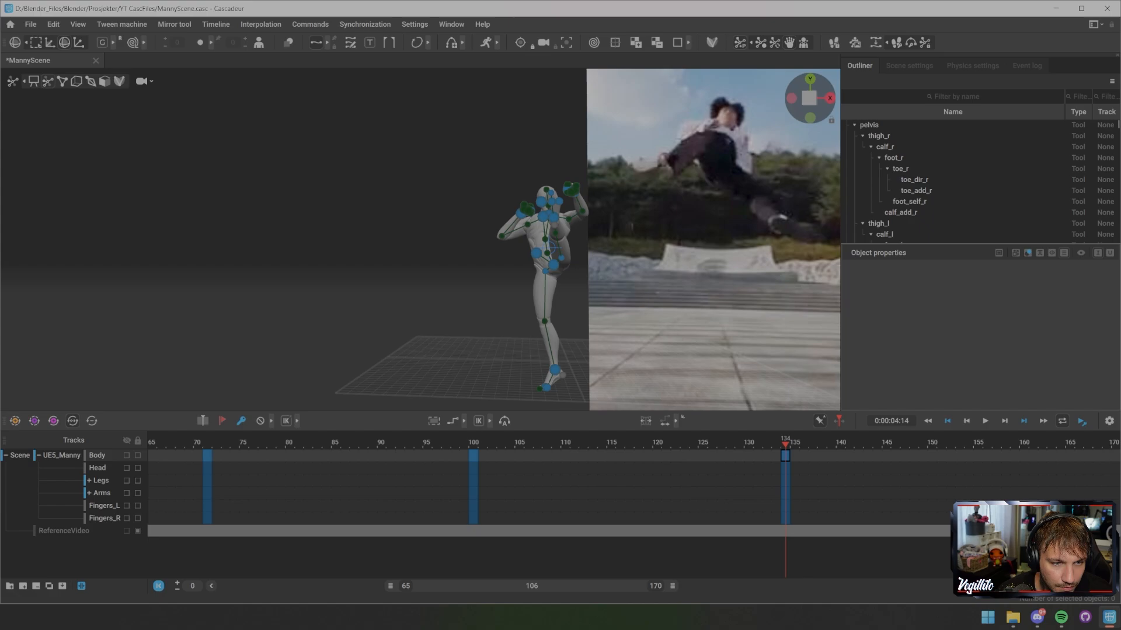
- Raise the whole body off the ground at frame 134 by moving its center of mass upward
left_click(551, 248)
middle_click_drag(633, 257, 632, 245)
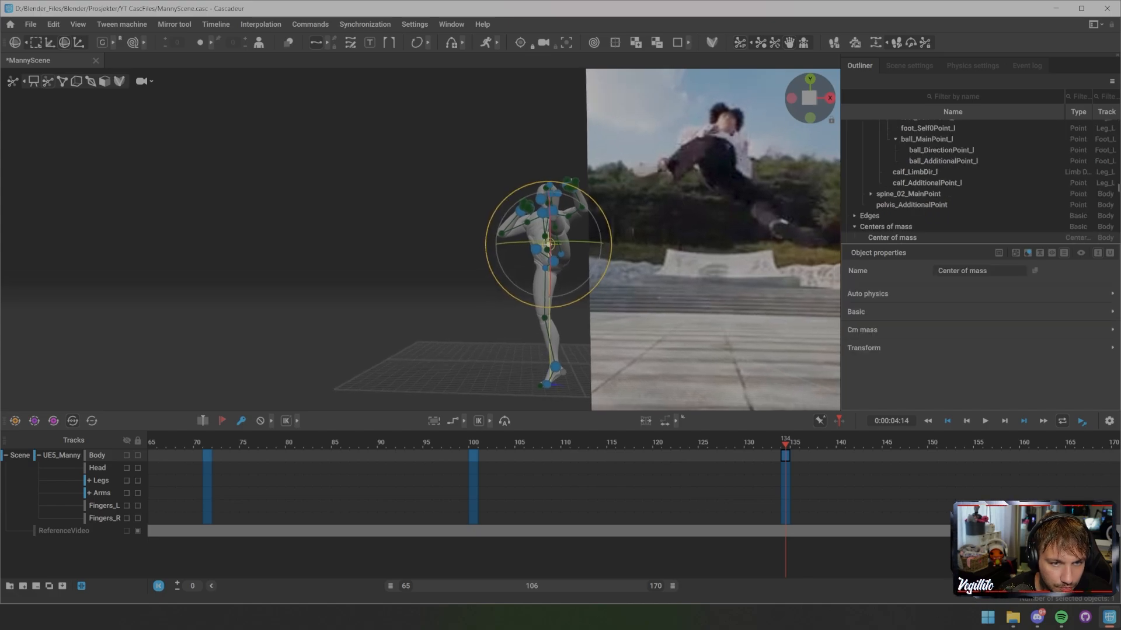
key("w")
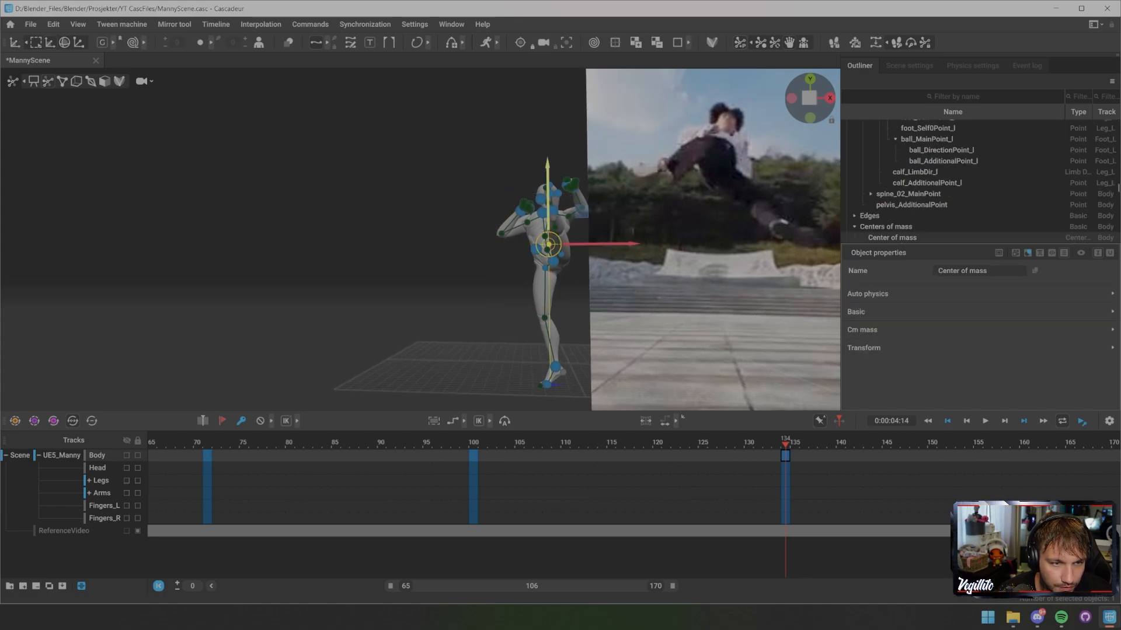
left_click_drag(547, 193, 547, 148)
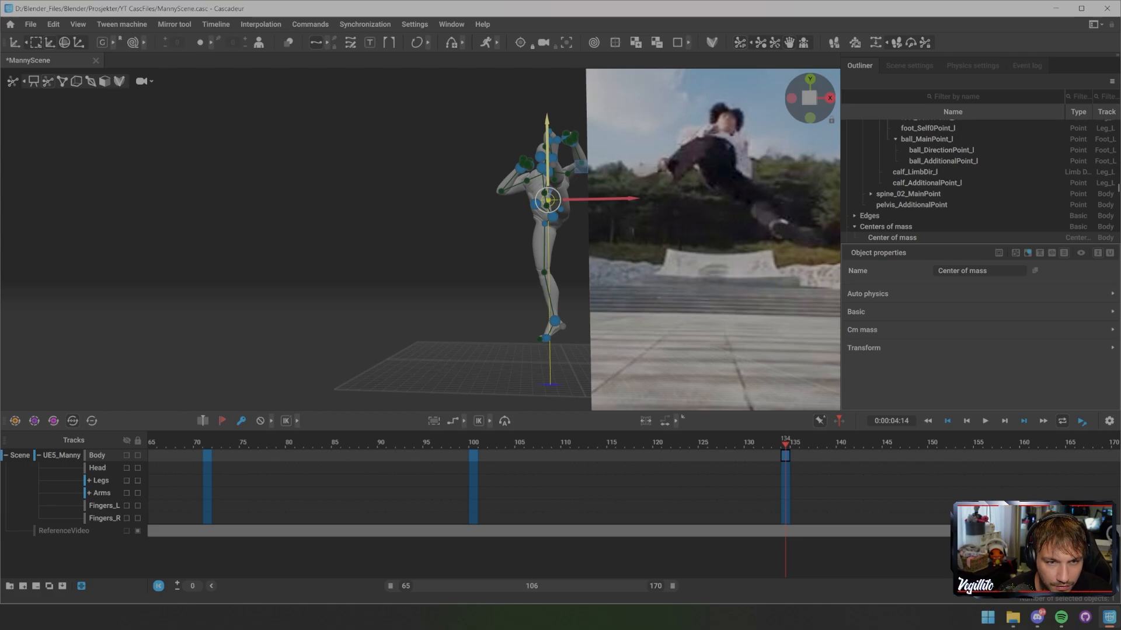
left_click_drag(548, 200, 601, 198)
- Rotate the whole body around its center of mass at frame 134 to tilt it like the reference jump
key("e")
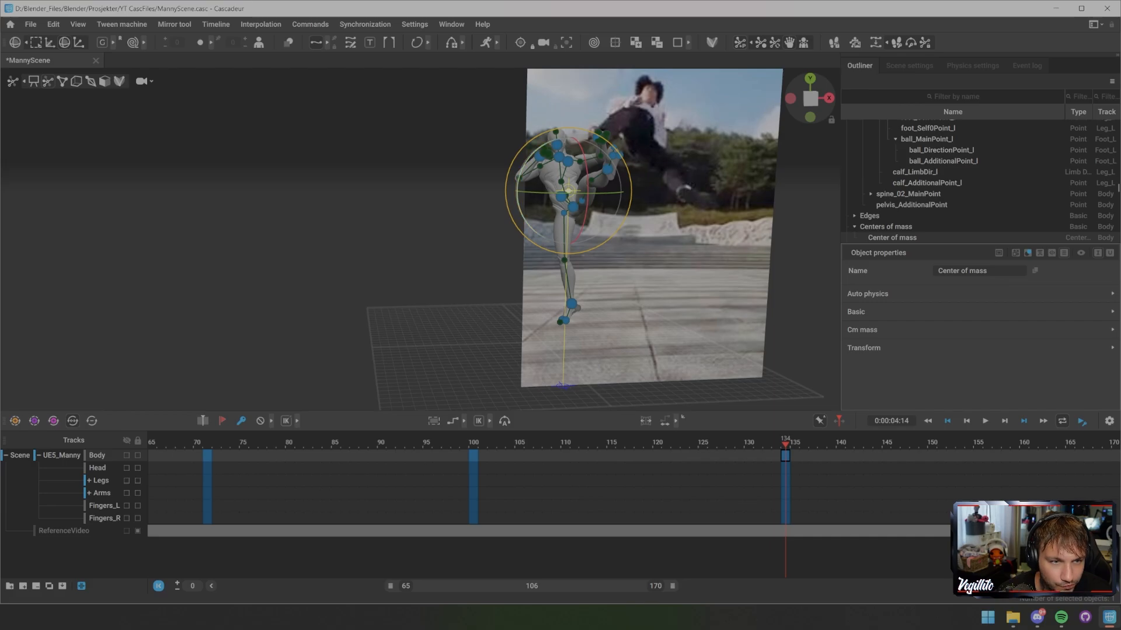
left_click_drag(521, 172, 550, 142)
mouse_move(548, 193)
left_mouse_down()
mouse_move(577, 193)
mouse_move(496, 193)
mouse_move(559, 176)
left_mouse_up()
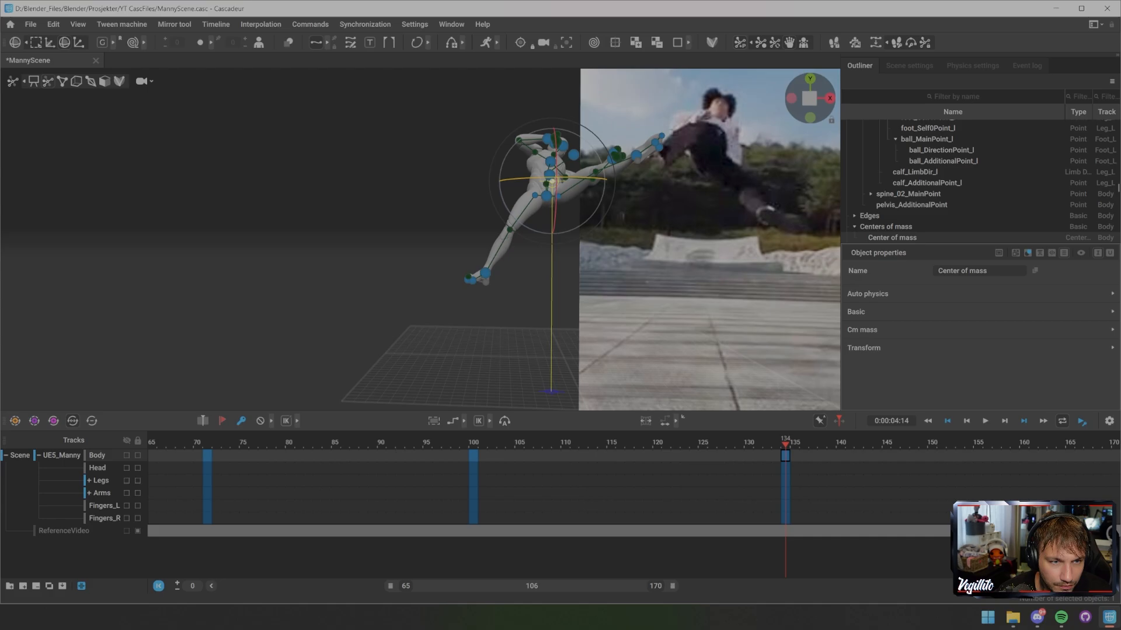
- Lower the left foot at frame 134 and pull it in toward the body so the left knee bends
left_click(623, 196)
left_click(636, 156)
key("w")
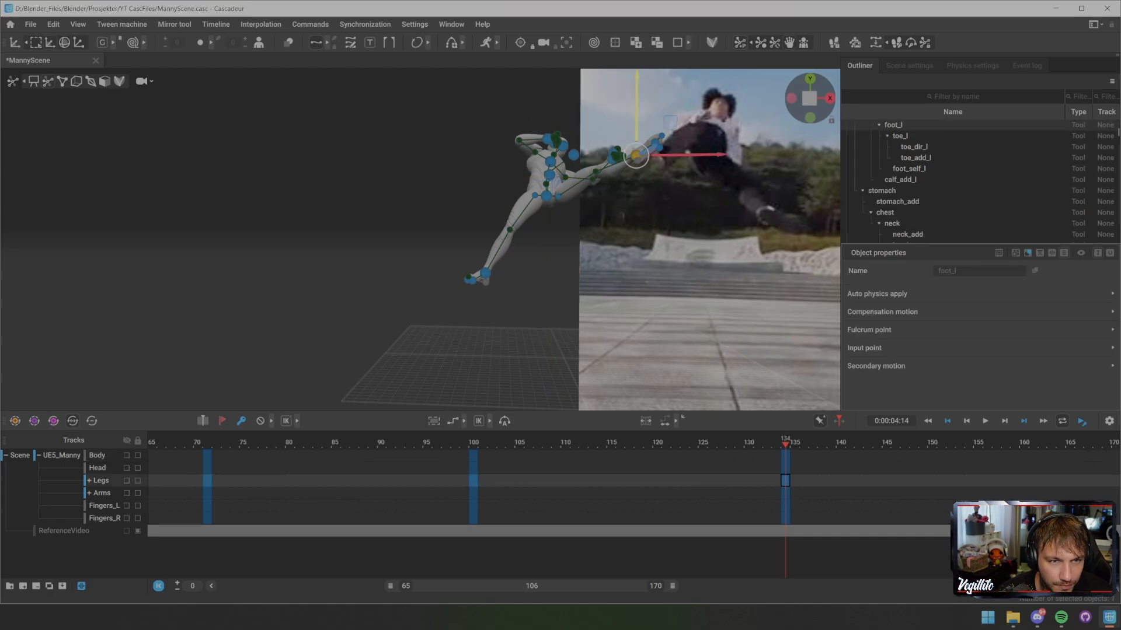
left_click_drag(636, 156, 635, 235)
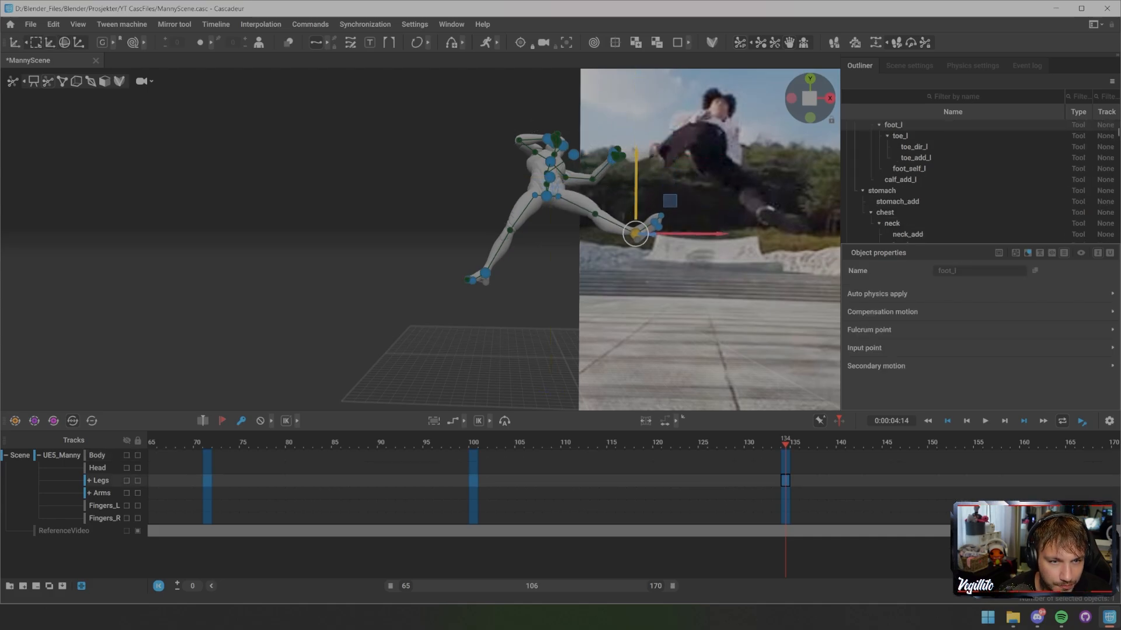
left_click(652, 220)
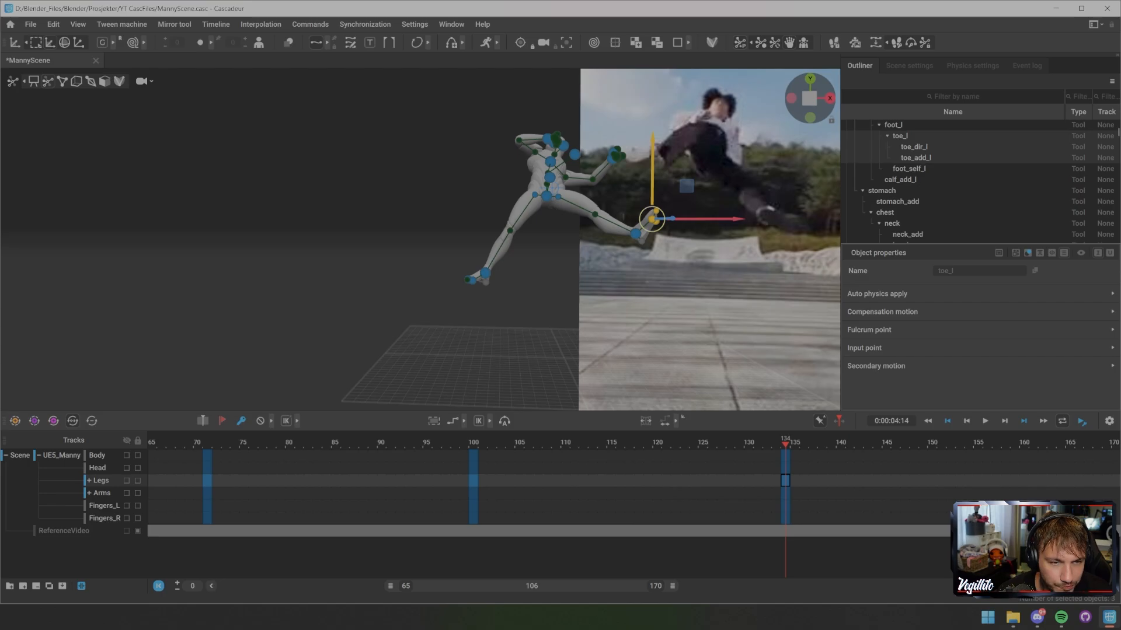
left_click(636, 234)
left_click(652, 220)
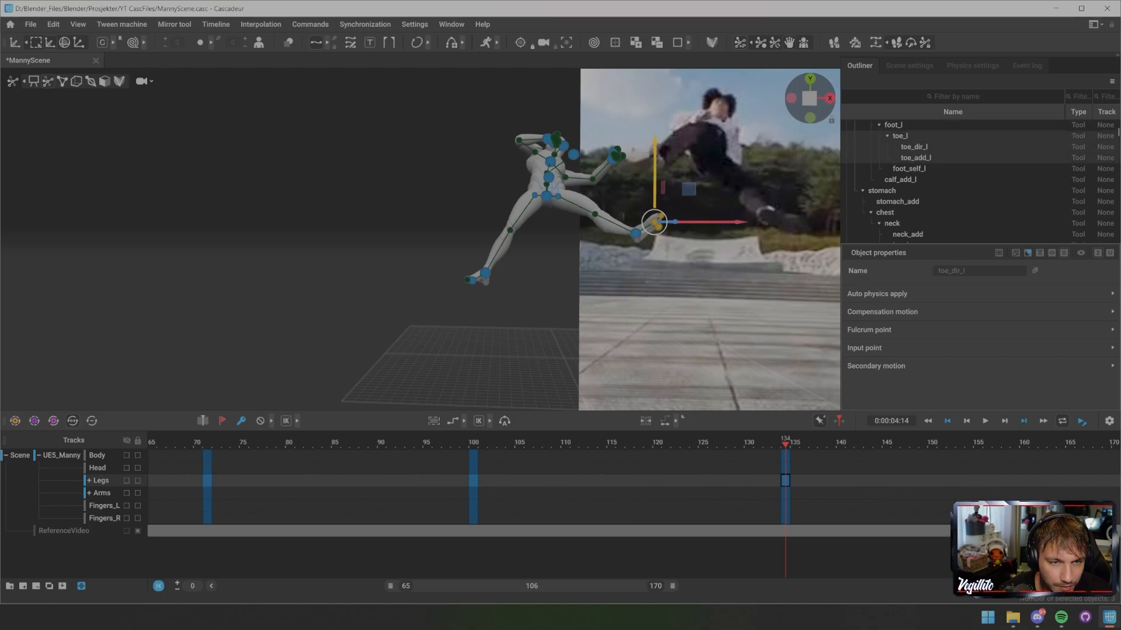
left_click(635, 234)
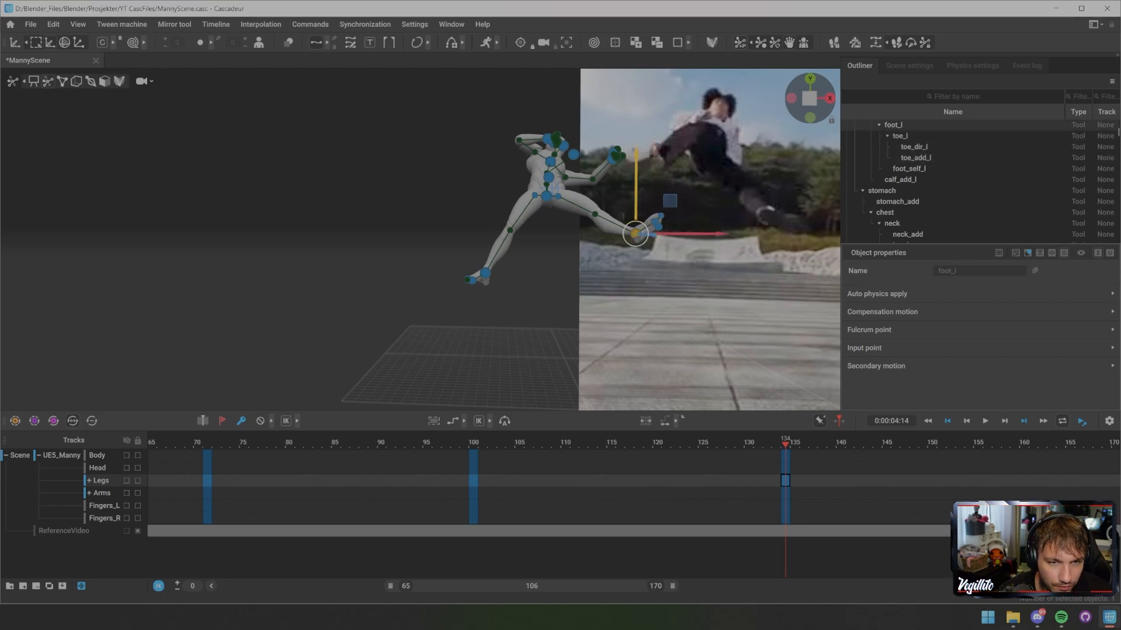
mouse_move(635, 234)
left_mouse_down()
mouse_move(487, 229)
mouse_move(614, 239)
left_mouse_up()
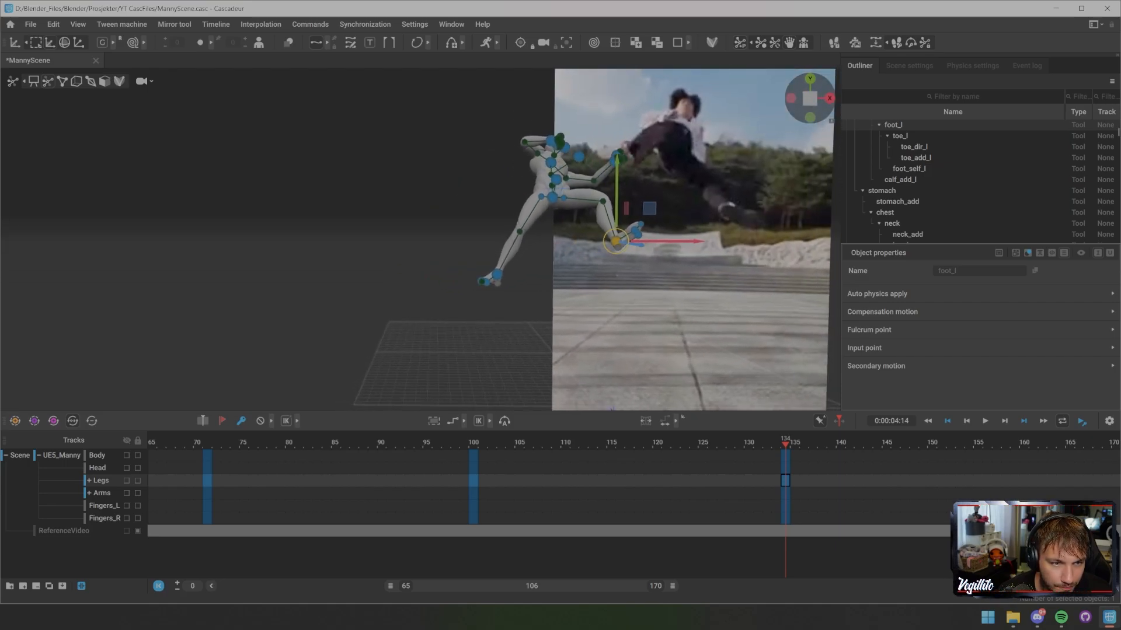
- Raise the right foot to about hip height at frame 134 and reposition the right knee
left_click(495, 273)
left_click_drag(495, 272, 490, 188)
scroll(483, 117, "up", 2)
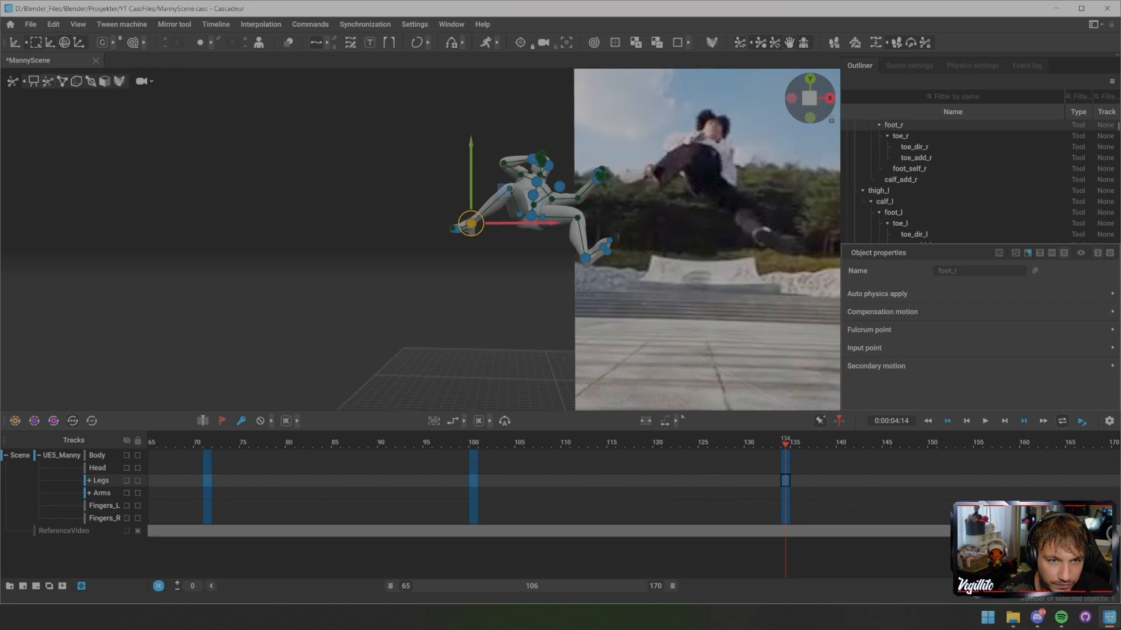
left_click(533, 176)
left_click_drag(532, 176, 544, 198)
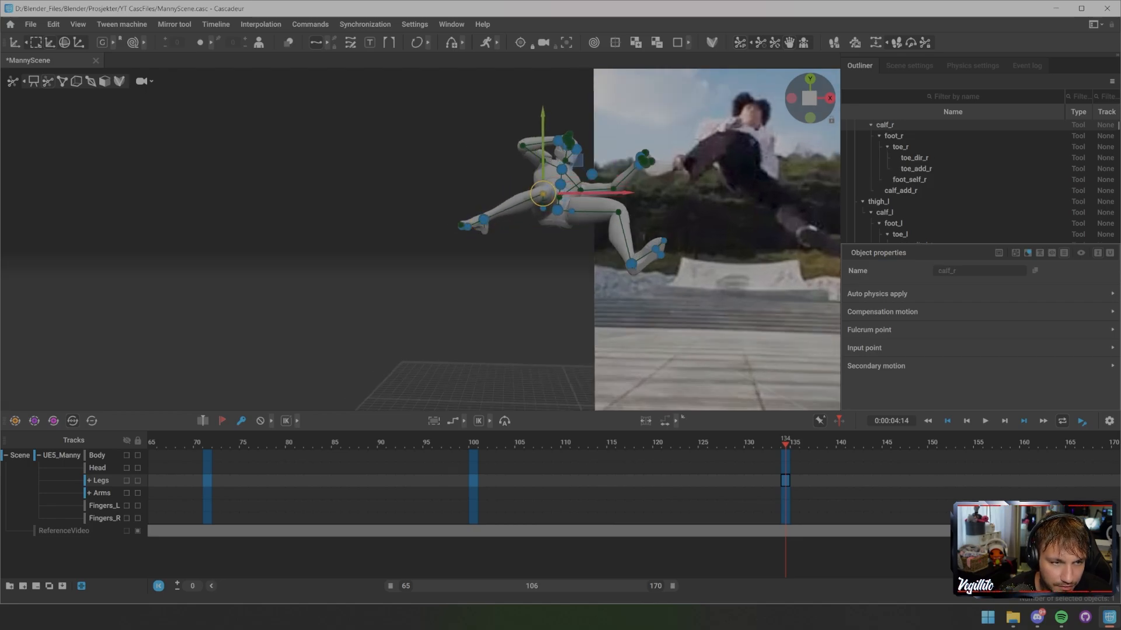
- Release the right toe controllers at frame 134 so the toes follow the raised foot
left_click(483, 220)
left_click(467, 226)
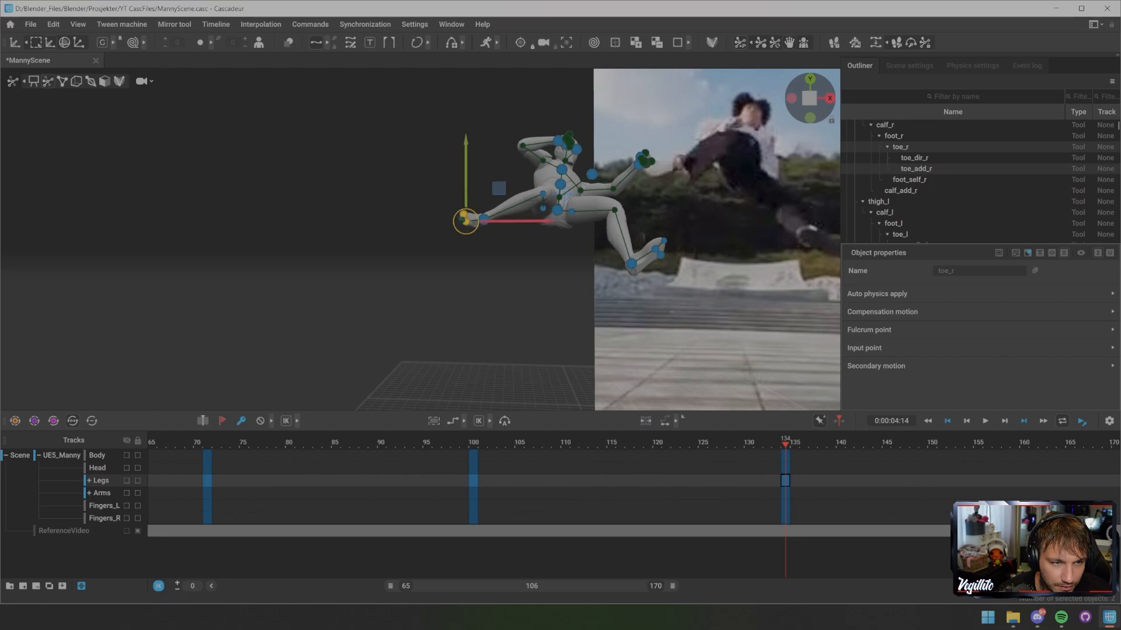
left_click(455, 263)
middle_click_drag(455, 263, 431, 262)
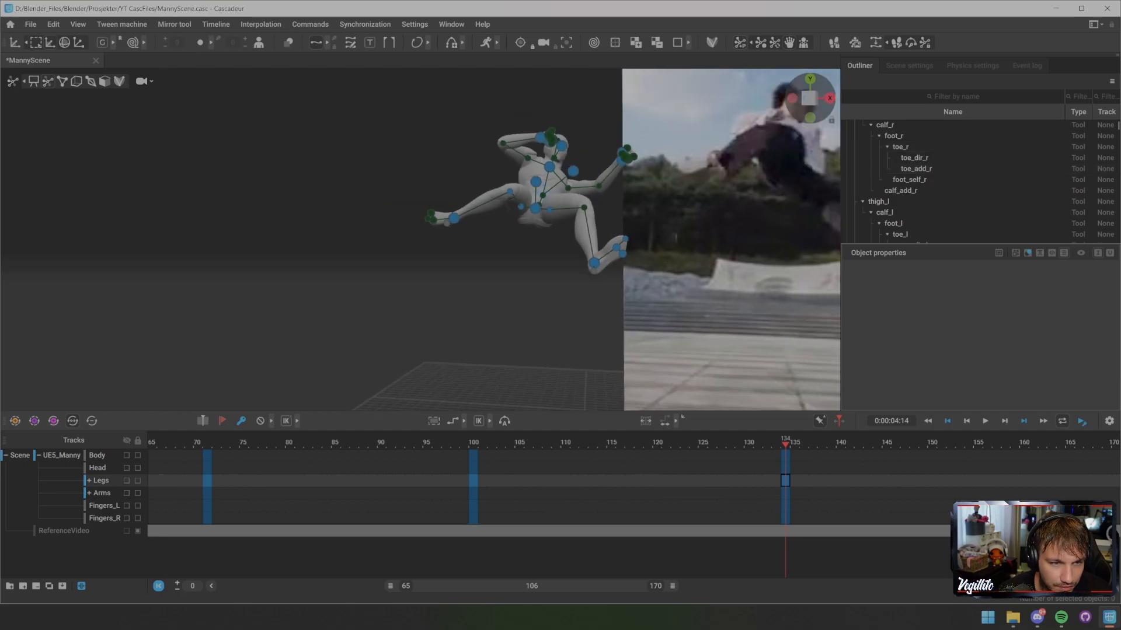
- Reposition the left knee at frame 134, then extend the left foot and toes downward
left_click(584, 208)
middle_click_drag(584, 208, 522, 204)
left_click_drag(520, 178, 545, 204)
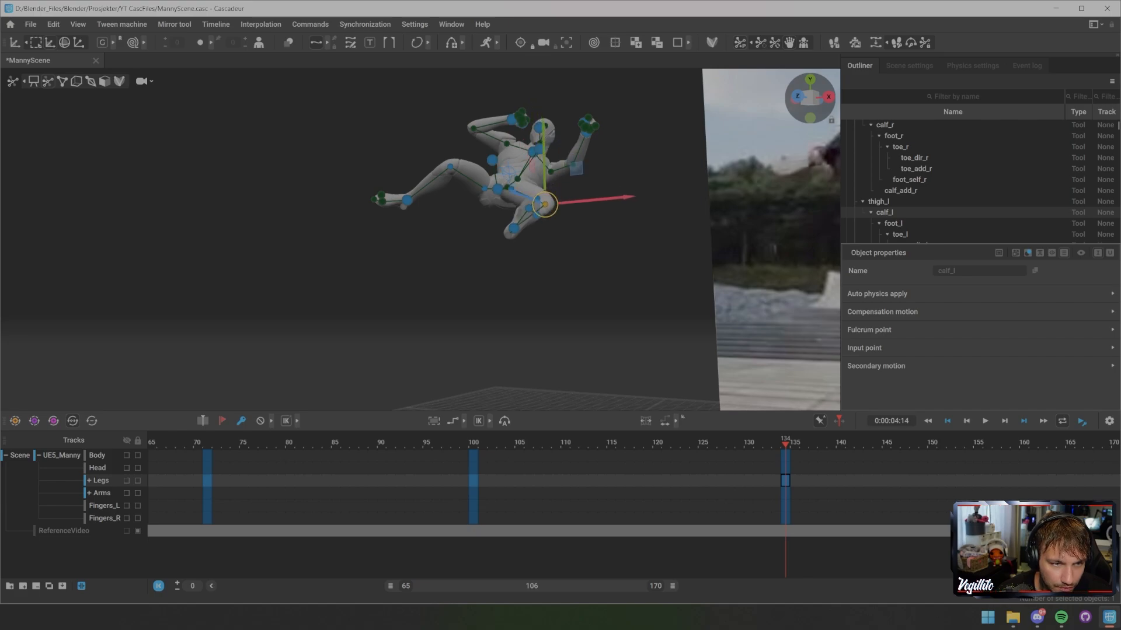
middle_click_drag(546, 205, 610, 225)
left_click_drag(626, 261, 617, 271)
left_click_drag(626, 257, 628, 283)
middle_click_drag(629, 284, 479, 316)
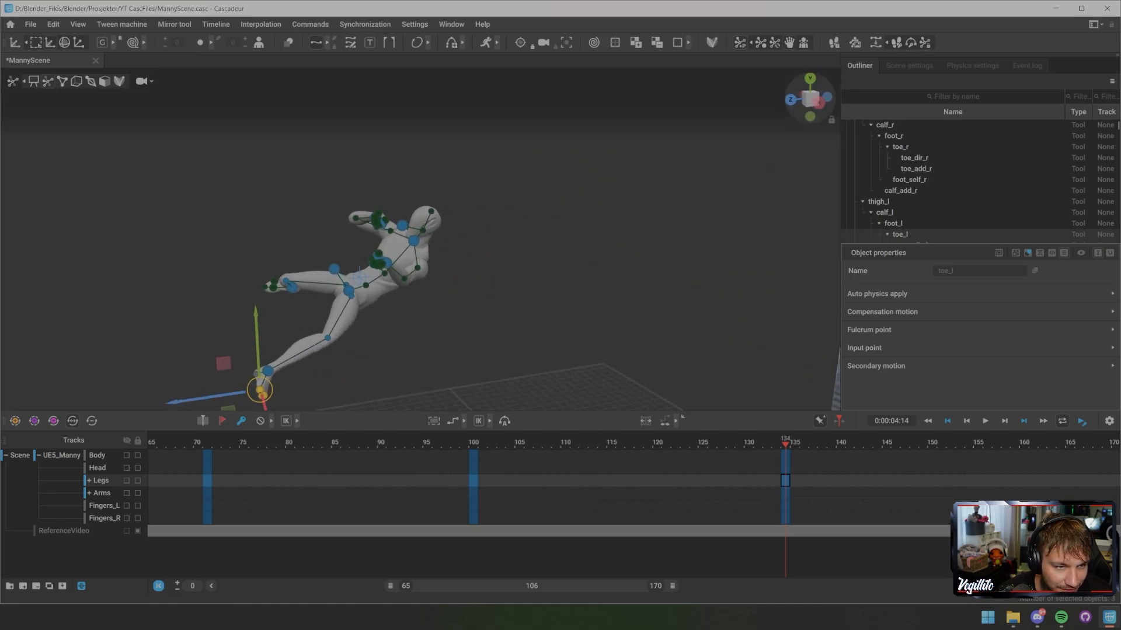
- Bring the right hand down in front of the upper chest at frame 134
scroll(420, 245, "up", 8)
left_click(168, 115)
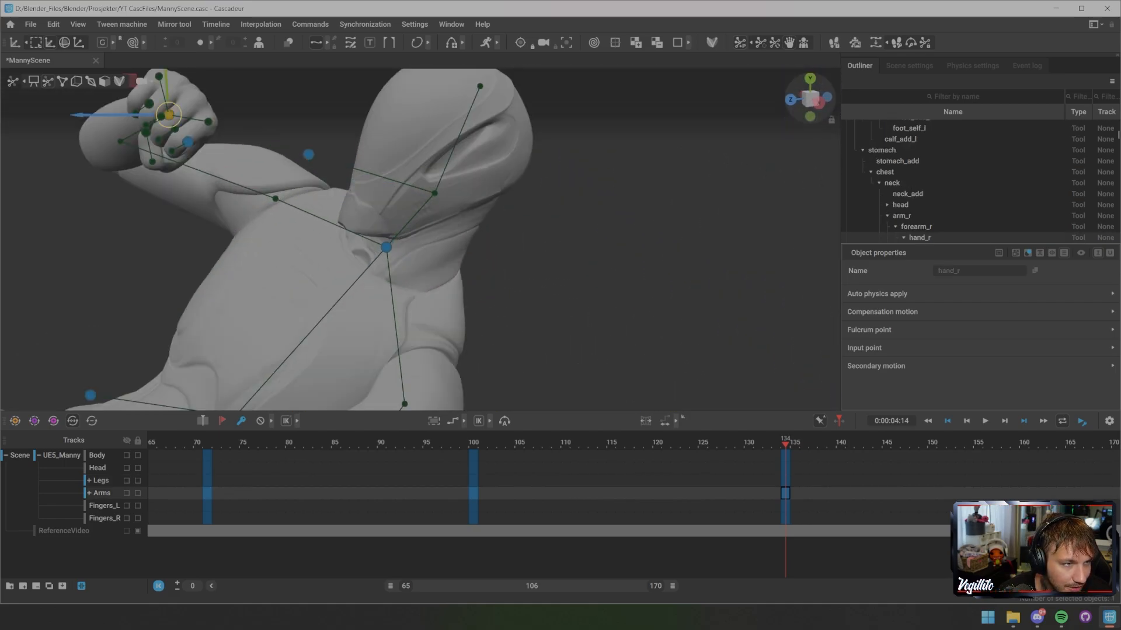
left_click_drag(169, 115, 245, 238)
middle_click_drag(245, 237, 496, 236)
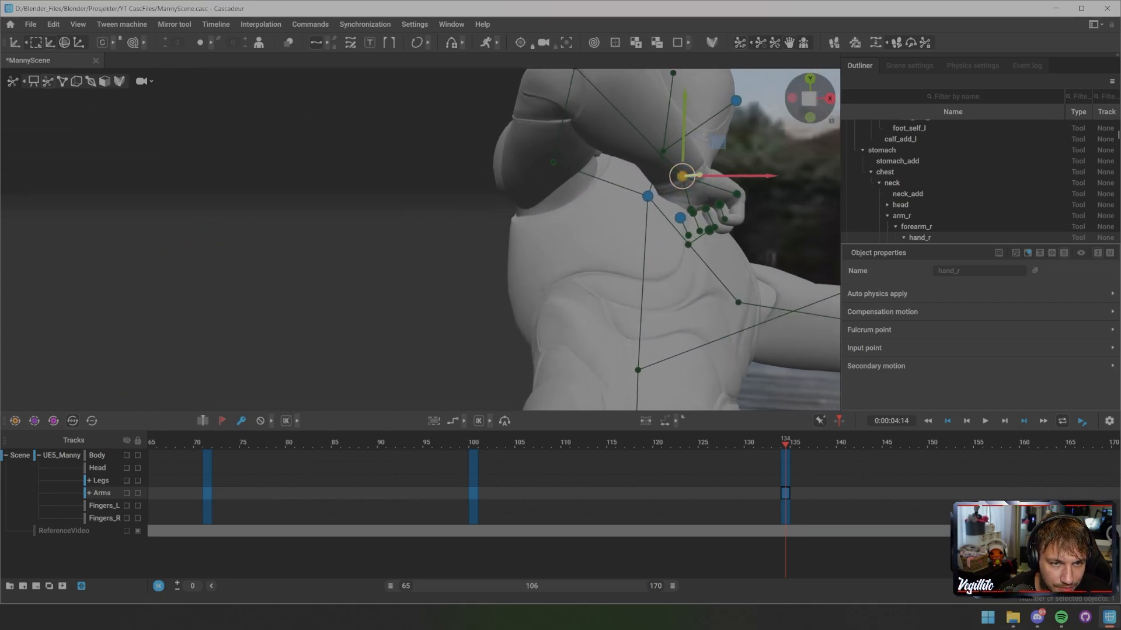
scroll(420, 239, "down", 6)
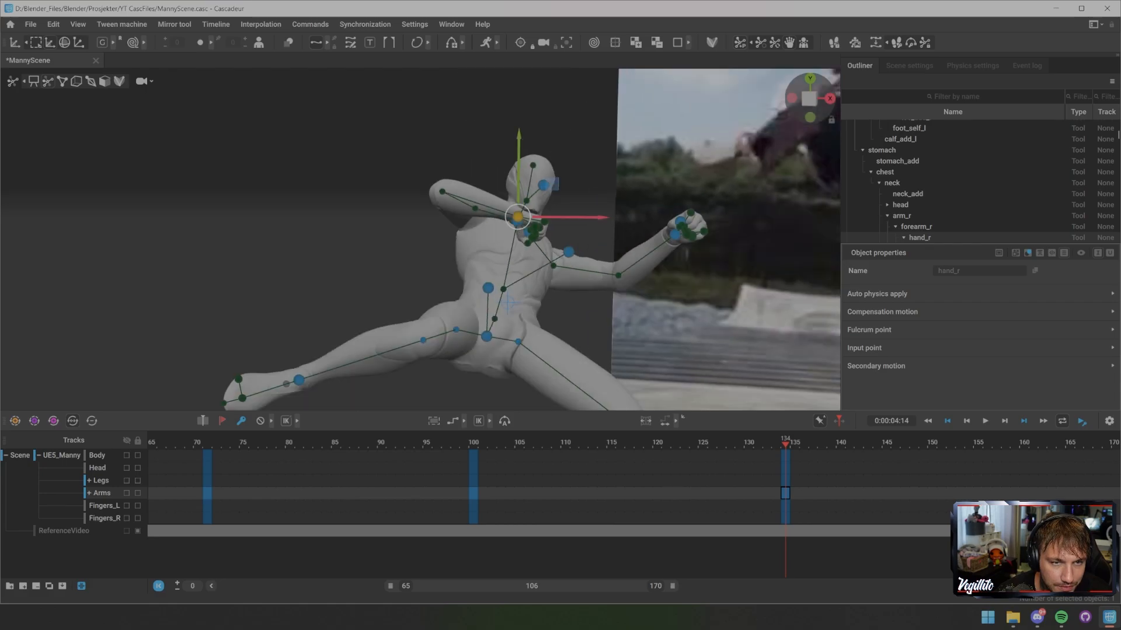
- Lower the left hand from its guard to beside the left thigh at frame 134
middle_click_drag(496, 237, 338, 204)
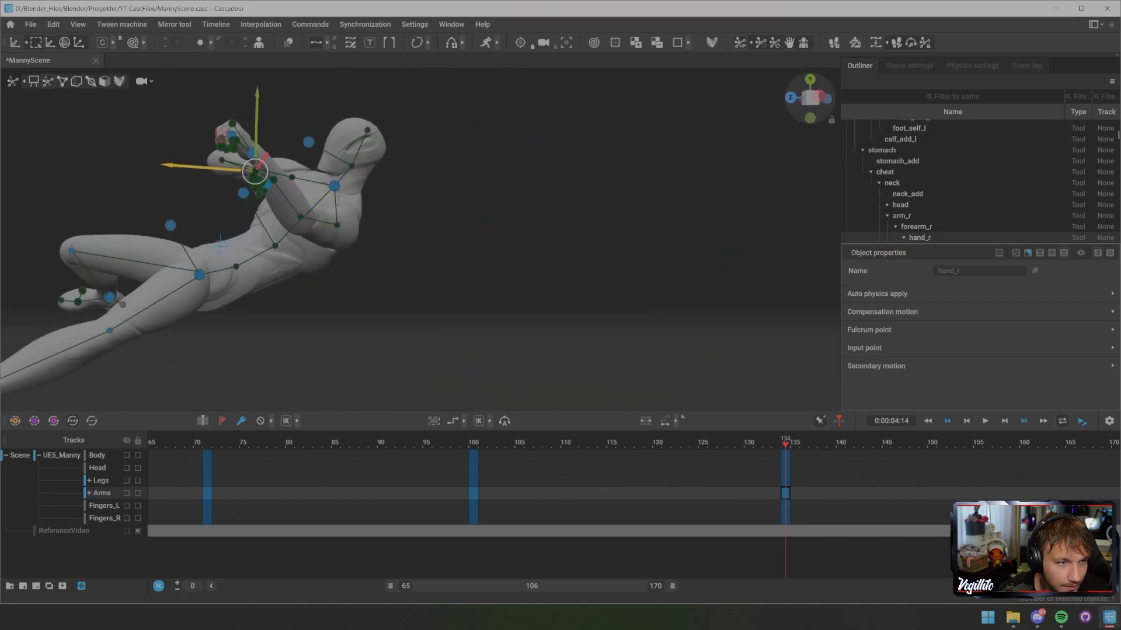
left_click_drag(231, 139, 309, 315)
middle_click_drag(310, 315, 467, 281)
scroll(420, 286, "down", 6)
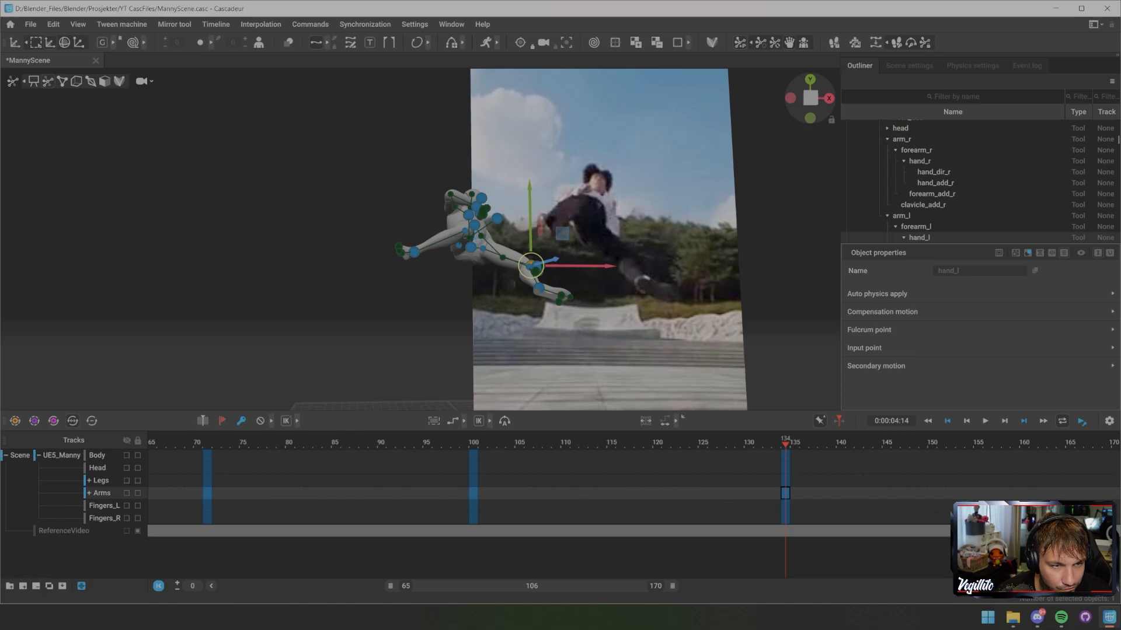
- Turn the pelvis with its direction controller at frame 134 and shift the chest slightly down and back
middle_click_drag(467, 281, 438, 243)
scroll(455, 327, "up", 5)
key("j")
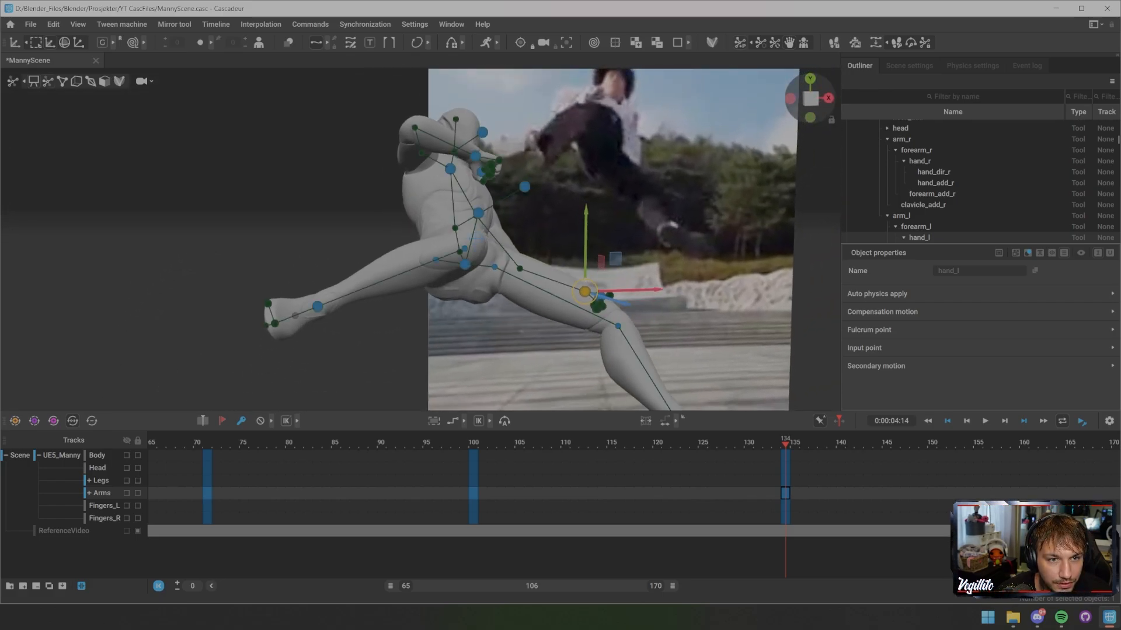
left_click(478, 213)
mouse_move(478, 213)
left_mouse_down()
mouse_move(509, 225)
mouse_move(295, 200)
mouse_move(471, 211)
left_mouse_up()
left_click_drag(441, 174, 274, 197)
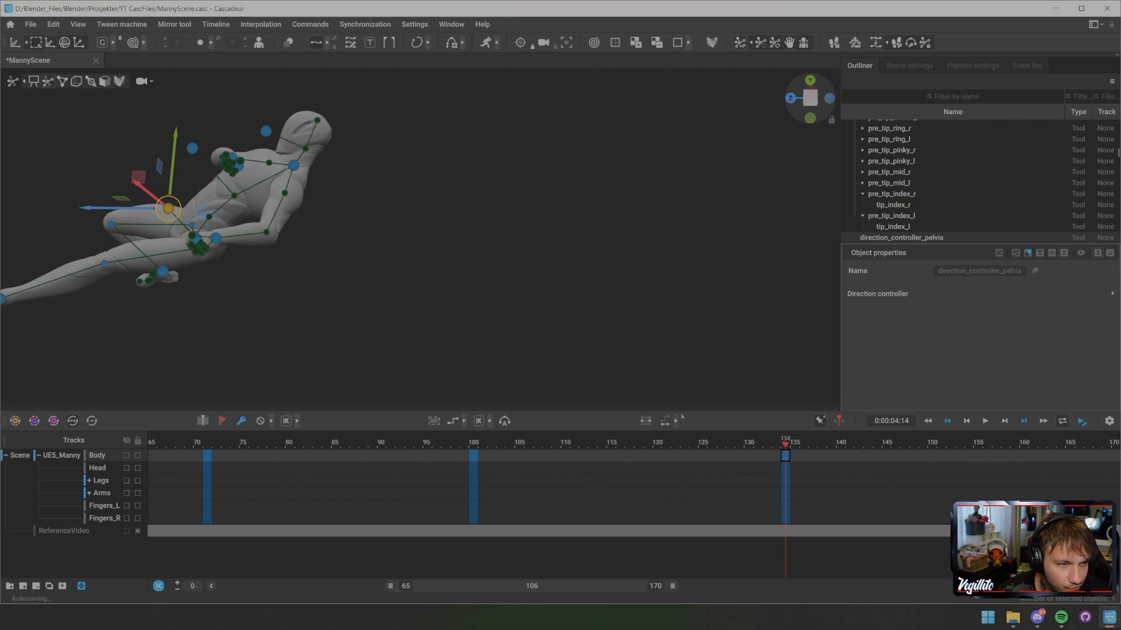
left_click(234, 195)
left_click_drag(234, 196, 243, 207)
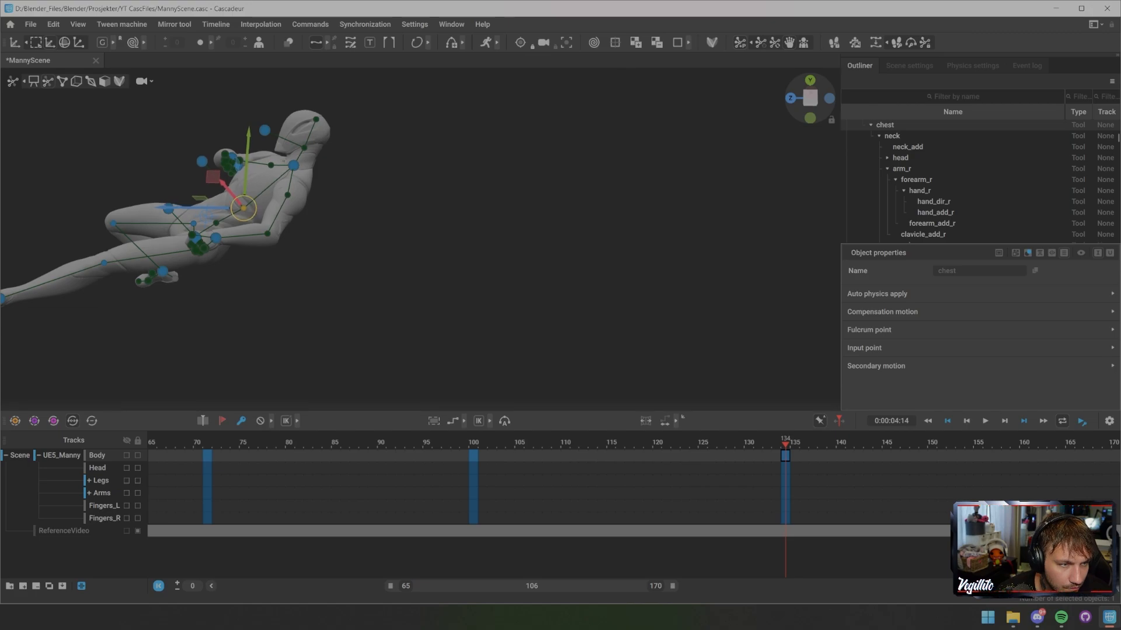
- Step through frames 115 to 135 to check the movement into the airborne pose
key("Down")
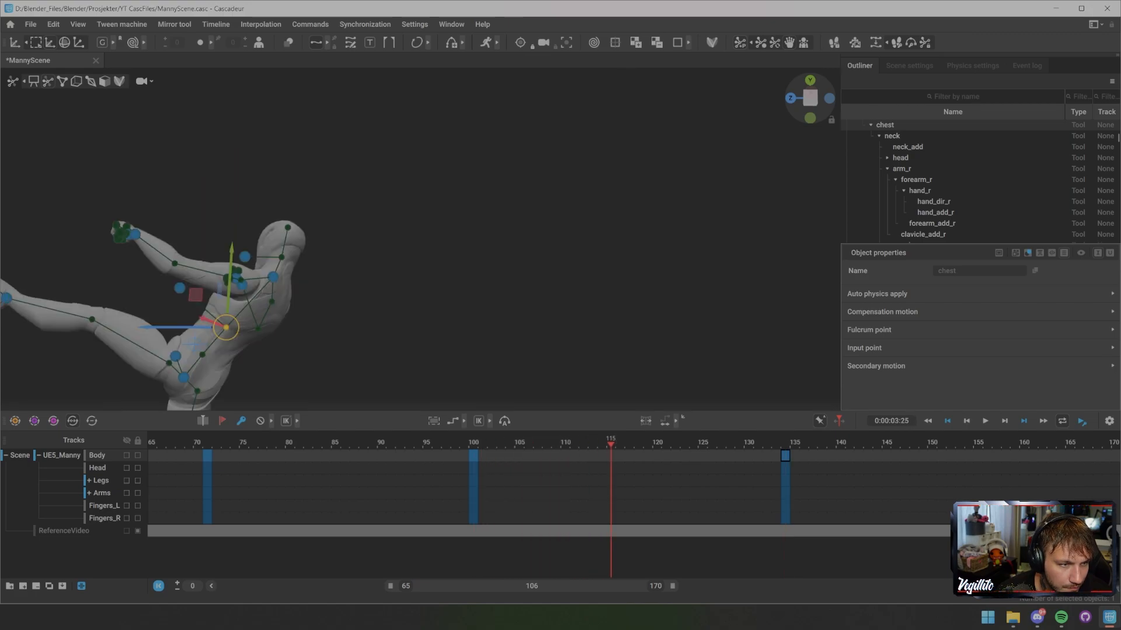
key("Right")
key("Right")
key("Right")
key("Right")
key("Right")
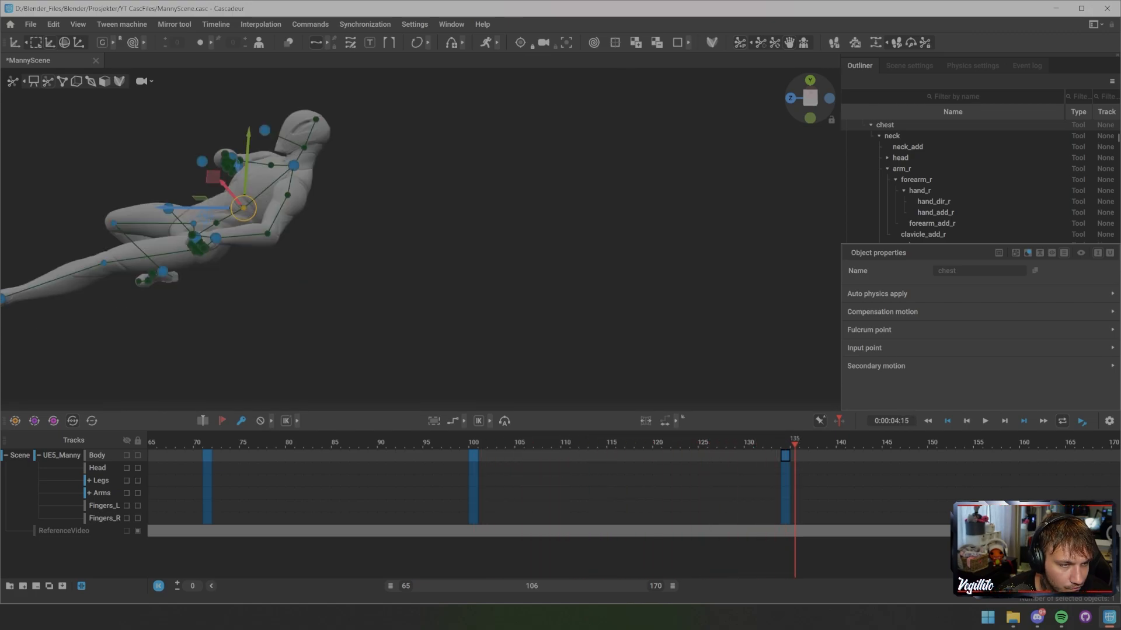
- Compare the airborne pose with the reference video from the front, with the rig controllers hidden and shown
left_click_drag(327, 246, 548, 237, "alt")
scroll(420, 239, "down", 4)
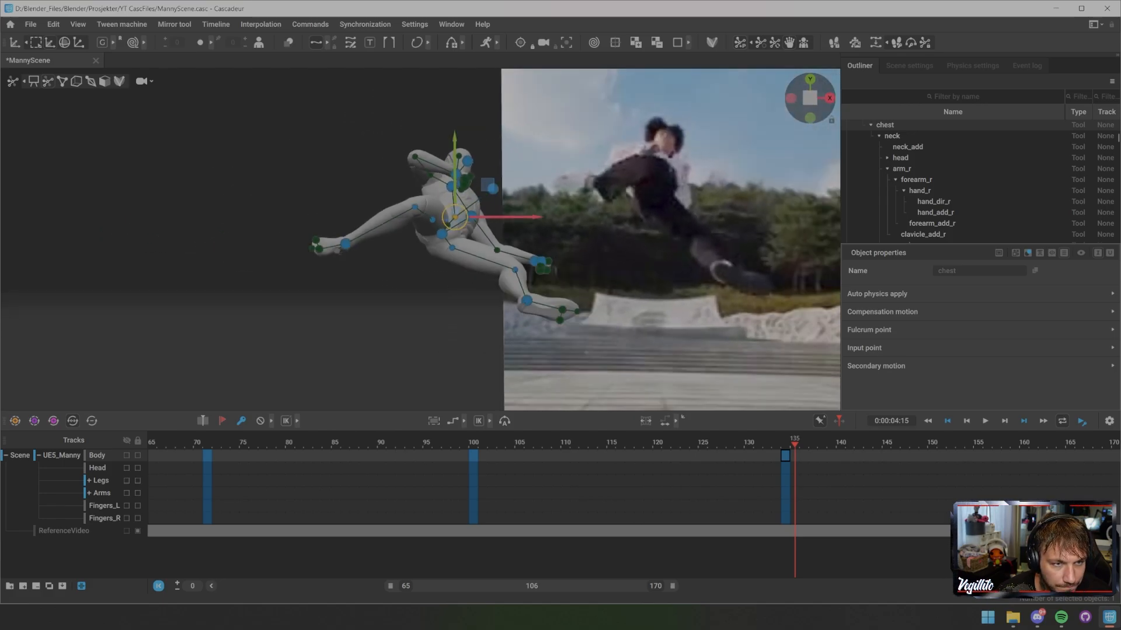
left_click_drag(420, 239, 446, 210, "alt")
key("1")
scroll(443, 233, "down", 4)
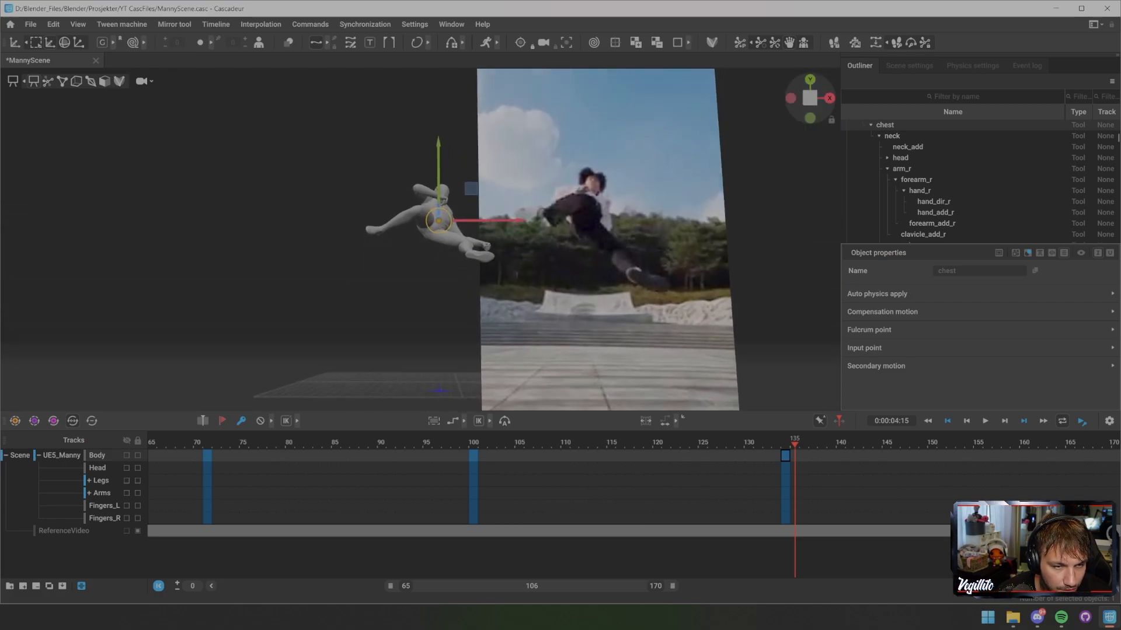
key("y")
scroll(443, 216, "up", 4)
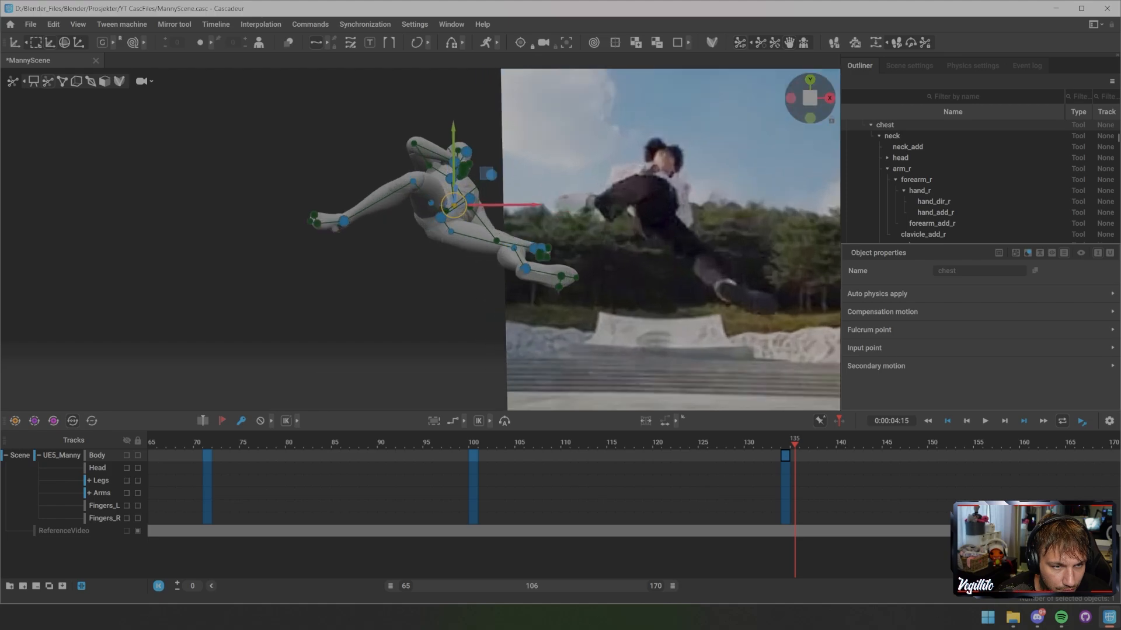
left_click_drag(446, 219, 447, 207, "alt")
middle_click_drag(447, 207, 443, 195, "alt")
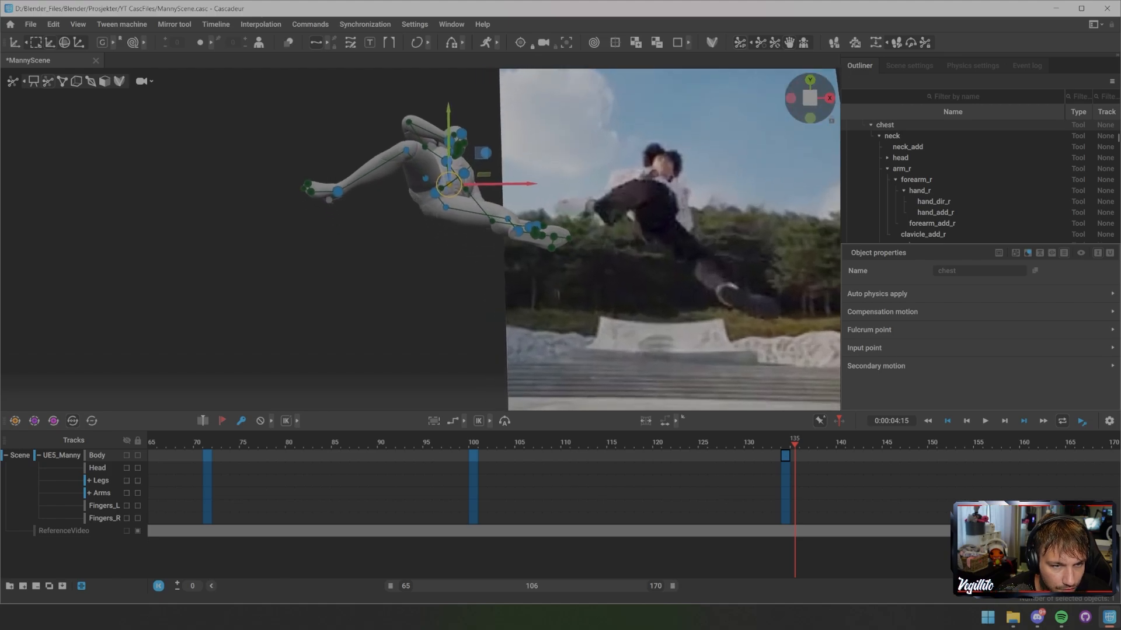
left_click(519, 231)
left_click_drag(519, 232, 507, 257)
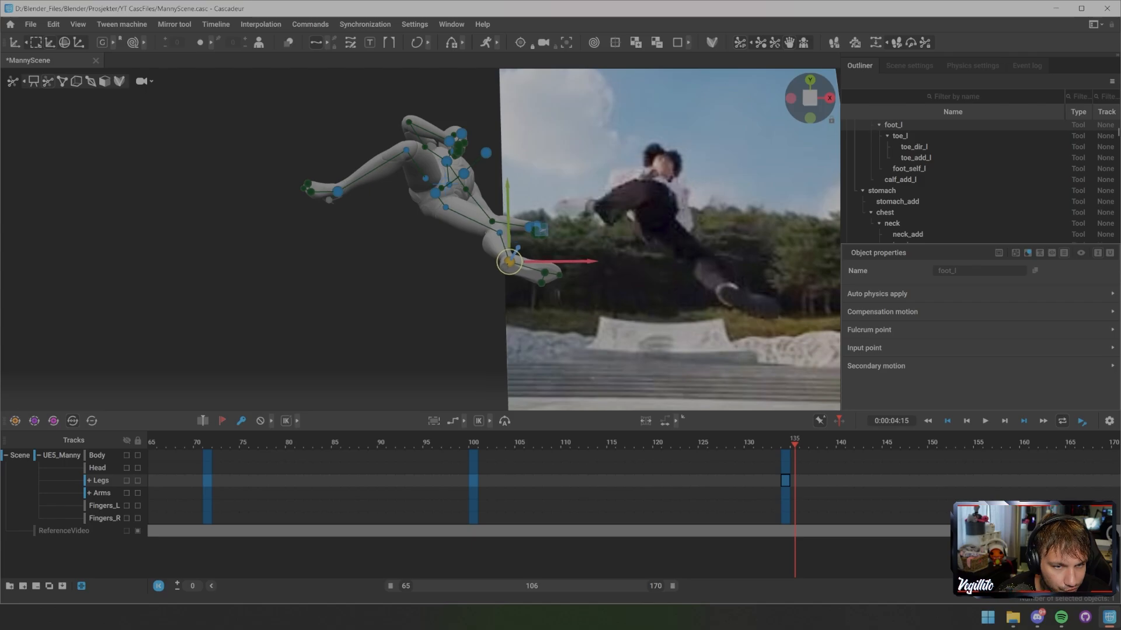
key("ctrl+z")
- Lower the left foot and knee at frame 134 so the left leg extends diagonally down, as in the reference video
key("Left")
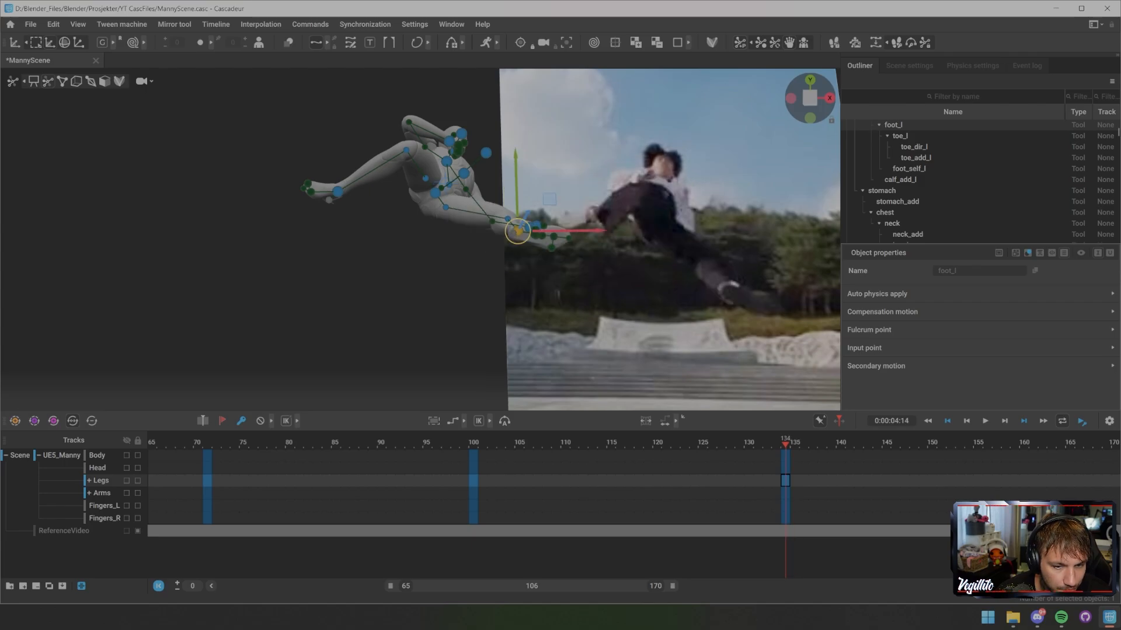
left_click_drag(518, 231, 490, 245)
left_click(494, 238)
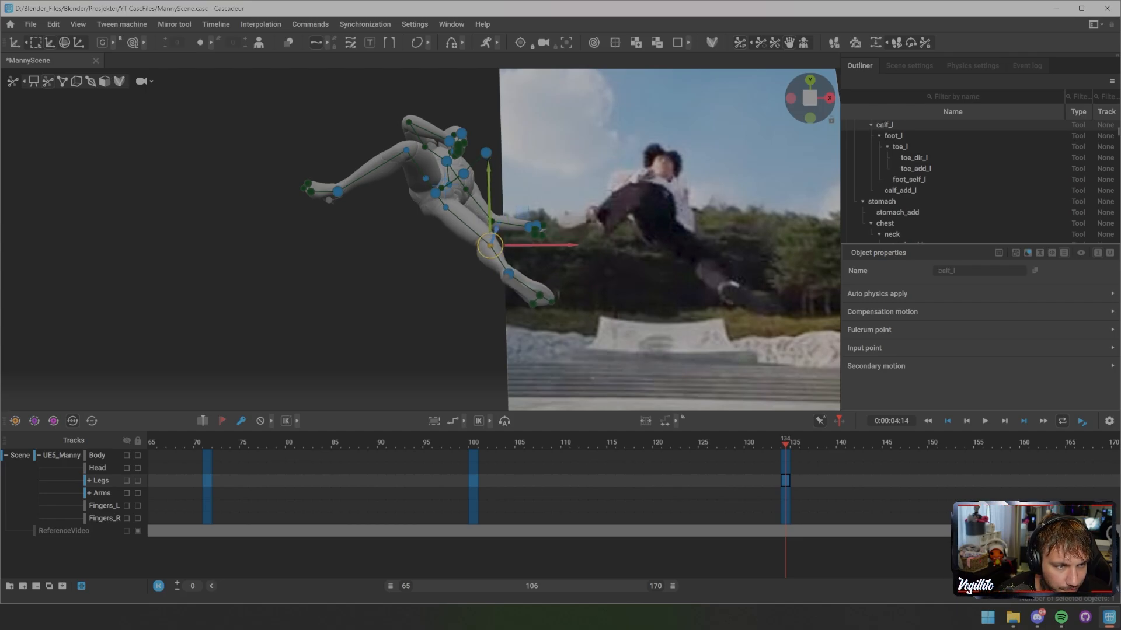
left_click_drag(521, 213, 523, 251, "alt")
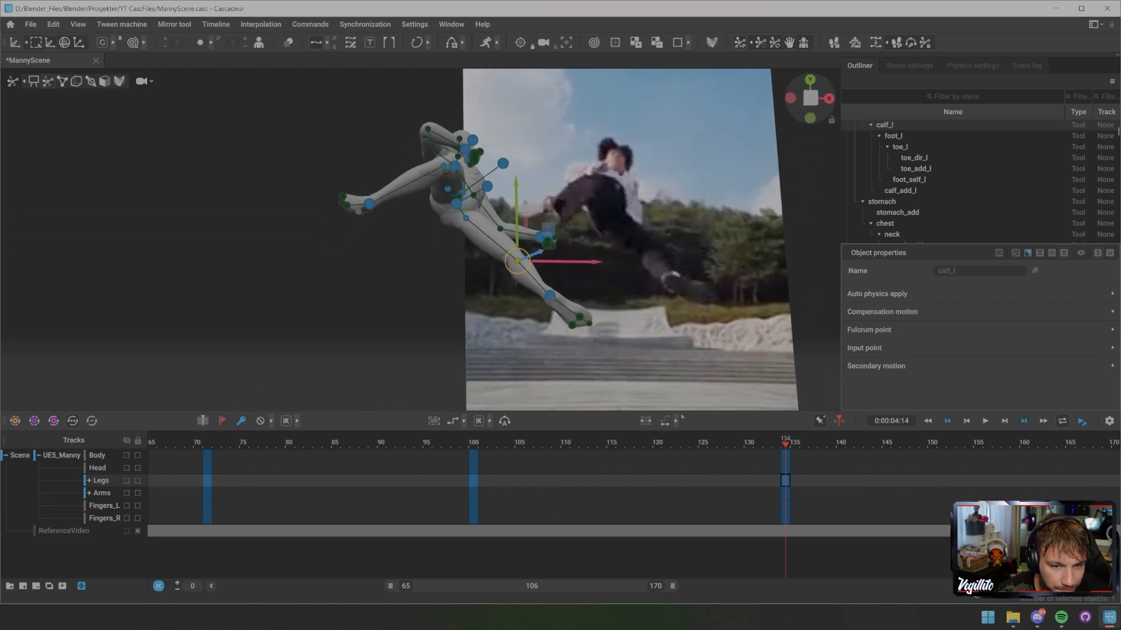
mouse_move(786, 443)
left_mouse_down()
mouse_move(886, 444)
mouse_move(785, 444)
mouse_move(795, 443)
left_mouse_up()
key("Left")
- Rotate the right foot at frame 134 from a side view and check it against the reference video
left_click_drag(408, 234, 618, 280, "alt")
left_click(642, 297)
middle_click_drag(648, 304, 540, 323, "alt")
key("e")
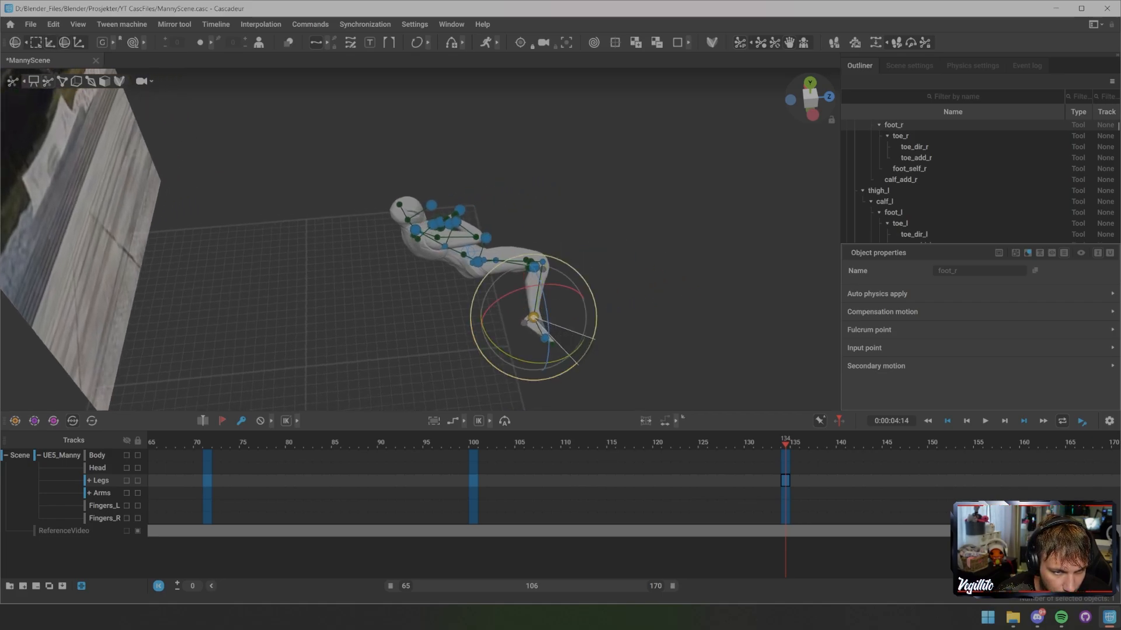
left_click(642, 316)
left_click_drag(642, 315, 442, 242, "alt")
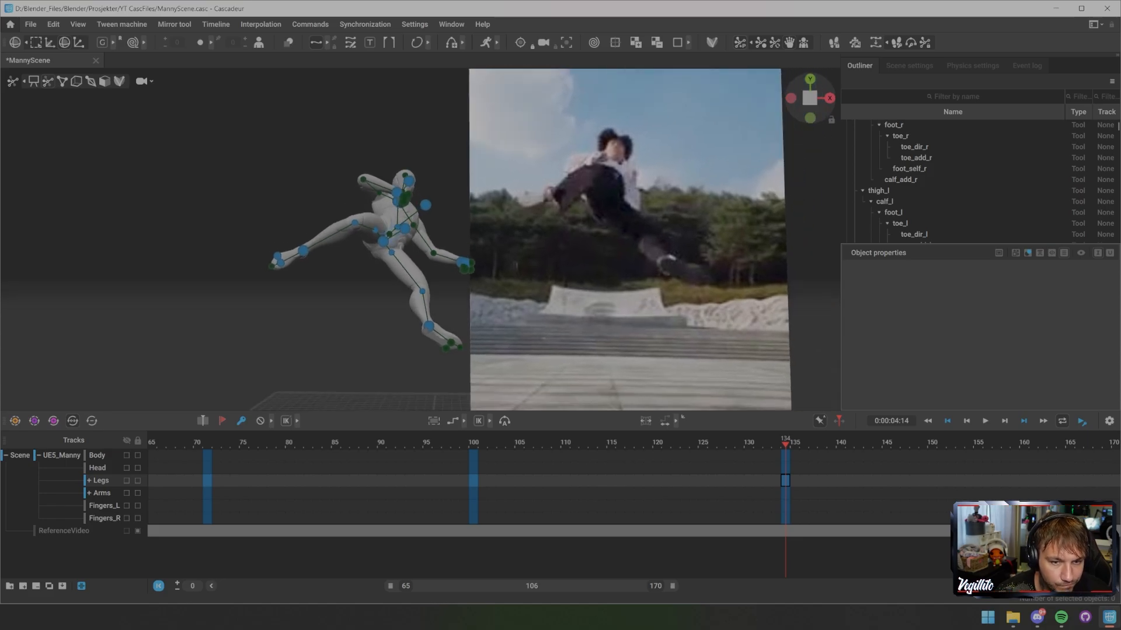
- Advance through the reference video to frame 155 and add a keyframe there on all character tracks
key("Right")
key("Right")
key("Right")
key("Right")
key("Right")
key("Right")
key("Right")
key("Right")
key("Right")
key("Right")
key("Right")
key("Right")
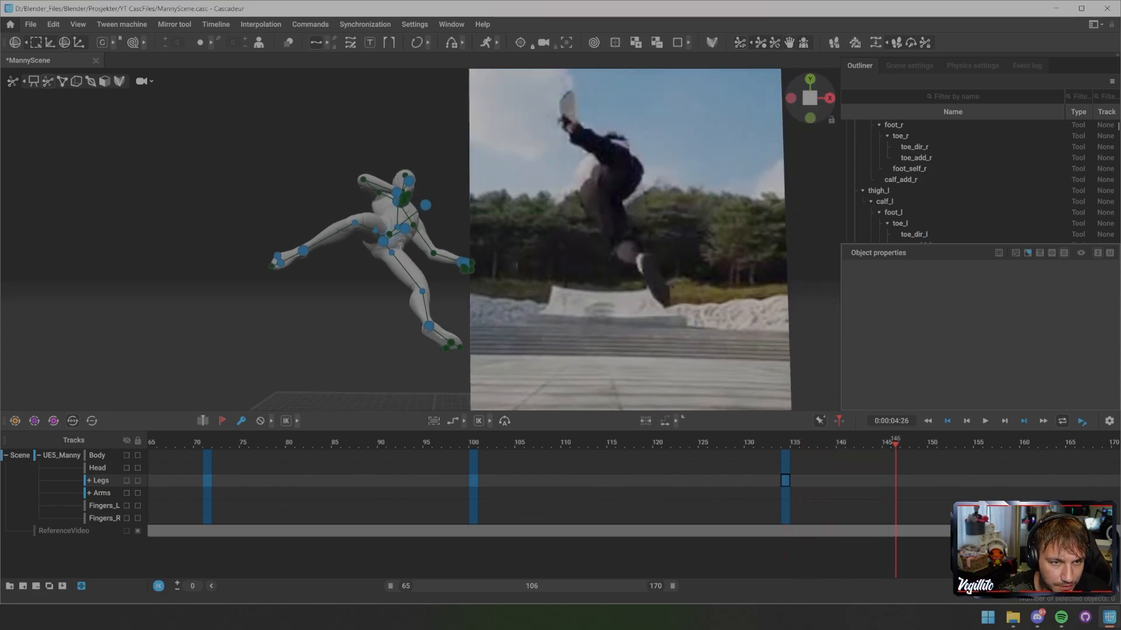
key("Right")
key("Right")
key("Right")
key("Right")
key("Right")
key("Right")
key("Right")
key("Right")
key("Right")
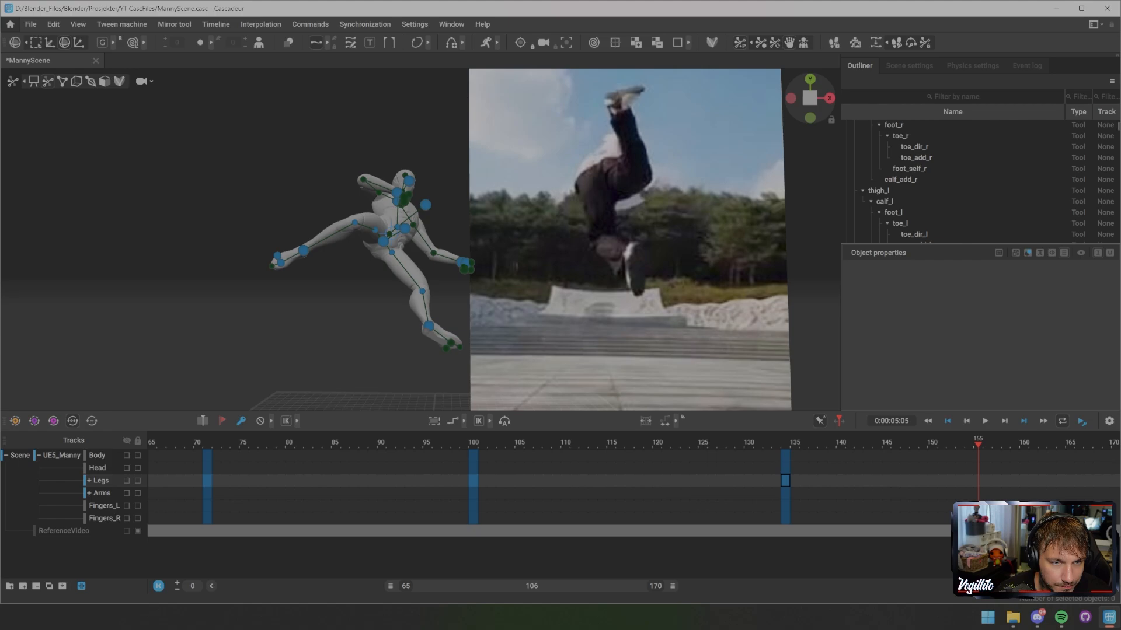
left_click_drag(978, 456, 978, 518)
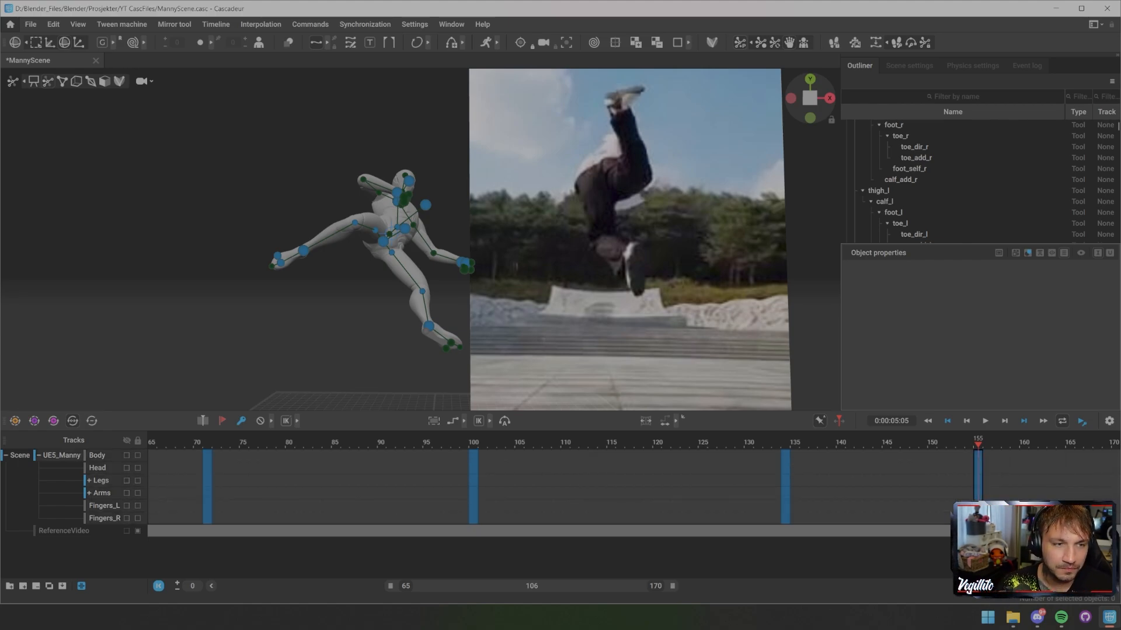
- Rotate the whole body around its center of mass at frame 155 so the torso tips forward like the reference performer
scroll(421, 239, "down", 2)
middle_click_drag(420, 239, 451, 224)
scroll(496, 243, "up", 1)
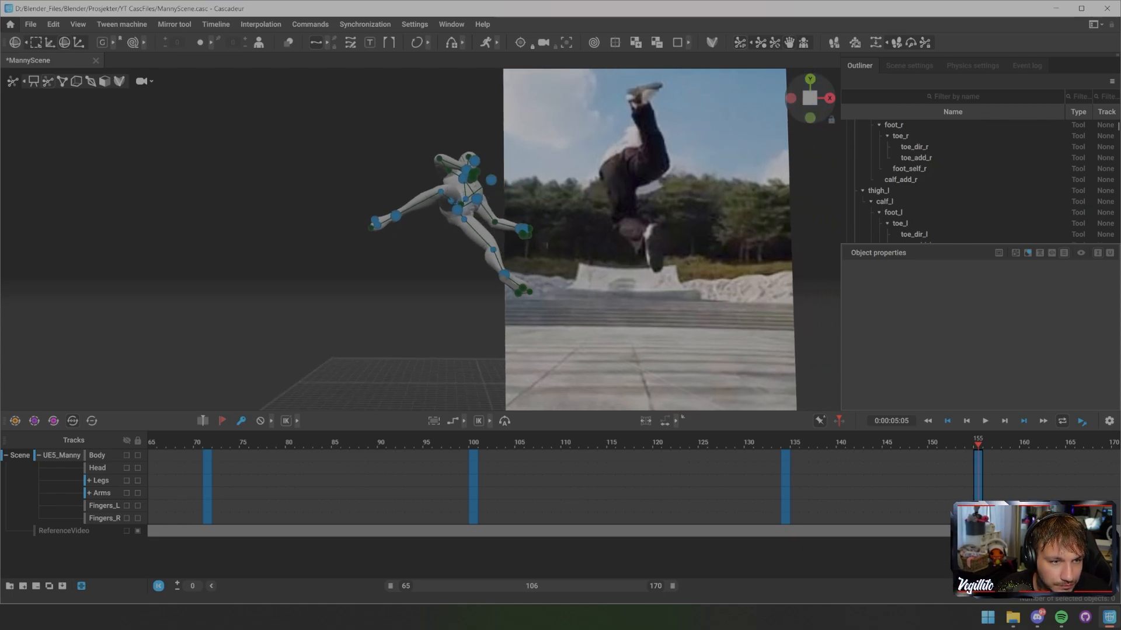
left_click(463, 203)
left_click_drag(463, 203, 464, 215, "alt")
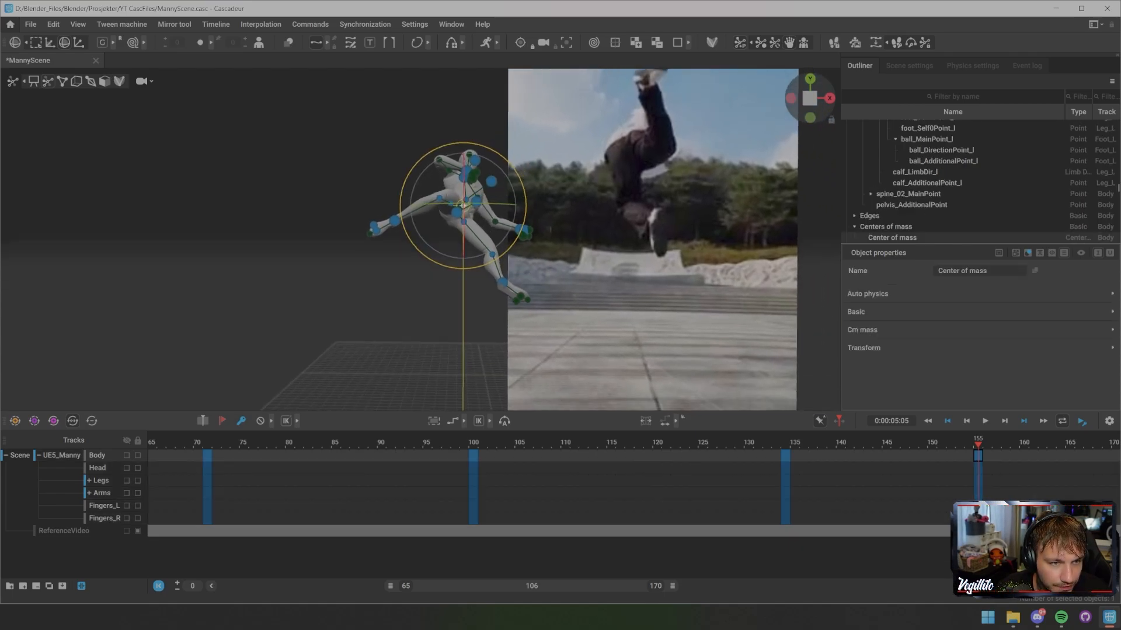
left_click_drag(526, 196, 463, 284)
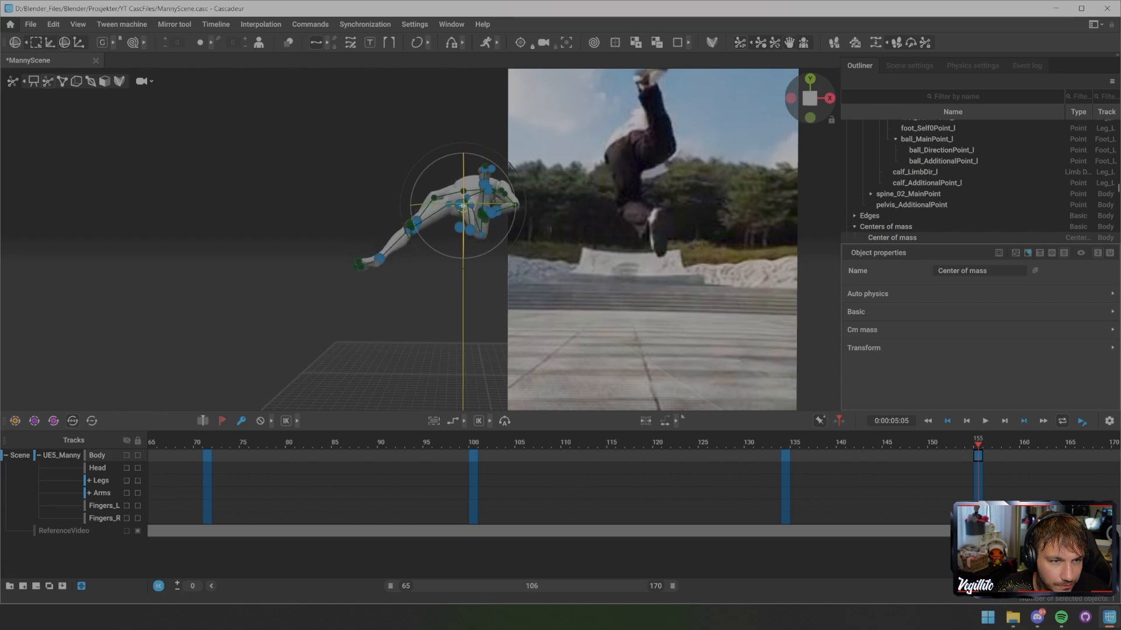
left_click_drag(518, 174, 496, 130)
left_click(496, 129)
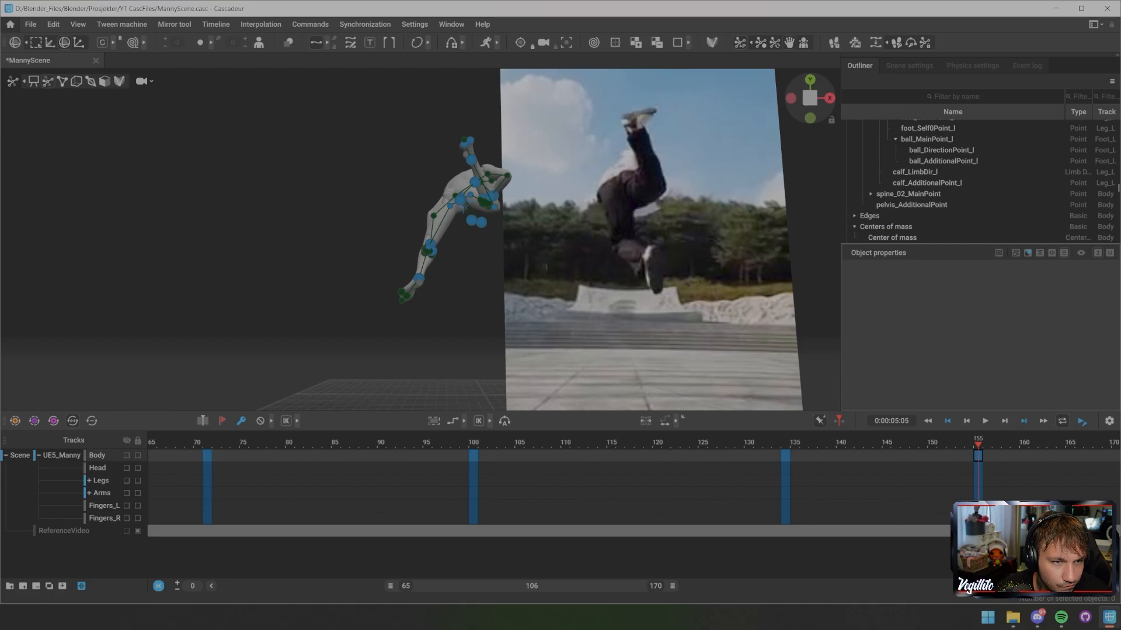
- Raise the right foot above the hips at frame 155 and rotate it to match the reference kick
left_click(471, 159)
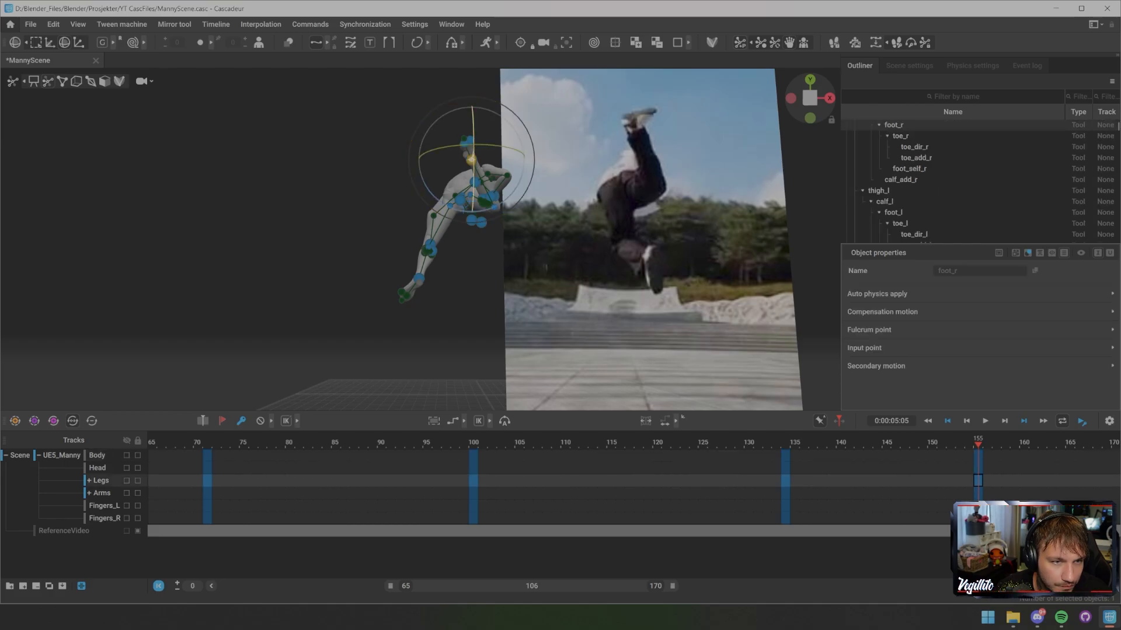
key("w")
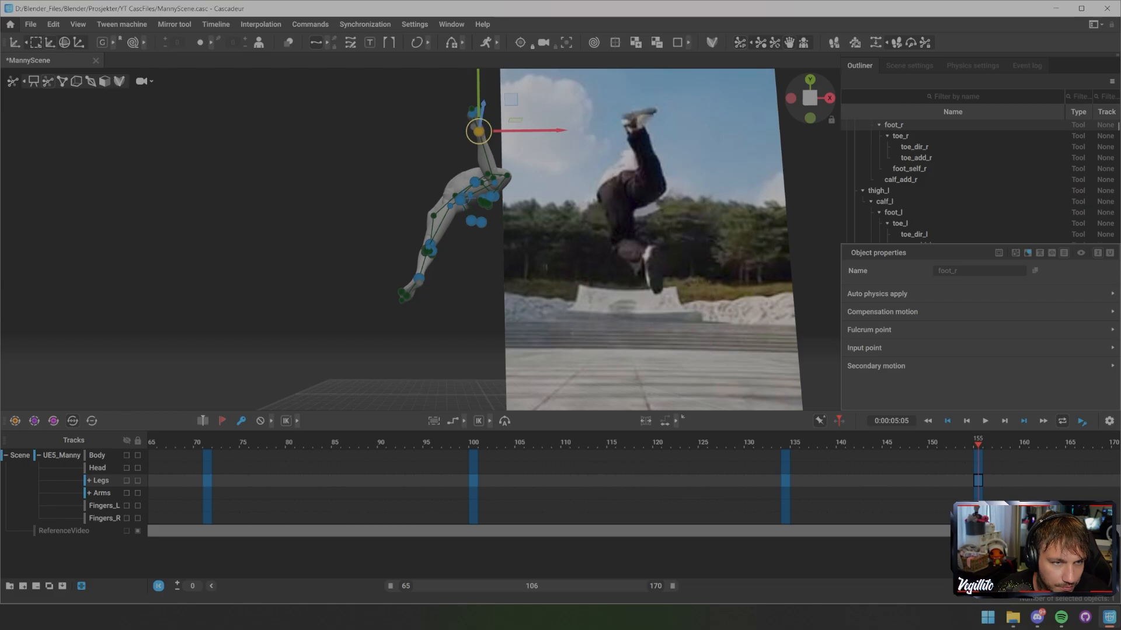
key("e")
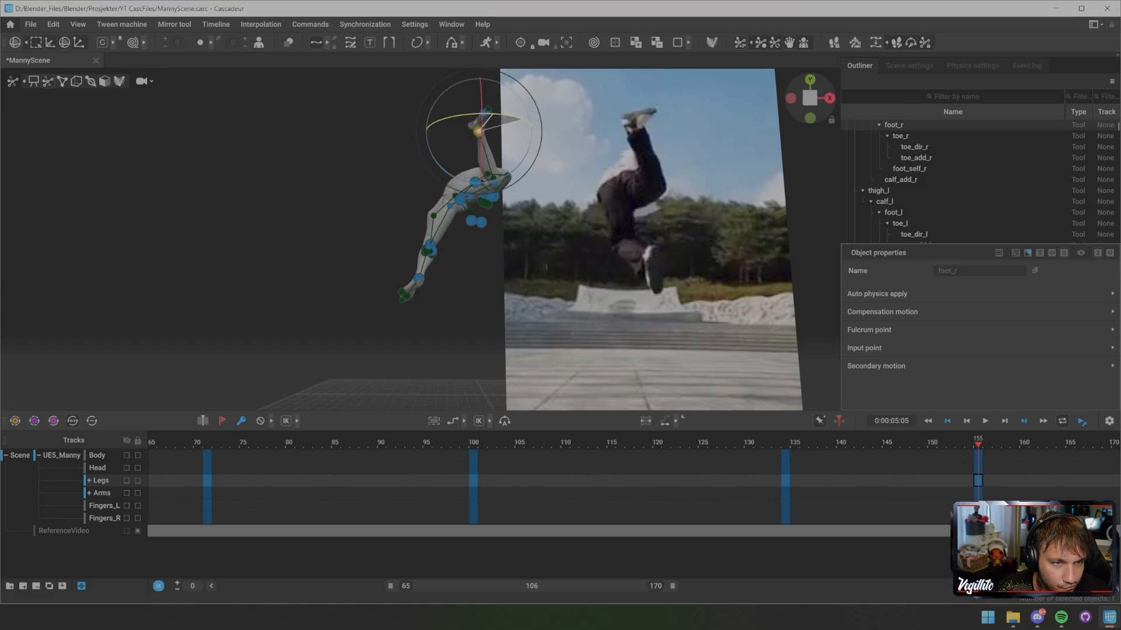
left_click(542, 152)
middle_click_drag(543, 152, 664, 155)
left_click_drag(578, 119, 514, 215)
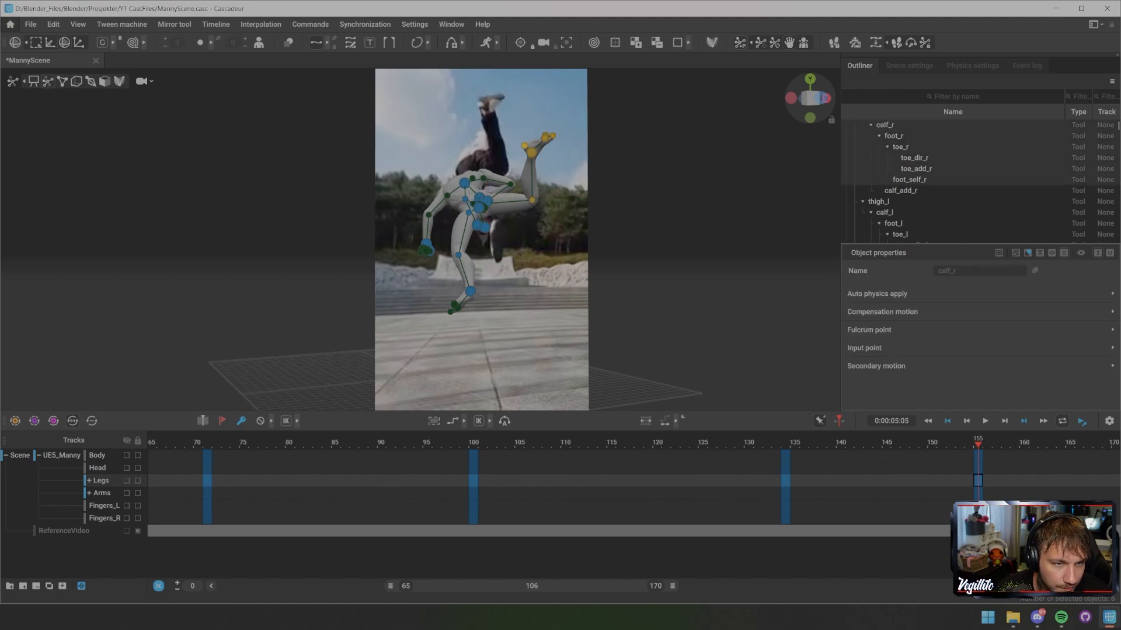
left_click(515, 215)
left_click(532, 200)
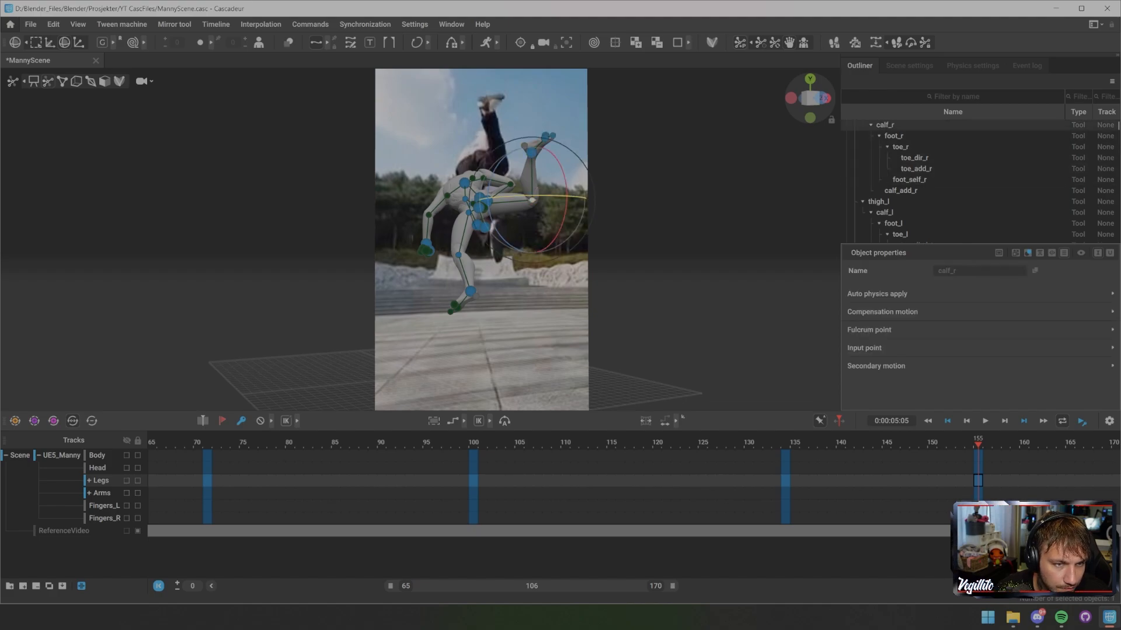
left_click(554, 211)
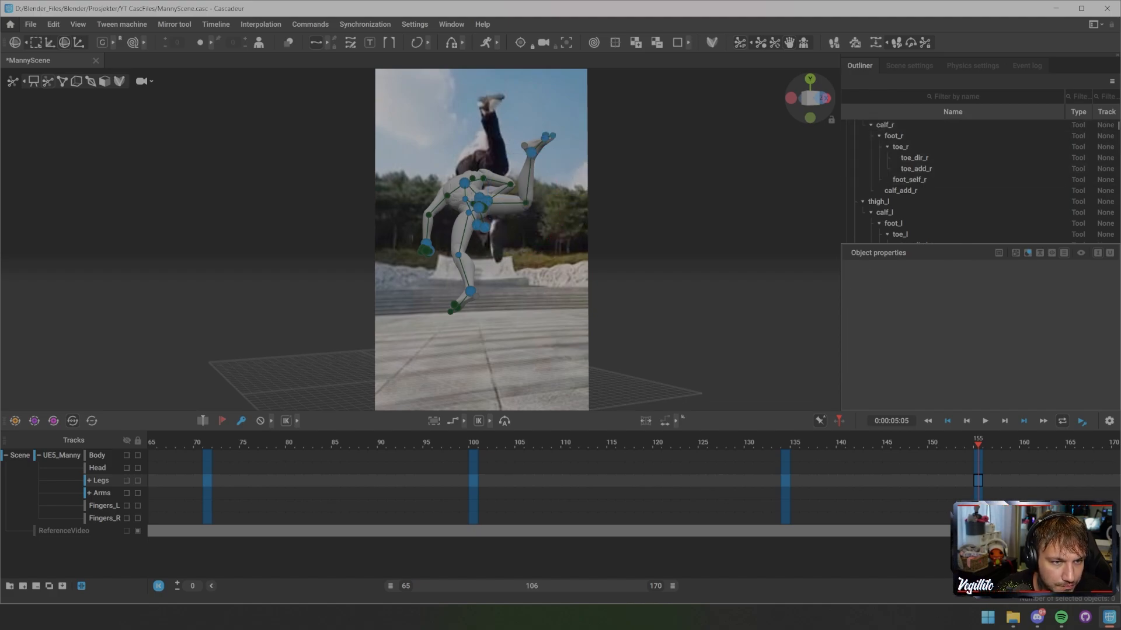
middle_click_drag(555, 211, 463, 208)
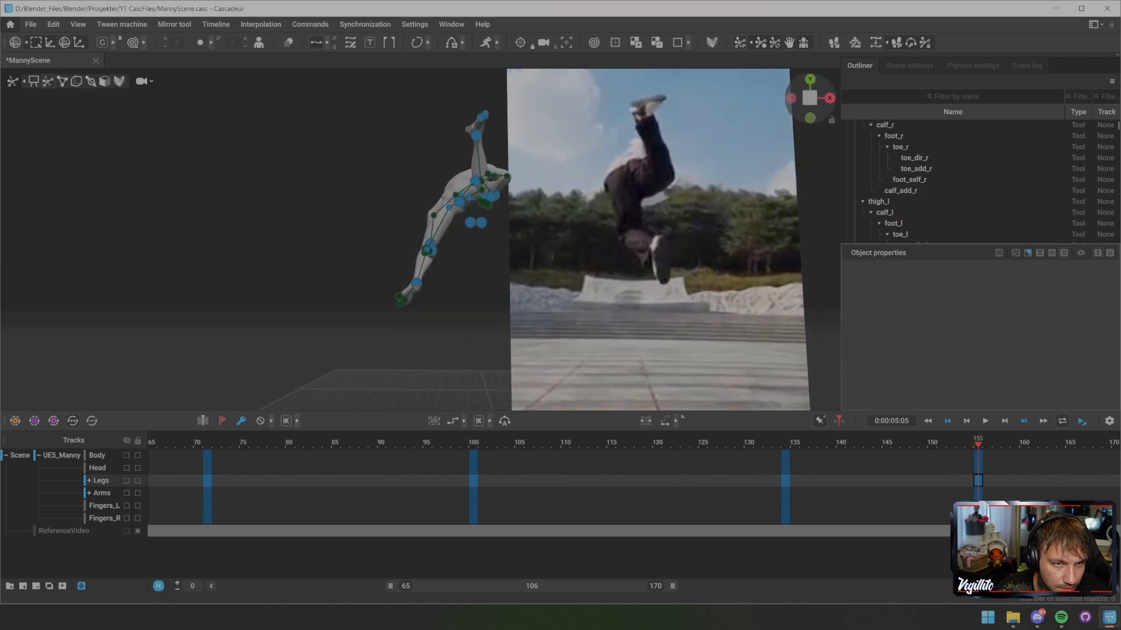
- Bring the left foot inward beneath the body at frame 155 to bend the left knee
left_click(417, 283)
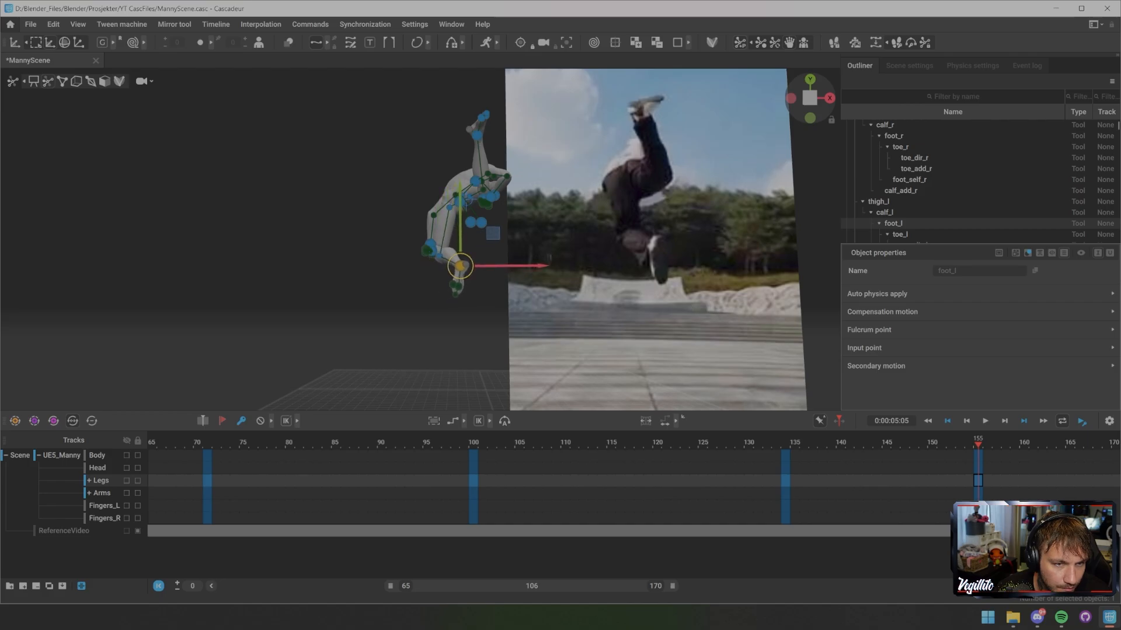
middle_click_drag(549, 257, 505, 242)
left_click(471, 176)
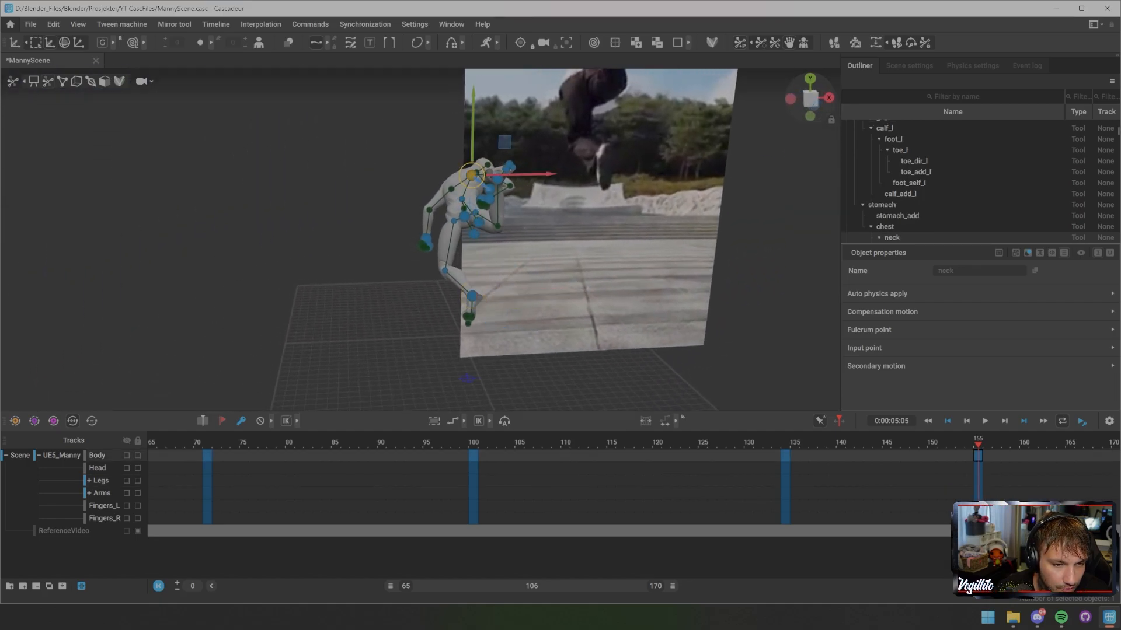
- Return to frame 134 and bring the outstretched left hand in front of the torso with the elbow bent
left_click_drag(978, 444, 685, 445)
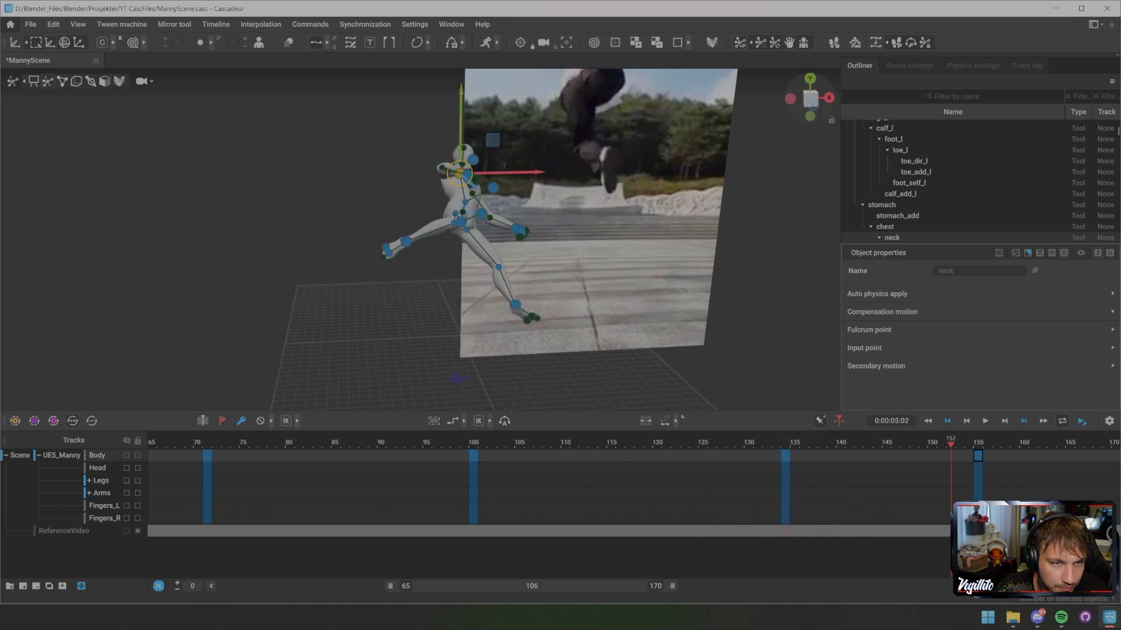
left_click_drag(978, 445, 785, 445)
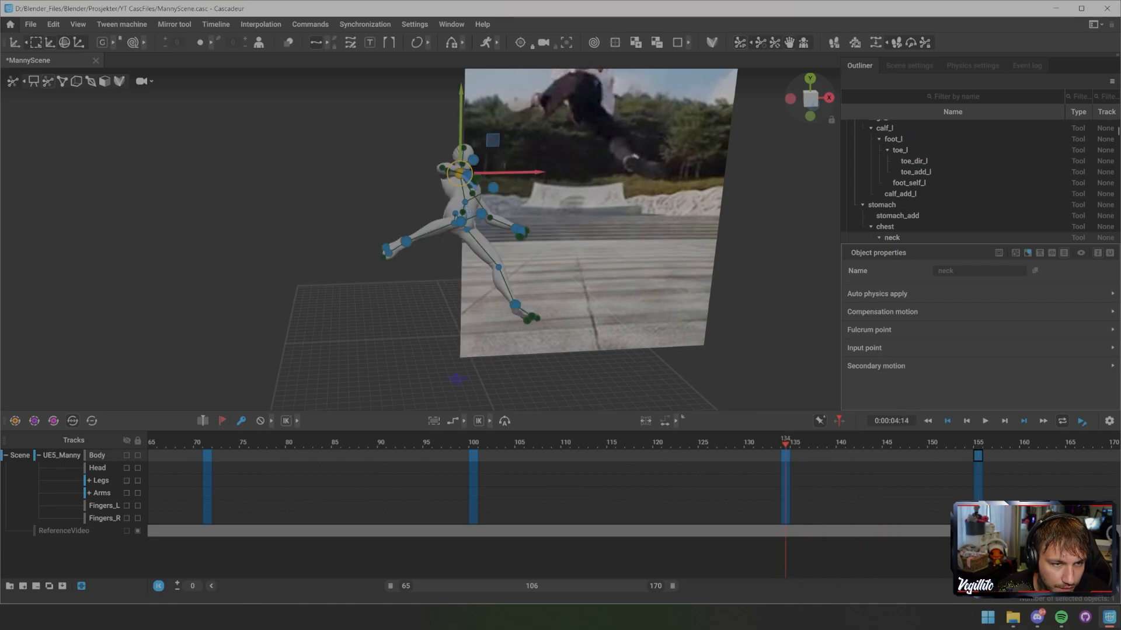
scroll(420, 239, "up", 5)
middle_click_drag(455, 175, 339, 274)
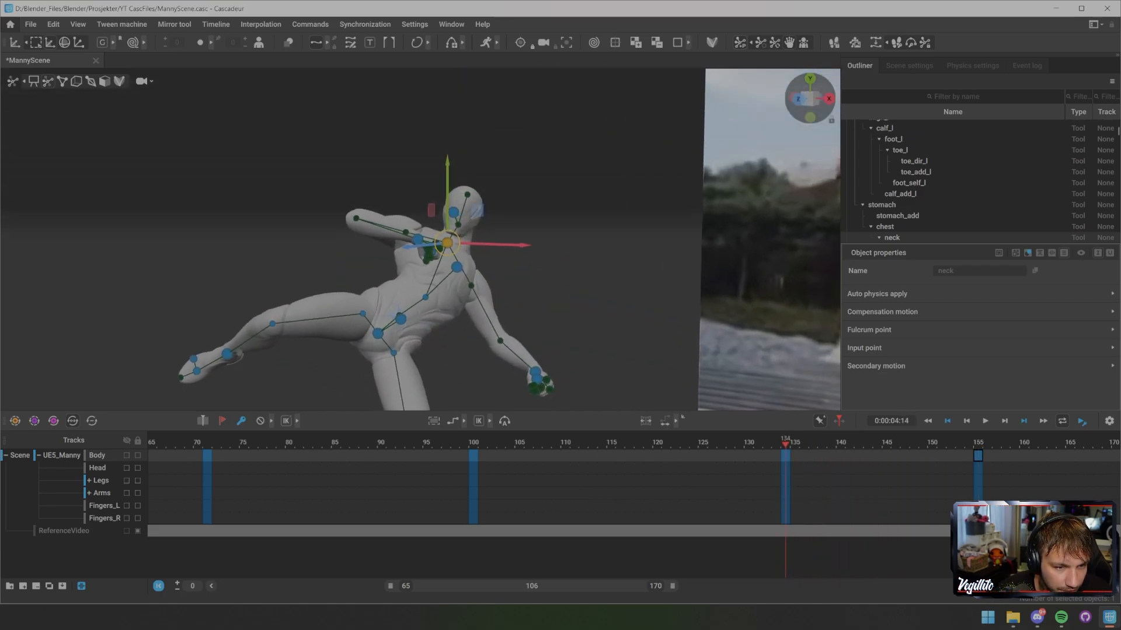
left_click(536, 372)
middle_click_drag(535, 372, 304, 372)
left_click_drag(284, 362, 352, 279)
middle_click_drag(346, 277, 388, 279)
left_click_drag(397, 234, 398, 226)
middle_click_drag(397, 228, 466, 234)
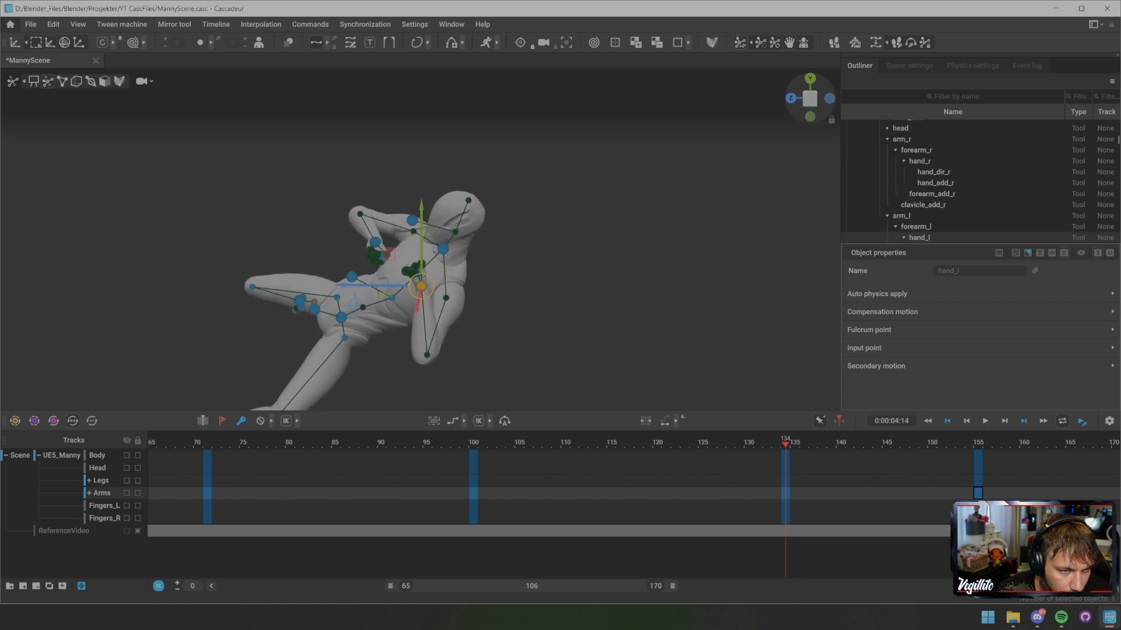
- Go to the keyframe at frame 155 and switch the transform gizmo to local axes
left_click(443, 248)
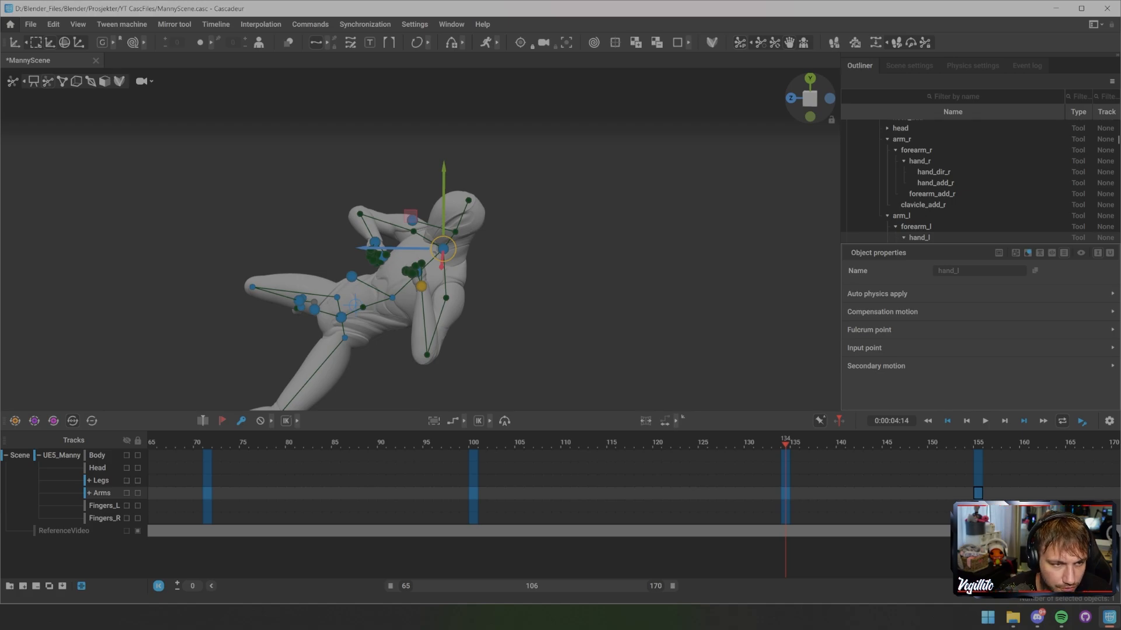
key("Up")
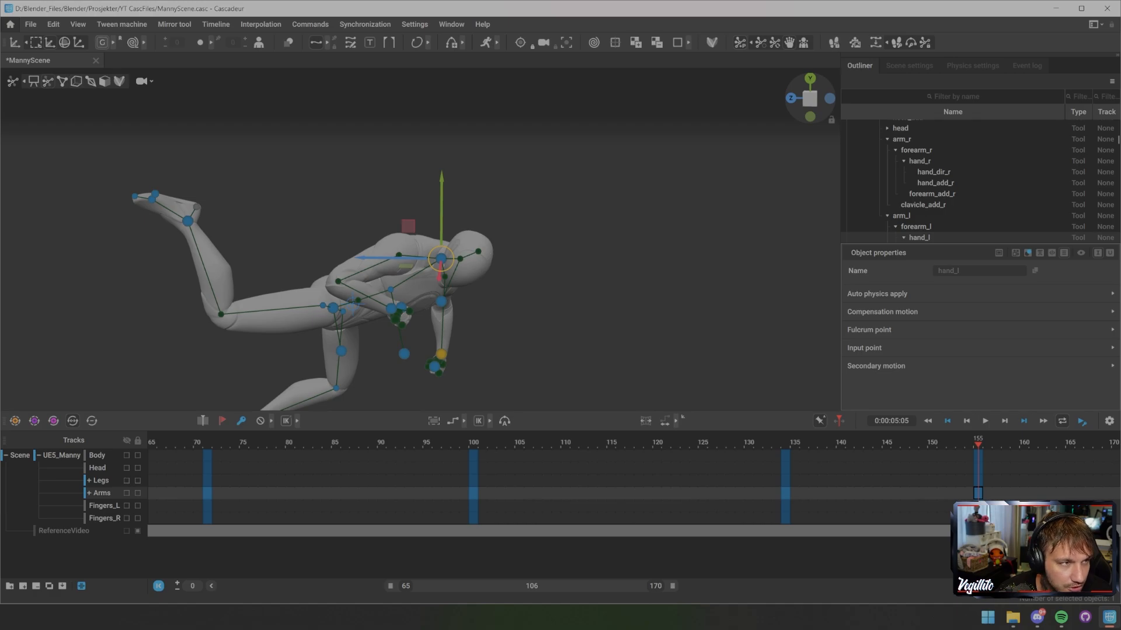
key("t")
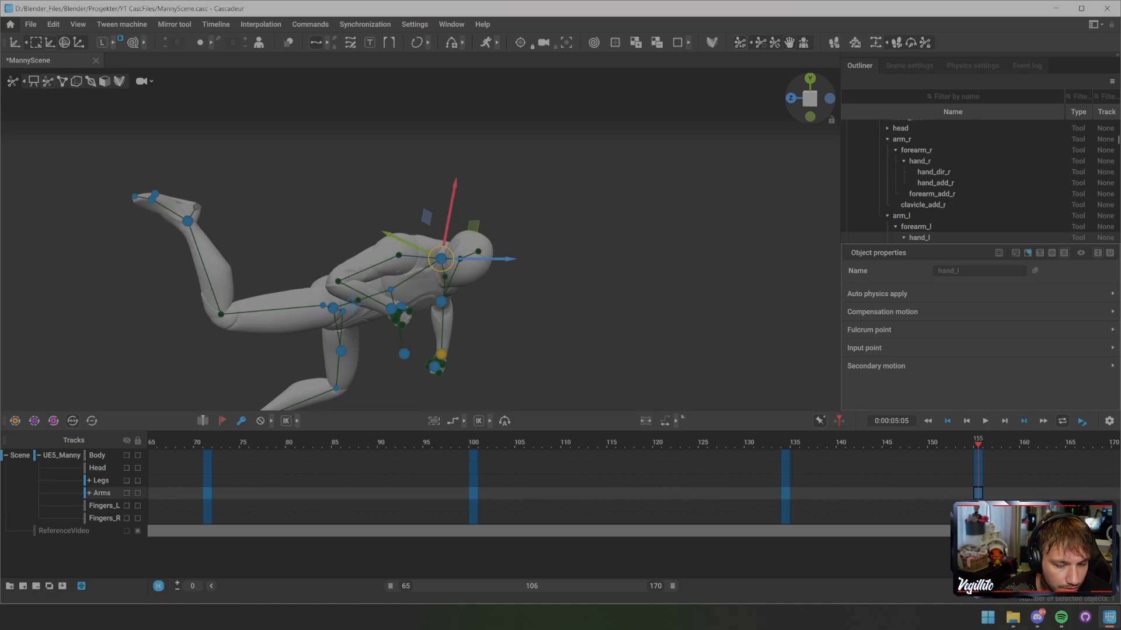
key("ctrl+v")
middle_click_drag(595, 256, 619, 251)
left_click(502, 251)
- Compare the frame 155 pose with the reference video without controllers and show the timeline from frame 0 to 244
scroll(420, 251, "down", 6)
key("t")
middle_click_drag(420, 251, 566, 238)
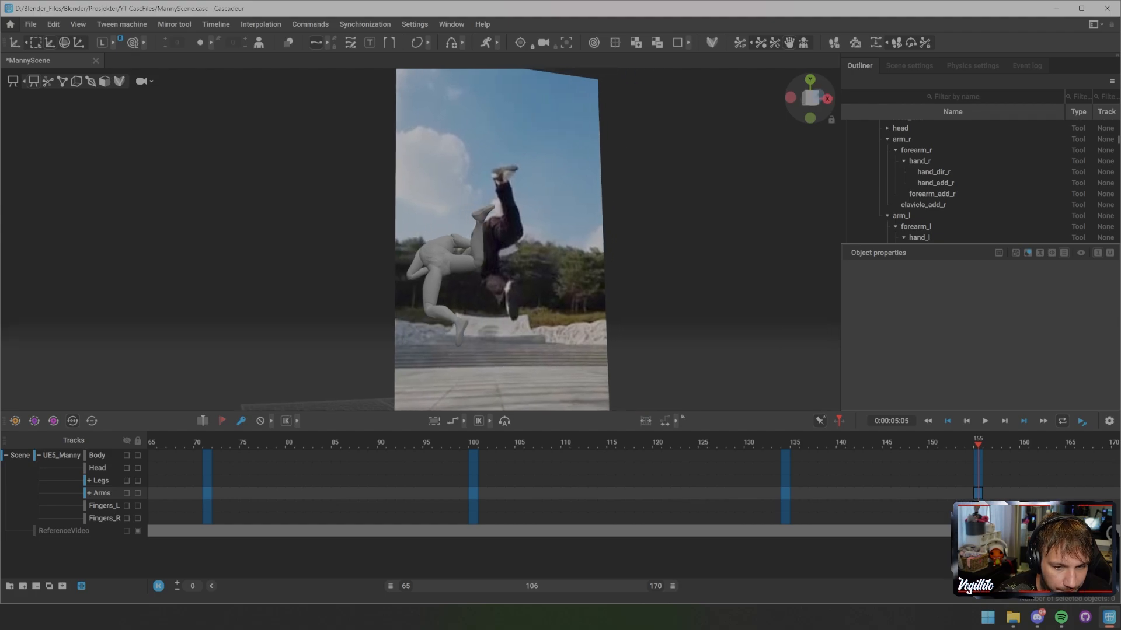
scroll(632, 490, "down", 7)
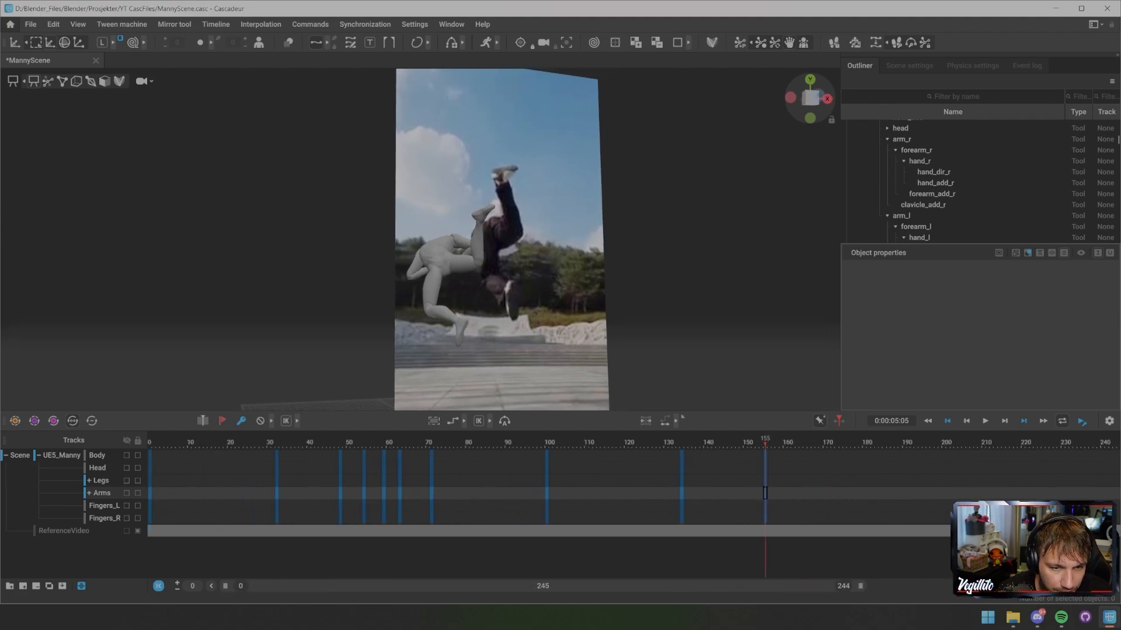
- Step through the reference video from frame 155 to frame 195 to reach the next key pose
key("Right")
key("Right")
key("Right")
key("Right")
key("Right")
key("Right")
key("Right")
key("Right")
key("Right")
key("Right")
key("Right")
key("Right")
key("Right")
key("Right")
key("Right")
key("Right")
key("Right")
key("Right")
key("Right")
key("Right")
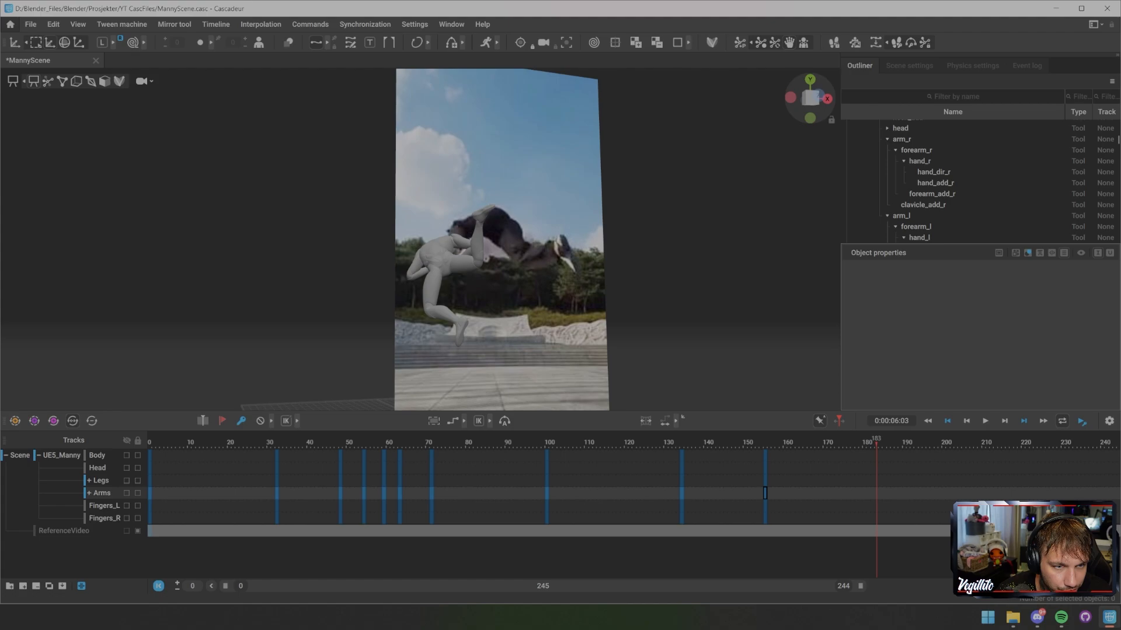
key("Right")
key("Right")
key("Right")
key("Right")
key("Right")
key("Right")
key("Right")
key("Right")
key("Right")
key("Right")
key("Right")
key("Right")
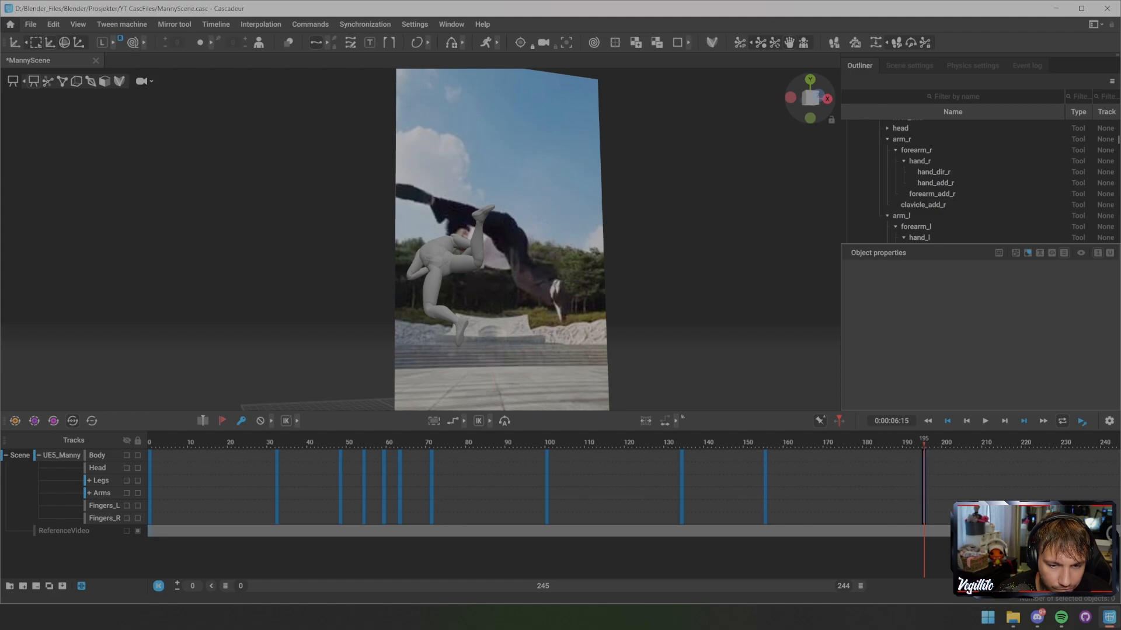
- Rotate the whole body about its center of mass at frame 195 using global axes, laying the torso roughly horizontal
left_click_drag(502, 245, 455, 238, "alt")
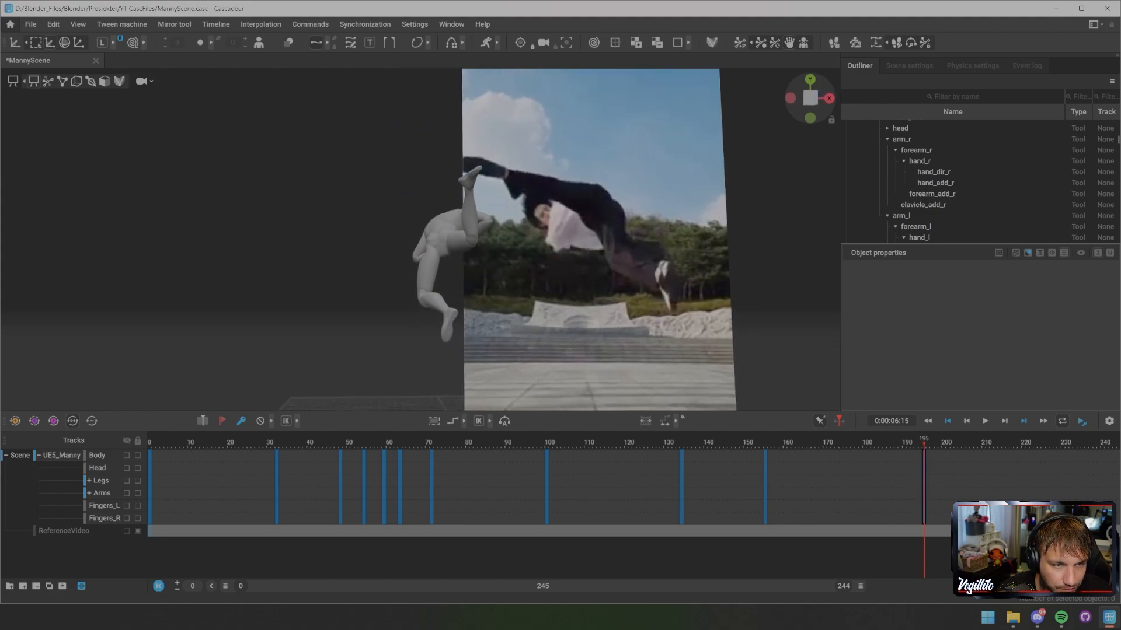
key("2")
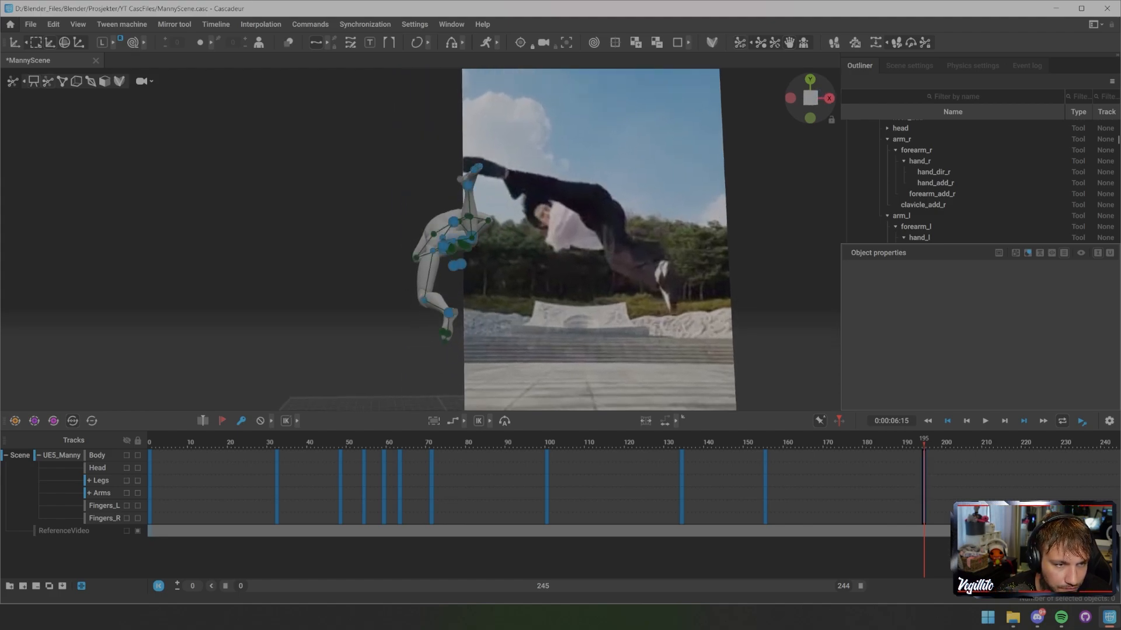
left_click(450, 242)
middle_click_drag(449, 238, 447, 221, "alt")
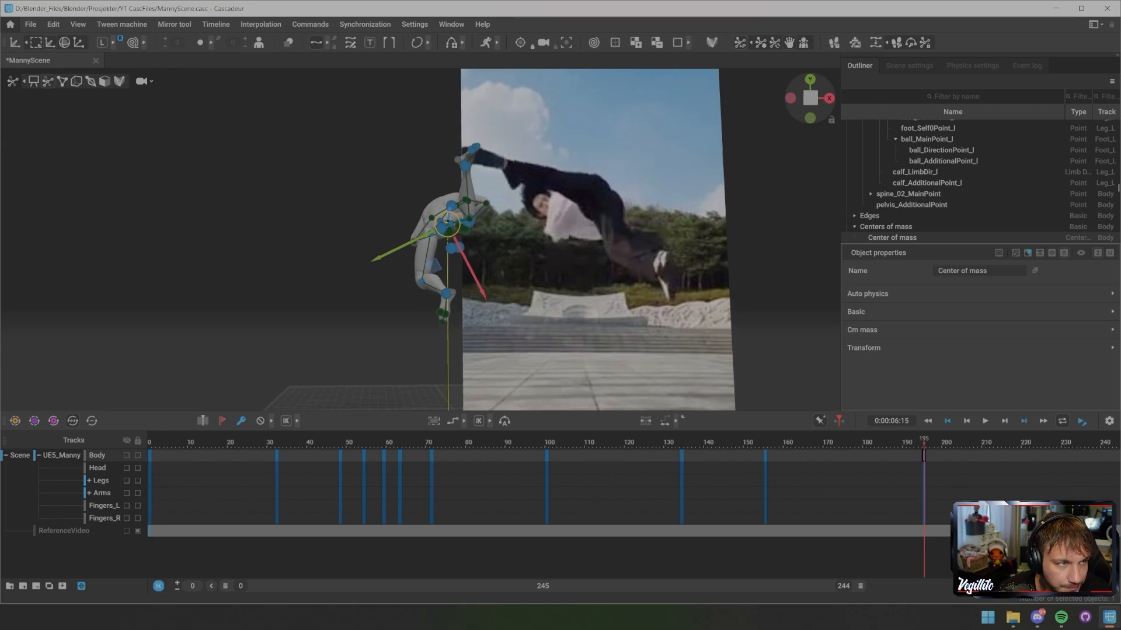
key("t")
scroll(447, 228, "down", 2)
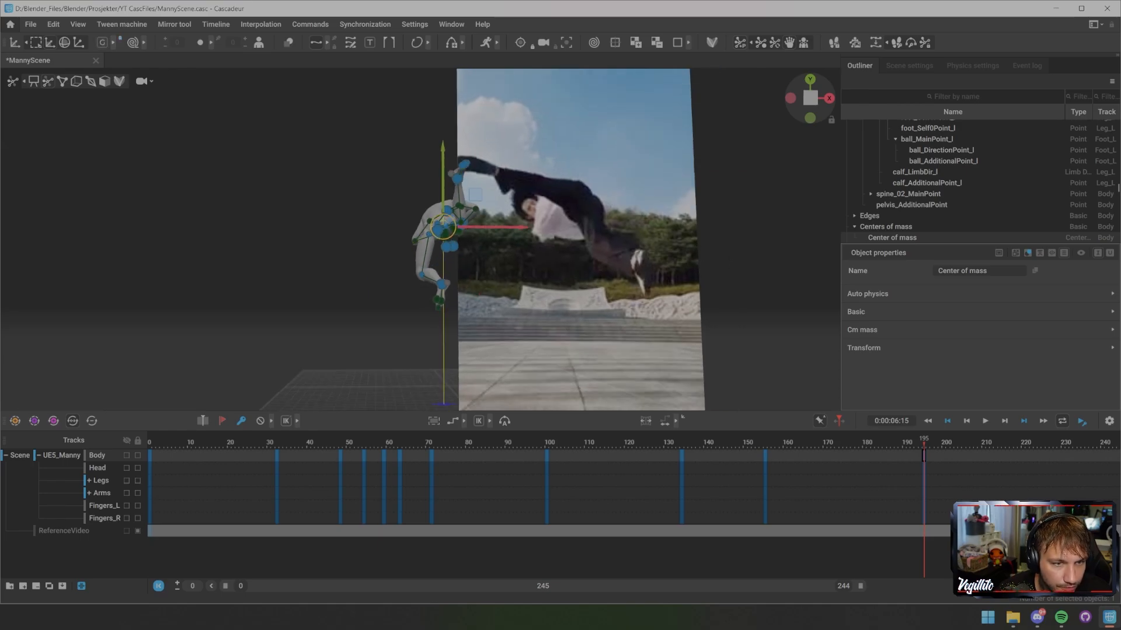
key("e")
scroll(442, 226, "up", 1)
left_click_drag(442, 227, 470, 249, "alt")
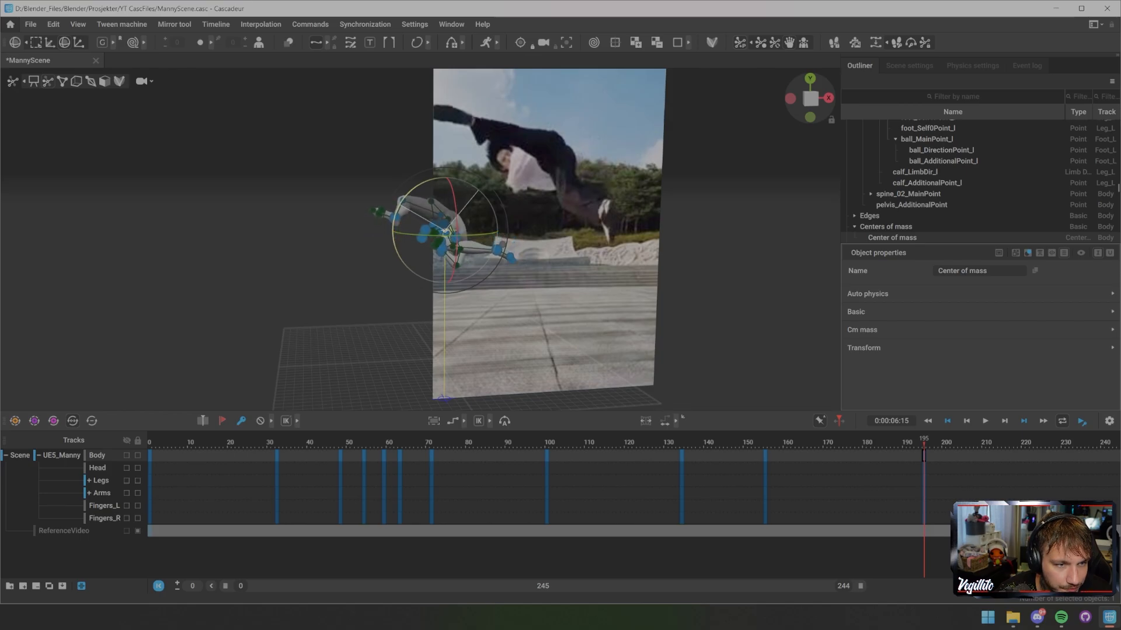
left_click_drag(444, 231, 462, 278, "alt")
left_click(474, 221)
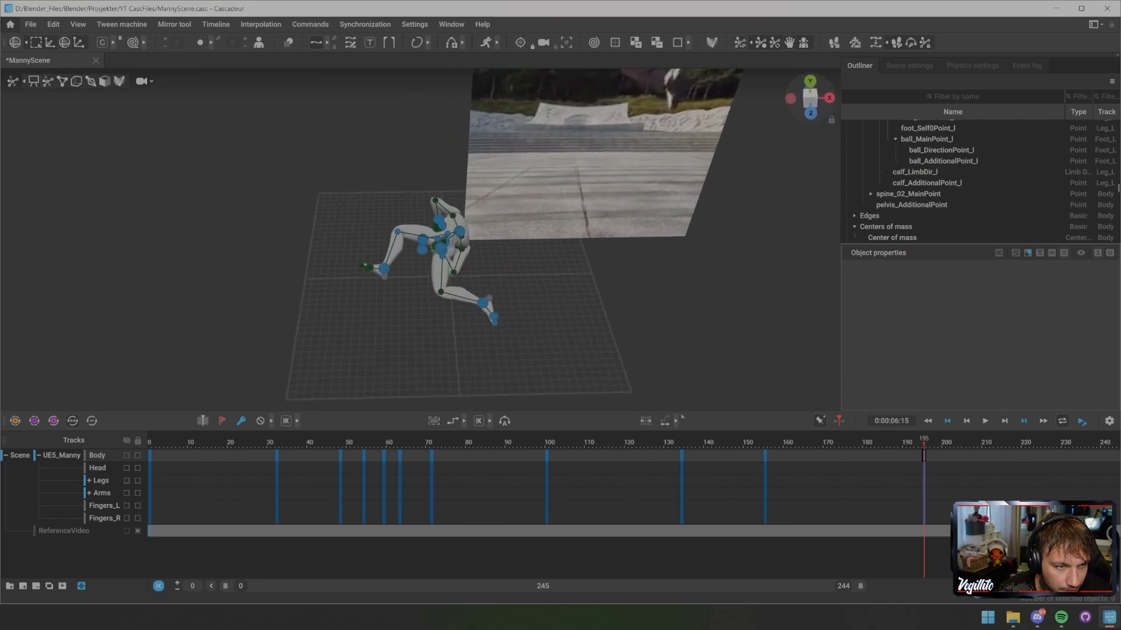
- Move the left foot up and outward at frame 195 so the left leg stretches straight
left_click(383, 269)
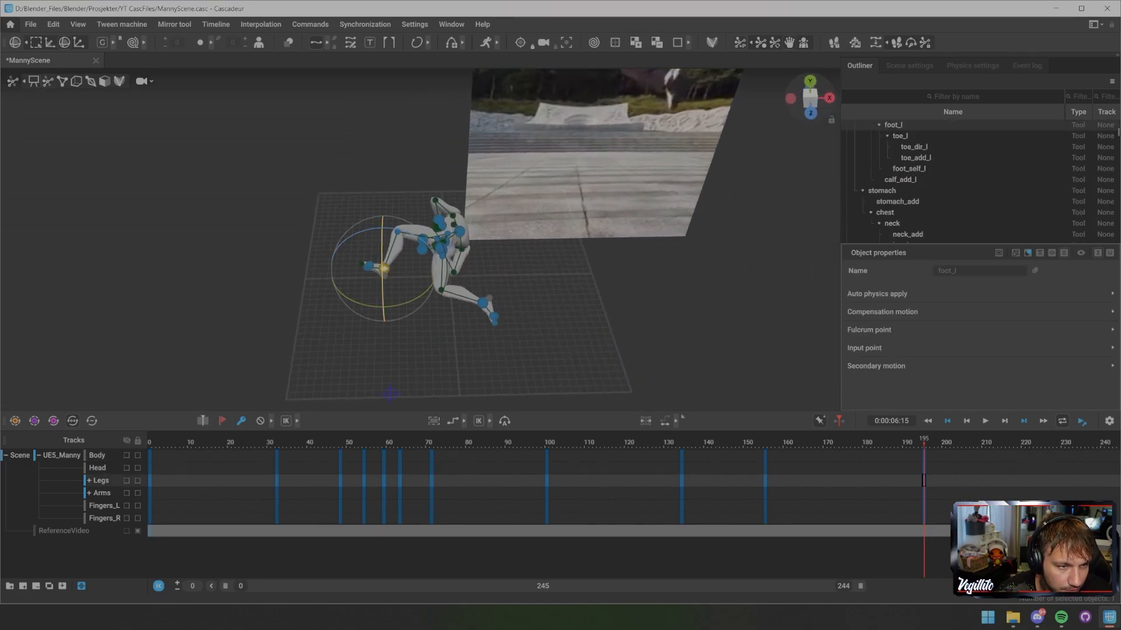
key("w")
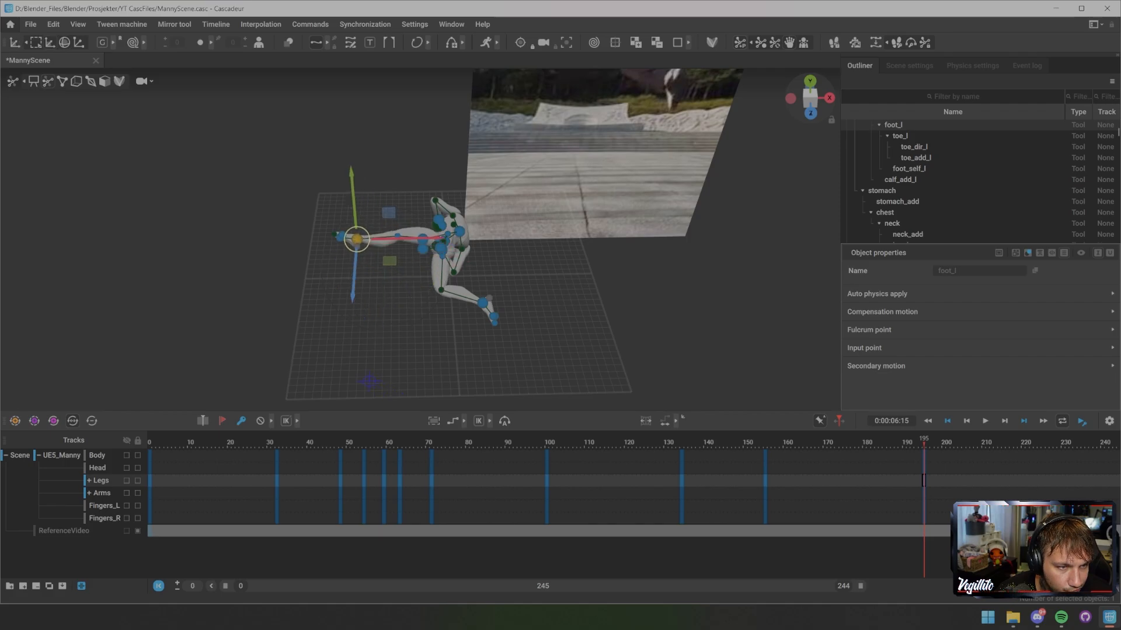
left_click_drag(467, 280, 455, 223, "alt")
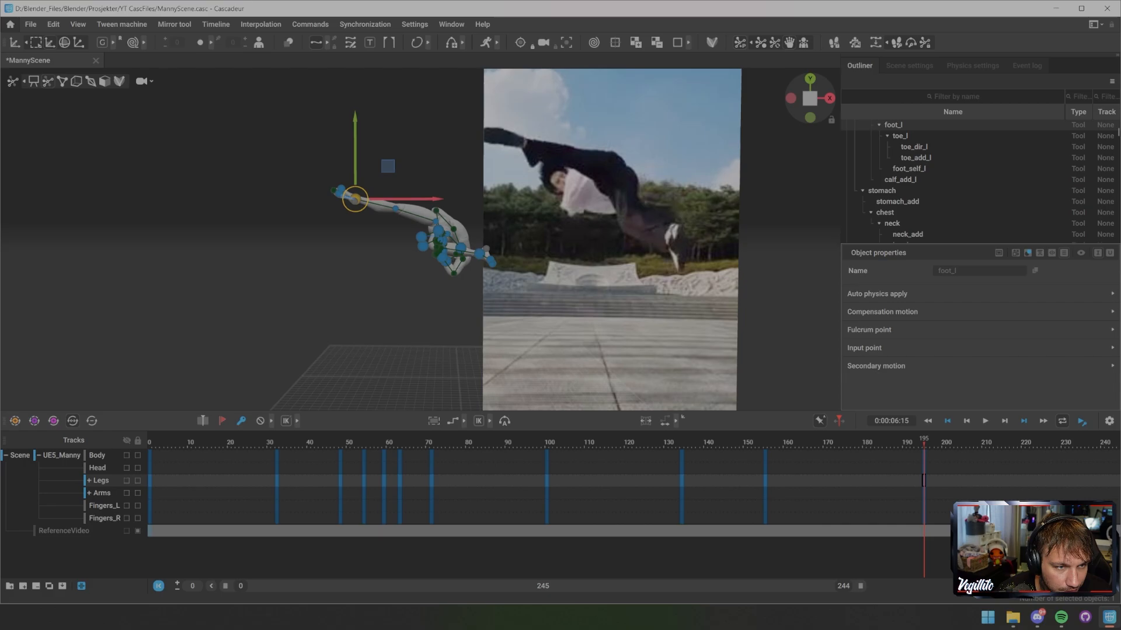
left_click(396, 208)
double_click(395, 209)
left_click(379, 263)
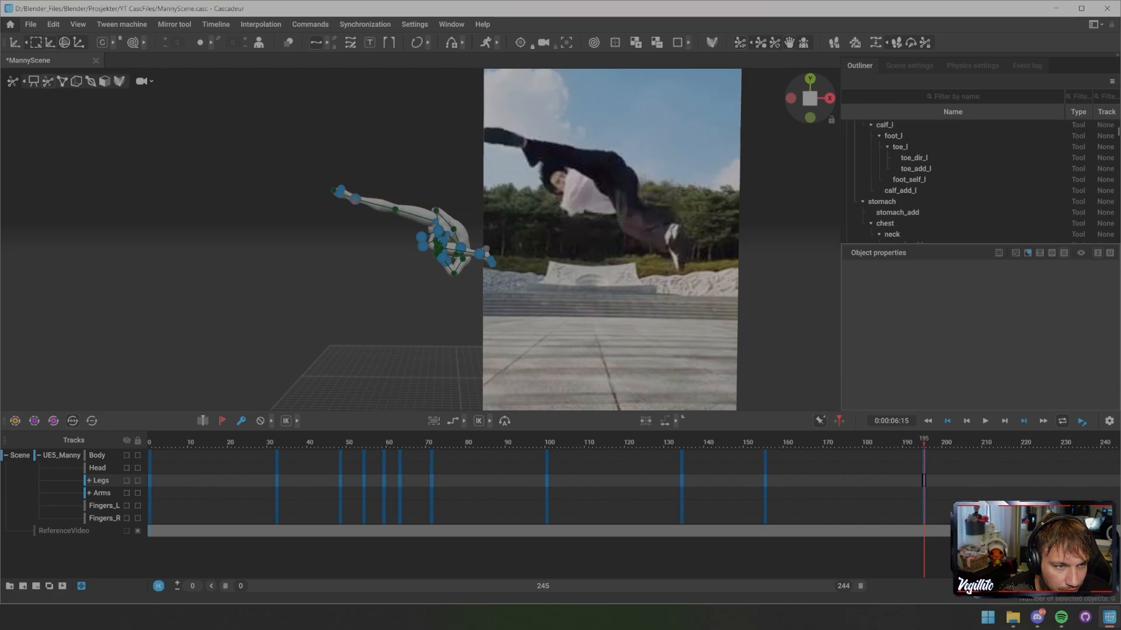
left_click_drag(379, 246, 392, 288, "alt")
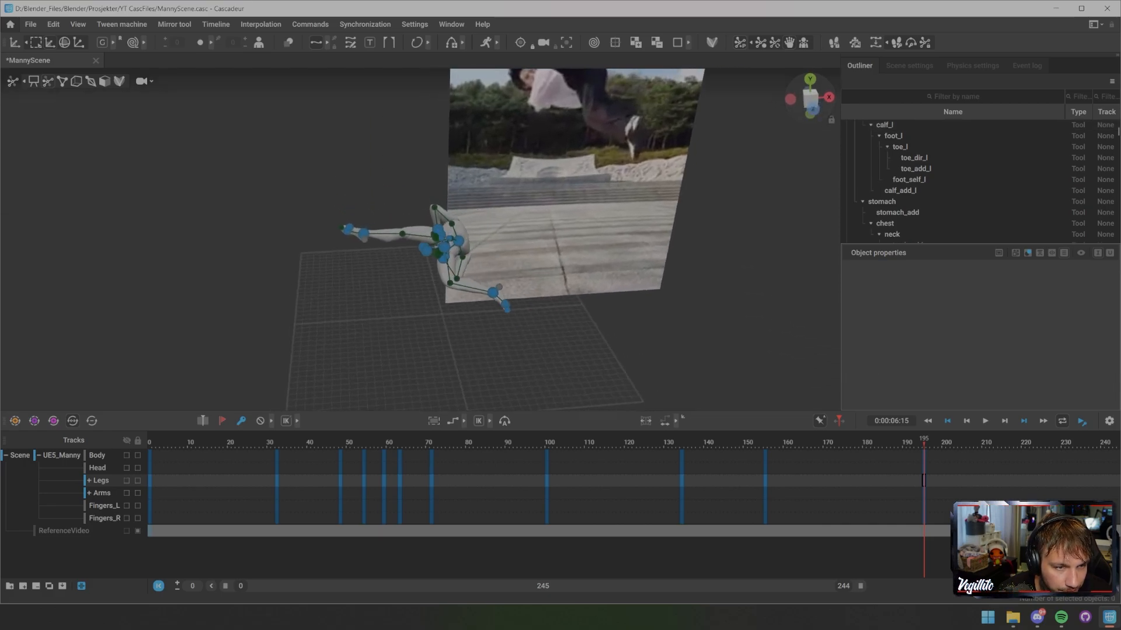
- Reposition the right foot at frame 195 so the right leg trails behind the body
left_click(493, 292)
left_click_drag(493, 292, 409, 242, "alt")
left_click_drag(374, 277, 502, 262)
left_click(425, 256)
left_click_drag(429, 263, 545, 291, "alt")
left_click(508, 249)
left_click_drag(507, 248, 318, 244)
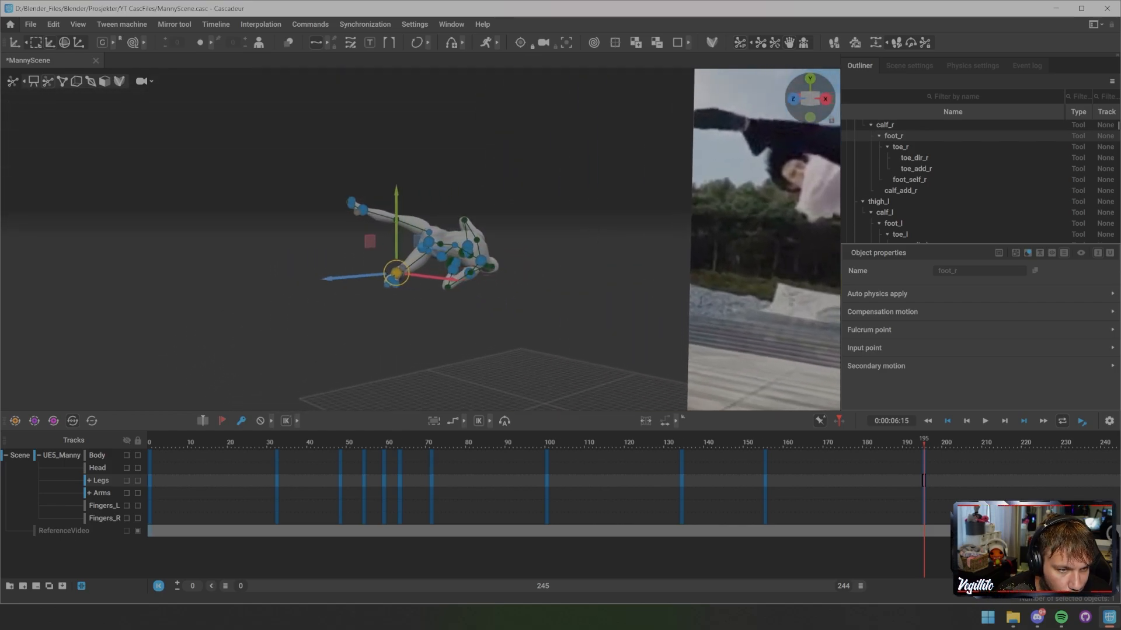
left_click(318, 244)
- Rotate the right foot at frame 195 to align it with the trailing leg
left_click(392, 283)
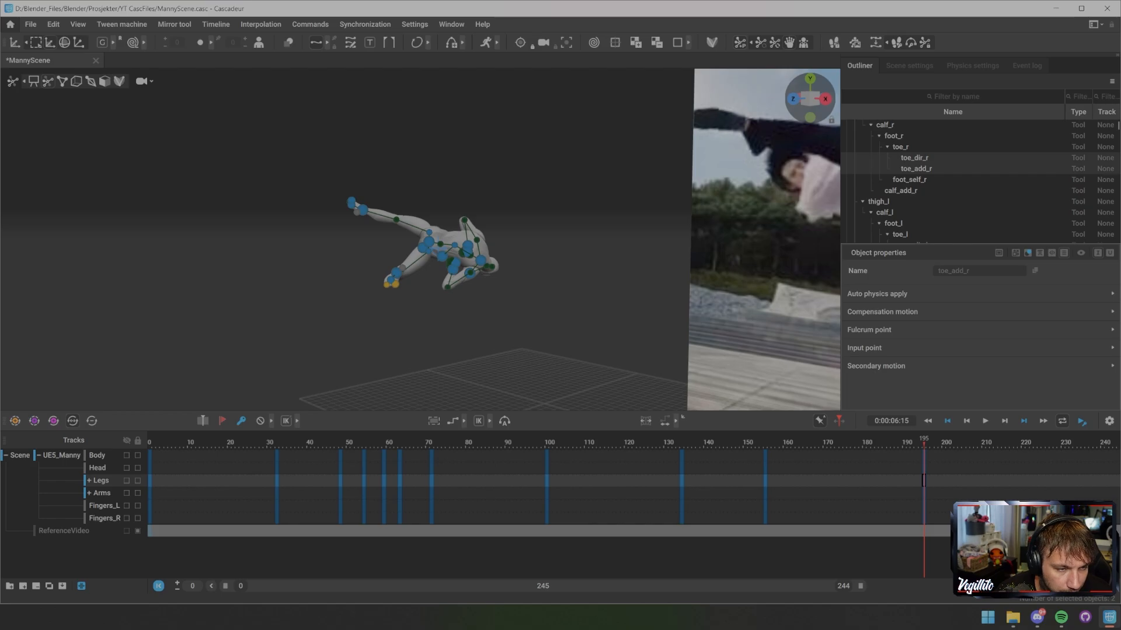
left_click(390, 280, "shift")
left_click_drag(392, 279, 469, 253, "alt")
left_click(461, 286)
left_click(452, 266)
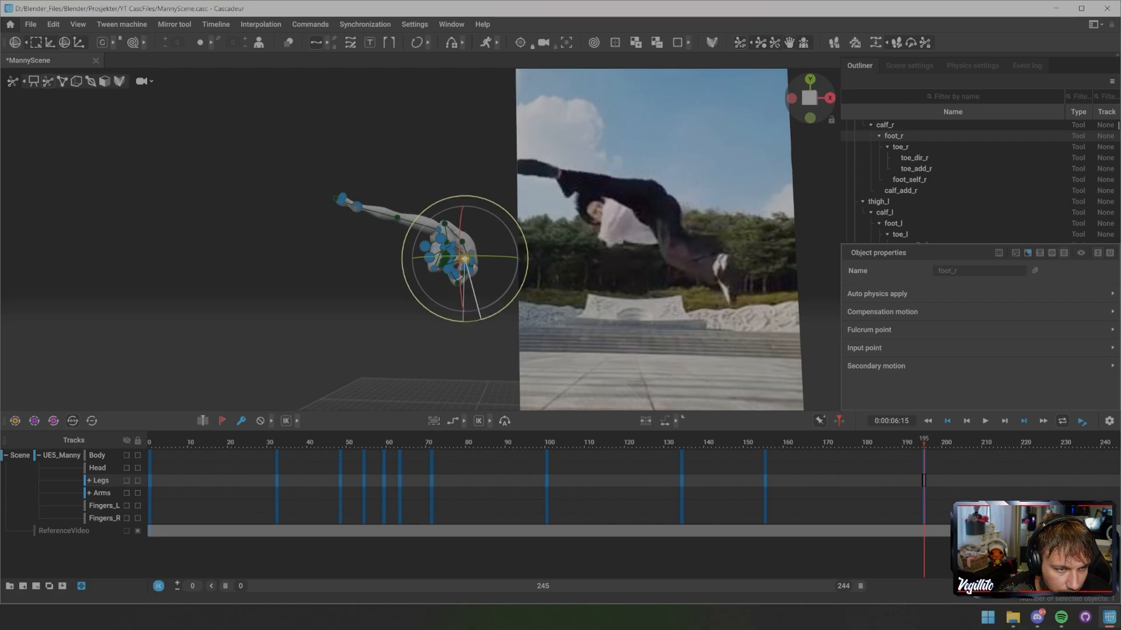
left_click(496, 339)
- Lower the right foot slightly along the vertical axis at frame 195
key("1")
left_click_drag(496, 339, 543, 337, "alt")
left_click(507, 272)
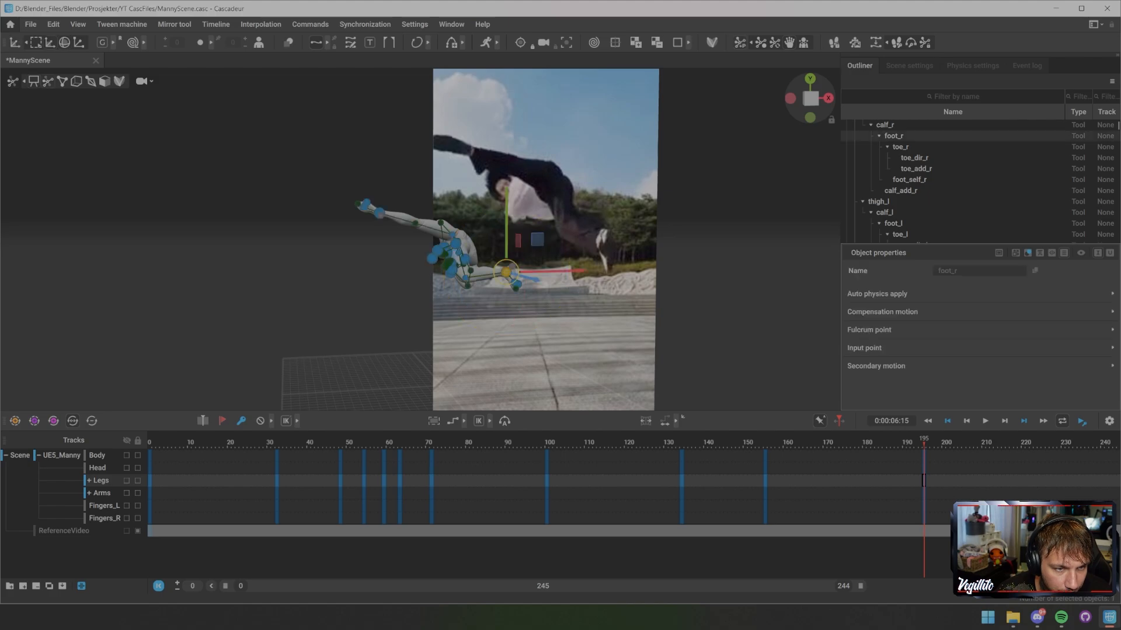
left_click_drag(506, 272, 506, 285)
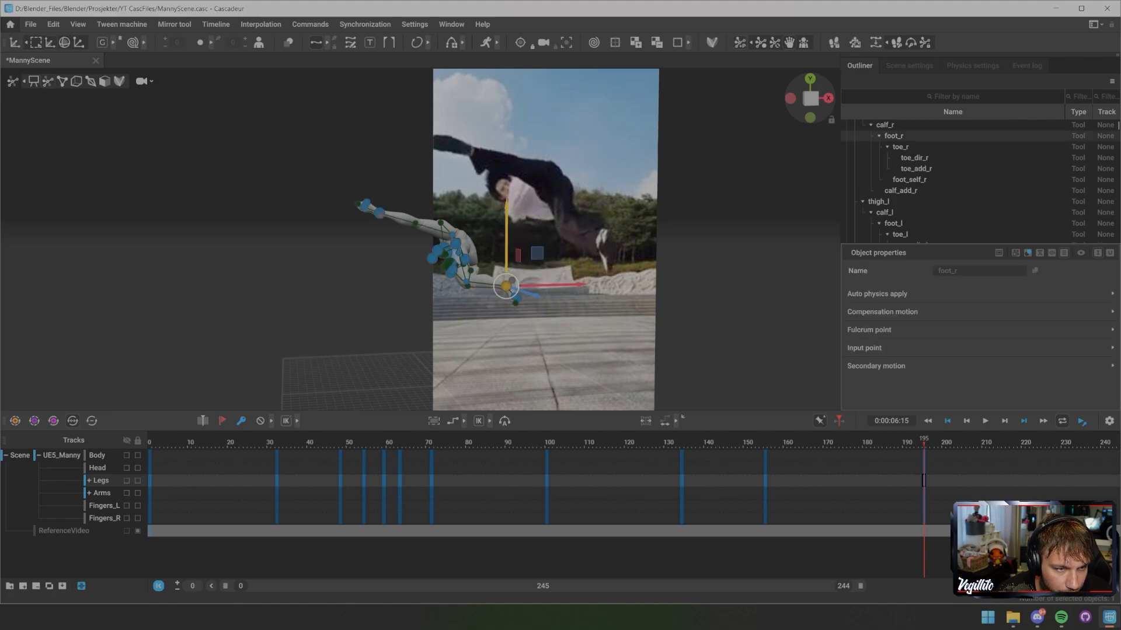
left_click(540, 330)
- Shift the neck and both hands together along the global X axis, and adjust the chest slightly
left_click_drag(540, 330, 668, 350, "alt")
scroll(648, 350, "up", 5)
left_click(385, 292)
left_click(331, 276, "shift")
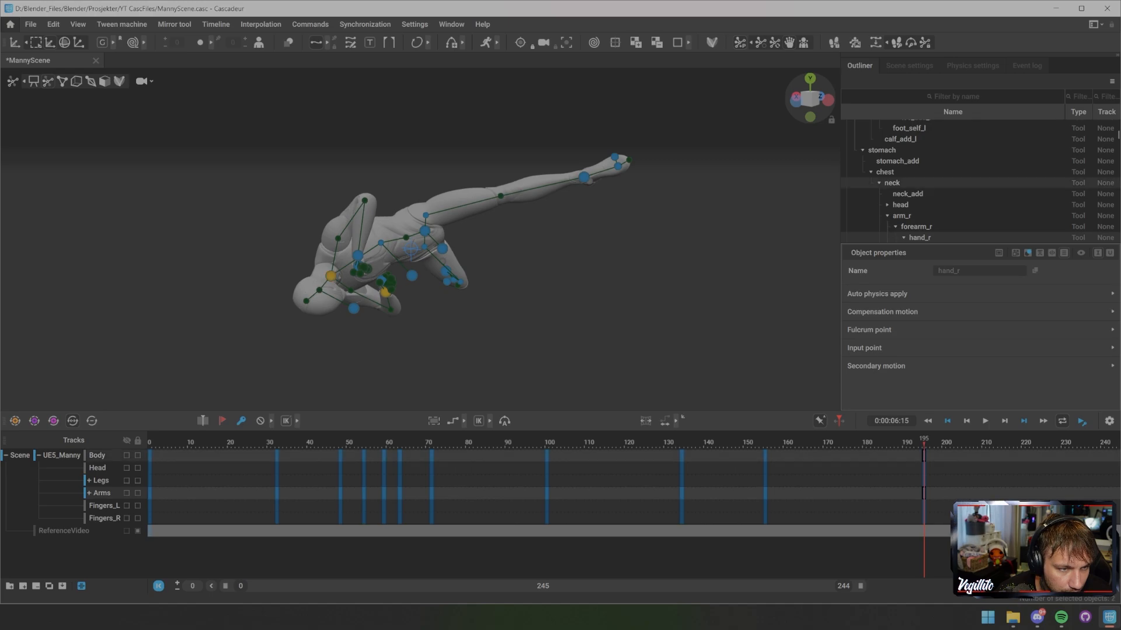
left_click(358, 257, "shift")
left_click_drag(373, 262, 126, 312, "alt")
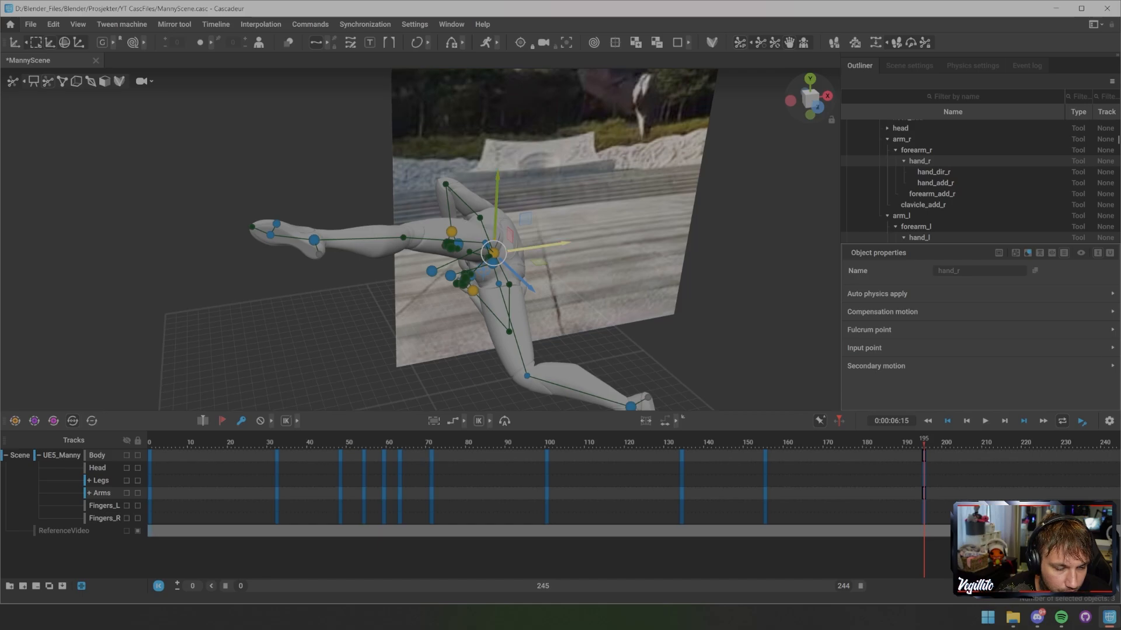
left_click_drag(564, 244, 626, 202)
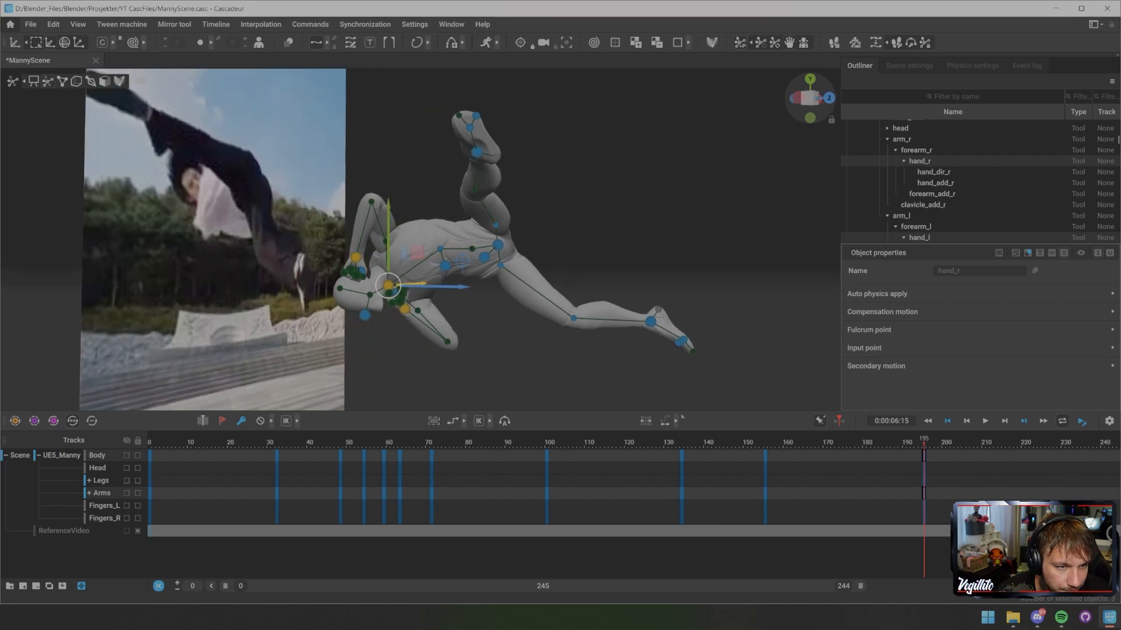
left_click(440, 249)
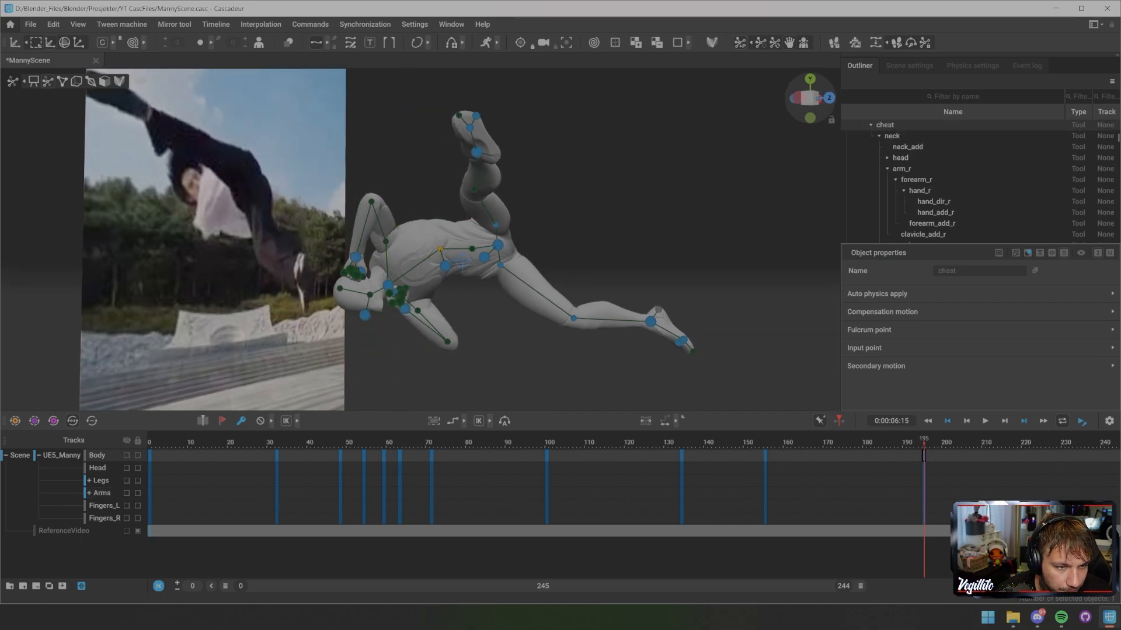
key("r")
left_click(497, 246)
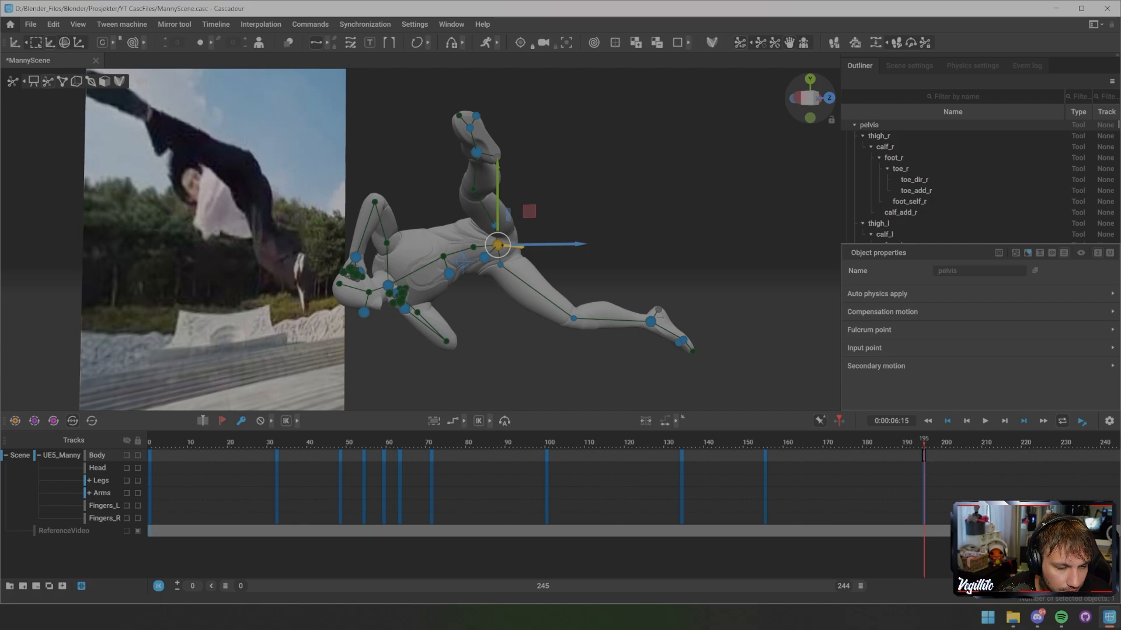
- Rotate the neck and both hands together about a pivot moved to the chest, raising the upper body
left_click(355, 257)
left_click(388, 285, "shift")
left_click(405, 309, "shift")
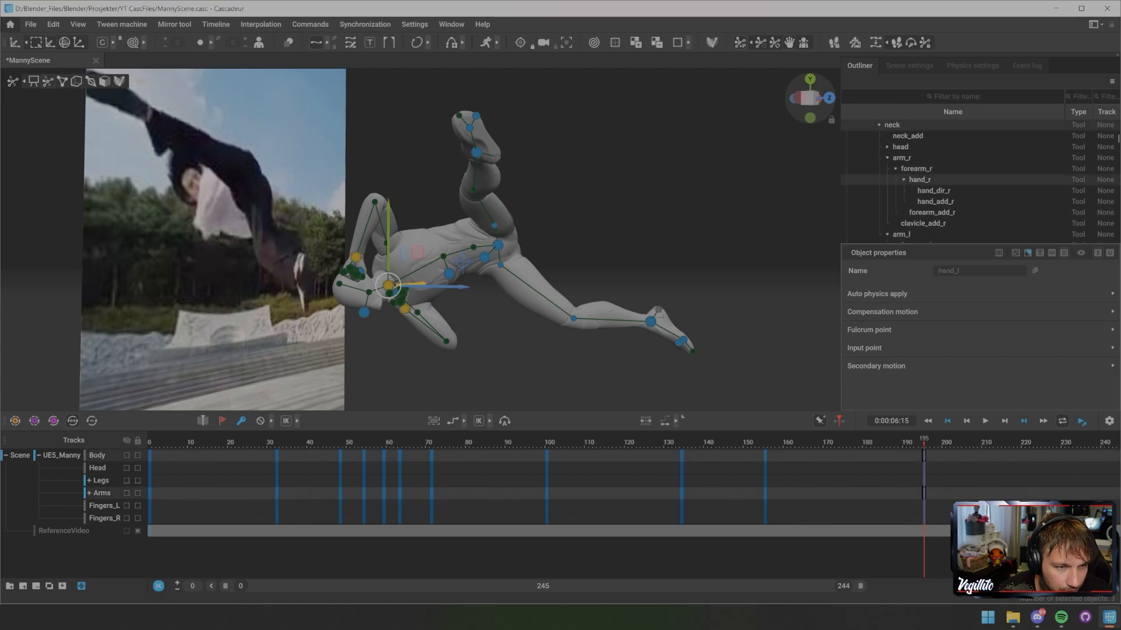
left_click(497, 246)
key("e")
mouse_move(528, 190)
left_mouse_down()
mouse_move(552, 213)
mouse_move(537, 195)
left_mouse_up()
key("d")
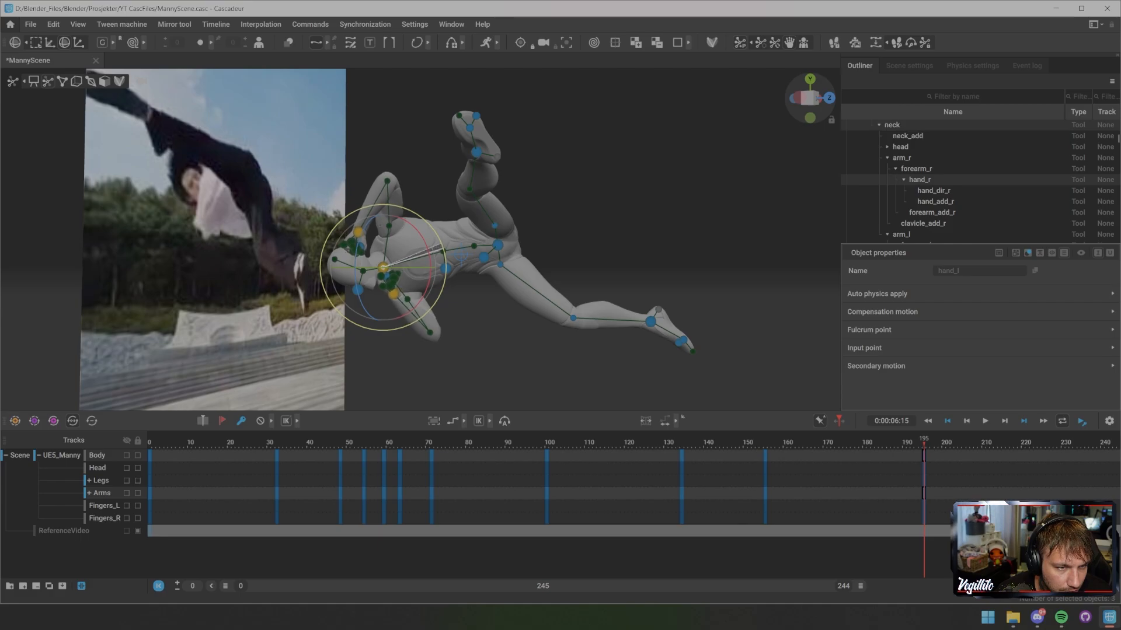
key("d")
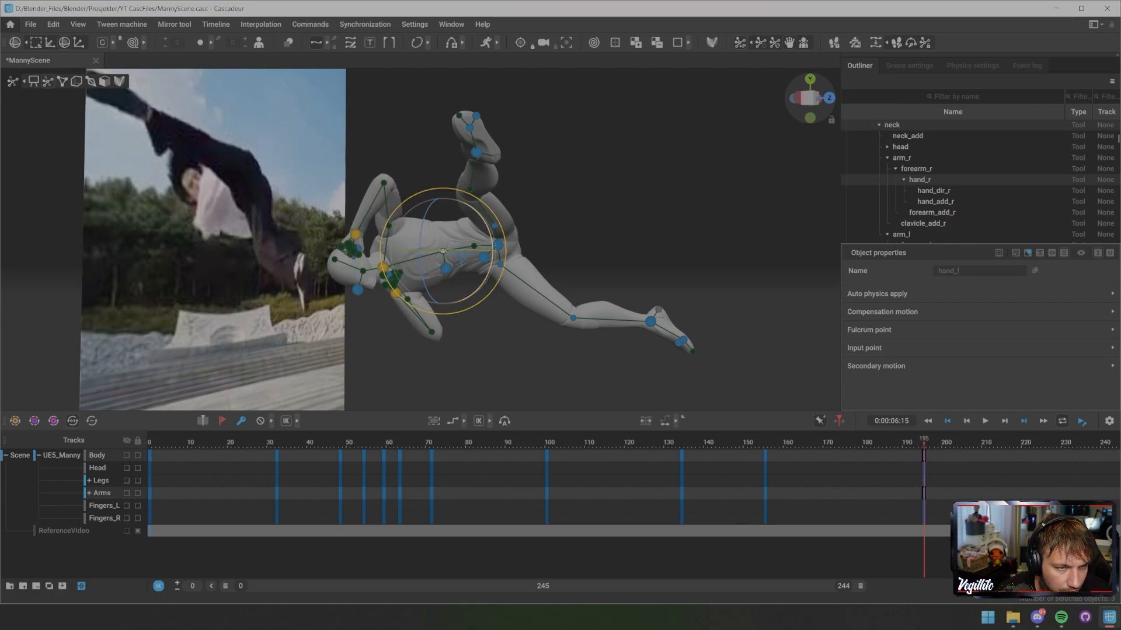
left_click_drag(500, 226, 503, 270)
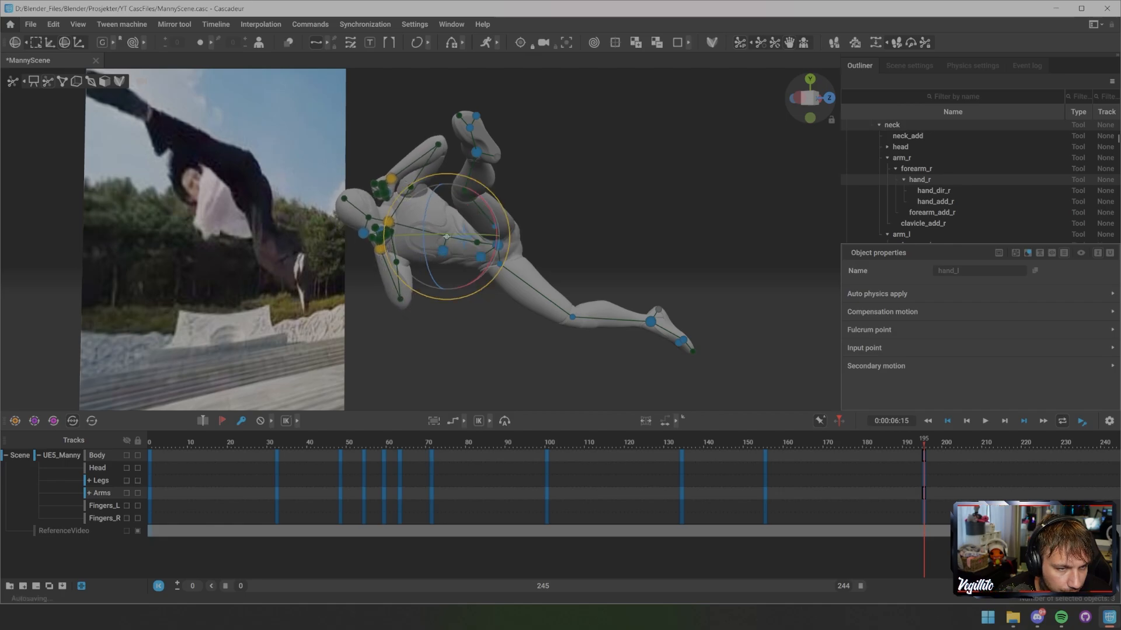
- Hide the controllers, lower the neck and both hands slightly, and nudge them away from the reference video
middle_click_drag(503, 271, 350, 269)
scroll(351, 269, "down", 5)
key("1")
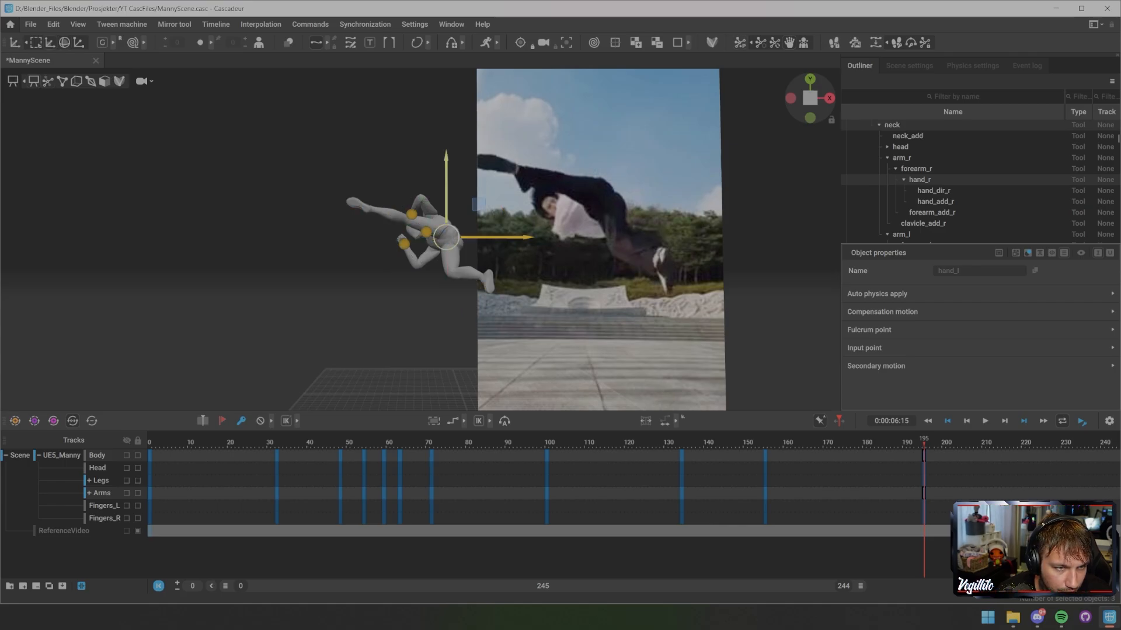
left_click_drag(447, 186, 447, 198)
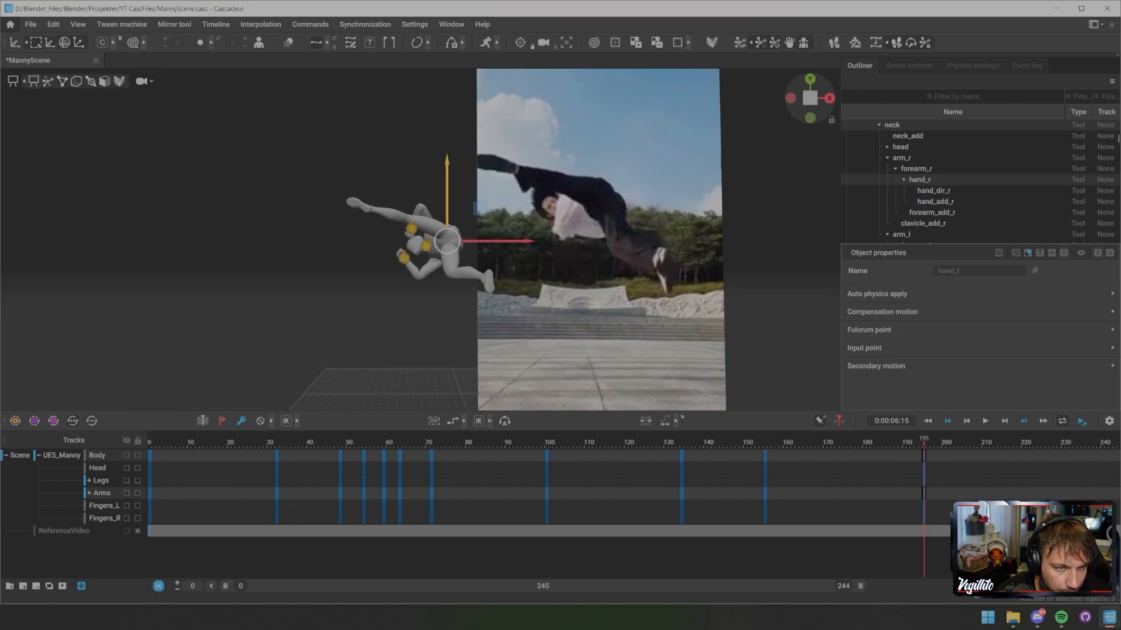
left_click_drag(496, 241, 493, 242)
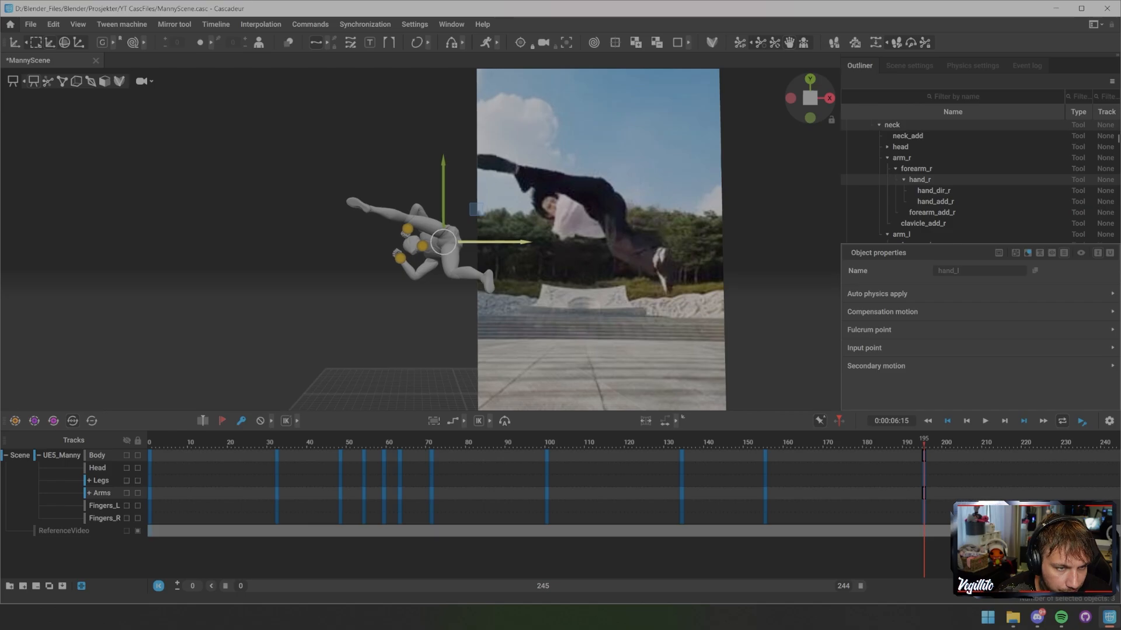
left_click(514, 292)
- Try to rotate the neck and both hands together again at frame 195, and undo that rotation
left_click_drag(513, 292, 606, 270, "alt")
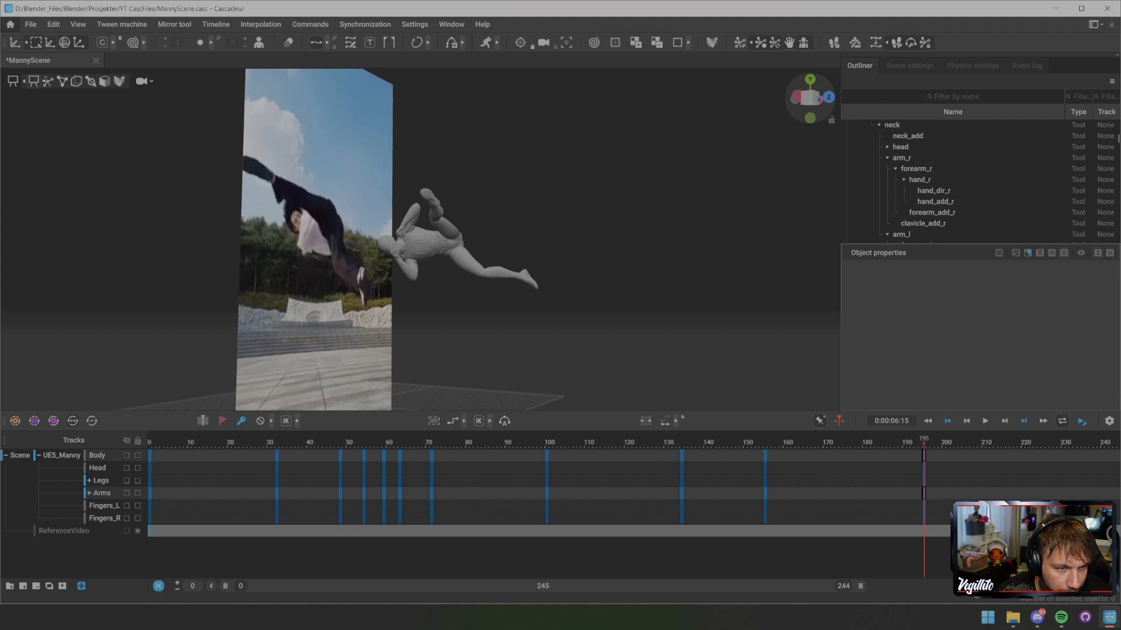
scroll(420, 239, "up", 4)
key("ctrl+z")
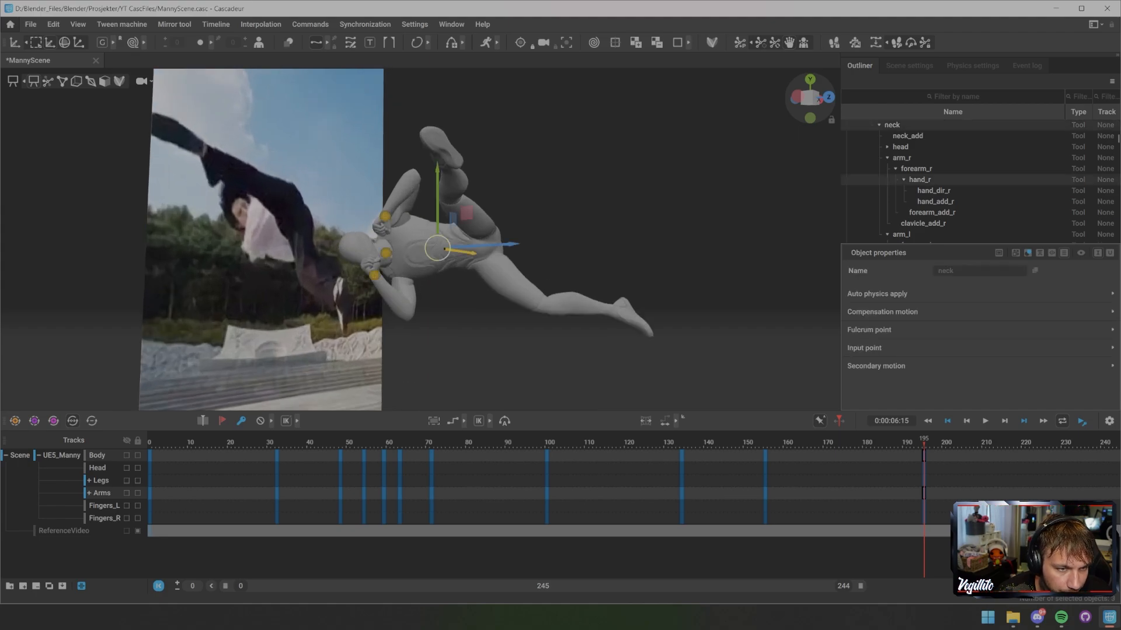
key("e")
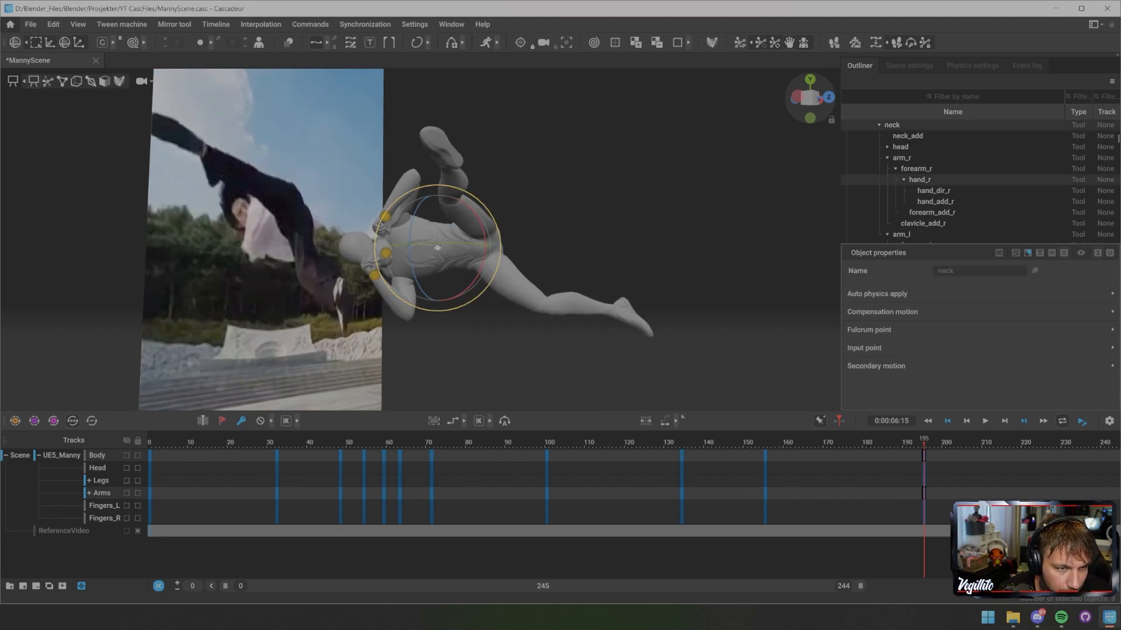
left_click_drag(497, 226, 501, 246)
key("ctrl+z")
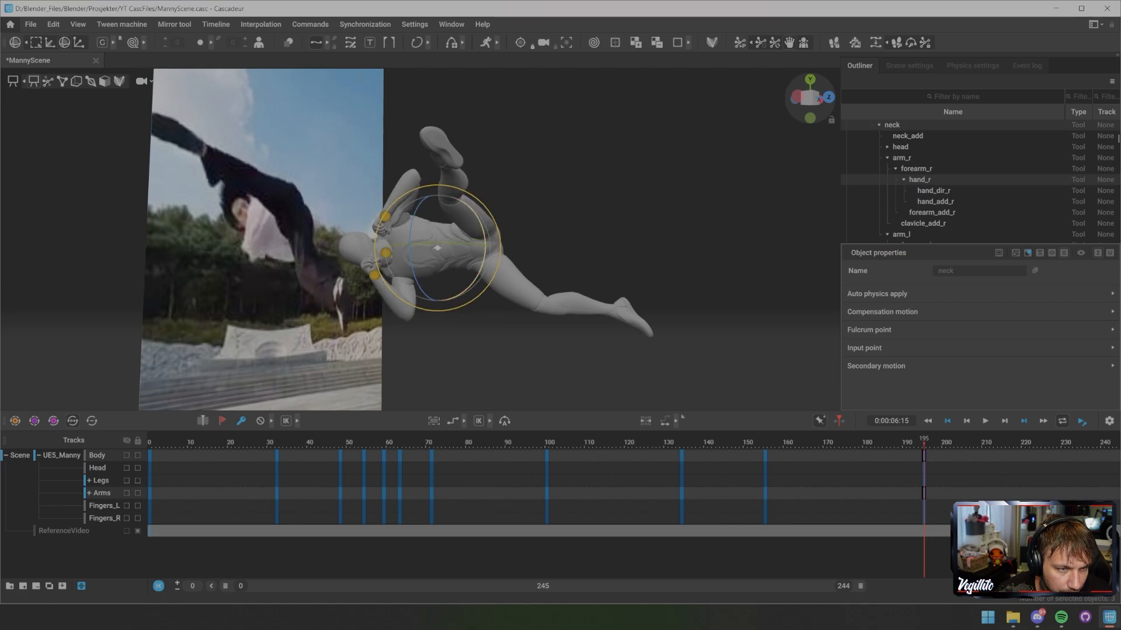
- Show the controllers and rotate the neck and both hands together about a pivot at the chest, raising the upper body at frame 195
key("2")
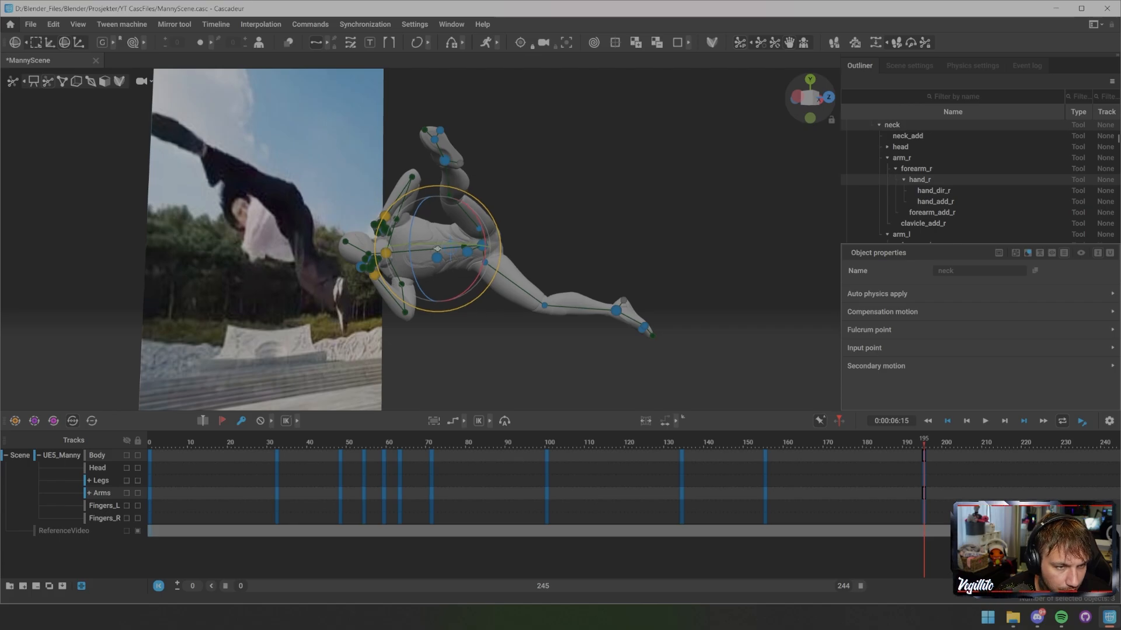
left_click_drag(374, 246, 374, 248)
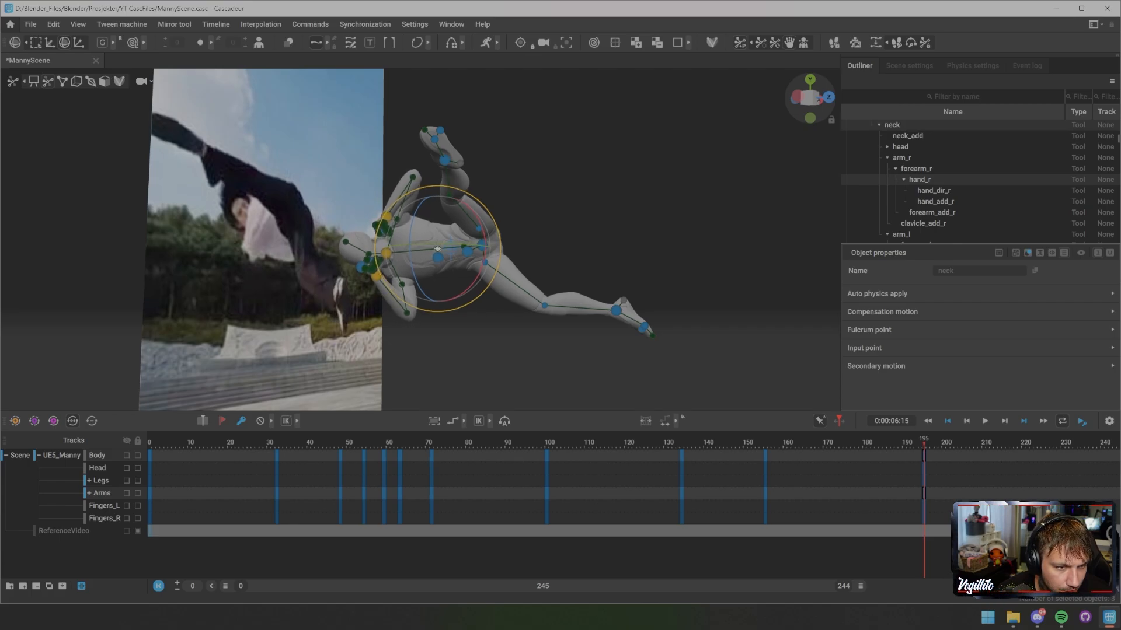
left_click(437, 249)
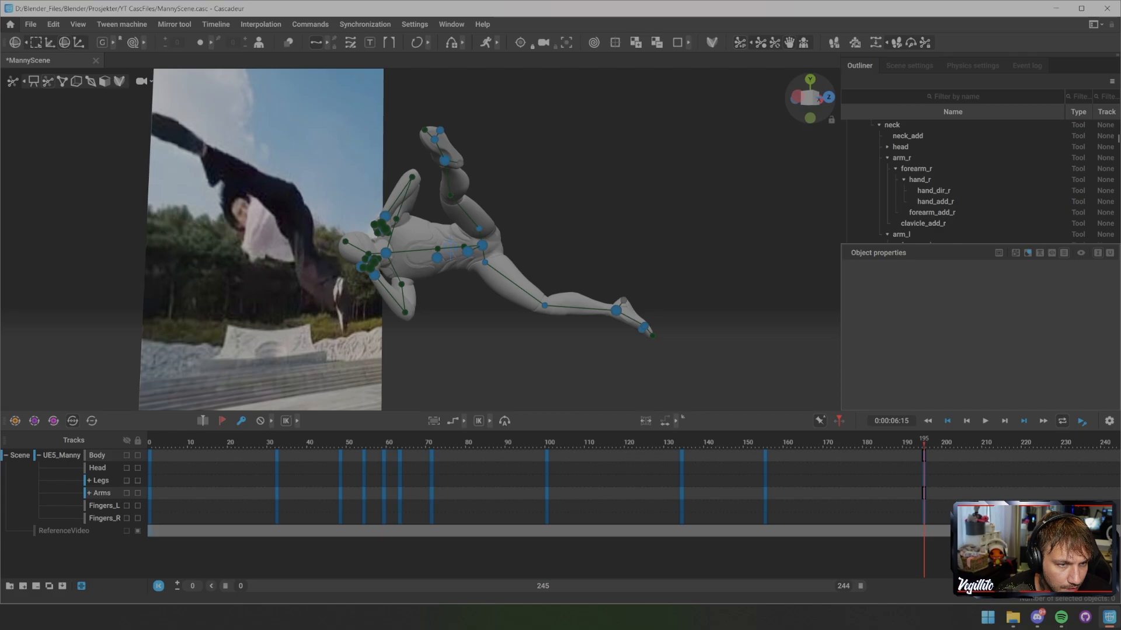
key("e")
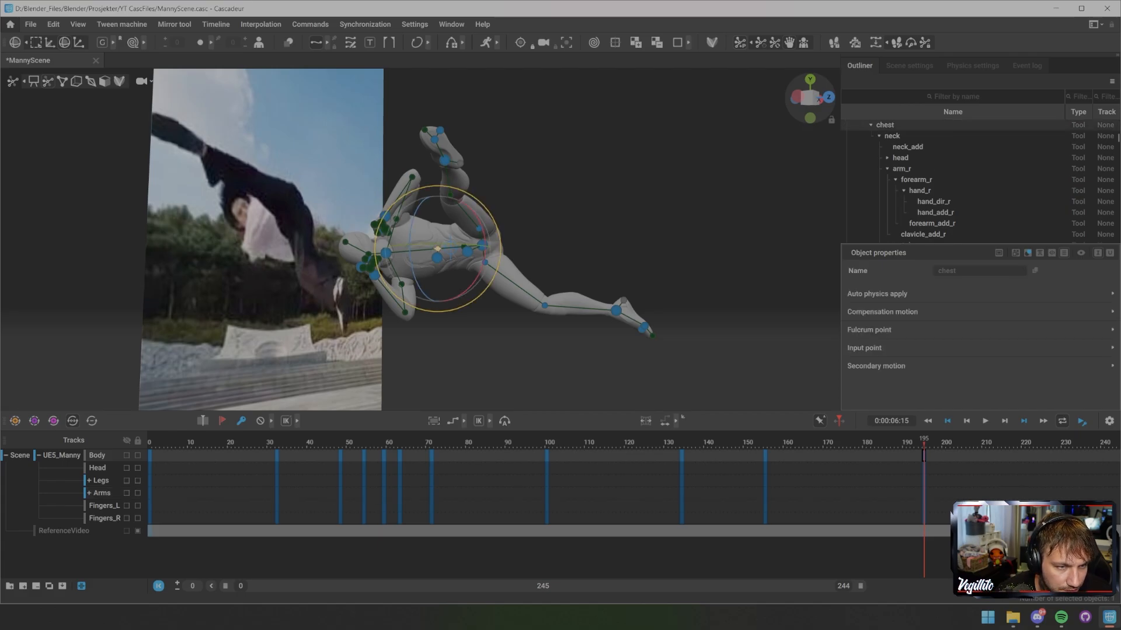
left_click(374, 275)
left_click(385, 253, "shift")
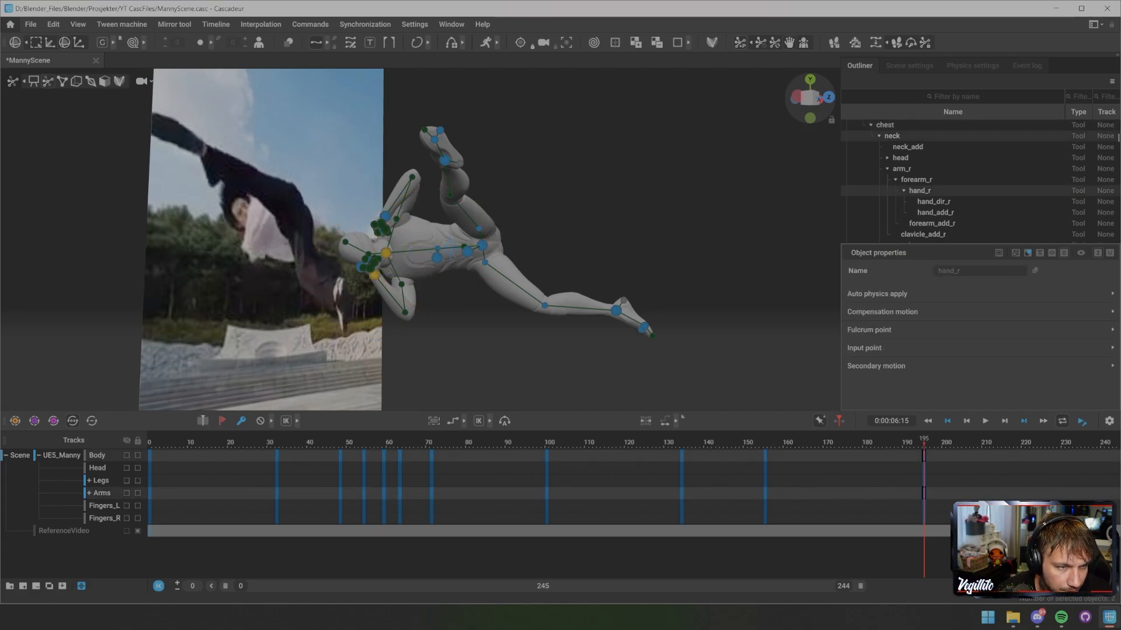
left_click(385, 216, "shift")
left_click(437, 250, "shift")
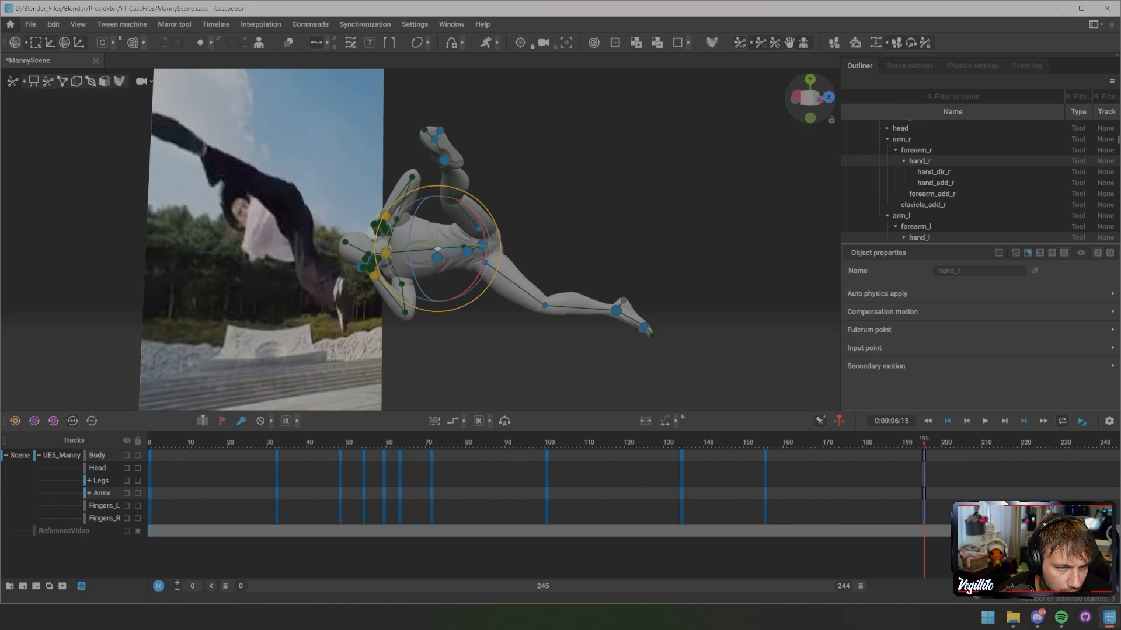
left_click_drag(499, 232, 500, 255)
key("w")
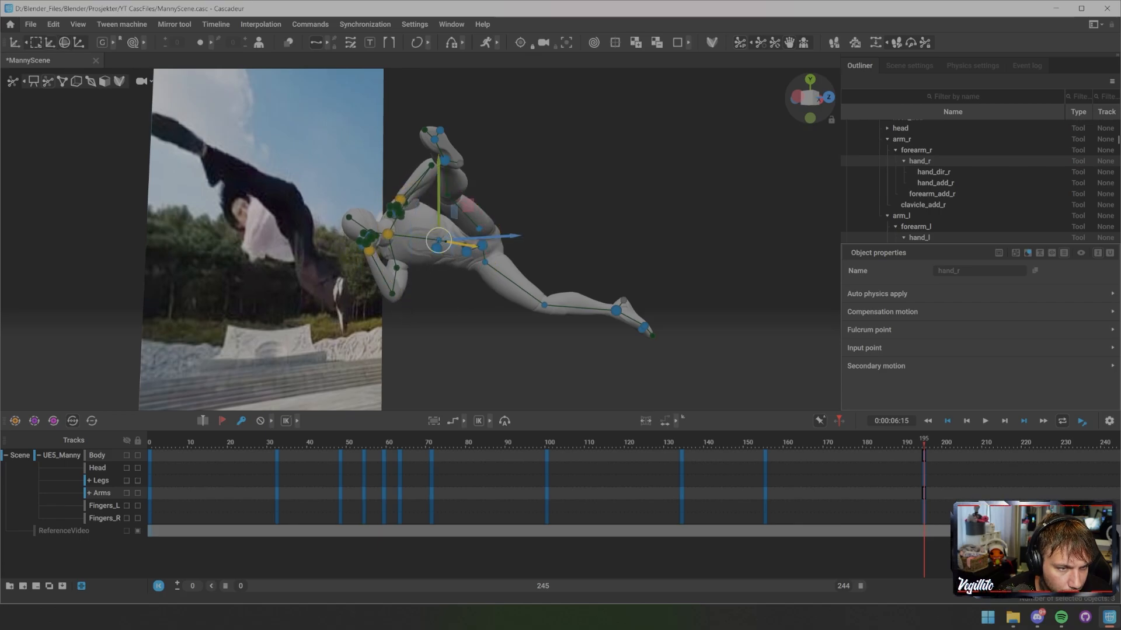
- Adjust the chest position at frame 195 and check the torso from the front and side
left_click(438, 241)
left_click_drag(438, 241, 724, 252)
left_click_drag(584, 248, 669, 248, "alt")
mouse_move(924, 443)
left_mouse_down()
mouse_move(673, 443)
mouse_move(1078, 443)
mouse_move(861, 443)
mouse_move(1016, 442)
mouse_move(924, 443)
left_mouse_up()
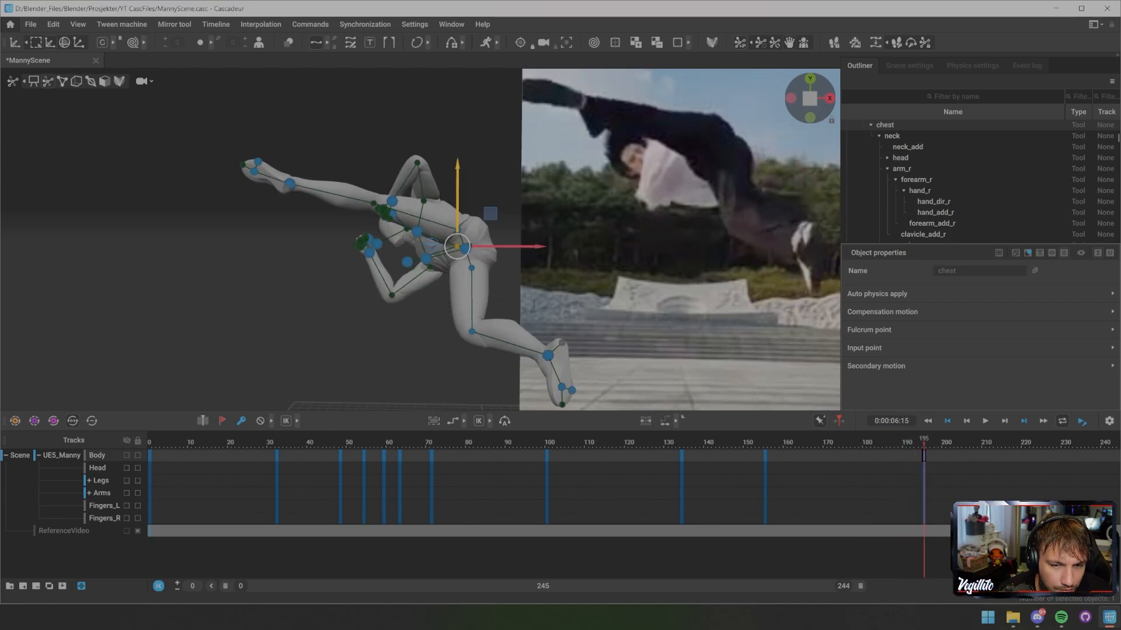
left_click_drag(584, 281, 776, 289, "alt")
scroll(444, 246, "up", 5)
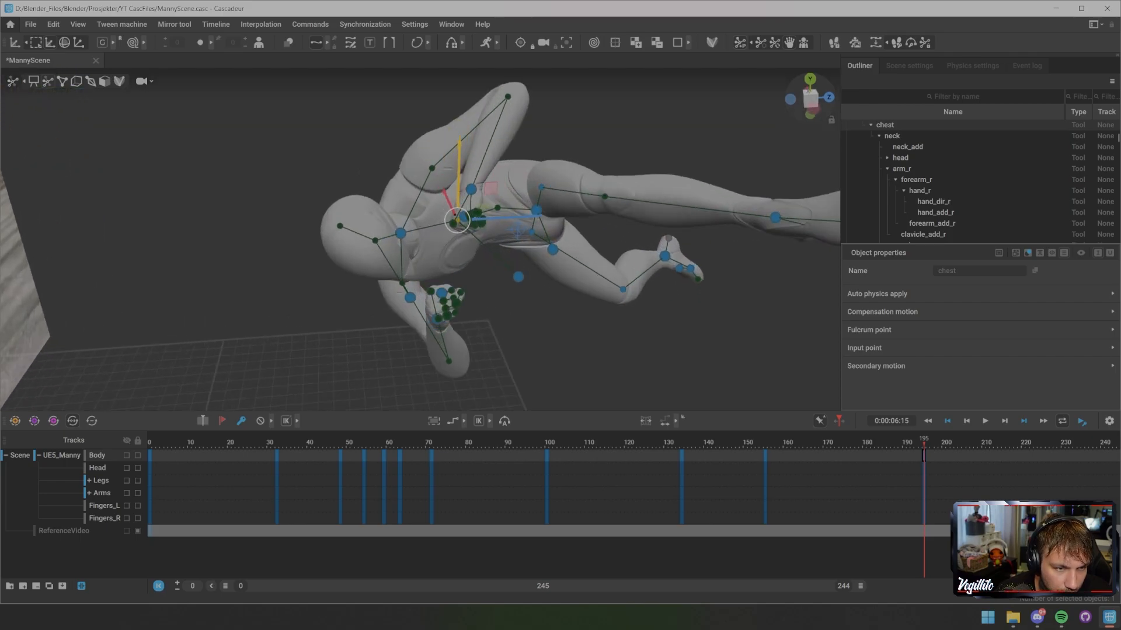
left_click_drag(444, 245, 580, 286, "alt")
- Move the right hand down and out toward the foot of the bent lower leg, then hide the controllers
left_click(494, 244)
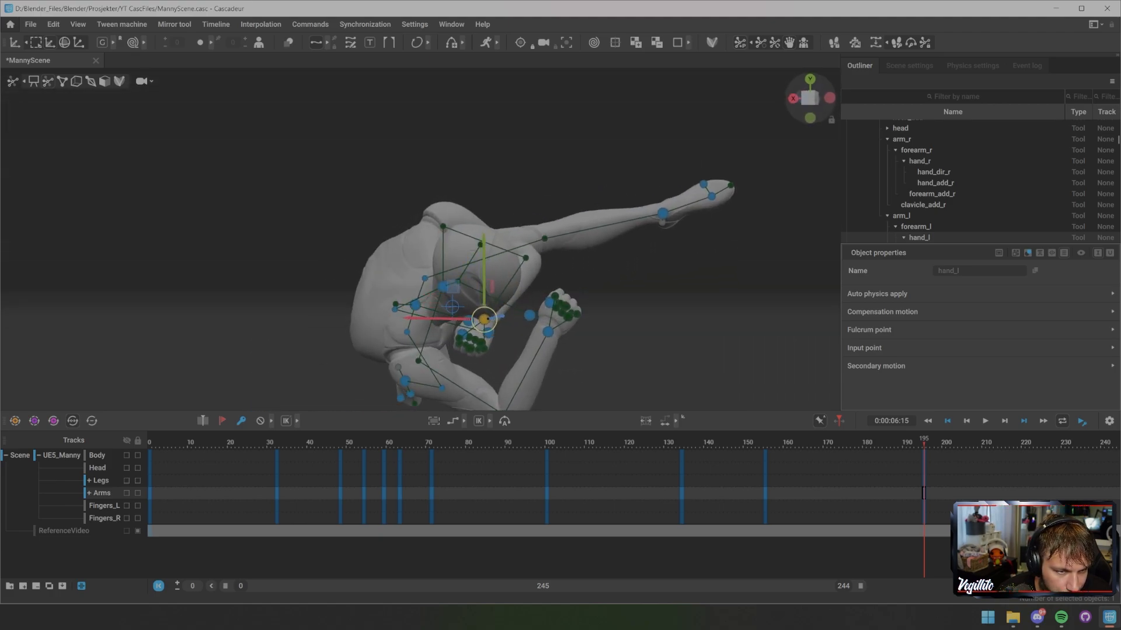
left_click_drag(484, 319, 464, 343, "alt")
middle_click_drag(464, 343, 480, 277, "alt")
left_click(572, 236)
left_click_drag(573, 235, 516, 415)
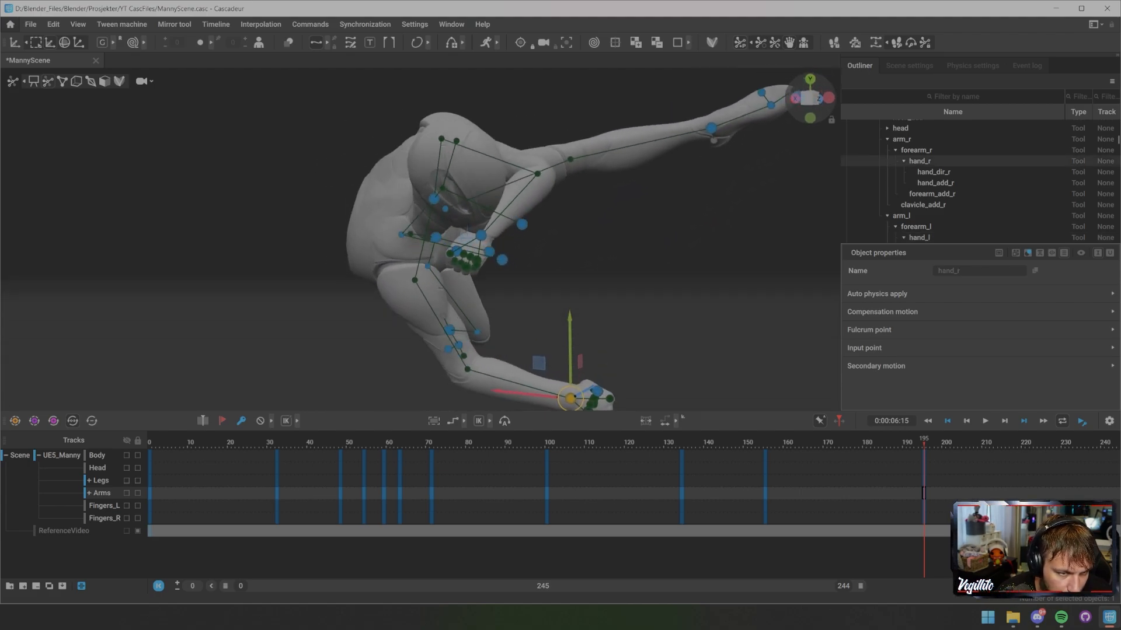
middle_click_drag(517, 403, 677, 282, "alt")
left_click_drag(677, 282, 571, 349, "alt")
left_click_drag(571, 349, 292, 315, "alt")
scroll(380, 330, "down", 5)
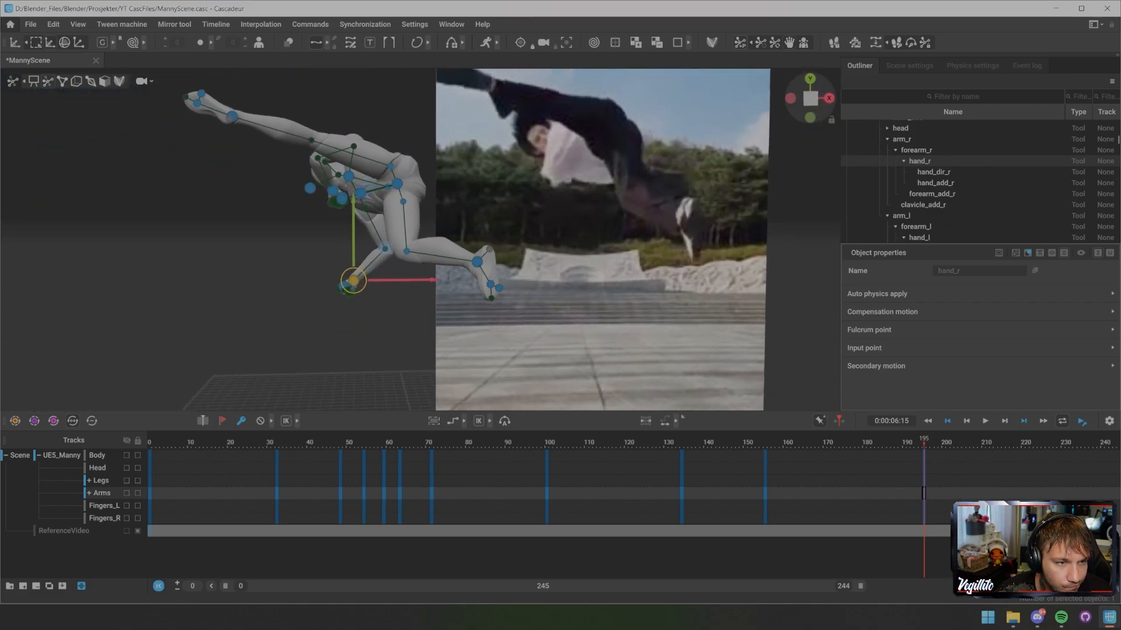
left_click_drag(353, 281, 377, 277)
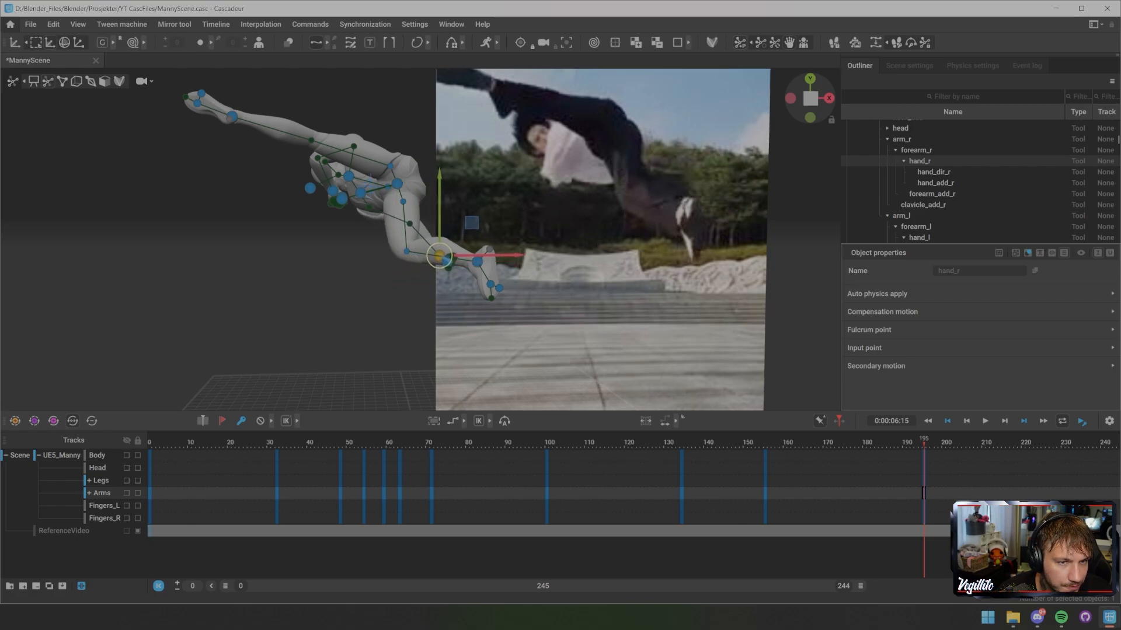
scroll(441, 255, "down", 4)
key("1")
mouse_move(441, 255)
left_mouse_down("alt")
mouse_move(499, 259)
mouse_move(321, 266)
mouse_move(451, 261)
left_mouse_up("alt")
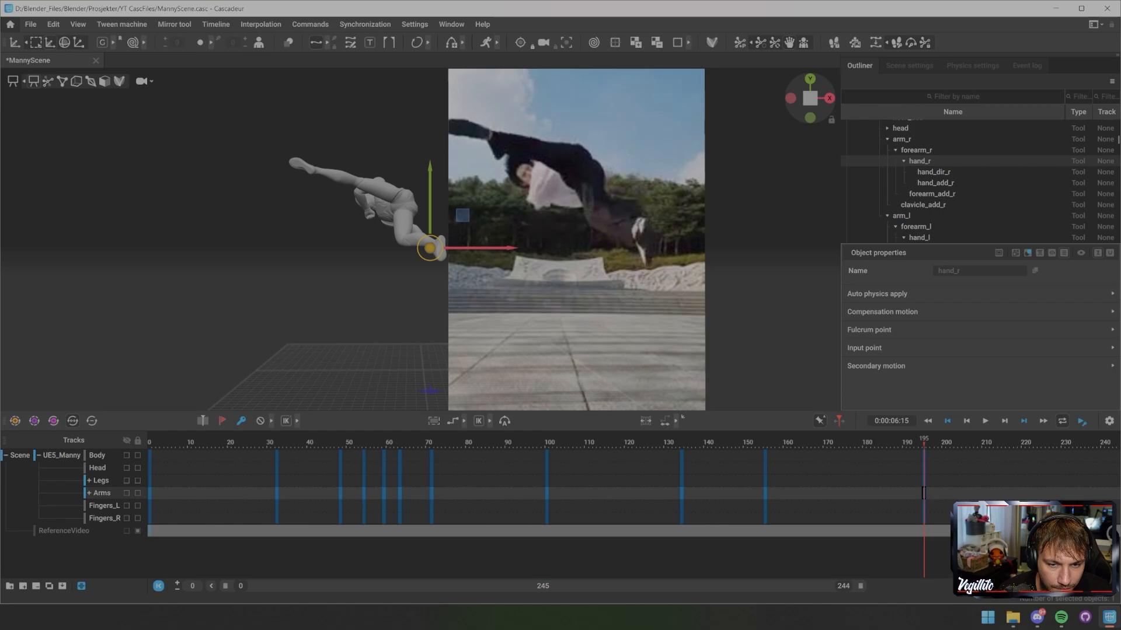
- Step back and forth through the frames around 195 to compare the pose with the reference video
key("Right")
key("Right")
key("Right")
key("Right")
key("Right")
key("Right")
key("Right")
key("Left")
key("Left")
key("Left")
key("Left")
key("Left")
key("Left")
key("Left")
key("Left")
key("Left")
key("Left")
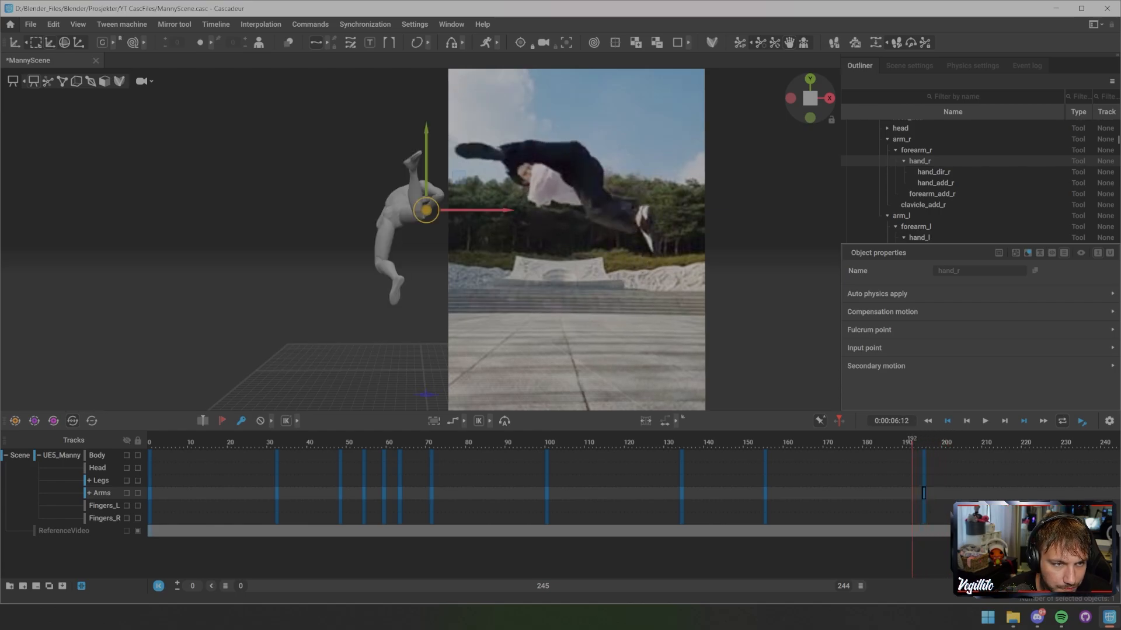
key("Right")
key("Right")
key("Right")
key("Right")
key("Left")
key("Left")
key("Left")
key("Left")
key("Left")
key("Left")
key("Right")
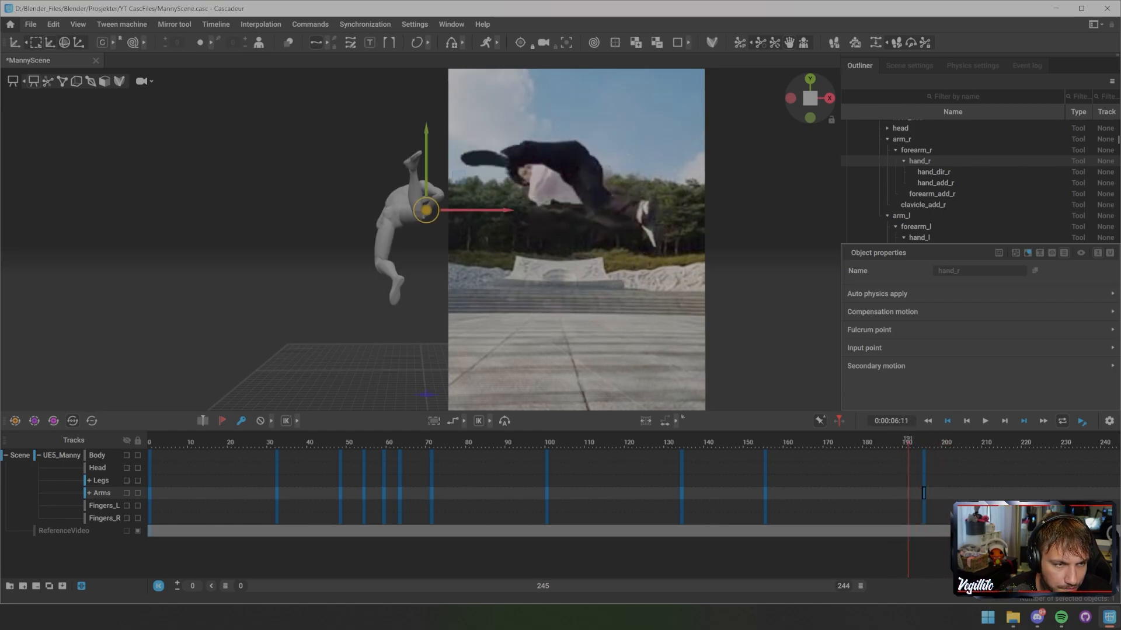
key("Right")
key("Right")
key("Right")
key("Right")
key("Right")
key("Left")
key("Left")
key("Left")
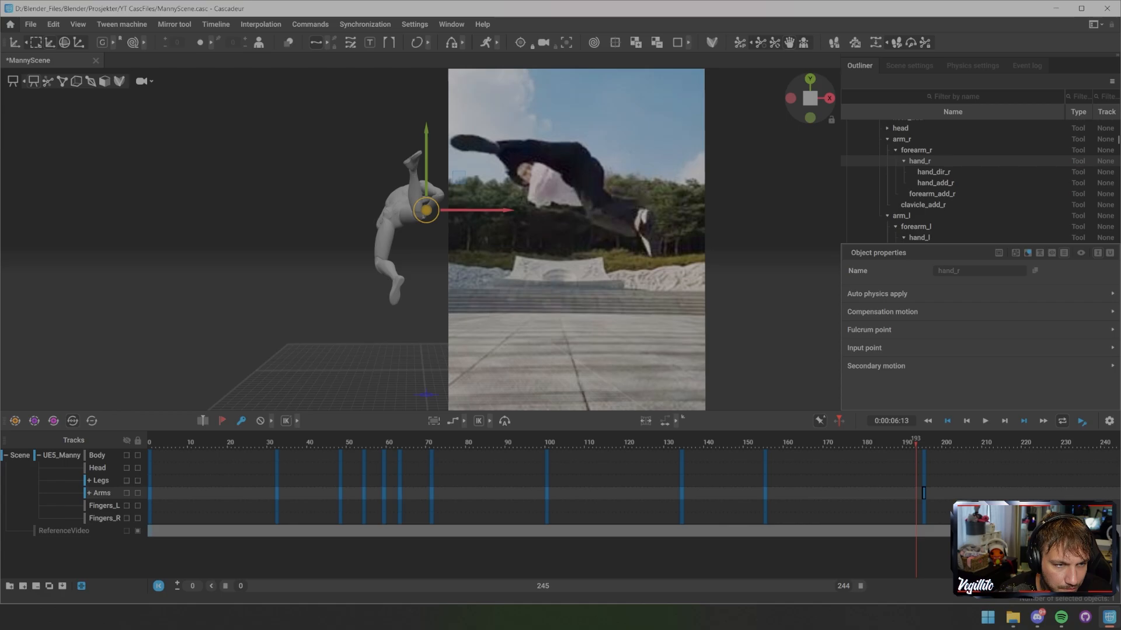
- Advance through the reference video to the standing high-kick pose at frame 242 and add a keyframe on all tracks there
key("Right")
key("Right")
key("Right")
key("Right")
key("Right")
key("Right")
key("Right")
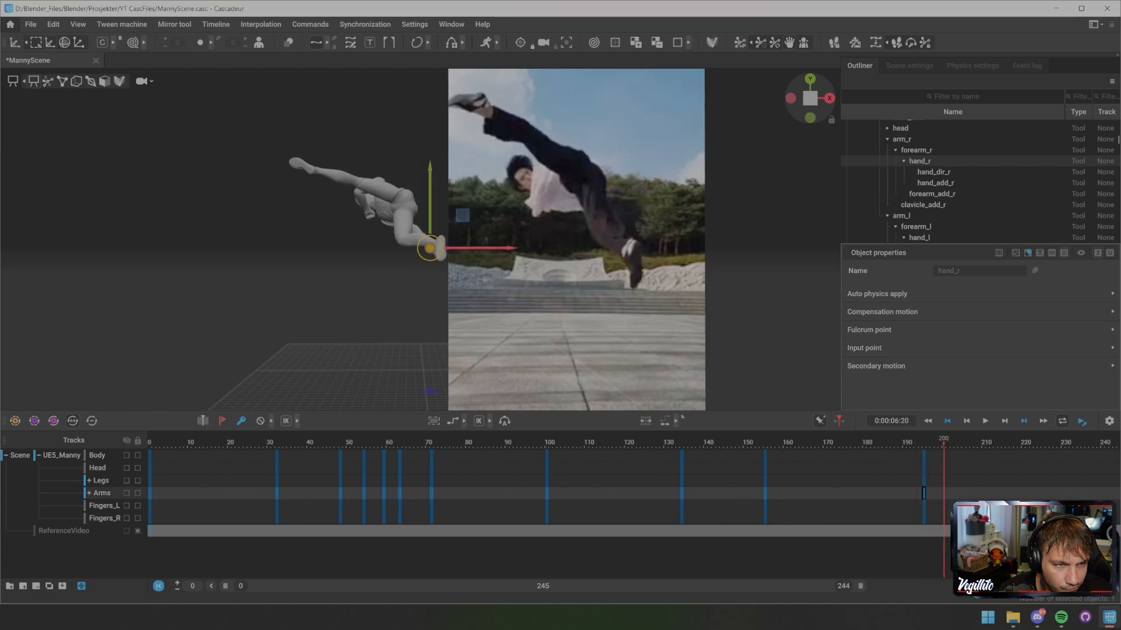
key("Right")
key("Right")
key("Right")
key("Right")
key("Right")
key("Right")
key("Right")
key("Right")
key("Right")
key("Right")
key("Right")
key("Right")
key("Right")
key("Right")
key("Right")
key("Right")
key("Right")
key("Right")
key("Right")
key("Right")
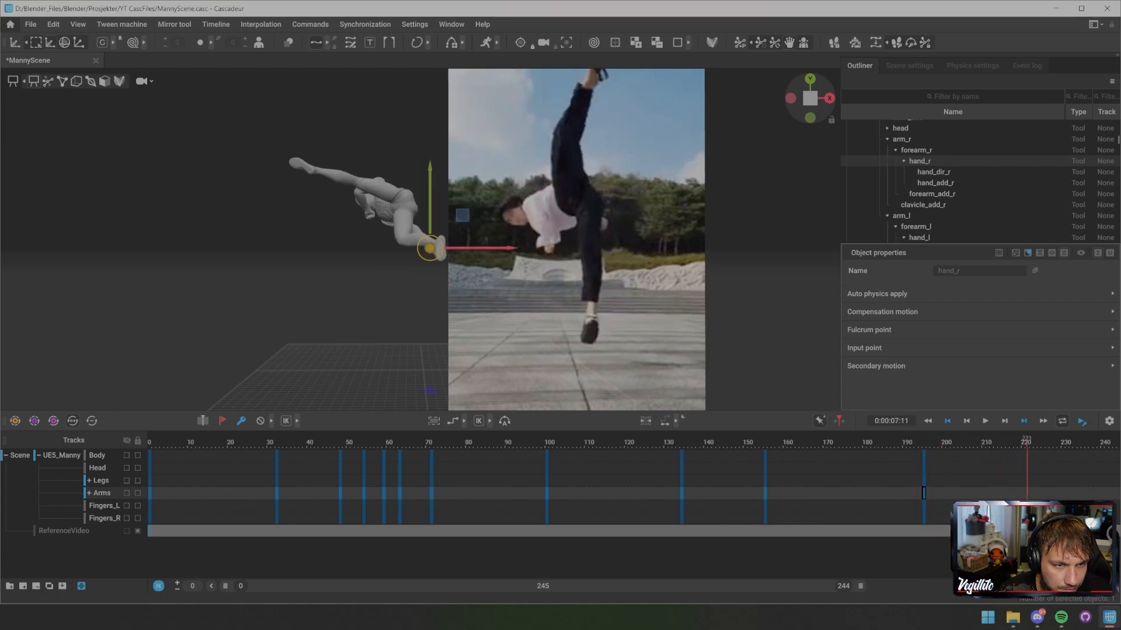
key("Right")
key("Right")
key("Right")
key("Right")
key("Right")
key("Right")
key("Right")
key("Right")
key("Right")
key("Right")
key("Right")
key("Right")
key("Right")
key("Right")
key("Right")
key("Right")
key("Right")
key("Right")
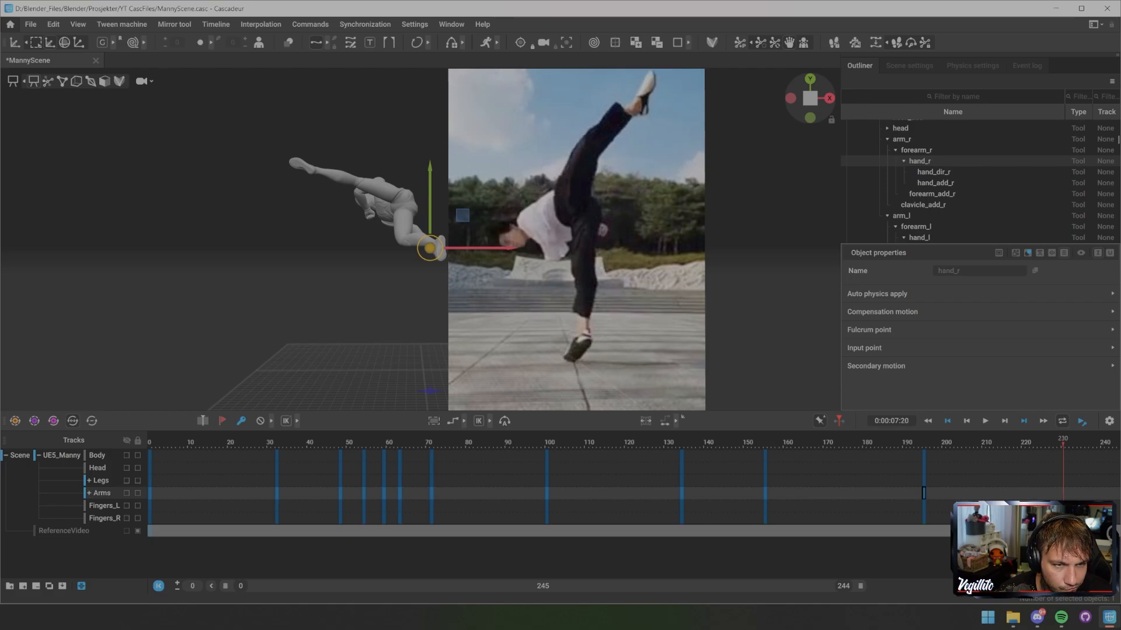
key("Right")
key("Right")
key("Right")
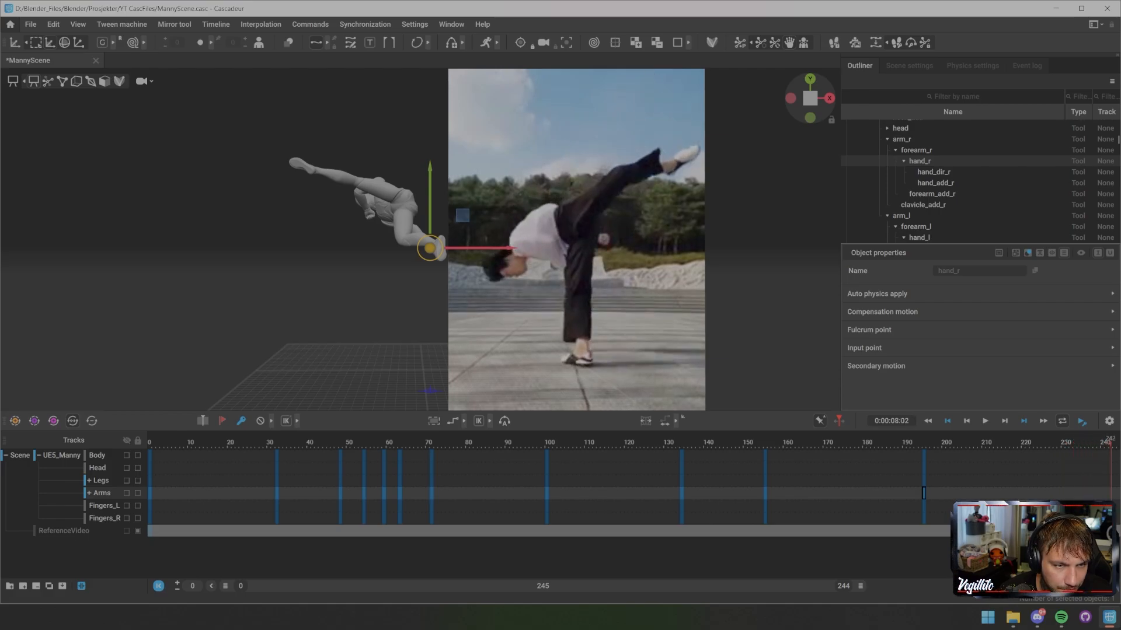
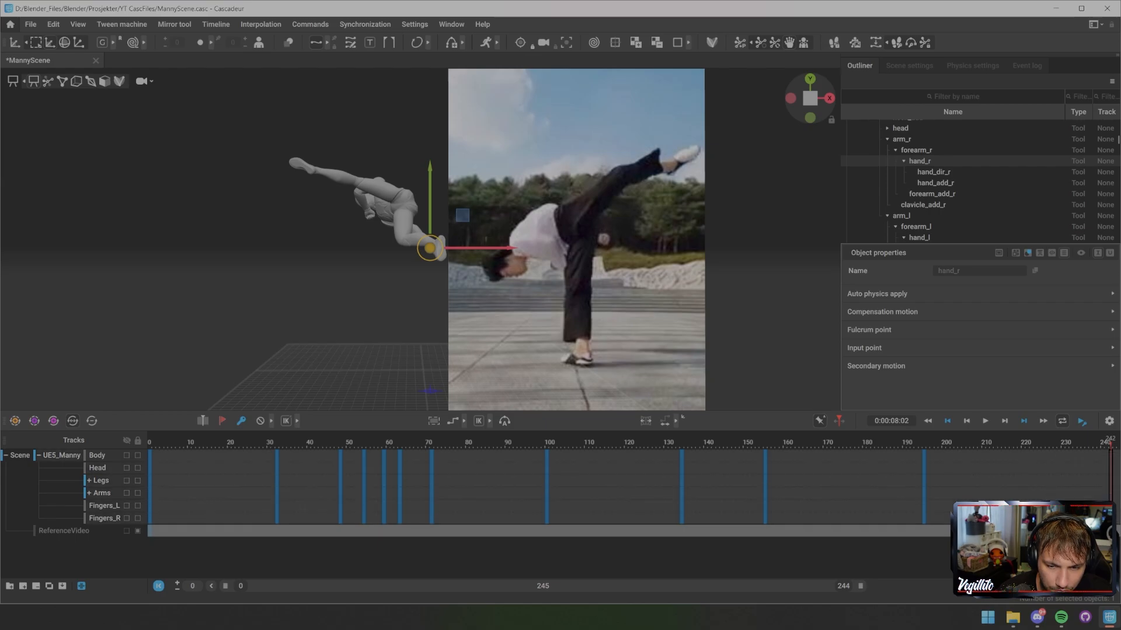
scroll(420, 239, "down", 2)
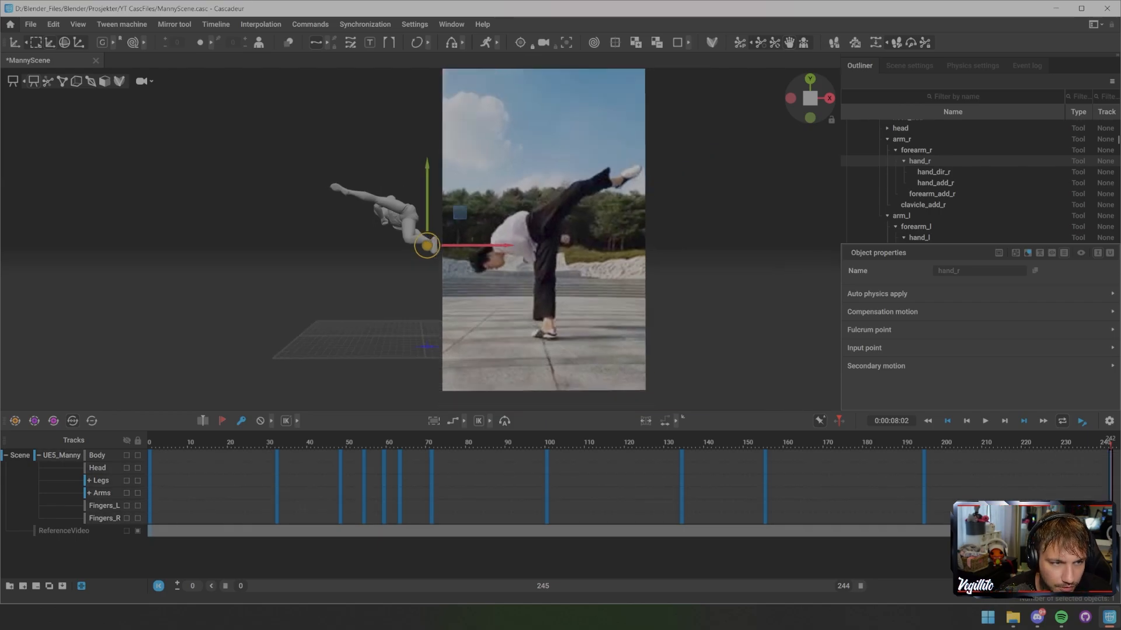
middle_click_drag(420, 239, 380, 235)
scroll(423, 243, "up", 1)
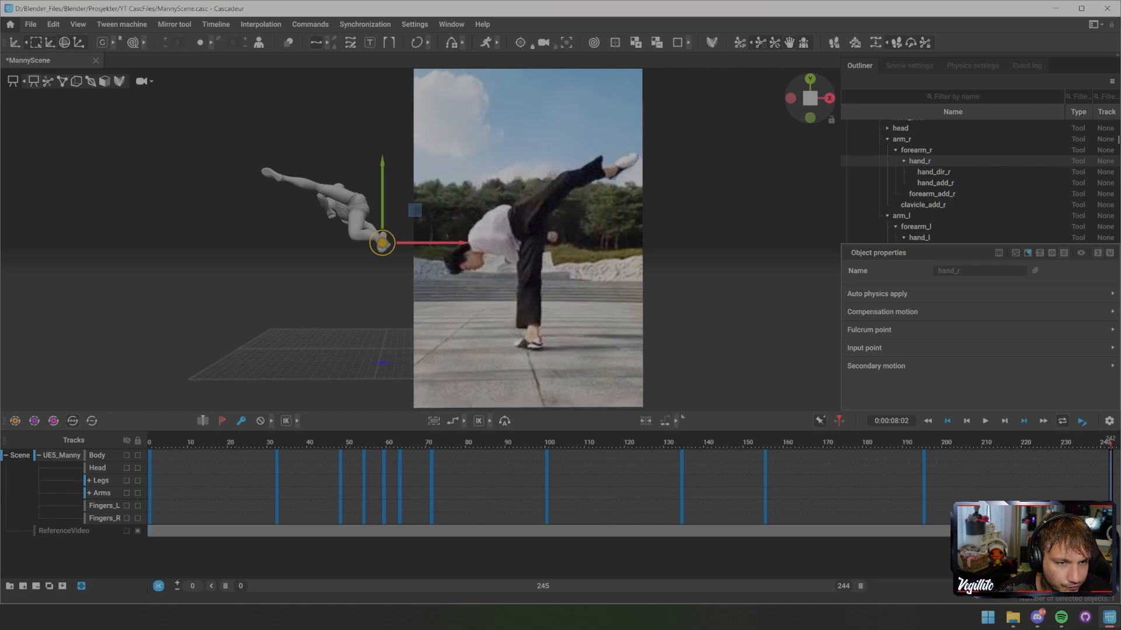
- Review the motion from frame 155 to 195, show the controllers, and lower the character's center of mass at frame 195
left_click_drag(1111, 442, 765, 442)
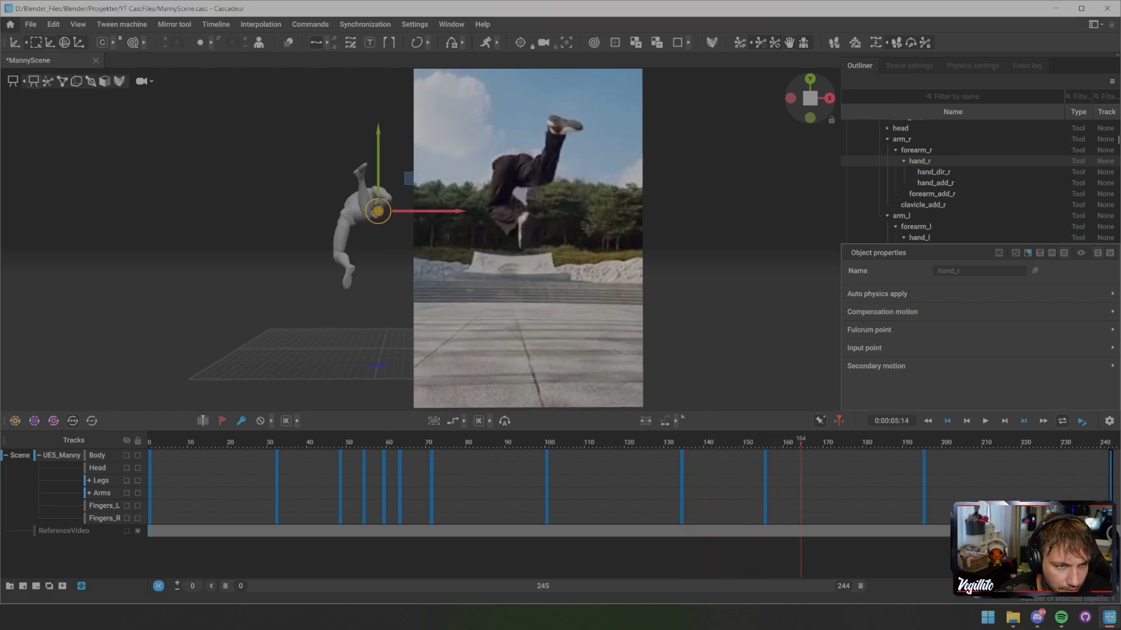
left_click_drag(833, 442, 923, 443)
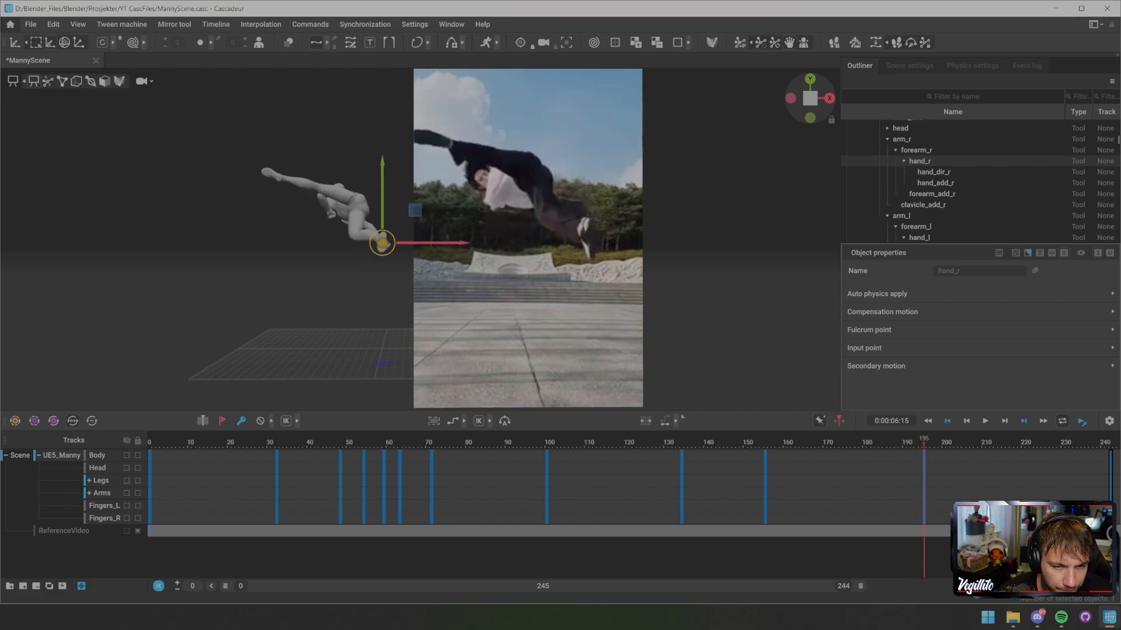
key("2")
left_click(345, 207)
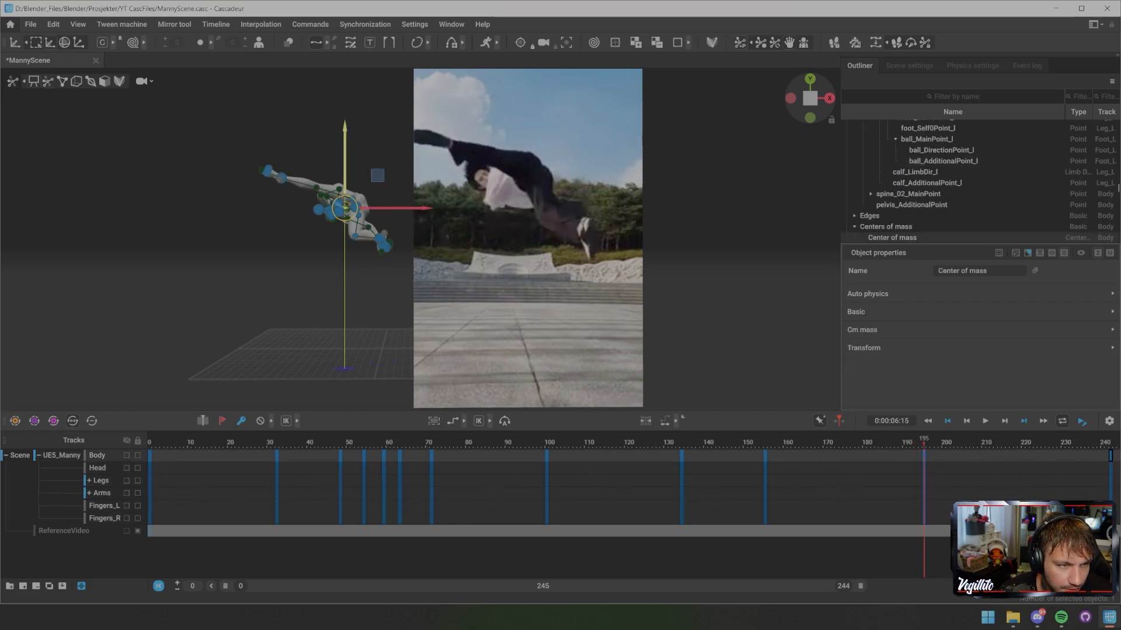
left_click_drag(345, 169, 345, 188)
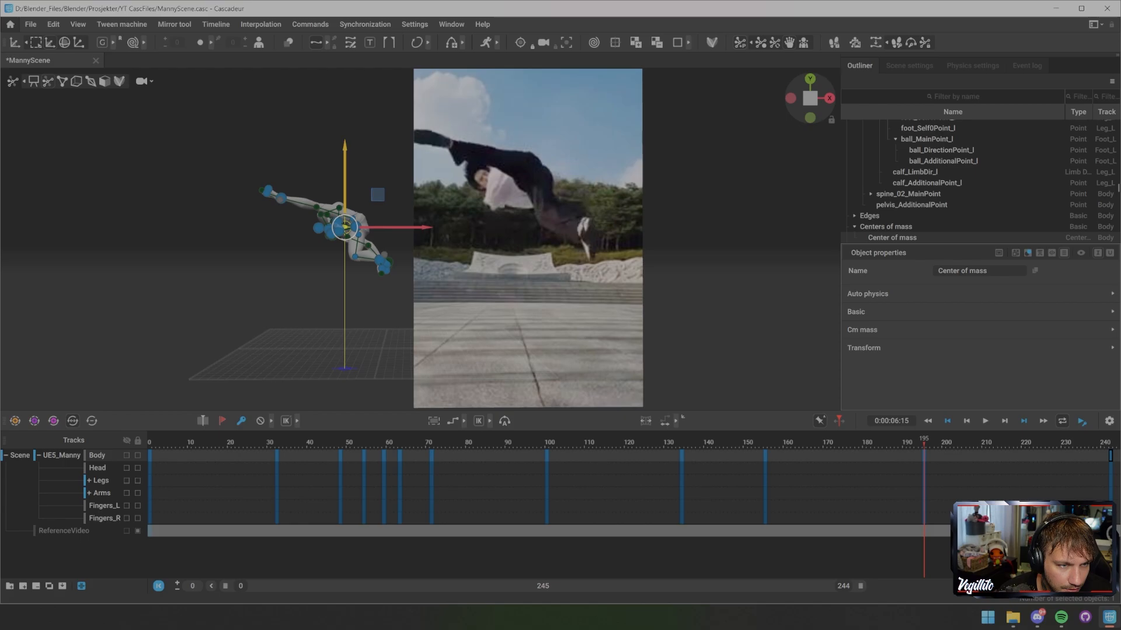
- At frame 242, lower the center of mass and rotate the whole body to raise the kicking leg
left_click_drag(924, 444, 1110, 443)
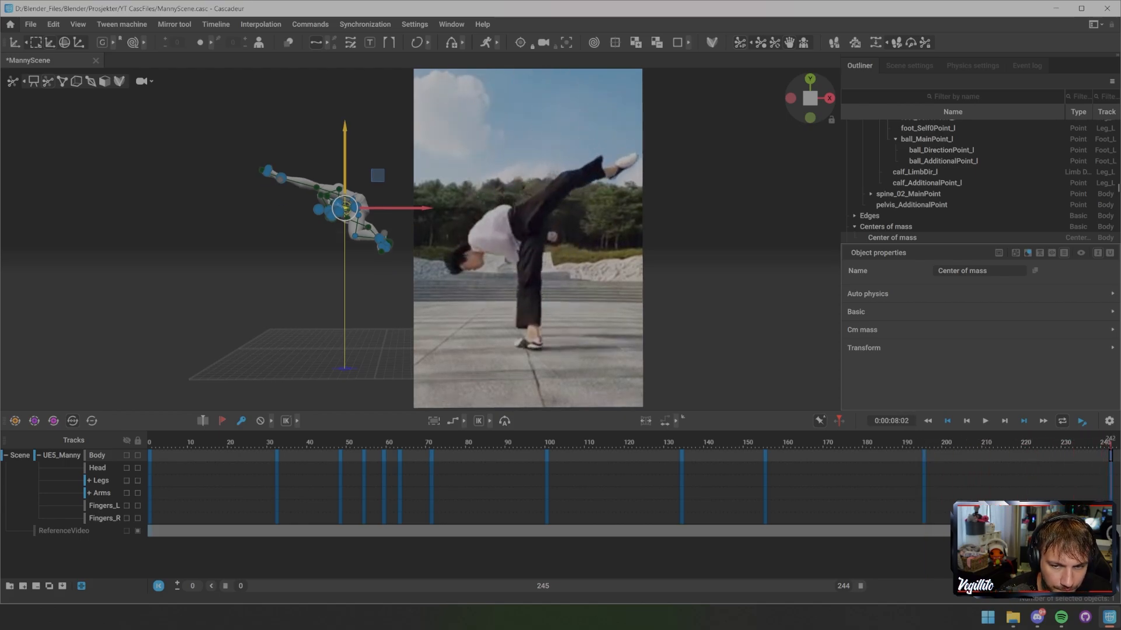
left_click_drag(345, 164, 345, 206)
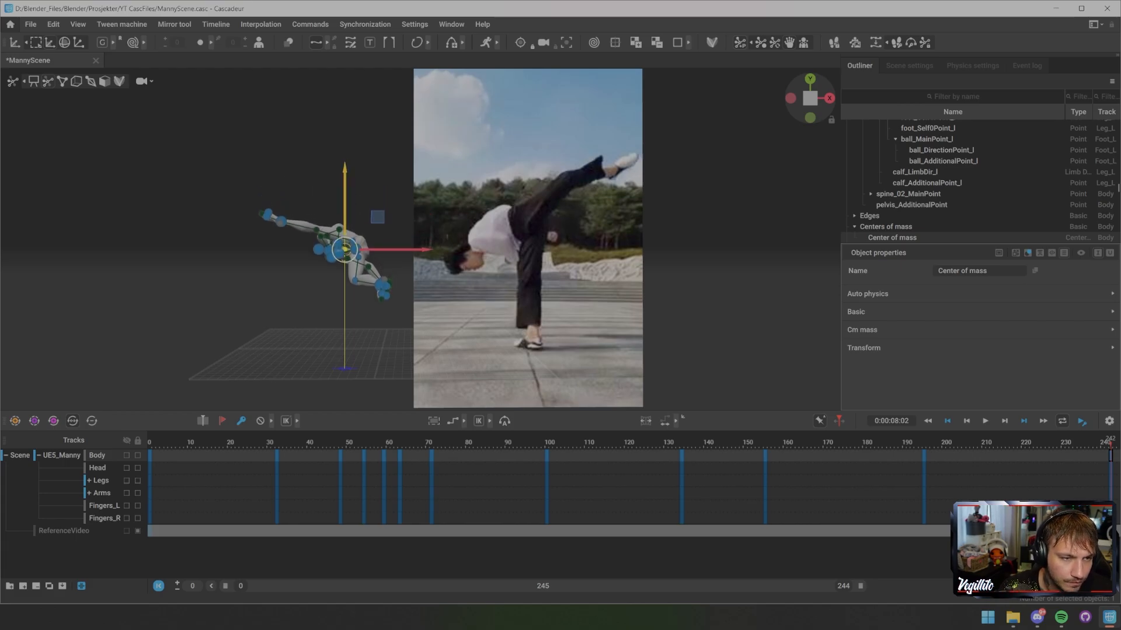
middle_click_drag(345, 206, 423, 176, "alt")
scroll(422, 176, "up", 2)
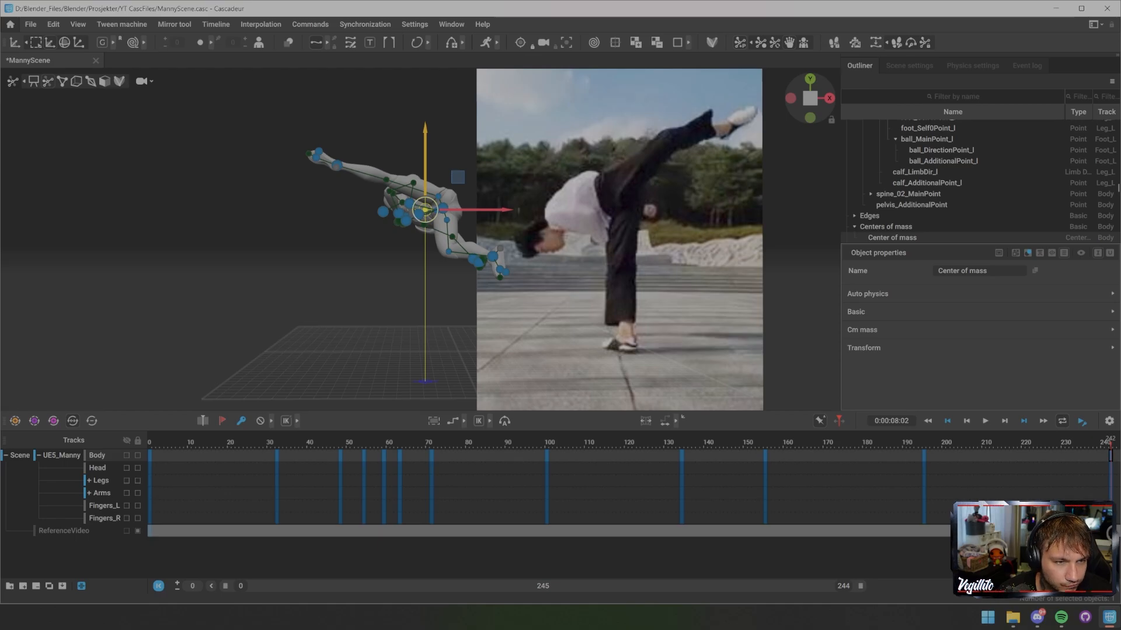
key("e")
left_click_drag(467, 166, 645, 219)
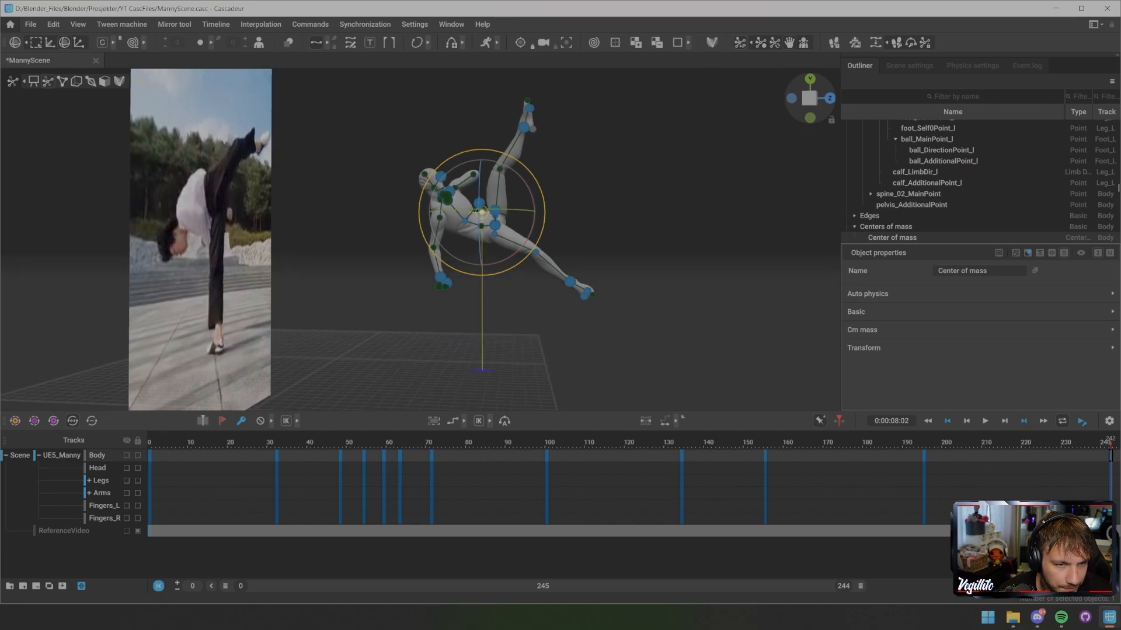
- Lower the right foot to the ground beneath the hips and shift it along the global X axis to straighten the standing leg
left_click(570, 282)
left_click_drag(570, 282, 498, 338)
left_click(575, 303)
left_click_drag(575, 303, 382, 317, "alt")
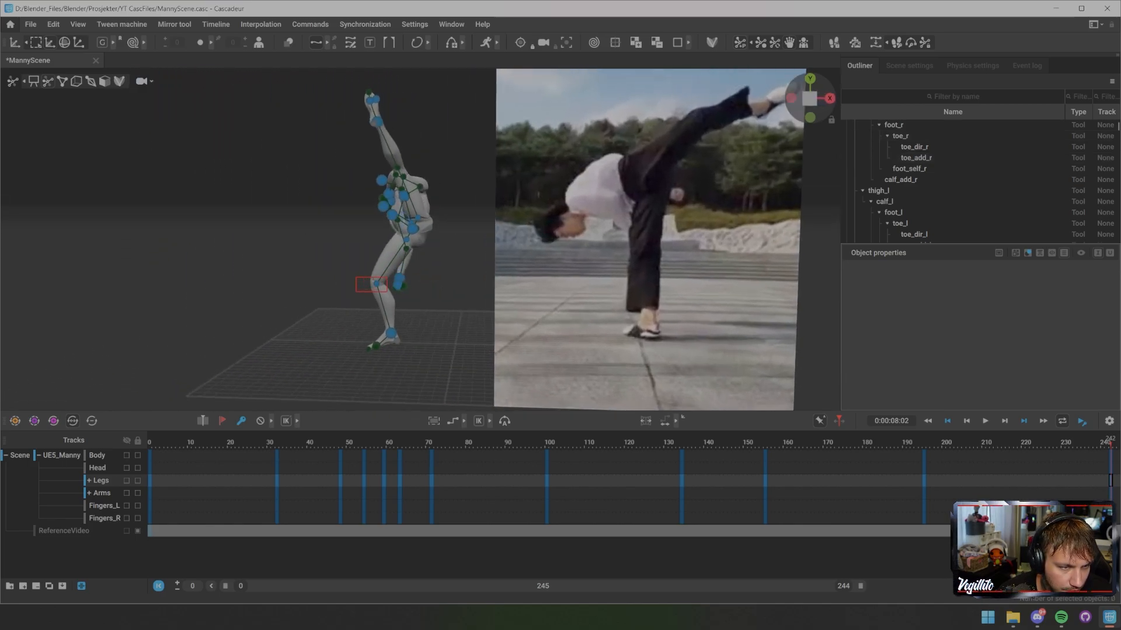
left_click(376, 284)
left_click(391, 333)
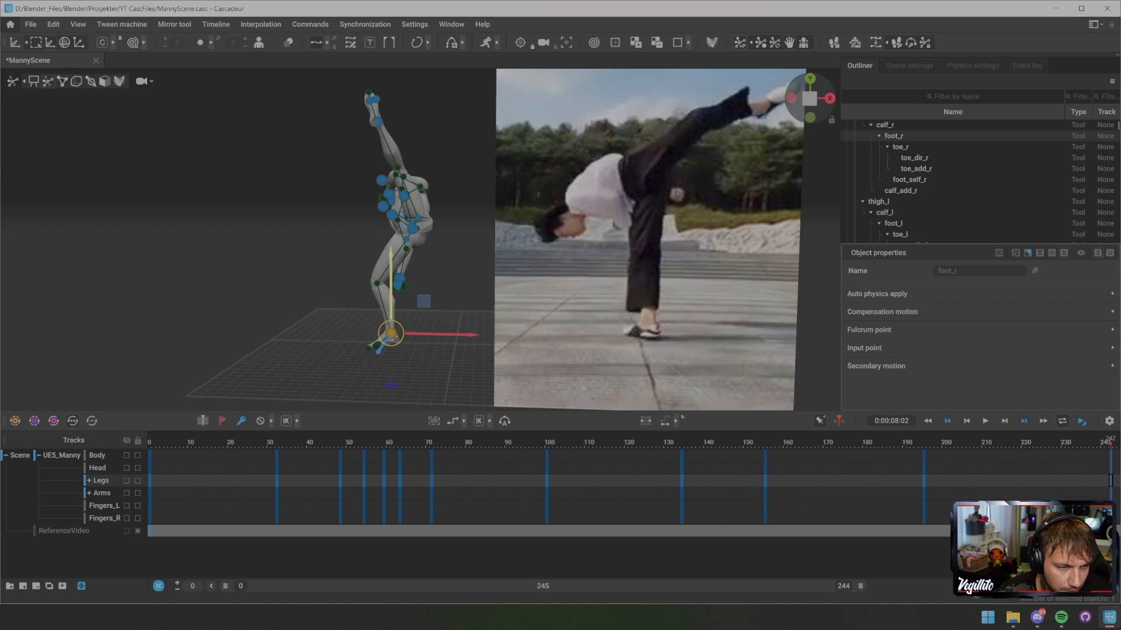
left_click_drag(391, 333, 460, 344)
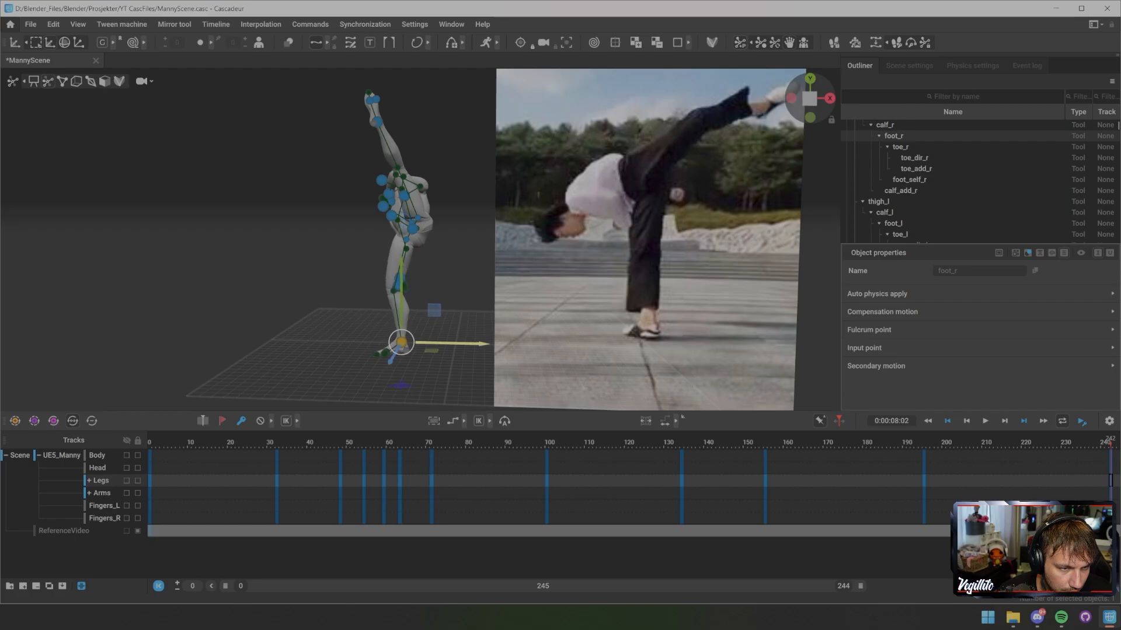
- Adjust the center of mass height at frame 242, bringing the body slightly down over the standing foot
middle_click_drag(461, 343, 480, 331)
left_click(411, 217)
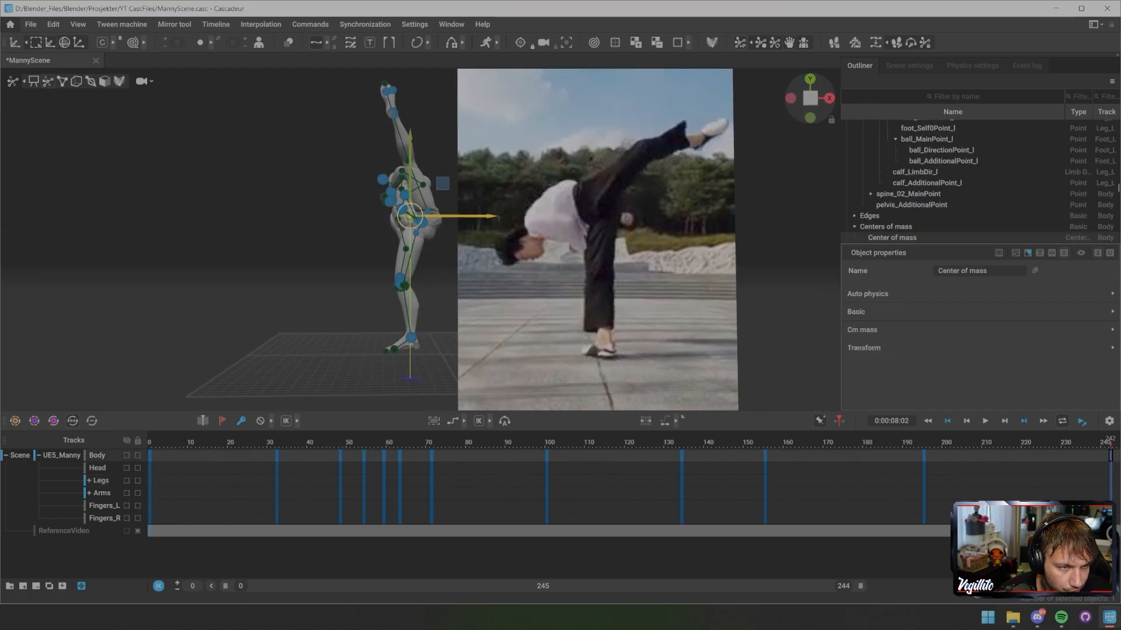
left_click_drag(410, 217, 413, 188)
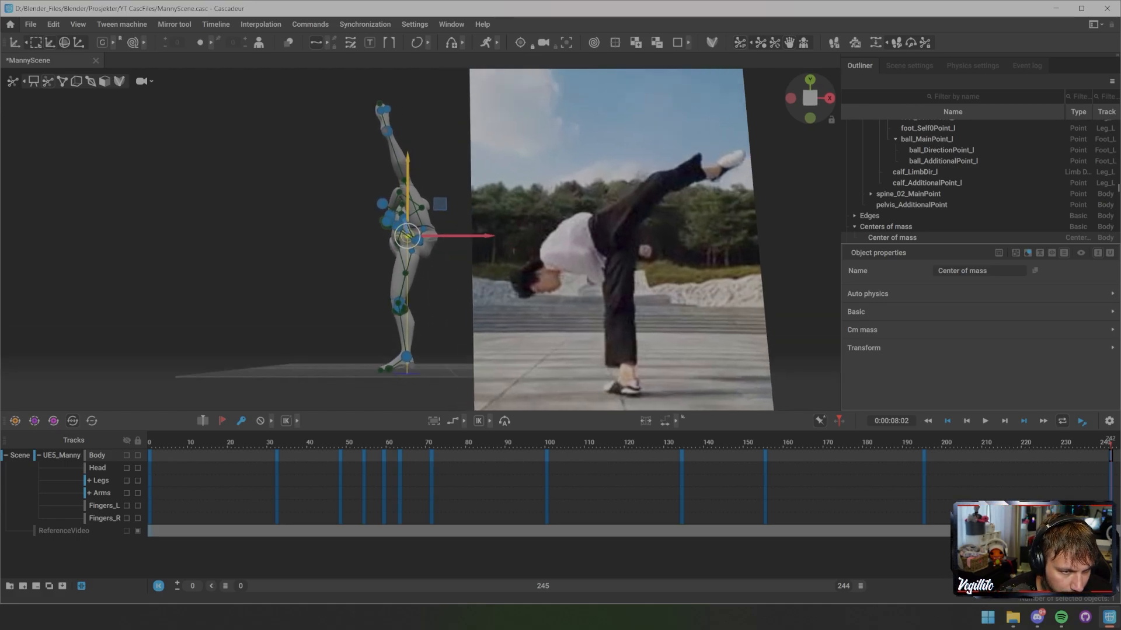
left_click_drag(407, 236, 407, 240)
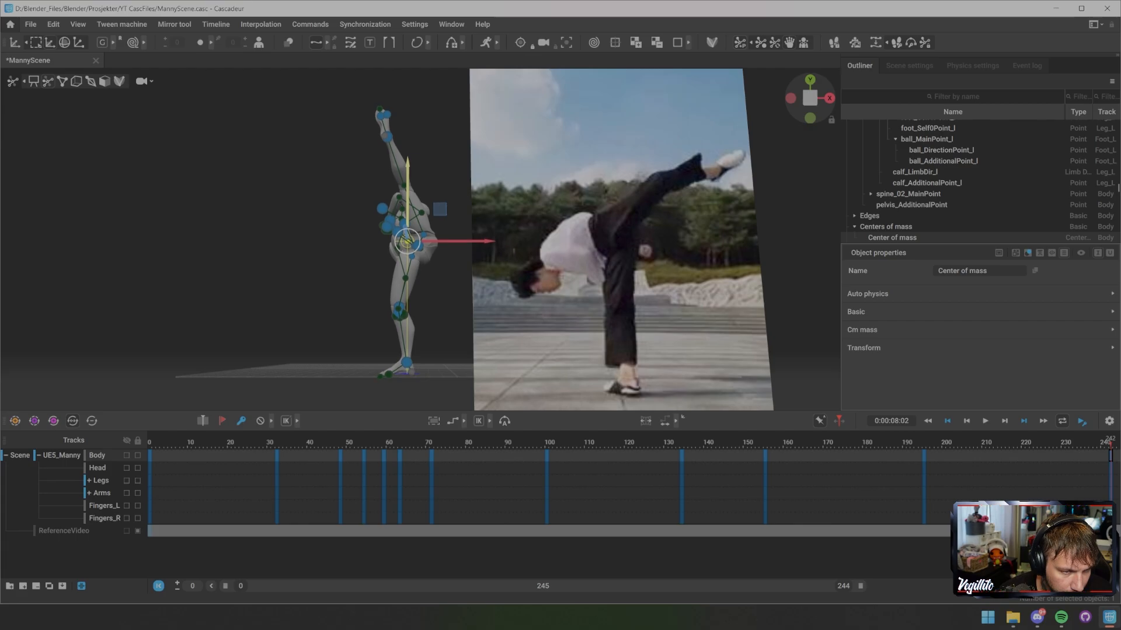
left_click(338, 233)
left_click_drag(339, 233, 365, 256, "alt")
- Move the raised left foot outward to follow the direction of the kicking leg in the reference
left_click(395, 167)
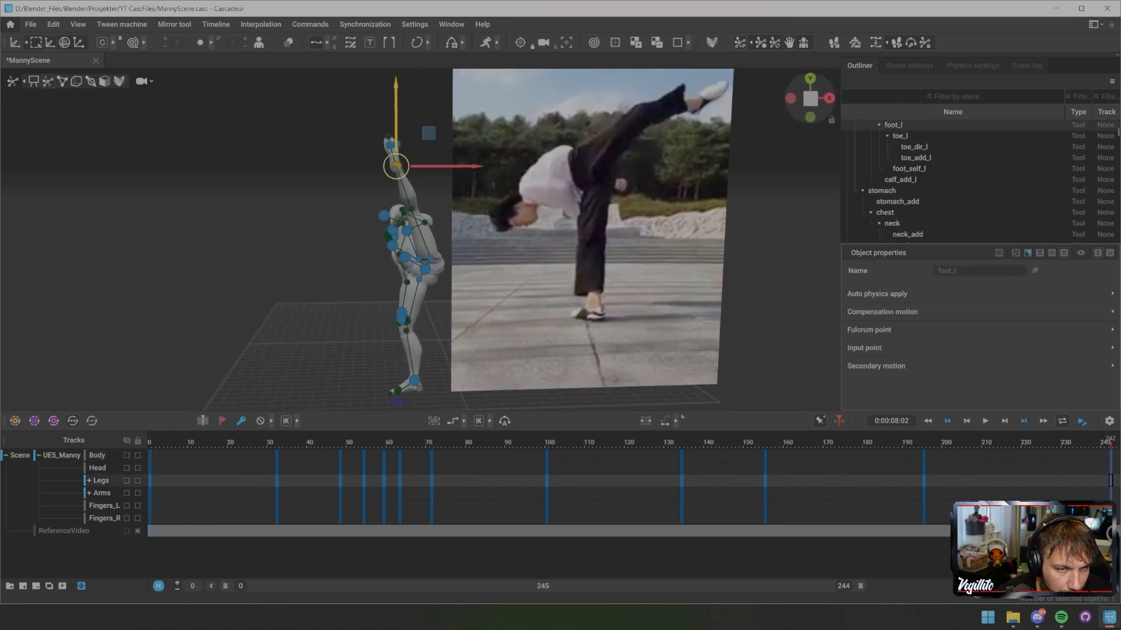
left_click_drag(396, 116, 528, 166, "alt")
double_click(510, 262)
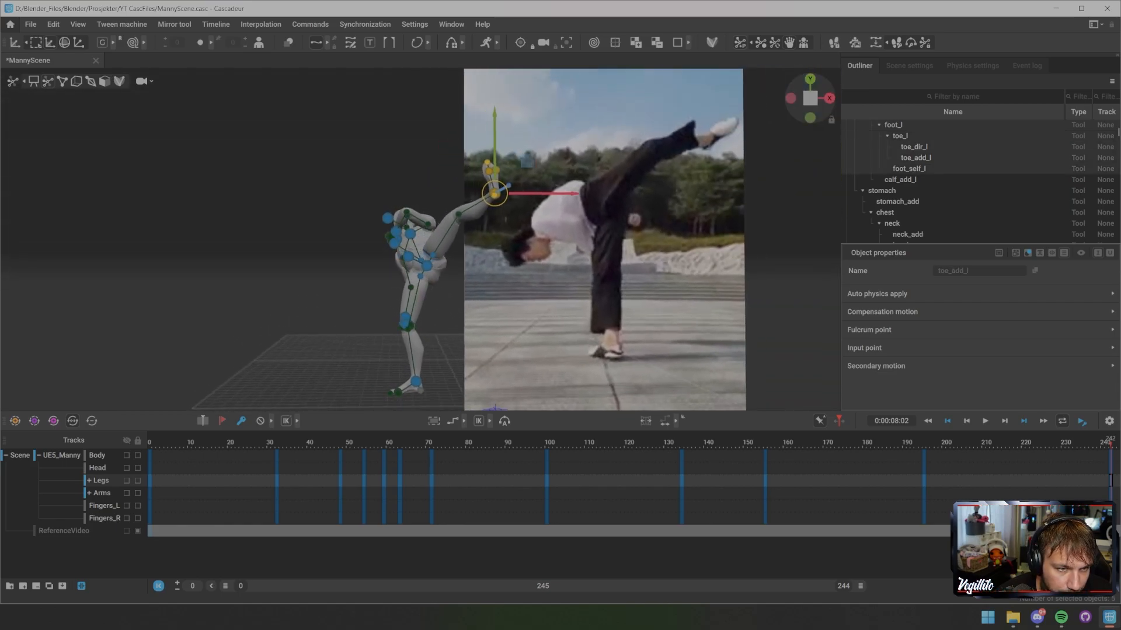
left_click(458, 214)
left_click_drag(458, 215, 560, 260, "alt")
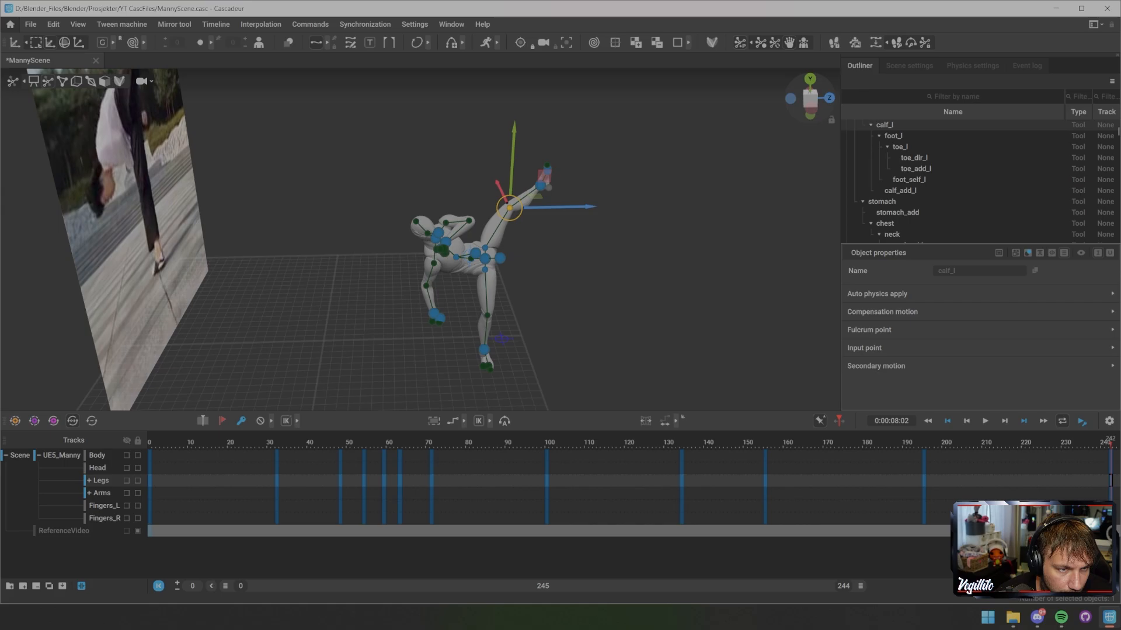
- Move the neck and both hands together to fold the torso horizontally, away from the kicking leg
left_click(438, 233)
left_click(435, 238)
left_click_drag(435, 239, 452, 249, "alt")
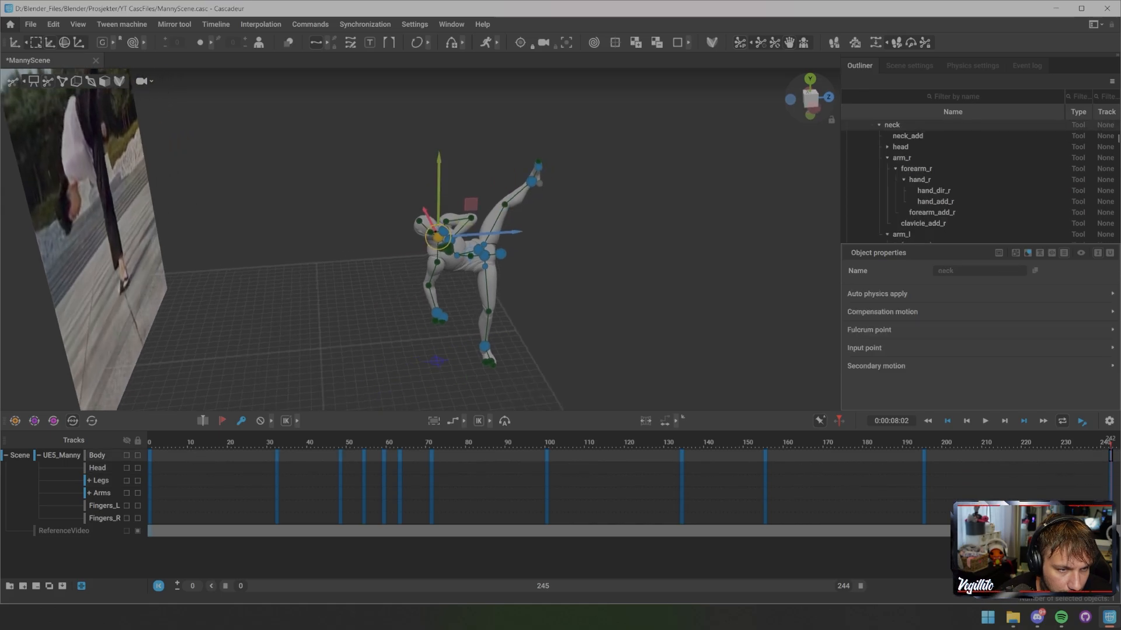
left_click(449, 240, "shift")
left_click(437, 313, "shift")
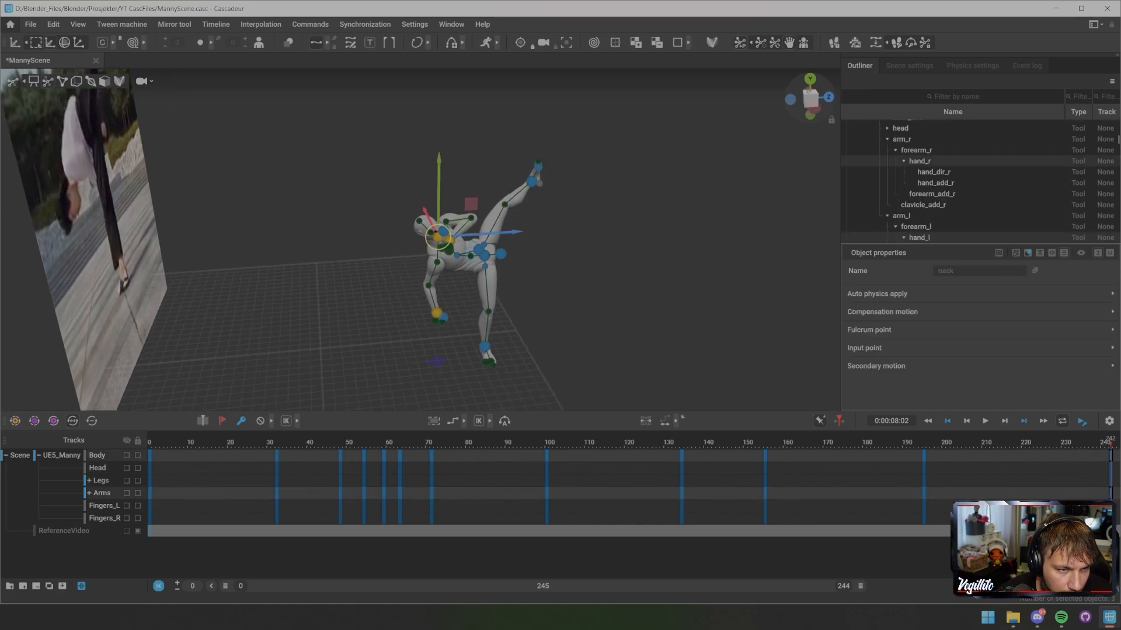
left_click_drag(438, 236, 461, 248)
left_click_drag(583, 240, 600, 238)
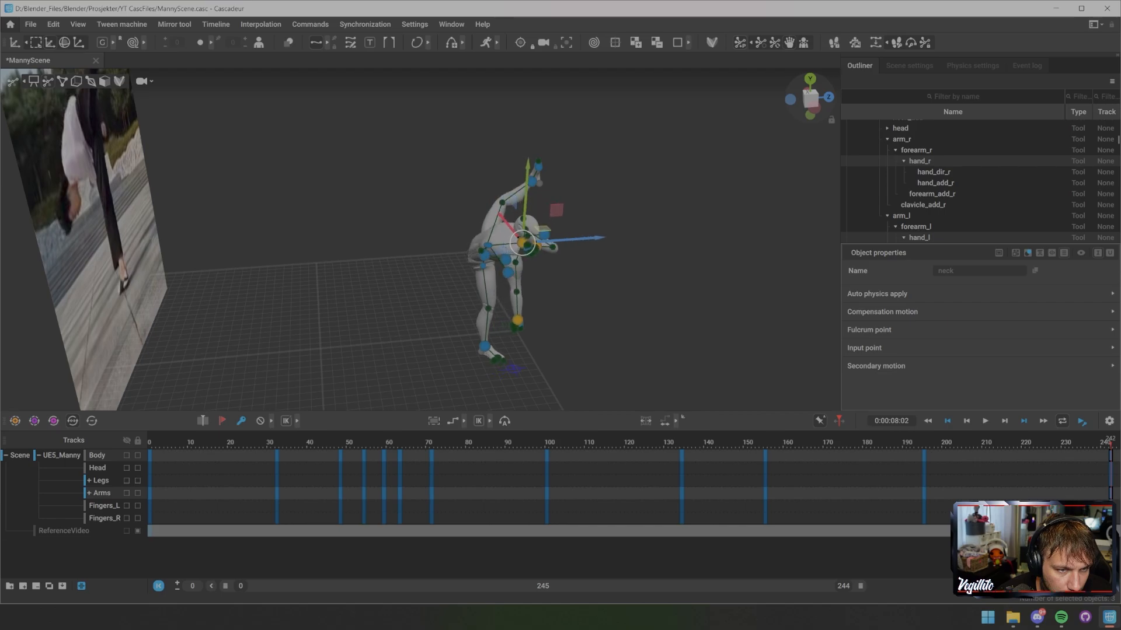
middle_click_drag(595, 241, 397, 227)
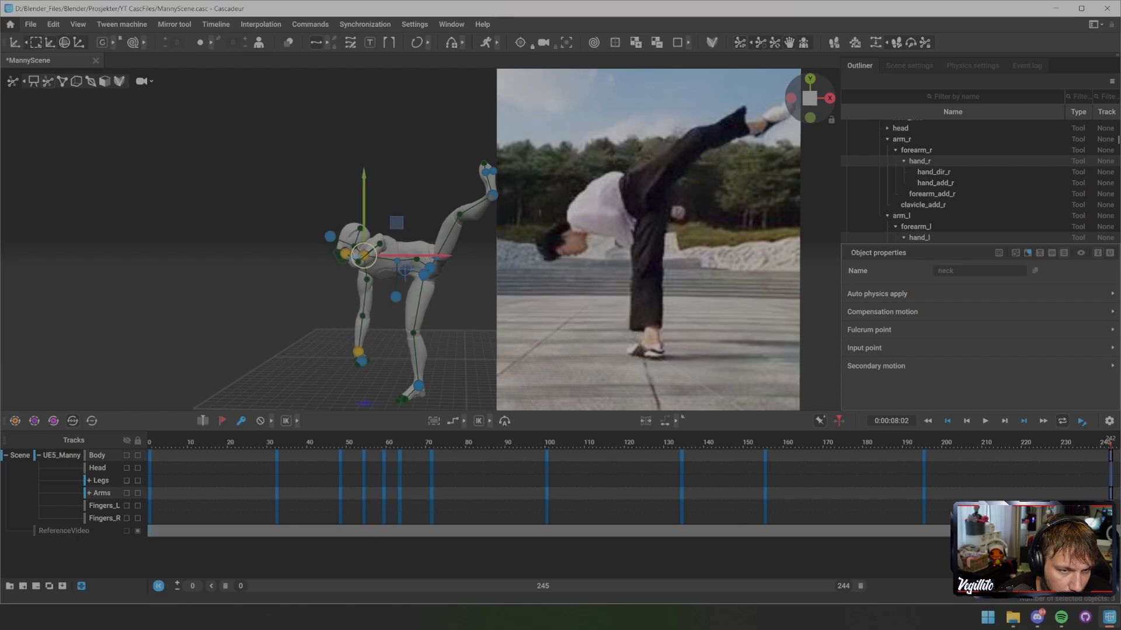
- Release the head direction controller to AutoPosing and move the left hand from the face to beneath the torso
left_click(309, 216)
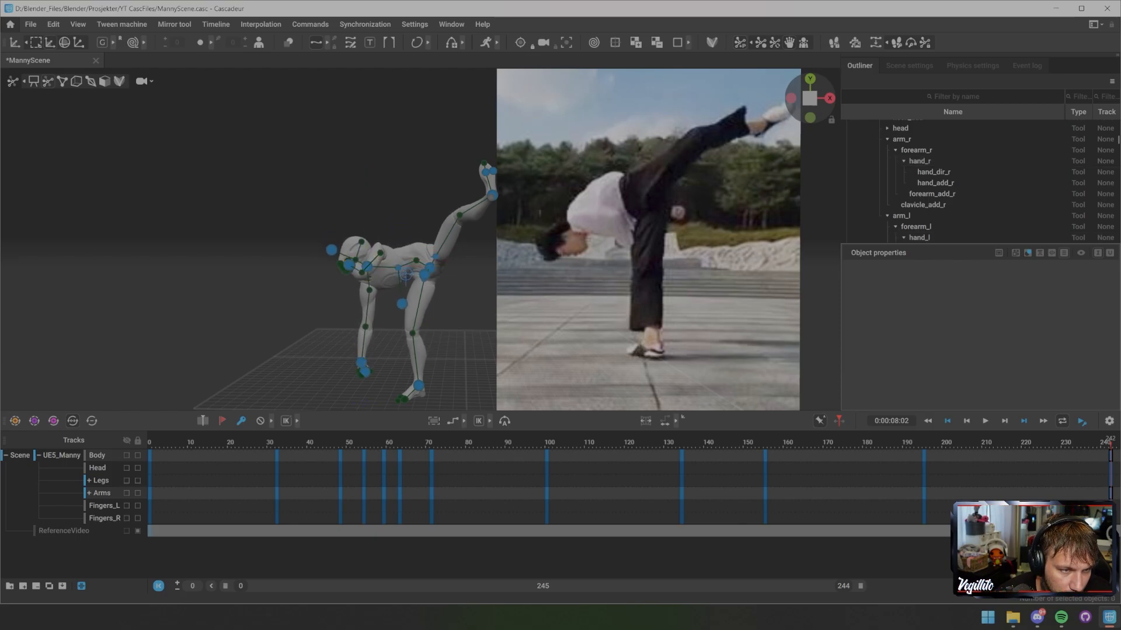
left_click(332, 250)
left_click(286, 240)
middle_click_drag(286, 239, 333, 219)
middle_click_drag(429, 265, 312, 266)
left_click(370, 267)
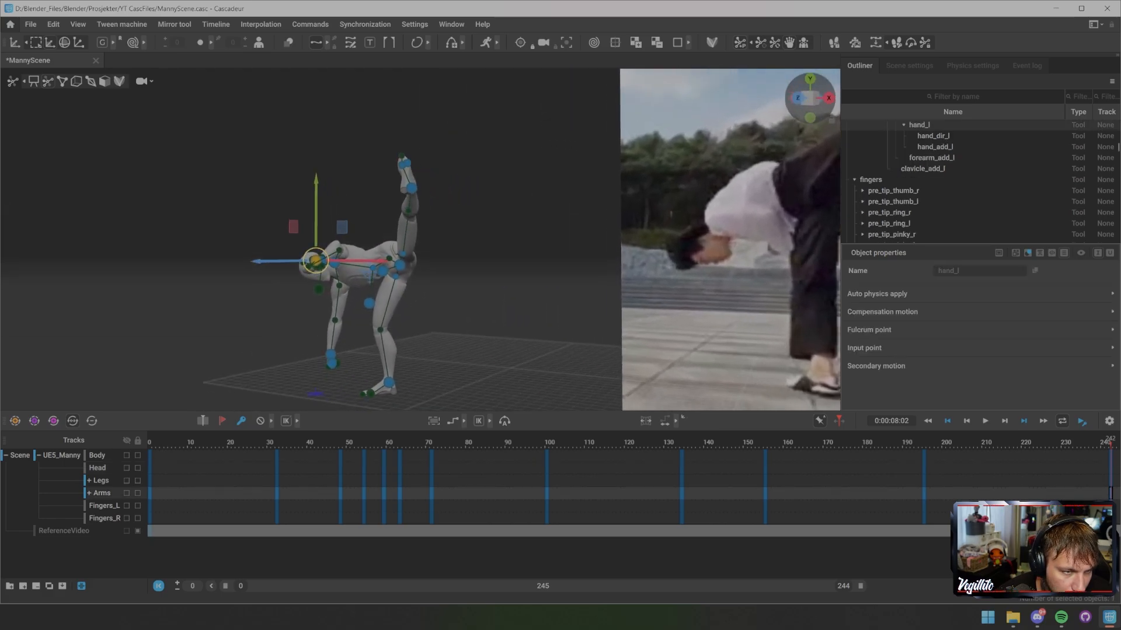
left_click_drag(315, 261, 358, 289)
middle_click_drag(357, 289, 698, 264)
scroll(430, 289, "up", 5)
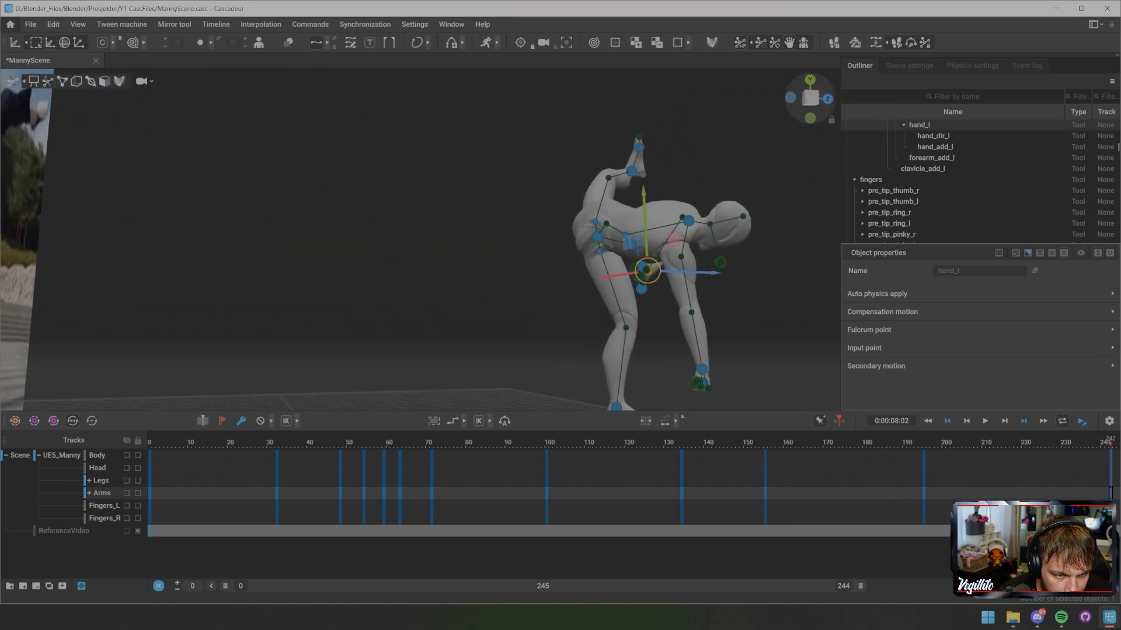
- Lift the right hand off its hanging position and place it behind the hips, close to the standing leg
left_click(702, 369)
left_click_drag(703, 369, 552, 269)
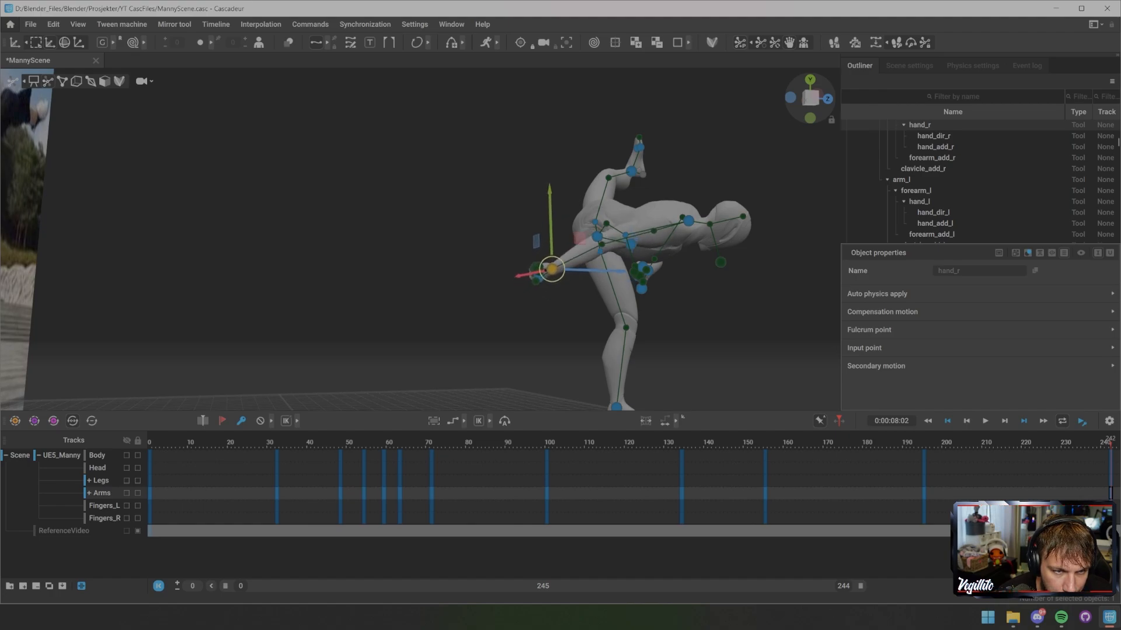
middle_click_drag(553, 269, 319, 271)
scroll(330, 268, "down", 5)
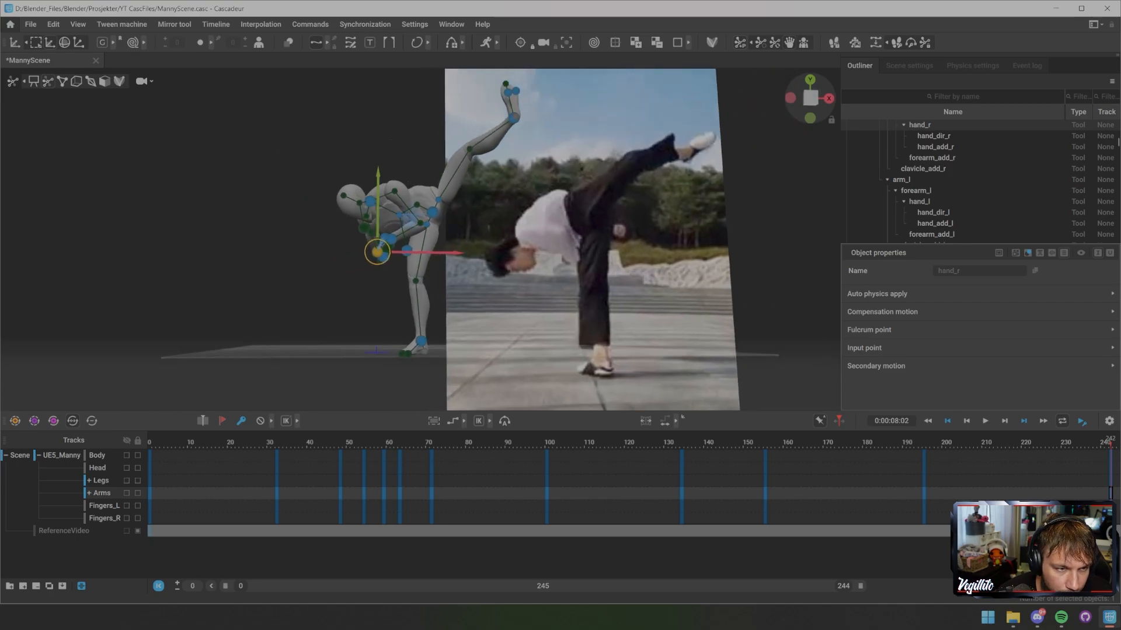
left_click_drag(378, 252, 429, 252)
middle_click_drag(479, 253, 312, 266)
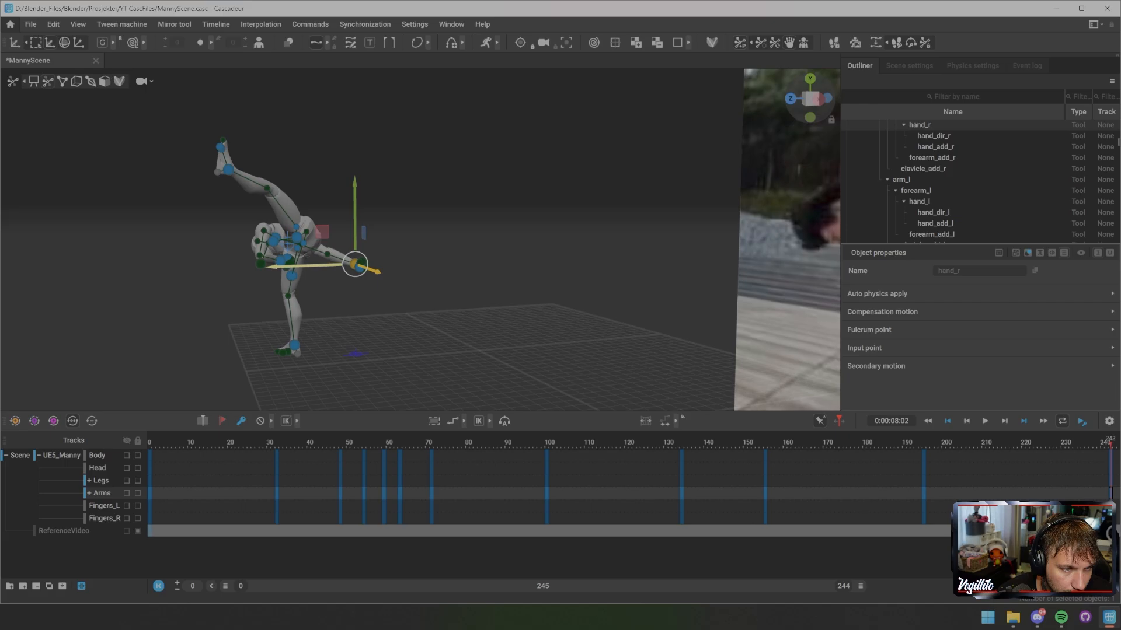
left_click_drag(312, 266, 285, 266)
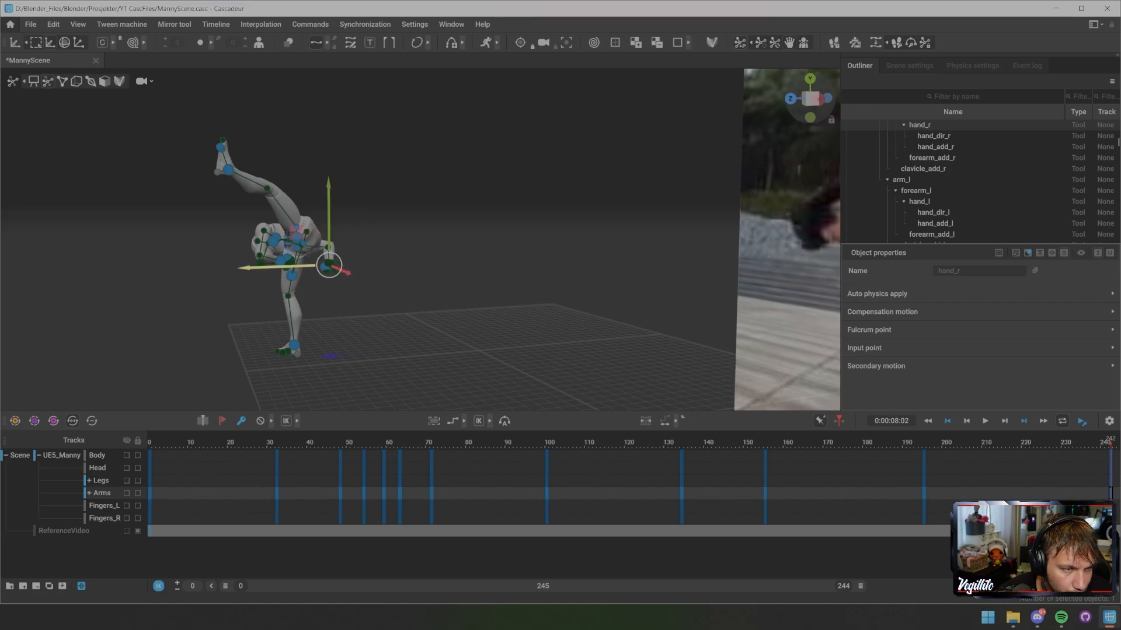
middle_click_drag(284, 266, 424, 246)
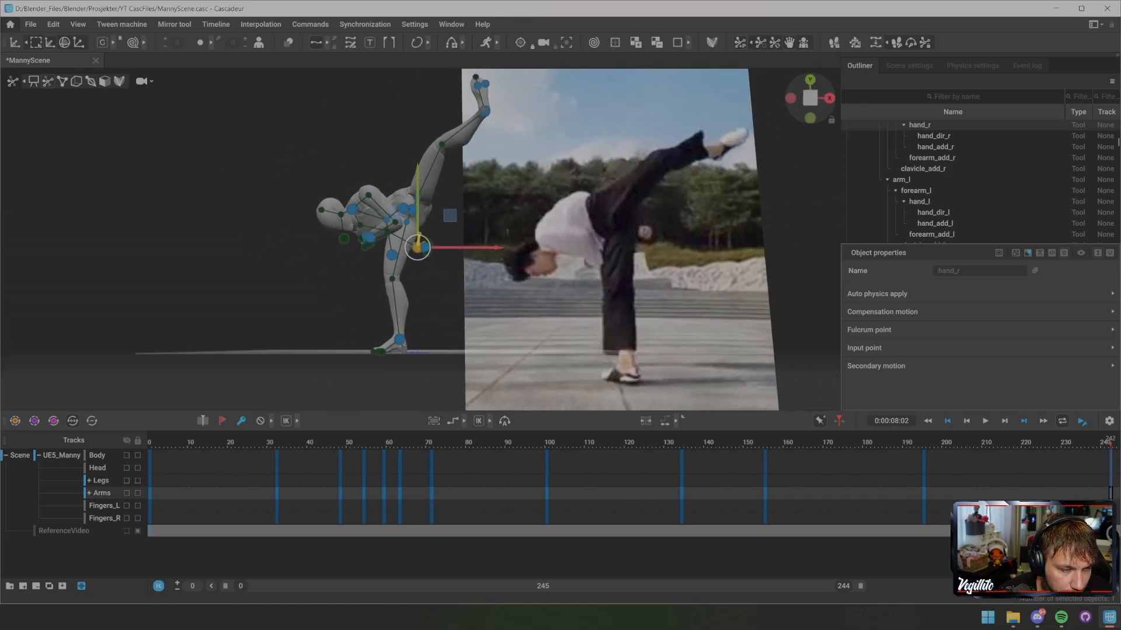
- Move the neck forward and down to stretch the torso out from the hips
left_click(351, 209)
left_click_drag(351, 209, 327, 222)
middle_click_drag(327, 222, 328, 273)
- Release the pelvis and chest direction controllers and the left toe controllers to AutoPosing
left_click(400, 272)
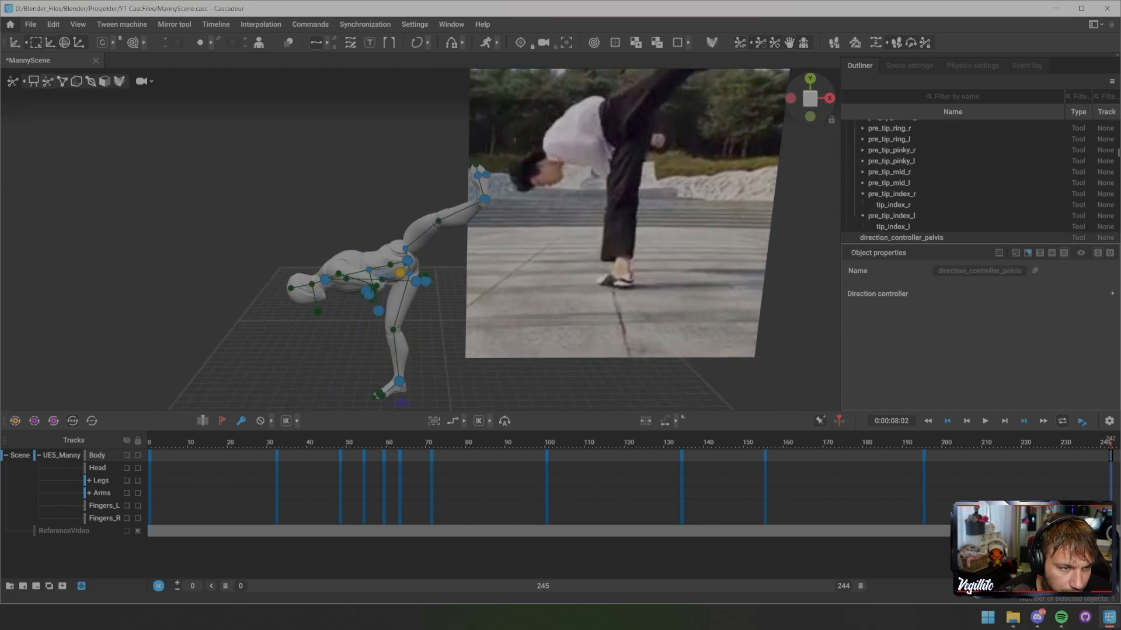
key("r")
left_click(378, 311)
key("r")
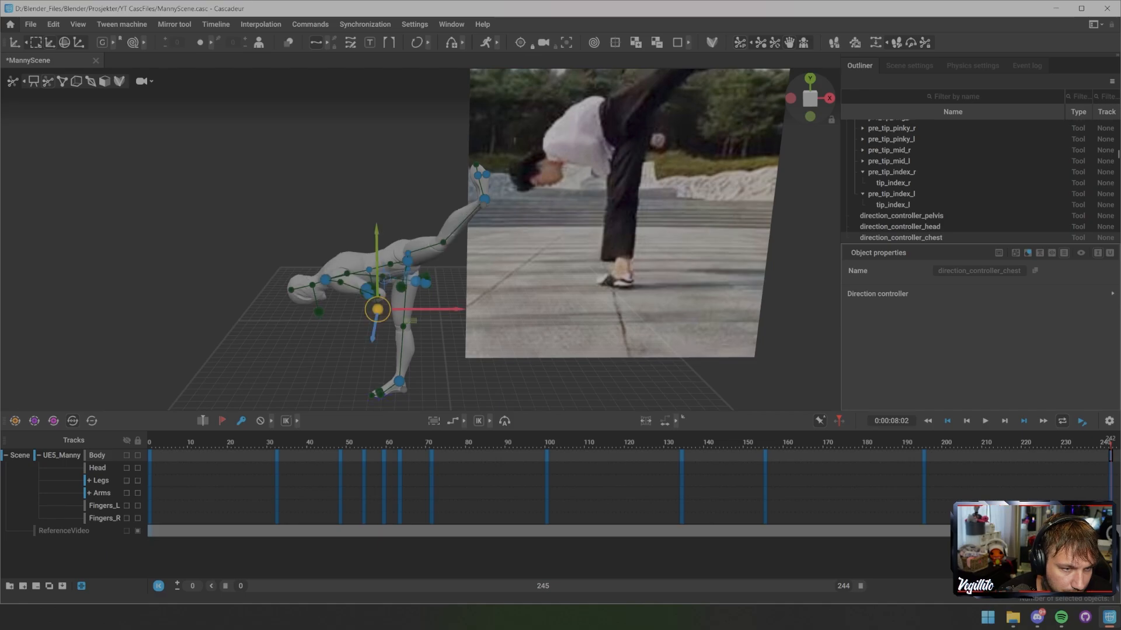
middle_click_drag(379, 311, 339, 295)
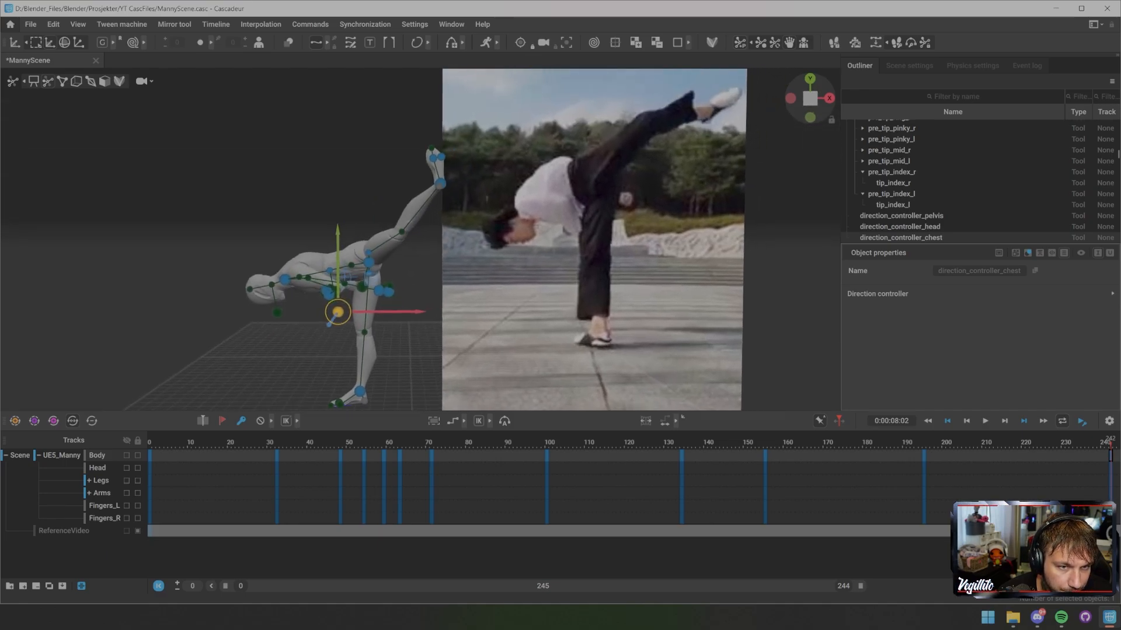
left_click_drag(421, 152, 452, 167)
key("r")
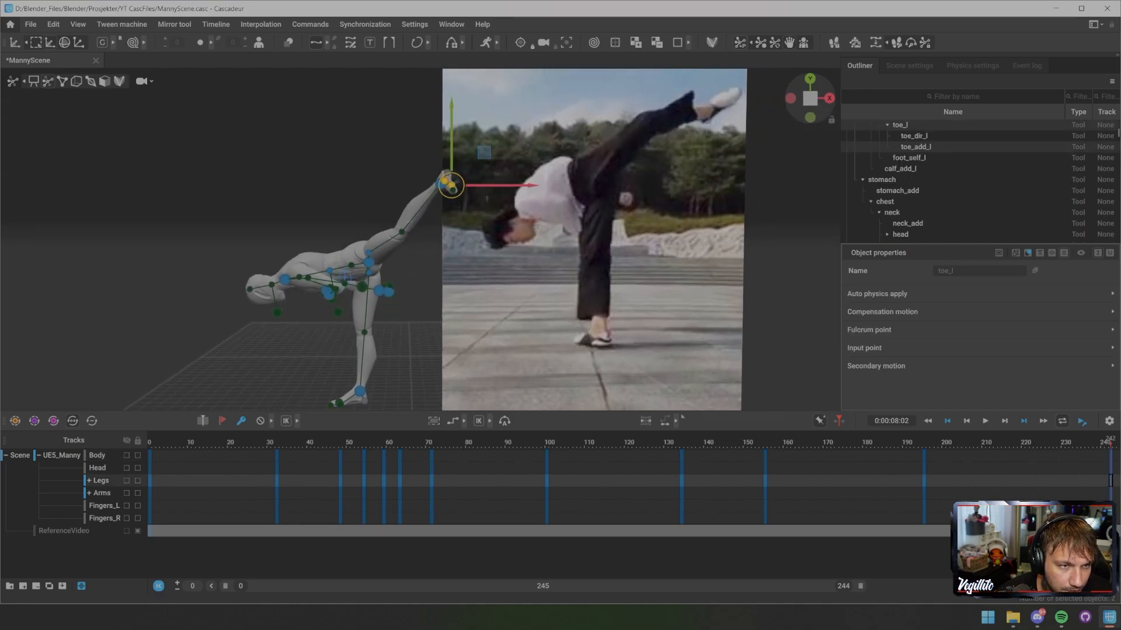
- Rotate the left toe and foot controllers to align the kicking foot with the raised leg
middle_click_drag(453, 167, 322, 115)
key("e")
left_click_drag(272, 214, 270, 216)
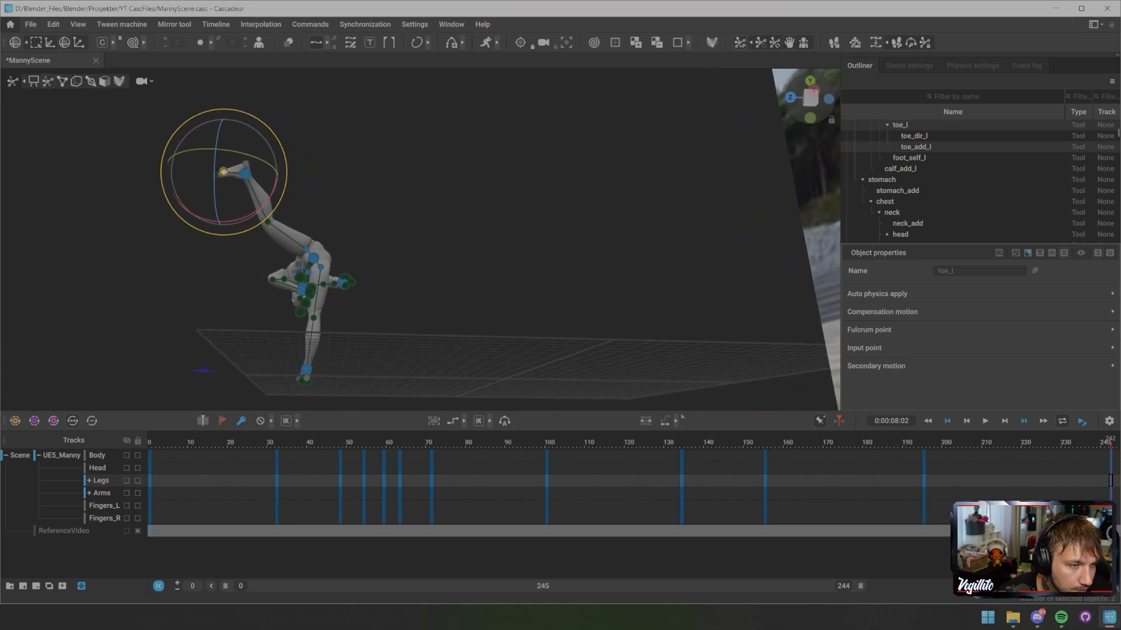
left_click(306, 196)
left_click(245, 174)
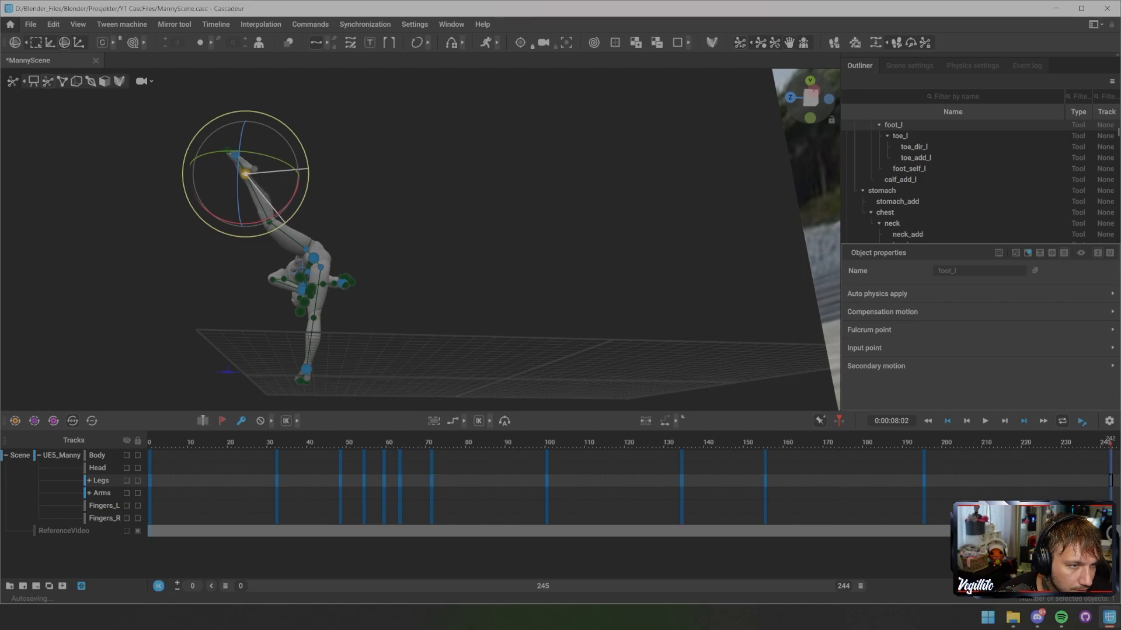
left_click_drag(285, 222, 286, 222)
middle_click_drag(286, 222, 461, 214)
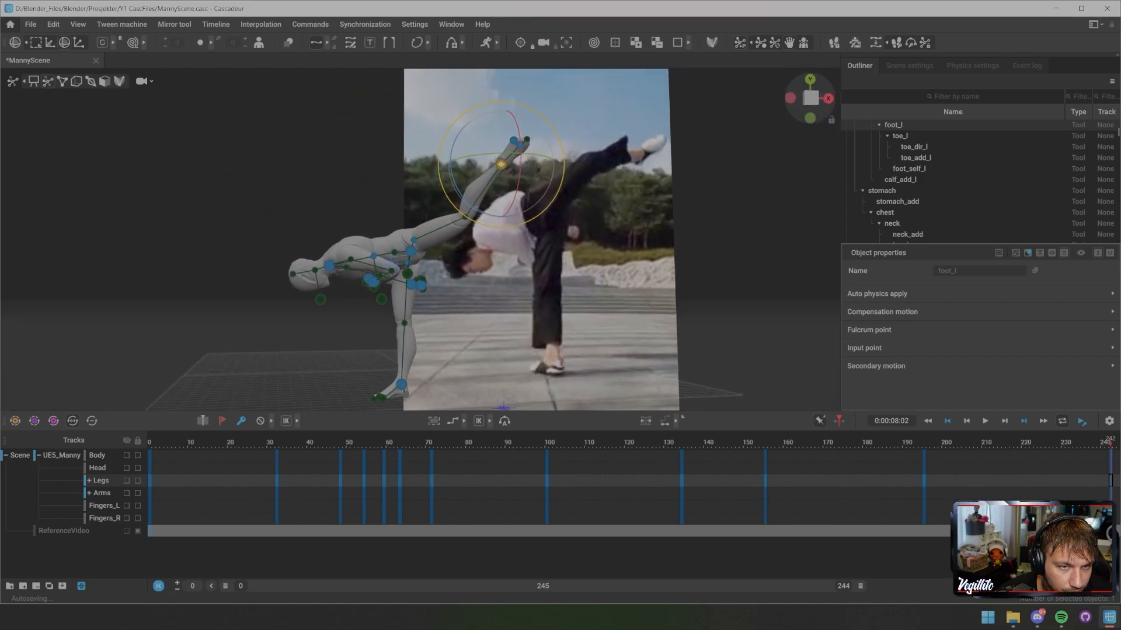
- Move the left knee up and inward to raise the thigh of the kicking leg
left_click(465, 217)
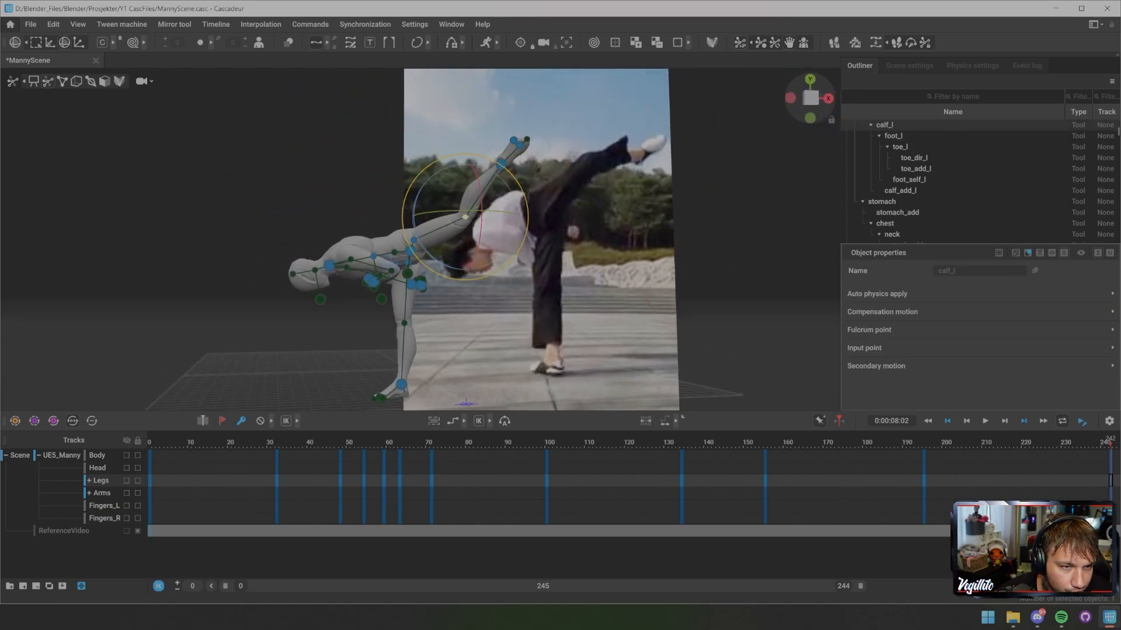
key("w")
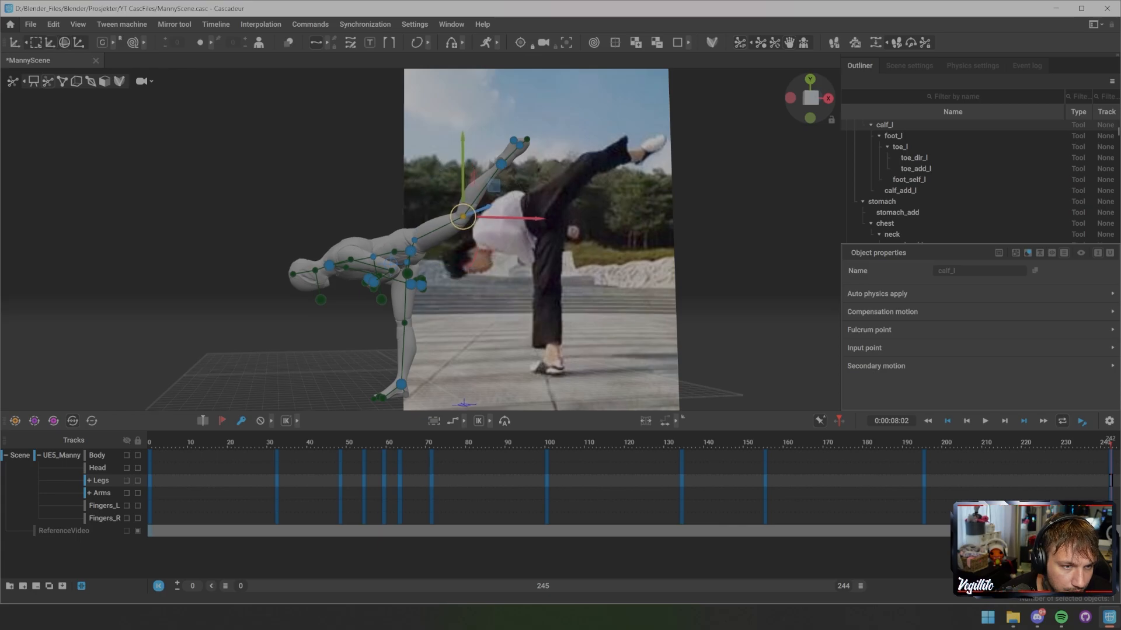
left_click_drag(465, 217, 429, 209)
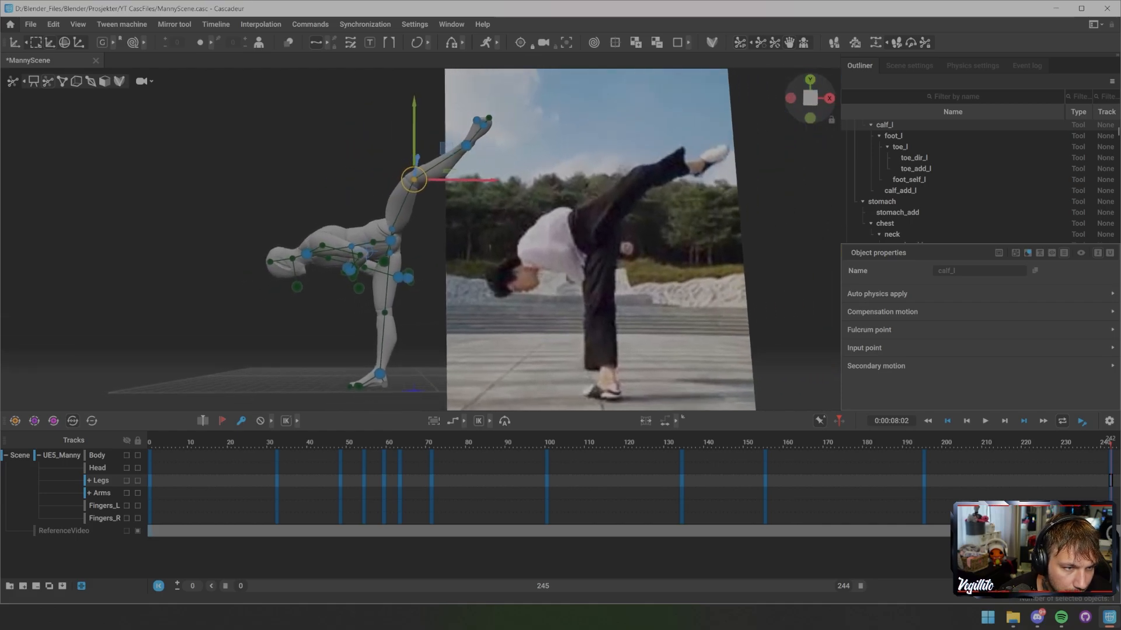
left_click(429, 209)
- Select both hands and the neck, and move them together to reposition the upper body against the reference
scroll(420, 239, "up", 2)
middle_click_drag(421, 240, 464, 198, "alt")
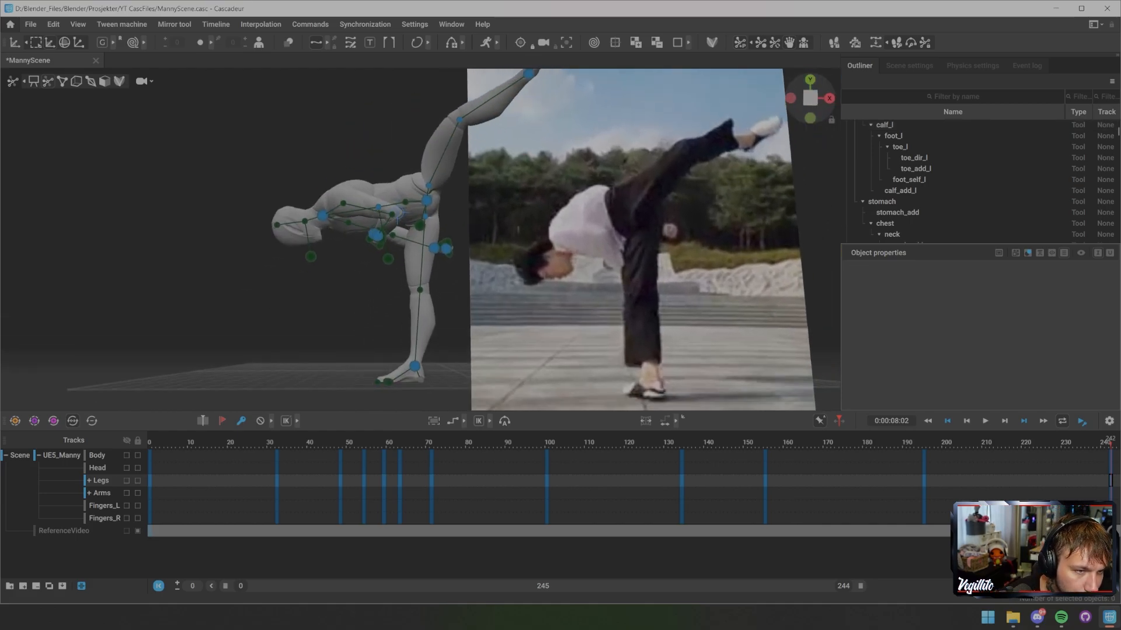
left_click(446, 248)
scroll(456, 248, "up", 3)
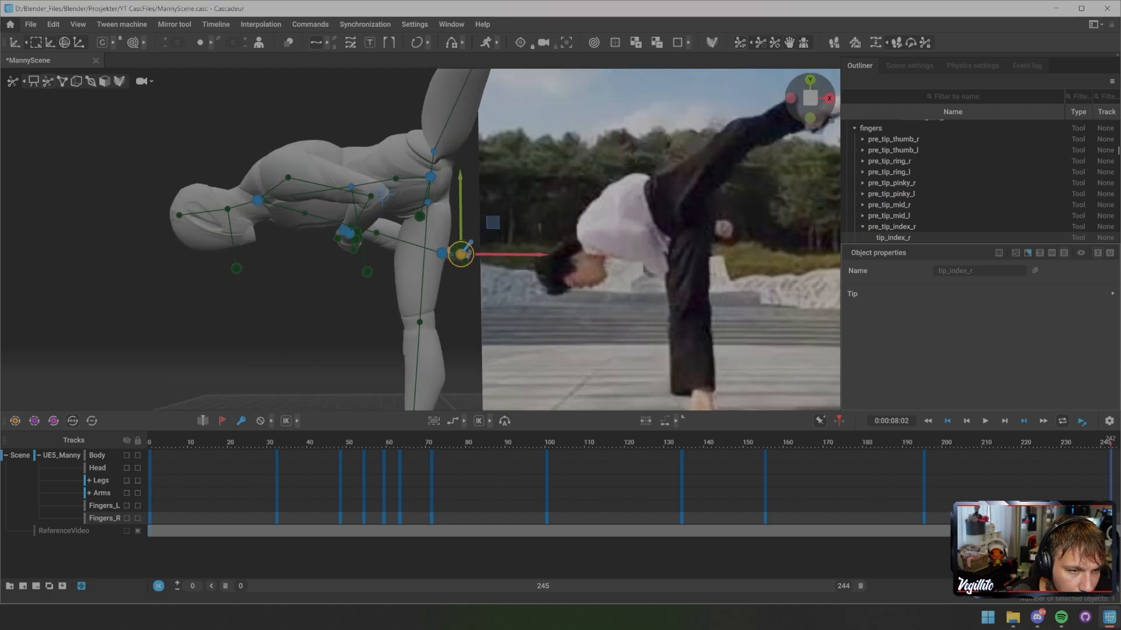
left_click_drag(496, 245, 444, 242, "alt")
left_click(443, 242)
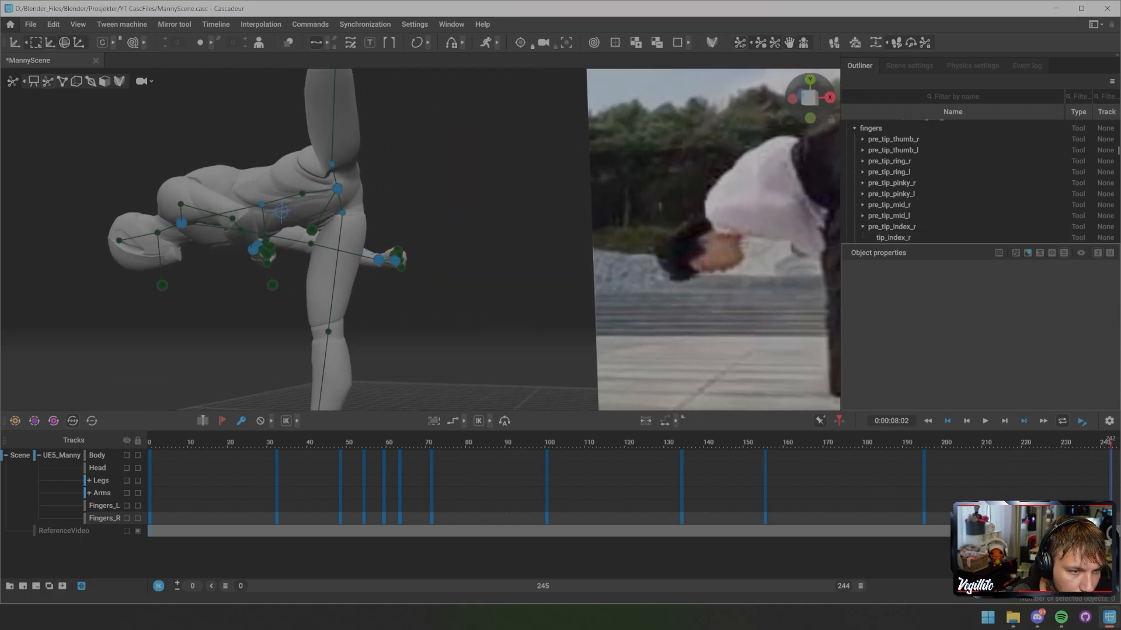
left_click(379, 260)
left_click_drag(378, 260, 409, 259, "alt")
left_click(281, 248, "shift")
left_click_drag(281, 248, 300, 246, "alt")
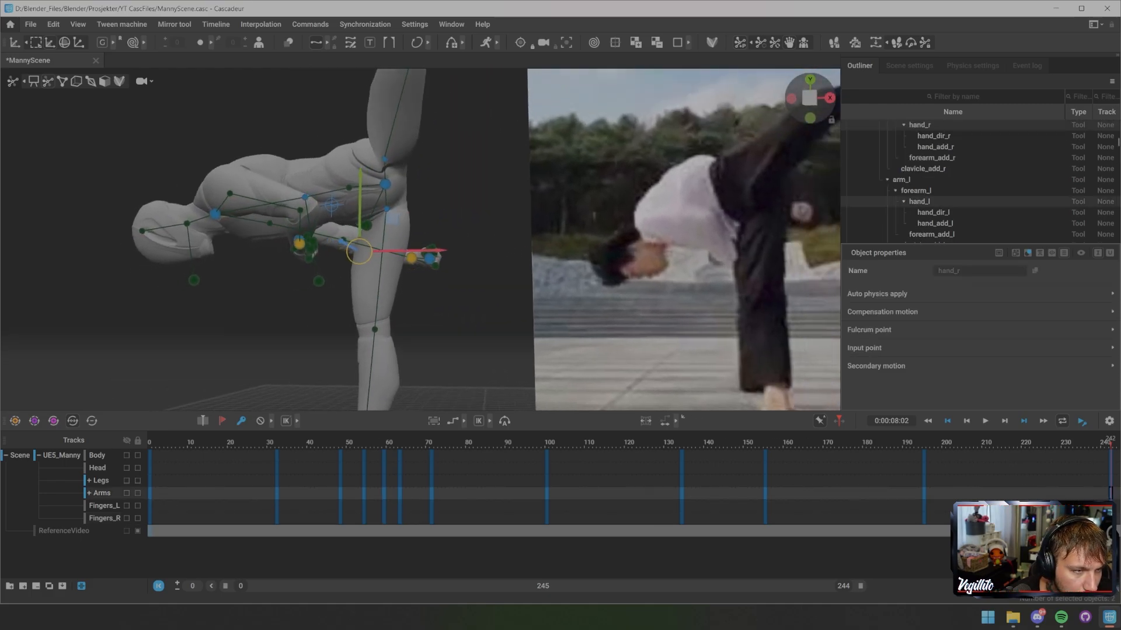
left_click(215, 214, "shift")
middle_click_drag(215, 214, 264, 187, "alt")
scroll(264, 187, "down", 2)
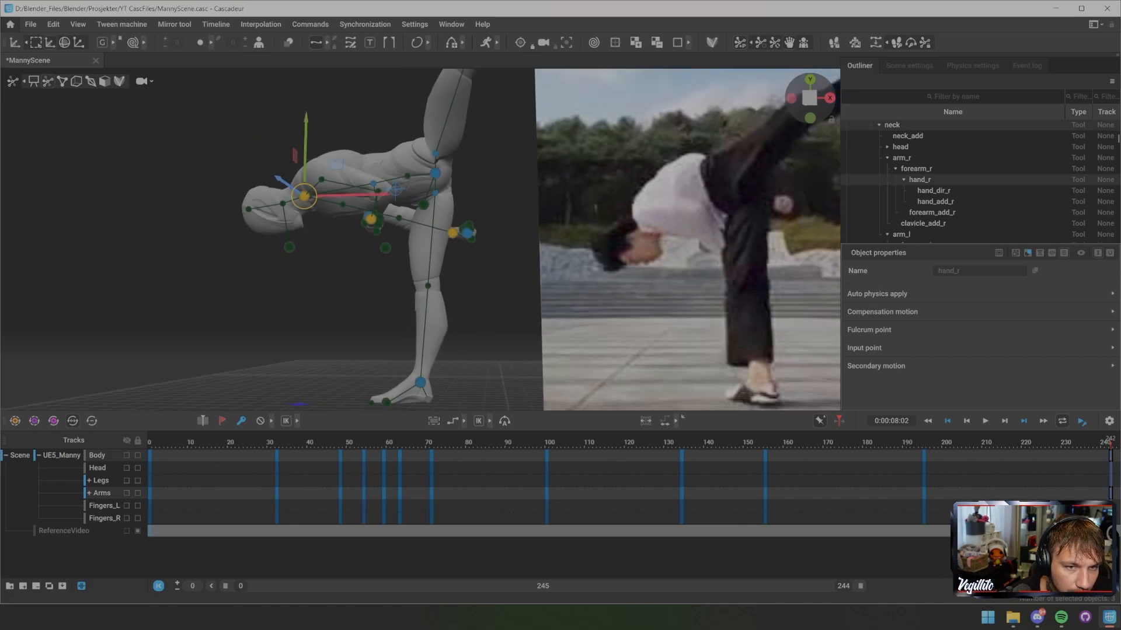
left_click_drag(304, 196, 204, 220)
- Adjust the pelvis direction controller to turn the hips in the high-kick pose
left_click(344, 224)
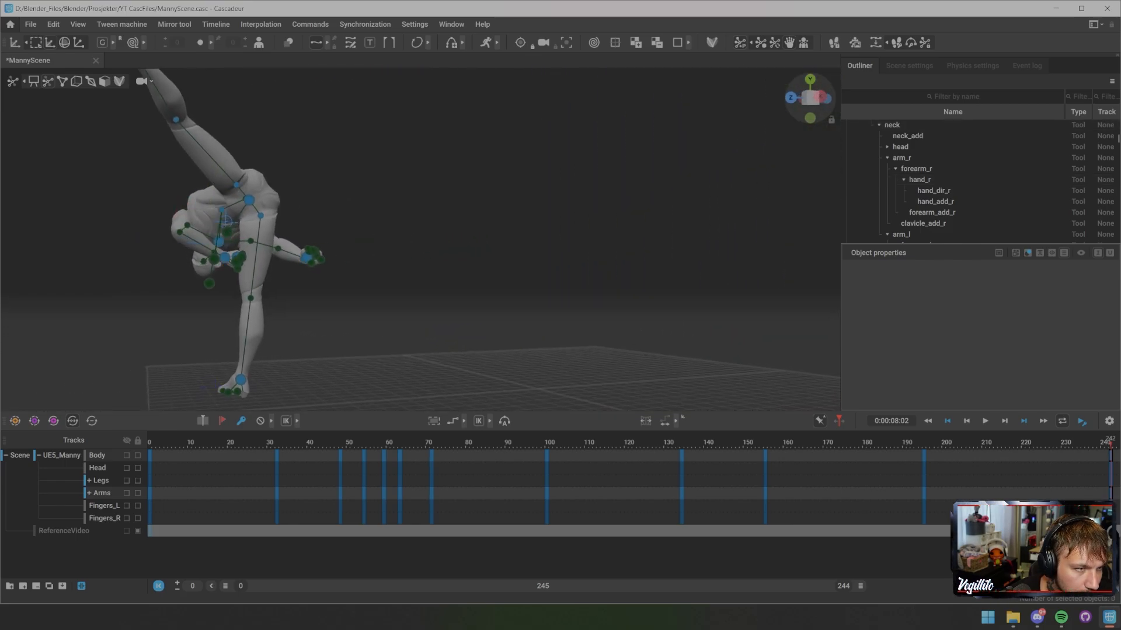
left_click_drag(345, 224, 330, 225, "alt")
left_click(225, 236)
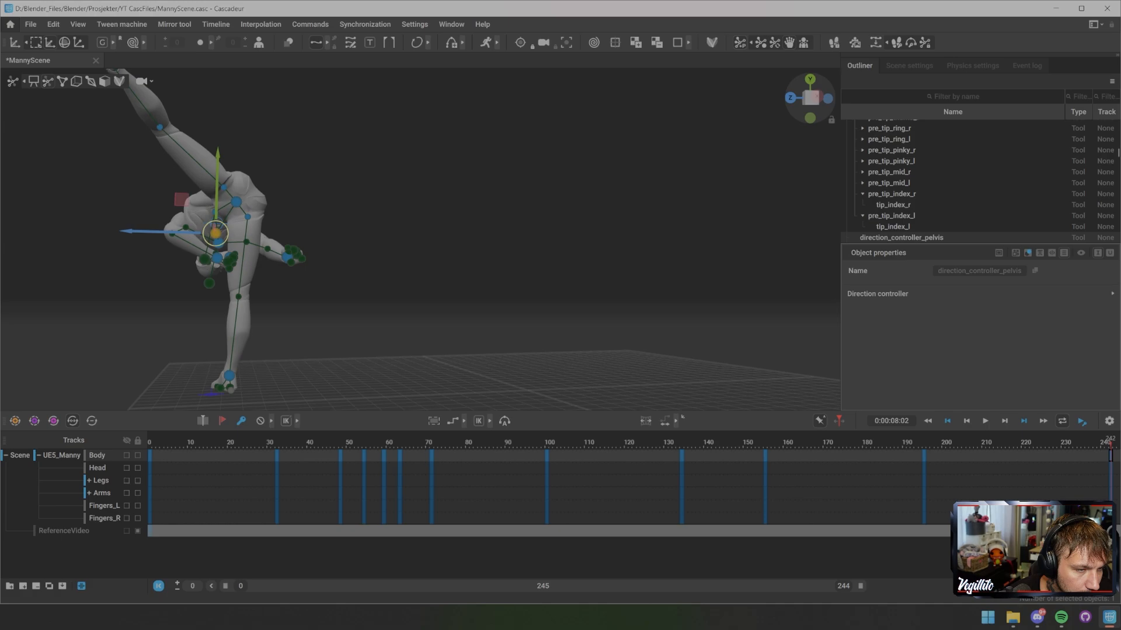
left_click_drag(234, 233, 333, 236, "alt")
left_click(399, 264)
left_click_drag(399, 264, 531, 260, "alt")
left_click_drag(612, 243, 505, 251)
- Shift the neck and both hands together sideways to line up the upper body with the standing leg
left_click(367, 245)
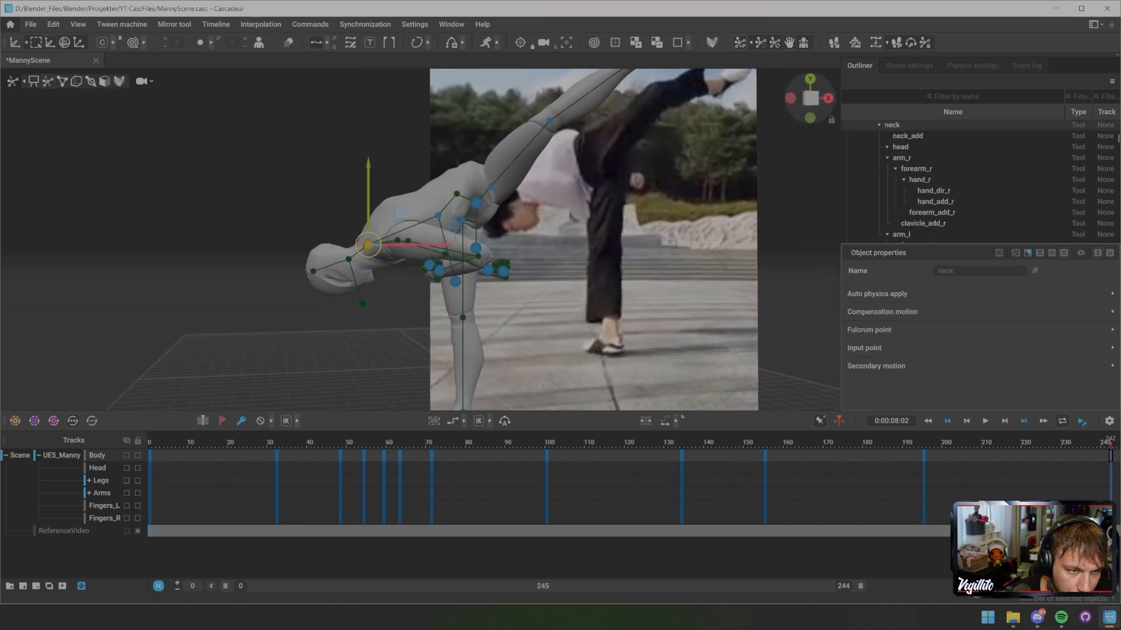
left_click(439, 271, "shift")
left_click_drag(439, 270, 599, 276, "alt")
left_click(472, 276, "shift")
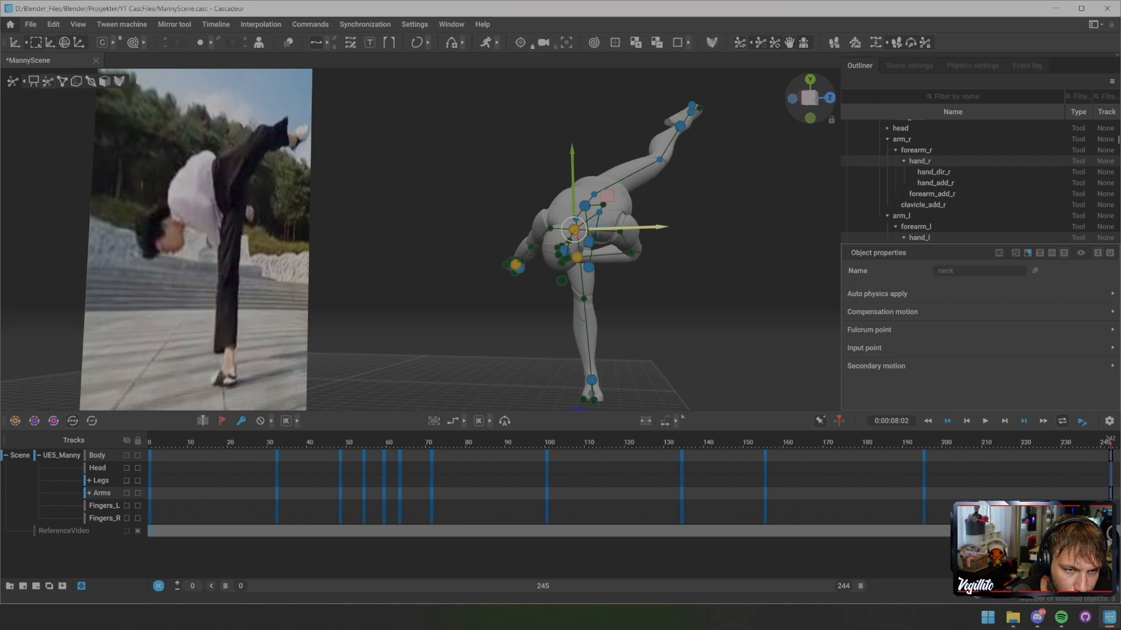
left_click_drag(634, 228, 561, 309, "alt")
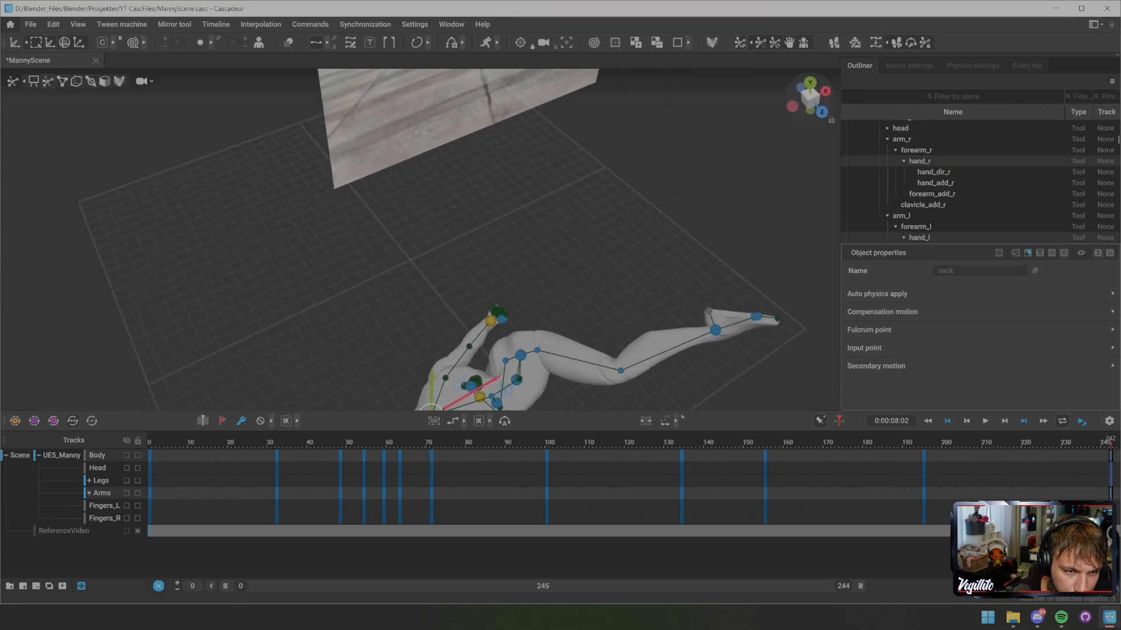
- Move the left foot outward to straighten the raised kicking leg
left_click(715, 331)
left_click_drag(715, 330, 712, 281)
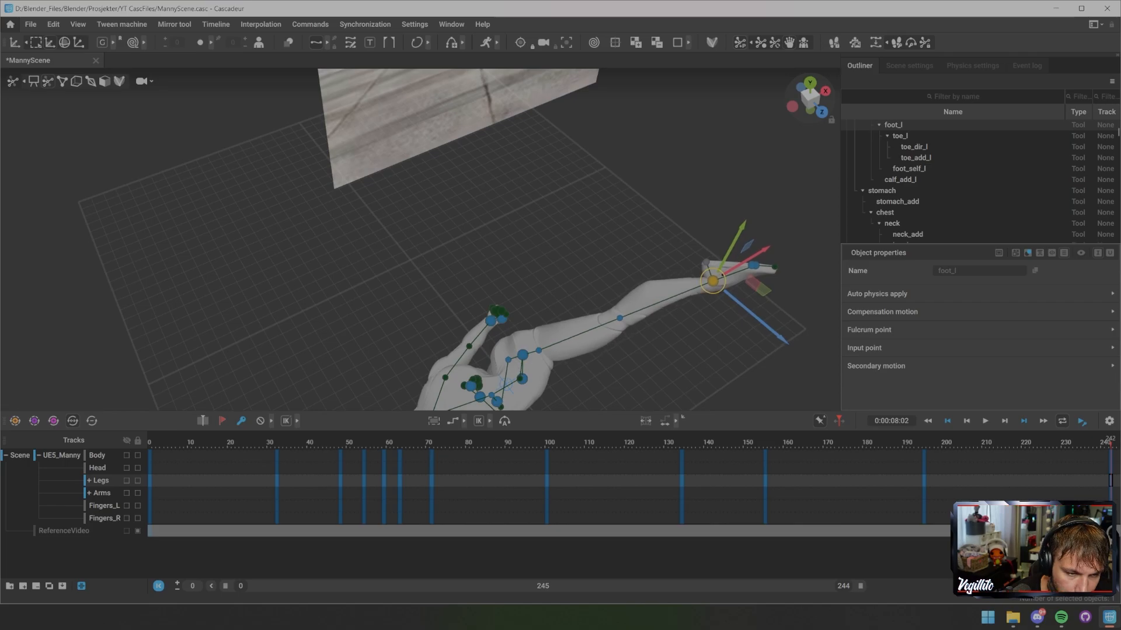
middle_click_drag(713, 281, 779, 178, "alt")
left_click_drag(779, 178, 816, 211, "alt")
middle_click_drag(816, 211, 788, 195, "alt")
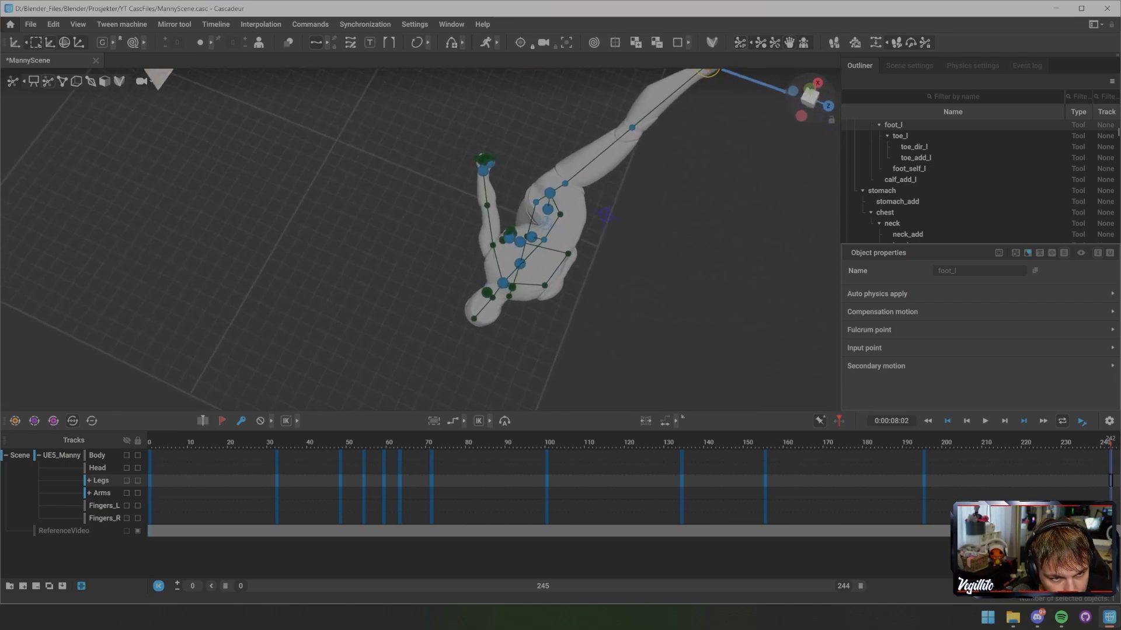
- Move the neck and both hands together in the horizontal plane to realign the torso opposite the kicking leg
left_click(503, 283)
left_click_drag(514, 289, 571, 306, "alt")
left_click(489, 145, "shift")
left_click(468, 157, "shift")
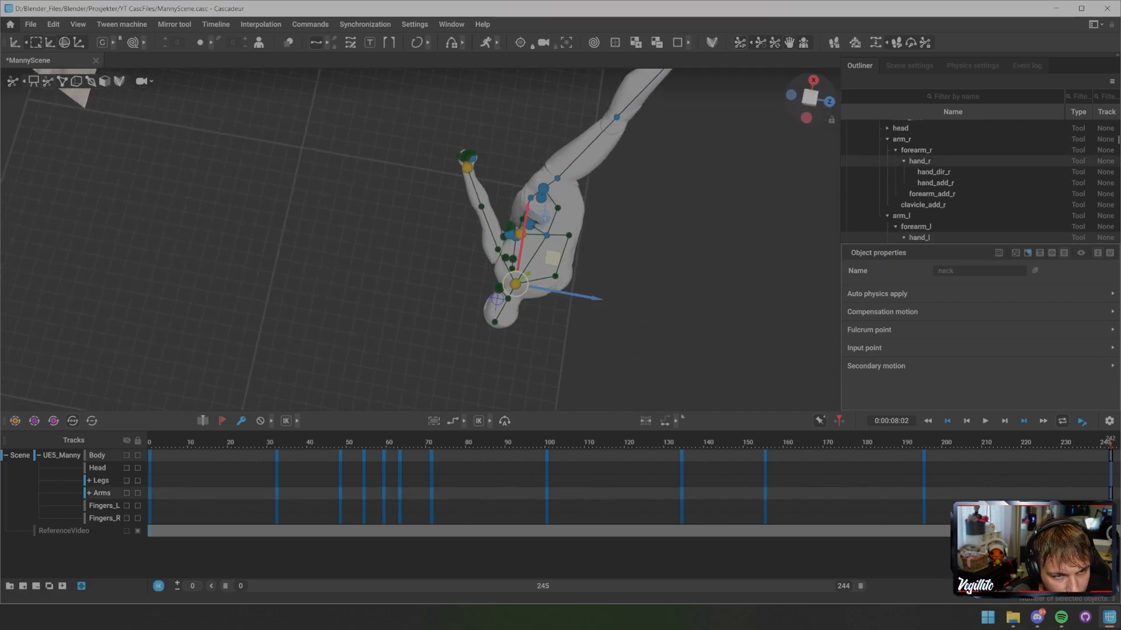
left_click_drag(553, 257, 542, 273)
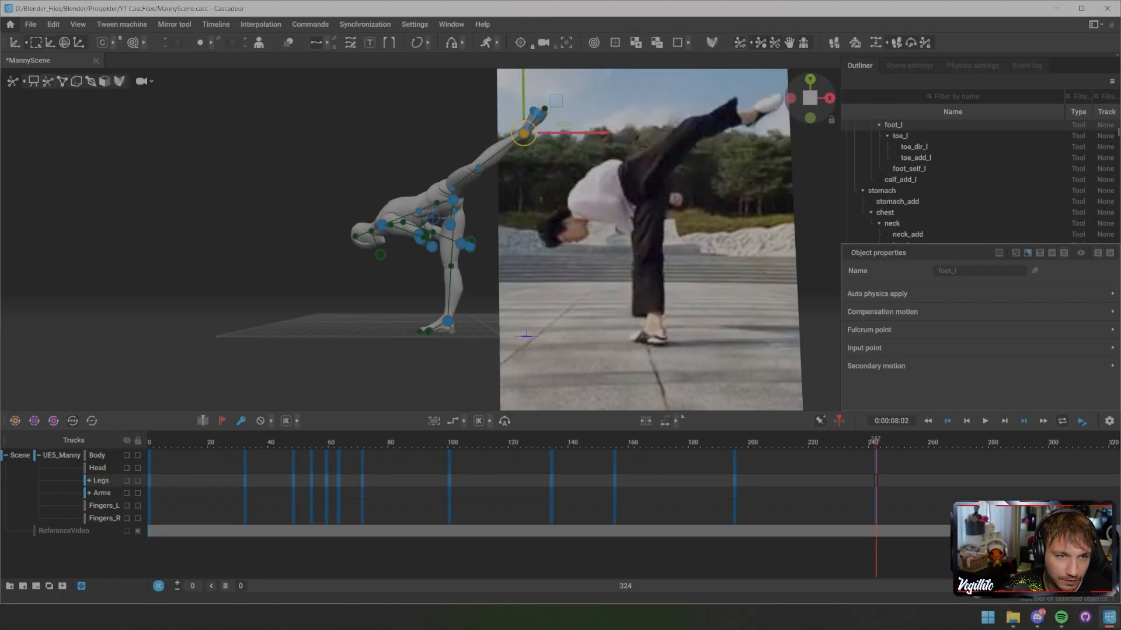
- Lower the left foot slightly and rotate it so the toes point along the kicking leg
left_click_drag(523, 134, 526, 150)
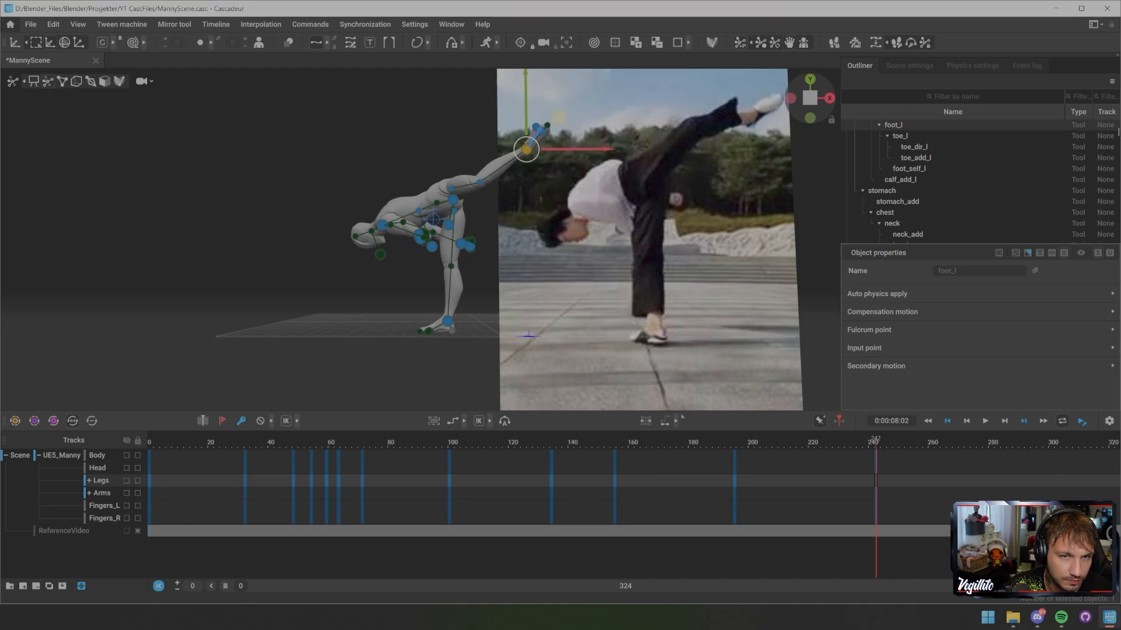
key("e")
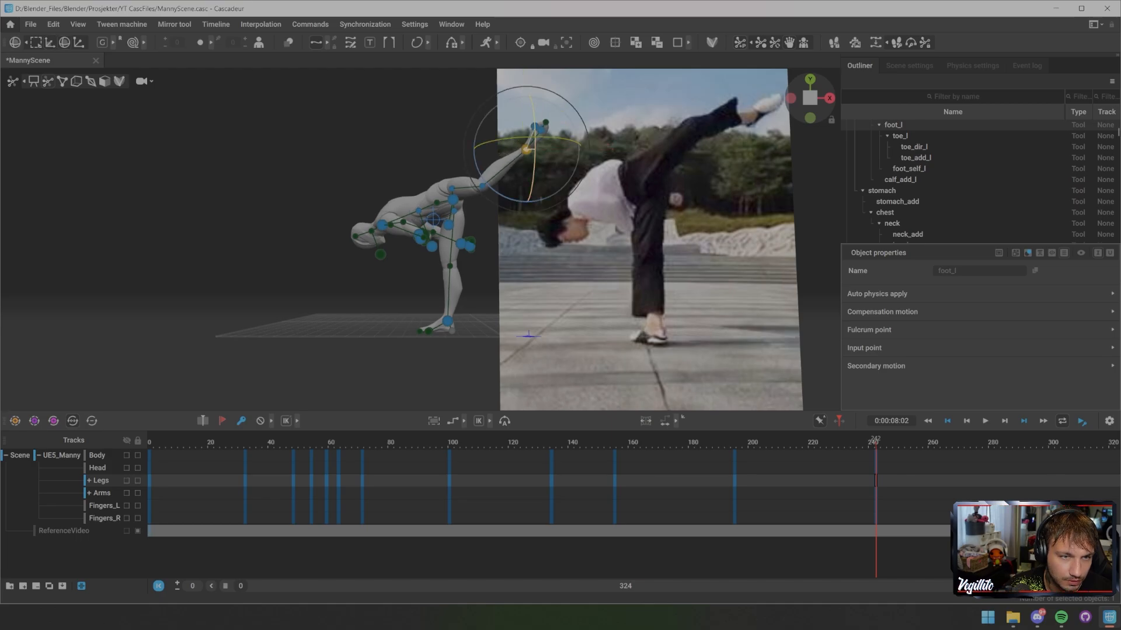
left_click_drag(466, 133, 482, 106)
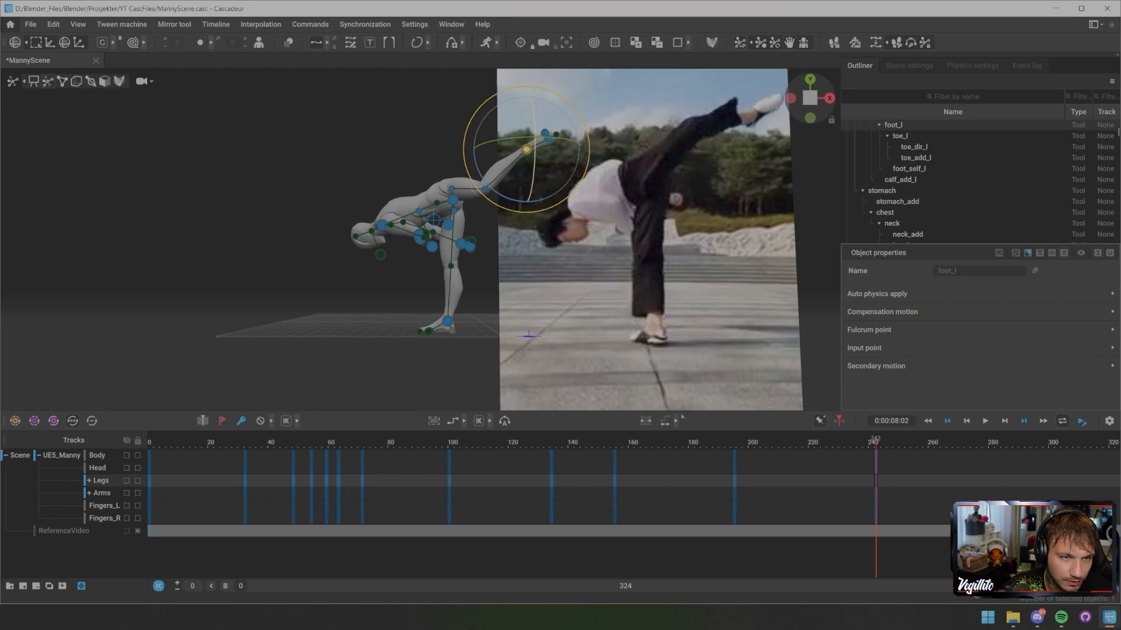
left_click_drag(532, 181, 535, 157)
key("Escape")
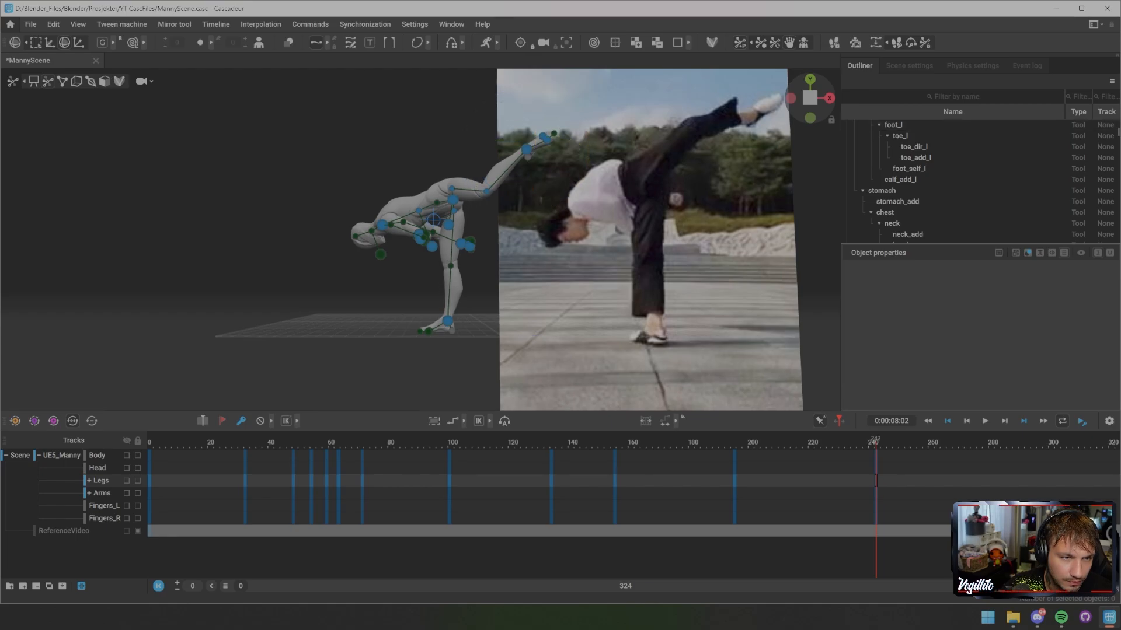
- Raise the left knee and nudge the left foot along the X axis to refine the kicking leg
left_click(486, 191)
left_click_drag(486, 191, 470, 158)
key("w")
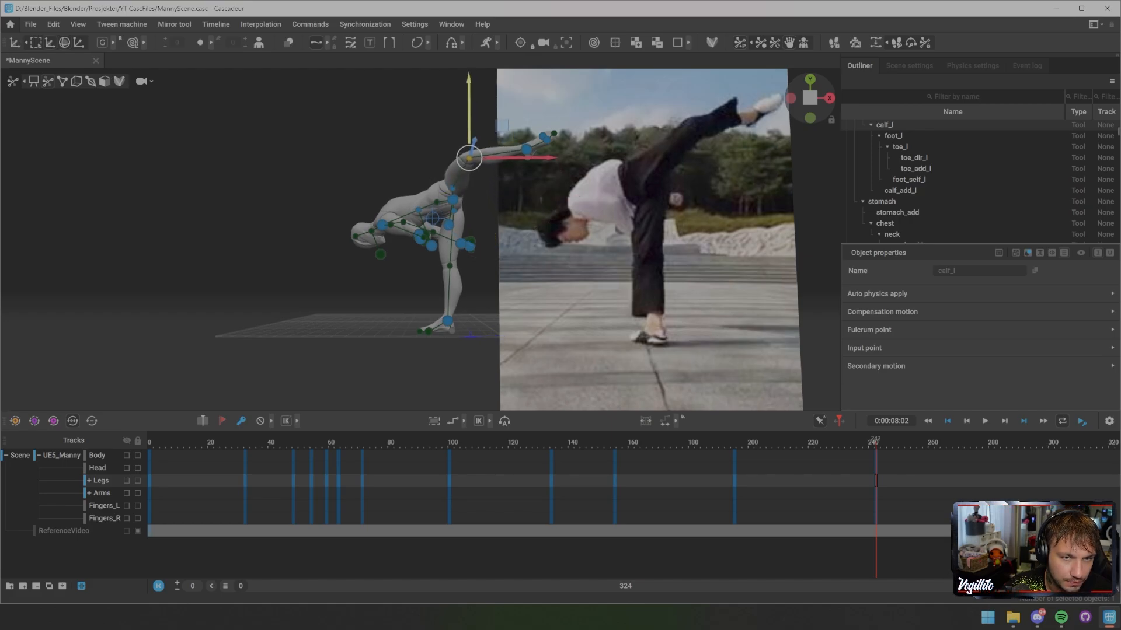
left_click(527, 150)
left_click_drag(554, 150, 412, 161)
- Move the playhead to frame 261 and line up the character beside the next reference pose
mouse_move(876, 442)
left_mouse_down()
mouse_move(748, 442)
mouse_move(884, 443)
left_mouse_up()
left_click_drag(409, 192, 471, 178, "alt")
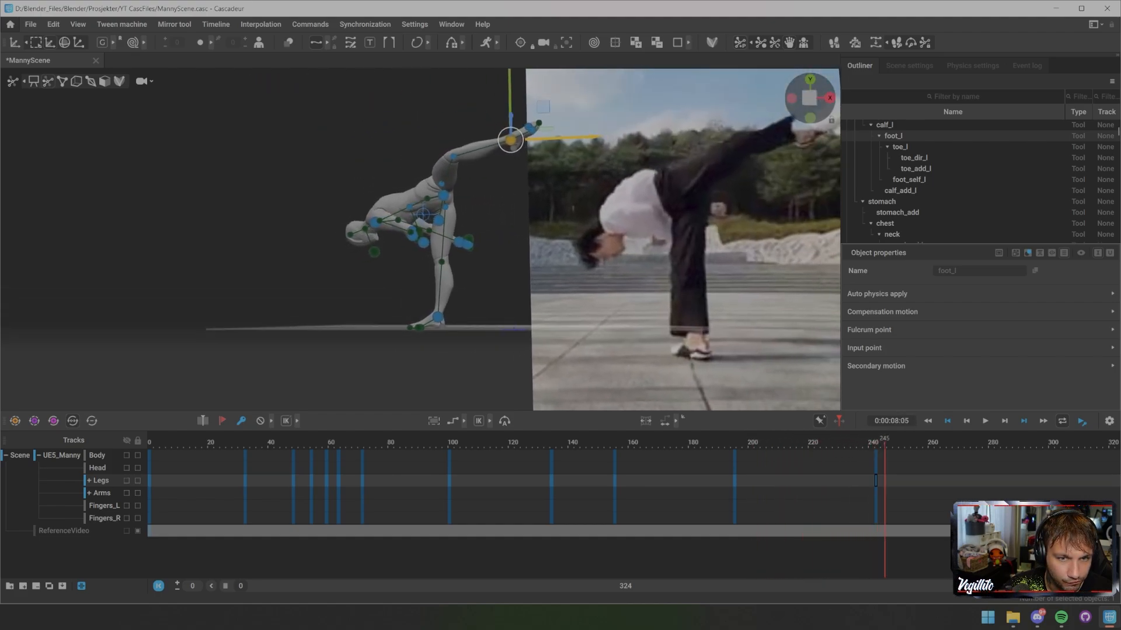
left_click_drag(884, 443, 932, 518)
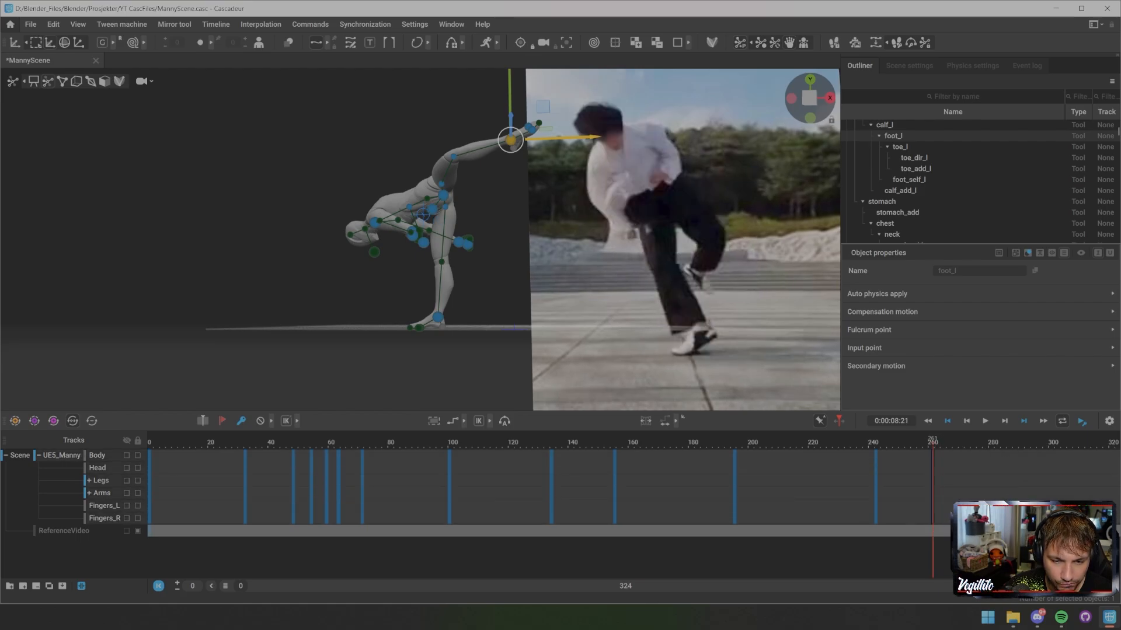
middle_click_drag(561, 139, 571, 138)
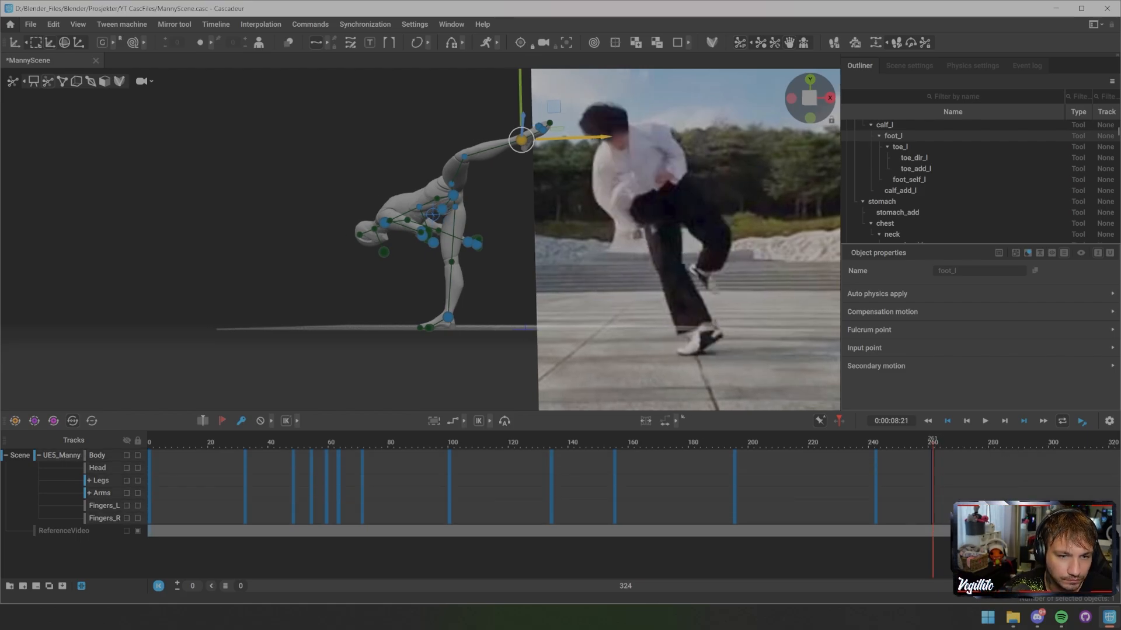
mouse_move(525, 233)
middle_mouse_down()
mouse_move(552, 233)
mouse_move(525, 246)
middle_mouse_up()
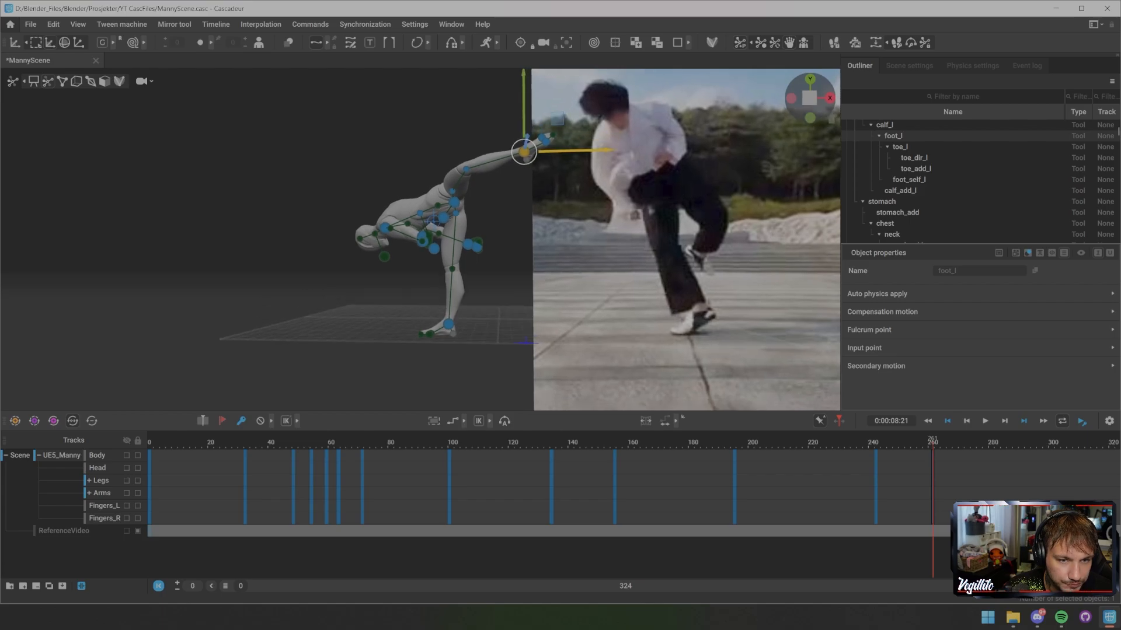
- Rotate the whole character about the vertical axis from its center of mass, with the pivot placed at the standing foot
left_click(433, 221)
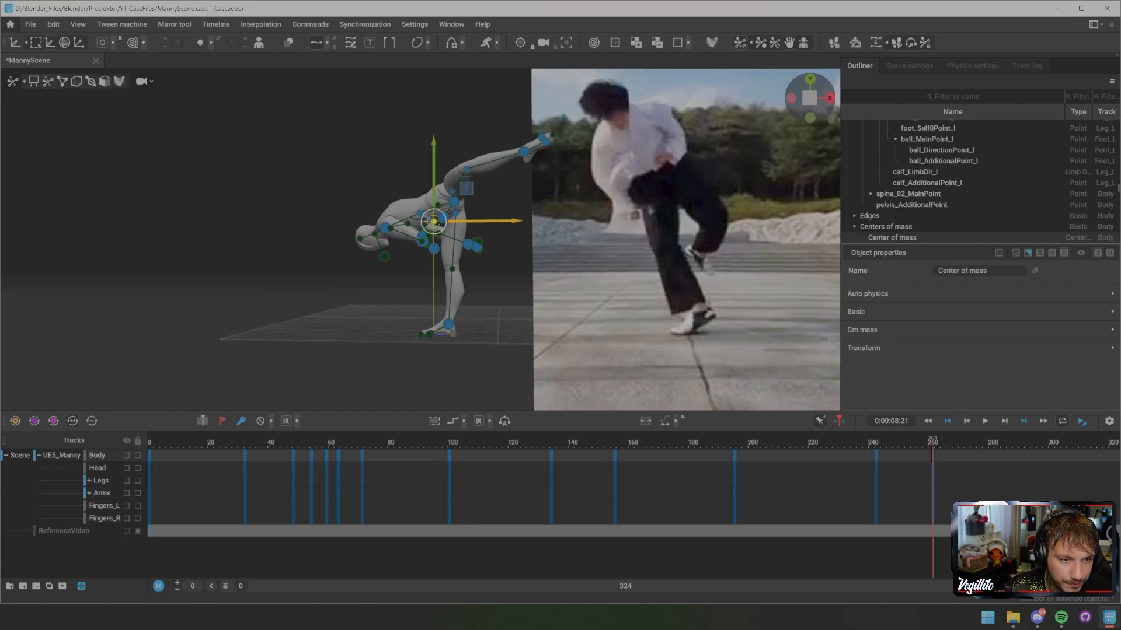
left_click(430, 334, "alt")
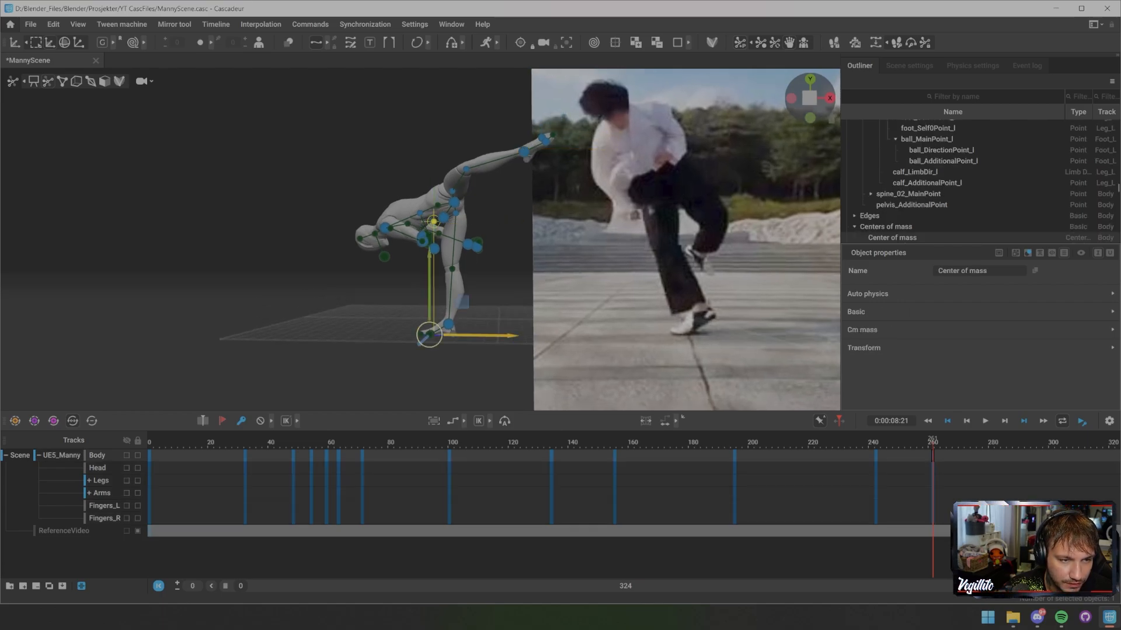
left_click_drag(443, 335, 466, 351, "alt")
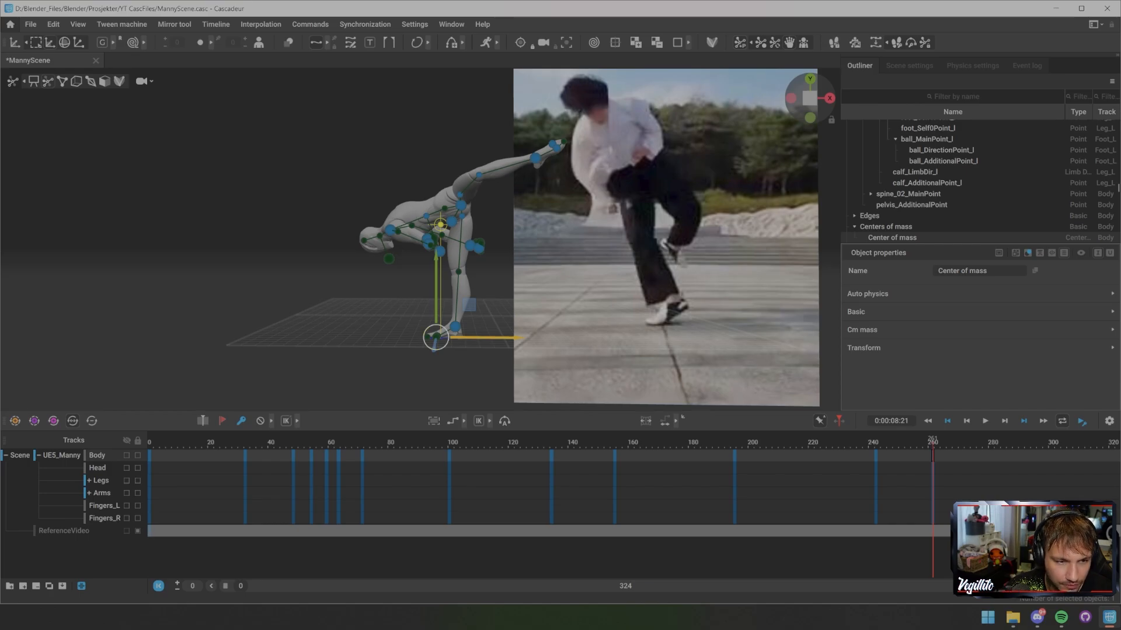
key("e")
left_click_drag(437, 346, 488, 343)
key("ctrl+z")
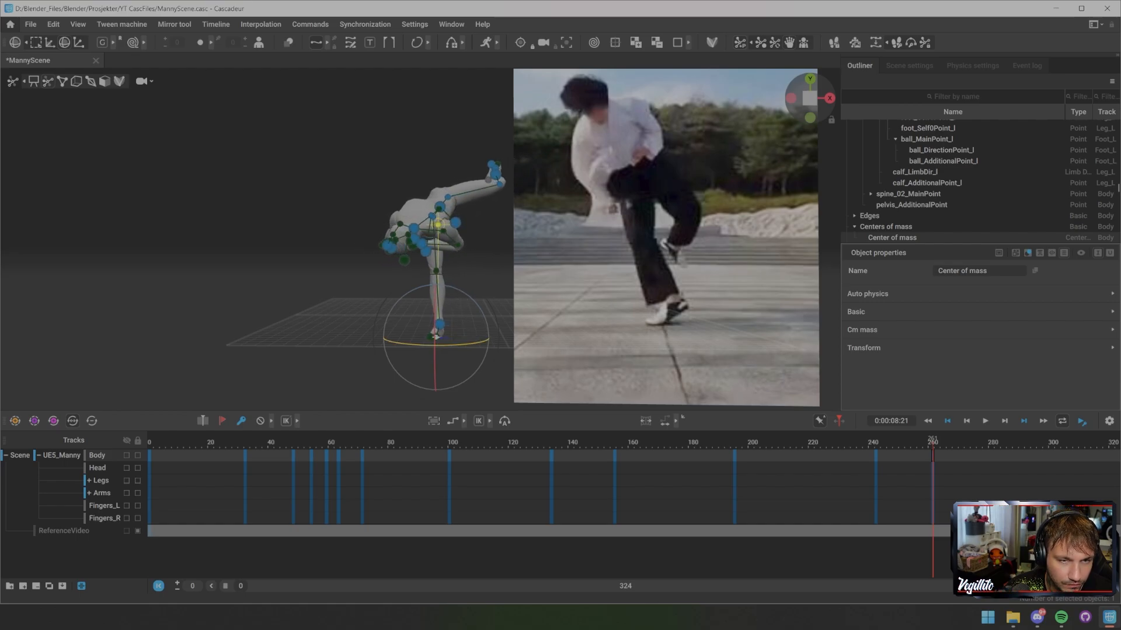
- Shift the pelvis down and to the side, and release the left toe controllers to AutoPosing
left_click(439, 207)
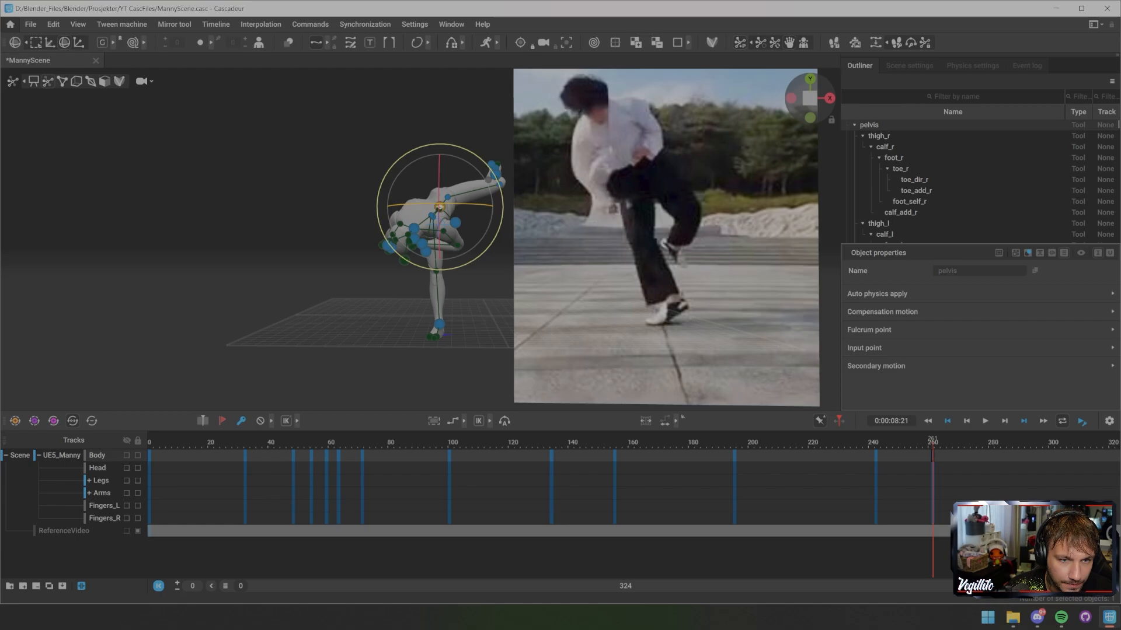
key("w")
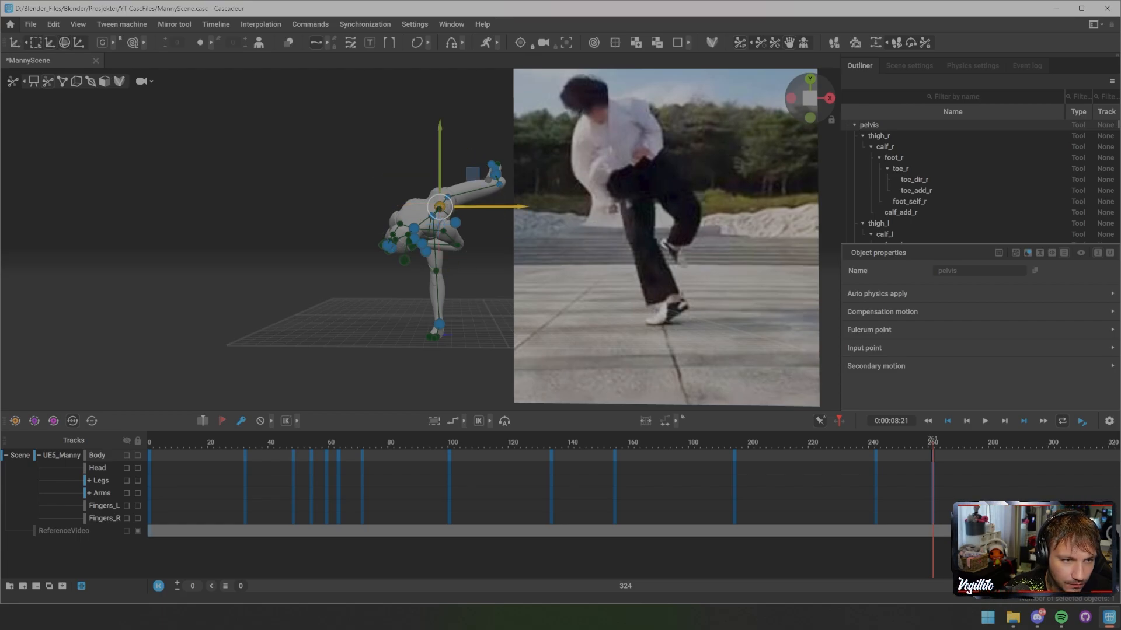
left_click_drag(439, 207, 429, 220)
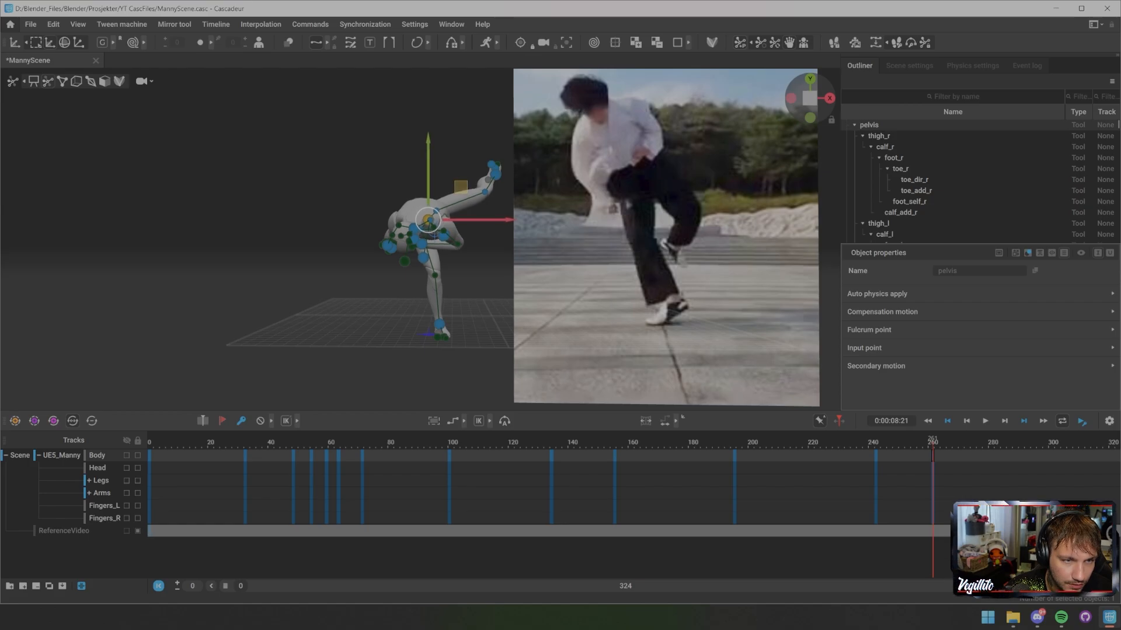
left_click(495, 174)
key("ctrl+z")
key("ctrl+z")
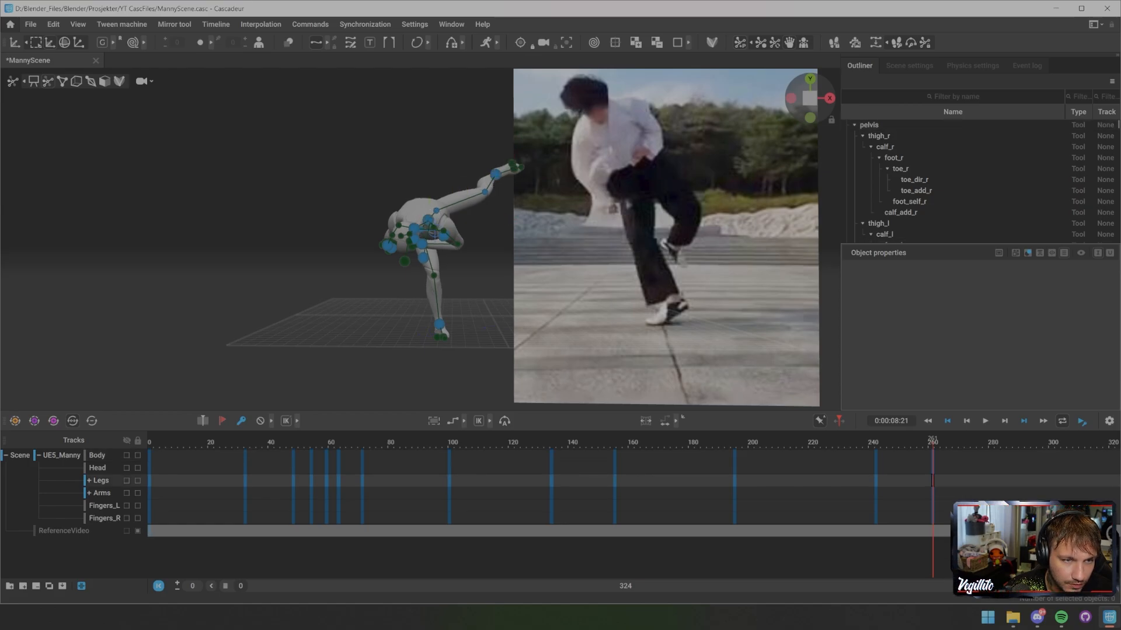
- Bring the kicking left foot down beside the standing leg and raise the neck to bring the torso upright
left_click(495, 173)
left_click_drag(495, 173, 396, 275)
left_click(339, 232)
left_click_drag(339, 232, 340, 189)
left_click_drag(362, 234, 458, 205, "alt")
- Reposition the right and left hands at the sides of the hips
left_click(381, 229)
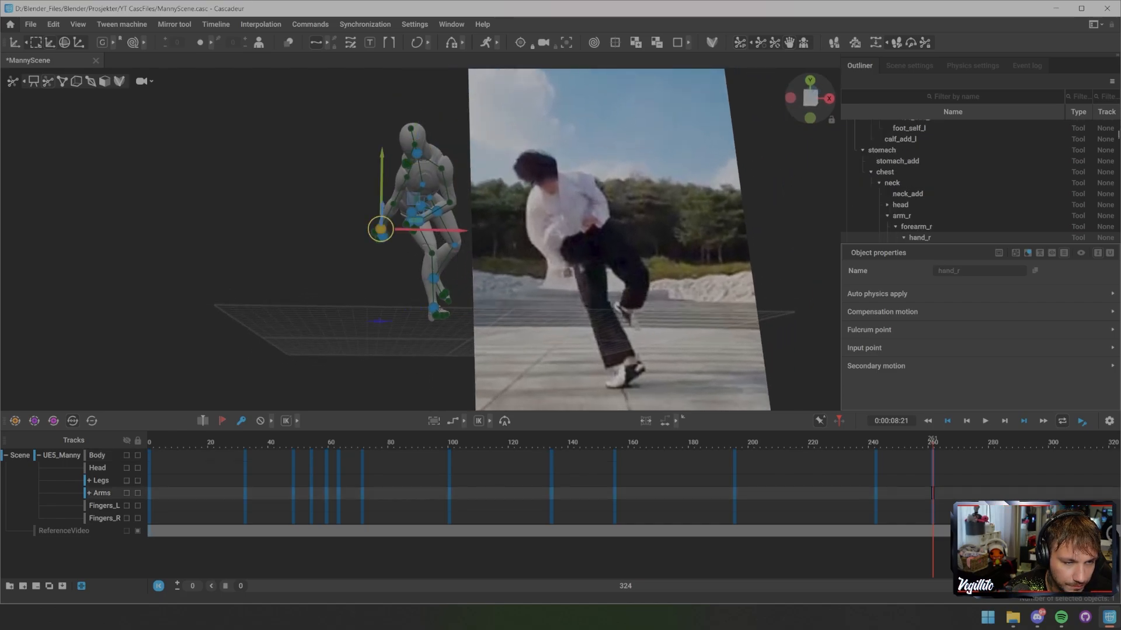
left_click_drag(380, 229, 456, 199)
left_click(418, 221)
scroll(456, 199, "up", 5)
middle_click_drag(456, 199, 456, 249, "alt")
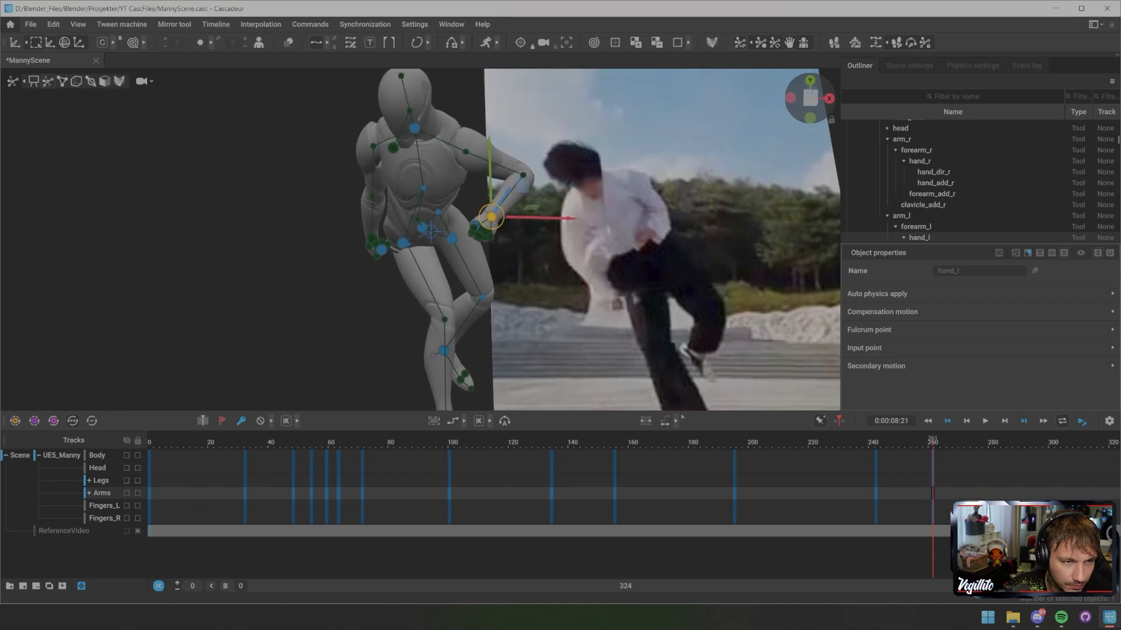
left_click_drag(456, 248, 445, 242, "alt")
- Release both thigh controllers to AutoPosing
left_click(432, 208)
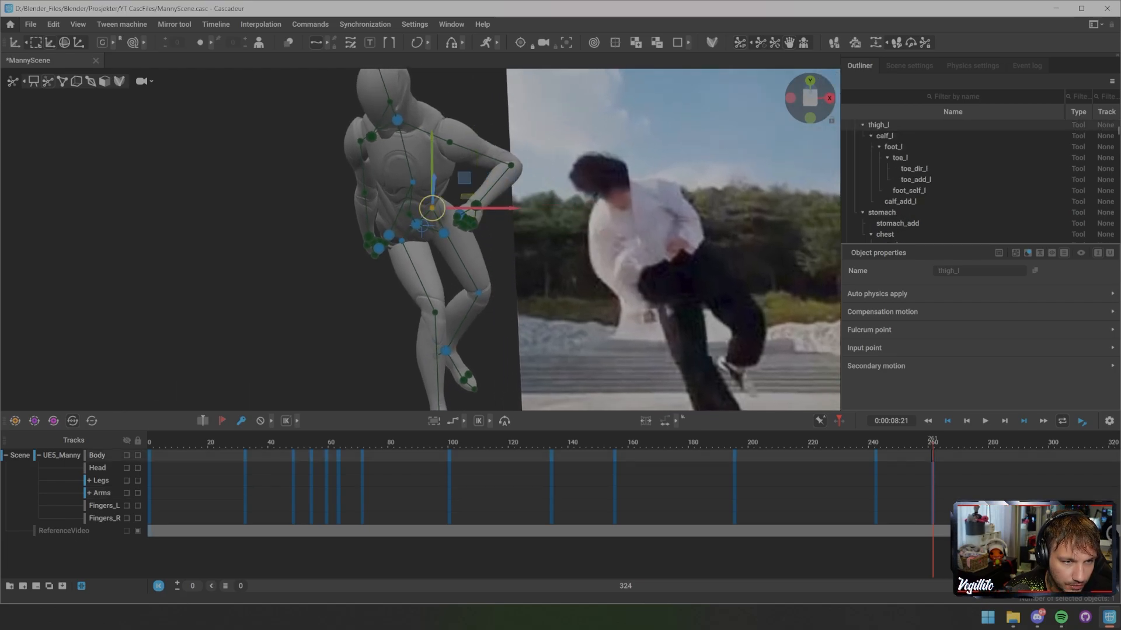
left_click(402, 241, "shift")
key("r")
left_click(424, 225)
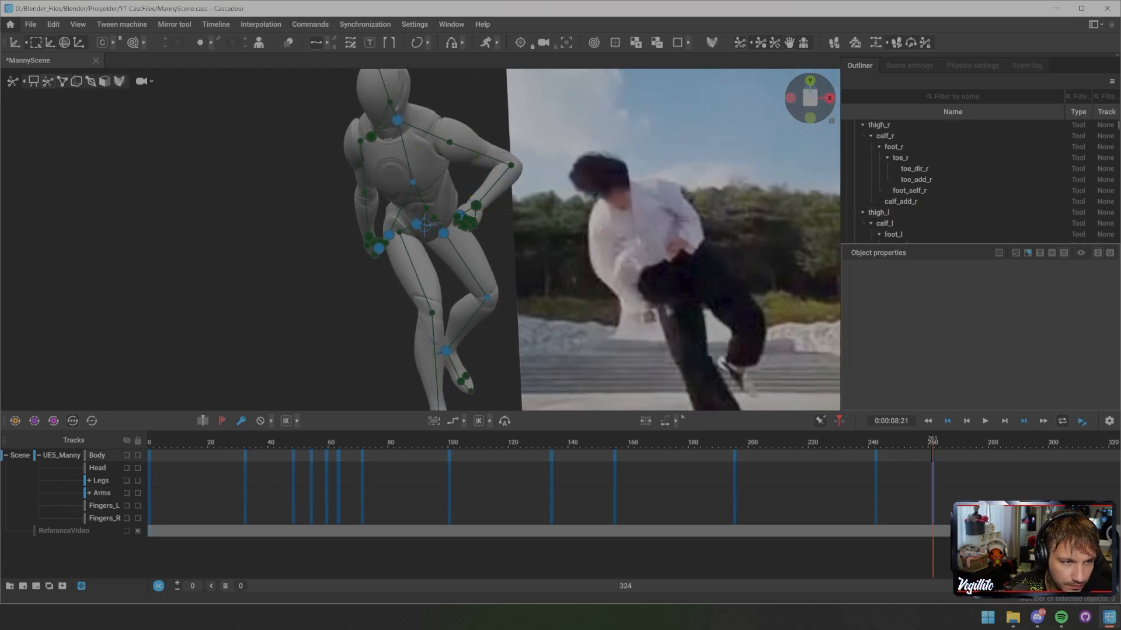
- Bend the torso forward by adjusting the neck and chest controllers
left_click_drag(445, 243, 299, 209, "alt")
left_click(403, 246)
left_click(233, 189)
left_click(289, 216)
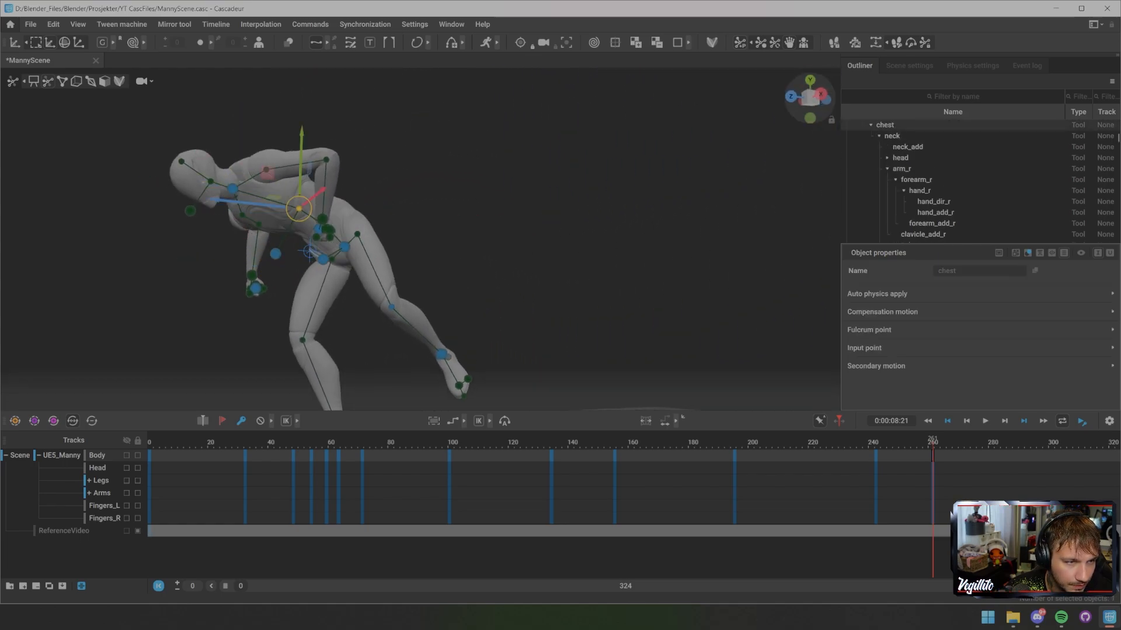
left_click(403, 193)
left_click_drag(403, 193, 590, 234, "alt")
- Turn the chest with its direction controller and reposition the neck over the standing leg
left_click(528, 261)
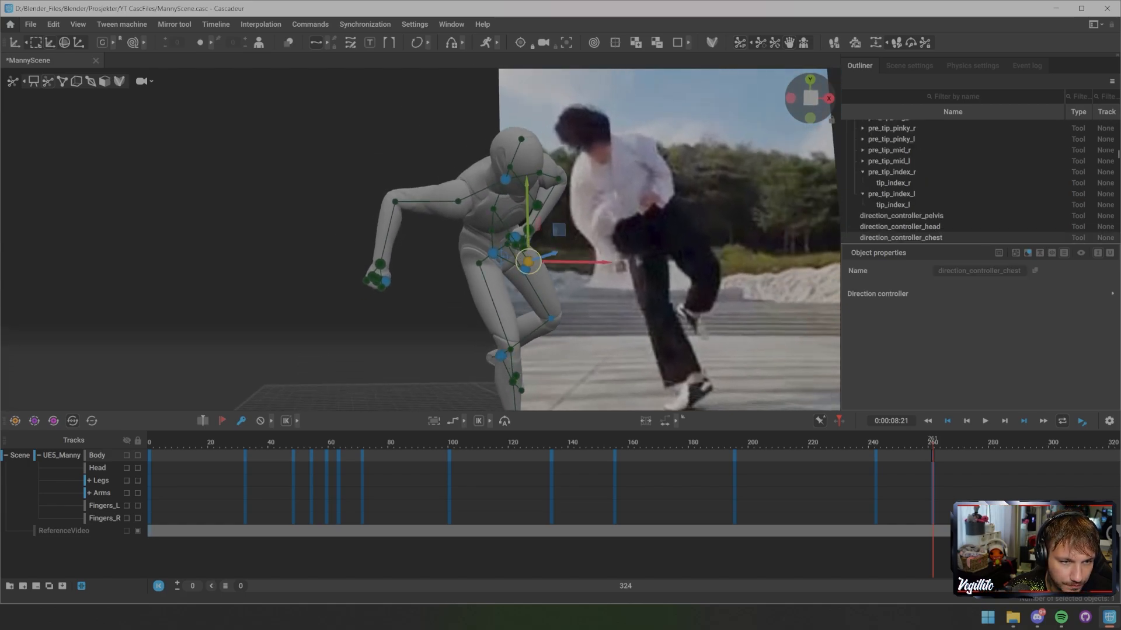
left_click_drag(528, 262, 344, 242)
left_click(288, 170)
left_click_drag(288, 170, 456, 138)
scroll(320, 141, "down", 5)
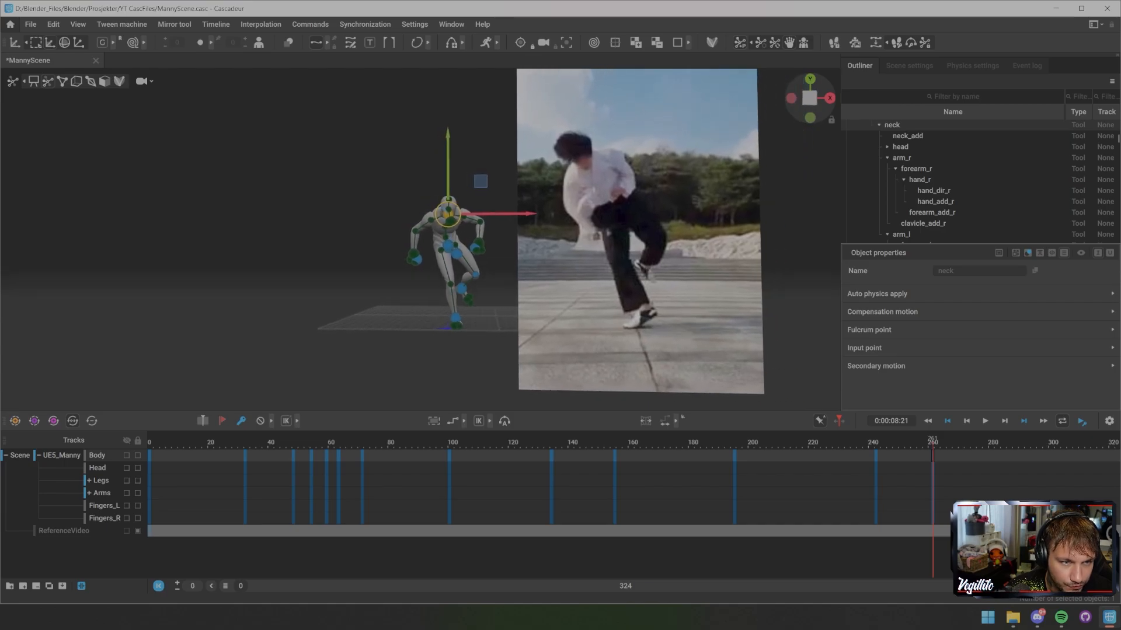
- Move the left hand forward in front of the body
scroll(456, 138, "up", 5)
middle_click_drag(457, 139, 406, 149, "alt")
left_click(501, 262)
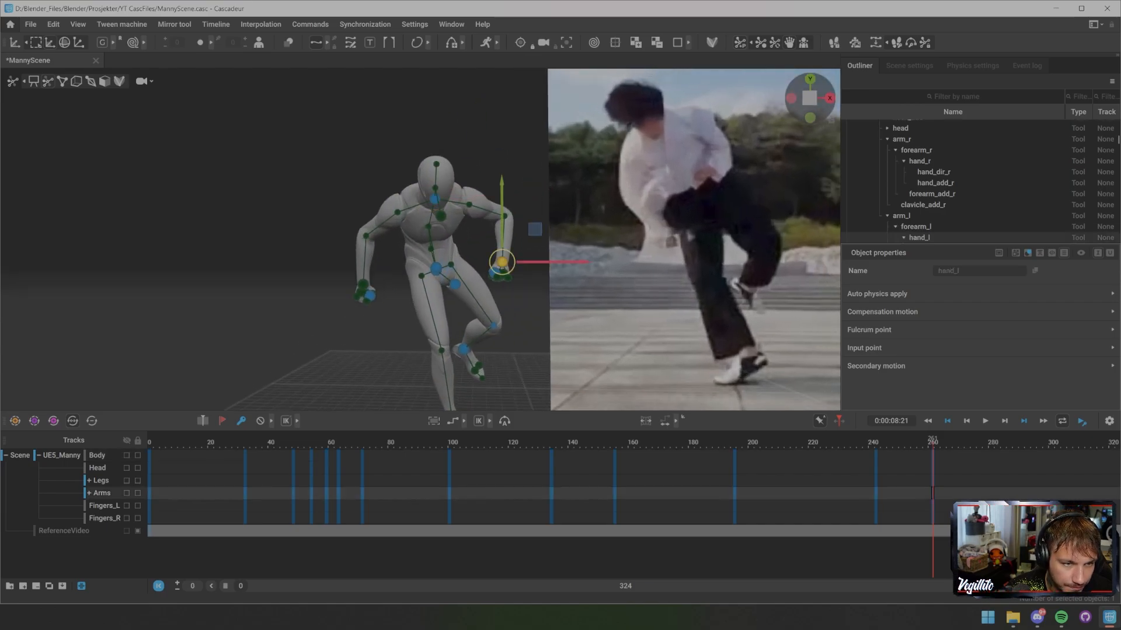
left_click_drag(501, 262, 601, 245)
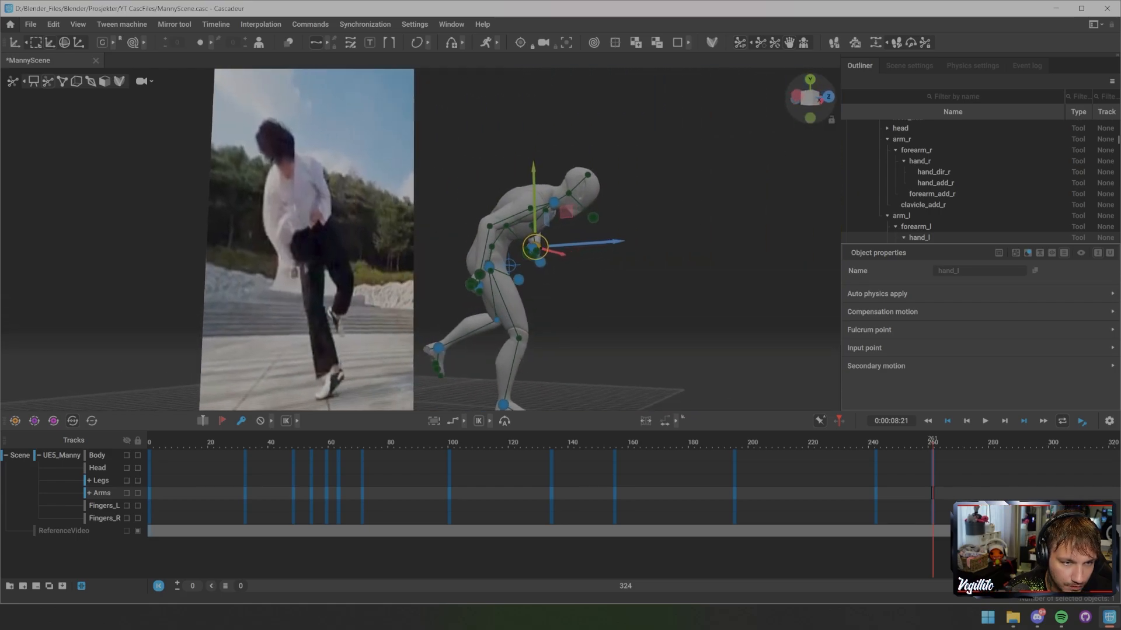
- Move the right hand inward beside the right hip, checking it from the front
left_click(479, 275)
mouse_move(480, 274)
left_mouse_down()
mouse_move(501, 268)
mouse_move(468, 273)
left_mouse_up()
key("KP_1")
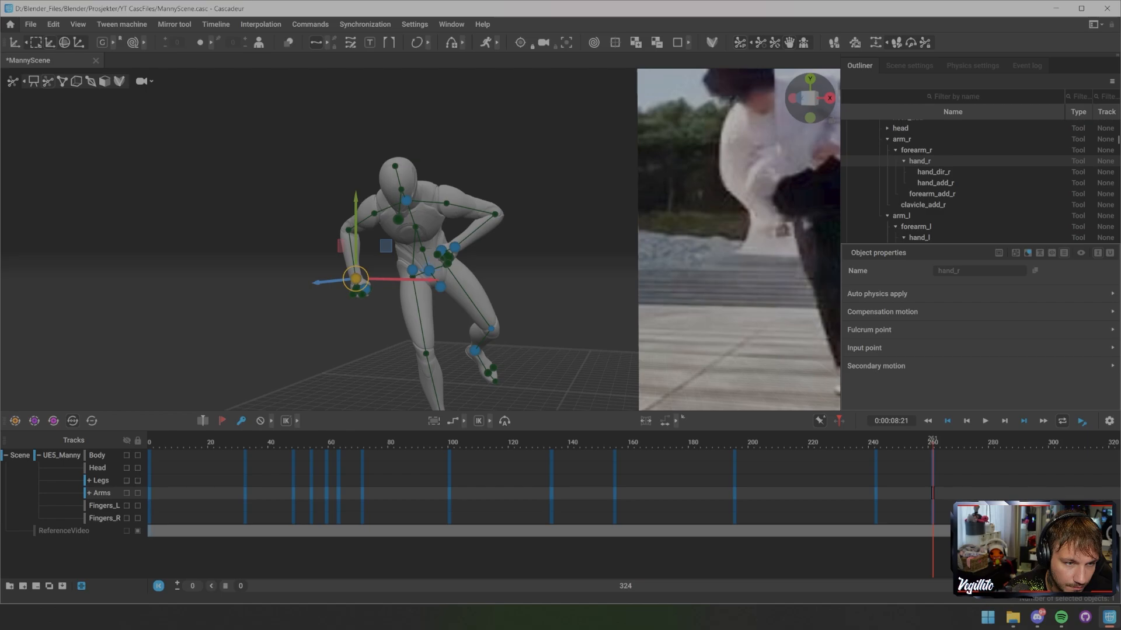
left_click_drag(355, 279, 381, 279)
key("KP_1")
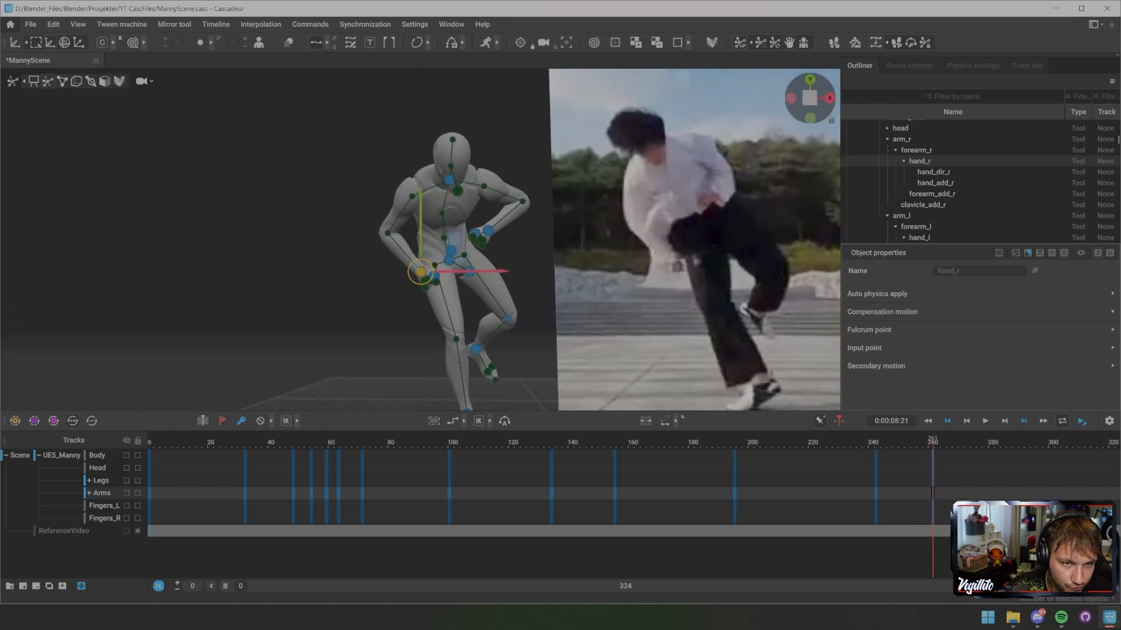
- Copy the right foot's placement from the keyframe at frame 242 and paste it at frame 261
middle_click_drag(420, 271, 444, 158, "alt")
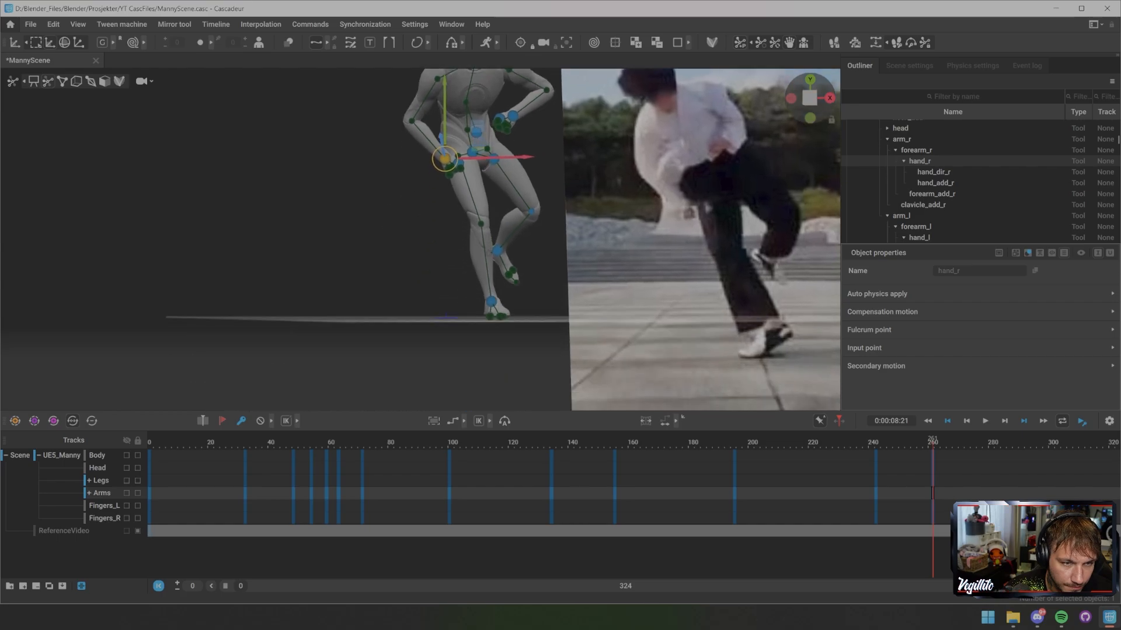
left_click_drag(444, 158, 459, 159, "alt")
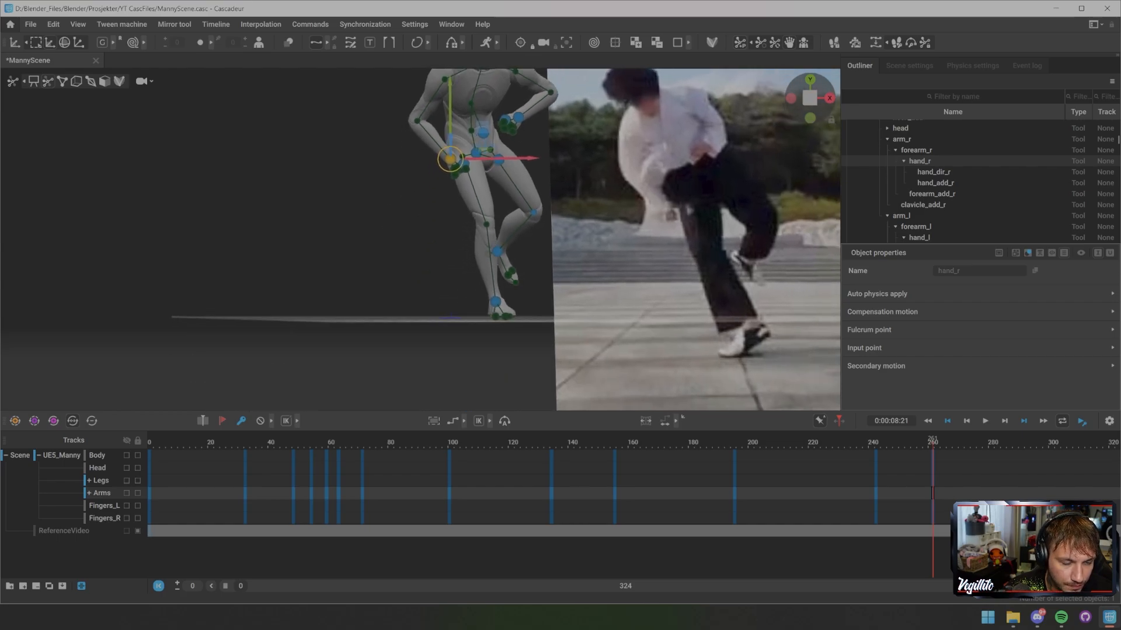
left_click(495, 302)
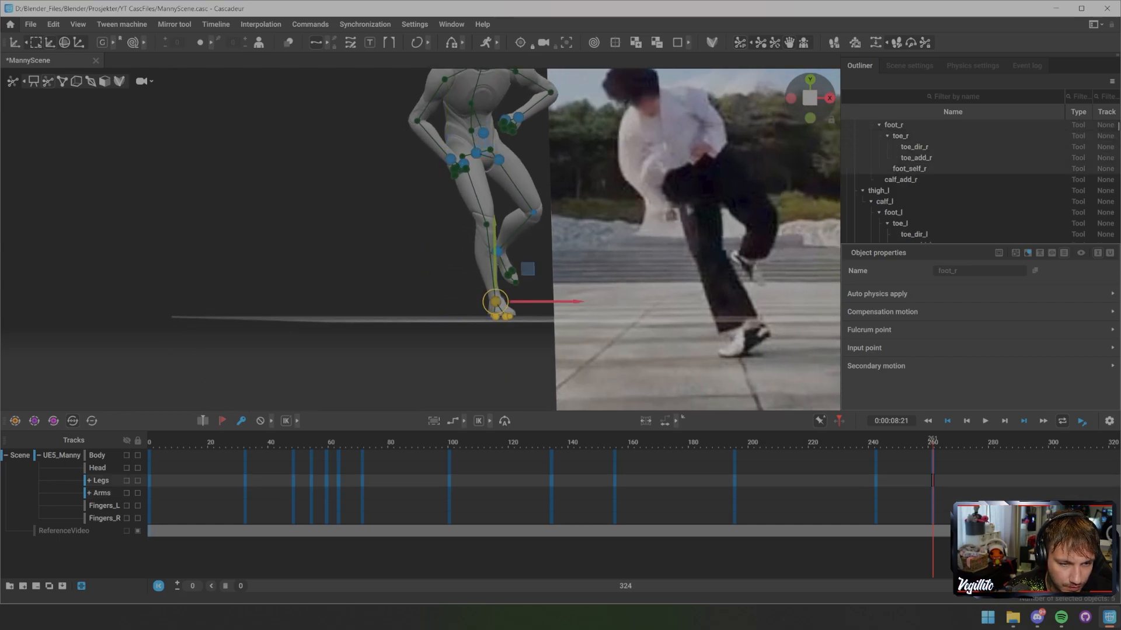
key("Down")
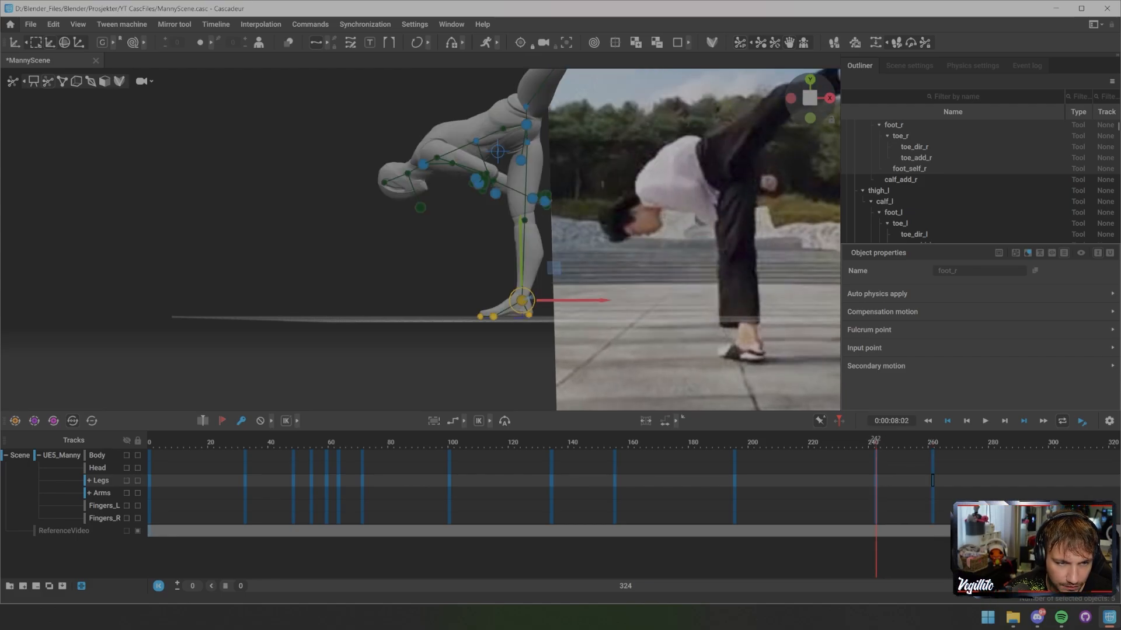
key("Up")
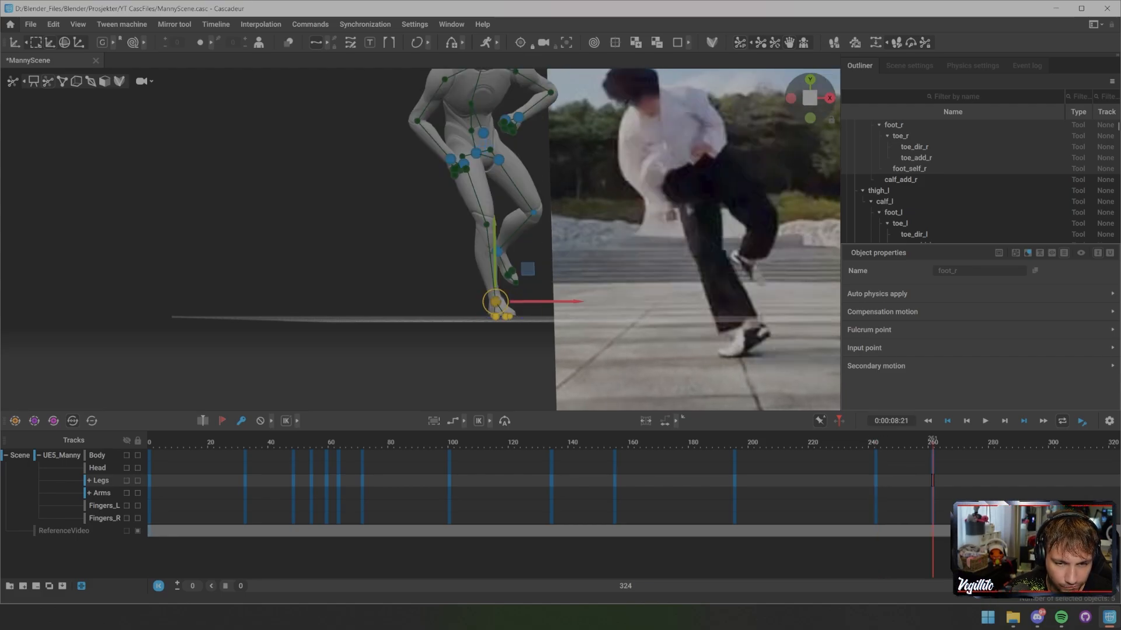
key("ctrl+v")
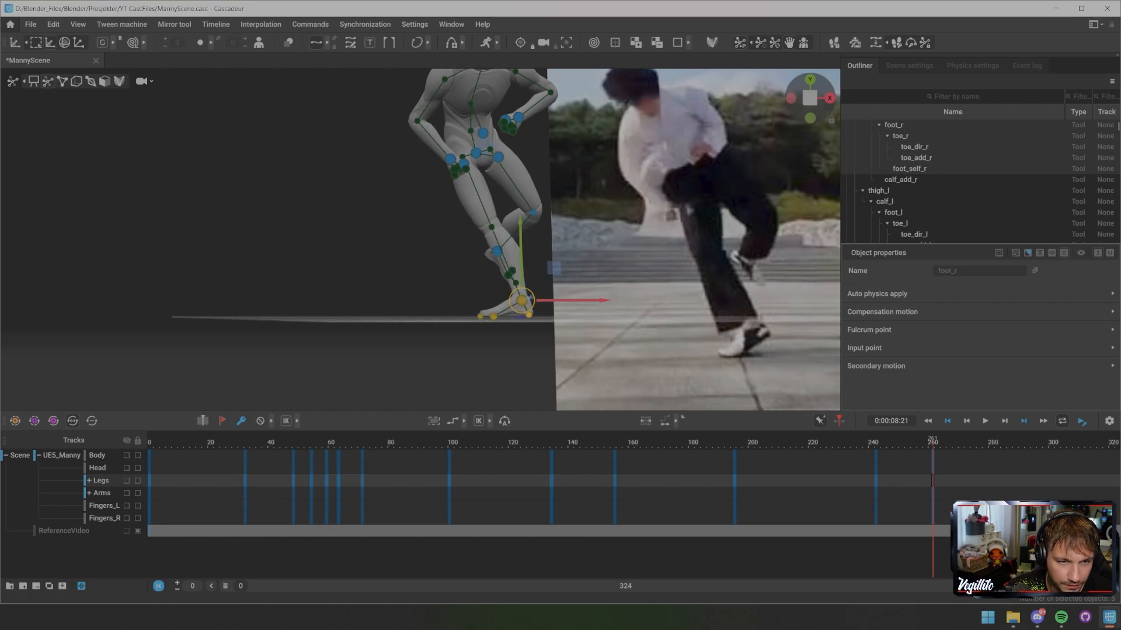
- Lock the right toe controllers in place and raise the right heel off the ground
left_click_drag(499, 328, 499, 328)
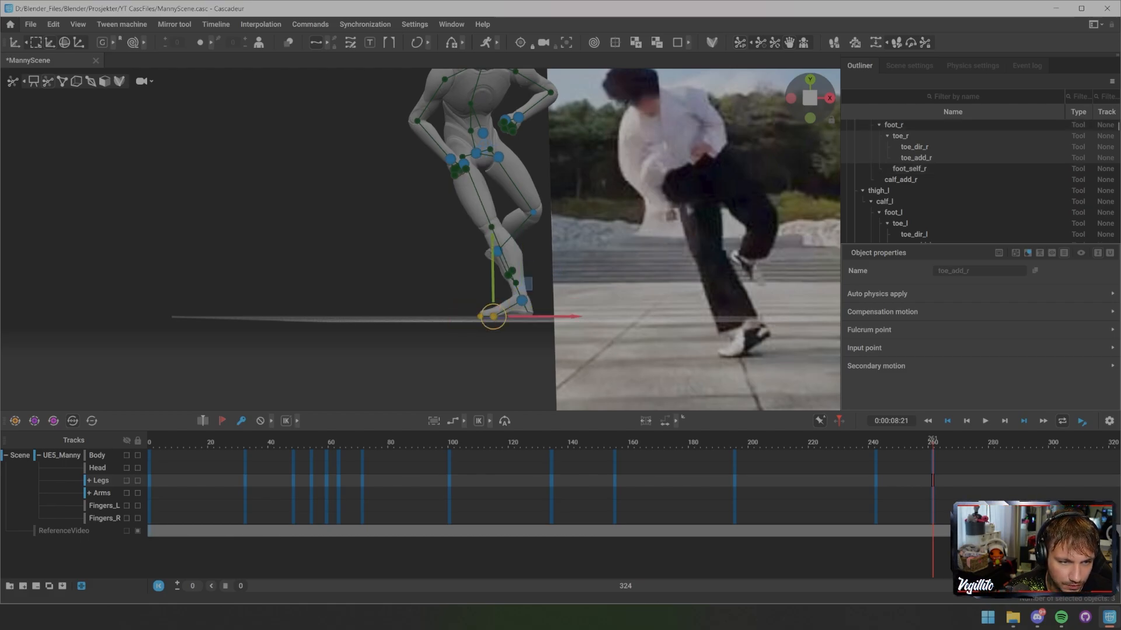
left_click(420, 239)
scroll(420, 240, "up", 4)
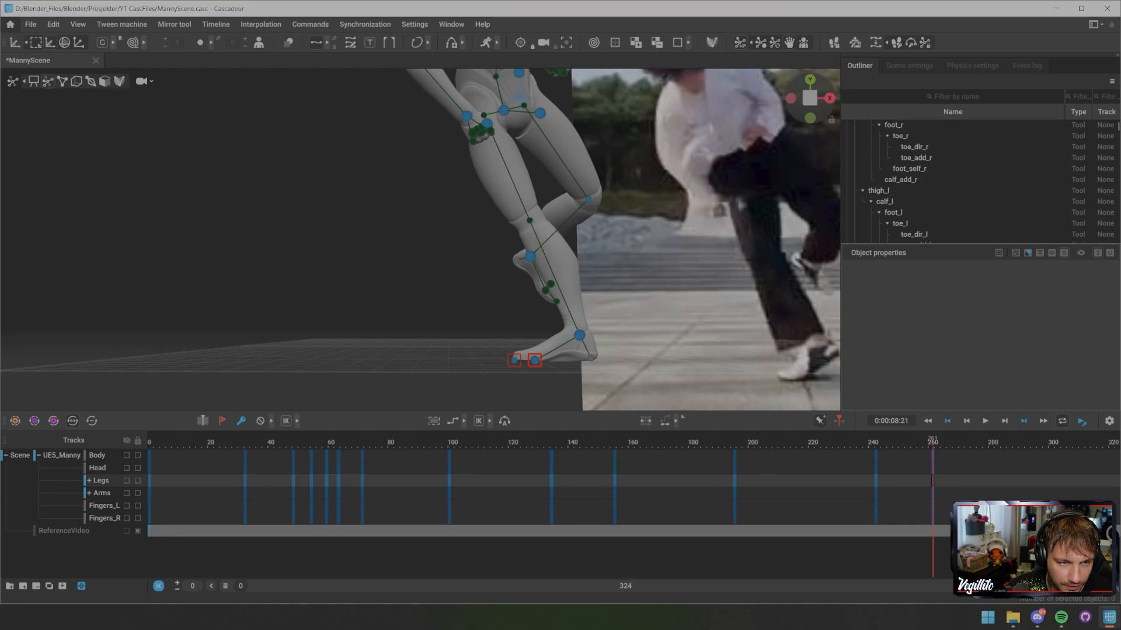
left_click(580, 335)
left_click_drag(580, 335, 575, 308)
scroll(560, 291, "down", 4)
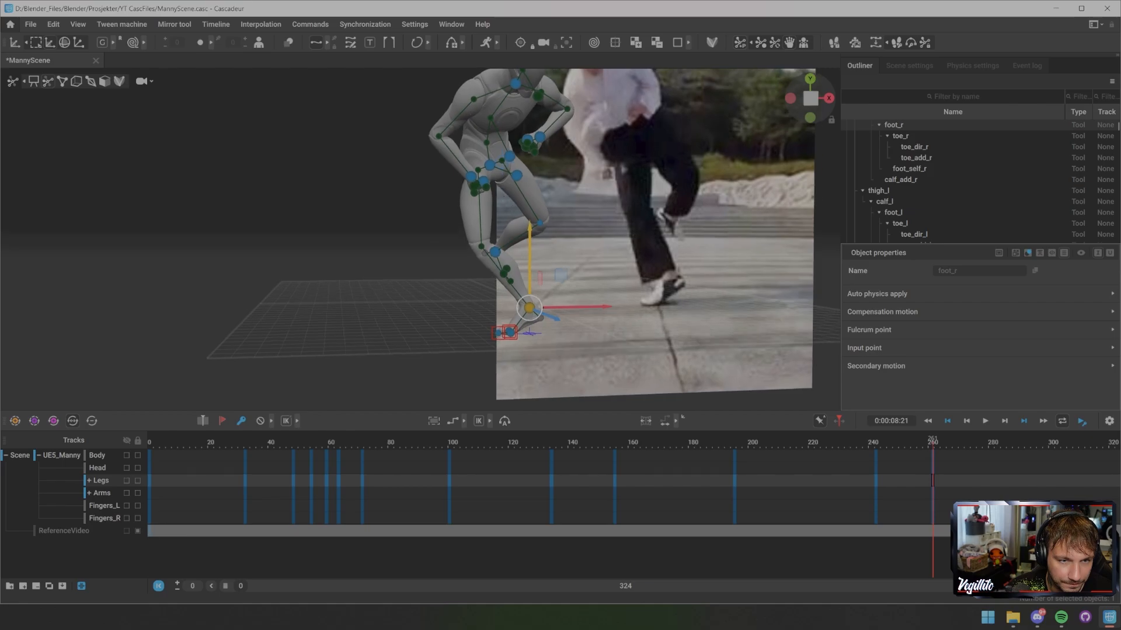
- Adjust the bend of the standing leg by repositioning the right knee controller
left_click(481, 246)
left_click_drag(481, 247, 412, 243)
scroll(496, 240, "down", 4)
- At frame 242, unlock the right toe controllers and rotate the whole right foot slightly
left_click_drag(932, 443, 876, 442)
left_click_drag(449, 244, 493, 242, "alt")
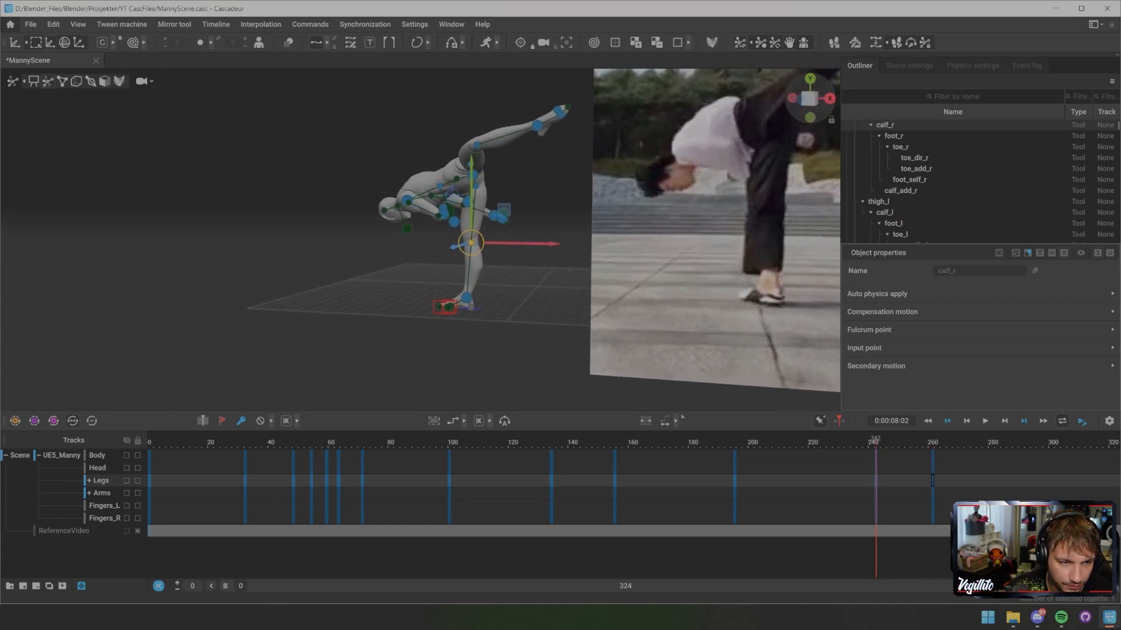
left_click_drag(424, 291, 458, 321)
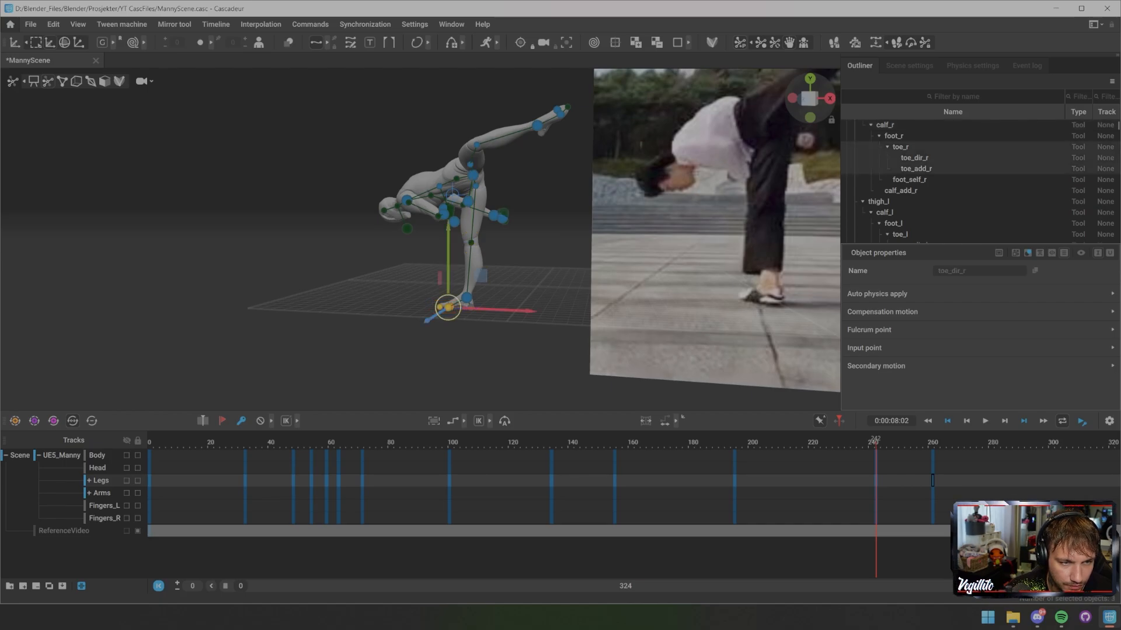
double_click(466, 298)
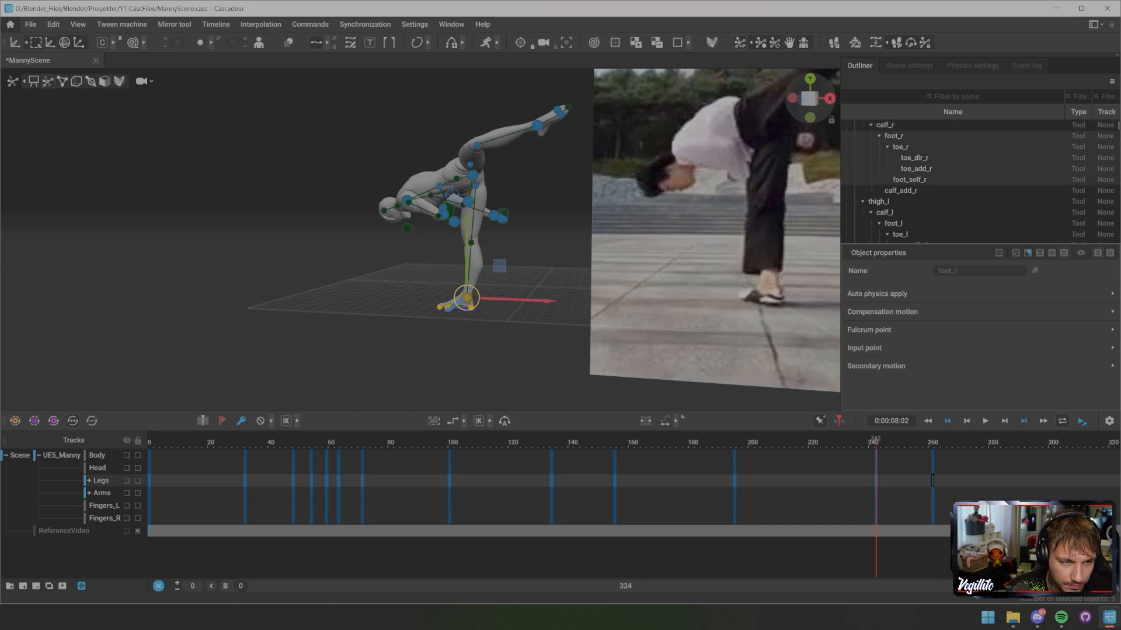
key("e")
left_click_drag(479, 306, 485, 304)
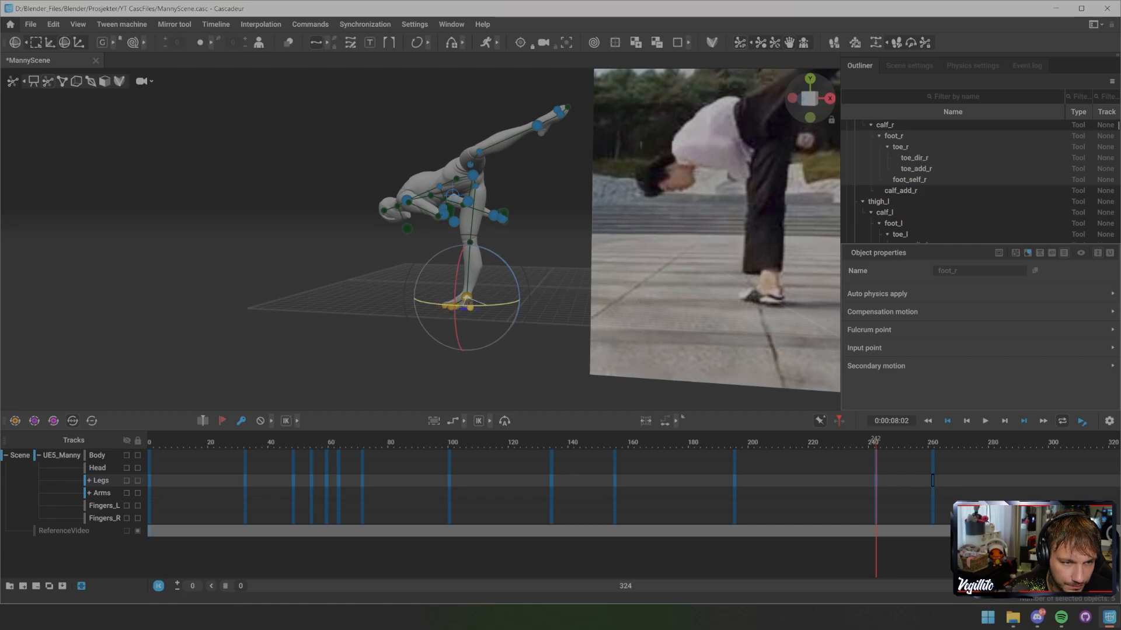
- Advance to frame 270 and add a keyframe on all character tracks for the next landing pose
left_click_drag(876, 443, 953, 443)
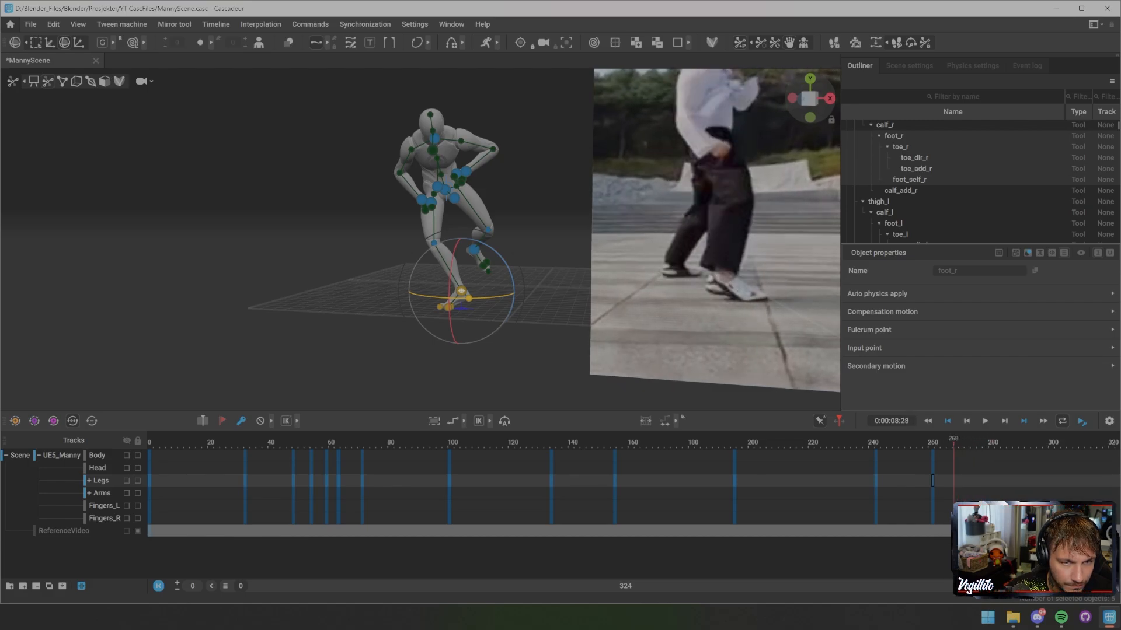
key("Right")
key("Right")
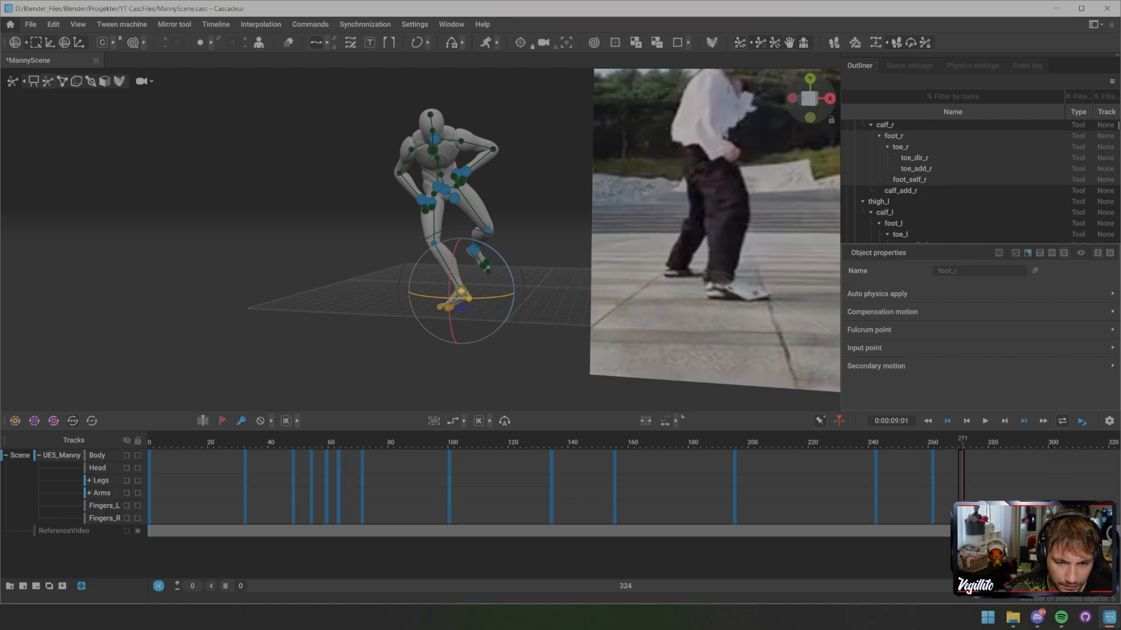
mouse_move(461, 292)
middle_mouse_down()
mouse_move(425, 303)
mouse_move(426, 354)
mouse_move(446, 357)
mouse_move(454, 292)
middle_mouse_up()
scroll(425, 303, "down", 5)
scroll(426, 354, "up", 4)
left_click_drag(454, 292, 496, 287, "alt")
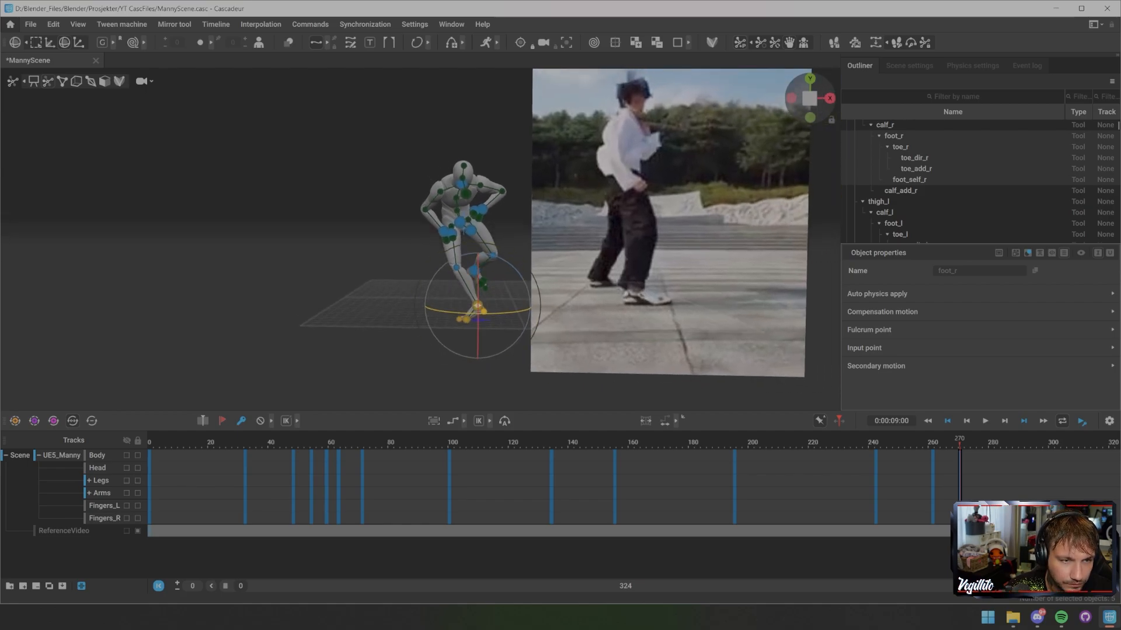
- Move the center of mass pivot to the standing foot and turn the whole body sideways to match the reference
left_click(463, 223)
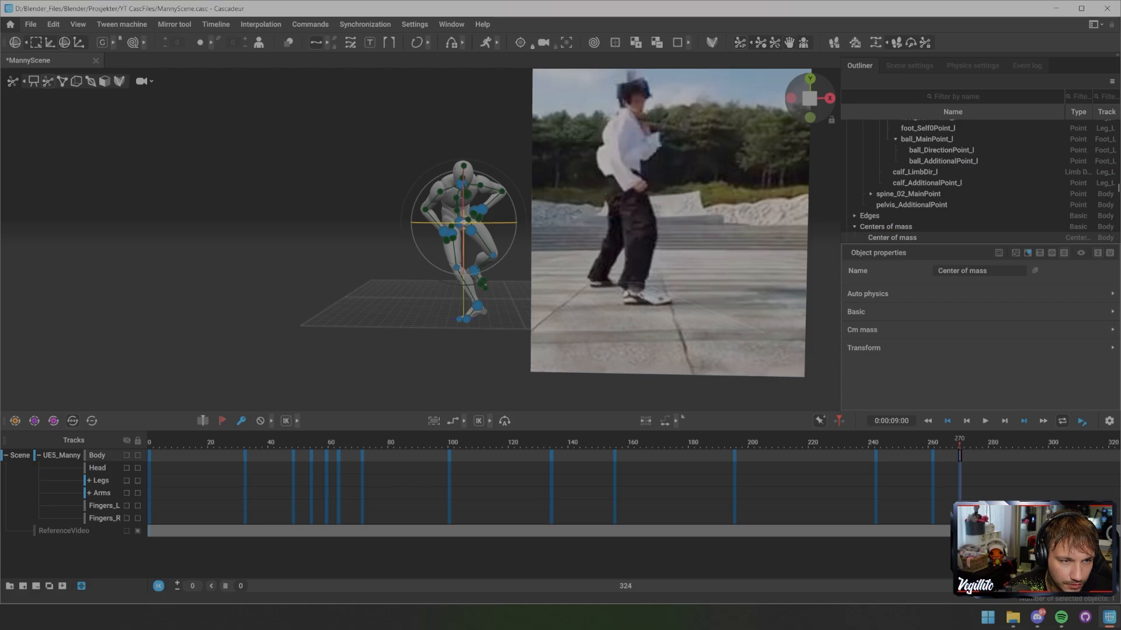
left_click_drag(464, 223, 466, 319)
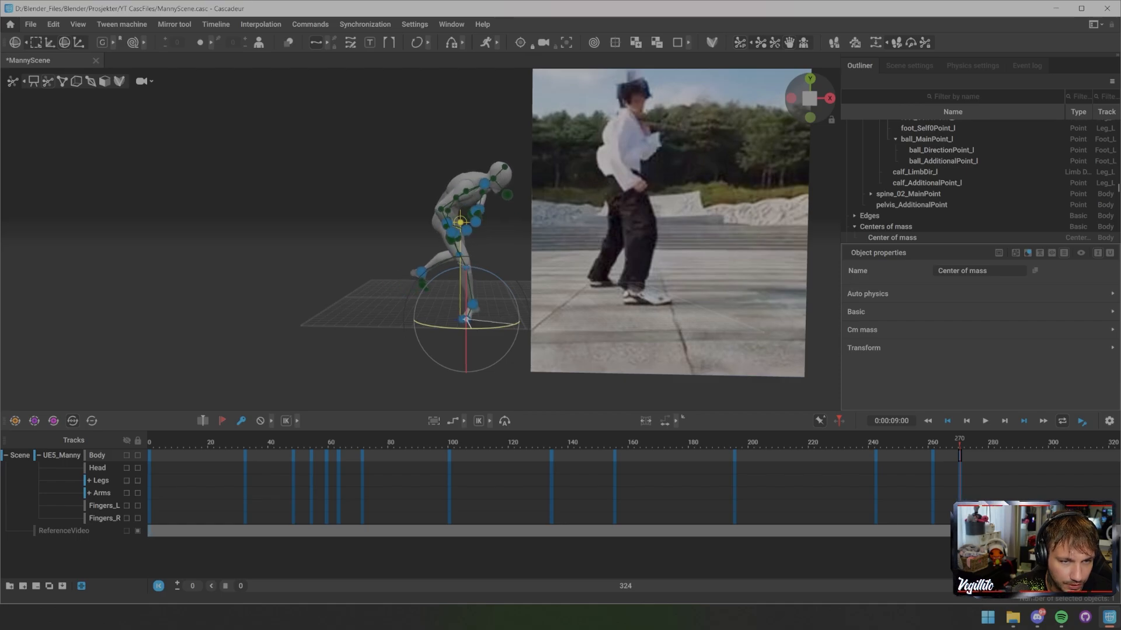
left_click(374, 245)
mouse_move(373, 246)
middle_mouse_down()
mouse_move(354, 235)
mouse_move(361, 229)
middle_mouse_up()
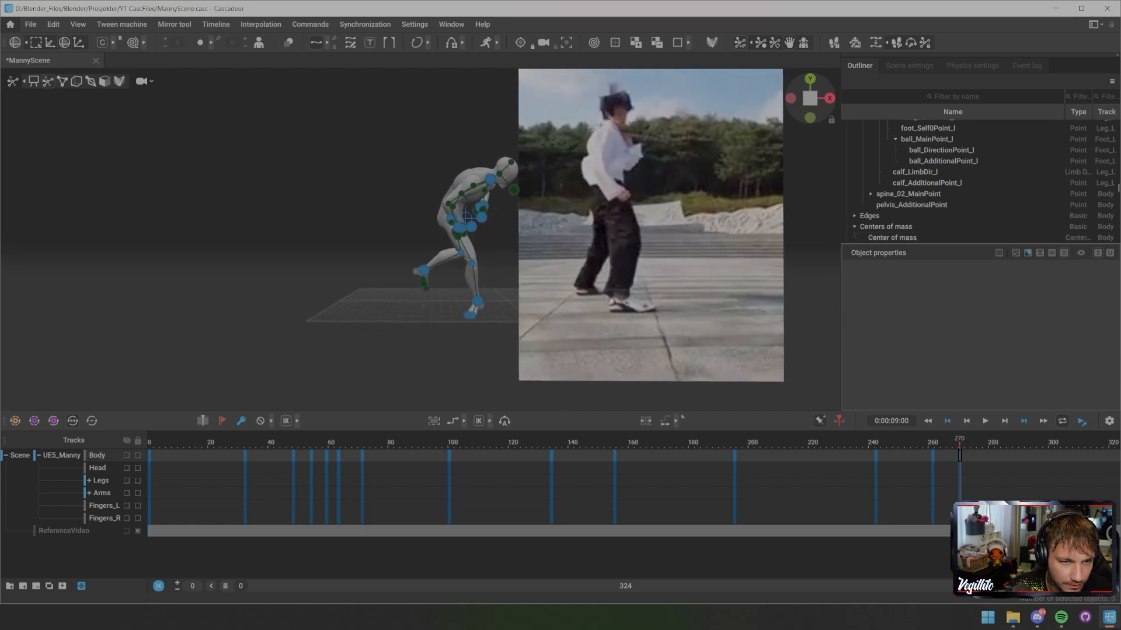
- Lower the raised left foot to the ground beside the standing leg
left_click(424, 270)
key("w")
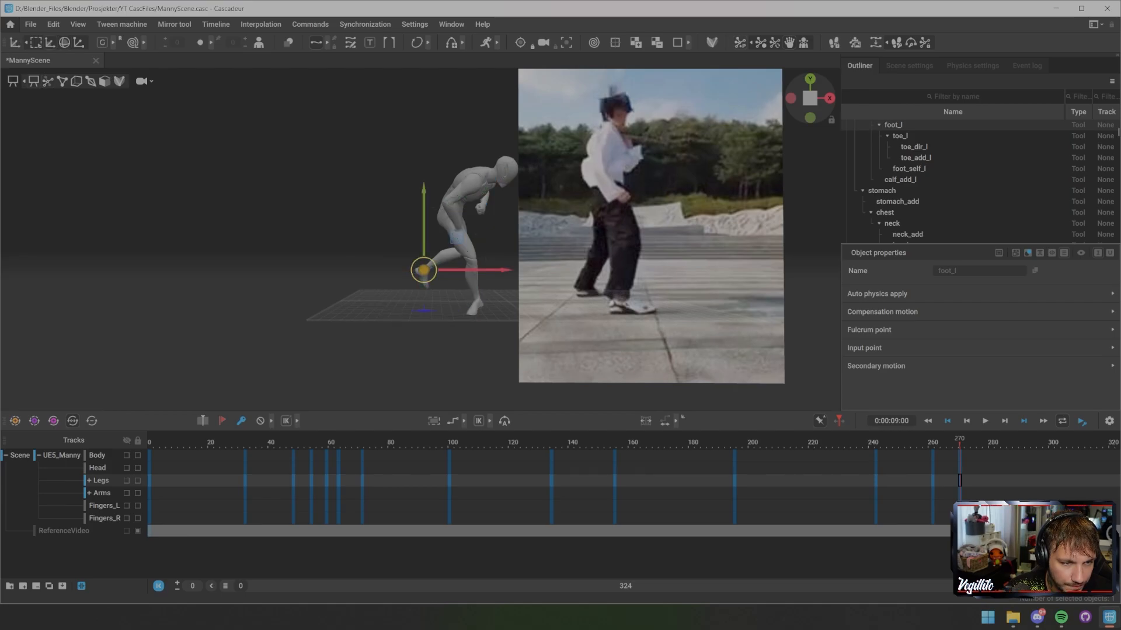
left_click_drag(424, 271, 616, 260)
scroll(457, 228, "up", 5)
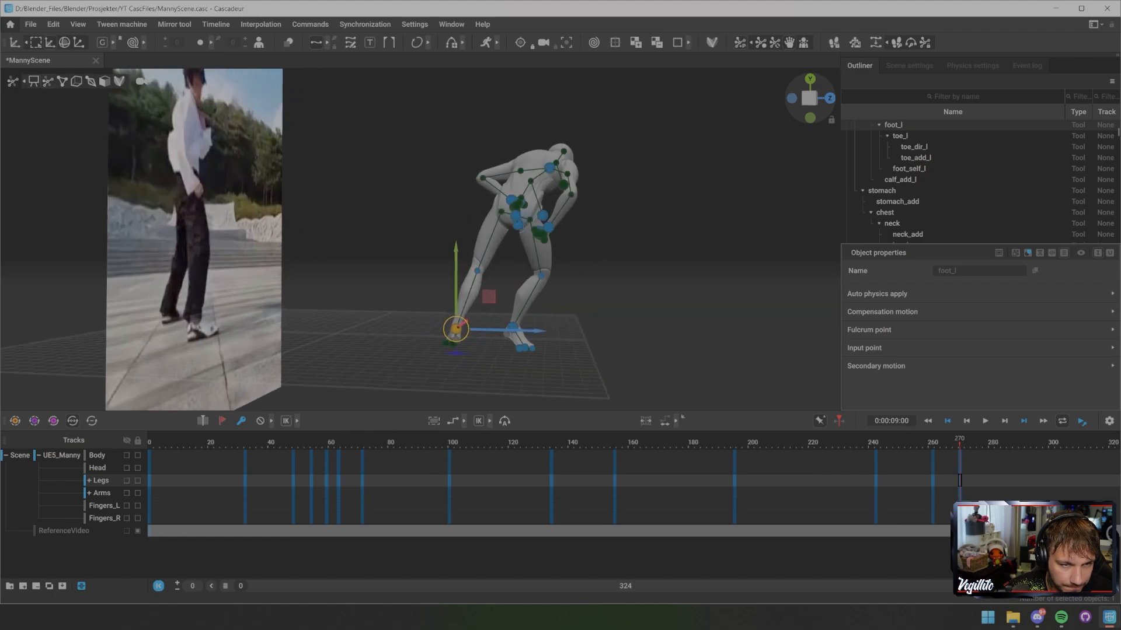
- Shift the pelvis, neck and both hands together so the body's weight sits between the two feet
left_click(516, 215)
left_click(550, 168, "shift")
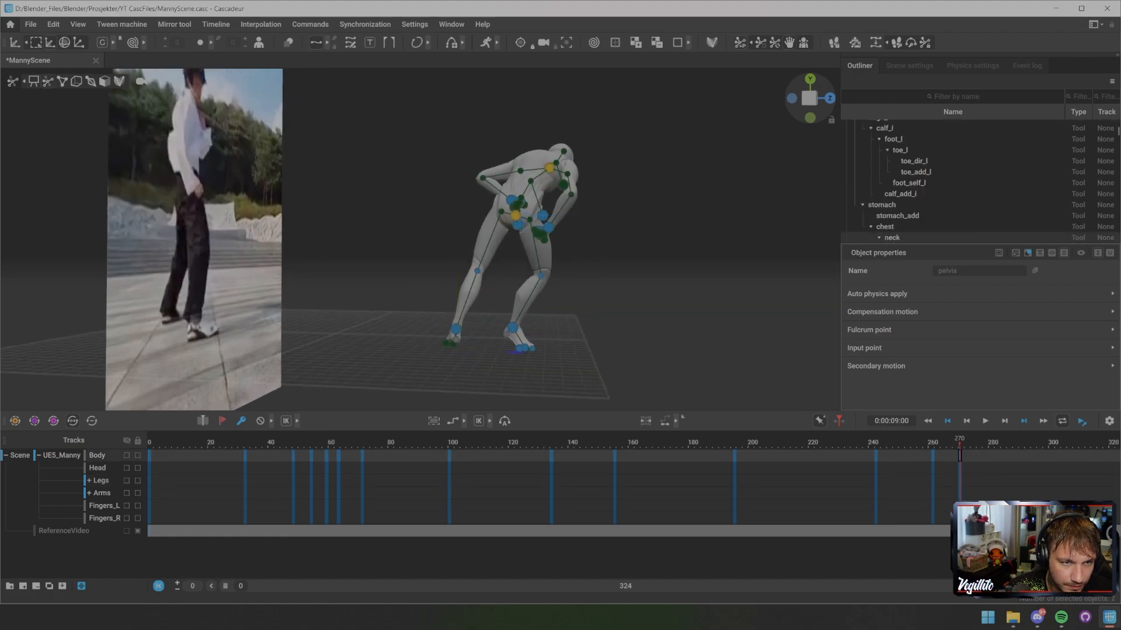
left_click(549, 227, "shift")
left_click(512, 199, "shift")
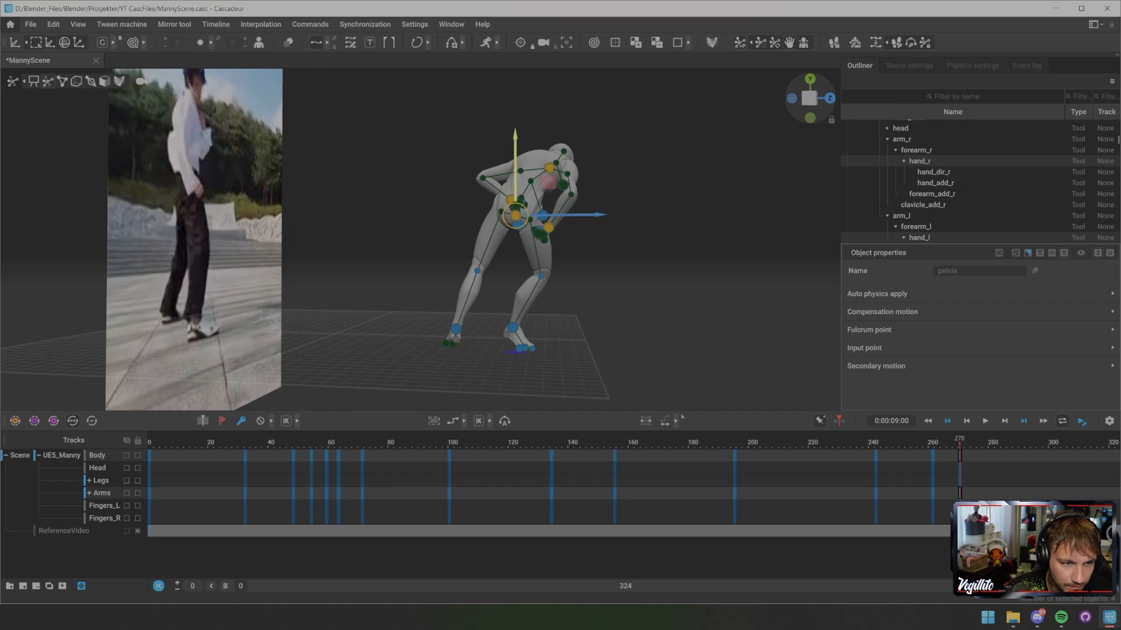
left_click_drag(564, 215, 527, 216)
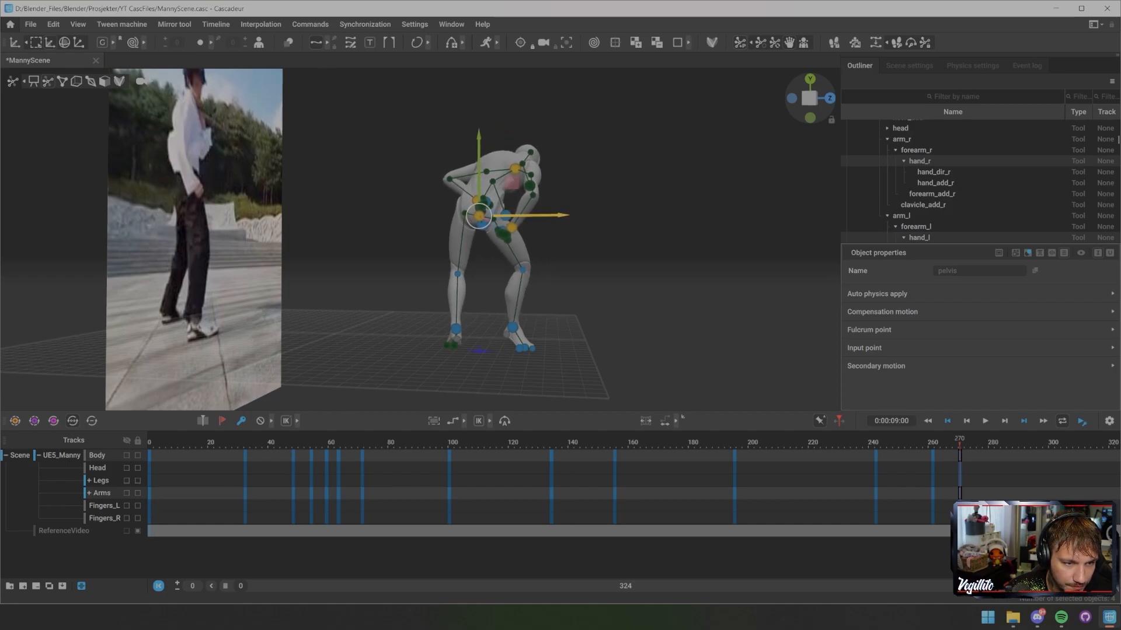
middle_click_drag(527, 215, 503, 267)
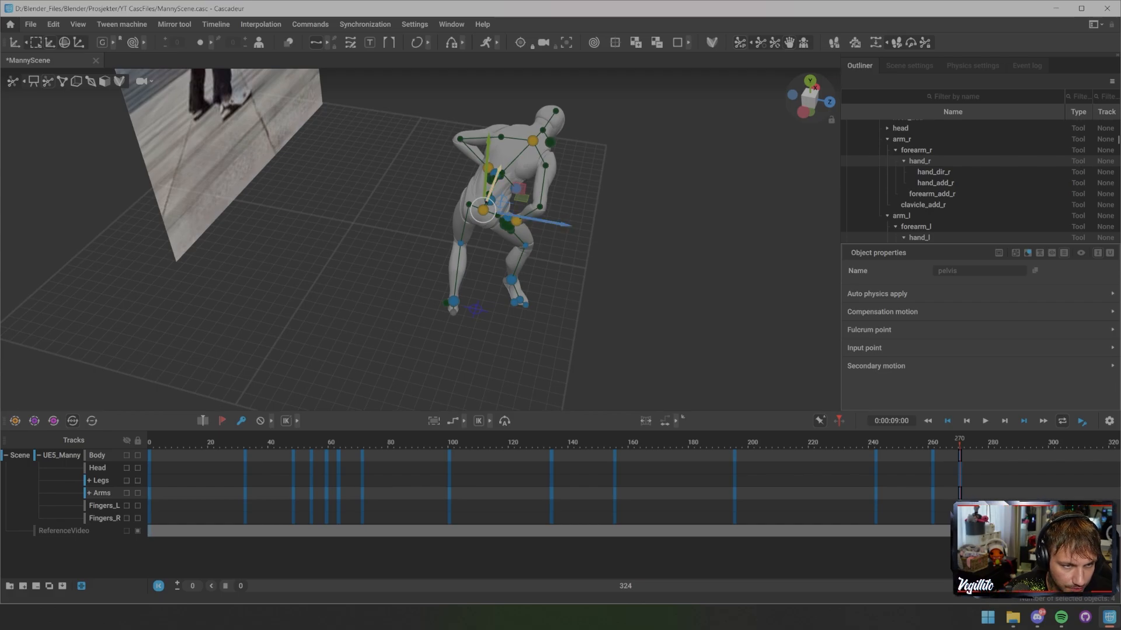
left_click_drag(498, 174, 501, 166)
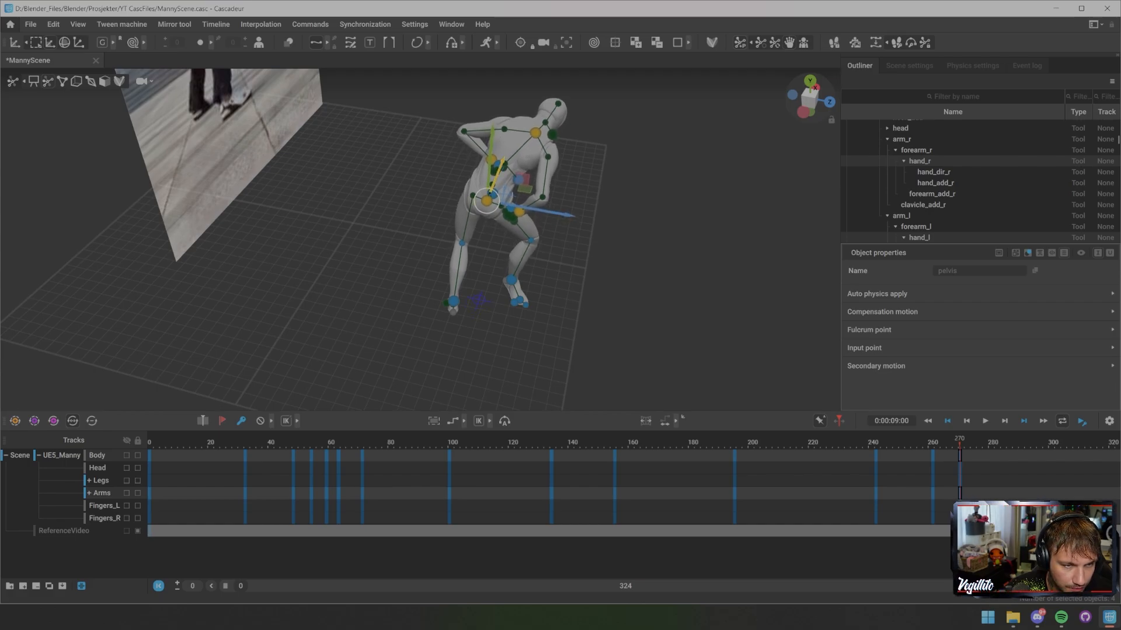
- Reposition the left foot on the ground to set its stance relative to the right foot
left_click(607, 205)
left_click_drag(608, 205, 543, 166, "alt")
left_click(455, 327)
left_click_drag(456, 327, 555, 359, "alt")
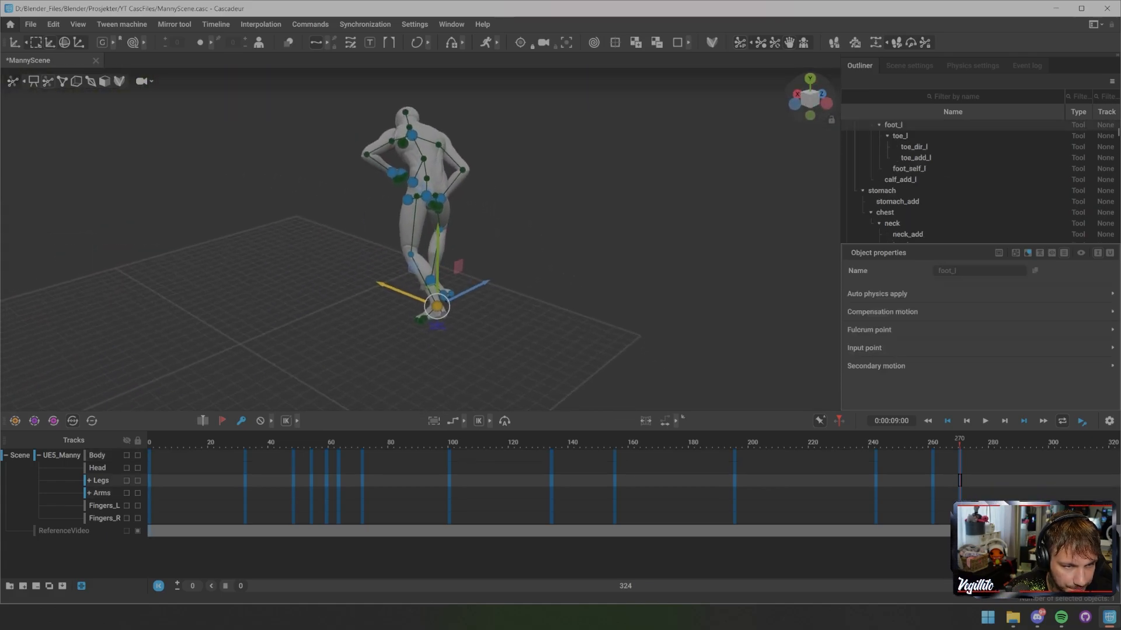
left_click_drag(437, 307, 242, 296)
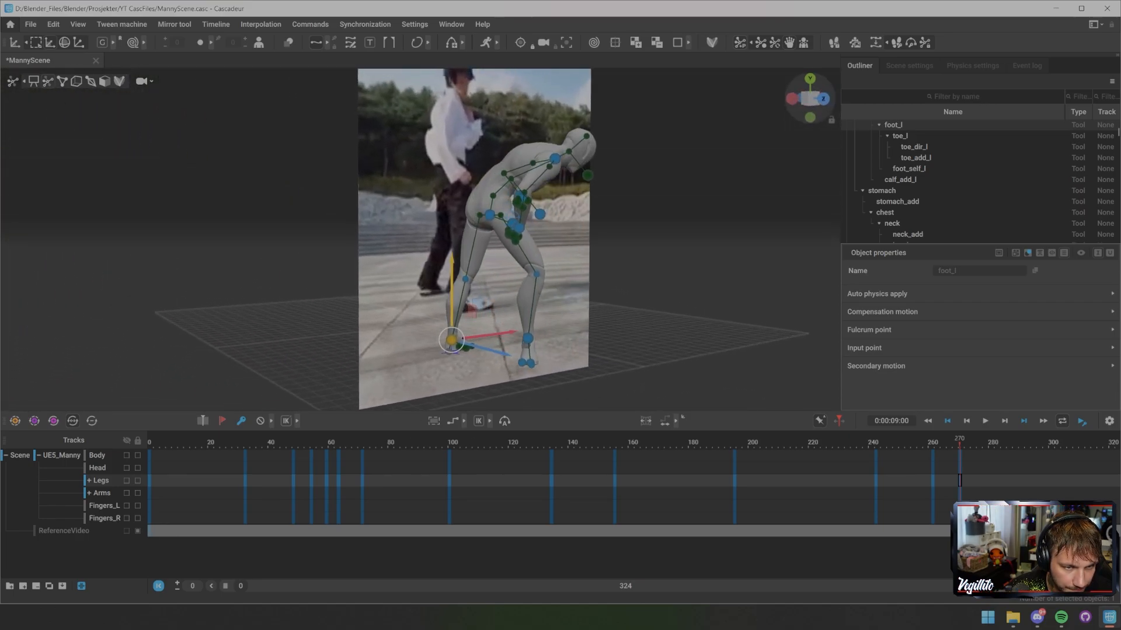
- Rotate the whole right foot about its toes so it points in the direction the body faces
left_click(528, 339)
double_click(527, 339)
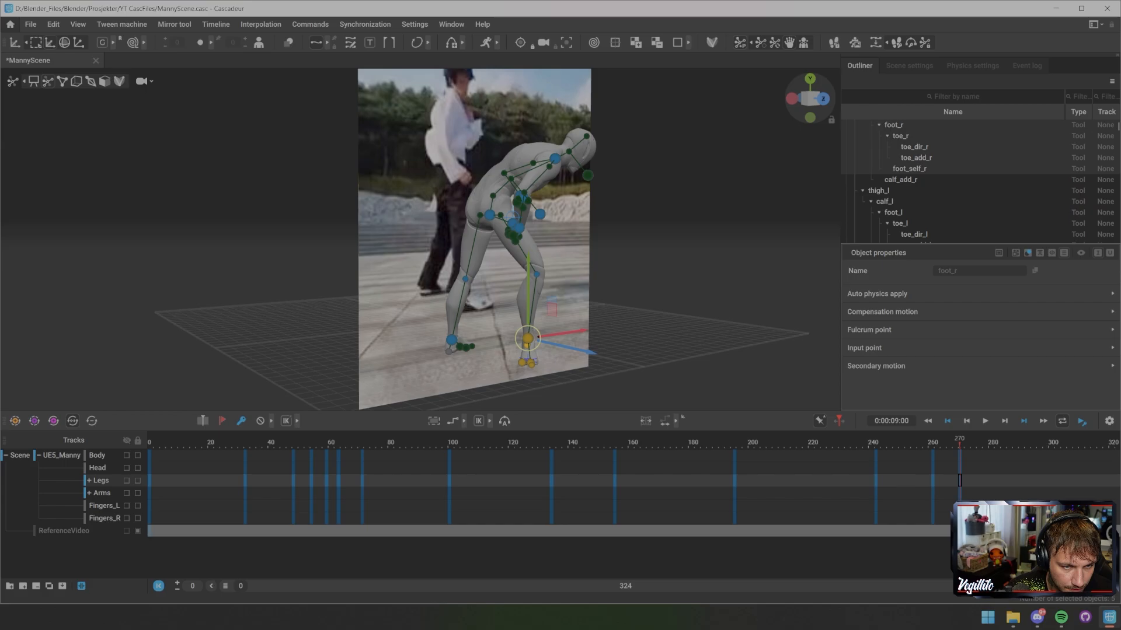
key("e")
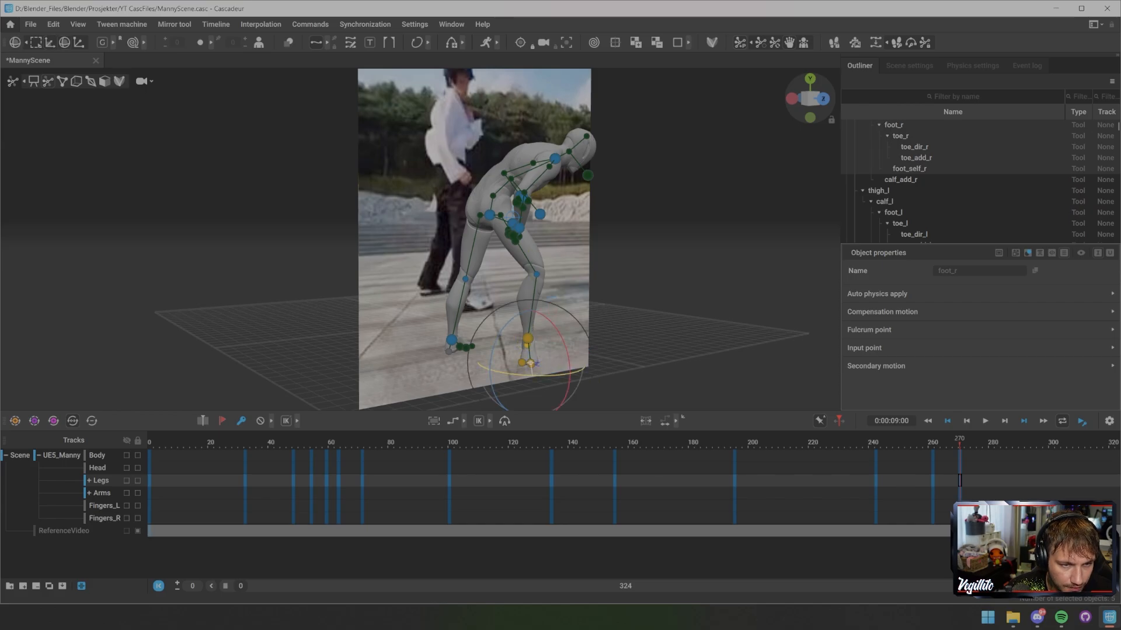
left_click_drag(532, 375, 483, 343)
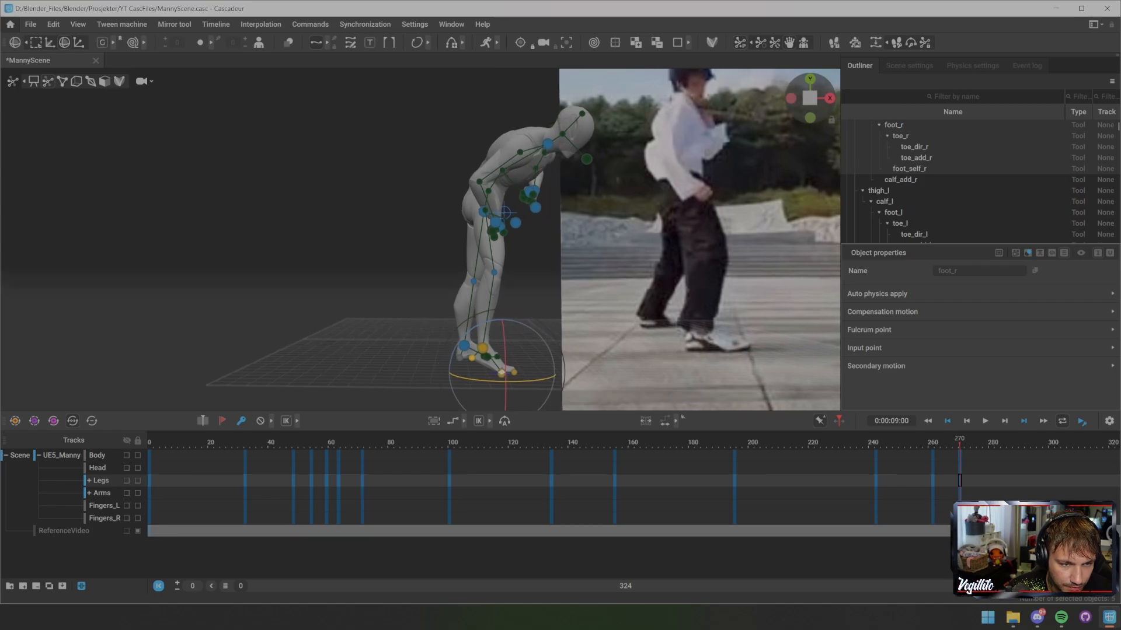
key("Escape")
left_click(482, 348)
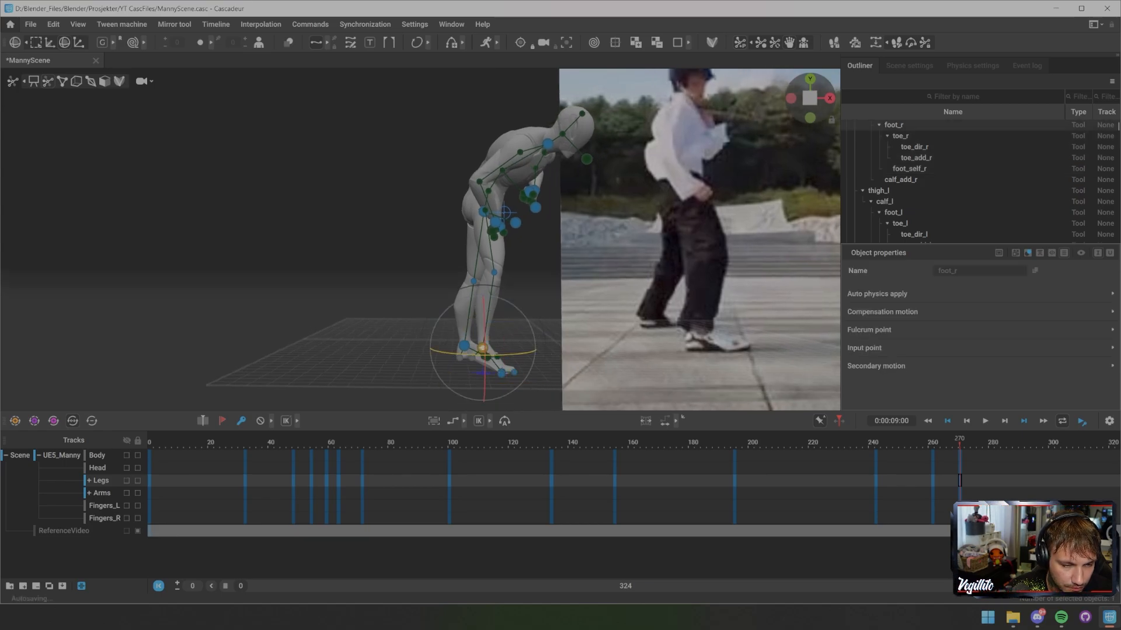
key("Escape")
left_click_drag(541, 384, 478, 382)
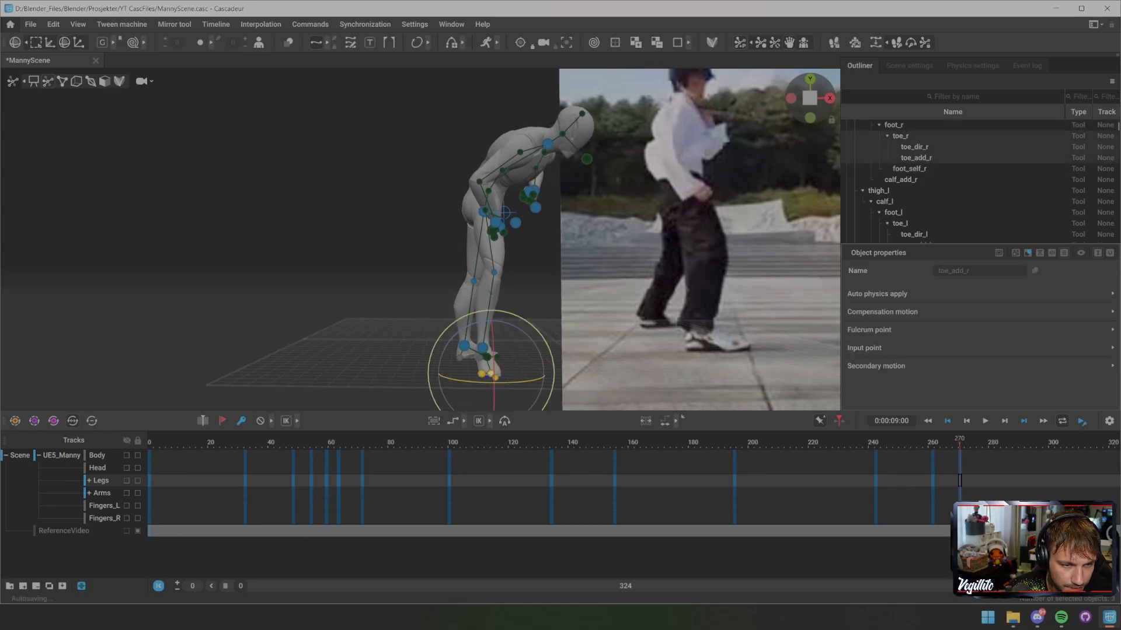
key("ctrl+z")
key("ctrl+z")
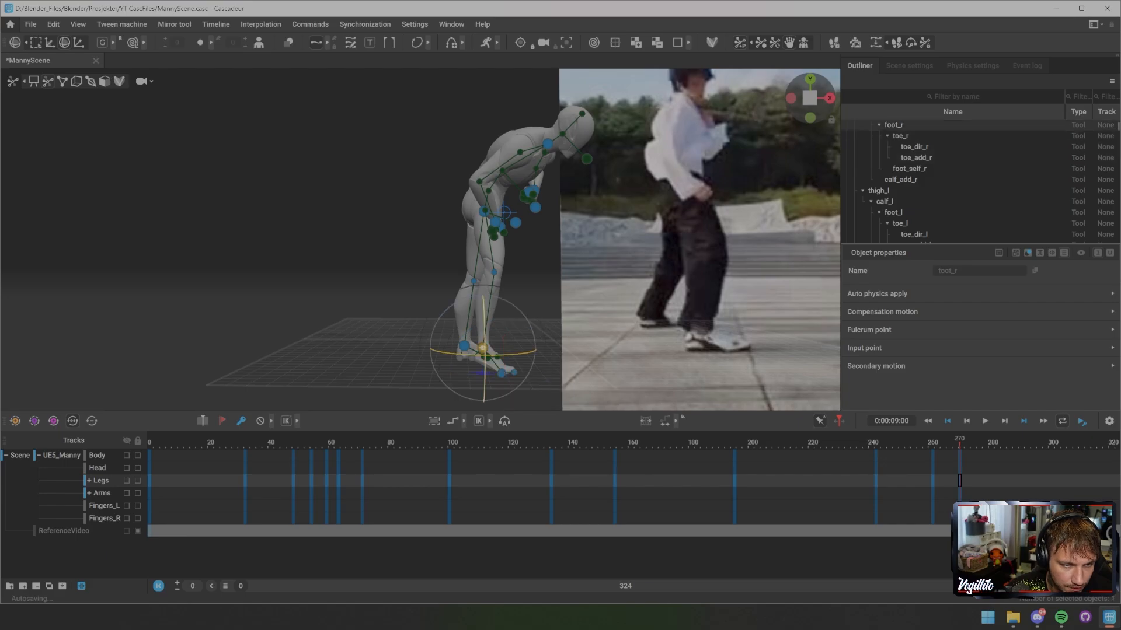
key("q")
key("ctrl+z")
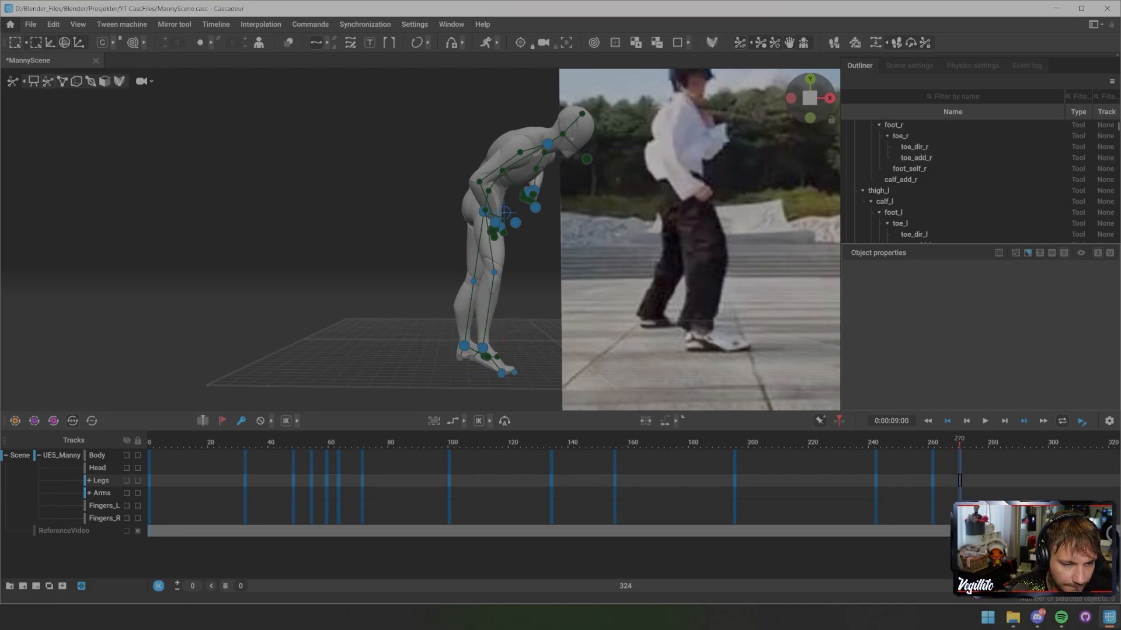
- Lower the right foot's ankle controller slightly so the foot rests flatter on the ground
left_click(483, 348)
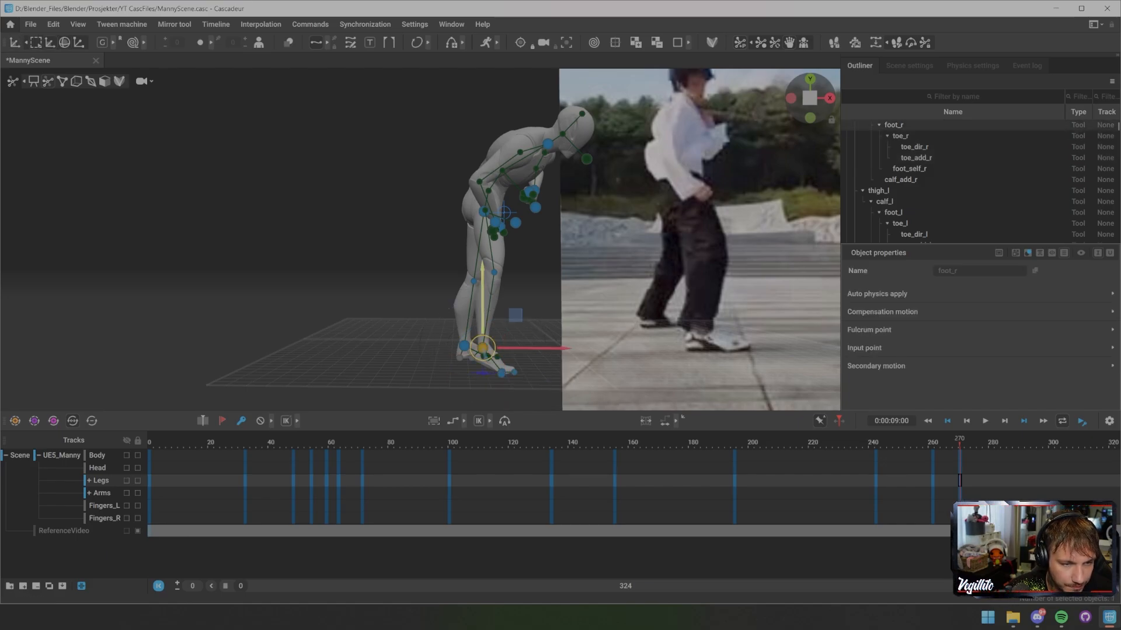
left_click_drag(483, 304, 483, 314)
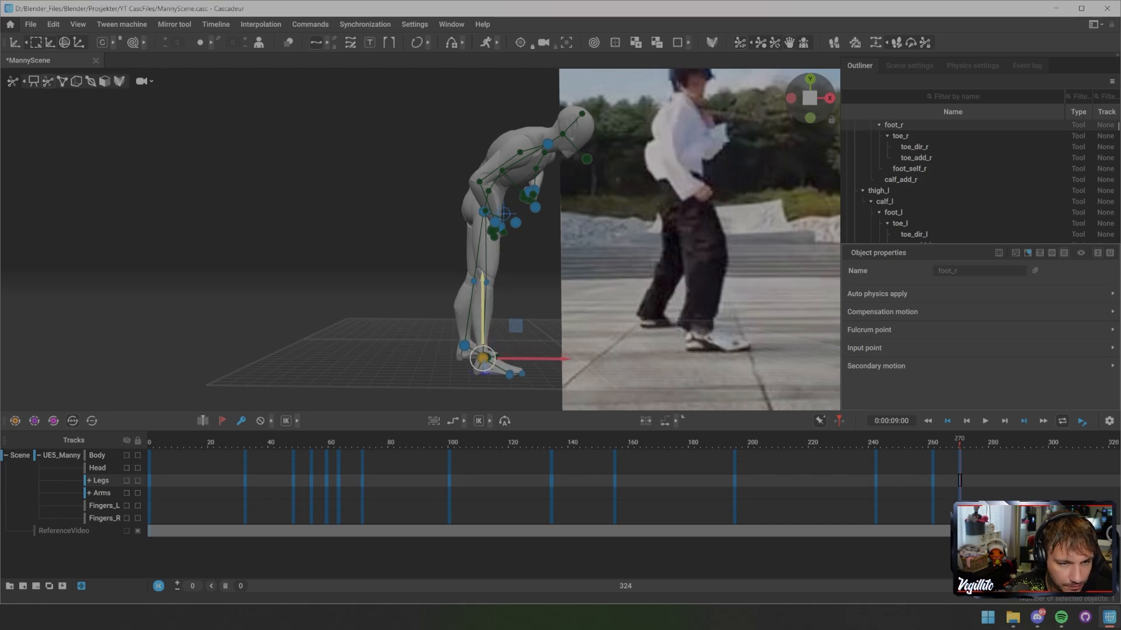
- Move the pelvis, neck and both hands together slightly down and backward so the knees bend into a crouch
scroll(483, 314, "up", 1)
middle_click_drag(483, 314, 397, 314)
scroll(397, 314, "up", 1)
scroll(397, 314, "down", 3)
middle_click_drag(462, 334, 482, 333)
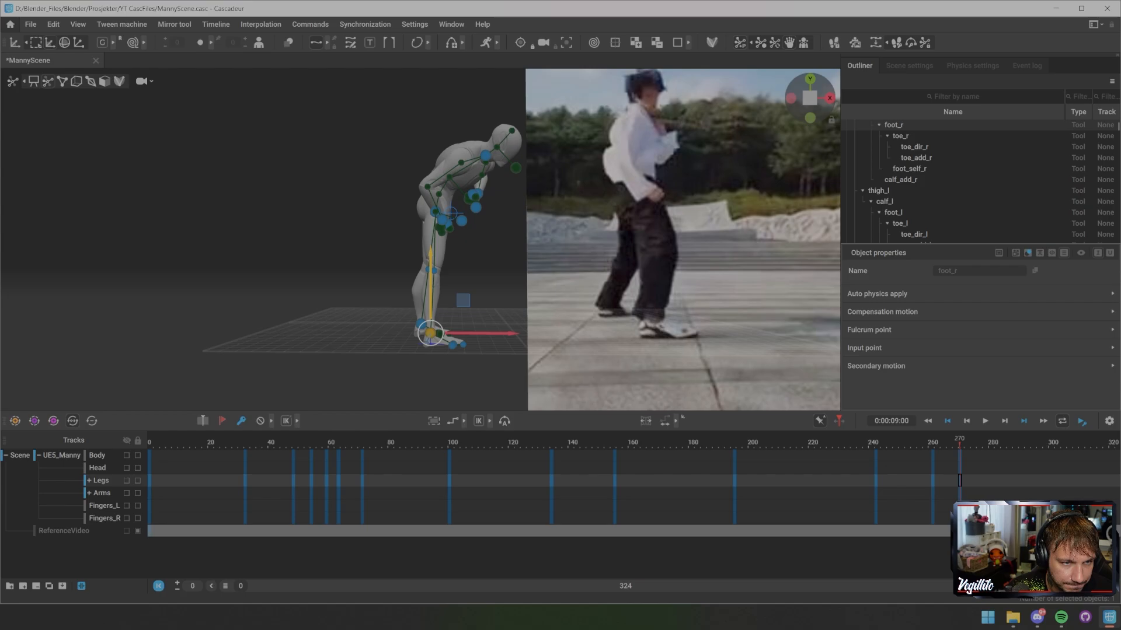
left_click(435, 211)
left_click(485, 156, "shift")
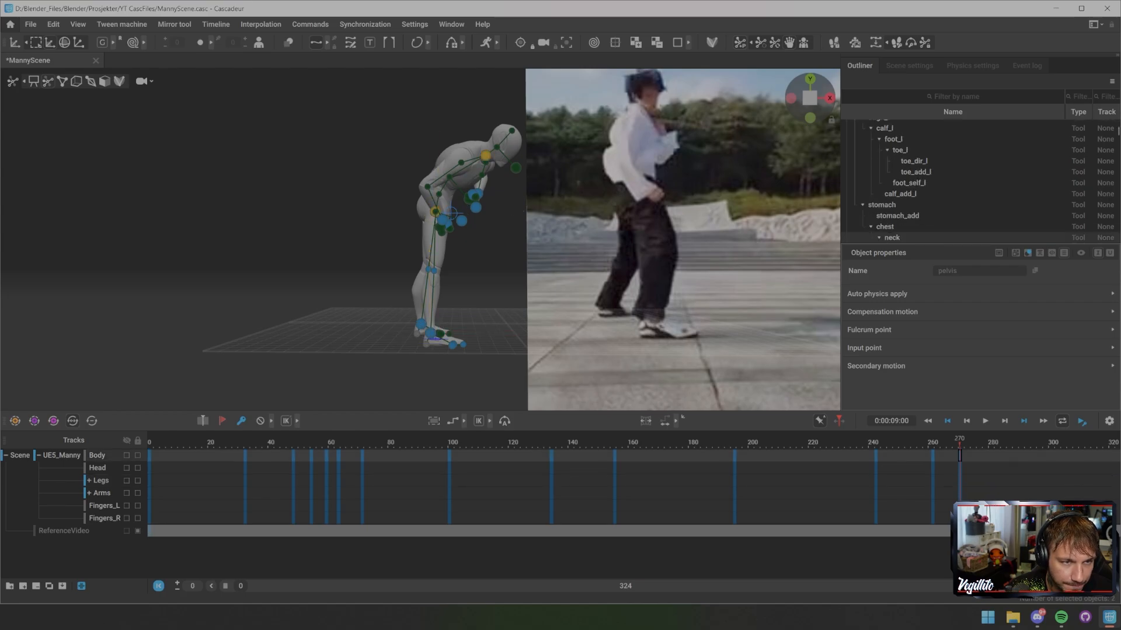
left_click(480, 193, "shift")
left_click(472, 194, "shift")
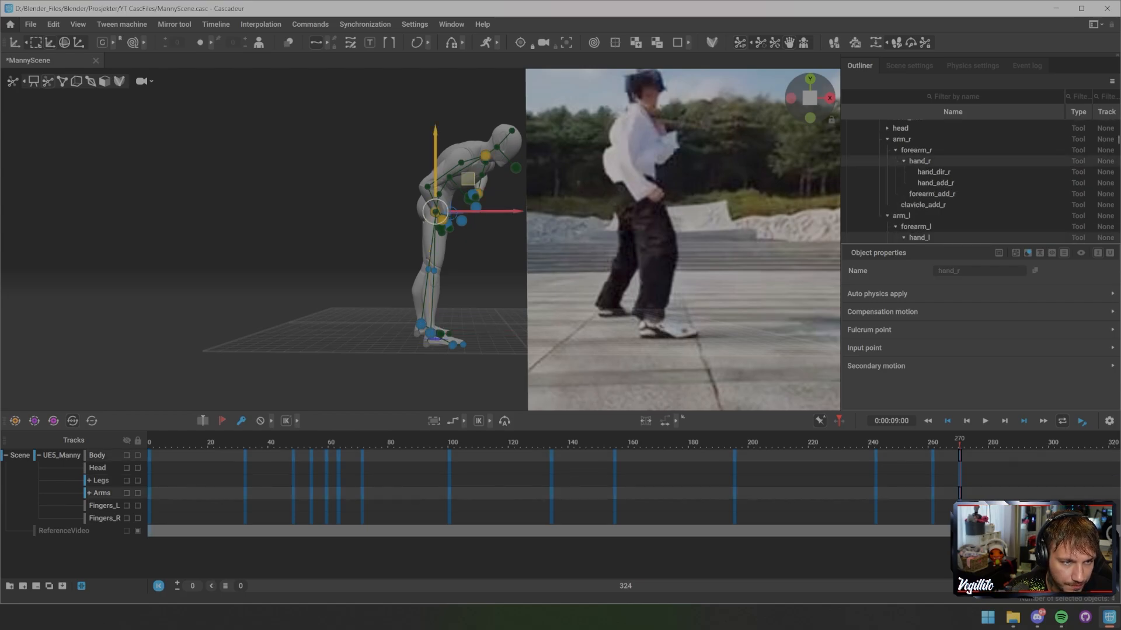
left_click_drag(435, 212, 425, 221)
- Select both knee controllers
left_click_drag(479, 289, 480, 288)
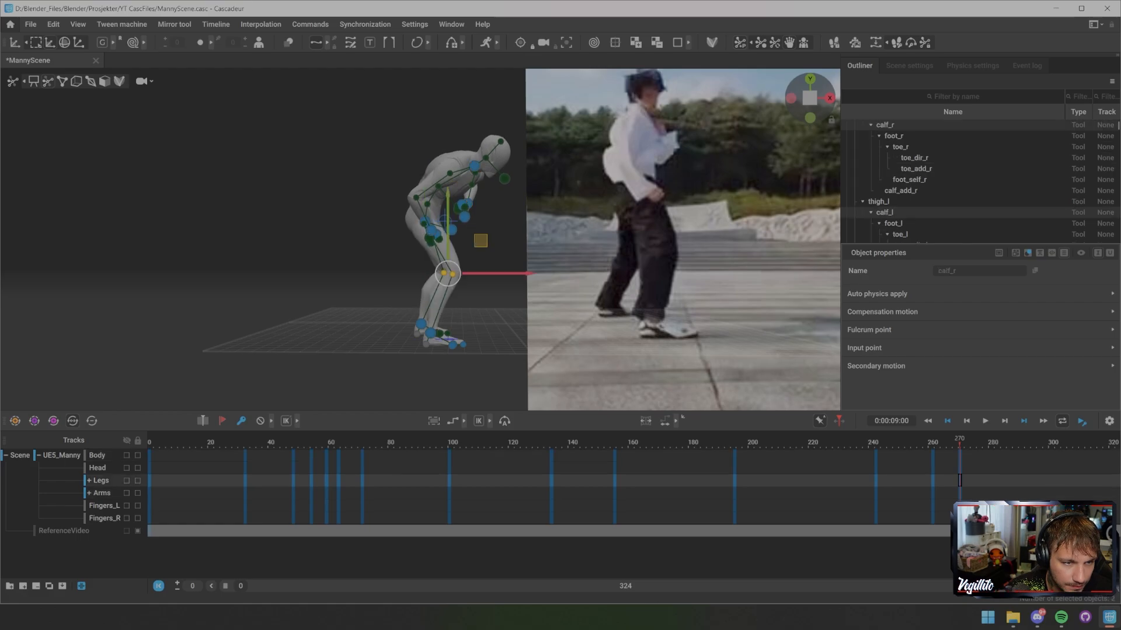
left_click(445, 221)
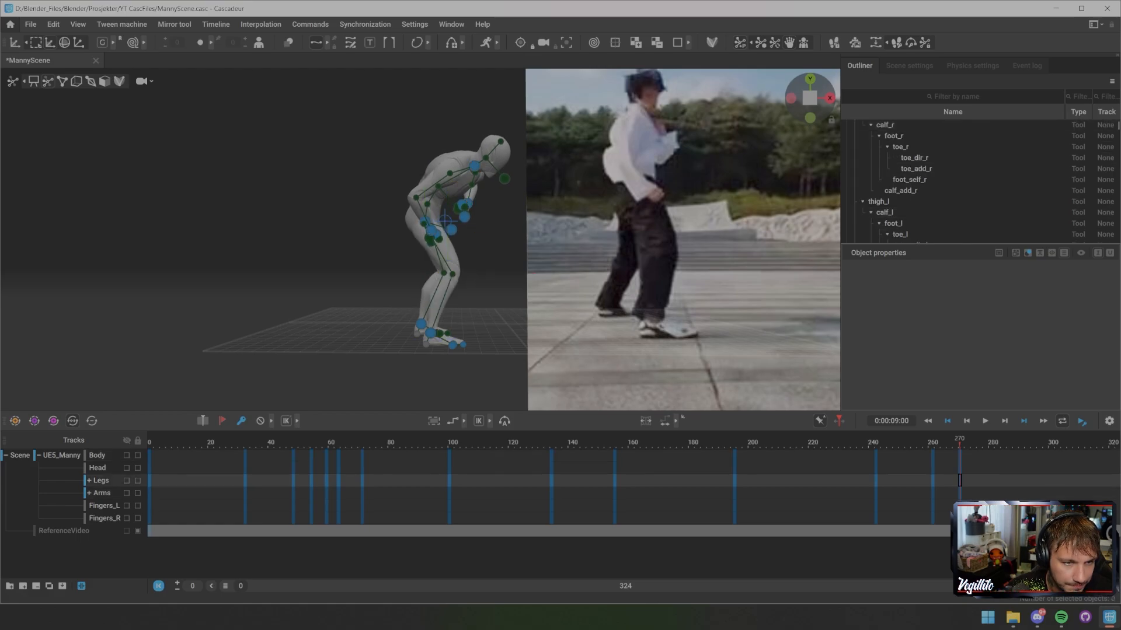
left_click(424, 222)
left_click(431, 230, "shift")
left_click(475, 167, "shift")
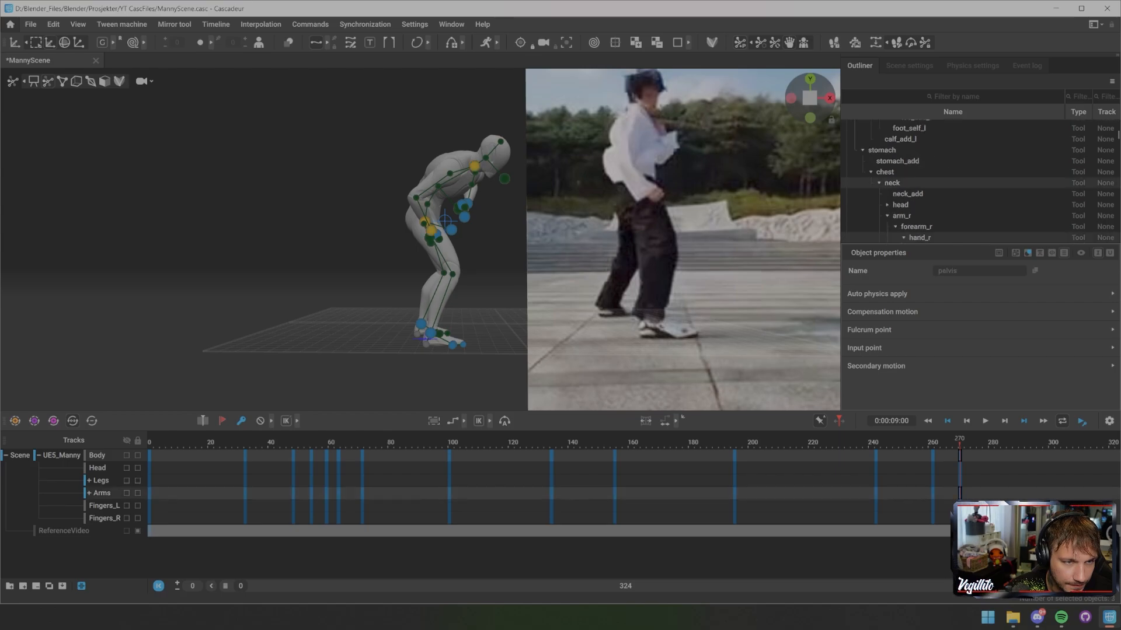
left_click(468, 204, "shift")
mouse_move(468, 205)
left_mouse_down("alt")
mouse_move(374, 206)
mouse_move(481, 205)
mouse_move(450, 215)
left_mouse_up("alt")
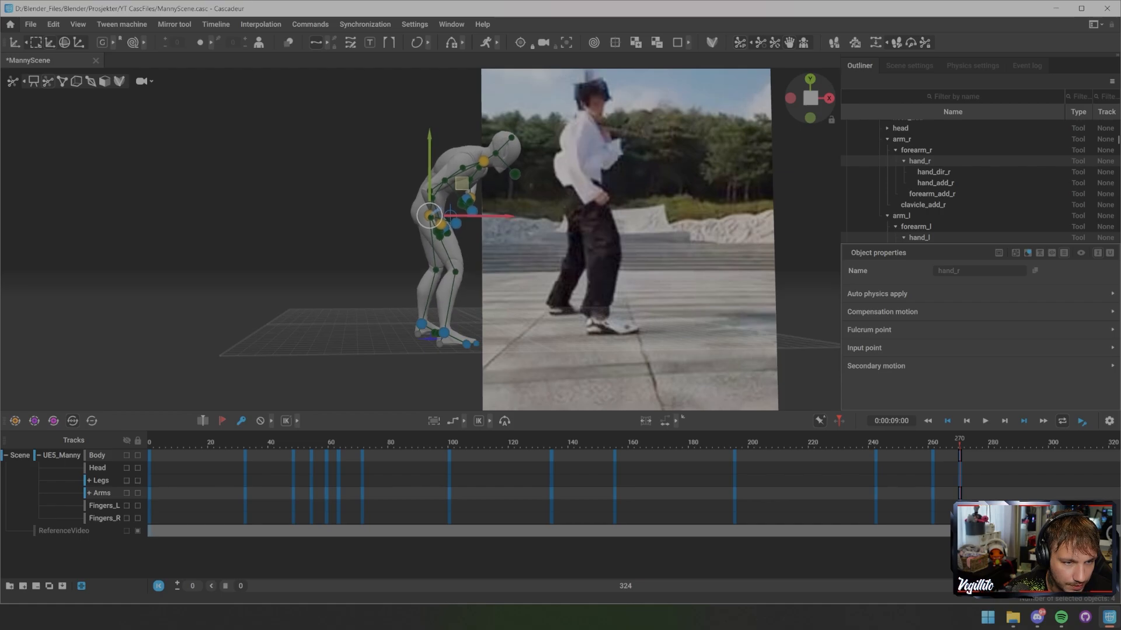
left_click(374, 204)
middle_click_drag(408, 193, 411, 257, "alt")
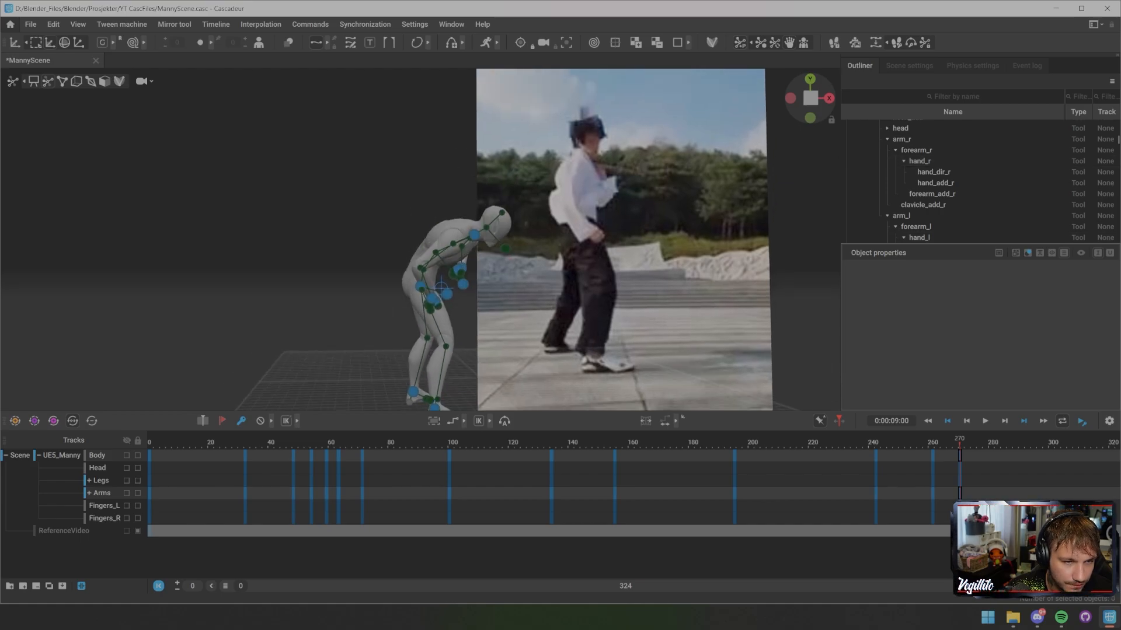
left_click_drag(411, 257, 461, 288, "alt")
left_click(458, 264)
left_click(427, 285, "shift")
left_click(327, 262)
- Rotate the neck and both hand controllers together about the pelvis to lift the bent-over torso at frame 270
left_click(438, 267)
left_click(388, 298, "shift")
left_click(471, 228)
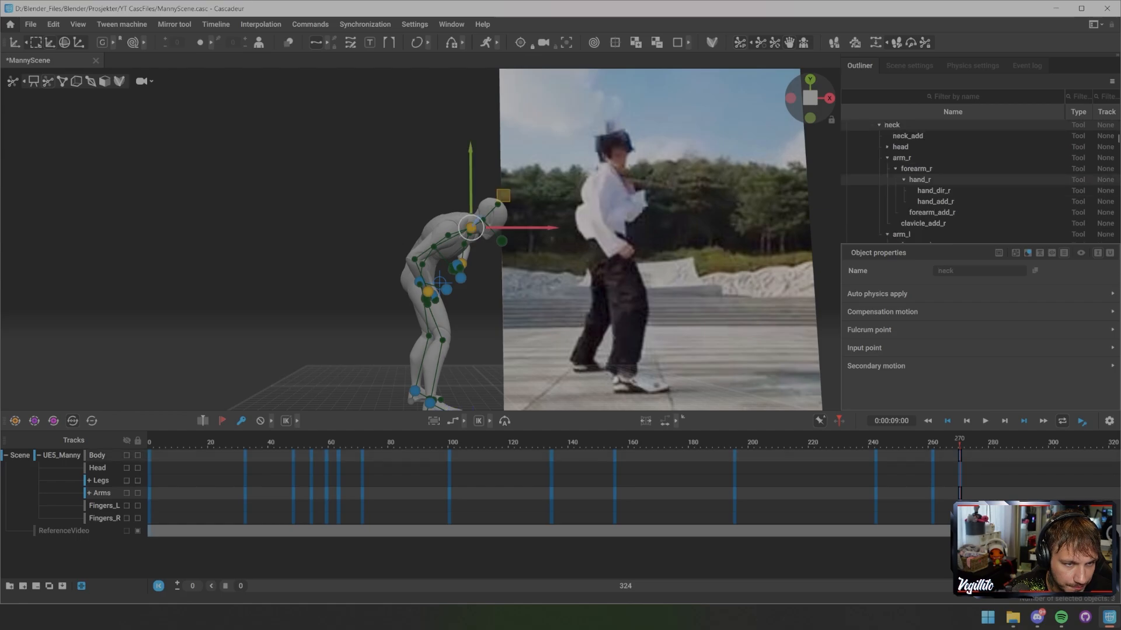
left_click(419, 282)
key("e")
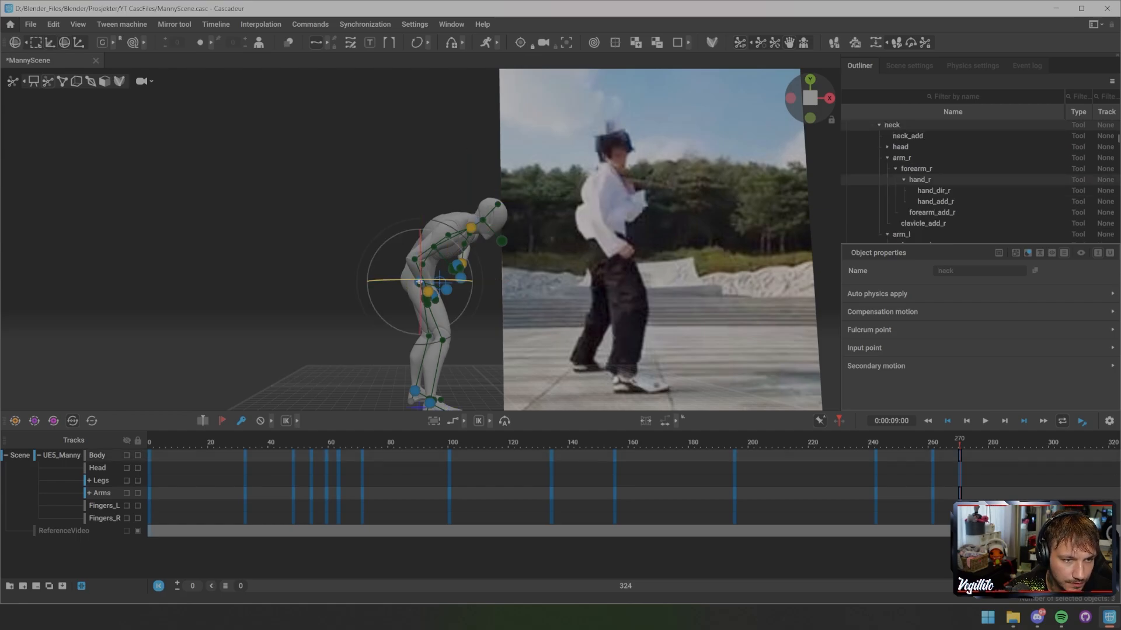
left_click_drag(482, 288, 477, 257)
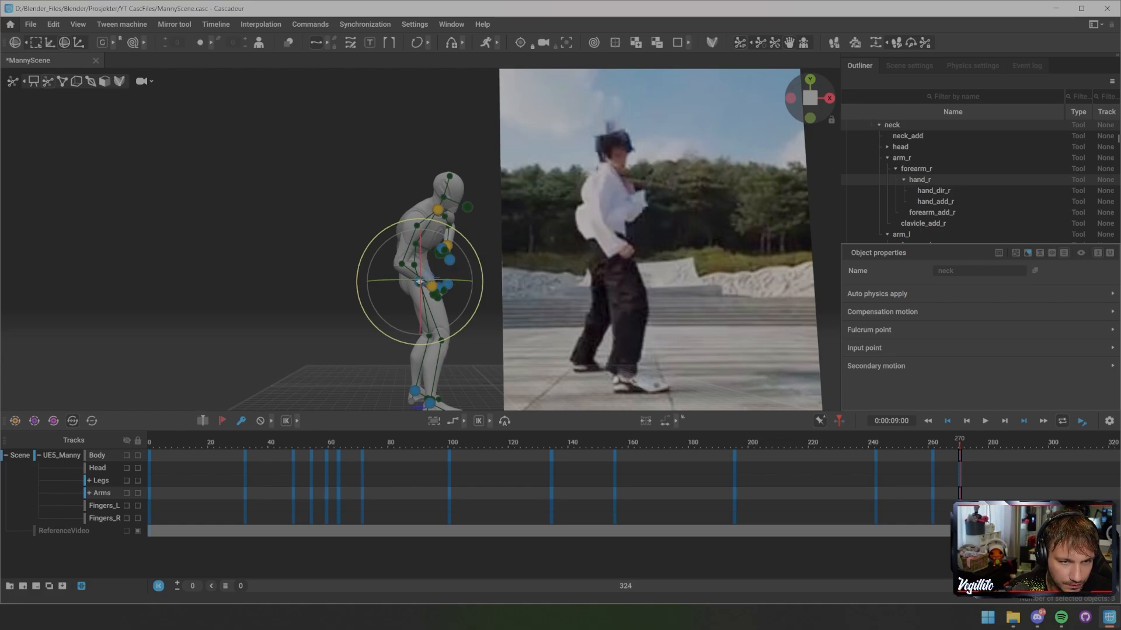
- Move the neck and both hand controllers slightly upward together to straighten the spine
key("Escape")
left_click(437, 210)
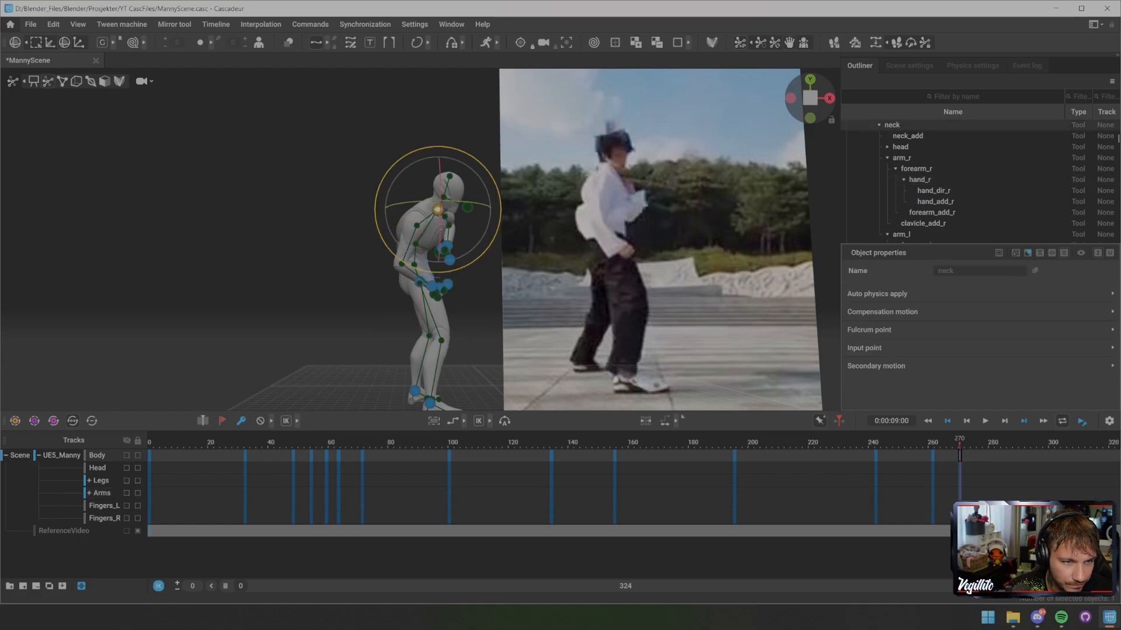
left_click(448, 245, "shift")
left_click(432, 286, "shift")
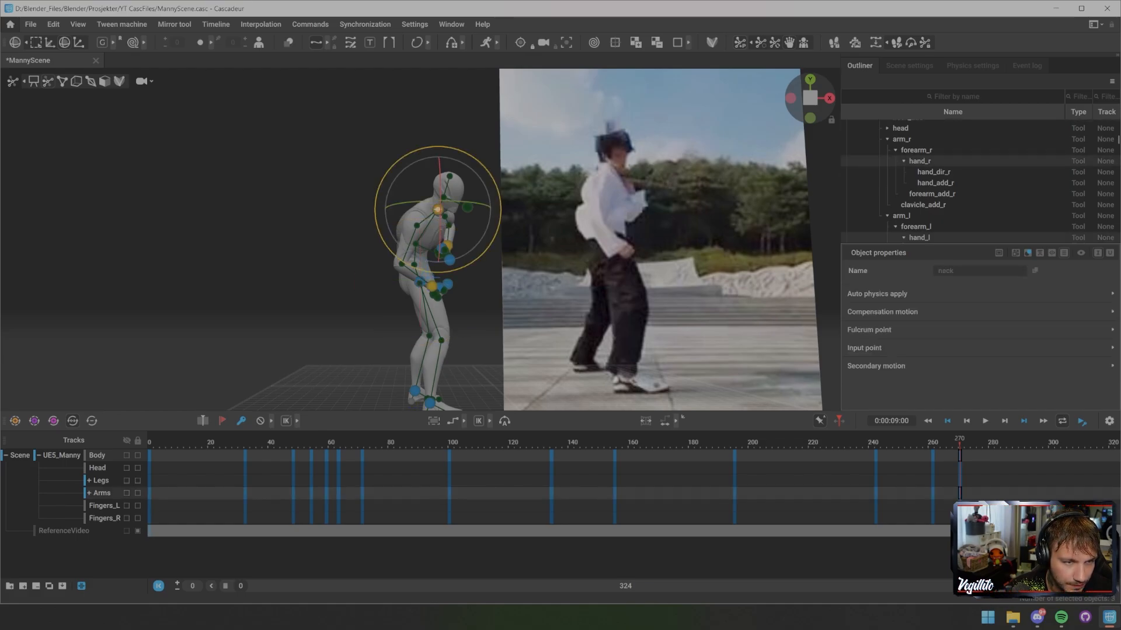
key("w")
left_click_drag(437, 157, 438, 151)
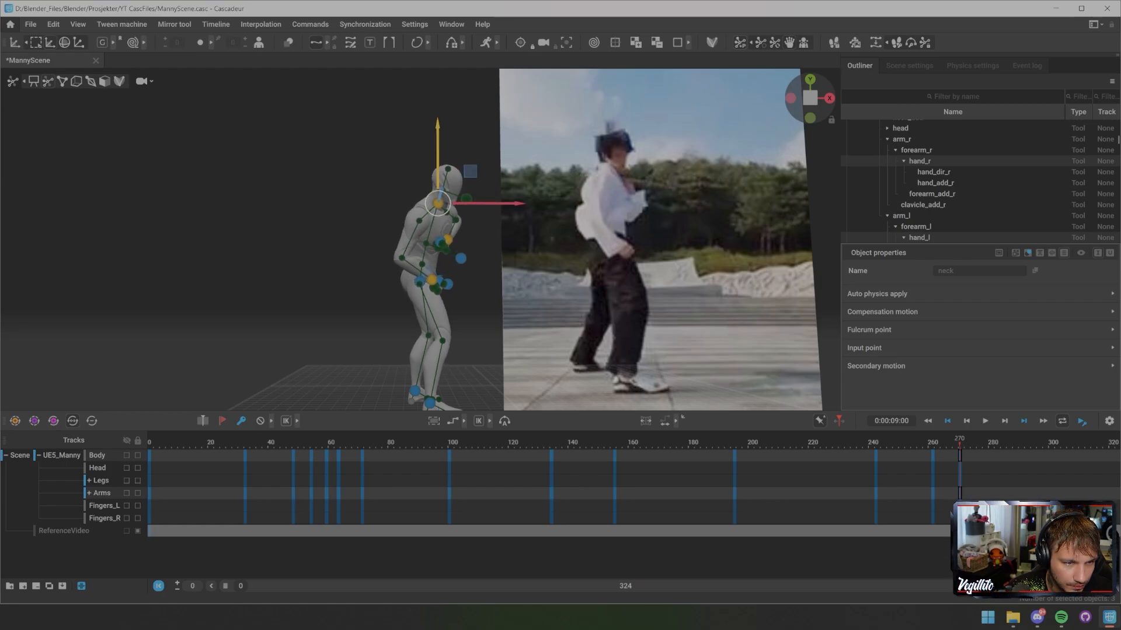
- Rotate the neck and hands about the pelvis from the side and the front until the torso stands upright
left_click(420, 282)
key("e")
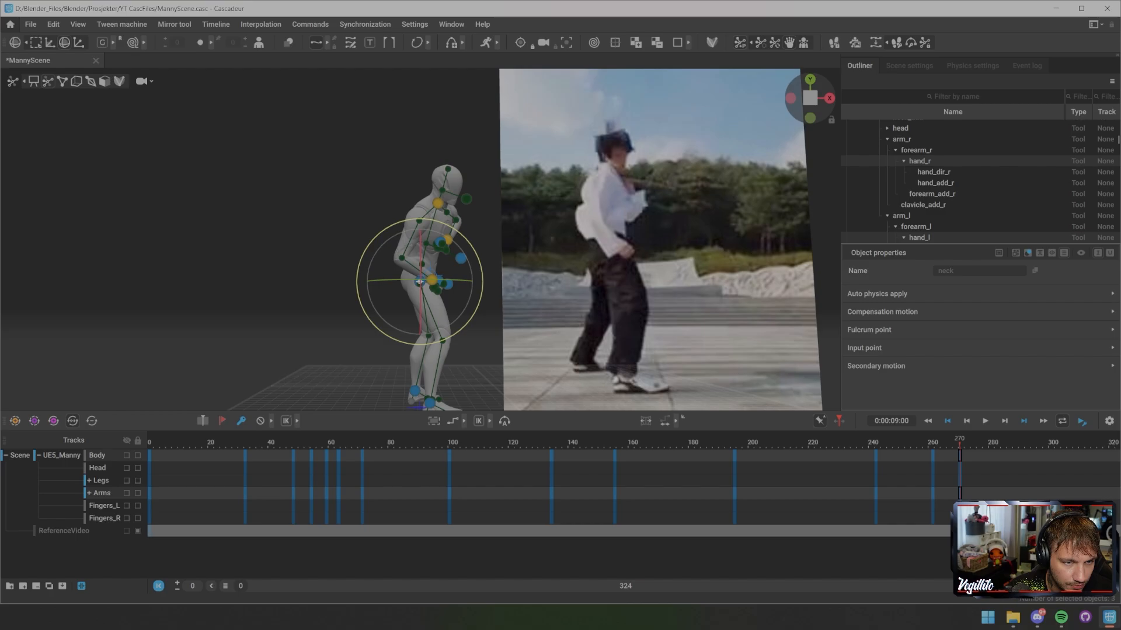
left_click_drag(480, 266, 475, 253)
left_click_drag(475, 253, 330, 254, "alt")
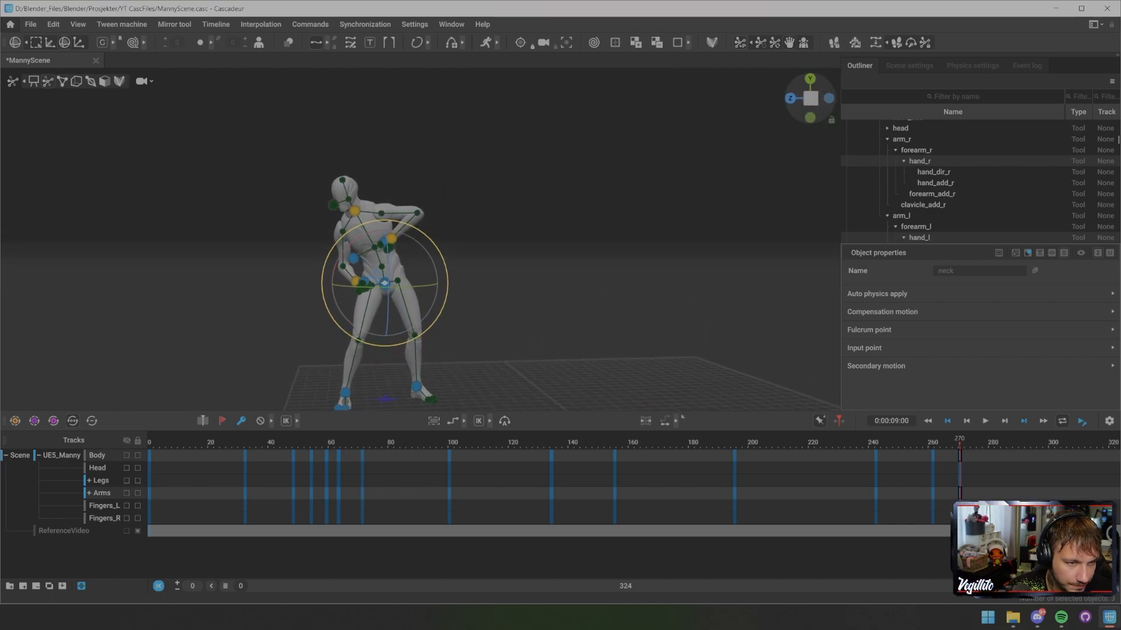
left_click_drag(435, 248, 496, 288)
left_click(586, 265)
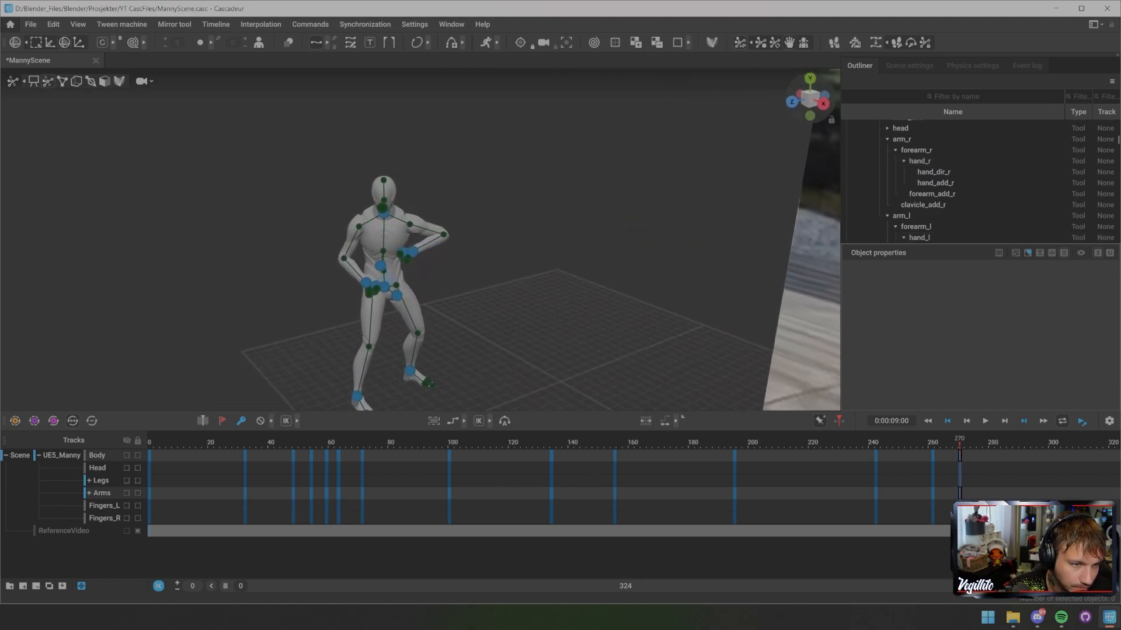
- Move the right hand controller outward, away from the hip
left_click(366, 283)
key("w")
left_click_drag(366, 282, 327, 278)
- Bring the left hand up in front of the upper chest and rotate it into a guard pose
left_click(405, 249)
left_click_drag(405, 251, 444, 236, "alt")
scroll(477, 228, "up", 4)
key("e")
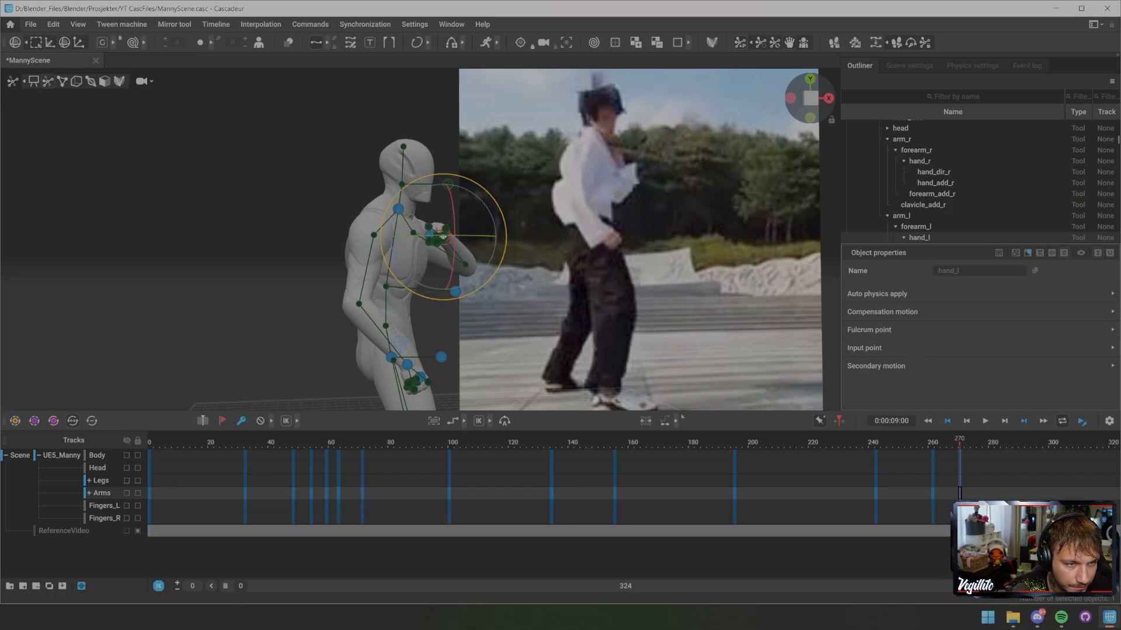
left_click_drag(507, 244, 636, 325)
left_click(496, 309)
- Reposition the head direction controller to turn the head, checking the pose against the reference video
left_click(537, 200)
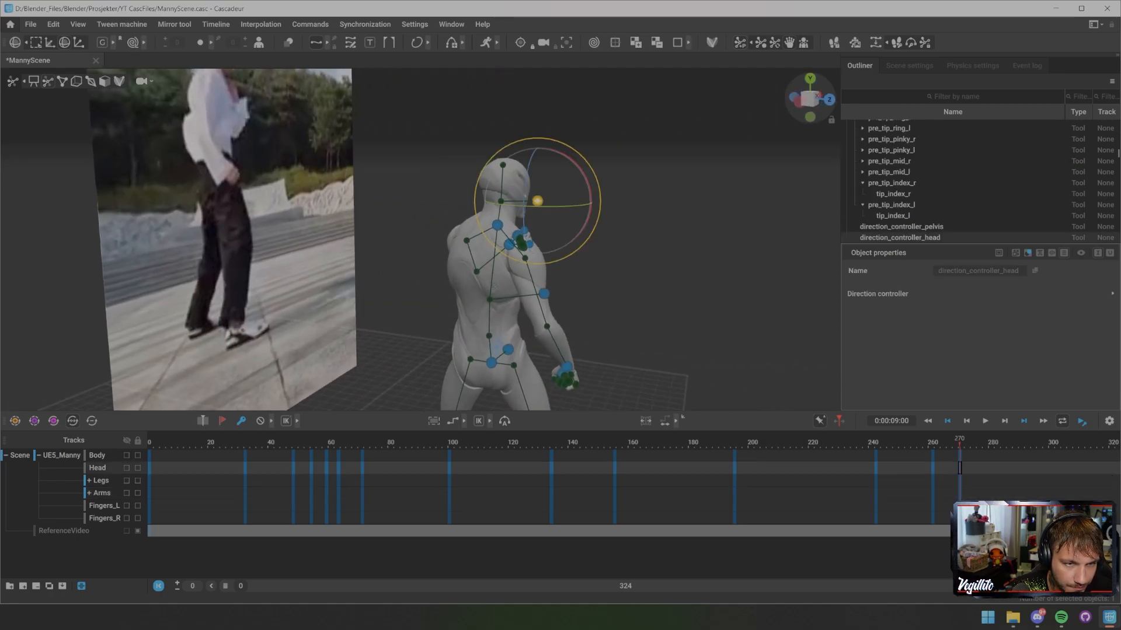
left_click_drag(539, 202, 609, 197, "alt")
key("w")
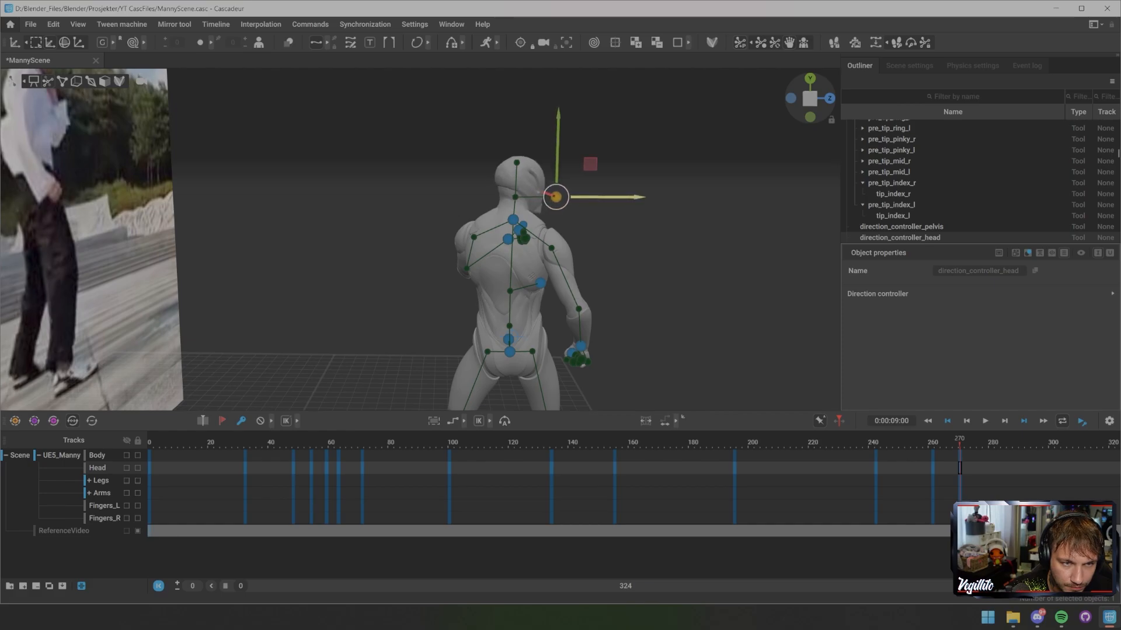
left_click(636, 234)
left_click_drag(636, 234, 471, 195, "alt")
scroll(443, 240, "down", 3)
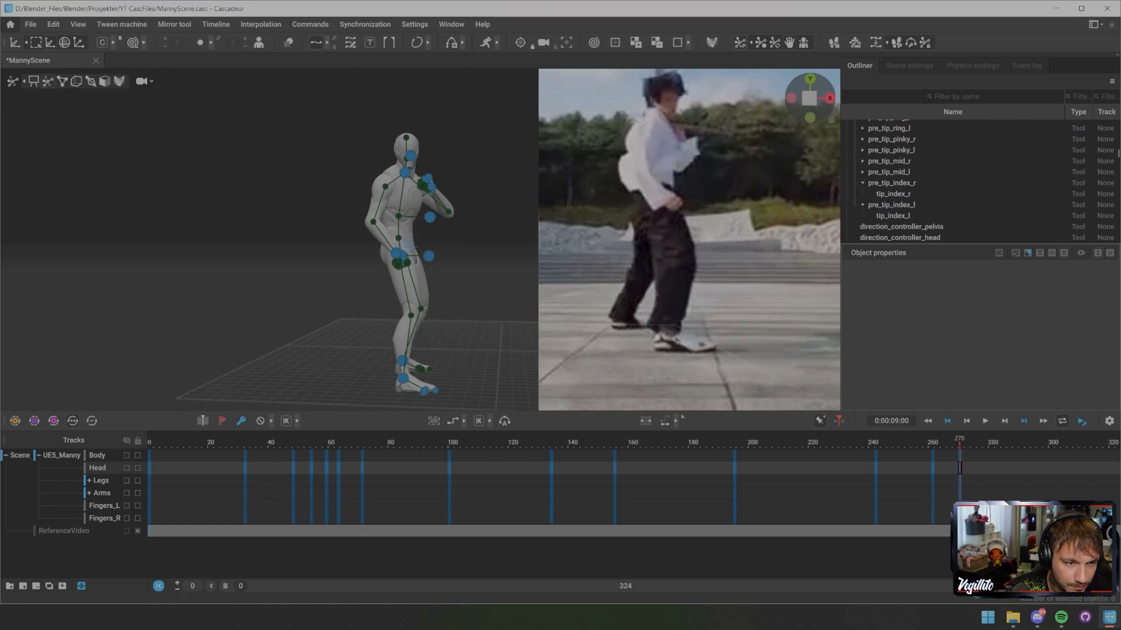
left_click_drag(471, 234, 488, 232, "alt")
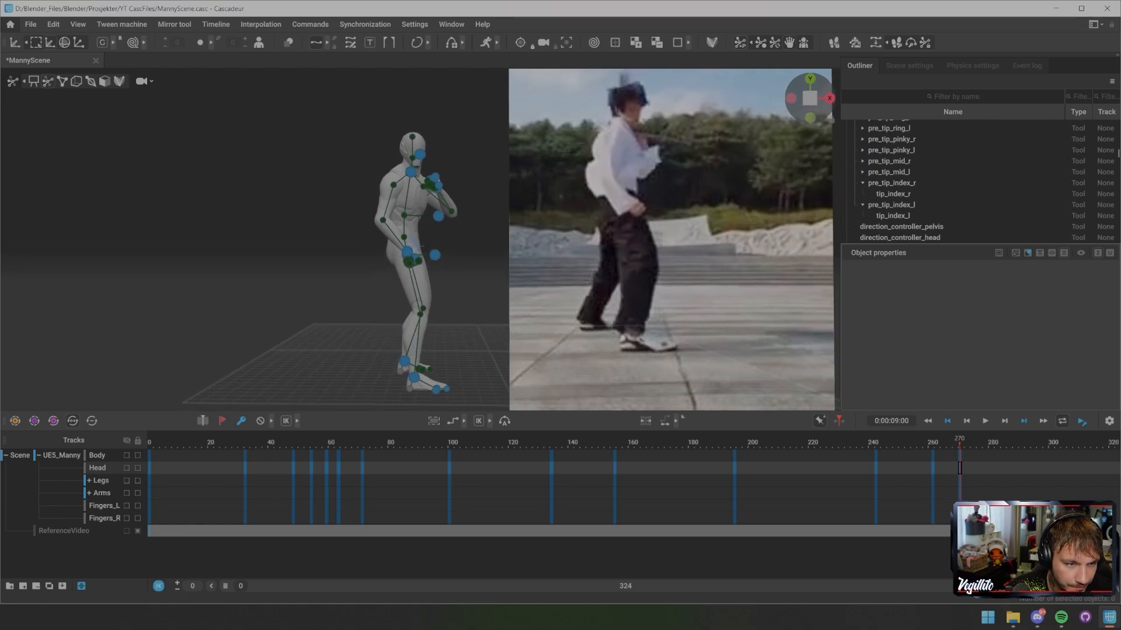
- Move the rear foot back to widen the fighting stance, then show only the mesh to check the pose
left_click(404, 361)
left_click_drag(461, 362, 439, 355)
key("1")
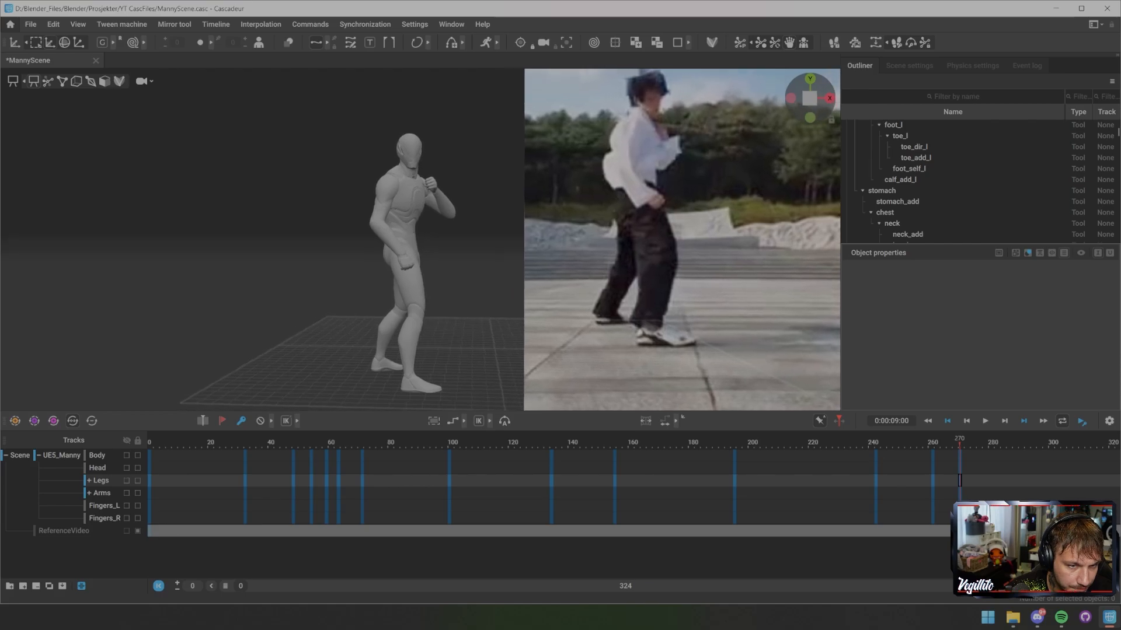
scroll(420, 239, "down", 3)
left_click_drag(420, 240, 458, 234, "alt")
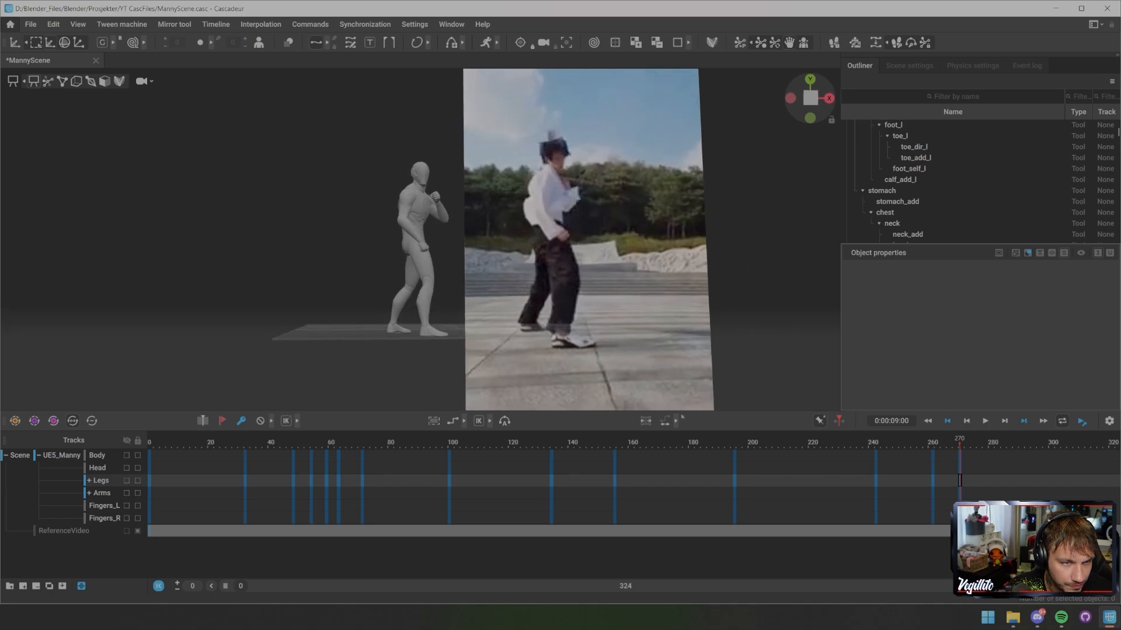
scroll(421, 239, "down", 3)
left_click_drag(420, 239, 420, 256, "alt")
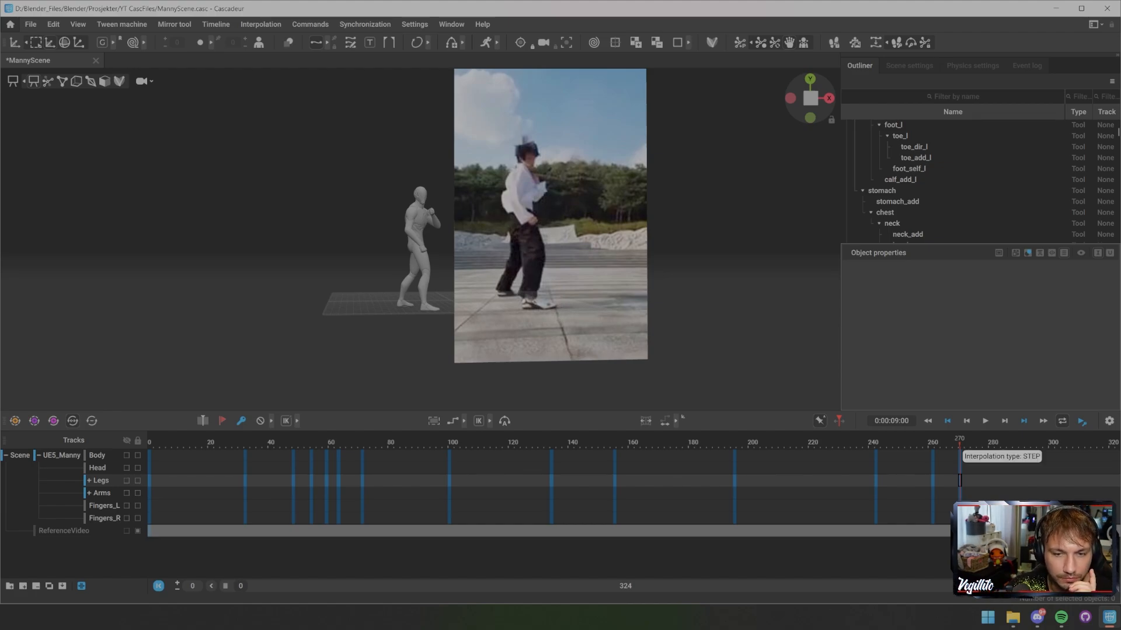
- Select frames 0 to 270 on all tracks and replace the step interpolation with smooth curve interpolation
left_click_drag(960, 450, 150, 514)
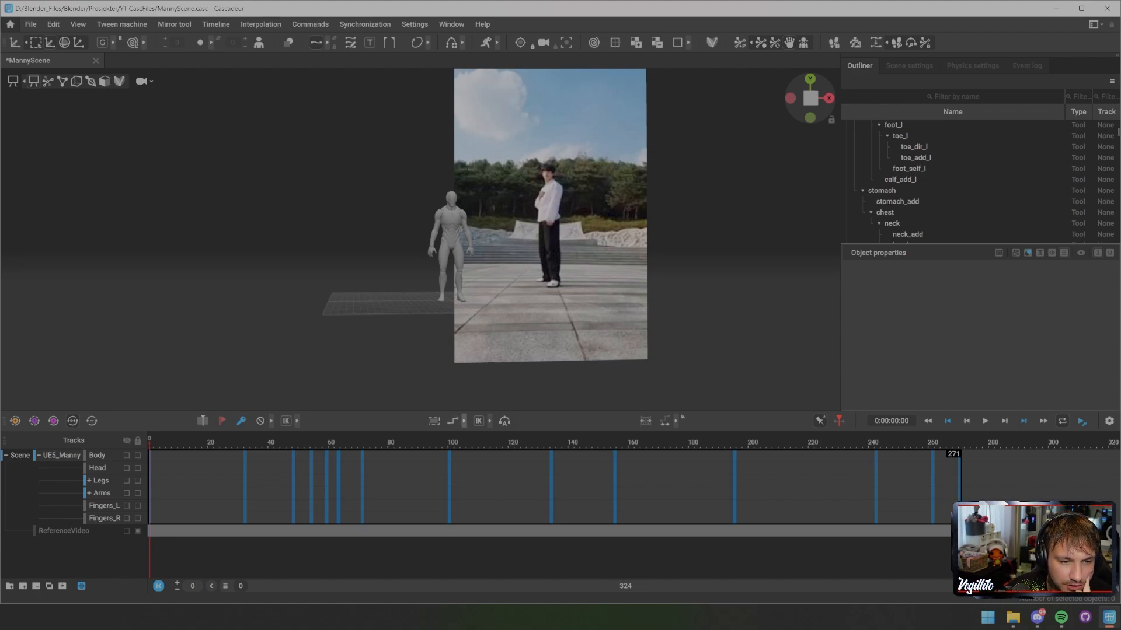
left_click(464, 421)
left_click(454, 421)
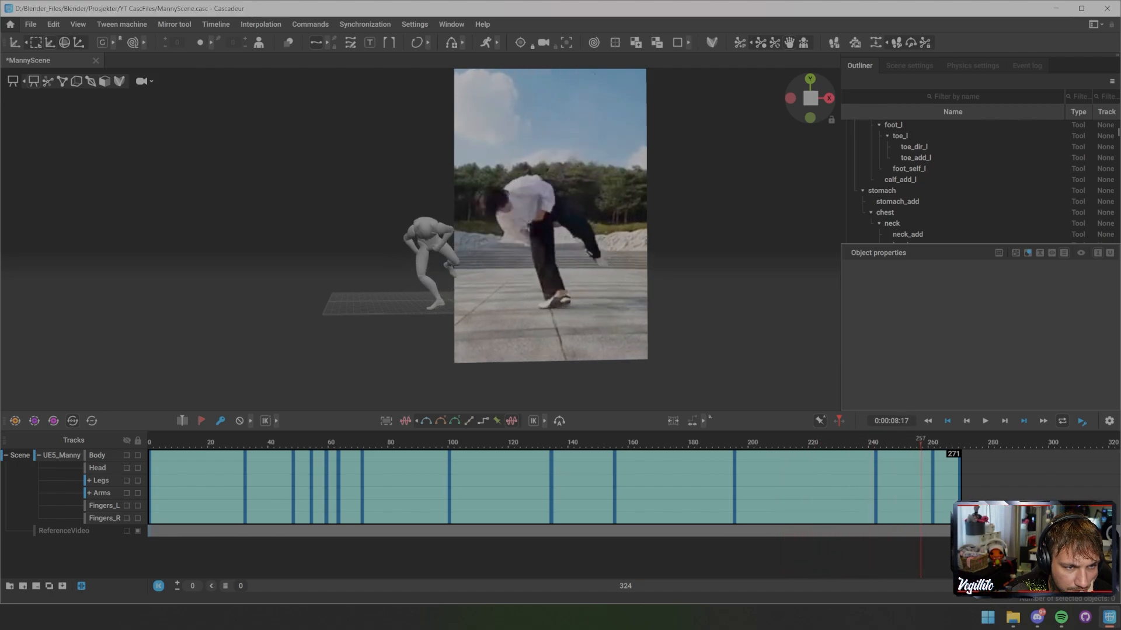
- Step through the interpolated frames around the final kick and return to frame 0
key("Left")
key("Left")
key("Left")
key("Left")
key("Left")
key("Left")
key("Left")
key("Left")
key("Left")
key("Left")
key("Left")
key("Left")
key("Left")
key("Left")
key("Left")
key("Left")
key("Left")
key("Left")
key("Left")
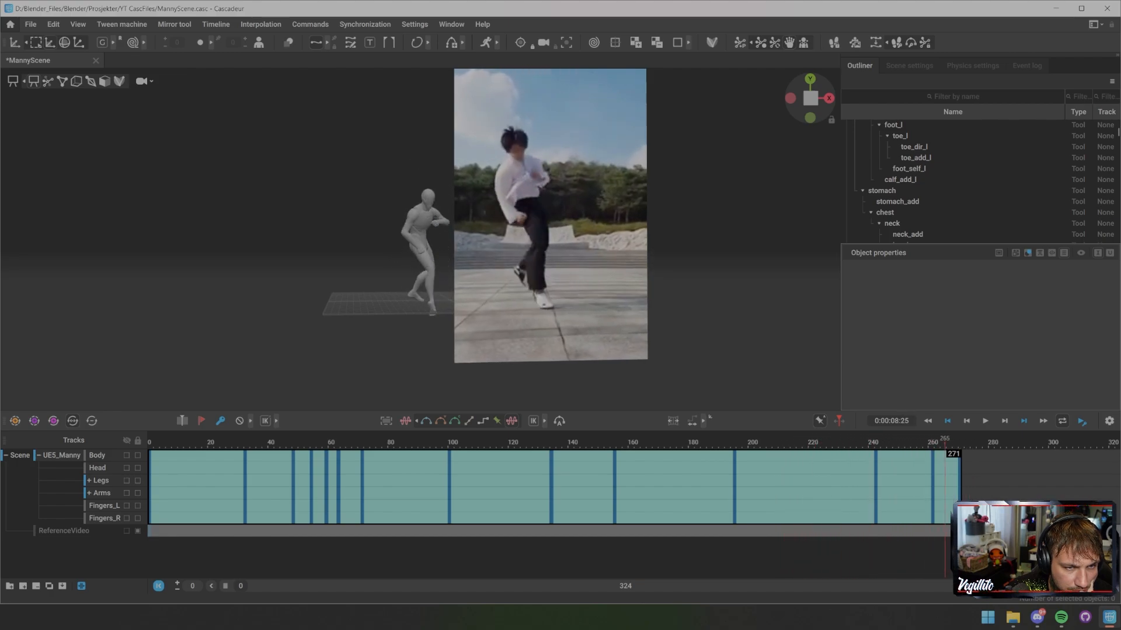
key("Right")
key("Right")
left_click_drag(924, 443, 149, 442)
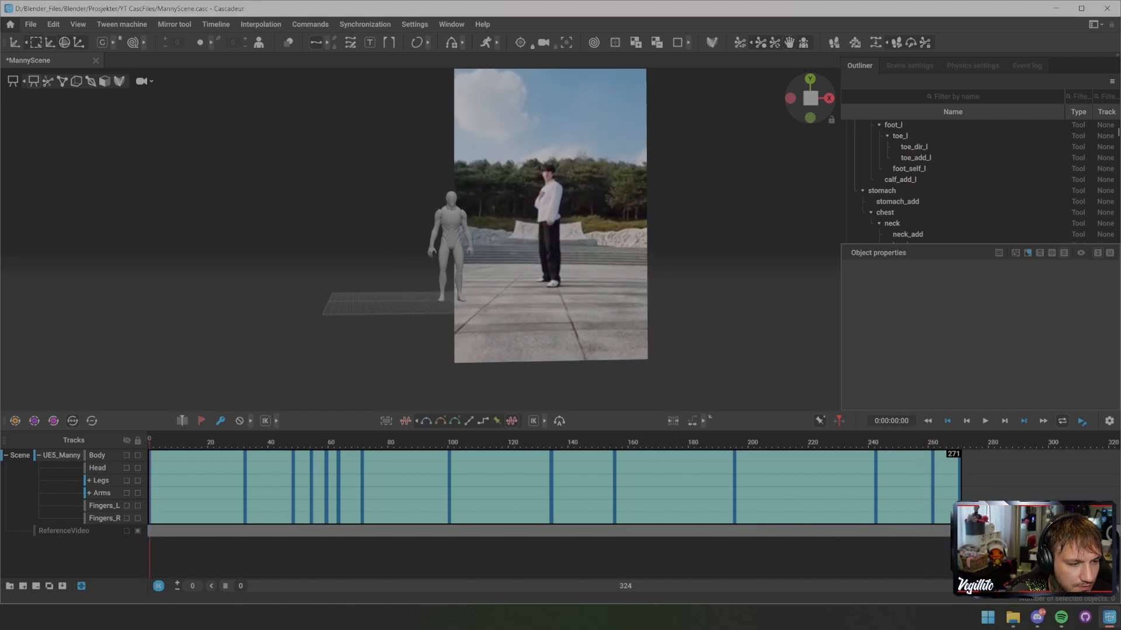
- Play the opening of the animation from frame 0 beside the reference video
left_click(245, 507)
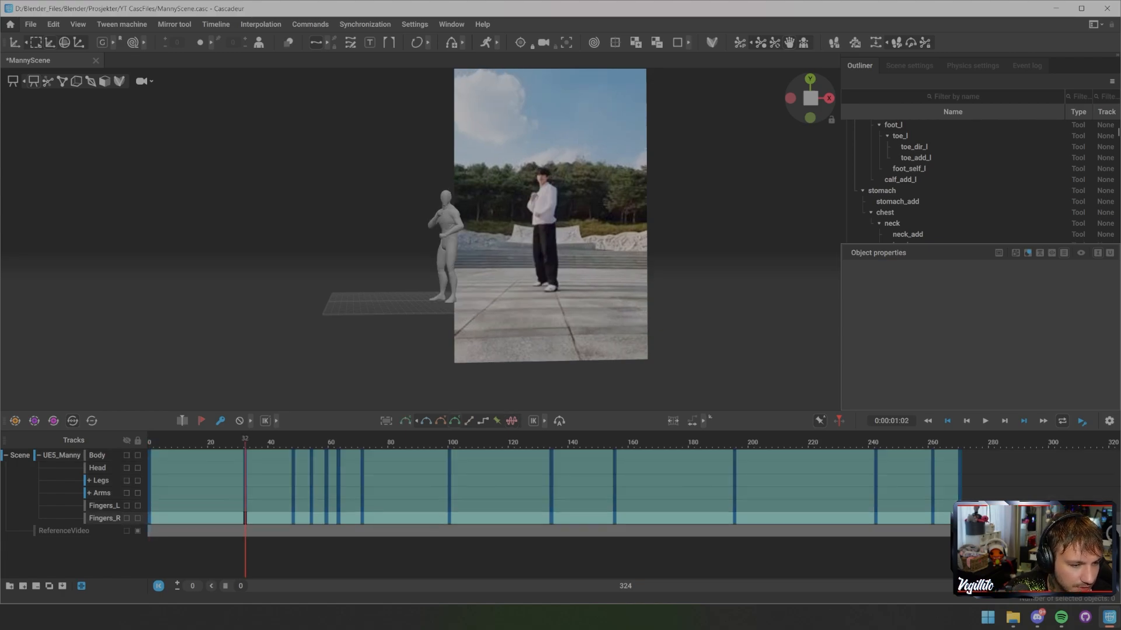
left_click(245, 506, "shift")
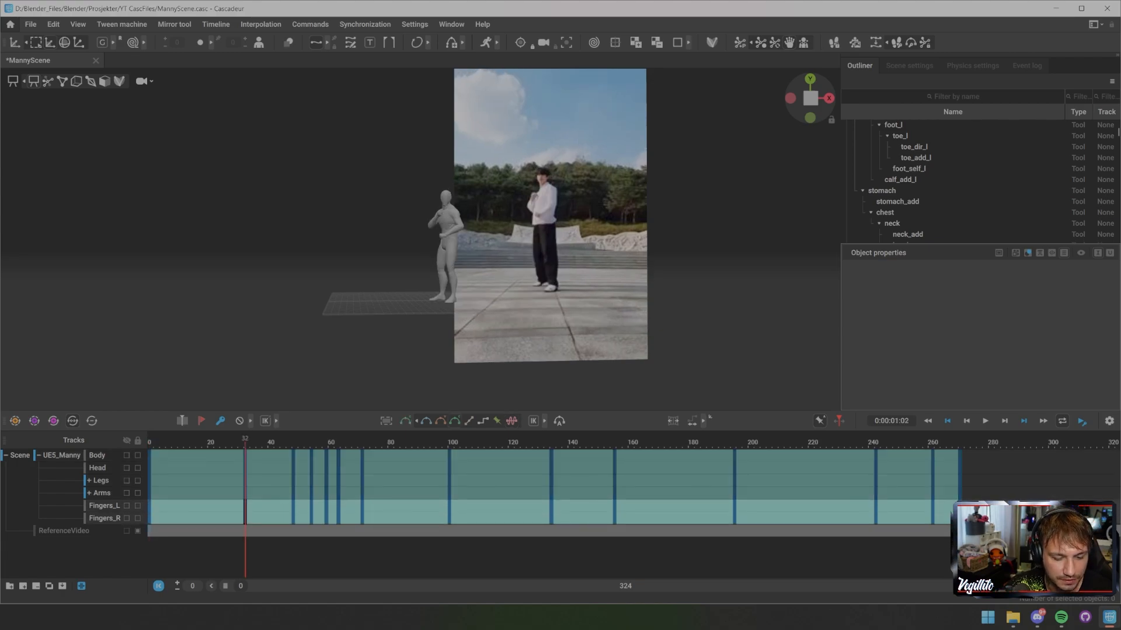
left_click_drag(245, 511, 153, 511)
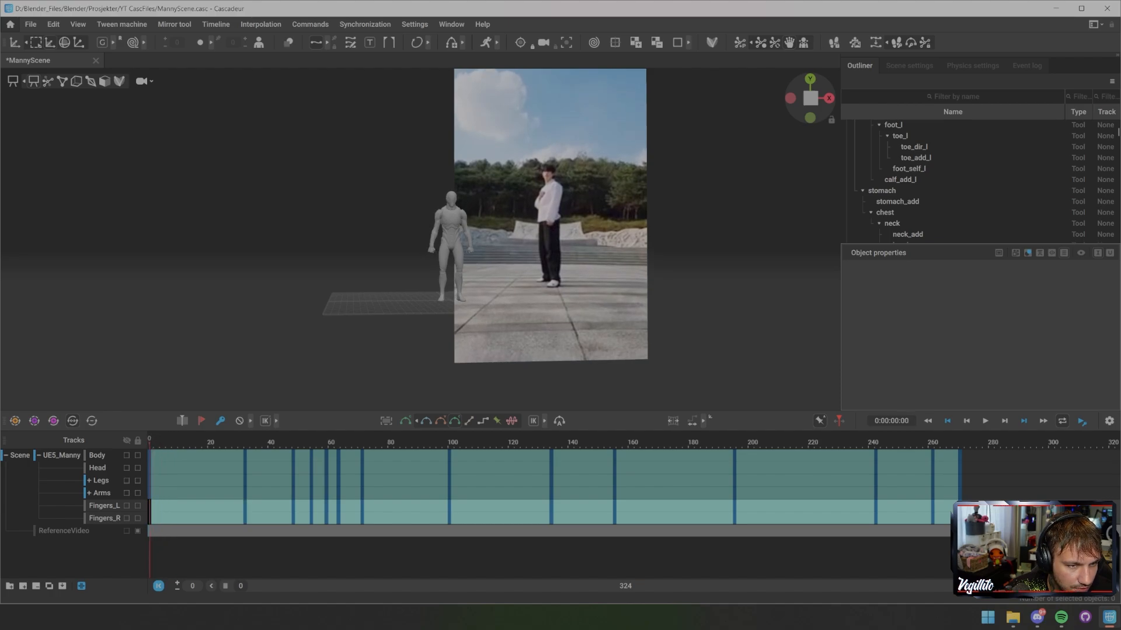
scroll(420, 240, "up", 4)
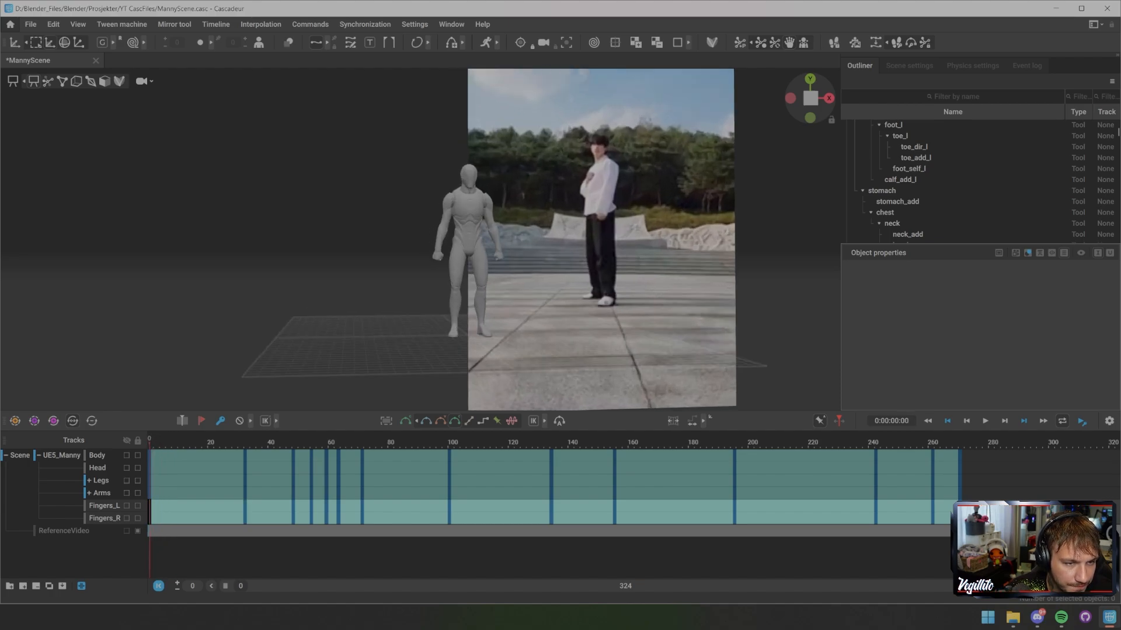
left_click_drag(432, 240, 424, 239, "alt")
key("space")
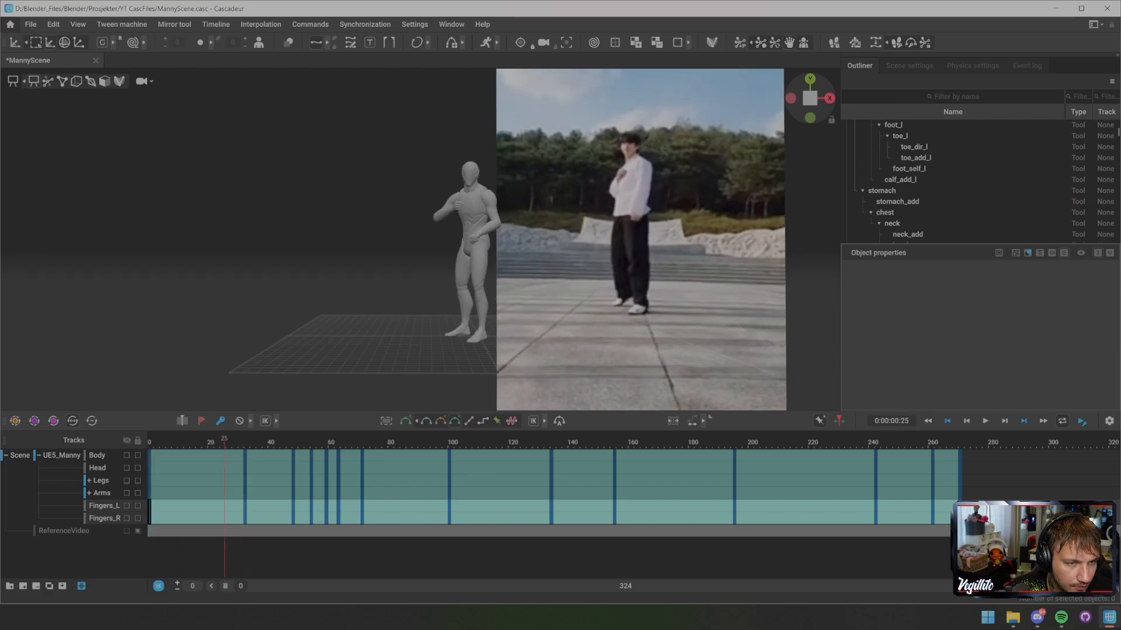
- Set the interval between the keys at frames 0 and 32 to step interpolation on all tracks
left_click_drag(230, 456, 175, 516)
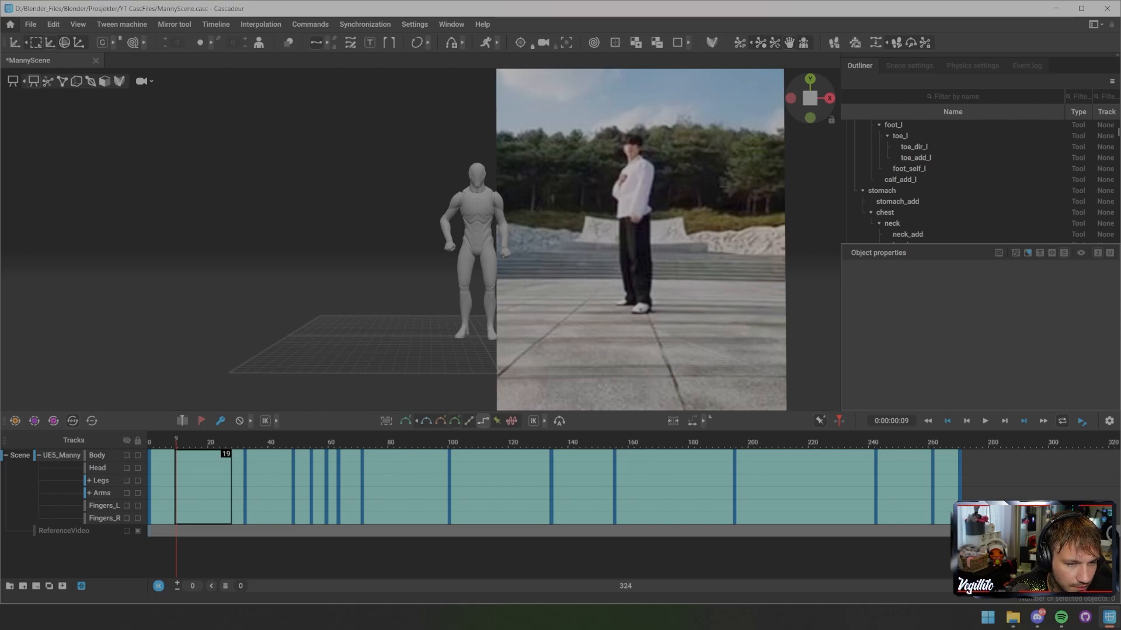
key("Delete")
left_click_drag(176, 442, 248, 441)
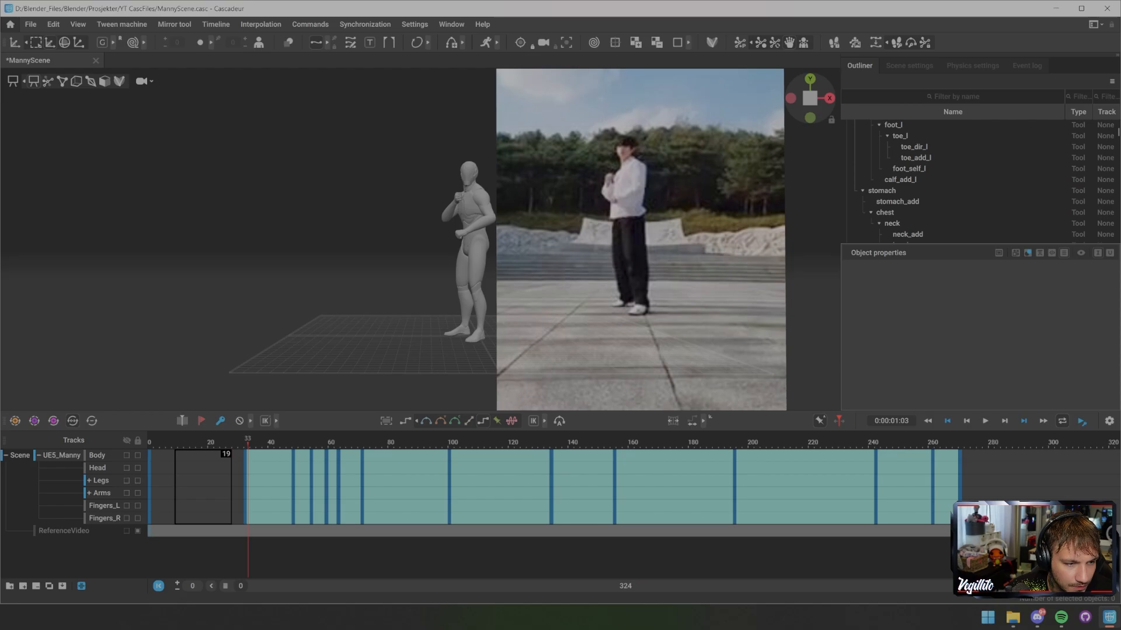
- Switch the Arms interval after the frame 32 key to FK interpolation and check the arm motion up to frame 54
left_click_drag(254, 494, 272, 493)
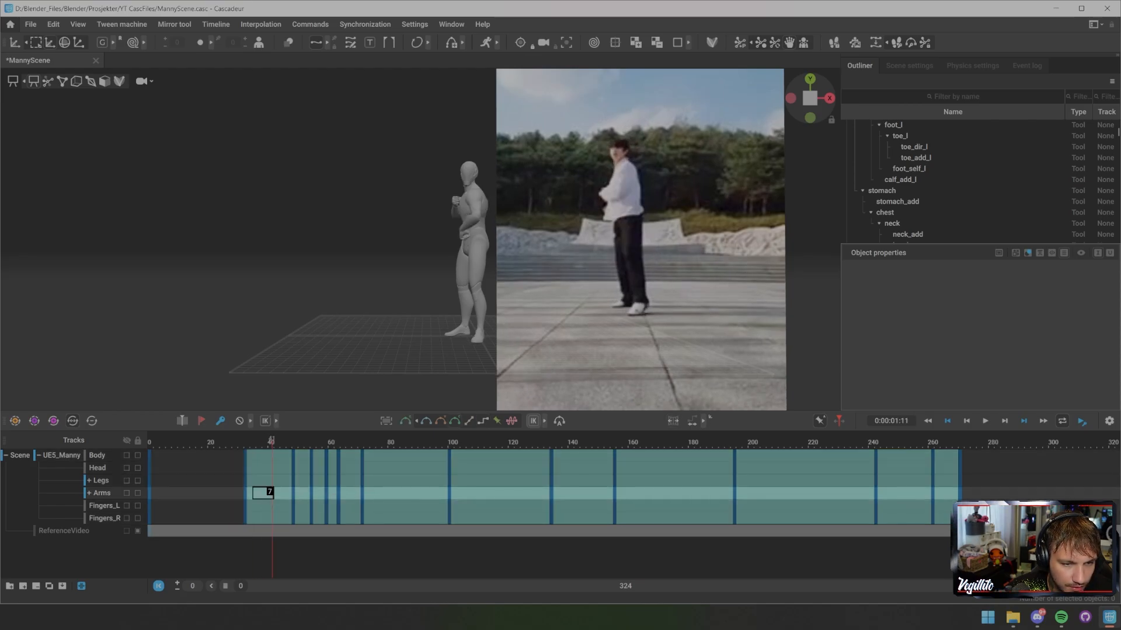
left_click(532, 421)
left_click_drag(272, 442, 307, 441)
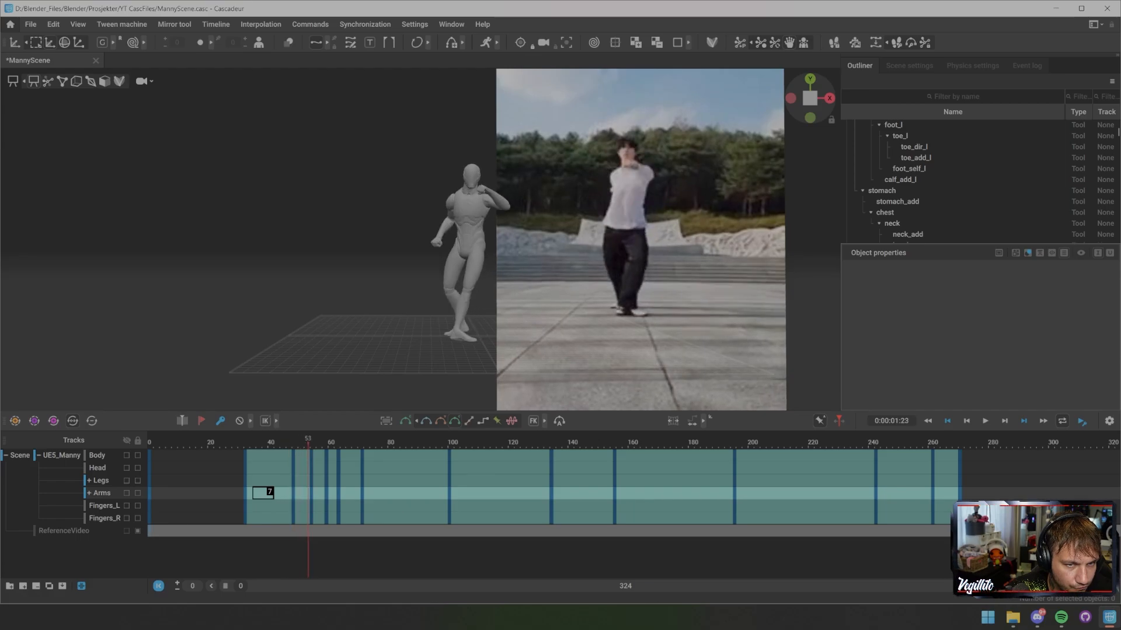
key("Right")
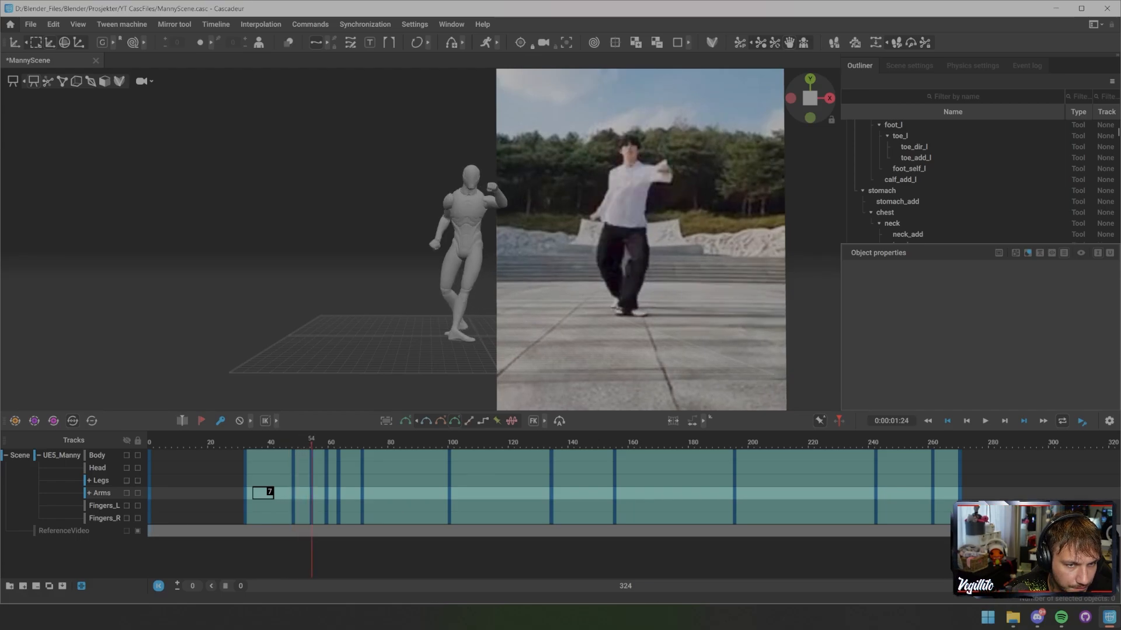
- Switch the Arms interval between the keys at frames 48 and 54 to FK interpolation
left_click_drag(525, 233, 462, 254, "alt")
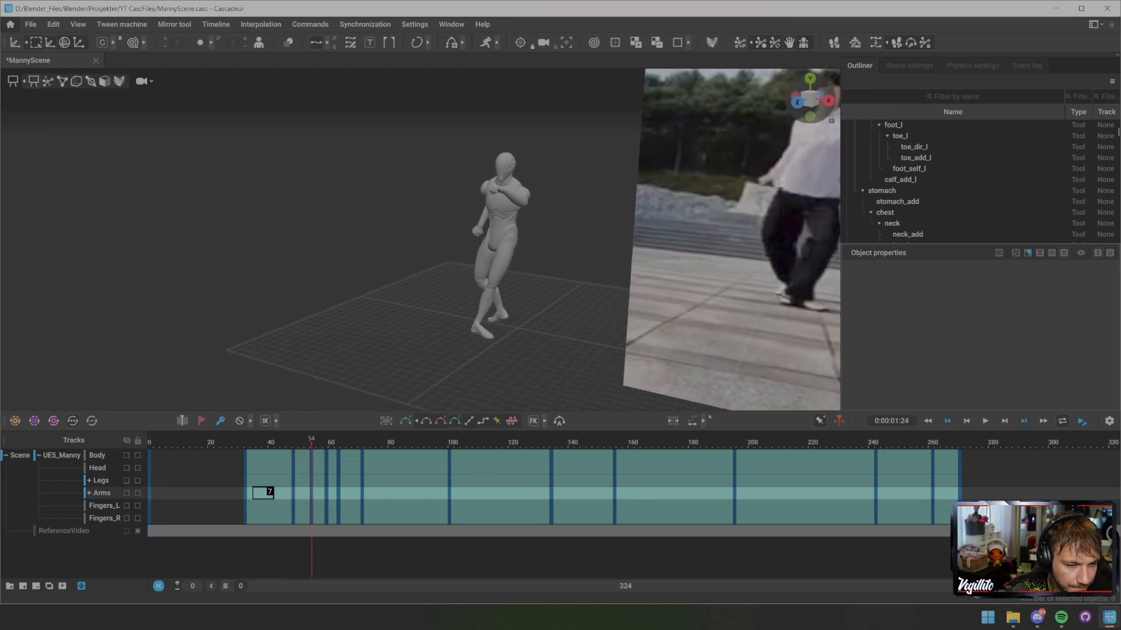
key("Right")
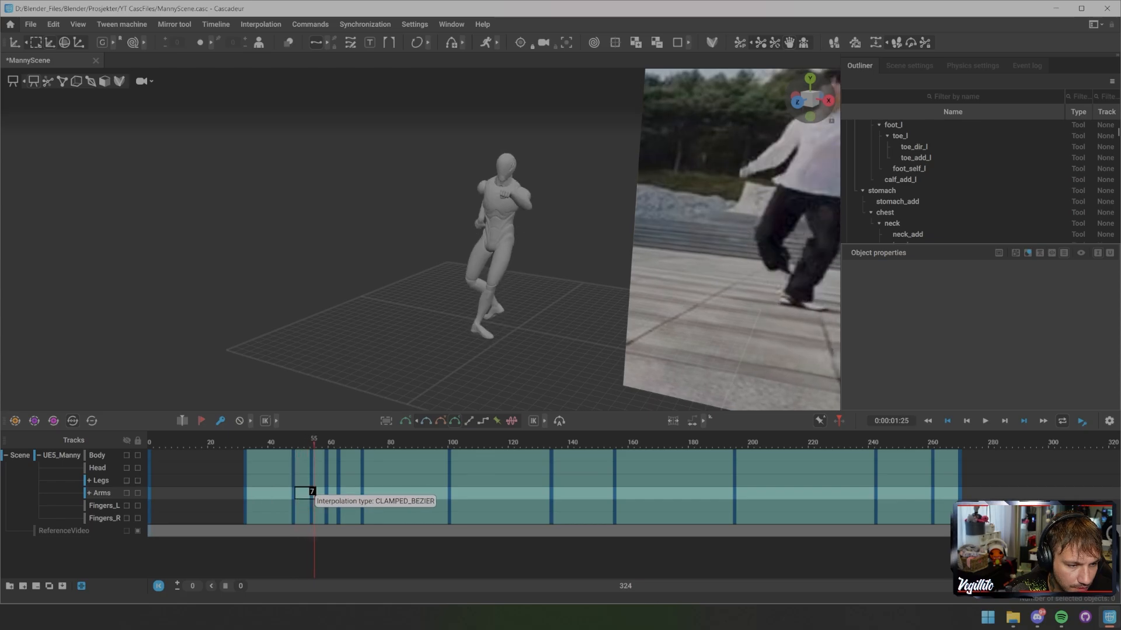
left_click(533, 420)
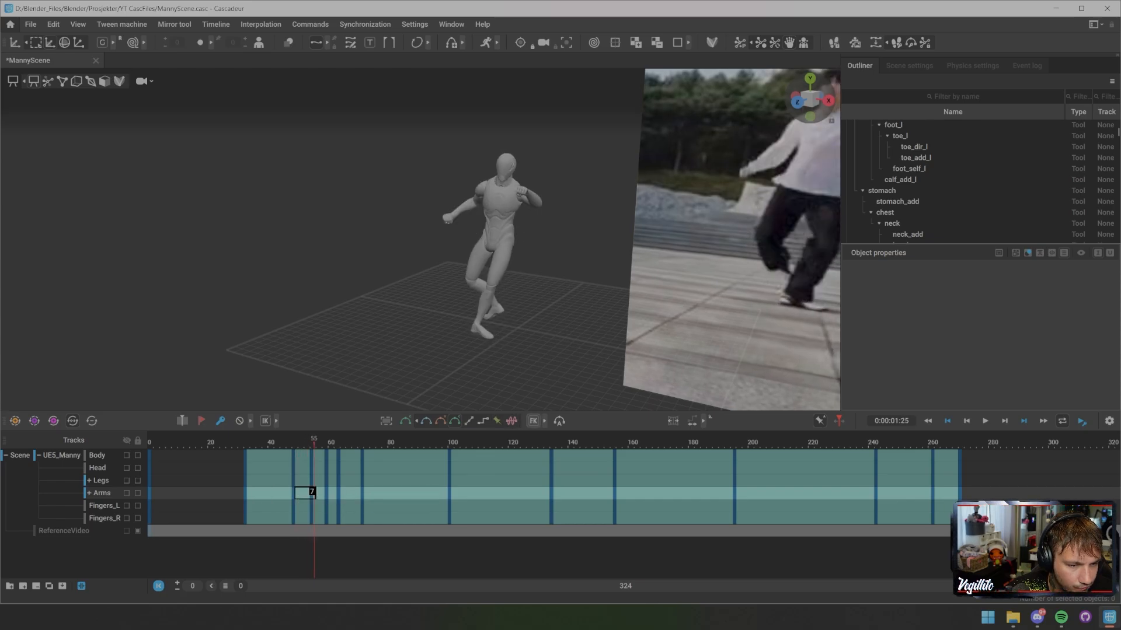
left_click_drag(525, 291, 575, 268, "alt")
middle_click_drag(575, 268, 502, 301, "alt")
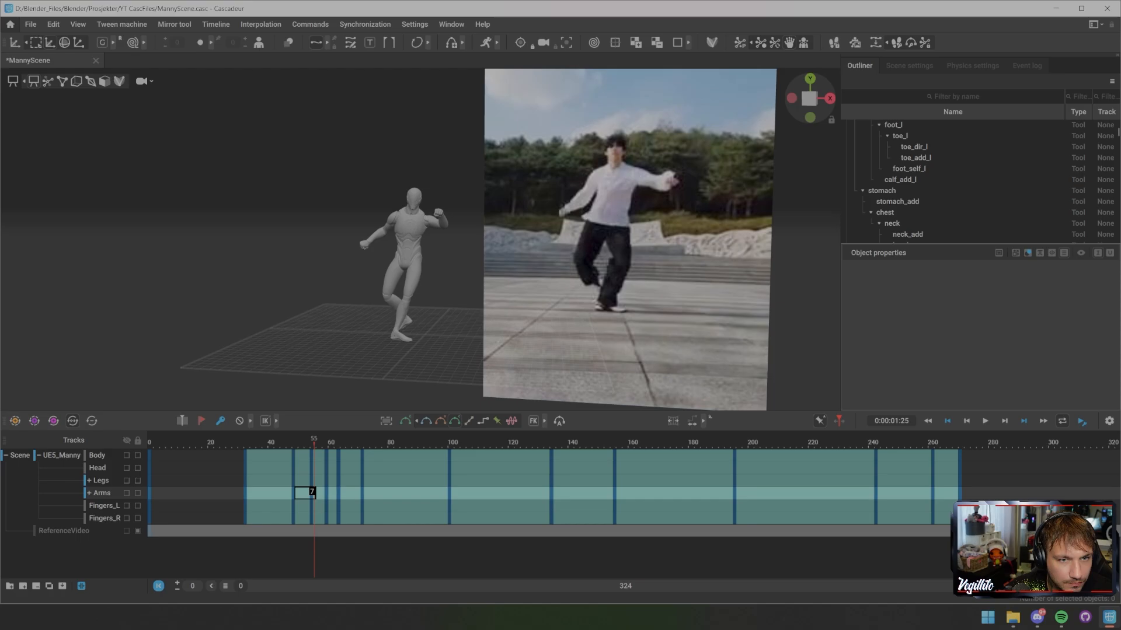
- Step through frames 50 to 82 and compare the arm motion with the reference video
key("Left")
key("Left")
key("Left")
key("Left")
key("Left")
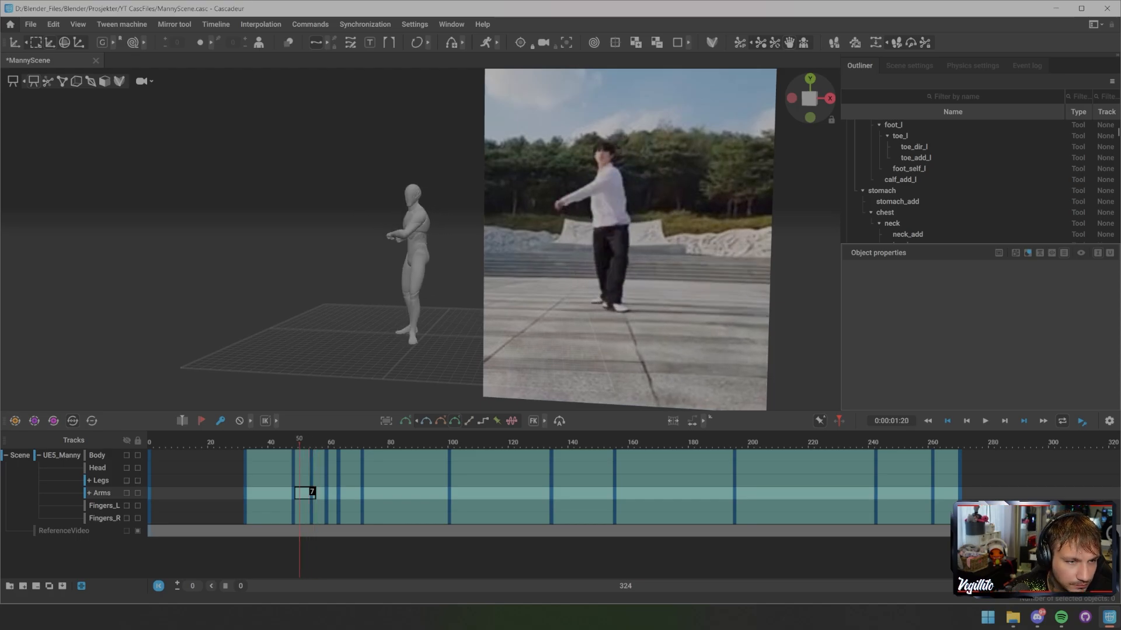
key("Right")
key("Right")
key("Right")
key("Right")
key("Right")
key("Right")
key("Right")
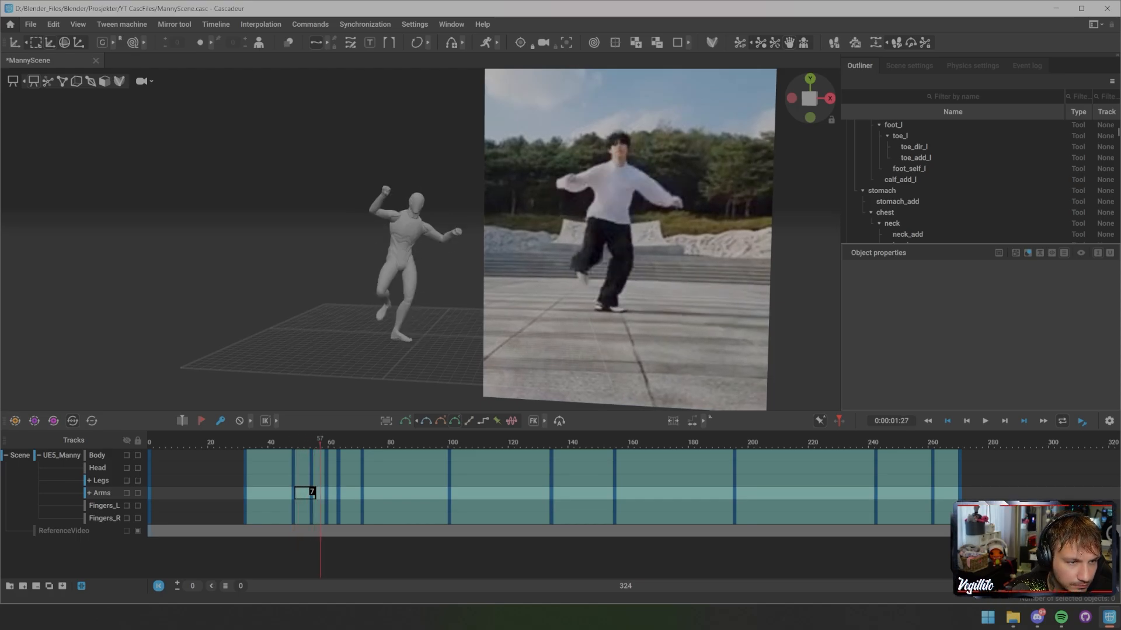
key("Right")
key("Right")
key("Right")
key("Right")
key("Right")
key("Right")
key("Right")
key("Right")
key("Right")
key("Right")
key("Right")
key("Right")
key("Right")
key("Right")
key("Right")
key("Right")
key("Right")
key("Right")
key("Right")
key("Right")
key("Right")
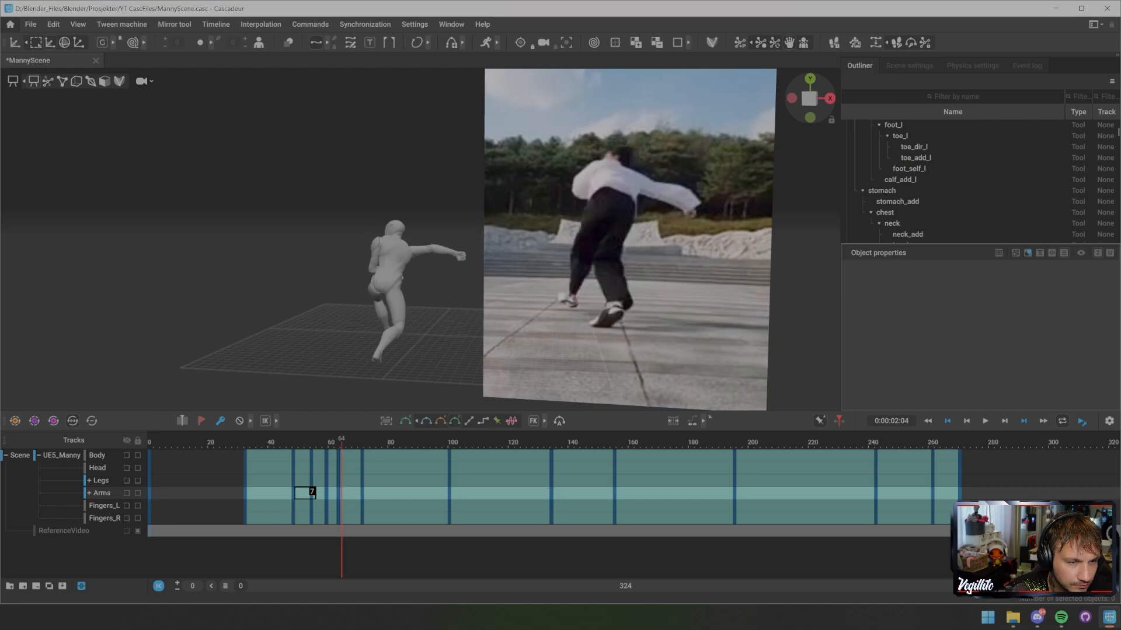
key("Right")
key("Right")
key("Right")
key("Right")
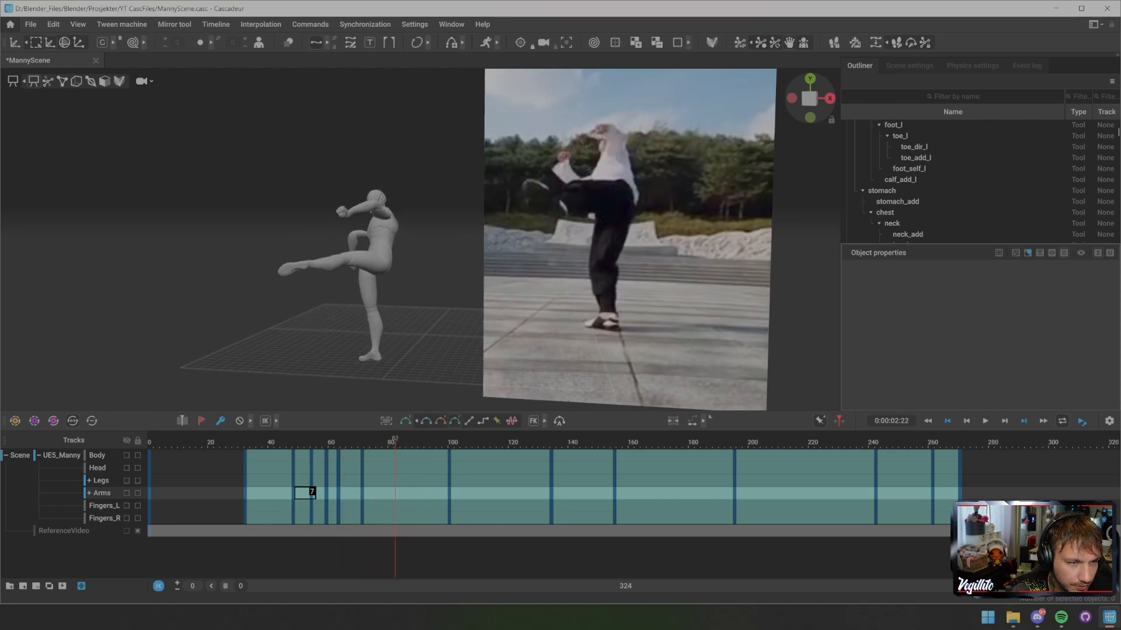
- Switch the Arms interval between the keys at frames 71 and 100 to FK interpolation and check the motion from frame 64 to 71
left_click_drag(408, 245, 572, 246, "alt")
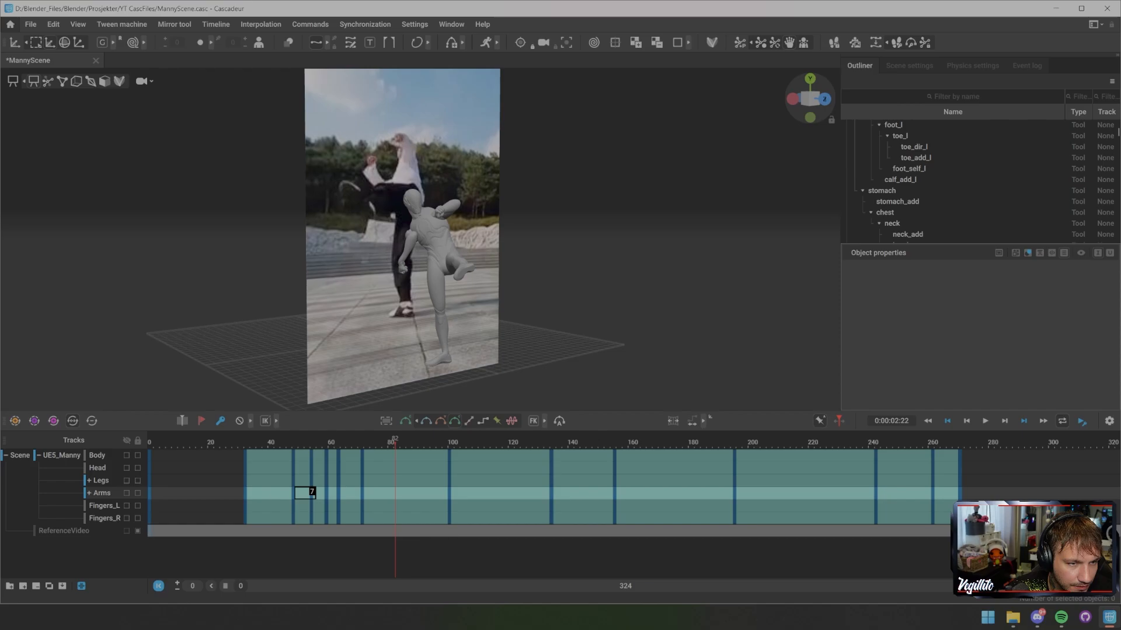
left_click(425, 492)
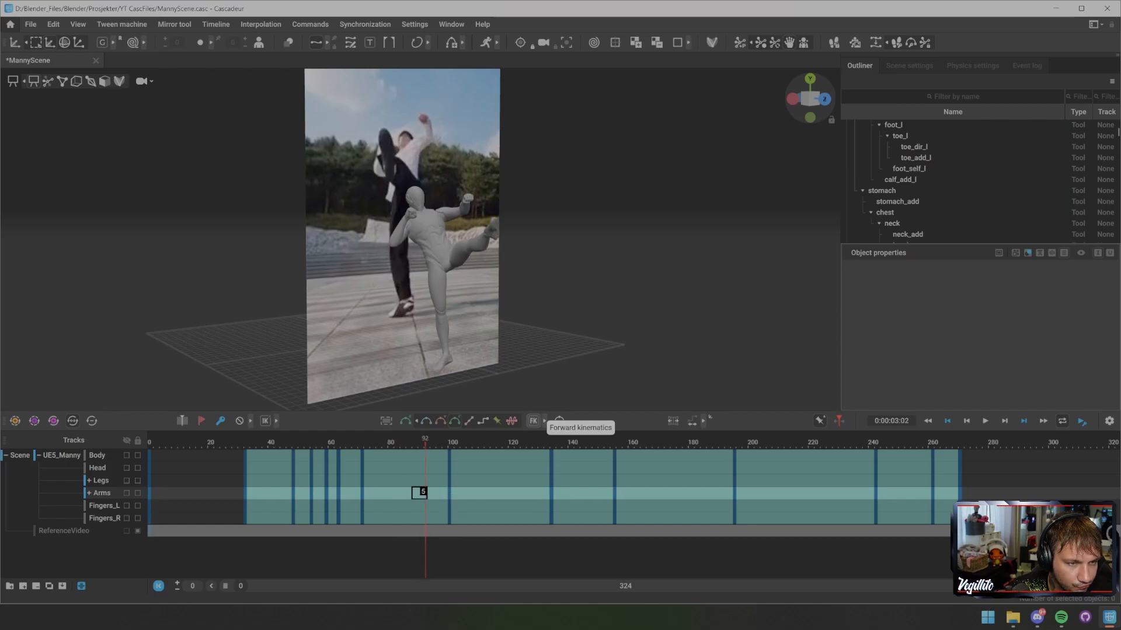
key("Left")
key("Left")
key("Left")
key("Left")
key("Left")
key("Left")
key("Left")
key("Left")
key("Left")
key("Left")
key("Left")
key("Left")
key("Left")
key("Left")
key("Left")
key("Left")
key("Left")
key("Left")
key("Left")
key("Left")
key("Left")
key("Left")
key("Left")
key("Left")
key("Left")
key("Left")
key("Left")
key("Left")
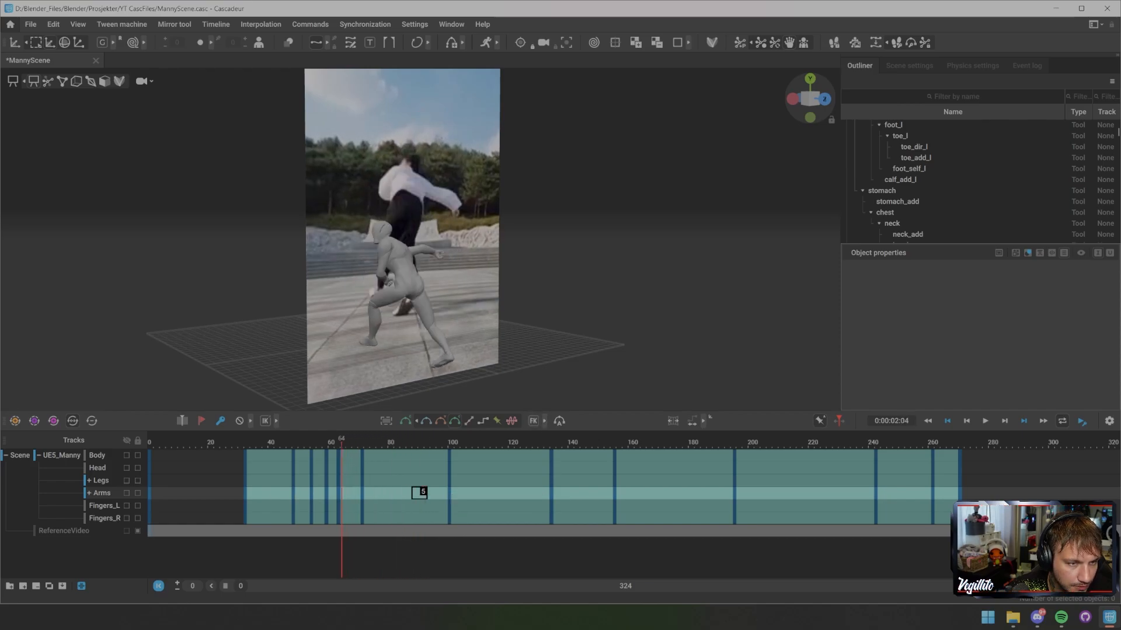
key("Right")
key("Right")
key("Right")
key("Right")
key("Right")
key("Right")
key("Right")
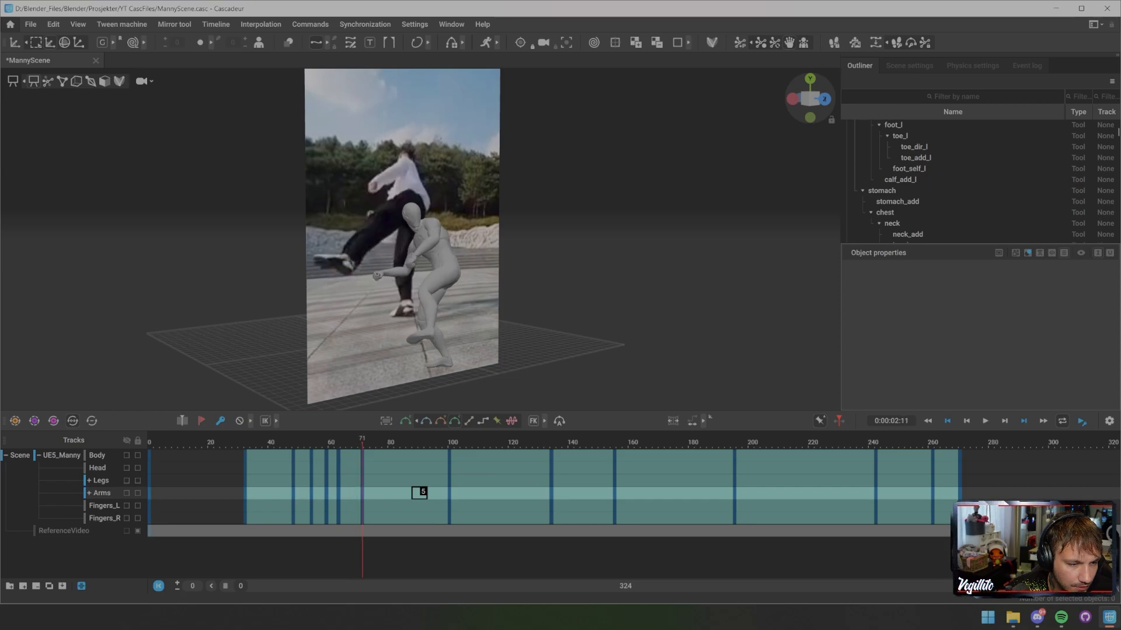
- Set all Arms intervals from the frame 32 key to the last key to FK interpolation and play the animation
left_click_drag(256, 493, 956, 492)
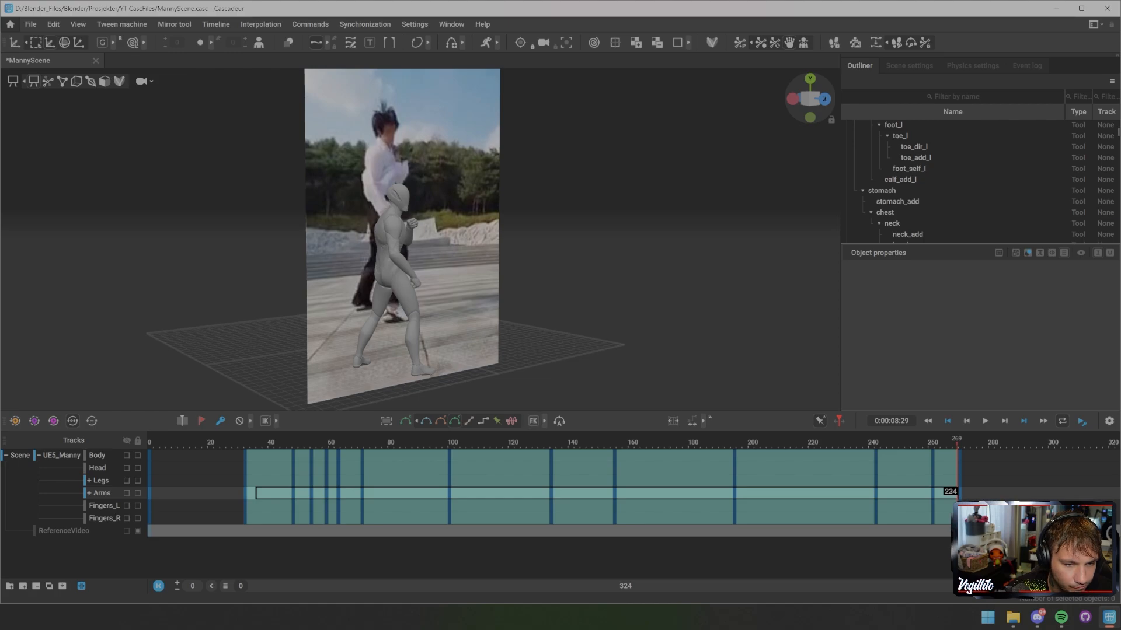
key("space")
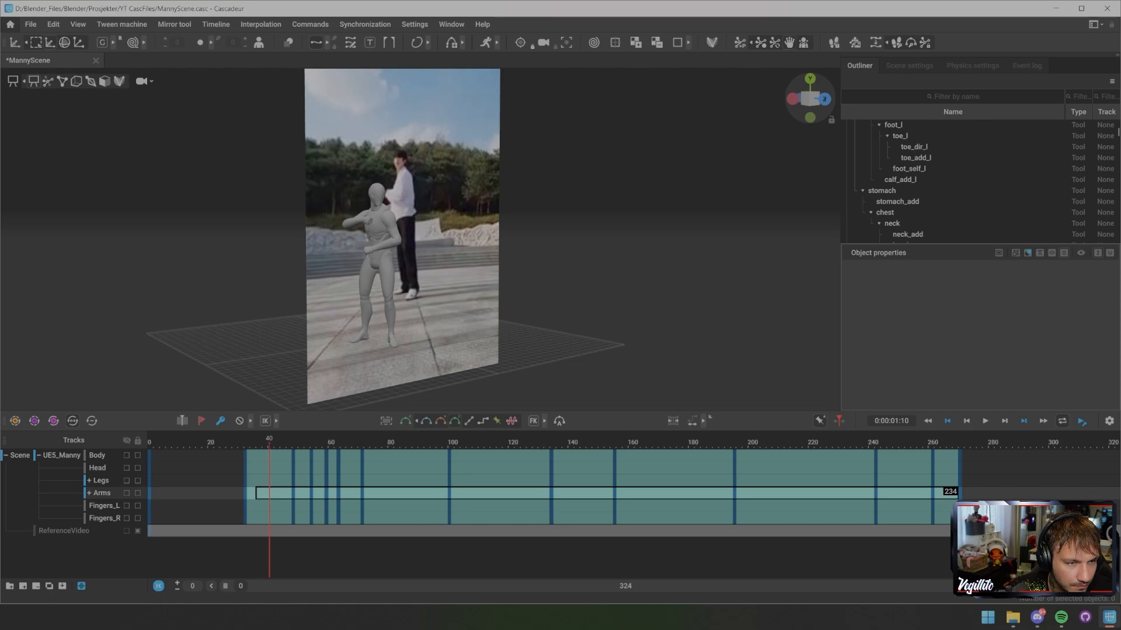
mouse_move(269, 443)
left_mouse_down()
mouse_move(308, 442)
mouse_move(248, 442)
mouse_move(266, 442)
left_mouse_up()
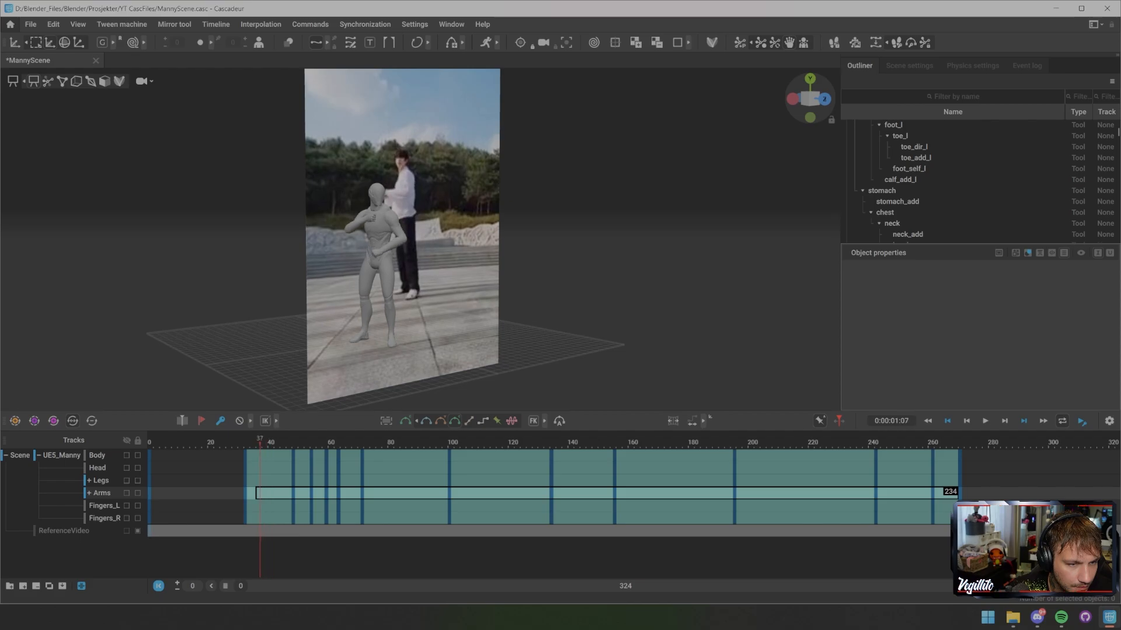
- Add a key on all tracks at frame 40 and select the left foot controller in point controller mode
left_click_drag(259, 443, 269, 517)
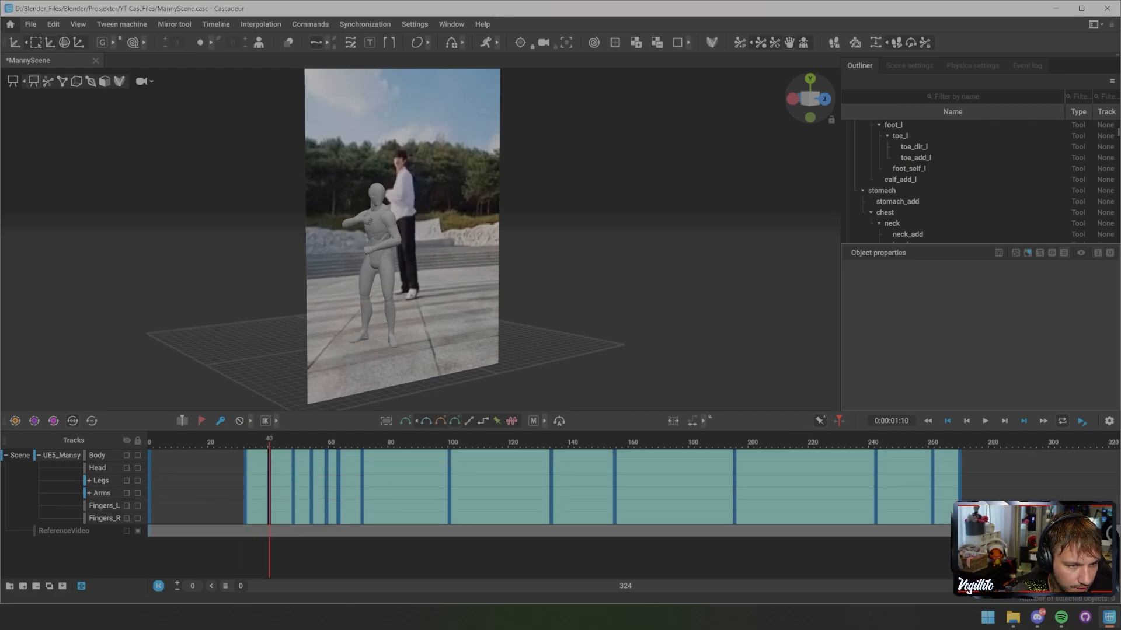
scroll(373, 239, "up", 4)
left_click_drag(443, 239, 356, 242, "alt")
middle_click_drag(373, 280, 377, 216, "alt")
key("2")
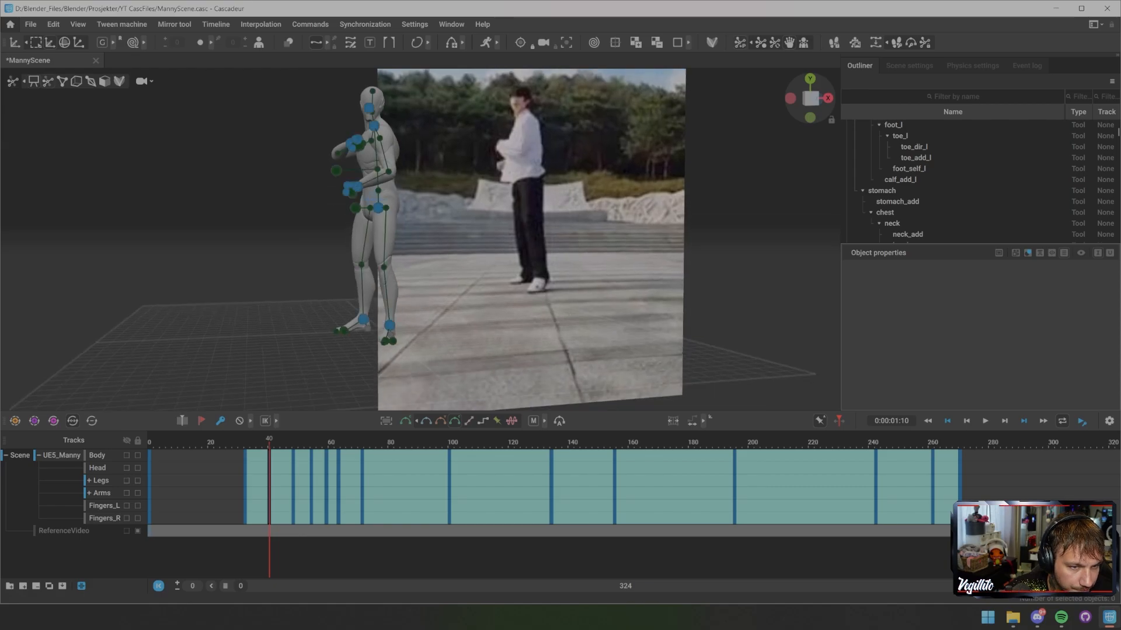
left_click_drag(444, 233, 350, 242, "alt")
left_click(421, 321)
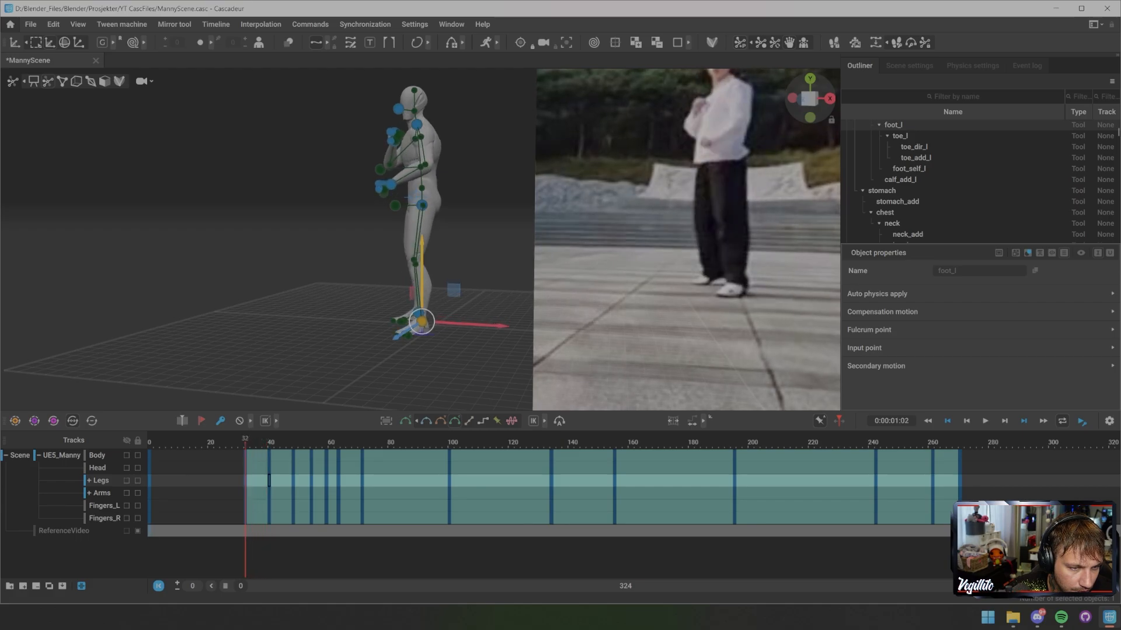
- Go to the key at frame 54, view the character from the front and turn on pose ghosts
left_click_drag(270, 442, 311, 442)
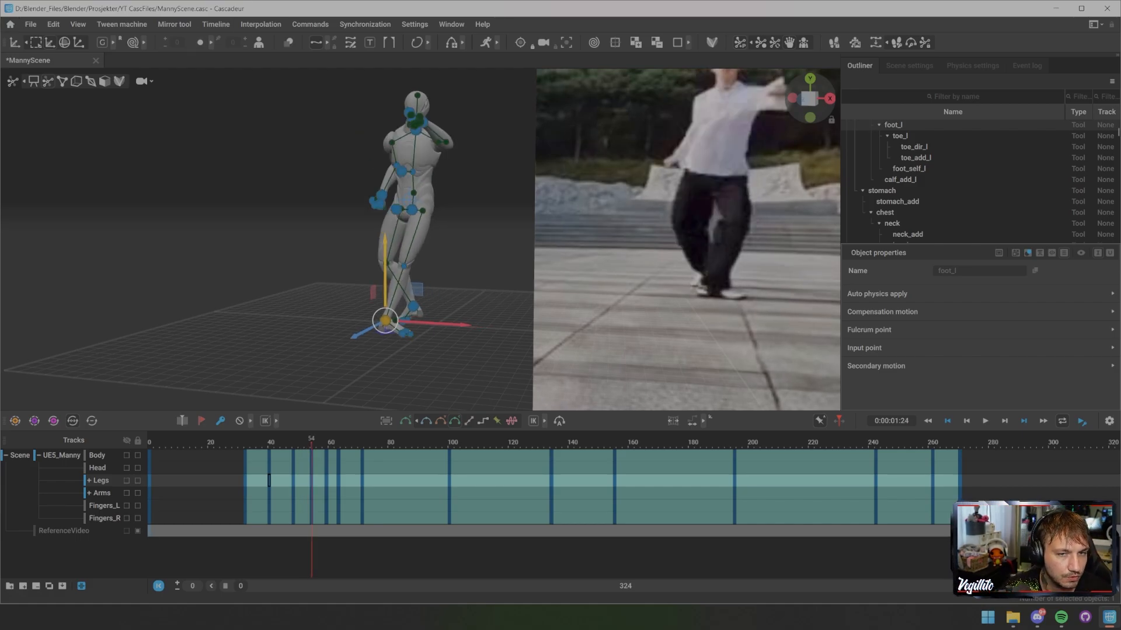
middle_click_drag(408, 245, 431, 245, "alt")
left_click_drag(431, 245, 453, 246, "alt")
middle_click_drag(452, 247, 407, 273, "alt")
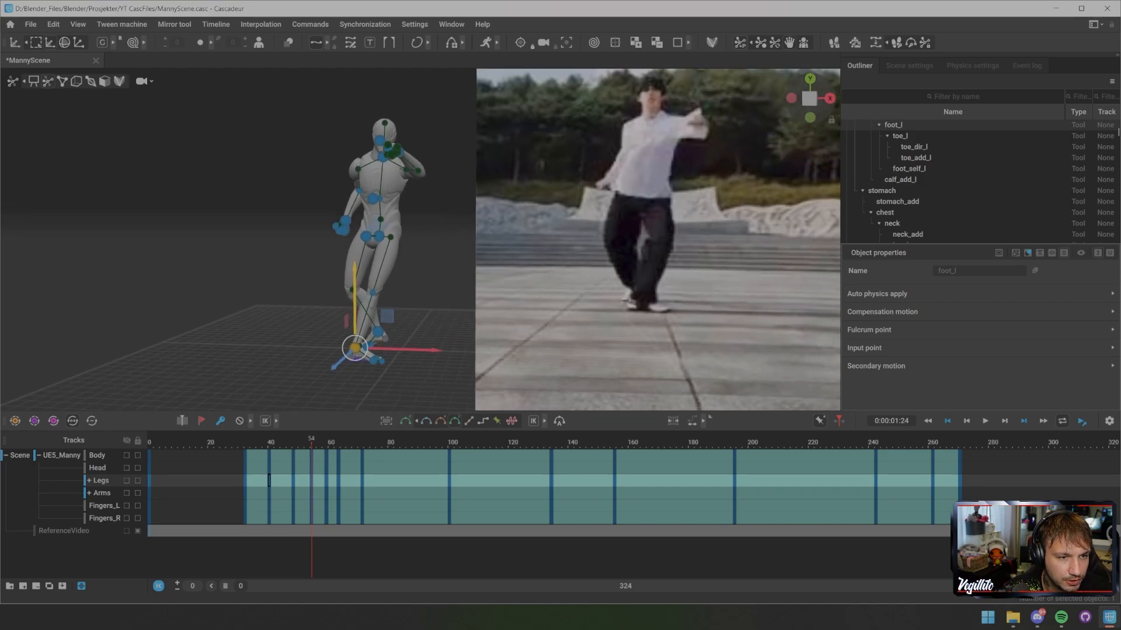
left_click(809, 98)
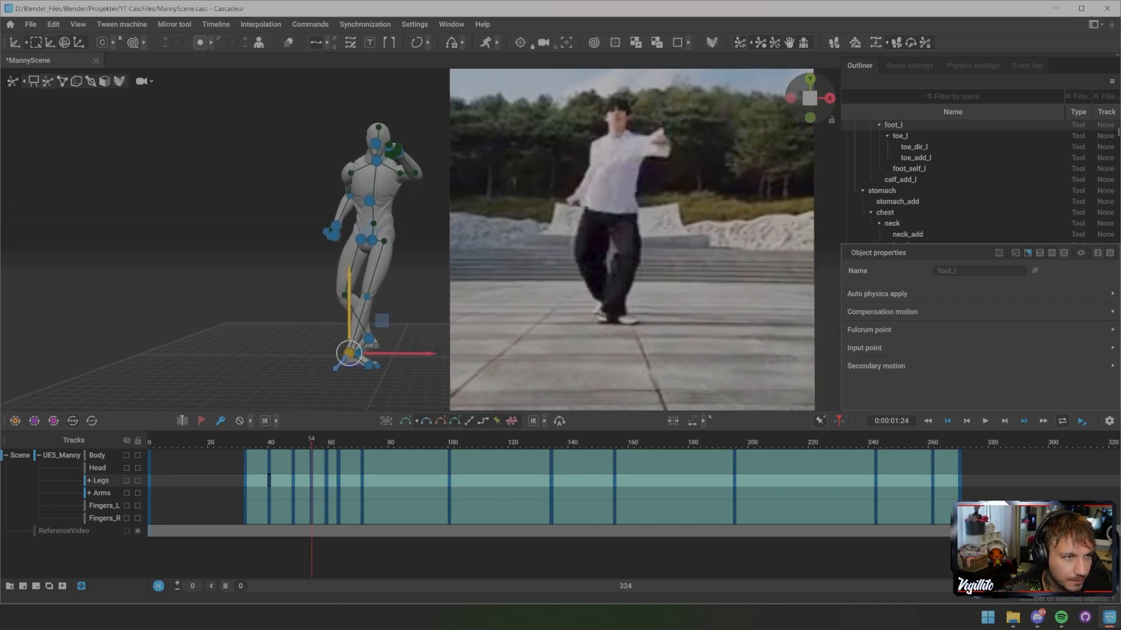
left_click(201, 43)
key("g")
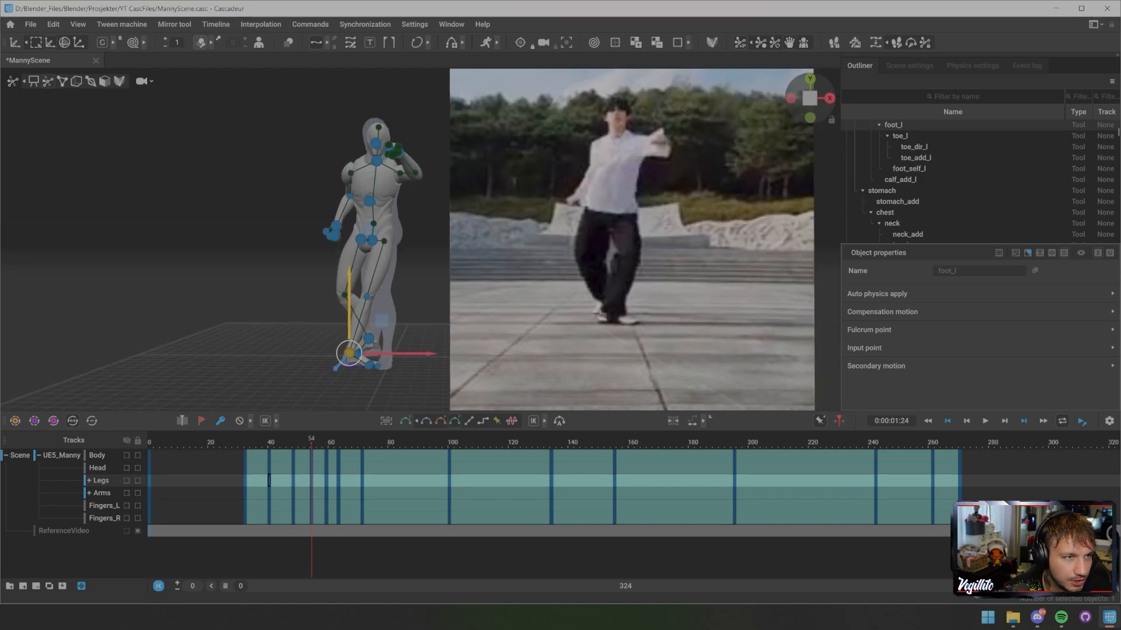
- Move the left foot sideways along the X axis at frame 54 to line up with the ghosted foot
middle_click_drag(420, 280, 416, 237, "alt")
scroll(420, 239, "up", 4)
left_click_drag(415, 238, 429, 230, "alt")
left_click_drag(345, 328, 369, 327)
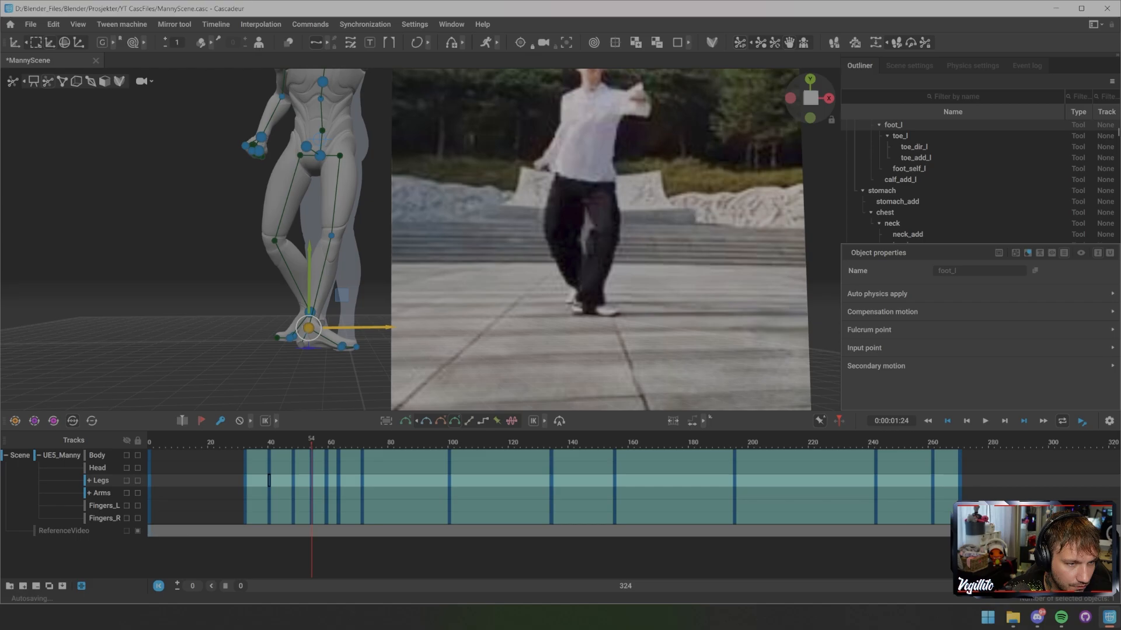
- Move the left foot along the X axis at frame 59 to line up with its ghost
mouse_move(311, 442)
left_mouse_down()
mouse_move(261, 442)
mouse_move(326, 443)
left_mouse_up()
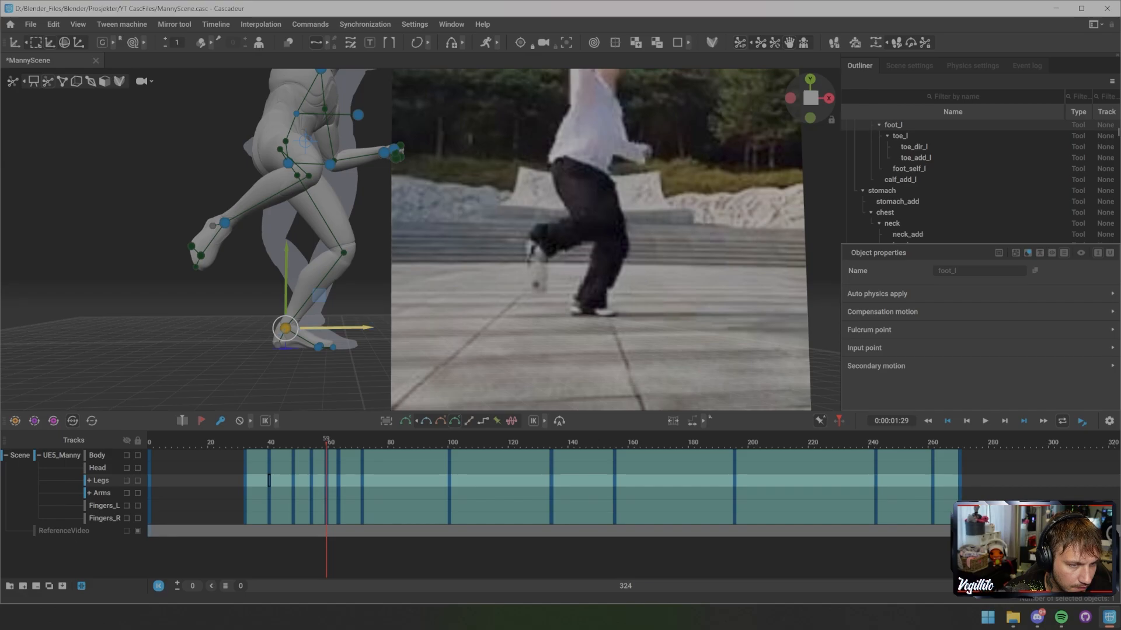
left_click_drag(358, 328, 376, 328)
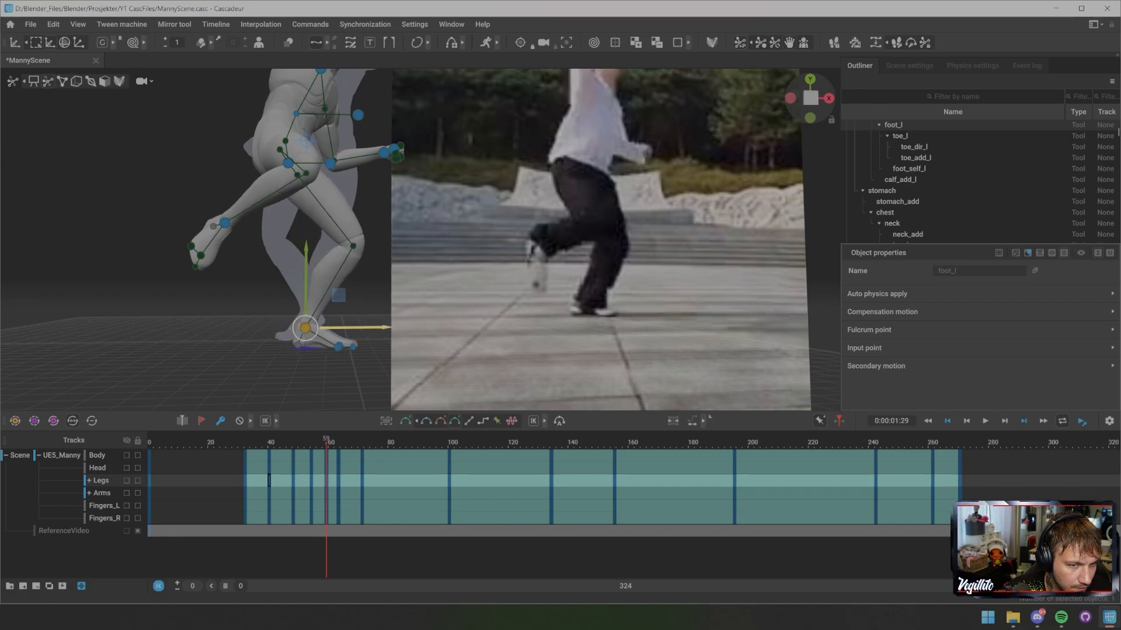
left_click_drag(377, 328, 380, 328)
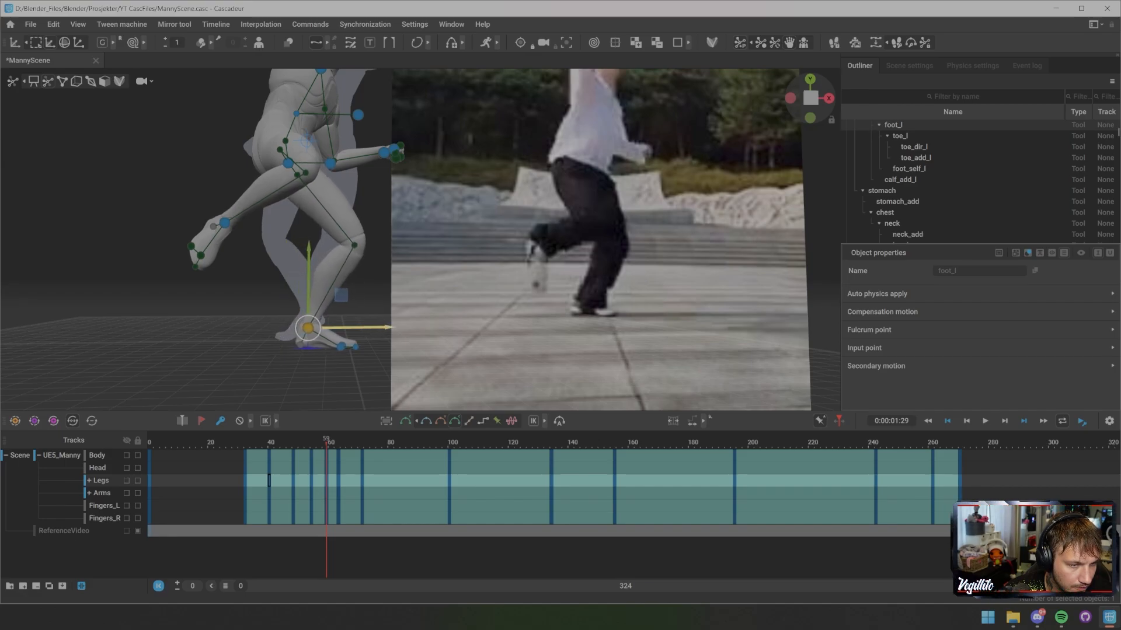
- Step back and forth between frames 59 and 66 to examine the foot placement during the turn against the reference
key("Right")
key("Right")
key("Right")
key("Right")
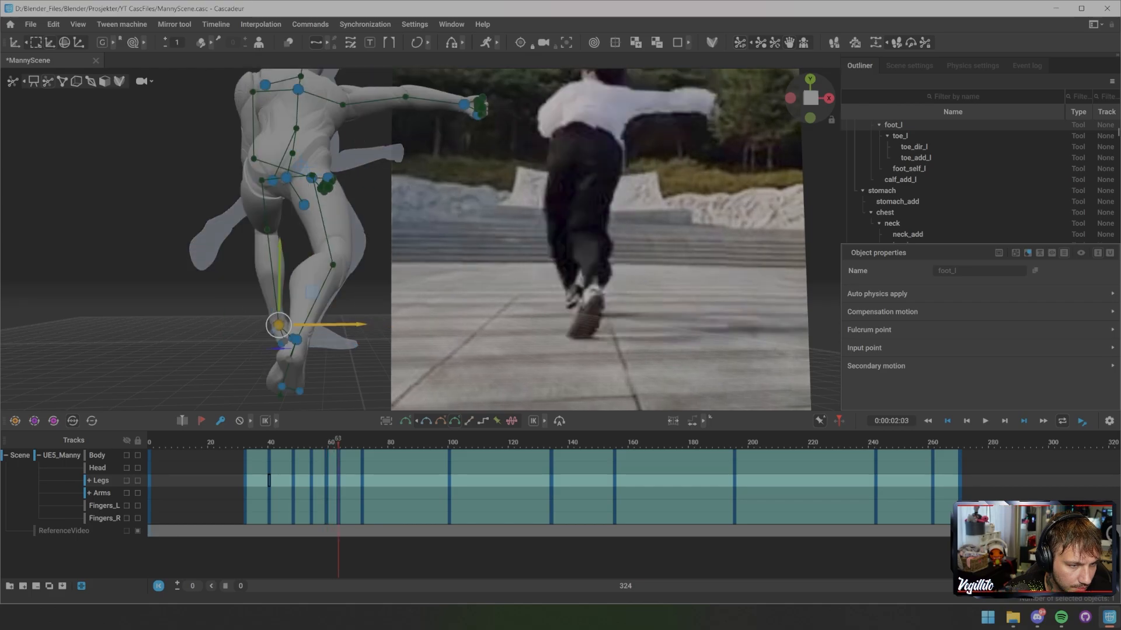
key("Left")
key("Left")
key("Left")
key("Left")
key("Right")
key("Right")
key("Right")
key("Right")
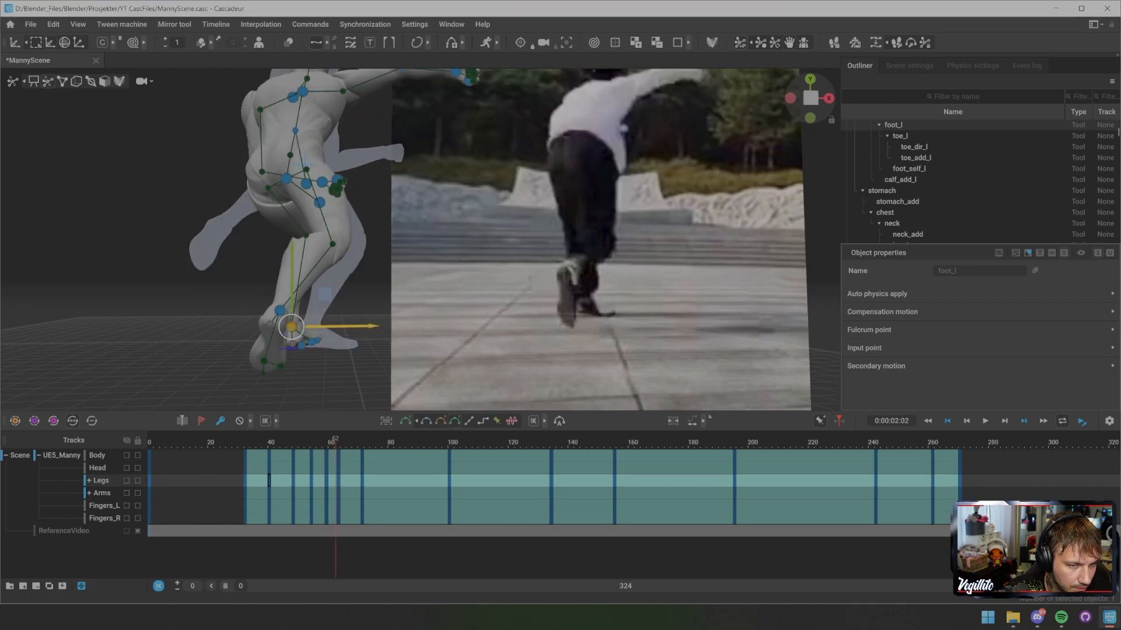
key("Left")
key("Left")
key("Left")
key("Left")
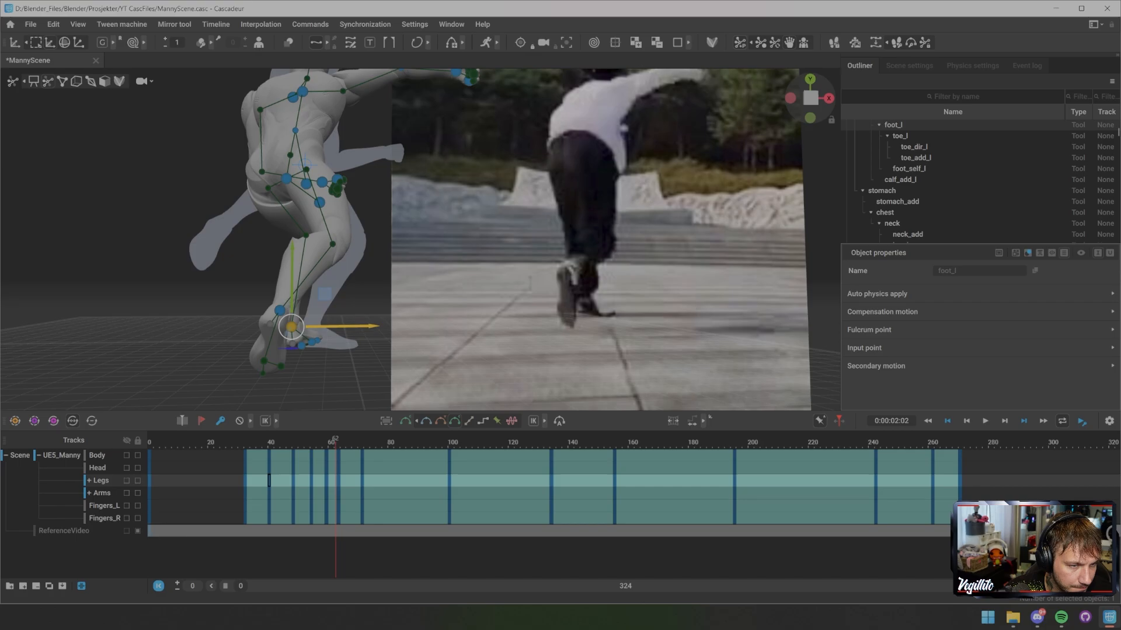
key("Right")
key("Right")
key("Right")
key("Right")
key("Right")
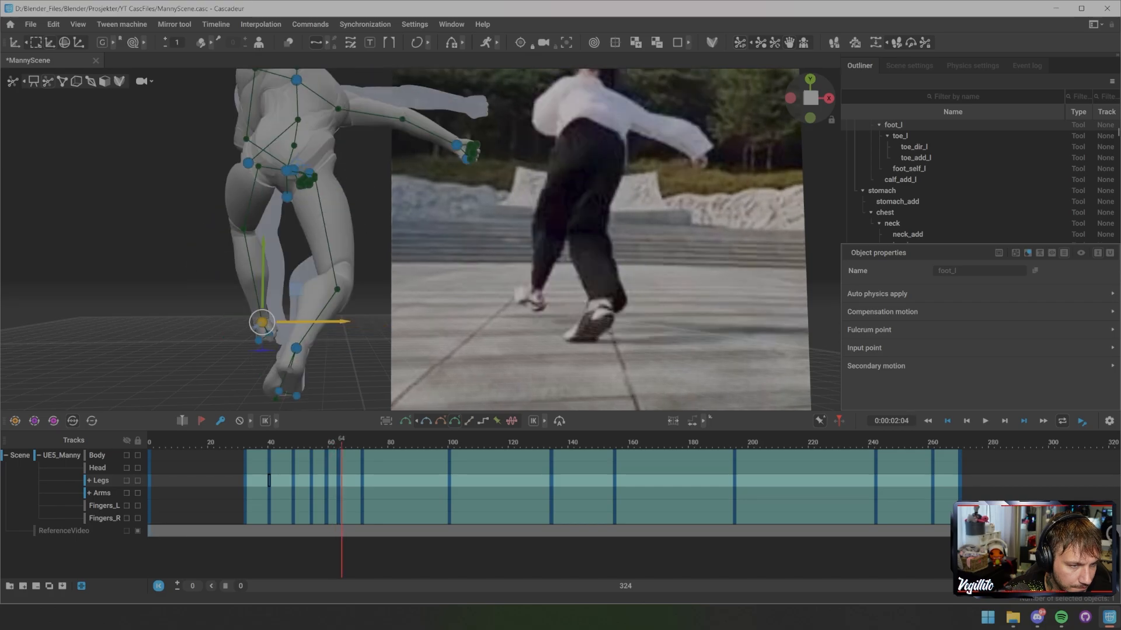
key("Right")
key("Right")
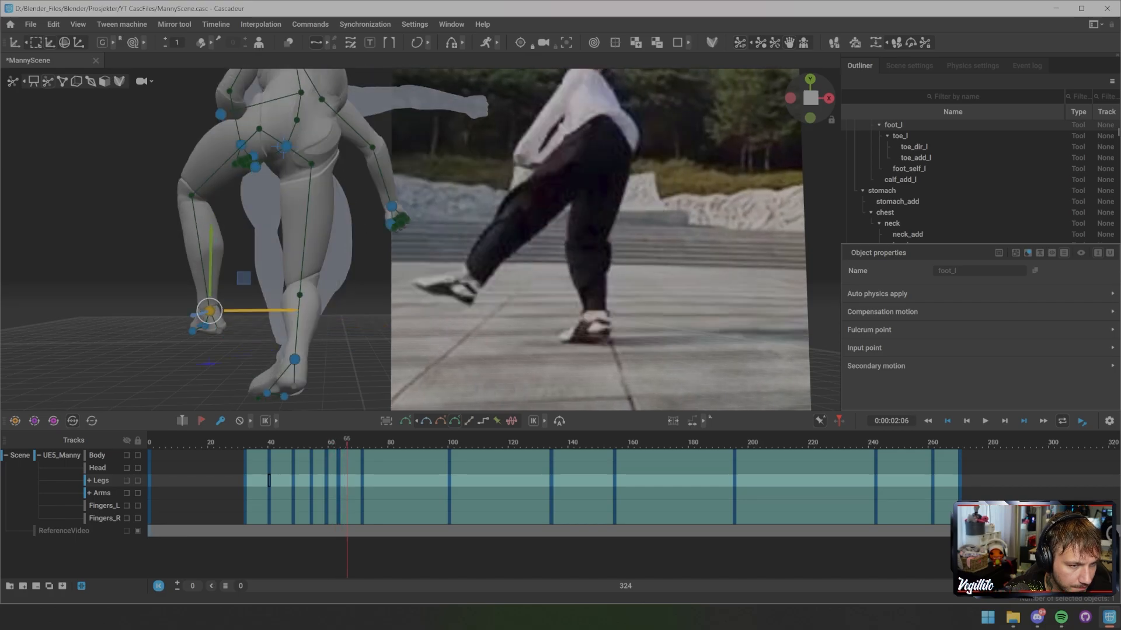
key("Left")
key("Left")
- Inspect the feet up close from the side and front while stepping through frames 64 to 70
key("KP_3")
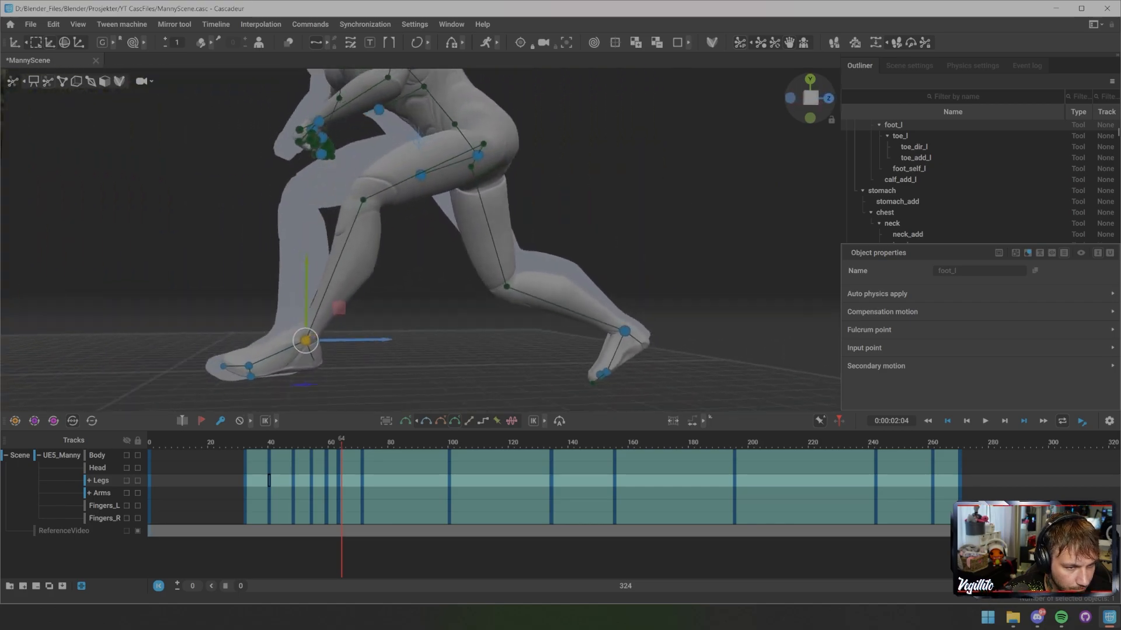
left_click_drag(373, 245, 540, 247, "alt")
scroll(420, 240, "up", 4)
key("Left")
key("Right")
key("Right")
key("Right")
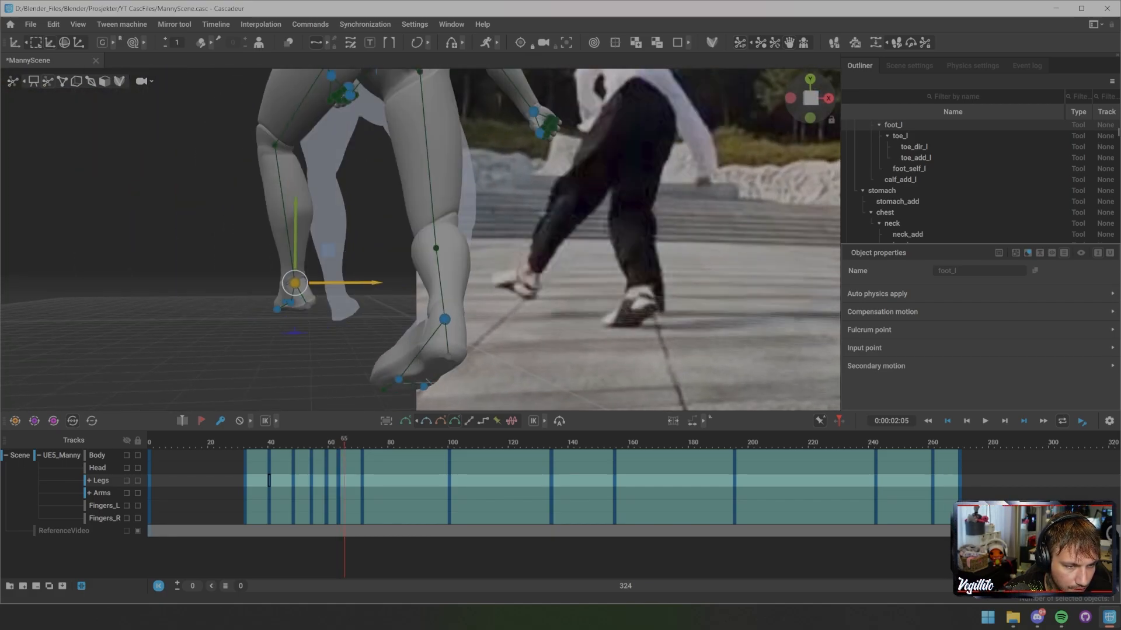
key("Left")
key("Left")
key("Right")
key("Right")
key("Right")
key("Right")
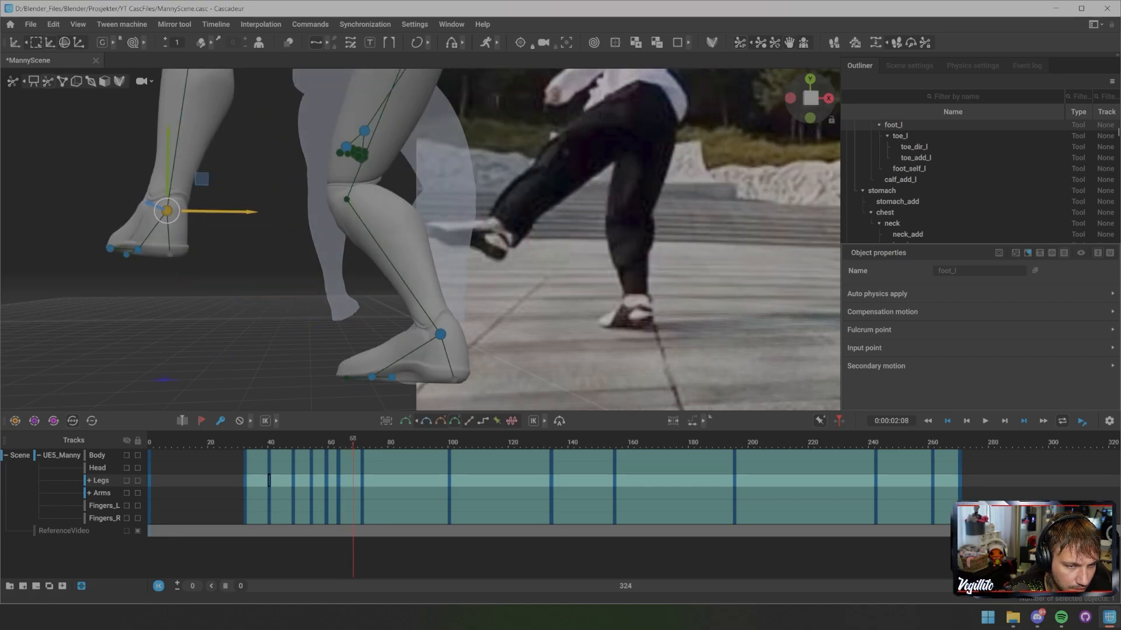
key("Right")
key("Right")
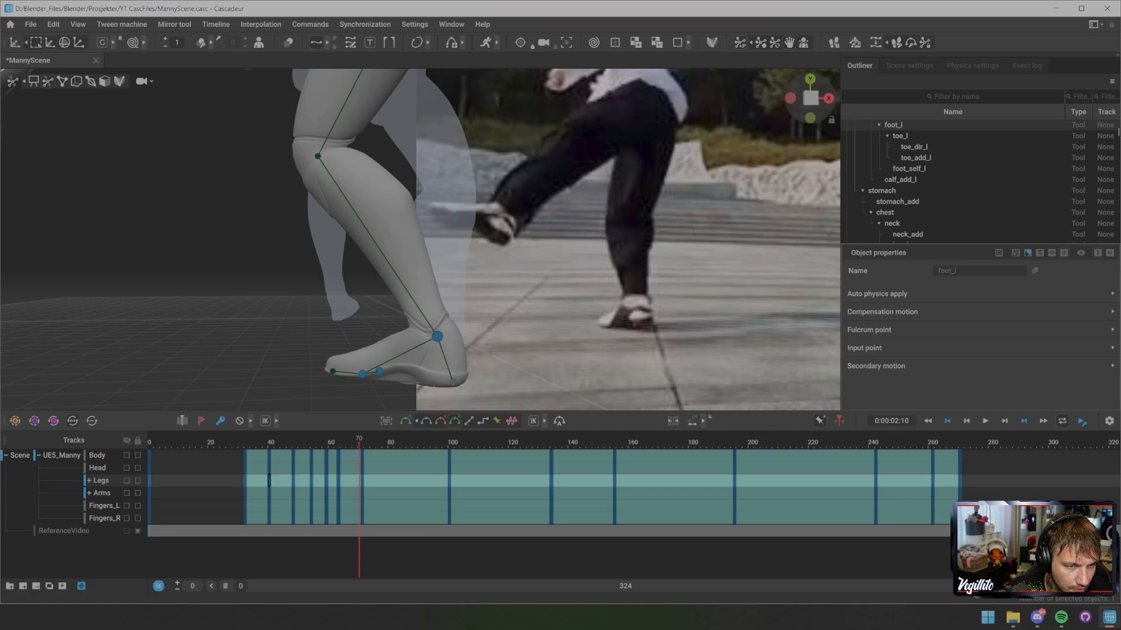
- Move the right foot along the X axis at frame 71 to line up with its ghosted position
left_click(437, 336)
scroll(437, 337, "down", 5)
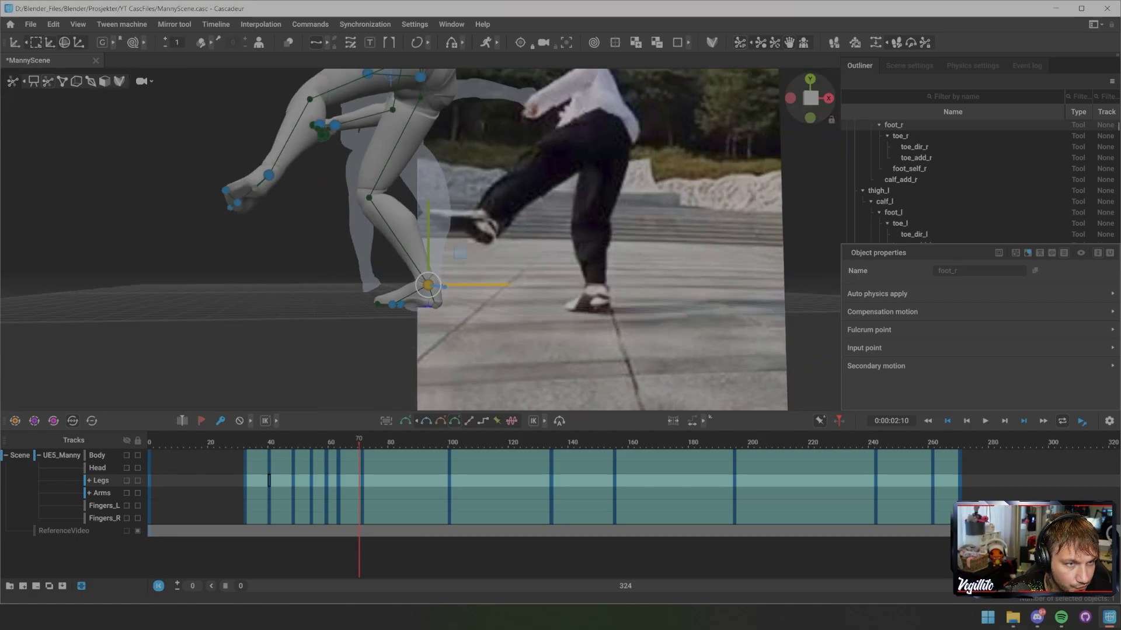
middle_click_drag(437, 336, 420, 353)
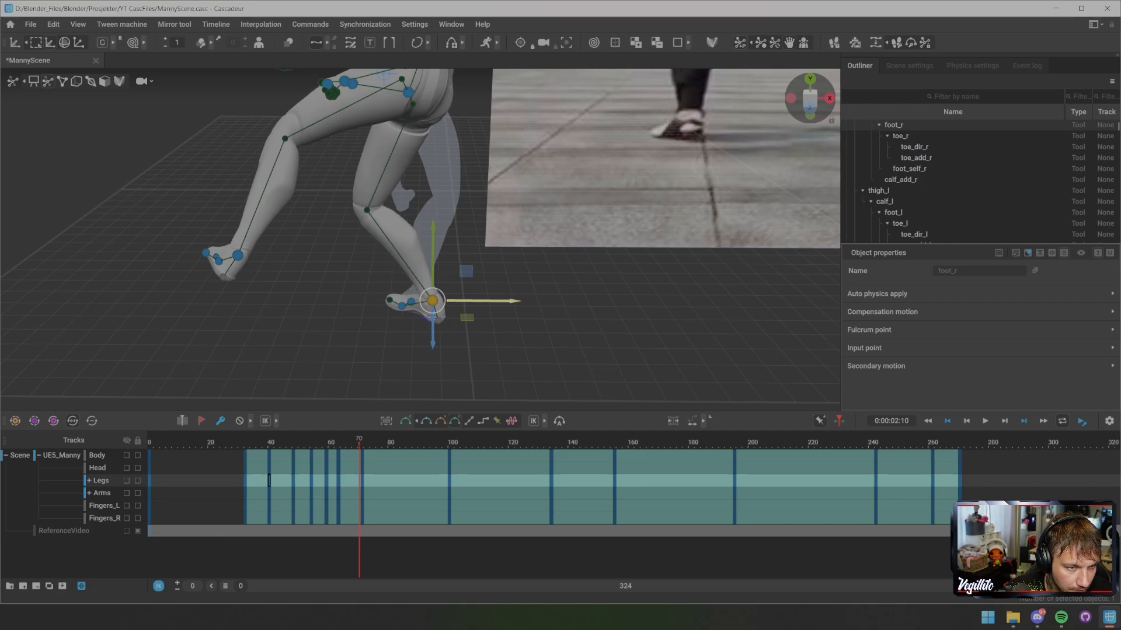
middle_click_drag(496, 302, 569, 302)
key("Right")
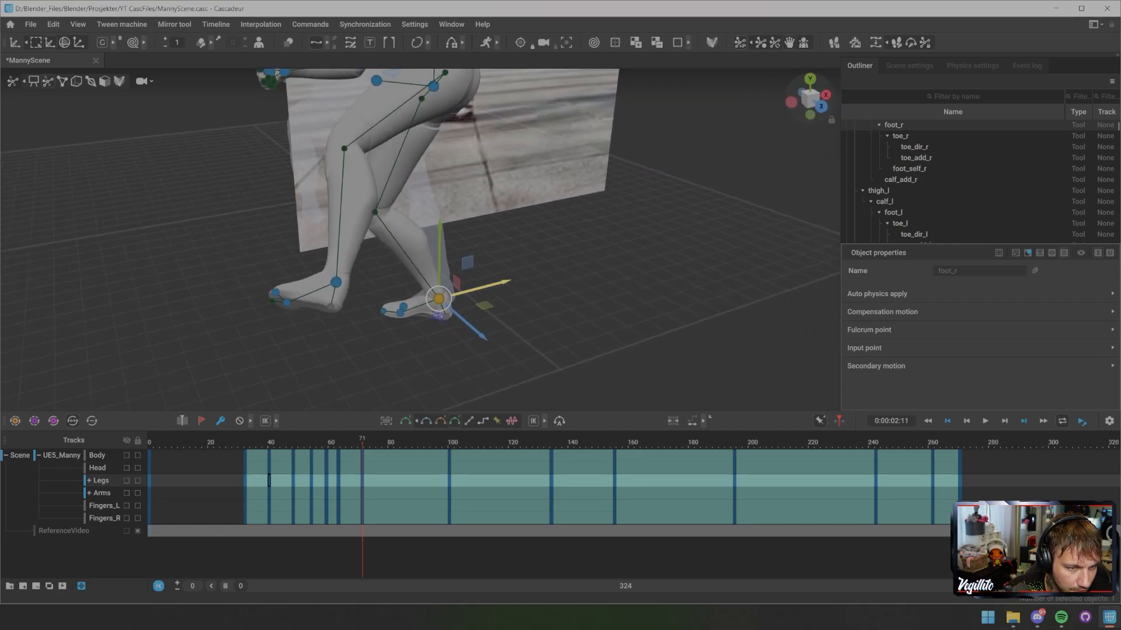
left_click_drag(514, 279, 534, 275)
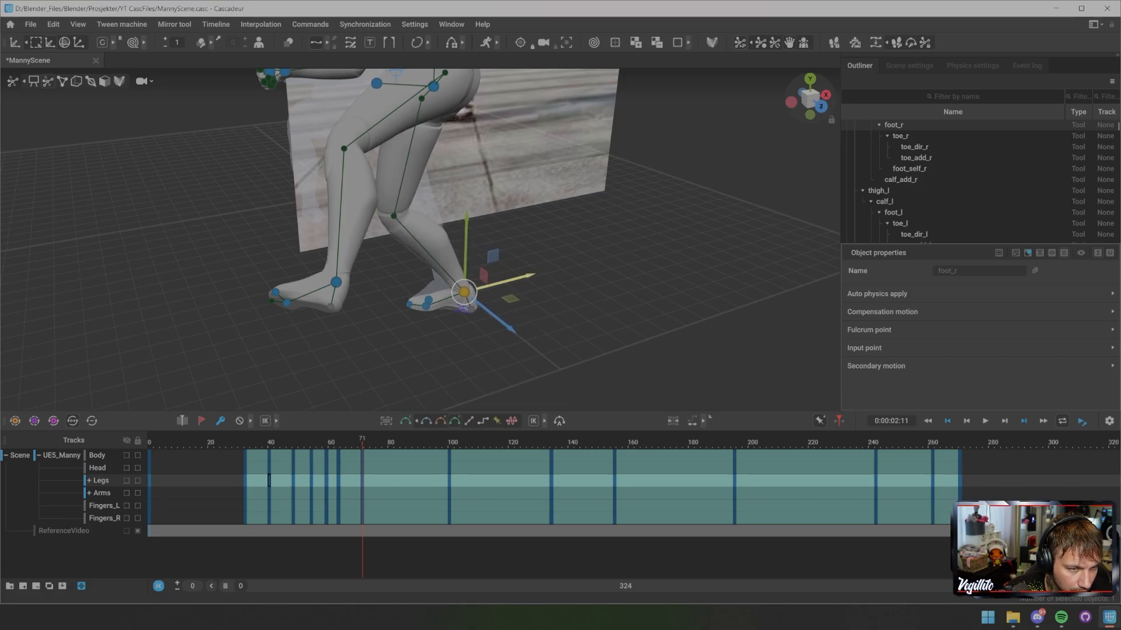
middle_click_drag(528, 280, 808, 269)
scroll(671, 269, "up", 4)
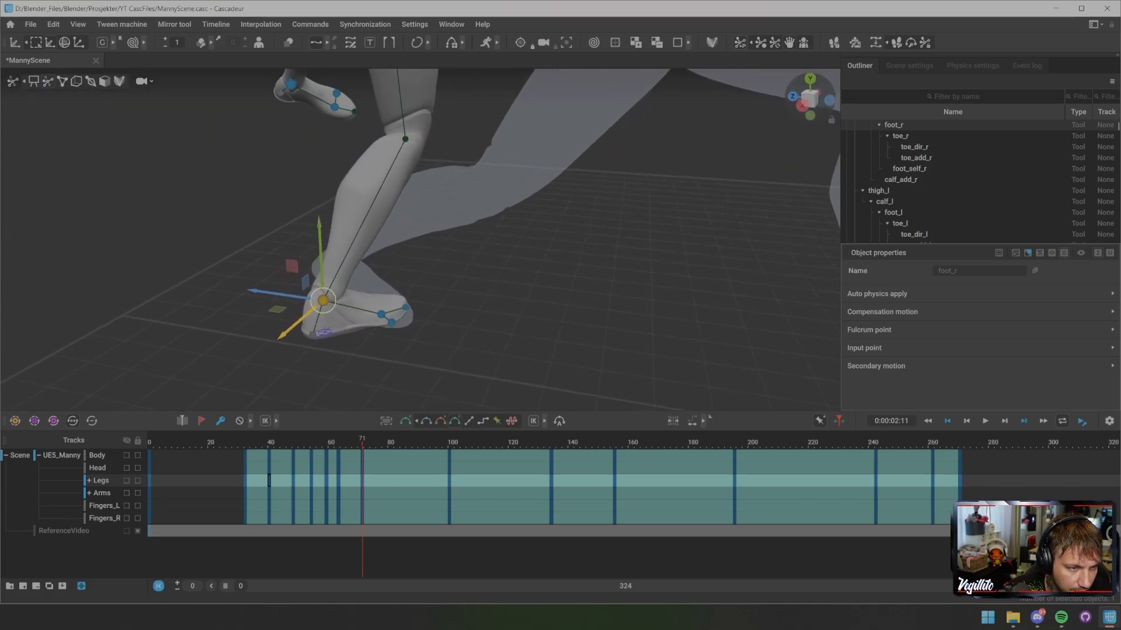
left_click_drag(277, 309, 288, 307)
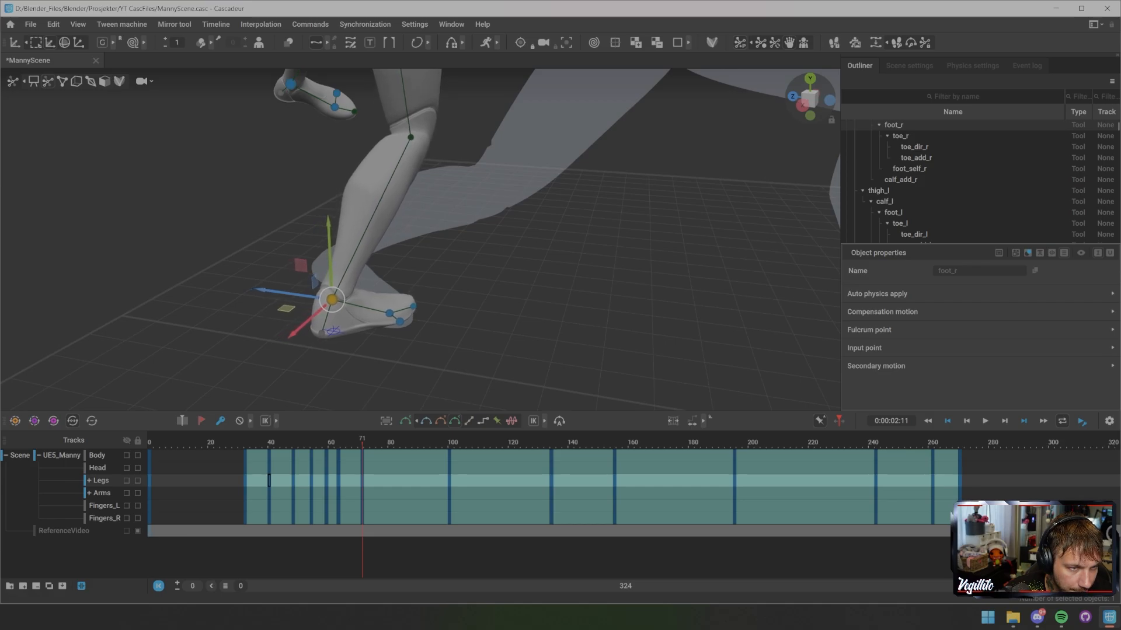
- Scrub from frame 71 to frame 100 and compare Manny's full-body kick pose with the reference video
scroll(288, 307, "down", 4)
middle_click_drag(288, 307, 481, 293)
scroll(481, 275, "down", 2)
mouse_move(362, 443)
left_mouse_down()
mouse_move(338, 444)
mouse_move(382, 443)
left_mouse_up()
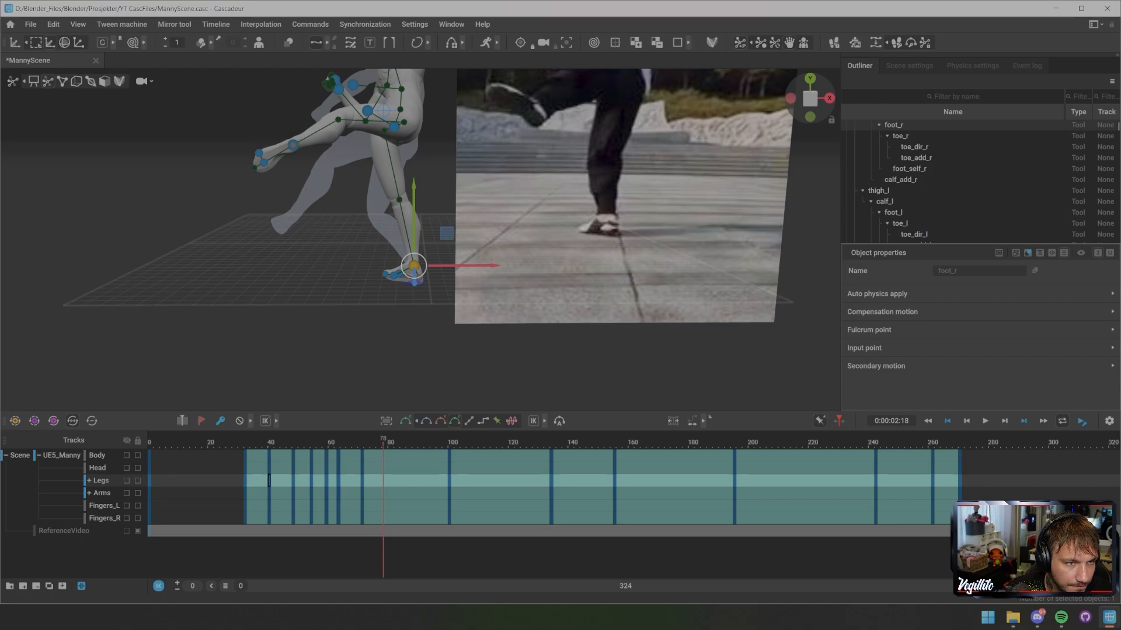
left_click_drag(383, 443, 449, 444)
scroll(421, 239, "down", 5)
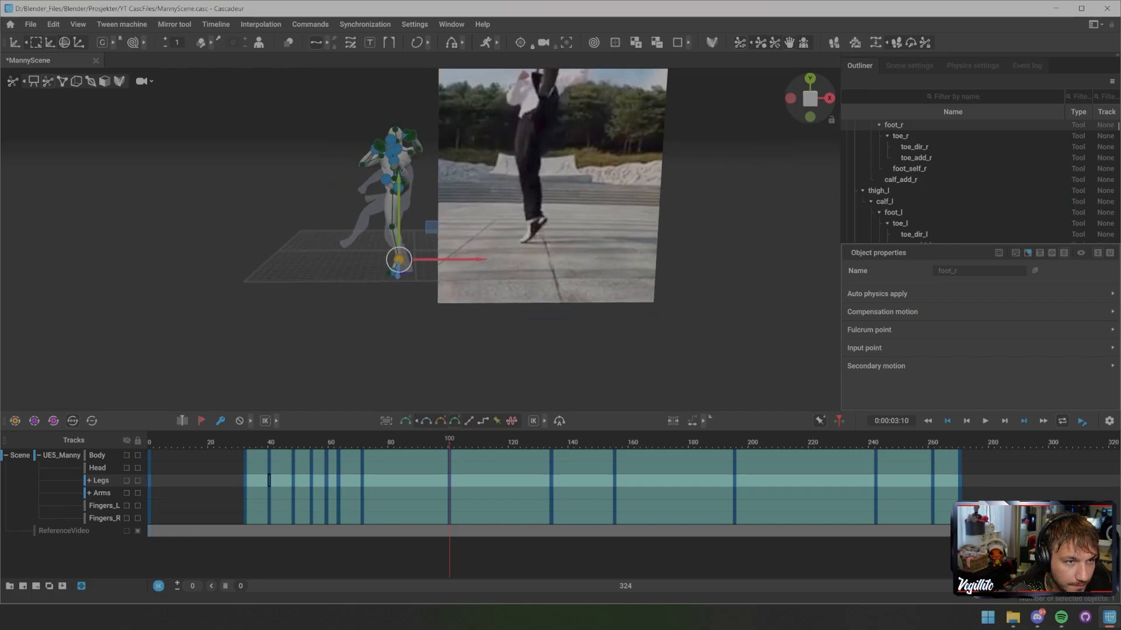
key("1")
middle_click_drag(420, 239, 394, 263, "alt")
left_click_drag(394, 263, 497, 280, "alt")
left_click_drag(418, 299, 374, 271, "alt")
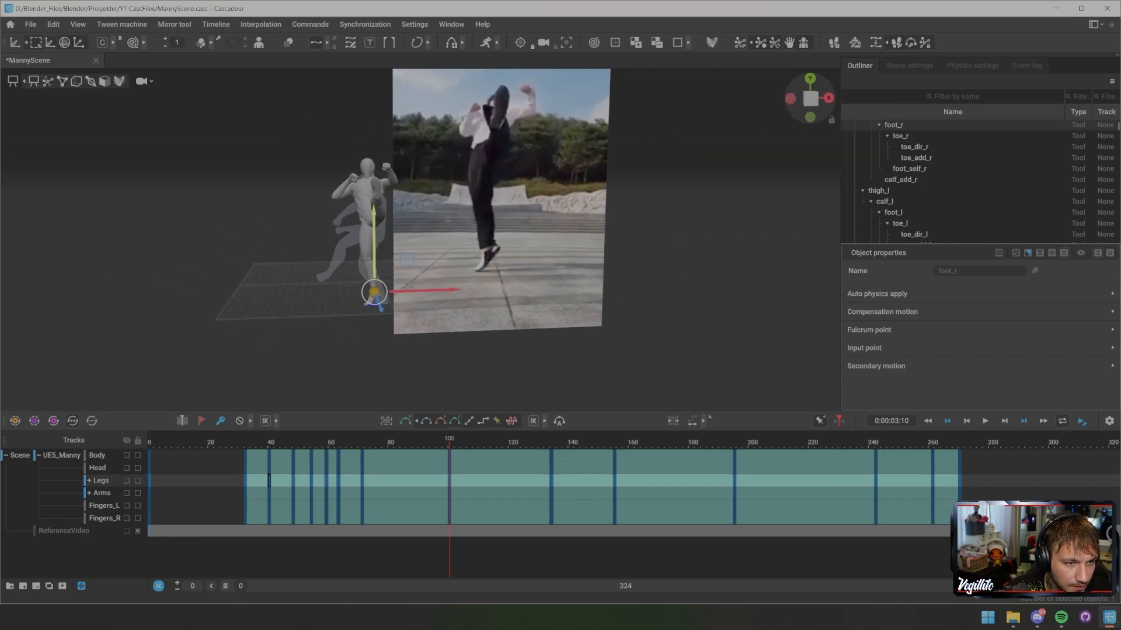
- Expand the Legs track and switch the left leg to forward kinematics from frame 66 to frame 266
left_click_drag(374, 442, 348, 442)
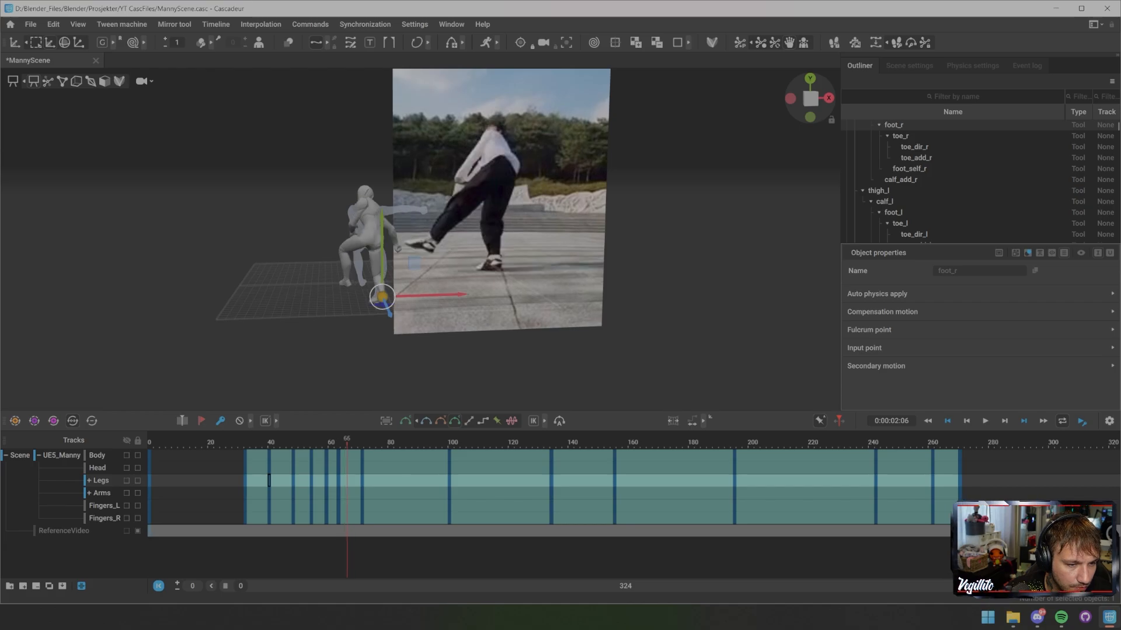
left_click(89, 481)
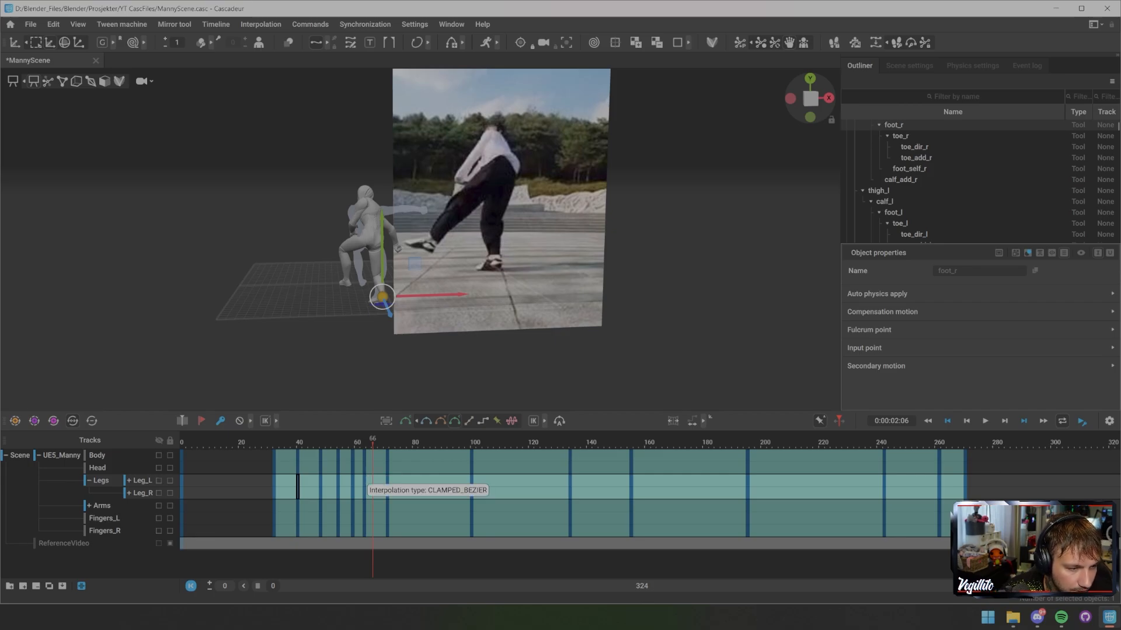
left_click_drag(372, 484, 954, 479)
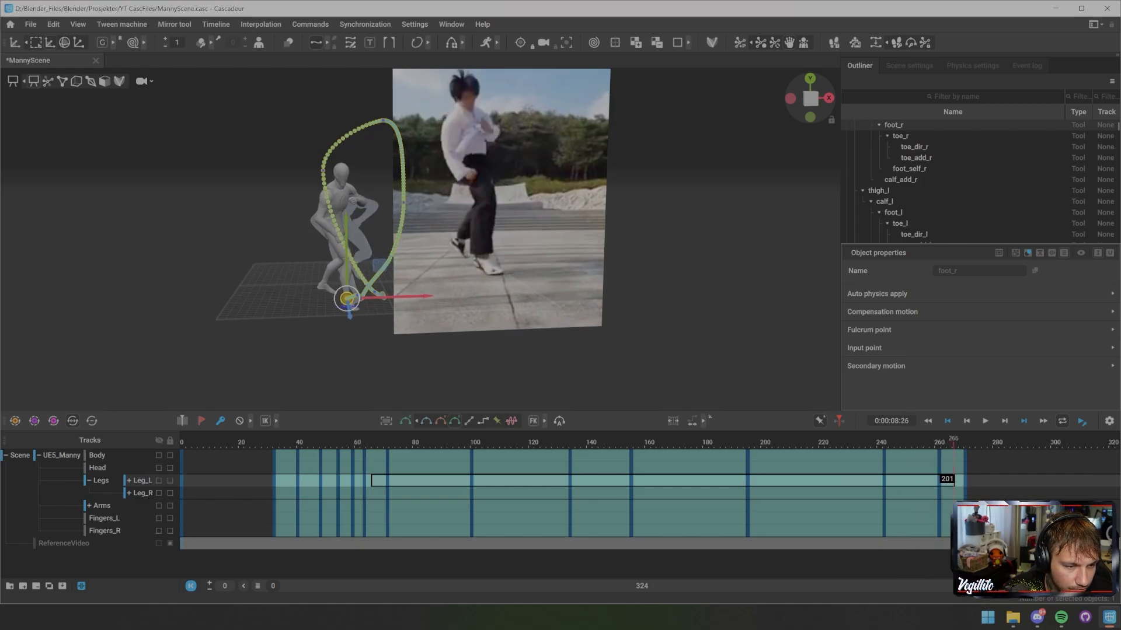
key("Escape")
key("space")
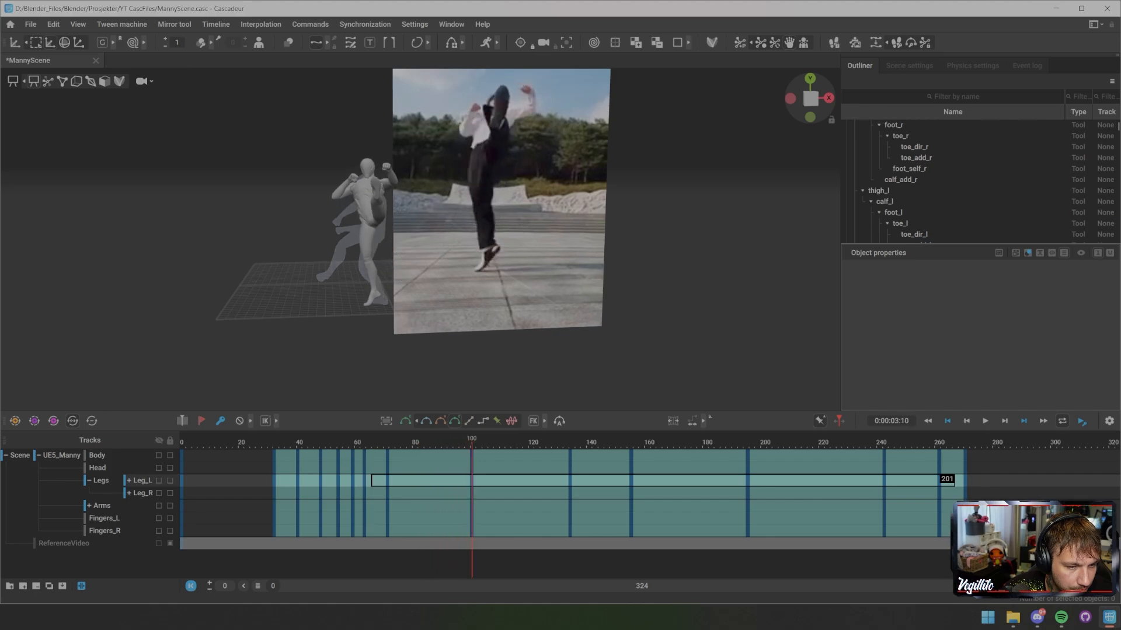
- Step back from frame 100 to the raised-leg moment in the reference and add a key on all tracks at frame 85
key("Left")
key("Left")
key("Left")
key("Left")
key("Left")
key("Left")
key("Left")
key("Left")
key("Left")
key("Left")
key("Left")
key("Left")
key("Left")
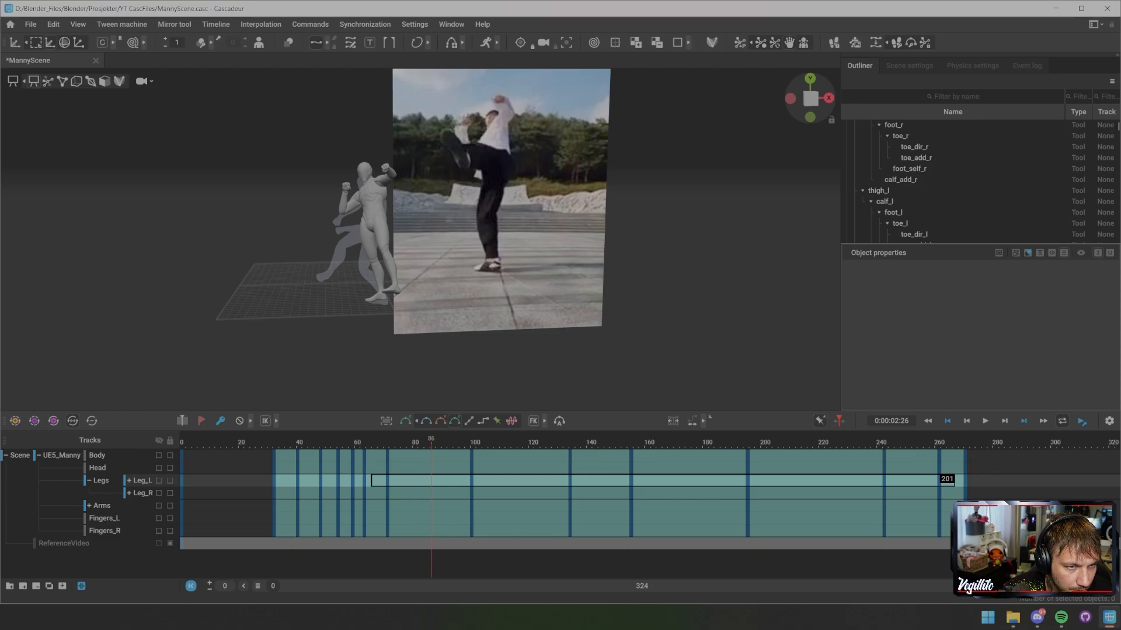
key("Left")
left_click_drag(428, 454, 425, 528)
key("Right")
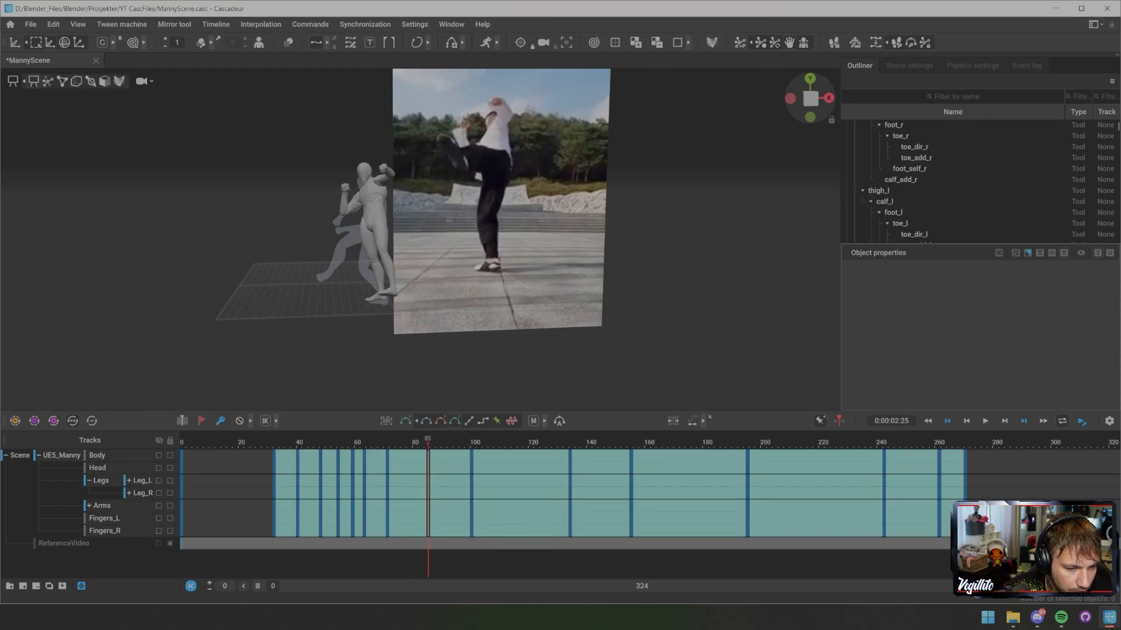
- Lift the left foot to hip height and extend the leg forward at frame 85 to match the reference kick
scroll(420, 240, "up", 5)
key("y")
middle_click_drag(420, 239, 434, 188)
scroll(431, 215, "down", 3)
left_click(380, 260)
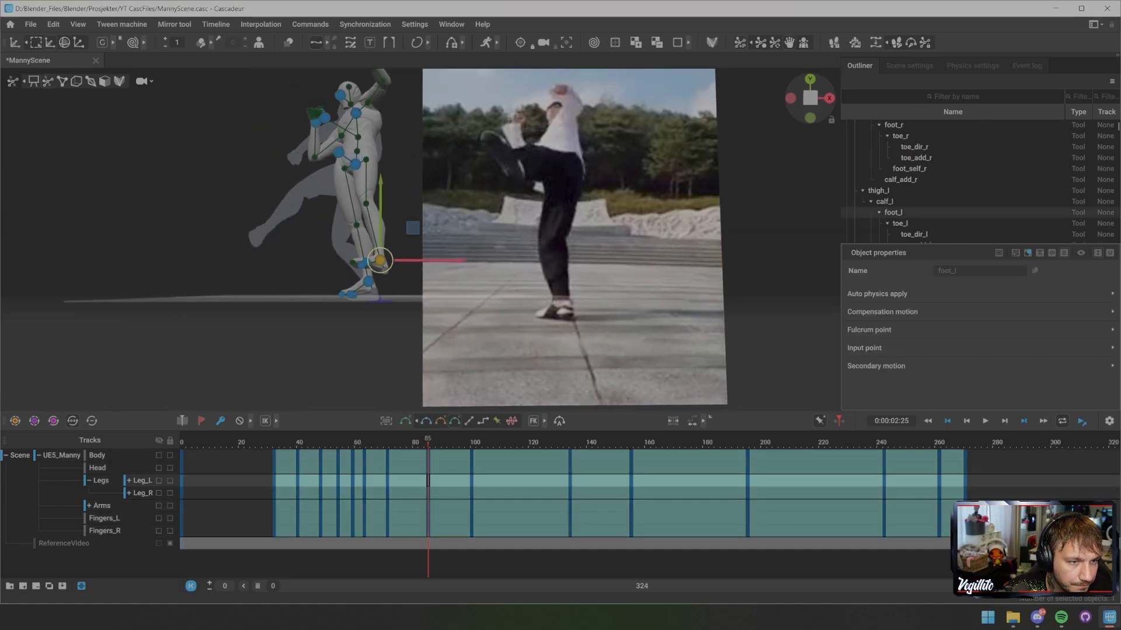
left_click_drag(379, 260, 280, 155)
middle_click_drag(279, 155, 496, 186)
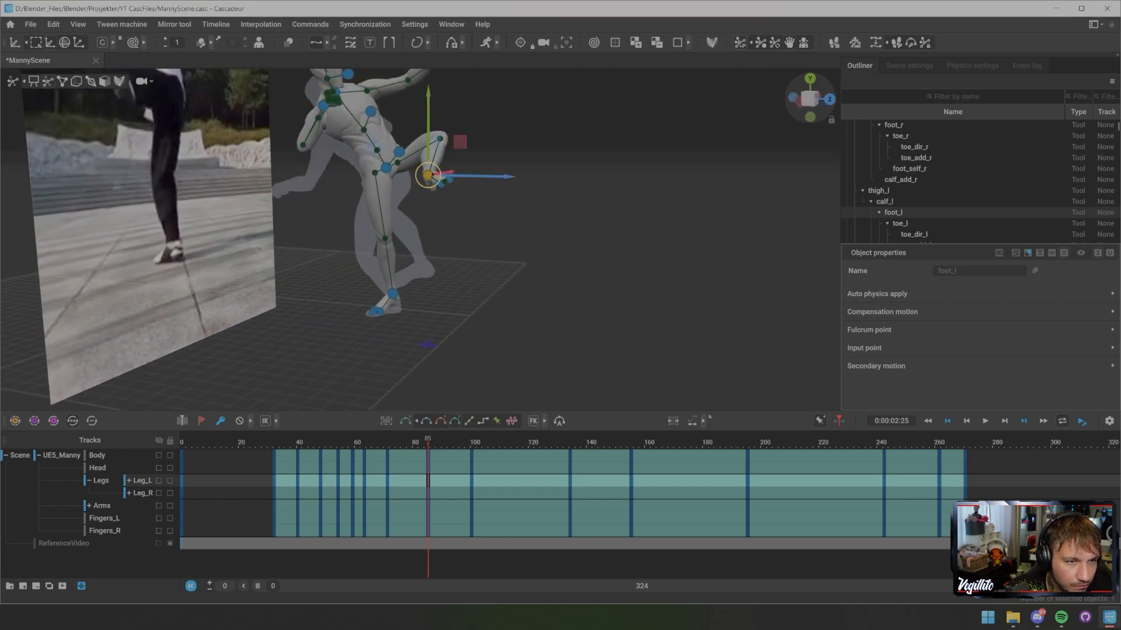
left_click_drag(428, 175, 490, 142)
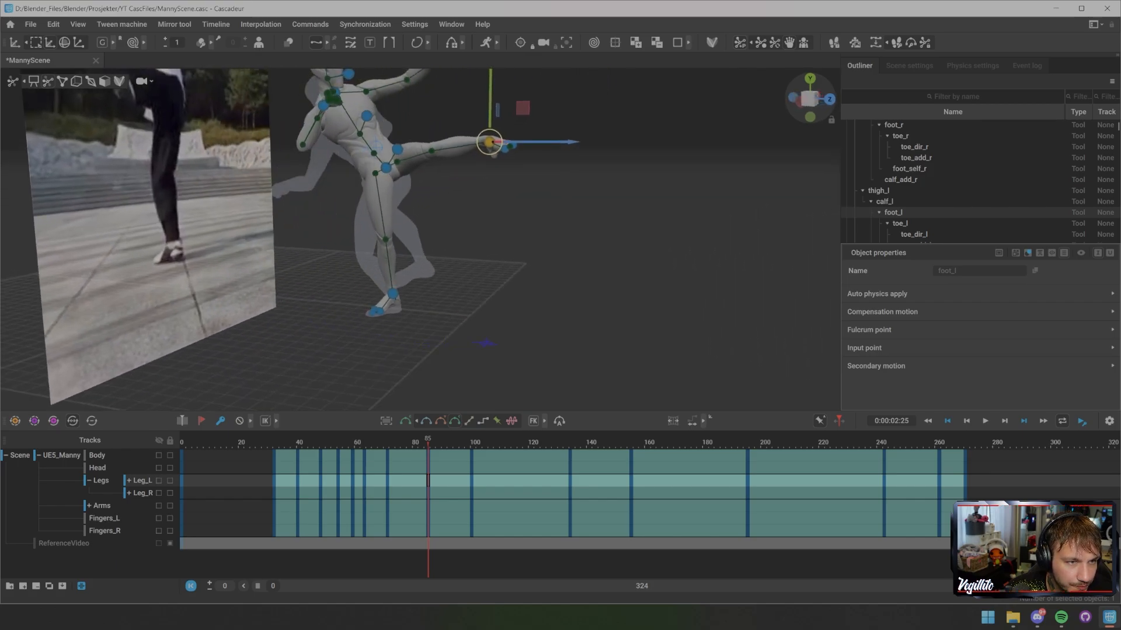
- Rotate the left foot at frame 85 to match the kicking foot in the reference
key("e")
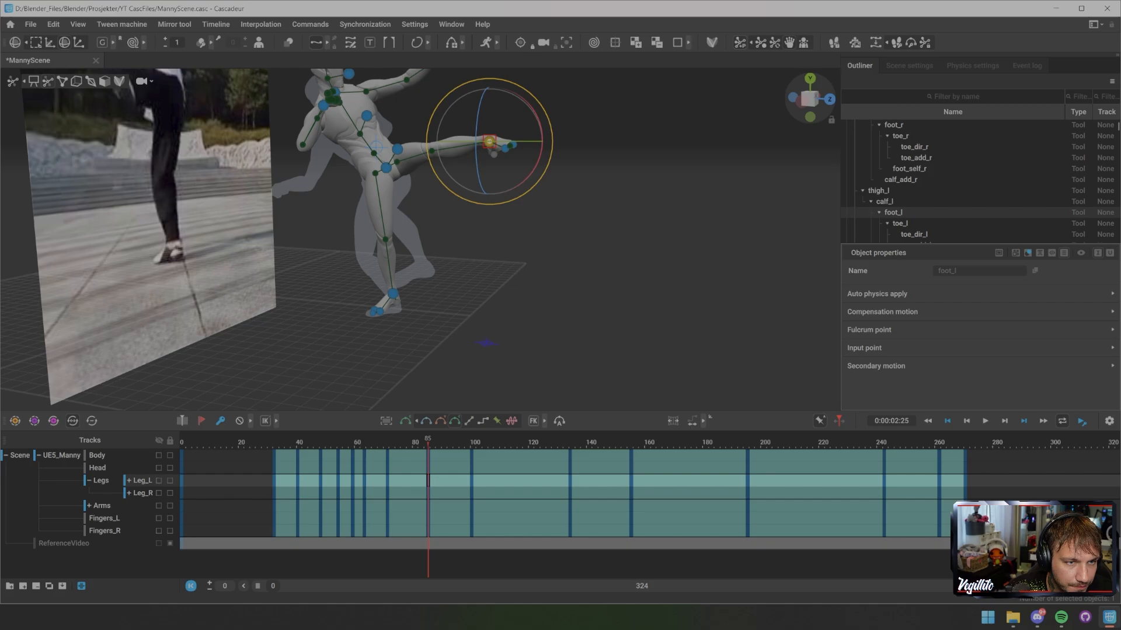
left_click_drag(539, 159, 374, 117)
middle_click_drag(373, 117, 359, 113, "alt")
left_click(315, 129)
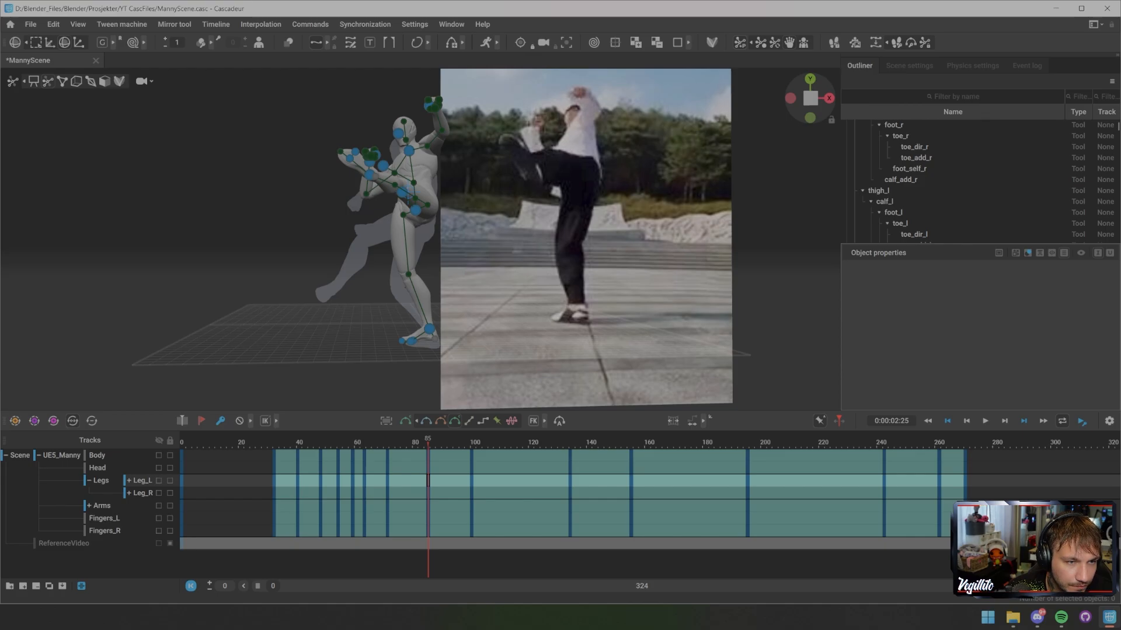
- Raise the left foot at frame 71 and move it outward along the X axis to extend the leg like the reference
left_click_drag(428, 443, 387, 443)
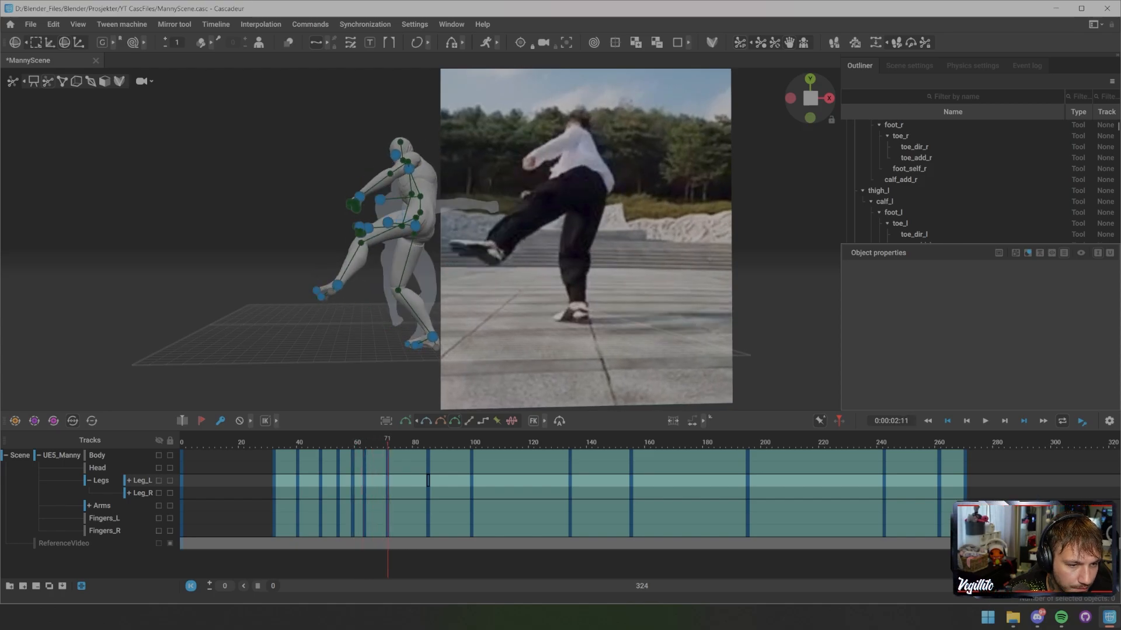
left_click(336, 285)
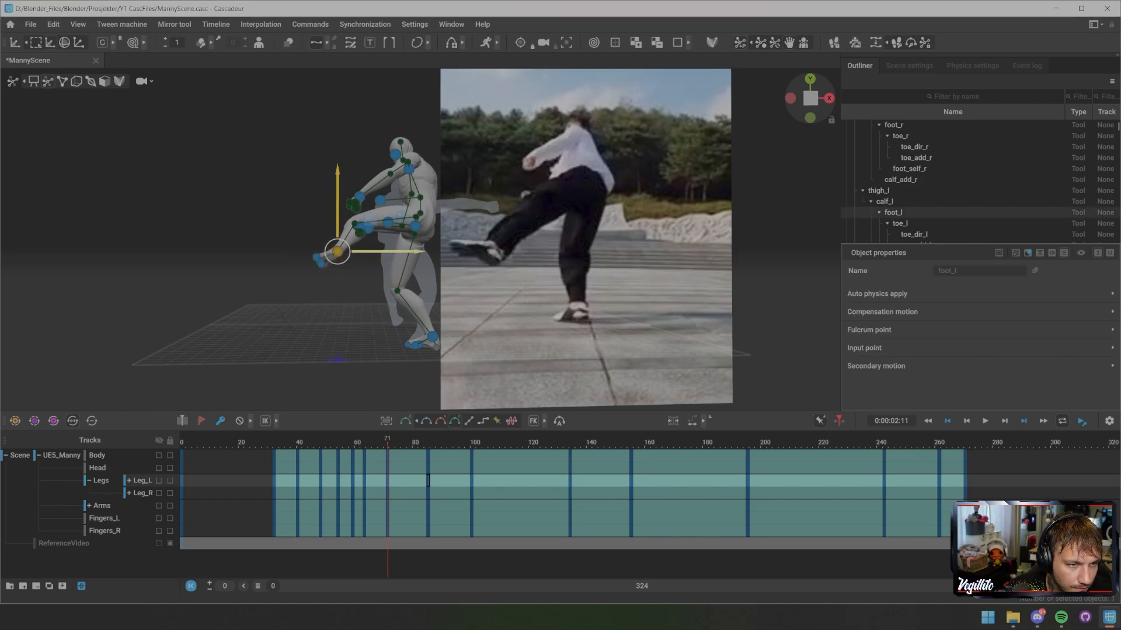
left_click_drag(334, 251, 312, 251)
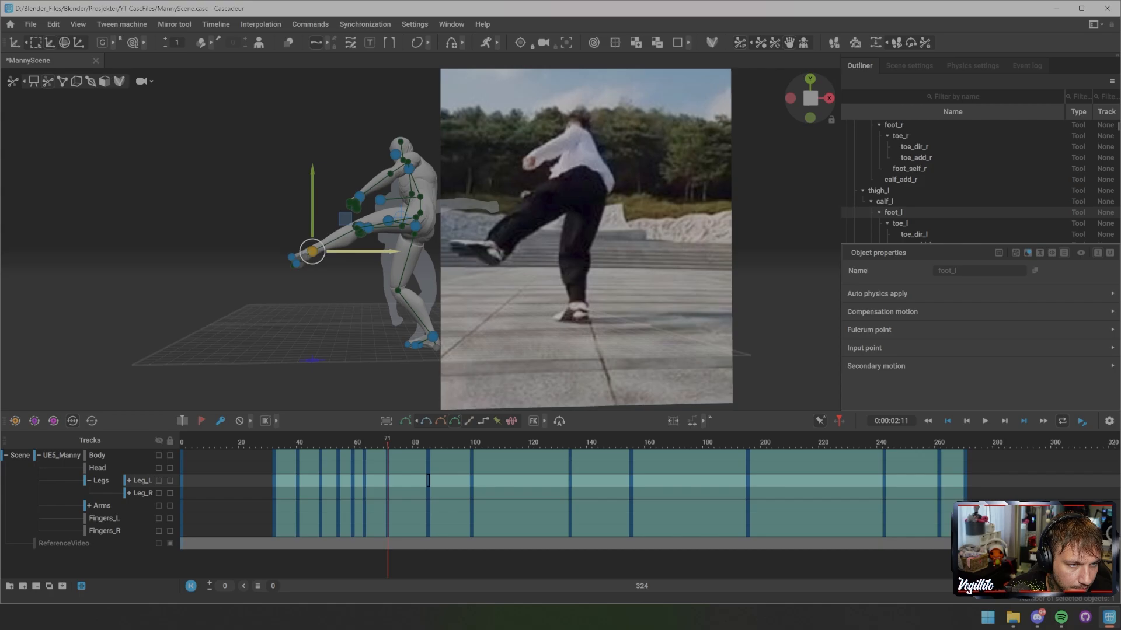
- Check the left foot's swing between frames 64 and 70 and switch its interval between keys 63 and 71 to inverse kinematics
mouse_move(388, 443)
left_mouse_down()
mouse_move(370, 442)
mouse_move(439, 442)
mouse_move(352, 442)
mouse_move(372, 442)
left_mouse_up()
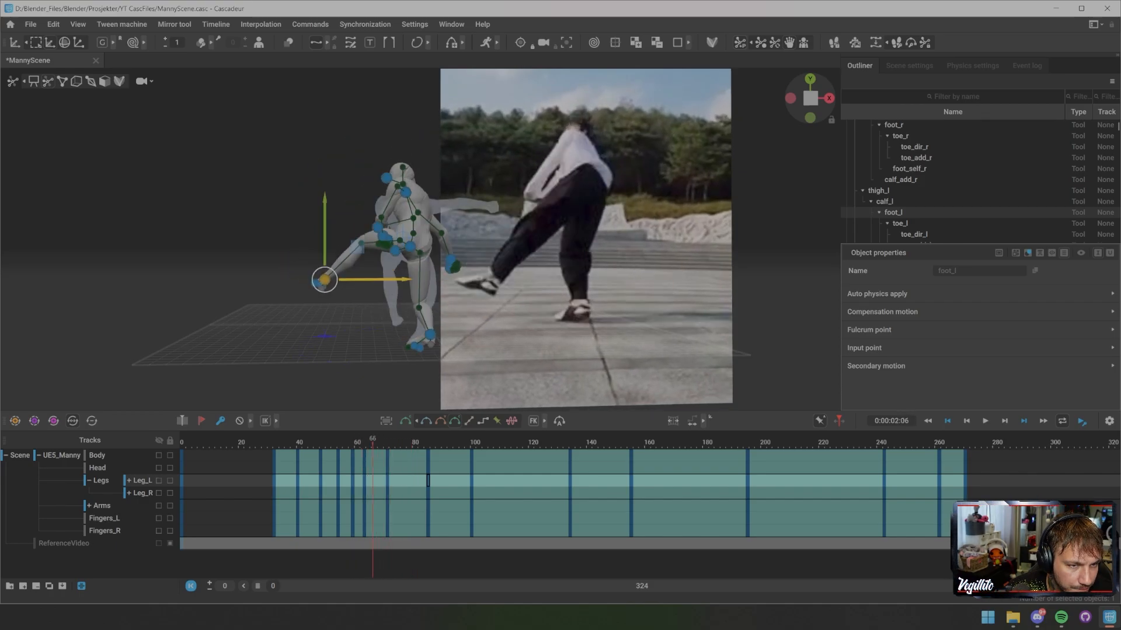
key("Left")
key("Left")
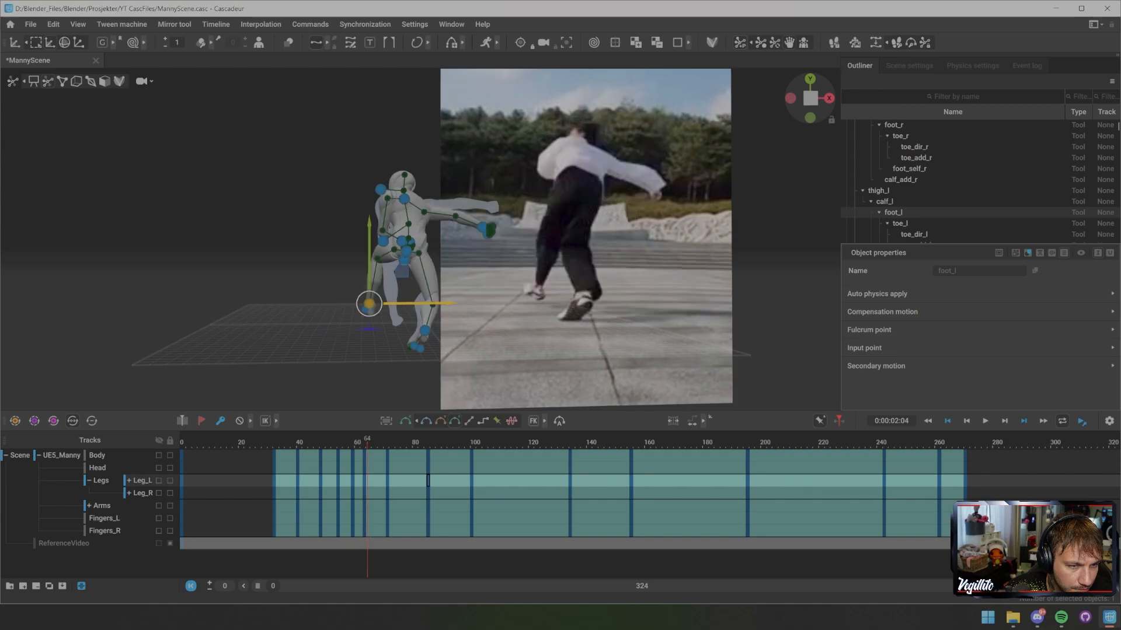
key("Right")
key("Right")
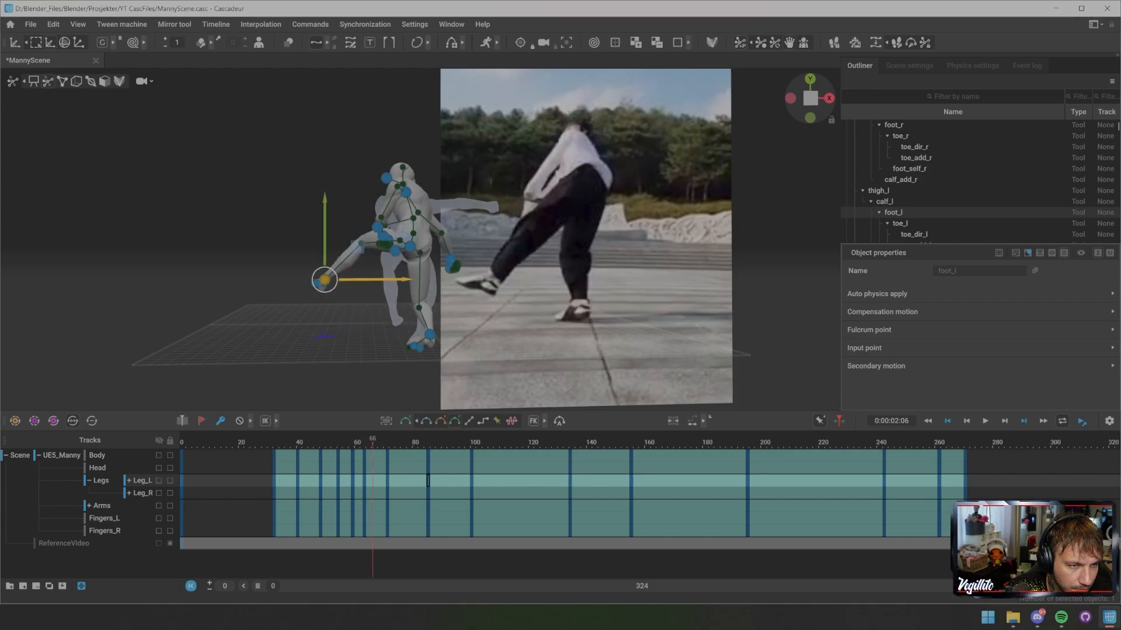
key("Right")
key("Right")
key("Right")
key("Right")
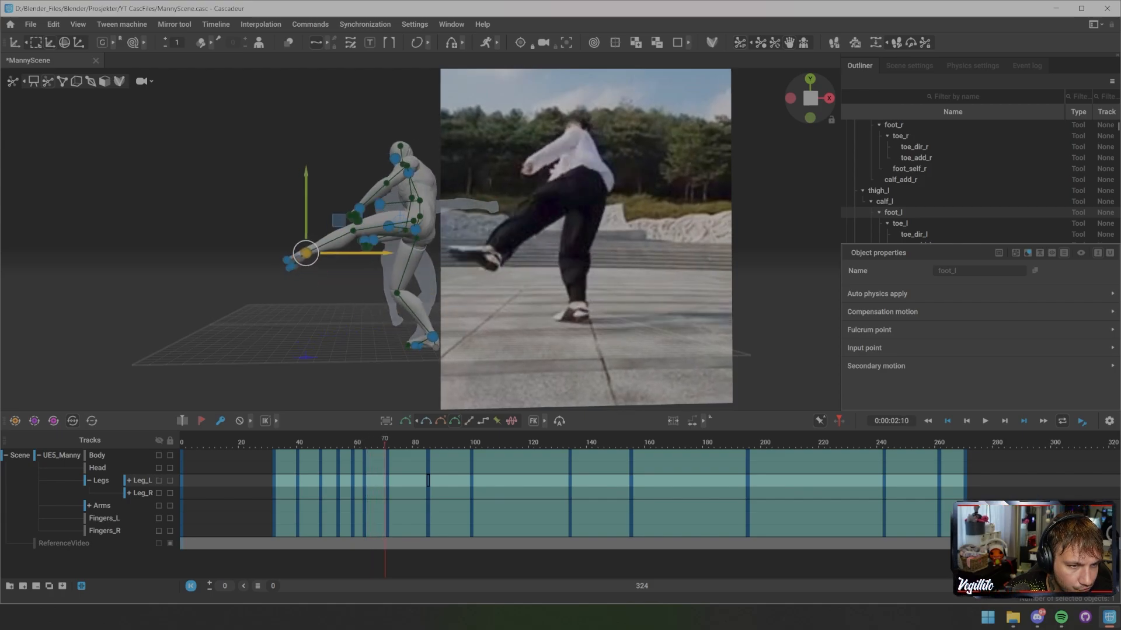
key("Left")
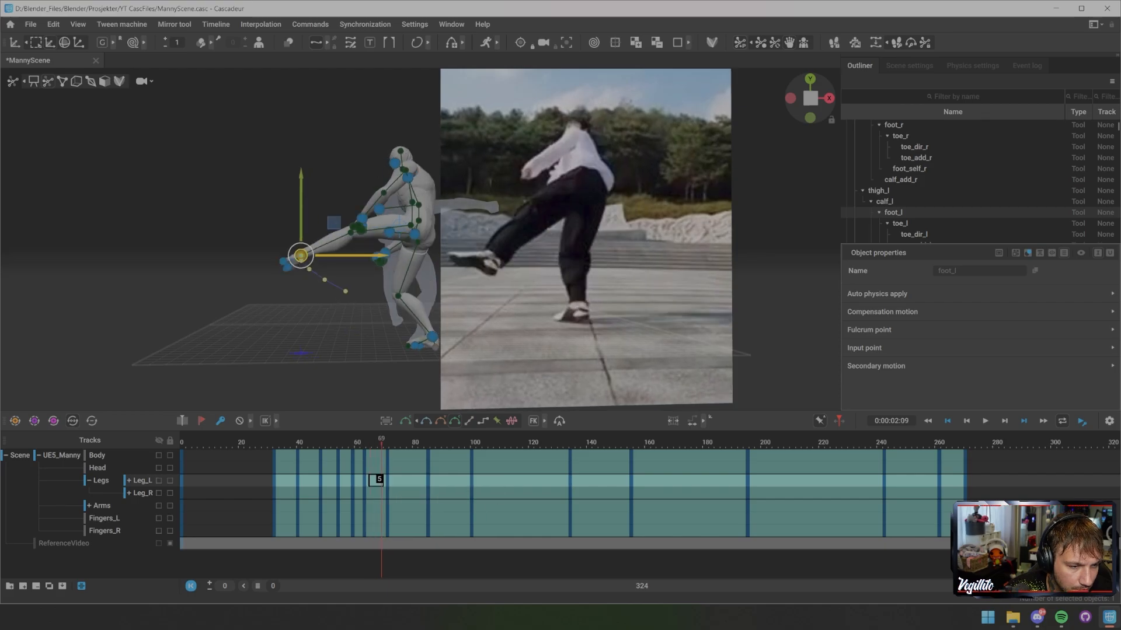
left_click(534, 421)
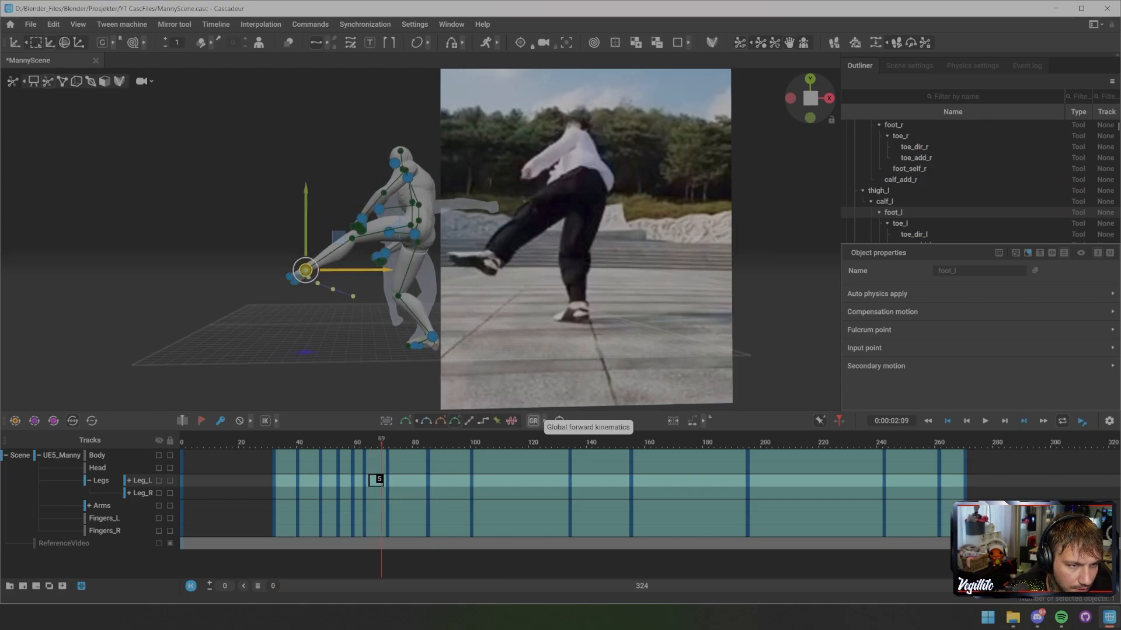
left_click(534, 421)
- Step through the frames from the start of the kick up to frame 191 to review the motion against the reference
key("Left")
key("Left")
key("Left")
key("Left")
key("Left")
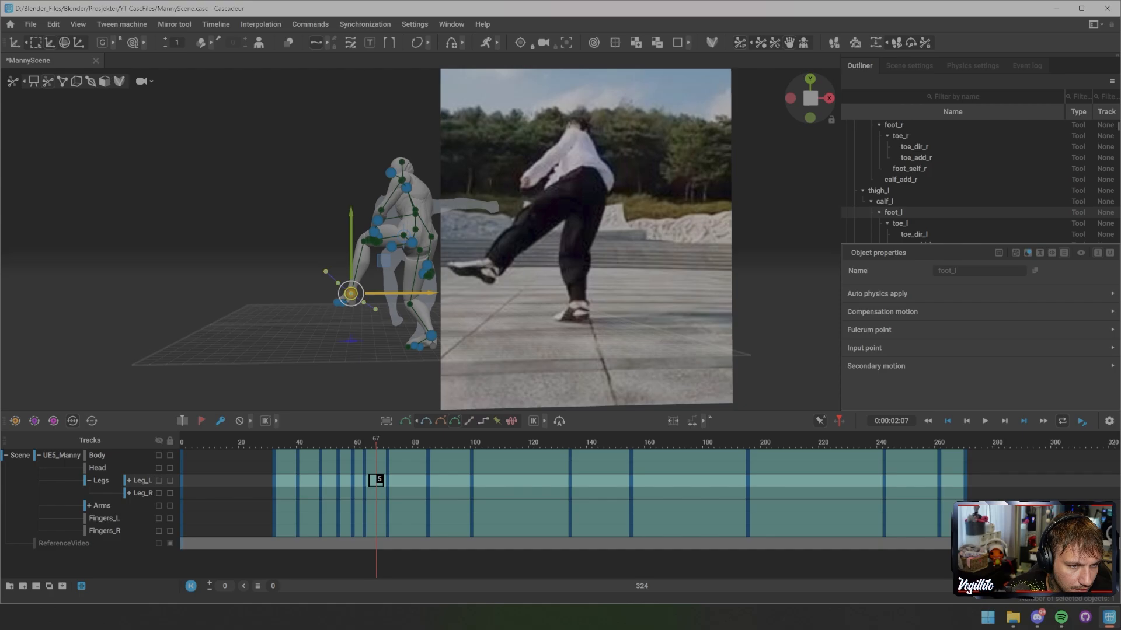
key("Right")
key("Right")
key("Right")
key("Right")
key("Right")
key("Right")
key("Right")
key("Right")
key("Right")
key("Right")
key("Right")
key("Right")
key("Right")
key("Right")
key("Right")
key("Right")
key("Right")
key("Right")
key("Right")
key("Right")
key("Right")
key("Right")
key("Right")
key("Right")
key("Right")
key("Right")
key("Right")
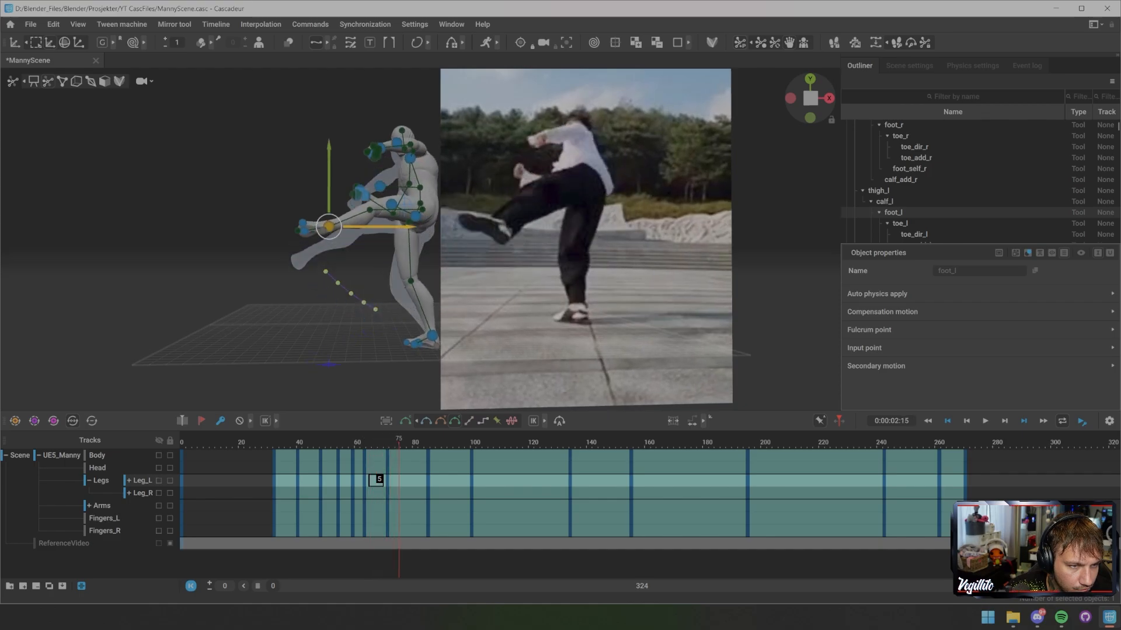
key("Right")
key("Right")
key("Right")
key("Right")
key("Right")
key("Right")
key("Right")
key("Right")
key("Right")
key("Right")
key("Right")
key("Right")
key("Right")
key("Right")
key("Right")
key("Right")
key("Right")
key("Right")
key("Right")
key("Right")
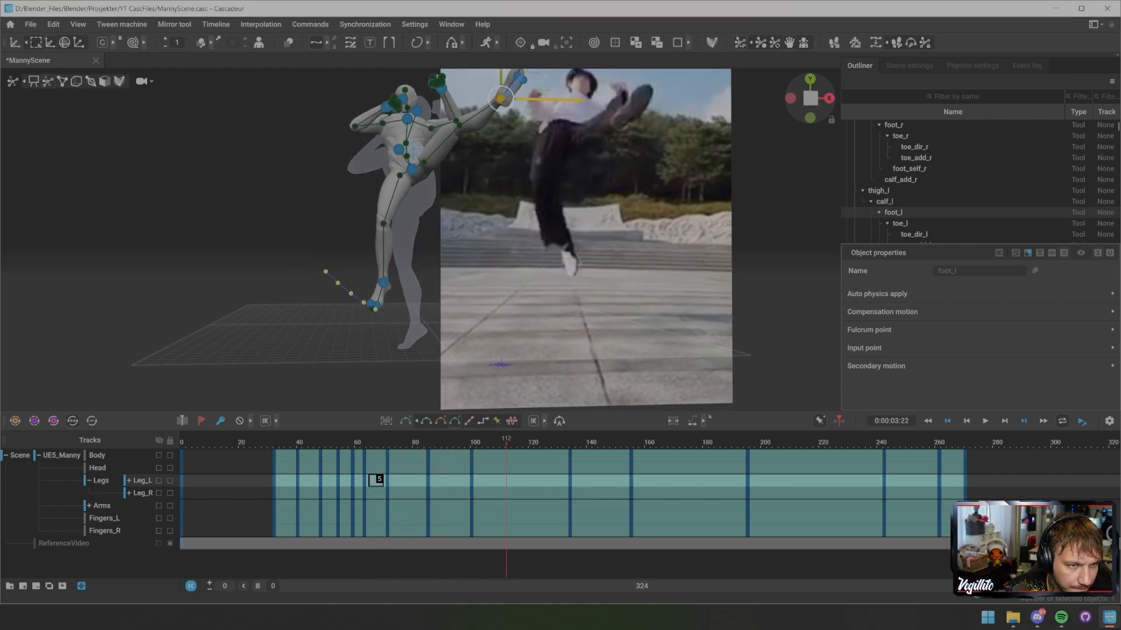
key("Right")
key("Right")
key("Right")
key("Right")
key("Right")
key("Right")
key("Right")
key("Right")
key("Right")
key("Right")
key("Right")
key("Right")
key("Right")
key("Right")
key("Right")
key("Right")
key("Right")
key("Right")
key("Right")
key("Right")
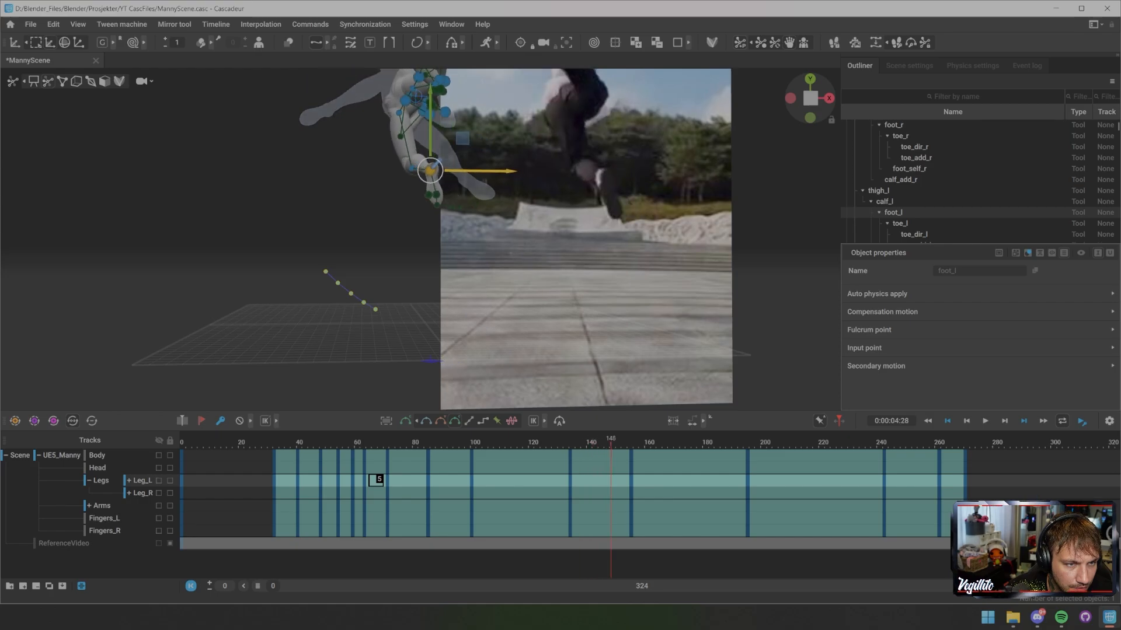
key("Right")
key("Right")
key("Right")
key("Right")
key("Right")
key("Right")
key("Right")
key("Right")
key("Right")
key("Right")
key("Right")
key("Right")
key("Right")
key("Right")
key("Right")
key("Right")
key("Right")
key("Right")
key("Right")
key("Right")
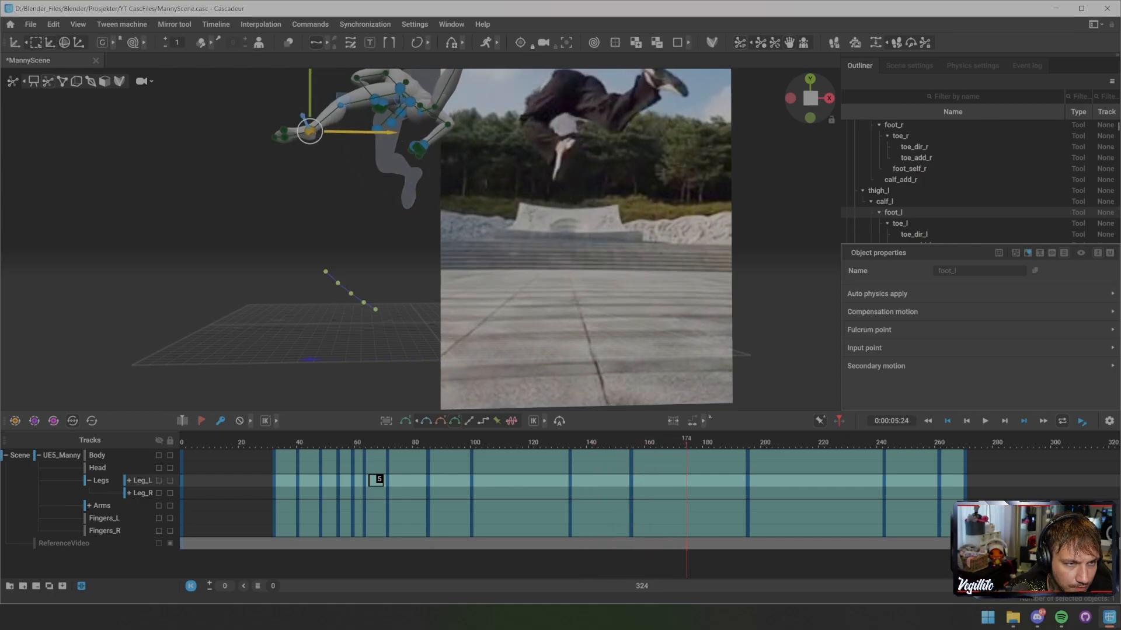
scroll(420, 239, "down", 3)
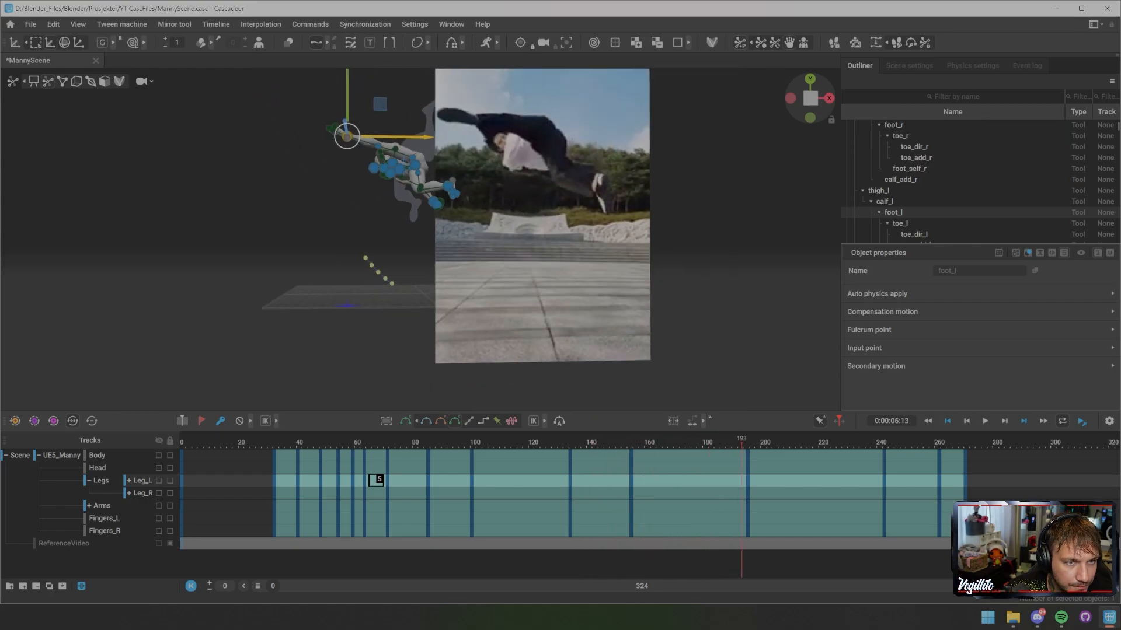
- Step forward from frame 191 to frame 241 to compare the airborne kick and landing with the reference
key("Right")
key("Right")
key("Right")
key("Right")
key("Right")
key("Right")
key("Right")
key("Right")
key("Right")
key("Right")
key("Right")
key("Right")
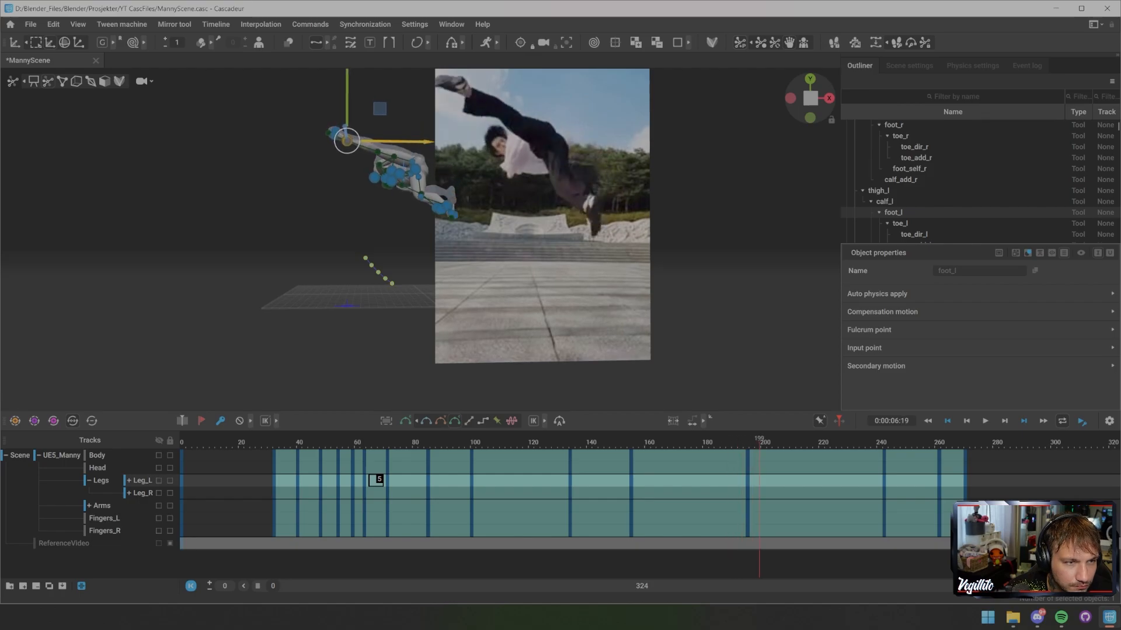
key("Right")
key("Right")
key("Right")
key("Right")
key("Right")
key("Right")
key("Right")
key("Right")
key("Right")
key("Right")
key("Right")
key("Right")
key("Right")
key("Right")
key("Right")
key("Right")
key("Right")
key("Right")
key("Right")
key("Right")
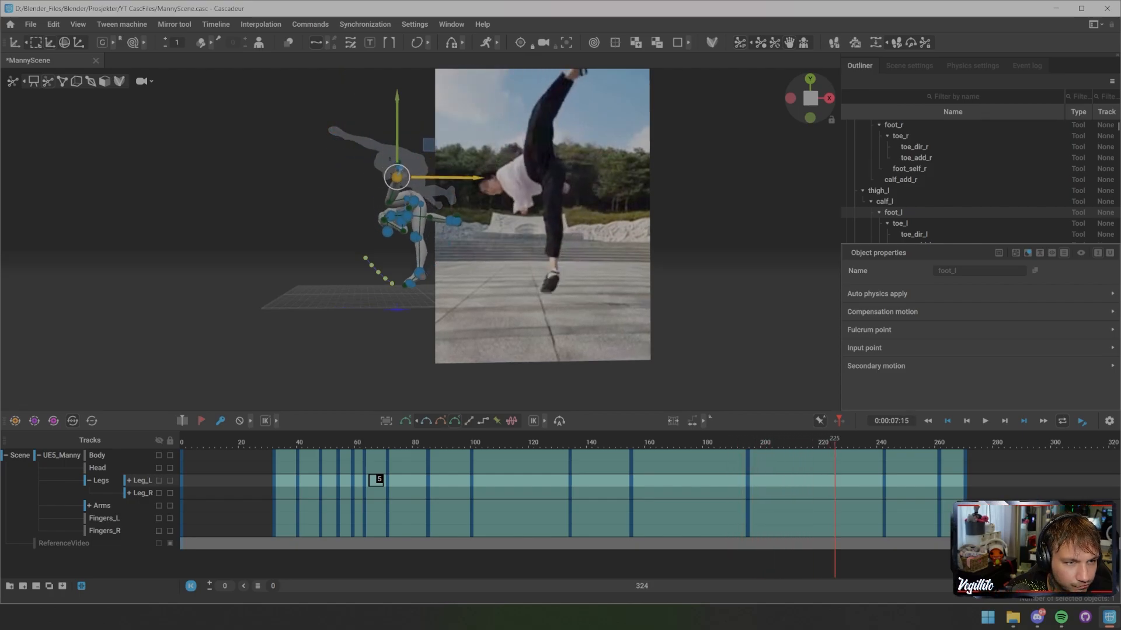
key("Right")
key("Right")
key("Right")
key("Right")
key("Right")
key("Right")
key("Right")
key("Right")
key("Right")
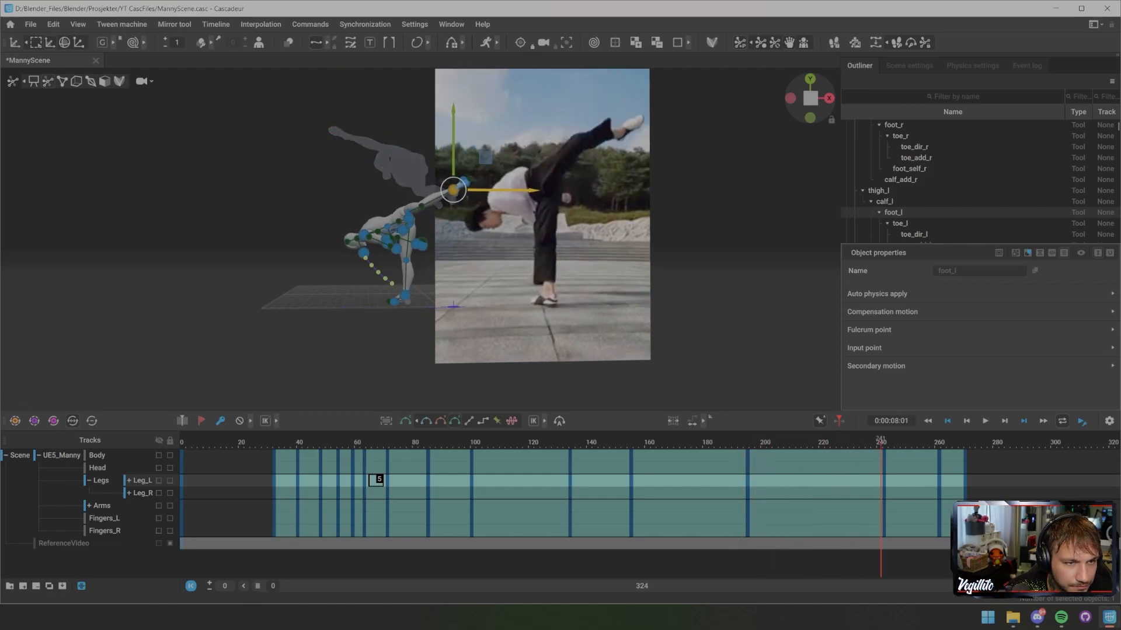
- Go back to frame 219 and add a key there across all of the character's tracks
key("Left")
key("Left")
key("Left")
key("Left")
key("Left")
key("Left")
key("Left")
key("Left")
key("Left")
key("Left")
key("Left")
key("Left")
key("Left")
key("Left")
key("Left")
key("Left")
key("Left")
key("Left")
key("Left")
key("Left")
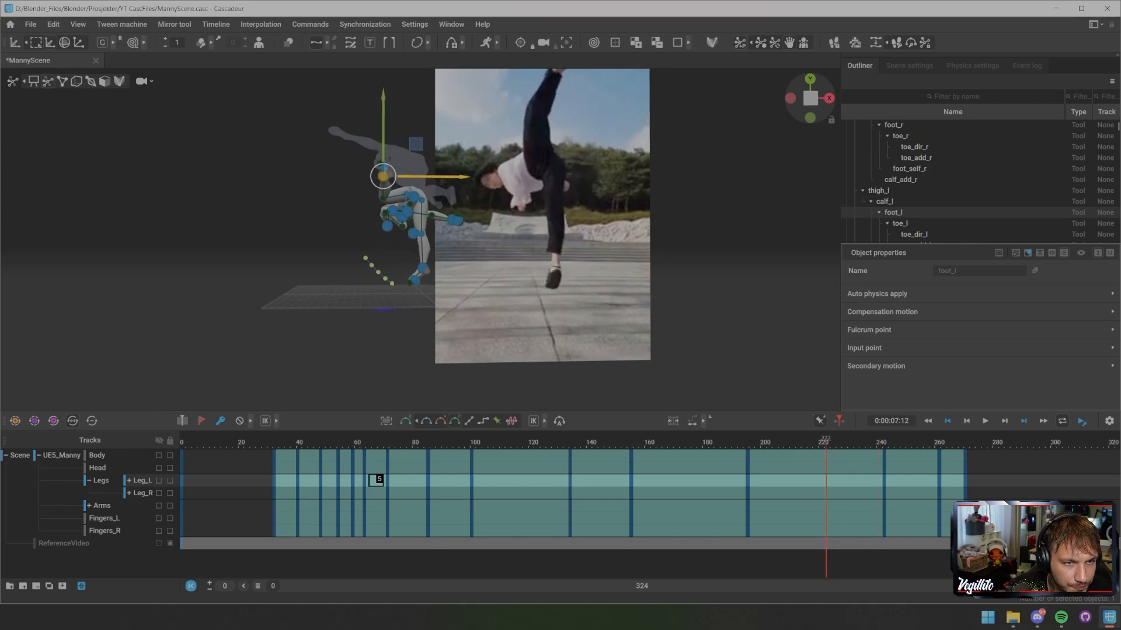
key("Left")
left_click_drag(819, 455, 818, 528)
scroll(420, 239, "up", 2)
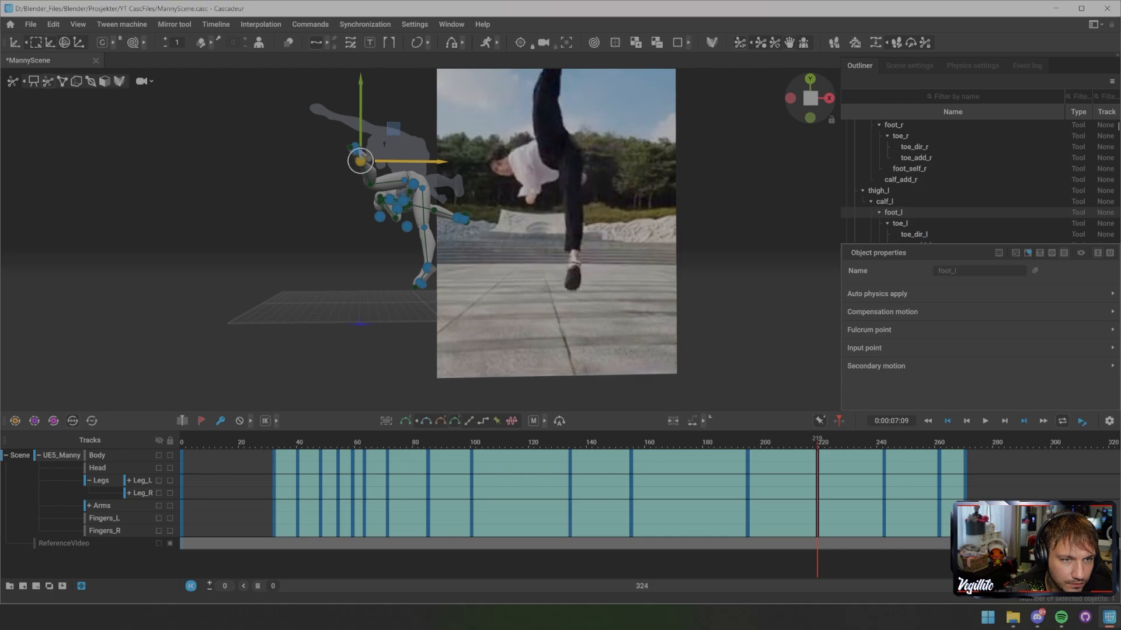
- Reposition the left hand at frame 219 beneath the shoulders to follow the arm pose in the reference
middle_click_drag(420, 193, 411, 284, "alt")
left_click_drag(410, 283, 607, 266, "alt")
scroll(412, 260, "up", 1)
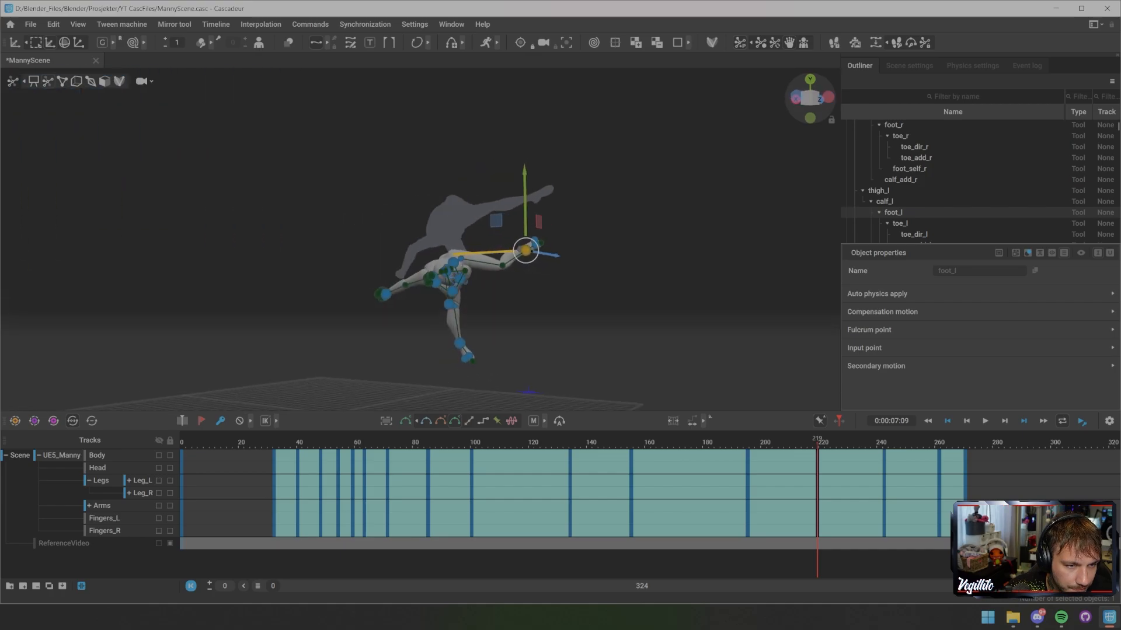
scroll(607, 266, "up", 3)
left_click(455, 337)
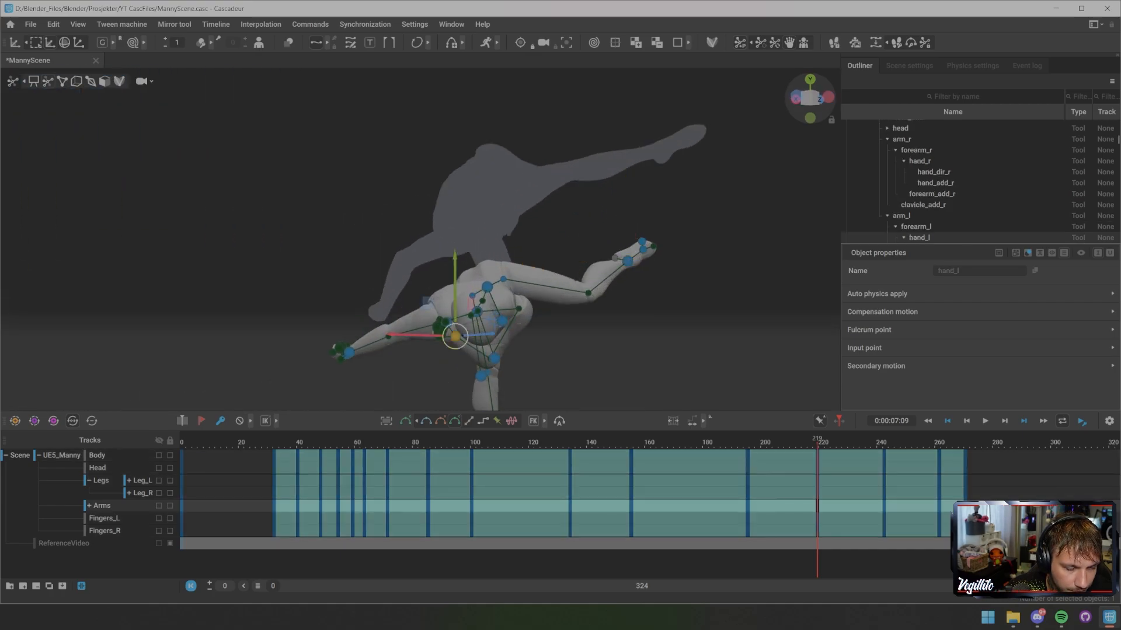
left_click_drag(456, 336, 359, 349)
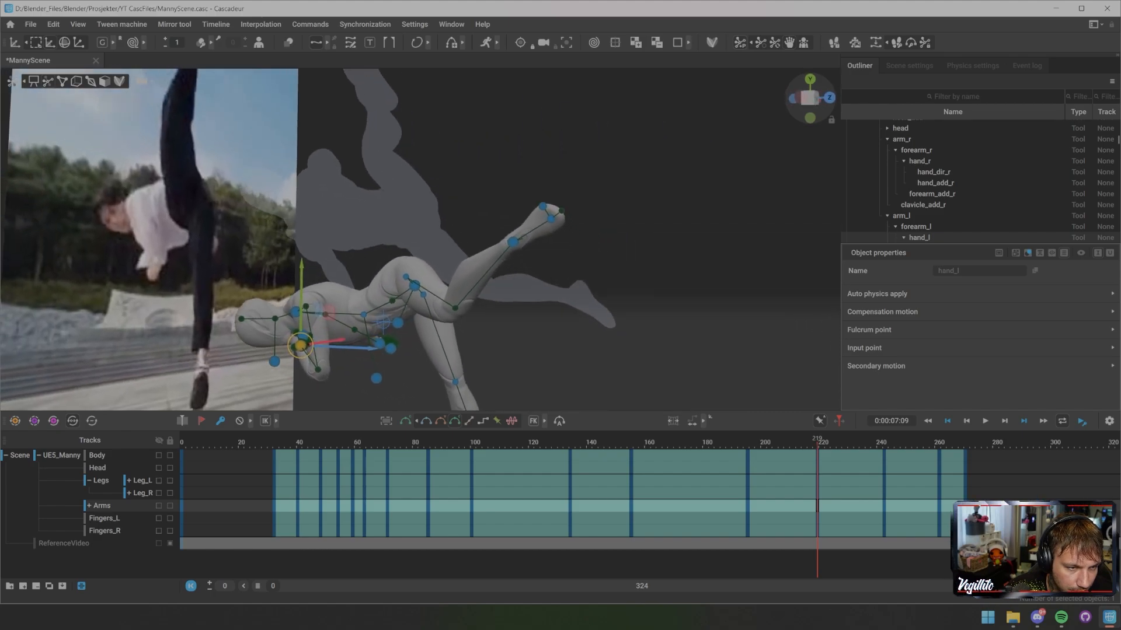
- Raise the chest slightly at frame 219 to match the torso height in the reference
scroll(421, 240, "down", 3)
left_click(382, 290)
left_click_drag(381, 291, 379, 273)
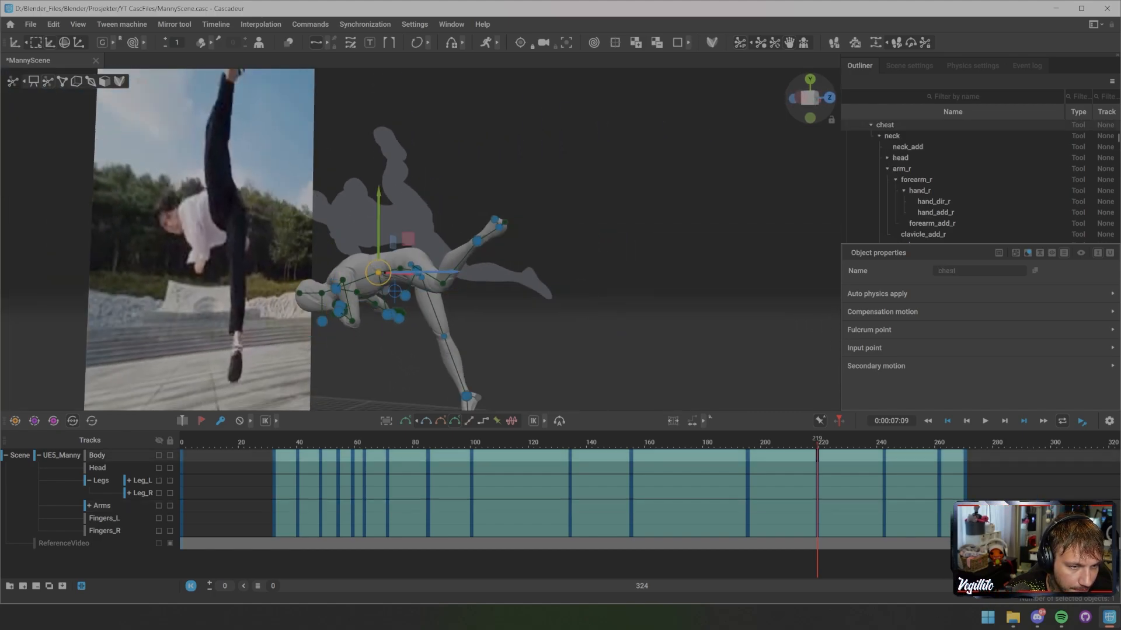
left_click(467, 338)
left_click_drag(467, 338, 338, 341, "alt")
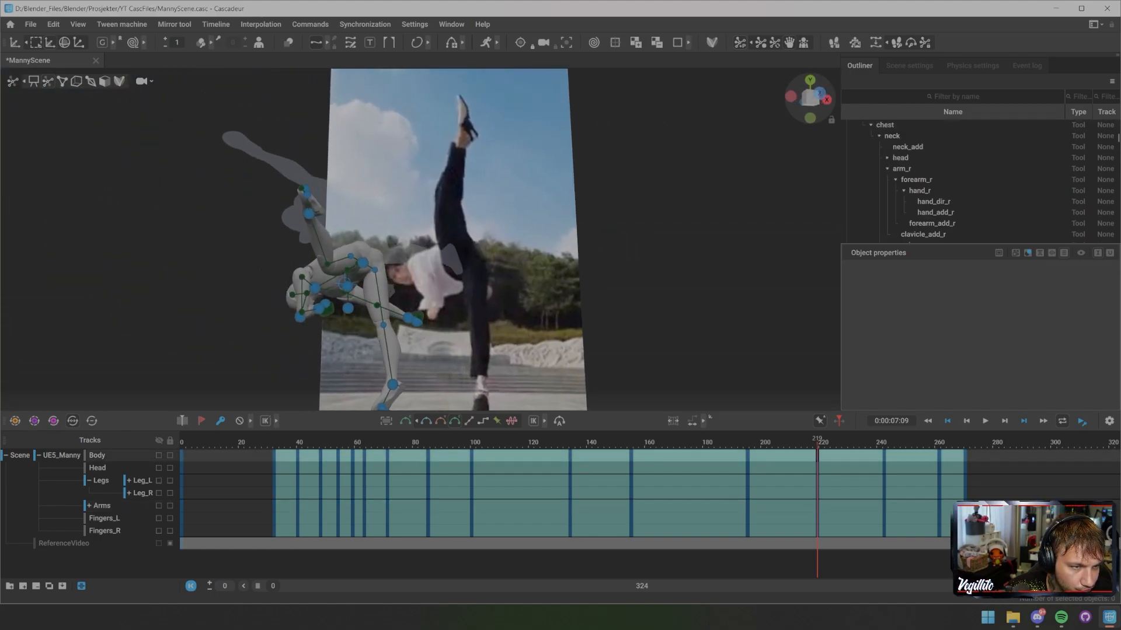
- Rotate the neck and both hands together around the pelvis at frame 219 to turn the upper body like the reference
left_click(316, 288)
left_click(408, 318, "shift")
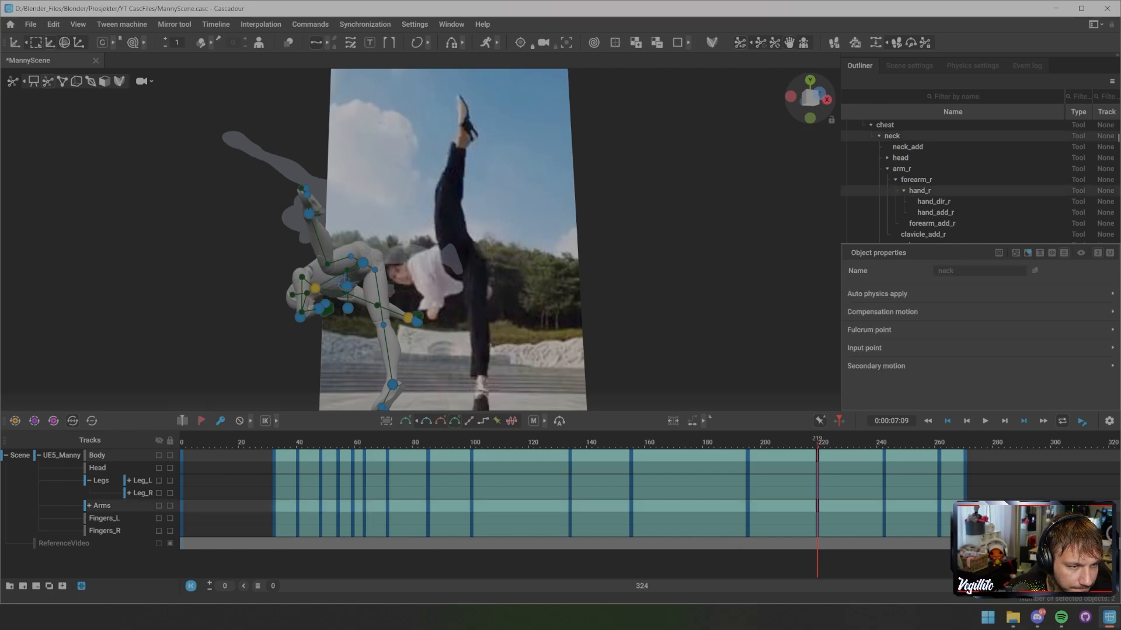
left_click(318, 309, "shift")
left_click_drag(327, 327, 435, 321, "alt")
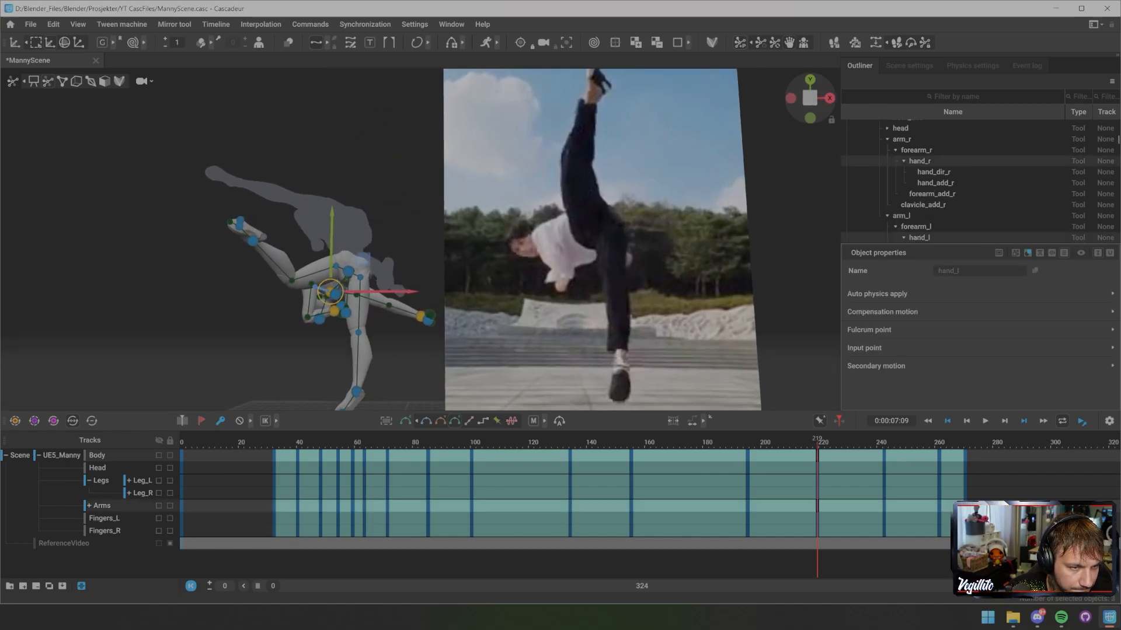
left_click(348, 272)
middle_click_drag(348, 271, 362, 271, "alt")
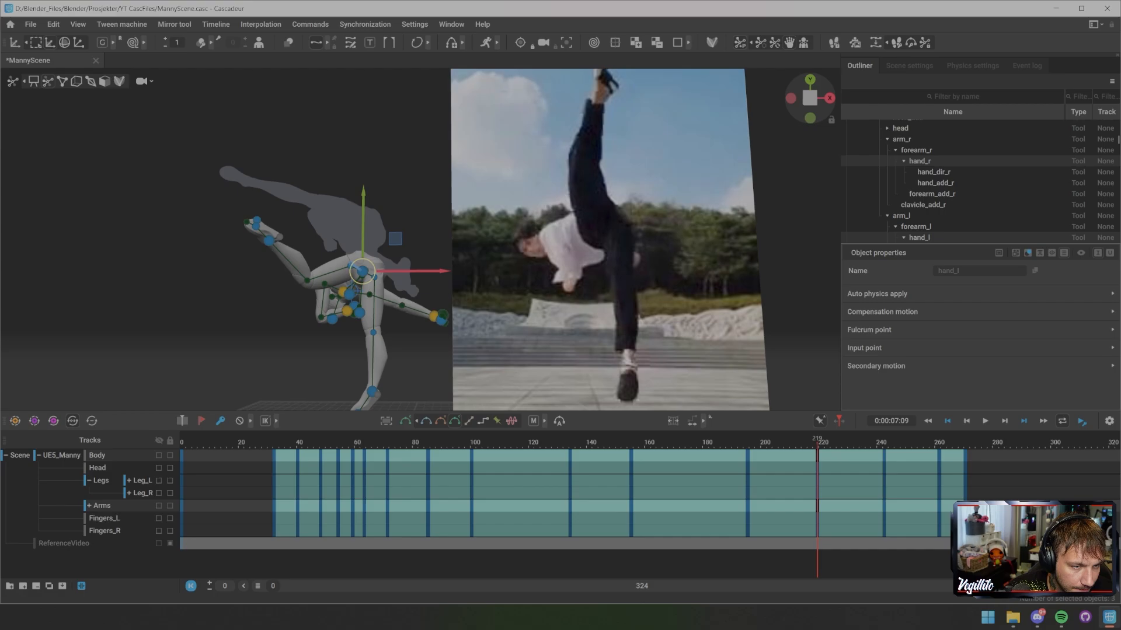
key("e")
left_click_drag(410, 292, 496, 320)
left_click_drag(405, 261, 413, 262)
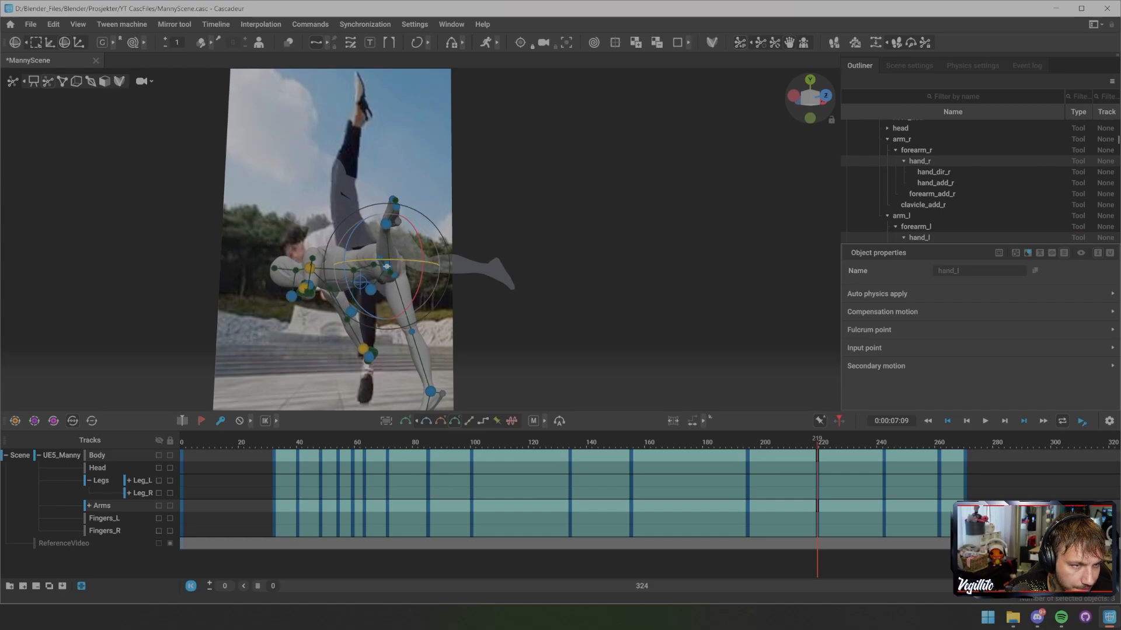
- Raise the left foot at frame 219 so the kicking leg extends upward like the reference
left_click(543, 263)
left_click_drag(543, 263, 415, 267, "alt")
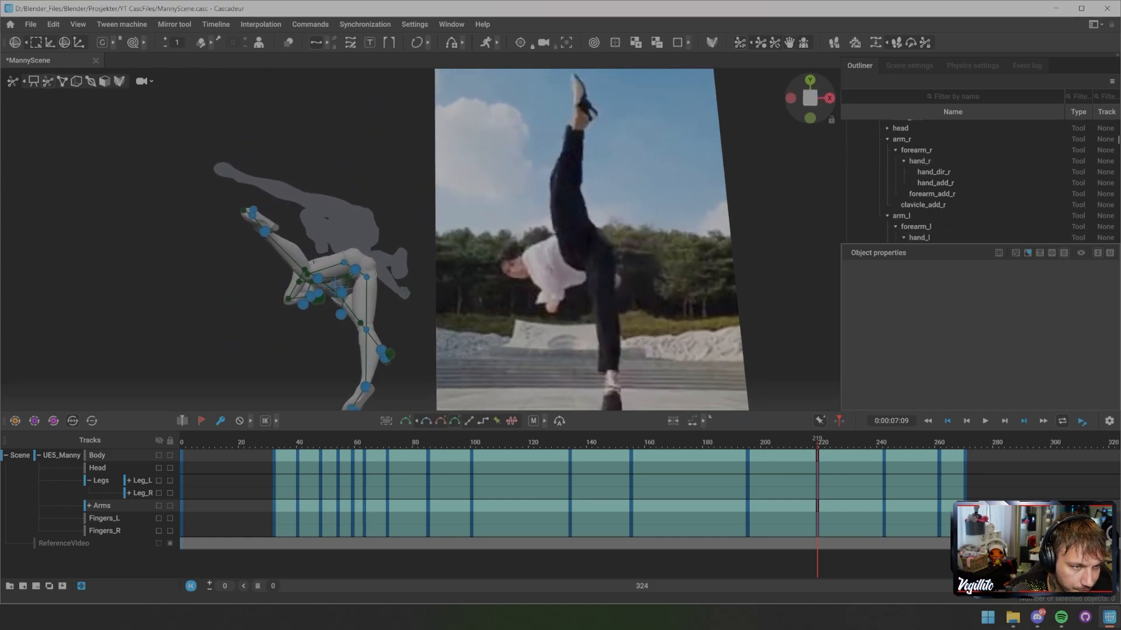
middle_click_drag(415, 266, 438, 264, "alt")
left_click(291, 231)
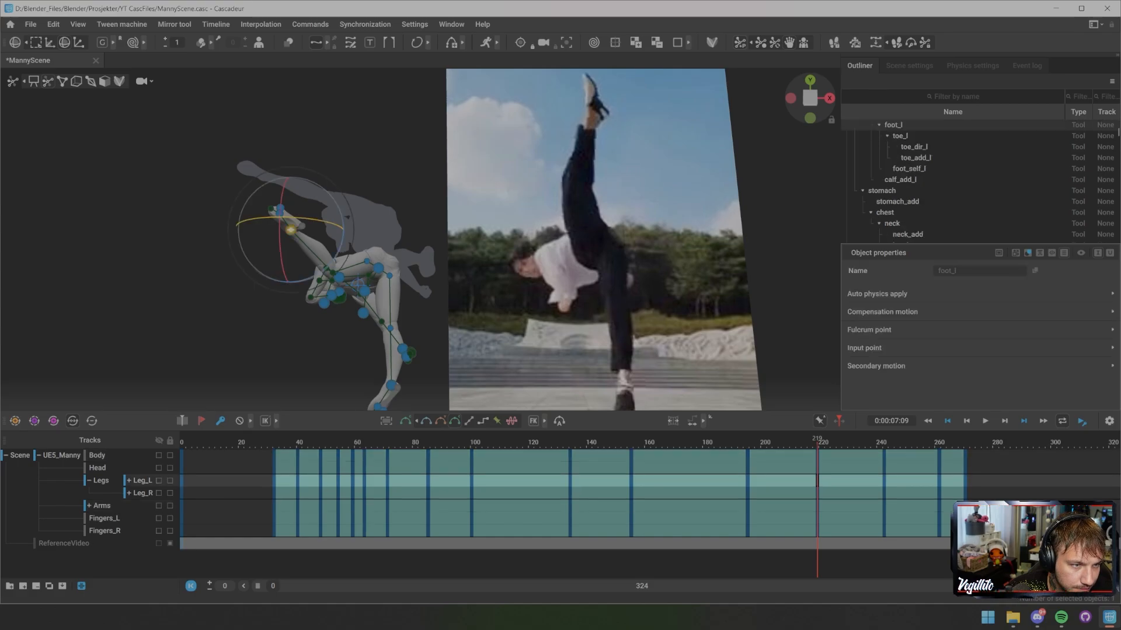
left_click_drag(291, 230, 339, 151)
- Move the pelvis direction controller at frame 219 up and toward the head side to turn the hips
left_click(360, 293)
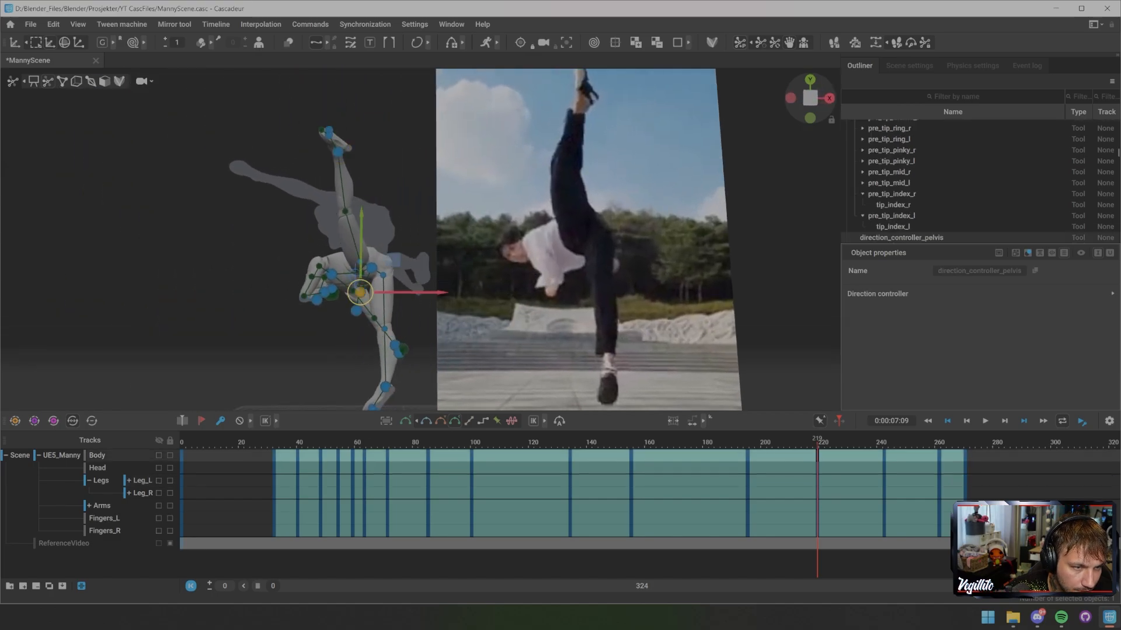
left_click_drag(360, 293, 350, 283)
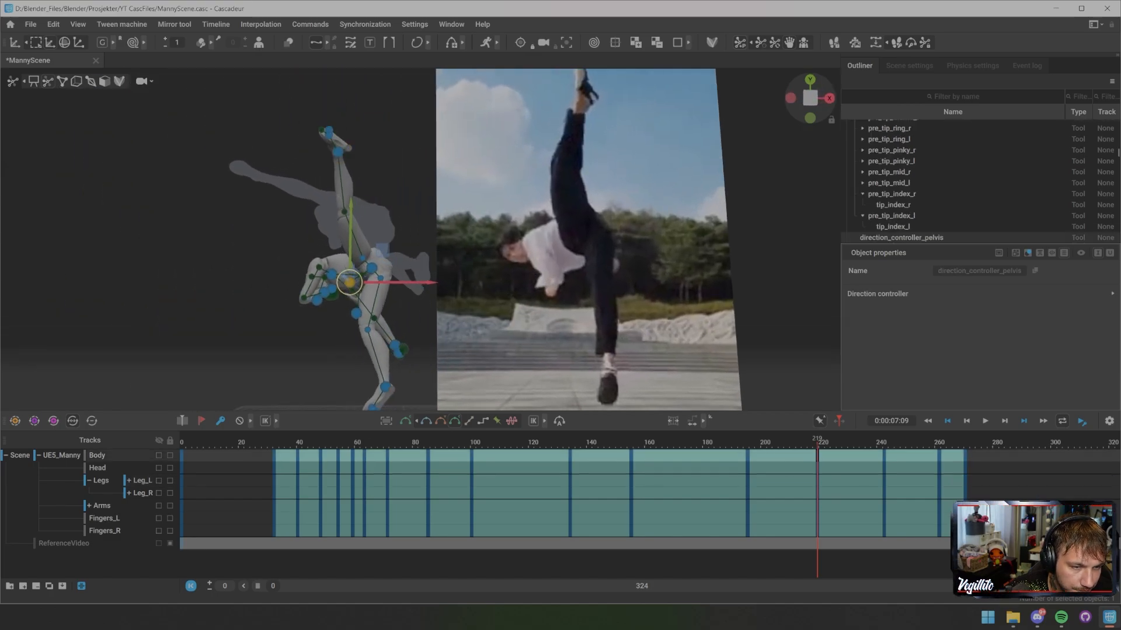
middle_click_drag(350, 283, 358, 216, "alt")
left_click(396, 315)
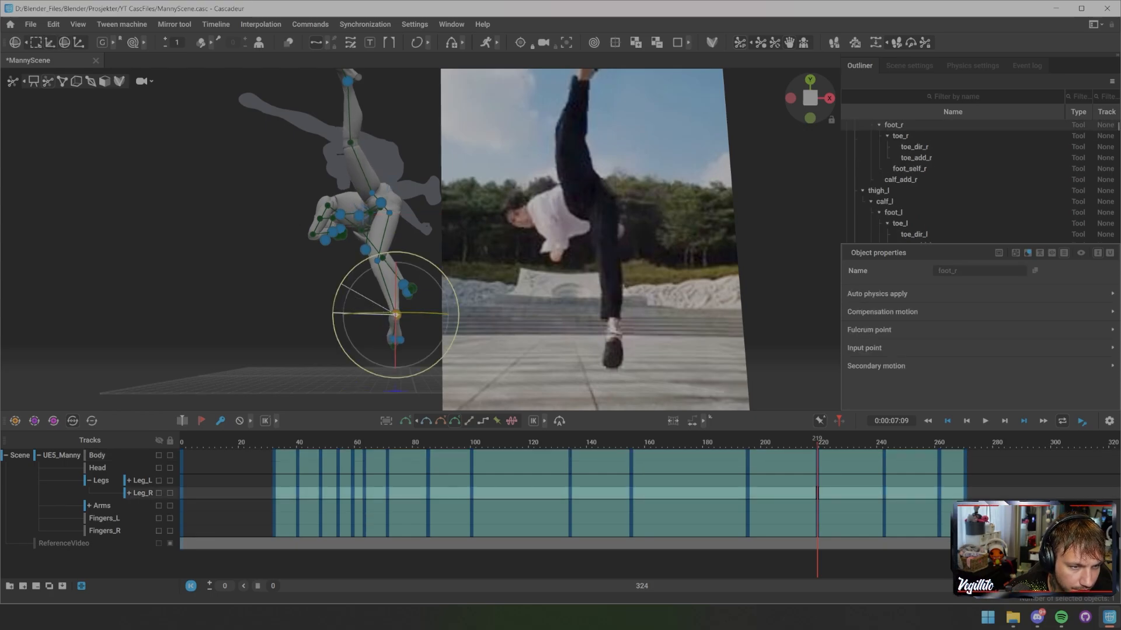
left_click(385, 269)
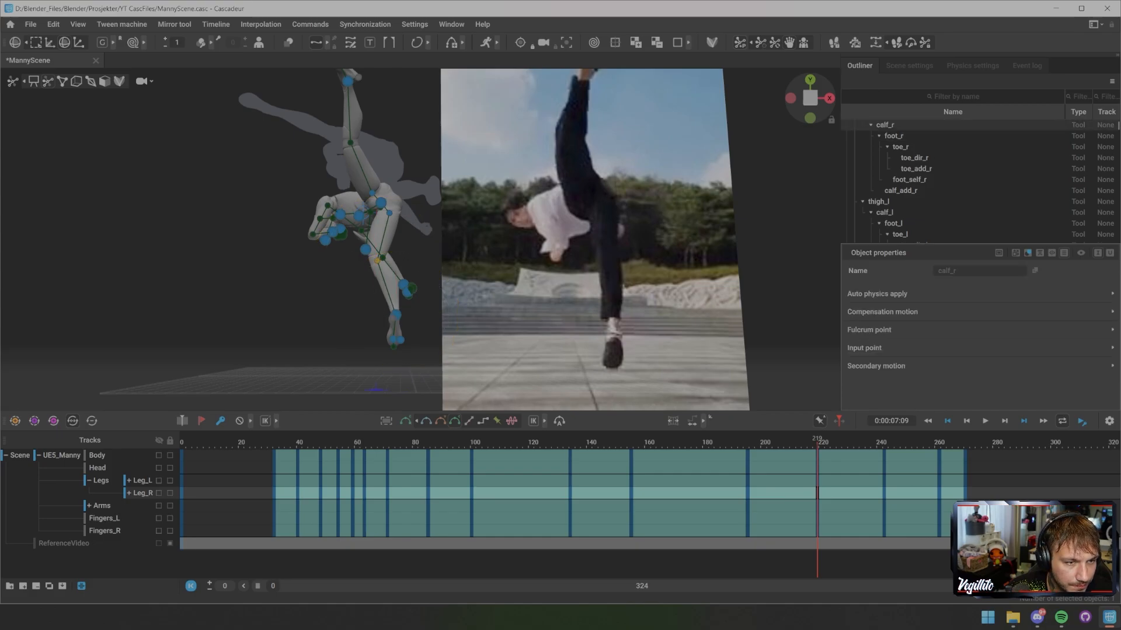
- Move the left hand at frame 219 slightly back toward the hips under the torso
left_click(280, 292)
left_click_drag(280, 292, 426, 298, "alt")
left_click(362, 226)
key("w")
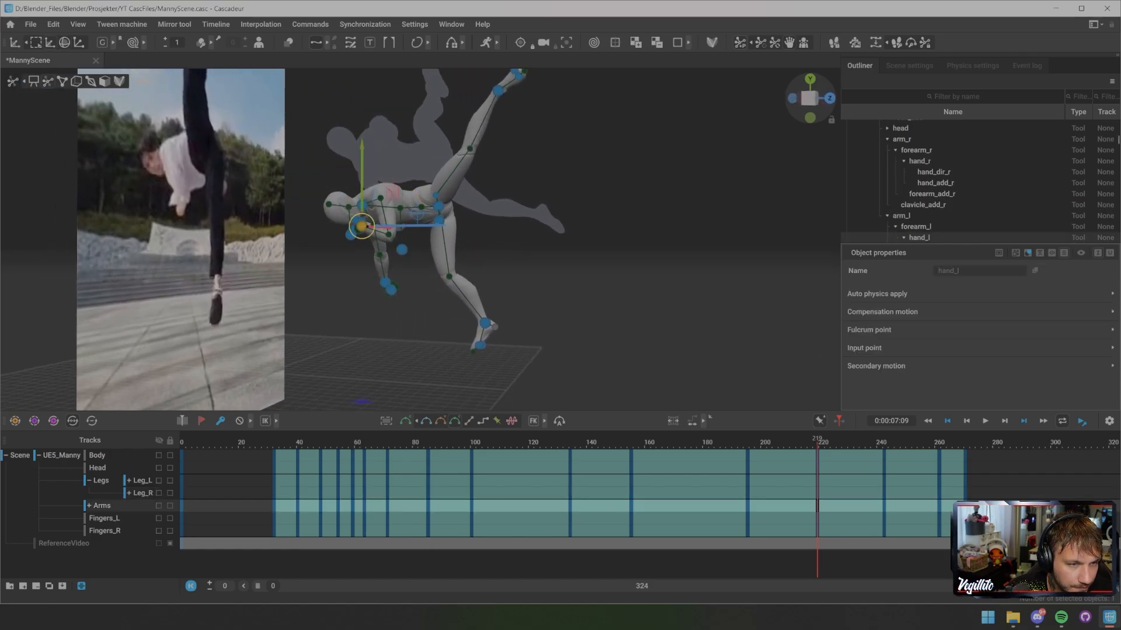
left_click_drag(362, 226, 379, 230)
left_click_drag(426, 280, 238, 285, "alt")
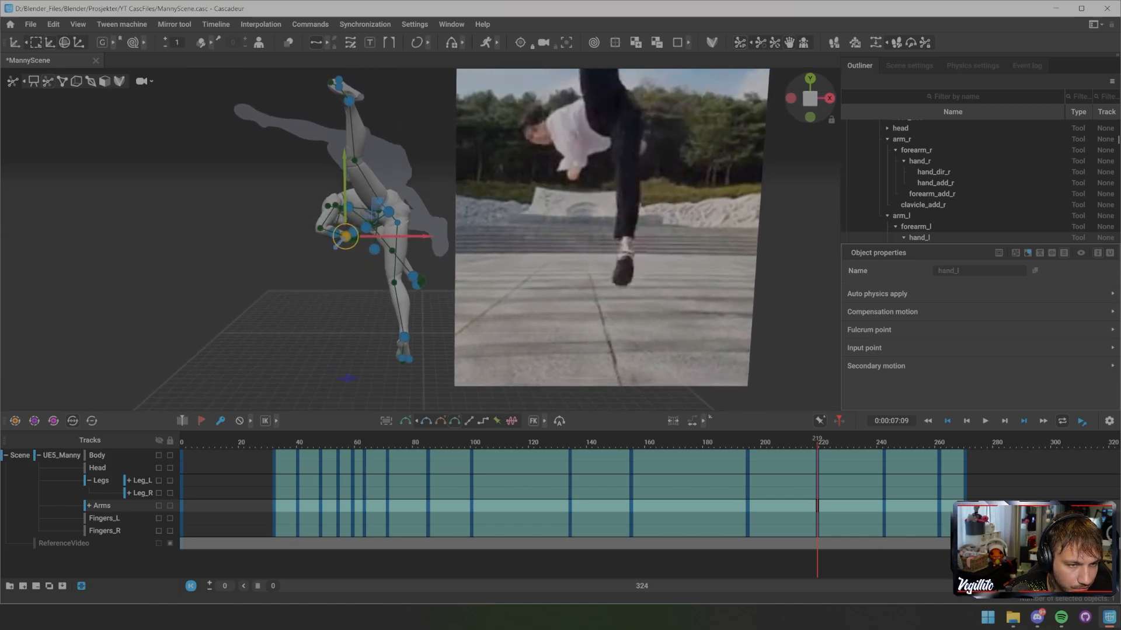
- Move the left hand's two outer direction points downward together at frame 219 to bend the wrist
scroll(415, 239, "up", 5)
scroll(414, 239, "up", 3)
left_click_drag(350, 263, 531, 263, "alt")
left_click(168, 238)
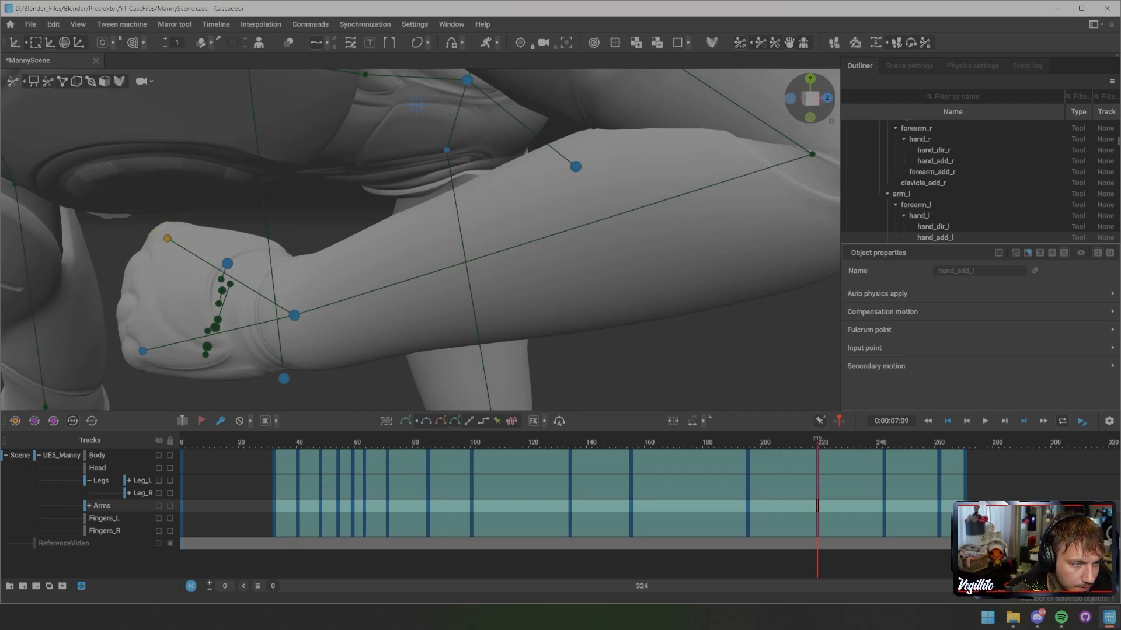
left_click(142, 351, "shift")
left_click_drag(155, 295, 173, 371)
scroll(420, 239, "down", 8)
- Move the left elbow at frame 219 inward toward the chest to tuck the arm like the reference
left_click_drag(496, 251, 423, 245, "alt")
scroll(420, 240, "up", 3)
left_click(368, 258)
scroll(403, 248, "down", 5)
left_click_drag(421, 239, 412, 240, "alt")
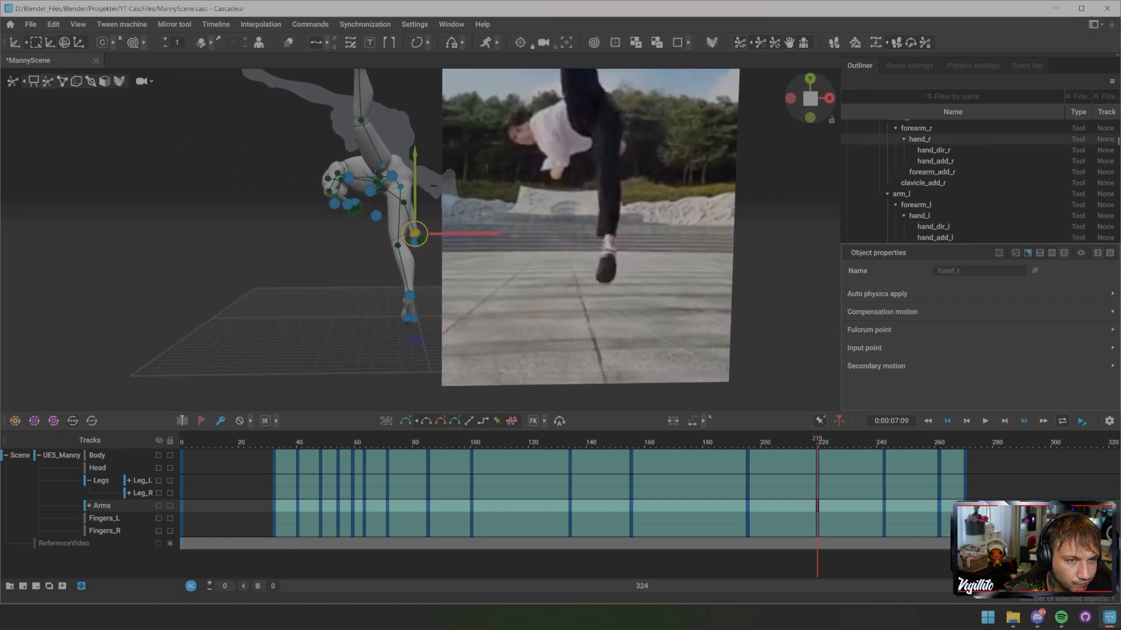
left_click(347, 204)
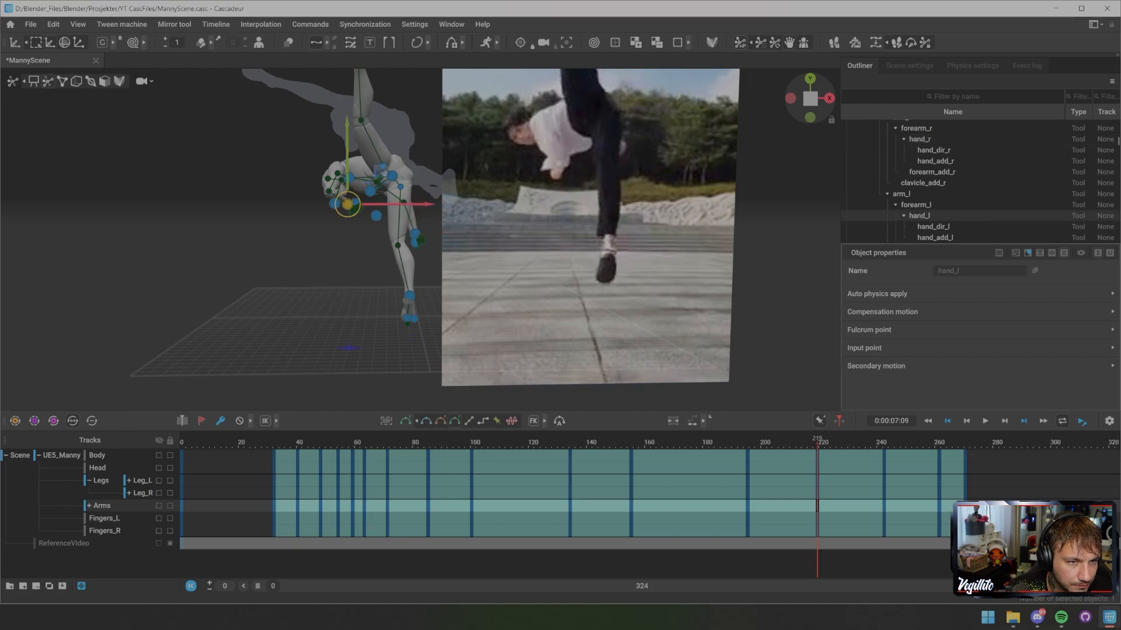
left_click(329, 191)
left_click_drag(329, 191, 352, 184)
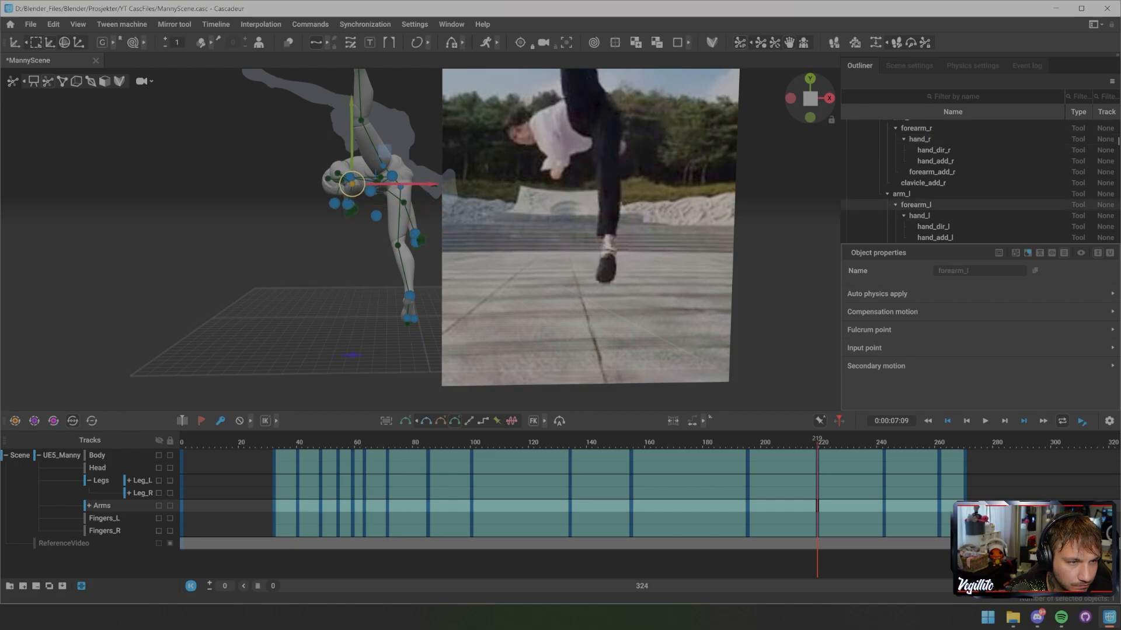
left_click(291, 234)
left_click_drag(292, 233, 496, 234, "alt")
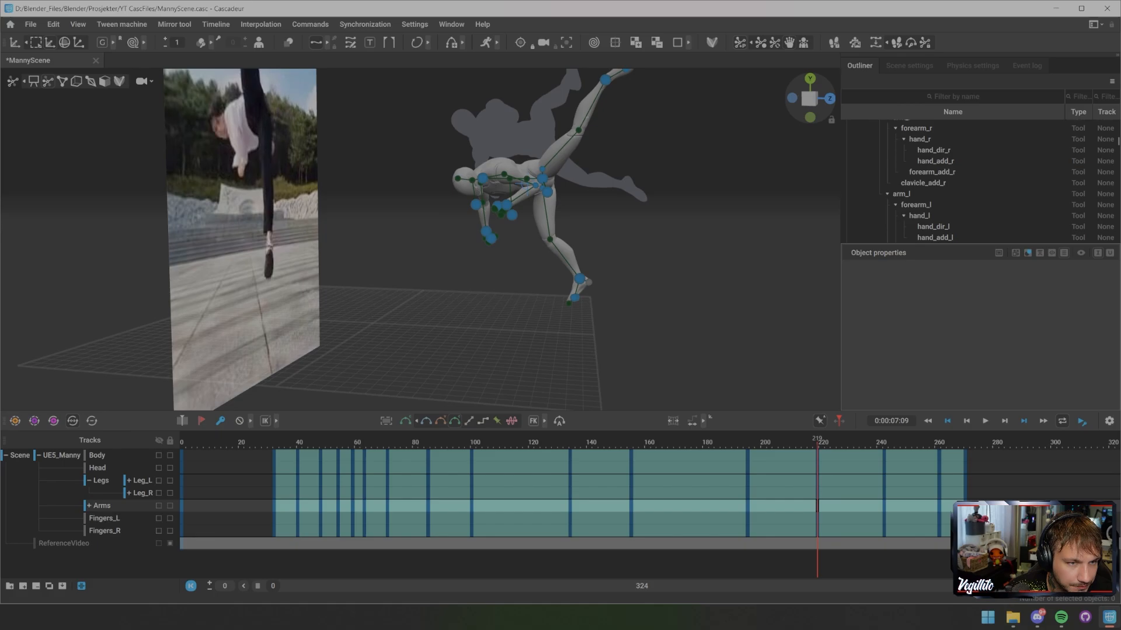
left_click(496, 197)
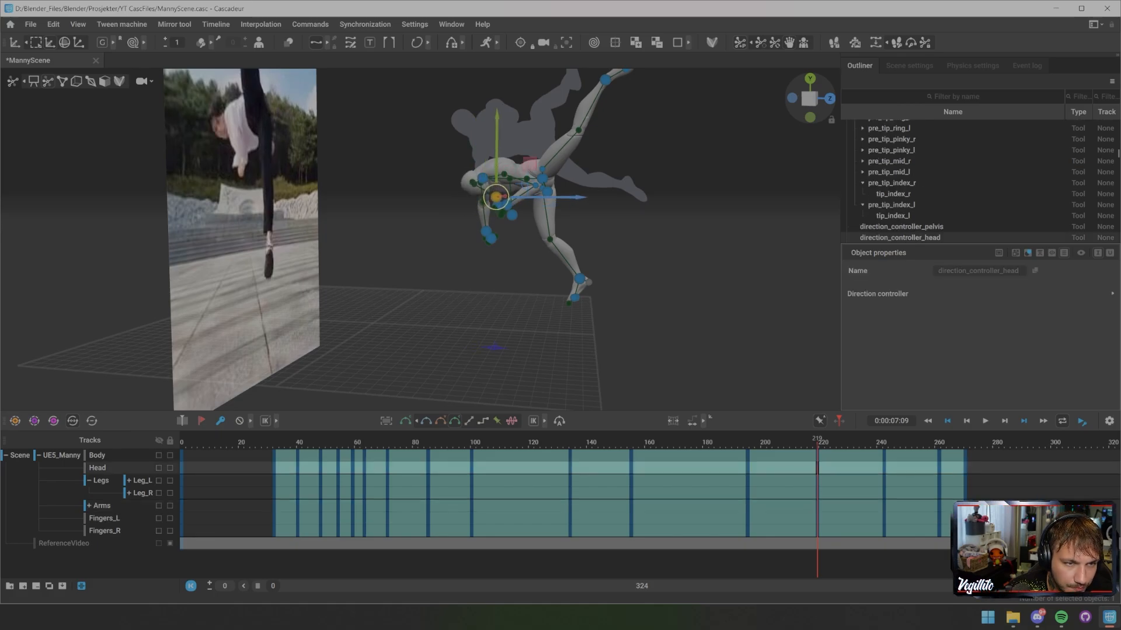
left_click(409, 245)
- Add a key at frame 232 across all of the character's tracks
scroll(420, 240, "down", 5)
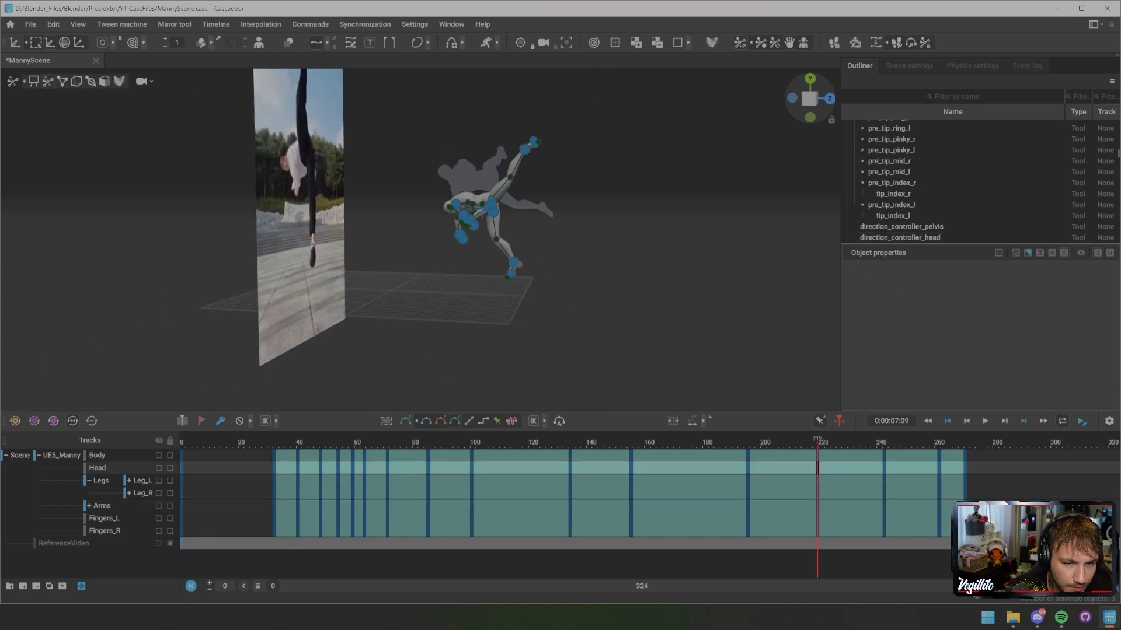
left_click_drag(817, 442, 855, 531)
key("f")
scroll(420, 239, "up", 3)
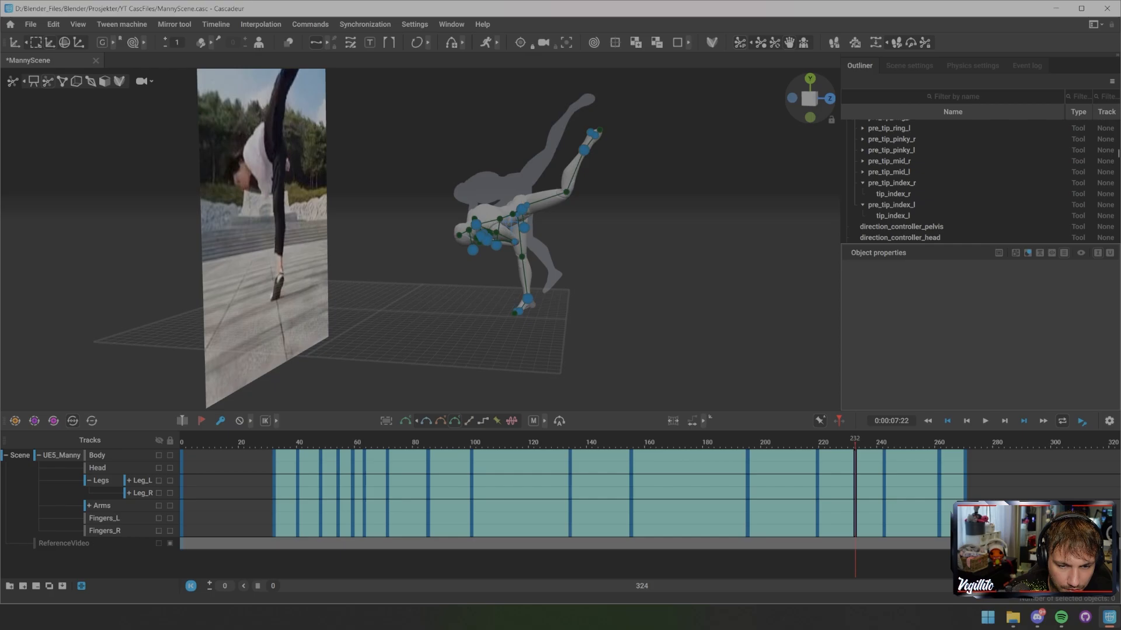
- Move the left foot at frame 232 up and out along the X axis to extend the kicking leg like the reference
left_click_drag(525, 239, 350, 257, "alt")
scroll(421, 240, "up", 1)
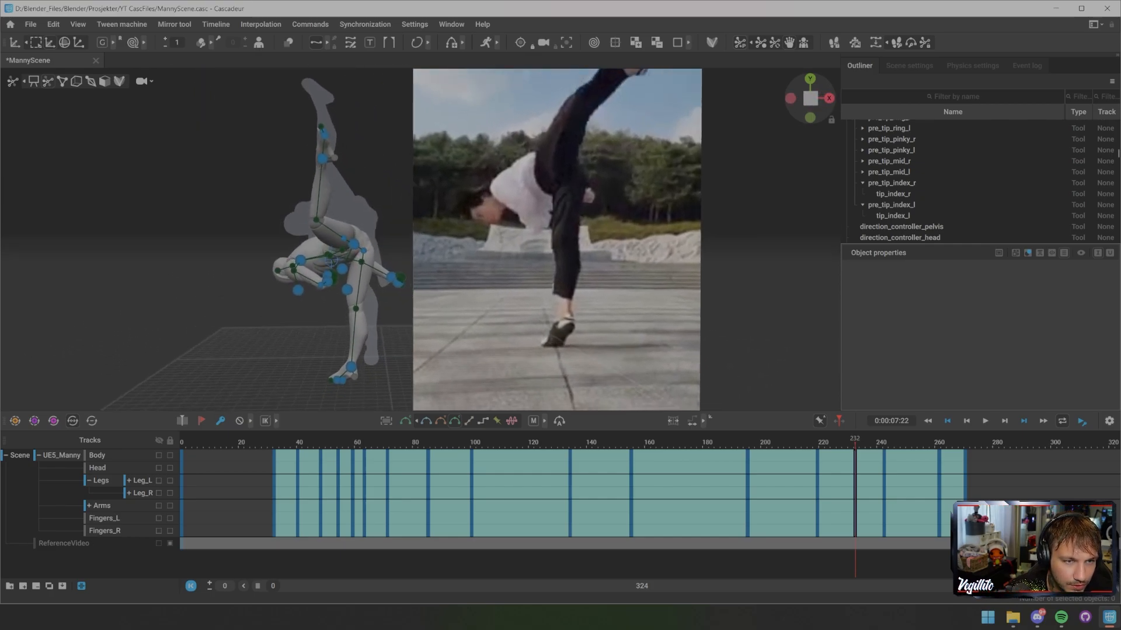
mouse_move(421, 240)
middle_mouse_down("alt")
mouse_move(391, 306)
mouse_move(417, 257)
middle_mouse_up("alt")
left_click_drag(417, 257, 418, 241, "alt")
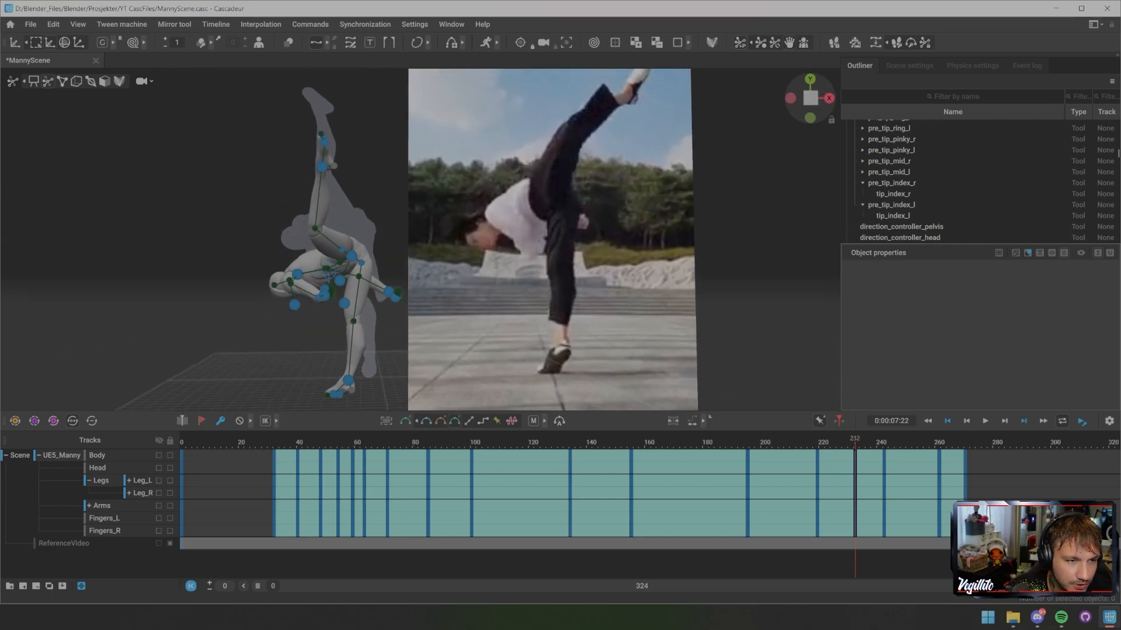
left_click(321, 166)
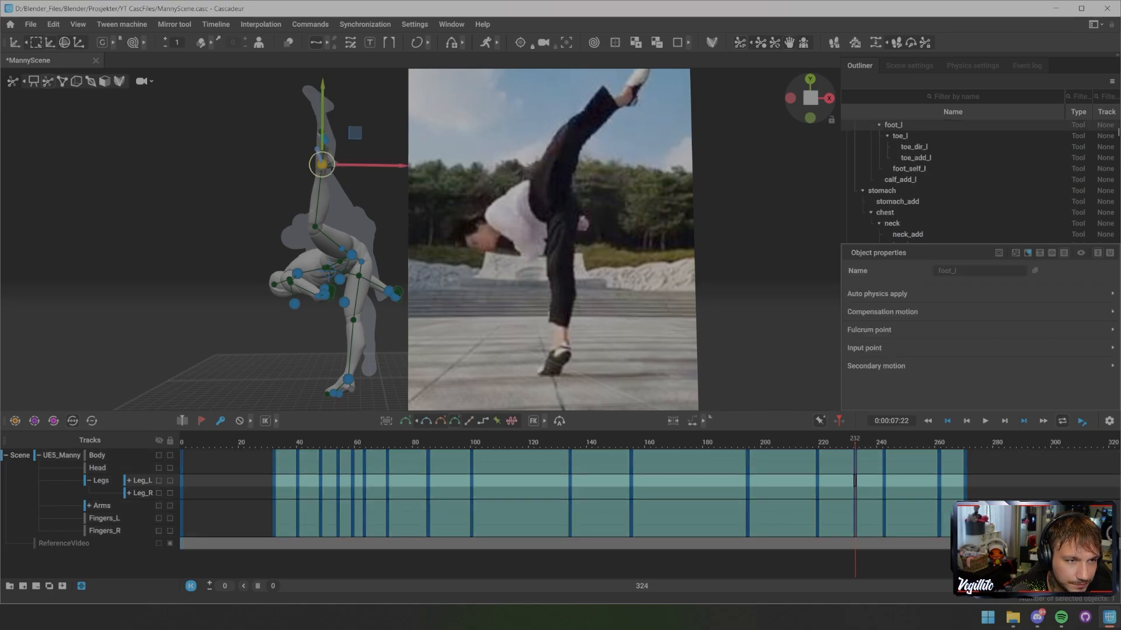
left_click_drag(322, 165, 475, 126)
scroll(502, 129, "up", 2)
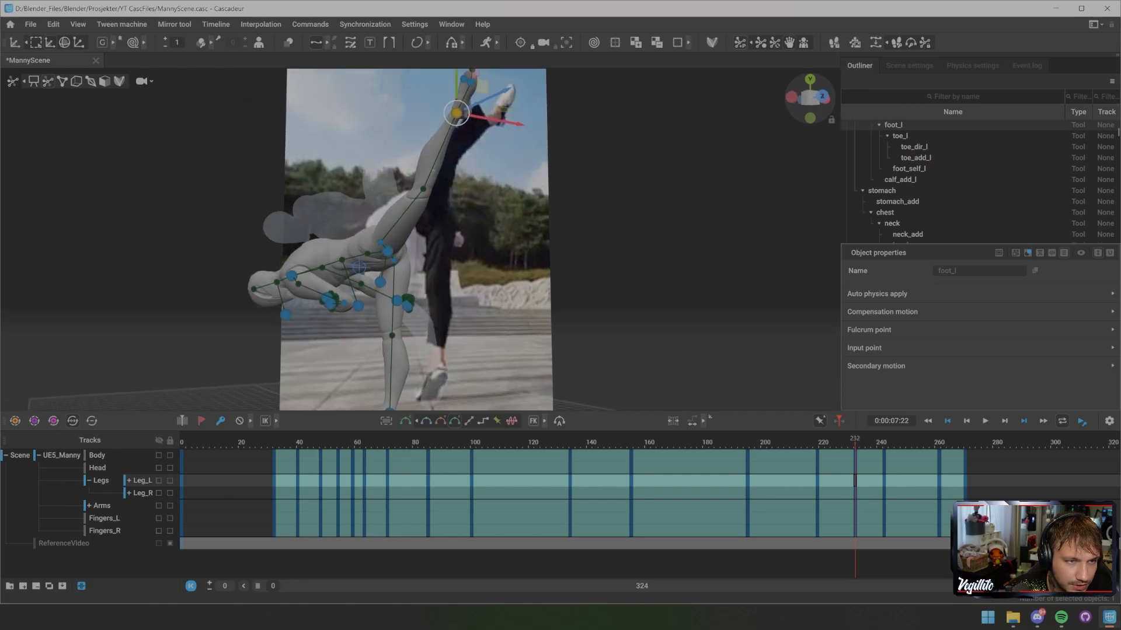
- Shift the left knee at frame 232 outward to align it with the extended kicking leg
left_click(423, 189)
left_click_drag(424, 189, 456, 181)
scroll(314, 168, "down", 3)
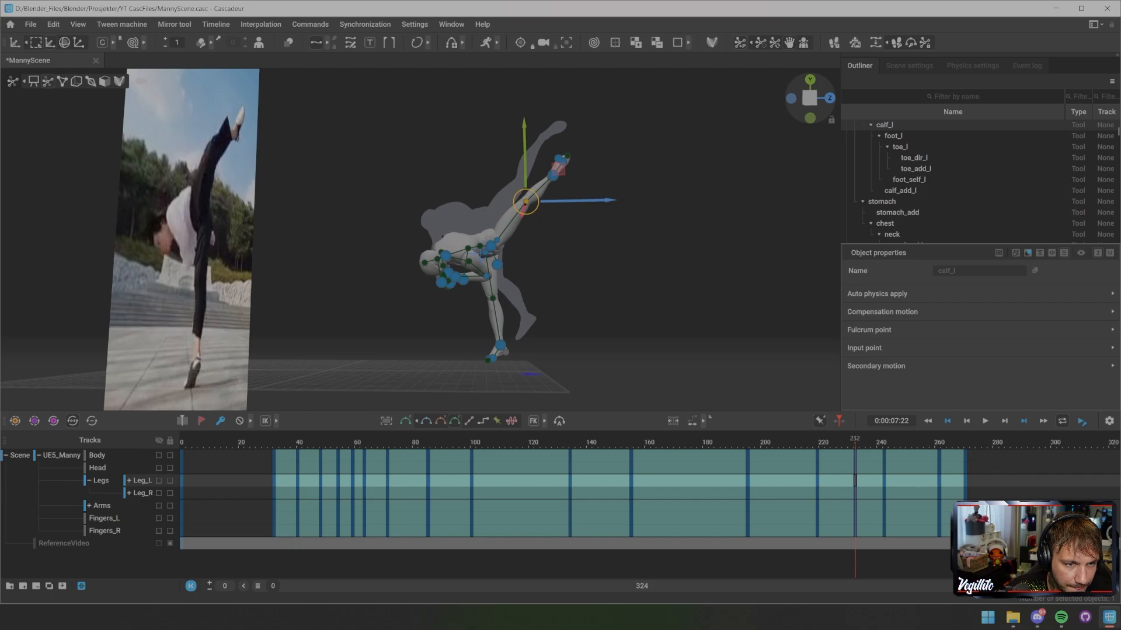
- Step through the frames after 232 and play back the kick to check the left leg's motion against the reference
key("Right")
key("Right")
key("Right")
key("Right")
key("Right")
key("Right")
key("Right")
key("Right")
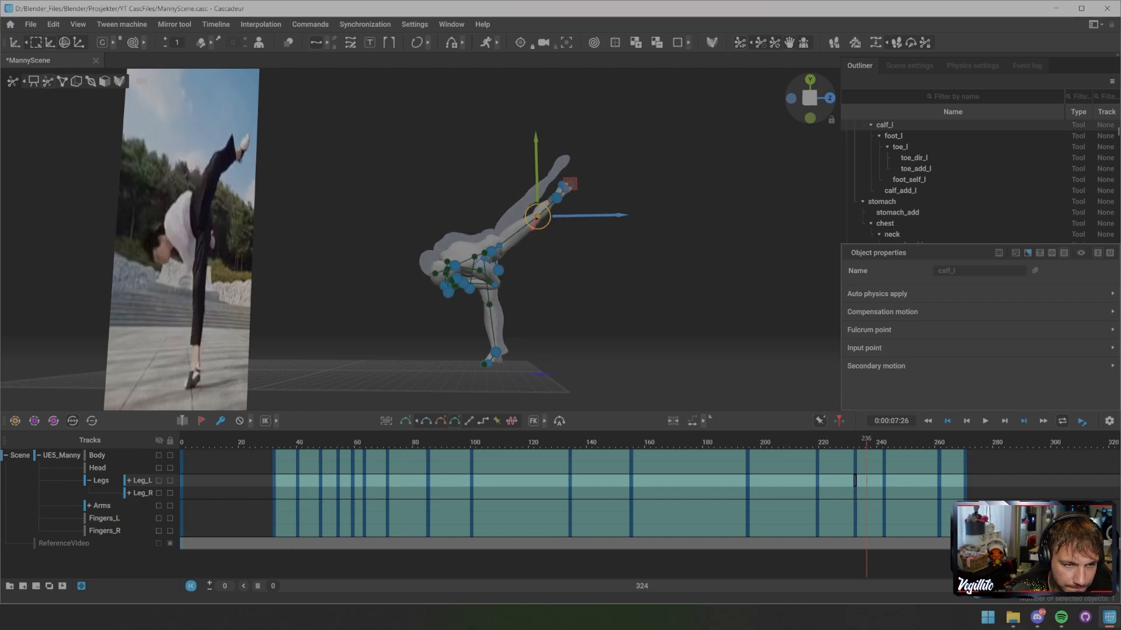
left_click_drag(904, 442, 701, 442)
key("space")
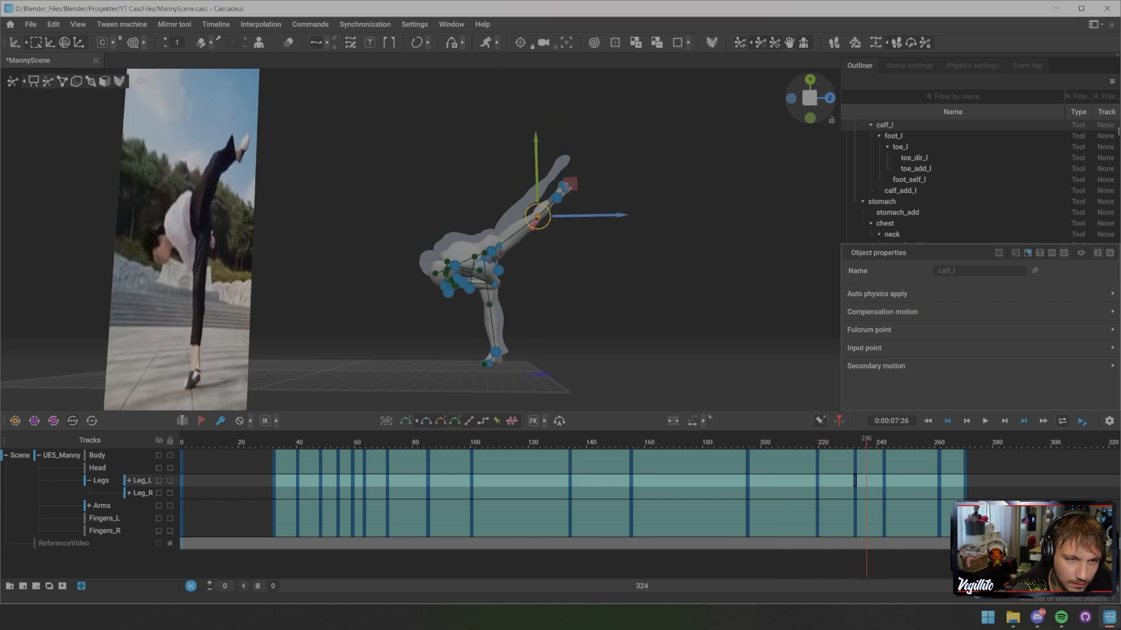
- Show the left foot's trajectory over frames 192 to 272 of the left leg track and play back that range
left_click(554, 205)
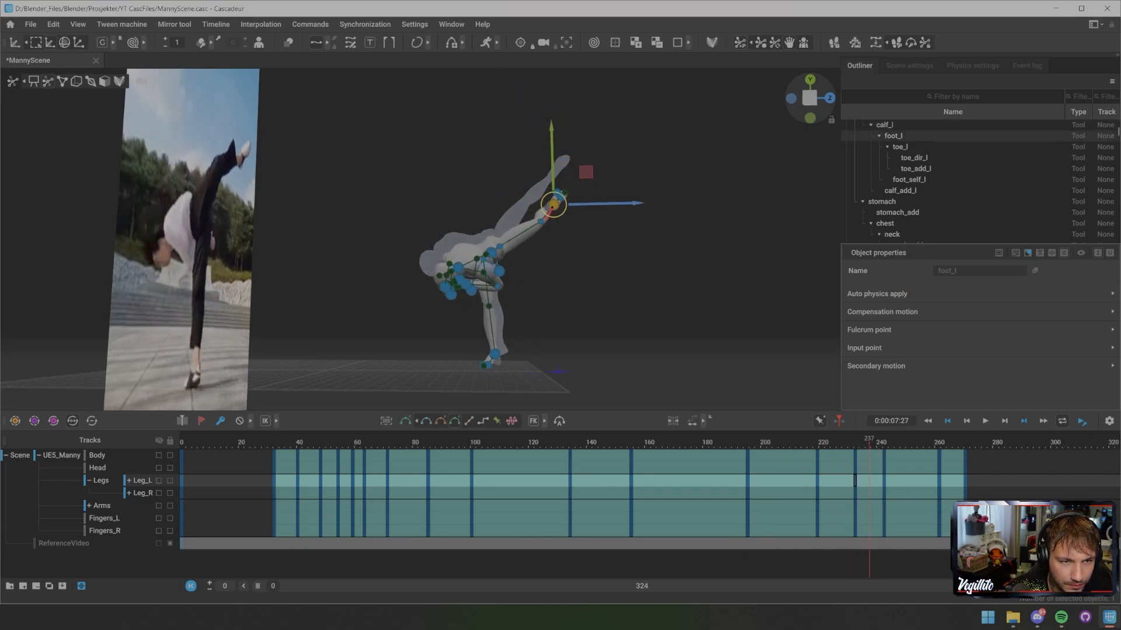
left_click_drag(739, 481, 968, 480)
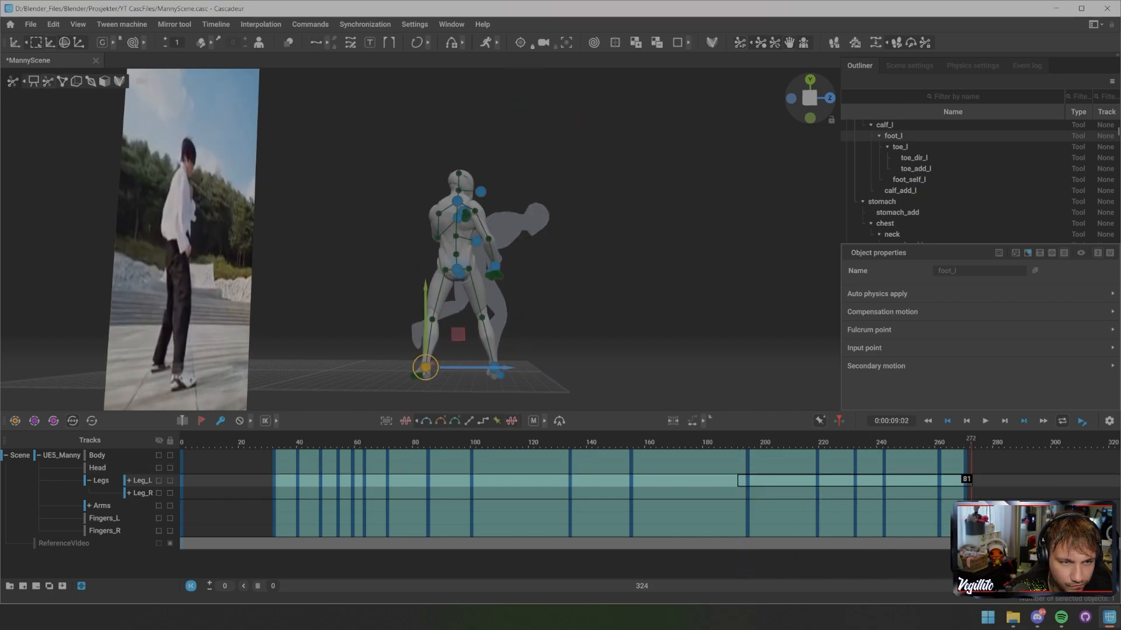
key("space")
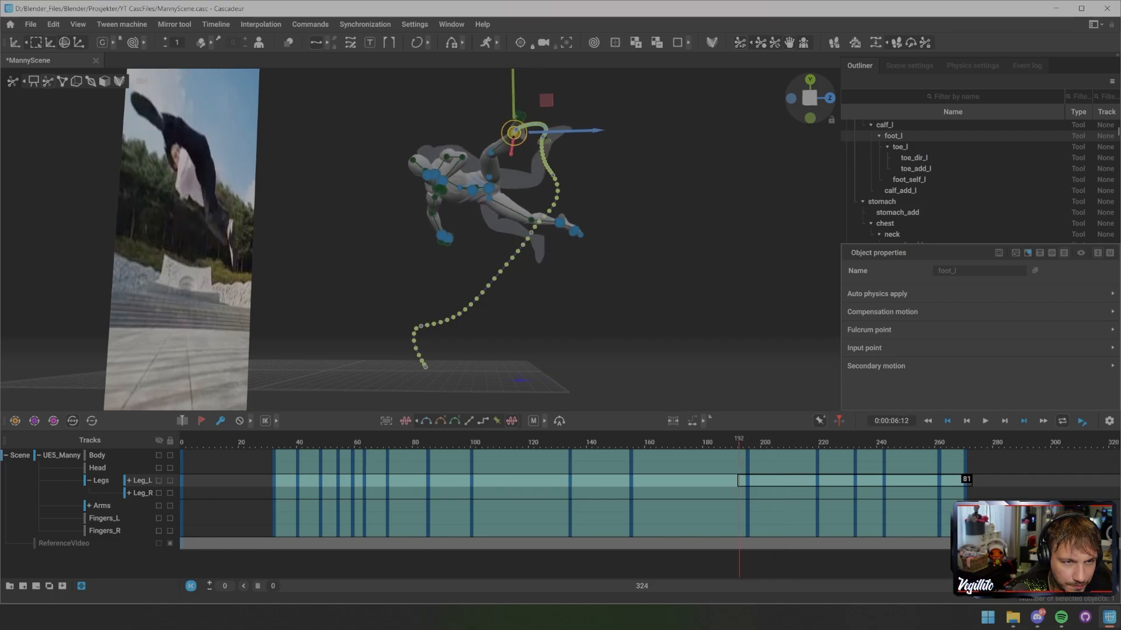
left_click_drag(583, 251, 377, 257, "alt")
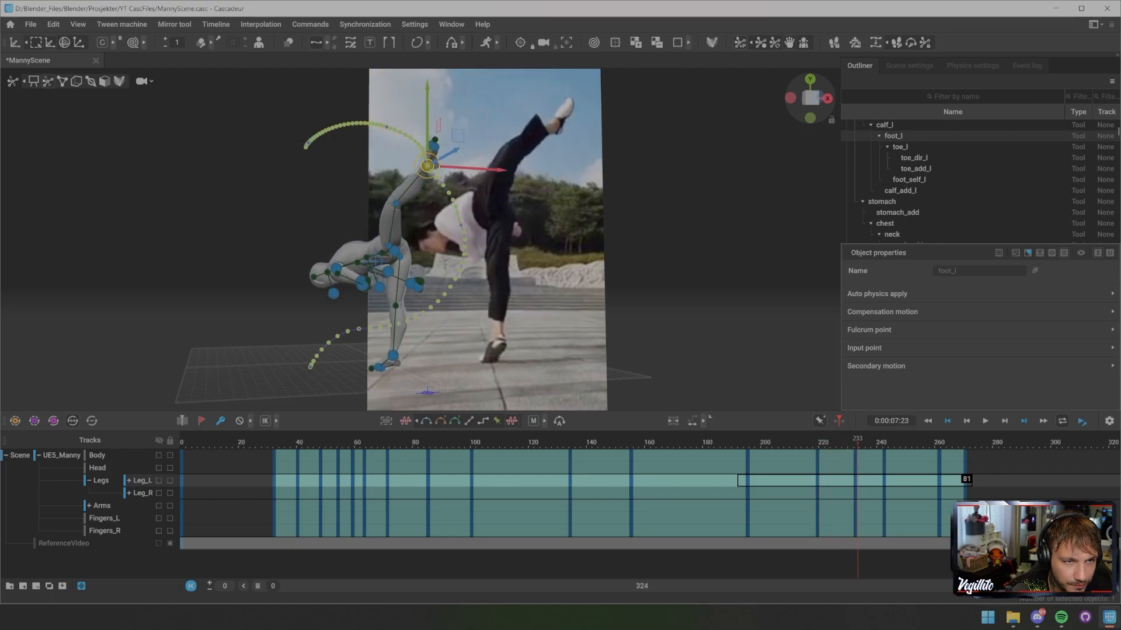
- Move the left foot at frame 232 inward along the X axis to refine its trajectory
key("Left")
key("Left")
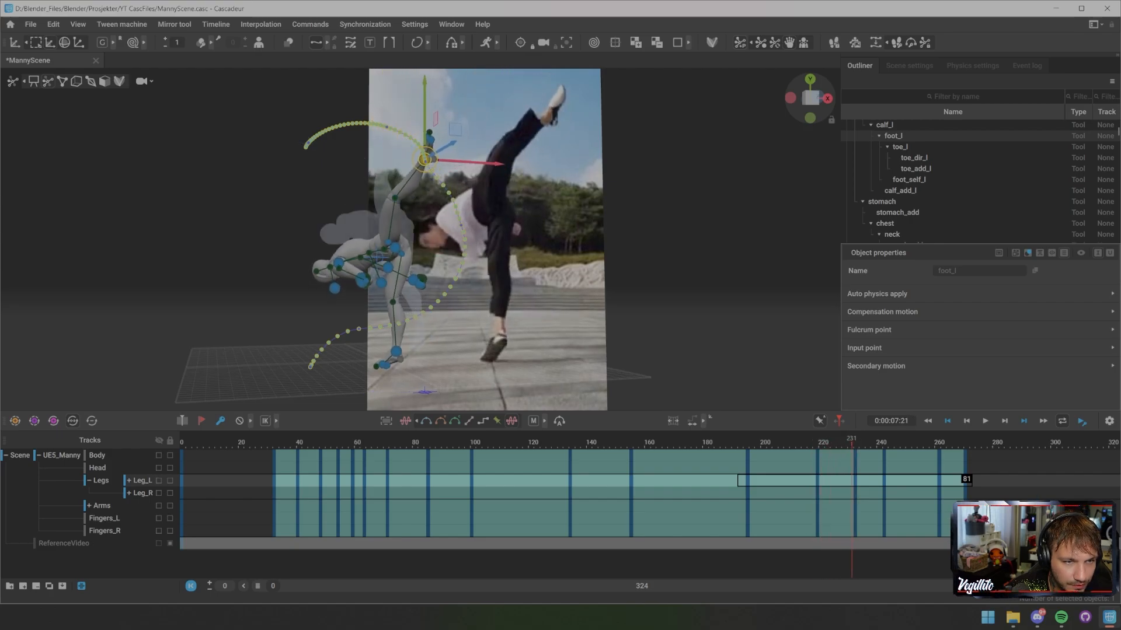
key("Right")
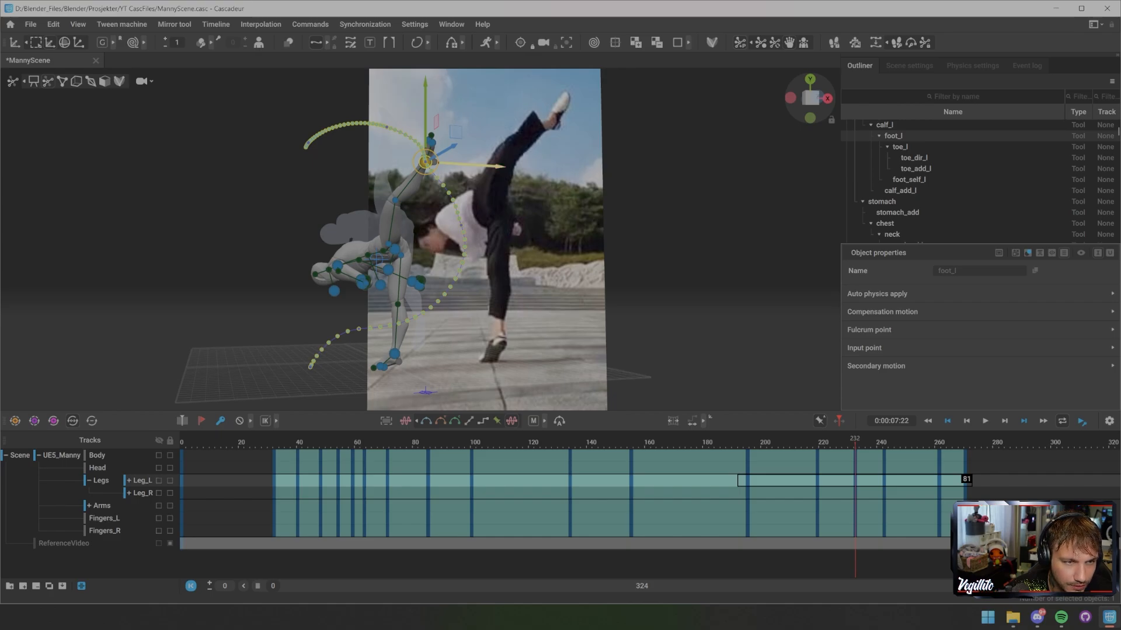
mouse_move(496, 166)
left_mouse_down()
mouse_move(518, 167)
mouse_move(444, 168)
mouse_move(474, 168)
left_mouse_up()
mouse_move(855, 441)
left_mouse_down()
mouse_move(791, 442)
mouse_move(869, 441)
mouse_move(855, 442)
left_mouse_up()
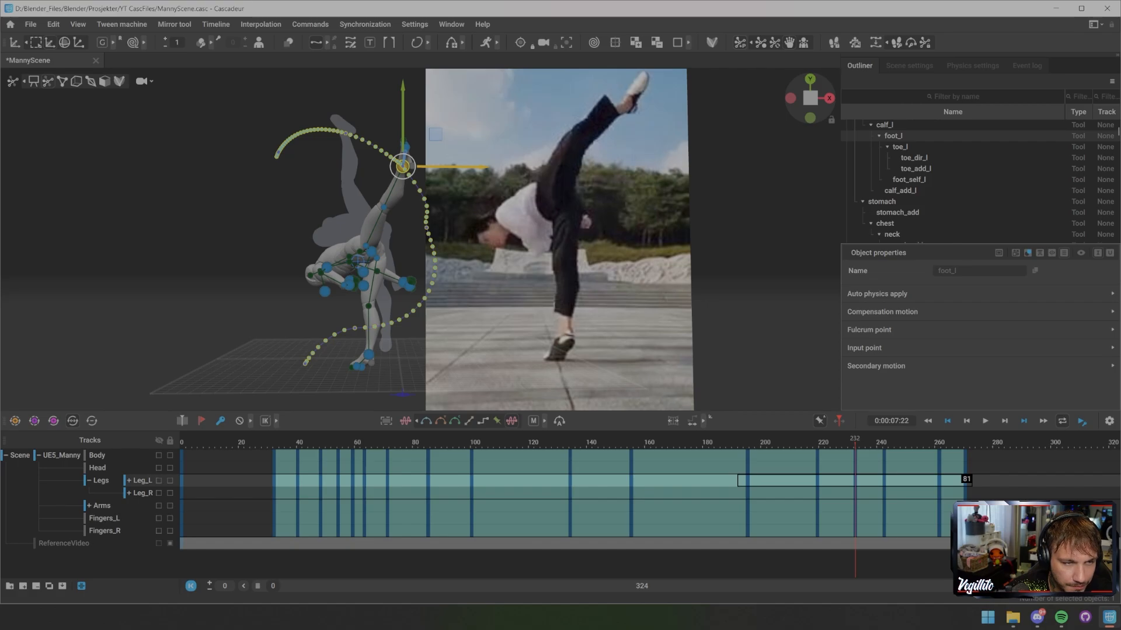
- Switch the viewport to show only the character mesh alongside the left foot's trajectory and the reference video
scroll(420, 239, "up", 3)
middle_click_drag(420, 222, 448, 286, "alt")
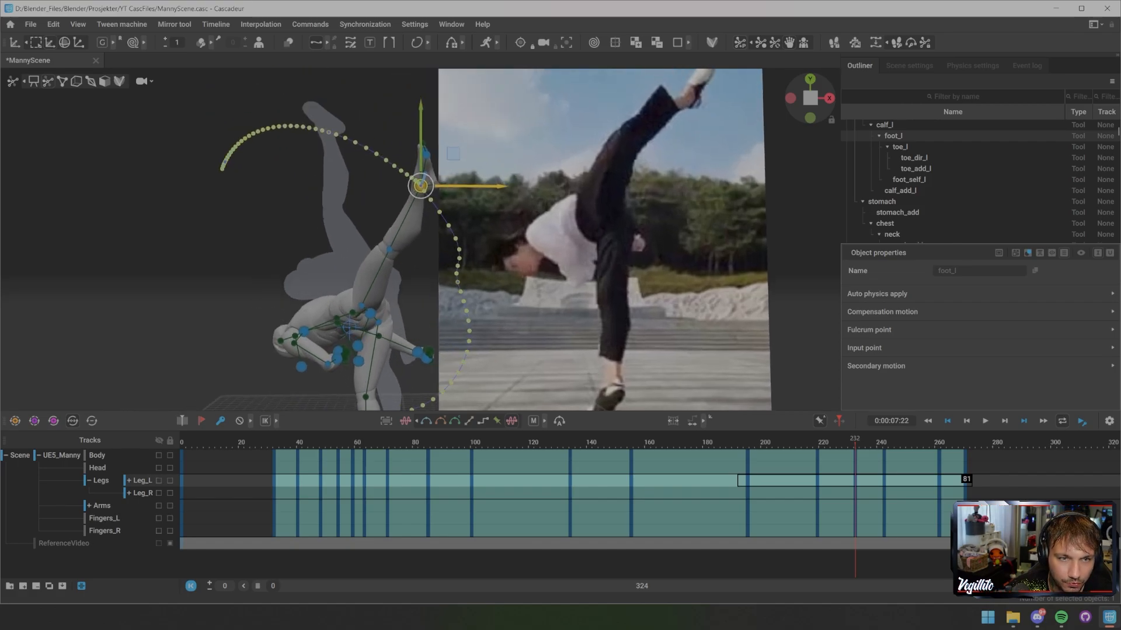
scroll(432, 286, "down", 2)
left_click_drag(431, 286, 438, 257, "alt")
key("1")
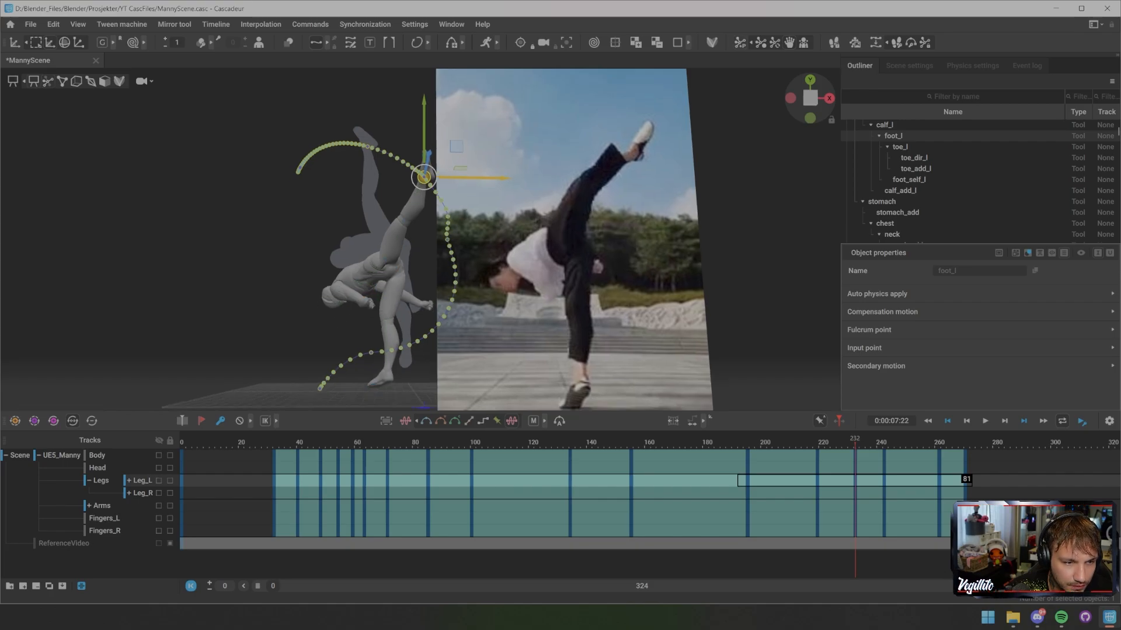
middle_click_drag(438, 256, 461, 193, "alt")
left_click_drag(461, 192, 464, 215, "alt")
- Move the left foot at frame 242 slightly up and outward to smooth the arc of its trajectory
key("Right")
key("Right")
key("Right")
key("Right")
key("Right")
key("Right")
key("Right")
key("Right")
key("Right")
key("Right")
key("Right")
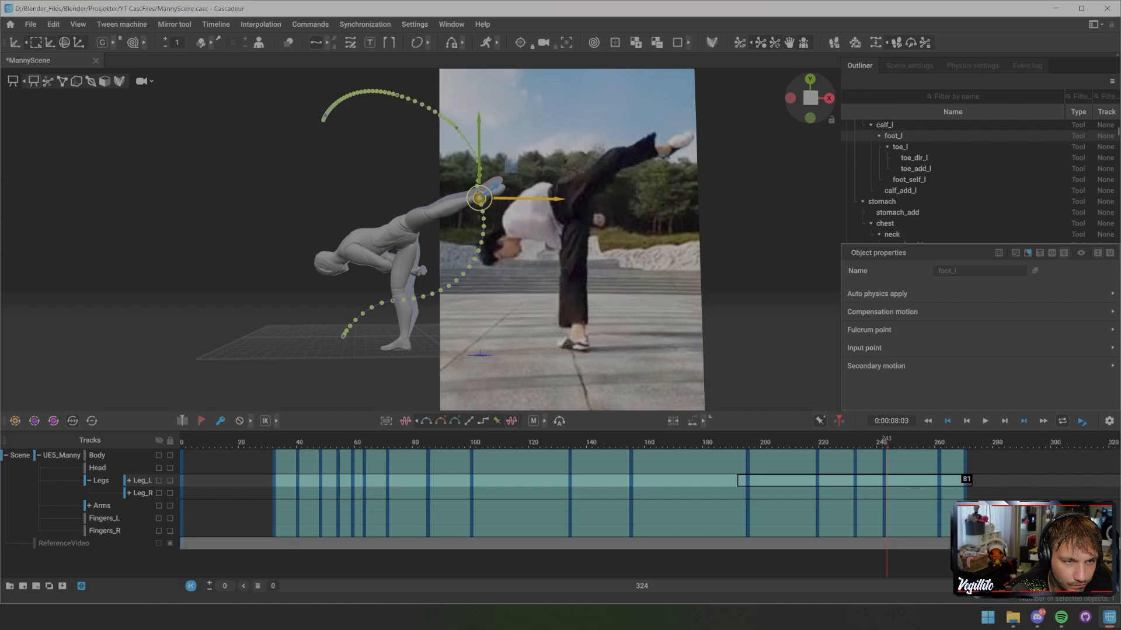
key("Left")
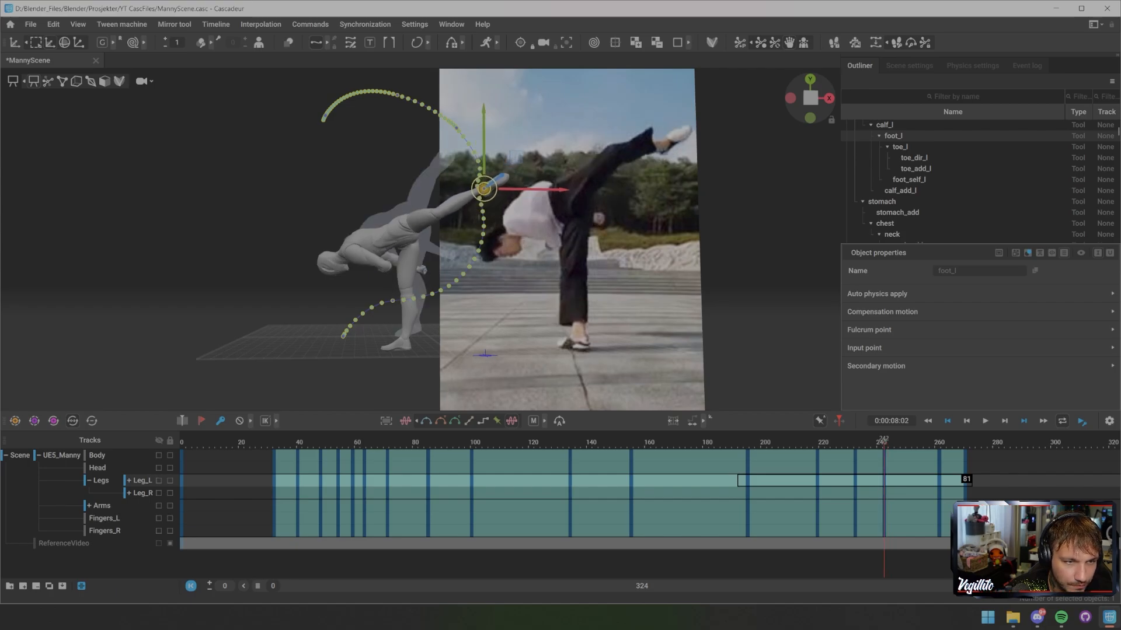
left_click_drag(487, 182, 488, 183)
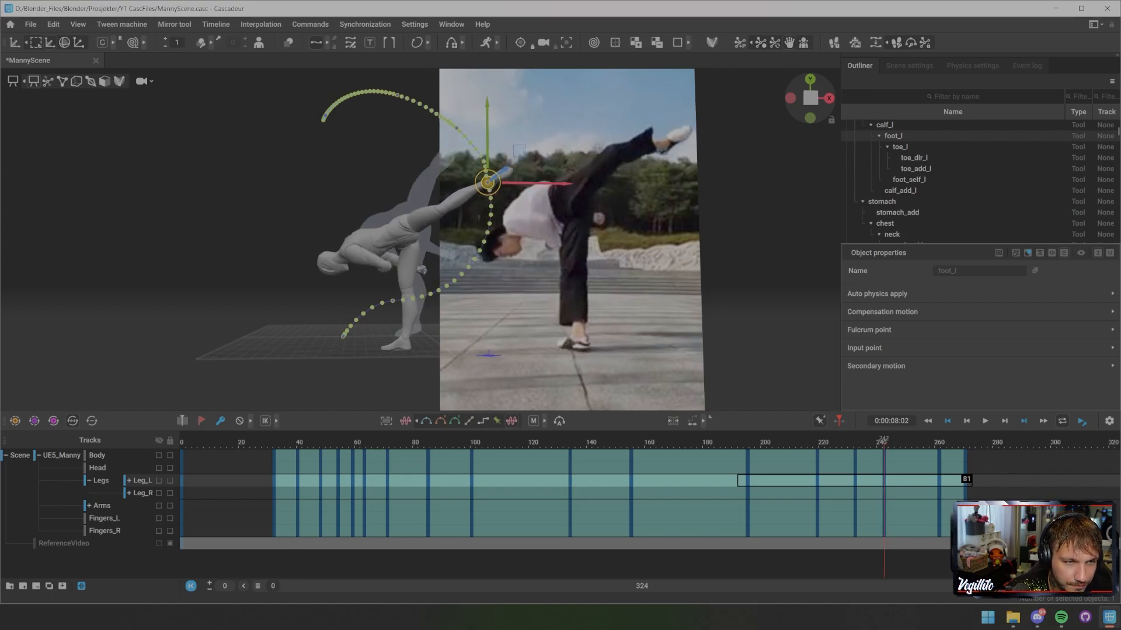
- Step back and forth through the frames around 235 to 244 and play back the animation to examine the kick
key("Left")
key("Left")
key("Left")
key("Left")
key("Left")
key("Left")
key("Left")
key("Left")
key("Left")
key("Left")
key("Left")
key("Left")
key("Left")
key("Left")
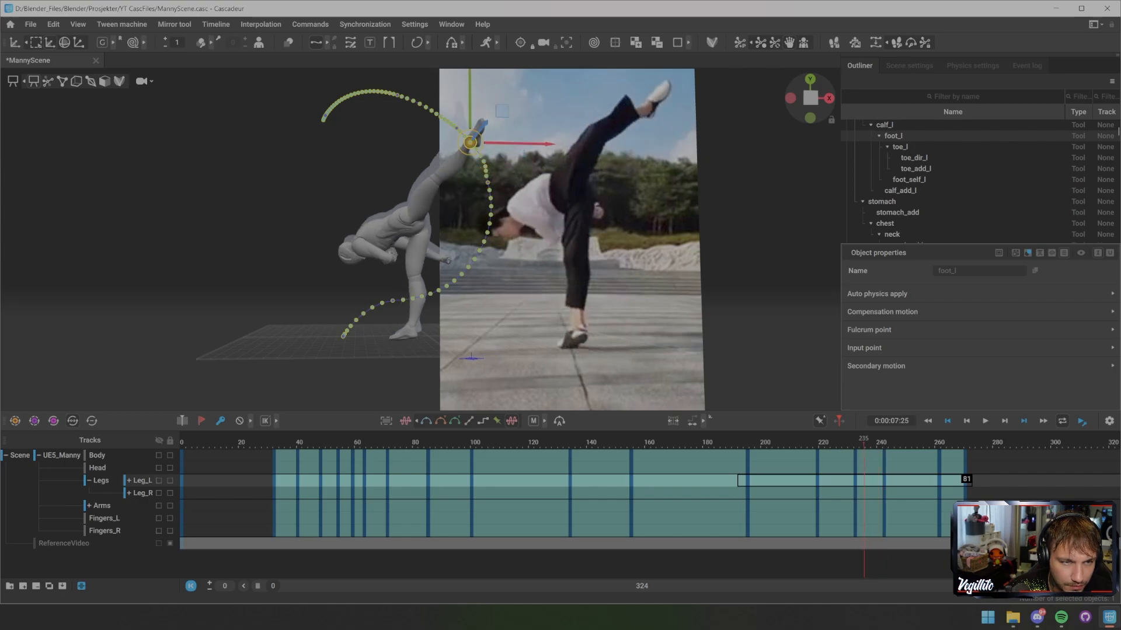
key("Right")
key("Right")
key("Right")
key("Right")
key("Right")
key("Right")
key("Right")
key("Right")
key("Right")
key("Right")
key("Right")
key("Right")
key("Right")
key("Right")
key("Right")
key("Right")
key("Right")
key("Right")
key("Right")
key("Right")
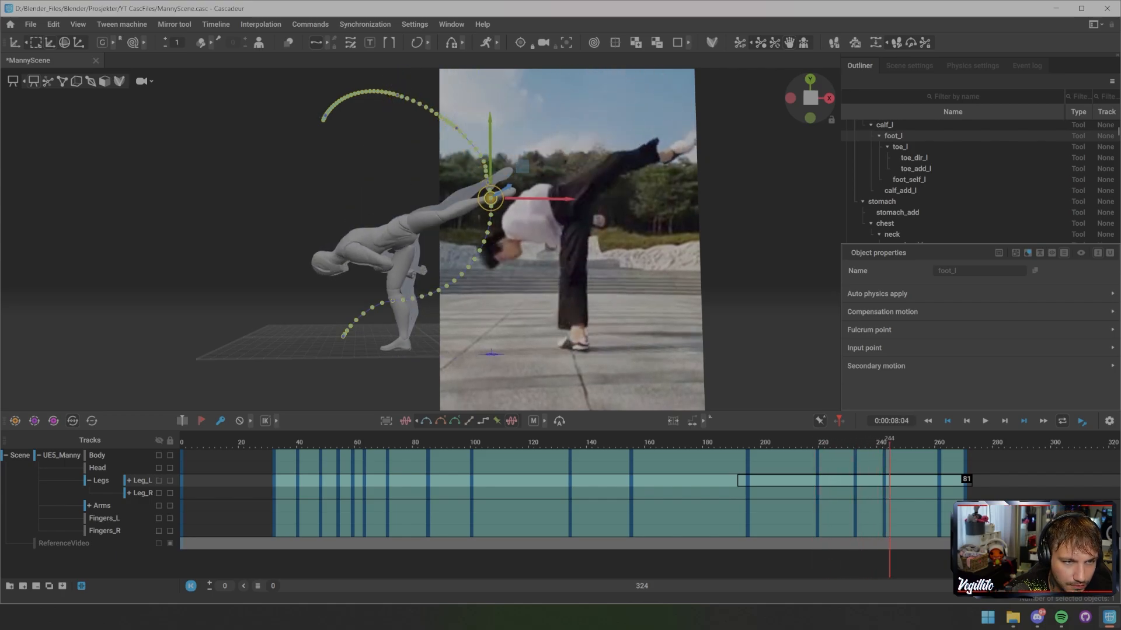
key("Left")
key("Left")
key("Left")
key("Left")
key("Left")
key("Left")
key("Left")
key("Left")
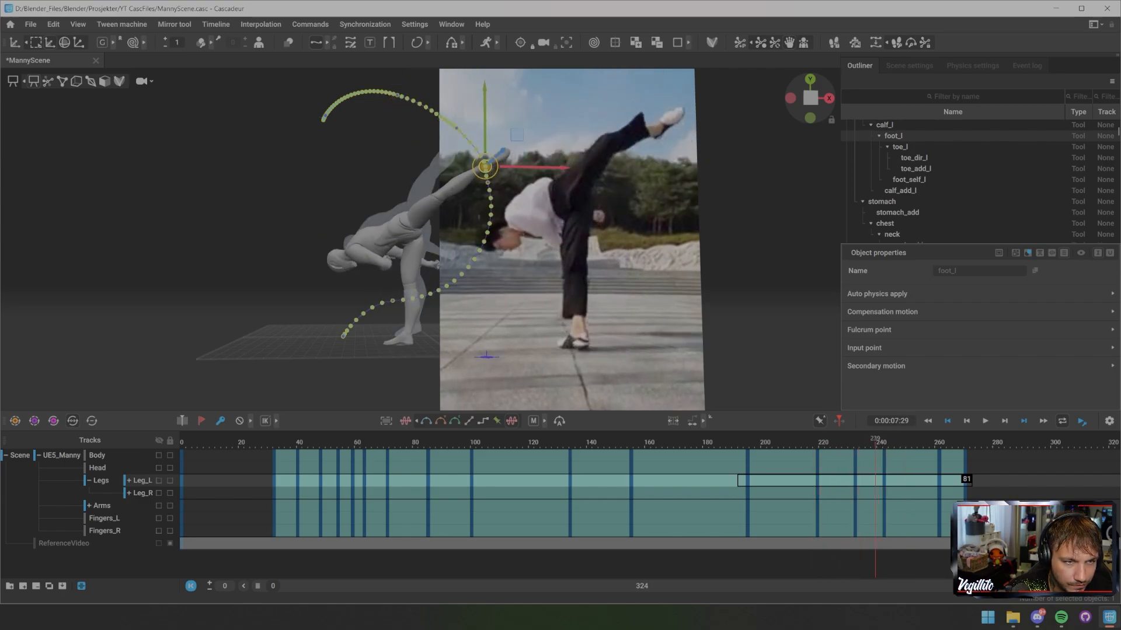
left_click_drag(884, 442, 965, 443)
key("space")
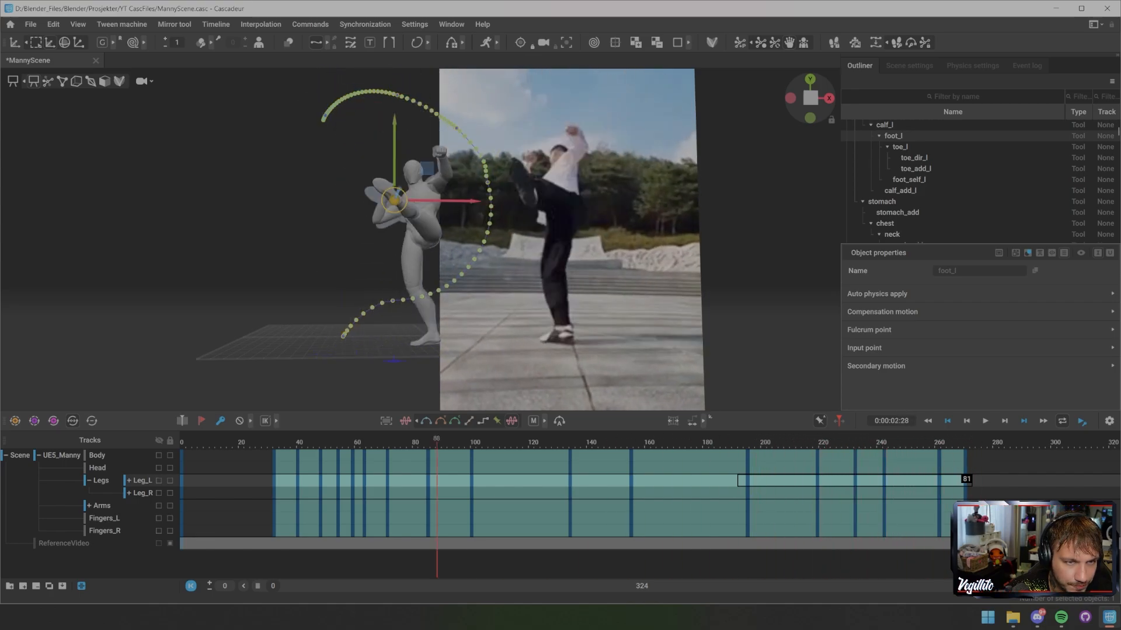
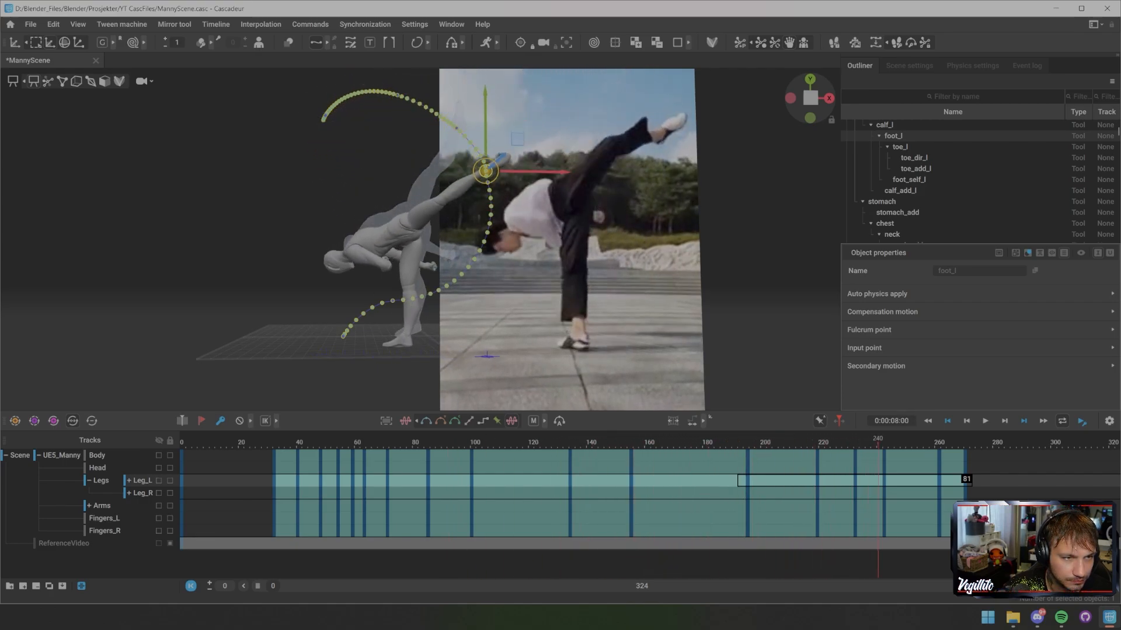
- Examine the kinematics mode of the leg, arm and head track intervals between about frames 239 and 256
mouse_move(934, 442)
left_mouse_down()
mouse_move(979, 442)
mouse_move(910, 442)
mouse_move(935, 442)
mouse_move(924, 442)
left_mouse_up()
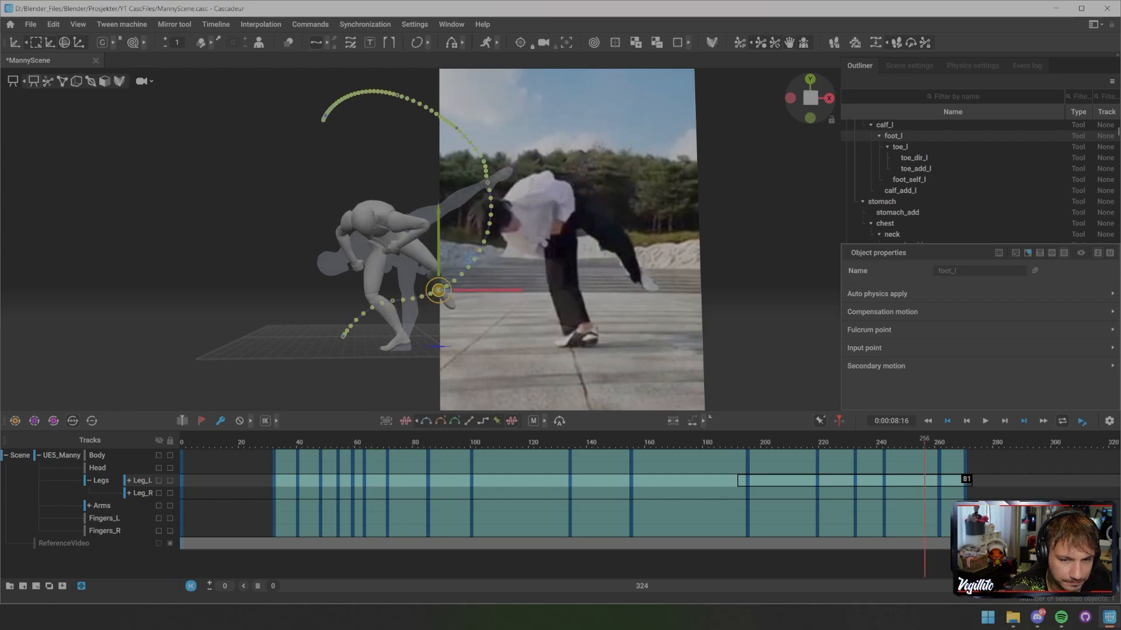
left_click(915, 480)
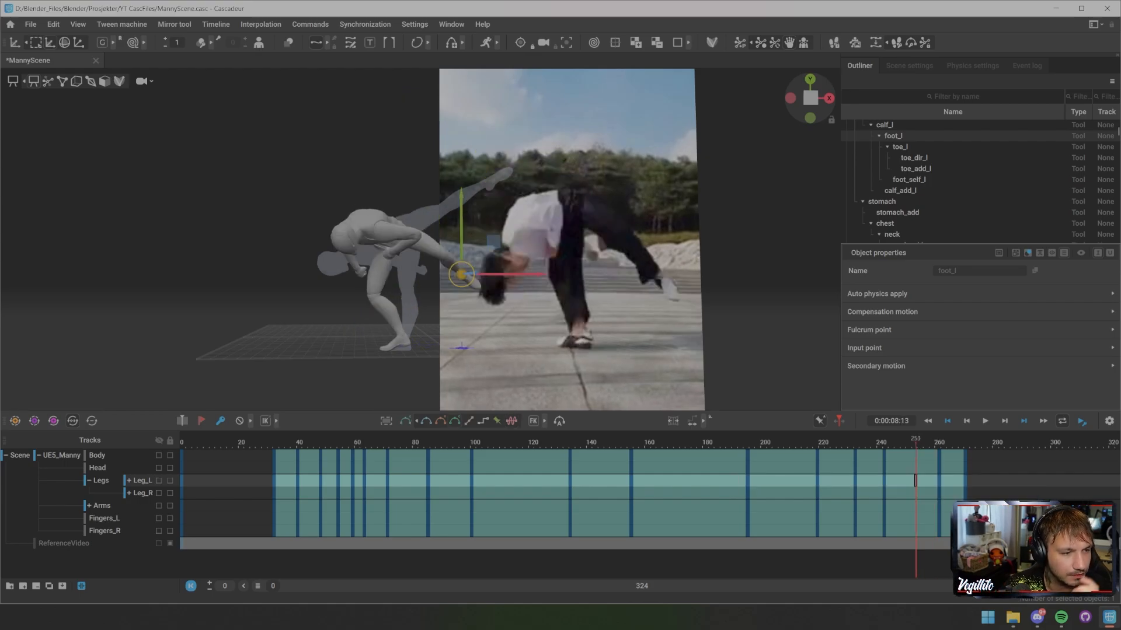
left_click(915, 493)
mouse_move(923, 493)
left_mouse_down()
mouse_move(881, 493)
mouse_move(924, 493)
left_mouse_up()
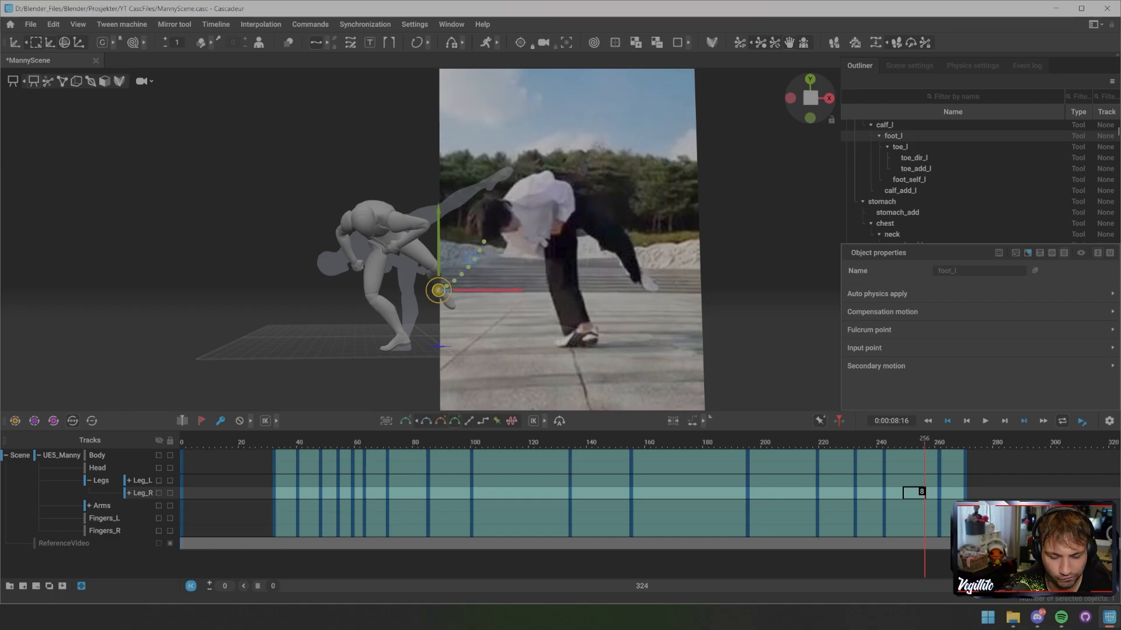
scroll(884, 508, "up", 1)
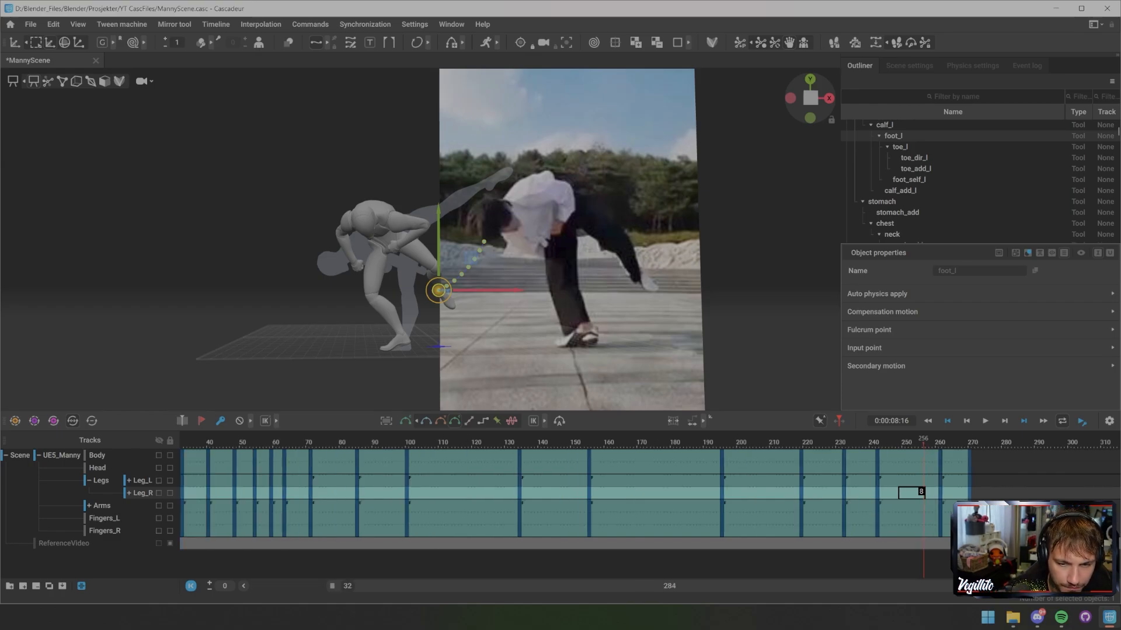
scroll(884, 507, "up", 1)
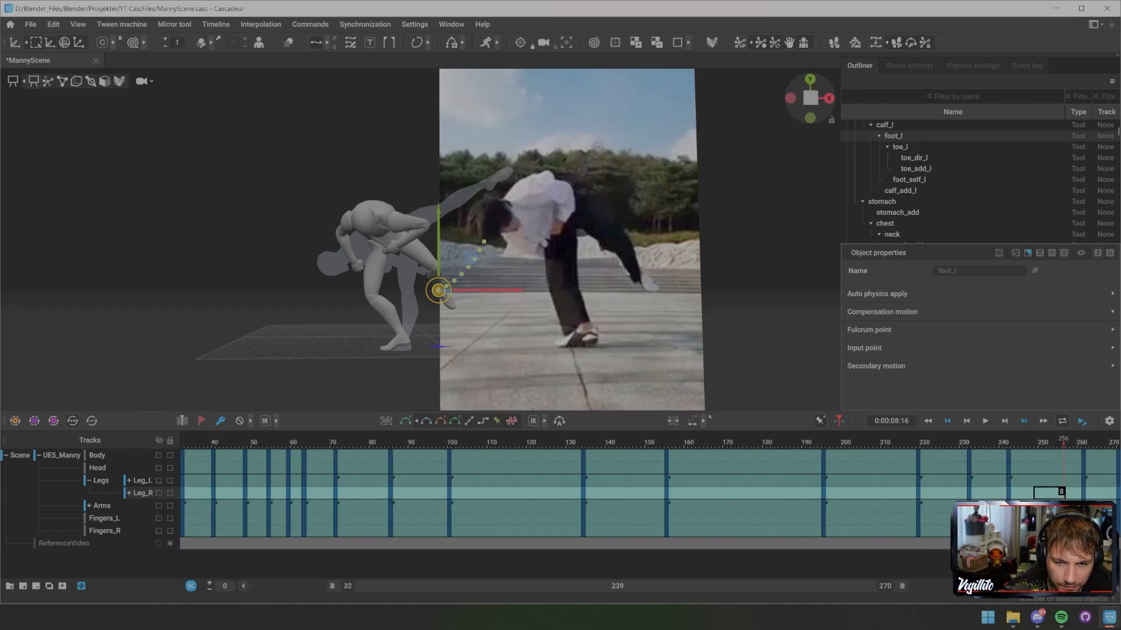
left_click(533, 421)
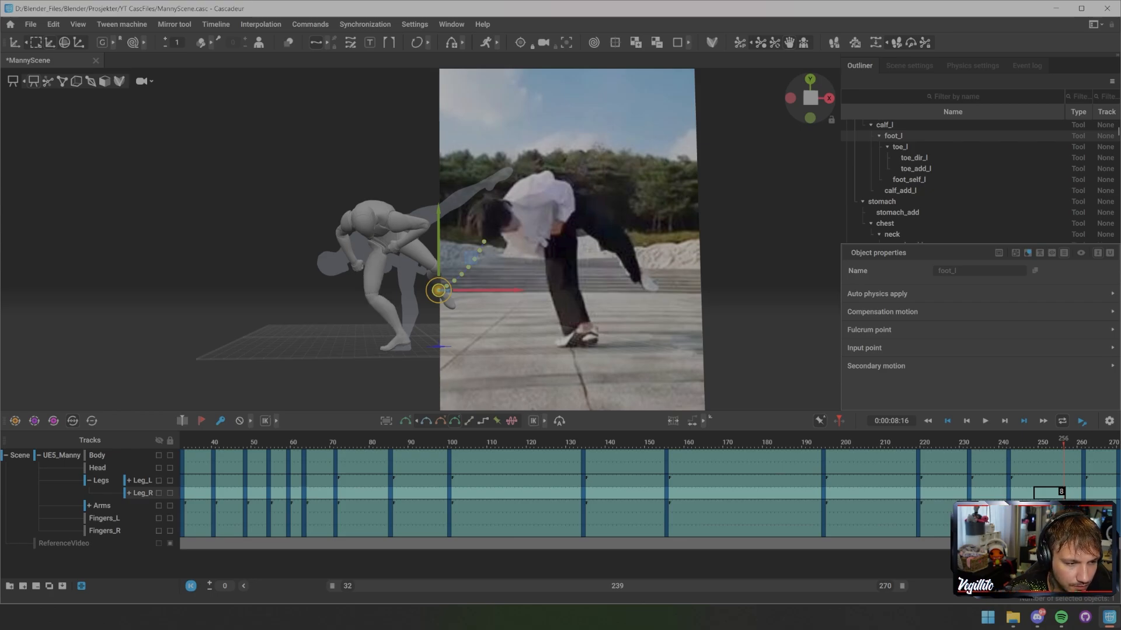
left_click_drag(1040, 506, 1047, 505)
left_click(997, 468)
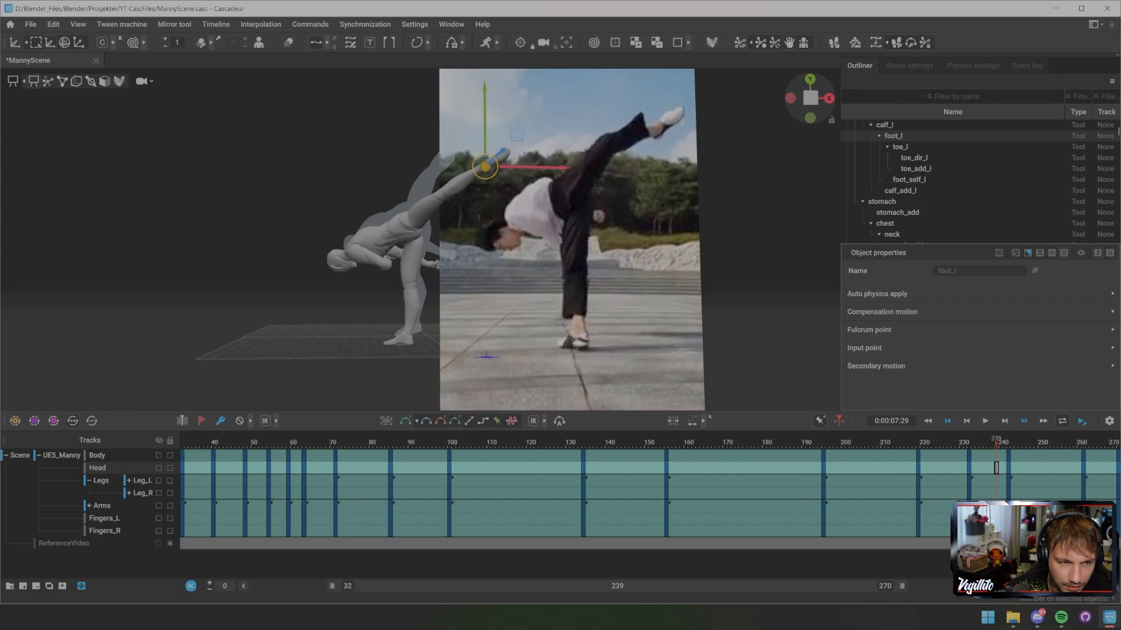
- Switch the Arms track interval at frame 265 to FK kinematics
left_click(1055, 506)
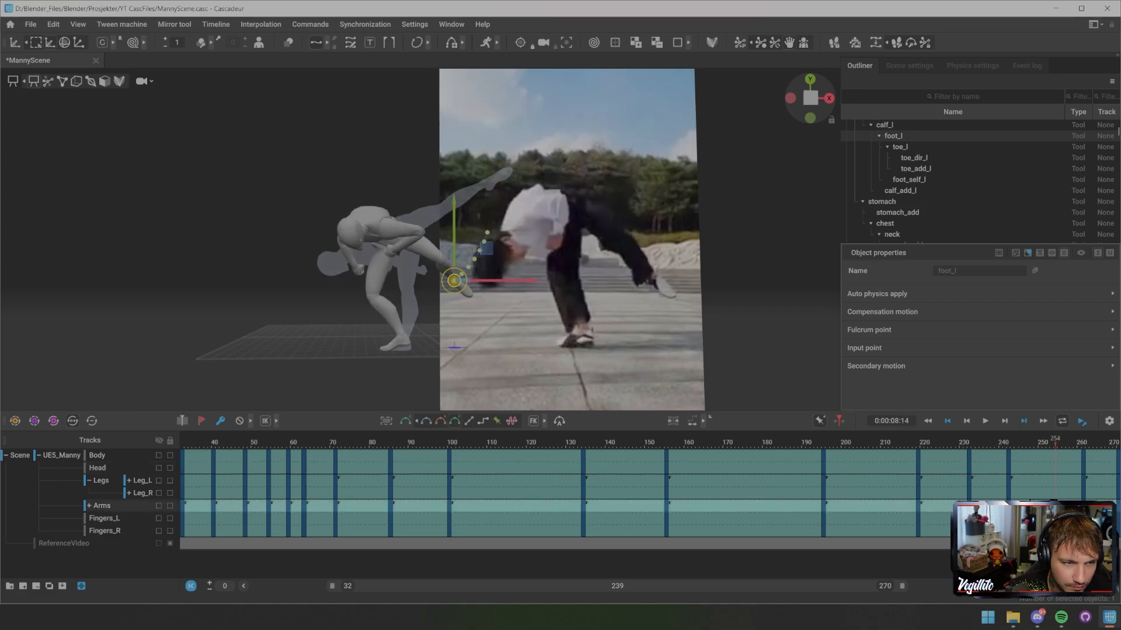
left_click_drag(1055, 506, 1098, 506)
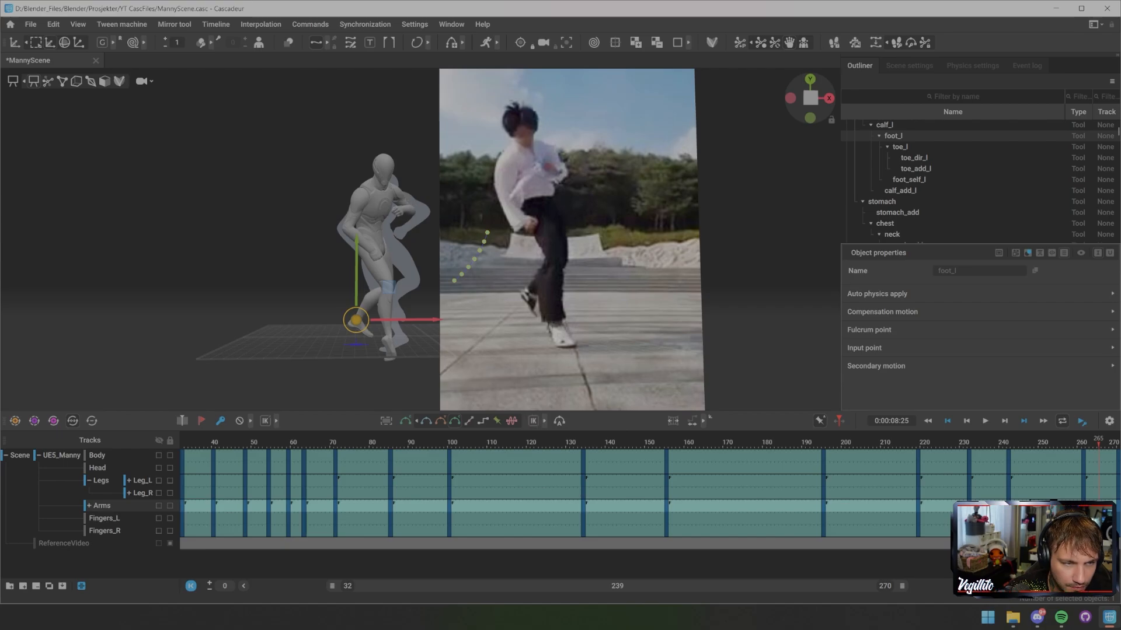
middle_click_drag(391, 260, 322, 263)
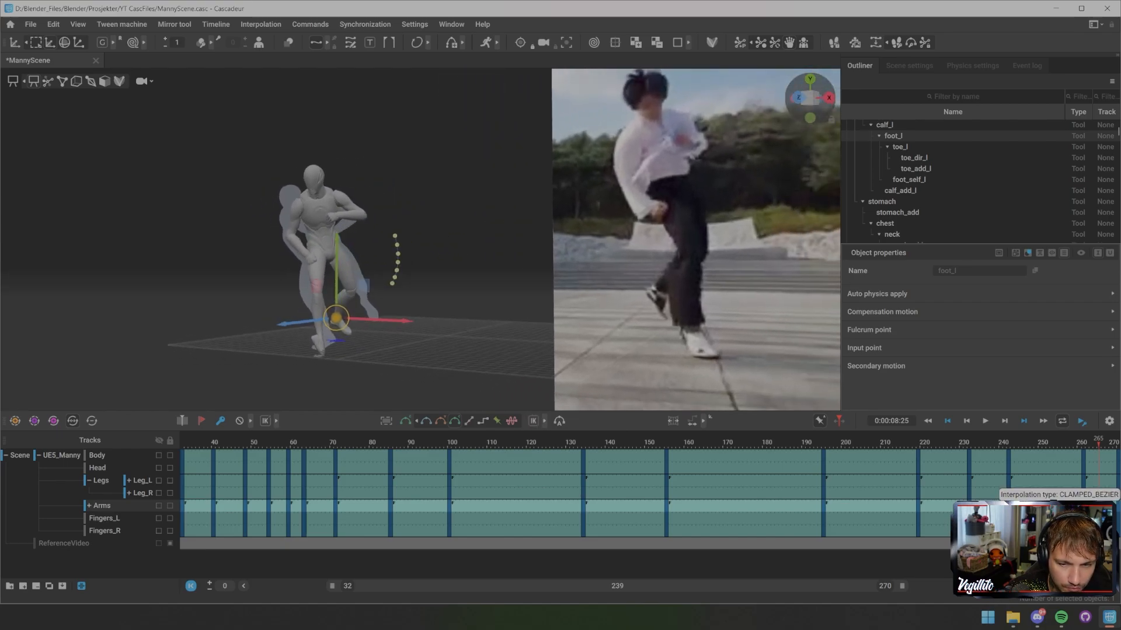
key("i")
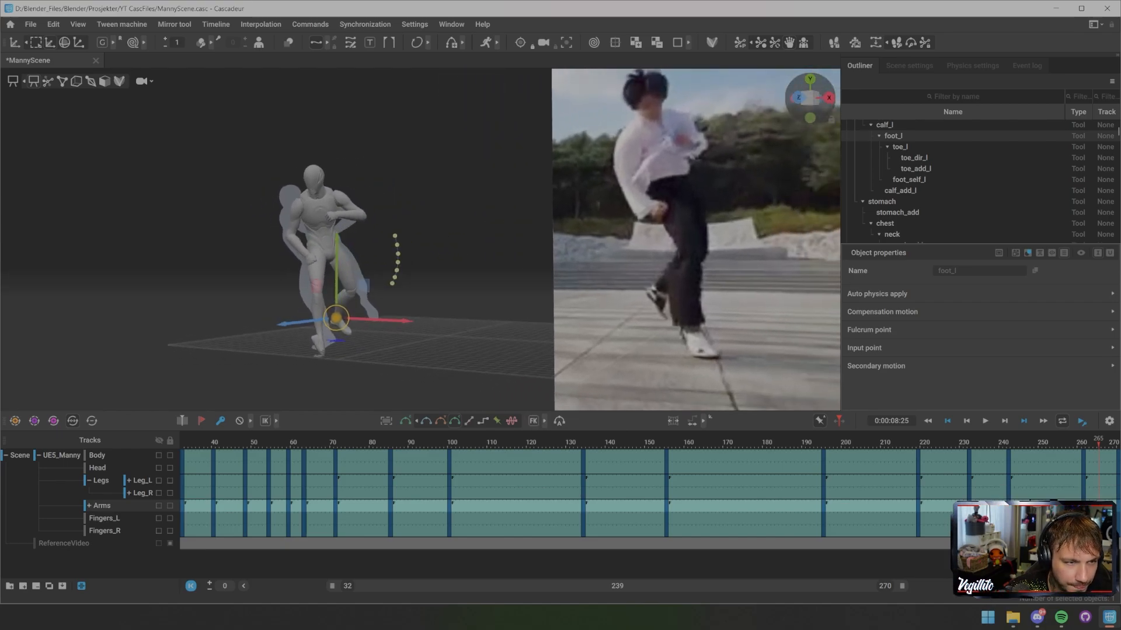
- Examine the right hand's pose and trajectory at frame 261 from several angles, then compare the following frames up to 270
mouse_move(1091, 442)
left_mouse_down()
mouse_move(1044, 442)
mouse_move(1083, 442)
left_mouse_up()
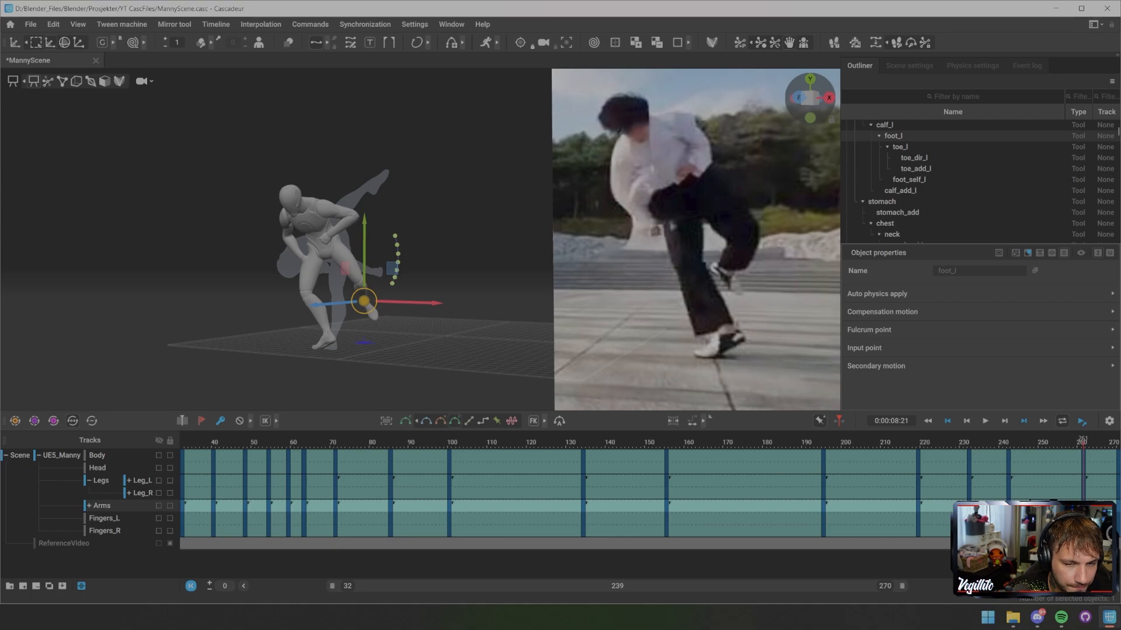
left_click_drag(362, 251, 560, 248, "alt")
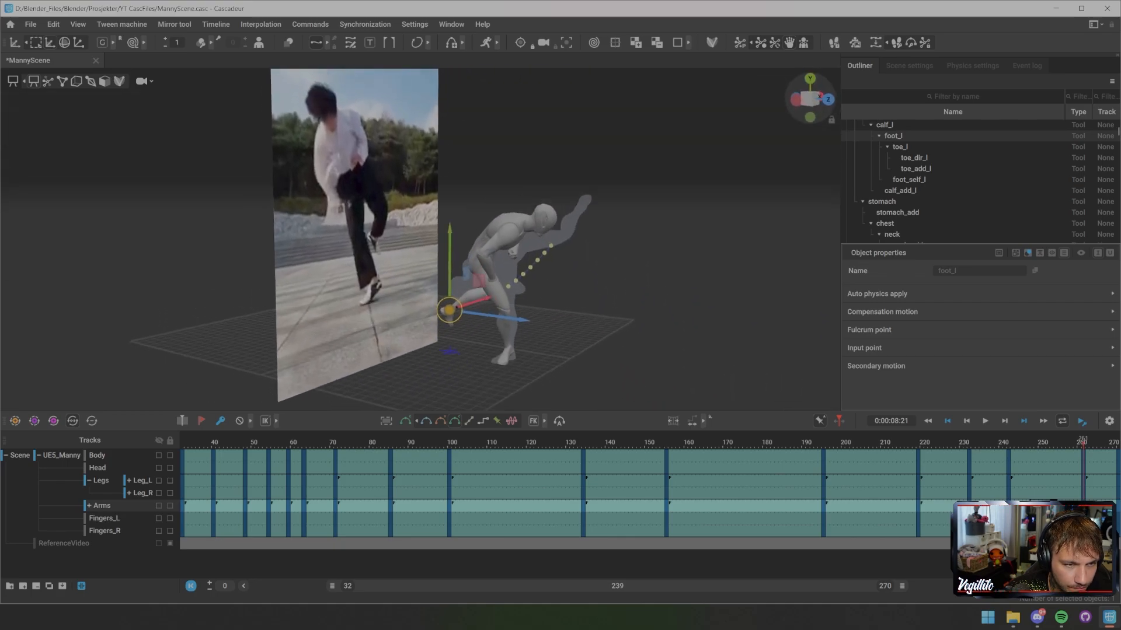
scroll(421, 239, "up", 5)
left_click_drag(444, 251, 417, 242, "alt")
middle_click_drag(446, 263, 400, 234, "alt")
key("2")
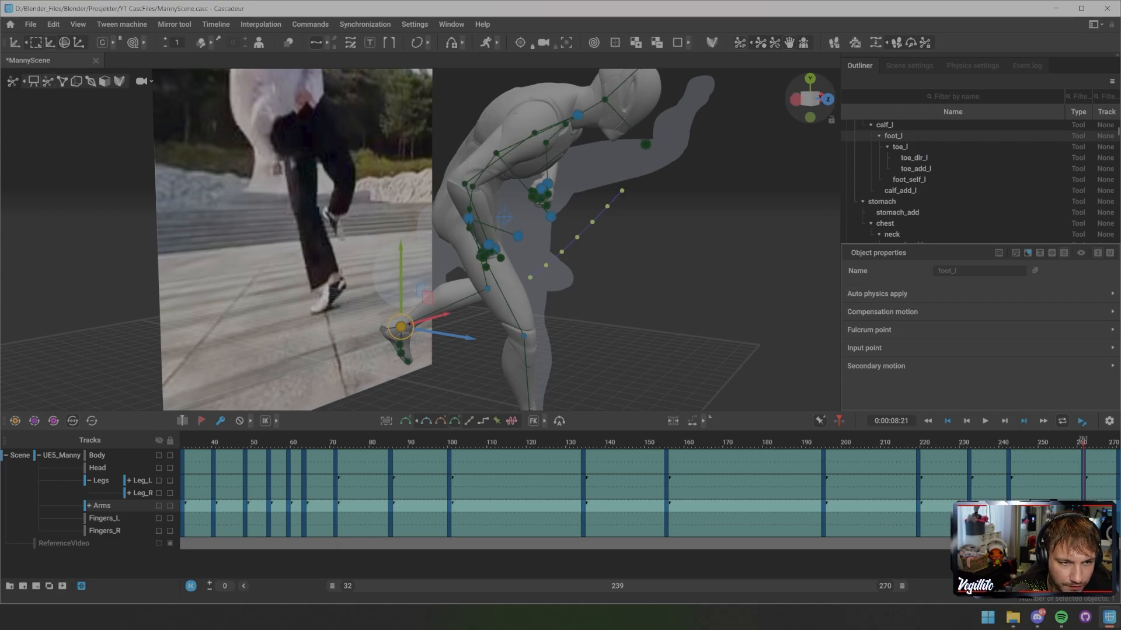
left_click(489, 246)
left_click_drag(452, 273, 408, 278, "alt")
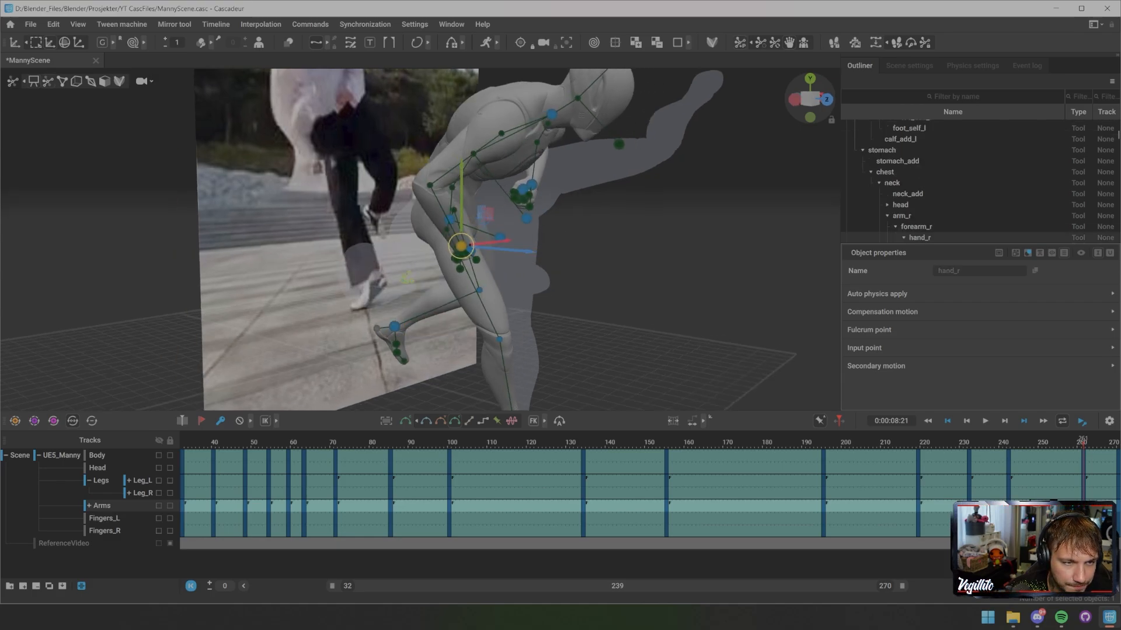
left_click_drag(461, 246, 274, 255)
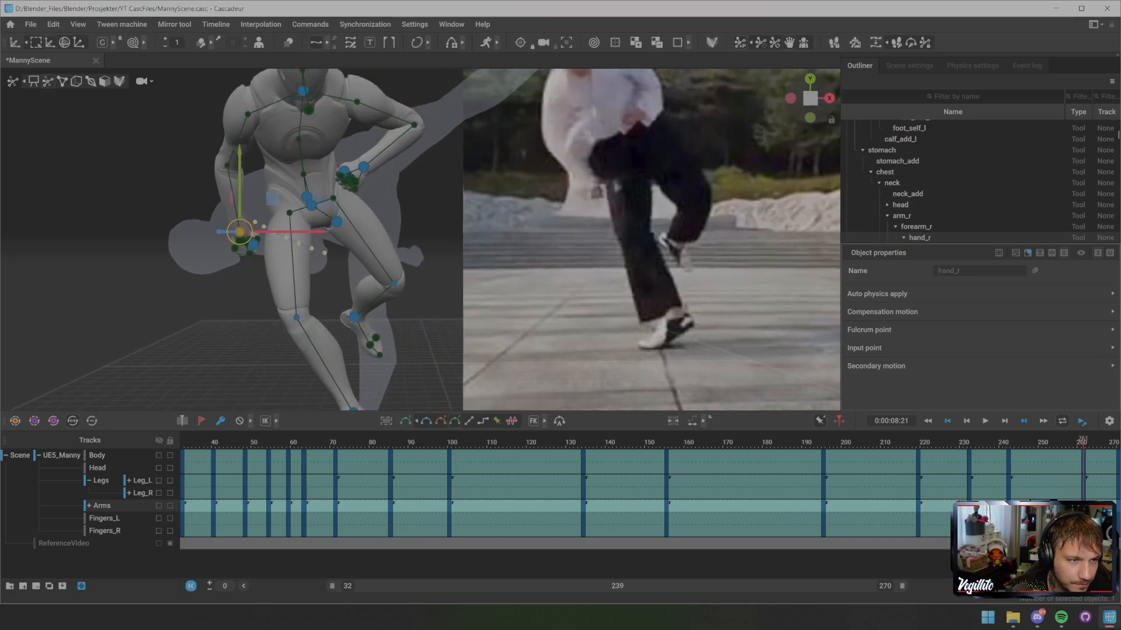
left_click_drag(1084, 442, 1117, 442)
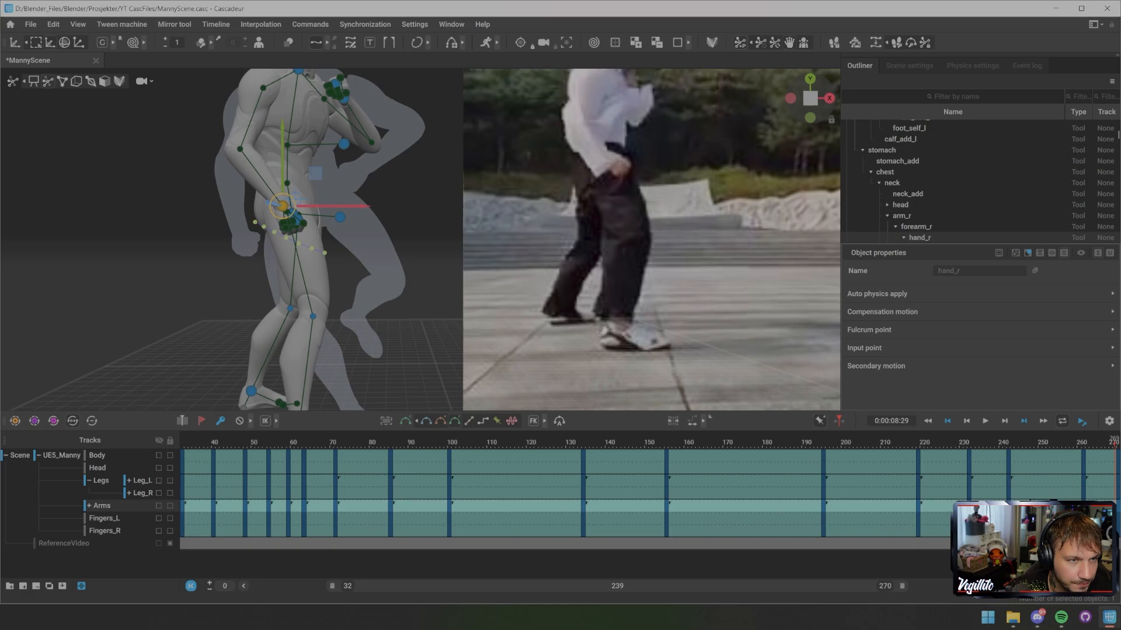
key("Right")
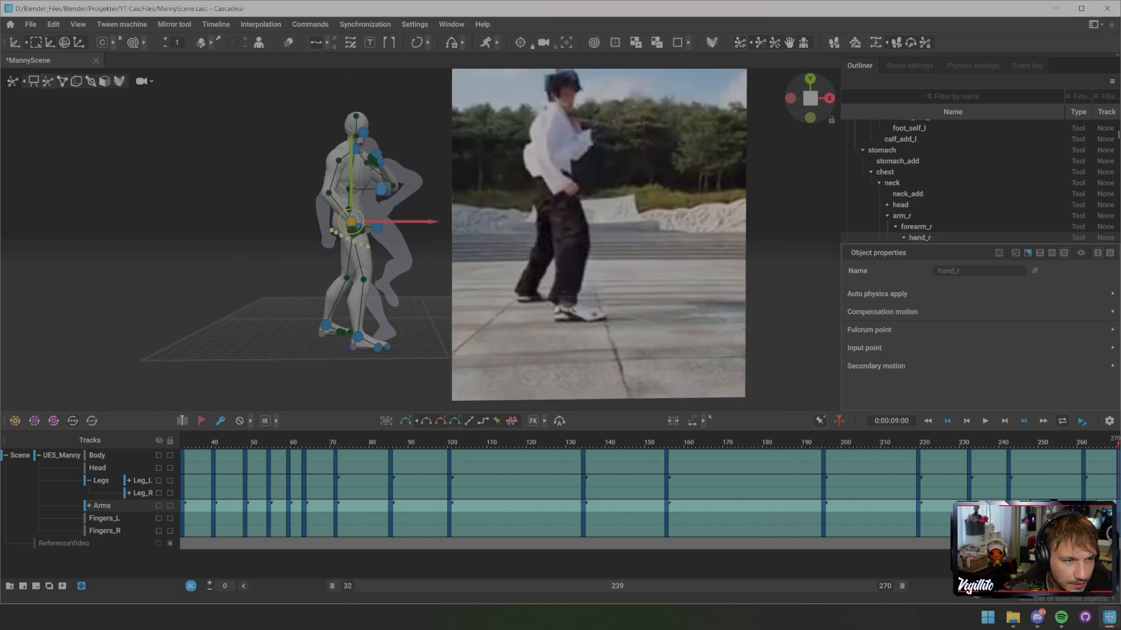
- Clear the selection and play back the animation to compare the kick and landing with the reference video
key("Escape")
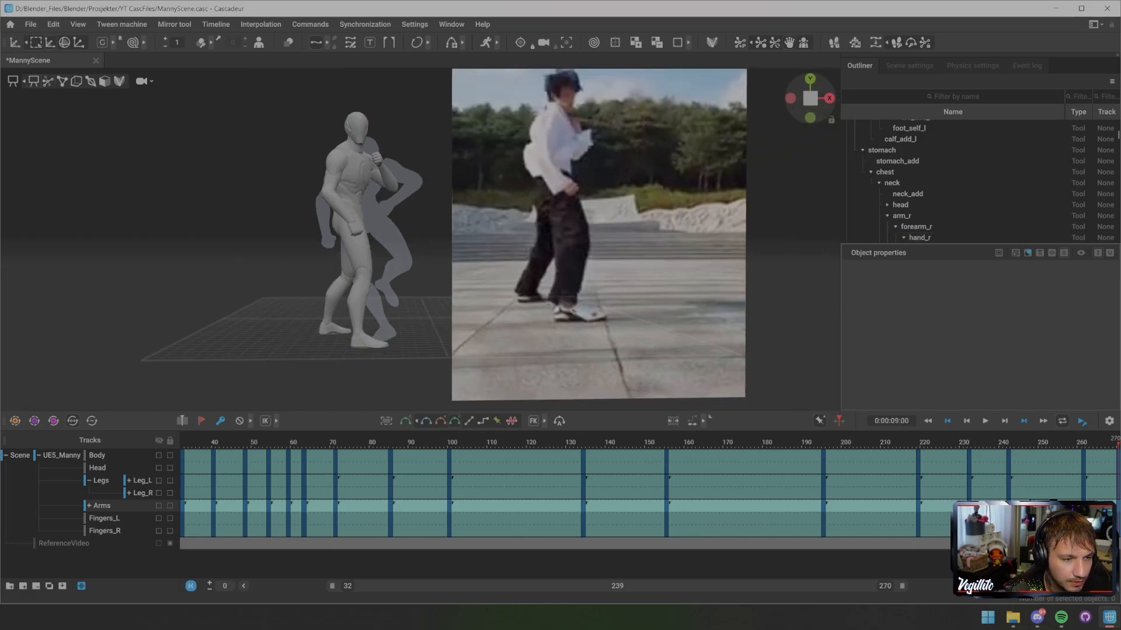
key("space")
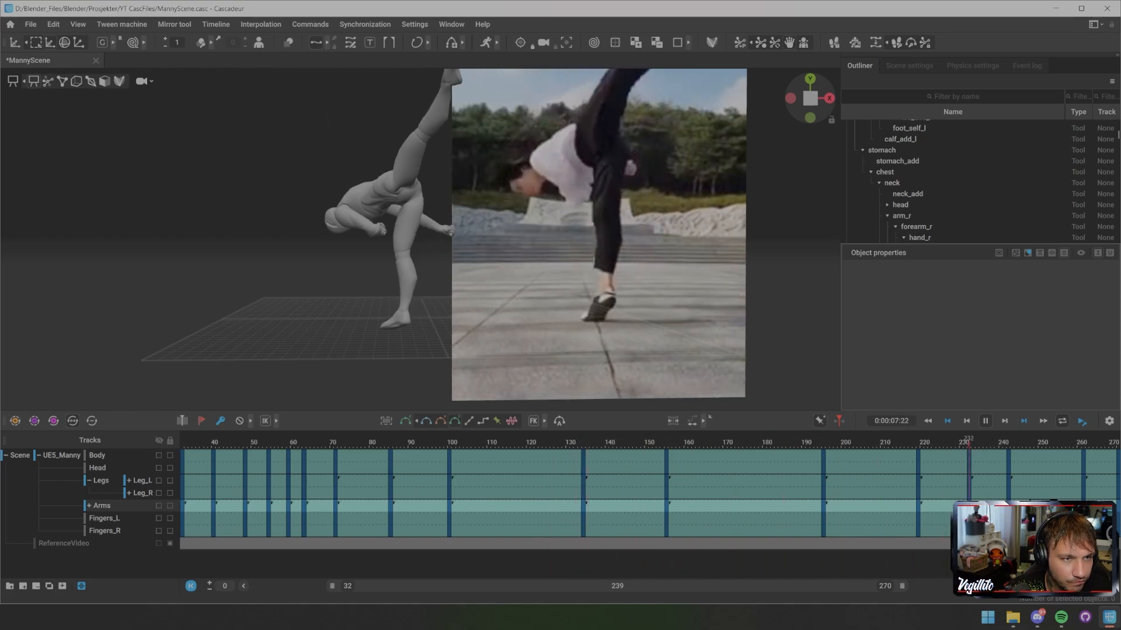
key("space")
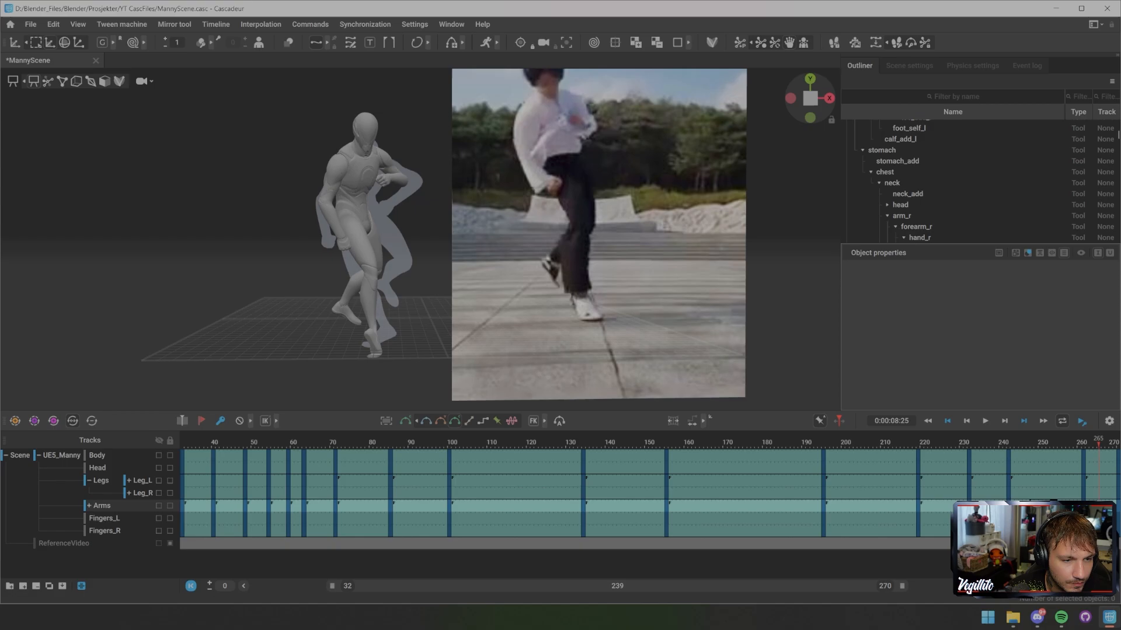
- Shift the right supporting foot at frame 242 slightly backward toward its heel side along the X axis
left_click_drag(472, 442, 1003, 442)
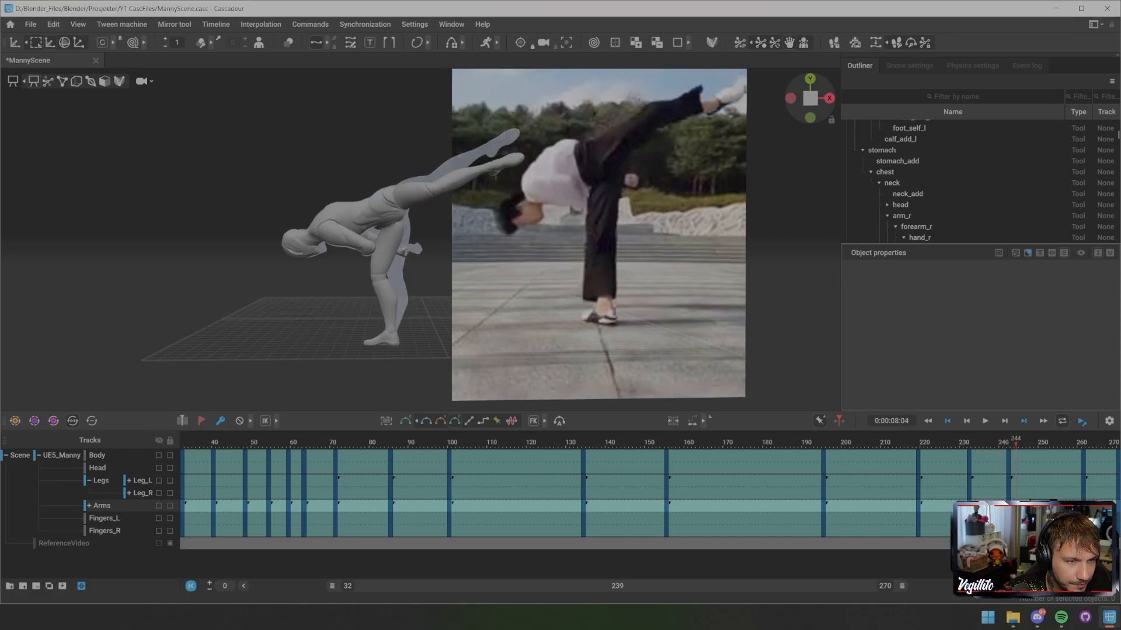
key("Left")
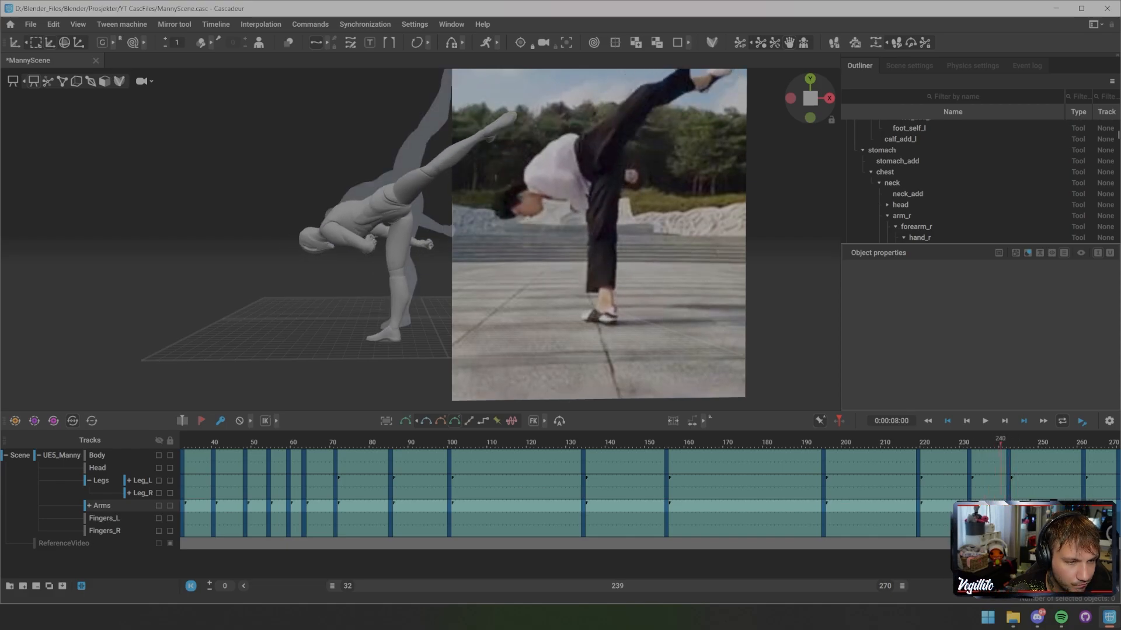
key("Right")
key("Right")
key("Right")
key("Left")
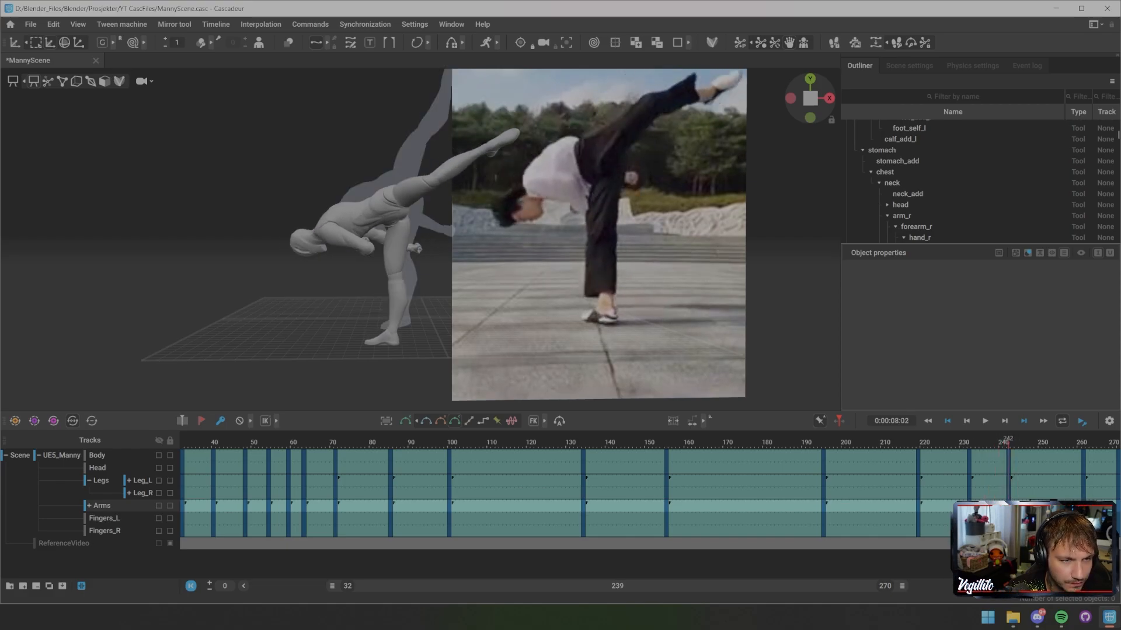
left_click(391, 335)
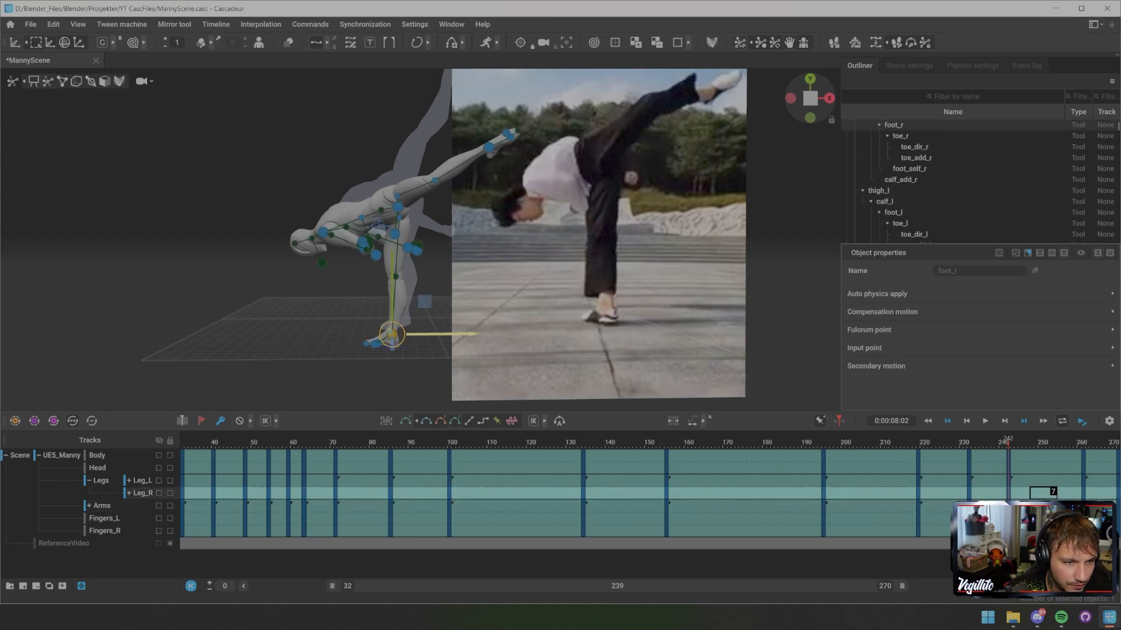
left_click_drag(391, 335, 396, 335)
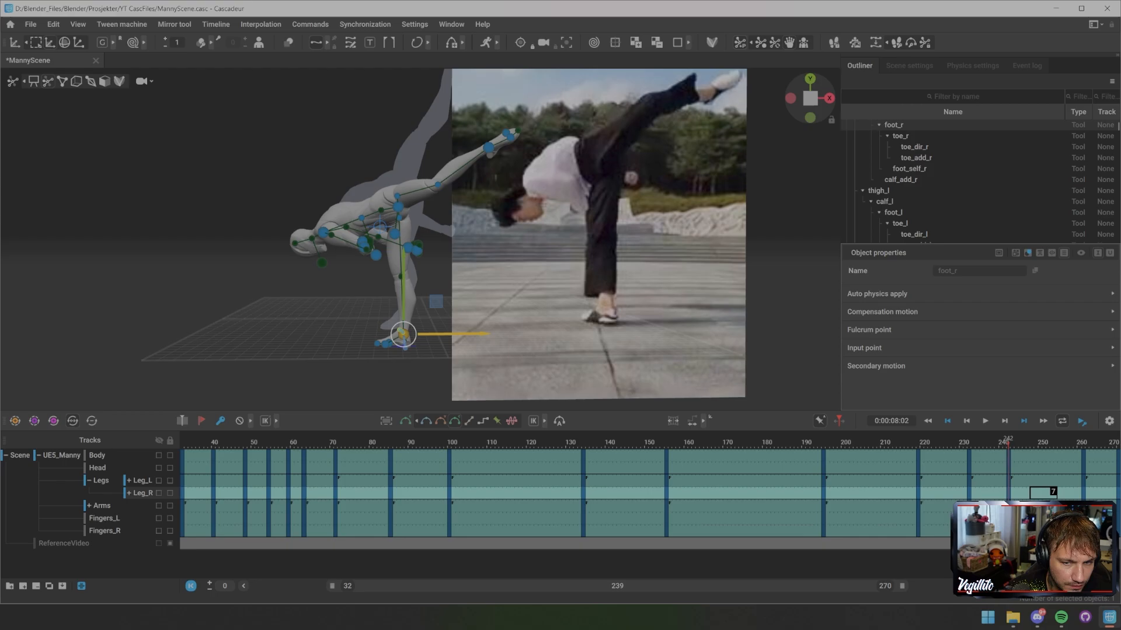
- Step through the frames from the kick to frame 270 and examine the right foot's planting through the landing
key("Left")
key("Right")
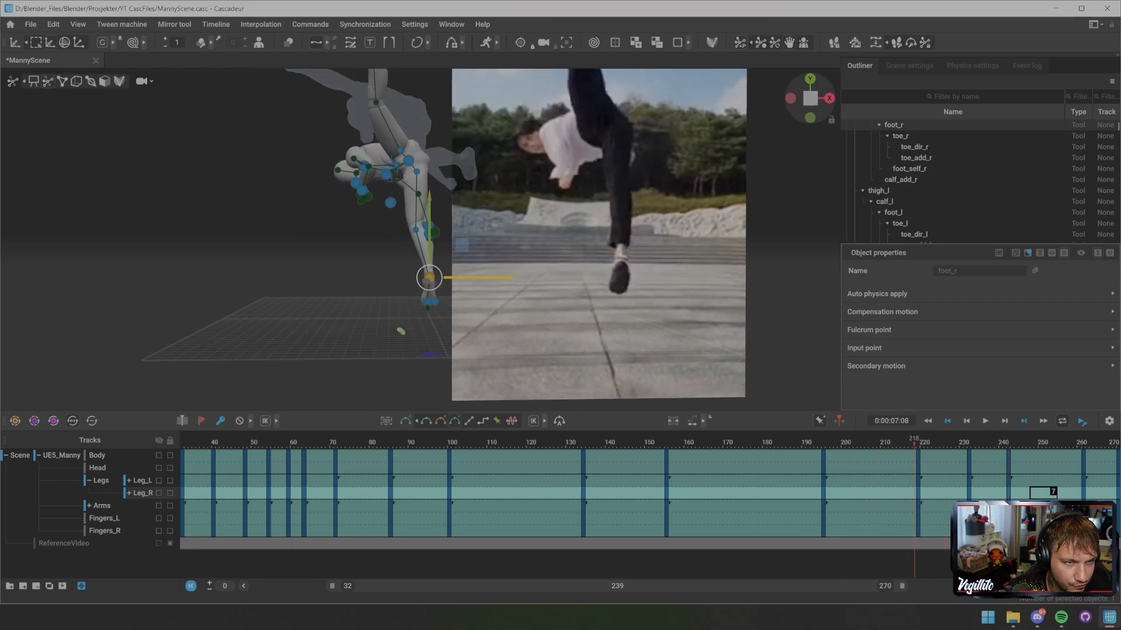
key("Right")
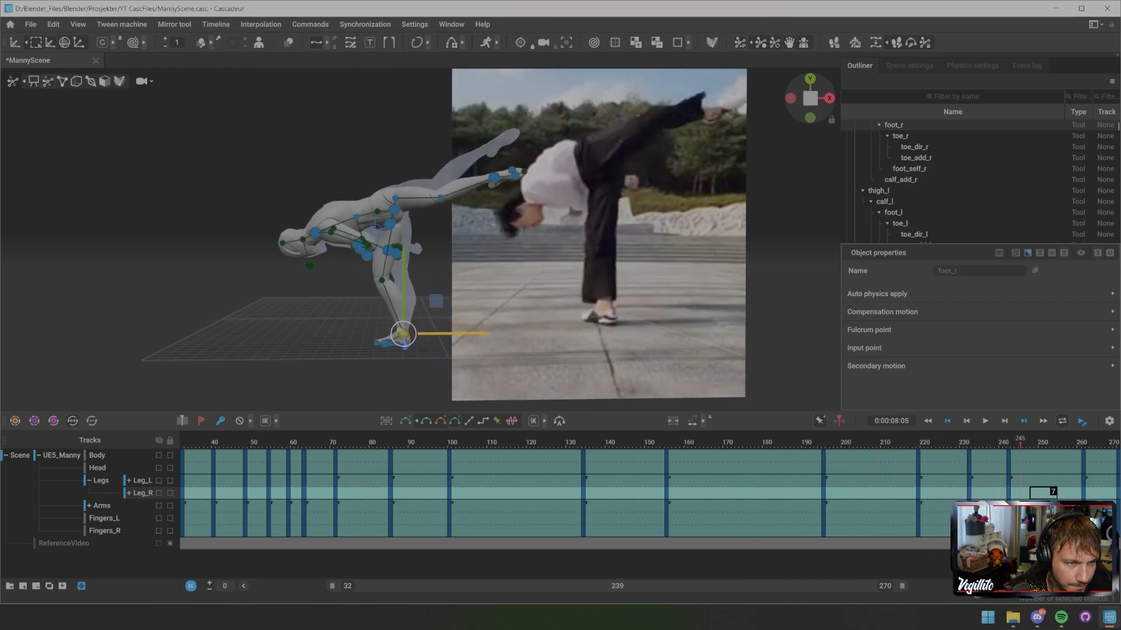
key("Right")
key("Right")
key("Right")
key("Right")
key("Right")
key("Right")
key("Right")
key("Right")
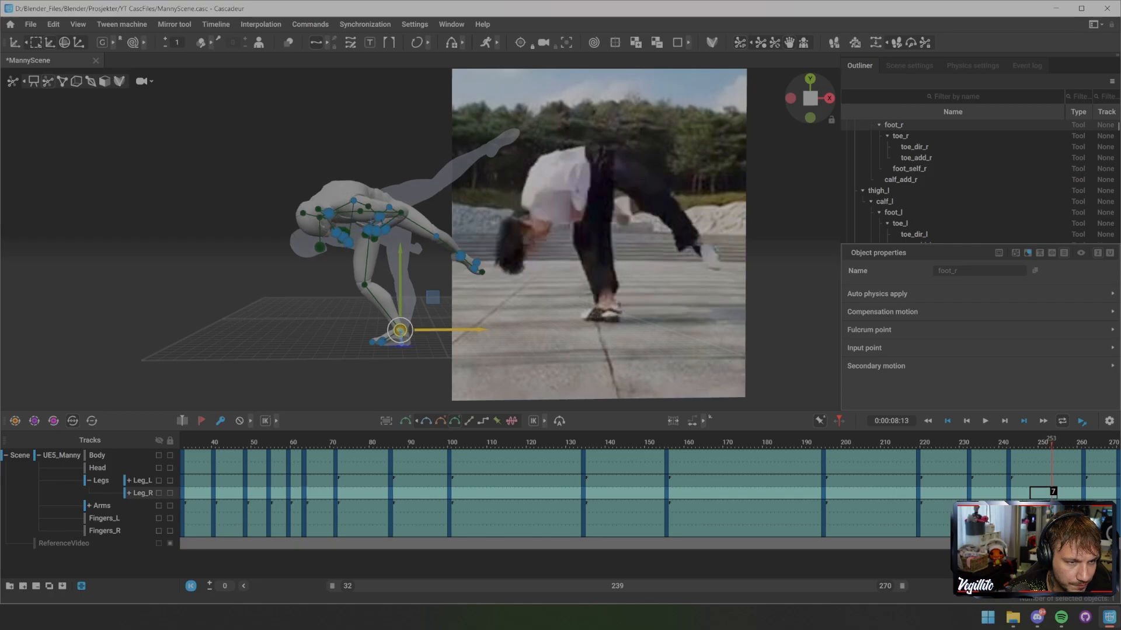
key("Right")
key("Right")
key("Right")
key("Right")
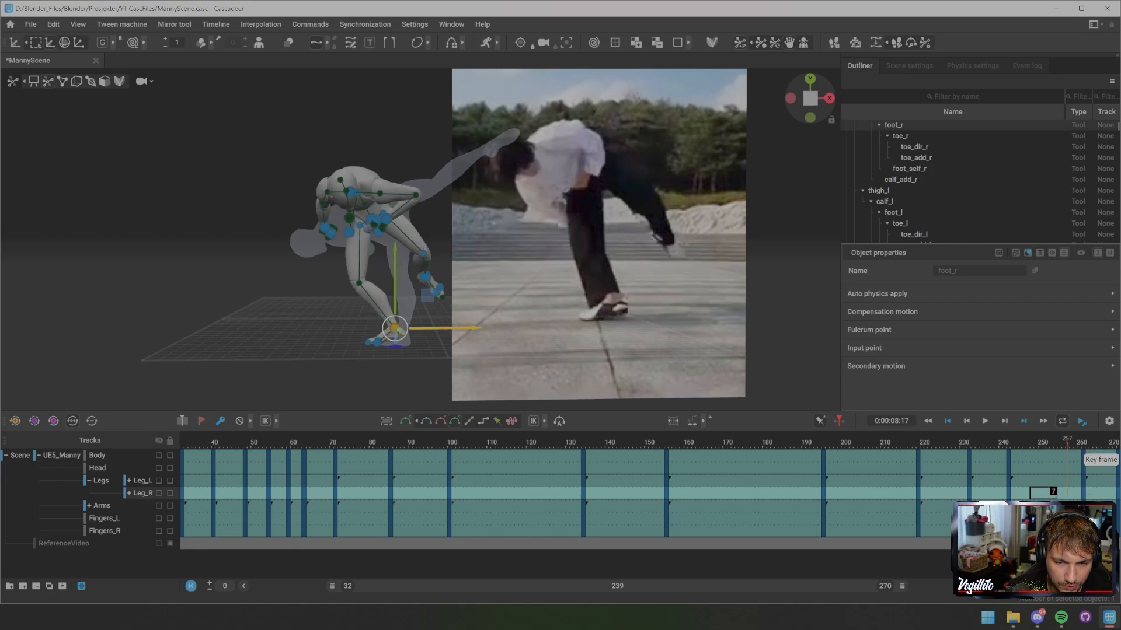
key("Right")
key("Right")
key("Right")
key("Right")
key("Right")
key("Right")
key("Right")
key("Right")
key("Right")
key("Right")
key("Right")
key("Right")
key("Right")
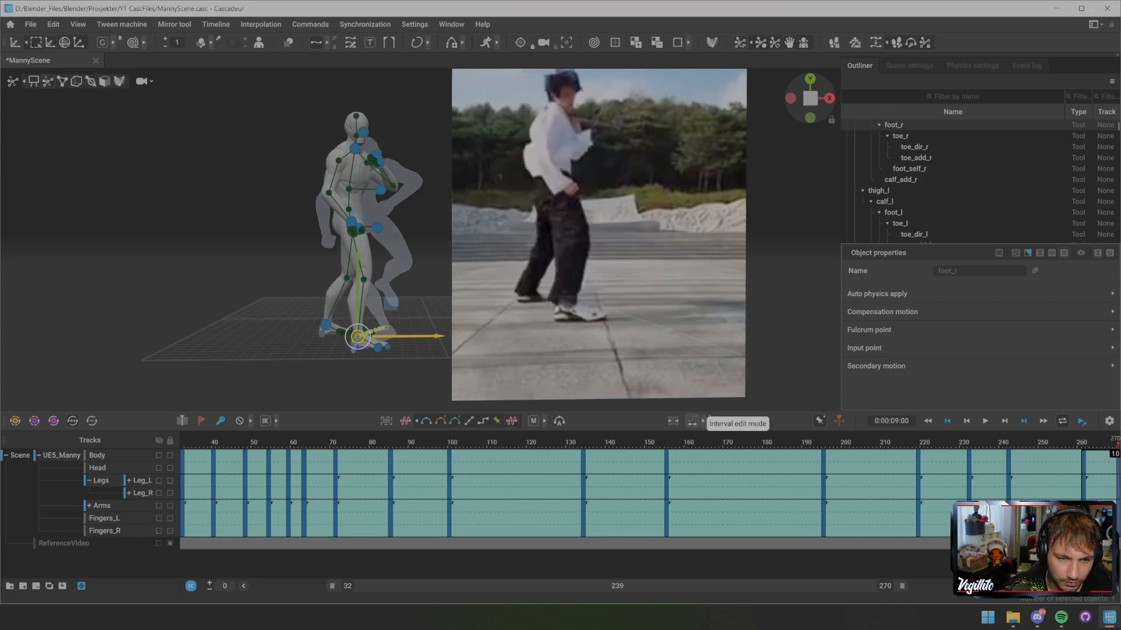
- Enable interval edit mode for all tracks over frames 261 to 270 and return to frame 261
left_click(692, 421)
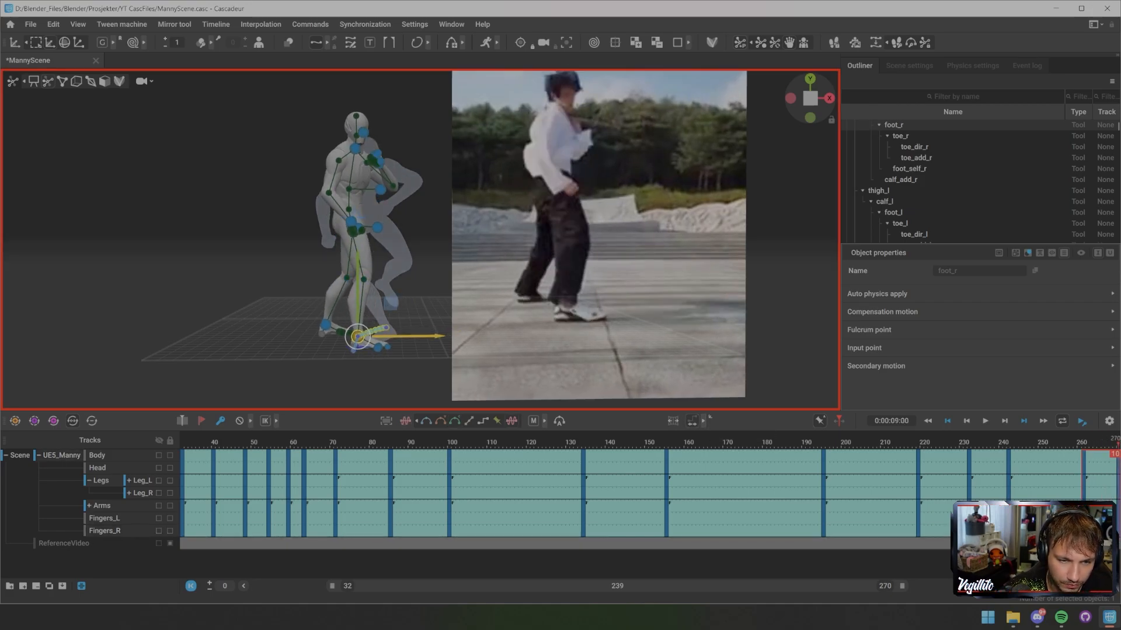
key("Left")
key("Left")
key("Left")
key("Left")
key("Left")
key("Left")
key("Left")
key("Left")
key("Left")
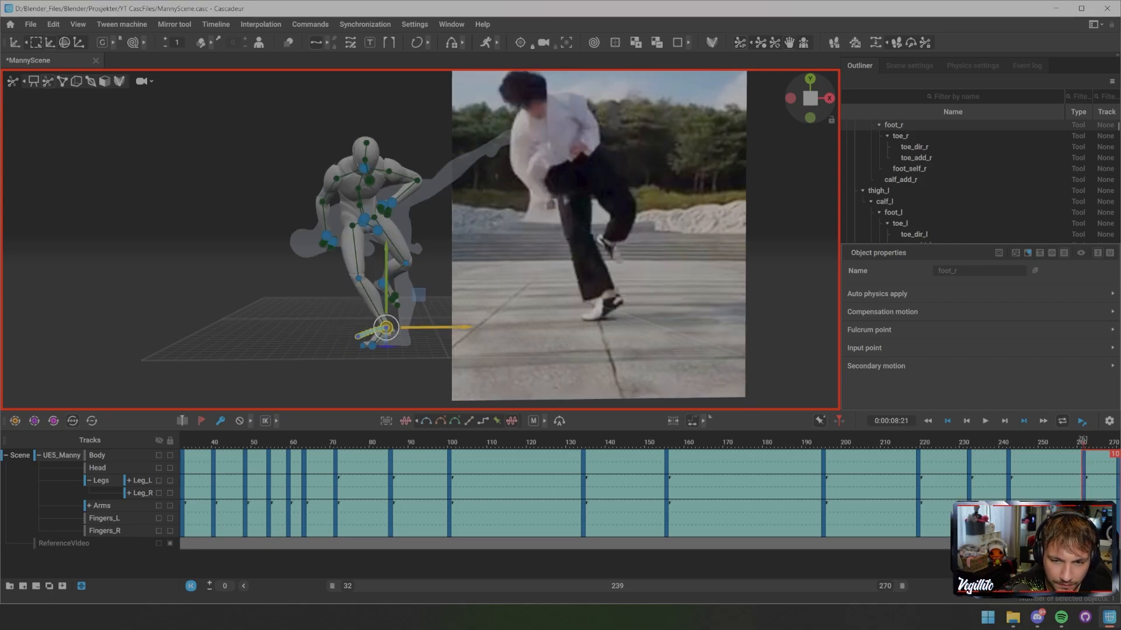
- Try to shift the right foot along the X axis at frame 261 in interval edit mode
scroll(421, 239, "up", 5)
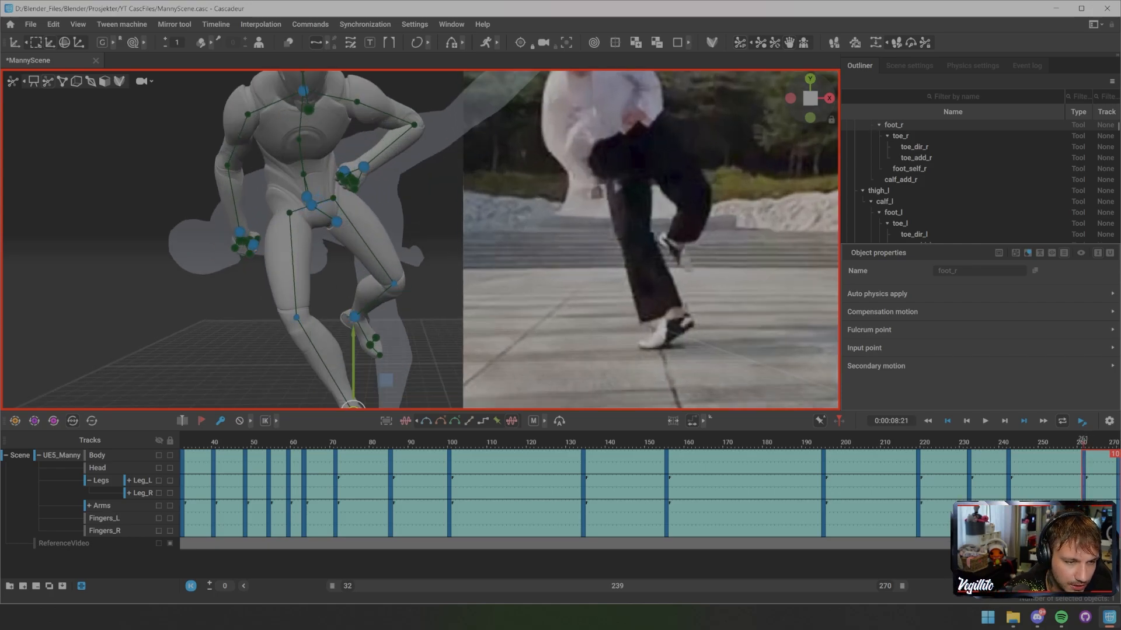
middle_click_drag(409, 350, 419, 169)
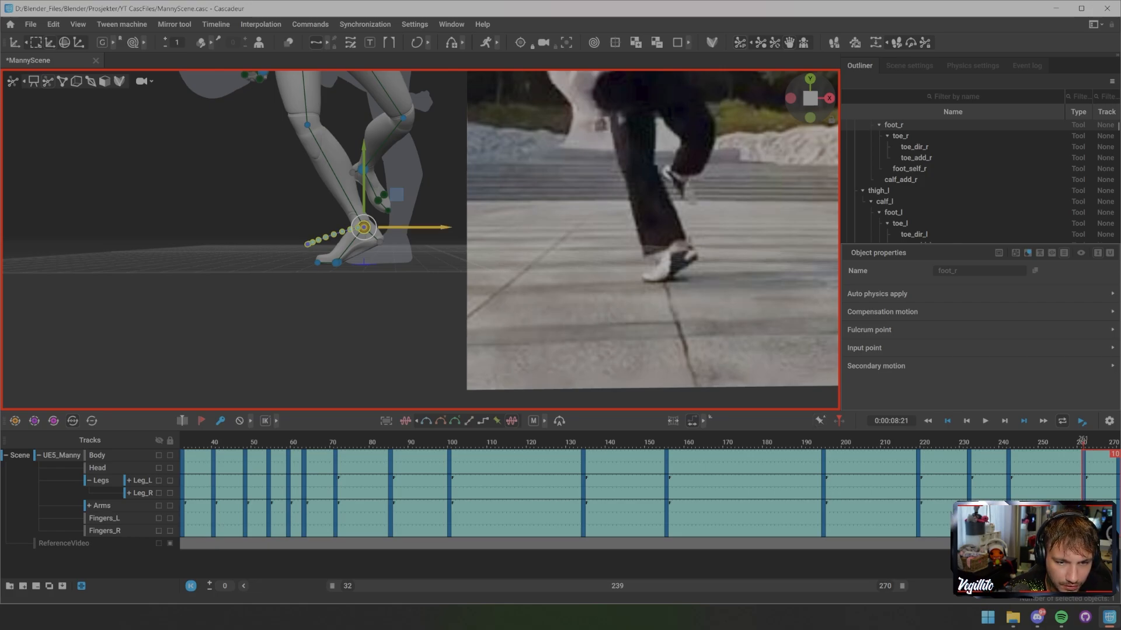
left_click_drag(431, 227, 453, 227)
key("ctrl+z")
- Shift the pelvis slightly along the X axis at frame 261 in interval edit mode
scroll(453, 229, "down", 3)
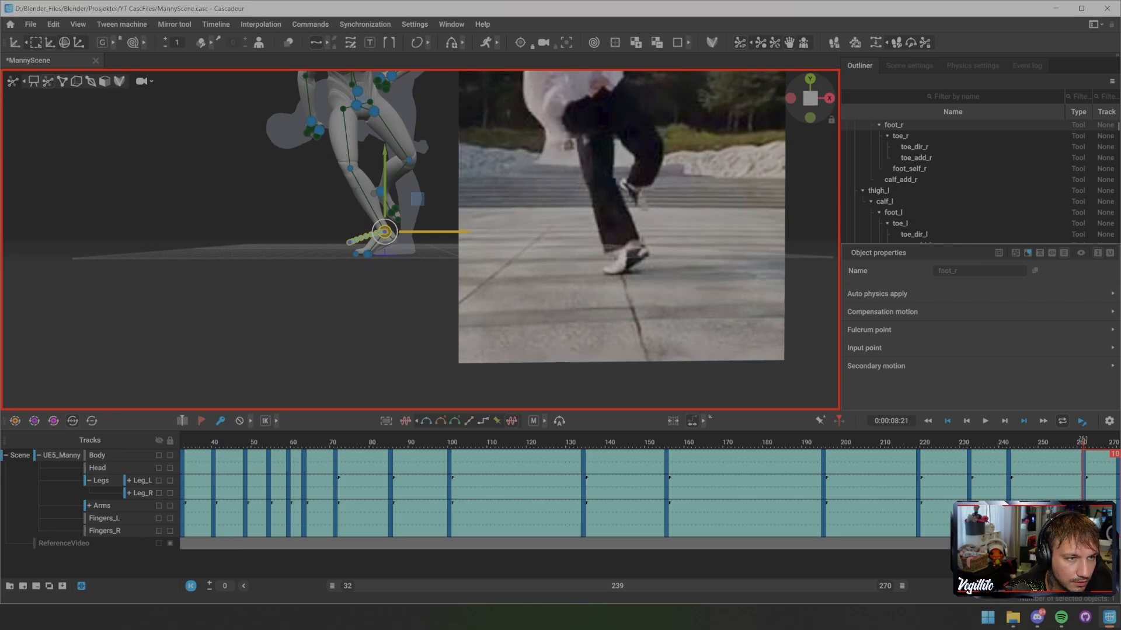
left_click(362, 100)
mouse_move(362, 100)
left_mouse_down()
mouse_move(390, 101)
mouse_move(377, 101)
left_mouse_up()
left_click(381, 155)
scroll(380, 156, "down", 3)
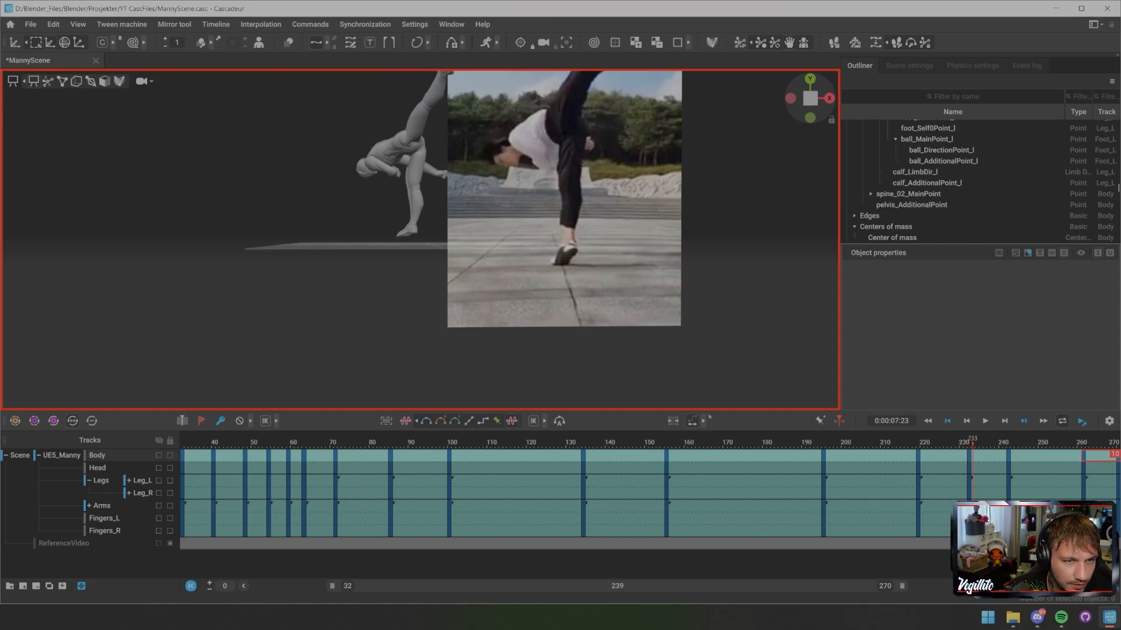
- Raise the right supporting foot slightly at frame 232 and activate rotation for it
key("Left")
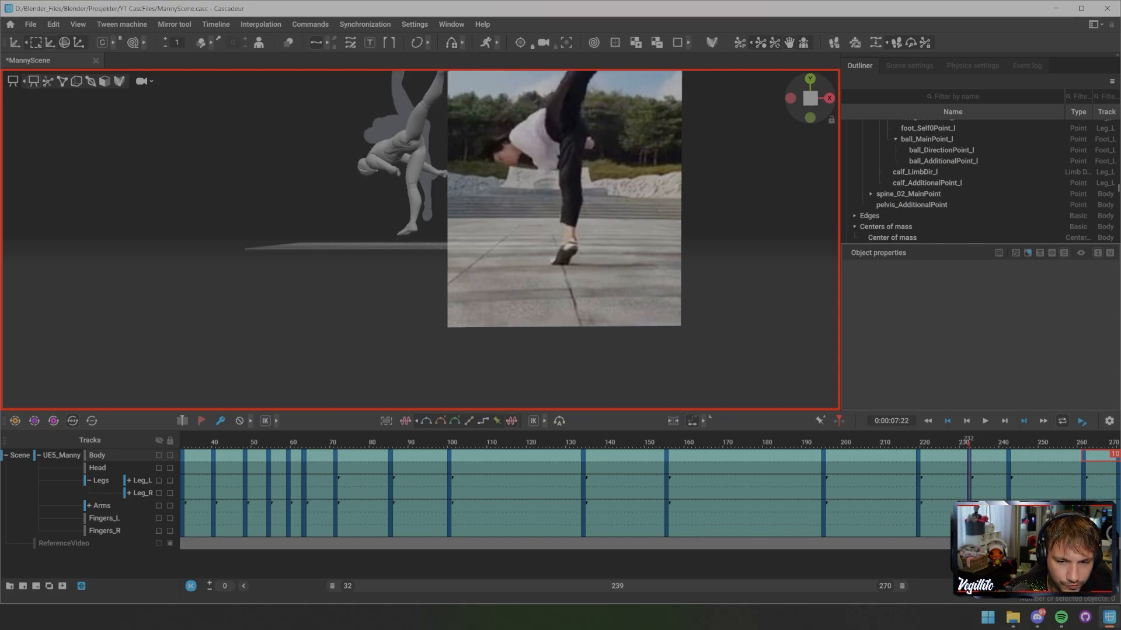
key("2")
scroll(420, 240, "up", 10)
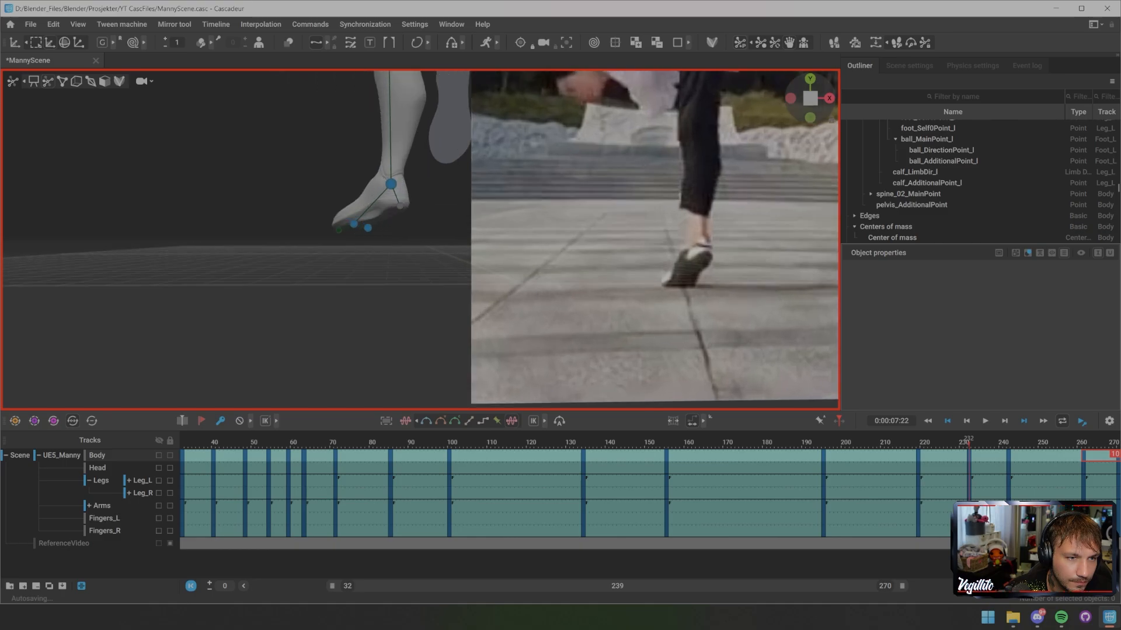
middle_click_drag(391, 193, 452, 273)
scroll(420, 240, "down", 5)
left_click(440, 259)
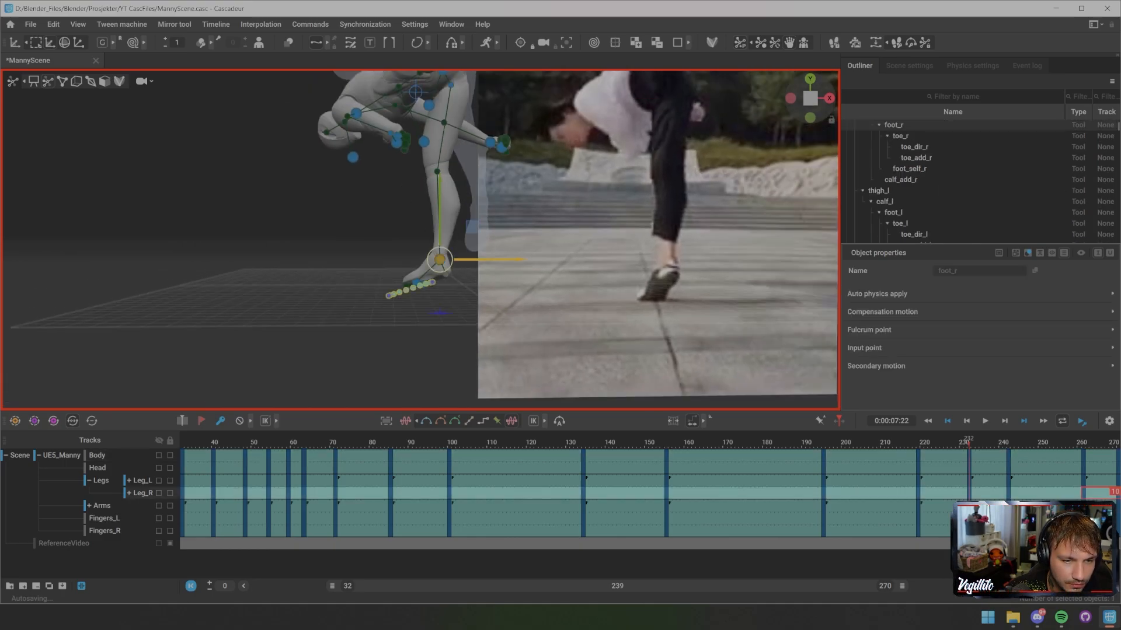
left_click_drag(439, 217, 439, 213)
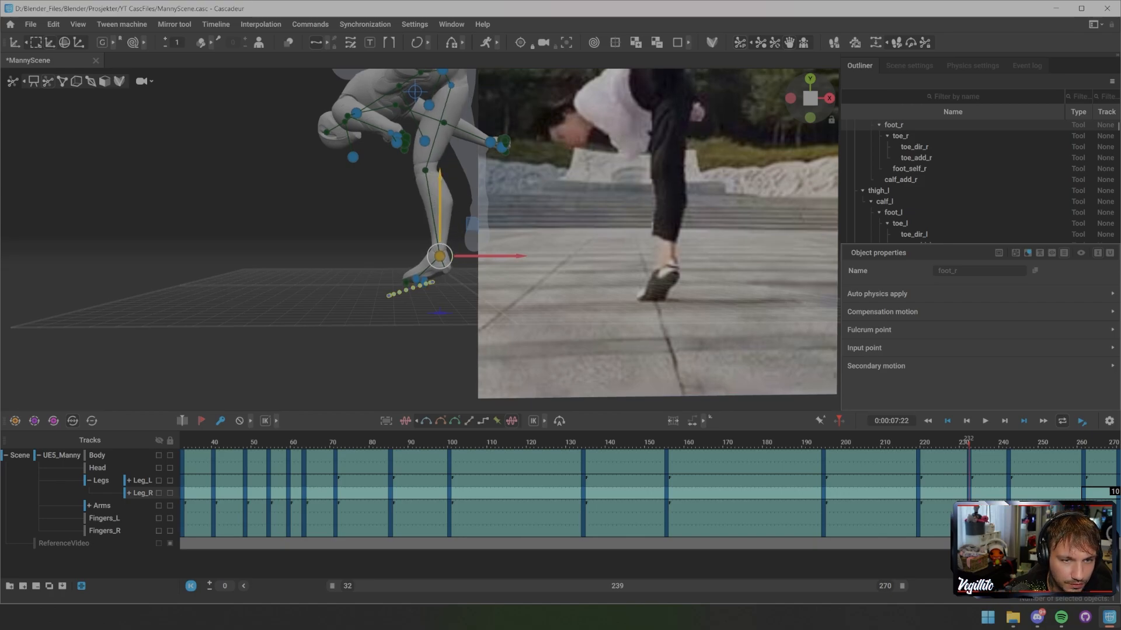
key("e")
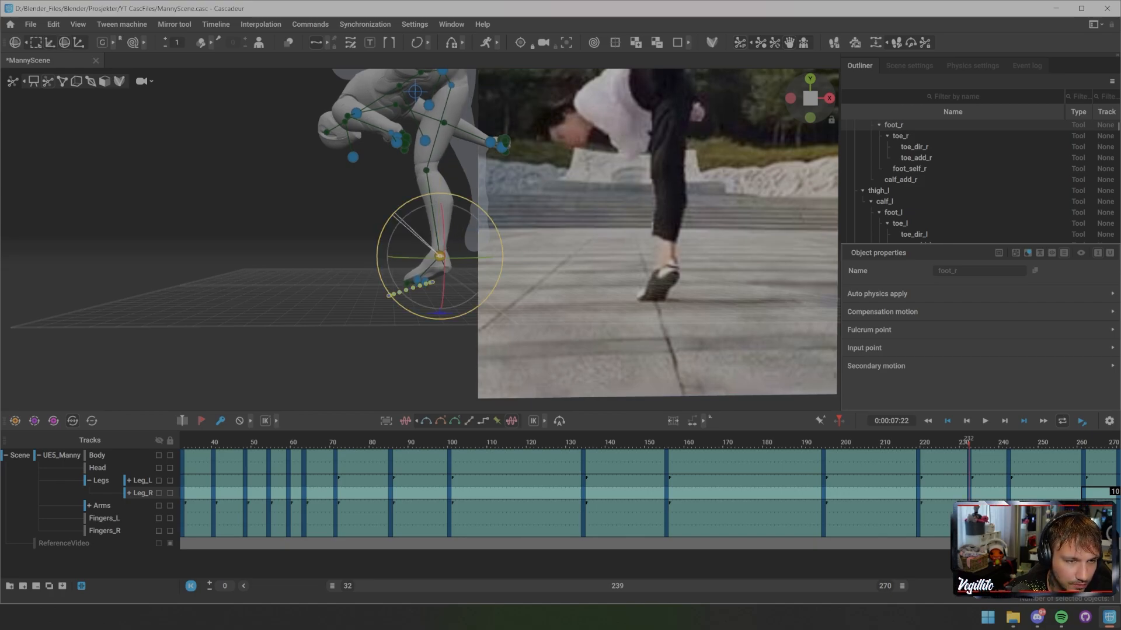
- Step back and forth through the frames between 232 and 242 to check the right supporting foot against the reference
scroll(421, 239, "down", 3)
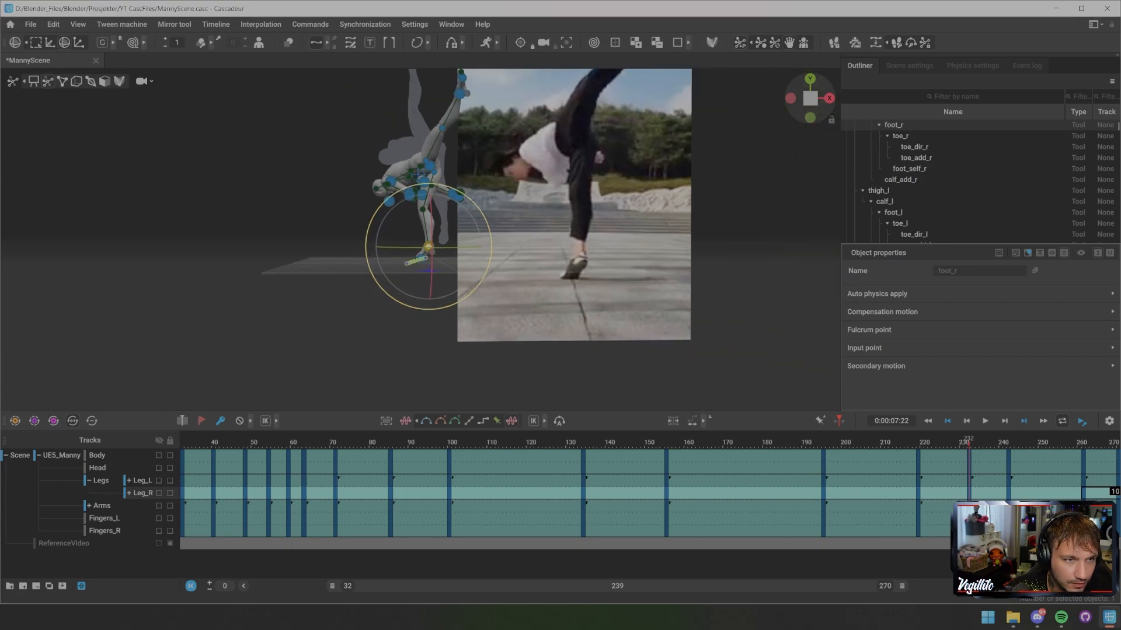
middle_click_drag(420, 239, 416, 285)
key("Right")
key("Right")
key("Right")
key("Right")
key("Right")
key("Right")
key("Right")
key("Right")
key("Right")
key("Right")
key("Right")
key("Right")
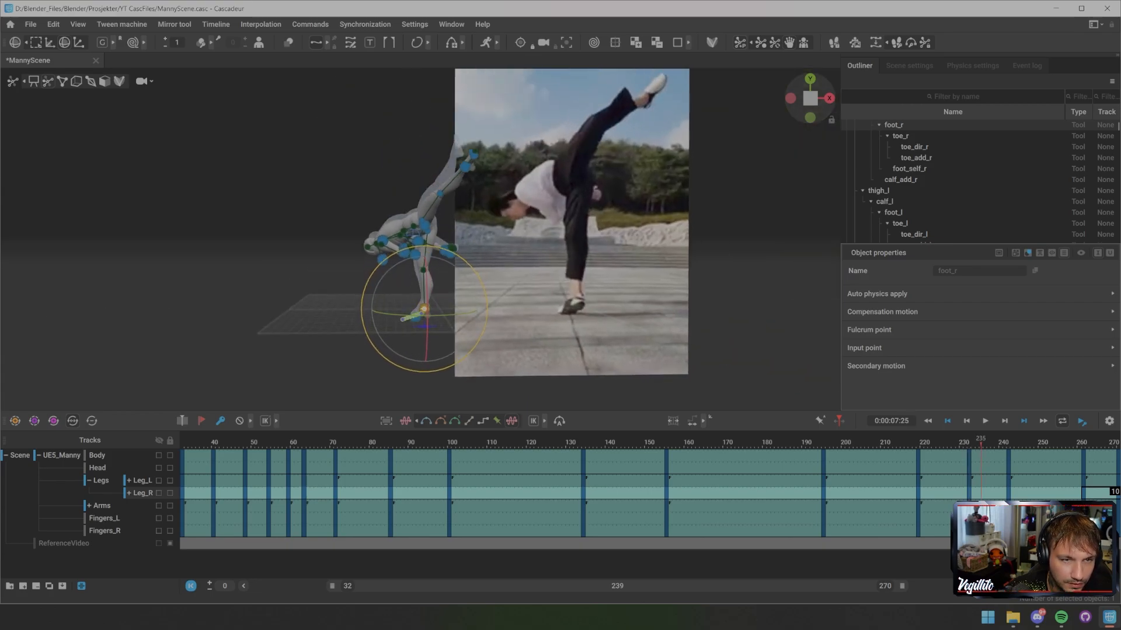
key("Left")
key("Left")
key("Left")
key("Left")
key("Left")
key("Left")
key("Left")
key("Left")
key("Left")
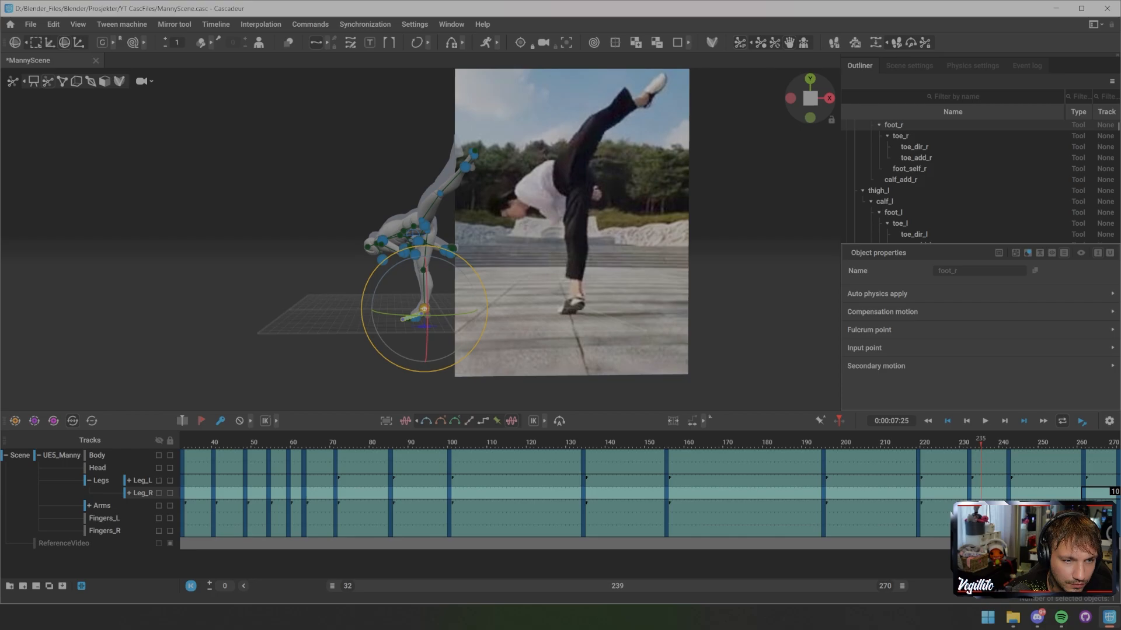
key("Right")
key("Right")
key("Right")
key("Right")
key("Right")
key("Right")
key("Right")
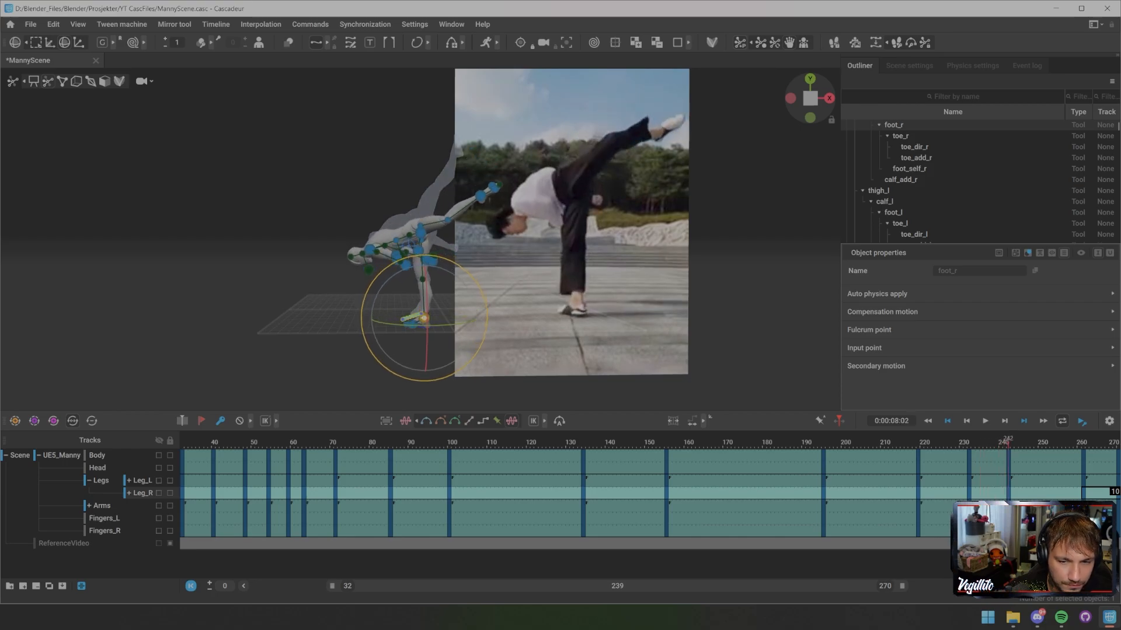
- Step back from frame 242 to frame 232 without the rig controls and examine how the supporting heel lifts compared with the reference
key("1")
scroll(421, 239, "up", 2)
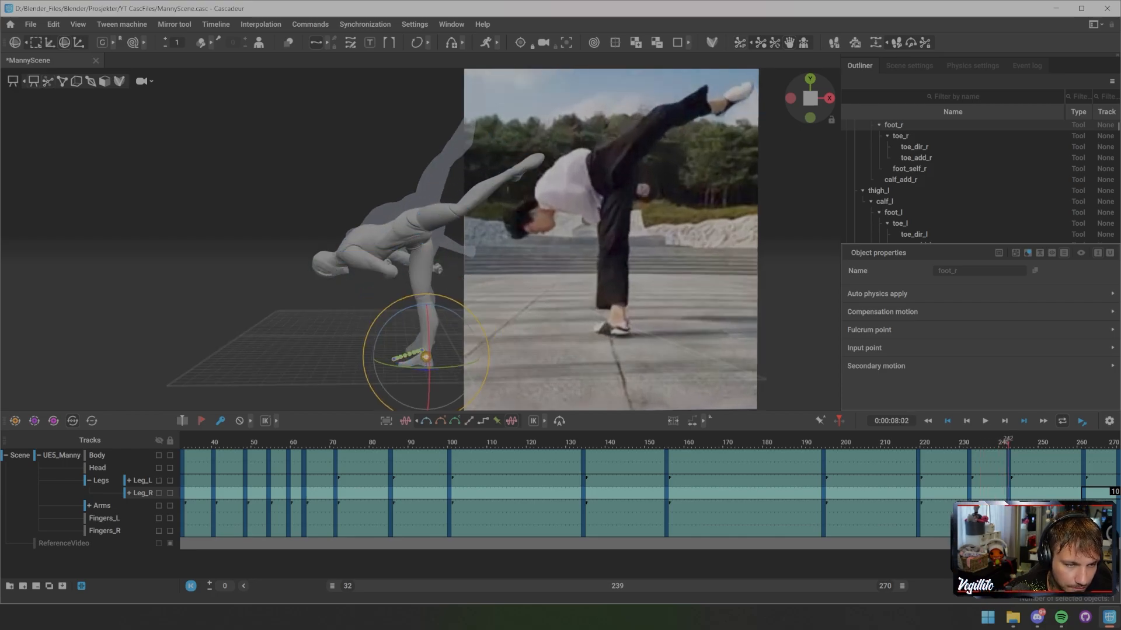
key("Left")
key("Left")
key("Left")
key("Left")
key("Left")
key("Left")
key("Left")
key("Left")
key("Left")
key("Left")
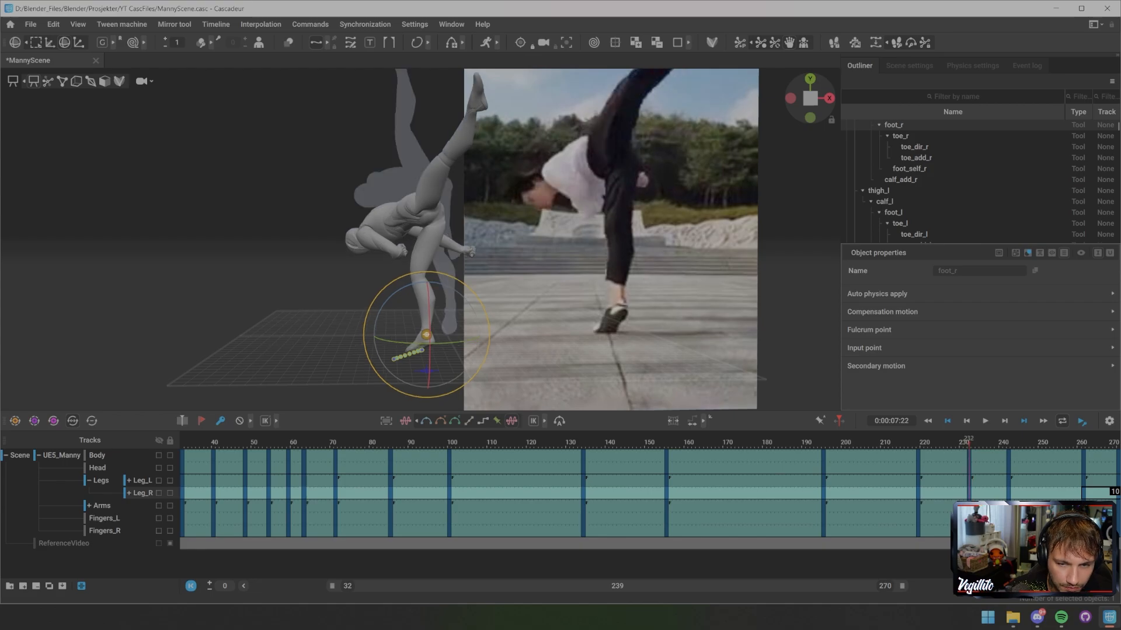
scroll(420, 240, "down", 2)
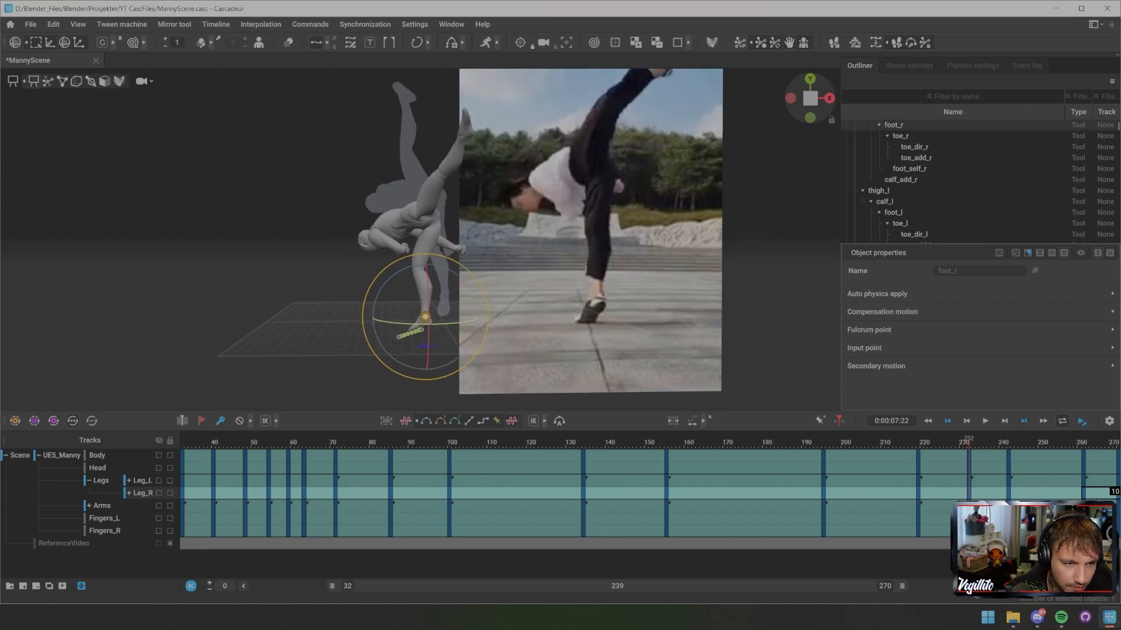
scroll(420, 239, "up", 3)
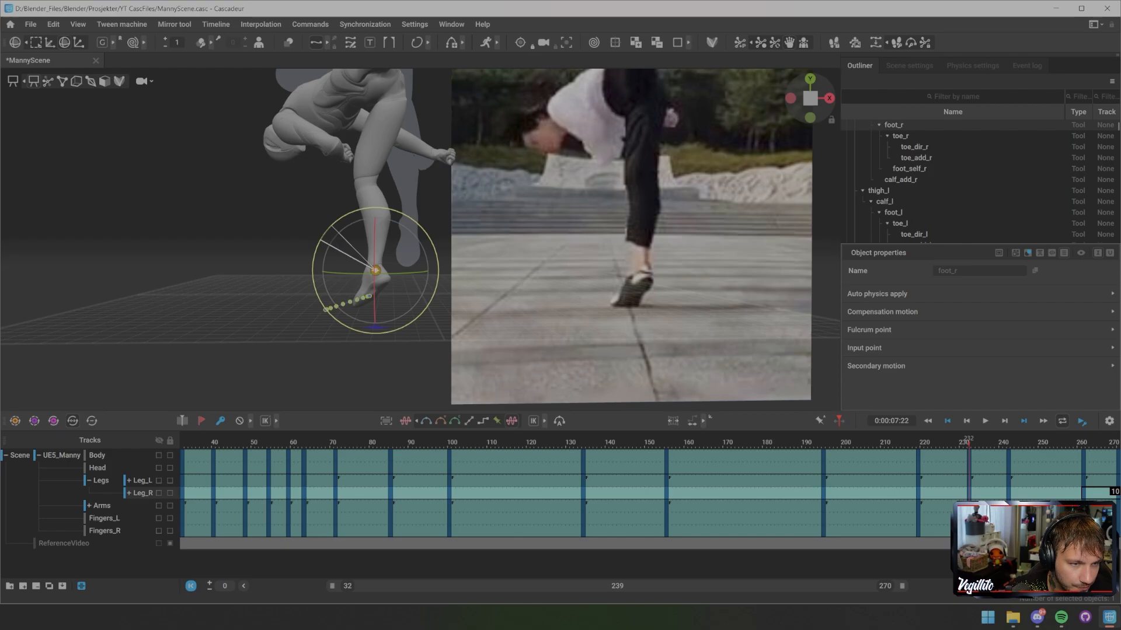
scroll(420, 239, "down", 2)
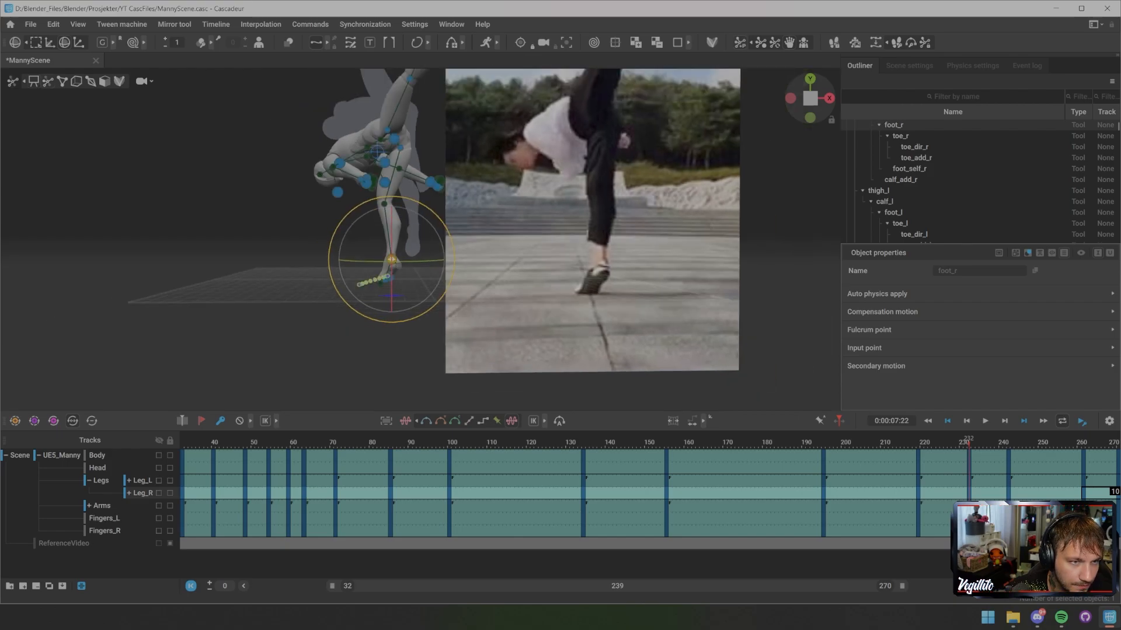
- Lower the character's centre of mass slightly along the vertical axis at frame 232
left_click(377, 153)
key("w")
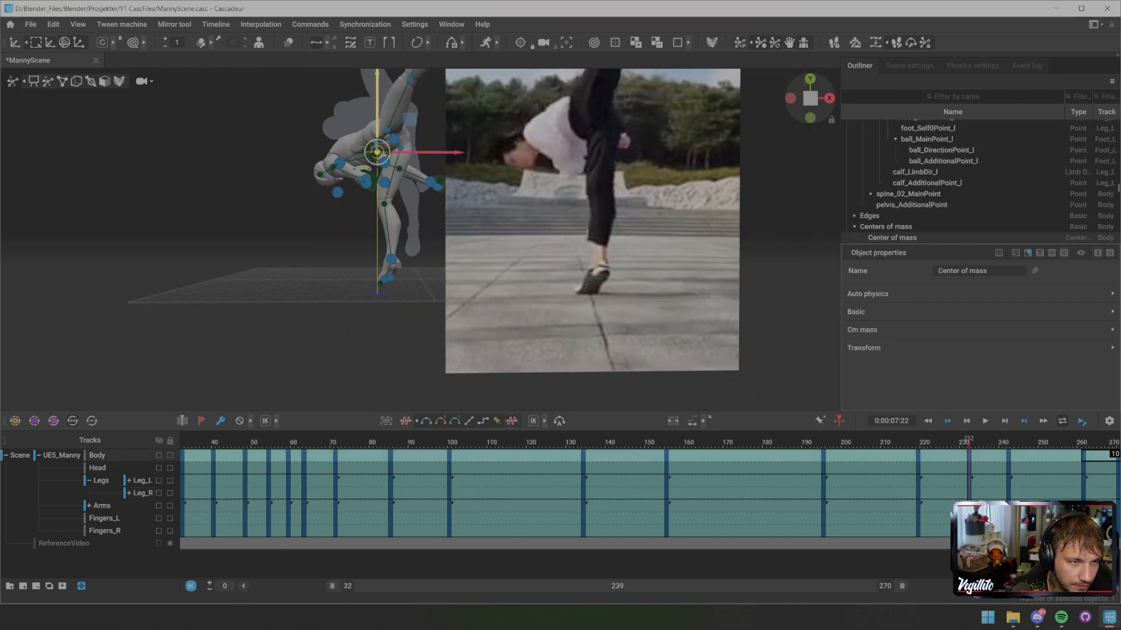
left_click_drag(377, 111, 377, 125)
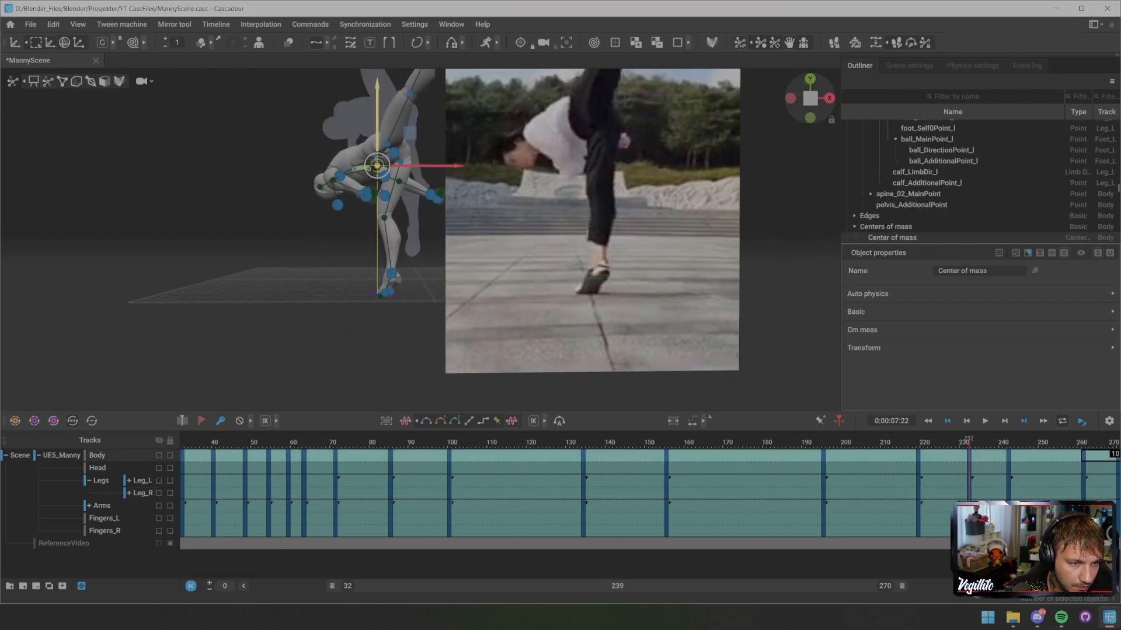
scroll(397, 175, "up", 3)
middle_click_drag(397, 175, 485, 155, "alt")
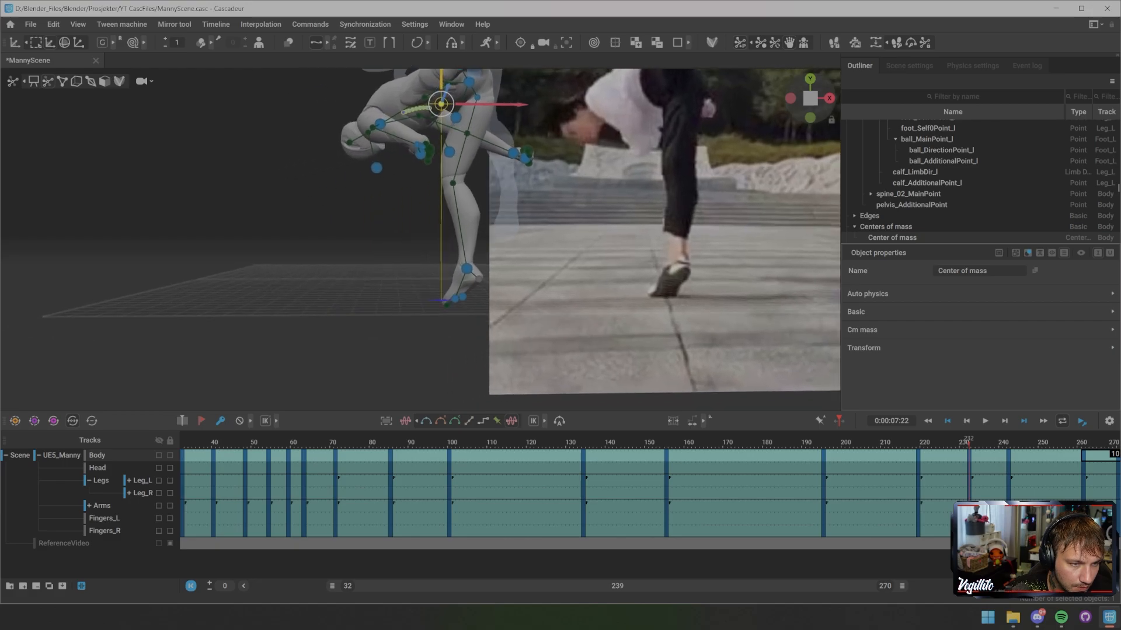
left_click_drag(485, 155, 458, 155, "alt")
middle_click_drag(458, 154, 406, 213, "alt")
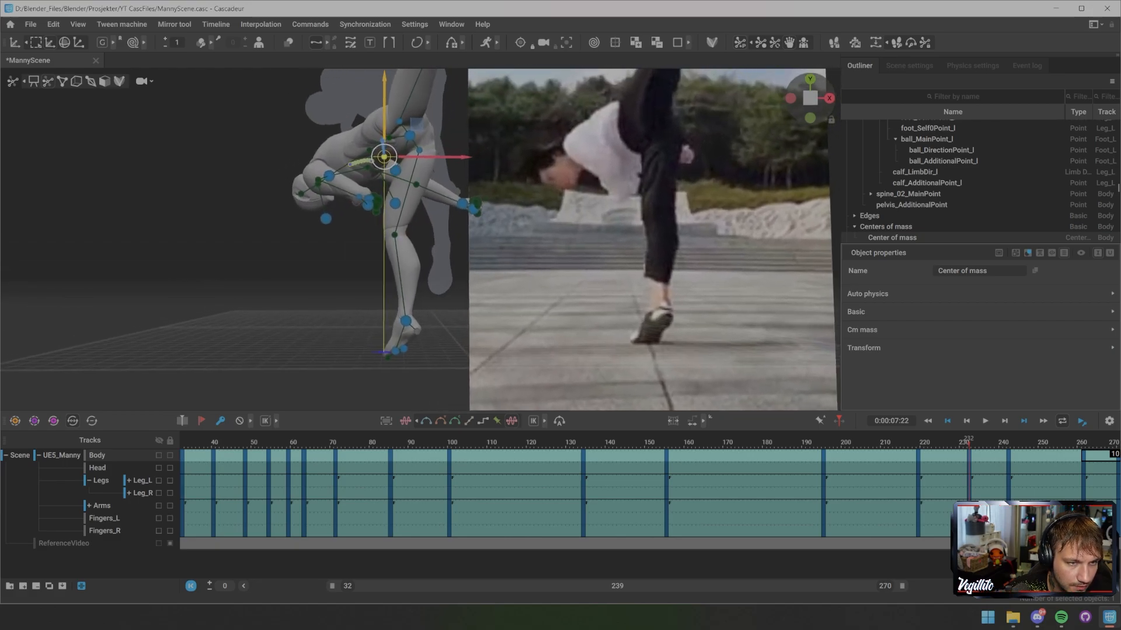
scroll(420, 239, "down", 2)
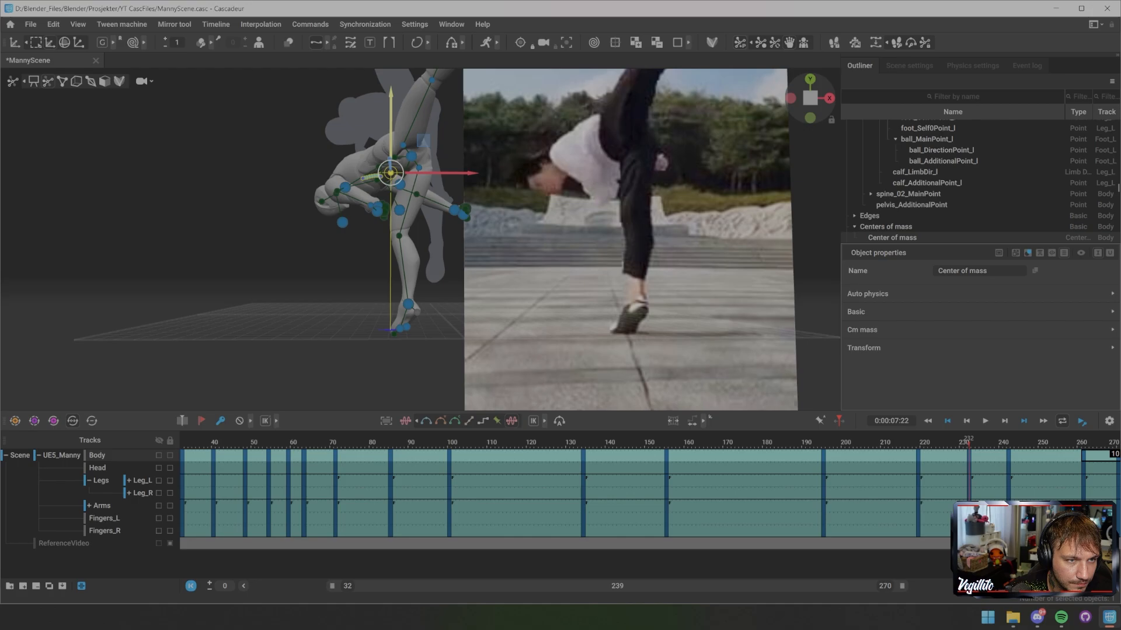
left_click_drag(391, 117, 391, 116)
- Inspect the supporting foot and centre of mass at frame 242 from several angles, with interval edit mode on for frames 242 to 270
left_click_drag(969, 442, 1114, 456)
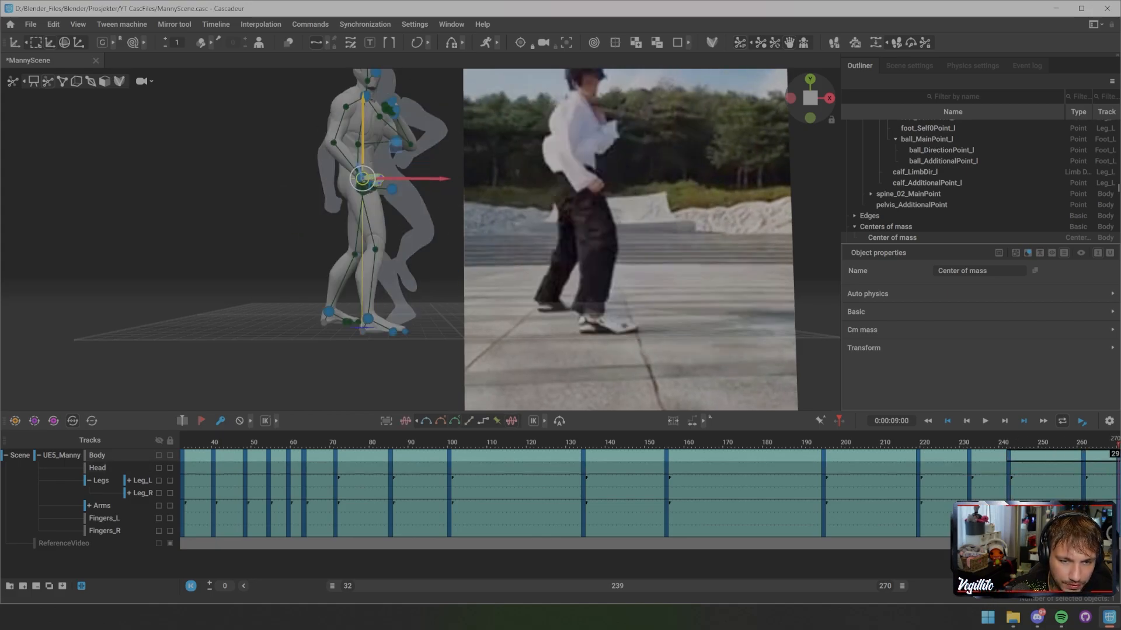
key("y")
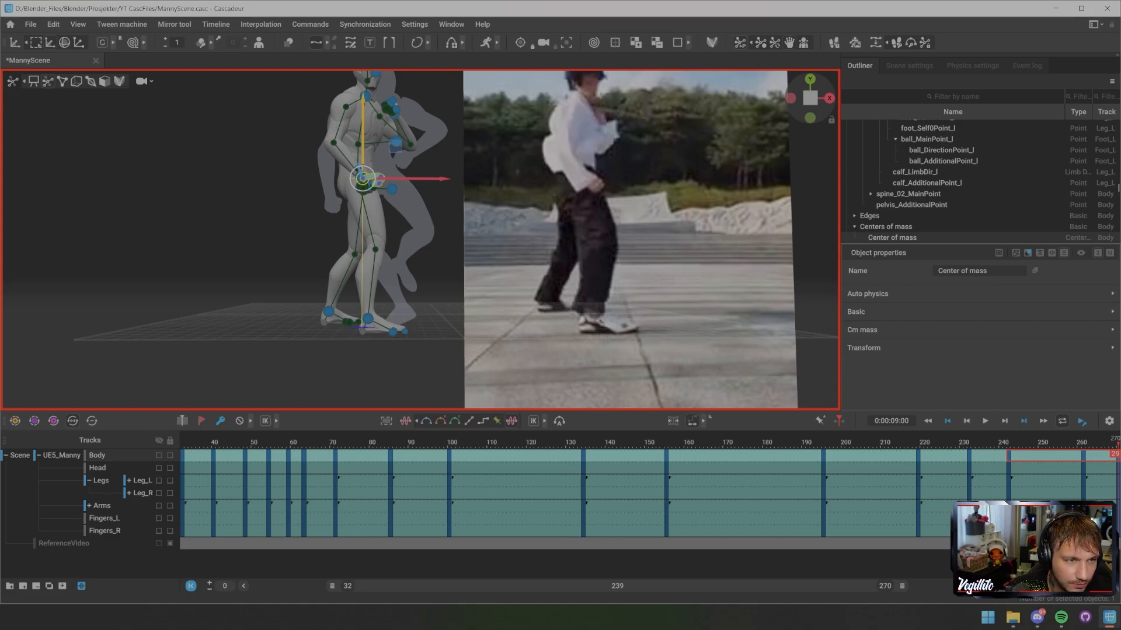
left_click_drag(998, 443, 1012, 442)
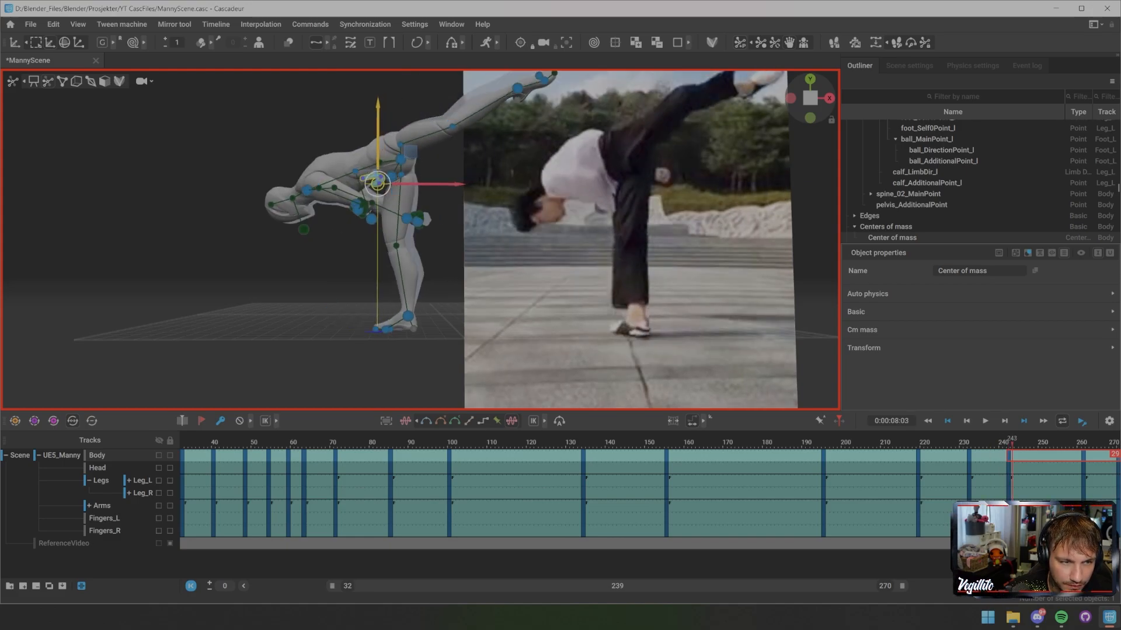
key("Left")
scroll(420, 239, "up", 5)
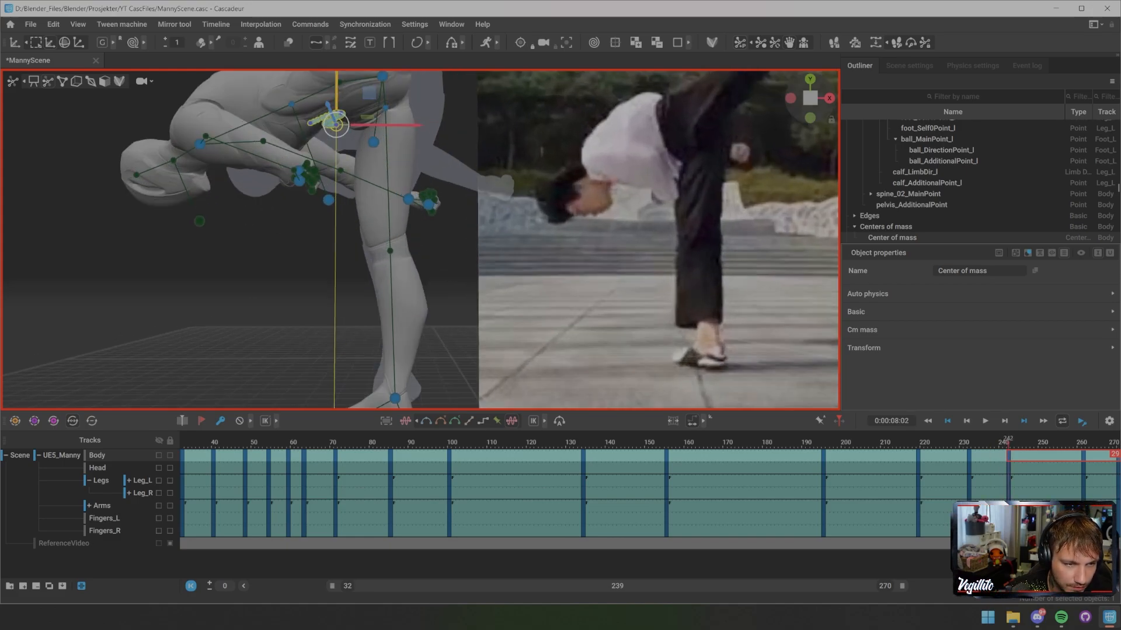
middle_click_drag(386, 263, 459, 187, "alt")
left_click_drag(459, 188, 578, 216, "alt")
left_click(618, 358)
left_click_drag(618, 358, 733, 350, "alt")
middle_click_drag(732, 350, 467, 324, "alt")
left_click_drag(467, 324, 487, 335, "alt")
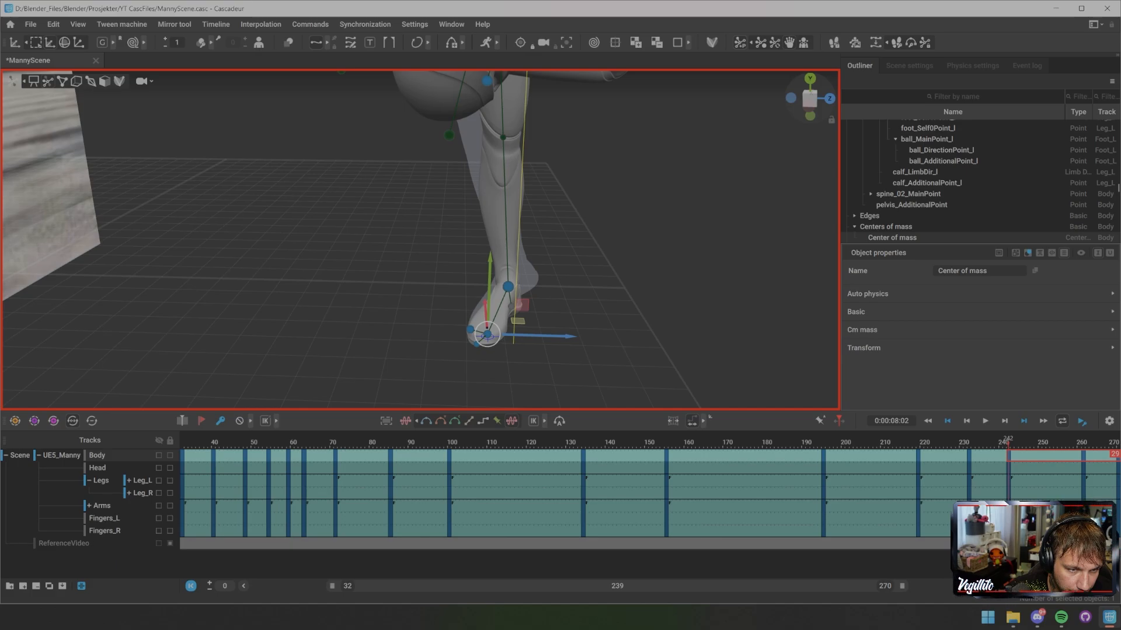
left_click_drag(486, 336, 344, 295, "alt")
scroll(345, 294, "down", 4)
middle_click_drag(344, 295, 357, 377, "alt")
scroll(357, 377, "down", 3)
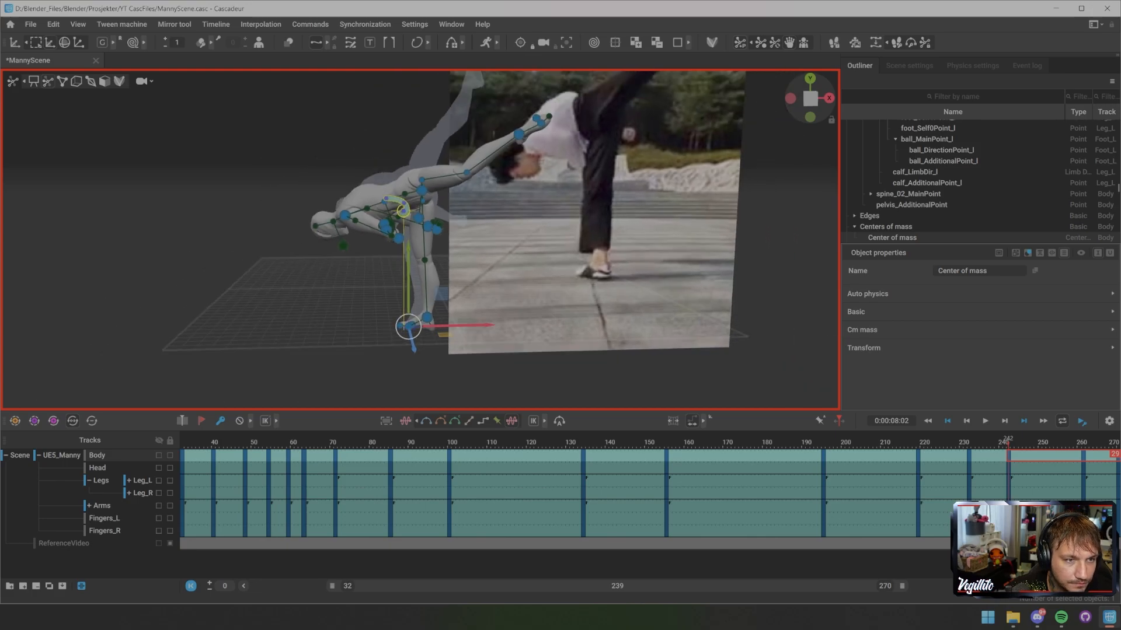
left_click_drag(357, 377, 327, 373, "alt")
left_click(692, 421)
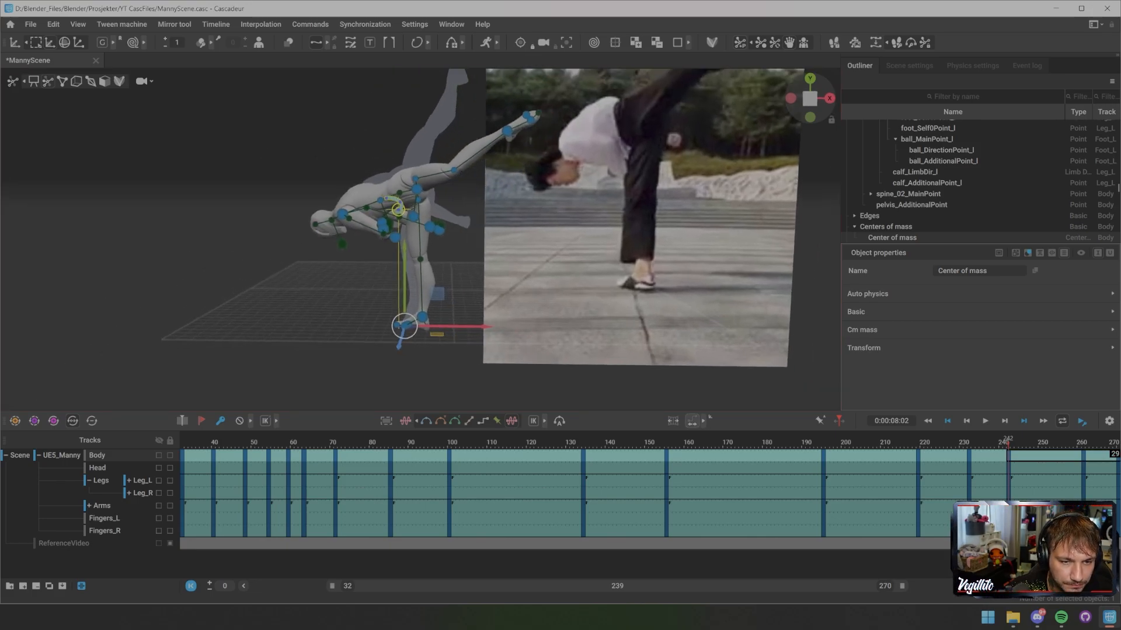
- Clear the selection, hide the rig controls and play the animation to check the kick and landing against the reference
key("1")
key("Escape")
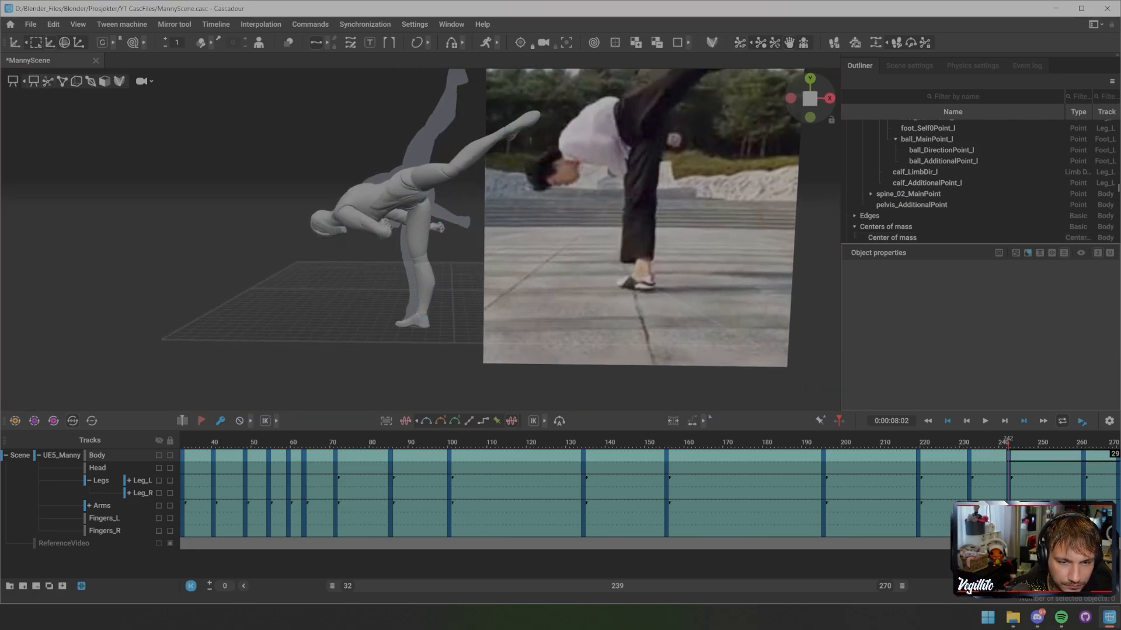
left_click_drag(934, 443, 1059, 442)
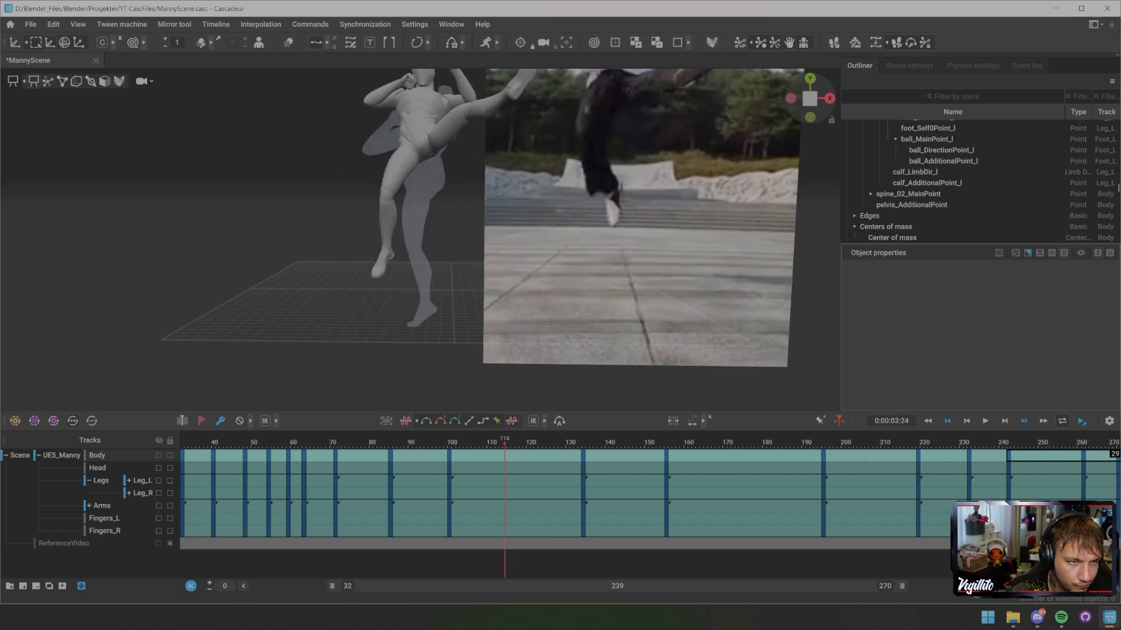
scroll(421, 240, "down", 3)
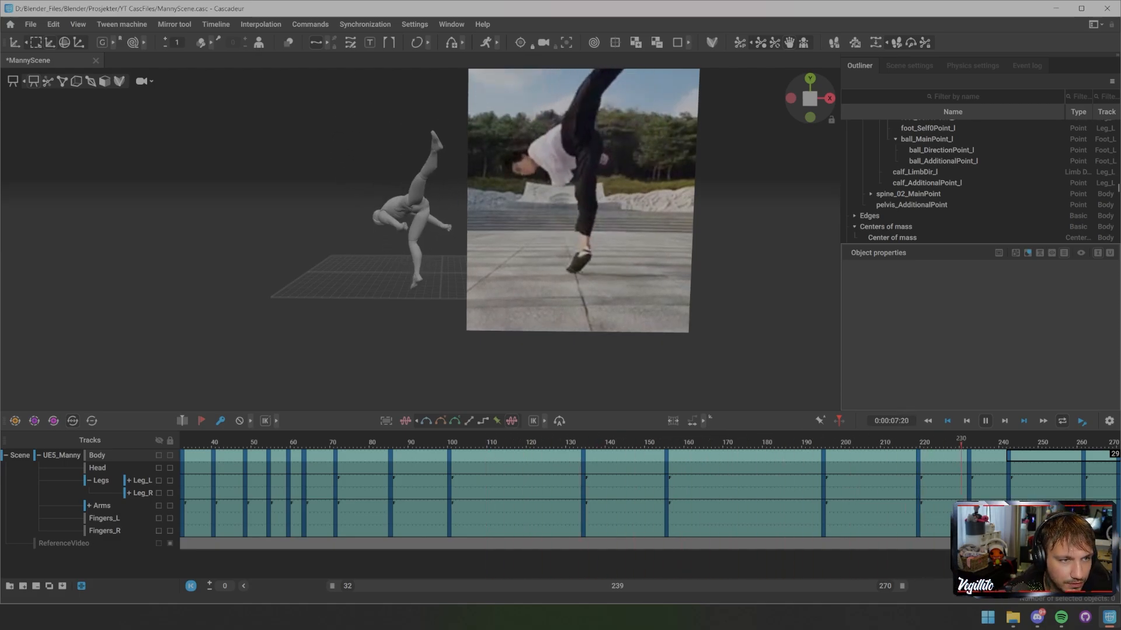
key("space")
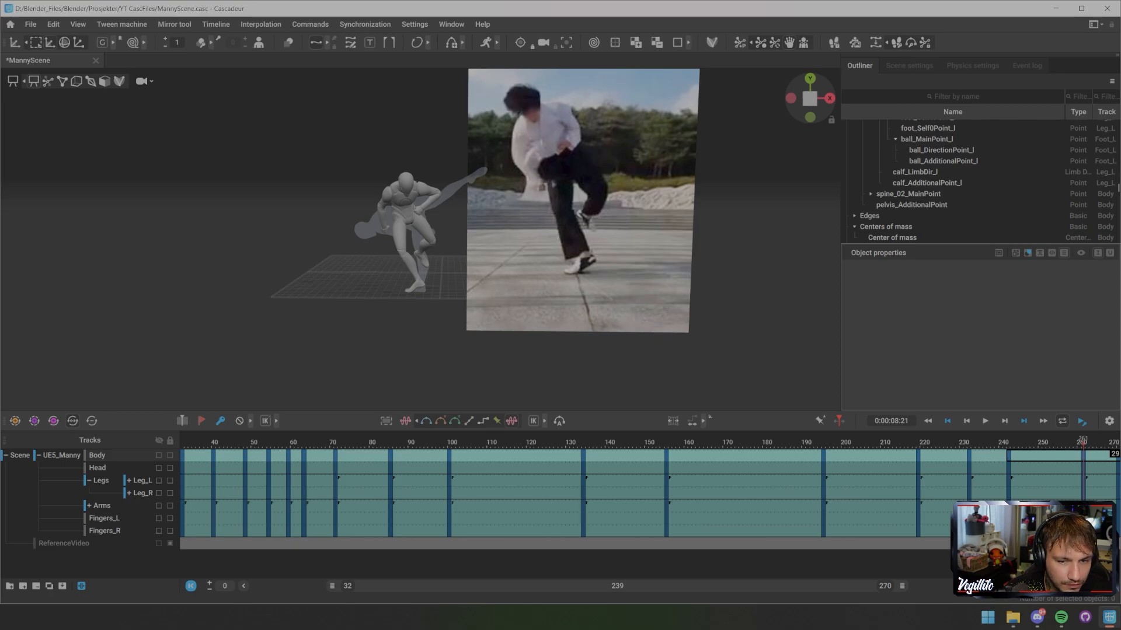
- Set the left leg's kinematics interpolation to GR on the interval just after frame 232
left_click_drag(840, 442, 969, 442)
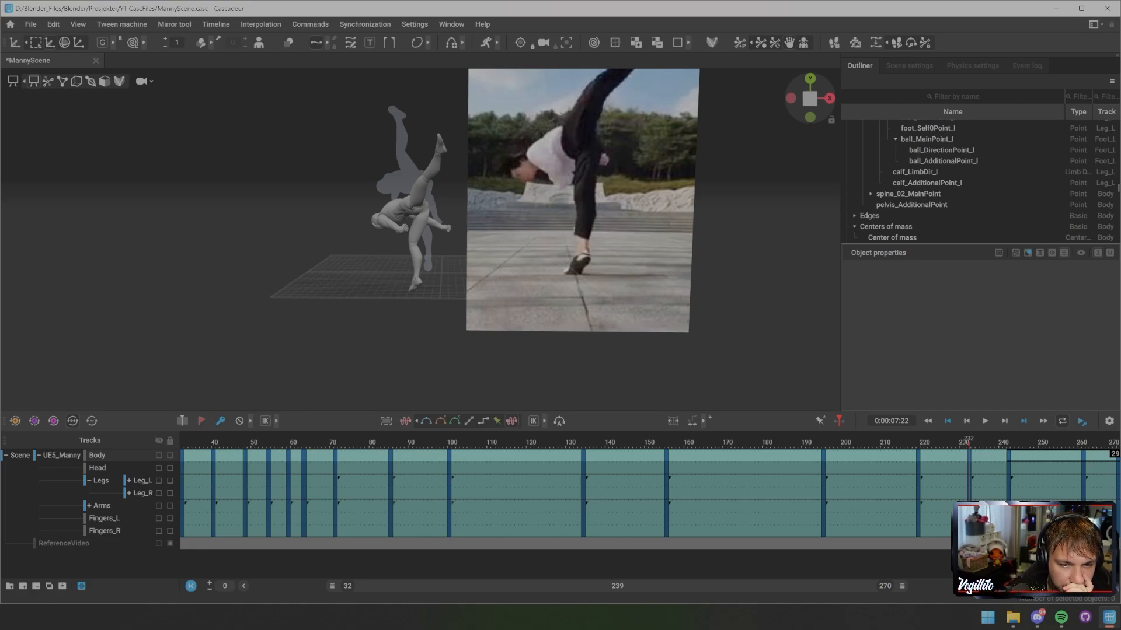
left_click(972, 481)
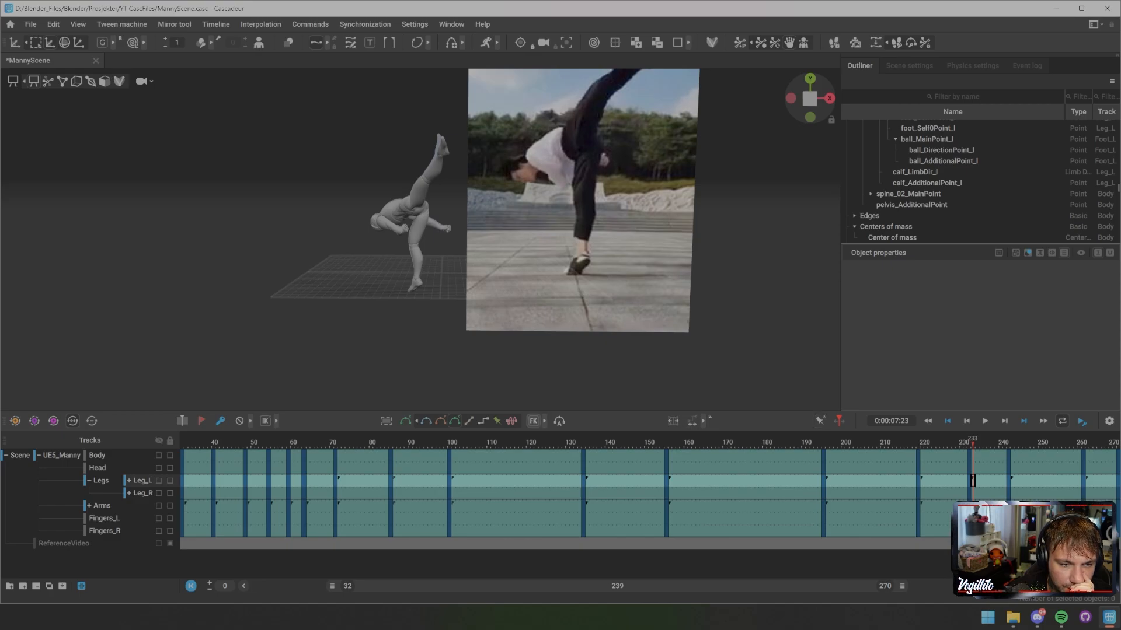
left_click_drag(972, 443, 945, 442)
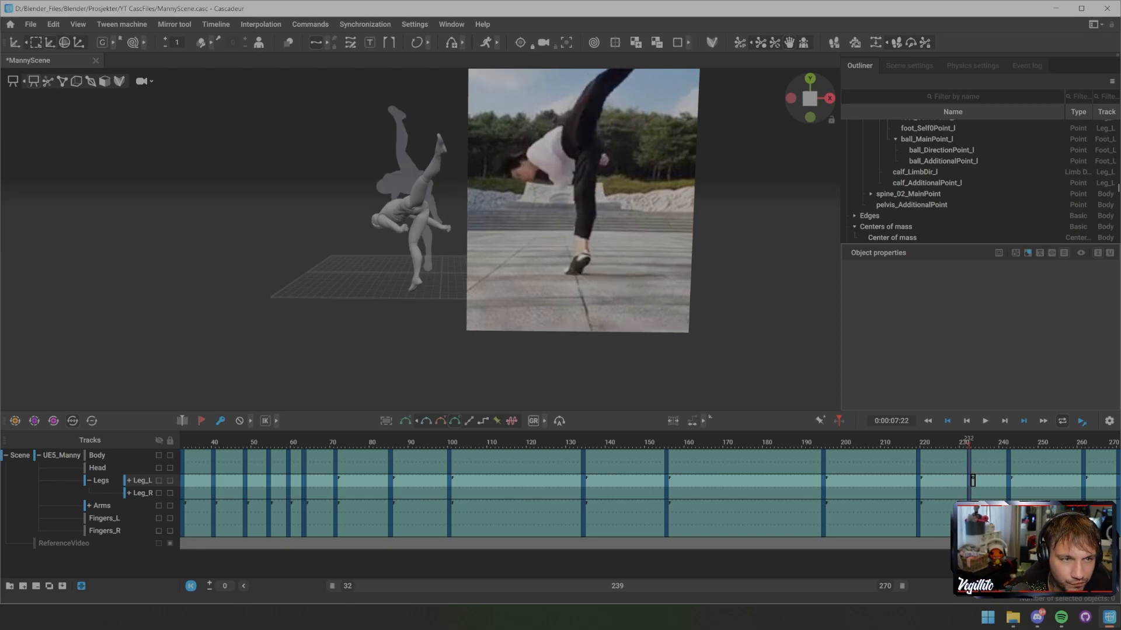
- Shift the left knee point slightly downward at frame 232 to adjust the bend of the raised kicking leg
scroll(441, 222, "up", 5)
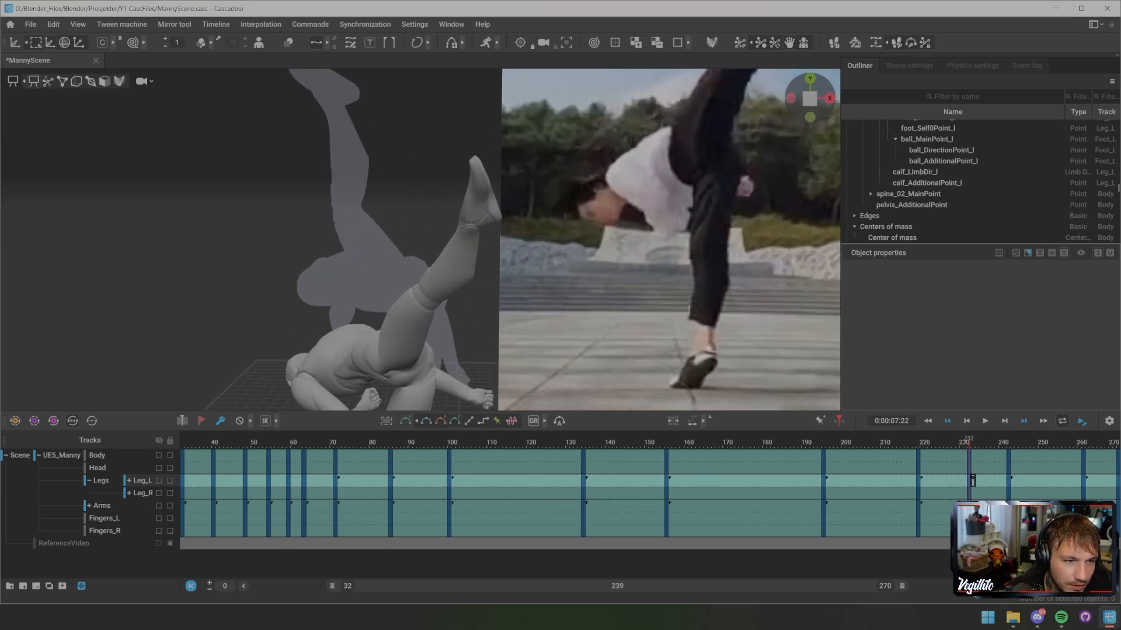
left_click_drag(440, 222, 420, 179, "alt")
key("2")
left_click(287, 189)
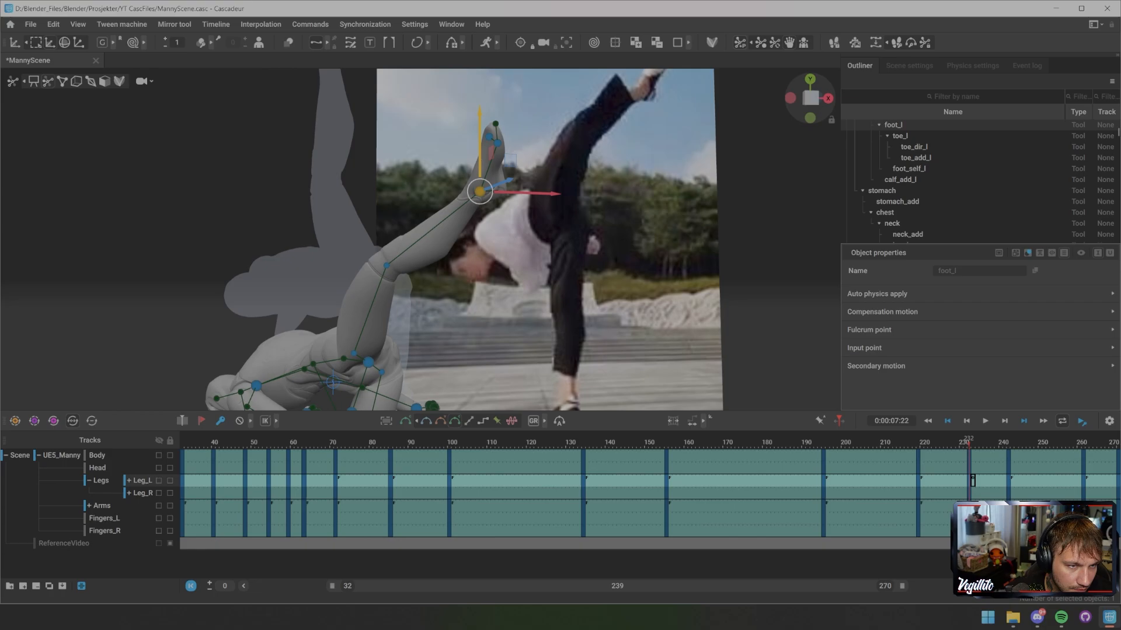
left_click(386, 266)
mouse_move(387, 266)
left_mouse_down()
mouse_move(411, 298)
mouse_move(392, 283)
left_mouse_up()
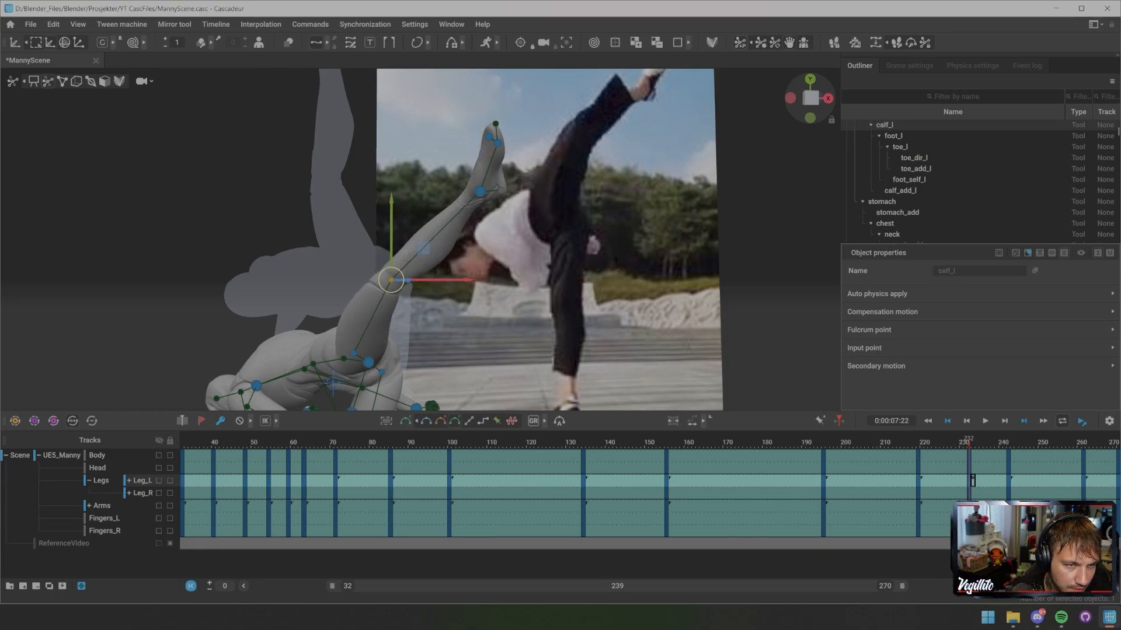
left_click(461, 256)
- Review the whole animation in playback without the rig controls, from the reference side and from a rotated front view
scroll(462, 257, "down", 6)
middle_click_drag(461, 257, 510, 287, "alt")
key("1")
left_click_drag(511, 287, 522, 287, "alt")
left_click_drag(895, 442, 1114, 443)
key("2")
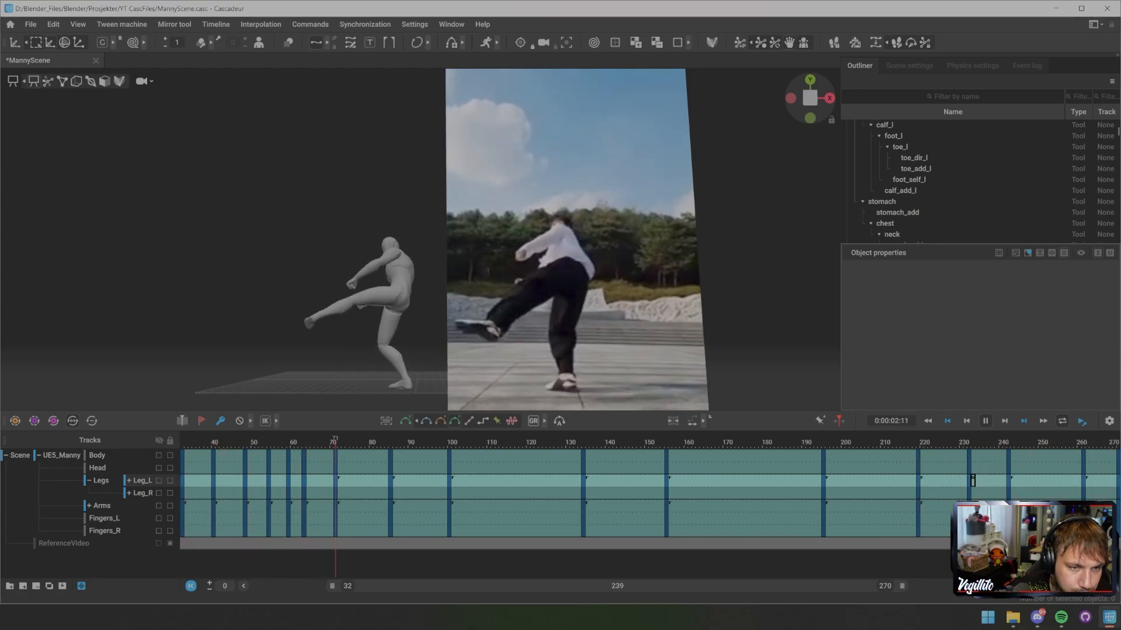
left_click_drag(362, 233, 552, 251, "alt")
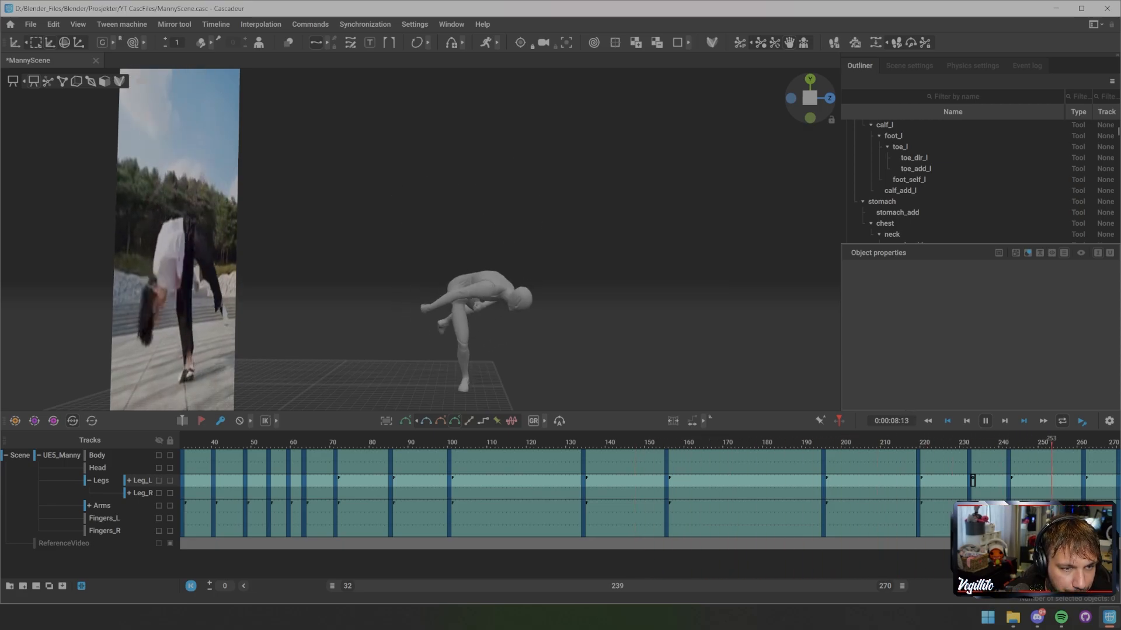
key("space")
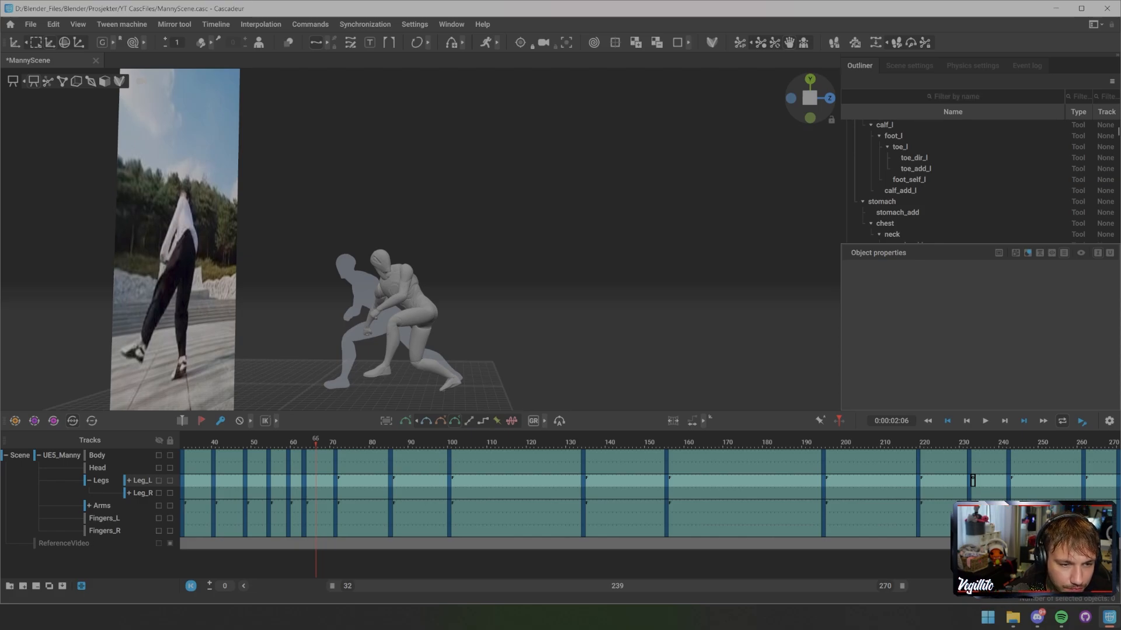
- Hide the ReferenceVideo track, frame the character from the front and scrub through the opening poses around frames 40 to 48
scroll(421, 240, "down", 5)
left_click_drag(421, 240, 303, 264, "alt")
left_click(158, 544)
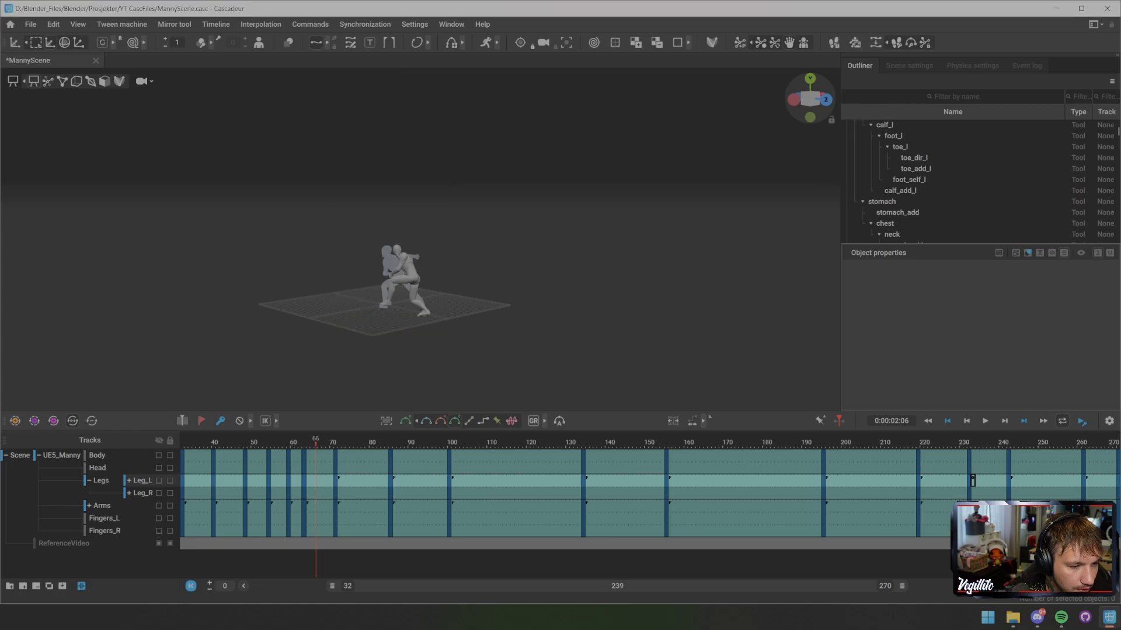
scroll(420, 239, "up", 5)
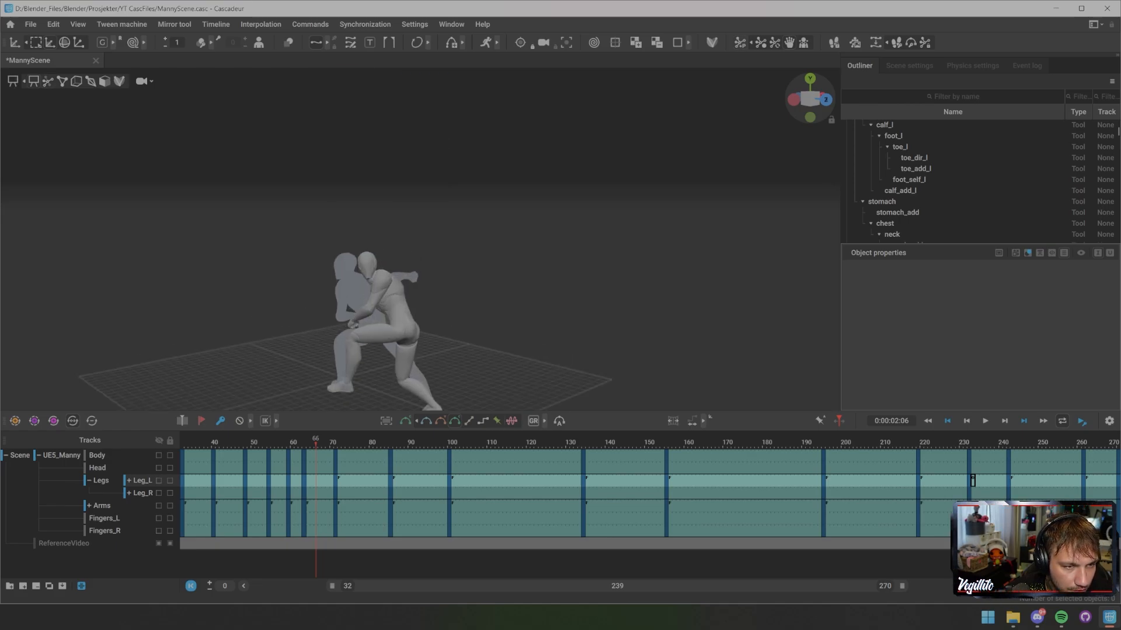
left_click_drag(421, 240, 438, 216, "alt")
middle_click_drag(409, 327, 446, 213, "alt")
left_click_drag(447, 213, 496, 217, "alt")
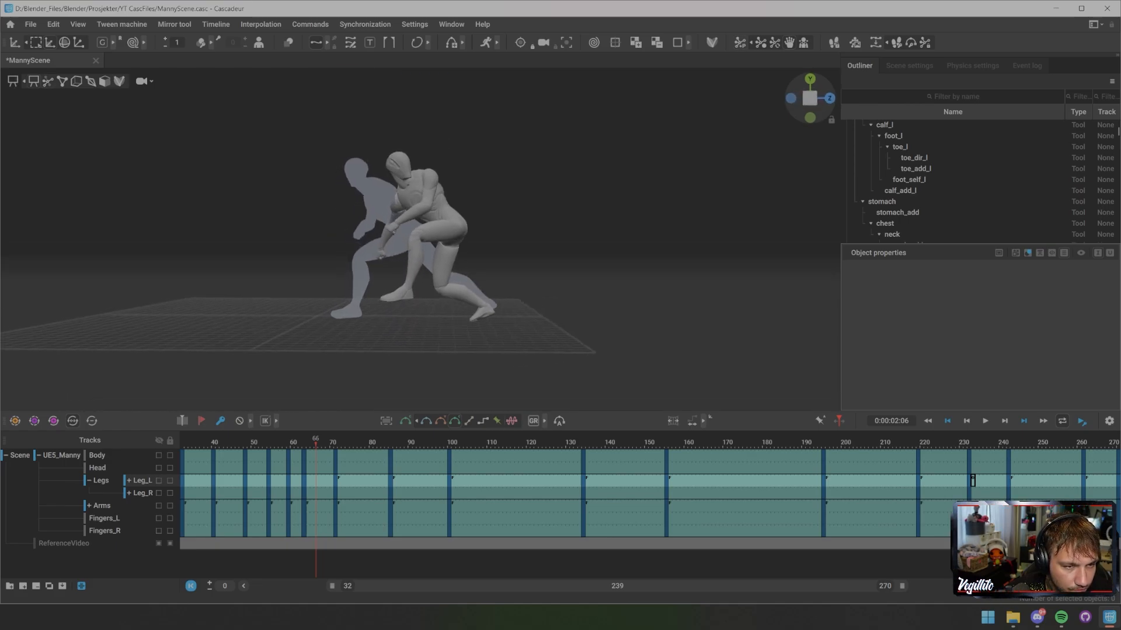
left_click_drag(315, 442, 209, 442)
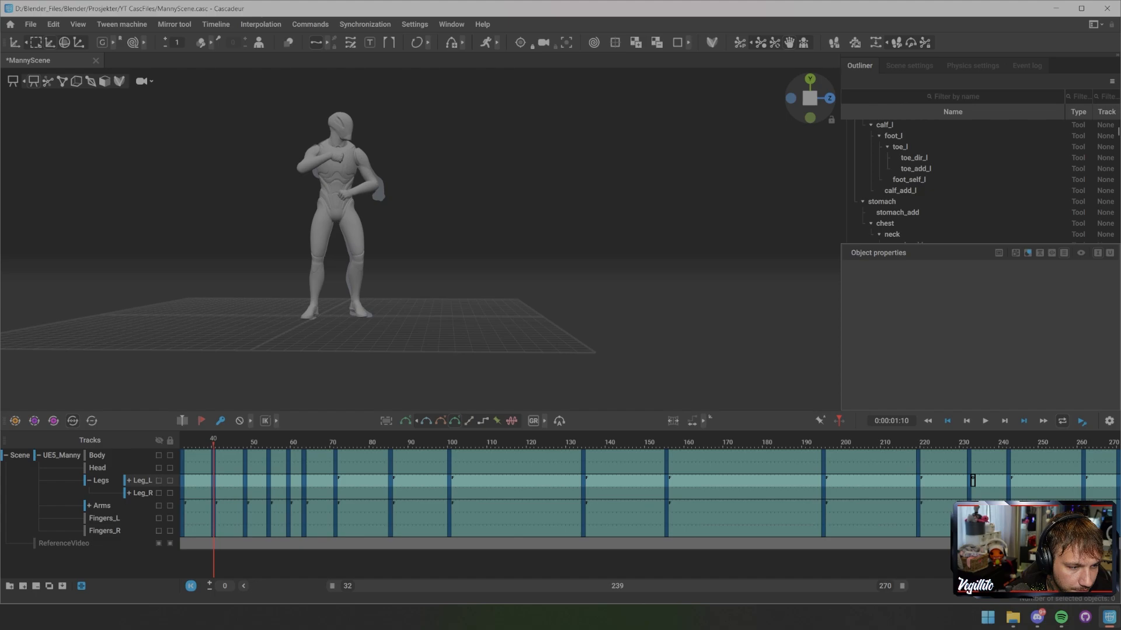
left_click_drag(213, 443, 225, 443)
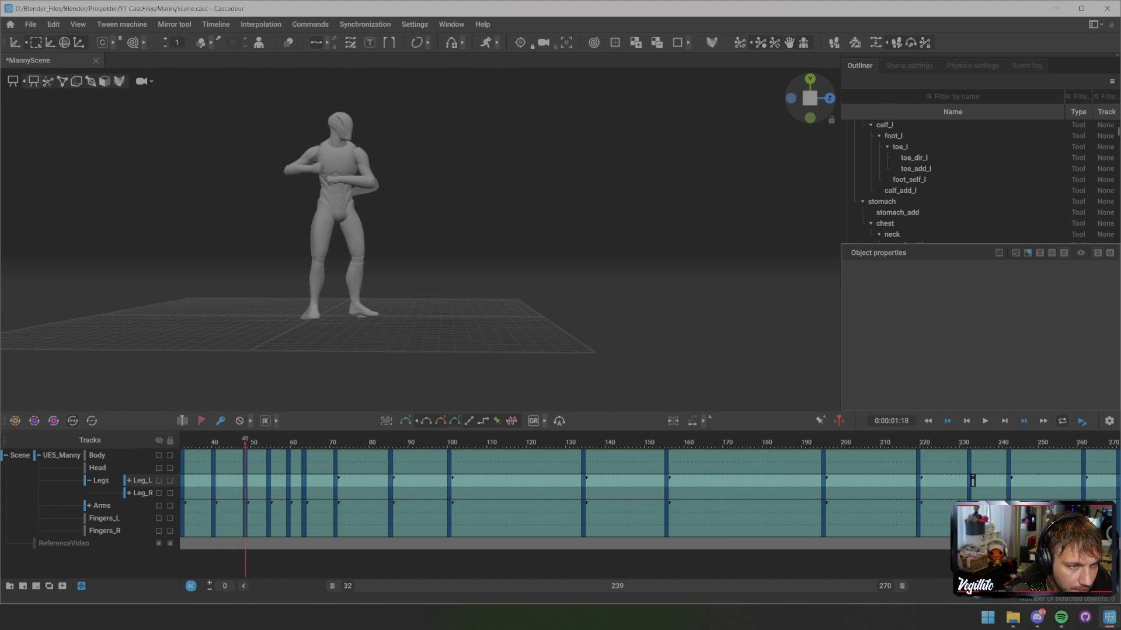
- At frame 48, select the chest and pelvis direction controllers together and shift them sideways to turn the torso slightly
left_click_drag(467, 205, 379, 239, "alt")
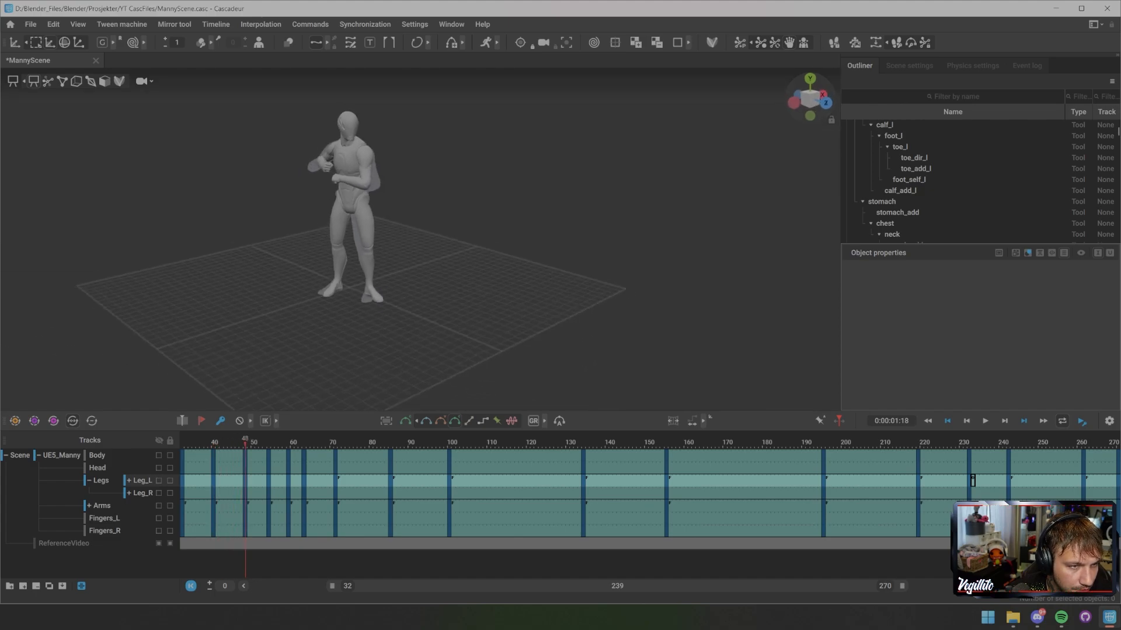
key("2")
scroll(420, 239, "up", 4)
middle_click_drag(380, 234, 381, 315, "alt")
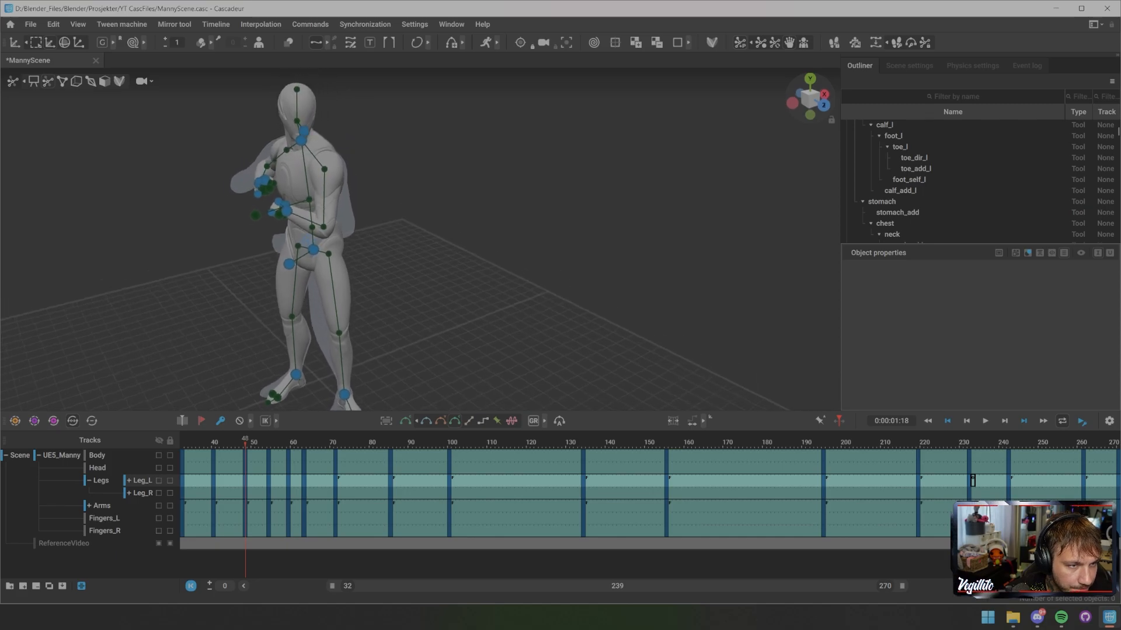
left_click_drag(381, 315, 437, 335, "alt")
left_click(242, 258)
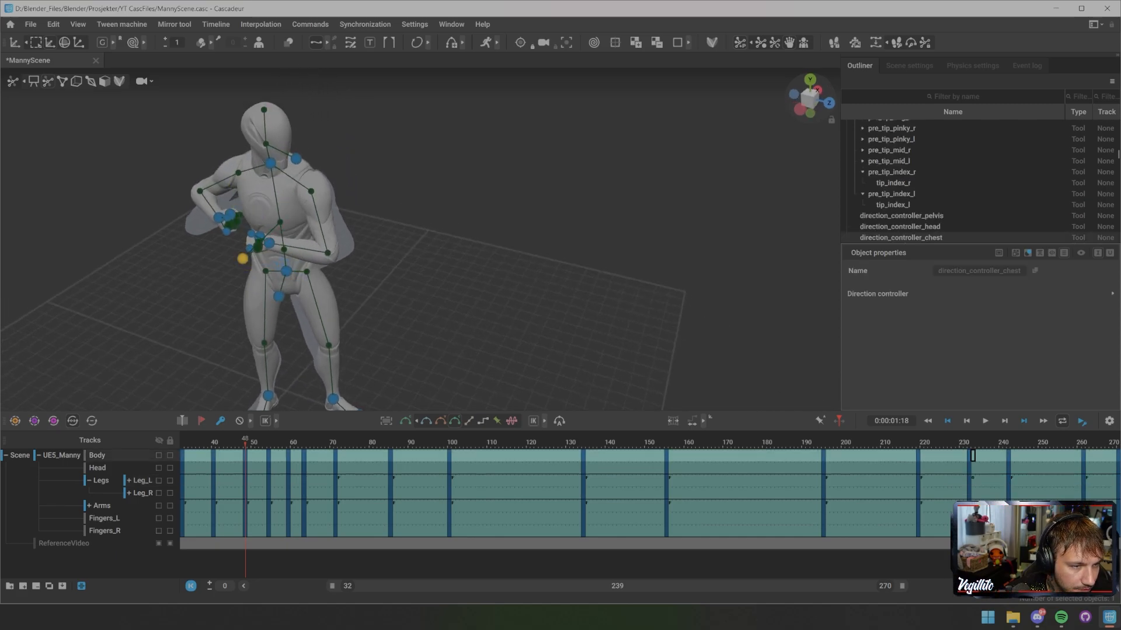
left_click(278, 296, "shift")
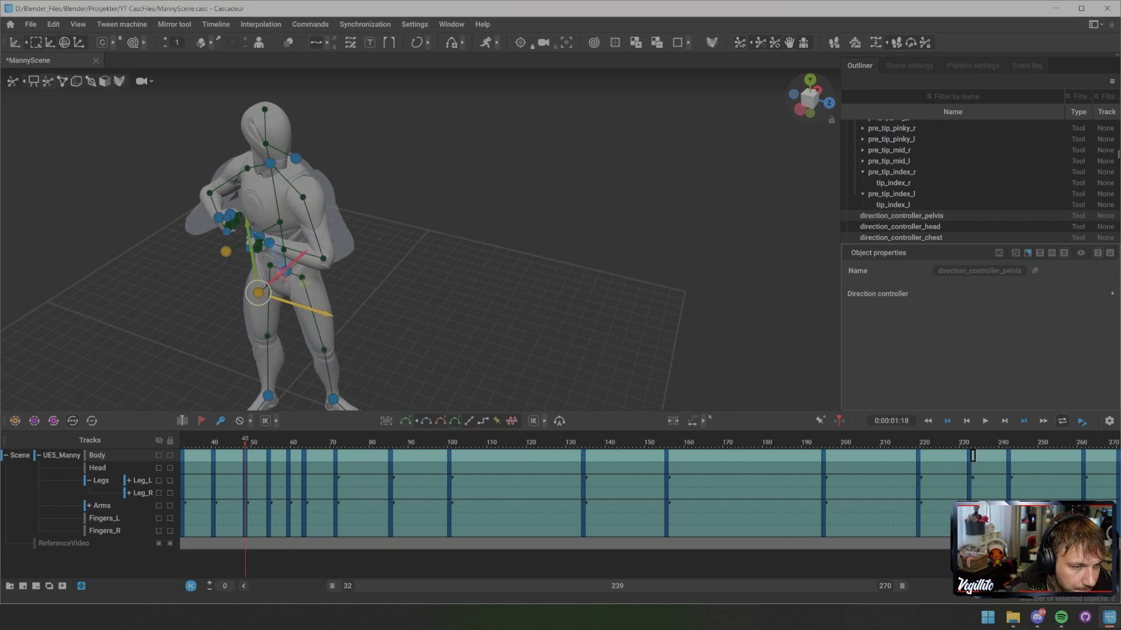
- Play and scrub the whole animation from frame 32 to the end, checking the overall timing from different angles
left_click_drag(245, 443, 183, 443)
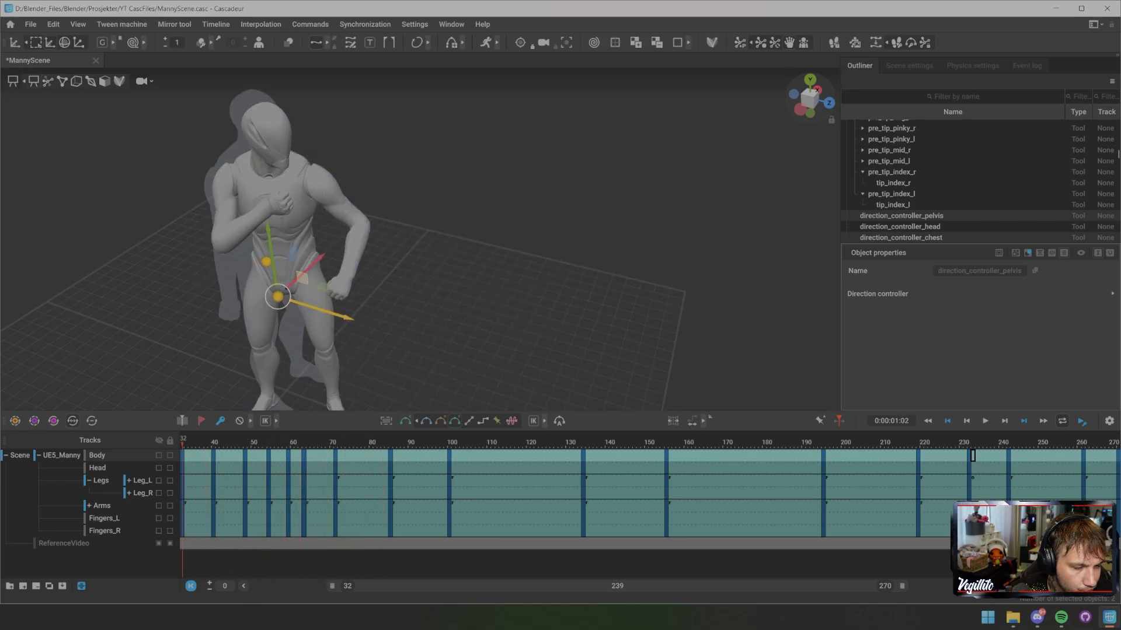
key("space")
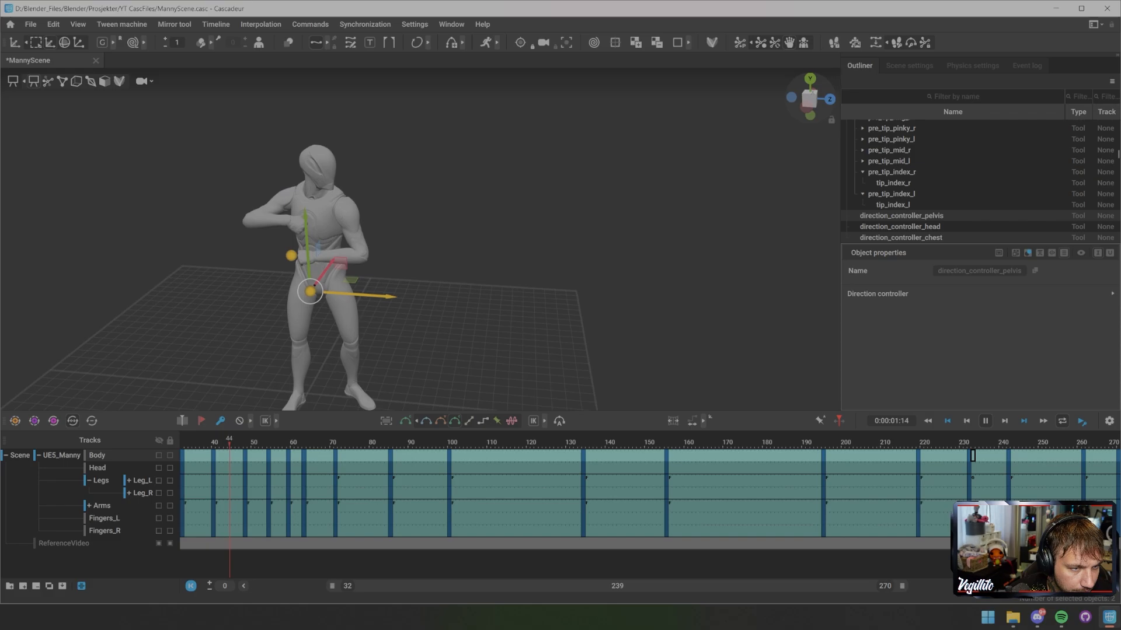
key("space")
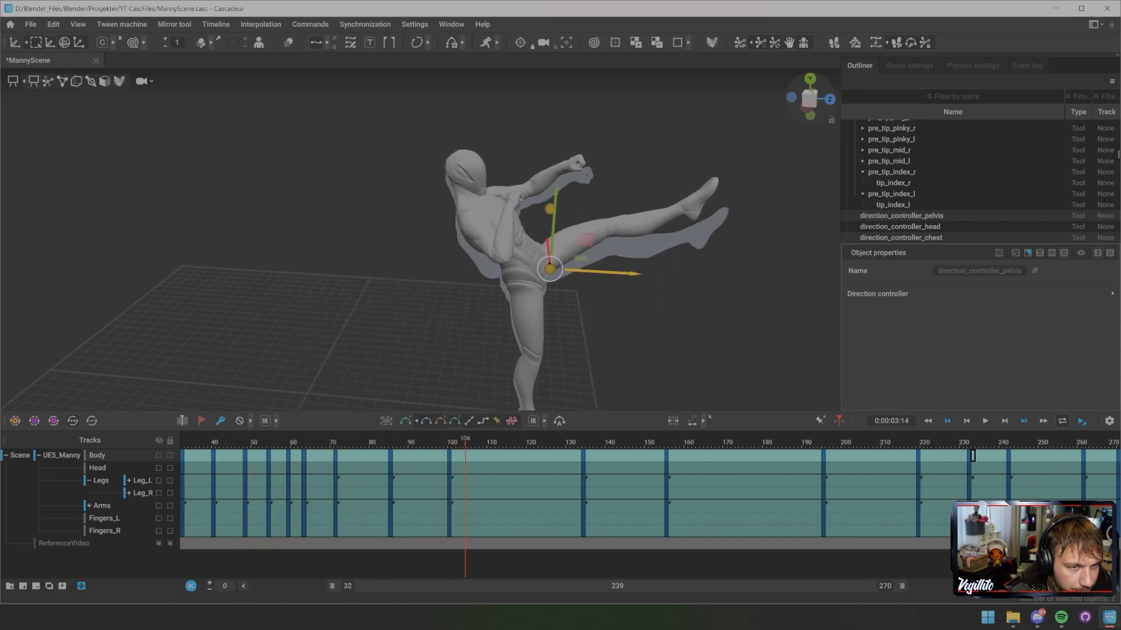
left_click_drag(222, 443, 1114, 442)
scroll(502, 280, "down", 4)
left_click_drag(502, 280, 438, 263, "alt")
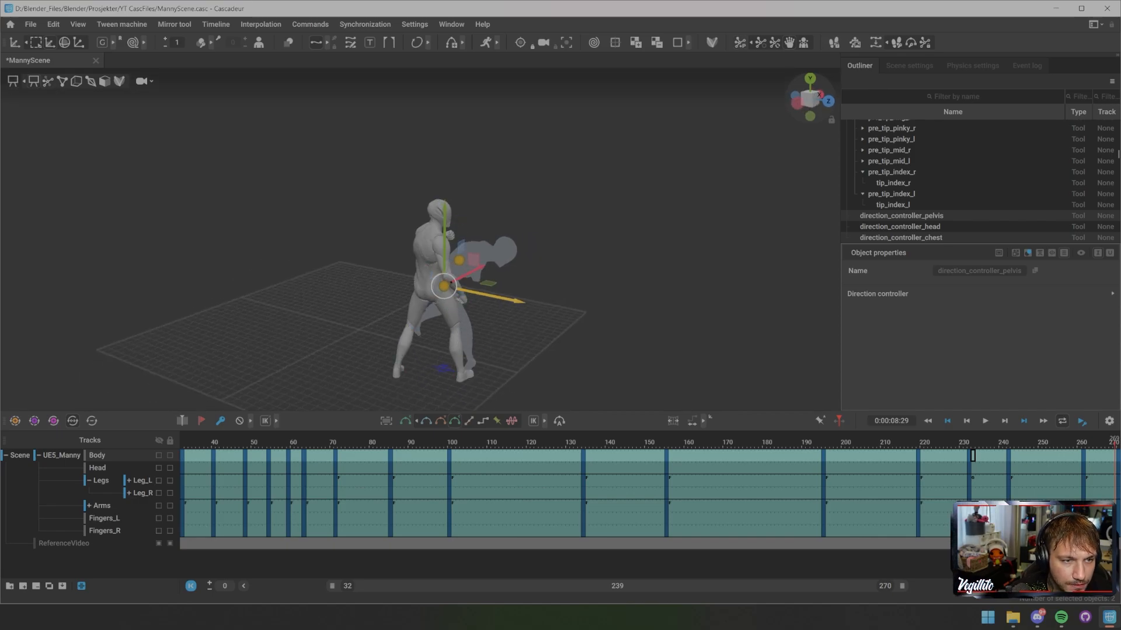
left_click_drag(288, 443, 323, 442)
key("space")
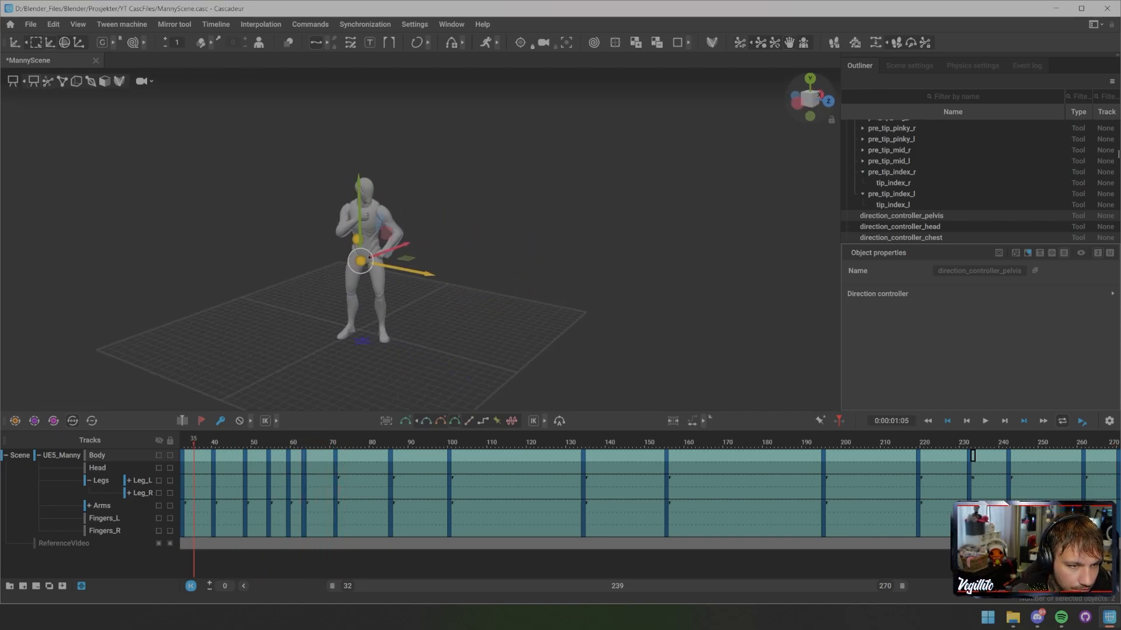
key("space")
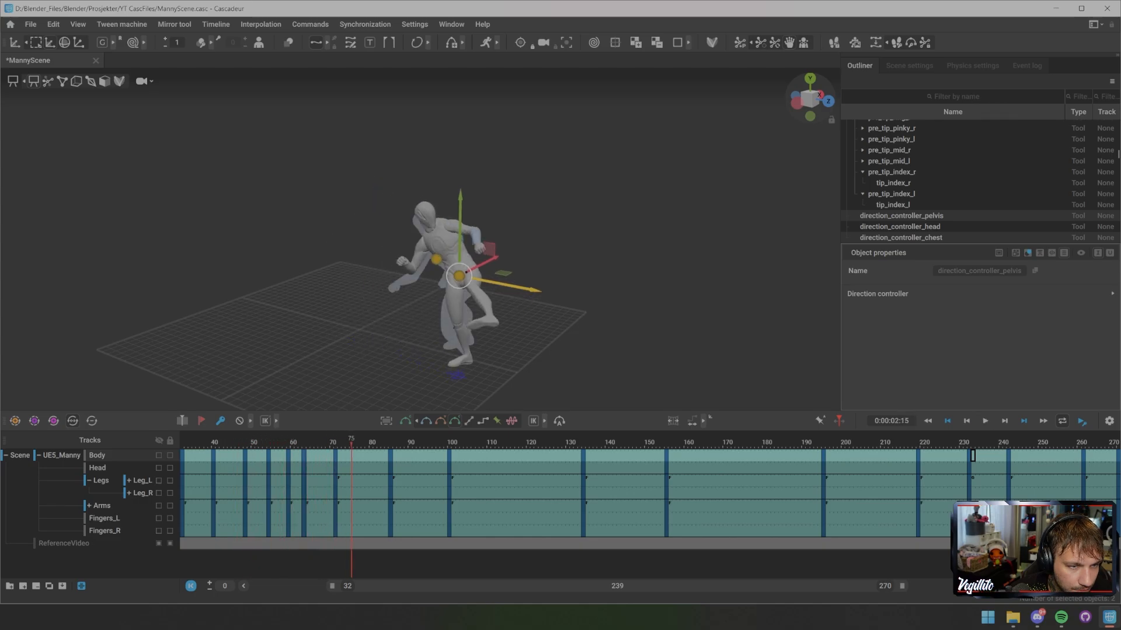
- Compress the keys of all tracks from frame 71 onward so the animation ends at frame 145, and play it back
mouse_move(336, 455)
left_mouse_down()
mouse_move(490, 505)
mouse_move(1109, 527)
left_mouse_up()
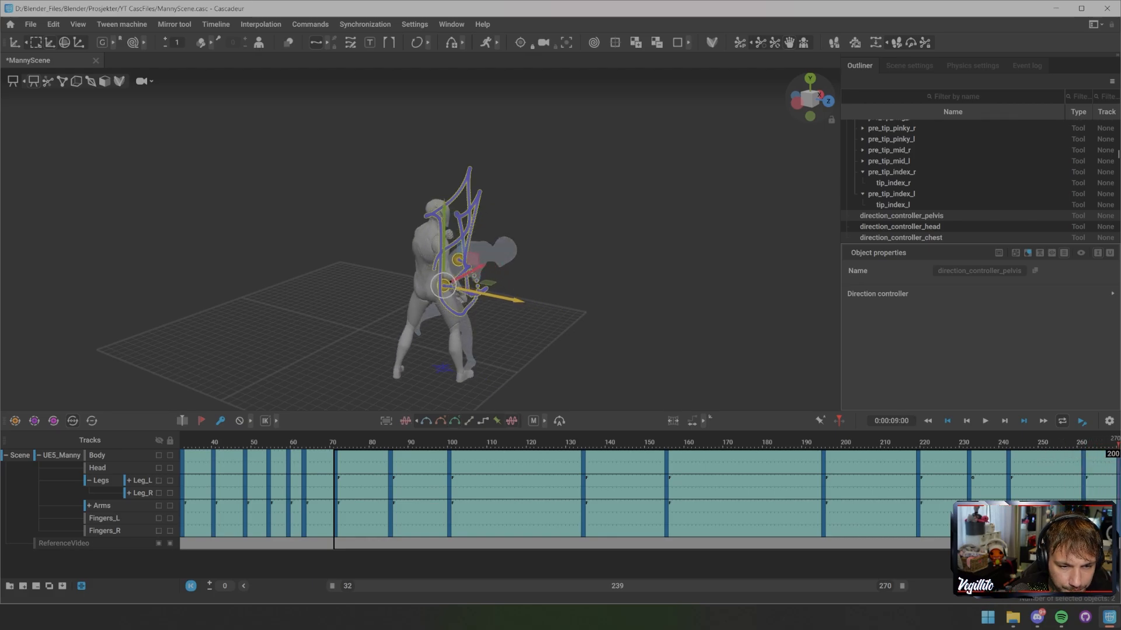
key("ctrl")
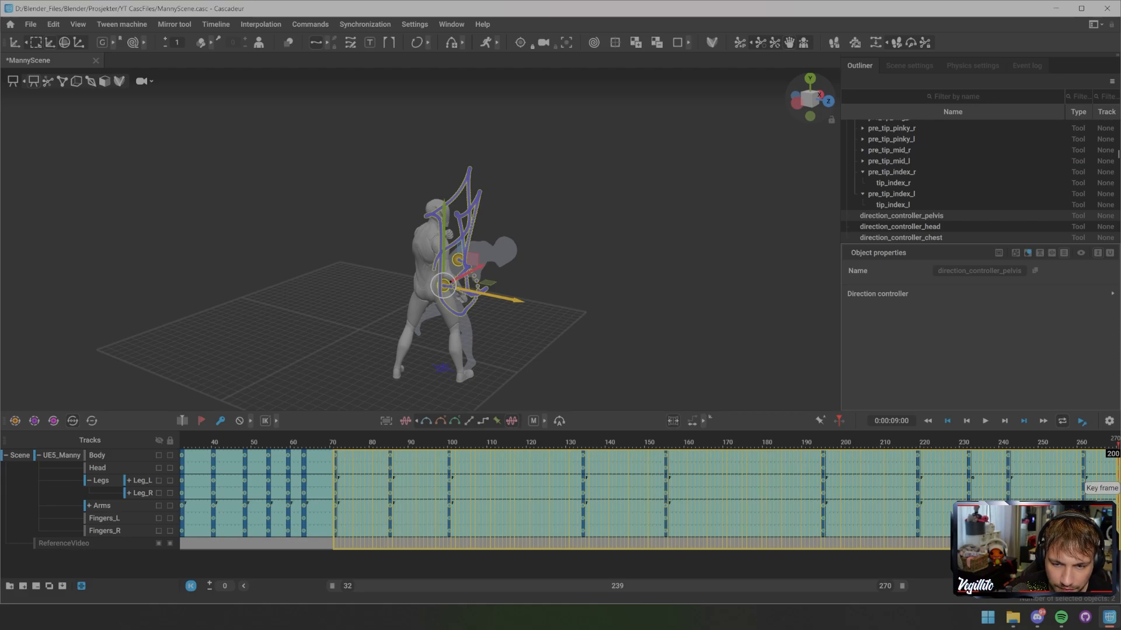
left_click_drag(1084, 479, 626, 513)
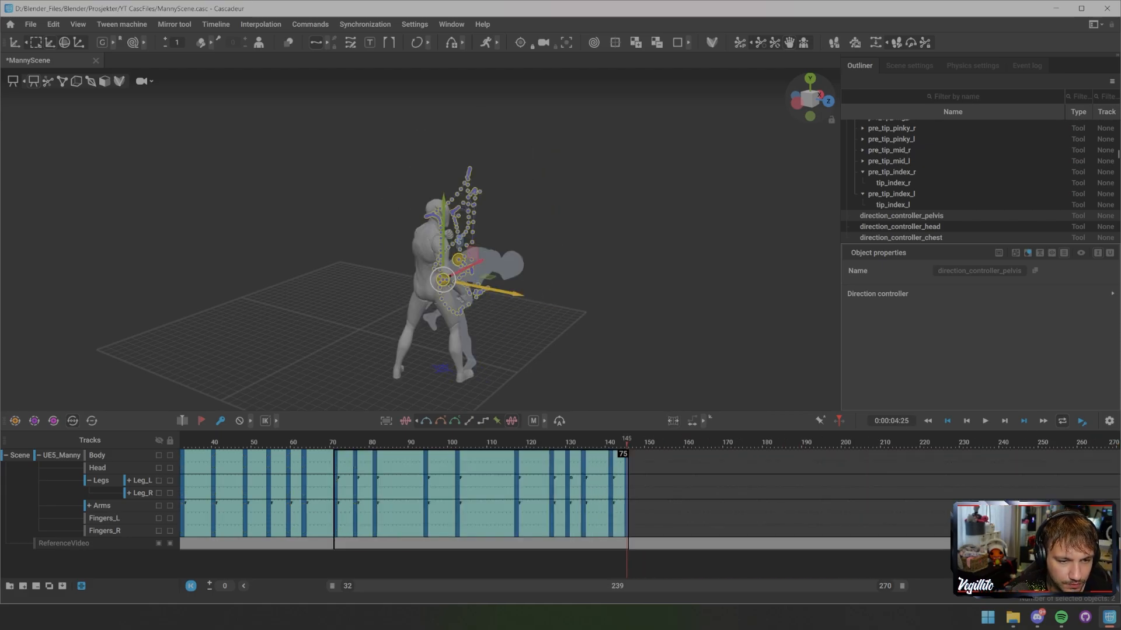
key("ctrl+End")
key("space")
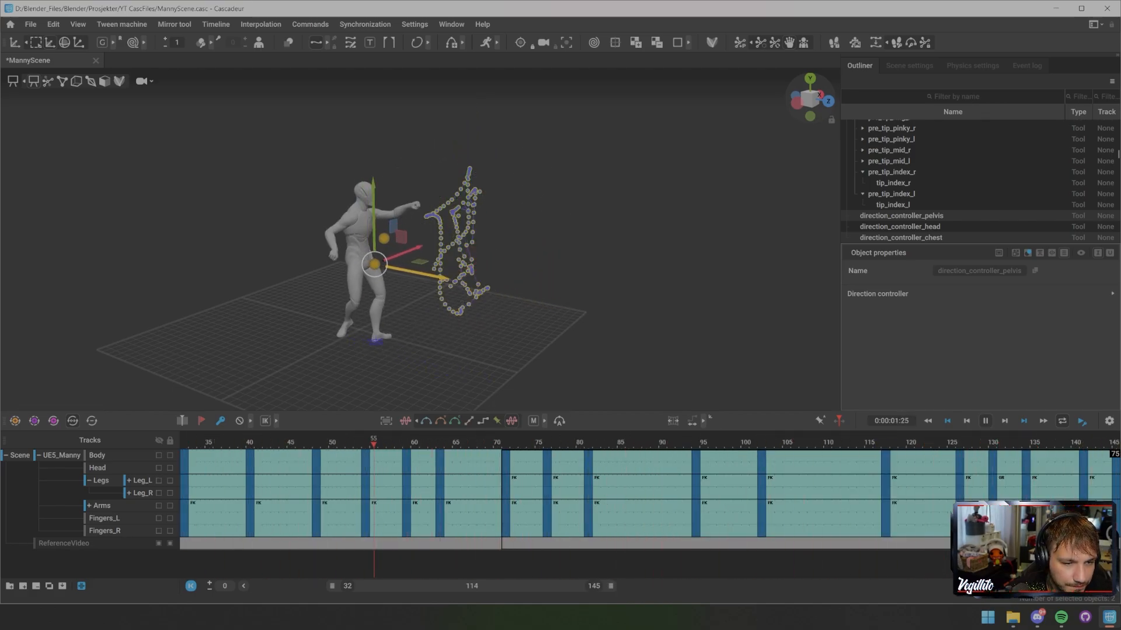
key("space")
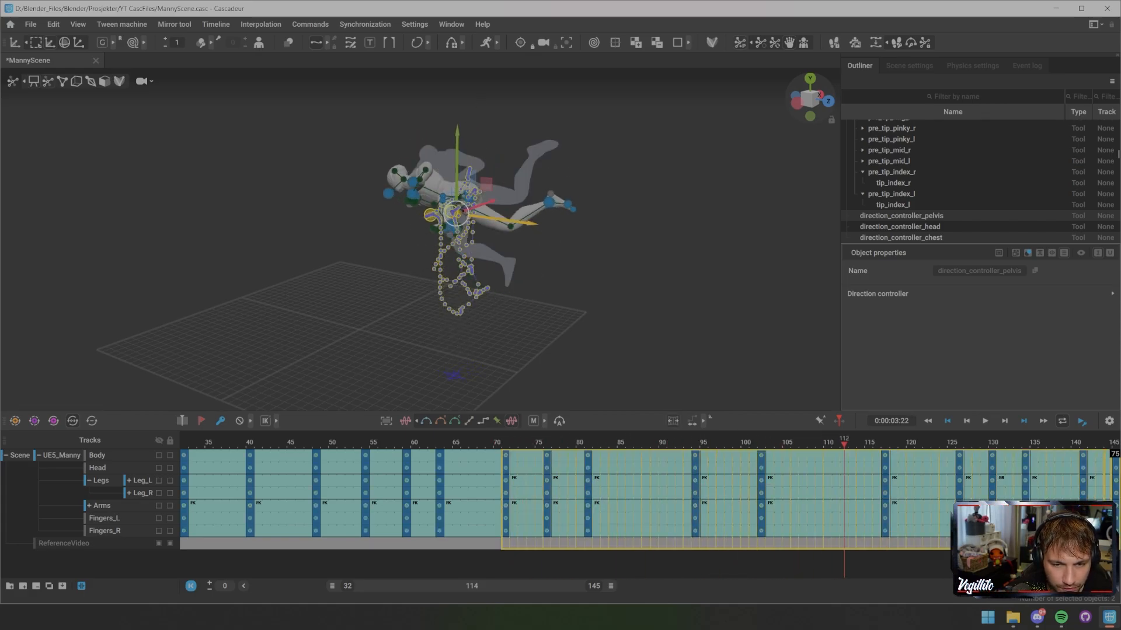
- Compress the keys after frame 71 further so the animation ends at frame 116, and replay it with nothing selected
left_click(1116, 473)
left_click_drag(1042, 480, 876, 488)
key("space")
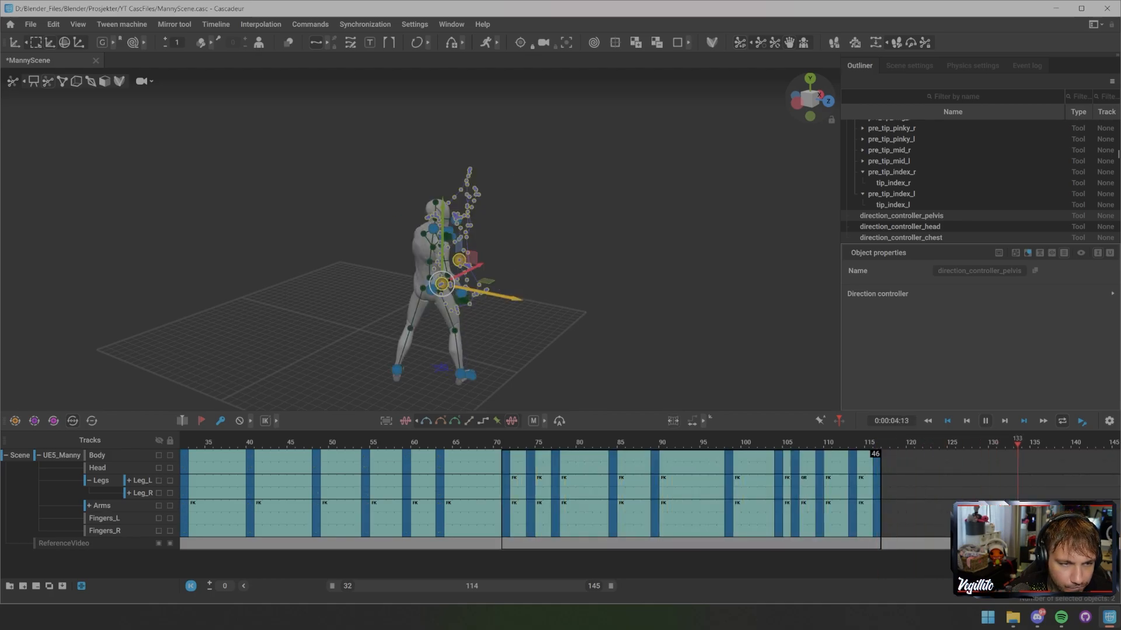
key("y")
key("Escape")
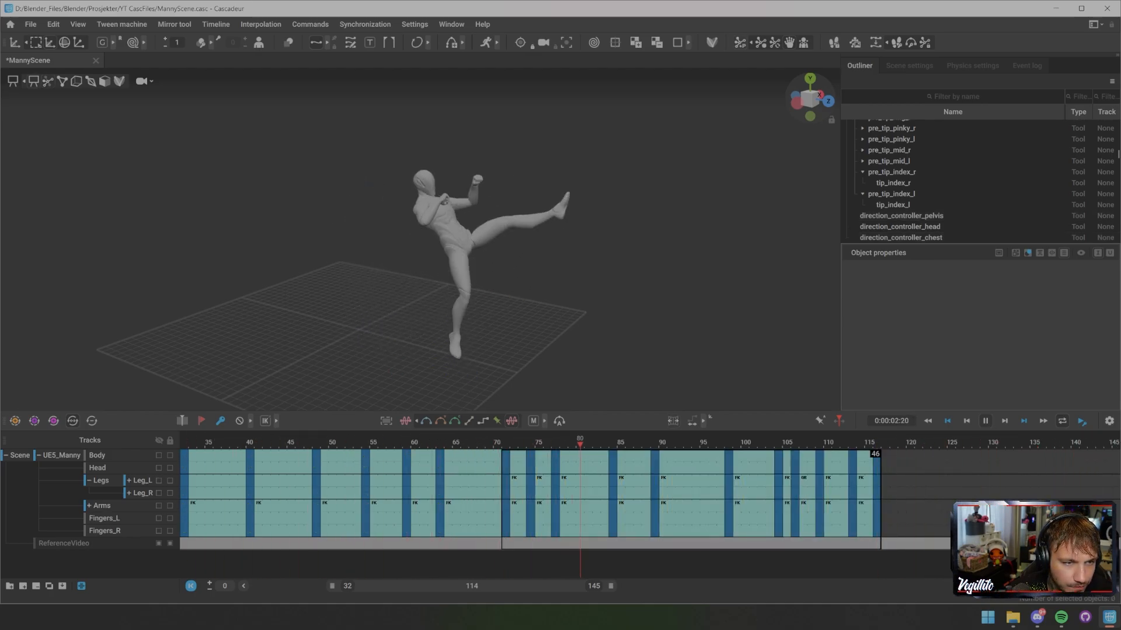
key("space")
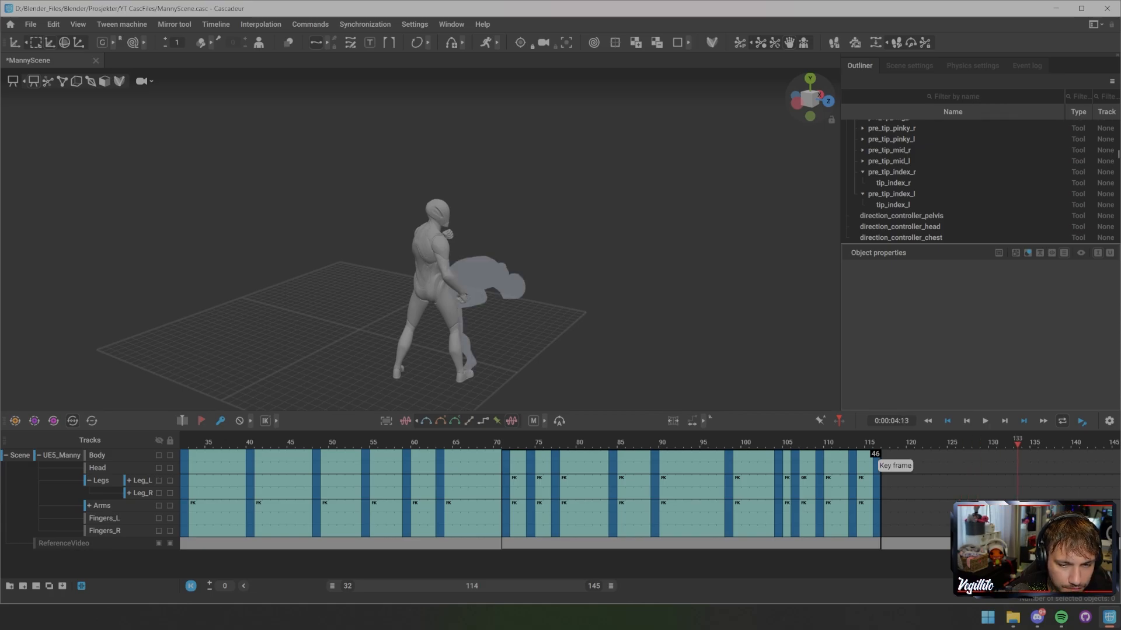
- Shorten the same section to end at frame 109, trim the timeline range to 109, and replay the faster motion
key("alt")
left_click_drag(877, 490, 819, 490, "alt")
left_click_drag(611, 586, 526, 586)
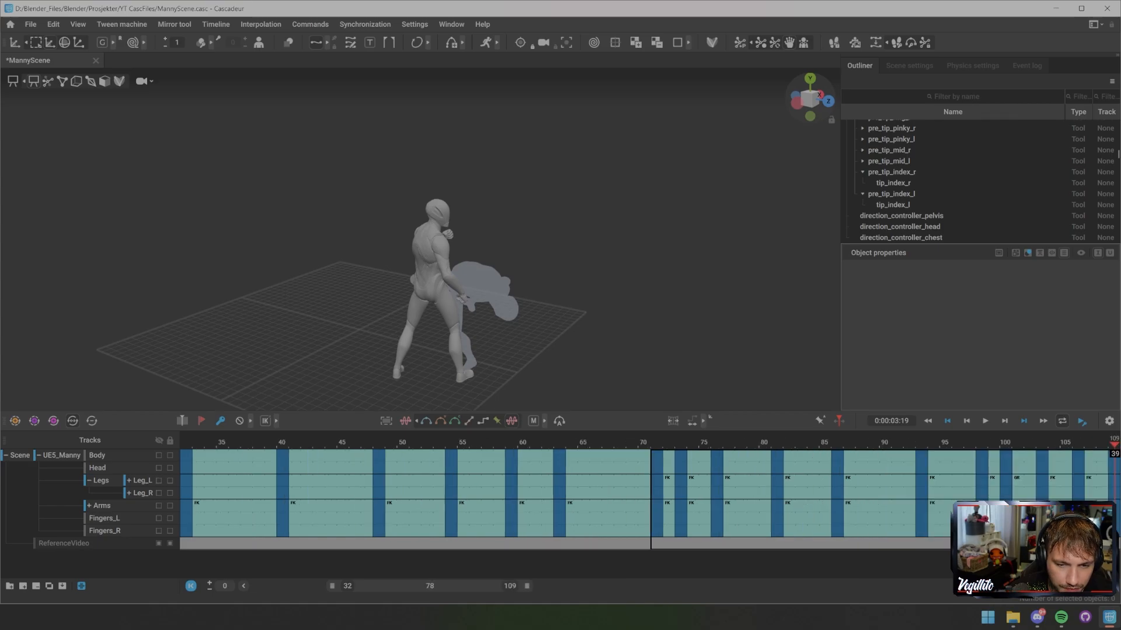
key("space")
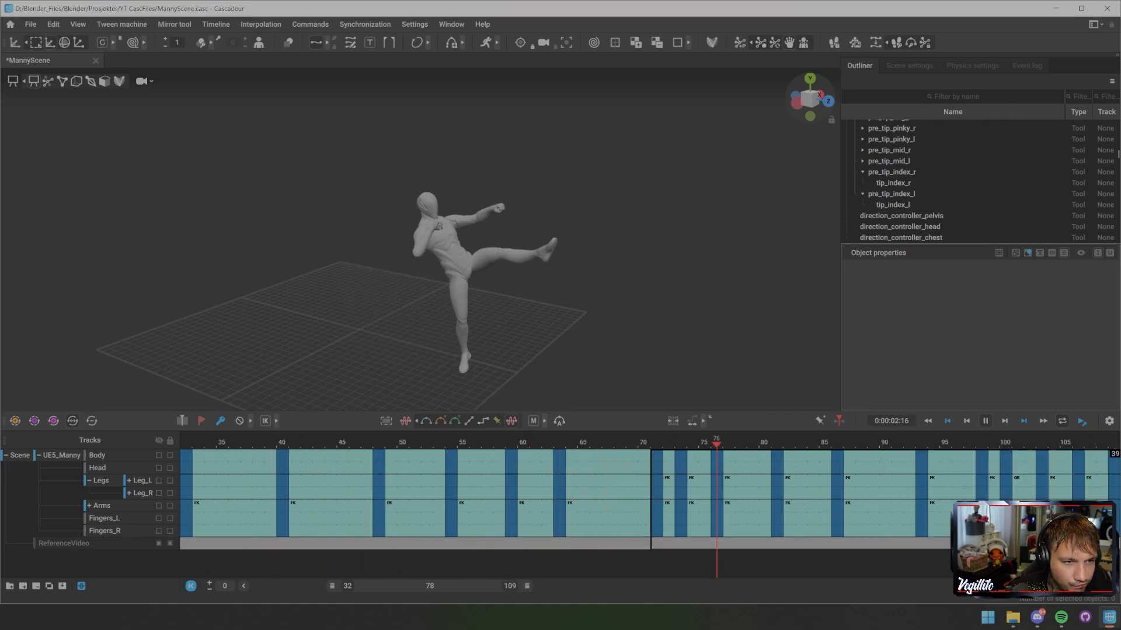
key("space")
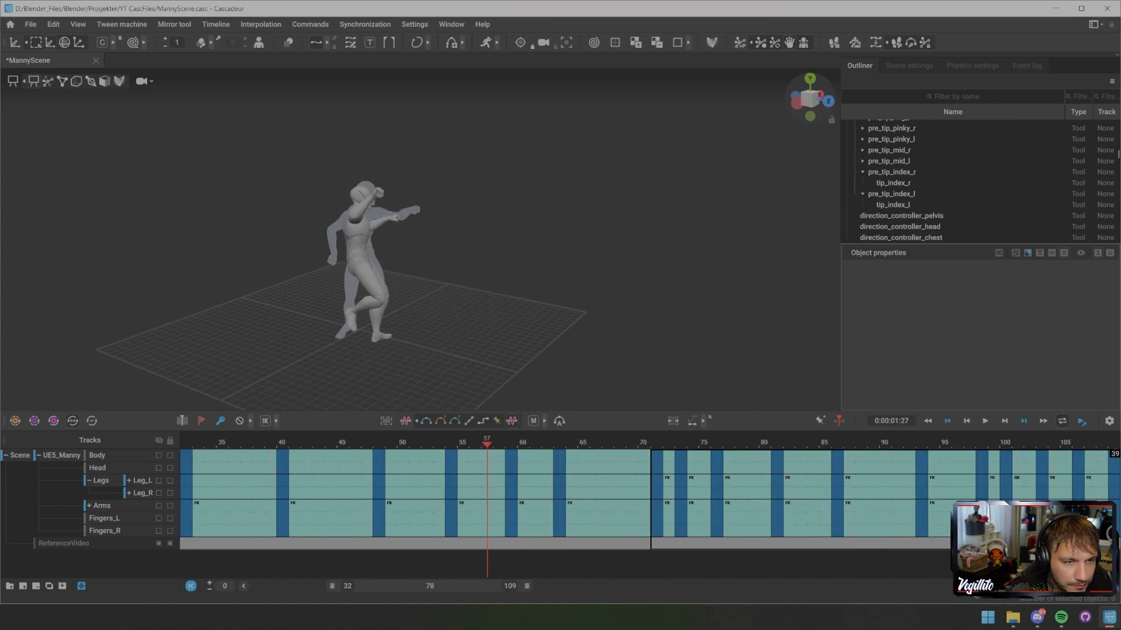
- Enable AutoPhysics and turn on Smooth trajectory in its physics settings
left_click(486, 43)
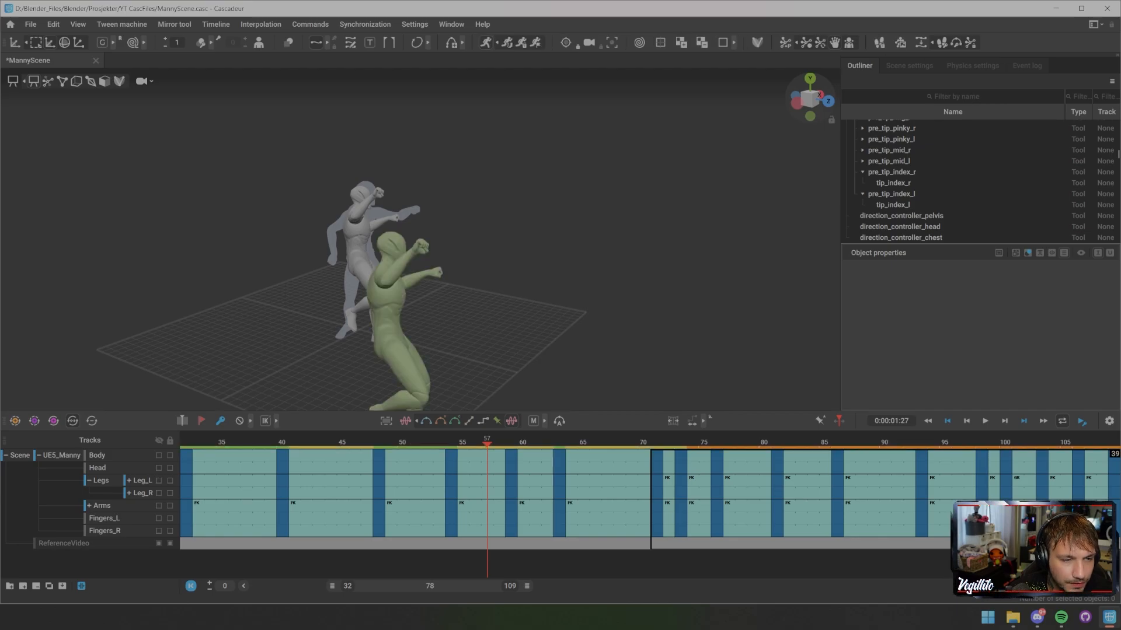
key("KP_1")
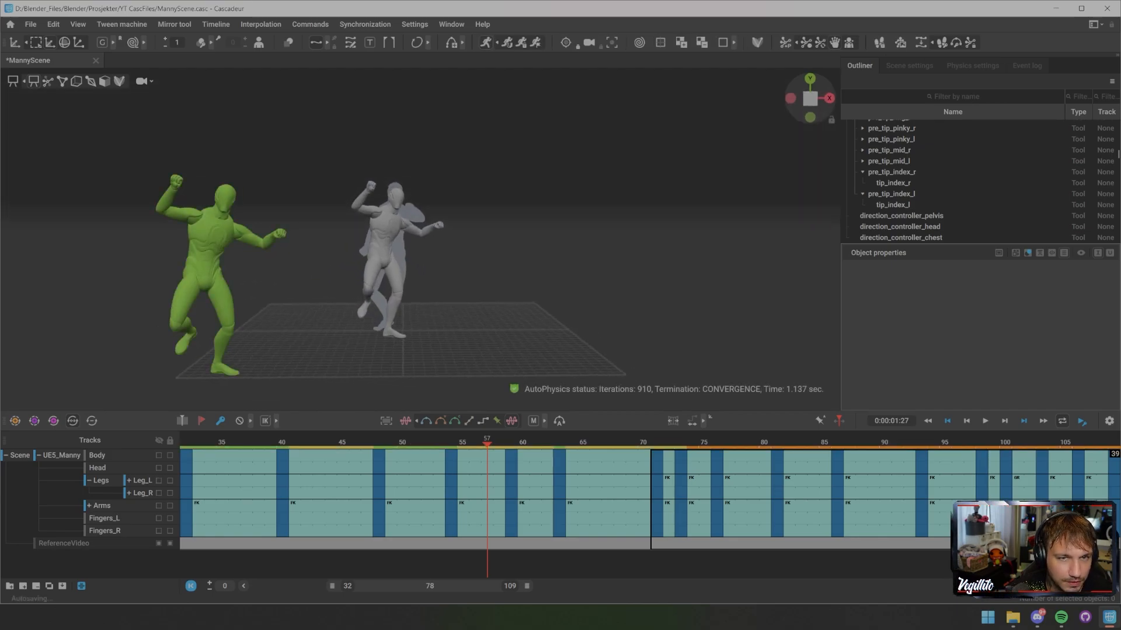
left_click(909, 65)
left_click(973, 66)
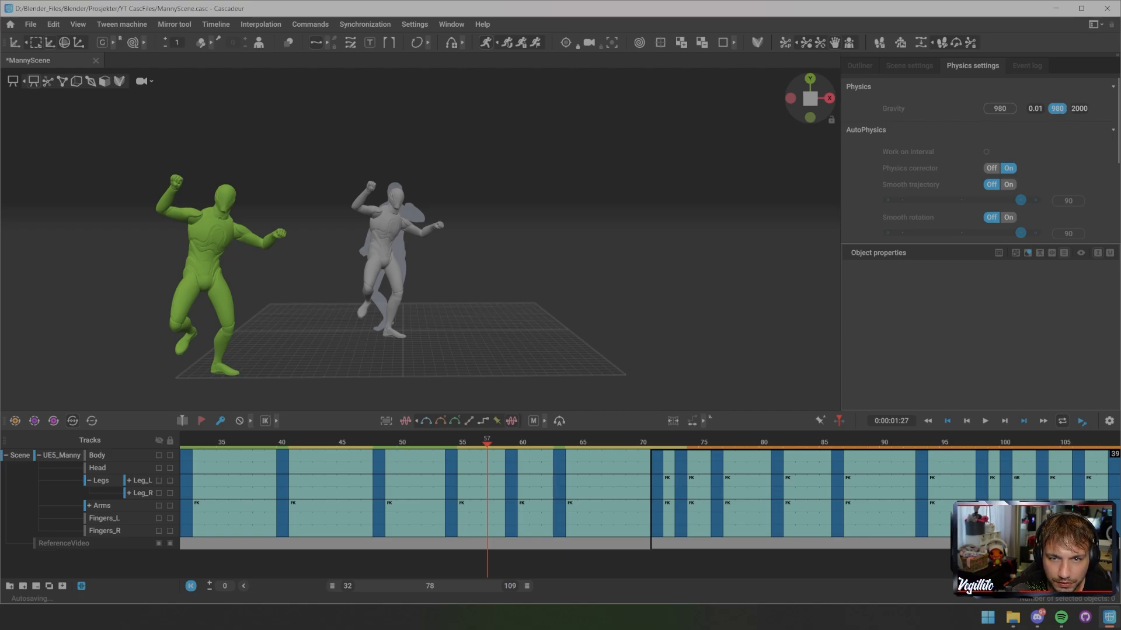
left_click(1009, 184)
scroll(981, 175, "down", 3)
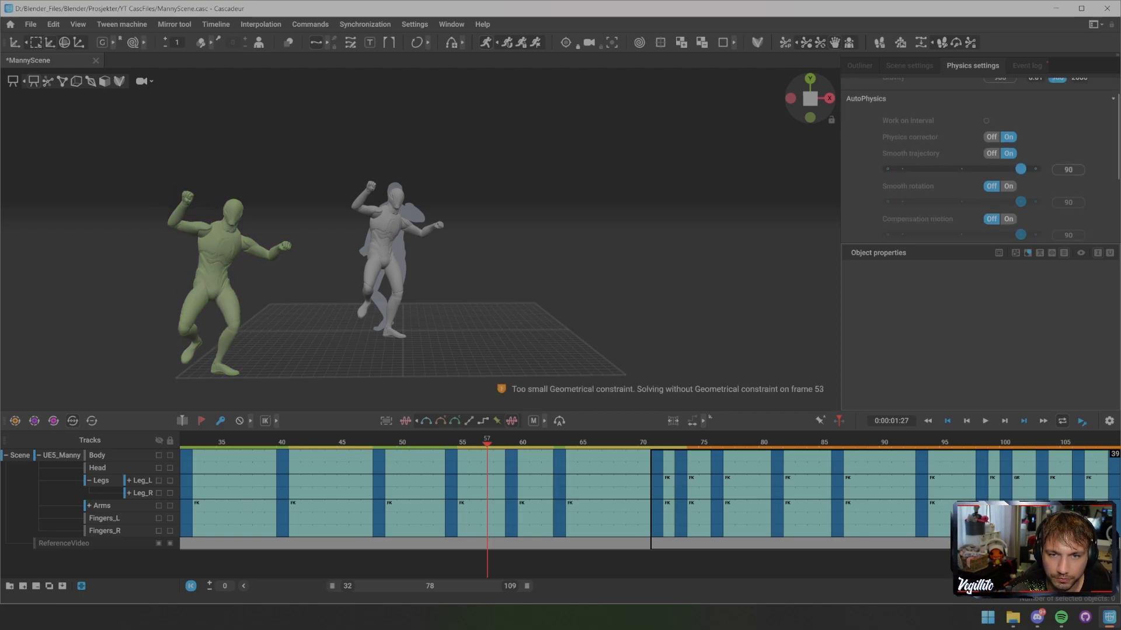
- Disable the AutoPhysics ghost offset and play the animation to compare the green physics ghost with the character
scroll(981, 160, "down", 3)
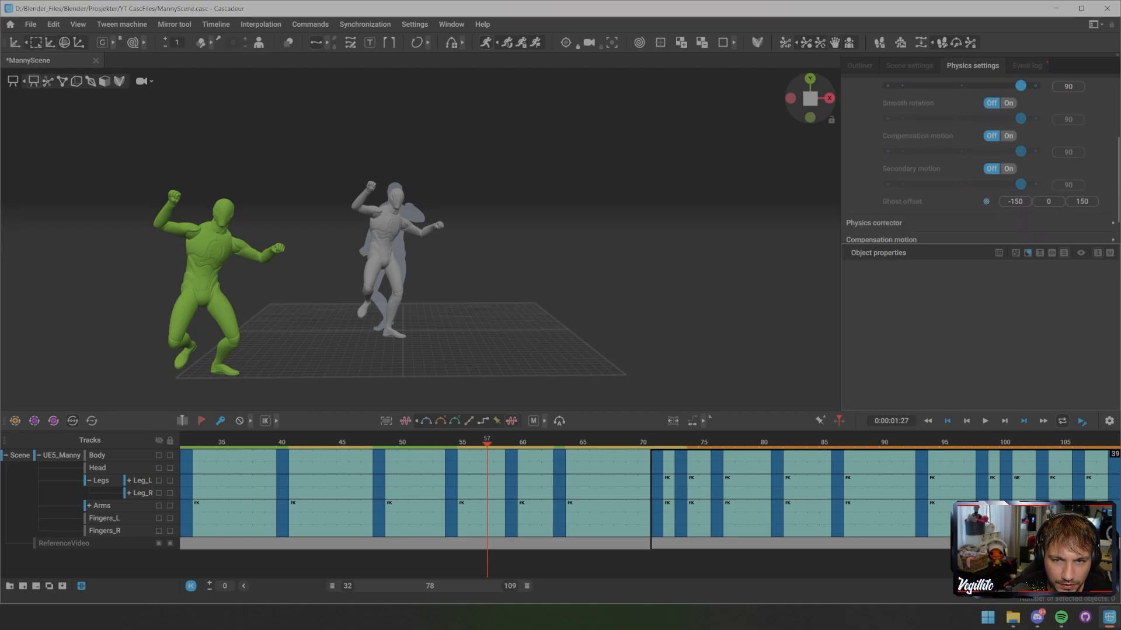
left_click(985, 202)
key("space")
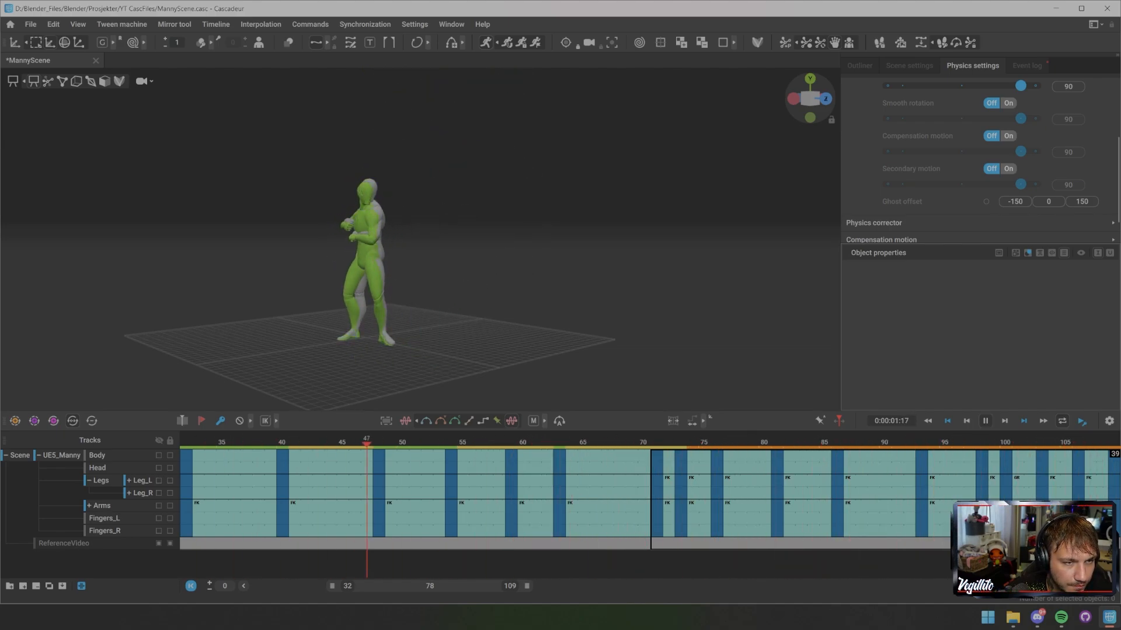
key("space")
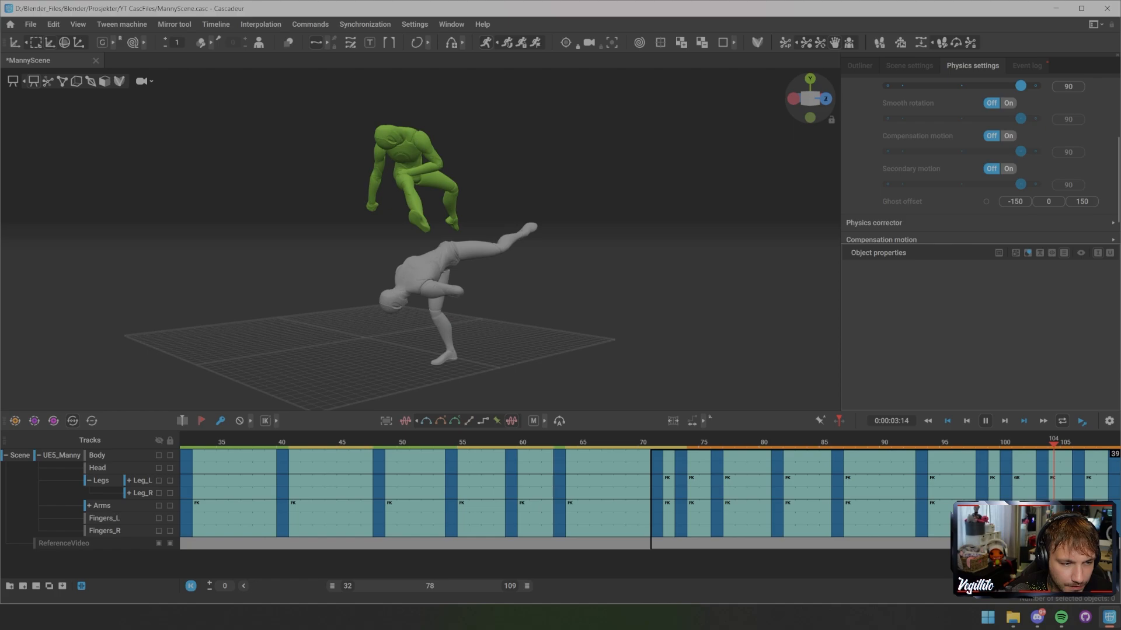
key("space")
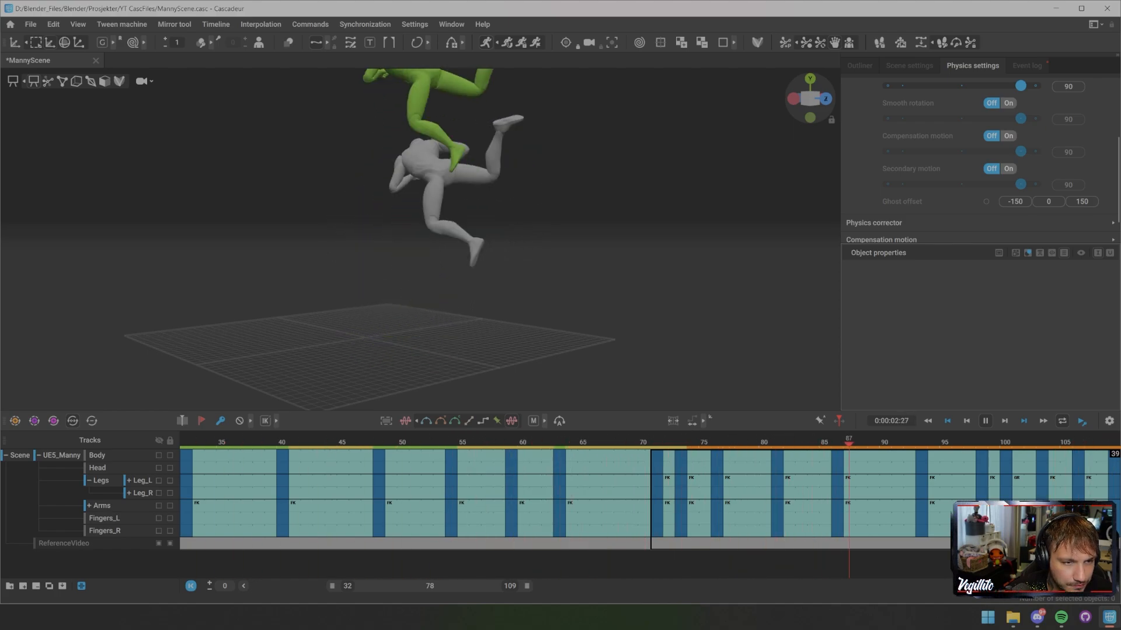
key("space")
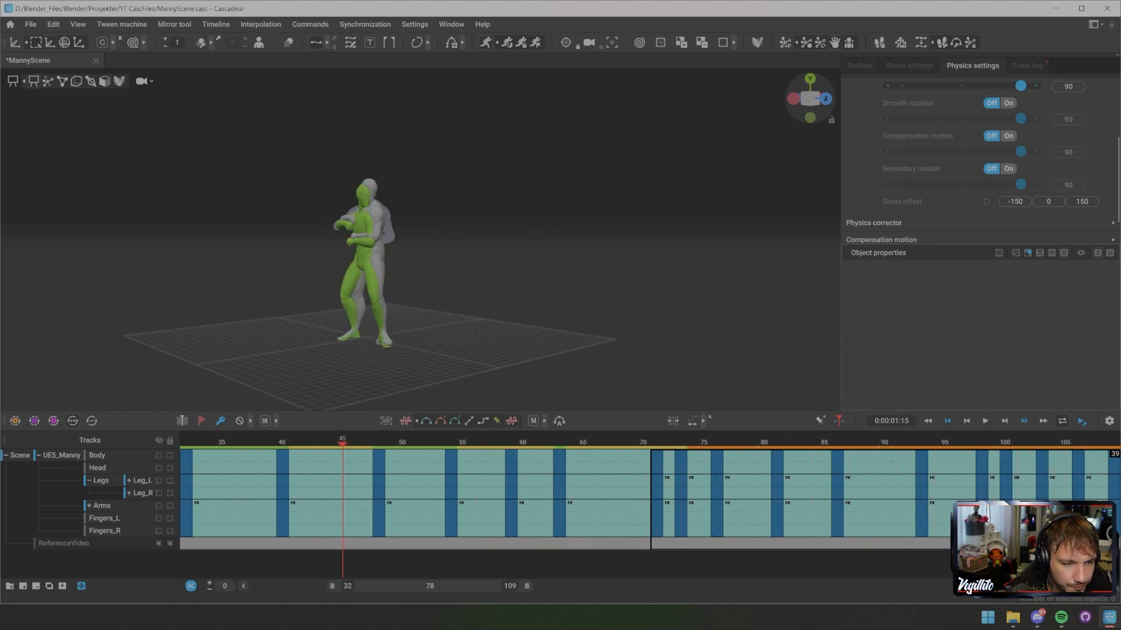
key("space")
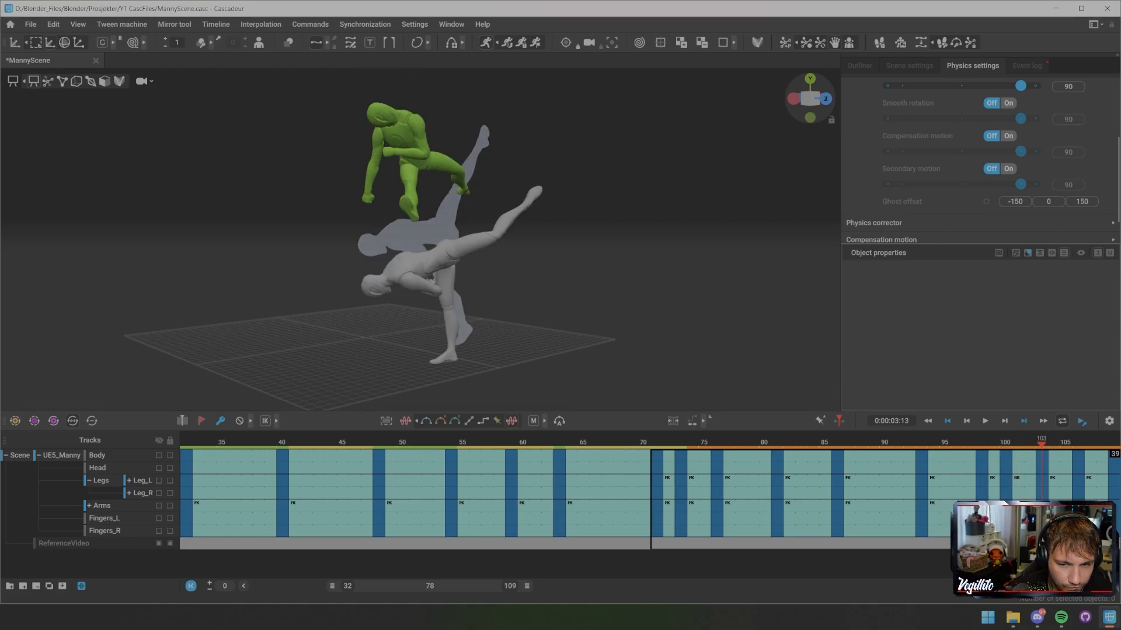
- Set the fulcrum state of the right foot's points to Enforce over Leg_R frames 103 to 109
middle_click_drag(444, 251, 356, 221)
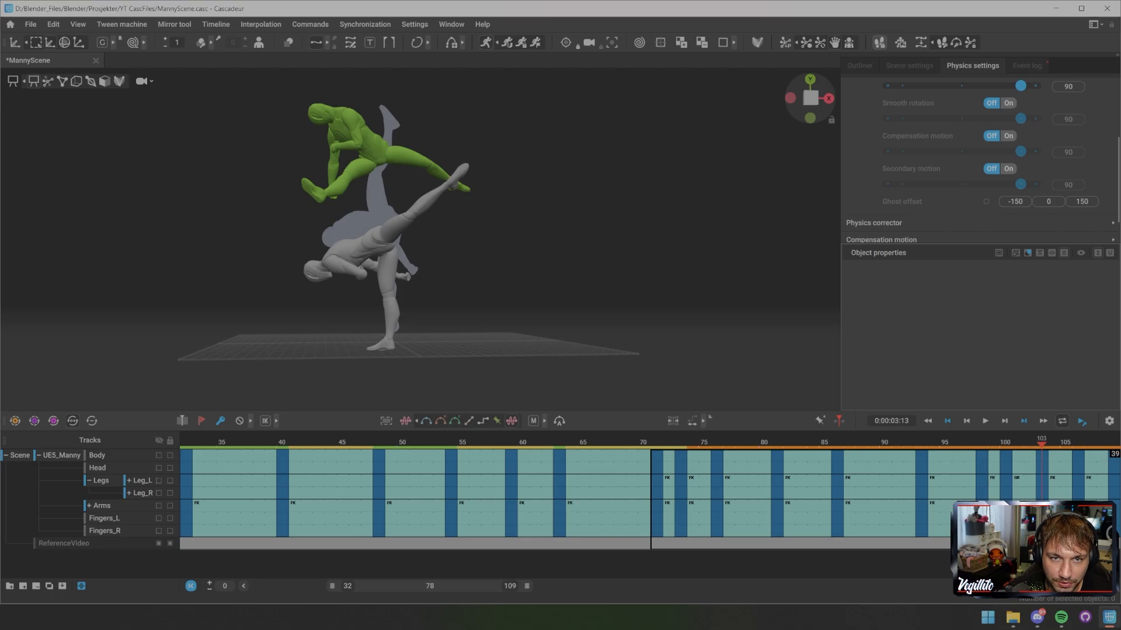
left_click(859, 66)
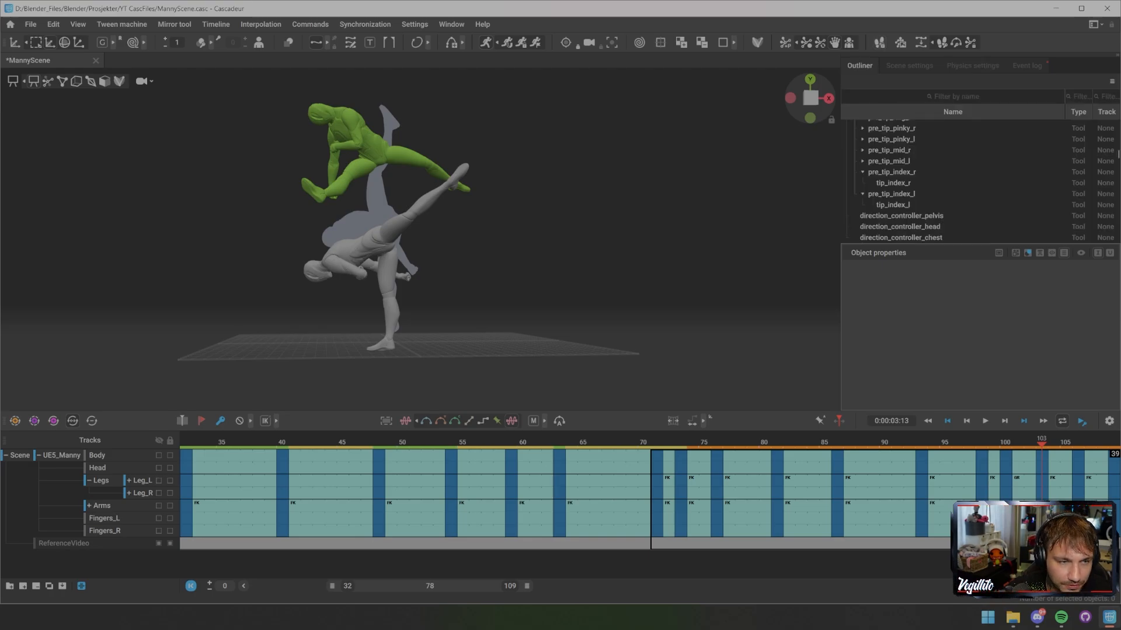
key("u")
left_click(374, 349)
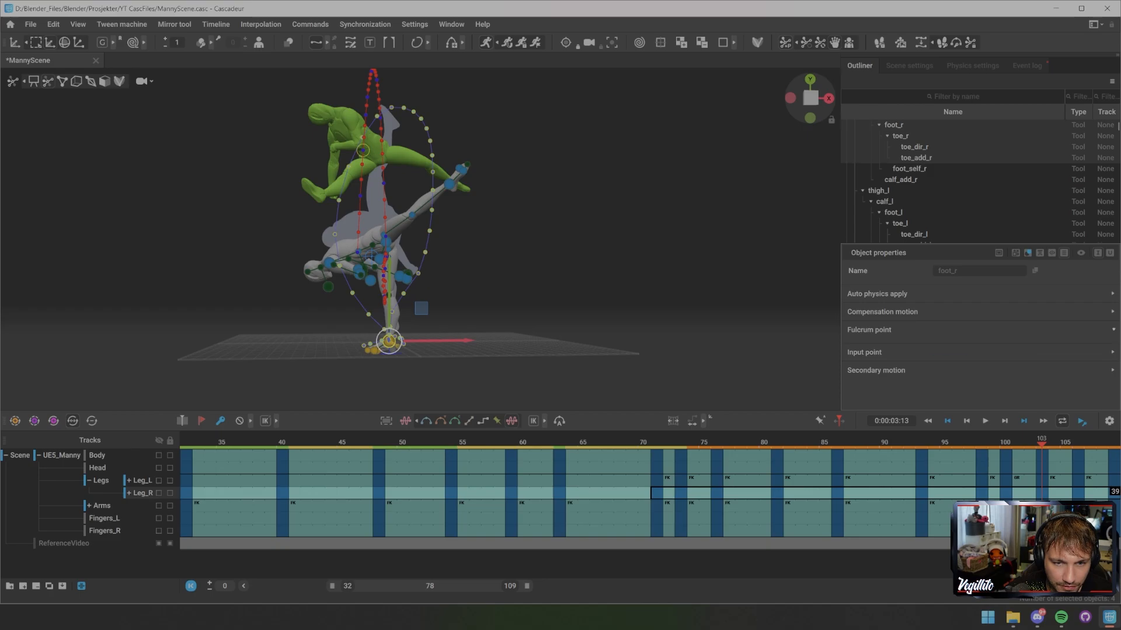
left_click(869, 330)
left_click_drag(1042, 492, 1113, 493)
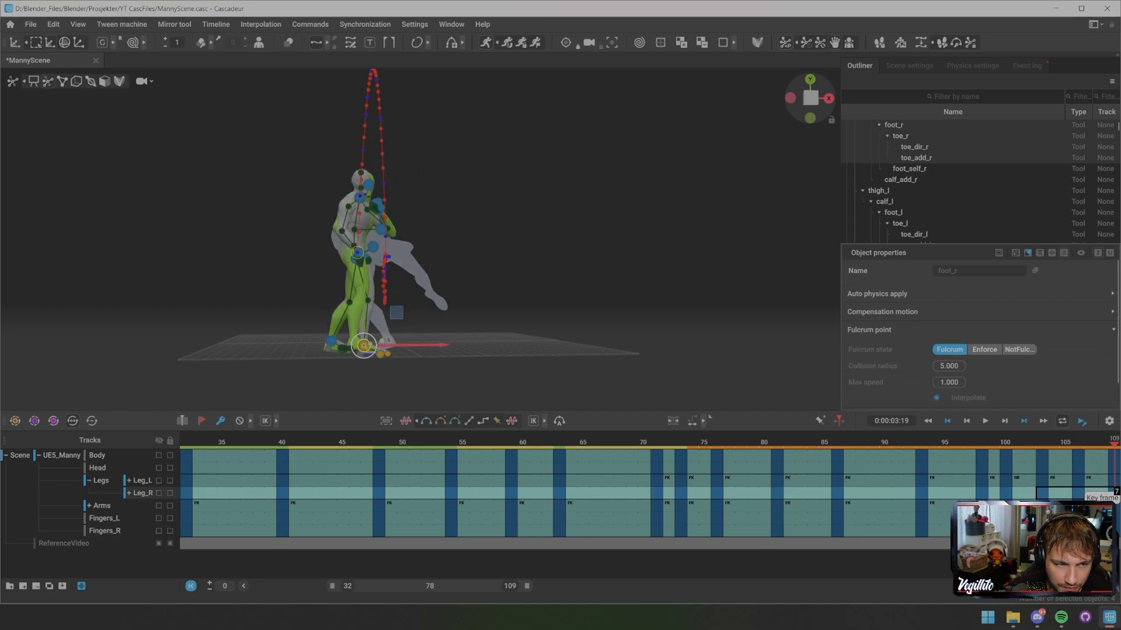
mouse_move(420, 256)
middle_mouse_down()
mouse_move(484, 272)
mouse_move(422, 269)
middle_mouse_up()
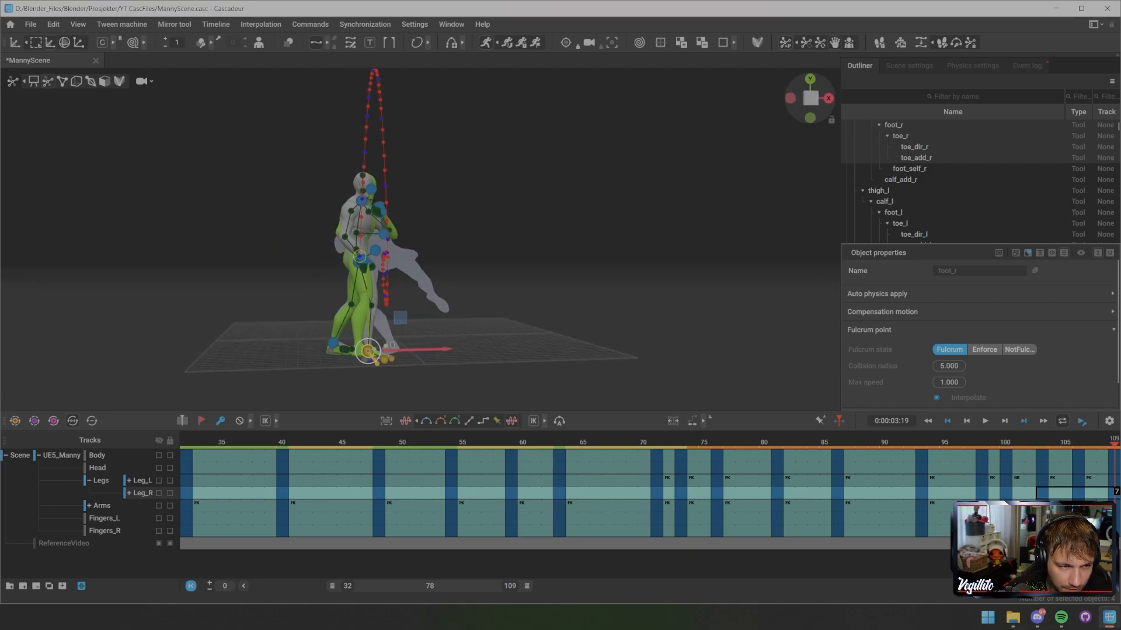
scroll(978, 327, "down", 1)
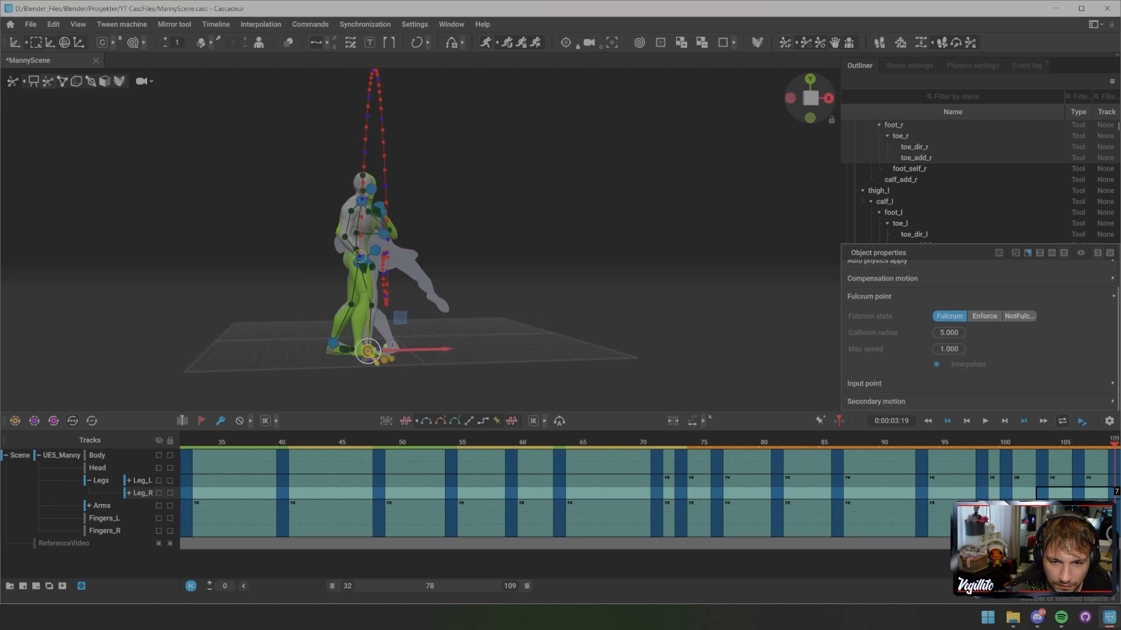
left_click(984, 316)
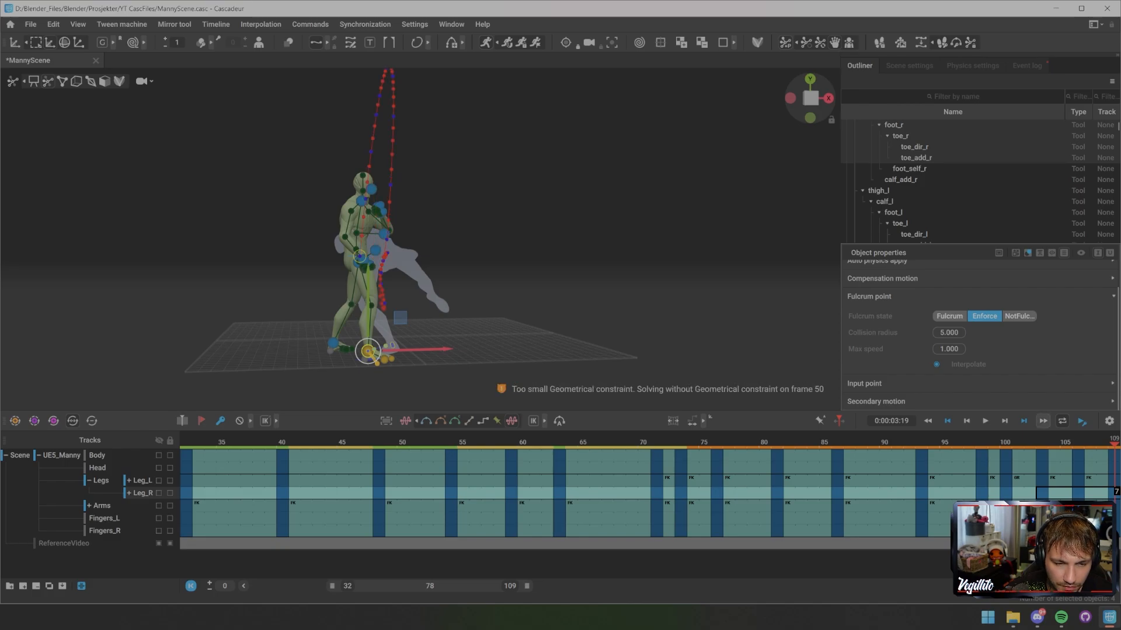
- Clear the selection and replay the animation to compare the physics ghost with the character
key("Escape")
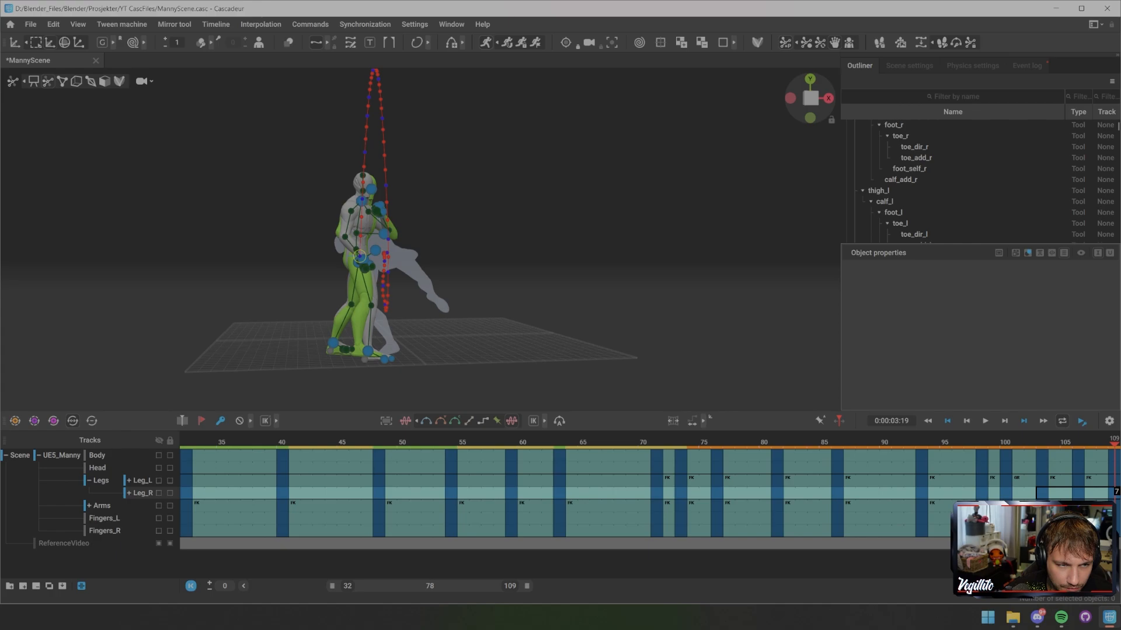
key("space")
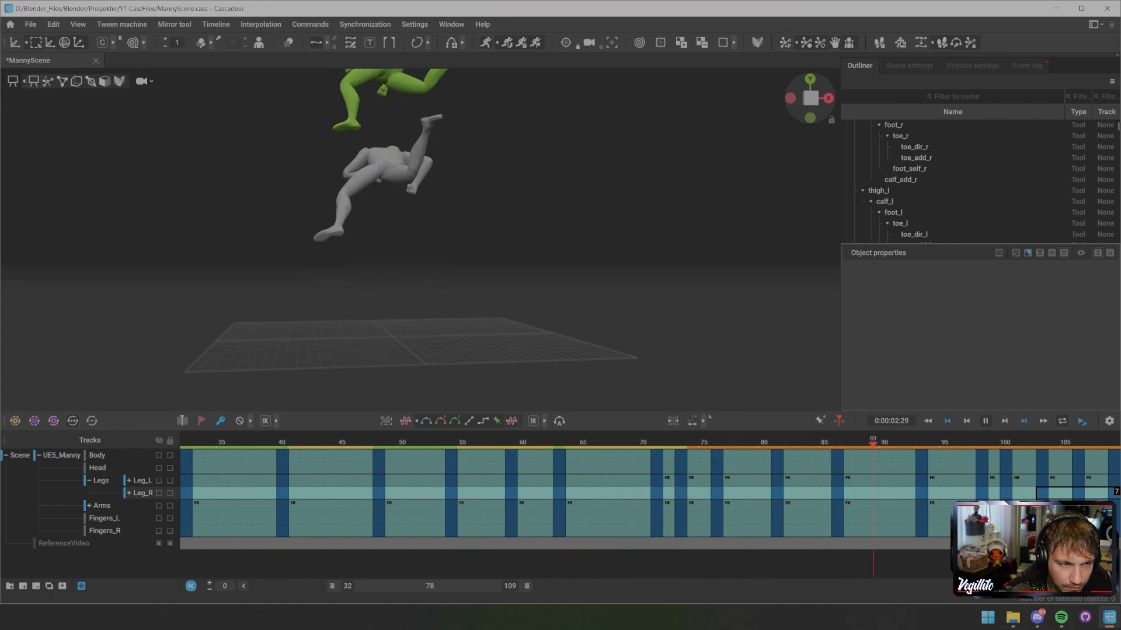
key("space")
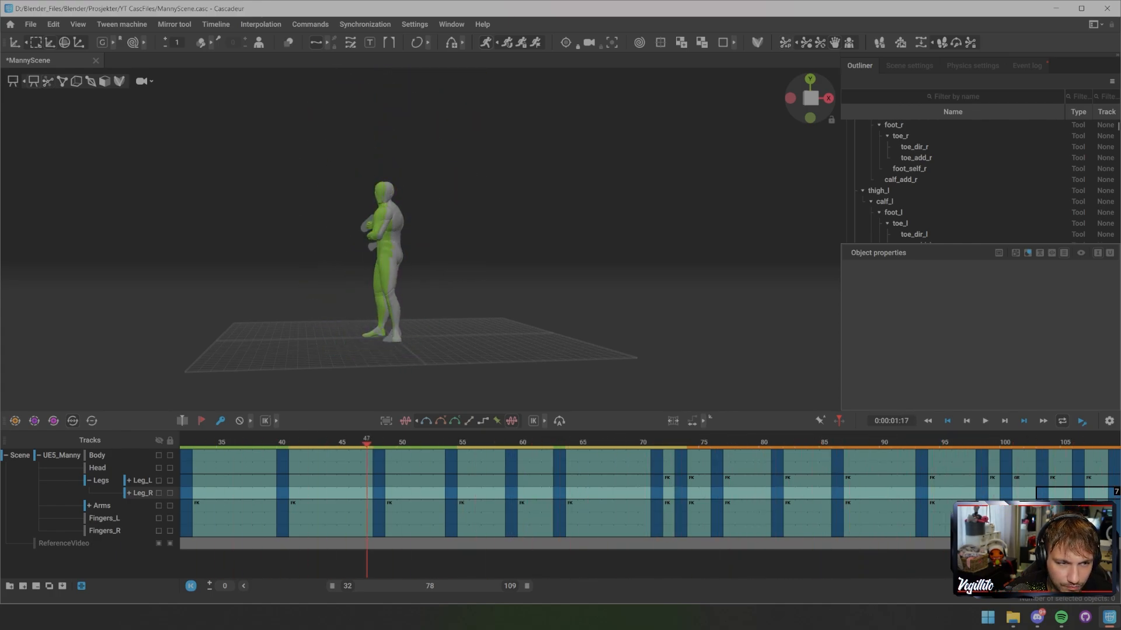
- Inspect the supporting right foot at frame 103 and the fulcrum settings of its toe_dir_r point
key("u")
scroll(420, 240, "up", 5)
middle_click_drag(409, 263, 432, 216, "alt")
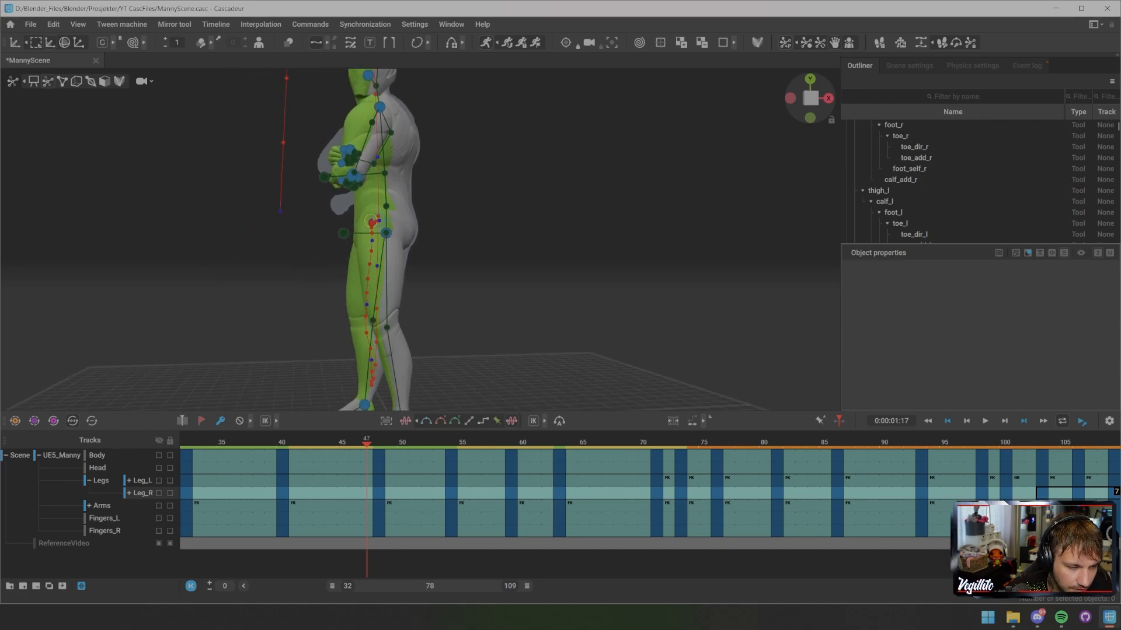
left_click_drag(409, 233, 490, 233, "alt")
left_click_drag(1041, 444, 1005, 443)
scroll(421, 240, "down", 5)
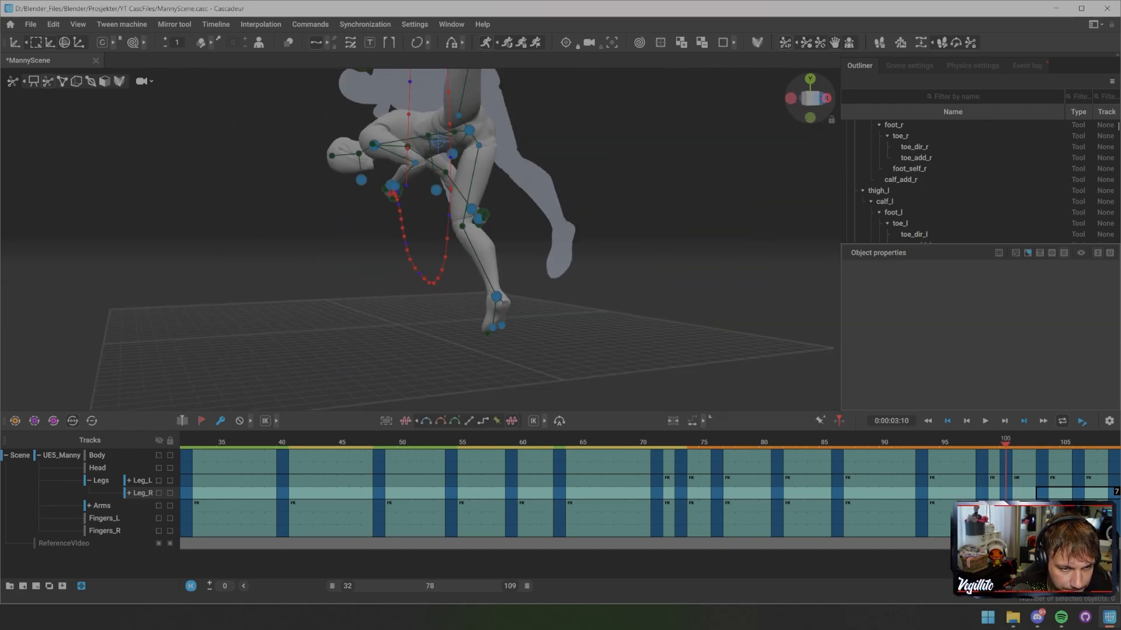
left_click_drag(420, 240, 441, 236, "alt")
key("Right")
key("Right")
key("Right")
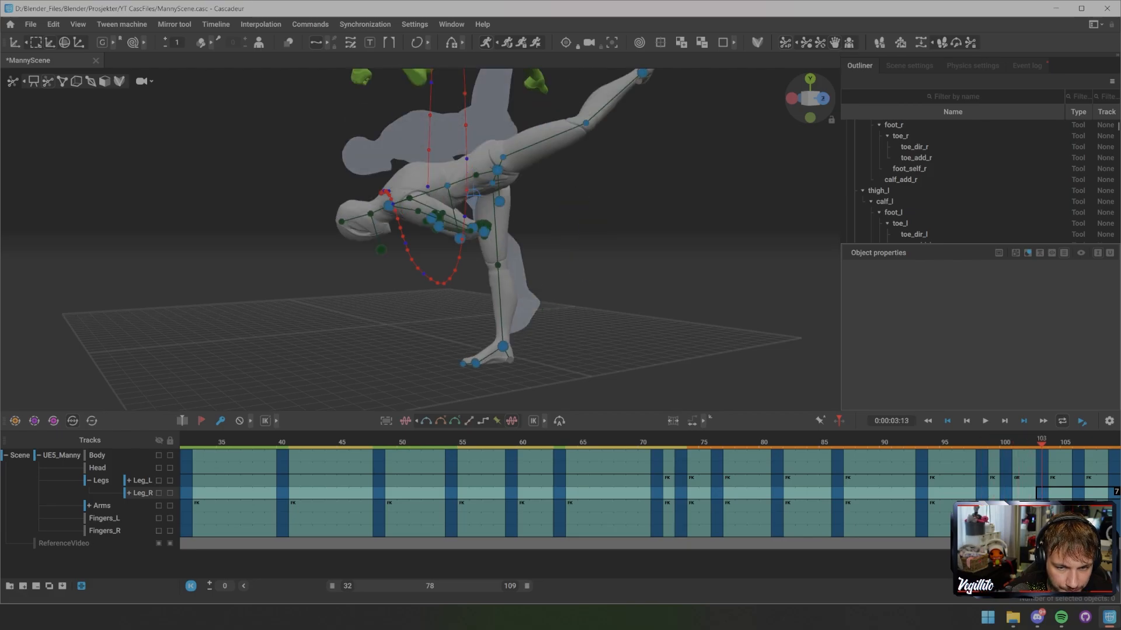
left_click(463, 365)
key("r")
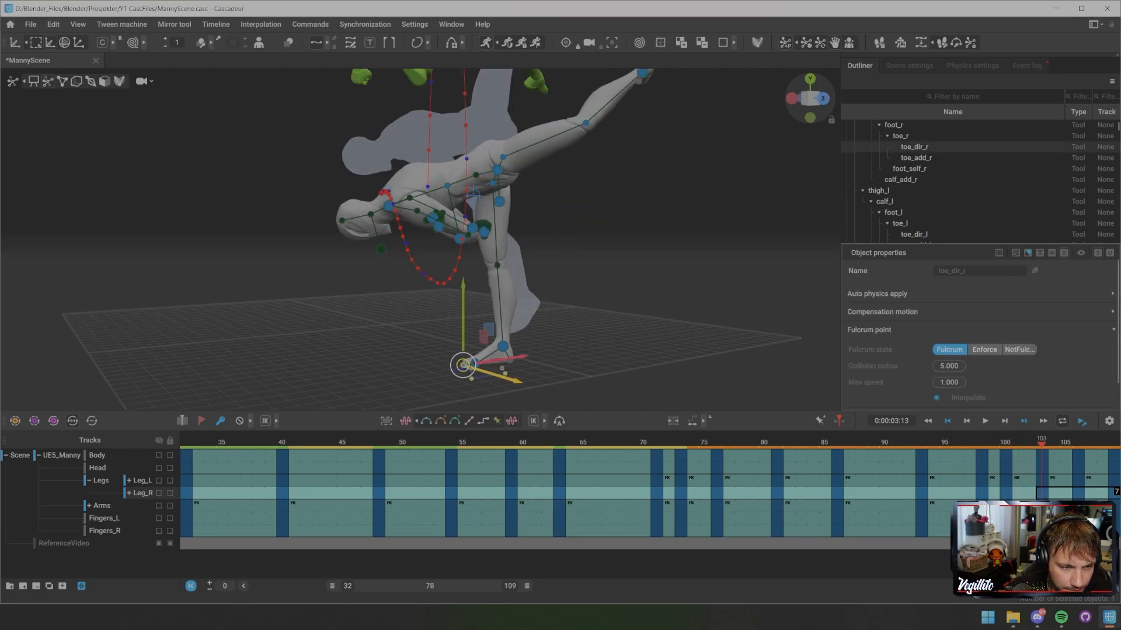
left_click(426, 380)
left_click(463, 365)
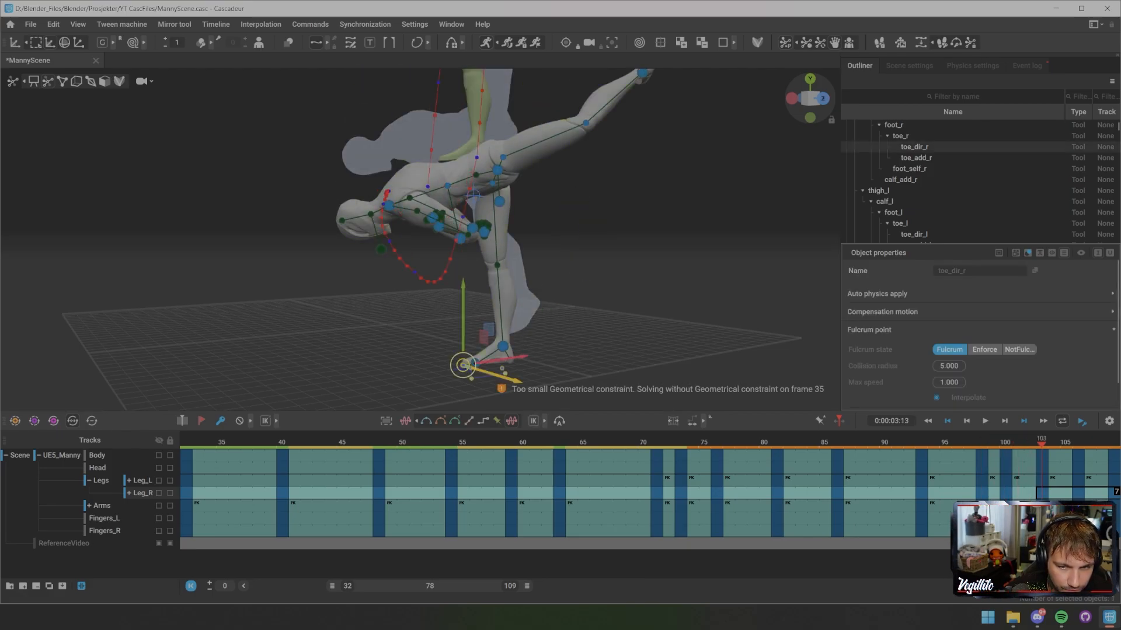
- Set toe_dir_r's fulcrum state to NotFulcrum across Leg_R frames 103 to 109
left_click(1078, 492)
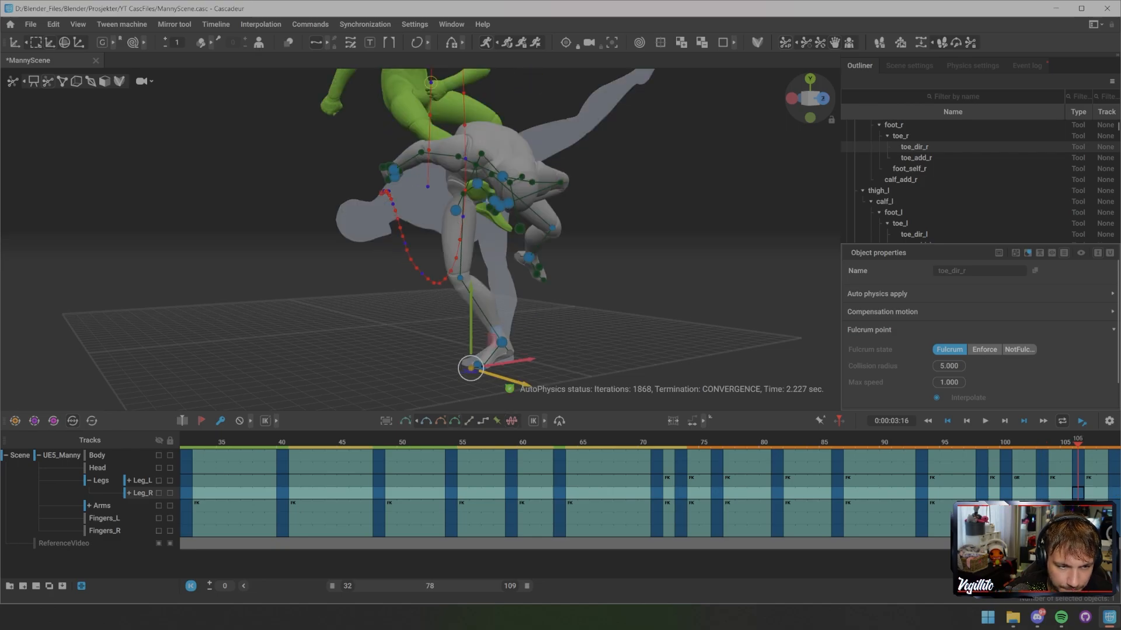
key("r")
left_click(1114, 492)
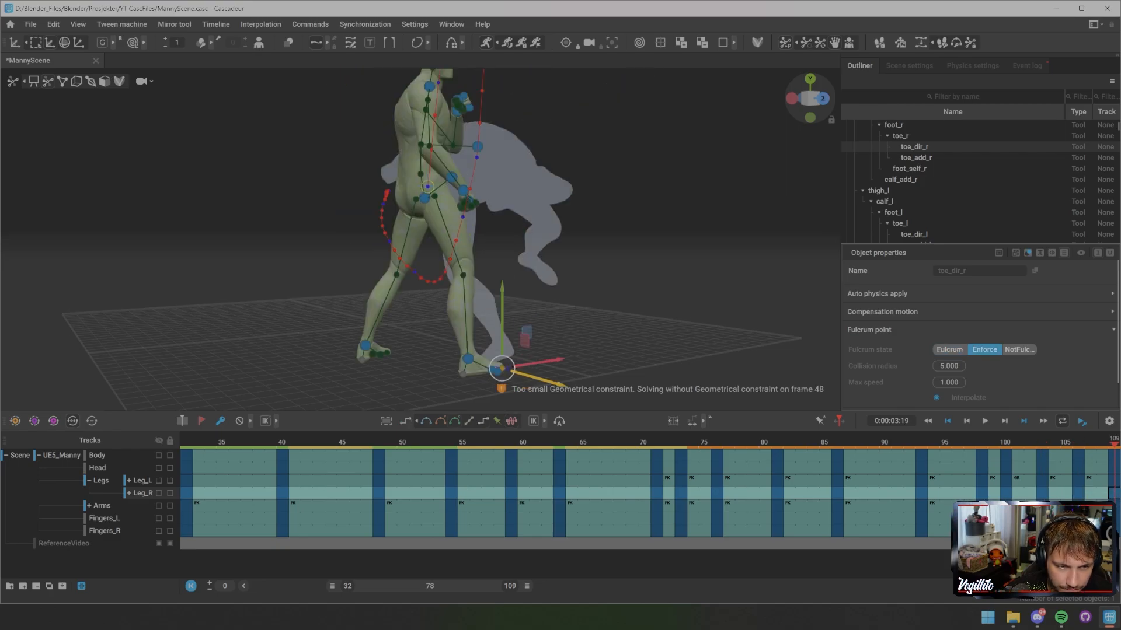
key("ctrl+v")
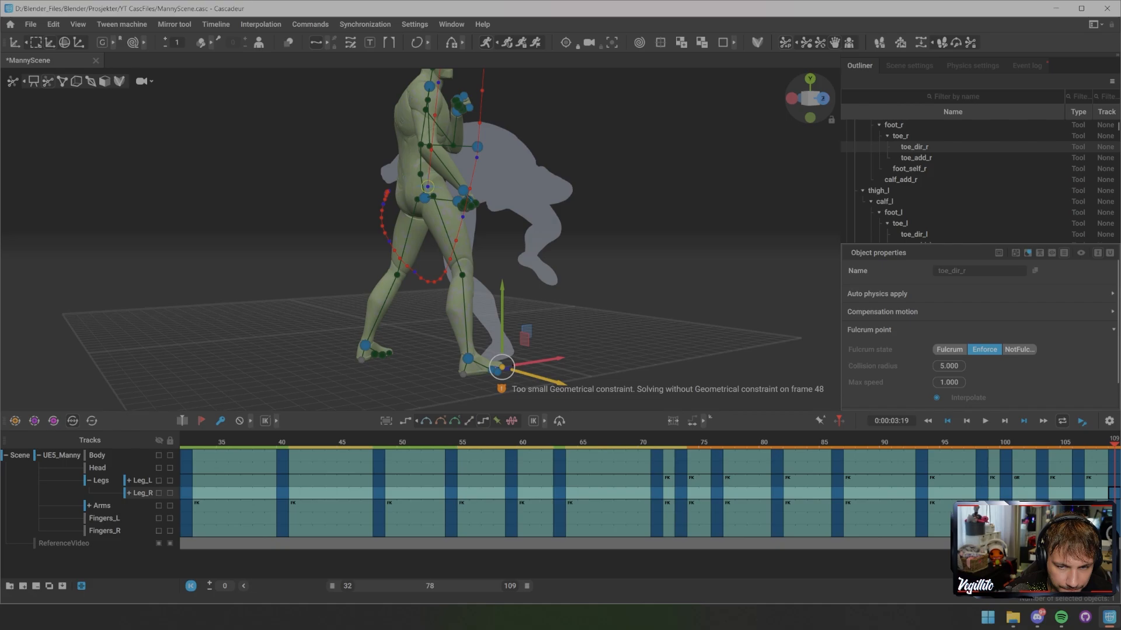
left_click(1041, 492)
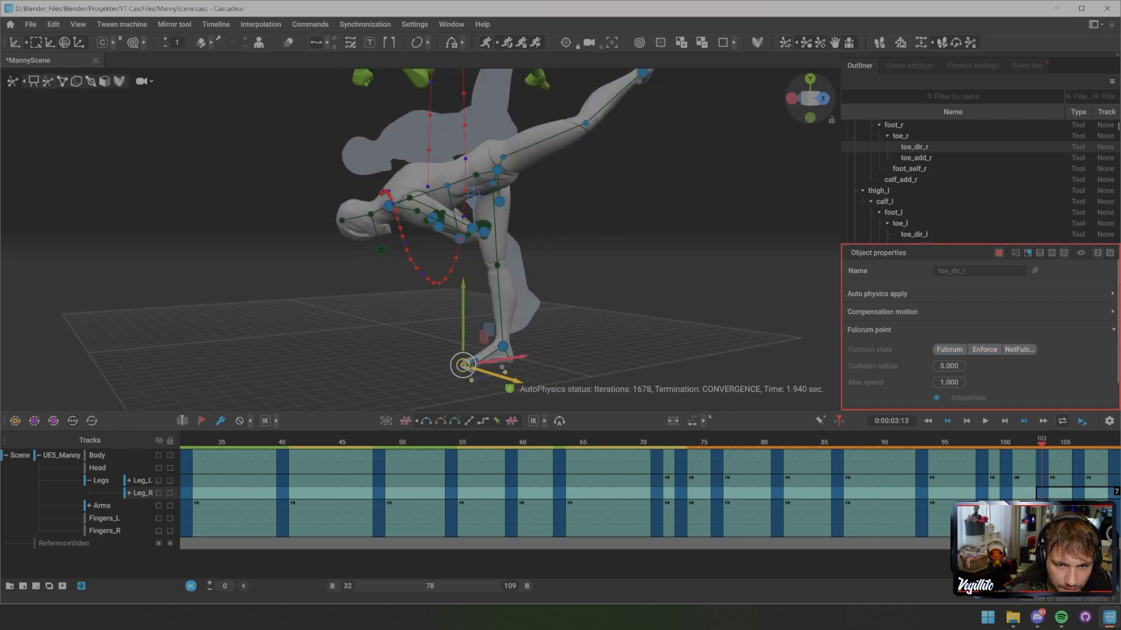
left_click(1018, 349)
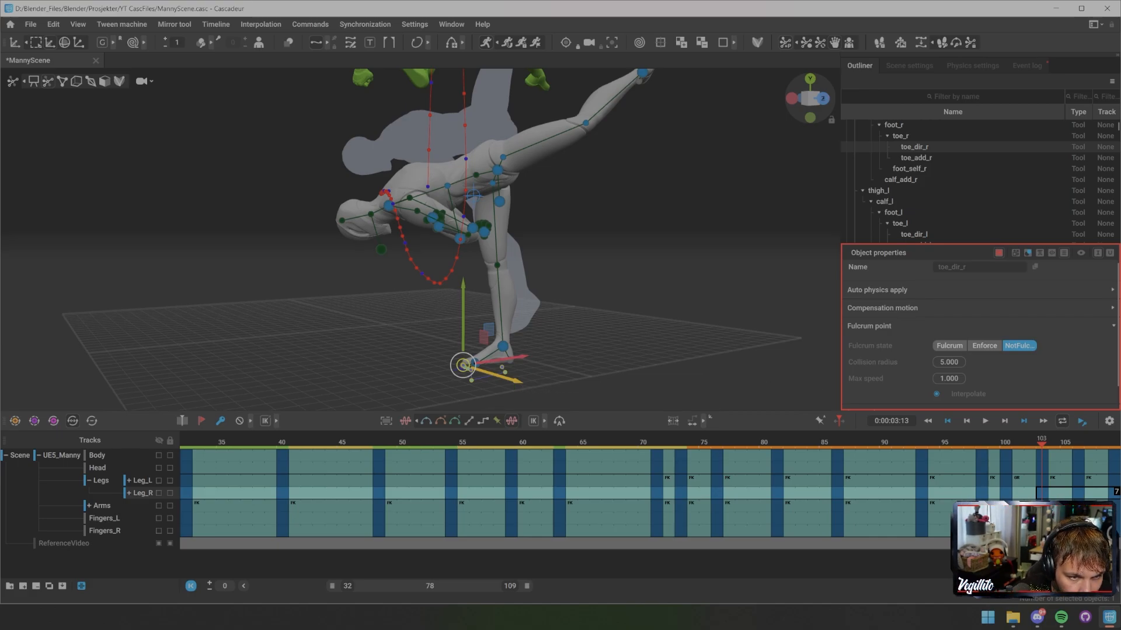
- Check the foot_self_r and toe_dir_r fulcrum settings, the foot's ground contact and the center of mass at frame 103
left_click(511, 362)
left_click(510, 360)
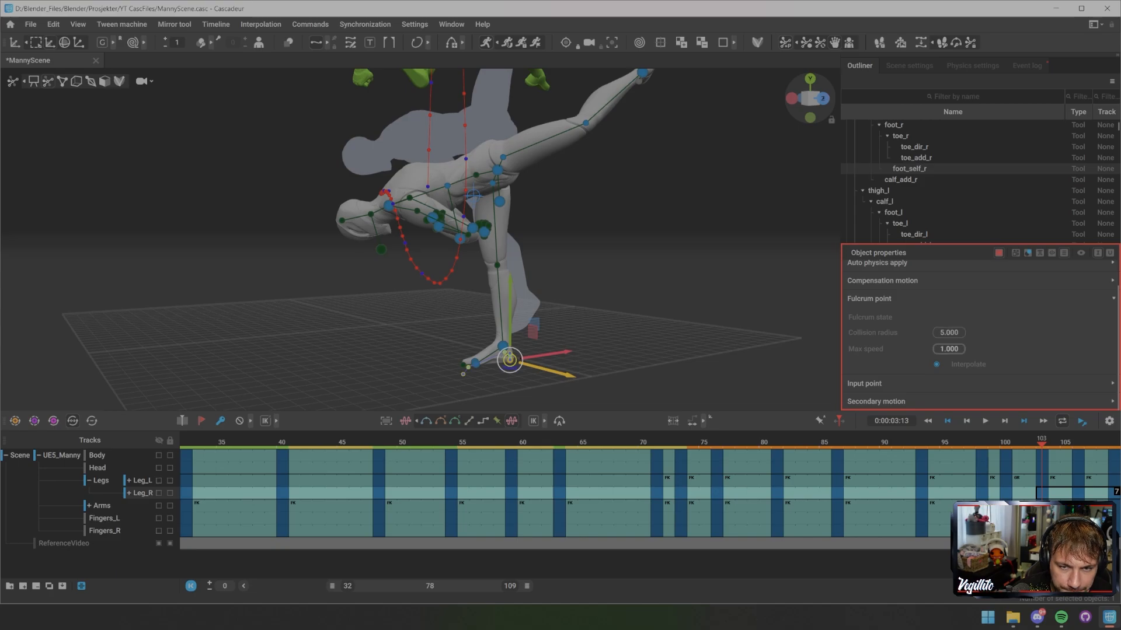
scroll(948, 349, "up", 1)
left_click(660, 316)
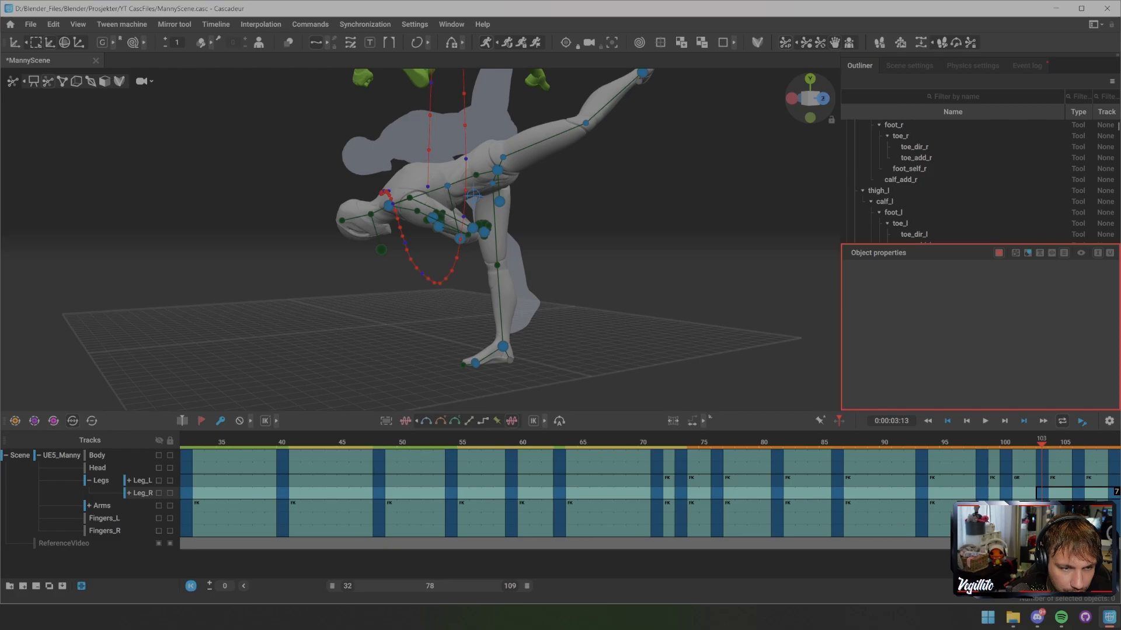
left_click(463, 365)
scroll(462, 364, "up", 5)
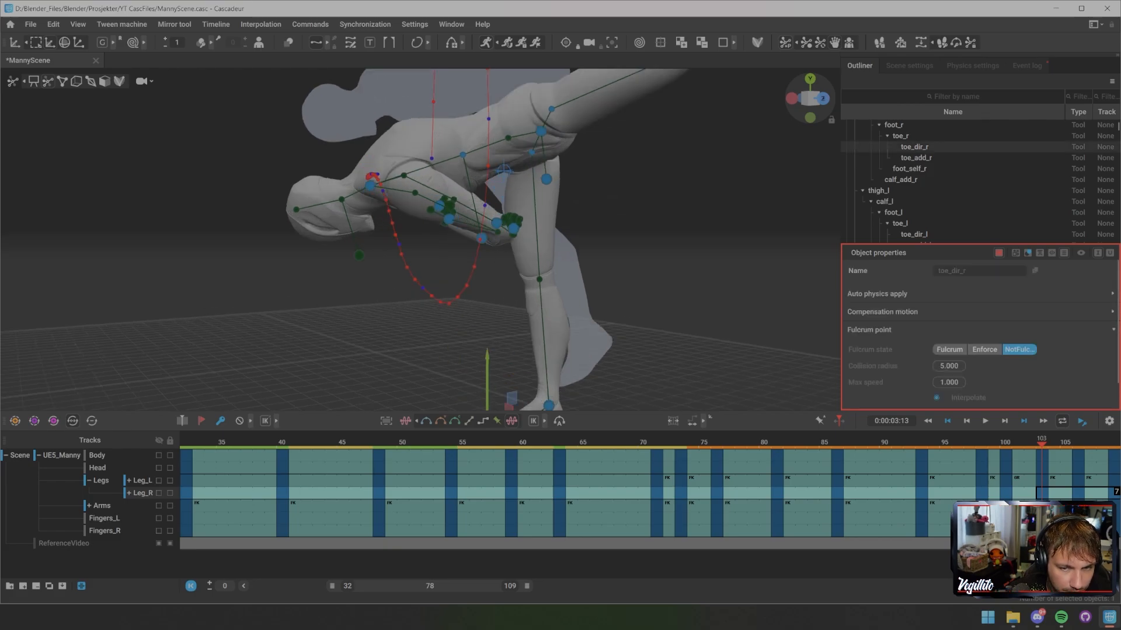
middle_click_drag(463, 365, 379, 132)
left_click_drag(379, 132, 331, 125, "alt")
left_click(680, 248)
left_click_drag(681, 248, 669, 227, "alt")
scroll(668, 228, "down", 4)
scroll(668, 228, "down", 3)
middle_click_drag(668, 228, 673, 239)
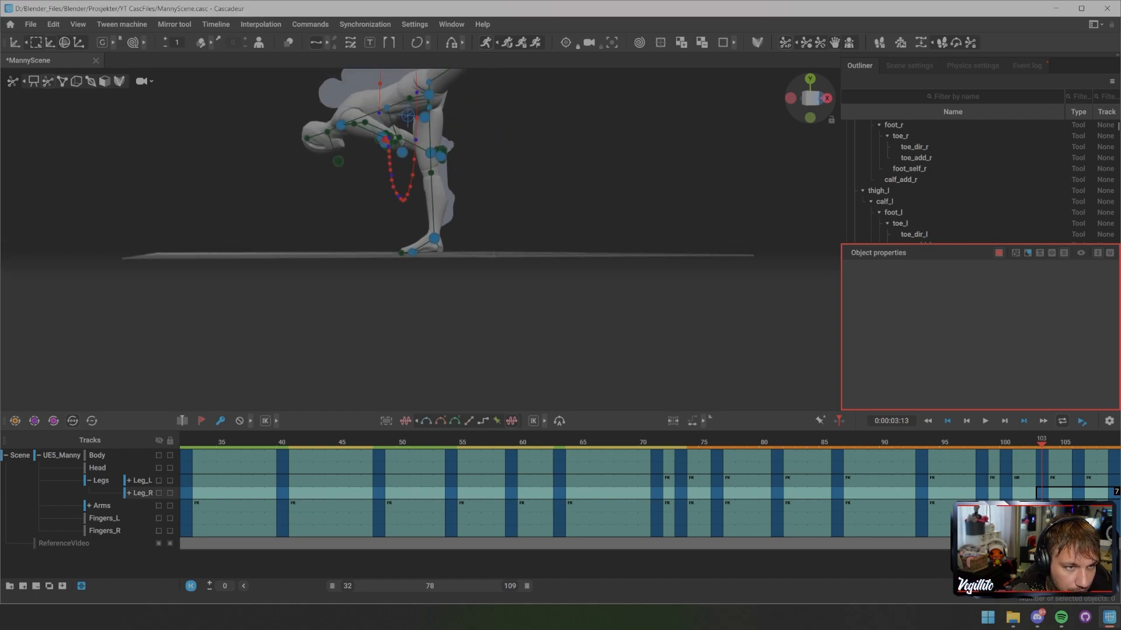
left_click(407, 116)
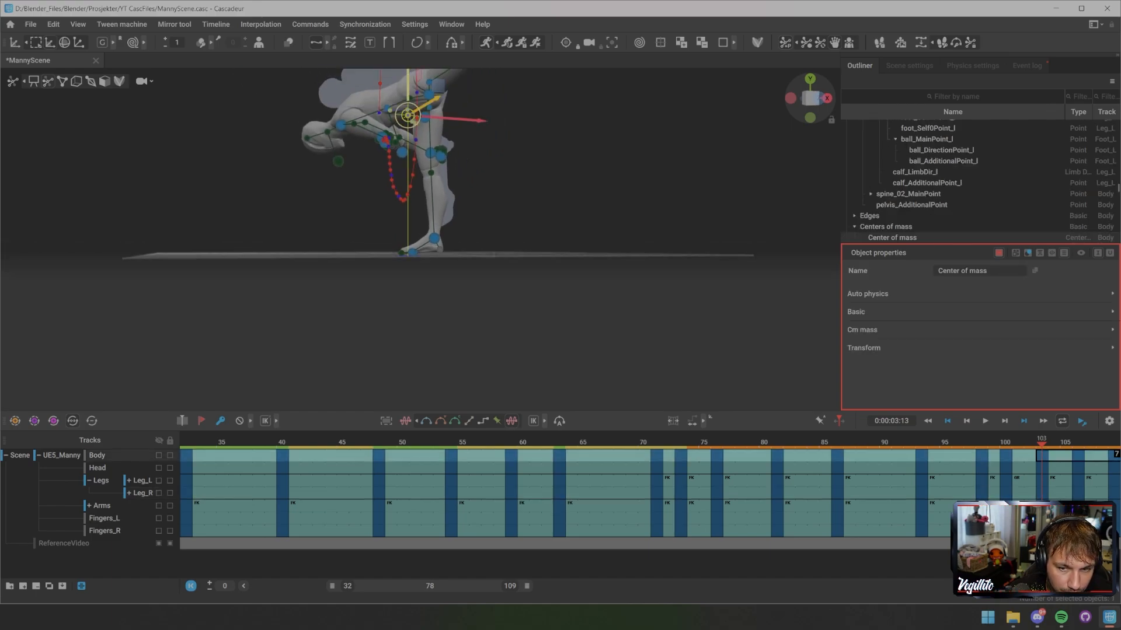
left_click_drag(407, 93, 432, 138)
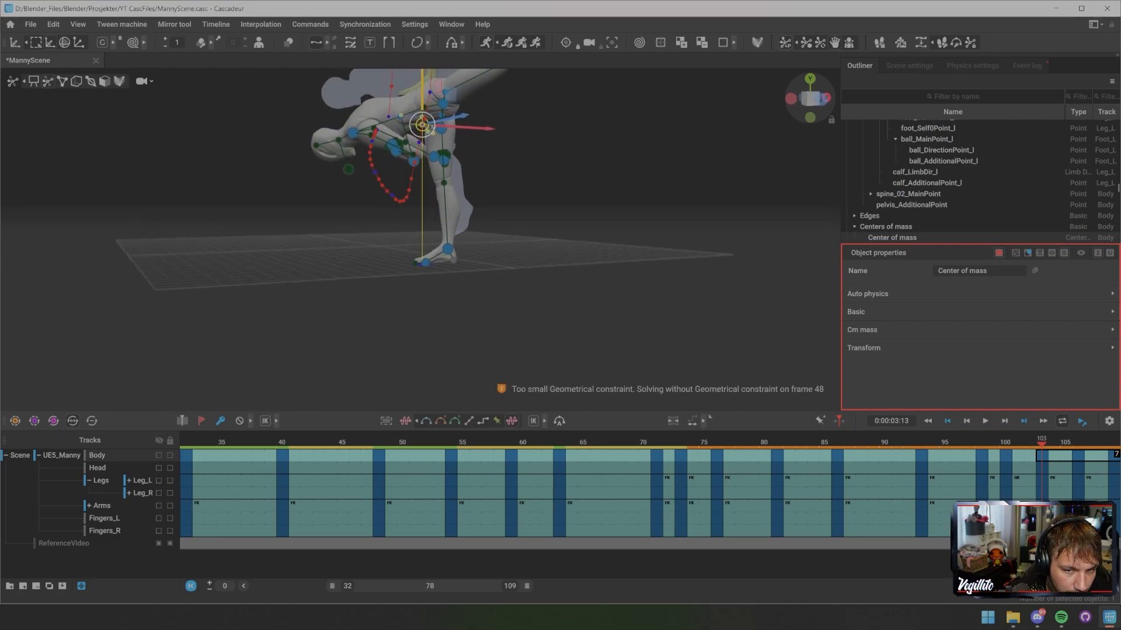
- Set toe_dir_r's fulcrum state to Enforce across Leg_R frames 103 to 109
scroll(432, 137, "up", 5)
scroll(432, 234, "up", 3)
left_click_drag(432, 233, 429, 195, "alt")
left_click(377, 282)
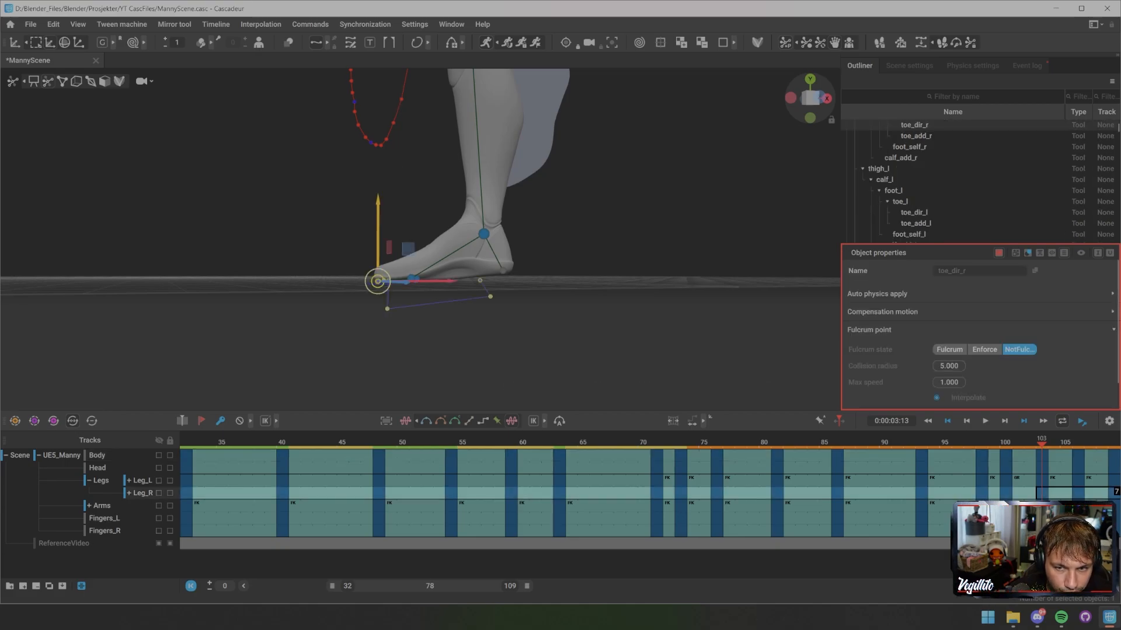
left_click(984, 349)
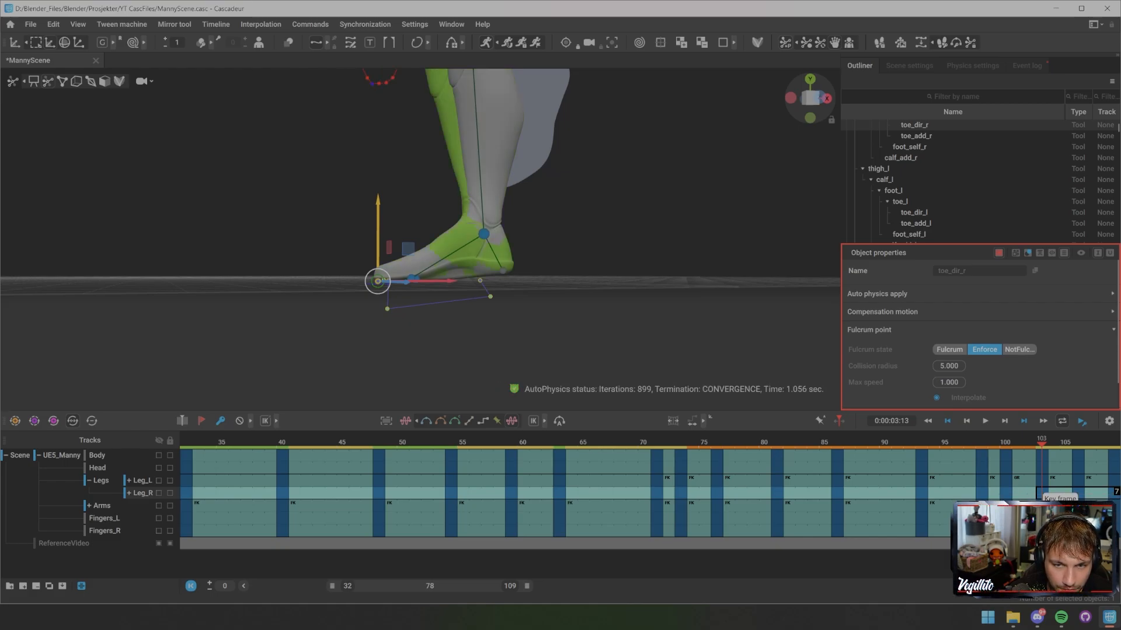
- Replay the animation with only the meshes shown and bring up the physics settings
key("Escape")
key("space")
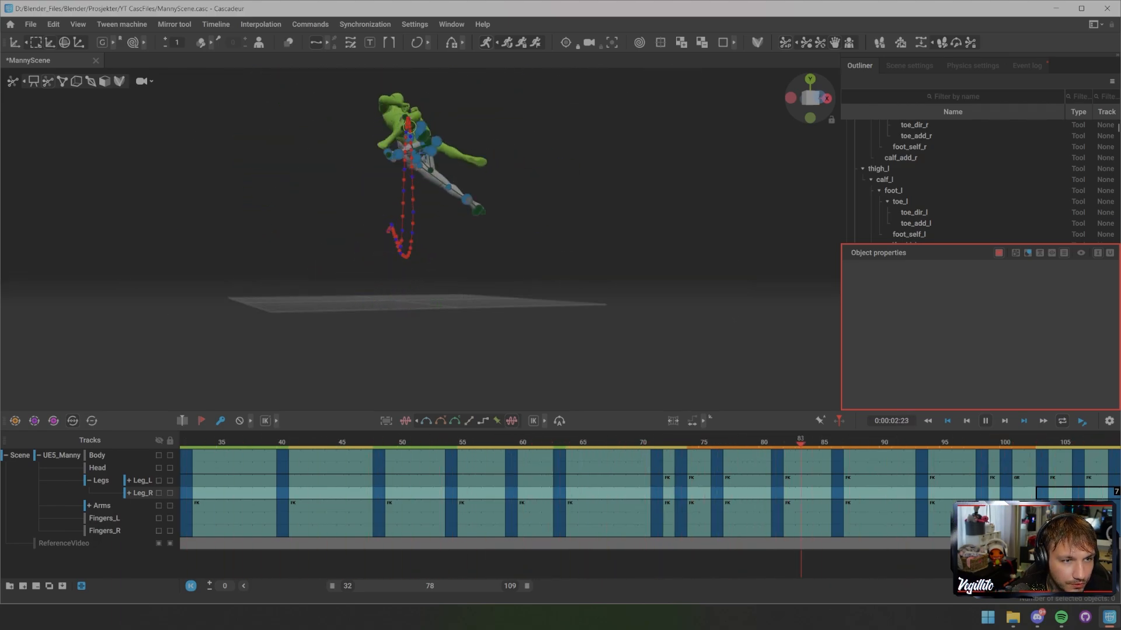
key("1")
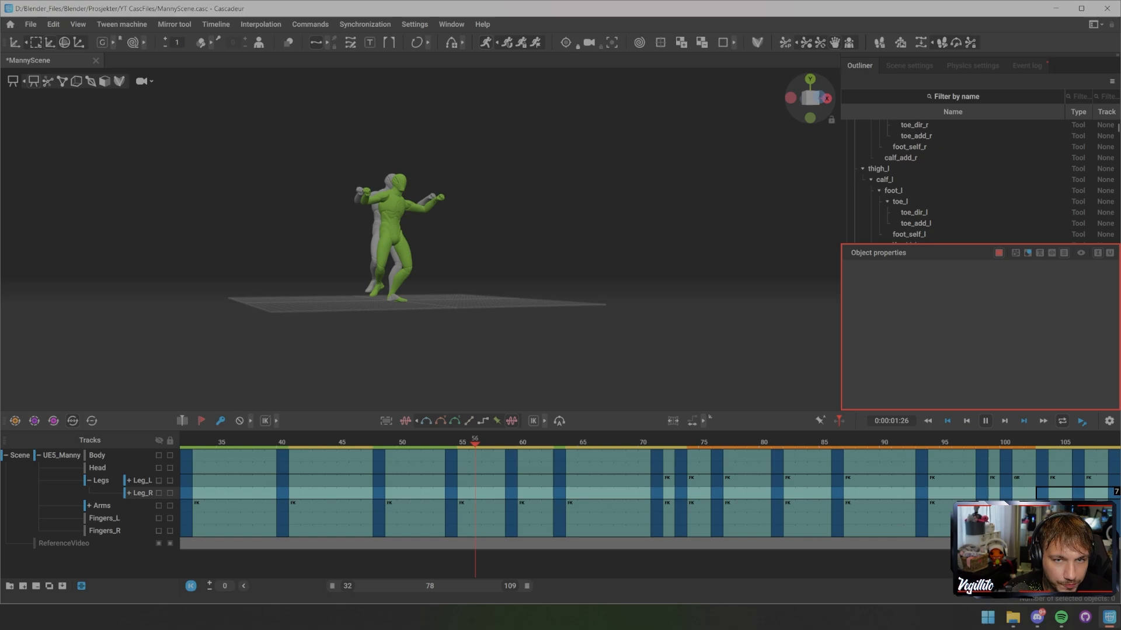
left_click(973, 66)
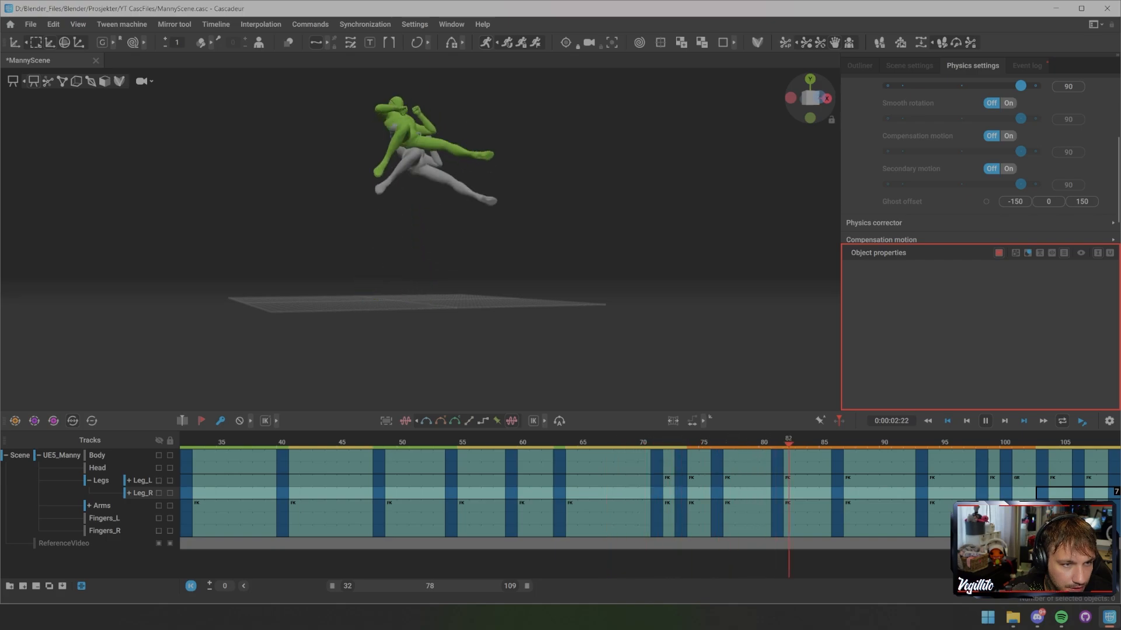
key("space")
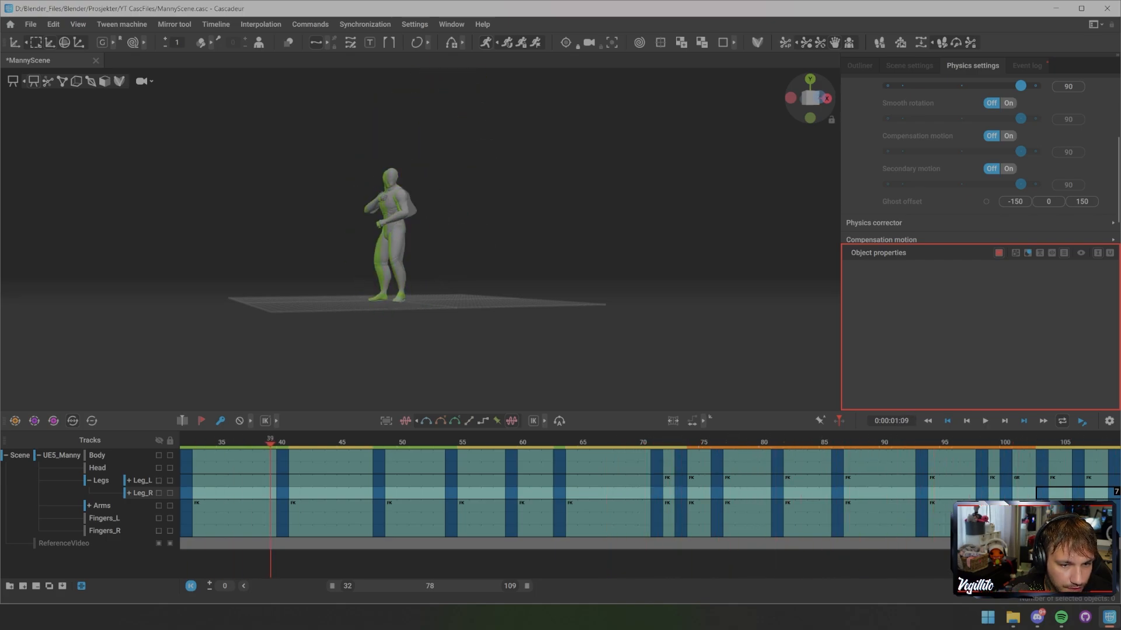
- Step frame by frame between frames 55 and 82 to examine the takeoff and the physics ghost's jump
left_click(657, 456)
key("Left")
key("Left")
key("Left")
key("Left")
key("Left")
key("Left")
key("Left")
key("Left")
key("Left")
key("Left")
key("Left")
key("Left")
key("Left")
key("Left")
key("Left")
key("Left")
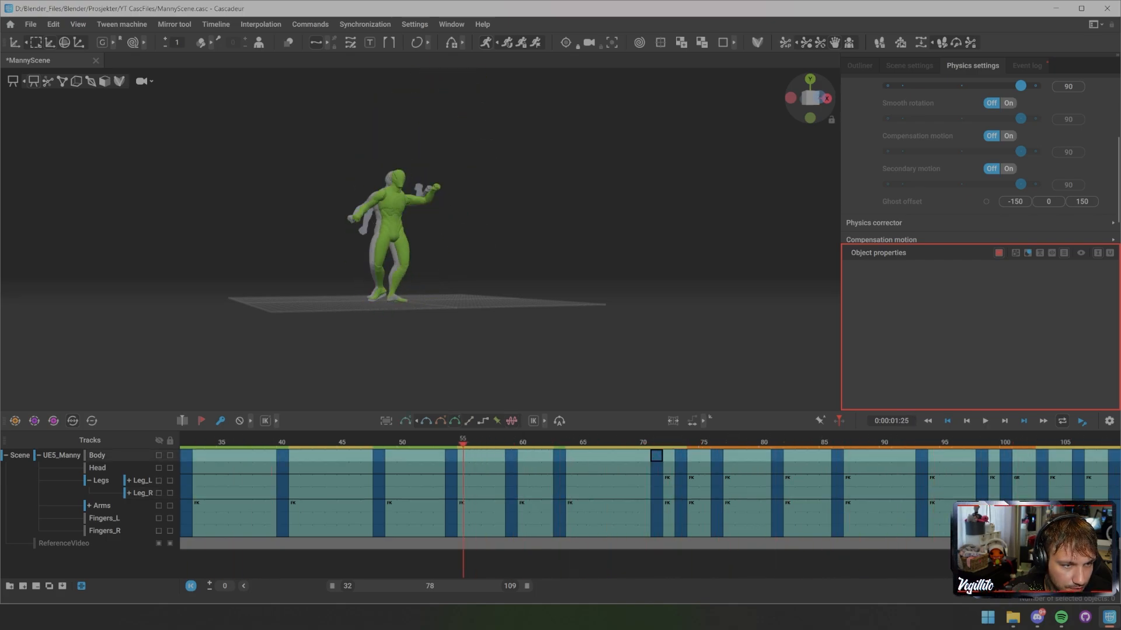
key("Right")
key("Right")
key("Right")
key("Right")
key("Right")
key("Right")
key("Right")
key("Right")
key("Right")
key("Right")
key("Right")
key("Right")
key("Right")
key("Right")
key("Right")
key("Right")
key("Right")
key("Right")
key("Right")
key("Right")
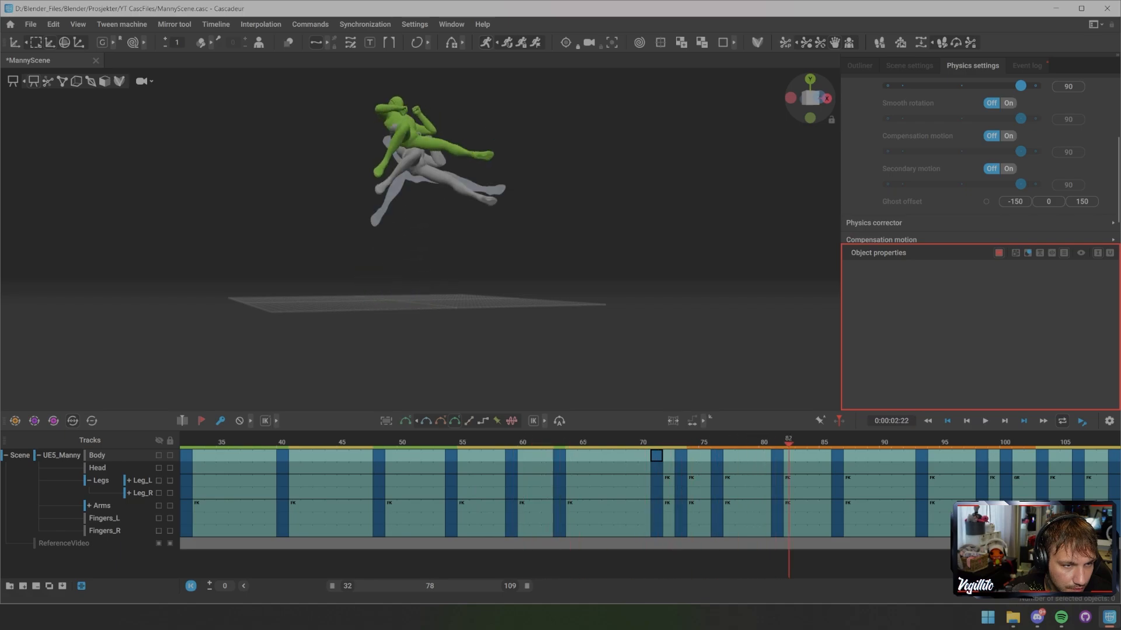
- Remove three frames from the interval between the keyframes at 63 and 71 and replay the animation
left_click_drag(580, 456, 609, 531)
key("minus")
key("minus")
key("minus")
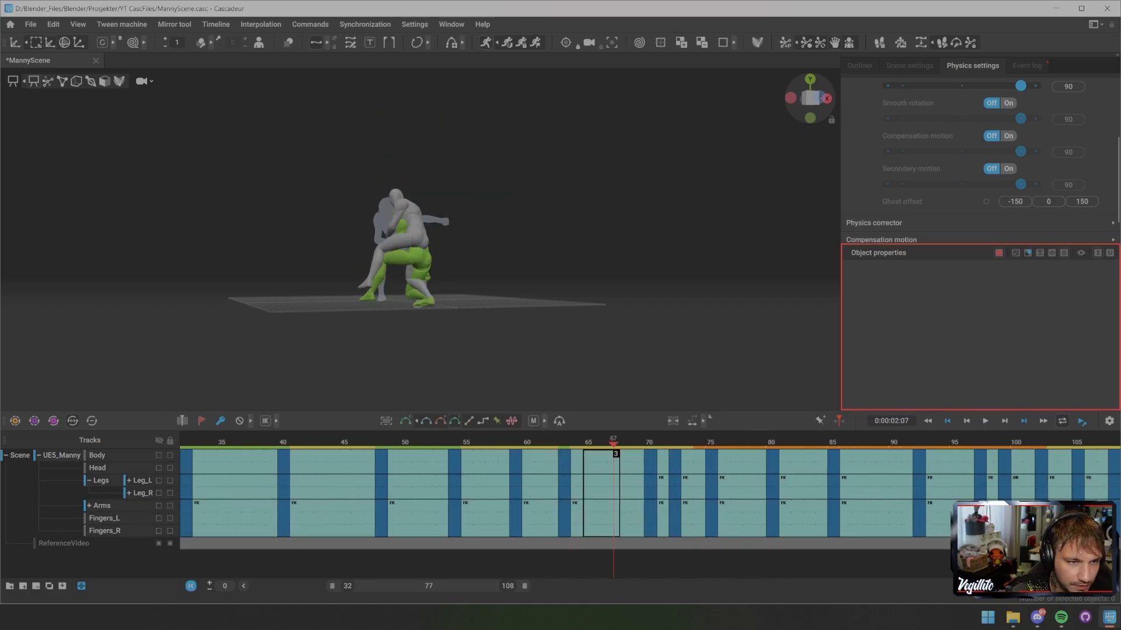
key("space")
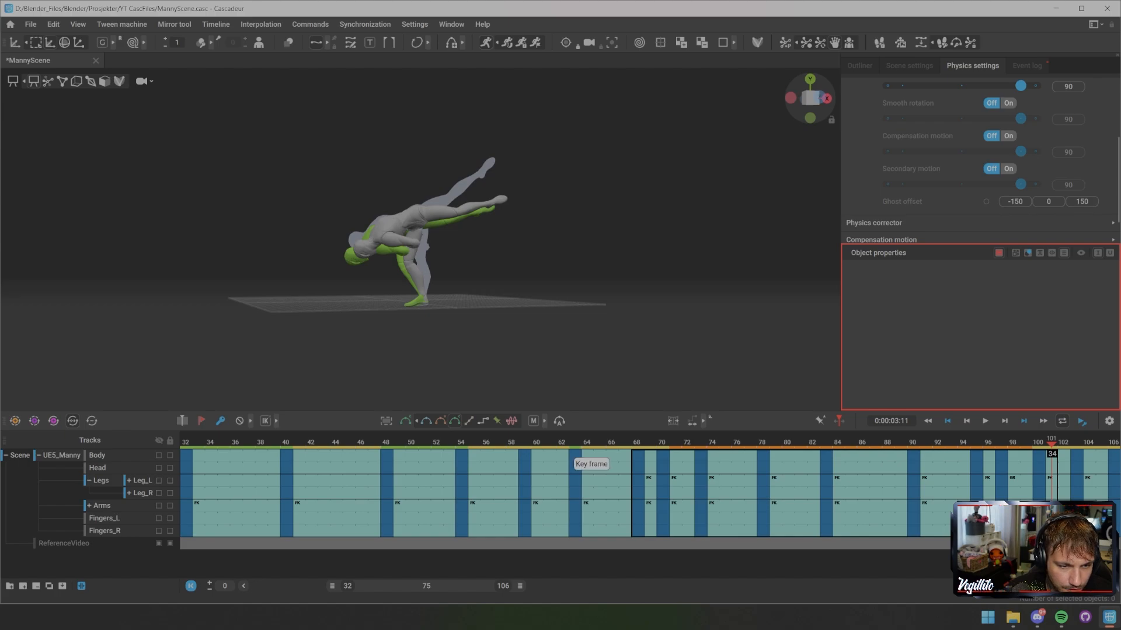
- Remove two frames from the interval between the keyframes at 63 and 68 and replay the animation
left_click_drag(587, 445, 600, 445)
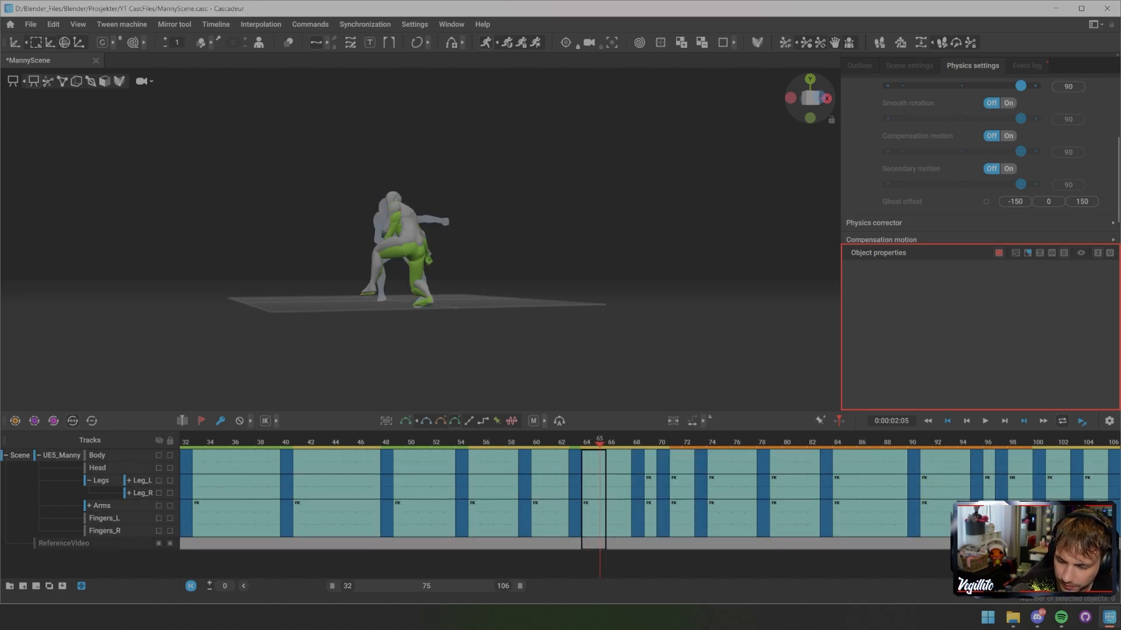
key("minus")
key("minus")
key("space")
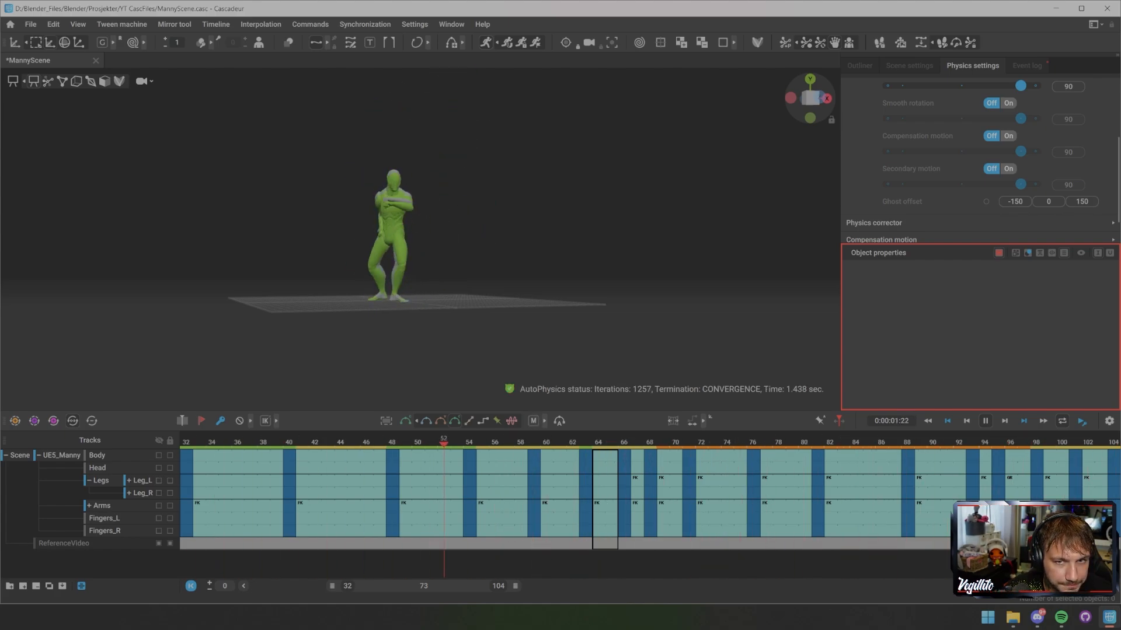
- Turn on the ghost offset to compare the physics ghost beside the character during playback
left_click(986, 201)
left_click_drag(443, 233, 407, 256, "alt")
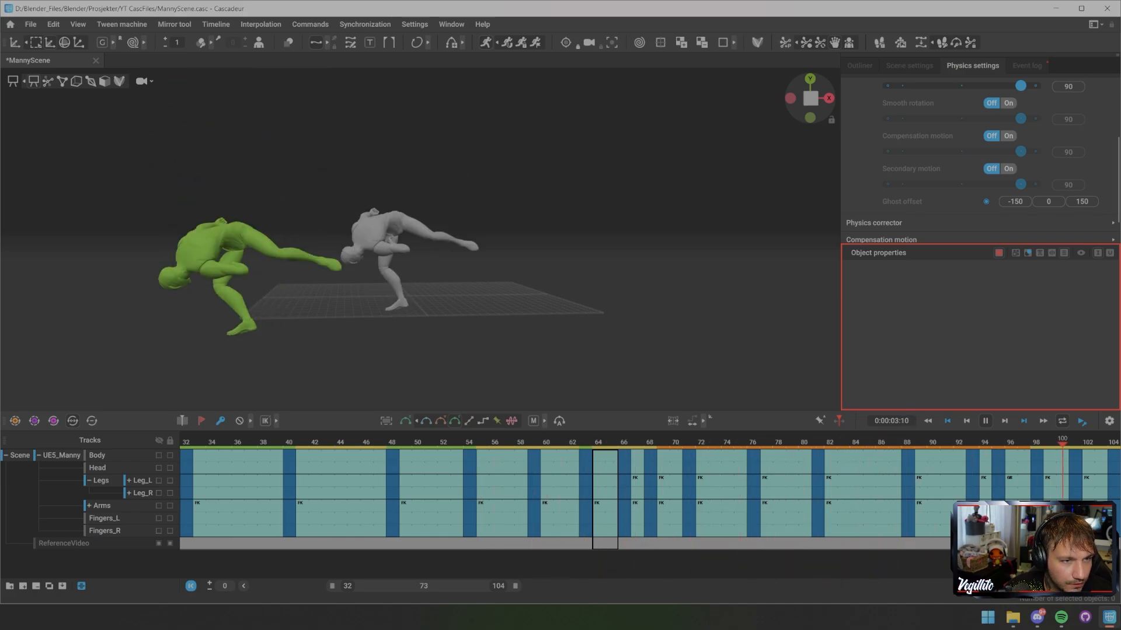
key("space")
- Compress all tracks from frame 63 to the end so the animation ends at frame 98, and replay it
left_click_drag(586, 455, 1036, 530)
key("ctrl")
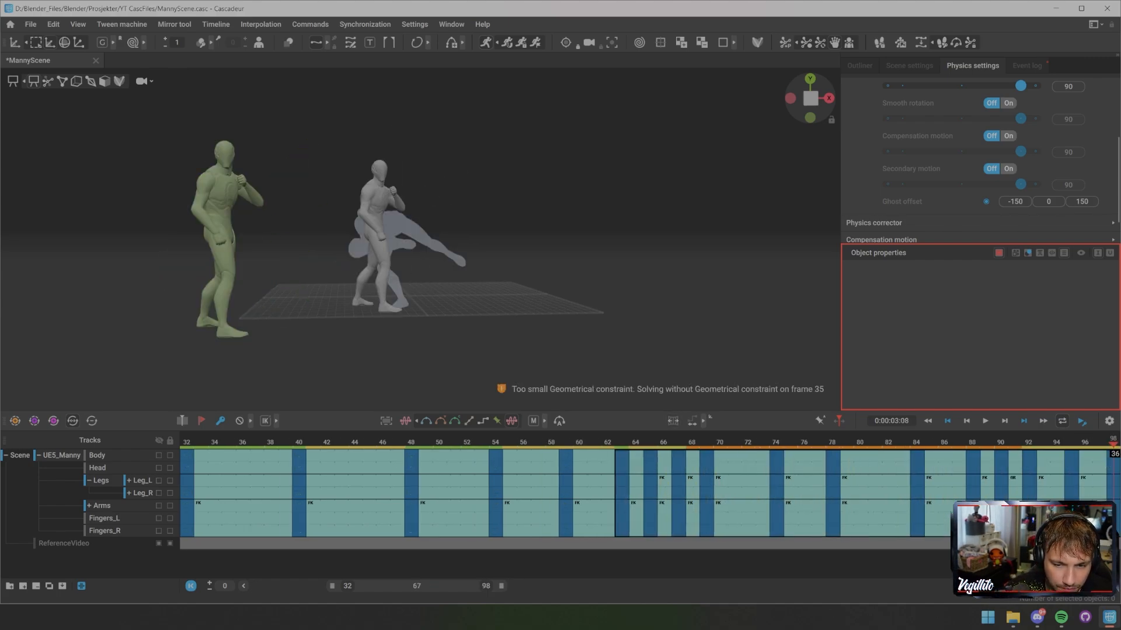
key("space")
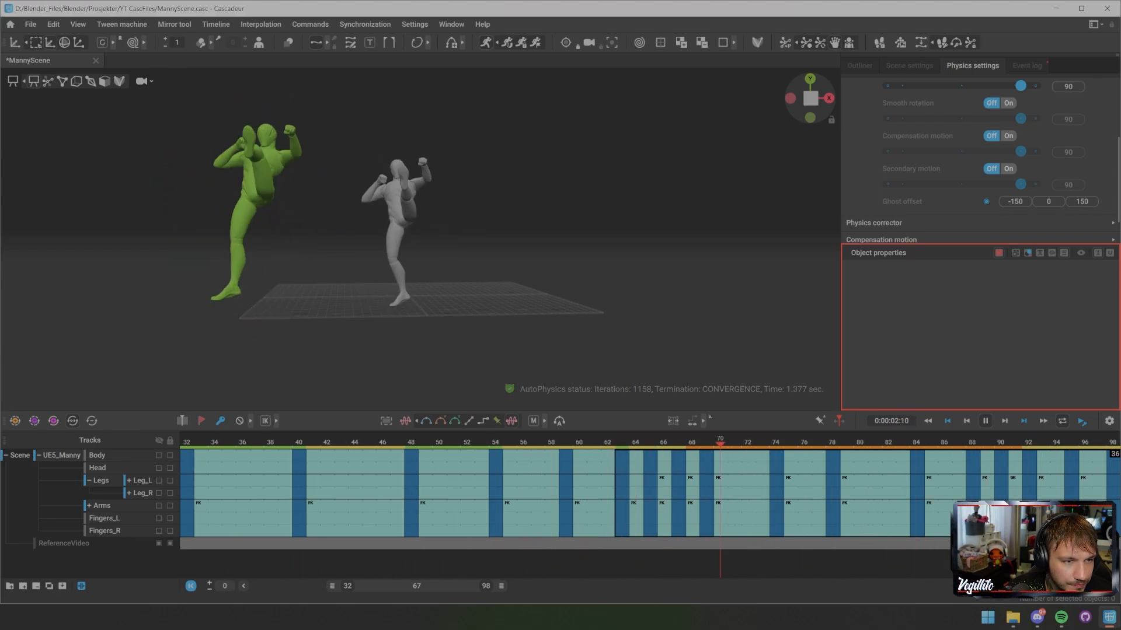
key("space")
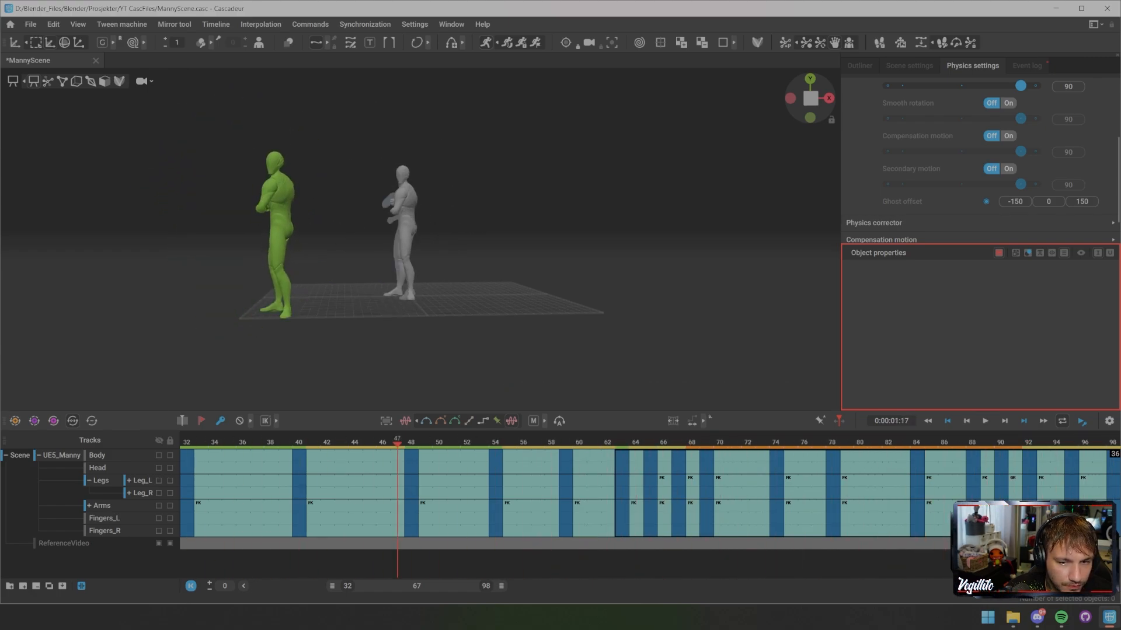
key("space")
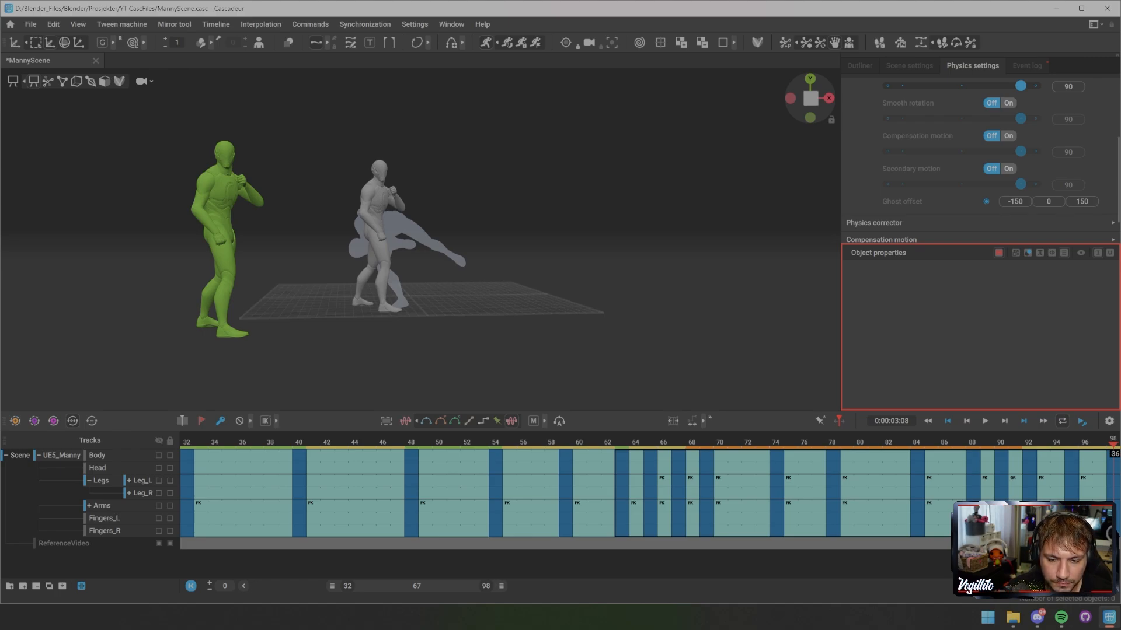
- Turn off the ghost offset and replay the animation with a closer view of the overlapping character and physics ghost
scroll(981, 161, "up", 3)
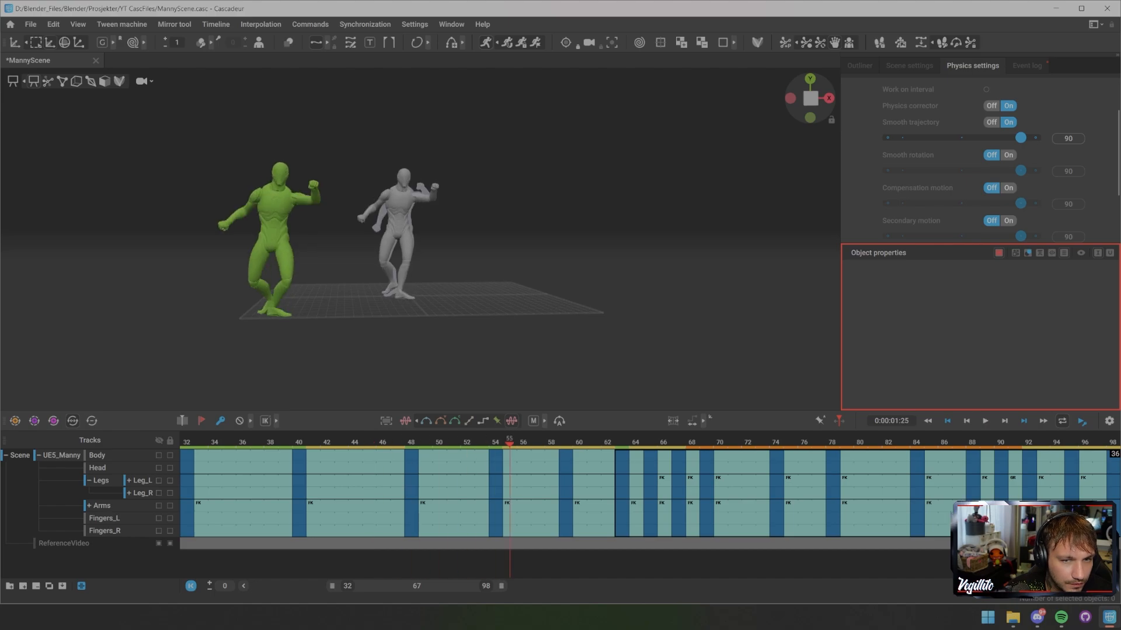
scroll(981, 160, "down", 4)
left_click(986, 180)
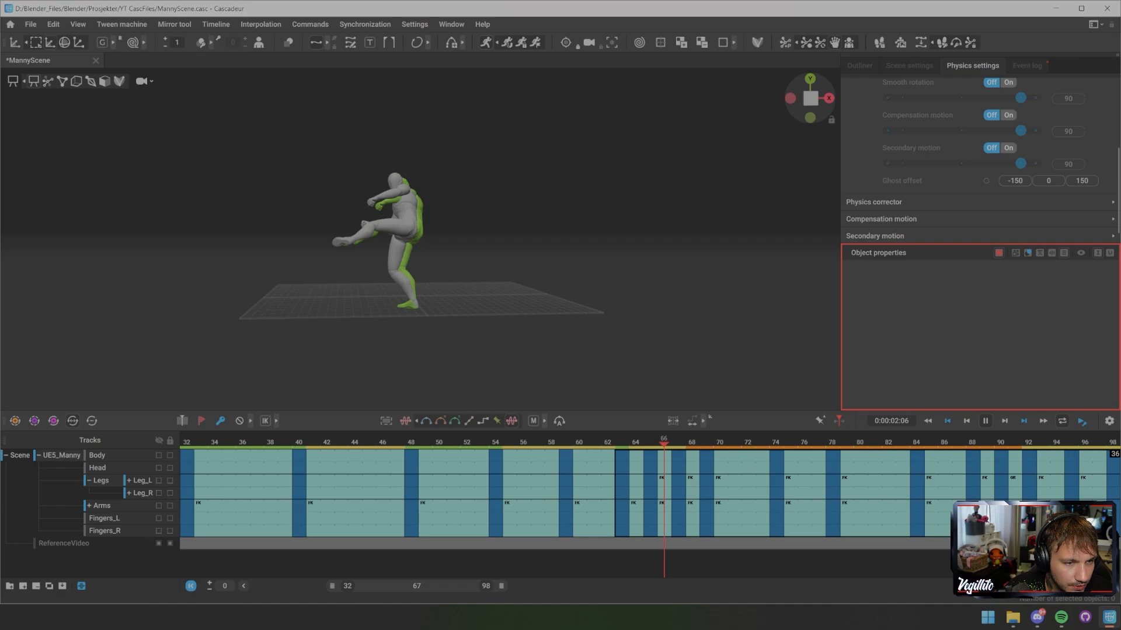
key("space")
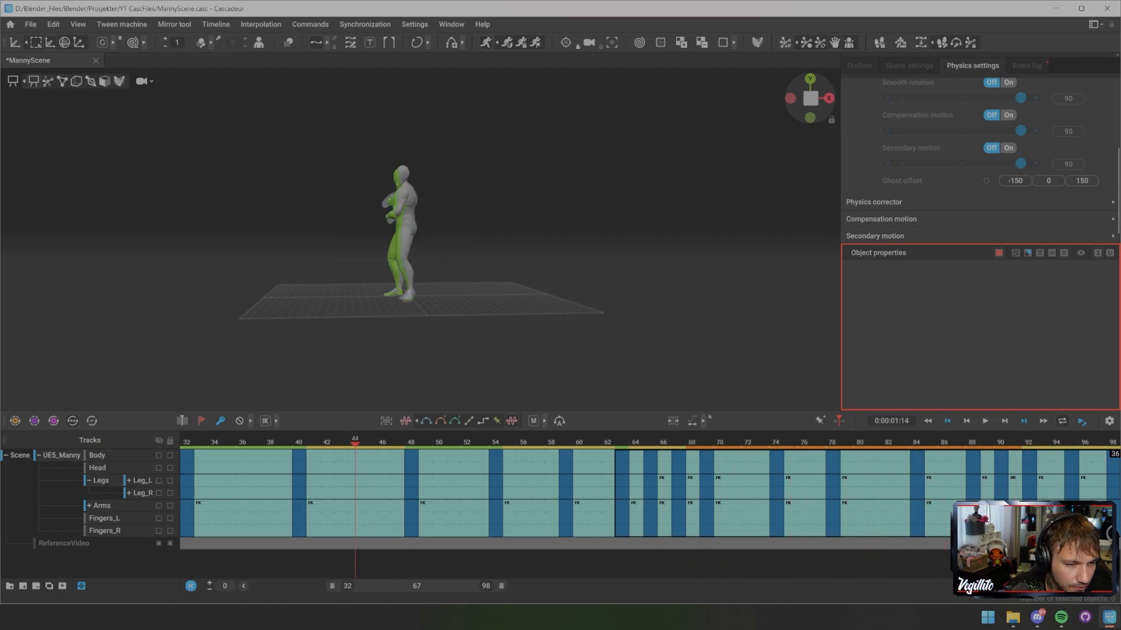
scroll(420, 240, "up", 5)
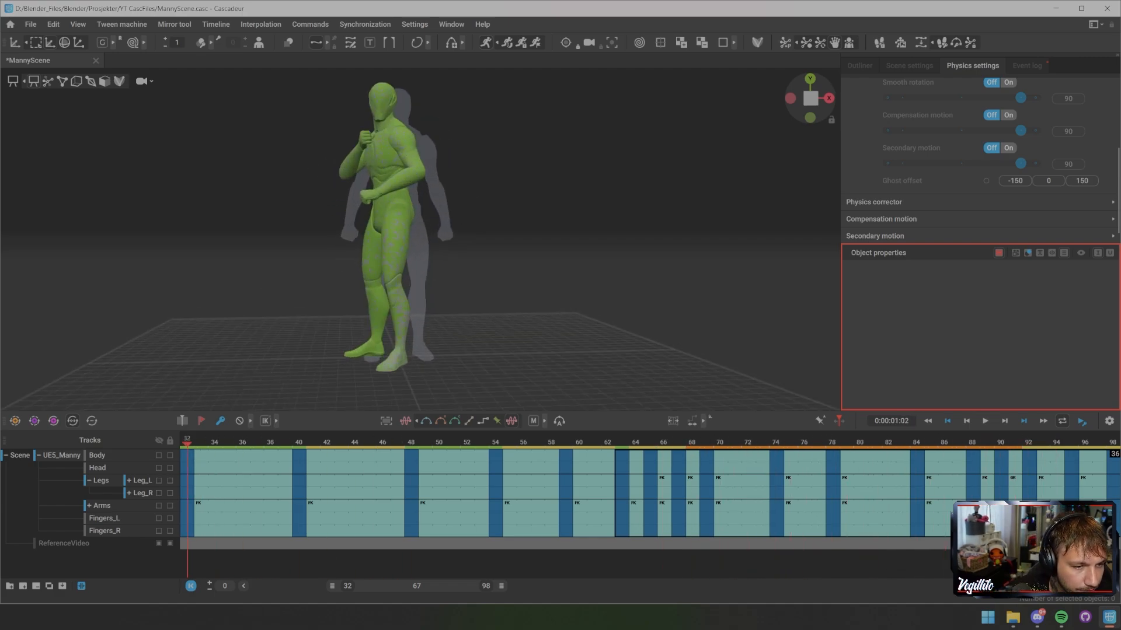
key("space")
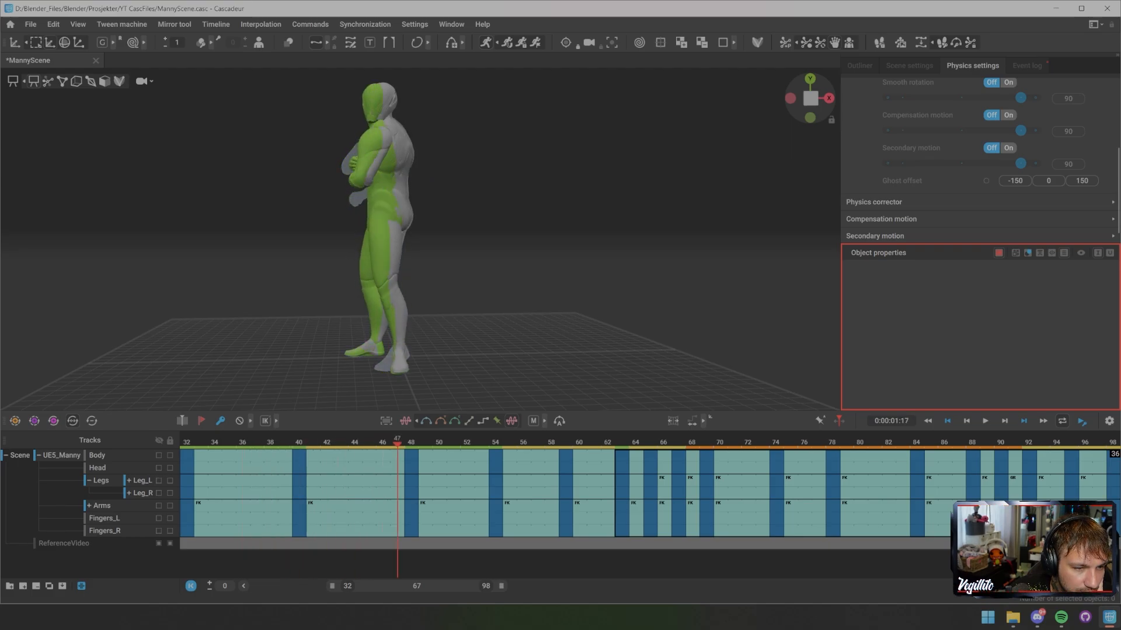
- Step back to frame 40 and forward to frame 48 to examine the character's opening stance against its physics ghost
key("Left")
key("Left")
key("Left")
key("Left")
key("Left")
key("Left")
key("Left")
key("Left")
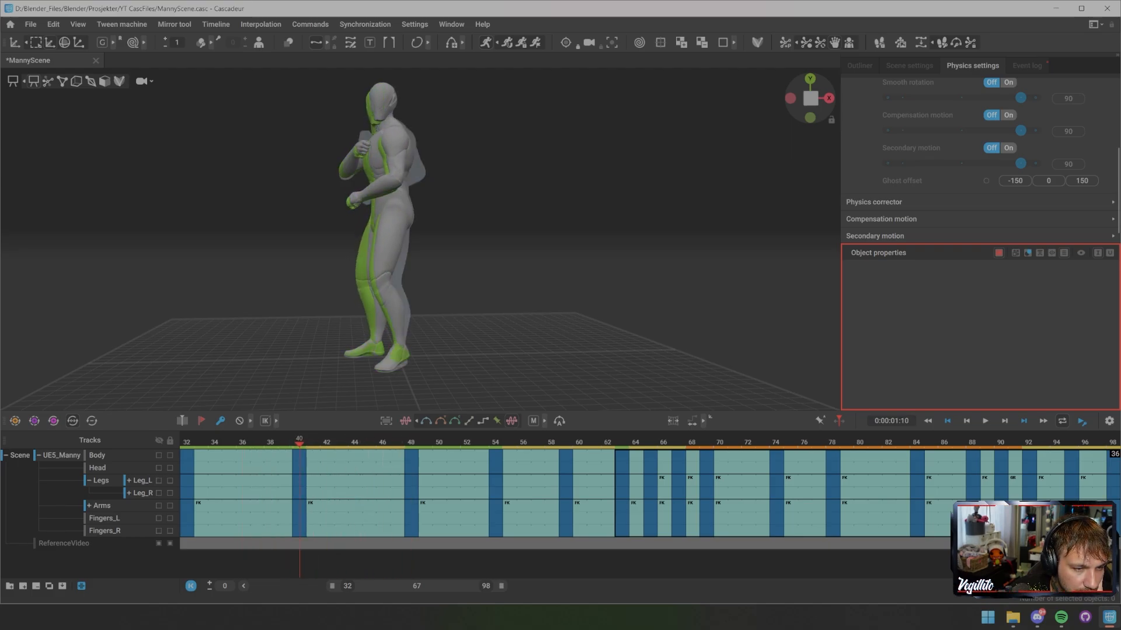
key("Right")
key("Right")
key("Right")
key("Right")
key("Right")
key("Right")
key("Right")
key("Right")
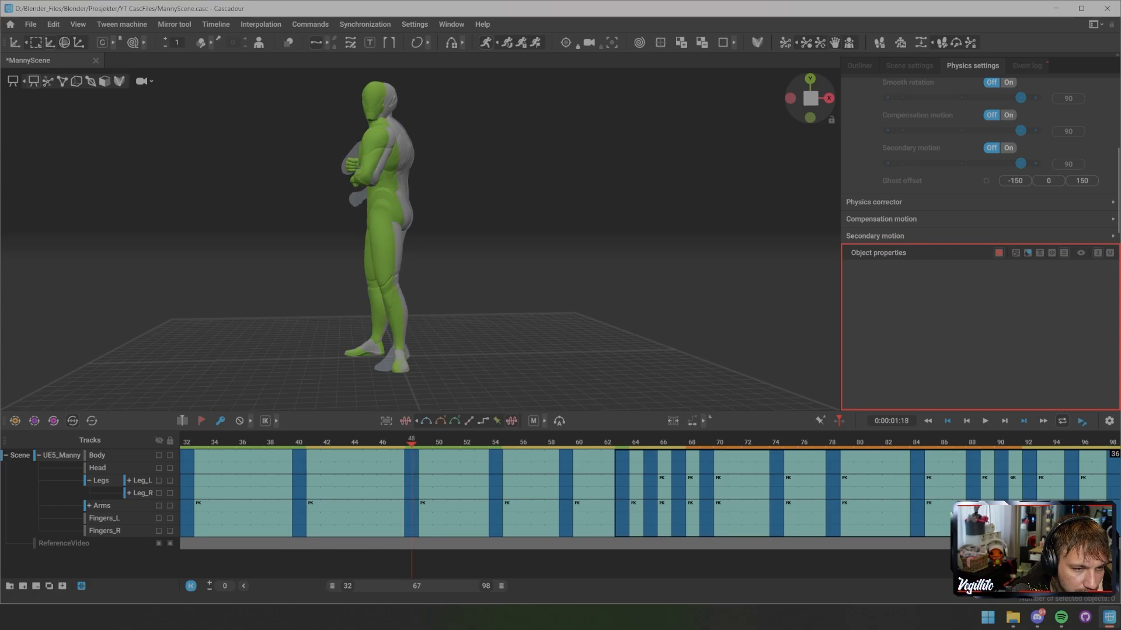
- Step from frame 48 to frame 62 to examine how the character winds up and turns before the kick
key("Right")
key("Right")
key("Right")
key("Right")
key("Right")
key("Right")
key("Right")
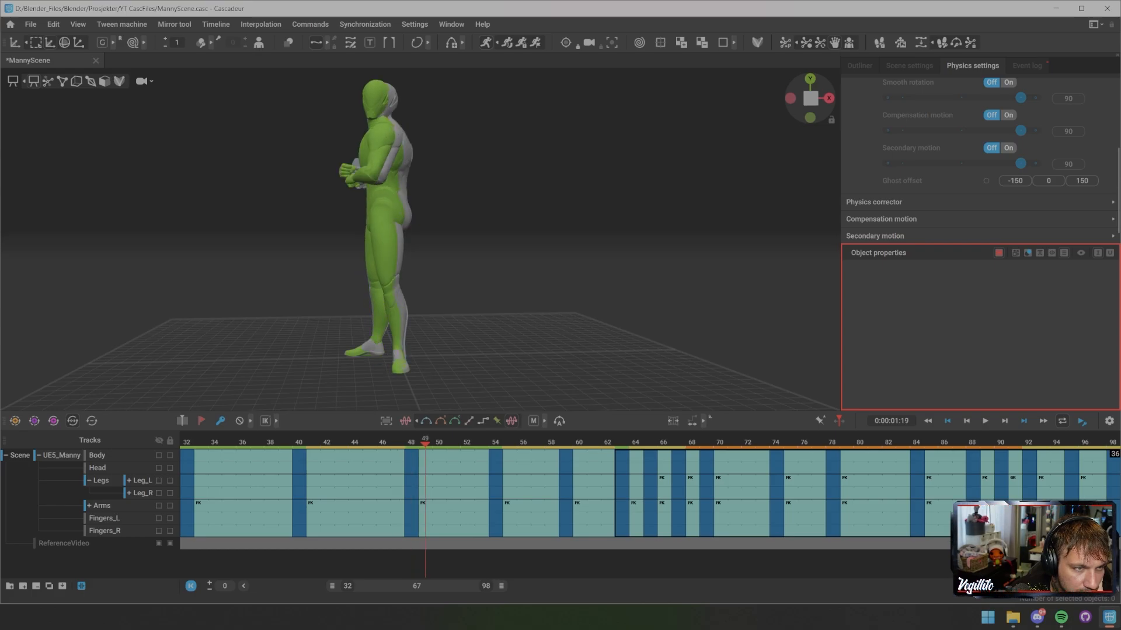
key("Right")
key("Right")
key("Right")
key("Right")
key("Right")
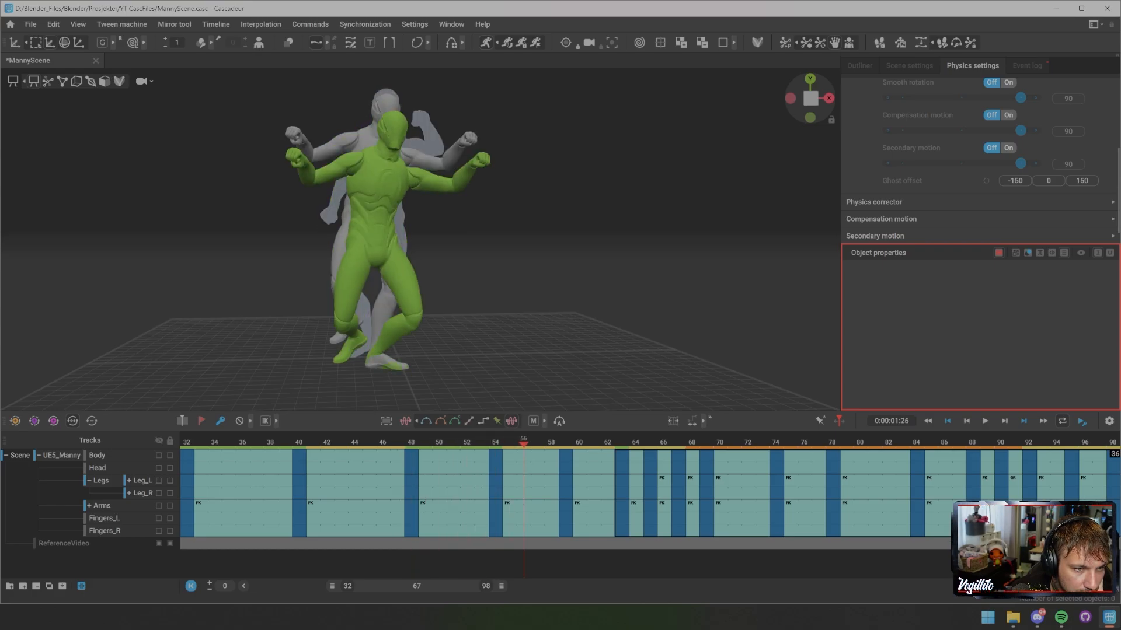
key("Right")
key("Right")
key("Right")
key("Right")
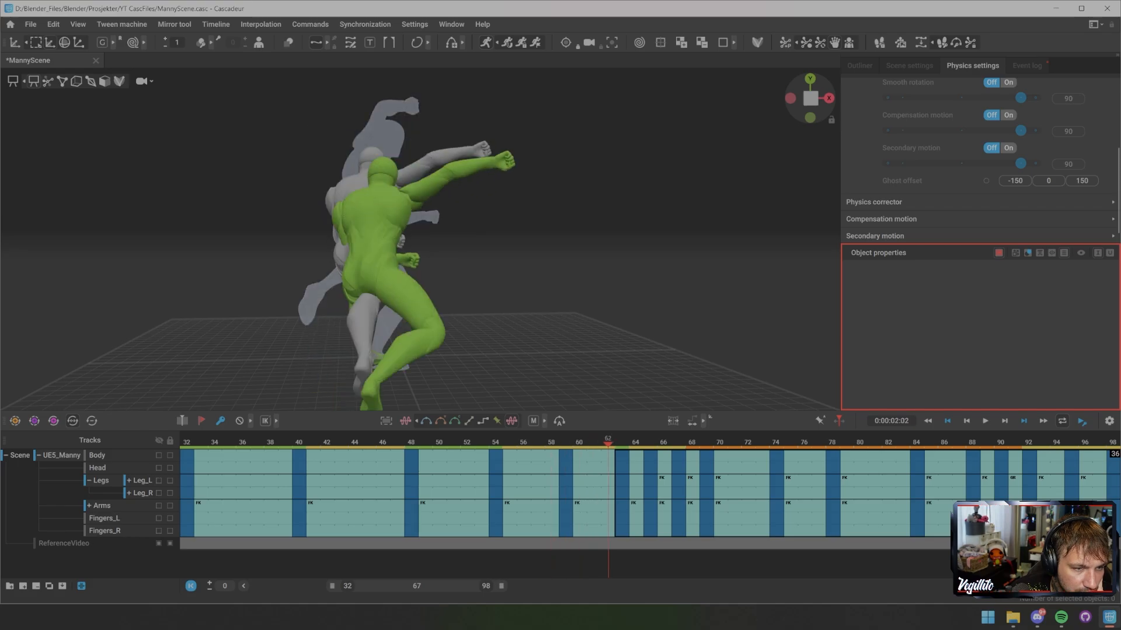
- Step through frames 62 to 78 to examine the leg swing and take-off against the physics ghost
scroll(421, 239, "down", 3)
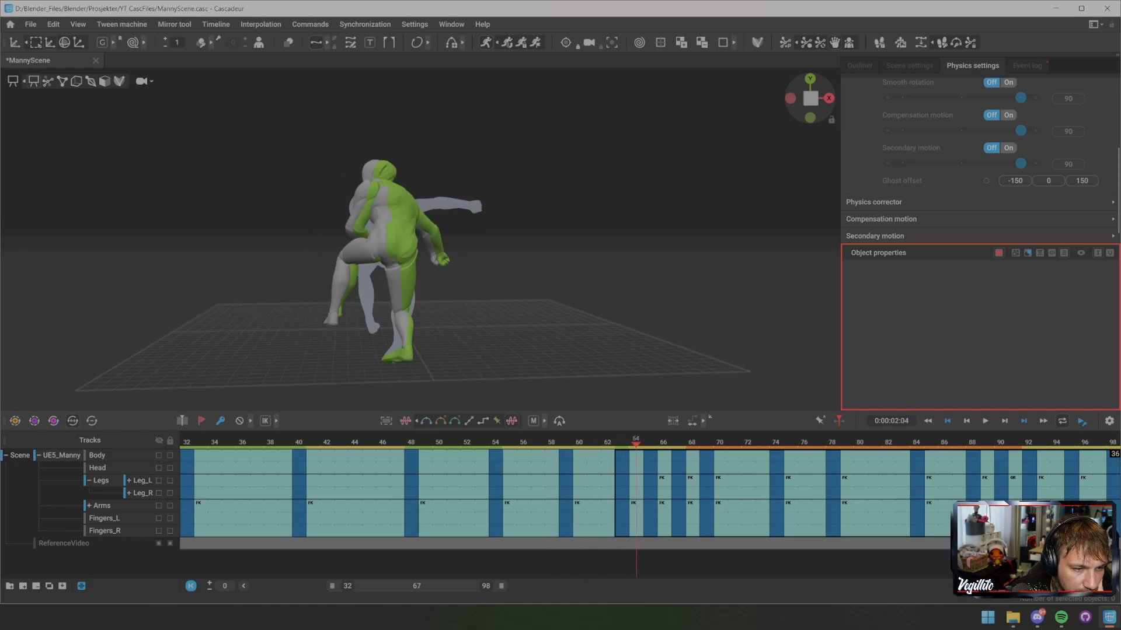
key("Left")
key("Left")
key("Right")
key("Right")
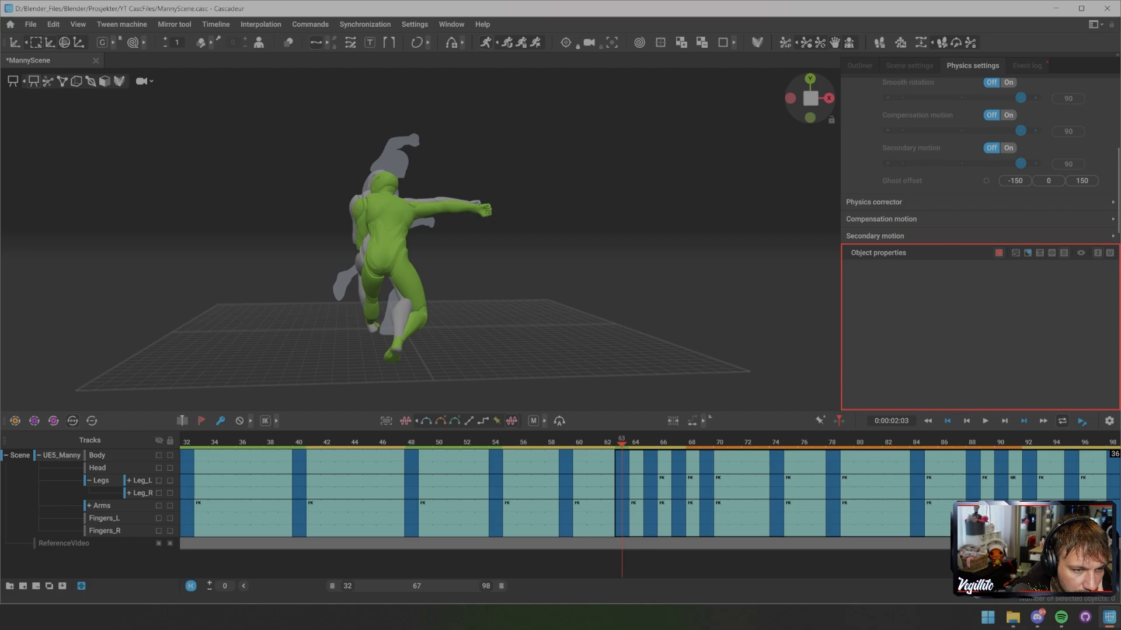
key("Right")
key("Right")
key("Right")
key("Right")
key("Right")
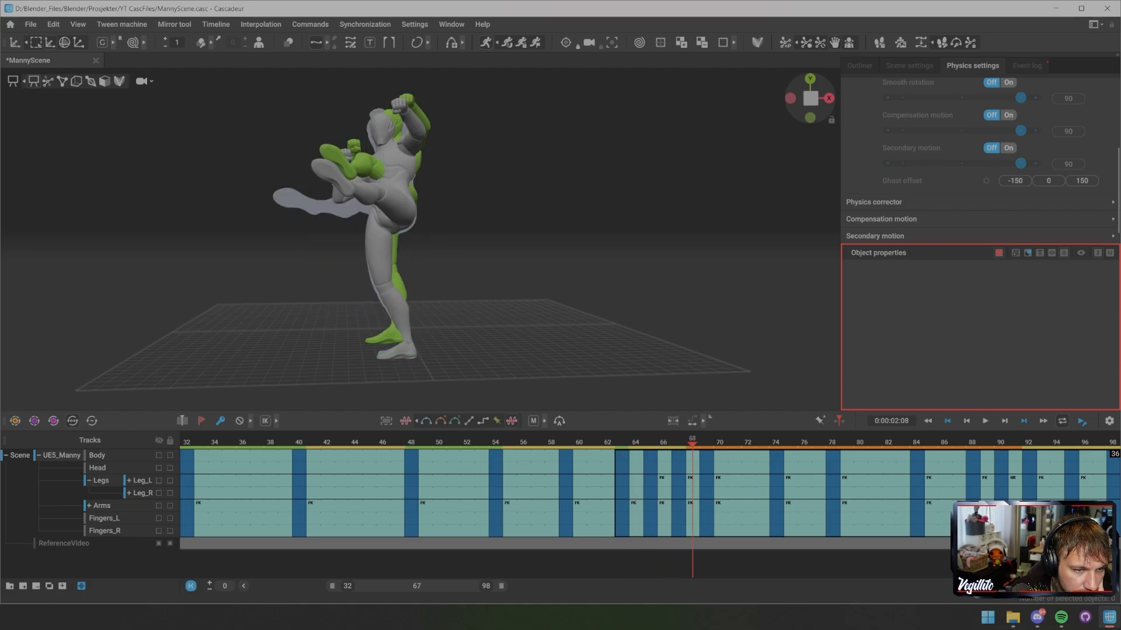
key("Right")
key("Right")
key("Right")
key("Right")
key("Right")
key("Right")
key("Right")
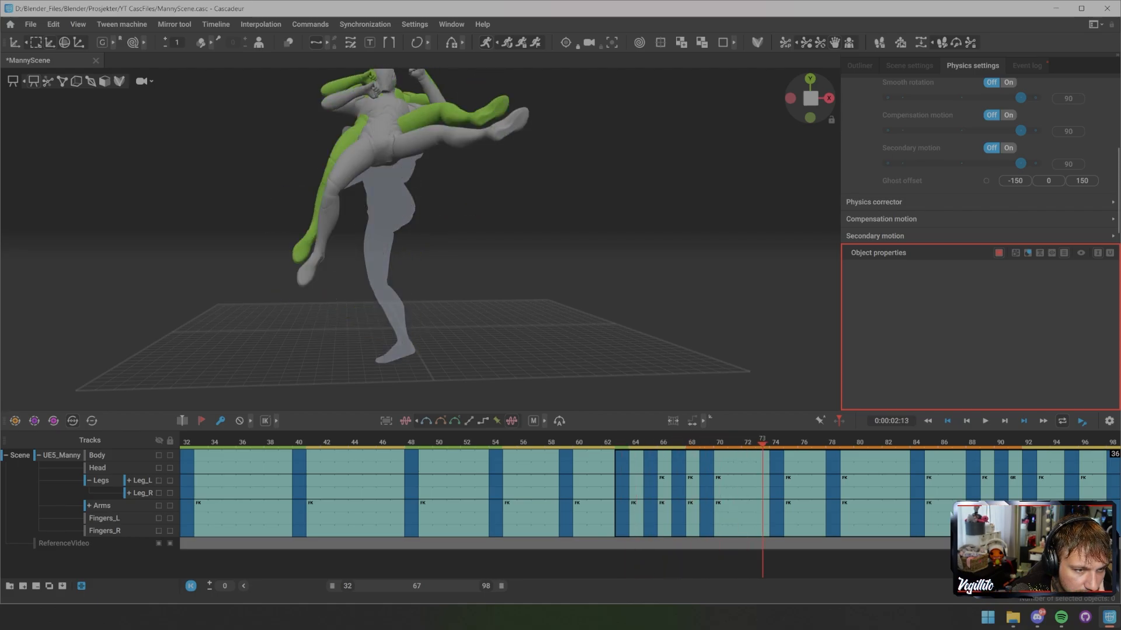
key("Right")
key("Right")
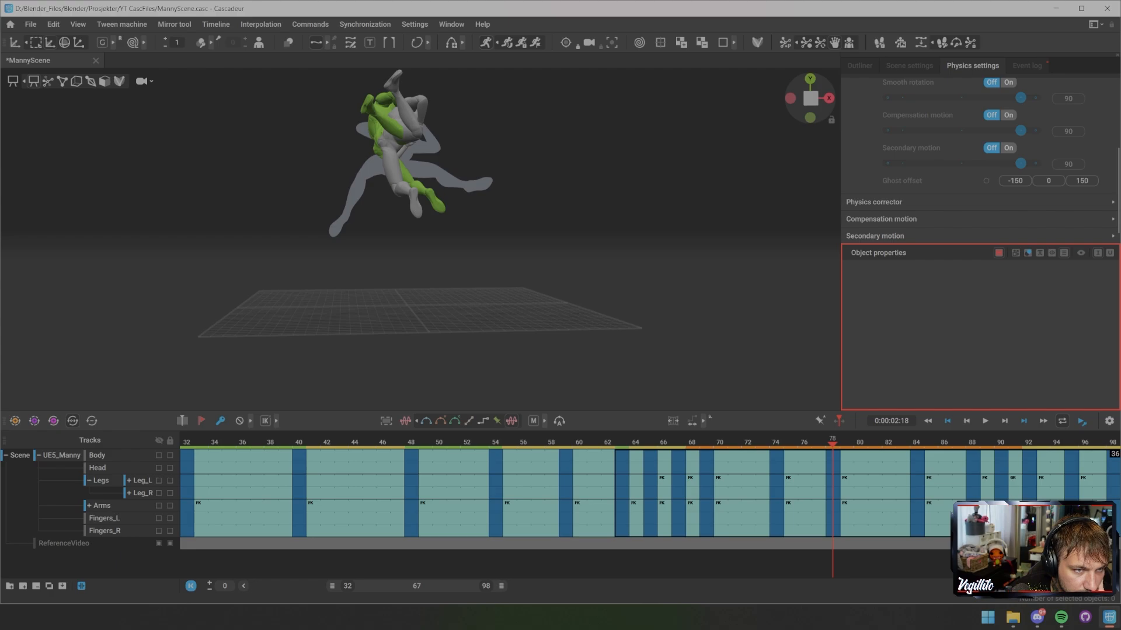
- Return to about frame 63 and step forward again to recheck the leg swing before take-off
key("Left")
key("Left")
key("Left")
key("Left")
key("Left")
key("Left")
key("Left")
key("Left")
key("Left")
key("Left")
key("Left")
key("Left")
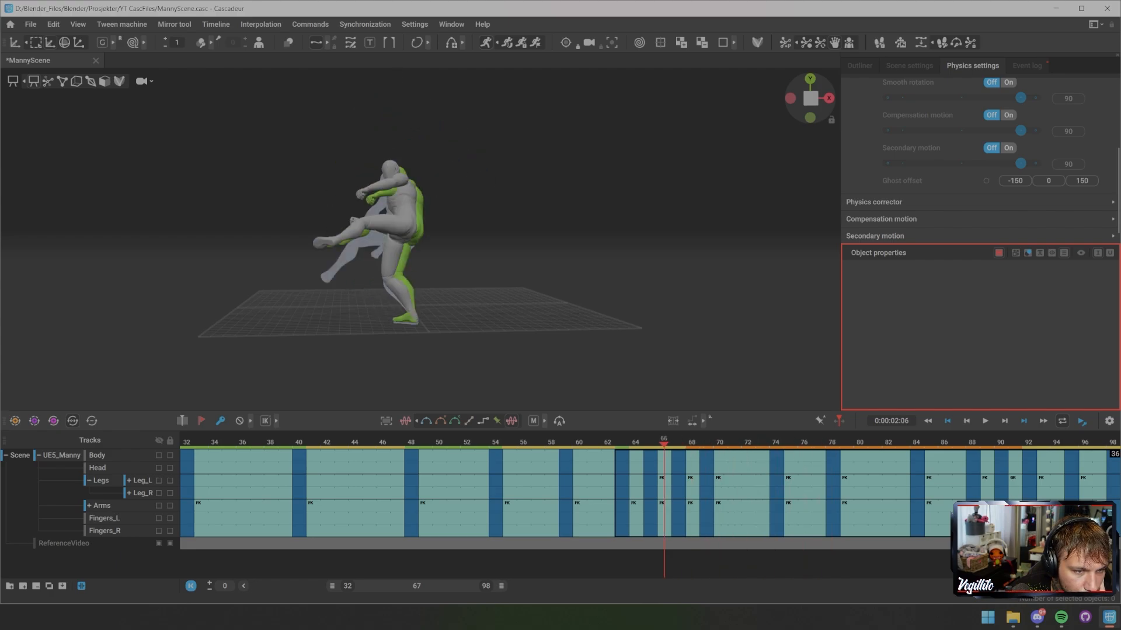
key("Left")
key("Left")
key("Left")
key("Right")
key("Right")
key("Right")
key("Right")
key("Right")
key("Right")
key("Right")
key("Right")
key("Right")
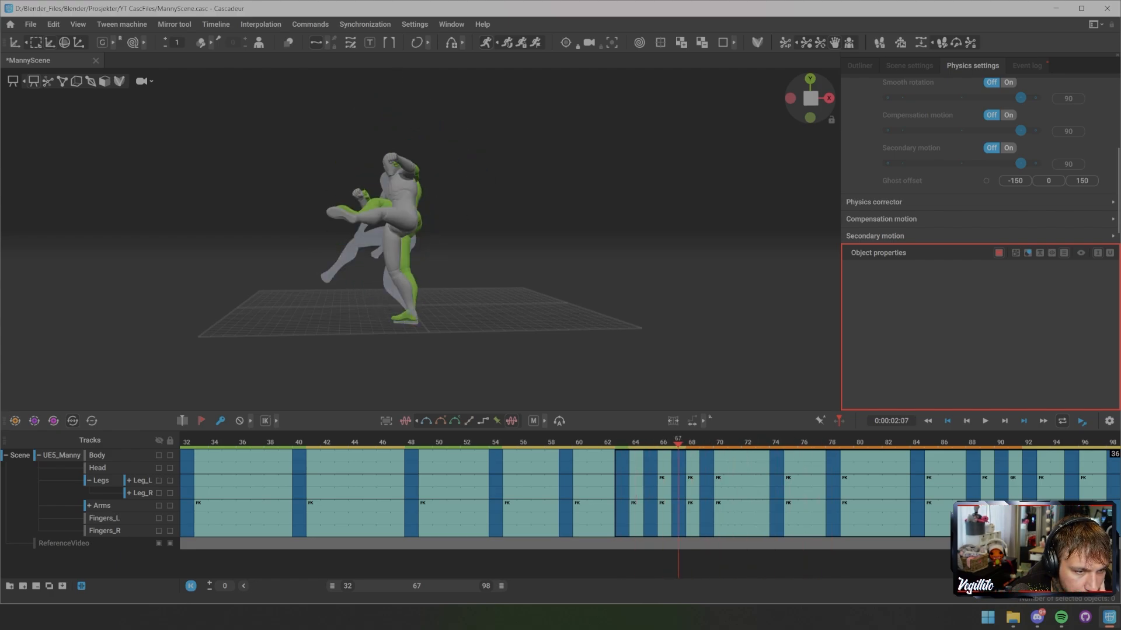
- Step through the airborne spin and landing up to frame 98 to examine the poses against the physics ghost
key("Right")
key("Right")
key("Right")
key("Right")
key("Right")
key("Right")
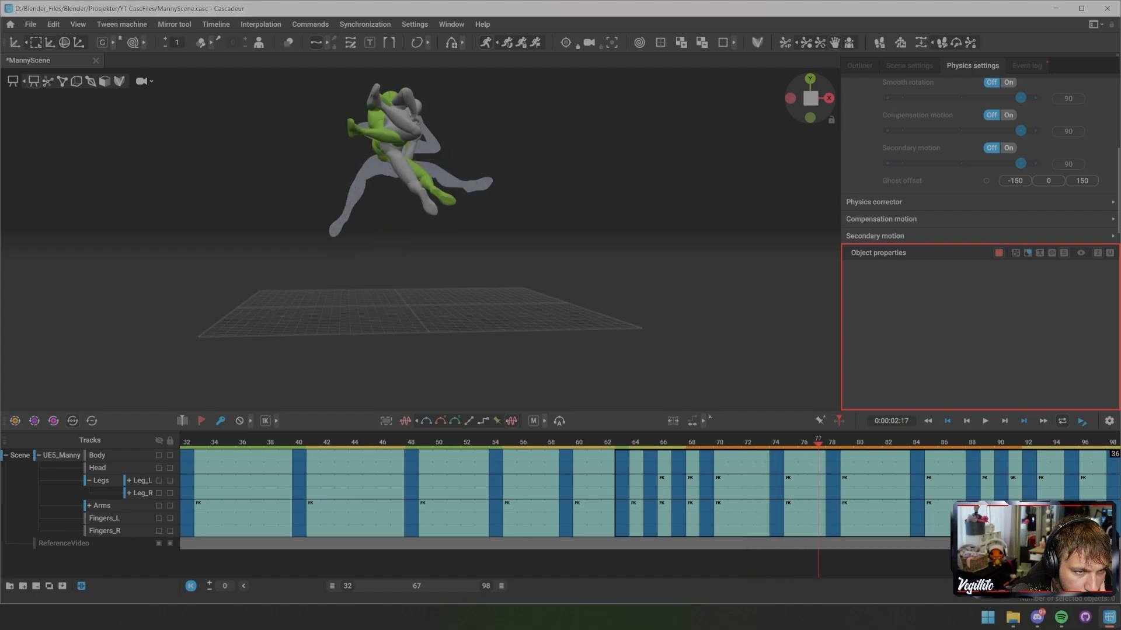
key("Right")
key("Right")
key("Right")
key("Right")
key("Right")
key("Right")
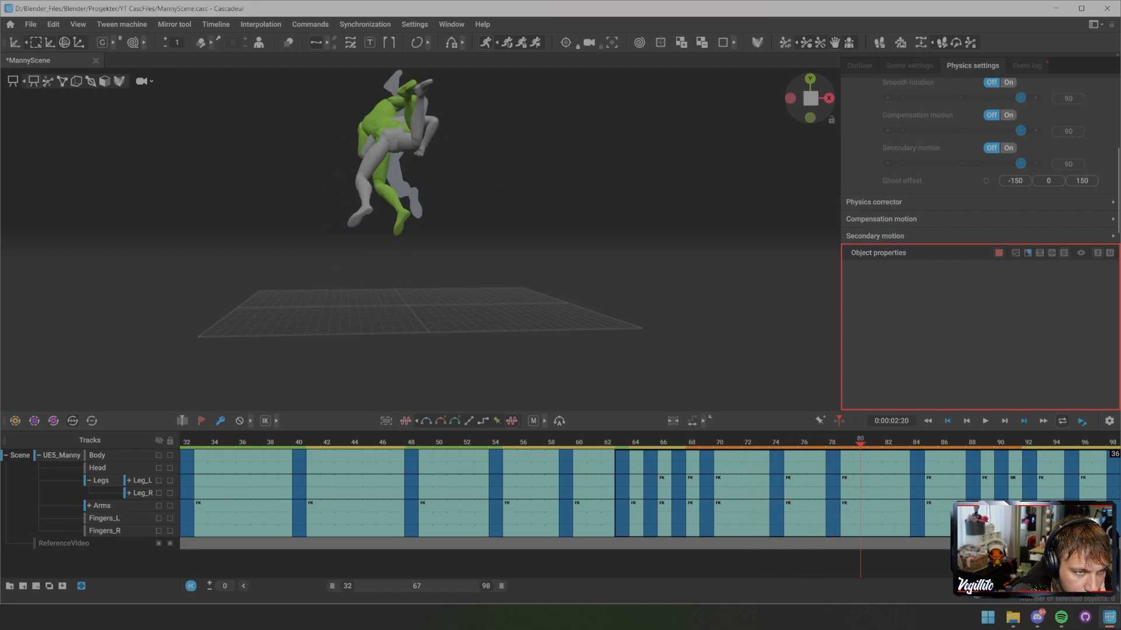
key("Right")
key("Right")
key("Right")
key("Right")
key("Right")
key("Right")
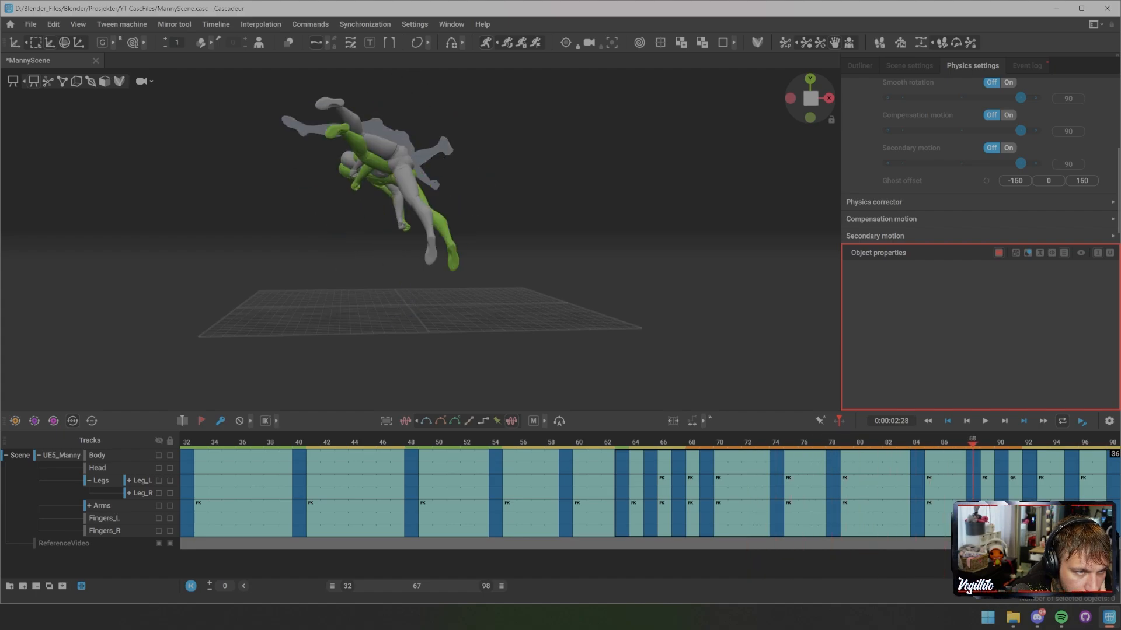
key("Right")
key("Right")
key("Right")
key("Right")
key("Right")
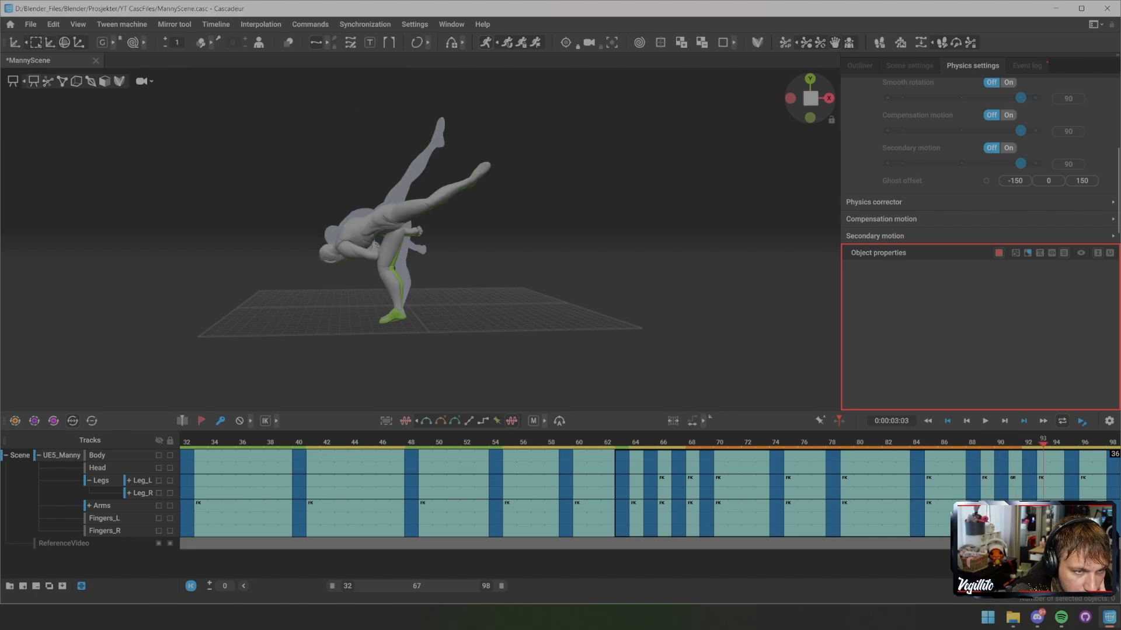
key("Right")
key("Right")
key("Right")
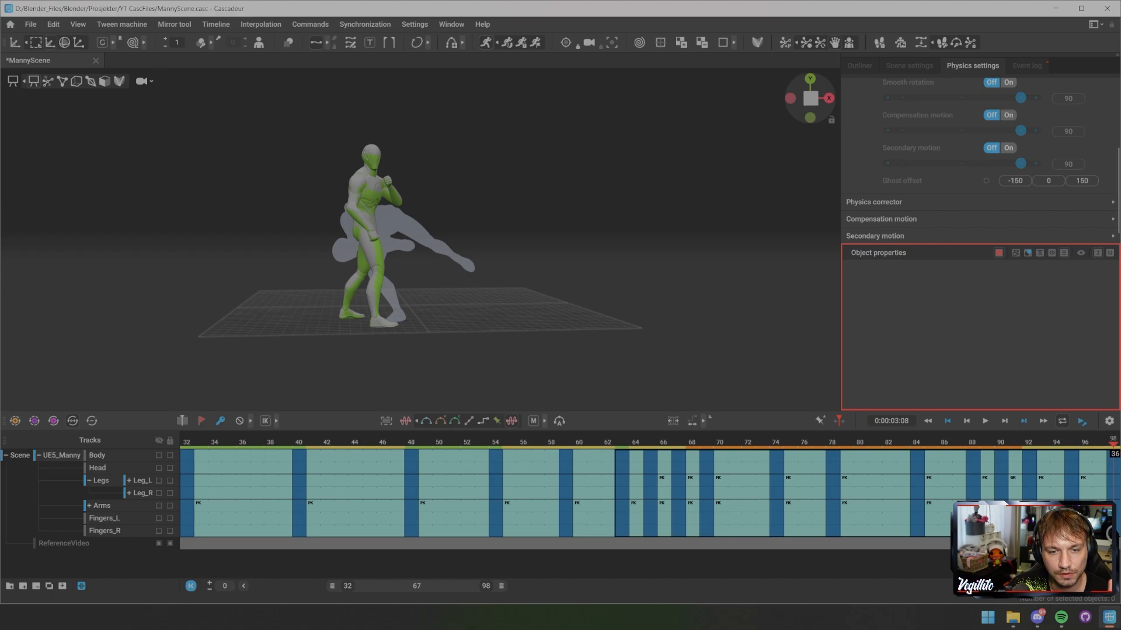
- Go back to the landing and compare the poses on frames 92 to 95 with the physics ghost
left_click_drag(841, 442, 1071, 442)
key("Left")
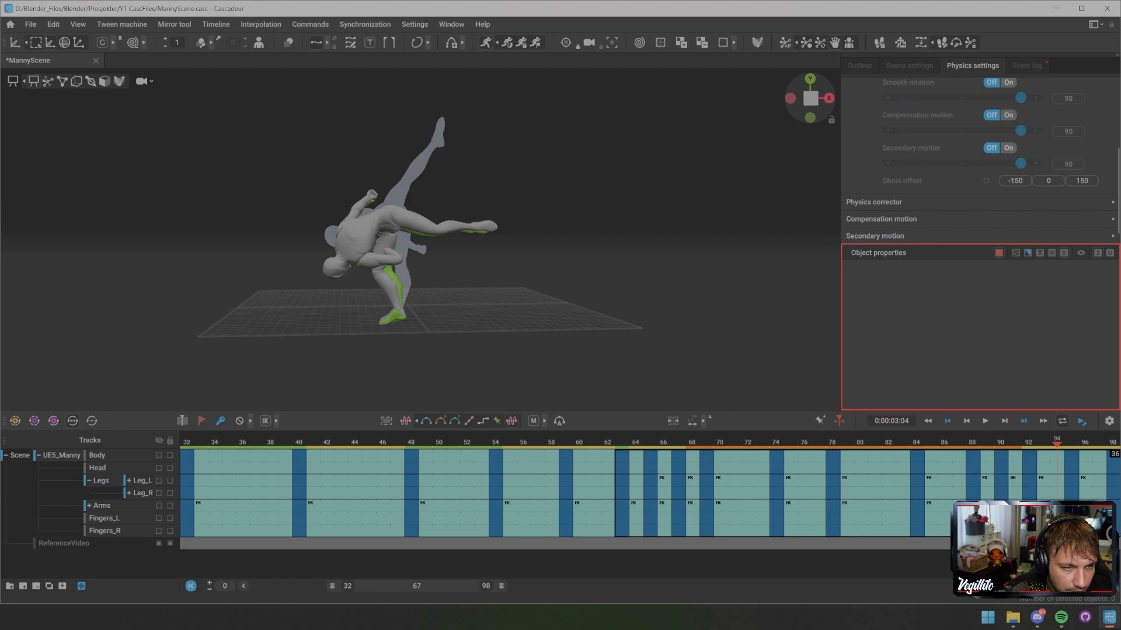
key("Left")
key("Right")
key("Left")
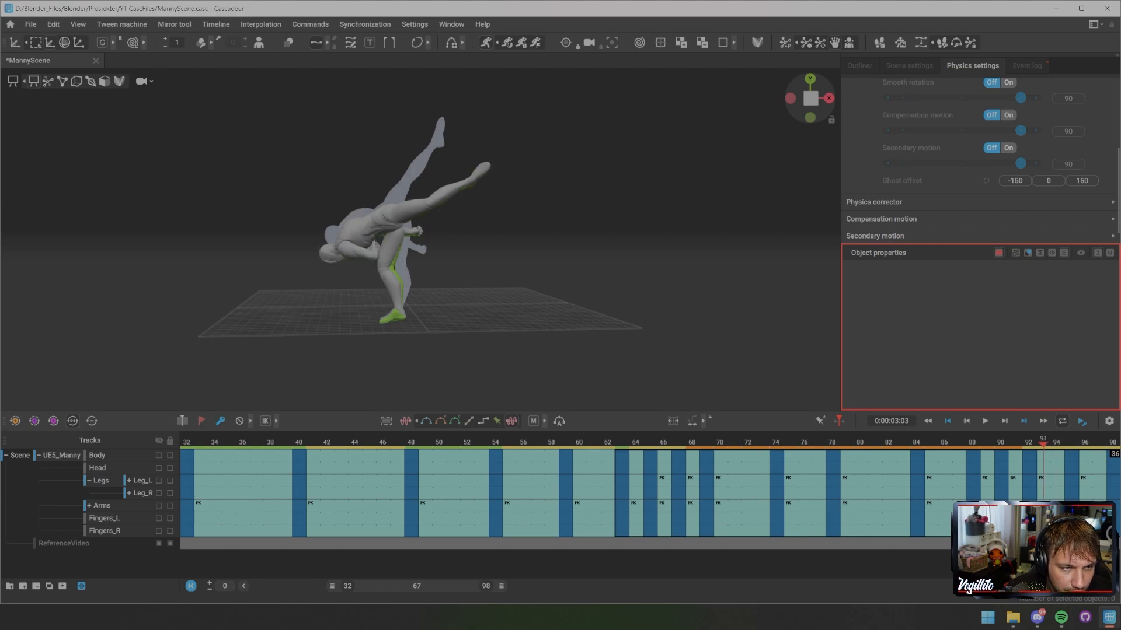
key("Right")
key("Left")
key("Left")
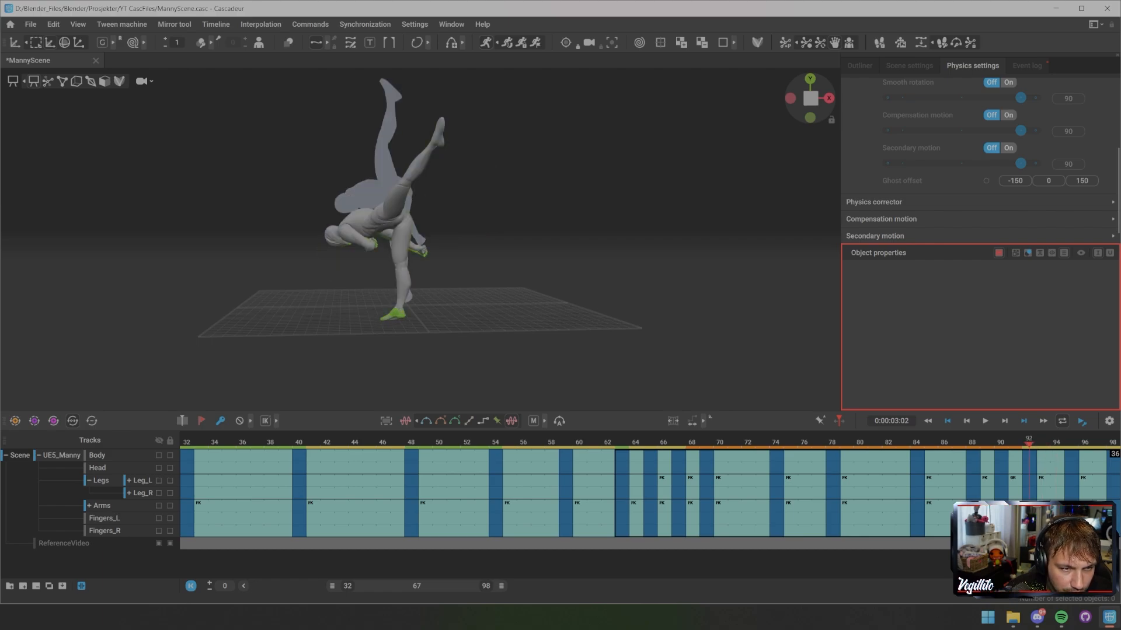
key("Right")
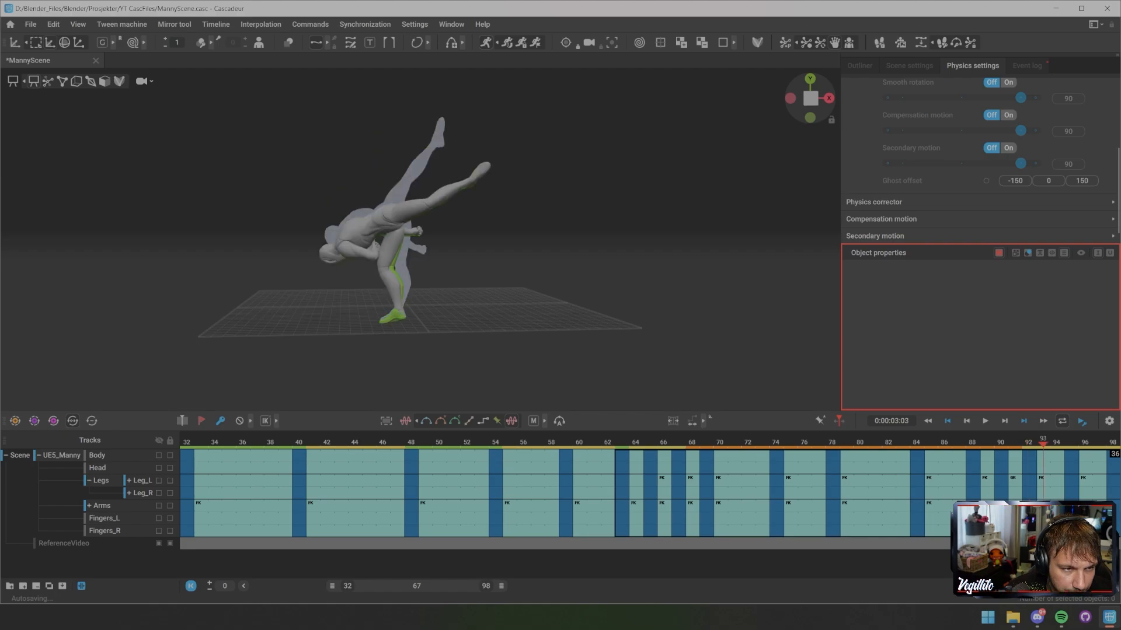
- Set the Body track's interval at frame 93 to FK and check the motion through frame 96
left_click(1044, 455)
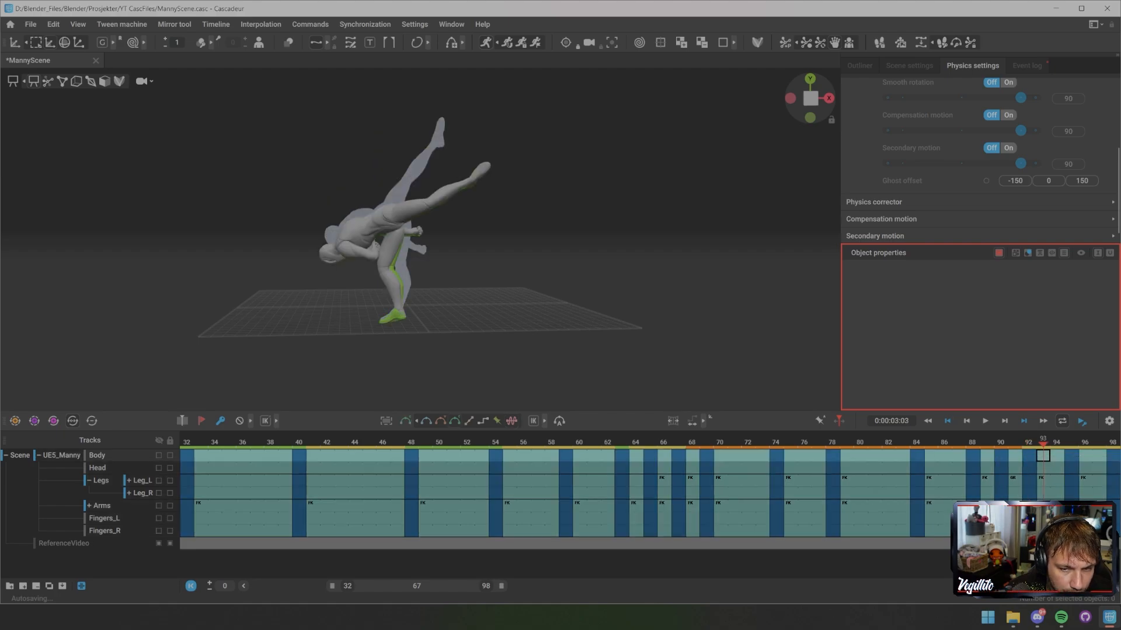
left_click(533, 421)
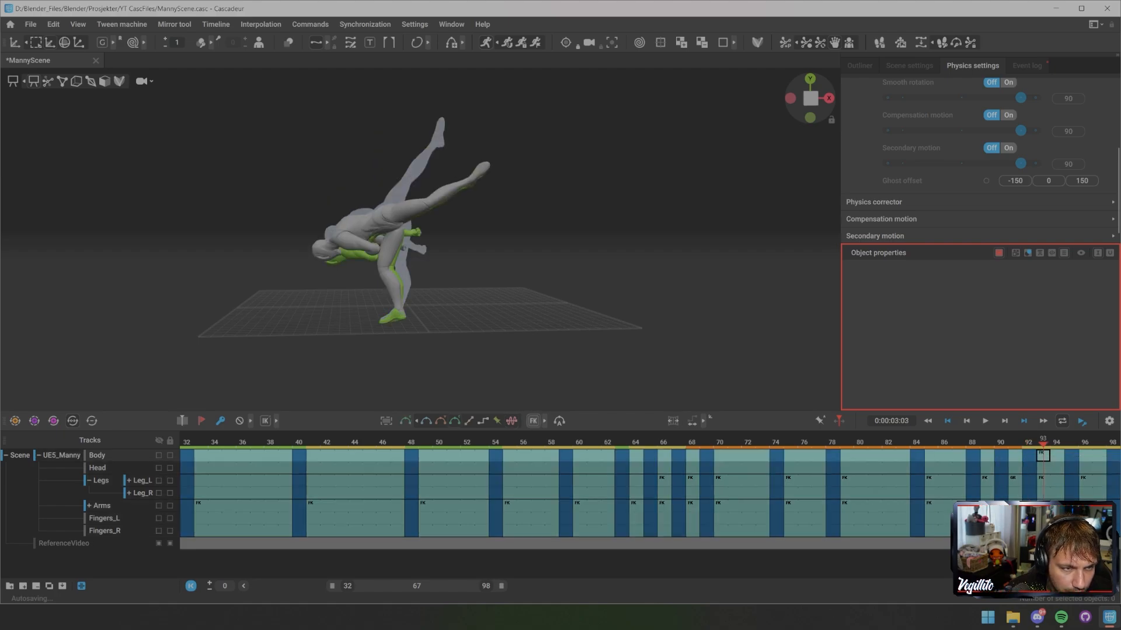
key("Right")
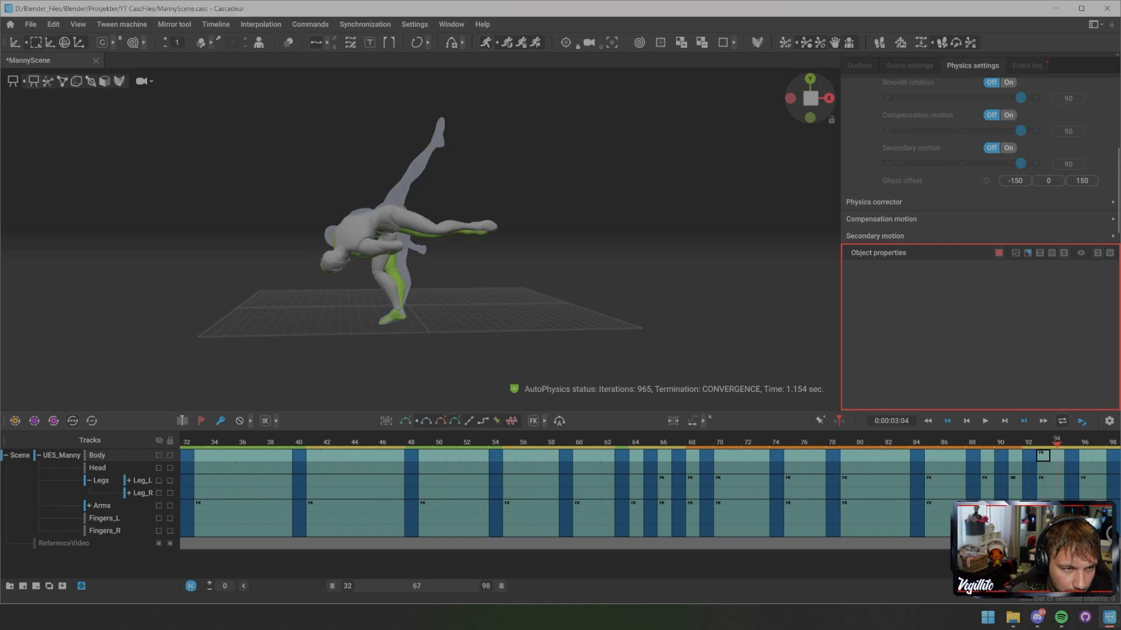
key("Right")
key("Right")
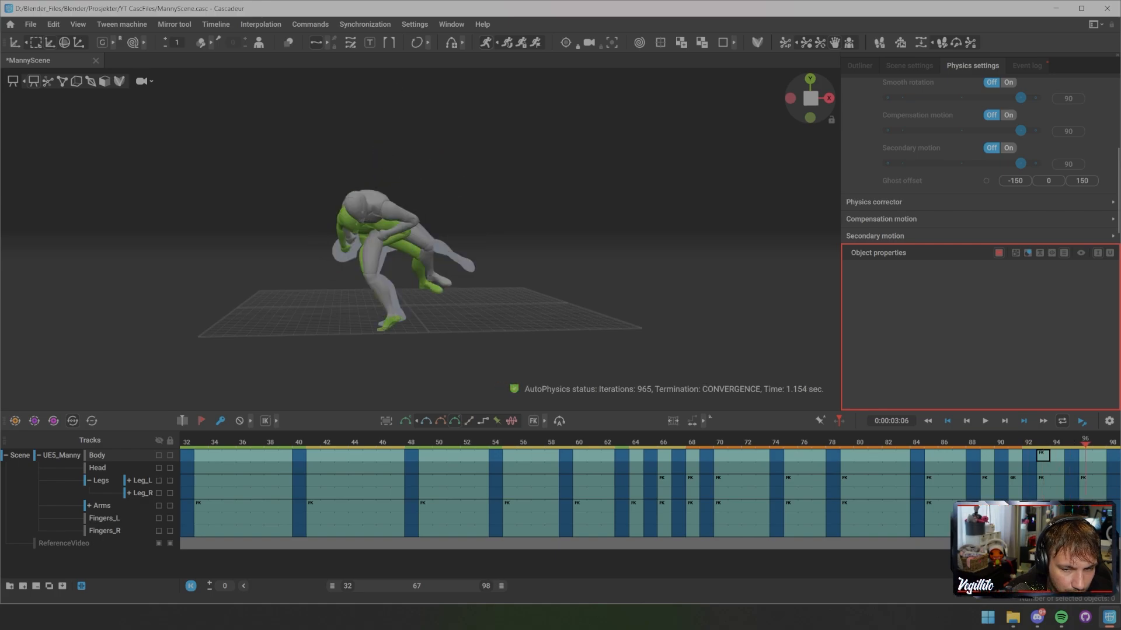
- Go to frame 95 and show the character's point controllers on the landing pose
key("Left")
scroll(403, 233, "up", 5)
left_click_drag(467, 246, 350, 245, "alt")
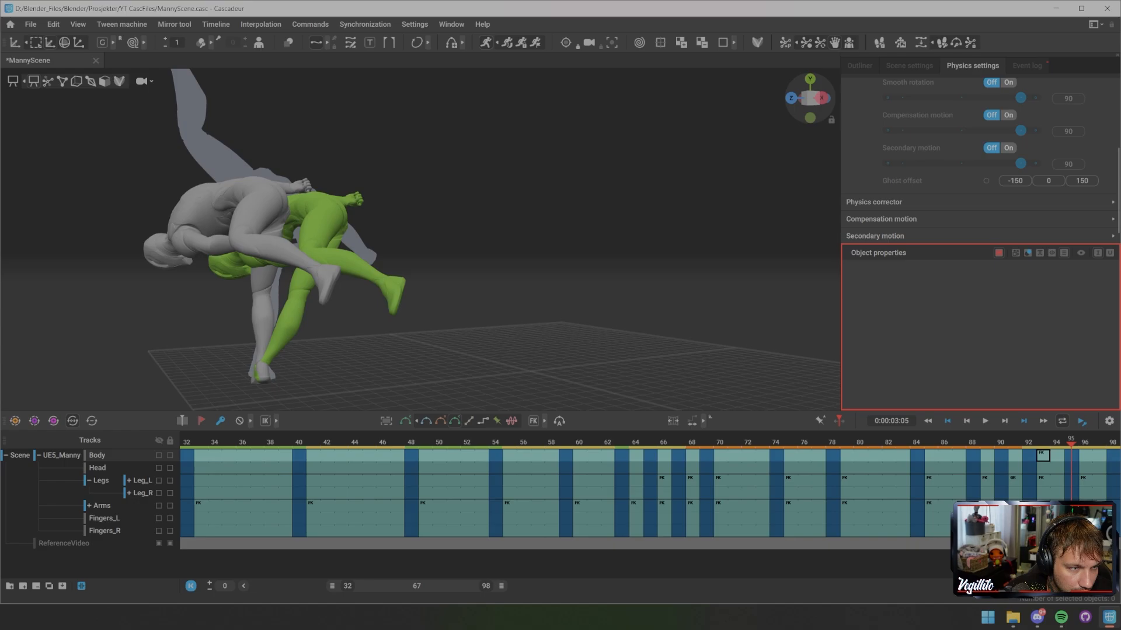
middle_click_drag(280, 257, 429, 288, "alt")
key("y")
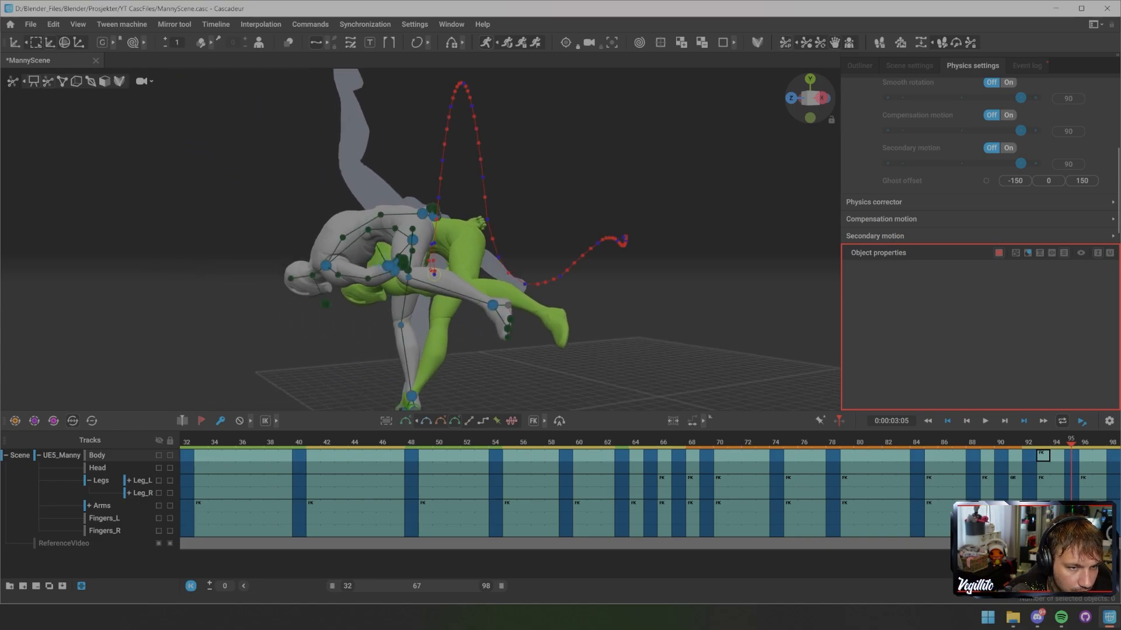
scroll(420, 239, "down", 5)
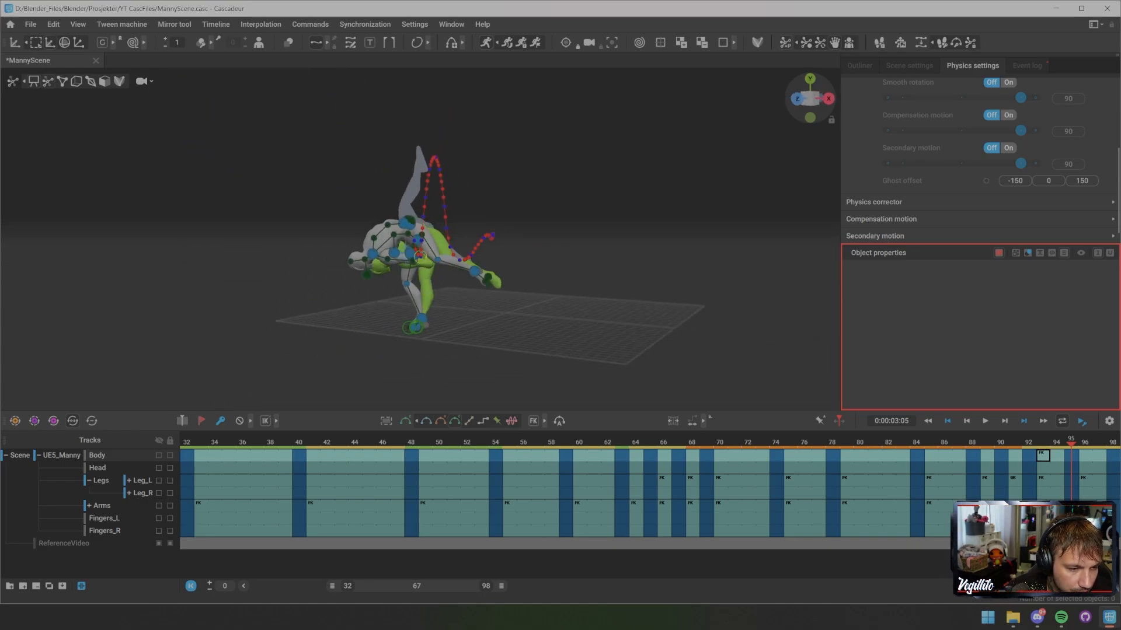
- Unhide the ReferenceVideo track and scrub through the footage to compare the landing with the pose at frame 95
left_click(159, 544)
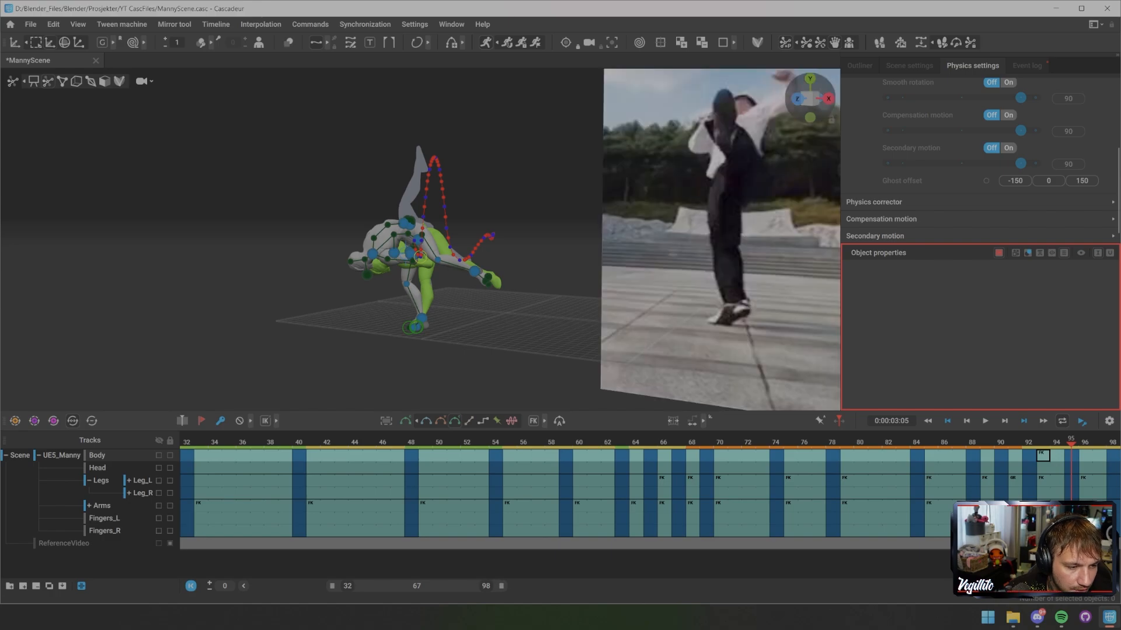
left_click_drag(420, 245, 507, 251, "alt")
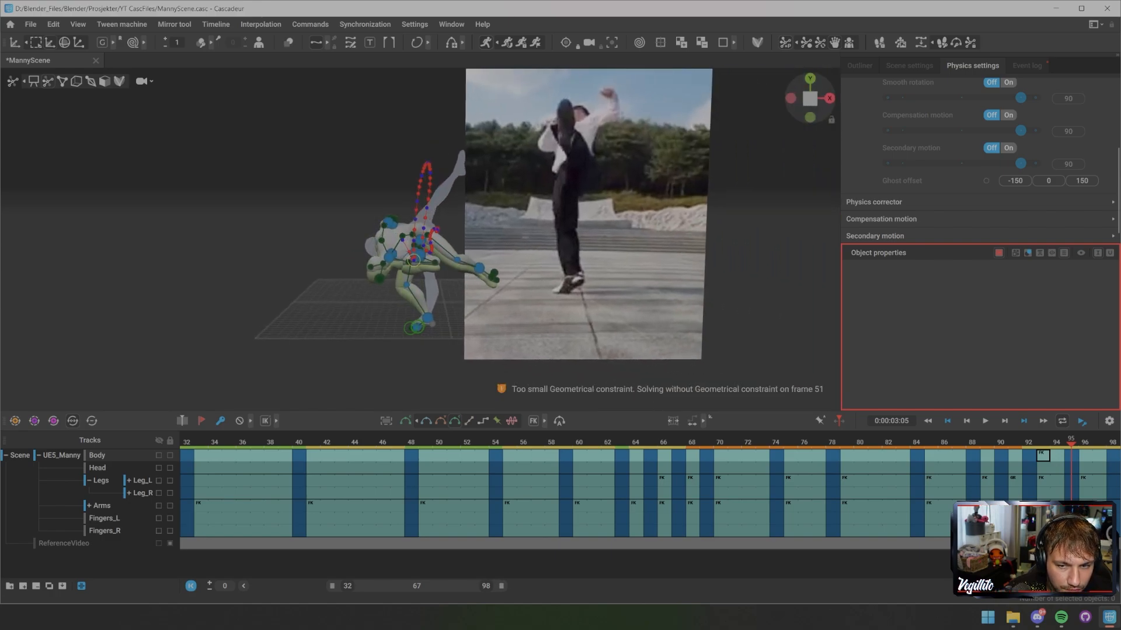
mouse_move(1071, 442)
left_mouse_down()
mouse_move(1099, 443)
mouse_move(847, 442)
mouse_move(1057, 442)
left_mouse_up()
scroll(1056, 455, "down", 8)
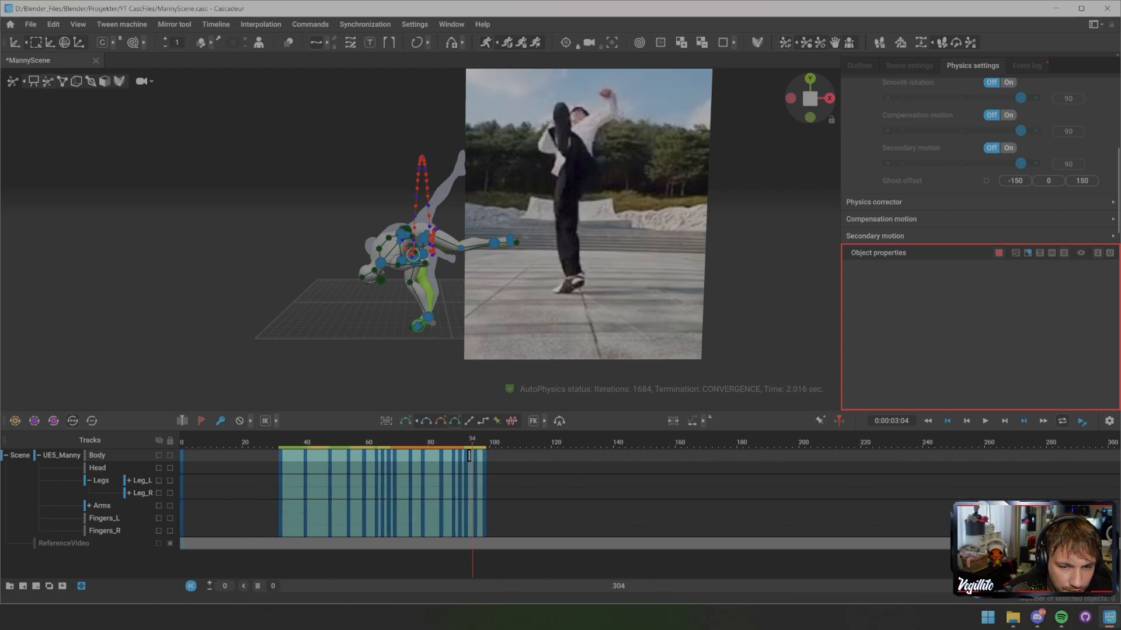
left_click_drag(472, 442, 985, 442)
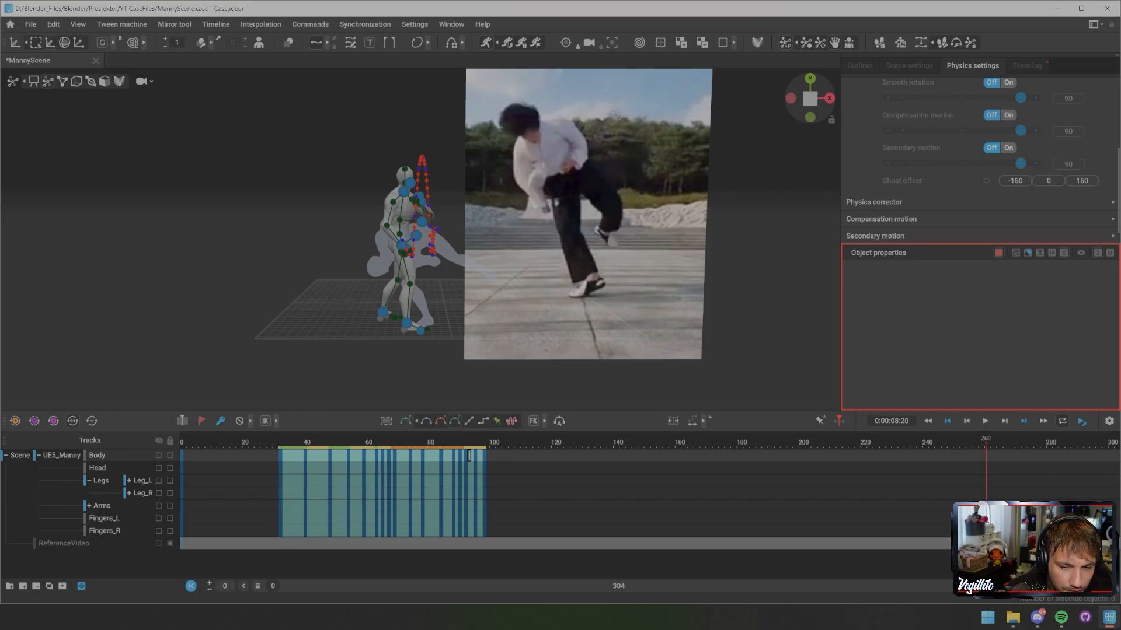
key("space")
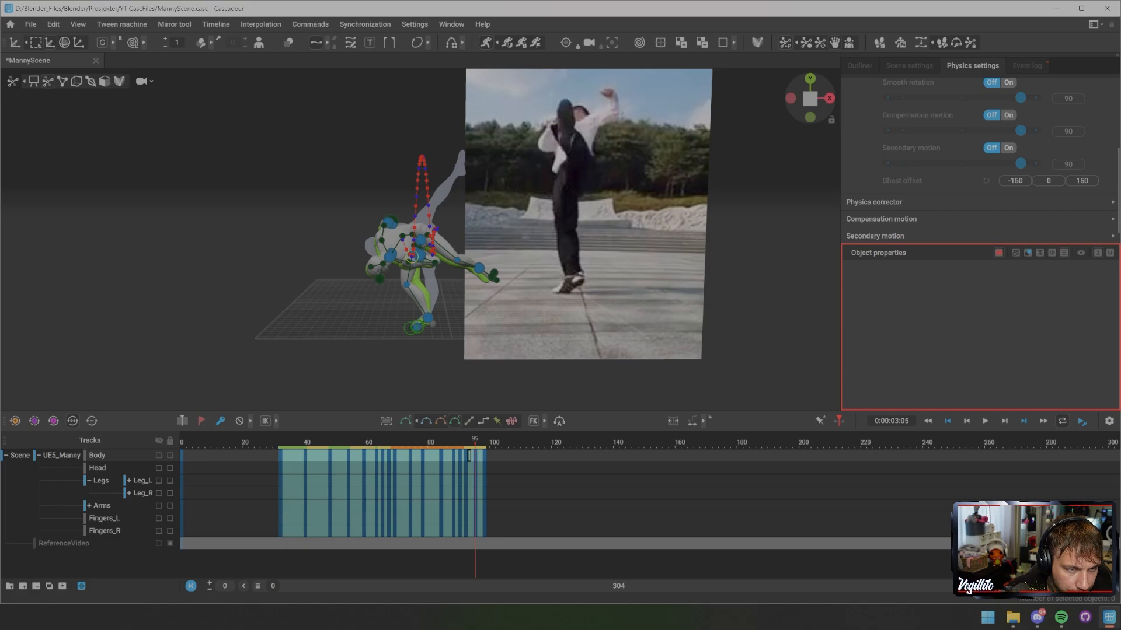
- Select the neck and both hand controllers on the character's landing pose at frame 95
scroll(421, 240, "up", 4)
left_click_drag(421, 239, 514, 234, "alt")
left_click(347, 263)
scroll(347, 264, "up", 5)
left_click(406, 292, "shift")
left_click_drag(421, 246, 327, 245, "alt")
scroll(385, 239, "down", 4)
middle_click_drag(374, 233, 374, 278, "alt")
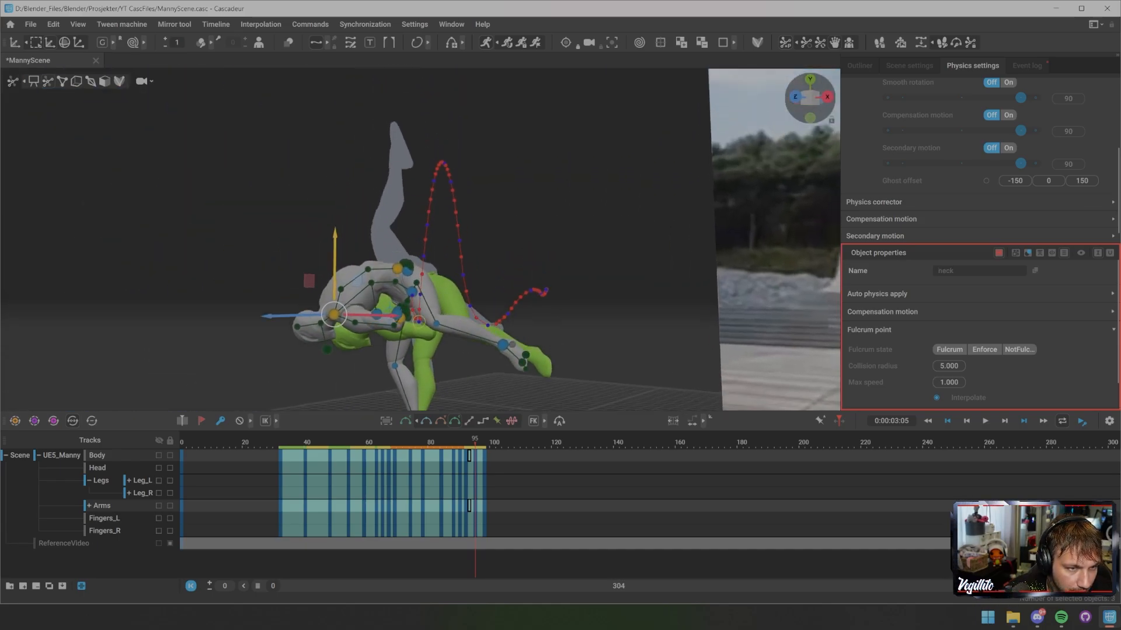
left_click_drag(374, 277, 472, 277, "alt")
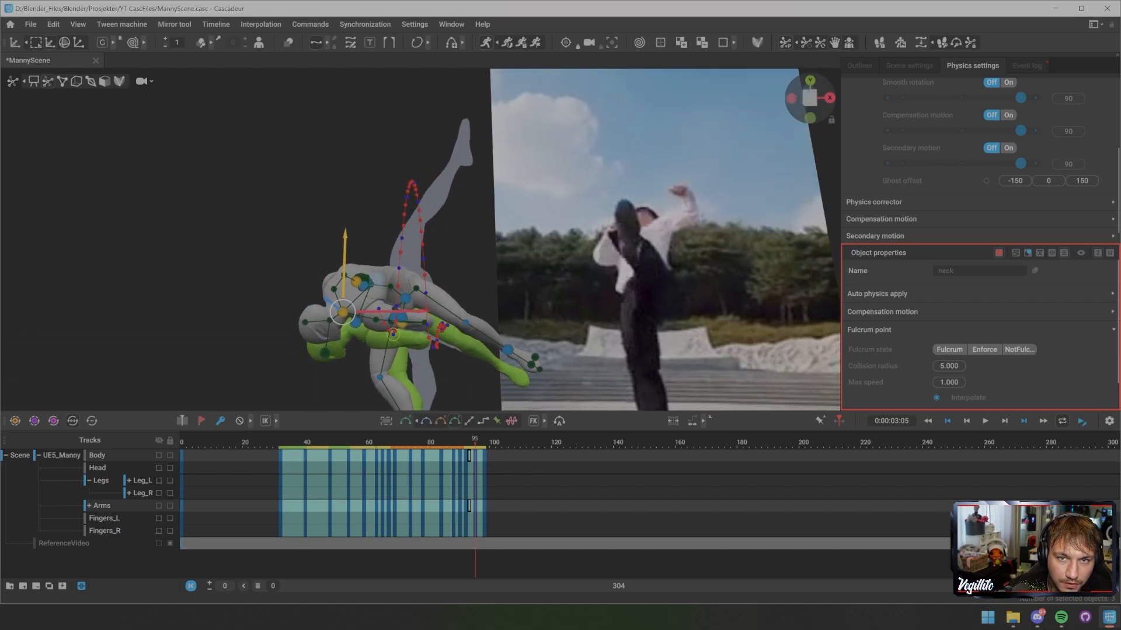
- Use the Tween machine on frame 95 to adjust the selected neck and hands between the previous and next key poses
left_click(909, 65)
scroll(980, 161, "down", 8)
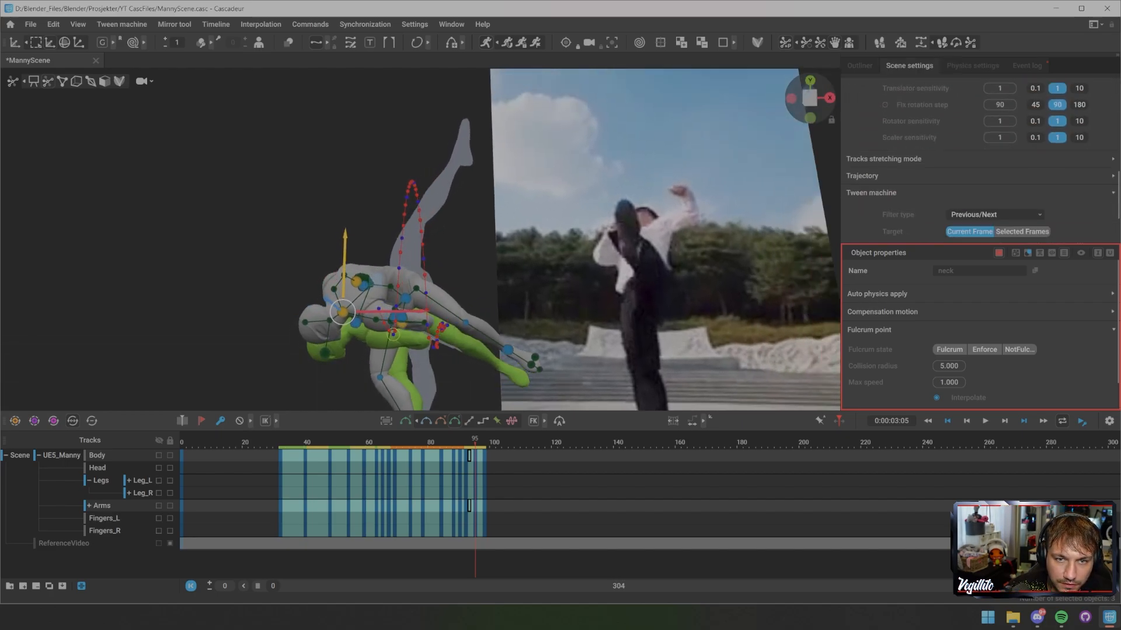
scroll(980, 161, "down", 3)
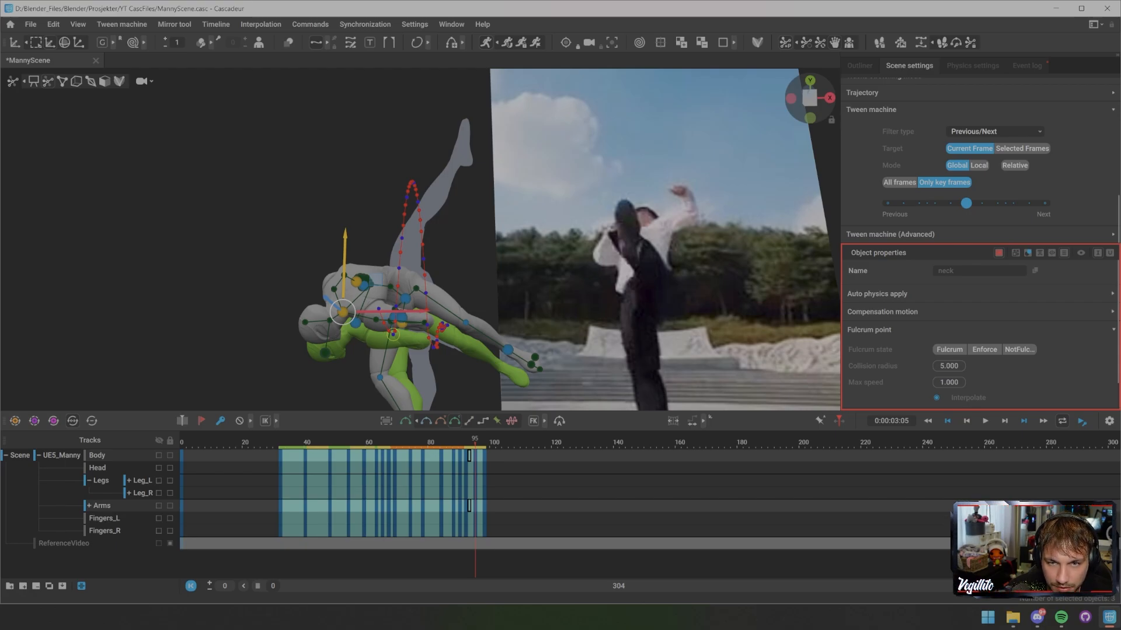
left_click_drag(374, 278, 437, 280, "alt")
scroll(438, 280, "up", 4)
middle_click_drag(438, 280, 498, 192, "alt")
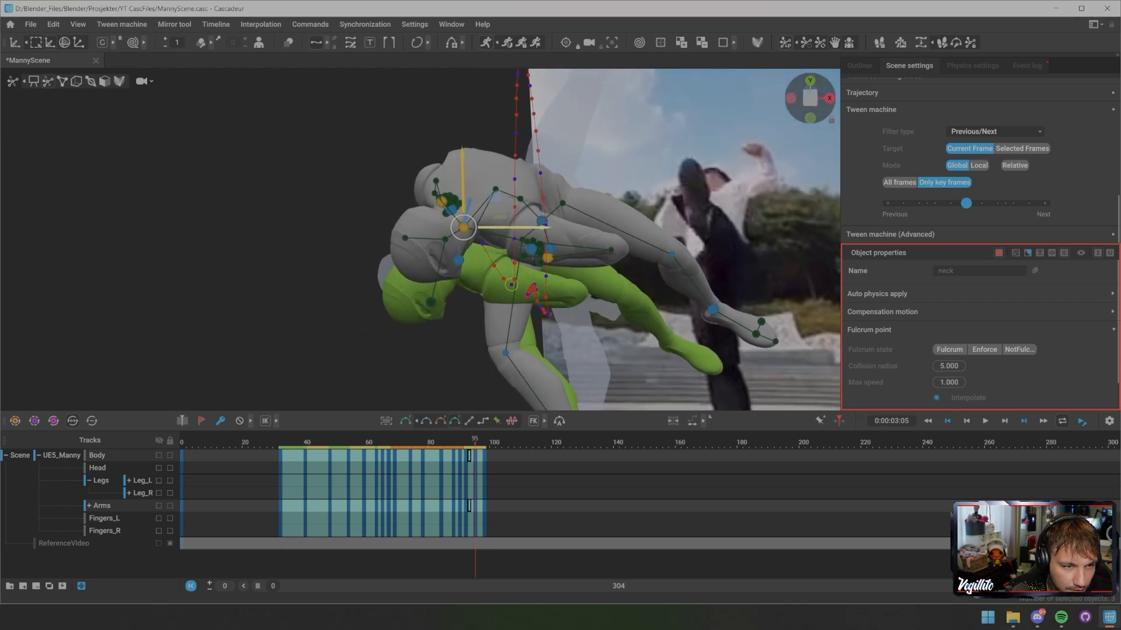
left_click_drag(498, 193, 490, 186, "alt")
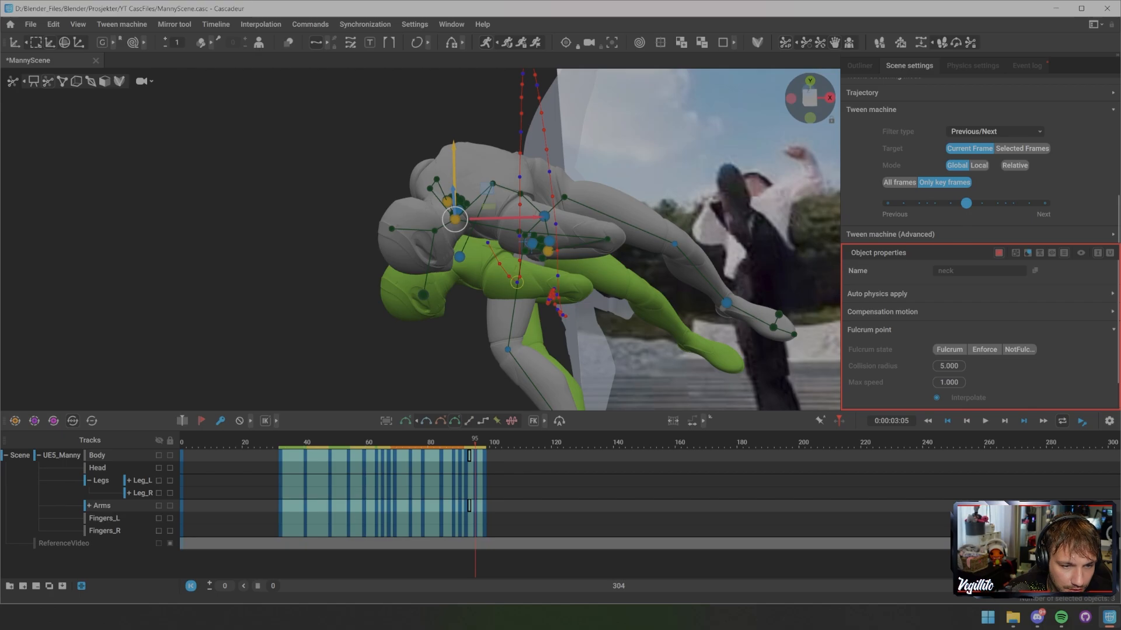
mouse_move(966, 203)
left_mouse_down()
mouse_move(1030, 204)
mouse_move(966, 203)
left_mouse_up()
- Rotate and move the neck and hand controllers together on frame 95 to bring the upper body more upright
left_click_drag(467, 280, 333, 271, "alt")
scroll(420, 251, "down", 5)
left_click_drag(420, 251, 349, 250, "alt")
key("e")
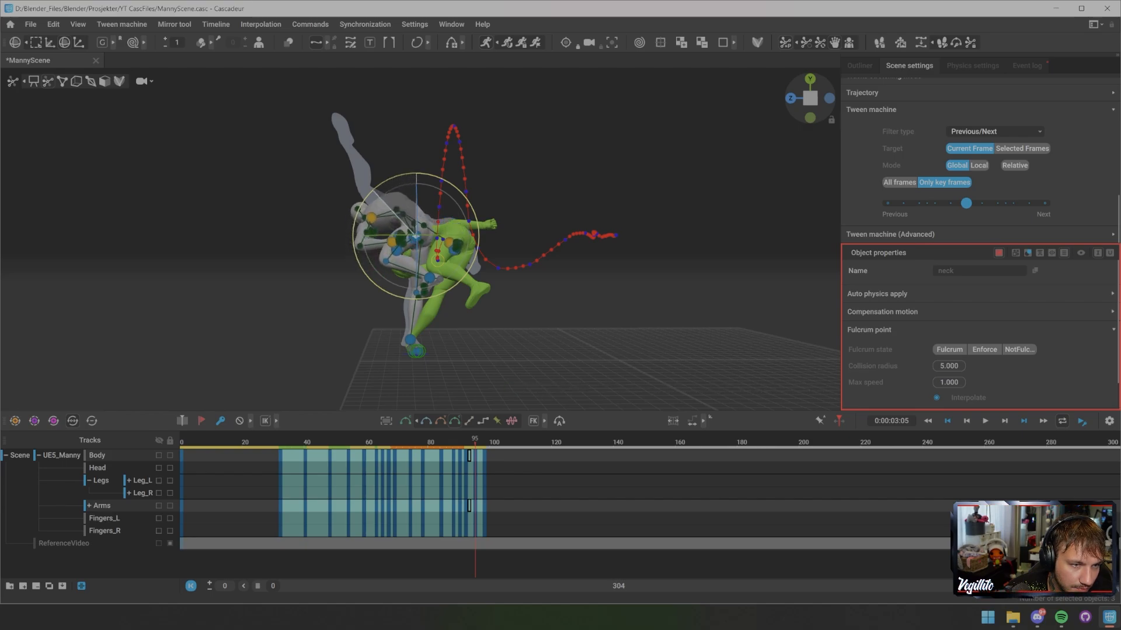
left_click_drag(429, 236, 408, 236)
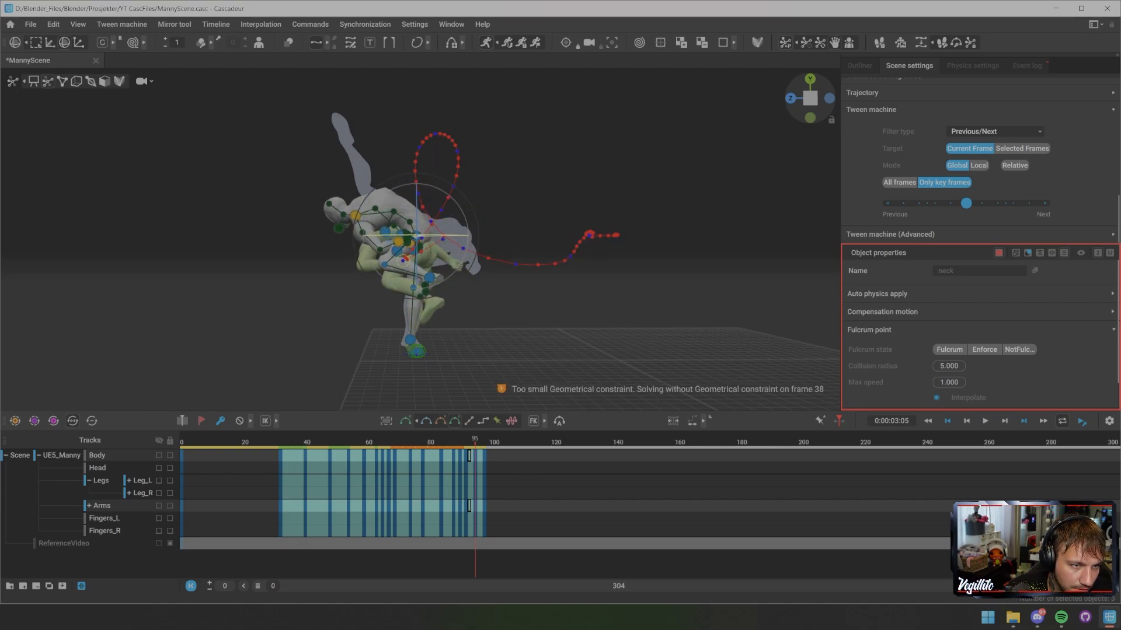
key("ctrl+z")
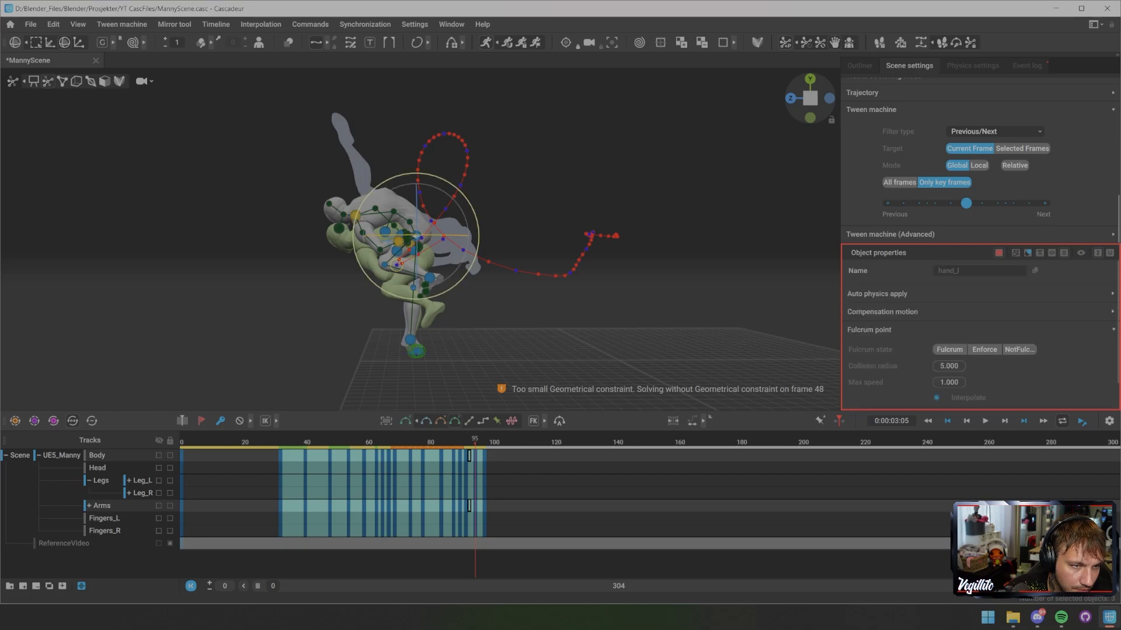
key("w")
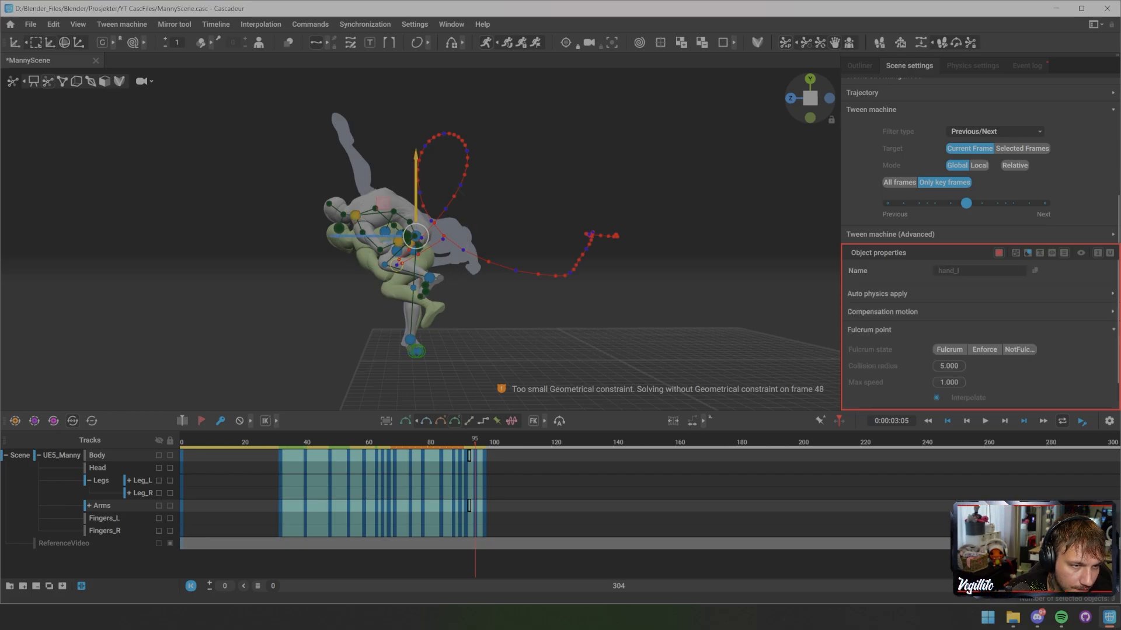
key("x")
left_click_drag(322, 183, 484, 196)
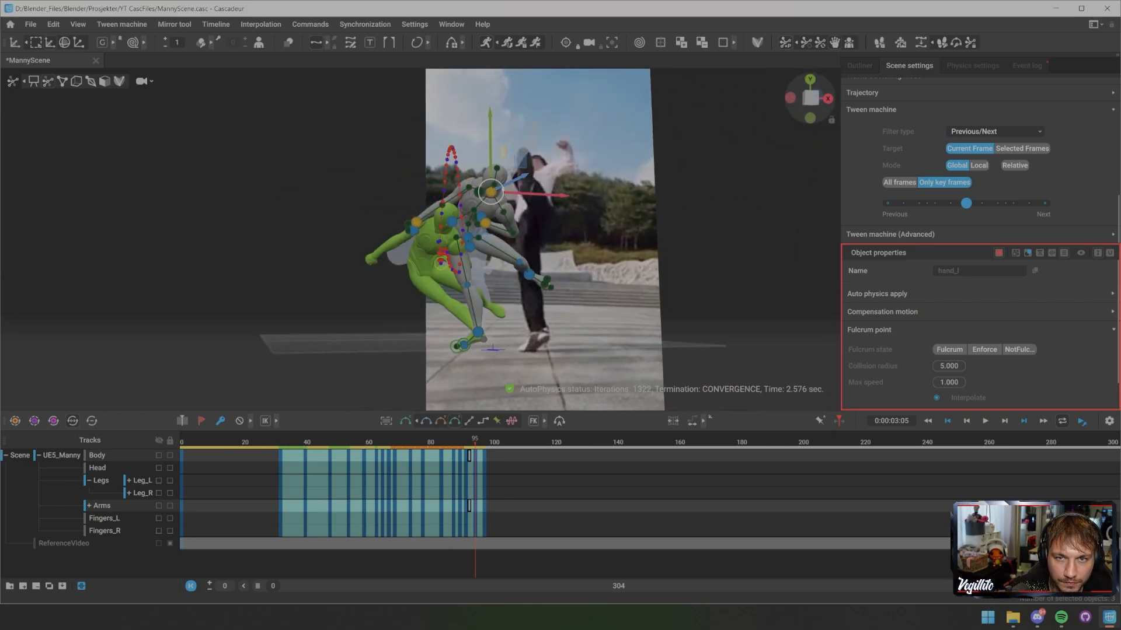
- Enable the physics ghost offset of -150, 0, 150 so the ghost stands beside the character
left_click(972, 66)
scroll(974, 158, "down", 1)
left_click(986, 163)
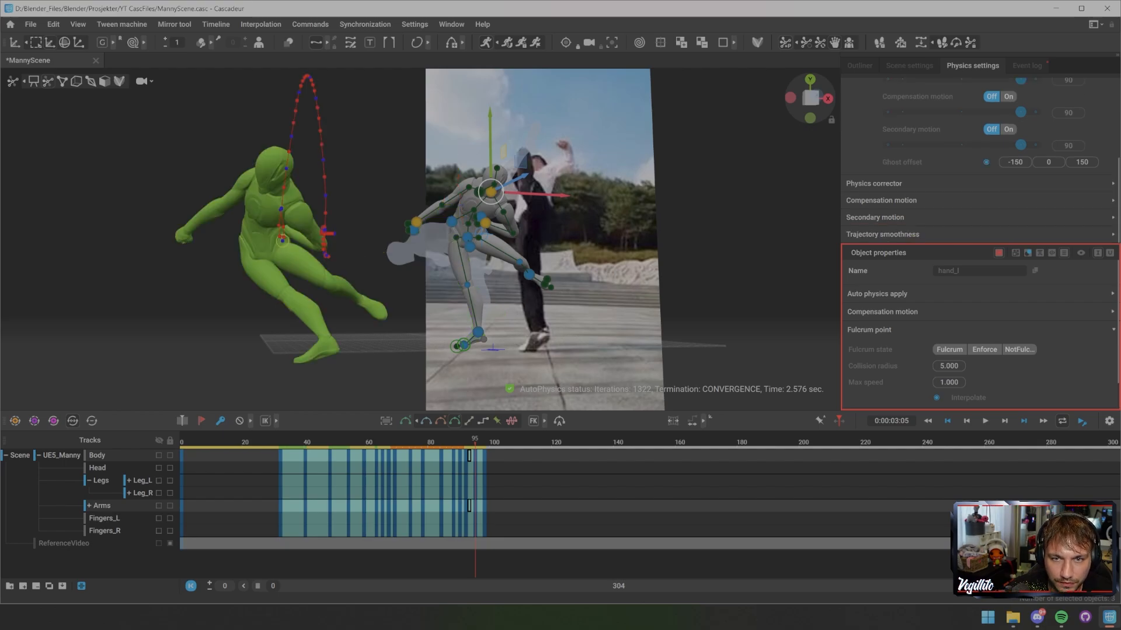
- Check the pose without its rig points, restore them, and move the left hand down in front of the hips on frame 95
key("1")
scroll(420, 240, "up", 5)
left_click_drag(467, 233, 356, 233, "alt")
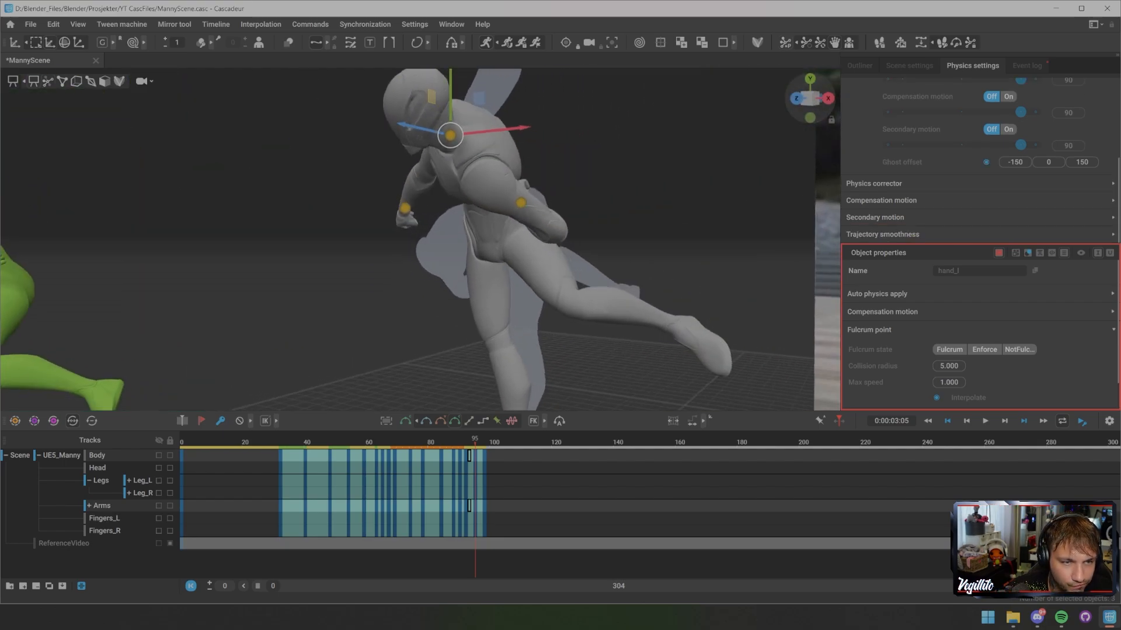
key("2")
key("Escape")
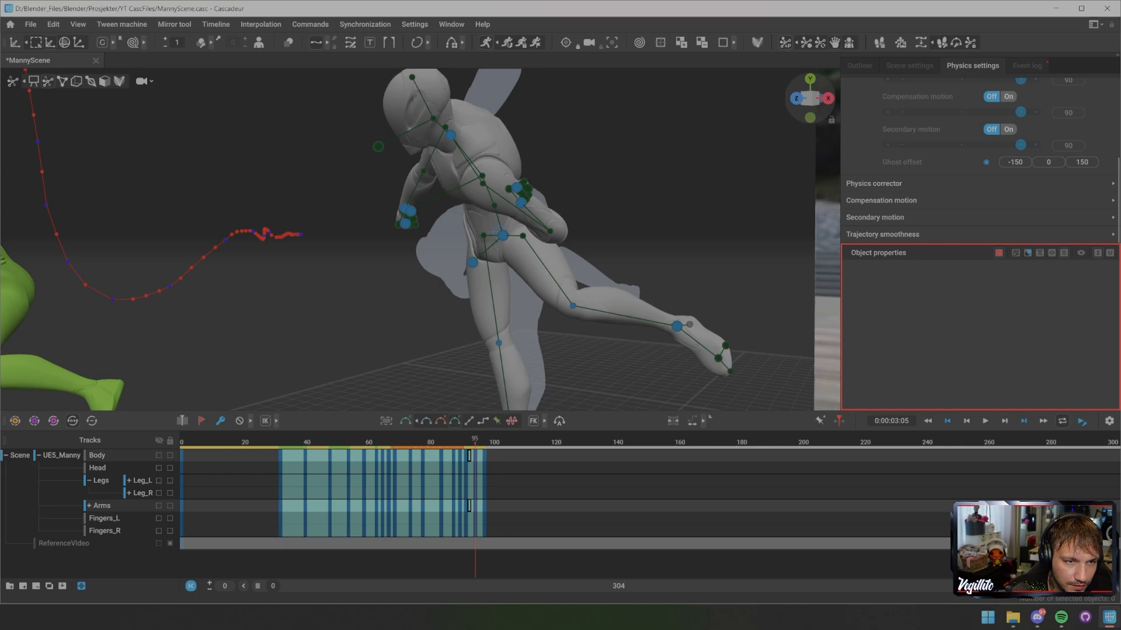
left_click(521, 203)
left_click_drag(521, 202, 471, 238)
left_click_drag(471, 239, 524, 235, "alt")
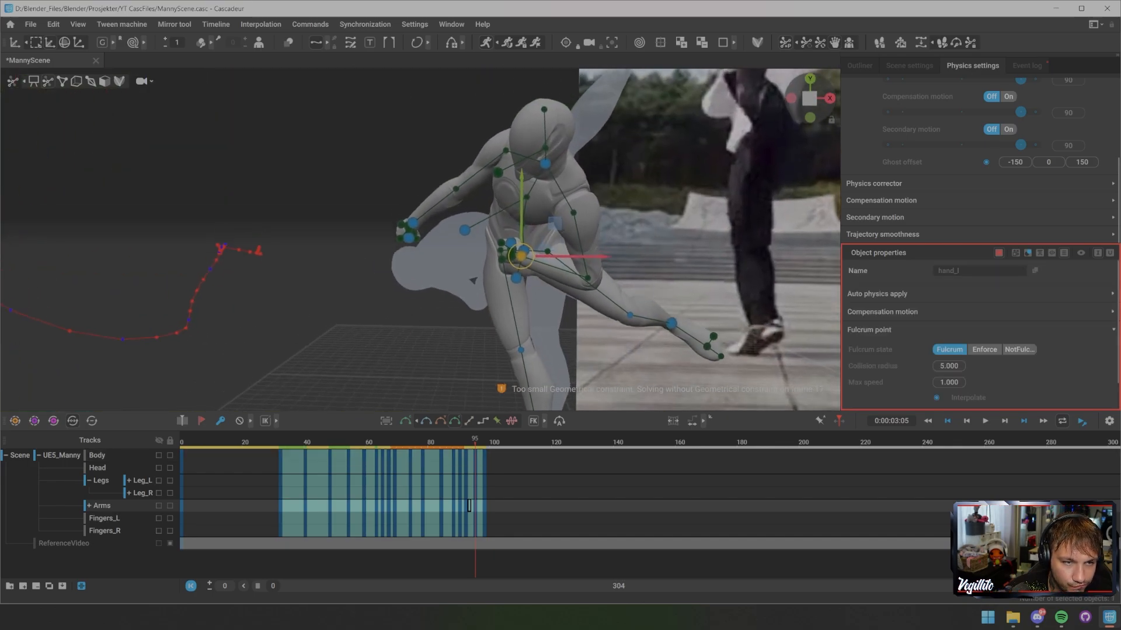
middle_click_drag(524, 235, 515, 258, "alt")
- Step through the frames around 95 to check how the arm motion flows into frame 96, ending on frame 95
key("Left")
key("Left")
key("Left")
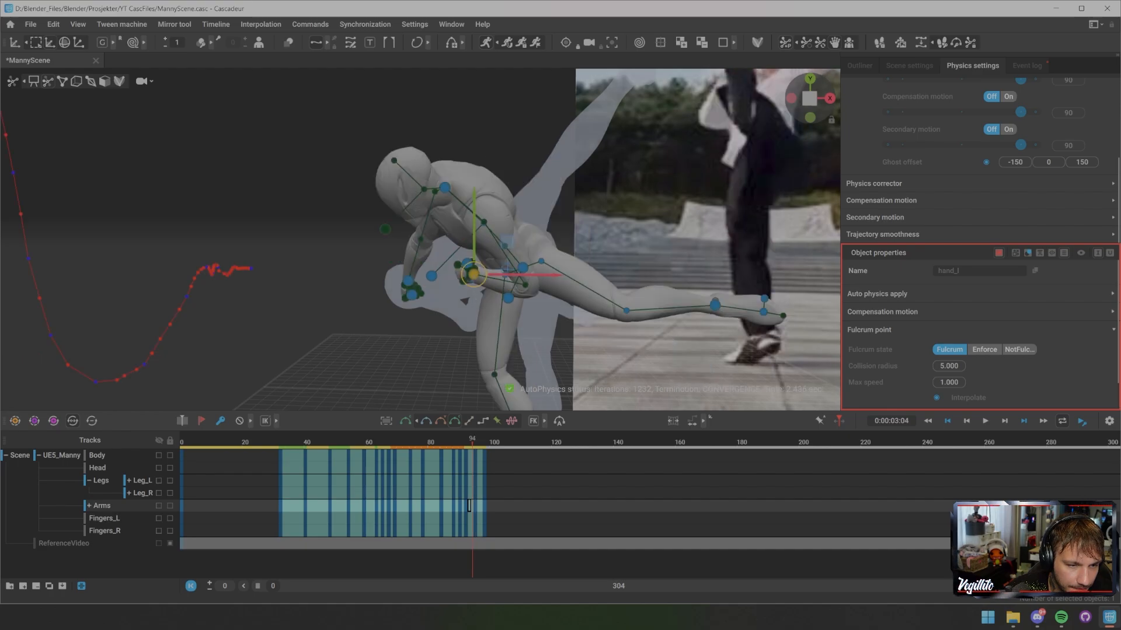
key("Right")
key("Right")
key("Right")
key("Right")
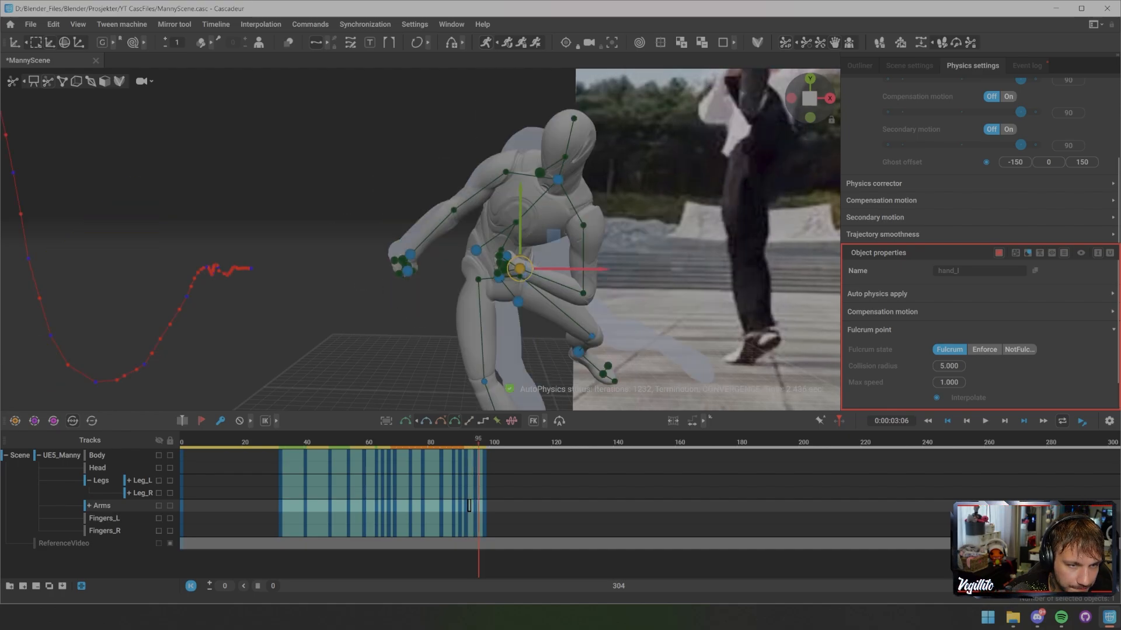
key("Left")
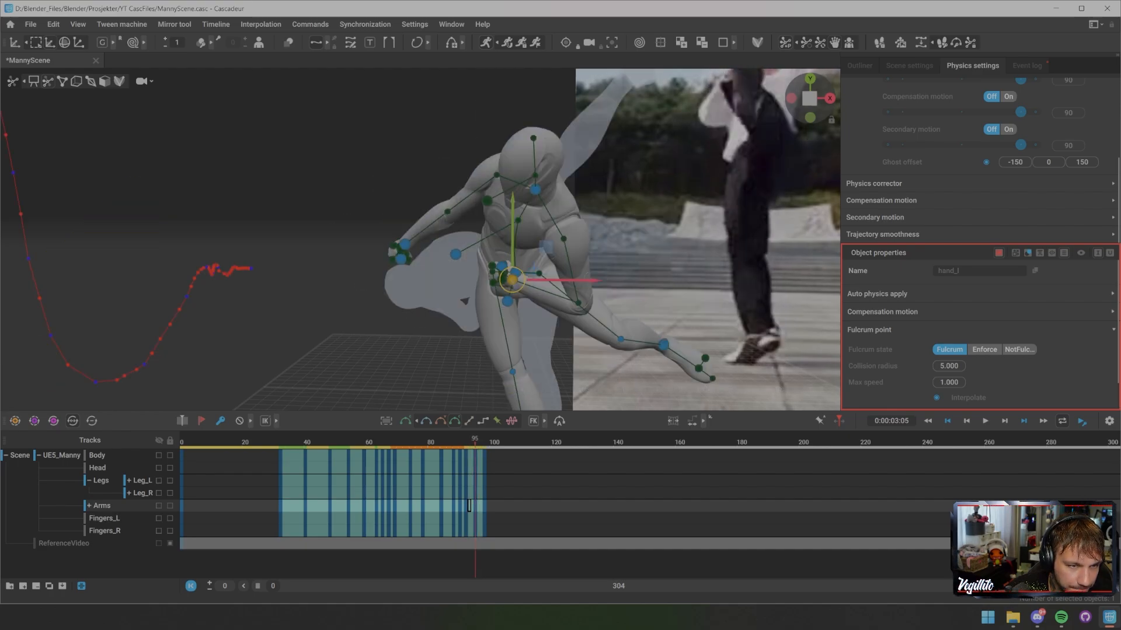
- Move the right hand closer to the body on frame 95 so the arm bends
left_click(404, 244)
left_click_drag(408, 248, 773, 249, "alt")
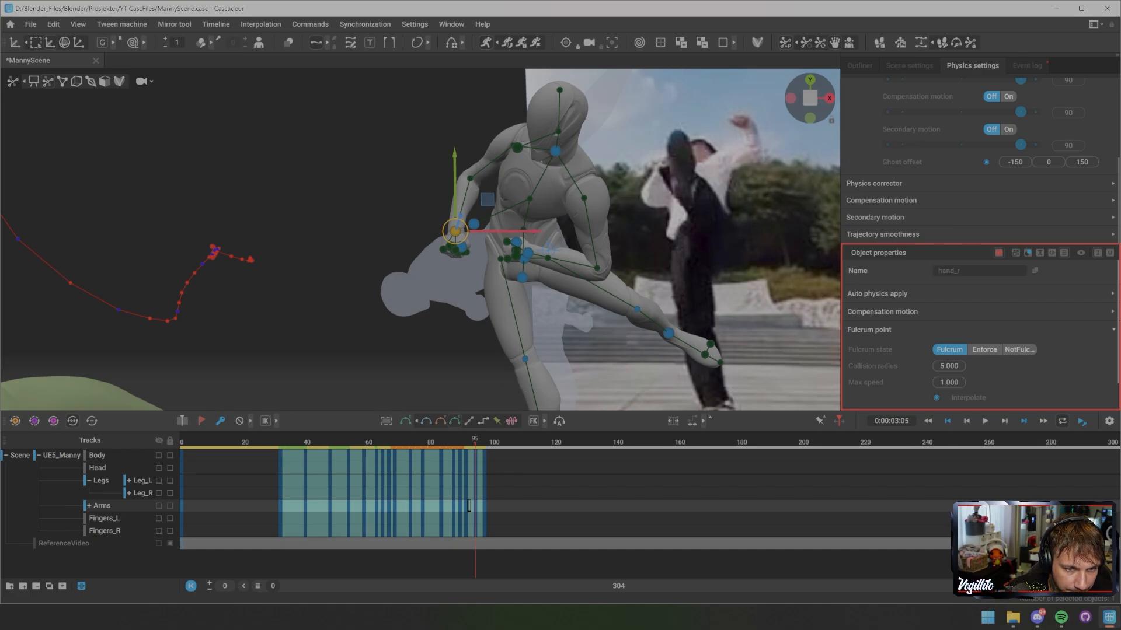
- Shift the pelvis, neck and both hands together along the X axis on frame 95, leaving nothing selected
left_click(527, 253)
left_click(468, 455)
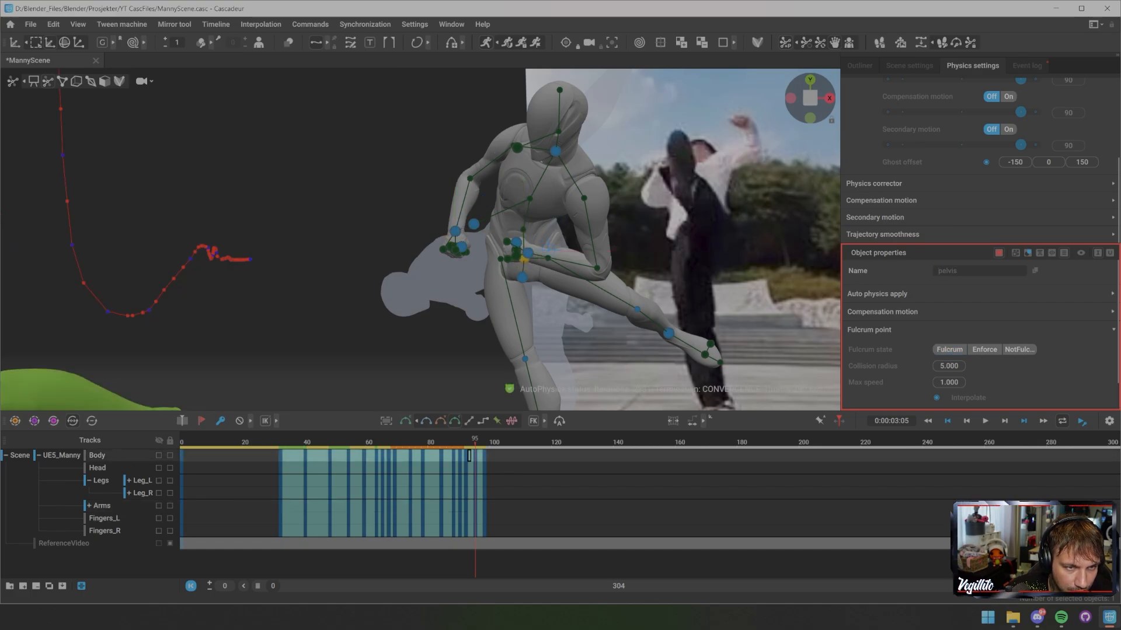
left_click(469, 506)
key("w")
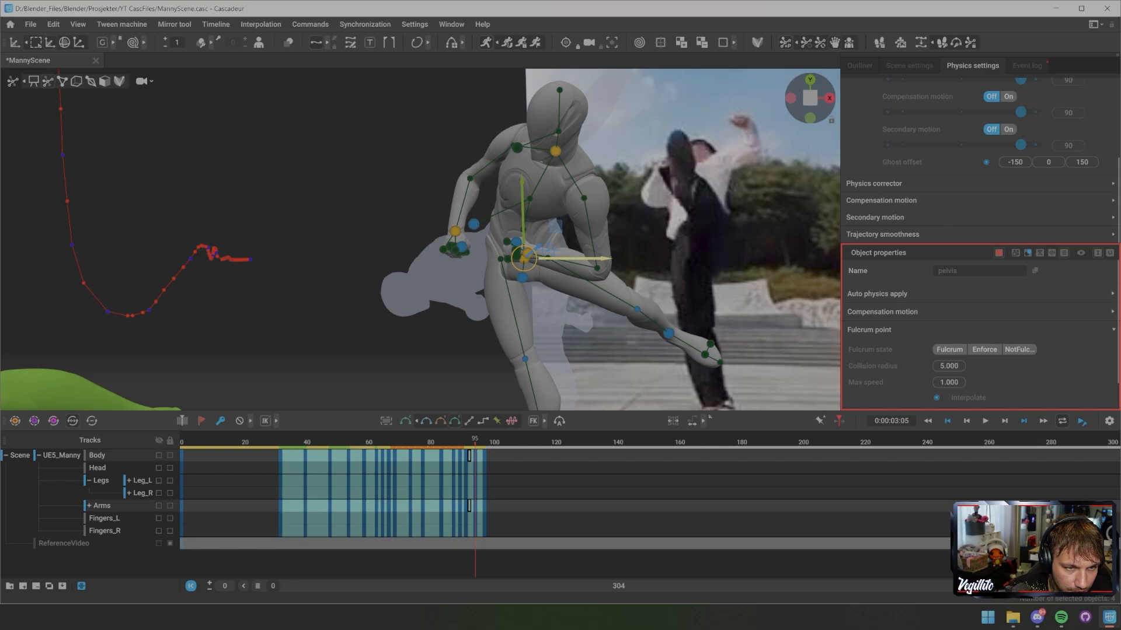
left_click_drag(591, 258, 617, 258)
scroll(617, 258, "down", 4)
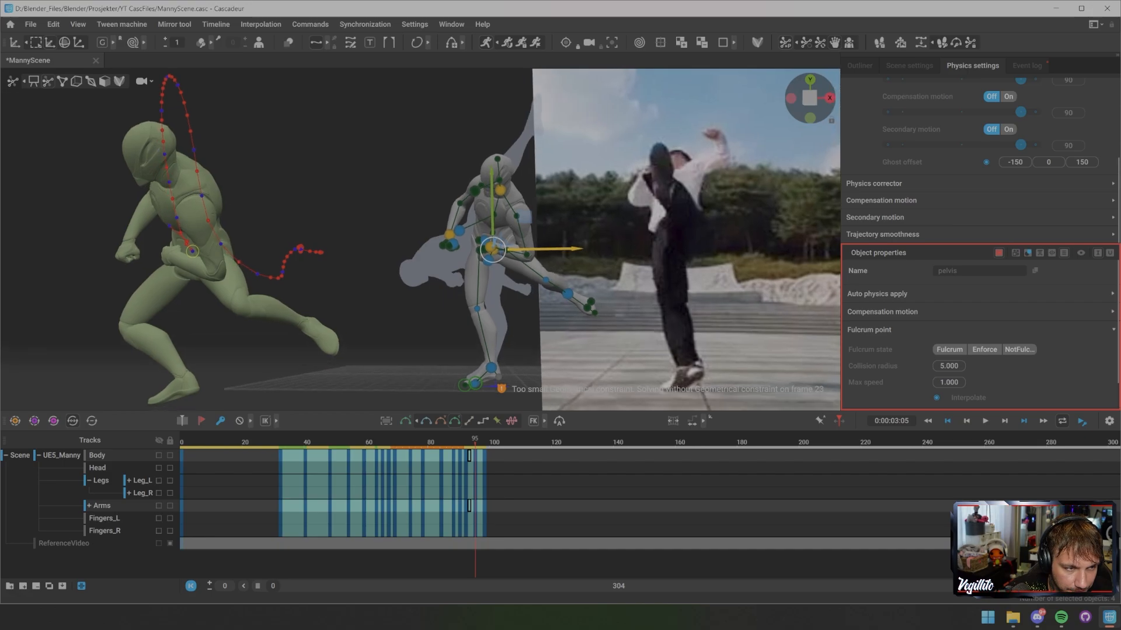
key("Escape")
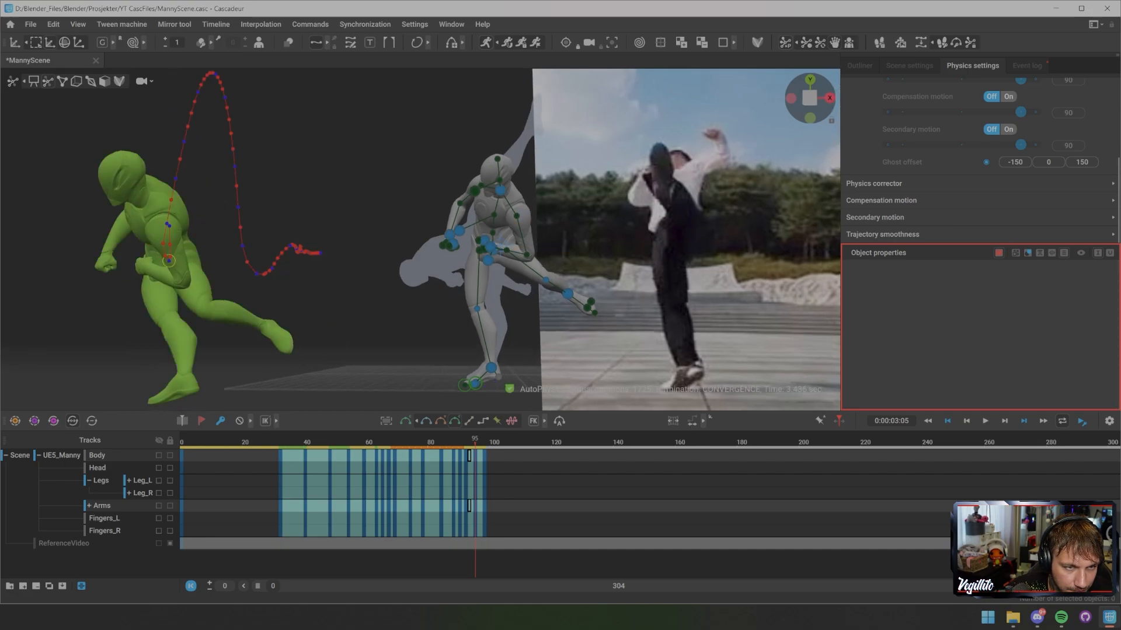
- Step back and forth through frames 89 to 95 to compare the adjusted landing with the physics ghost
left_click_drag(408, 233, 491, 236, "alt")
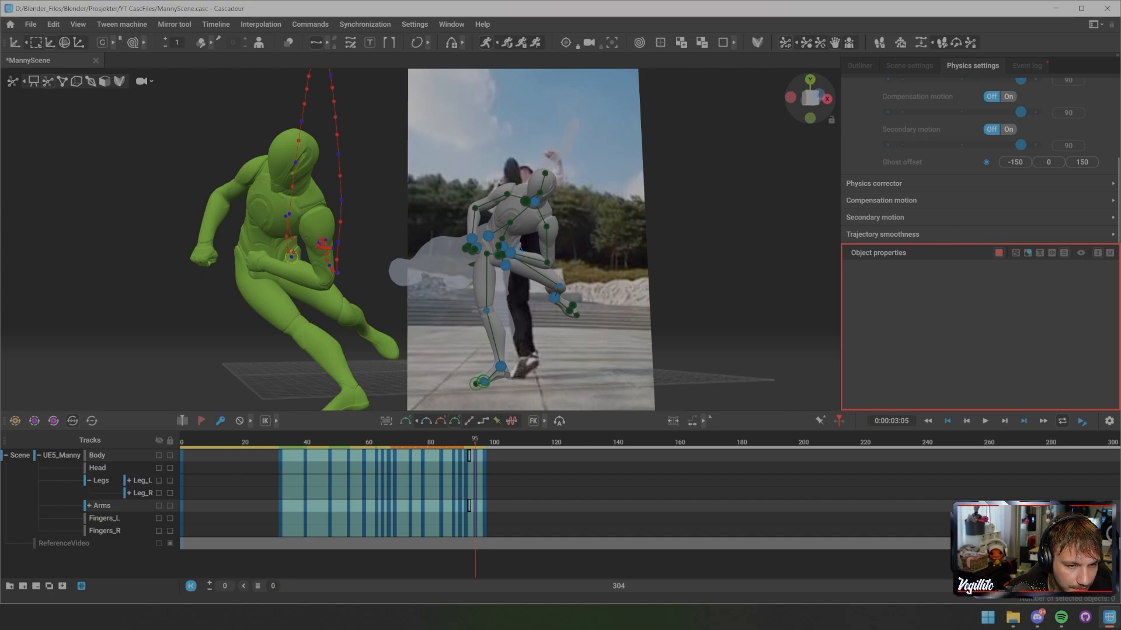
left_click_drag(455, 233, 374, 228, "alt")
middle_click_drag(374, 227, 371, 154, "alt")
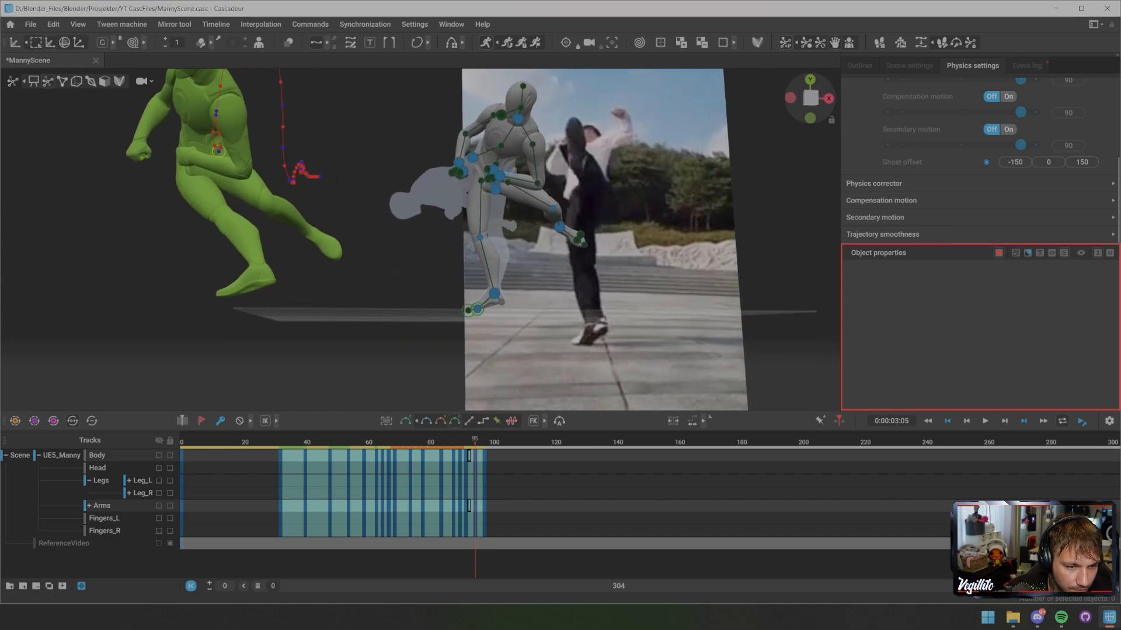
key("Left")
key("Left")
key("Left")
key("Left")
key("Left")
key("Left")
key("Right")
key("Right")
key("Right")
key("Right")
key("Right")
key("Right")
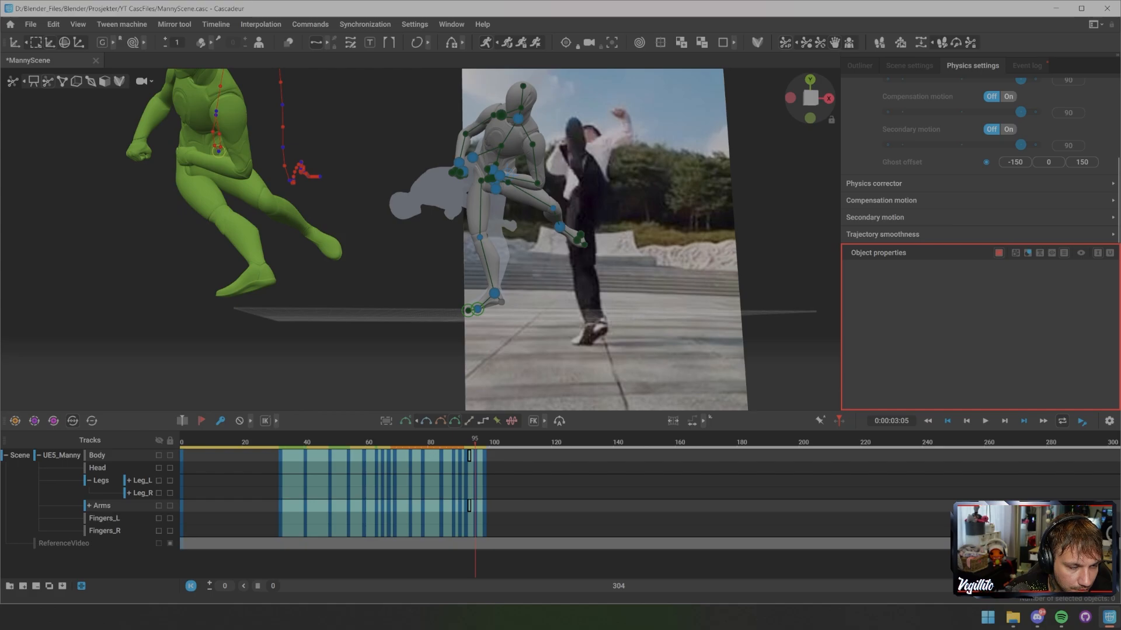
key("Left")
key("Left")
key("Left")
key("Left")
key("Left")
key("Right")
key("Right")
key("Right")
key("Right")
key("Right")
key("Left")
key("Left")
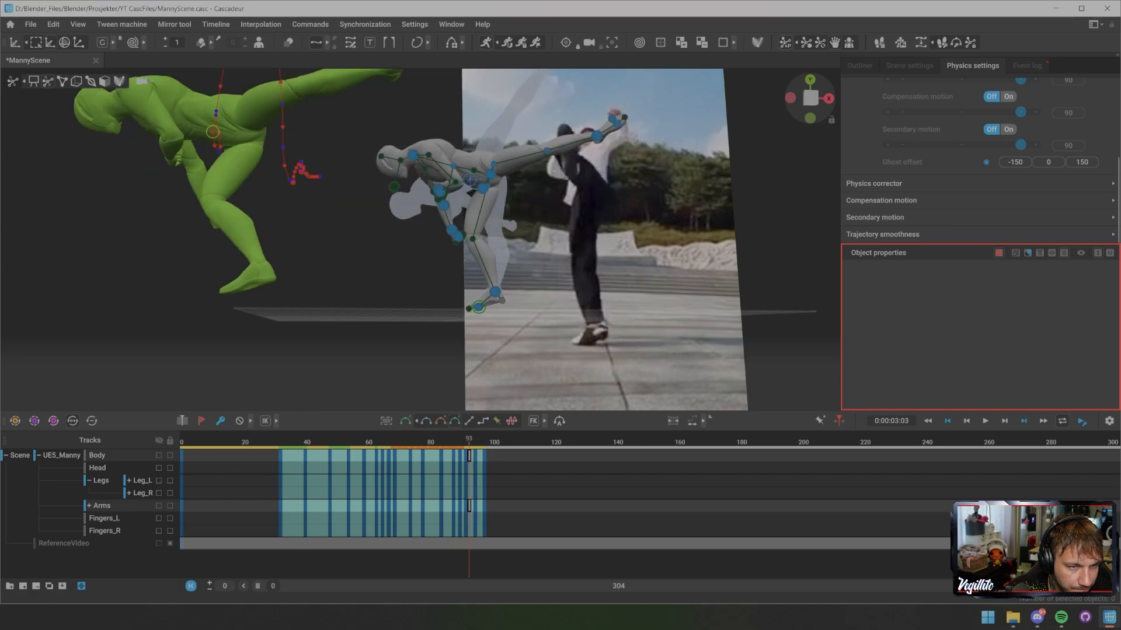
- Examine the kick and landing between frames 85 and 97, finishing on frame 95
key("Left")
key("Left")
key("Left")
key("Left")
key("Left")
key("Left")
key("Left")
key("Left")
key("Right")
key("Right")
key("Right")
key("Right")
key("Right")
key("Right")
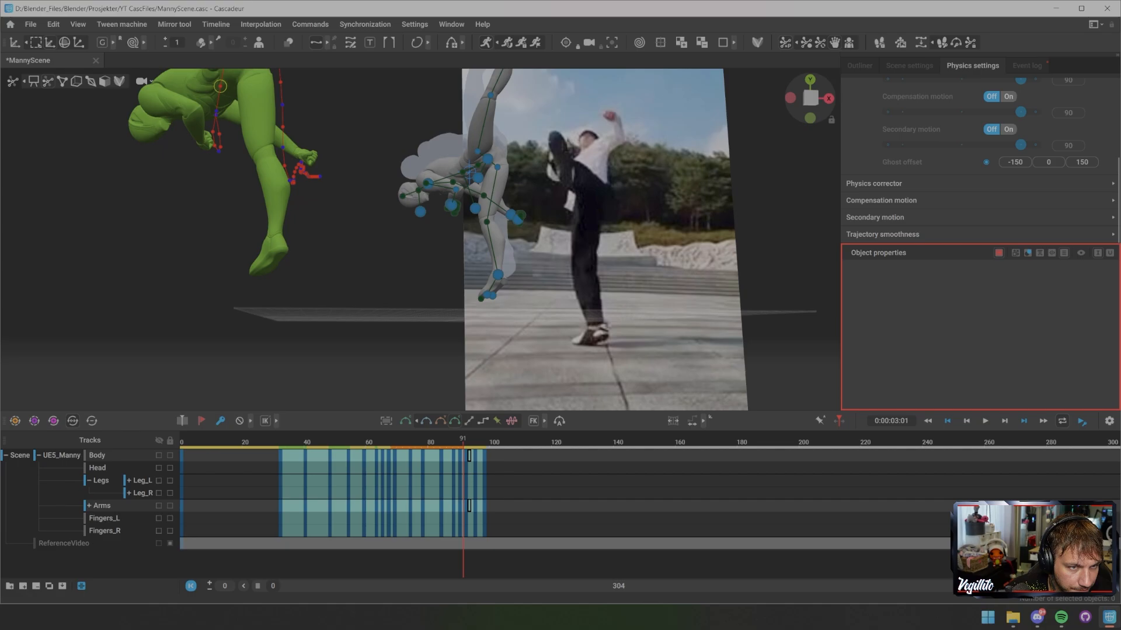
key("Right")
key("Right")
key("Right")
key("Right")
key("Right")
key("Right")
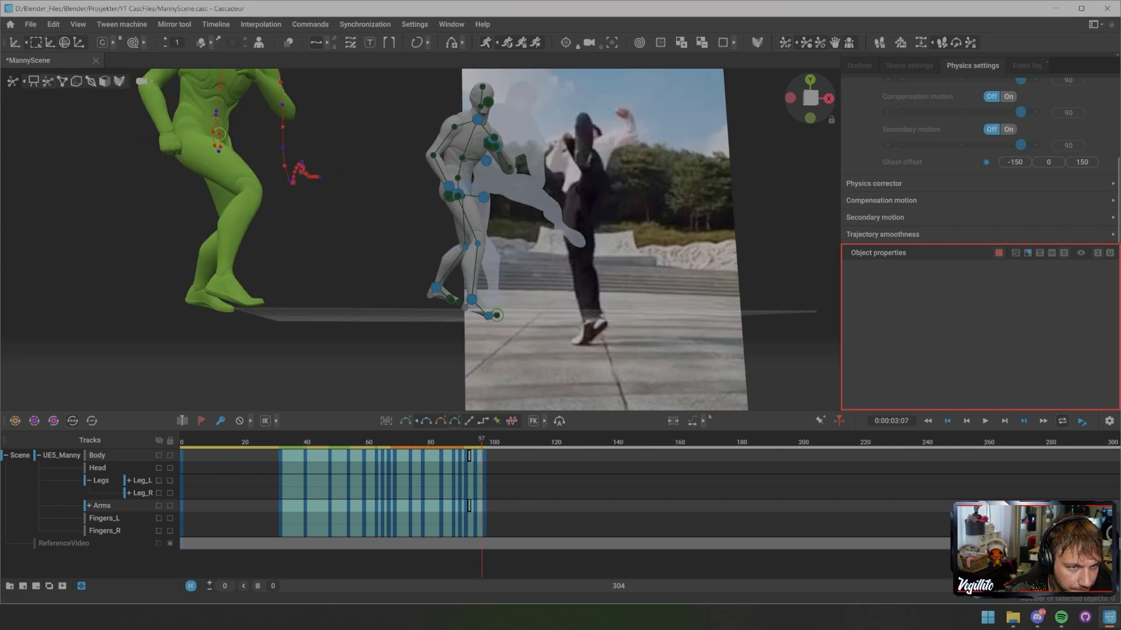
key("Left")
key("Left")
key("Left")
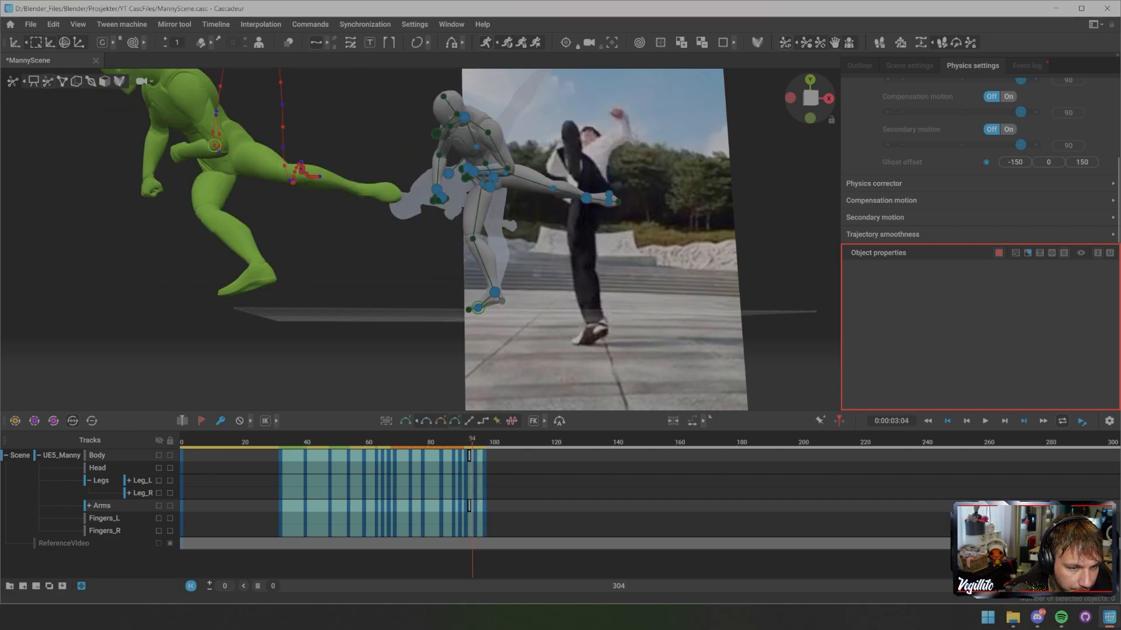
key("Right")
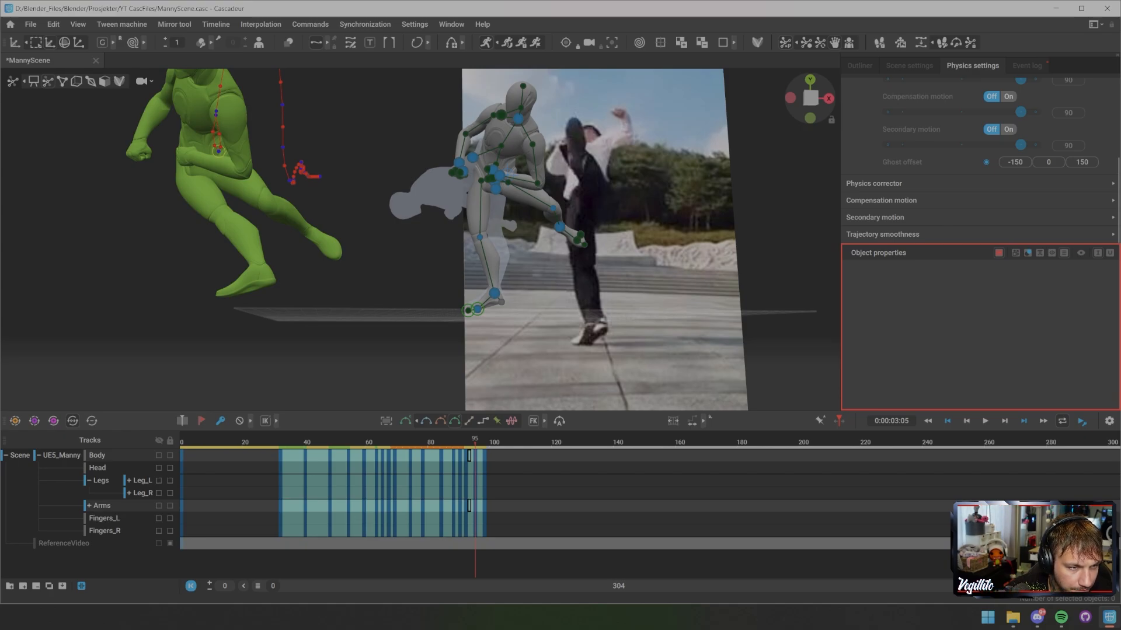
- Examine the supporting foot's ground contact from frame 95 back to 91, ending on frame 92
scroll(420, 240, "up", 4)
middle_click_drag(467, 280, 400, 220)
key("Left")
key("Left")
key("Left")
key("Left")
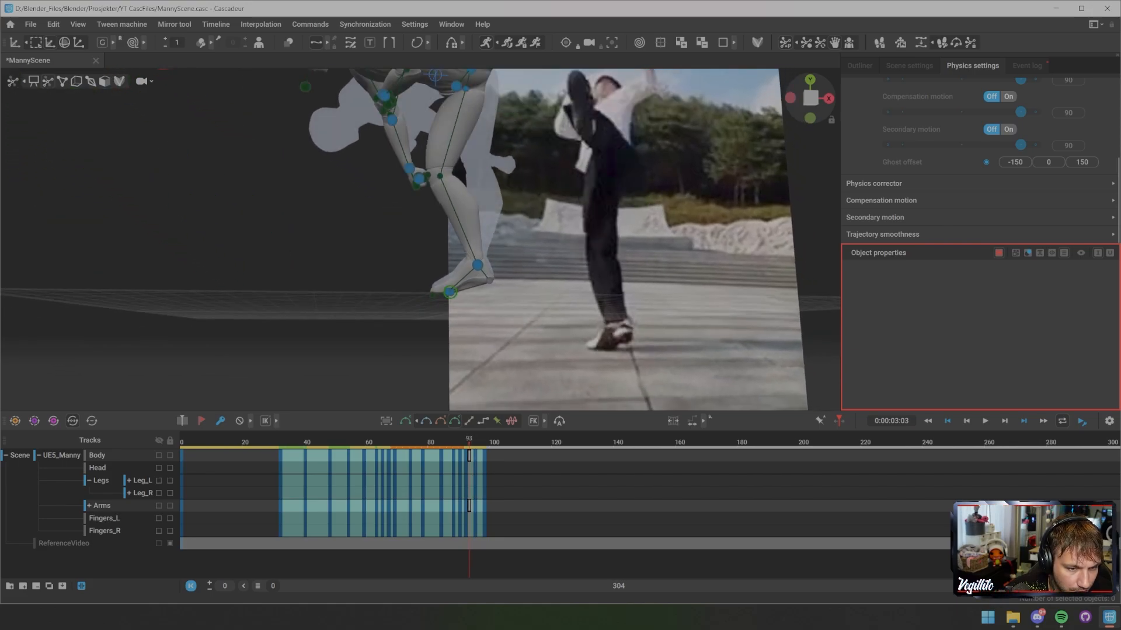
key("Right")
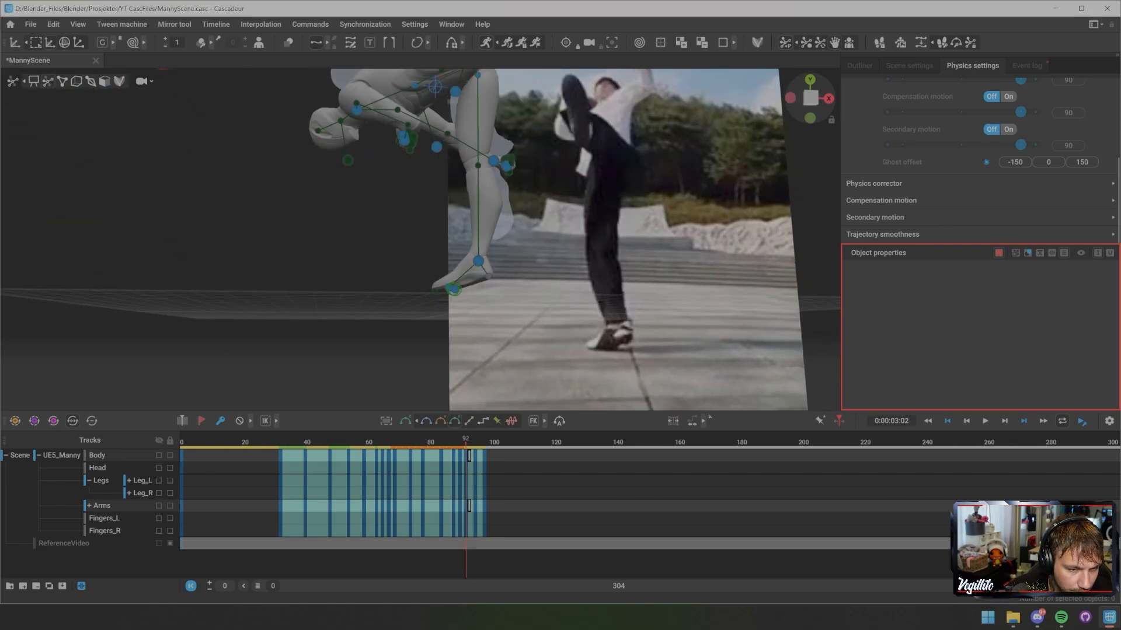
- Select the center of mass on frame 92 and follow its movement through to frame 98
left_click_drag(408, 233, 368, 229, "alt")
left_click(419, 111)
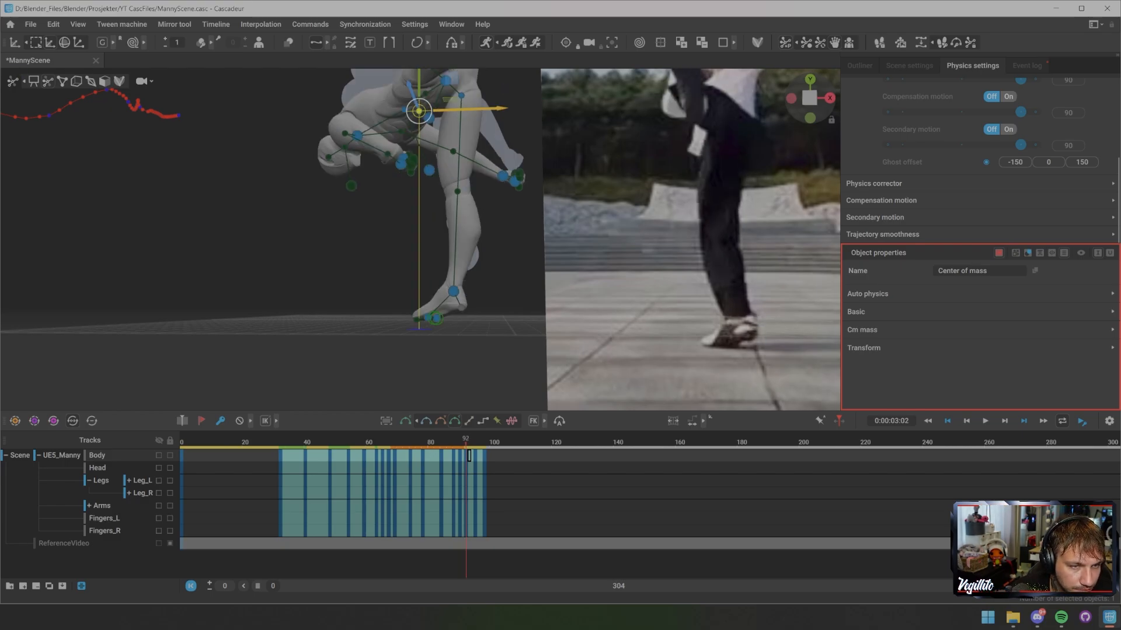
key("Right")
key("Right")
key("Right")
key("Right")
key("Right")
key("Right")
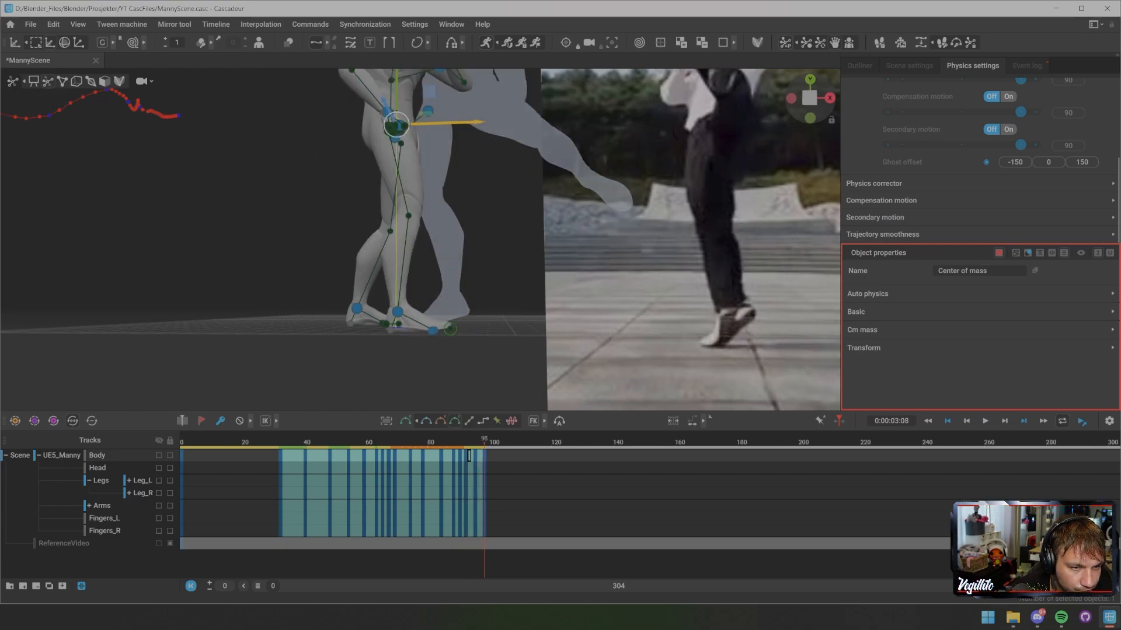
- Lower the center of mass slightly on frame 92 to bring the supporting foot down to the ground
key("Left")
key("Left")
key("Left")
key("Left")
key("Left")
key("Left")
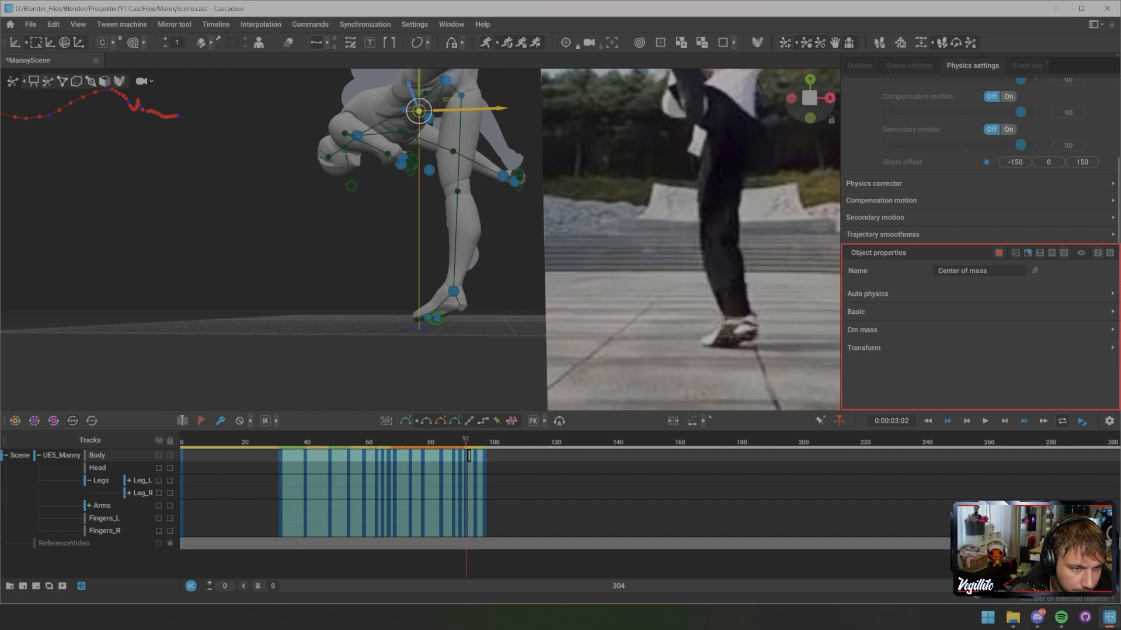
left_click_drag(419, 111, 418, 118)
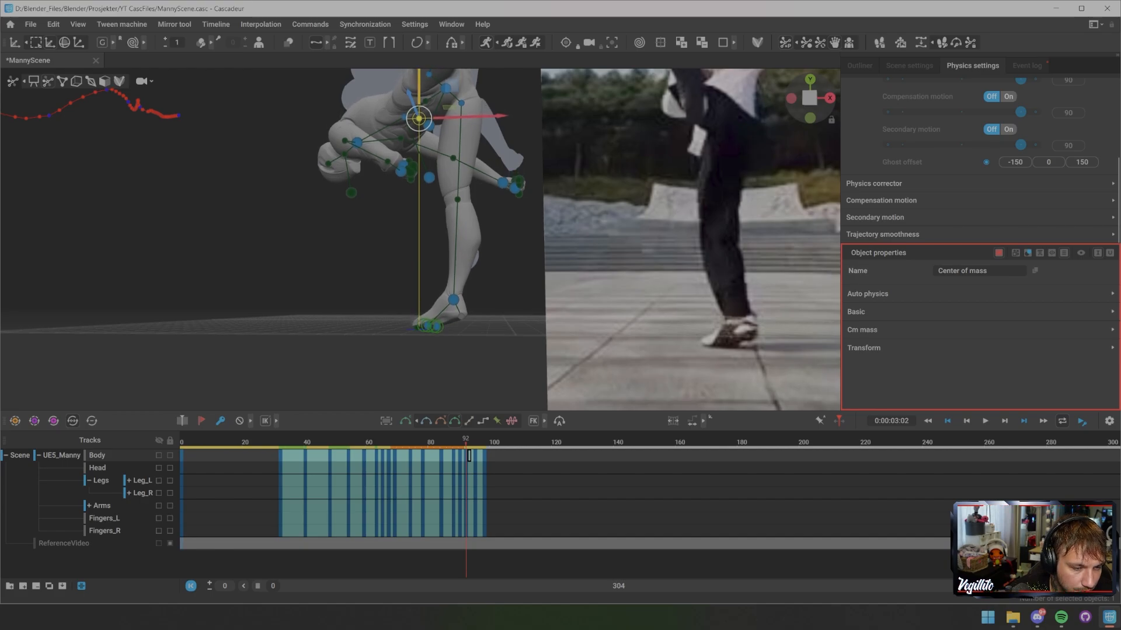
- Advance to frame 98 and hide the rig points to show the plain character beside its physics ghost
key("Right")
key("Right")
key("Right")
key("Right")
key("Right")
key("Right")
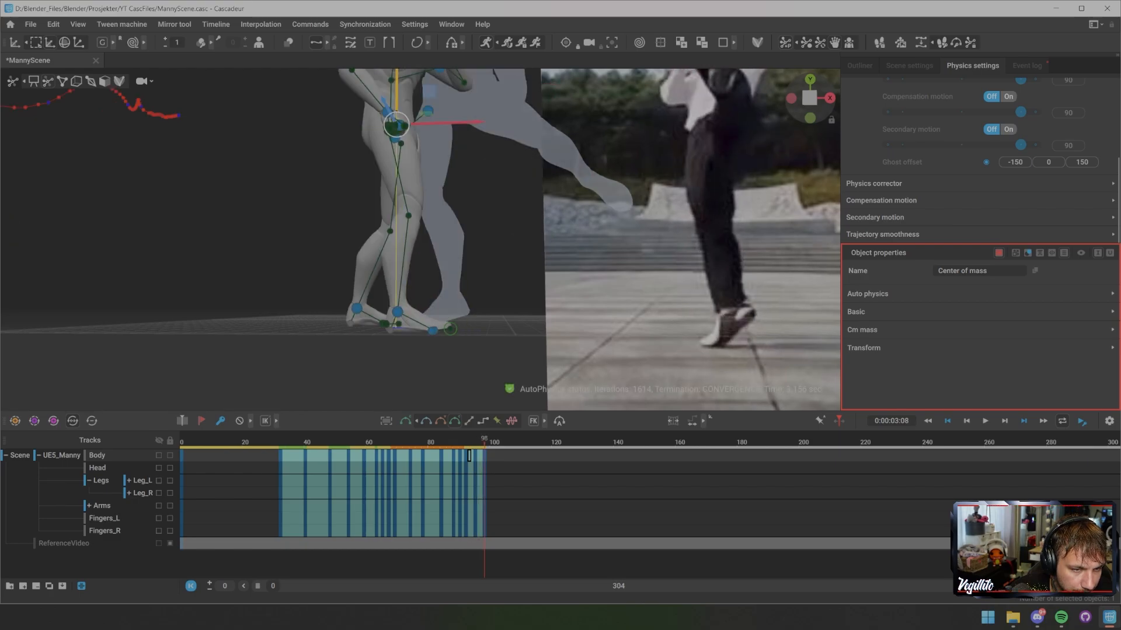
scroll(420, 240, "down", 5)
key("v")
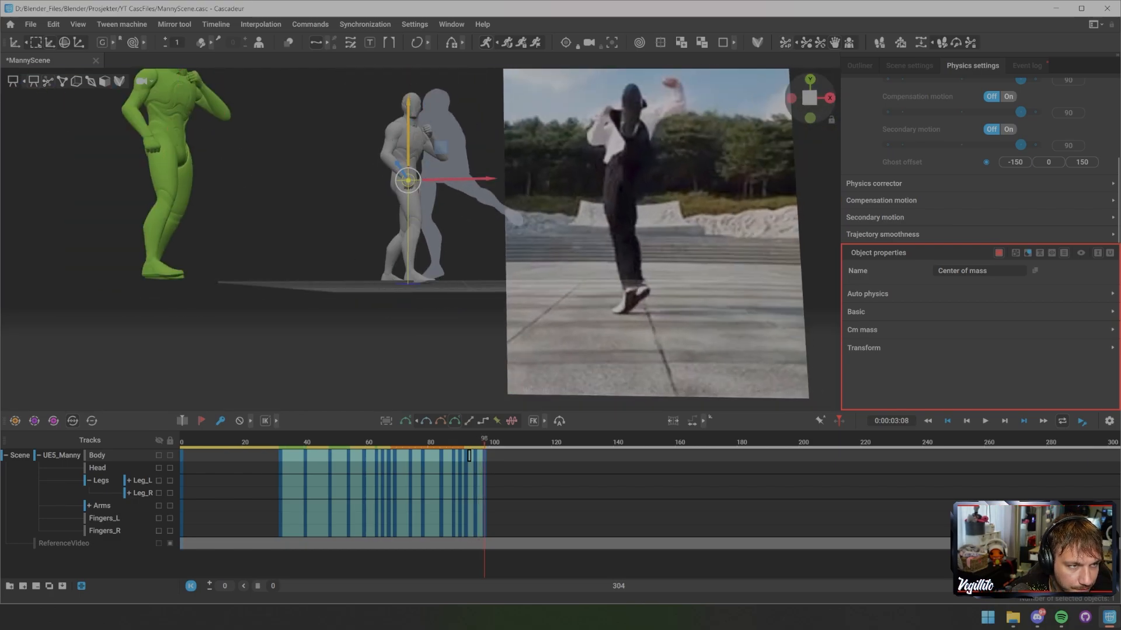
- Step back and forth through frames 91 to 98 to compare the adjusted landing with the AutoPhysics result
middle_click_drag(409, 216, 455, 257)
key("Left")
key("Left")
key("Left")
key("Left")
key("Left")
key("Left")
key("Left")
key("Right")
key("Right")
key("Right")
key("Right")
key("Right")
key("Right")
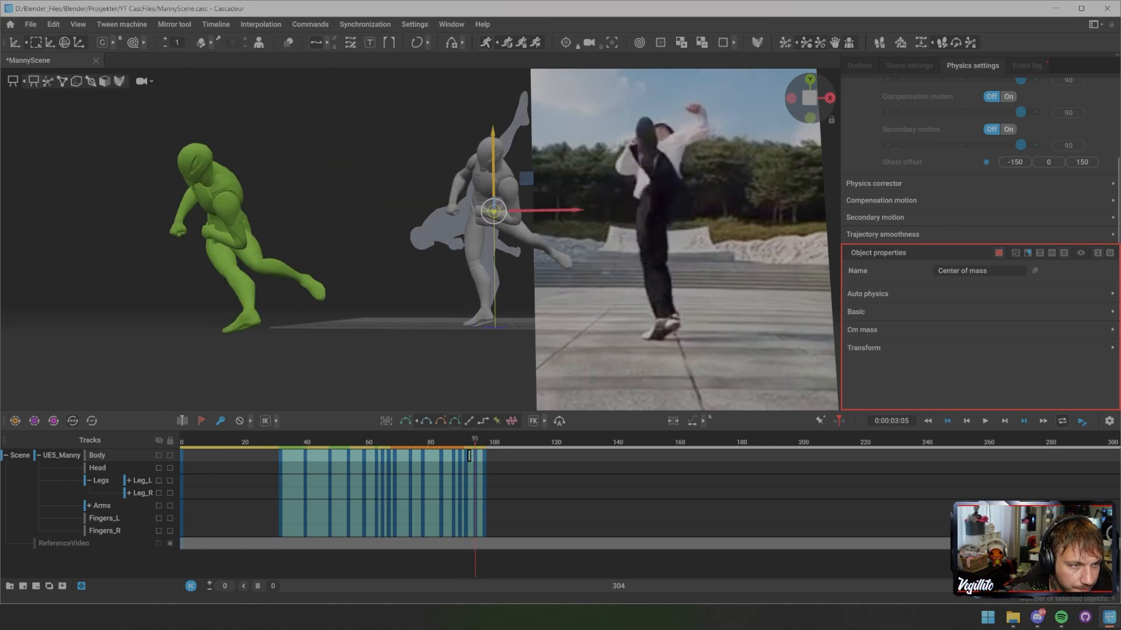
key("Left")
key("Left")
key("Left")
key("Left")
key("Left")
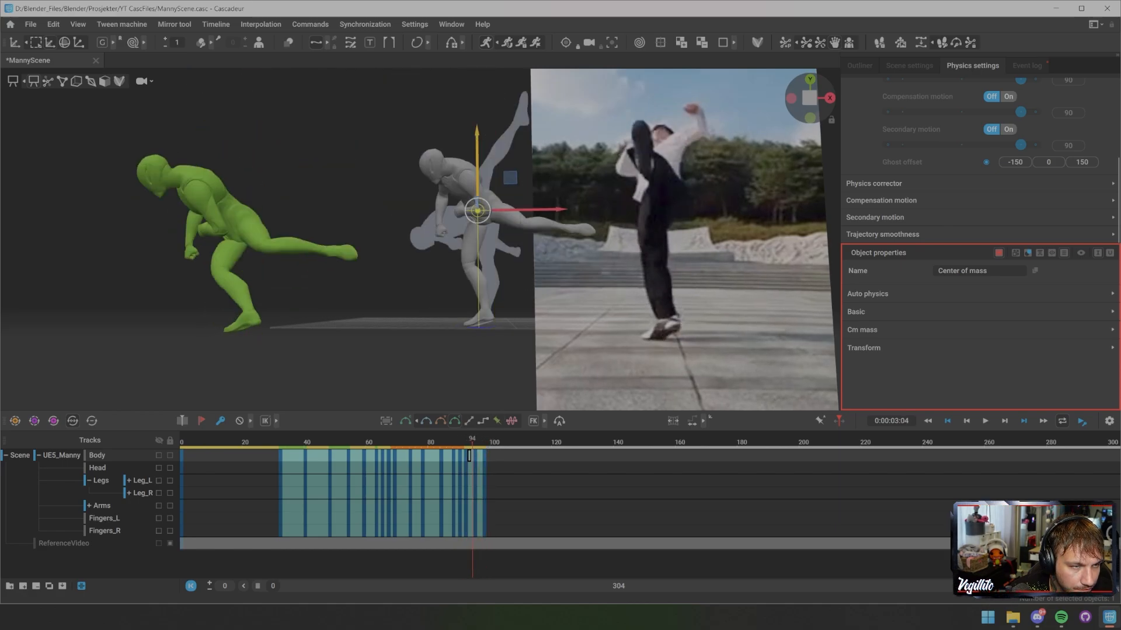
- Return to frame 95 and freeze AutoPhysics
key("Right")
key("Right")
key("Right")
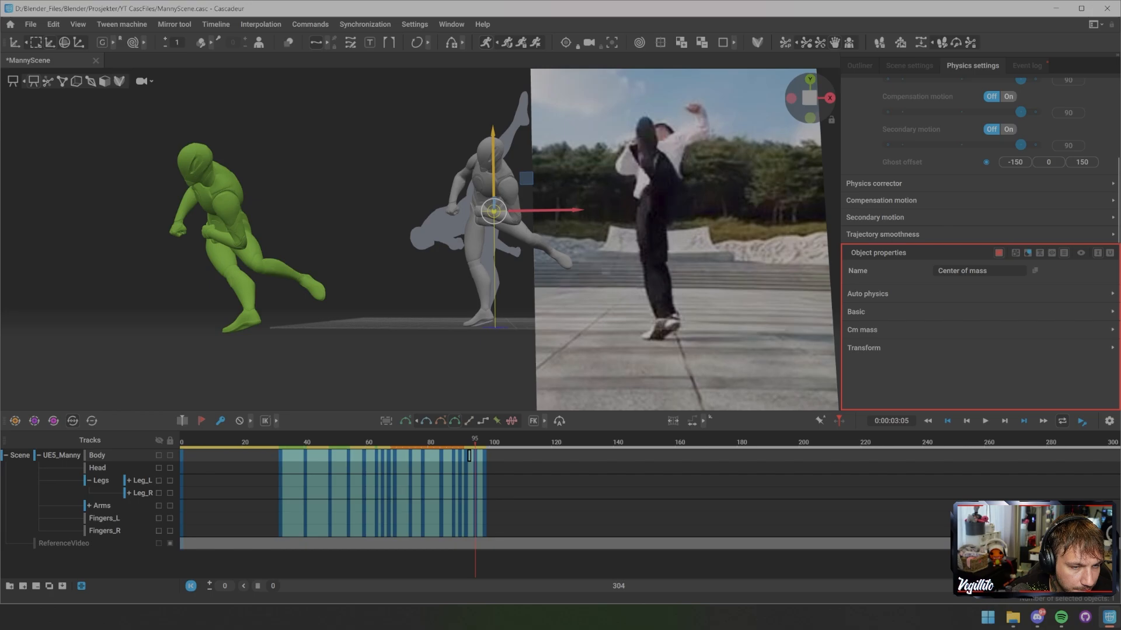
mouse_move(408, 234)
middle_mouse_down()
mouse_move(462, 238)
mouse_move(429, 238)
middle_mouse_up()
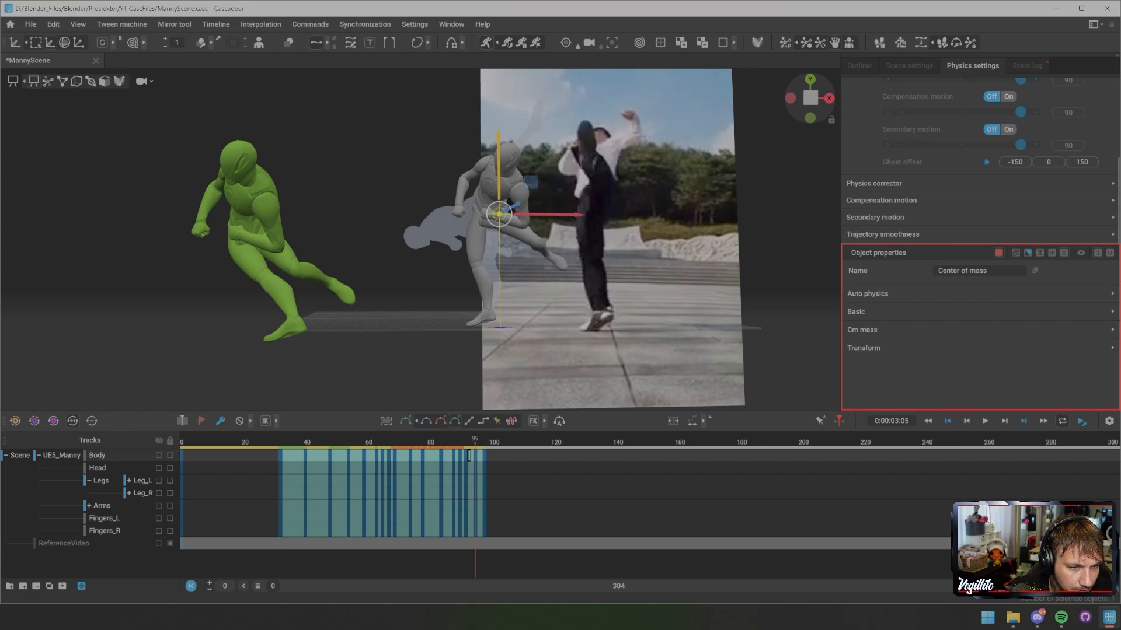
left_click(521, 43)
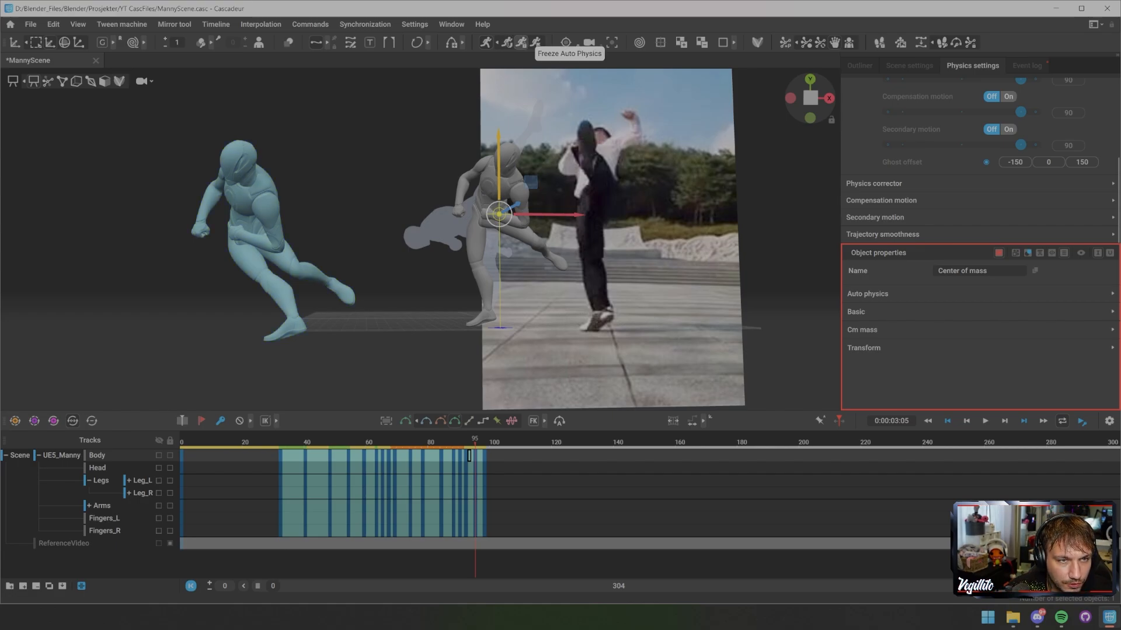
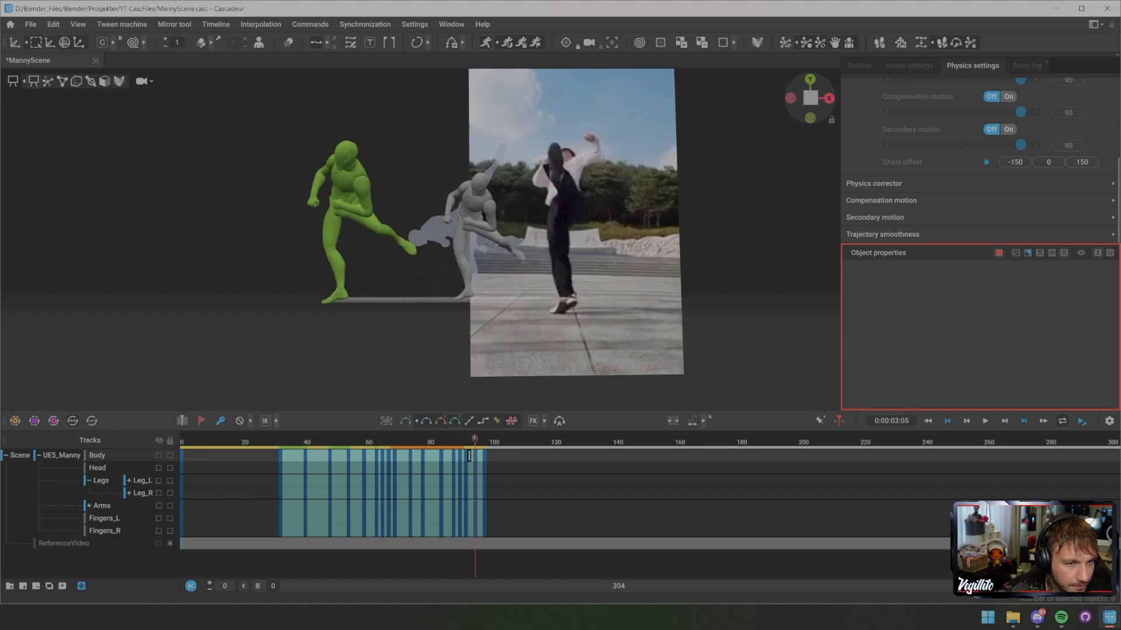
- Examine the landing between frames 92 and 97 from a raised viewpoint, finishing on frame 92
key("Left")
key("Left")
key("Right")
key("Right")
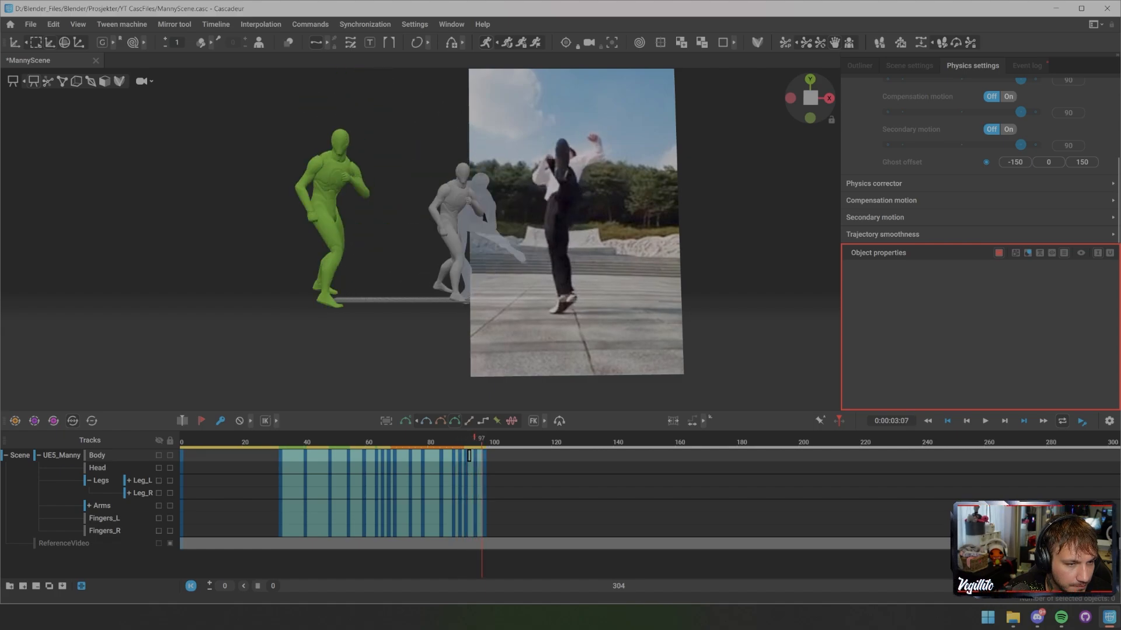
left_click_drag(420, 233, 423, 274, "alt")
key("Left")
key("Left")
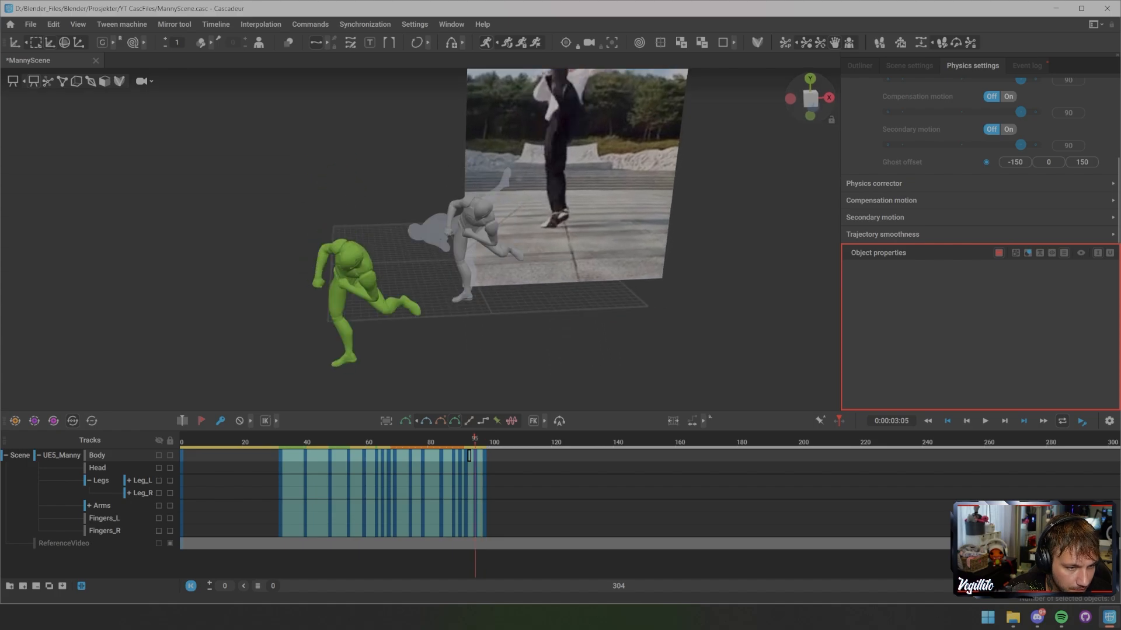
key("Right")
key("Right")
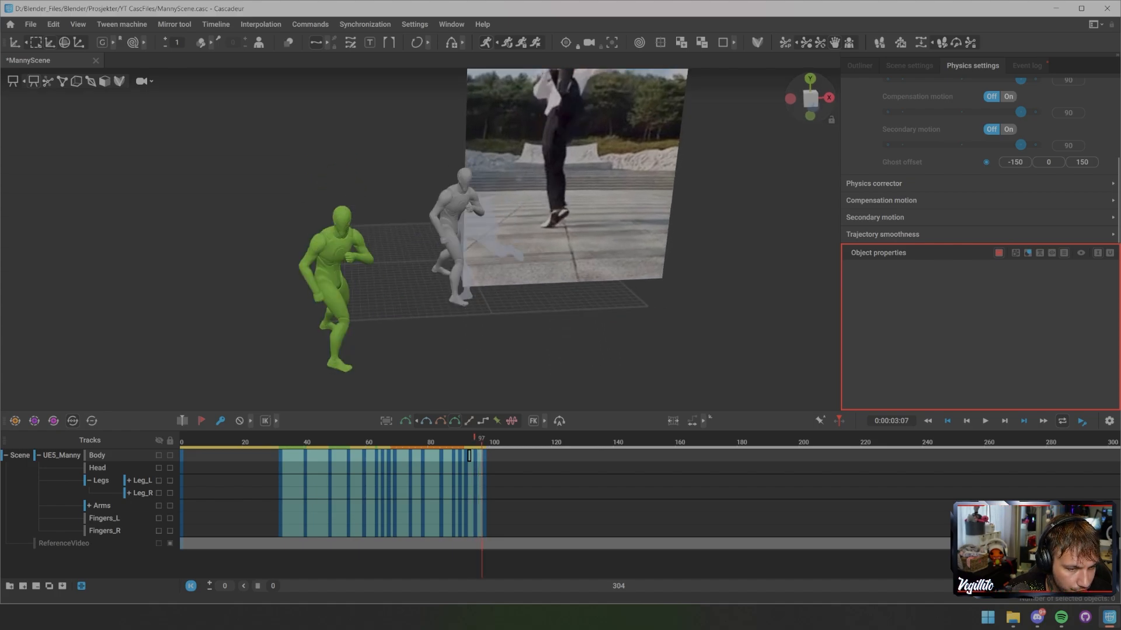
key("Left")
key("Left")
key("Left")
key("Left")
key("Left")
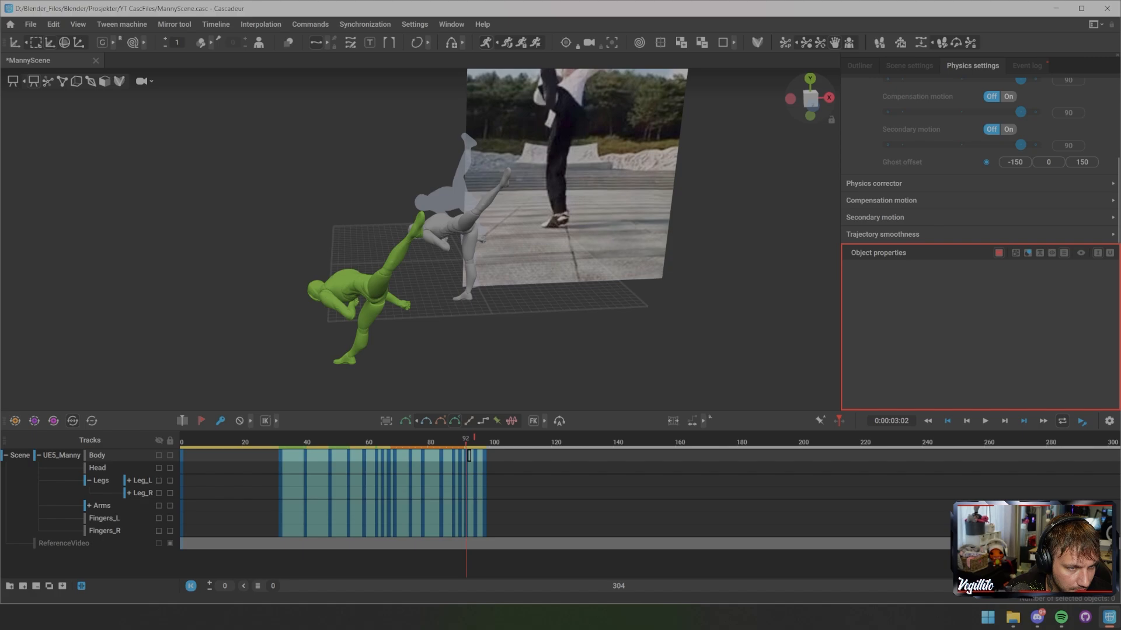
- Review the spinning kick from frame 92 back to 66 and forward to 95, finishing on frame 92
key("Left")
key("Left")
key("Left")
key("Left")
key("Left")
key("Left")
key("Left")
key("Left")
key("Left")
key("Left")
key("Left")
key("Left")
key("Left")
key("Left")
key("Left")
key("Left")
key("Left")
key("Left")
key("Left")
key("Left")
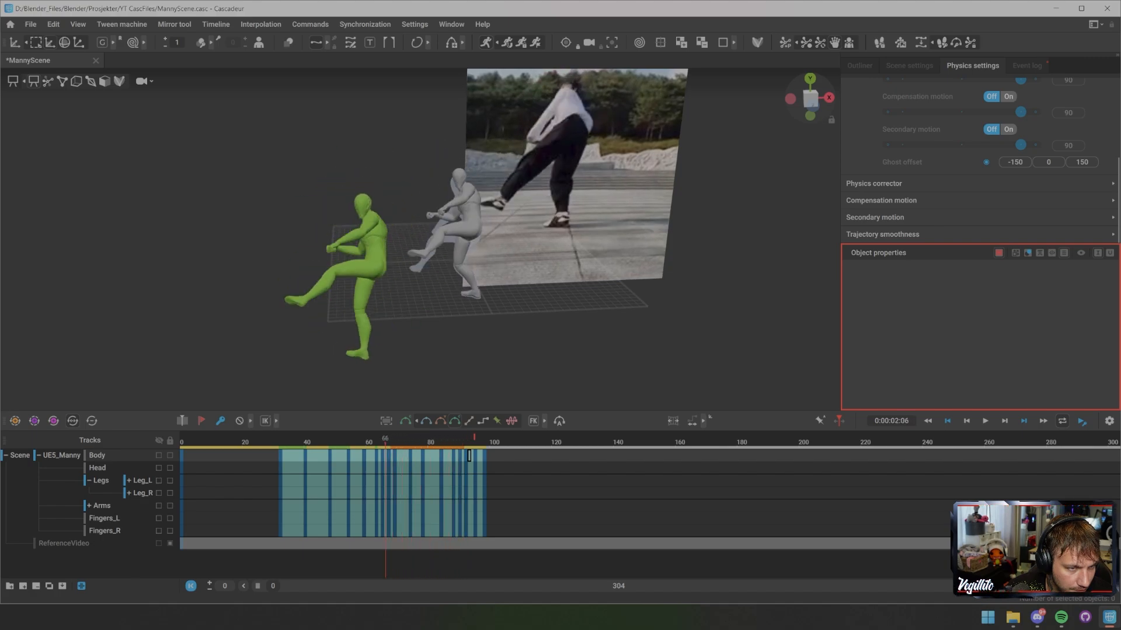
key("Right")
key("Right")
key("Right")
key("Right")
key("Right")
key("Right")
key("Right")
key("Right")
key("Right")
key("Right")
key("Right")
key("Right")
key("Right")
key("Right")
key("Right")
key("Right")
key("Right")
key("Right")
key("Right")
key("Right")
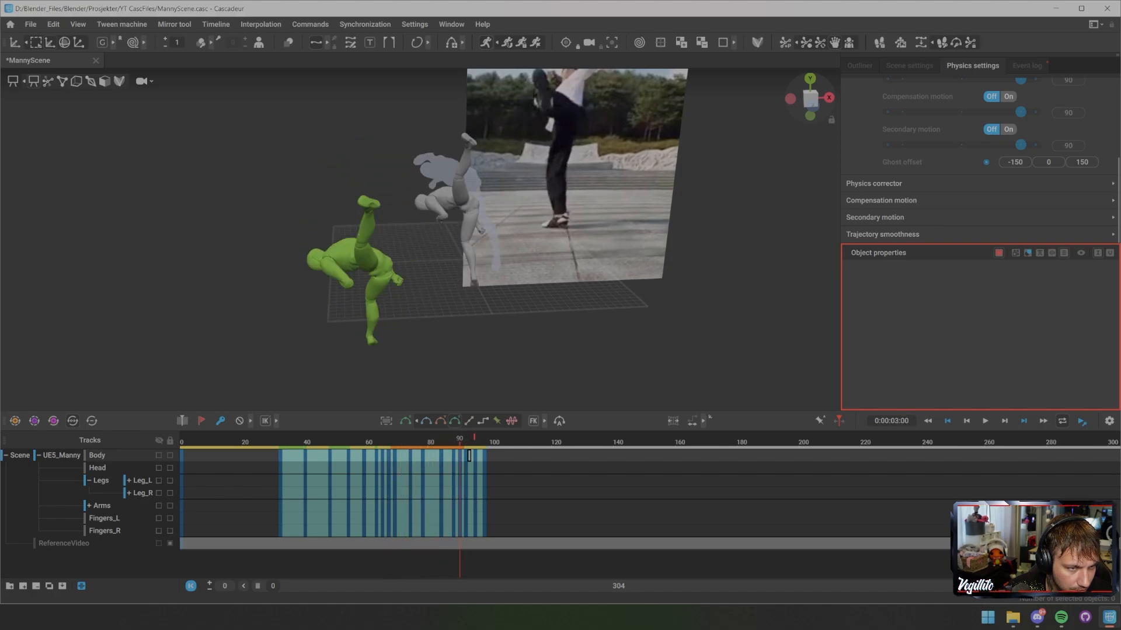
key("Right")
key("Right")
key("Right")
key("Right")
key("Right")
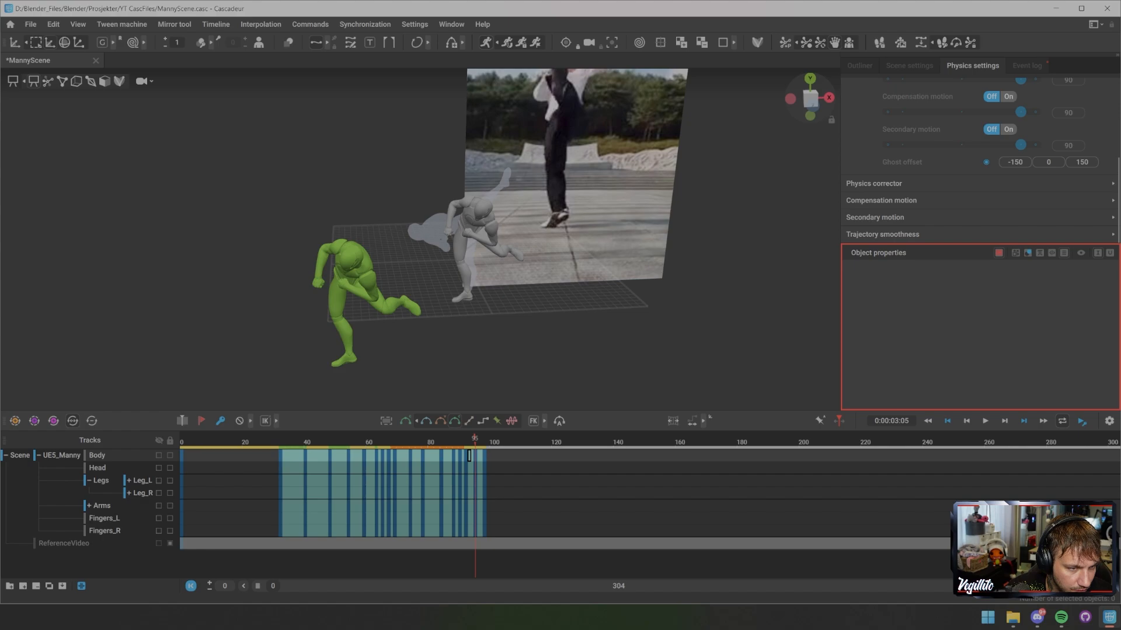
key("Left")
key("Left")
key("Left")
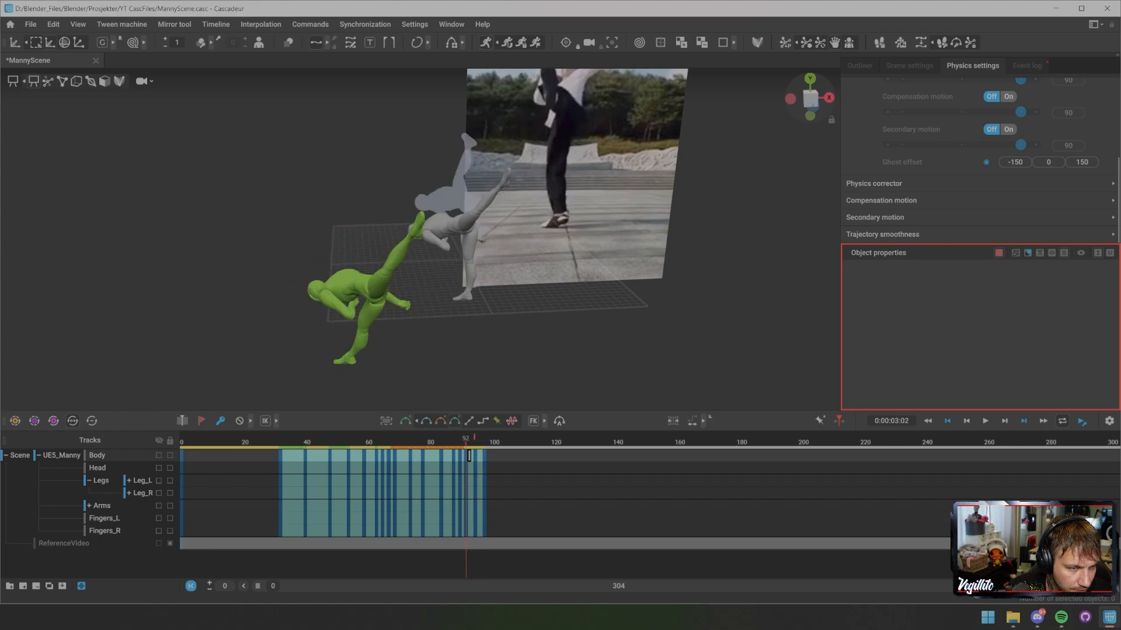
- Limit the visible timeline range to frames 32–98 and select the whole interval on the character's tracks
middle_click_drag(467, 257, 633, 224)
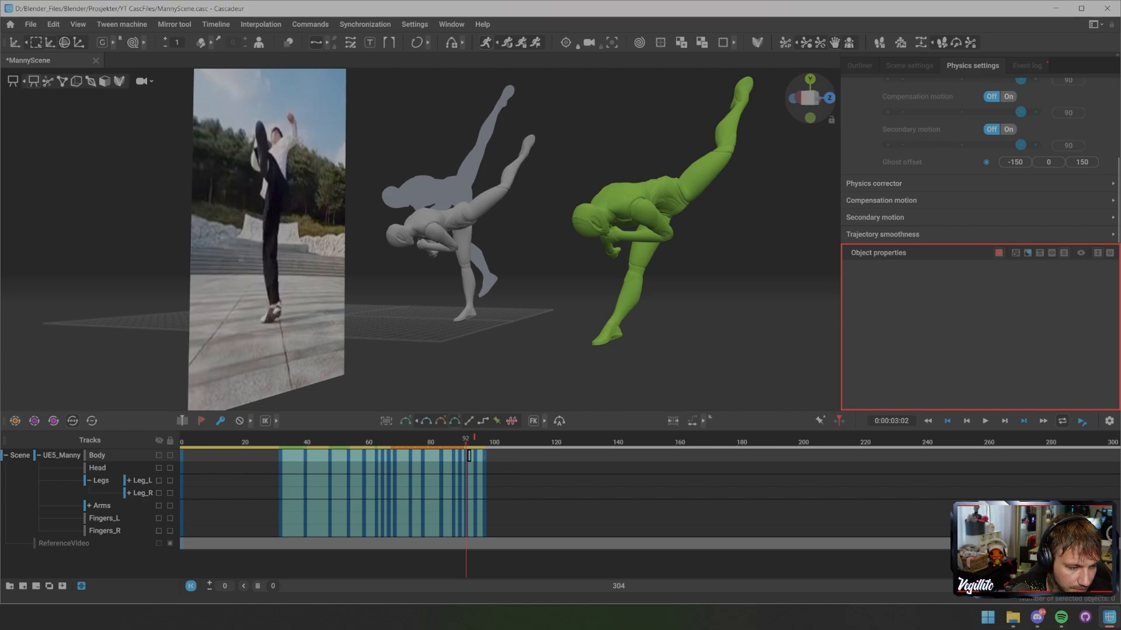
left_click_drag(258, 586, 332, 586)
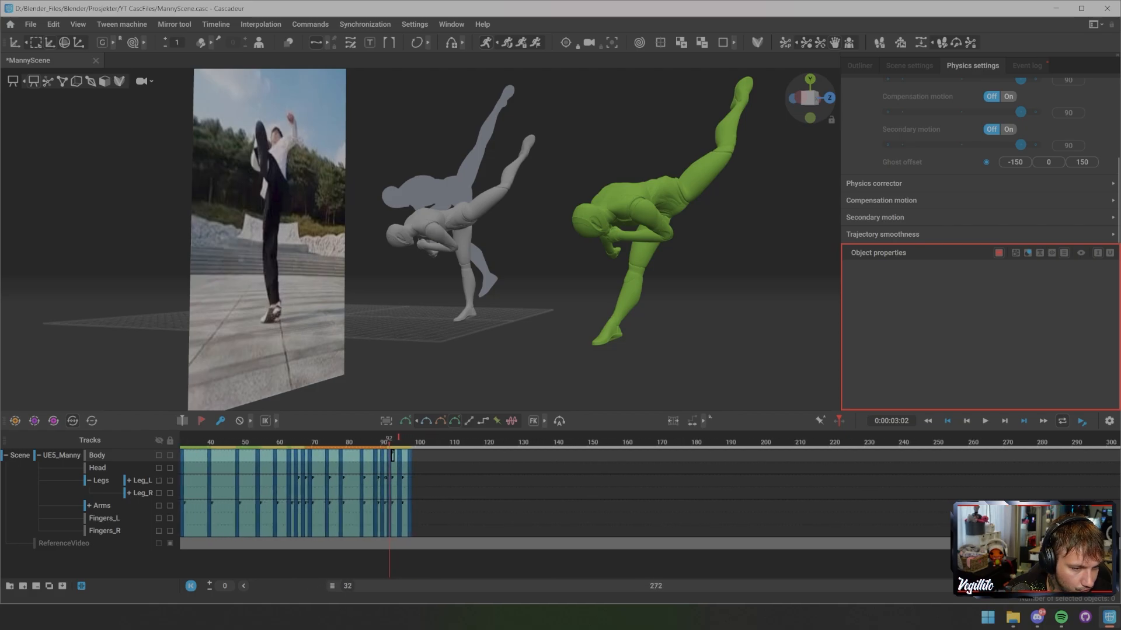
left_click_drag(980, 586, 501, 586)
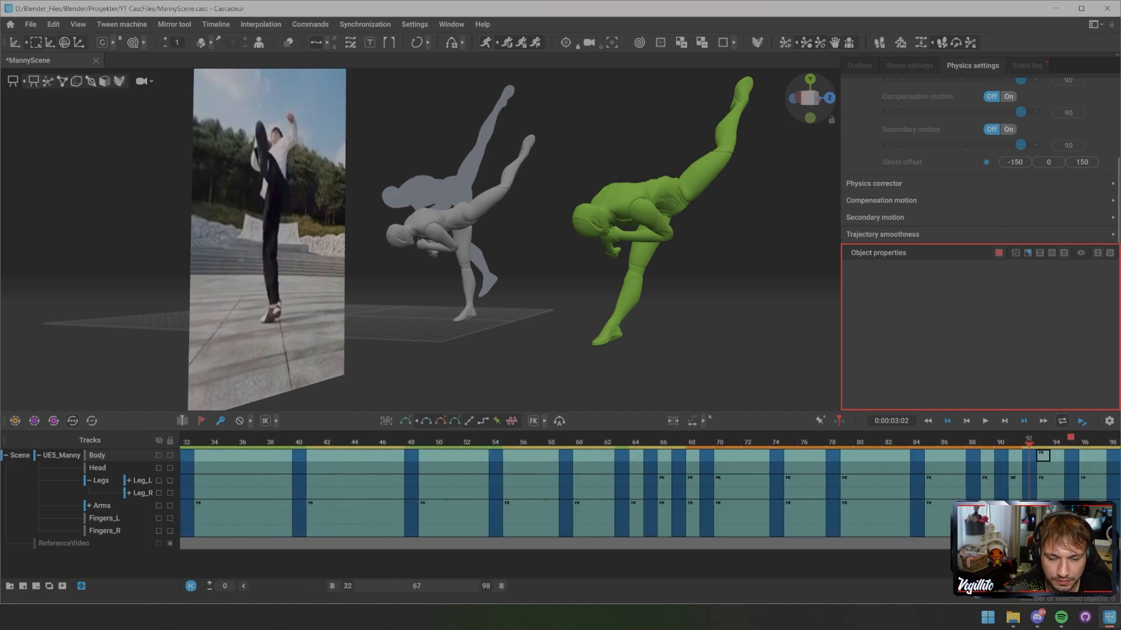
left_click_drag(525, 233, 345, 234, "alt")
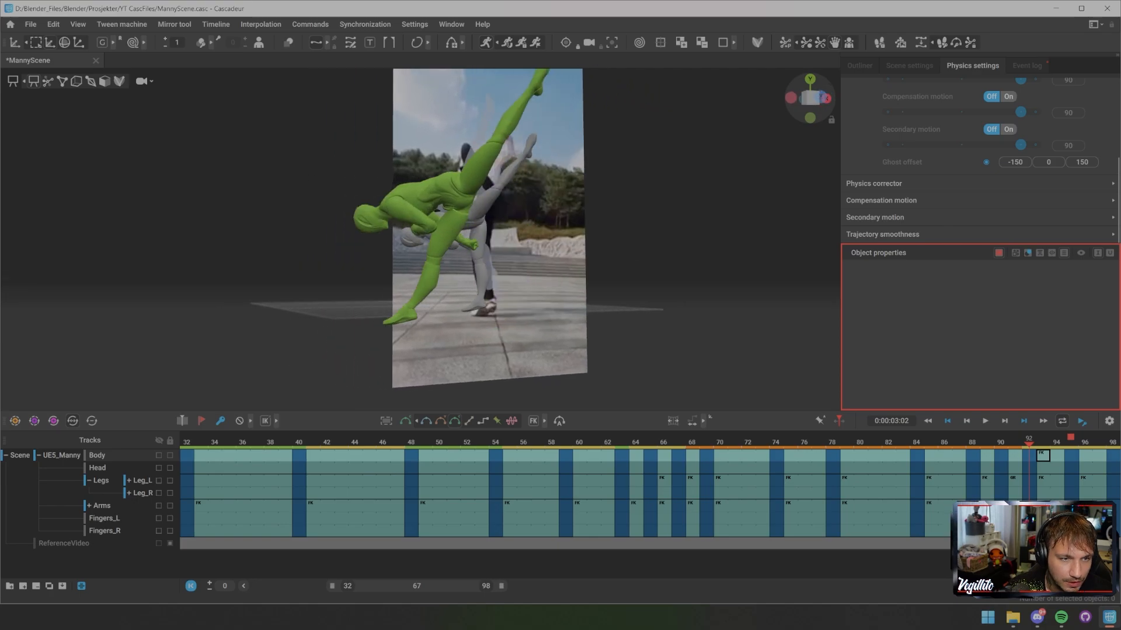
middle_click_drag(345, 233, 345, 280, "alt")
scroll(451, 240, "down", 3)
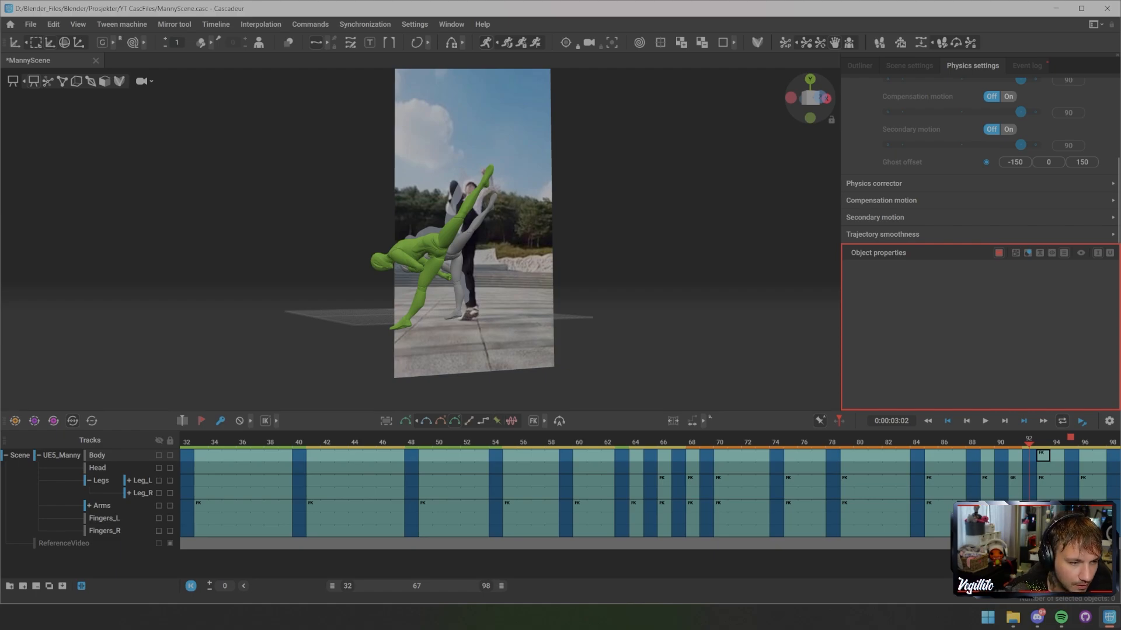
key("ctrl+a")
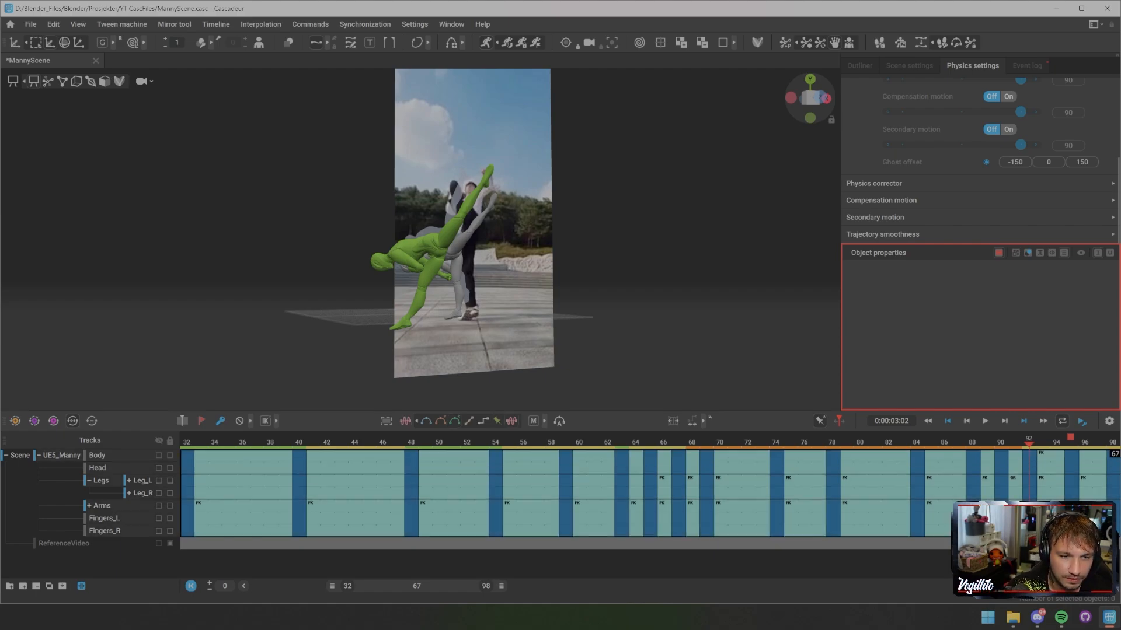
- Play the frame 32–98 range repeatedly to compare the character's motion with the reference video
left_click_drag(450, 239, 380, 239, "alt")
middle_click_drag(380, 239, 297, 241, "alt")
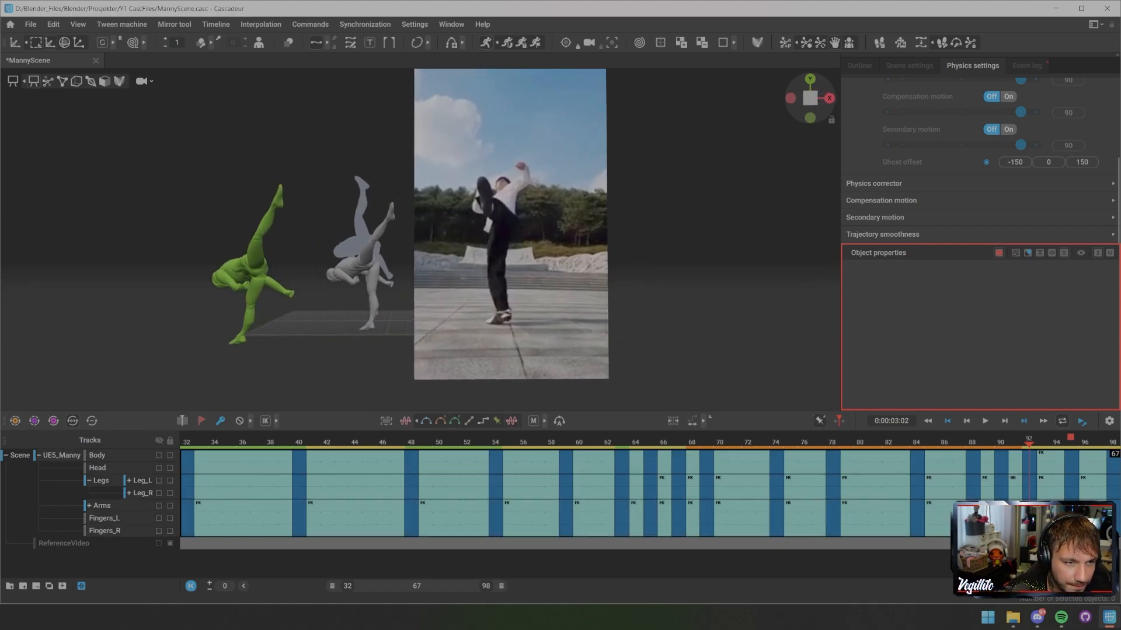
mouse_move(298, 241)
left_mouse_down("alt")
mouse_move(227, 241)
mouse_move(315, 241)
left_mouse_up("alt")
key("space")
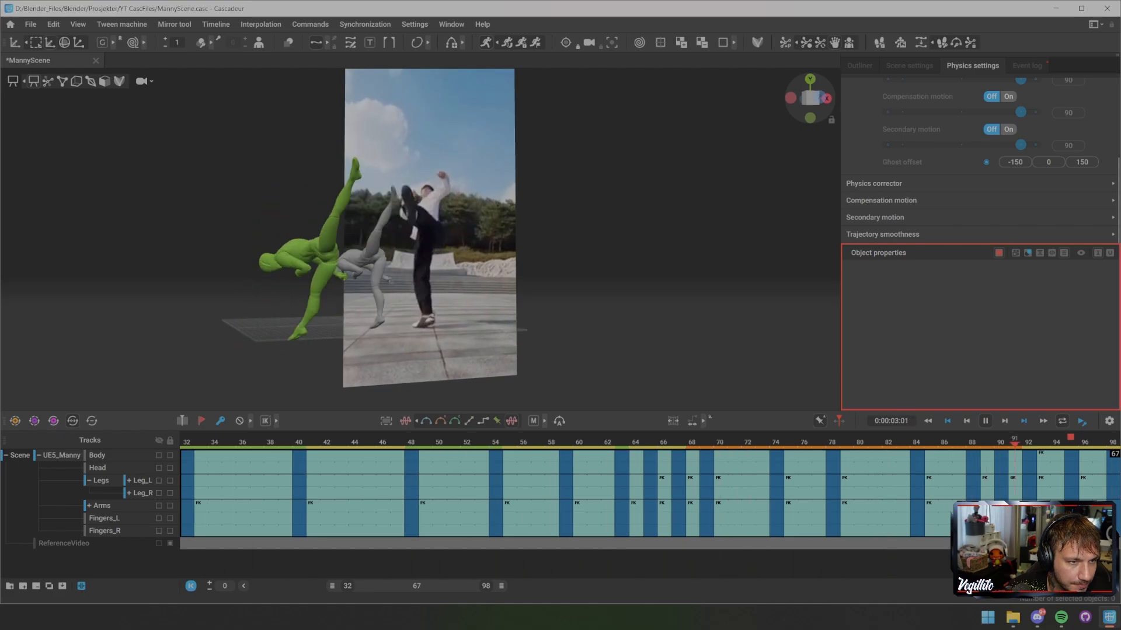
key("space")
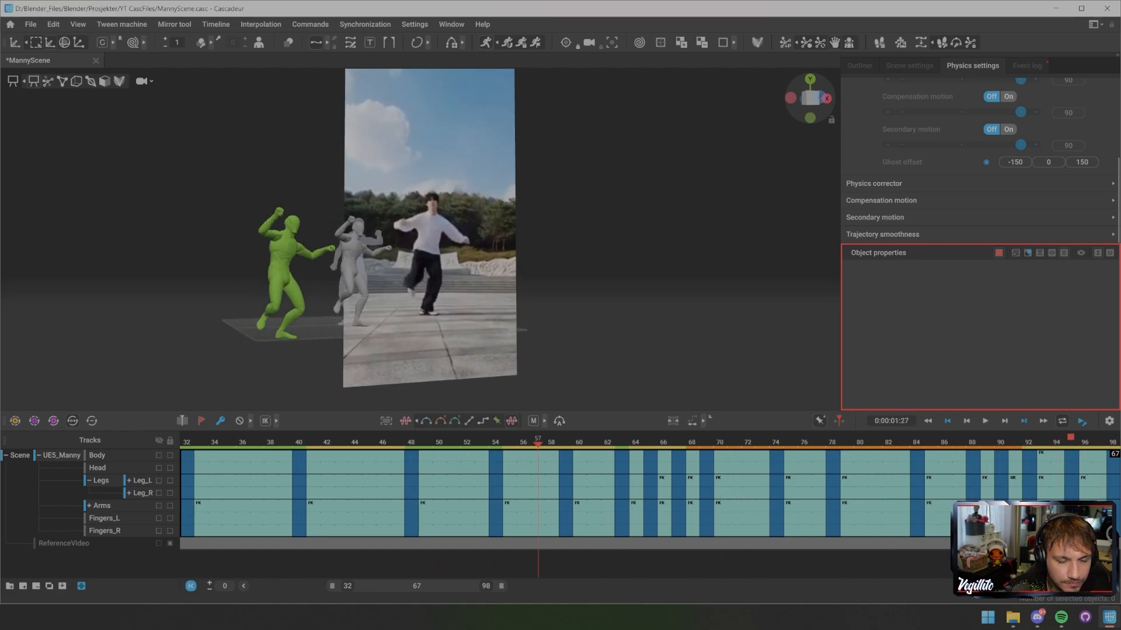
key("End")
key("space")
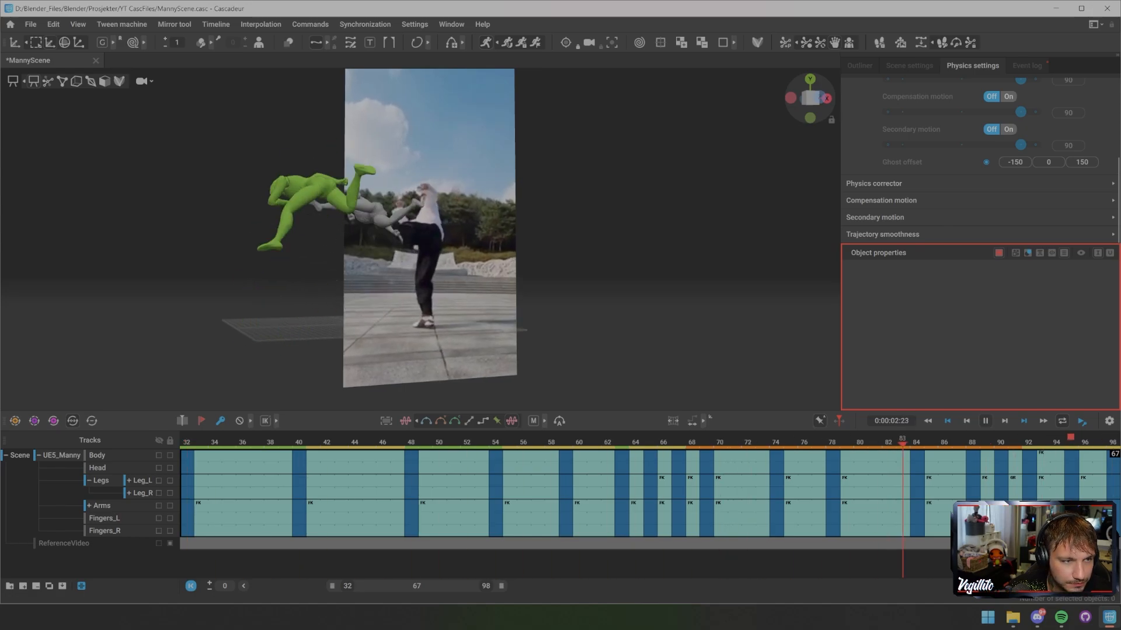
key("space")
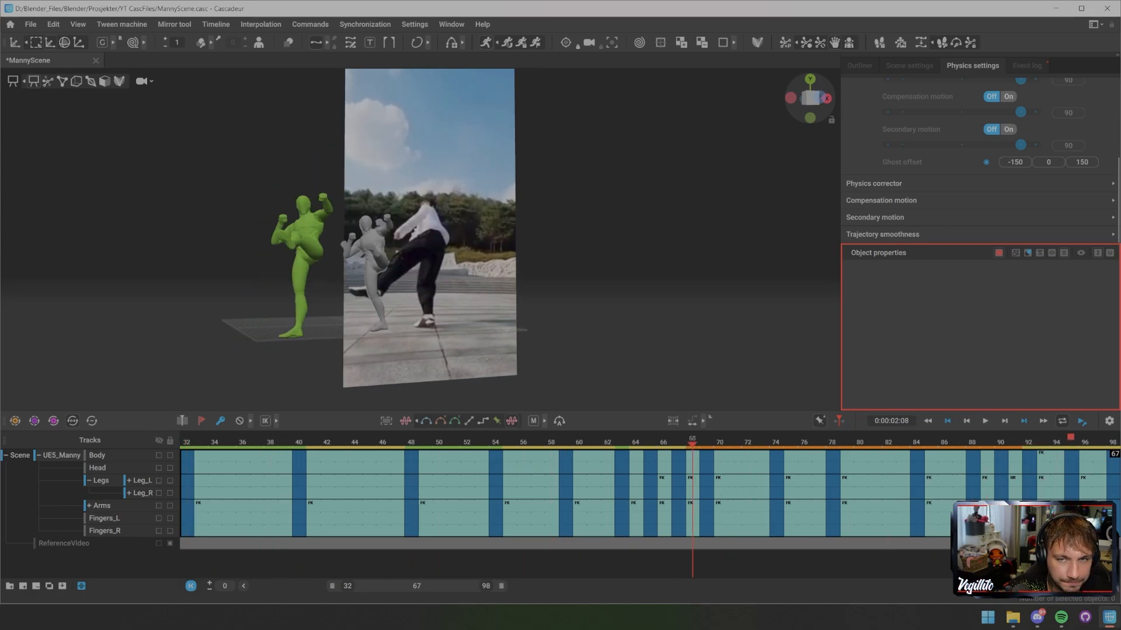
- Change the scene framerate to 60 FPS
left_click(908, 66)
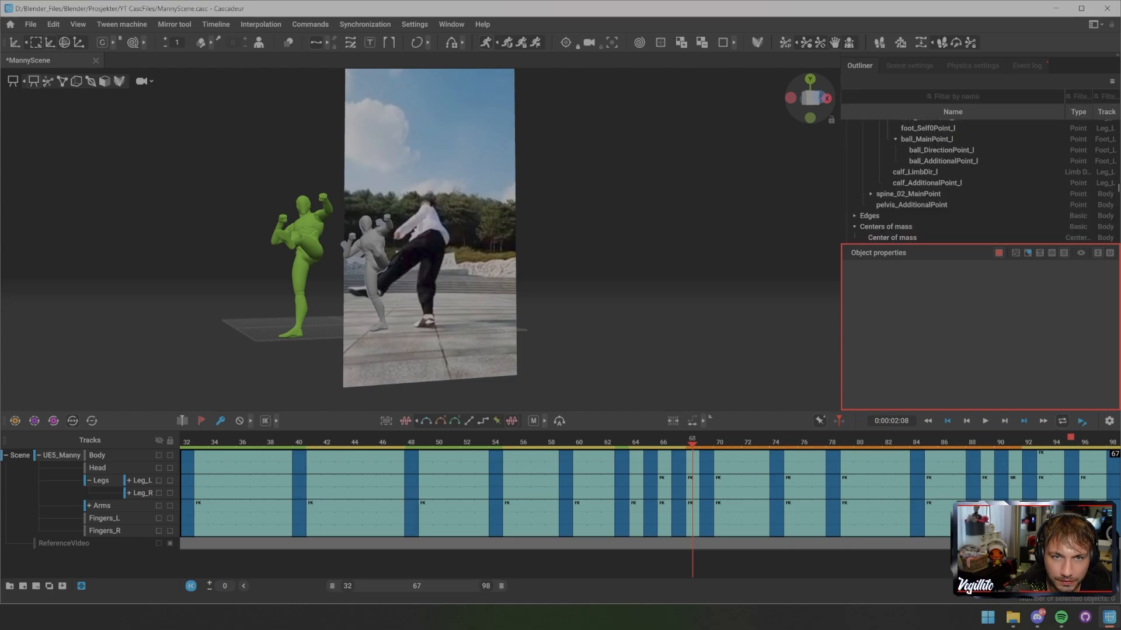
scroll(980, 163, "up", 5)
scroll(980, 161, "up", 4)
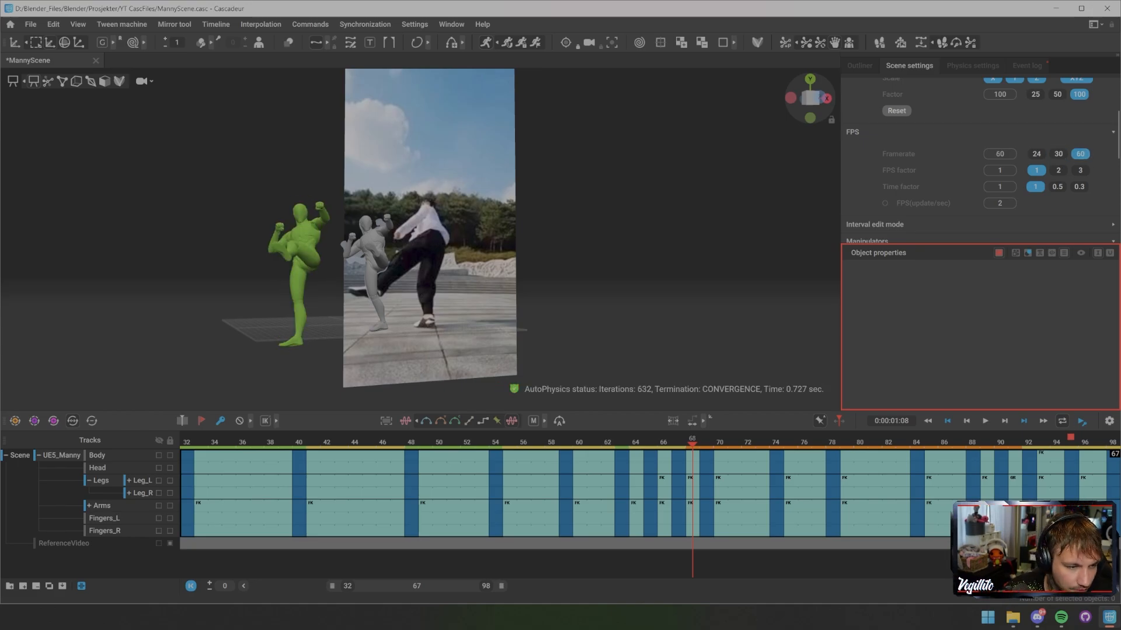
- Stretch the character's selected keyframes so the animation ends at frame 134, and play back the slower result
scroll(654, 493, "down", 6)
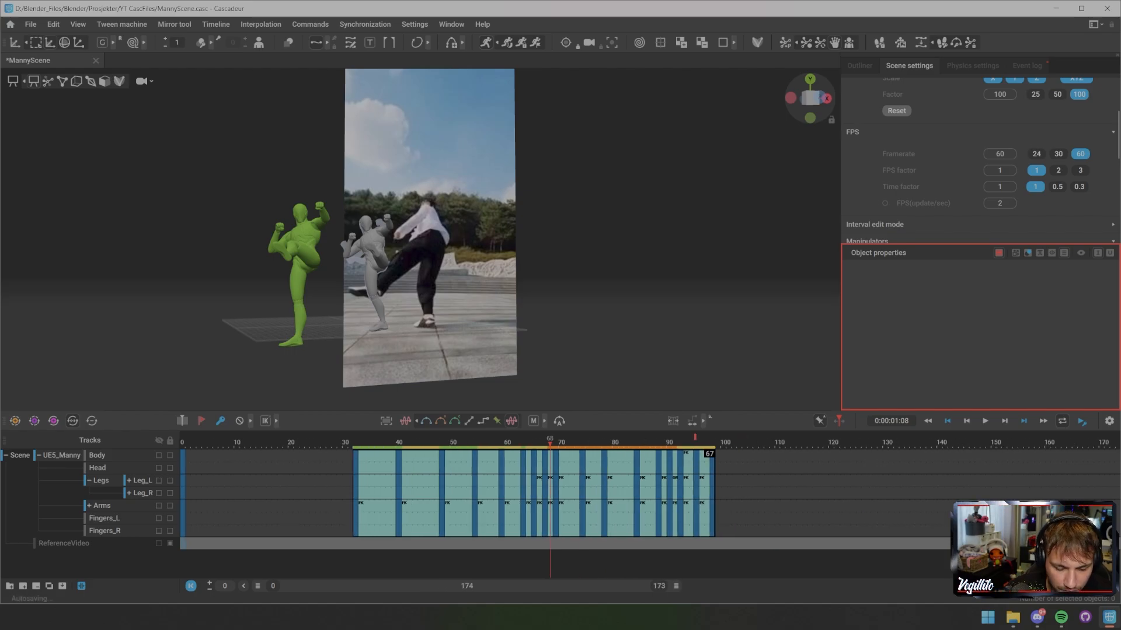
key("ctrl+a")
left_click(712, 469)
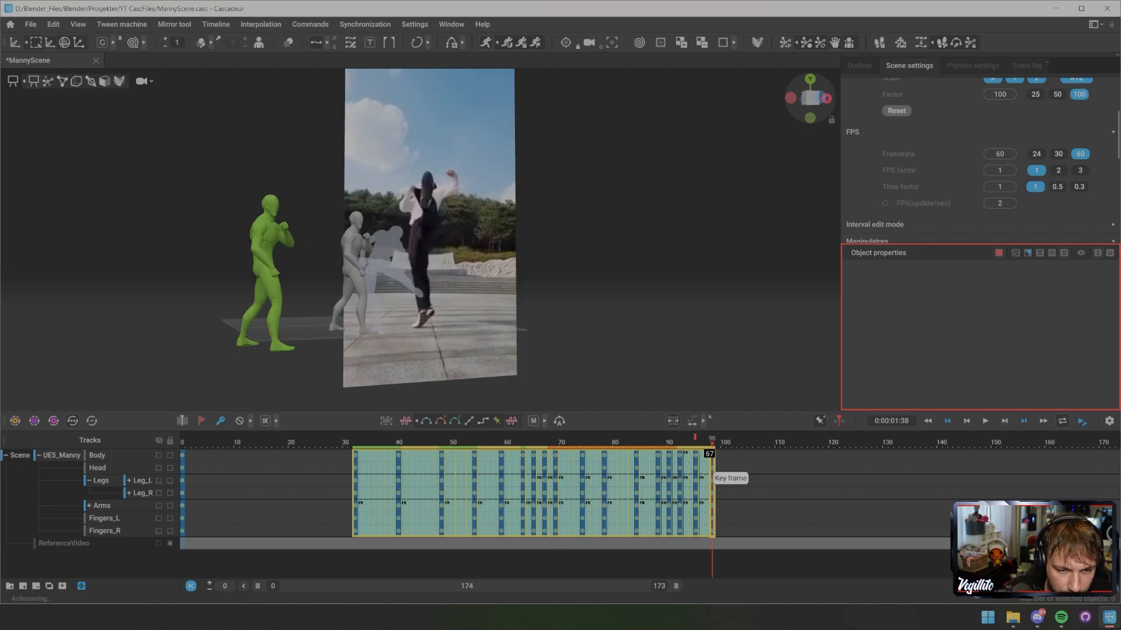
left_click_drag(712, 472, 906, 465)
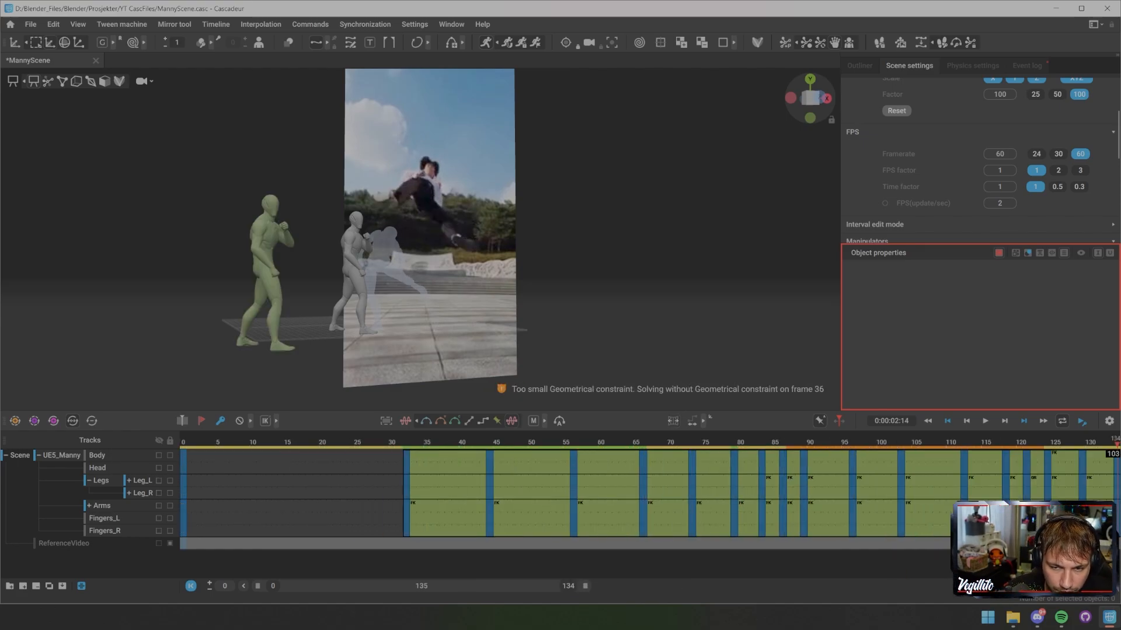
key("space")
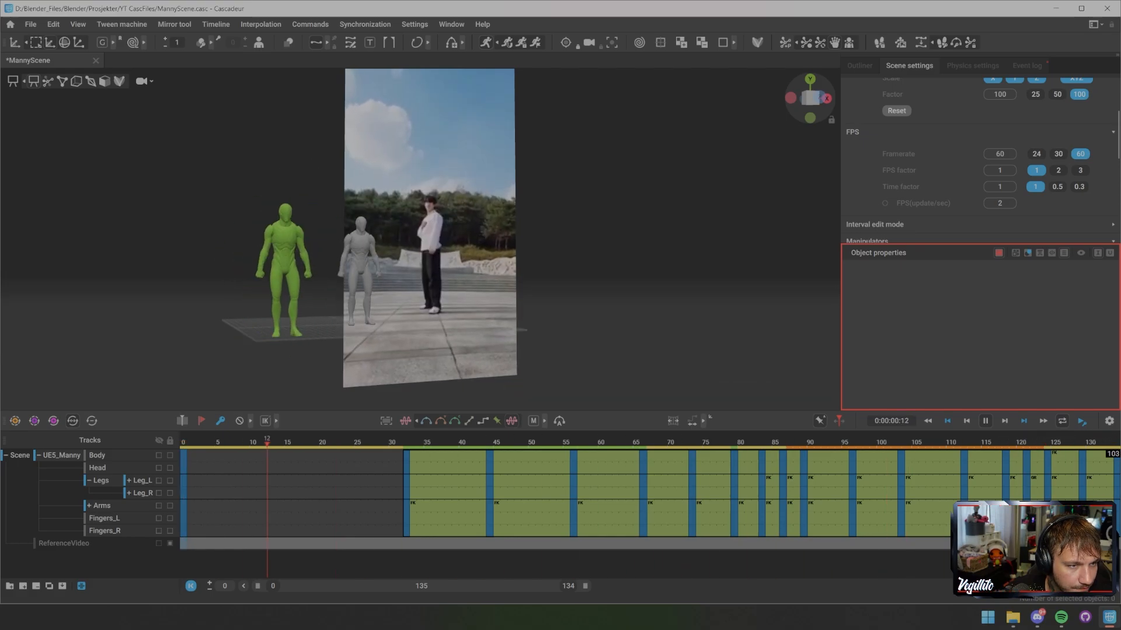
- Stretch the character's selected keyframes further, keeping the start at frame 32 and ending the animation at frame 157
key("space")
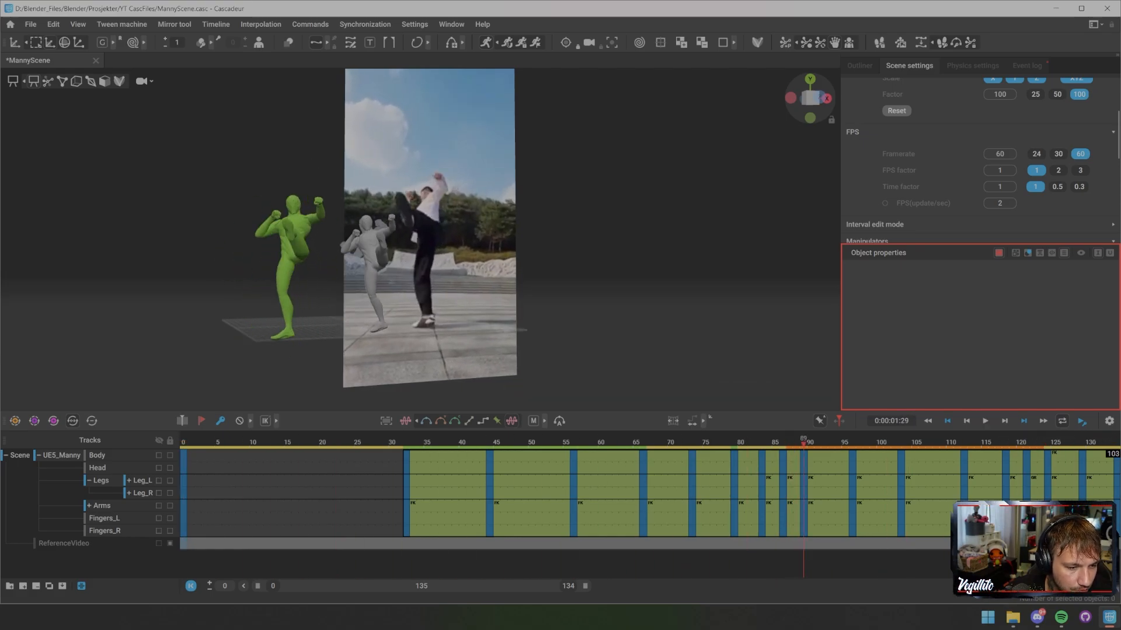
left_click_drag(258, 586, 330, 586)
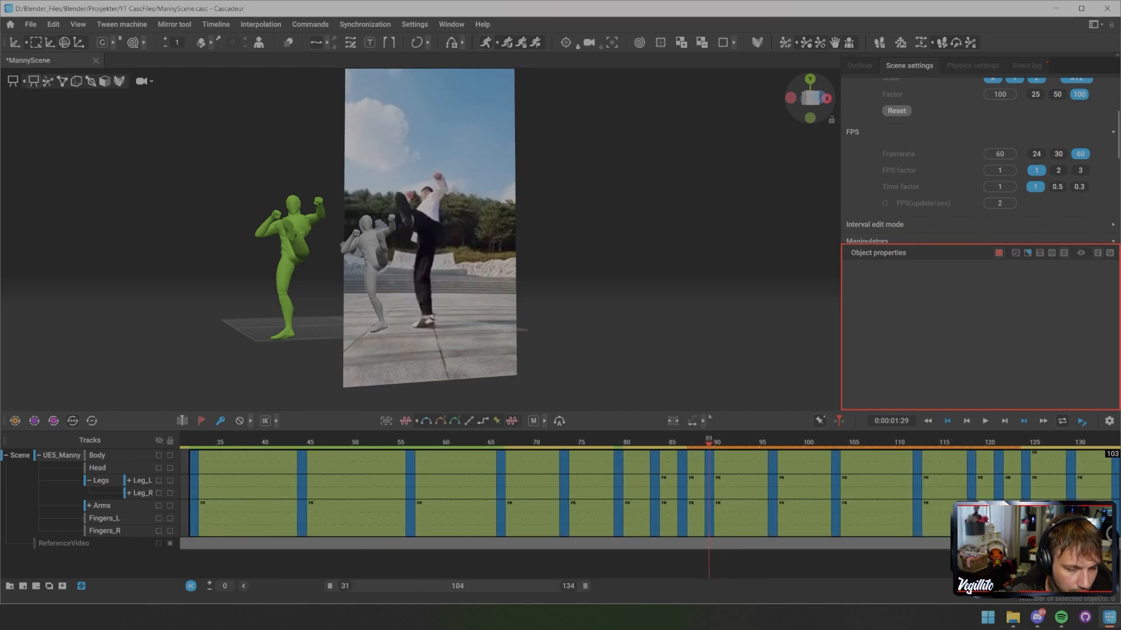
scroll(971, 465, "down", 5)
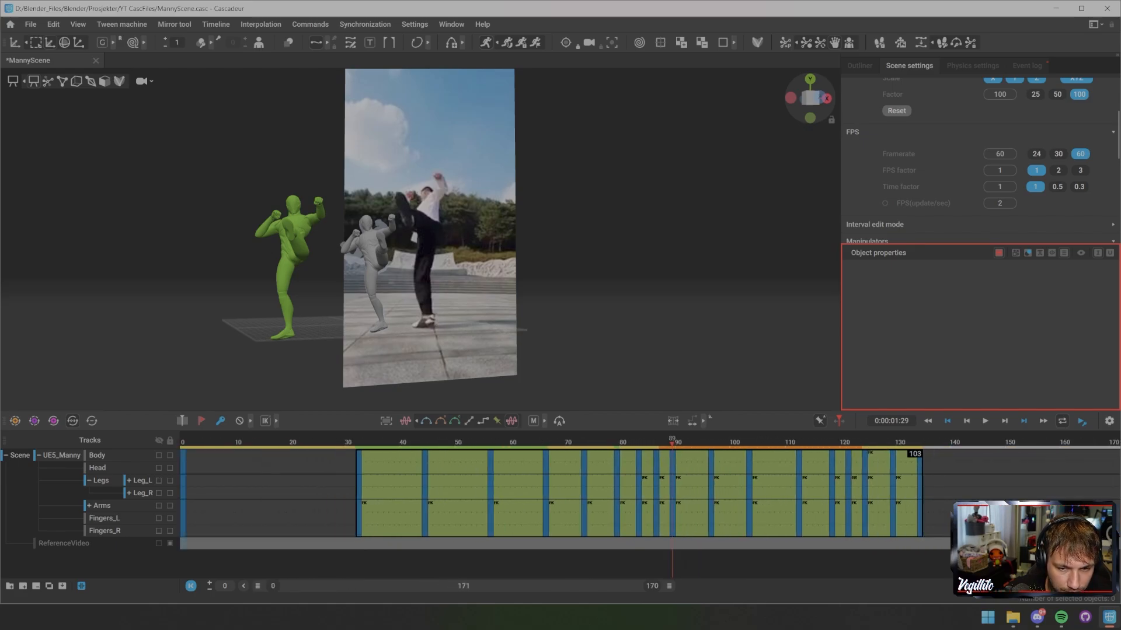
key("t")
left_click_drag(921, 469, 963, 469)
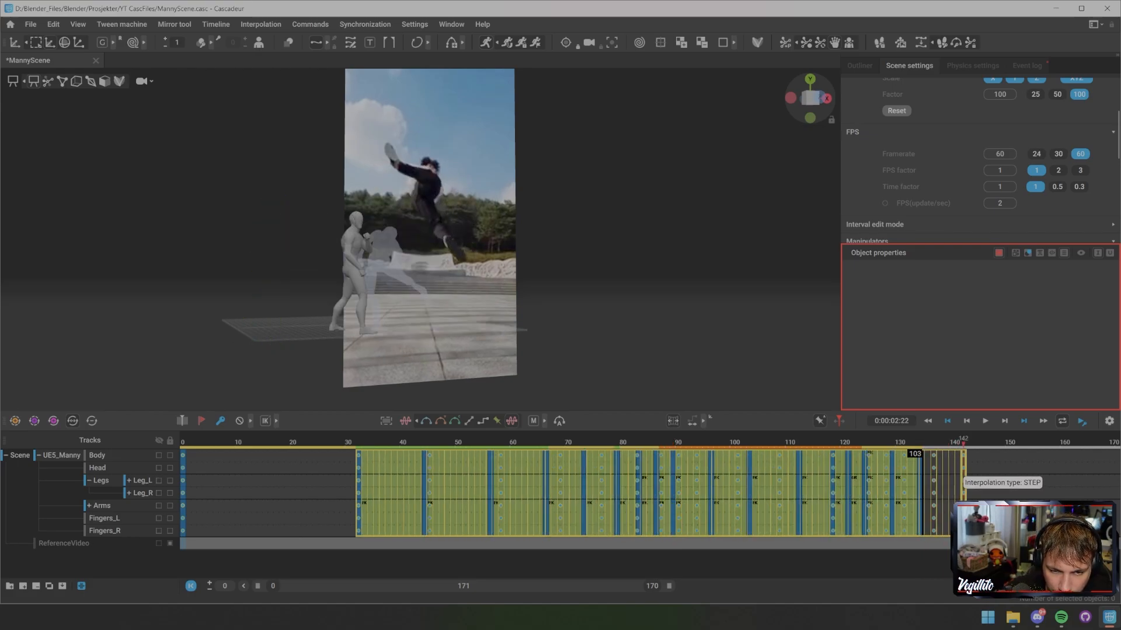
key("t")
key("t")
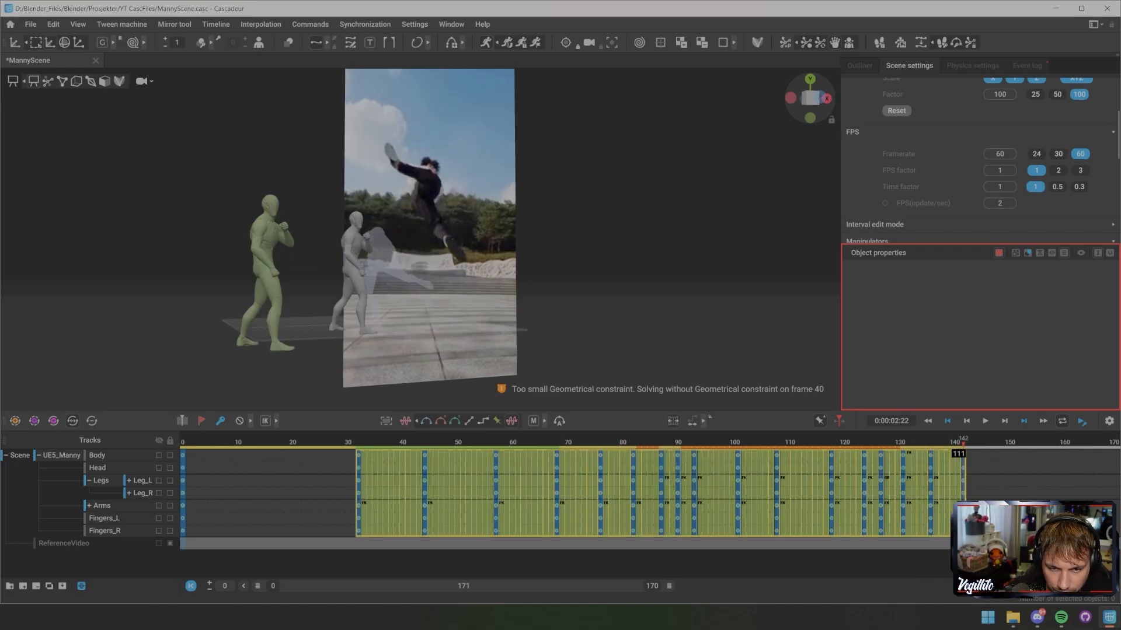
left_click_drag(963, 469, 1045, 473)
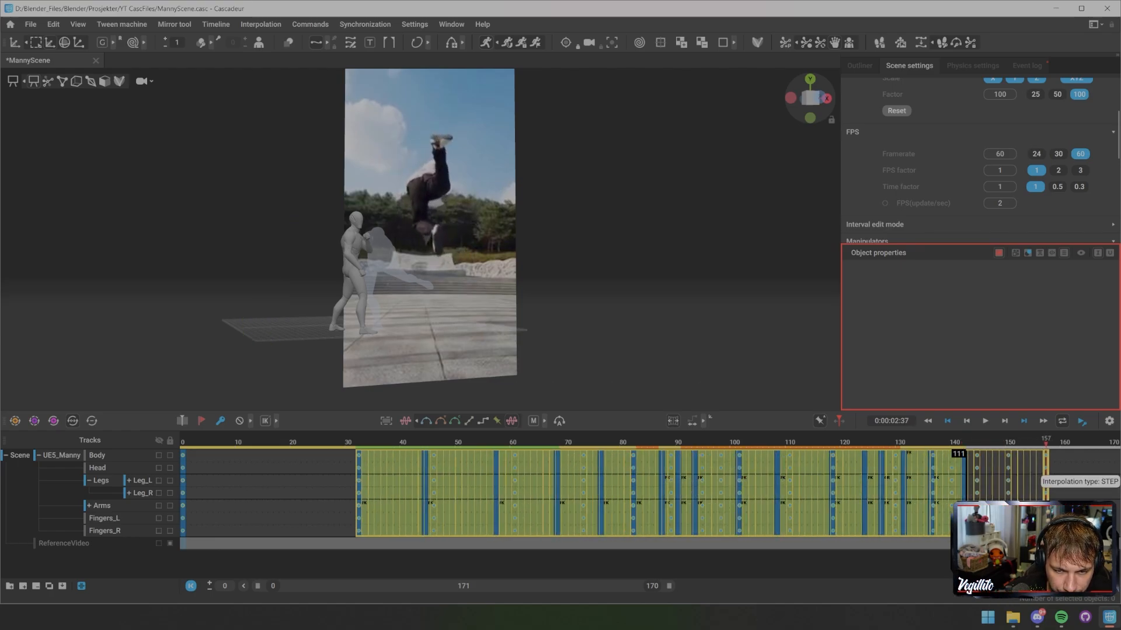
key("t")
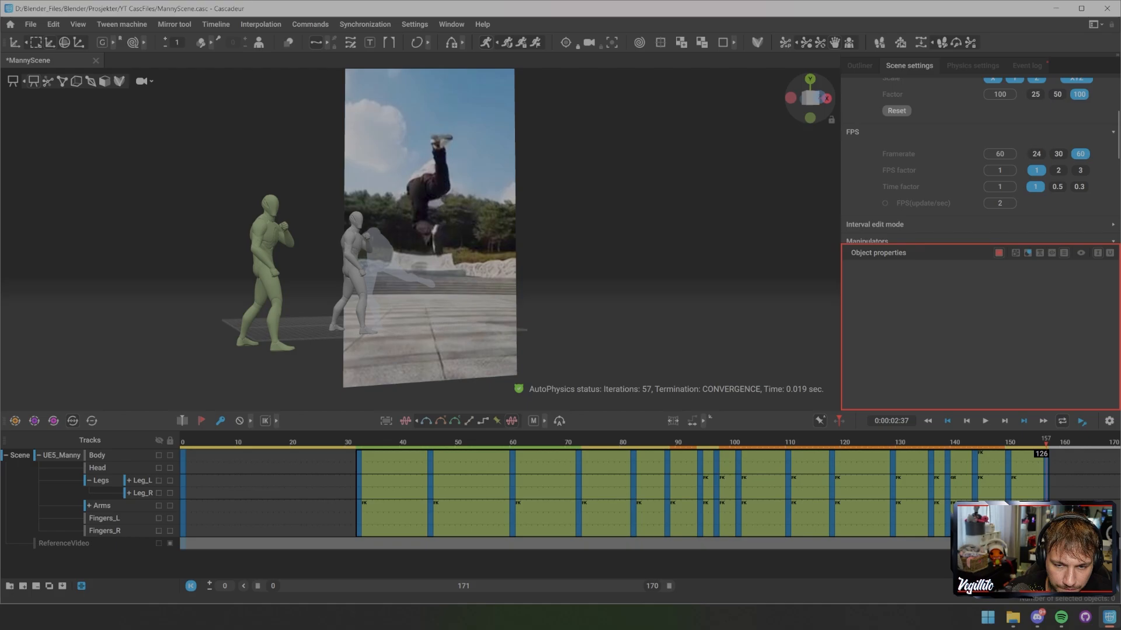
- Shift the character's keyframe interval to start at frame 0, stretch it to end at frame 134, and play back the result
middle_click_drag(1002, 473, 826, 474)
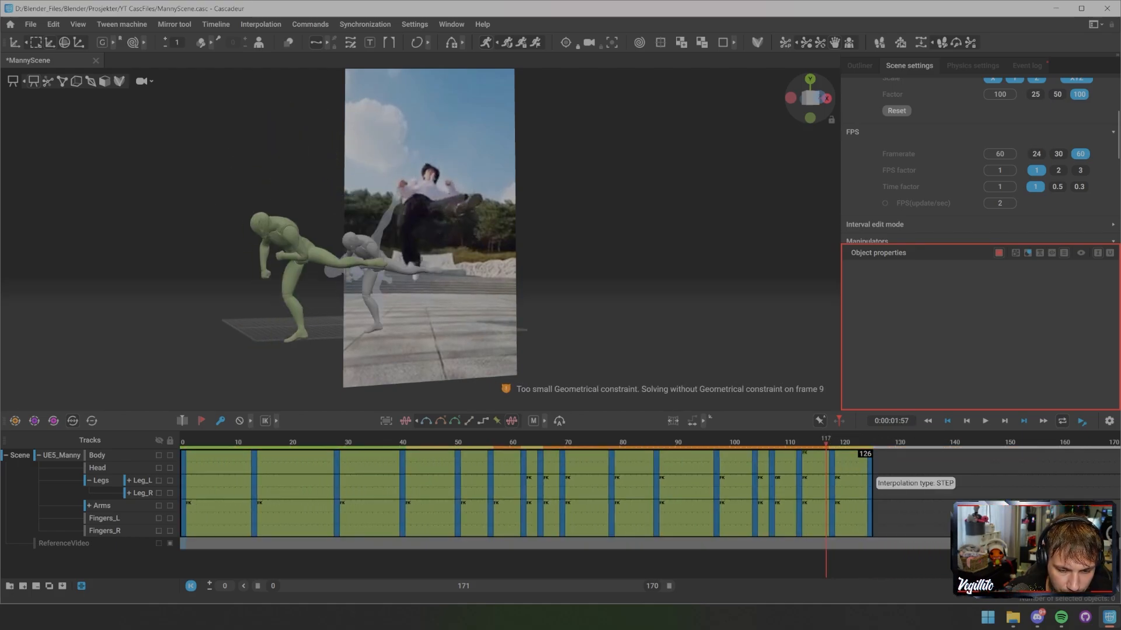
key("t")
middle_click_drag(870, 474, 919, 474)
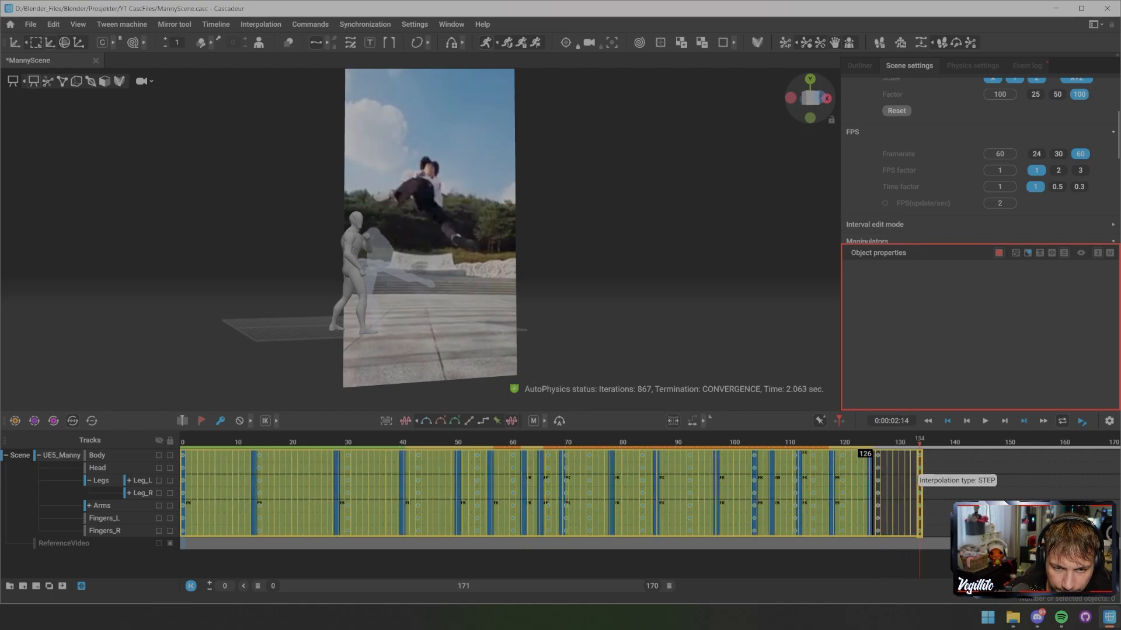
key("t")
key("f")
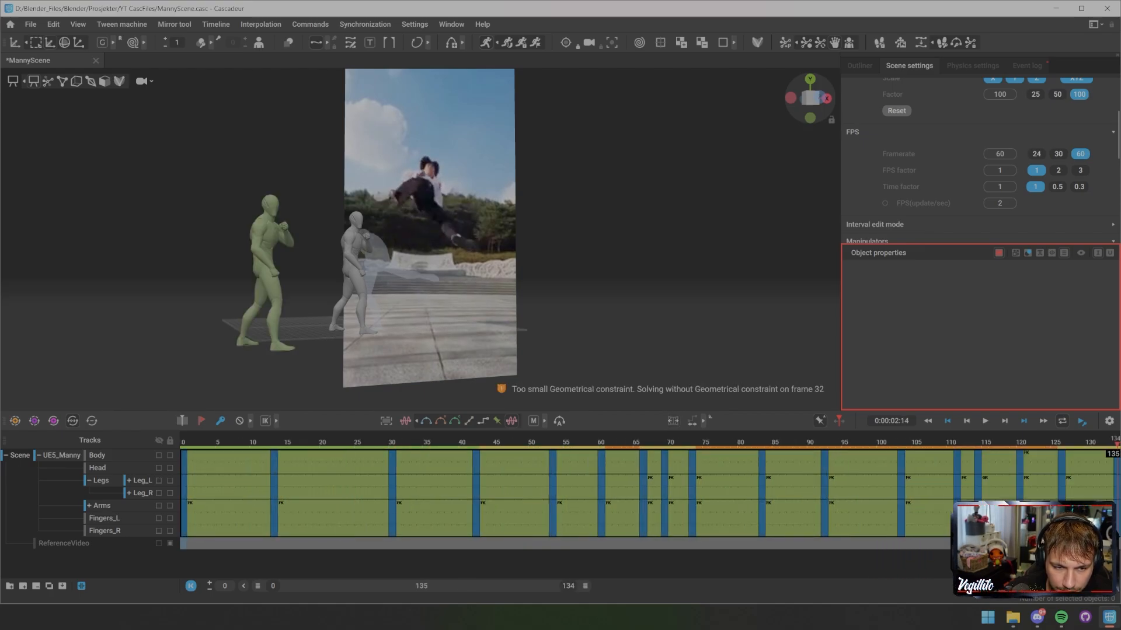
key("space")
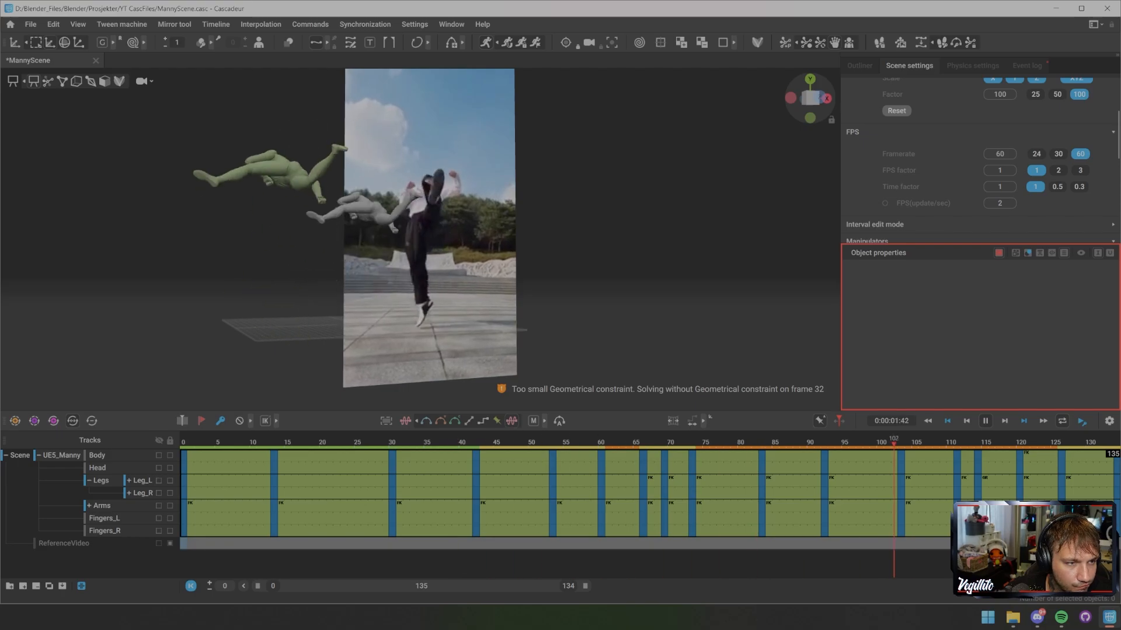
key("space")
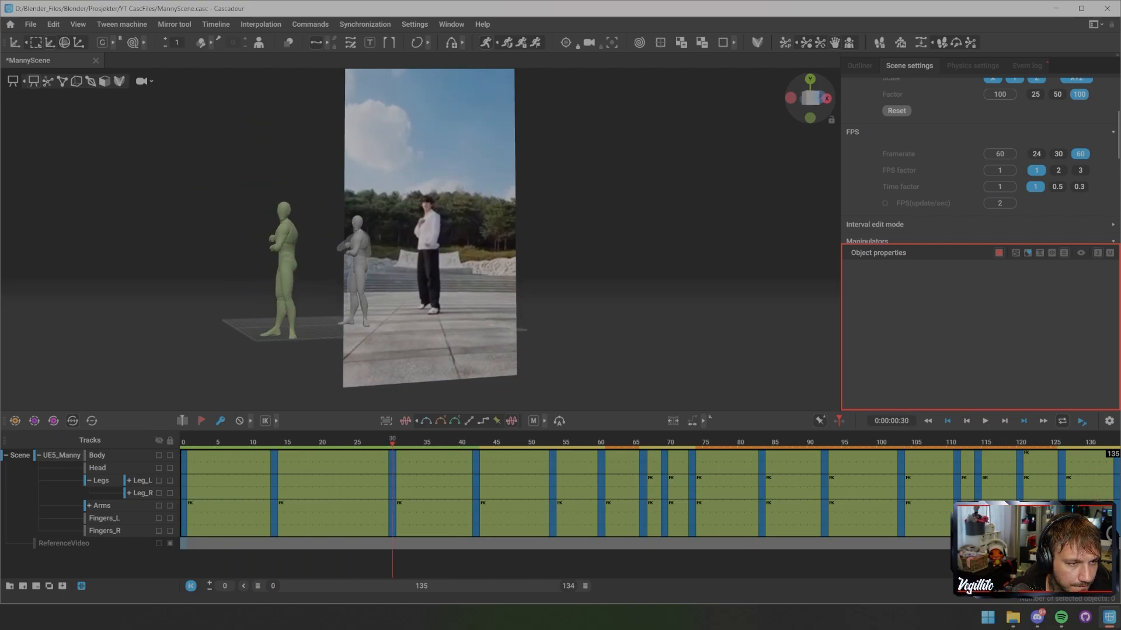
key("space")
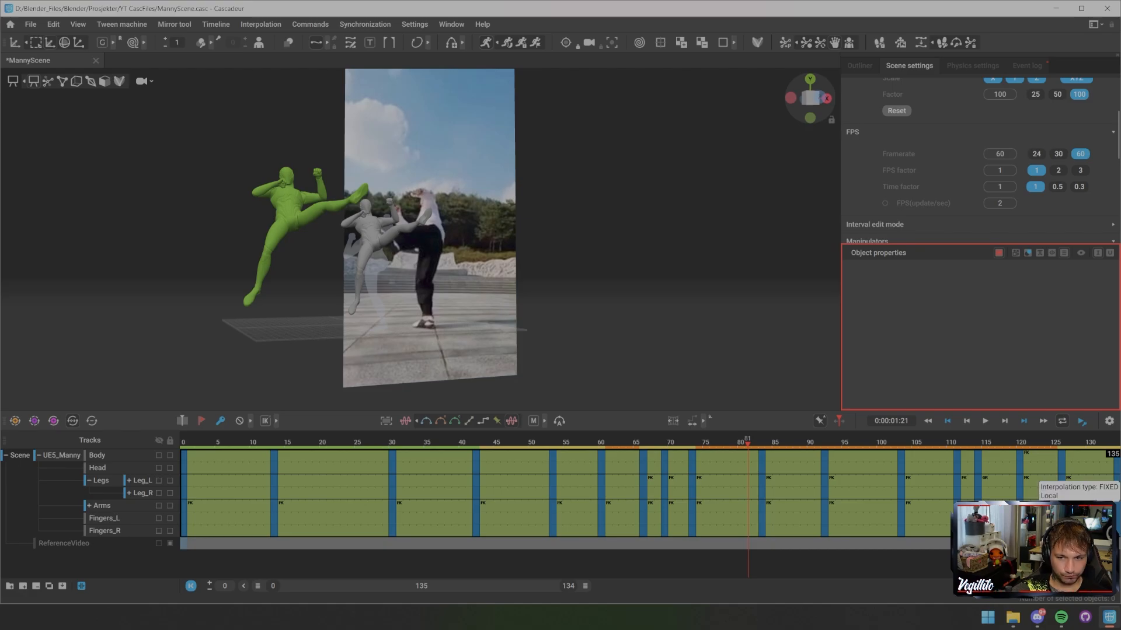
- Compress all of the character's keyframes so the animation ends at frame 126, and play back the result
key("ctrl+a")
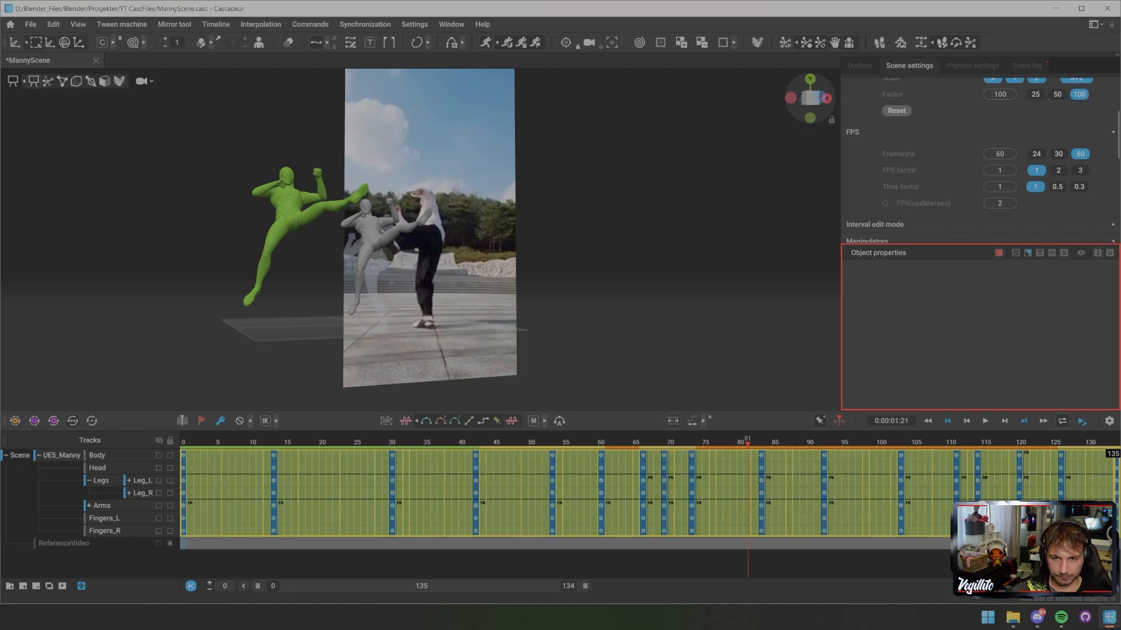
left_click_drag(1116, 472, 1060, 471)
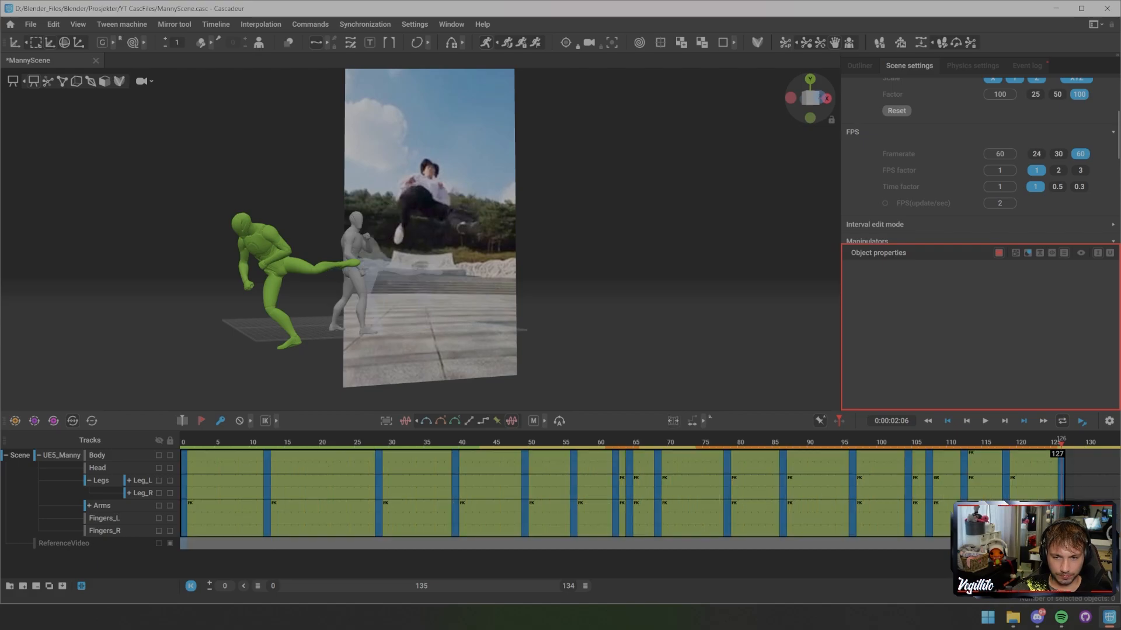
key("space")
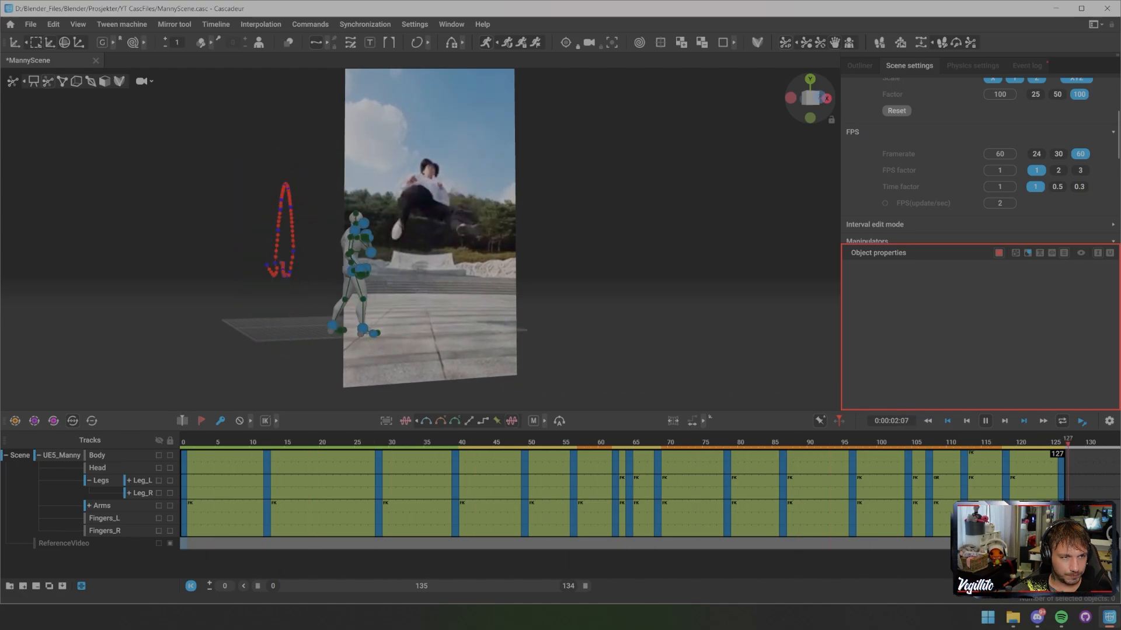
key("space")
left_click(1089, 506)
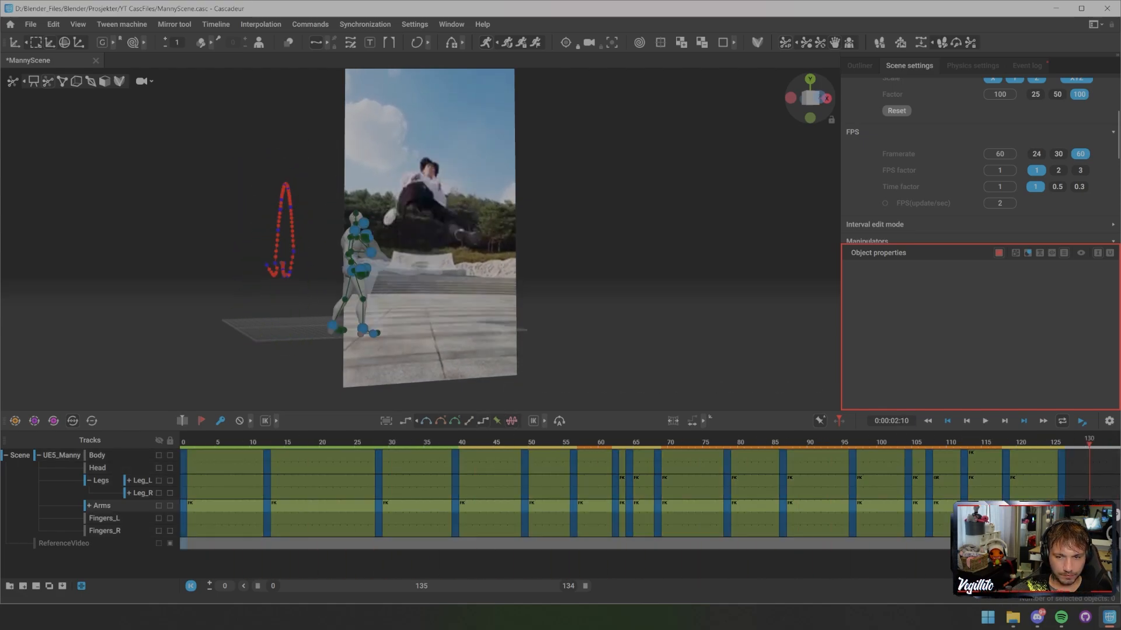
- Compress the character's full keyframe interval so the animation ends at frame 115, and play back the faster motion
left_click_drag(1061, 454, 183, 530)
key("ctrl+c")
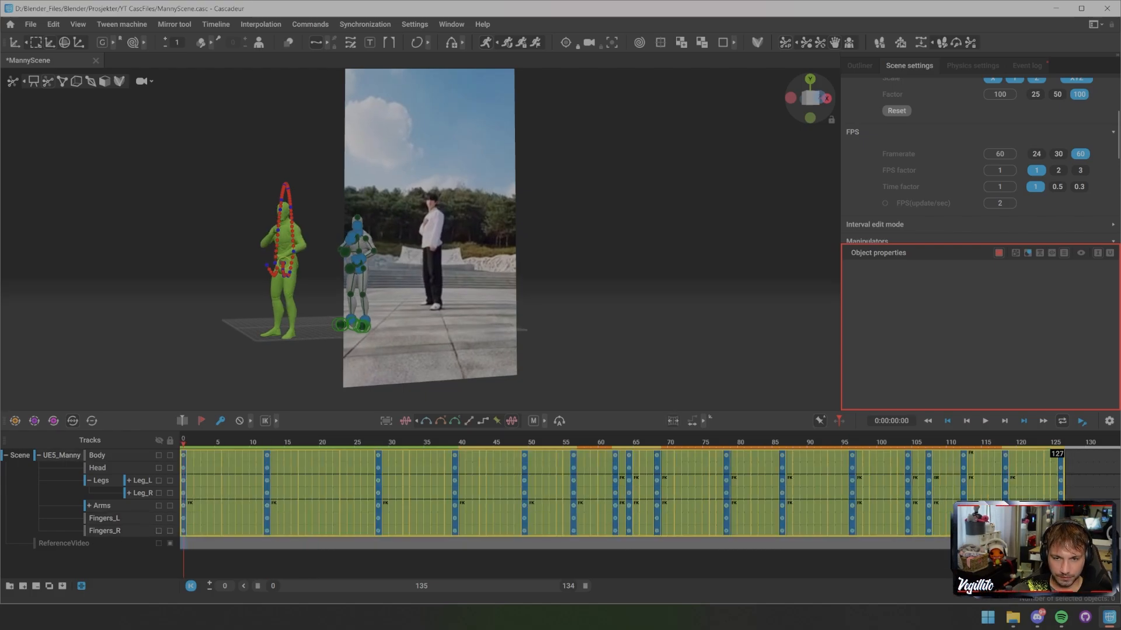
left_click_drag(1061, 472, 984, 472)
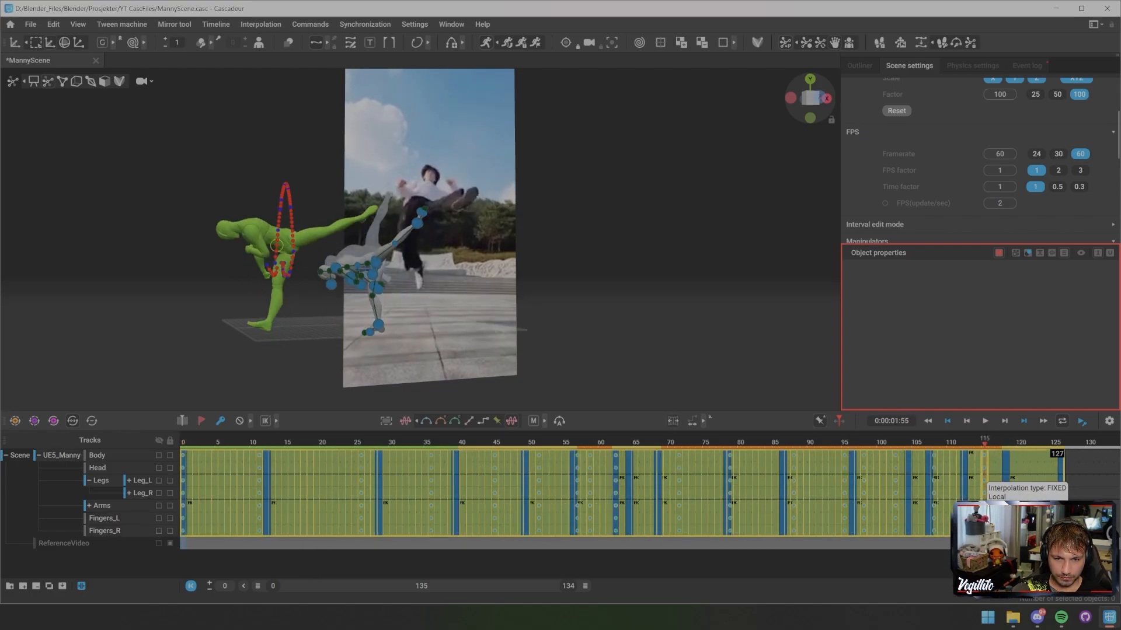
key("Return")
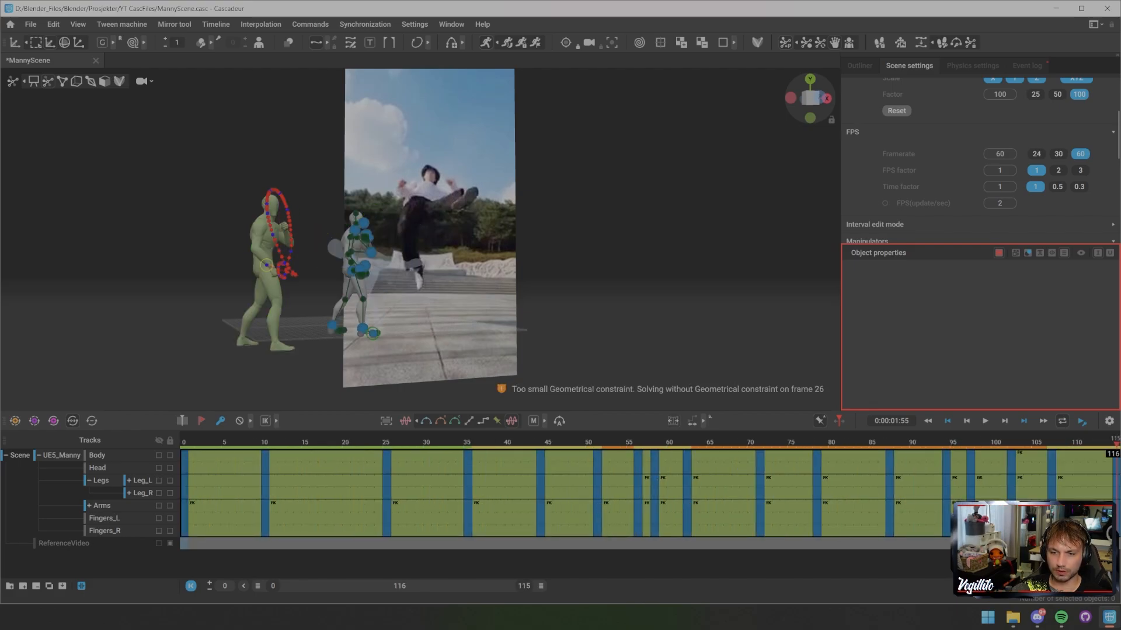
key("space")
key("space")
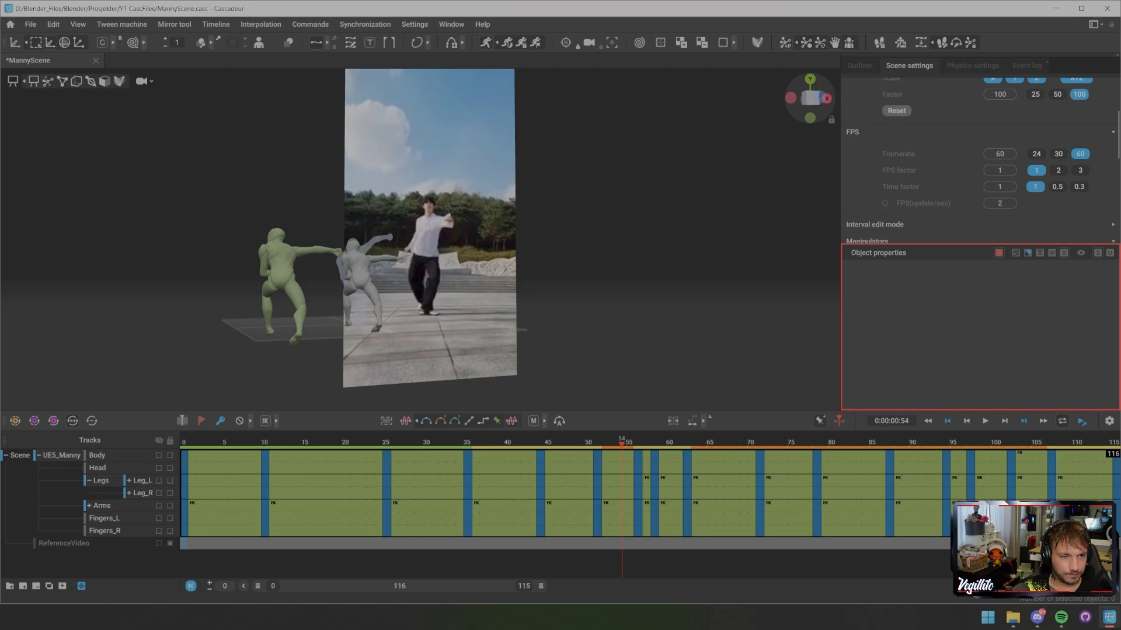
key("space")
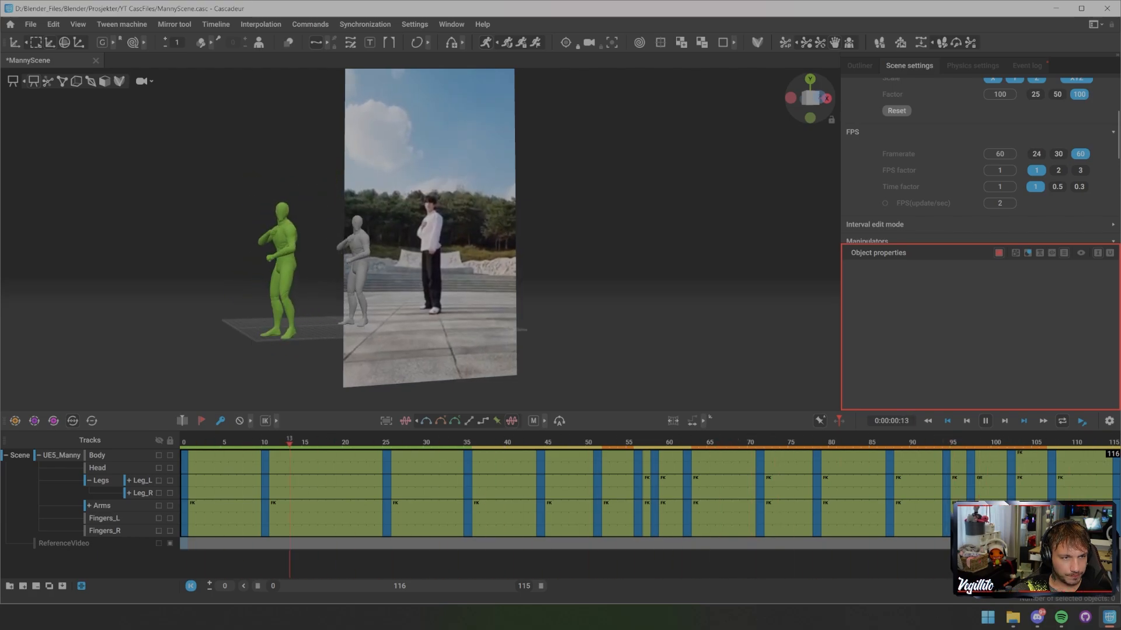
scroll(421, 240, "up", 3)
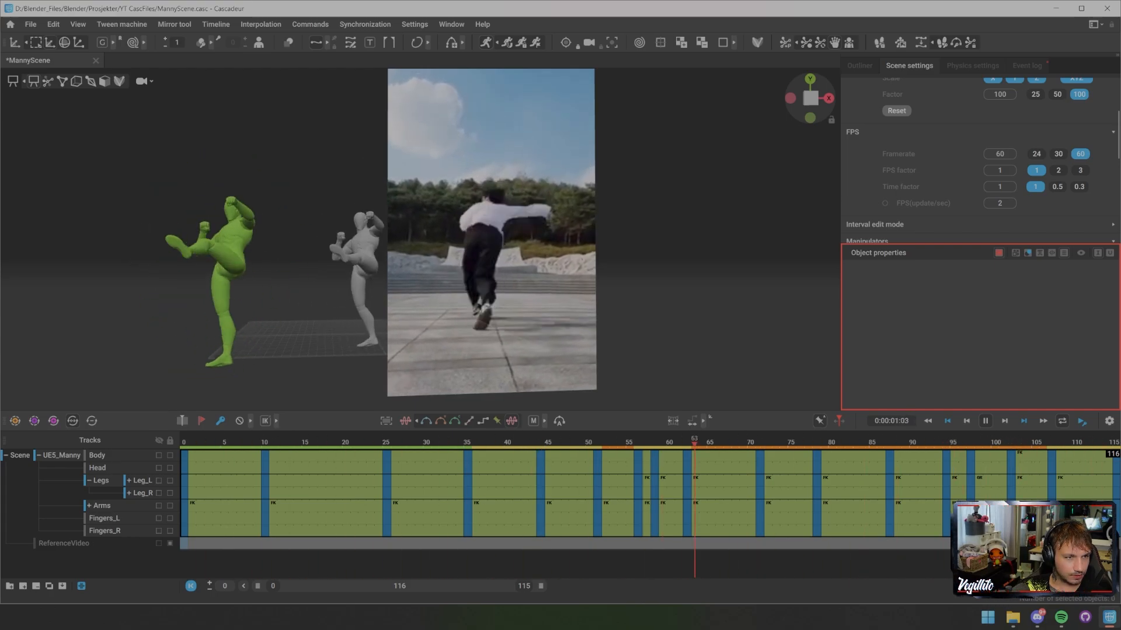
key("space")
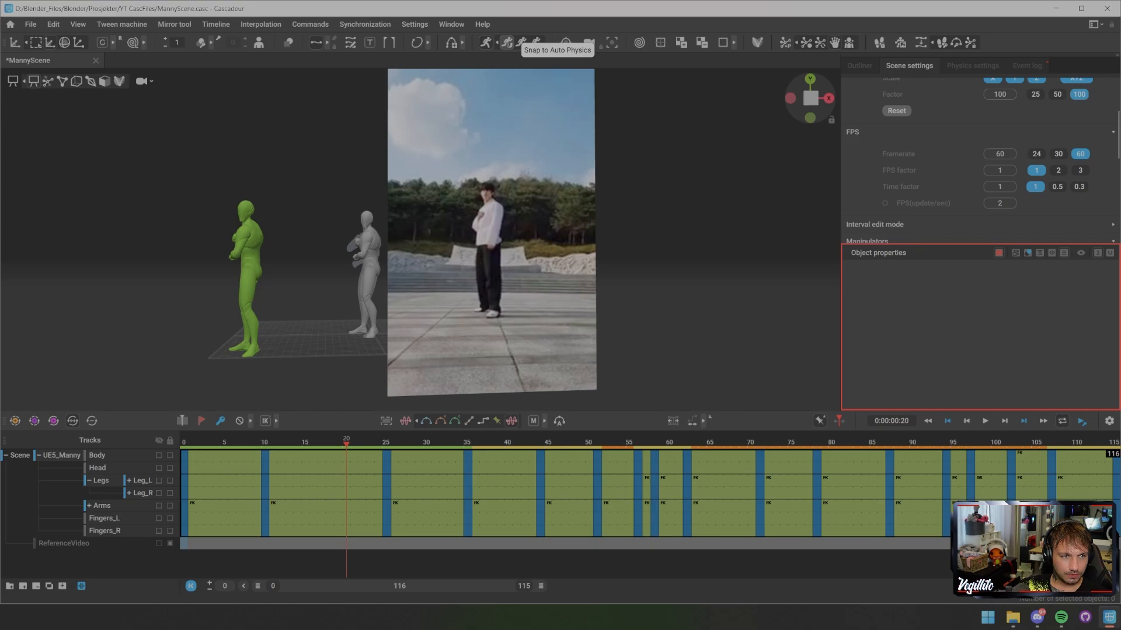
- Snap the animation to AutoPhysics, turning off secondary motion, angular momentum smoothness and compensation motion after the snap, and show the physics settings
left_click(507, 42)
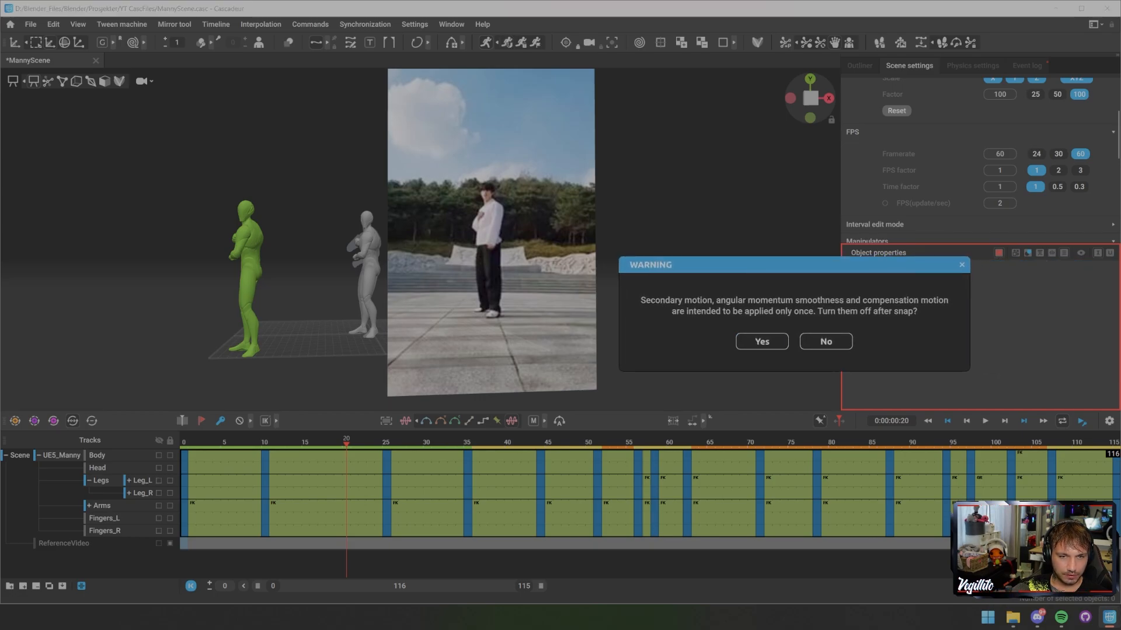
key("Return")
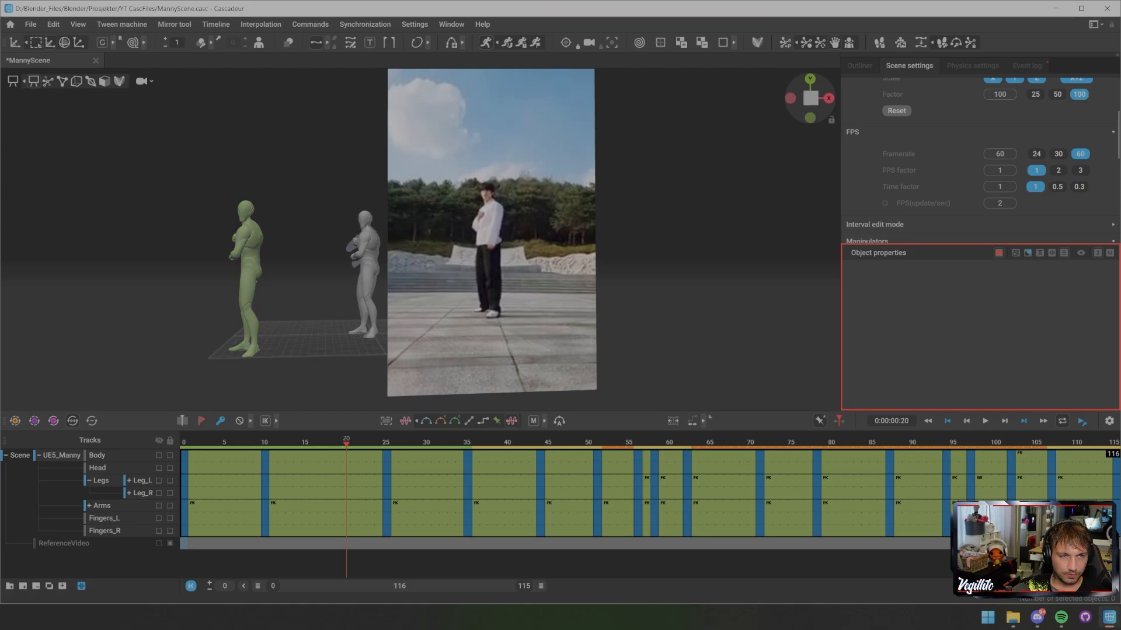
scroll(980, 160, "up", 2)
left_click(972, 65)
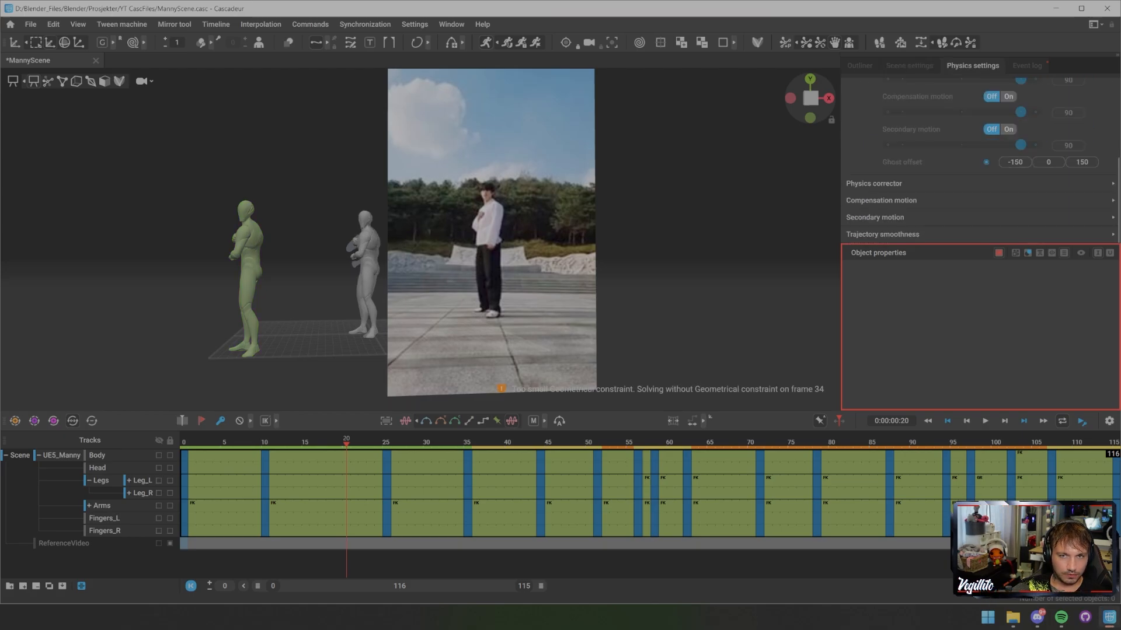
scroll(979, 160, "up", 5)
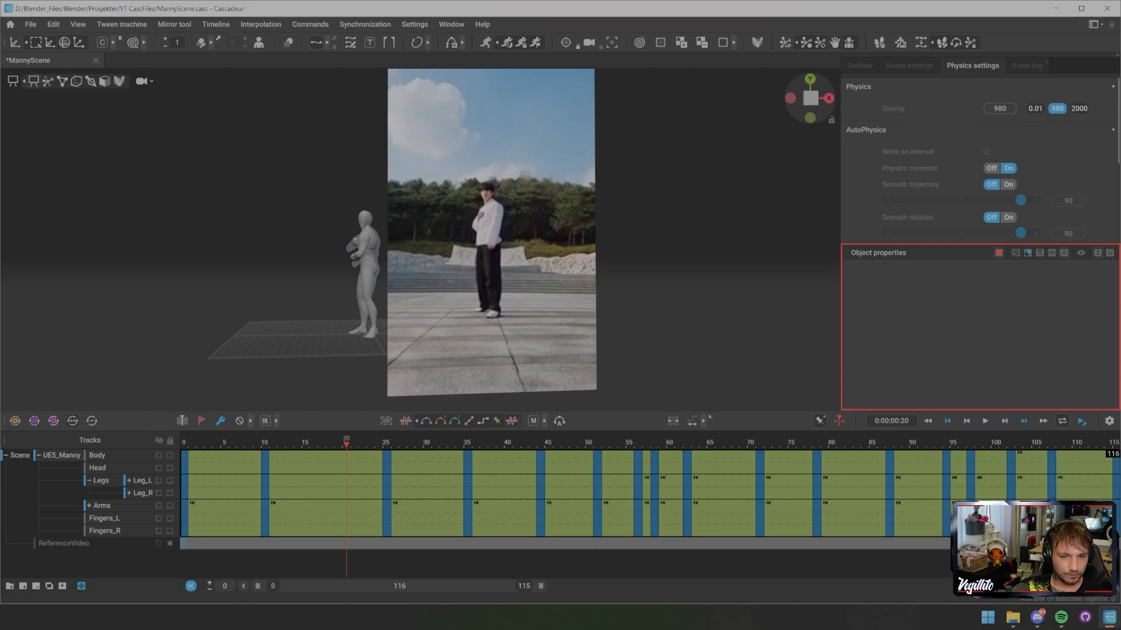
left_click_drag(420, 233, 402, 251, "alt")
scroll(420, 239, "up", 4)
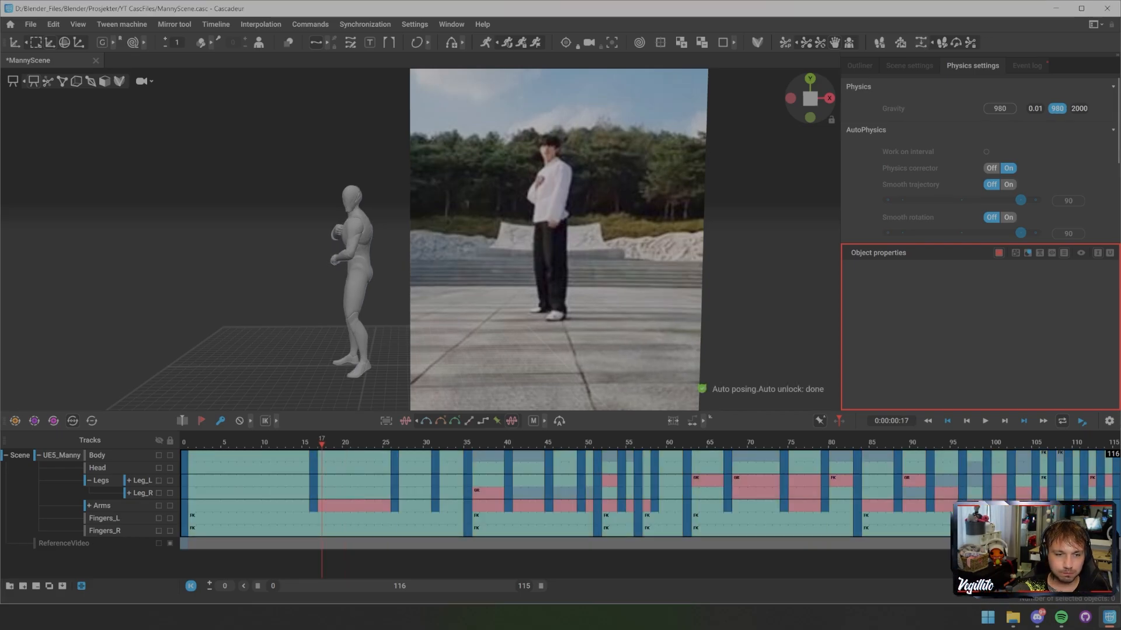
- Select the Fingers_L and Fingers_R intervals over frames 0–115 and review the snapped animation by scrubbing and playback
left_click_drag(322, 444, 370, 443)
left_click_drag(184, 519, 1116, 527)
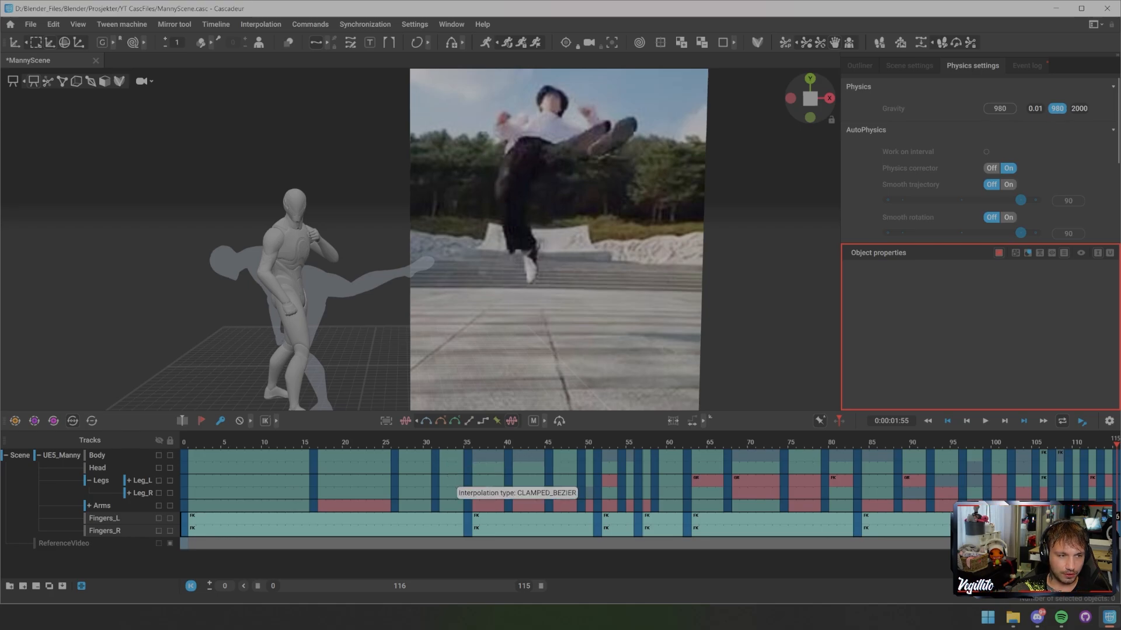
left_click_drag(304, 443, 192, 442)
scroll(420, 239, "down", 1)
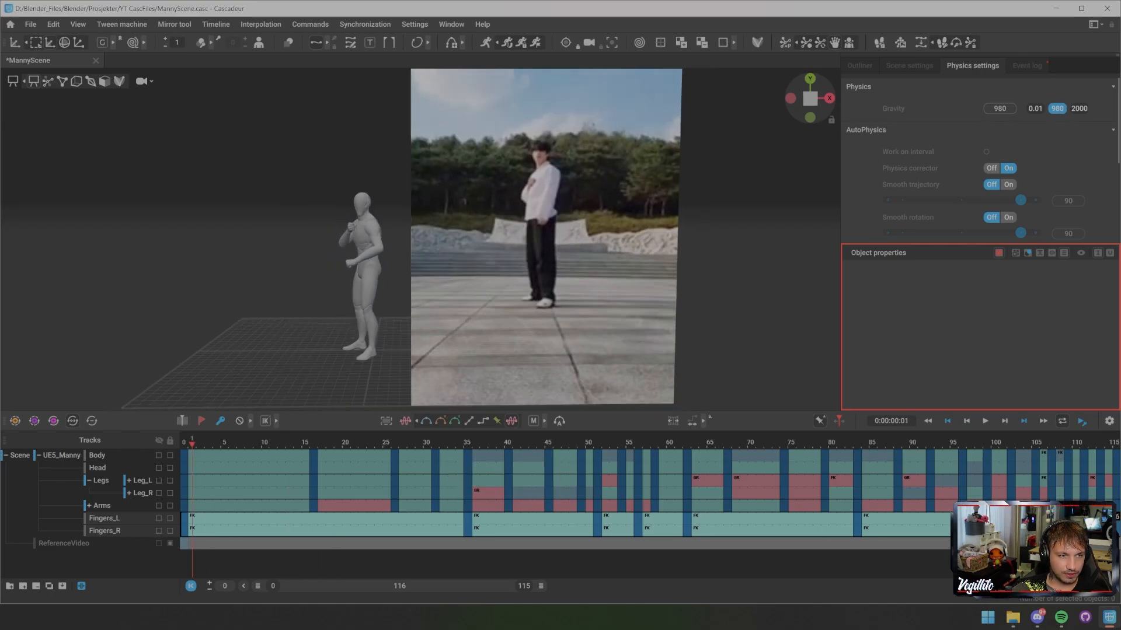
key("space")
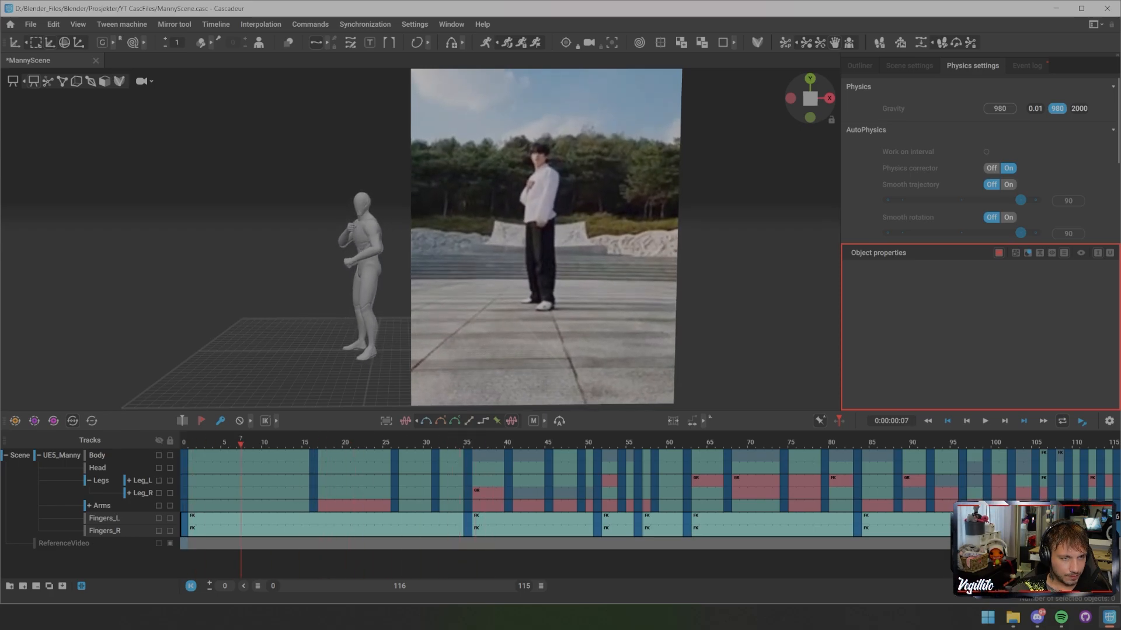
- Show the point controllers, select the right hand and examine its pose and trajectory across frames 16–32
left_click_drag(361, 246, 490, 251, "alt")
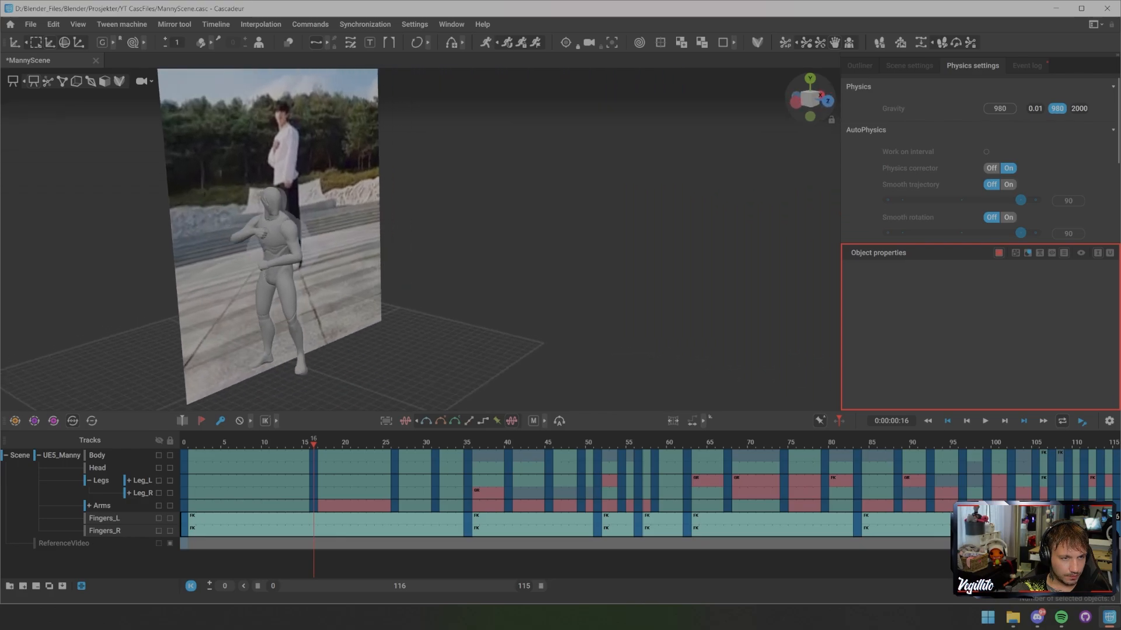
scroll(420, 240, "up", 5)
middle_click_drag(362, 251, 485, 216, "alt")
left_click_drag(409, 239, 496, 239, "alt")
key("y")
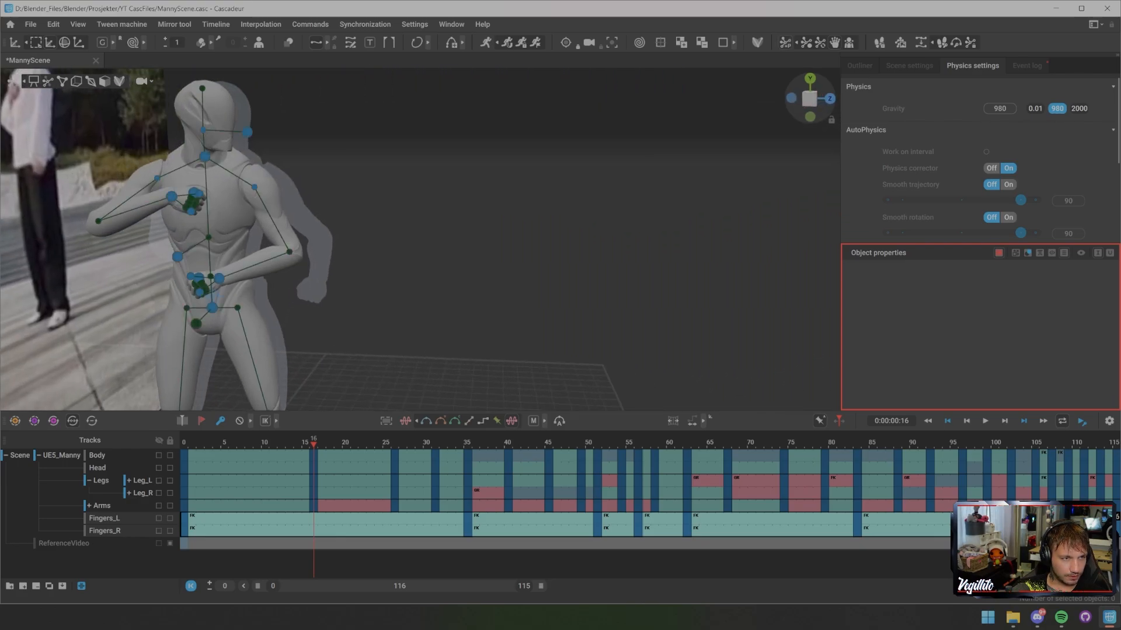
left_click(172, 196)
key("Up")
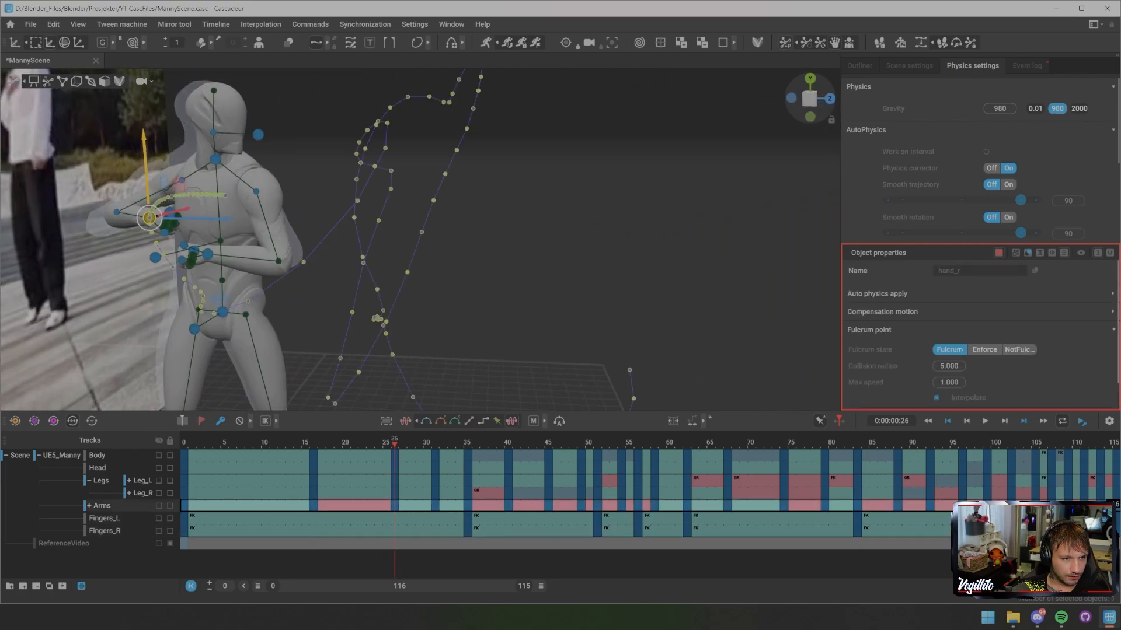
key("Up")
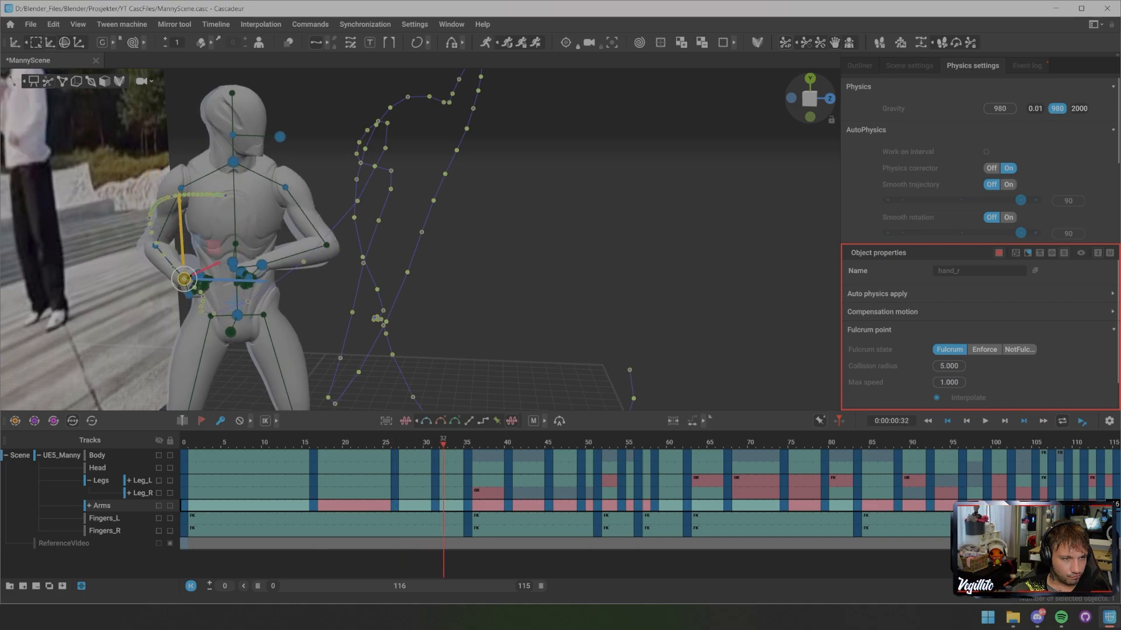
key("Left")
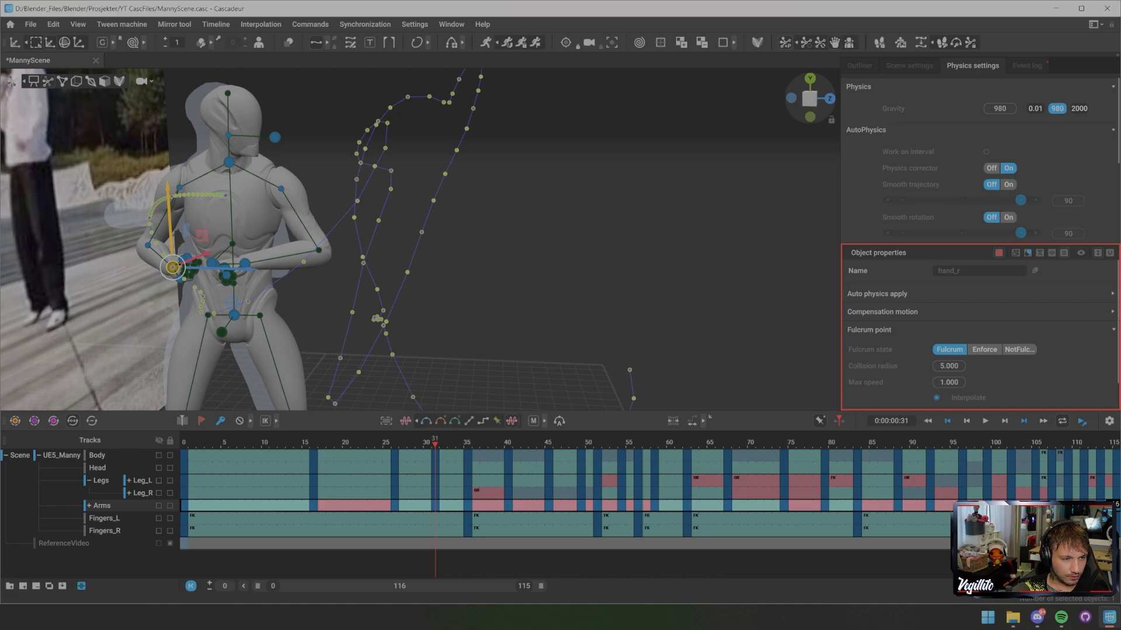
- Expand the Arms track and delete the Arm_R keyframes at frames 26 and 16
left_click(90, 506)
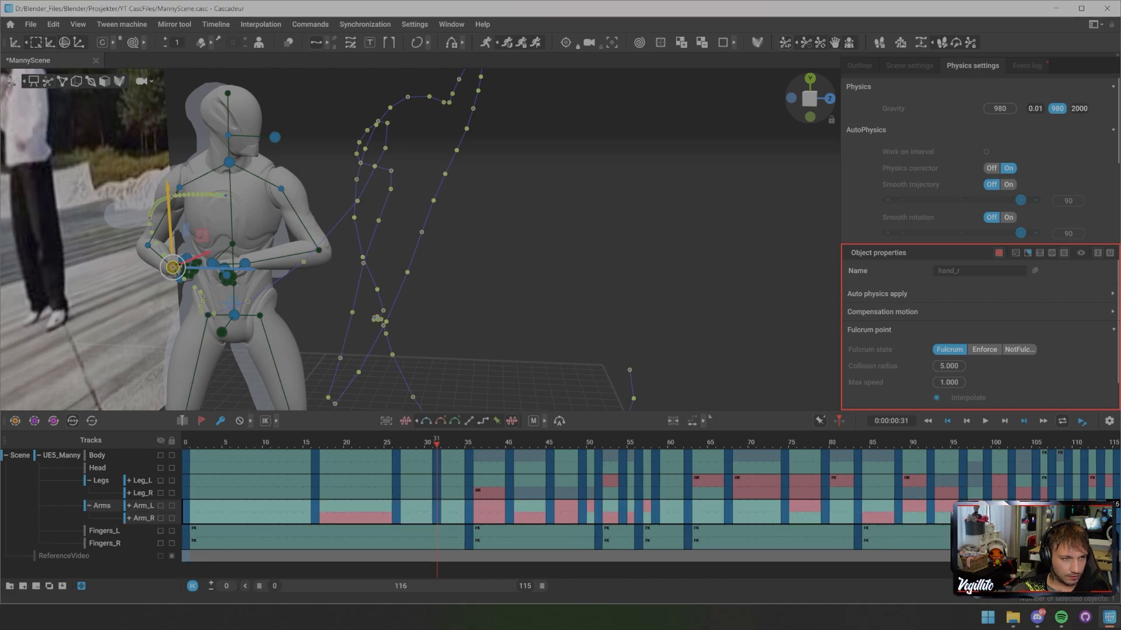
left_click(397, 519)
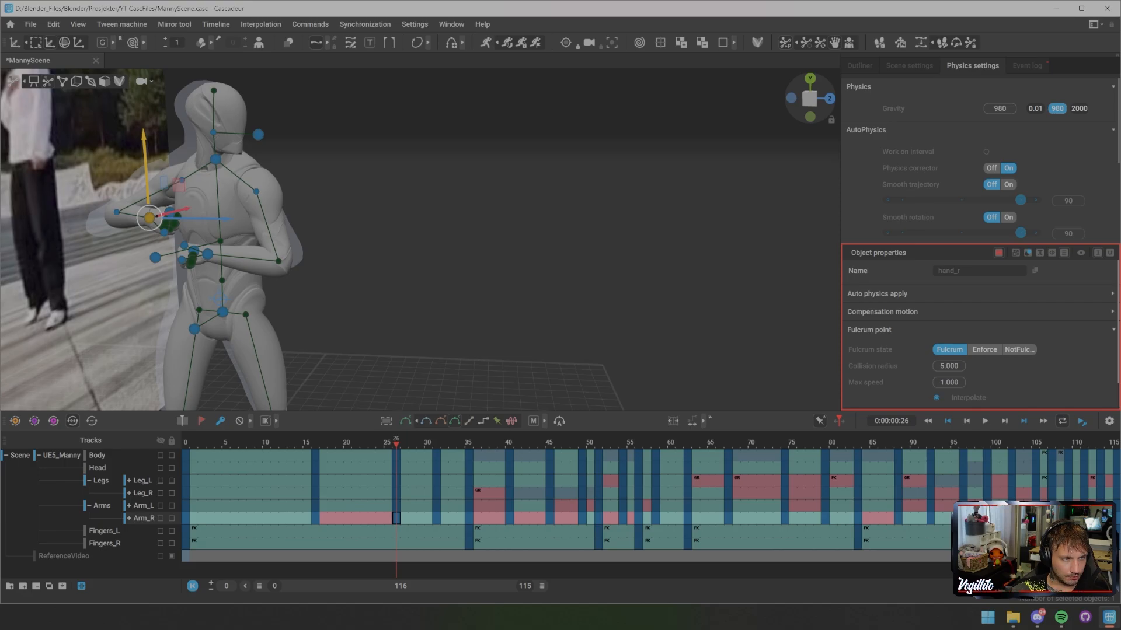
key("Delete")
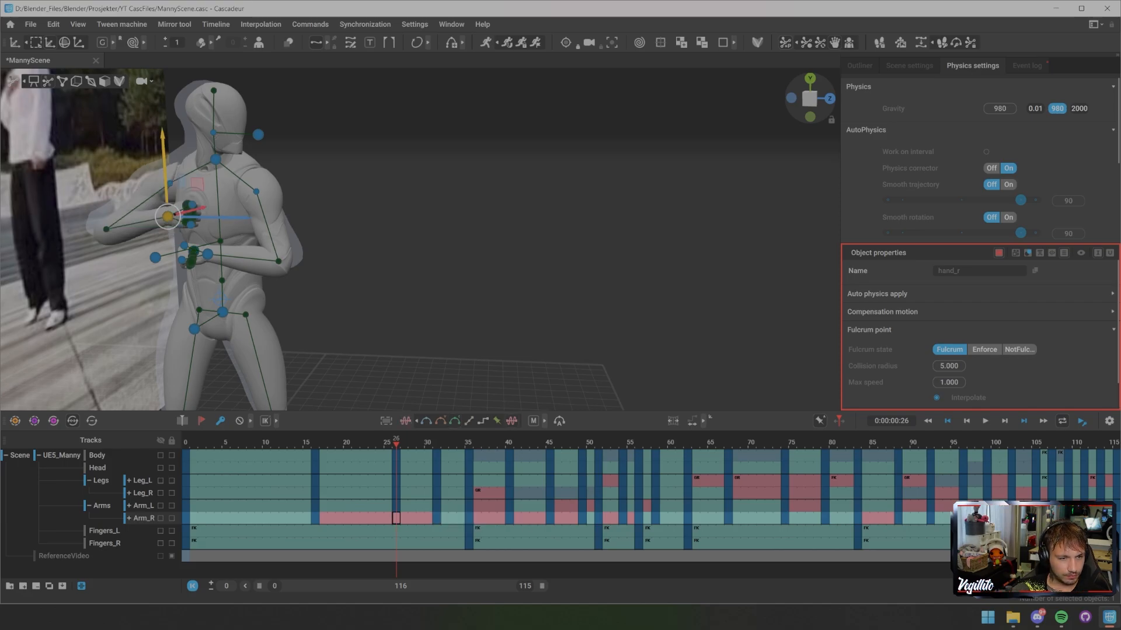
left_click(315, 518)
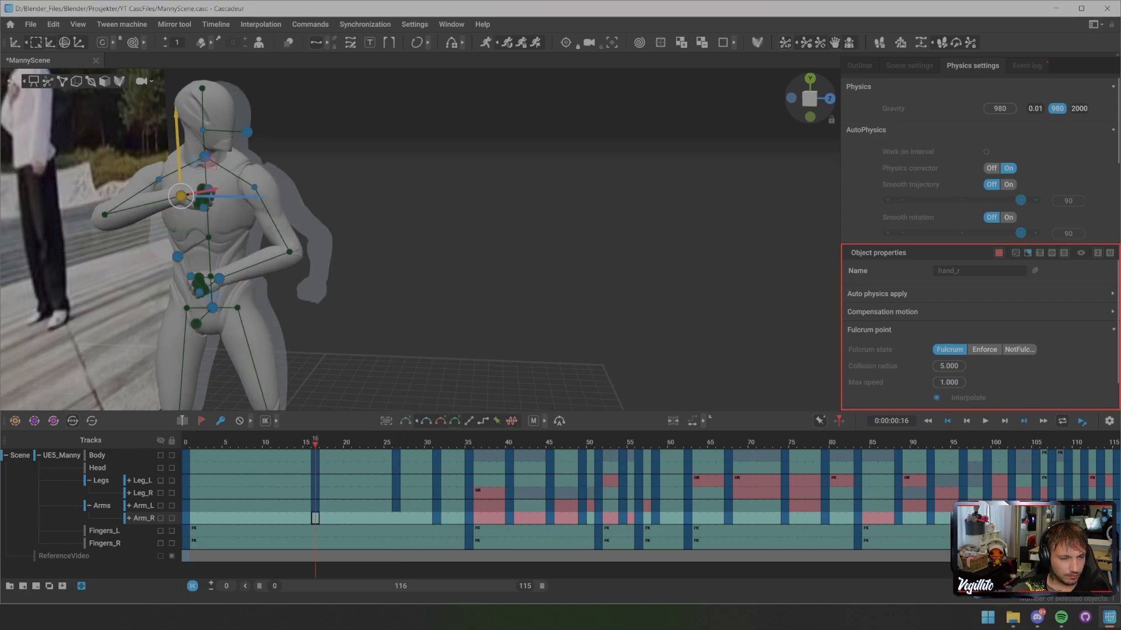
- Scrub to frame 57, clear the selection and play back the animation to review the arm motion
left_click_drag(315, 444, 646, 444)
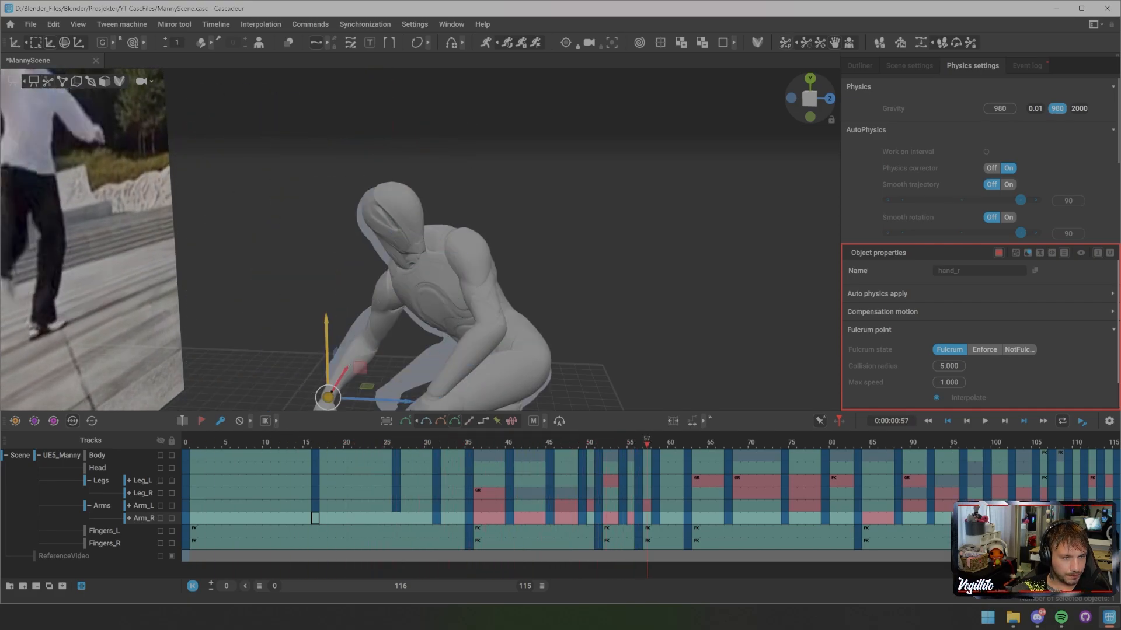
scroll(420, 239, "down", 5)
key("space")
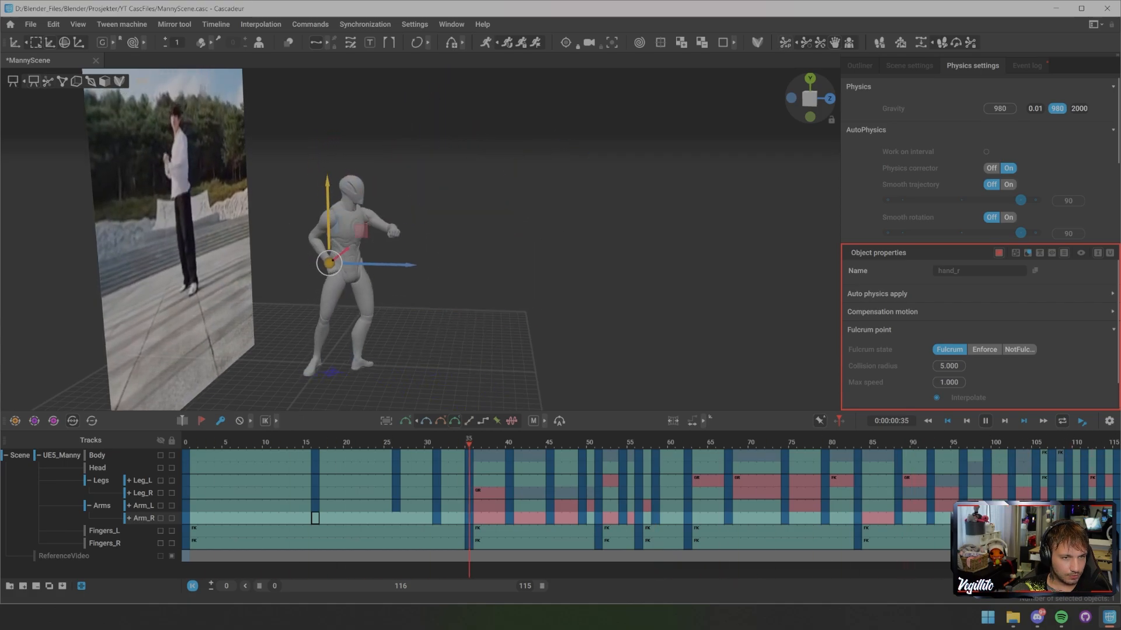
key("Escape")
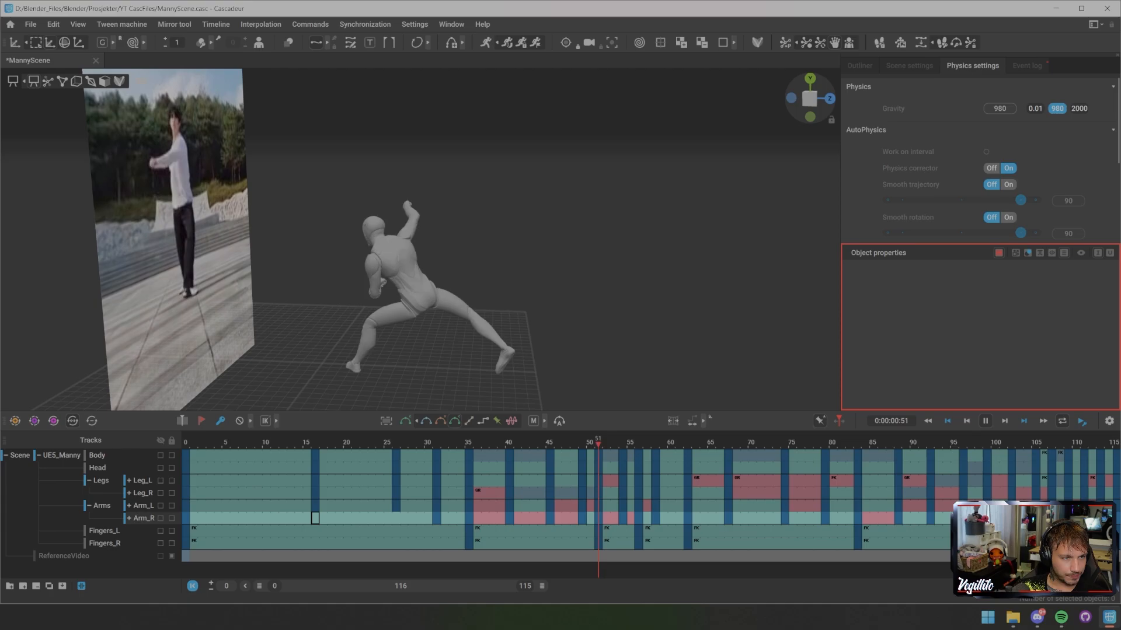
key("space")
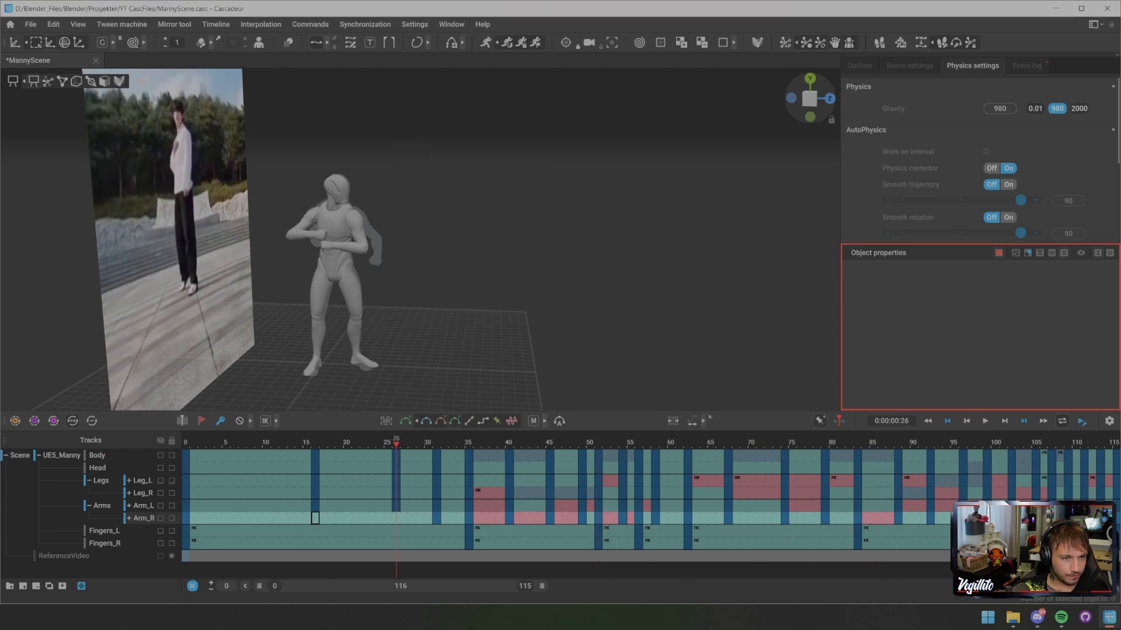
key("space")
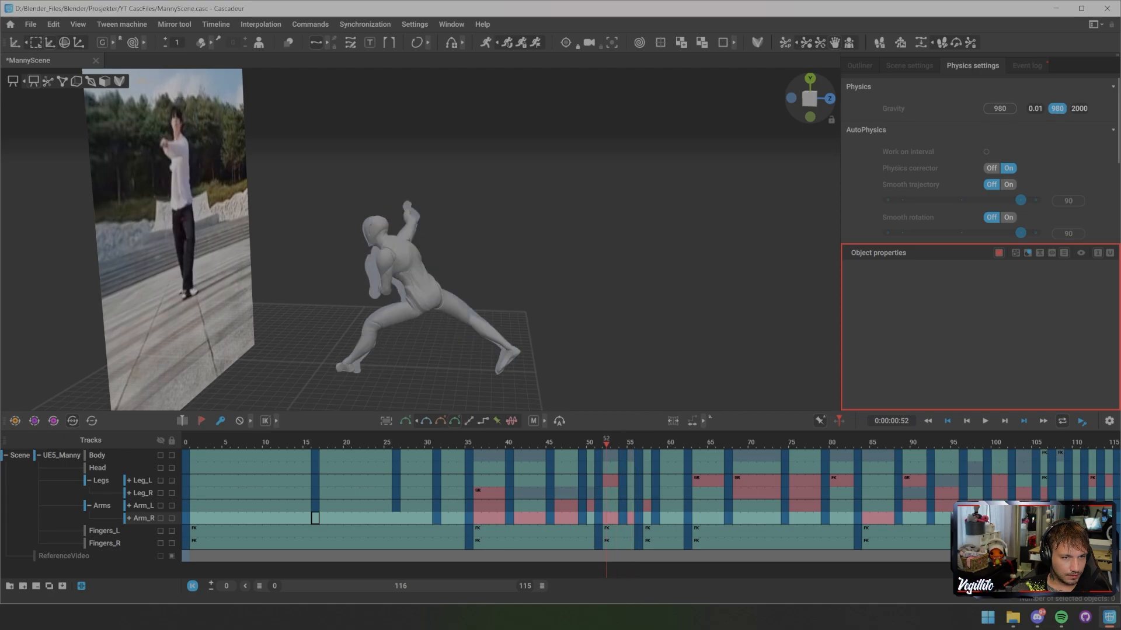
- Step frame by frame between frames 44 and 51 to examine the turn into the jump
key("Left")
key("Left")
key("Left")
key("Left")
key("Left")
key("Left")
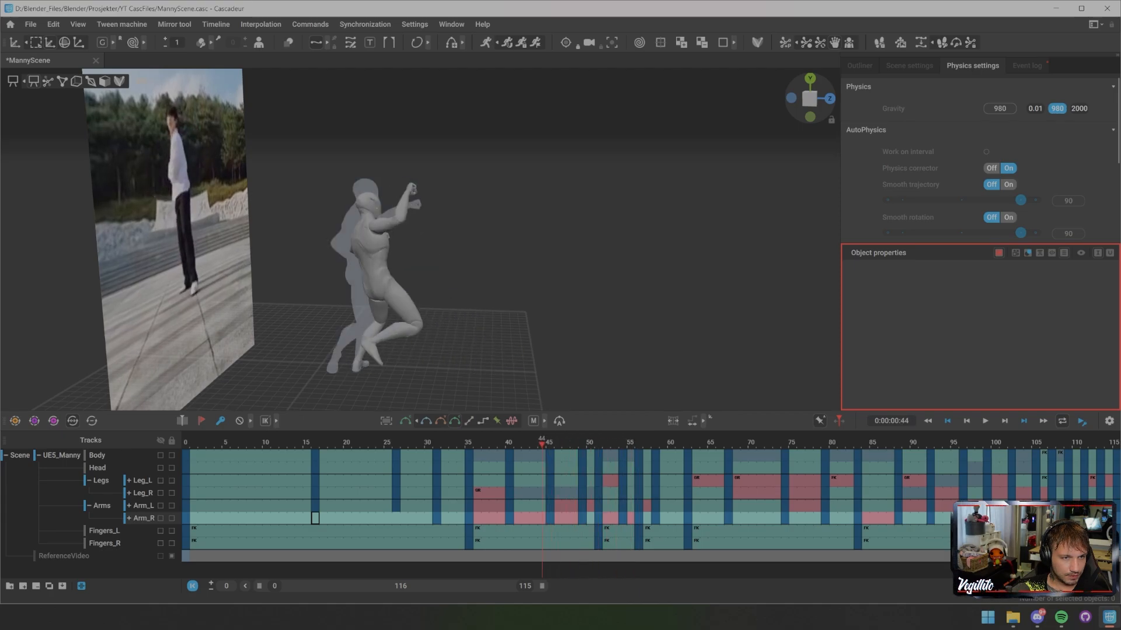
key("Right")
key("Right")
key("Right")
key("Right")
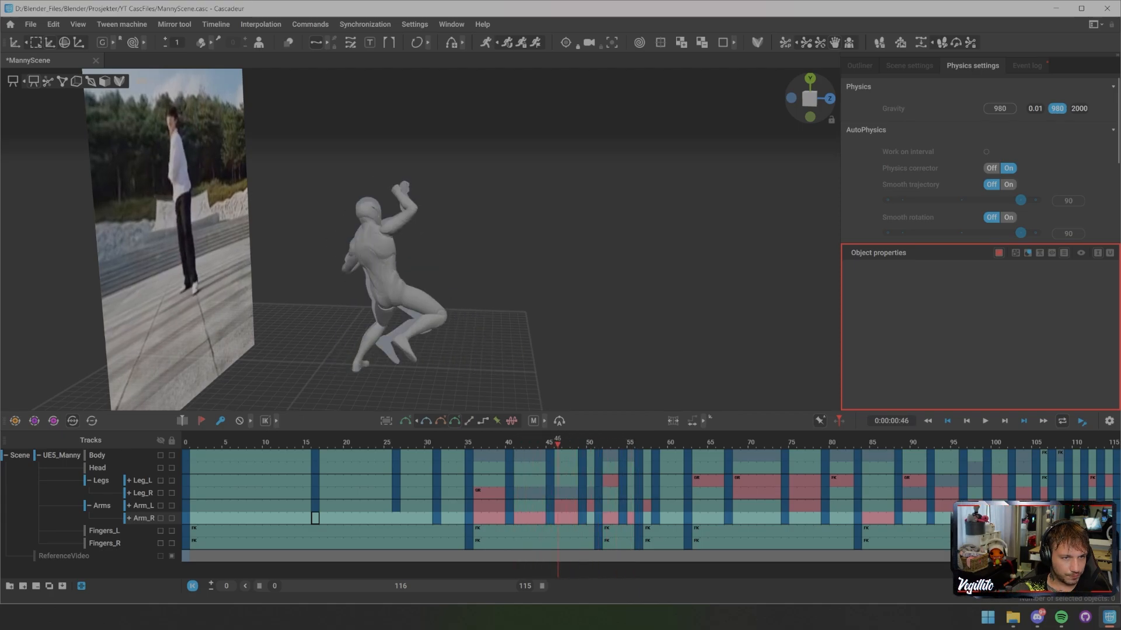
key("Right")
key("Right")
key("Right")
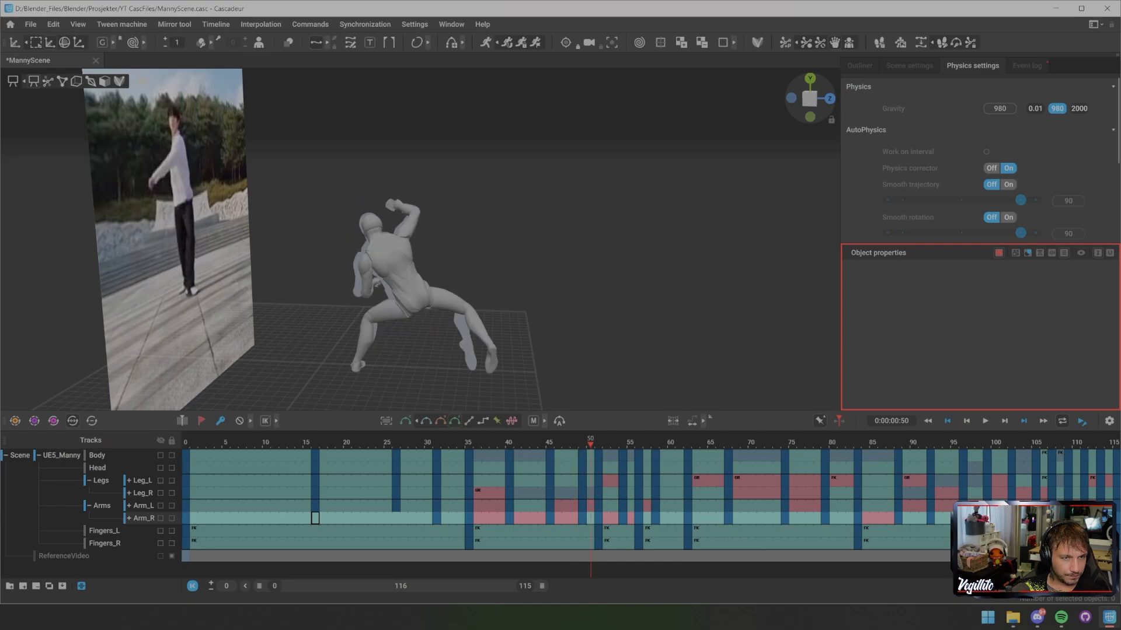
key("Right")
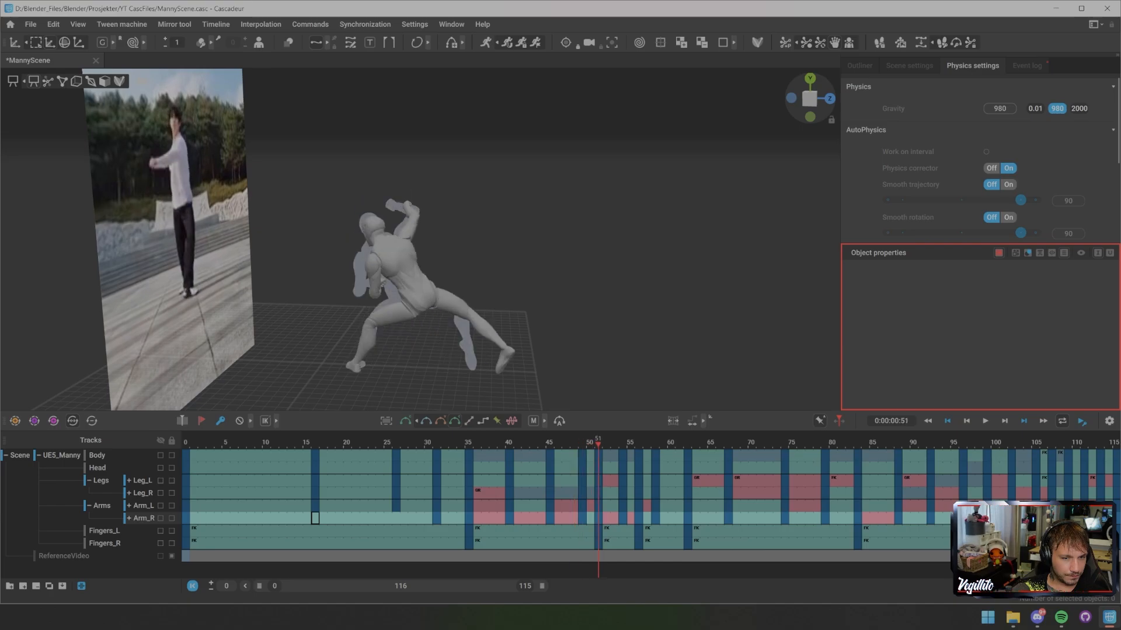
- Examine the arm swing between frames 44 and 55 from close up, viewing the character alongside the reference video
scroll(421, 240, "up", 3)
left_click_drag(525, 262, 312, 242, "alt")
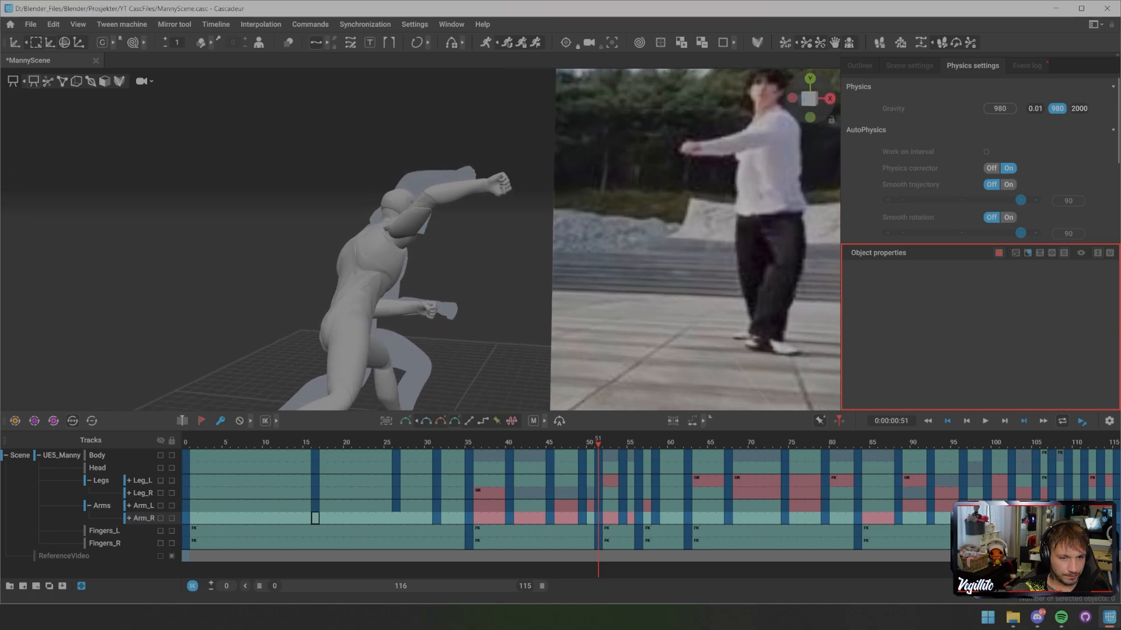
key("Right")
key("Right")
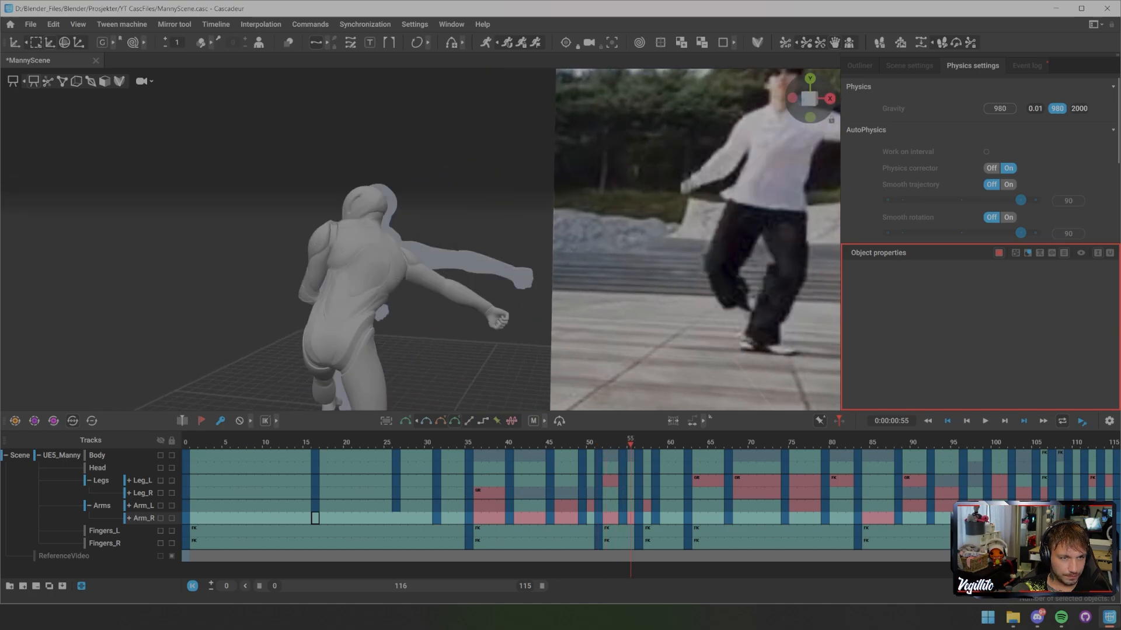
key("Left")
key("Left")
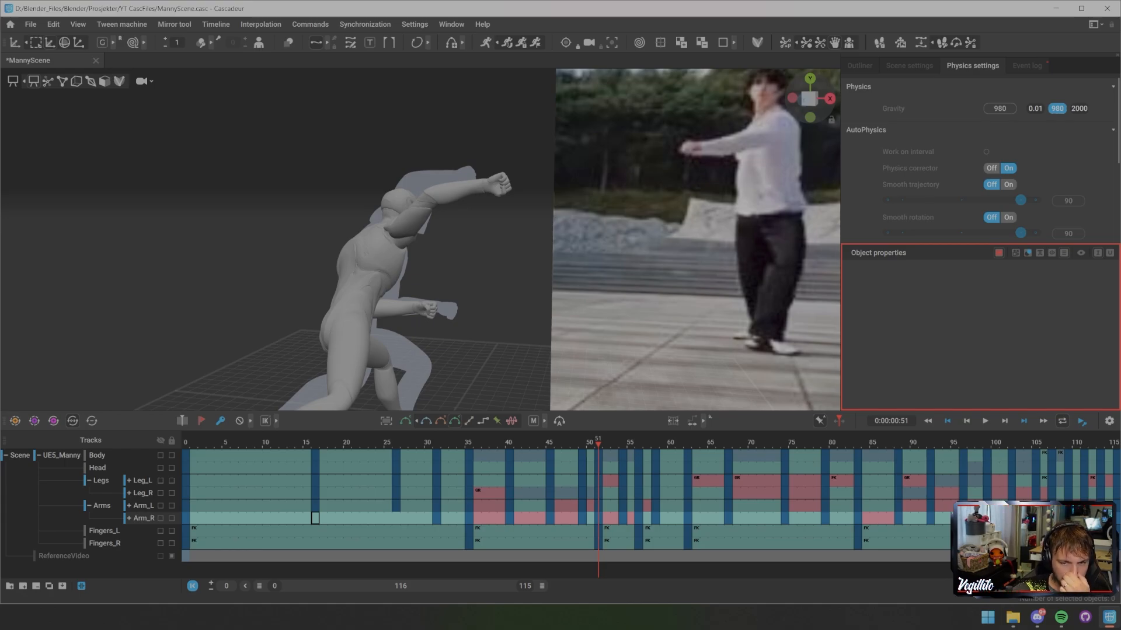
key("Left")
key("Left")
key("Left")
key("Left")
key("Left")
key("Left")
key("Left")
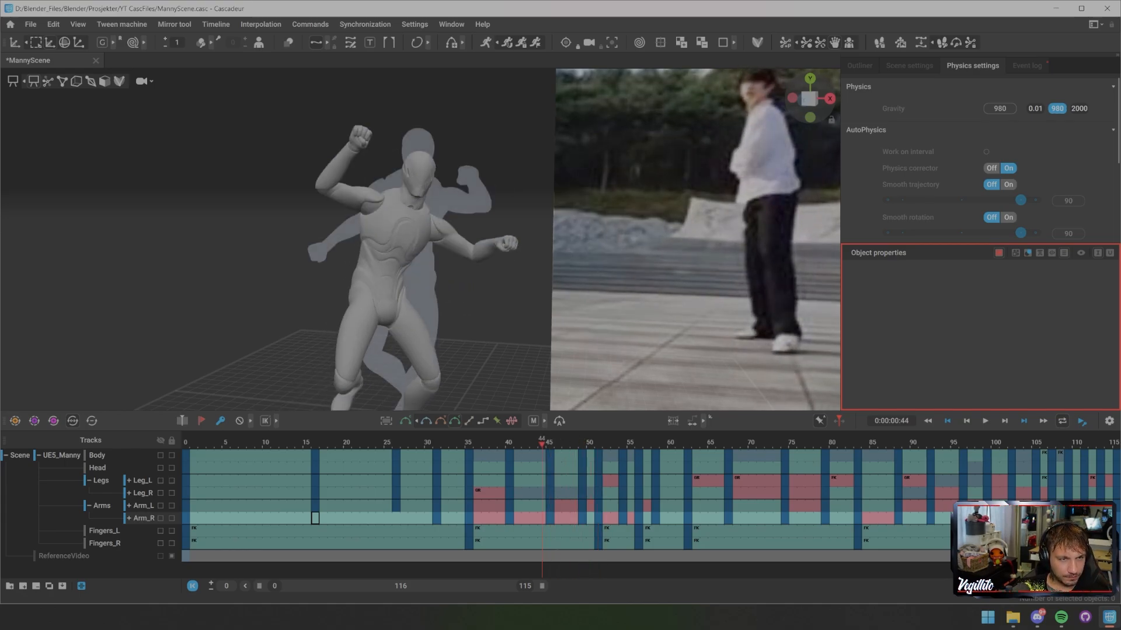
key("Right")
key("Right")
key("Left")
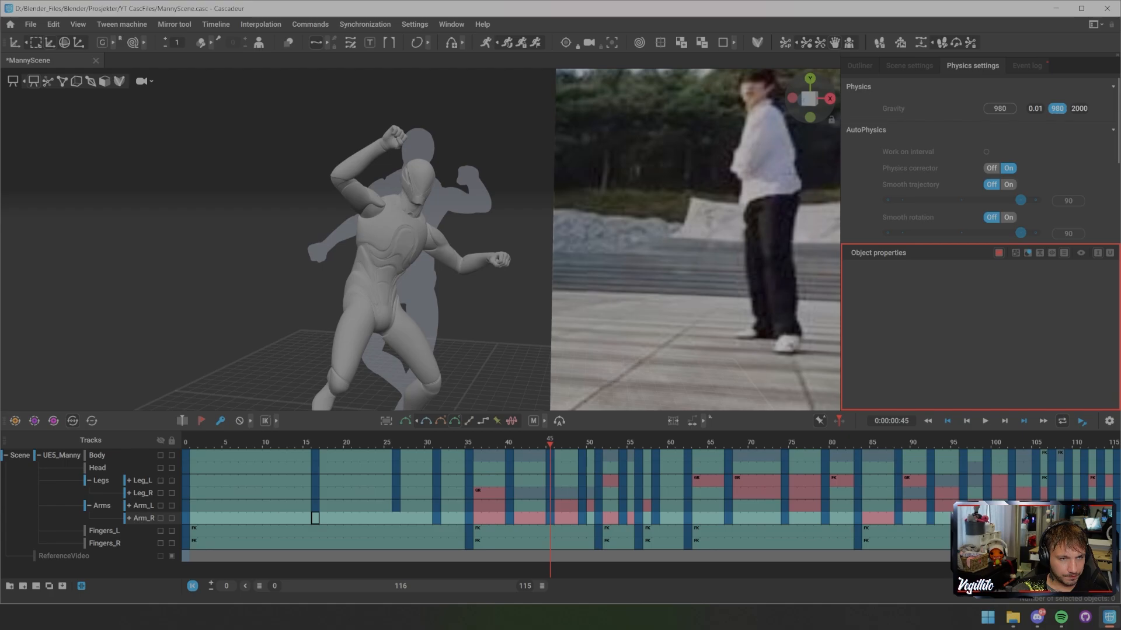
- Step through frames 45–52 and delete the Arm_R keyframe at frame 51
mouse_move(421, 245)
left_mouse_down("alt")
mouse_move(525, 243)
mouse_move(434, 245)
left_mouse_up("alt")
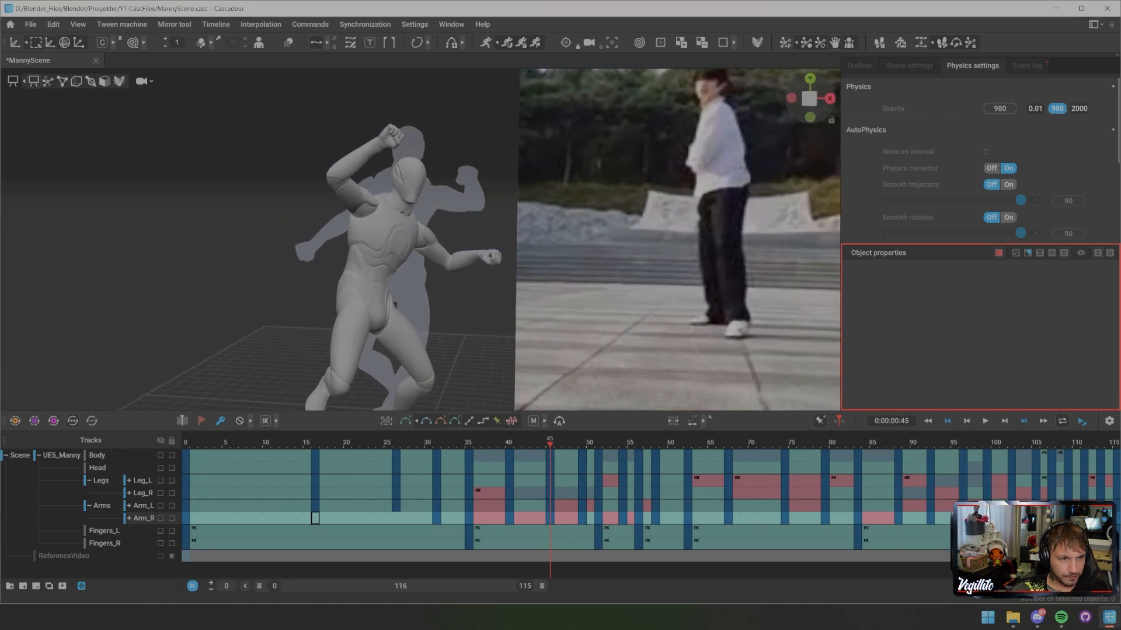
key("Right")
key("Right")
key("Right")
key("Right")
key("Right")
key("Right")
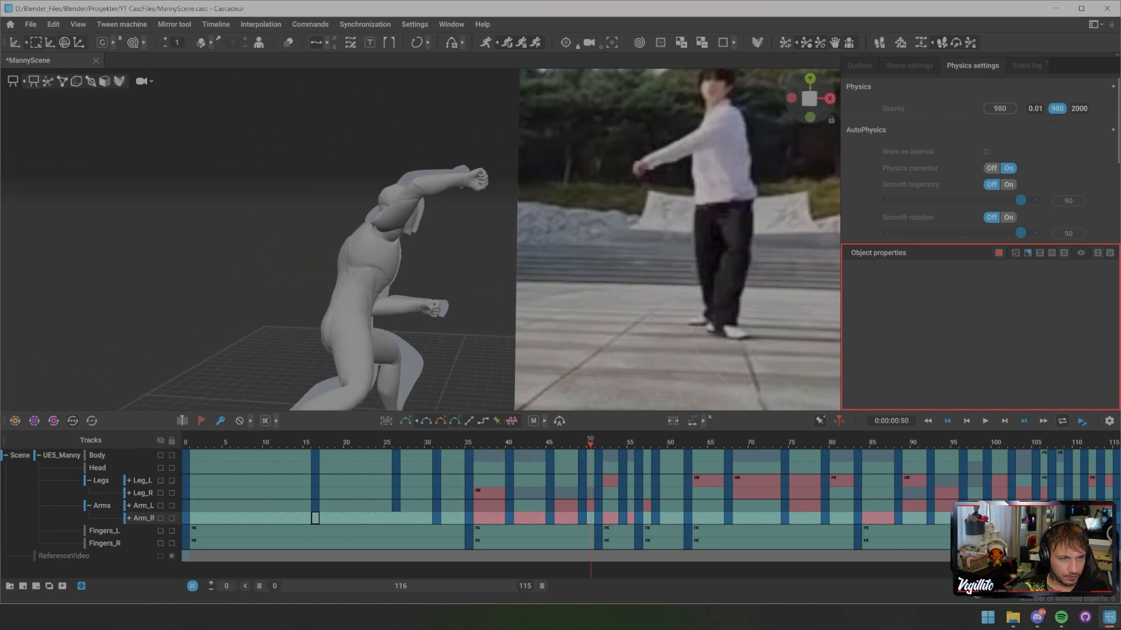
key("Right")
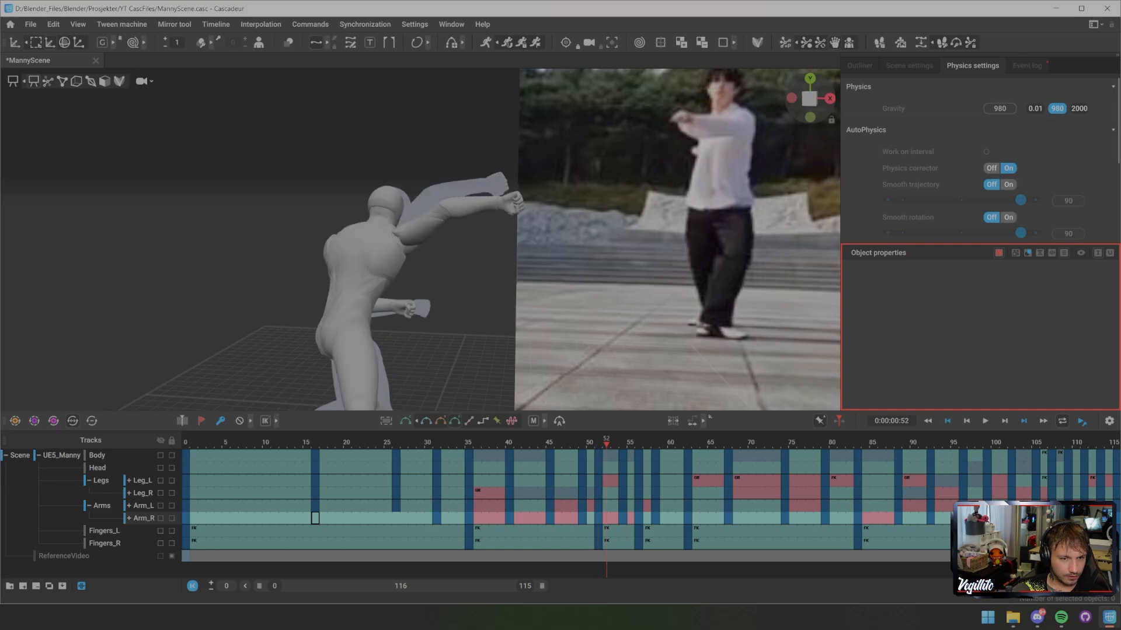
key("Left")
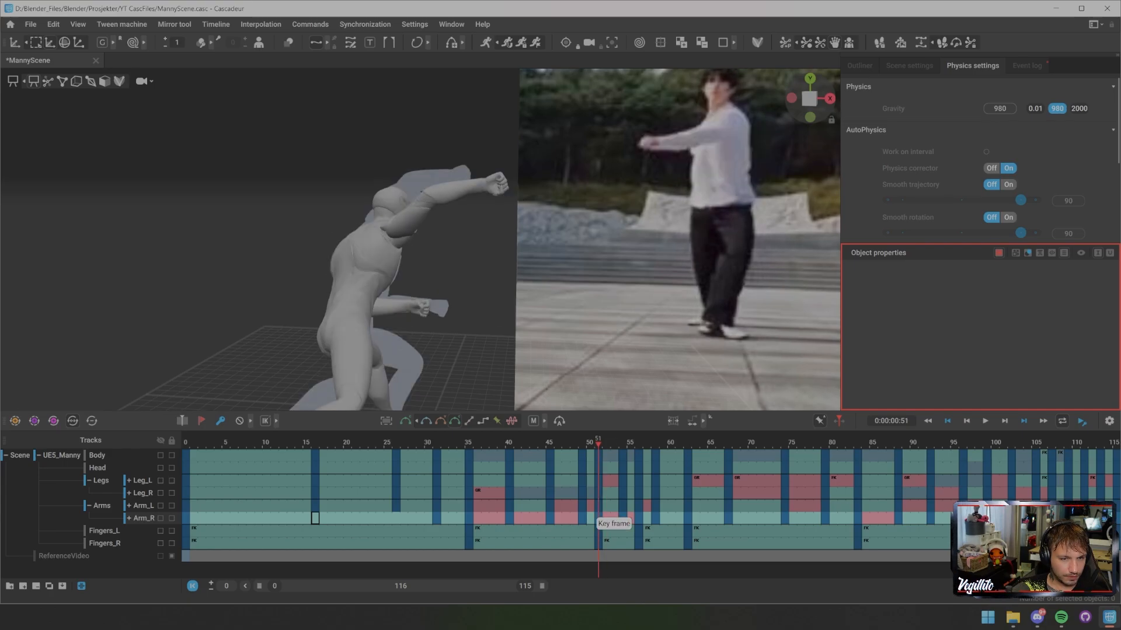
left_click(598, 517)
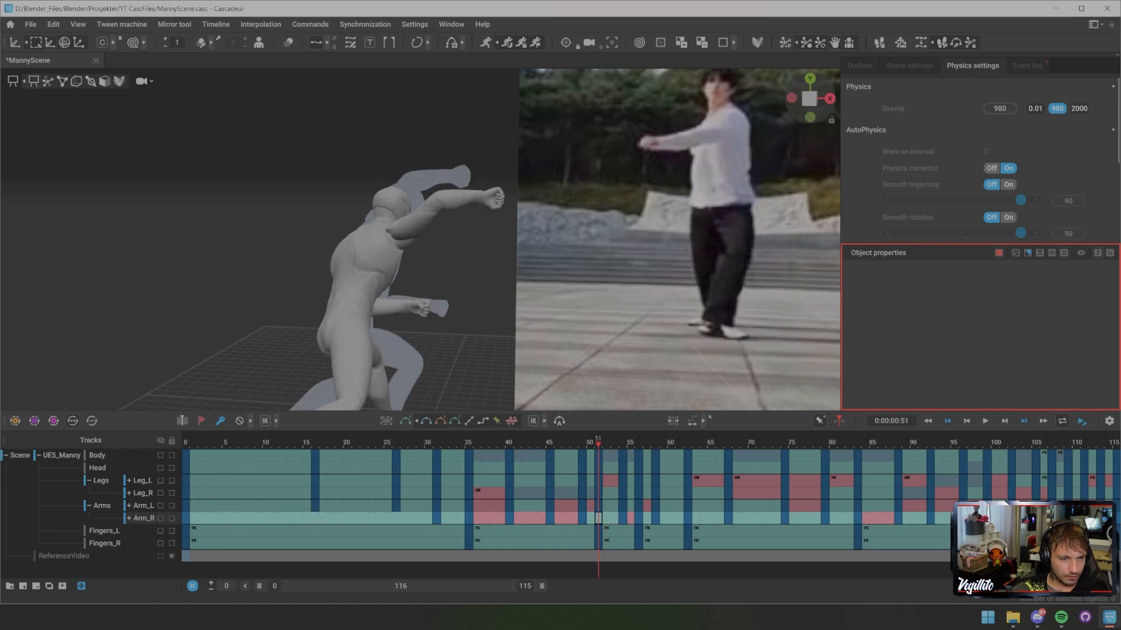
- Play back the whole animation to review the arm motion and stop at the airborne pose at frame 89
key("space")
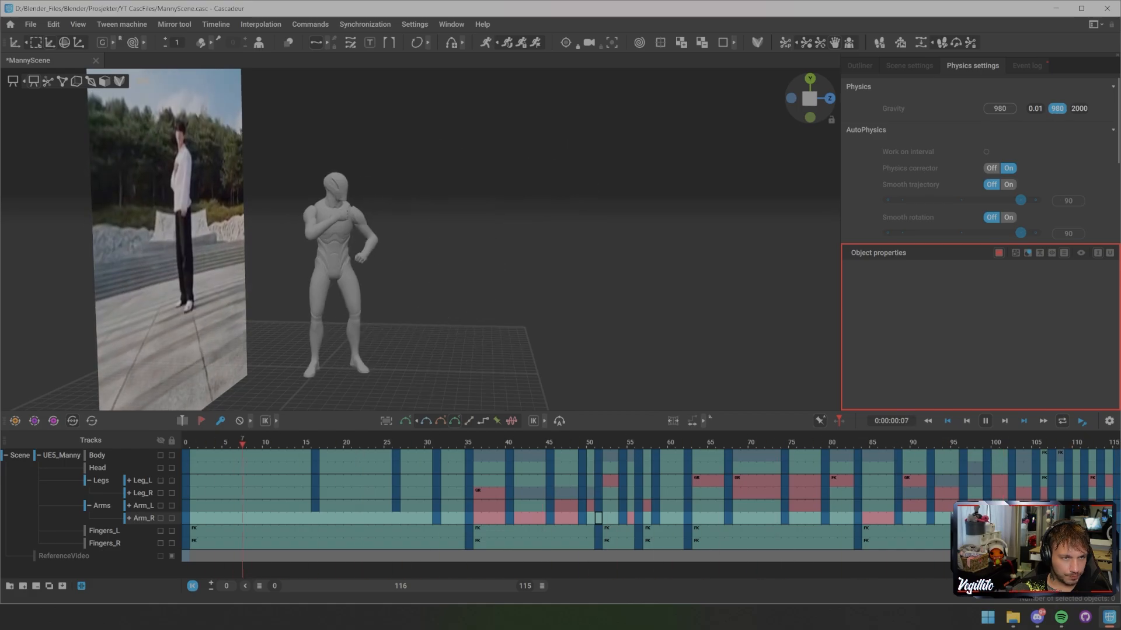
key("space")
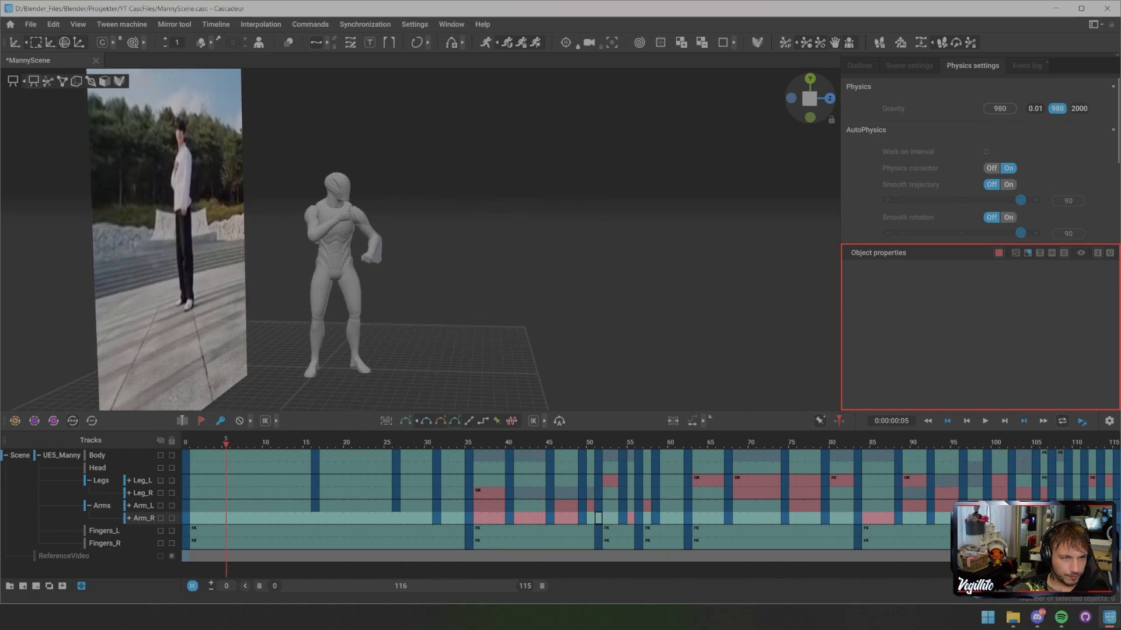
key("space")
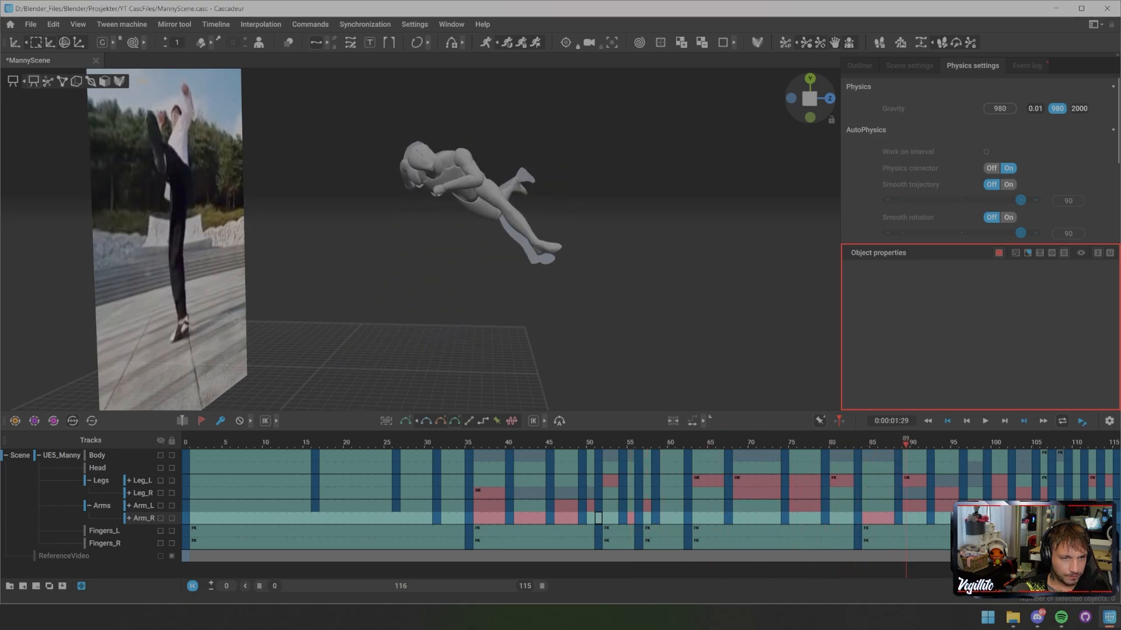
- At frame 88, move the character's right hand downward and away from the raised foot
key("Left")
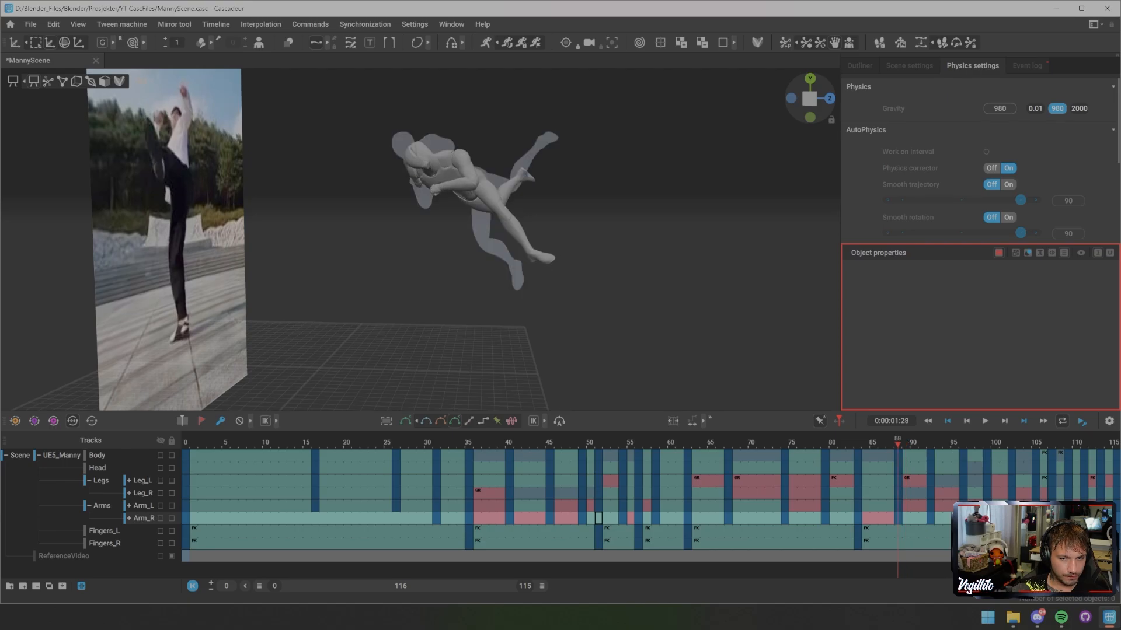
scroll(420, 239, "up", 5)
left_click_drag(421, 239, 461, 242, "alt")
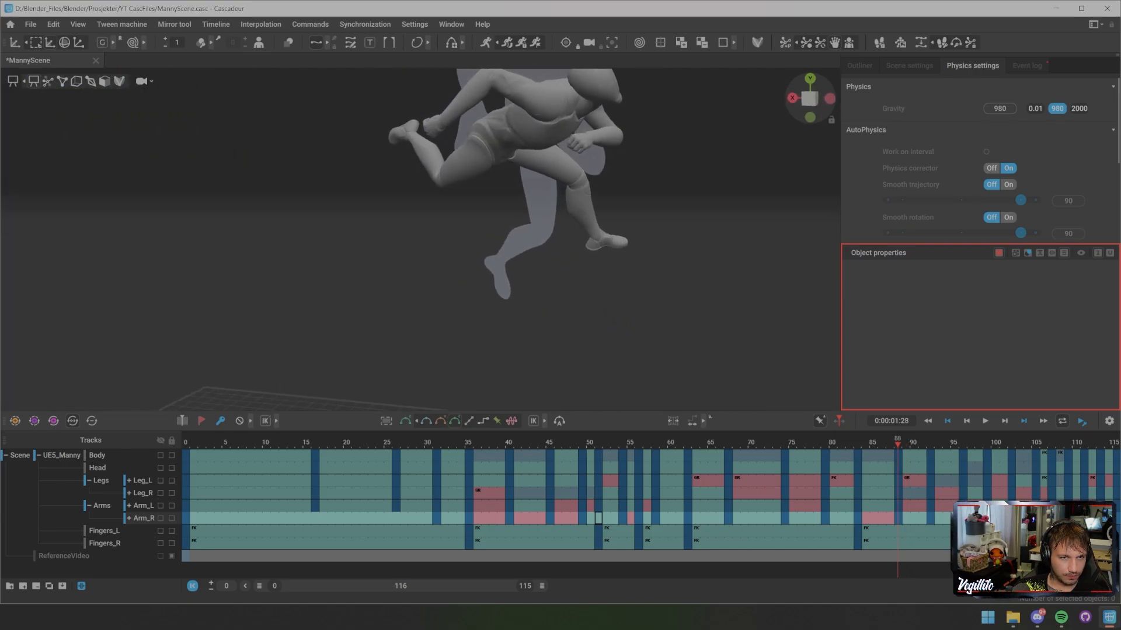
middle_click_drag(462, 242, 420, 295, "alt")
key("2")
left_click(379, 178)
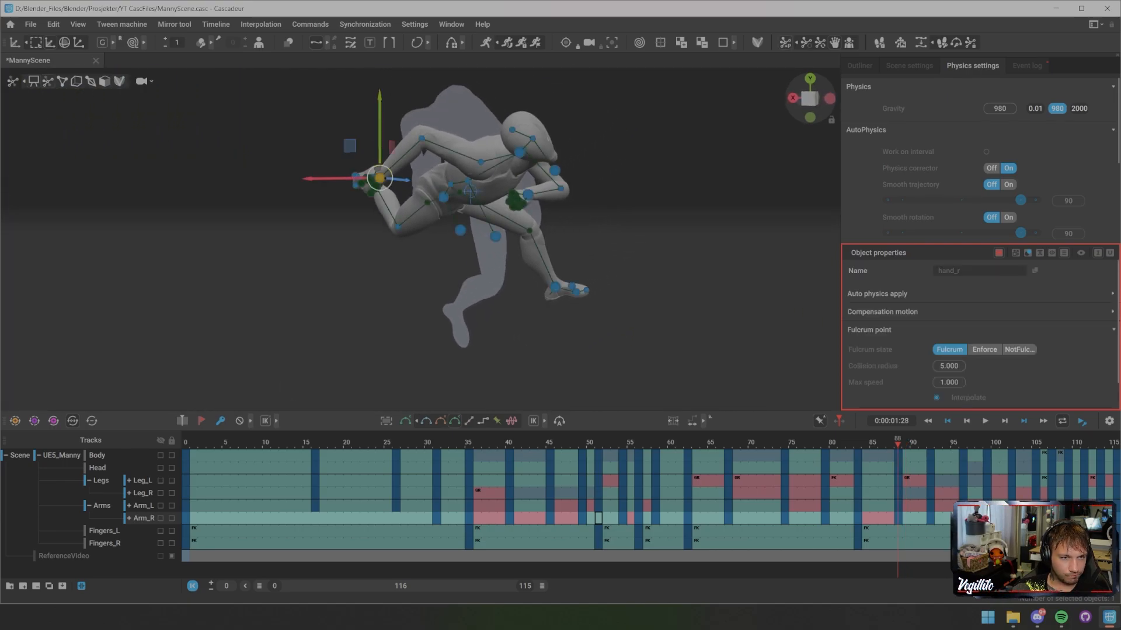
left_click_drag(379, 178, 253, 237)
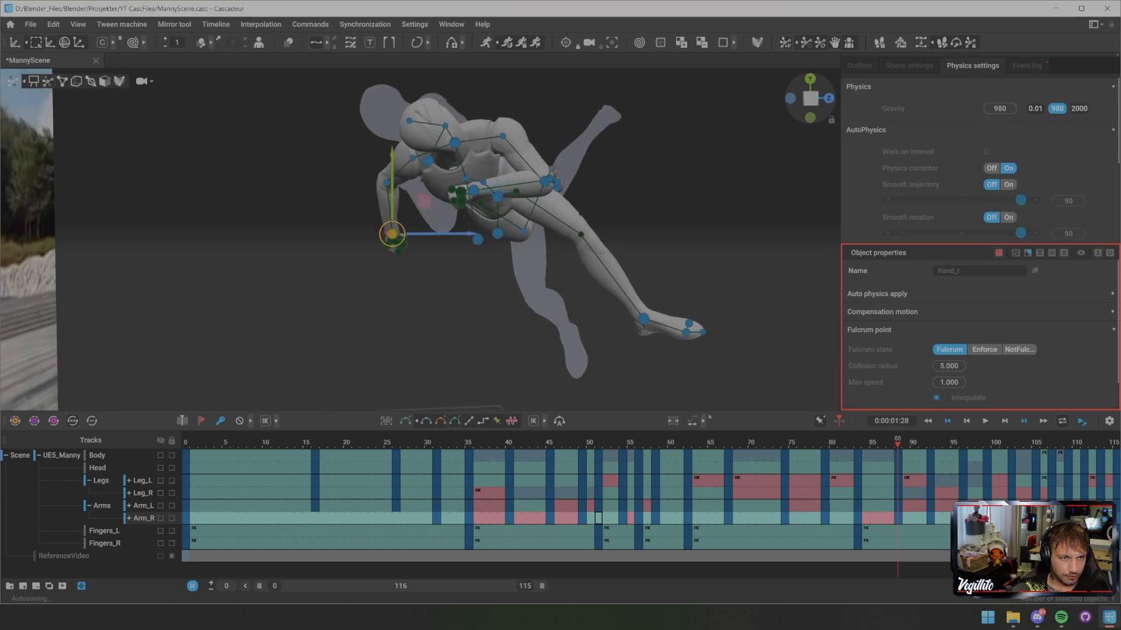
- At frame 88, lift the character's head upright together with its direction controller so the face looks forward
left_click(445, 126)
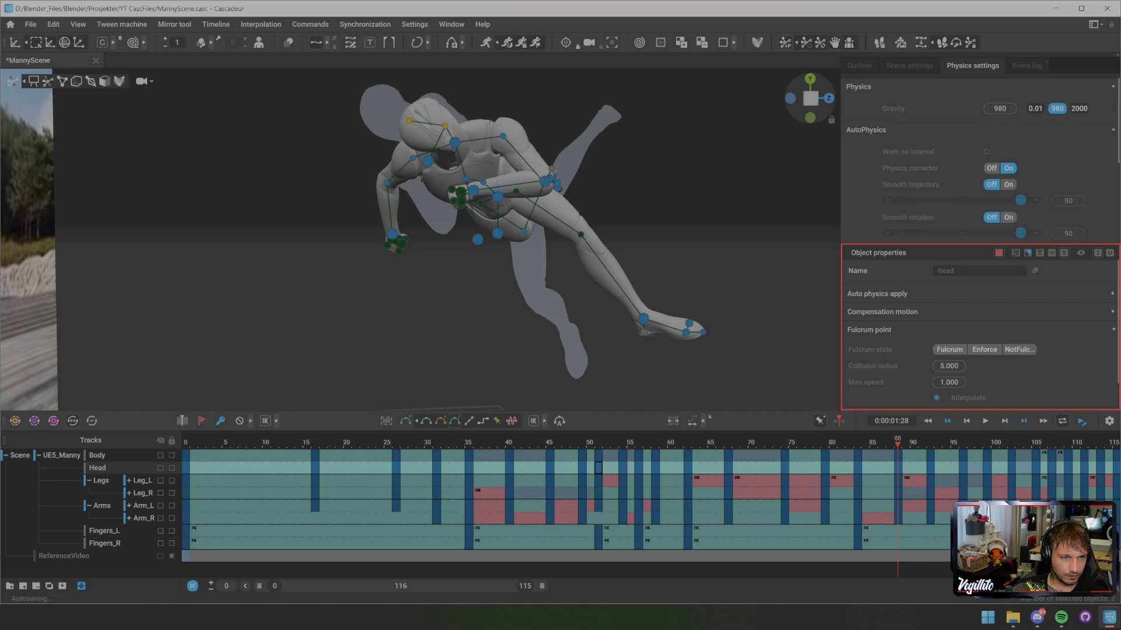
left_click(428, 162, "shift")
left_click_drag(444, 126, 448, 132)
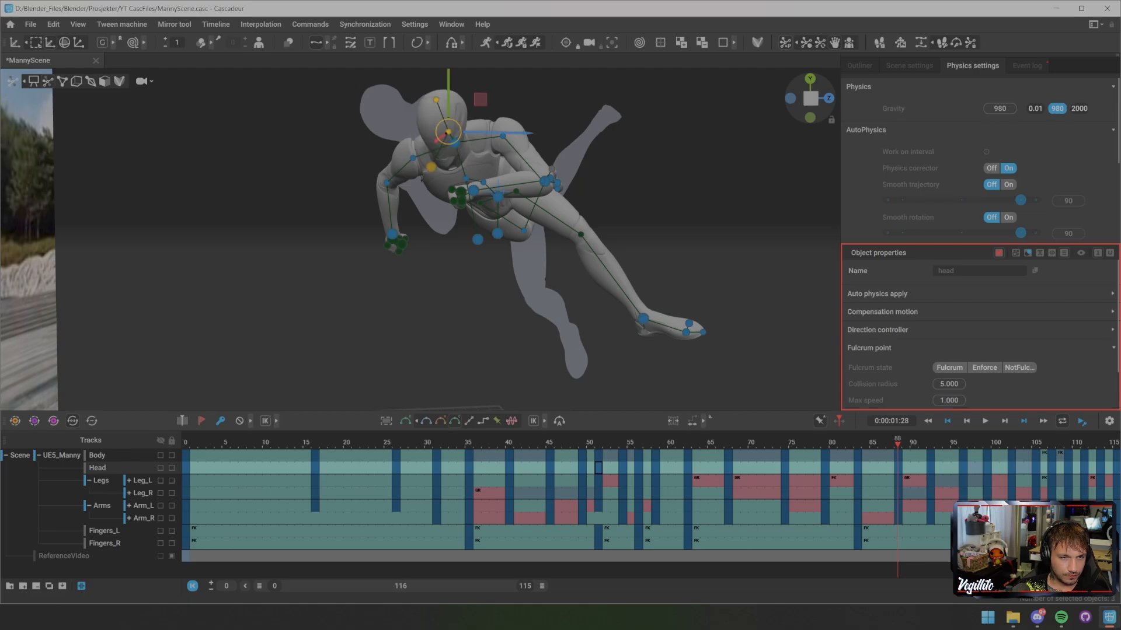
left_click(344, 198)
left_click_drag(345, 204, 382, 193, "alt")
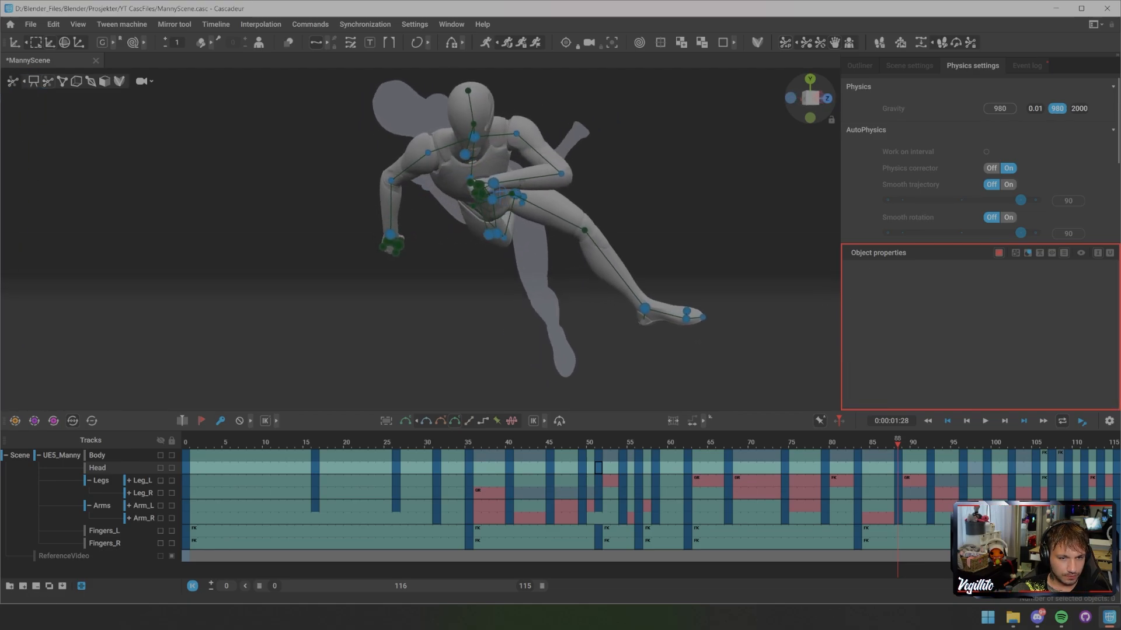
- At frame 92, lower the outstretched right hand slightly and bring it a little closer to the body
left_click_drag(898, 444, 930, 444)
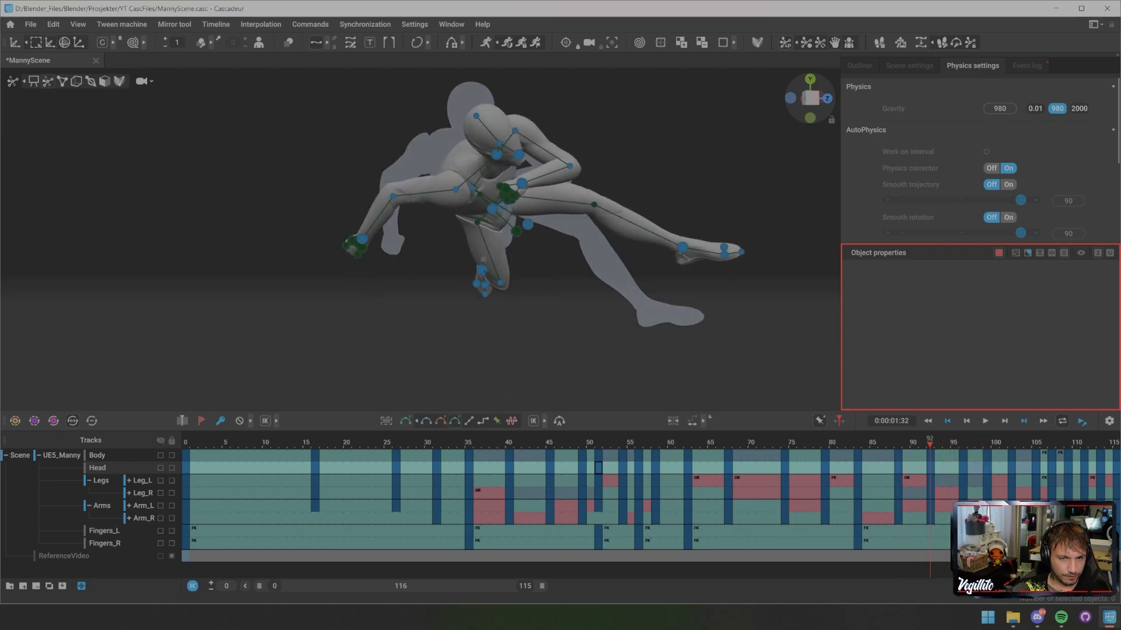
left_click(362, 238)
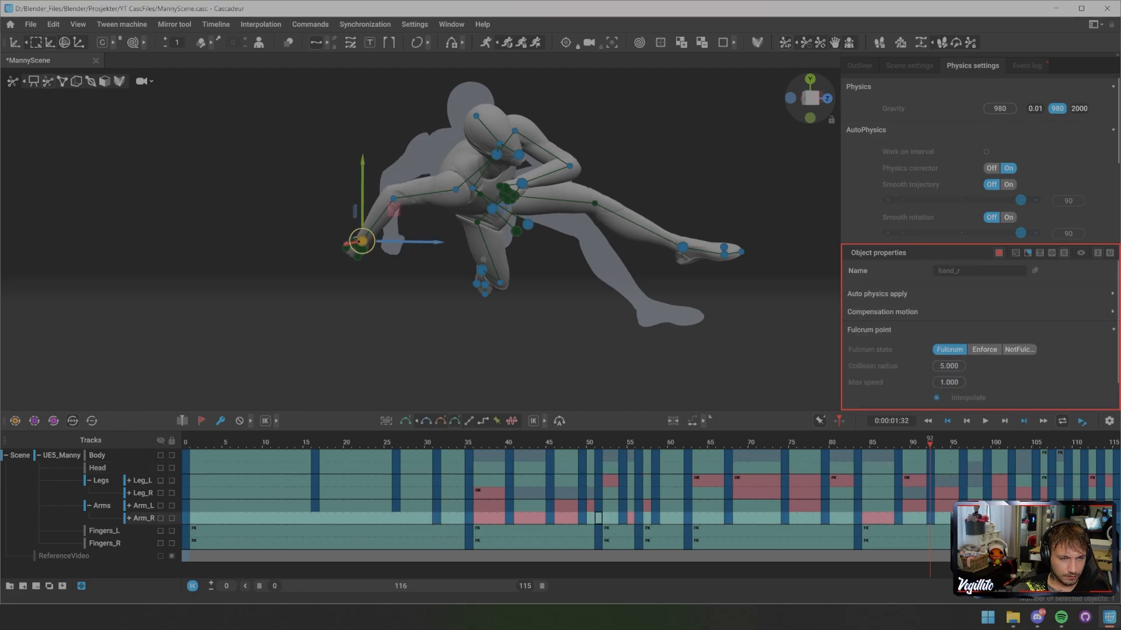
left_click_drag(362, 242, 371, 265)
- At frame 105, raise the right hand slightly and shift it a little toward the supporting leg
key("Right")
key("Right")
key("Right")
key("Right")
key("Right")
key("Right")
key("Right")
key("Right")
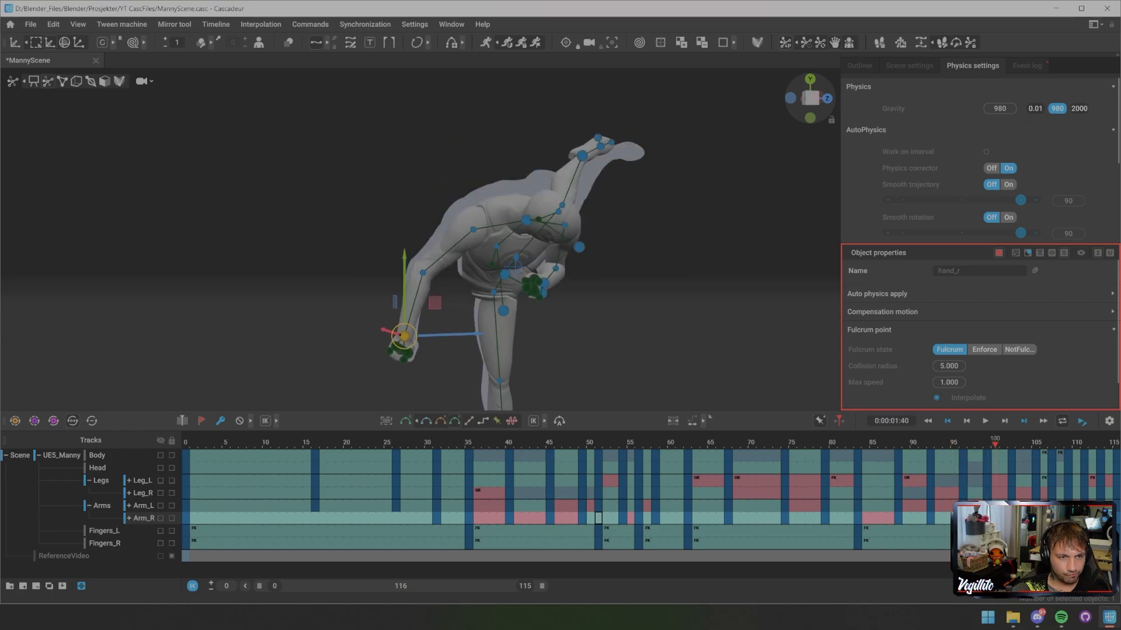
key("Right")
key("Right")
key("Right")
key("Right")
key("Right")
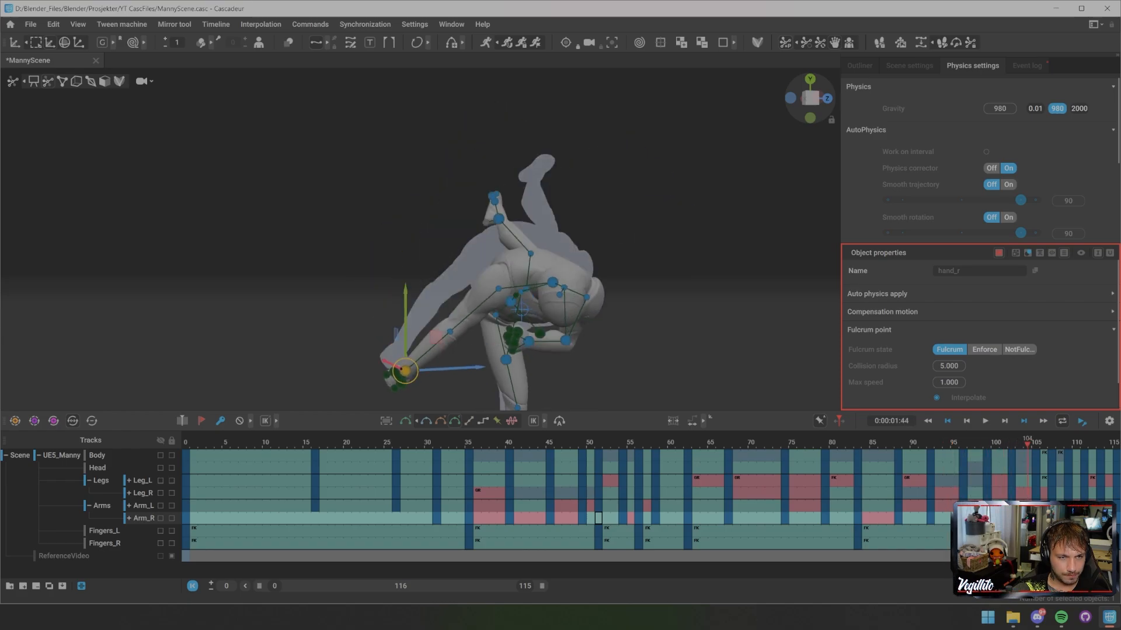
middle_click_drag(502, 327, 469, 234, "alt")
left_click_drag(392, 309, 399, 299)
- Examine the right hand's path frame by frame between frames 99 and 105 from two viewing angles
key("Left")
key("Left")
key("Left")
key("Left")
key("Left")
key("Left")
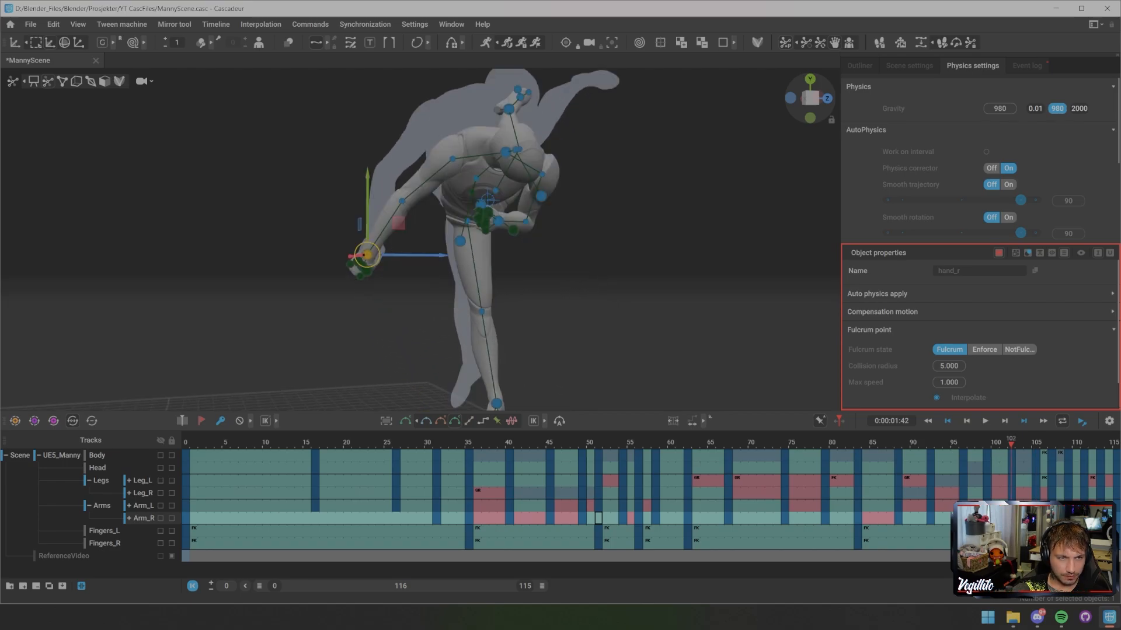
key("Right")
key("Right")
key("Right")
key("Right")
key("Right")
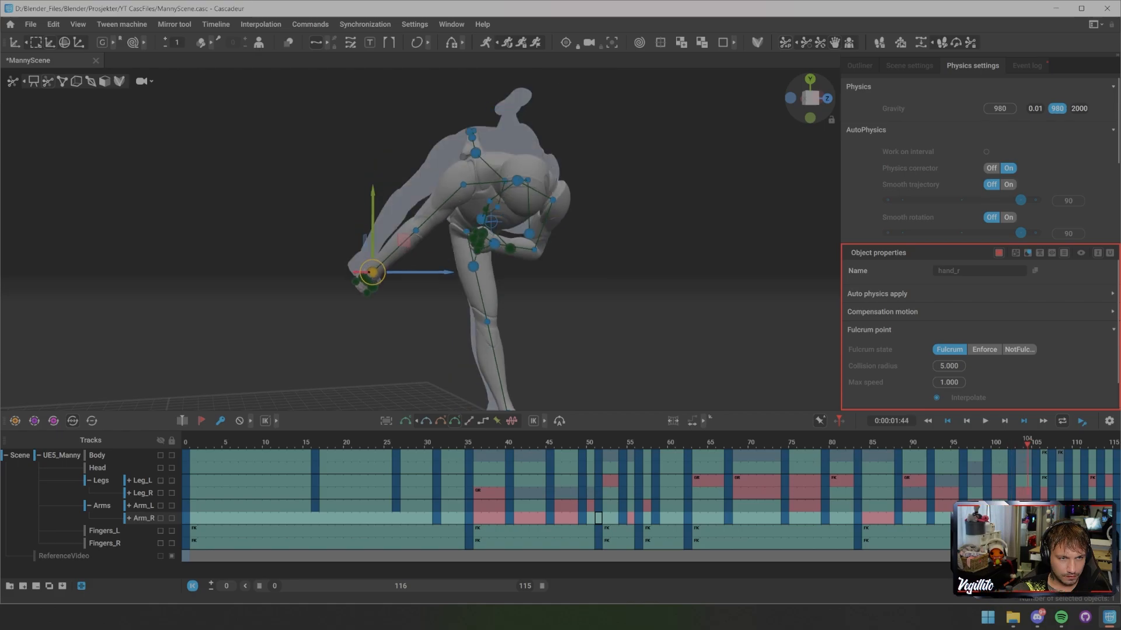
key("Left")
key("Left")
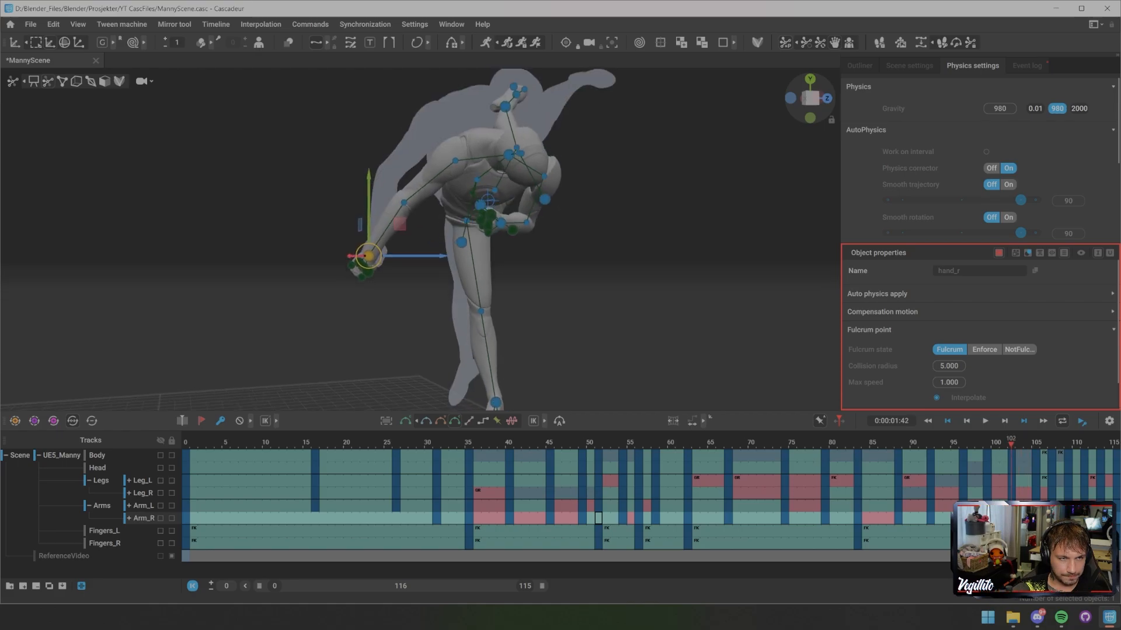
mouse_move(327, 257)
left_mouse_down("alt")
mouse_move(489, 271)
mouse_move(325, 256)
left_mouse_up("alt")
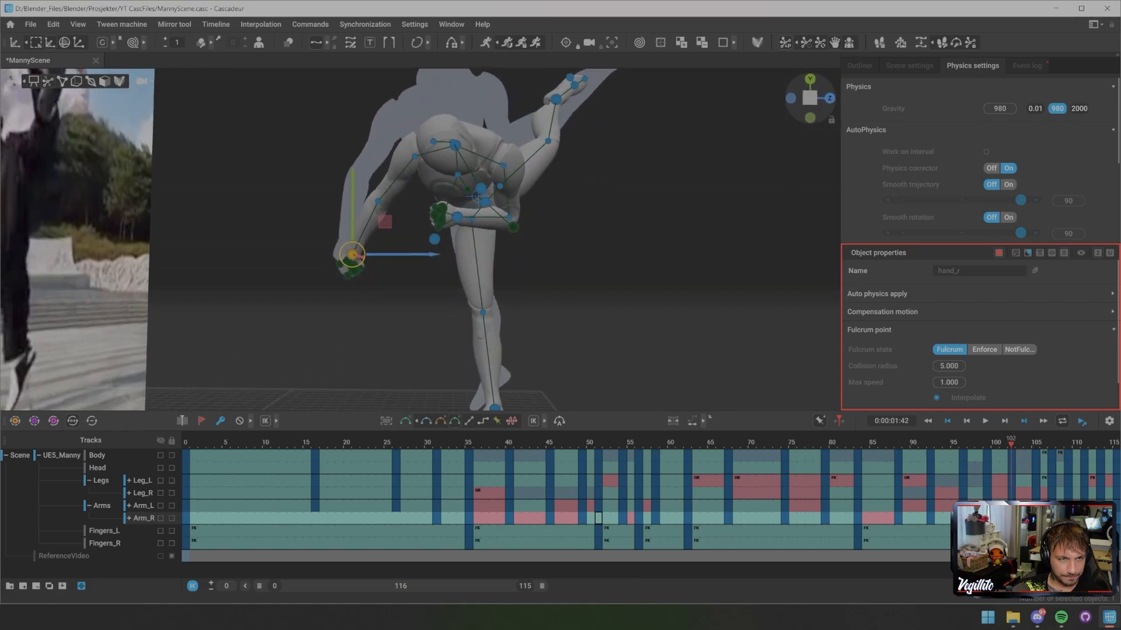
key("Left")
key("Left")
key("Left")
key("Right")
key("Right")
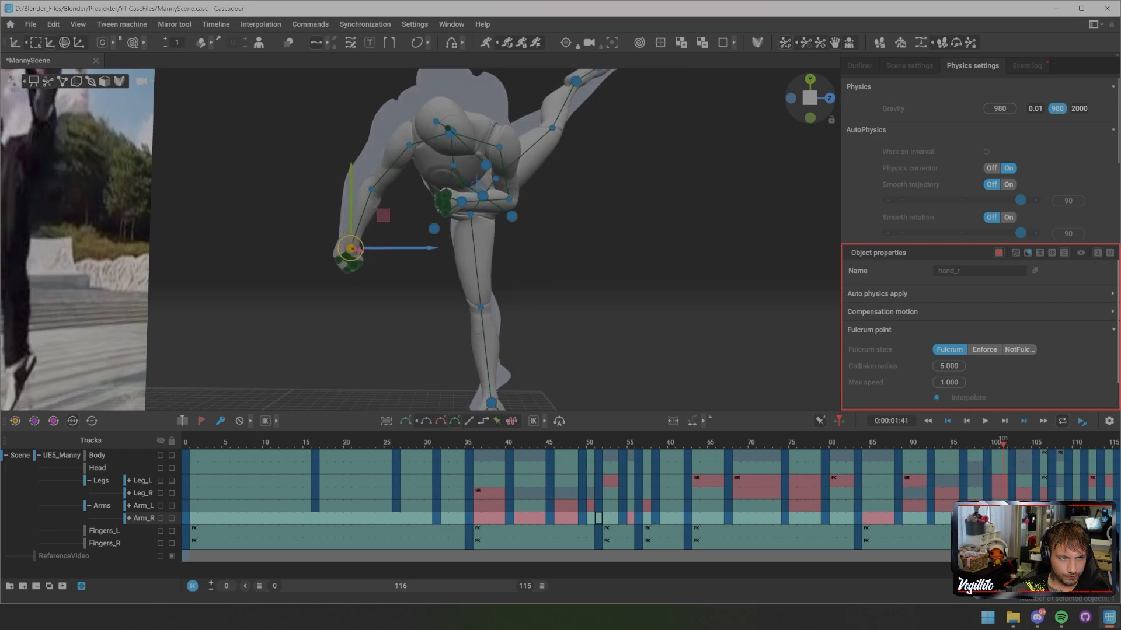
- Examine the kick's follow-through between frames 101 and 113 with the rig points hidden, concentrating on frames 102 to 107
key("Escape")
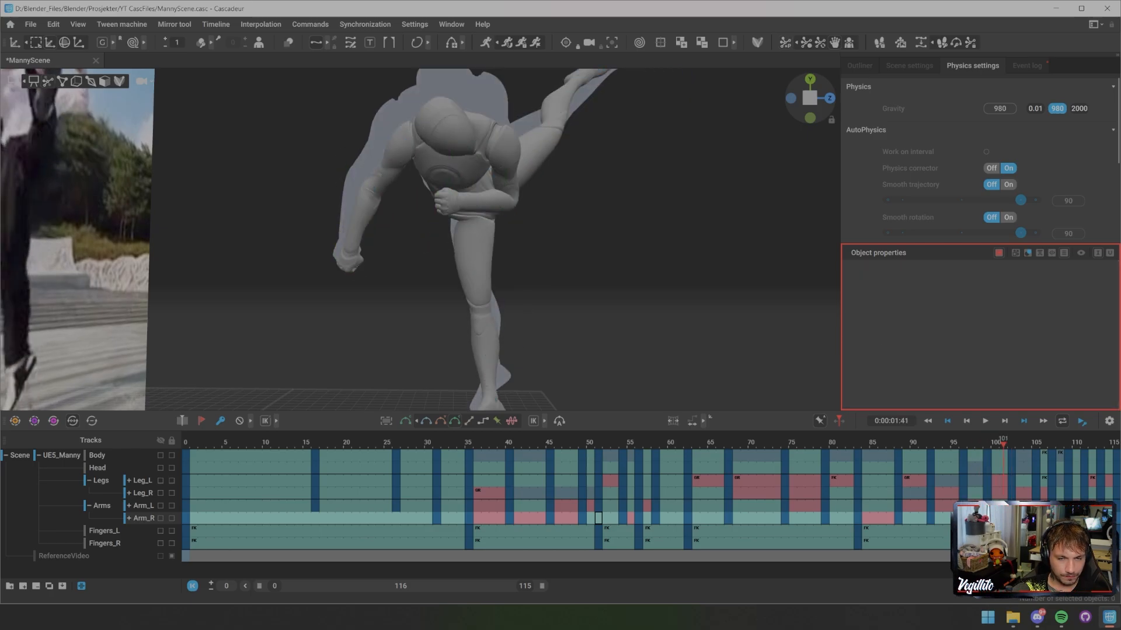
key("Right")
key("Right")
key("Right")
key("Right")
key("Right")
key("Right")
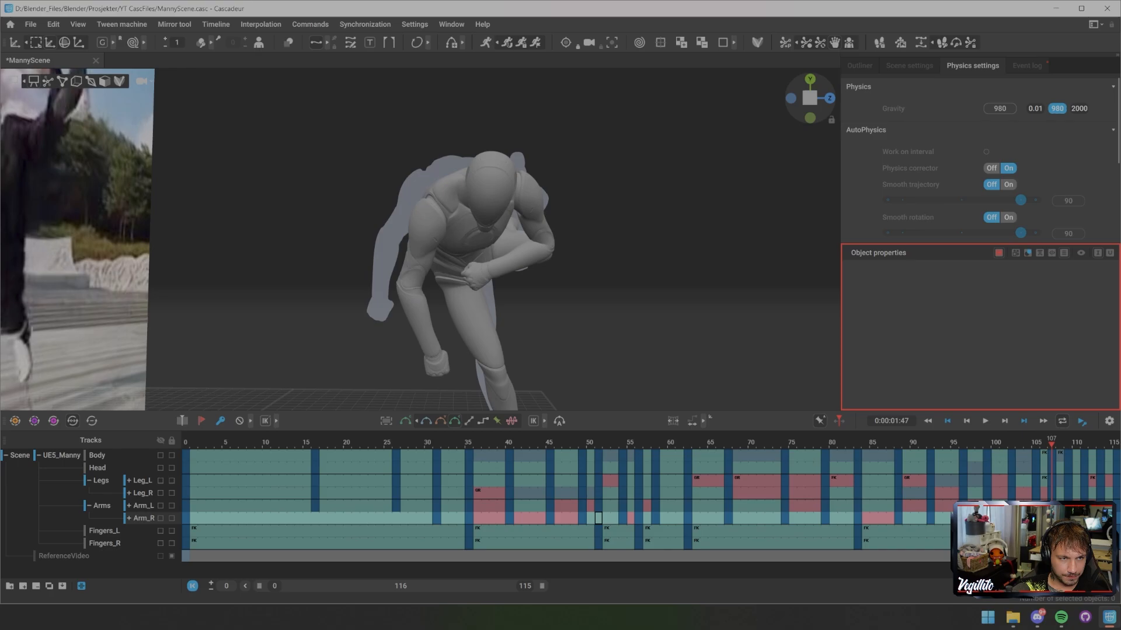
key("Right")
key("Right")
key("Right")
key("Right")
key("Right")
key("Right")
key("Left")
key("Left")
key("Left")
key("Left")
key("Left")
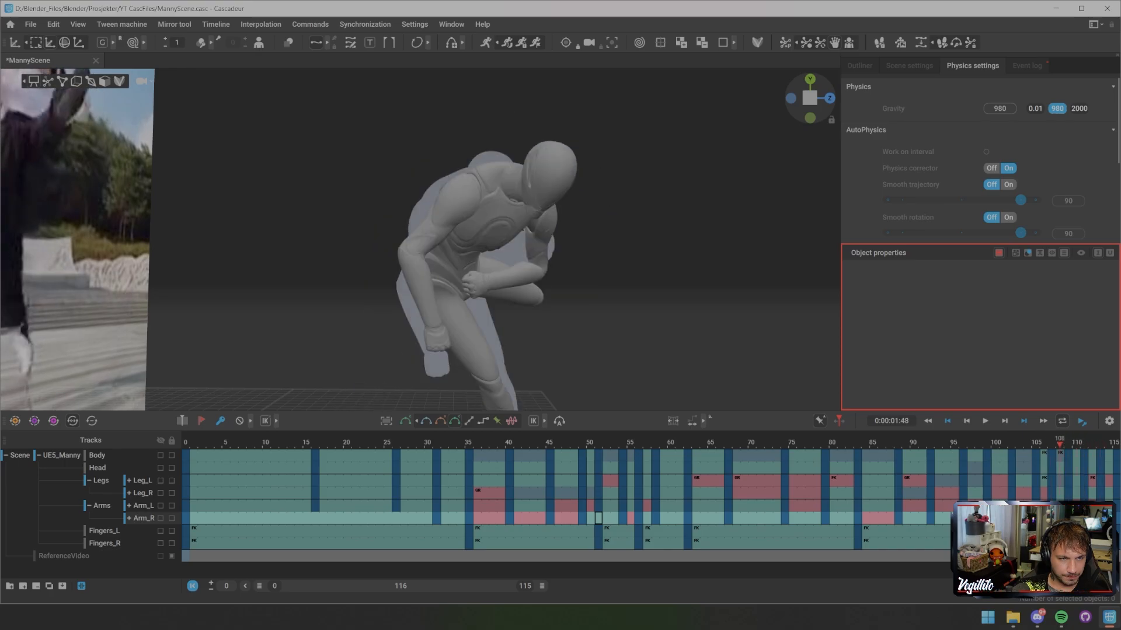
key("Left")
key("Left")
key("Left")
key("Left")
key("Left")
key("Left")
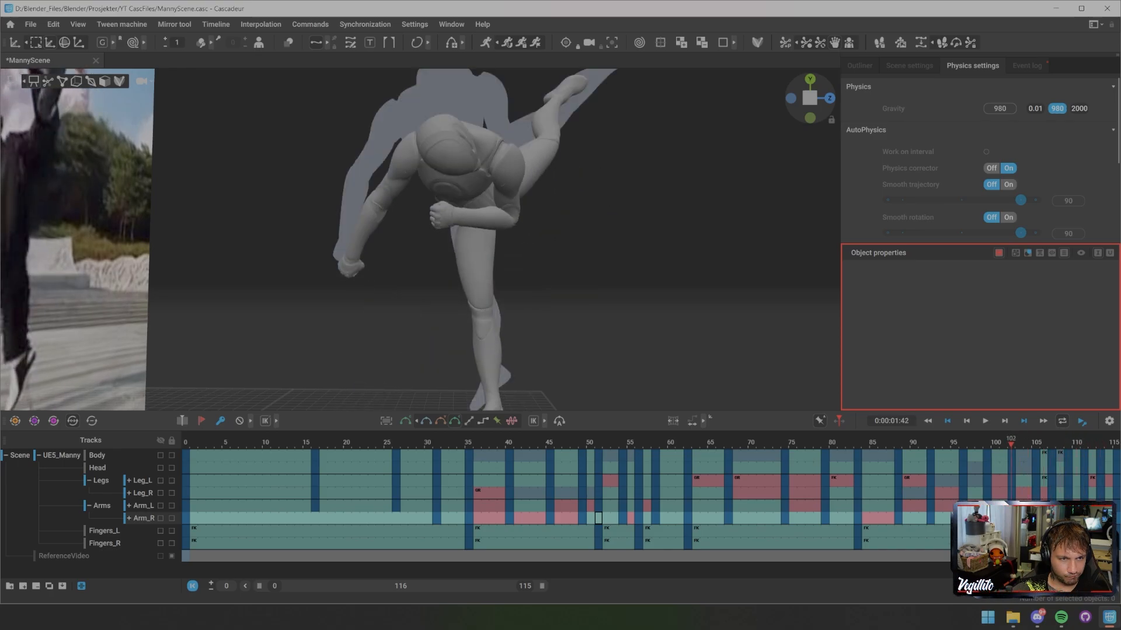
key("Right")
key("Right")
key("Right")
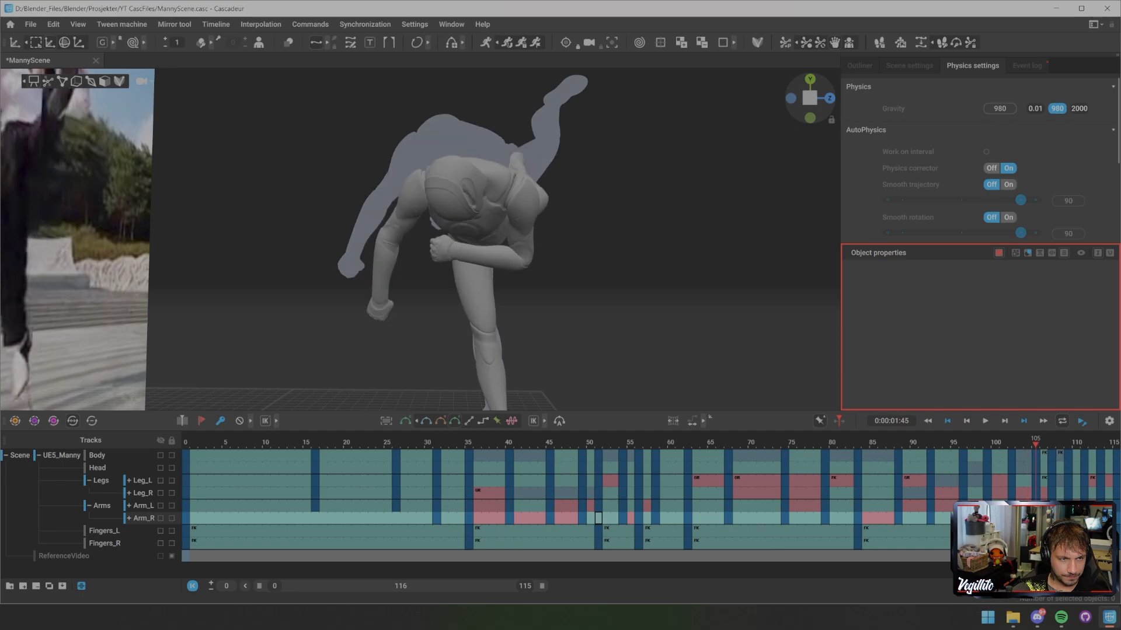
key("Right")
key("Right")
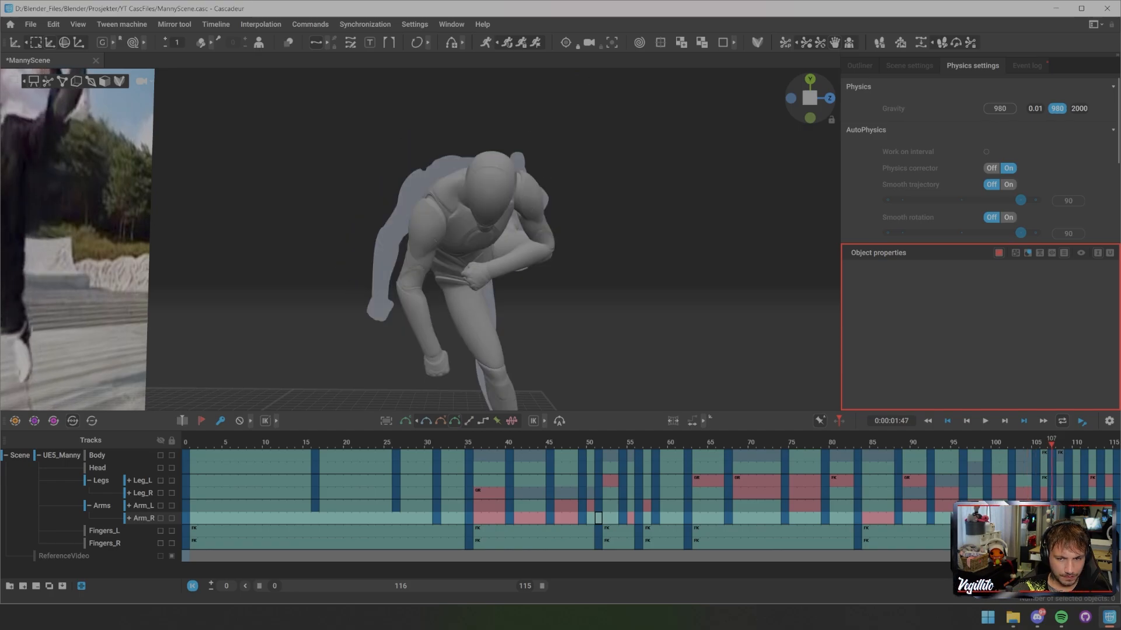
key("Left")
key("Left")
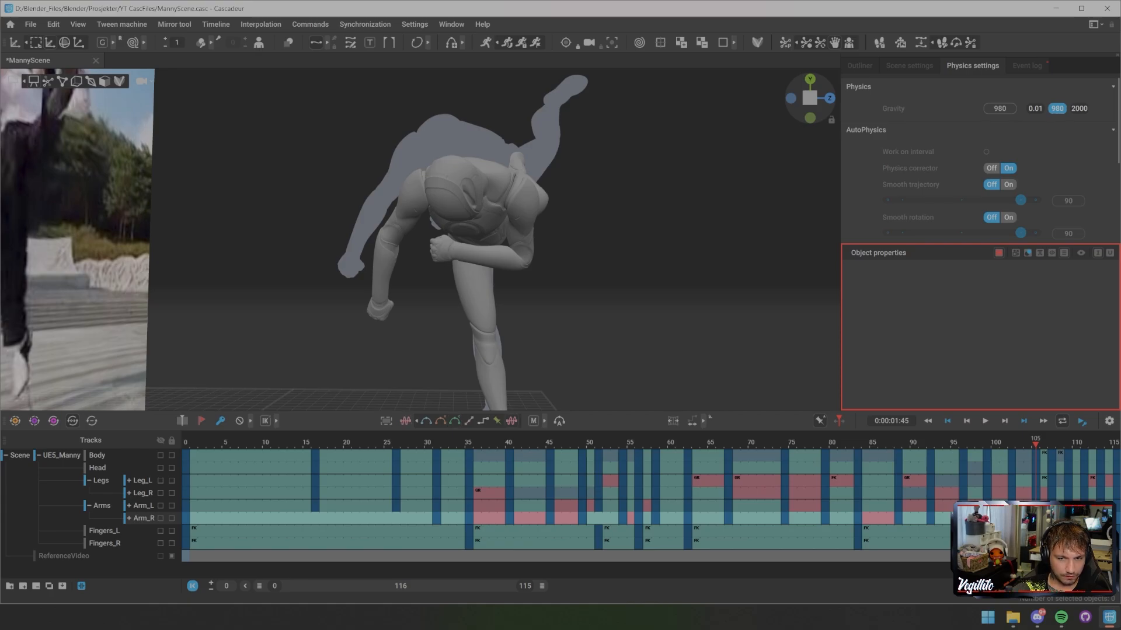
- Compare the right arm's motion between frames 97 and 105 across the neighbouring key poses
key("Down")
key("Down")
key("Left")
key("Left")
key("Right")
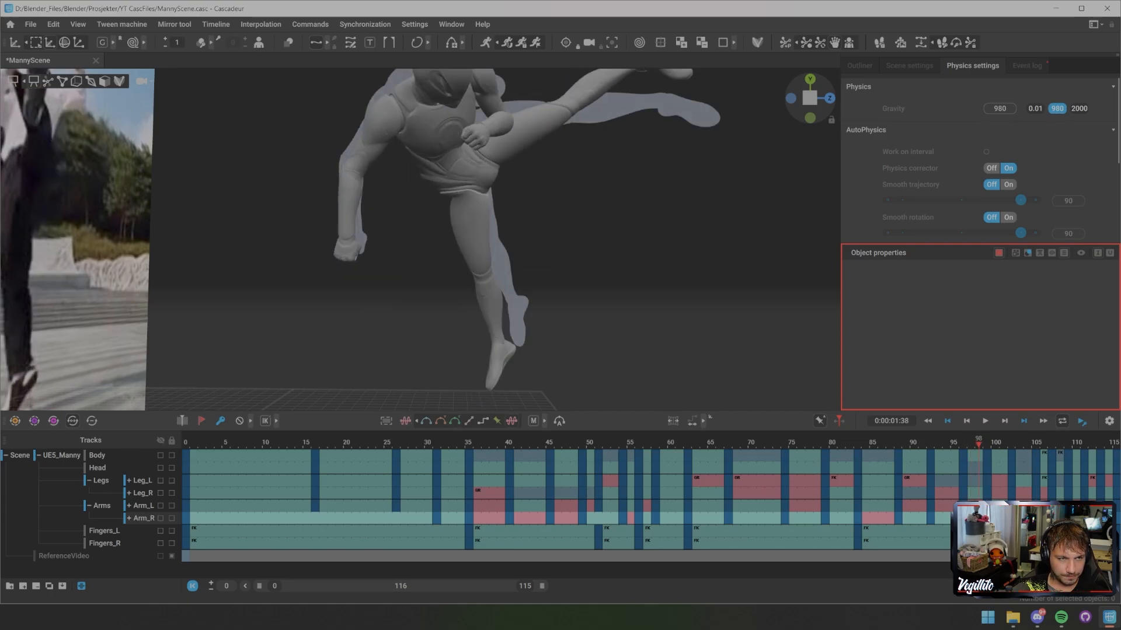
key("Right")
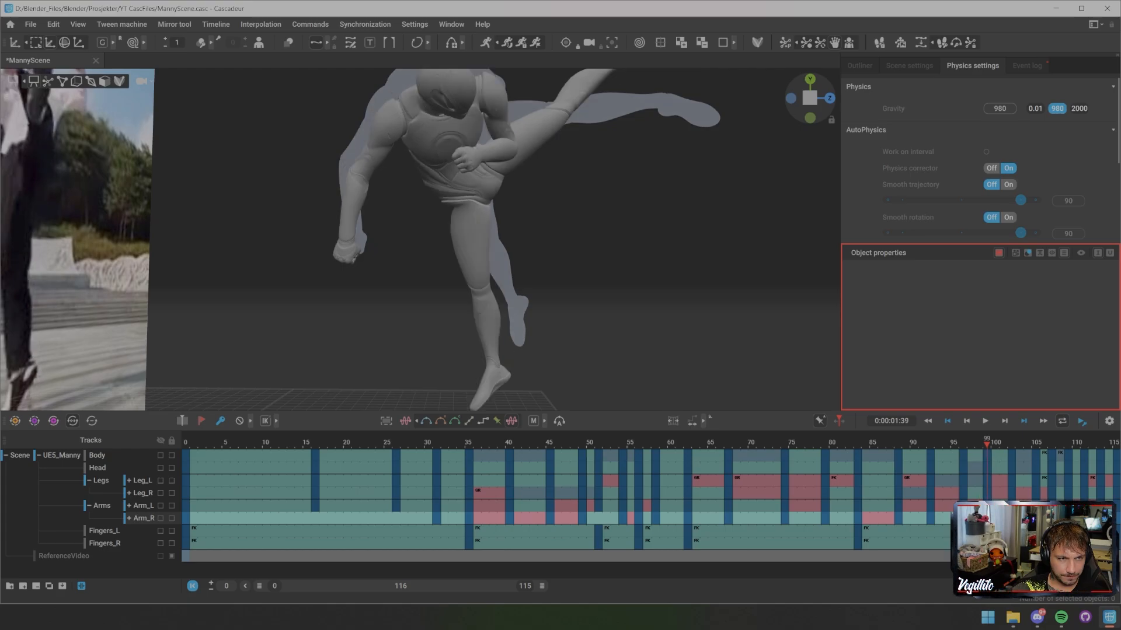
key("Right")
key("Right")
key("Right")
key("Right")
key("Right")
key("Right")
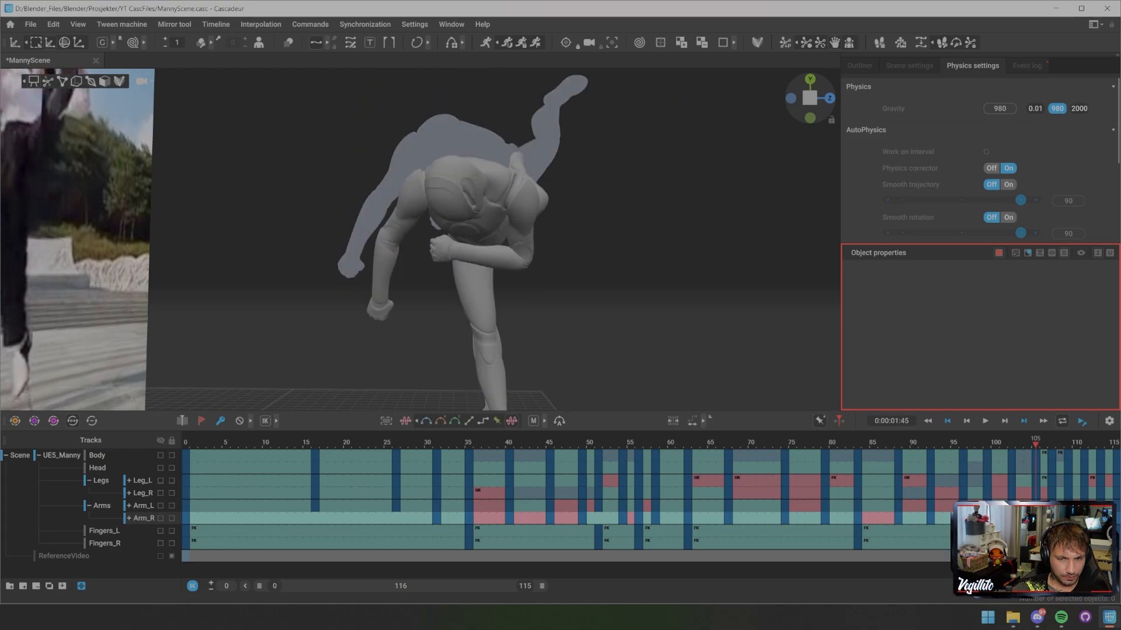
key("Left")
key("Left")
key("Left")
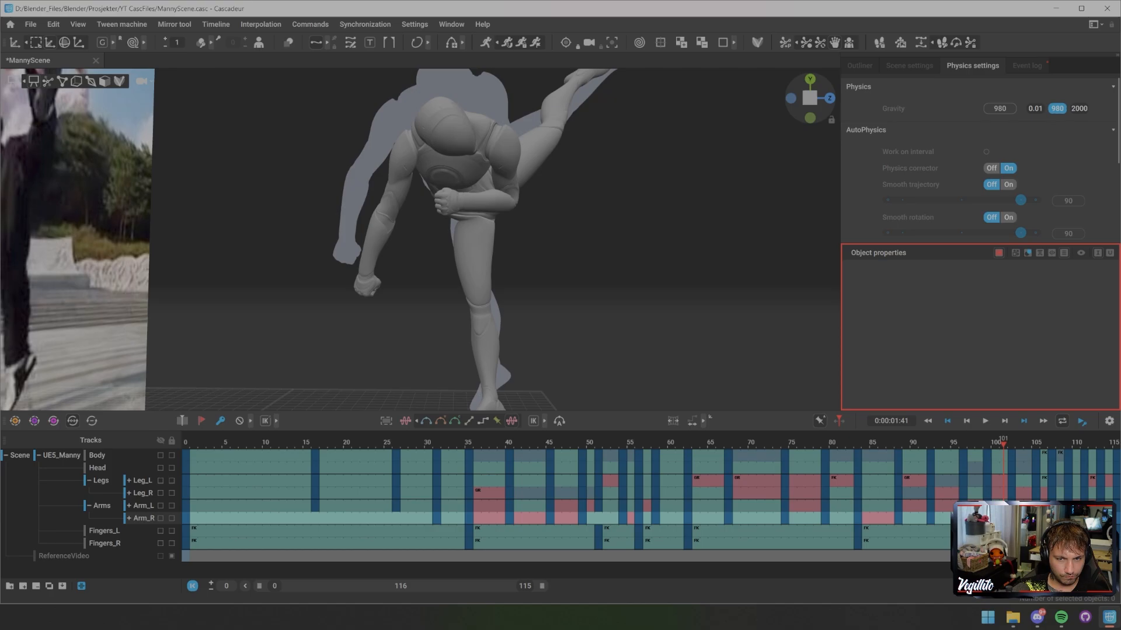
key("Right")
key("Right")
key("Right")
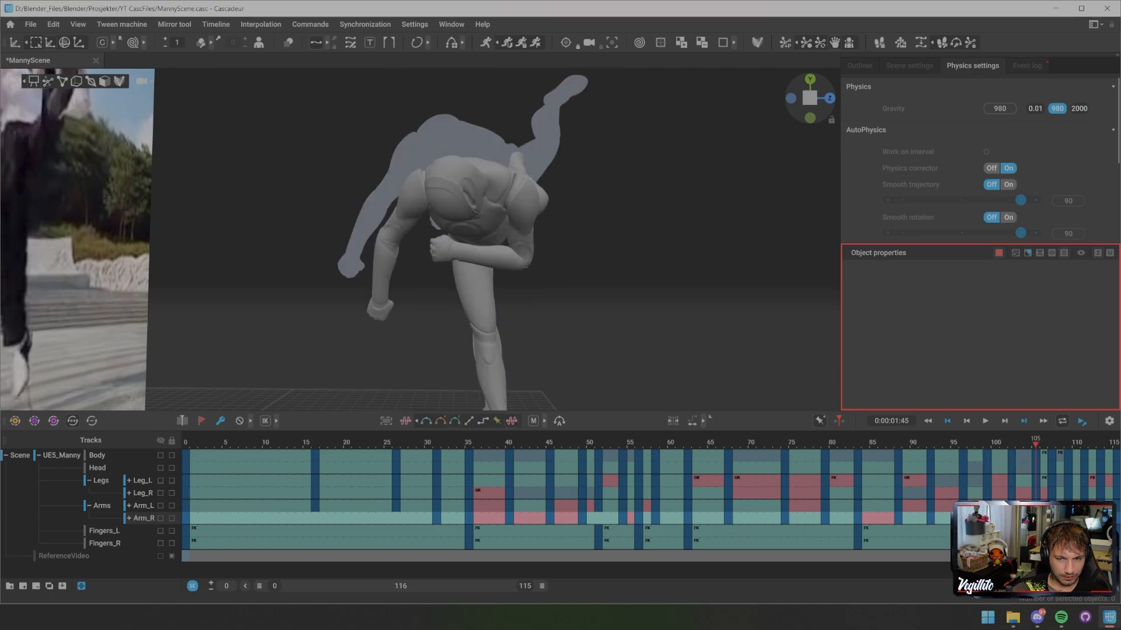
- At frame 102, move the right hand inward toward the supporting leg and slightly down
key("Left")
key("Left")
key("Left")
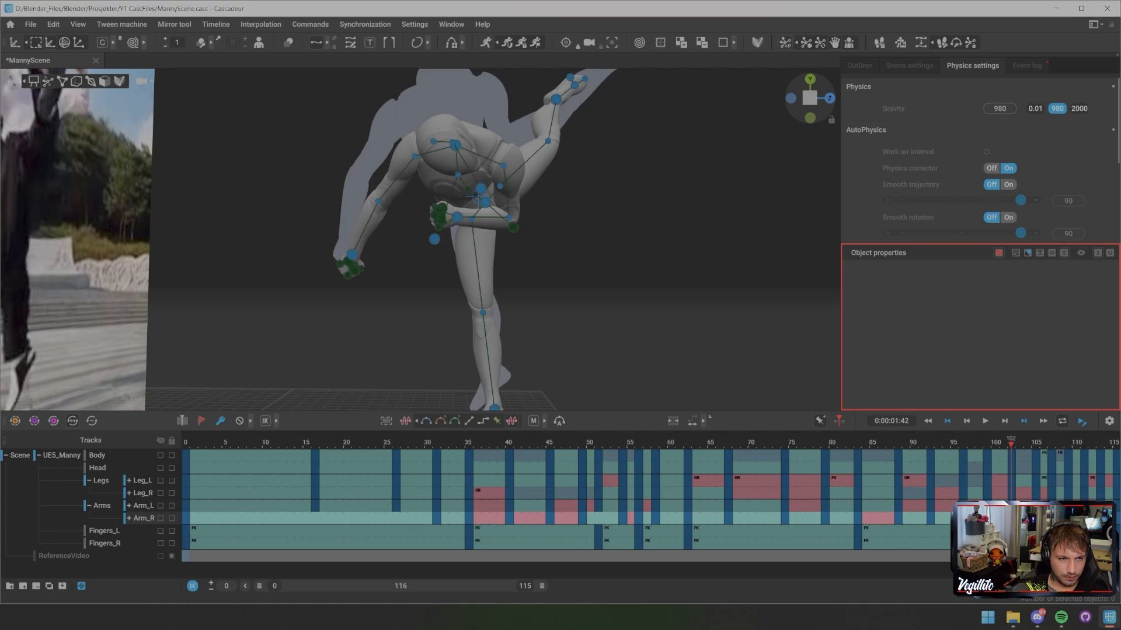
left_click_drag(467, 234, 554, 254, "alt")
left_click(380, 263)
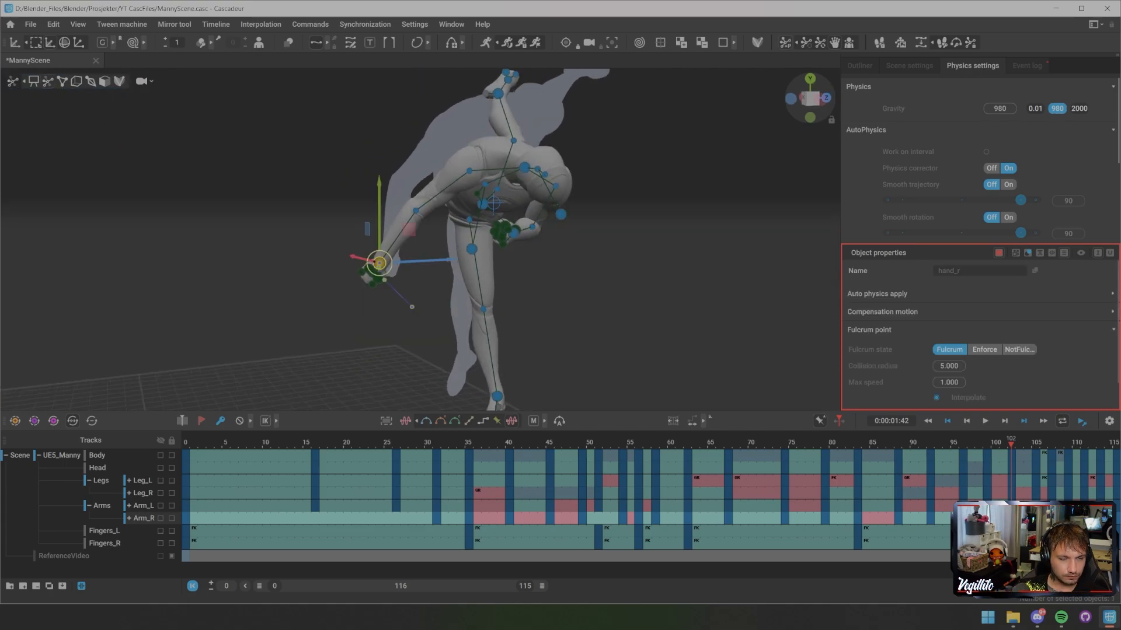
left_click_drag(380, 263, 395, 264)
left_click_drag(398, 267, 401, 270)
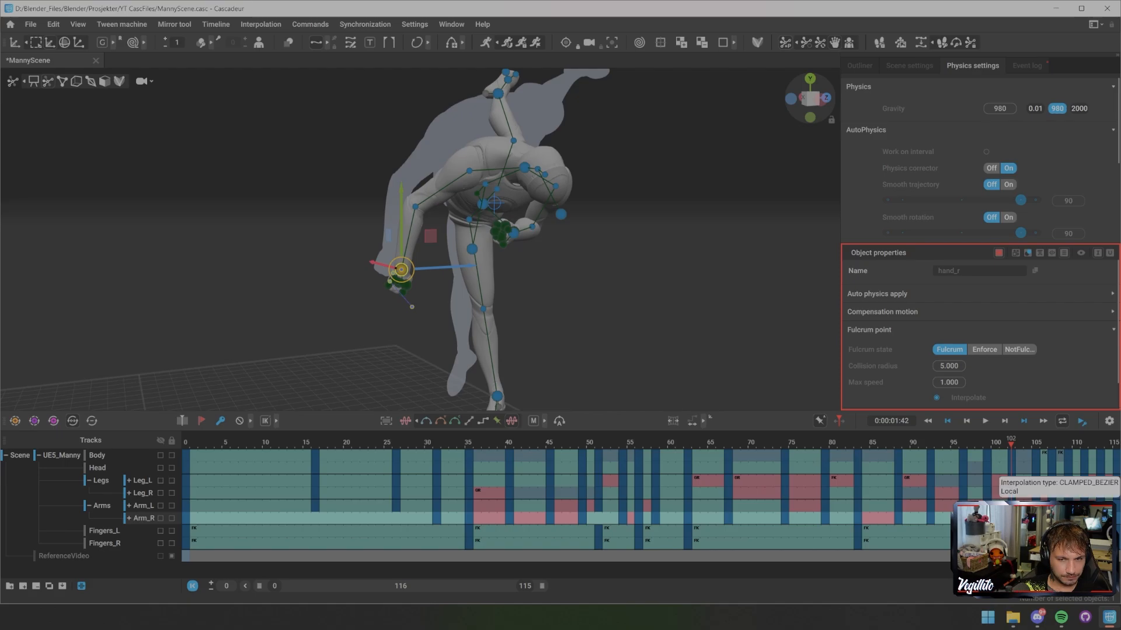
- At frame 105, move the right hand downward and in toward the supporting leg
key("Right")
key("Right")
key("Right")
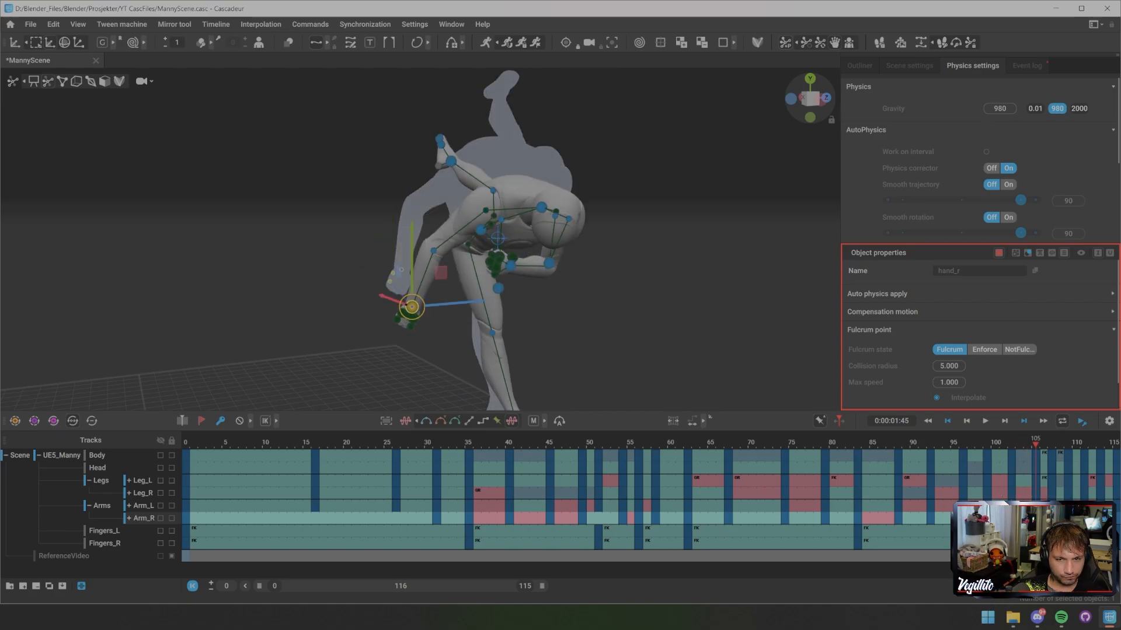
left_click_drag(412, 307, 433, 318)
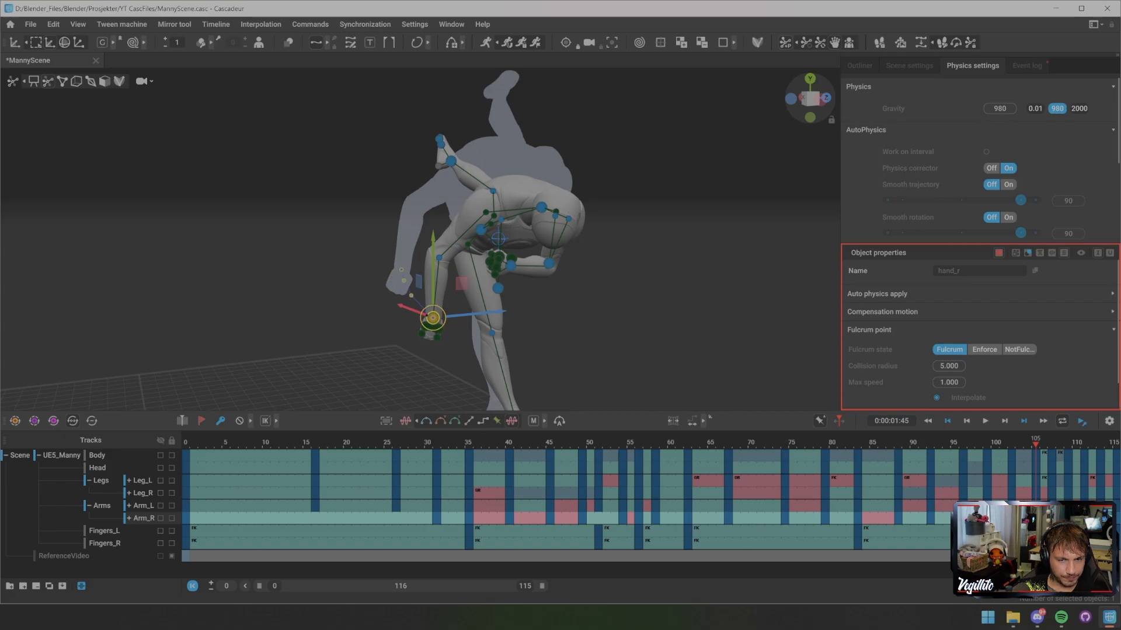
- Check the right hand's trajectory frame by frame between frames 101 and 107
key("Left")
key("Left")
key("Left")
key("Left")
key("Right")
key("Right")
key("Right")
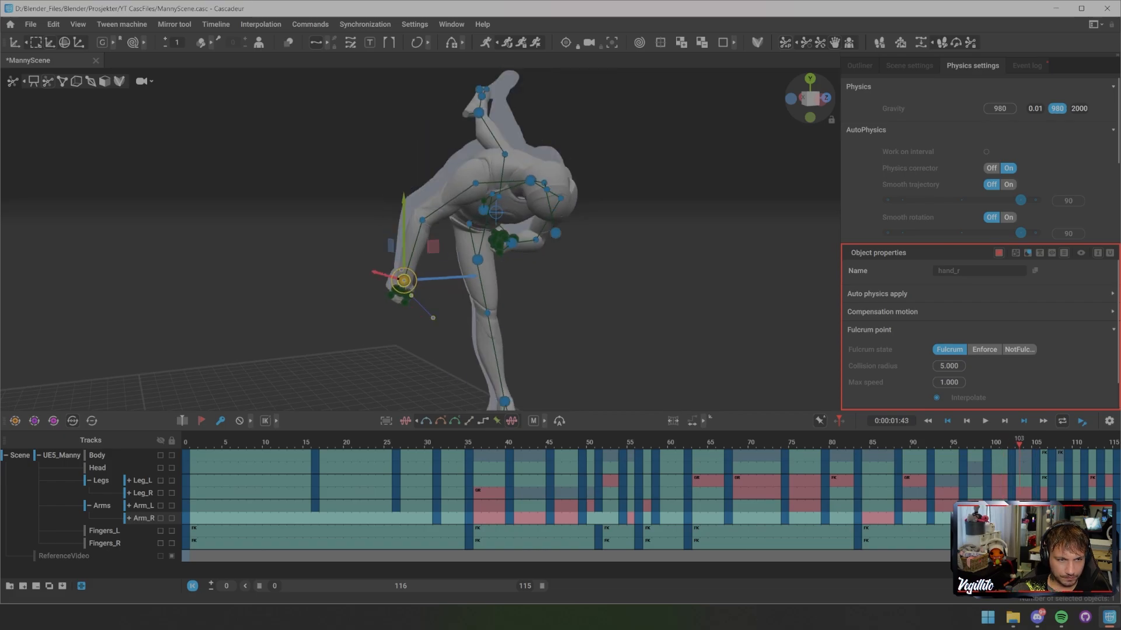
key("Right")
key("Right")
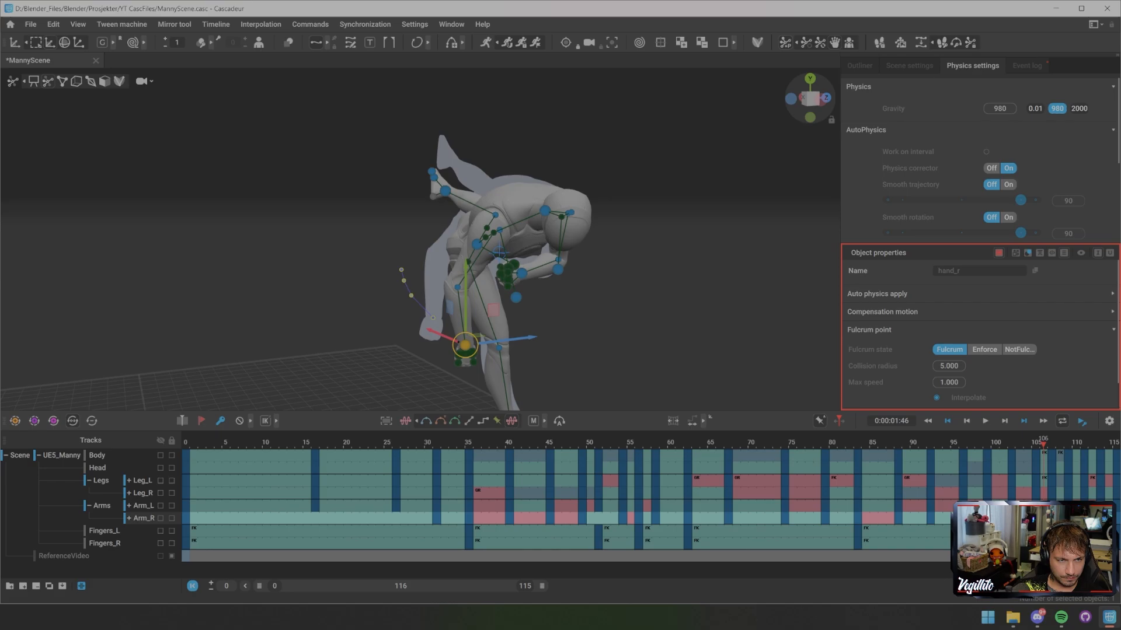
key("Right")
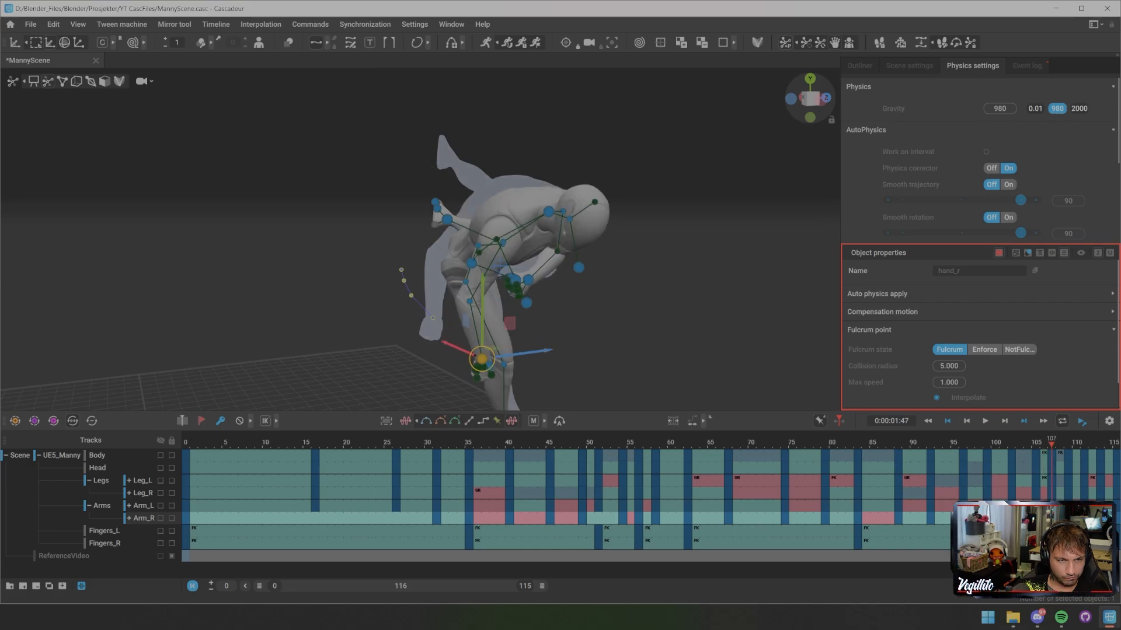
key("Left")
key("Left")
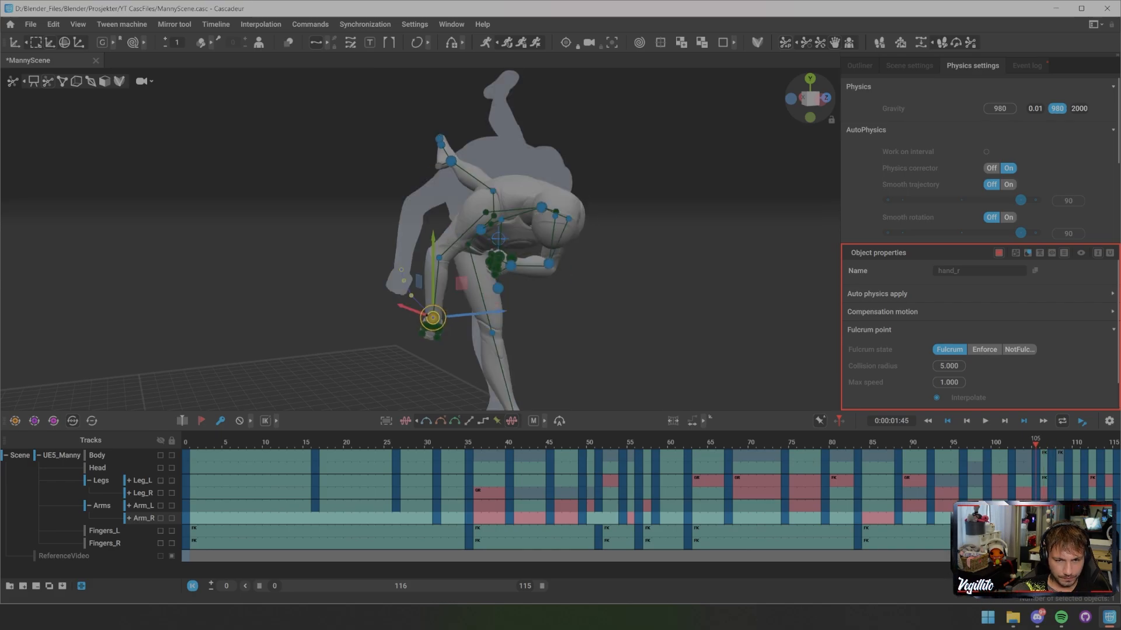
- At frame 105, bring the right hand further down beside the supporting leg, fine-tuning its height along the vertical axis
key("Right")
key("Left")
left_click_drag(433, 318, 453, 342)
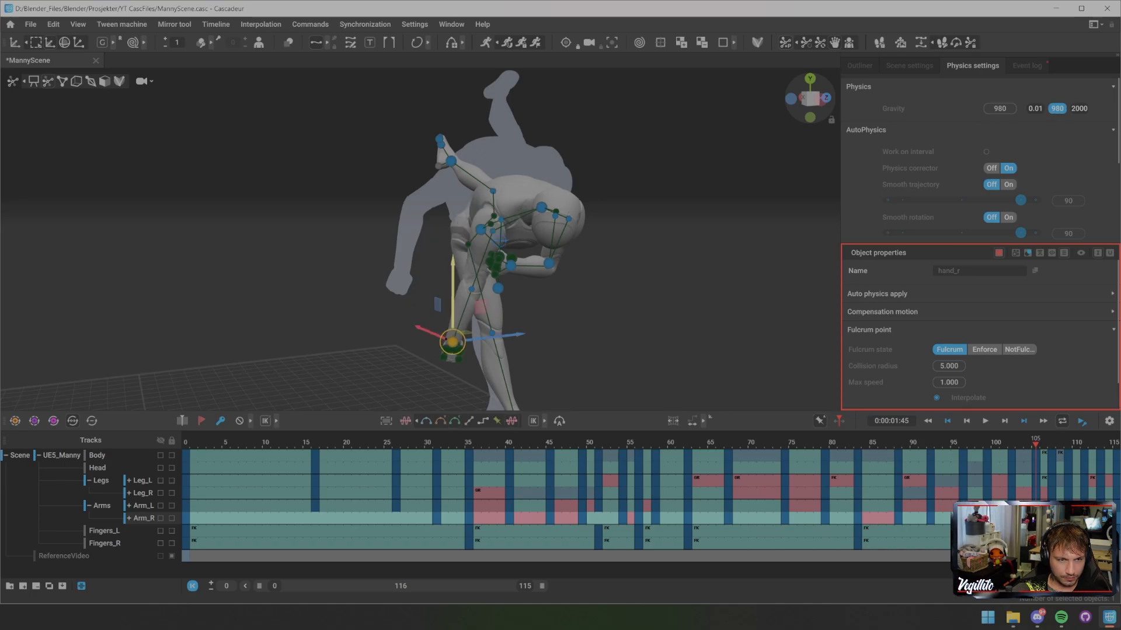
left_click_drag(453, 291, 453, 285)
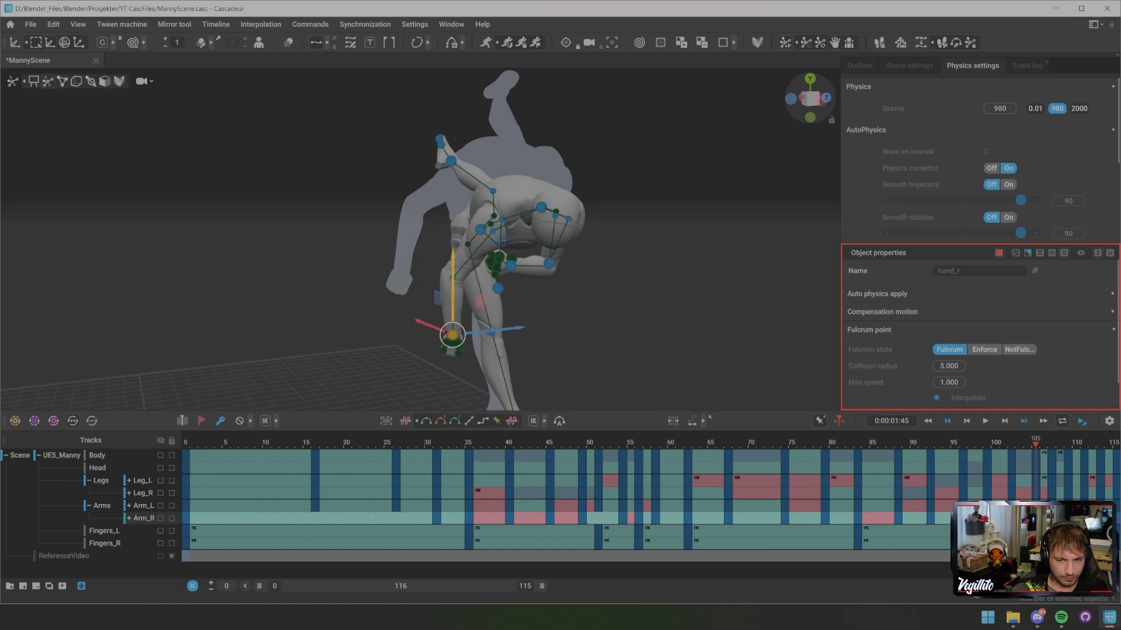
- Check the right hand's path frame by frame between frames 102 and 107
key("Left")
key("Left")
key("Left")
key("Right")
key("Right")
key("Right")
key("Right")
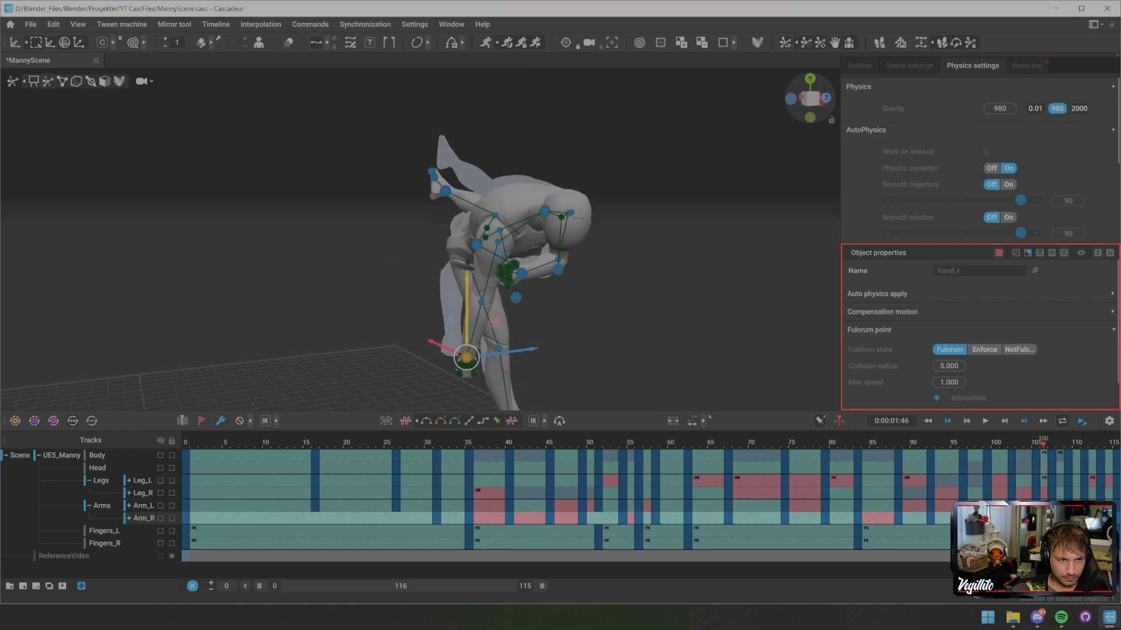
key("Right")
key("Left")
key("Left")
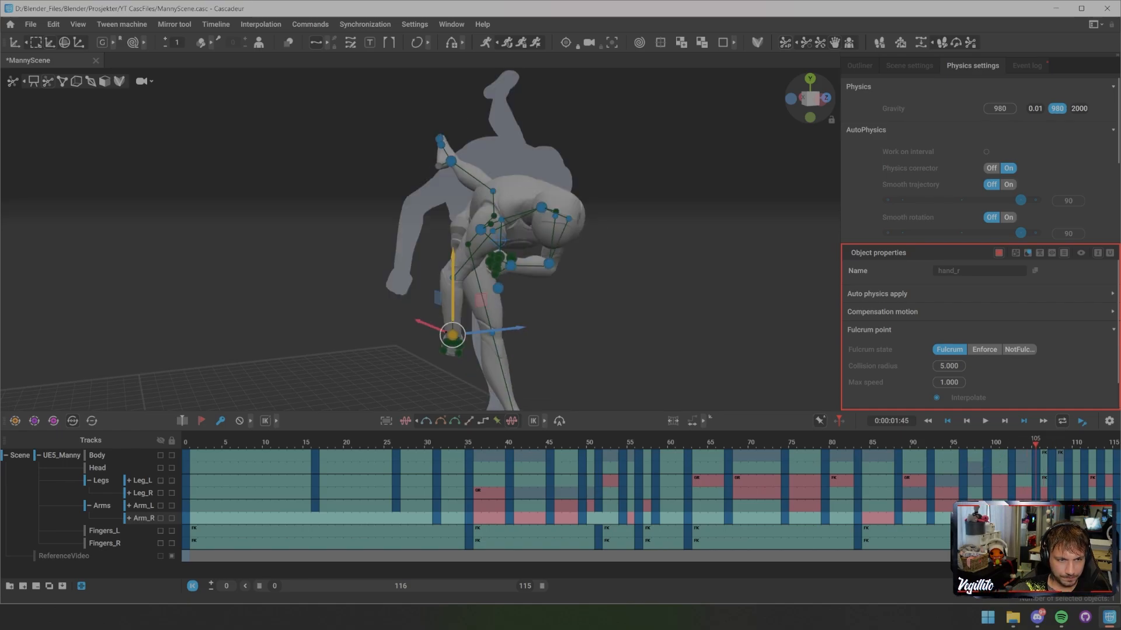
left_click(450, 295)
key("ctrl+z")
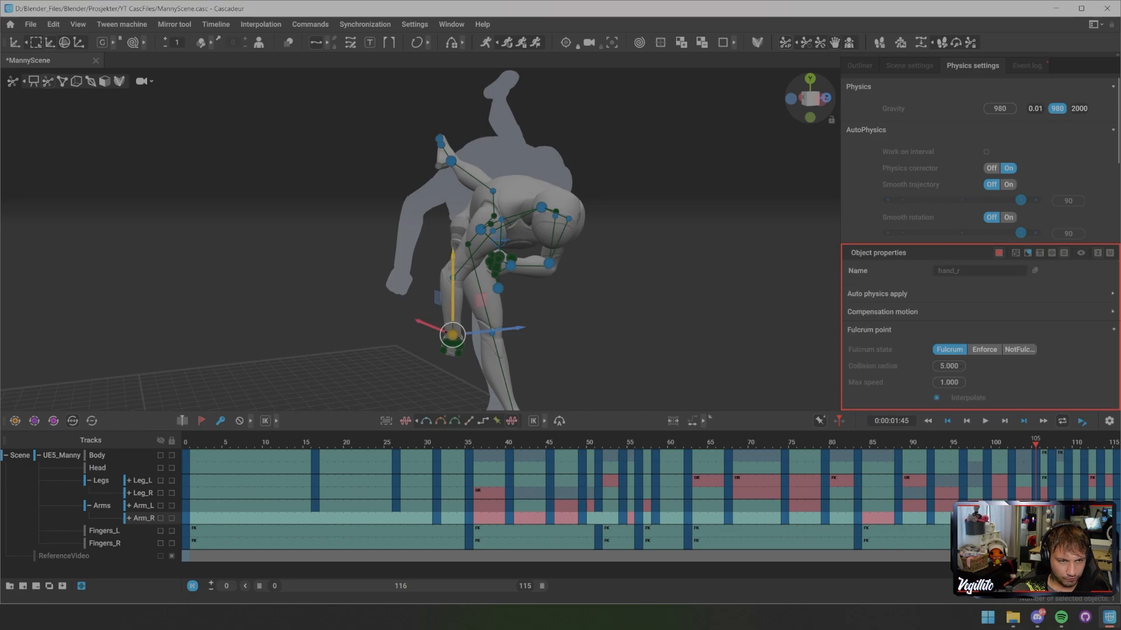
- Inspect the right hand up close around frame 105 and change the right arm's interpolation type on the interval at frame 106
left_click_drag(452, 295, 525, 280)
scroll(452, 284, "up", 5)
middle_click_drag(525, 280, 488, 171, "alt")
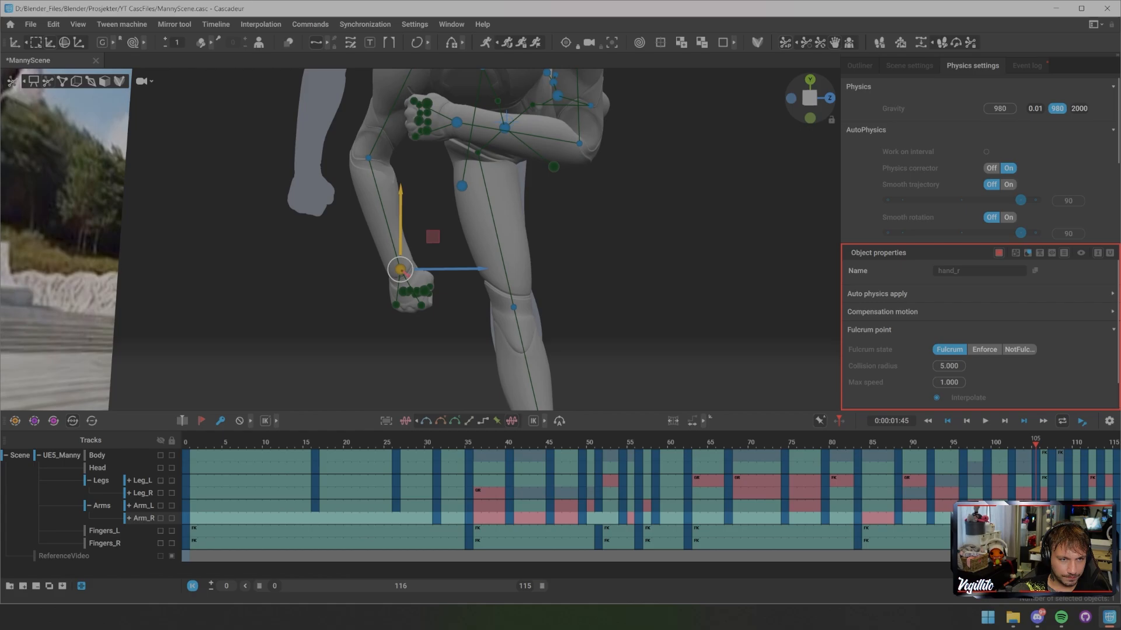
key("Left")
key("Left")
key("Right")
key("Right")
key("Right")
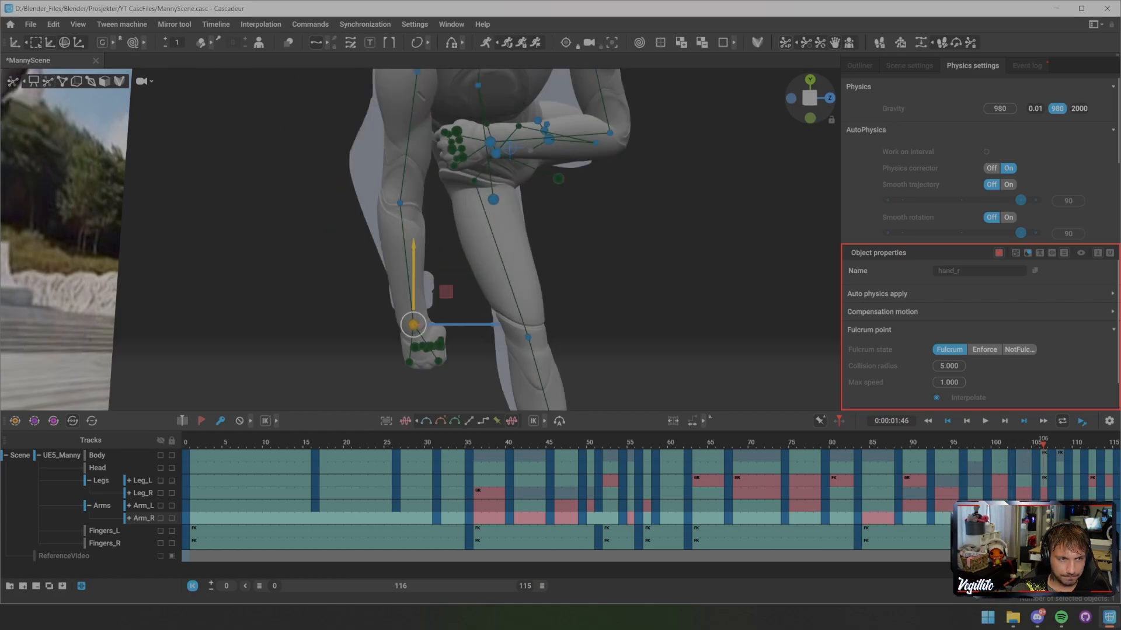
key("Right")
key("Left")
left_click(483, 420)
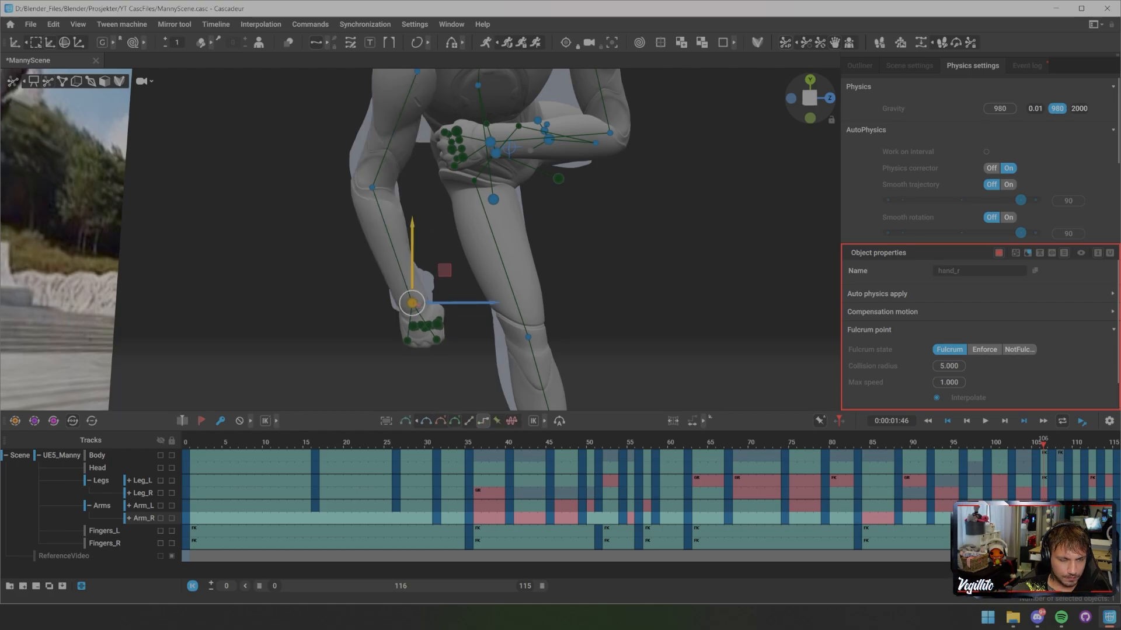
- Check the re-interpolated right arm frame by frame between frames 104 and 108
key("Left")
key("Left")
key("Right")
key("Right")
key("Right")
key("Right")
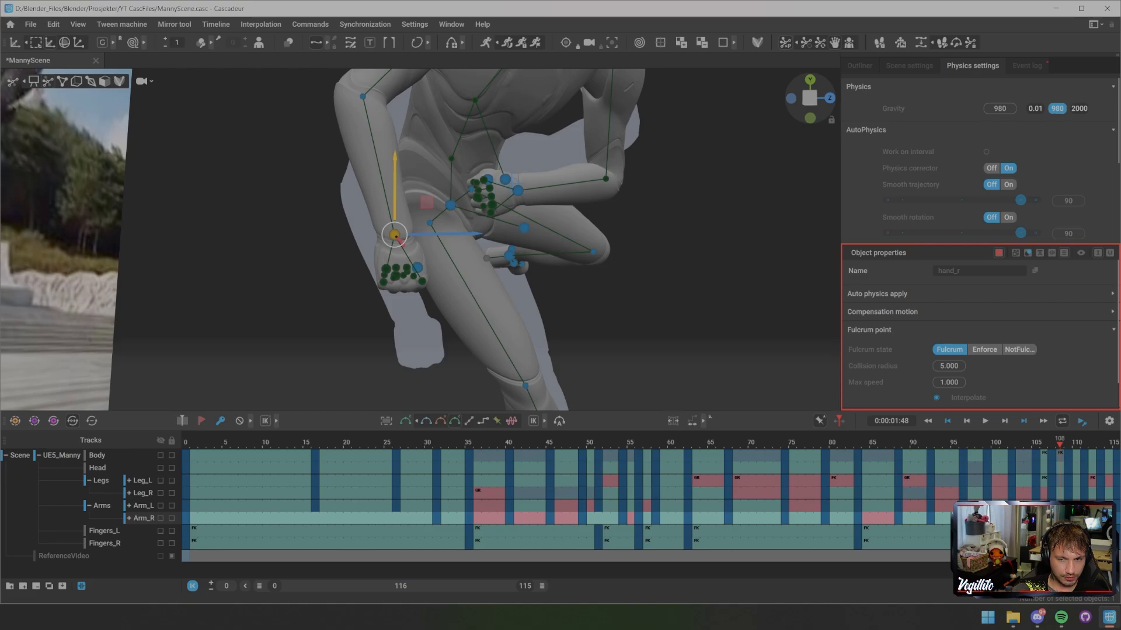
key("Left")
key("Right")
key("Left")
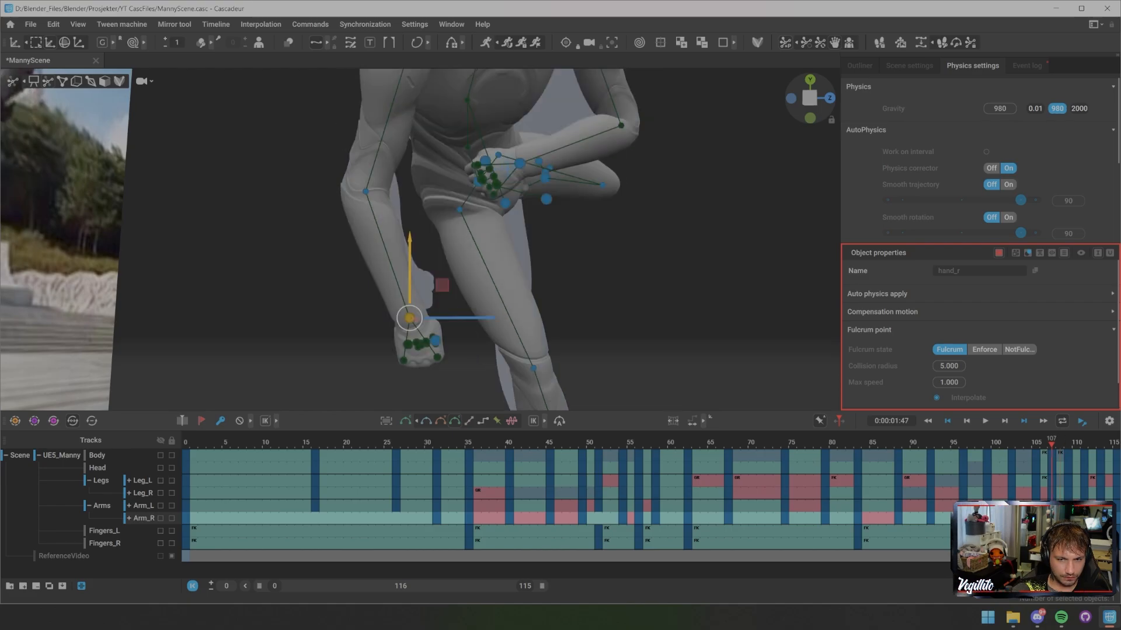
- At frame 107, raise the right hand beside the supporting thigh with the elbow bent outward
key("Right")
key("Left")
key("ctrl+z")
scroll(432, 234, "down", 3)
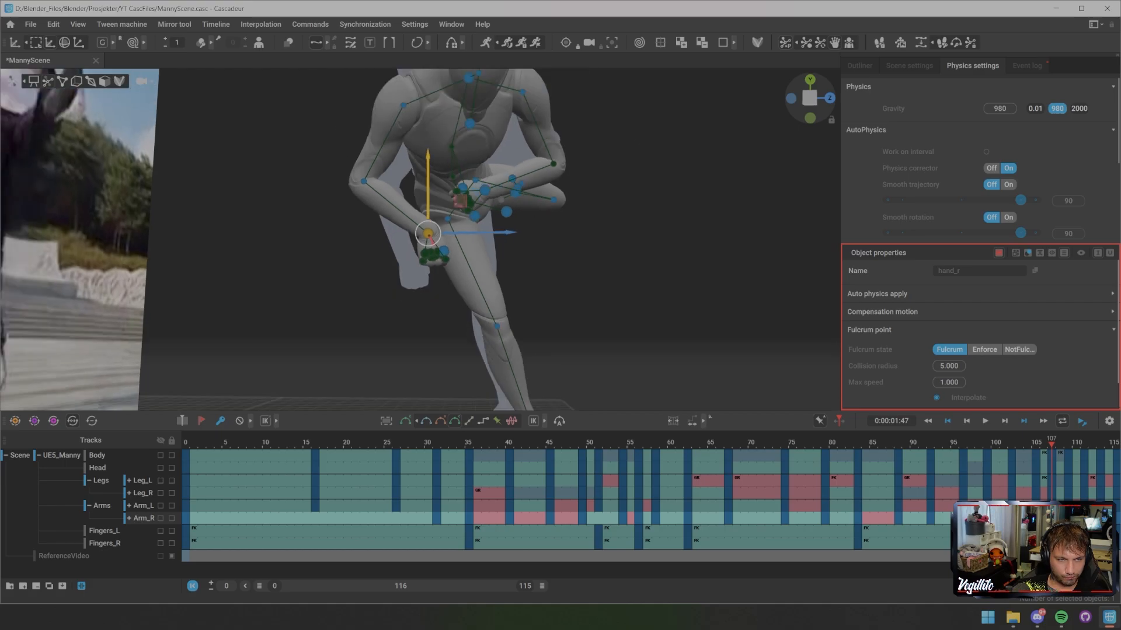
left_click_drag(432, 234, 450, 246, "alt")
middle_click_drag(450, 246, 365, 265, "alt")
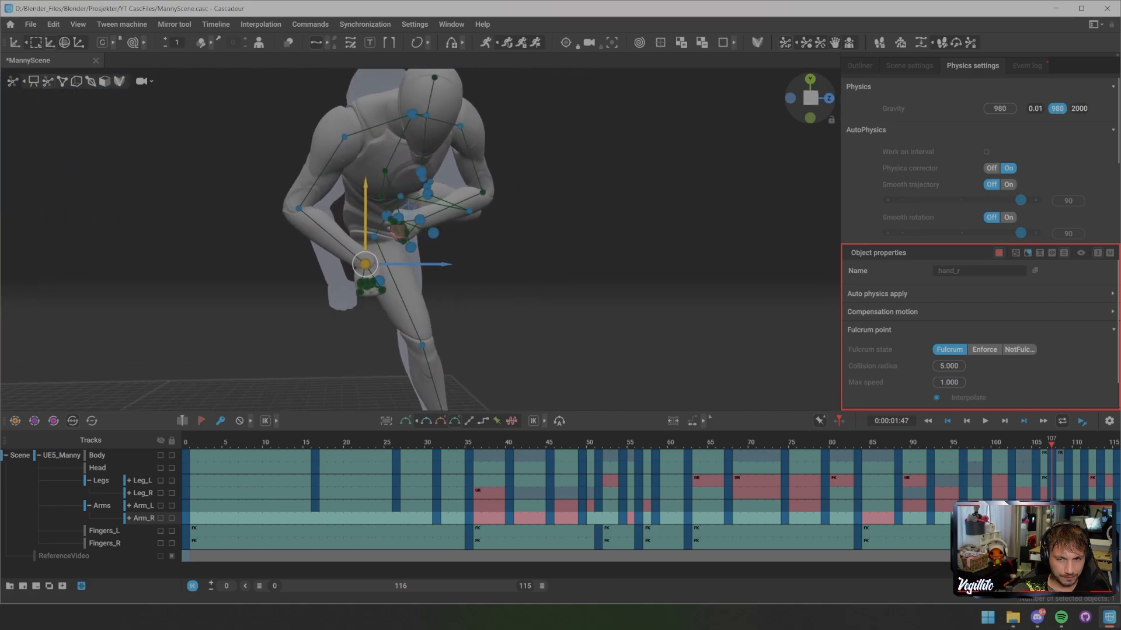
- At frame 109, shift the right hand slightly down and back toward the hip
key("Left")
key("Left")
key("Left")
key("Left")
key("Right")
key("Right")
key("Right")
key("Right")
key("Right")
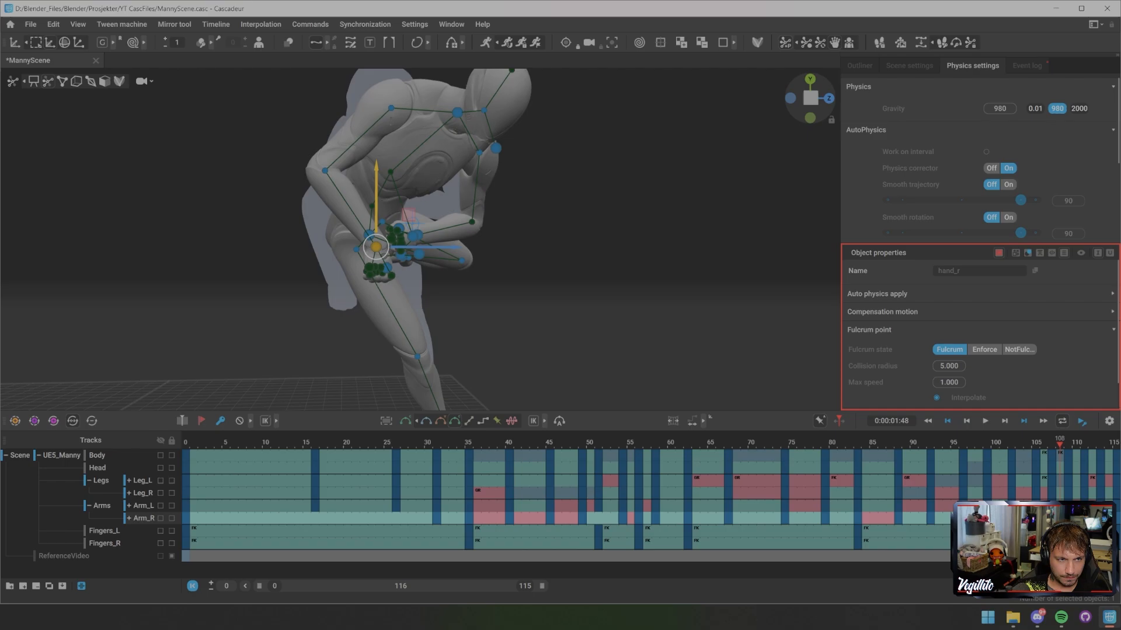
key("Right")
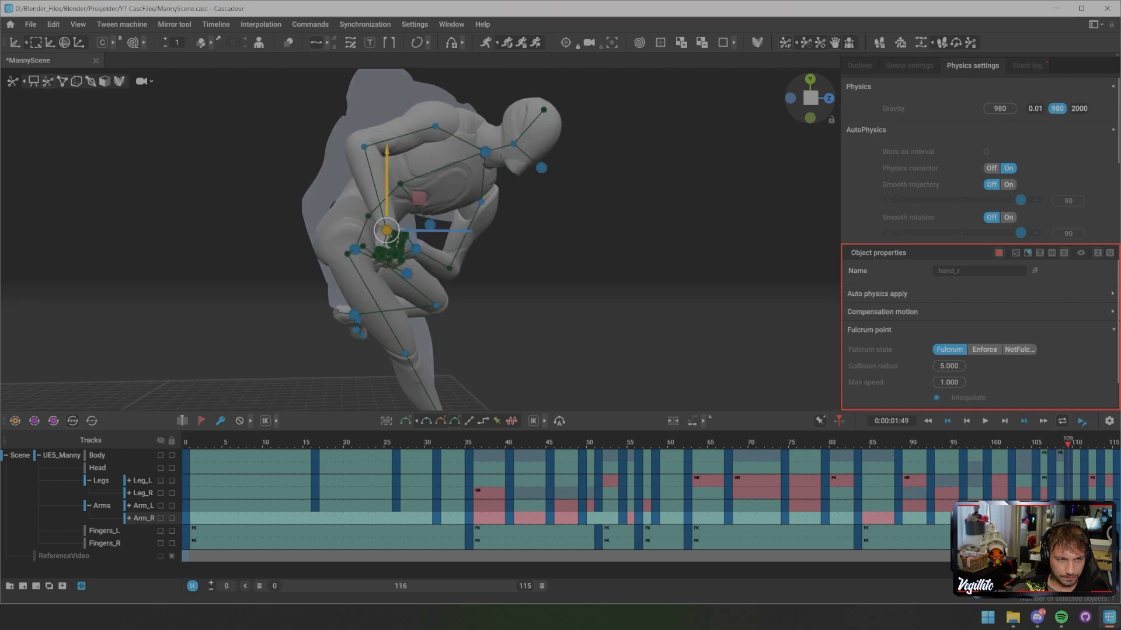
left_click_drag(386, 231, 383, 235)
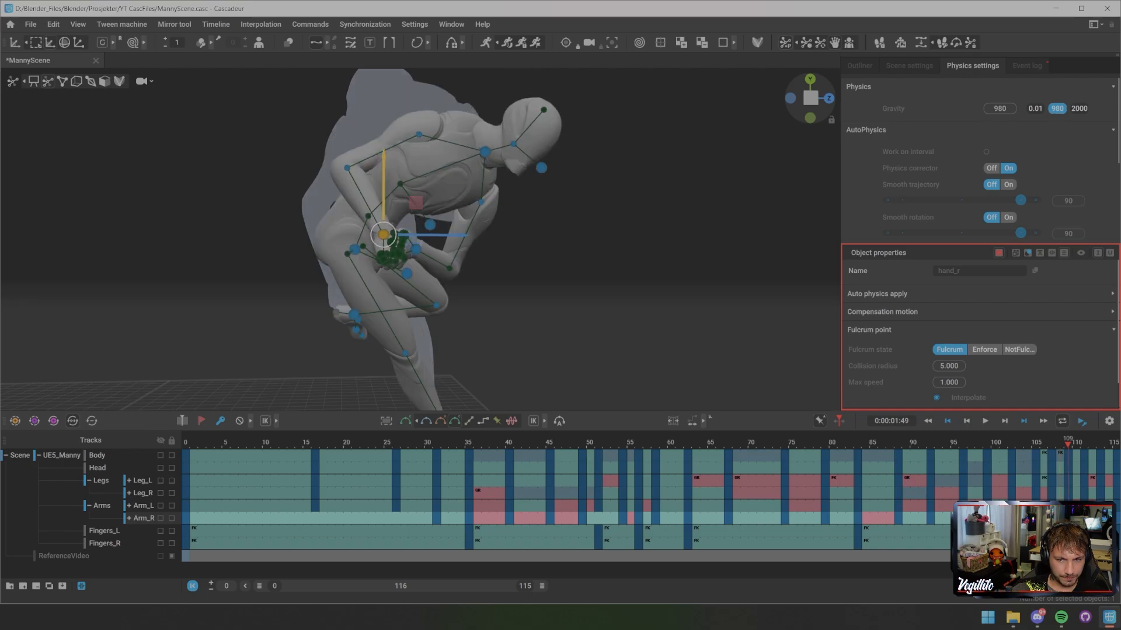
- Examine the right arm's movement through the landing between frames 104 and 114
key("Left")
key("Left")
key("Left")
key("Left")
key("Left")
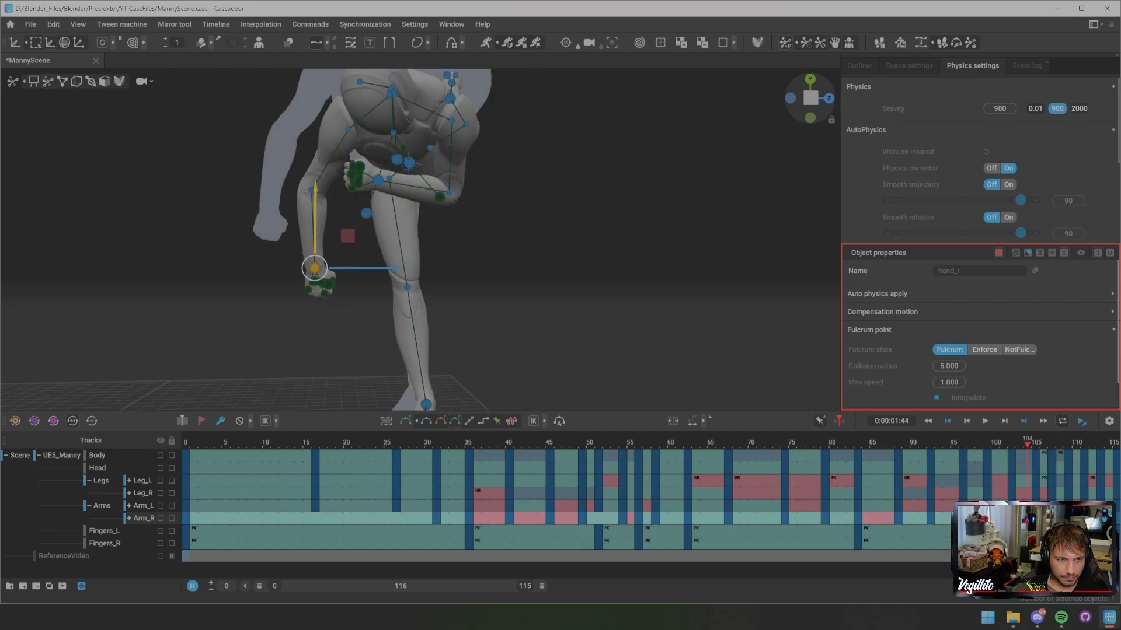
key("Right")
key("Right")
key("Right")
key("Right")
key("Right")
key("Right")
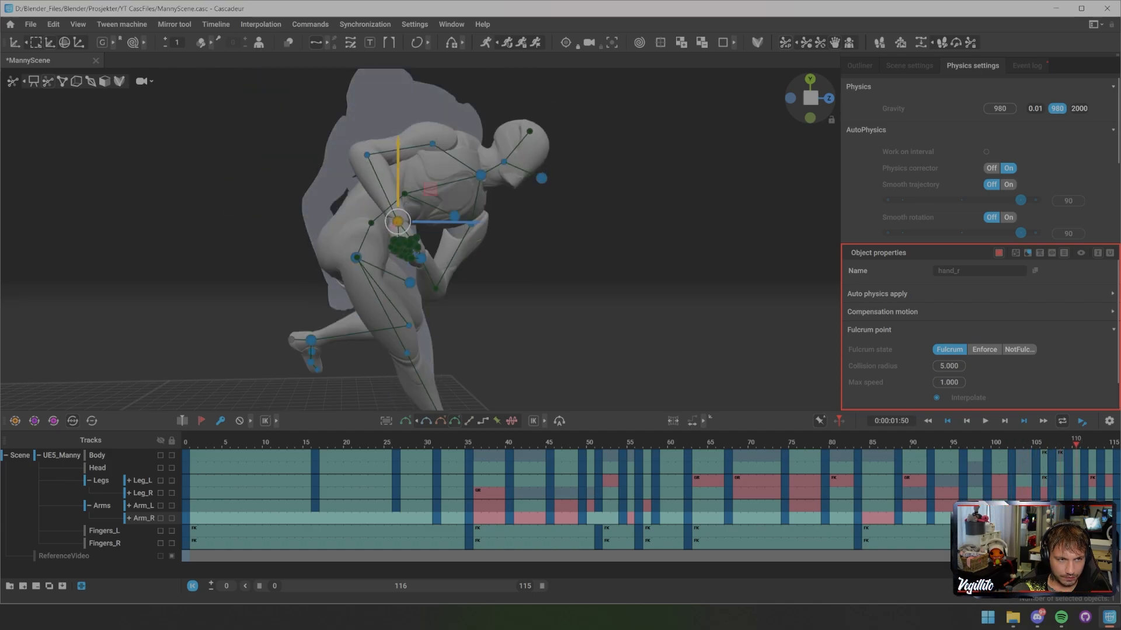
key("Right")
key("Right")
key("Right")
key("Right")
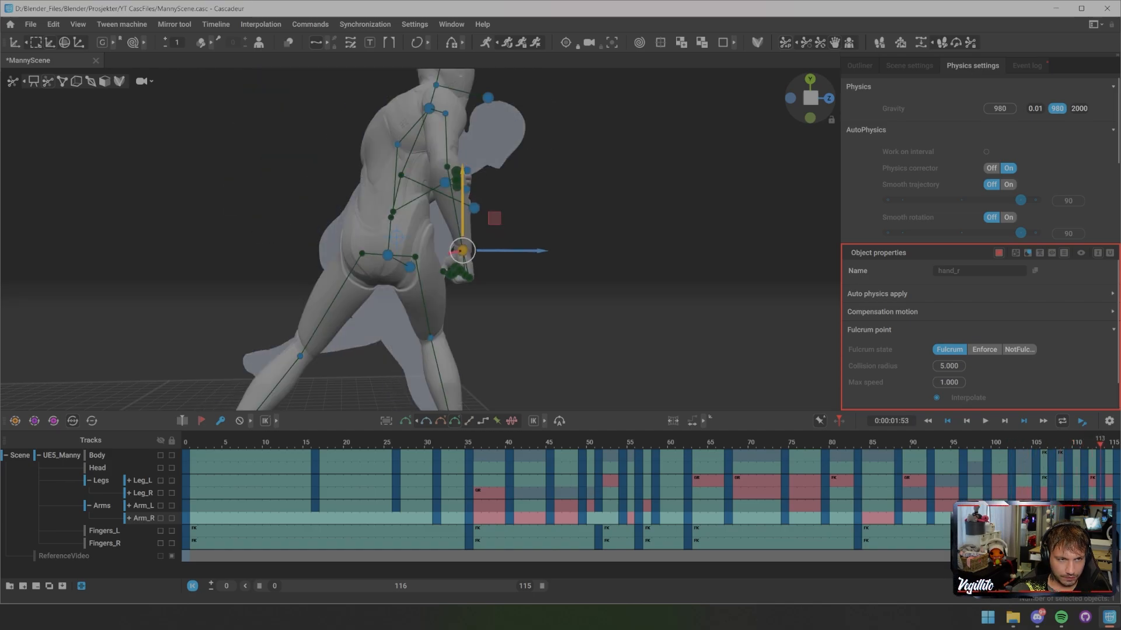
key("Right")
key("Left")
key("Left")
key("Left")
key("Left")
key("Left")
key("Left")
key("Left")
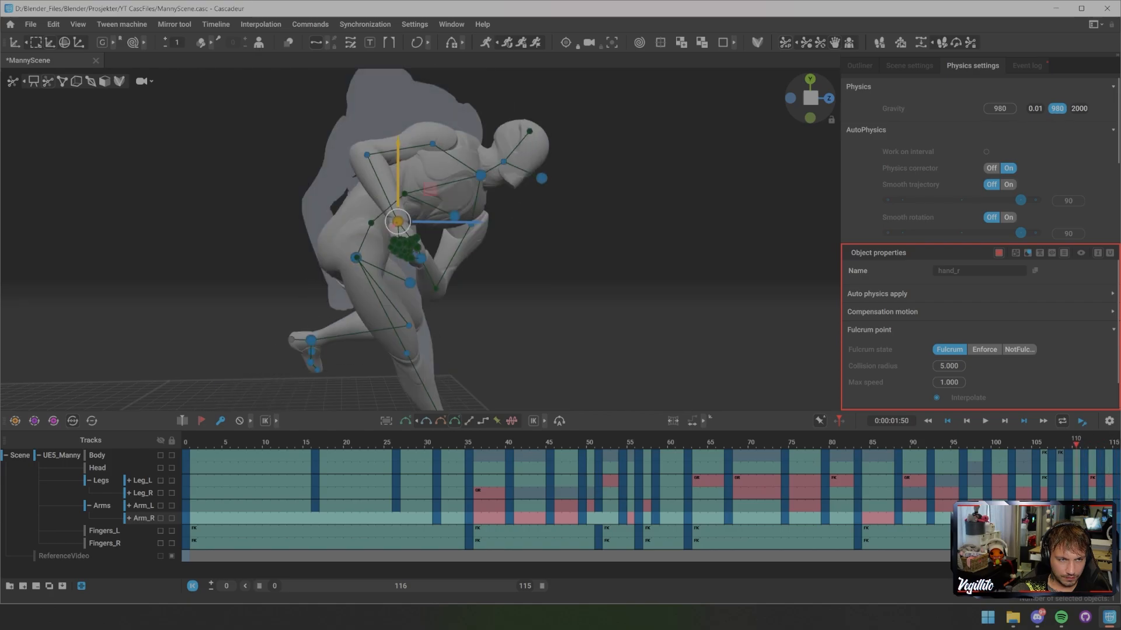
- At frame 111, move the right shoulder point slightly inward toward the neck and down
key("Right")
key("Right")
key("Right")
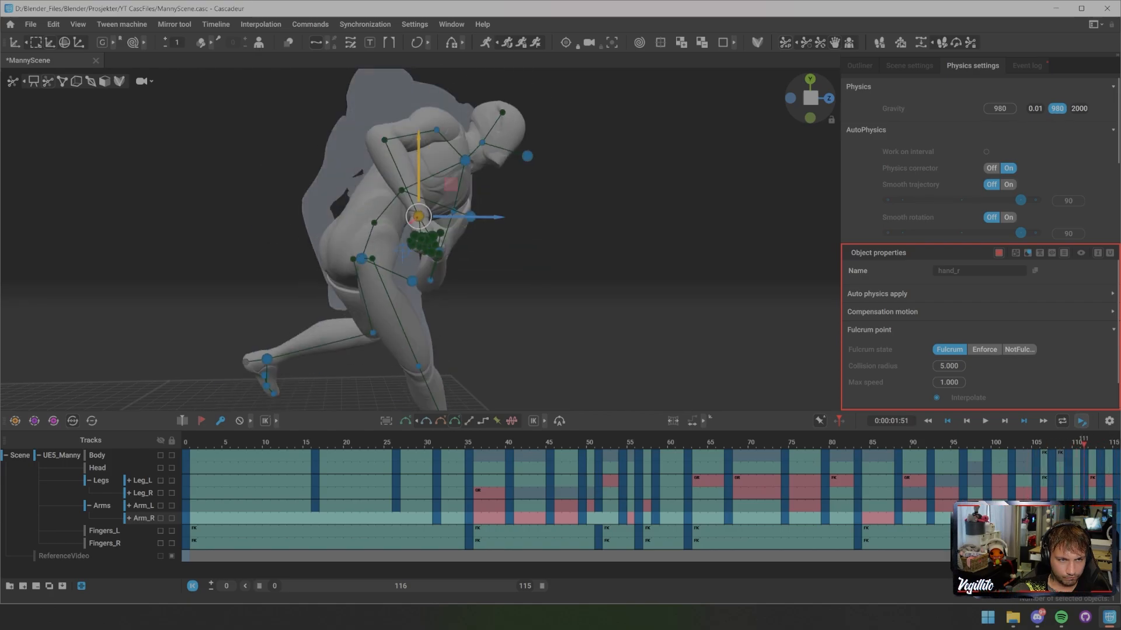
left_click_drag(420, 245, 344, 314, "alt")
left_click(474, 153)
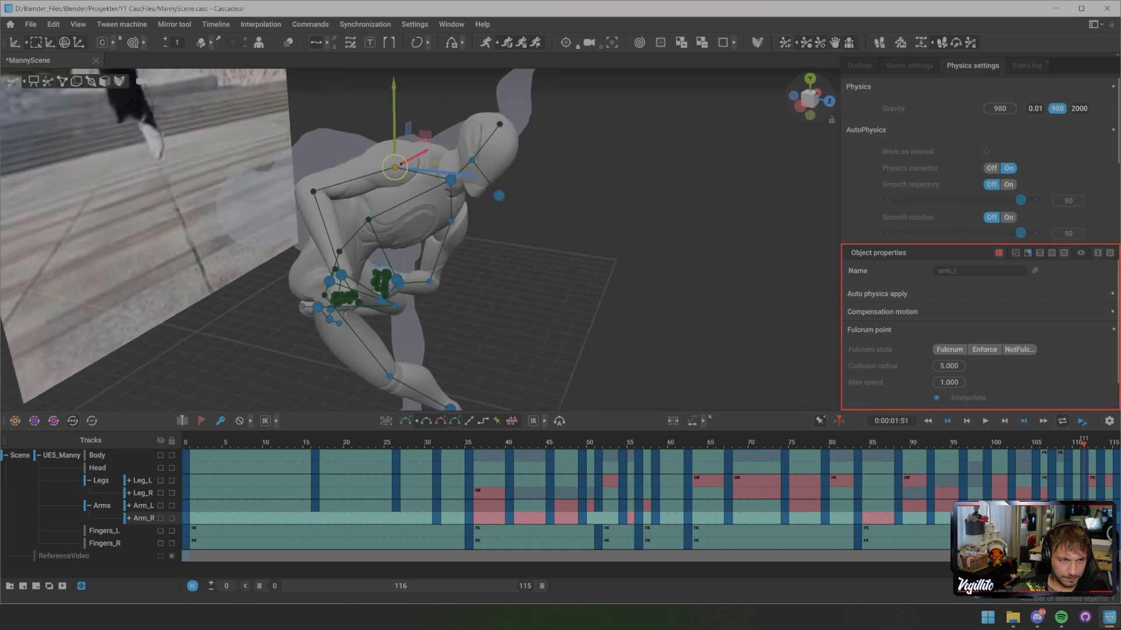
left_click_drag(395, 167, 407, 173)
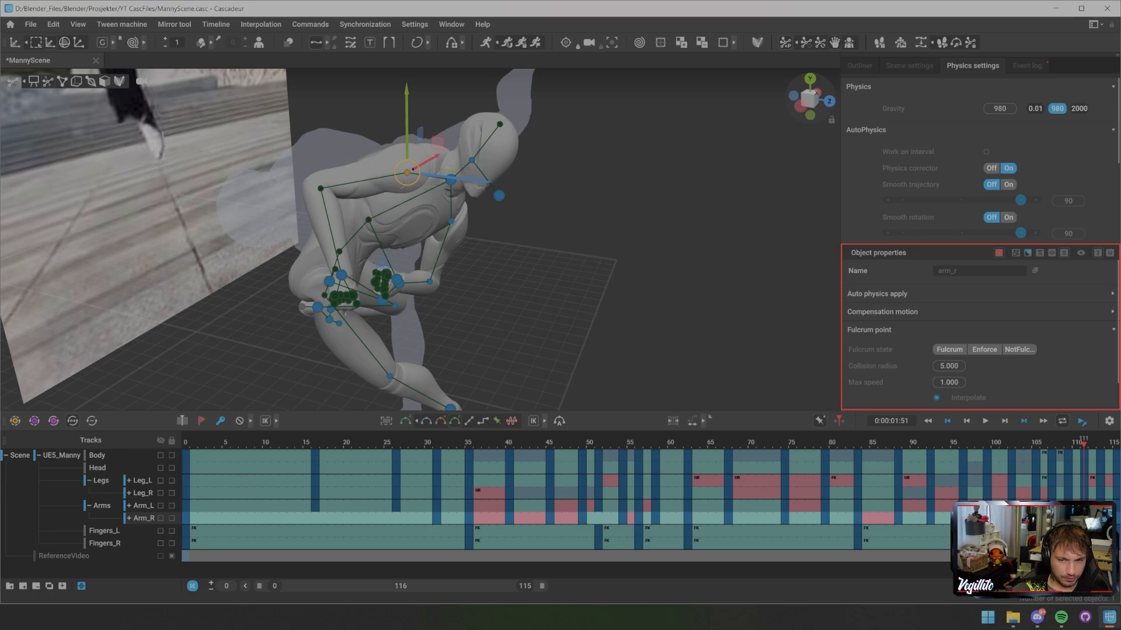
- Check the right shoulder's movement frame by frame between frames 107 and 112
key("Left")
key("Left")
key("Left")
key("Left")
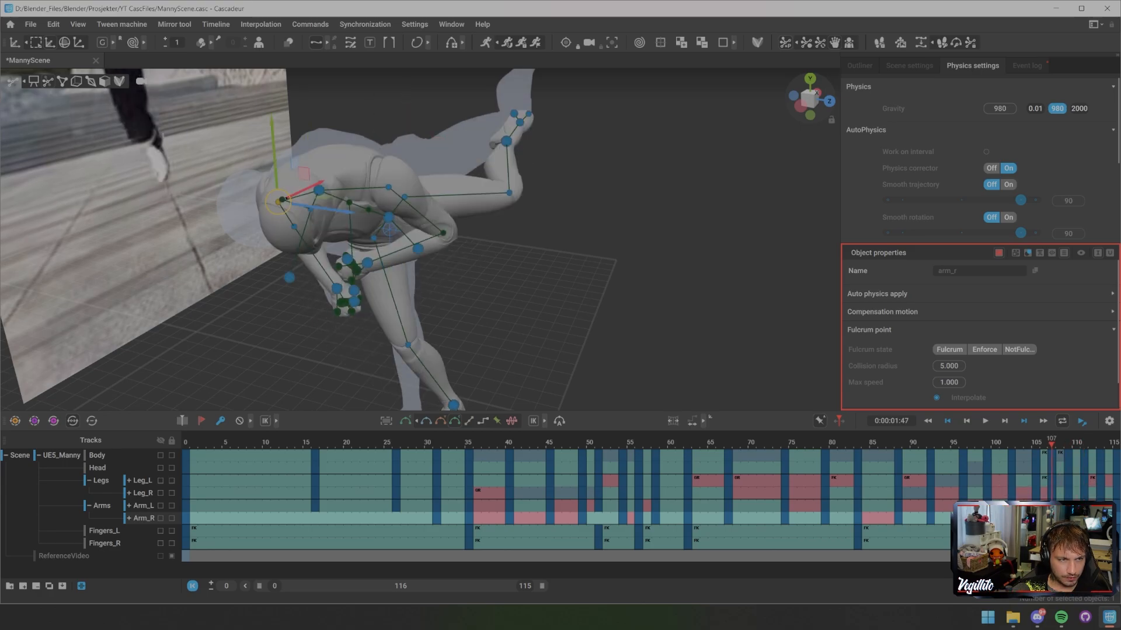
key("Right")
key("Right")
key("Right")
key("Right")
key("Right")
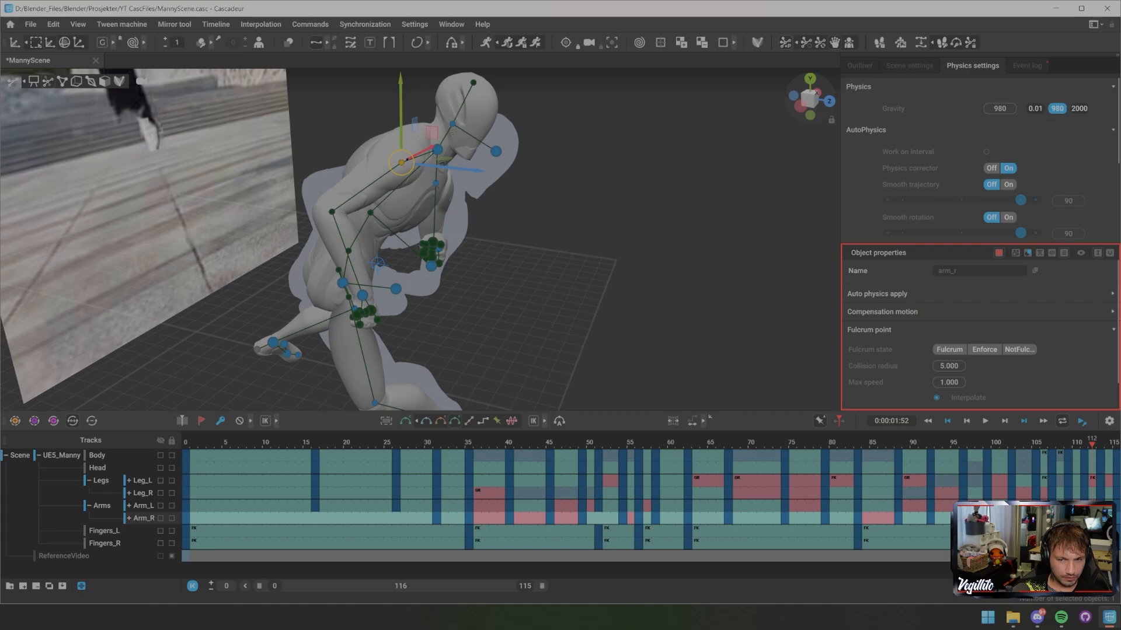
key("Left")
- At frame 111, nudge the right knee slightly upward and forward, and clear the selection
middle_click_drag(444, 245, 405, 164)
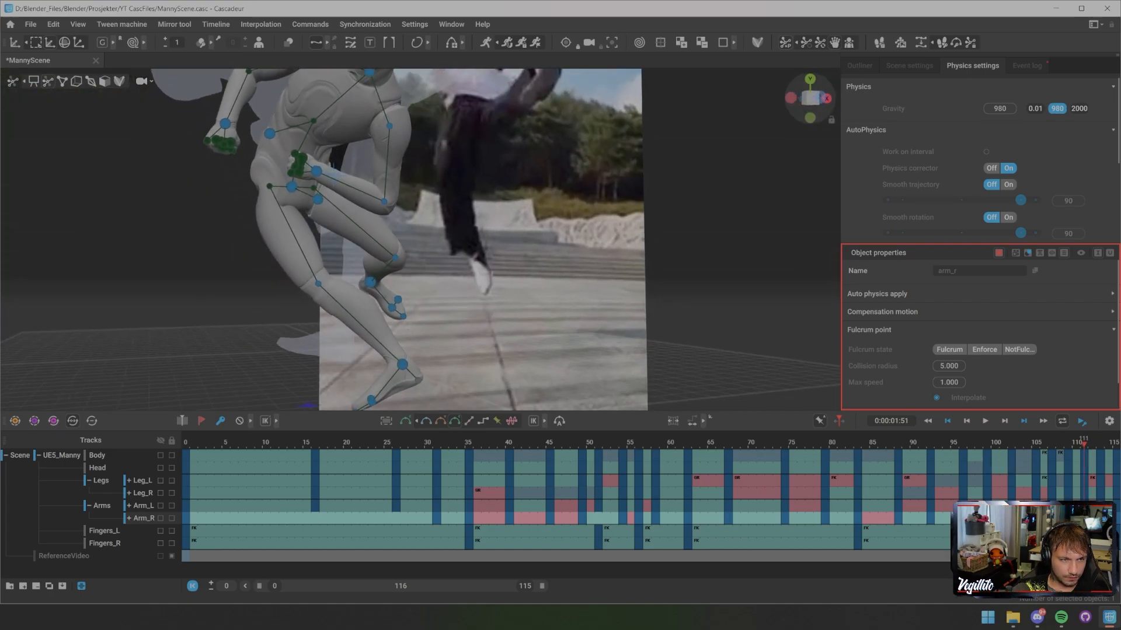
left_click(318, 283)
key("r")
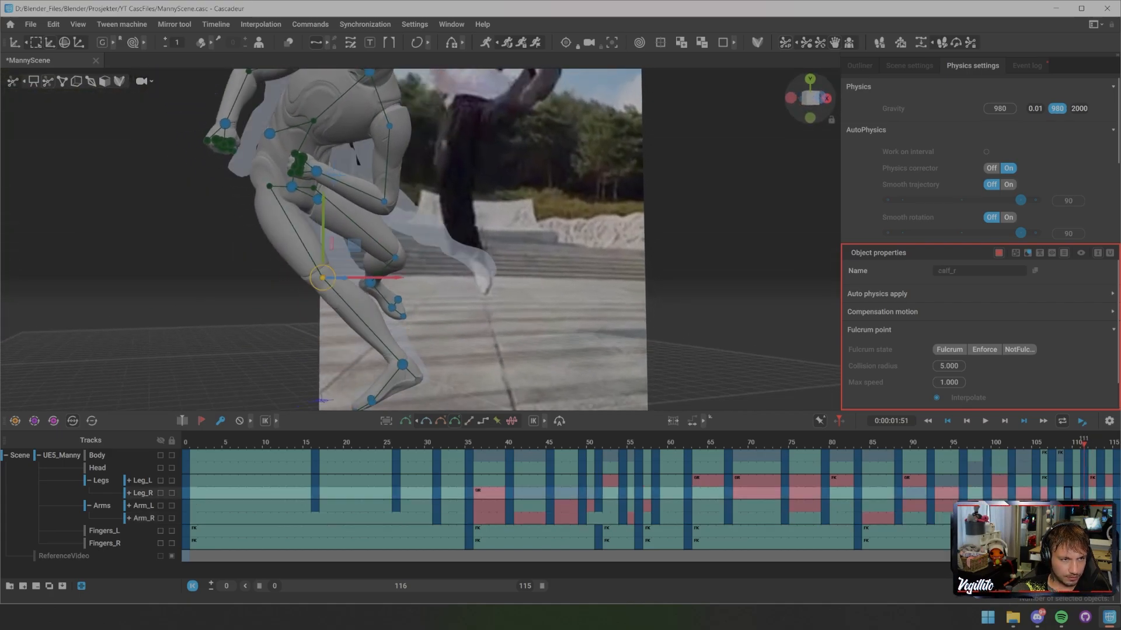
left_click(233, 292)
- Review the right leg's motion around frames 108 to 111, ending on frame 109 beside the reference video
middle_click_drag(409, 251, 469, 251)
key("Left")
key("Left")
key("Left")
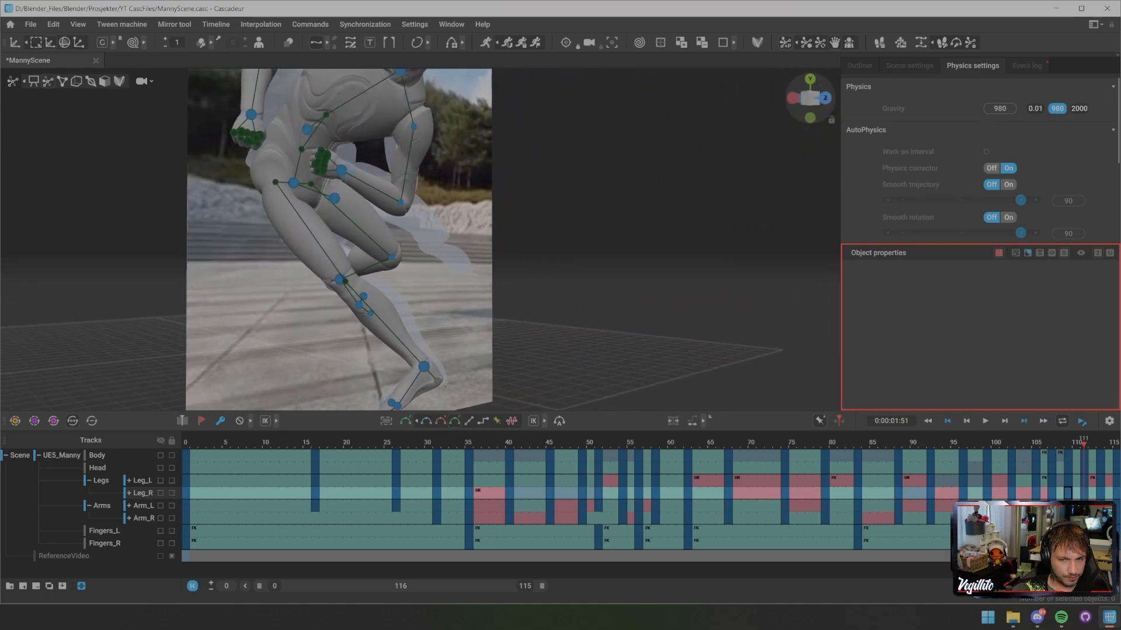
key("Right")
key("Right")
key("Left")
scroll(421, 239, "down", 4)
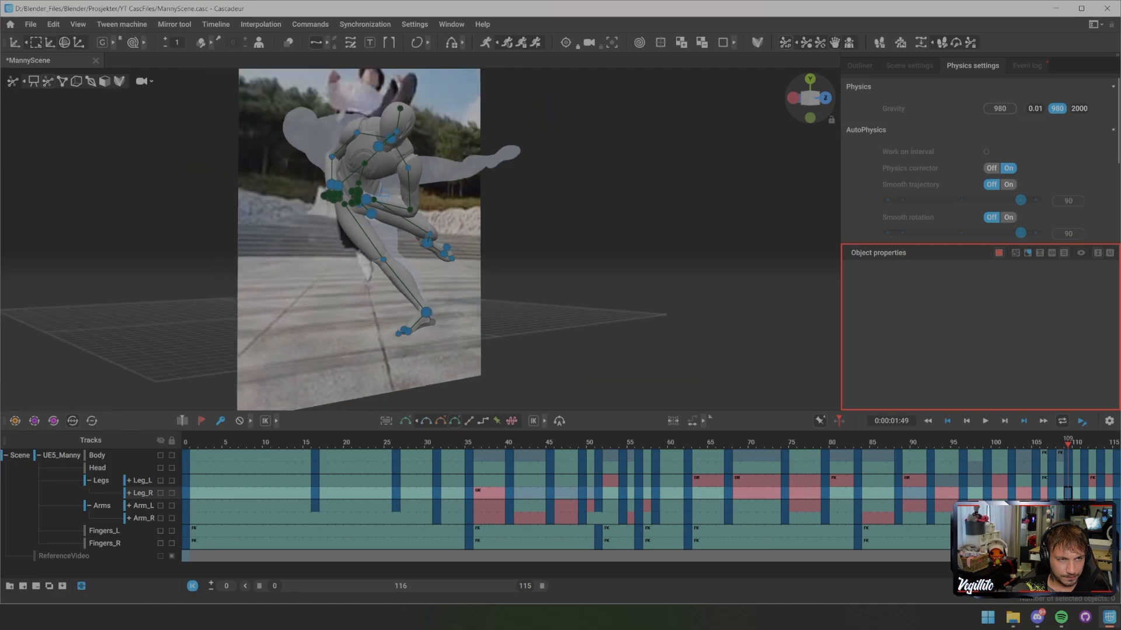
left_click_drag(420, 240, 292, 239, "alt")
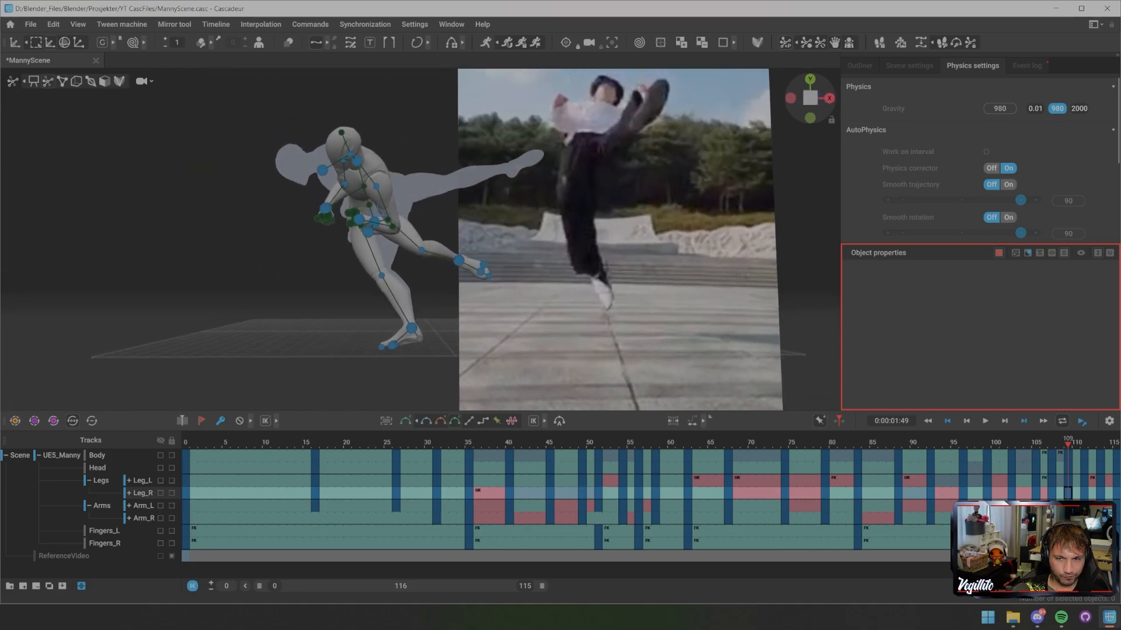
- Compare the character's kick with the reference video between frames 96 and 109
key("Left")
key("Left")
key("Left")
key("Left")
key("Right")
key("Right")
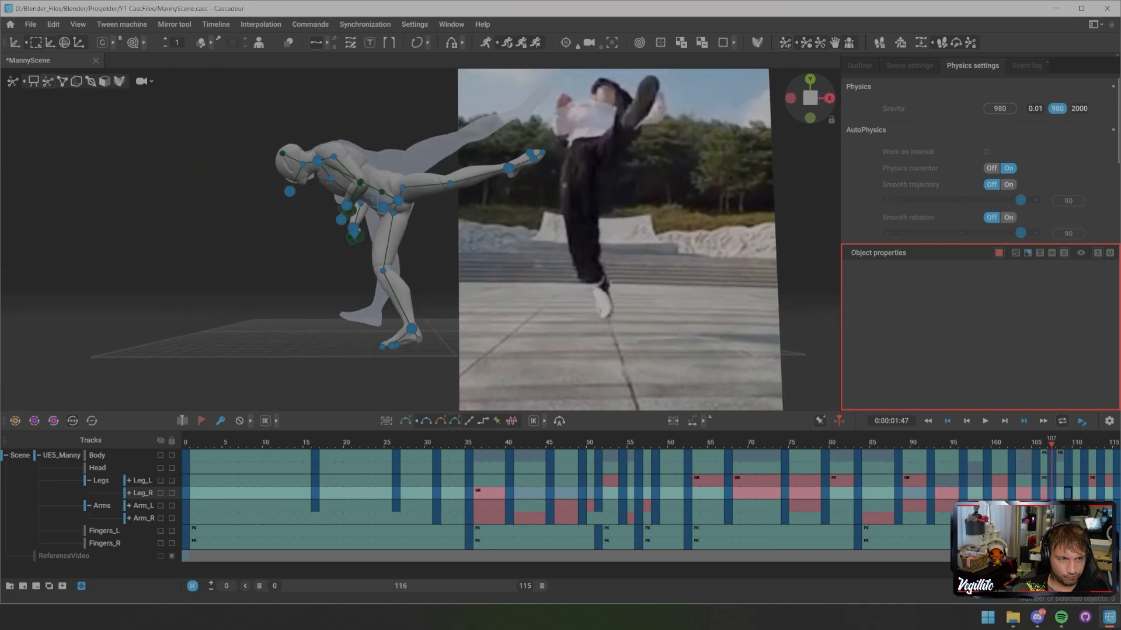
key("Left")
key("Left")
key("Left")
key("Left")
key("Left")
key("Left")
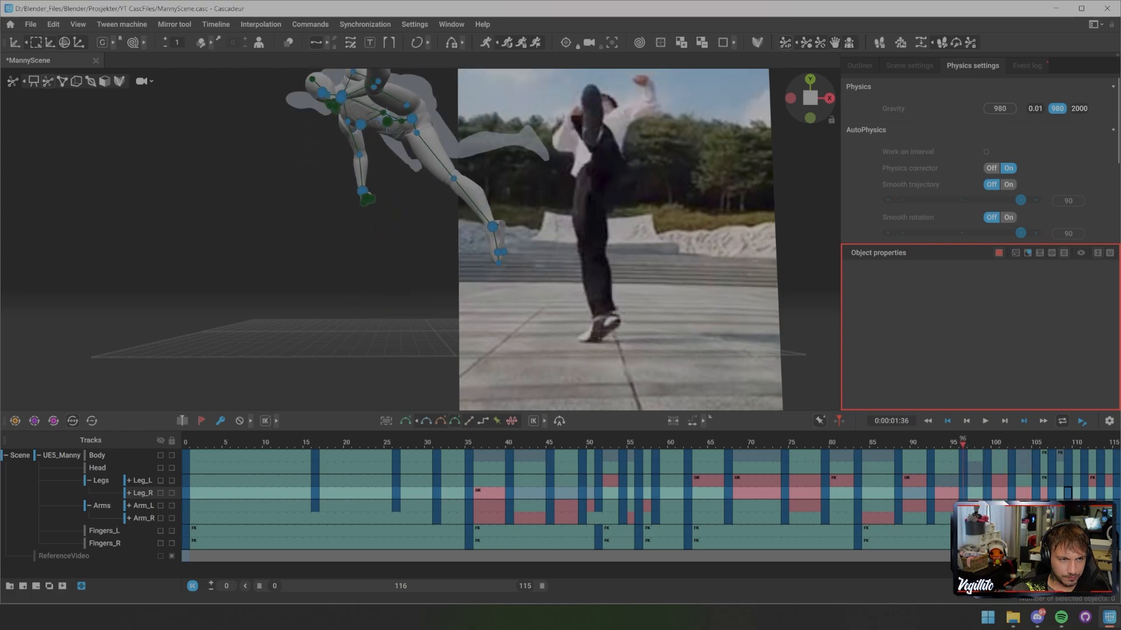
key("Right")
key("Right")
key("Right")
key("Right")
key("Right")
key("Right")
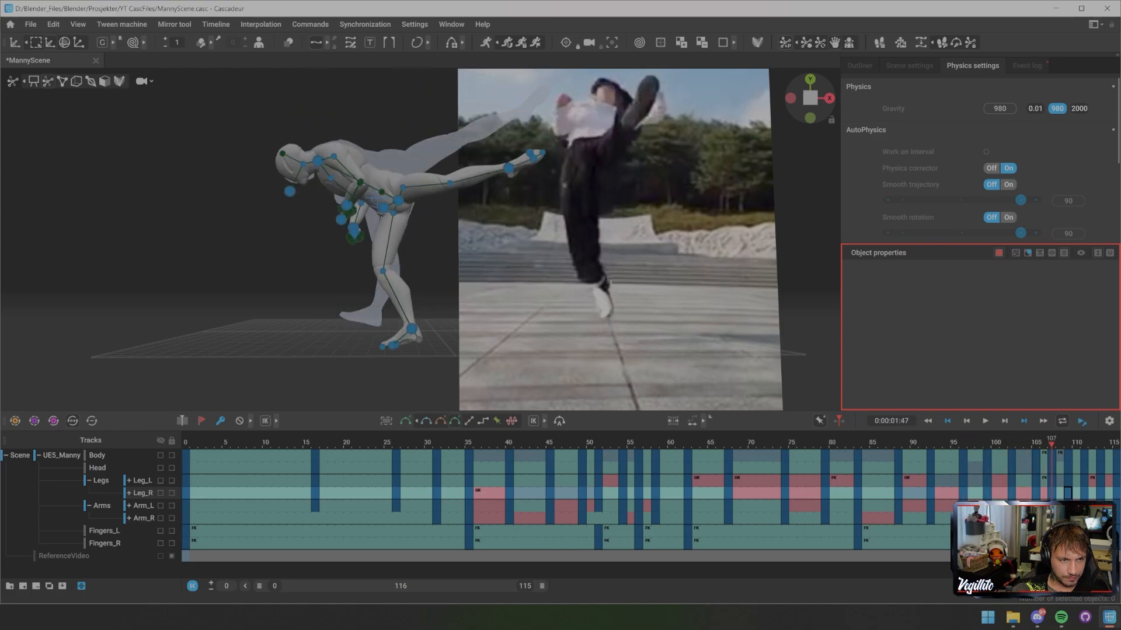
- Examine the supporting foot and the lowering kicking leg frame by frame between frames 105 and 109
key("Left")
key("Left")
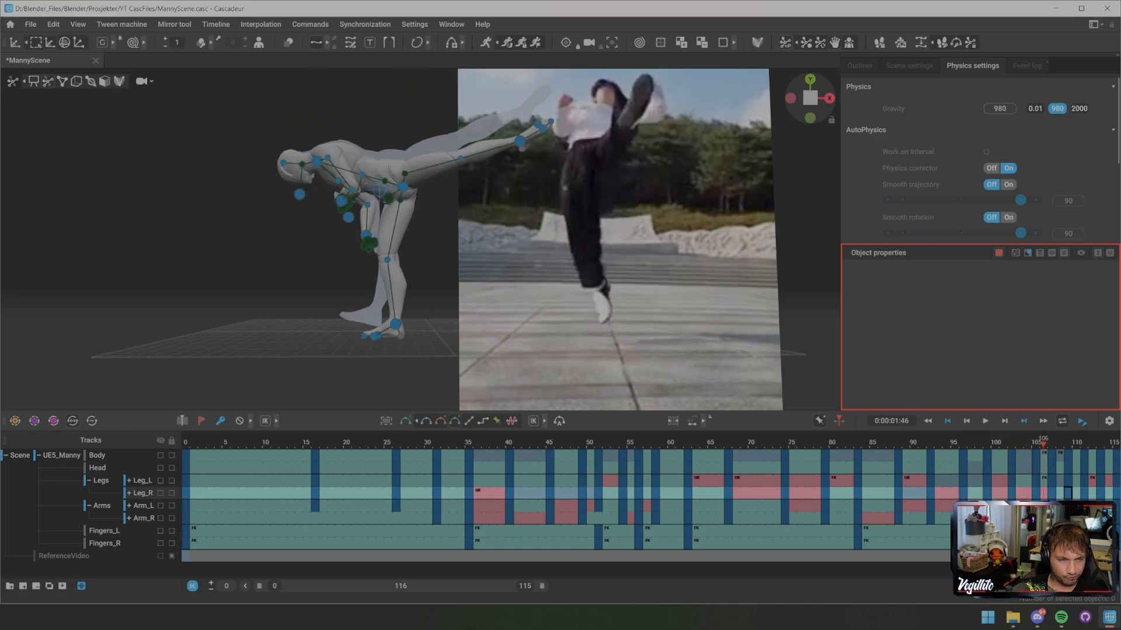
key("Right")
key("Right")
key("Right")
key("Right")
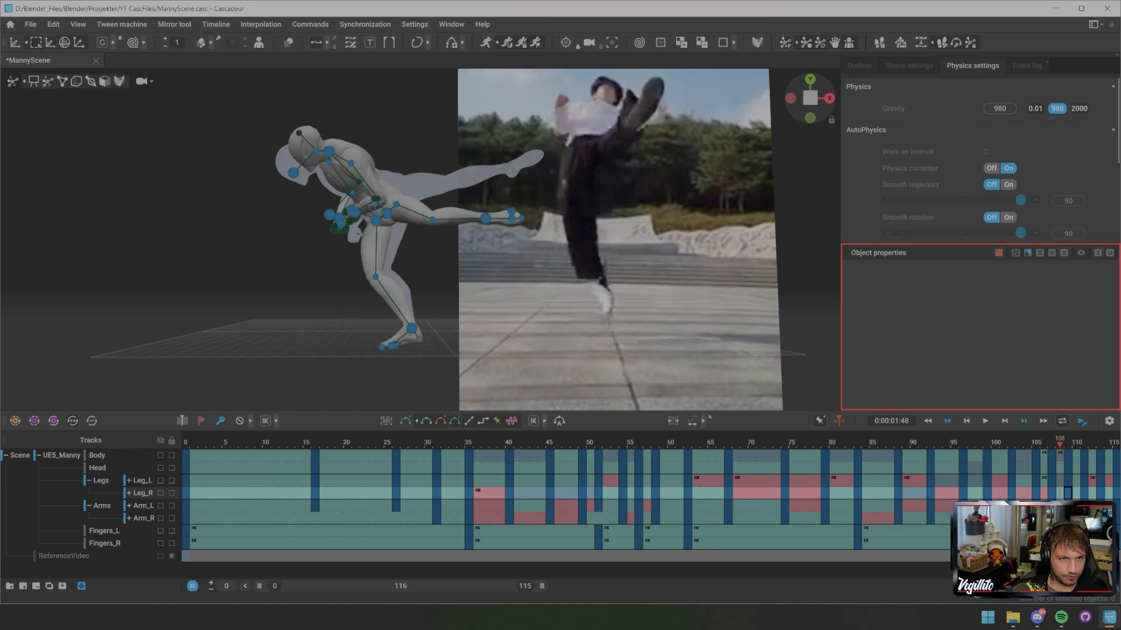
key("Left")
key("Left")
key("Left")
key("Right")
key("Right")
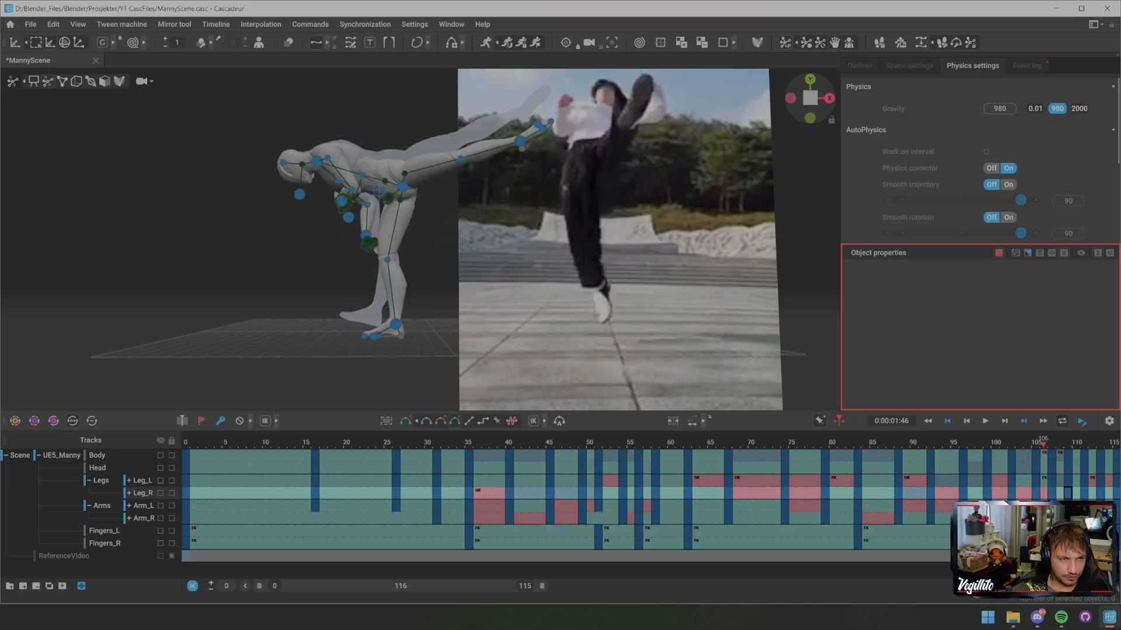
key("Right")
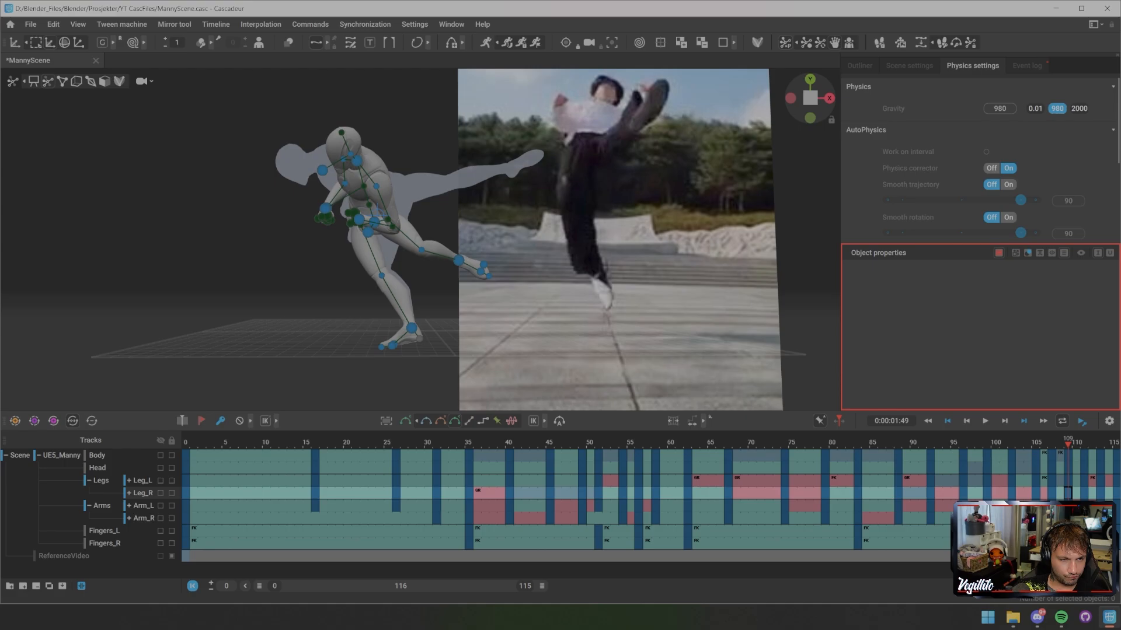
key("Left")
key("Left")
key("Right")
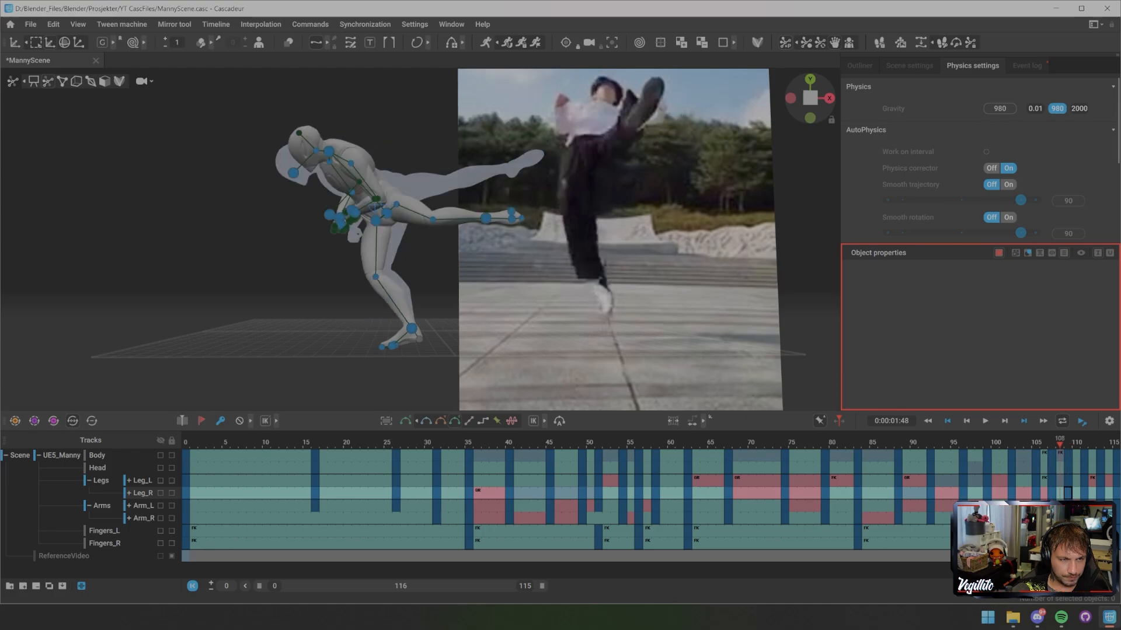
- Examine the supporting foot's placement under the kick frame by frame between frames 101 and 109
key("Right")
key("Left")
key("Left")
key("Left")
key("Left")
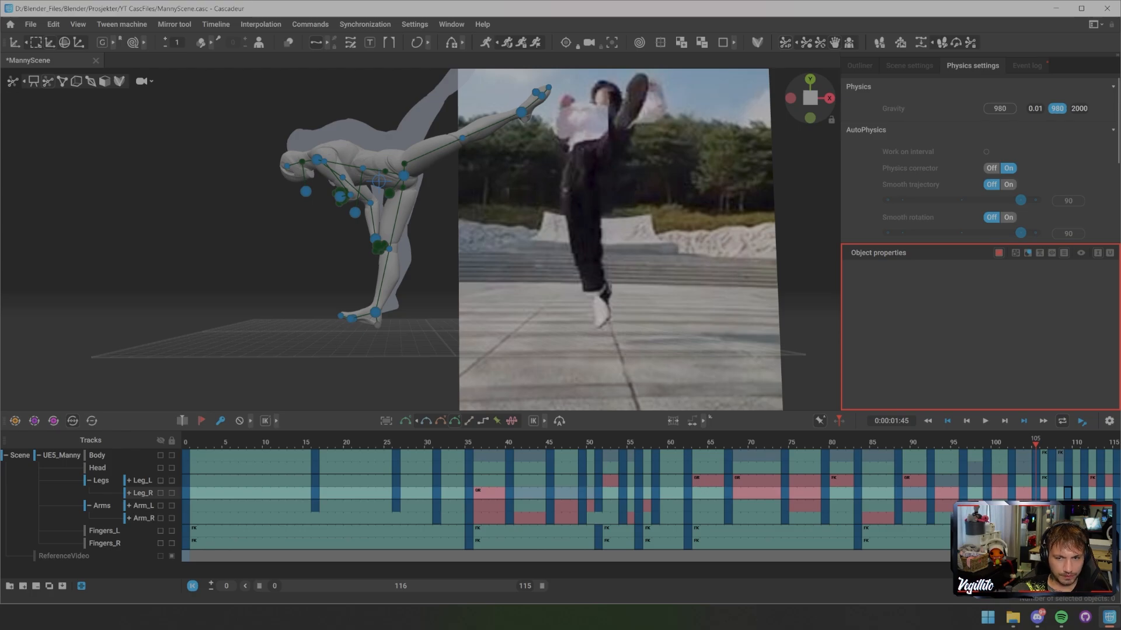
scroll(318, 225, "up", 3)
scroll(421, 239, "down", 2)
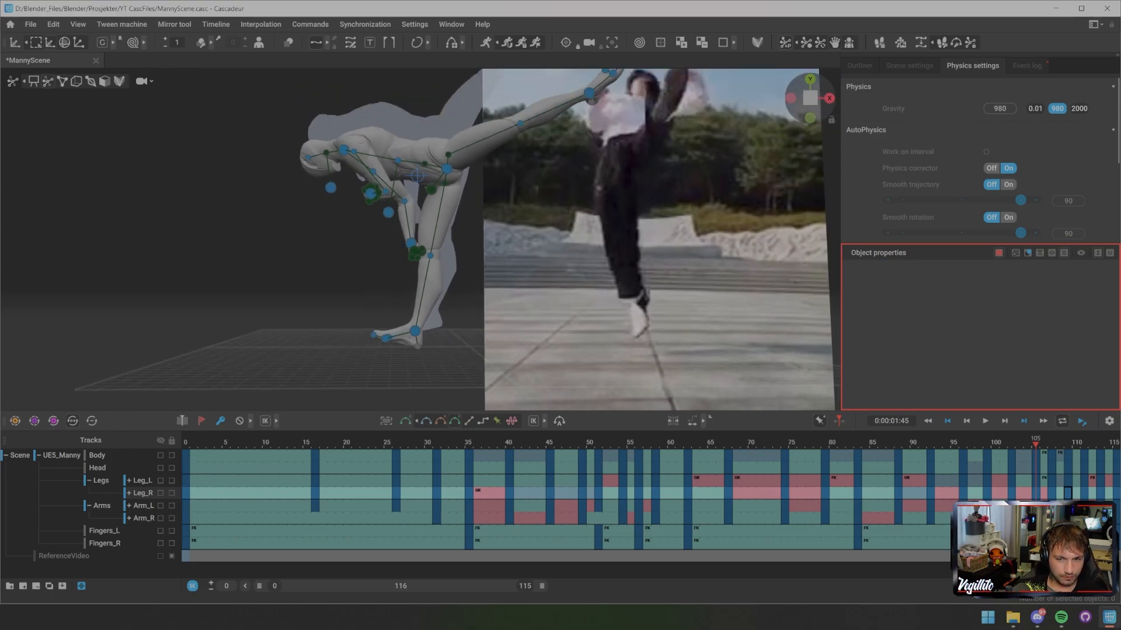
key("Left")
key("Left")
key("Left")
key("Left")
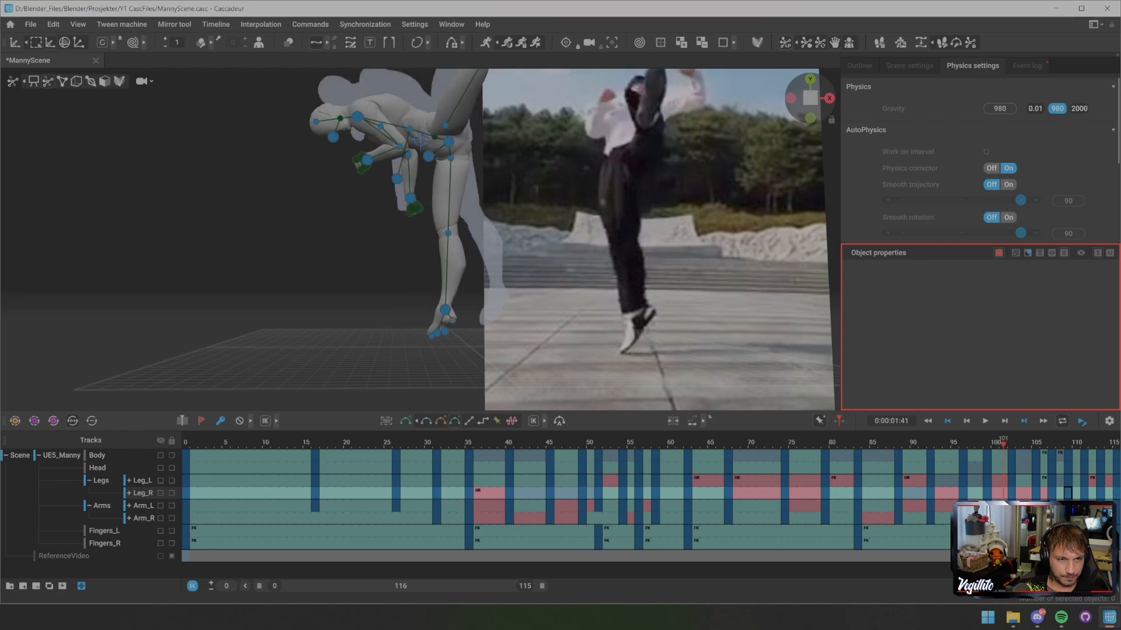
key("Right")
key("Right")
key("Right")
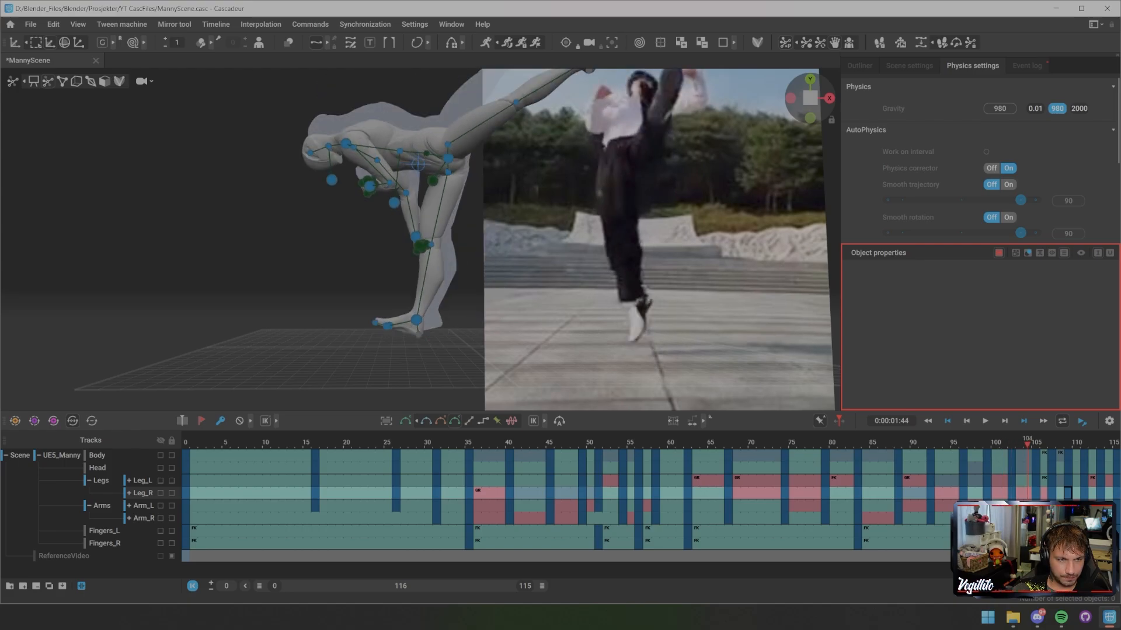
key("Right")
key("Right")
key("Right")
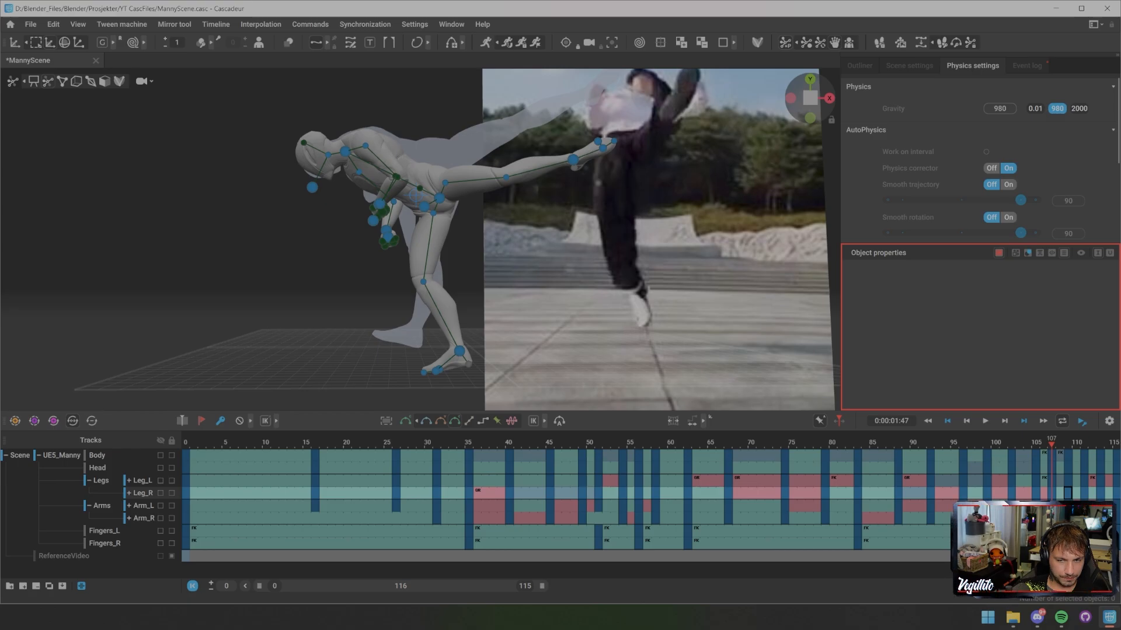
- At frame 105, remove the right leg's key so the supporting foot interpolates between the neighbouring keys
key("Left")
key("Left")
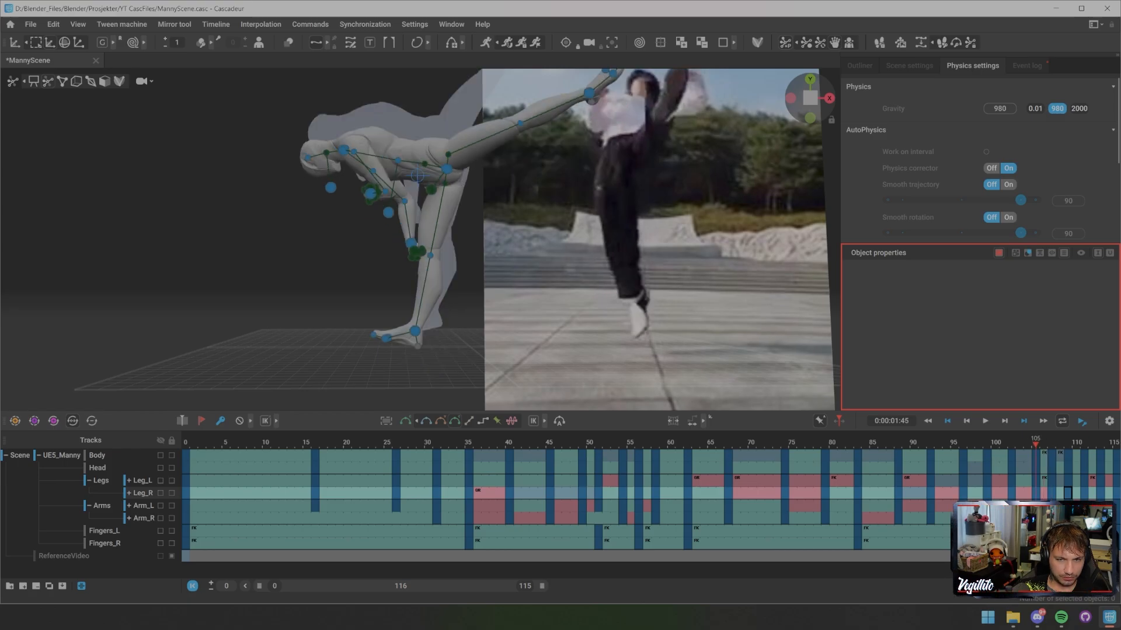
left_click(1035, 493, "shift")
left_click(1035, 494)
key("f")
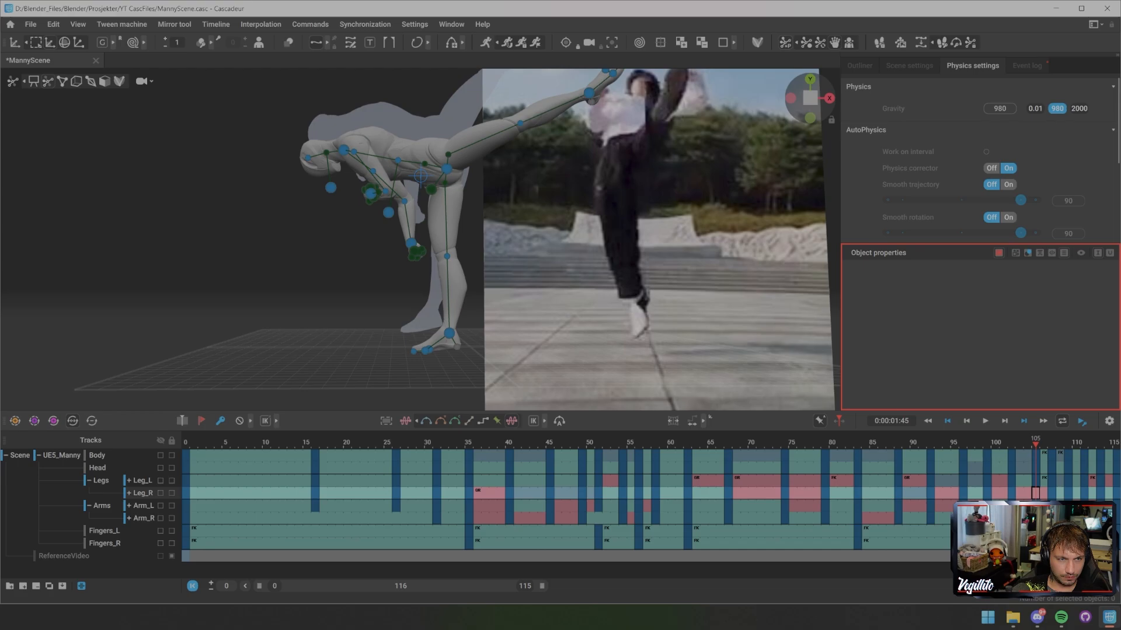
- Review the supporting foot's path and the landing between frames 102 and 111 against the reference video
left_click(1011, 493)
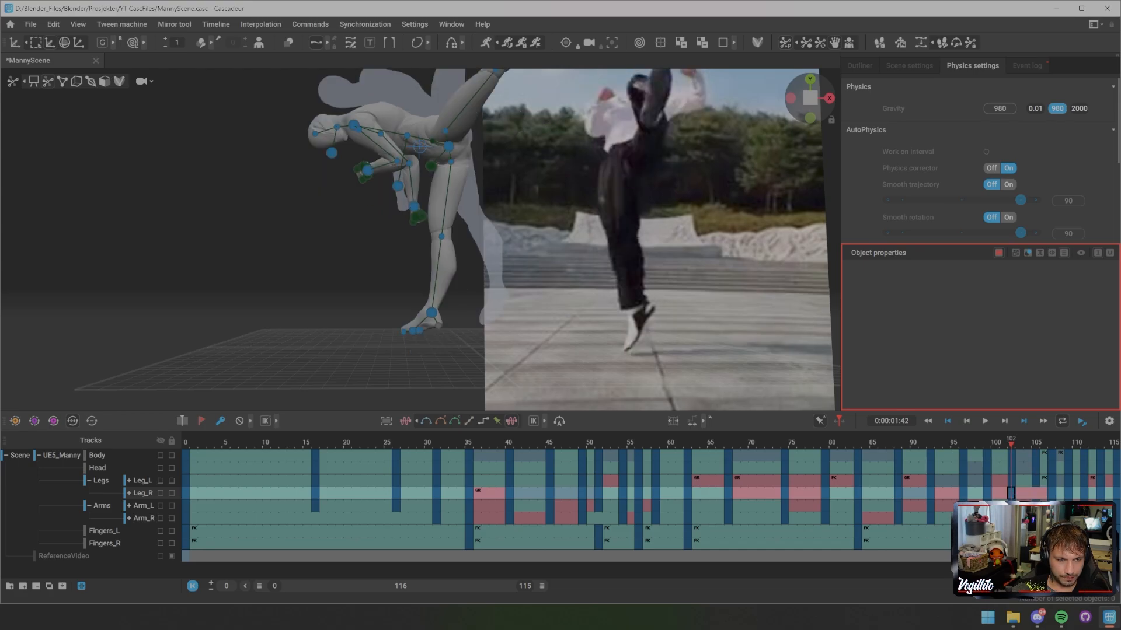
key("Right")
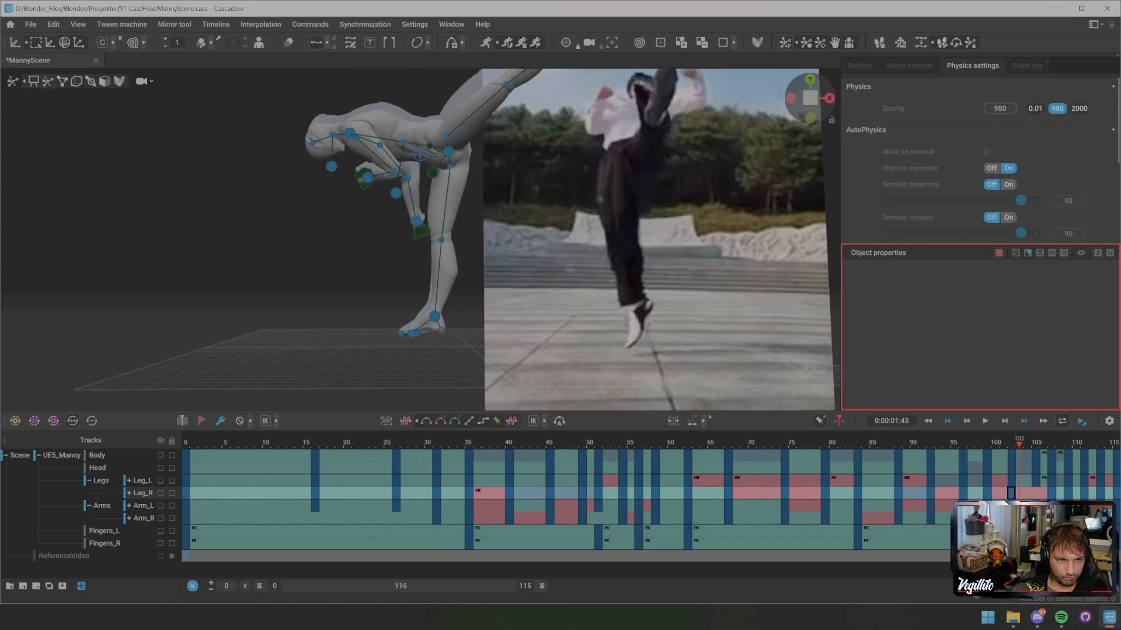
key("Right")
key("Right")
key("Right")
key("Right")
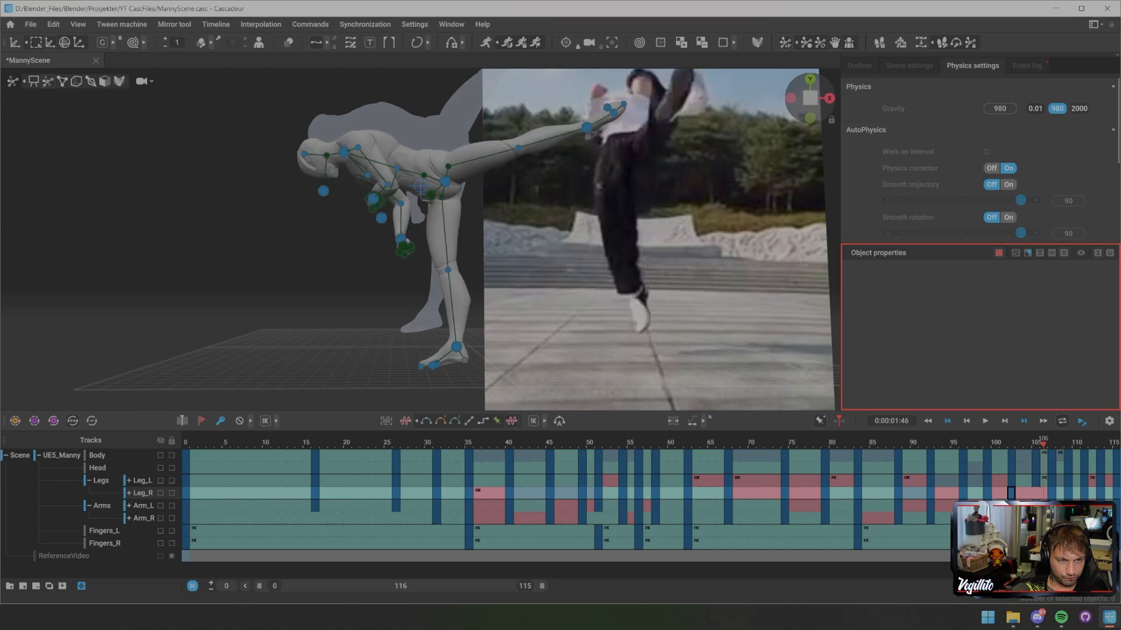
key("Right")
key("Right")
key("Right")
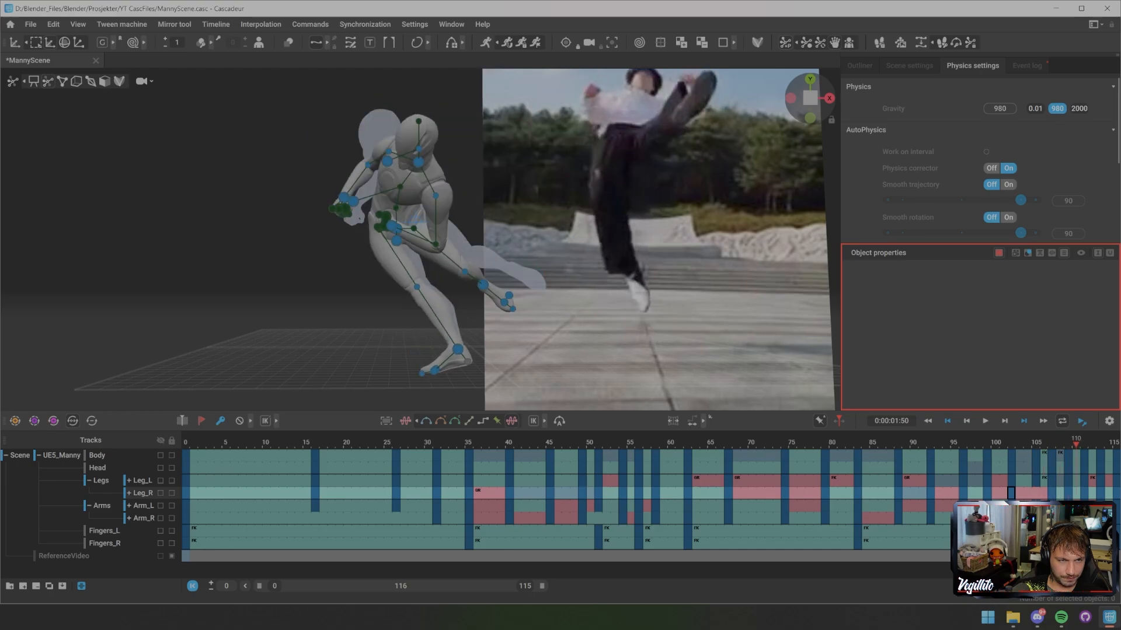
key("Right")
key("Left")
key("Left")
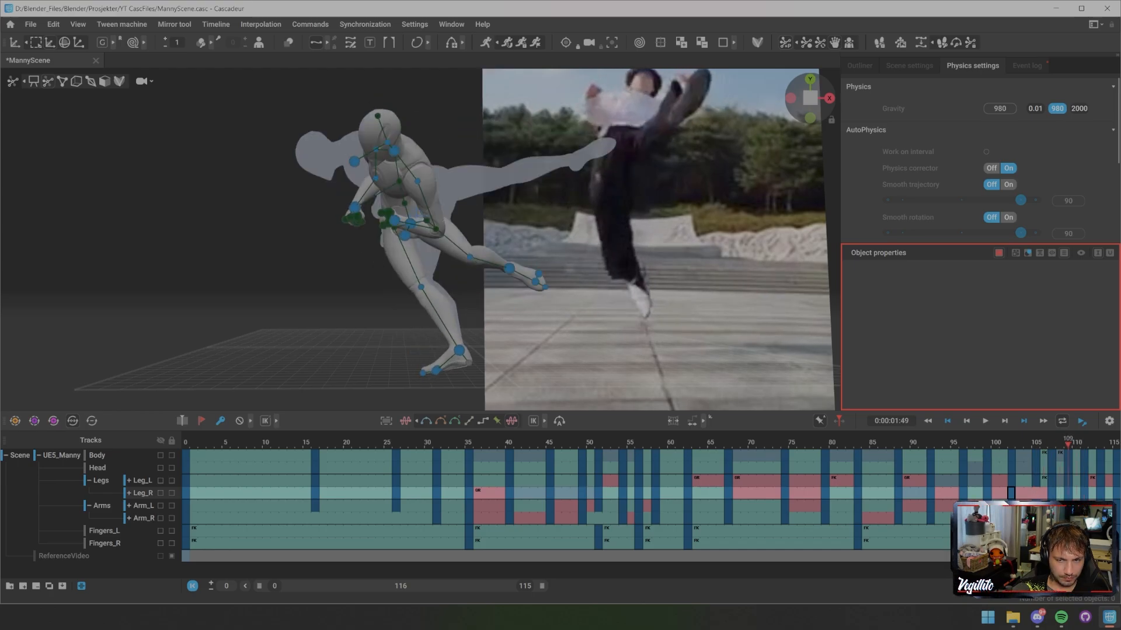
- At frame 109, select the pelvis, upper torso and both hand controls and shift them along the X axis toward the reference video
scroll(410, 223, "up", 3)
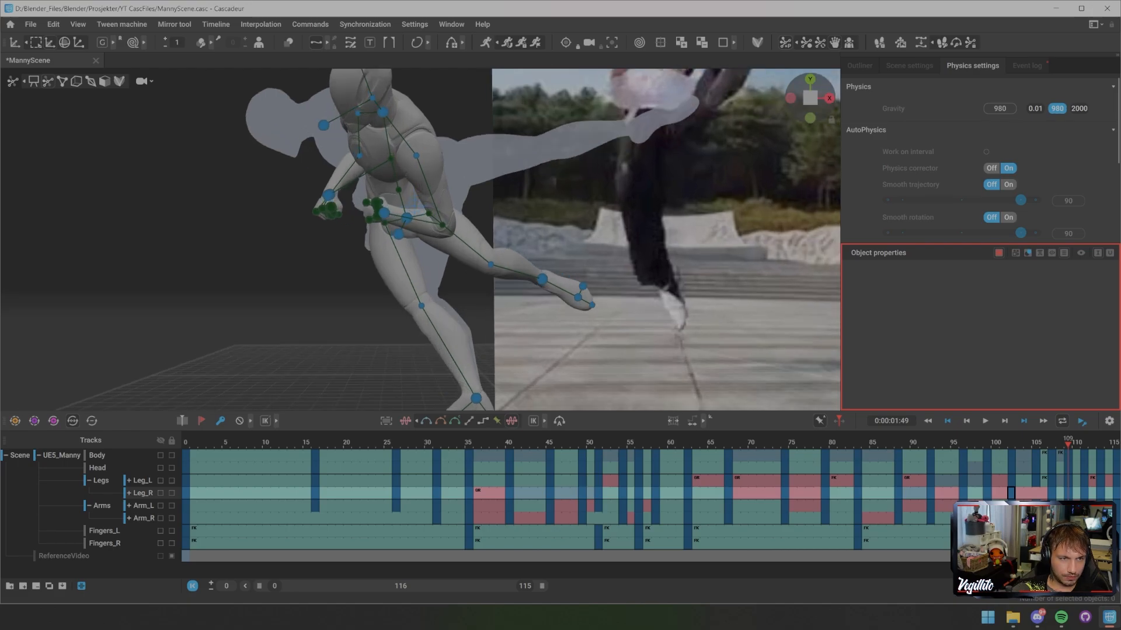
left_click(406, 219)
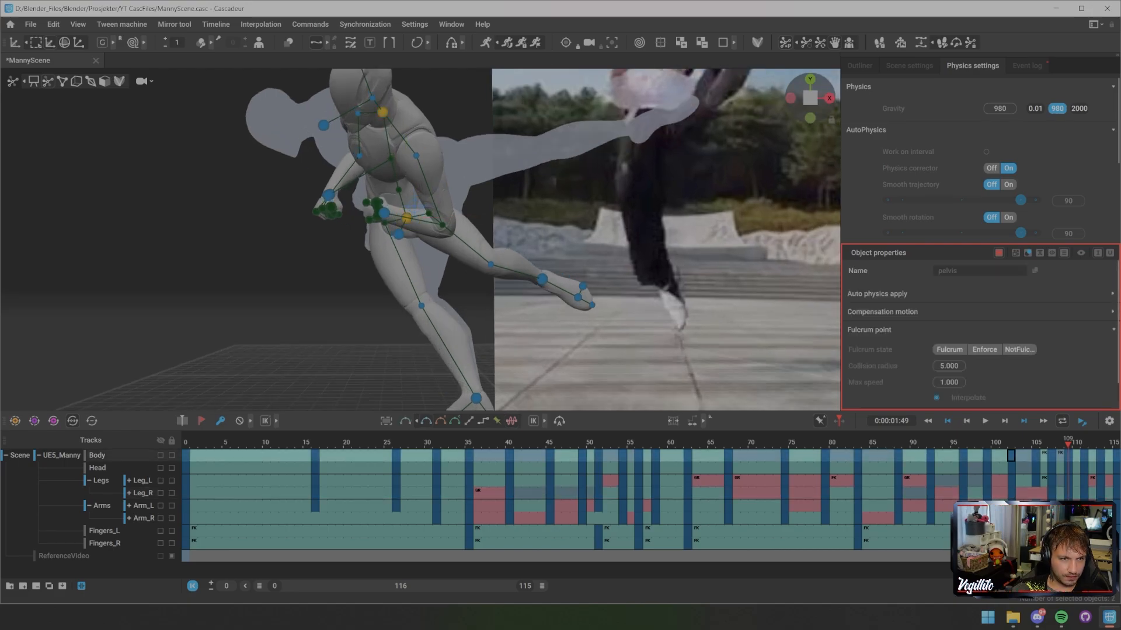
left_click(327, 195, "shift")
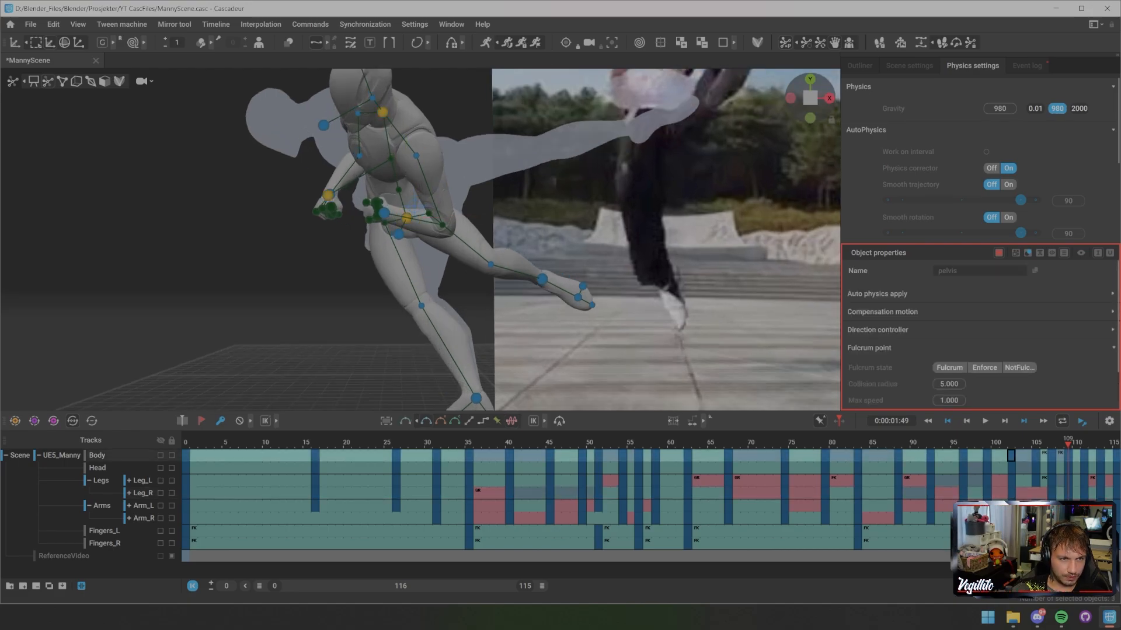
left_click(383, 213, "shift")
scroll(383, 213, "up", 2)
key("f")
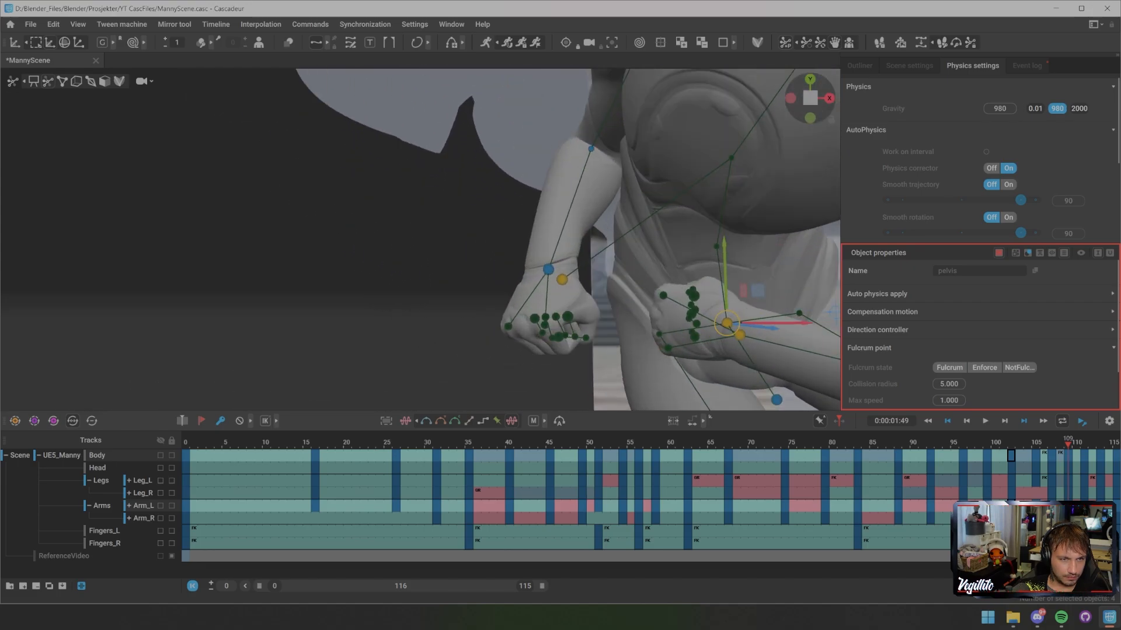
left_click(562, 280, "shift")
left_click(548, 269, "shift")
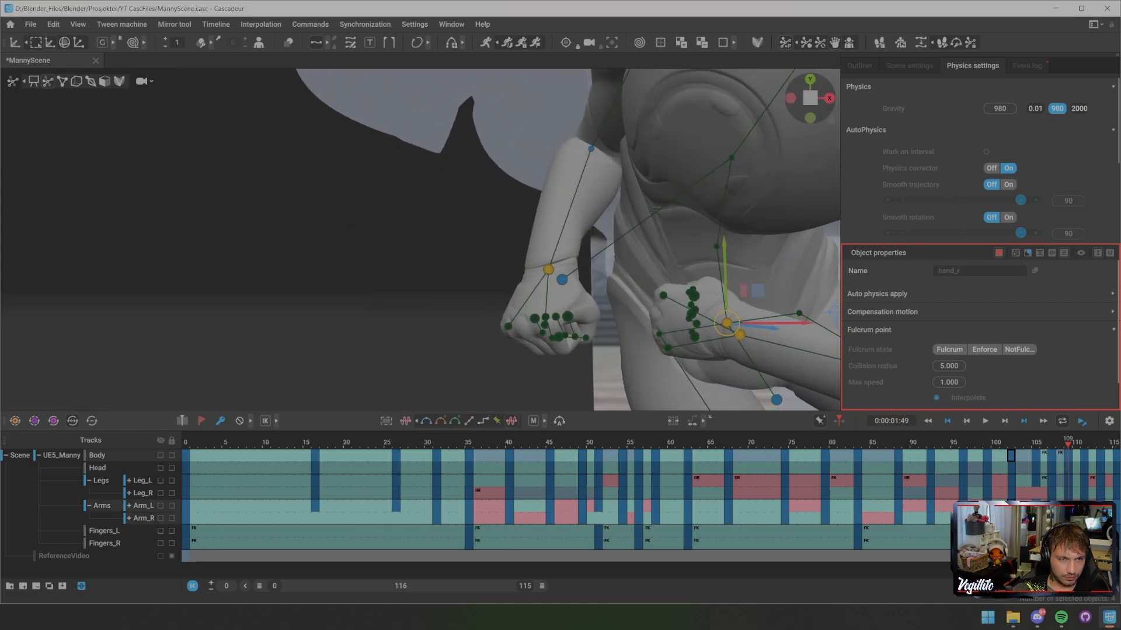
scroll(548, 269, "down", 4)
middle_click_drag(548, 271, 435, 220)
scroll(435, 220, "down", 4)
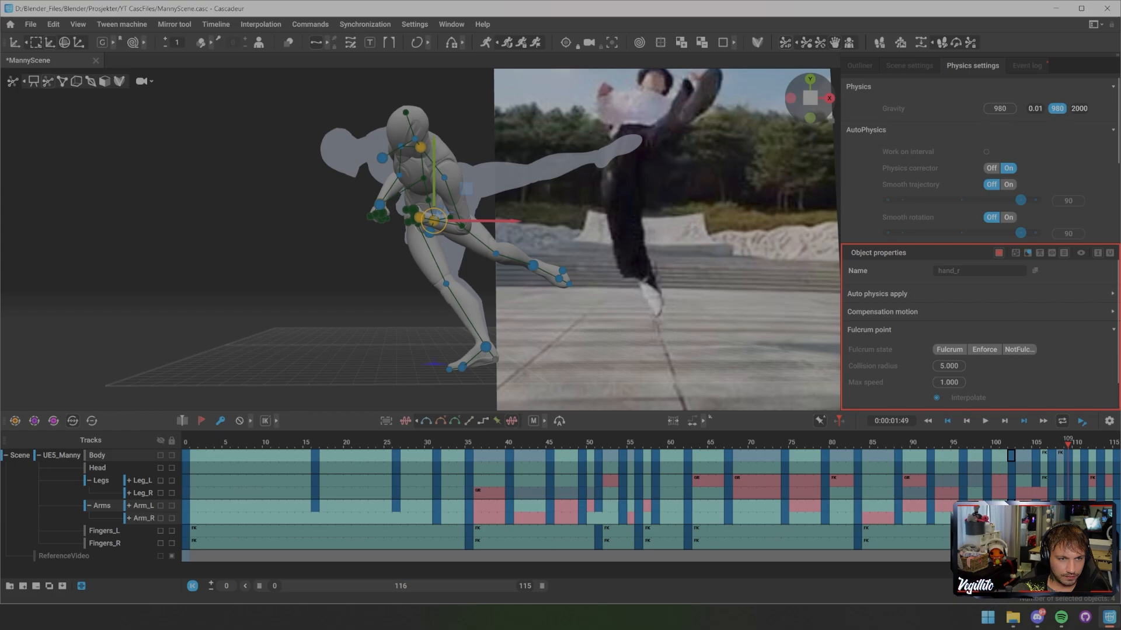
left_click_drag(505, 221, 541, 221)
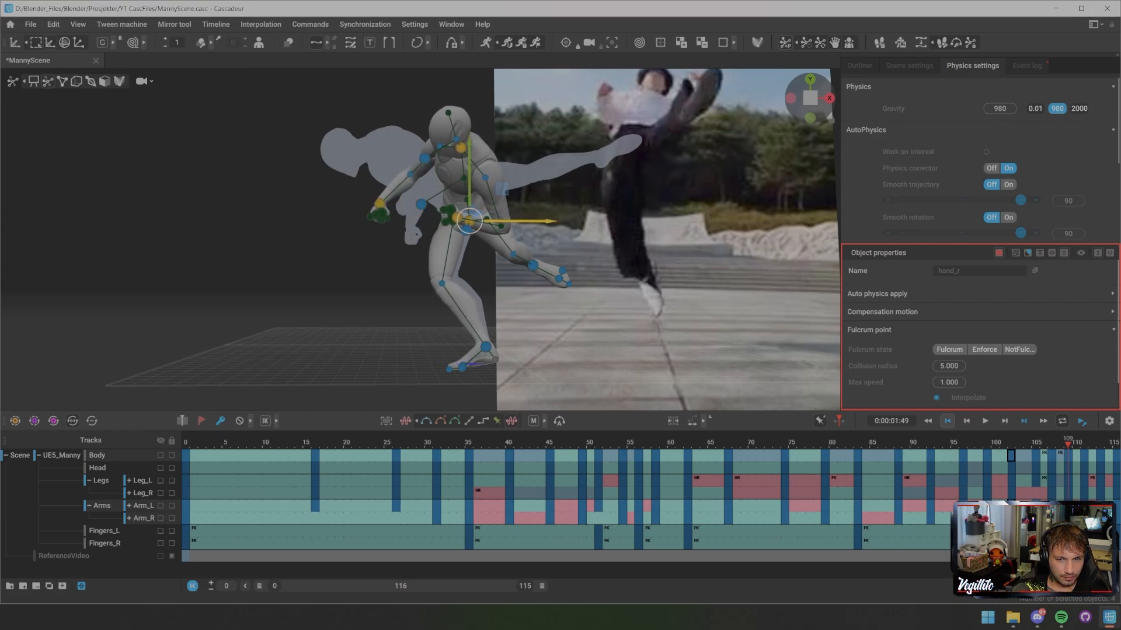
- At frame 111, shift the selected pelvis, torso and hand controls along the X axis toward the reference video
key("Left")
key("Left")
key("Left")
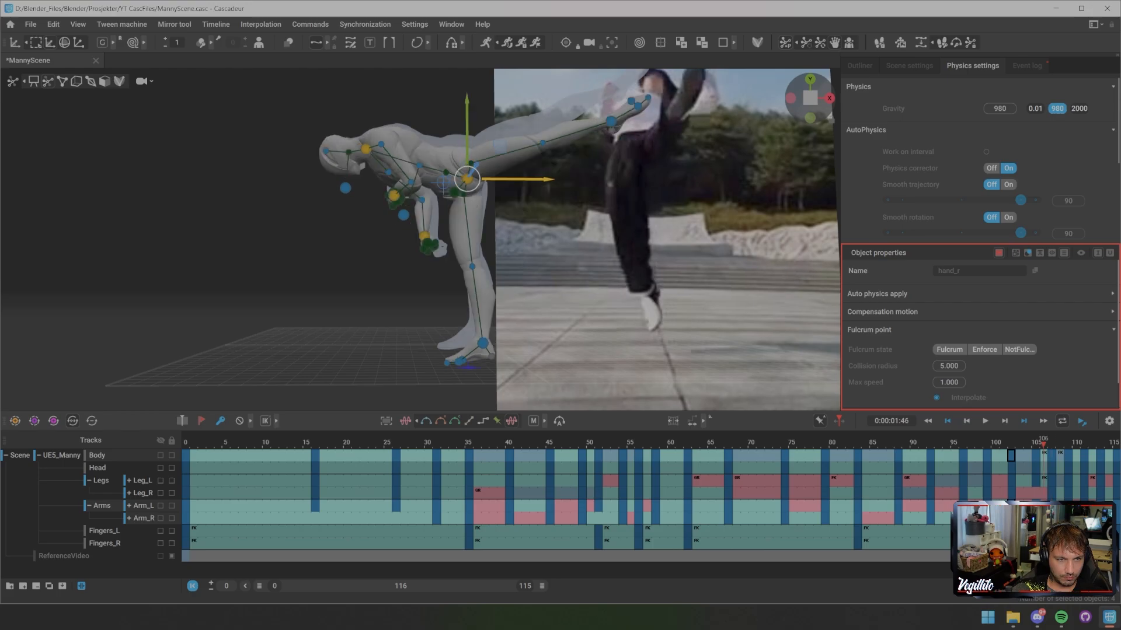
key("Right")
key("Right")
key("Right")
key("Right")
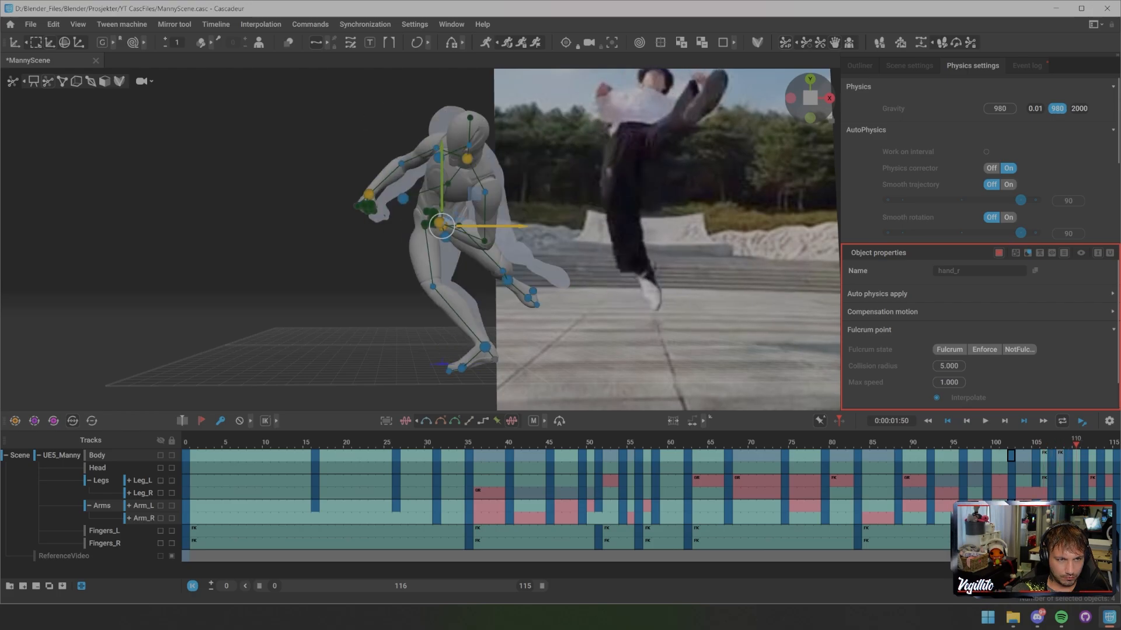
key("Right")
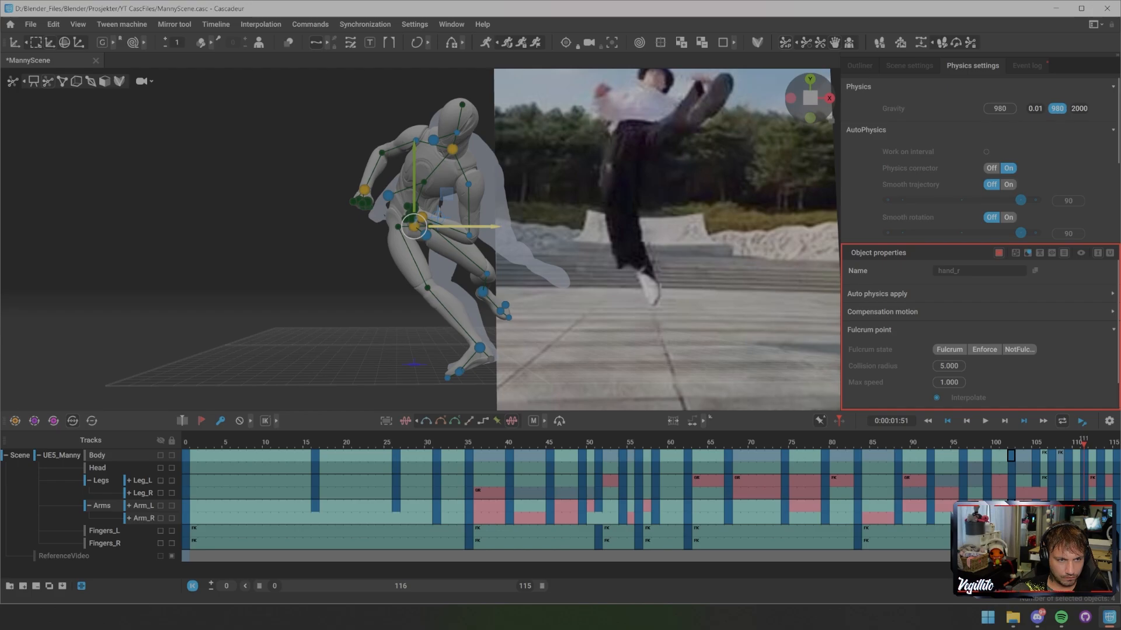
left_click_drag(487, 227, 548, 226)
- Check how the shifted body moves between frames 108 and 112, ending on frame 109
key("Right")
key("Right")
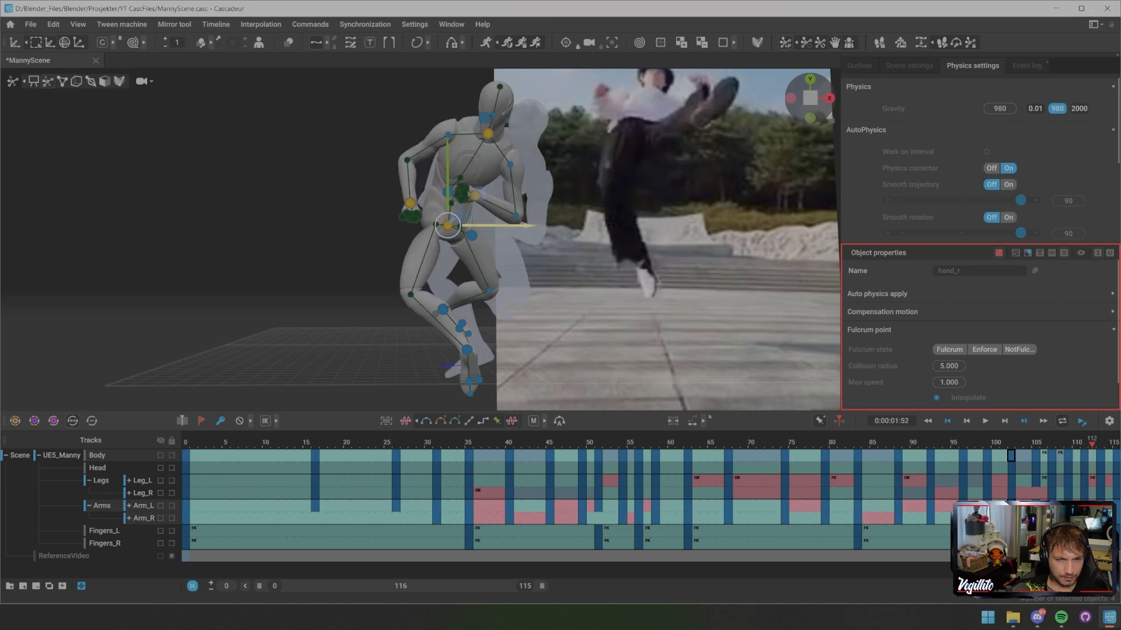
key("Left")
key("Left")
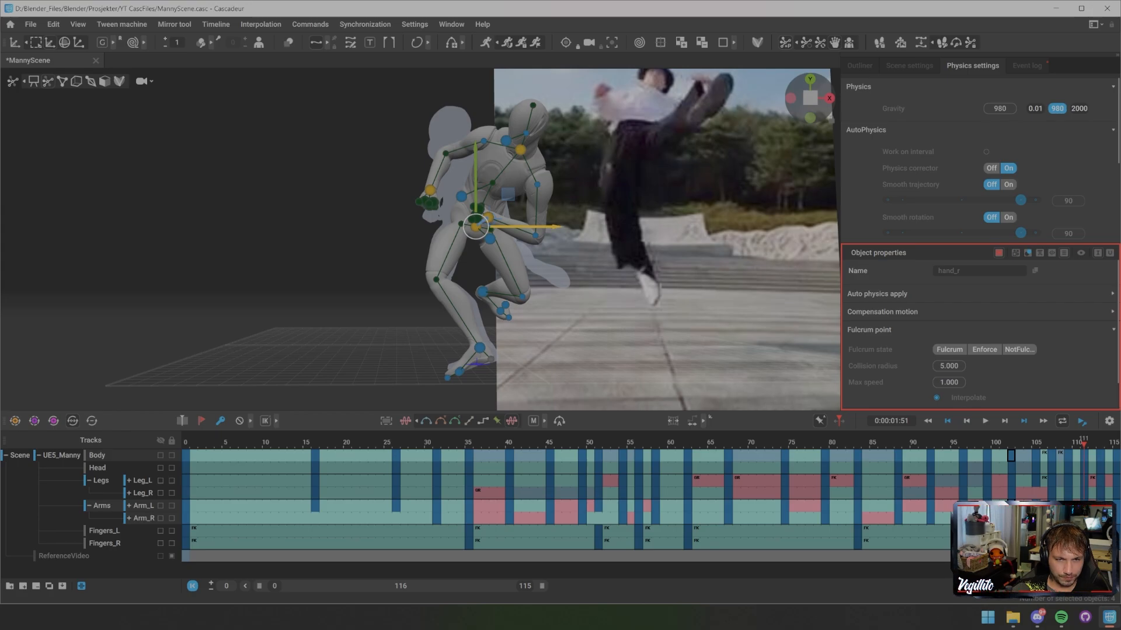
key("Left")
key("Left")
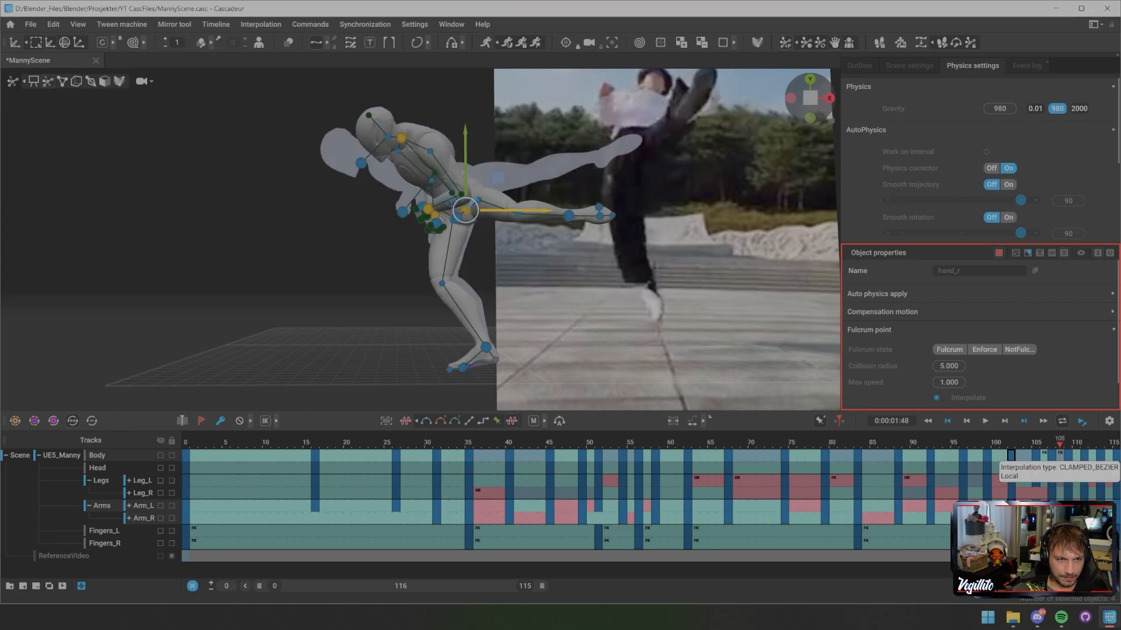
key("Right")
key("Left")
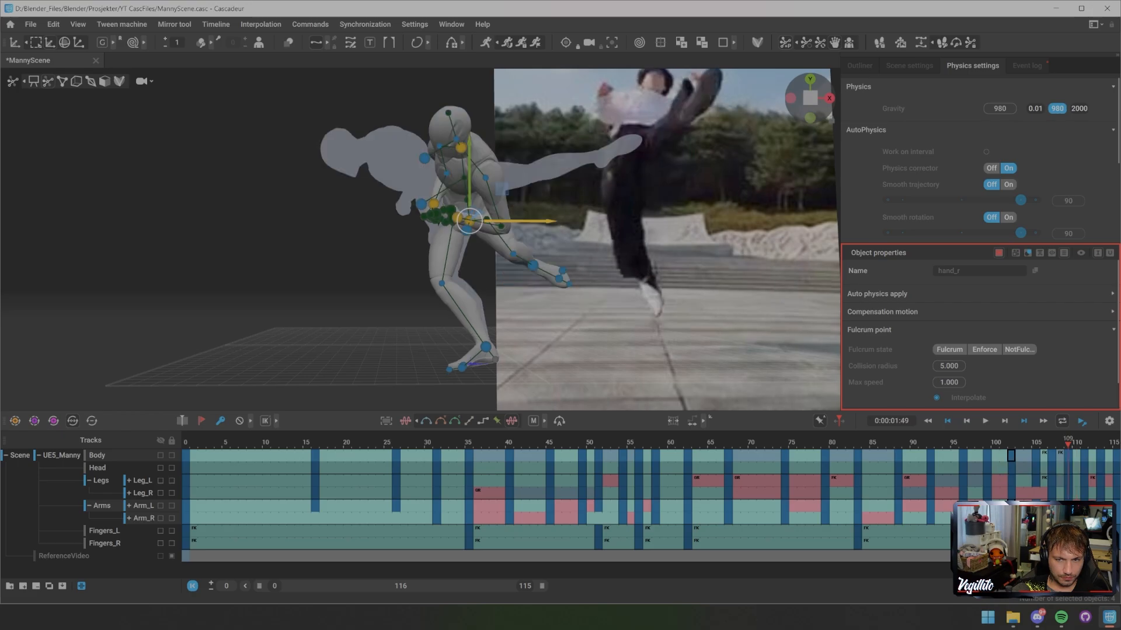
- At frame 109, nudge the right knee slightly along the X axis
scroll(420, 239, "up", 4)
key("1")
left_click_drag(420, 234, 566, 244, "alt")
key("2")
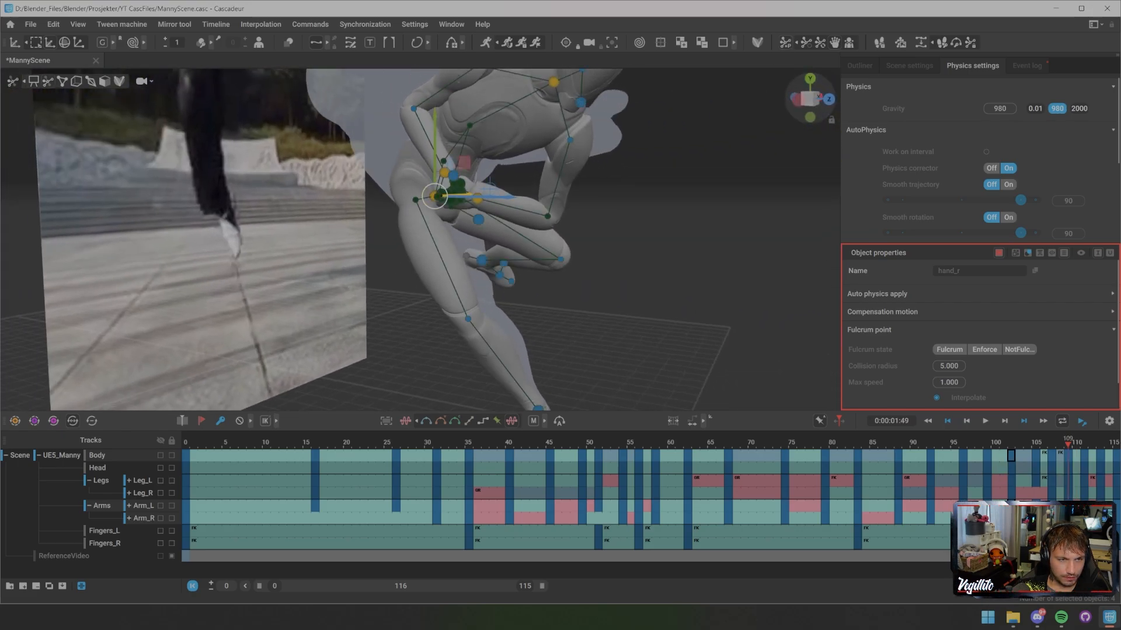
left_click(502, 310)
left_click(468, 319)
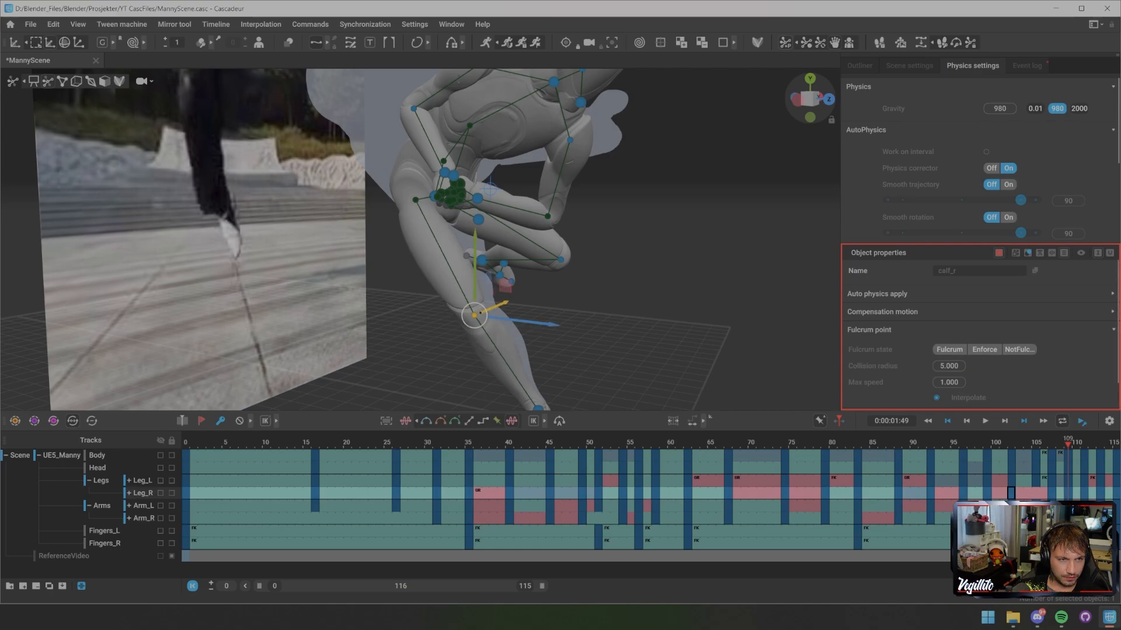
- At frame 109, adjust the hips' rotation by moving the pelvis direction controller along the X axis
left_click(654, 263)
left_click_drag(654, 262, 513, 263, "alt")
left_click(512, 226)
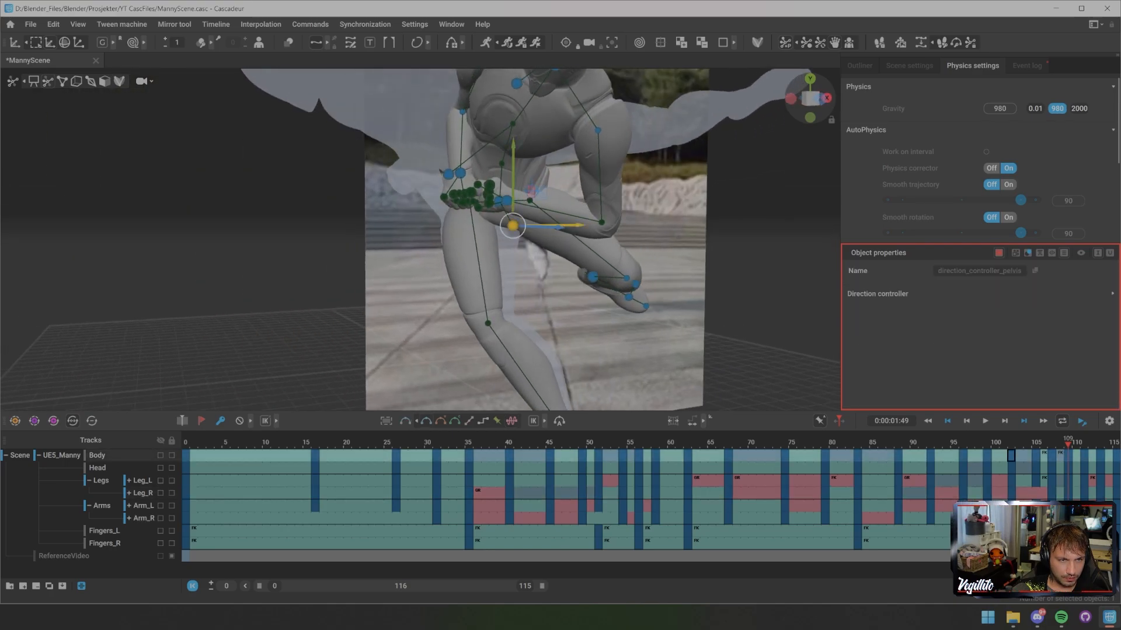
left_click(653, 263)
left_click_drag(654, 262, 706, 262, "alt")
left_click_drag(548, 221, 444, 216)
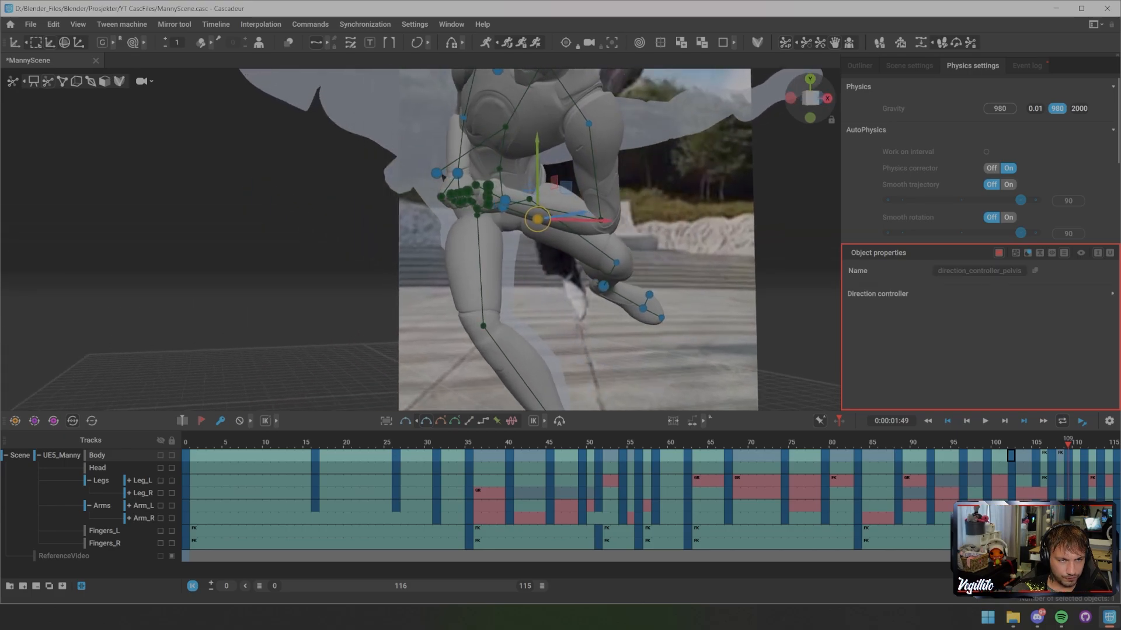
mouse_move(437, 173)
left_mouse_down()
mouse_move(485, 195)
mouse_move(647, 220)
mouse_move(715, 212)
mouse_move(683, 196)
mouse_move(491, 195)
mouse_move(441, 175)
left_mouse_up()
left_click_drag(529, 217, 657, 226)
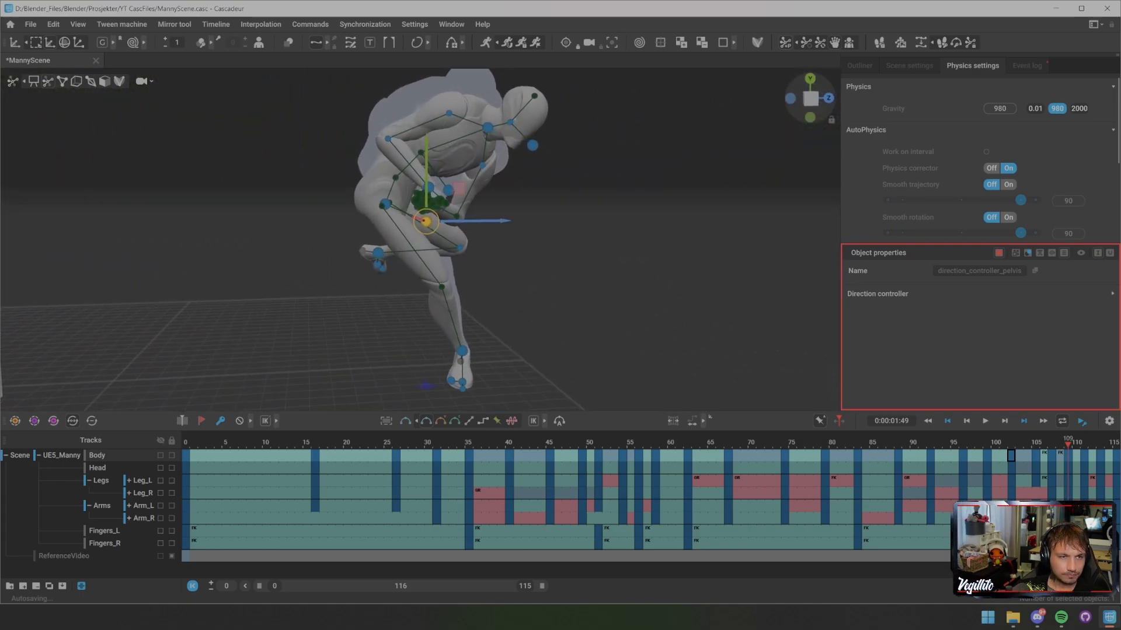
- Review the hips, balance and leg motion frame by frame around frames 105 to 113 from the new viewing angle
key("Left")
key("Left")
key("Left")
key("Left")
key("Left")
key("Left")
key("Left")
key("Left")
key("Left")
key("Right")
key("Right")
key("Right")
key("Right")
key("Right")
key("Right")
key("Right")
key("Right")
key("Right")
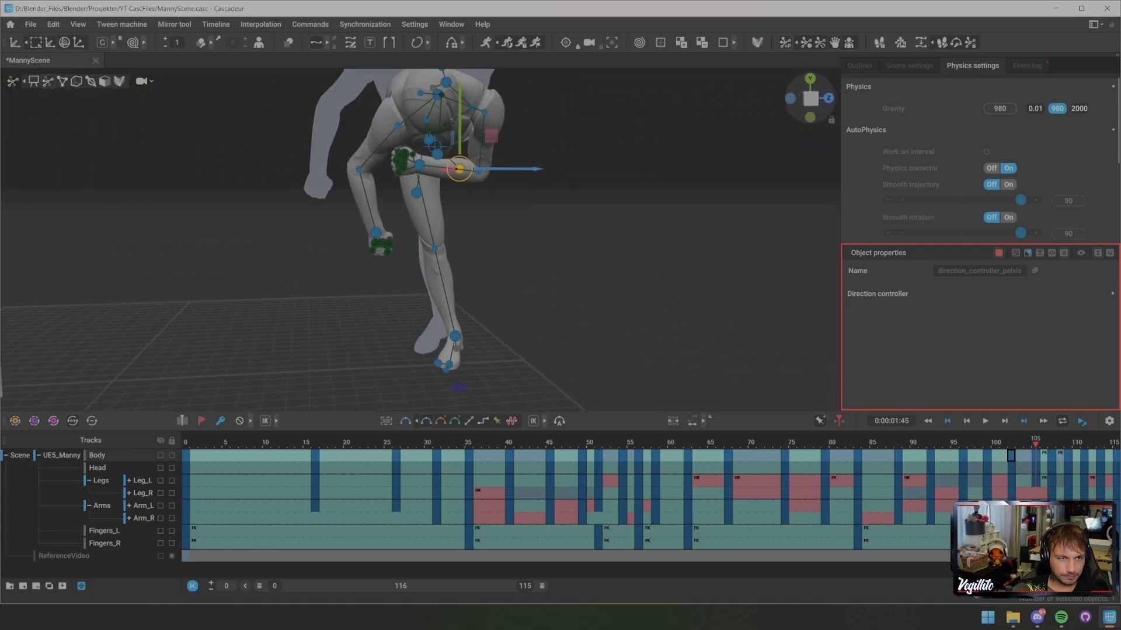
key("Right")
key("Right")
key("Right")
key("Right")
key("Right")
key("Left")
key("Left")
key("Left")
key("Left")
key("Left")
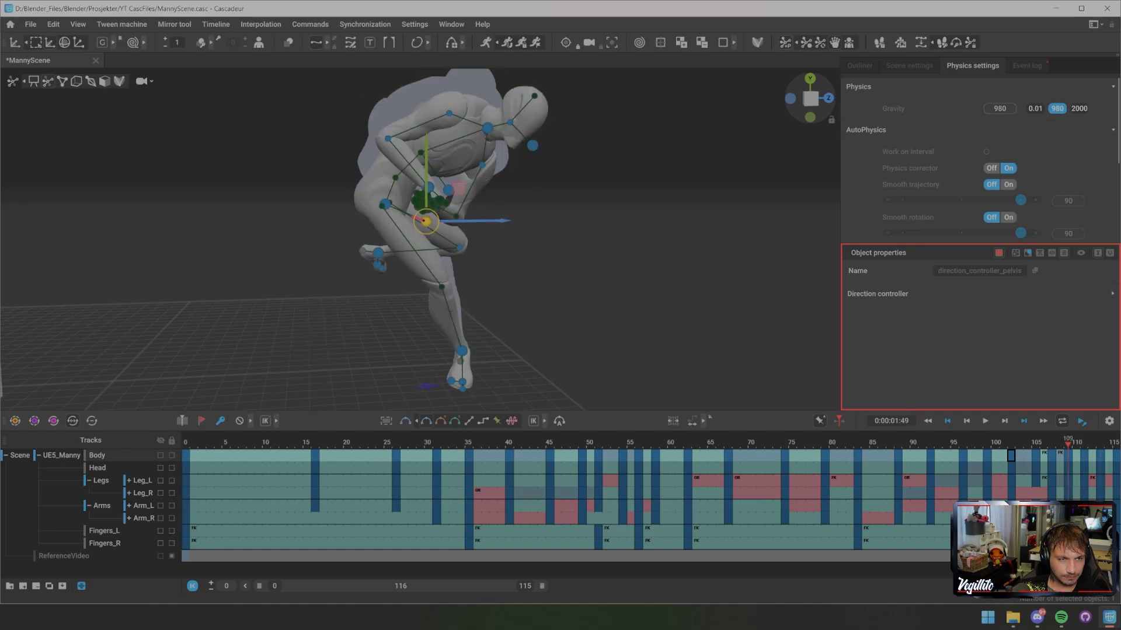
key("Left")
key("Left")
key("Right")
key("Right")
key("Right")
key("Right")
key("Right")
key("Right")
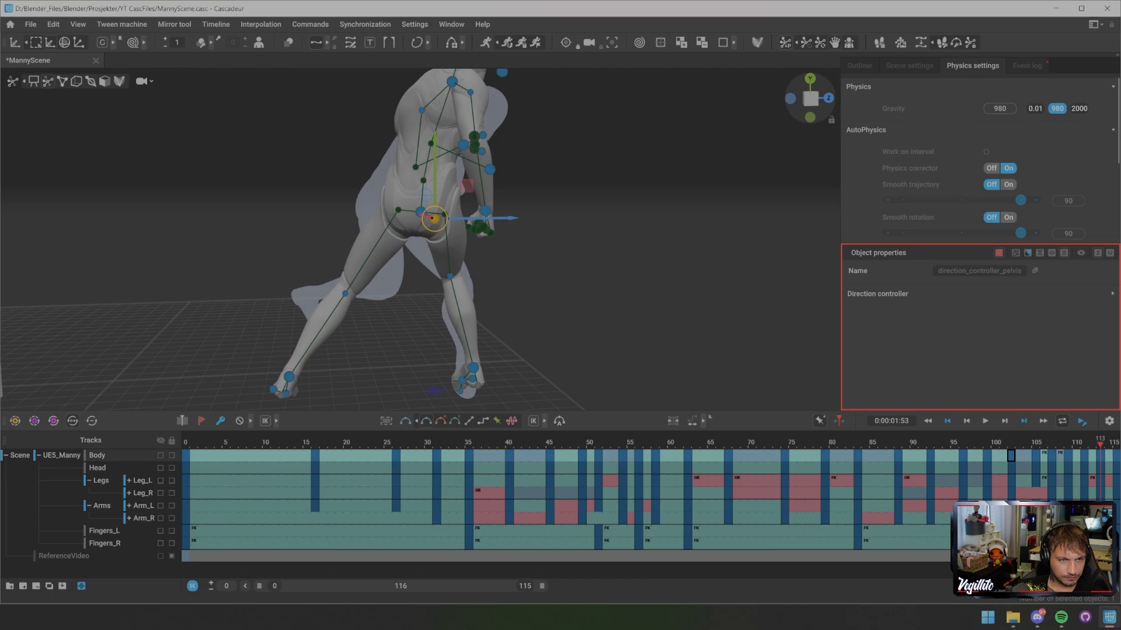
key("Left")
key("Left")
key("Left")
key("Left")
key("Left")
key("Left")
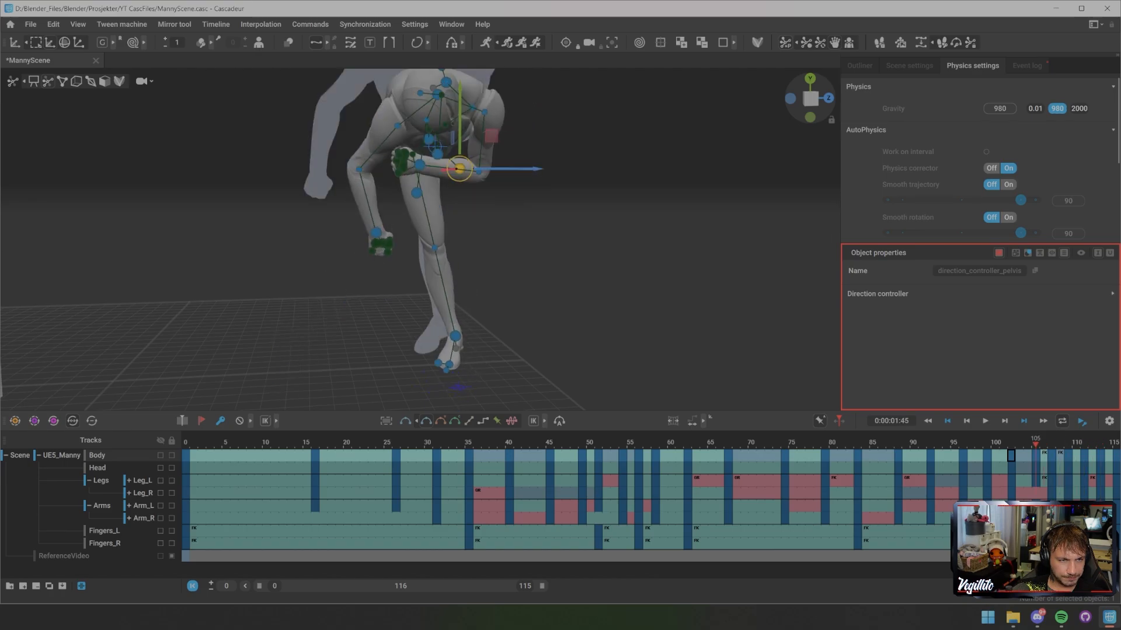
- Step through frames 105 to 113 to examine the landing legs and feet, ending on frame 111
key("Right")
key("Right")
key("Right")
key("Right")
key("Right")
key("Right")
key("Right")
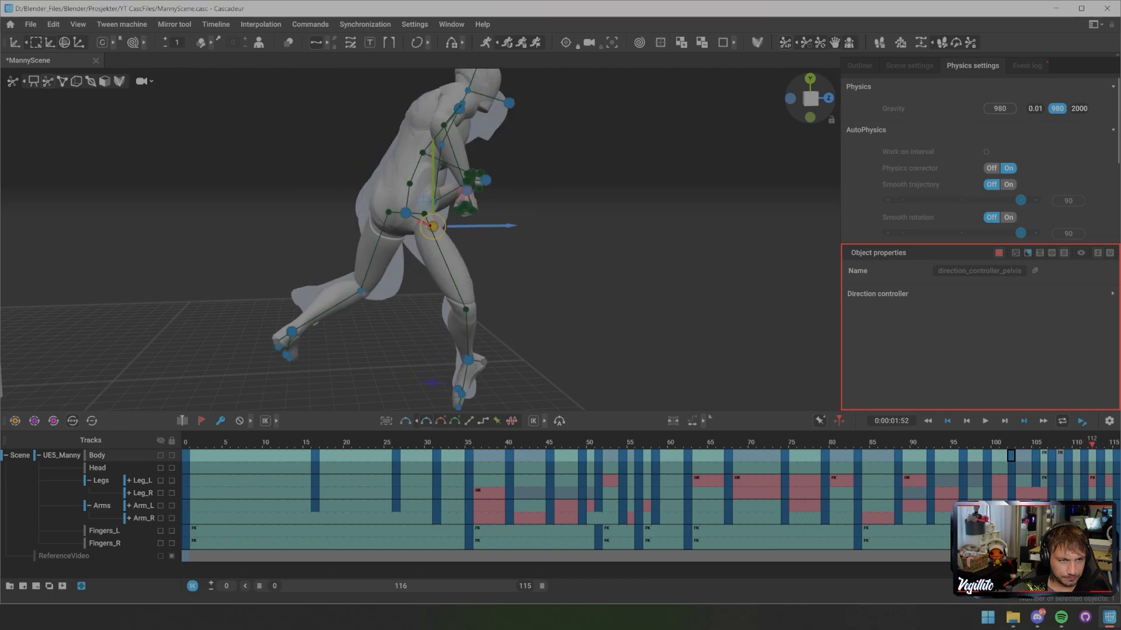
key("Right")
key("Left")
key("Left")
- At frame 111, rotate the right foot about its vertical axis so the toes point toward the viewer from the front
key("KP_1")
scroll(421, 239, "up", 3)
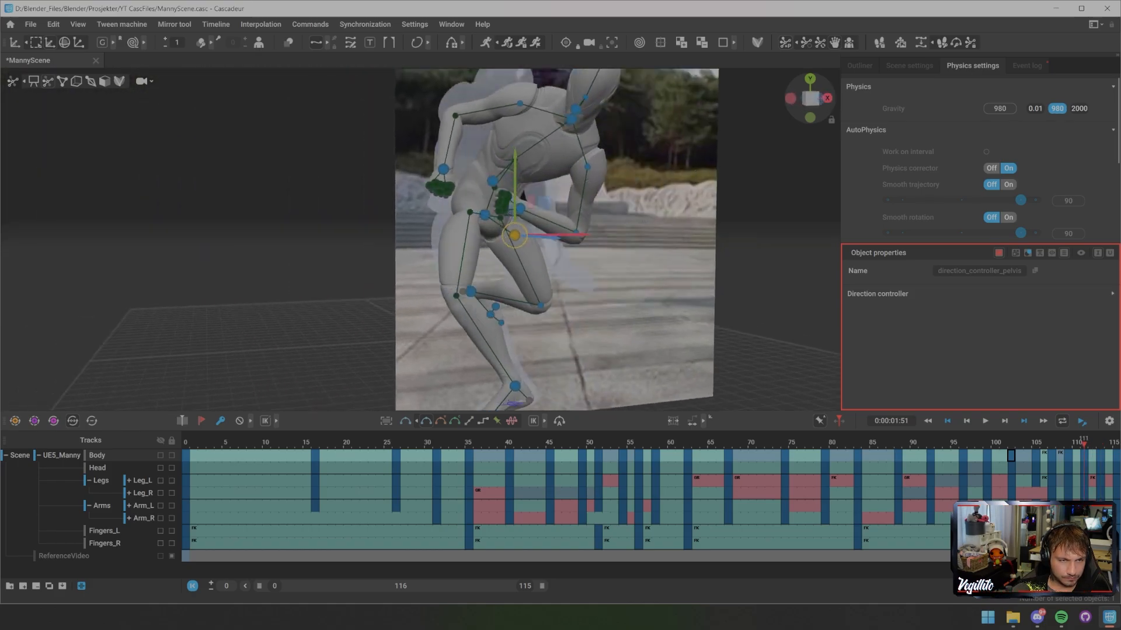
middle_click_drag(467, 281, 422, 175)
scroll(423, 239, "down", 1)
left_click_drag(423, 240, 427, 239, "alt")
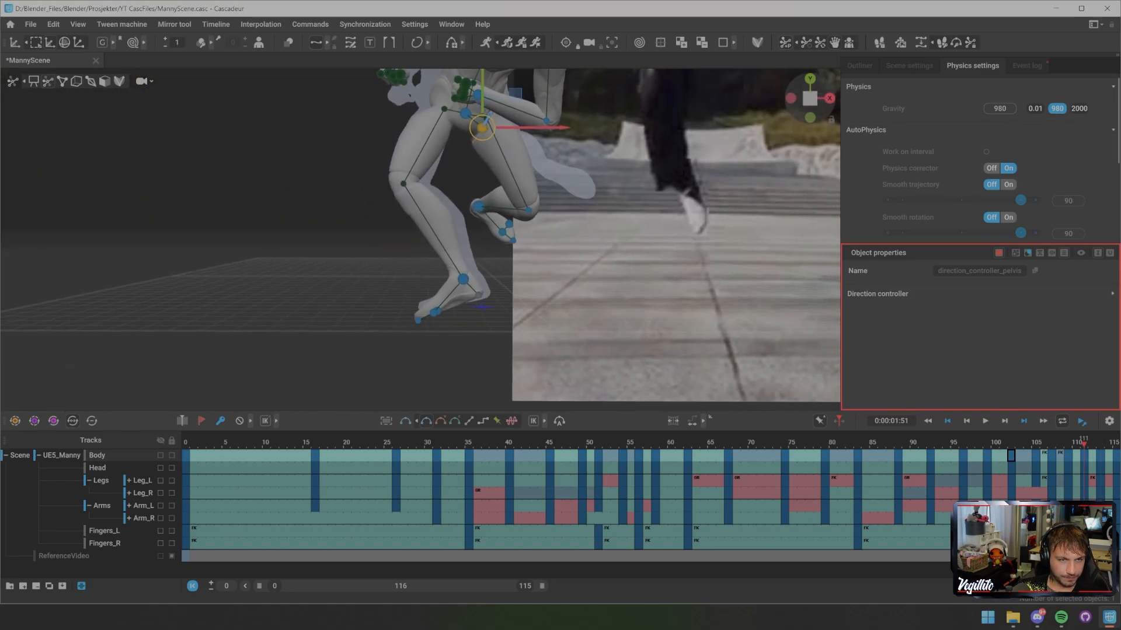
left_click(435, 312)
key("e")
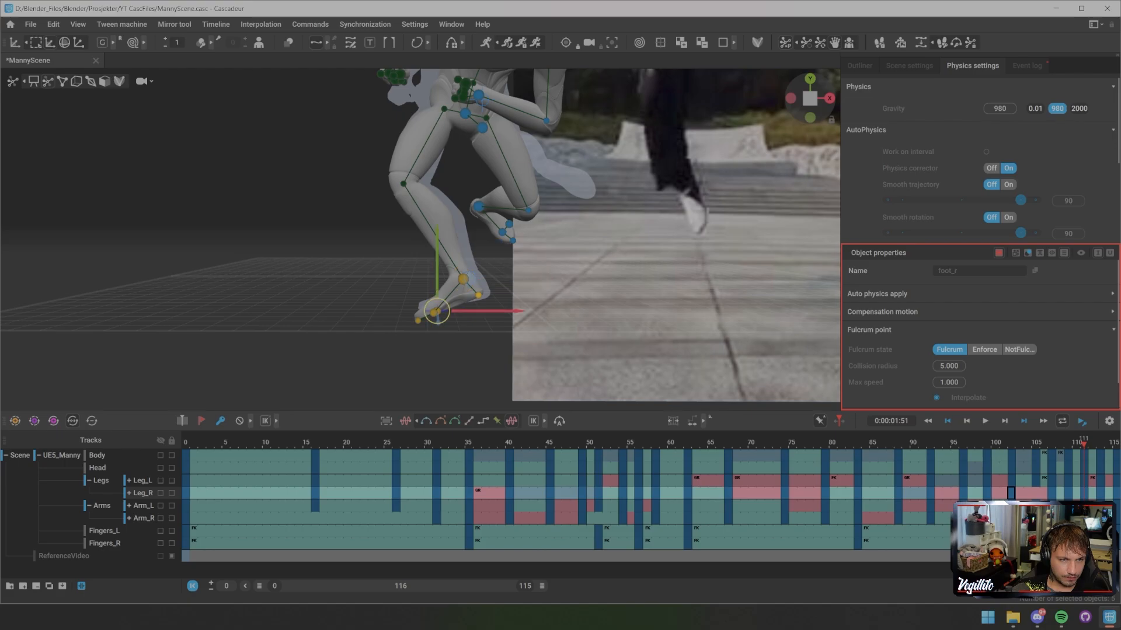
left_click_drag(436, 311, 438, 312)
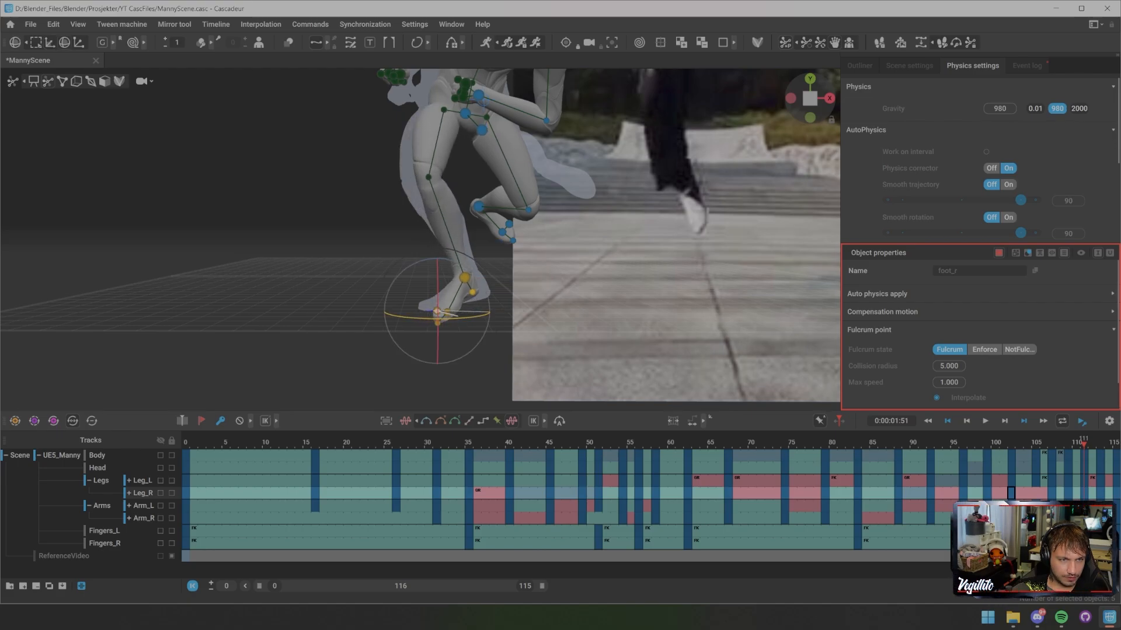
- Check how the rotated right foot moves frame by frame from frame 111 to the end of the animation
key("Right")
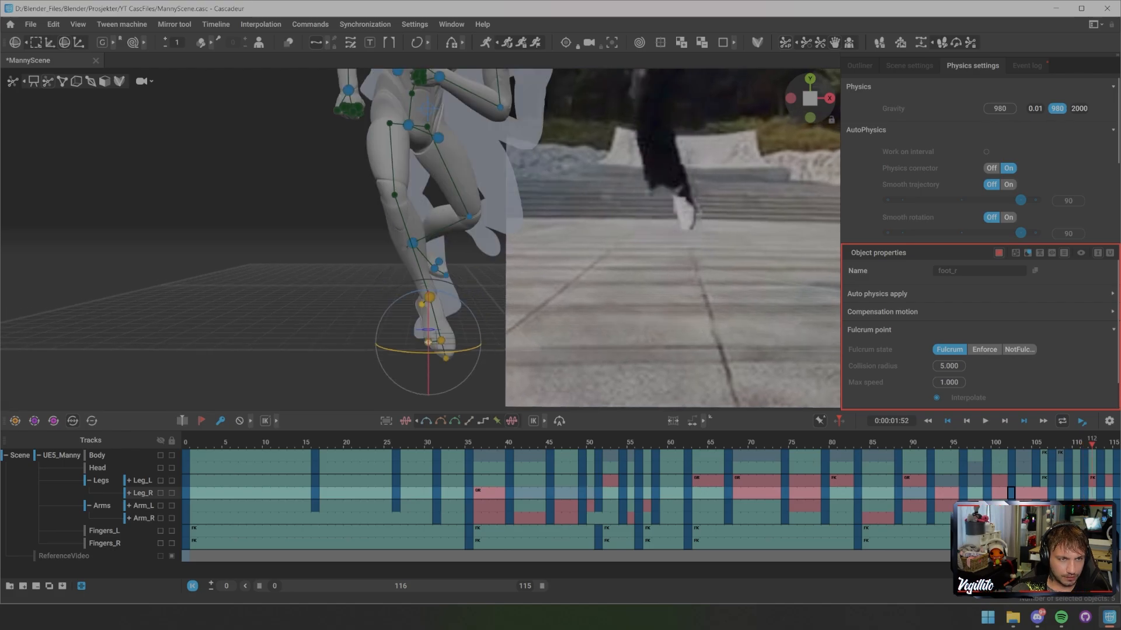
key("Right")
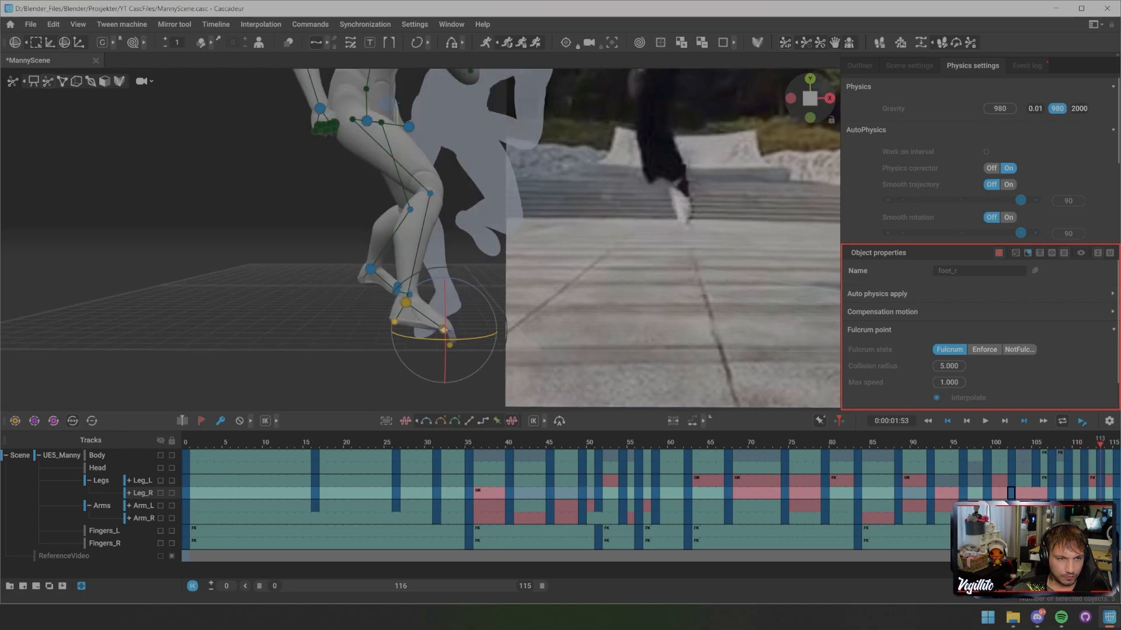
key("Left")
key("Left")
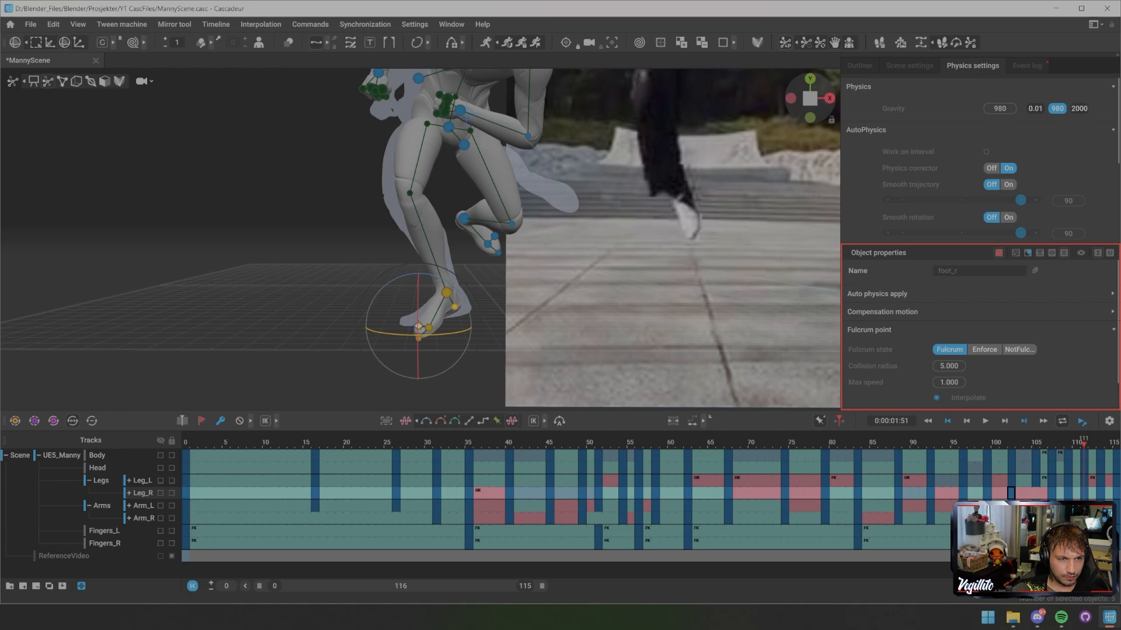
key("Right")
key("Right")
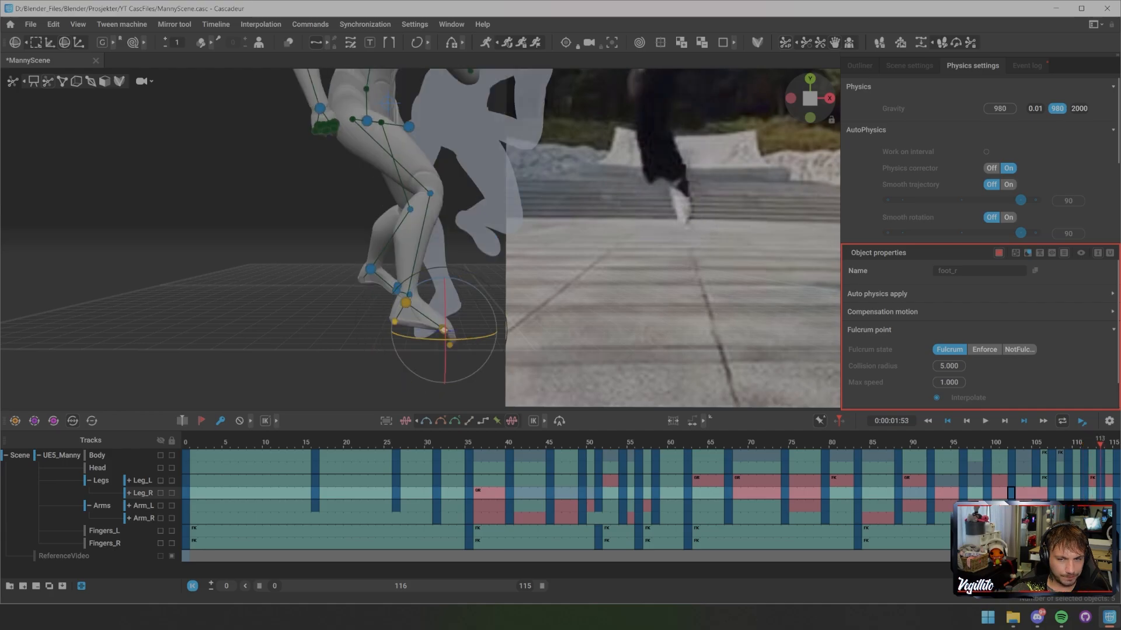
key("Right")
key("Right")
key("Right")
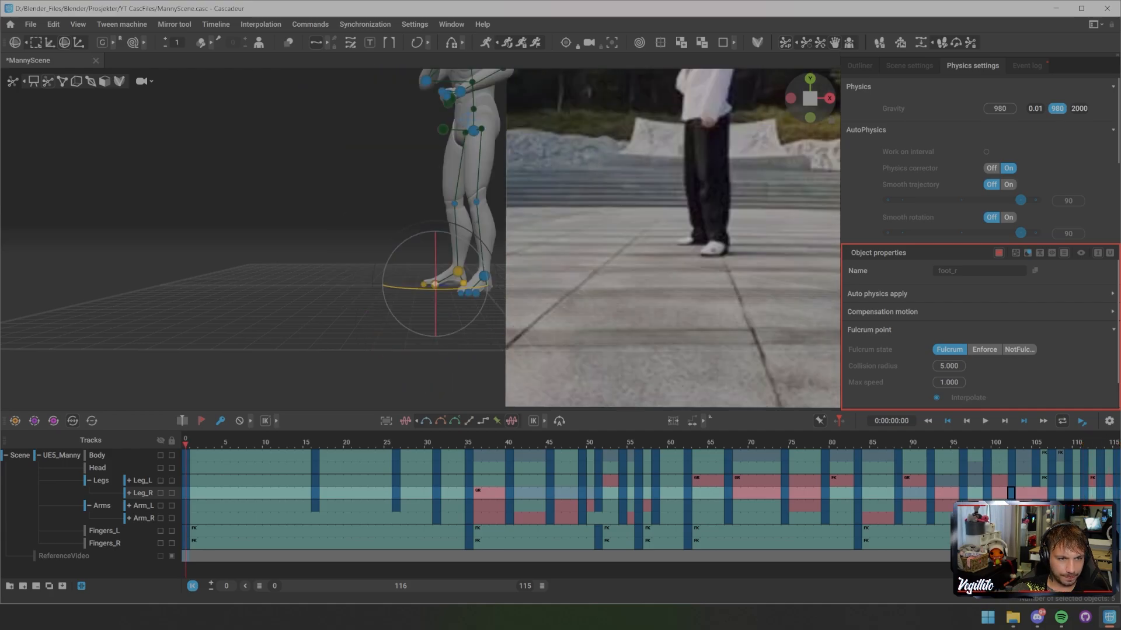
- Play the whole animation with the rig controllers hidden to judge the timing of the kick and landing
key("space")
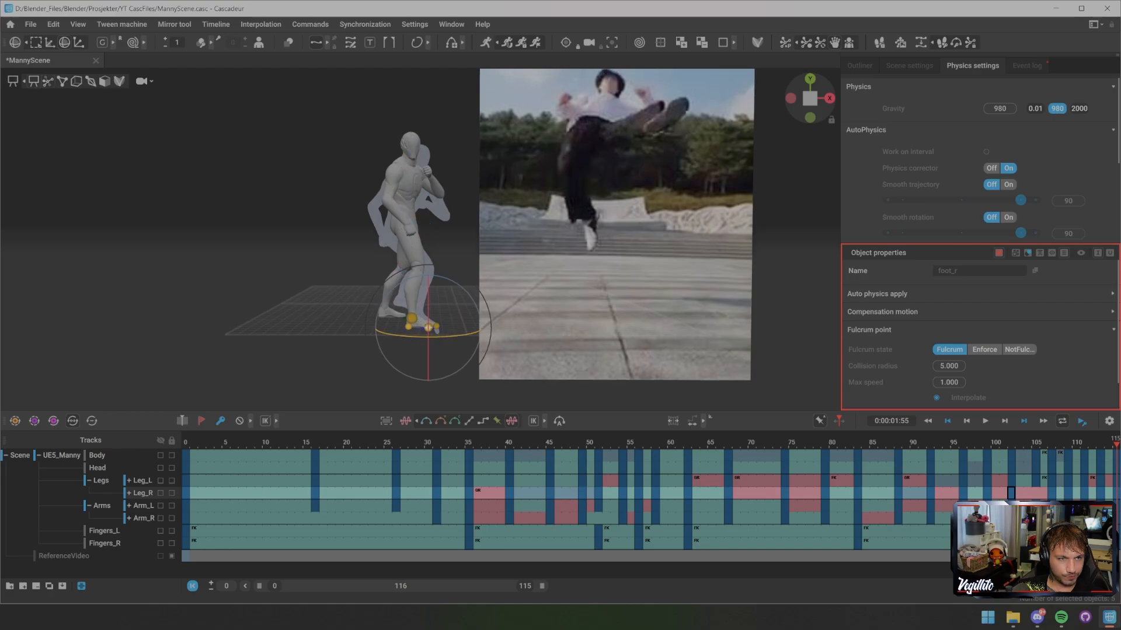
key("space")
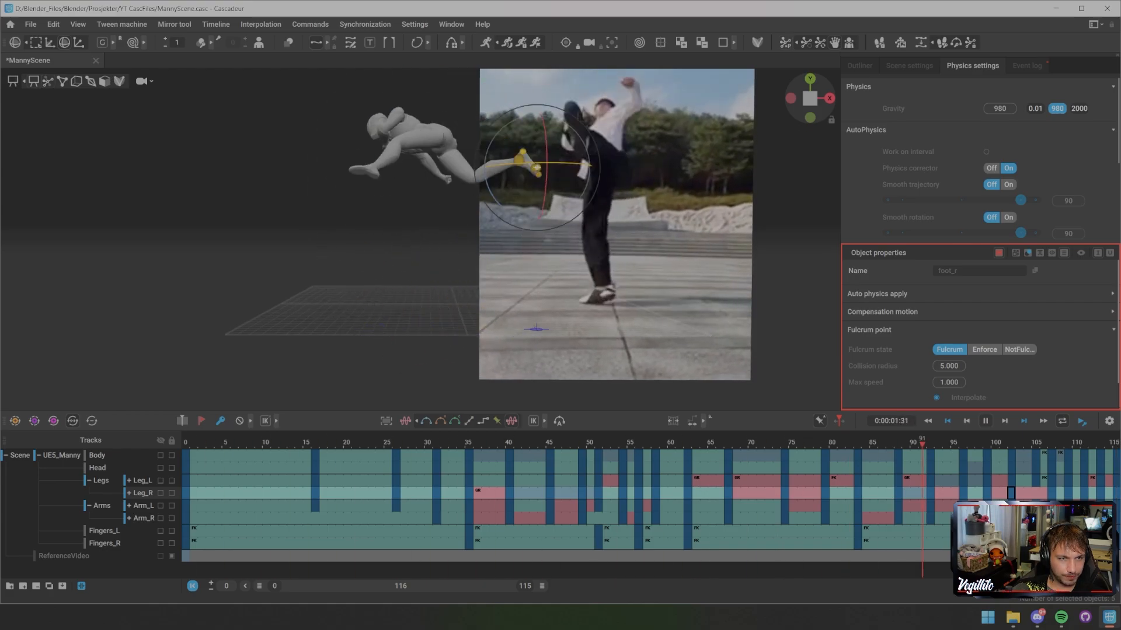
key("1")
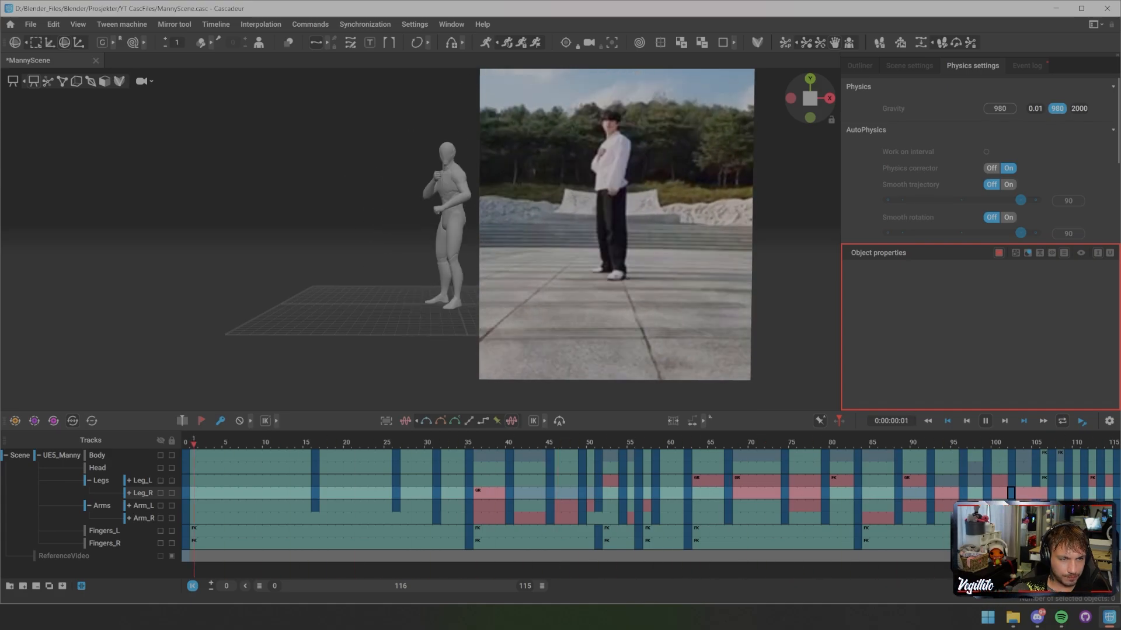
key("space")
scroll(583, 502, "down", 2)
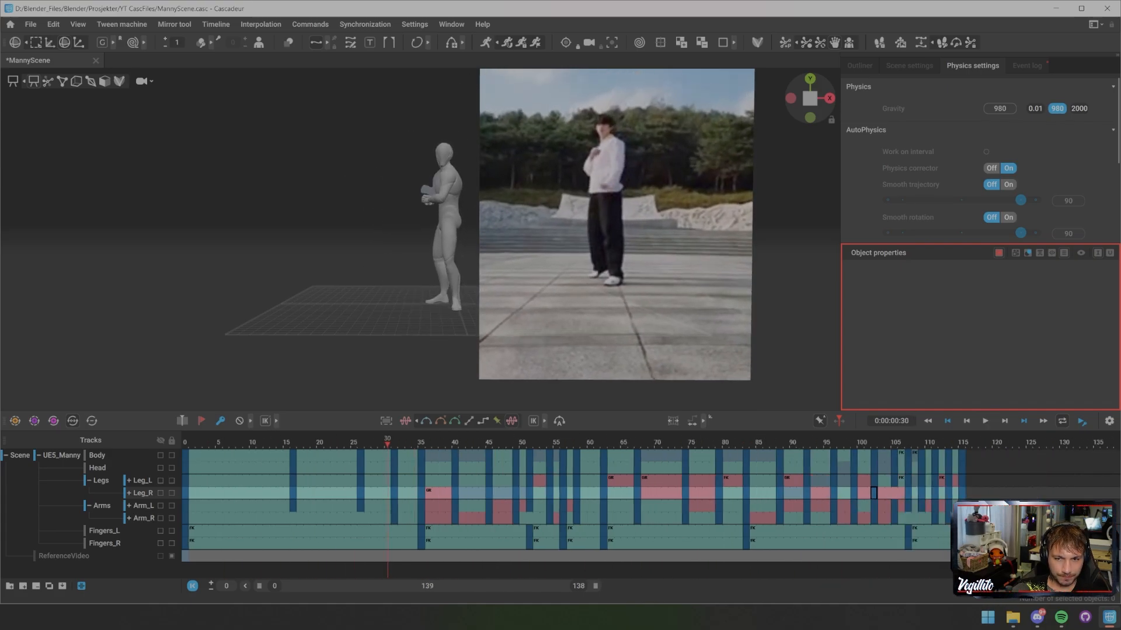
key("space")
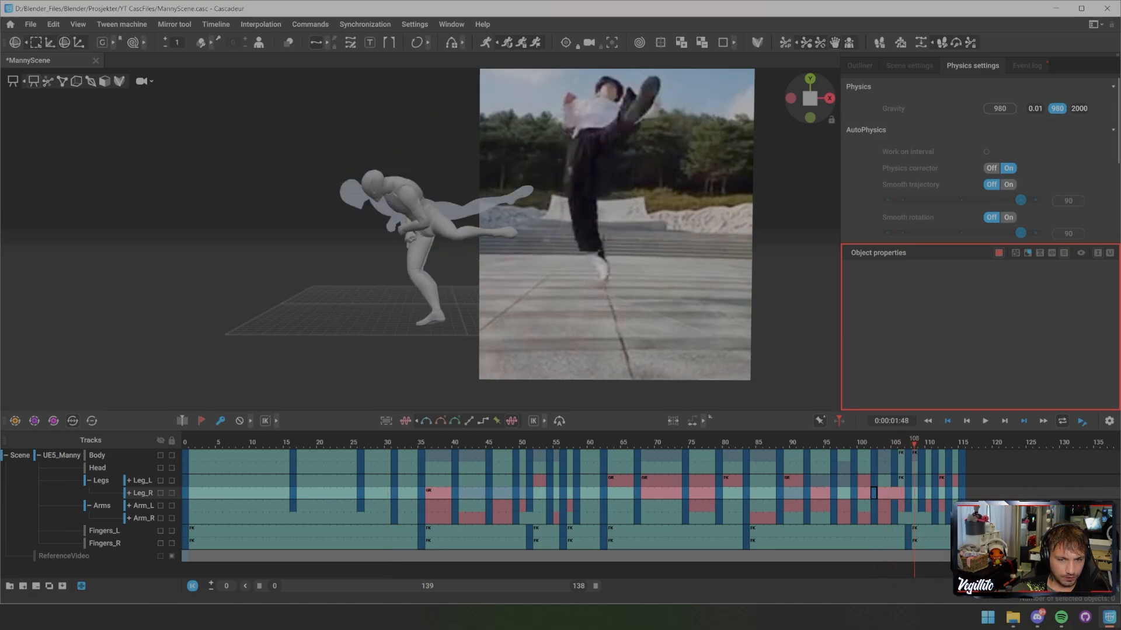
key("Left")
key("space")
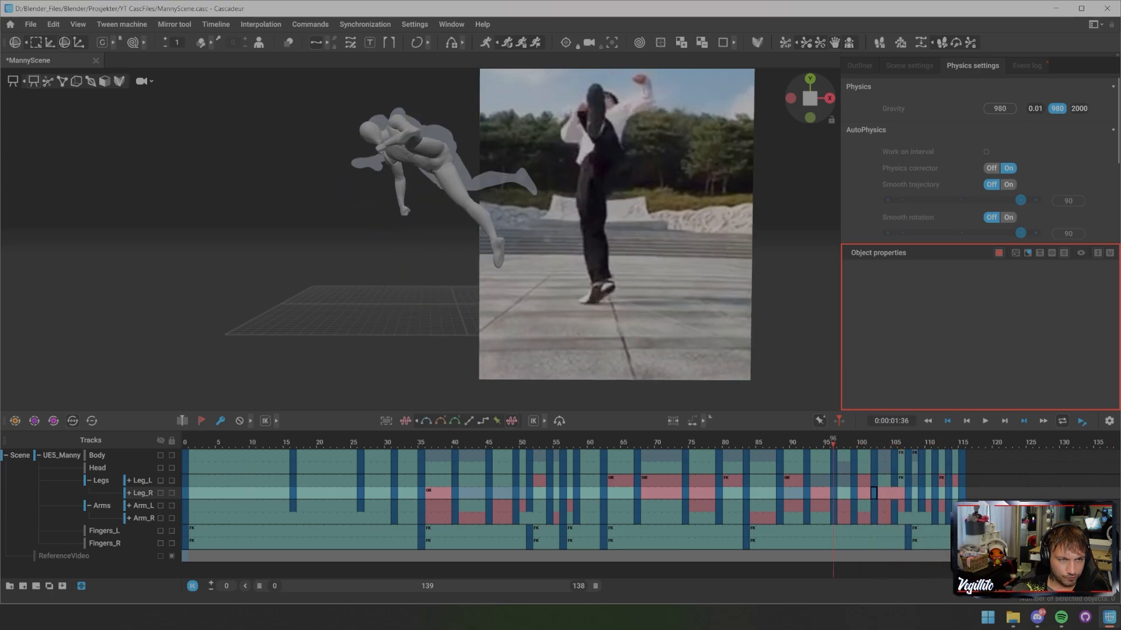
- Stretch the keys of all tracks between frames 107 and 115 so they end at frame 122, and play the result
key("Right")
key("Right")
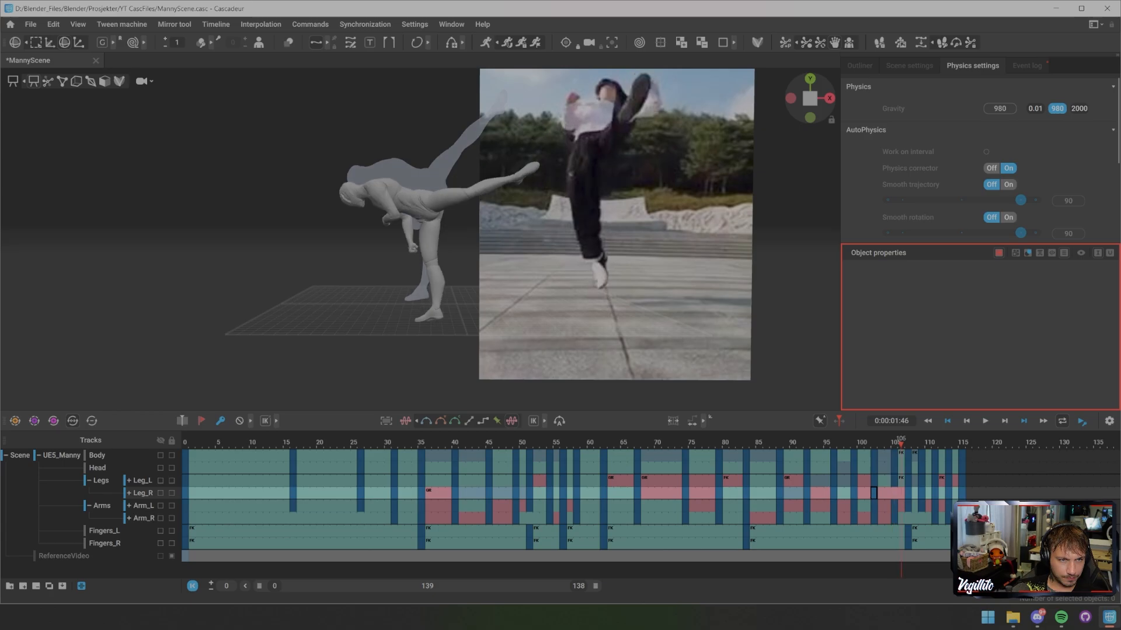
key("Right")
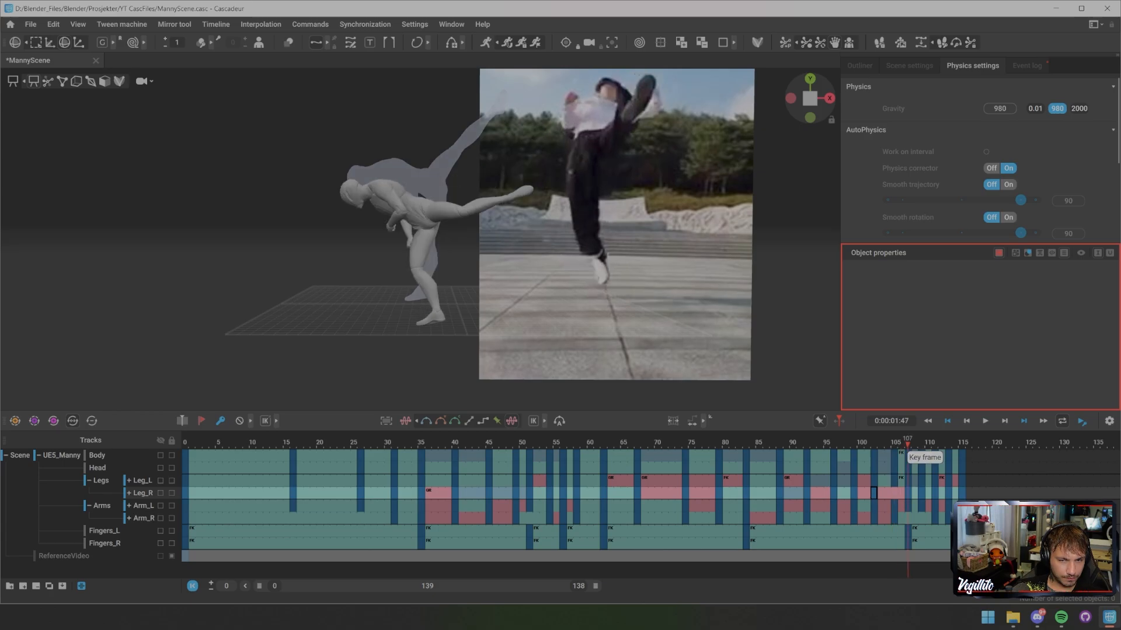
mouse_move(907, 454)
left_mouse_down()
mouse_move(923, 507)
mouse_move(961, 543)
left_mouse_up()
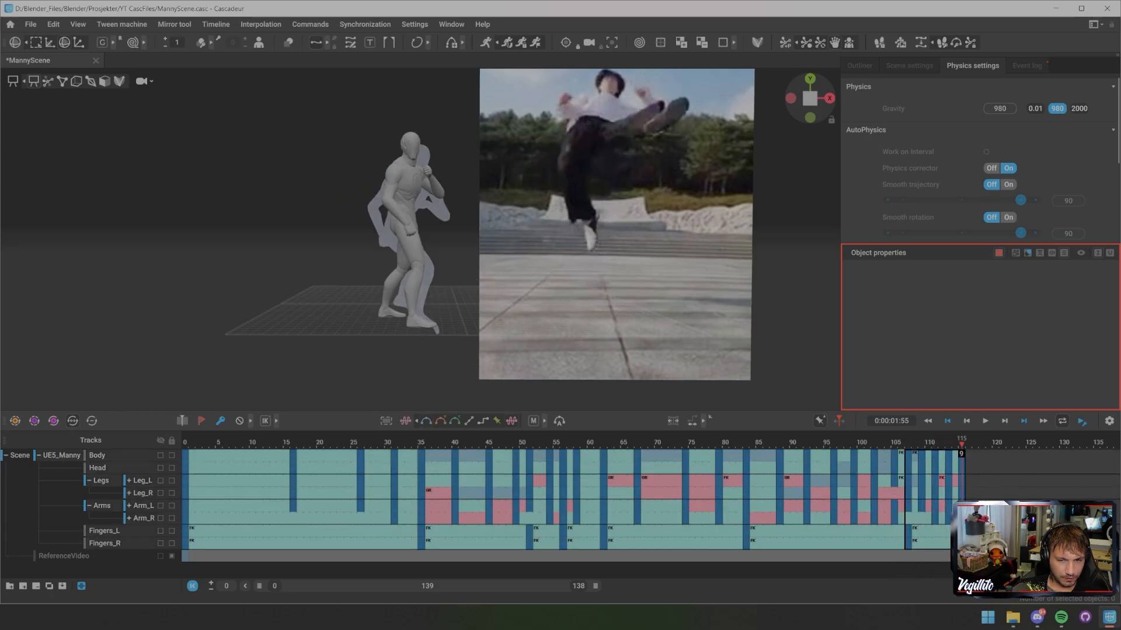
key("t")
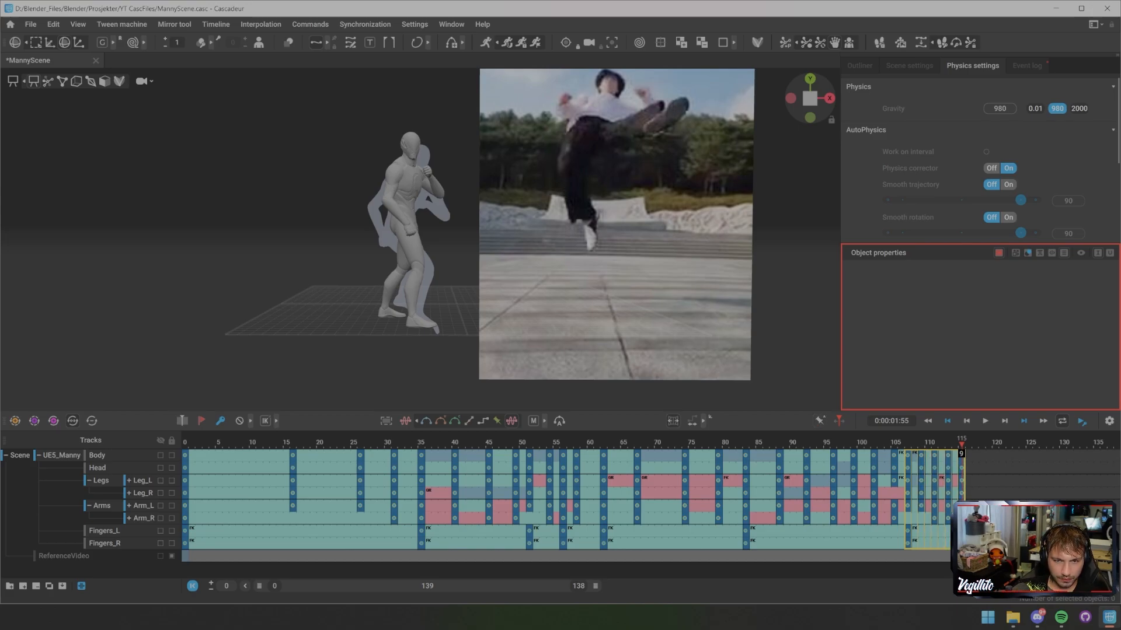
left_click_drag(961, 480, 1008, 480)
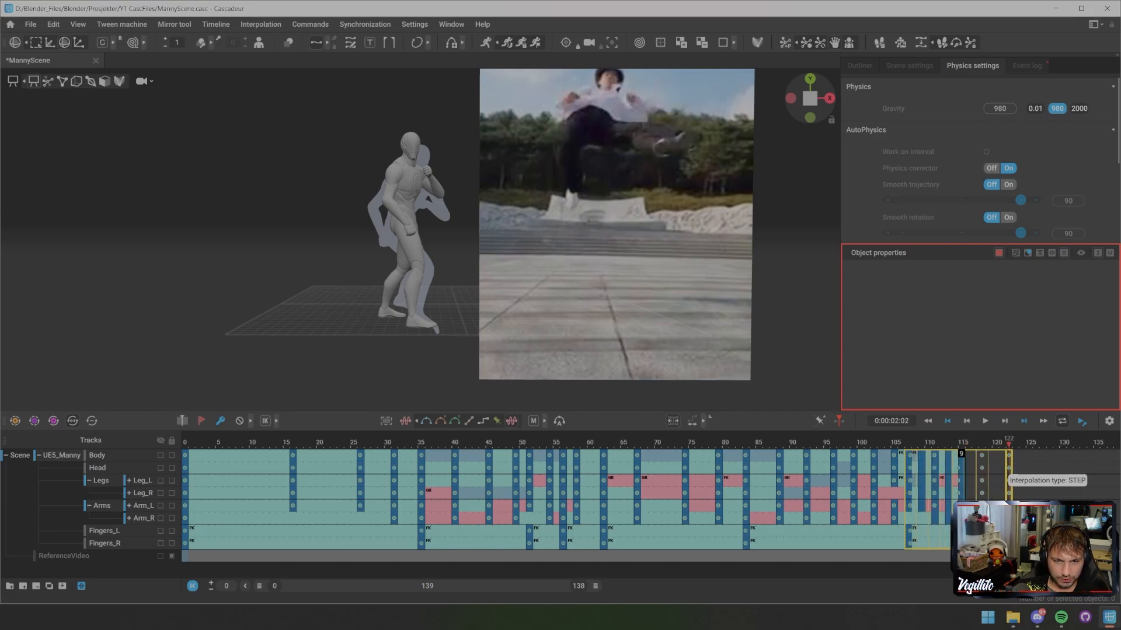
key("t")
key("space")
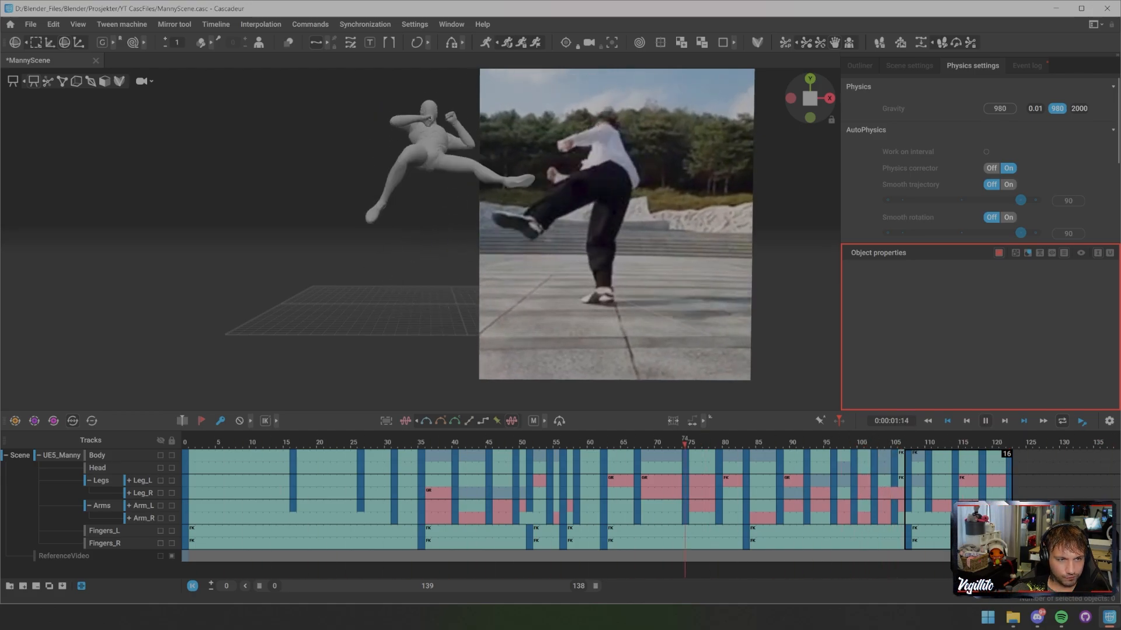
key("space")
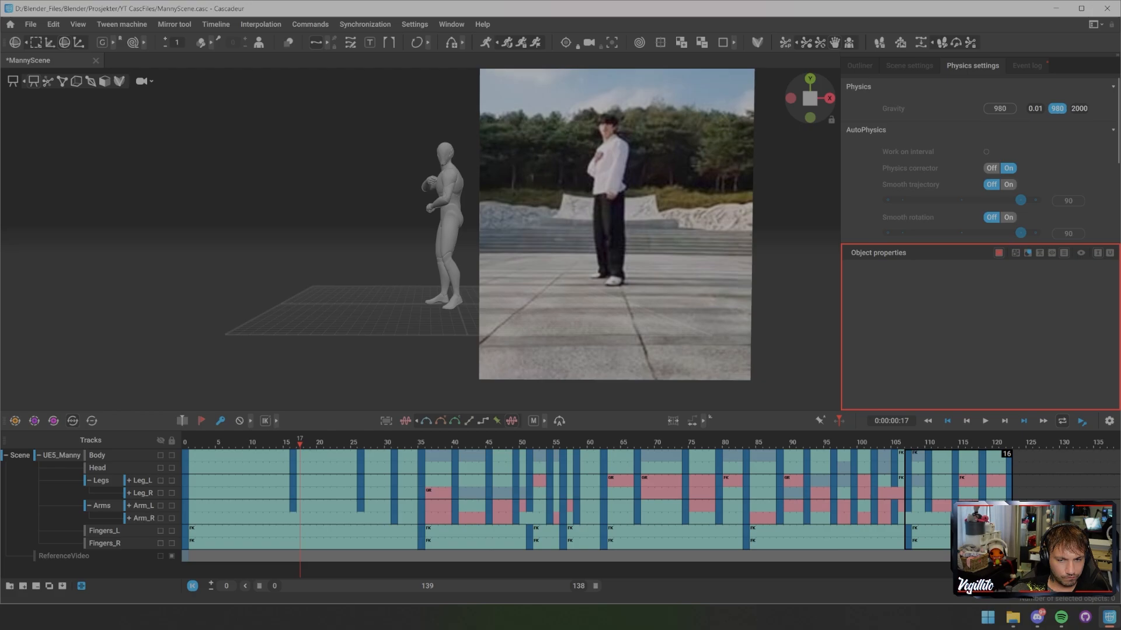
- Stretch the same landing section further so its last key falls on frame 129, and play it from frame 103
key("t")
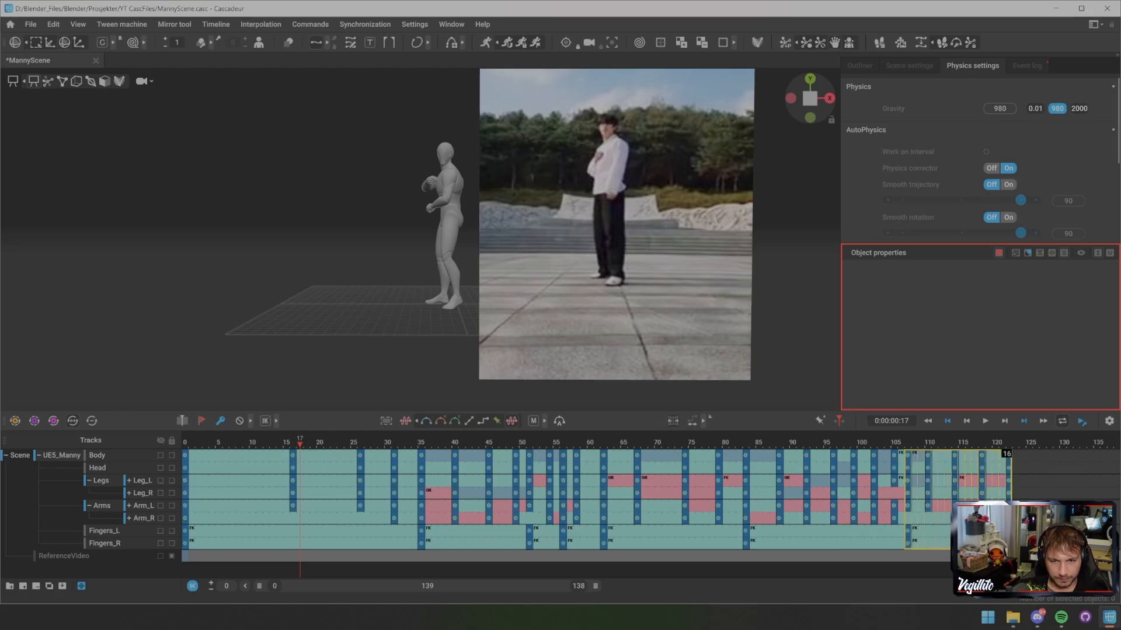
left_click_drag(1008, 470, 1056, 471)
key("t")
left_click(881, 442)
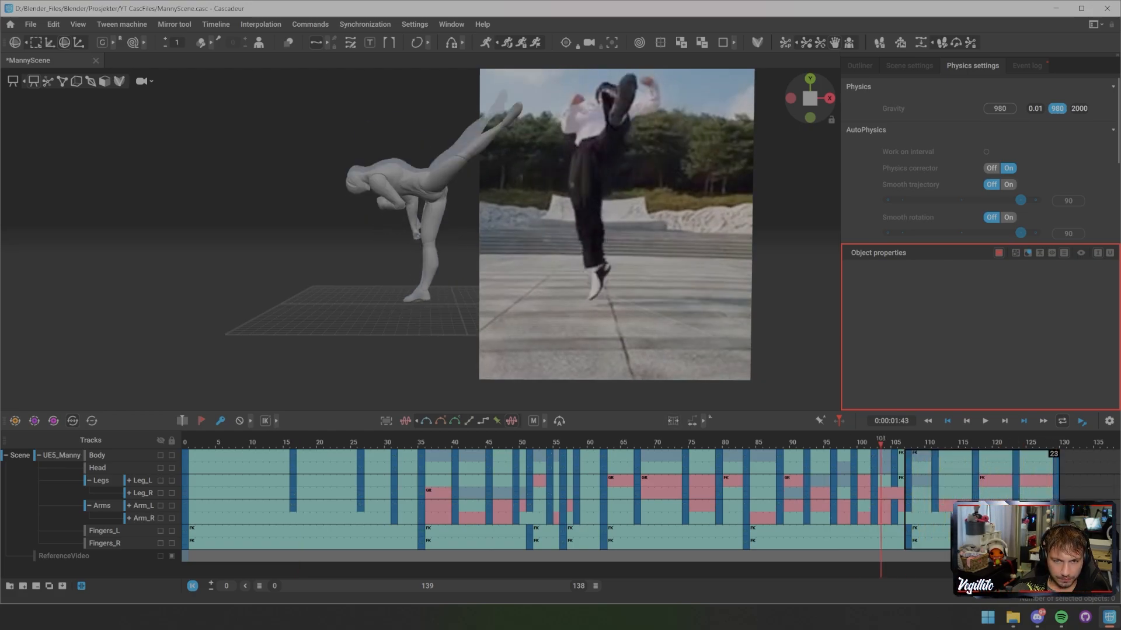
key("space")
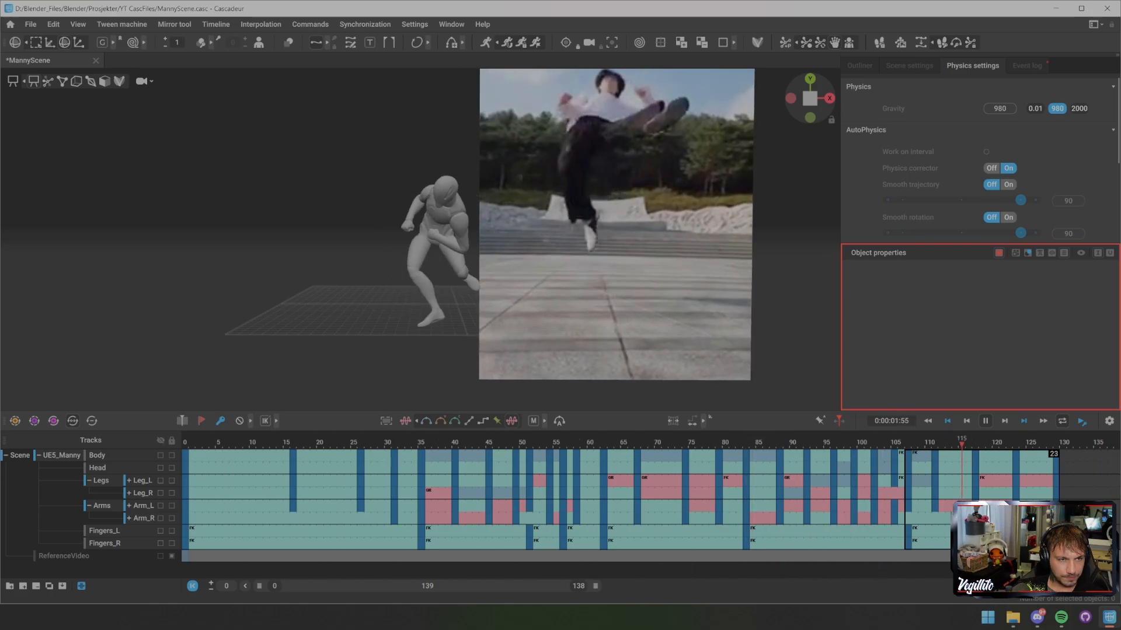
key("space")
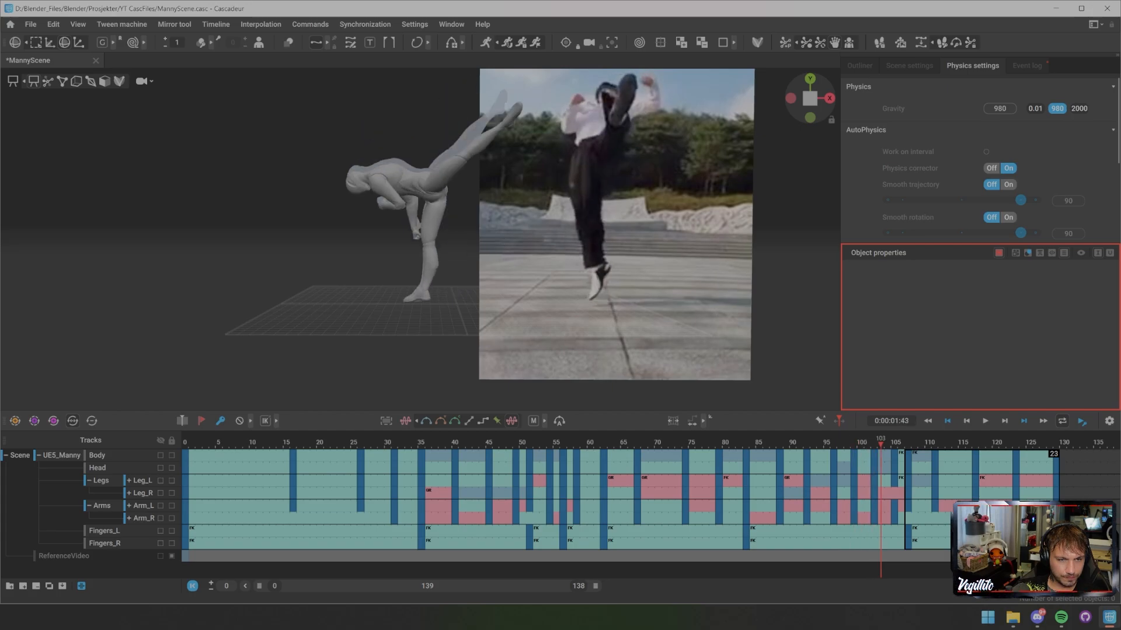
- At frame 102, show the point controllers and move the right foot in the positive X direction
key("2")
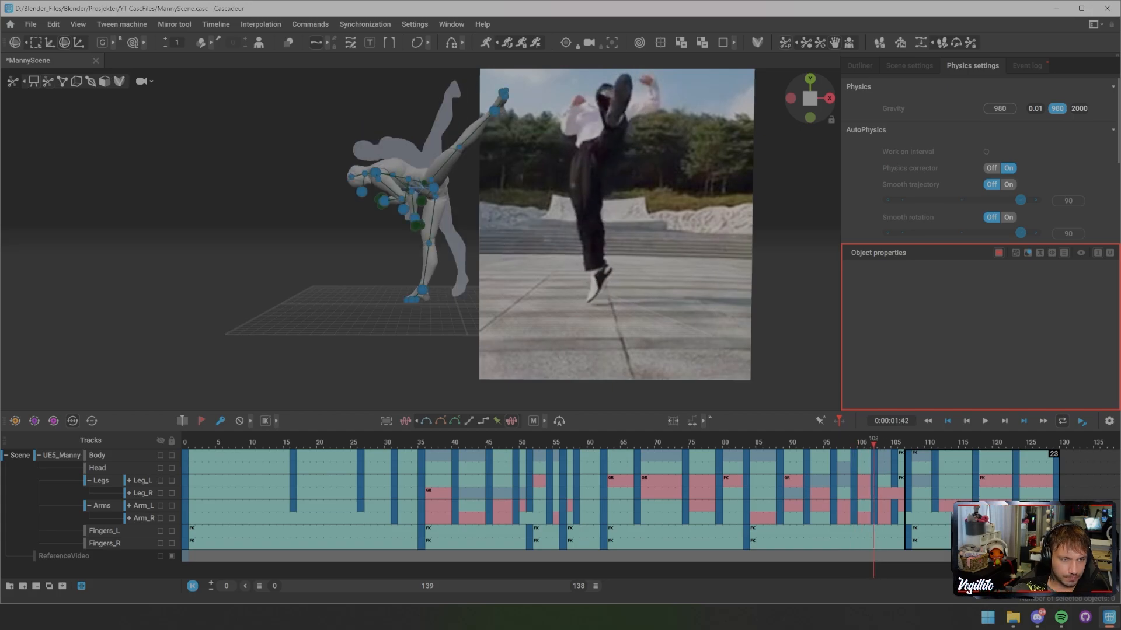
left_click(422, 290)
key("w")
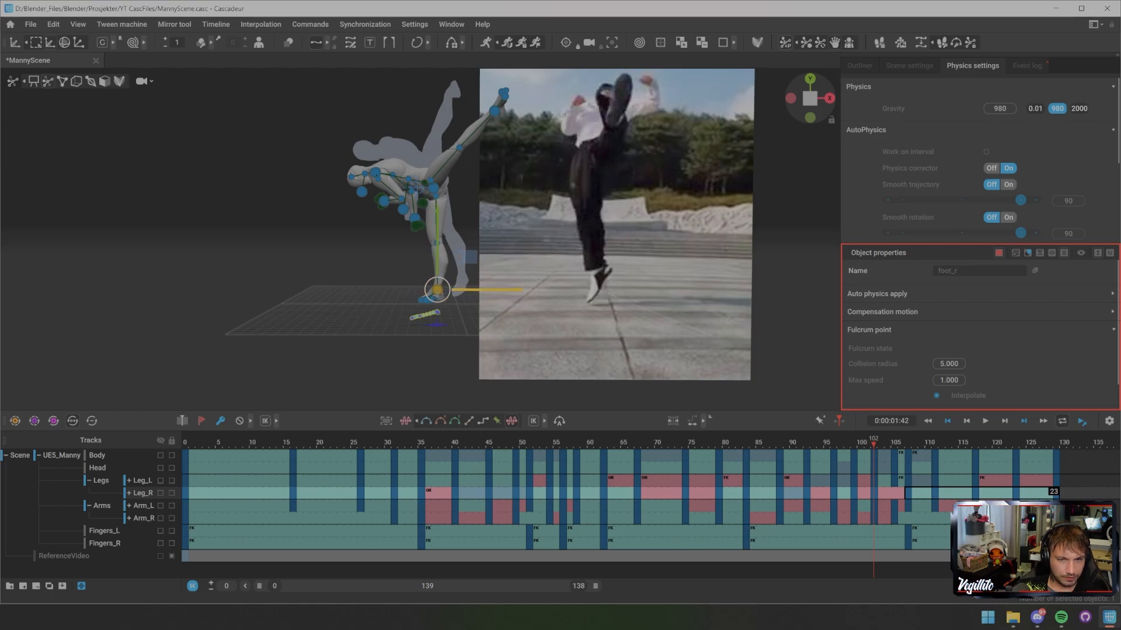
mouse_move(874, 443)
left_mouse_down()
mouse_move(771, 443)
mouse_move(921, 442)
mouse_move(772, 443)
mouse_move(888, 443)
mouse_move(874, 442)
left_mouse_up()
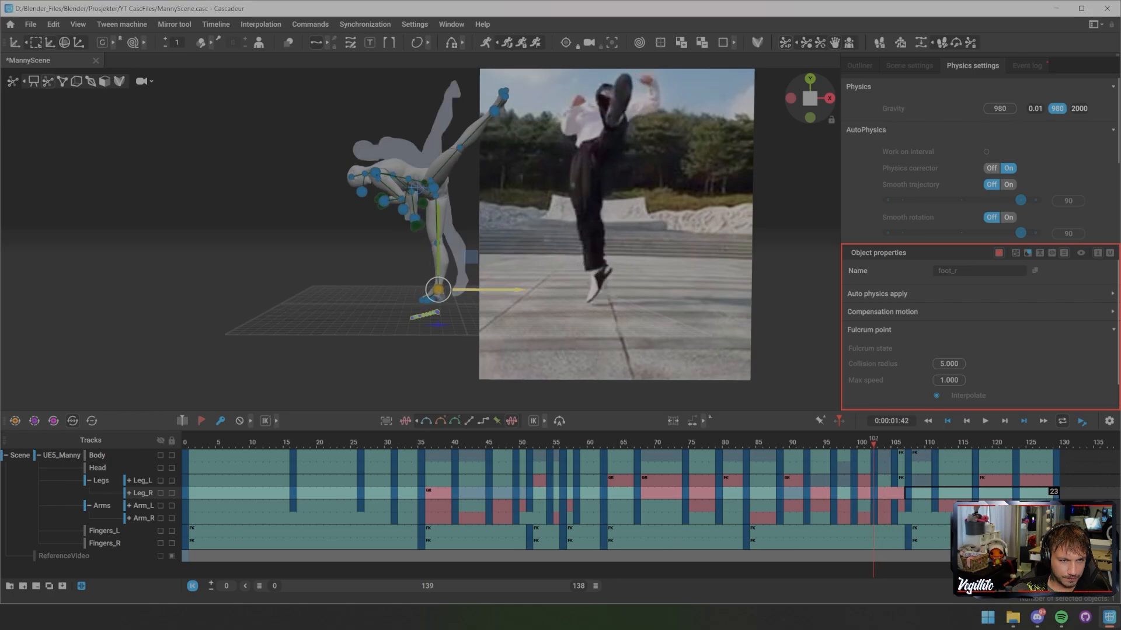
left_click_drag(438, 290, 454, 290)
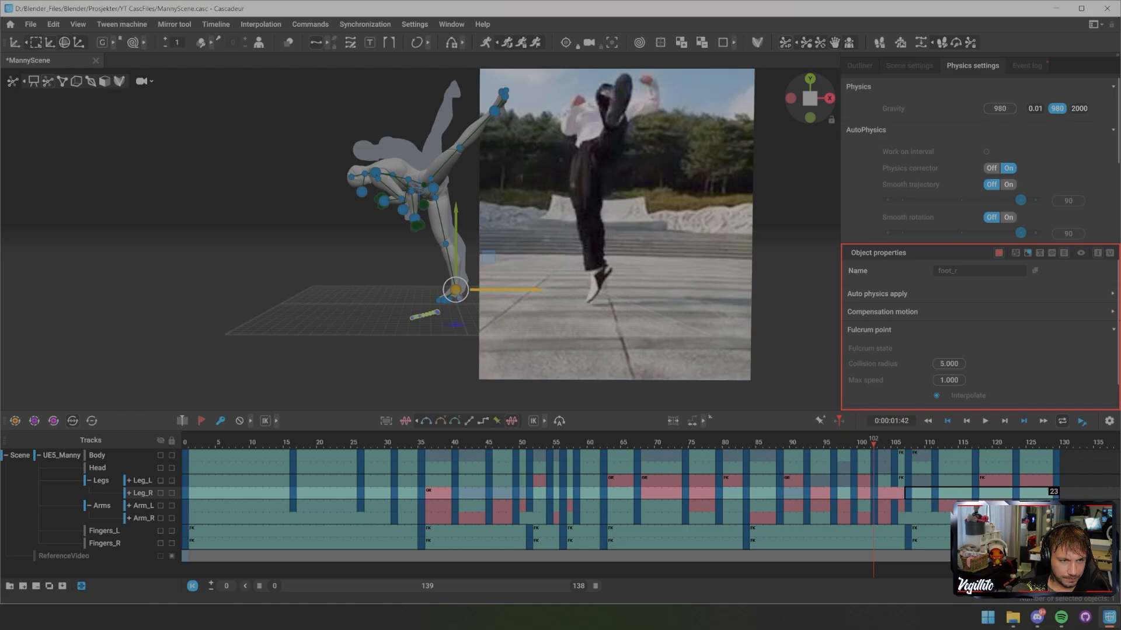
- Step back and forth from the airborne frames to frame 110 to examine the right foot's path into the landing
key("Left")
key("Right")
key("Right")
key("Right")
key("Right")
key("Right")
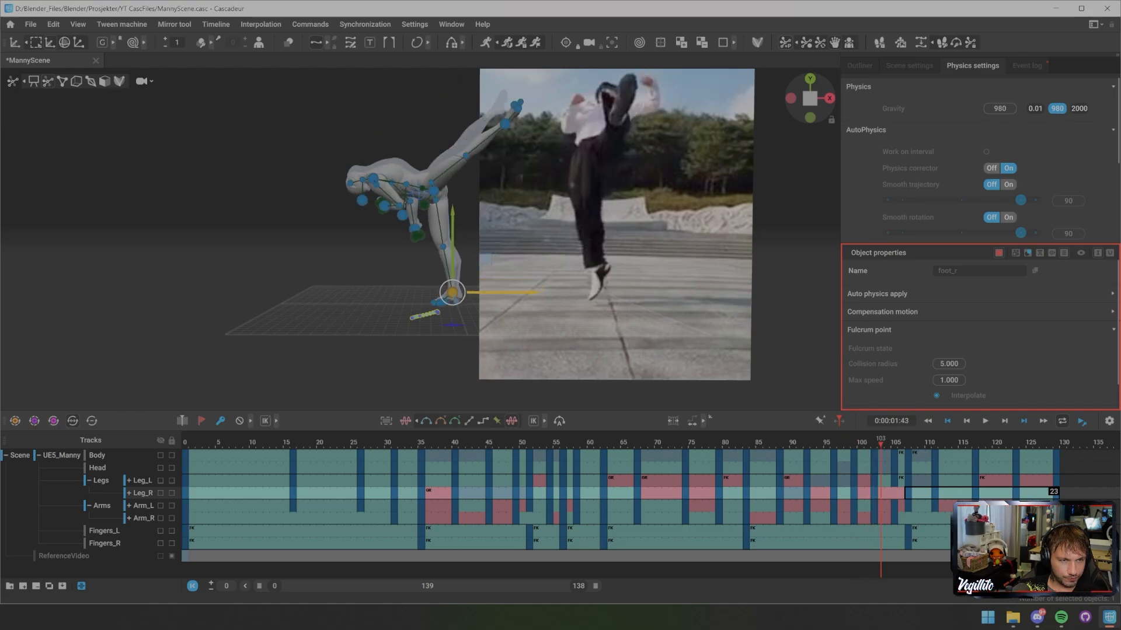
key("Right")
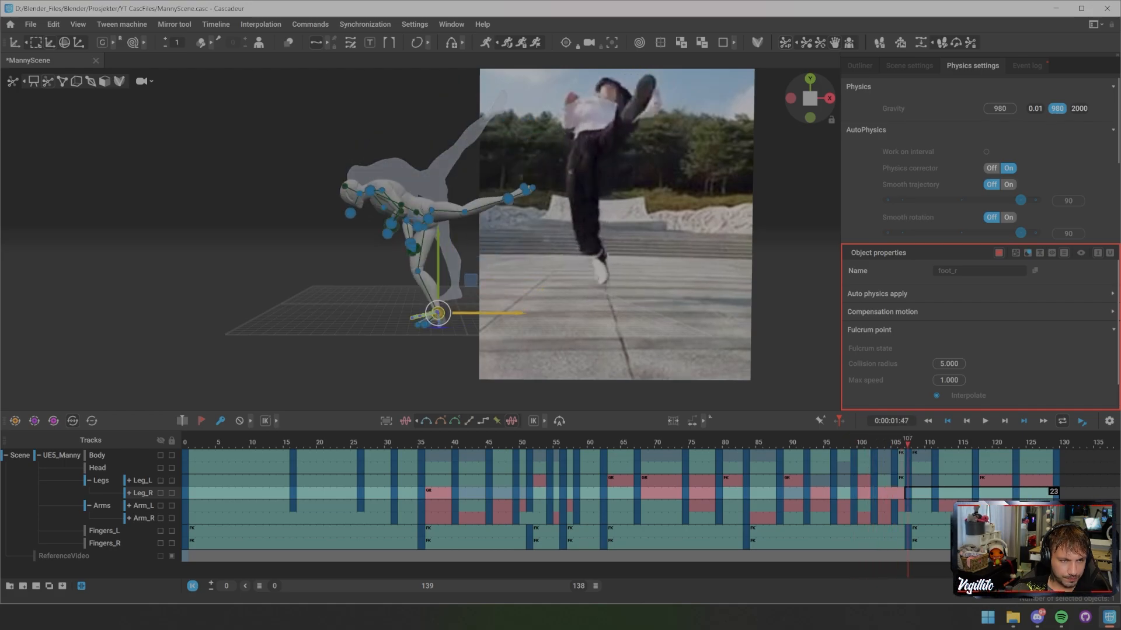
key("Right")
key("Right")
key("Right")
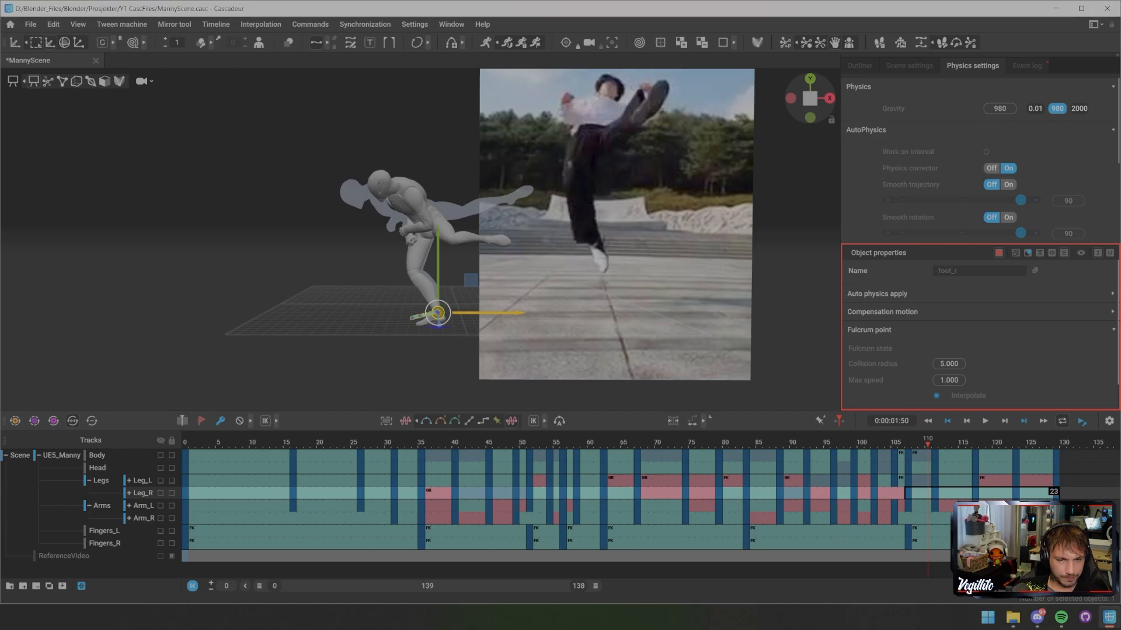
key("Left")
key("Left")
key("Left")
key("Left")
key("Left")
key("Left")
key("Left")
key("Left")
key("Left")
key("Left")
key("Left")
key("Left")
key("Left")
key("Left")
key("Left")
key("Left")
key("Right")
key("Right")
key("Right")
key("Right")
key("Right")
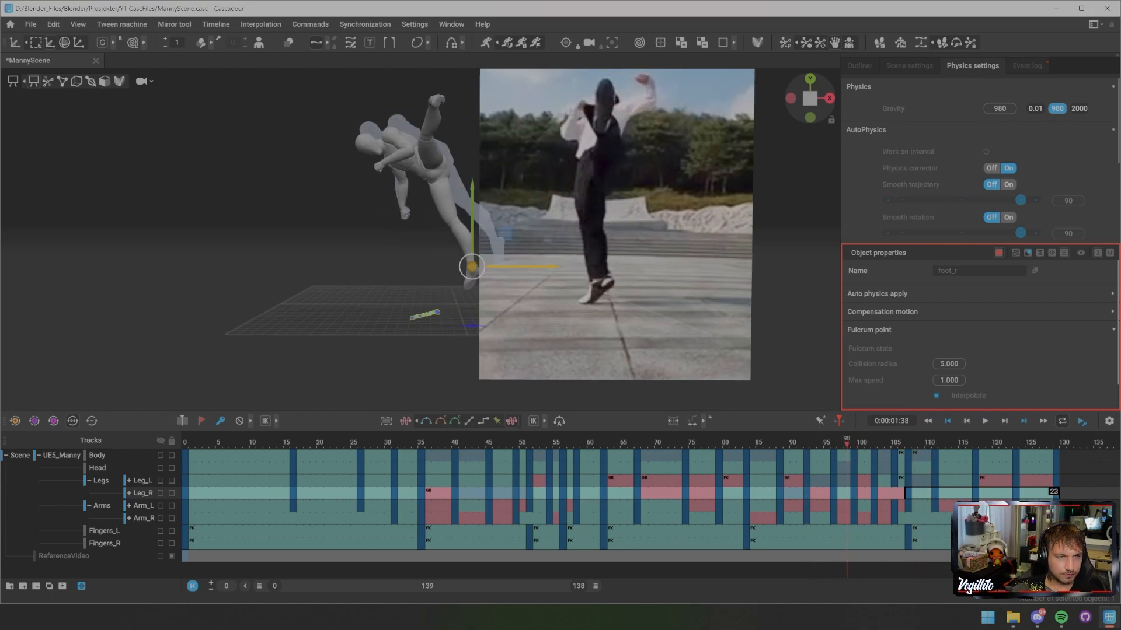
- Step back to frame 90 and forward to frame 104 to examine the right foot's motion from the kick towards touchdown
key("Left")
key("Left")
key("Left")
key("Left")
key("Left")
key("Left")
key("Left")
key("Left")
key("Left")
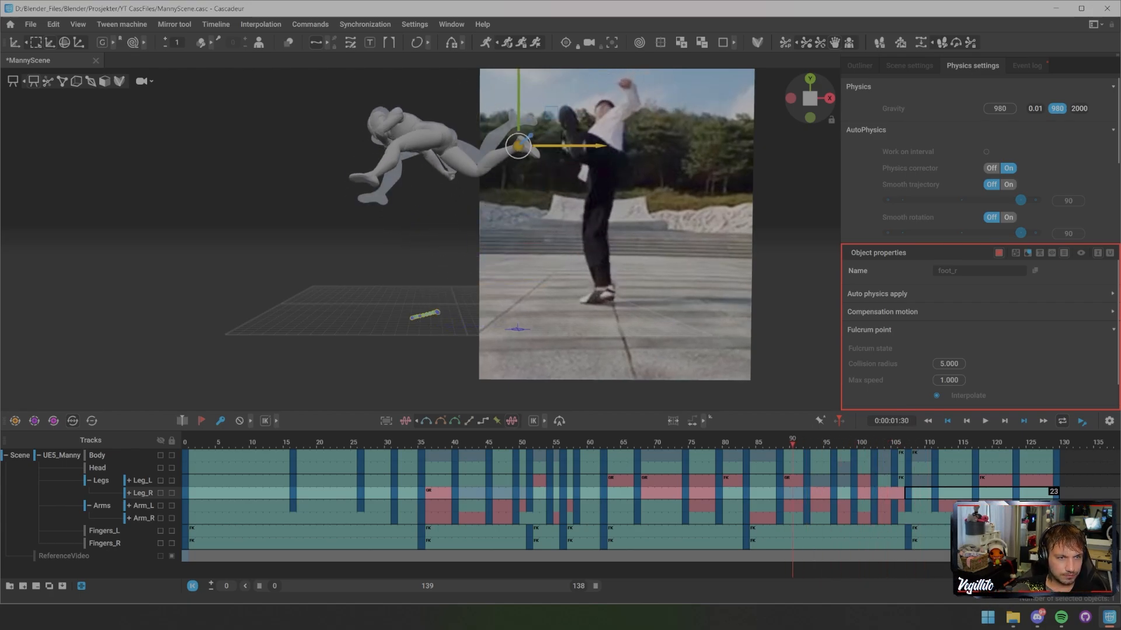
key("Right")
key("Right")
key("Right")
key("Right")
key("Right")
key("Right")
key("Right")
key("Right")
key("Right")
key("Right")
key("Right")
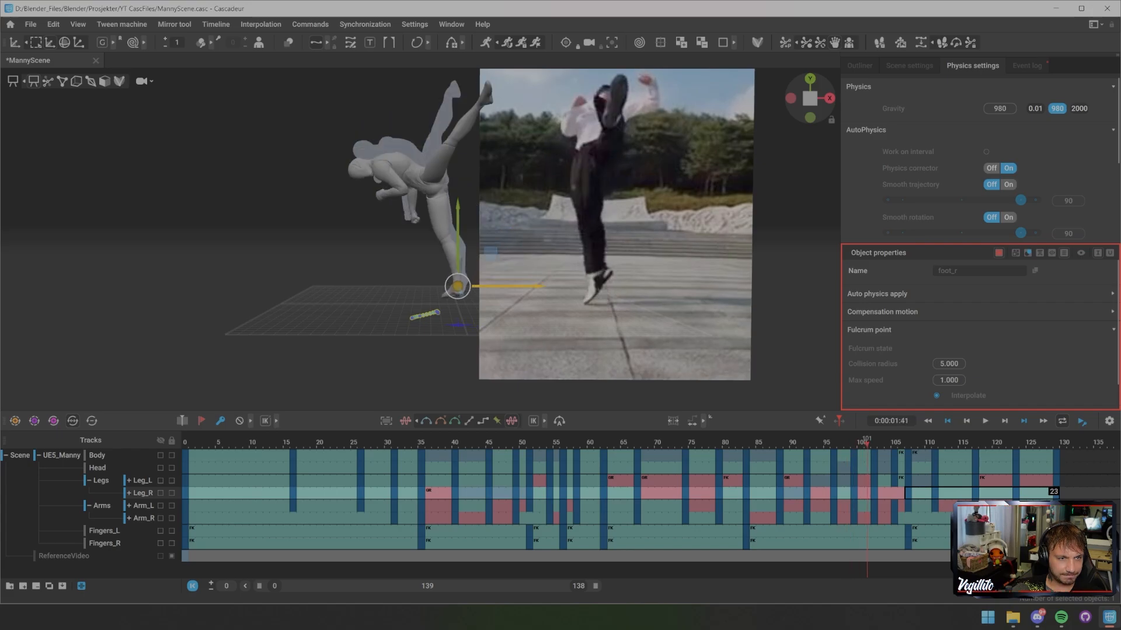
key("Right")
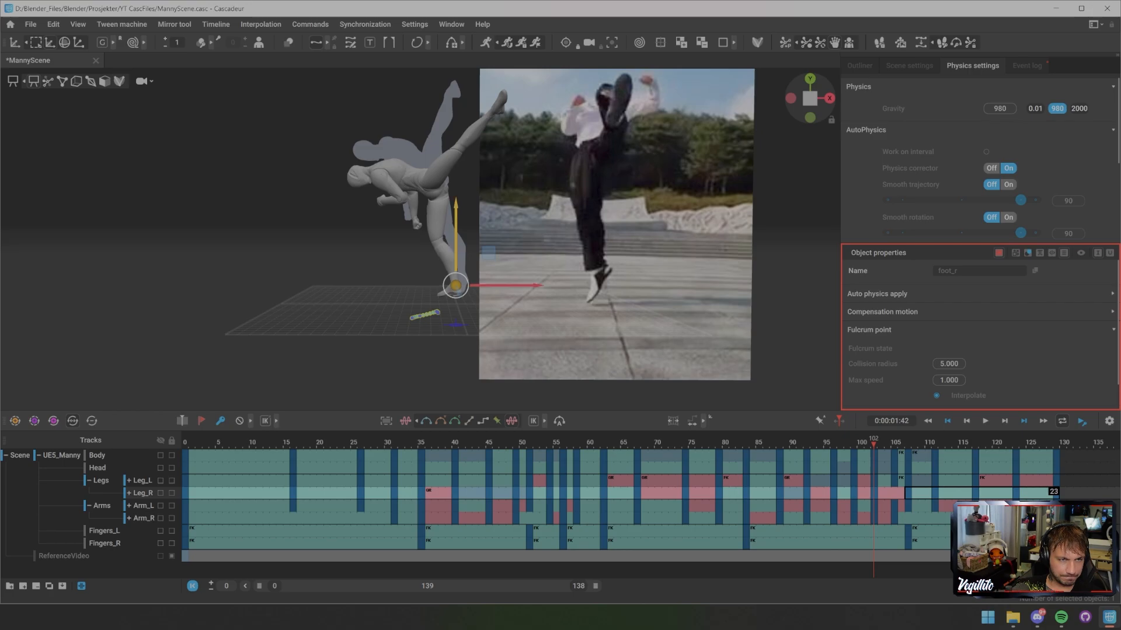
key("Right")
key("Right")
key("Right")
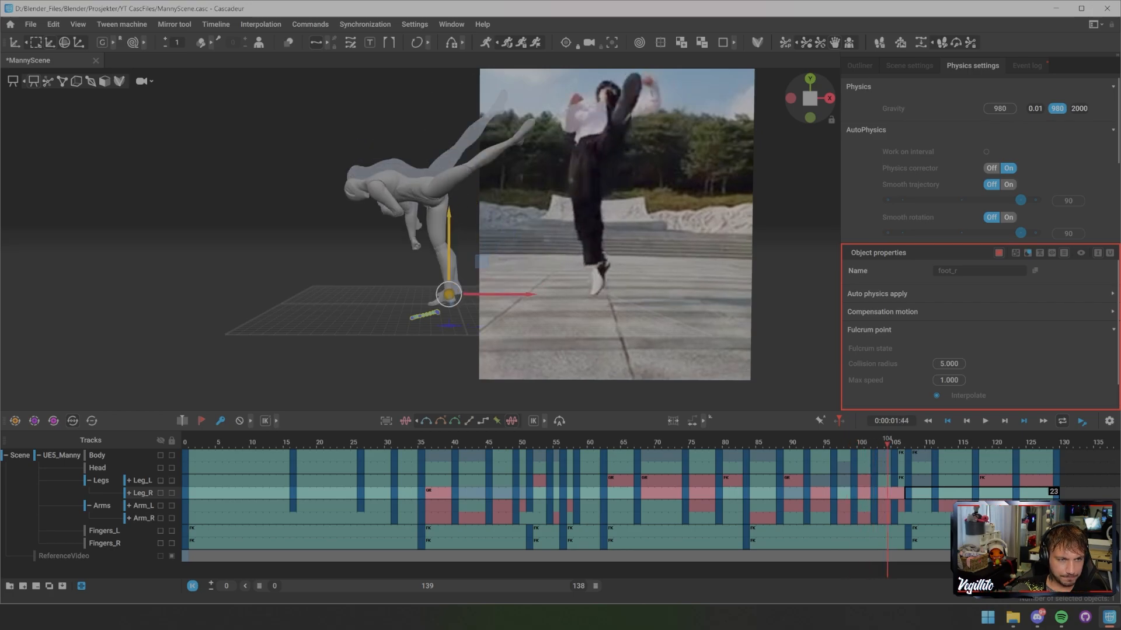
- Play the landing from frame 104, then step back and forth between frames 110 and 114 to examine the planted right foot
key("space")
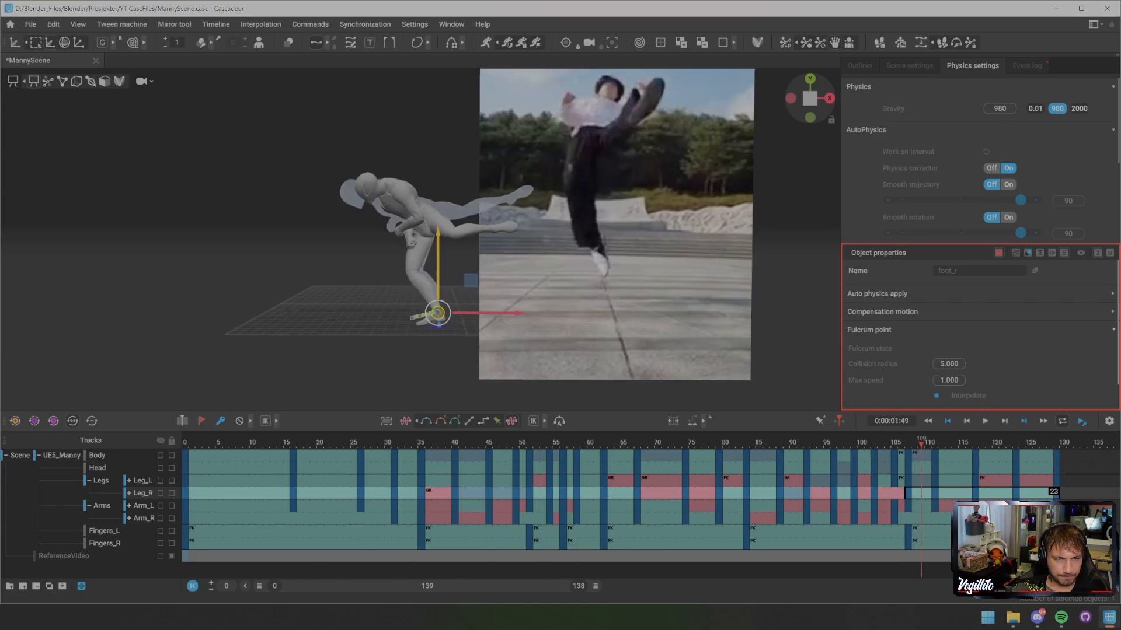
key("space")
key("Right")
key("Right")
key("Right")
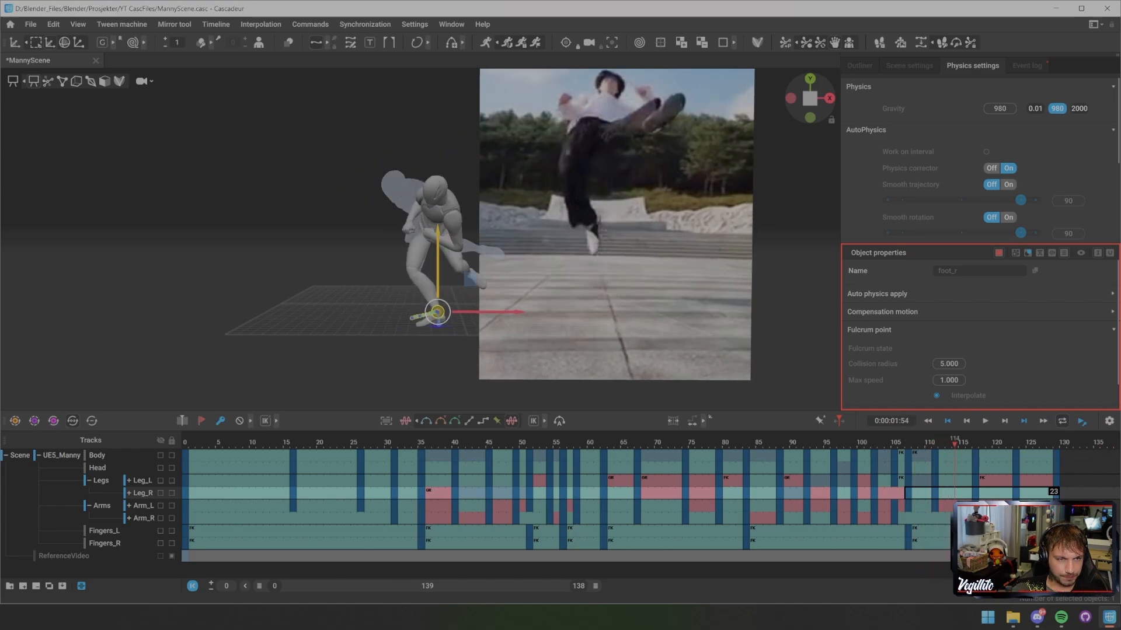
key("Left")
key("Left")
key("Left")
key("Left")
key("Right")
key("Right")
key("Right")
key("Right")
key("Left")
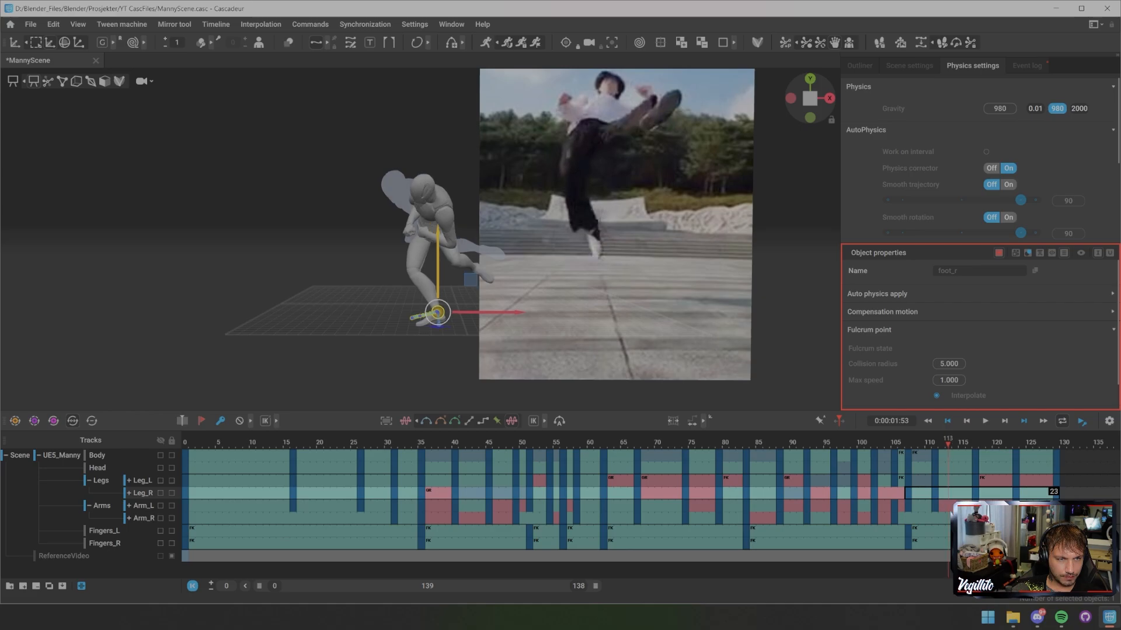
key("Left")
key("Left")
- Examine the right foot's ground contact up close from an oblique angle, stepping back from frame 111 to 108
scroll(438, 313, "up", 5)
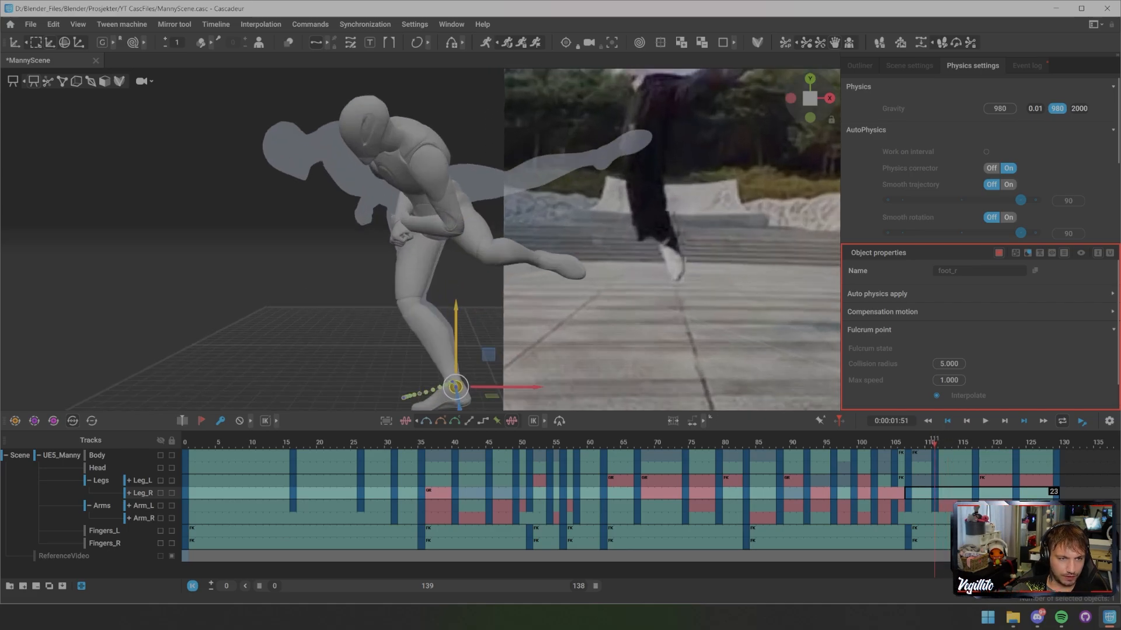
scroll(438, 314, "down", 3)
left_click_drag(438, 313, 475, 326, "alt")
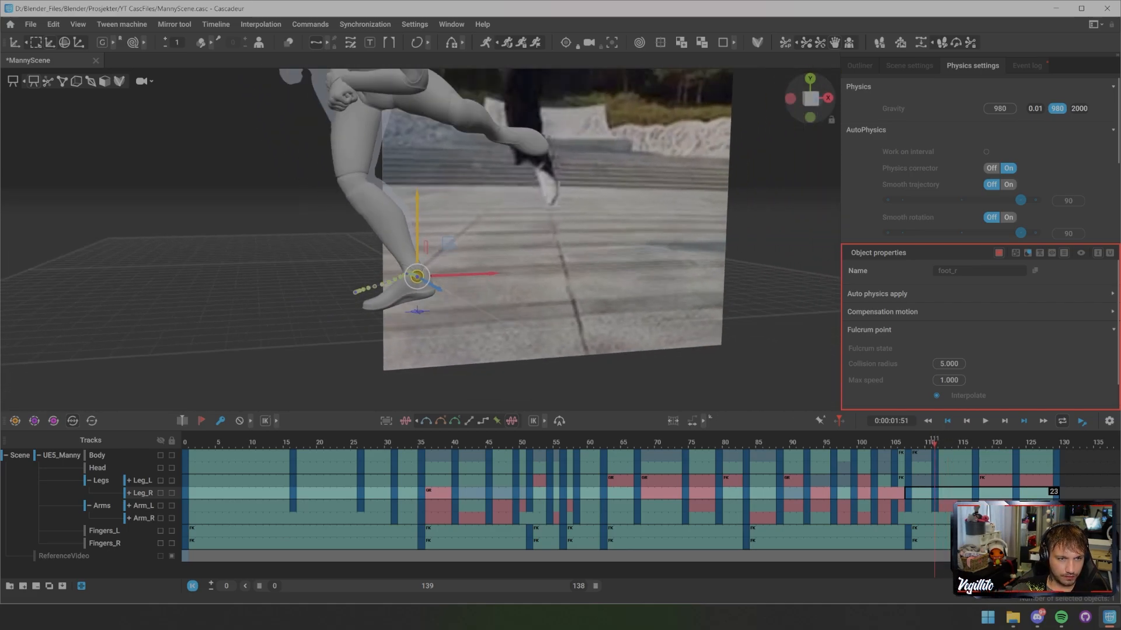
key("Left")
key("Left")
key("Left")
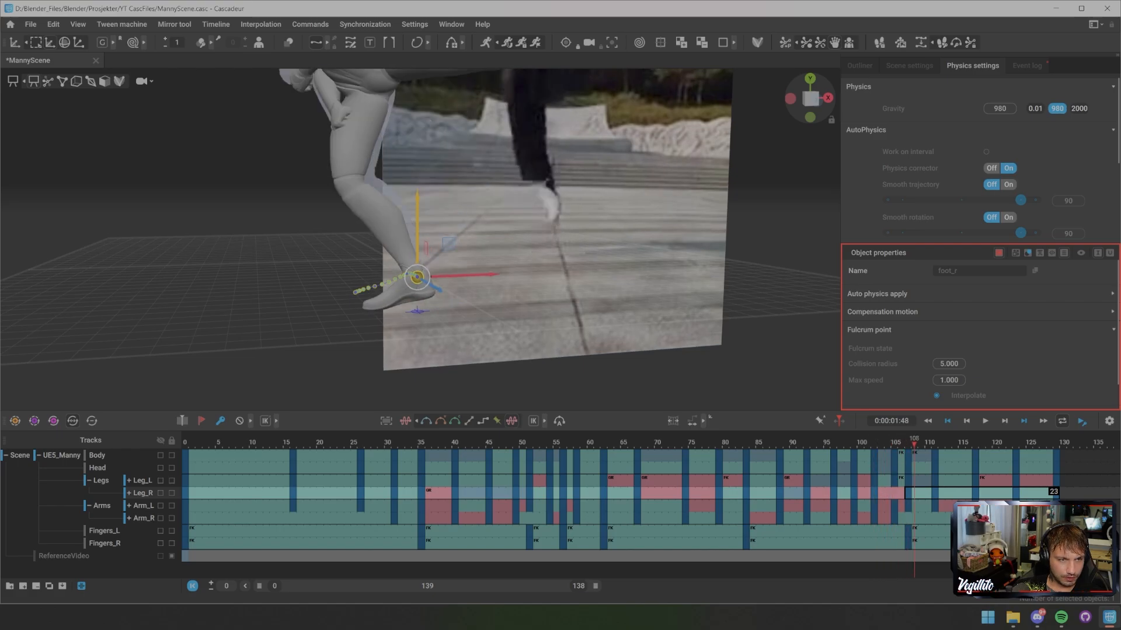
- Examine the right foot's contact with the ground through frames 107 to 112, stopping at frame 111
key("Right")
key("Right")
key("Right")
key("Right")
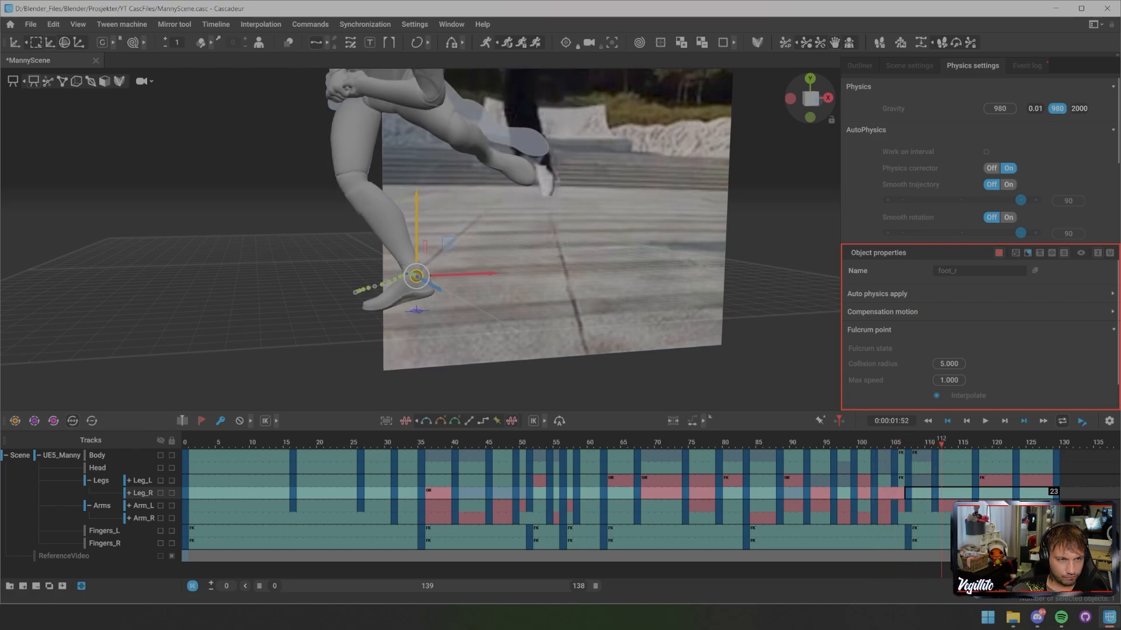
key("Left")
key("Left")
key("Left")
key("Left")
key("Left")
key("Right")
key("Right")
key("Right")
key("Right")
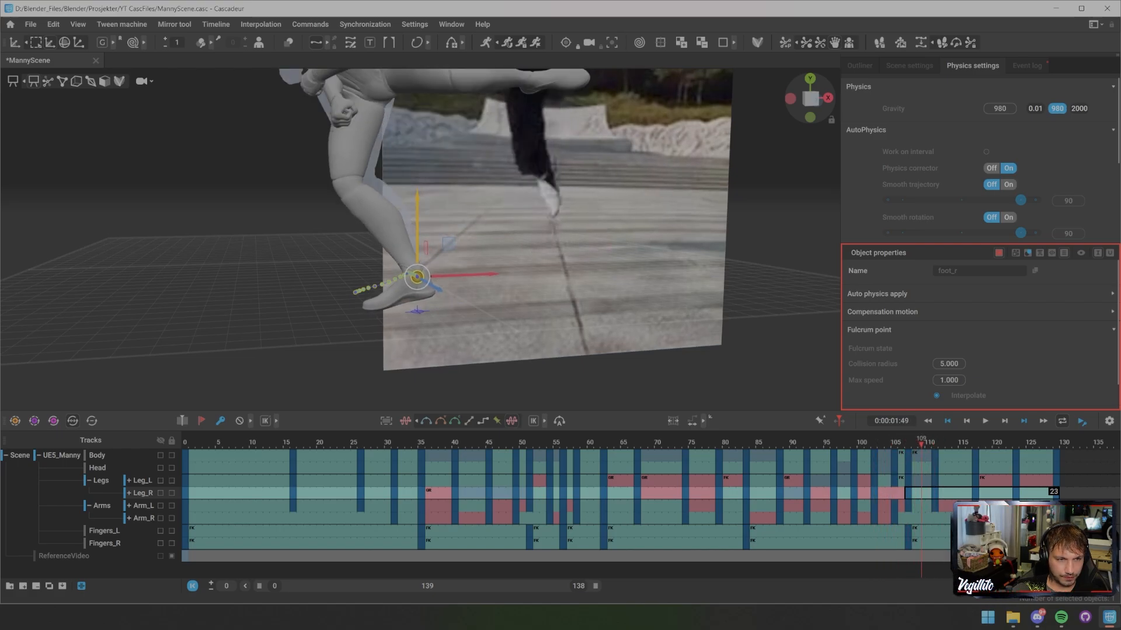
key("Right")
key("Left")
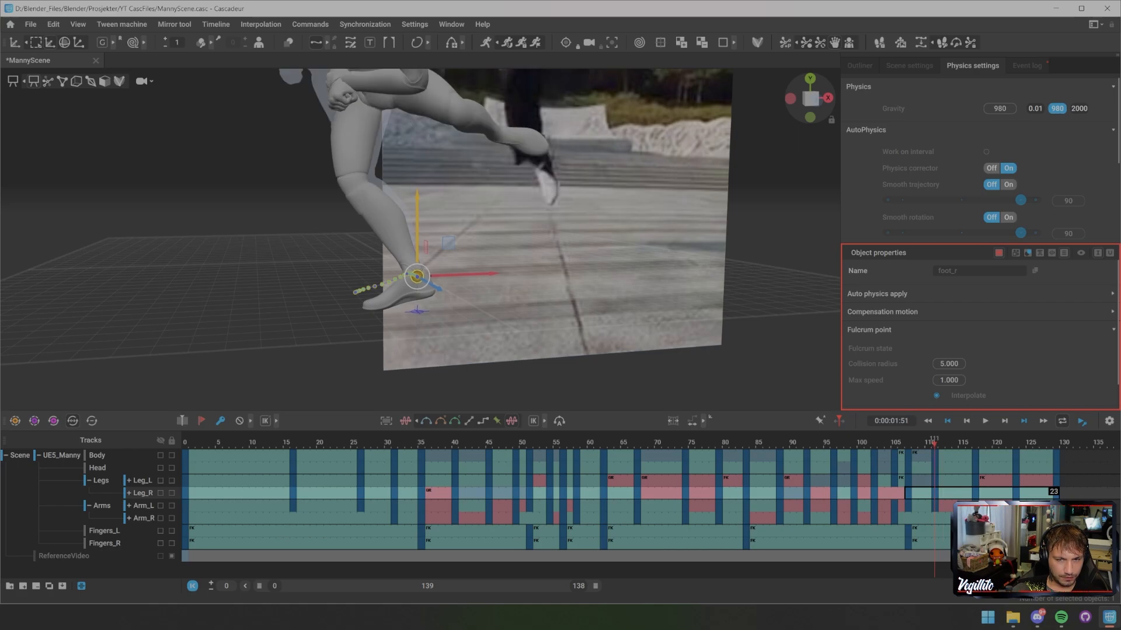
- Show the point controllers and rotate the right foot about its ball at frame 111, pivoting the heel around the planted toes
key("j")
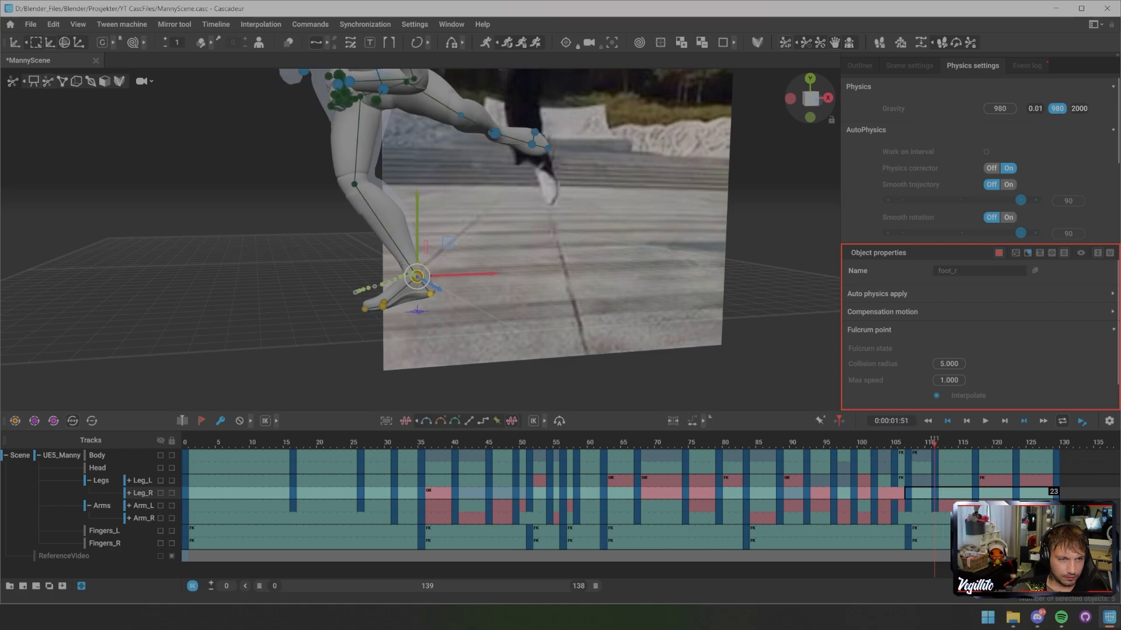
left_click(383, 306, "shift")
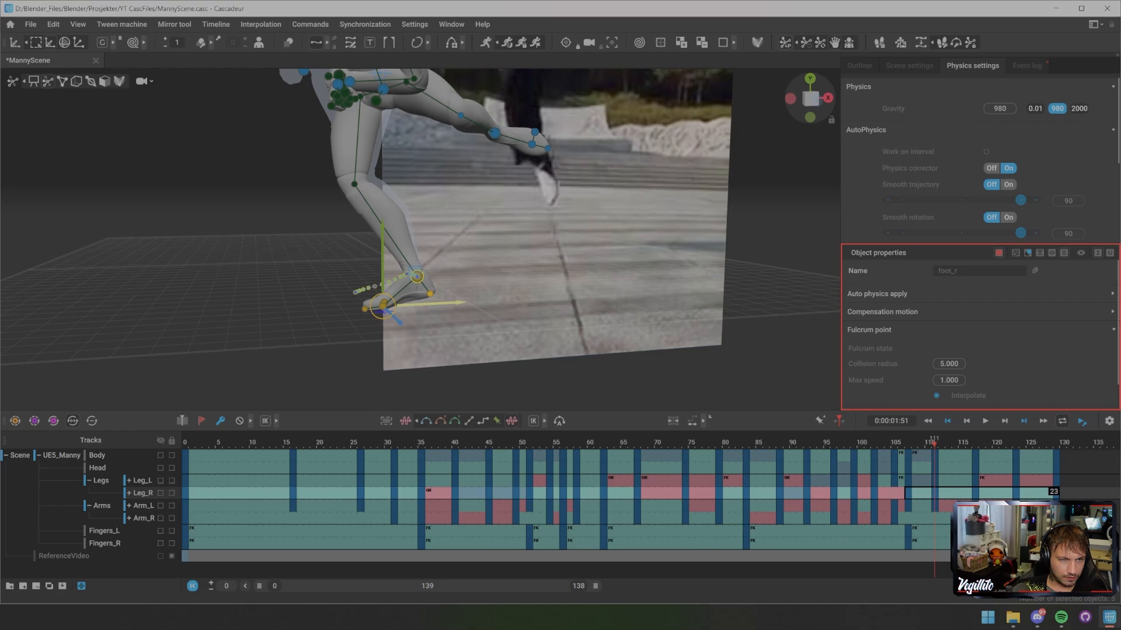
key("e")
left_click_drag(415, 315, 436, 305)
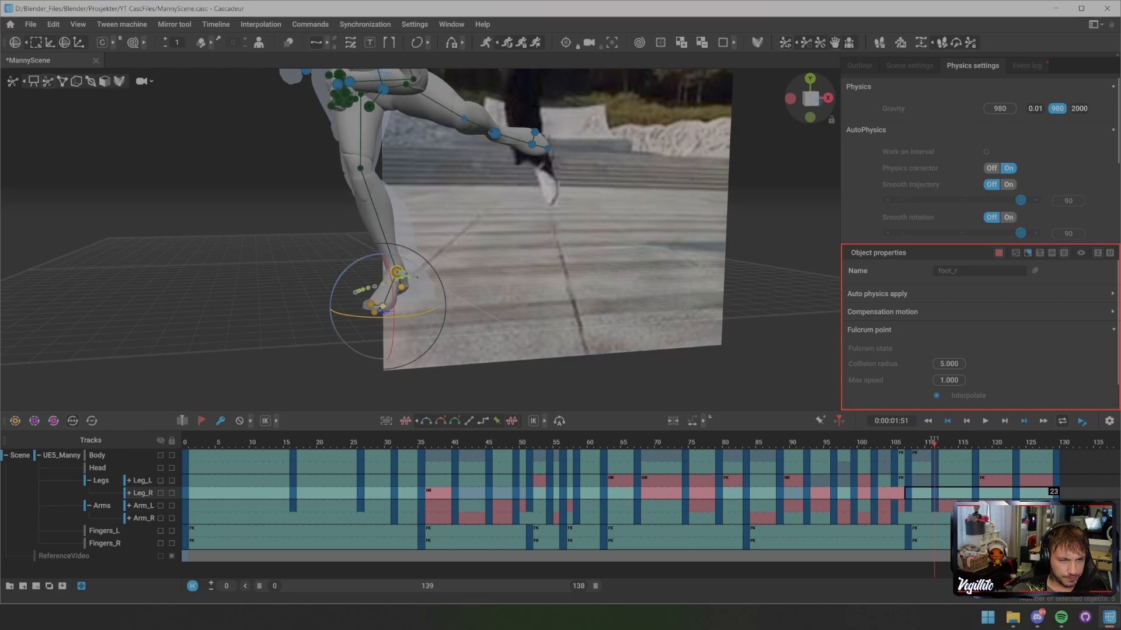
- Review the right foot's motion frame by frame from before frame 103 up to frame 112
key("Left")
key("Left")
key("Left")
key("Left")
key("Left")
key("Left")
key("Left")
key("Left")
key("Left")
key("Left")
key("Right")
key("Right")
key("Right")
key("Right")
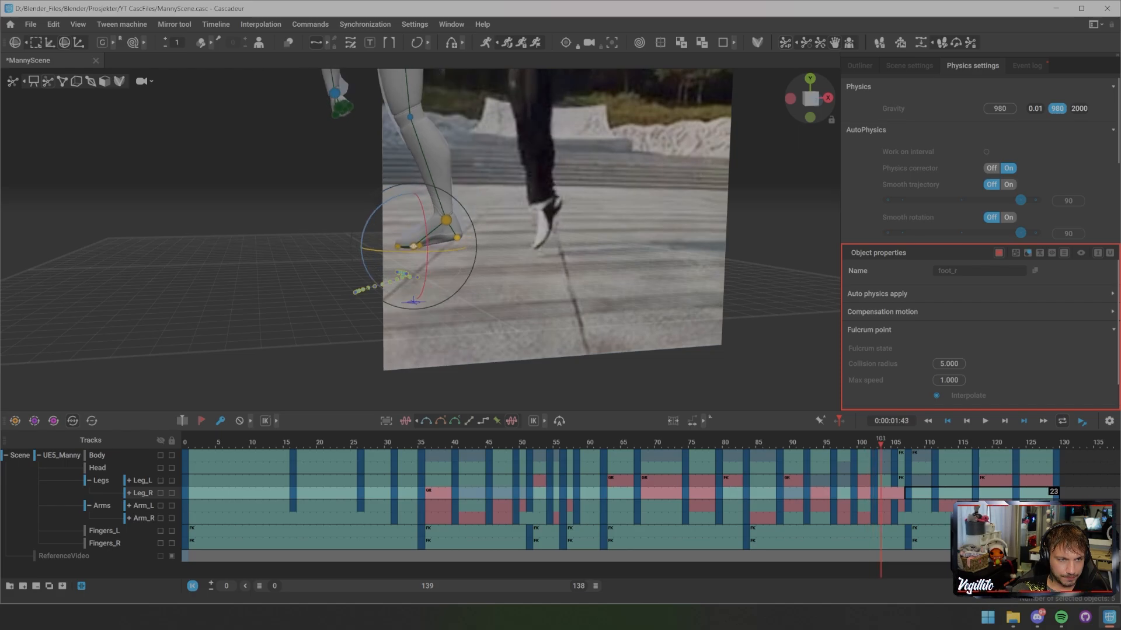
key("Right")
key("Right")
key("Right")
key("Right")
key("Right")
key("Right")
key("Right")
key("Right")
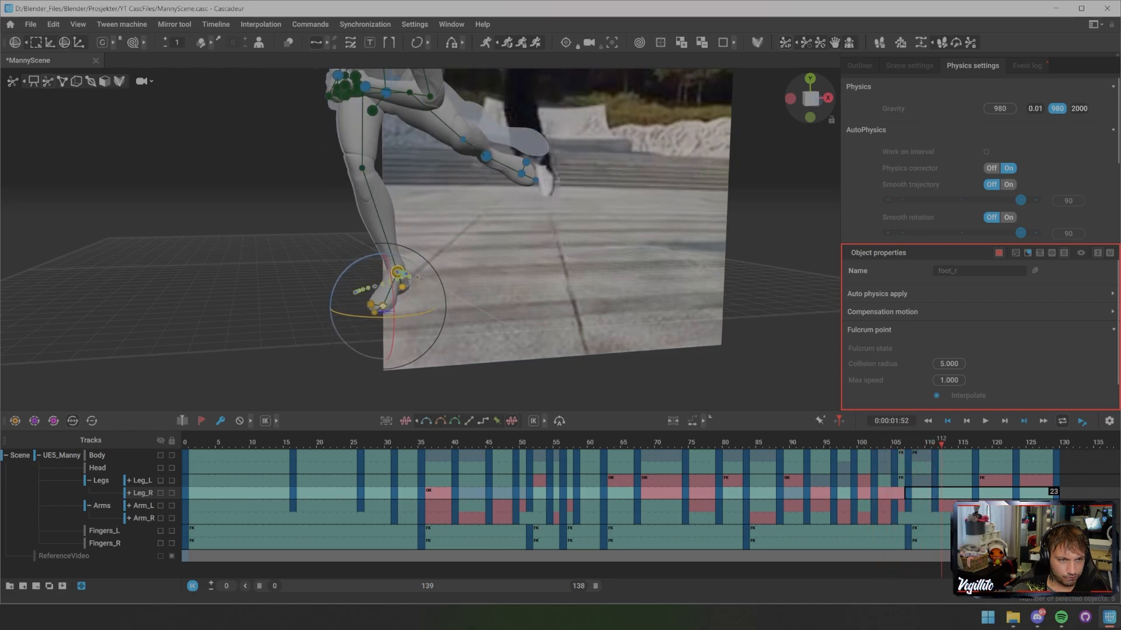
- At frame 117, rotate the right foot further about its ball to continue the pivot on the ground
key("Right")
key("Right")
key("Right")
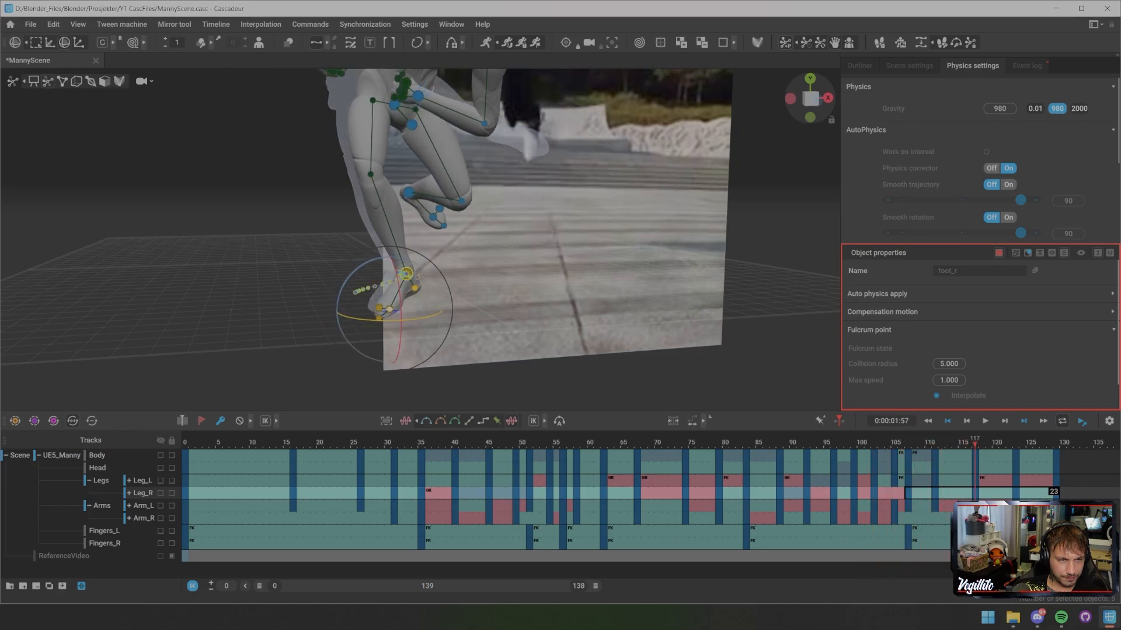
left_click_drag(442, 312, 433, 316)
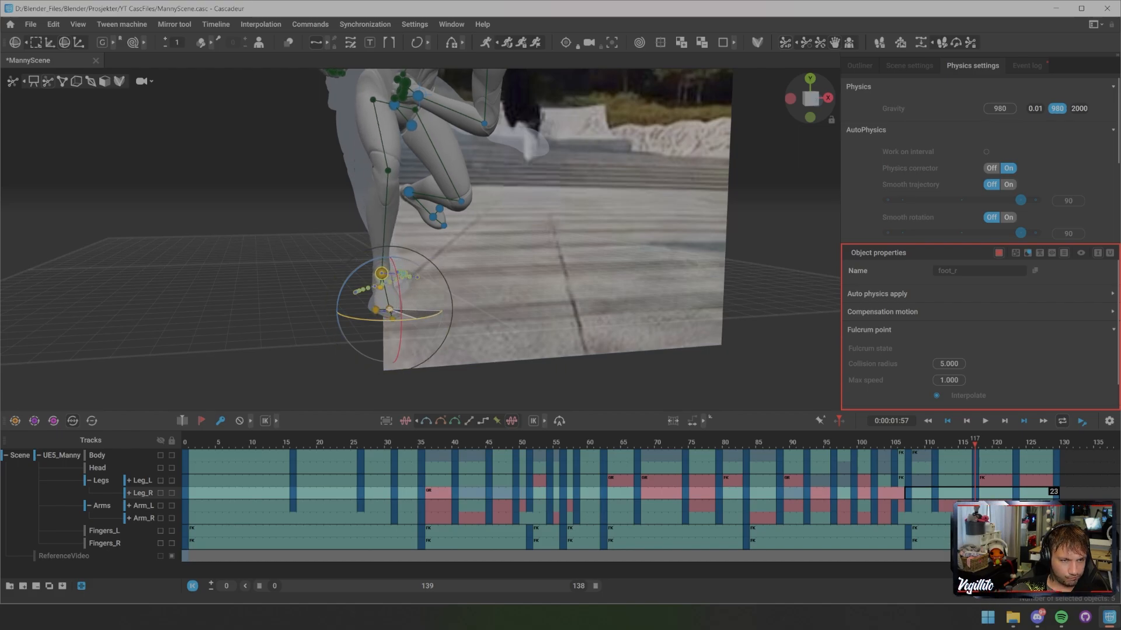
- Check the right foot near frame 130 and play back the whole animation with the full character in view
left_click_drag(974, 444, 1062, 444)
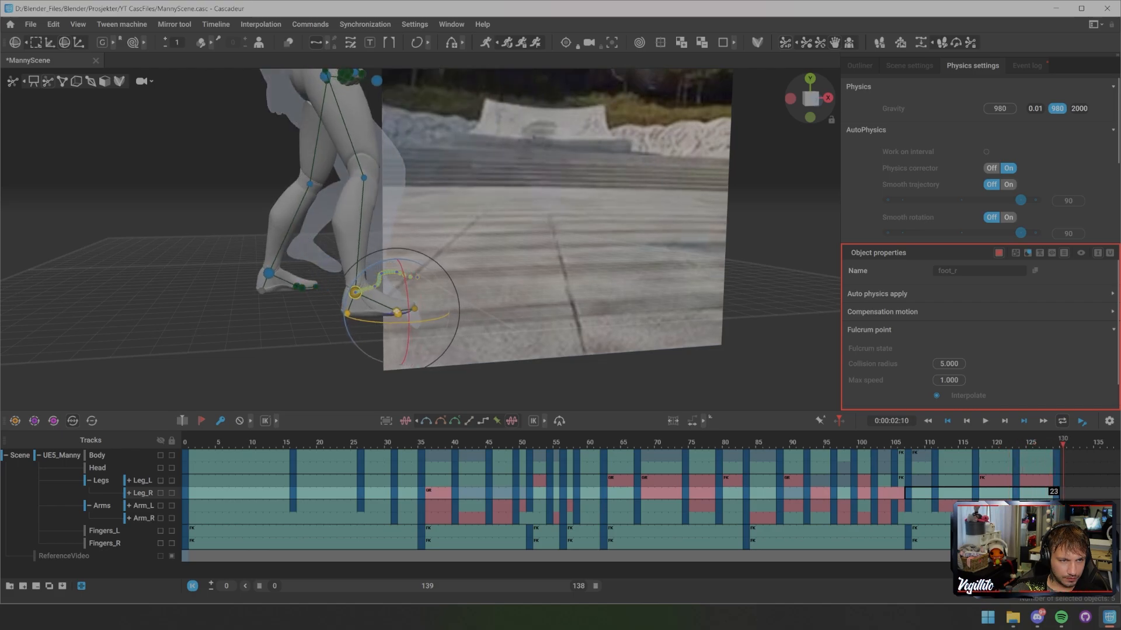
scroll(420, 239, "down", 5)
key("space")
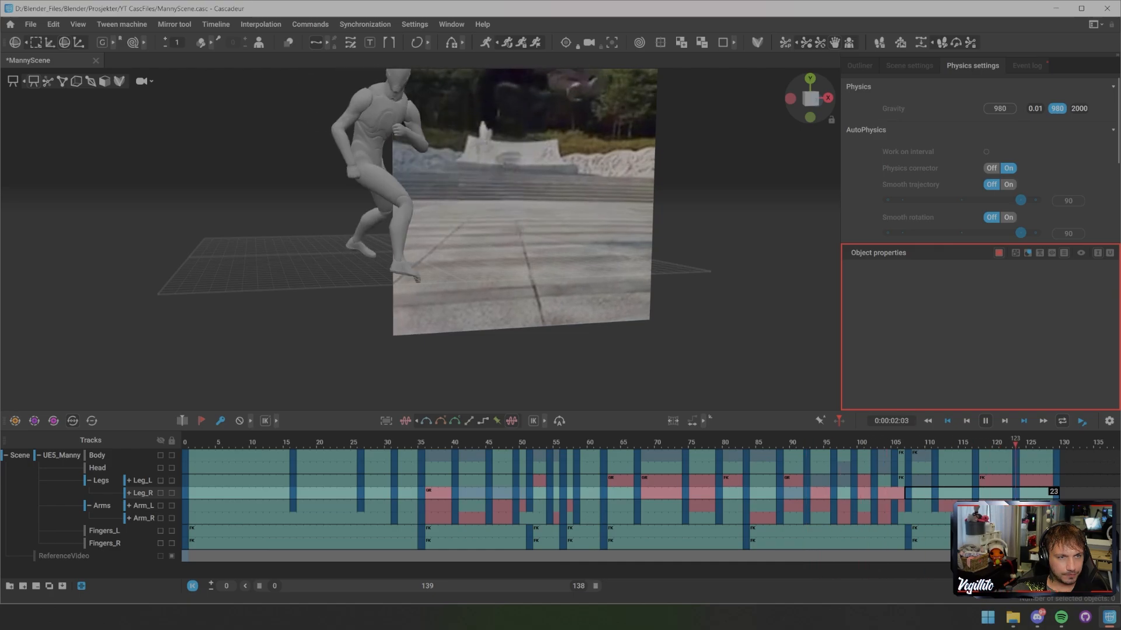
scroll(420, 240, "down", 3)
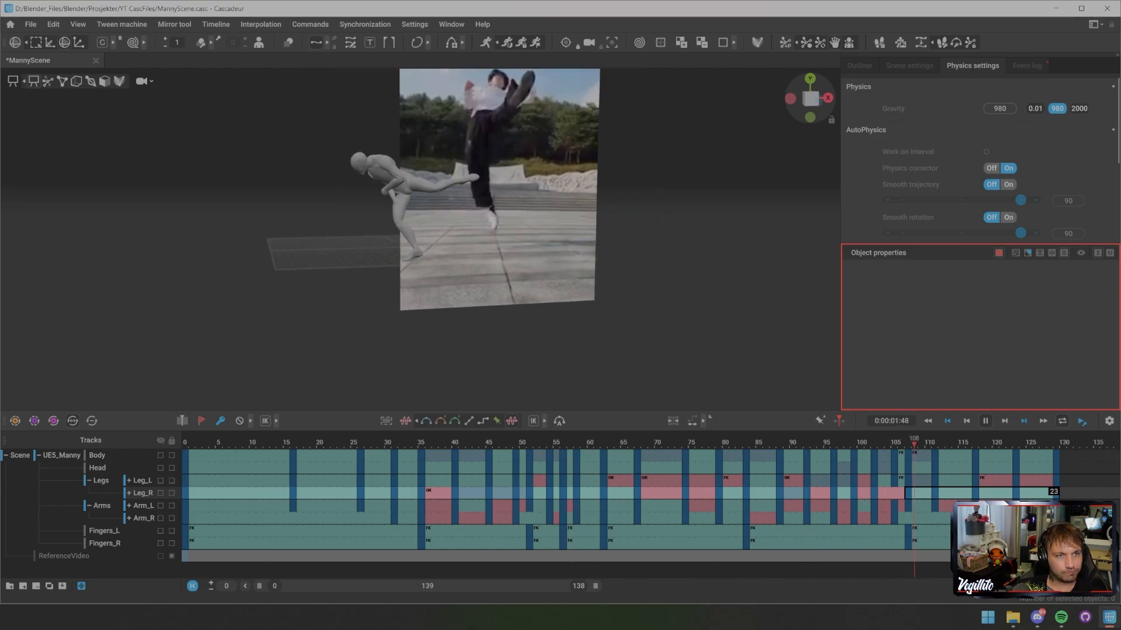
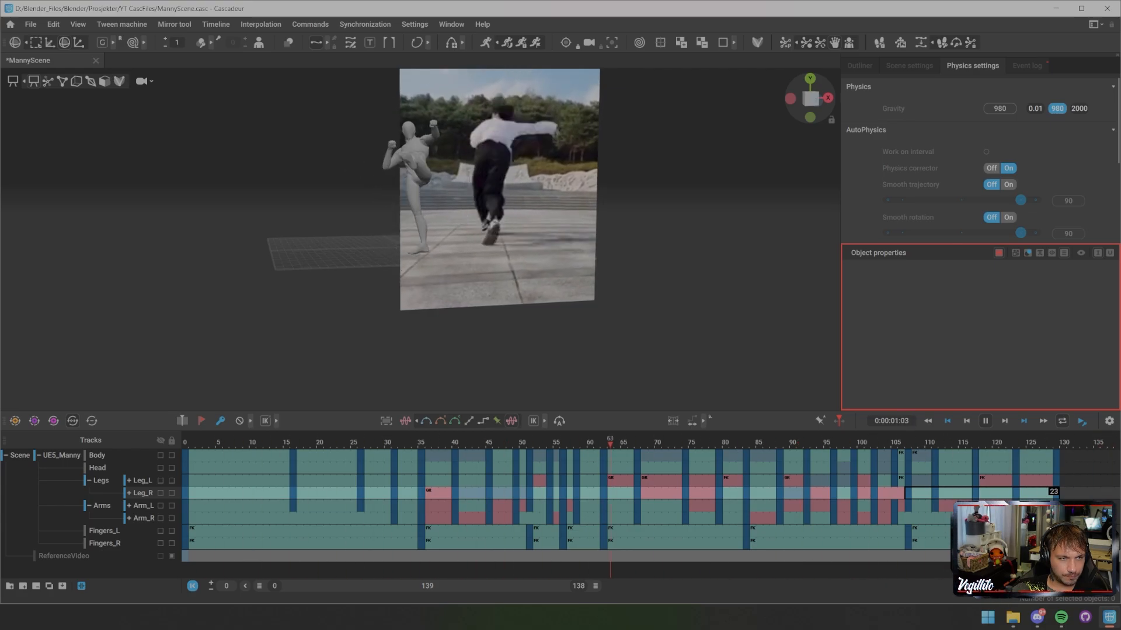
key("space")
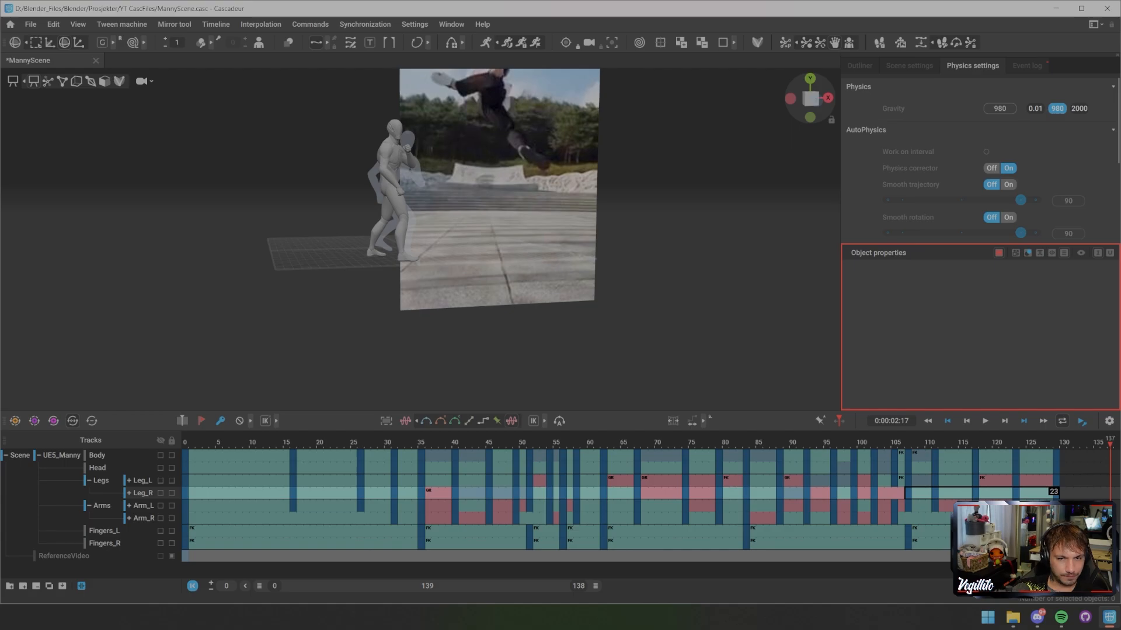
- Examine the character's poses frame by frame between frames 105 and 114, where the kicking leg comes down
left_click(908, 442)
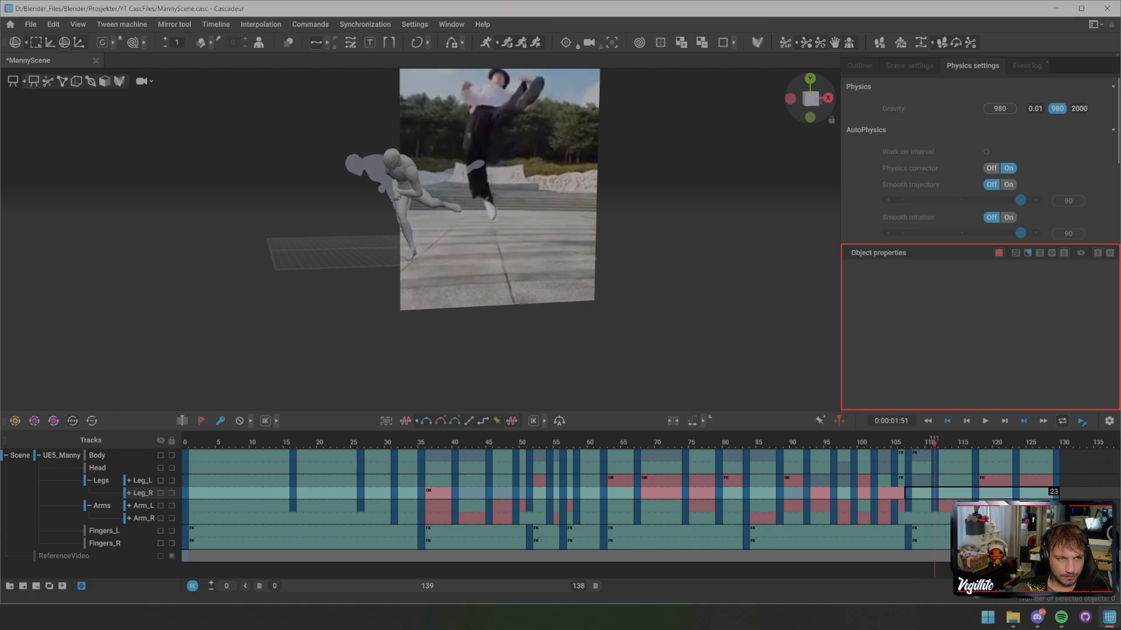
key("Left")
key("Left")
key("Left")
key("Left")
key("Left")
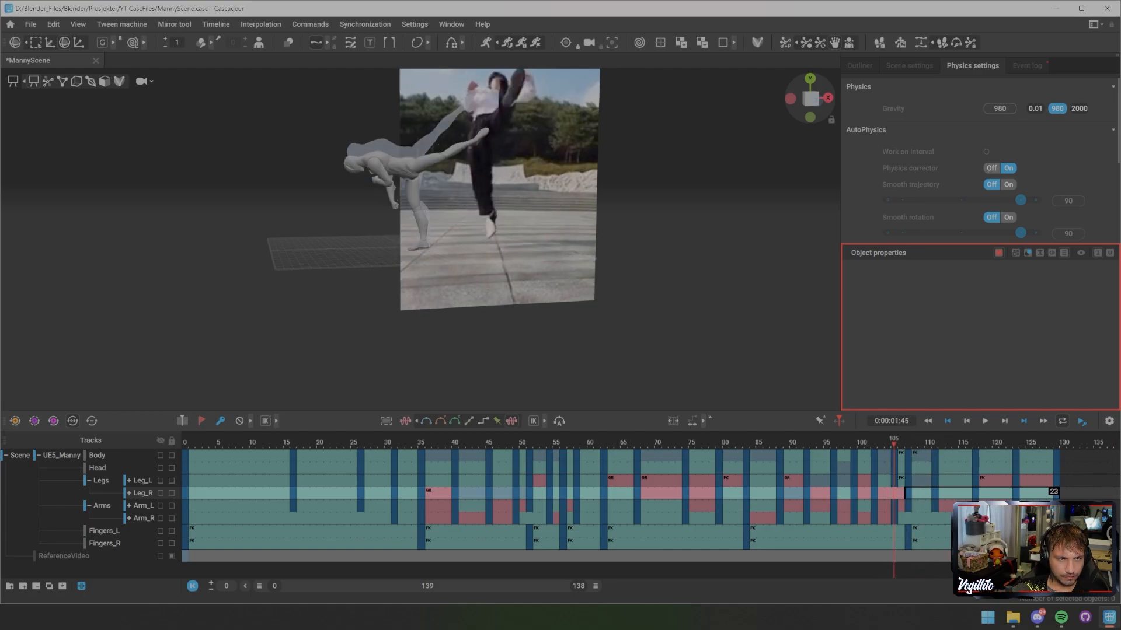
key("Right")
key("Right")
key("Right")
key("Right")
key("Right")
key("Right")
key("Right")
key("Right")
key("Right")
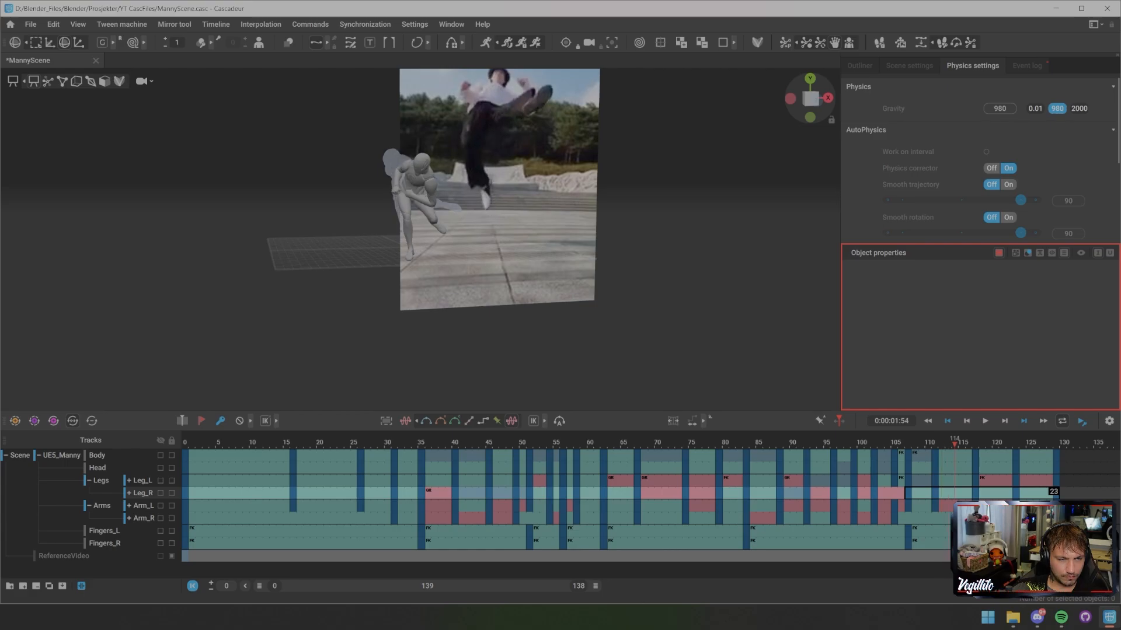
- Insert three extra frames at frame 106 across all character tracks and play back the retimed animation
left_click_drag(901, 455, 901, 544)
key("plus")
key("plus")
key("plus")
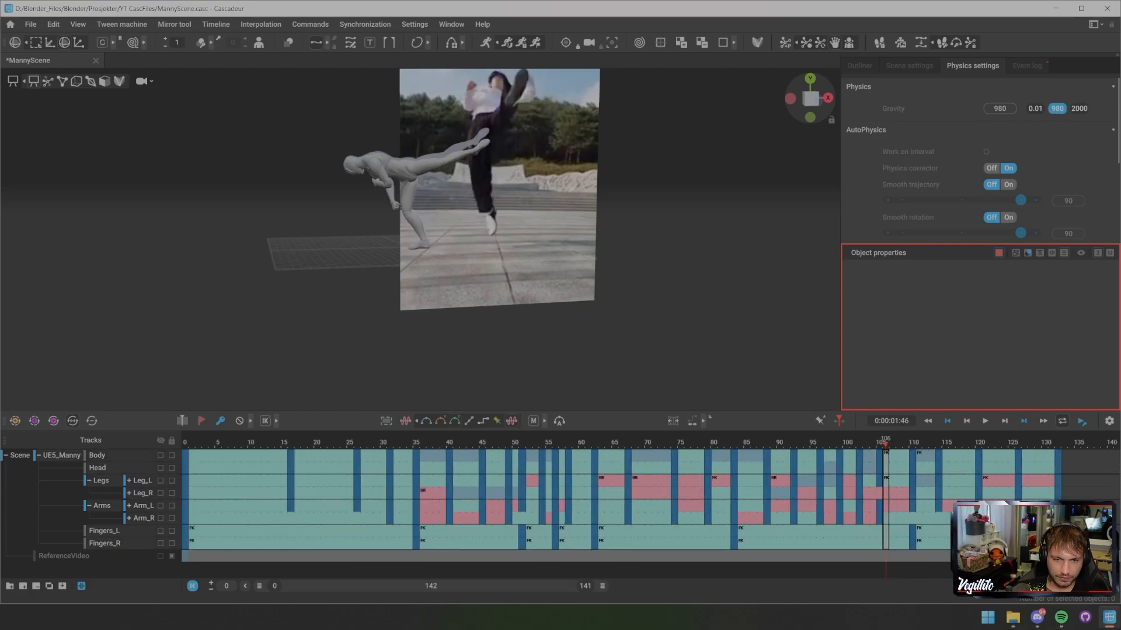
key("space")
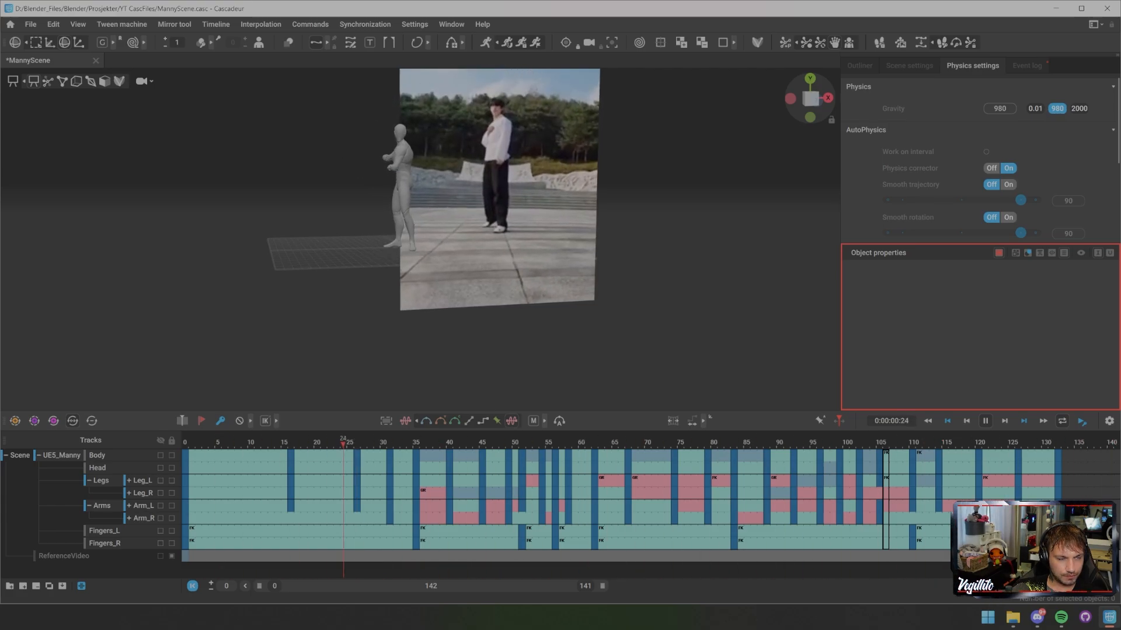
key("space")
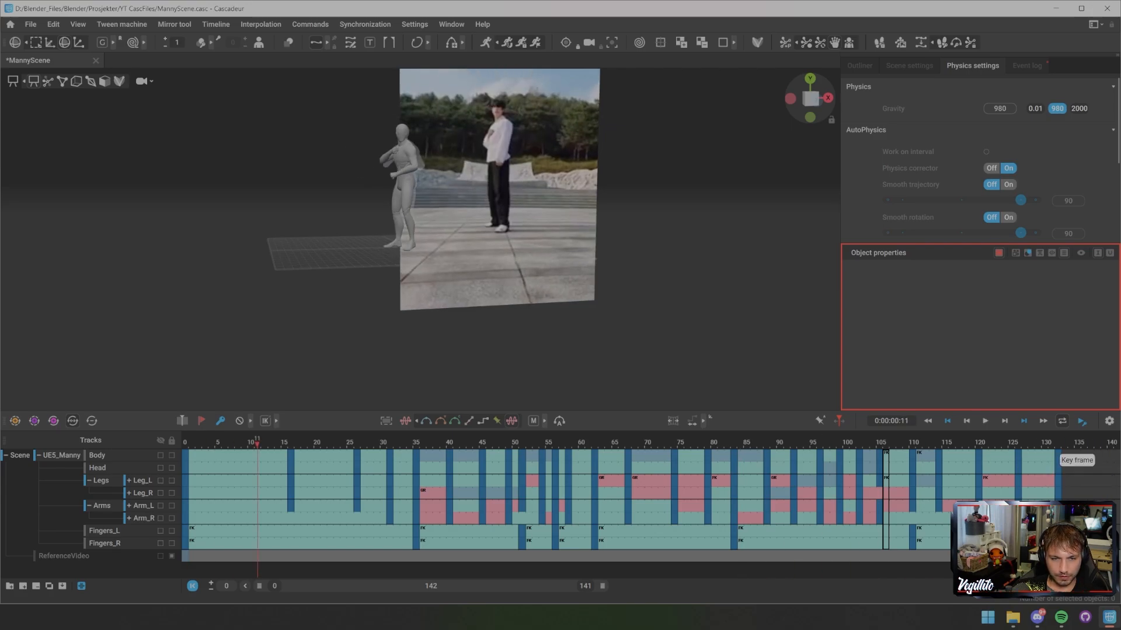
- Try Snap to Auto Physics, select the entire animation interval, and turn on AutoPhysics for the character
scroll(1059, 457, "up", 1)
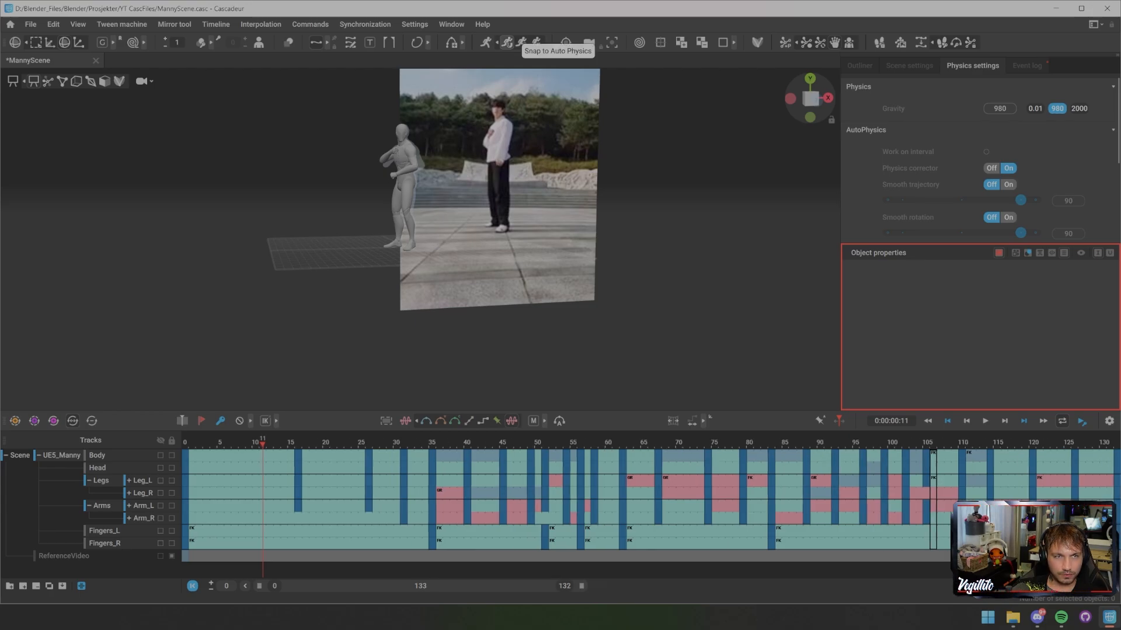
left_click(507, 43)
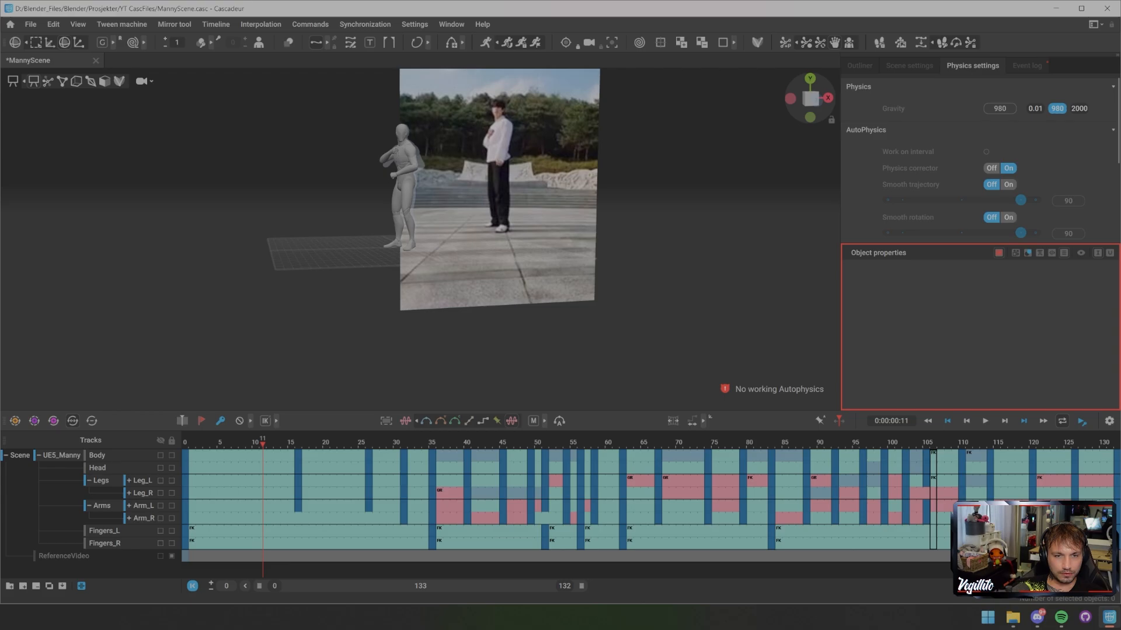
key("ctrl+a")
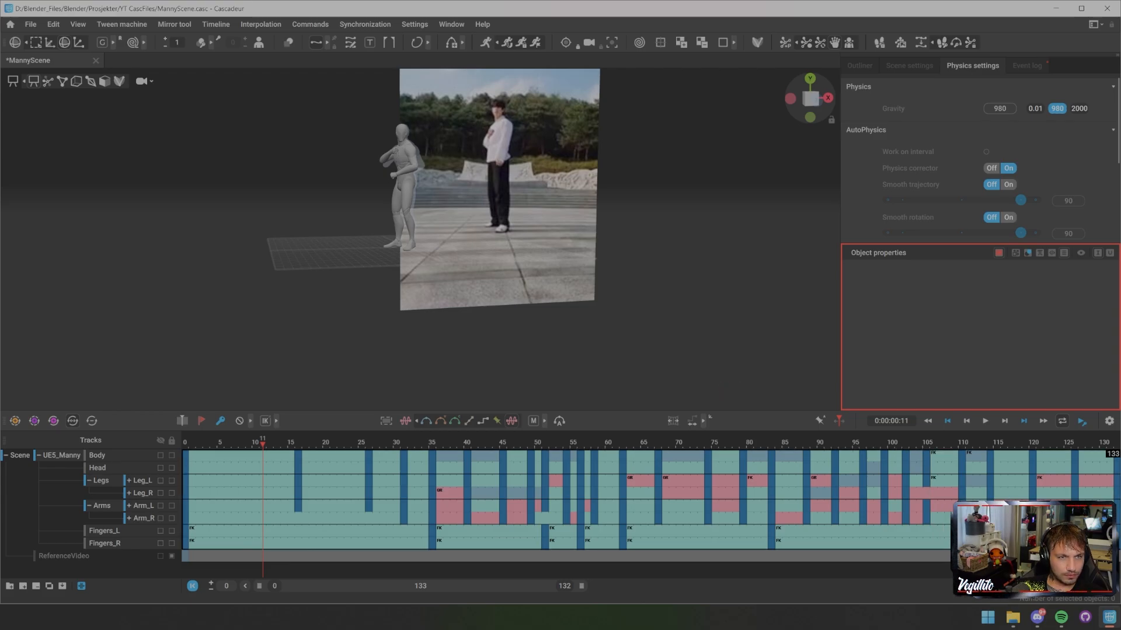
scroll(420, 237, "up", 3)
left_click(999, 252)
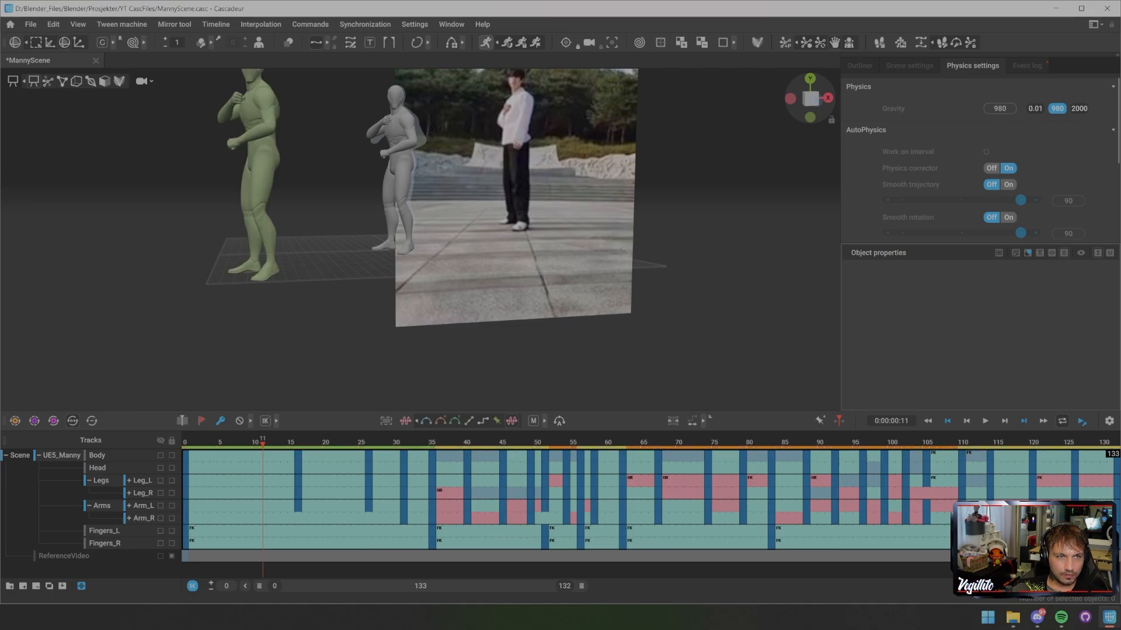
- Return to frame 0 and turn off the AutoPhysics ghost offset so the green physics ghost overlaps the character
middle_click_drag(421, 236, 453, 284)
scroll(983, 161, "down", 5)
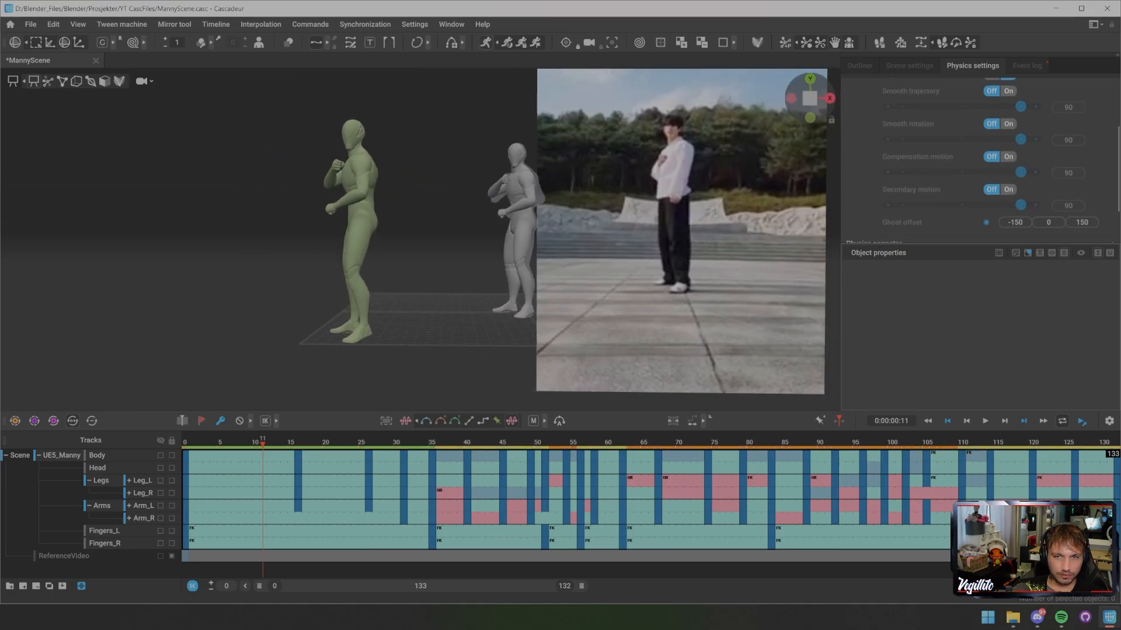
scroll(983, 160, "up", 5)
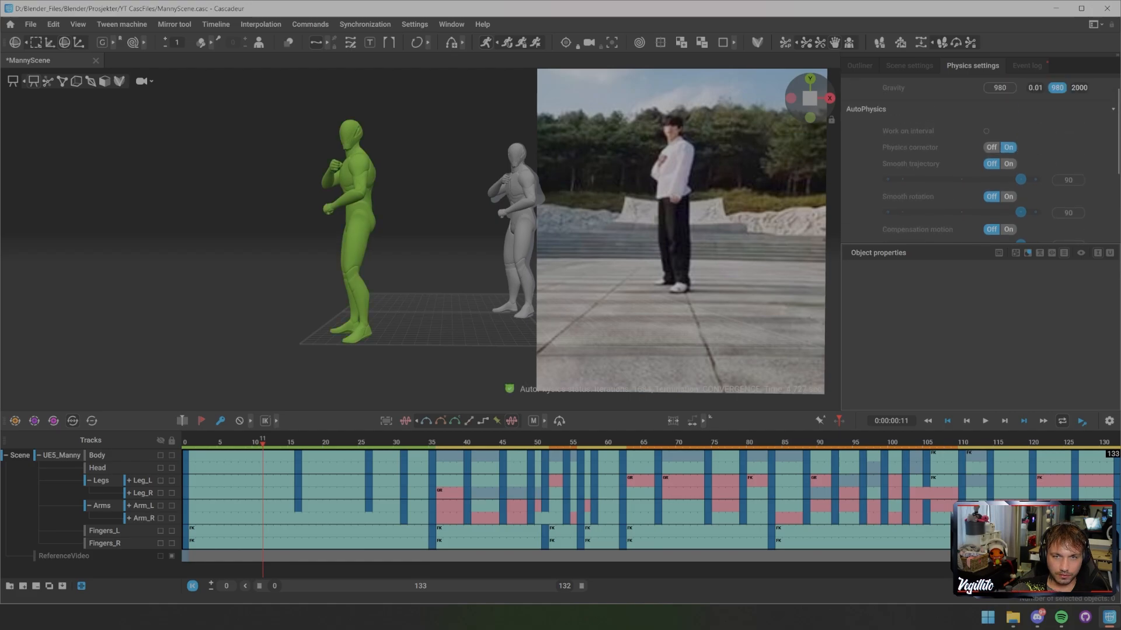
middle_click_drag(432, 257, 459, 241)
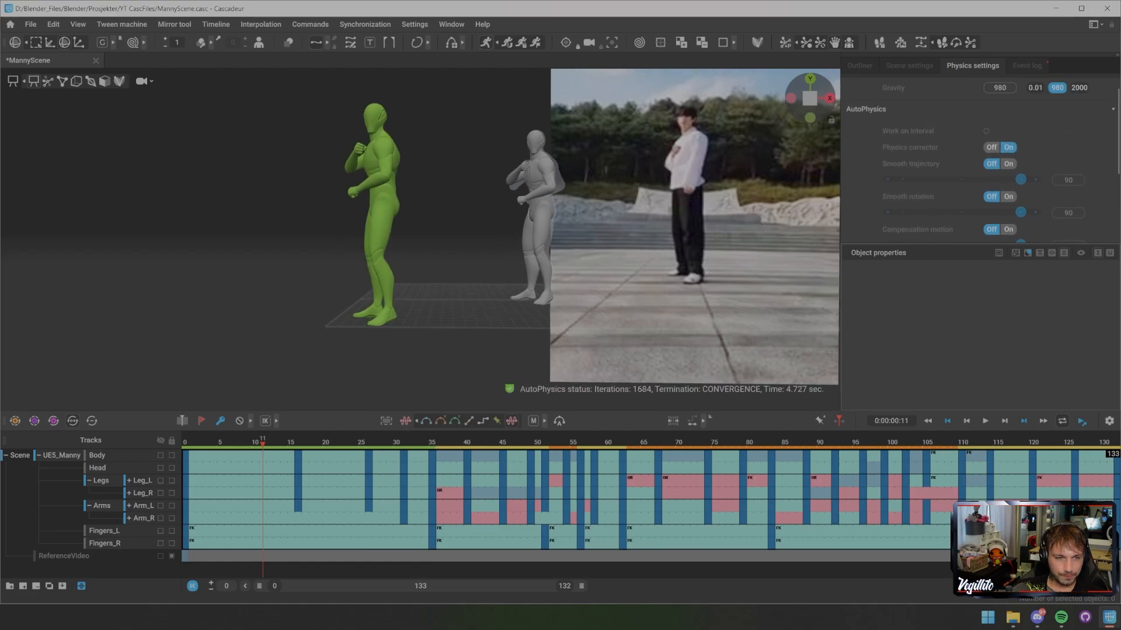
left_click_drag(263, 442, 185, 442)
scroll(981, 161, "down", 5)
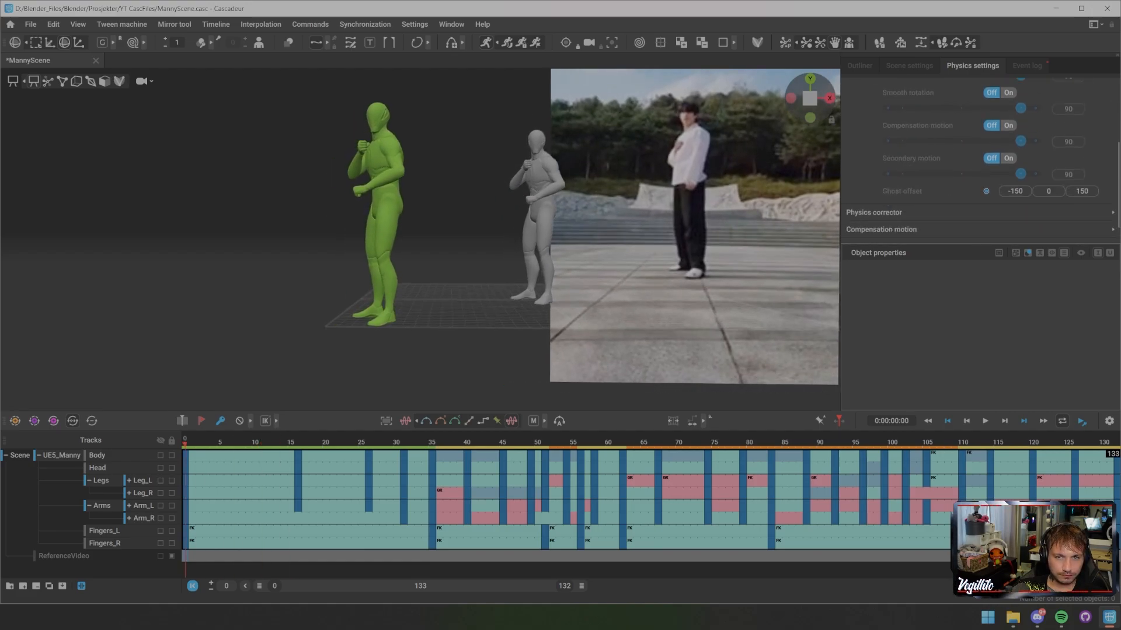
left_click(986, 162)
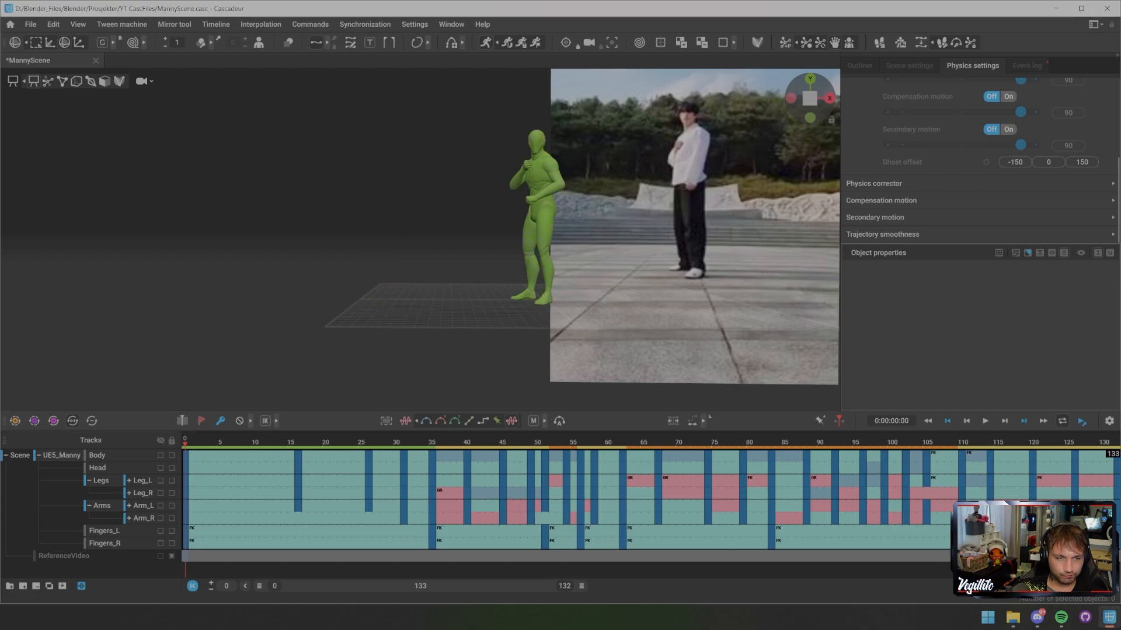
- Compare the green physics ghost with the character through the animation, focusing on frames 119 to 131
left_click_drag(185, 442, 263, 442)
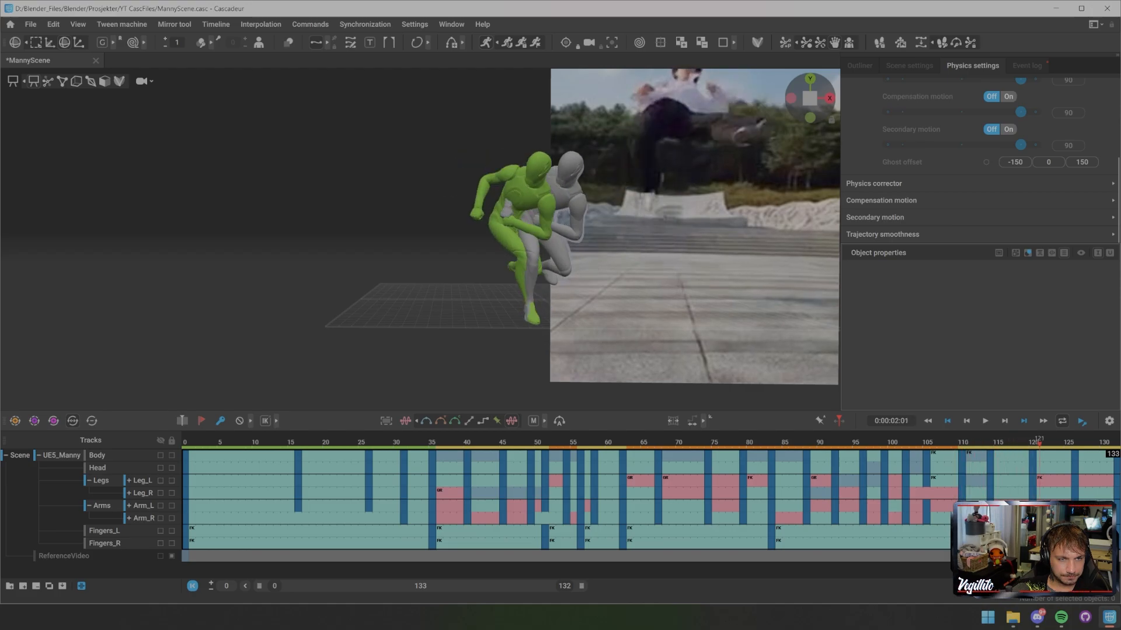
key("Right")
key("Right")
key("Right")
key("Right")
key("Right")
key("Right")
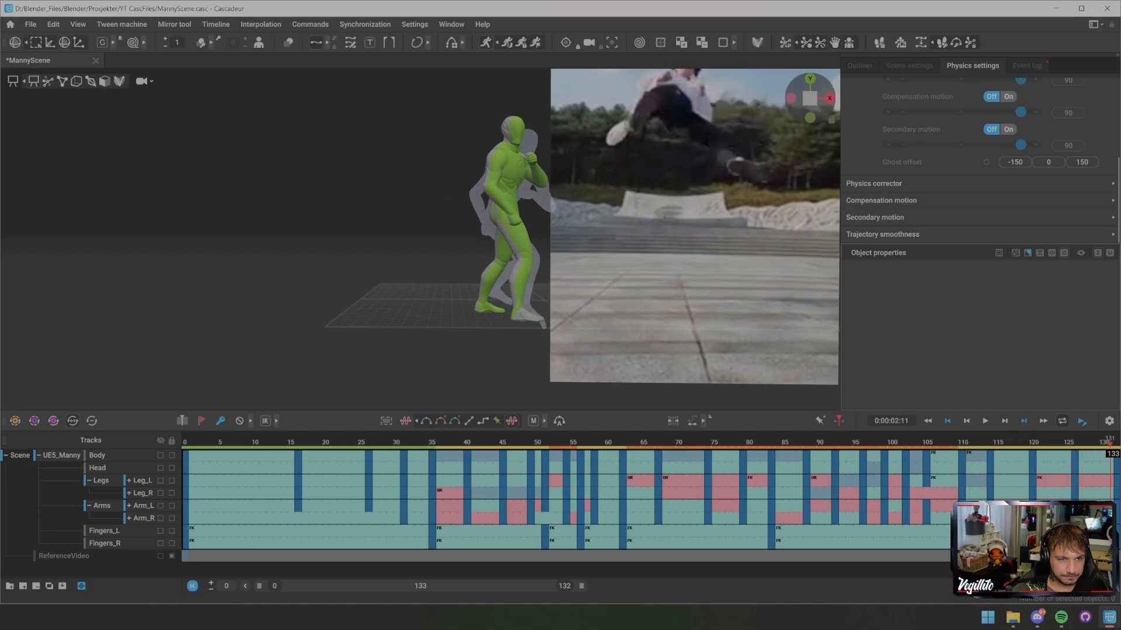
key("Left")
key("Left")
key("Left")
key("Left")
key("Left")
key("Left")
key("Left")
key("Left")
key("Left")
key("Left")
key("Left")
key("Left")
key("Left")
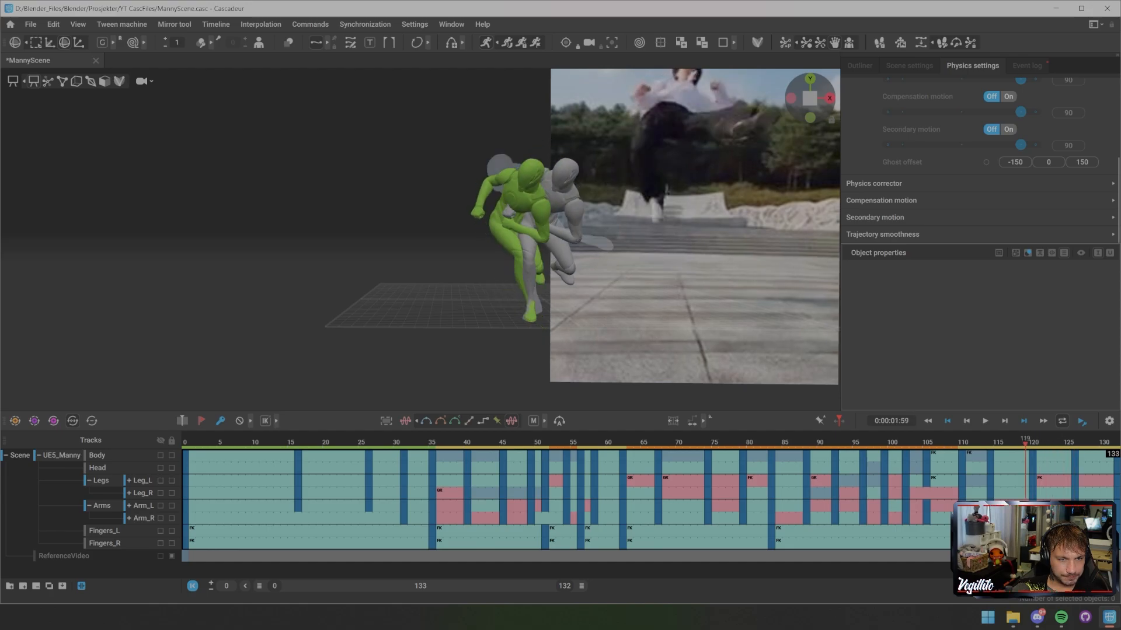
- Inspect the overlapping figures up close at frame 119 and turn the ghost offset of -150, 0, 150 back on
mouse_move(467, 245)
left_mouse_down("alt")
mouse_move(385, 237)
mouse_move(476, 234)
left_mouse_up("alt")
scroll(476, 235, "up", 3)
middle_click_drag(475, 234, 402, 223, "alt")
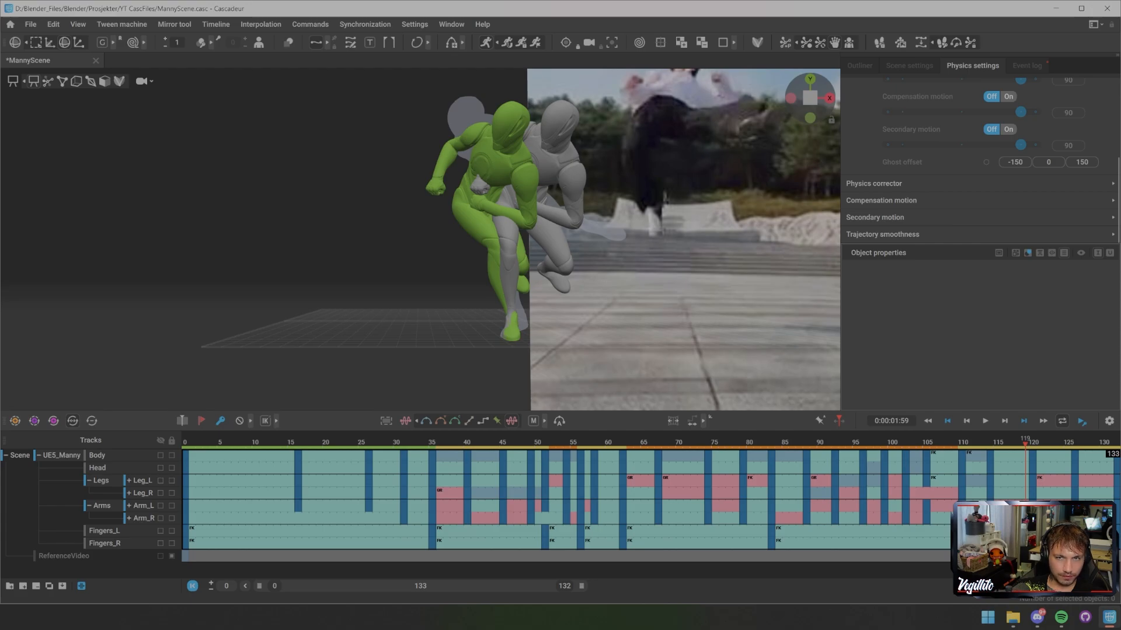
left_click(986, 162)
left_click_drag(408, 233, 485, 233, "alt")
scroll(502, 233, "down", 3)
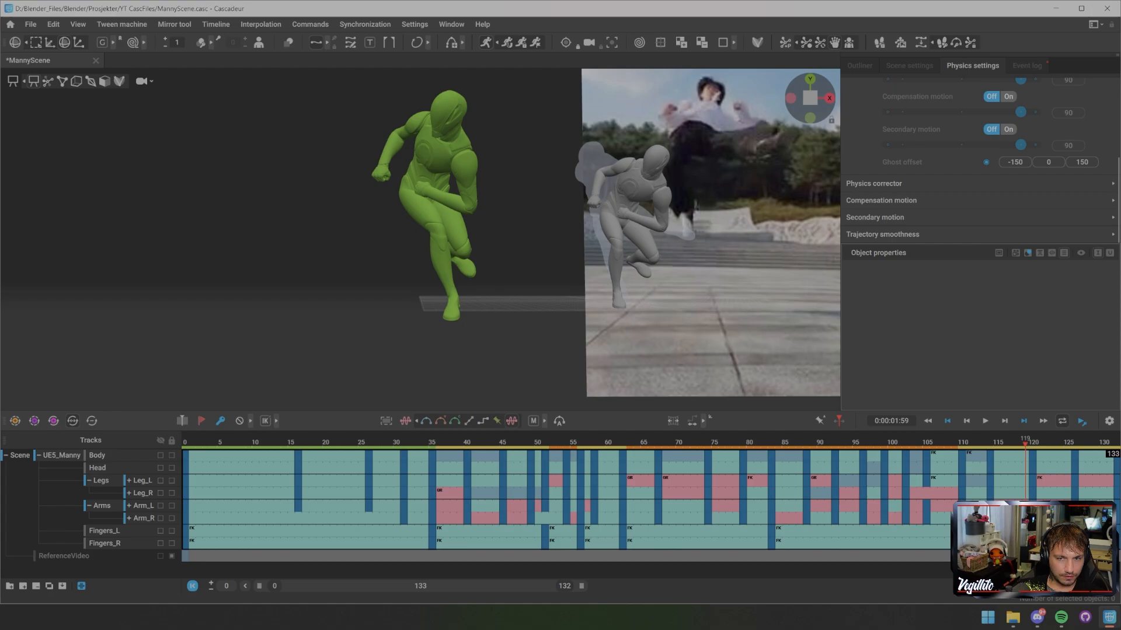
- Select all tracks at frame 117 and insert two extra frames to lengthen the timing there
left_click_drag(879, 442, 1089, 442)
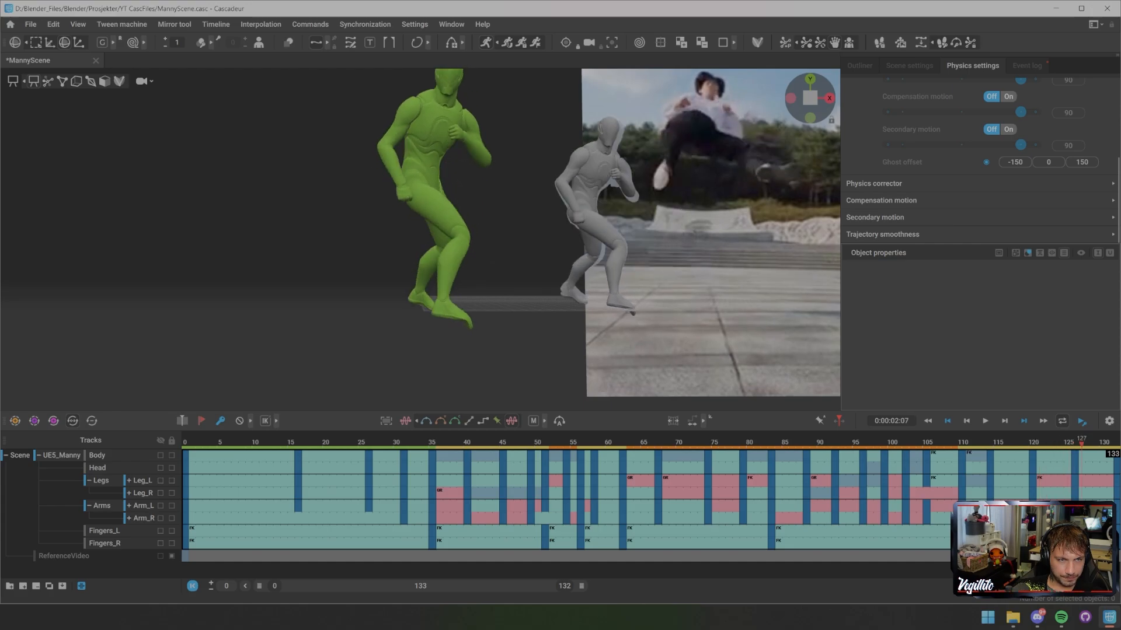
left_click_drag(982, 455, 982, 544)
left_click(1018, 441)
key("Left")
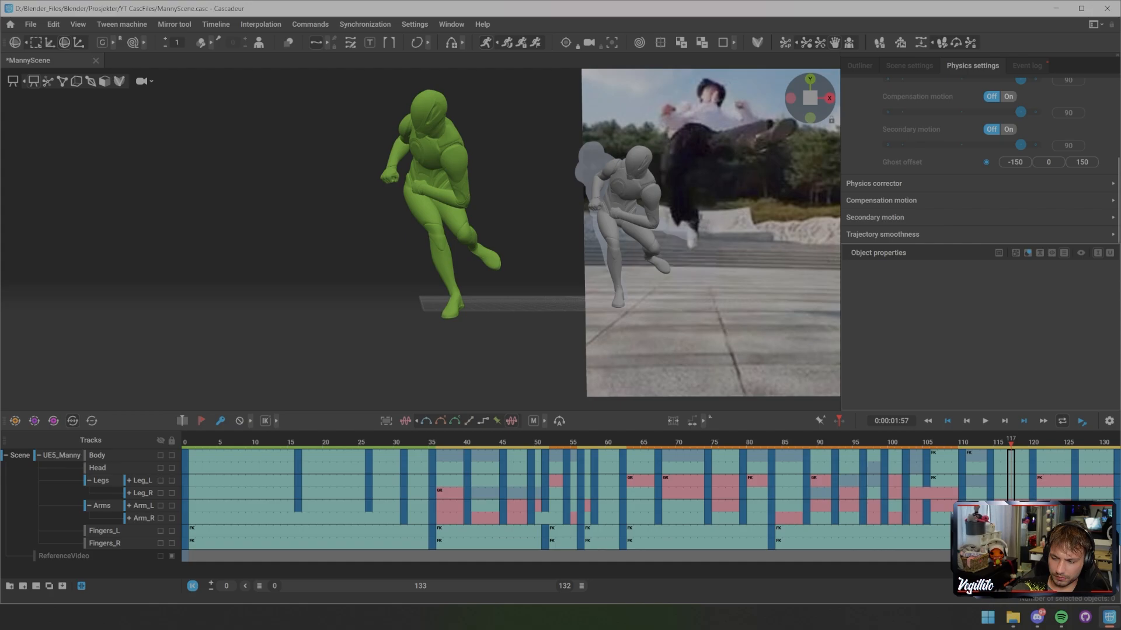
key("plus")
key("plus")
- Play the animation to compare the character with the physics ghost, first offset and once more with the ghost offset turned off
key("space")
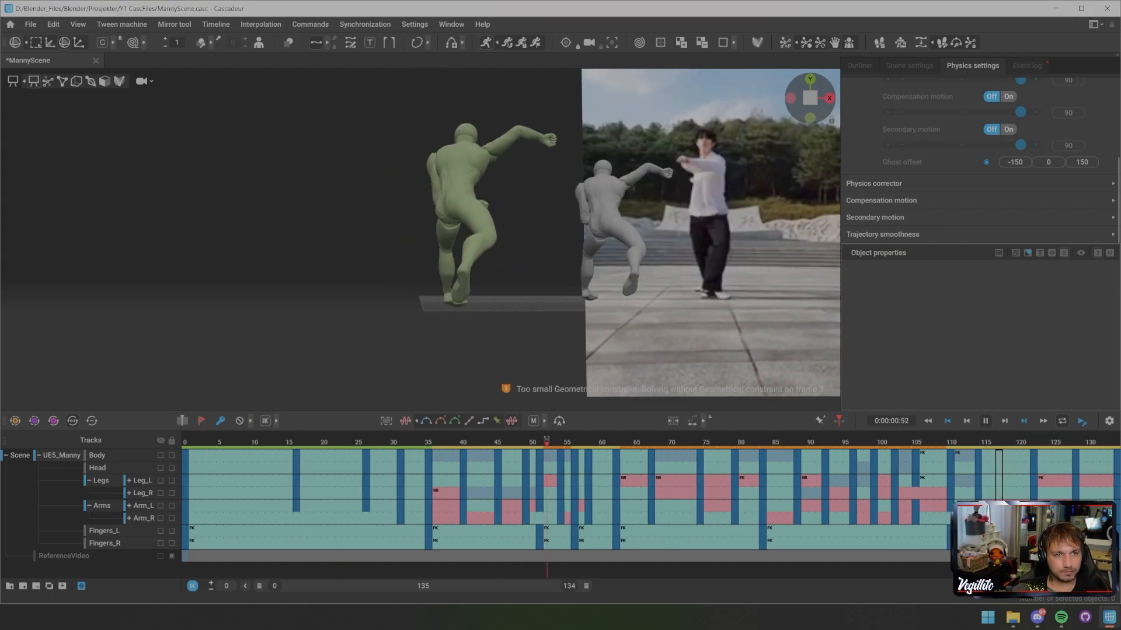
key("space")
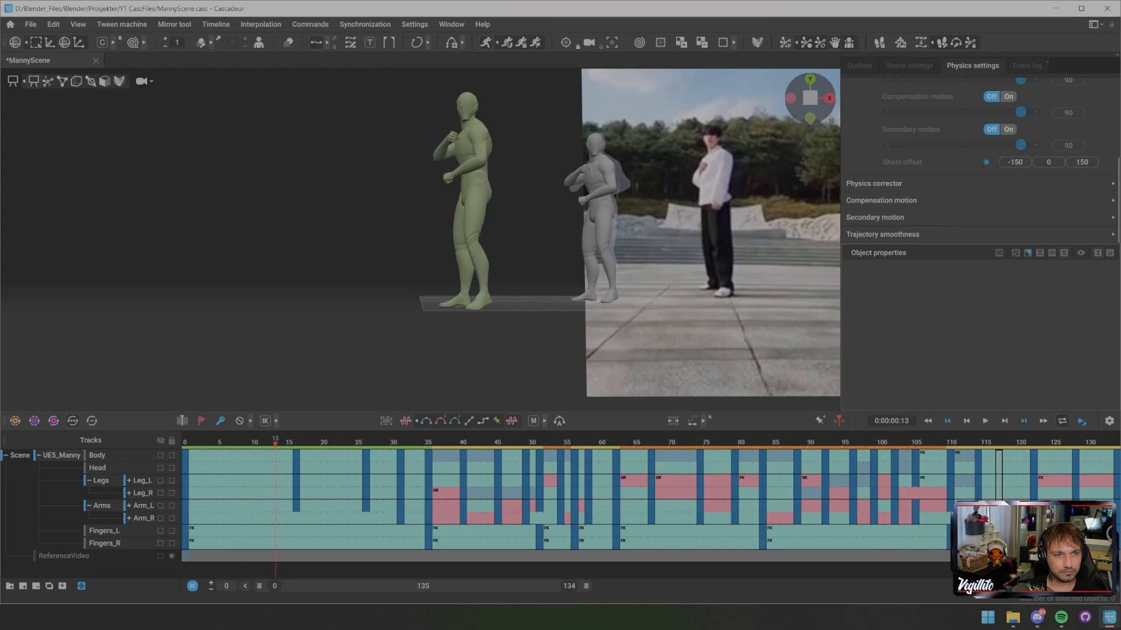
key("space")
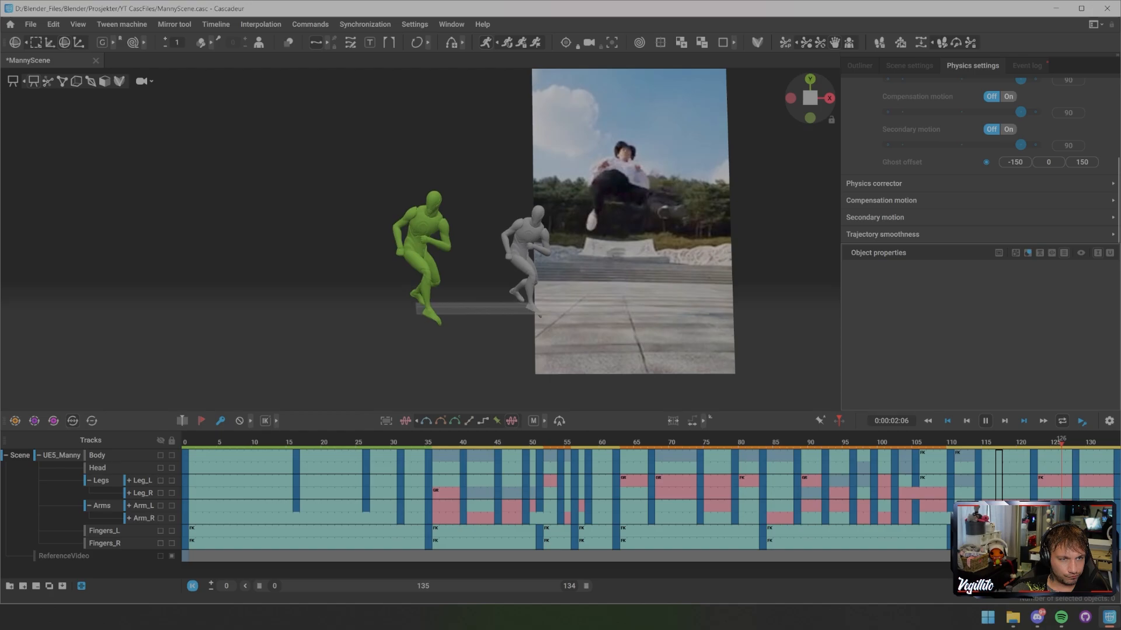
key("space")
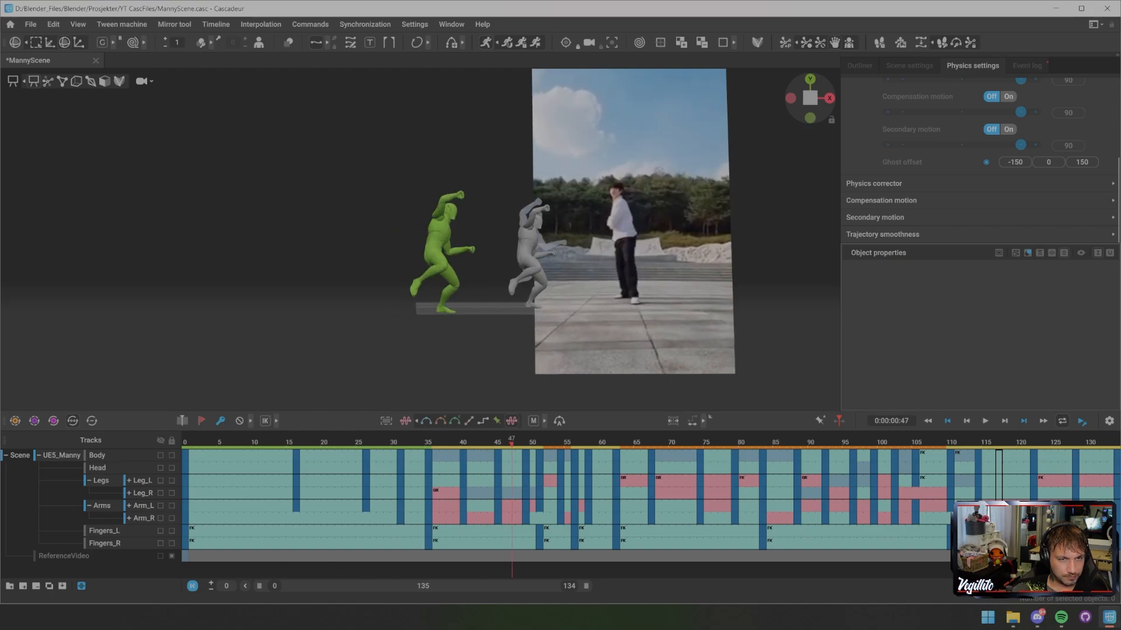
key("space")
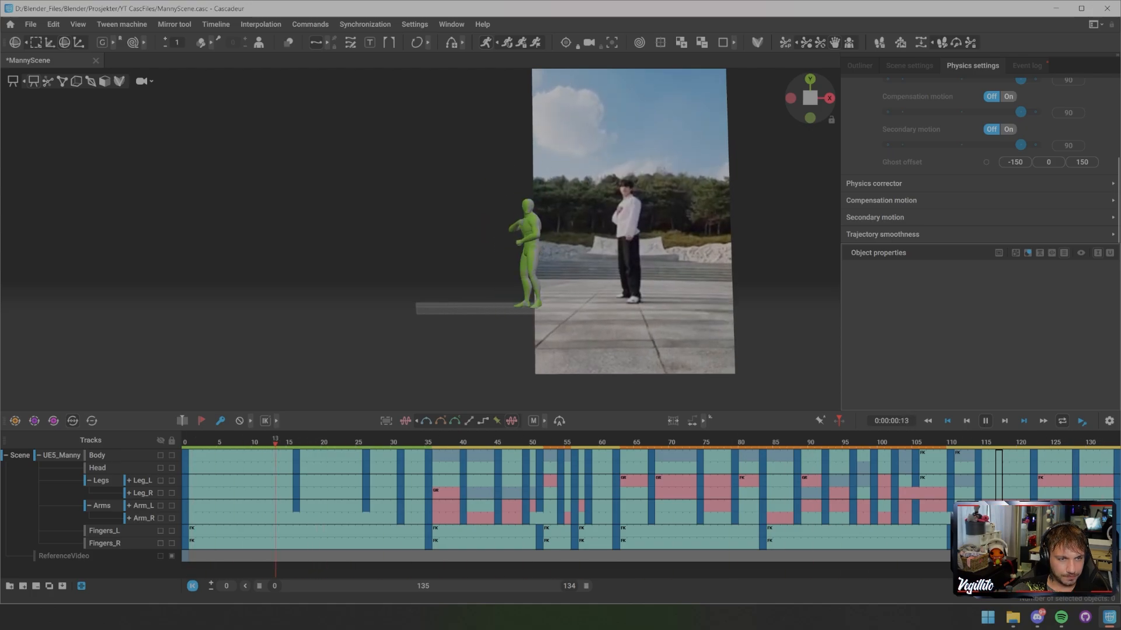
key("space")
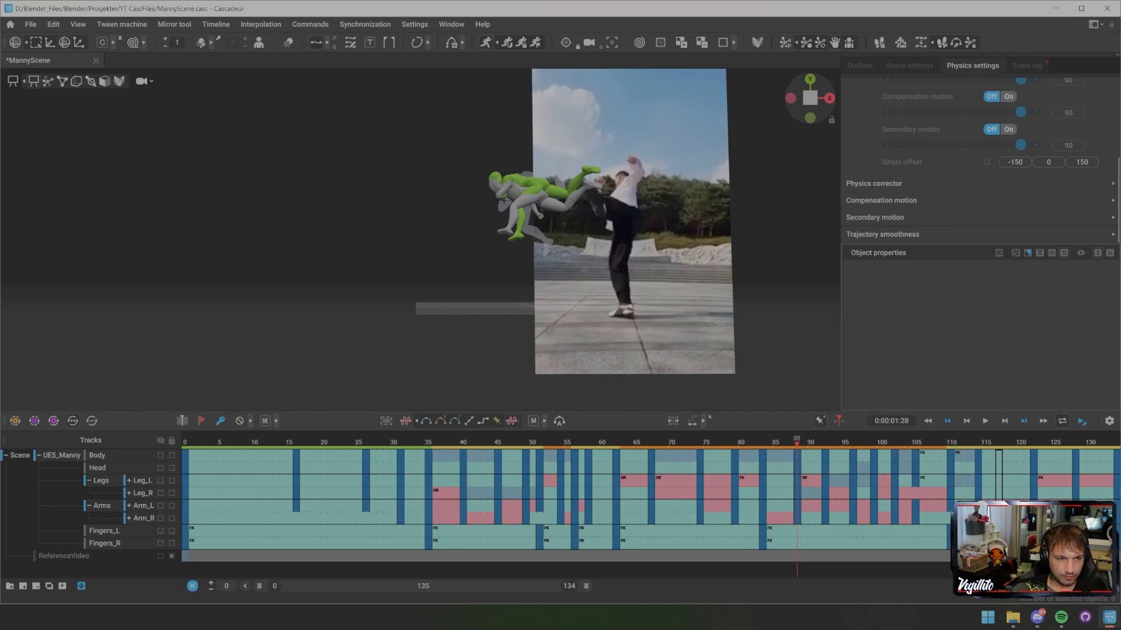
- Select the entire animation interval, snap the character to Auto Physics, and return to frame 0
key("ctrl+a")
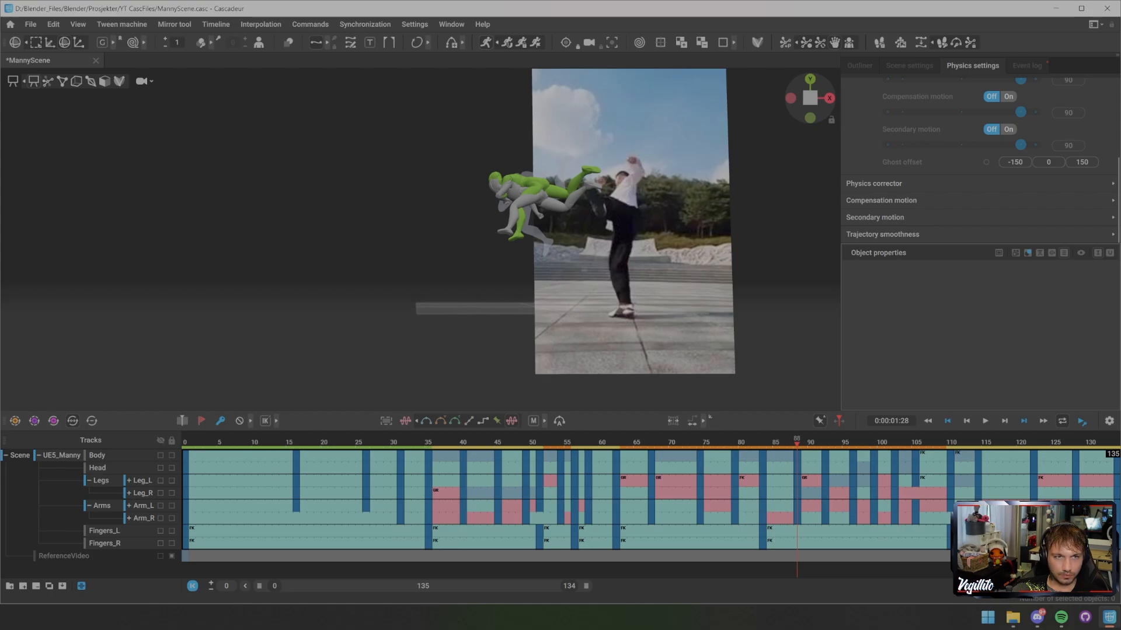
left_click(521, 42)
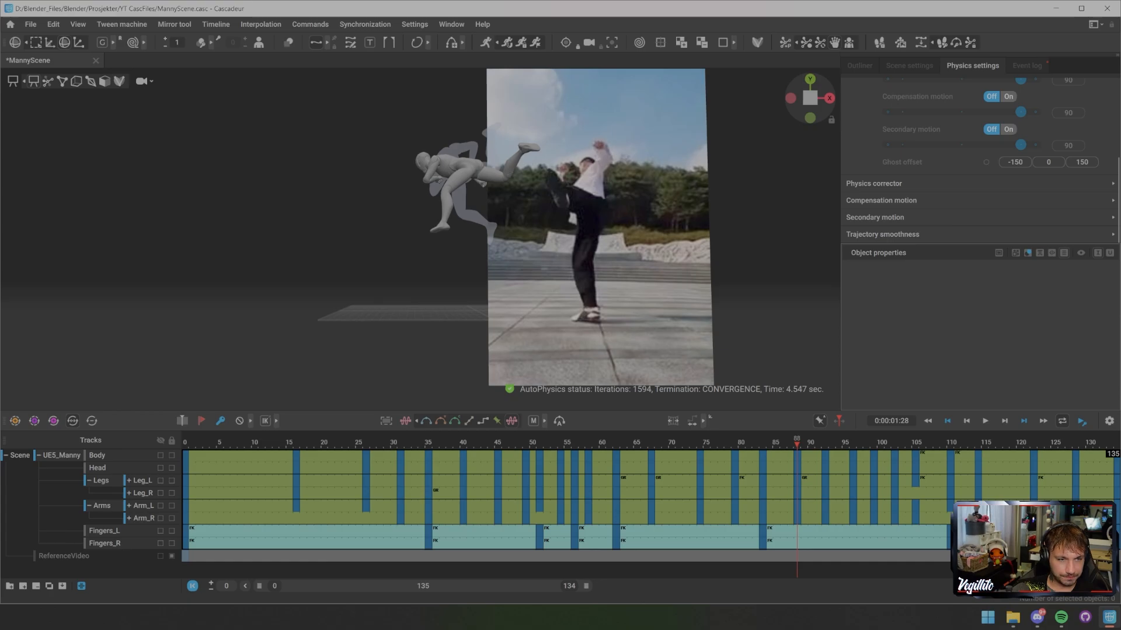
left_click_drag(255, 443, 185, 443)
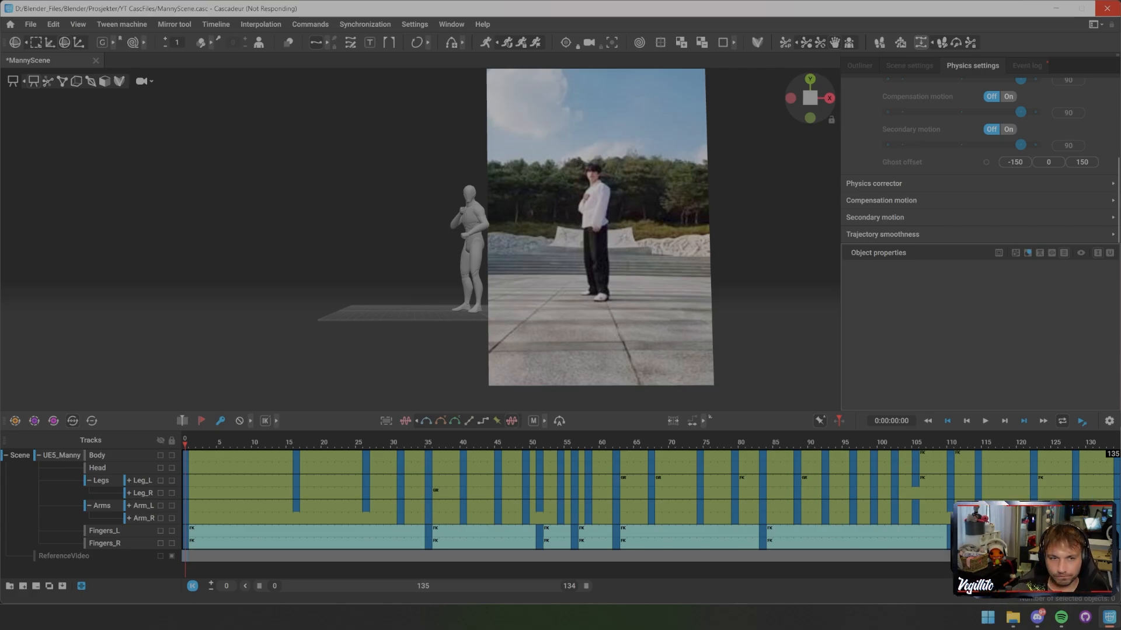
- Play the physics-snapped animation and check the whole jump and kick motion from farther away and up close
key("space")
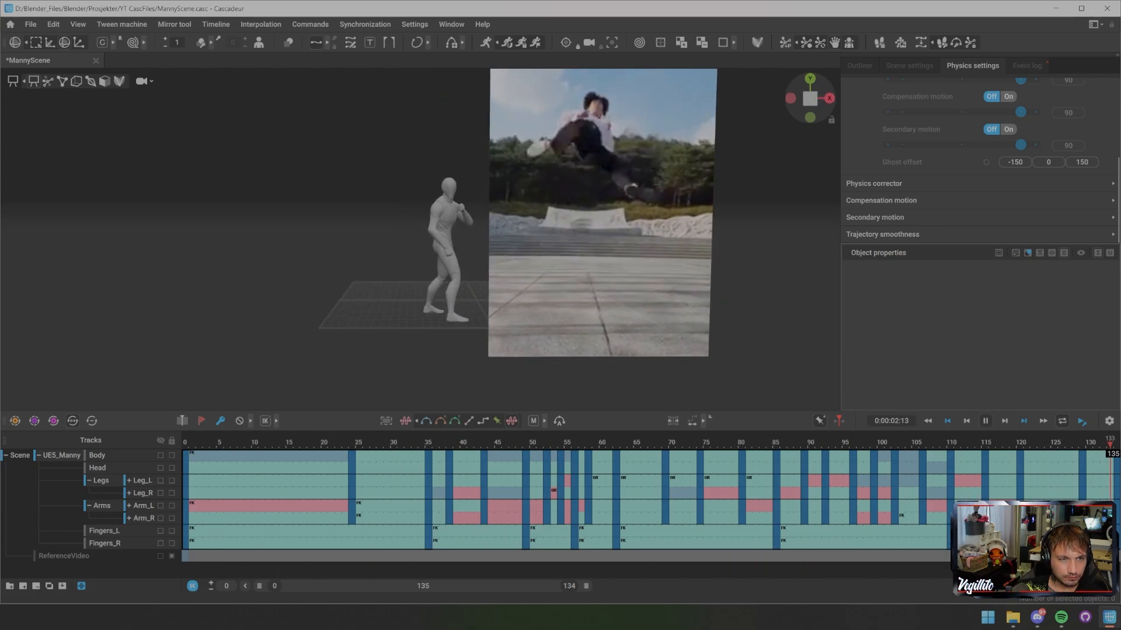
key("space")
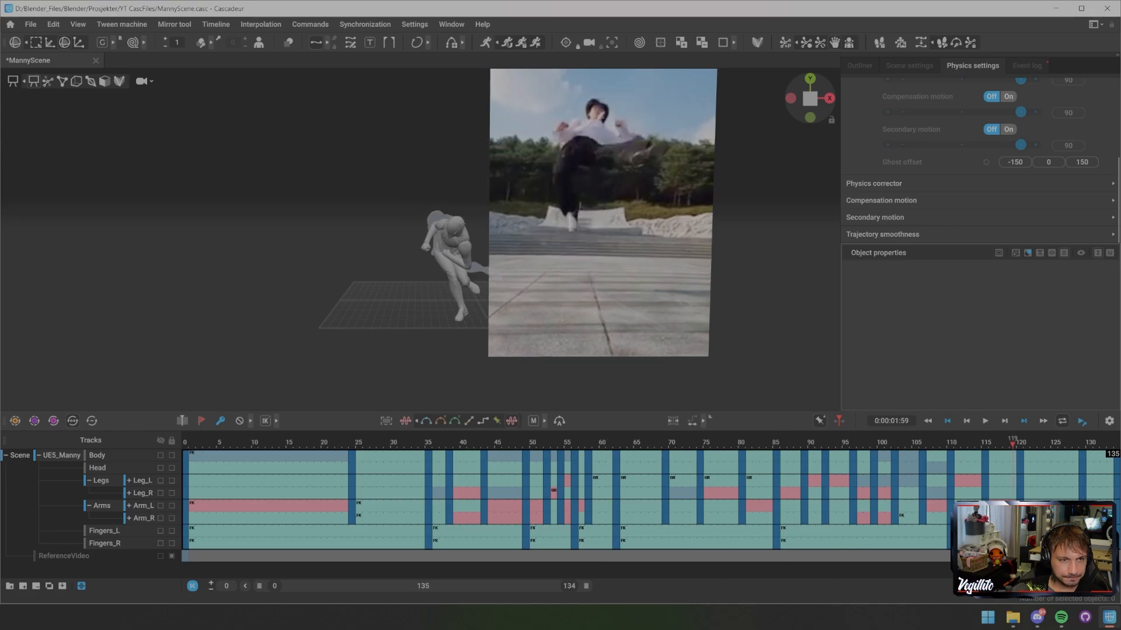
scroll(651, 501, "down", 2)
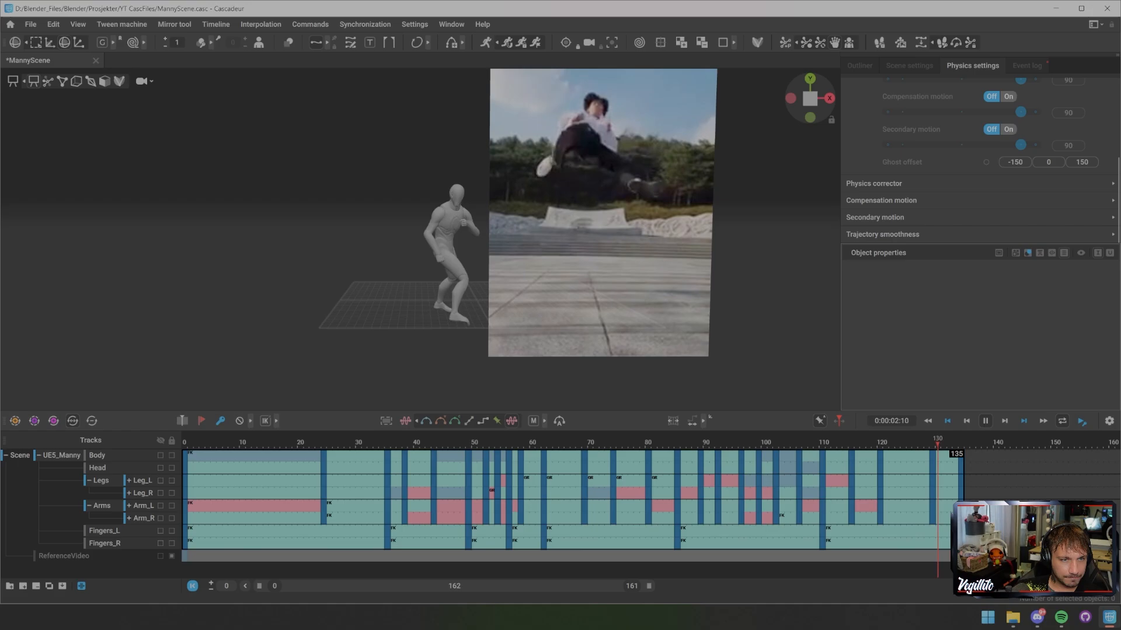
scroll(421, 239, "up", 3)
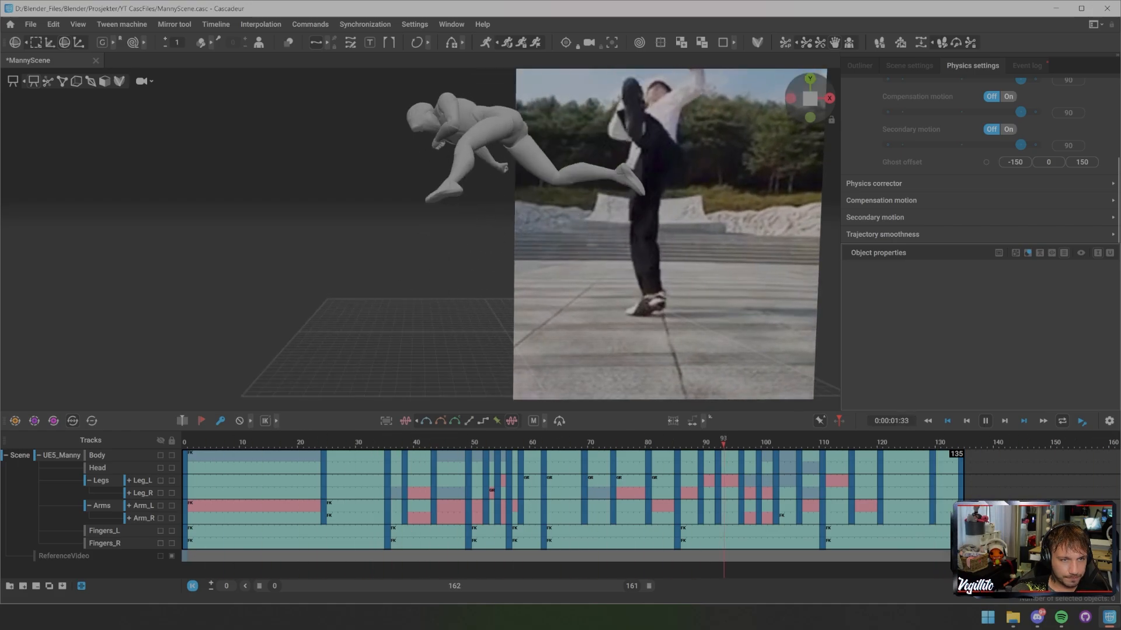
key("space")
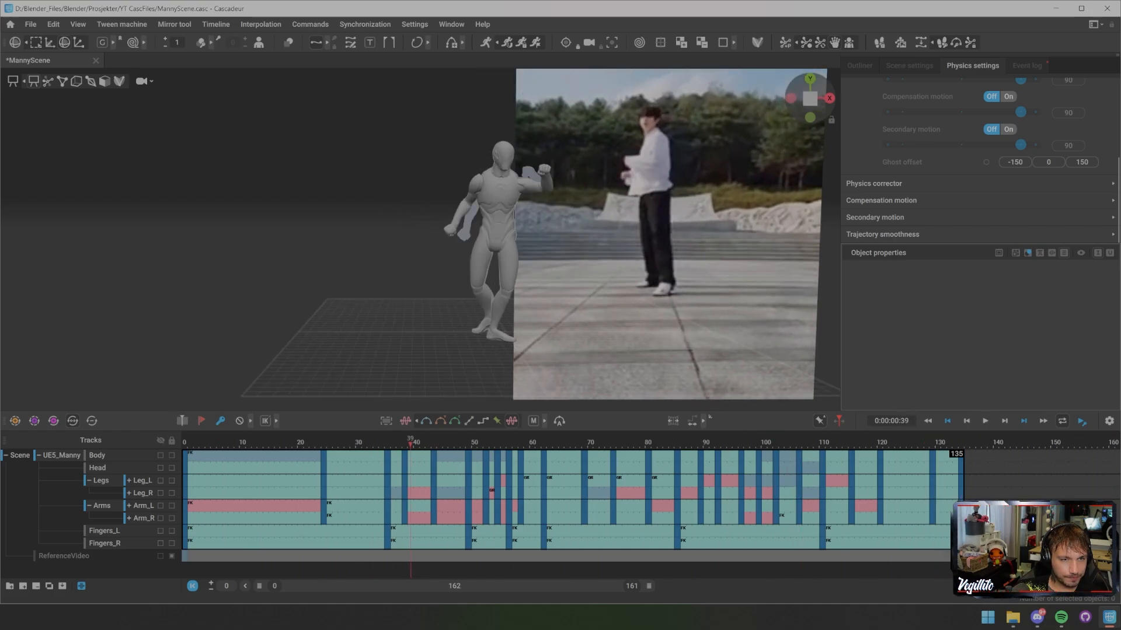
- Examine from the front how the hands pass each other between frames 24 and 32
left_click_drag(410, 444, 347, 443)
left_click_drag(373, 234, 560, 233, "alt")
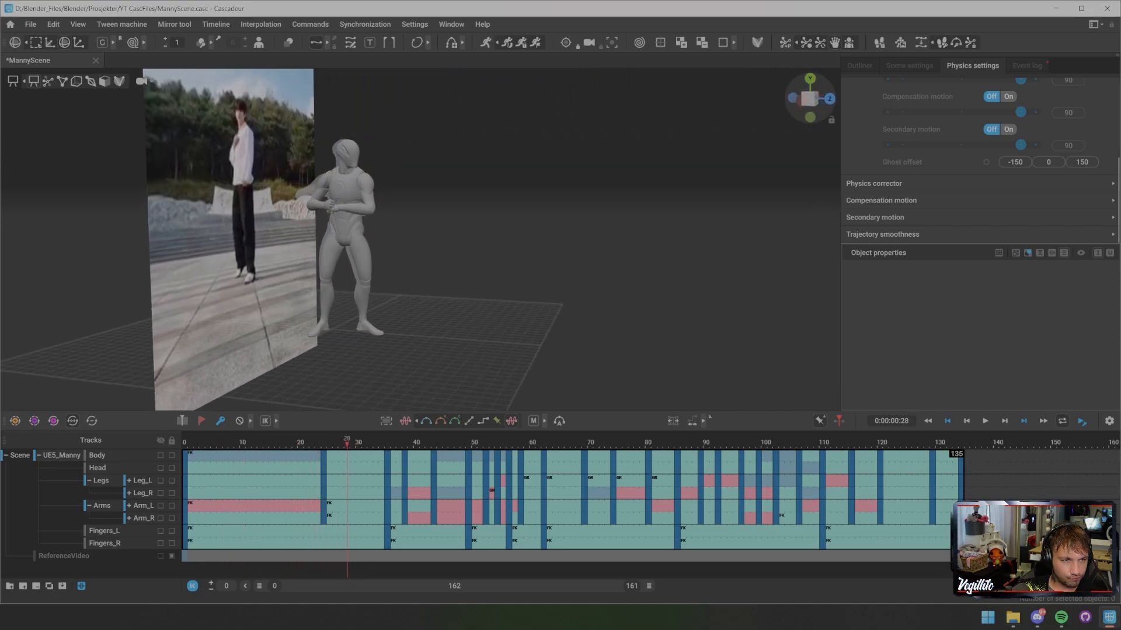
scroll(421, 239, "up", 4)
left_click_drag(374, 234, 467, 239, "alt")
scroll(420, 239, "up", 2)
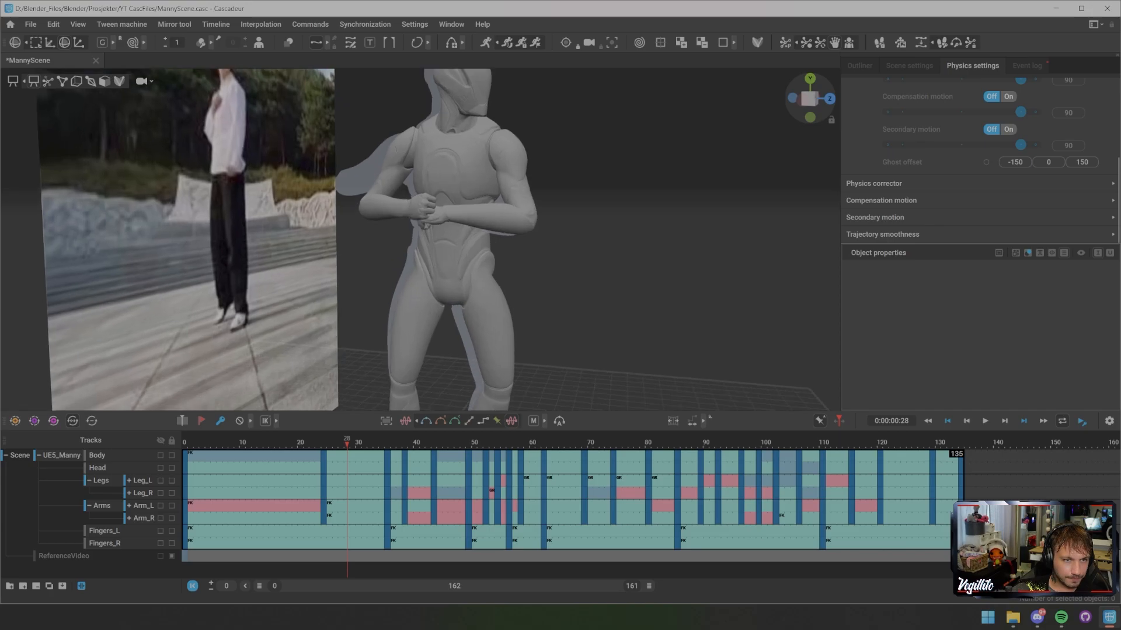
key("Left")
key("Right")
key("Right")
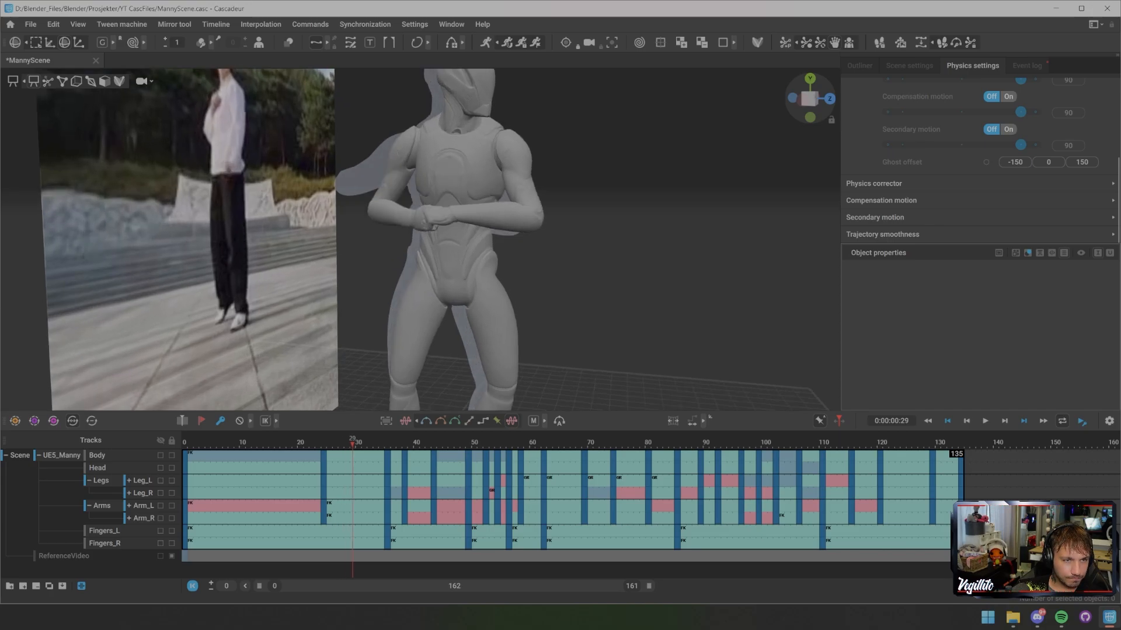
key("Left")
key("Left")
key("Left")
key("Left")
key("Left")
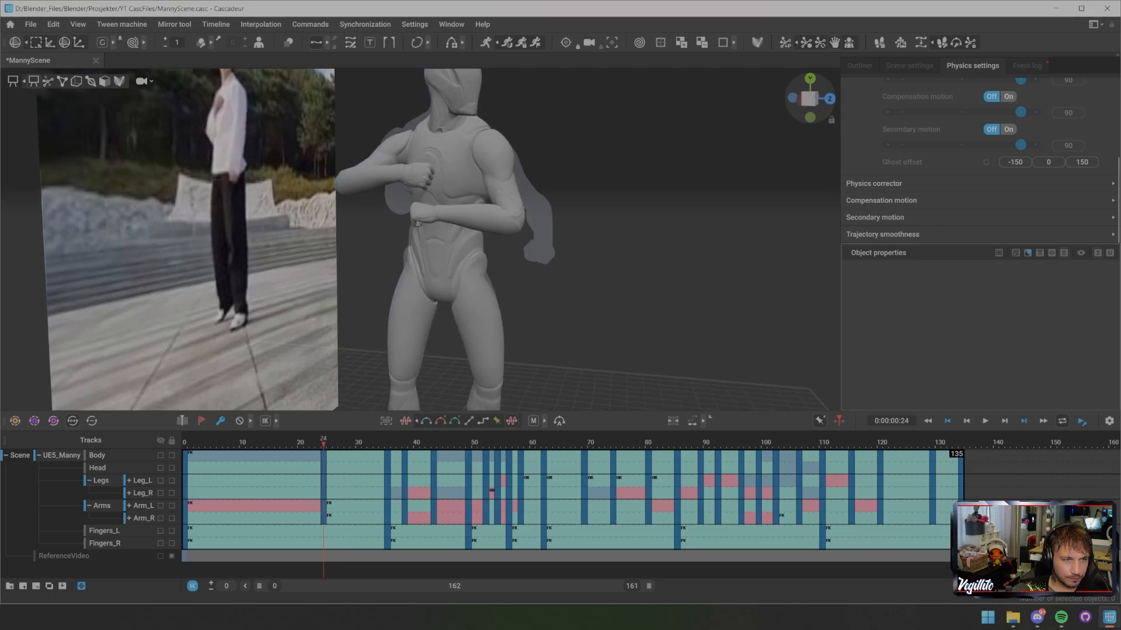
key("Right")
key("Right")
key("Right")
key("Right")
key("Right")
key("Right")
key("Right")
key("Right")
key("Right")
key("Right")
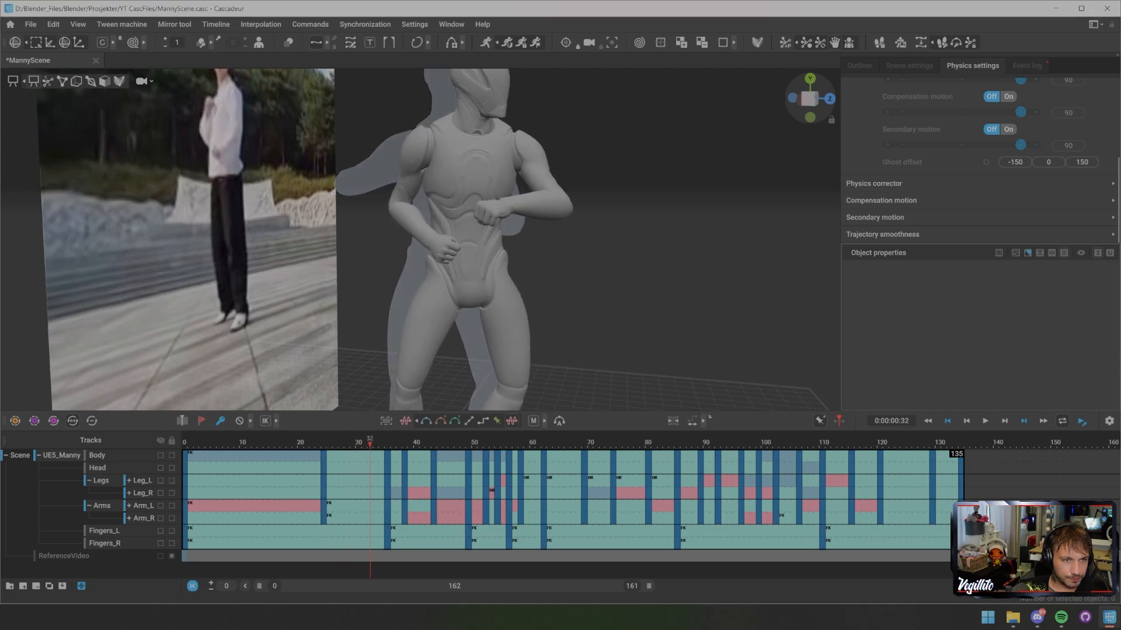
key("Left")
key("Left")
key("Left")
key("Left")
key("Left")
key("Left")
key("Left")
key("Left")
key("Left")
key("Left")
key("Left")
key("Right")
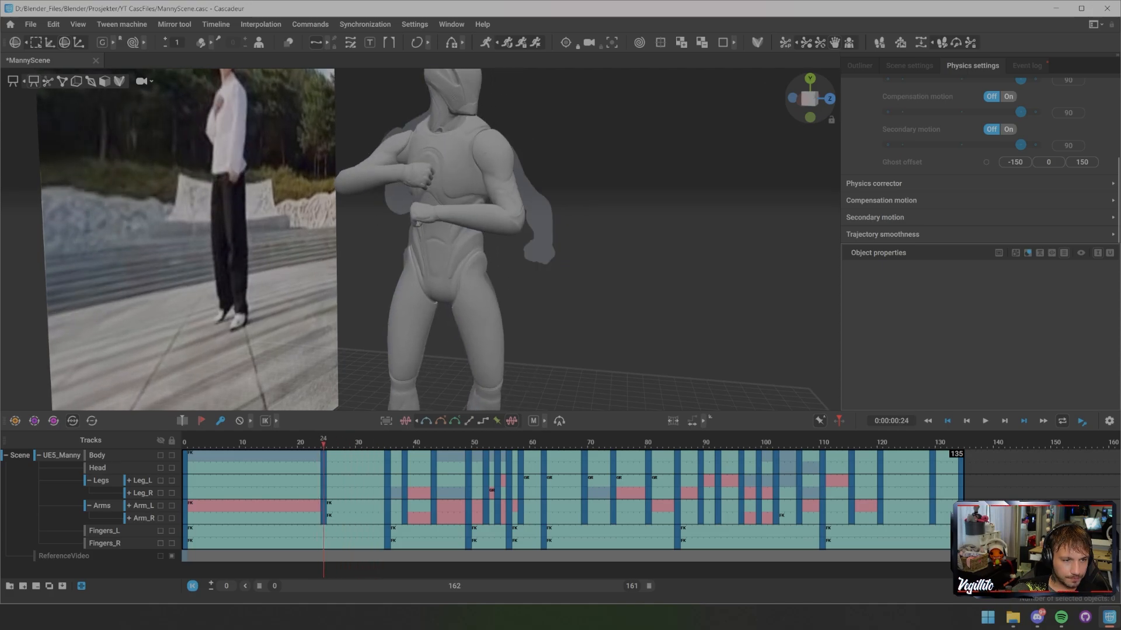
- At frame 24, select the right hand's wrist point and move it outward and down to waist height, away from the left hand
key("t")
left_click(401, 173)
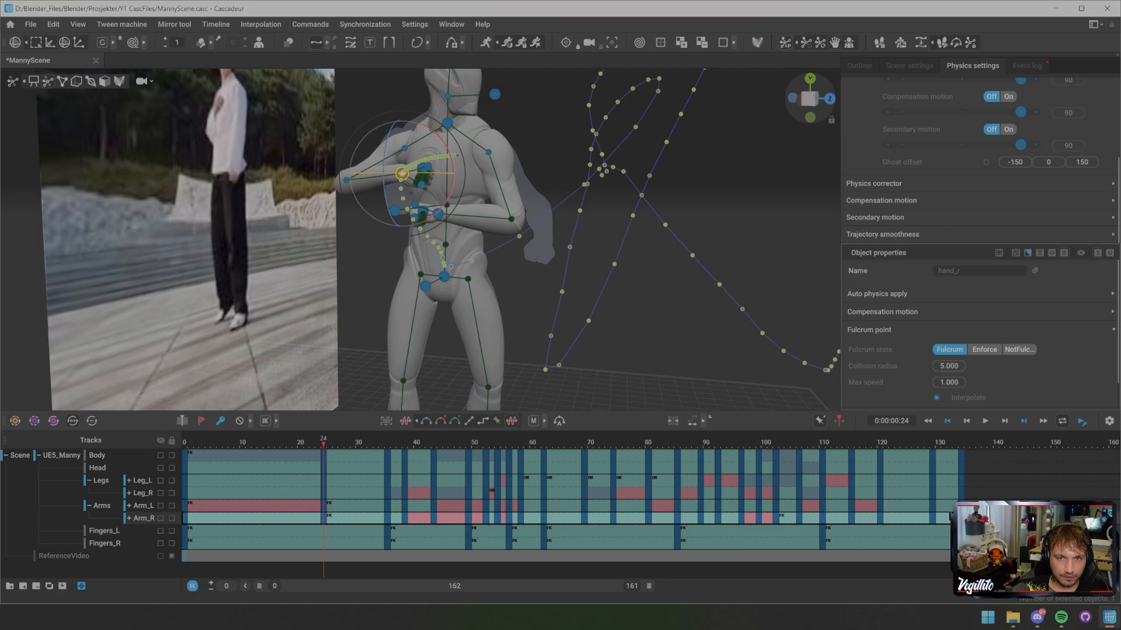
left_click(909, 65)
scroll(968, 160, "down", 4)
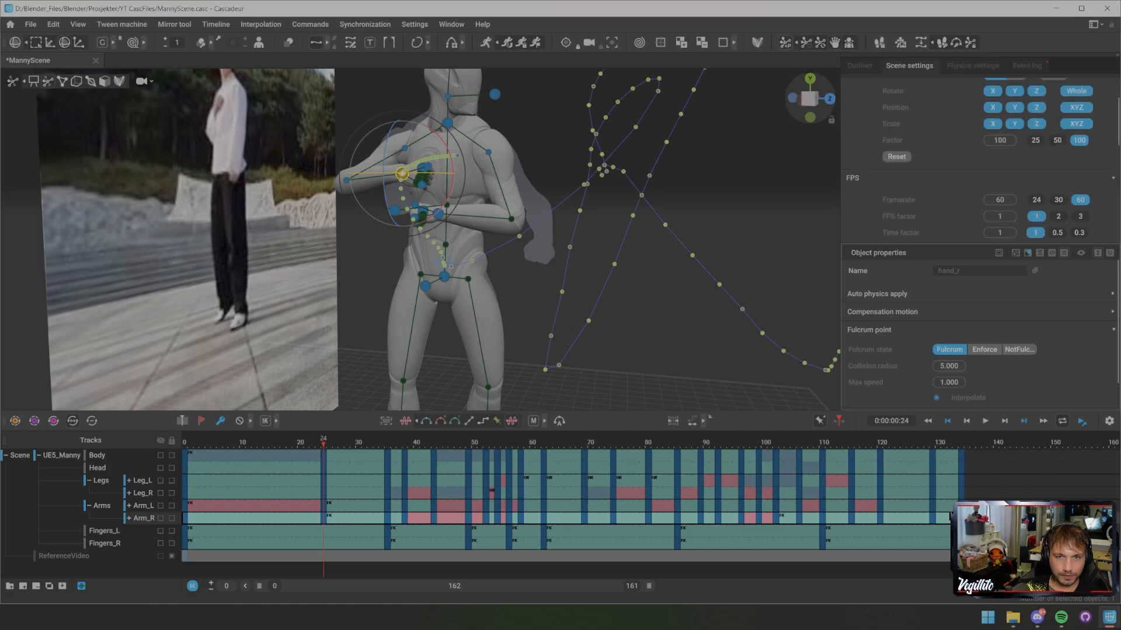
scroll(980, 160, "down", 2)
scroll(980, 161, "down", 5)
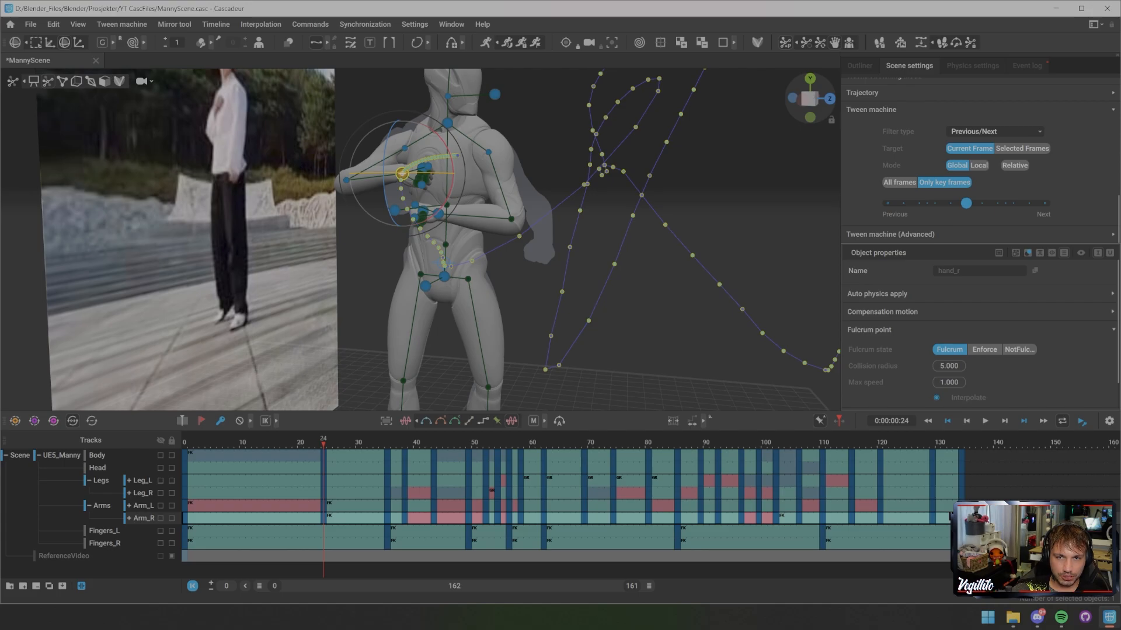
left_click_drag(966, 203, 989, 203)
key("w")
left_click_drag(461, 199, 437, 200)
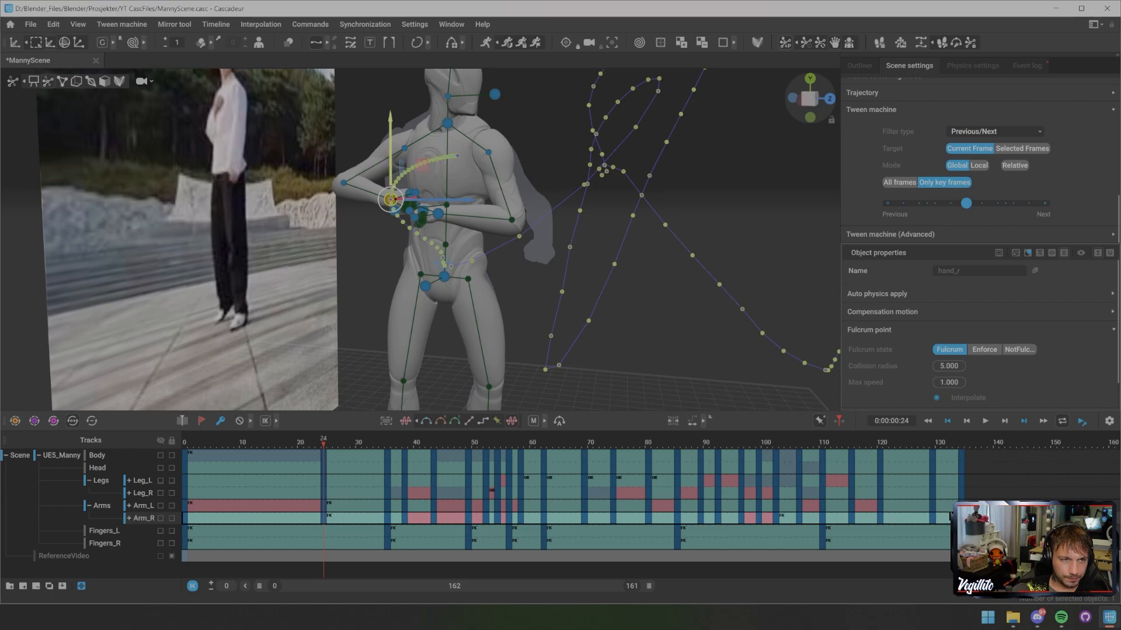
left_click_drag(390, 165, 382, 233)
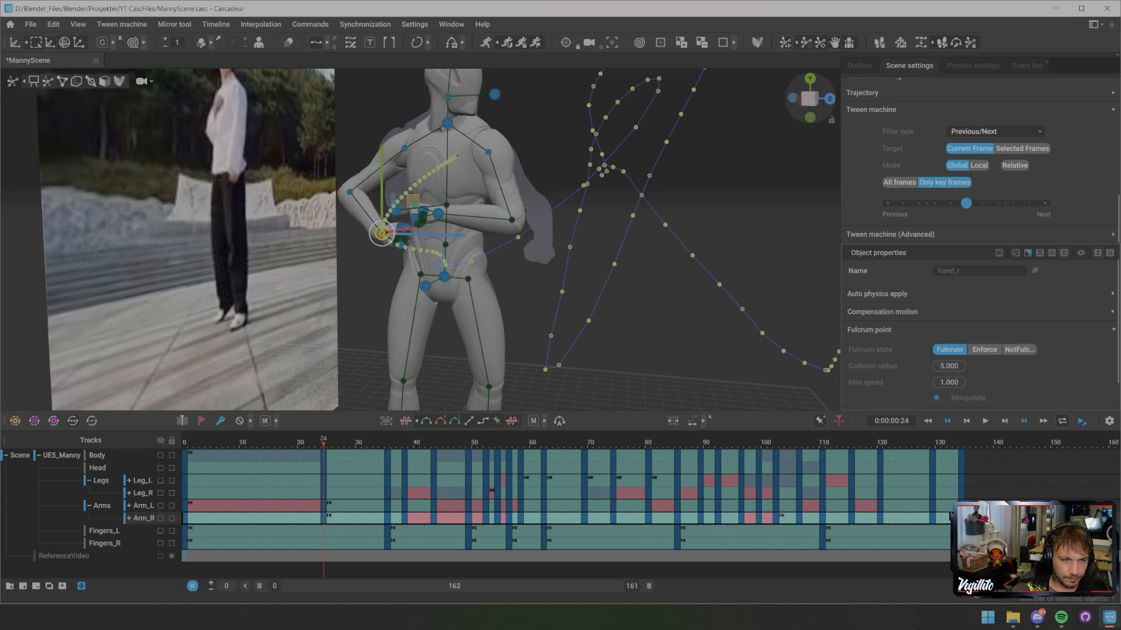
- Angle the right fist downward at frame 24 by shifting its two outer hand points outward and down
left_click(425, 286)
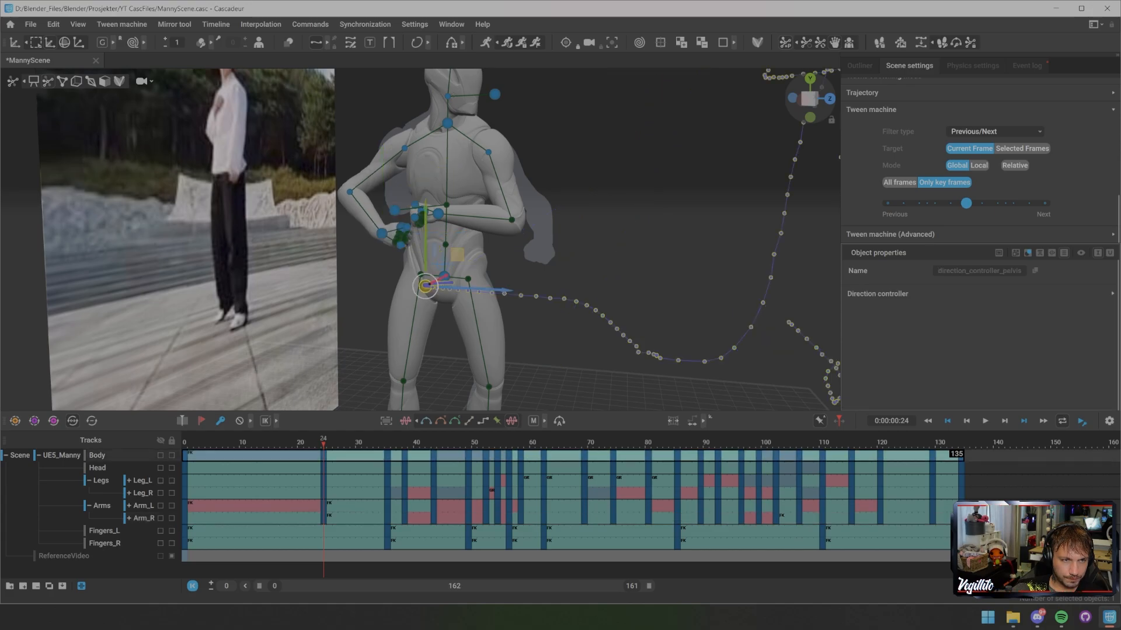
scroll(425, 287, "up", 3)
left_click(400, 223)
left_click(393, 247, "shift")
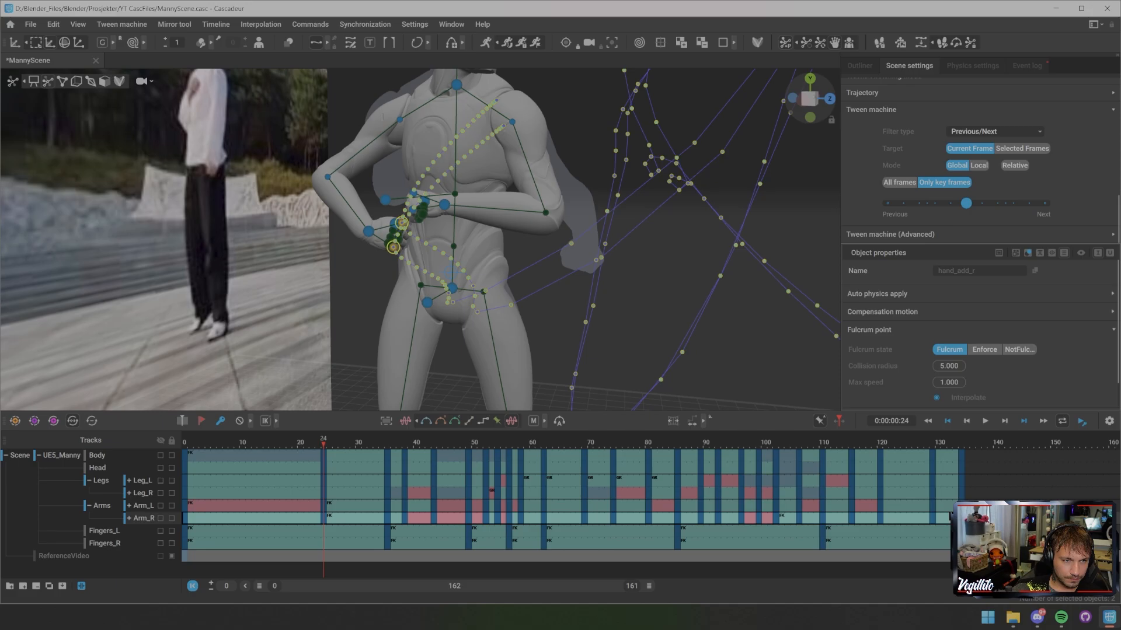
left_click_drag(396, 236, 381, 253)
left_click(344, 234)
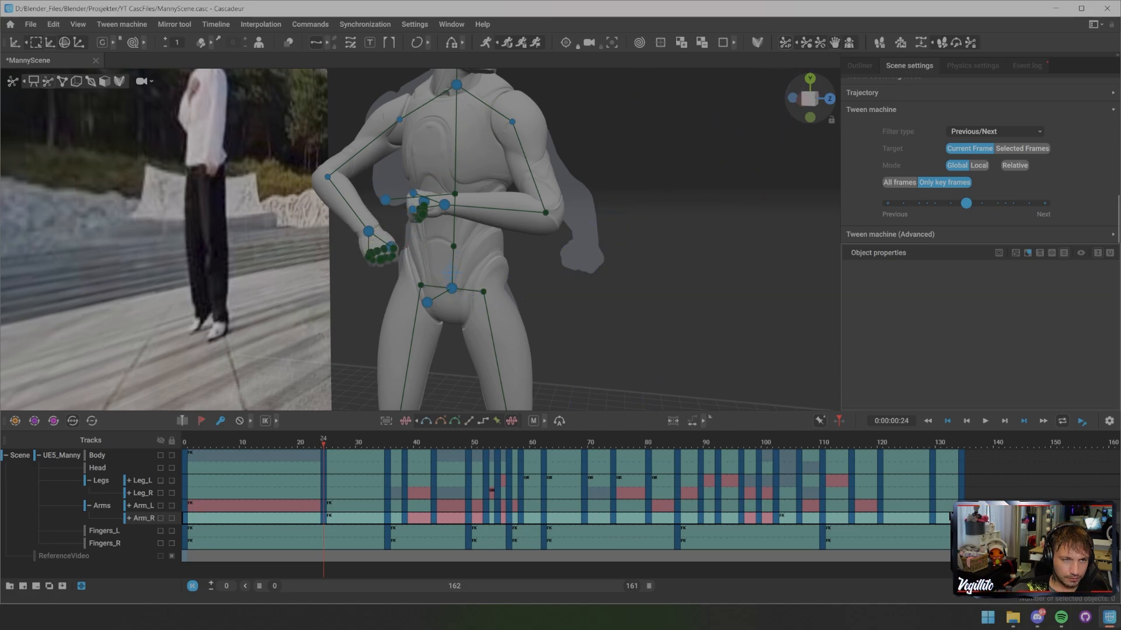
- Lower the right elbow and bring it closer to the torso at frame 24
left_click(327, 177)
key("r")
left_click(327, 177)
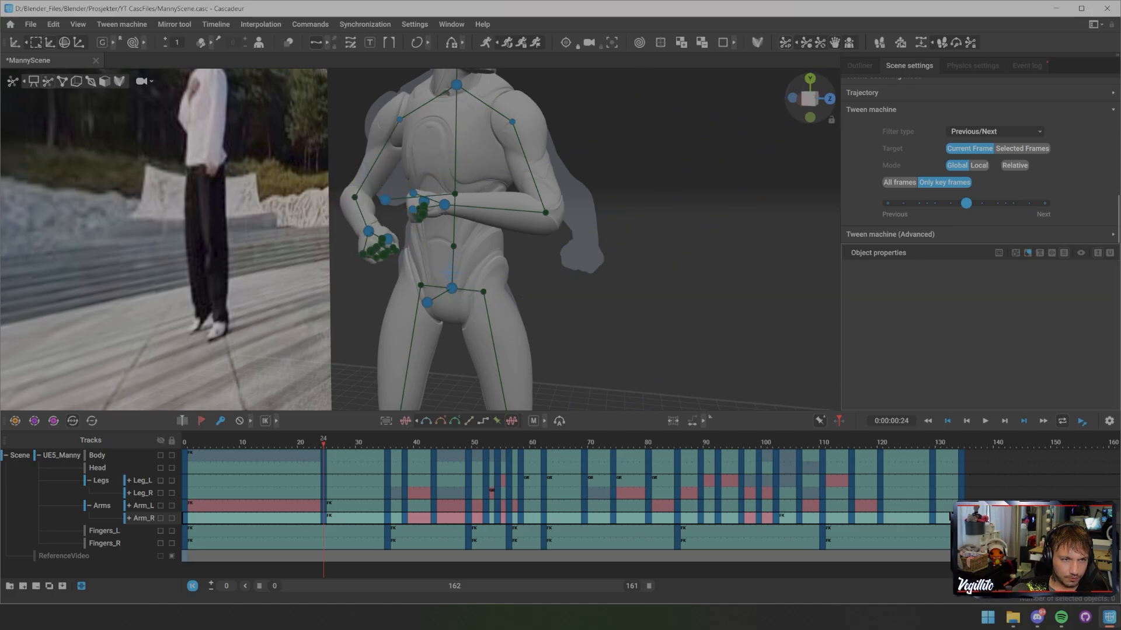
- Try deleting the Arm_R key at frame 38, check the arm at frame 43, and undo the deletion
left_click_drag(324, 442, 405, 443)
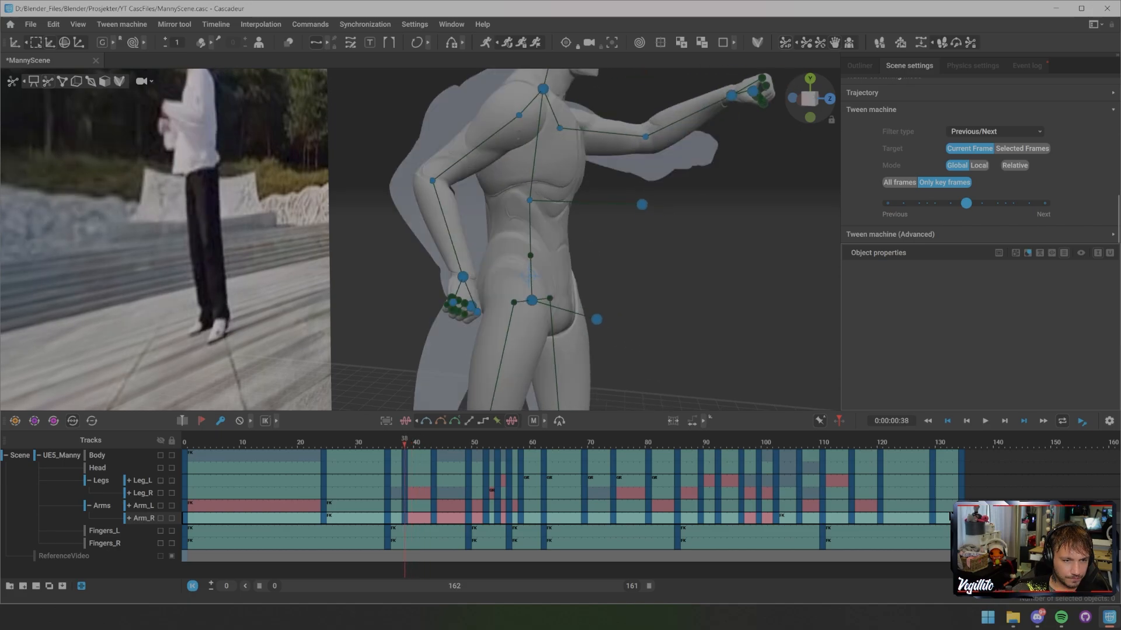
left_click(405, 518)
key("Delete")
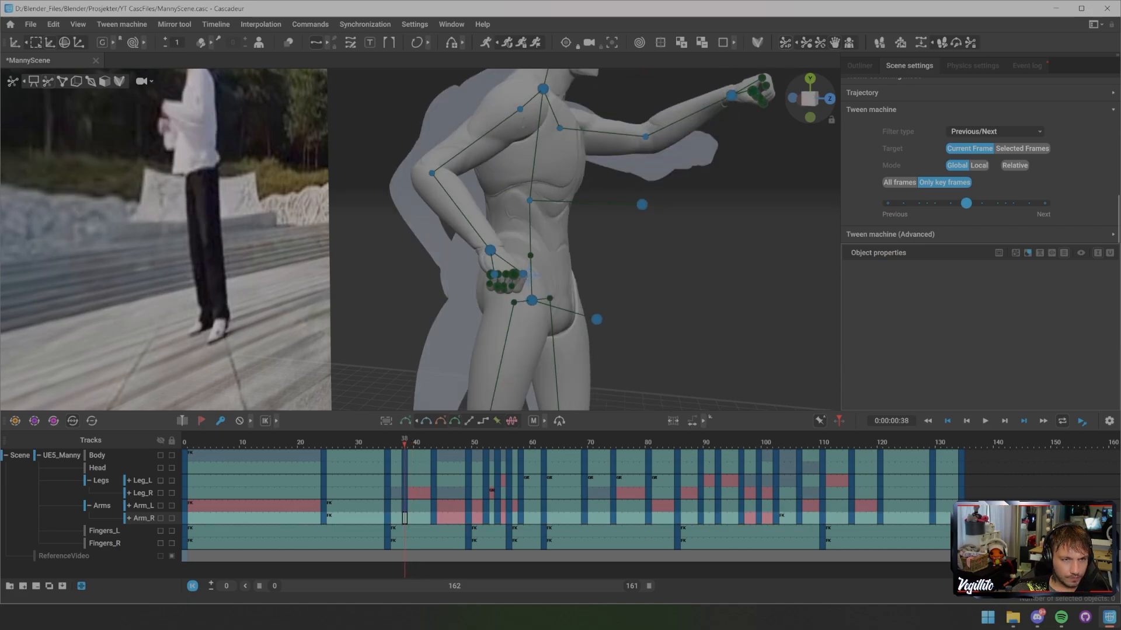
left_click_drag(404, 443, 434, 443)
key("ctrl+z")
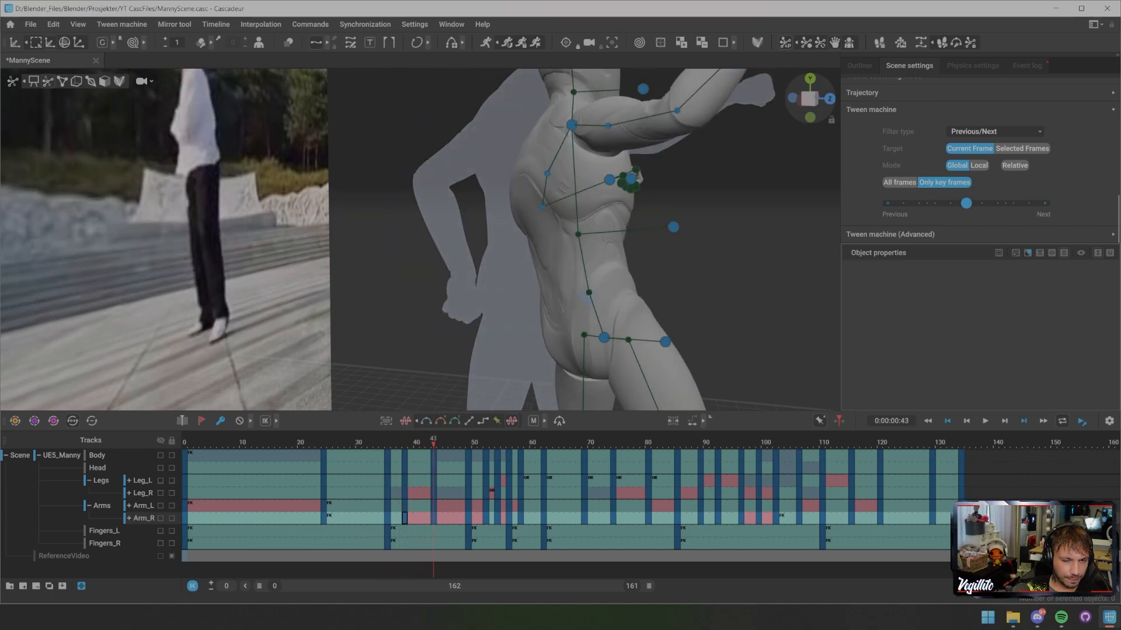
- Examine the character's leg and body motion between frames 39 and 55
scroll(420, 239, "down", 3)
key("1")
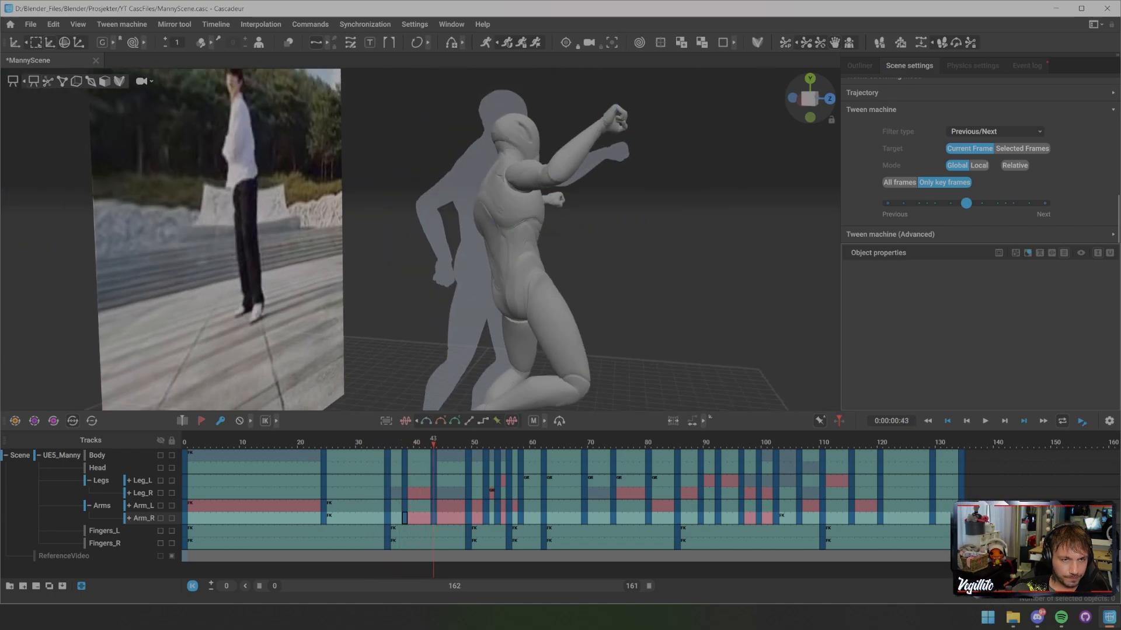
left_click_drag(369, 443, 503, 442)
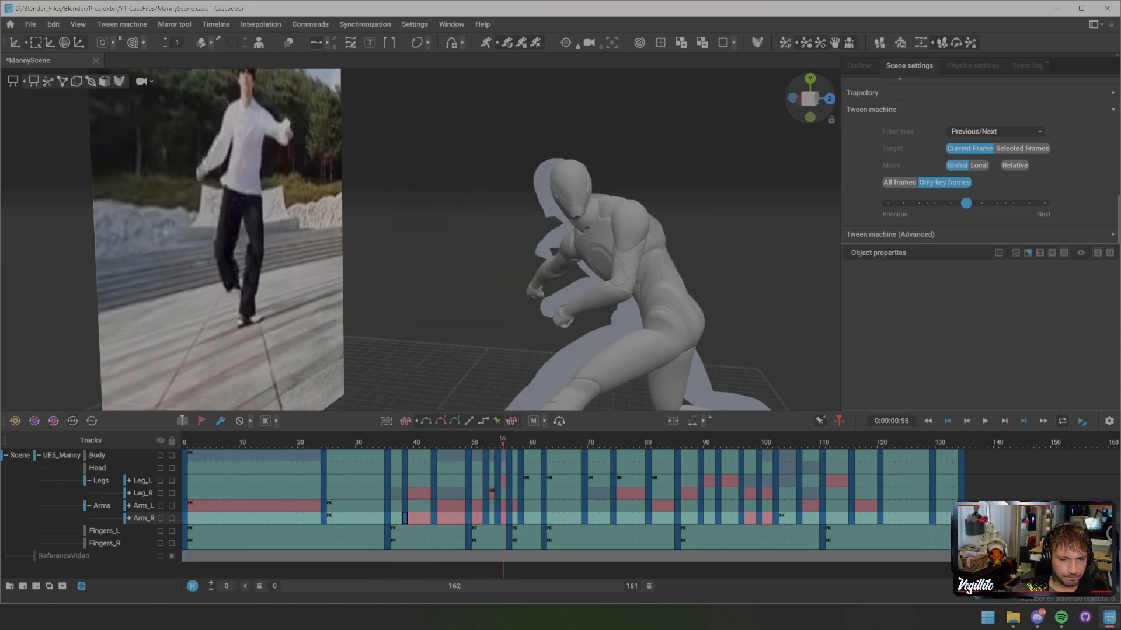
middle_click_drag(542, 327, 420, 196)
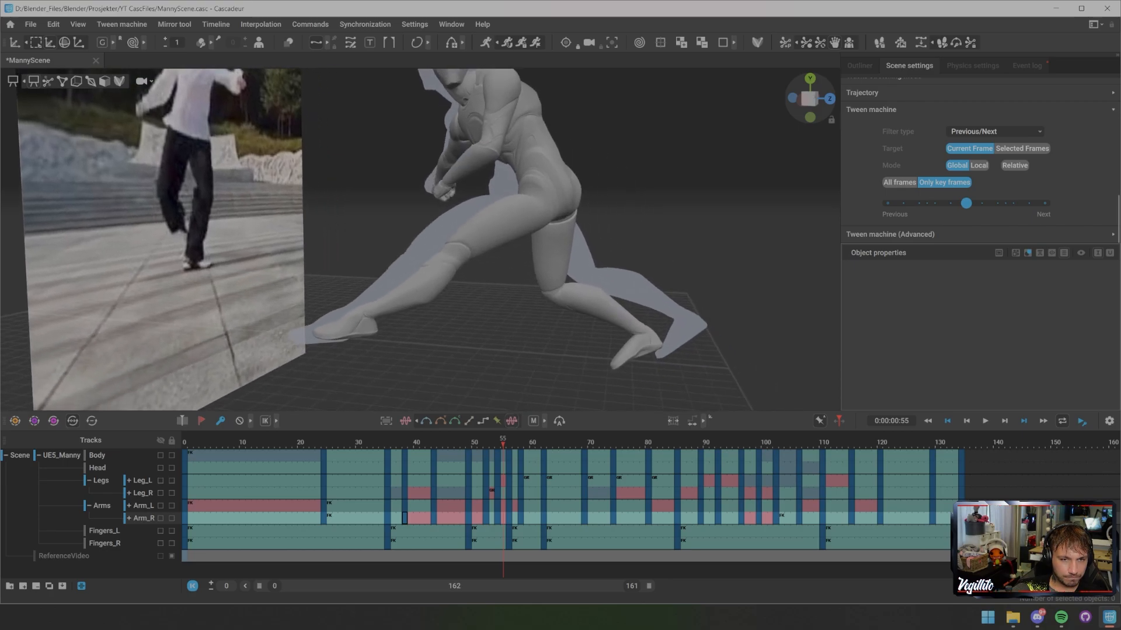
left_click_drag(503, 442, 474, 443)
left_click_drag(560, 245, 482, 225, "alt")
key("Left")
key("Left")
key("Left")
key("Left")
key("Left")
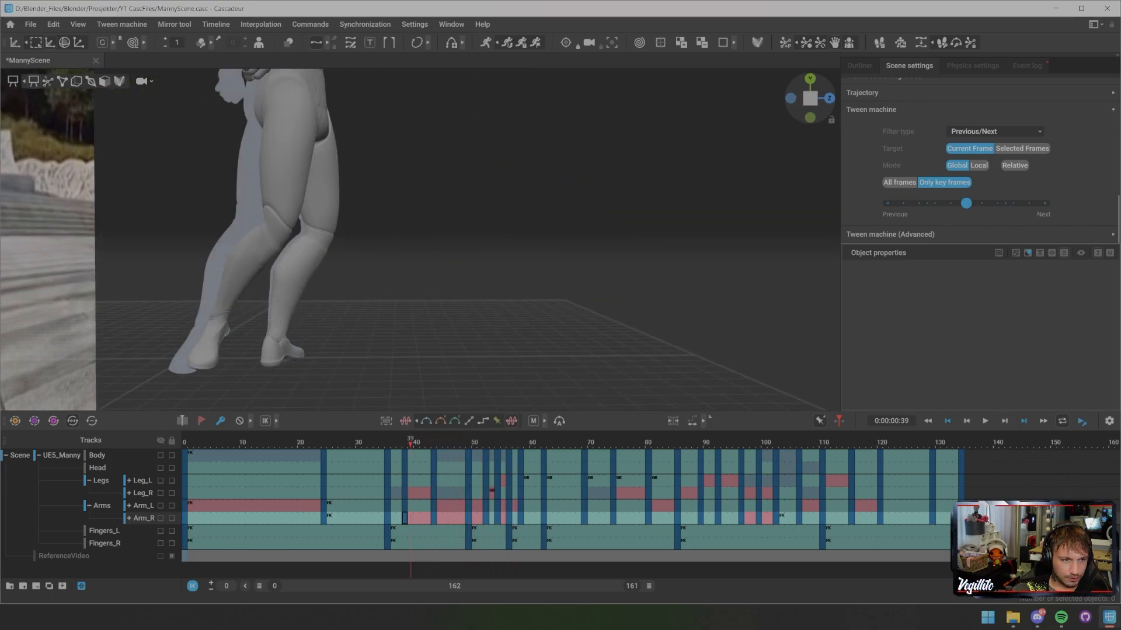
key("Right")
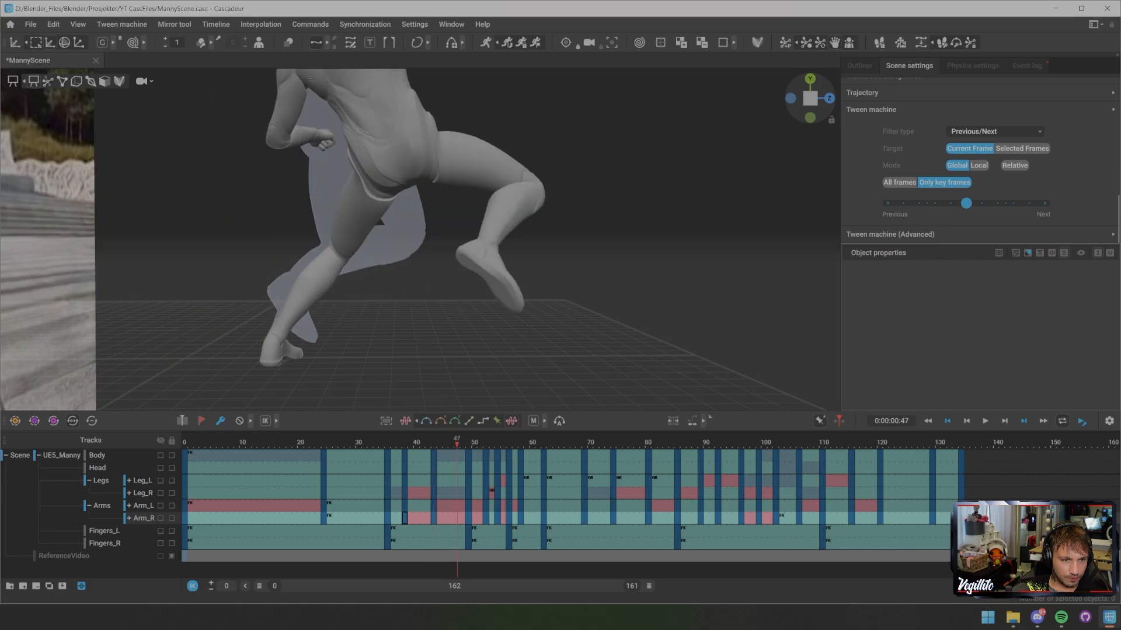
key("Right")
key("Right")
key("Right")
key("Right")
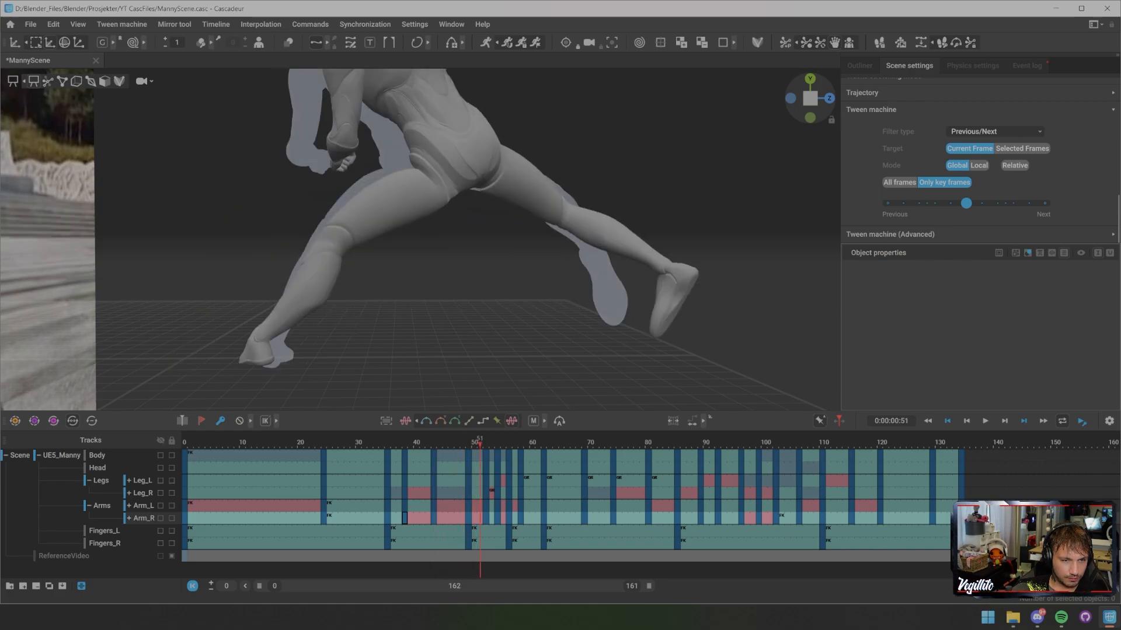
key("Right")
- Select the left ankle point and mark frames 52 to 54 on the Leg_L track
left_click(250, 337)
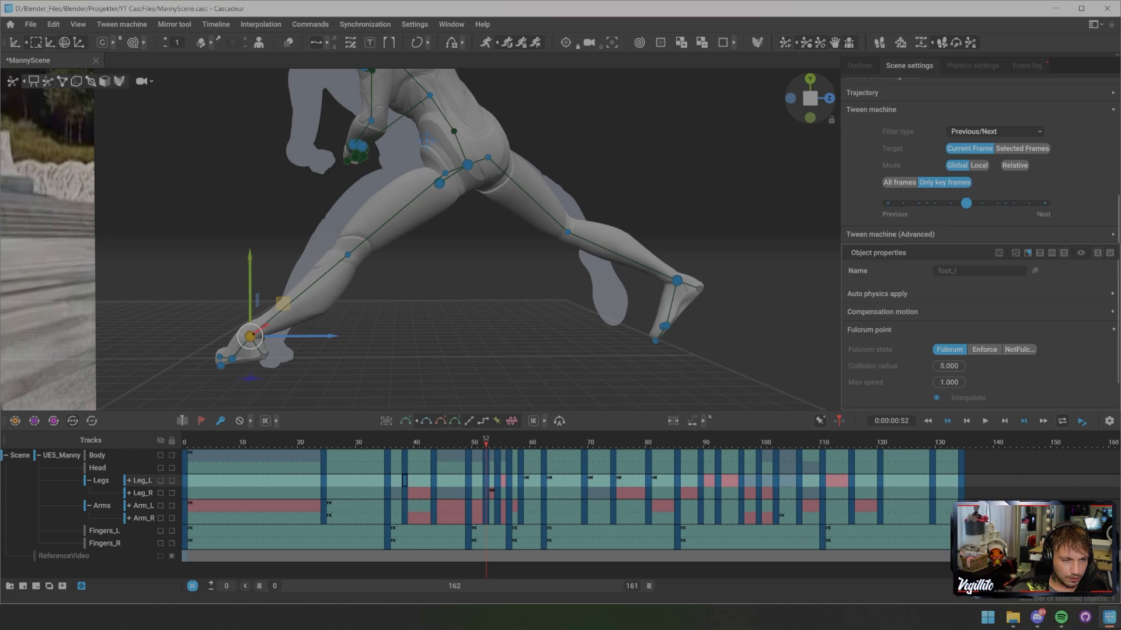
middle_click_drag(249, 337, 256, 309)
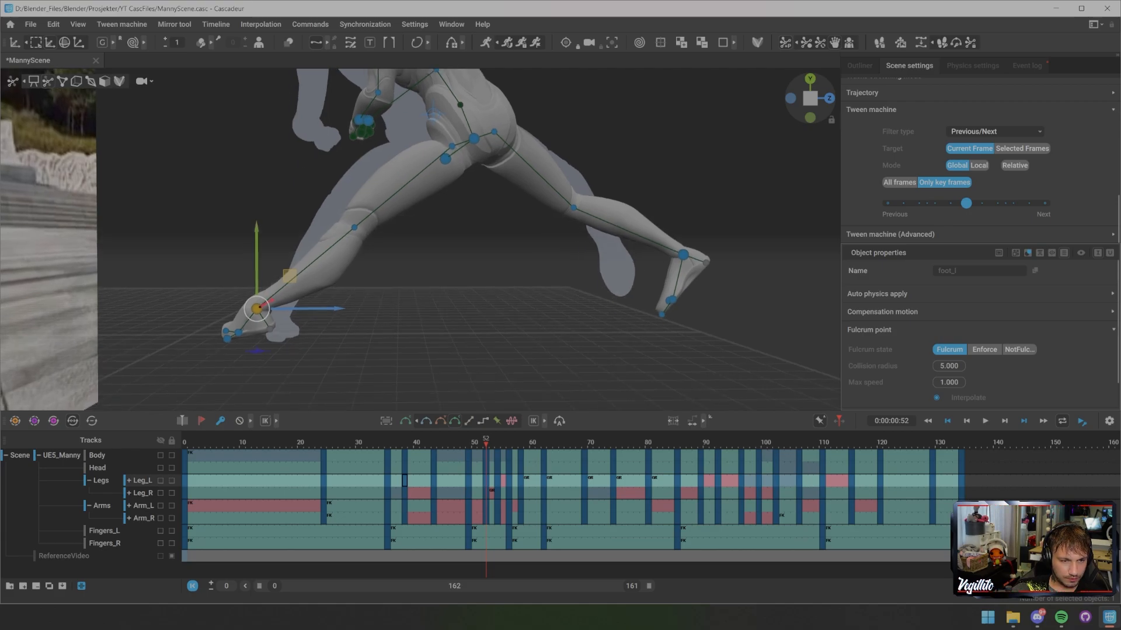
key("Right")
key("Right")
key("Right")
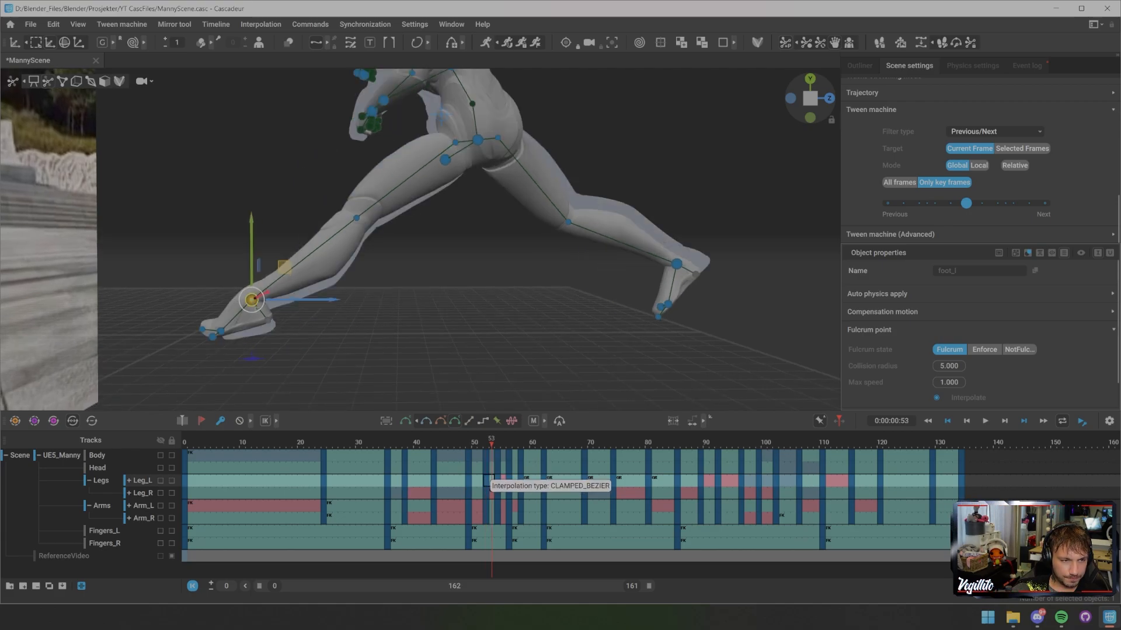
key("Left")
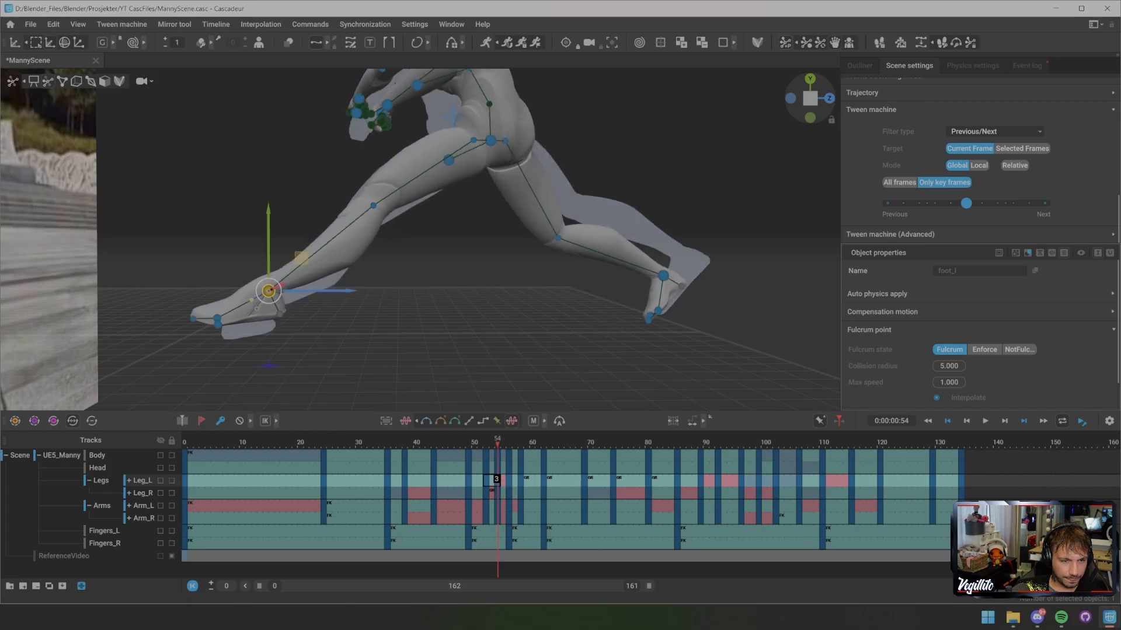
- Inspect the left foot's movement from the front between frames 49 and 54
middle_click_drag(350, 246, 525, 257)
middle_click_drag(327, 262, 537, 184)
key("Left")
key("Left")
key("Left")
key("Left")
key("Left")
key("Left")
key("Left")
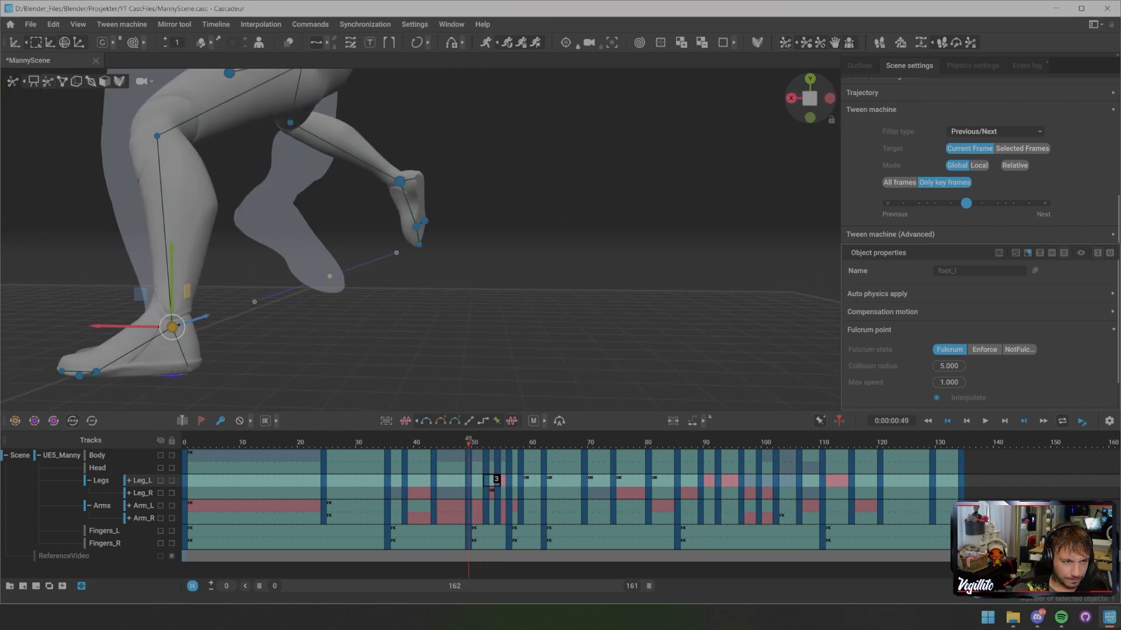
key("Right")
key("Right")
key("Right")
key("Right")
key("Right")
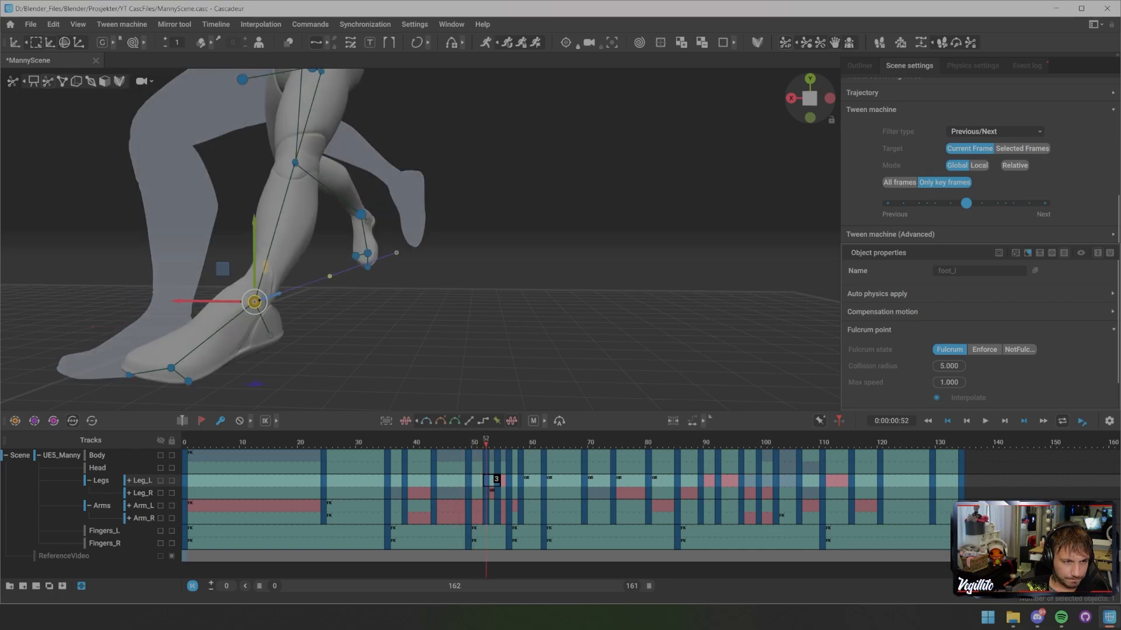
- Lower the left foot slightly towards the ground at frame 52
middle_click_drag(304, 263, 551, 214)
left_click_drag(435, 253, 157, 253)
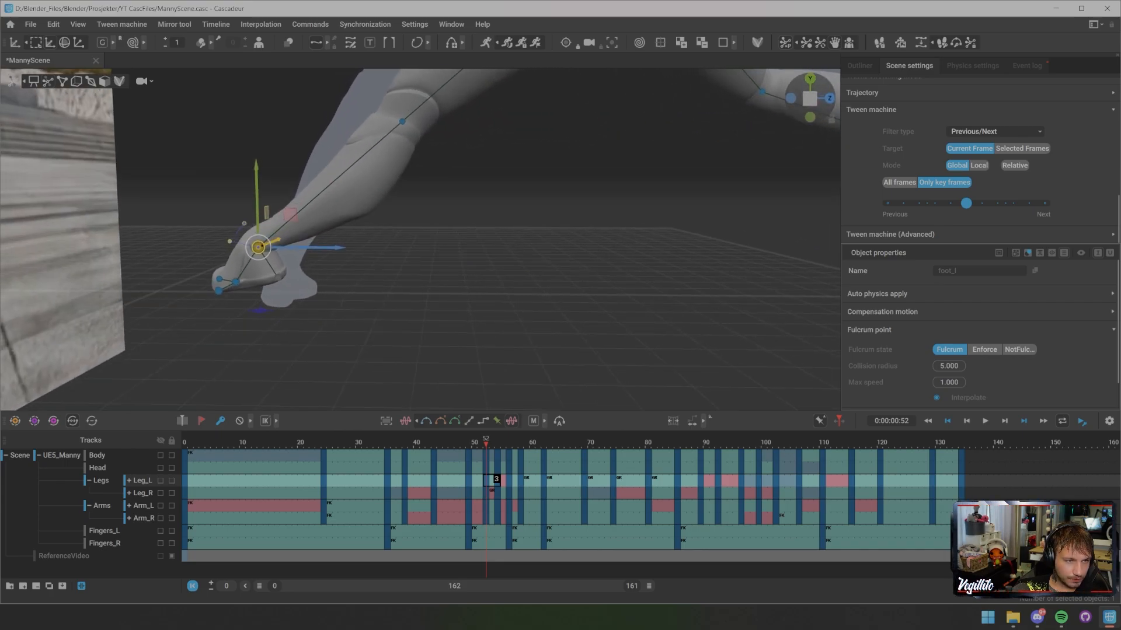
left_click_drag(256, 201, 257, 216)
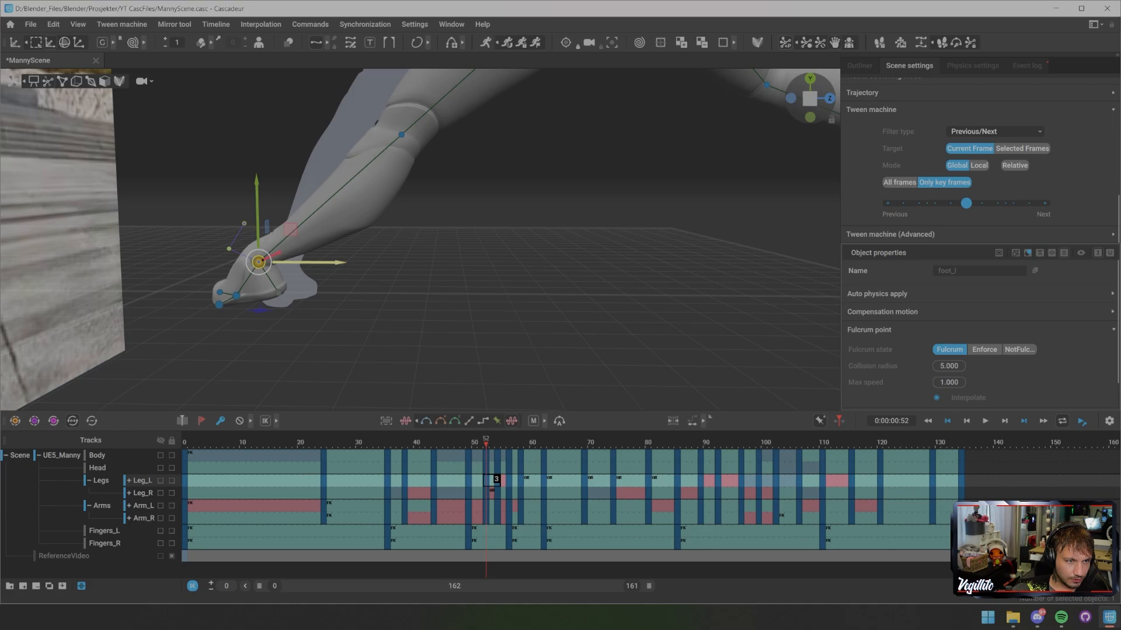
left_click_drag(327, 262, 590, 310)
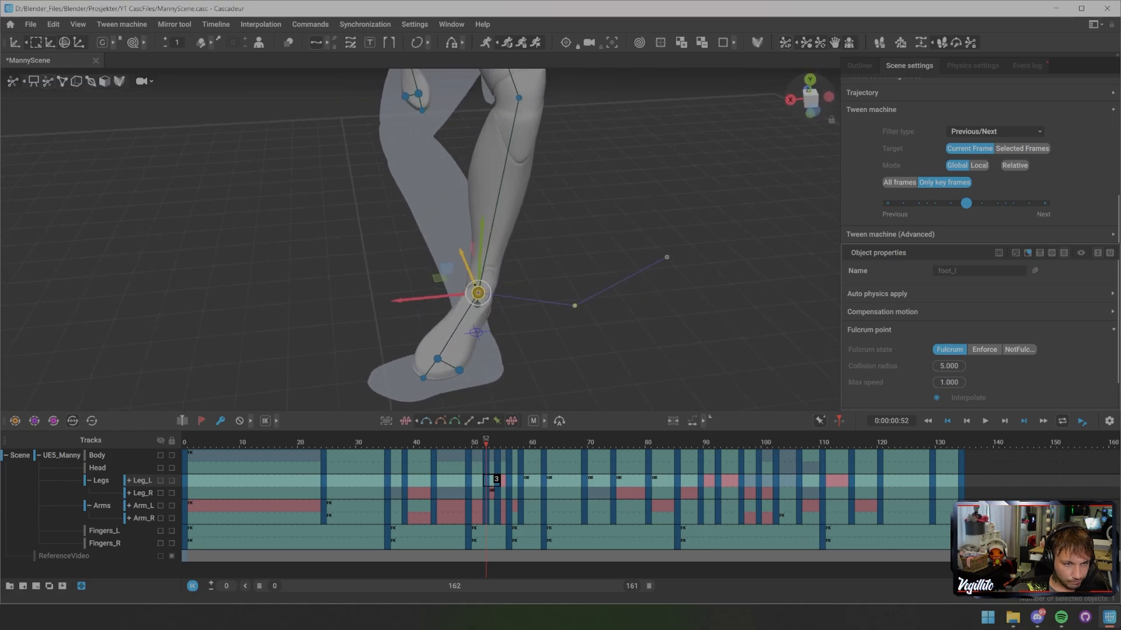
left_click_drag(439, 279, 589, 239)
- Check how the lowered left foot moves between frames 49 and 54 from the opposite side
key("Left")
key("Left")
key("Left")
key("Left")
key("Left")
key("Left")
key("Left")
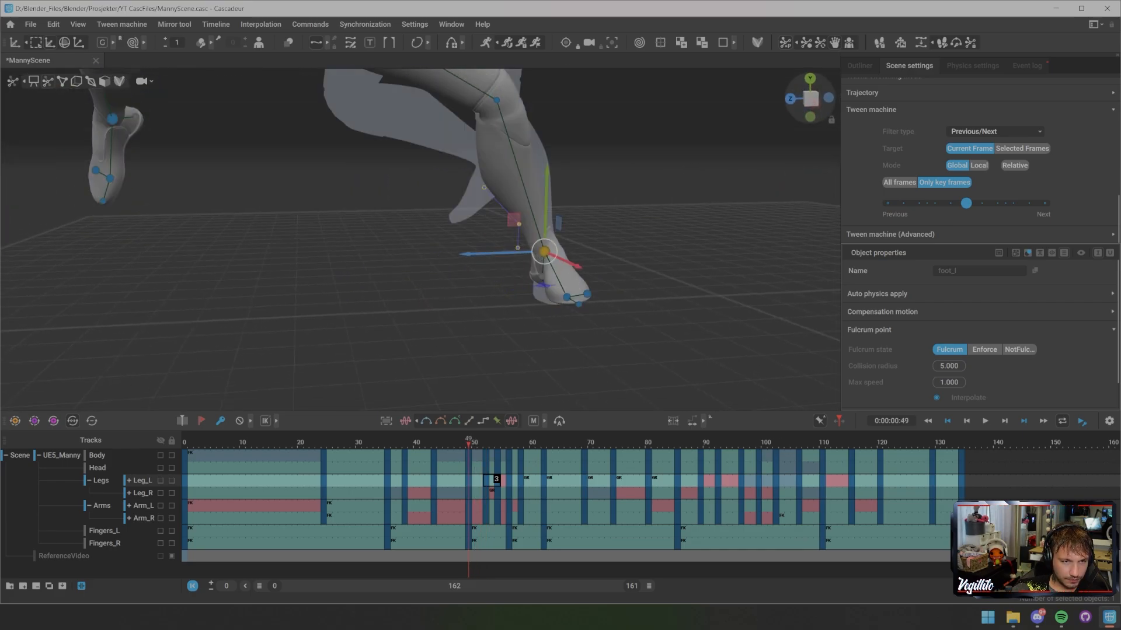
key("Right")
key("Right")
key("Right")
key("Right")
key("Right")
key("Right")
key("Right")
key("Right")
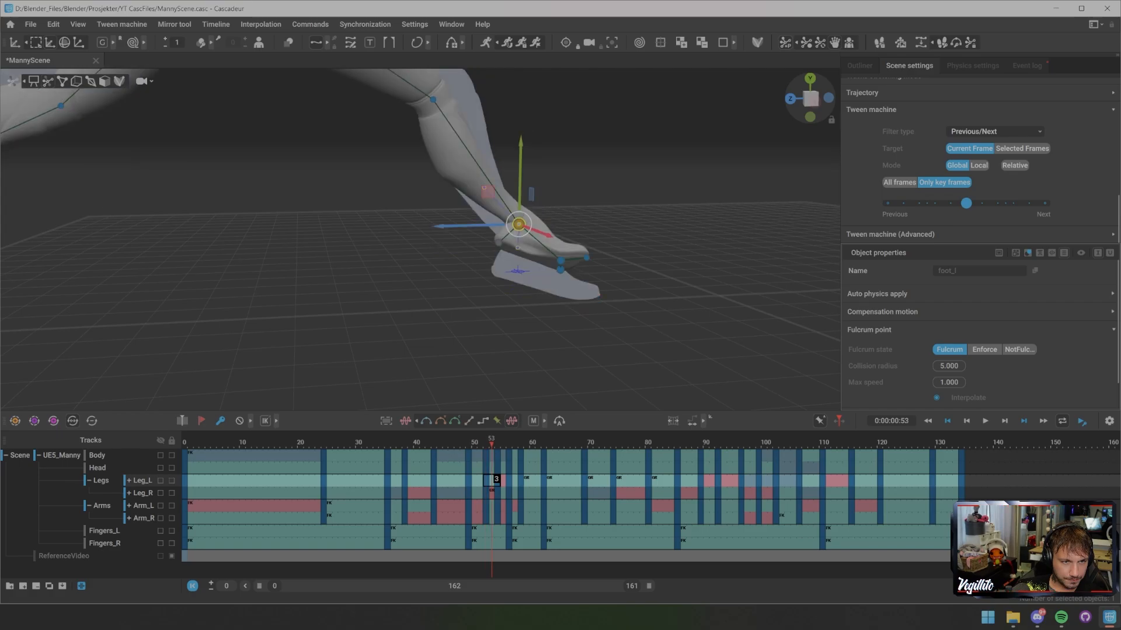
key("Right")
scroll(420, 239, "down", 5)
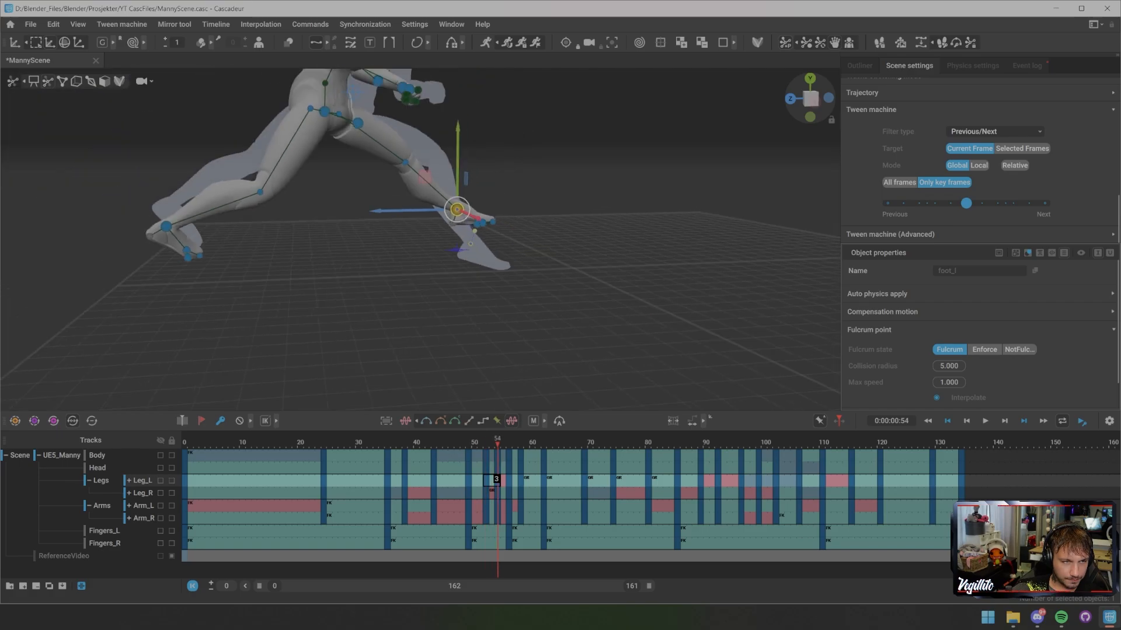
- Select all left foot points and copy their frame 52 position onto frames 53 and 54
left_click_drag(420, 240, 800, 242, "alt")
scroll(742, 251, "up", 5)
scroll(420, 240, "down", 4)
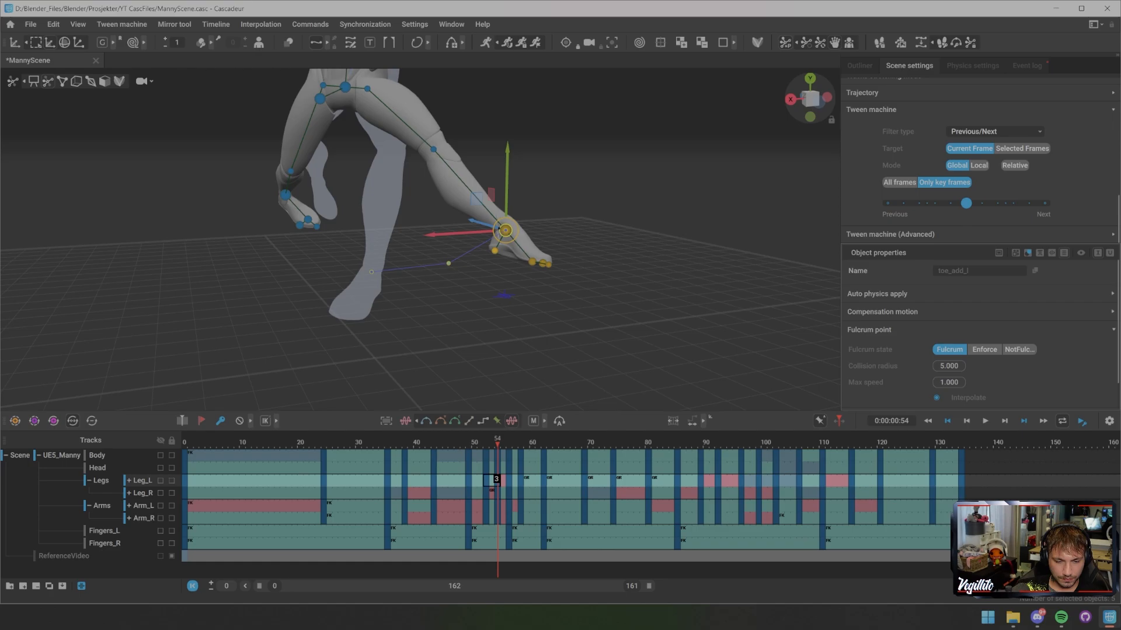
key("Left")
key("Left")
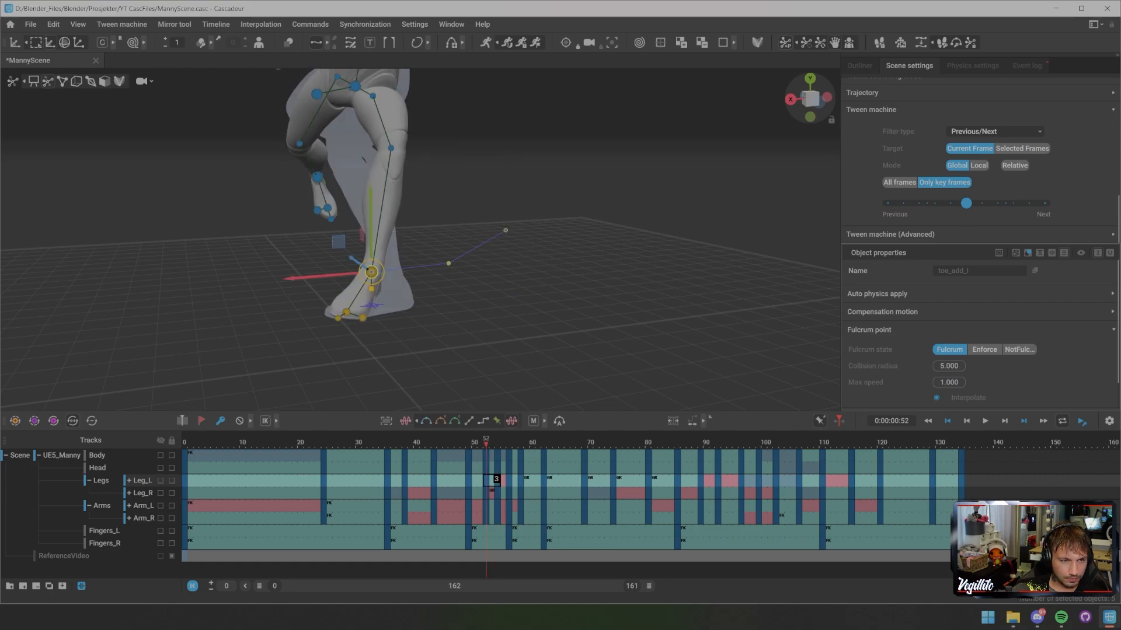
key("Right")
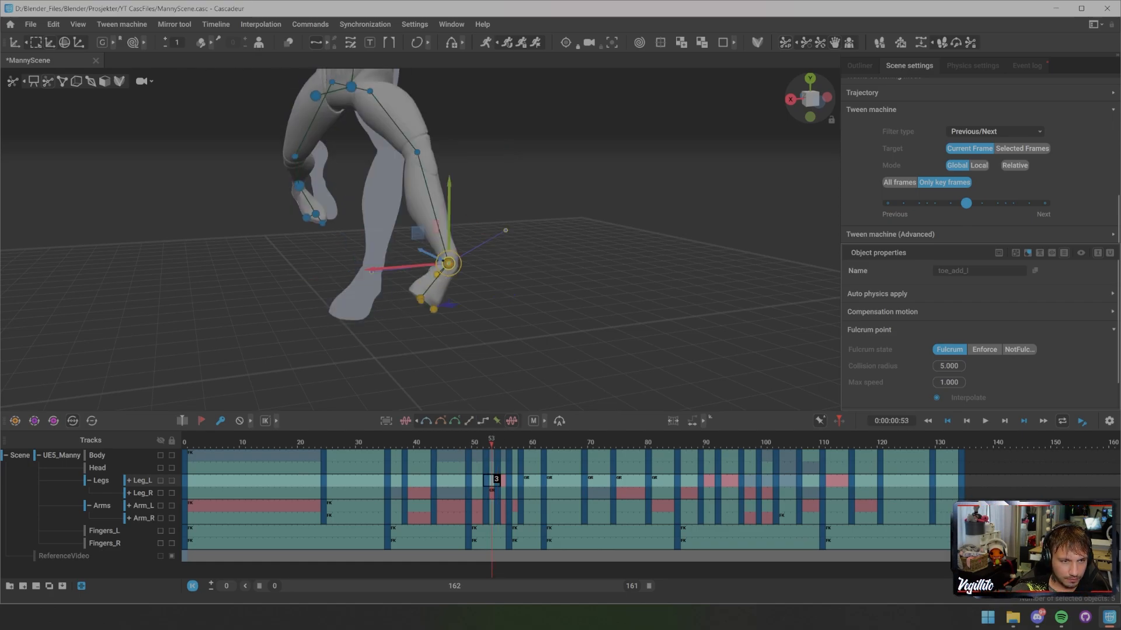
key("Right")
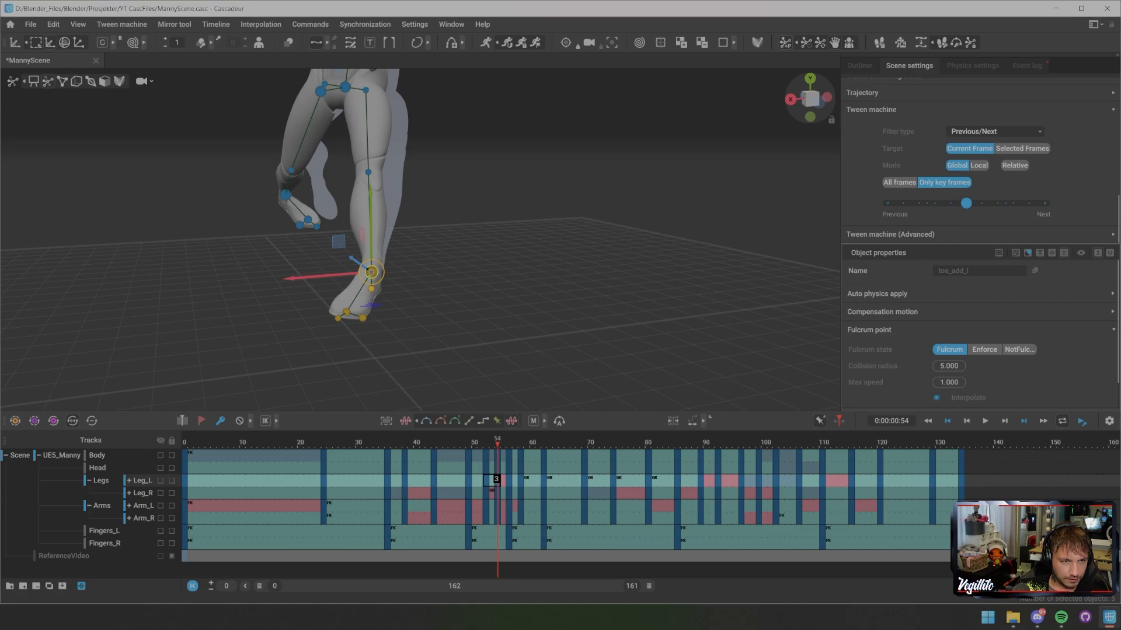
- Pivot the planted left foot slightly around its toe at frame 54
scroll(420, 239, "up", 3)
middle_click_drag(342, 290, 464, 244)
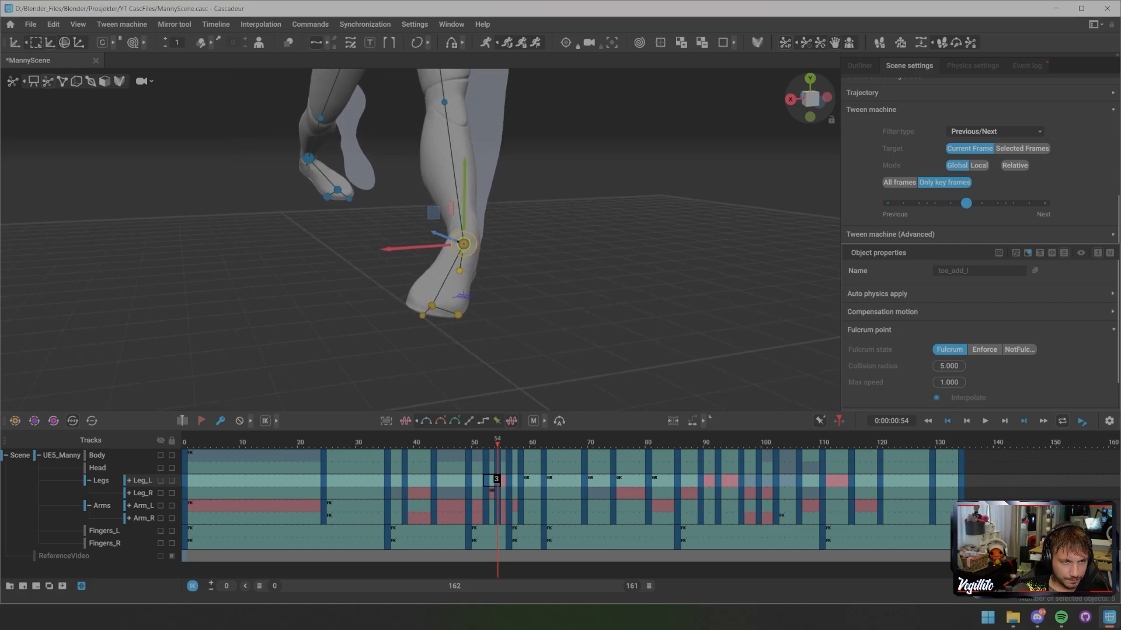
left_click(432, 306, "shift")
key("e")
left_click_drag(465, 318, 713, 295)
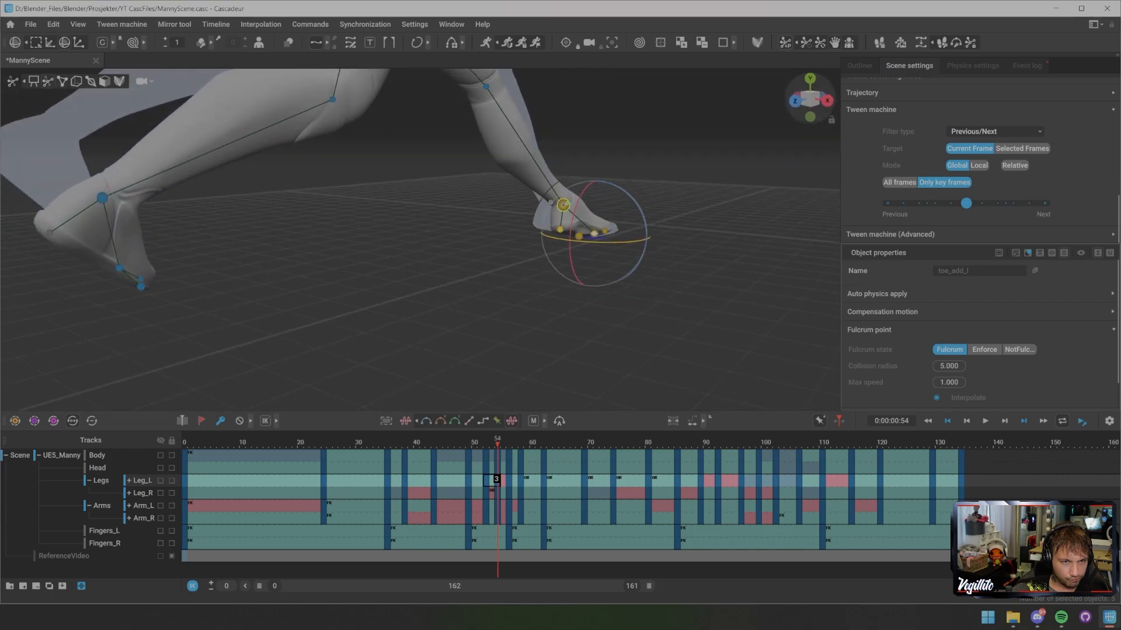
scroll(594, 235, "down", 3)
left_click_drag(444, 280, 718, 271, "alt")
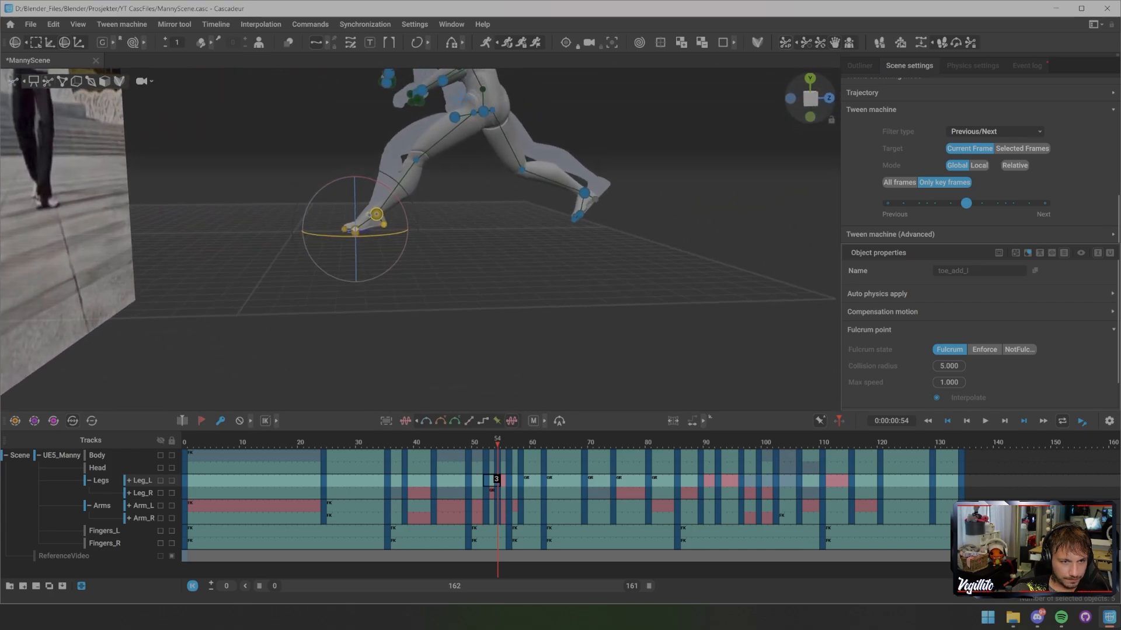
- Review the planted left foot and the following step by scrubbing between frames 51 and 65
key("Right")
key("Right")
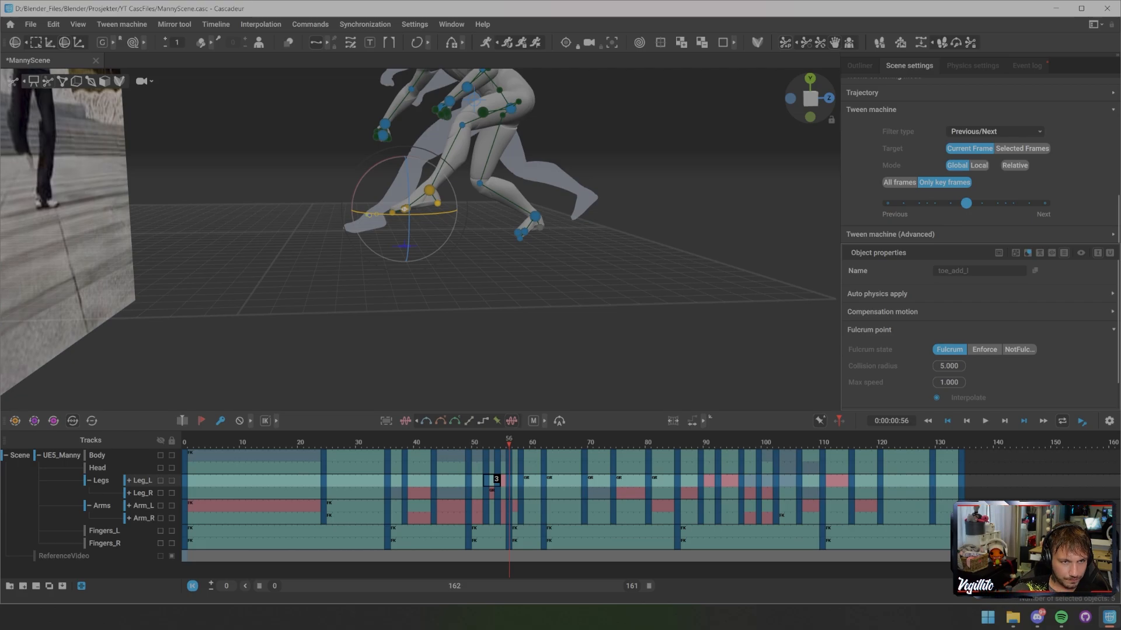
key("Right")
key("Right")
key("Right")
key("Right")
key("Right")
key("Right")
key("Right")
key("Right")
key("Right")
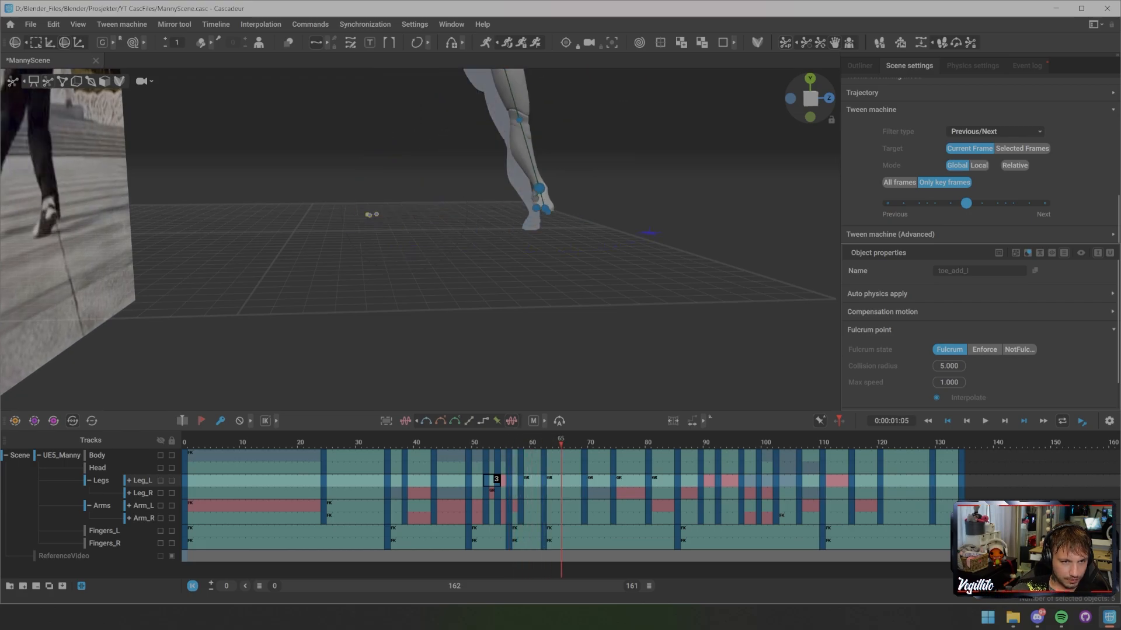
key("Left")
key("Left")
key("Left")
key("Left")
key("Left")
key("Left")
key("Left")
key("Left")
key("Left")
key("Left")
key("Left")
key("Left")
key("Left")
key("Left")
key("Left")
key("Left")
key("Left")
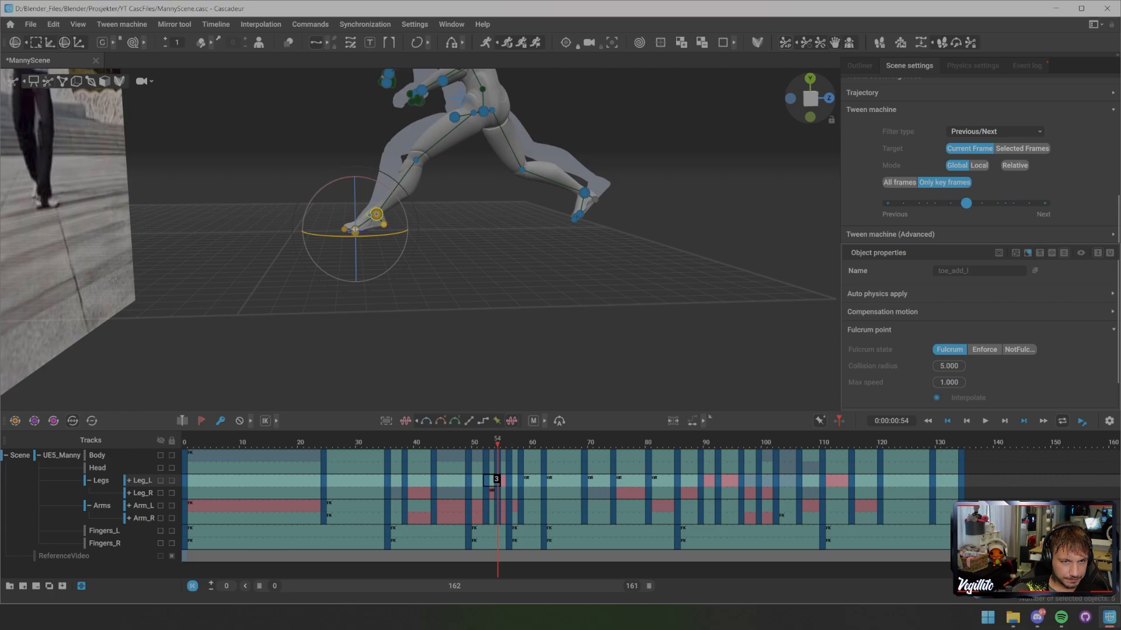
key("Right")
key("Right")
key("Right")
key("Right")
key("Right")
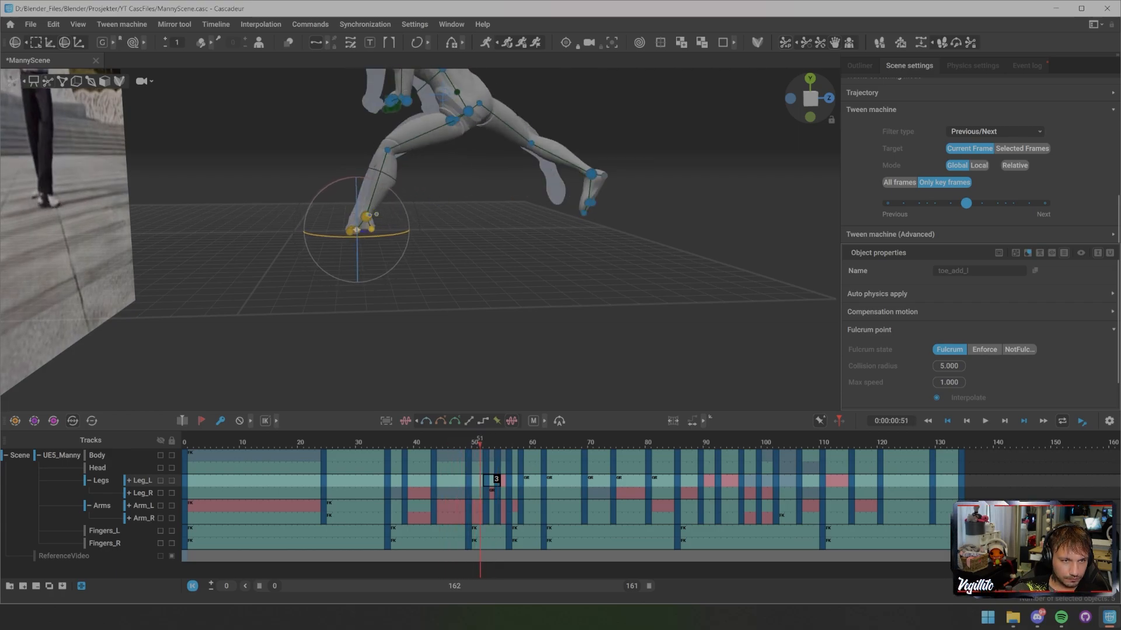
key("Right")
key("Right")
key("Right")
key("Right")
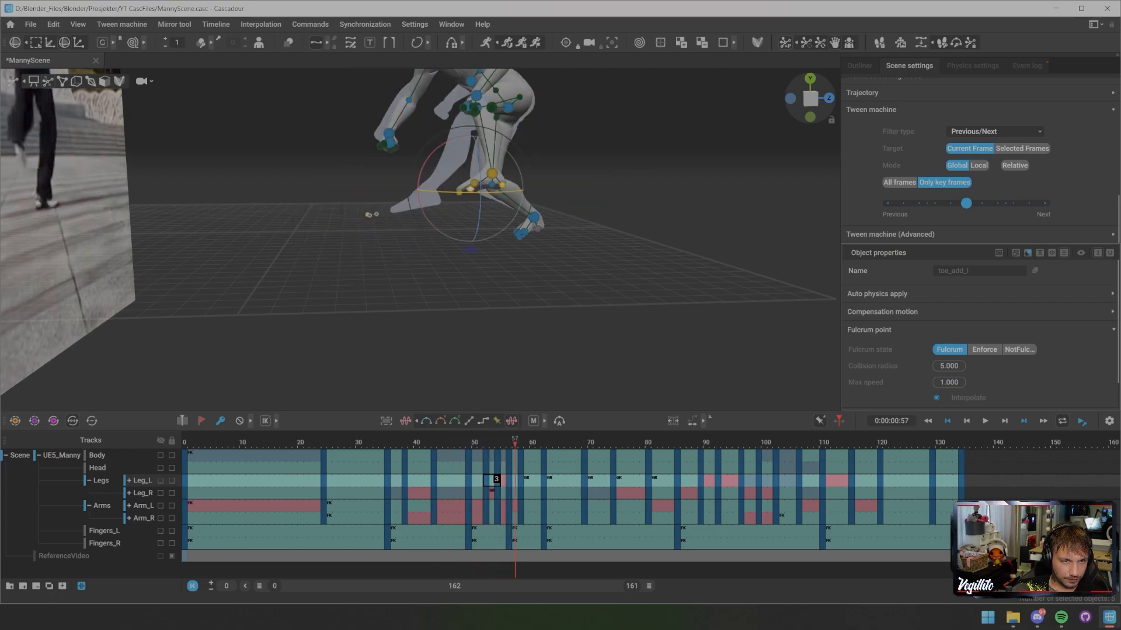
key("Right")
- Select the right foot at frame 58 and switch the ghost display to the next key pose
scroll(519, 222, "up", 4)
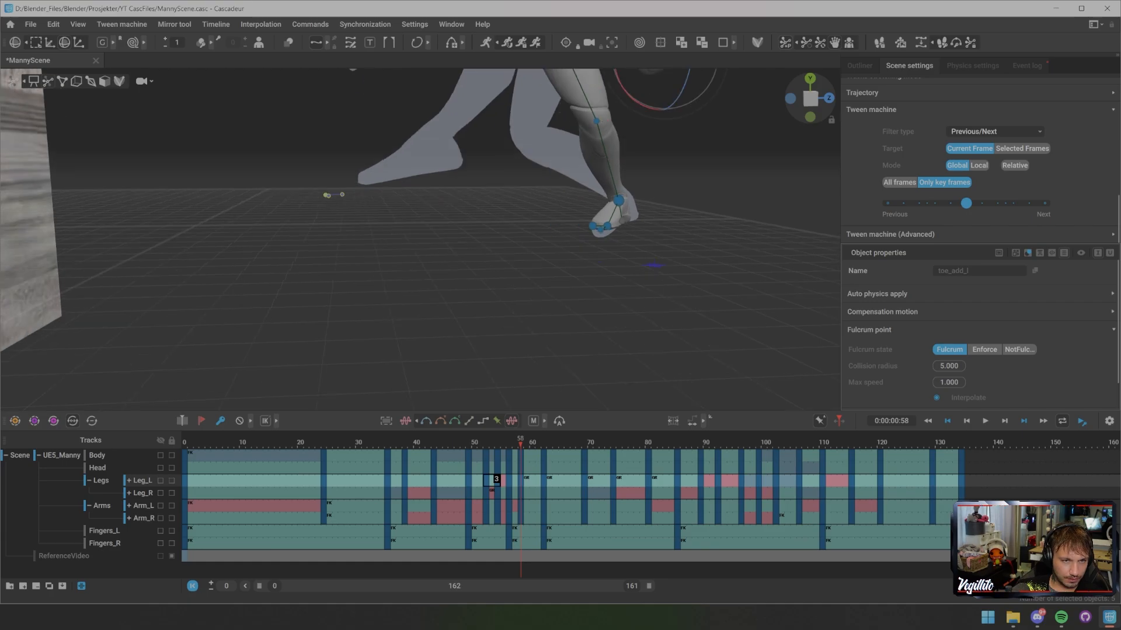
middle_click_drag(525, 216, 429, 245)
scroll(467, 251, "up", 3)
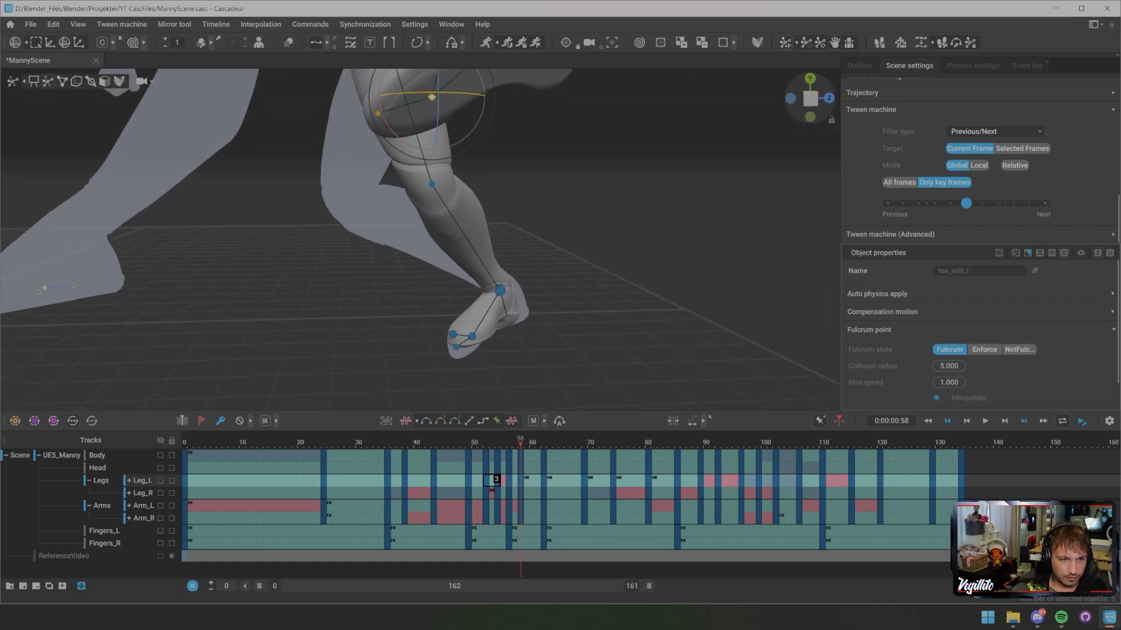
left_click(500, 290)
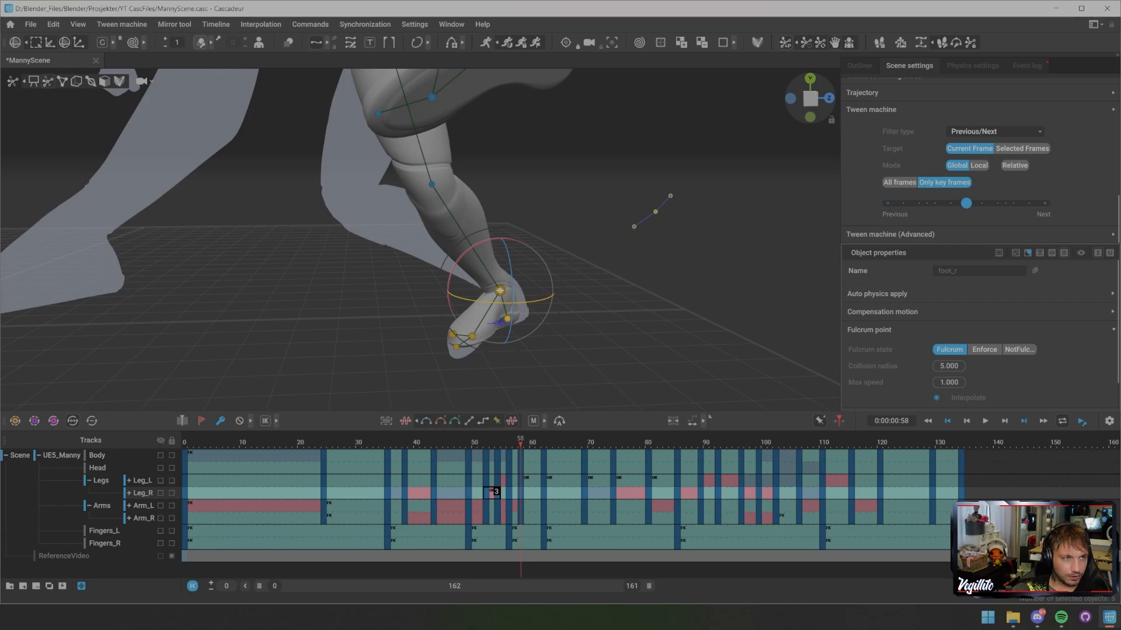
left_click(201, 42)
left_click(201, 43)
left_click(212, 43)
left_click(236, 42)
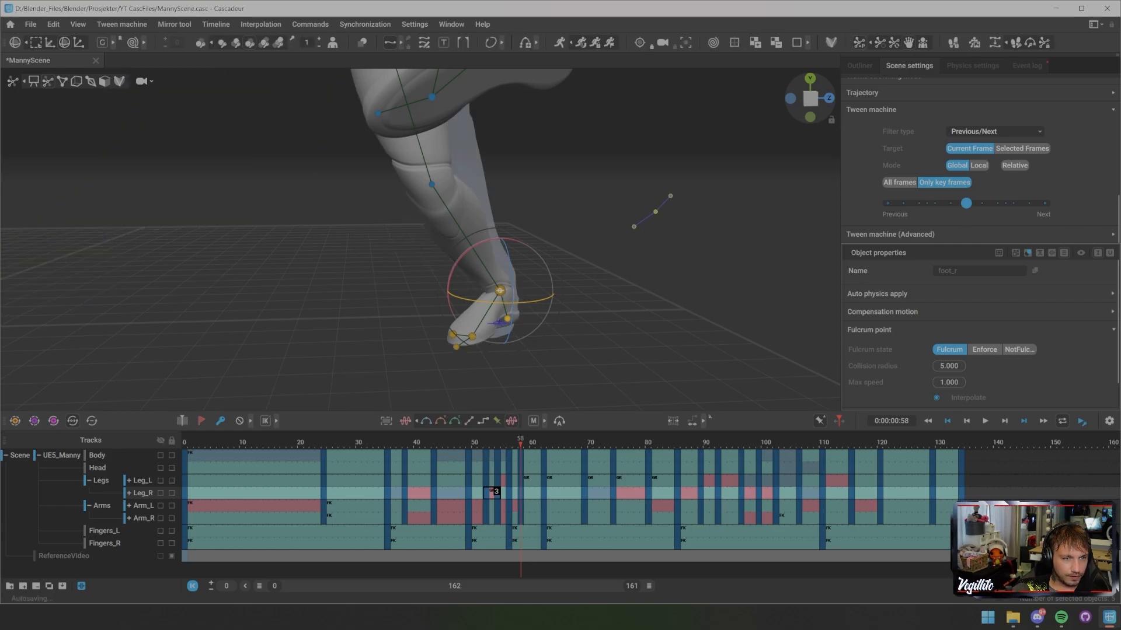
- Review the right foot's swing by scrubbing between frames 49 and 58
key("Left")
key("Left")
key("Left")
key("Left")
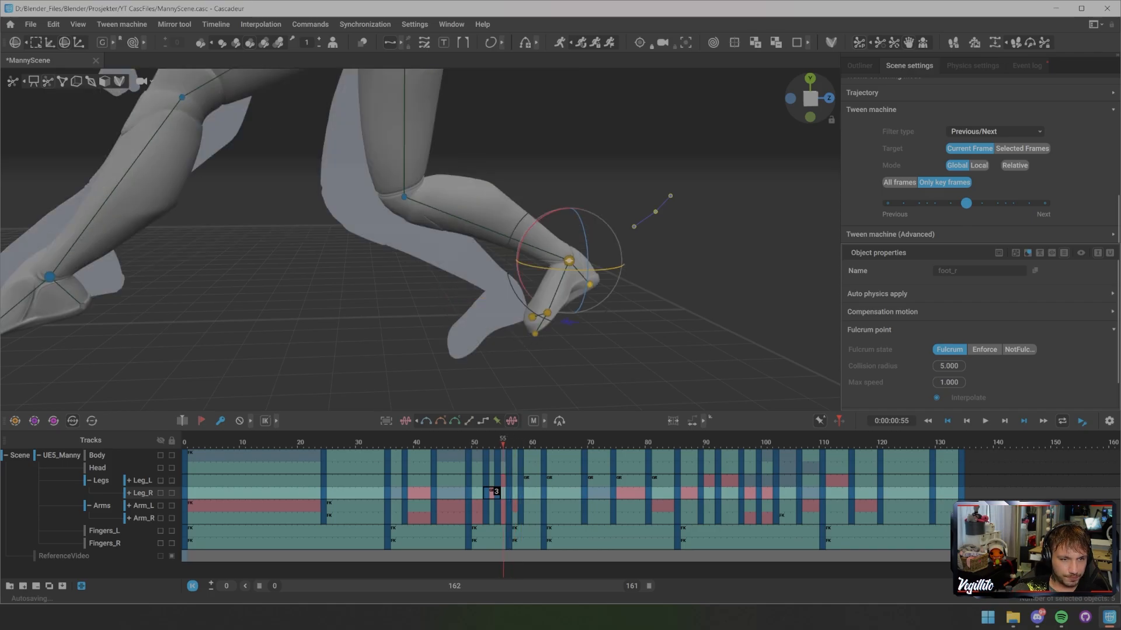
key("Left")
key("Left")
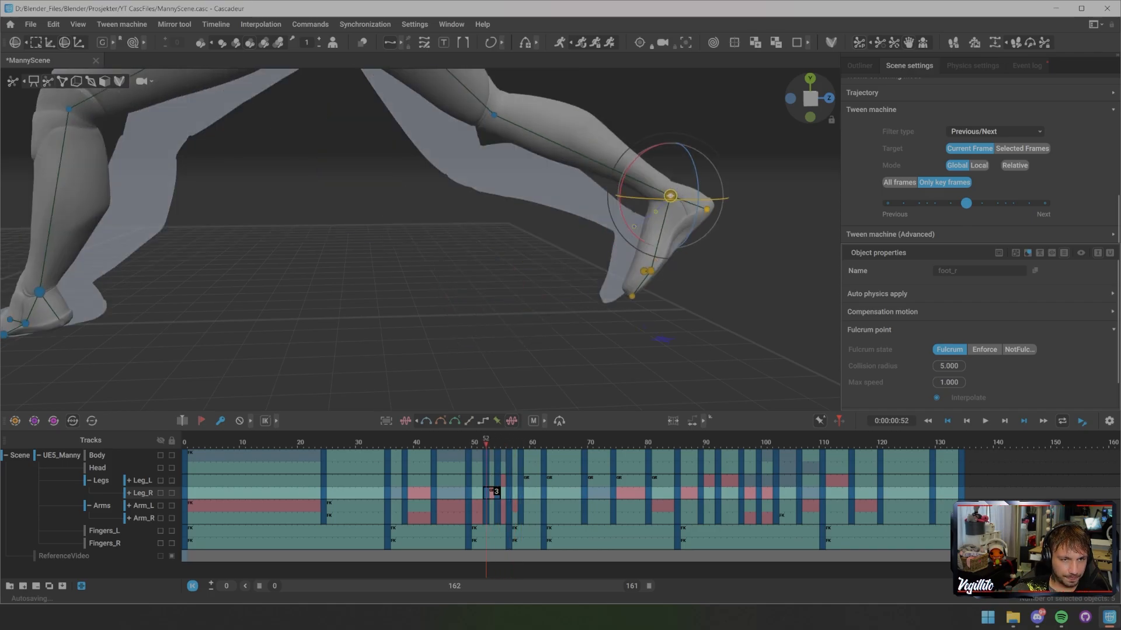
key("Left")
key("Left")
key("Left")
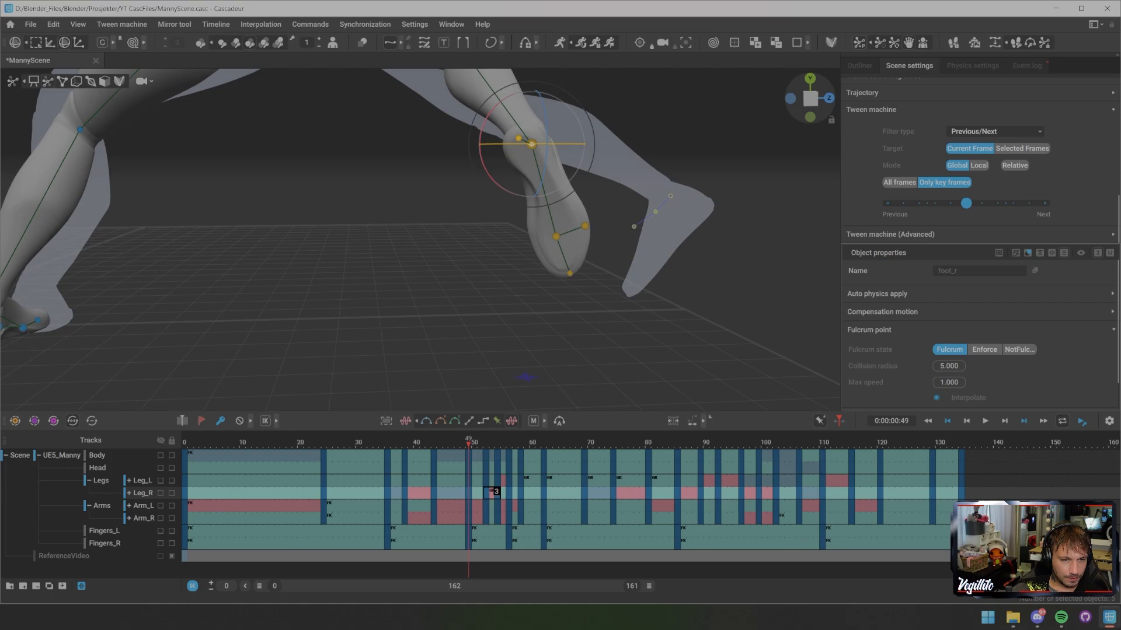
scroll(420, 239, "down", 4)
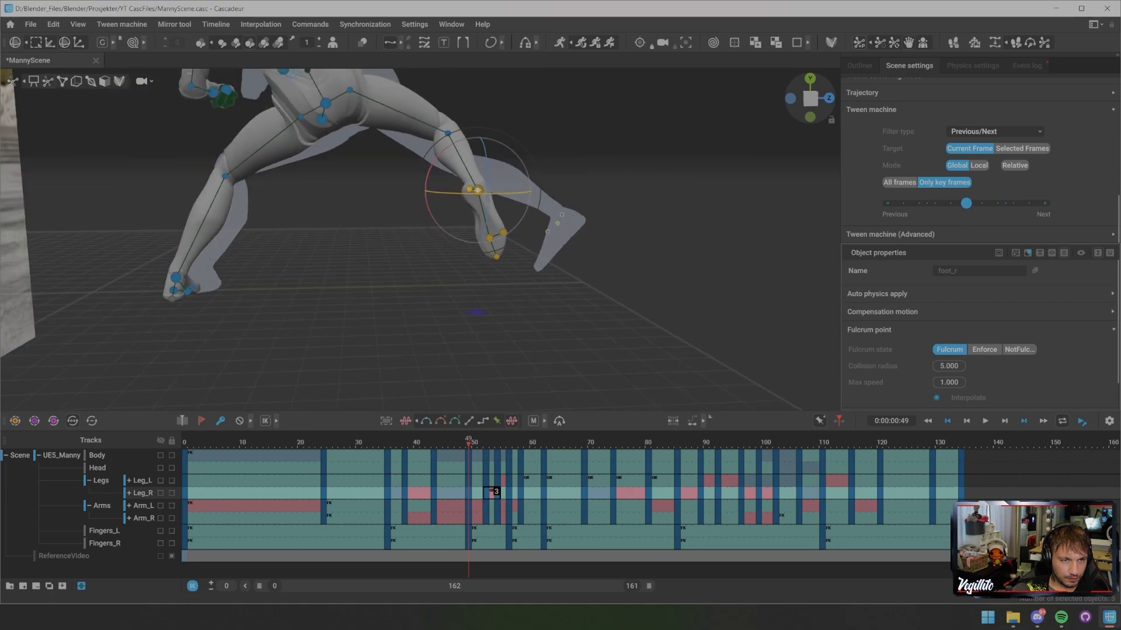
key("Right")
key("Right")
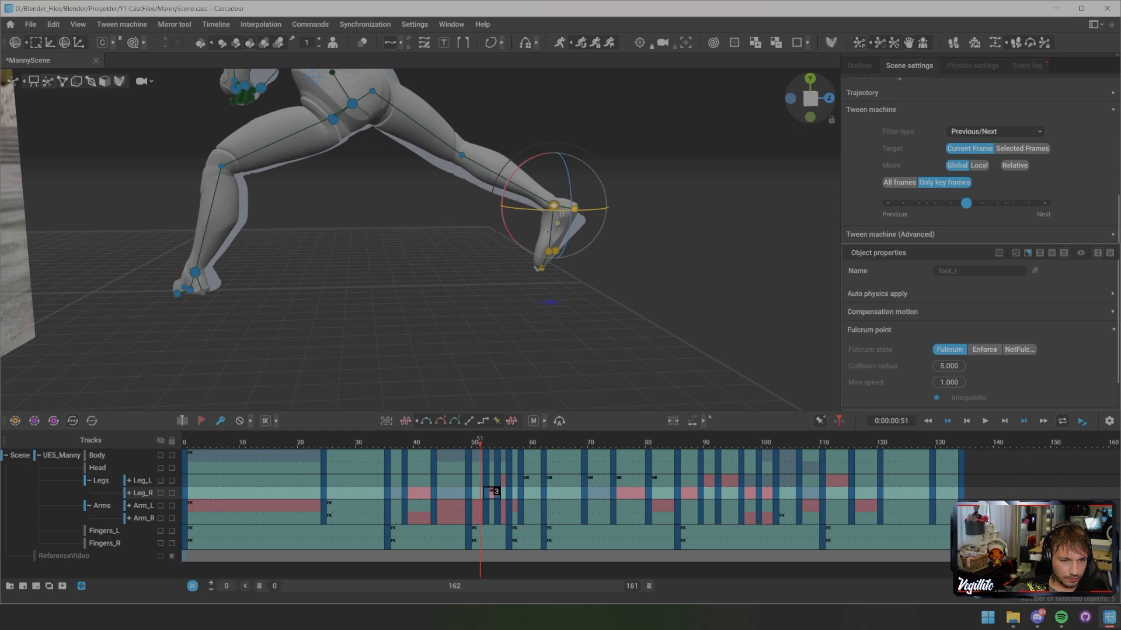
key("Right")
key("Right")
key("Right")
key("Right")
key("Right")
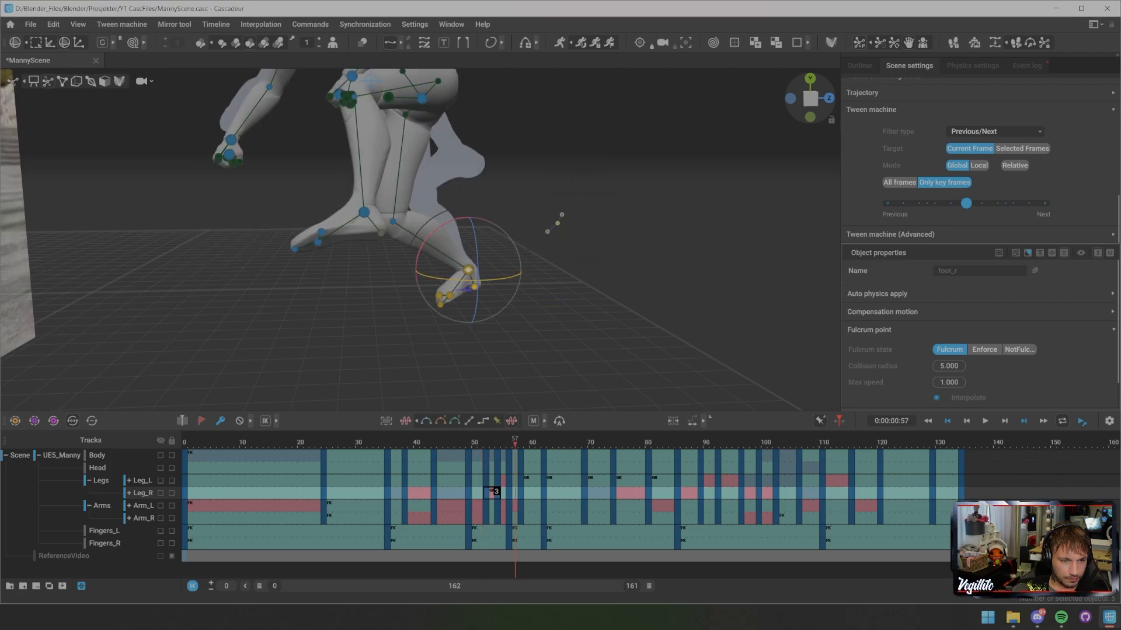
- Select the right foot's toe point at frame 56 and adjust the toe rotation
scroll(422, 240, "up", 3)
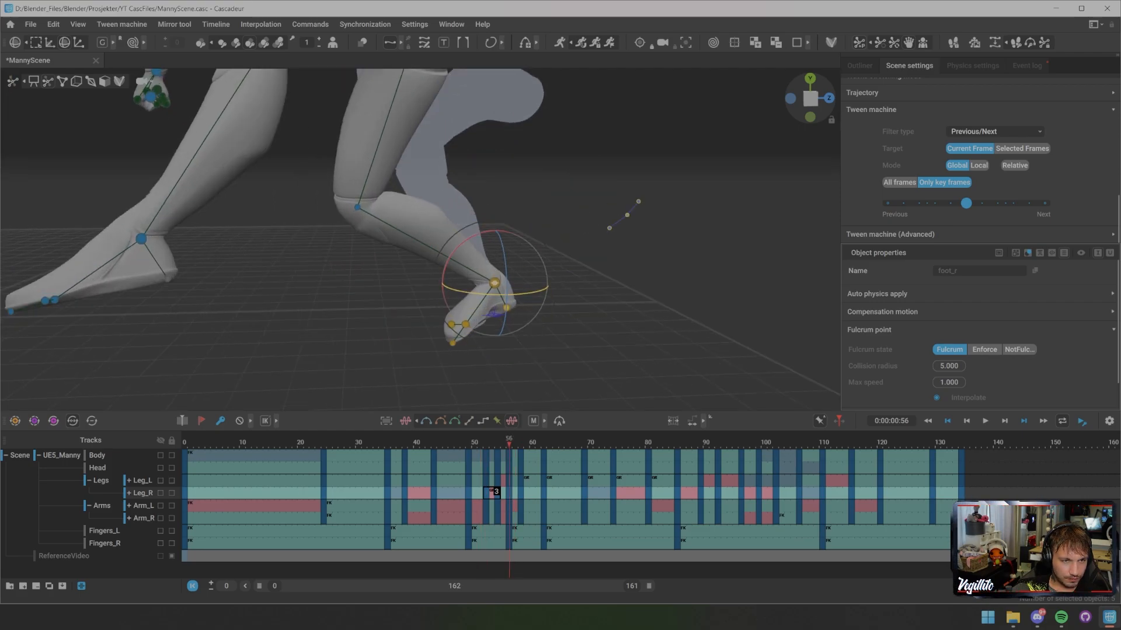
left_click_drag(642, 280, 628, 263, "alt")
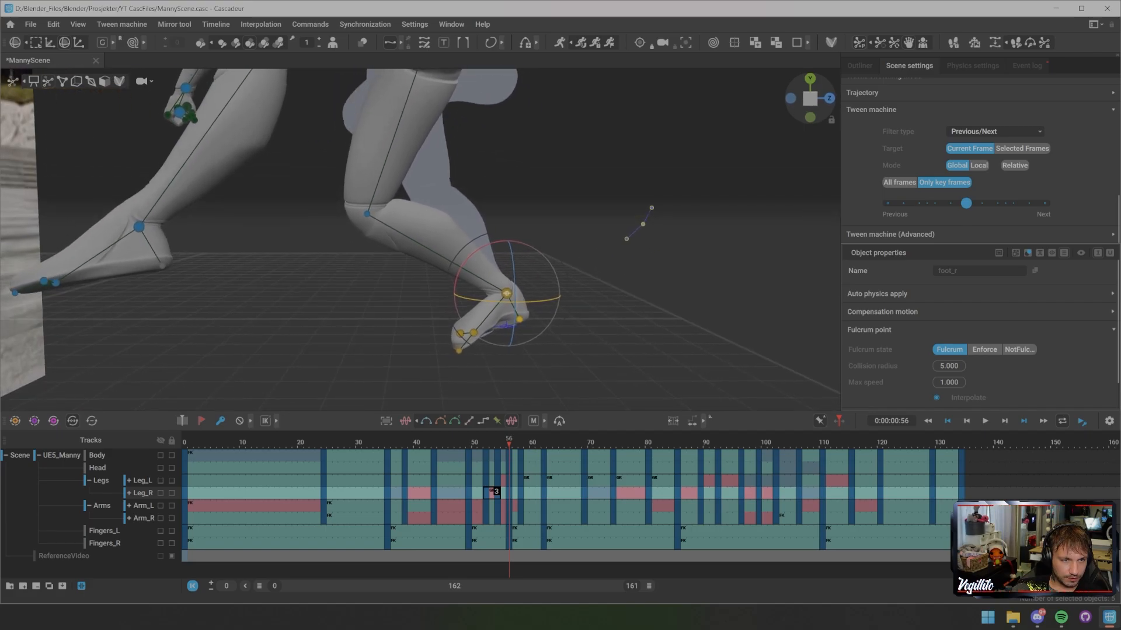
left_click(627, 262)
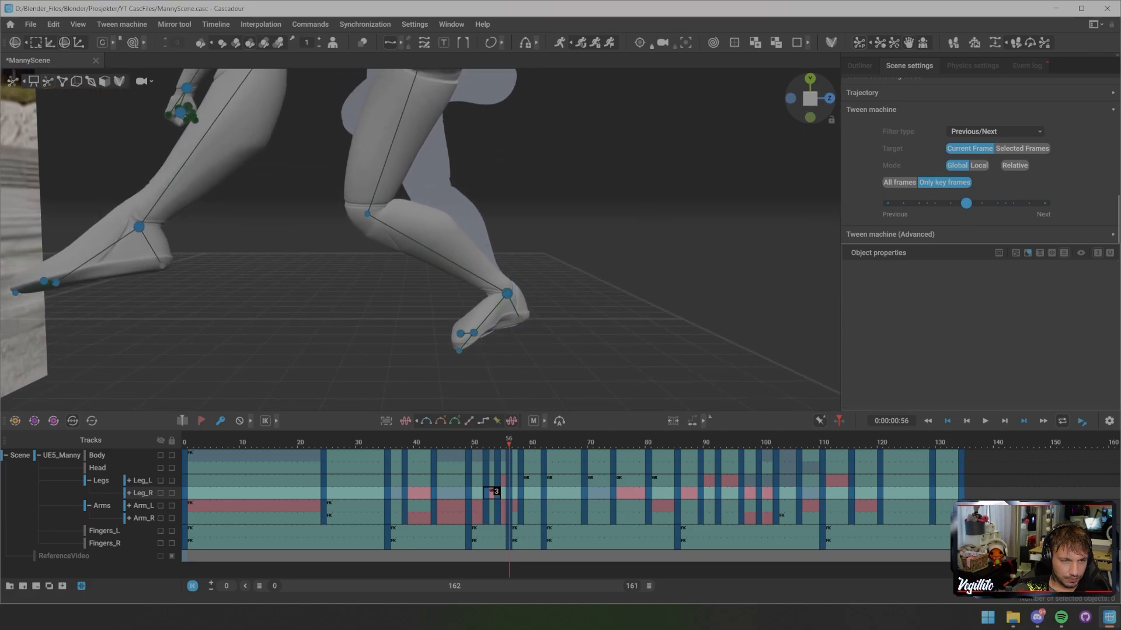
double_click(460, 351)
left_click(608, 303)
left_click_drag(608, 303, 660, 332, "alt")
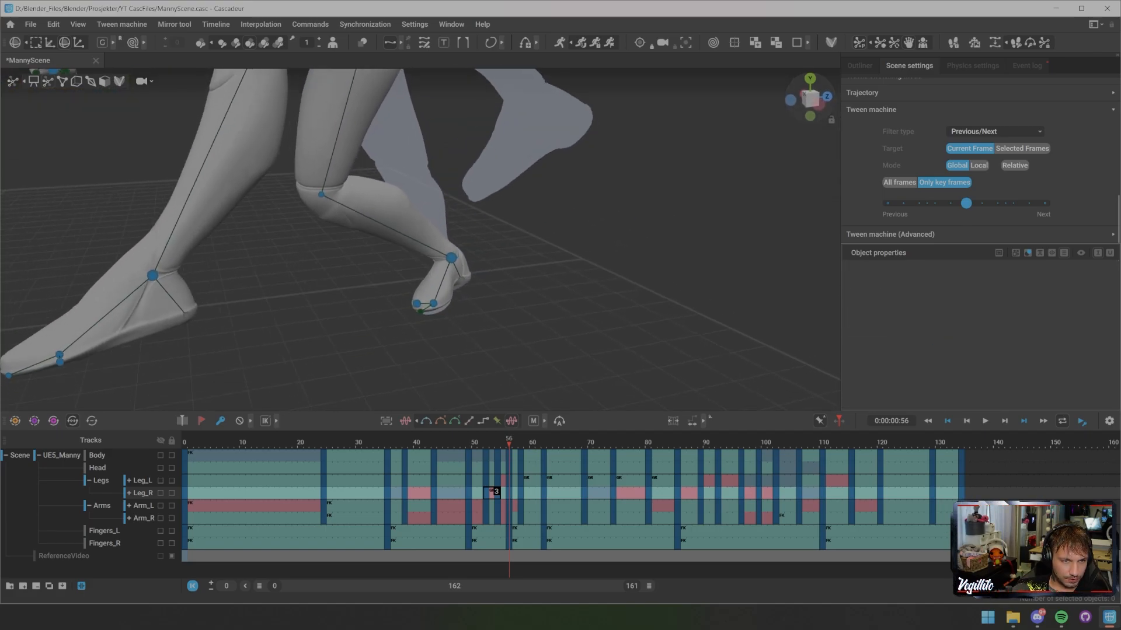
left_click(417, 304)
left_click_drag(417, 324, 423, 324)
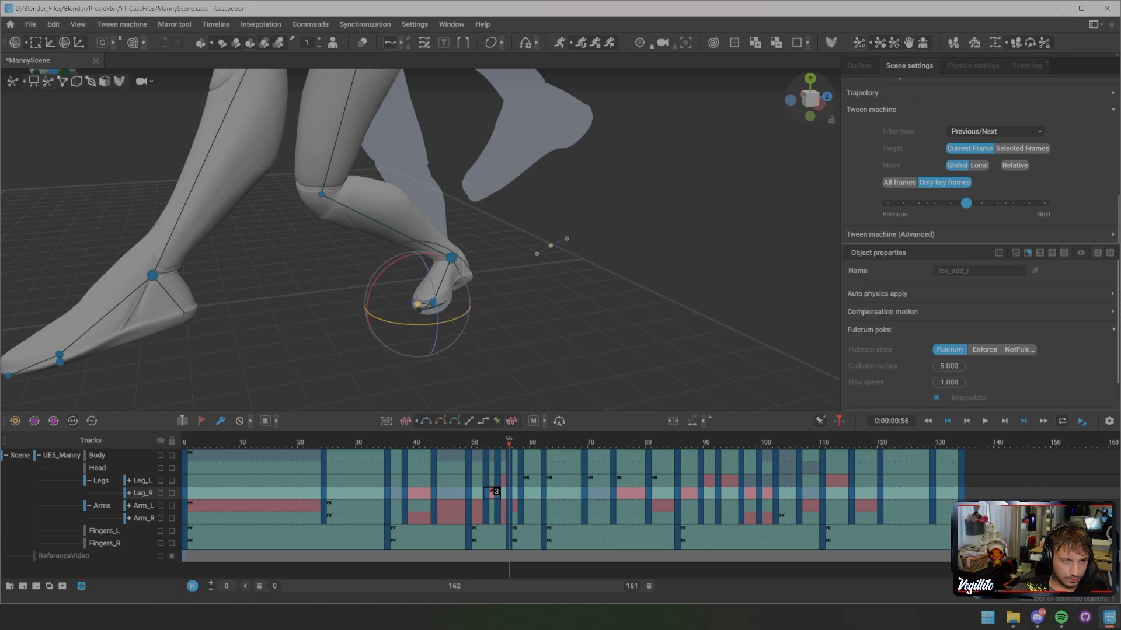
left_click(607, 327)
left_click_drag(607, 327, 292, 286, "alt")
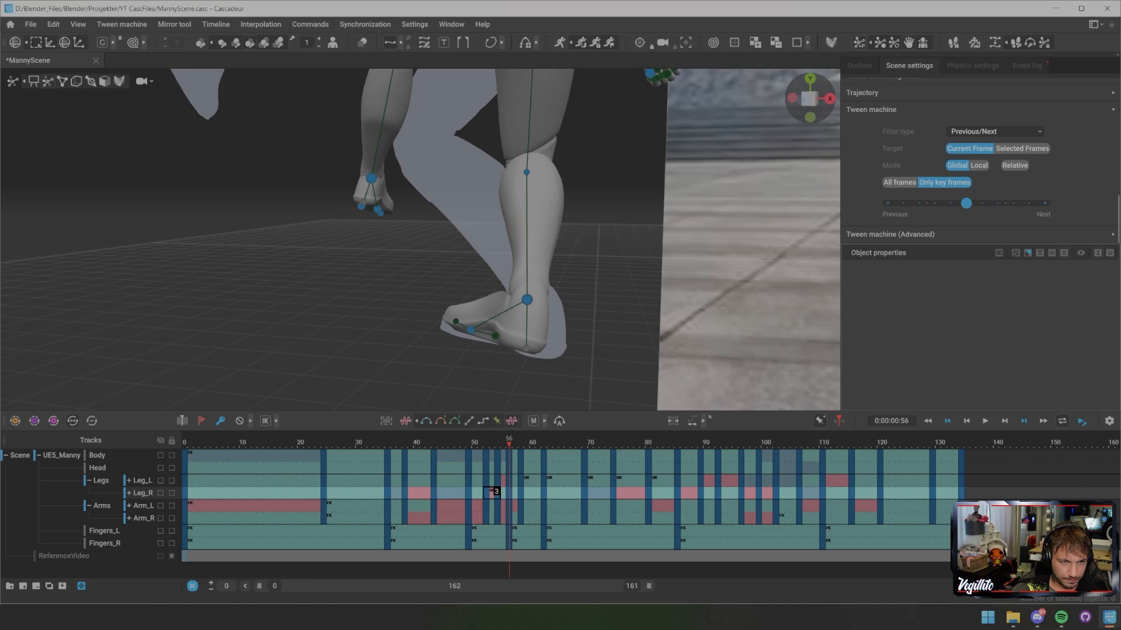
- Rotate the right foot around its ankle at frame 56 to level the sole with the ground
left_click(526, 299)
left_click_drag(544, 309, 782, 295)
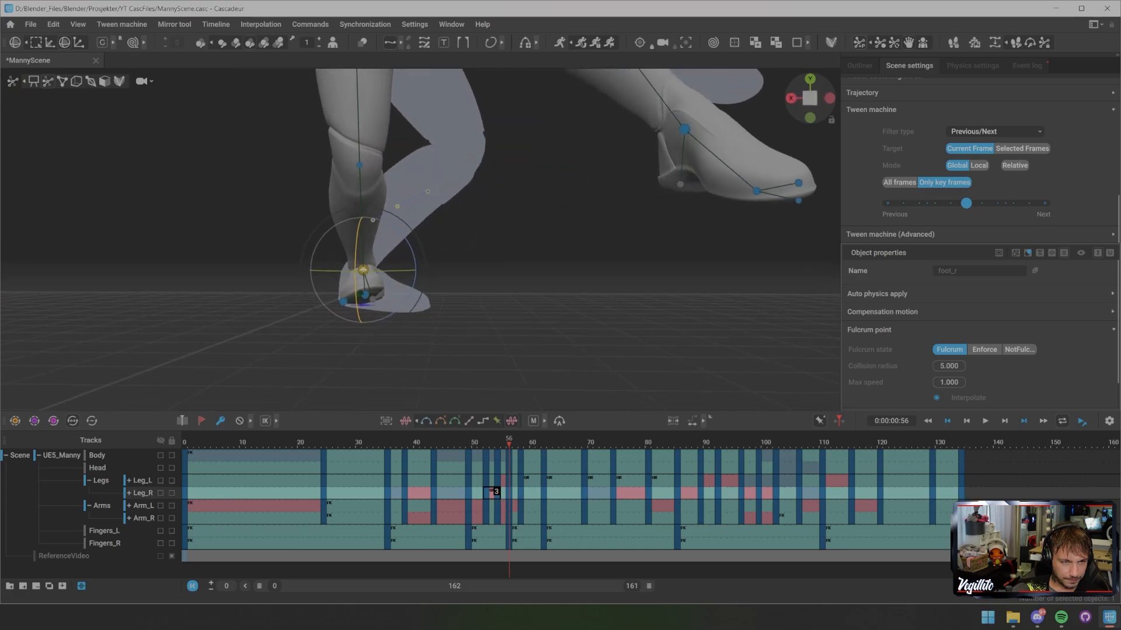
mouse_move(356, 260)
left_mouse_down()
mouse_move(356, 274)
mouse_move(356, 264)
left_mouse_up()
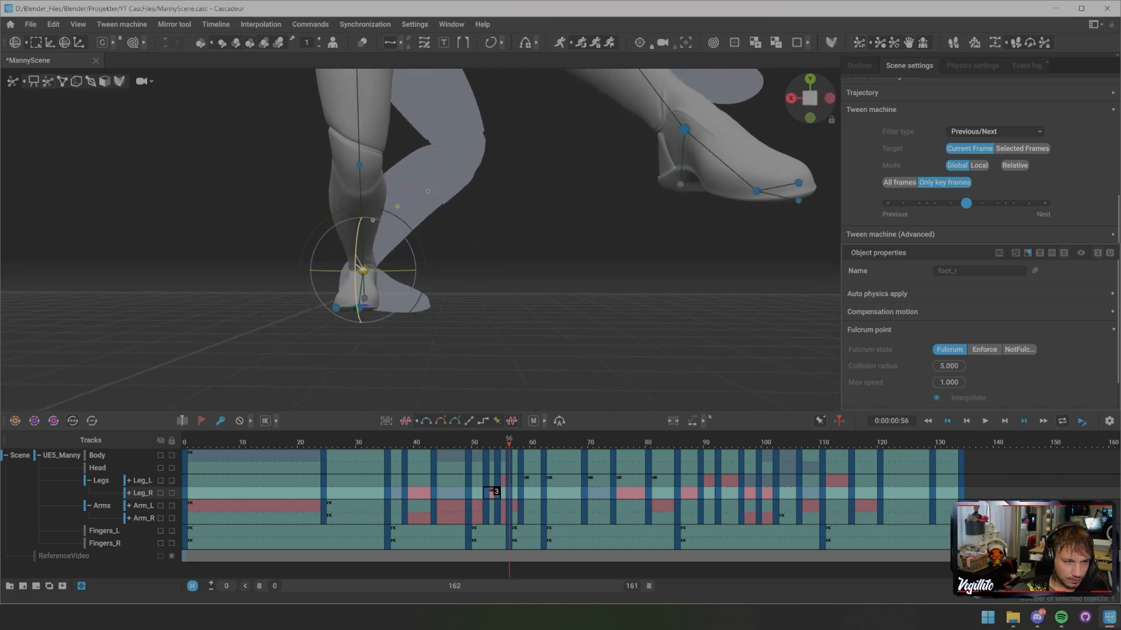
middle_click_drag(358, 265, 213, 263)
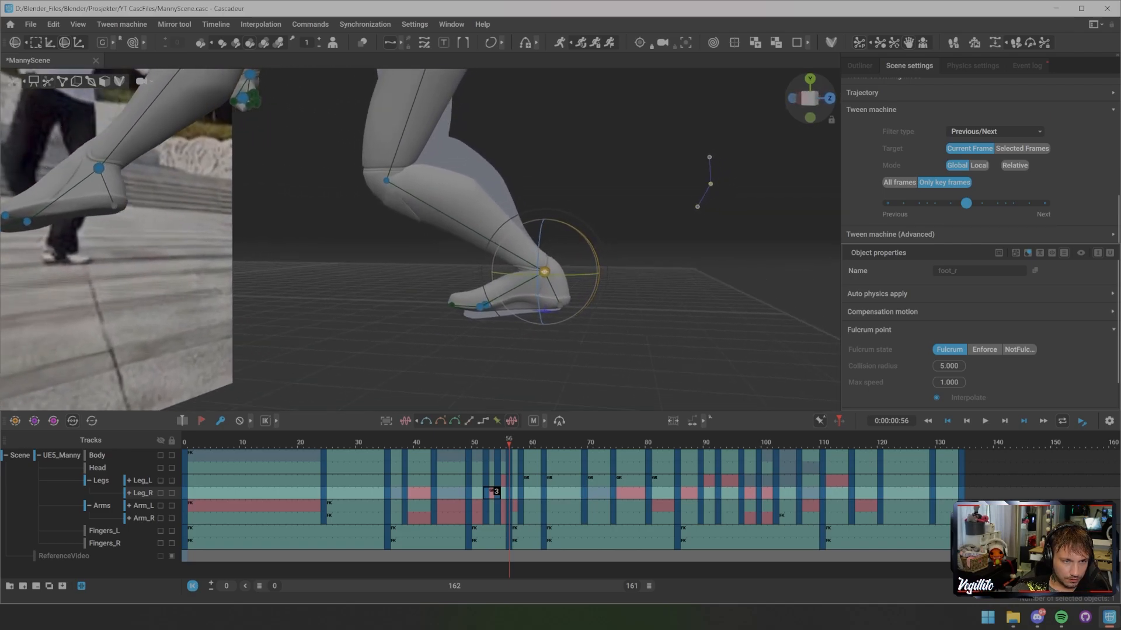
- Pin the right toe at frame 56 and raise the ankle to lift the heel off the ground
left_click_drag(484, 315, 484, 316)
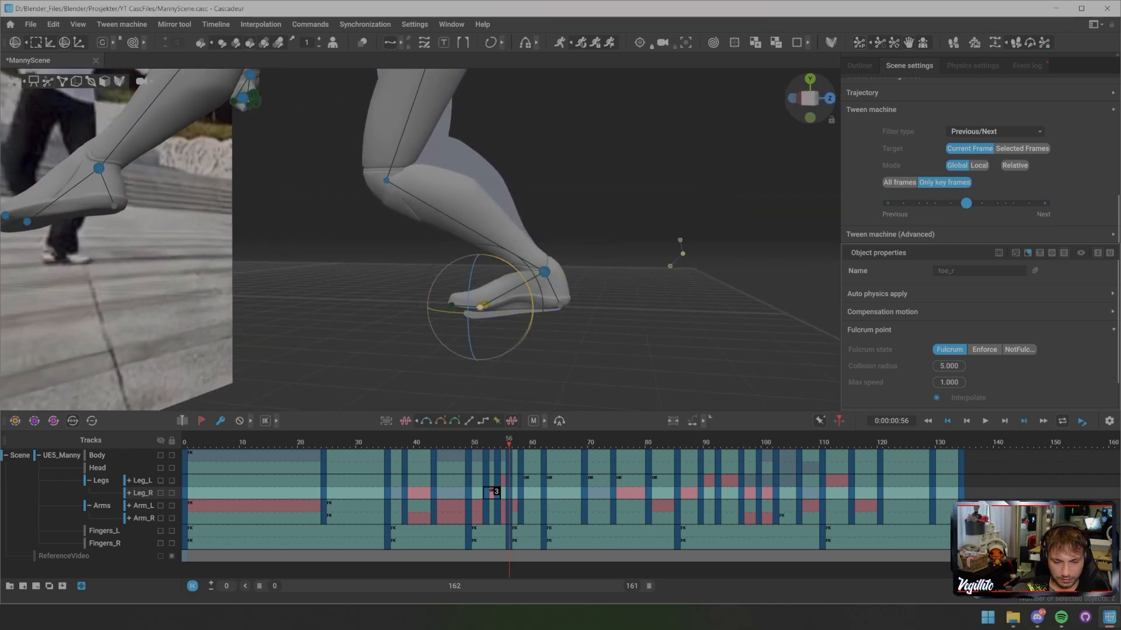
left_click(544, 272)
key("w")
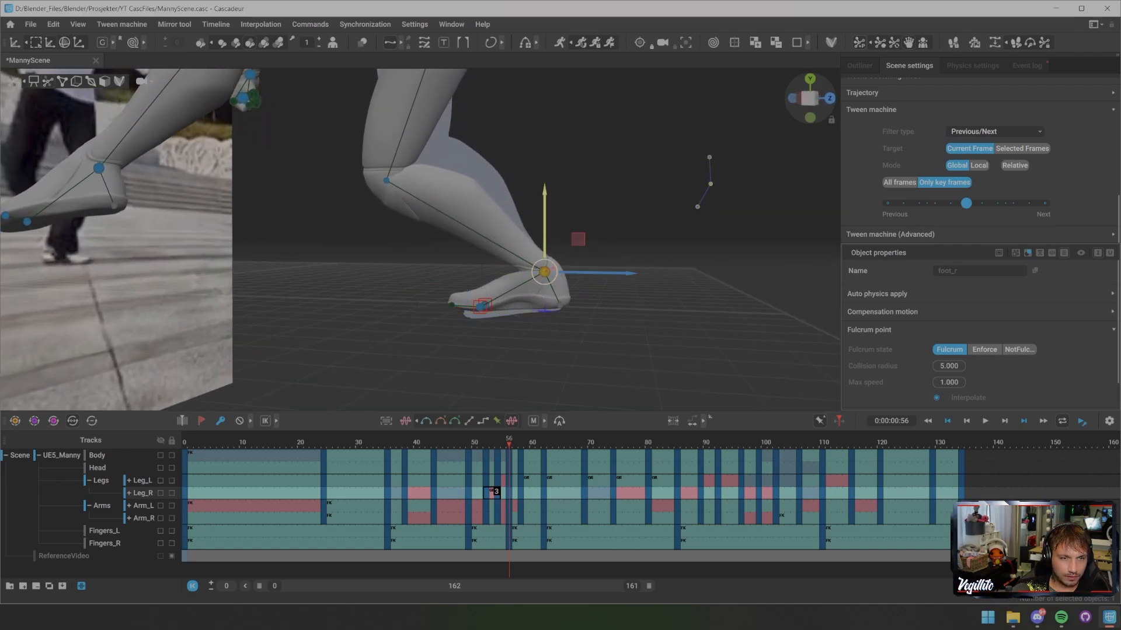
left_click_drag(544, 221, 545, 204)
left_click(672, 187)
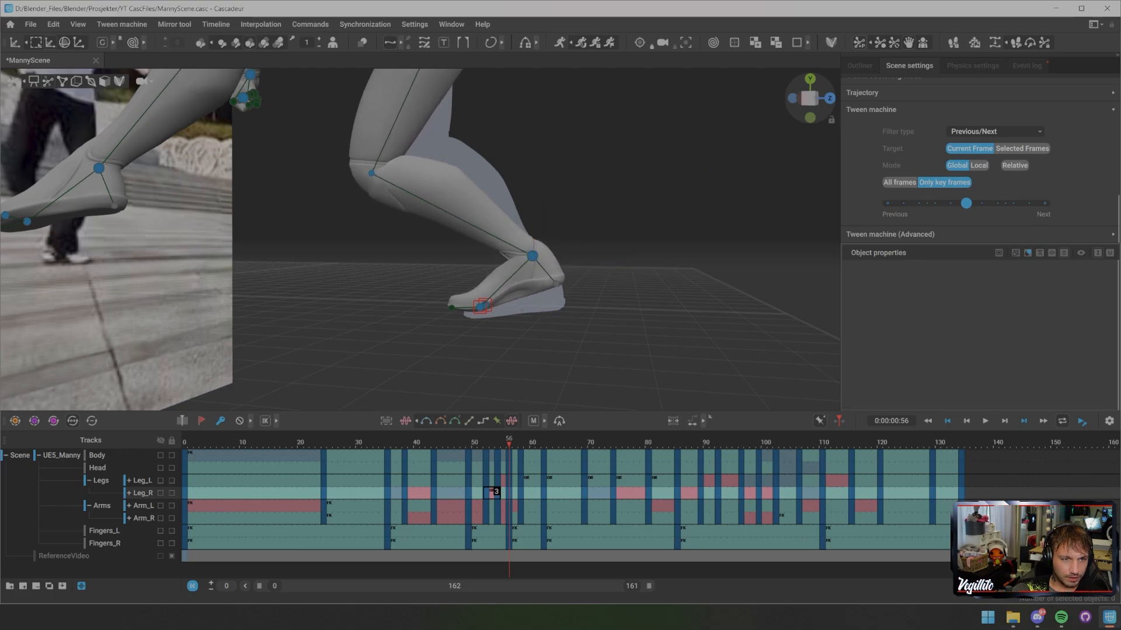
- Select all right foot points and copy their frame 56 position onto frame 54
left_click_drag(671, 187, 694, 188, "alt")
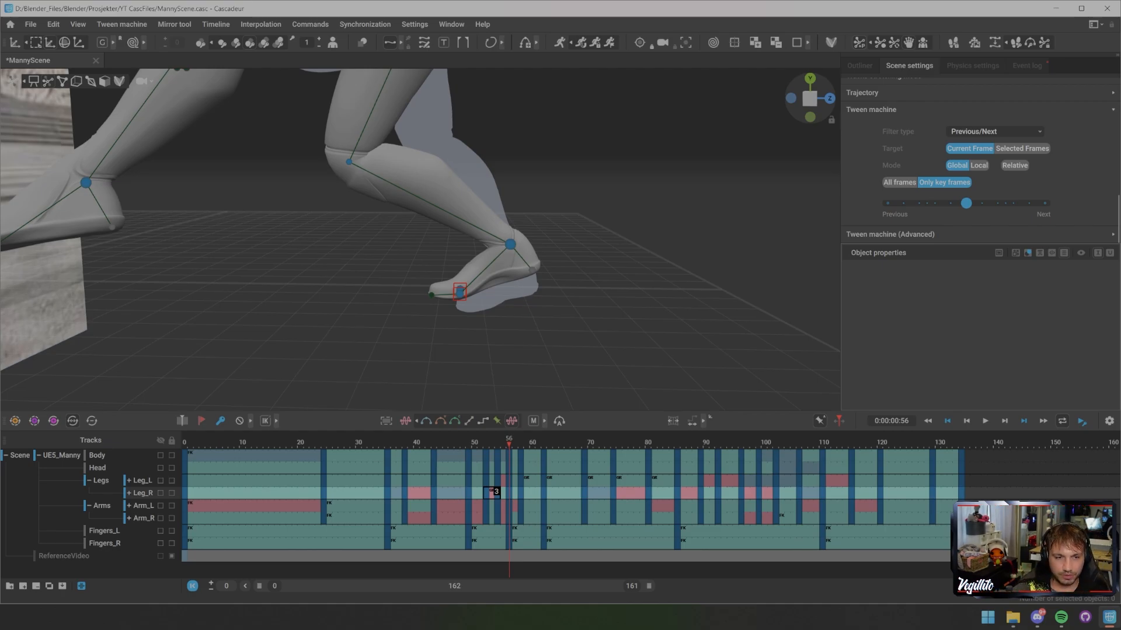
key("Left")
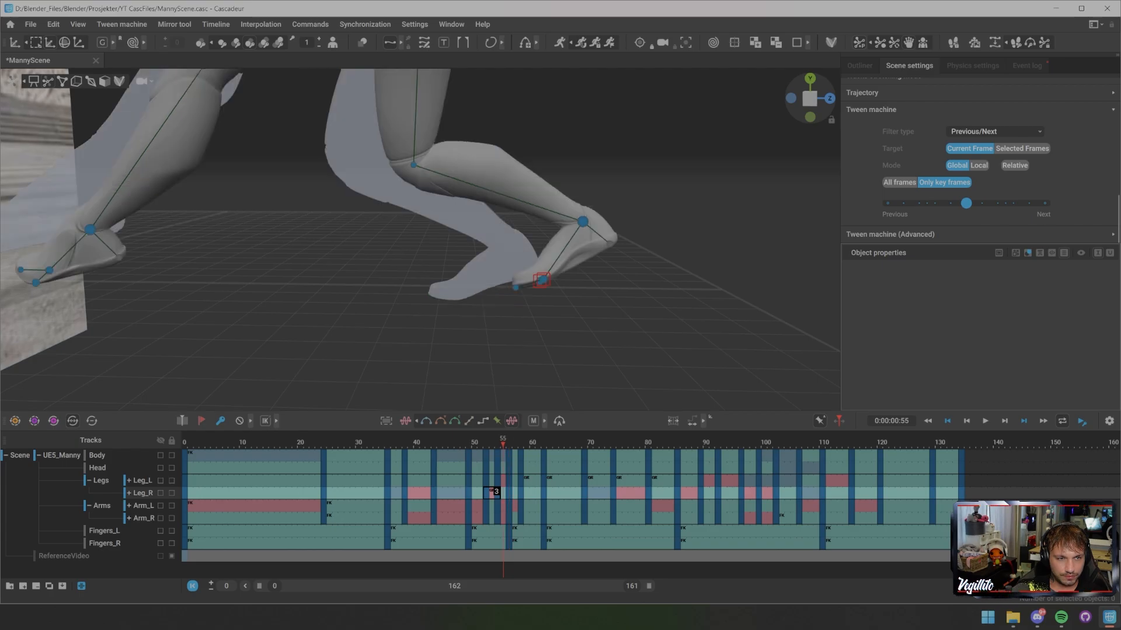
key("Left")
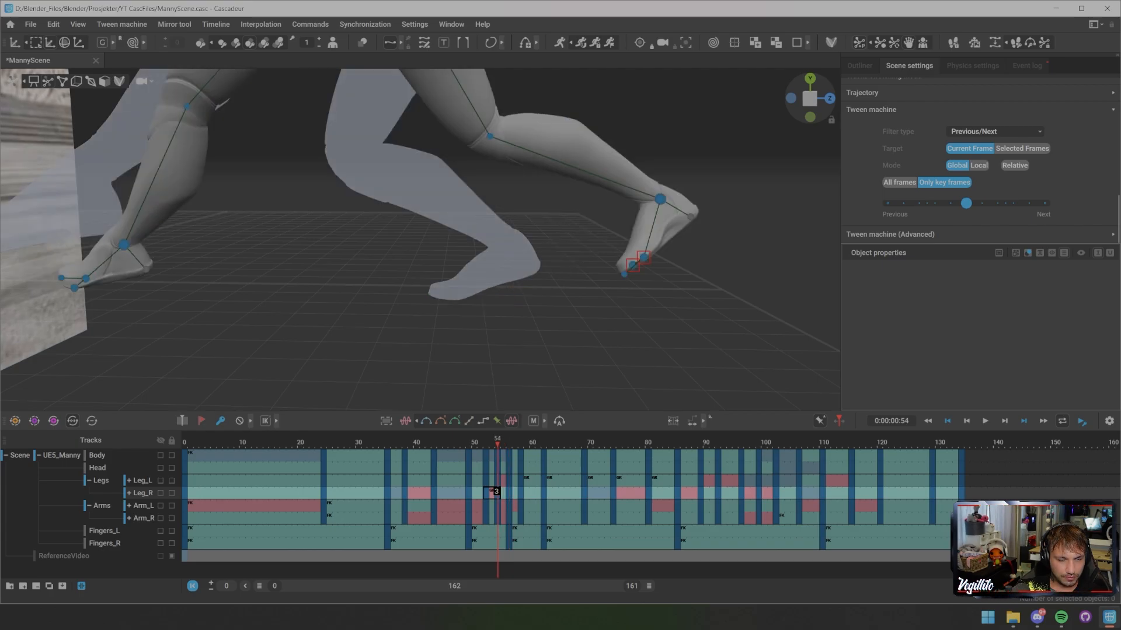
mouse_move(420, 239)
middle_mouse_down()
mouse_move(525, 242)
mouse_move(431, 240)
middle_mouse_up()
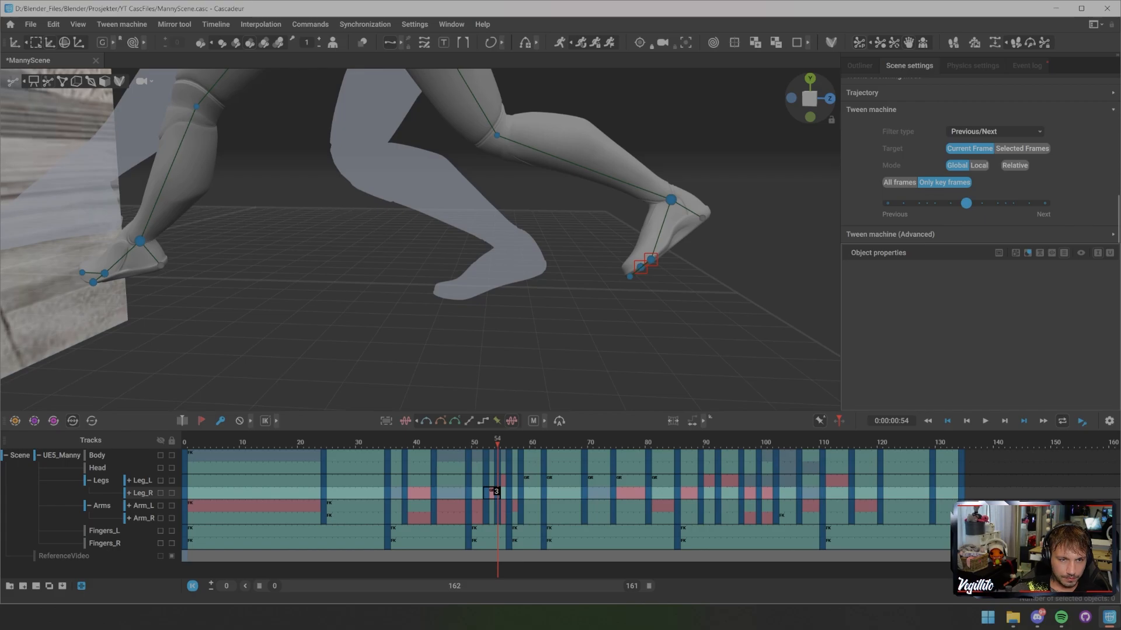
left_click(650, 259)
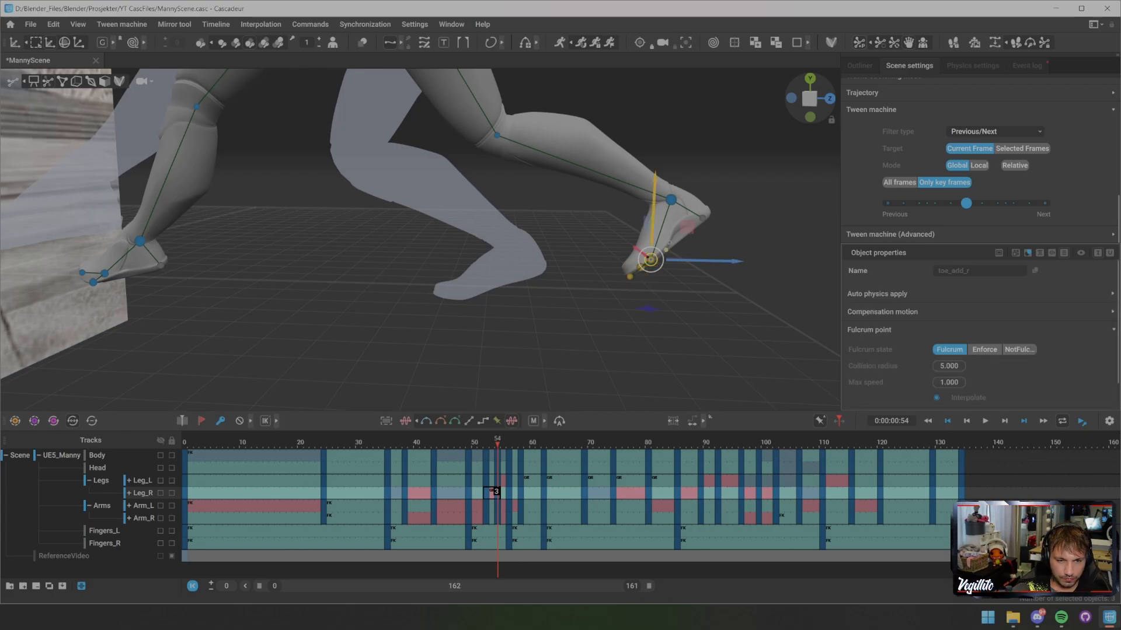
key("Right")
key("Right")
left_click(516, 245)
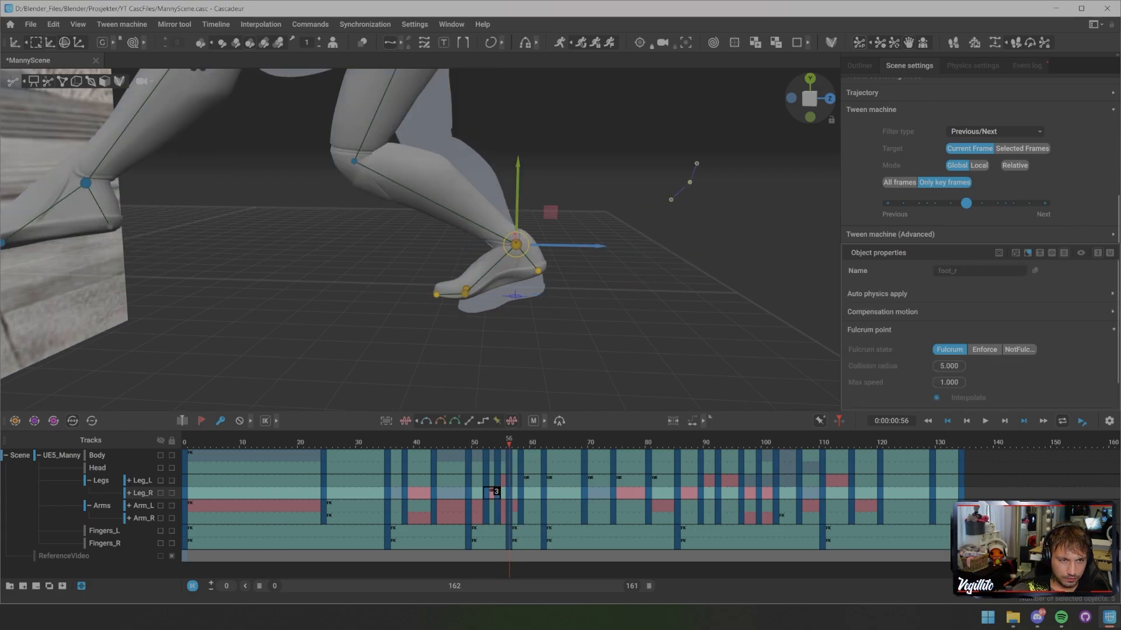
key("Left")
key("Left")
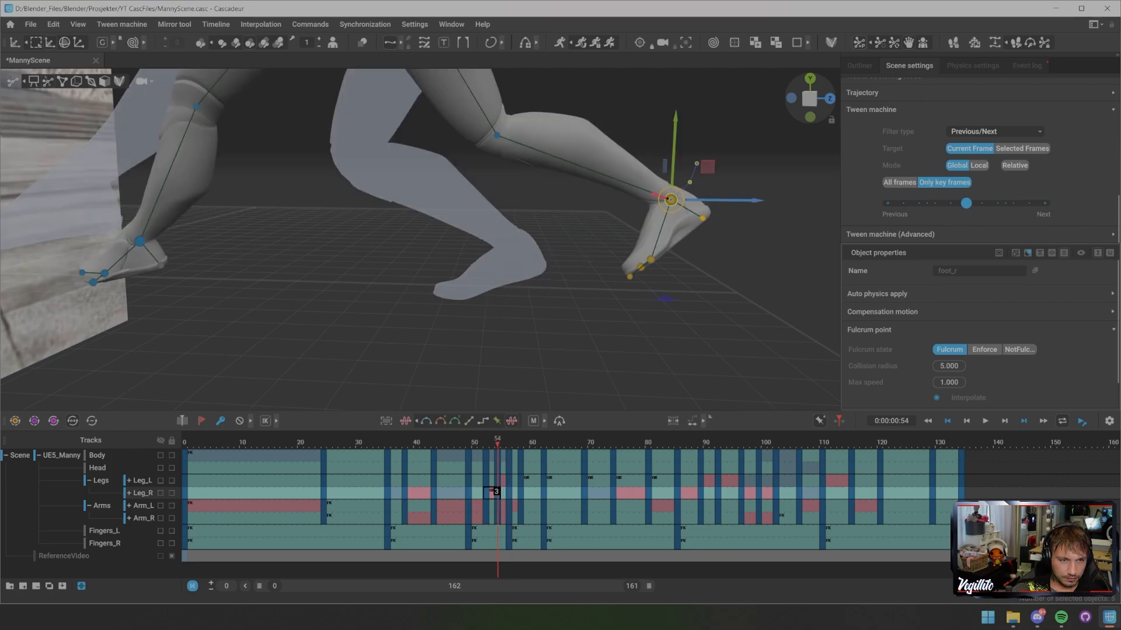
key("ctrl+v")
- Review the right foot's path leading into the landing by scrubbing between frames 54 and 49
key("Left")
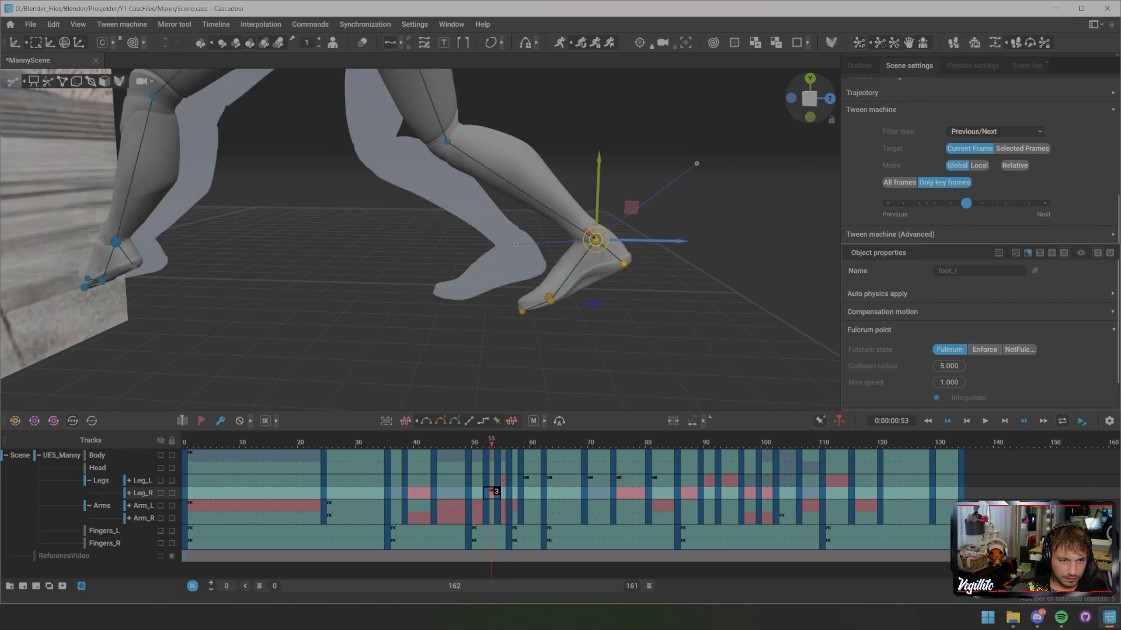
key("Left")
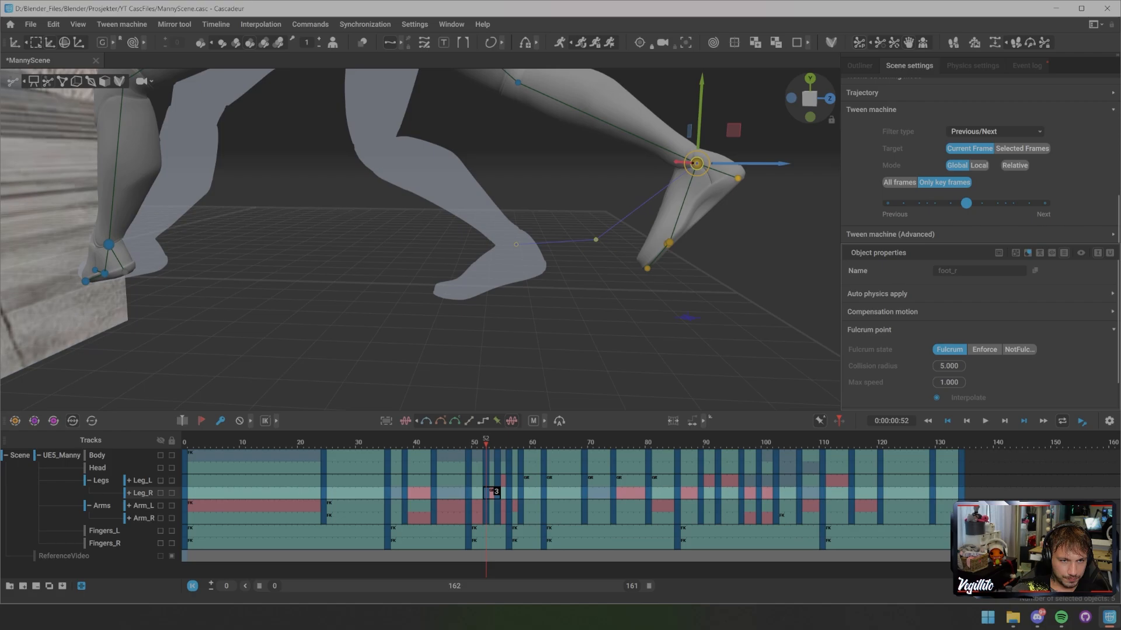
scroll(420, 240, "down", 5)
mouse_move(420, 240)
left_mouse_down("alt")
mouse_move(368, 240)
mouse_move(369, 252)
mouse_move(402, 241)
left_mouse_up("alt")
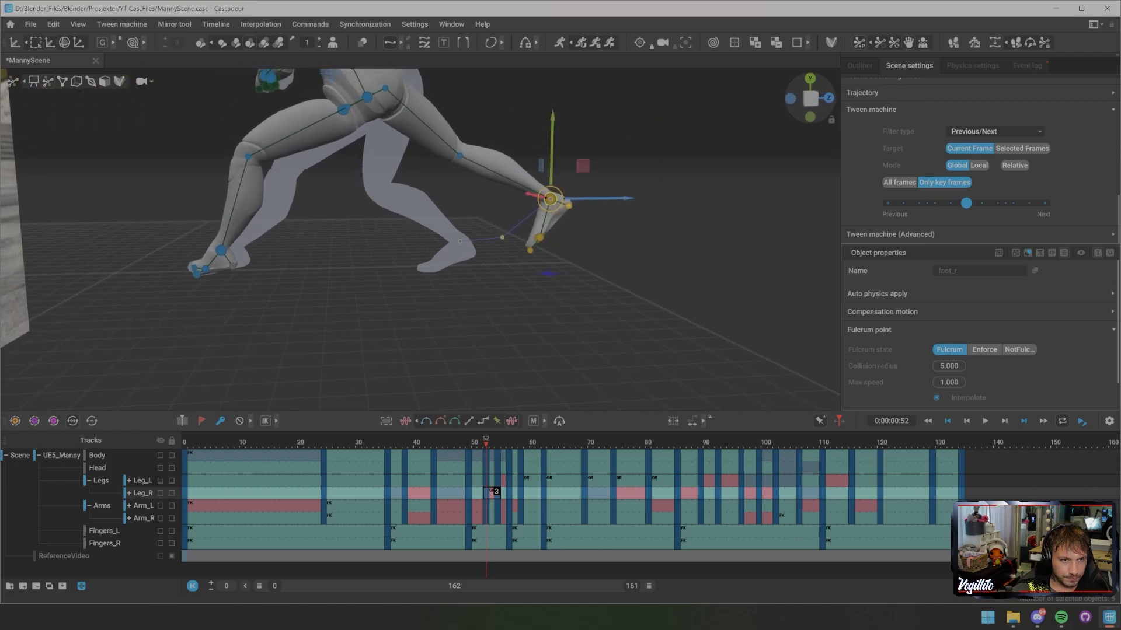
key("Left")
key("Left")
key("Left")
key("Left")
key("Left")
key("Left")
key("Left")
key("Left")
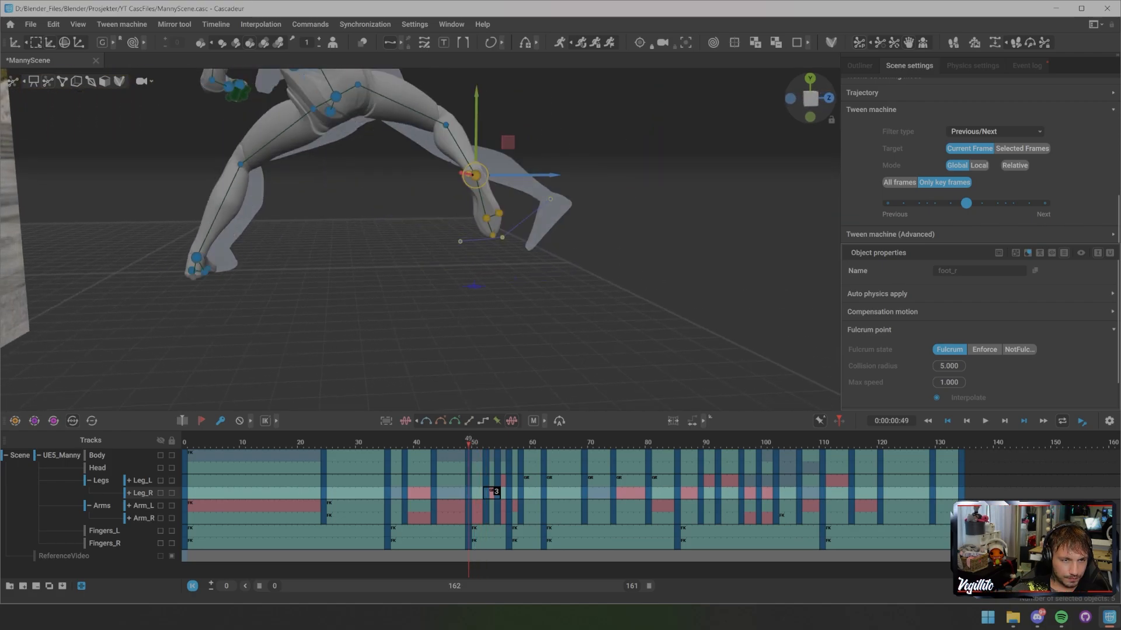
key("Right")
key("Right")
key("Right")
key("Right")
key("Right")
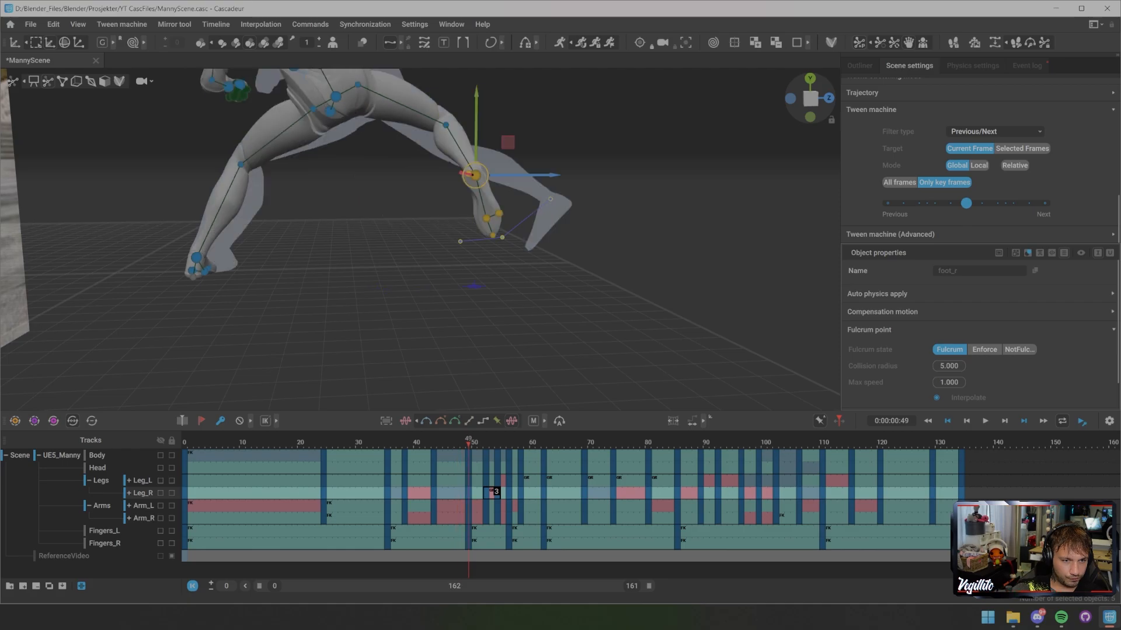
- Move the right foot forward at frame 49 and select frames 47 to 58 of the Leg_R track to show its trajectory
left_click_drag(475, 175, 416, 175)
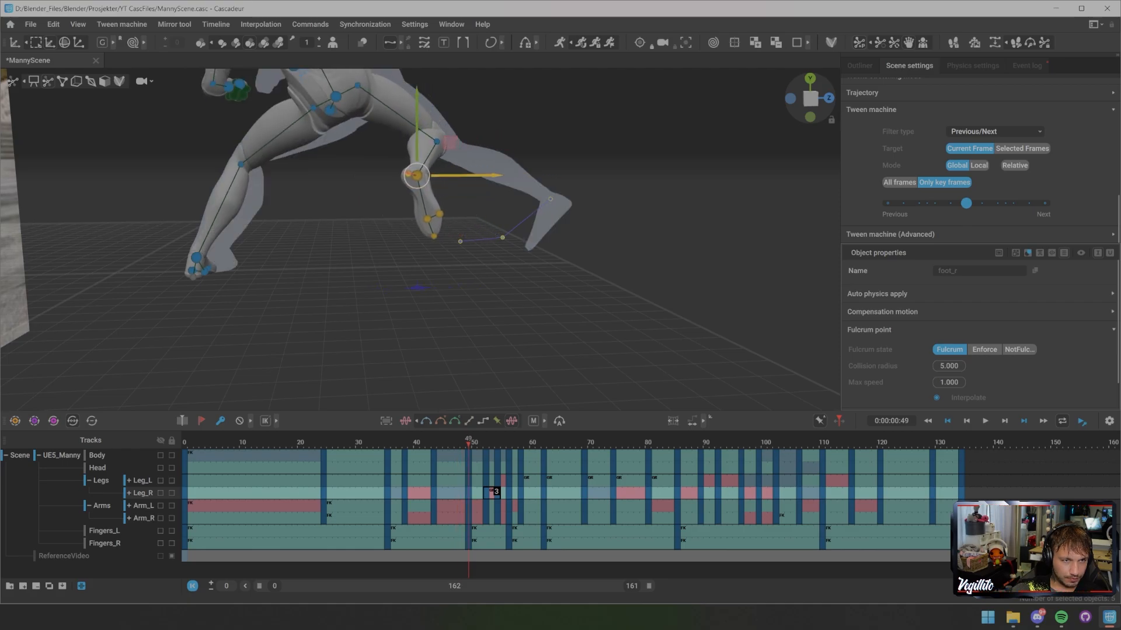
left_click_drag(457, 492, 520, 492)
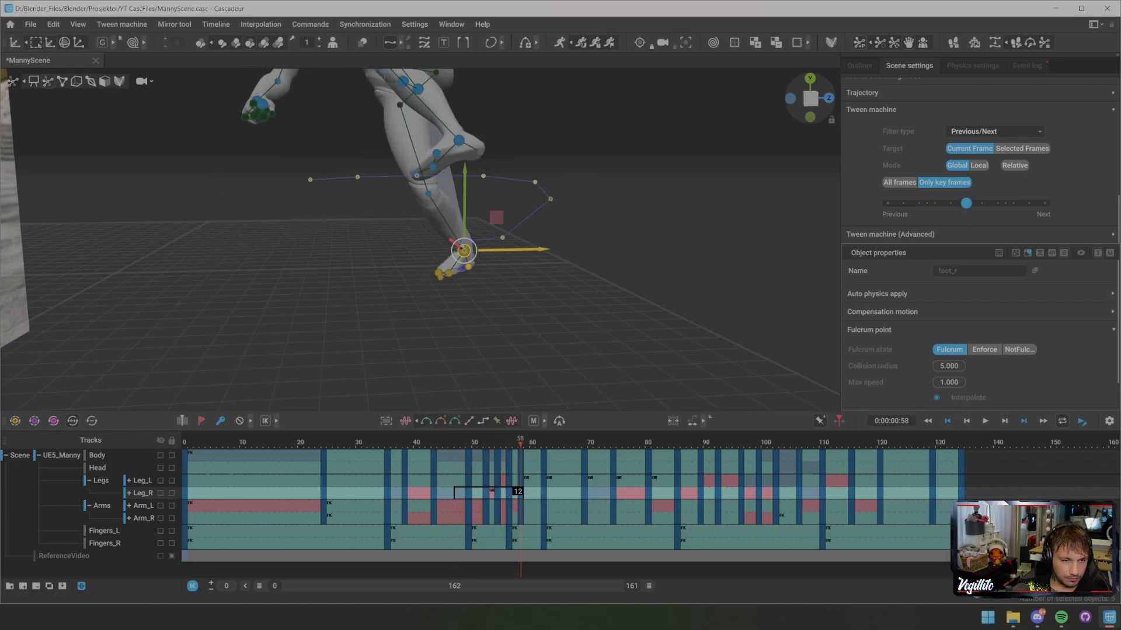
left_click_drag(520, 443, 473, 443)
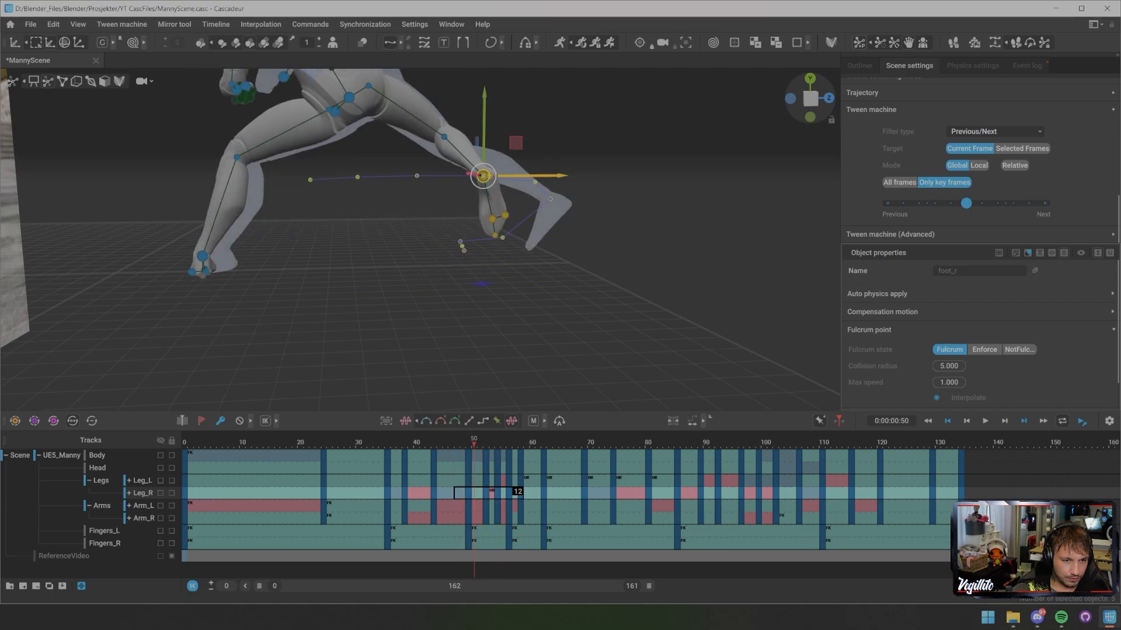
- Check the right foot's trajectory around frame 50, and move the foot forward at frame 52
key("Left")
key("Left")
key("Right")
key("Right")
key("Right")
key("Right")
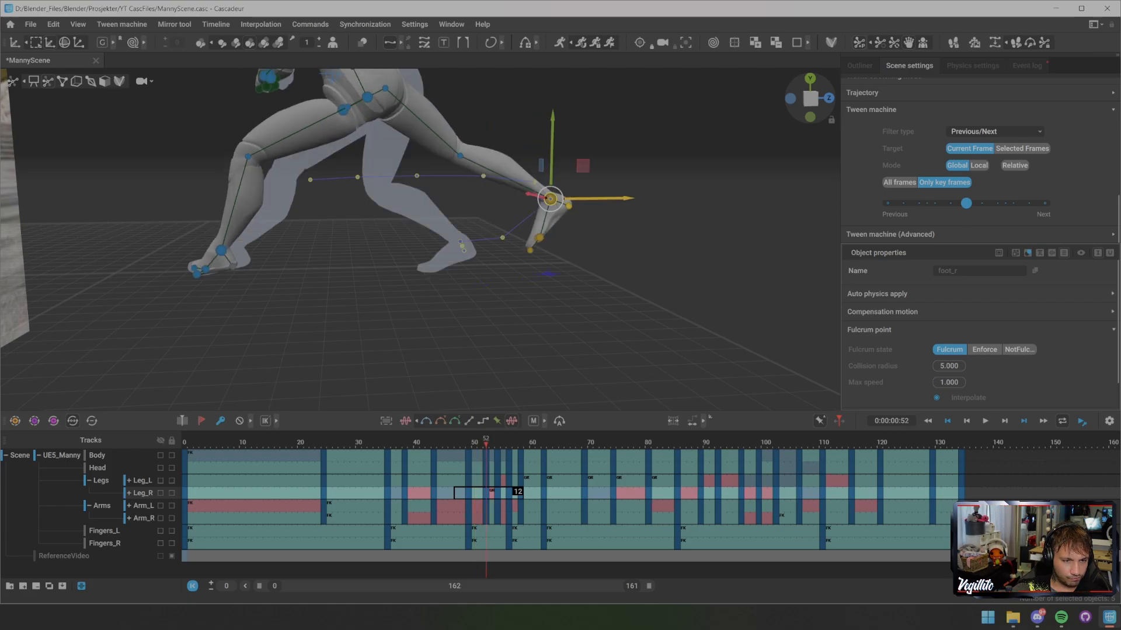
left_click_drag(613, 198, 526, 200)
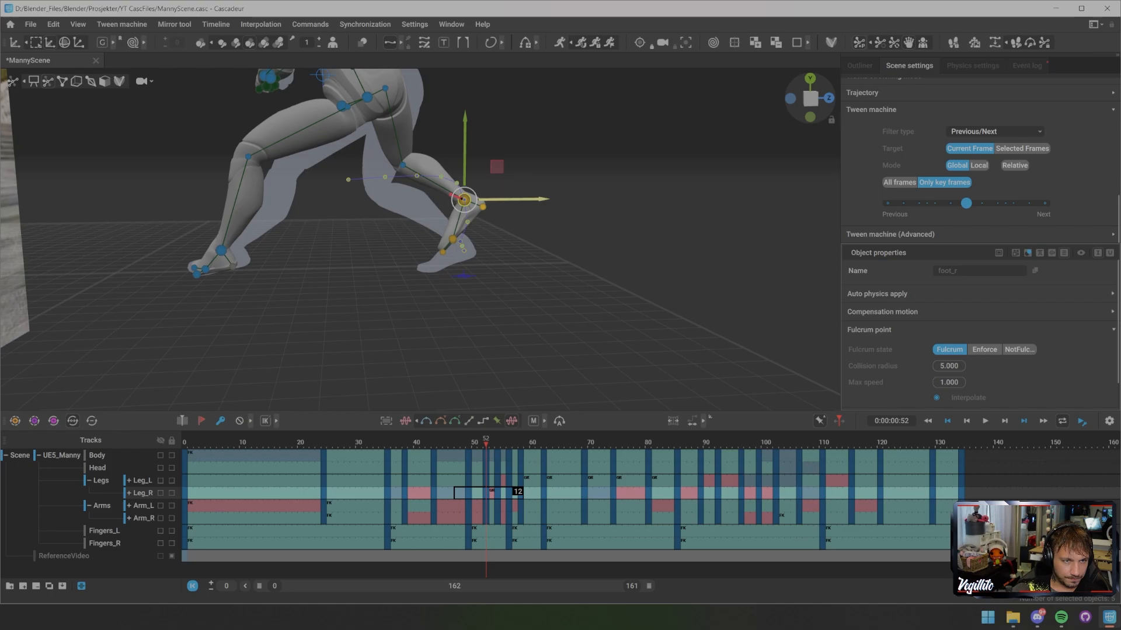
- Inspect the right ankle's trajectory from an angled side view, stepping between frames 50 and 54
middle_click_drag(526, 199, 475, 206)
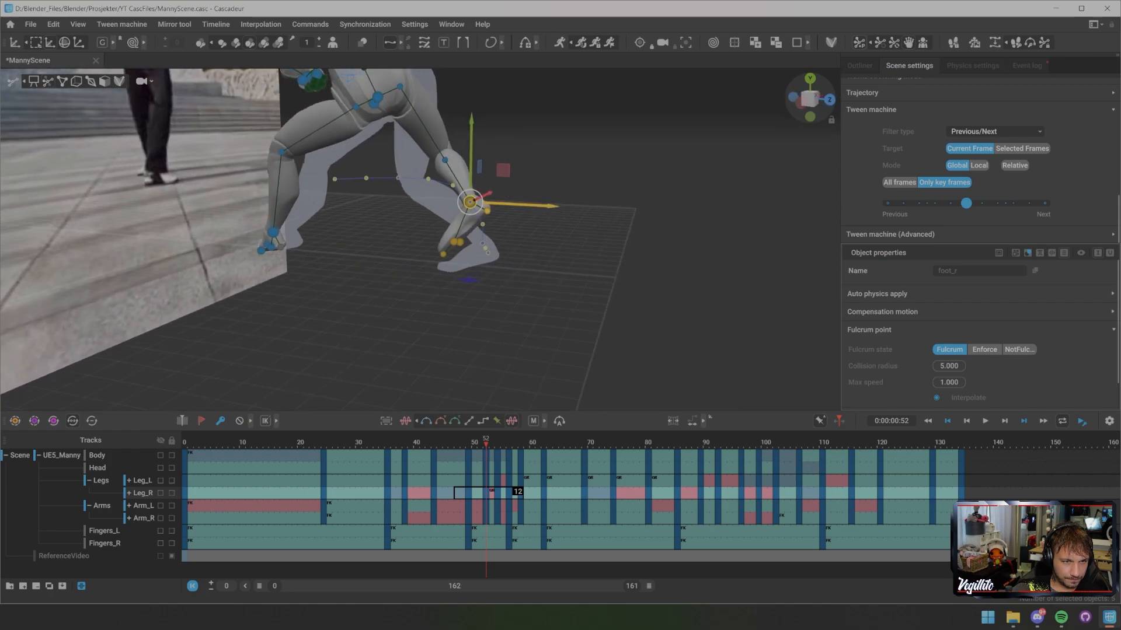
key("Right")
key("Right")
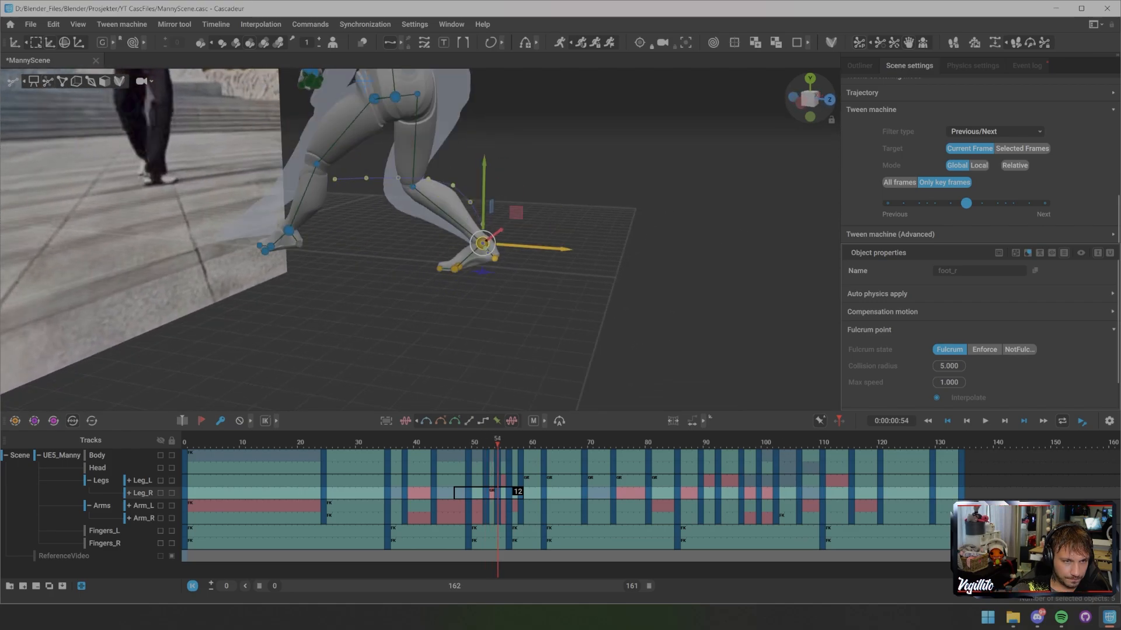
key("Left")
key("Left")
key("Left")
key("Left")
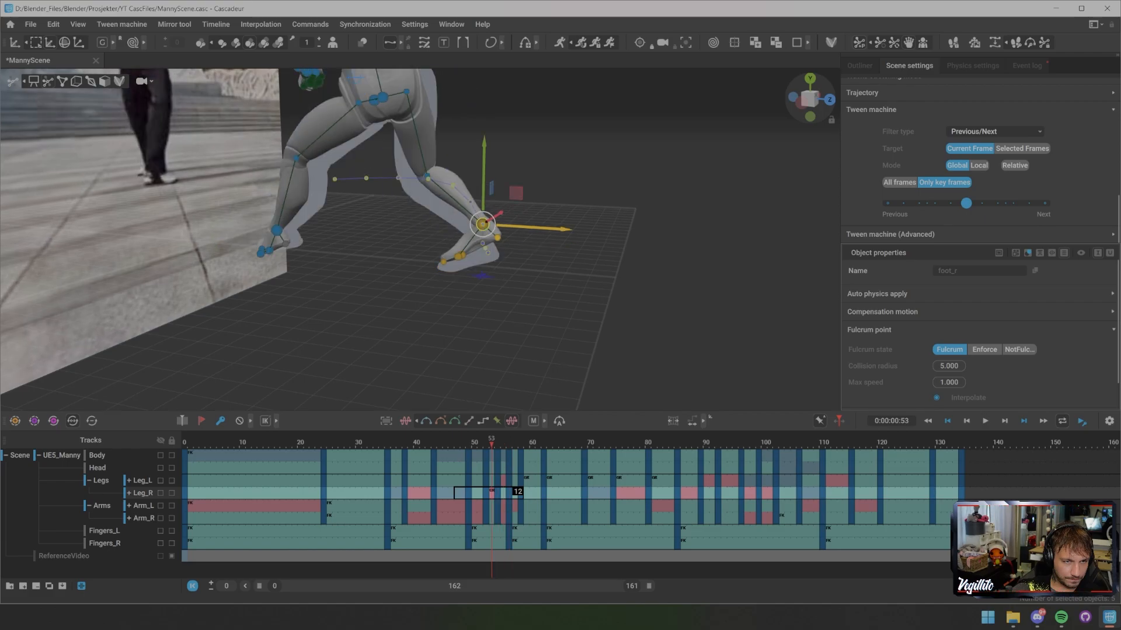
key("Right")
key("Right")
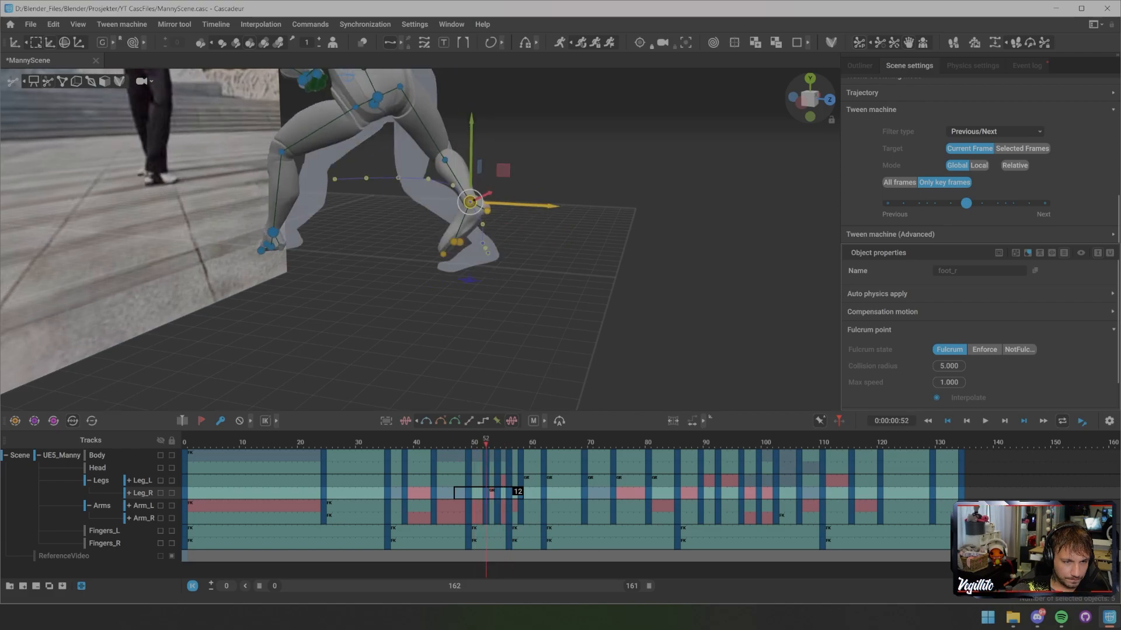
- Select the right foot's toe points and examine their trajectory between frames 49 and 54
key("Escape")
left_click_drag(404, 230, 457, 259)
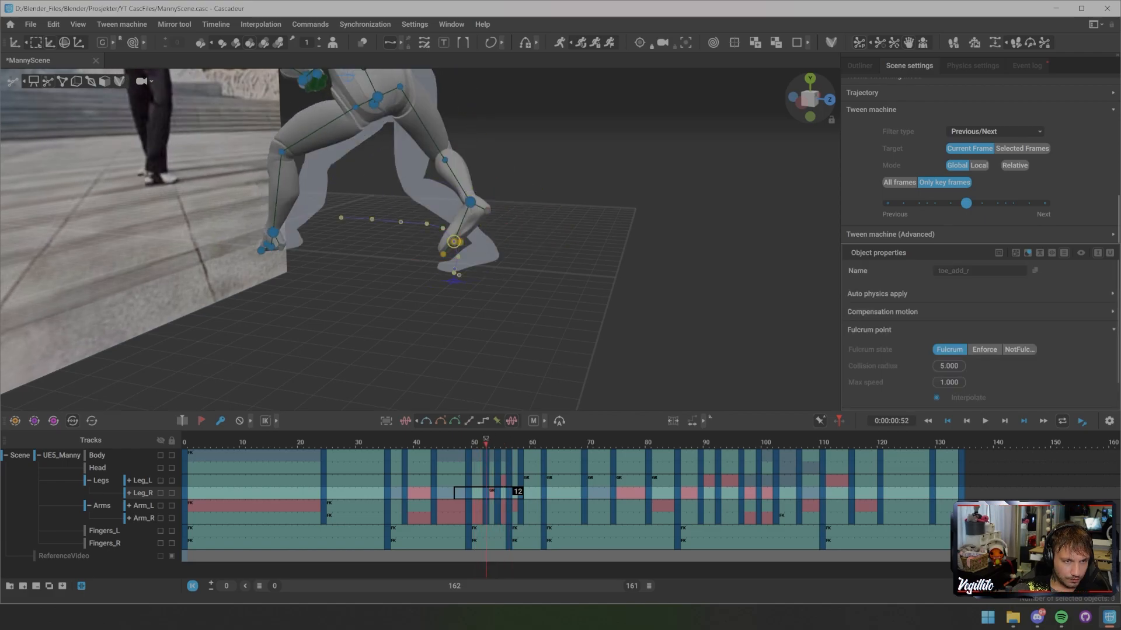
key("Left")
key("Left")
key("Left")
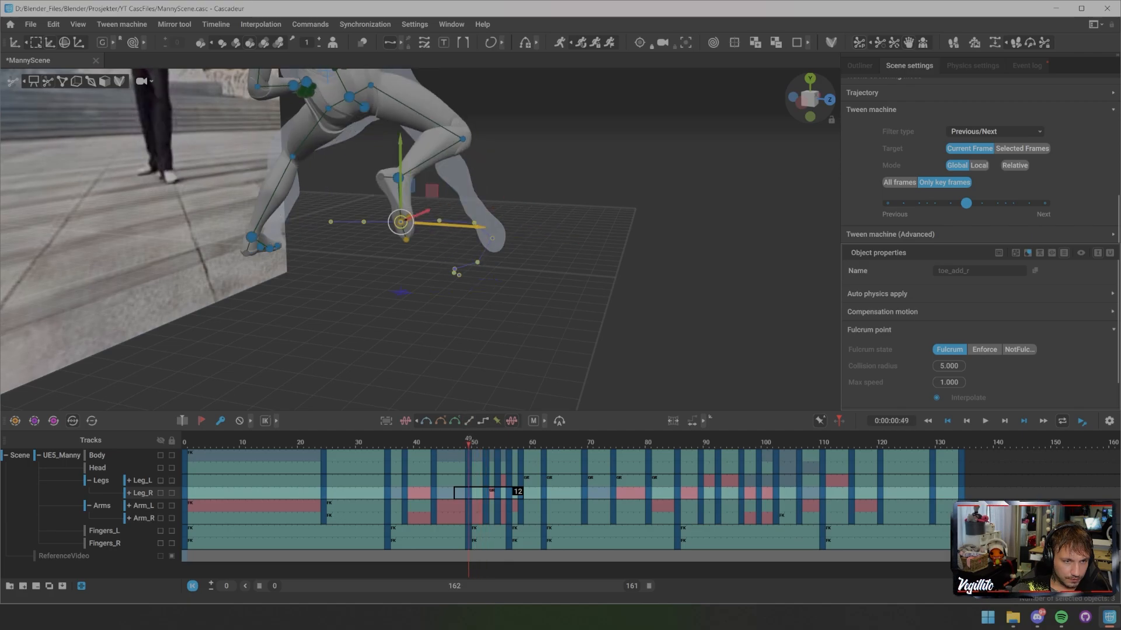
key("Right")
key("Right")
key("Right")
key("Right")
key("Right")
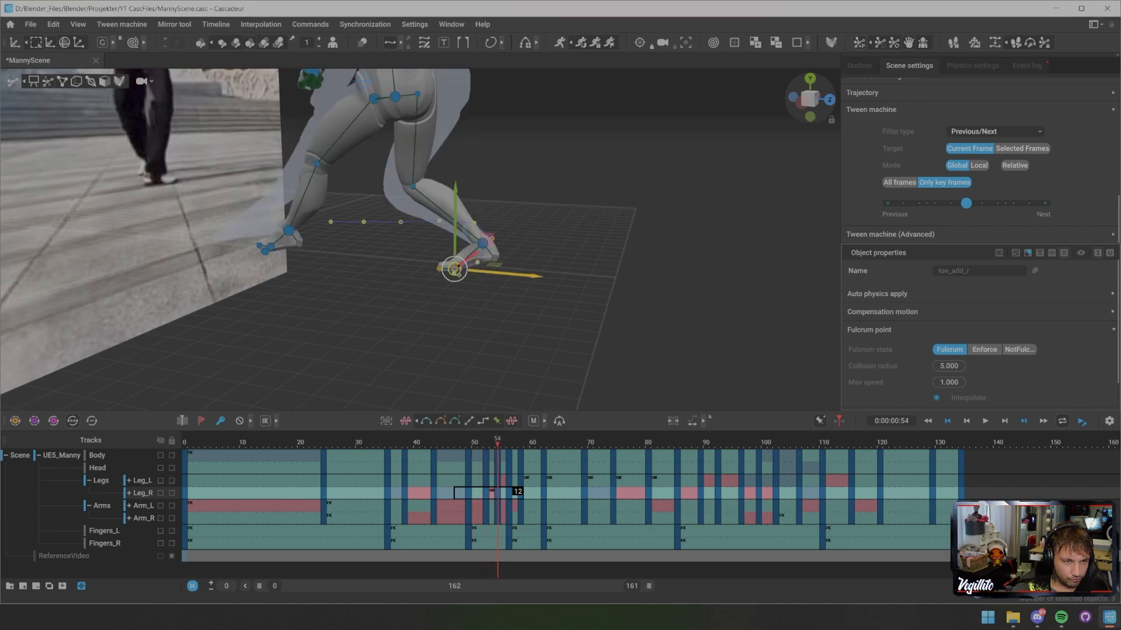
- Check the right foot for sliding between frames 54 and 60, ending on frame 56
key("Right")
key("Right")
key("Right")
key("Right")
key("Right")
key("Right")
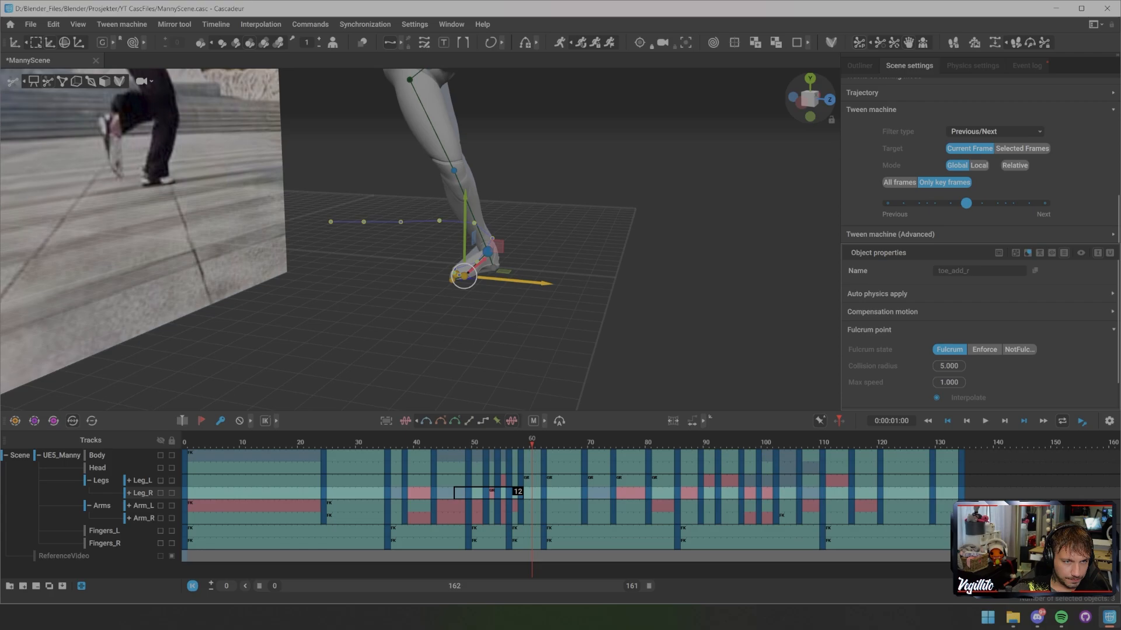
key("Left")
key("Left")
key("Left")
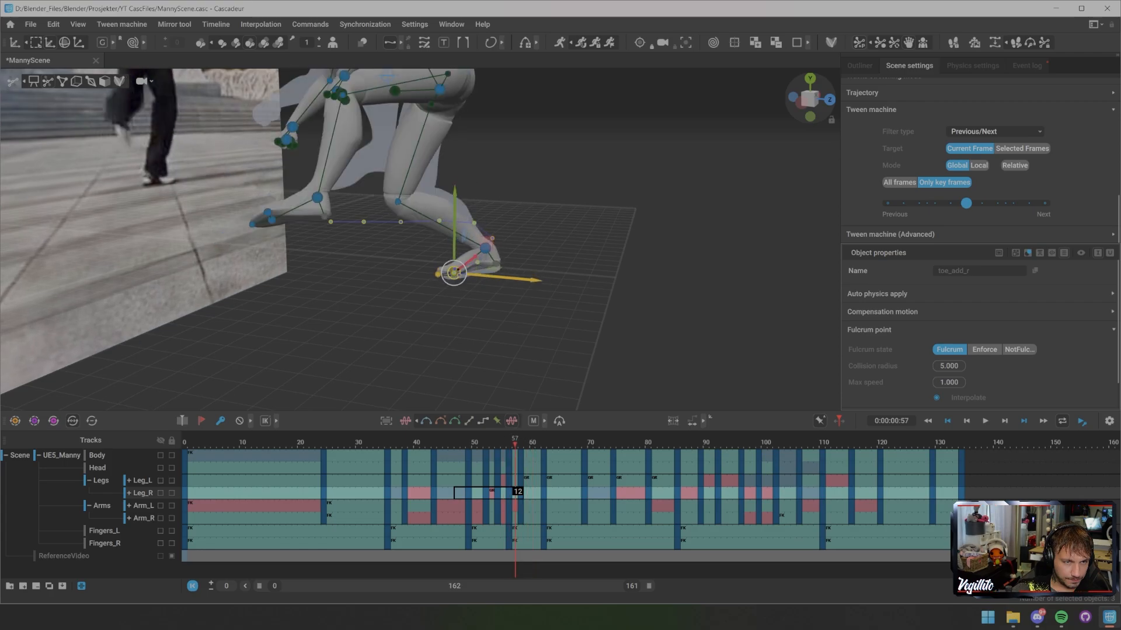
key("Left")
key("Left")
key("Left")
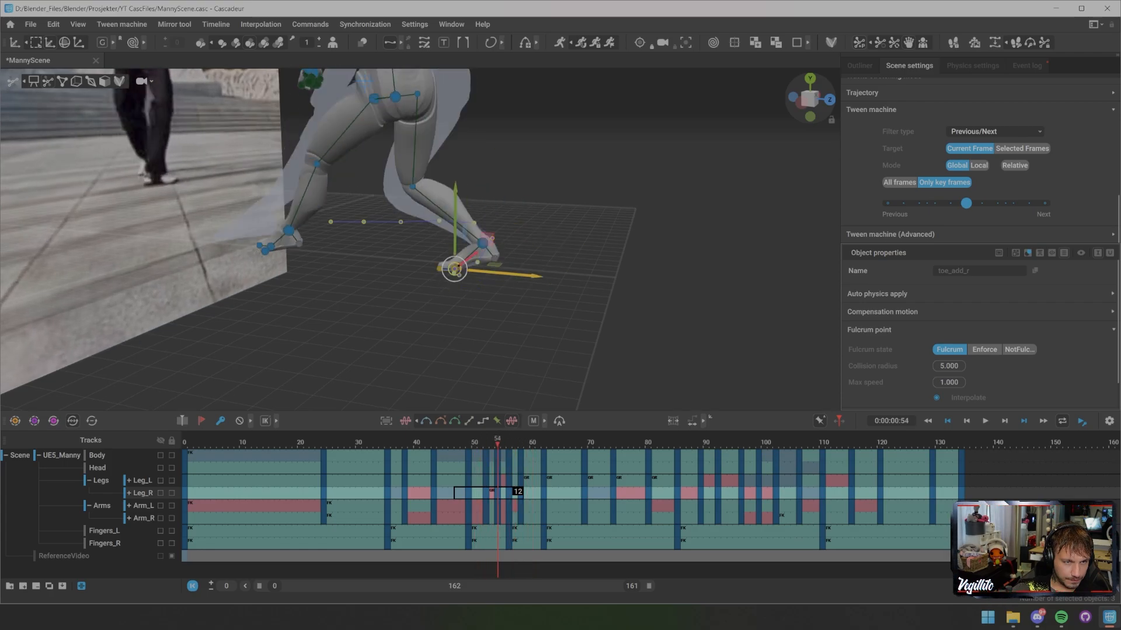
key("Right")
key("Right")
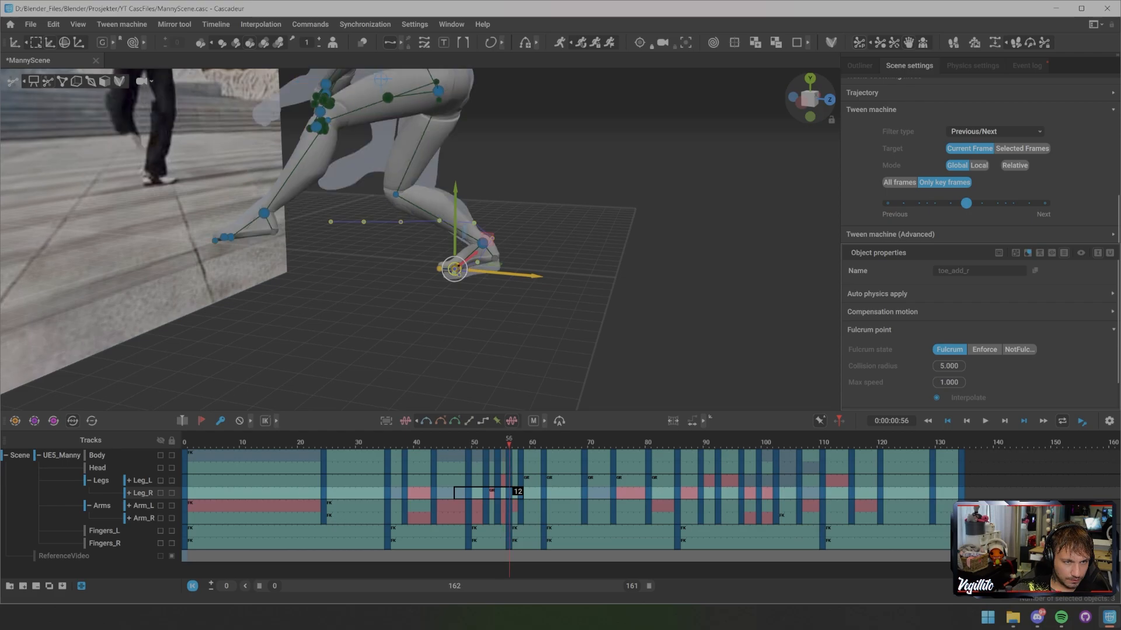
- Adjust the right ankle point at frame 56 so the toes lie flat on the ground
key("f")
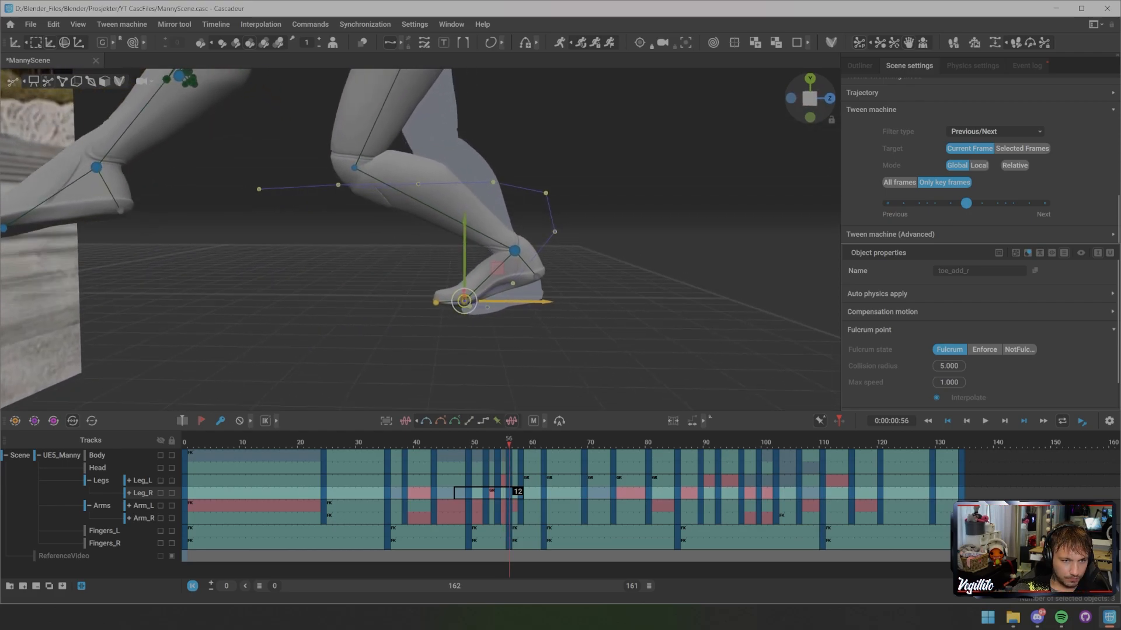
left_click_drag(420, 278, 471, 317)
left_click(514, 251)
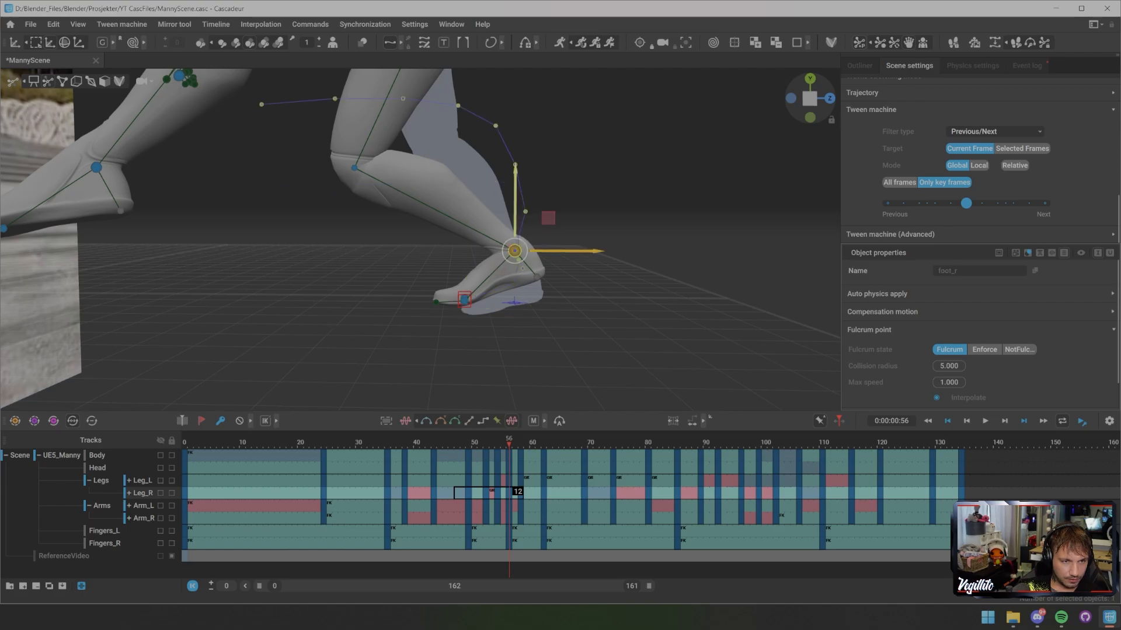
left_click_drag(514, 251, 490, 258)
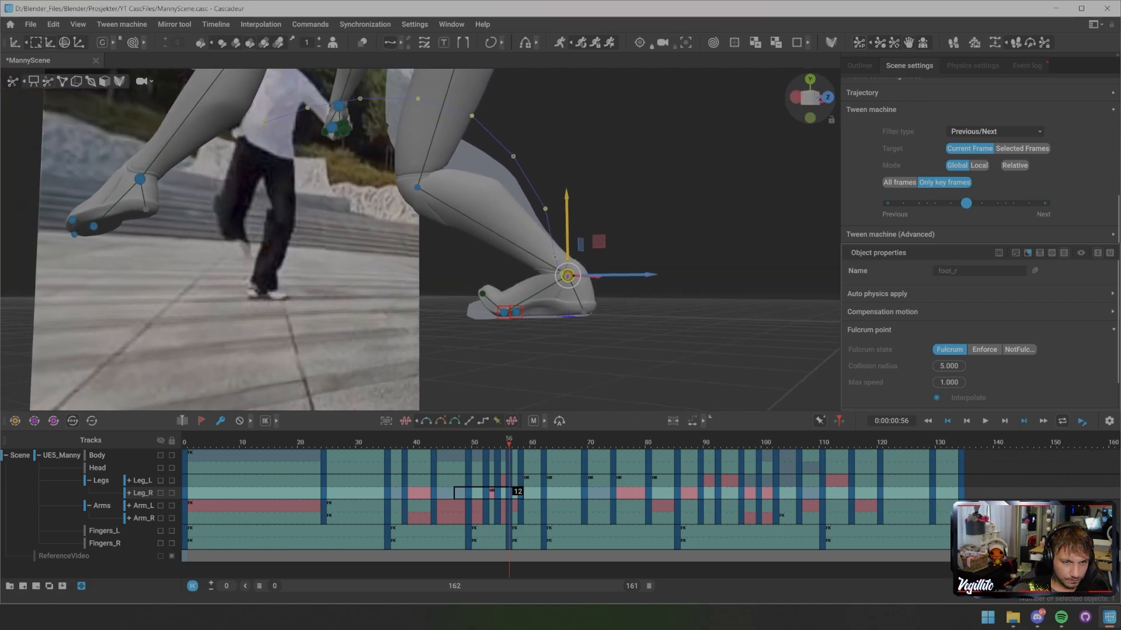
left_click_drag(566, 225, 567, 225)
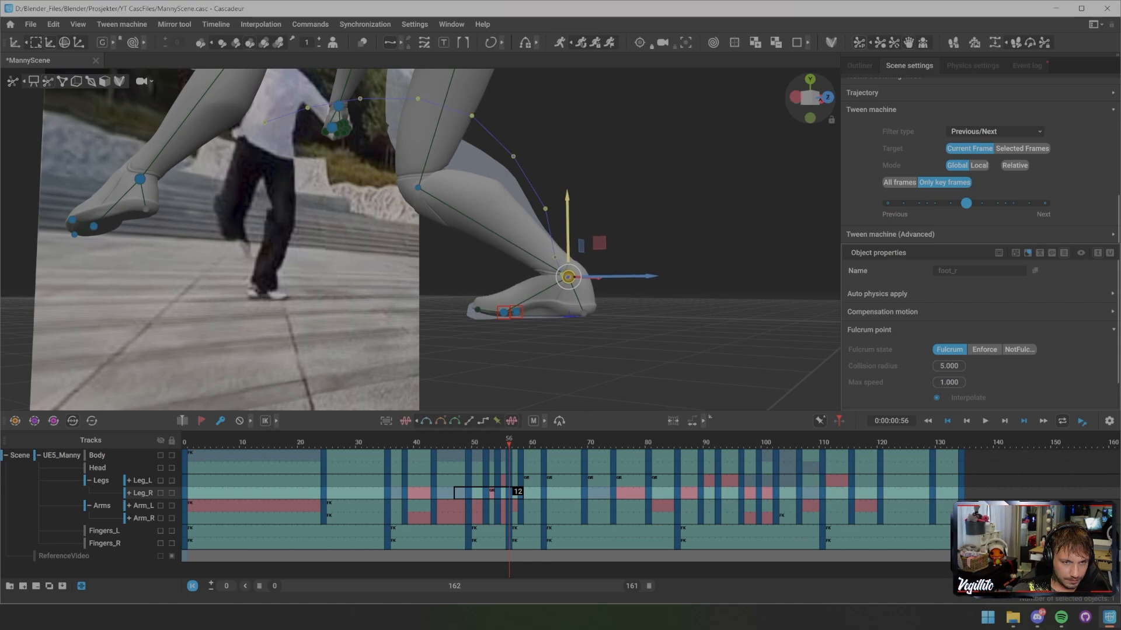
- Review the planted right foot from the side between frames 56 and 63
left_click(631, 204)
scroll(631, 204, "down", 2)
left_click_drag(630, 204, 677, 218, "alt")
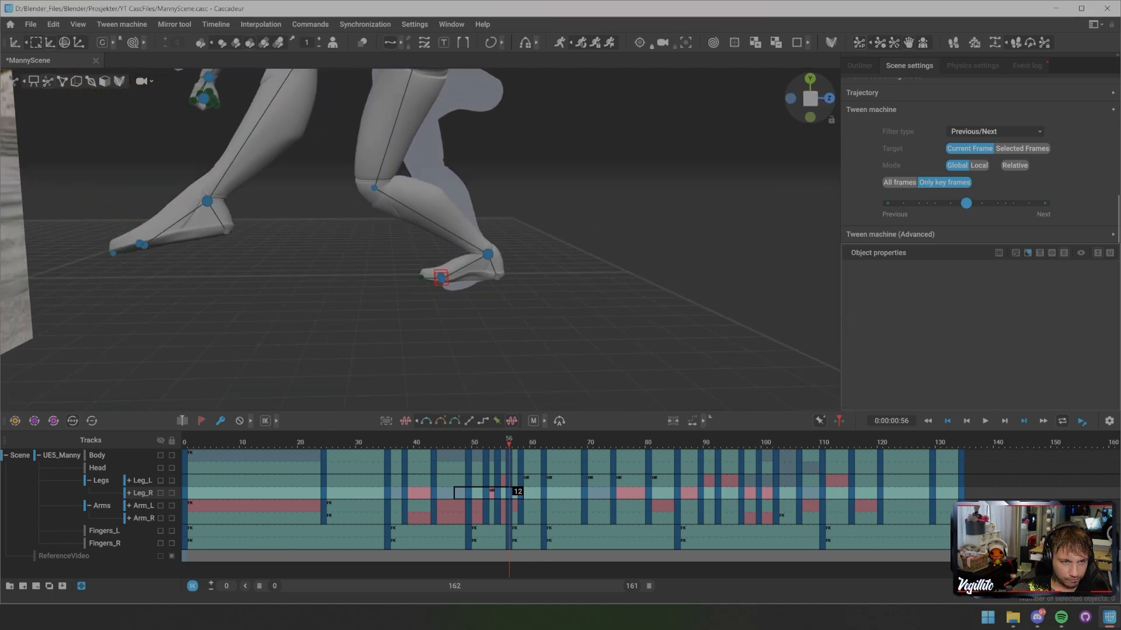
key("Right")
key("Right")
key("Right")
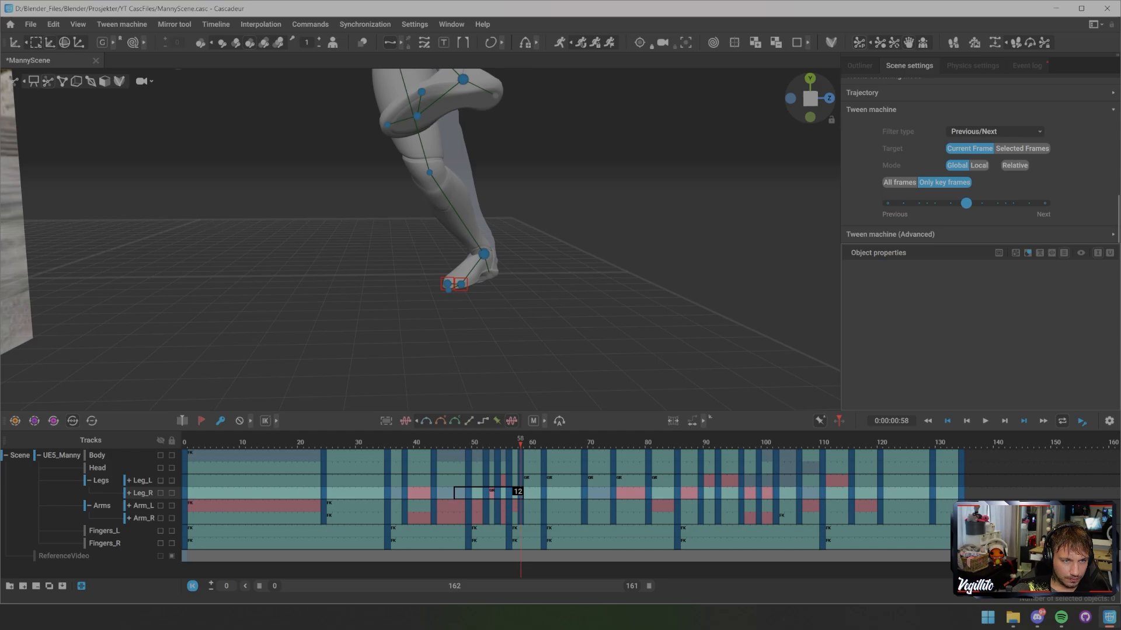
key("Right")
key("Right")
key("Right")
key("Right")
key("Right")
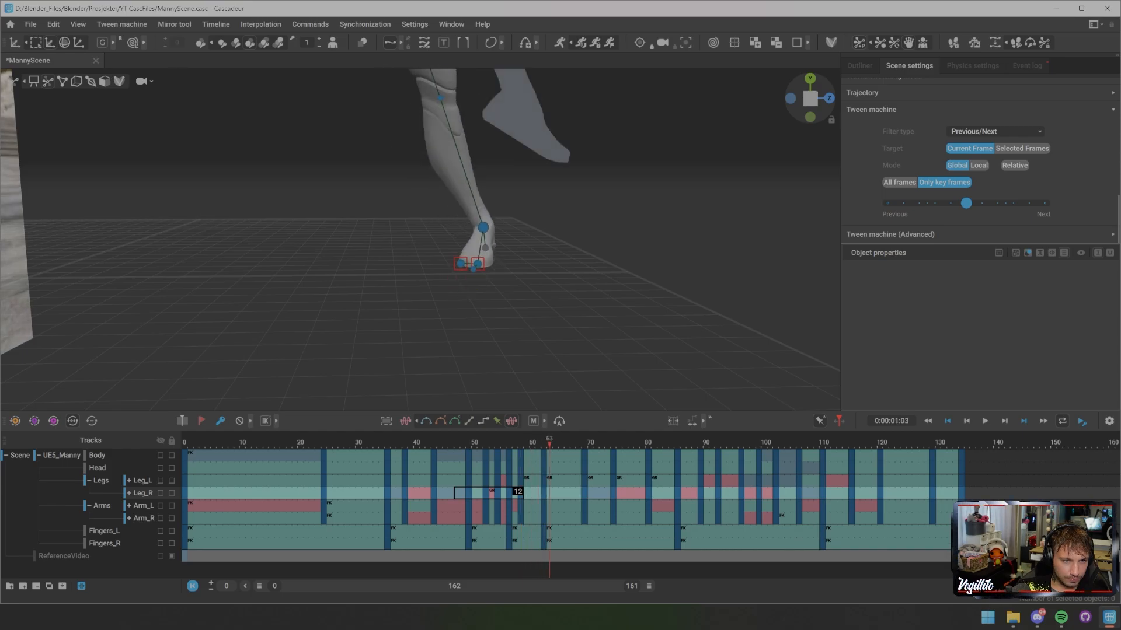
key("Left")
key("Left")
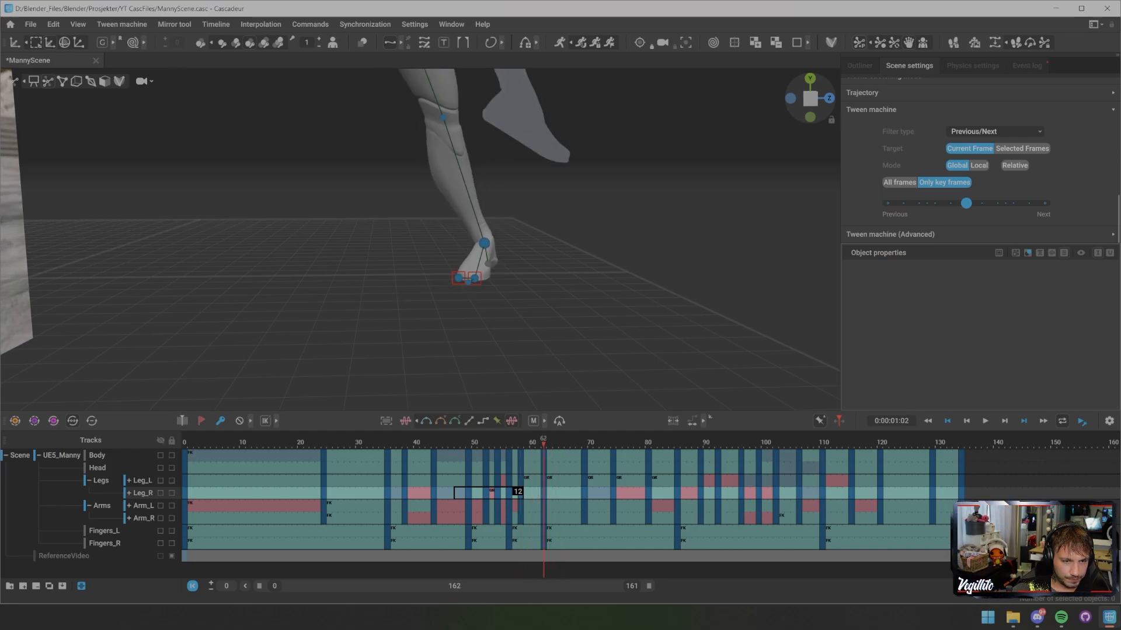
- Play the animation from an early frame and compare the whole character with the reference video
left_click_drag(561, 239, 362, 241, "alt")
middle_click_drag(409, 234, 373, 300, "alt")
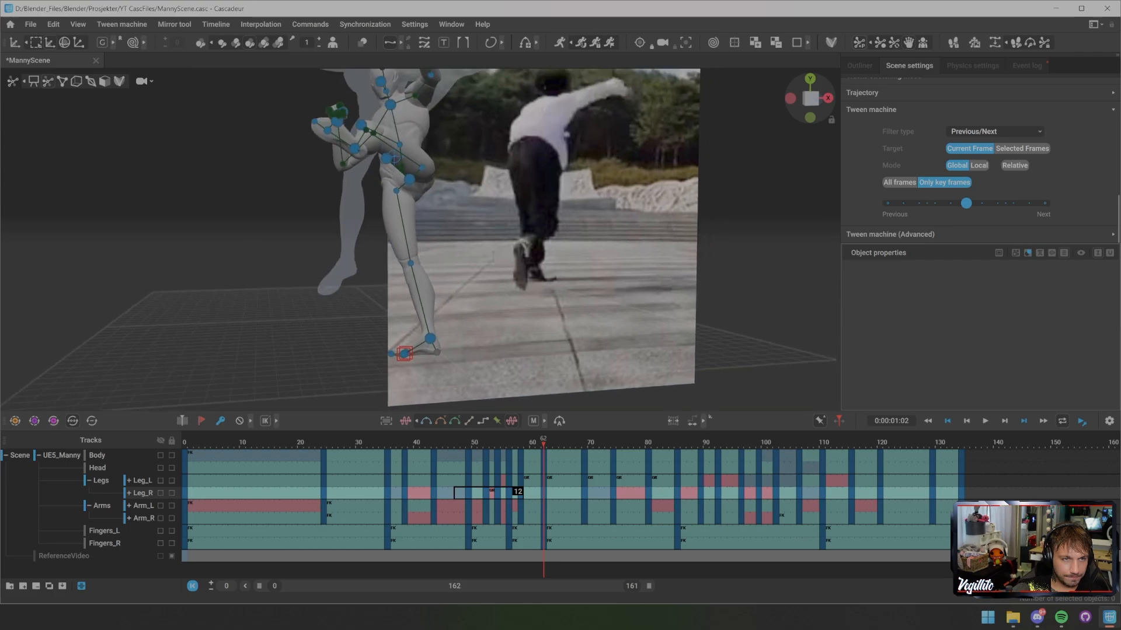
scroll(420, 239, "down", 1)
left_click_drag(444, 246, 403, 239, "alt")
left_click_drag(432, 443, 260, 443)
key("space")
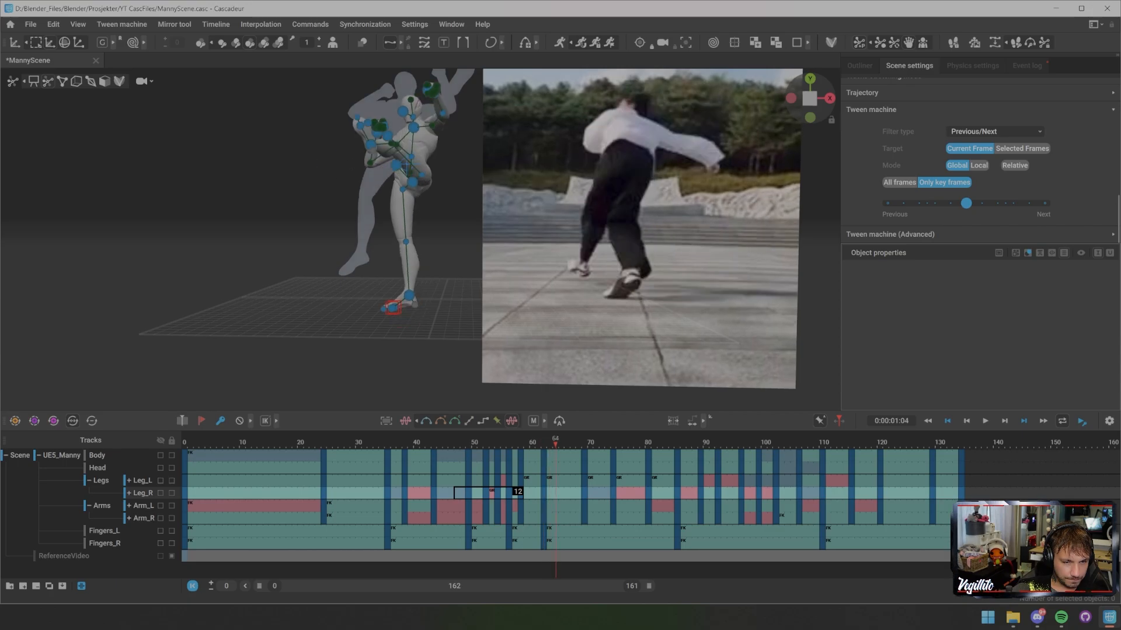
- Add a keyframe at frame 64 across the body, head, leg and arm tracks
scroll(420, 240, "up", 4)
middle_click_drag(409, 280, 467, 227, "alt")
left_click_drag(467, 226, 480, 215, "alt")
scroll(420, 240, "up", 3)
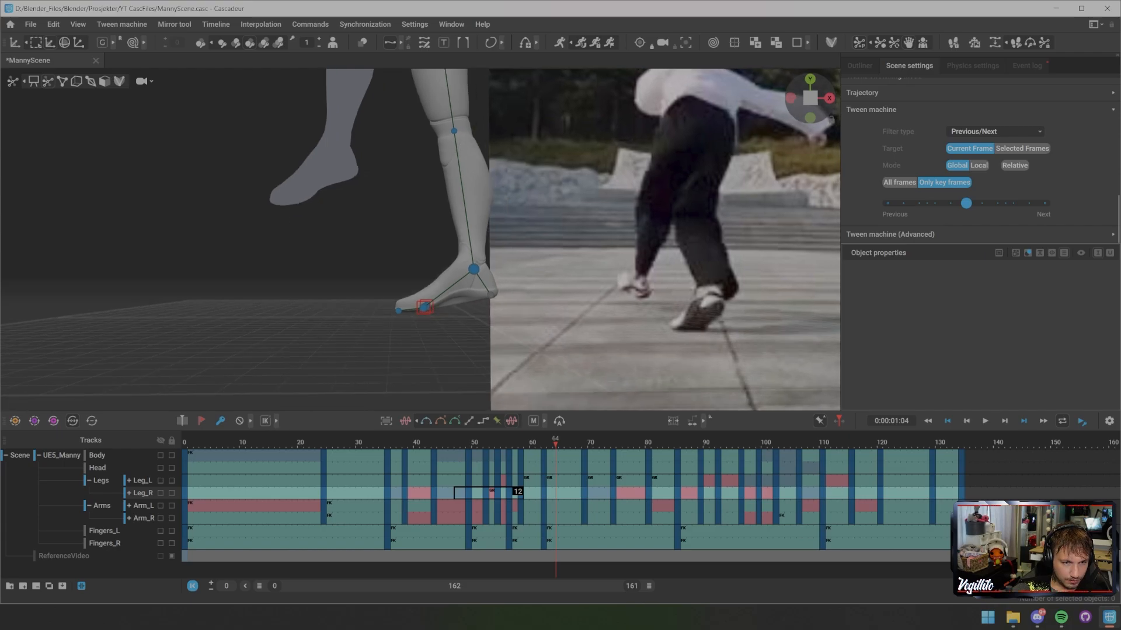
left_click(549, 526)
left_click_drag(549, 527, 554, 519)
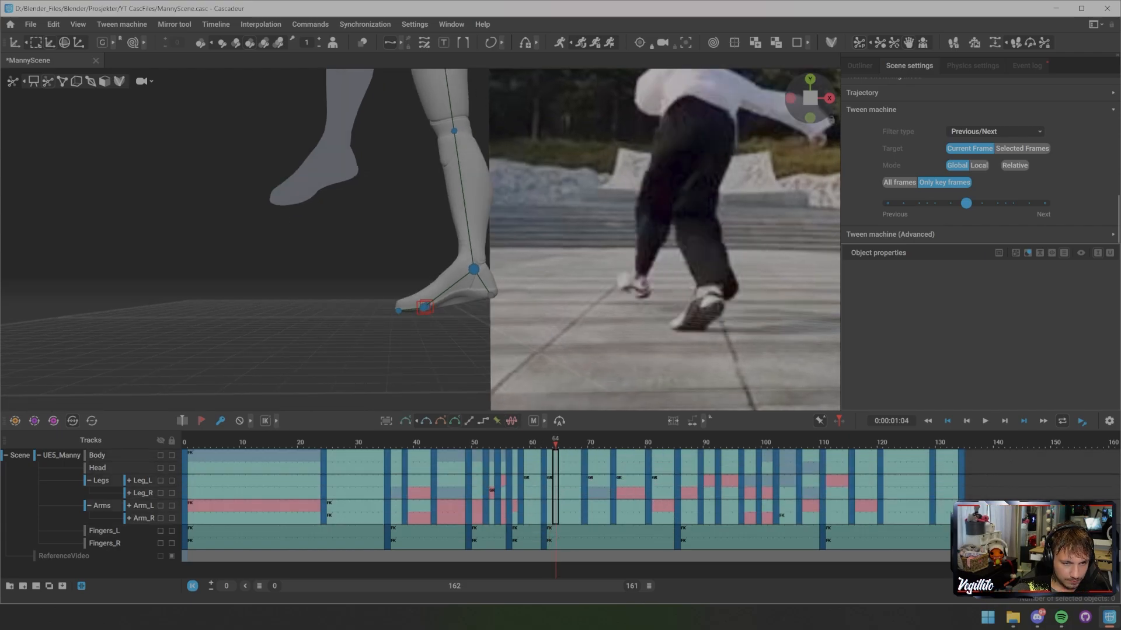
key("f")
- Rotate the right foot downward at the ankle at frame 64 so its heel lifts for the push-off
left_click(425, 308)
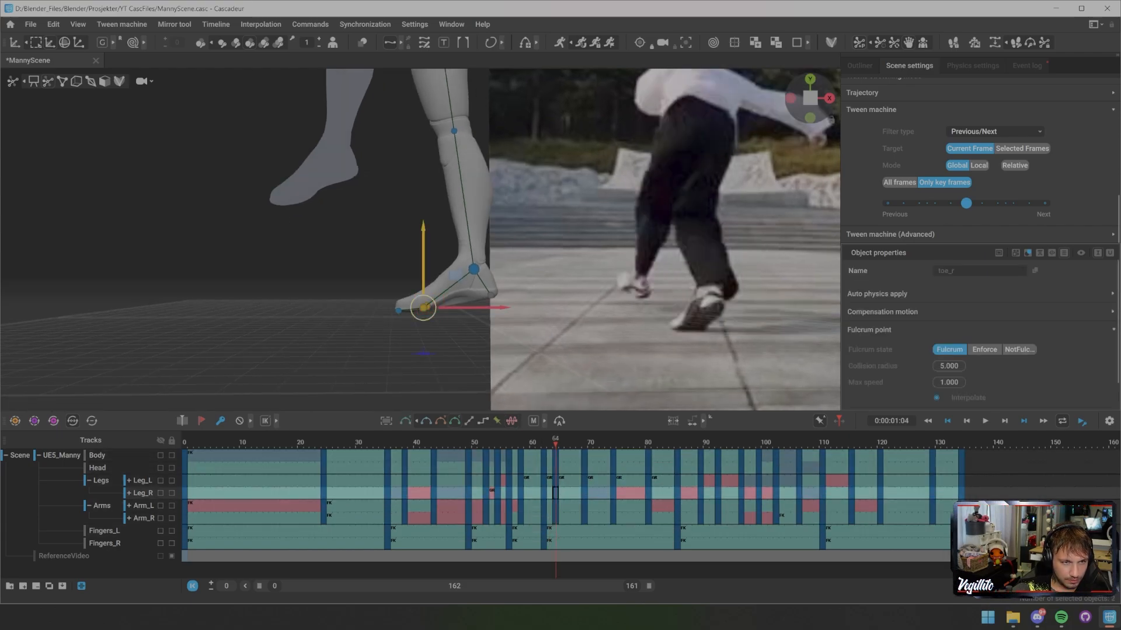
left_click(473, 269)
left_click_drag(474, 269, 467, 263, "alt")
key("e")
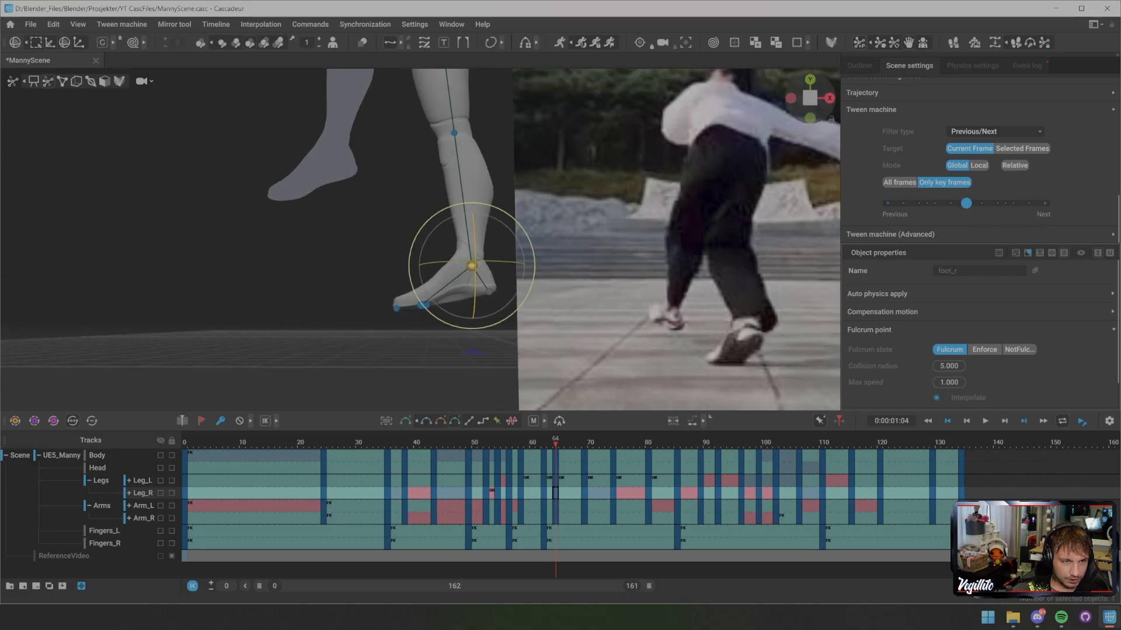
left_click_drag(429, 219, 410, 252)
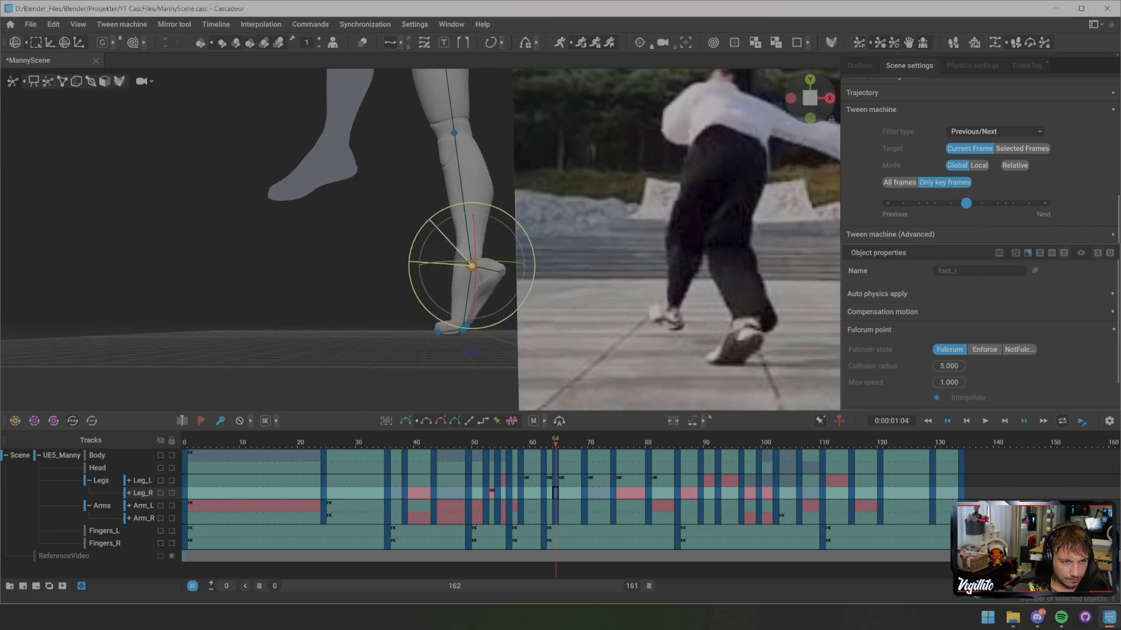
- Reposition the right toe direction point at frame 64 so the toes point down towards the ground
left_click(439, 333)
key("w")
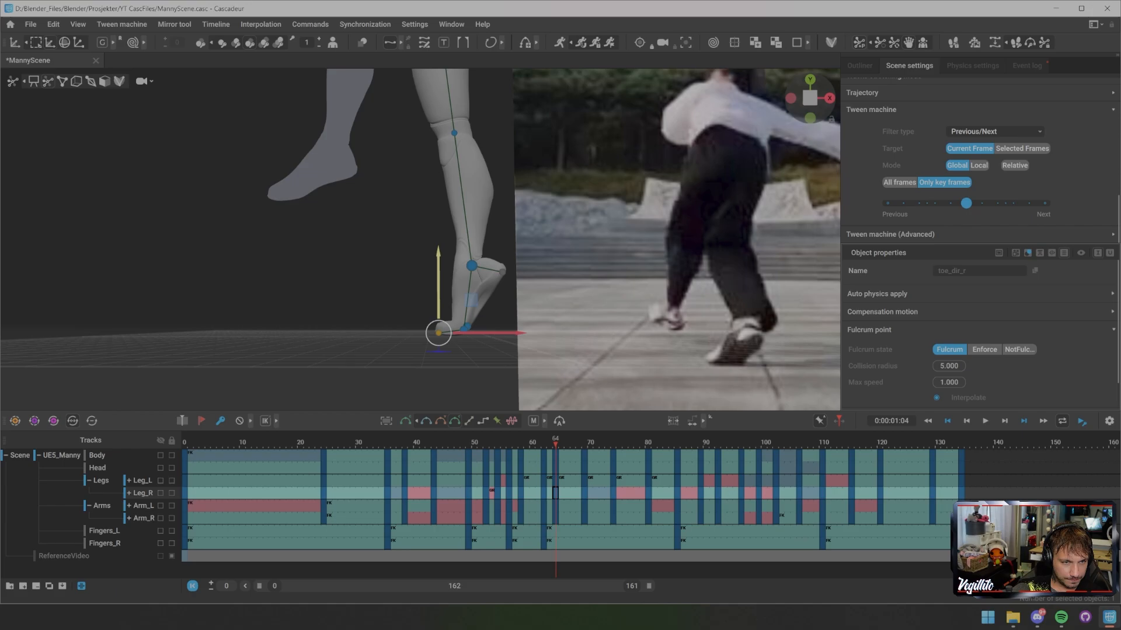
scroll(473, 315, "down", 3)
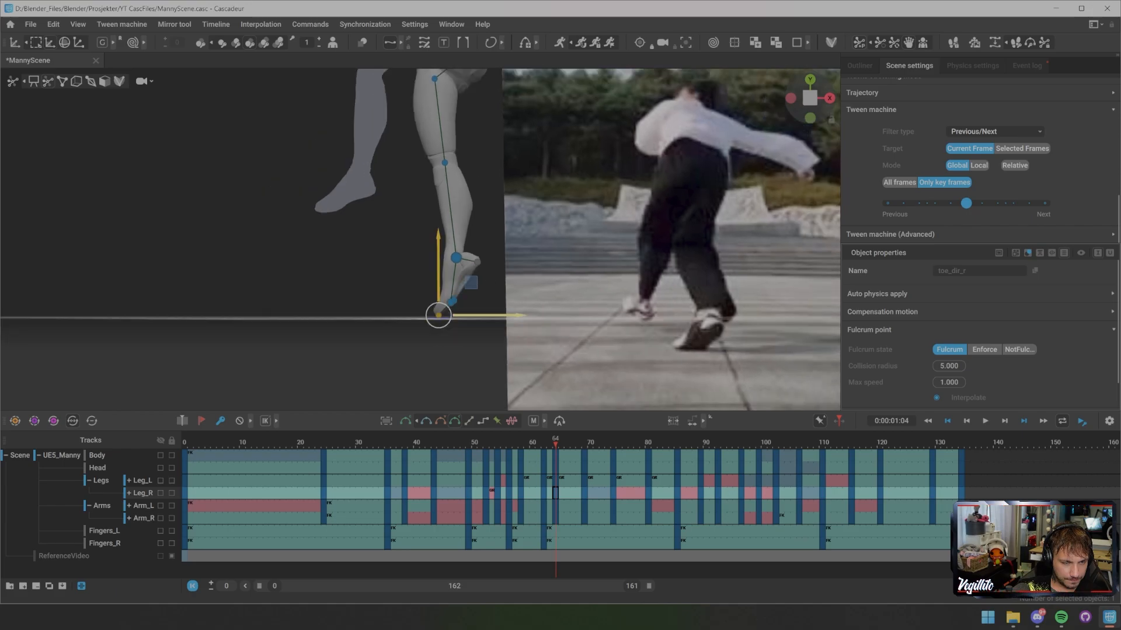
left_click(397, 275)
left_click_drag(397, 275, 388, 283, "alt")
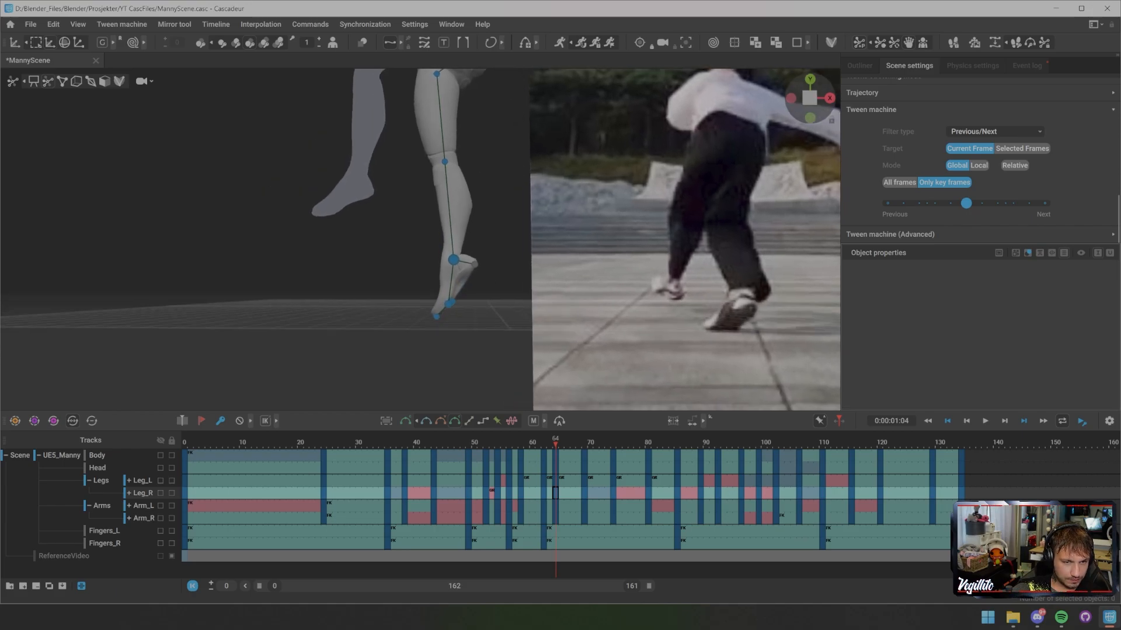
- Review the right foot's push-off against the reference video between frames 57 and 69
key("Left")
key("Left")
key("Left")
key("Left")
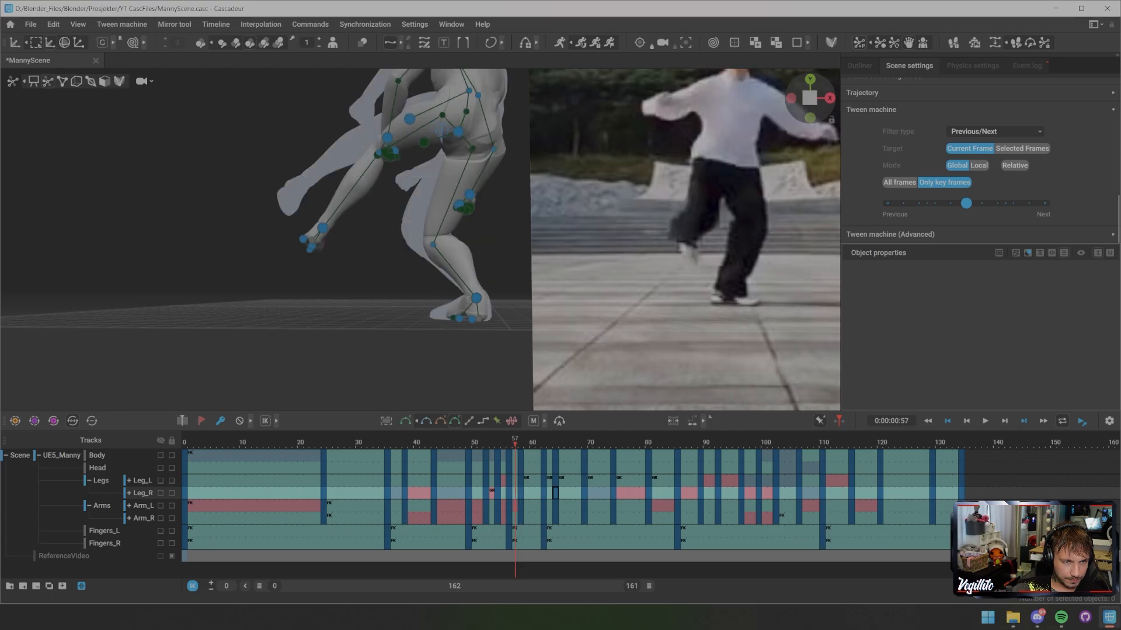
key("Right")
key("Right")
key("Right")
key("Right")
key("Right")
key("Right")
key("Right")
key("Right")
key("Right")
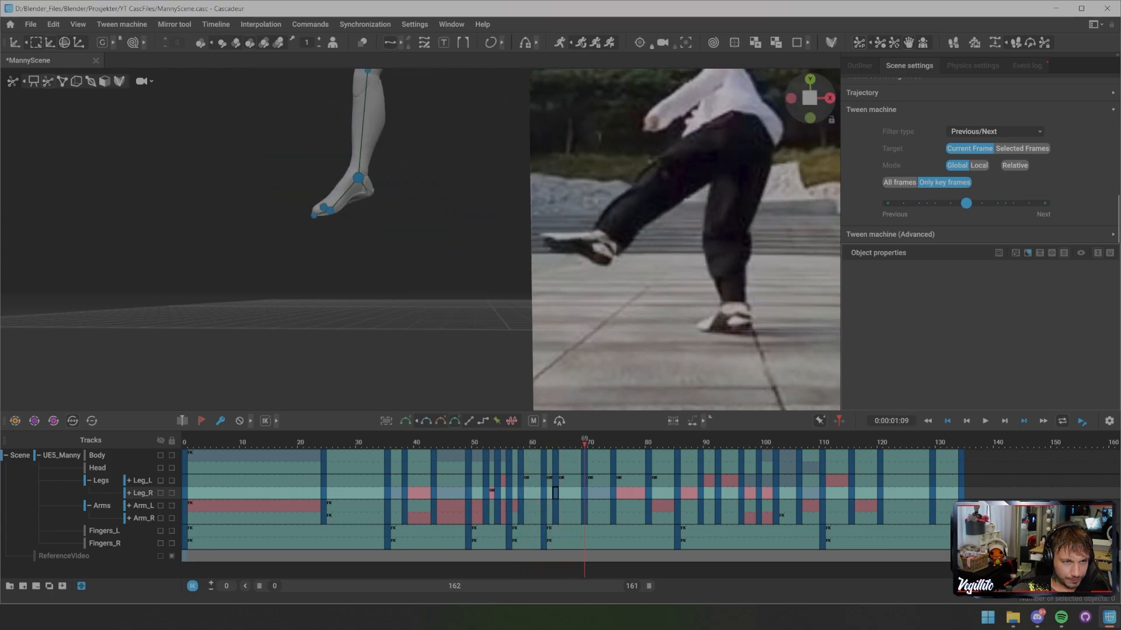
- Select the right toe direction point and compare its position across frames 65 to 69
key("Left")
key("Left")
key("Left")
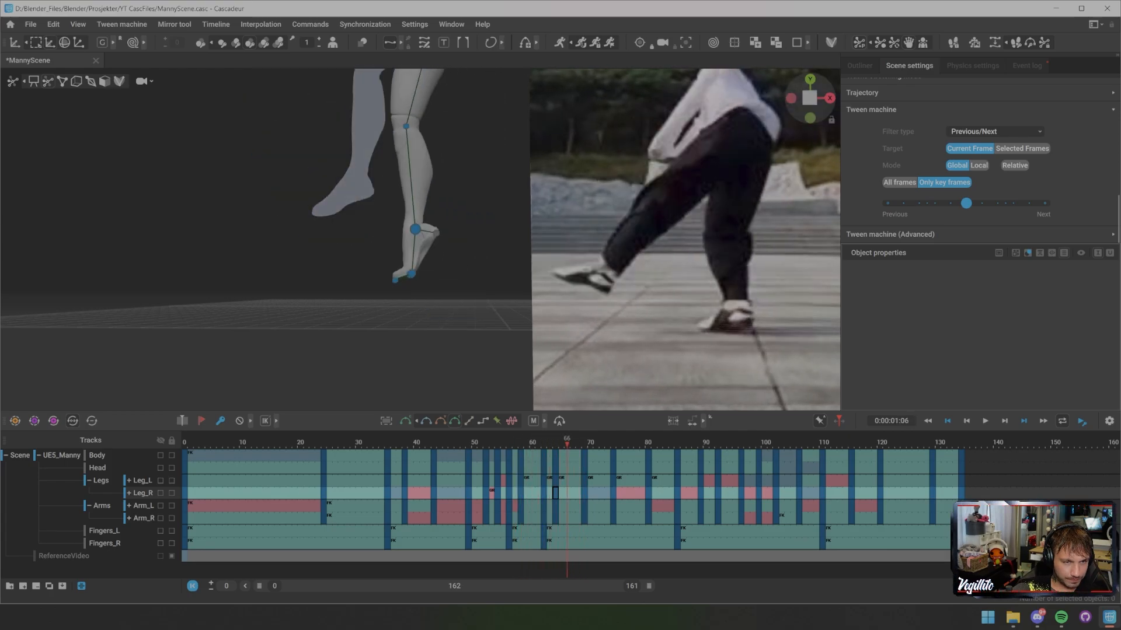
left_click(395, 281)
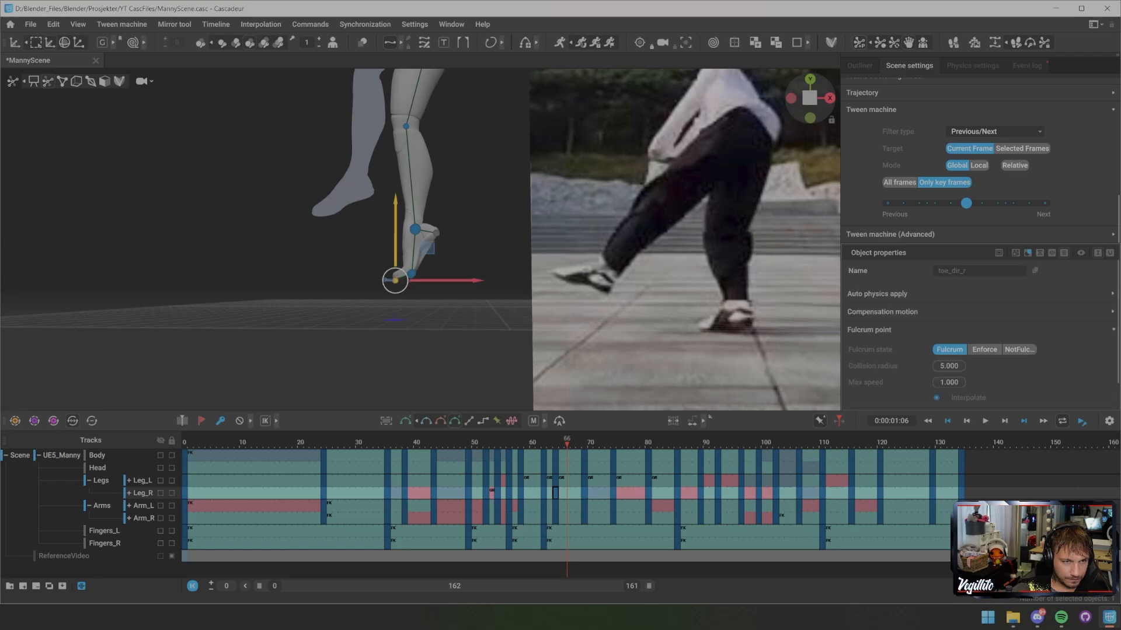
left_click(585, 443)
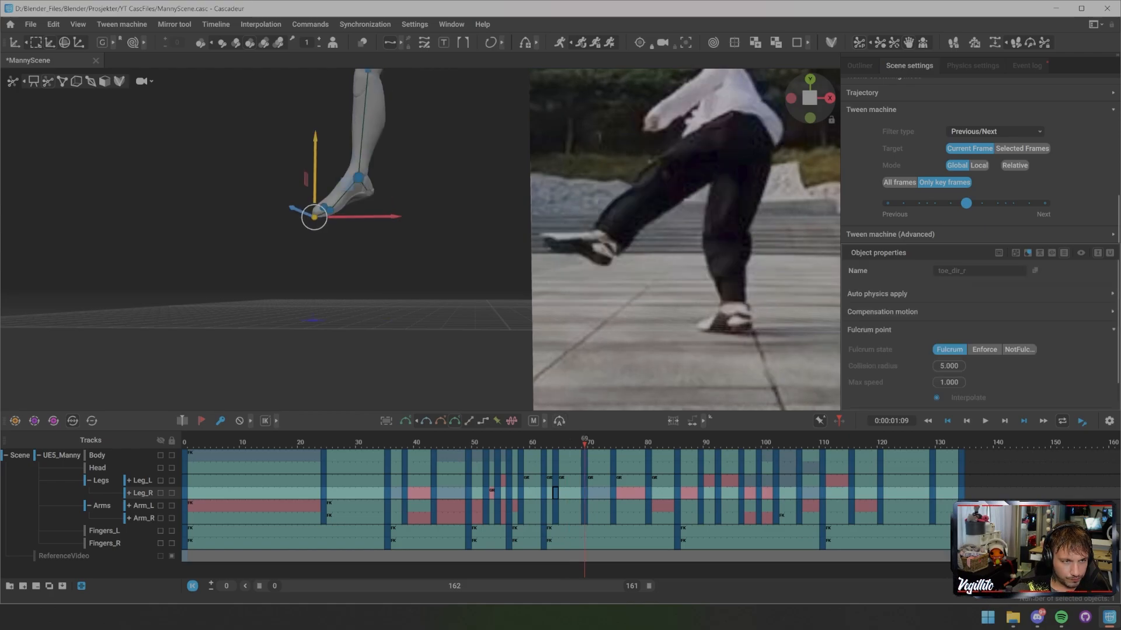
key("Left")
key("Left")
key("Left")
key("Left")
key("Left")
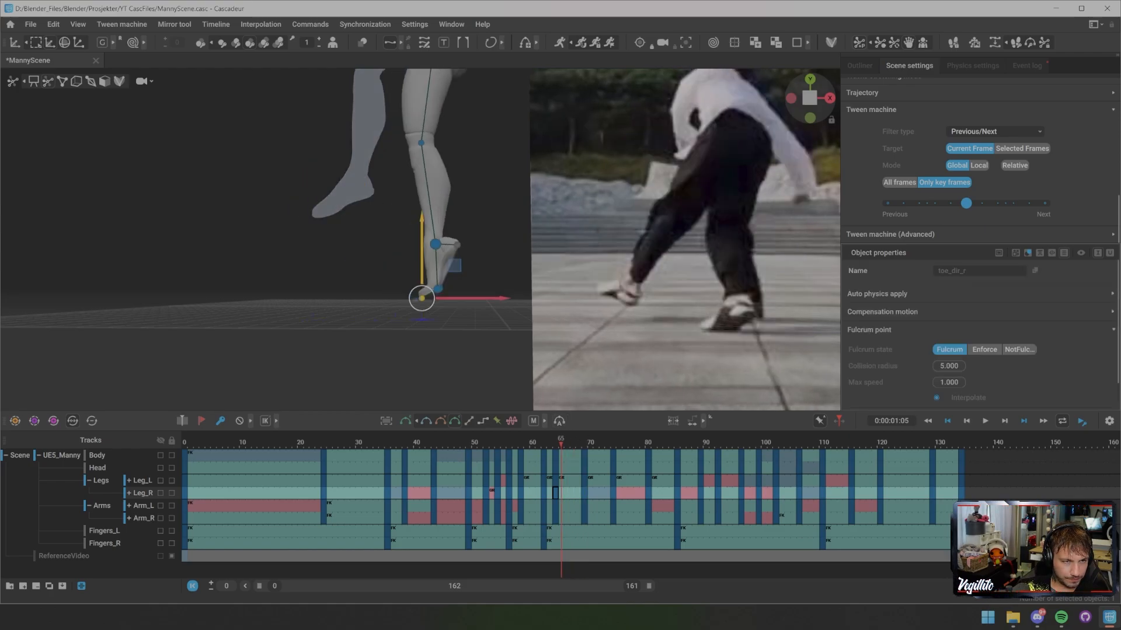
- Compare the right foot's take-off and the full-body pose with the reference video between frames 65 and 72
key("Right")
key("Right")
key("Right")
key("Right")
key("Right")
key("Right")
key("Right")
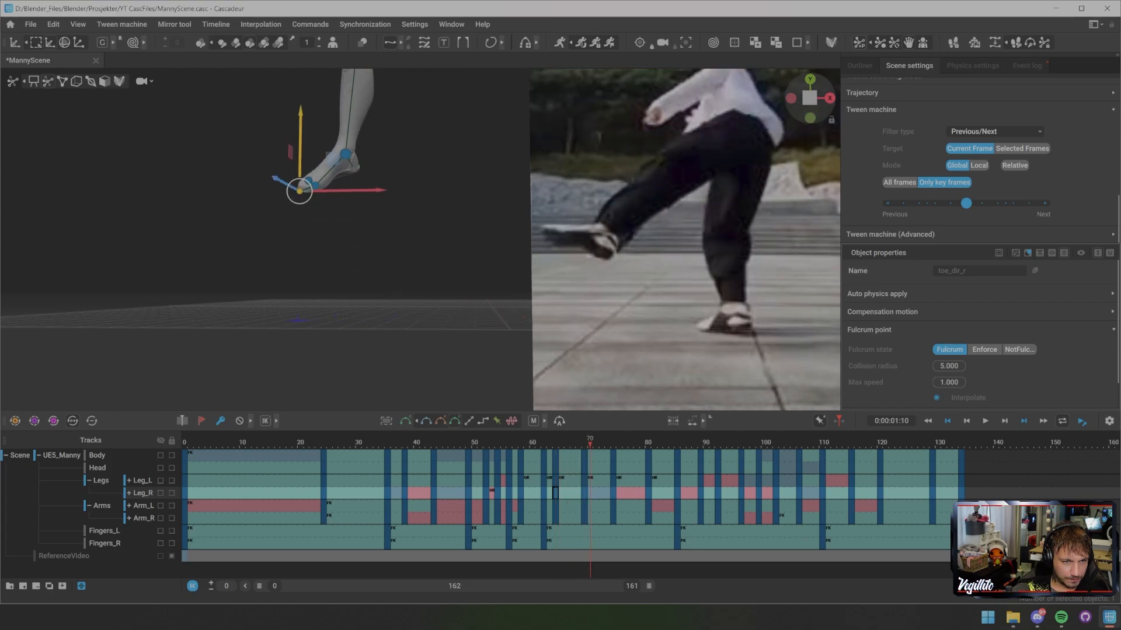
scroll(420, 240, "down", 5)
key("1")
middle_click_drag(423, 237, 345, 310, "alt")
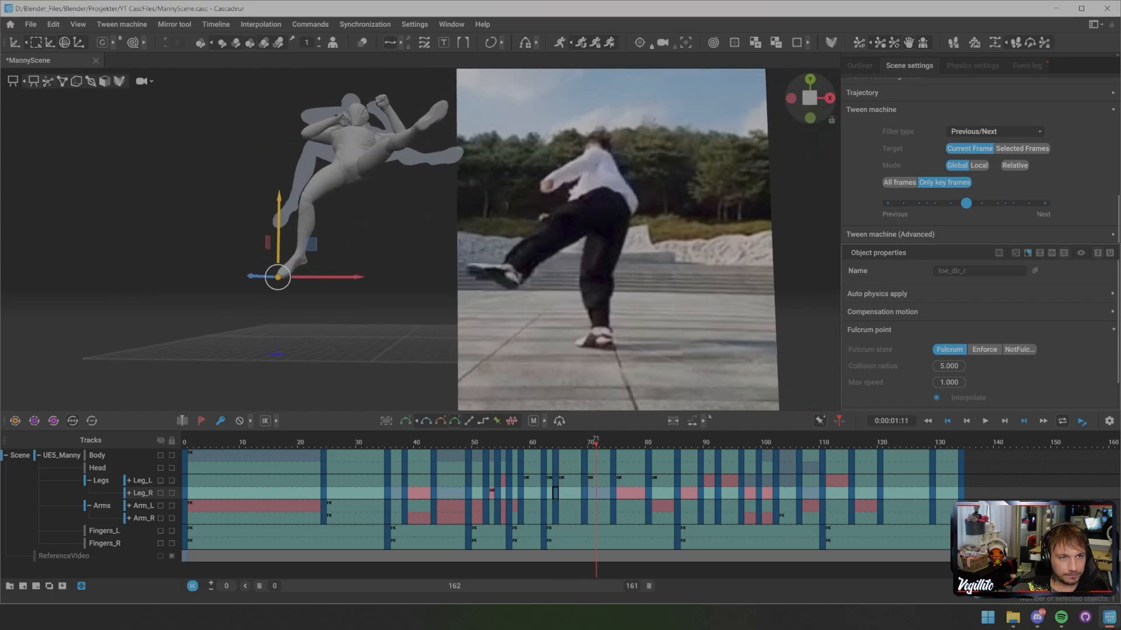
scroll(346, 309, "down", 1)
key("Right")
key("Right")
key("Right")
key("Right")
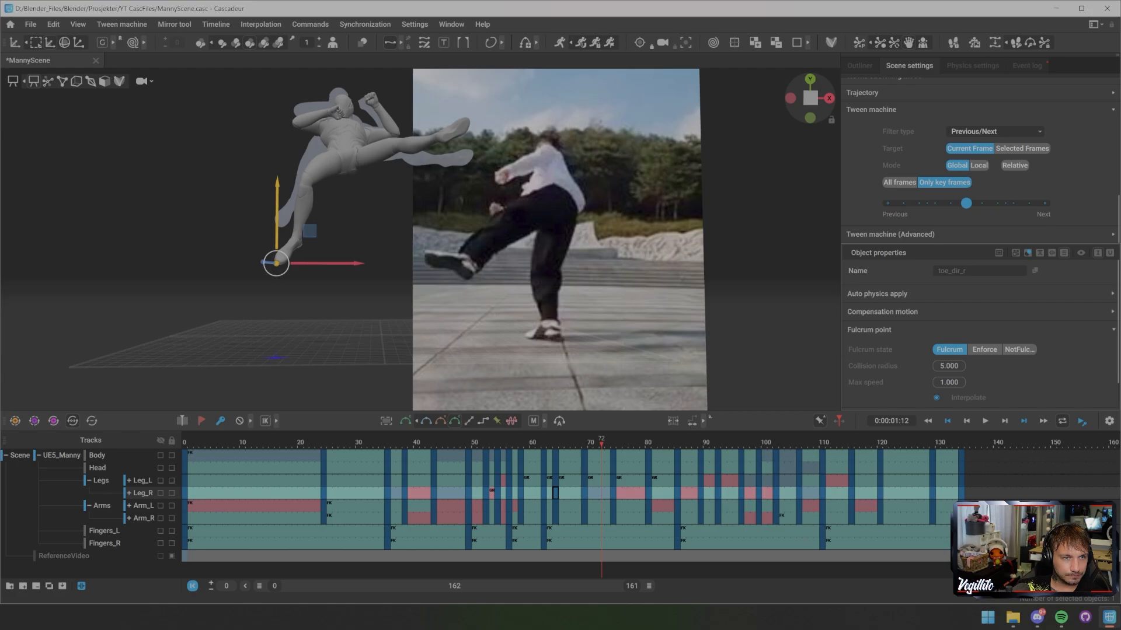
- Review the full-body pose against the reference video around frames 57 to 60
key("Left")
key("Left")
key("Left")
key("Left")
key("Left")
key("Left")
key("Left")
key("Left")
key("Left")
key("Left")
key("Left")
key("Left")
key("Left")
key("Left")
key("Left")
key("Left")
key("Left")
key("Left")
key("Left")
key("Left")
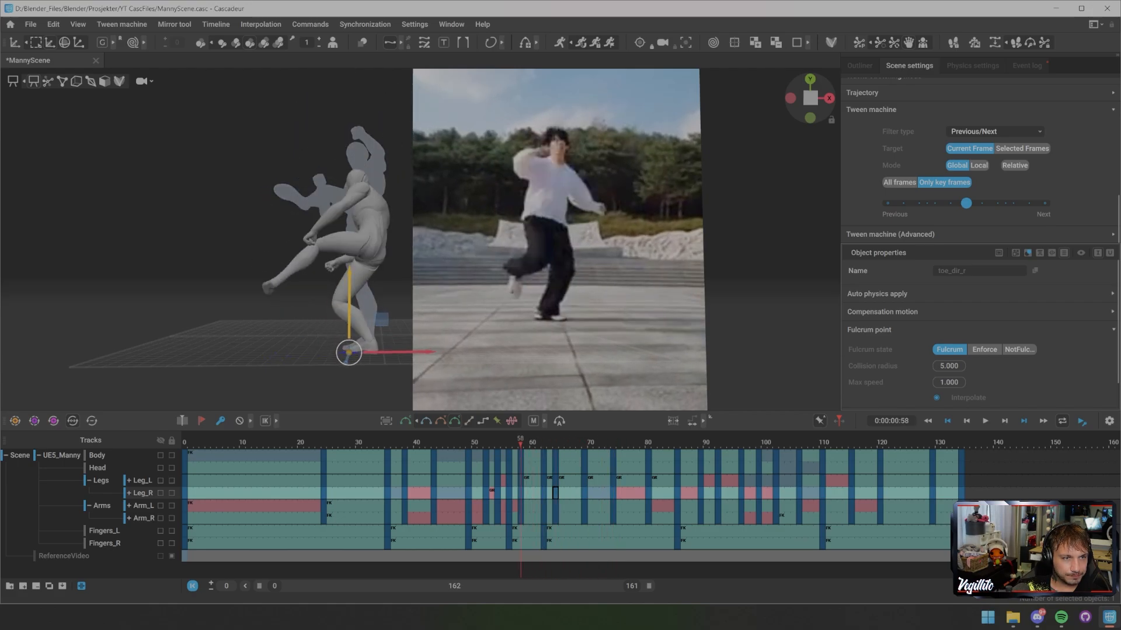
key("Right")
key("Right")
key("Right")
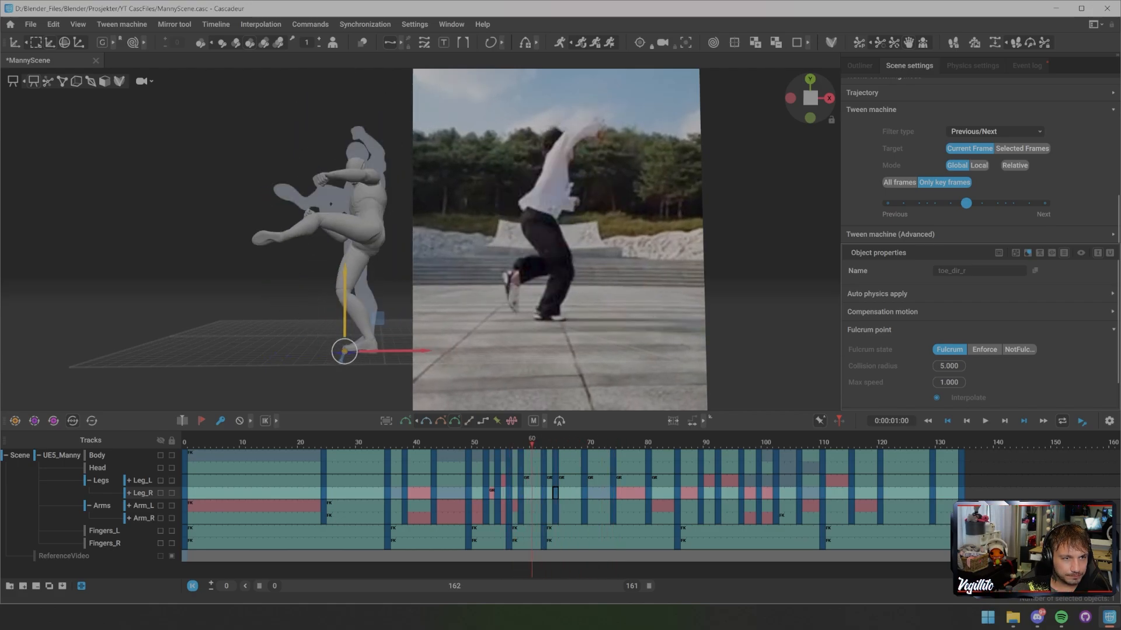
key("Left")
key("Right")
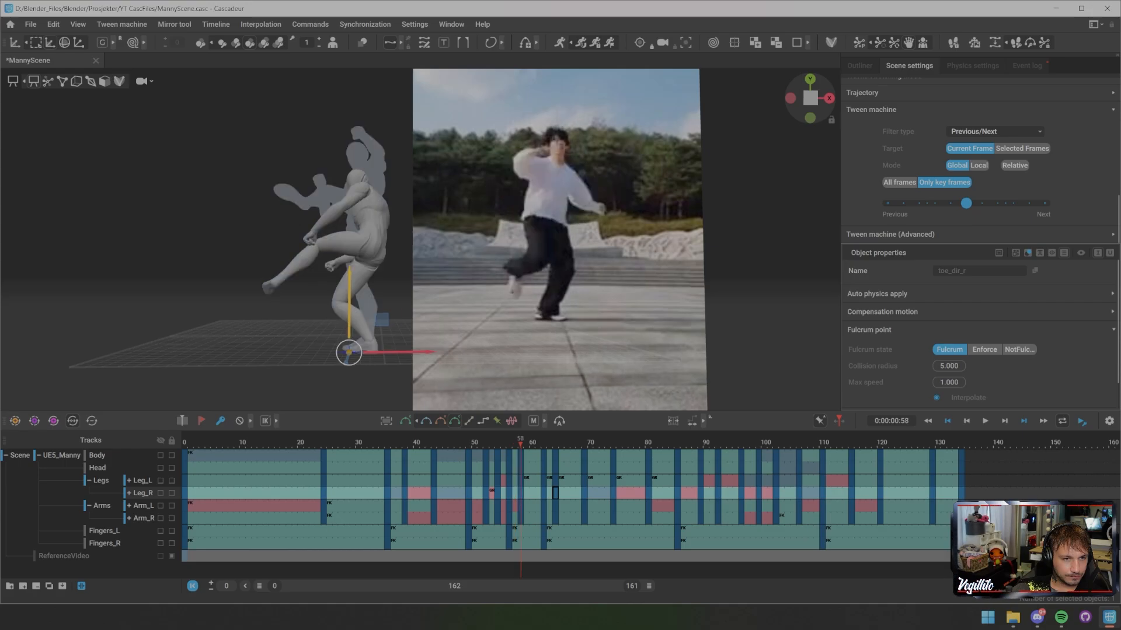
key("f")
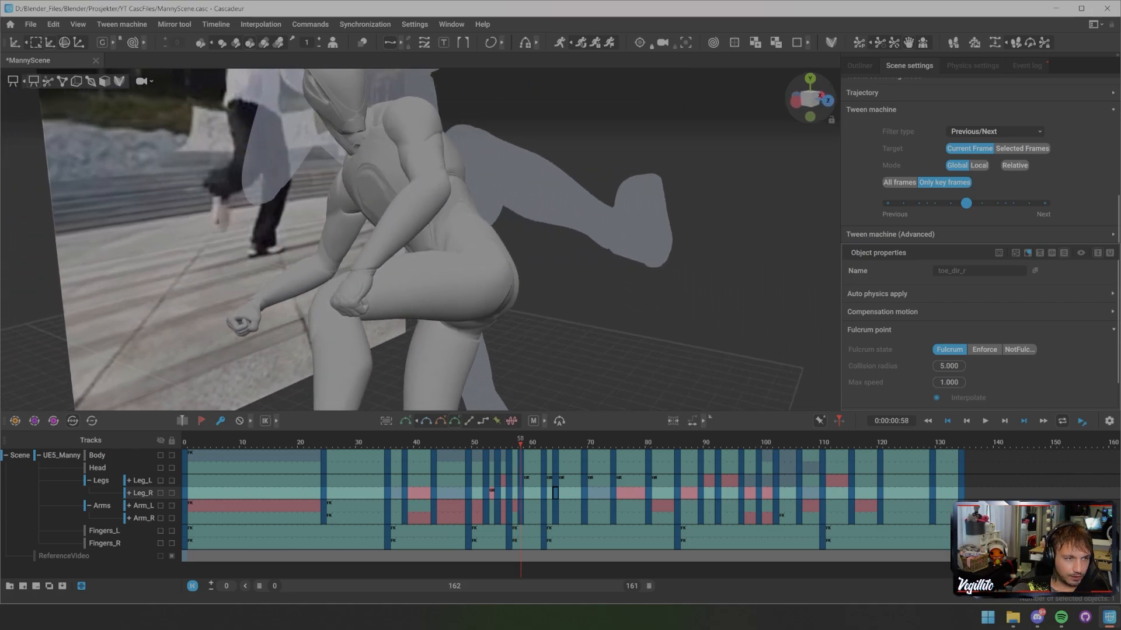
key("Left")
key("Right")
- Raise the left hand at frame 58, using frame 57 as comparison
key("2")
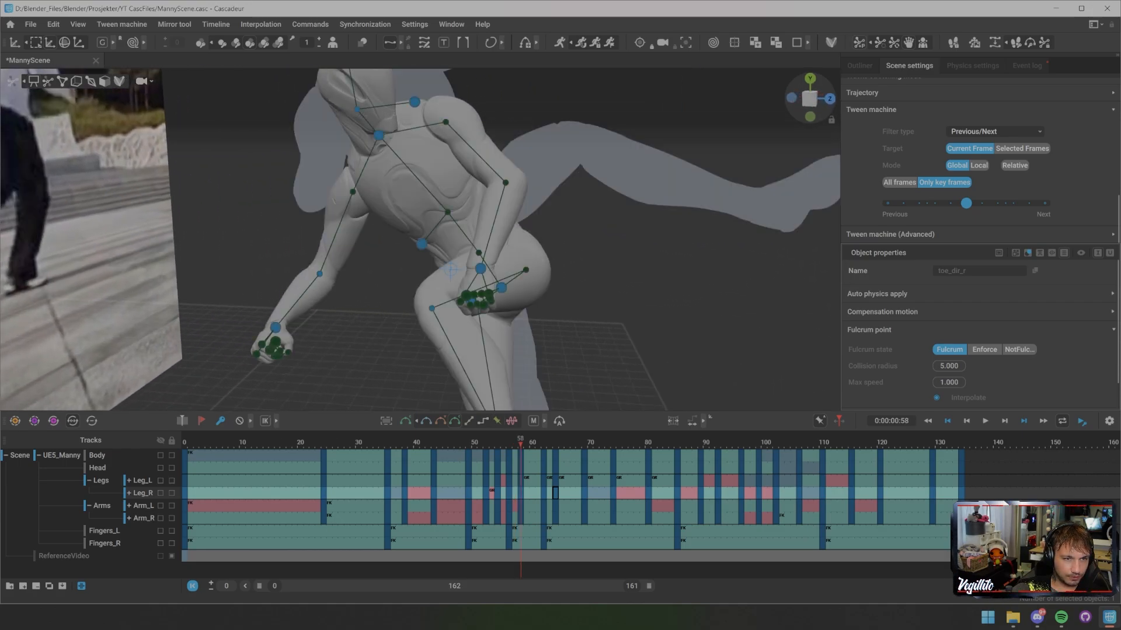
left_click(481, 269)
left_click_drag(481, 217, 483, 164)
key("Left")
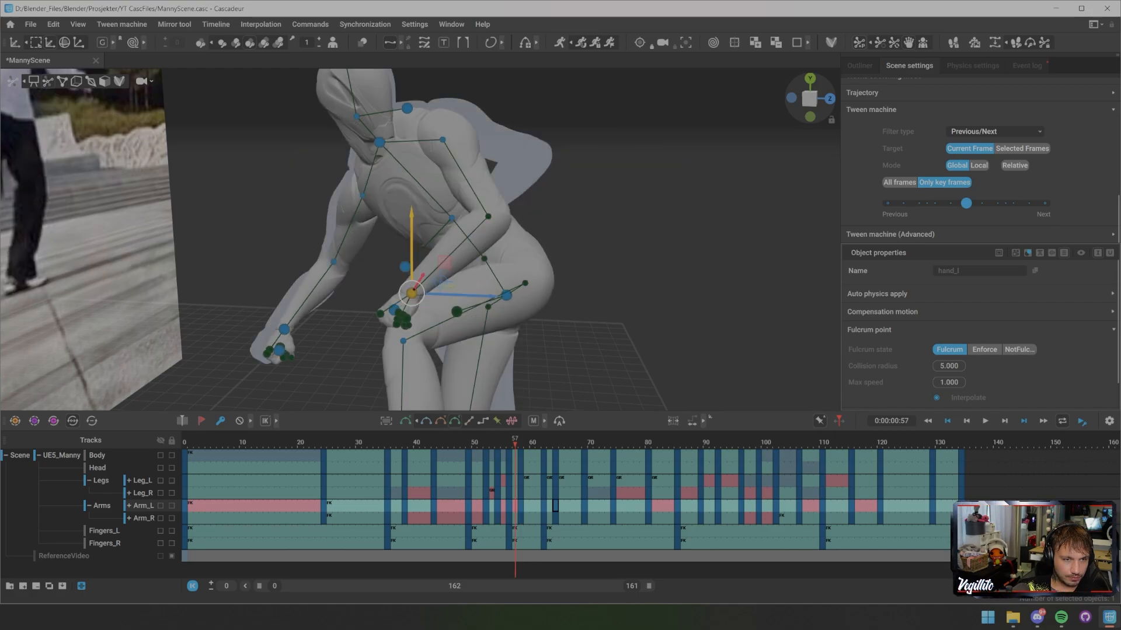
key("Right")
middle_click_drag(482, 164, 494, 79)
- Raise the left knee at frame 58 and compare the leg pose across frames 56 to 58
left_click(457, 230)
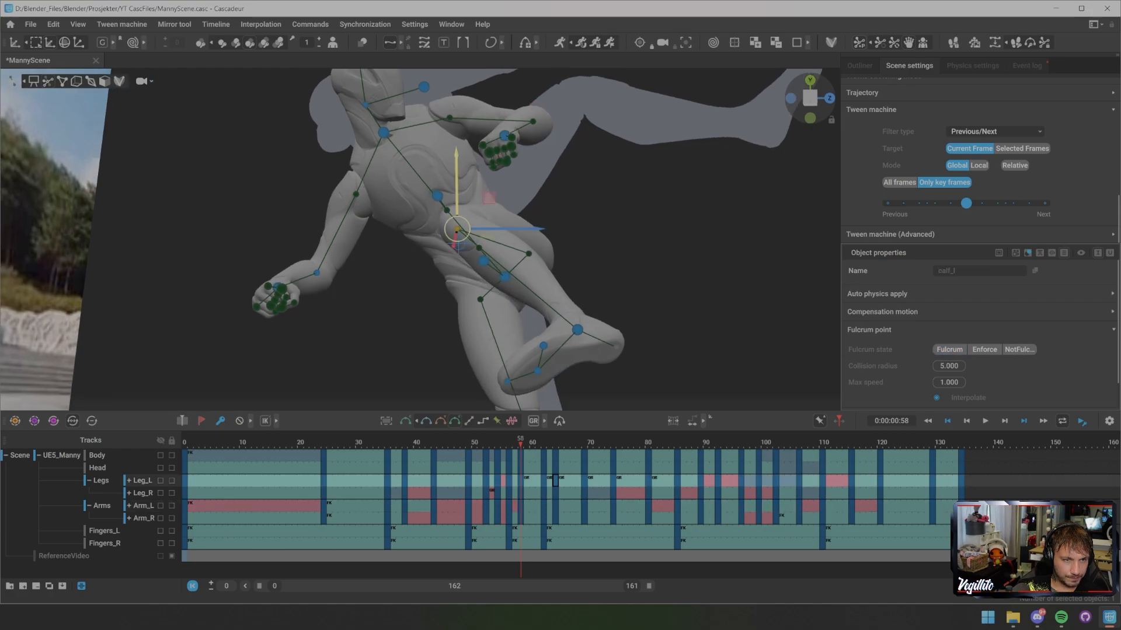
key("Left")
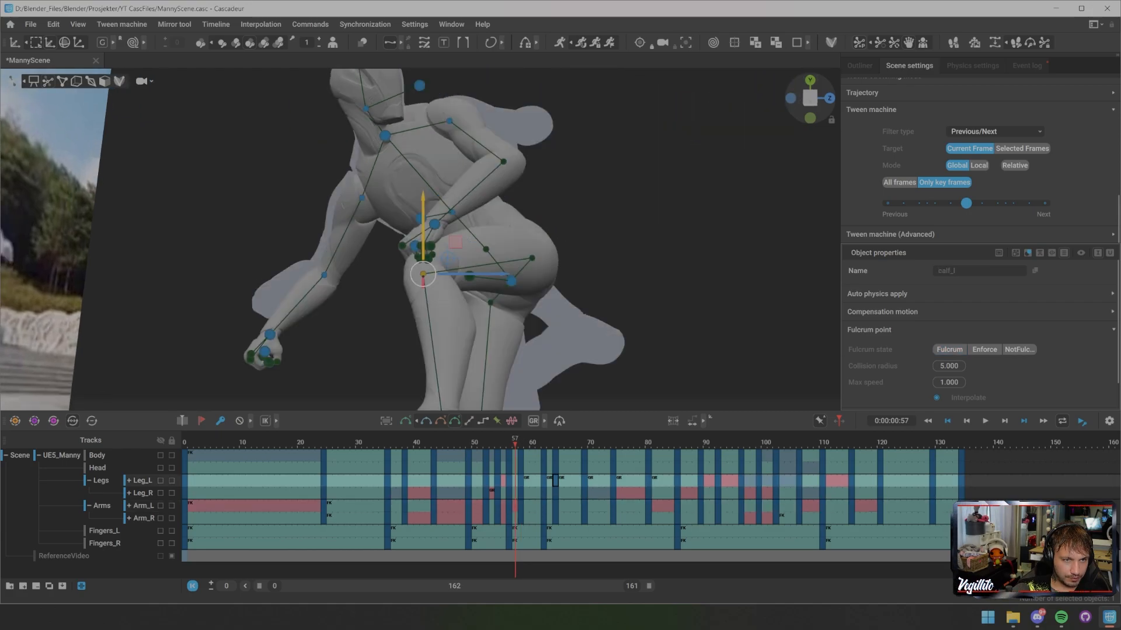
key("Left")
key("Right")
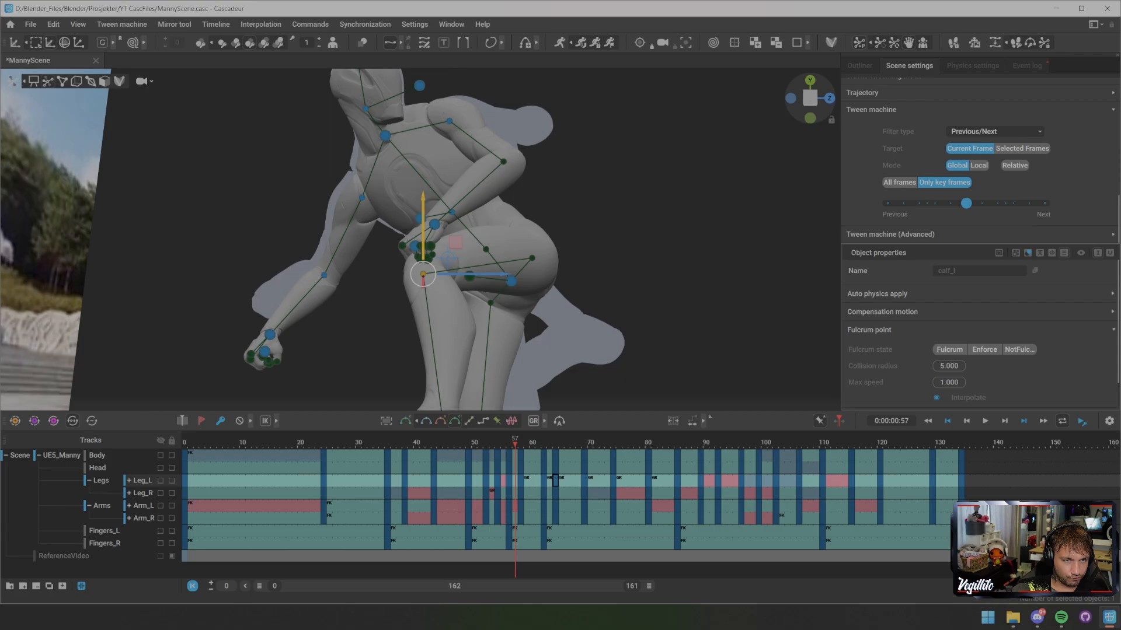
key("Right")
key("Left")
key("Left")
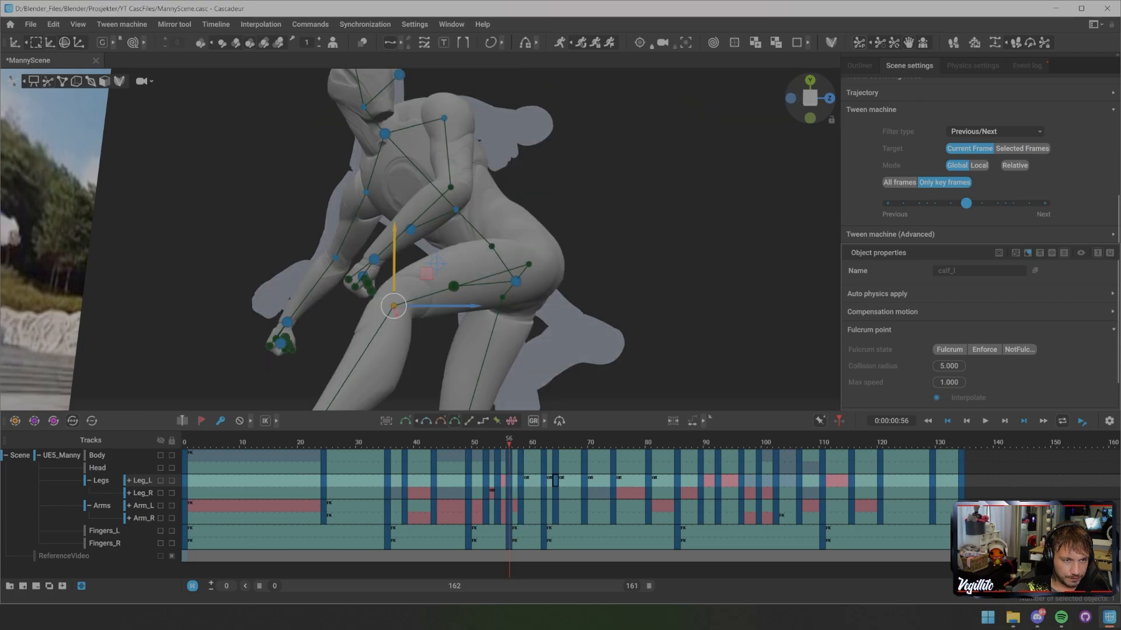
- Raise the left hand slightly at frame 56 and check its motion through frame 60
left_click(374, 259)
key("Right")
key("Right")
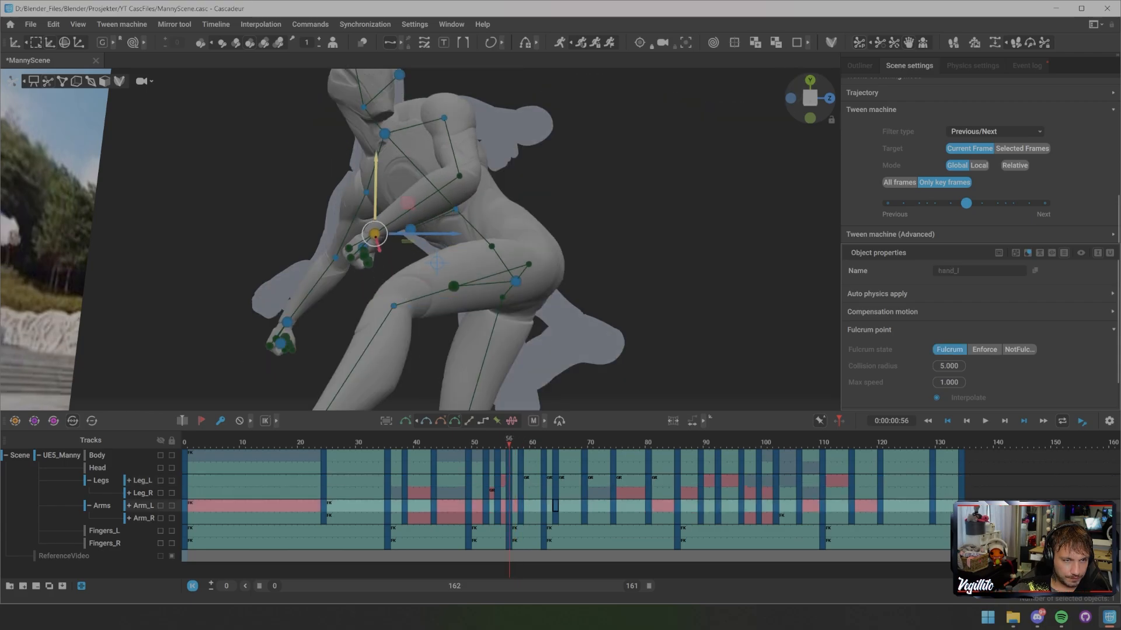
key("Right")
key("Right")
key("Right")
key("Right")
key("Right")
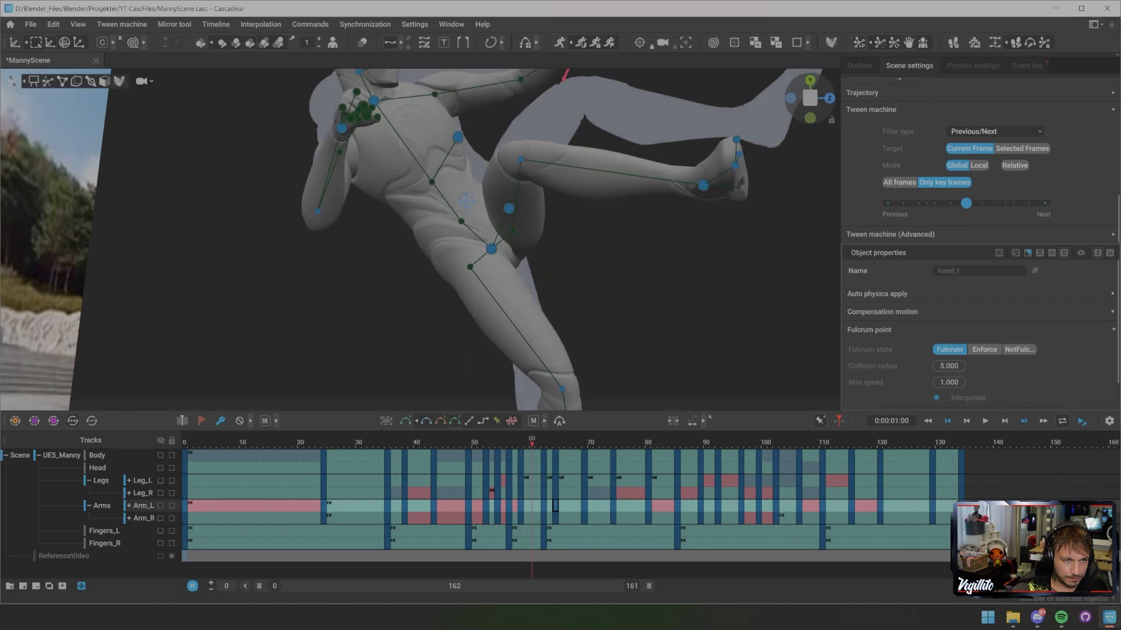
- Step on to frame 69 and play back the full kick animation beside the reference video
scroll(421, 239, "down", 6)
key("Right")
key("Right")
key("Right")
key("Right")
key("Right")
key("Right")
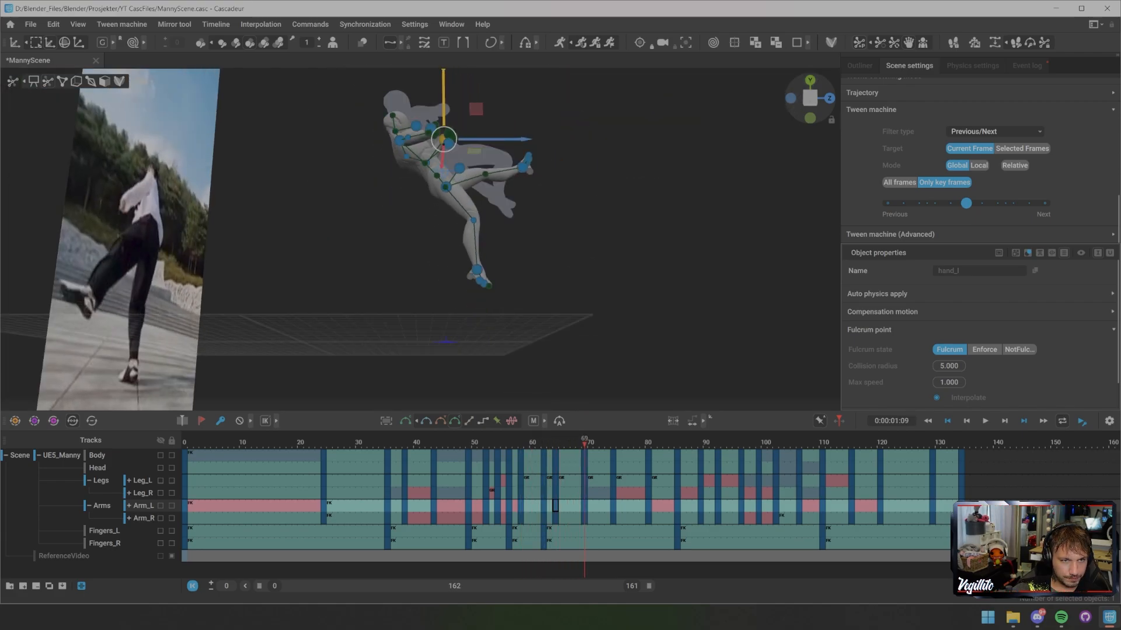
key("space")
left_click_drag(443, 233, 240, 230, "alt")
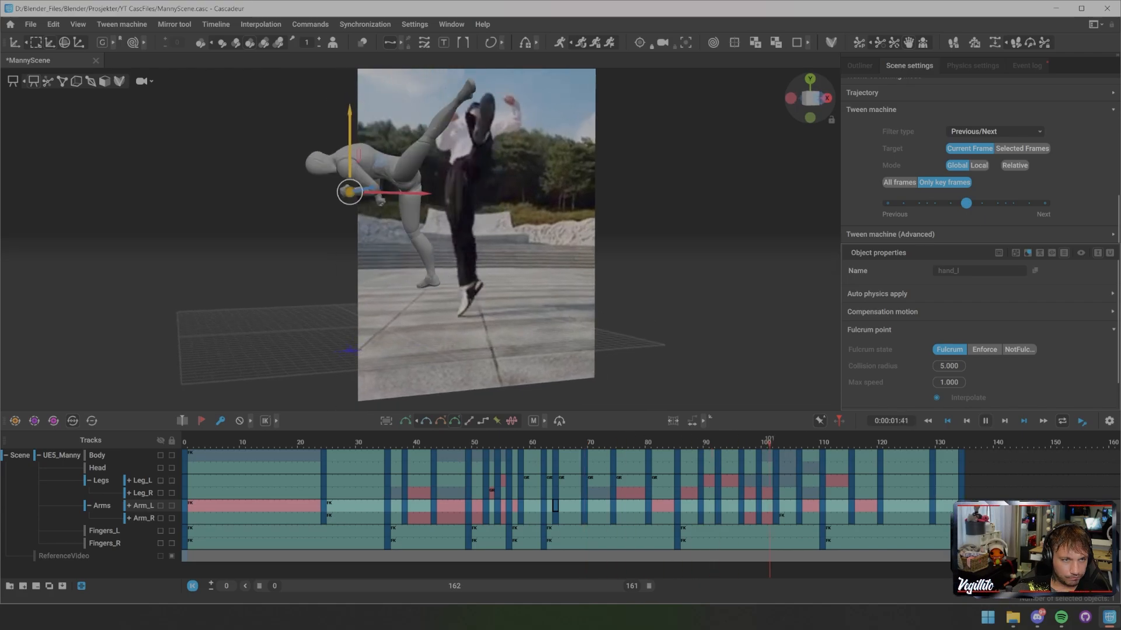
key("Escape")
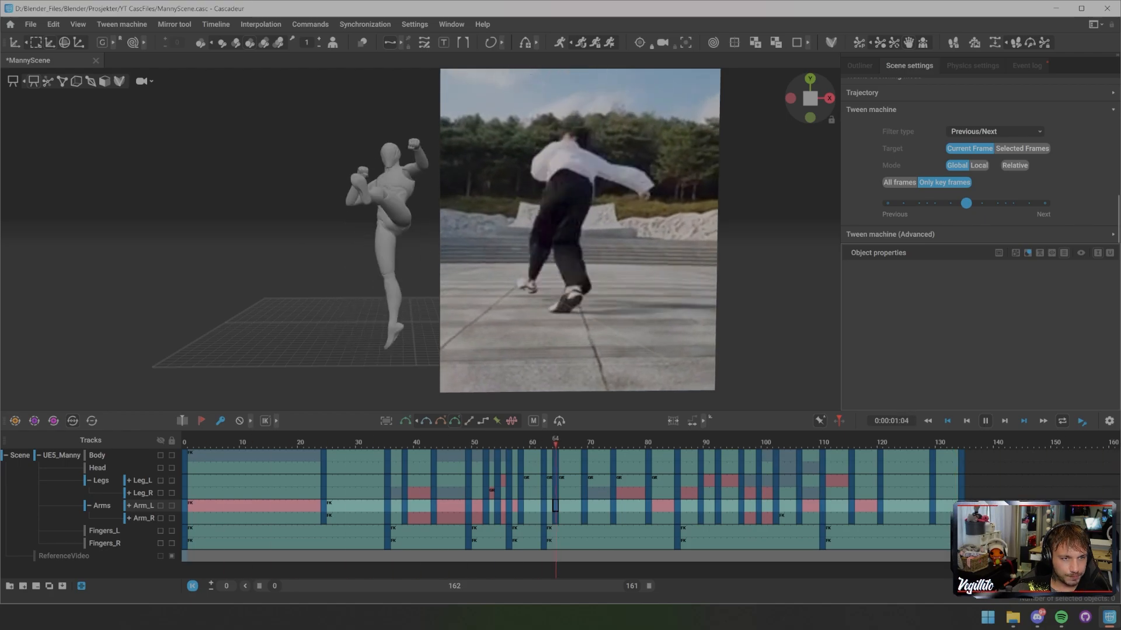
key("space")
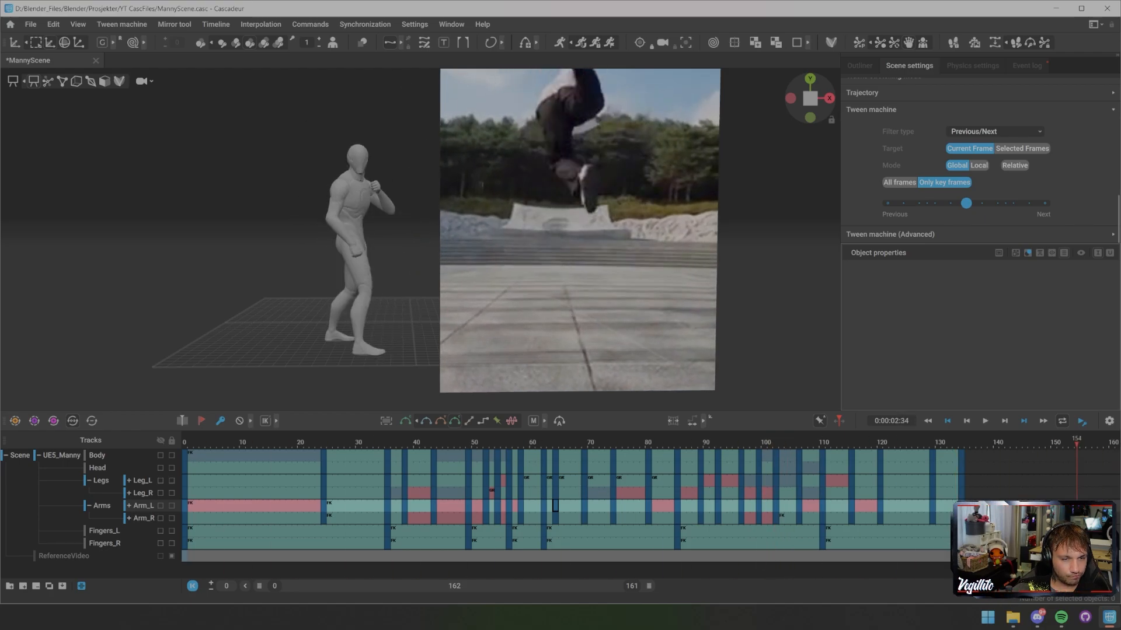
key("space")
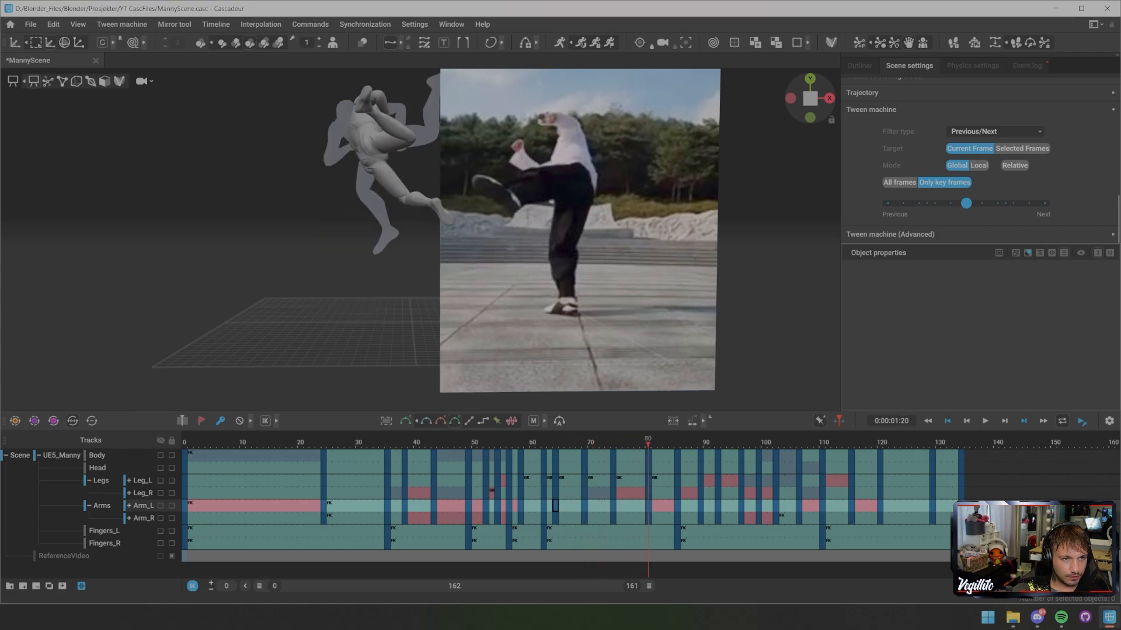
- Compare the airborne kick poses with the reference video between frames 67 and 85
key("Right")
key("Right")
key("Left")
key("Left")
key("Left")
key("Left")
key("Left")
key("Left")
key("Left")
key("Left")
key("Left")
key("Left")
key("Left")
key("Left")
key("Left")
key("Left")
key("Left")
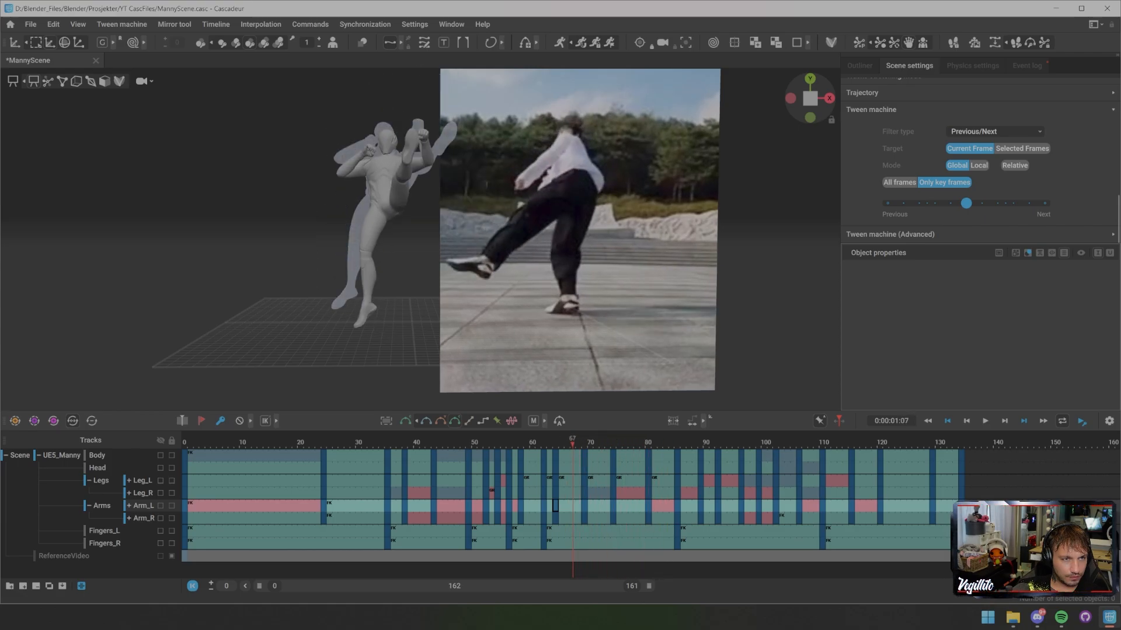
key("Right")
key("Right")
key("Right")
key("Right")
key("Right")
key("Right")
key("Right")
key("Right")
key("Right")
key("Right")
key("Right")
key("Right")
key("Right")
key("Right")
key("Right")
key("Right")
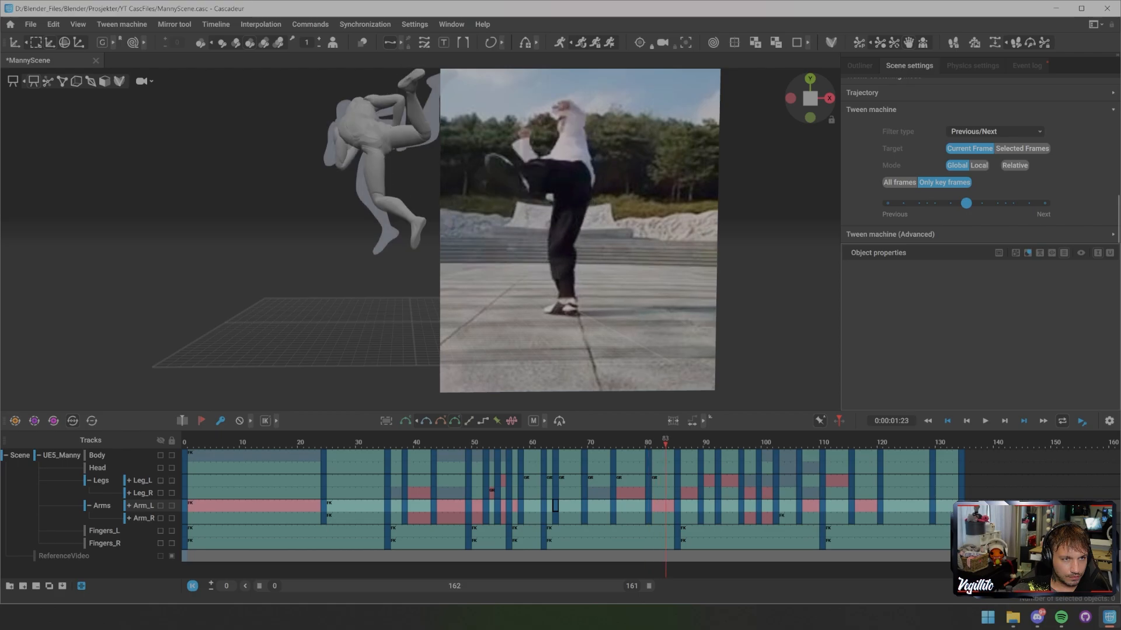
key("Right")
key("Right")
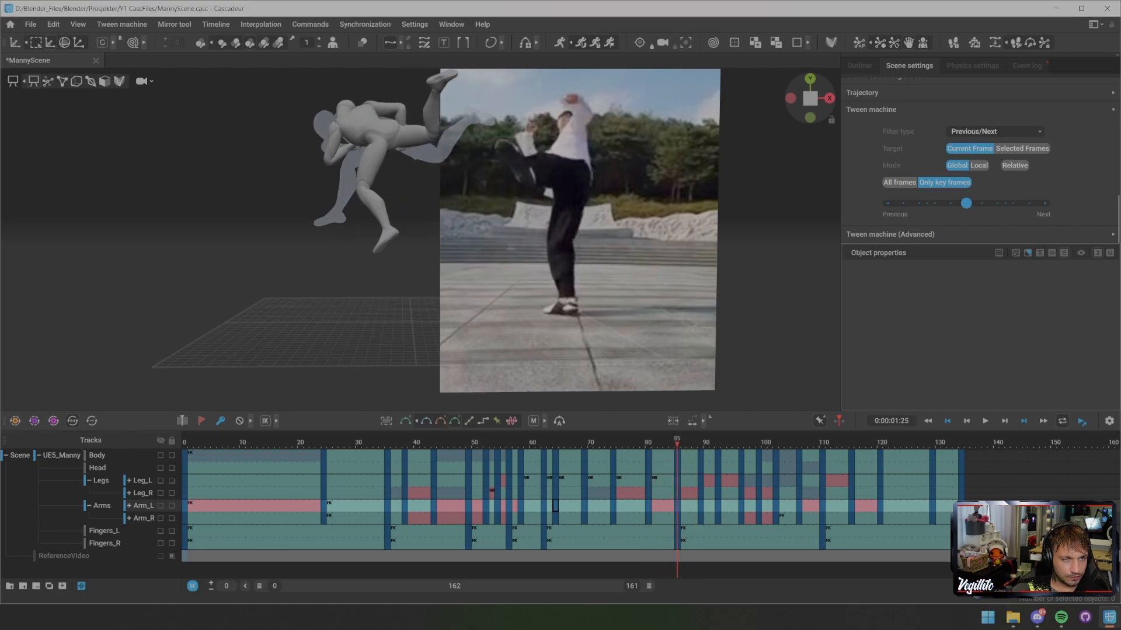
- Clear the Head track's keyframes between frames 10 and 132 and play back the animation
left_click_drag(420, 233, 624, 245, "alt")
scroll(590, 292, "up", 4)
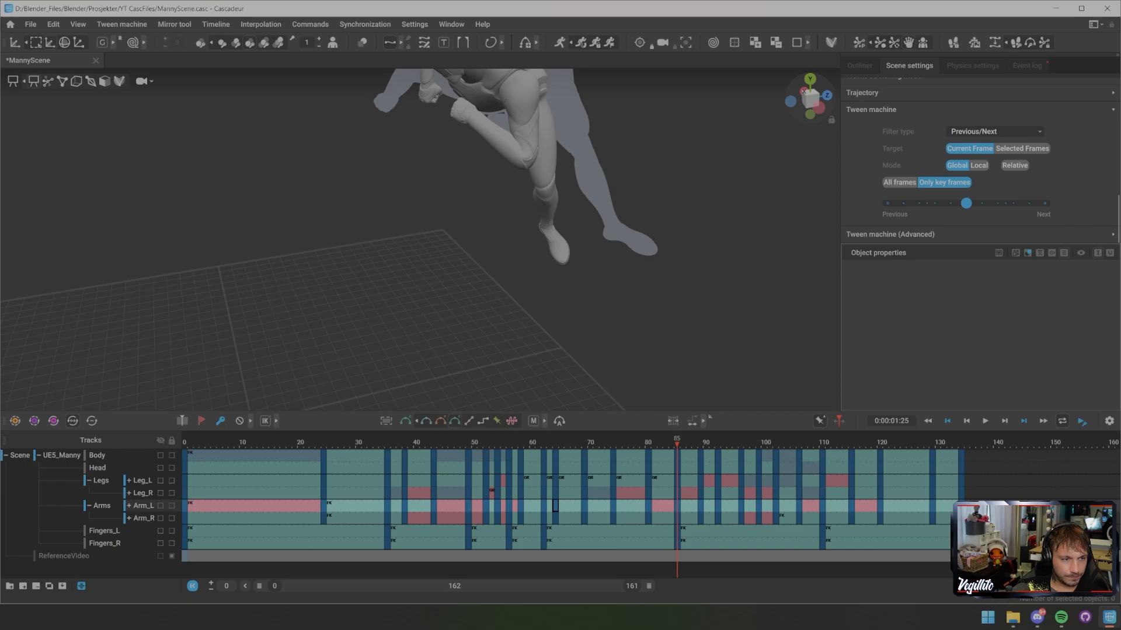
left_click_drag(240, 465, 948, 468)
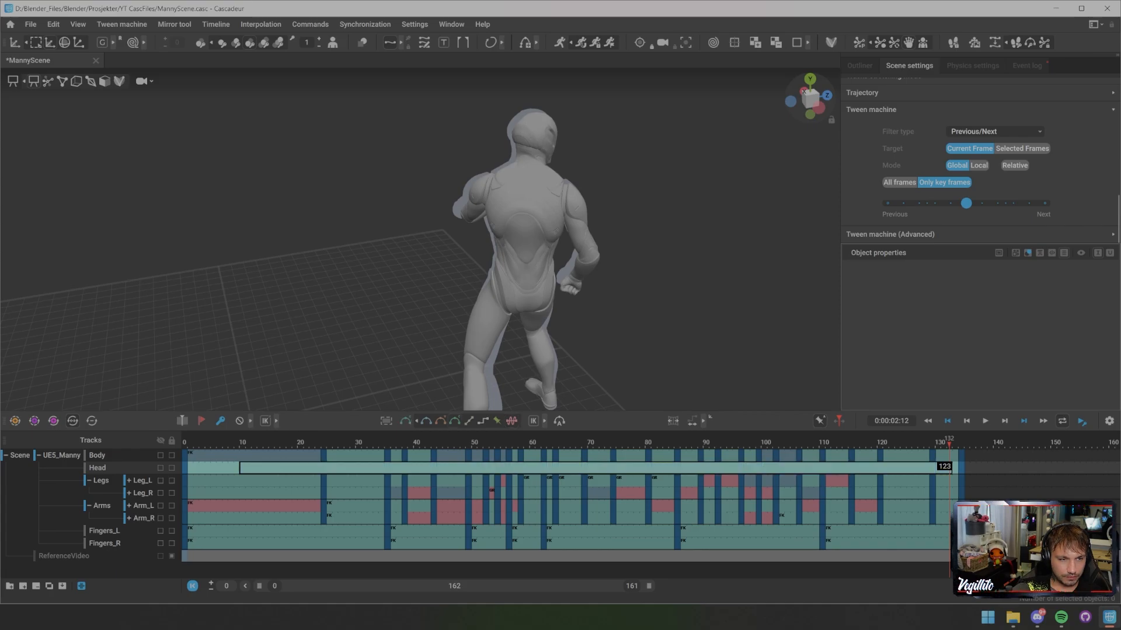
key("space")
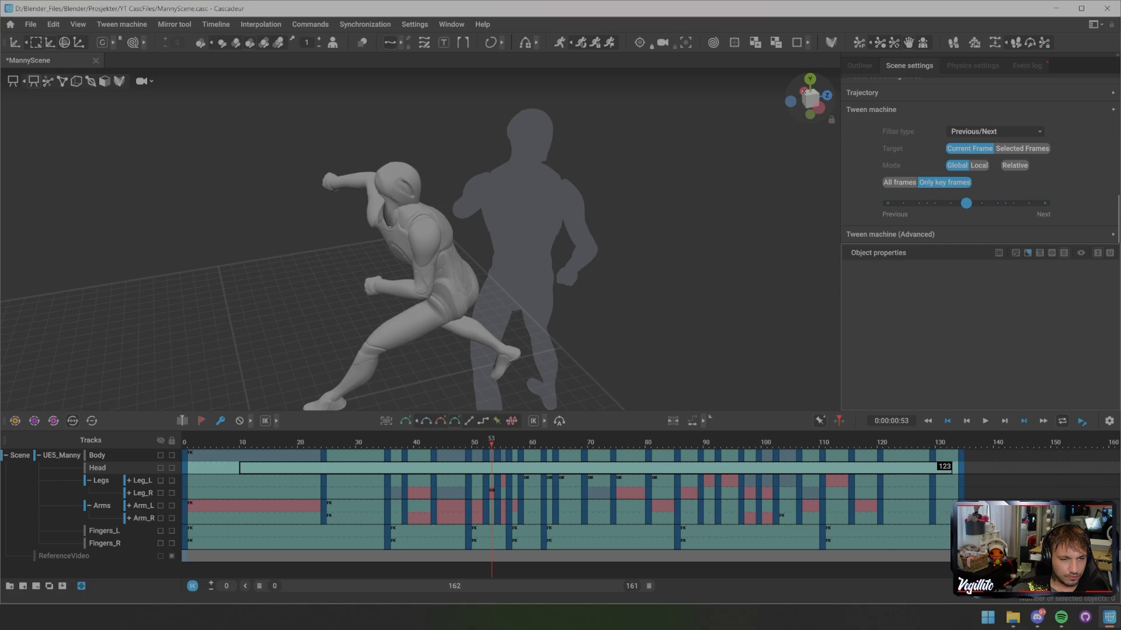
left_click_drag(492, 443, 324, 443)
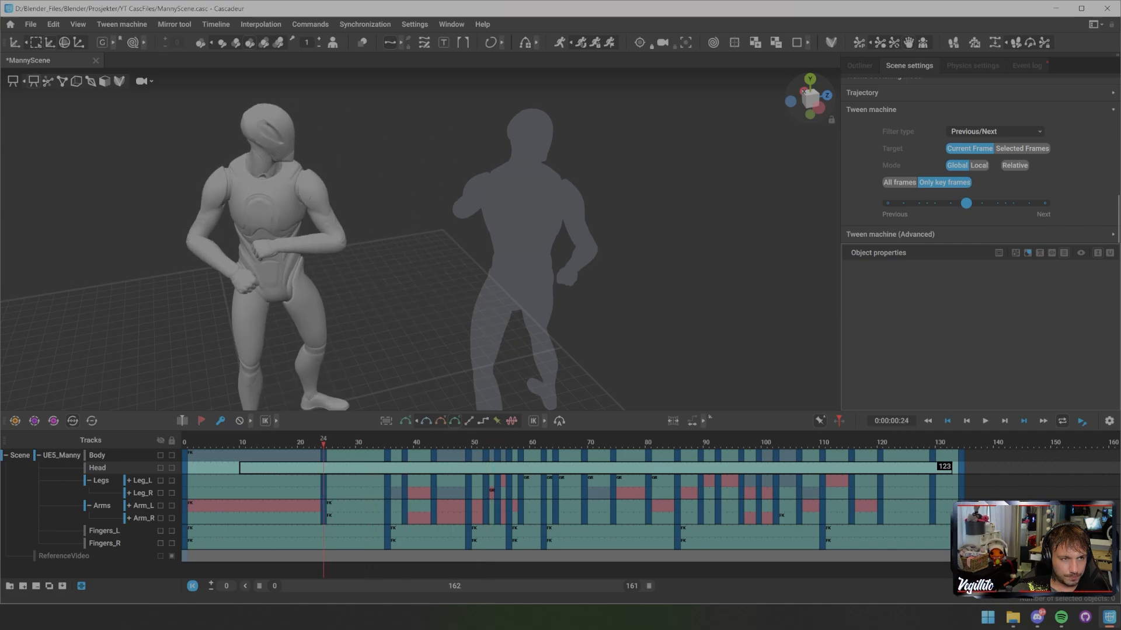
- Lower the head direction point at frame 129 and compare the head pose with frame 24
key("2")
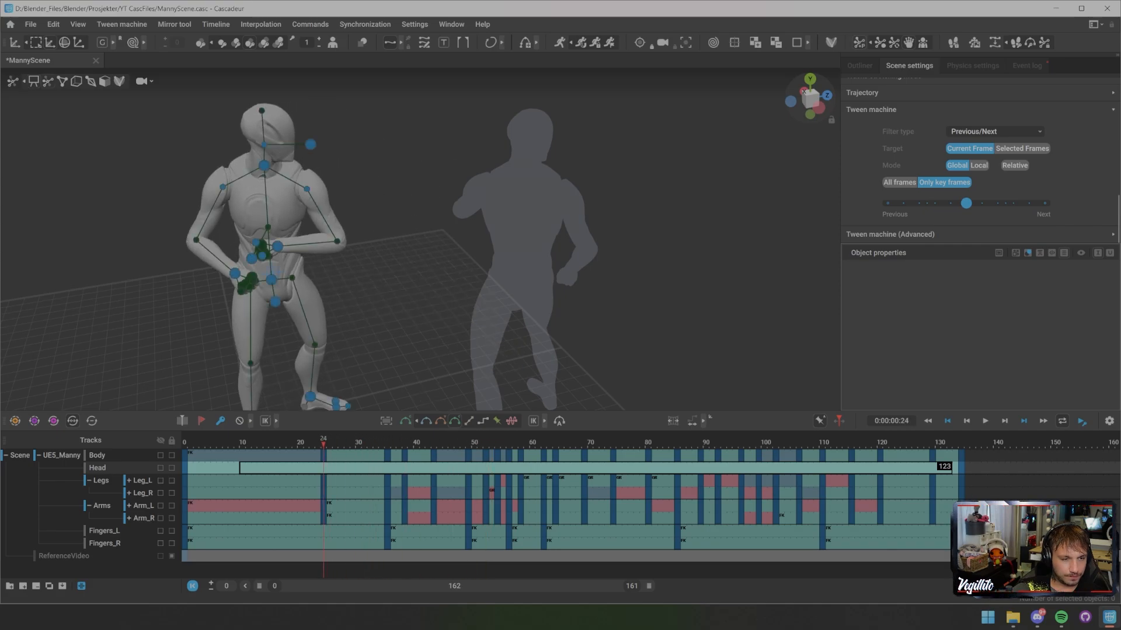
left_click(323, 468)
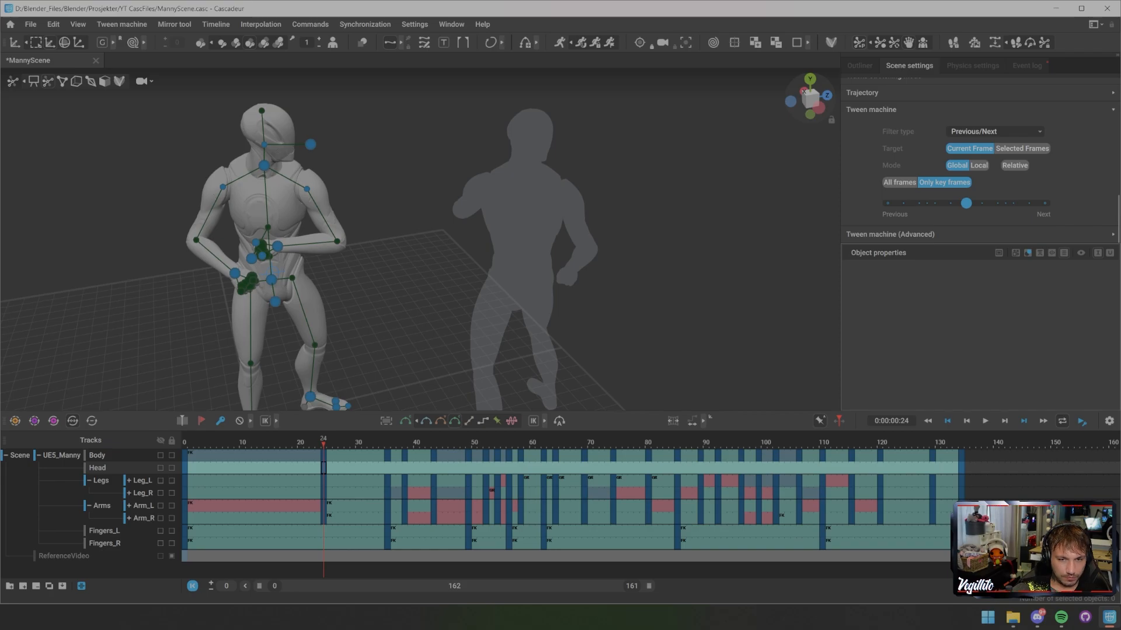
left_click(933, 468)
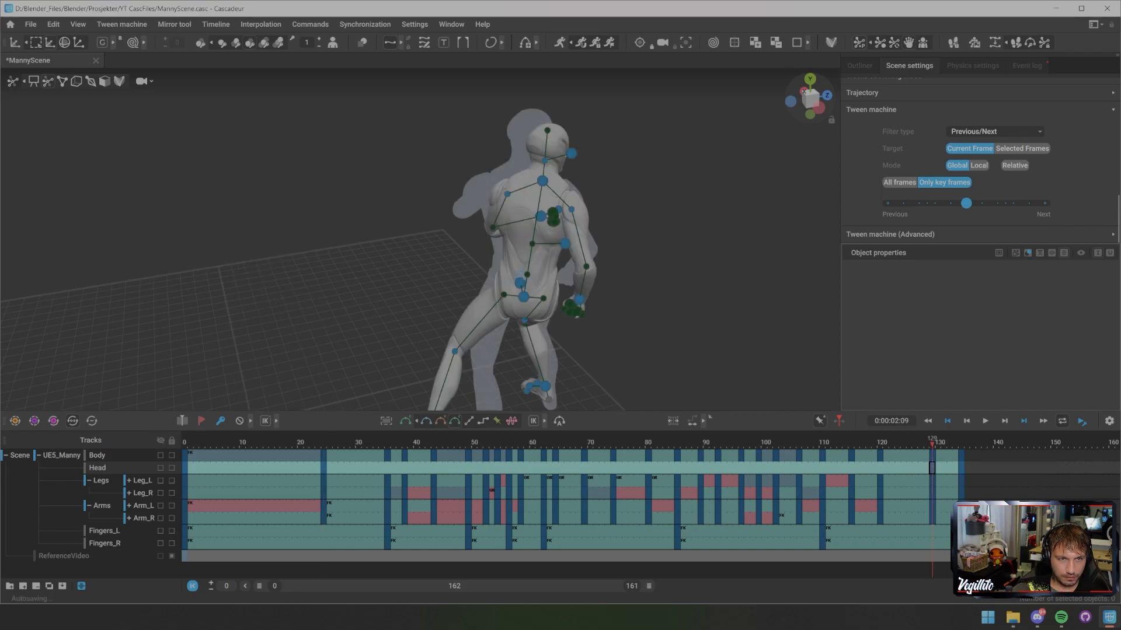
left_click(571, 154)
left_click_drag(576, 111, 573, 122)
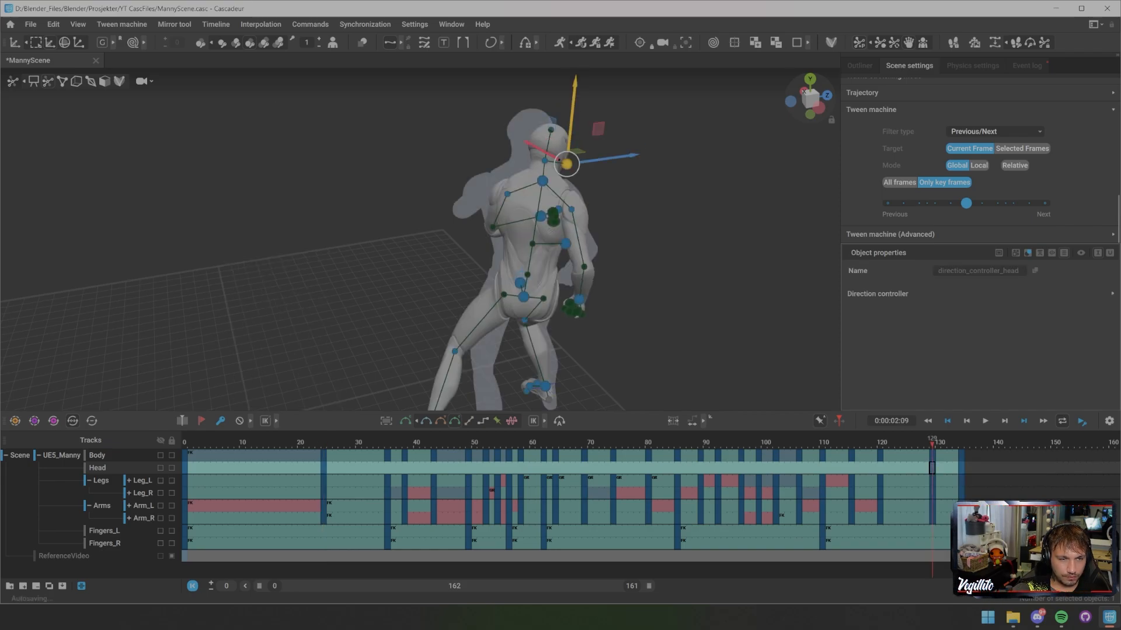
key("Down")
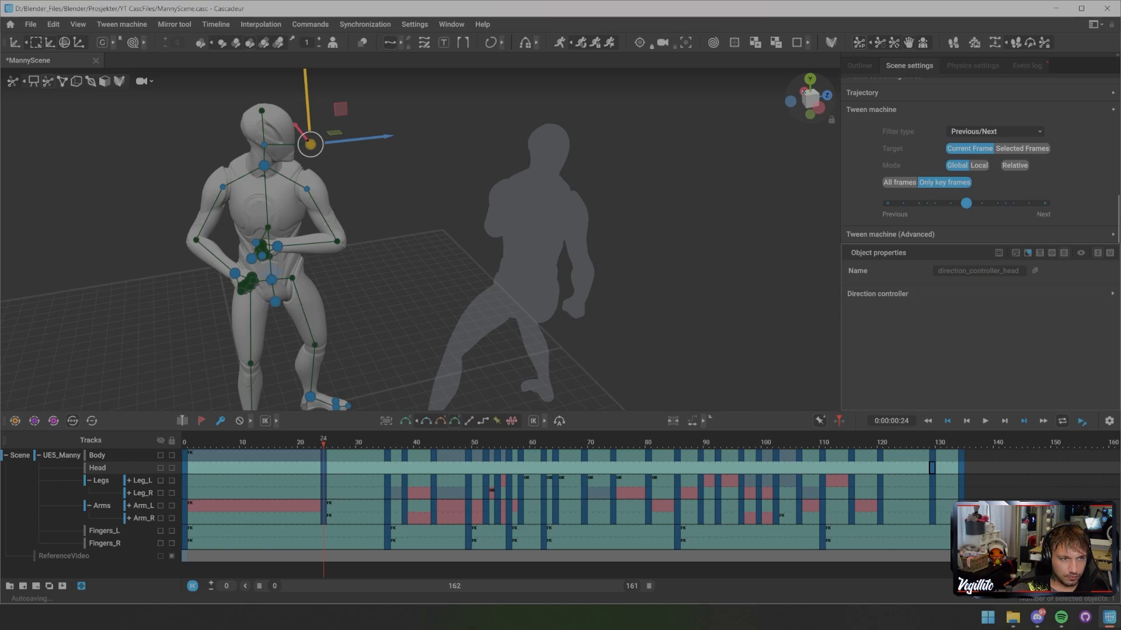
mouse_move(323, 442)
left_mouse_down()
mouse_move(884, 442)
mouse_move(323, 443)
left_mouse_up()
- Undo the head direction edit and scrub the animation to frame 55
key("ctrl+z")
key("ctrl+z")
key("ctrl+z")
key("ctrl+z")
key("ctrl+z")
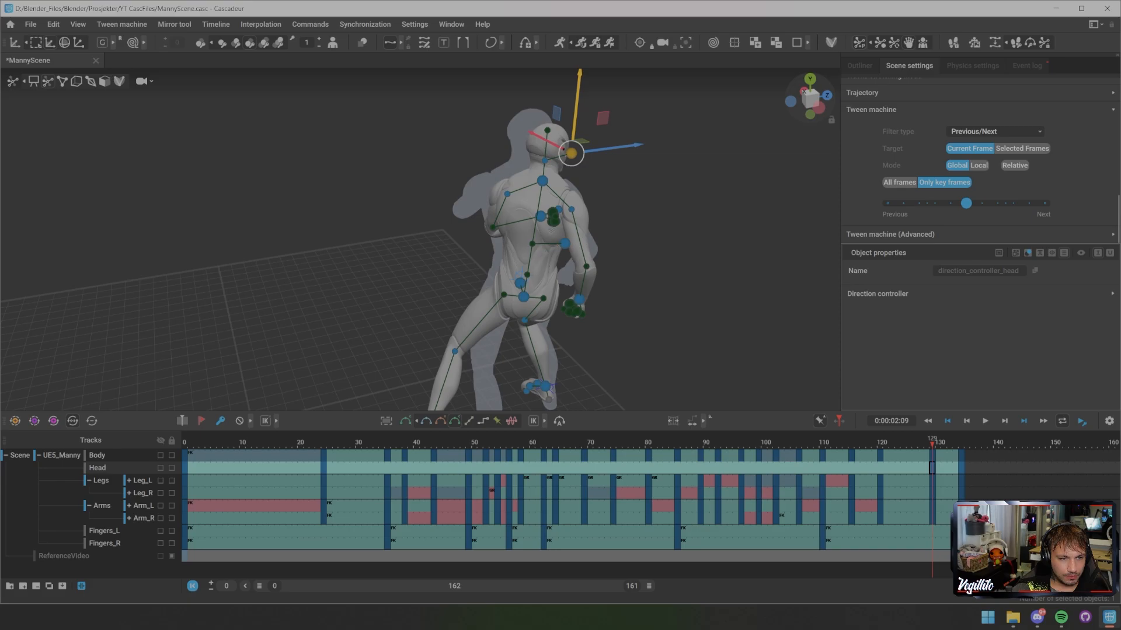
key("ctrl+z")
key("ctrl+z")
key("ctrl+z")
key("ctrl+z")
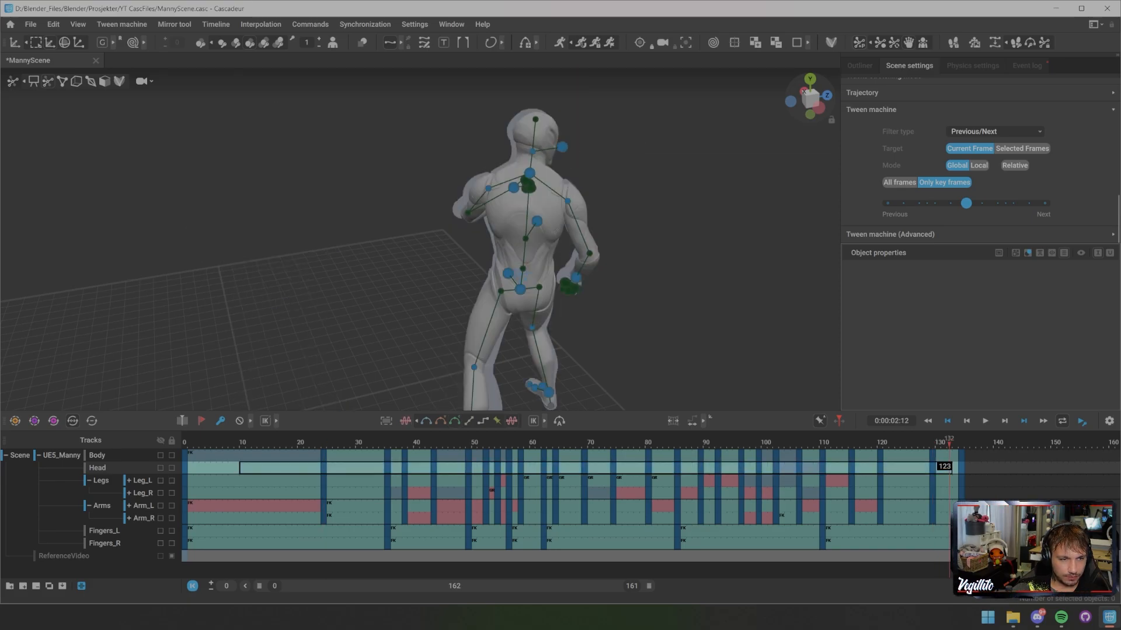
left_click_drag(319, 443, 502, 442)
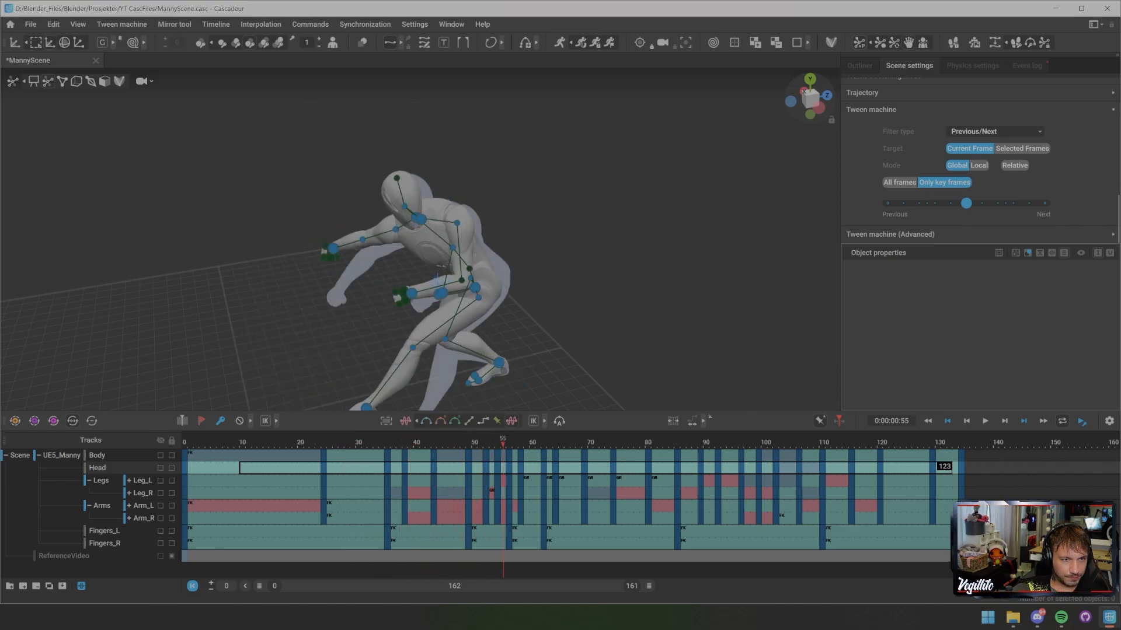
- Select the head point and the Head track's full 162-frame range, and turn on interval edit mode
left_click(404, 206)
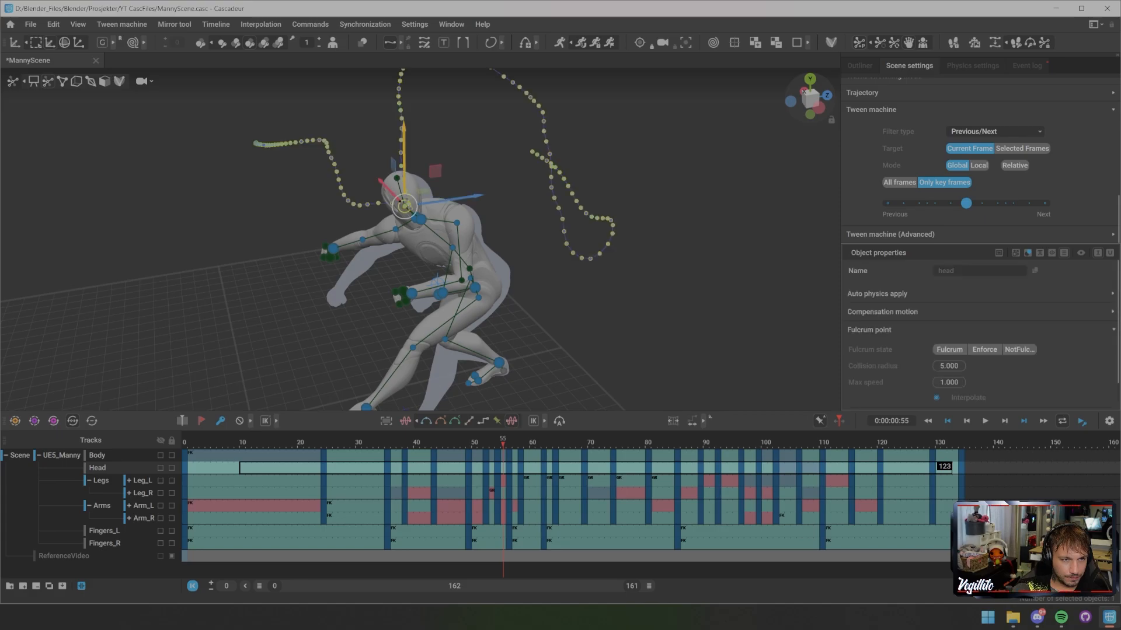
middle_click_drag(405, 207, 557, 157)
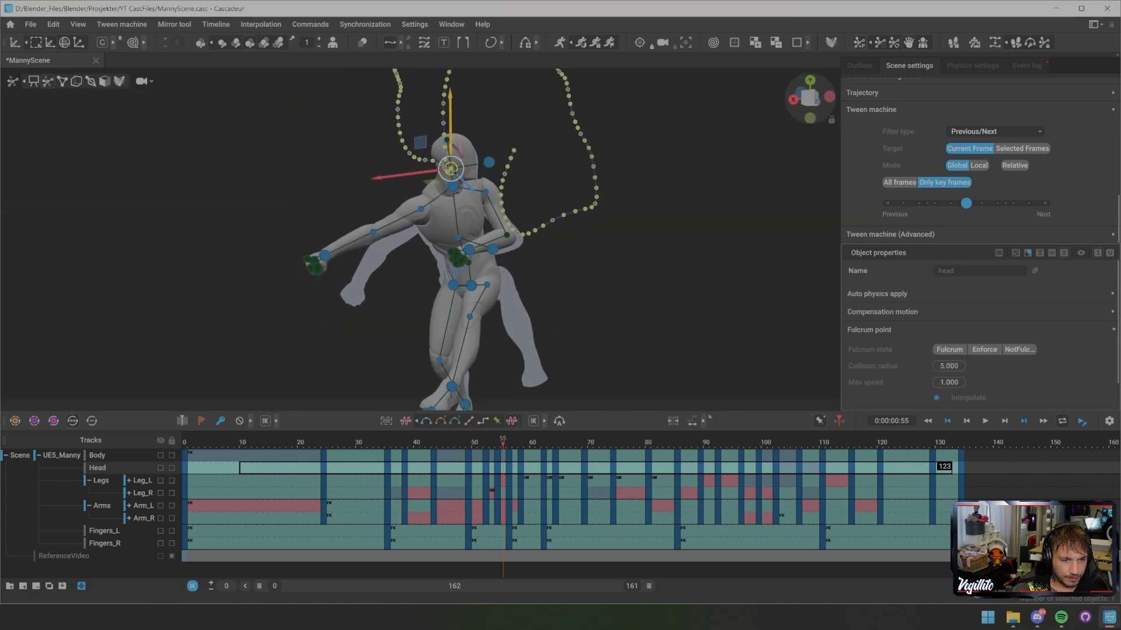
key("ctrl+a")
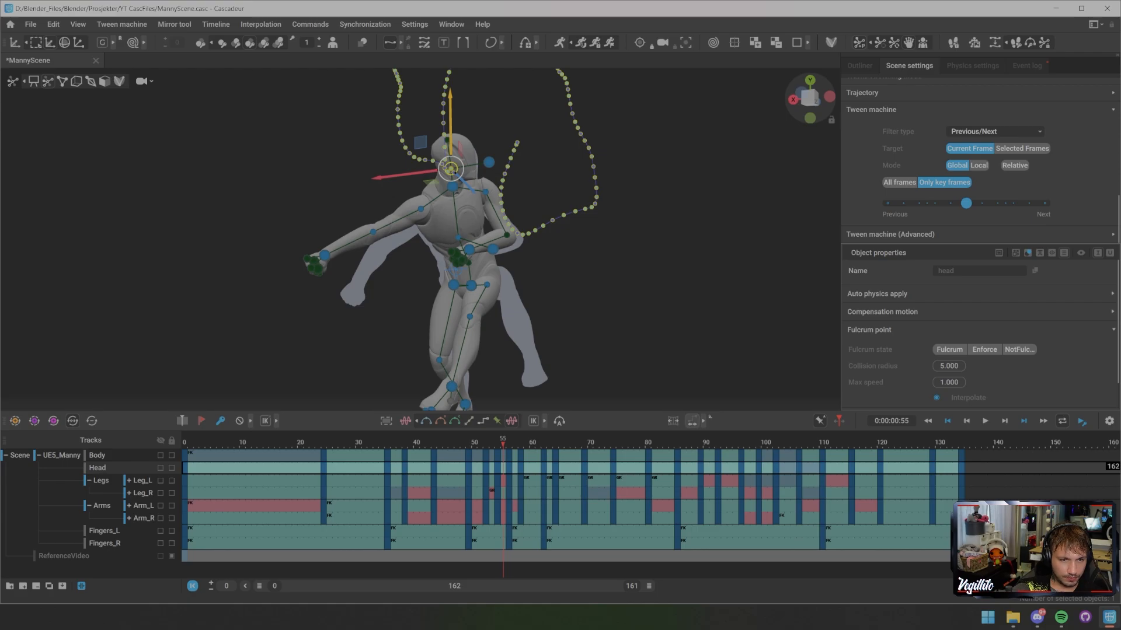
left_click(693, 420)
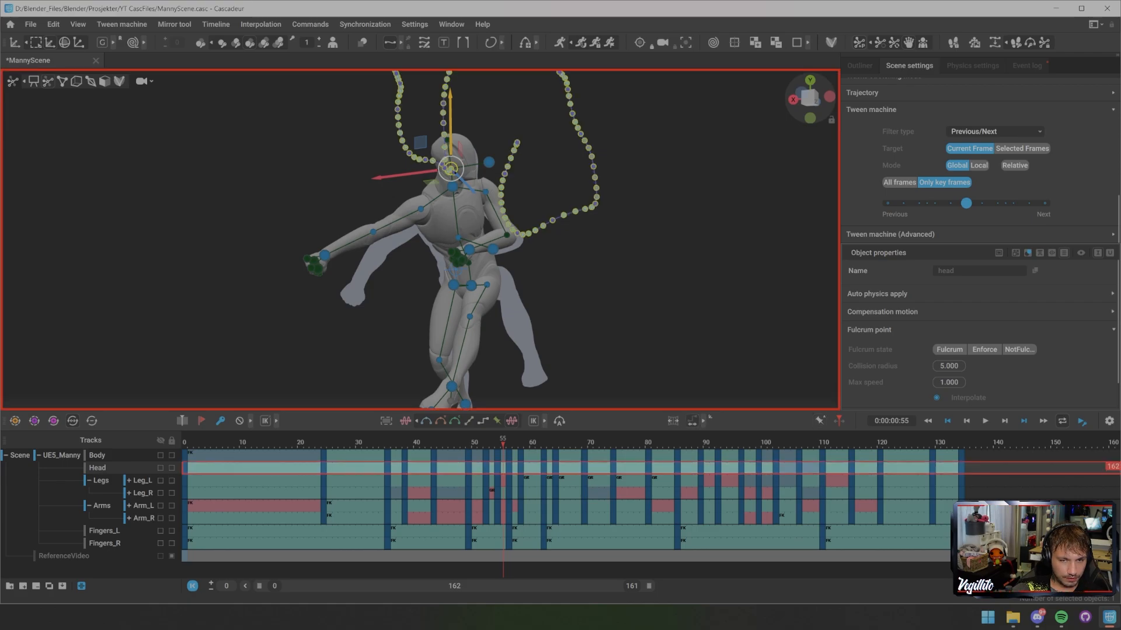
- Play back the animation from frame 55 to 87 and examine the head motion up close
key("space")
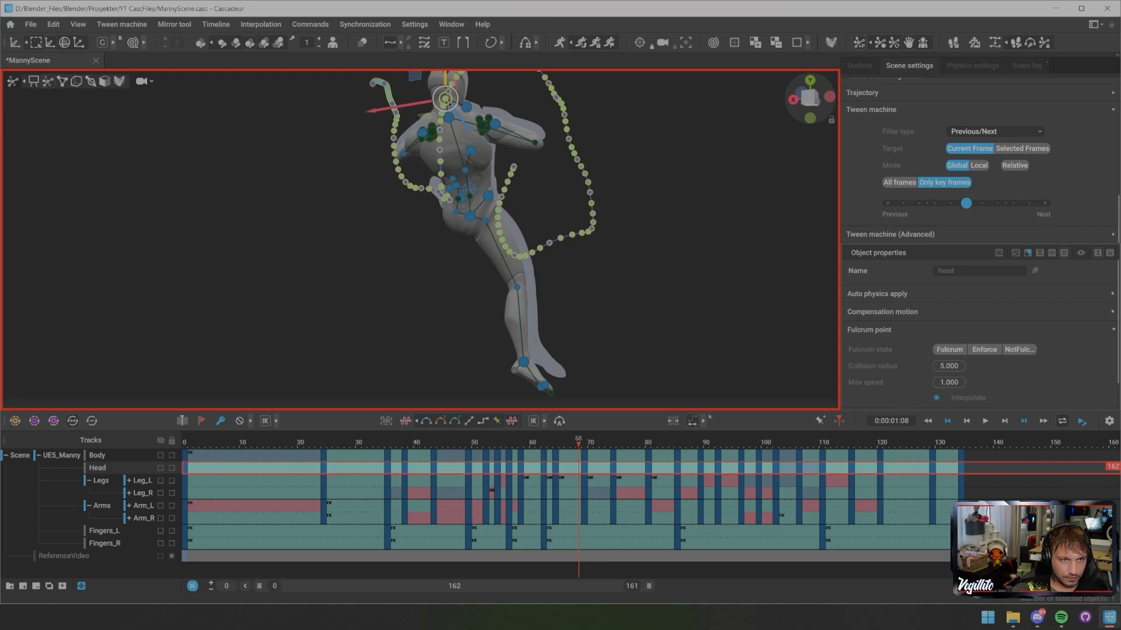
key("1")
middle_click_drag(435, 187, 206, 402)
scroll(420, 240, "up", 5)
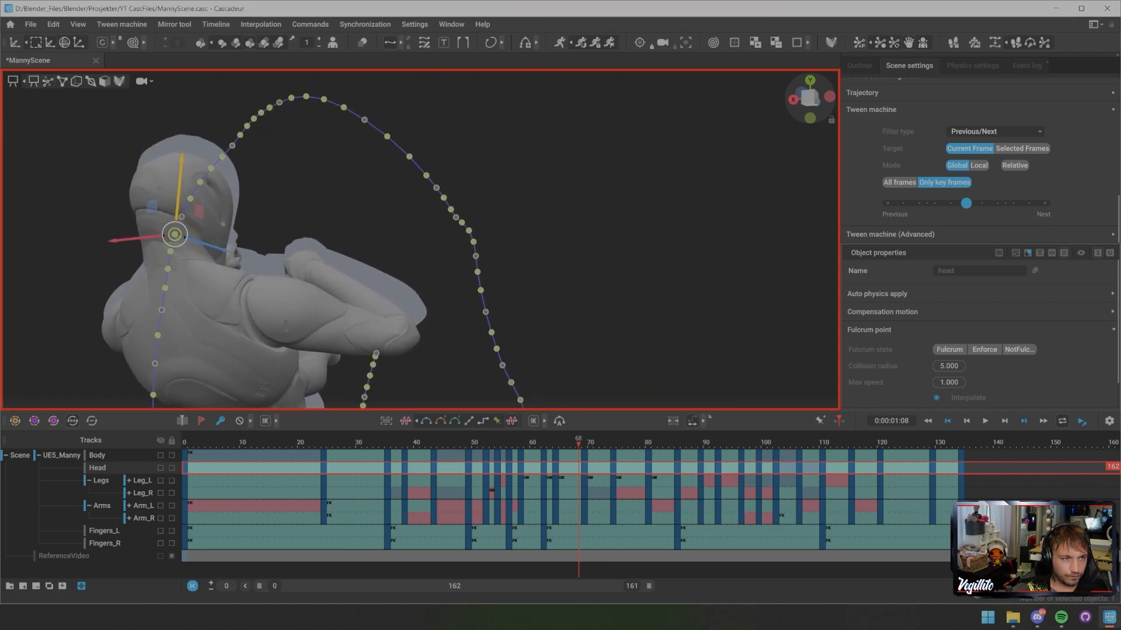
key("Escape")
key("2")
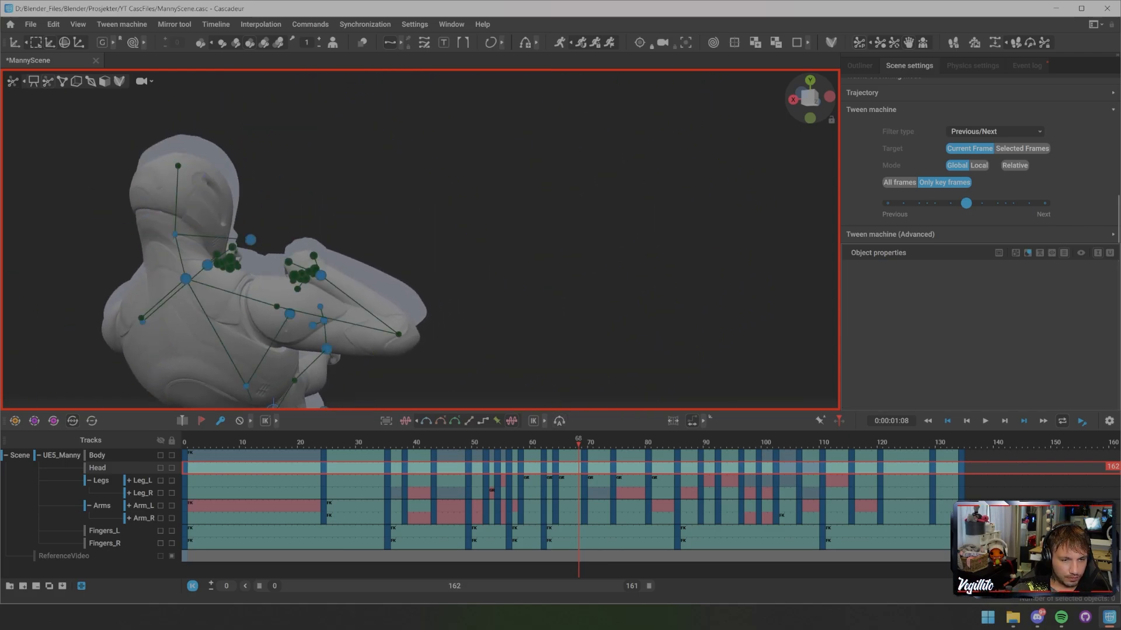
key("space")
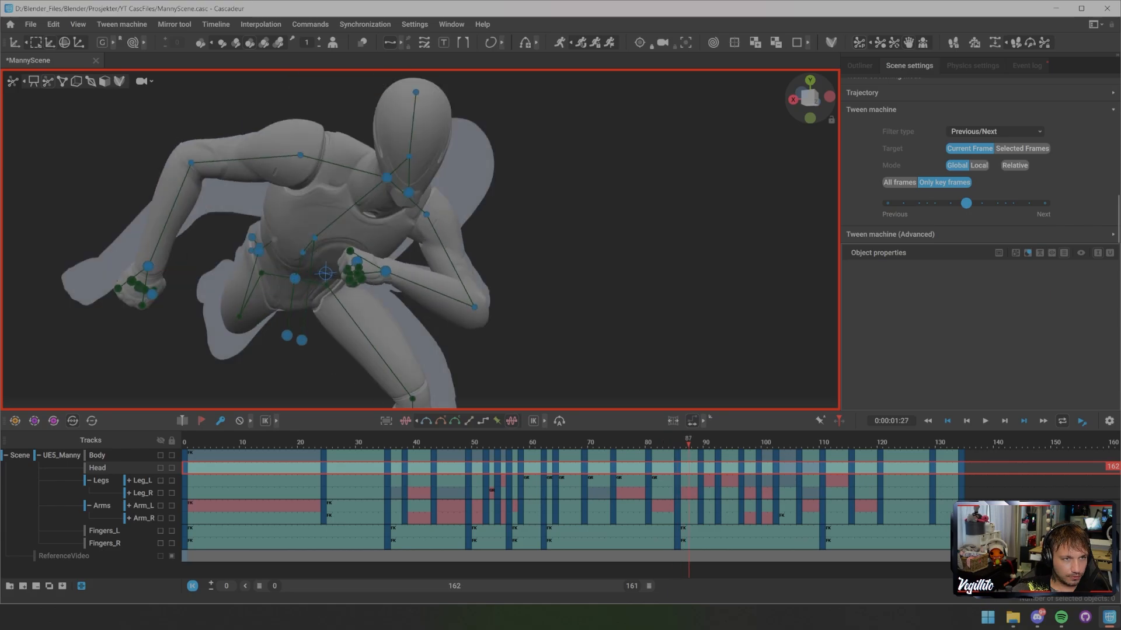
- Examine the head point's trajectory at frame 85 from the side and front, and leave interval edit mode
key("Left")
key("Left")
middle_click_drag(374, 263, 361, 324)
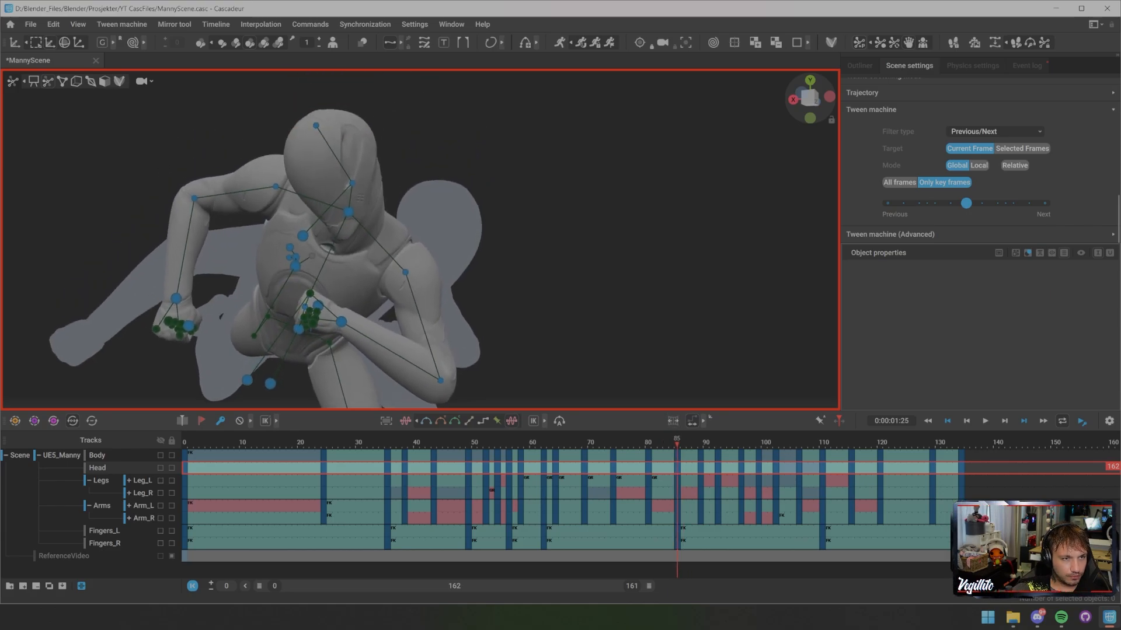
left_click(352, 183)
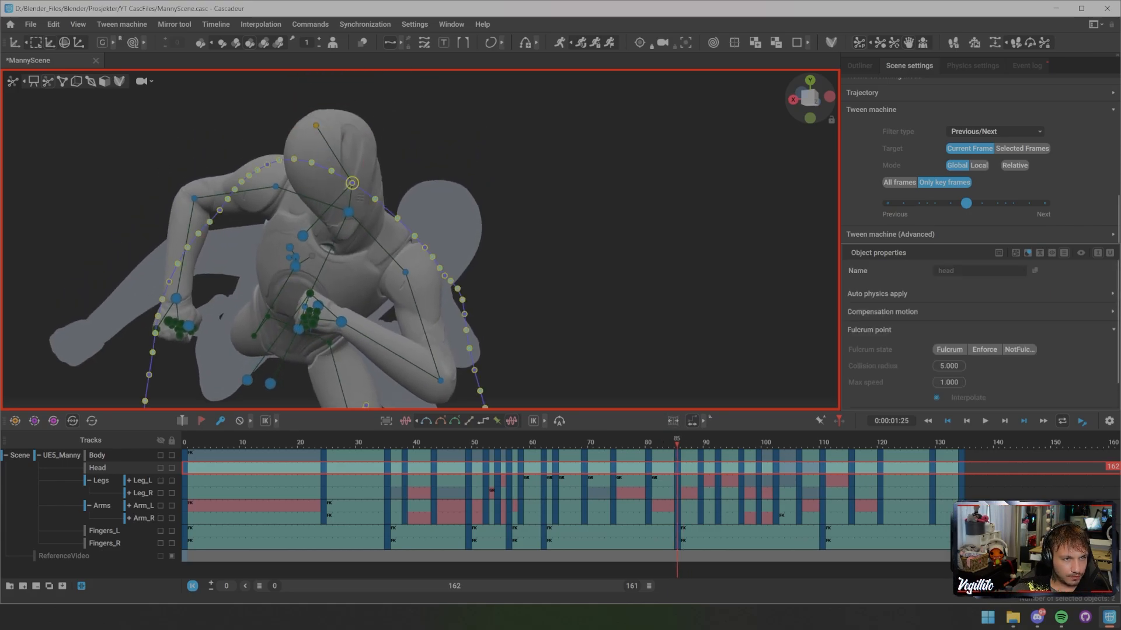
key("w")
scroll(352, 183, "down", 4)
left_click_drag(374, 210, 263, 216, "alt")
middle_click_drag(263, 216, 262, 134)
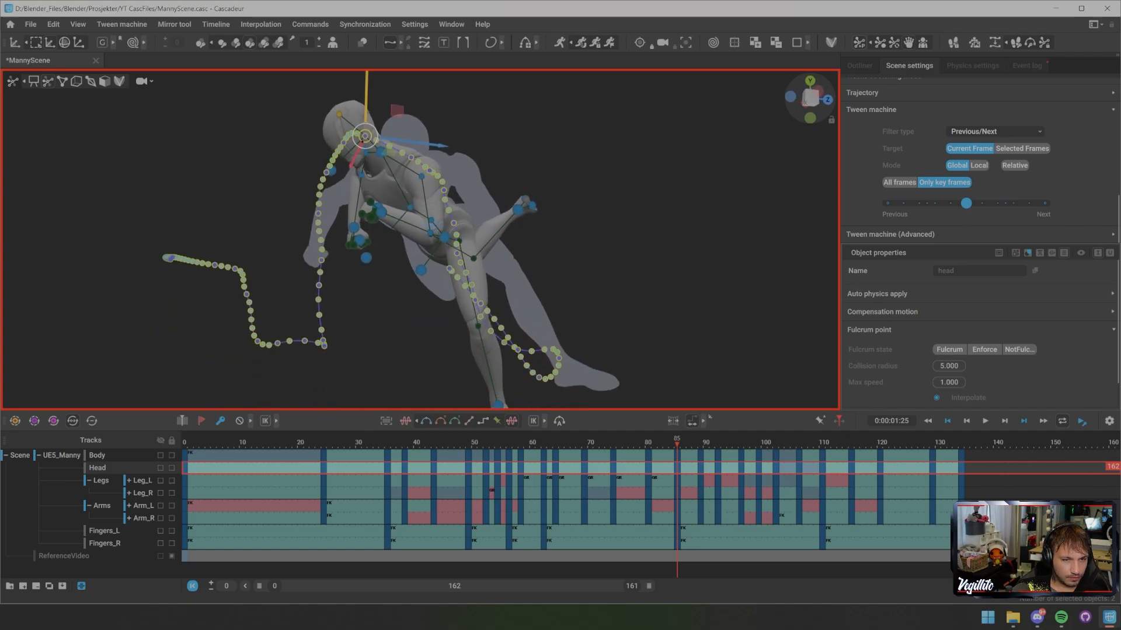
left_click_drag(350, 234, 496, 254, "alt")
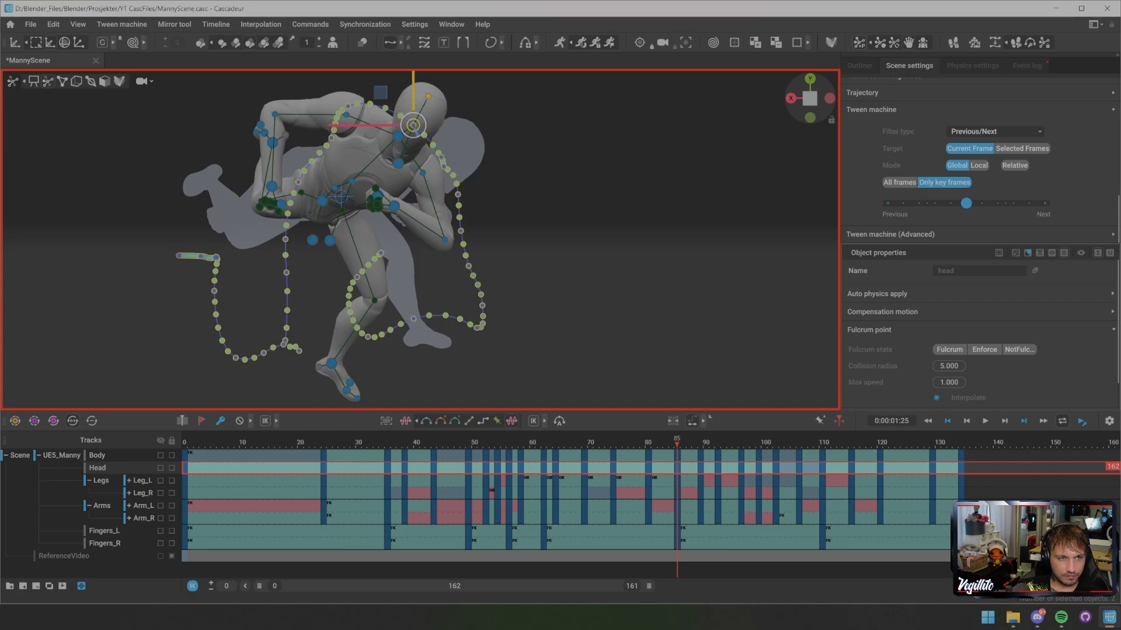
key("Escape")
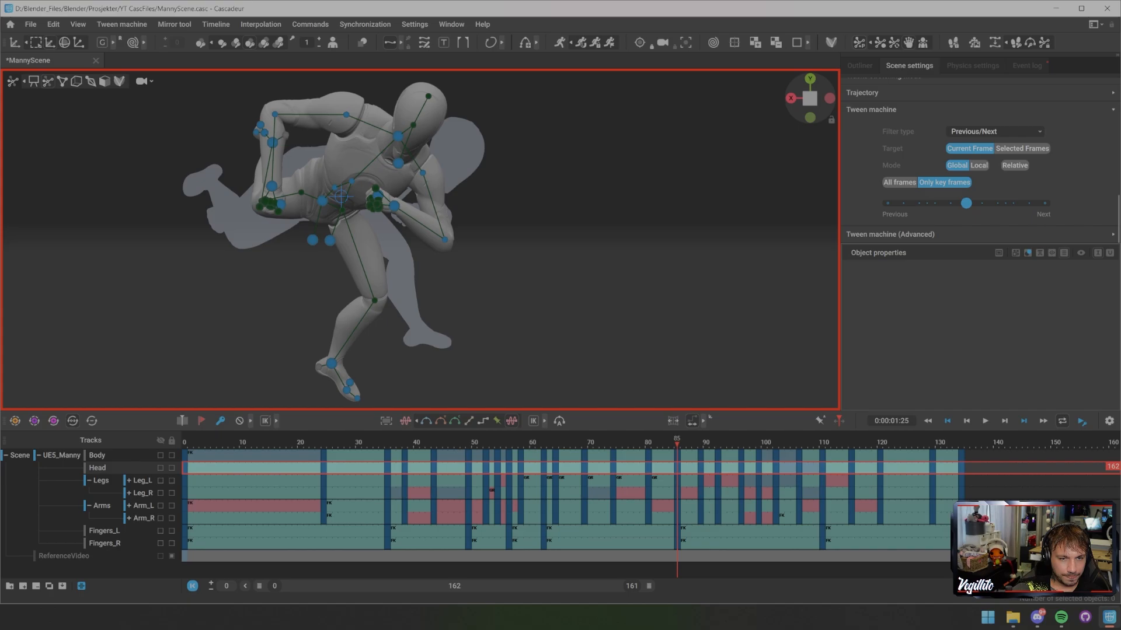
key("y")
- Step through the animation between frames 48 and 85 to examine where the head faces
key("Left")
key("Left")
key("Left")
key("Left")
key("Left")
key("Left")
key("Left")
key("Left")
key("Left")
key("Left")
key("Left")
key("Left")
key("Left")
key("Left")
key("Left")
key("Left")
key("Left")
key("Left")
key("Left")
key("Left")
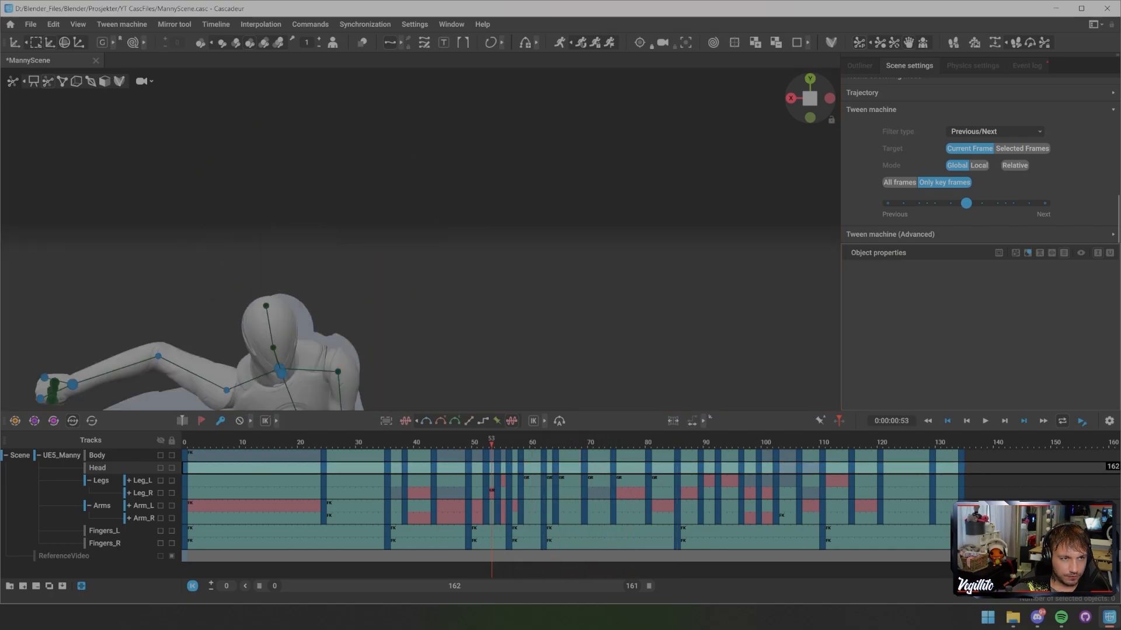
key("Right")
key("Right")
key("Right")
key("Right")
key("Right")
key("Right")
key("Right")
key("Right")
key("Right")
key("Right")
key("Right")
key("Right")
key("Right")
key("Right")
key("Right")
key("Right")
key("Right")
key("Right")
key("Right")
key("Right")
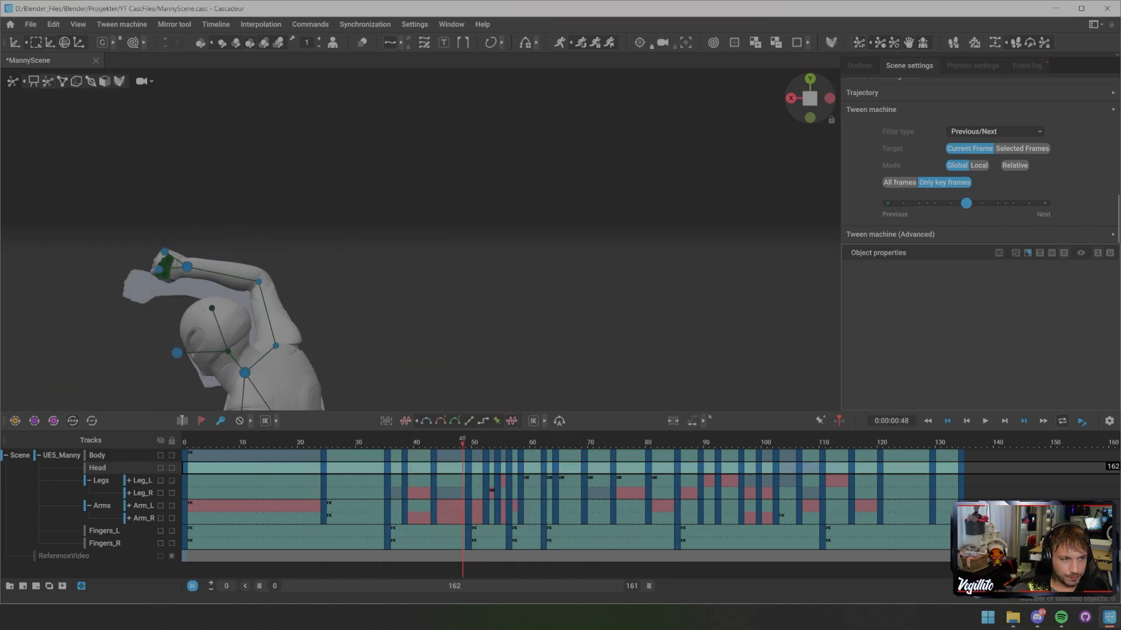
key("Right")
key("Right")
key("Right")
key("Right")
key("Right")
key("Right")
key("Right")
key("Right")
key("Right")
key("Right")
key("Right")
key("Right")
key("Right")
key("Right")
key("Right")
key("Right")
key("Right")
key("Right")
key("Right")
key("Right")
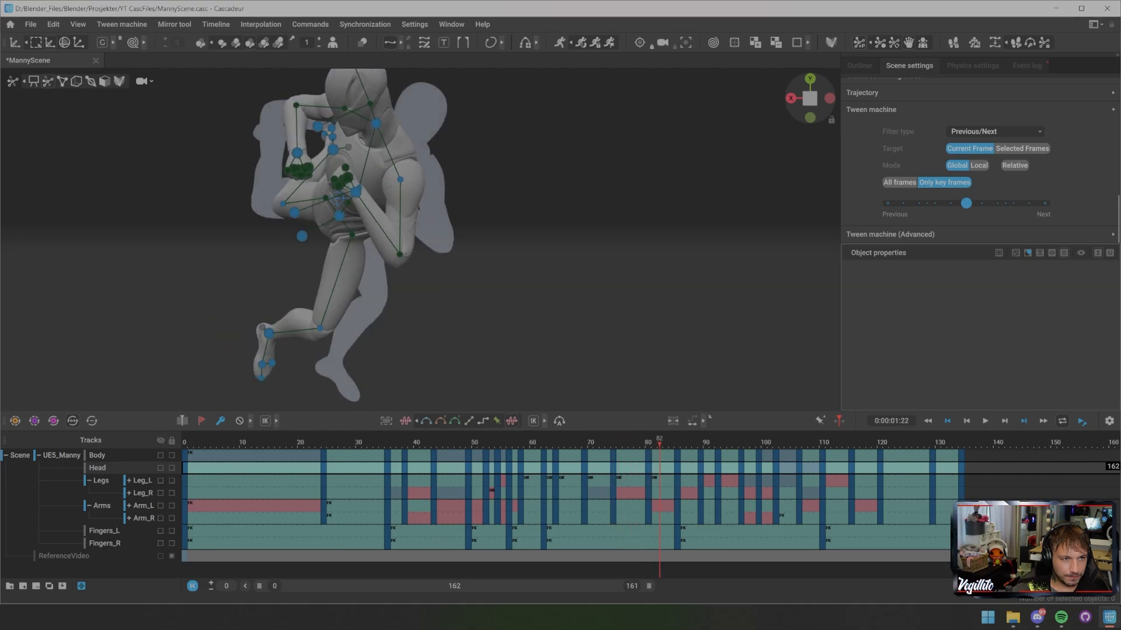
- Compare the head poses around frames 78 to 82 and stop at frame 80
key("Left")
key("Left")
key("Left")
key("Left")
key("Left")
key("Left")
key("Left")
key("Left")
key("Left")
key("Left")
key("Left")
key("Left")
key("Left")
key("Left")
key("Left")
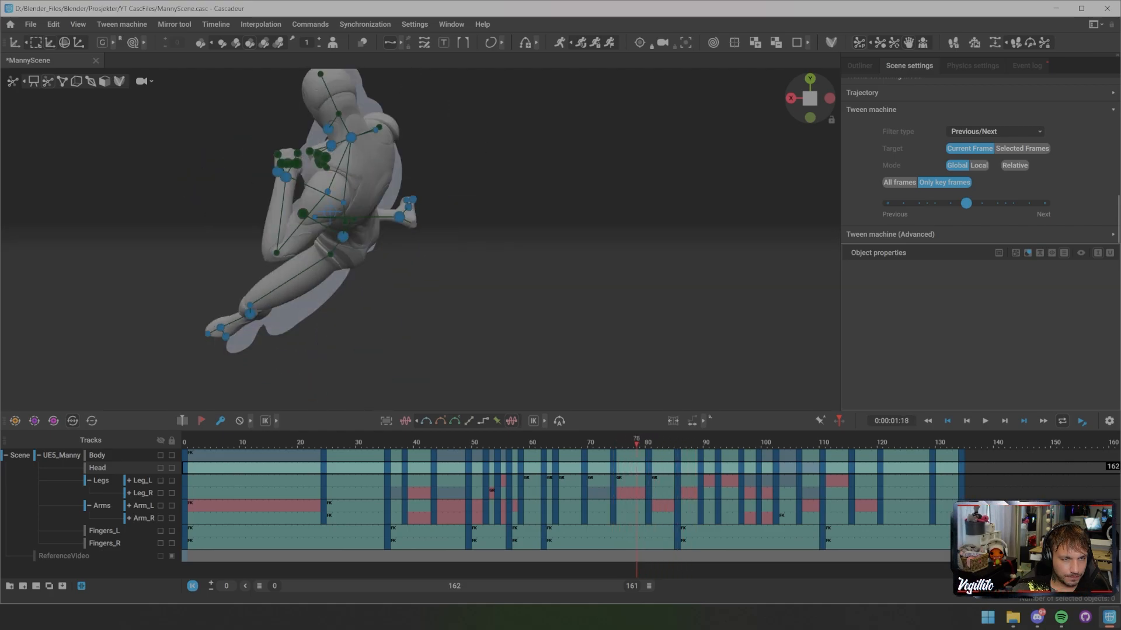
key("Right")
key("Right")
key("Right")
key("Right")
key("Right")
key("Right")
key("Right")
key("Right")
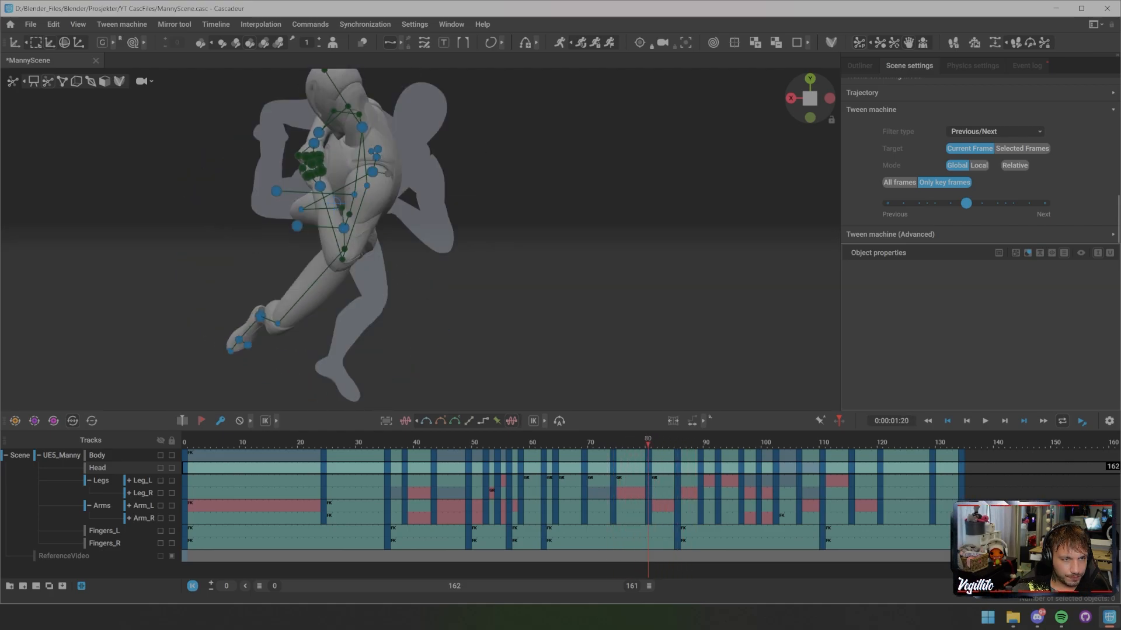
key("Left")
key("Right")
key("Right")
key("Right")
key("Left")
key("Left")
key("Left")
- Shift the head direction point along the Z axis at frame 80 and review the neighbouring frames
left_click_drag(374, 234, 607, 287, "alt")
left_click(503, 198)
left_click_drag(504, 198, 545, 193)
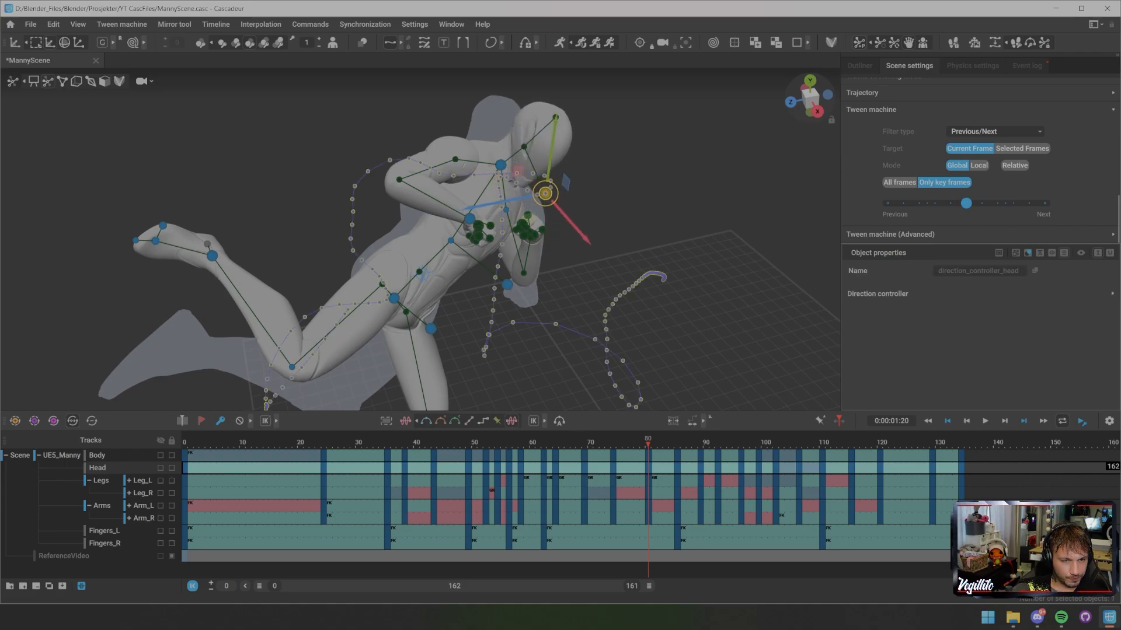
key("Left")
key("Left")
key("Left")
key("Left")
key("Left")
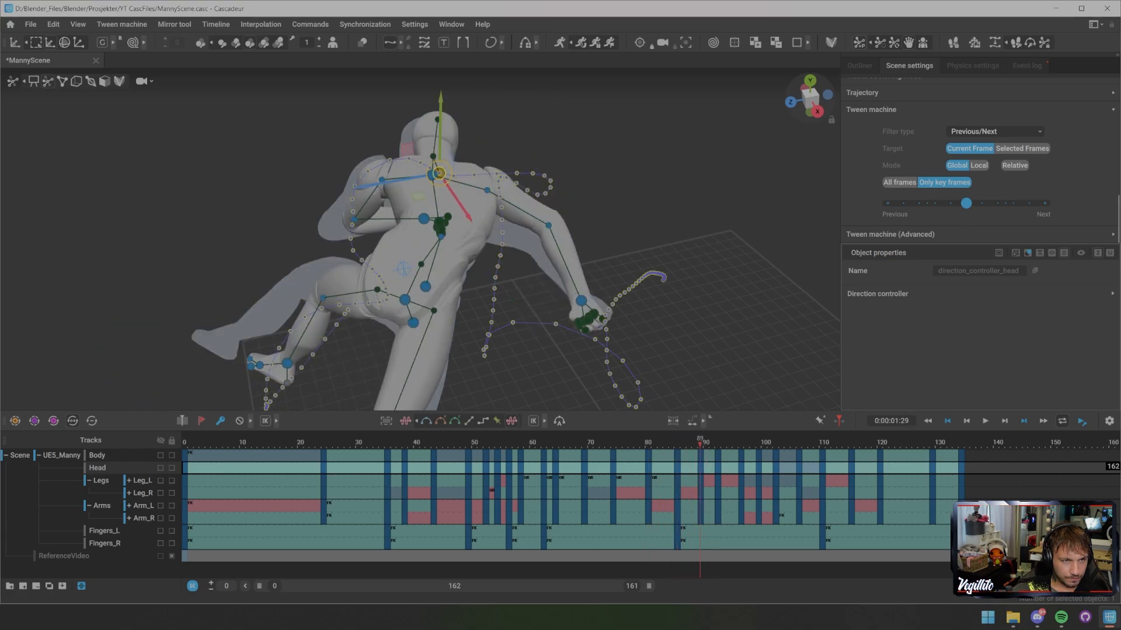
- Shift the head direction point along the Z axis at frame 92 and check the pose through frame 95
middle_click_drag(374, 234, 619, 228)
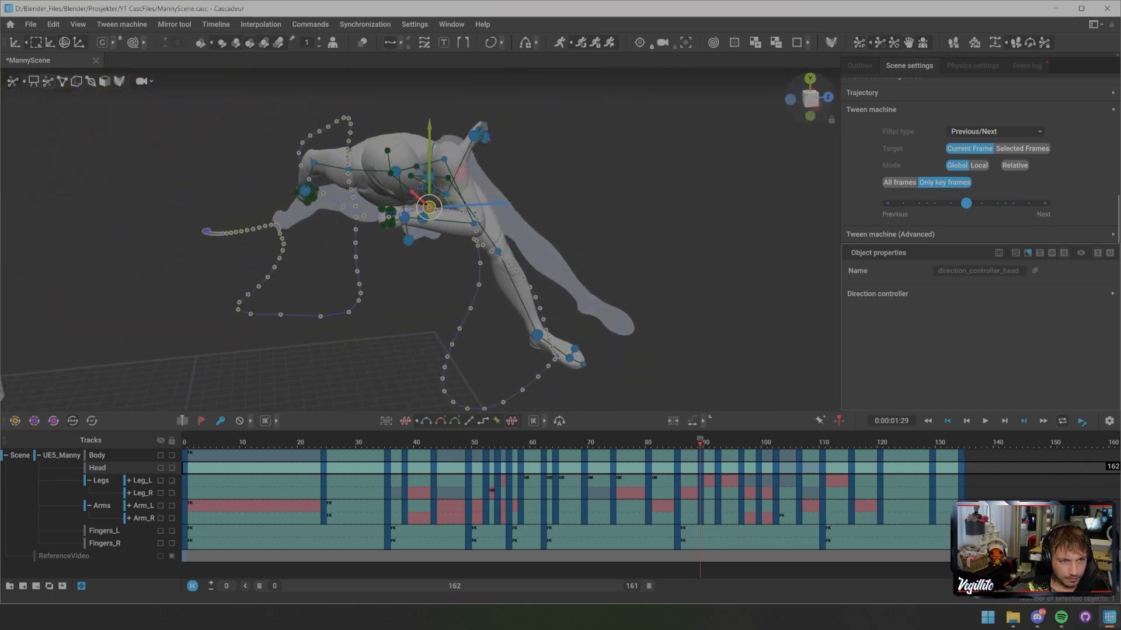
key("Right")
key("Right")
key("Right")
key("Right")
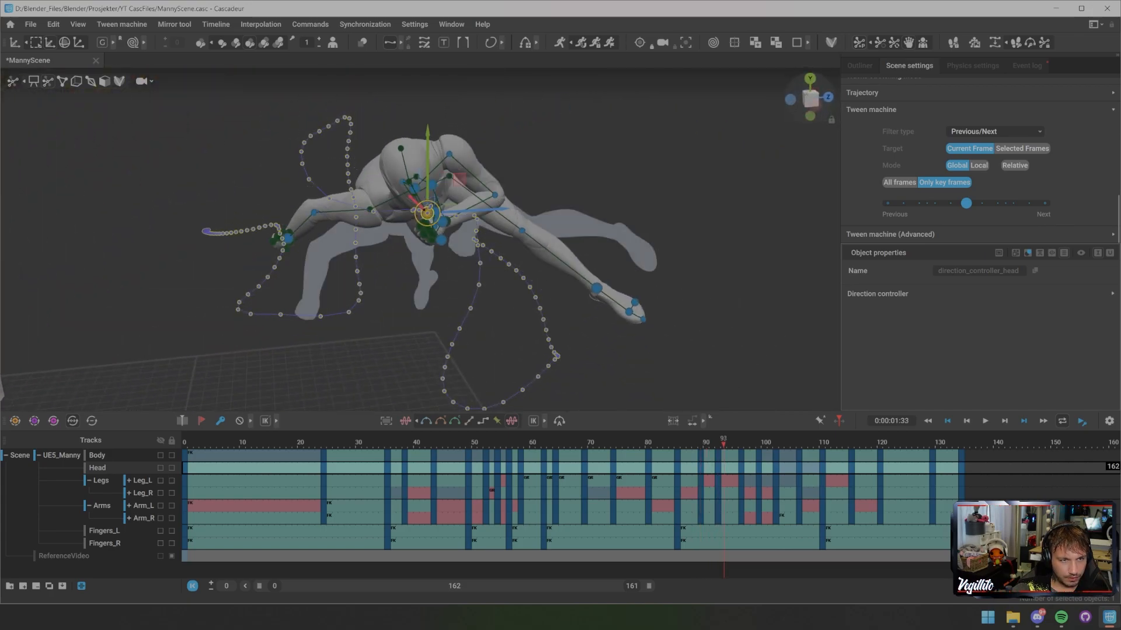
key("Left")
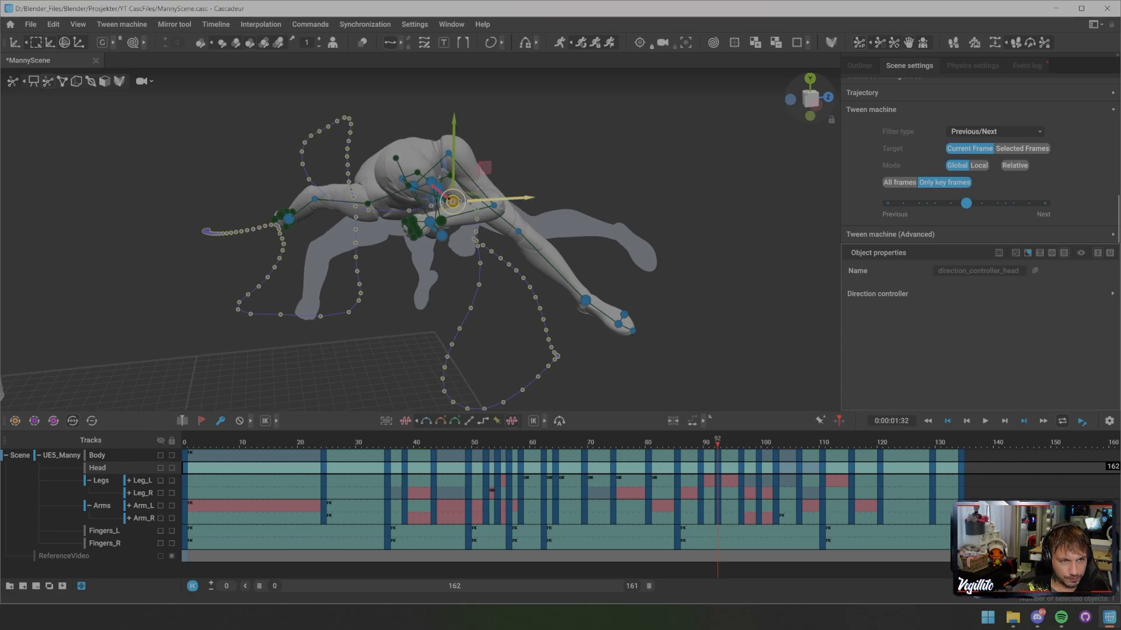
key("Right")
key("Right")
key("Right")
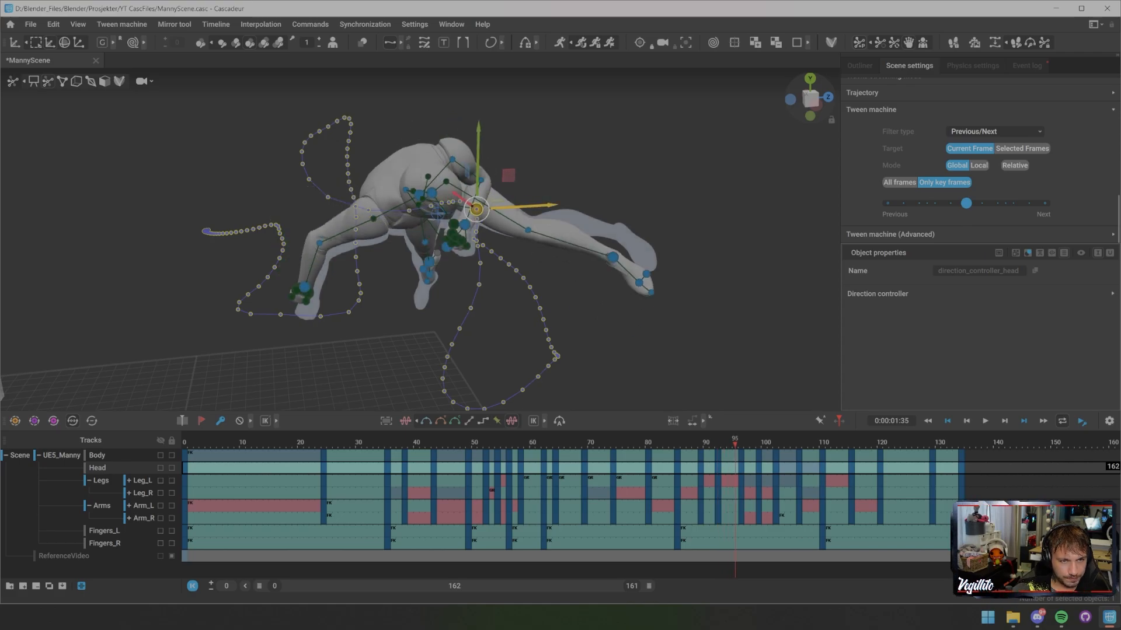
- Step from frame 95 to the end of the keyed animation, checking the head direction against the reference video
key("Right")
key("Right")
key("Right")
key("Right")
key("Right")
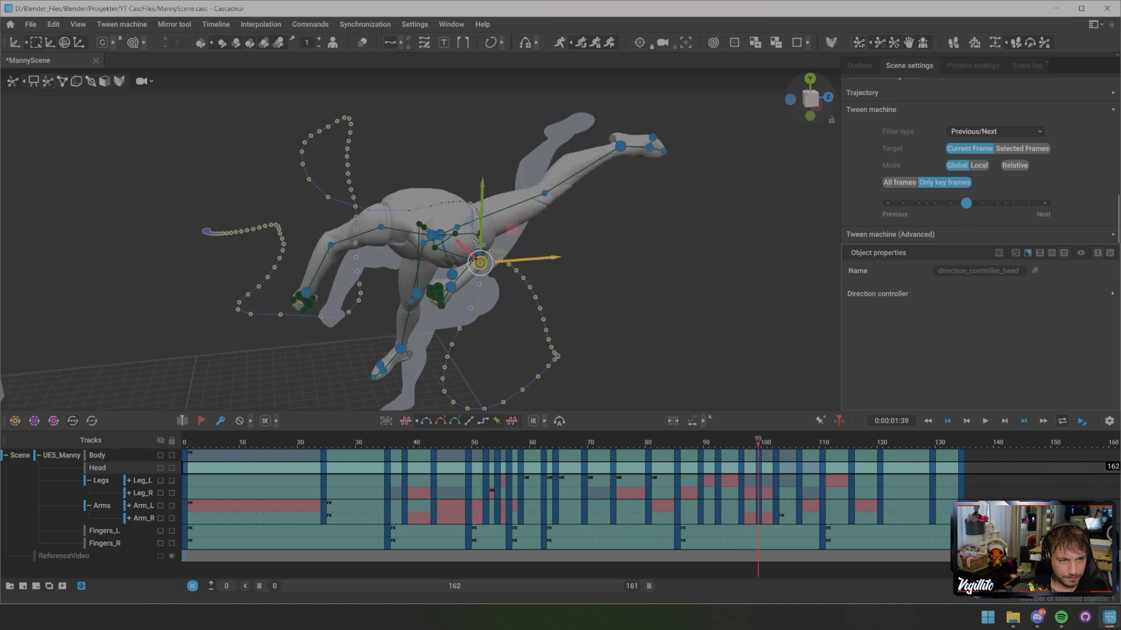
key("Right")
key("Right")
key("Right")
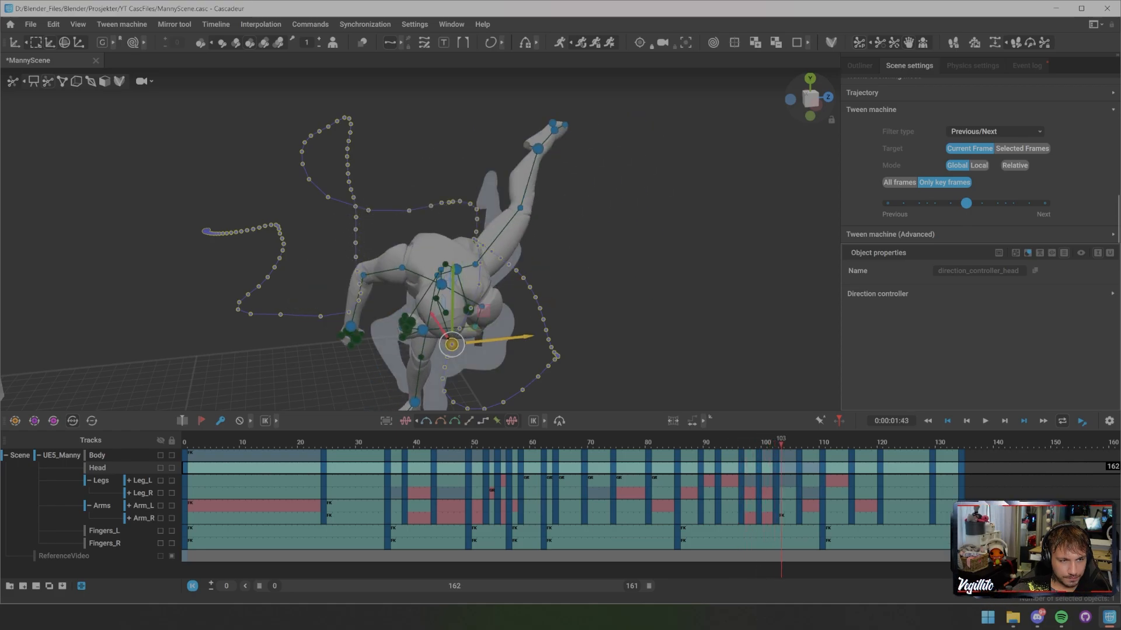
key("Right")
key("Right")
key("Right")
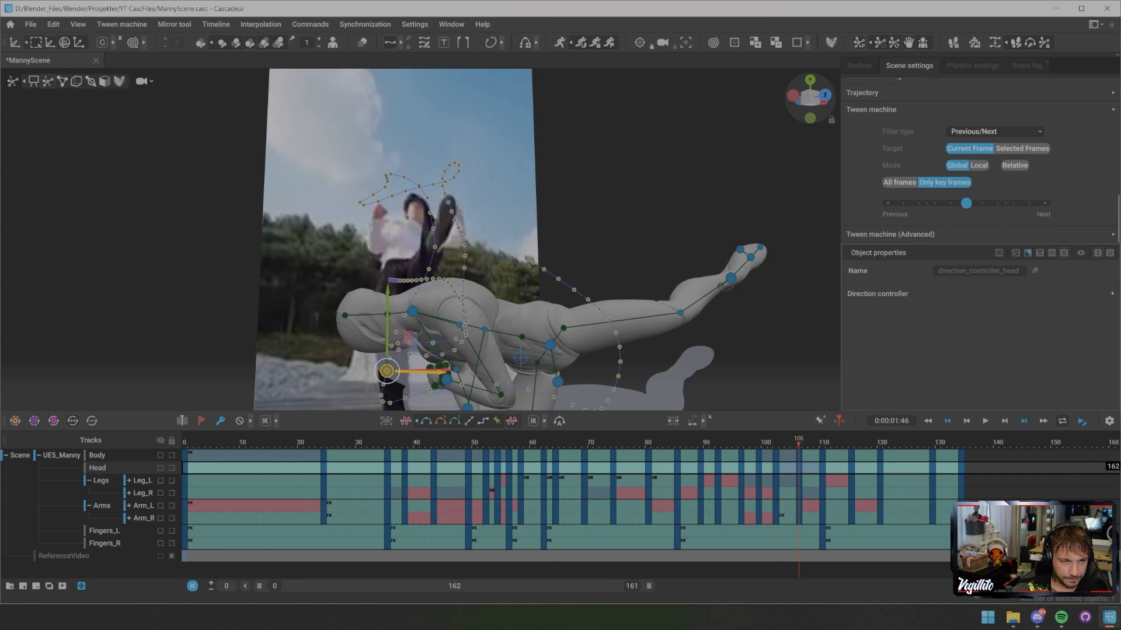
key("Right")
key("Right")
key("Right")
key("Right")
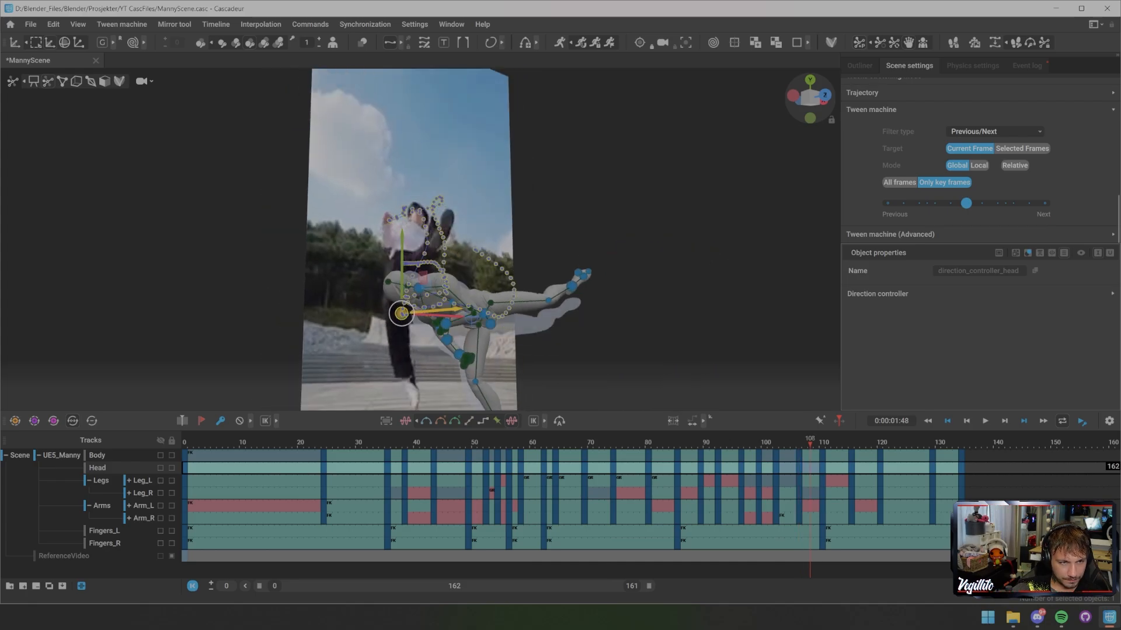
key("Right")
key("Right")
key("Right")
key("Right")
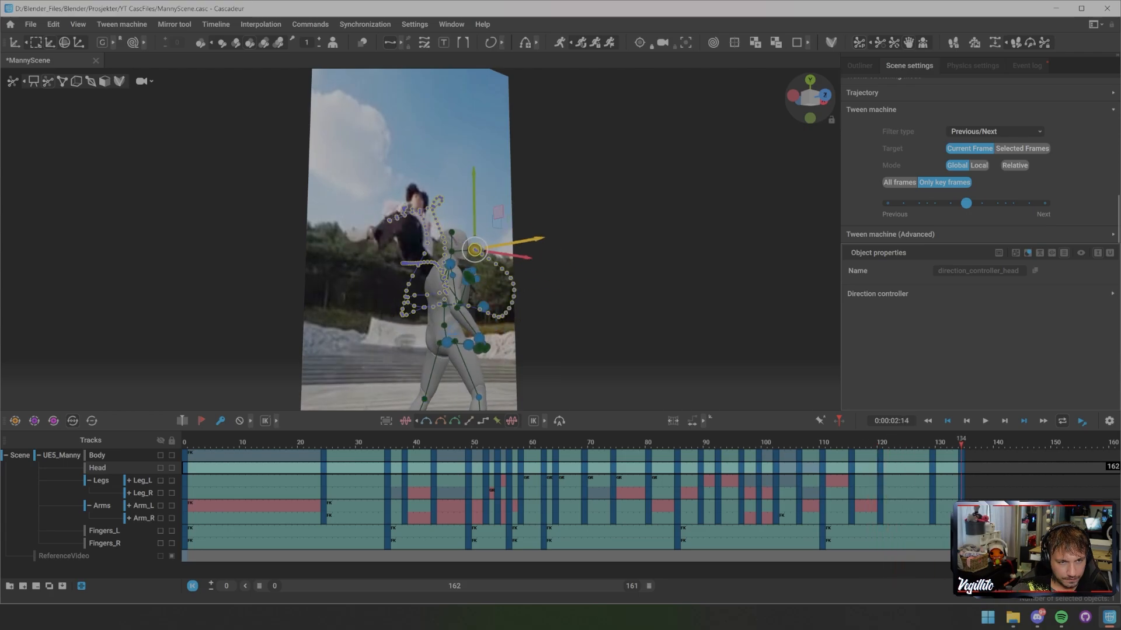
- Hide the rig points and play back the animation beside the reference video, stopping at frame 54
scroll(420, 239, "down", 3)
left_click_drag(526, 245, 409, 245, "alt")
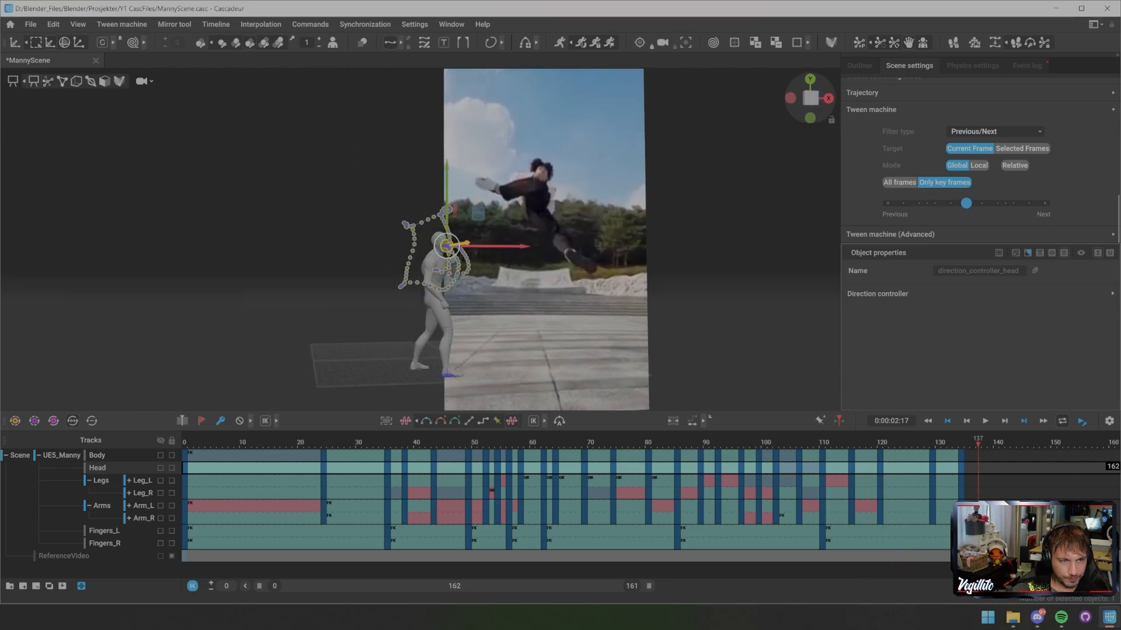
scroll(420, 239, "up", 3)
key("1")
key("space")
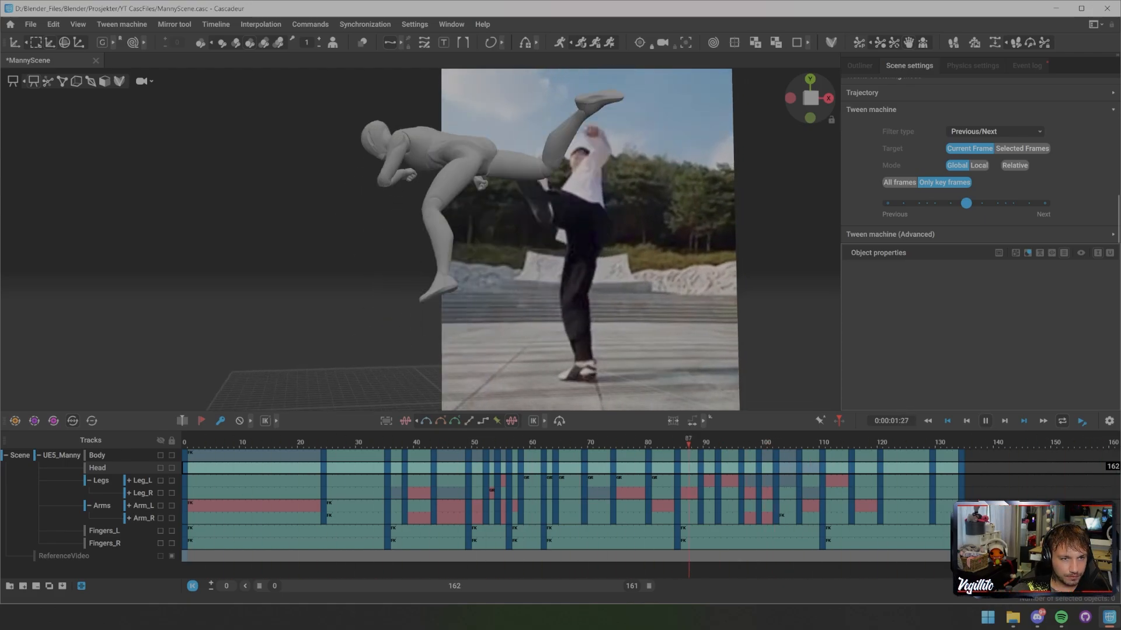
key("space")
key("space")
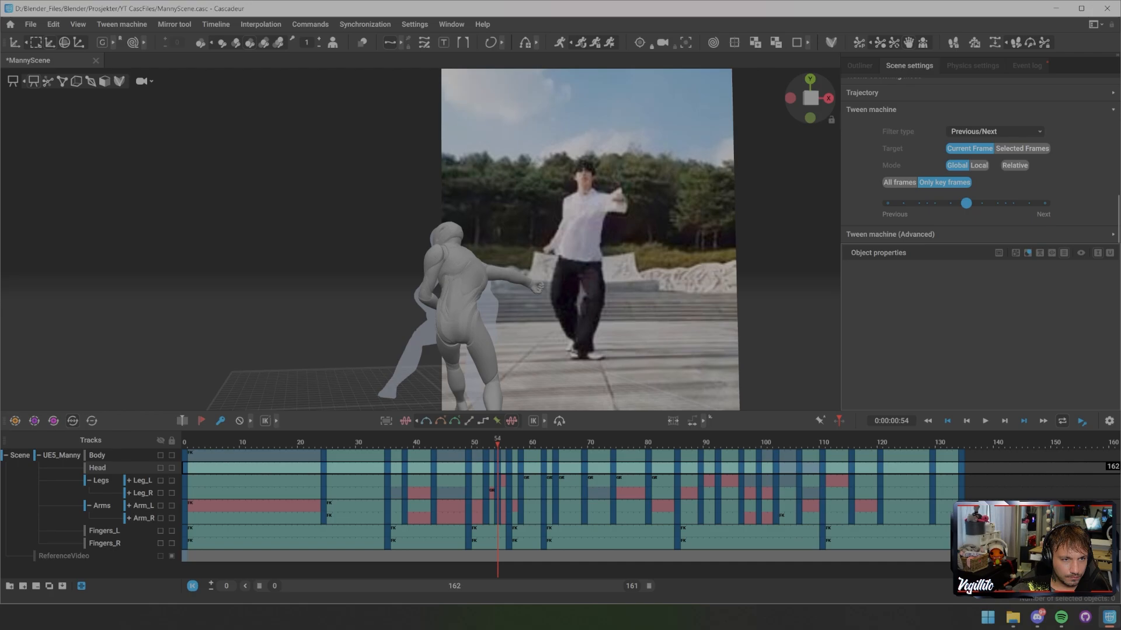
- Show the rig points again and move the head direction point at frame 54 toward the outstretched arm
key("3")
left_click_drag(374, 233, 560, 254, "alt")
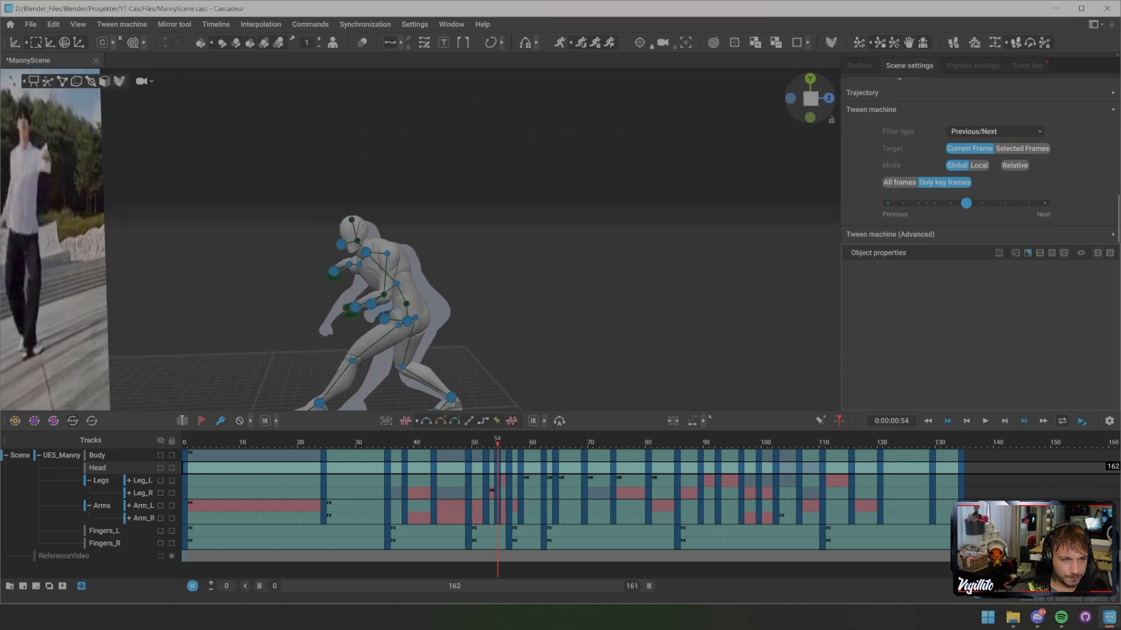
left_click(340, 244)
left_click_drag(341, 244, 514, 271)
left_click_drag(361, 274, 334, 280)
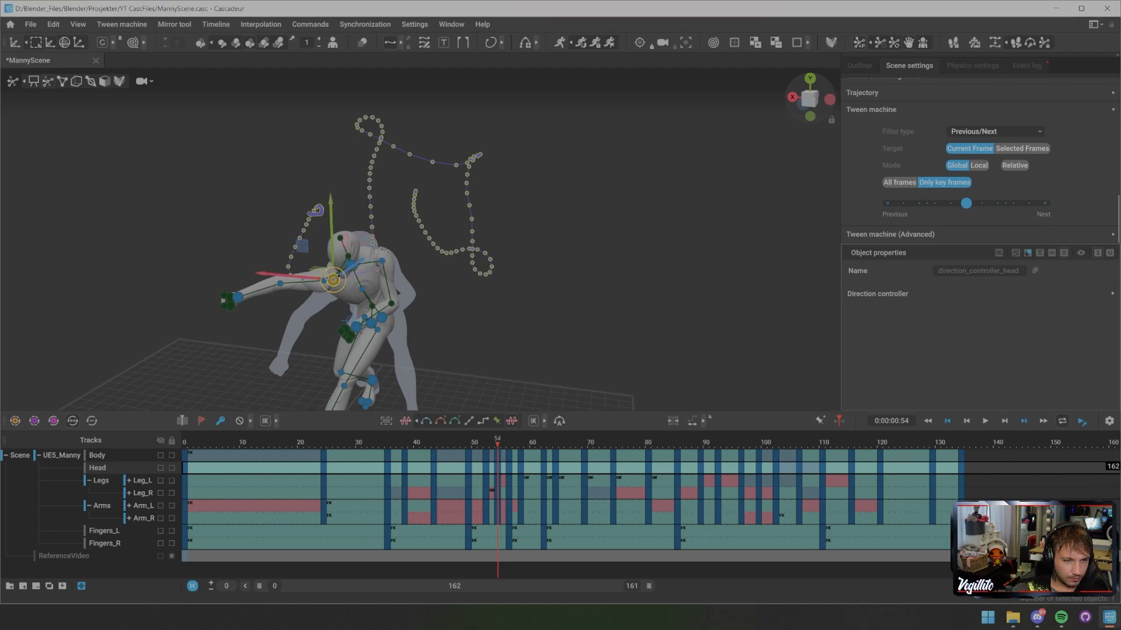
- Try moving the head direction point at frame 56, then undo both moves
key("Right")
key("Right")
left_click_drag(388, 195, 388, 217)
left_click_drag(387, 274, 292, 363)
key("ctrl+z")
key("ctrl+z")
- Reposition the head direction point at frame 58 to re-aim the head
scroll(374, 263, "up", 5)
middle_click_drag(292, 363, 350, 295, "alt")
left_click_drag(350, 295, 337, 293, "alt")
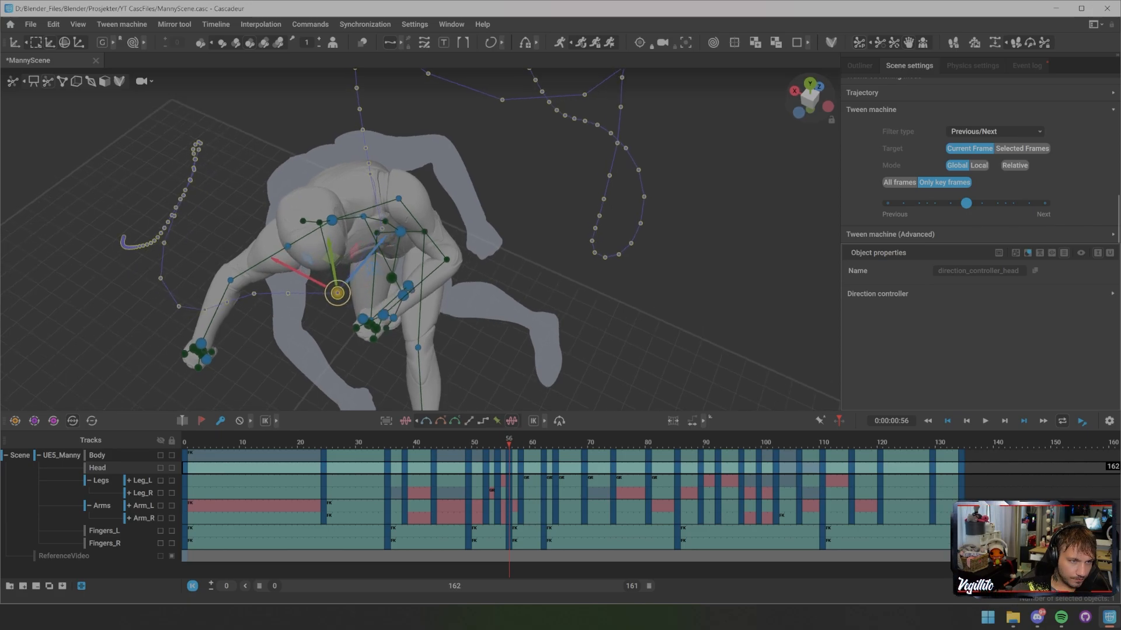
key("Right")
key("Right")
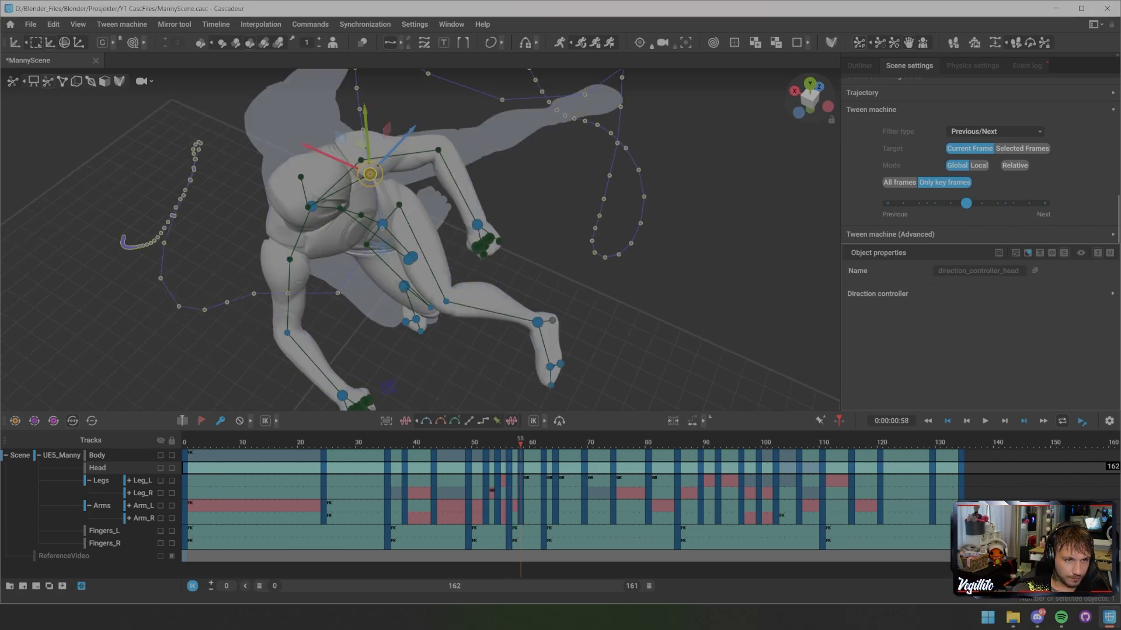
left_click_drag(371, 175, 312, 153)
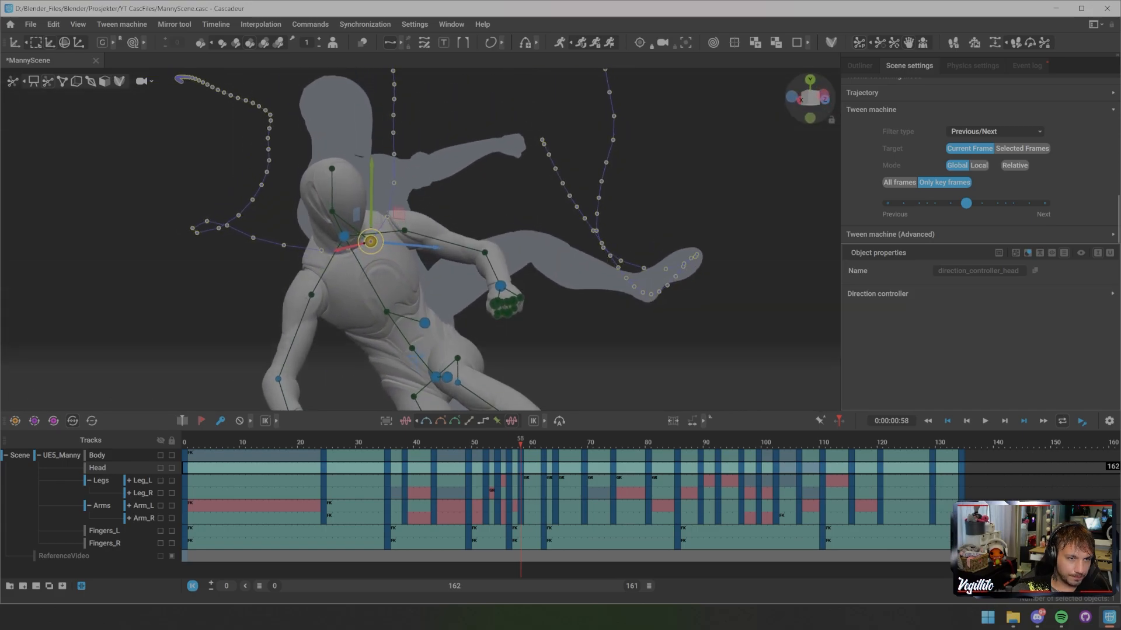
- Hide the rig points, clear the selection and play the animation beside the reference video, stopping at frame 130
key("space")
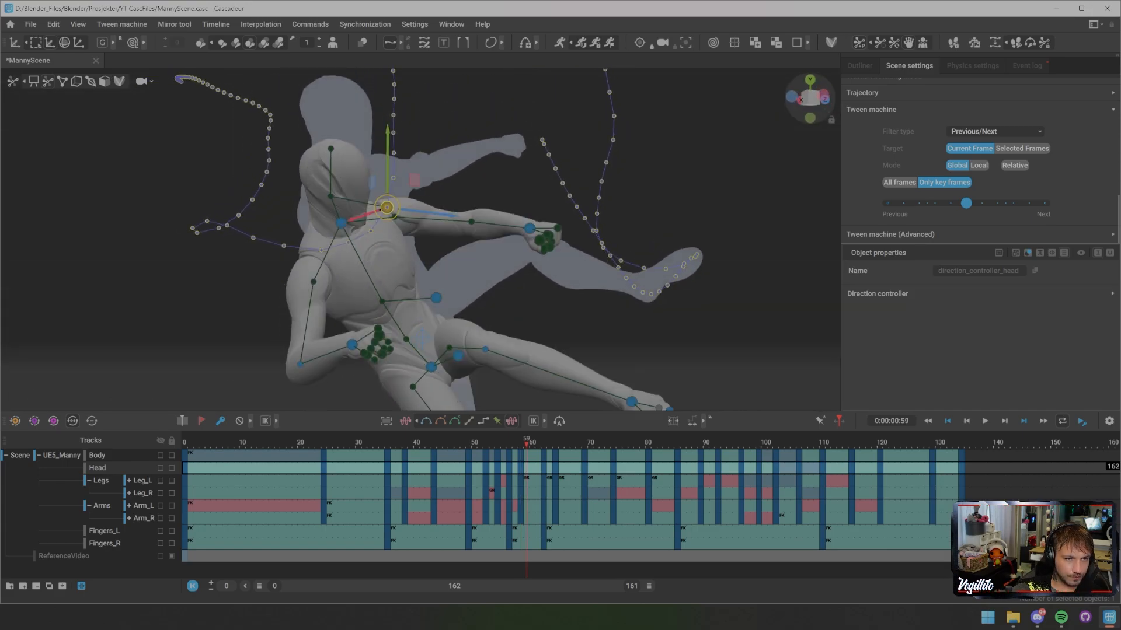
key("1")
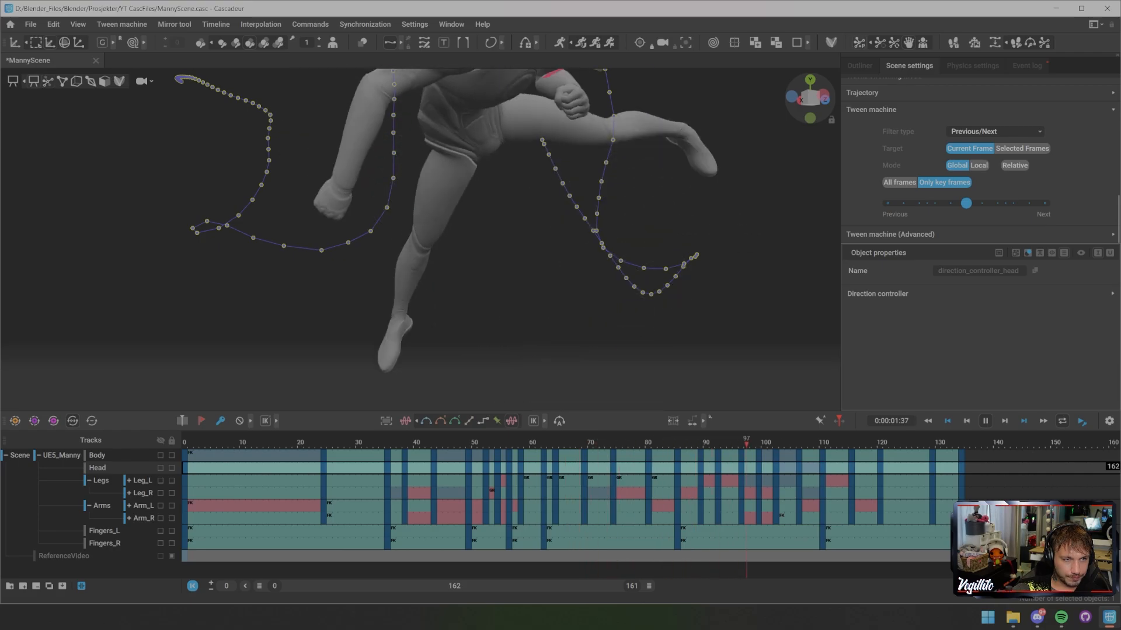
key("Escape")
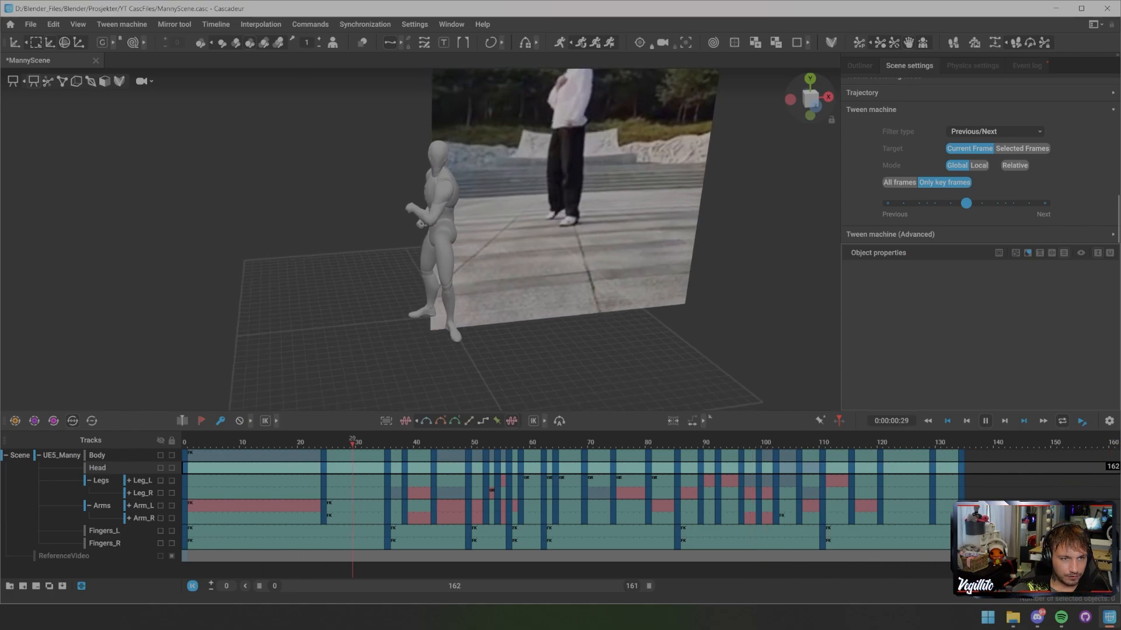
key("space")
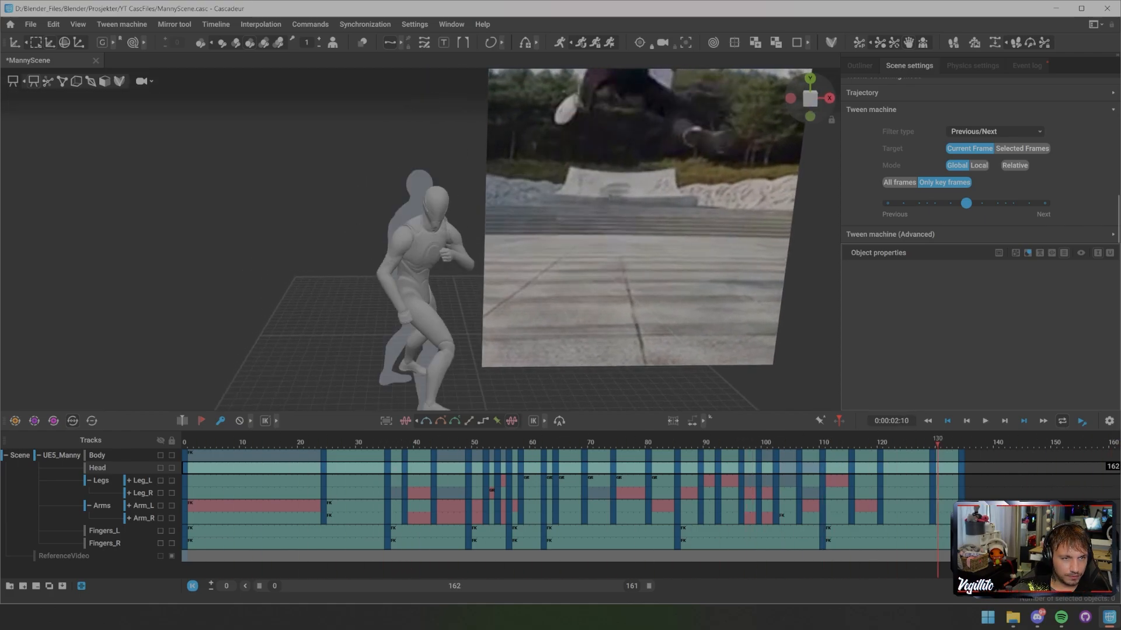
- Step back and forth between frames 114 and 134 to compare the final landing poses with the reference video
key("Right")
key("Right")
key("Right")
key("Right")
key("Left")
key("Left")
key("Left")
key("Left")
key("Left")
key("Left")
key("Left")
key("Left")
key("Left")
key("Left")
key("Left")
key("Left")
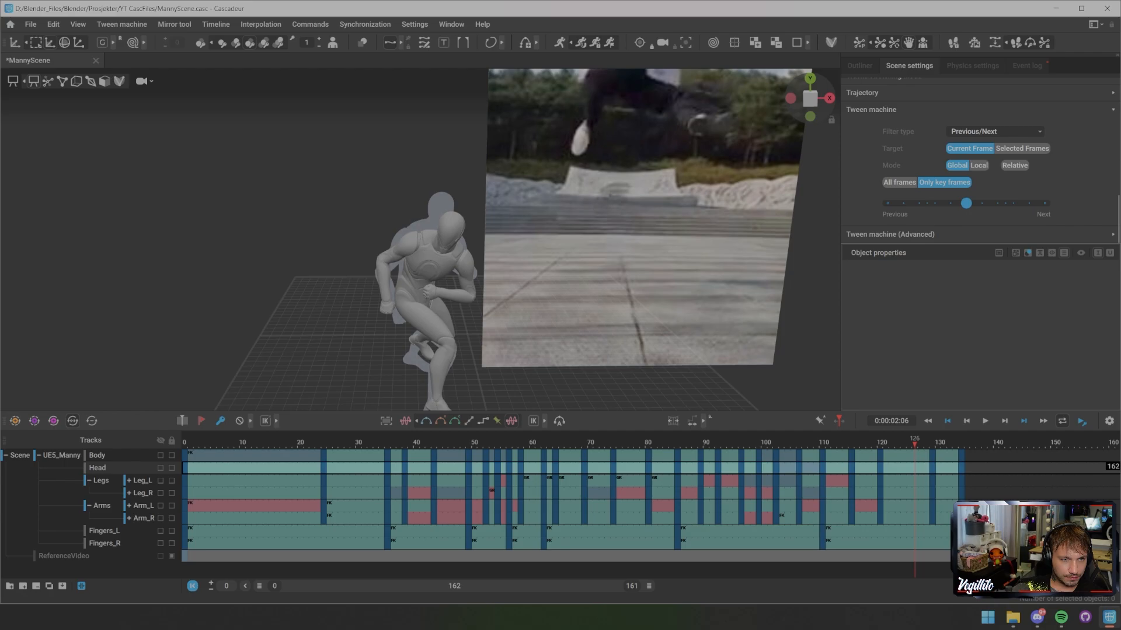
key("Left")
key("Left")
key("Left")
key("Left")
key("Left")
key("Left")
key("Left")
key("Left")
key("Left")
key("Right")
key("Right")
key("Right")
key("Right")
key("Right")
key("Right")
key("Right")
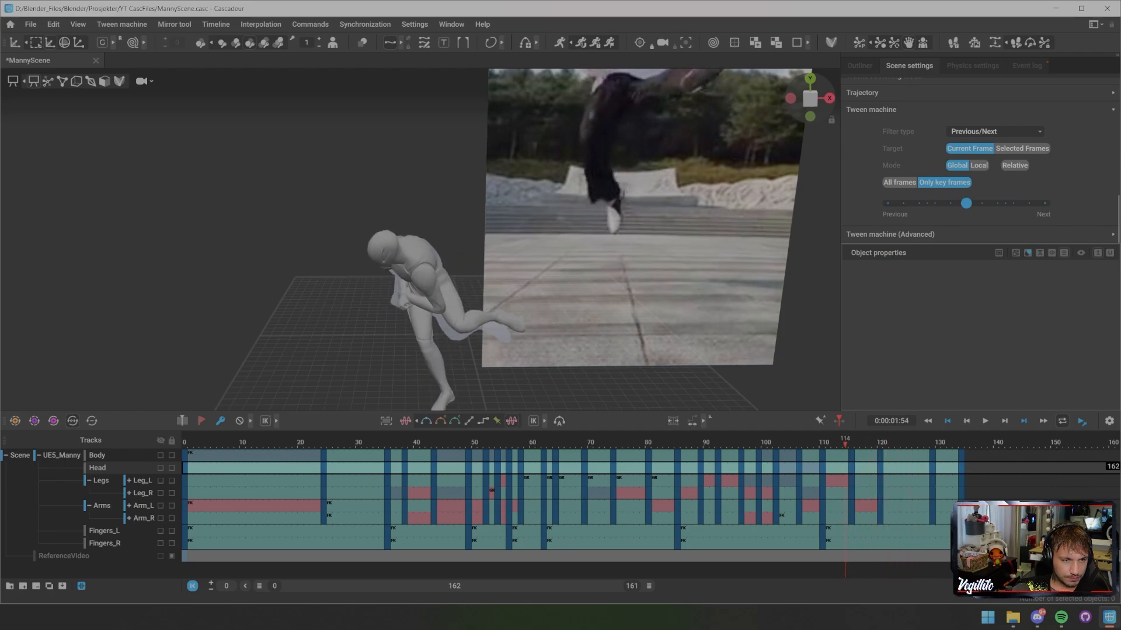
- Examine the legs and feet up close from frame 114 to 134 for sliding of the planted foot
key("Right")
middle_click_drag(444, 297, 415, 153)
scroll(405, 170, "up", 4)
key("Right")
key("Right")
key("Right")
key("Right")
key("Right")
key("Right")
key("Right")
key("Right")
key("Right")
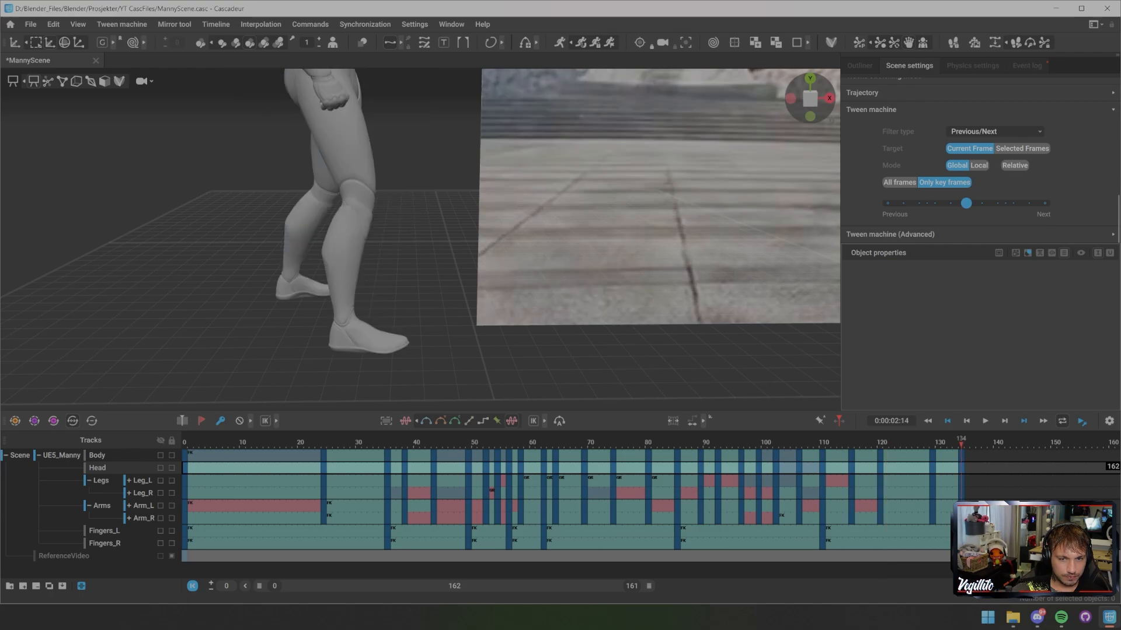
key("Left")
key("Left")
key("Left")
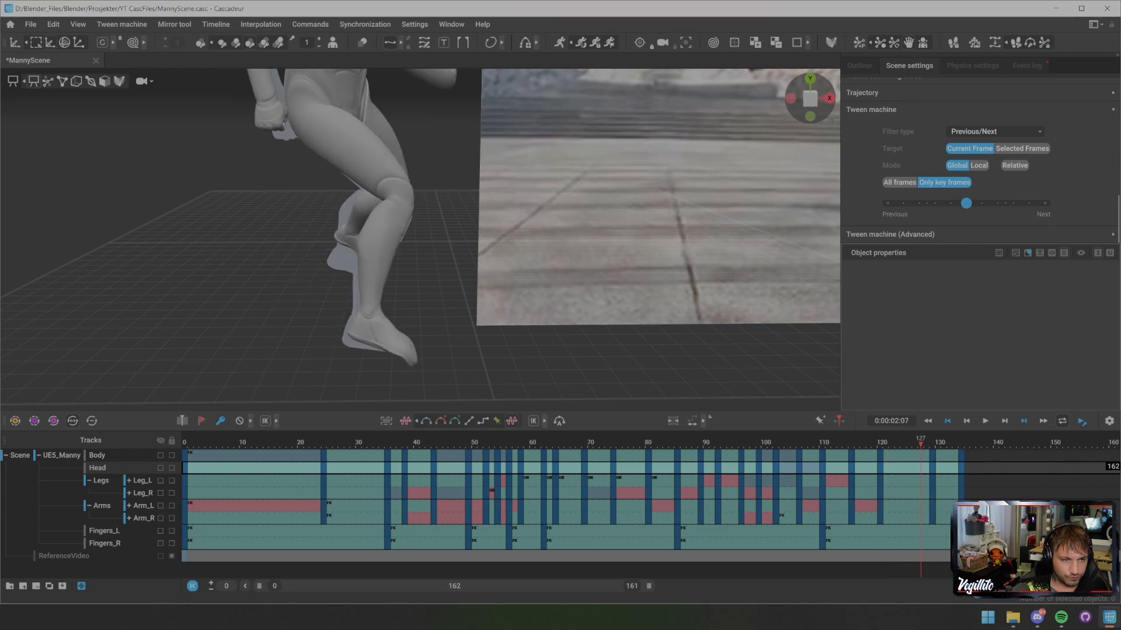
key("Right")
key("Right")
key("Right")
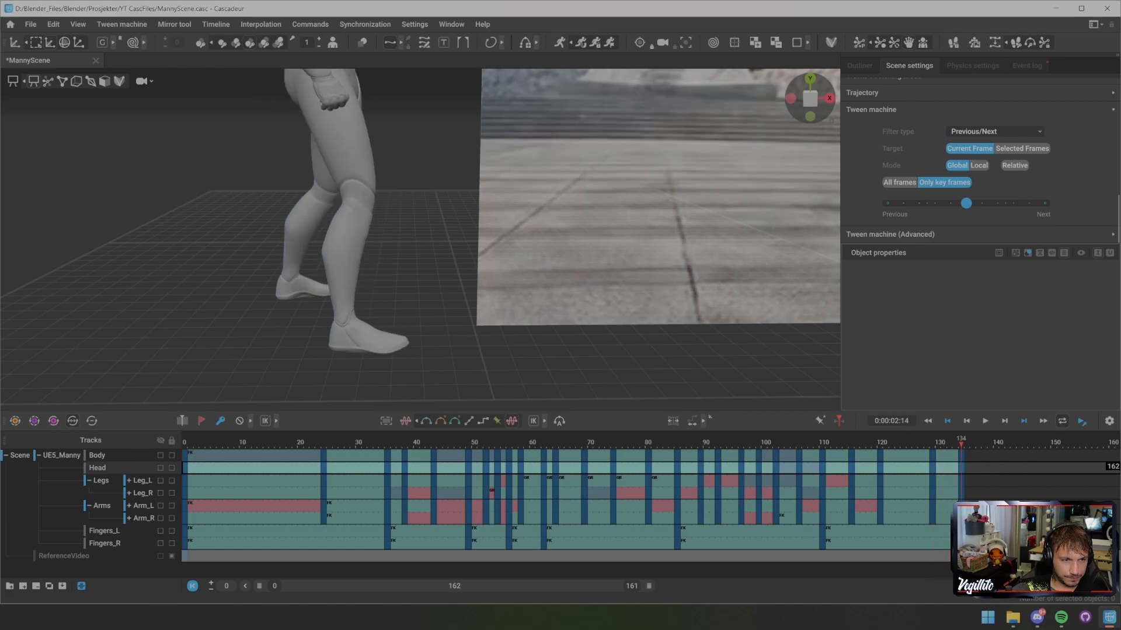
- Show the rig points at frame 129 and straighten the right foot's bent toes
key("Left")
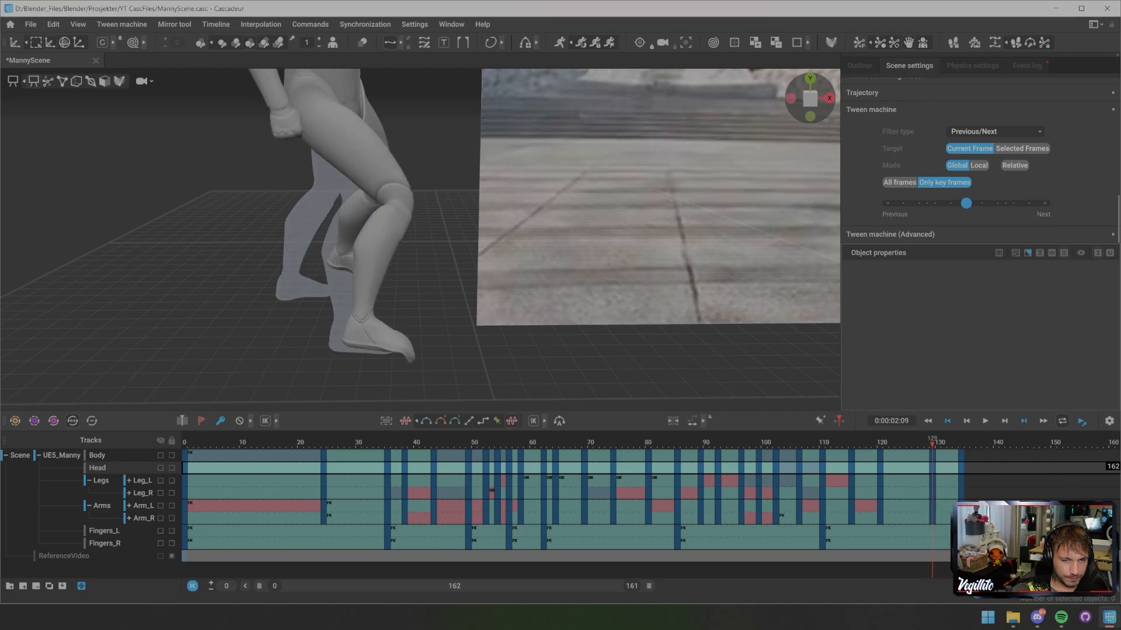
key("2")
middle_click_drag(408, 269, 433, 214, "alt")
left_click(432, 309)
key("r")
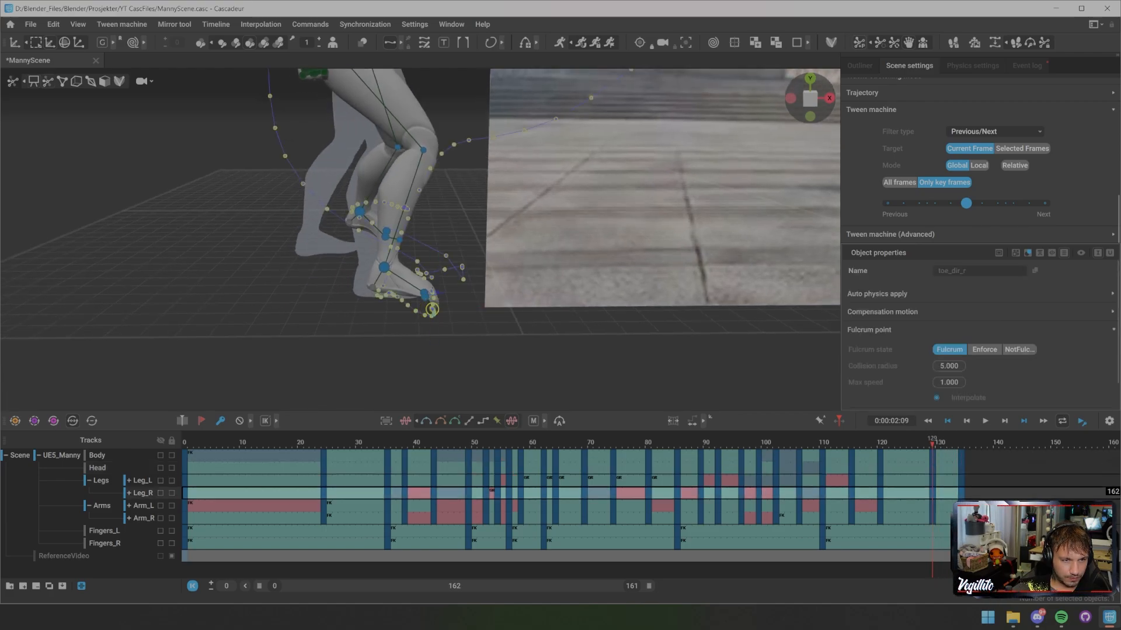
left_click(470, 331)
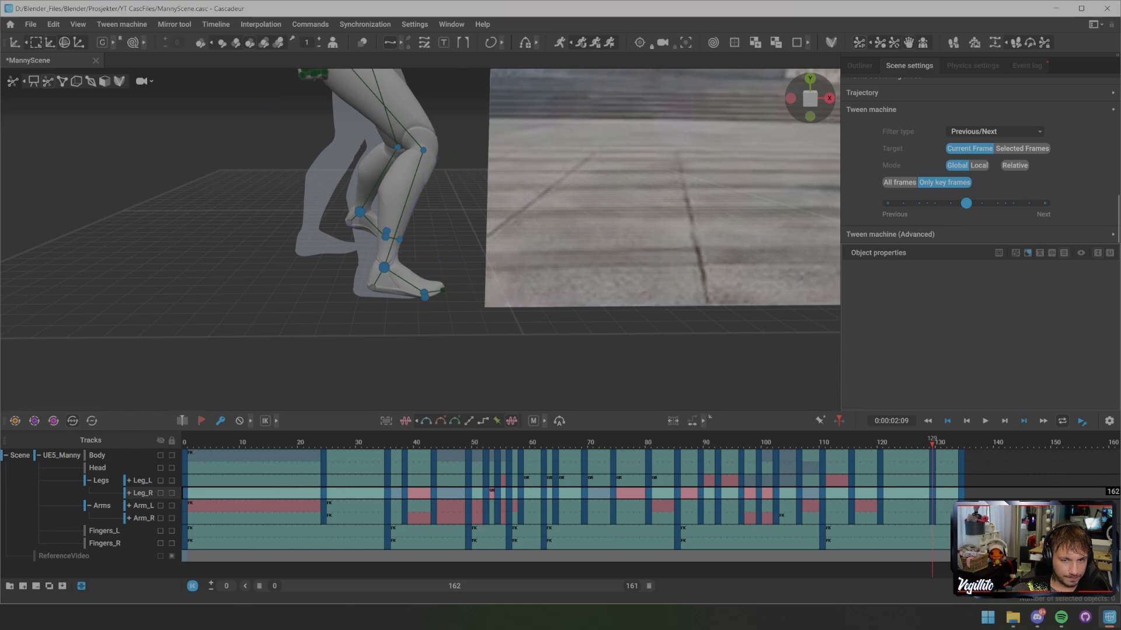
- Shift the center of mass slightly back along the X axis at frame 129 to reposition the planted right foot
scroll(421, 239, "down", 3)
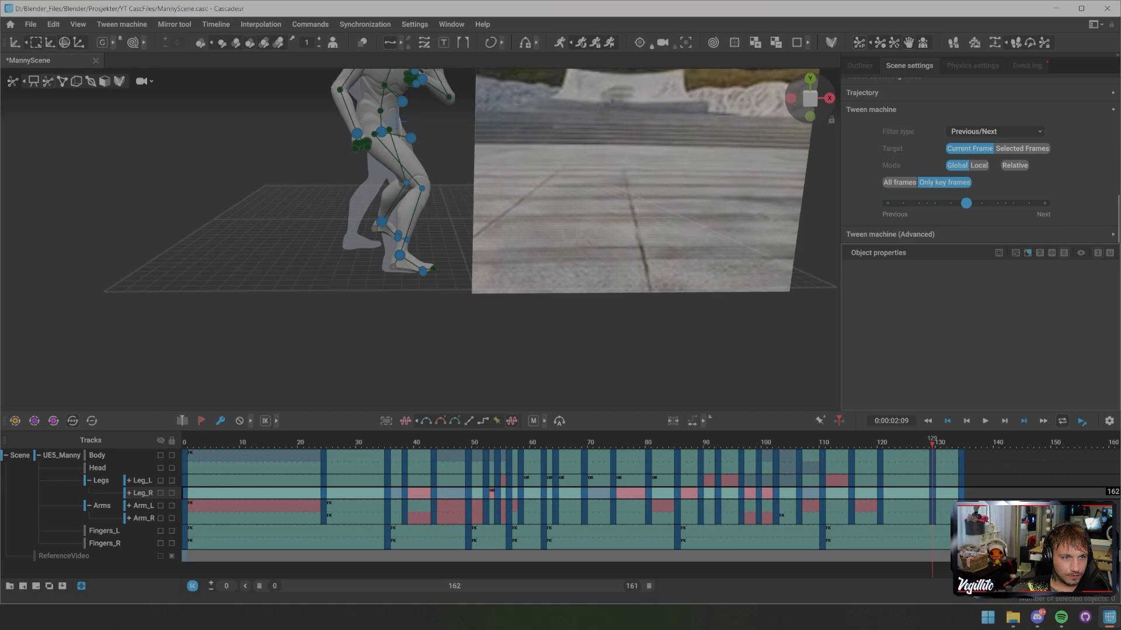
left_click(398, 122)
scroll(421, 239, "up", 4)
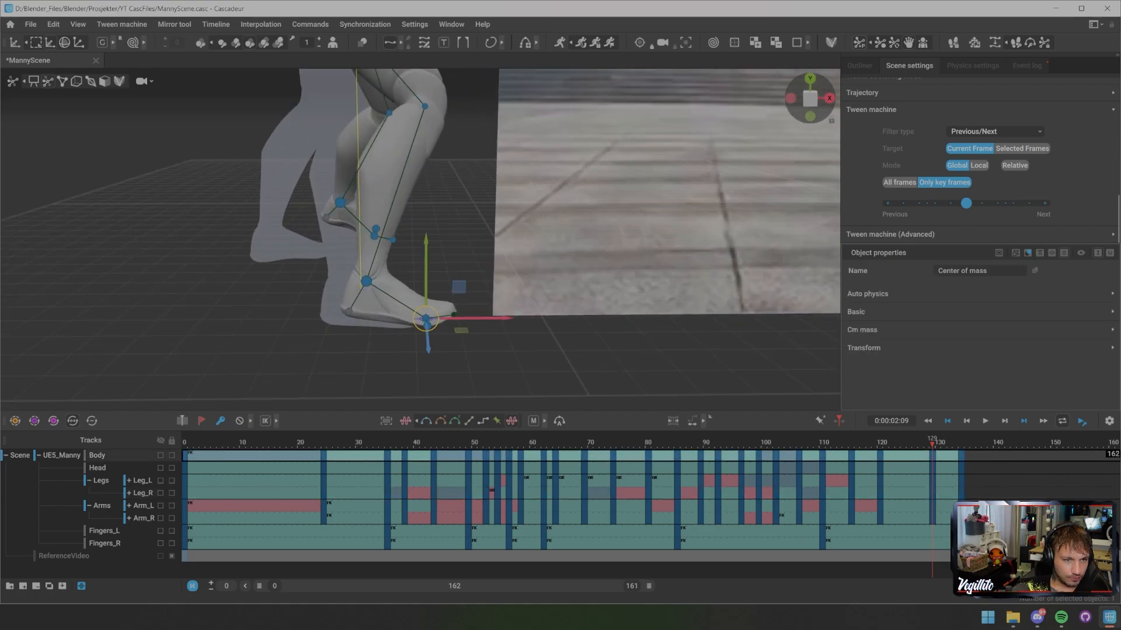
mouse_move(479, 318)
left_mouse_down()
mouse_move(445, 318)
mouse_move(462, 318)
left_mouse_up()
- Move the center of mass at frame 120 across the ground plane to line the supporting foot up with its frame 129 position
key("Left")
key("Left")
key("Left")
key("Left")
key("Left")
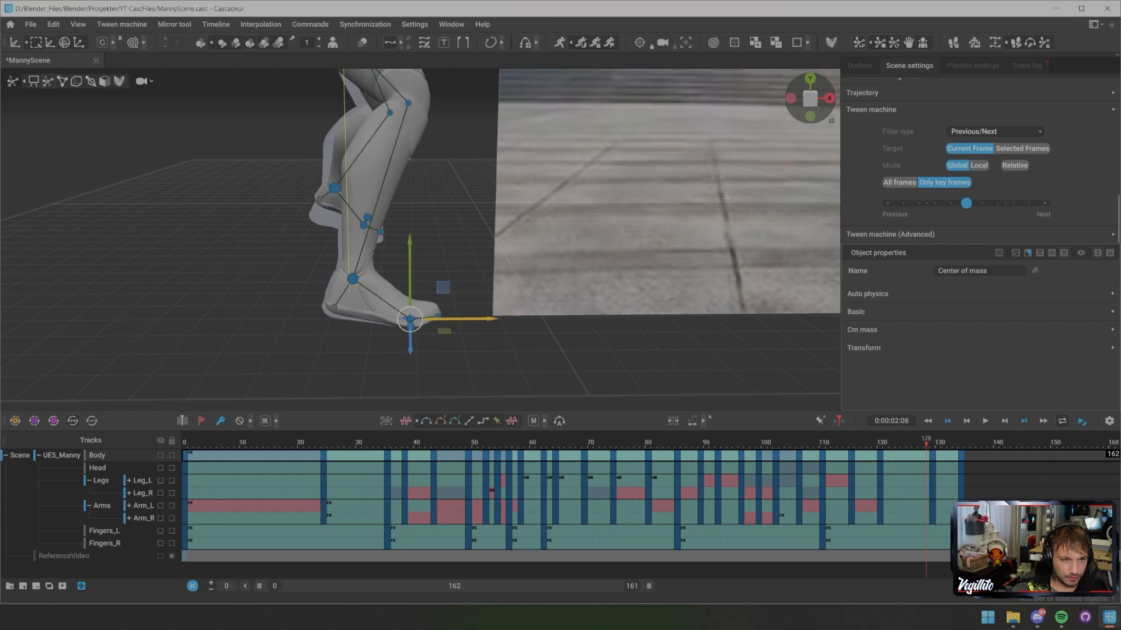
key("Left")
key("Left")
key("Left")
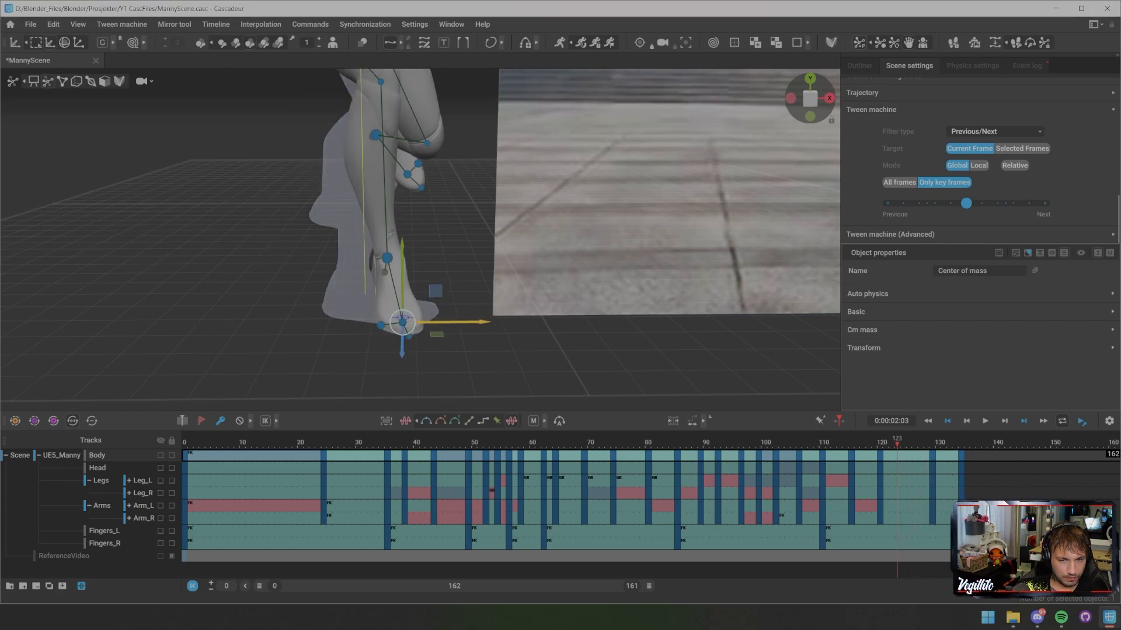
key("Left")
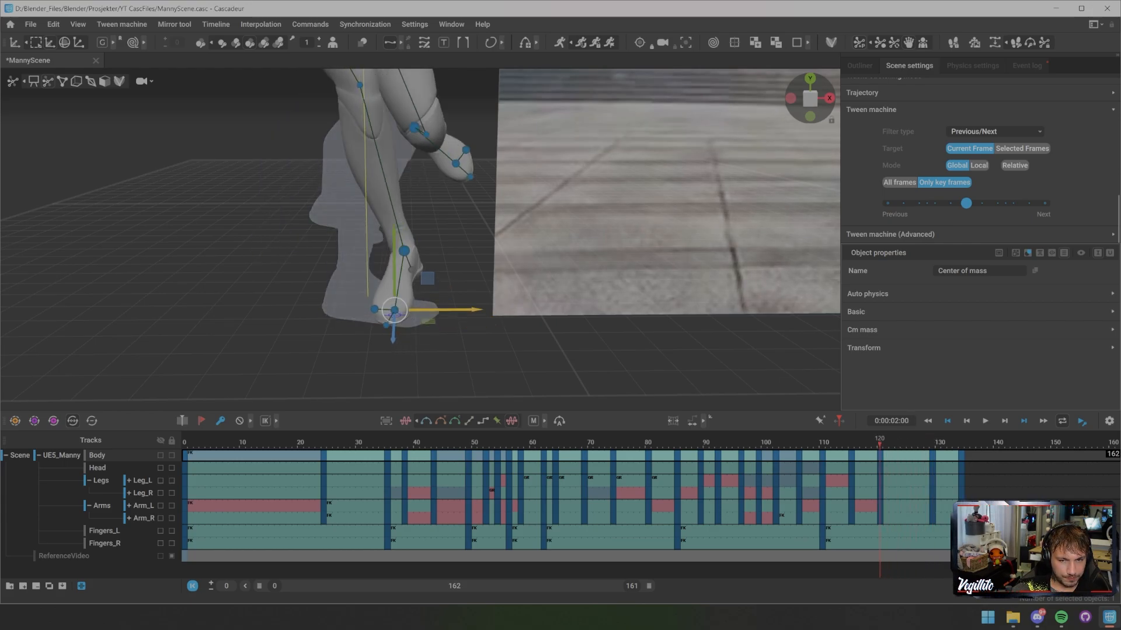
middle_click_drag(444, 234, 350, 285)
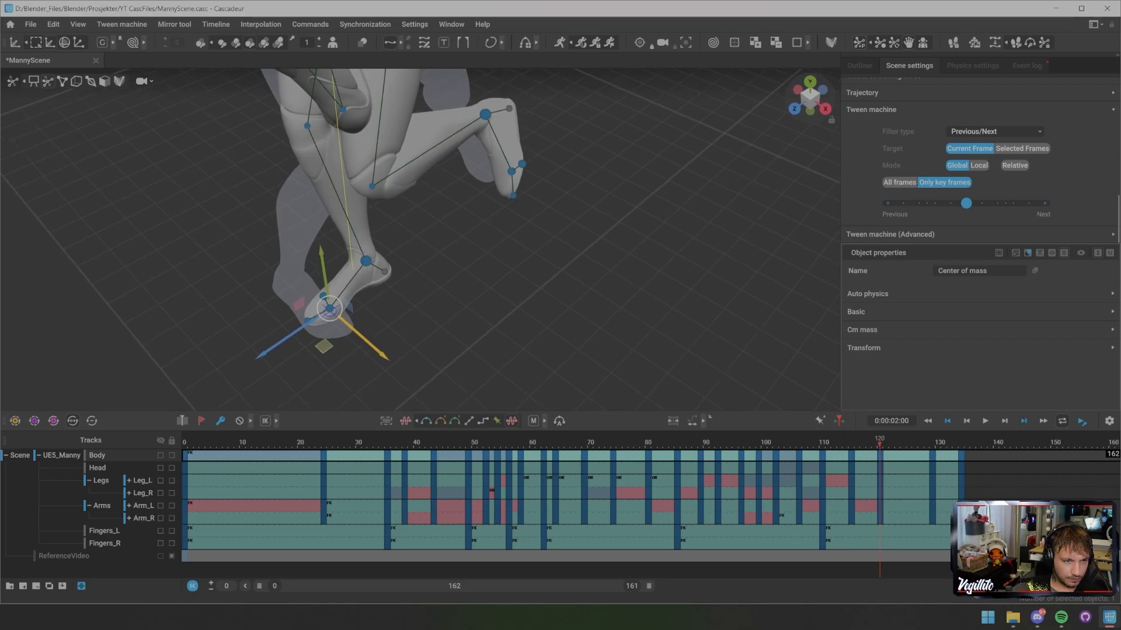
left_click_drag(324, 346, 325, 359)
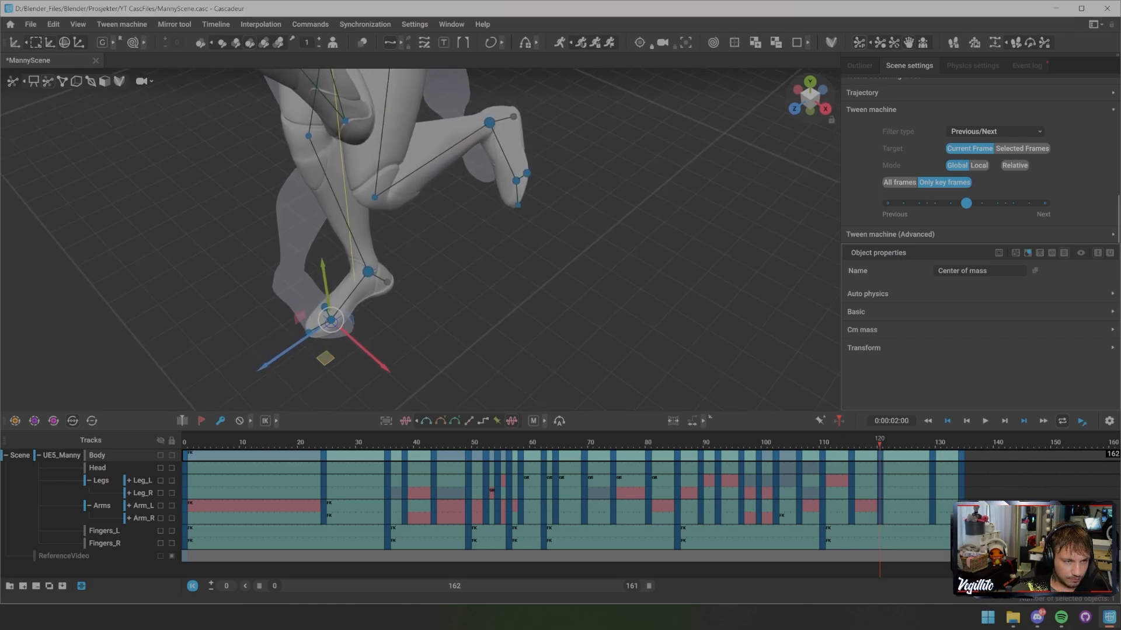
middle_click_drag(339, 350, 431, 319)
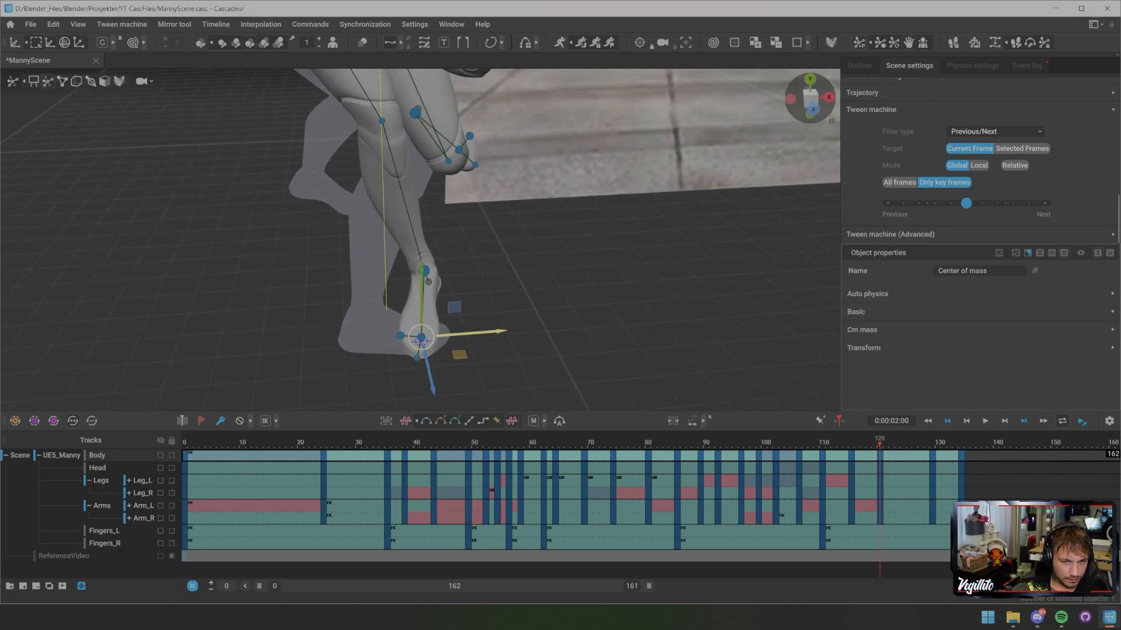
- Move the center of mass at frame 115 across the ground plane so the supporting foot matches the frame 120 position
key("Left")
key("Left")
key("Left")
key("Left")
key("Left")
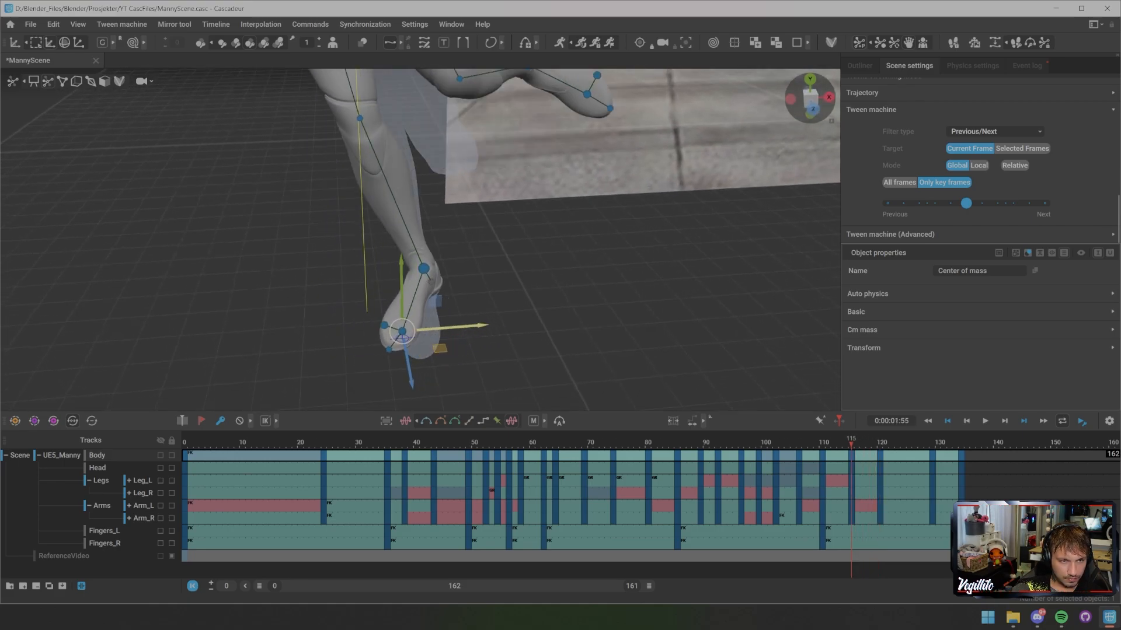
left_click_drag(440, 348, 460, 356)
- Move the center of mass at frame 110 across the ground plane to align the supporting foot with frame 115
key("Left")
key("Left")
key("Left")
key("Left")
key("Left")
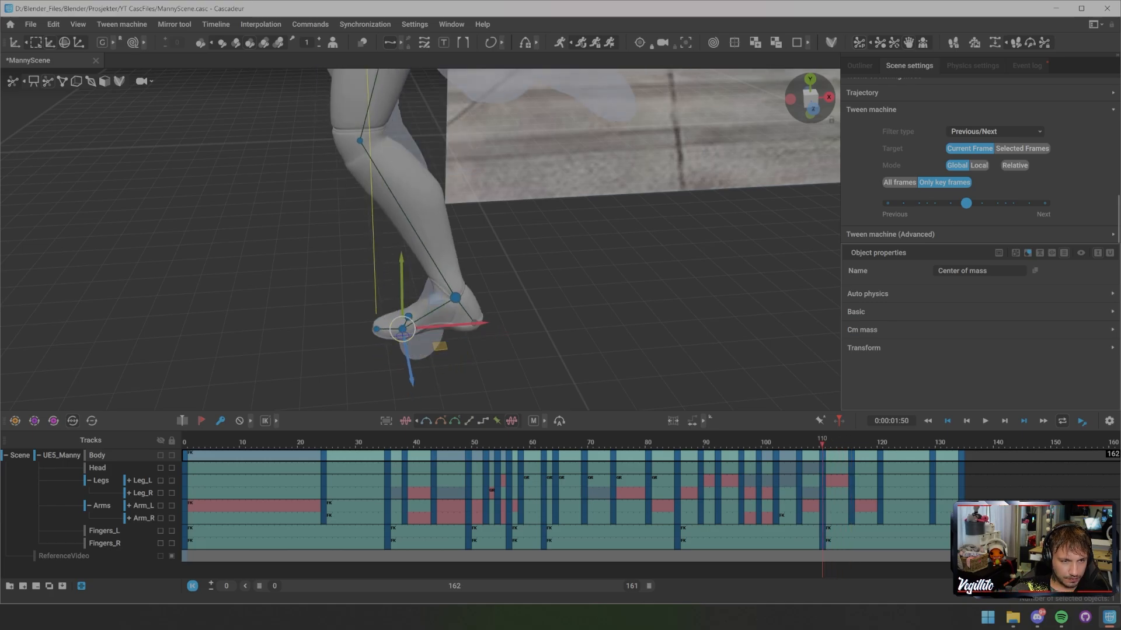
left_click_drag(439, 346, 356, 298)
- Rotate the right foot at frame 106 about its ankle to correct its orientation before landing
key("Left")
key("Left")
key("Left")
key("Left")
middle_click_drag(356, 297, 431, 318, "alt")
left_click_drag(430, 318, 391, 383, "alt")
left_click(533, 244)
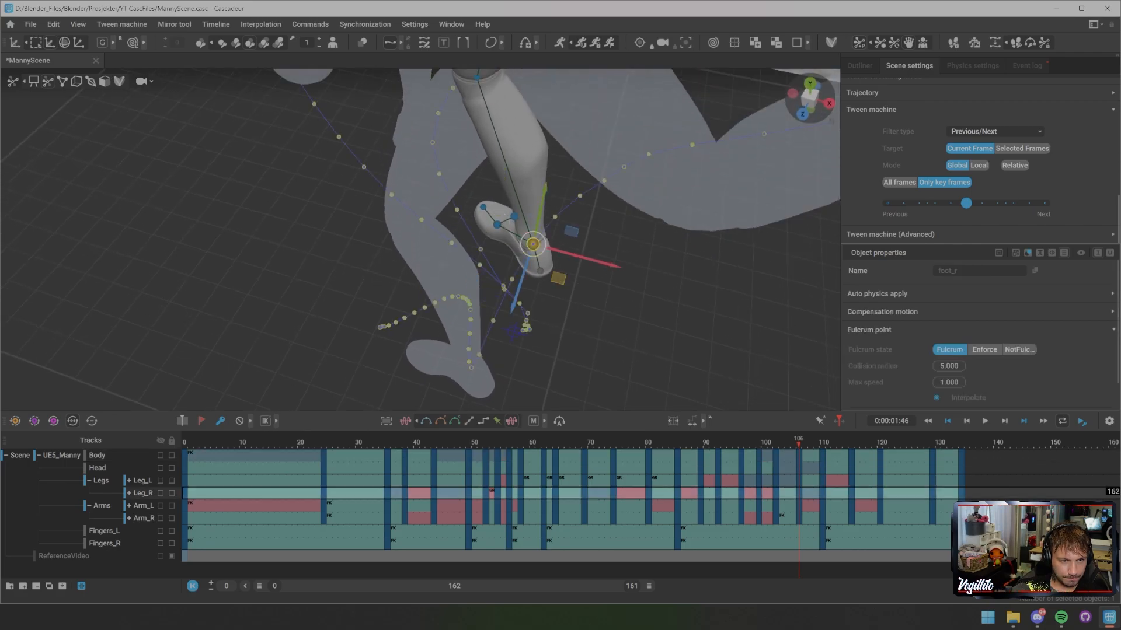
key("e")
left_click_drag(546, 291, 567, 283)
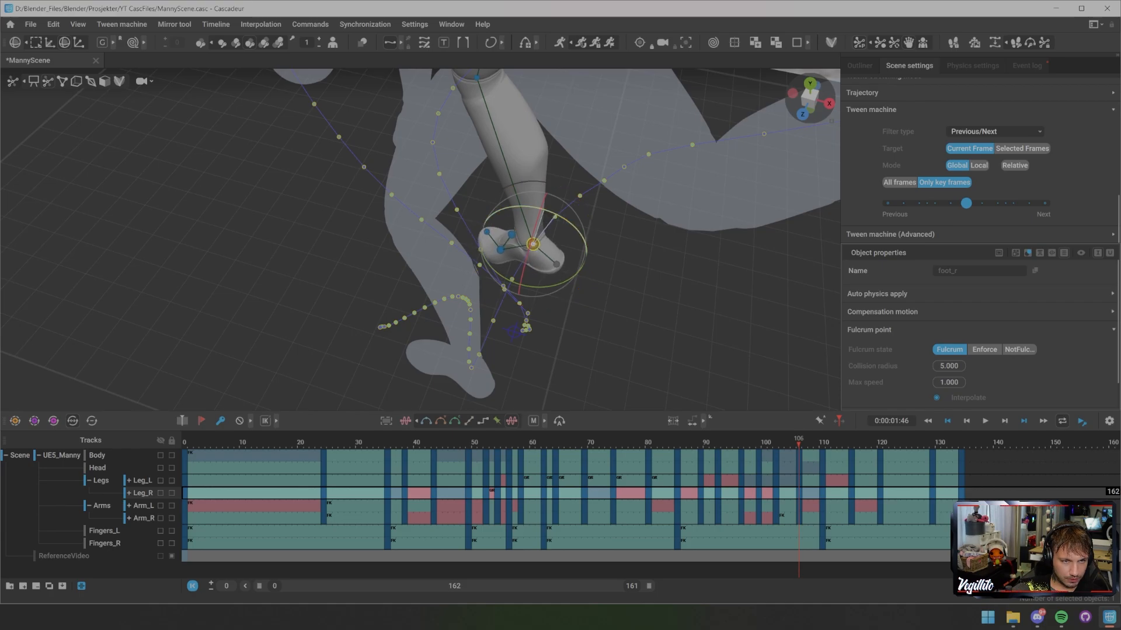
- Hide the rig points and step back from frame 106 to frame 52, comparing the feet with the reference video
left_click_drag(558, 291, 613, 195, "alt")
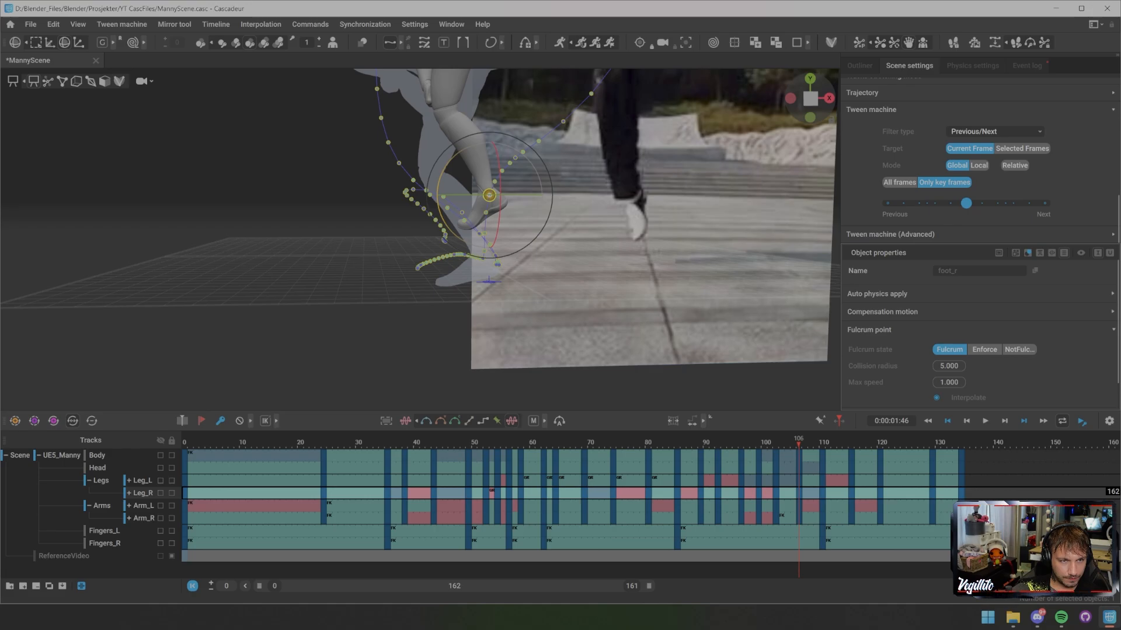
key("Left")
key("Left")
key("Left")
key("Left")
key("Left")
key("Left")
key("Left")
key("Left")
key("Left")
key("Left")
key("Left")
key("Left")
key("Left")
key("Left")
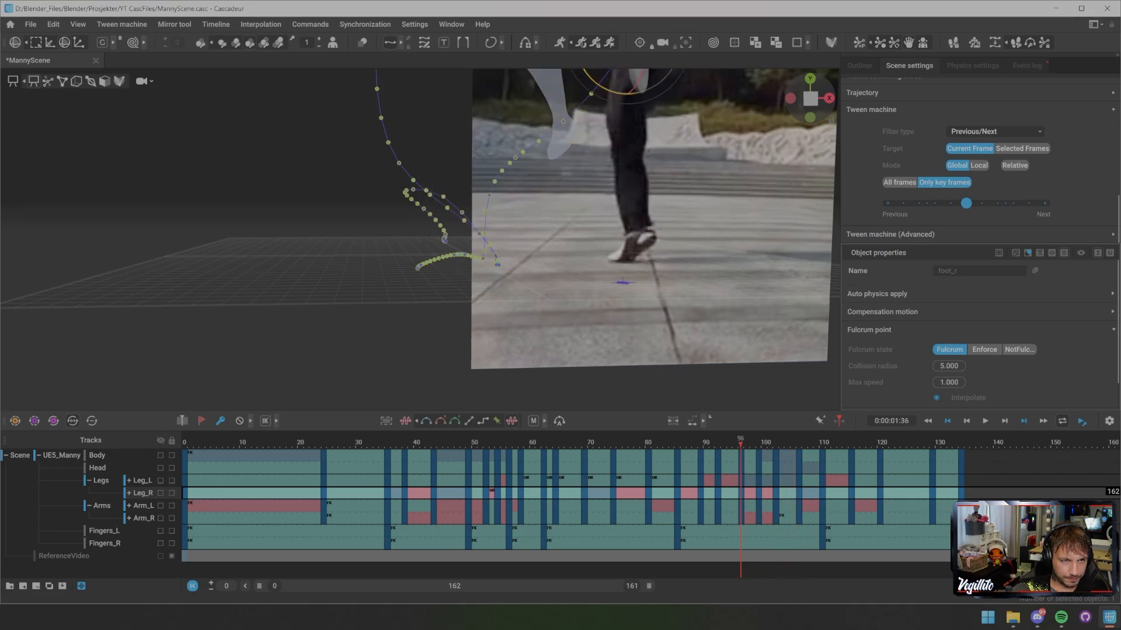
key("Left")
key("Left")
key("Left")
key("Left")
key("Left")
key("Left")
key("Left")
key("Left")
key("Left")
key("Left")
key("Left")
key("Left")
key("Left")
key("Left")
key("Left")
key("Left")
key("Left")
key("Left")
key("Left")
key("Left")
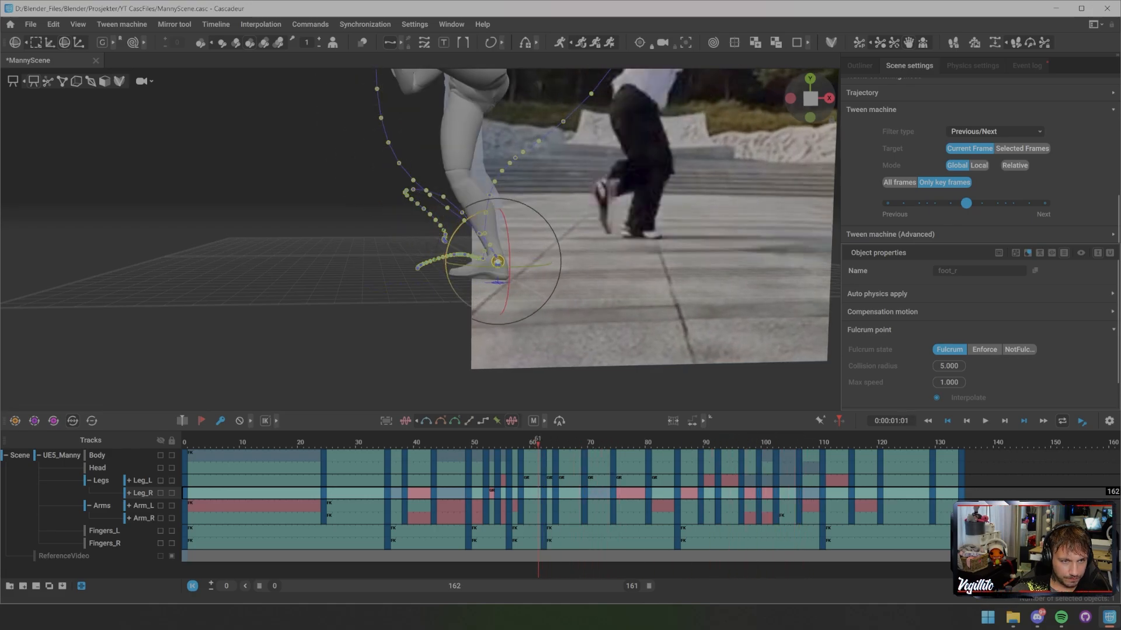
key("Left")
key("Left")
key("Left")
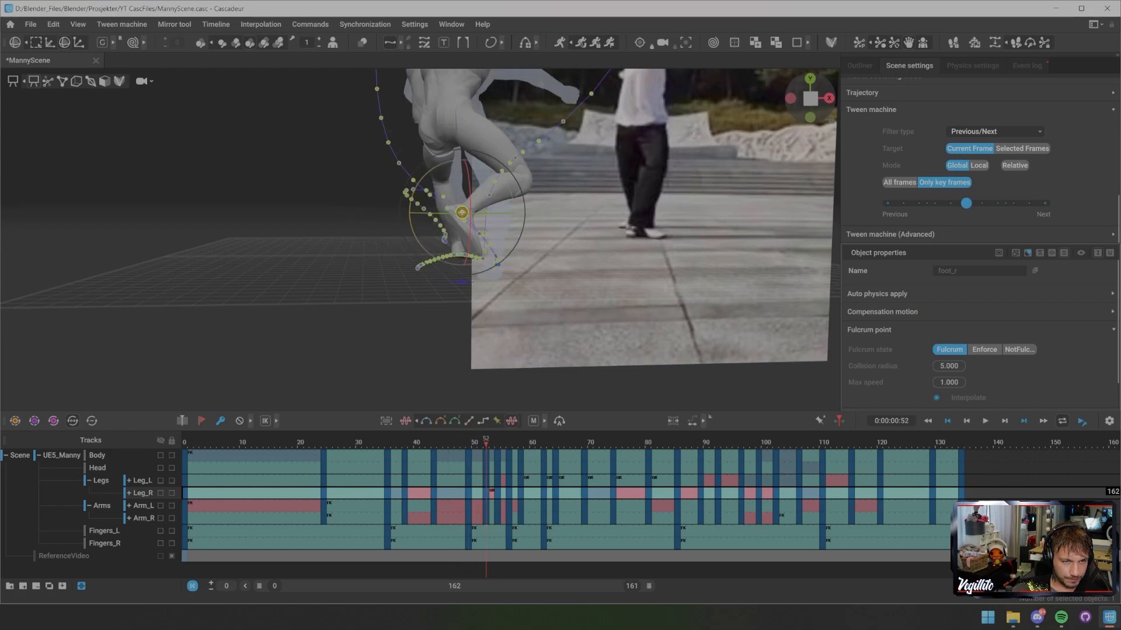
- Step forward from frame 52 to frame 61 to check the right foot's contact against the reference video
key("Right")
key("Right")
key("Right")
key("Right")
key("Right")
key("Right")
key("Right")
key("Right")
key("Right")
key("Right")
key("Right")
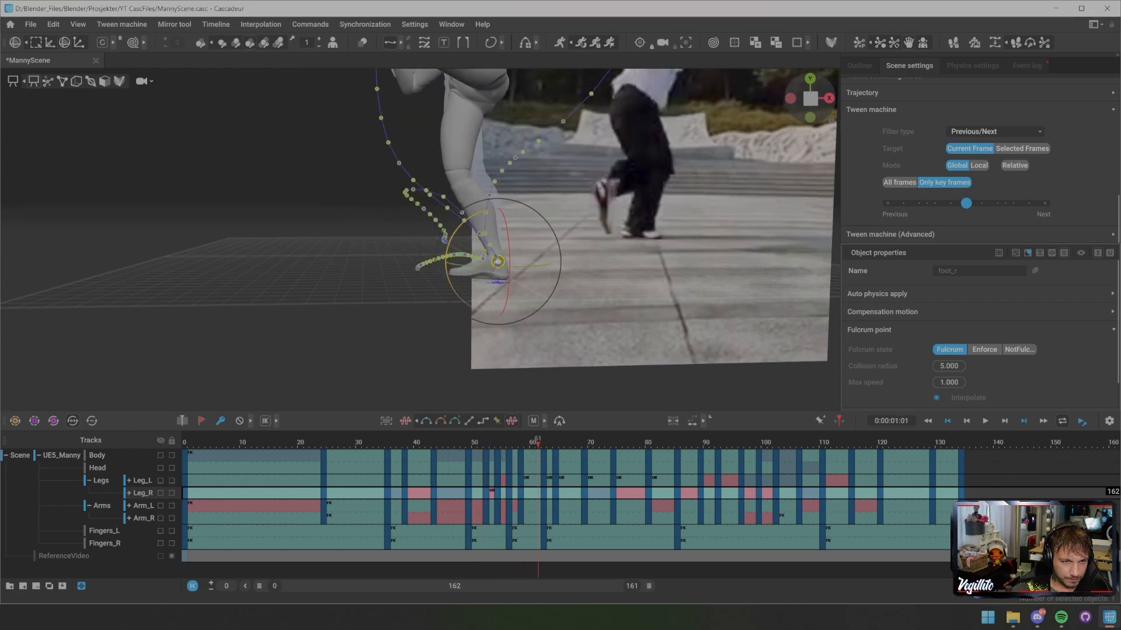
- Step forward from frame 61 to frame 70 and back to frame 56, comparing the right foot's lift-off with the reference video
key("Right")
key("Right")
key("Right")
key("Right")
key("Right")
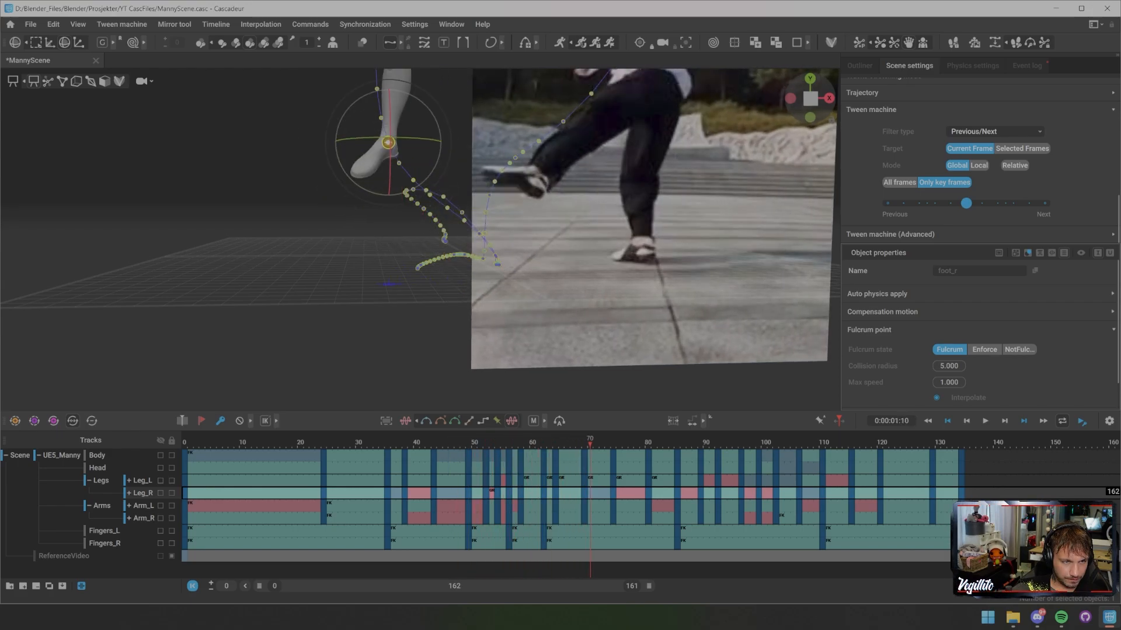
key("Left")
key("Left")
key("Left")
key("Left")
key("Left")
key("Left")
key("Left")
key("Left")
key("Left")
key("Left")
key("Left")
key("Left")
key("Left")
key("Left")
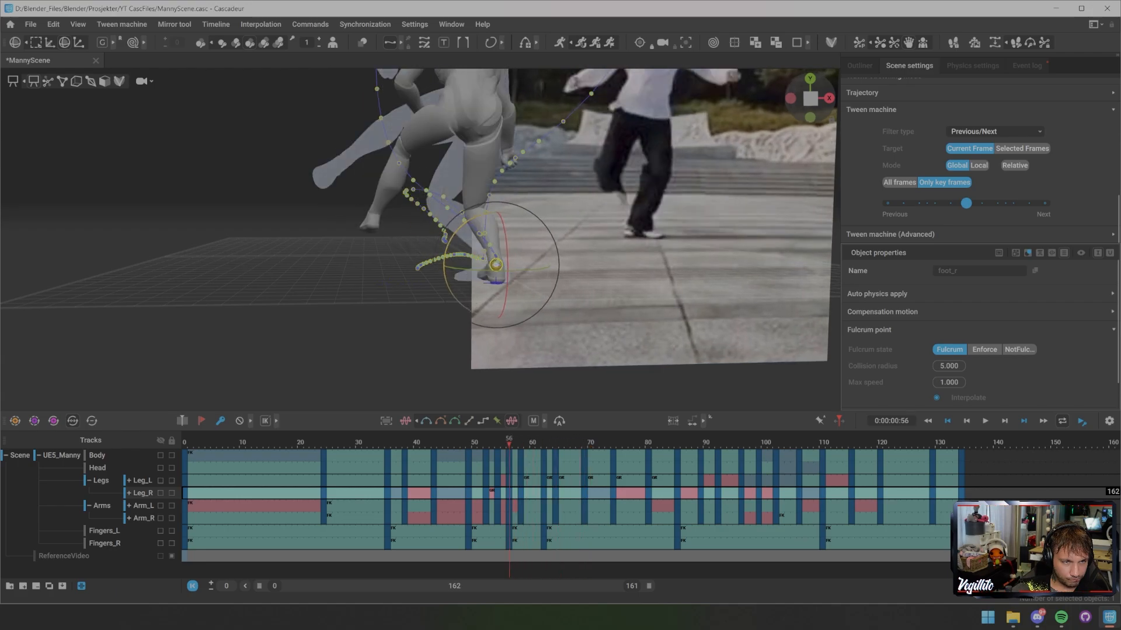
- Step back and forth between frames 56 and 67, stopping at frame 64 to examine the right foot's push-off
key("Right")
key("Right")
key("Right")
key("Right")
key("Right")
key("Right")
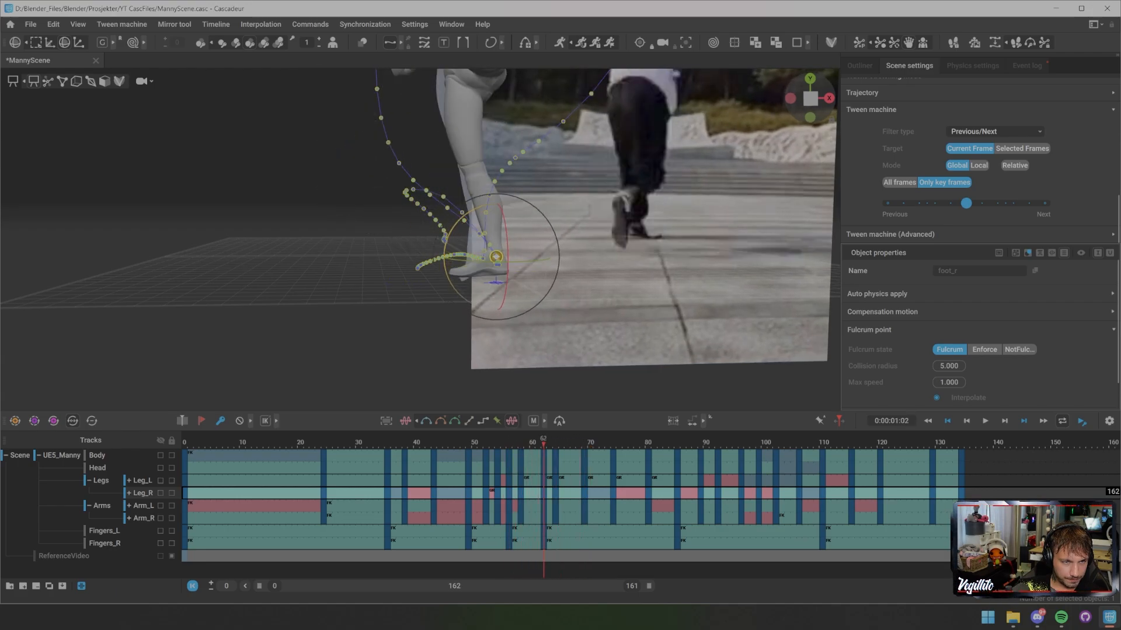
key("Right")
key("Right")
key("Right")
key("Right")
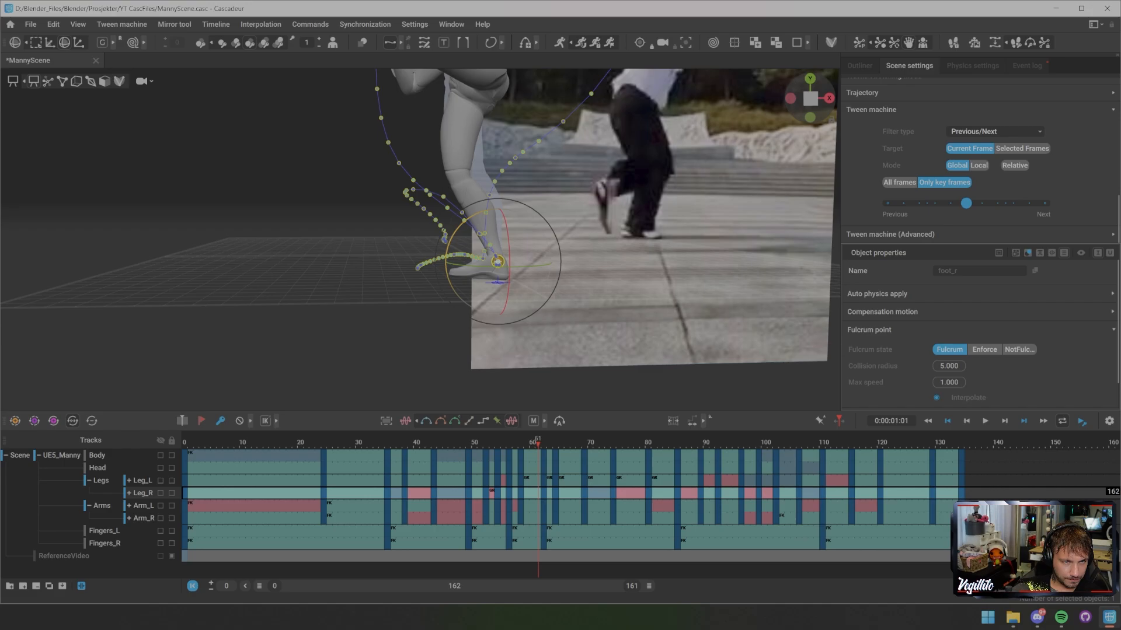
key("Right")
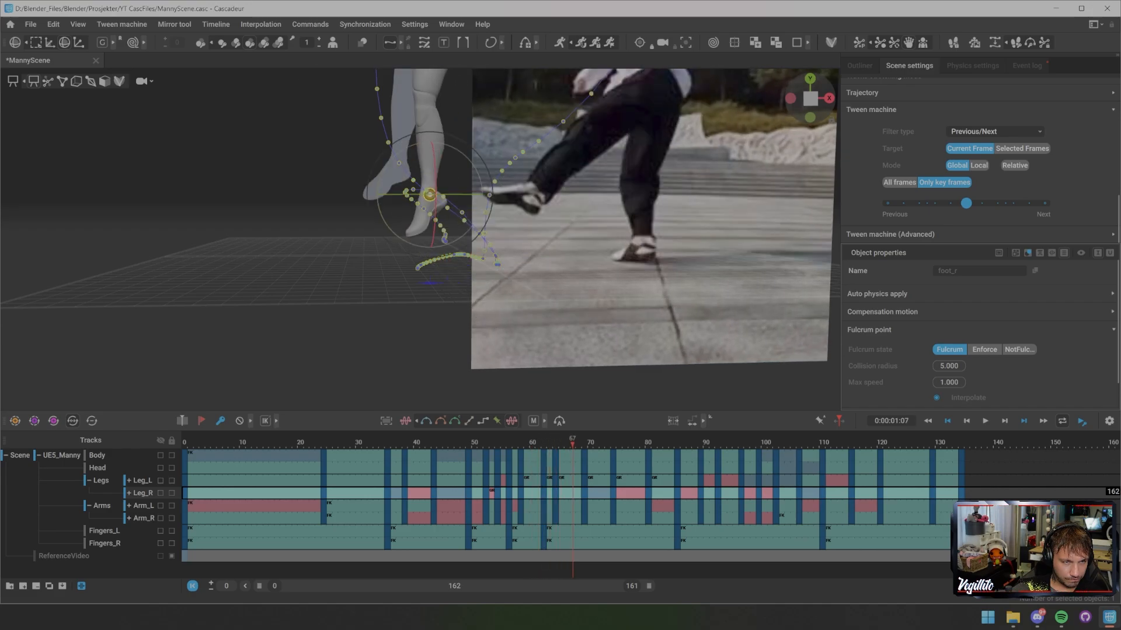
key("Left")
key("Left")
key("Left")
key("Left")
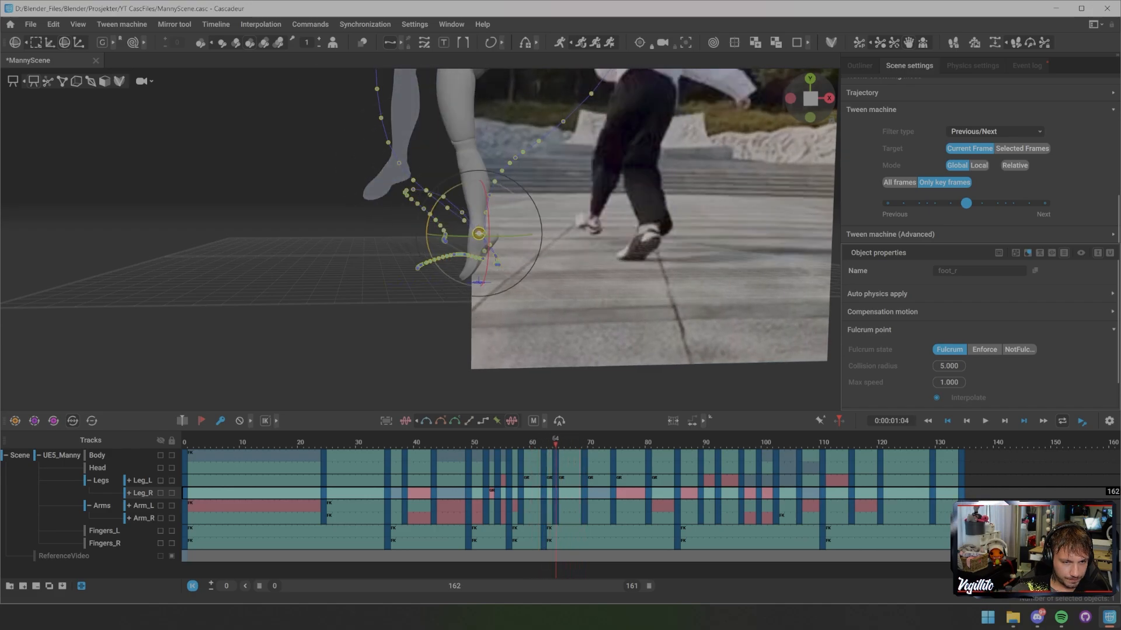
key("Right")
key("Right")
key("Right")
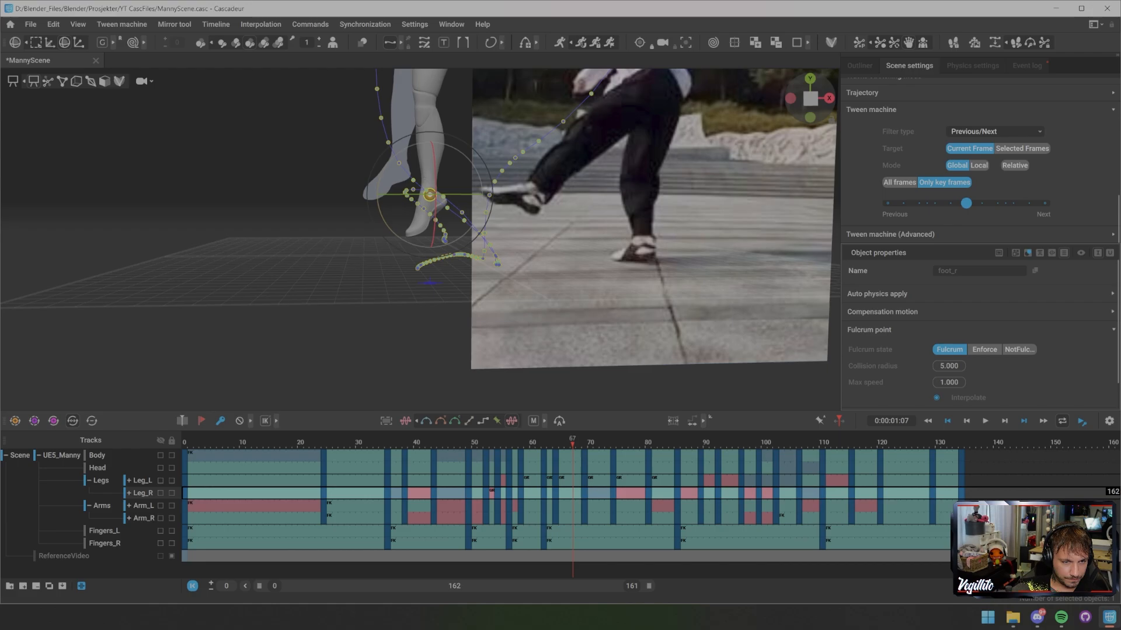
key("Right")
key("Left")
key("Left")
key("Left")
key("Left")
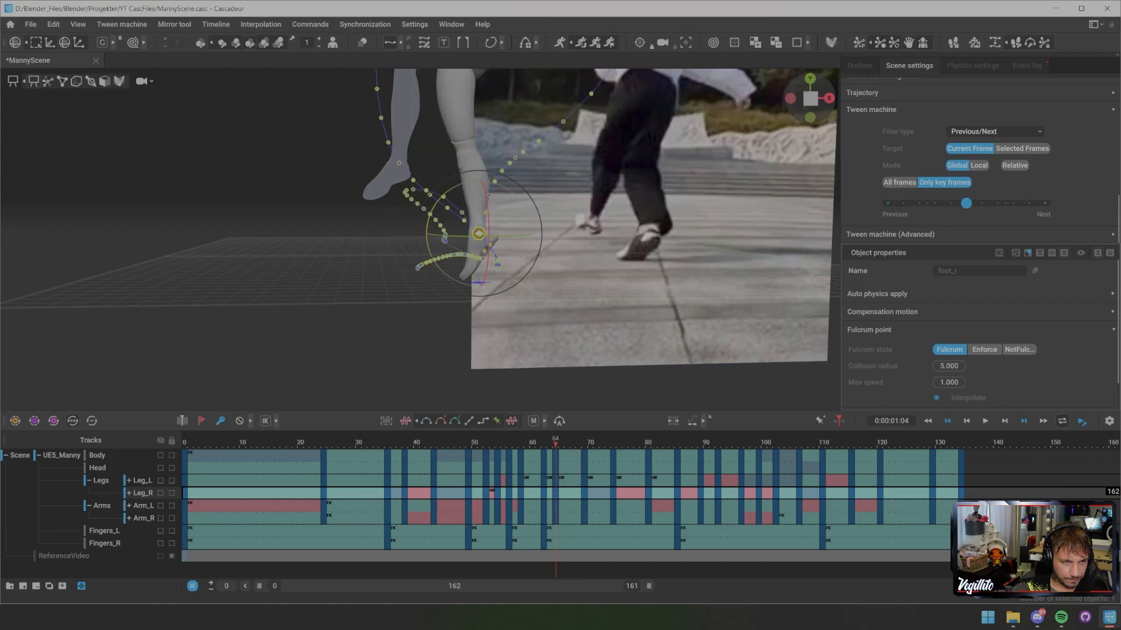
- Show the rig points and step through frames 64 to 69, examining the right toes' pose up close against the reference video
scroll(479, 234, "up", 5)
key("p")
mouse_move(525, 263)
left_mouse_down("alt")
mouse_move(660, 259)
mouse_move(543, 266)
left_mouse_up("alt")
left_click(508, 318)
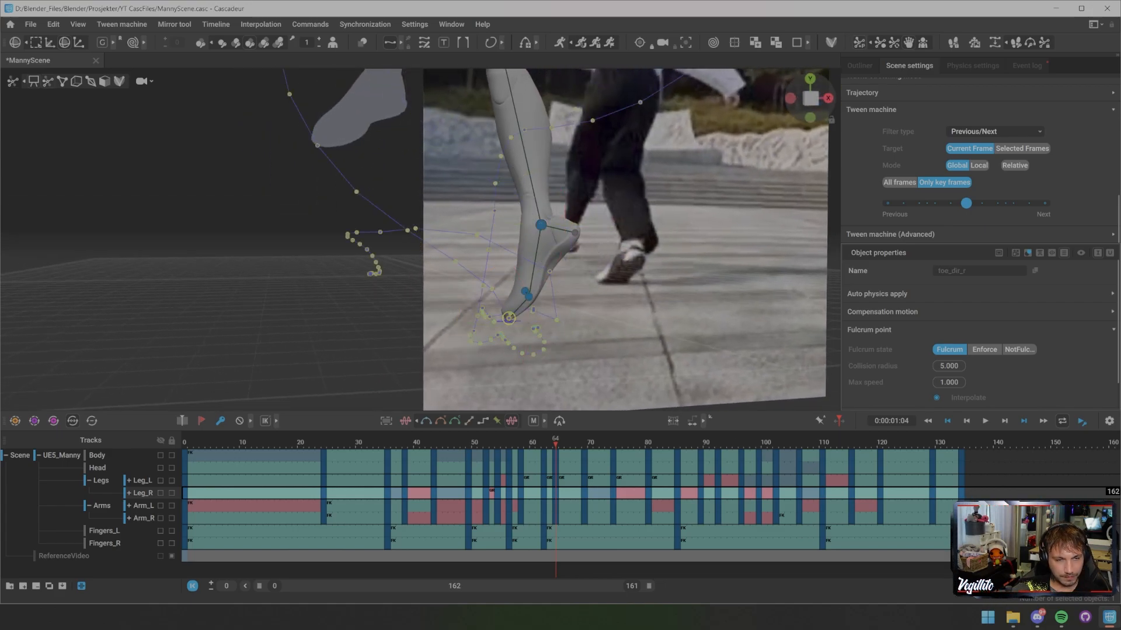
key("Escape")
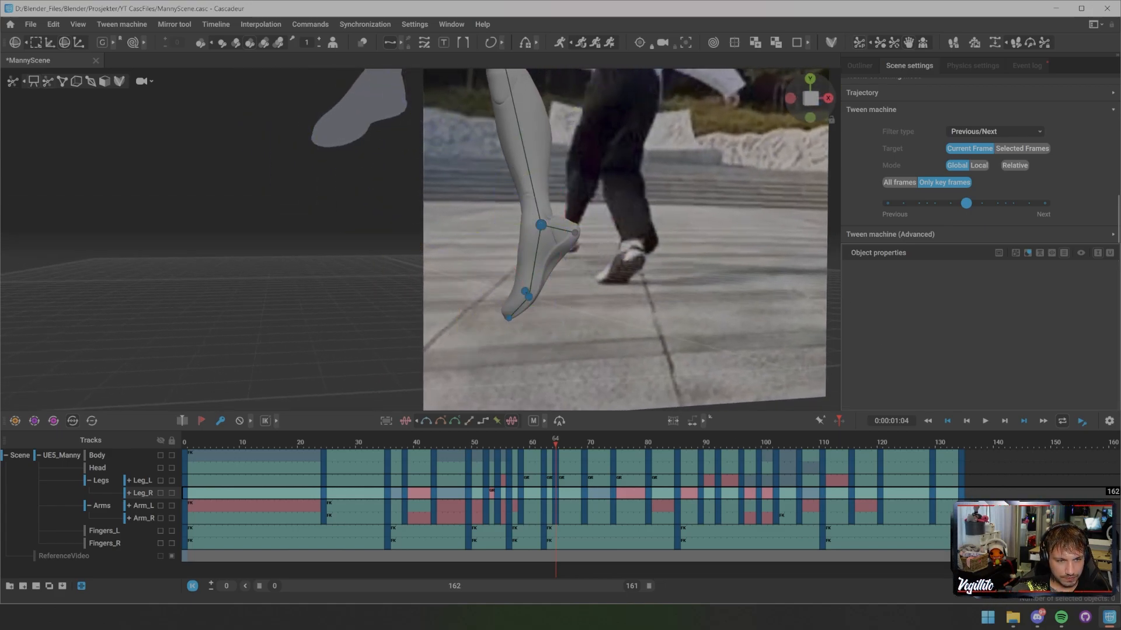
key("Right")
key("Right")
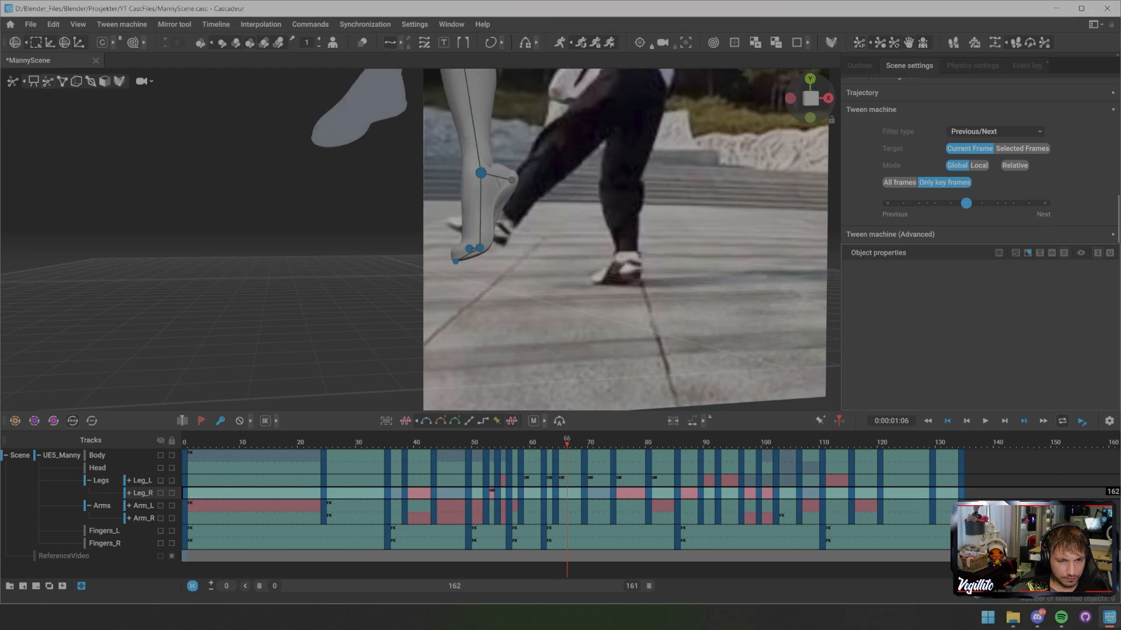
key("Right")
key("Right")
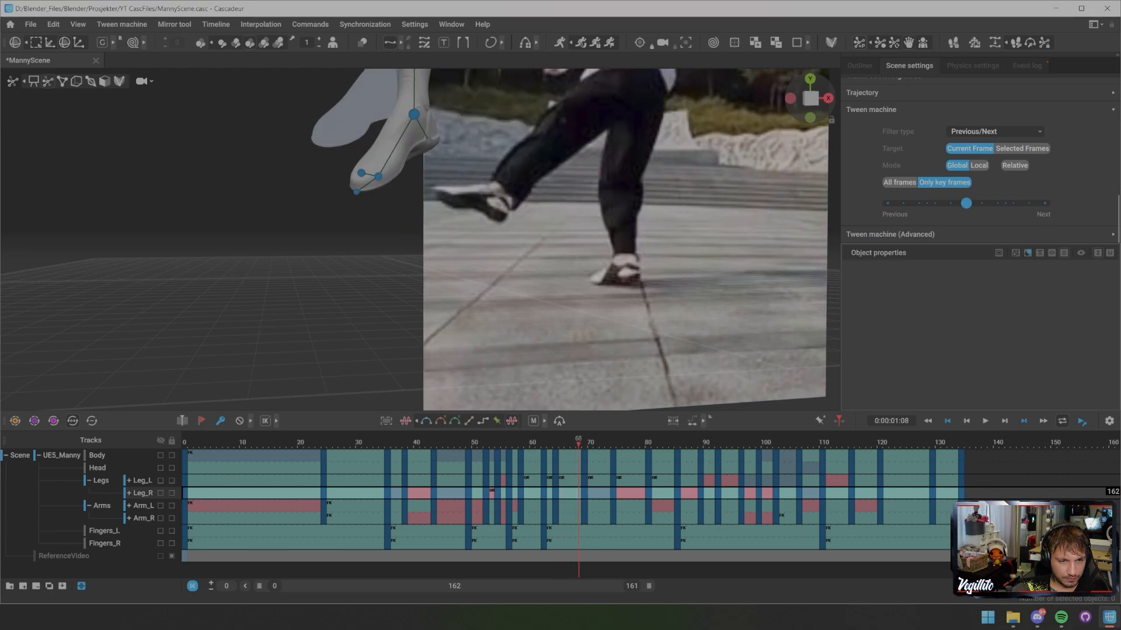
key("Right")
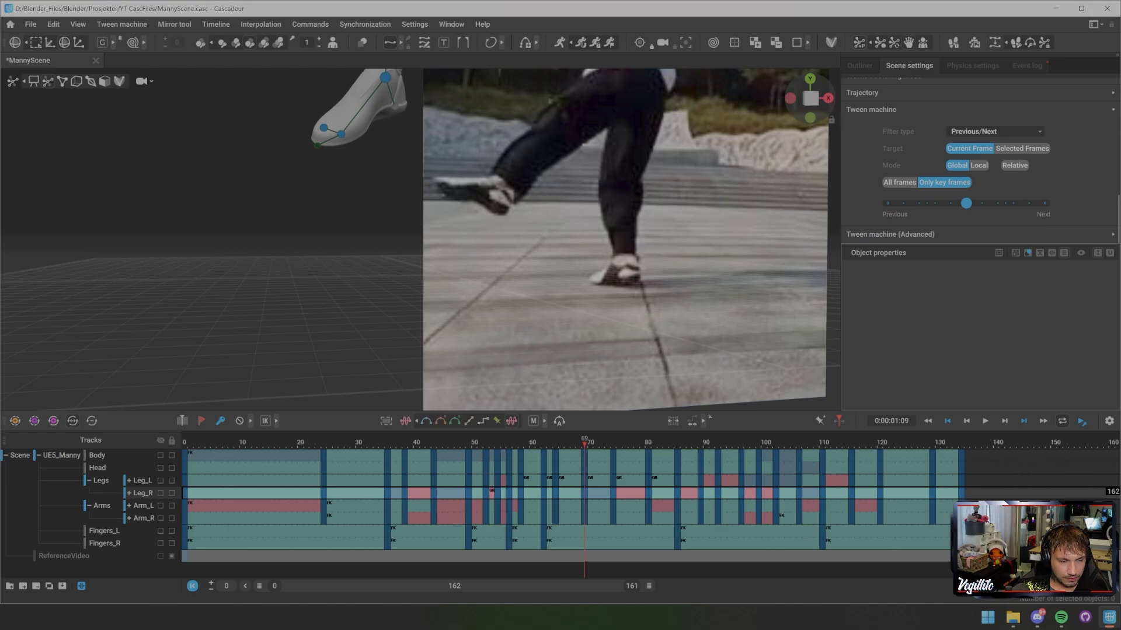
key("Left")
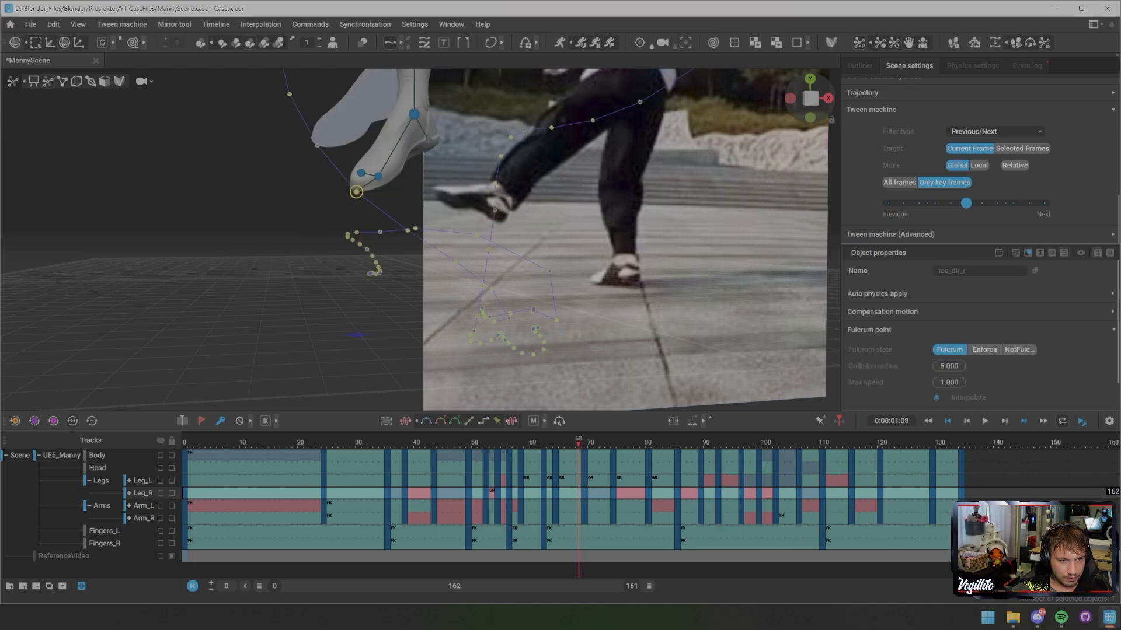
key("e")
key("Escape")
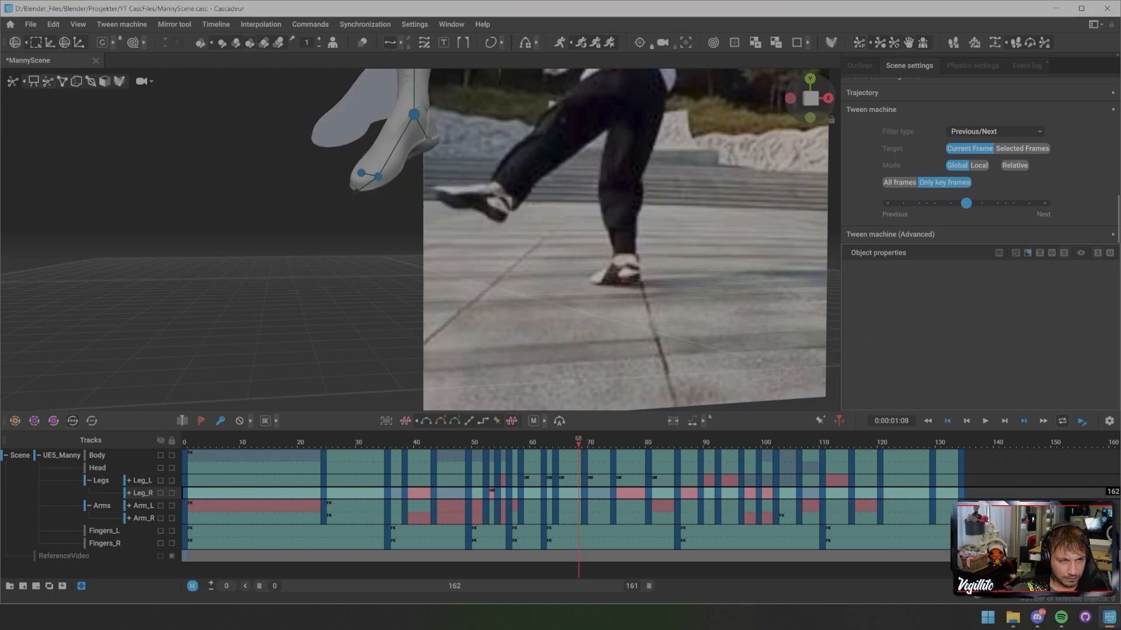
key("Left")
key("Left")
key("Left")
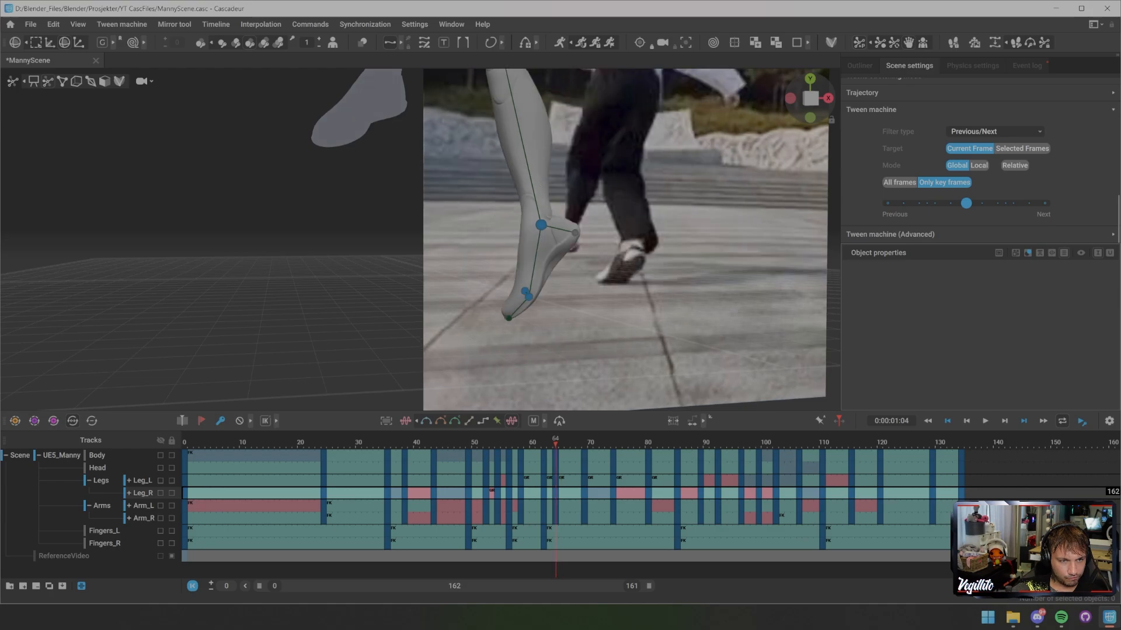
key("Right")
key("Right")
key("Right")
key("Right")
key("Right")
key("Right")
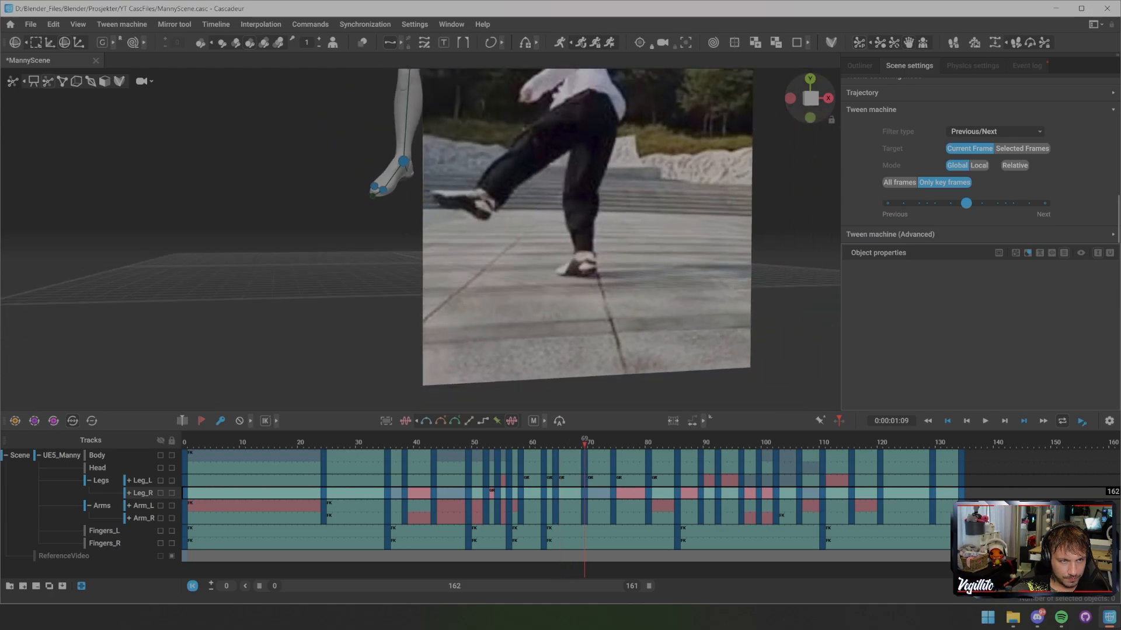
- Play back the whole animation from a wider view to review the kick beside the reference video
scroll(421, 240, "down", 4)
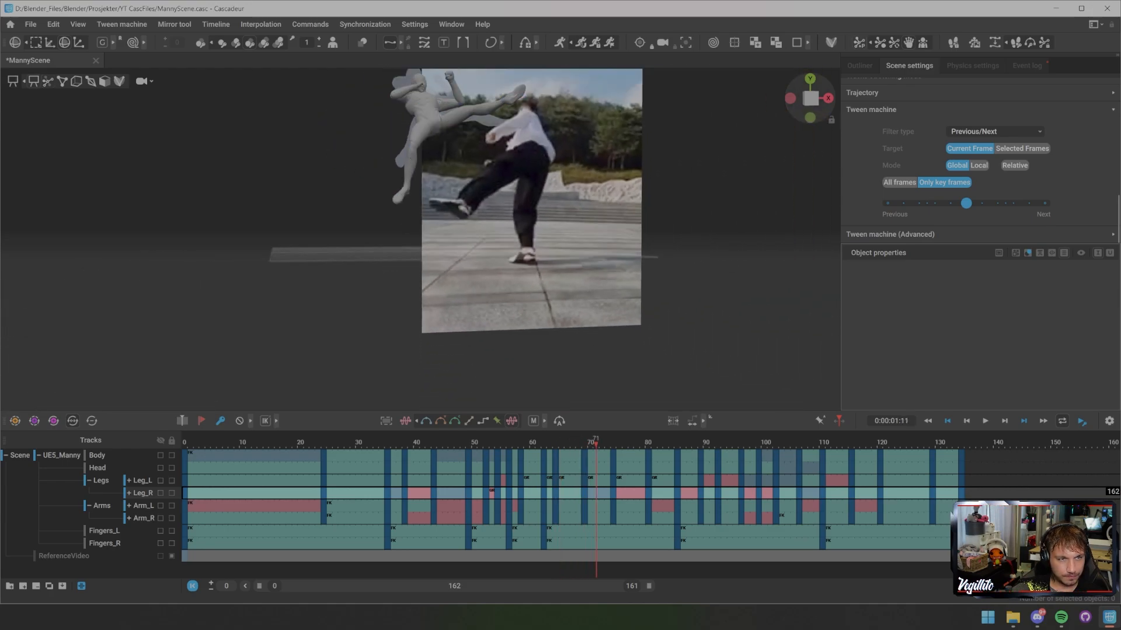
key("space")
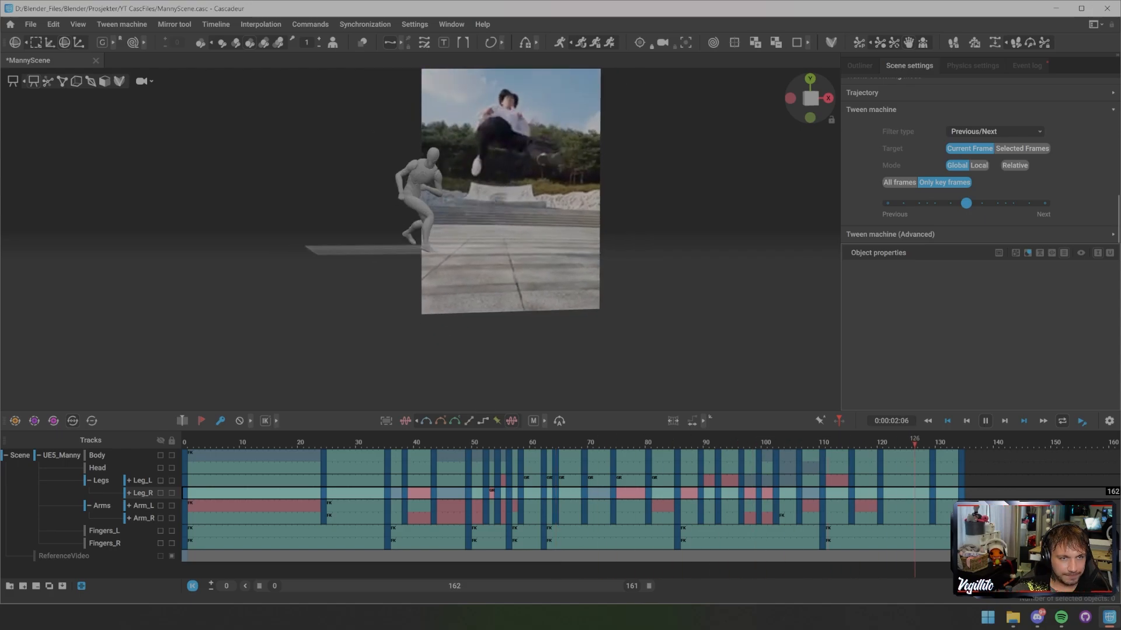
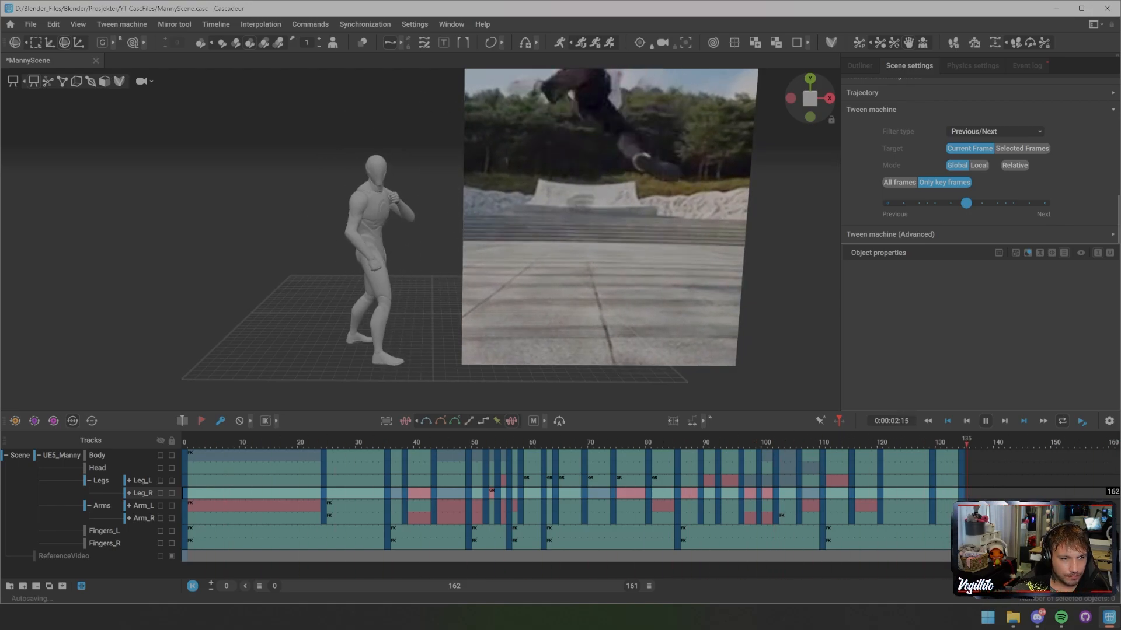
key("space")
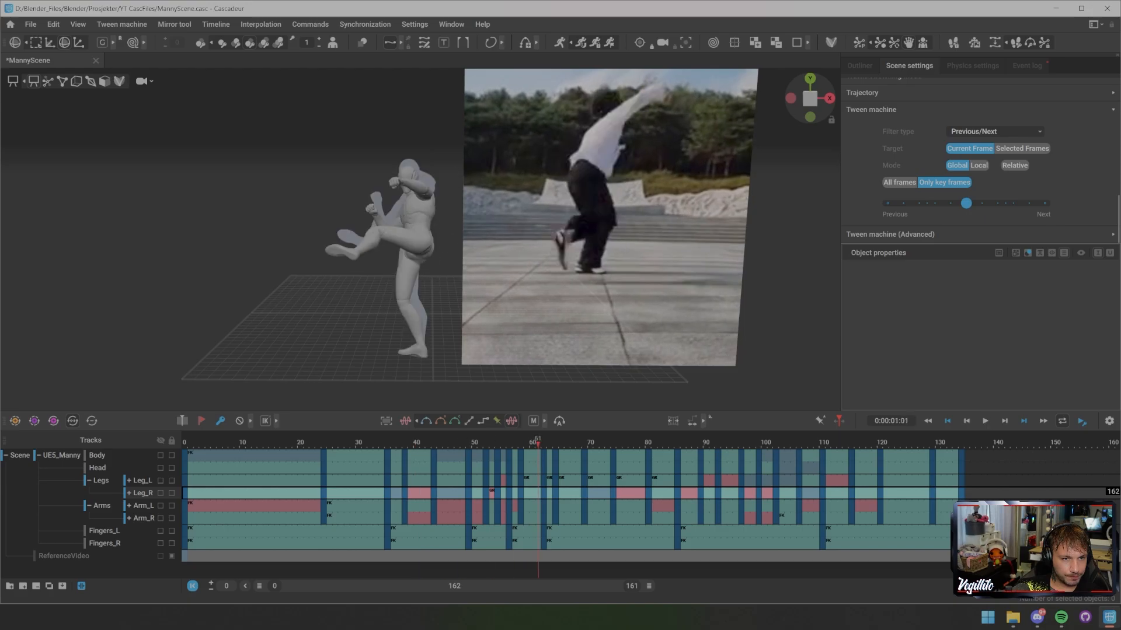
- At frame 35, lower the pelvis together with both hands slightly to bend the knees of the standing pose
left_click_drag(318, 443, 387, 443)
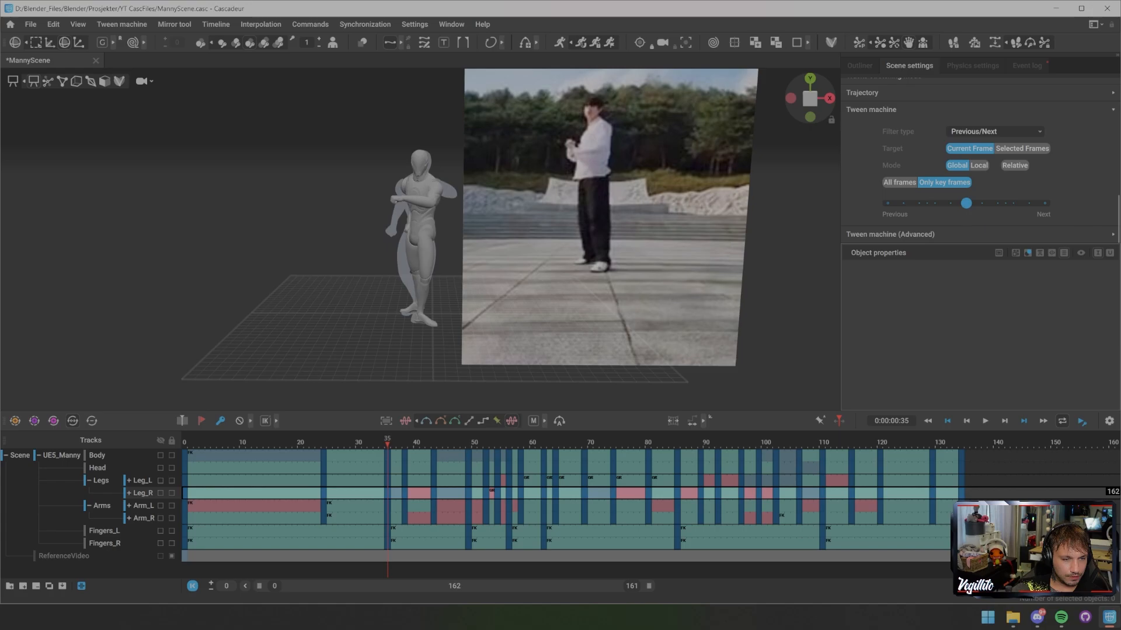
left_click_drag(408, 234, 525, 234, "alt")
scroll(373, 233, "up", 4)
left_click_drag(409, 234, 490, 219, "alt")
middle_click_drag(350, 257, 452, 174, "alt")
scroll(385, 222, "down", 3)
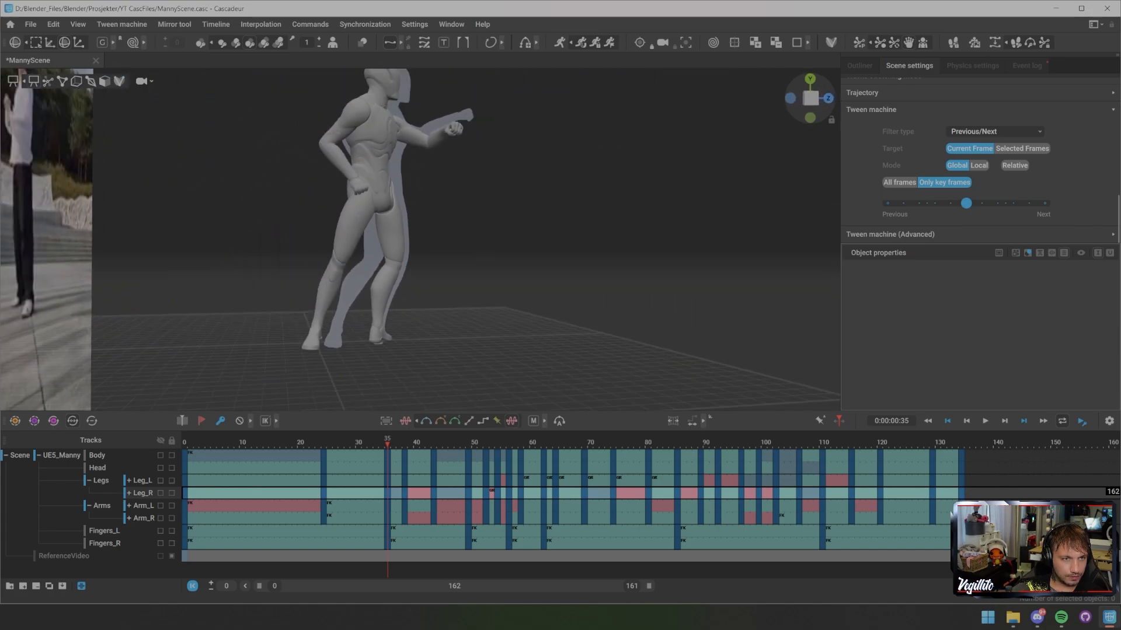
key("p")
left_click(373, 198)
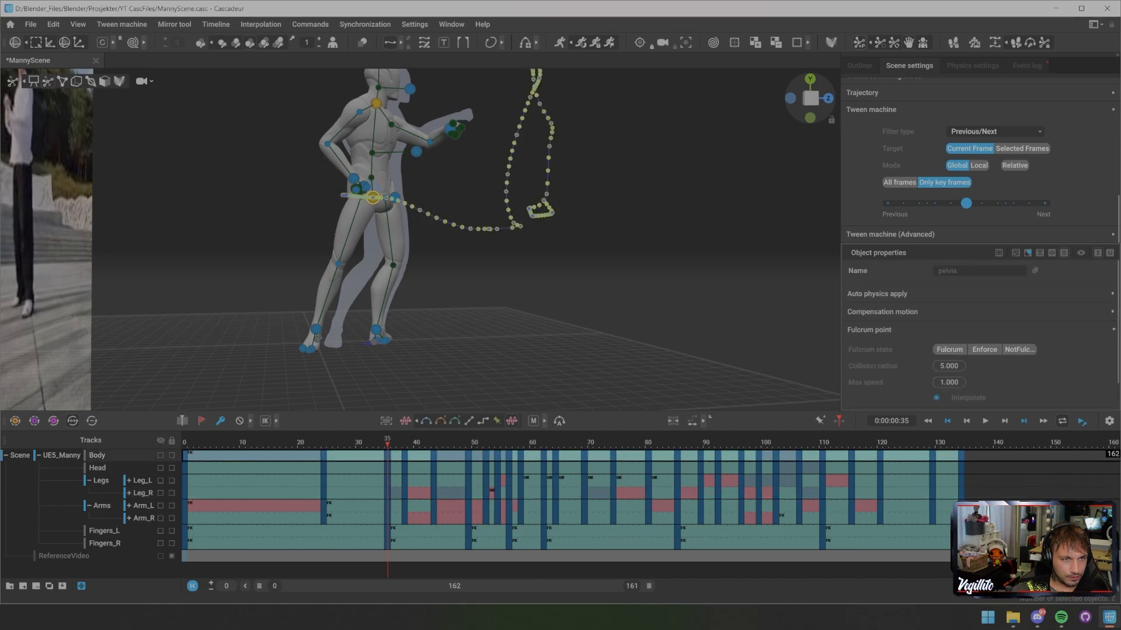
left_click(354, 179, "shift")
left_click(450, 127, "shift")
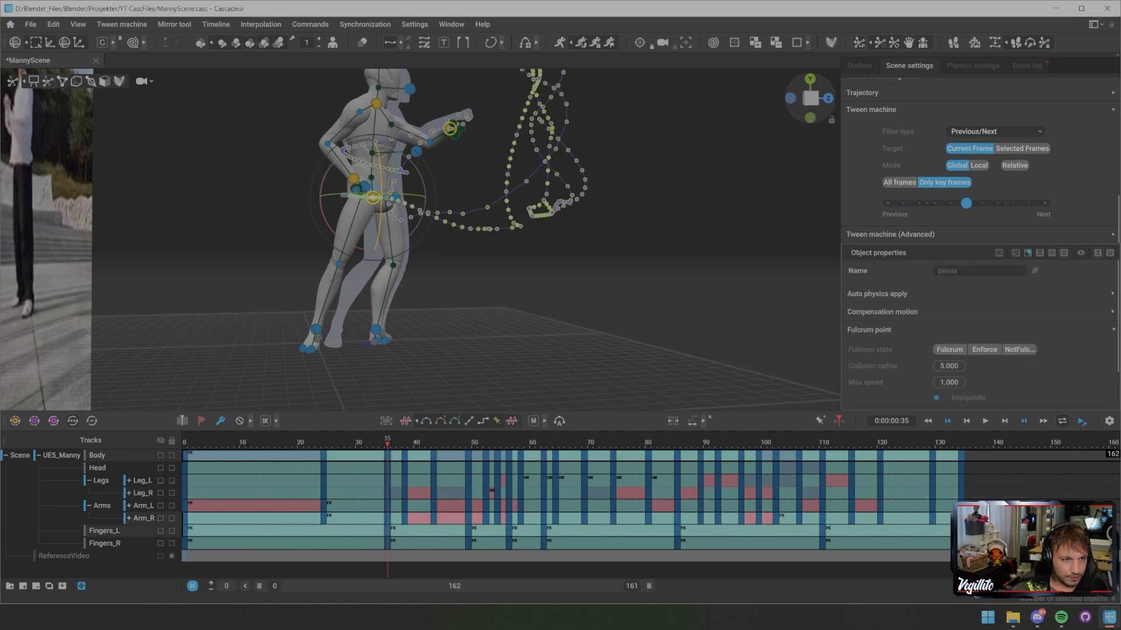
key("w")
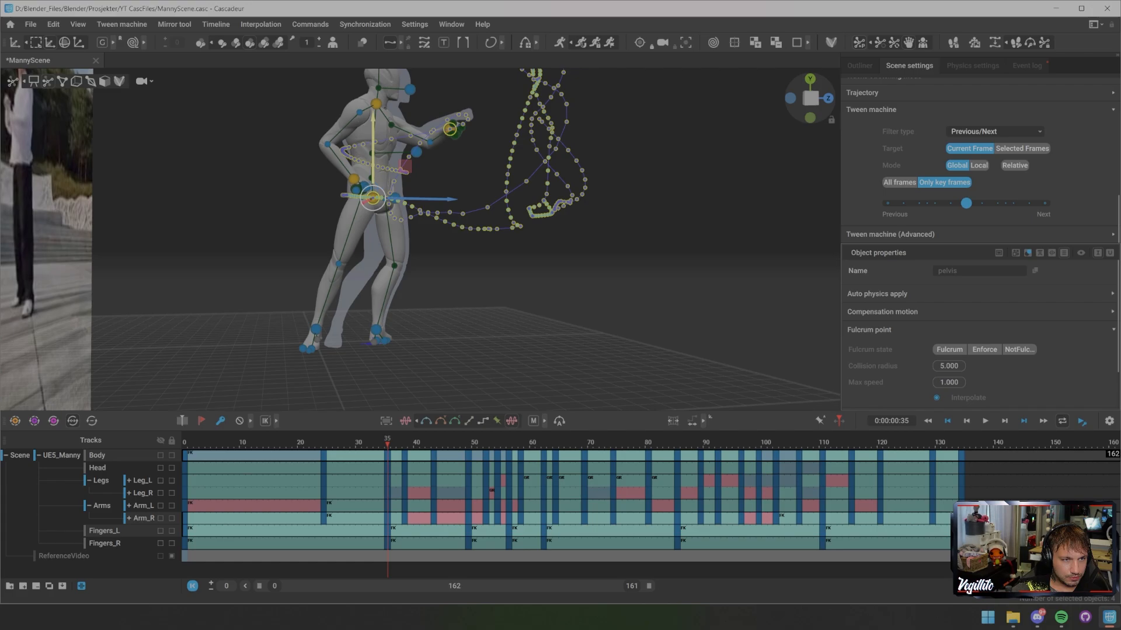
left_click_drag(373, 132, 438, 161)
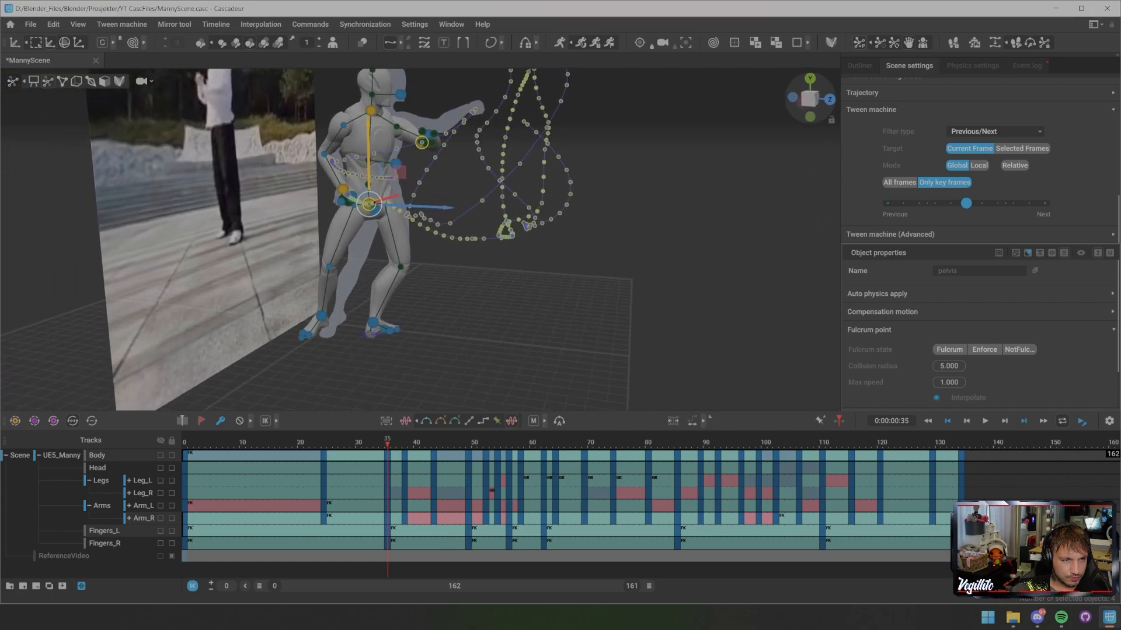
- Select the right knee point and step back to frame 24 and forward to frame 36, examining the knee's motion
left_click(329, 267)
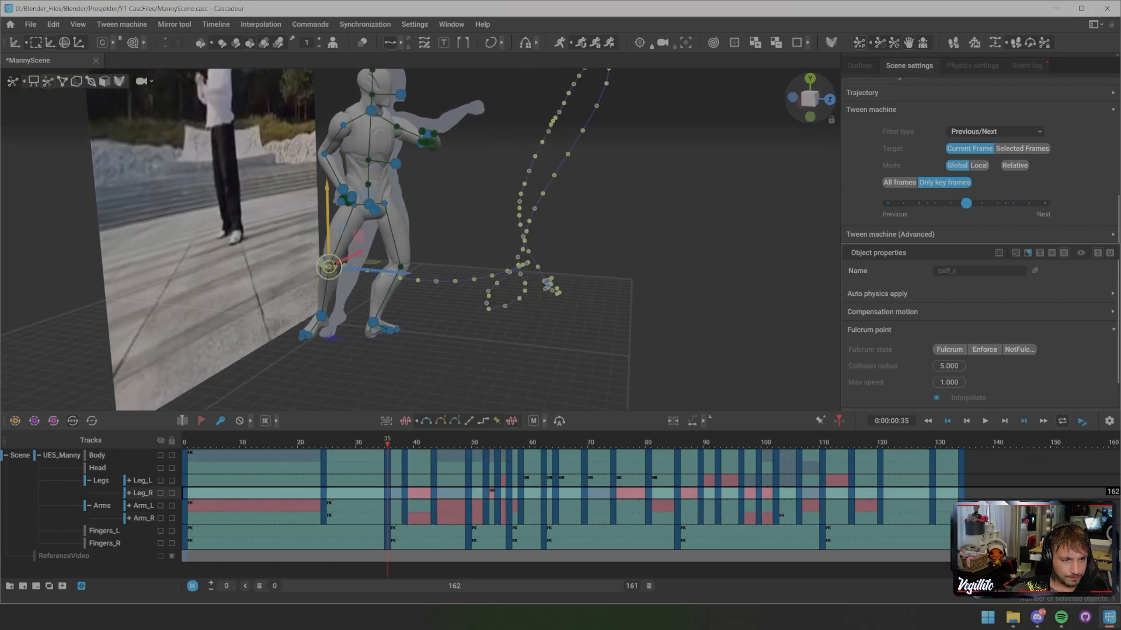
key("Left")
key("Left")
key("Left")
key("Left")
key("Left")
key("Left")
key("Left")
key("Left")
key("Left")
key("Left")
key("Left")
key("Right")
key("Right")
key("Right")
key("Right")
key("Right")
key("Right")
key("Right")
key("Right")
key("Right")
key("Right")
key("Right")
key("Right")
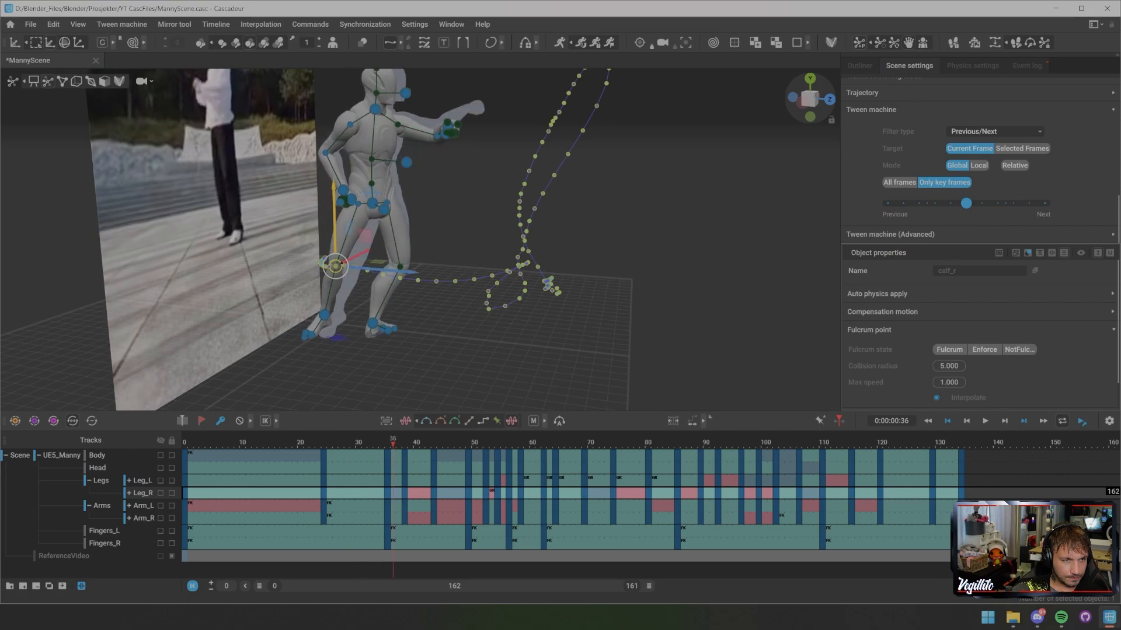
- Step forward from frame 36 to frame 55, following the right knee's trajectory through the step into the crouch
key("Right")
key("Right")
key("Right")
key("Right")
key("Right")
key("Right")
key("Right")
key("Right")
key("Right")
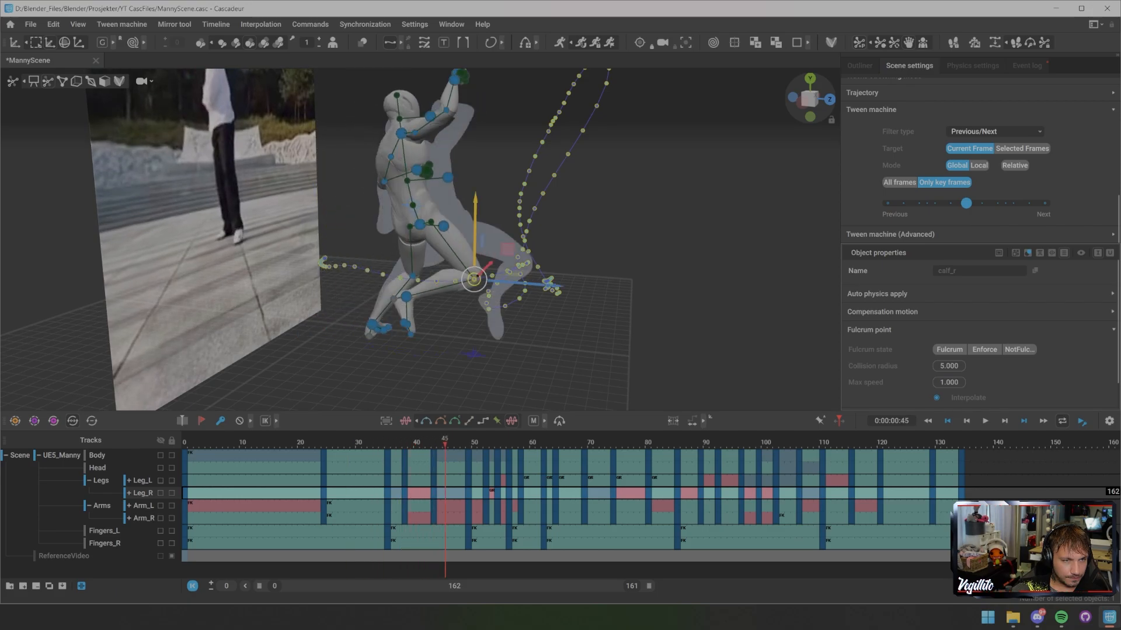
key("Right")
key("Right")
key("Right")
key("Right")
key("Right")
key("Right")
key("Right")
key("Right")
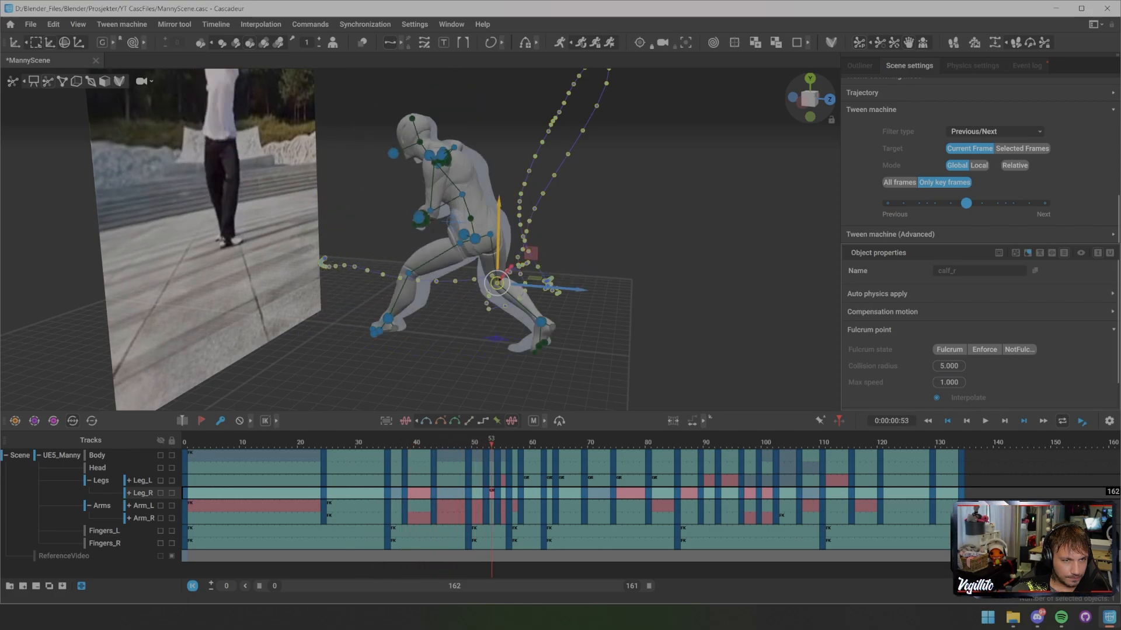
key("Right")
key("Right")
key("Right")
key("Left")
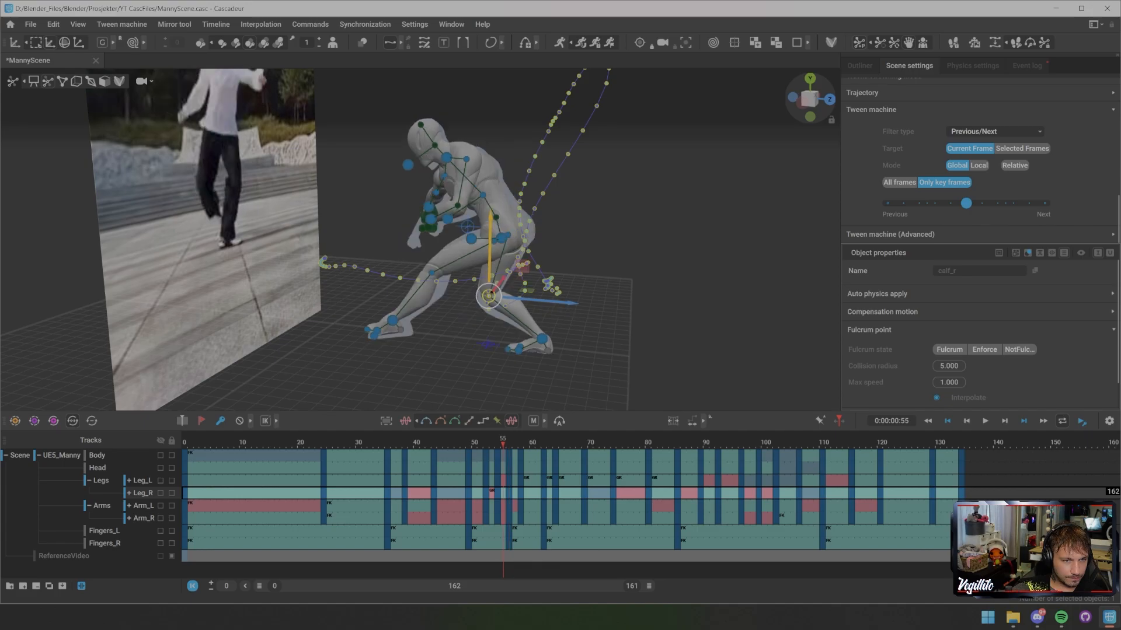
- Hide the rig points and step back from frame 55 to around frame 20, checking how the opening stance moves into the crouch
key("Escape")
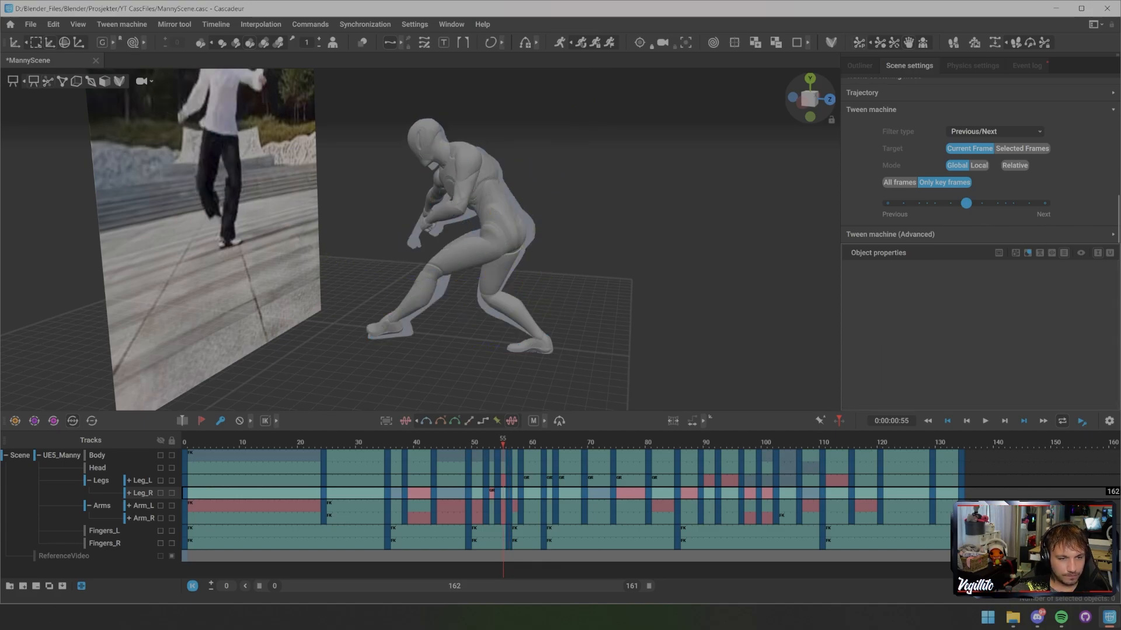
key("Left")
key("Left")
key("Left")
key("Left")
key("Left")
key("Left")
key("Left")
key("Left")
key("Left")
key("Left")
key("Left")
key("Left")
key("Left")
key("Left")
key("Left")
key("Left")
key("Left")
key("Left")
key("Left")
key("Left")
key("Right")
key("Right")
key("Right")
key("Right")
key("Right")
key("Right")
key("Right")
key("Right")
key("Right")
key("Right")
key("Right")
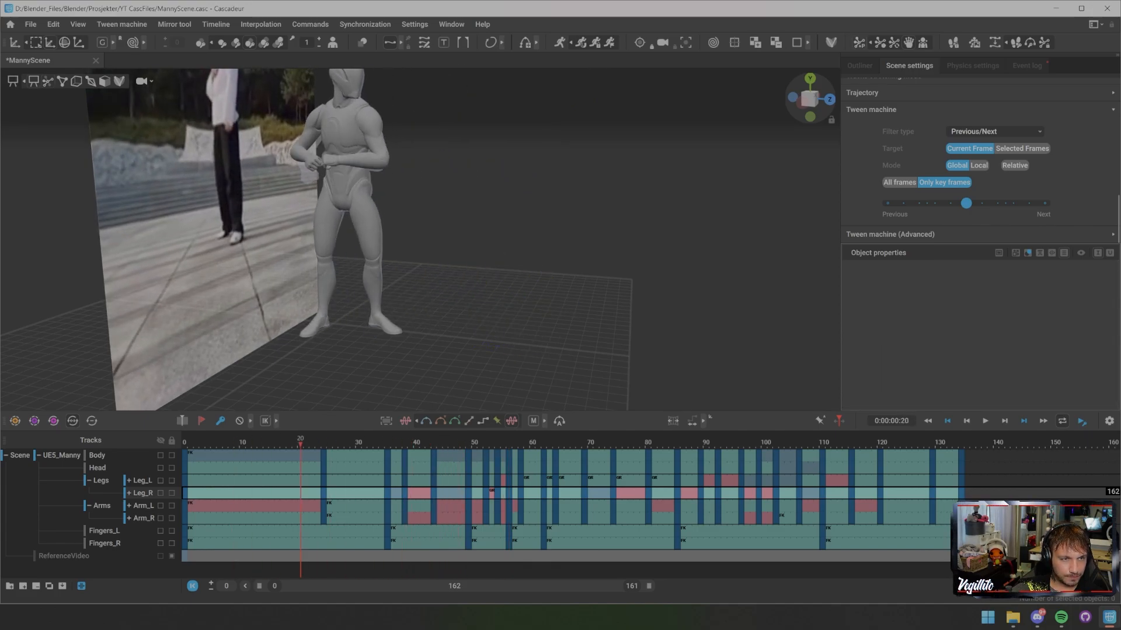
- Step forward from frame 20 to frame 72, checking the motion from the opening stance through the airborne kick
key("Right")
key("Right")
key("Right")
key("Right")
key("Right")
key("Right")
key("Right")
key("Right")
key("Right")
key("Right")
key("Right")
key("Right")
key("Right")
key("Right")
key("Right")
key("Right")
key("Right")
key("Right")
key("Right")
key("Right")
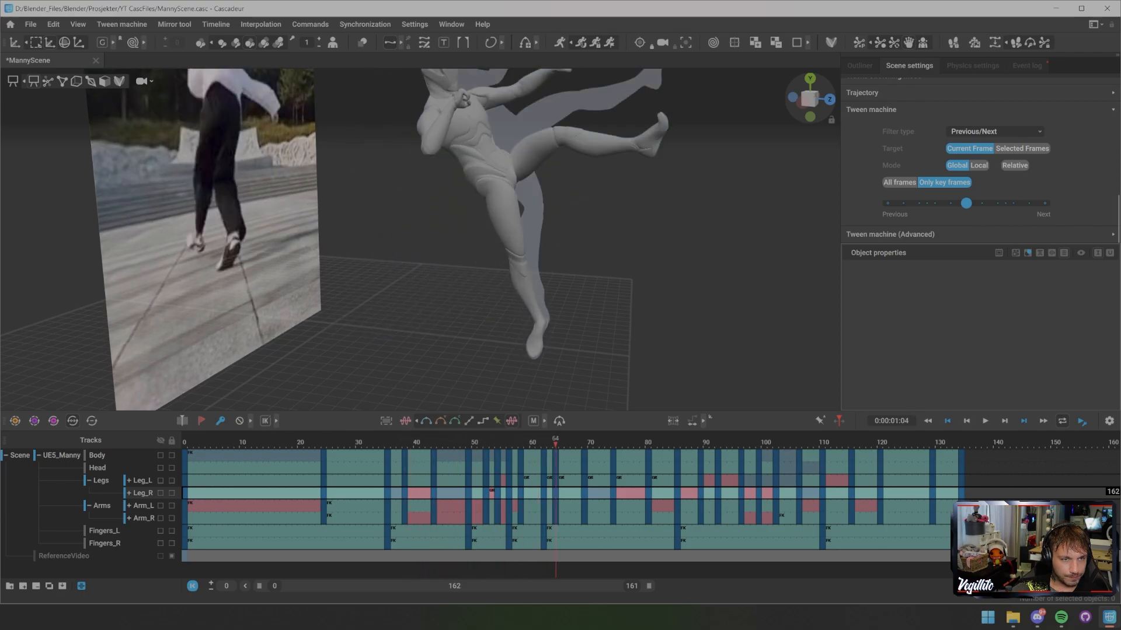
key("Right")
key("Right")
key("Right")
key("Right")
key("Right")
key("Right")
key("Right")
key("Right")
scroll(420, 239, "down", 3)
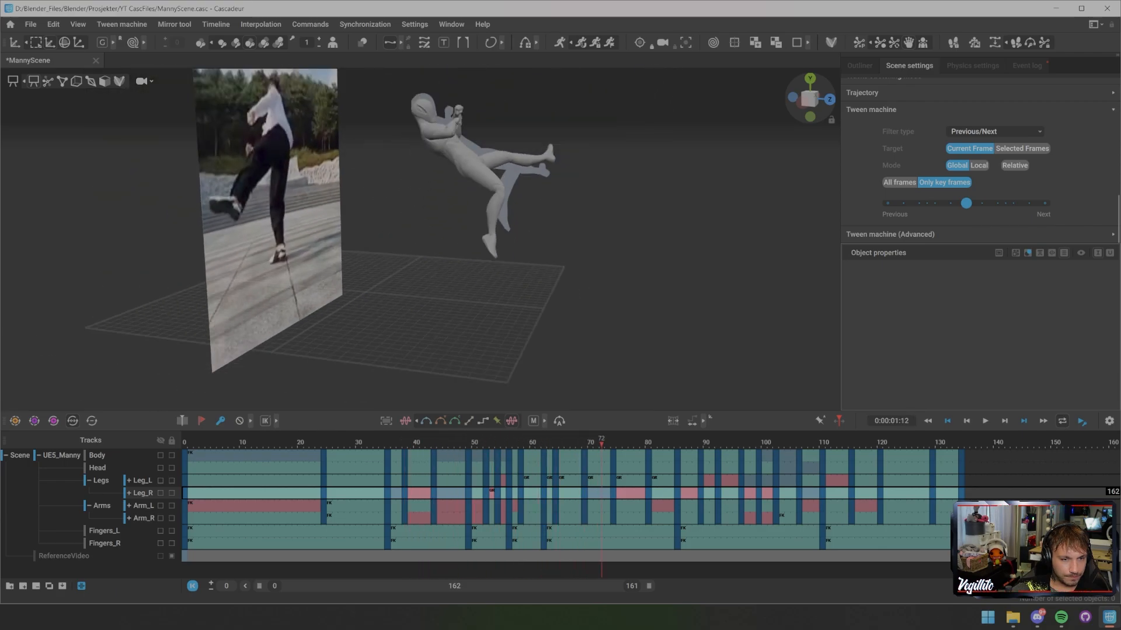
- Step back from frame 72 through the takeoff and forward to frame 82, re-examining the leap and mid-air turn
key("Left")
key("Left")
key("Left")
key("Left")
key("Left")
key("Left")
key("Left")
key("Left")
key("Left")
key("Left")
key("Left")
key("Left")
key("Left")
key("Left")
key("Left")
key("Left")
key("Left")
key("Right")
key("Right")
key("Right")
key("Right")
key("Right")
key("Right")
key("Right")
key("Right")
key("Right")
key("Right")
key("Right")
key("Right")
key("Right")
key("Right")
key("Right")
key("Right")
key("Right")
key("Right")
key("Right")
key("Right")
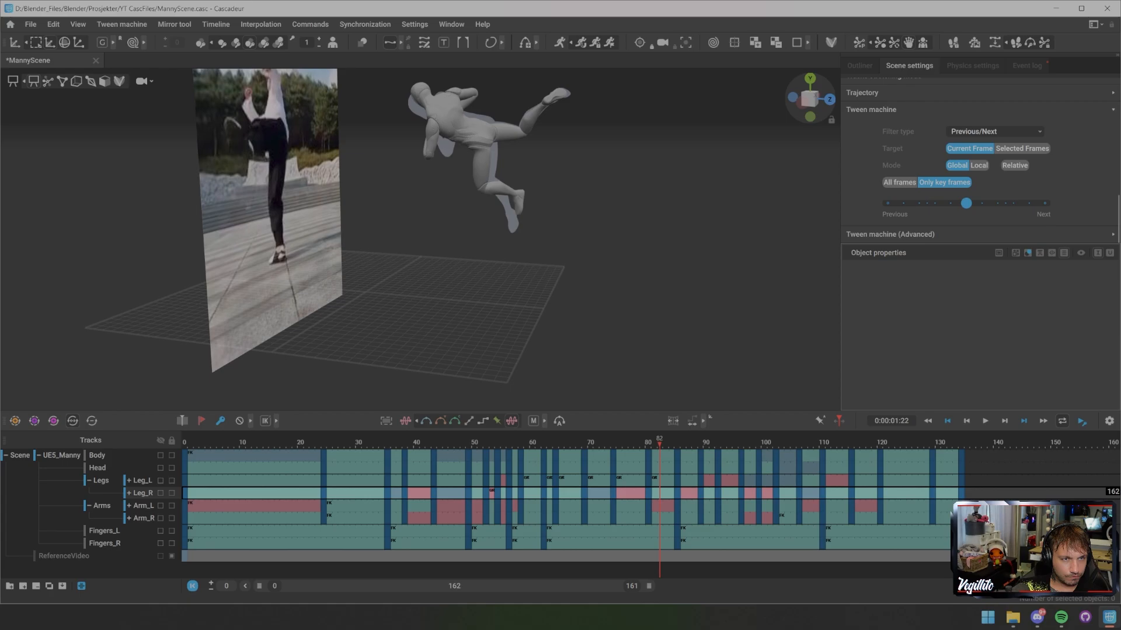
- Step forward from frame 82 past frame 129, examining the landing and the recovery into the closing stance
key("Right")
key("Right")
key("Right")
key("Right")
key("Right")
key("Right")
key("Right")
key("Right")
key("Right")
key("Right")
key("Right")
key("Right")
key("Right")
key("Right")
key("Right")
key("Right")
key("Right")
key("Right")
key("Right")
key("Right")
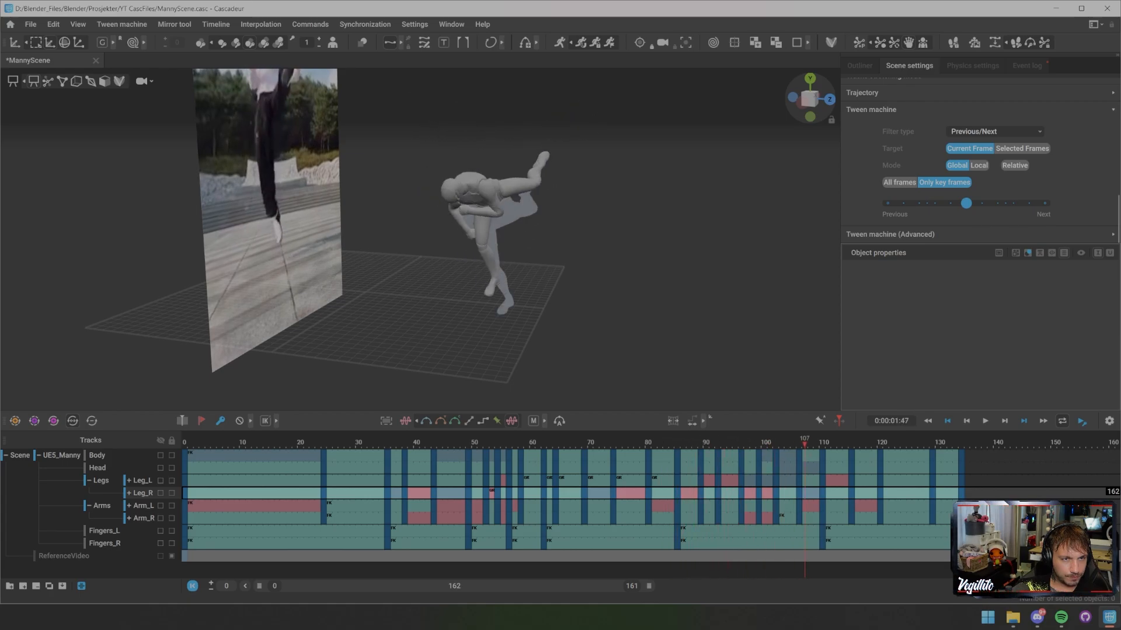
key("Right")
key("Right")
key("Right")
key("Right")
key("Right")
key("Right")
key("Right")
key("Right")
key("Right")
key("Right")
key("Right")
key("Right")
key("Right")
key("Right")
key("Right")
key("Right")
key("Right")
key("Right")
key("Right")
key("Right")
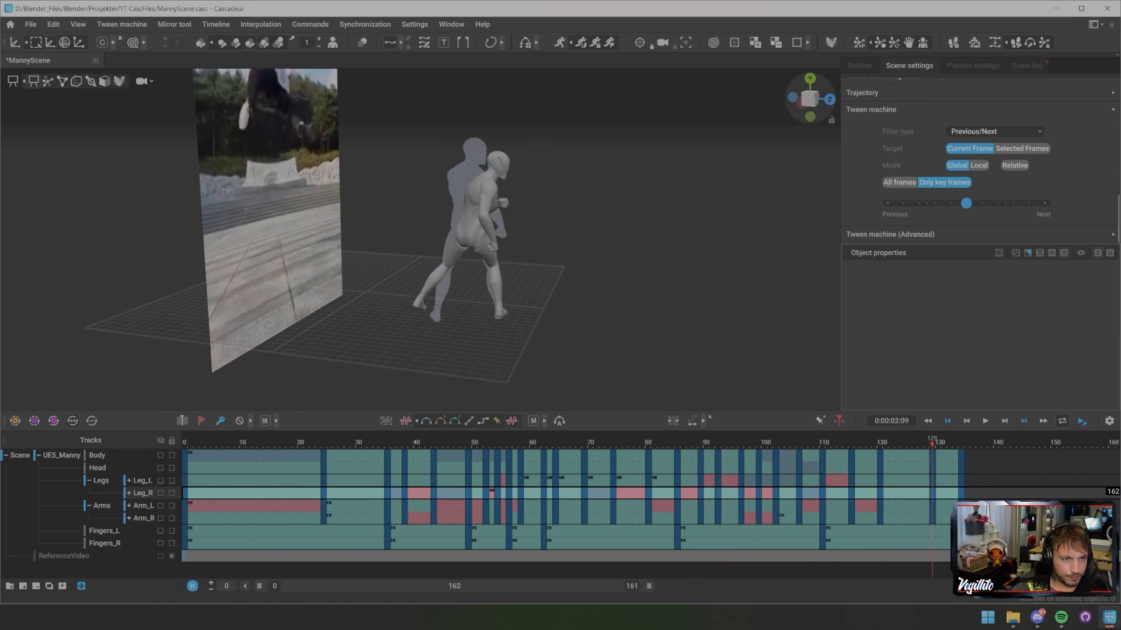
key("Right")
key("Right")
key("Right")
key("Right")
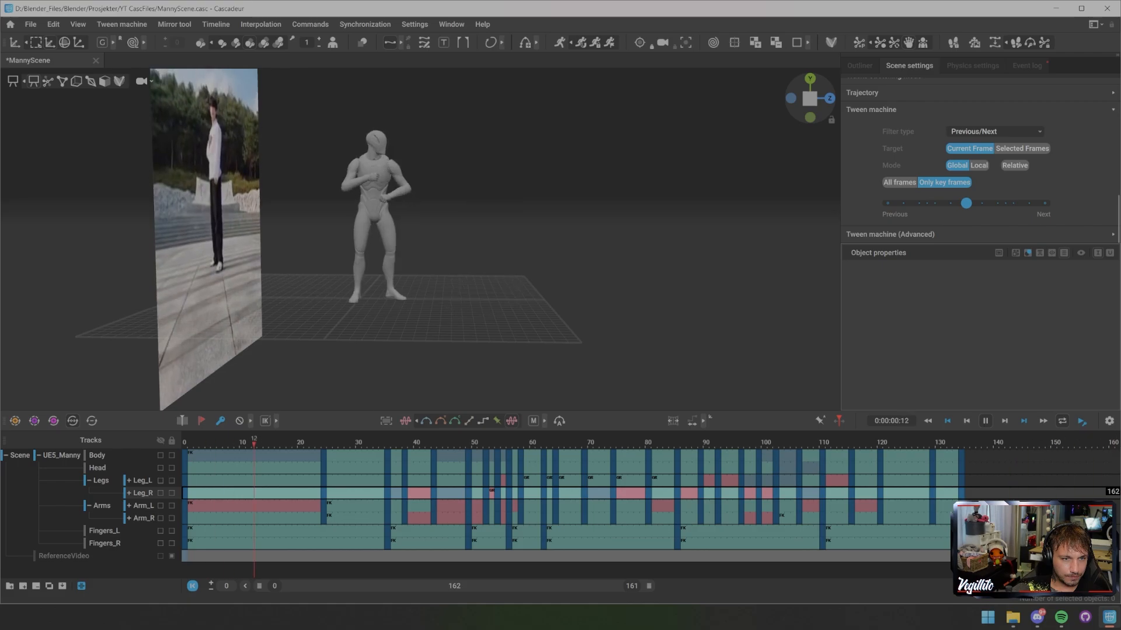
- Review the playing animation from the side that faces the reference video and stop playback at frame 11
left_click_drag(526, 233, 266, 234, "alt")
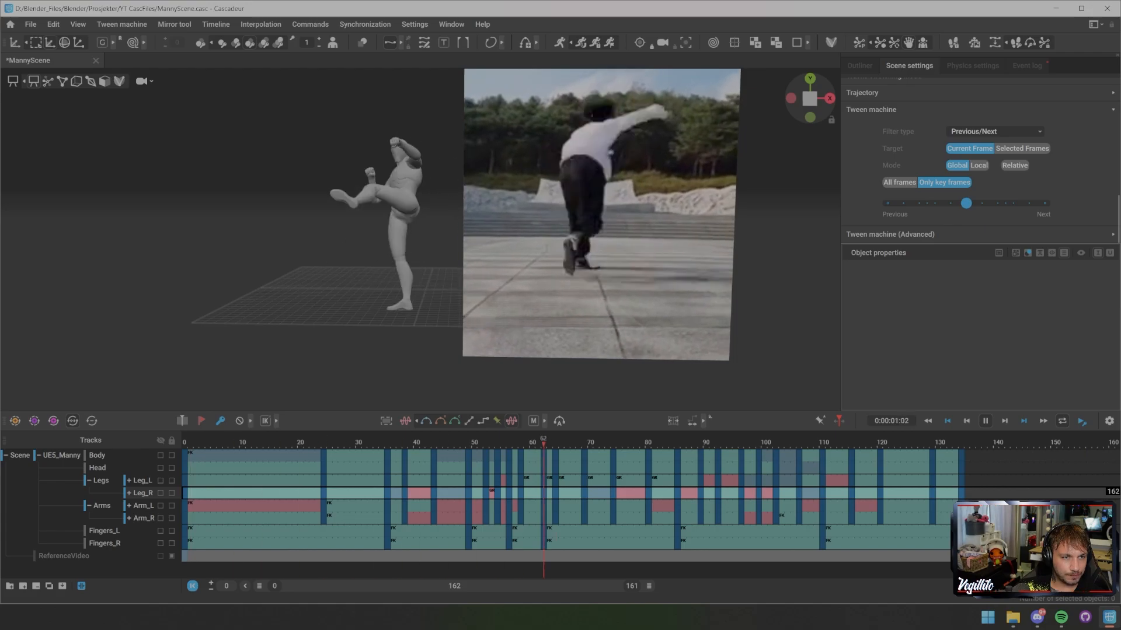
key("space")
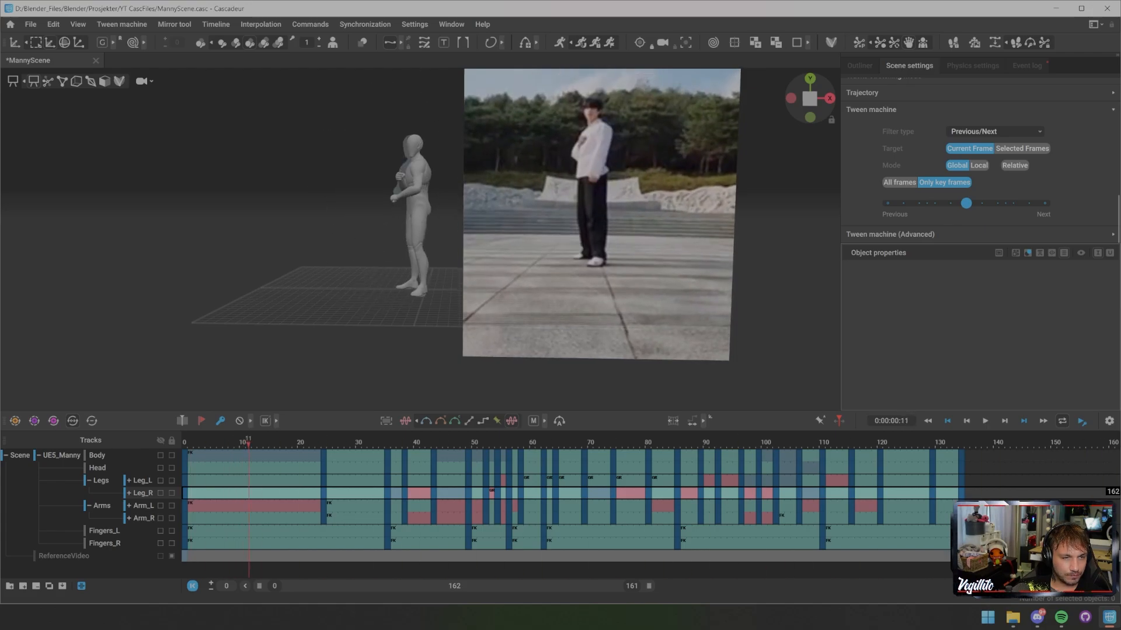
left_click_drag(350, 233, 397, 233, "alt")
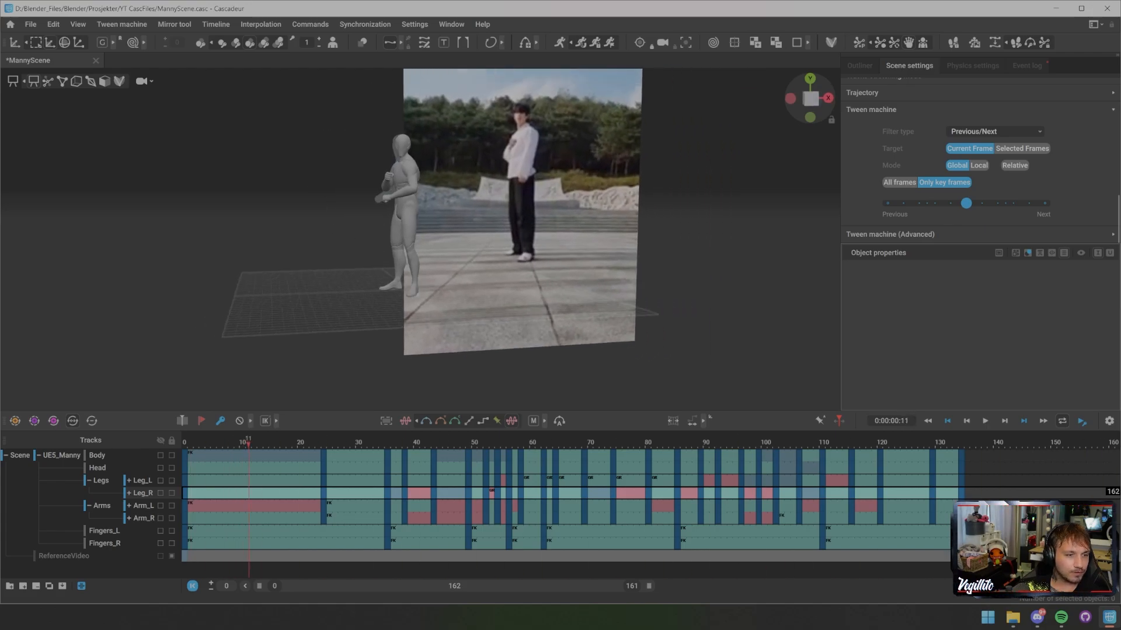
- Hide the ReferenceVideo track and frame the character from the front in the middle of the viewport
left_click(160, 556)
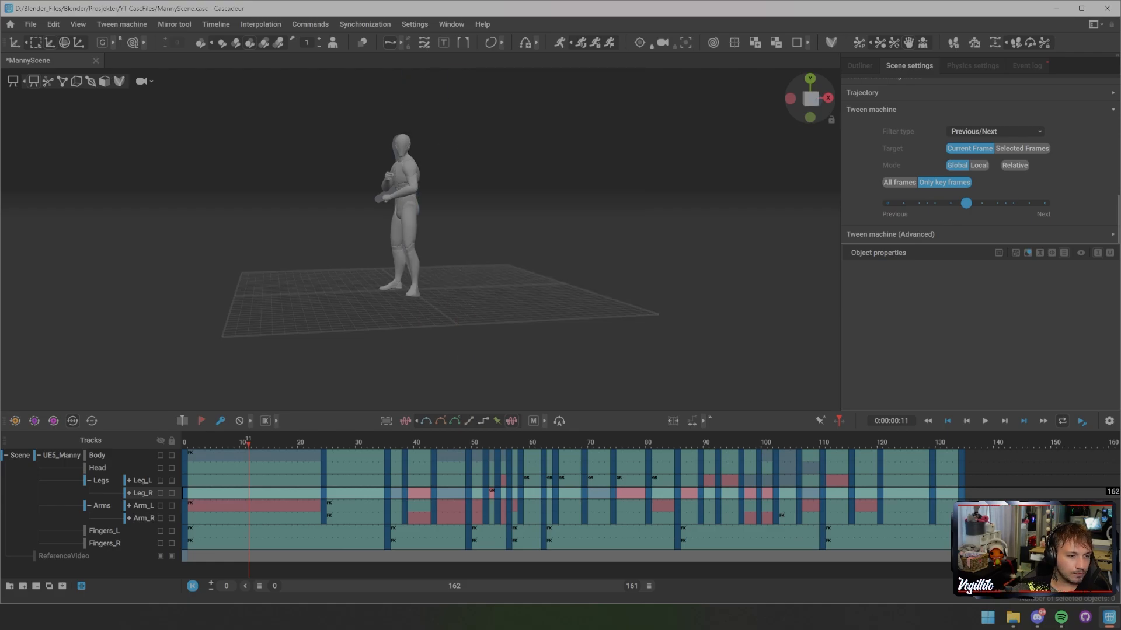
left_click_drag(373, 233, 529, 223, "alt")
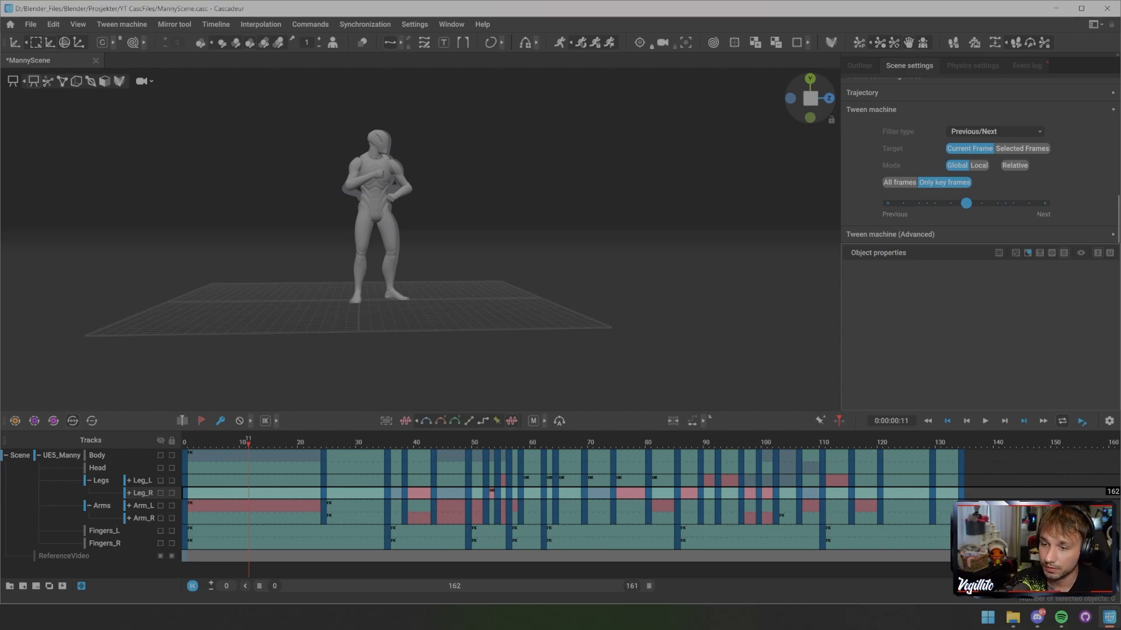
left_click_drag(385, 222, 375, 221, "alt")
middle_click_drag(375, 220, 478, 252, "alt")
left_click_drag(478, 252, 486, 252, "alt")
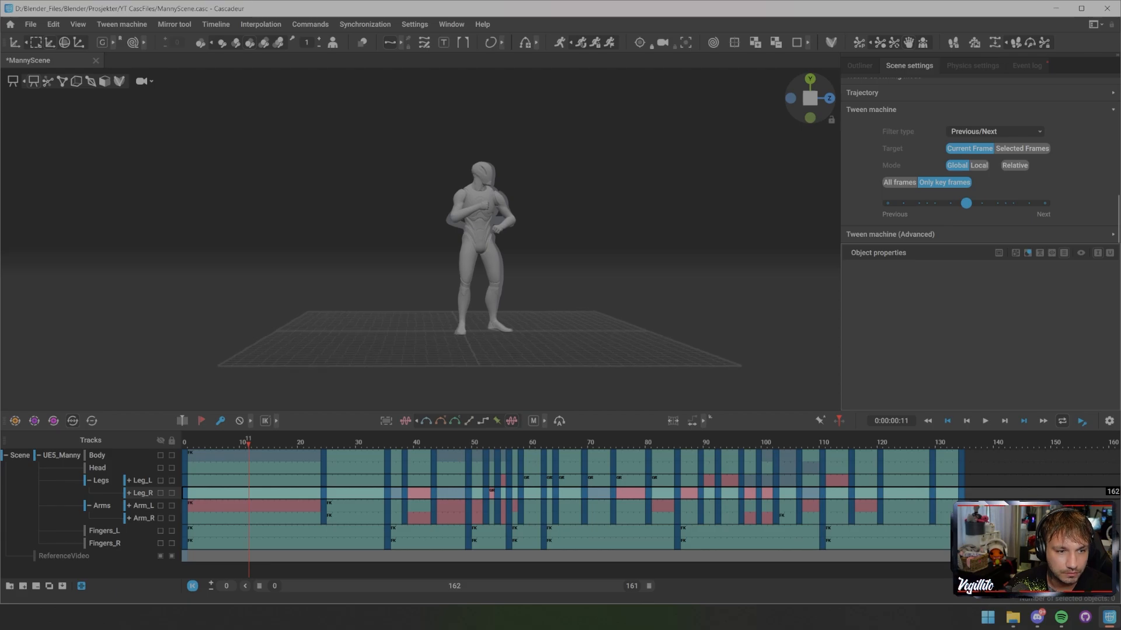